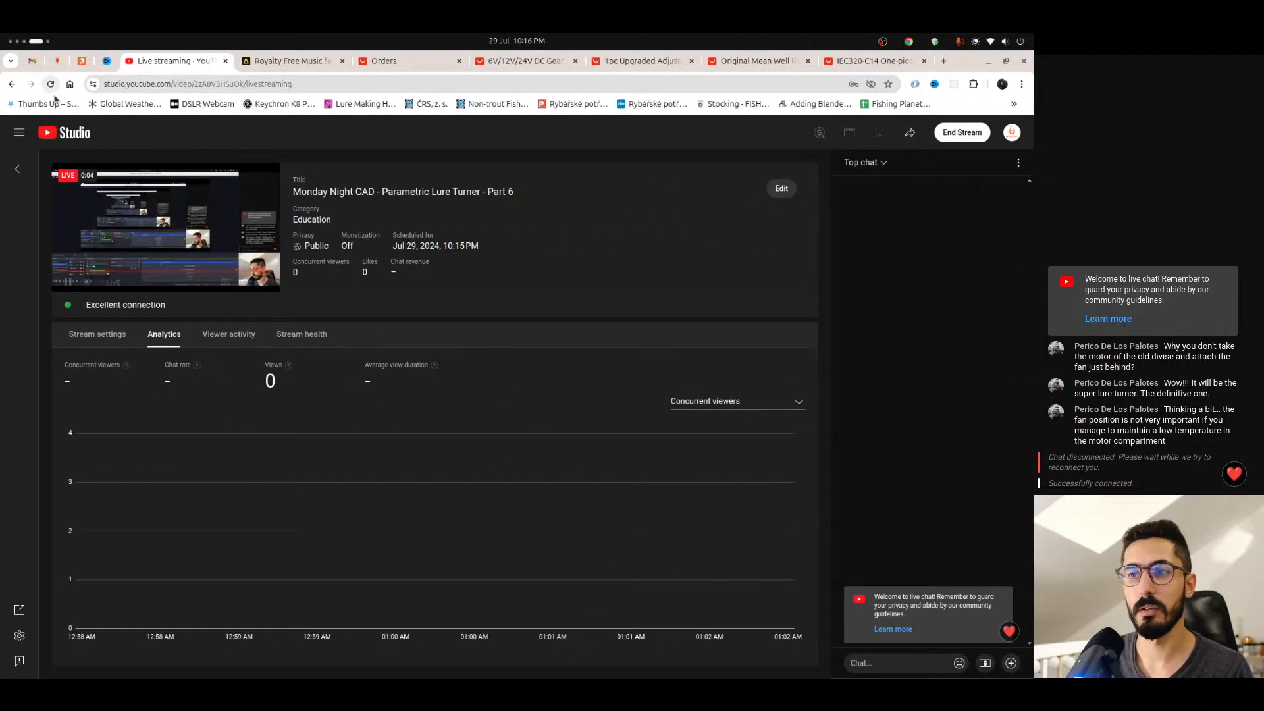
# - Check the live stream's health, settings and analytics views in YouTube Studio
pyautogui.click(314, 340)
pyautogui.click(165, 337)
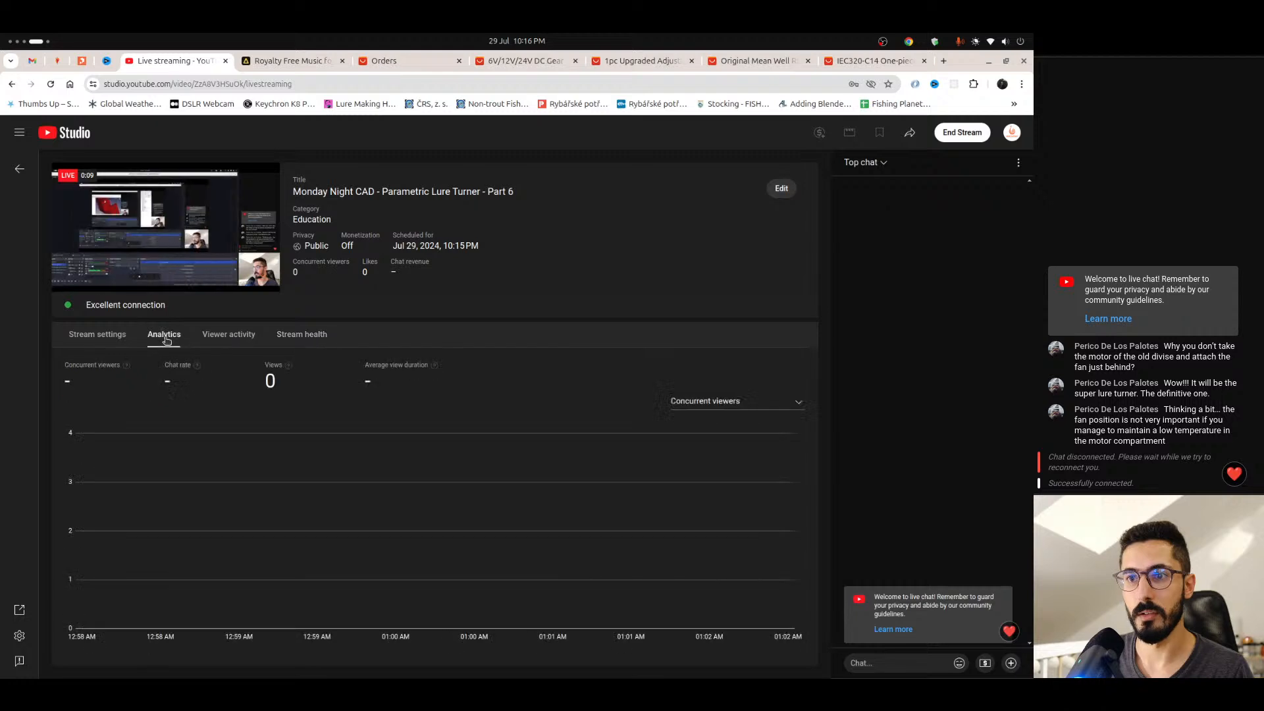
pyautogui.click(97, 337)
pyautogui.click(164, 335)
pyautogui.click(302, 334)
pyautogui.click(164, 334)
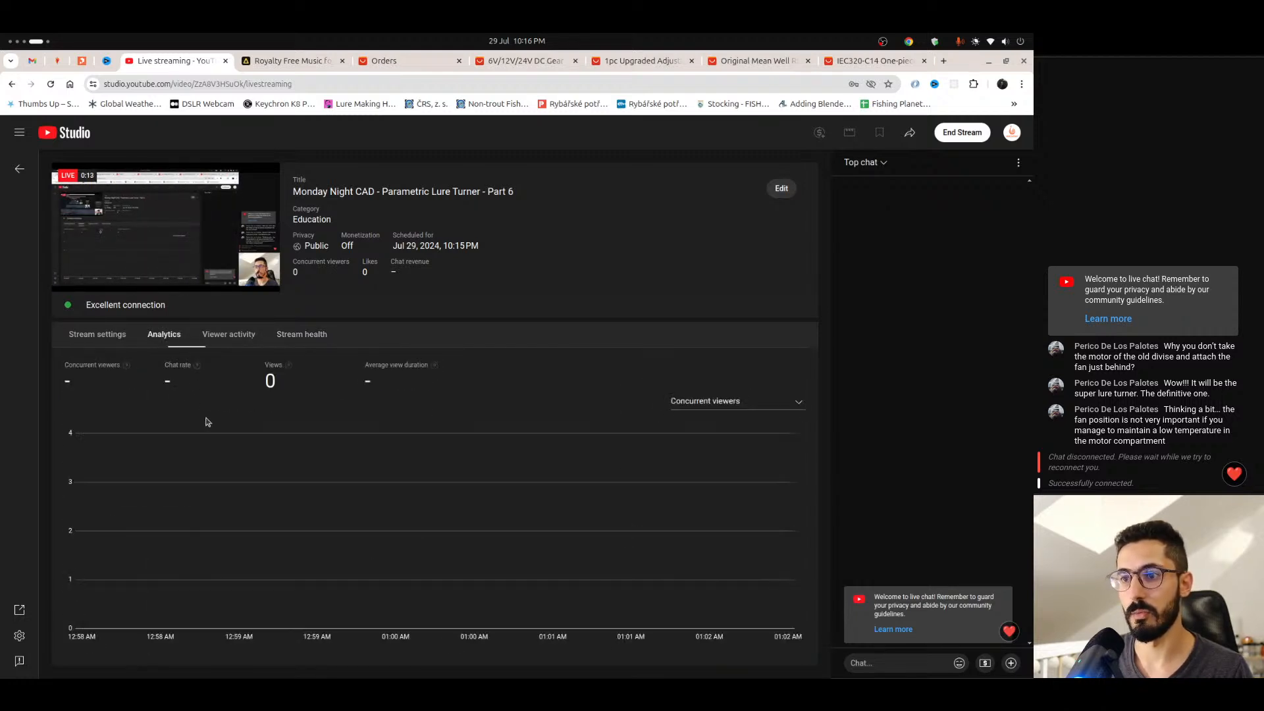
pyautogui.hotkey('ctrl', 'alt', 'Right')
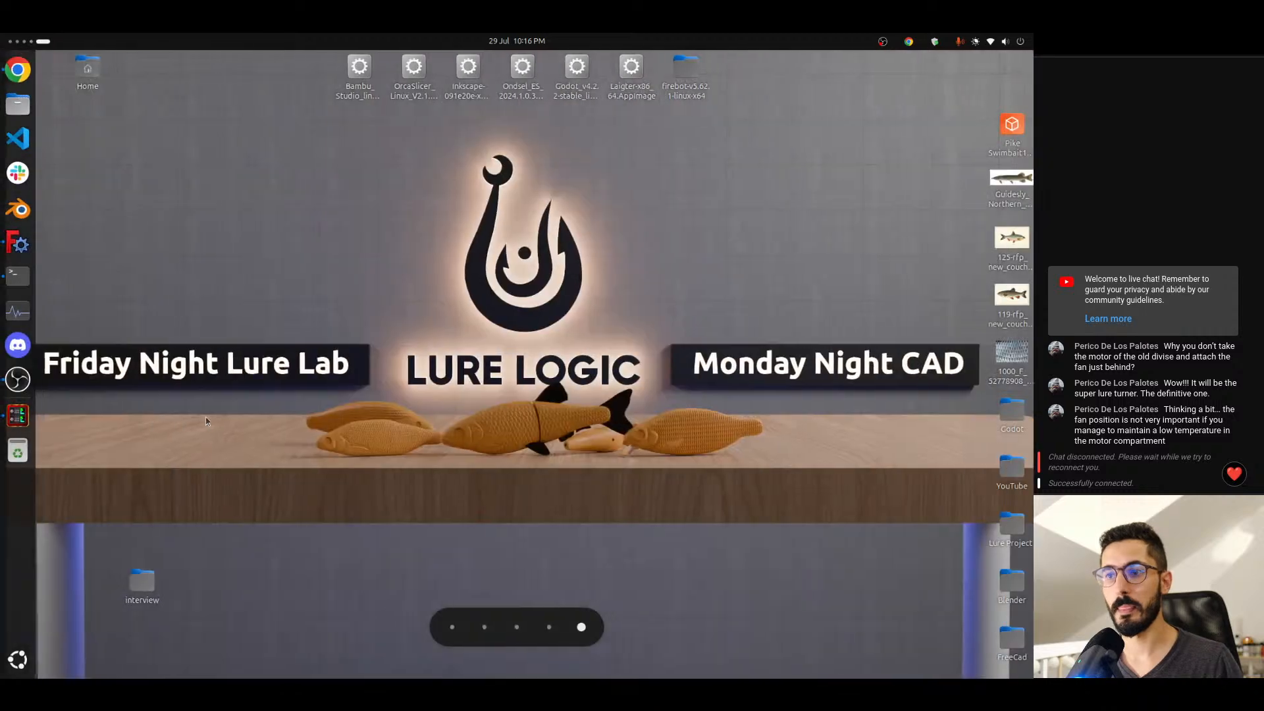
pyautogui.hotkey('ctrl', 'alt', 'Left')
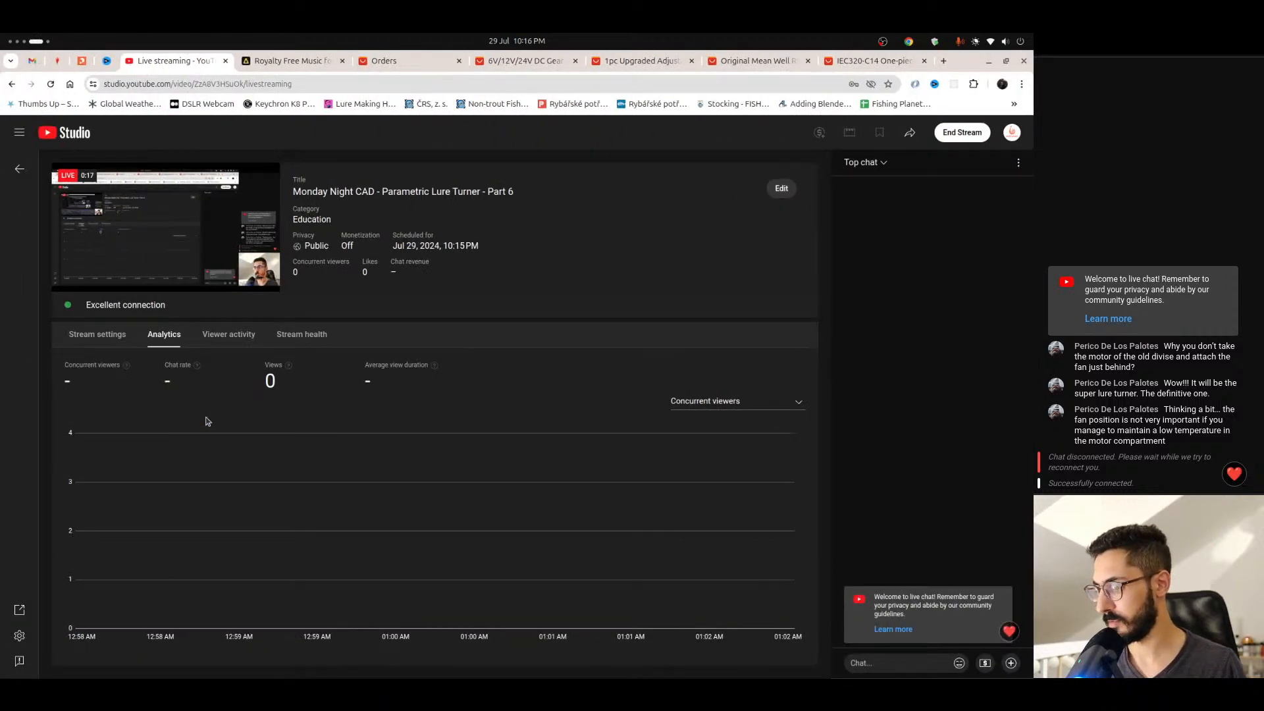
# - Switch to FreeCAD and examine the motor shaft opening in the electronics box
pyautogui.hotkey('ctrl', 'alt', 'Left')
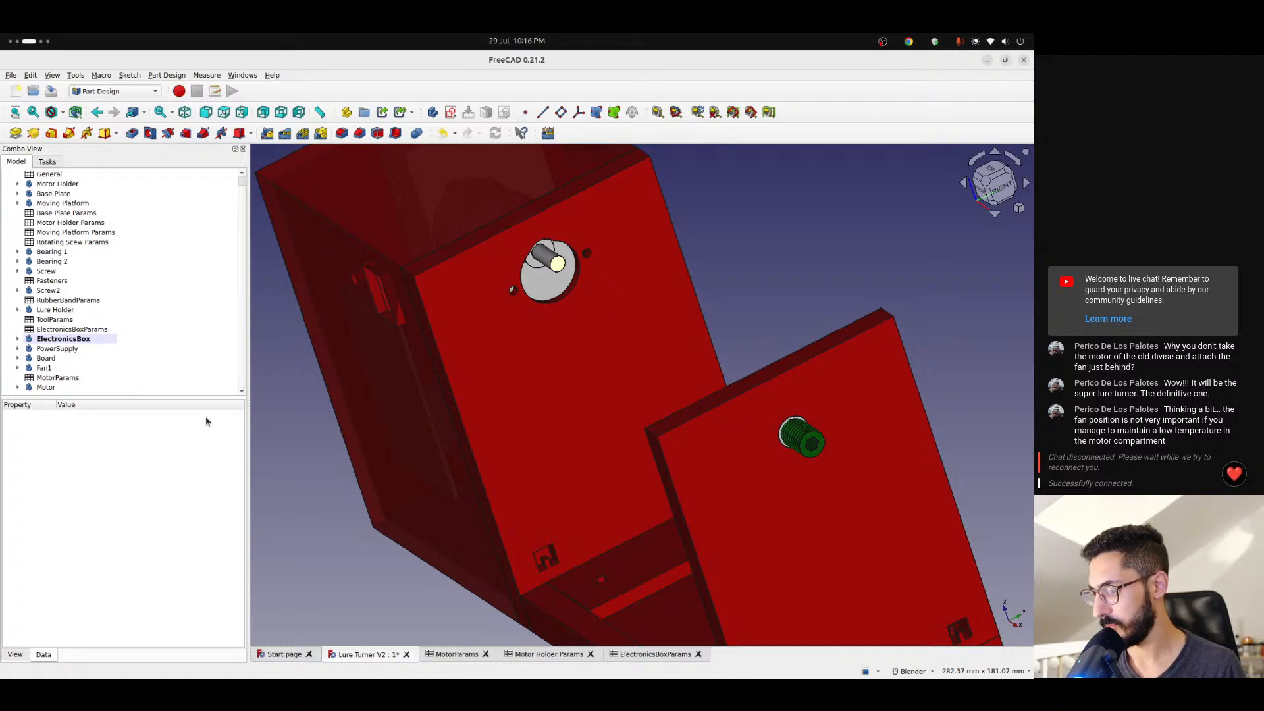
pyautogui.scroll(-1, 496, 291)
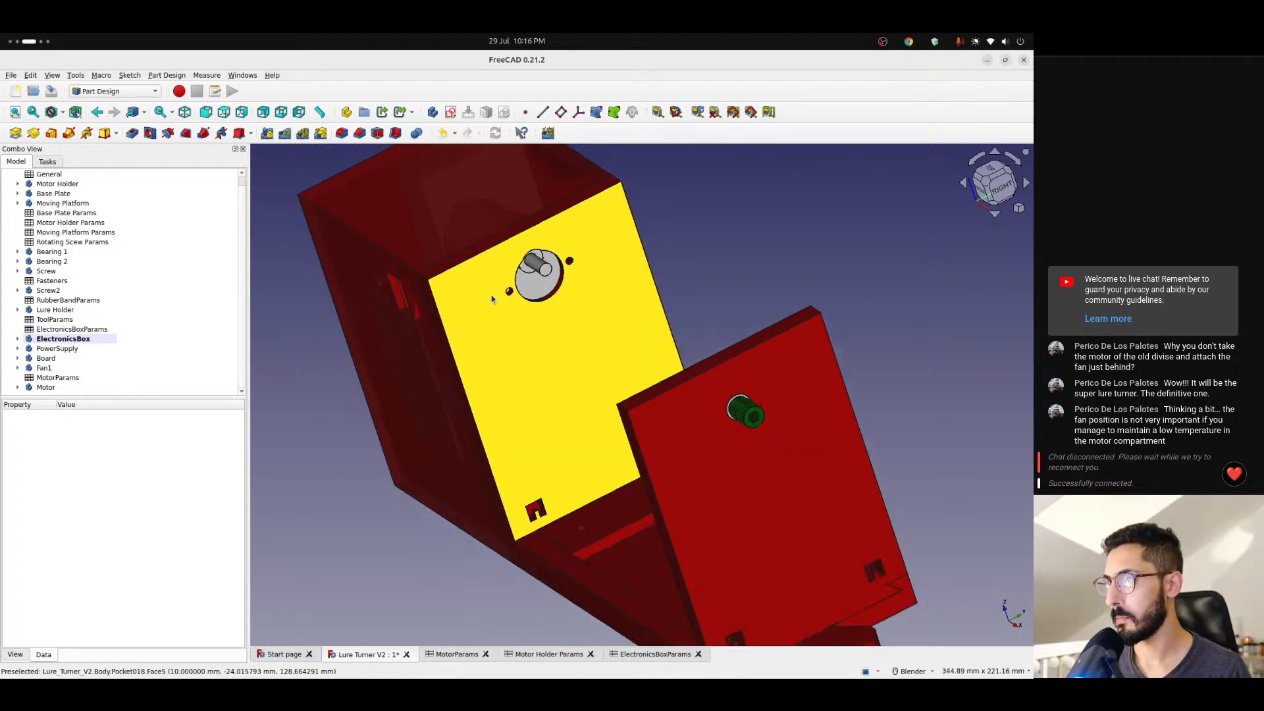
pyautogui.scroll(2, 496, 291)
pyautogui.keyDown('shift'); pyautogui.moveTo(516, 293); pyautogui.dragTo(491, 349, button='middle'); pyautogui.keyUp('shift')
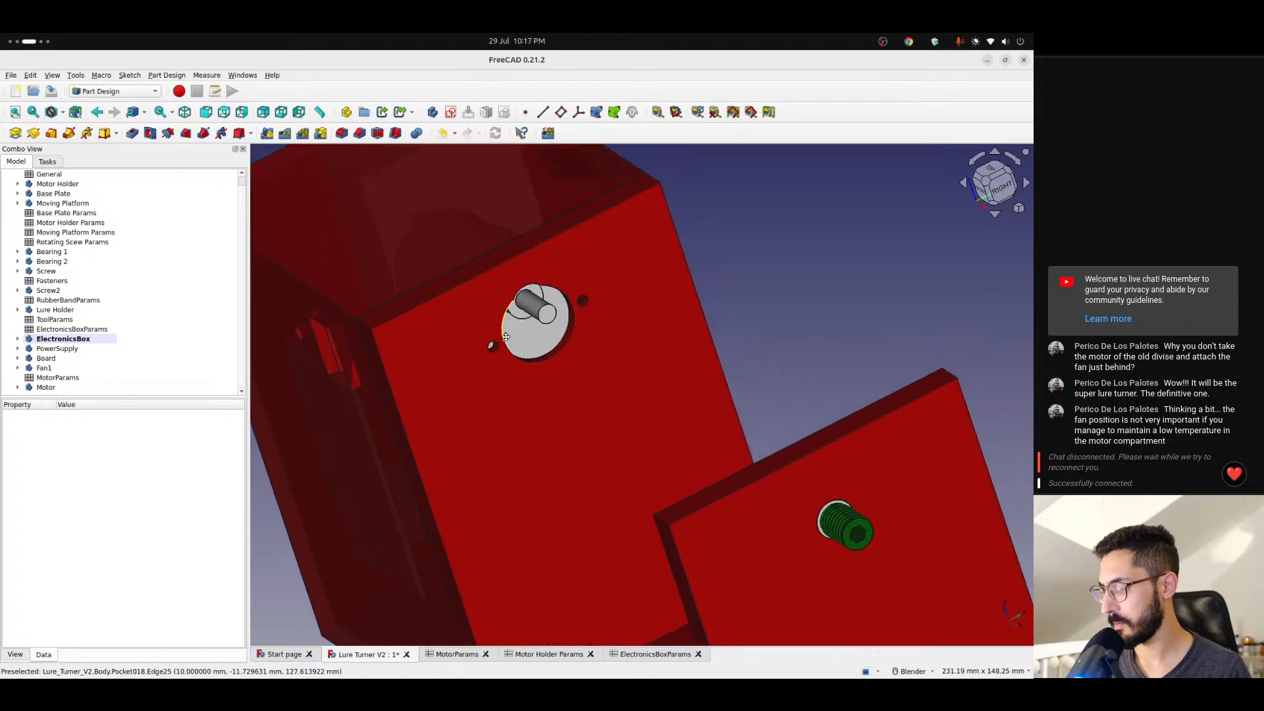
pyautogui.press('super+Page_Up')
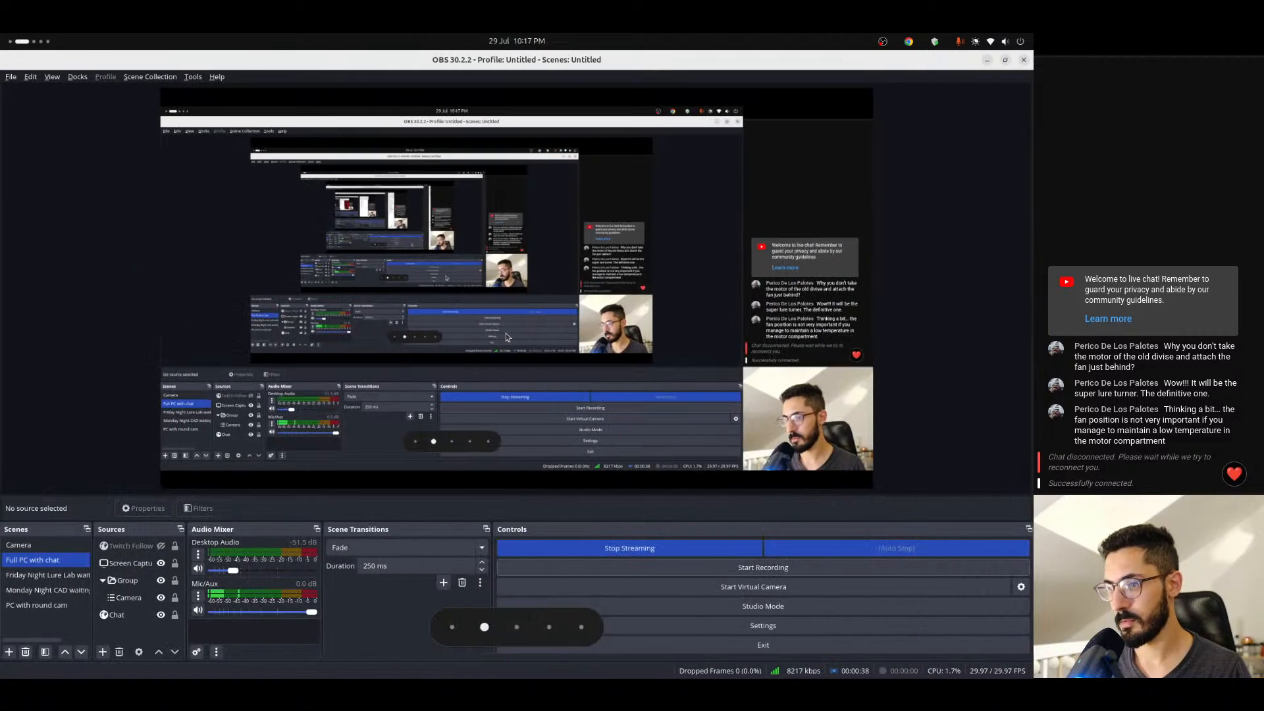
pyautogui.press('super+Page_Down')
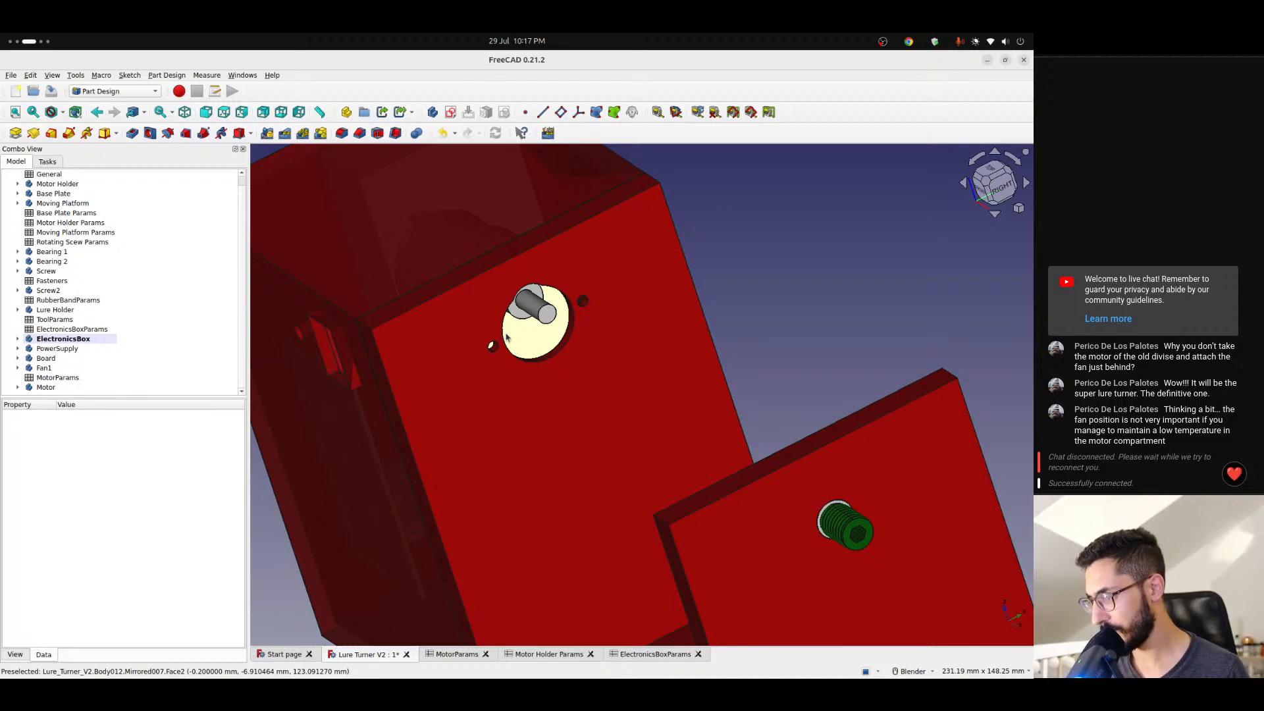
# - Switch to OBS and test the microphone by lowering Mic/Aux to silence and restoring it to 0.0 dB
pyautogui.press('super+Page_Up')
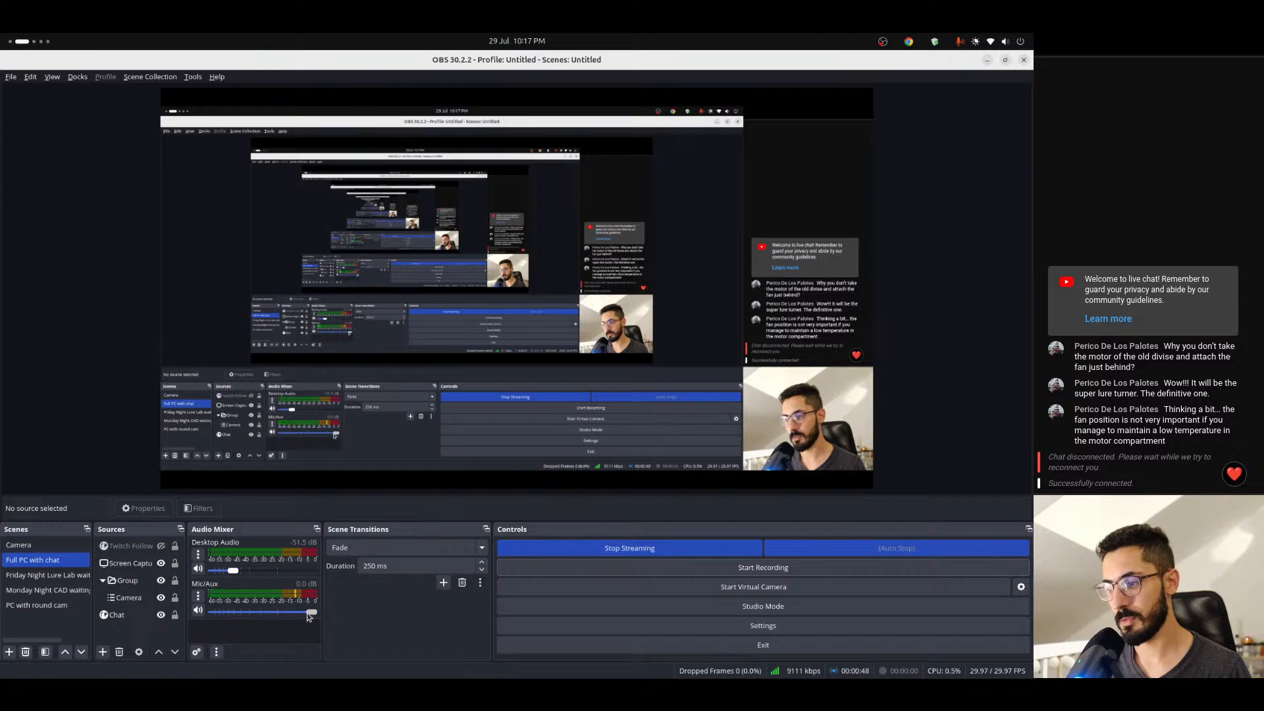
pyautogui.moveTo(308, 616); pyautogui.dragTo(213, 616)
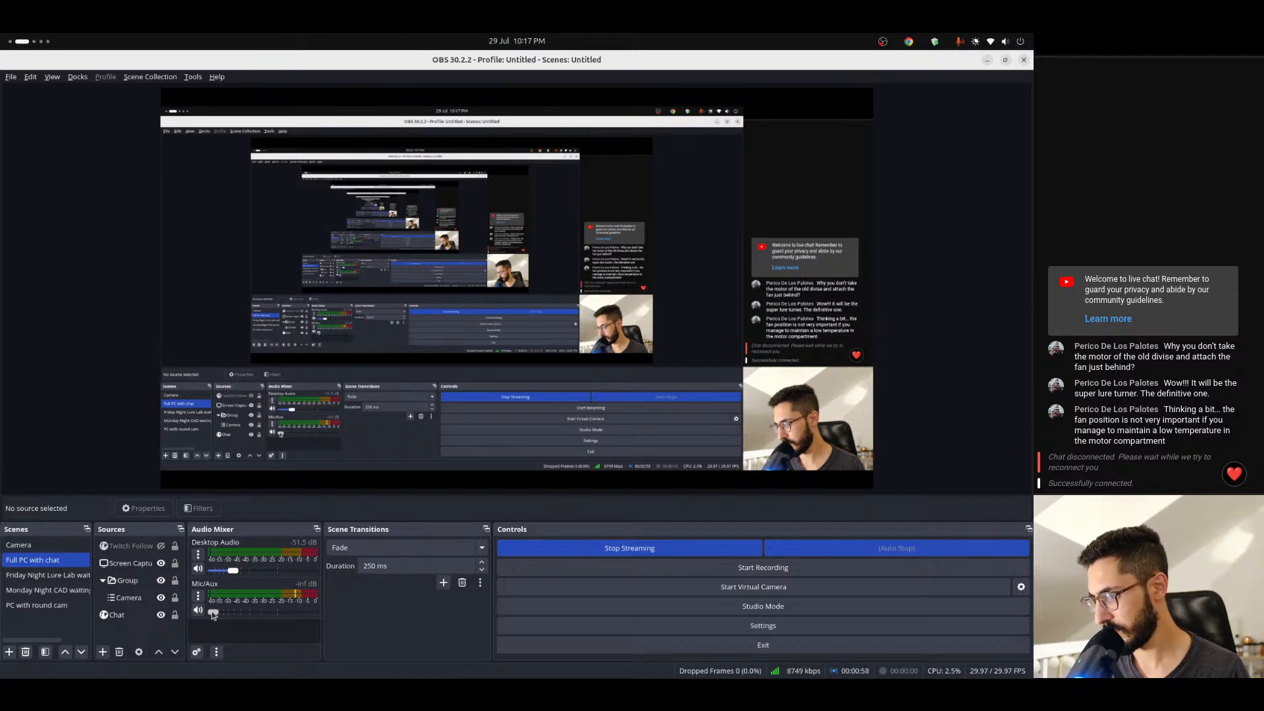
pyautogui.moveTo(213, 613); pyautogui.dragTo(312, 612)
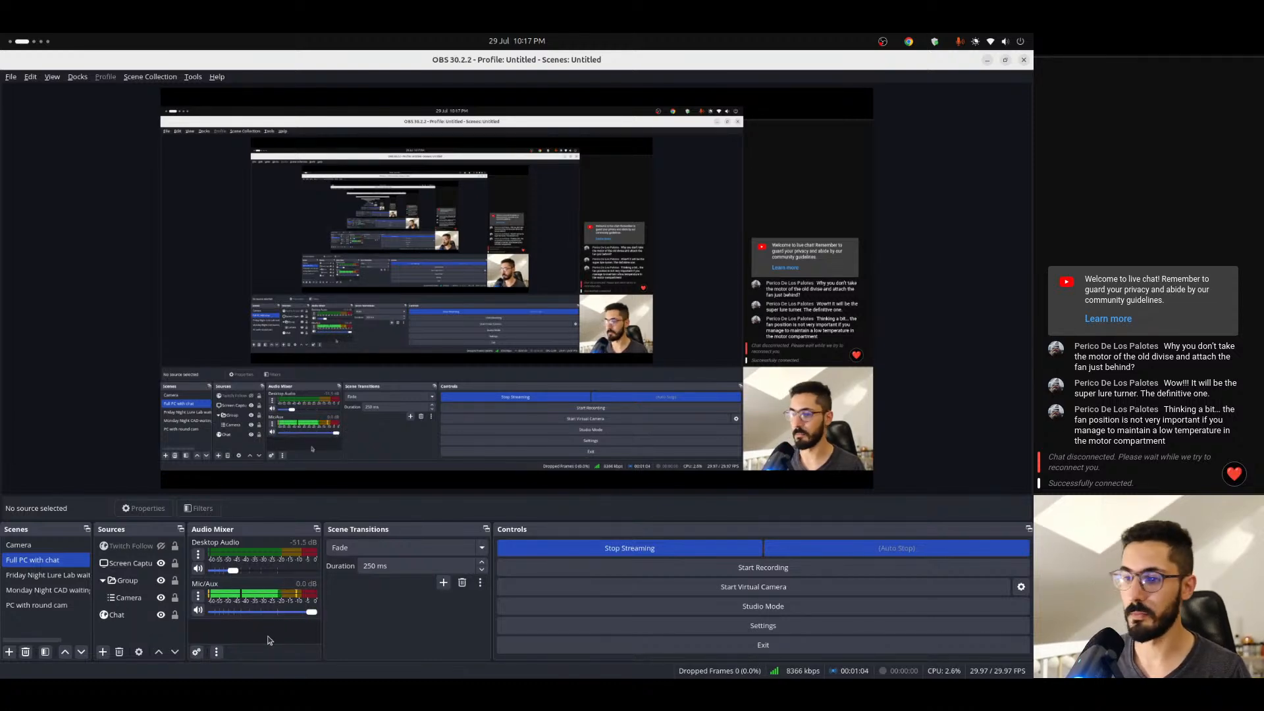
# - Switch to the browser and examine the AliExpress DC gear motor listing's dimension images and technical drawing
pyautogui.hotkey('ctrl', 'alt', 'Right')
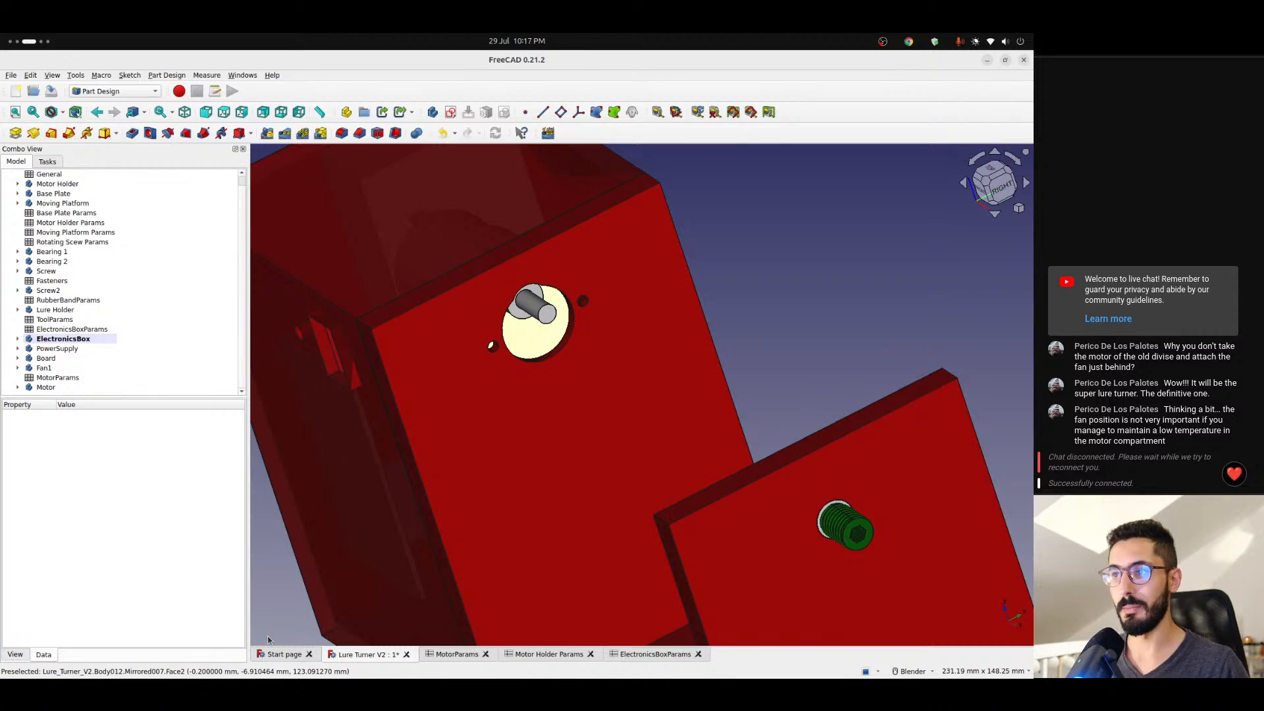
pyautogui.hotkey('ctrl', 'alt', 'Right')
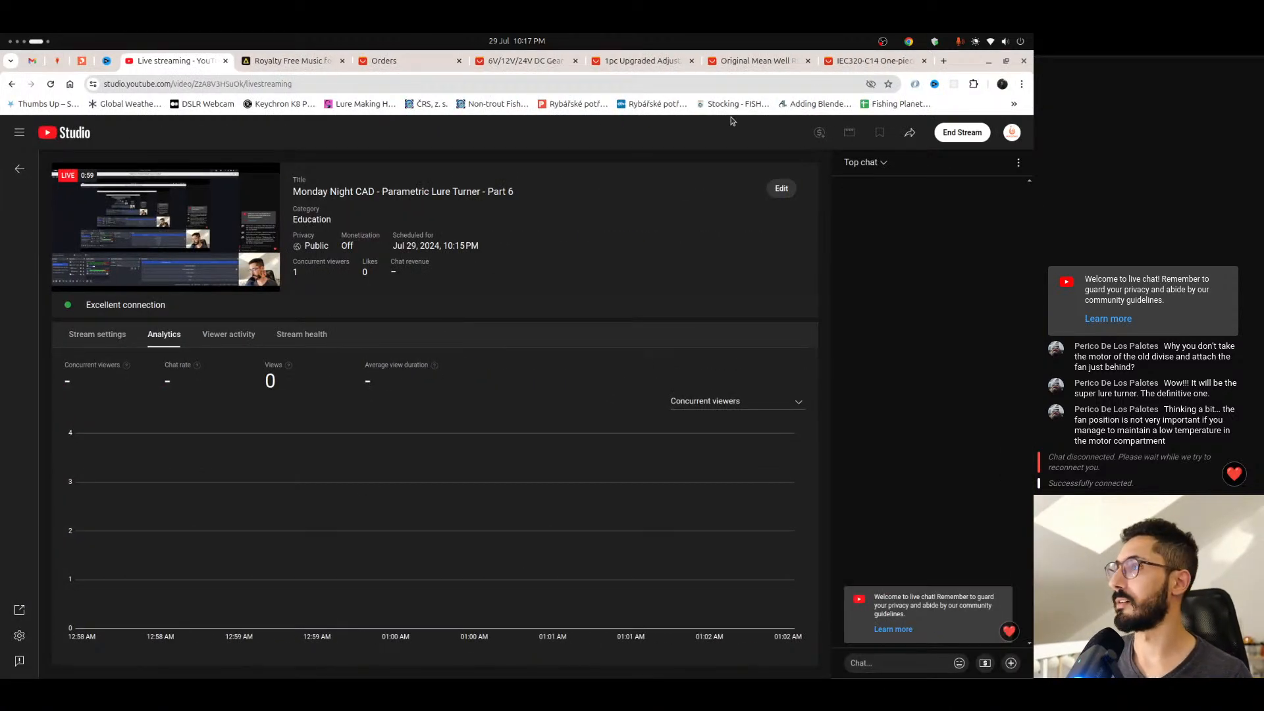
pyautogui.click(754, 61)
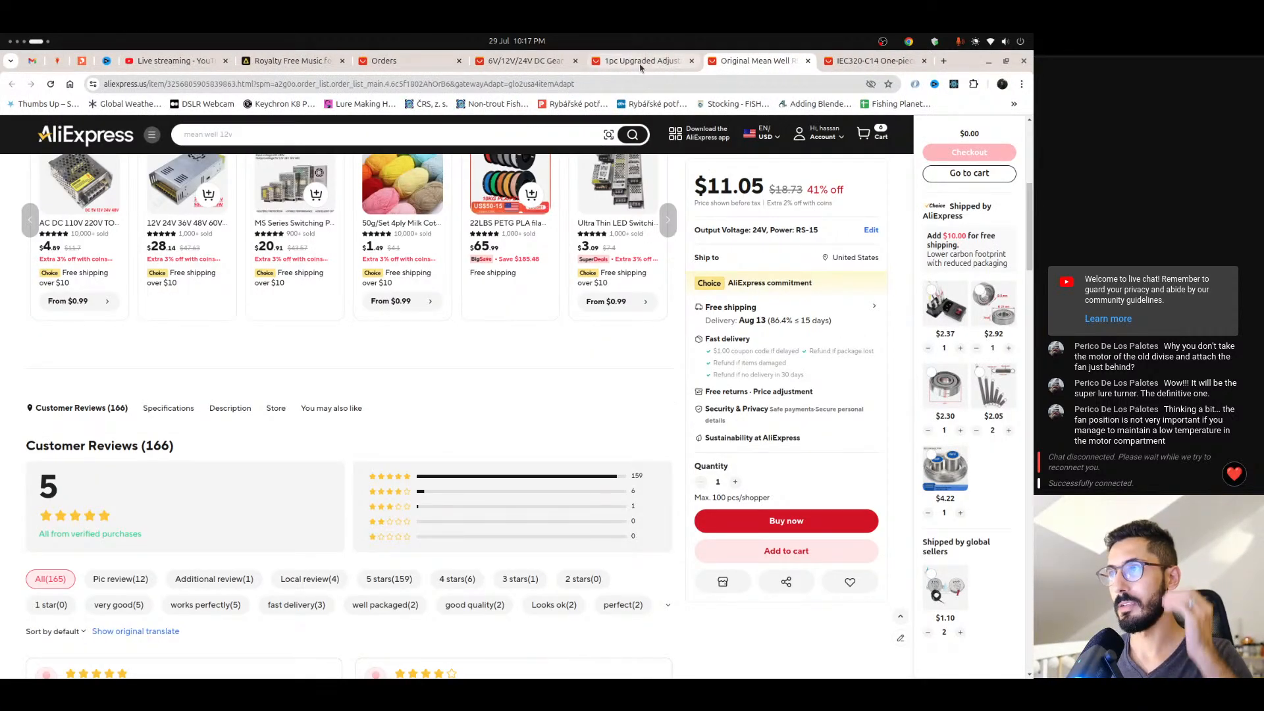
pyautogui.click(641, 62)
pyautogui.click(535, 62)
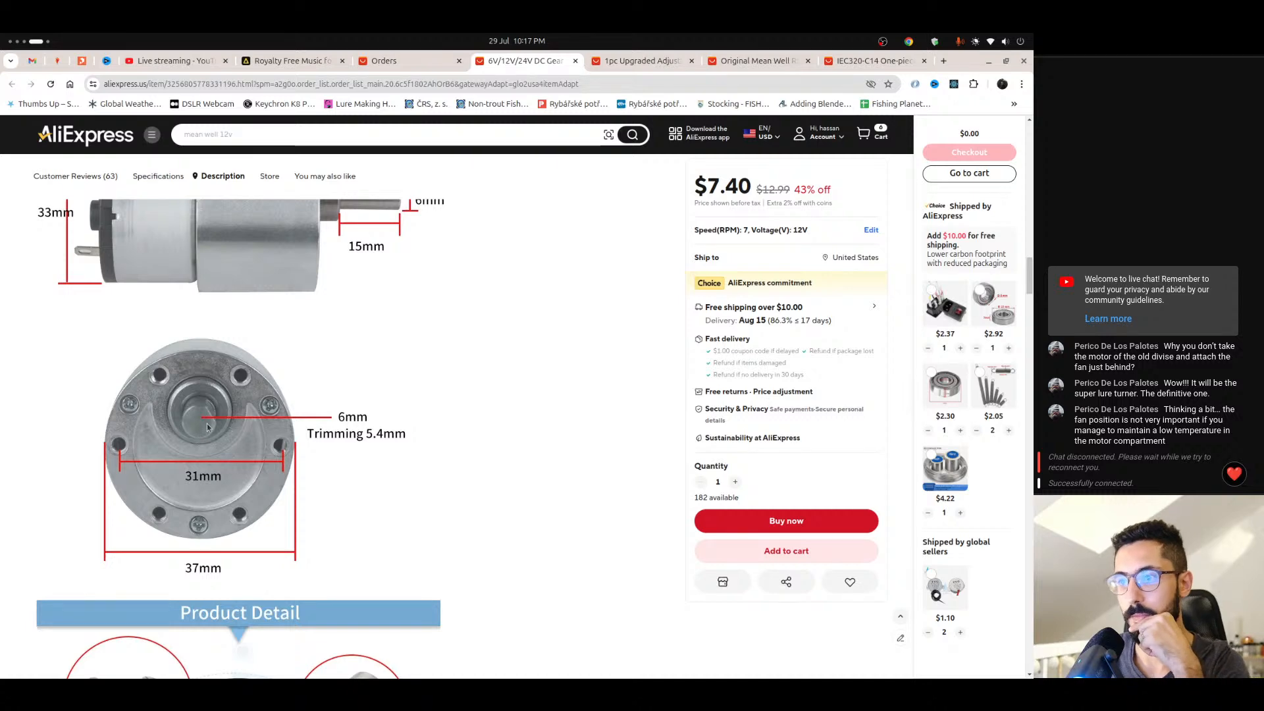
pyautogui.scroll(-2, 206, 425)
pyautogui.scroll(-4, 207, 422)
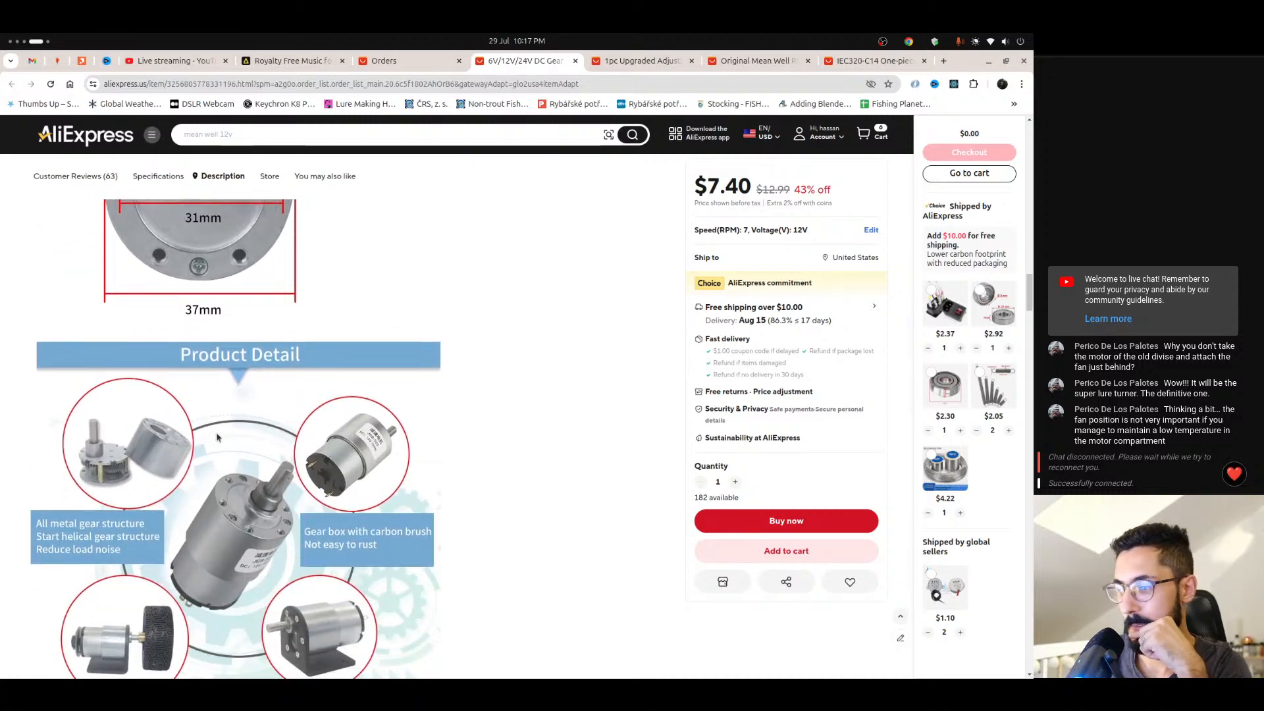
pyautogui.scroll(-15, 218, 438)
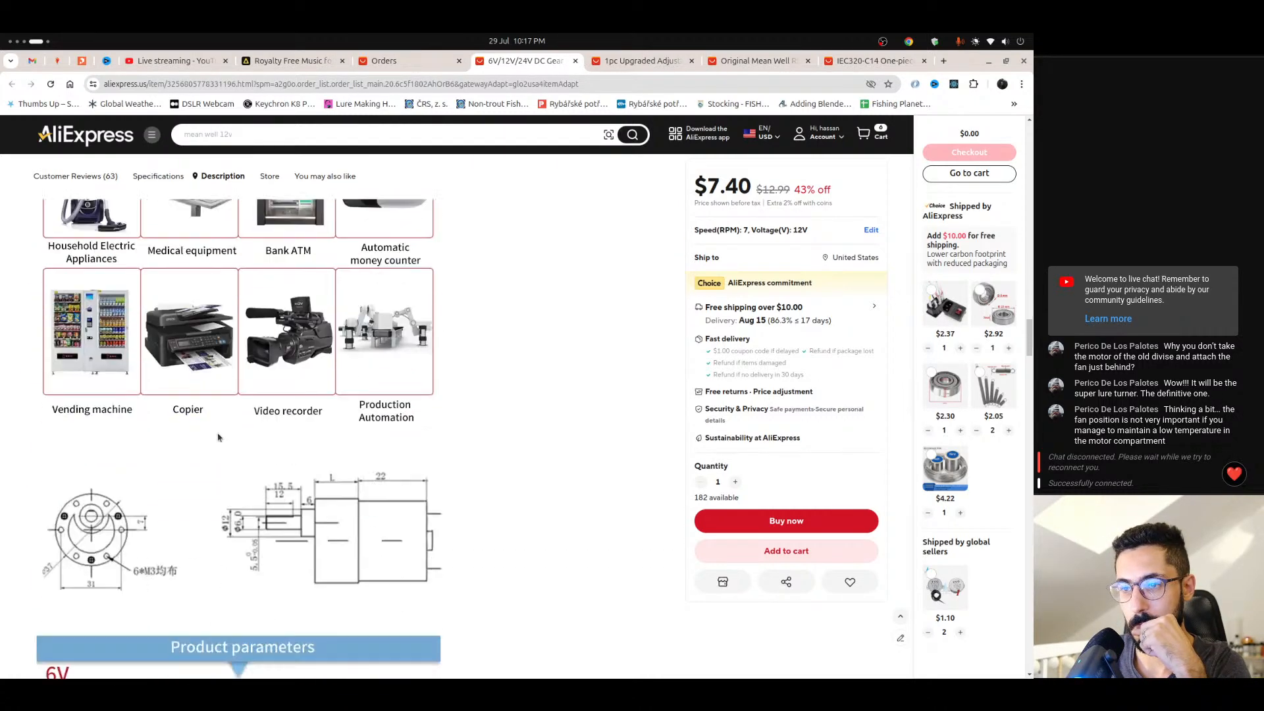
pyautogui.scroll(-1, 218, 438)
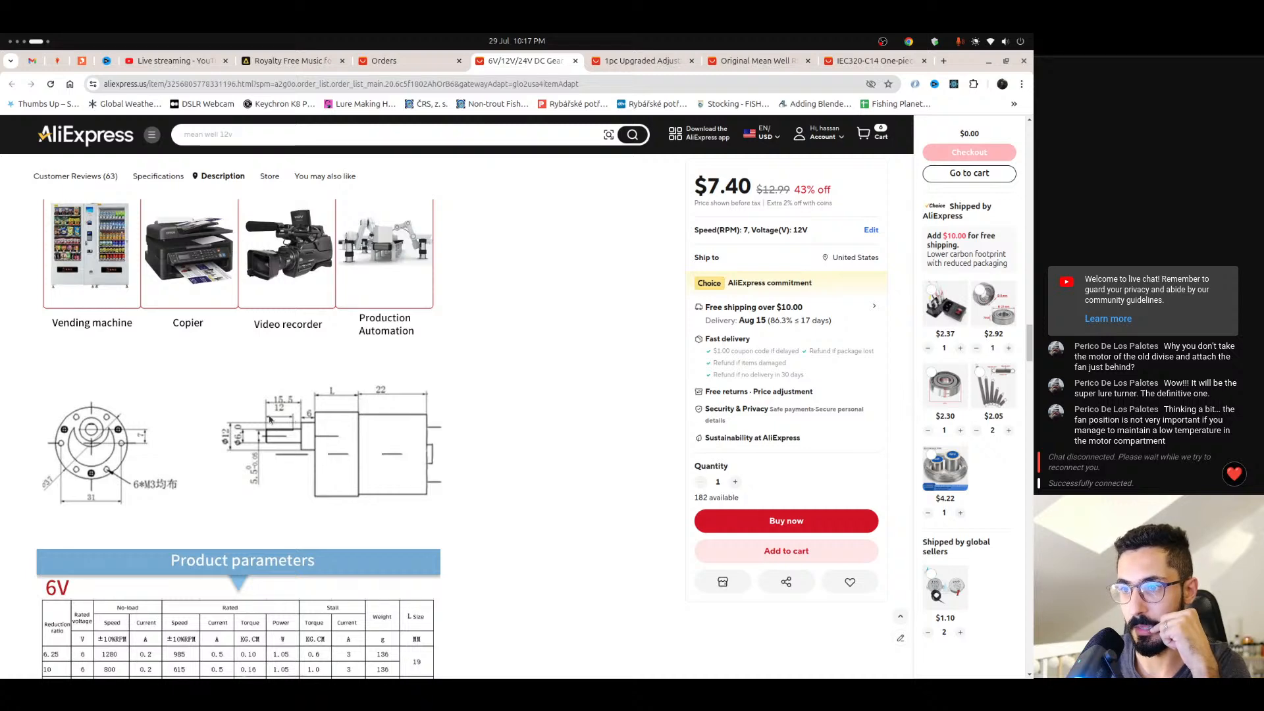
# - Switch to FreeCAD and add the labels trimmingOffset in A12 and trimmingLength in A13 of the MotorParams spreadsheet
pyautogui.hotkey('alt', 'Tab')
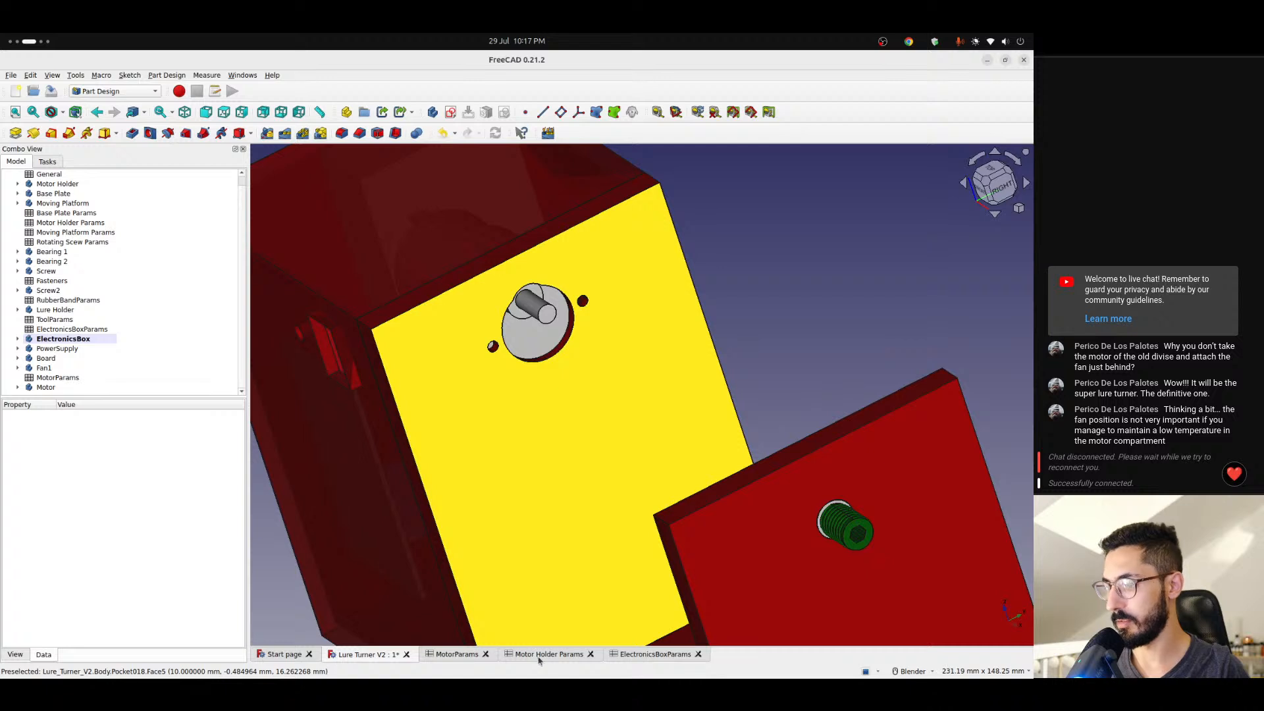
pyautogui.click(456, 654)
pyautogui.click(307, 367)
pyautogui.write('trimmingOffset')
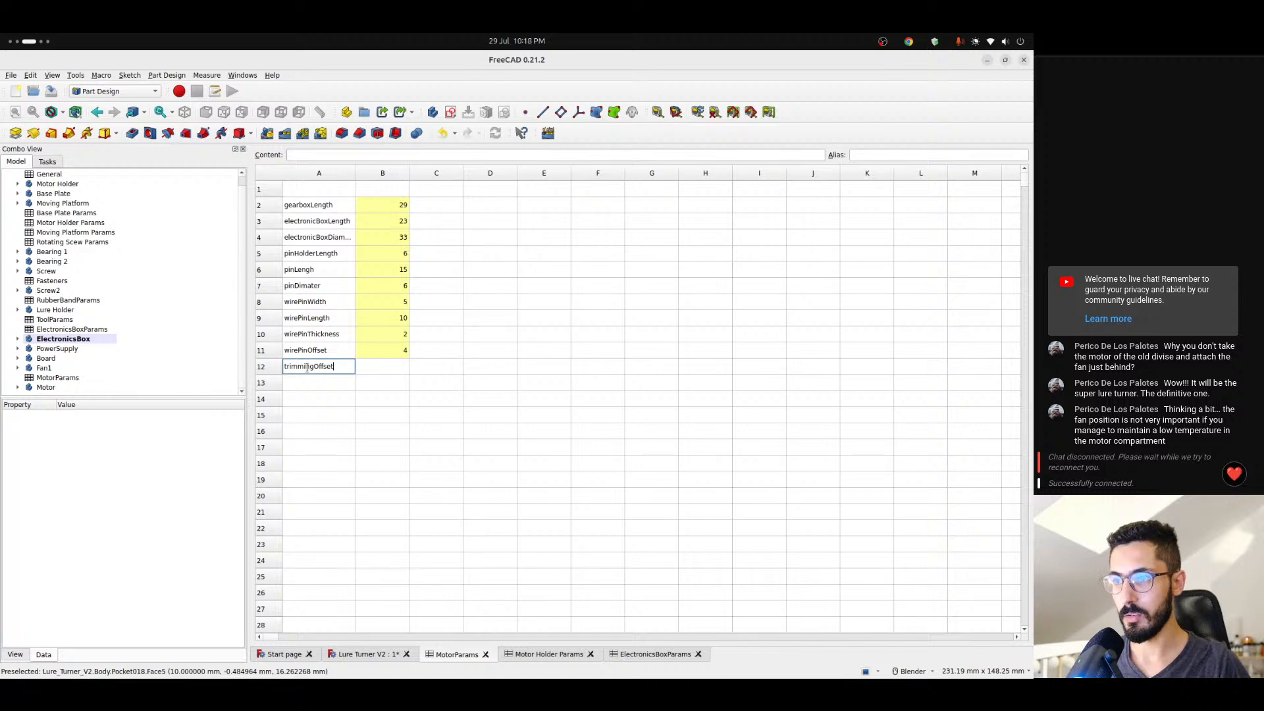
pyautogui.press('Return')
pyautogui.click(307, 367)
pyautogui.press('Down')
pyautogui.write('tri')
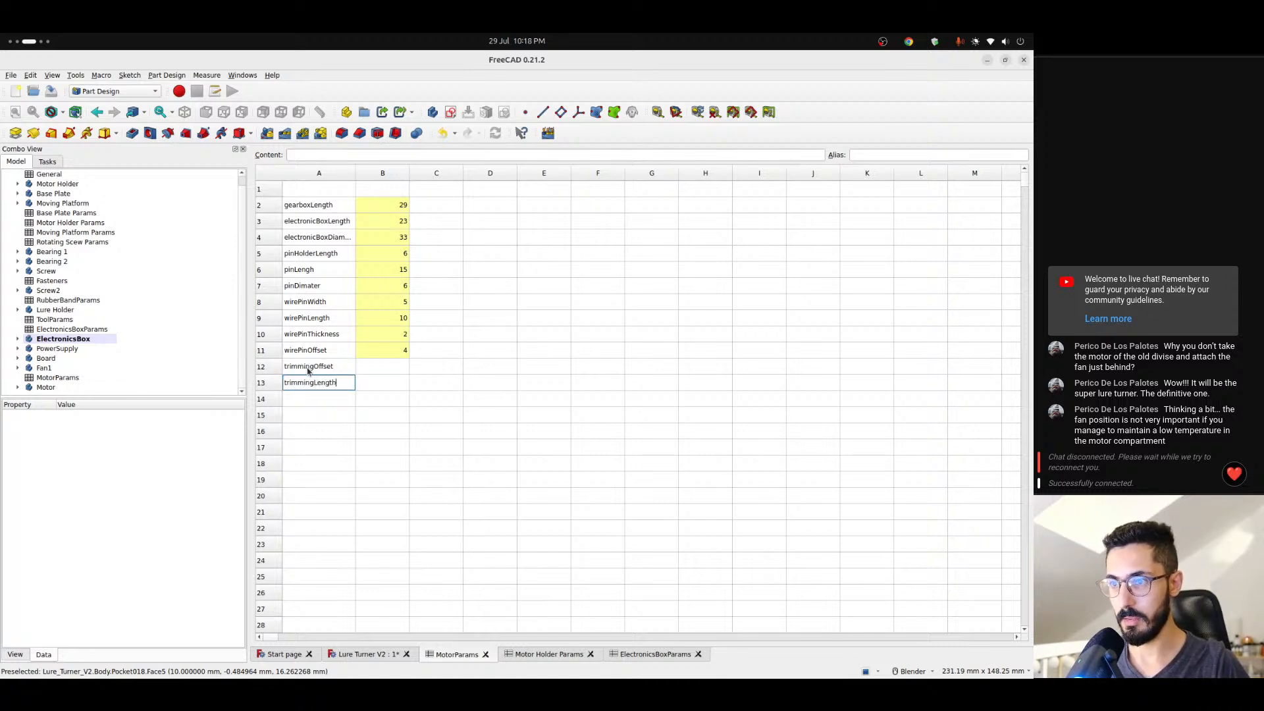
pyautogui.write('mmingLength')
pyautogui.press('Return')
# - Look up the shaft trimming dimensions in the motor listing and enter 12 for trimmingLength and 5.4 for trimmingOffset in MotorParams
pyautogui.press('Up')
pyautogui.press('Right')
pyautogui.hotkey('alt', 'Tab')
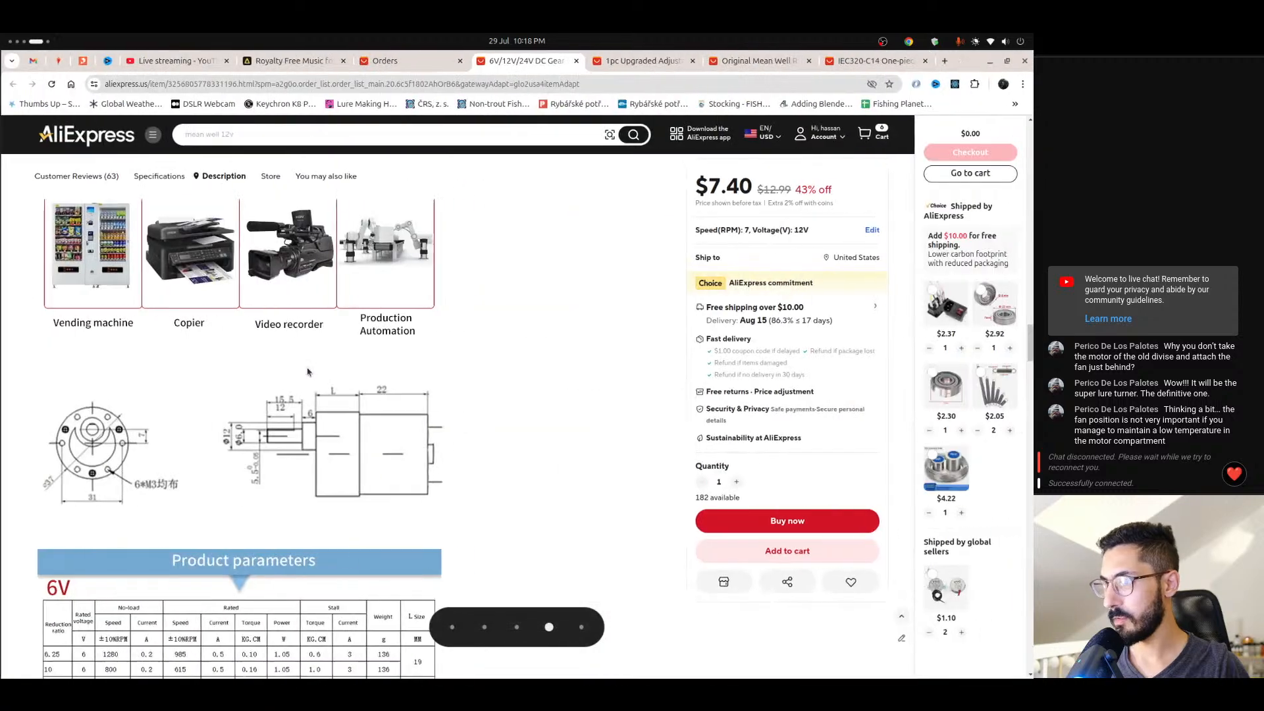
pyautogui.scroll(-10, 221, 399)
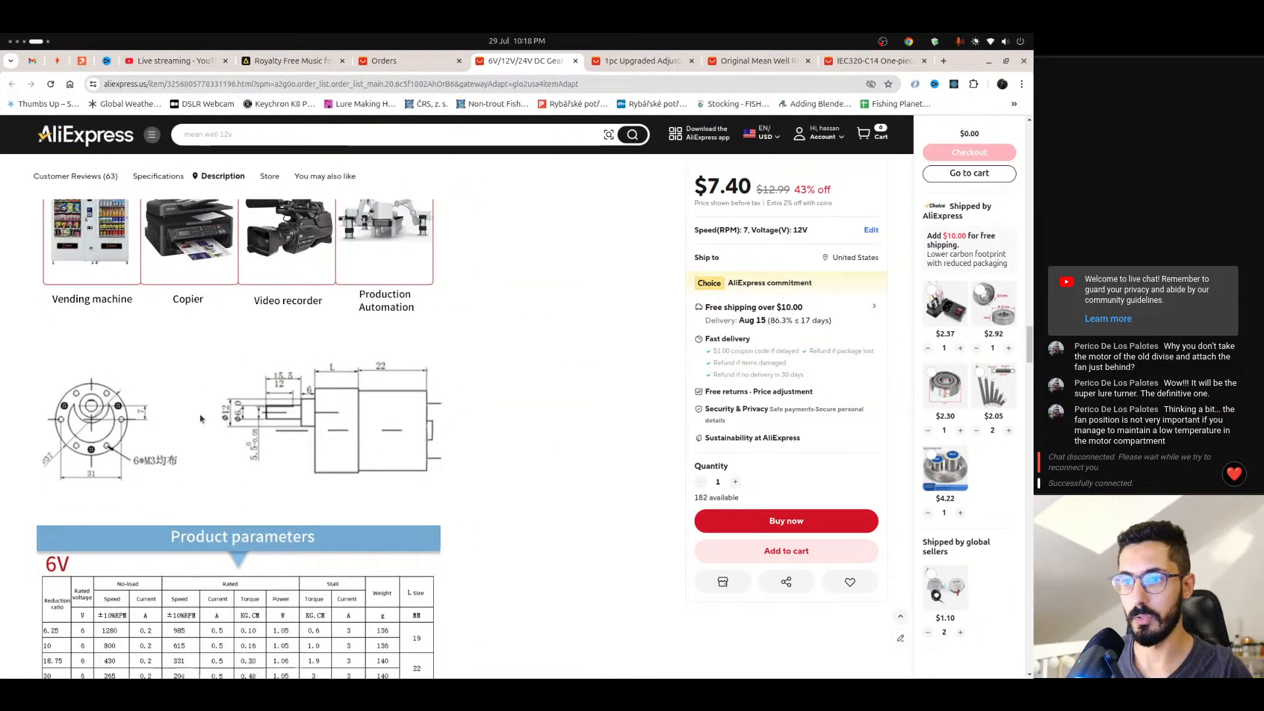
pyautogui.scroll(-10, 201, 416)
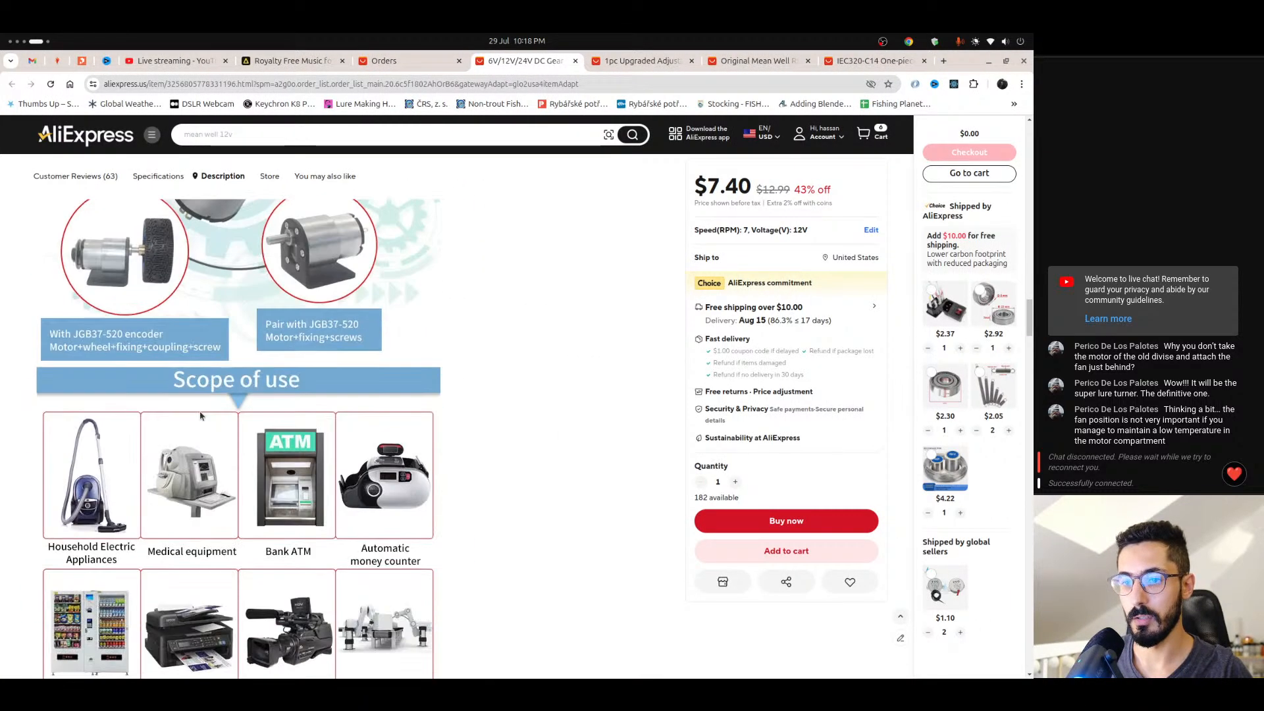
pyautogui.hotkey('alt', 'Tab')
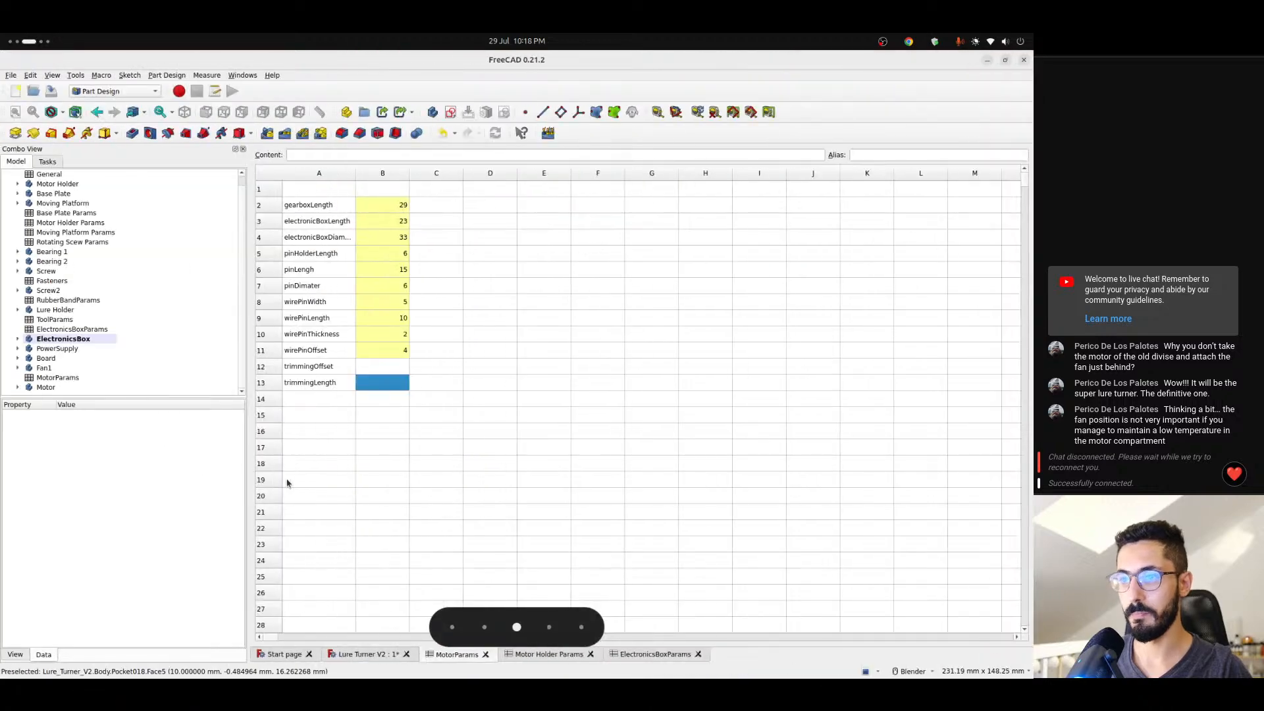
pyautogui.hotkey('alt', 'Tab')
pyautogui.scroll(15, 285, 474)
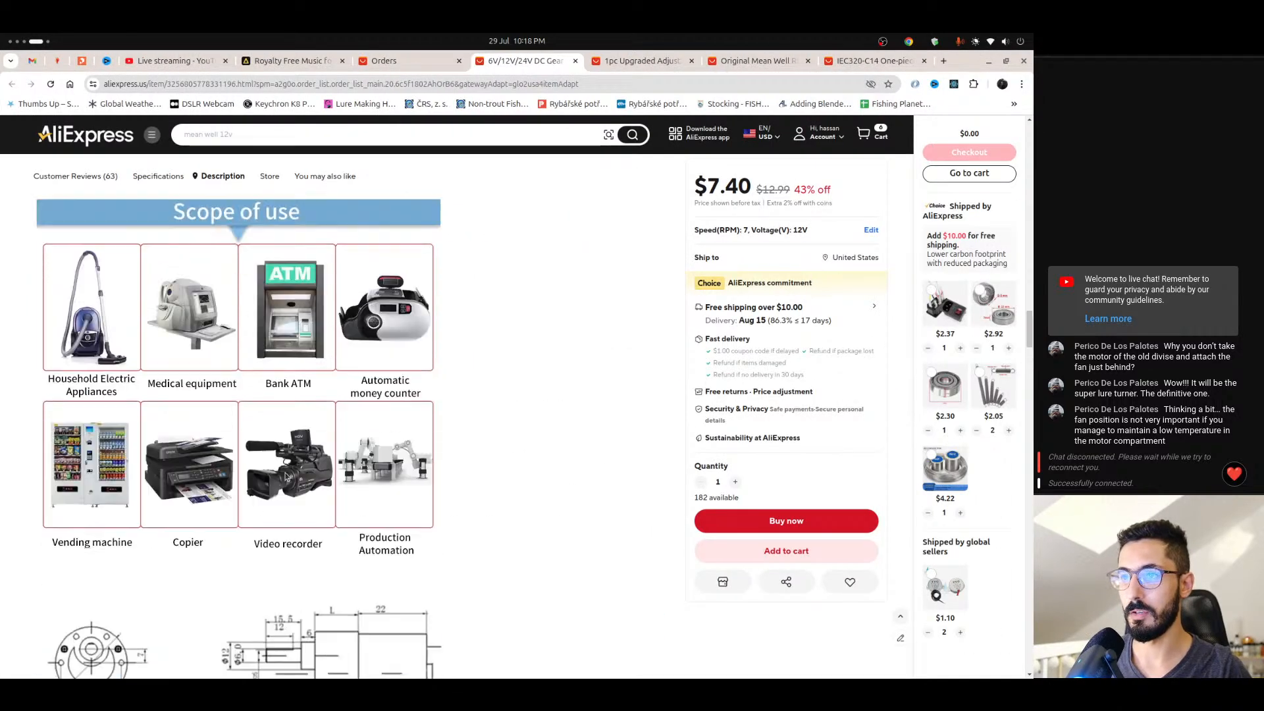
pyautogui.scroll(-1, 333, 516)
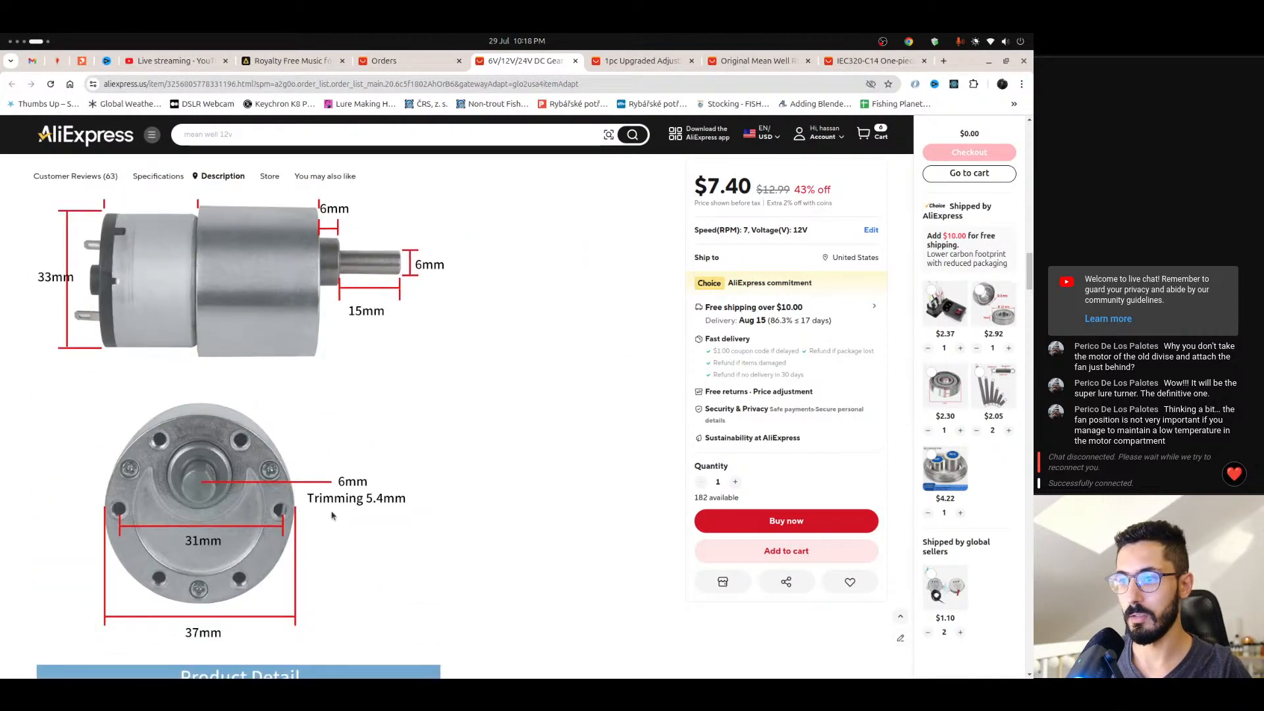
pyautogui.hotkey('alt', 'Tab')
pyautogui.write('5')
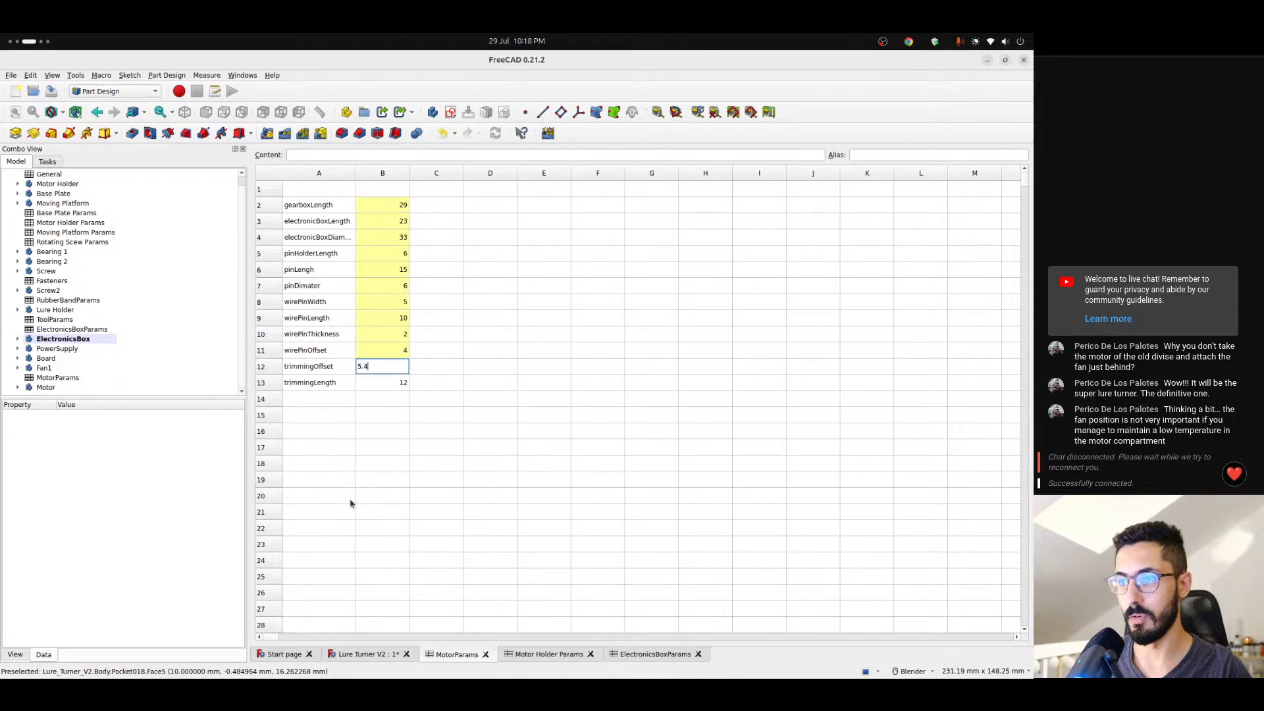
pyautogui.press('Return')
pyautogui.press('Up')
# - Assign the alias trimmingOffset to the 5.4 value in cell B12
pyautogui.click(311, 366)
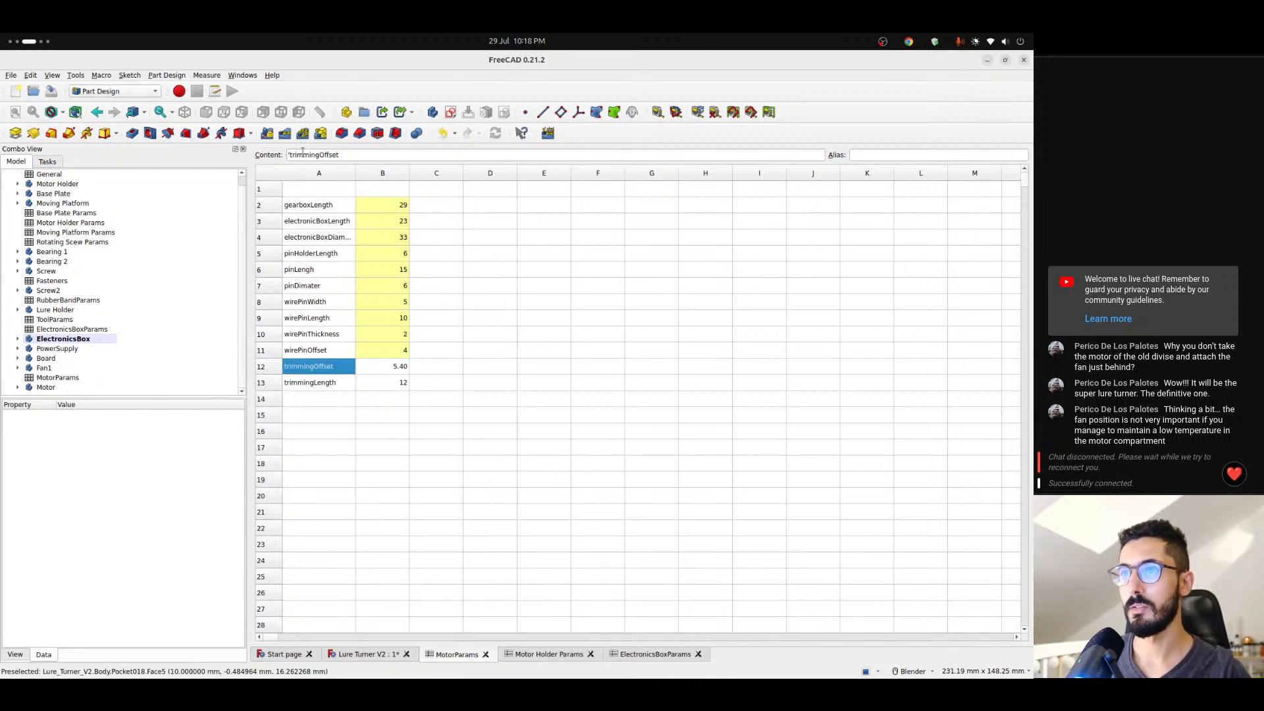
pyautogui.doubleClick(302, 154)
pyautogui.click(396, 366)
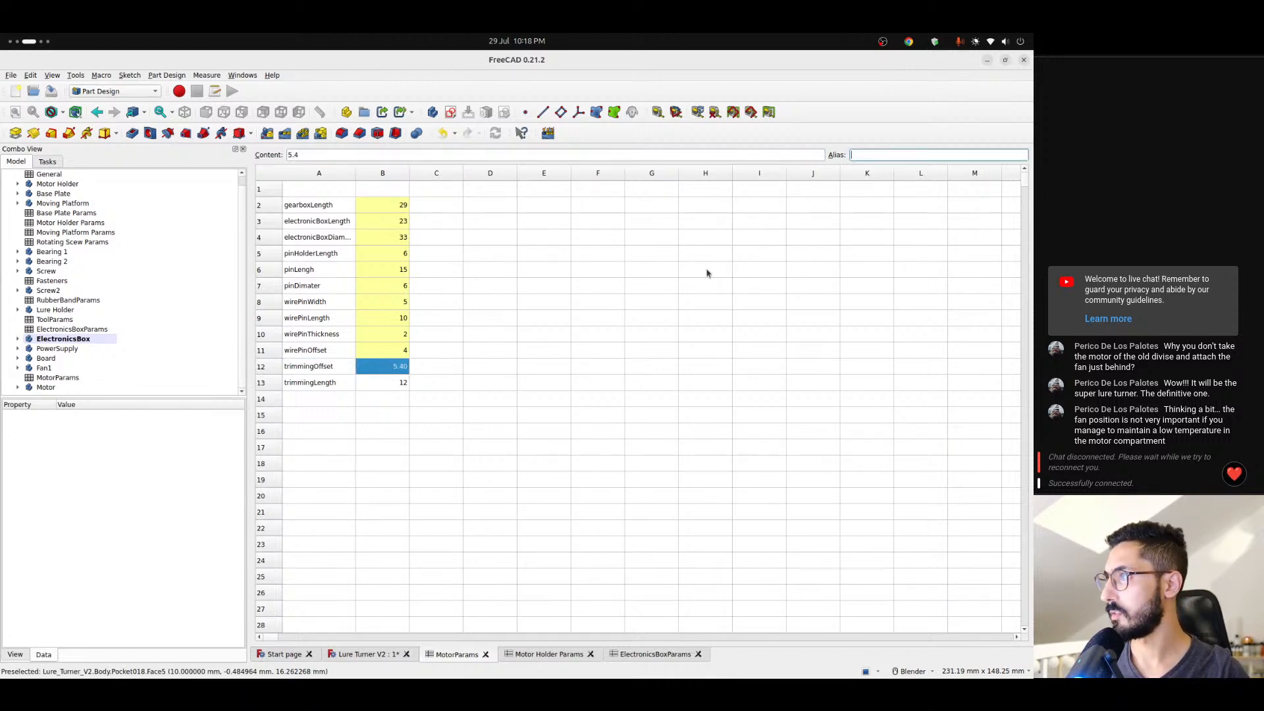
# - Assign the alias trimmingLength to cell B13 and return to the Lure Turner V2 model
pyautogui.click(307, 388)
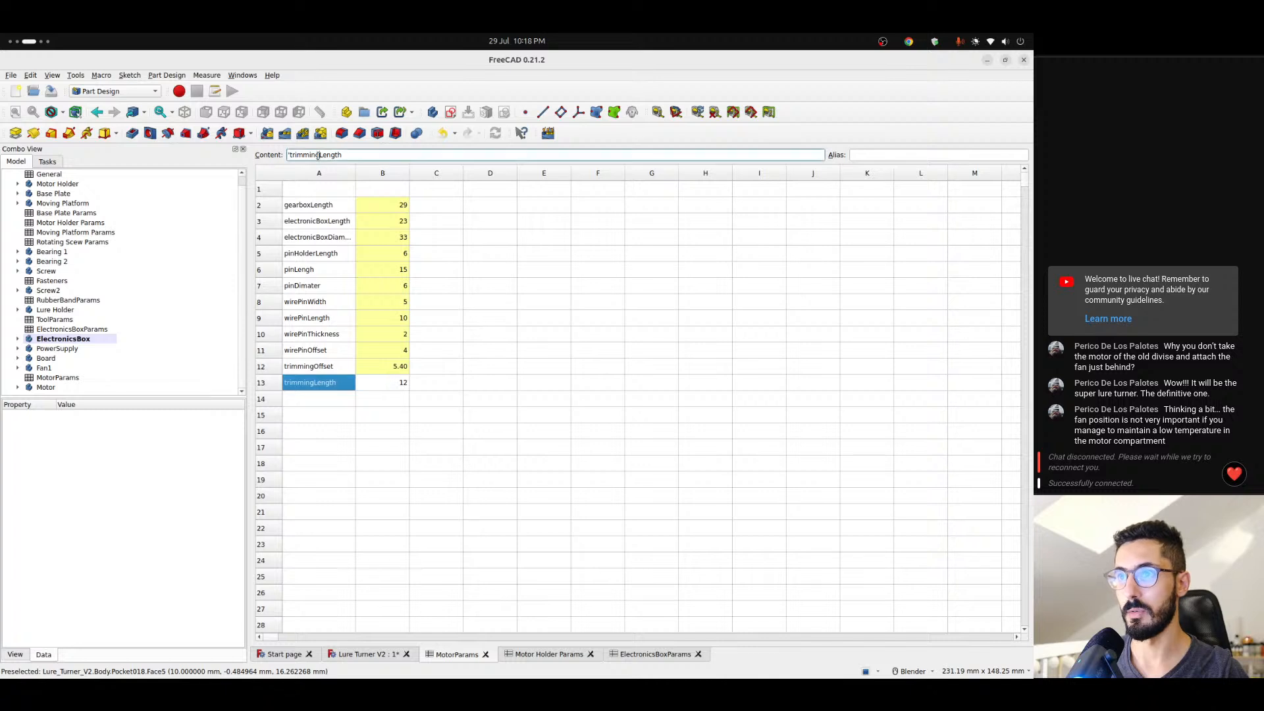
pyautogui.click(398, 384)
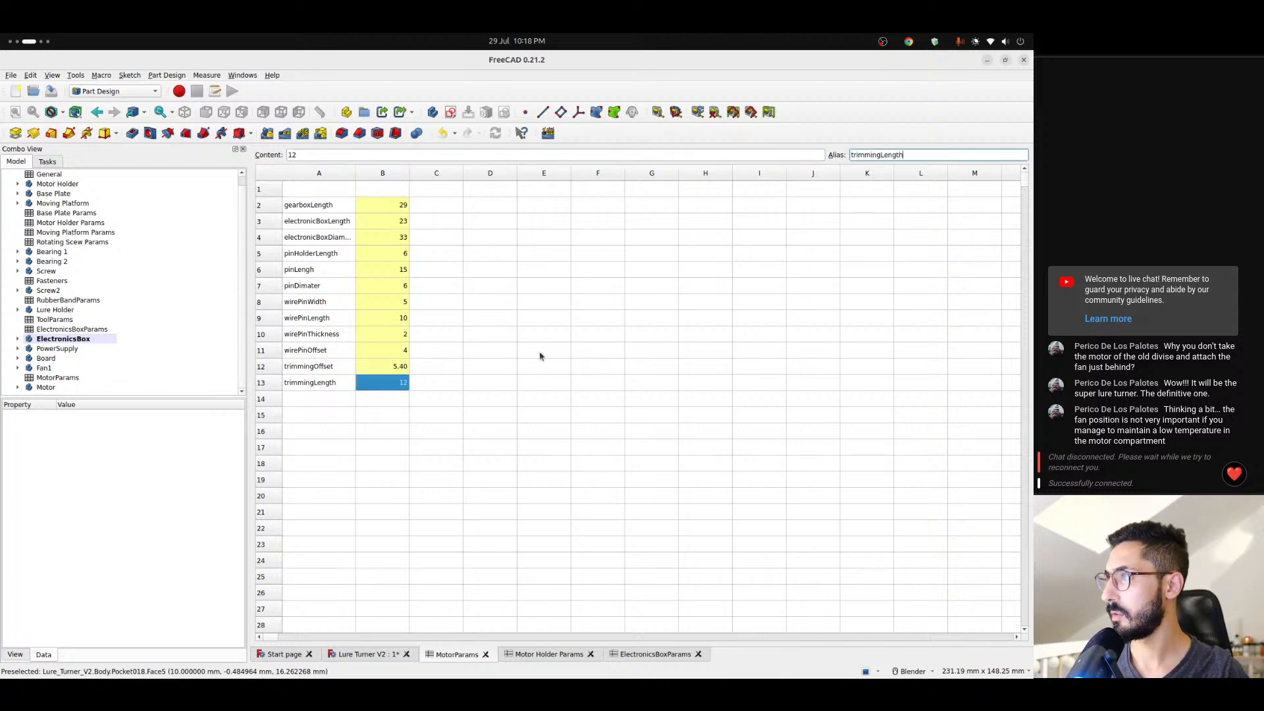
pyautogui.click(447, 369)
pyautogui.click(403, 385)
pyautogui.click(326, 385)
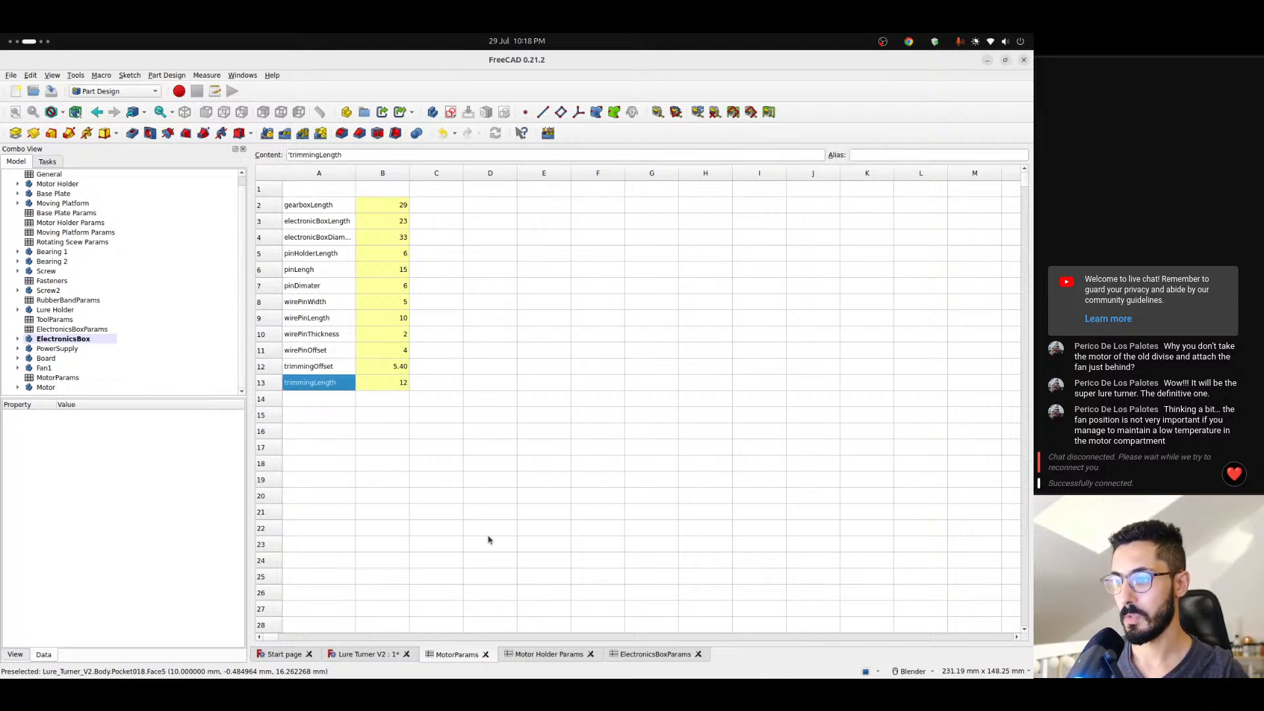
pyautogui.click(373, 656)
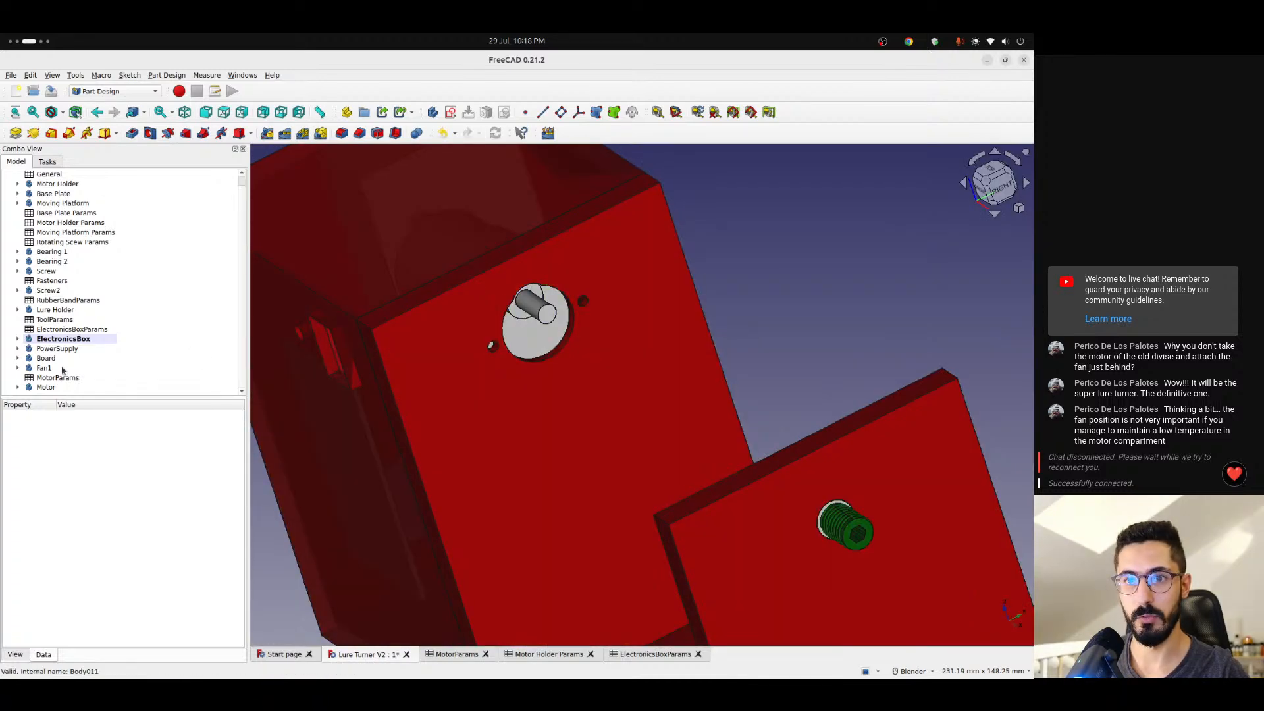
# - Make the Motor body the active body and bring its features into view in the model tree
pyautogui.click(46, 387)
pyautogui.rightClick(49, 389)
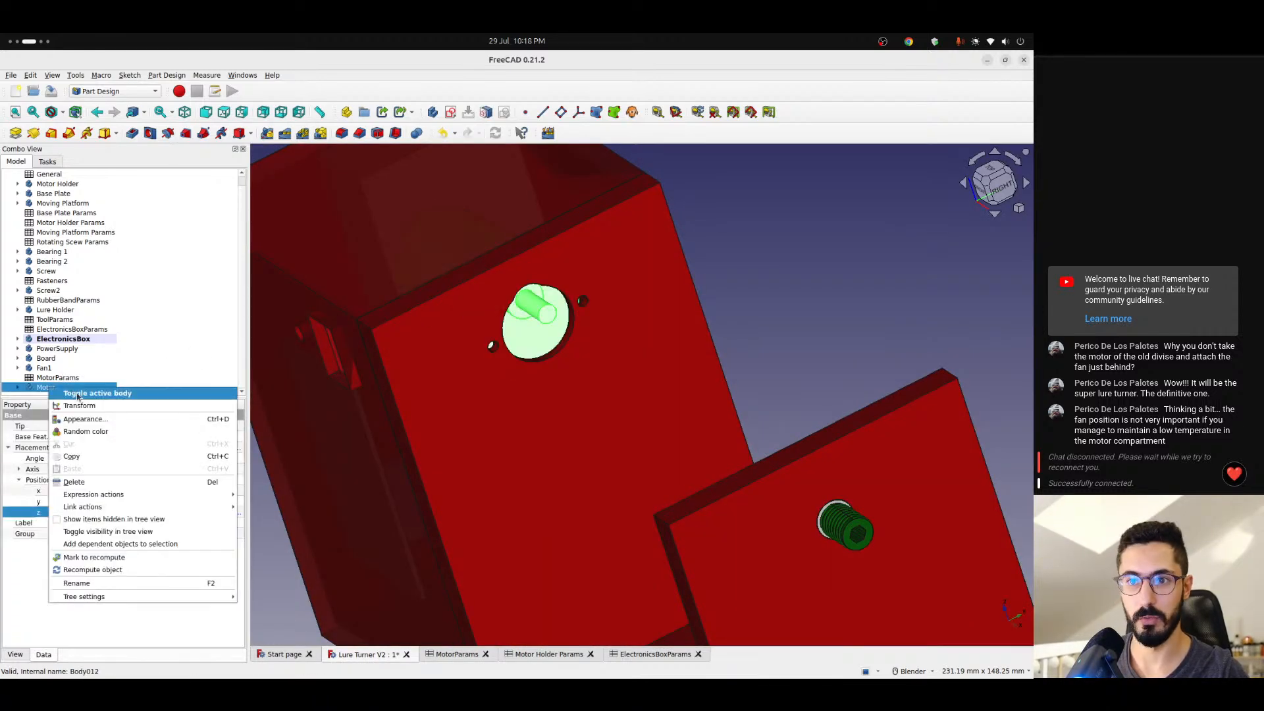
pyautogui.click(78, 394)
pyautogui.scroll(-4, 90, 374)
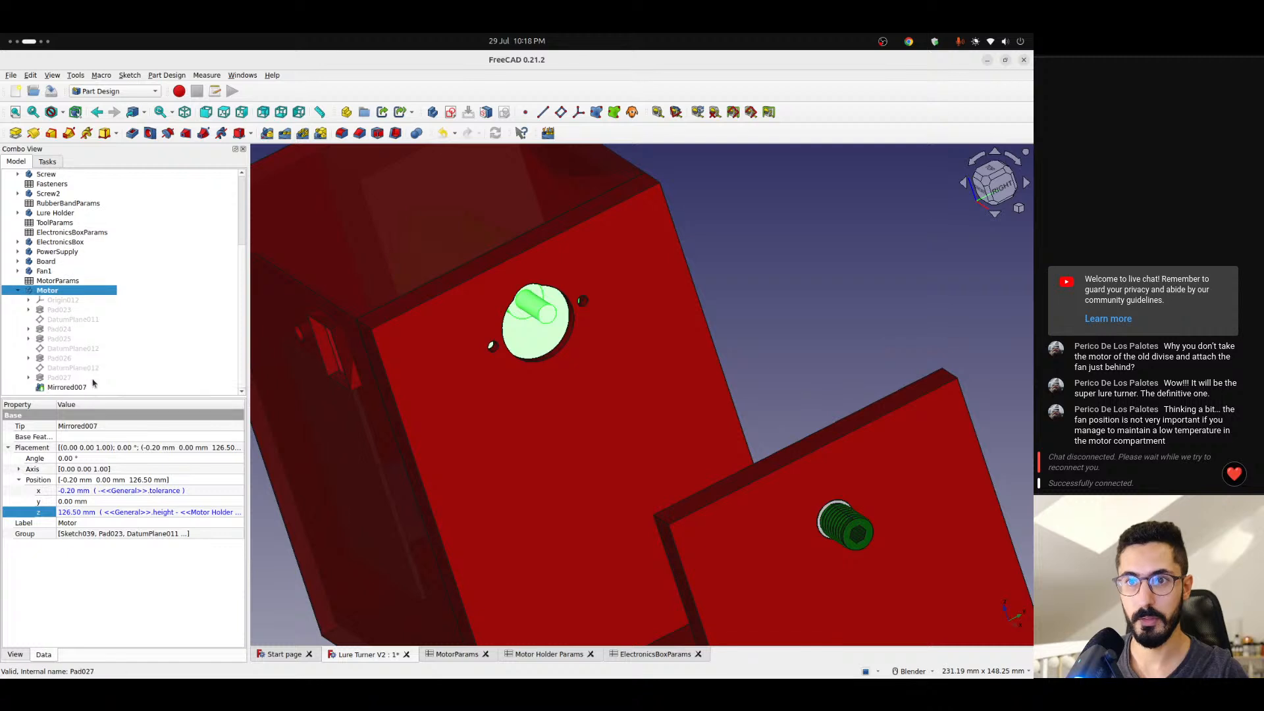
# - Check where the Motor body's DatumPlane013 lies, hide it again and show DatumPlane012 instead
pyautogui.click(59, 368)
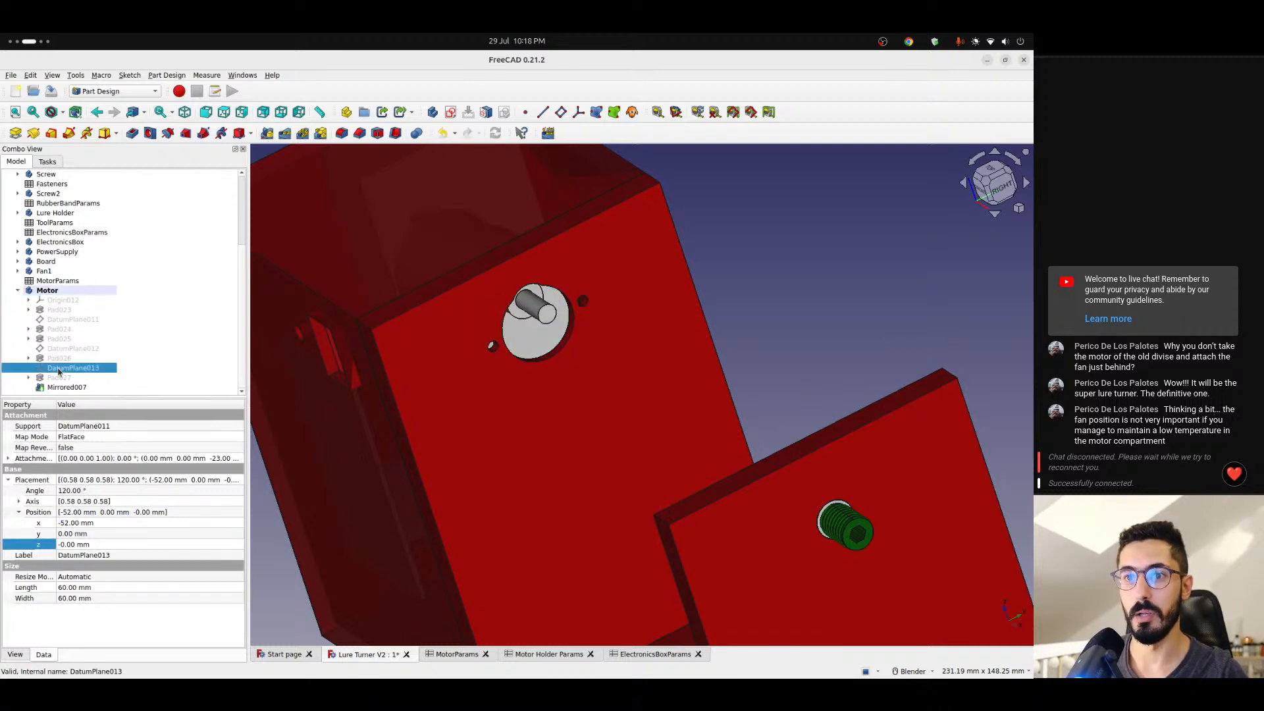
pyautogui.moveTo(555, 315); pyautogui.dragTo(583, 279, button='middle')
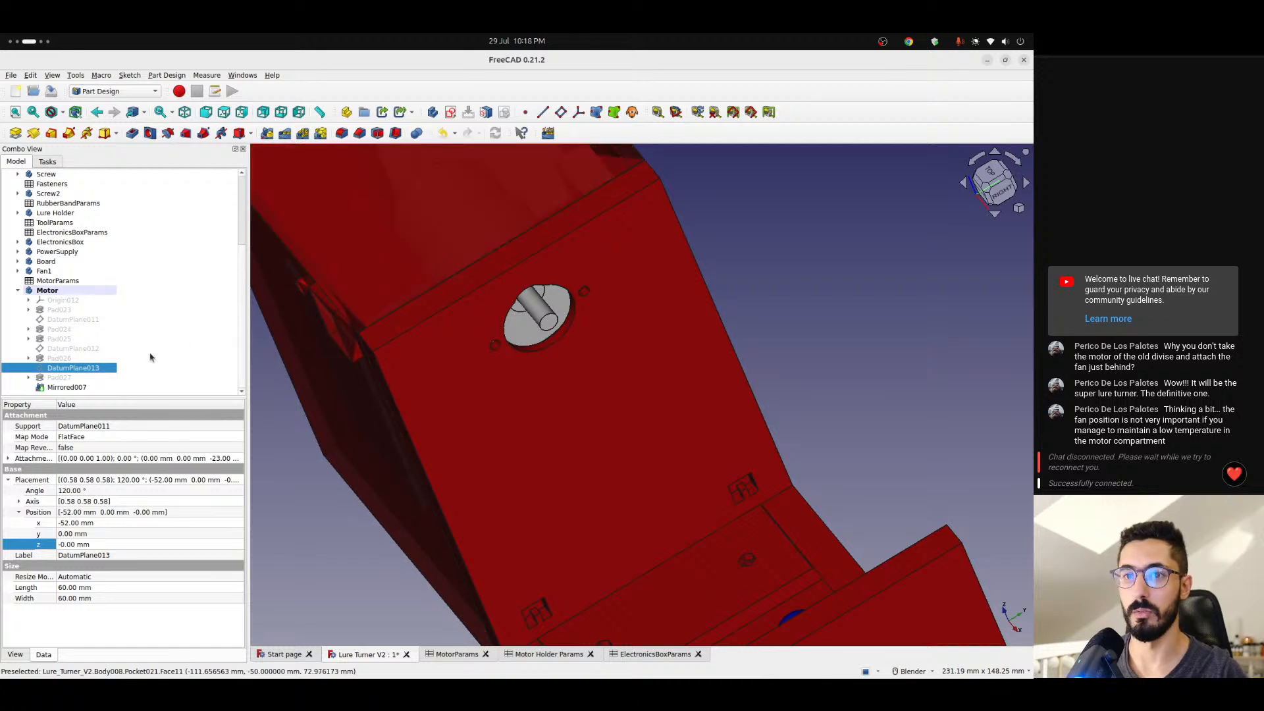
pyautogui.press('space')
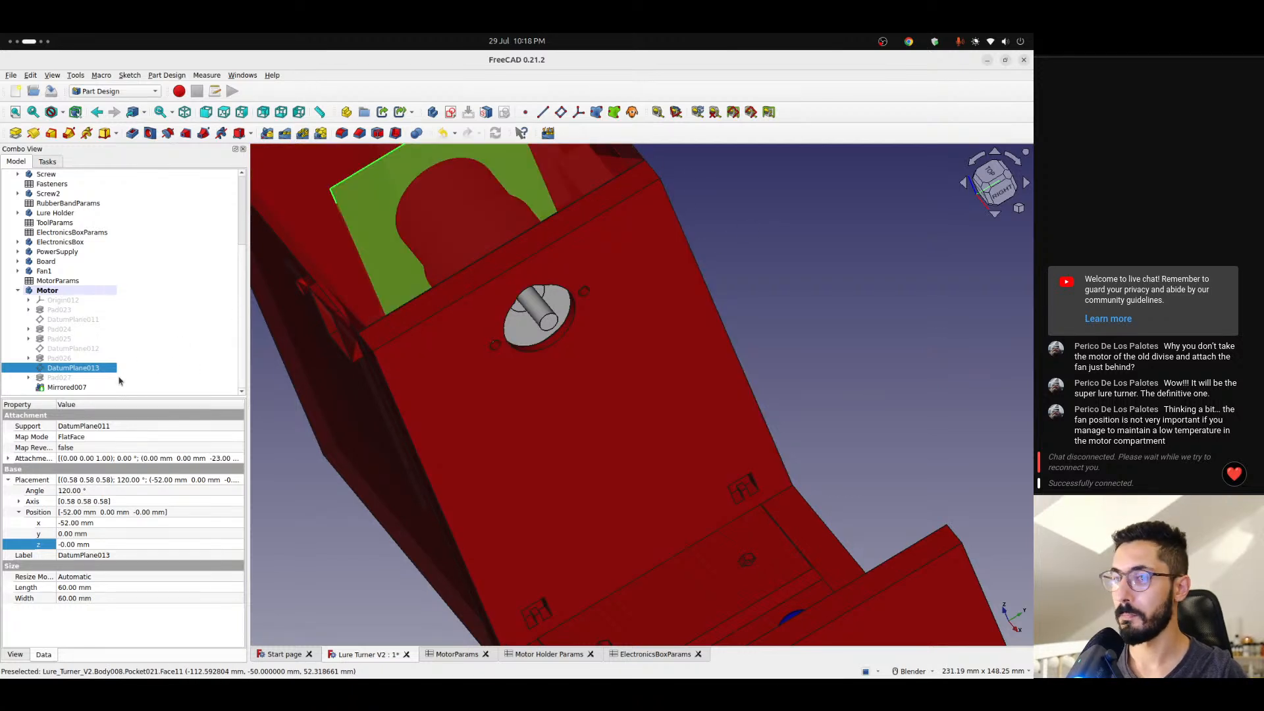
pyautogui.press('space')
pyautogui.click(66, 348)
pyautogui.press('space')
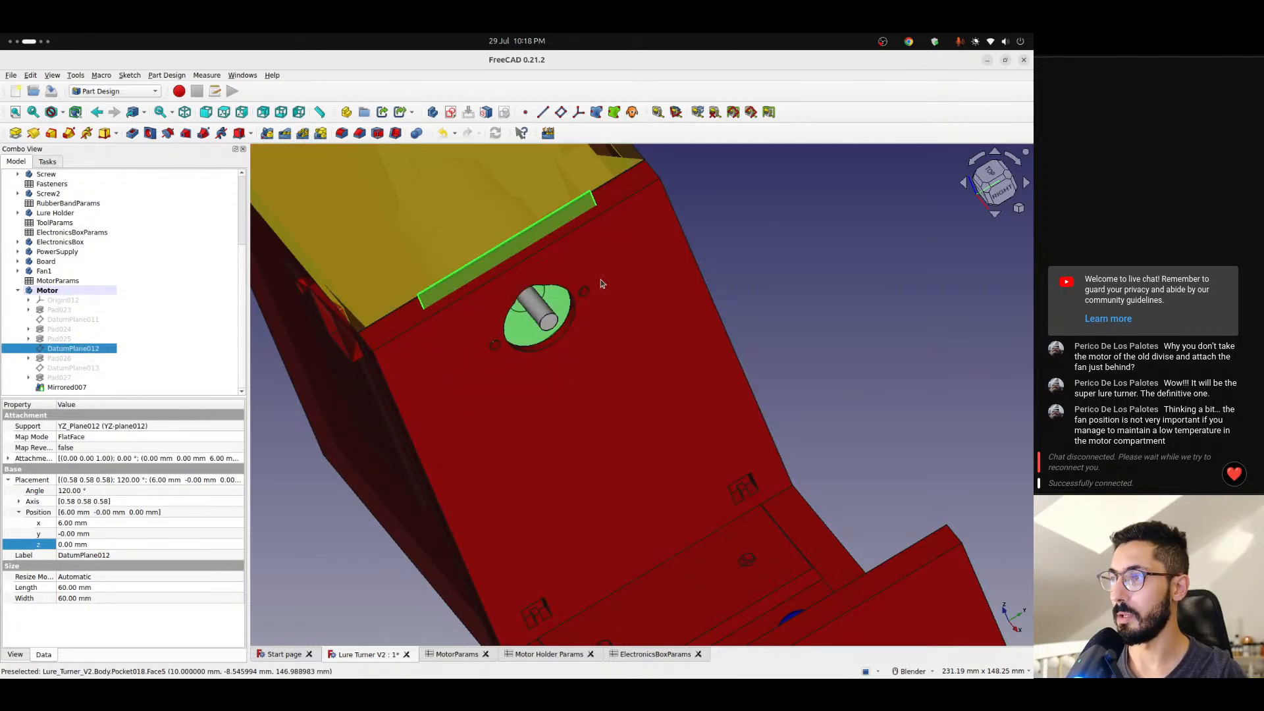
# - Create a datum plane attached to DatumPlane012 with its z-direction offset set to the formula <<MotorParams>>.pinLengh
pyautogui.click(561, 112)
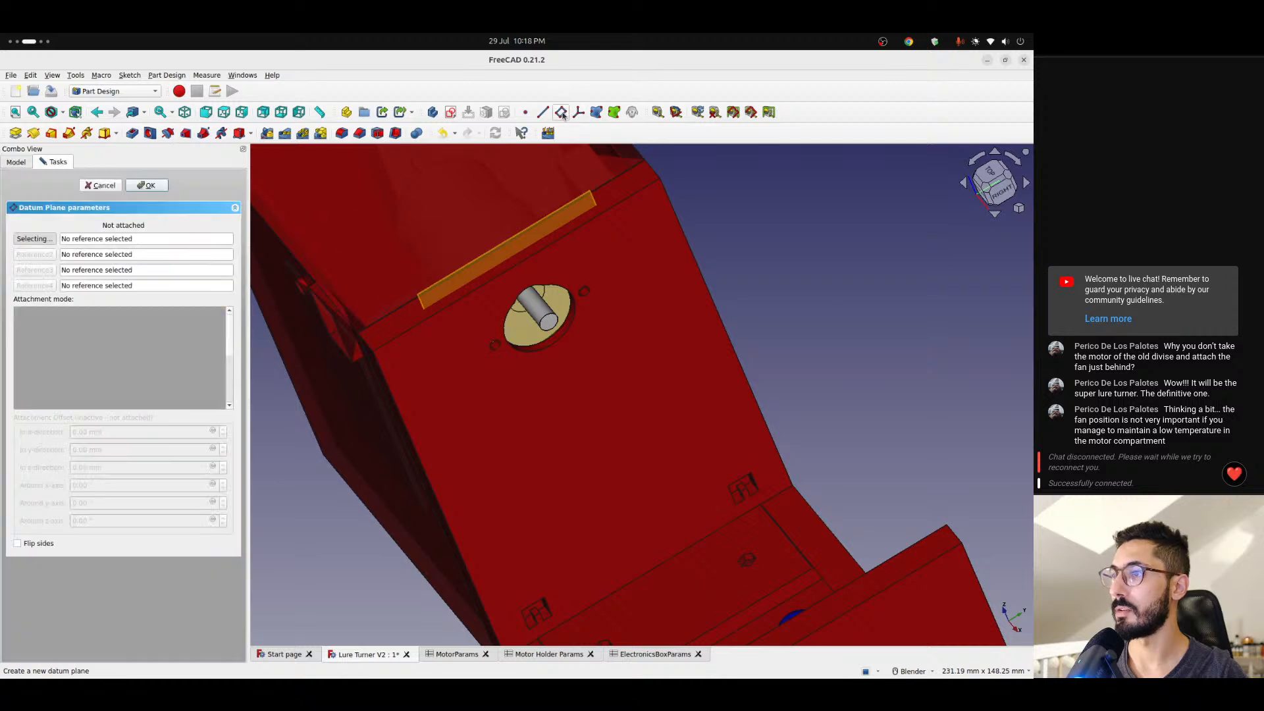
pyautogui.click(537, 232)
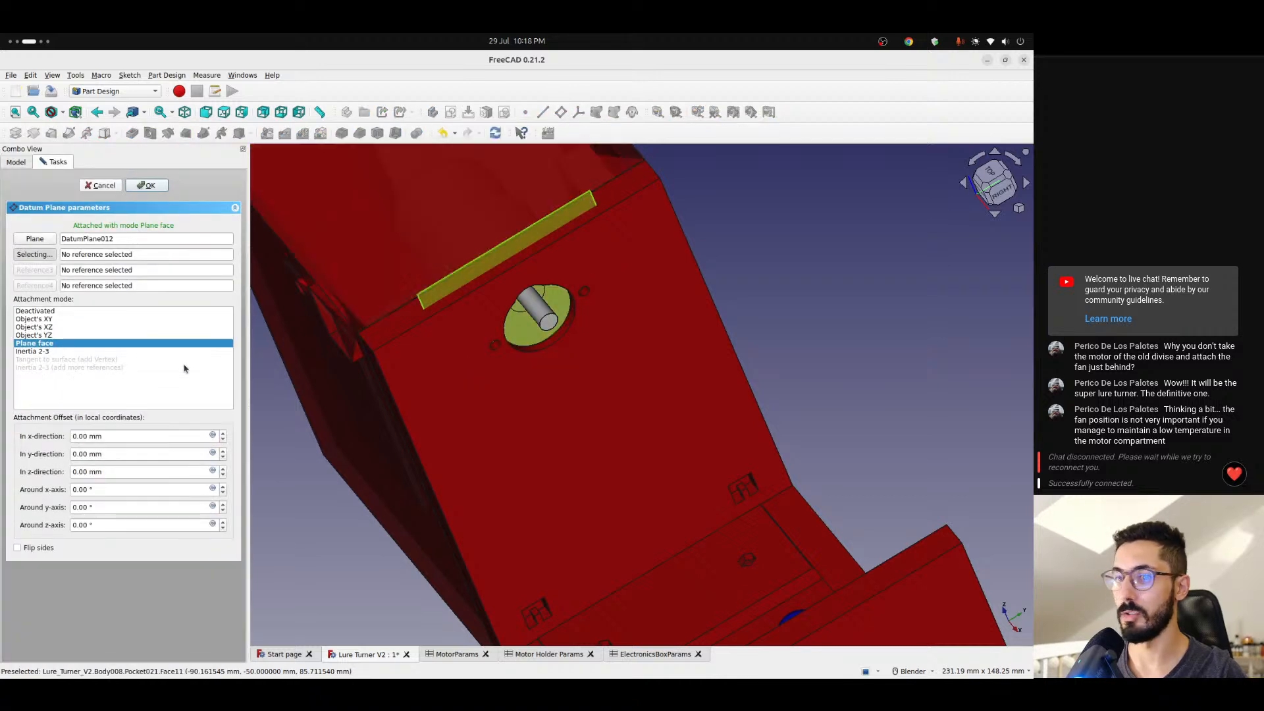
pyautogui.click(132, 470)
pyautogui.click(213, 472)
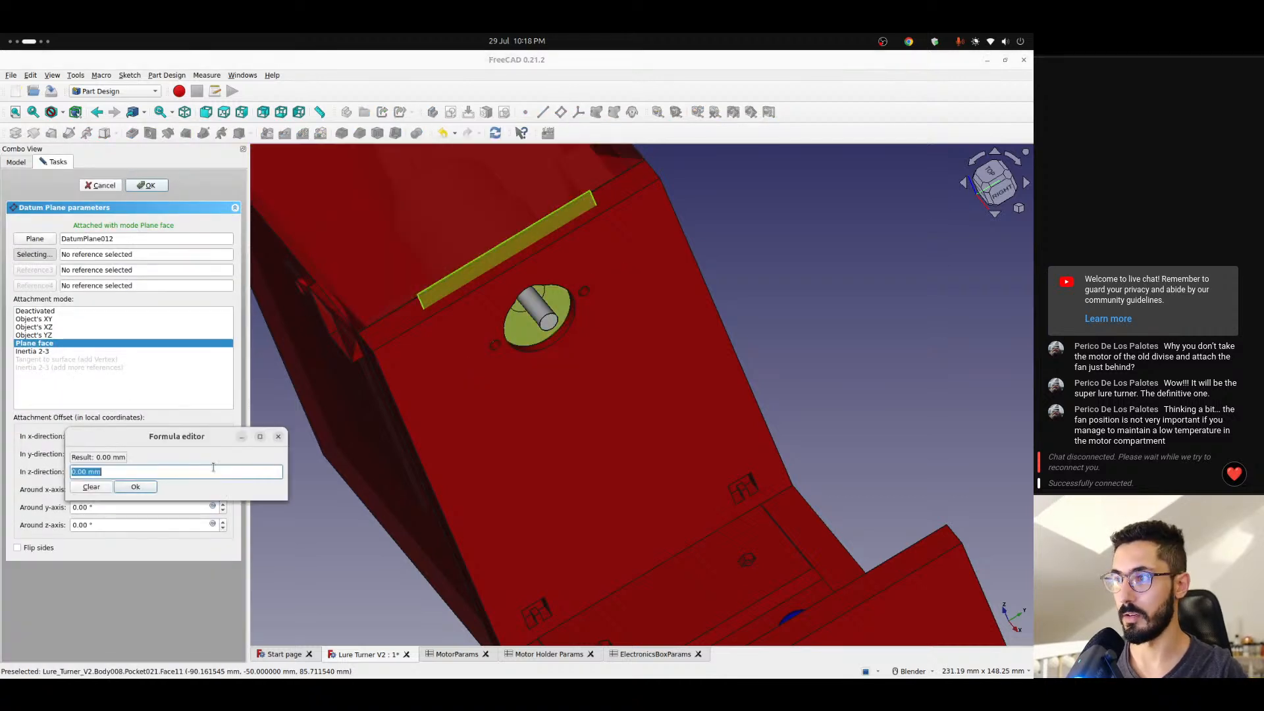
pyautogui.write('<<mot')
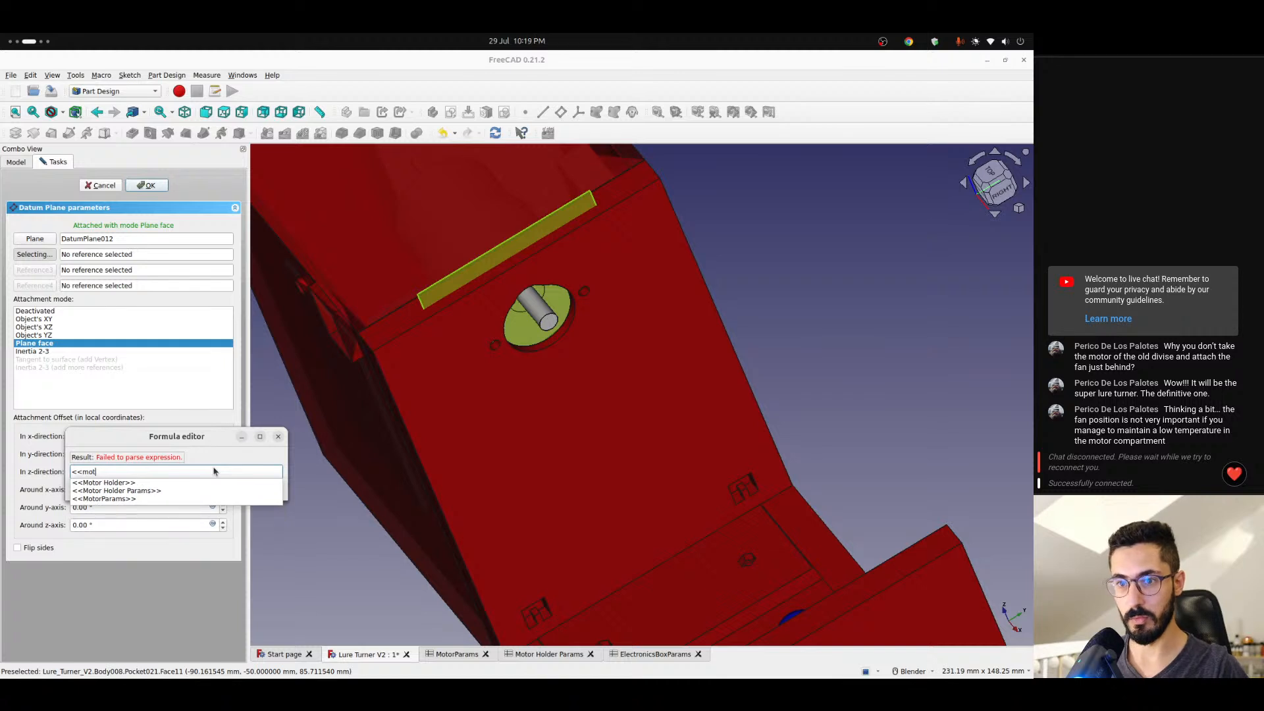
pyautogui.press('Down')
pyautogui.press('Down')
pyautogui.press('Down')
pyautogui.write('pinLengh')
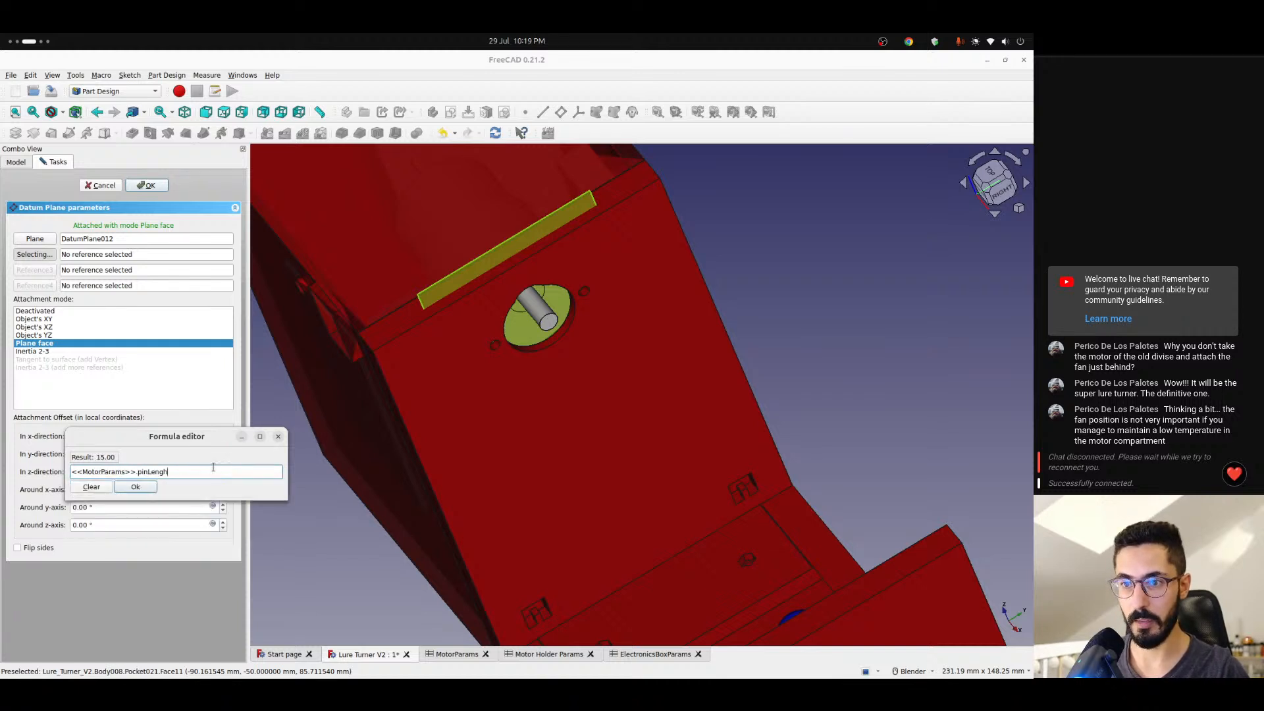
pyautogui.press('Return')
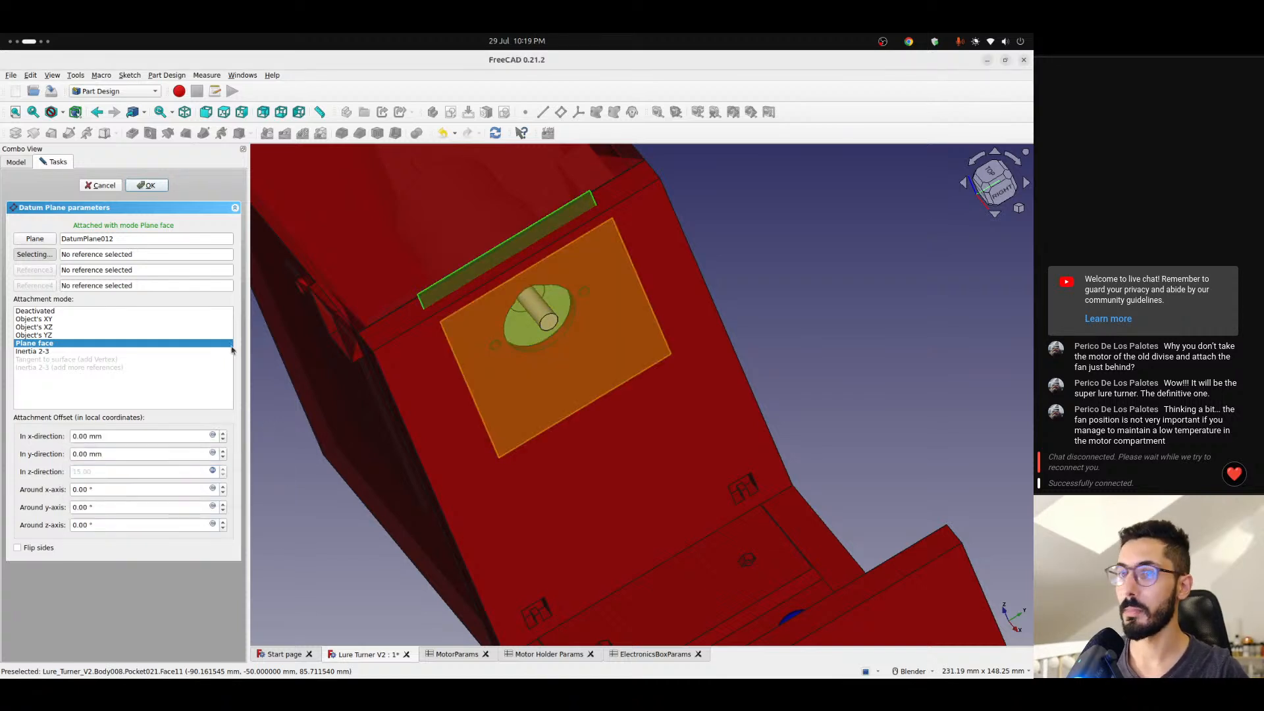
pyautogui.click(146, 185)
# - Hide DatumPlane012 and start a sketch on the new datum plane at the shaft tip, with the section view turned on
pyautogui.click(65, 340)
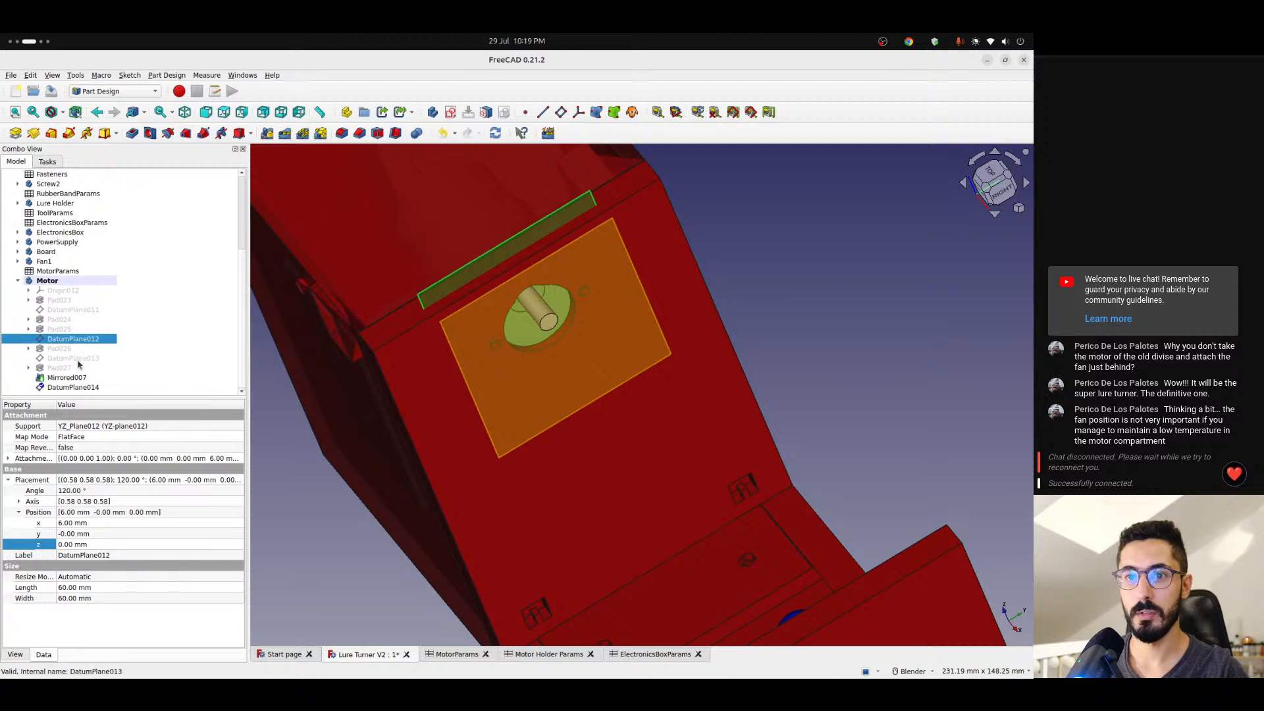
pyautogui.click(72, 387)
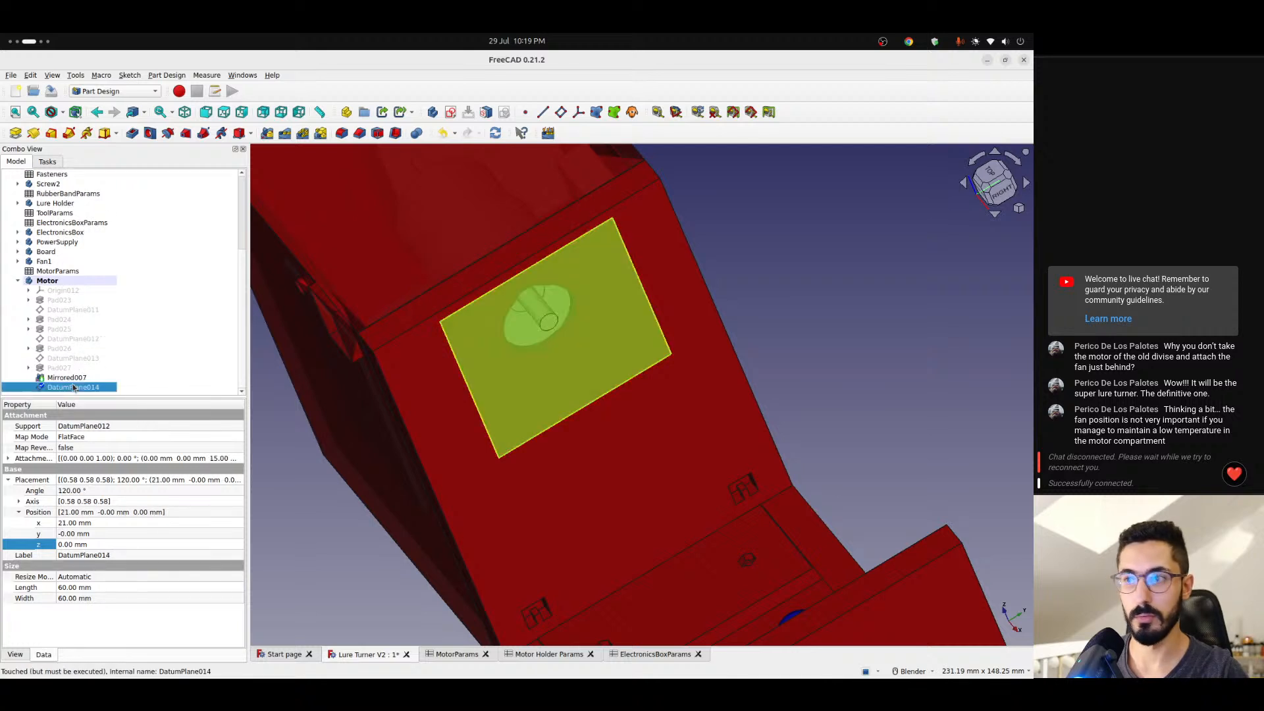
pyautogui.click(451, 112)
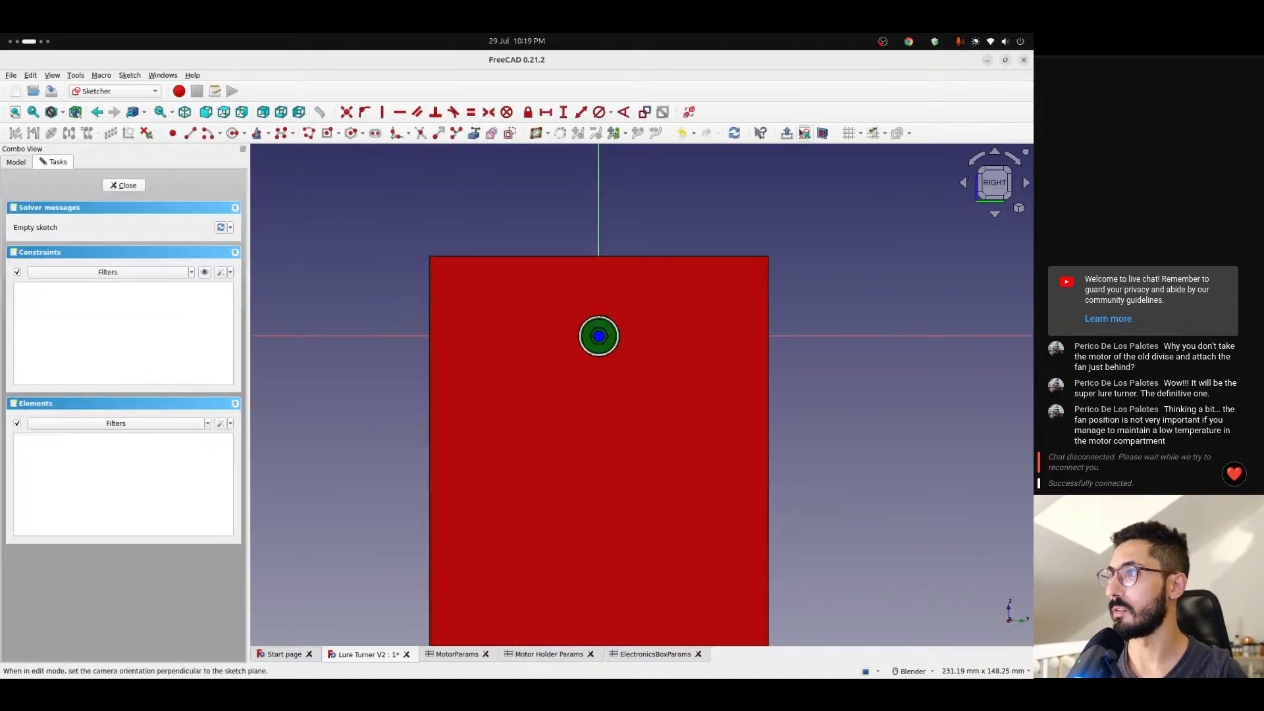
pyautogui.click(822, 134)
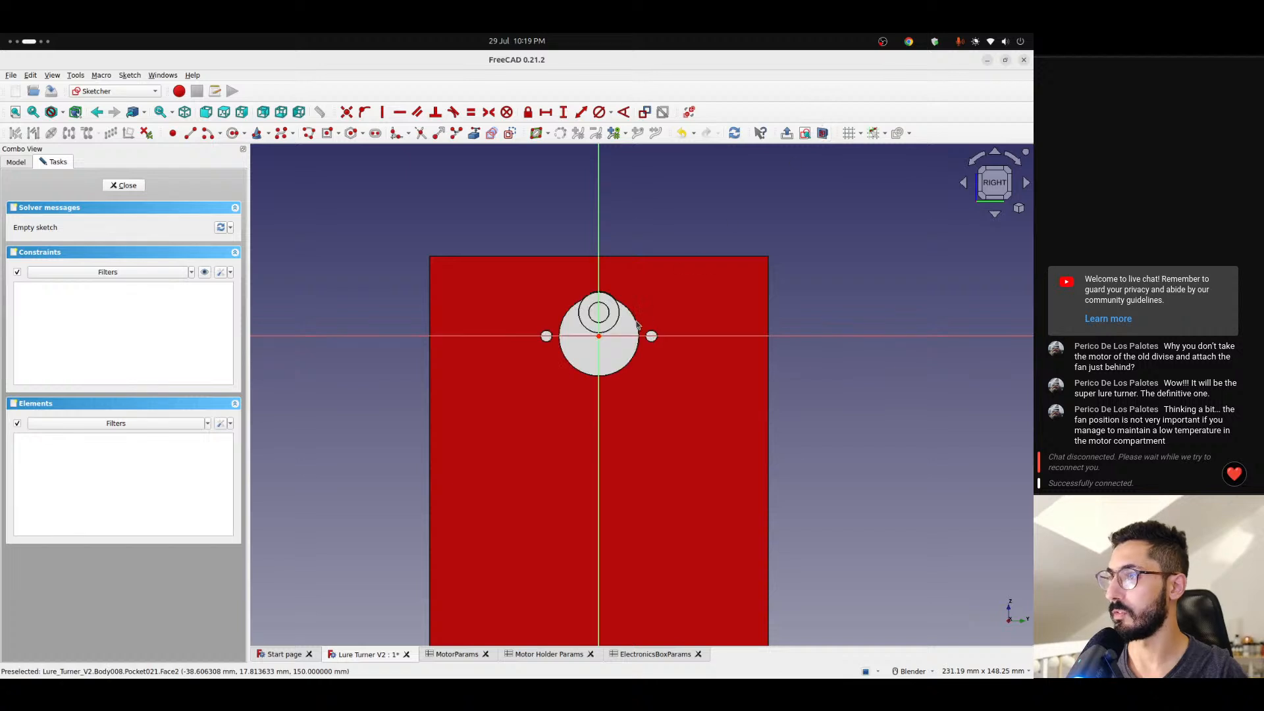
pyautogui.scroll(6, 625, 299)
pyautogui.scroll(2, 517, 371)
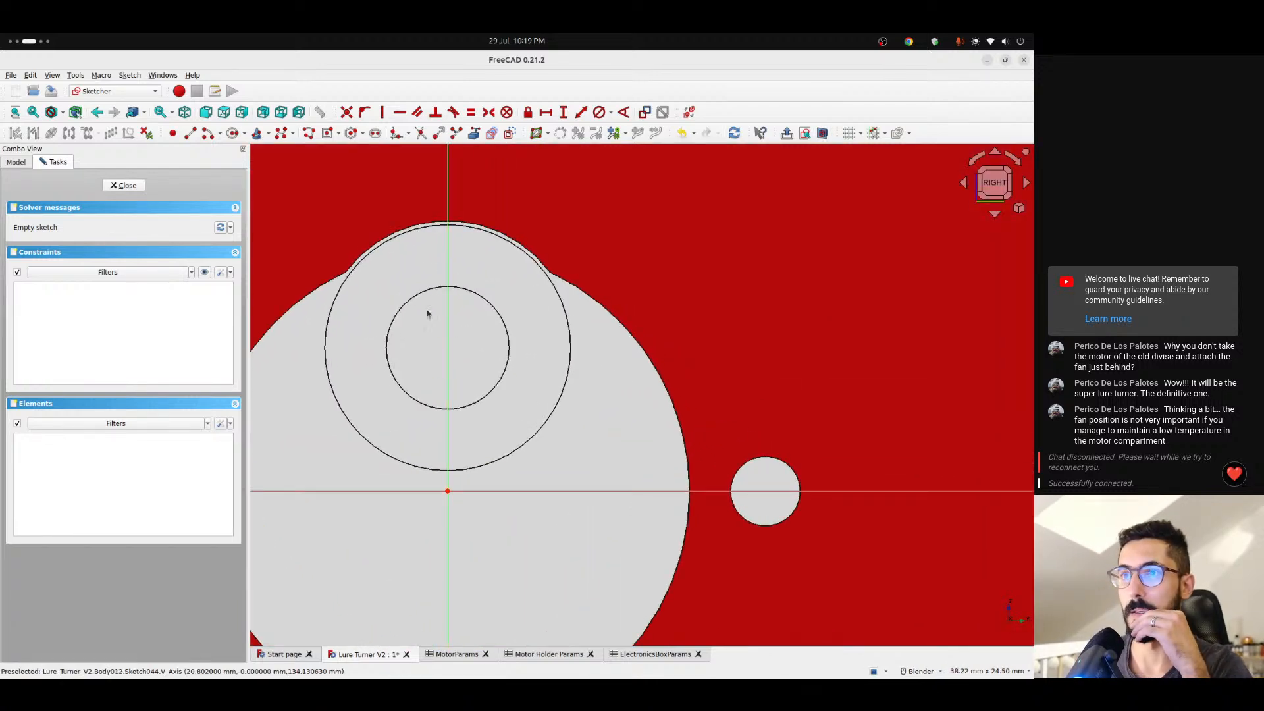
# - Sketch a circle about 5.7 mm in diameter over the motor shaft, centred on the vertical axis
pyautogui.click(233, 133)
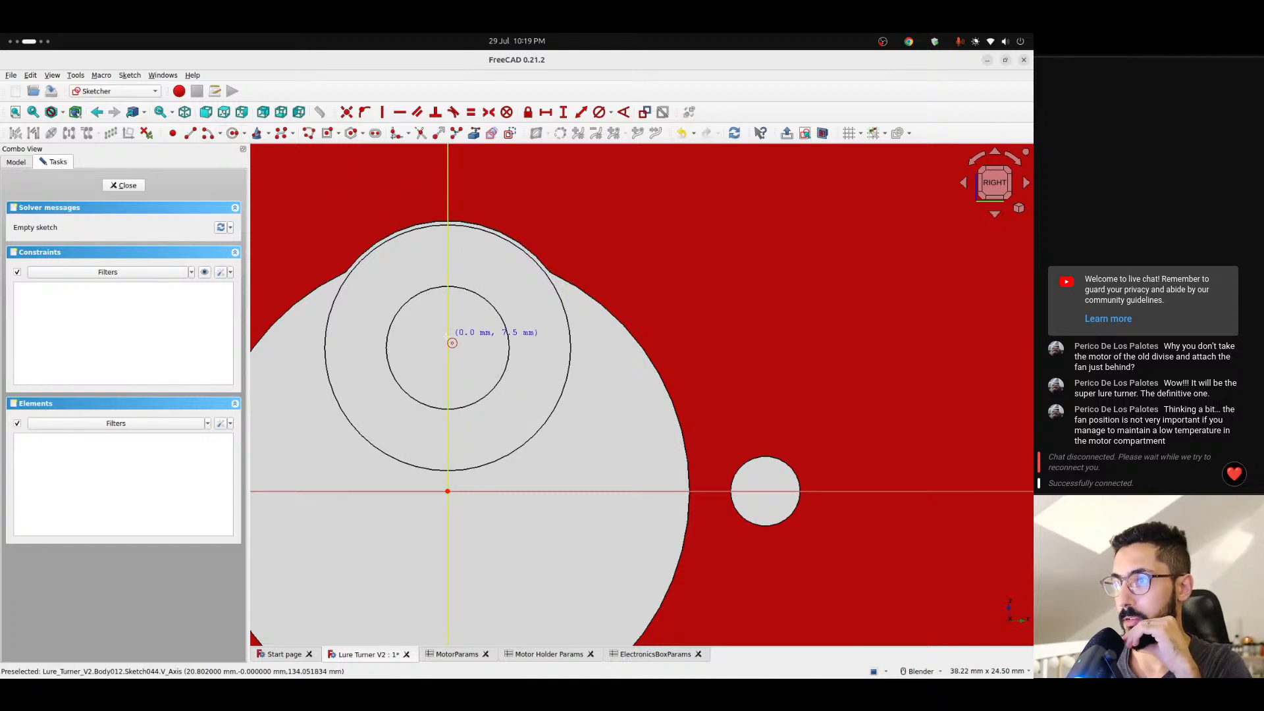
pyautogui.click(448, 348)
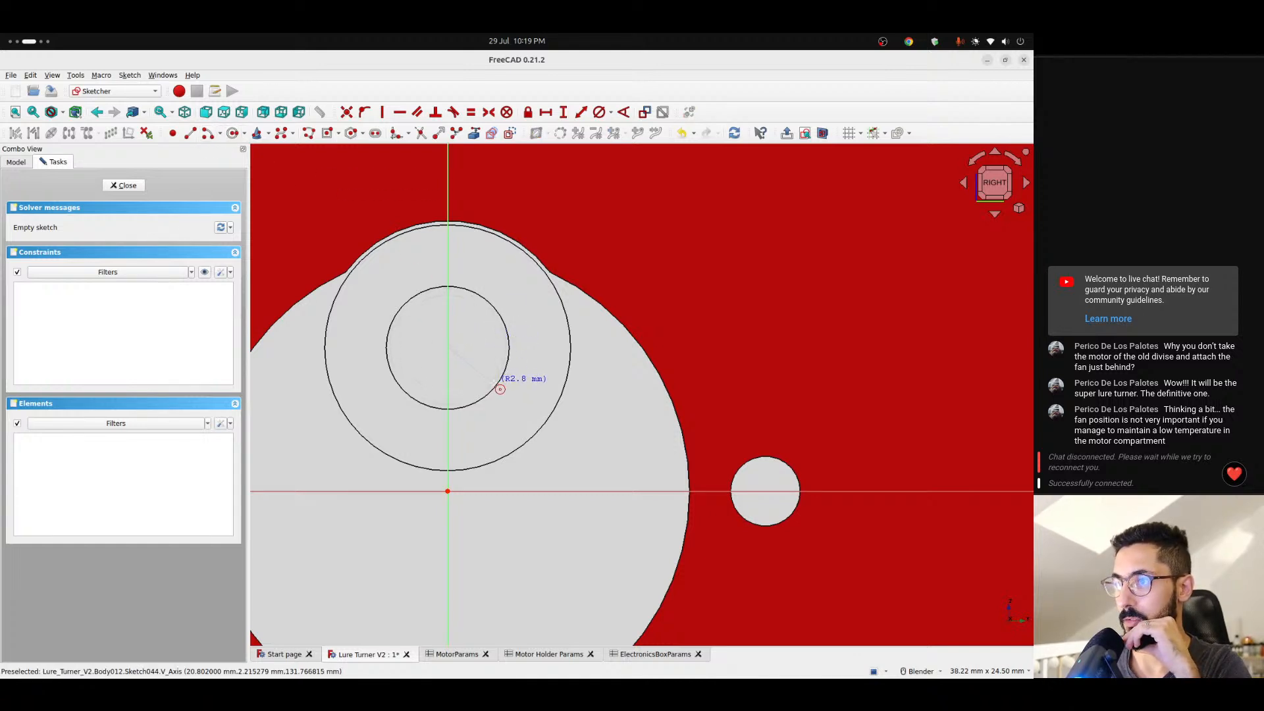
pyautogui.click(494, 386)
# - Constrain the vertical distance from the origin to the circle's centre with the formula <<Motor Holder Params>>.motorPinOffset
pyautogui.click(447, 347)
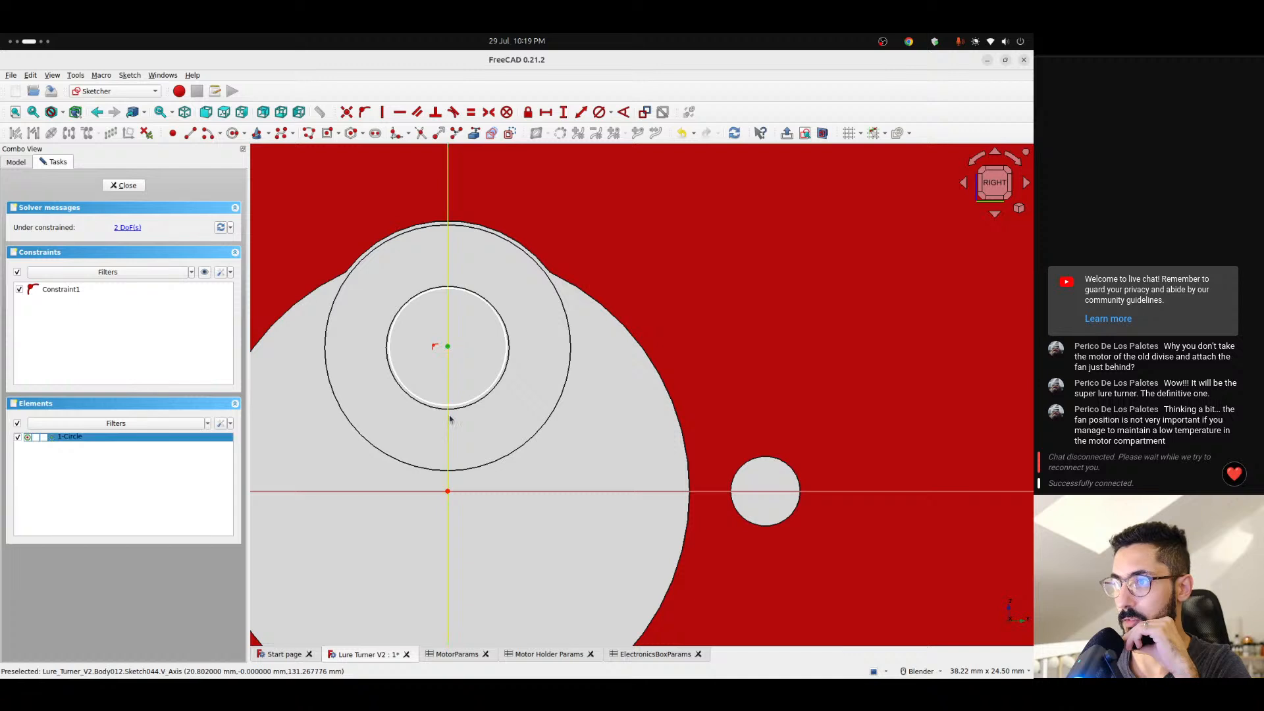
pyautogui.click(447, 492)
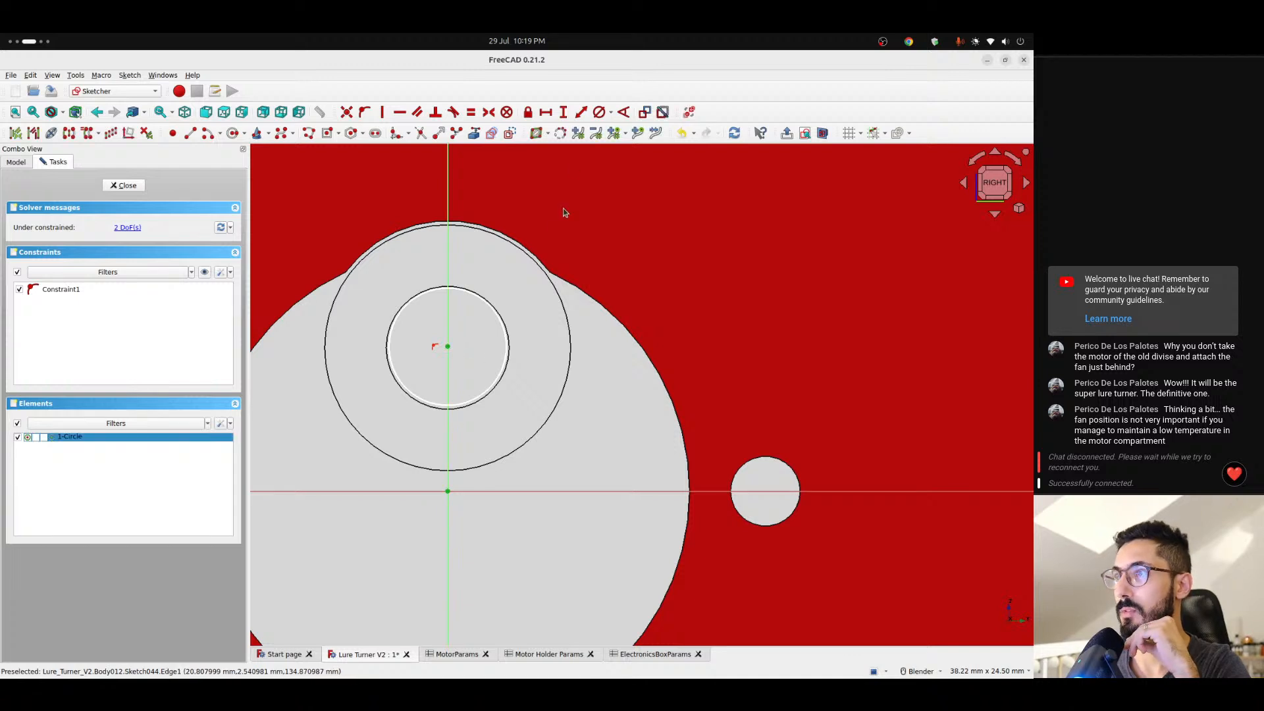
pyautogui.click(563, 112)
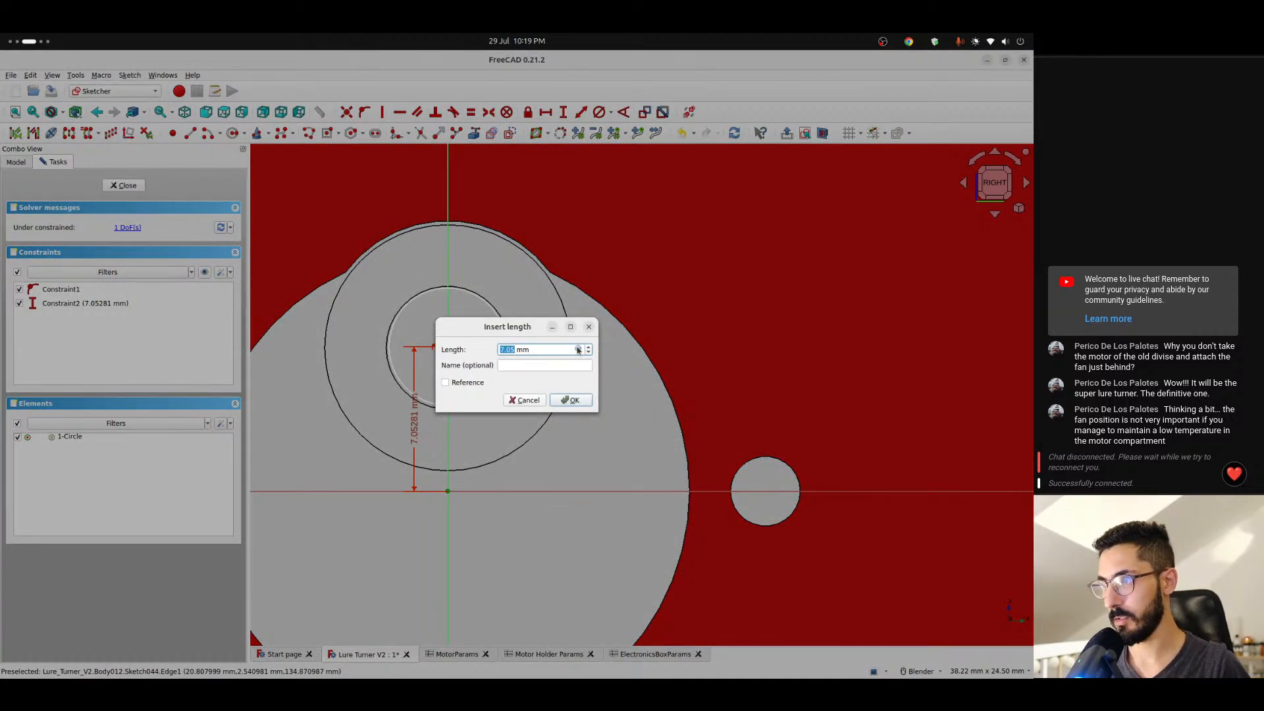
pyautogui.click(578, 350)
pyautogui.write('<<Motor Holder>>.')
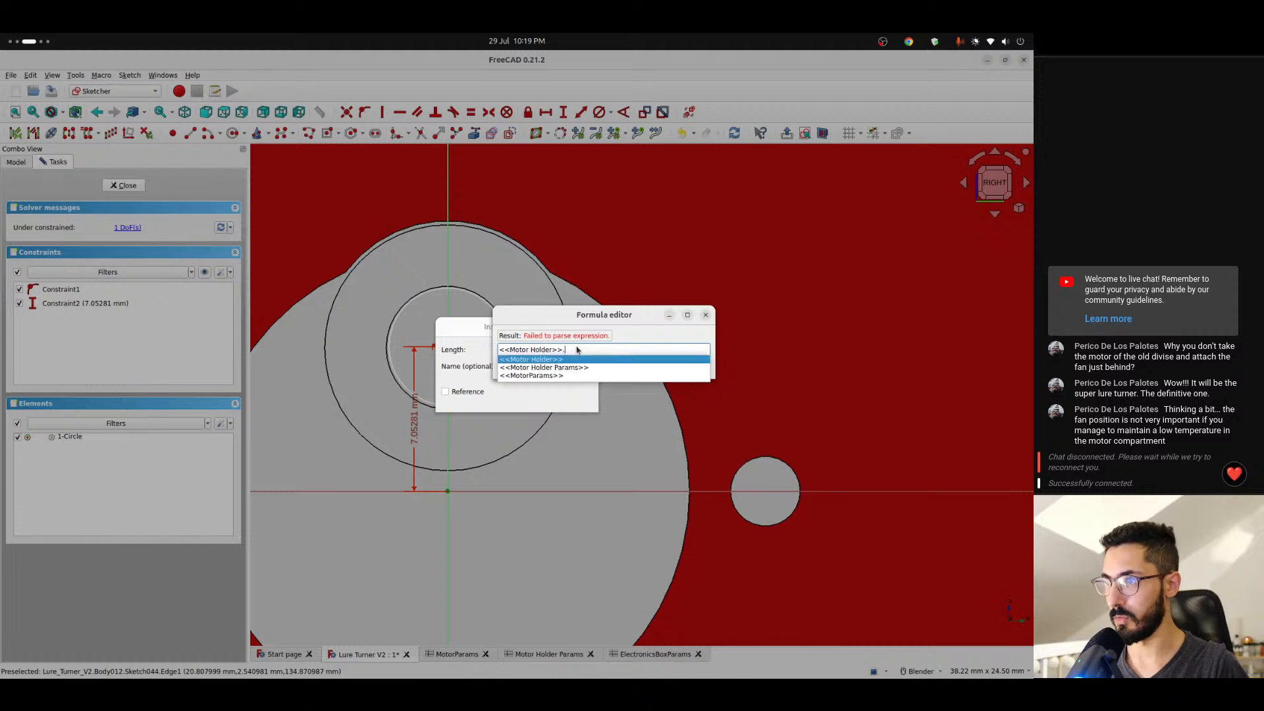
pyautogui.press('Down')
pyautogui.write('pino')
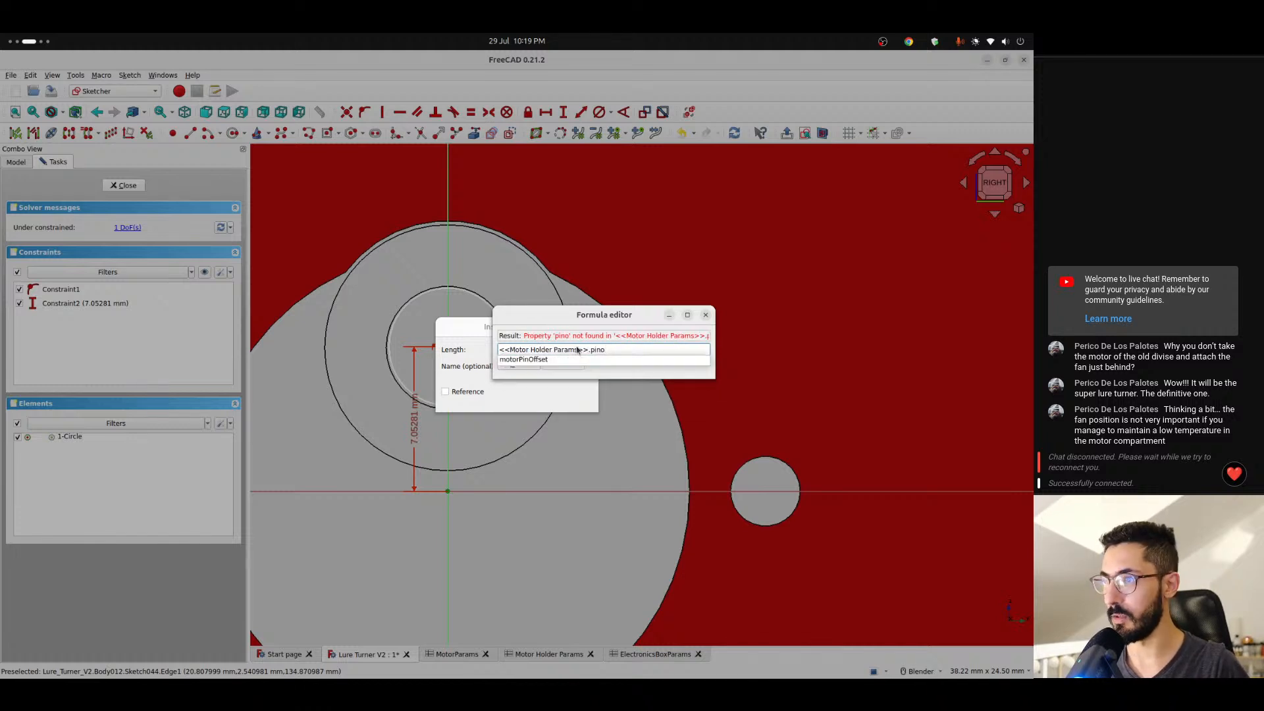
pyautogui.press('Return')
pyautogui.press('Return')
pyautogui.press('Return')
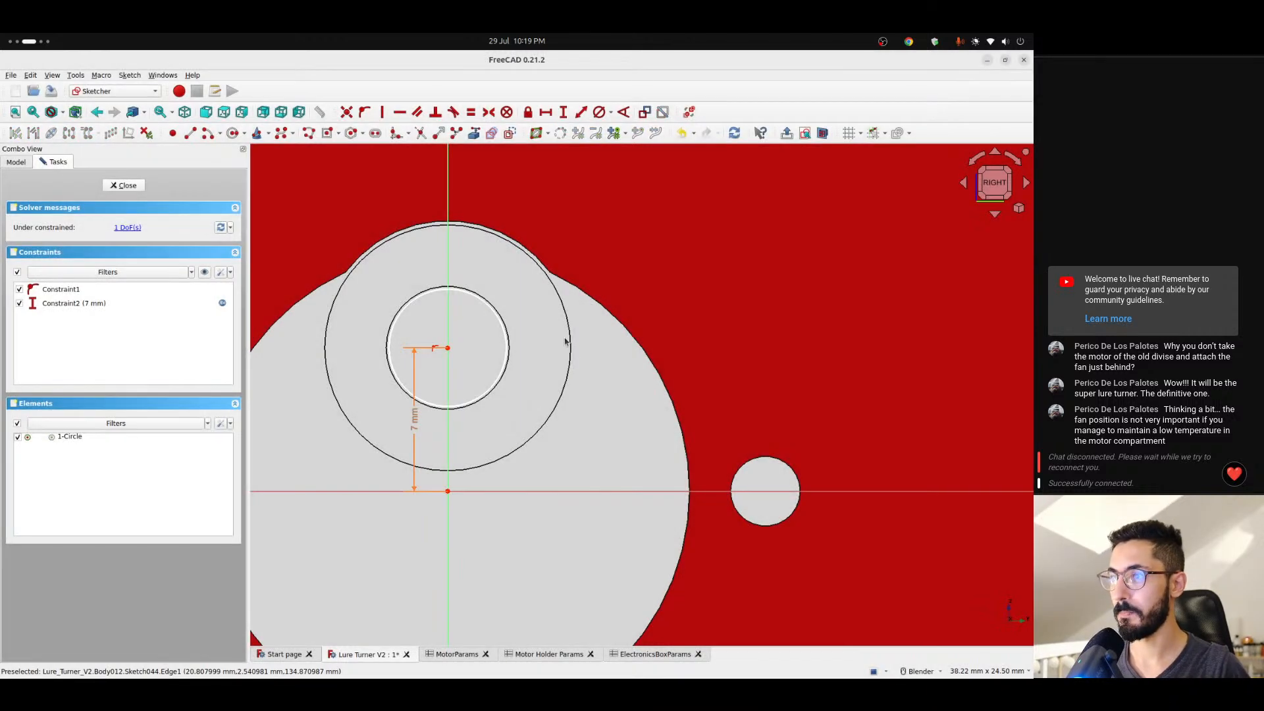
# - Constrain the circle's diameter with the formula <<MotorParams>>.pinDimater
pyautogui.click(500, 318)
pyautogui.click(599, 112)
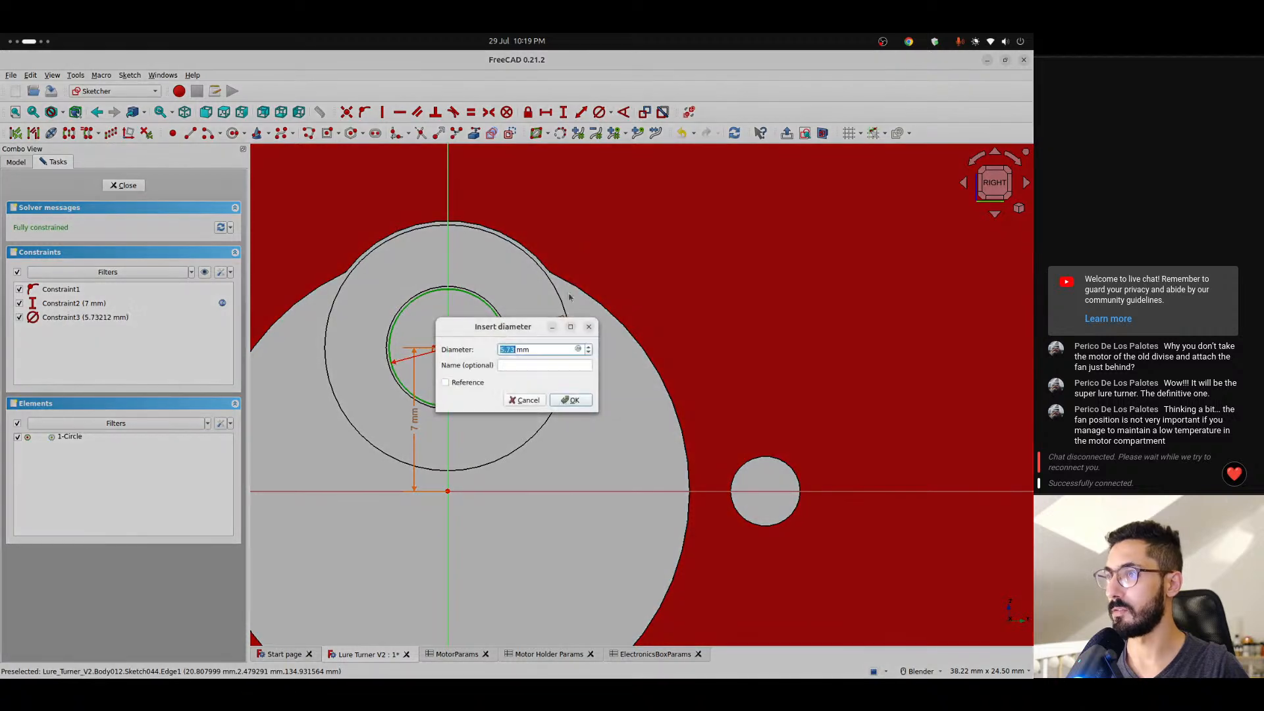
pyautogui.click(579, 349)
pyautogui.write('<<mo')
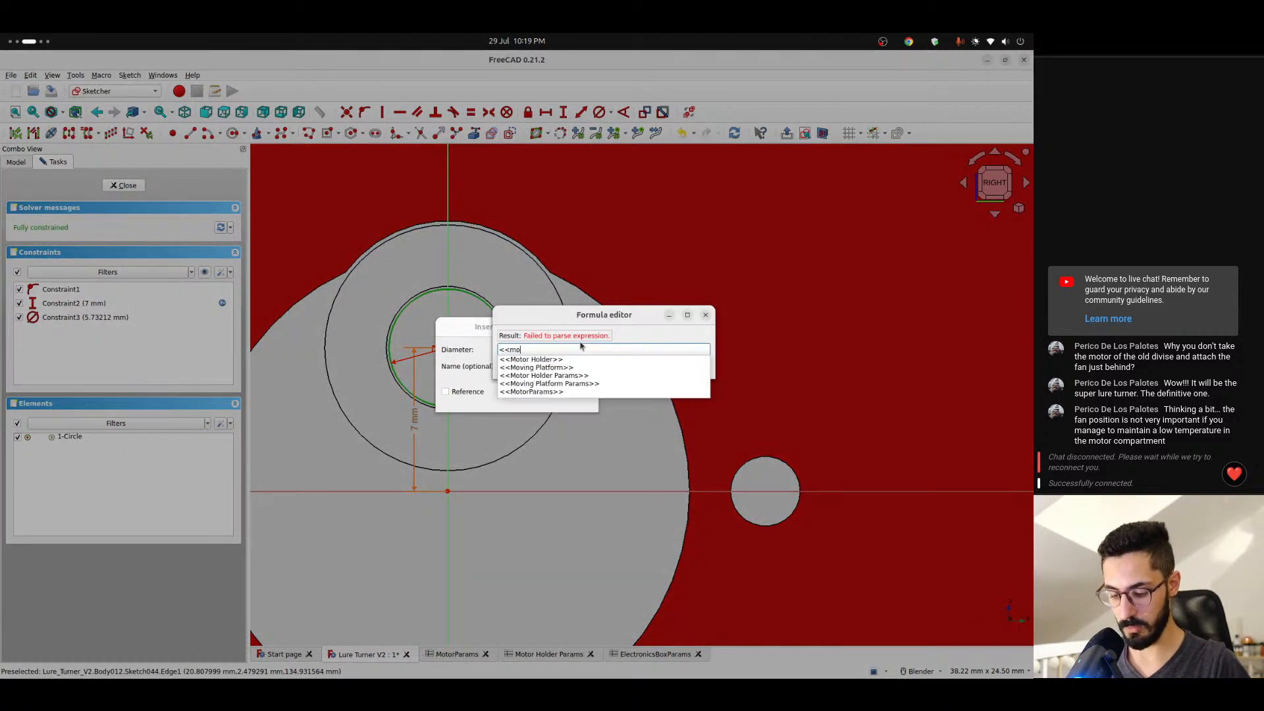
pyautogui.write('t')
pyautogui.press('Down')
pyautogui.press('Down')
pyautogui.press('Down')
pyautogui.press('Return')
pyautogui.write('.pin')
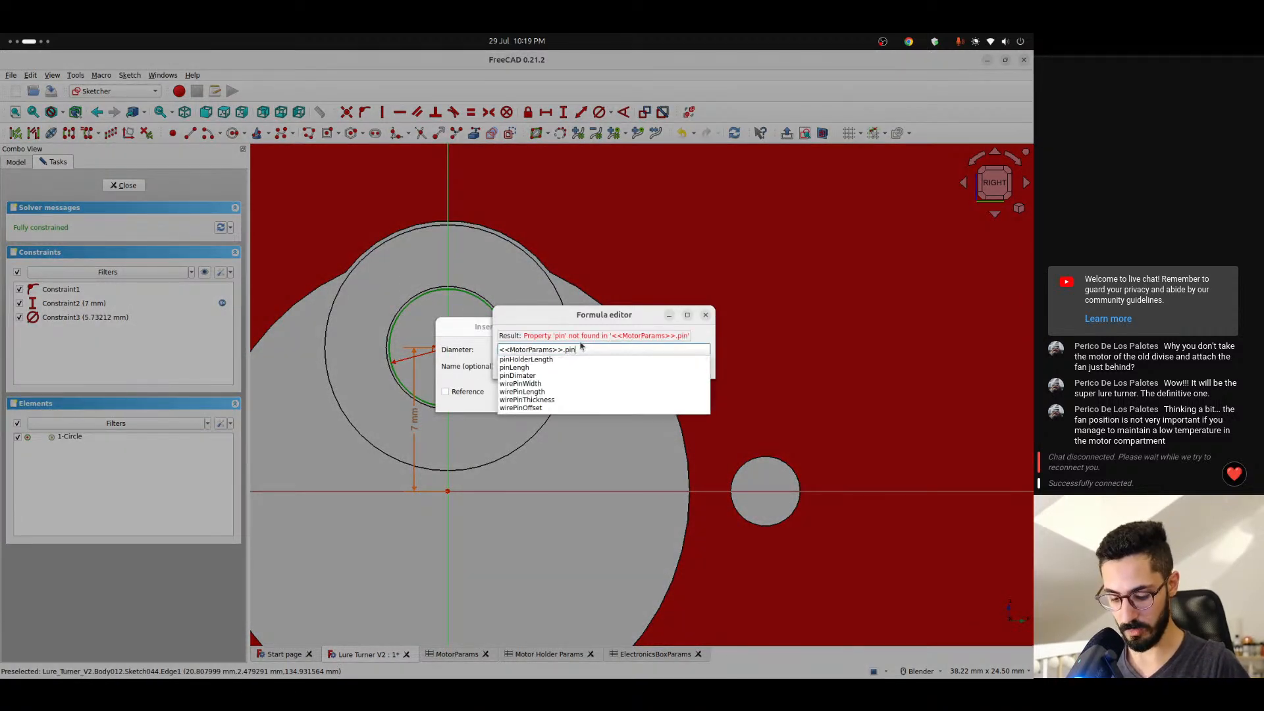
pyautogui.write('dia')
pyautogui.press('BackSpace')
pyautogui.press('Down')
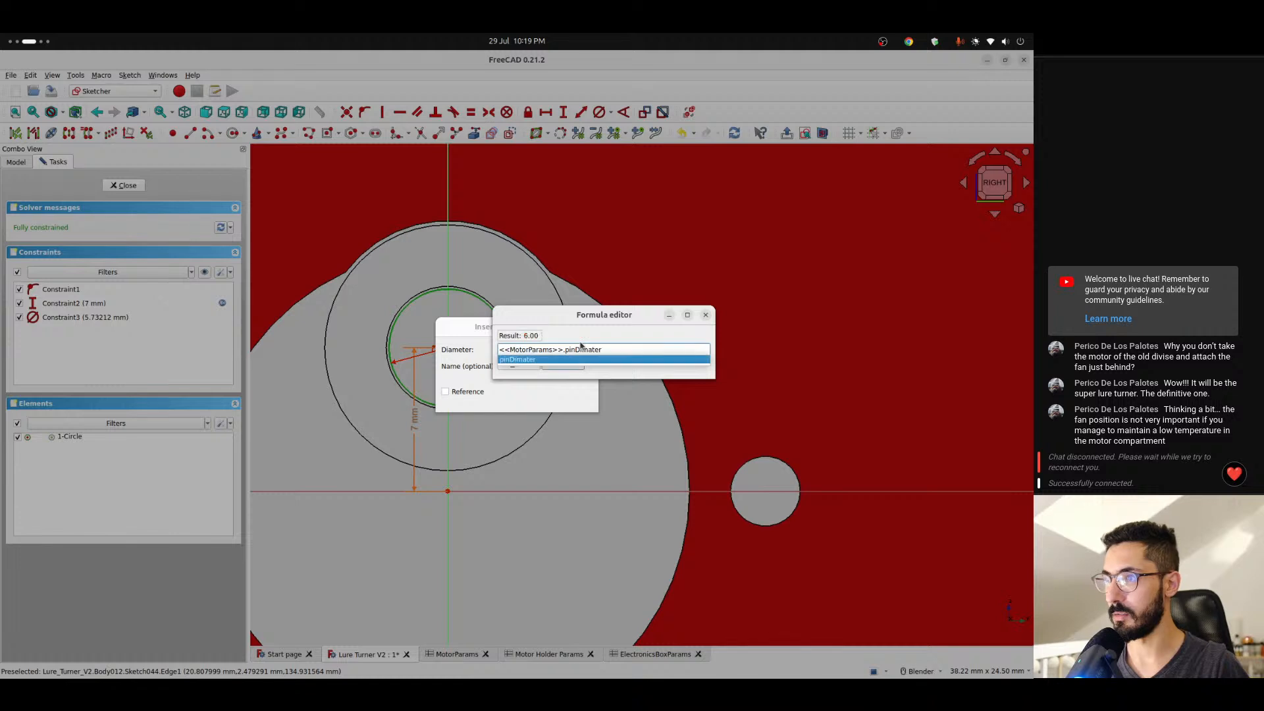
pyautogui.press('Return')
pyautogui.press('Return')
pyautogui.press('Return')
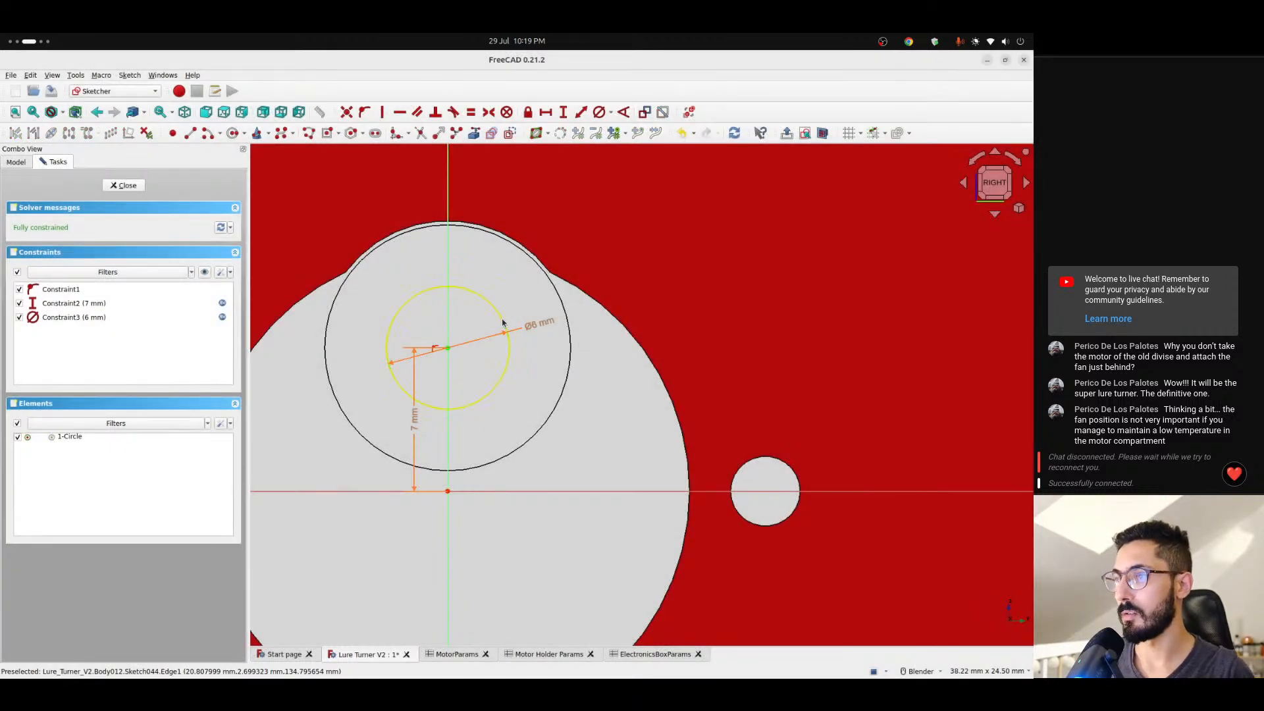
# - Convert the shaft circle to construction geometry and move its diameter dimension label clear of the circle
pyautogui.click(502, 322)
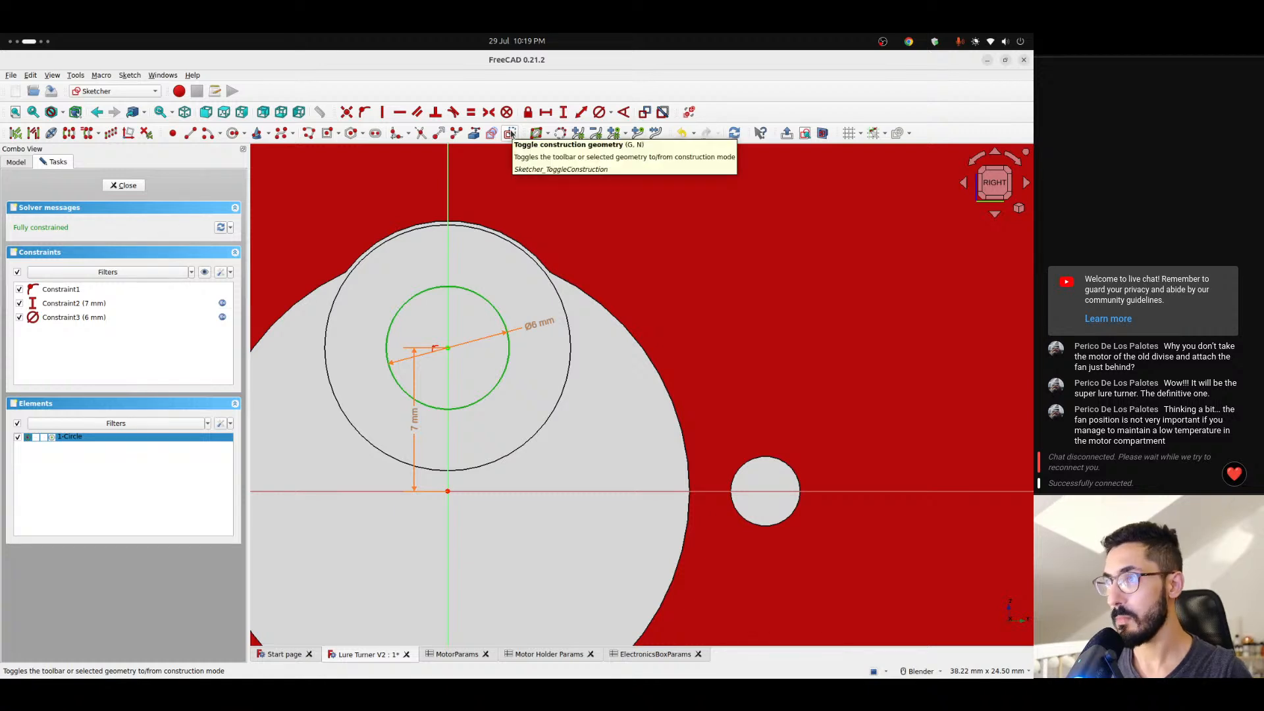
pyautogui.click(510, 134)
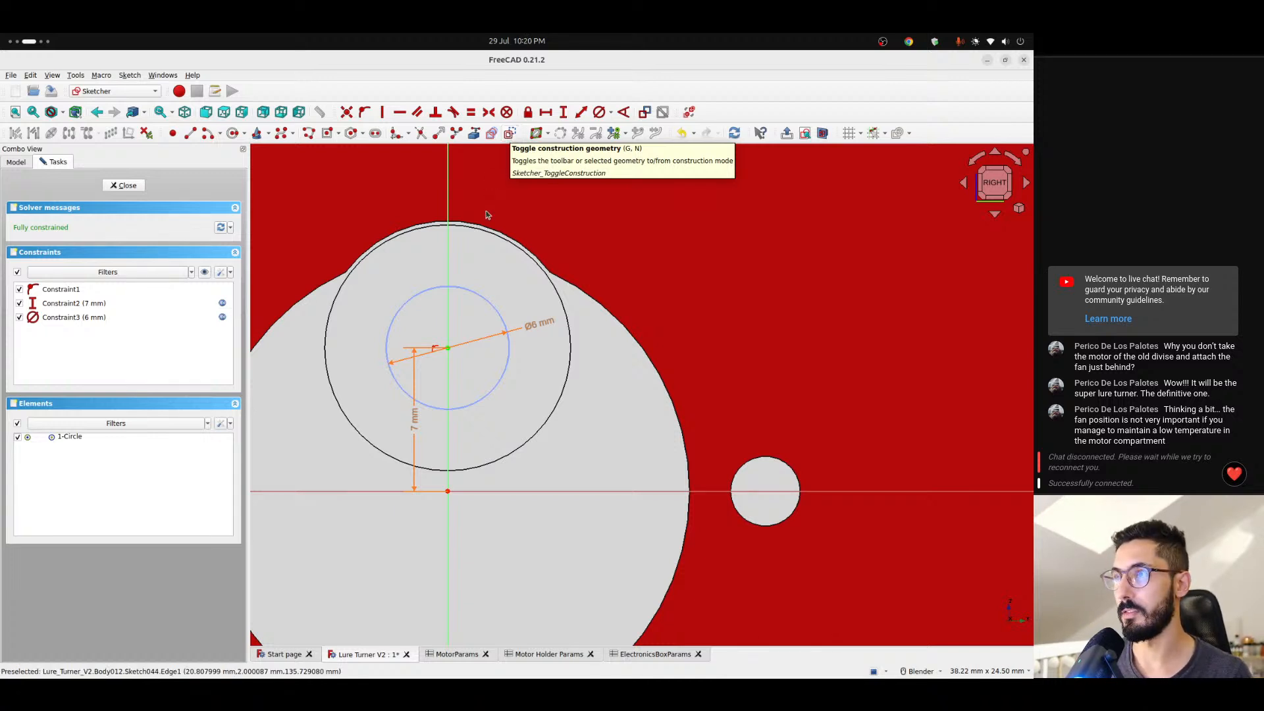
pyautogui.scroll(-2, 465, 268)
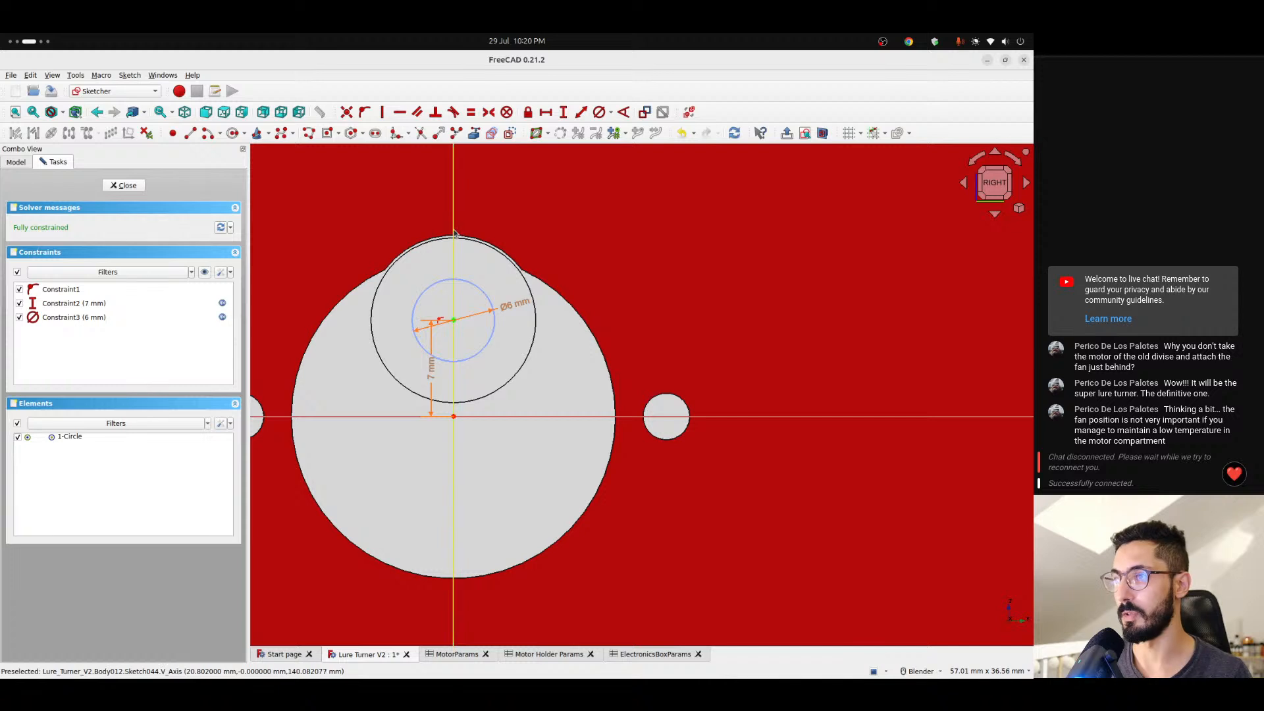
pyautogui.scroll(-2, 497, 332)
pyautogui.scroll(5, 497, 332)
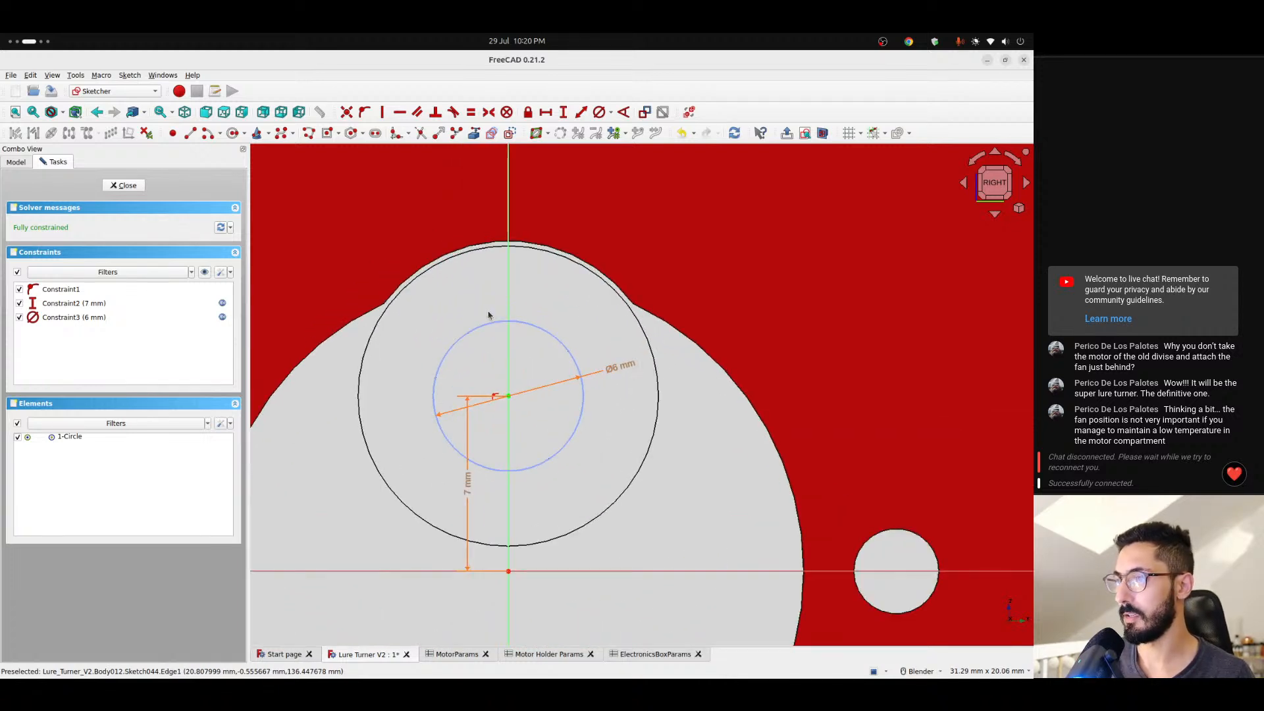
pyautogui.moveTo(615, 372); pyautogui.dragTo(623, 330)
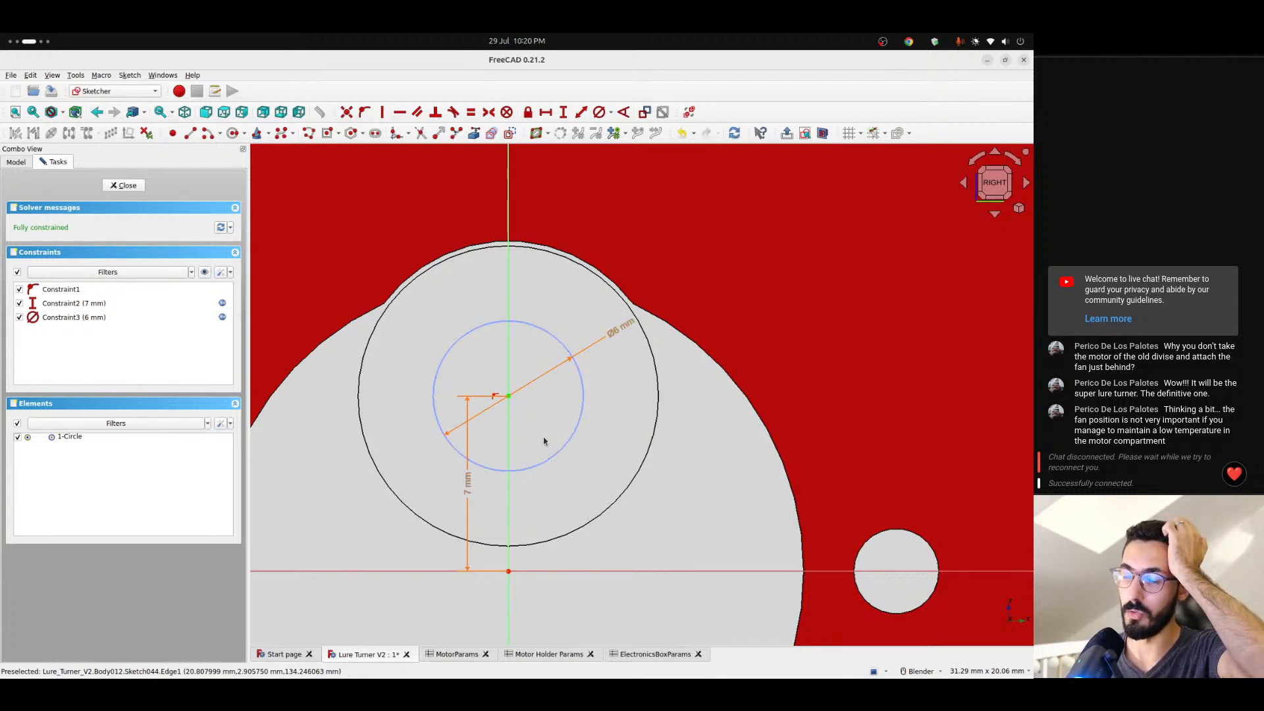
pyautogui.scroll(-10, 550, 422)
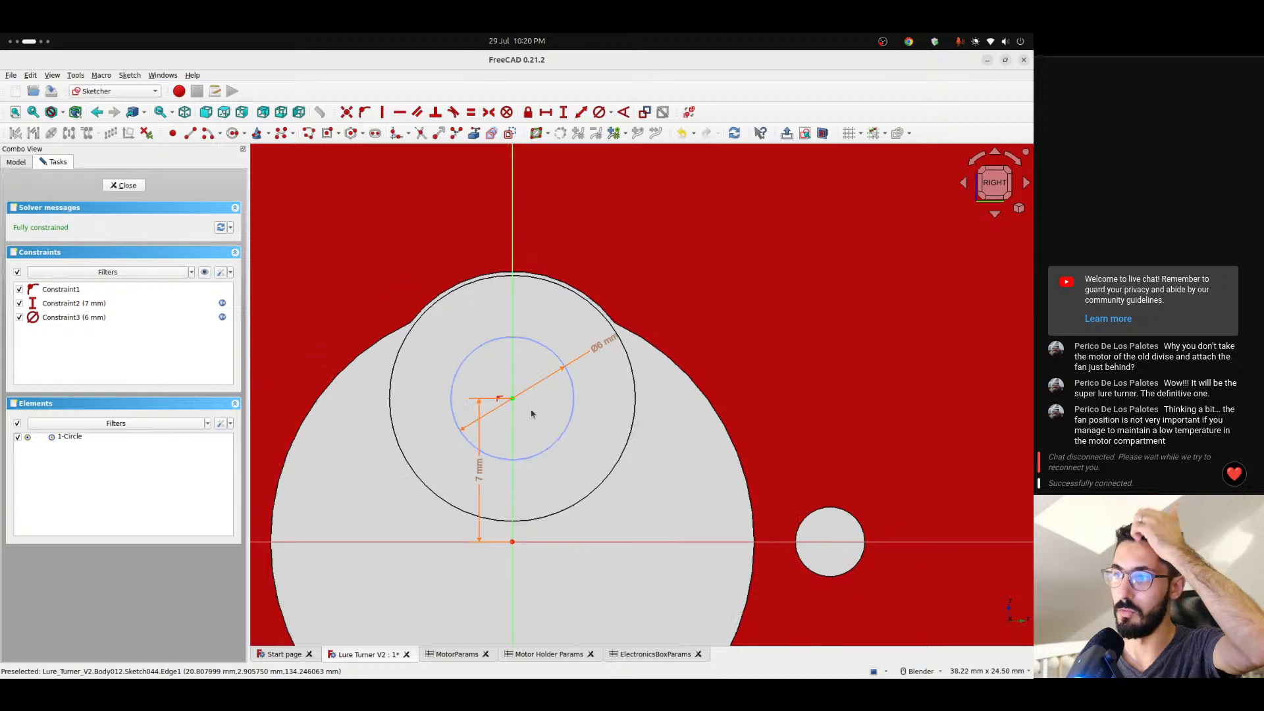
pyautogui.moveTo(552, 424); pyautogui.dragTo(524, 502, button='middle')
pyautogui.scroll(4, 531, 441)
pyautogui.click(994, 188)
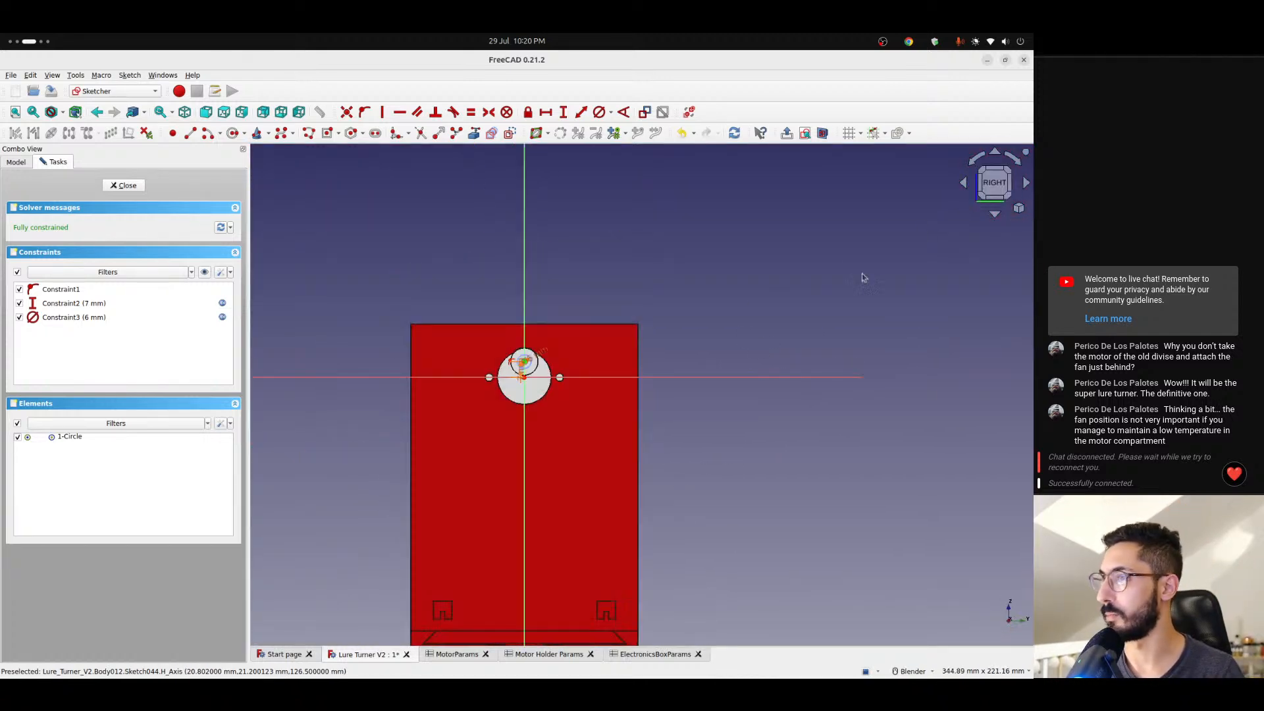
pyautogui.scroll(6, 554, 383)
pyautogui.scroll(3, 554, 383)
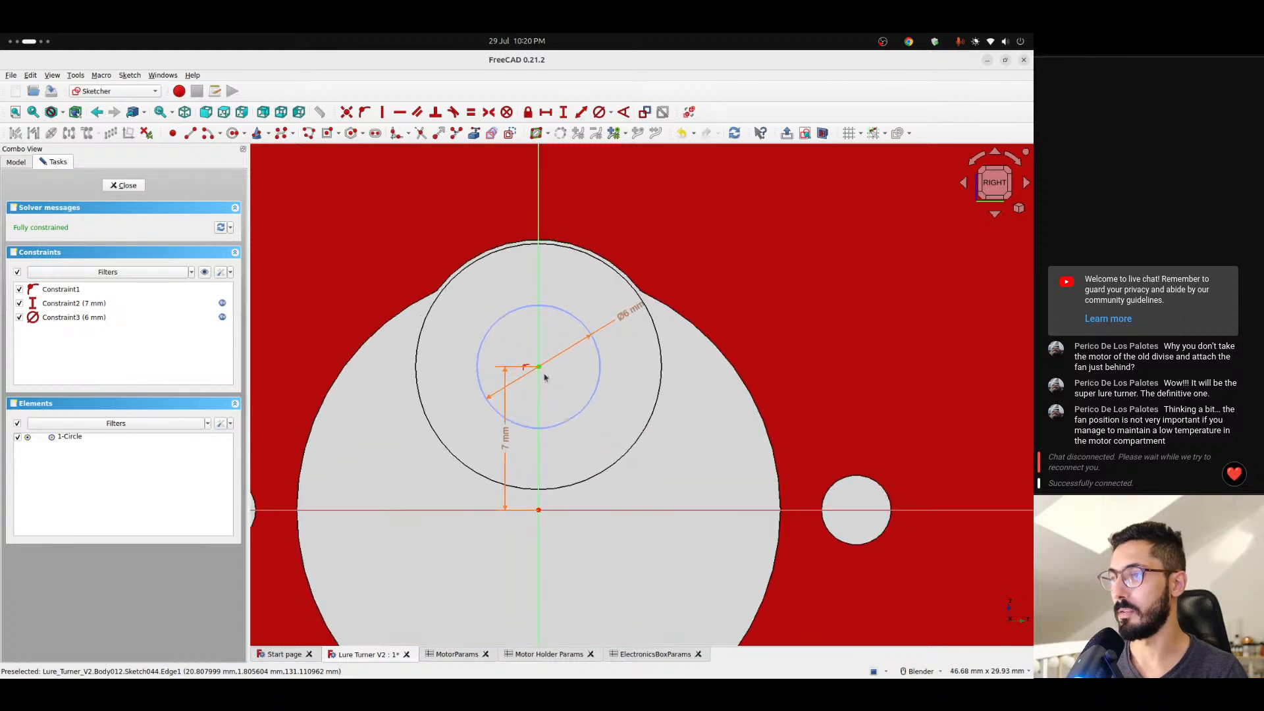
pyautogui.keyDown('shift'); pyautogui.moveTo(547, 374); pyautogui.dragTo(552, 400, button='middle'); pyautogui.keyUp('shift')
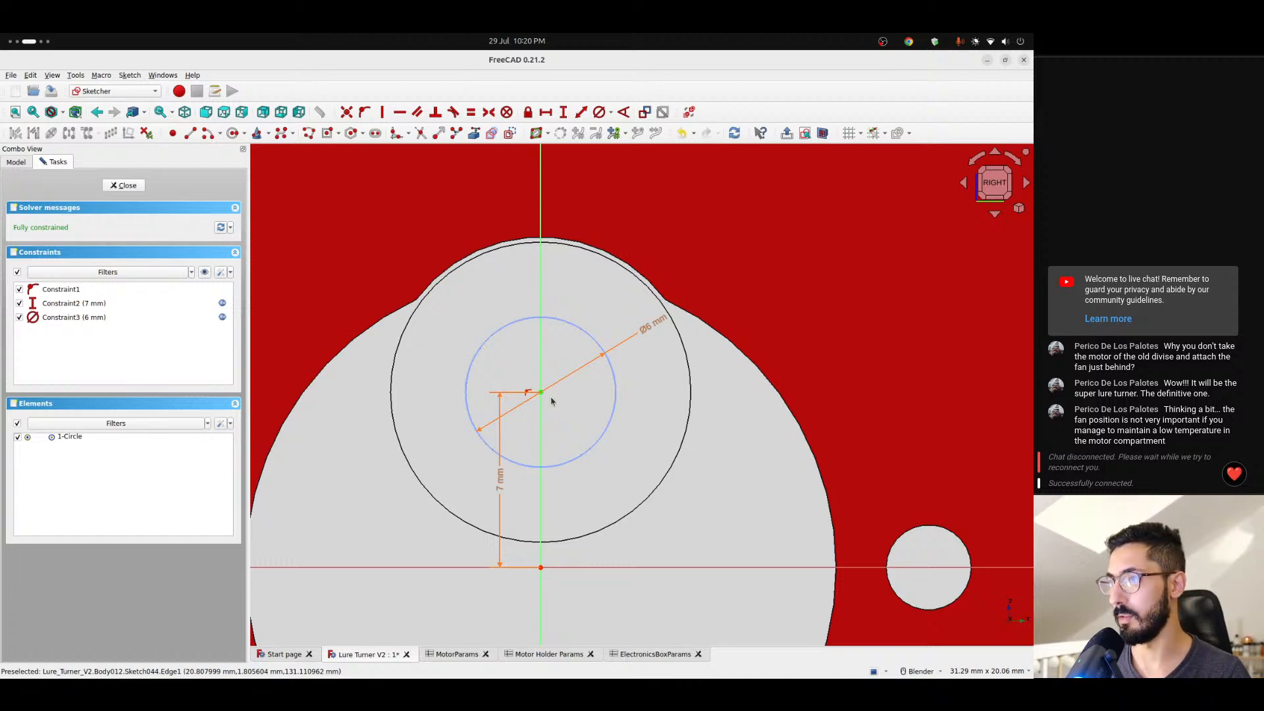
# - Switch to Chrome, search for "freecad releases" in a new tab and open the FreeCAD Release notes 1.0 page without the history panel
pyautogui.hotkey('alt', 'Tab')
pyautogui.hotkey('ctrl', 't')
pyautogui.write('freecad')
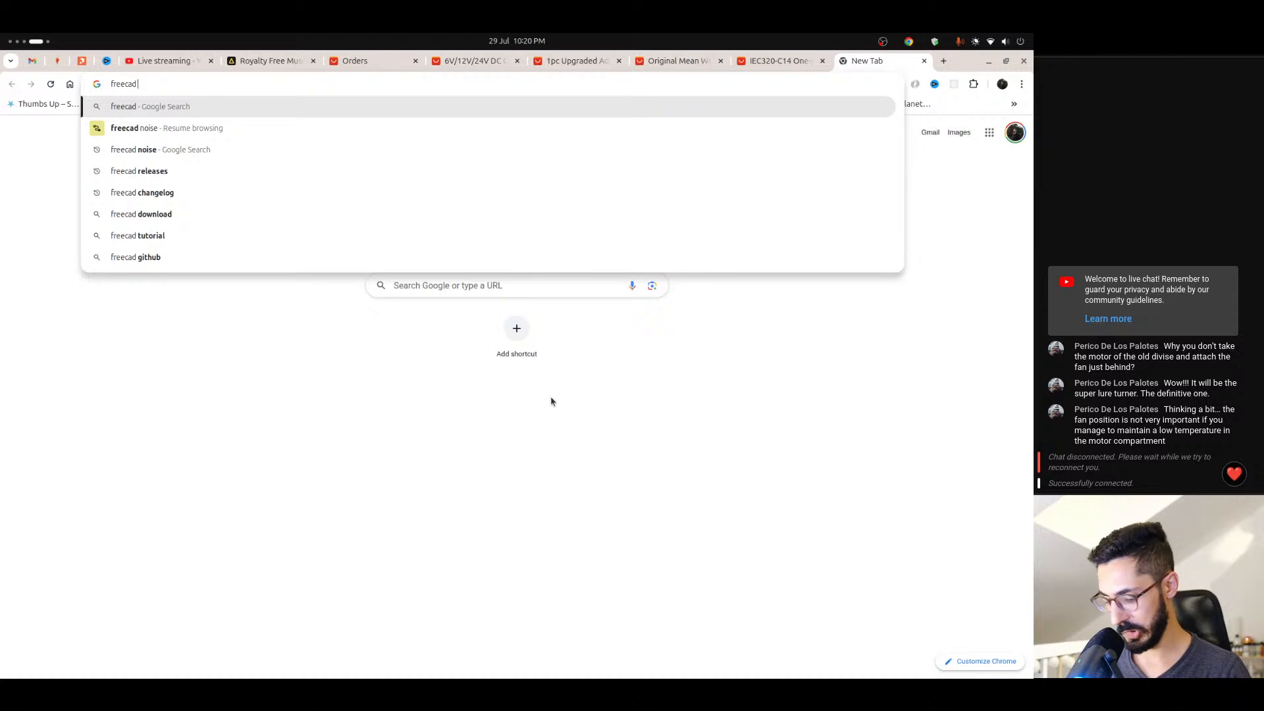
pyautogui.write(' rele')
pyautogui.press('Down')
pyautogui.press('Return')
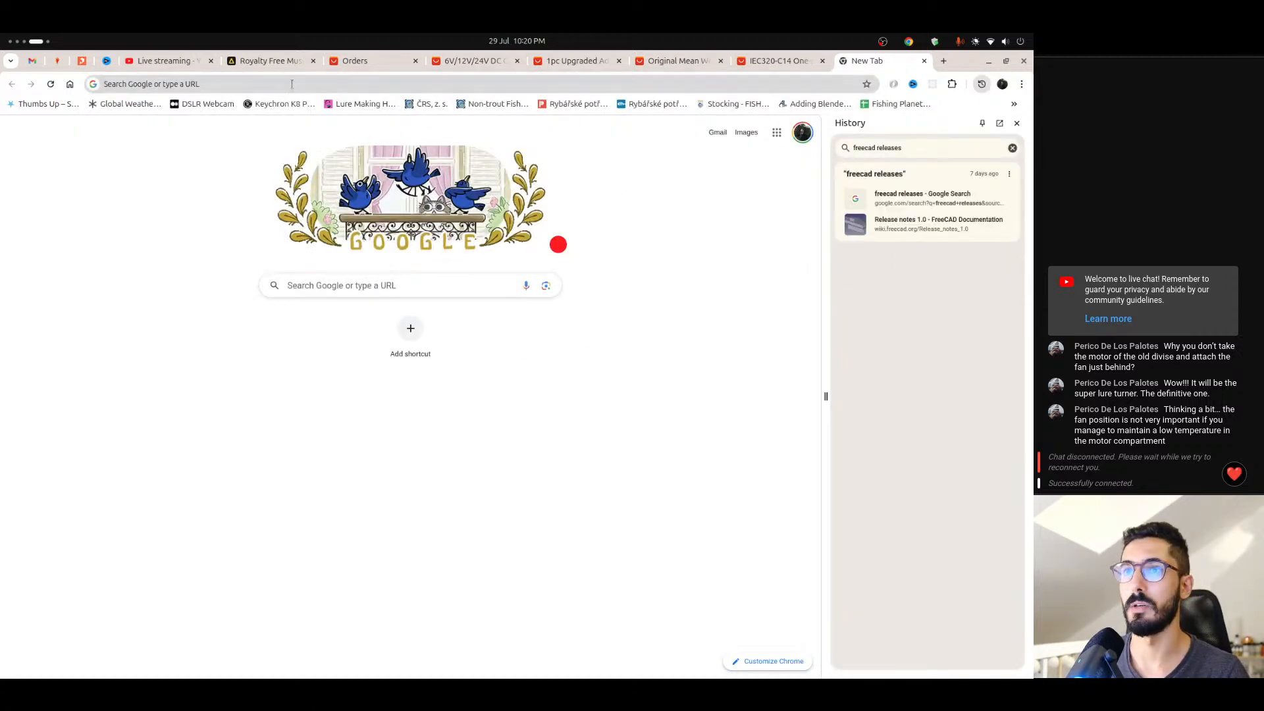
pyautogui.click(913, 200)
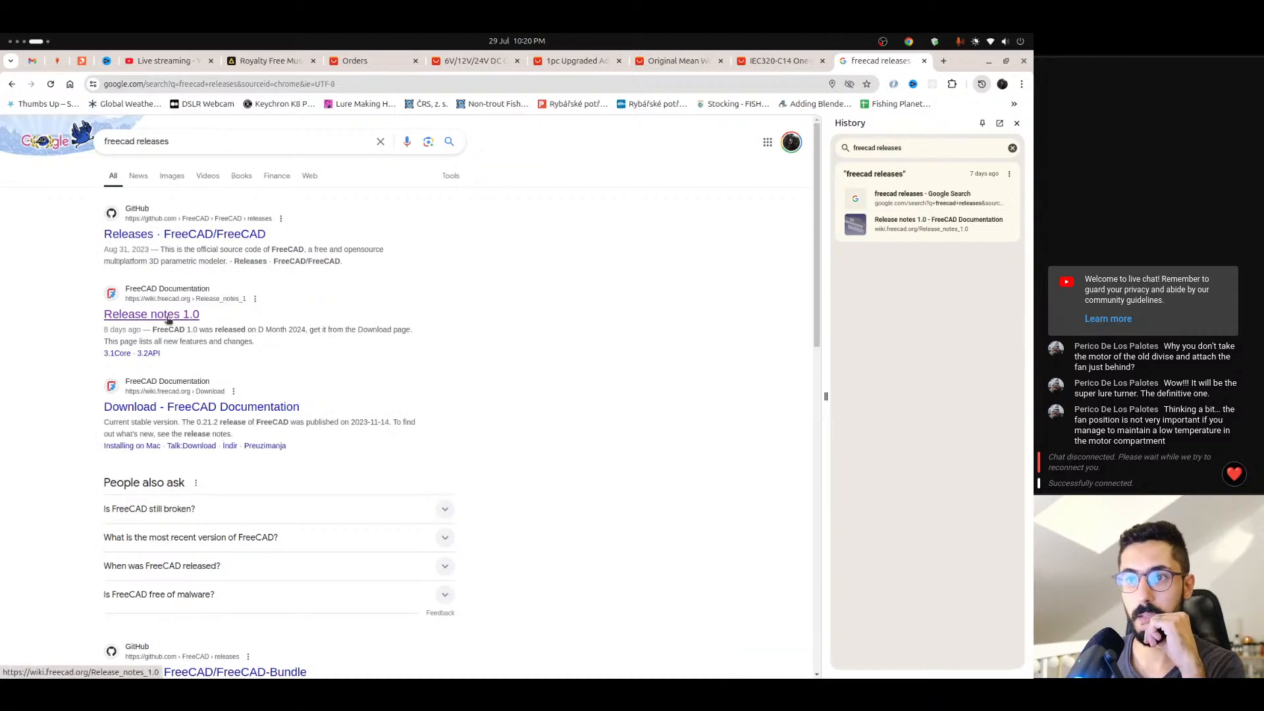
pyautogui.click(173, 320)
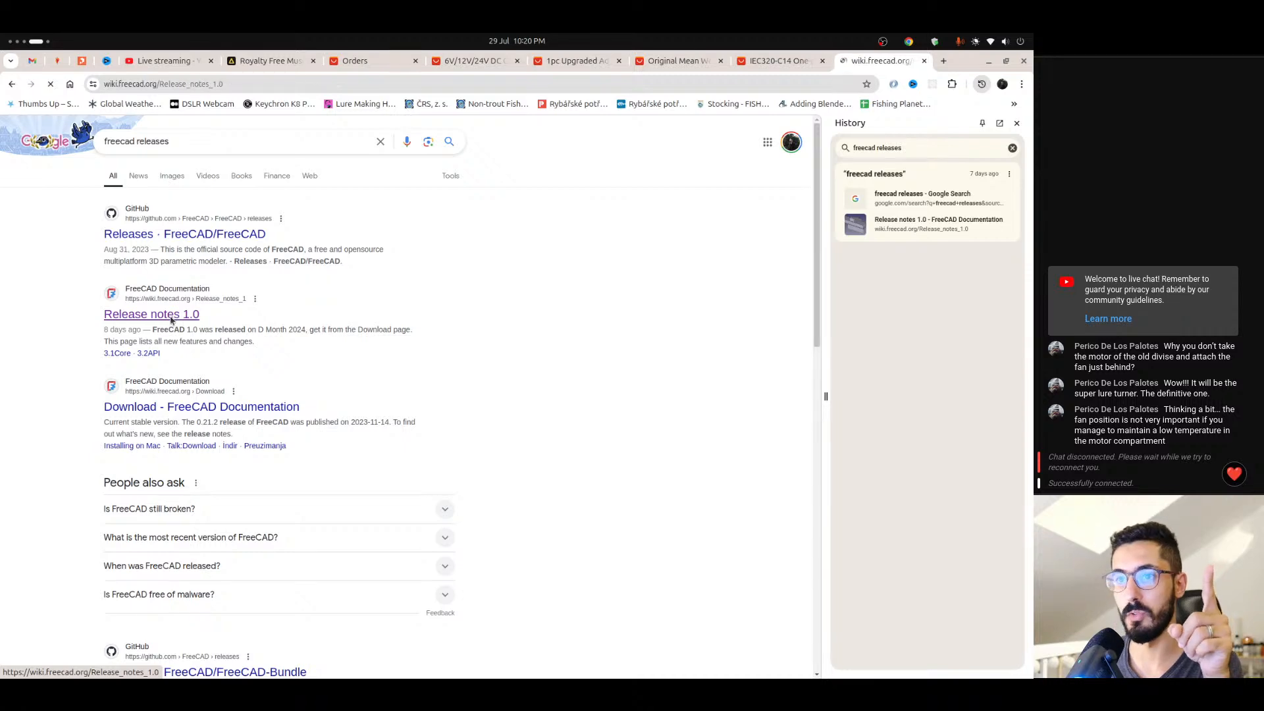
pyautogui.click(1017, 123)
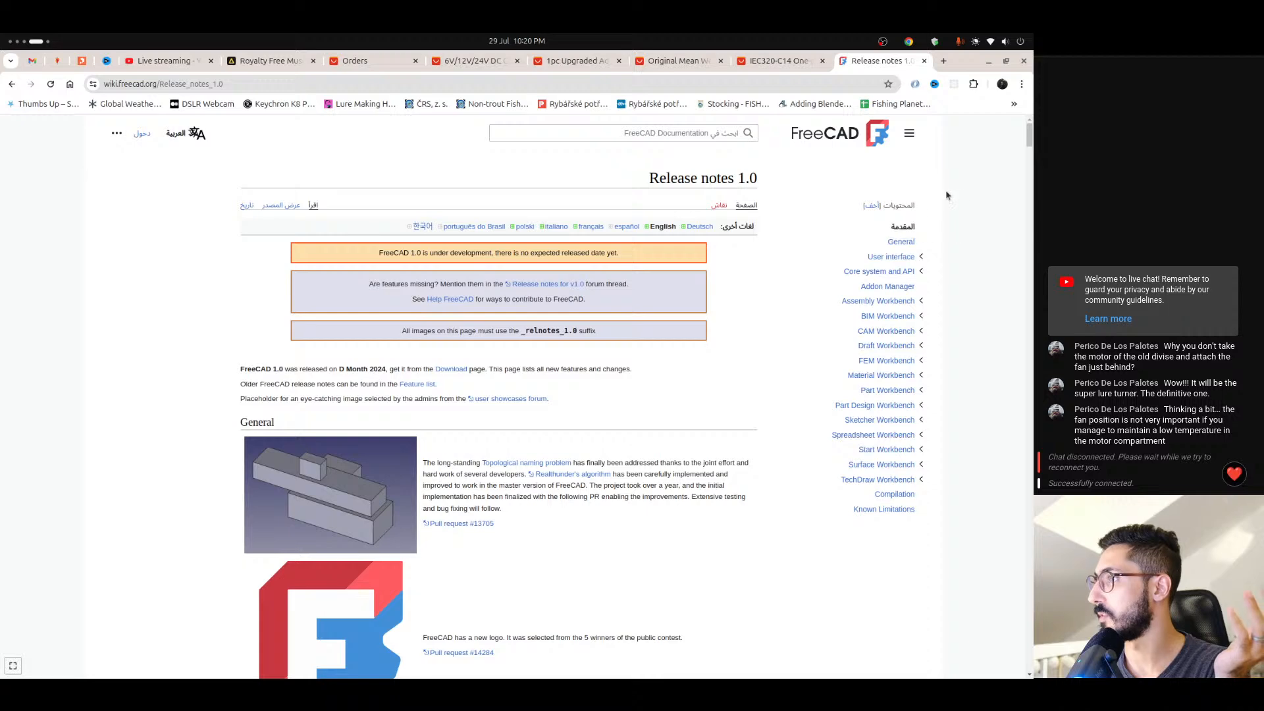
# - Read the development and release date notice at the beginning of the Release notes 1.0 page
pyautogui.scroll(-5, 441, 389)
pyautogui.scroll(5, 442, 389)
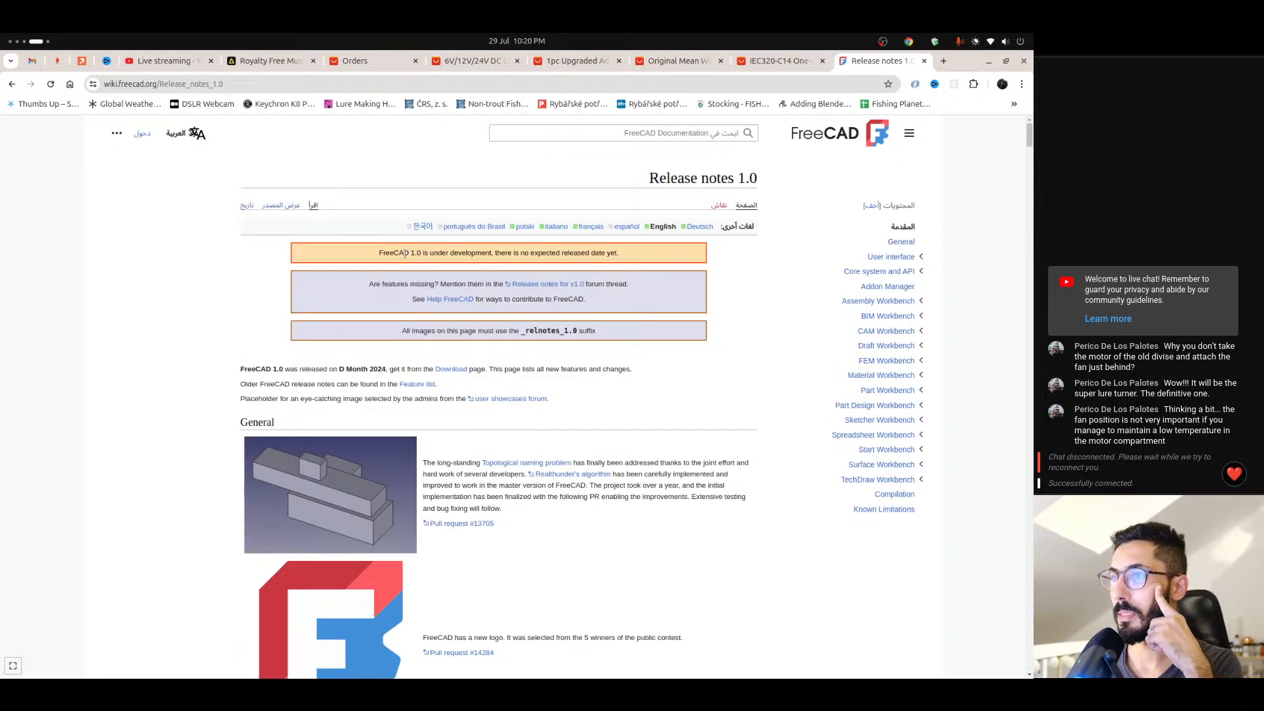
pyautogui.moveTo(374, 256); pyautogui.dragTo(591, 252)
pyautogui.click(496, 264)
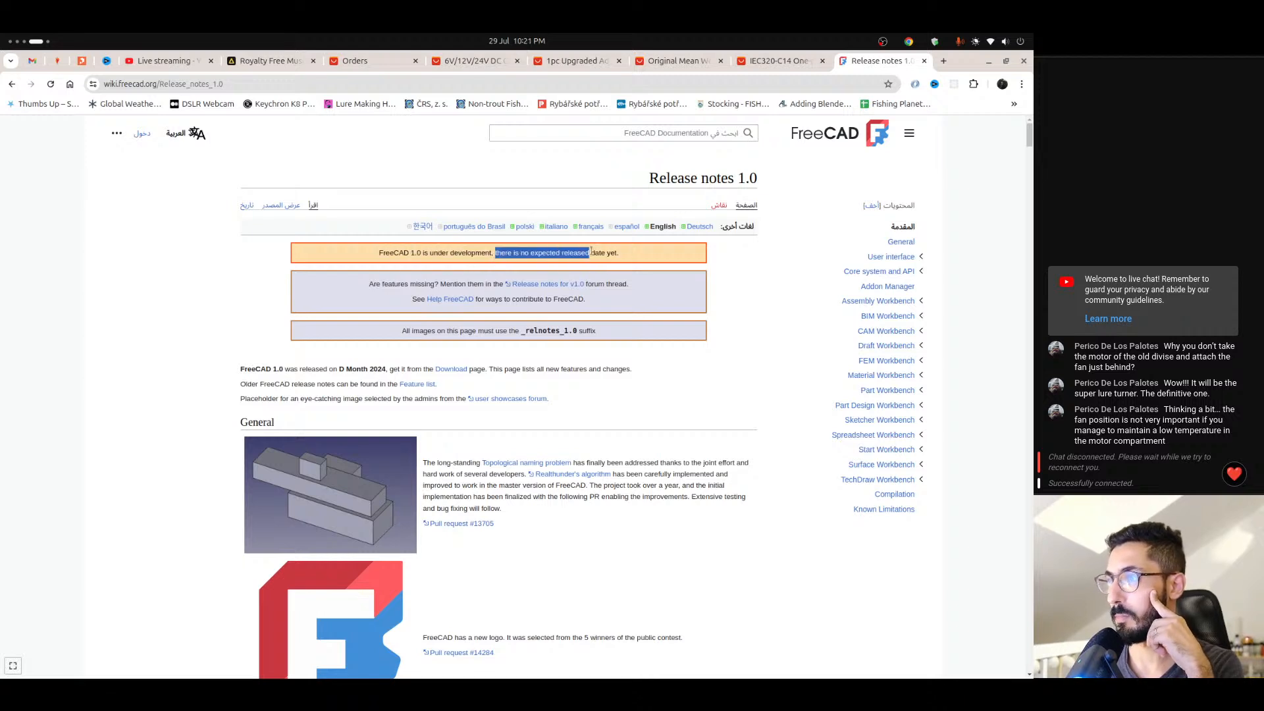
pyautogui.click(610, 253)
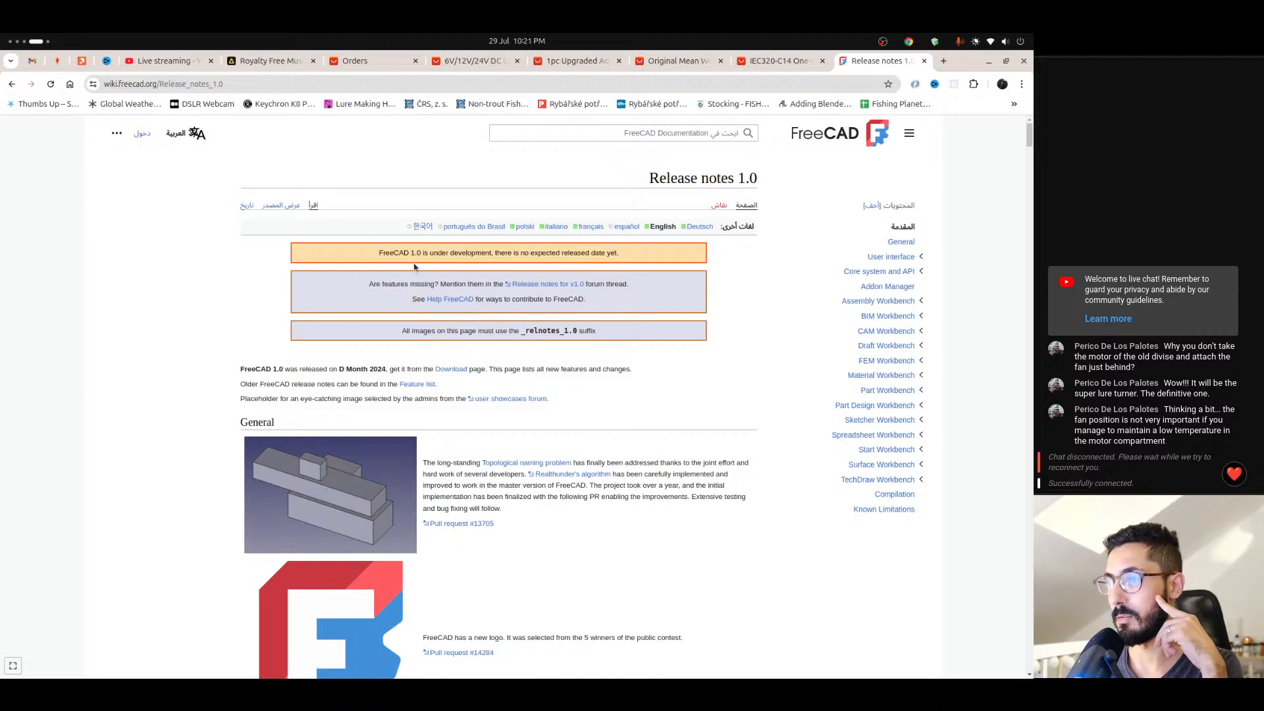
pyautogui.scroll(-1, 379, 270)
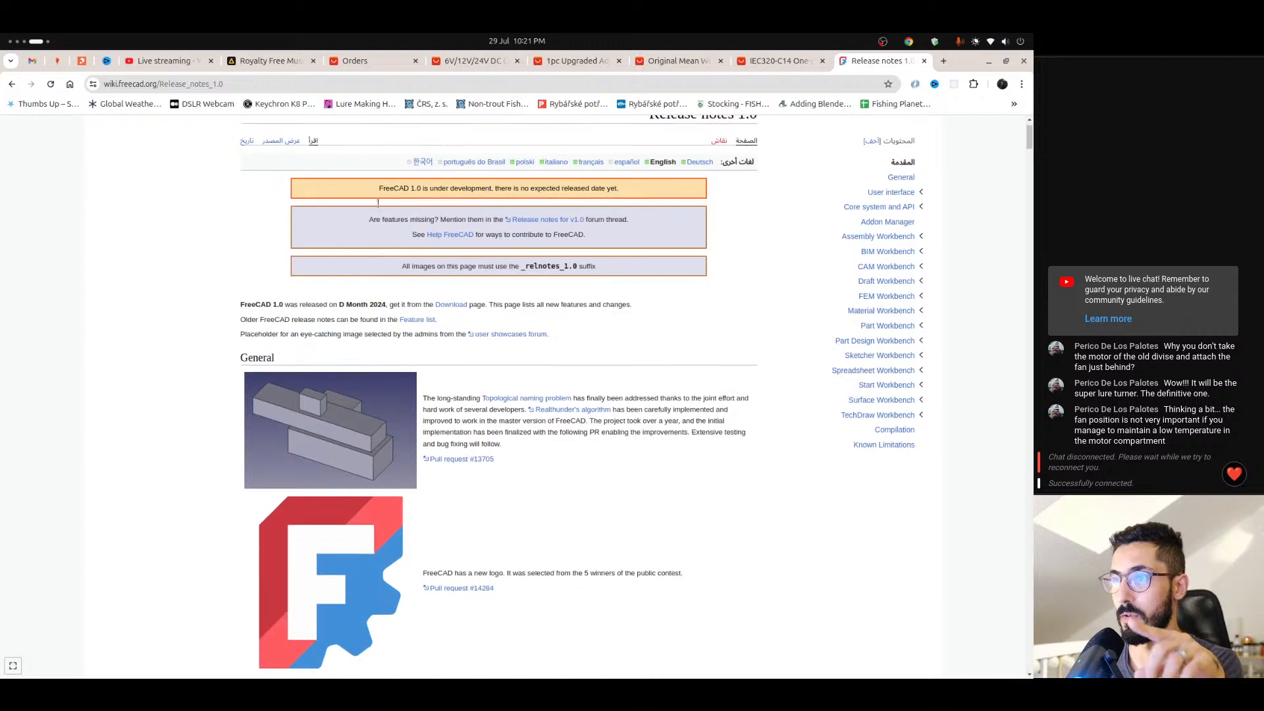
pyautogui.moveTo(374, 189); pyautogui.dragTo(571, 189)
pyautogui.click(572, 189)
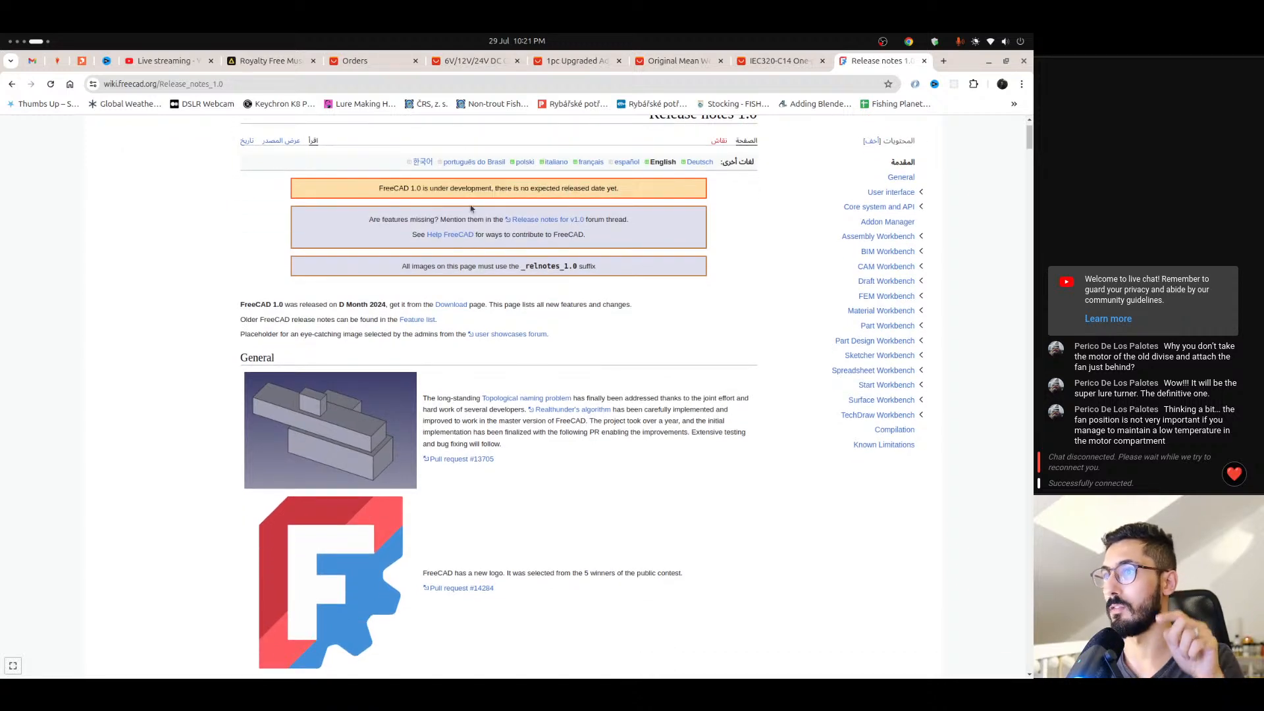
# - Skim the release notes from the General and User interface sections through to the Part and Part Design Workbench sections
pyautogui.scroll(-1, 413, 218)
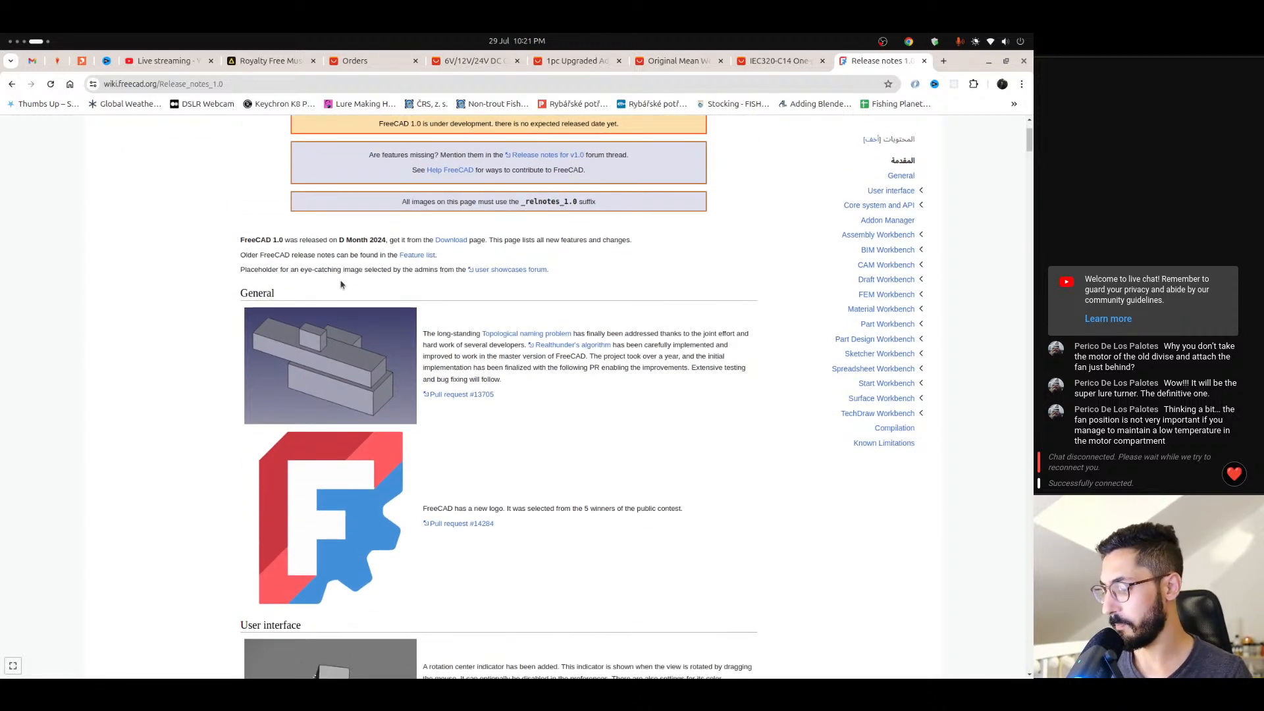
pyautogui.scroll(-1, 368, 282)
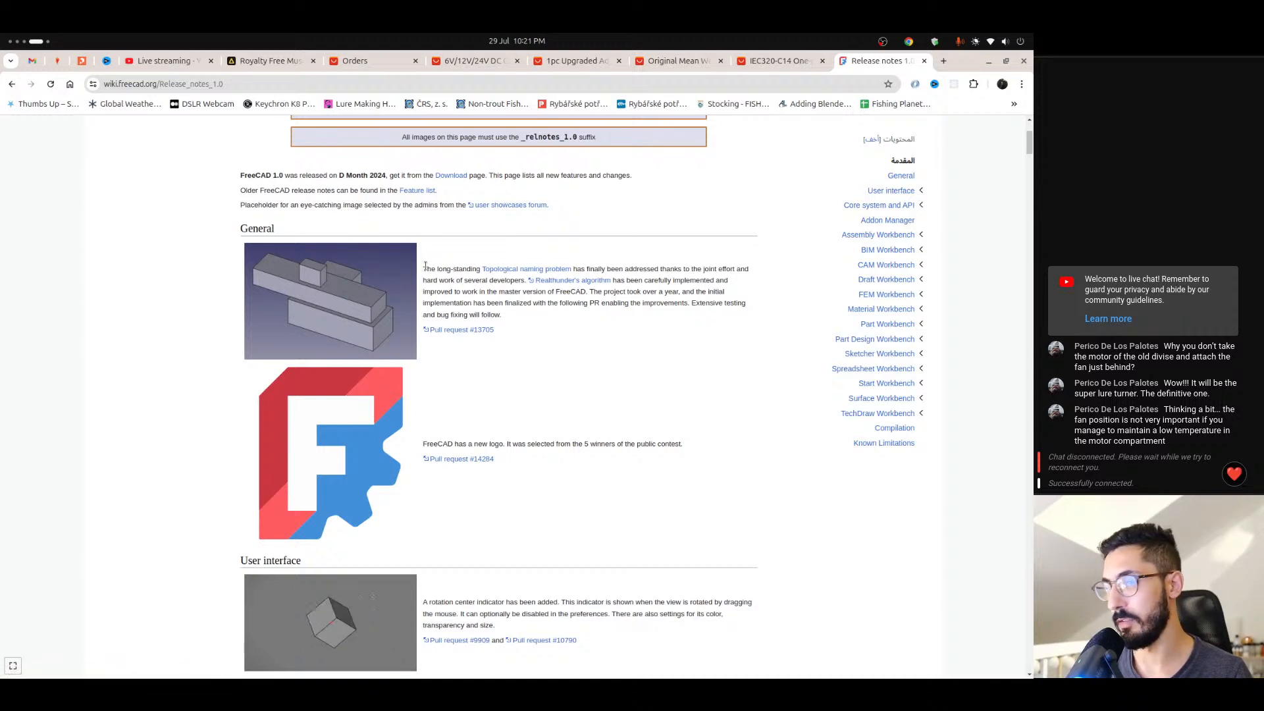
pyautogui.scroll(-2, 427, 266)
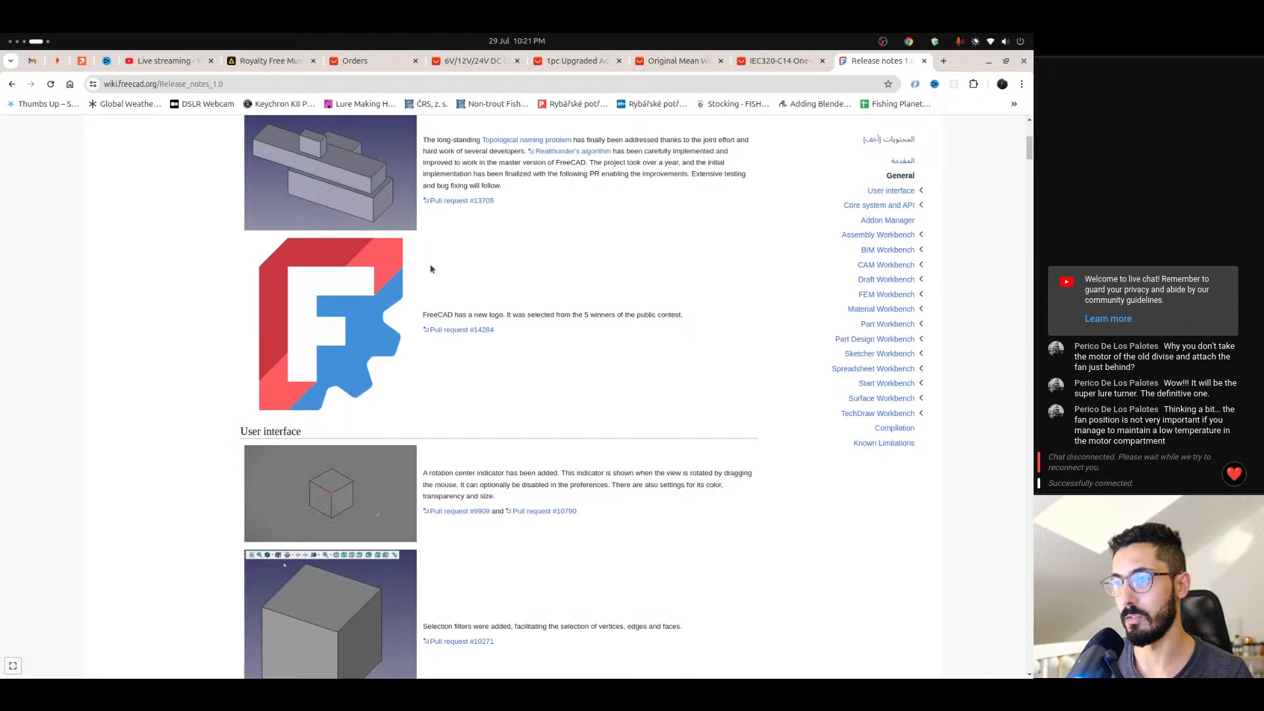
pyautogui.scroll(-10, 432, 269)
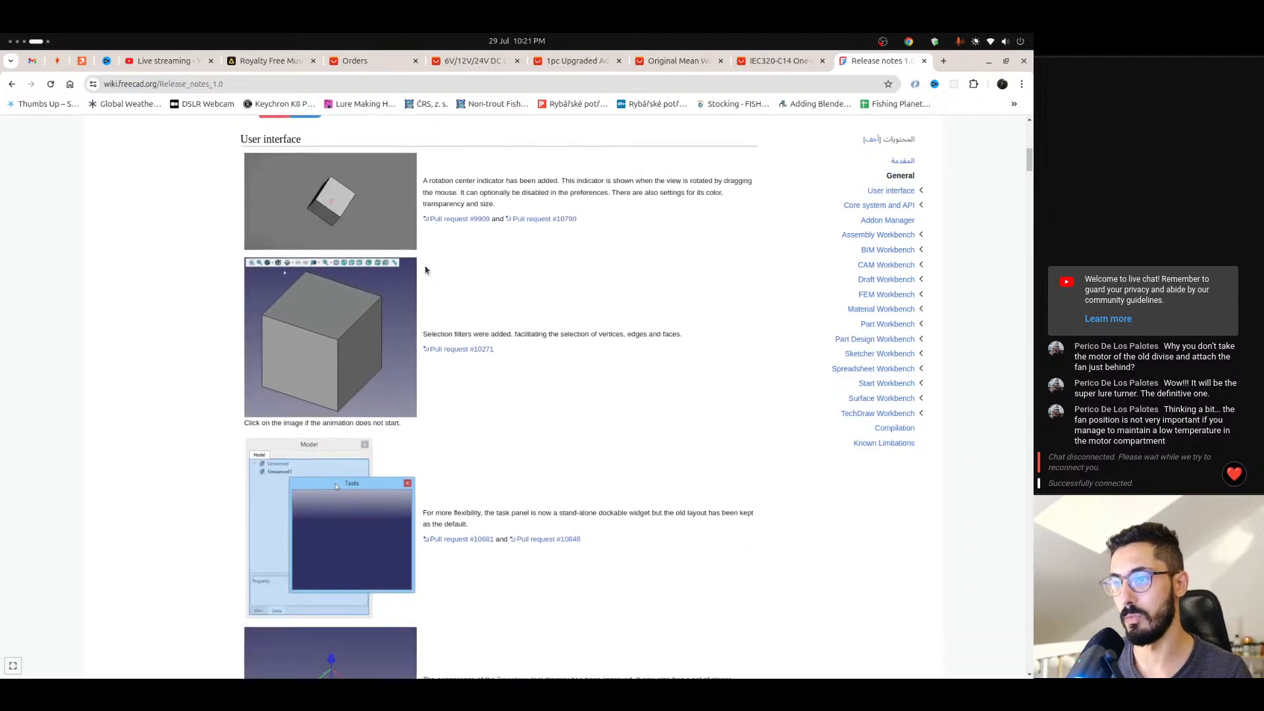
pyautogui.scroll(-11, 427, 269)
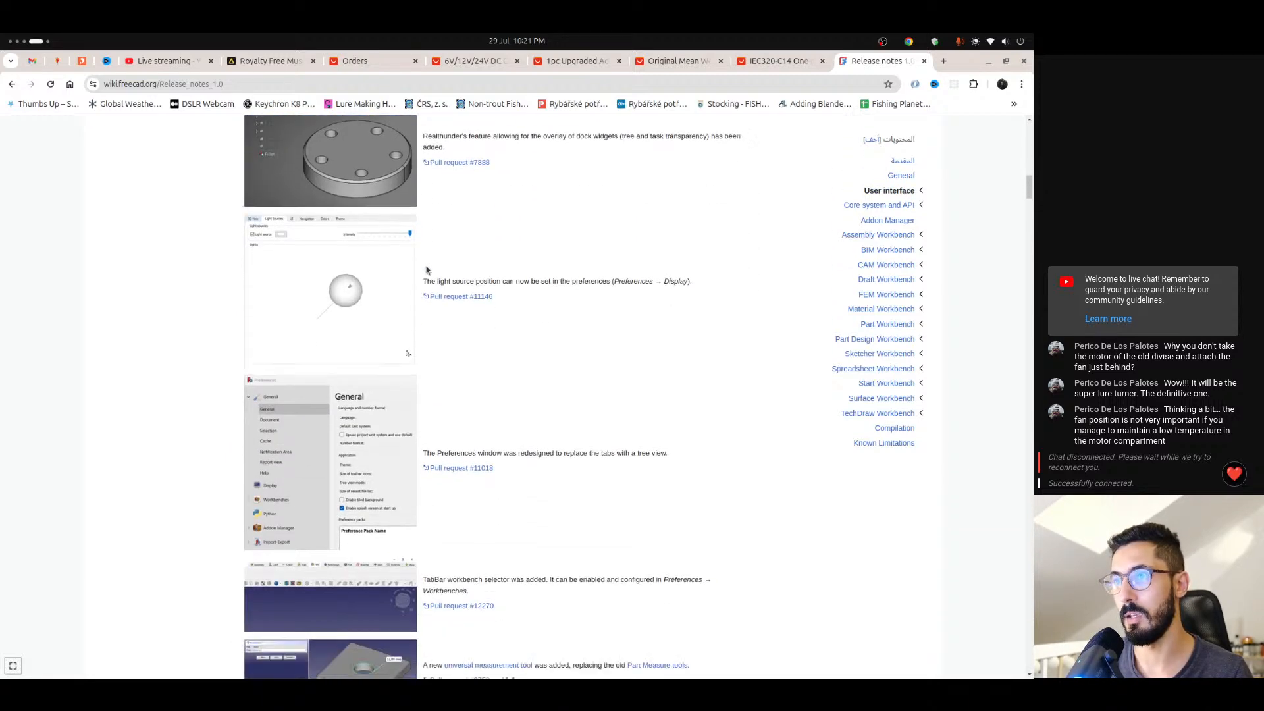
pyautogui.scroll(-20, 427, 270)
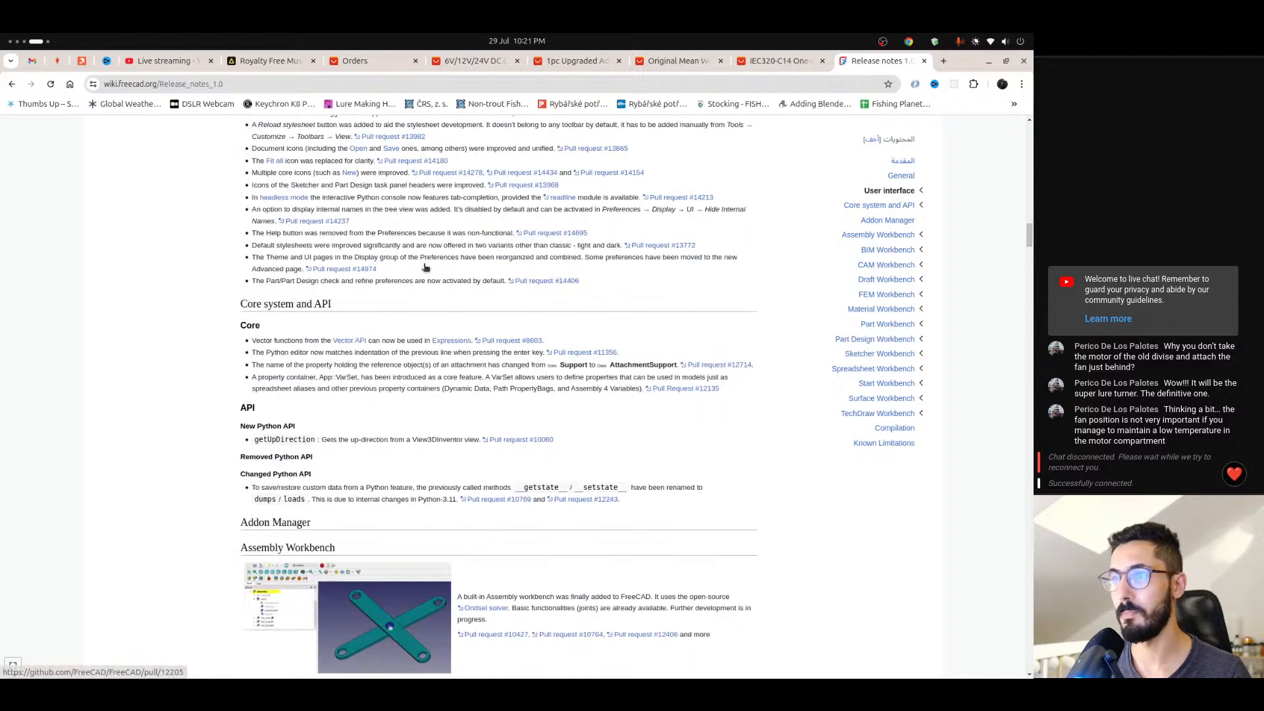
pyautogui.scroll(18, 425, 267)
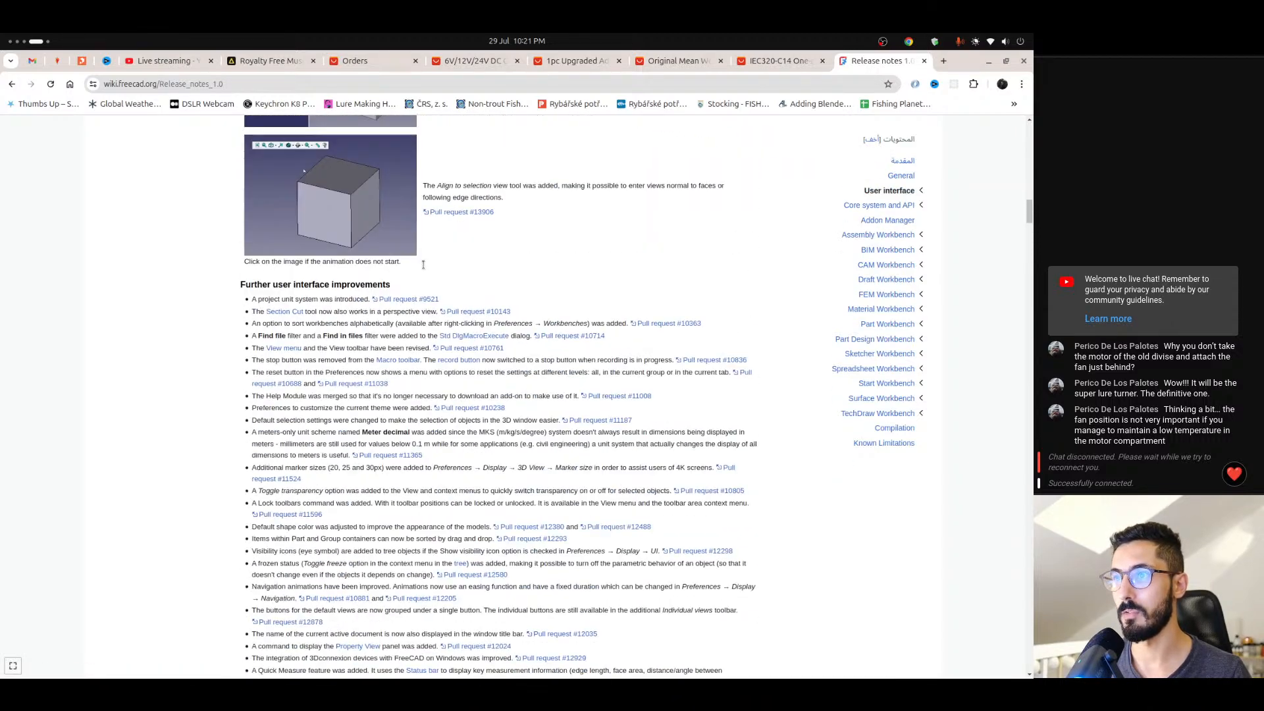
pyautogui.moveTo(1032, 212); pyautogui.dragTo(1026, 431)
pyautogui.scroll(-2, 995, 421)
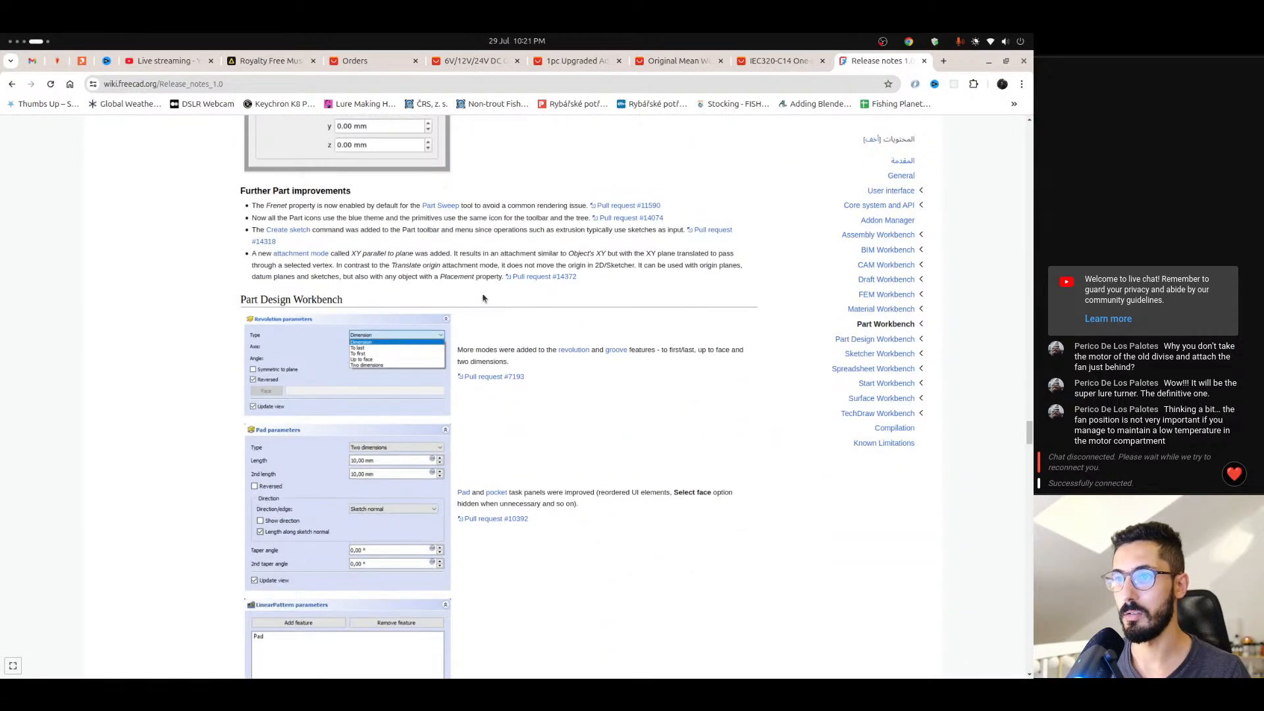
# - Search the release notes page for "sketch" and go through the matches until the Sketcher Workbench section is in view
pyautogui.hotkey('ctrl', 'f')
pyautogui.write('scre')
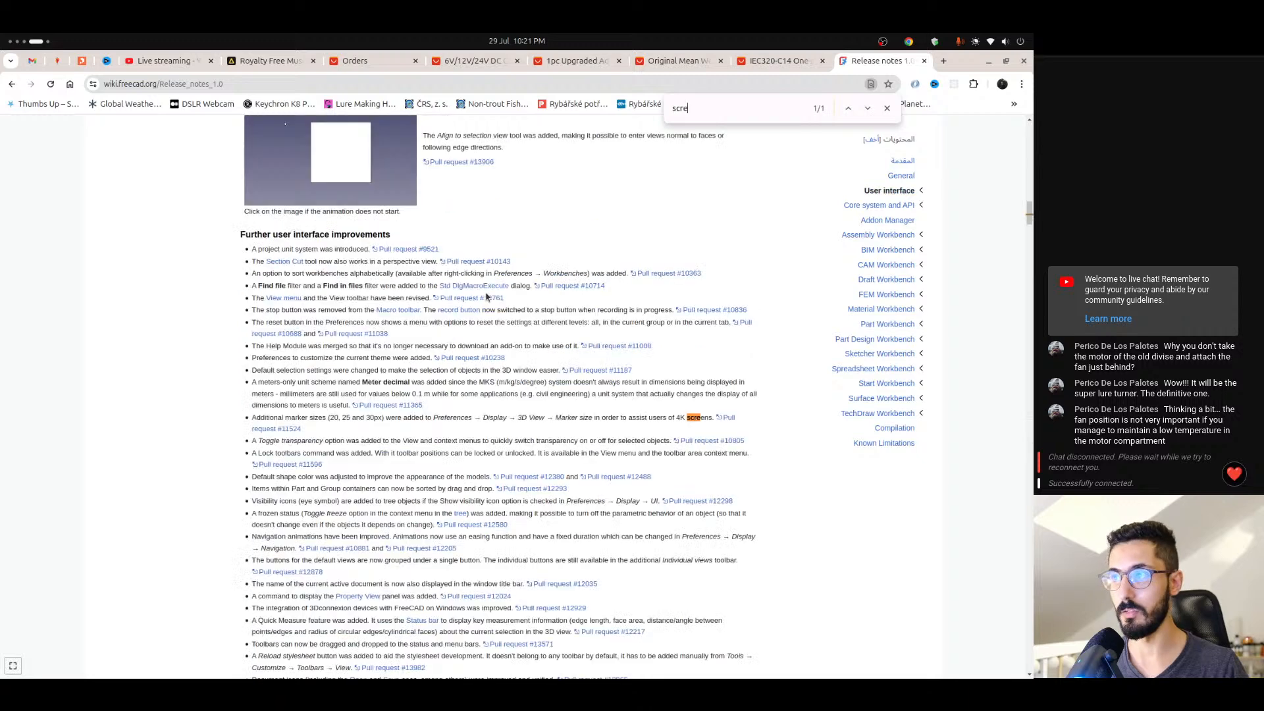
pyautogui.press('BackSpace')
pyautogui.press('BackSpace')
pyautogui.press('BackSpace')
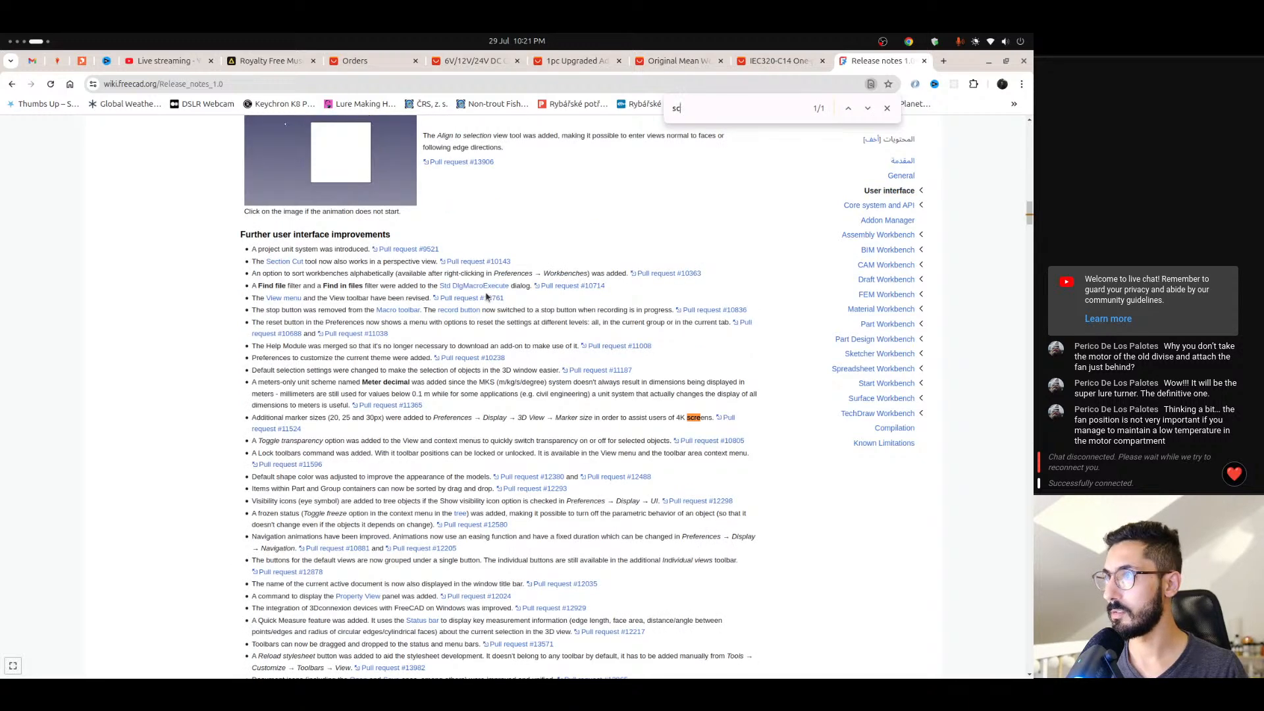
pyautogui.write('ketch')
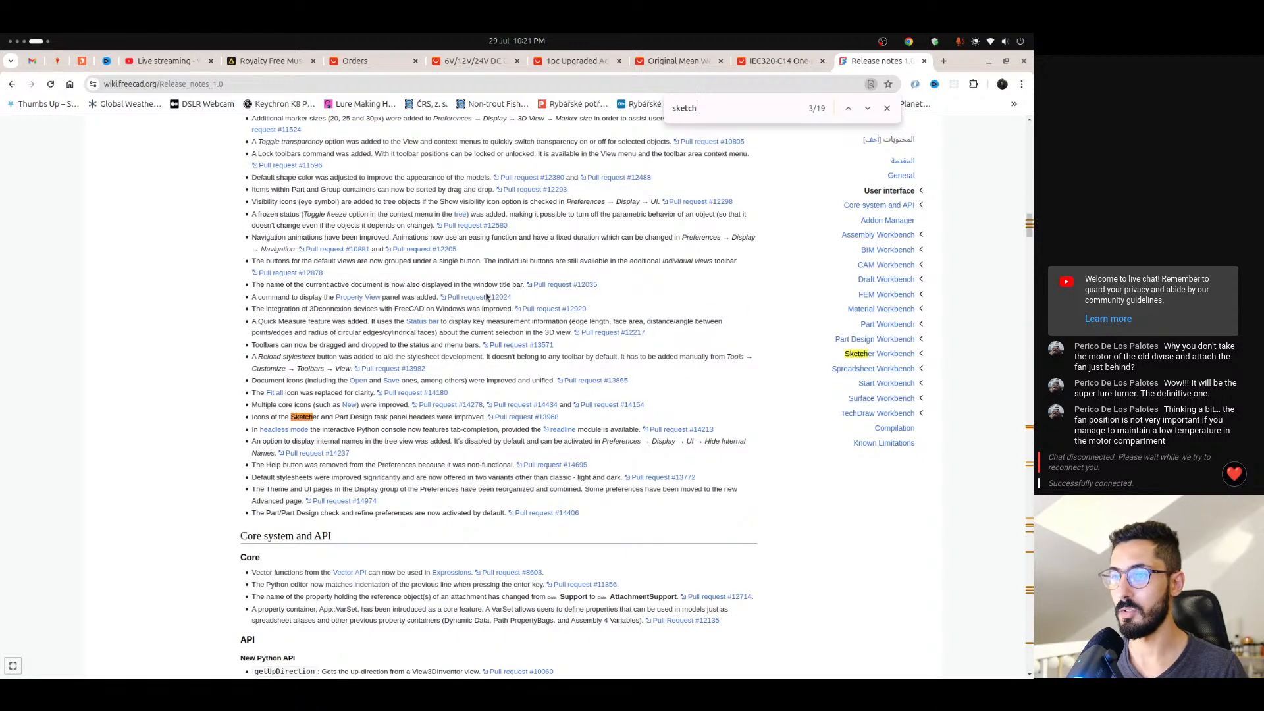
pyautogui.press('Return')
pyautogui.press('Return')
pyautogui.press('Return')
pyautogui.press('Return')
pyautogui.press('Return')
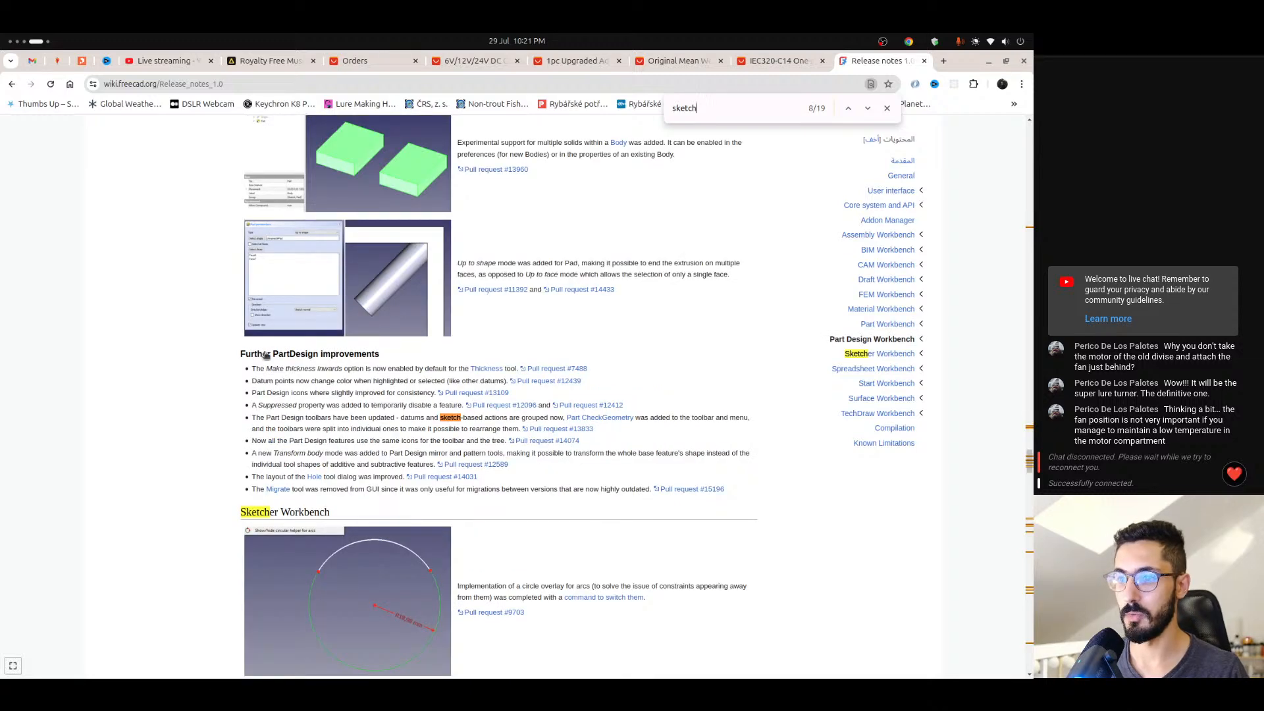
pyautogui.press('Escape')
# - Examine the new Sketcher Workbench features, including the contextual Dimension tool, tool parameters, Offset, Arc slot, and Polar and Scale transform entries
pyautogui.scroll(-5, 191, 306)
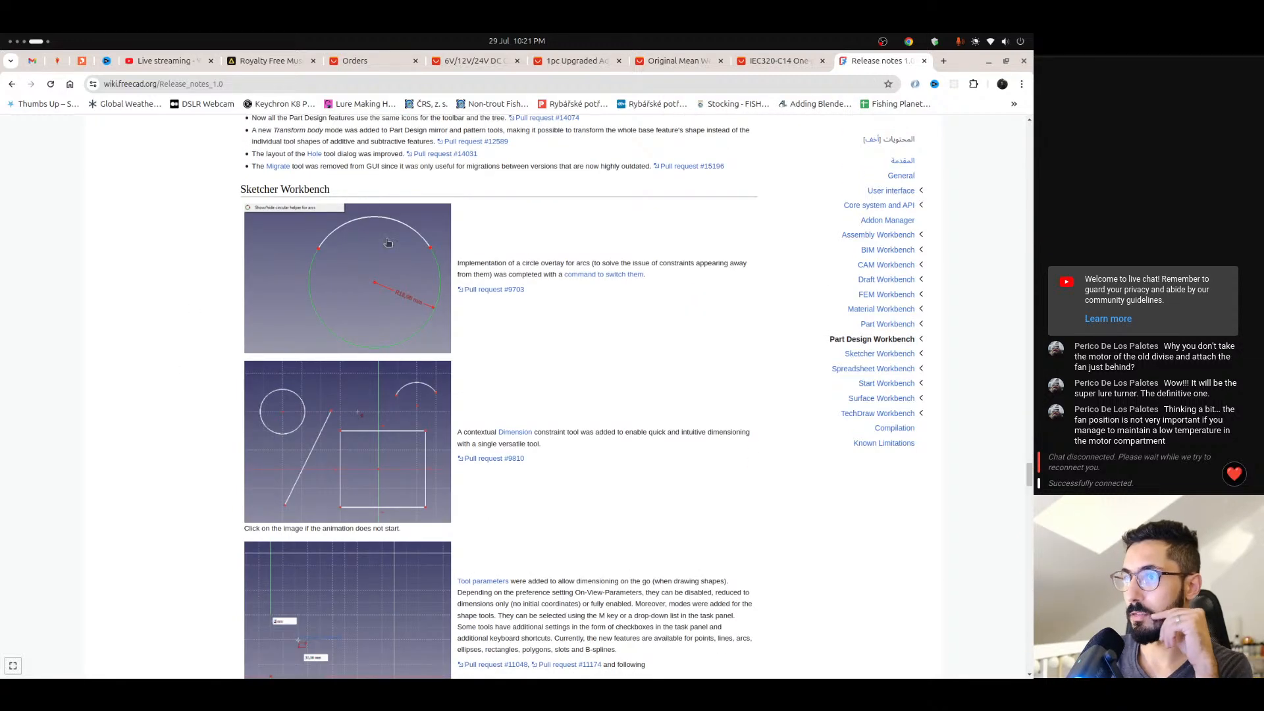
pyautogui.scroll(-1, 303, 407)
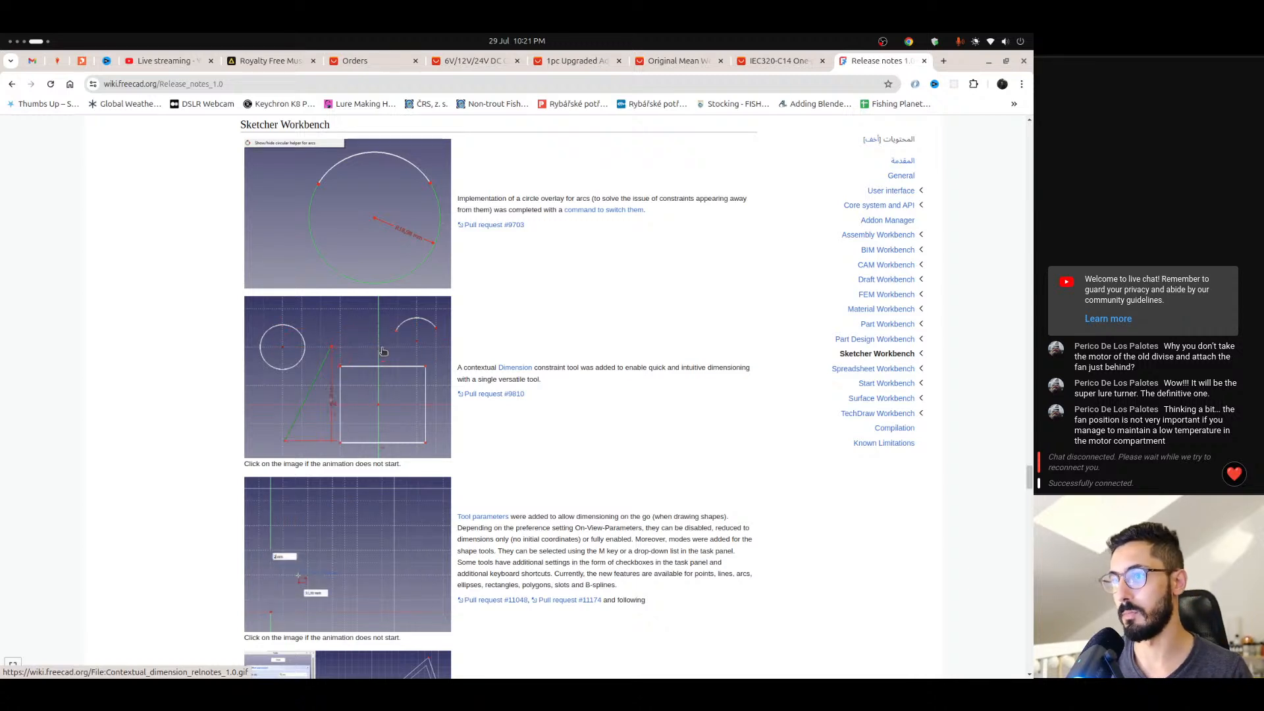
pyautogui.scroll(-1, 566, 314)
pyautogui.tripleClick(566, 314)
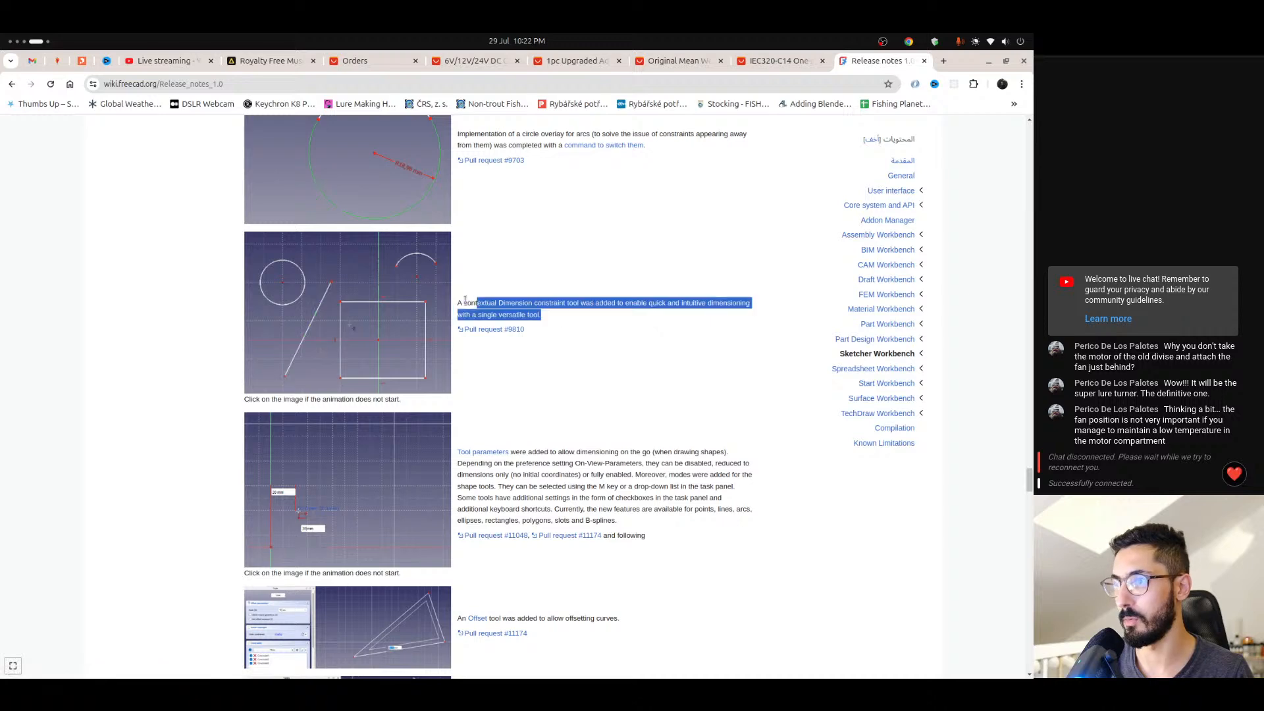
pyautogui.click(193, 353)
pyautogui.scroll(-2, 237, 361)
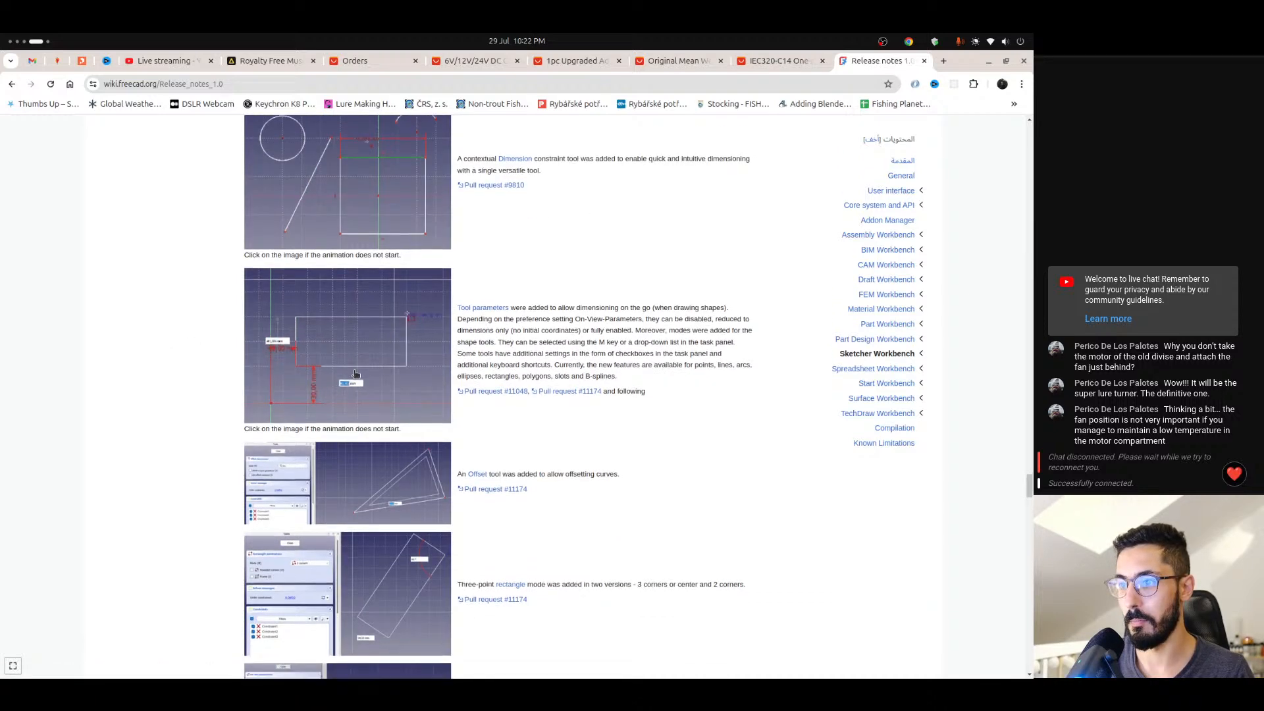
pyautogui.scroll(-6, 474, 296)
pyautogui.scroll(-7, 436, 418)
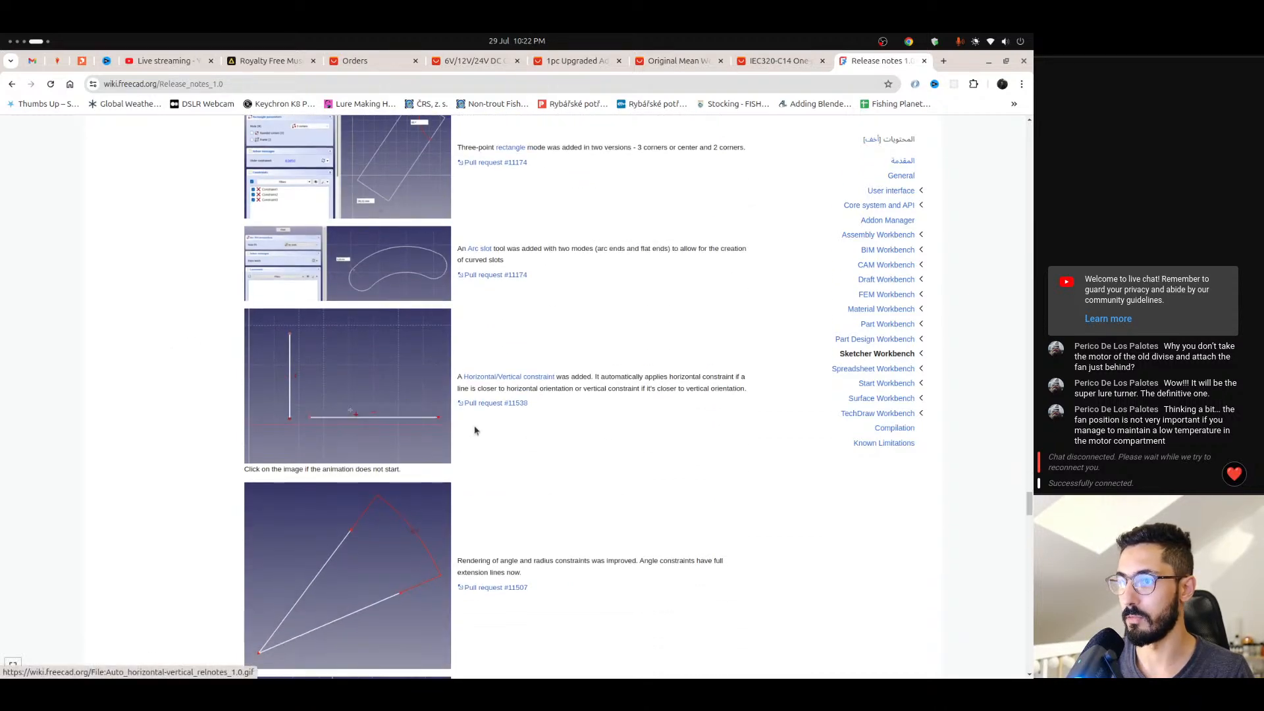
pyautogui.scroll(-13, 438, 387)
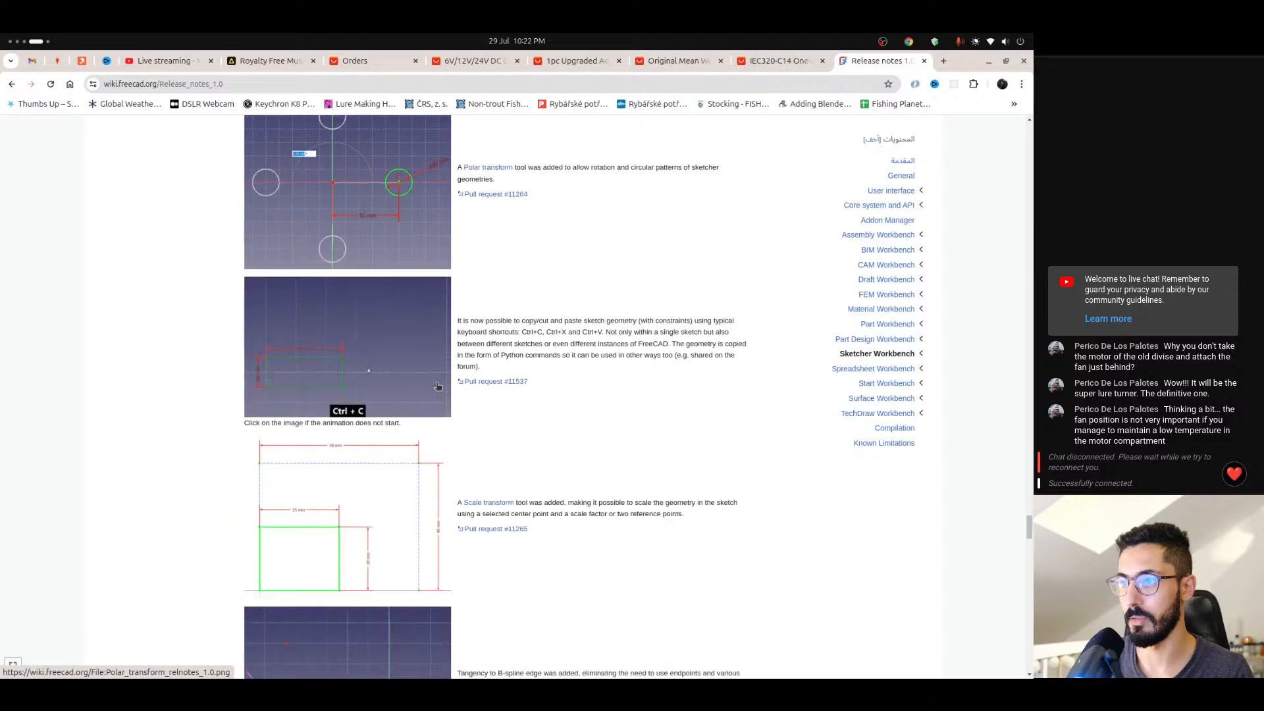
# - Return to the start of the release notes, close the page and switch back to the shaft sketch in FreeCAD
pyautogui.moveTo(1014, 544)
pyautogui.mouseDown()
pyautogui.moveTo(1019, 553)
pyautogui.moveTo(1008, 273)
pyautogui.moveTo(1021, 132)
pyautogui.mouseUp()
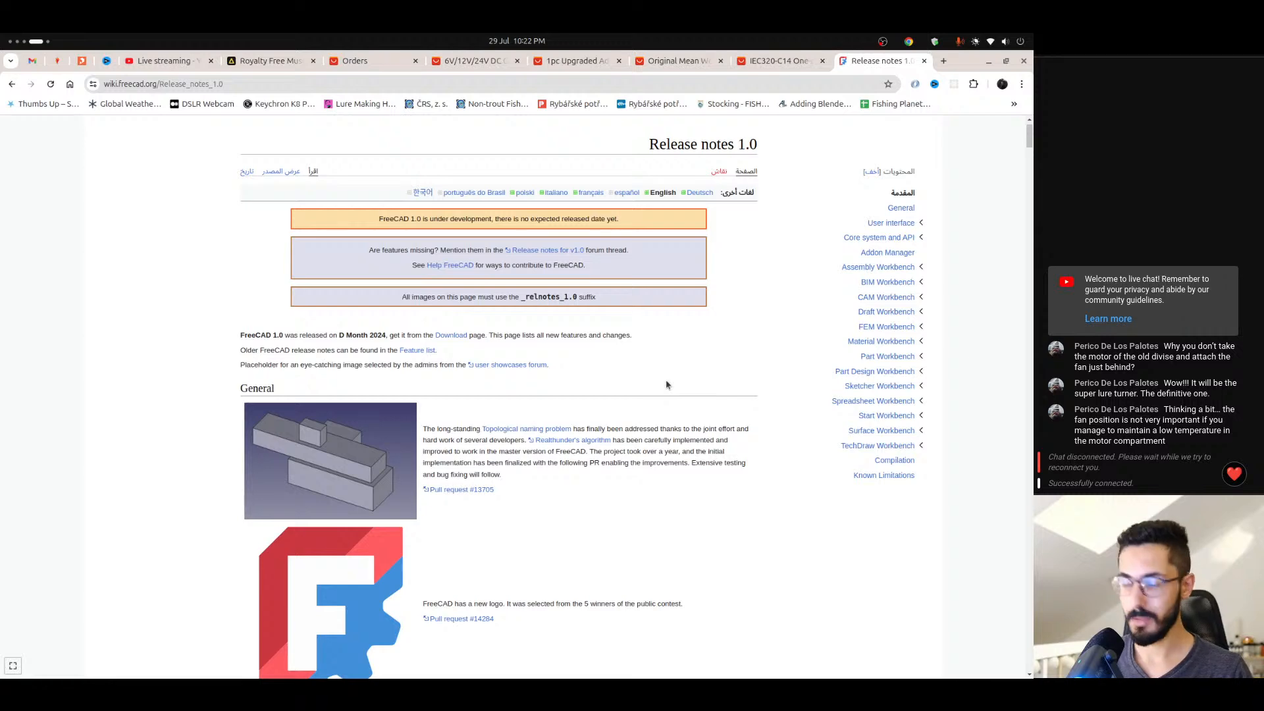
pyautogui.hotkey('ctrl', 'w')
pyautogui.hotkey('alt', 'Tab')
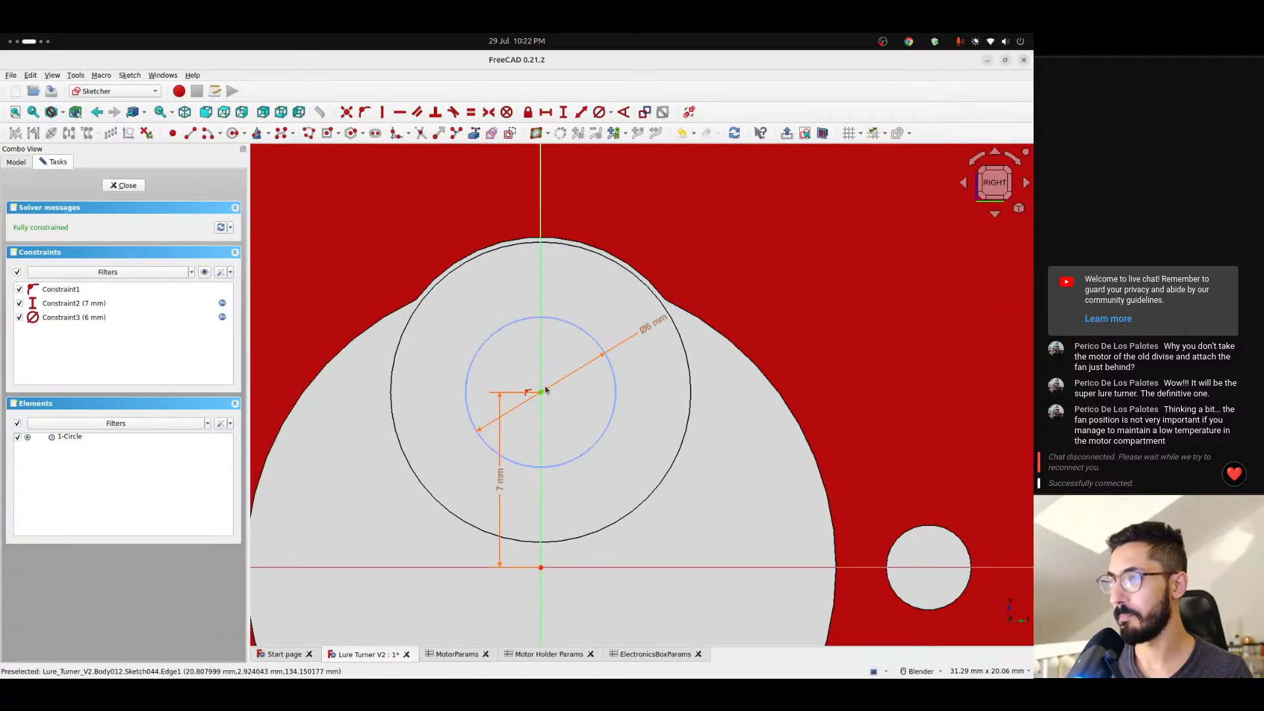
pyautogui.scroll(-1, 614, 334)
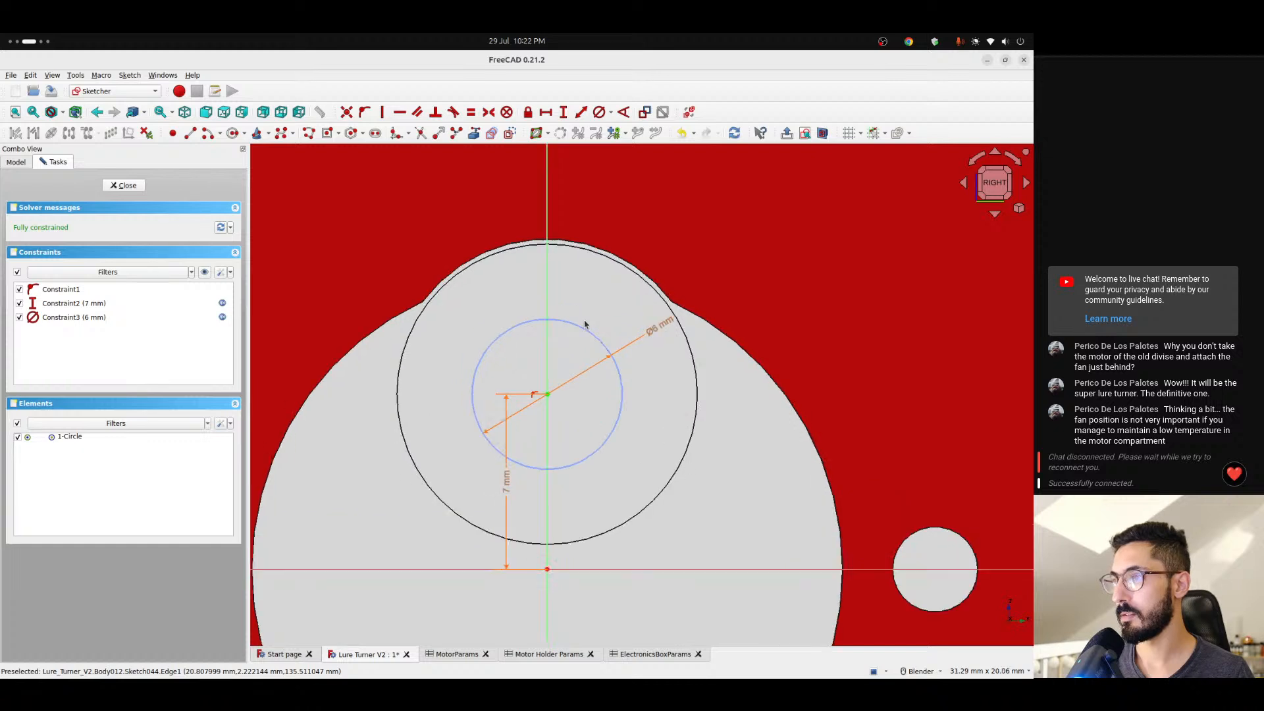
pyautogui.scroll(2, 585, 324)
pyautogui.click(537, 361)
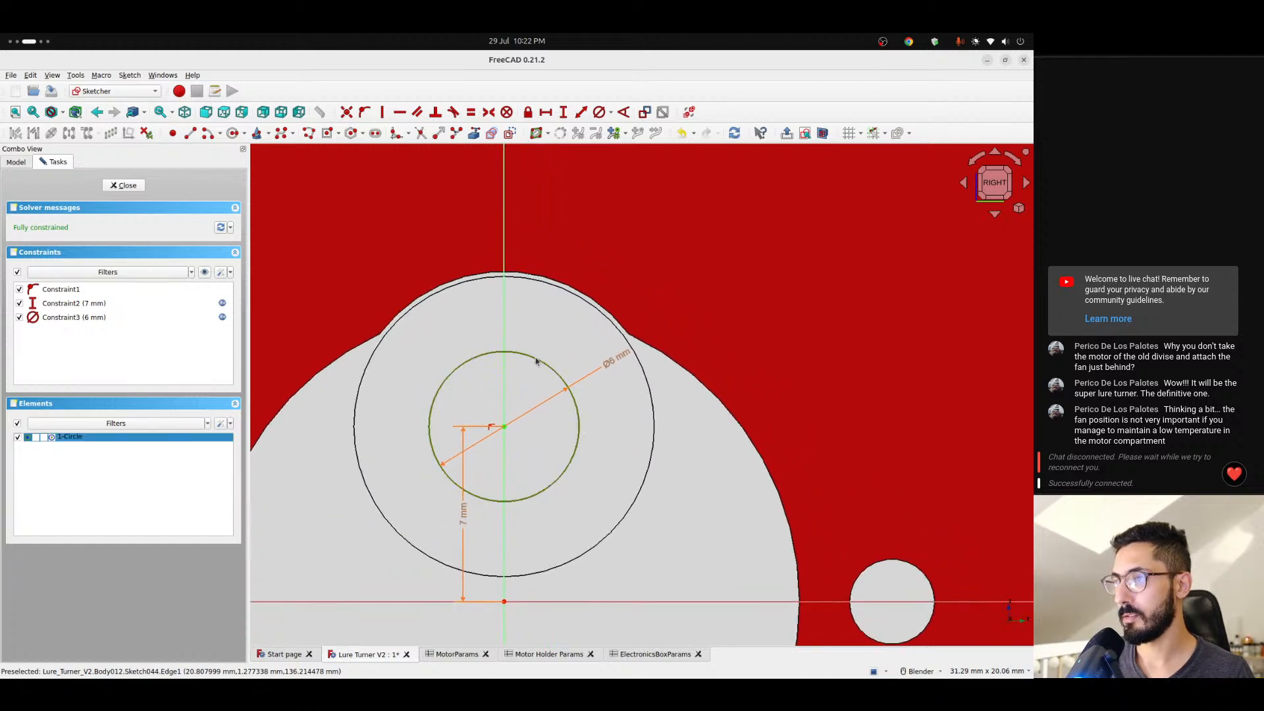
pyautogui.click(561, 329)
pyautogui.scroll(1, 557, 342)
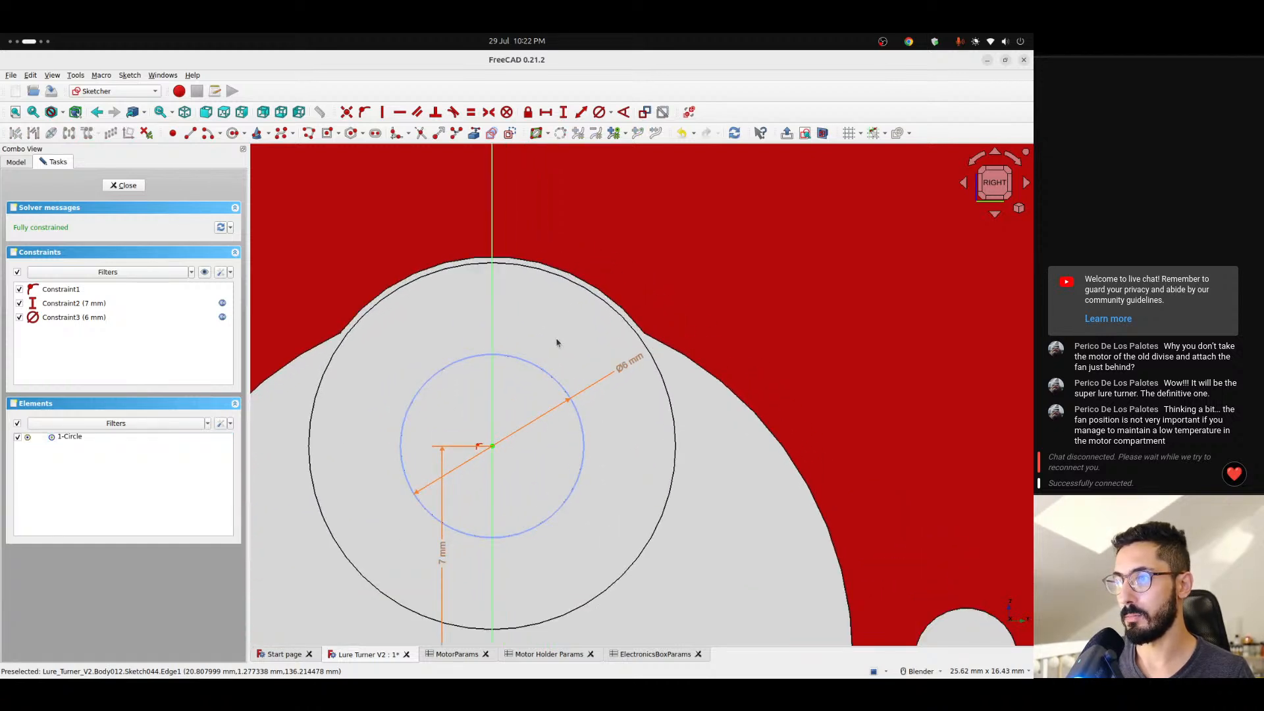
pyautogui.scroll(1, 557, 340)
pyautogui.scroll(-1, 557, 340)
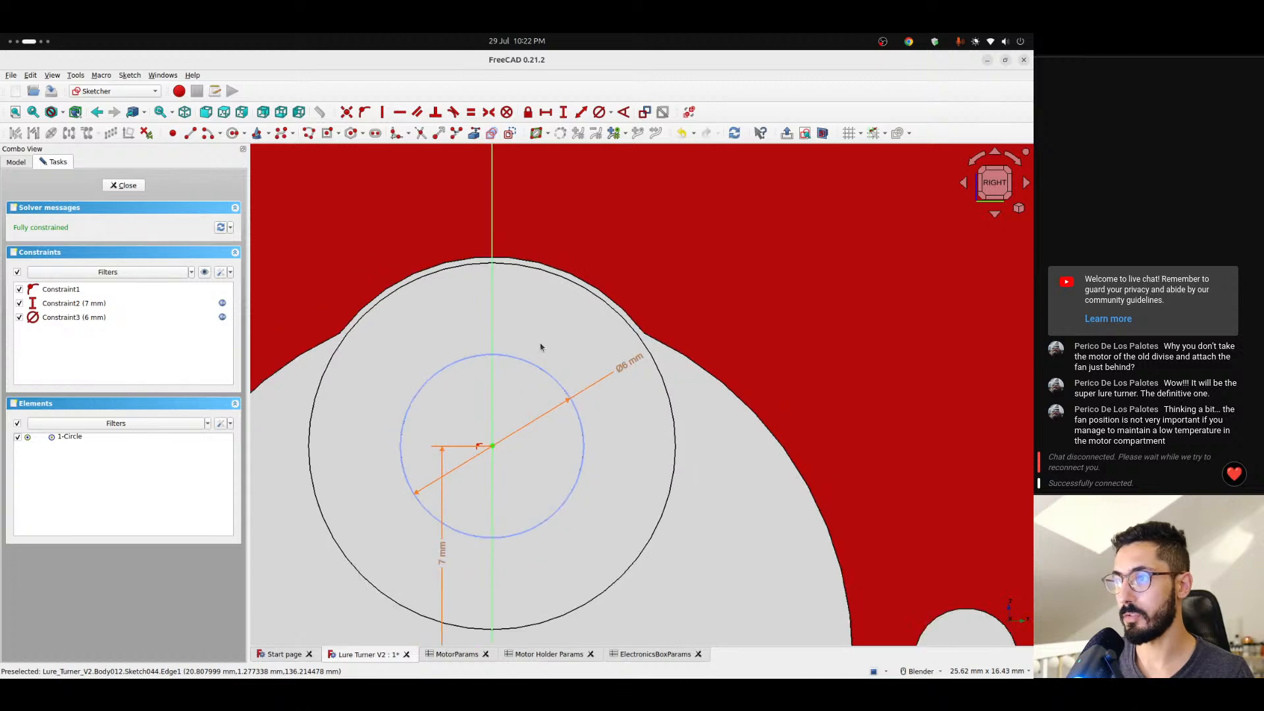
pyautogui.keyDown('shift'); pyautogui.moveTo(540, 342); pyautogui.dragTo(598, 308, button='middle'); pyautogui.keyUp('shift')
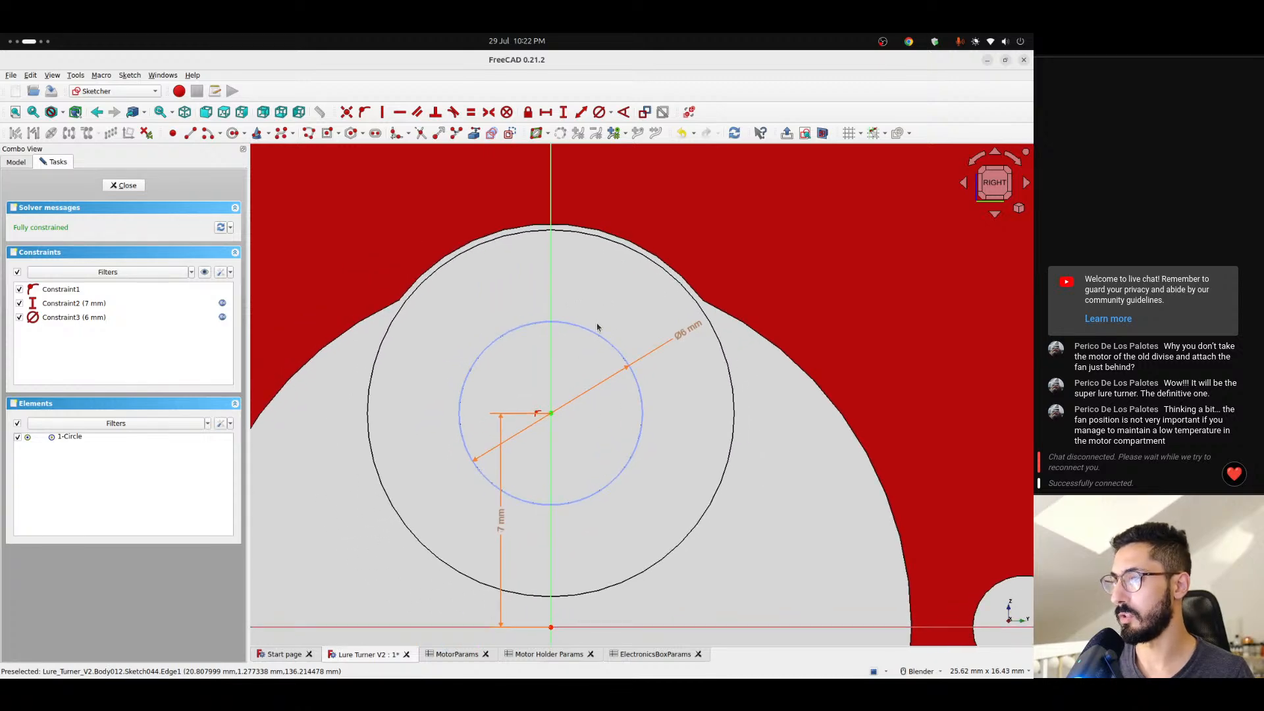
pyautogui.scroll(-1, 598, 328)
pyautogui.scroll(1, 586, 334)
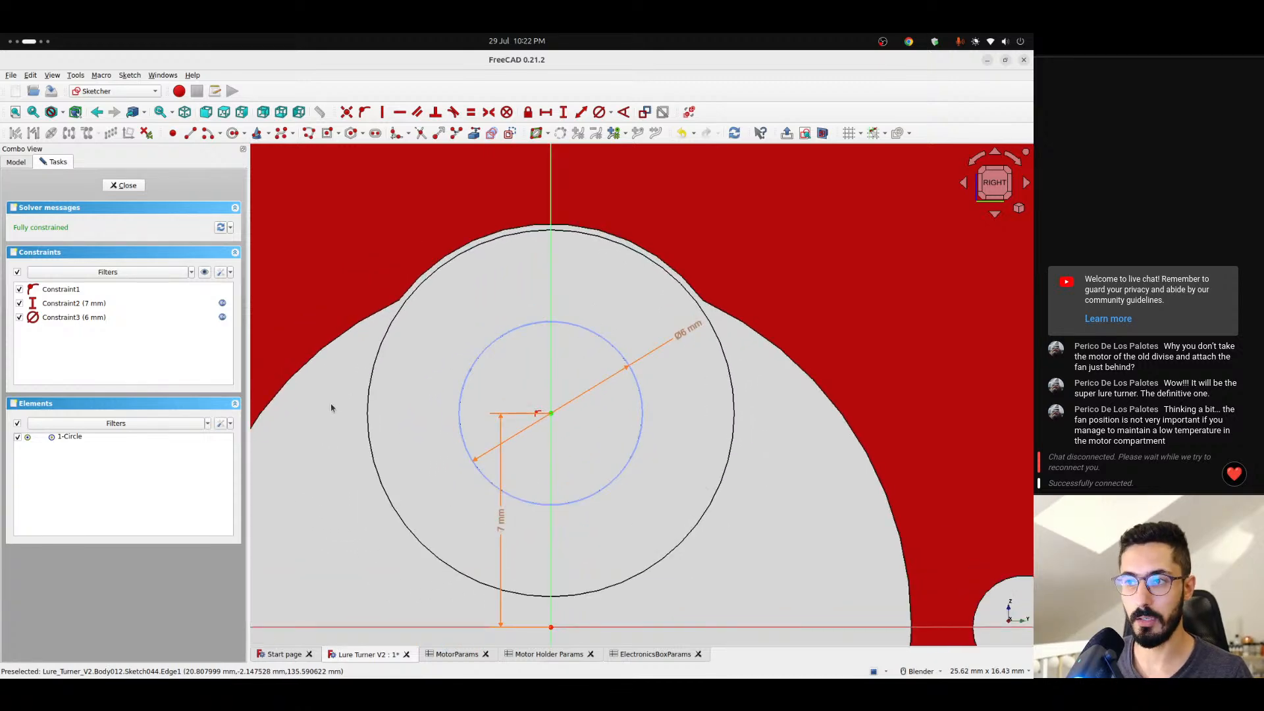
# - Switch to Discord, view the freecad channel of the Lure Logic server, and return to the shaft sketch in FreeCAD
pyautogui.hotkey('ctrl', 'alt', 'Right')
pyautogui.hotkey('ctrl', 'alt', 'Right')
pyautogui.click(24, 337)
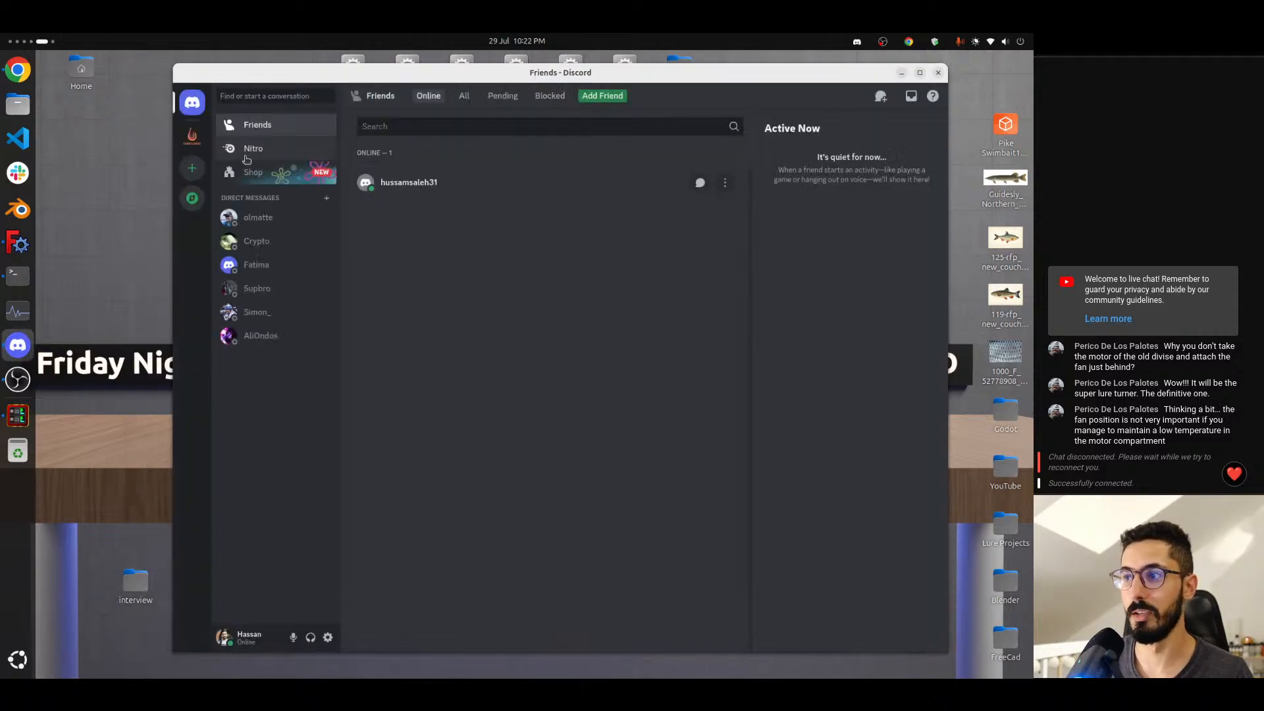
pyautogui.click(192, 136)
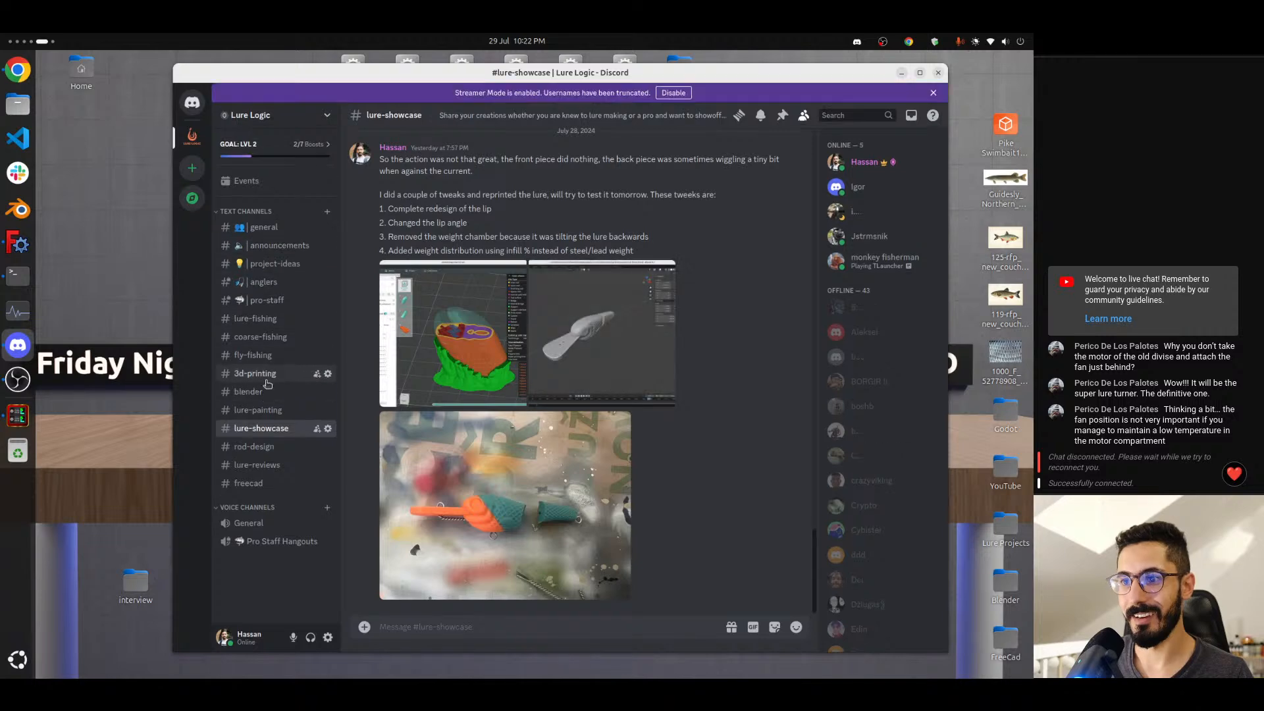
pyautogui.click(254, 483)
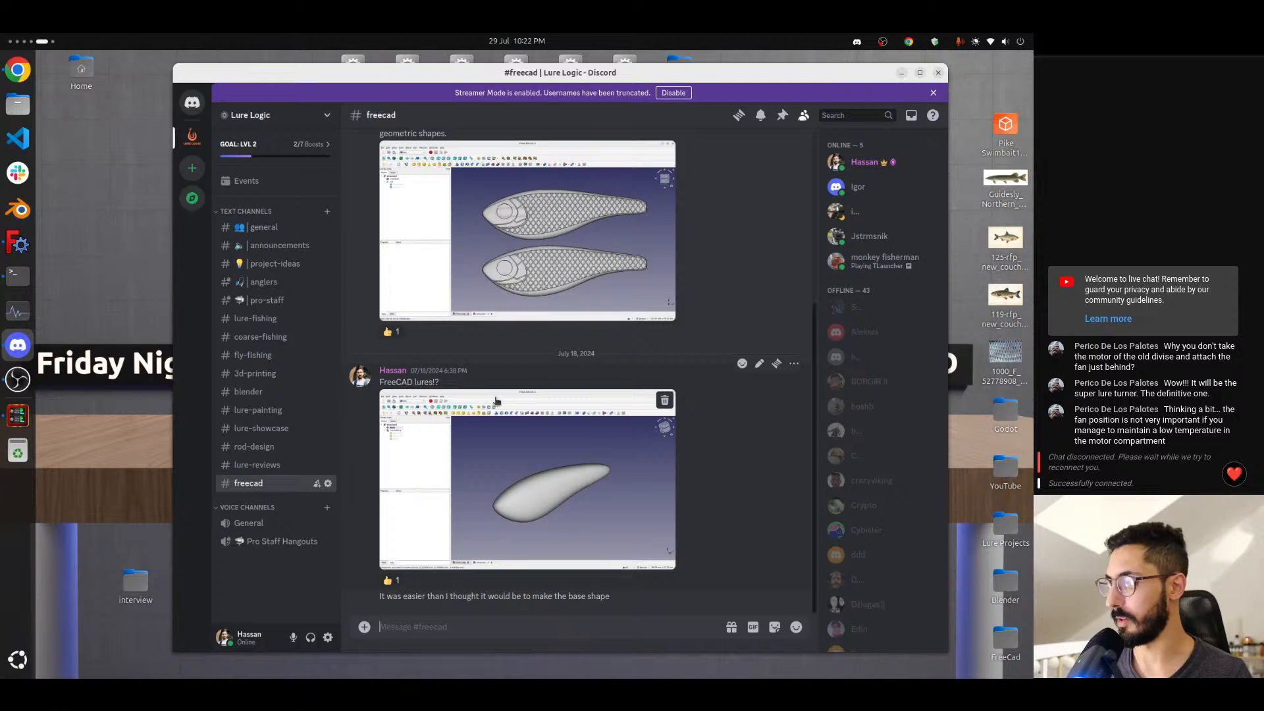
pyautogui.press('super+Page_Up')
pyautogui.press('super+Page_Up')
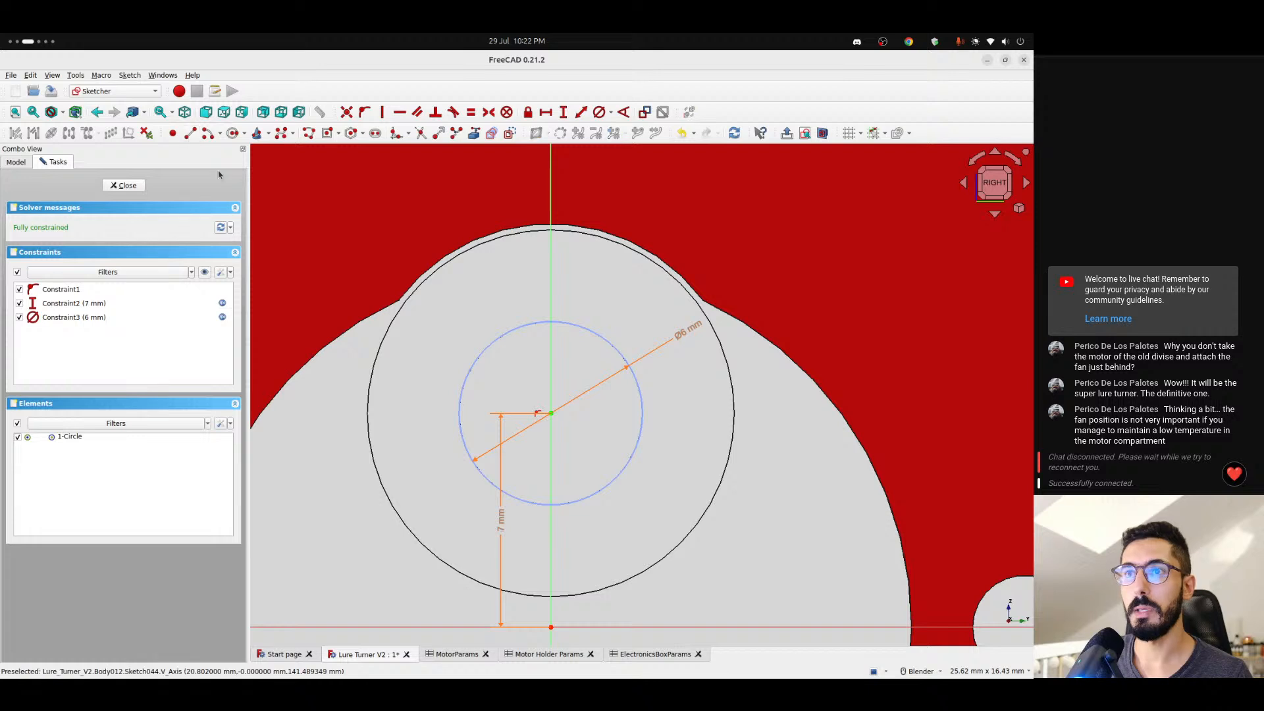
# - Draw a horizontal line across the upper part of the 6 mm circle, about 2.1 mm above its centre, with both ends on the circle
pyautogui.click(478, 359)
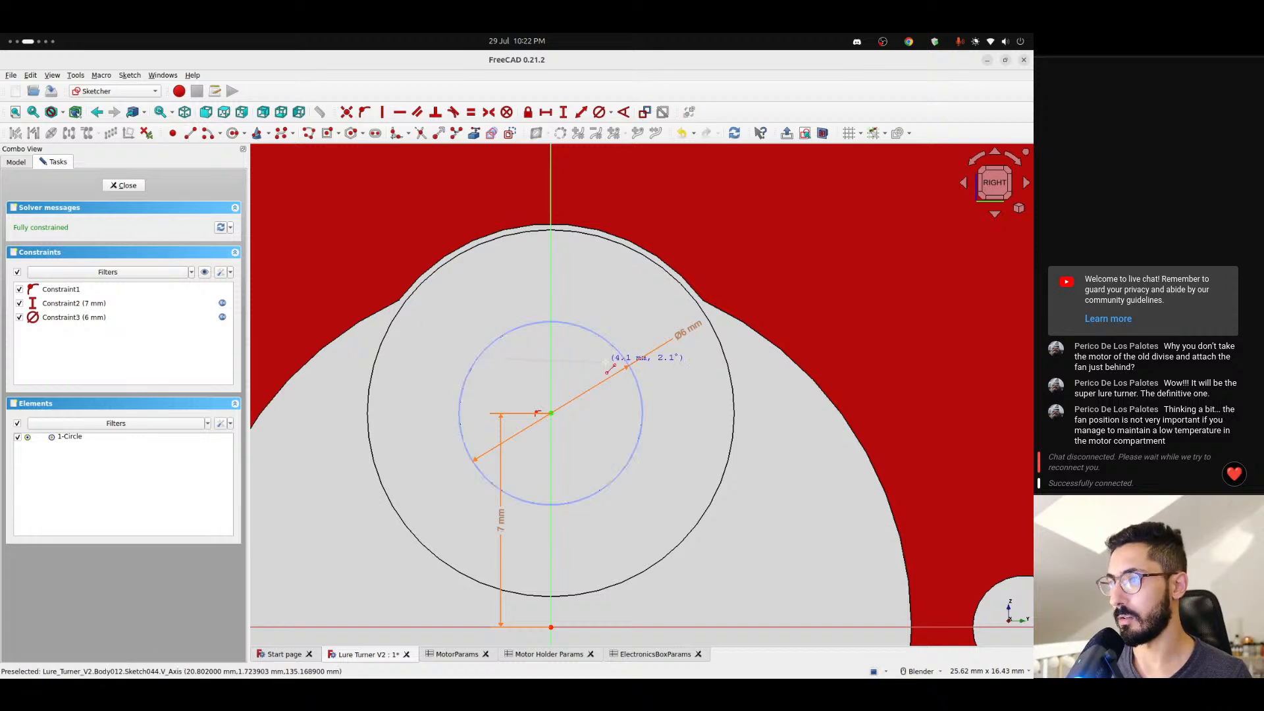
pyautogui.click(623, 357)
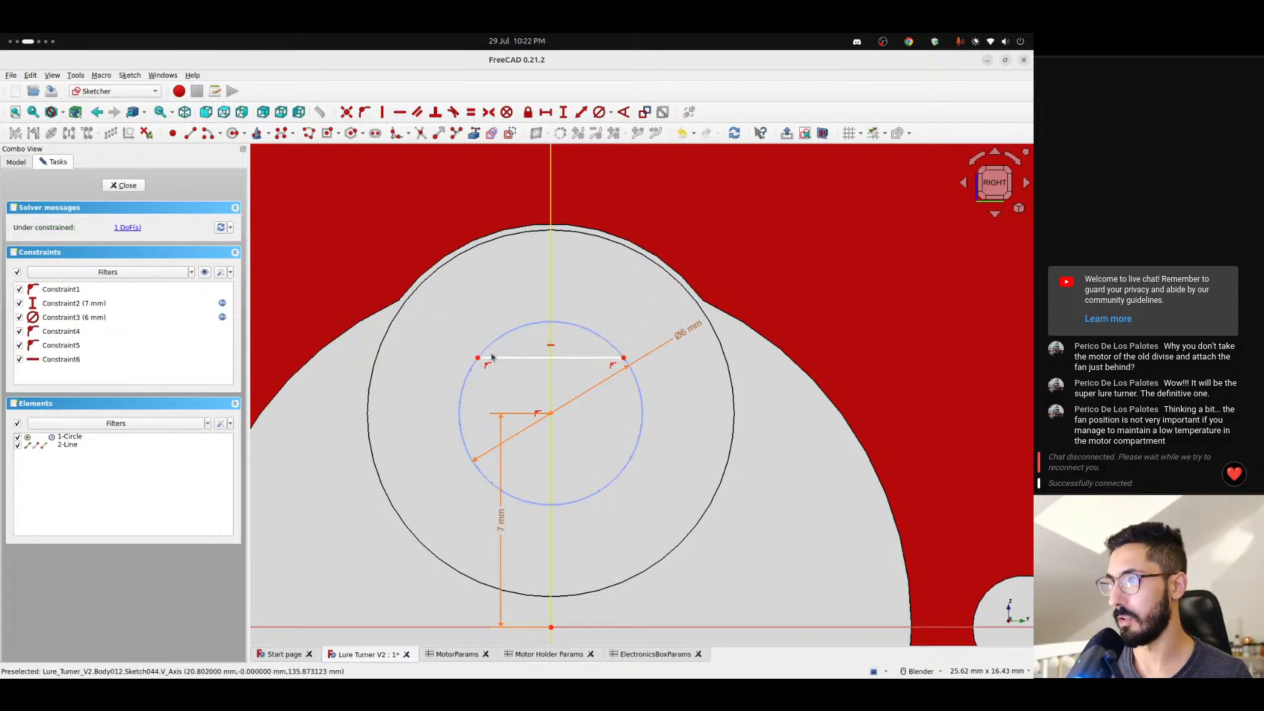
pyautogui.moveTo(479, 359); pyautogui.dragTo(468, 335)
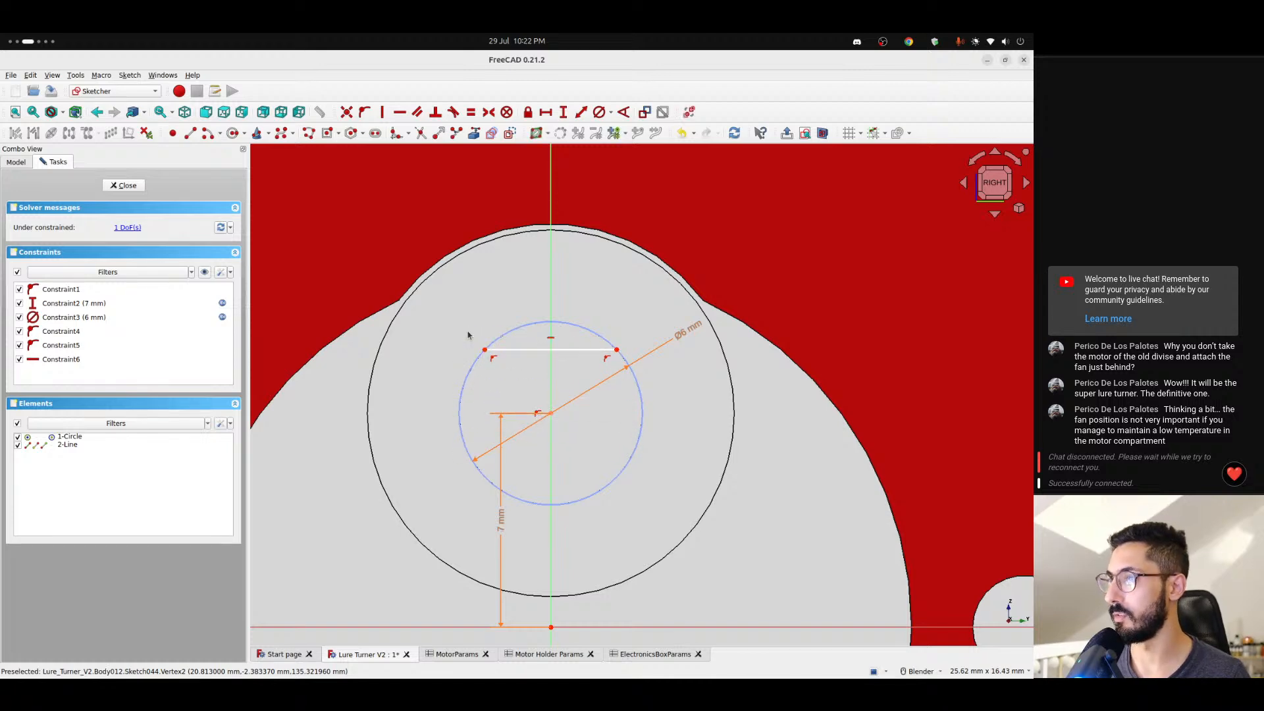
# - Check the shaft trimming dimension in the motor drawing on the AliExpress listing and return to the sketch in FreeCAD
pyautogui.hotkey('ctrl', 'alt', 'Right')
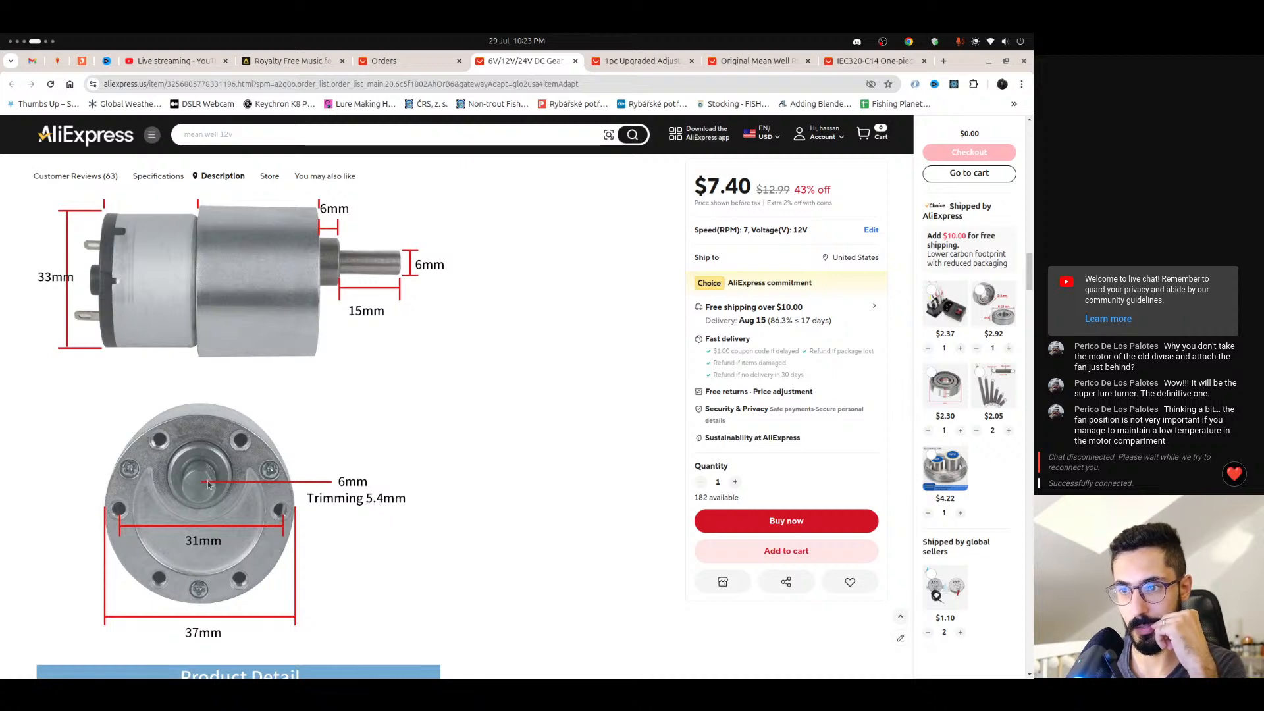
pyautogui.scroll(-2, 217, 489)
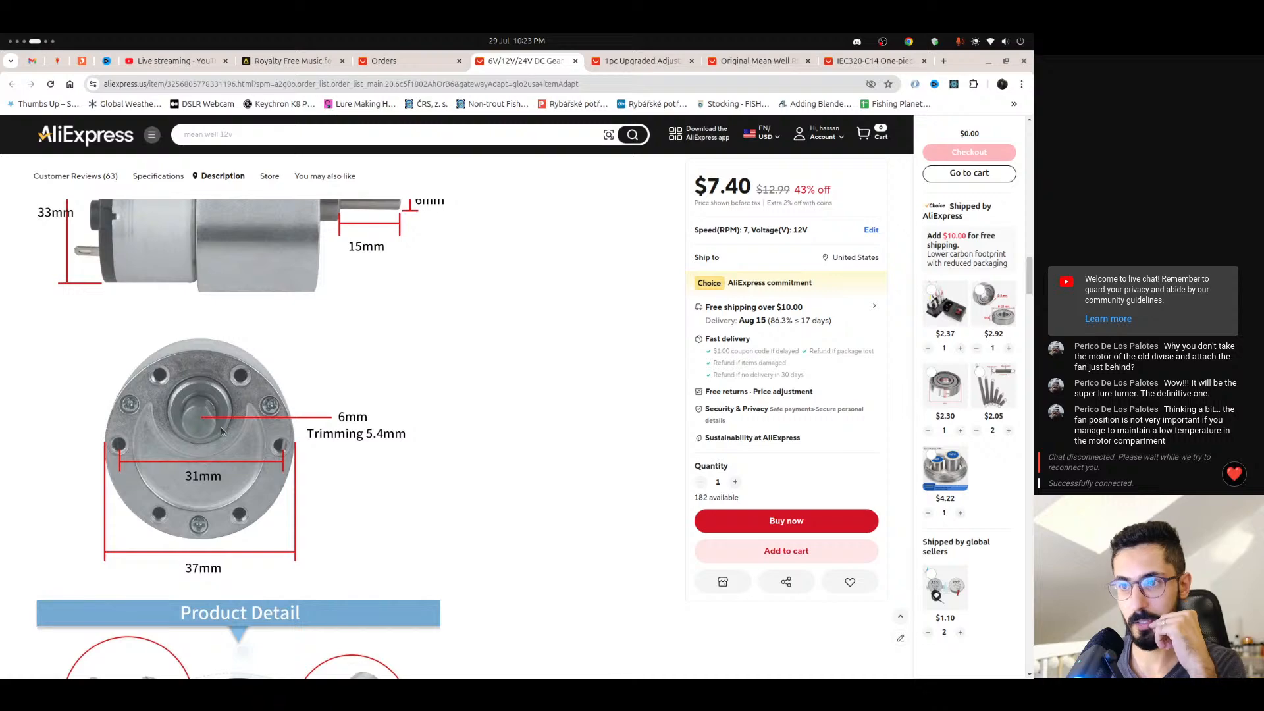
pyautogui.hotkey('ctrl', 'alt', 'Left')
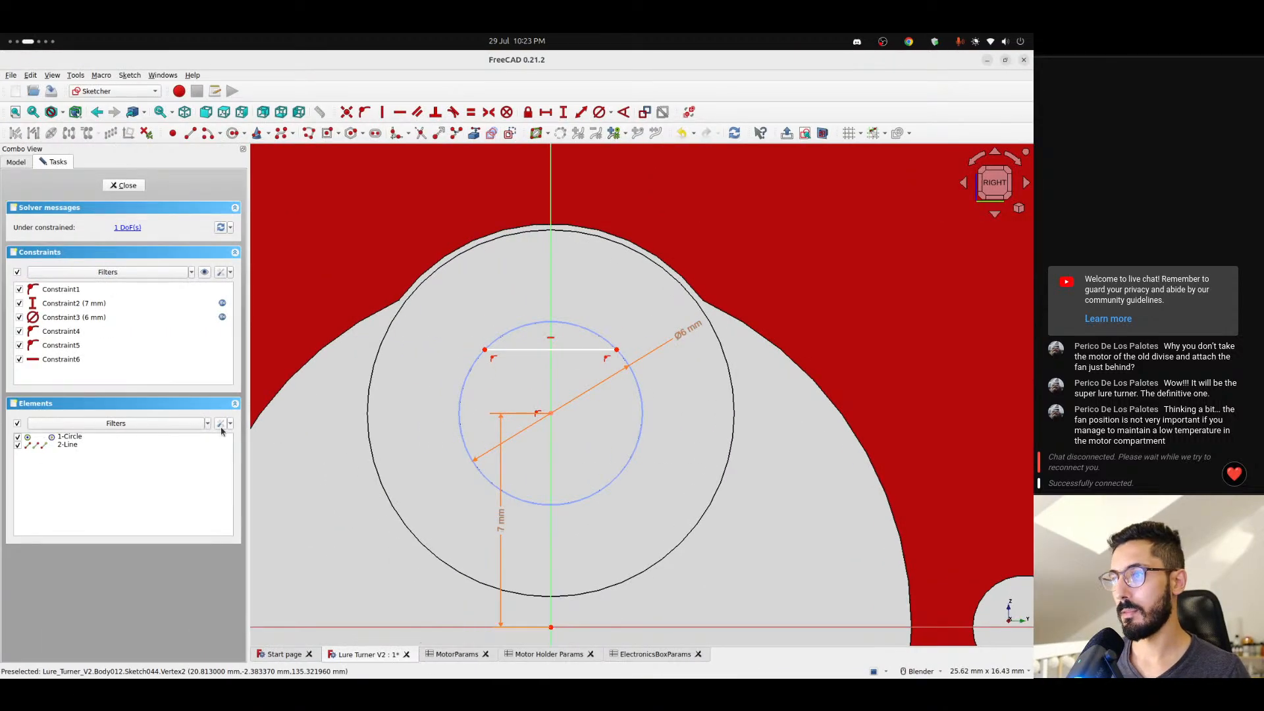
pyautogui.hotkey('ctrl', 'alt', 'Right')
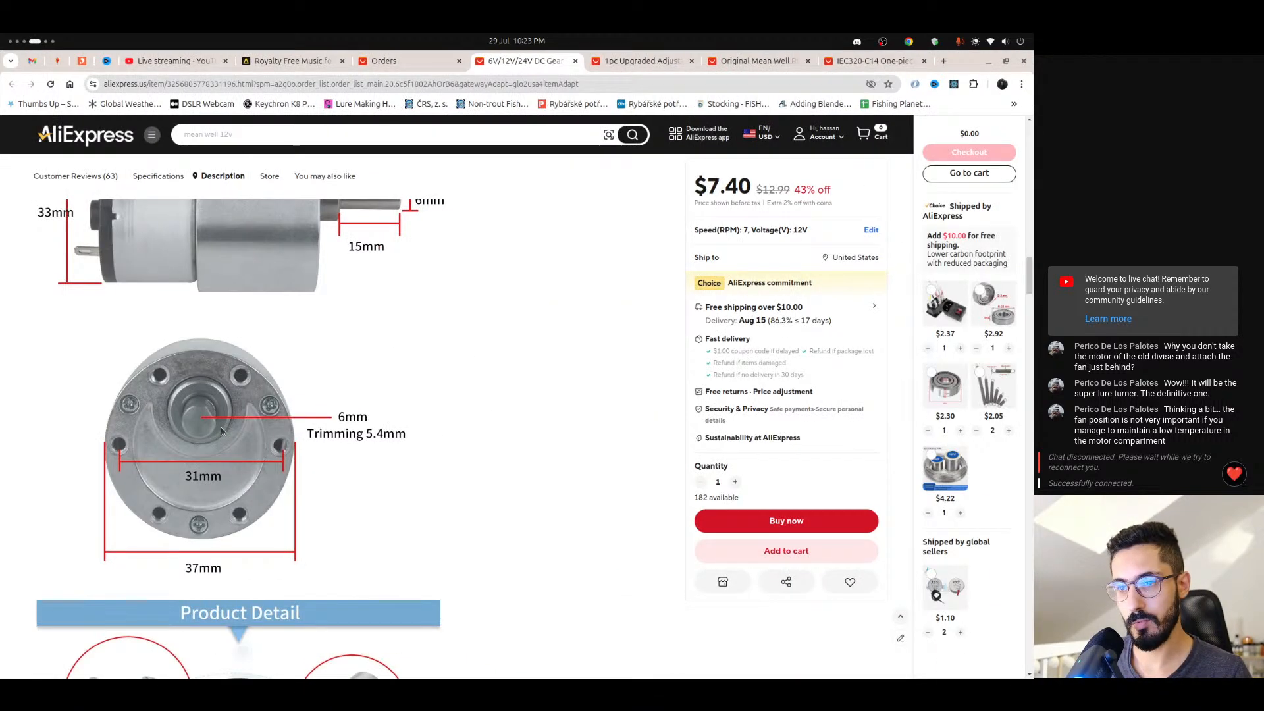
pyautogui.hotkey('alt', 'Tab')
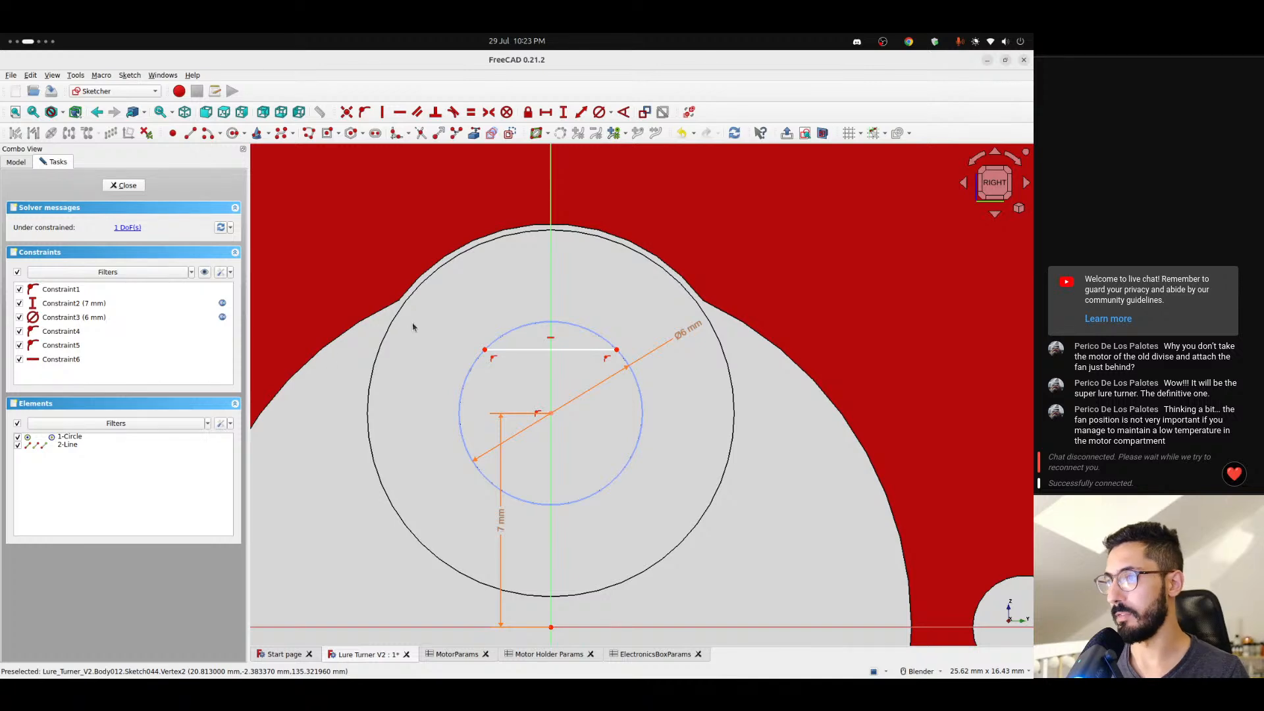
# - Constrain the vertical distance from the circle's centre to the line's right endpoint to 5.4 / 2 mm and compare it with the motor drawing
pyautogui.click(551, 413)
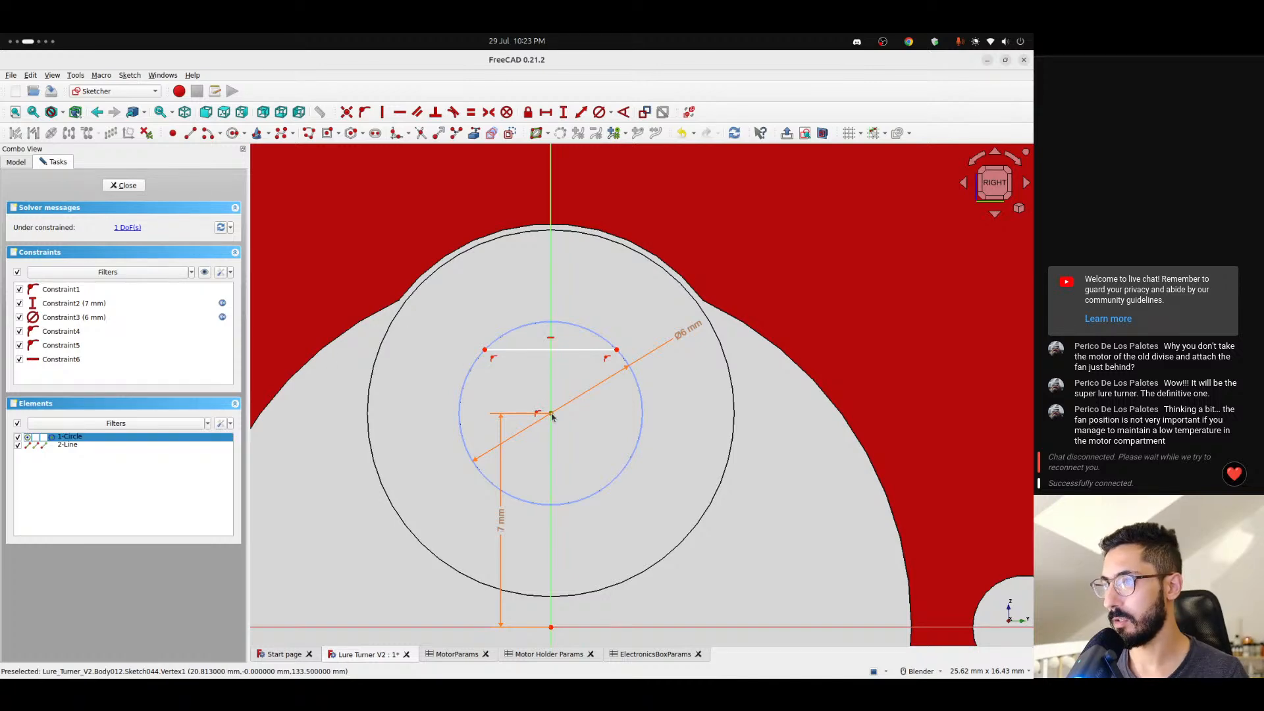
pyautogui.click(617, 351)
pyautogui.click(563, 112)
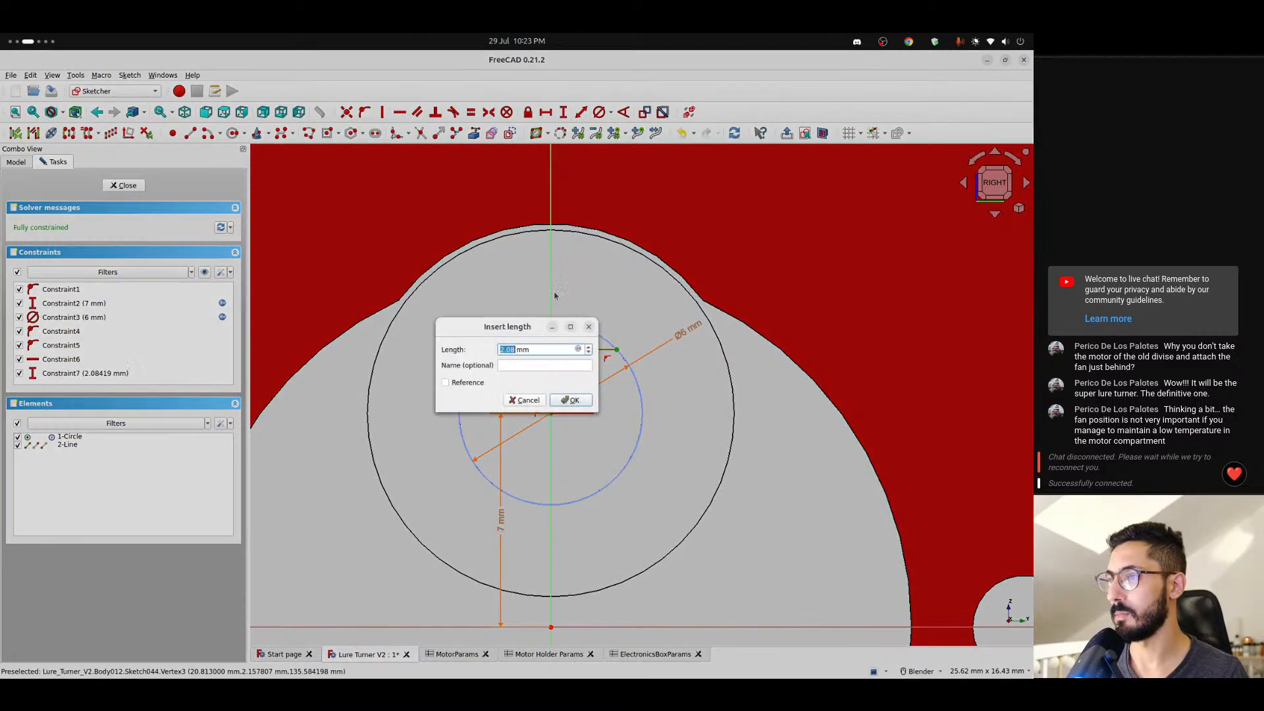
pyautogui.write('5.4 /')
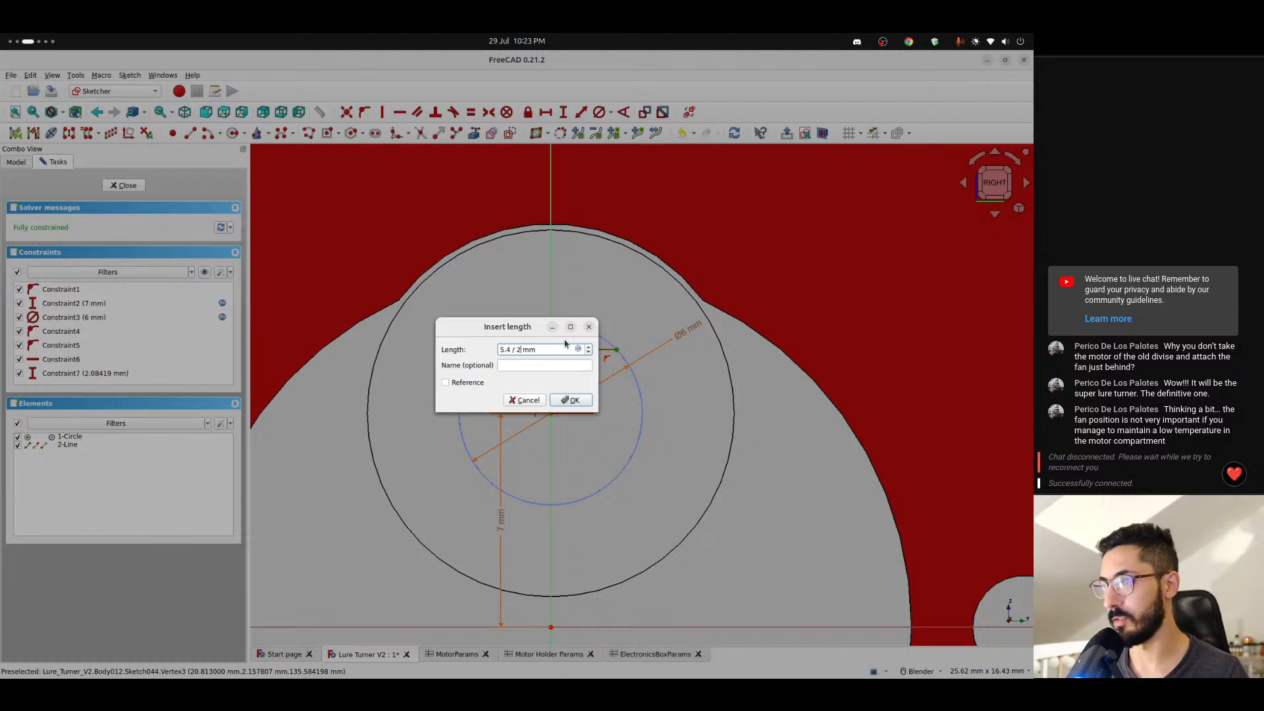
pyautogui.press('Return')
pyautogui.hotkey('alt', 'Tab')
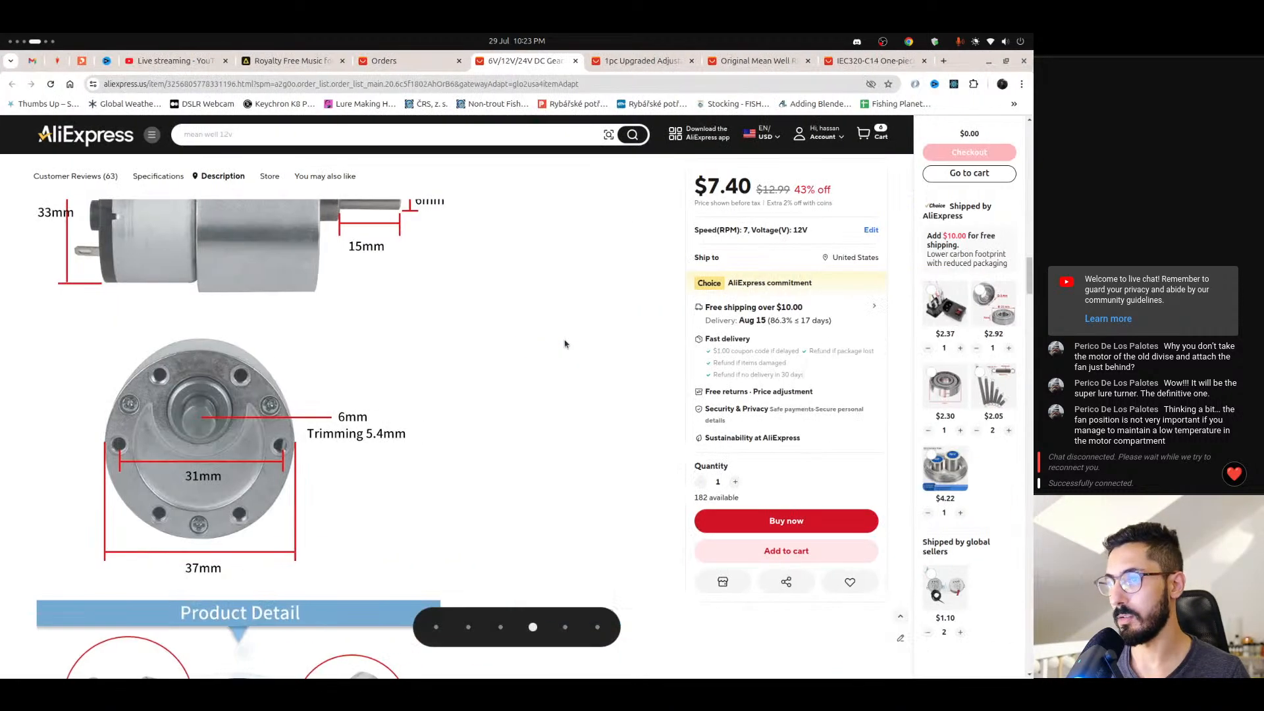
pyautogui.hotkey('alt', 'Tab')
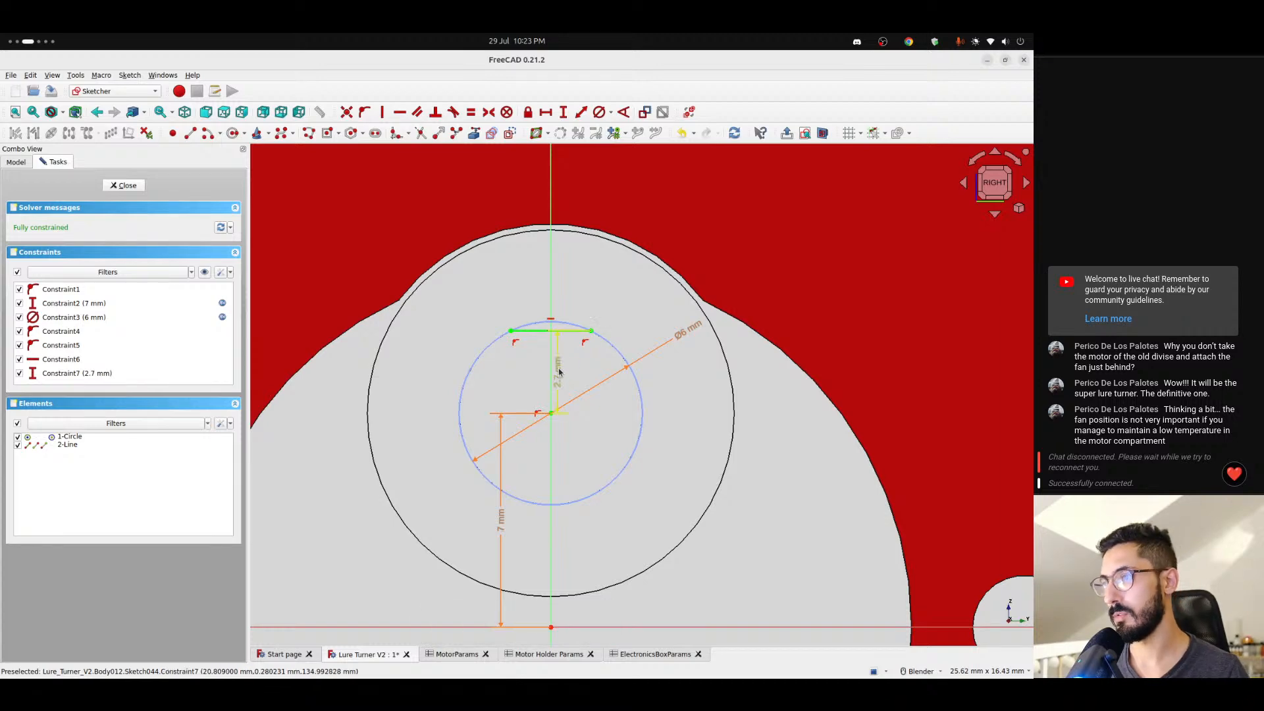
# - Replace the line's vertical distance constraint with a horizontal length of 5.4 mm
pyautogui.click(557, 344)
pyautogui.press('Delete')
pyautogui.click(557, 335)
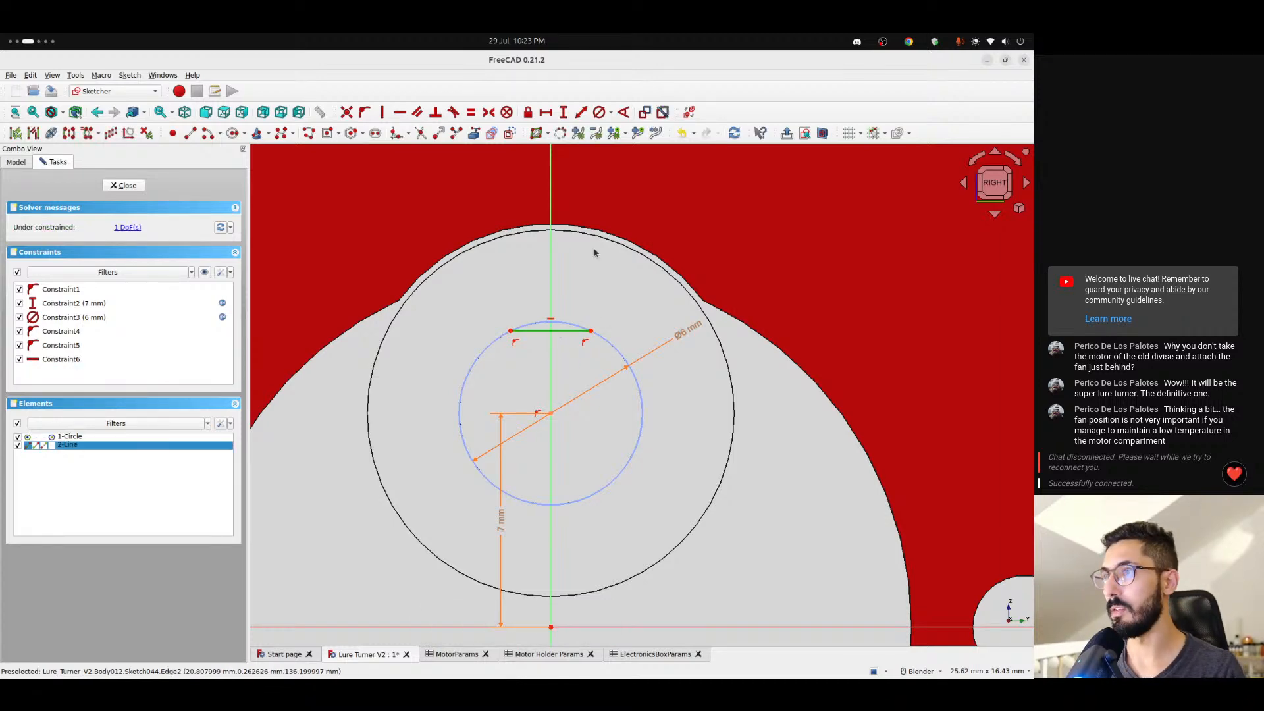
pyautogui.click(547, 113)
pyautogui.write('5')
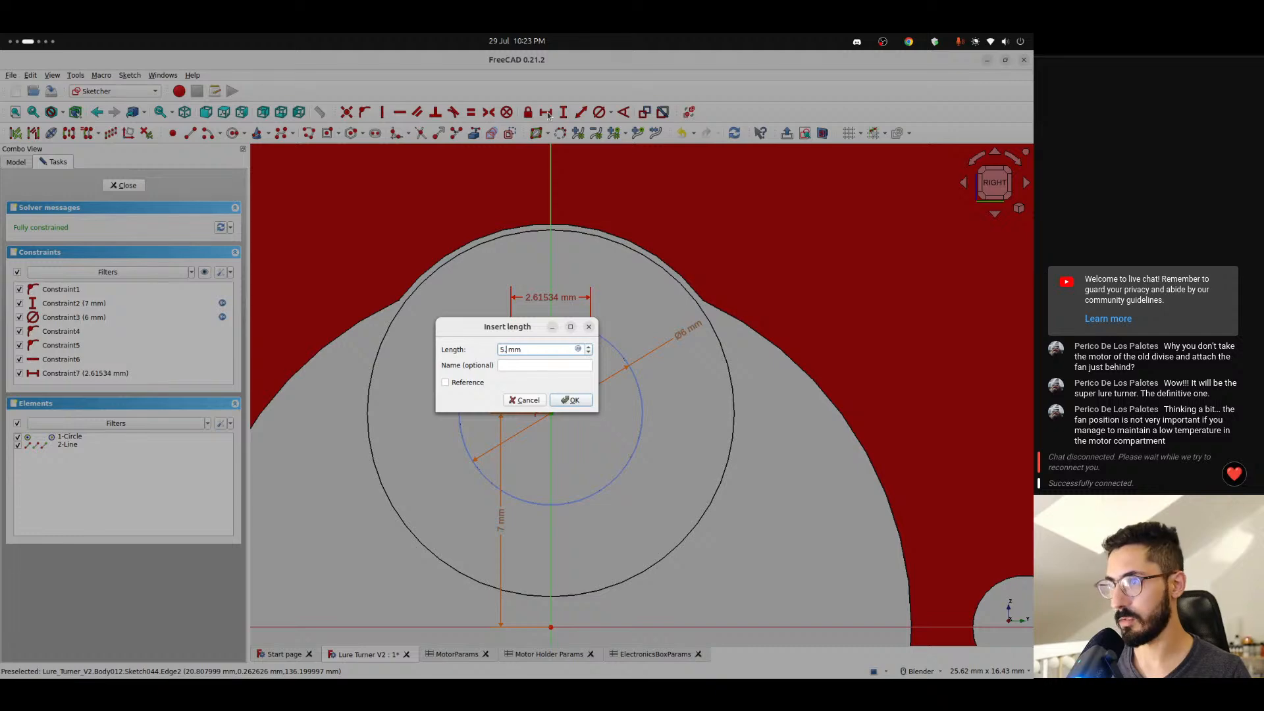
pyautogui.write('.4')
pyautogui.press('Return')
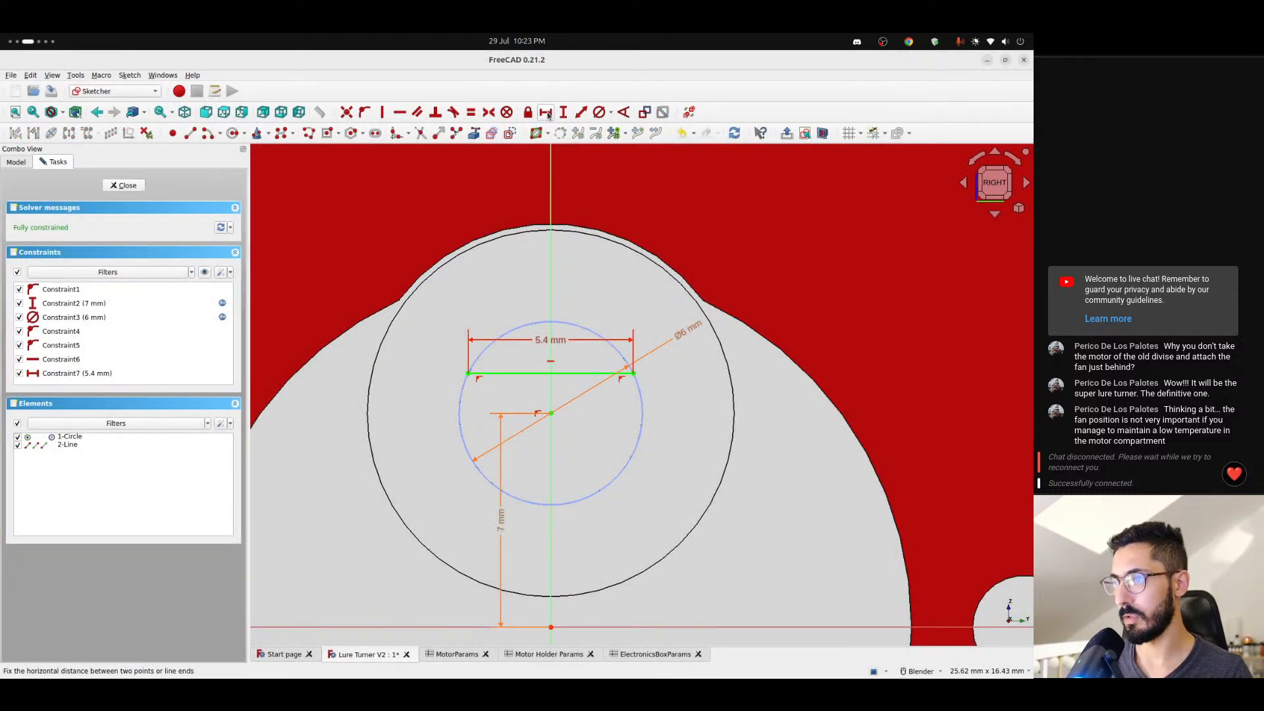
# - Delete the 5.4 mm length constraint, move the line to about 2.1 mm above the circle's centre, and recheck the motor drawing
pyautogui.hotkey('ctrl', 'alt', 'Right')
pyautogui.hotkey('ctrl', 'alt', 'Left')
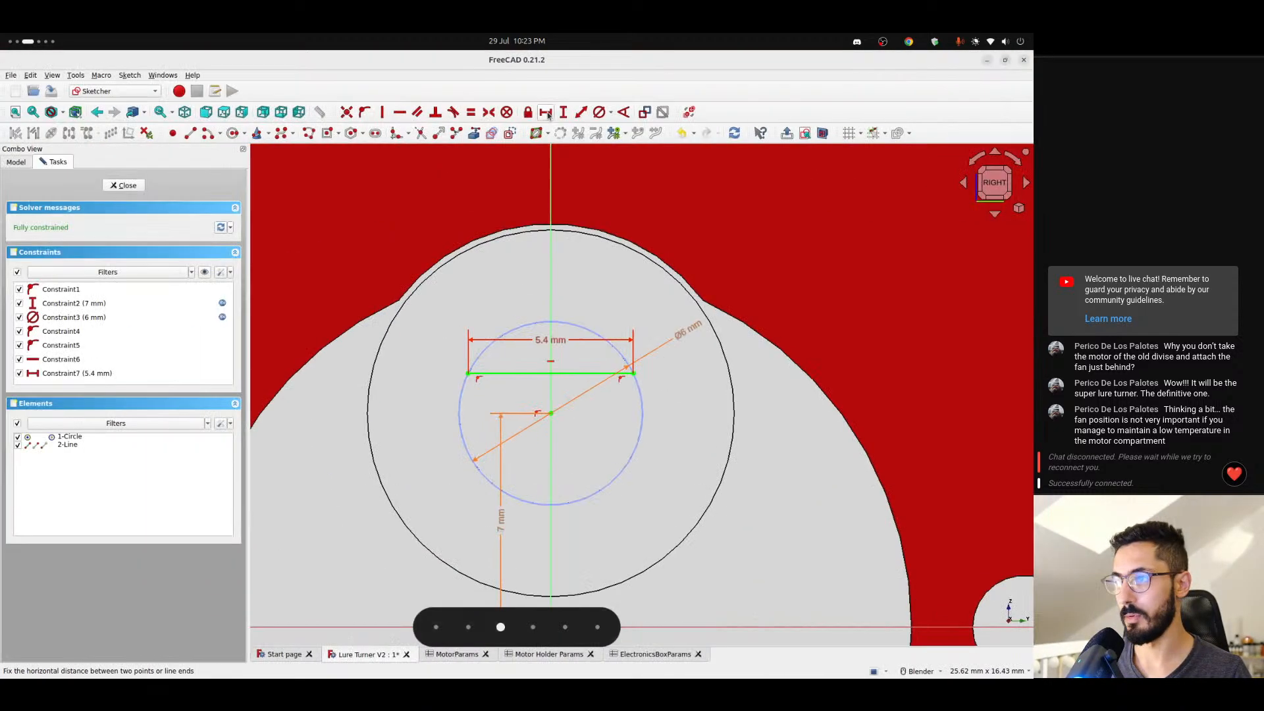
pyautogui.click(544, 341)
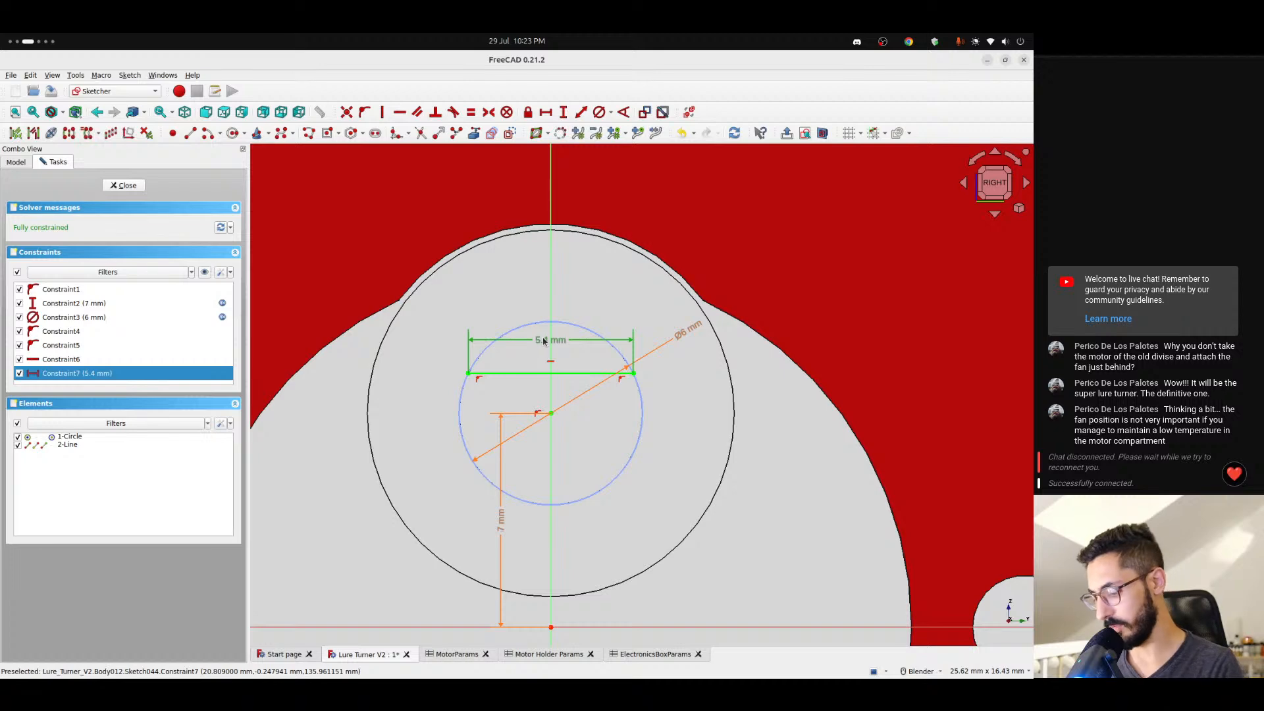
pyautogui.press('Delete')
pyautogui.moveTo(558, 374); pyautogui.dragTo(567, 336)
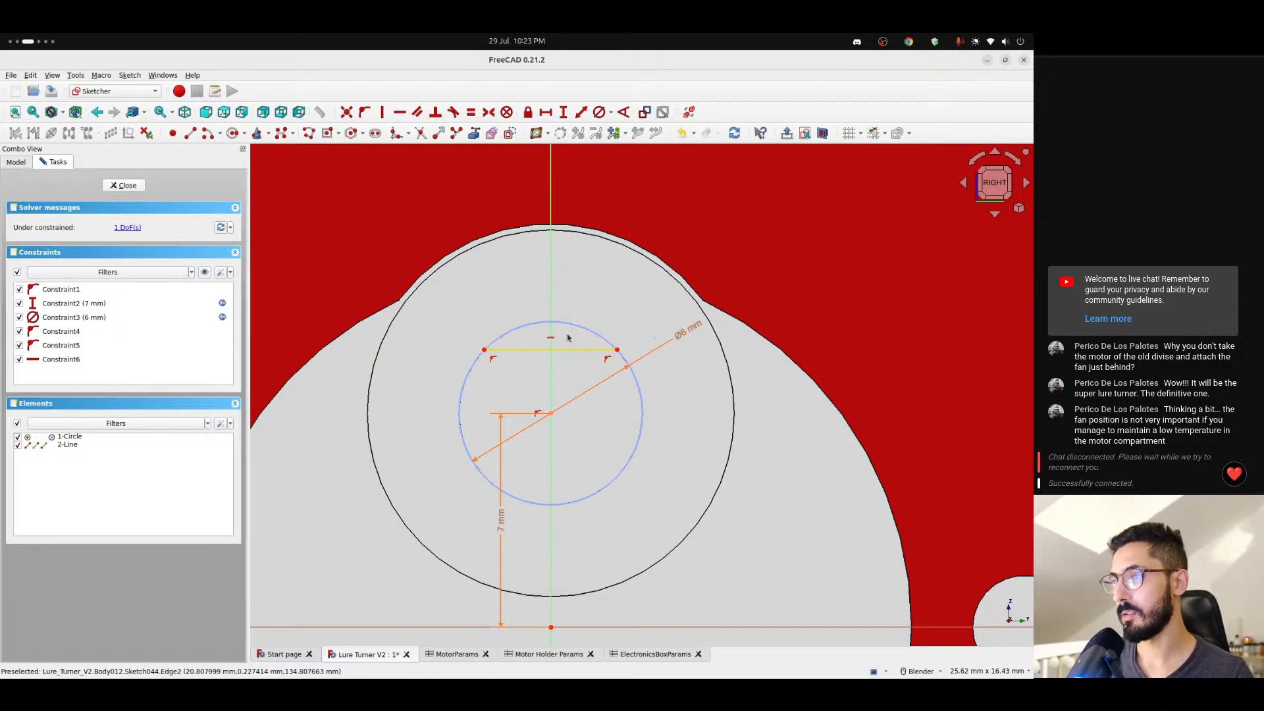
pyautogui.hotkey('ctrl', 'alt', 'Right')
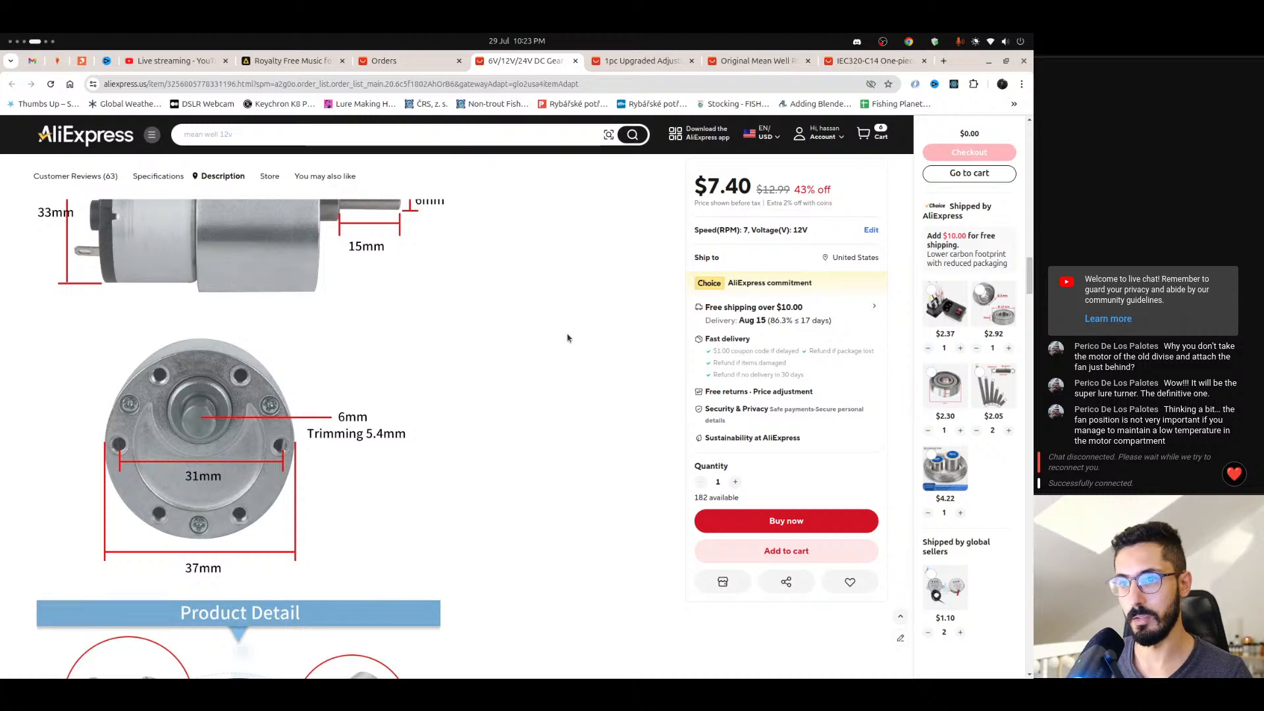
pyautogui.hotkey('ctrl', 'alt', 'Left')
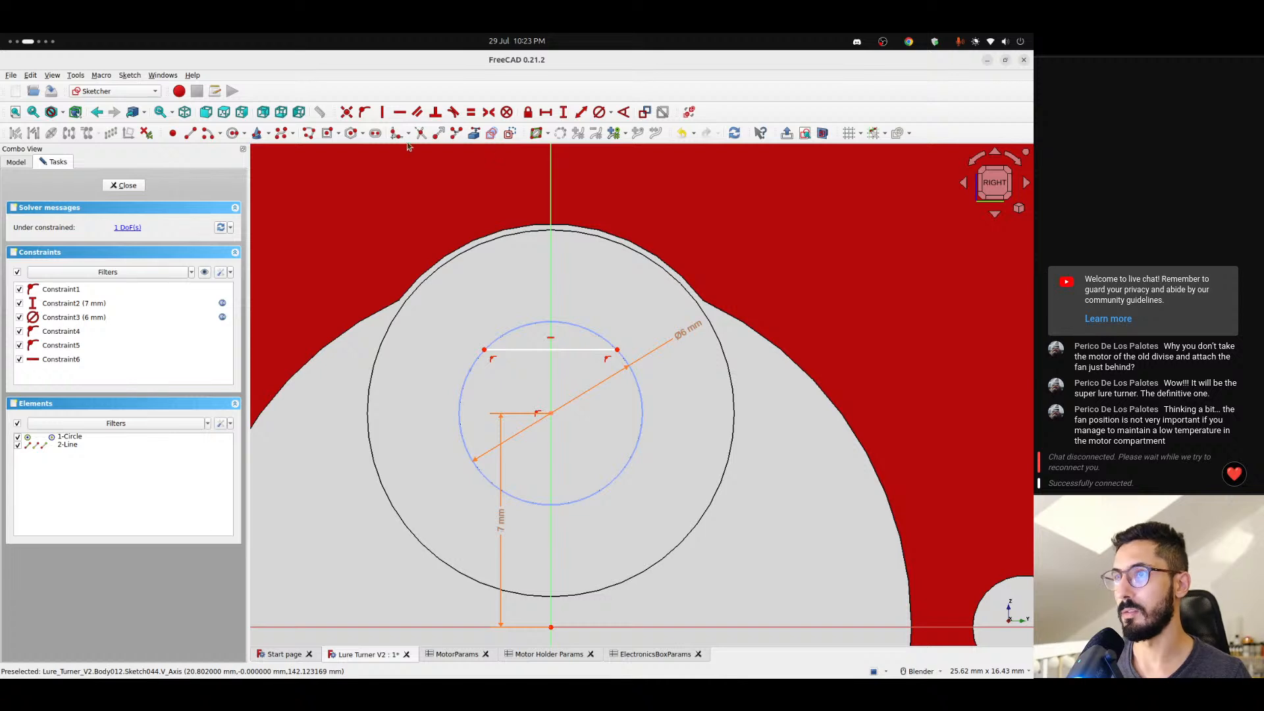
pyautogui.click(191, 134)
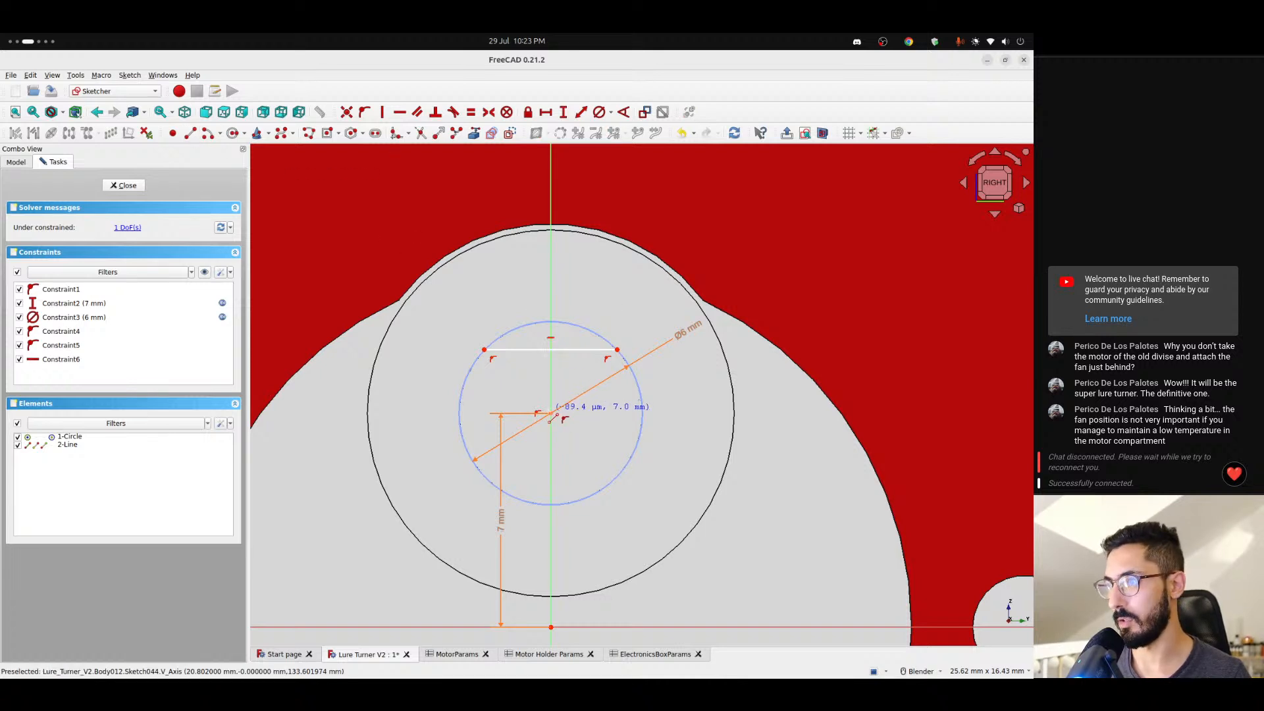
pyautogui.click(550, 415)
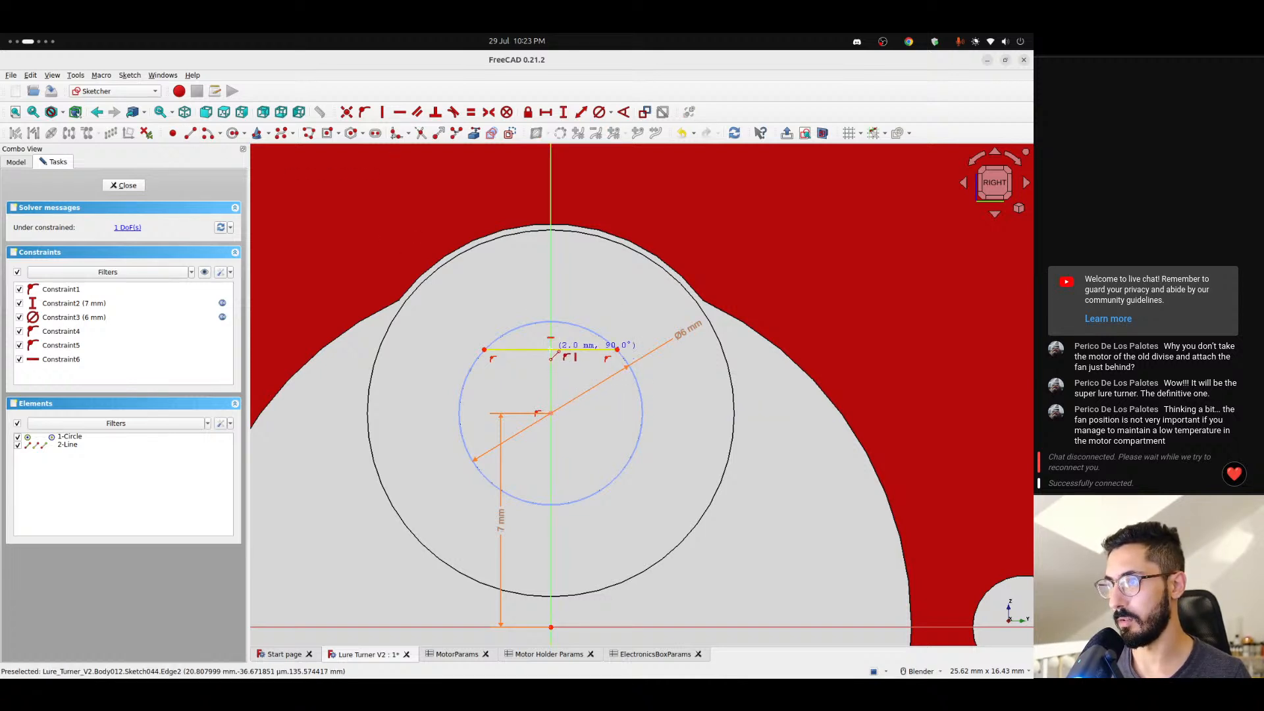
pyautogui.press('Escape')
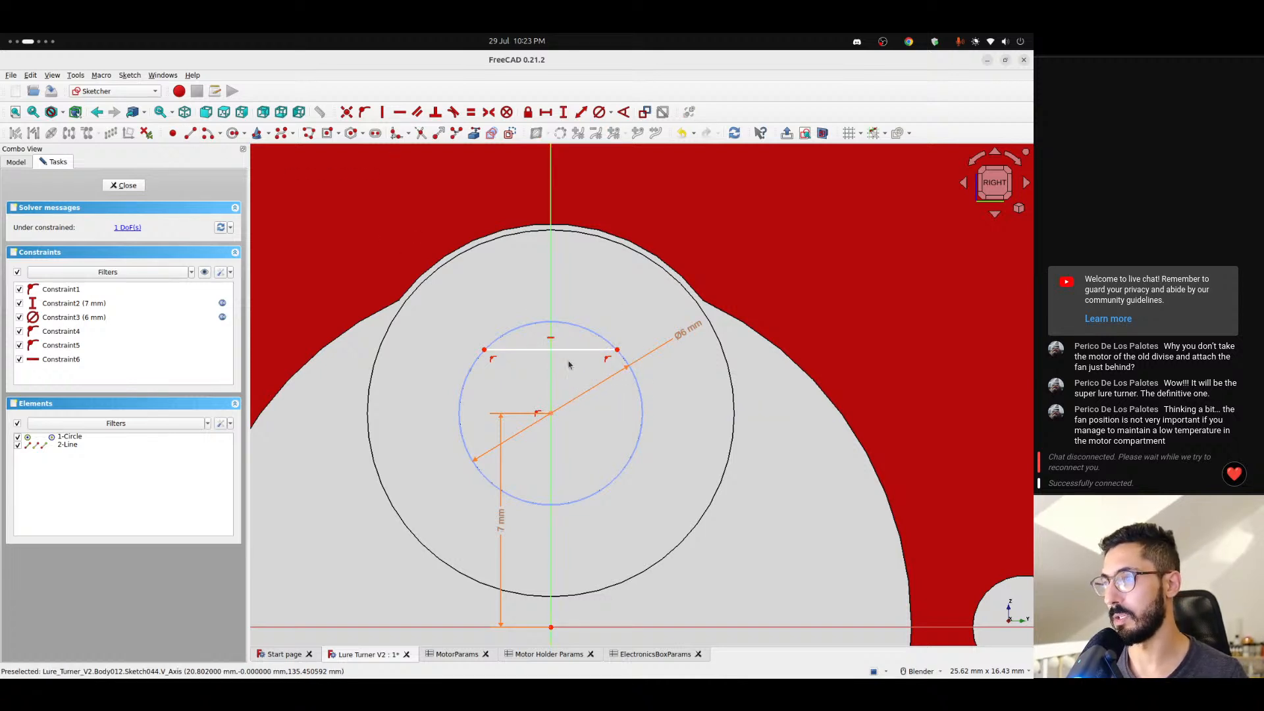
# - Try a 5.4 / 2 mm vertical distance between the circle's centre and the line's right endpoint against the motor drawing, then delete the constraint
pyautogui.click(551, 413)
pyautogui.click(617, 349)
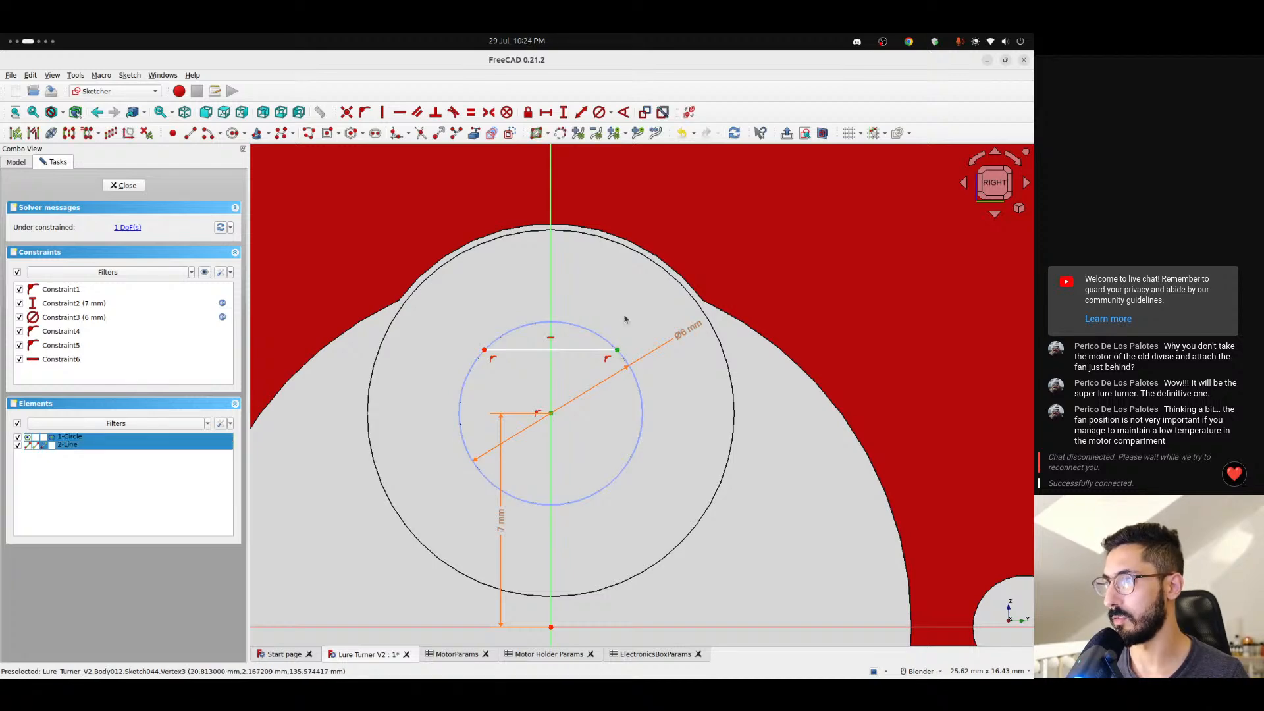
pyautogui.click(564, 112)
pyautogui.write('5')
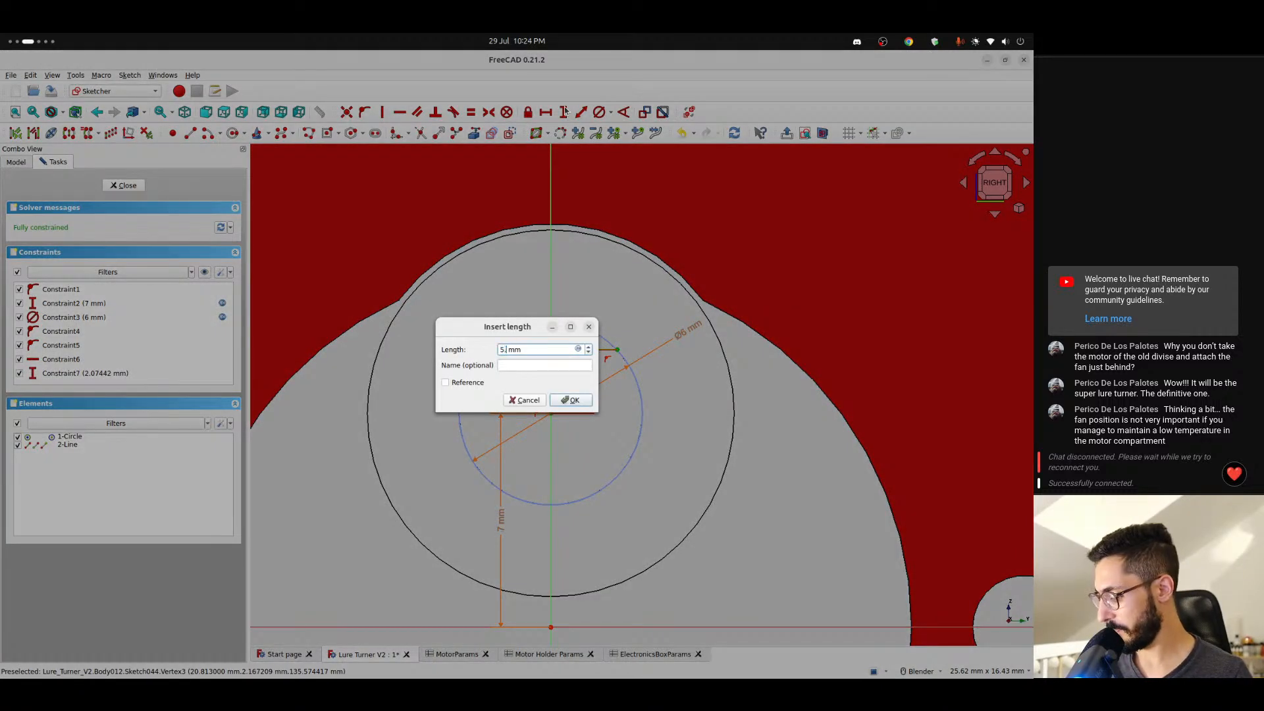
pyautogui.write('.4/2')
pyautogui.press('Return')
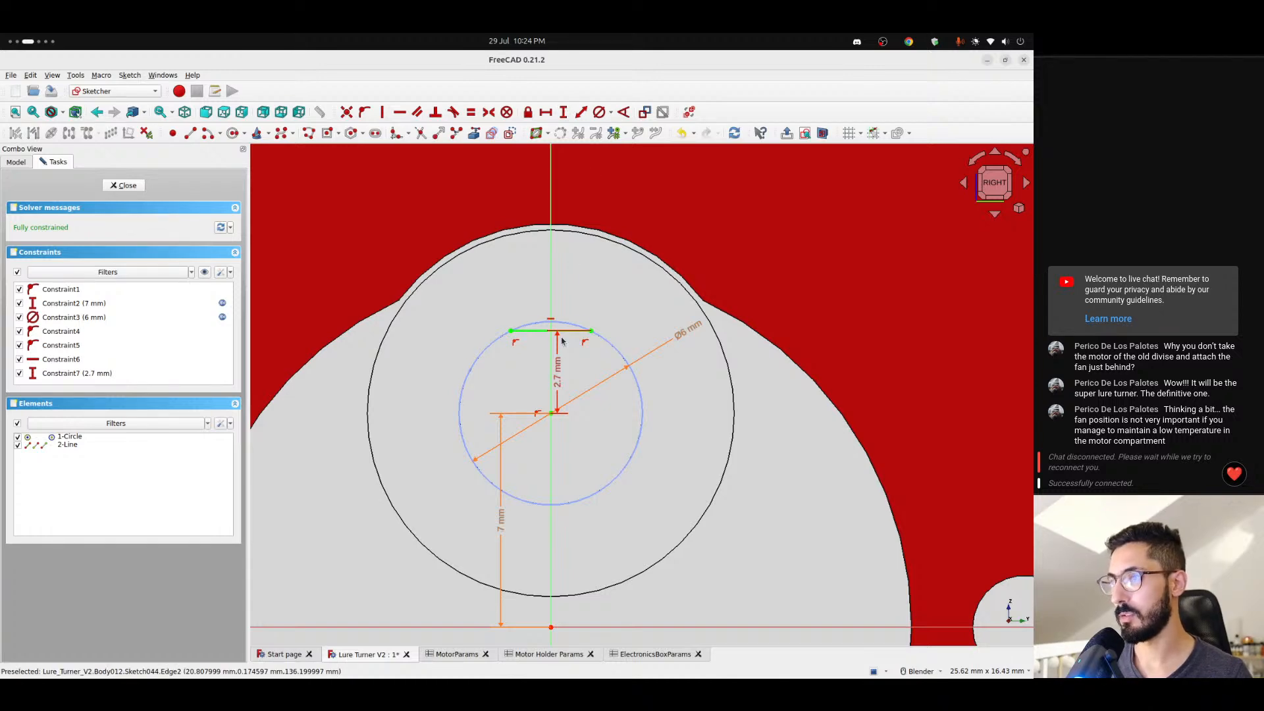
pyautogui.hotkey('ctrl', 'alt', 'Right')
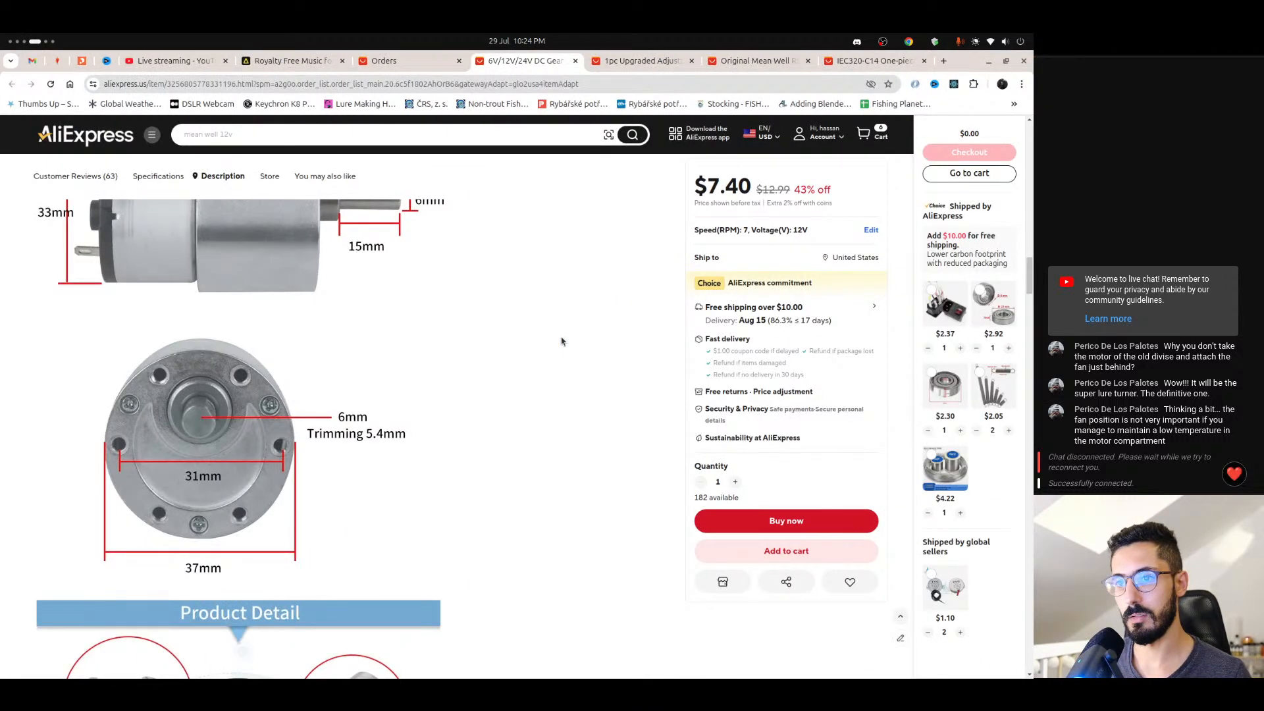
pyautogui.hotkey('ctrl', 'alt', 'Left')
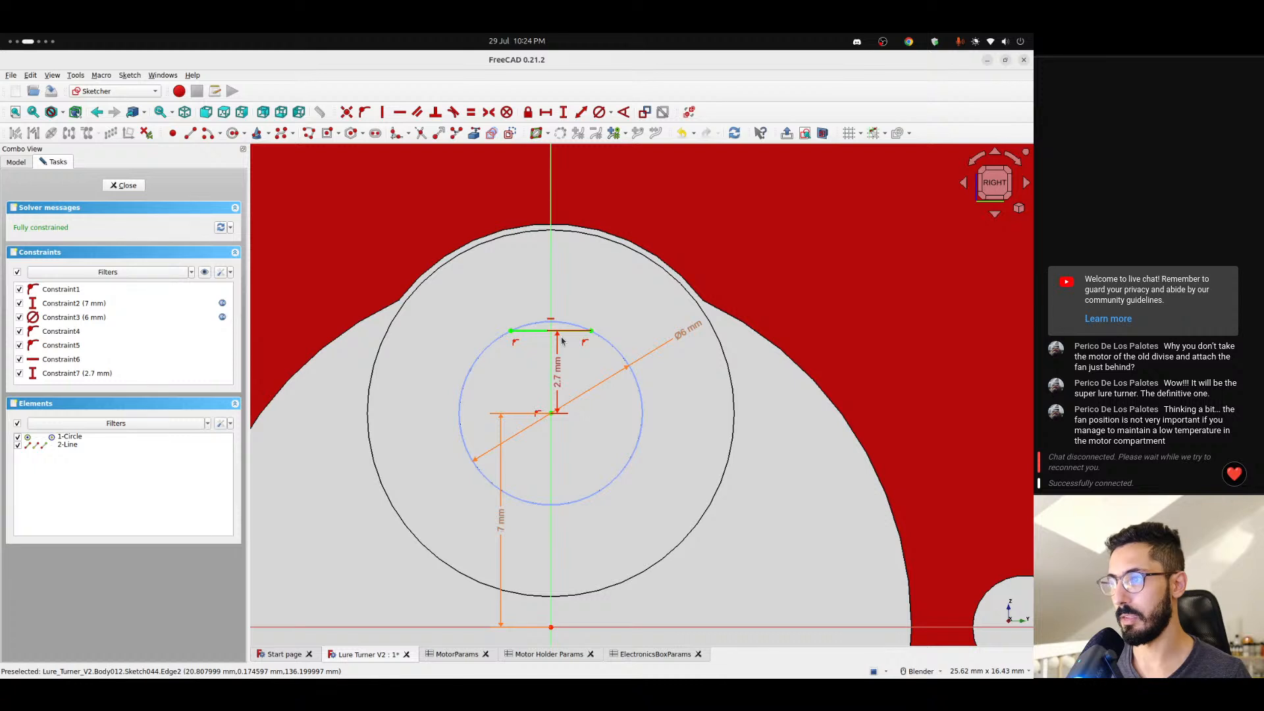
pyautogui.moveTo(556, 367); pyautogui.dragTo(590, 380)
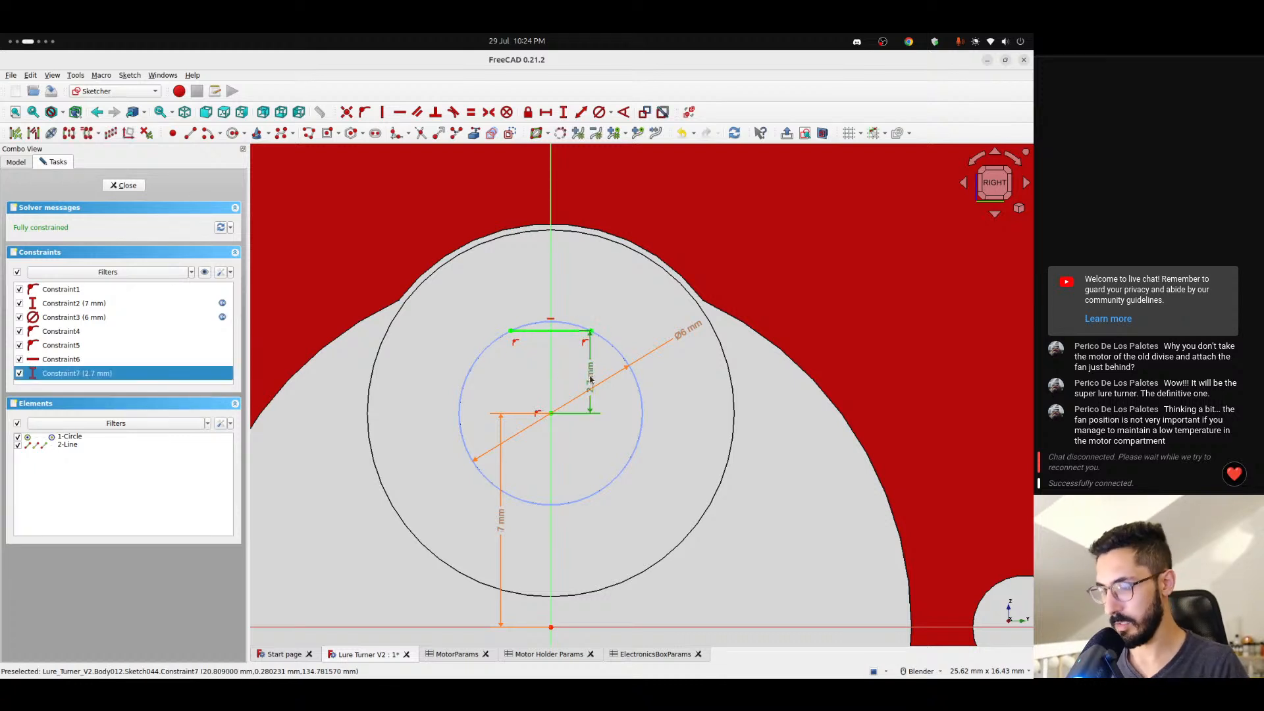
pyautogui.press('Delete')
# - Review the trimmingOffset parameter and its value in the MotorParams spreadsheet and return to the sketch
pyautogui.click(472, 655)
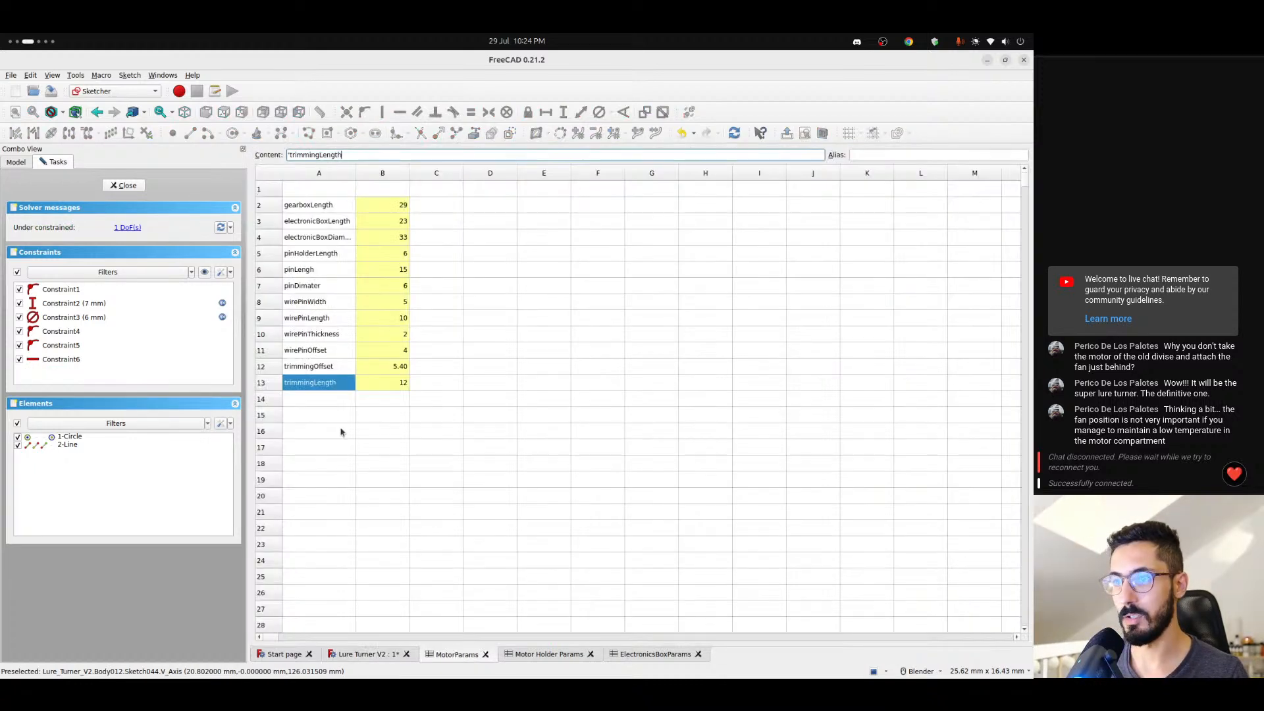
pyautogui.click(328, 370)
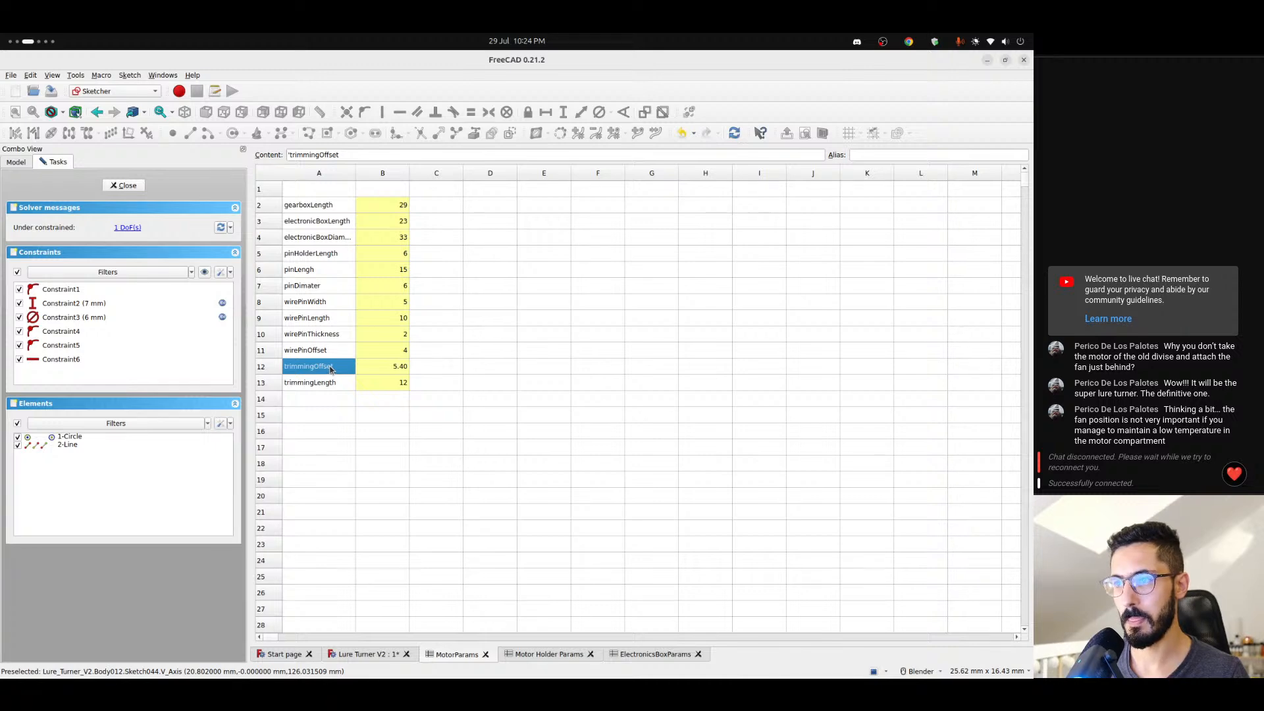
pyautogui.click(391, 371)
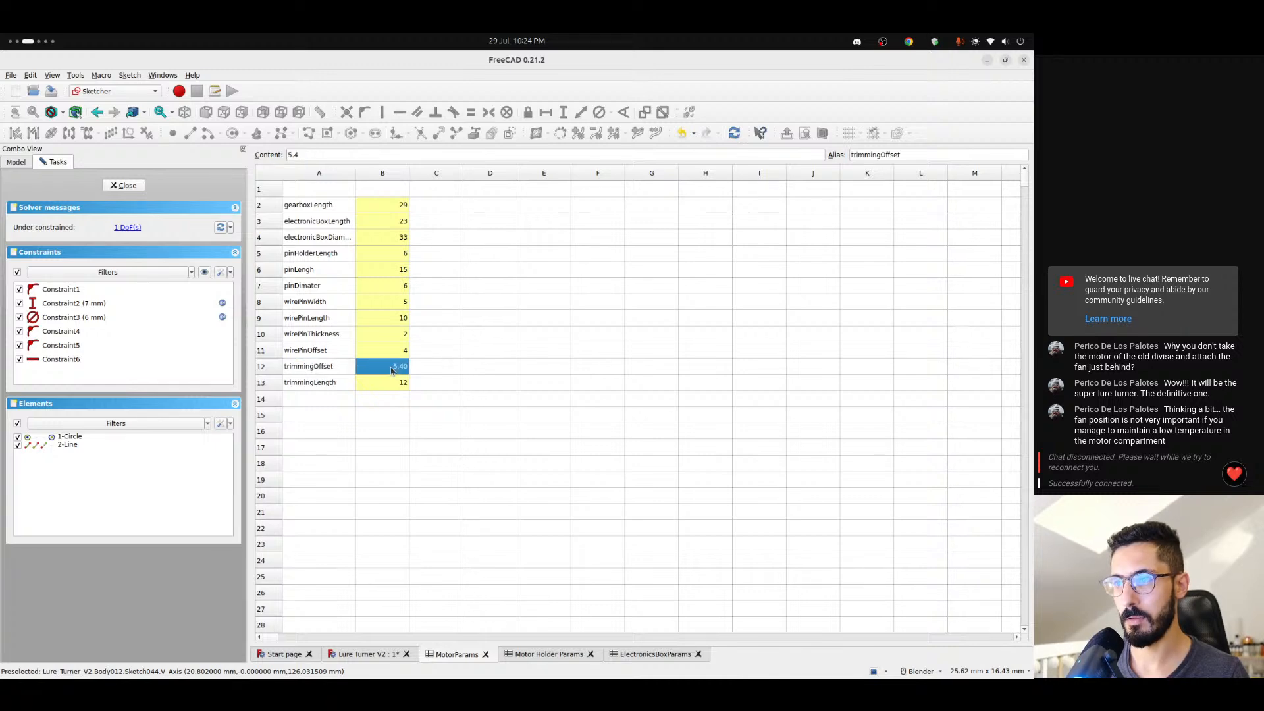
pyautogui.click(333, 373)
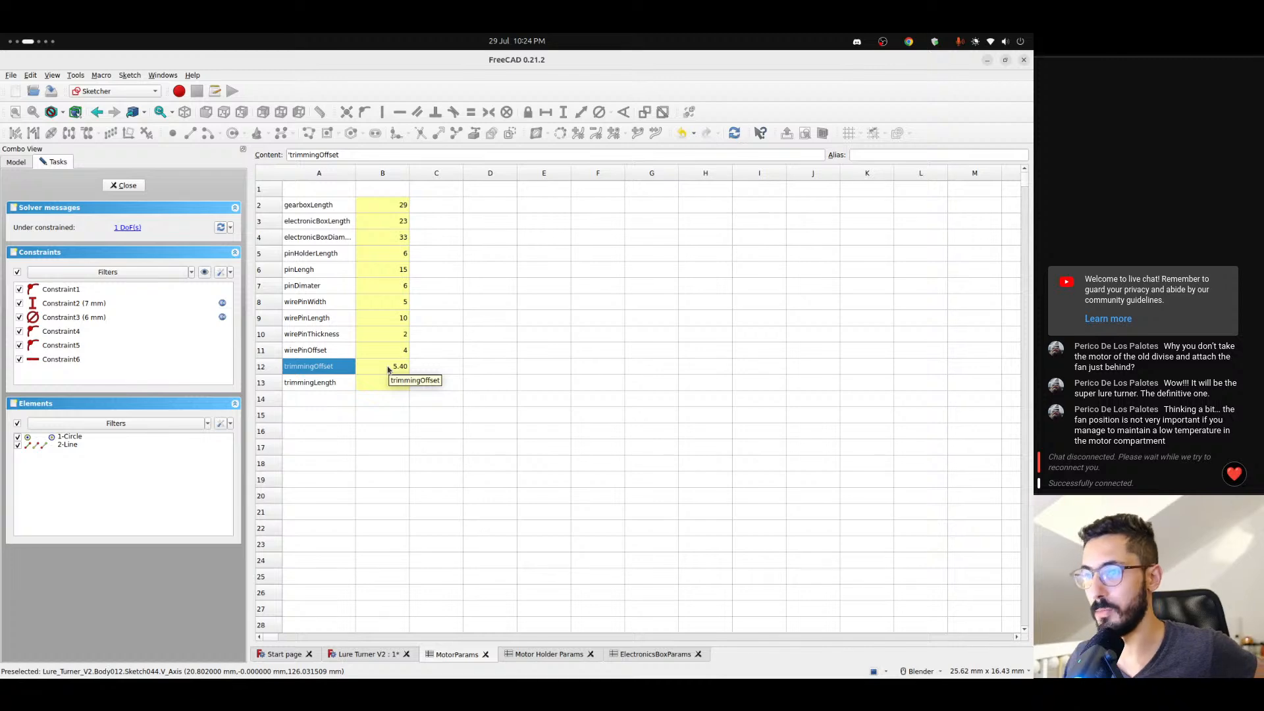
pyautogui.rightClick(319, 259)
pyautogui.click(527, 268)
pyautogui.click(318, 368)
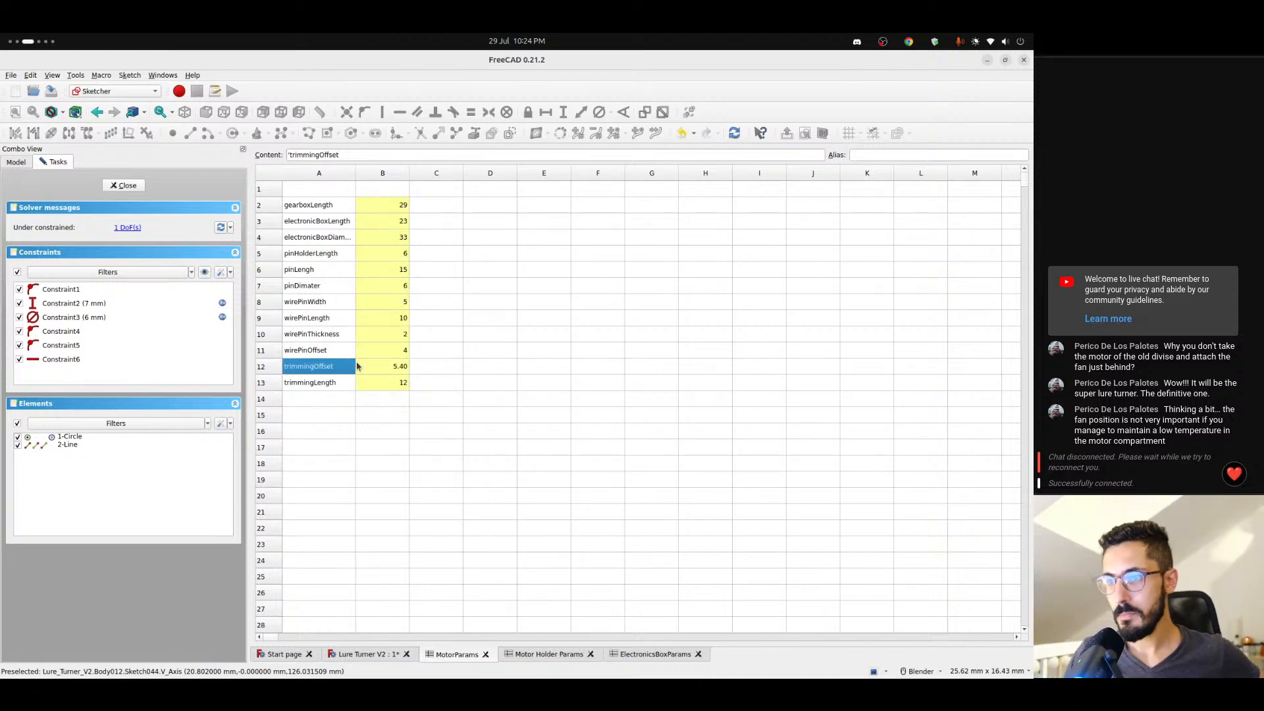
pyautogui.click(368, 654)
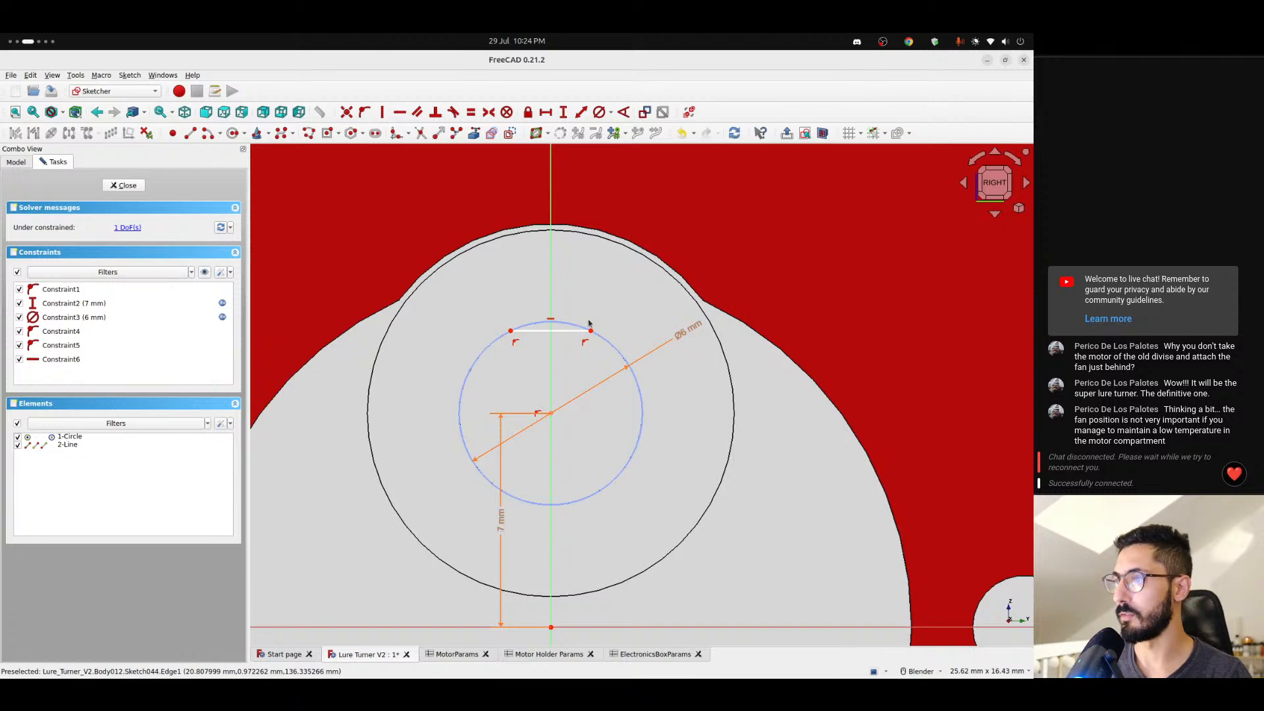
# - Constrain the vertical distance from the circle's centre to the line's left endpoint to half of <<MotorParams>>.trimmingOffset, 2.7 mm
pyautogui.click(511, 332)
pyautogui.click(551, 413)
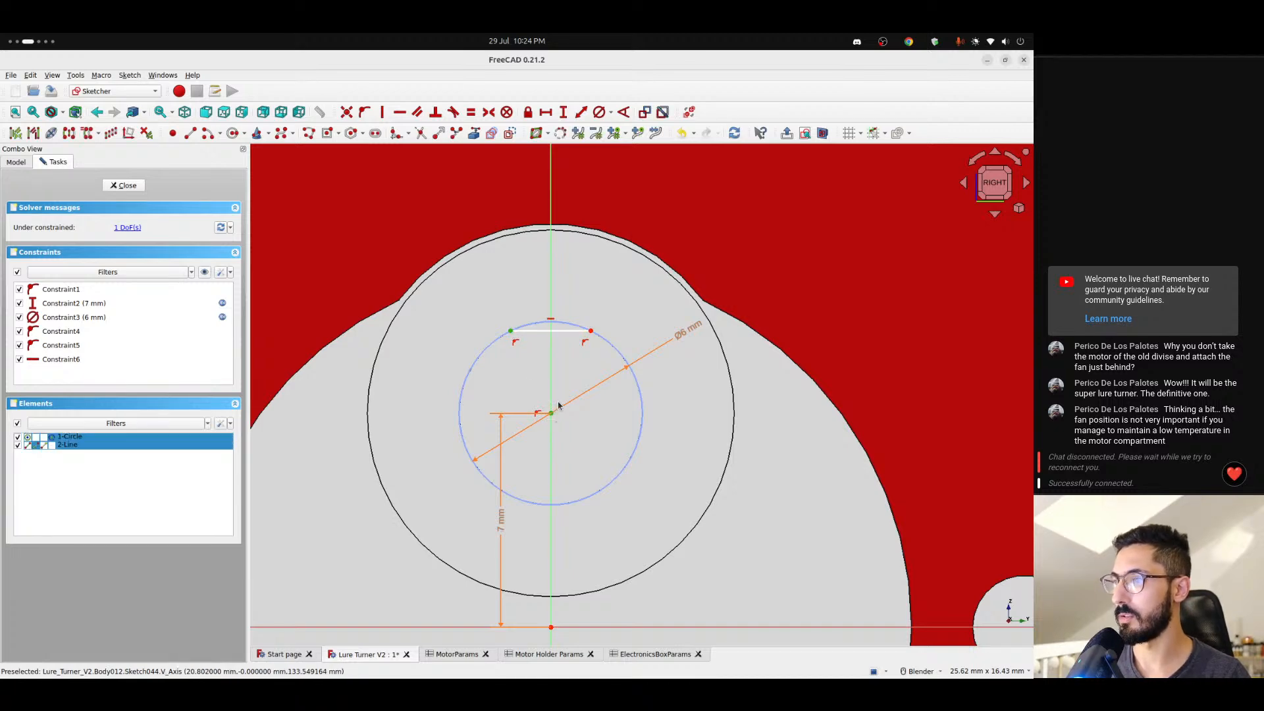
pyautogui.press('i')
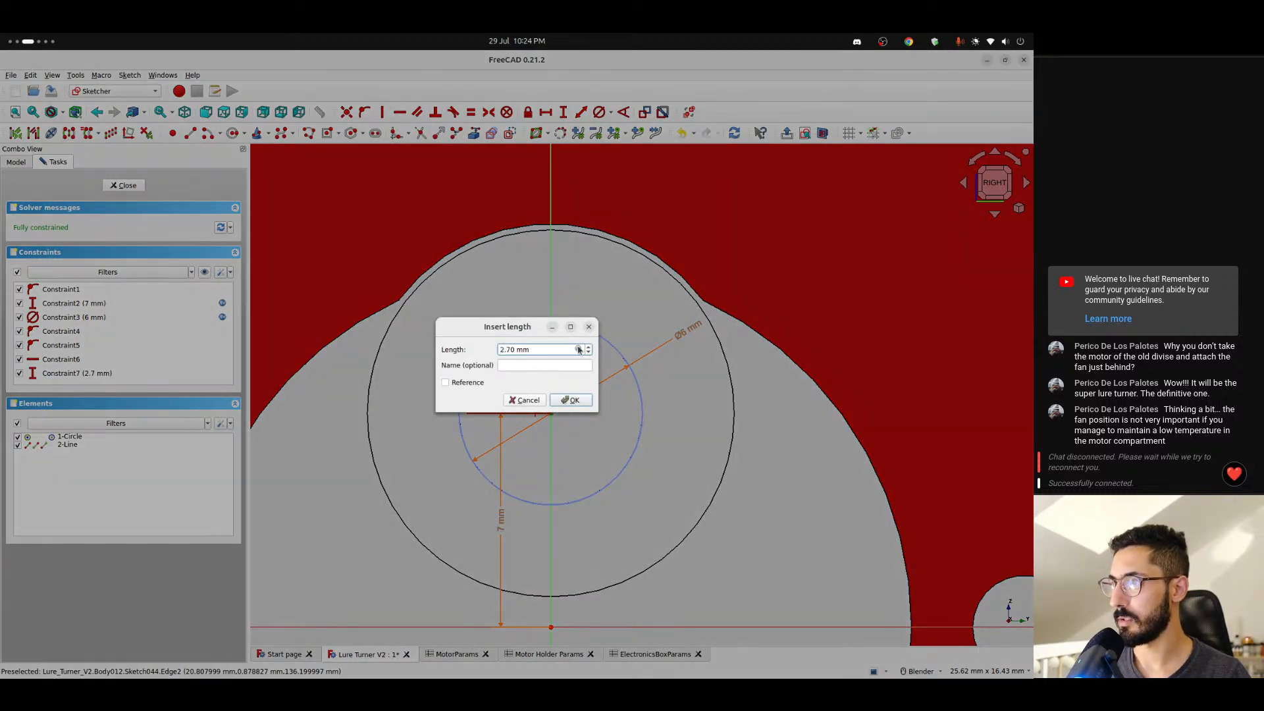
pyautogui.click(580, 349)
pyautogui.write('<<mot')
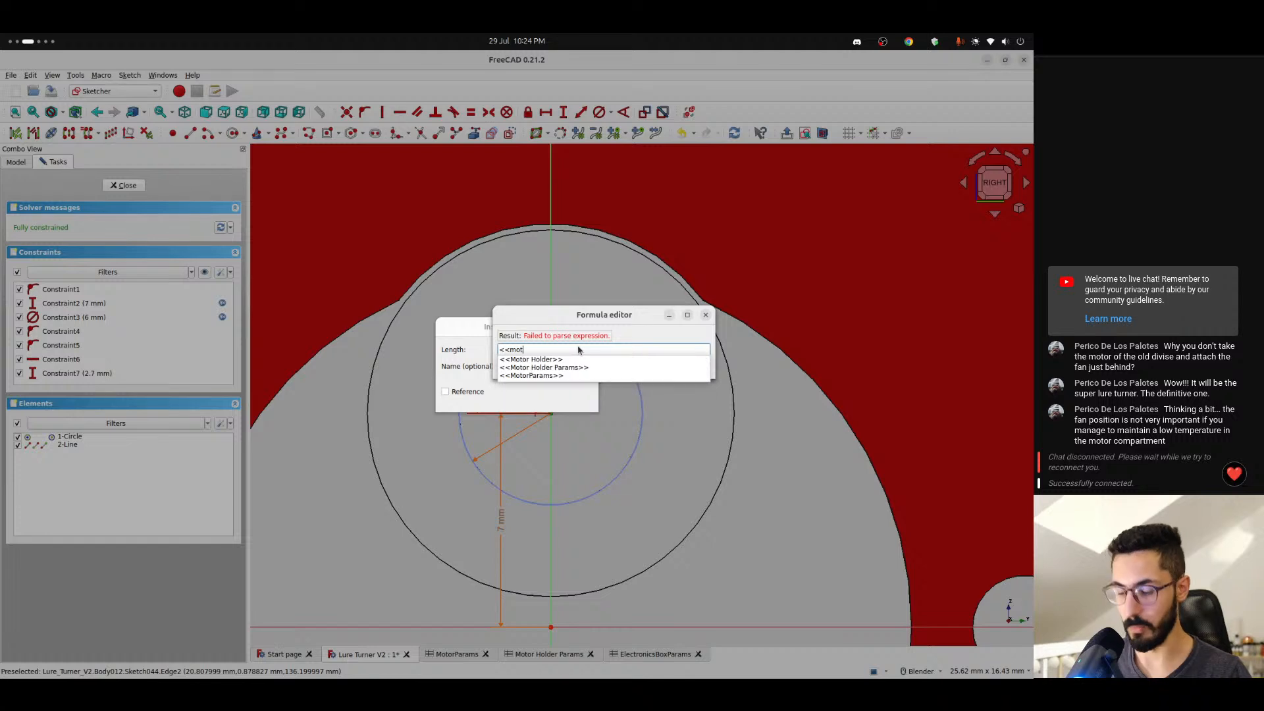
pyautogui.press('Down')
pyautogui.press('Down')
pyautogui.press('Down')
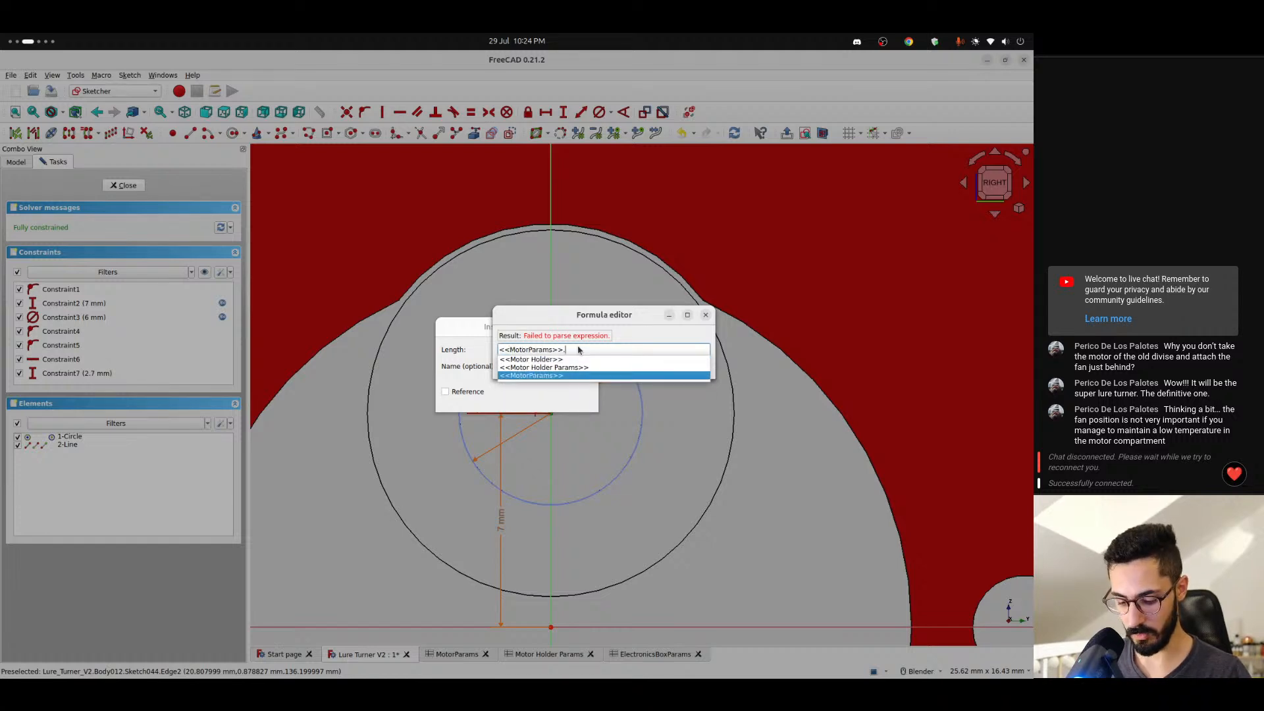
pyautogui.write('trim')
pyautogui.press('Down')
pyautogui.press('Down')
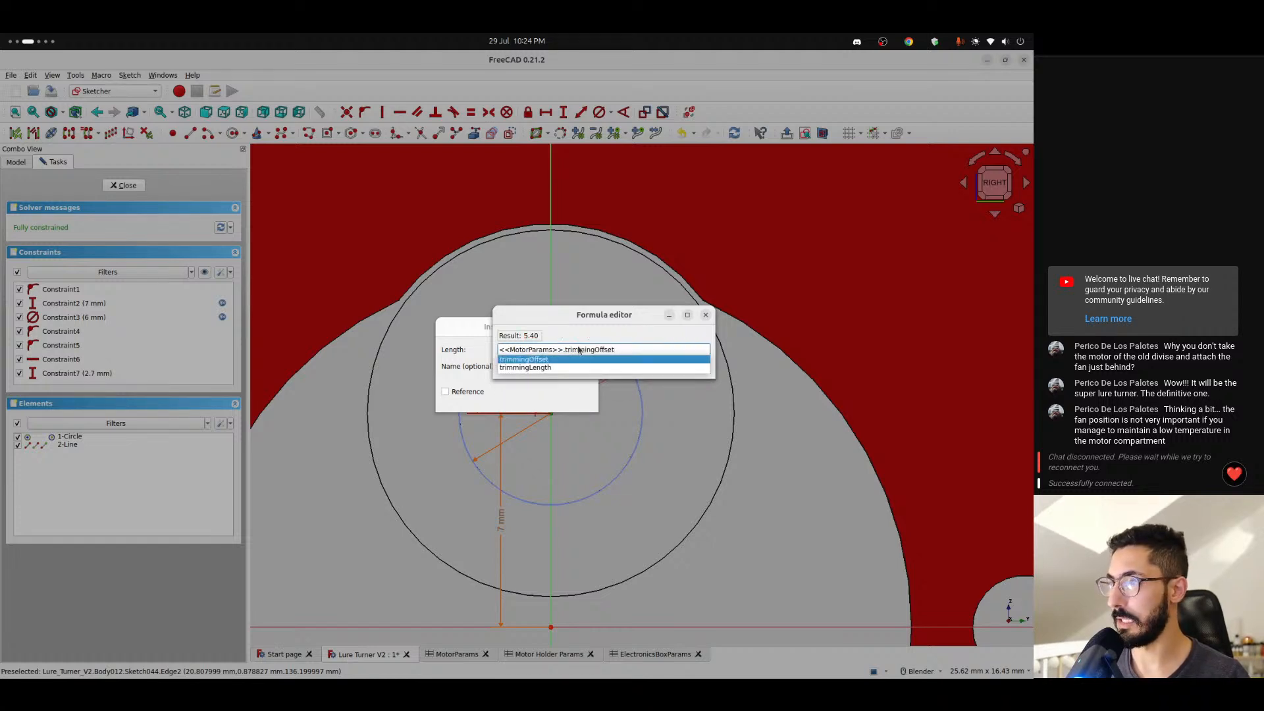
pyautogui.press('Up')
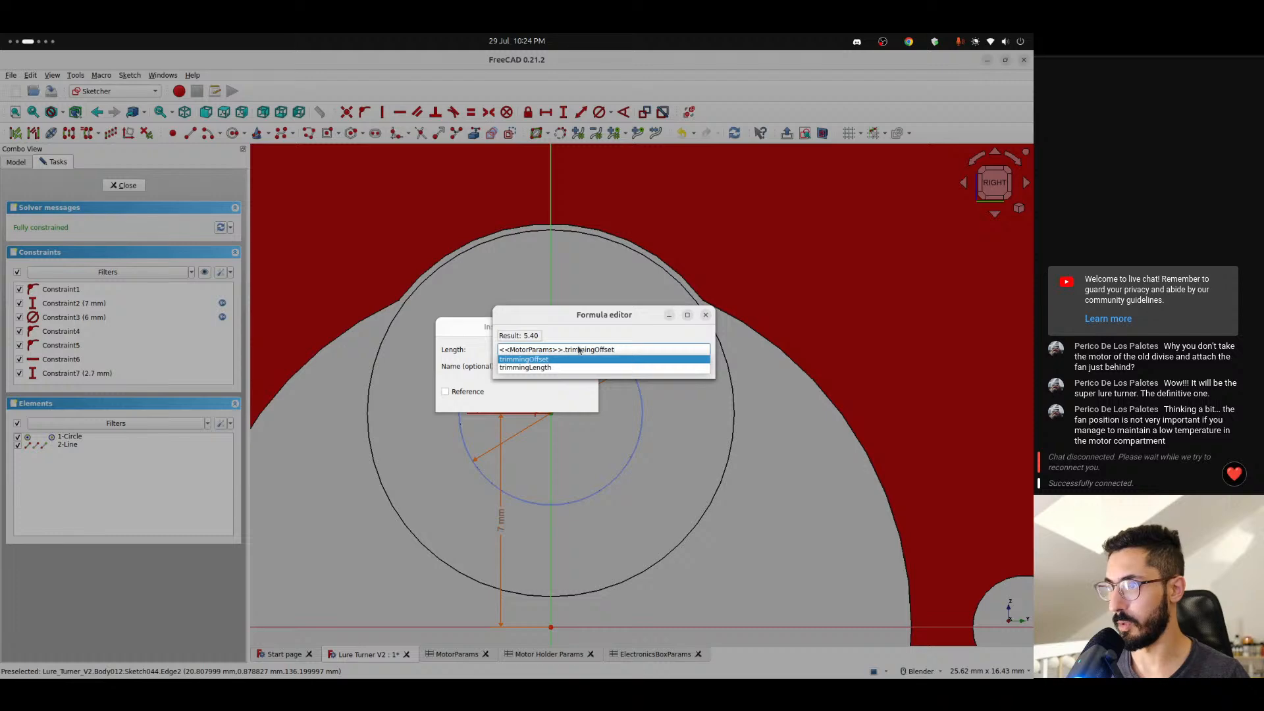
pyautogui.press('Return')
pyautogui.press('Return')
pyautogui.press('Return')
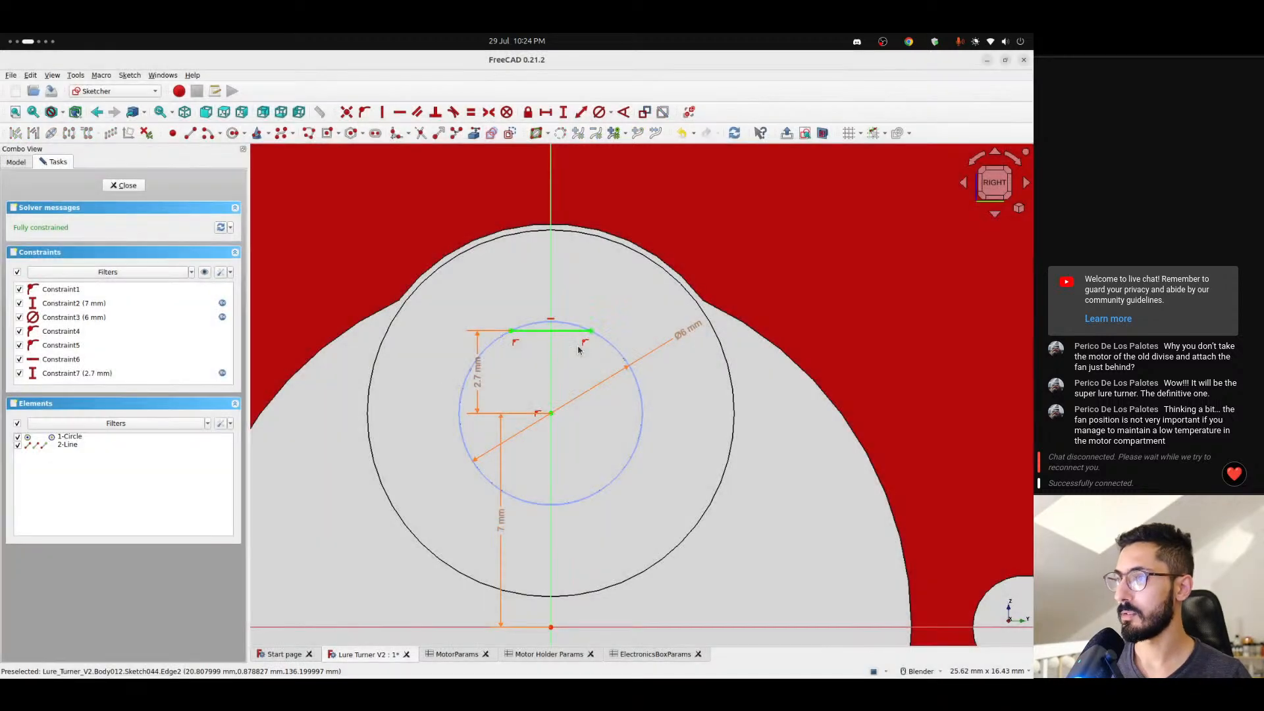
# - Trim the circle to the arc above the horizontal line, convert that arc to normal geometry, and close the sketch
pyautogui.scroll(2, 527, 326)
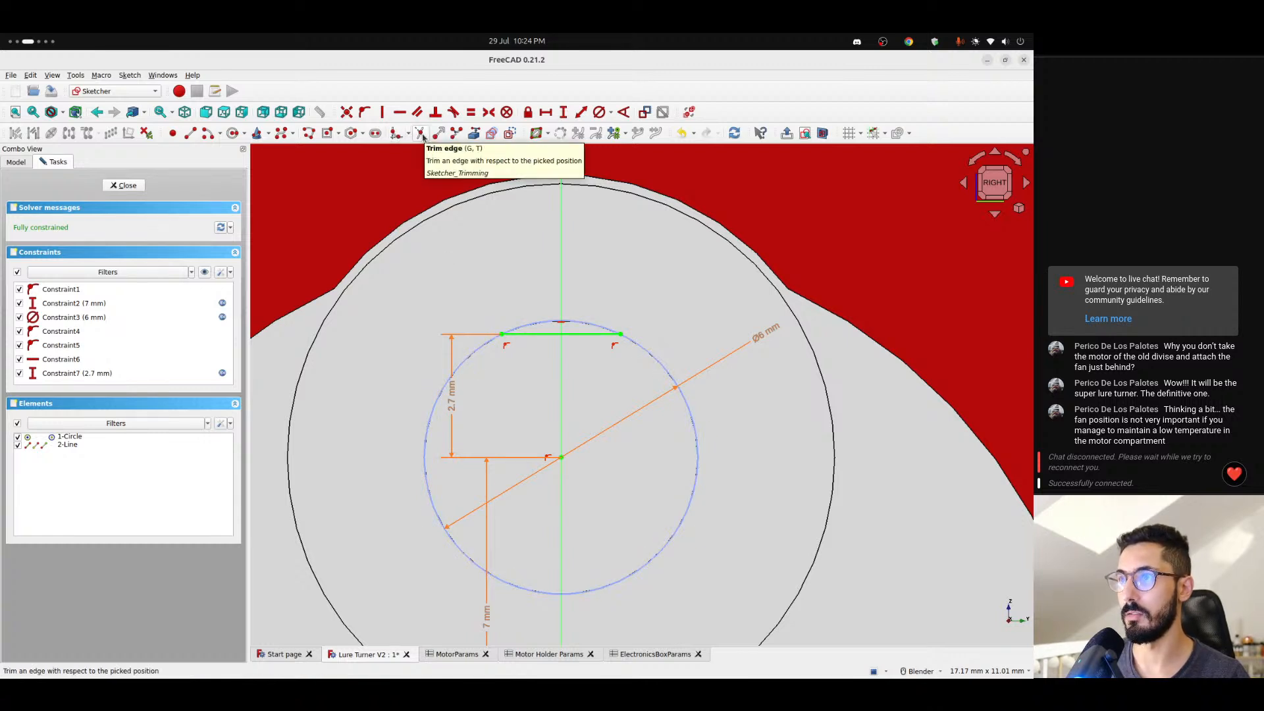
pyautogui.click(444, 388)
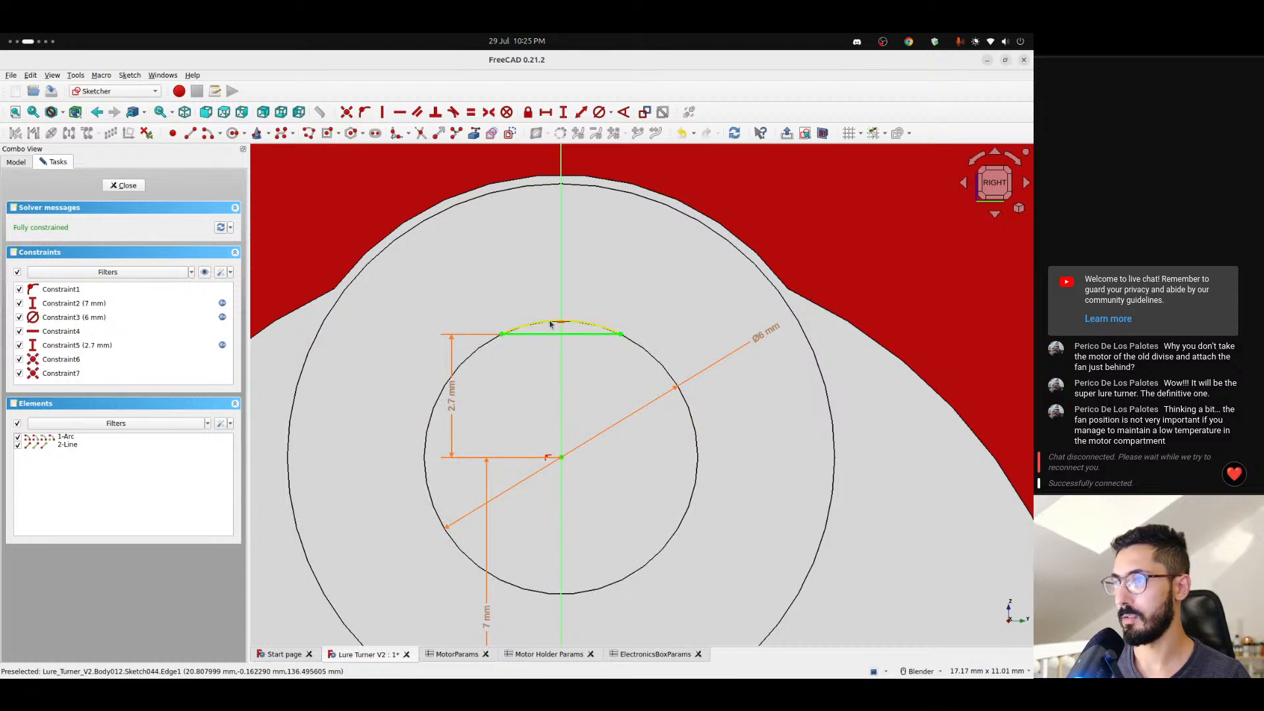
pyautogui.scroll(4, 531, 300)
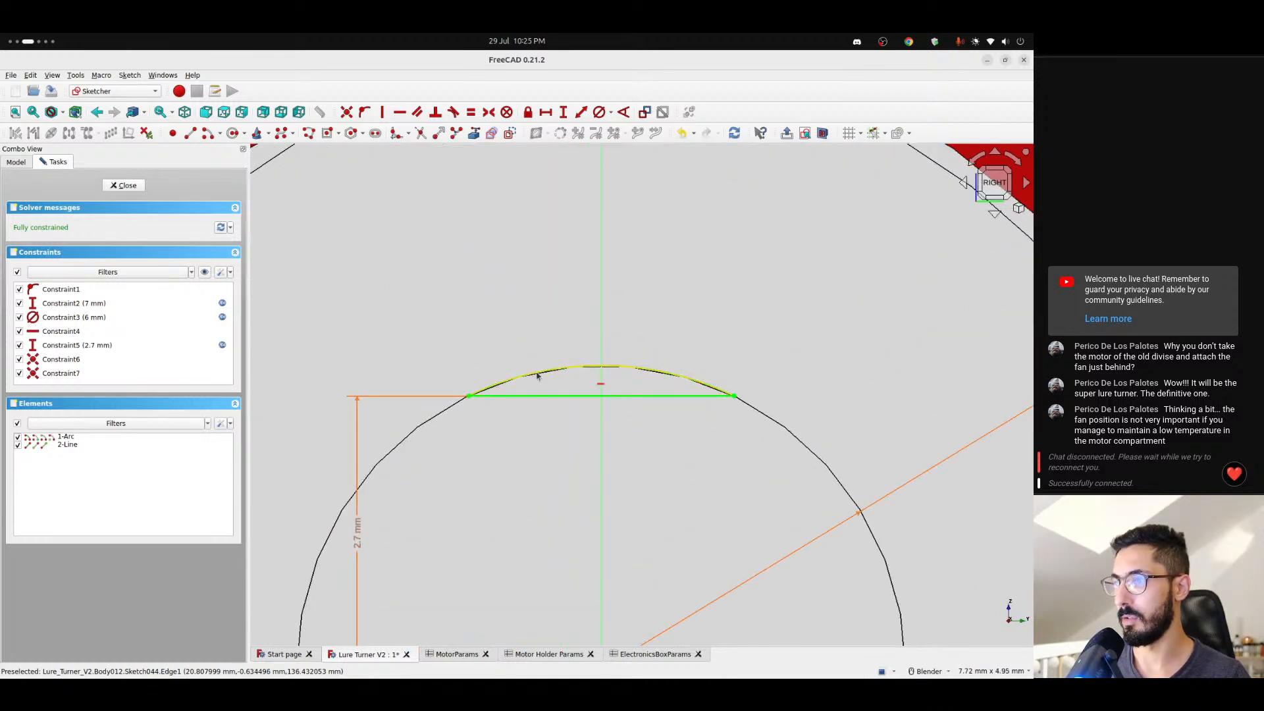
pyautogui.click(537, 376)
pyautogui.click(511, 134)
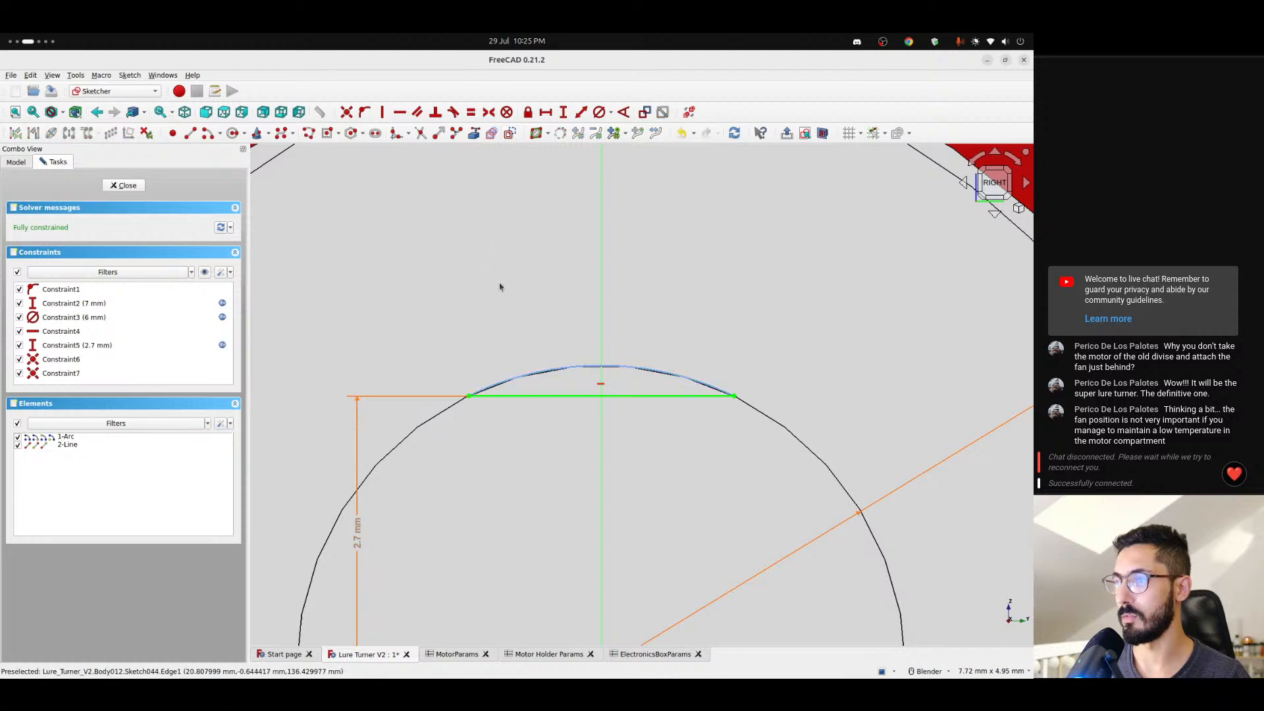
pyautogui.click(524, 375)
pyautogui.click(492, 286)
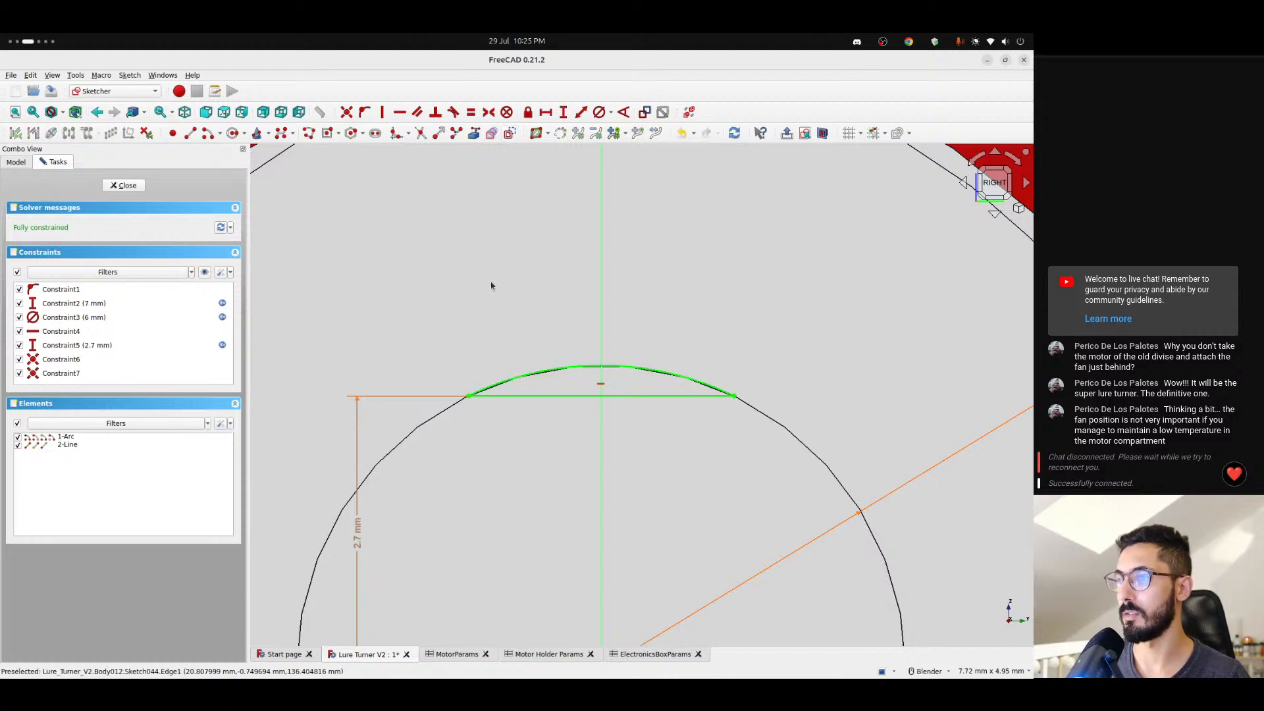
pyautogui.scroll(-4, 492, 285)
pyautogui.keyDown('shift'); pyautogui.moveTo(507, 270); pyautogui.dragTo(437, 297, button='middle'); pyautogui.keyUp('shift')
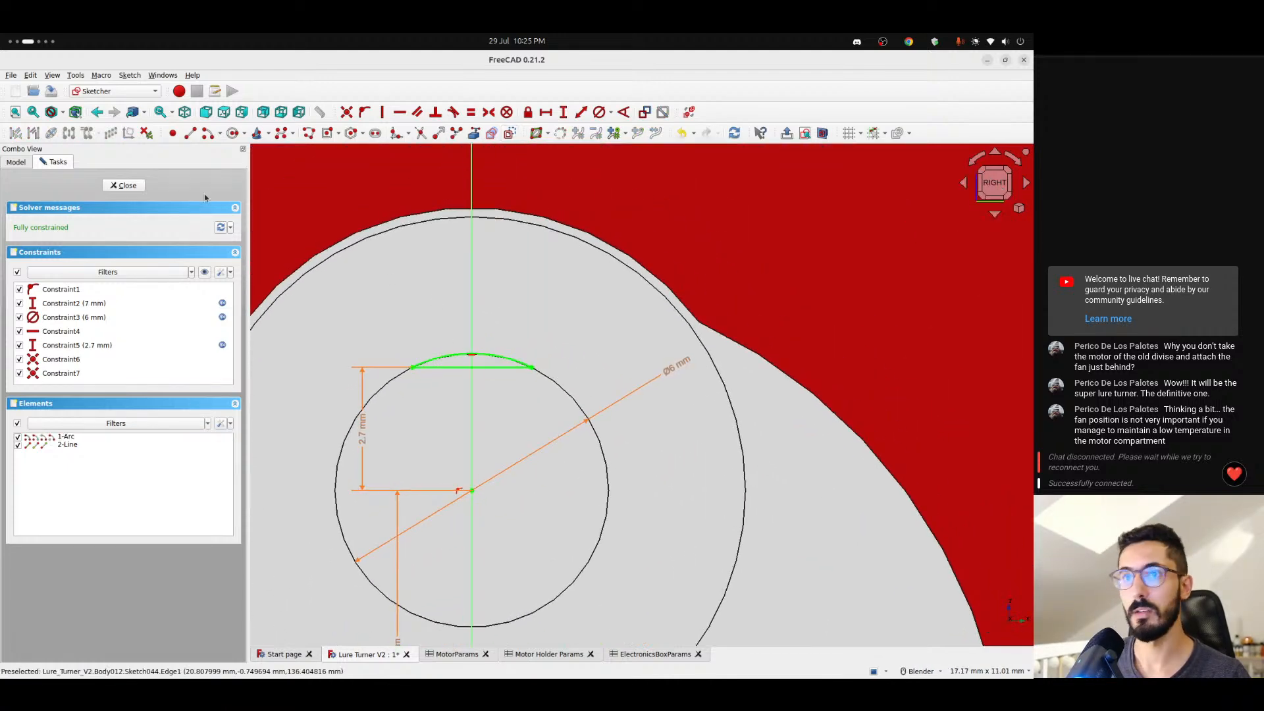
pyautogui.click(135, 189)
# - Pocket the arc sketch into the motor shaft with its length linked to <<MotorParams>>.trimmingLength, 12 mm
pyautogui.moveTo(500, 386); pyautogui.dragTo(527, 326, button='middle')
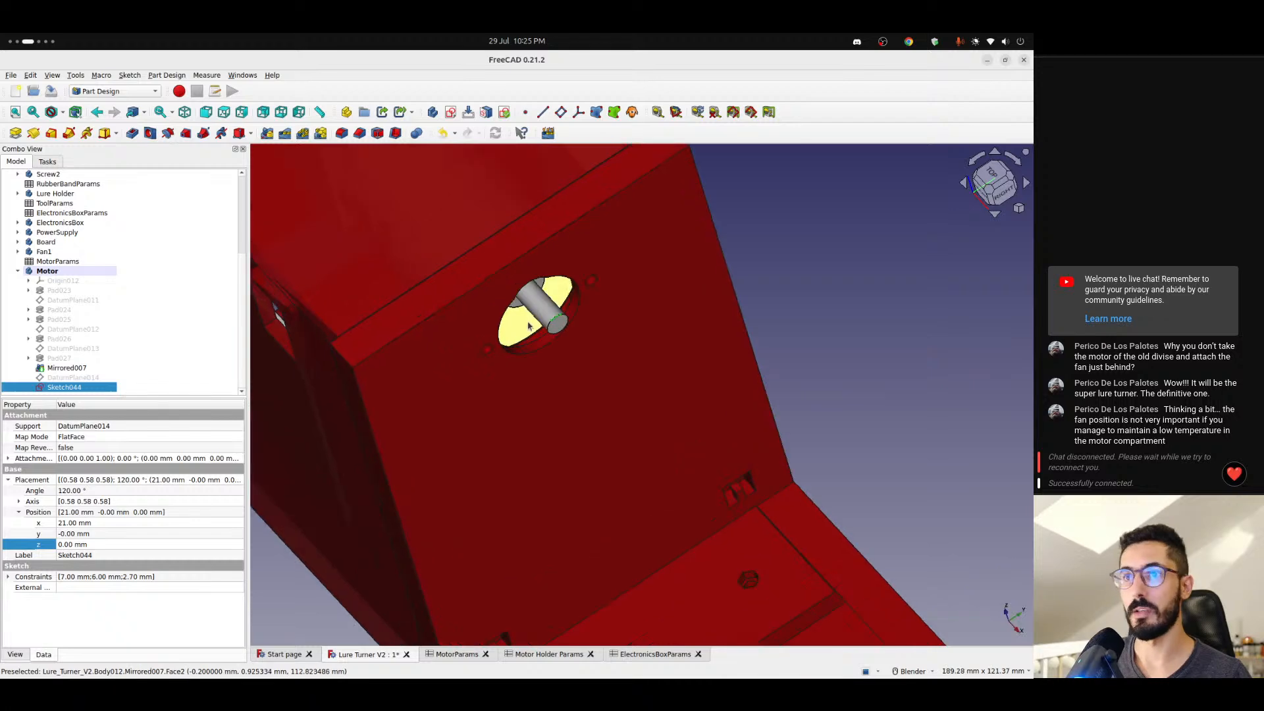
pyautogui.scroll(8, 521, 335)
pyautogui.scroll(-2, 545, 274)
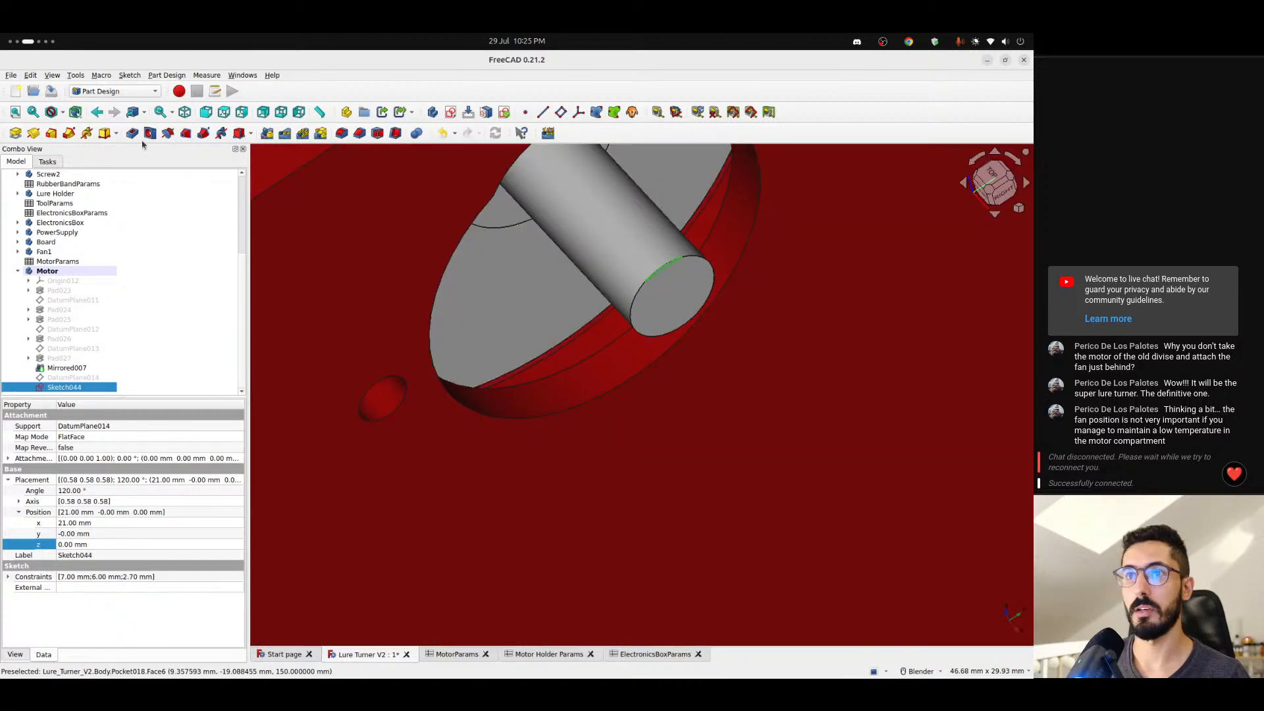
pyautogui.click(133, 134)
pyautogui.moveTo(740, 401); pyautogui.dragTo(593, 309, button='middle')
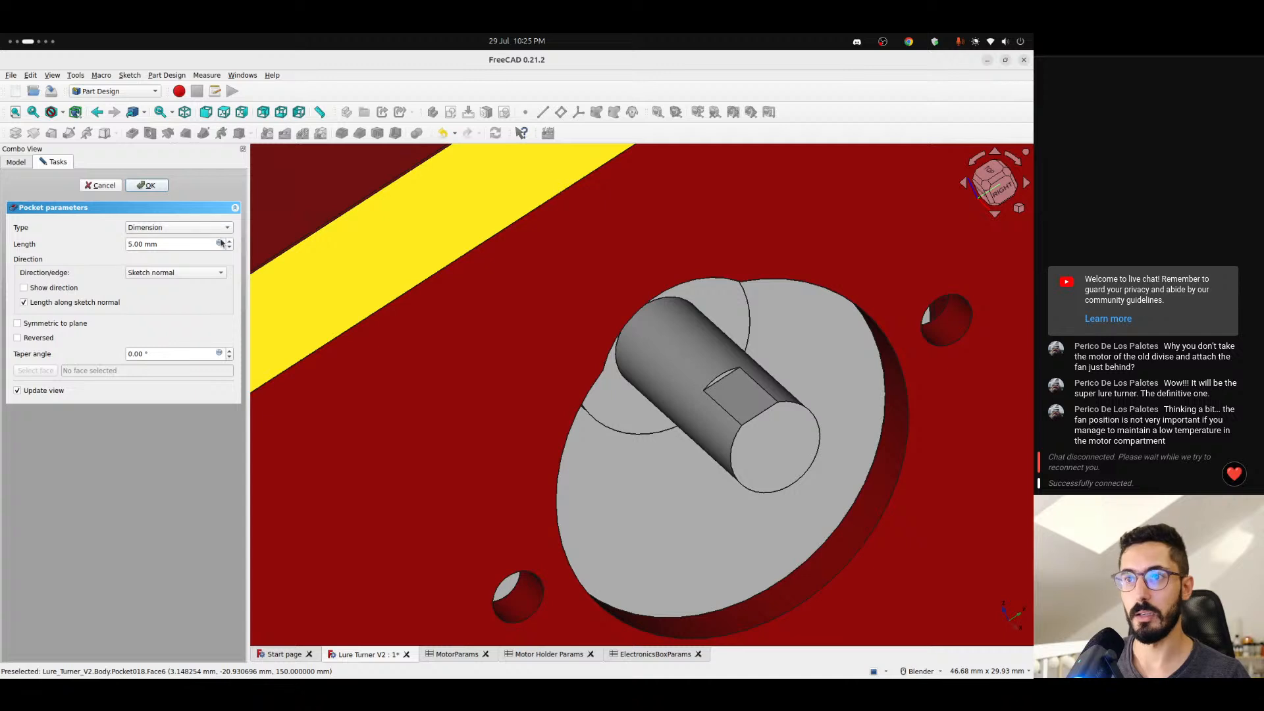
pyautogui.click(220, 243)
pyautogui.write('<<mot')
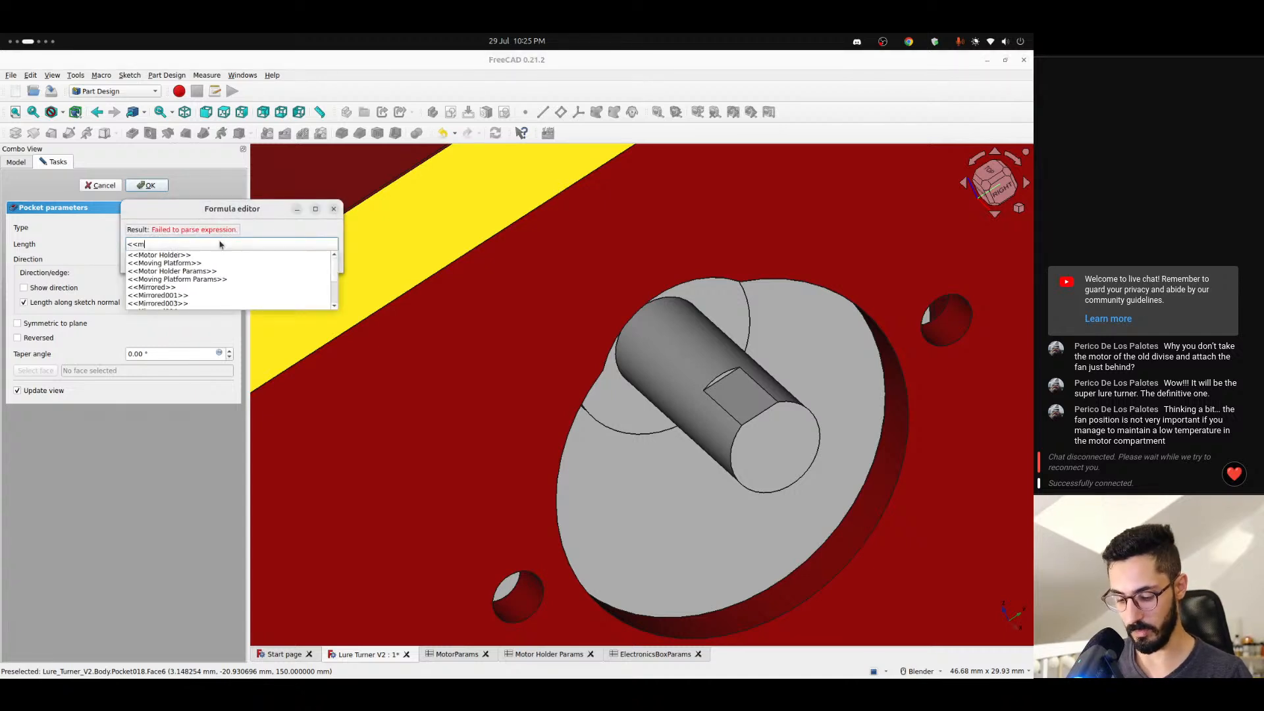
pyautogui.press('Down')
pyautogui.press('Down')
pyautogui.press('Down')
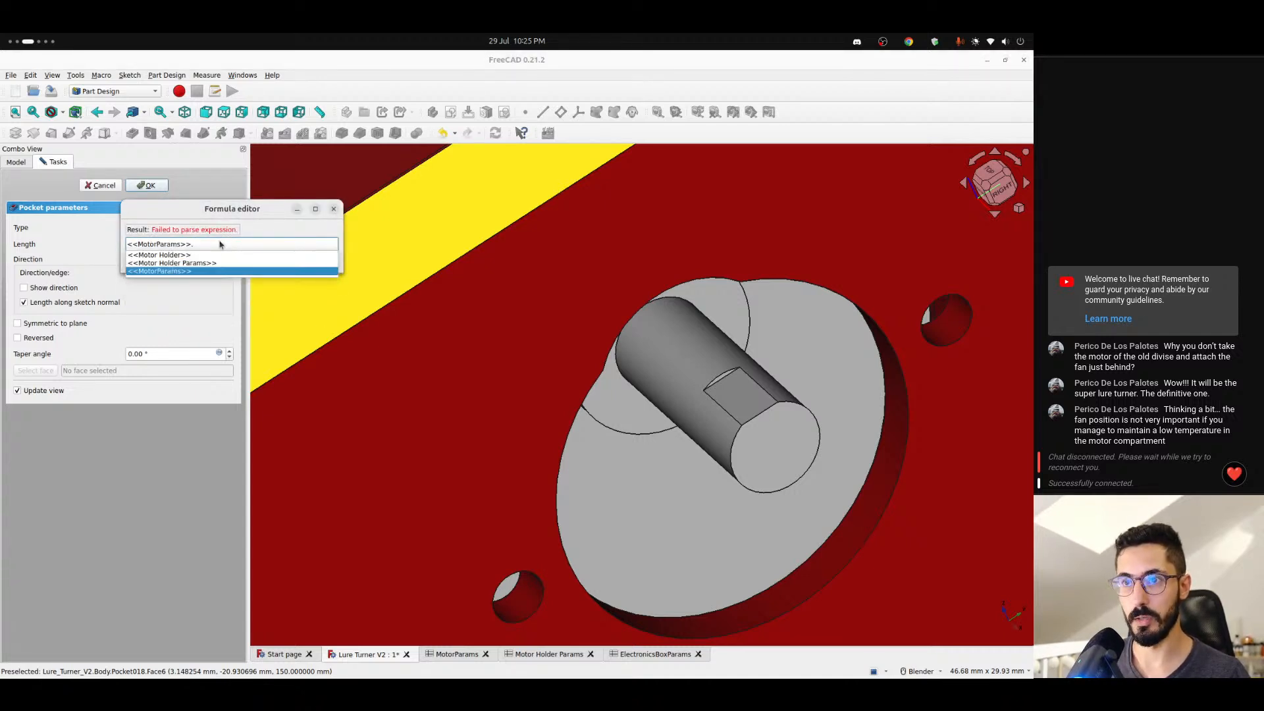
pyautogui.write('conn')
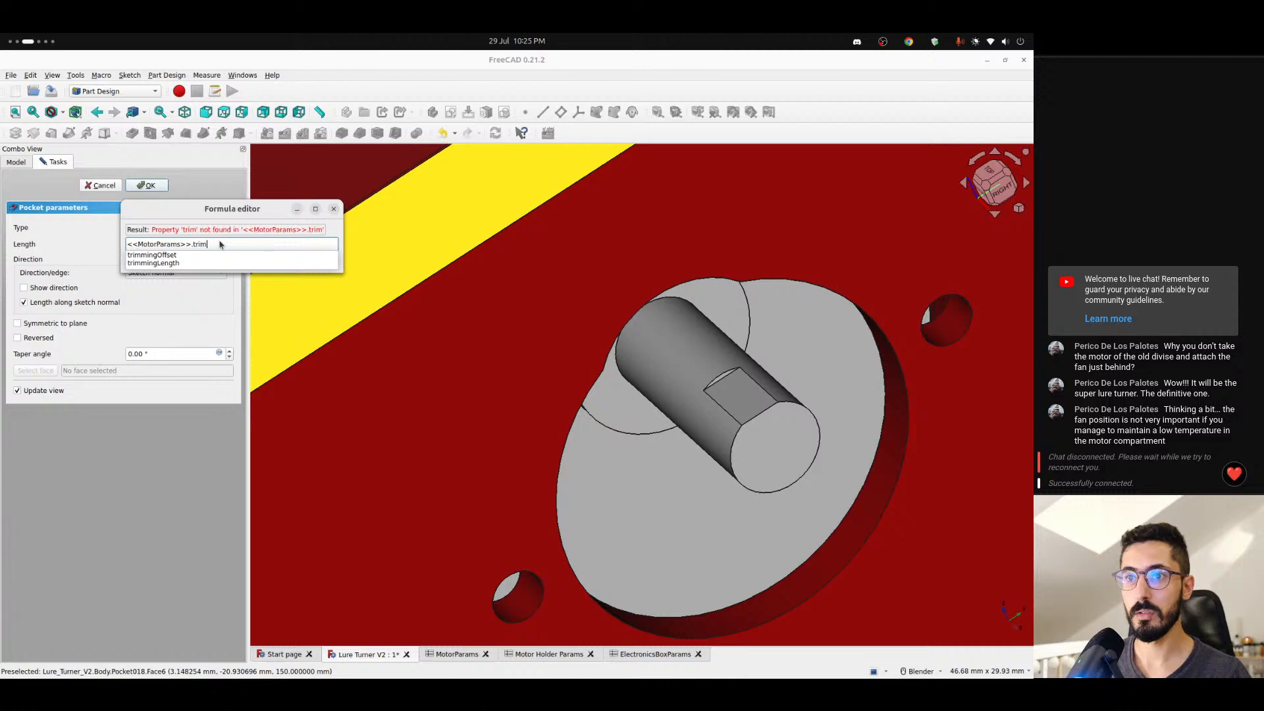
pyautogui.press('Down')
pyautogui.press('Down')
pyautogui.press('Return')
pyautogui.press('Return')
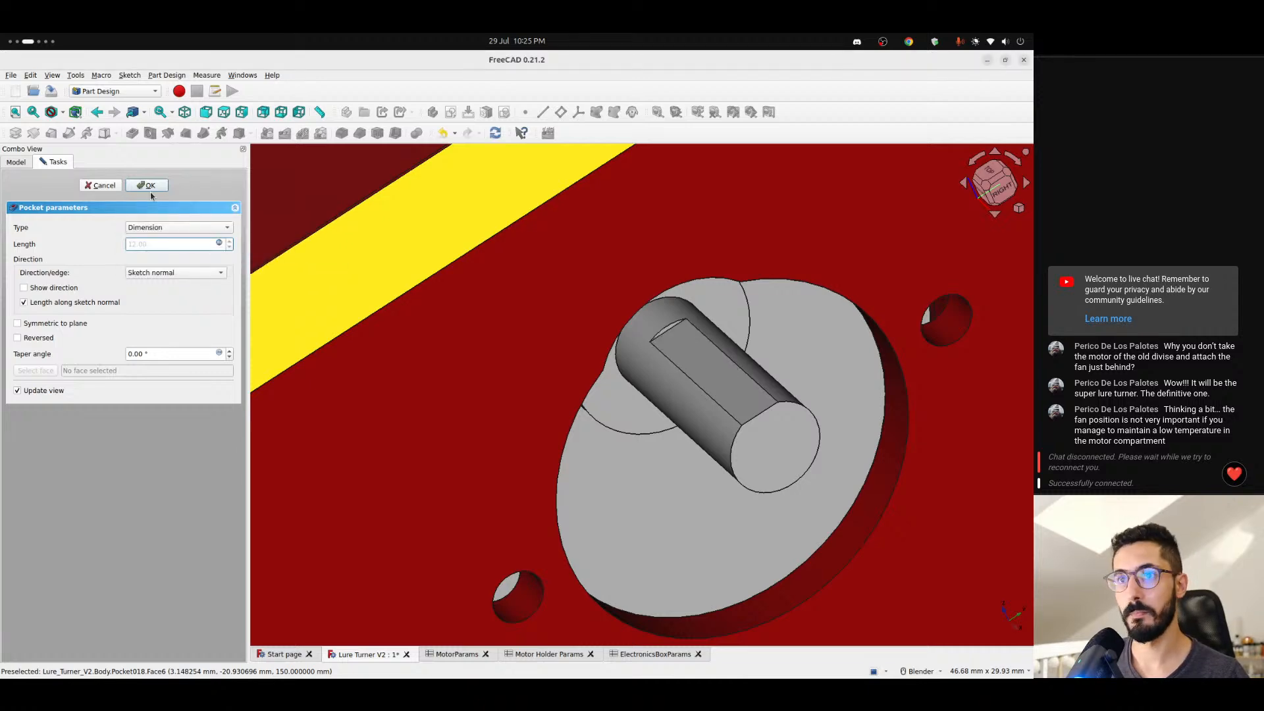
pyautogui.click(150, 190)
# - Compare the shaft's pocketed flat with the motor drawing on the AliExpress listing
pyautogui.scroll(-3, 601, 397)
pyautogui.moveTo(622, 395); pyautogui.dragTo(665, 416, button='middle')
pyautogui.scroll(3, 665, 423)
pyautogui.hotkey('ctrl', 'alt', 'Right')
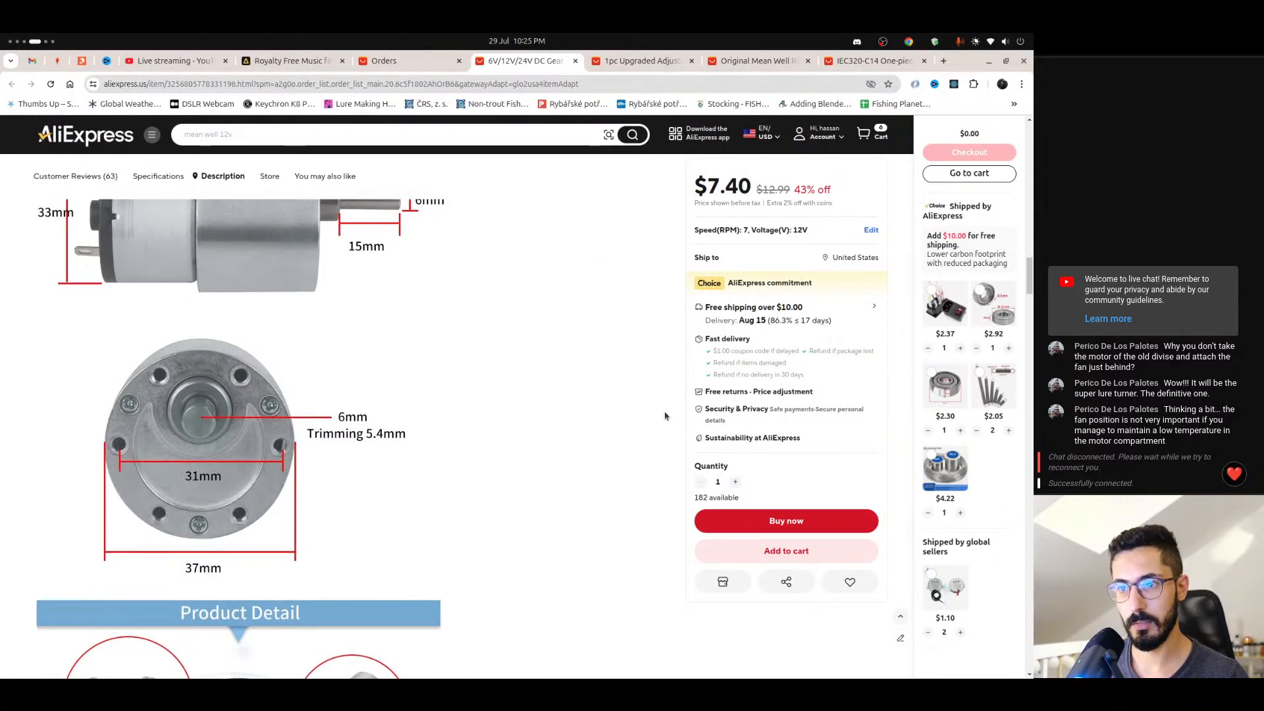
pyautogui.hotkey('ctrl', 'alt', 'Left')
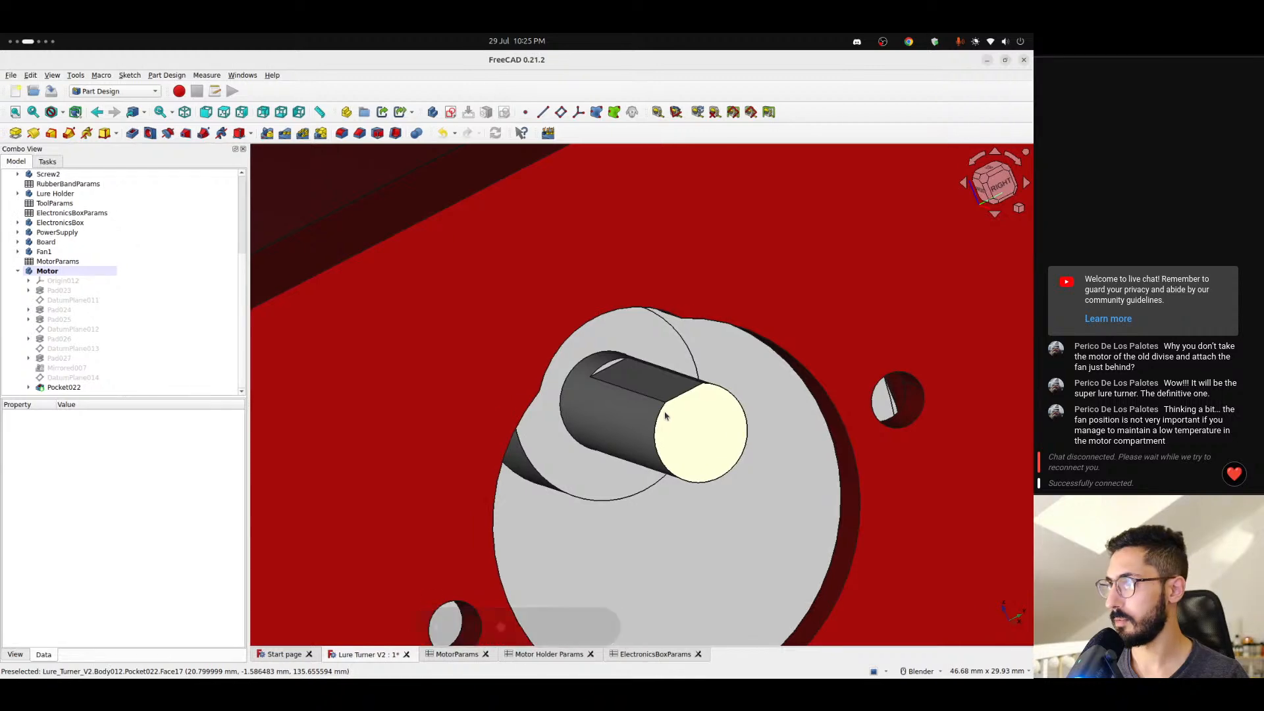
pyautogui.hotkey('ctrl', 'alt', 'Right')
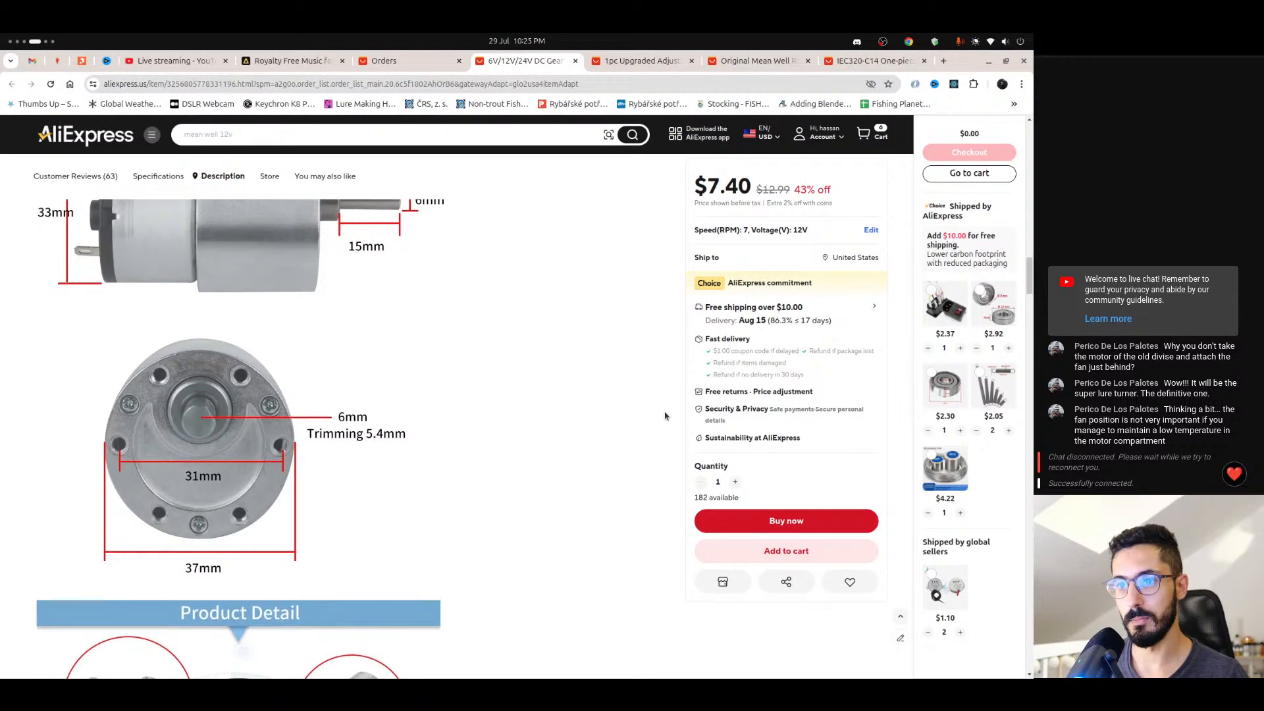
# - Inspect the trimmed flat and its inner end on the motor shaft against the listing's 6 mm shaft drawing
pyautogui.hotkey('ctrl', 'alt', 'Left')
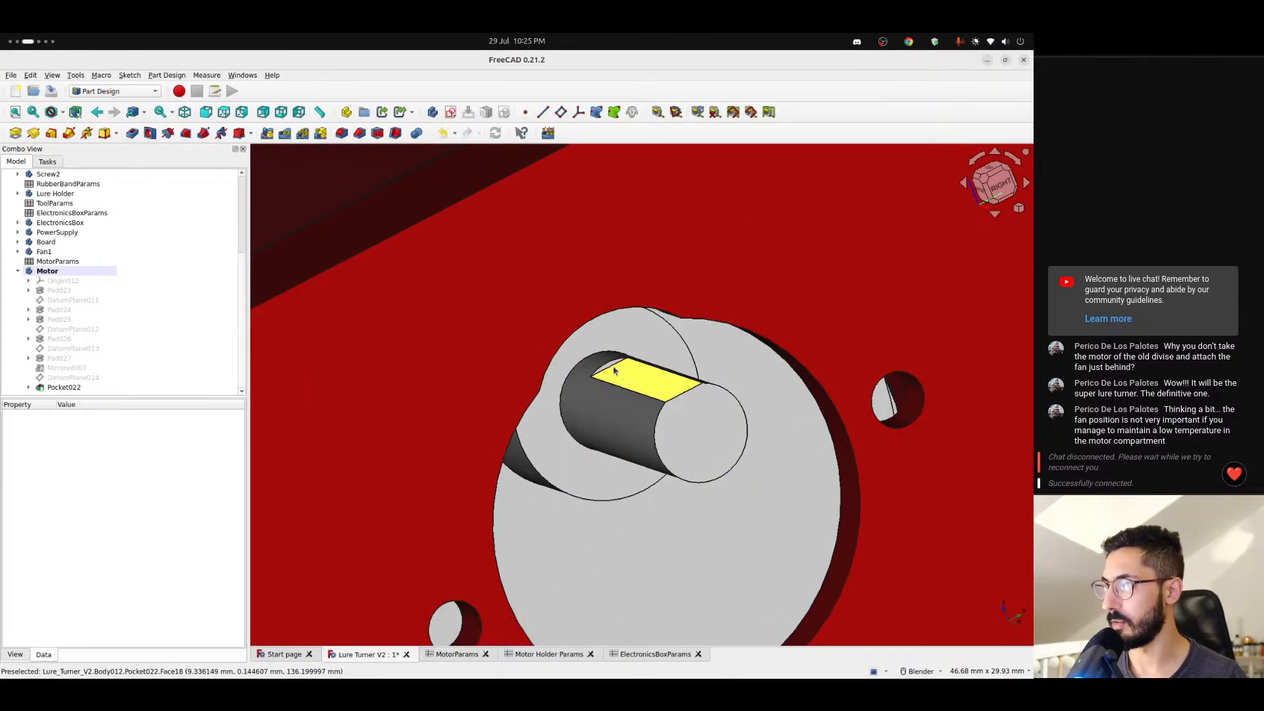
pyautogui.scroll(3, 609, 370)
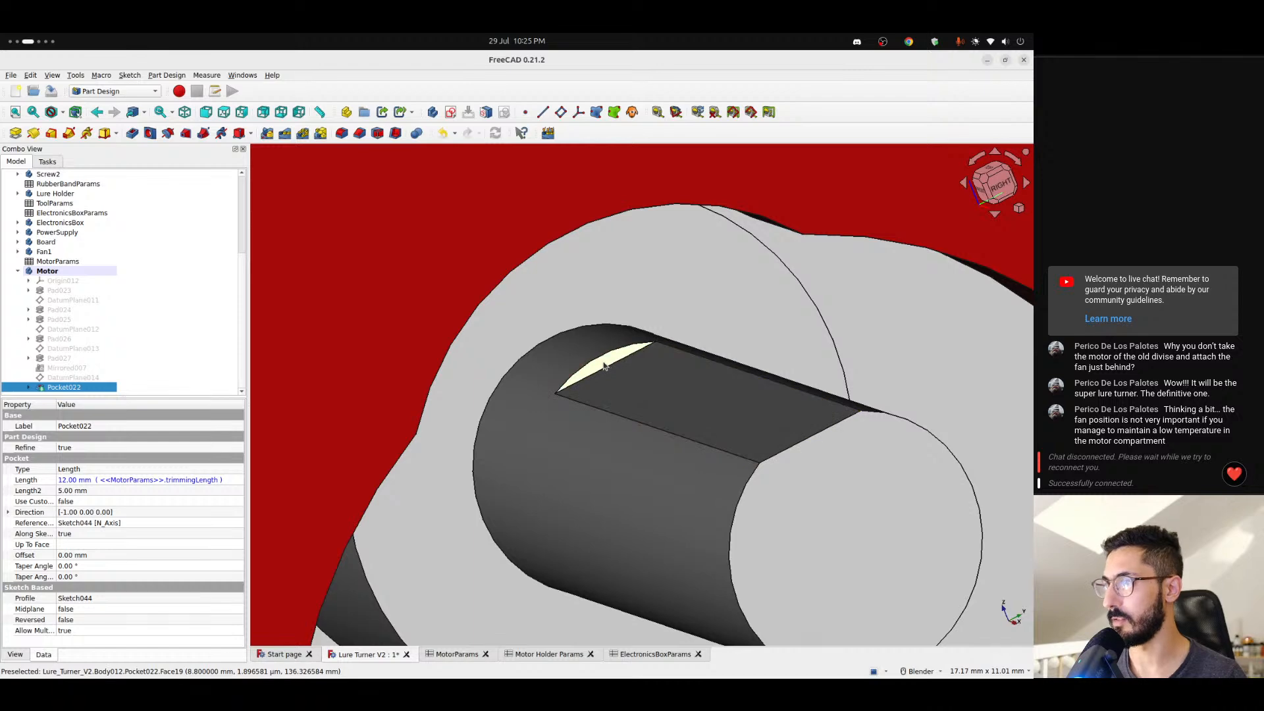
pyautogui.hotkey('ctrl', 'alt', 'Right')
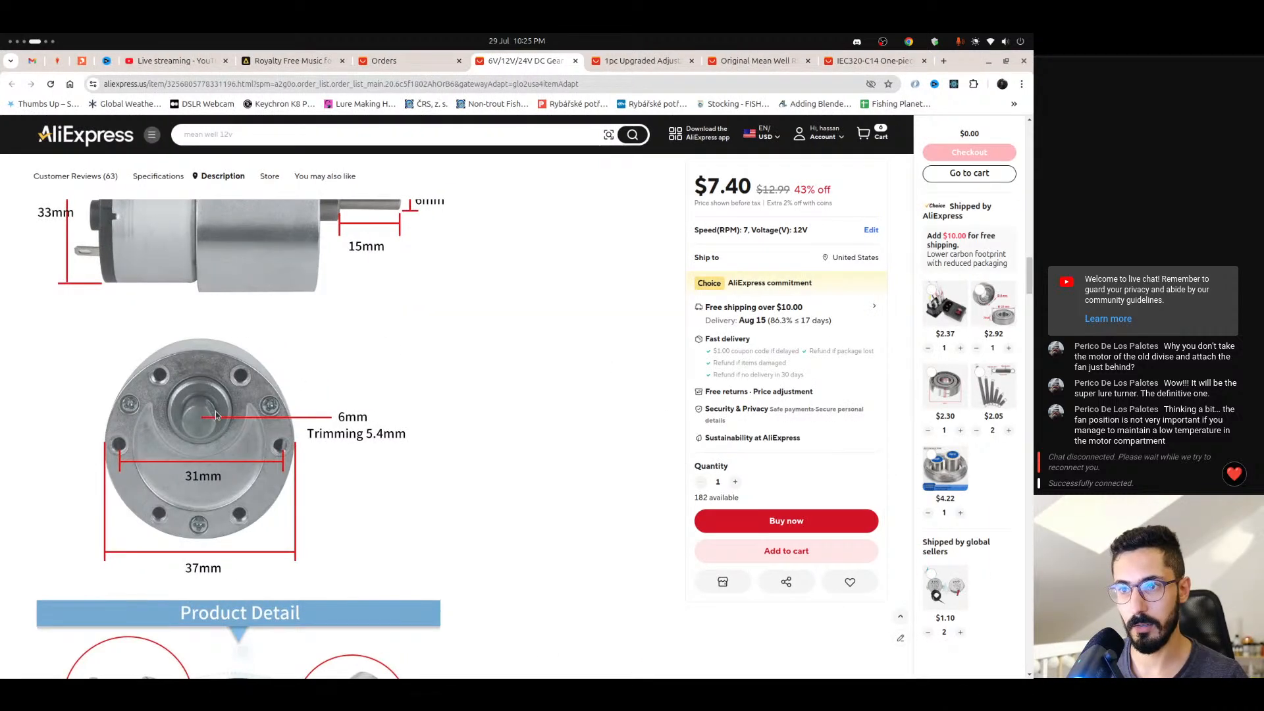
pyautogui.hotkey('ctrl', 'alt', 'Left')
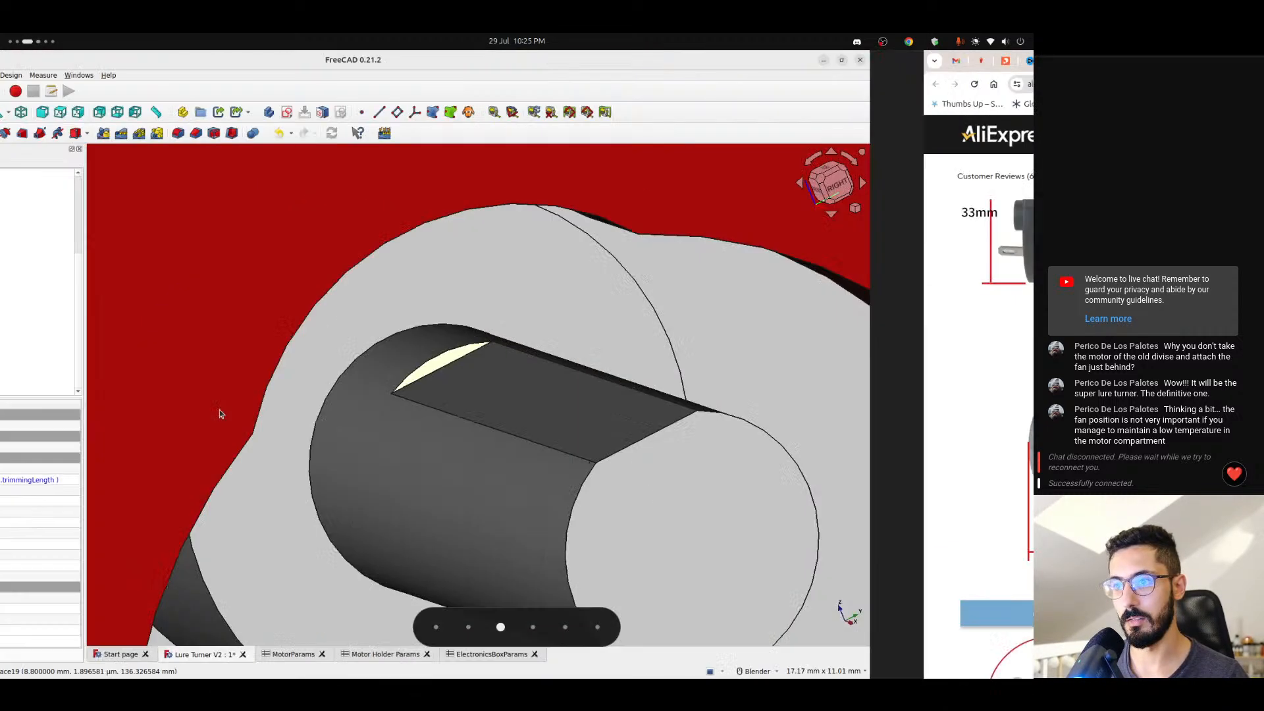
pyautogui.moveTo(655, 358); pyautogui.dragTo(699, 418, button='middle')
pyautogui.scroll(-11, 702, 416)
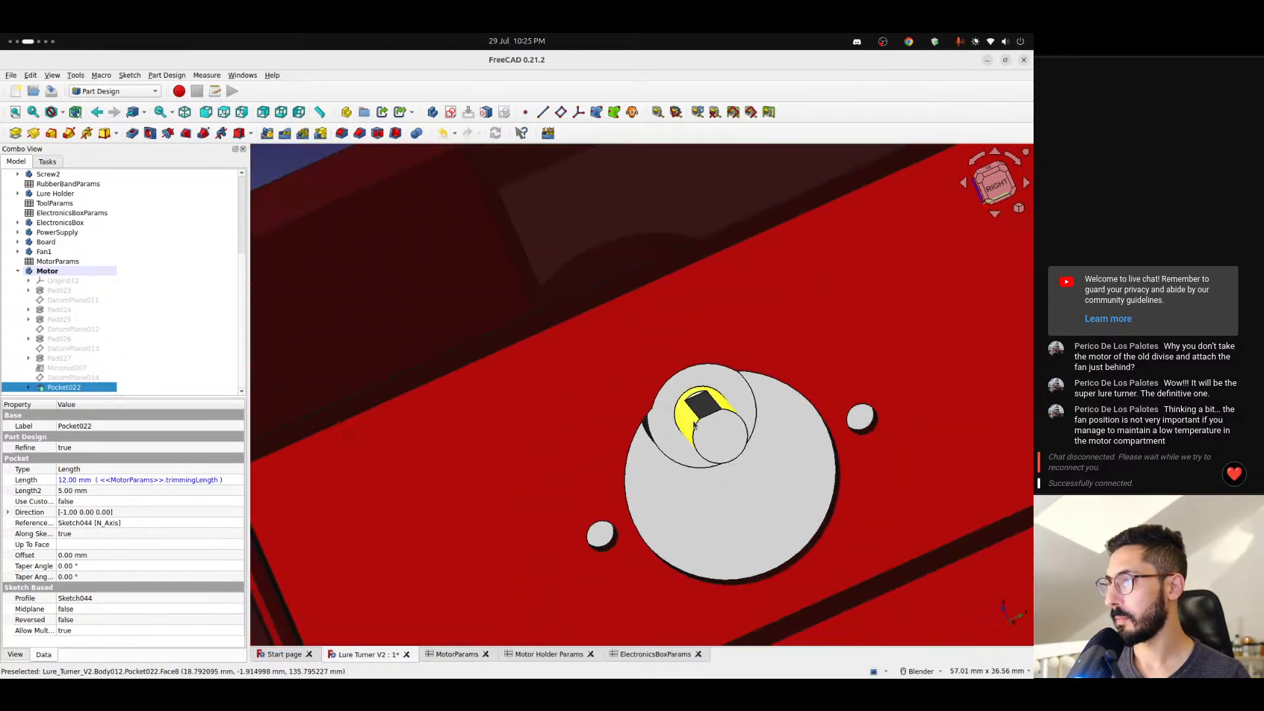
pyautogui.click(544, 306)
pyautogui.scroll(8, 711, 419)
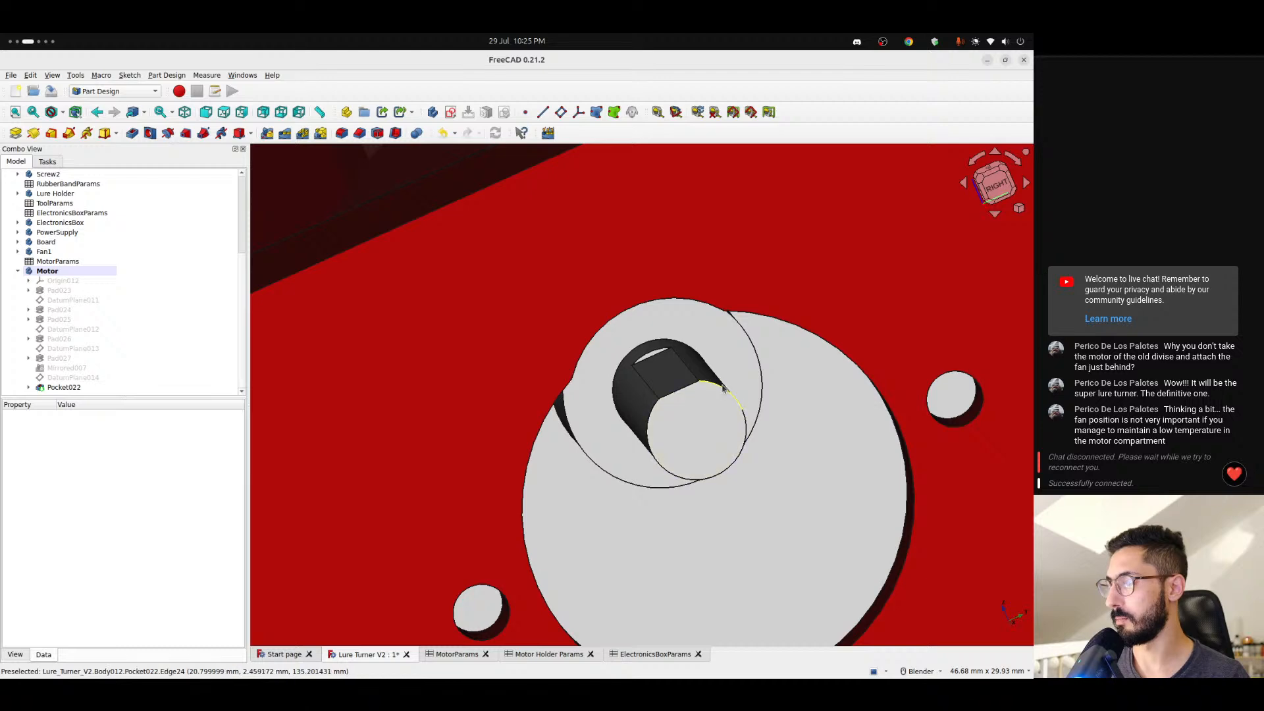
pyautogui.moveTo(682, 397); pyautogui.dragTo(695, 420, button='middle')
# - Examine how the motor shaft protrudes through the motor holder plate towards the lure holder
pyautogui.scroll(-12, 829, 440)
pyautogui.scroll(-2, 856, 438)
pyautogui.scroll(3, 690, 421)
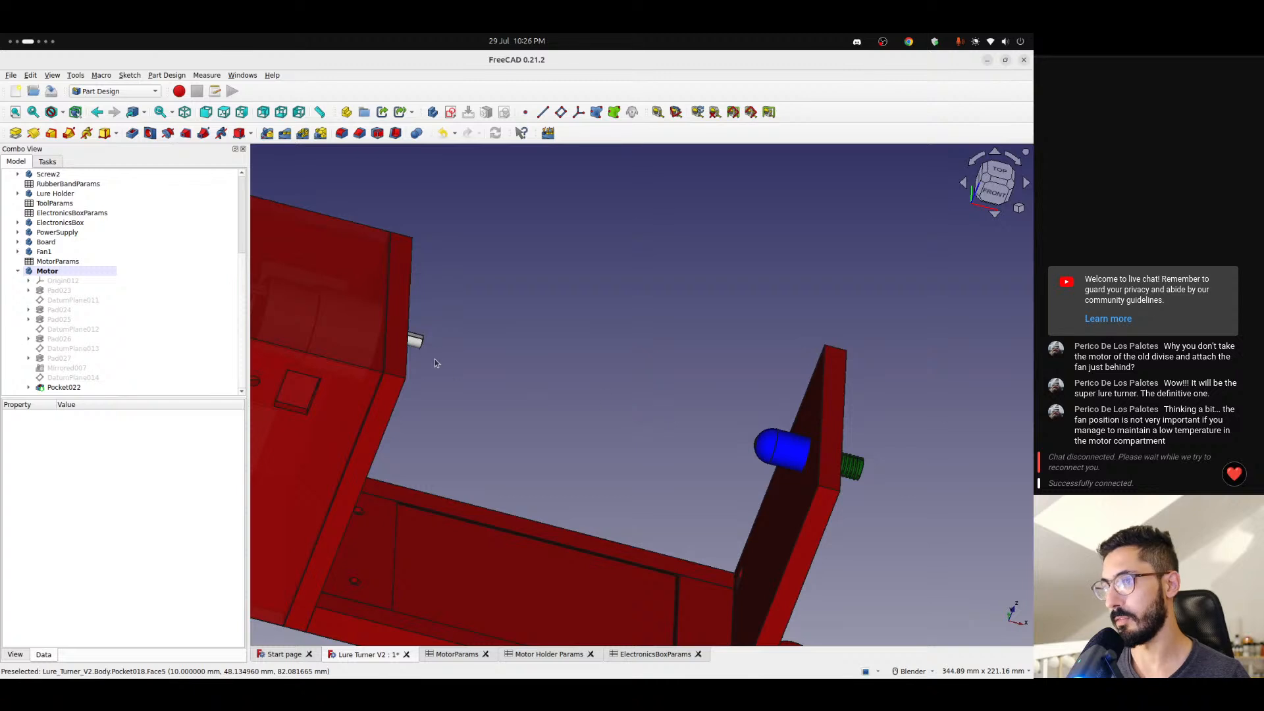
pyautogui.moveTo(559, 392); pyautogui.dragTo(457, 400, button='middle')
pyautogui.scroll(4, 403, 355)
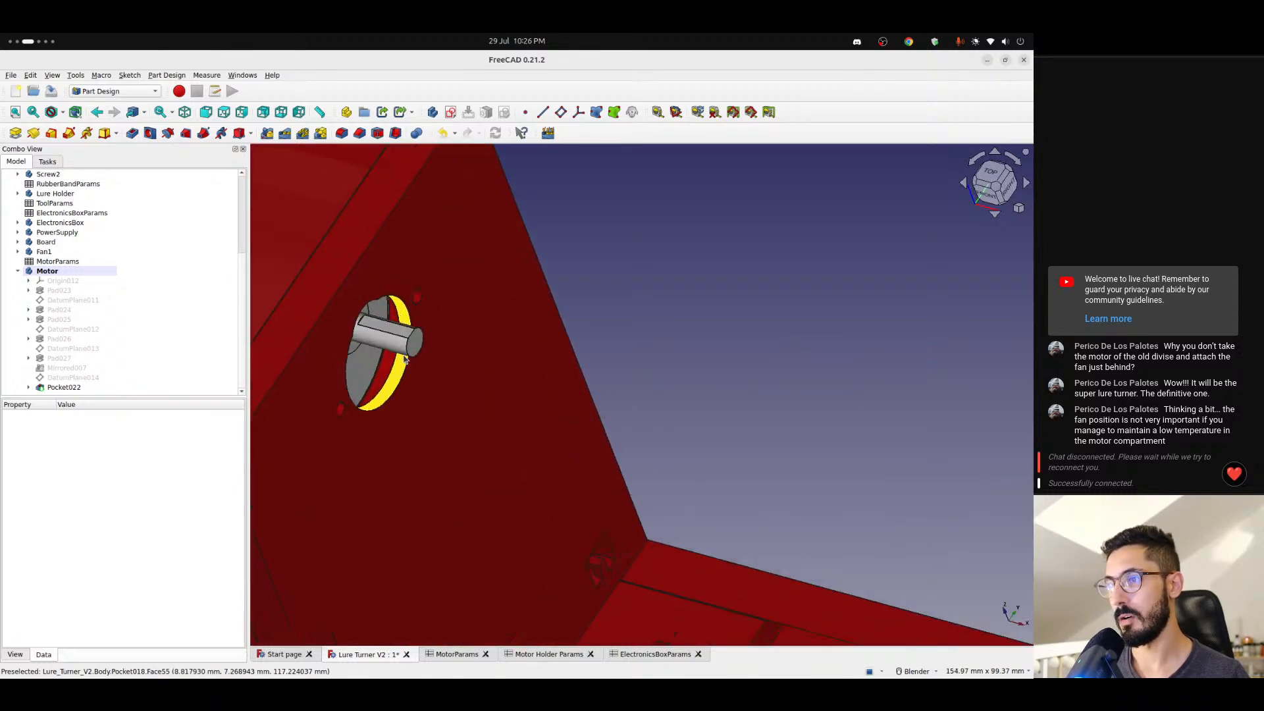
pyautogui.scroll(-3, 404, 359)
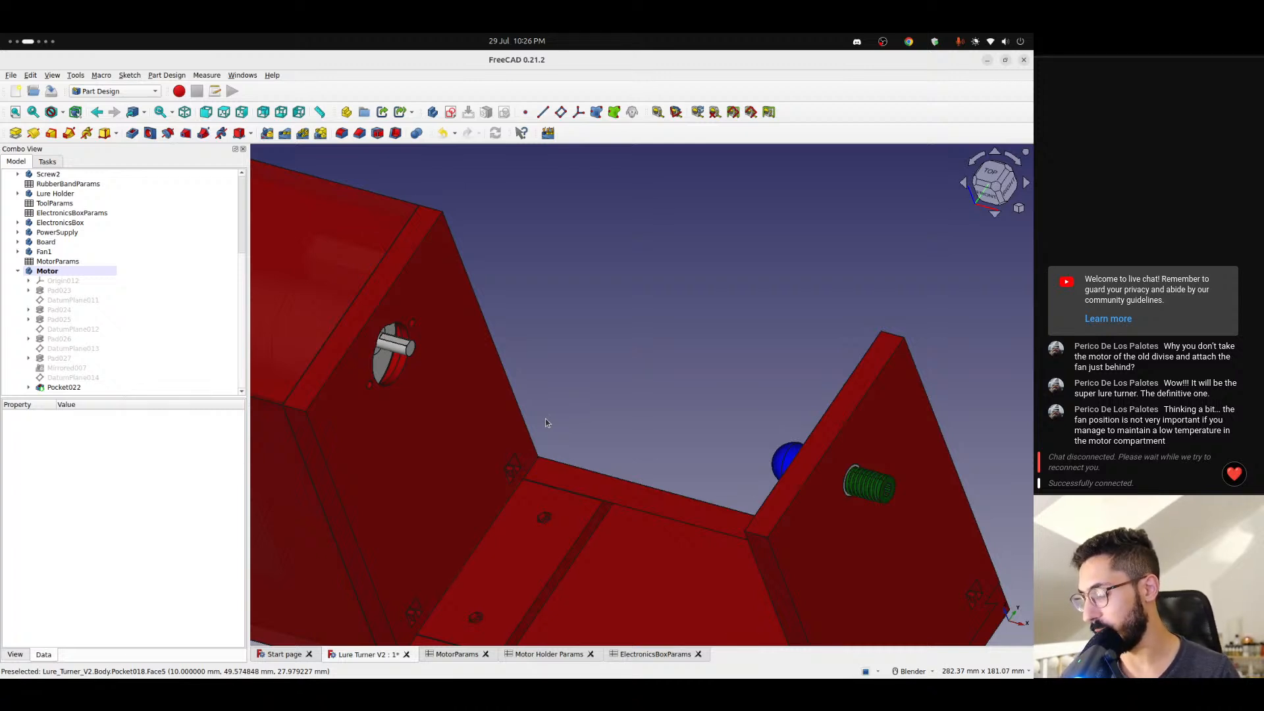
pyautogui.moveTo(376, 402); pyautogui.dragTo(511, 437, button='middle')
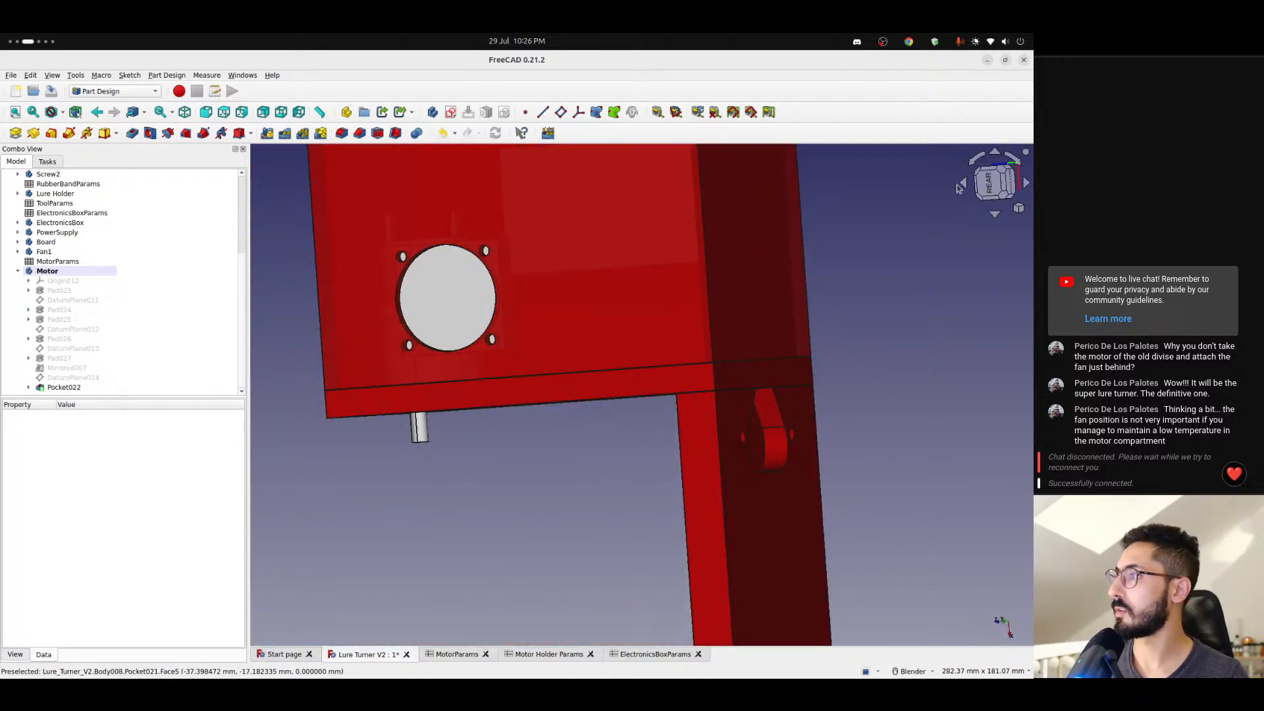
# - Examine the round fan opening and its four screw holes on the rear wall of the electronics box
pyautogui.click(1015, 158)
pyautogui.click(1014, 158)
pyautogui.scroll(-2, 749, 257)
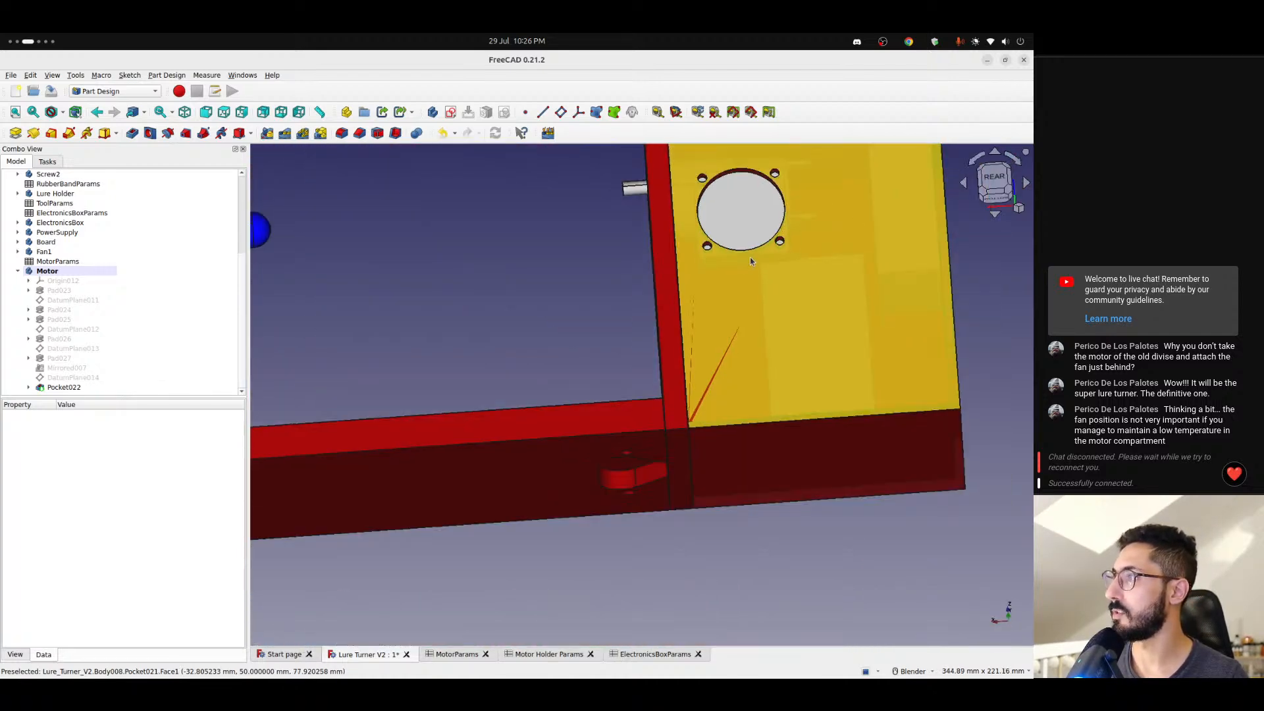
pyautogui.moveTo(749, 257); pyautogui.dragTo(768, 346, button='middle')
pyautogui.scroll(4, 785, 238)
pyautogui.scroll(-3, 739, 319)
pyautogui.moveTo(705, 314); pyautogui.dragTo(643, 373, button='middle')
pyautogui.scroll(2, 747, 303)
pyautogui.scroll(-2, 740, 293)
pyautogui.press('4')
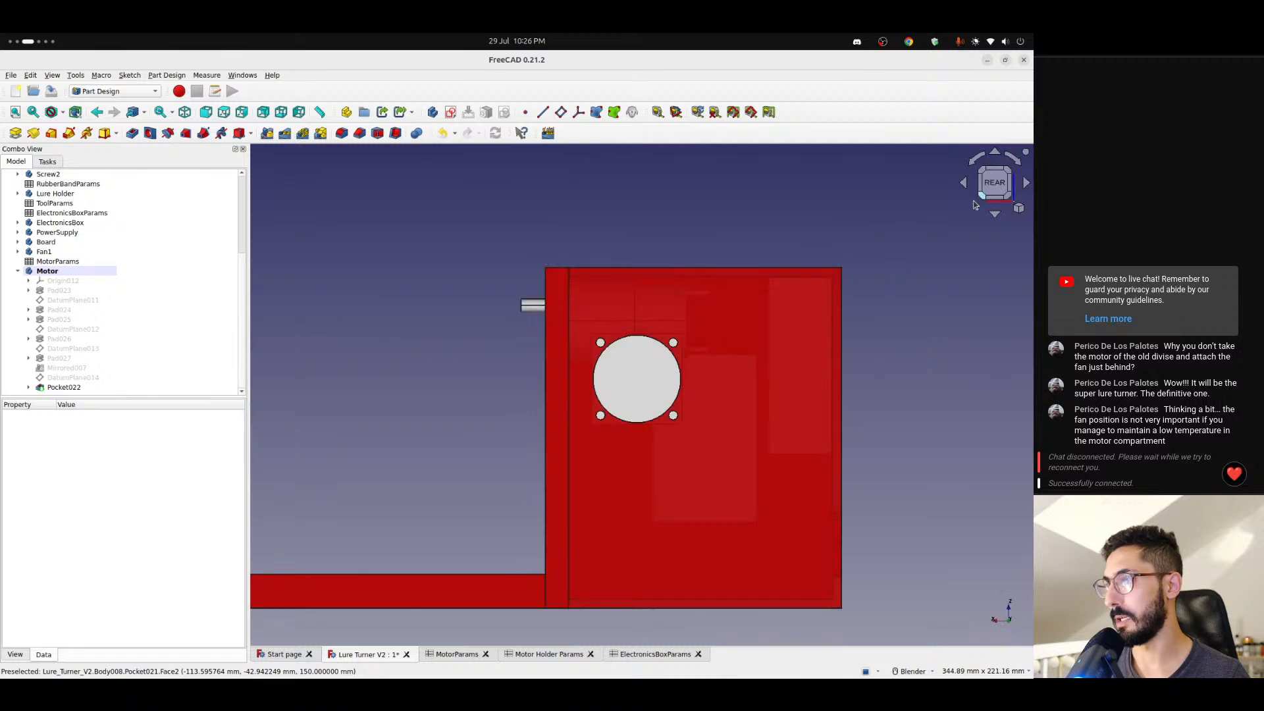
pyautogui.scroll(3, 652, 357)
pyautogui.scroll(-2, 652, 357)
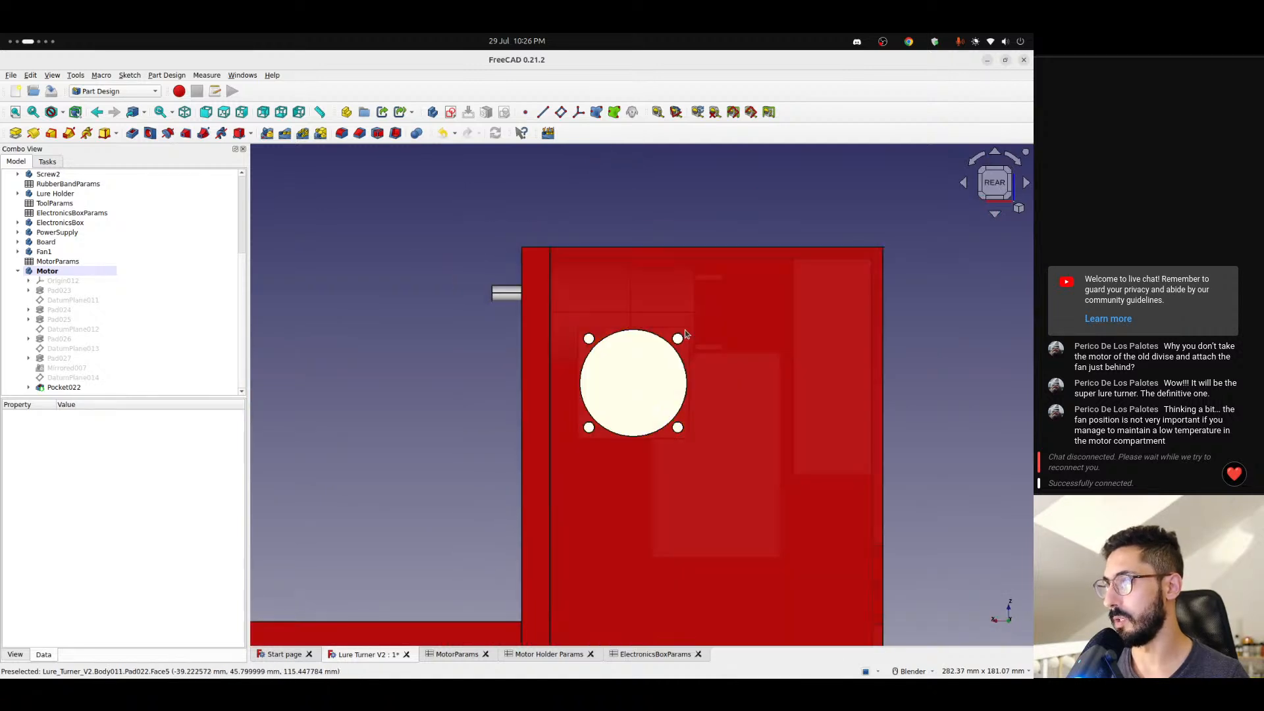
pyautogui.scroll(-2, 653, 369)
pyautogui.moveTo(650, 379); pyautogui.dragTo(744, 413, button='middle')
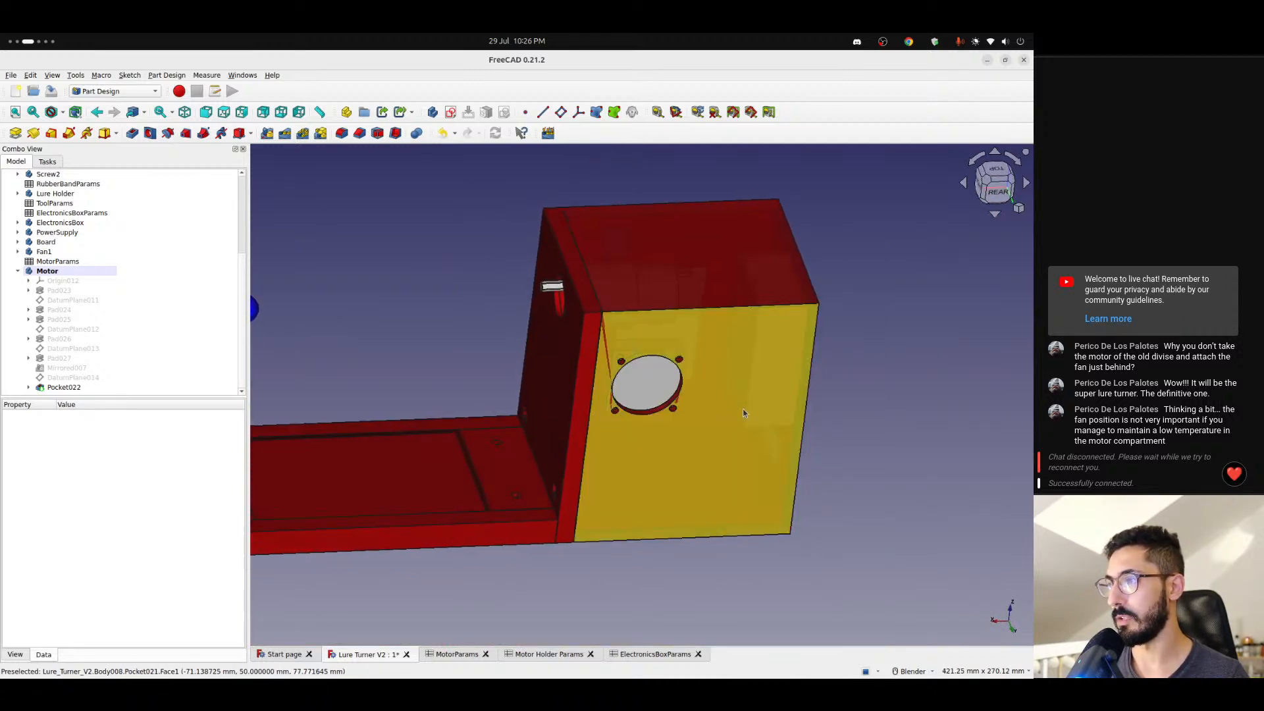
pyautogui.scroll(3, 776, 290)
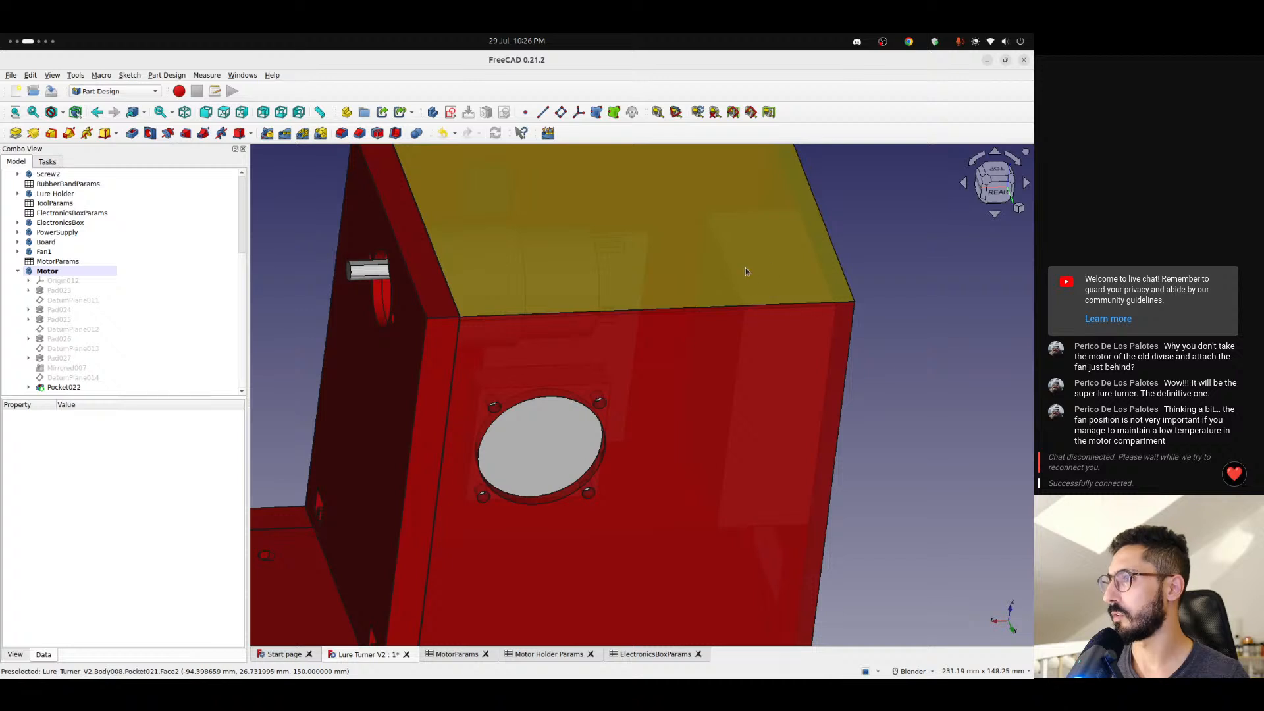
pyautogui.scroll(-3, 753, 283)
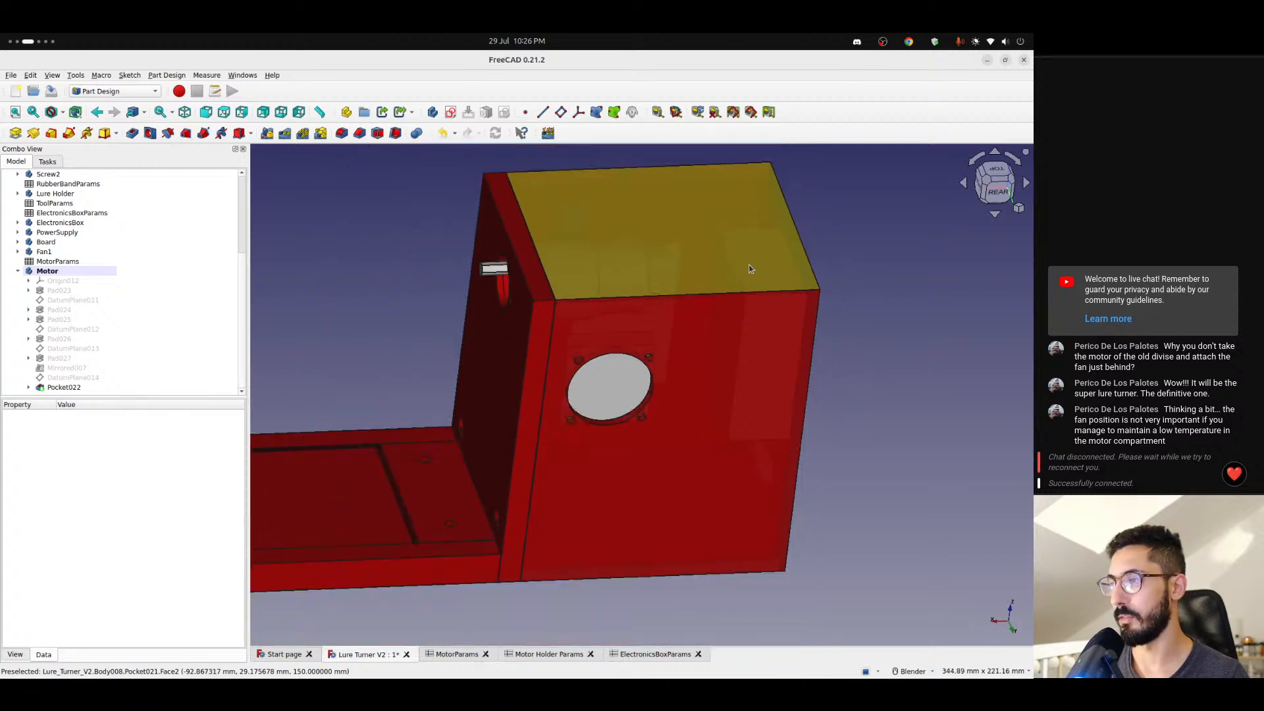
# - Examine the motor compartment's outer walls and top, and the fan opening's position relative to the base plate
pyautogui.moveTo(747, 322); pyautogui.dragTo(1033, 259, button='middle')
pyautogui.scroll(-2, 810, 328)
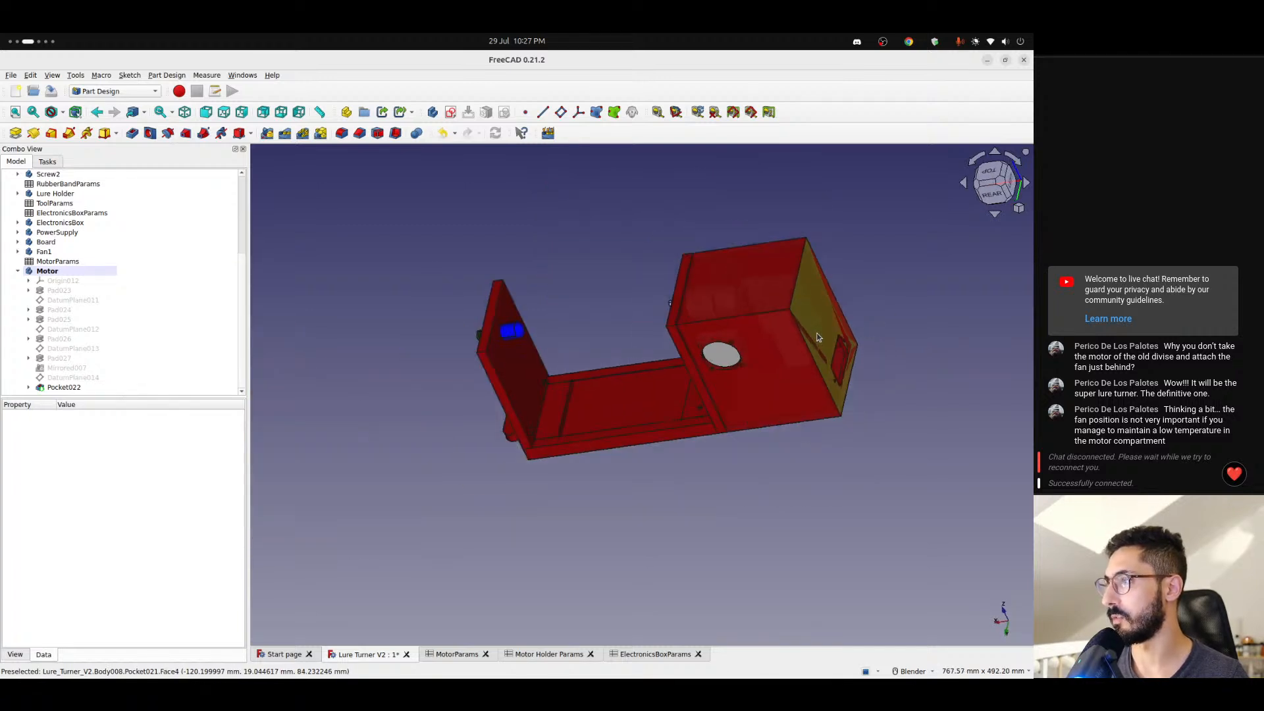
pyautogui.scroll(5, 810, 327)
pyautogui.moveTo(806, 320); pyautogui.dragTo(768, 337, button='middle')
pyautogui.scroll(-4, 579, 244)
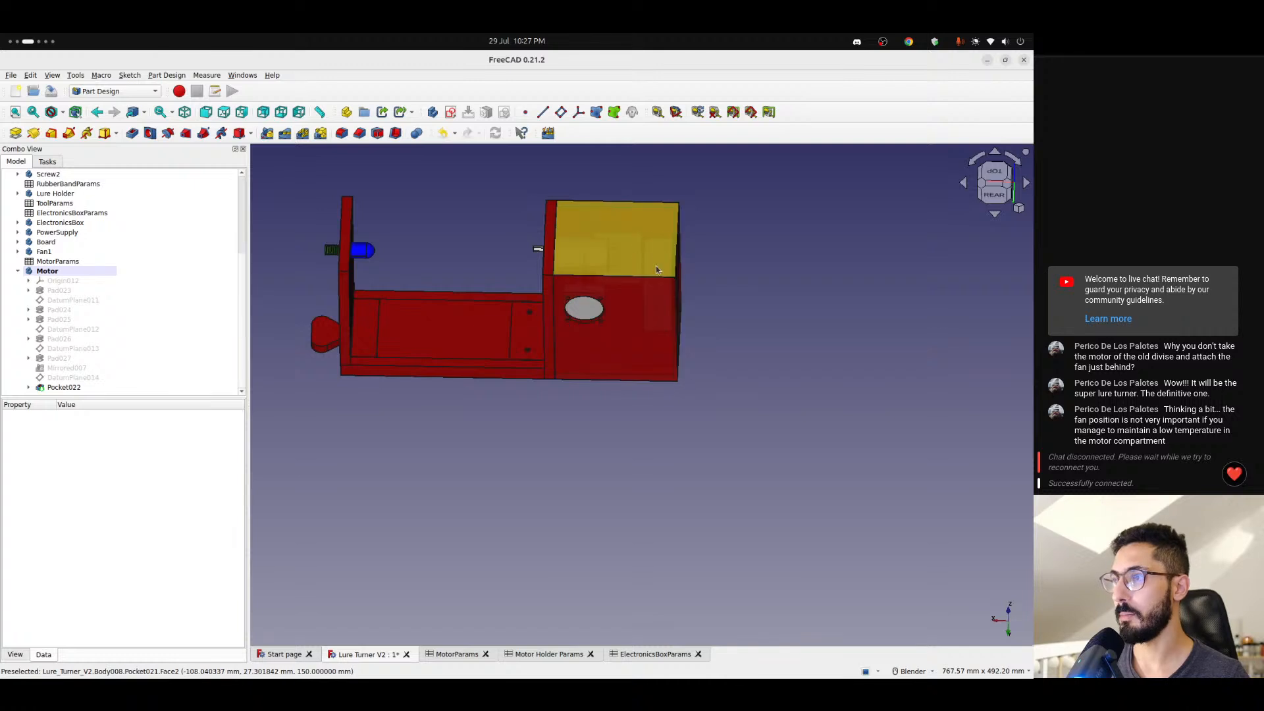
pyautogui.scroll(3, 603, 278)
pyautogui.keyDown('shift'); pyautogui.moveTo(601, 273); pyautogui.dragTo(615, 325, button='middle'); pyautogui.keyUp('shift')
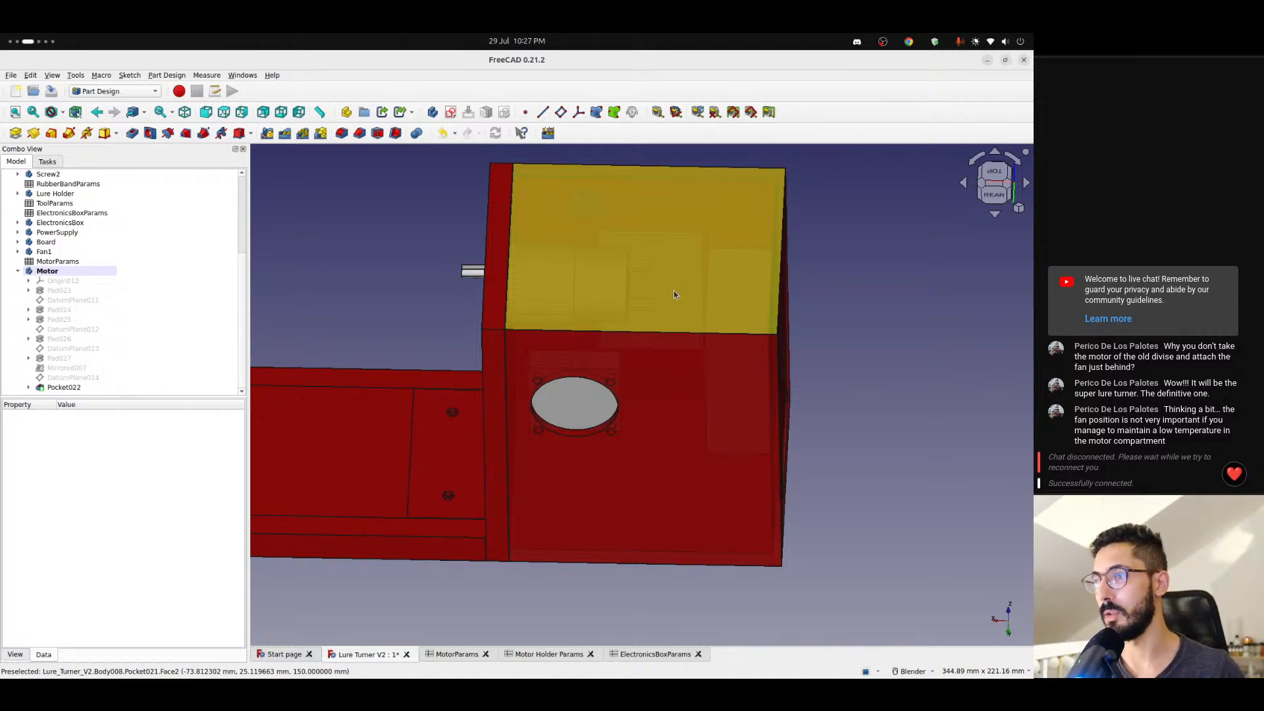
pyautogui.scroll(-1, 545, 407)
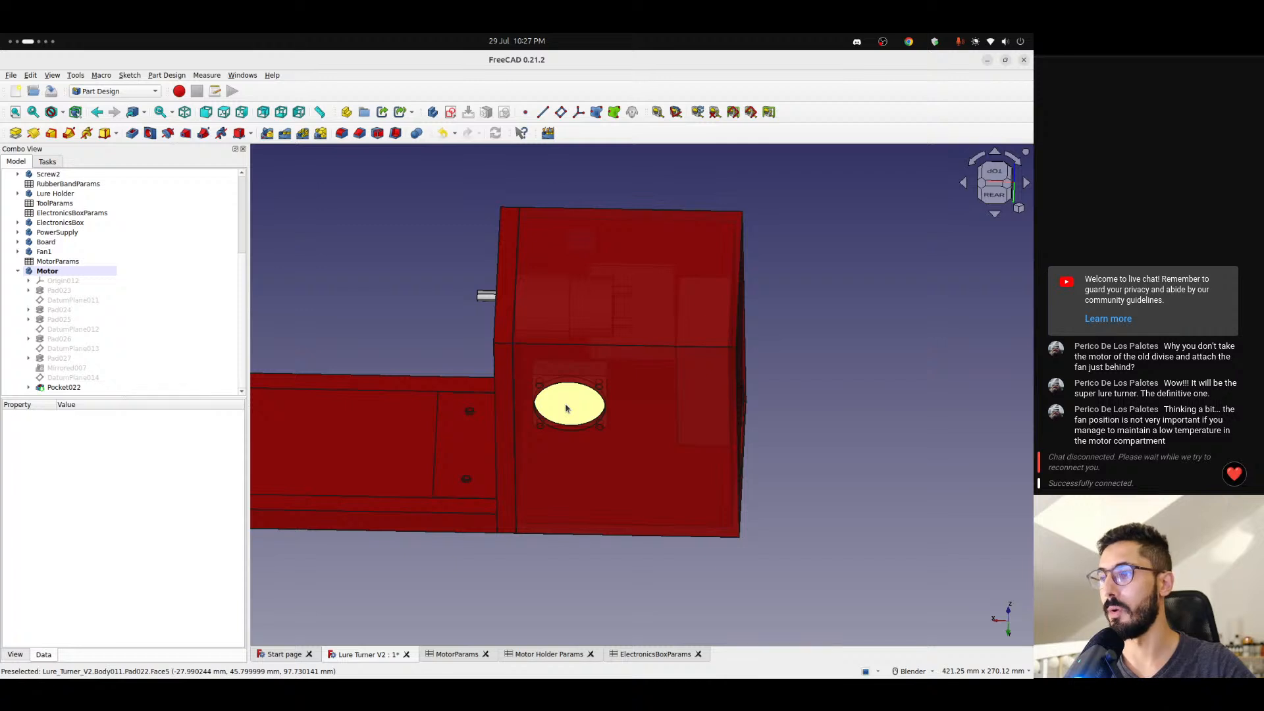
pyautogui.moveTo(562, 404); pyautogui.dragTo(525, 482, button='middle')
pyautogui.scroll(4, 536, 485)
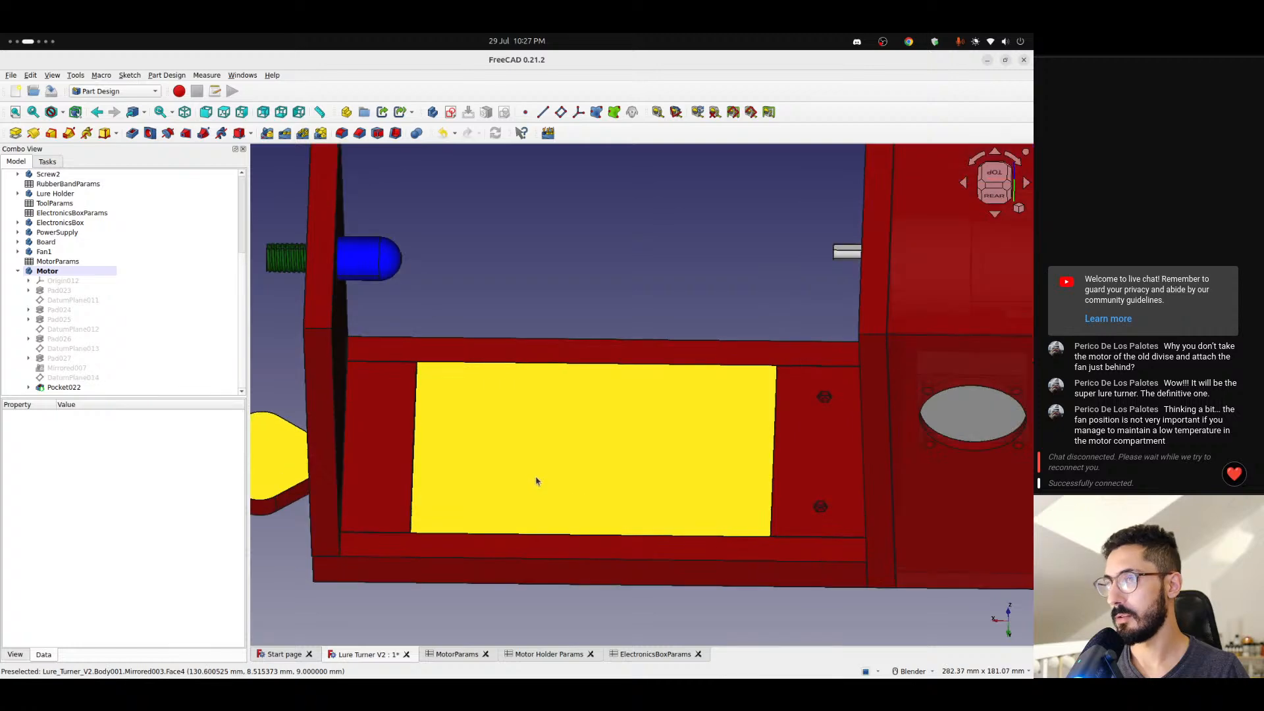
# - Examine the motor shaft opening in the holder plate and the lure holder with its screw on the moving platform
pyautogui.scroll(-2, 537, 480)
pyautogui.moveTo(520, 484); pyautogui.dragTo(633, 505, button='middle')
pyautogui.scroll(-3, 448, 484)
pyautogui.keyDown('shift'); pyautogui.moveTo(411, 474); pyautogui.dragTo(677, 530, button='middle'); pyautogui.keyUp('shift')
pyautogui.scroll(4, 703, 402)
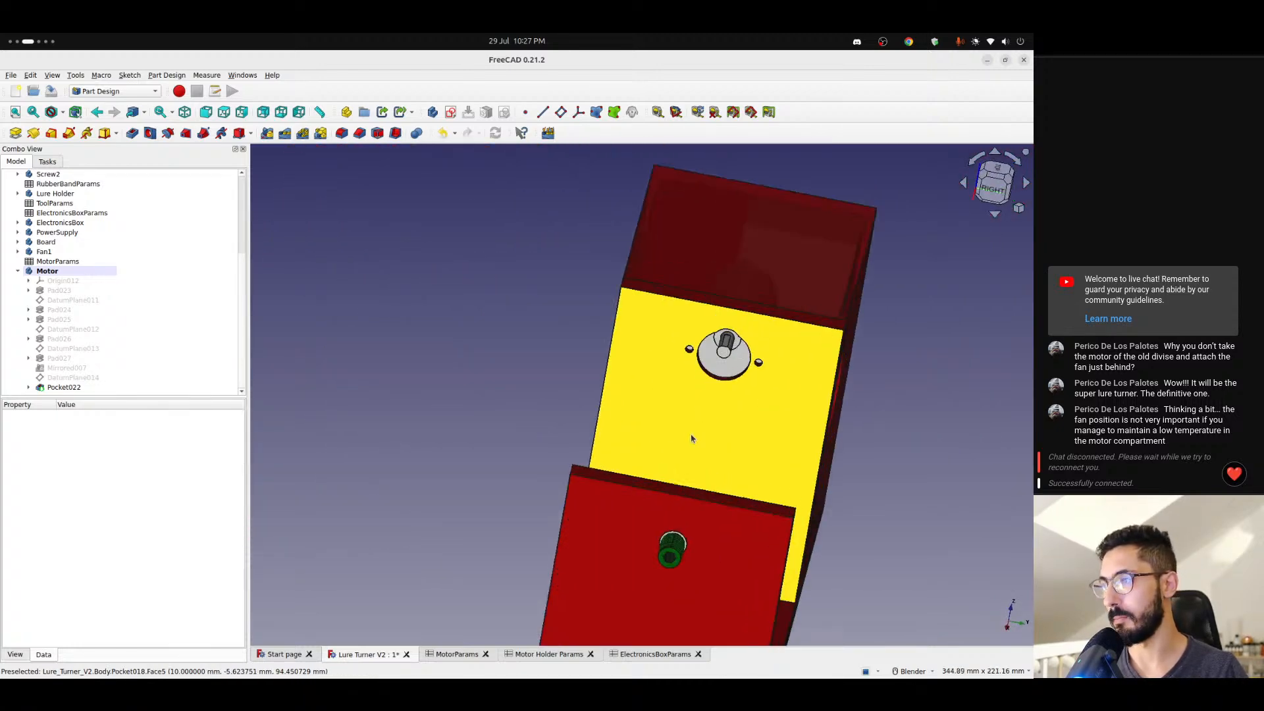
pyautogui.moveTo(594, 486); pyautogui.dragTo(624, 503, button='middle')
pyautogui.scroll(-2, 560, 502)
pyautogui.scroll(5, 530, 477)
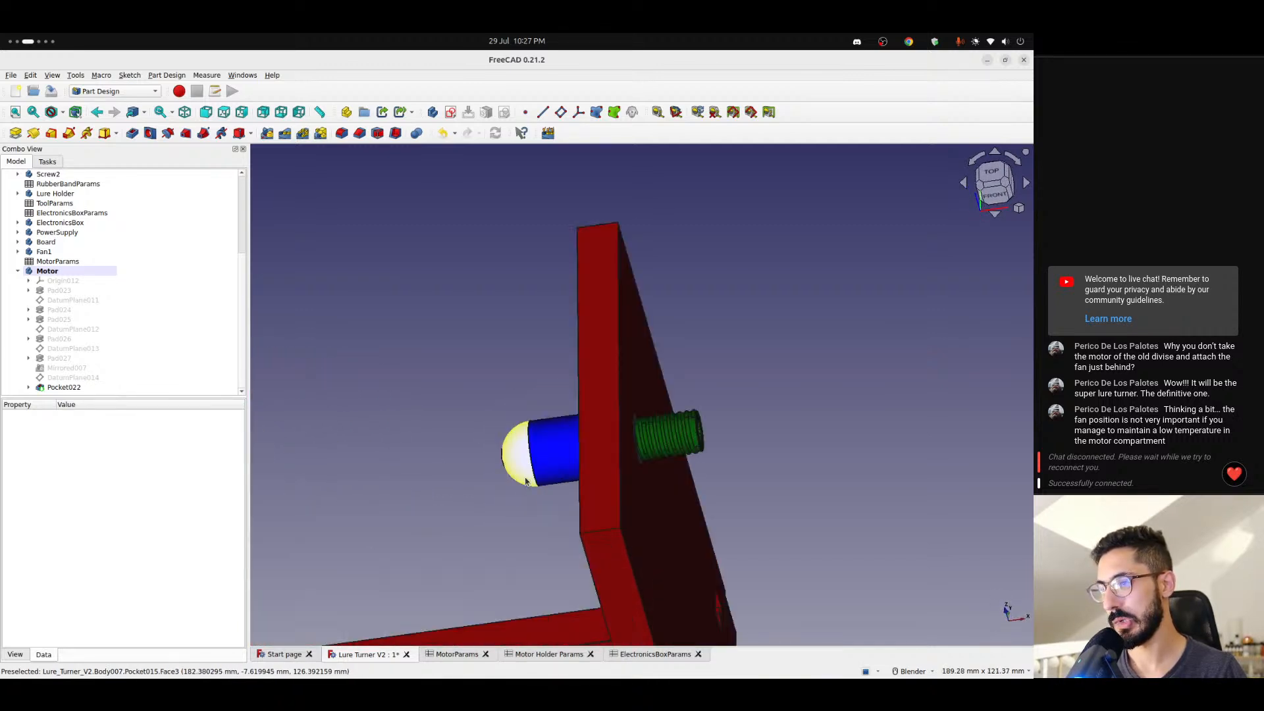
pyautogui.scroll(-3, 520, 487)
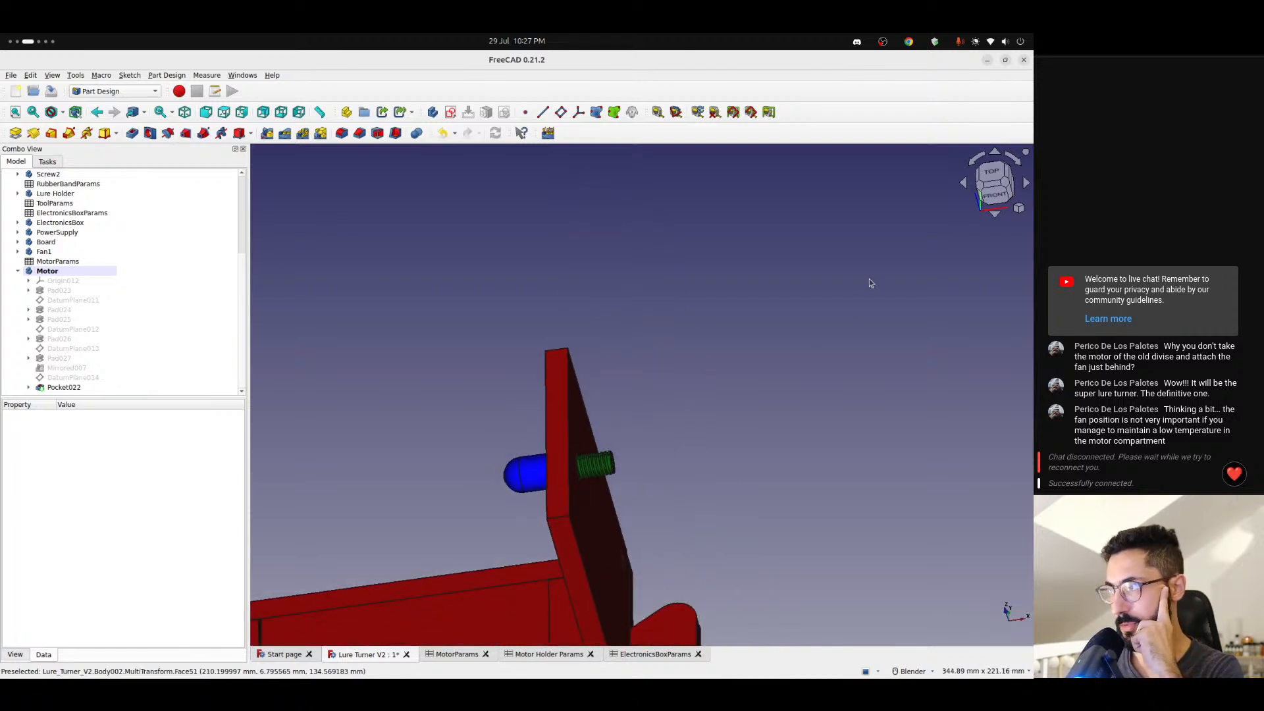
# - Check the alignment and space between the motor shaft and the lure holder from the front and at an angle
pyautogui.click(995, 196)
pyautogui.keyDown('shift'); pyautogui.moveTo(431, 524); pyautogui.dragTo(790, 398, button='middle'); pyautogui.keyUp('shift')
pyautogui.scroll(-2, 548, 424)
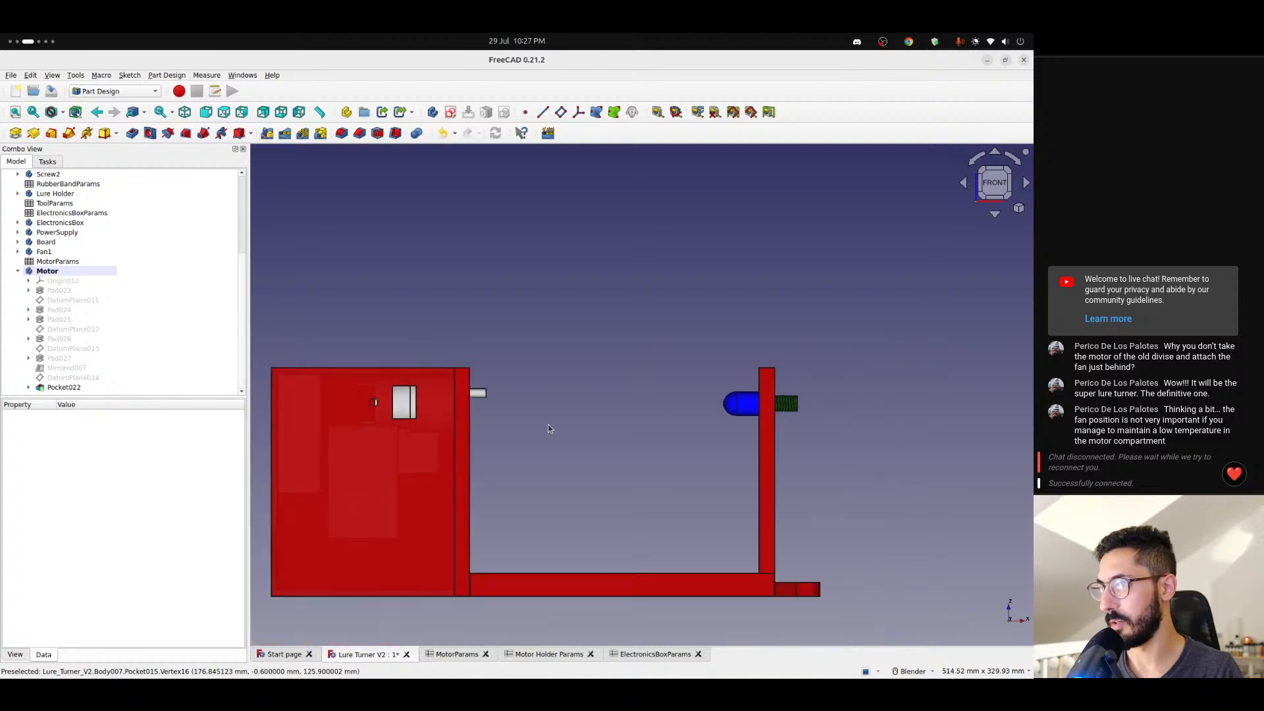
pyautogui.moveTo(628, 448); pyautogui.dragTo(588, 527, button='middle')
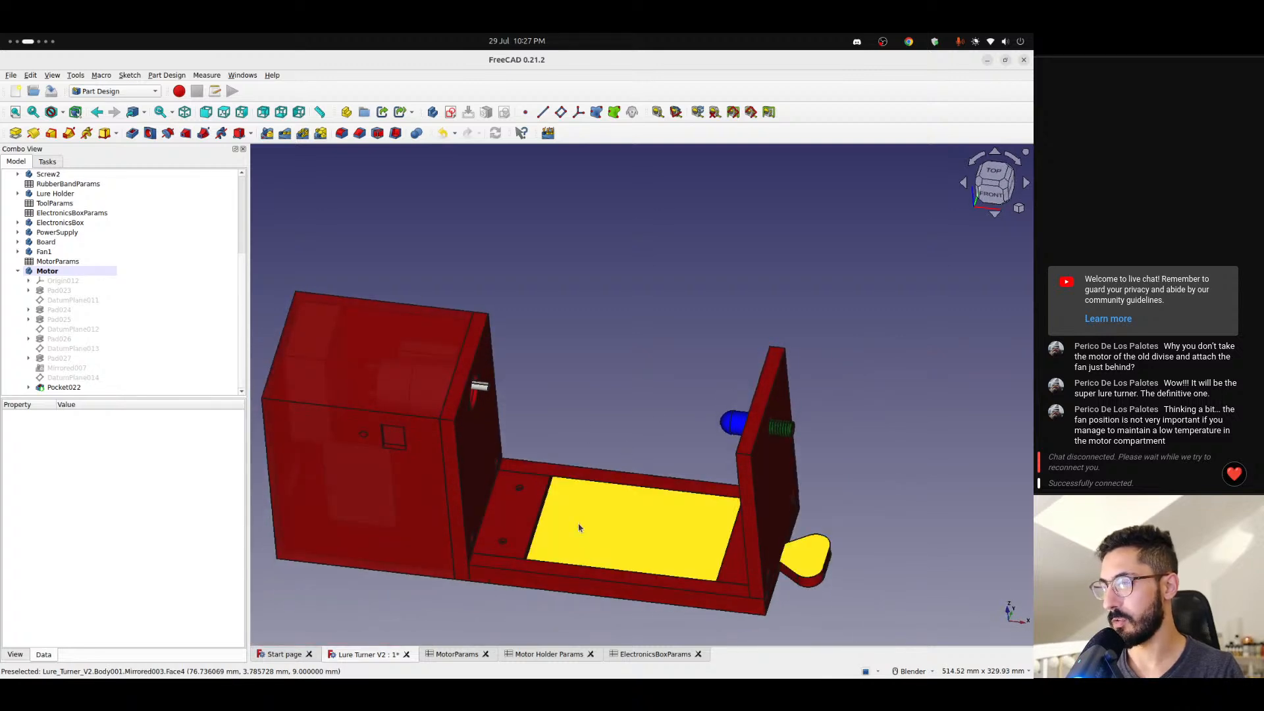
pyautogui.scroll(3, 557, 524)
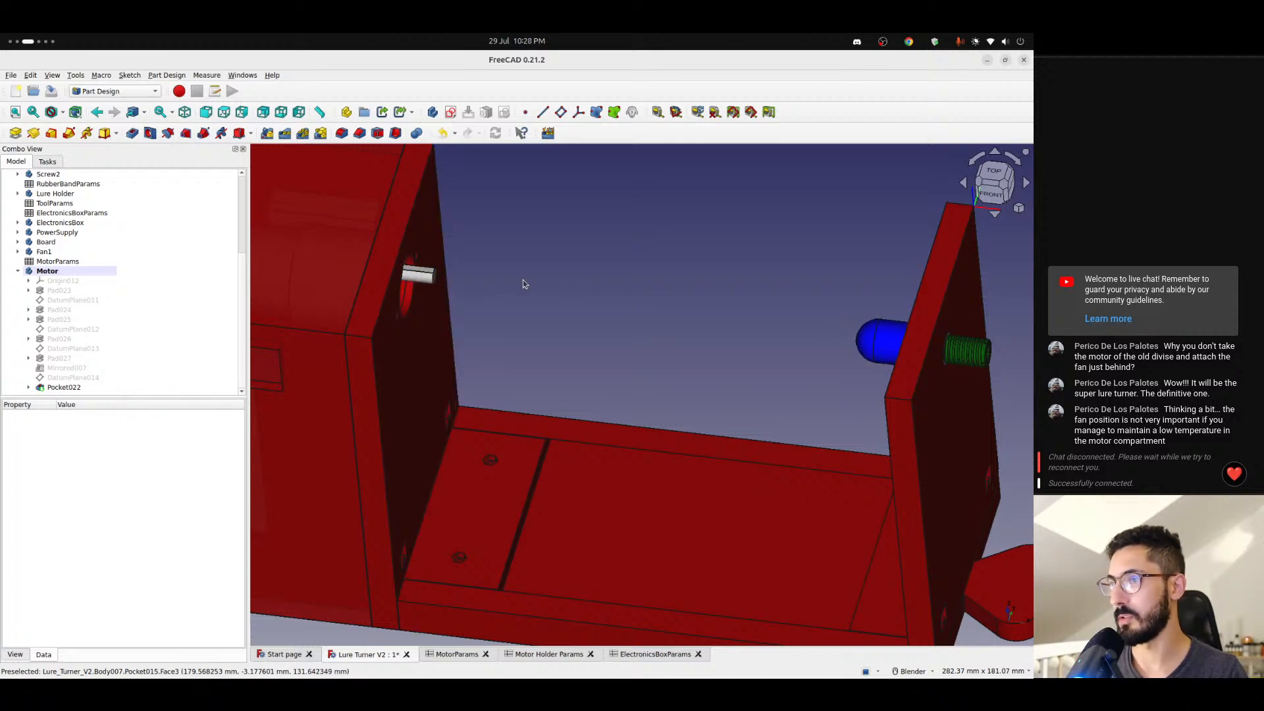
pyautogui.moveTo(451, 277); pyautogui.dragTo(649, 333, button='middle')
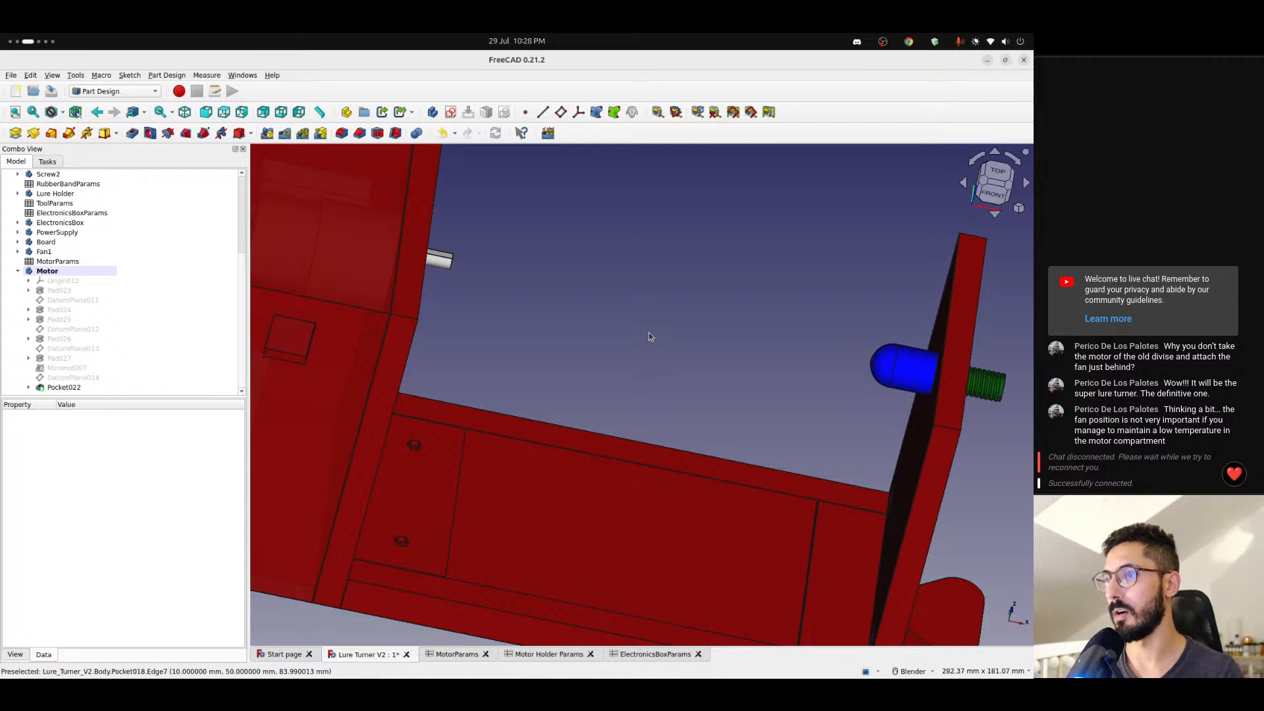
pyautogui.moveTo(545, 340); pyautogui.dragTo(446, 256, button='middle')
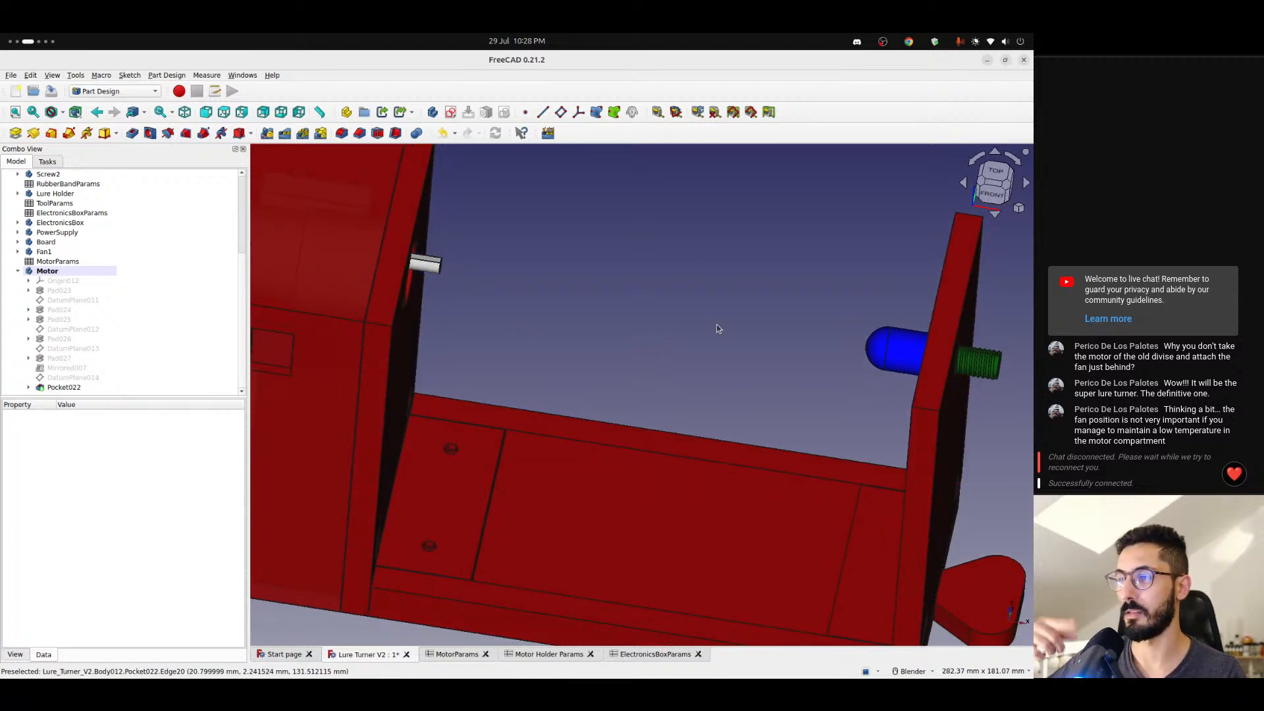
pyautogui.scroll(-2, 592, 381)
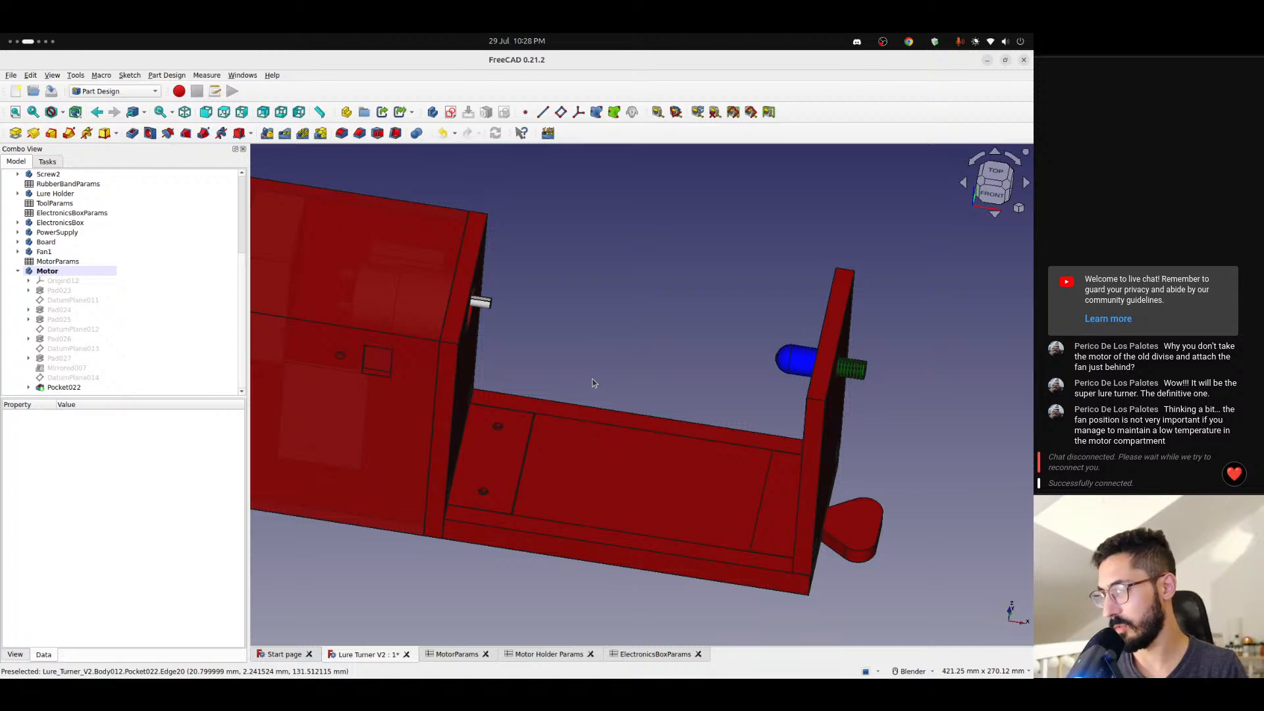
pyautogui.moveTo(592, 383); pyautogui.dragTo(555, 434, button='middle')
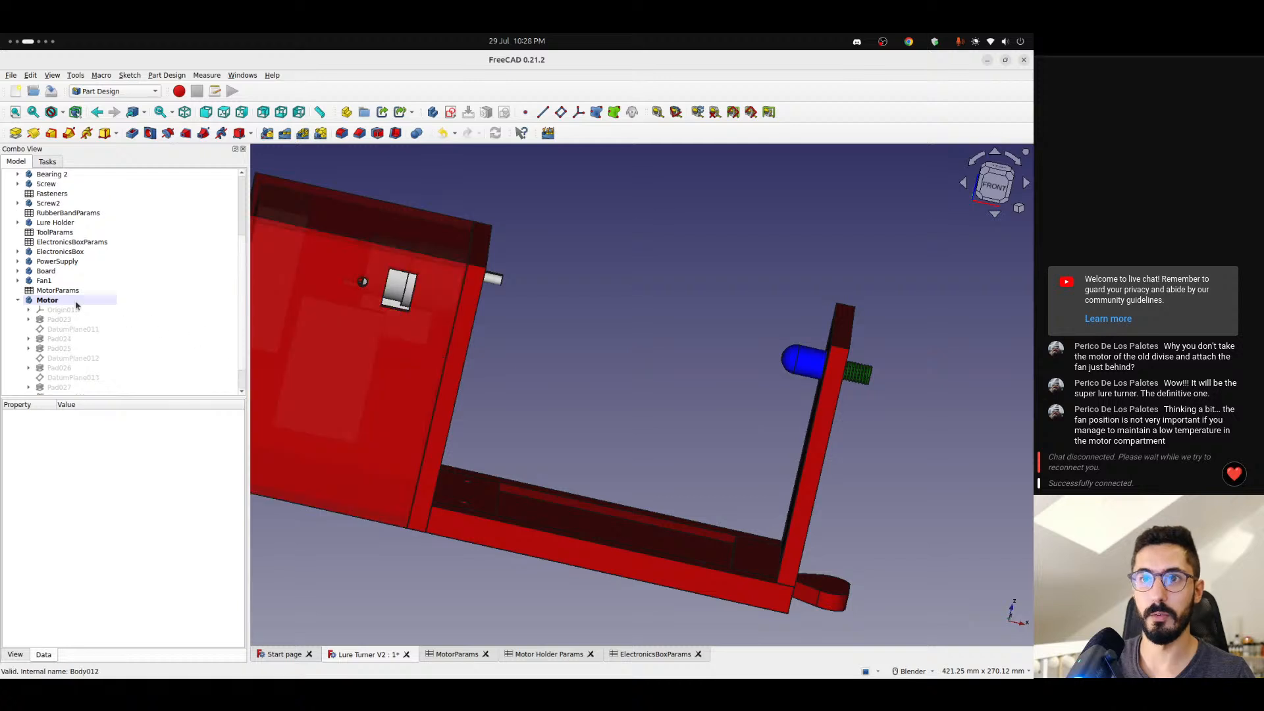
# - Set the height in the General spreadsheet to 250 and return to the 3D model
pyautogui.scroll(4, 51, 198)
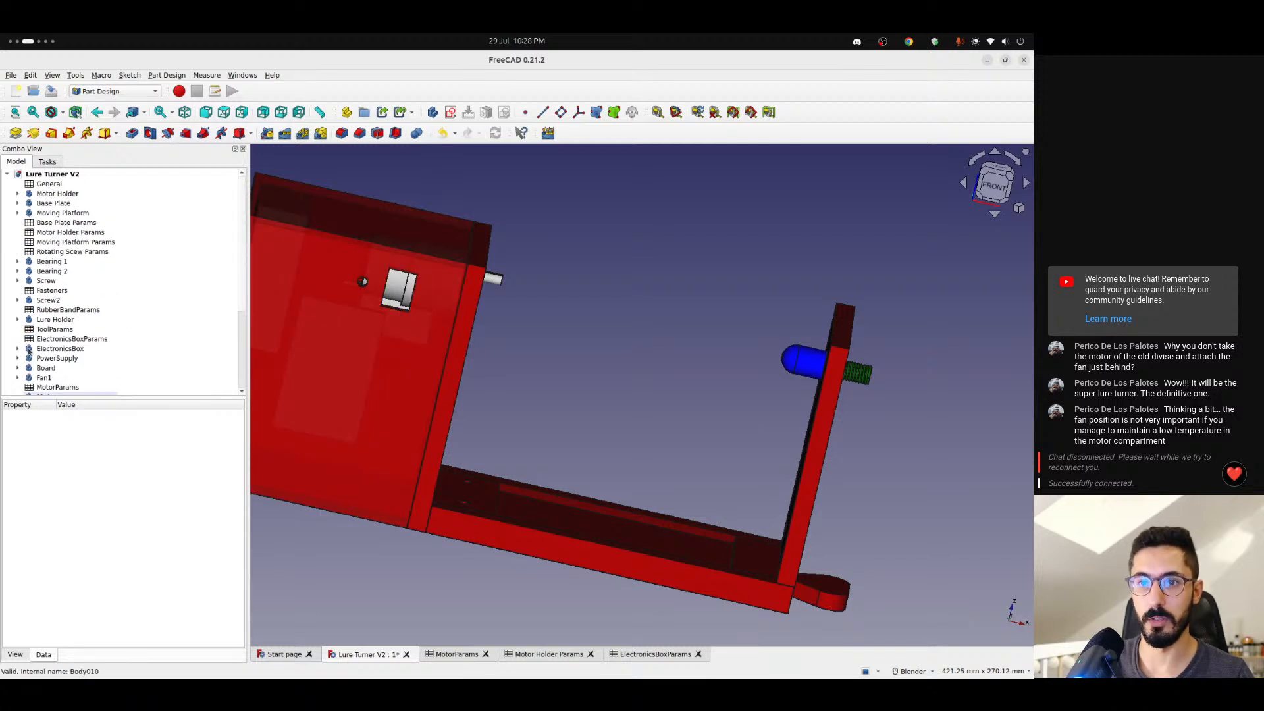
pyautogui.doubleClick(69, 185)
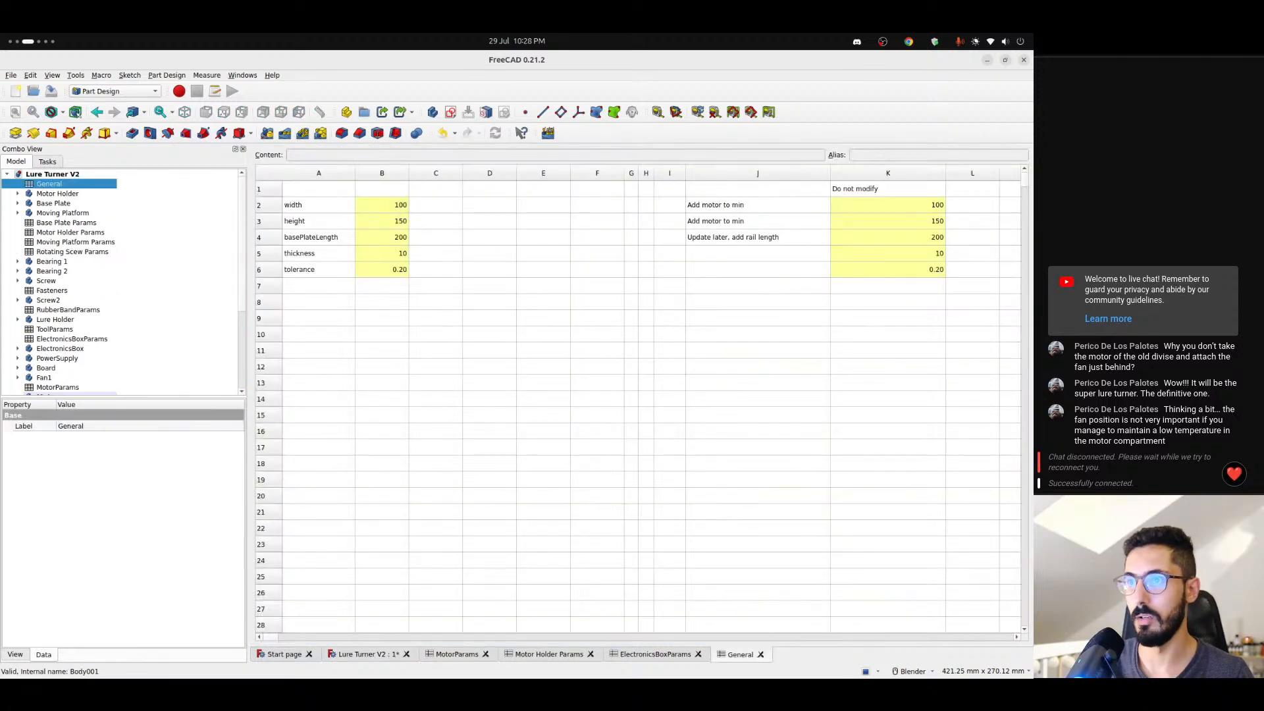
pyautogui.click(383, 225)
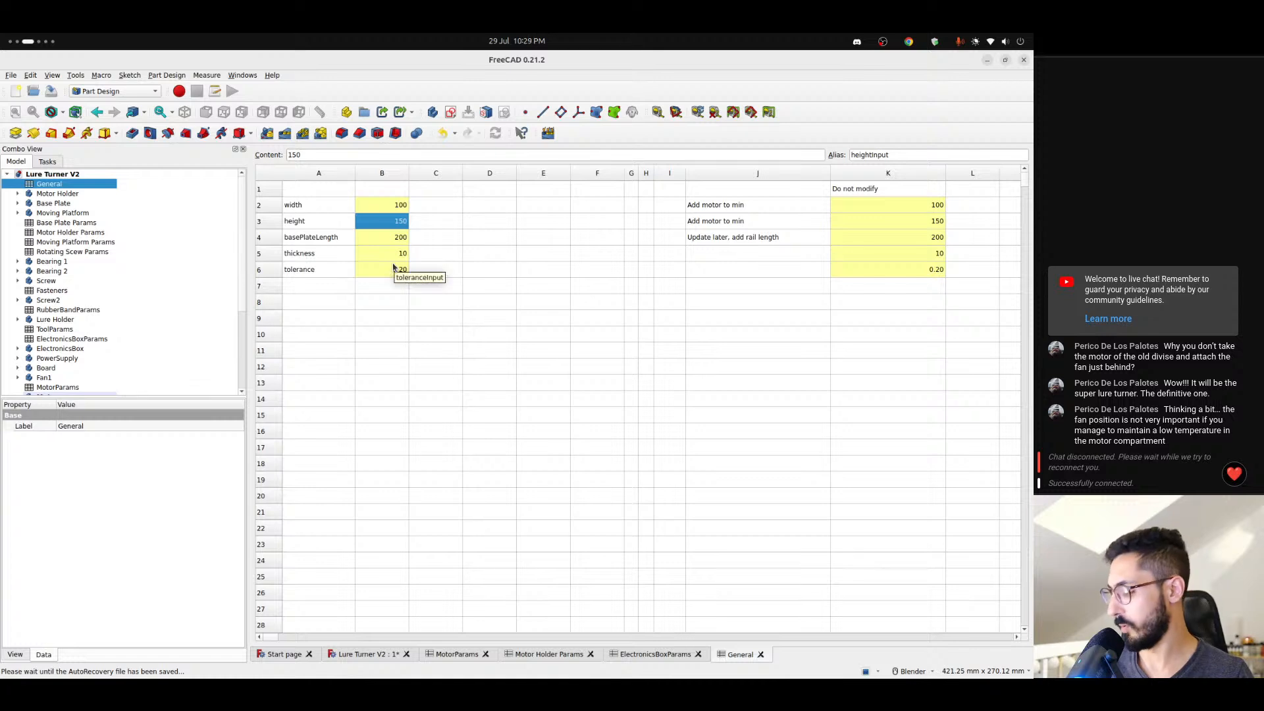
pyautogui.write('250')
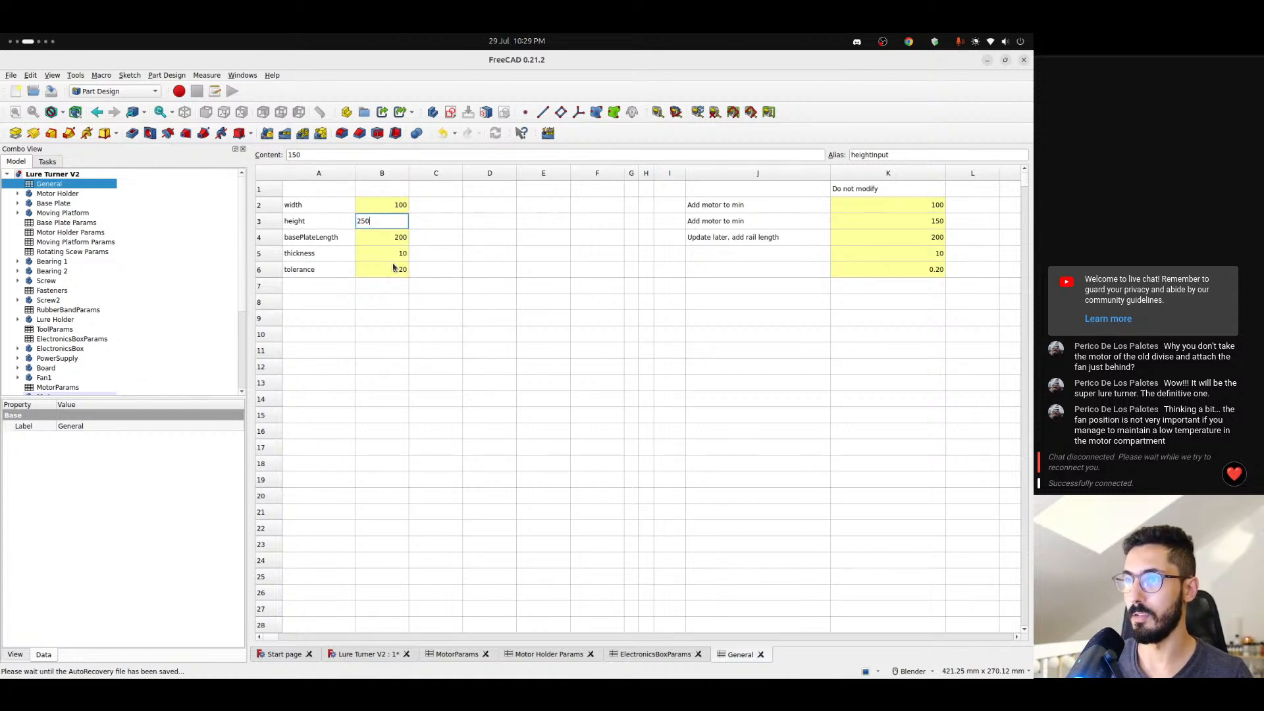
pyautogui.click(383, 656)
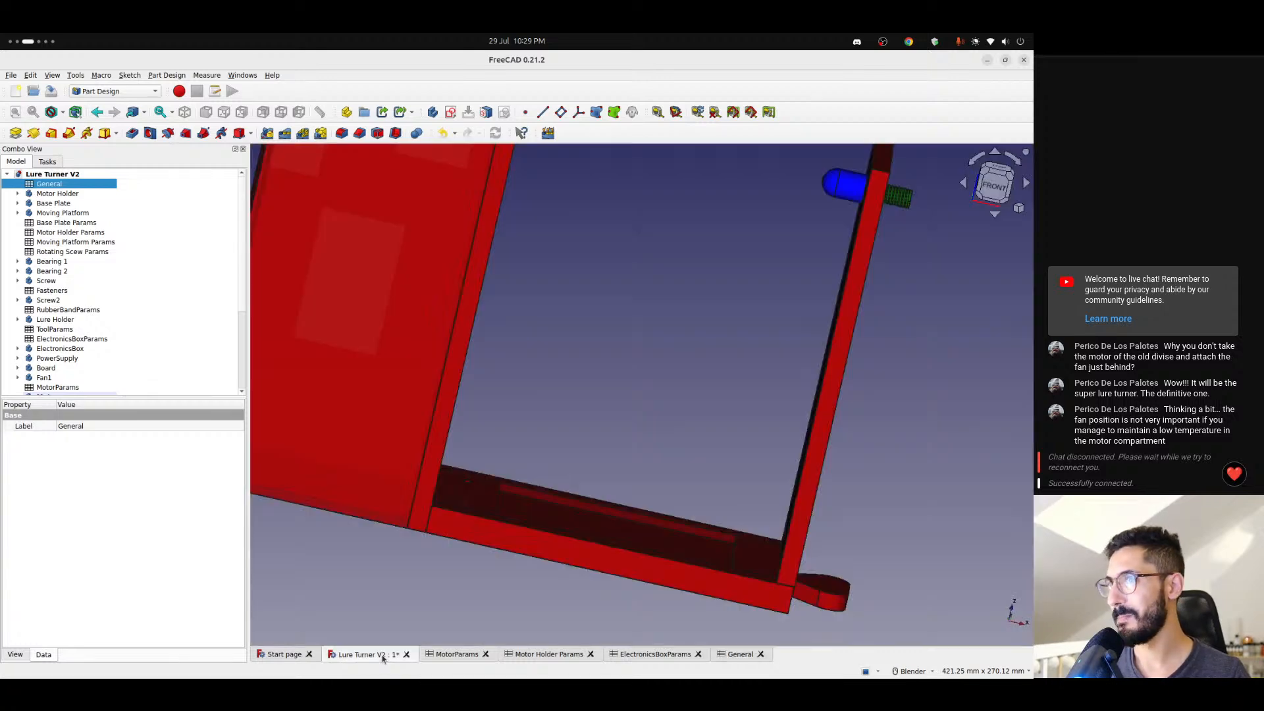
# - Examine how the electronics box, motor, lure holder and moving platform follow the changed height, from the front and at an angle
pyautogui.scroll(-5, 498, 395)
pyautogui.scroll(4, 574, 439)
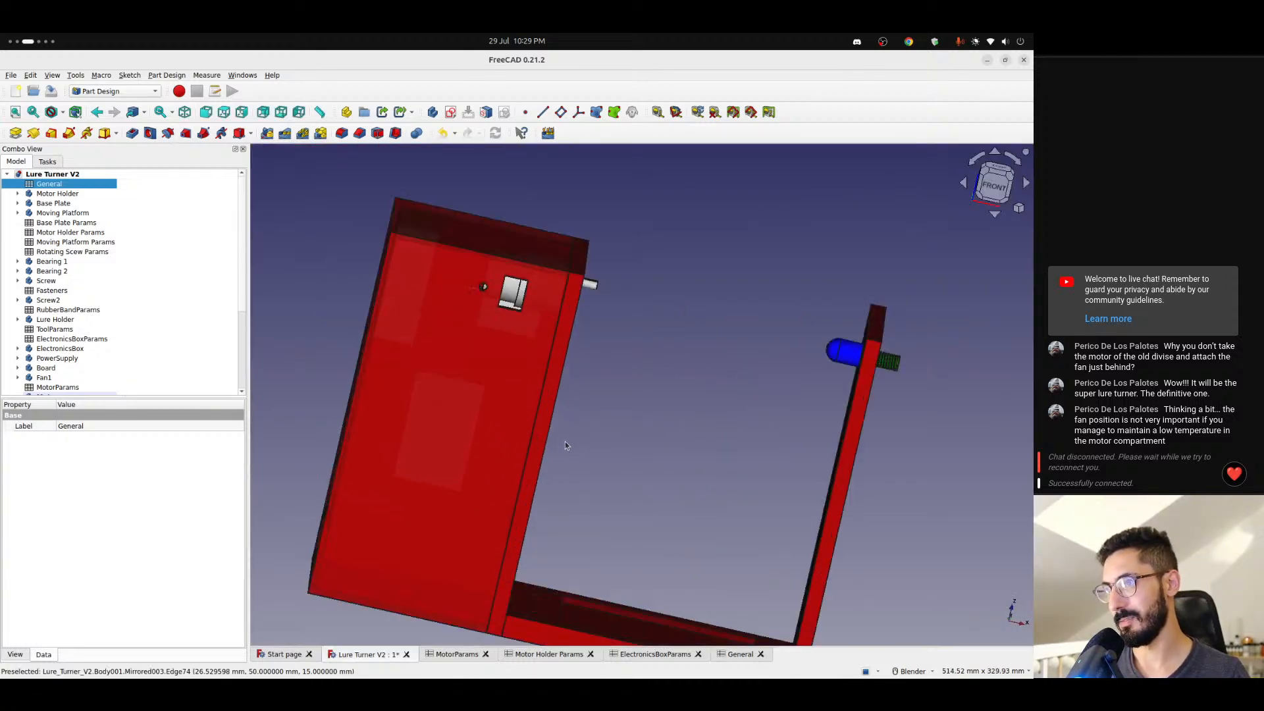
pyautogui.scroll(-3, 565, 441)
pyautogui.moveTo(616, 457); pyautogui.dragTo(458, 469, button='middle')
pyautogui.scroll(4, 603, 448)
pyautogui.click(428, 654)
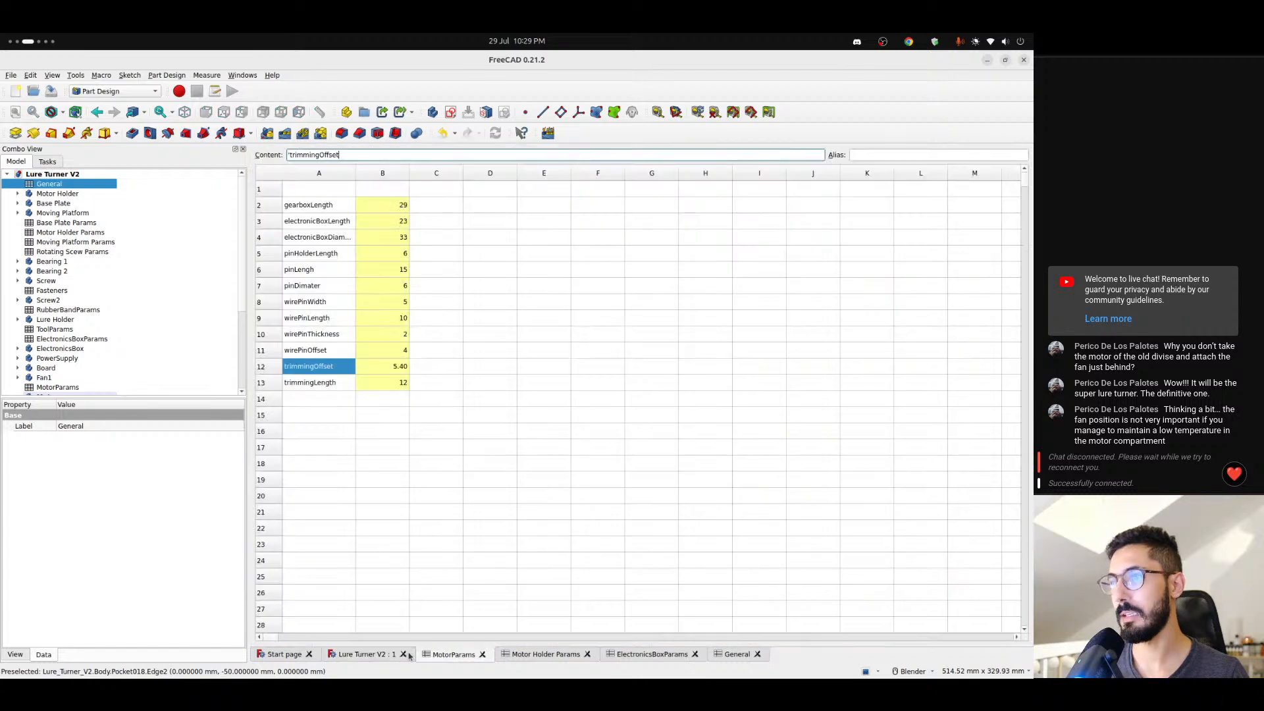
pyautogui.click(370, 654)
pyautogui.doubleClick(364, 153)
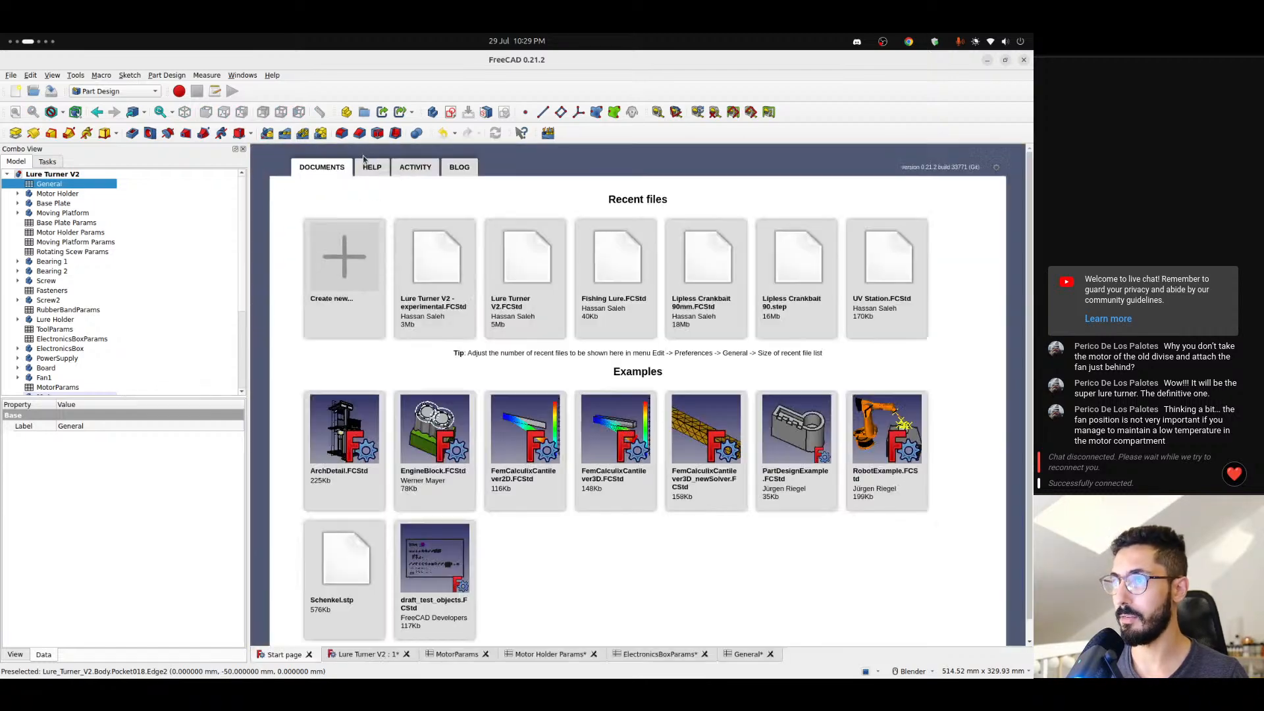
pyautogui.click(374, 654)
pyautogui.scroll(-3, 499, 507)
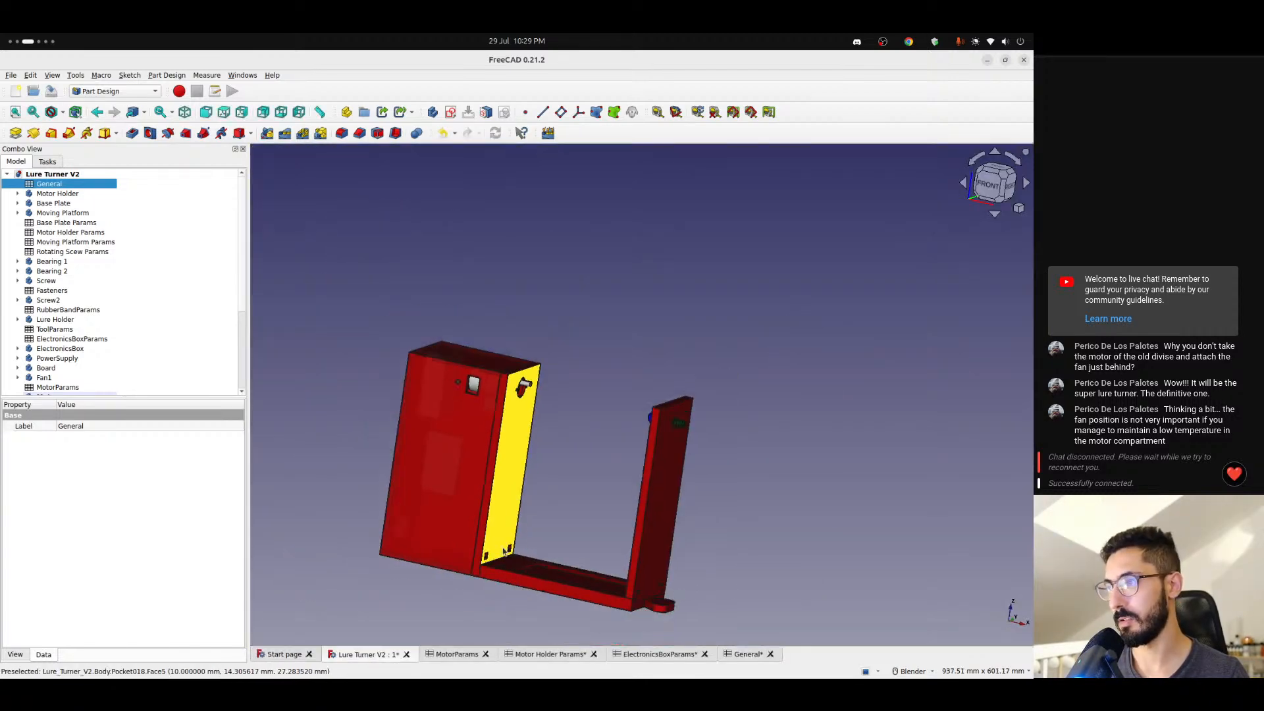
pyautogui.moveTo(502, 506); pyautogui.dragTo(555, 561, button='middle')
pyautogui.scroll(5, 554, 561)
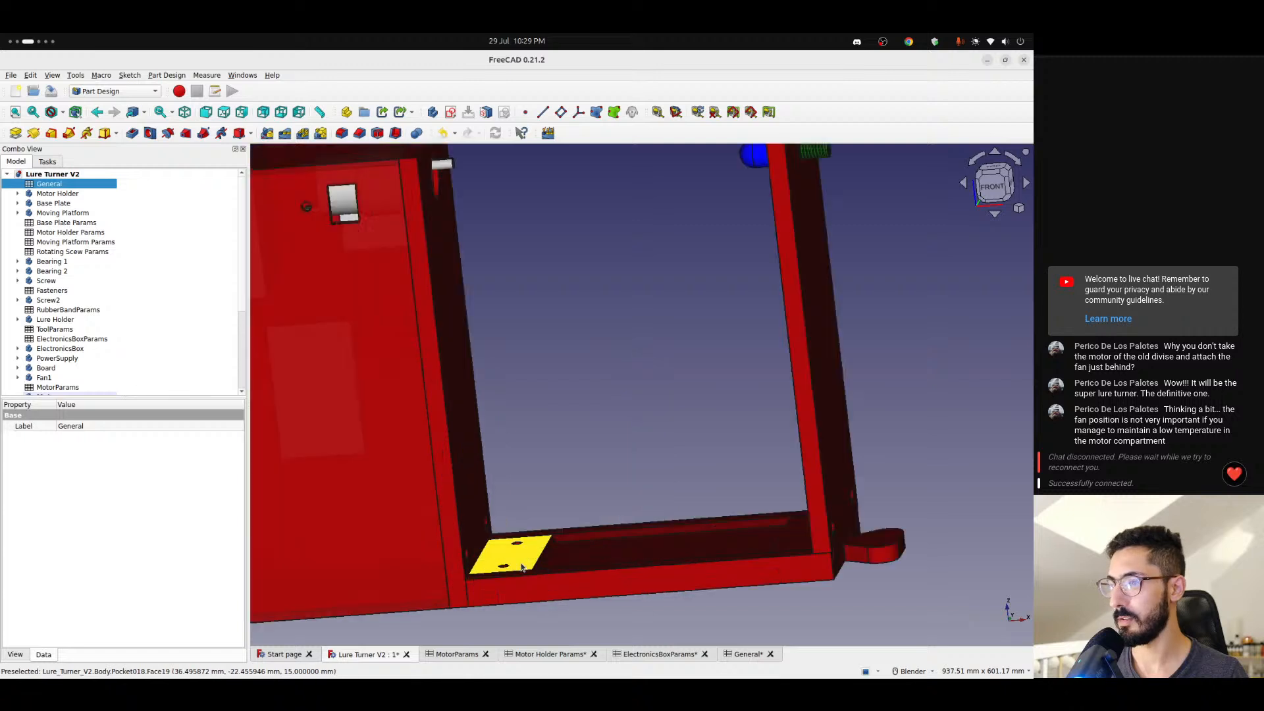
# - Set the width in the General spreadsheet to 150 and check the resized assembly in the 3D view
pyautogui.click(457, 654)
pyautogui.click(743, 654)
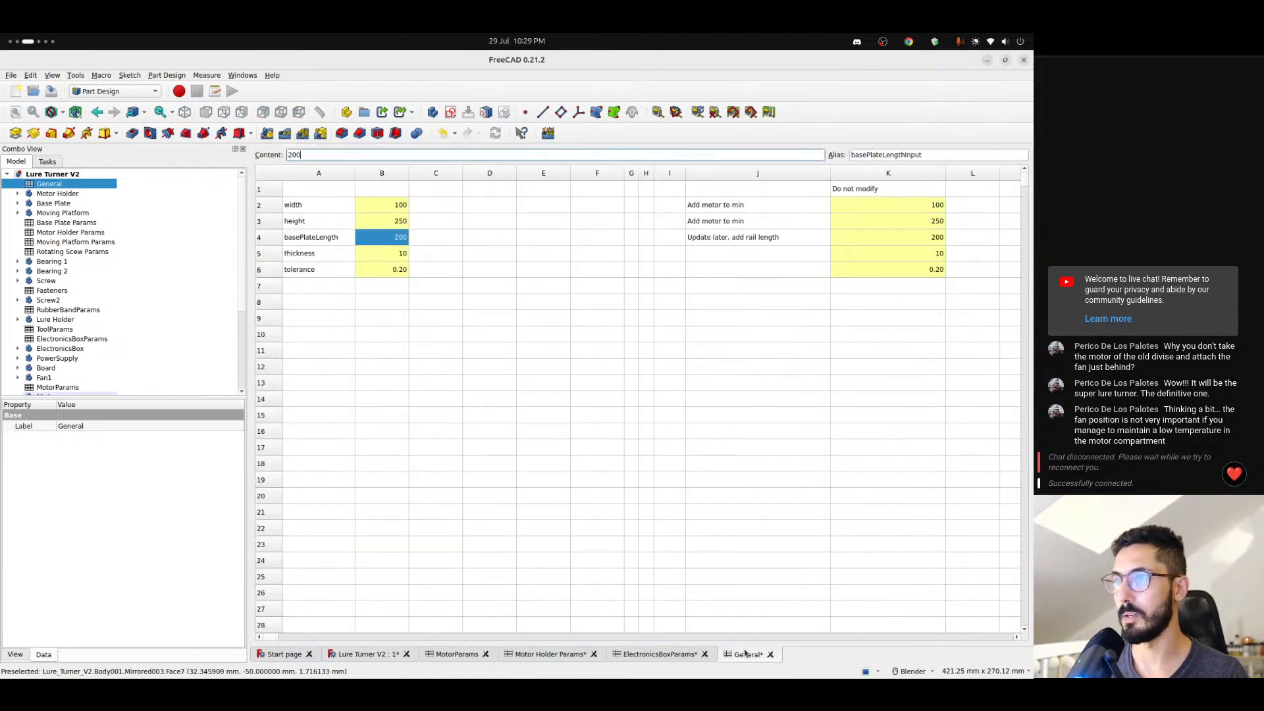
pyautogui.click(381, 208)
pyautogui.write('150')
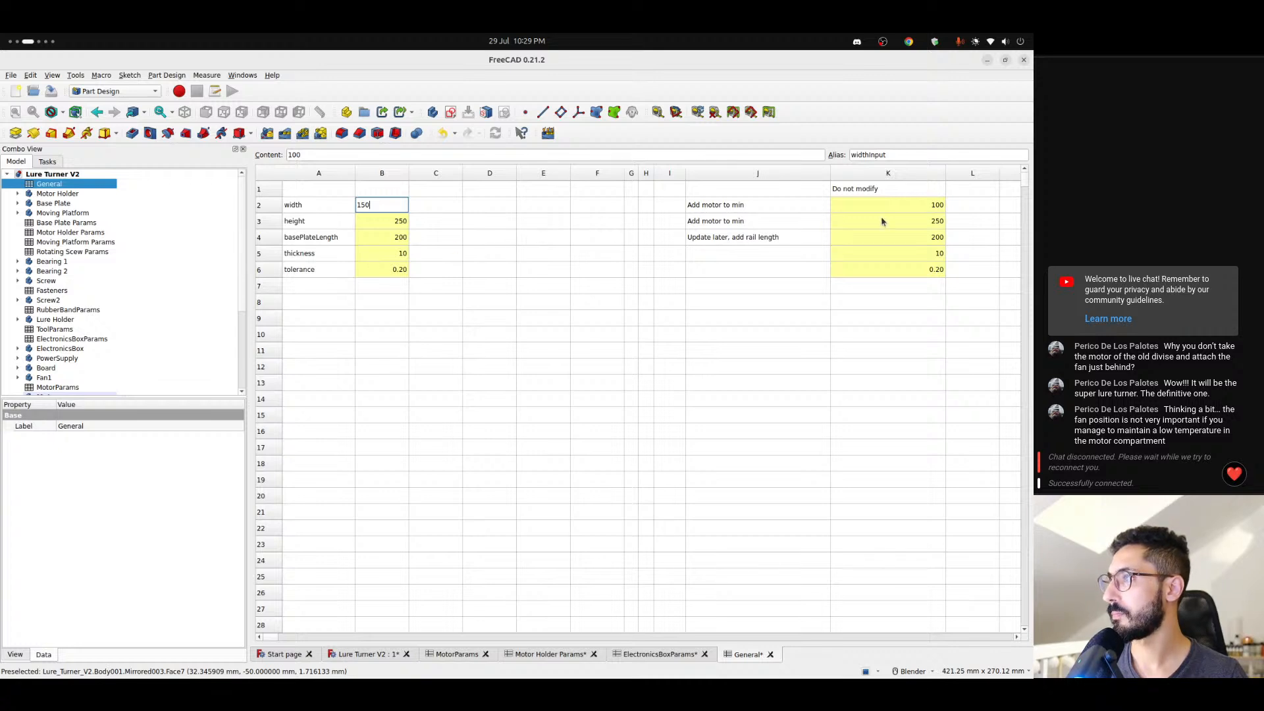
pyautogui.press('Return')
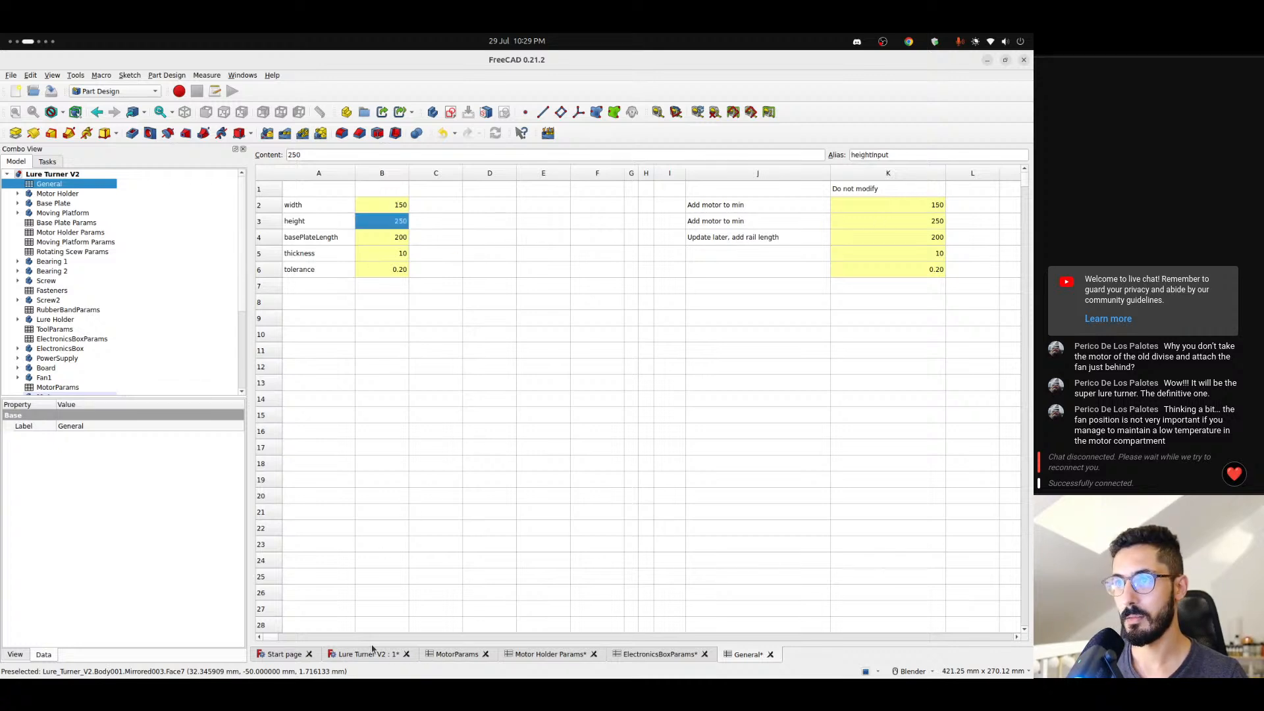
pyautogui.click(382, 658)
pyautogui.scroll(-4, 559, 528)
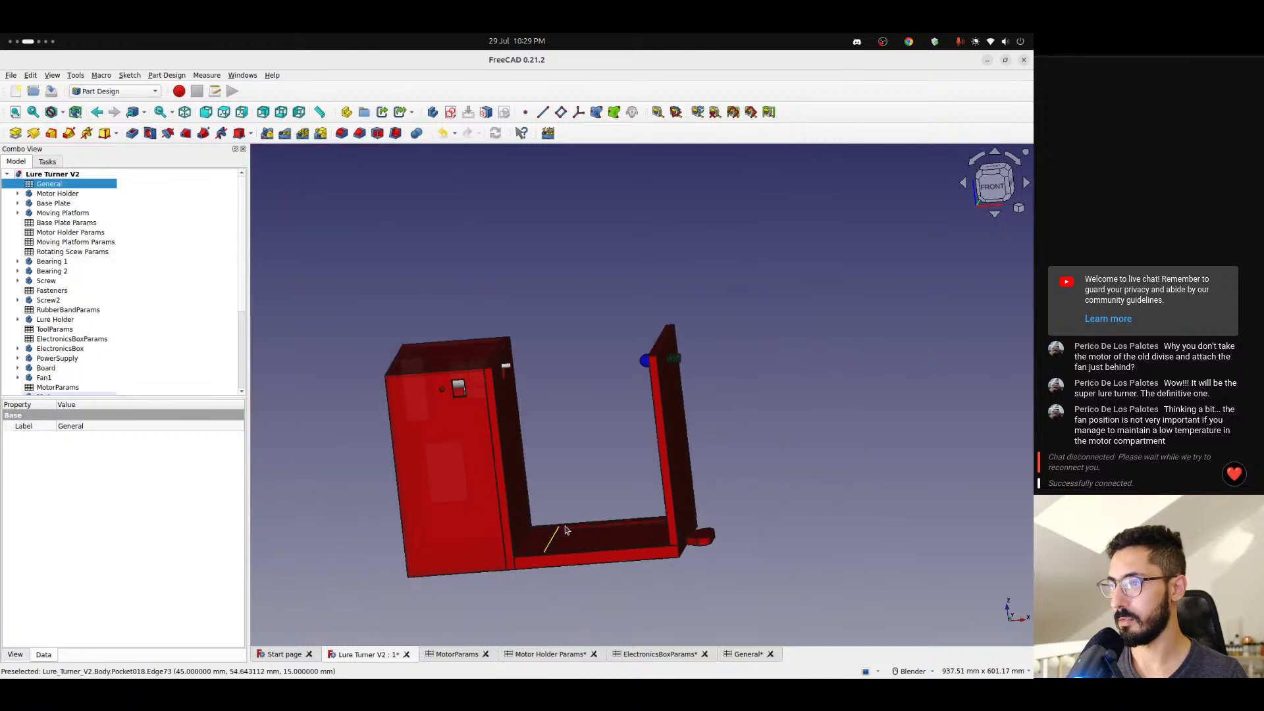
pyautogui.scroll(3, 570, 536)
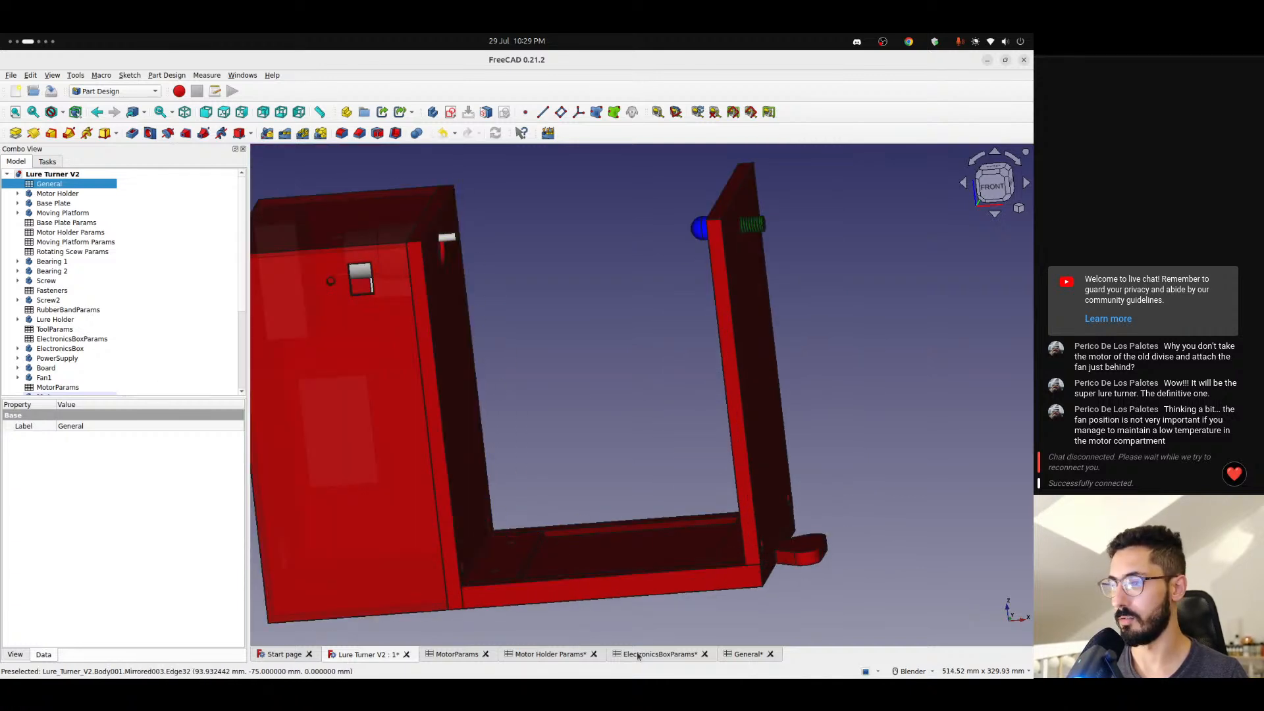
# - Set the width to 100 and the height to 150 in the General spreadsheet
pyautogui.click(748, 655)
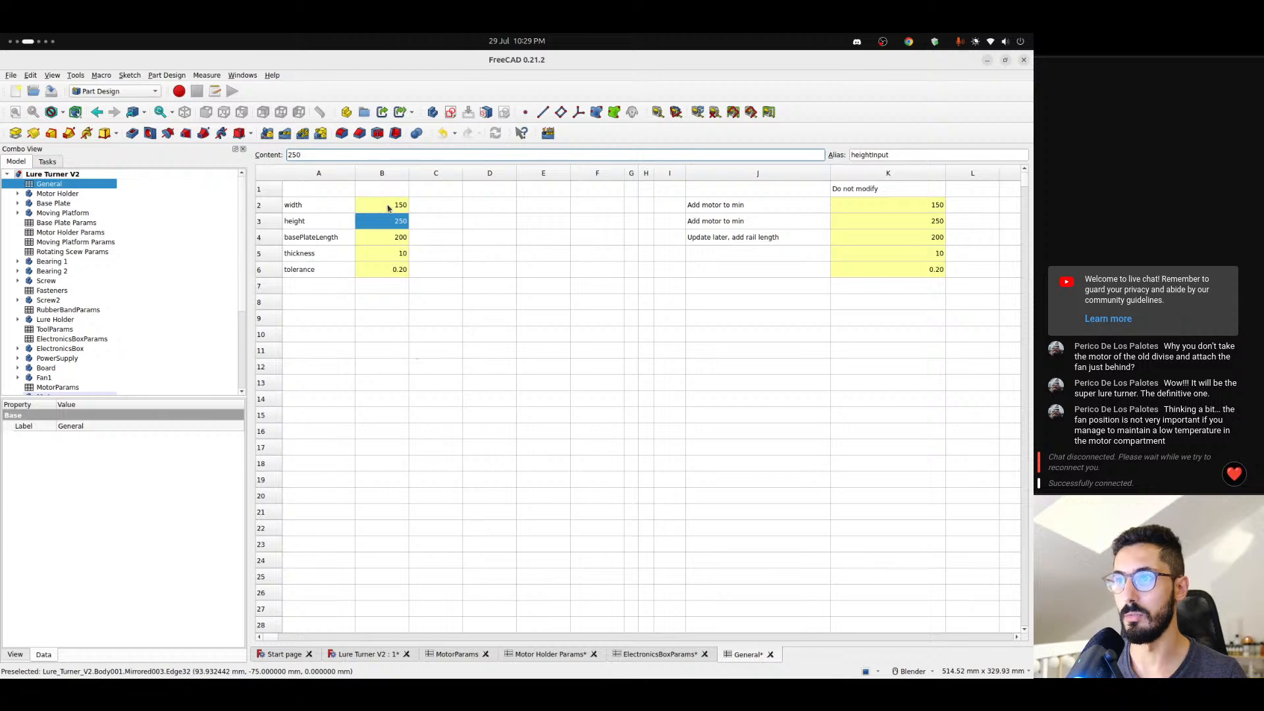
pyautogui.click(407, 223)
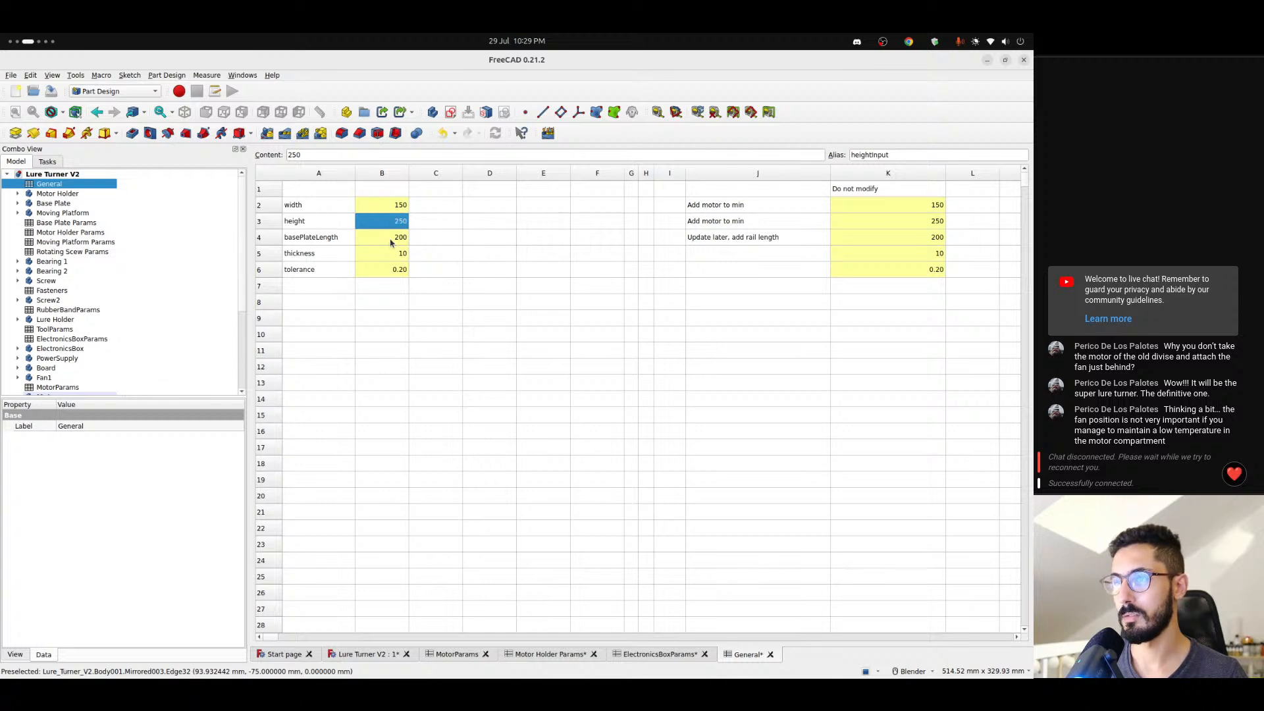
pyautogui.click(391, 239)
pyautogui.click(389, 230)
pyautogui.write('150')
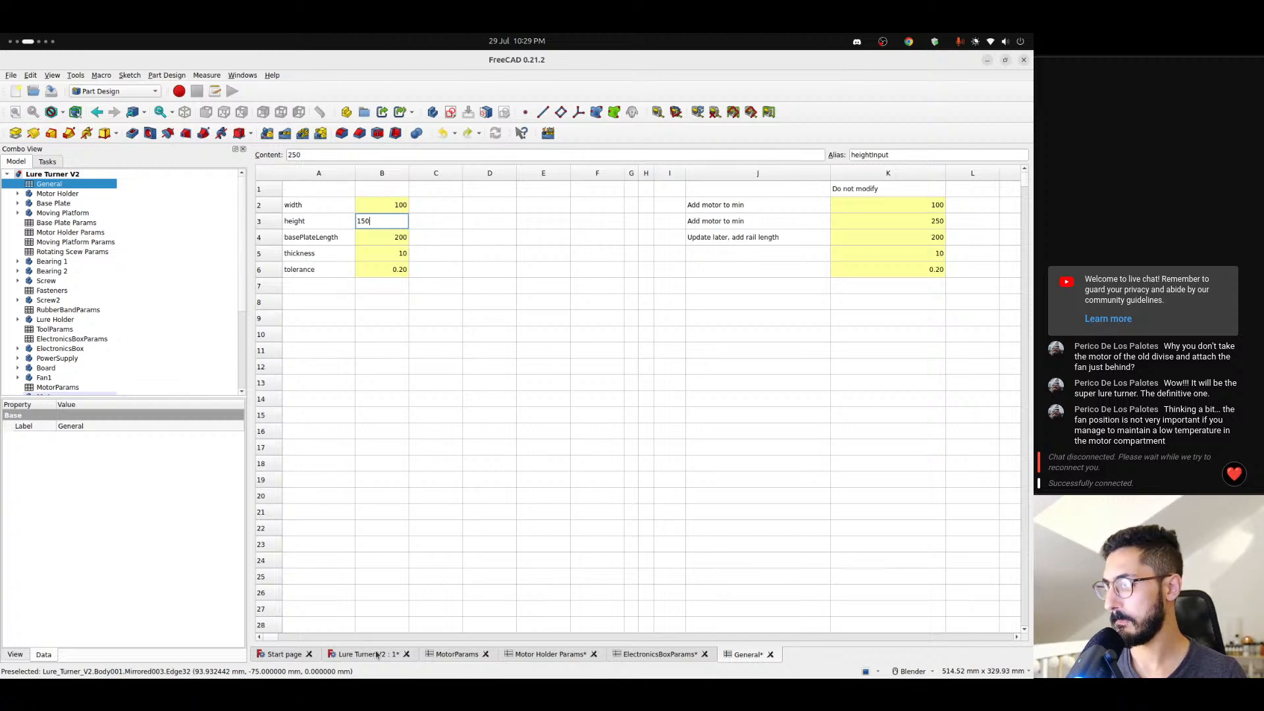
pyautogui.press('Return')
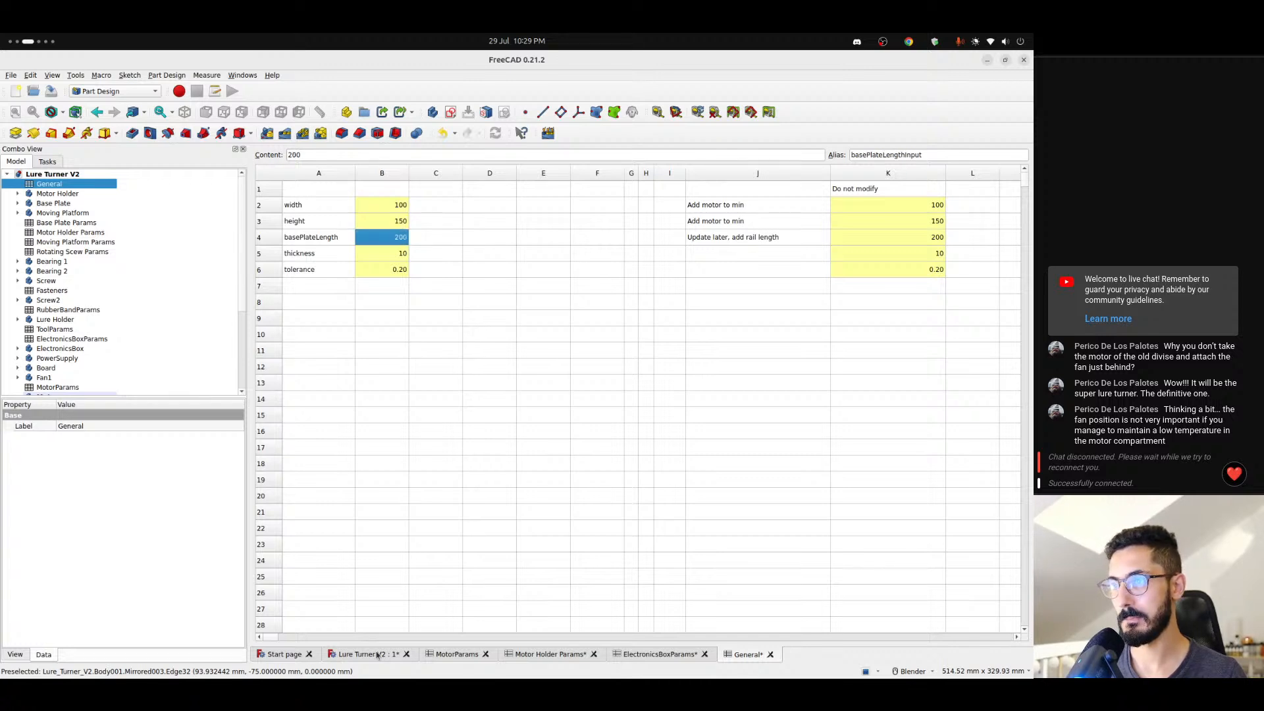
# - Examine the 3D assembly from the front and at an angle, including the motor shaft opening in the holder plate
pyautogui.click(377, 655)
pyautogui.moveTo(501, 521); pyautogui.dragTo(576, 435, button='middle')
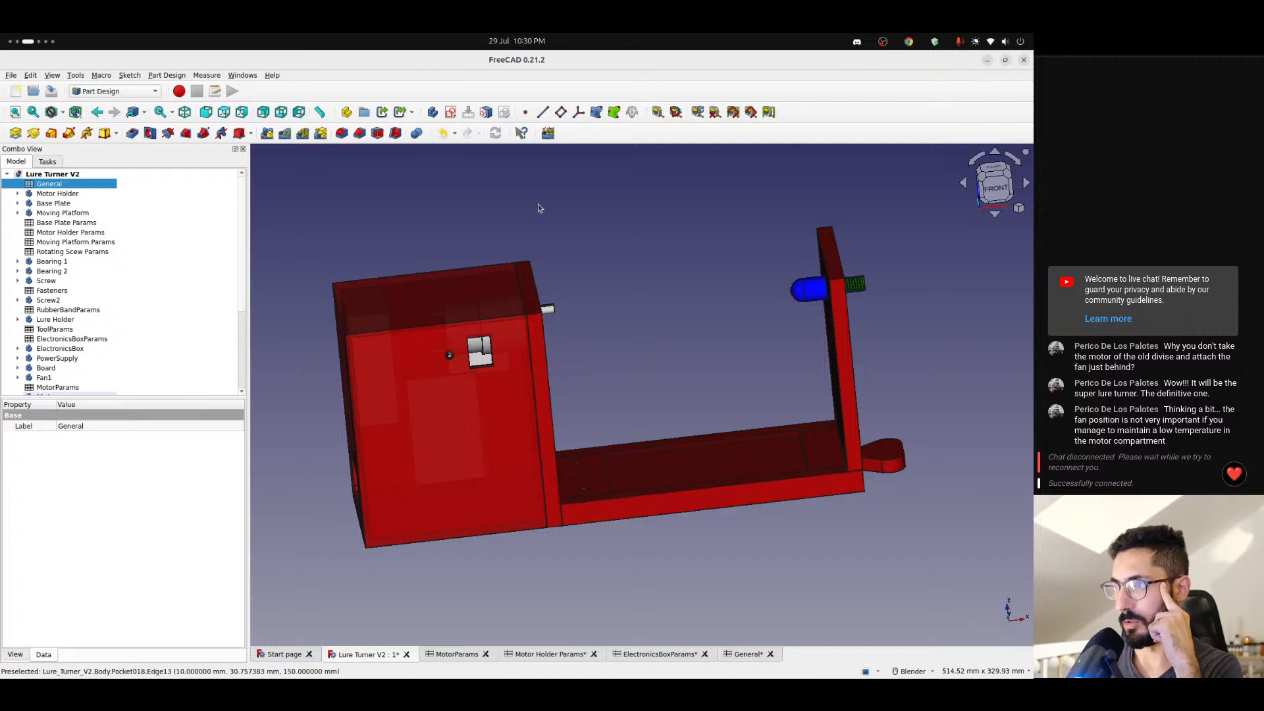
pyautogui.scroll(-3, 536, 310)
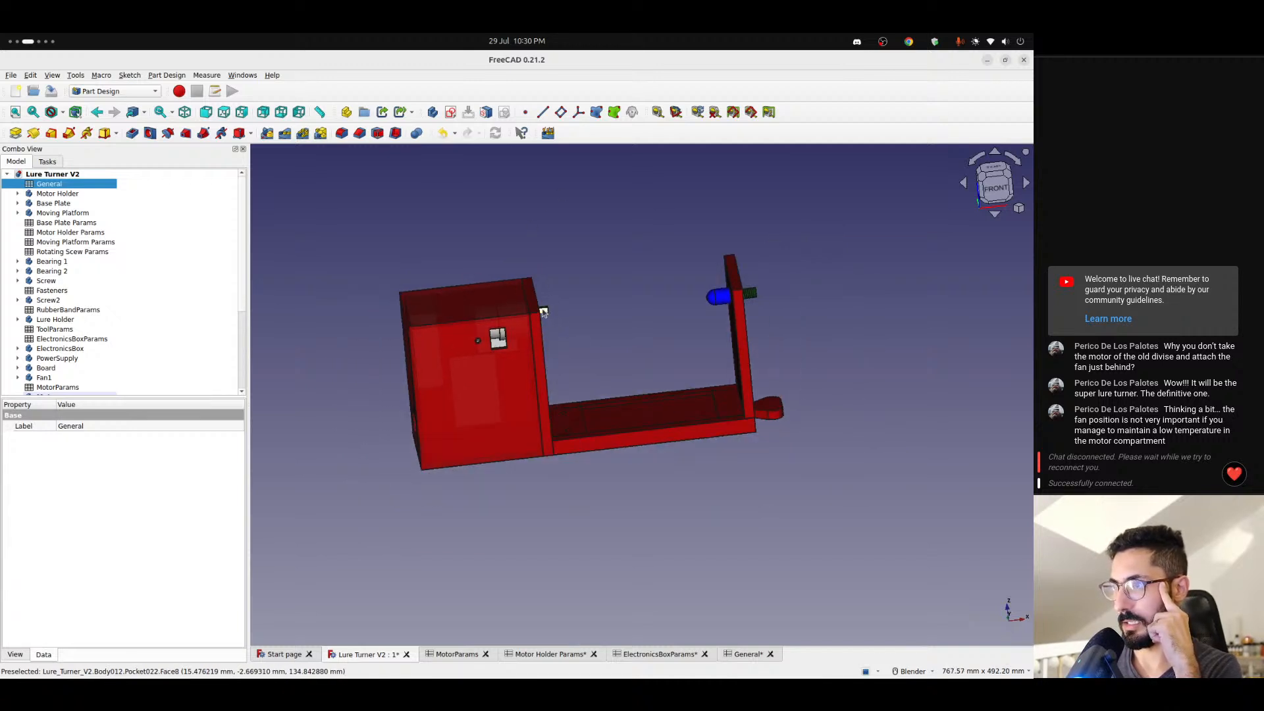
pyautogui.scroll(3, 544, 312)
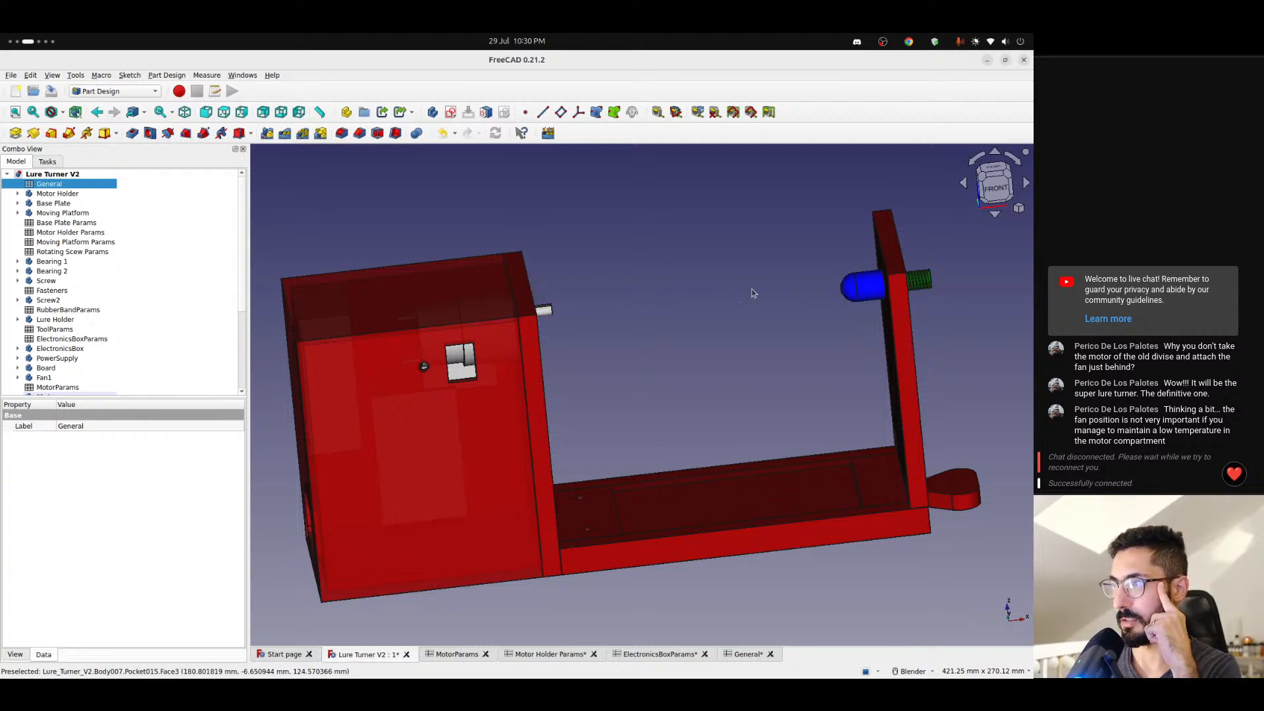
pyautogui.moveTo(686, 331); pyautogui.dragTo(554, 413, button='middle')
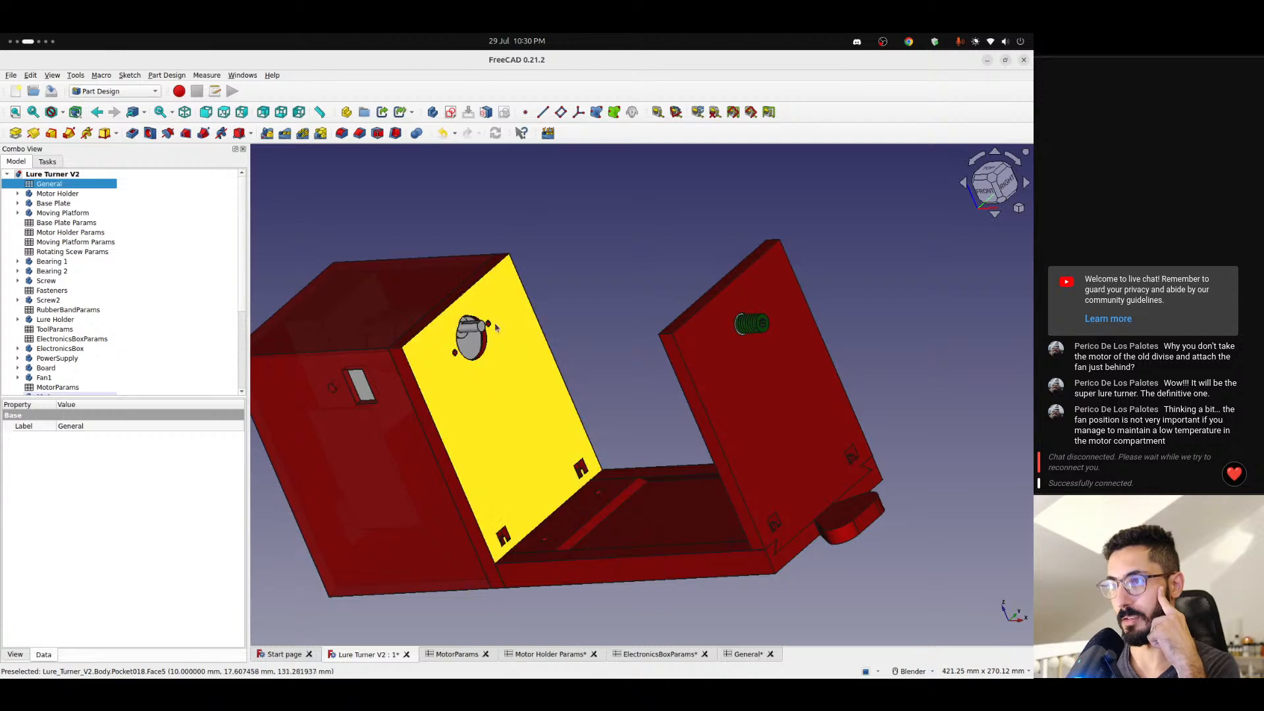
pyautogui.moveTo(496, 327); pyautogui.dragTo(627, 373, button='middle')
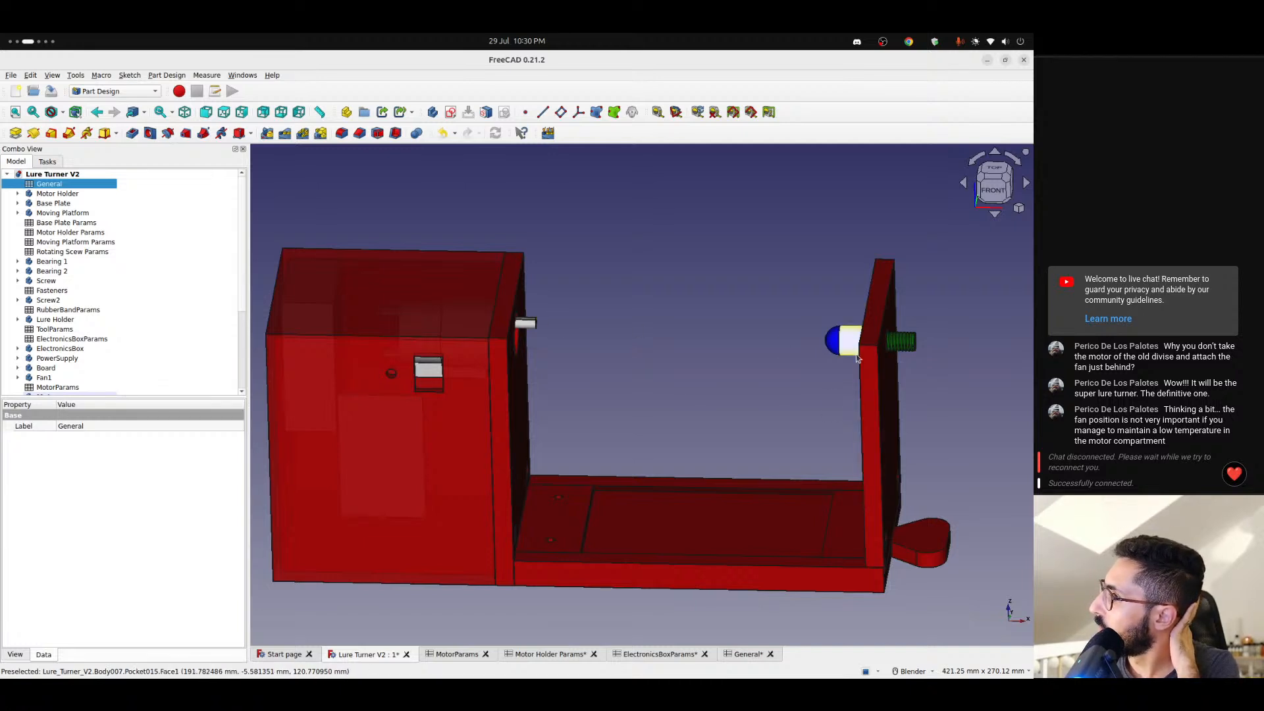
# - Inspect the space between the motor shaft and the lure holder above the base plate, both close up and as a whole
pyautogui.scroll(-2, 704, 448)
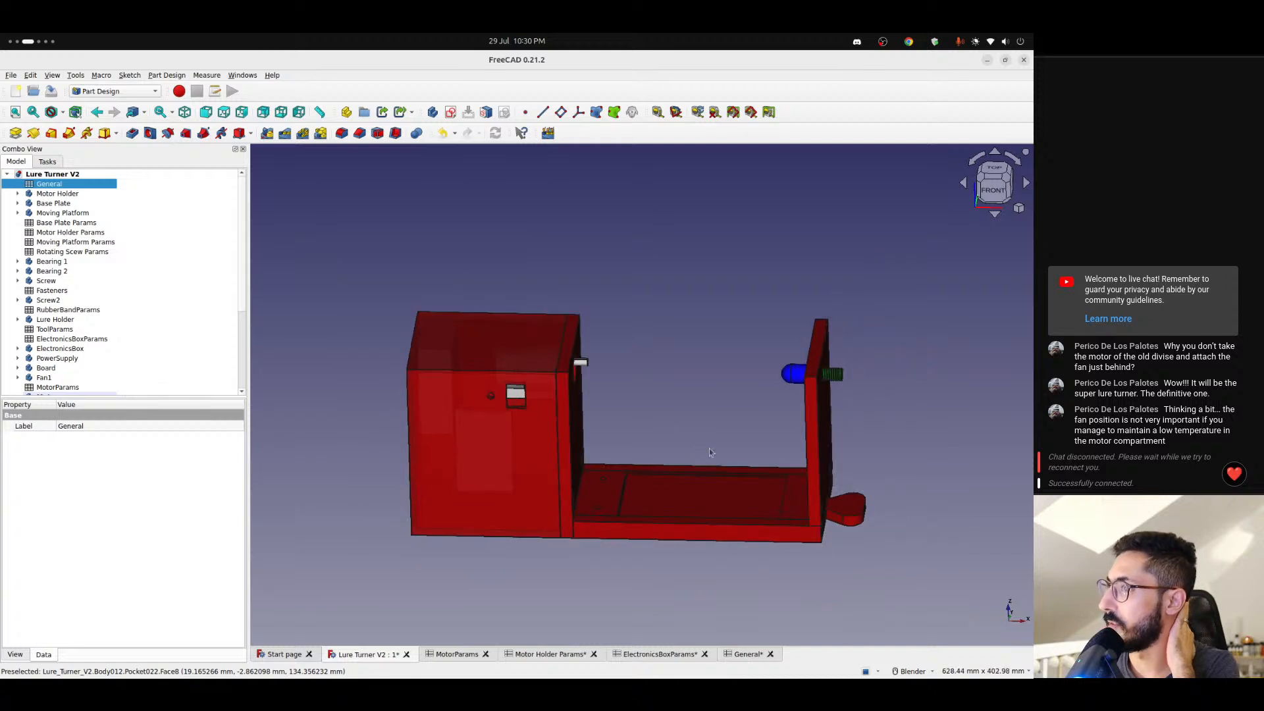
pyautogui.keyDown('shift'); pyautogui.moveTo(674, 497); pyautogui.dragTo(502, 480, button='middle'); pyautogui.keyUp('shift')
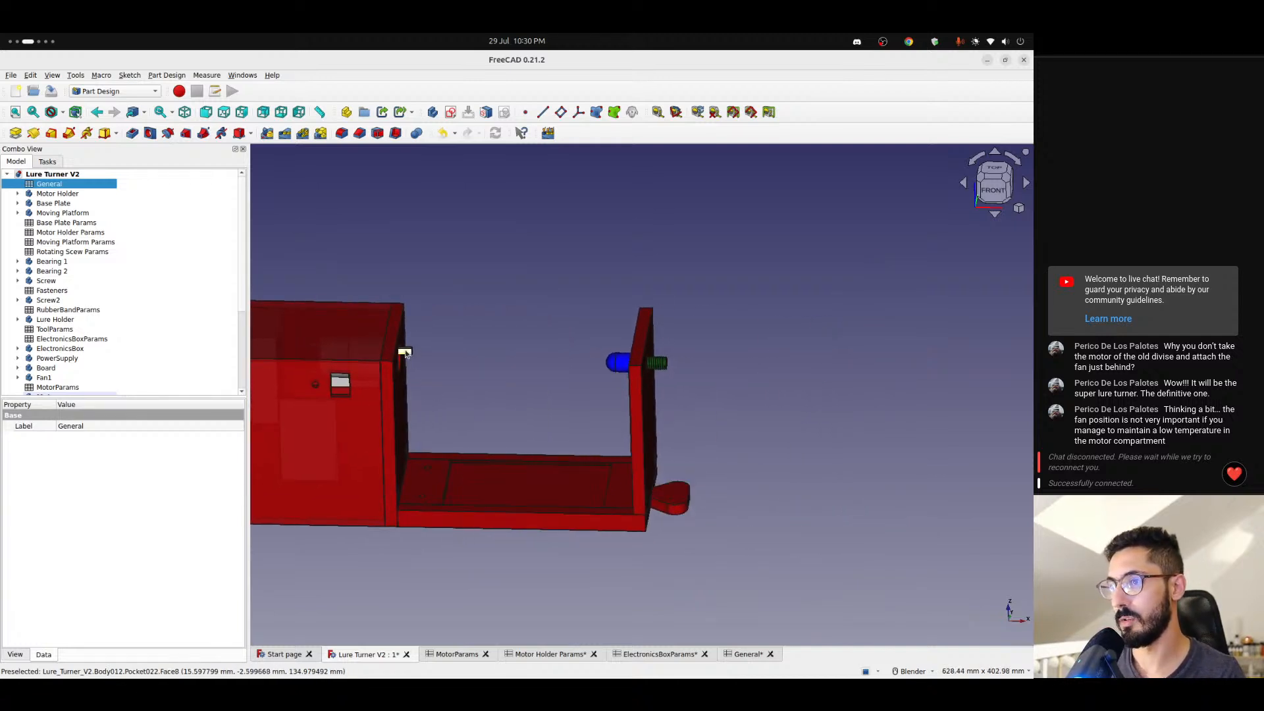
pyautogui.keyDown('shift'); pyautogui.moveTo(848, 384); pyautogui.dragTo(722, 426, button='middle'); pyautogui.keyUp('shift')
pyautogui.scroll(-3, 686, 461)
pyautogui.scroll(3, 547, 444)
pyautogui.scroll(1, 546, 444)
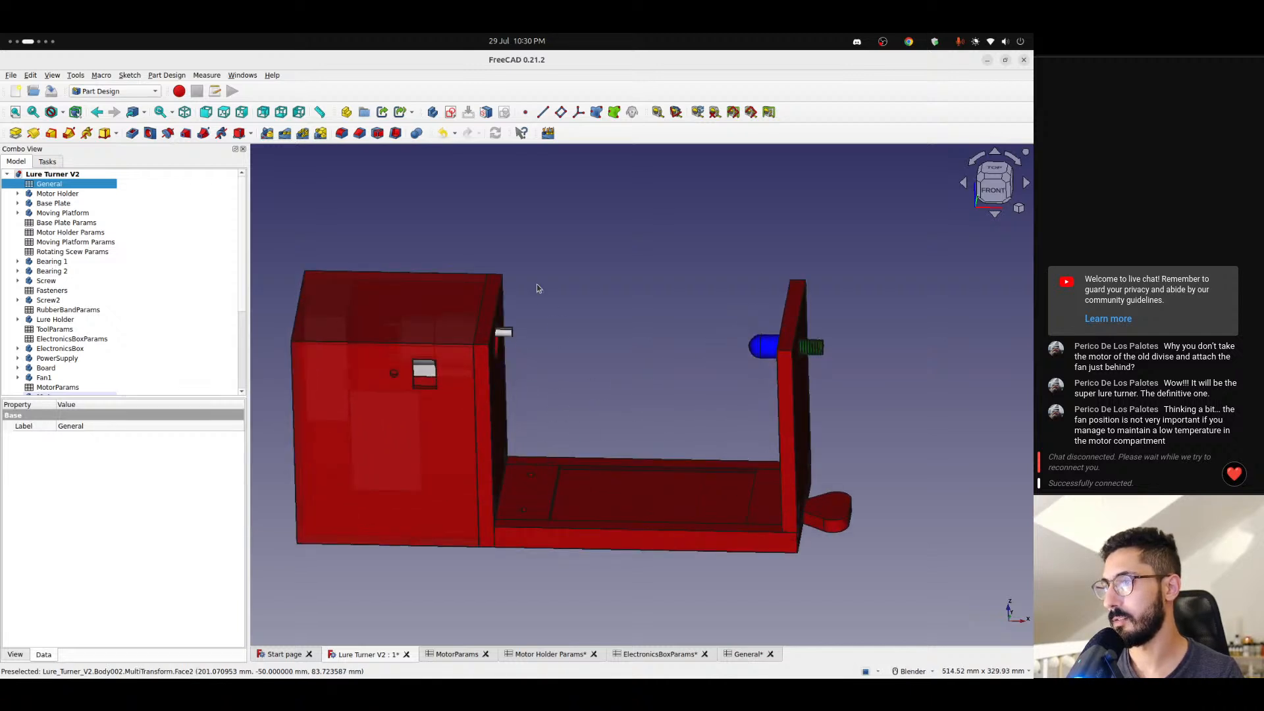
pyautogui.scroll(-3, 722, 436)
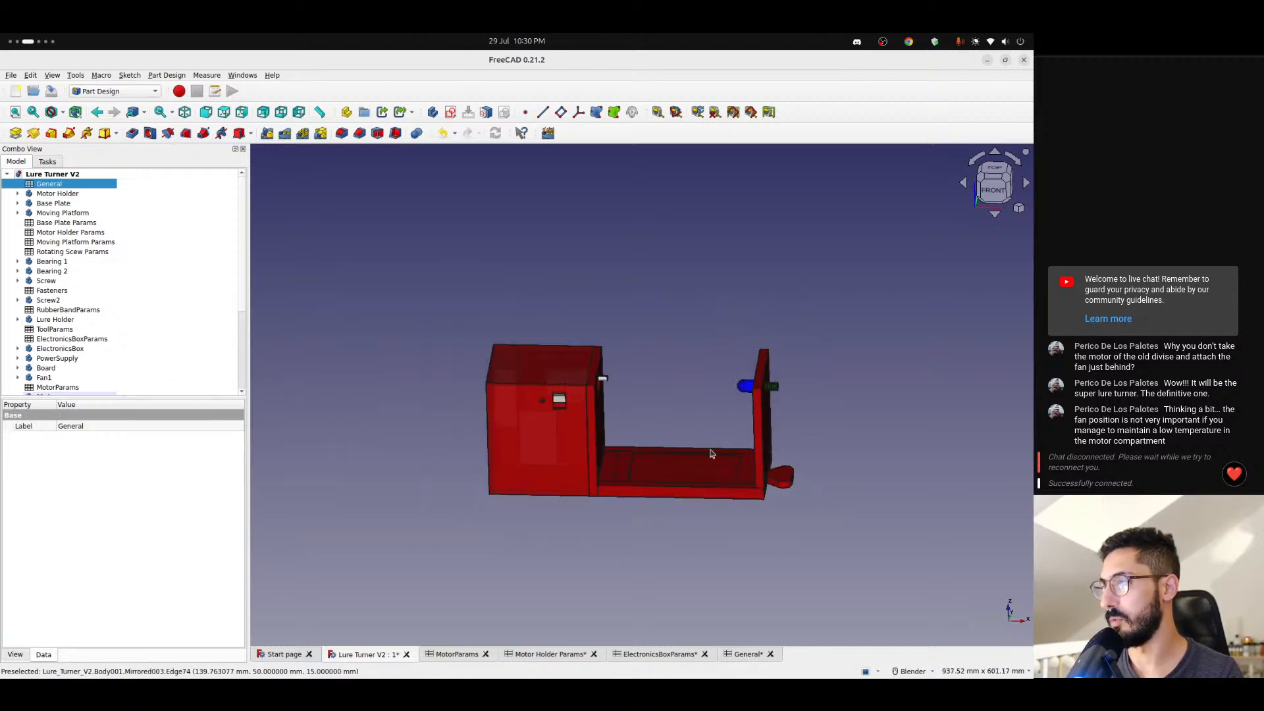
pyautogui.keyDown('shift'); pyautogui.moveTo(722, 435); pyautogui.dragTo(580, 460, button='middle'); pyautogui.keyUp('shift')
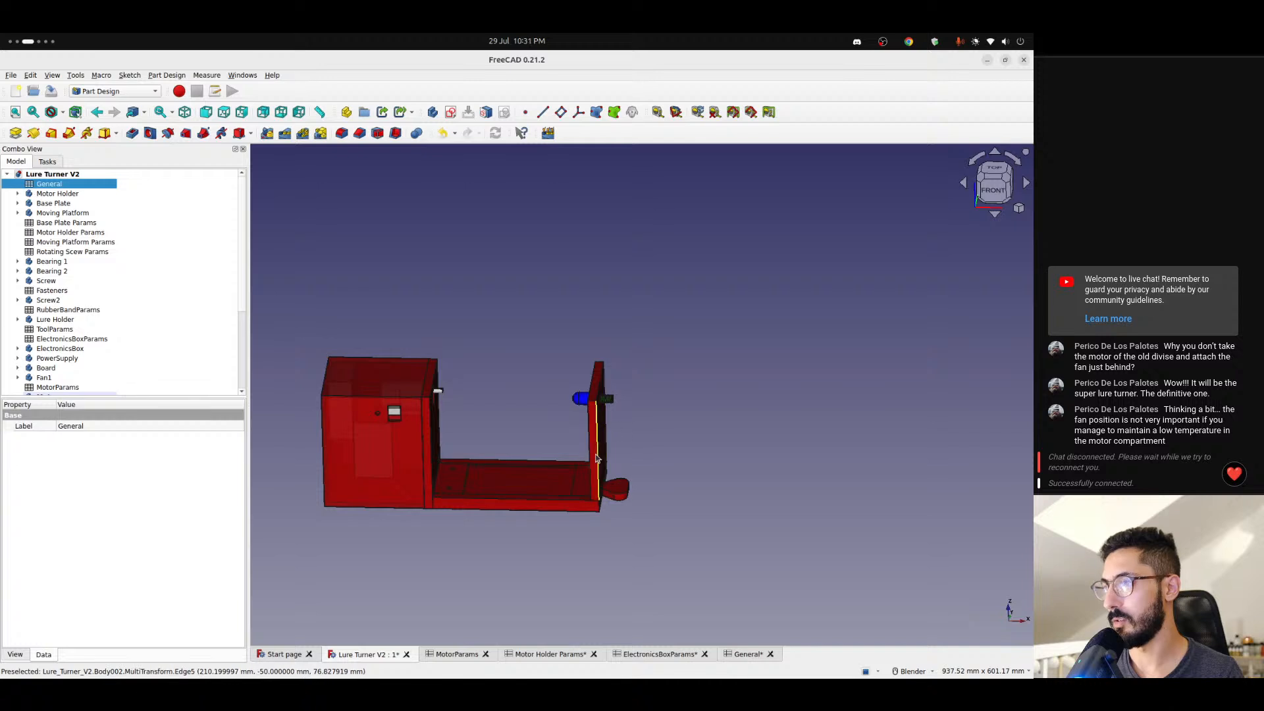
pyautogui.scroll(1, 579, 458)
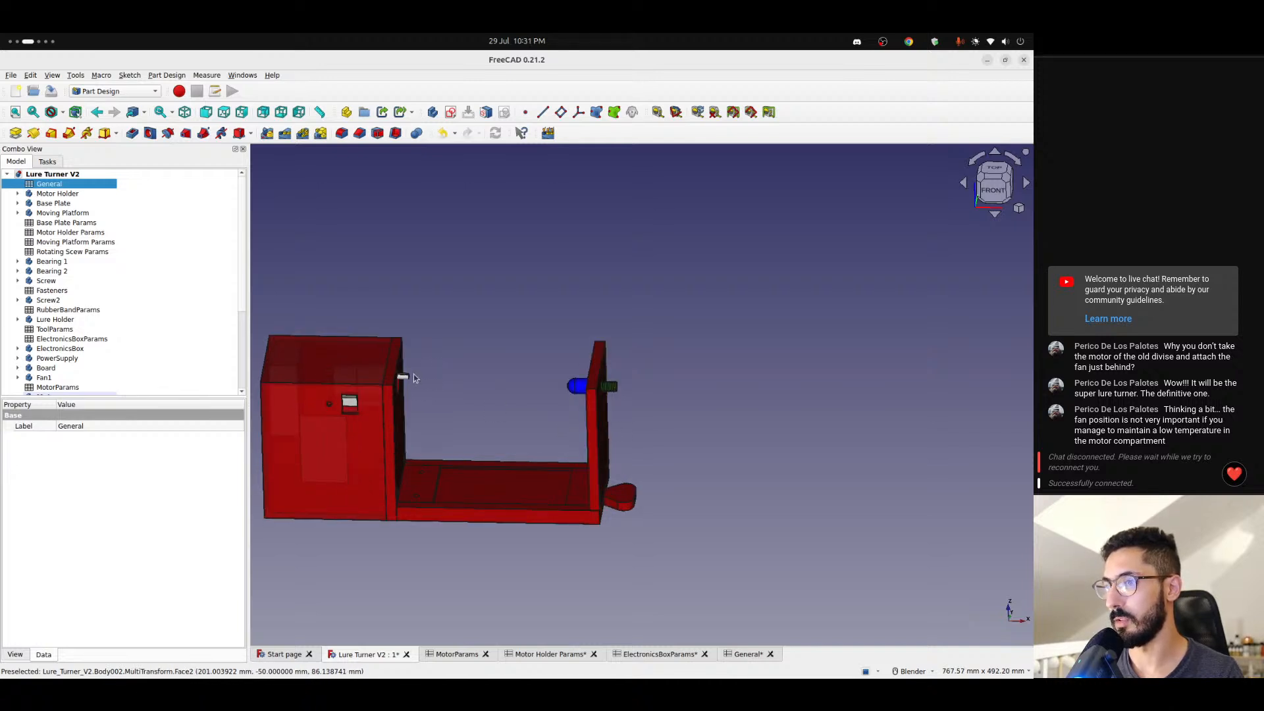
pyautogui.scroll(3, 538, 431)
pyautogui.keyDown('shift'); pyautogui.moveTo(492, 449); pyautogui.dragTo(653, 436, button='middle'); pyautogui.keyUp('shift')
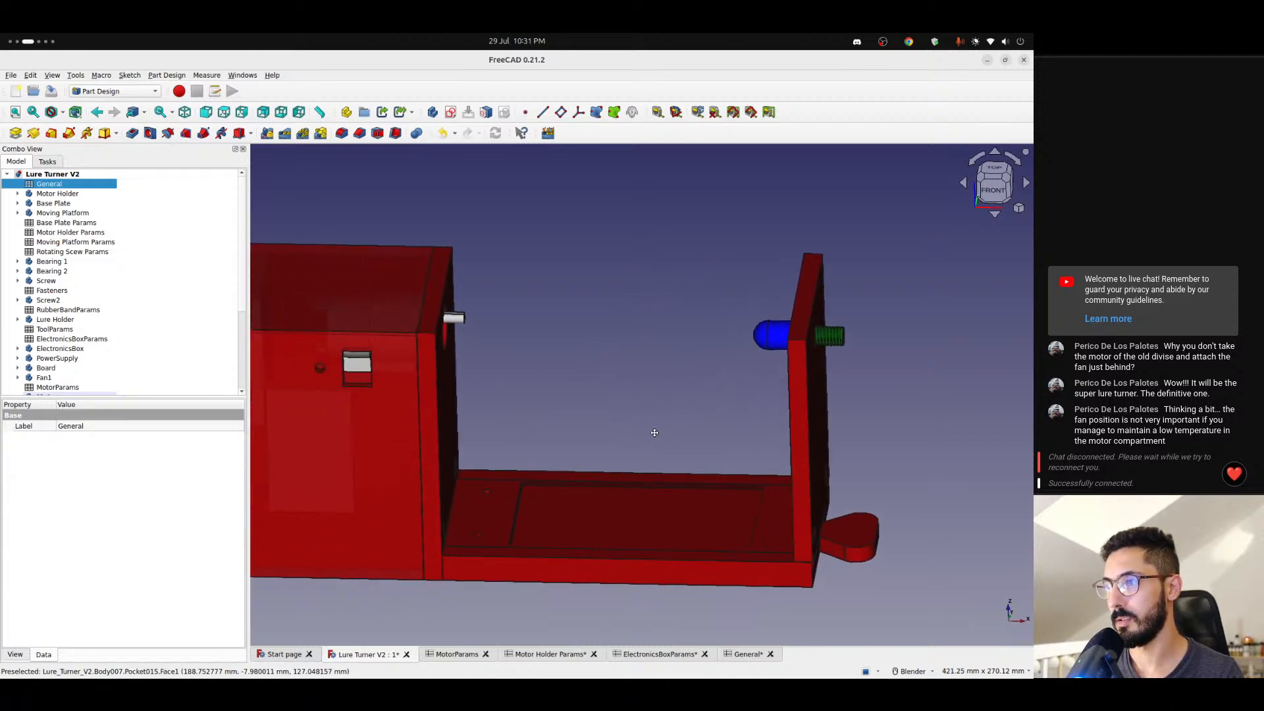
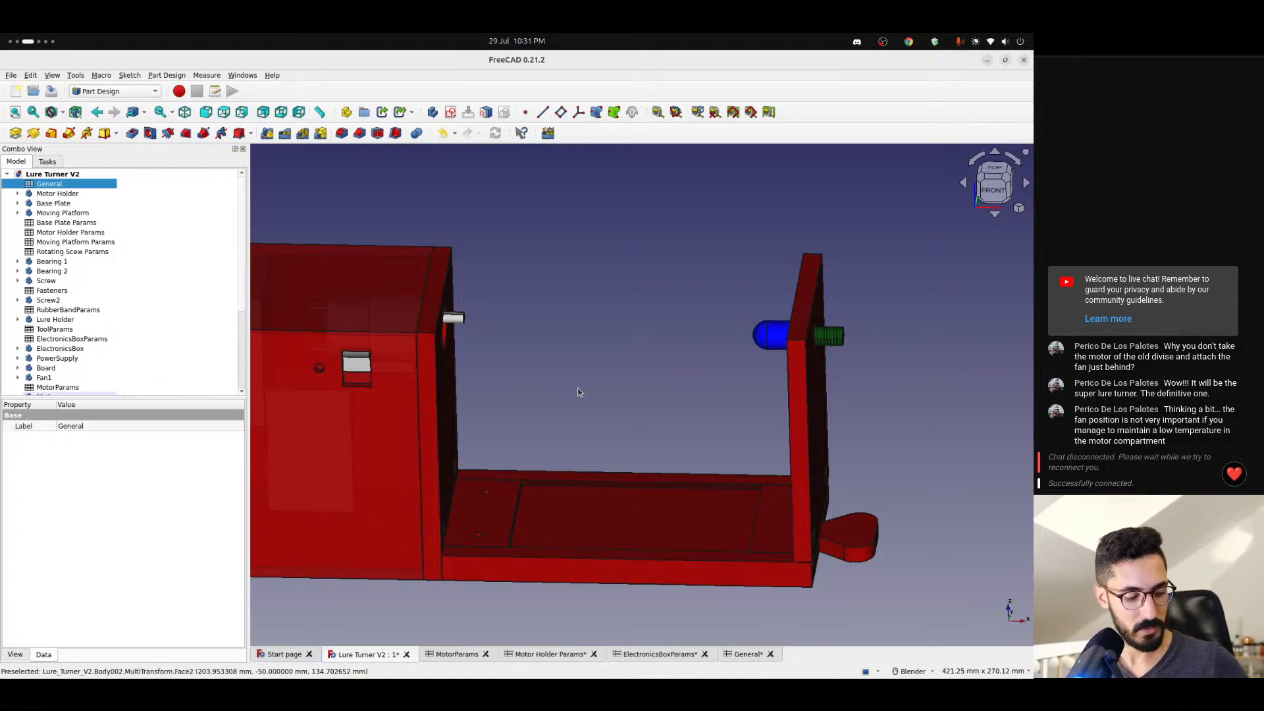
# - Hide the Lure Holder body mounted on the end plate, leaving the screw it covers exposed
pyautogui.scroll(-2, 578, 388)
pyautogui.scroll(5, 609, 472)
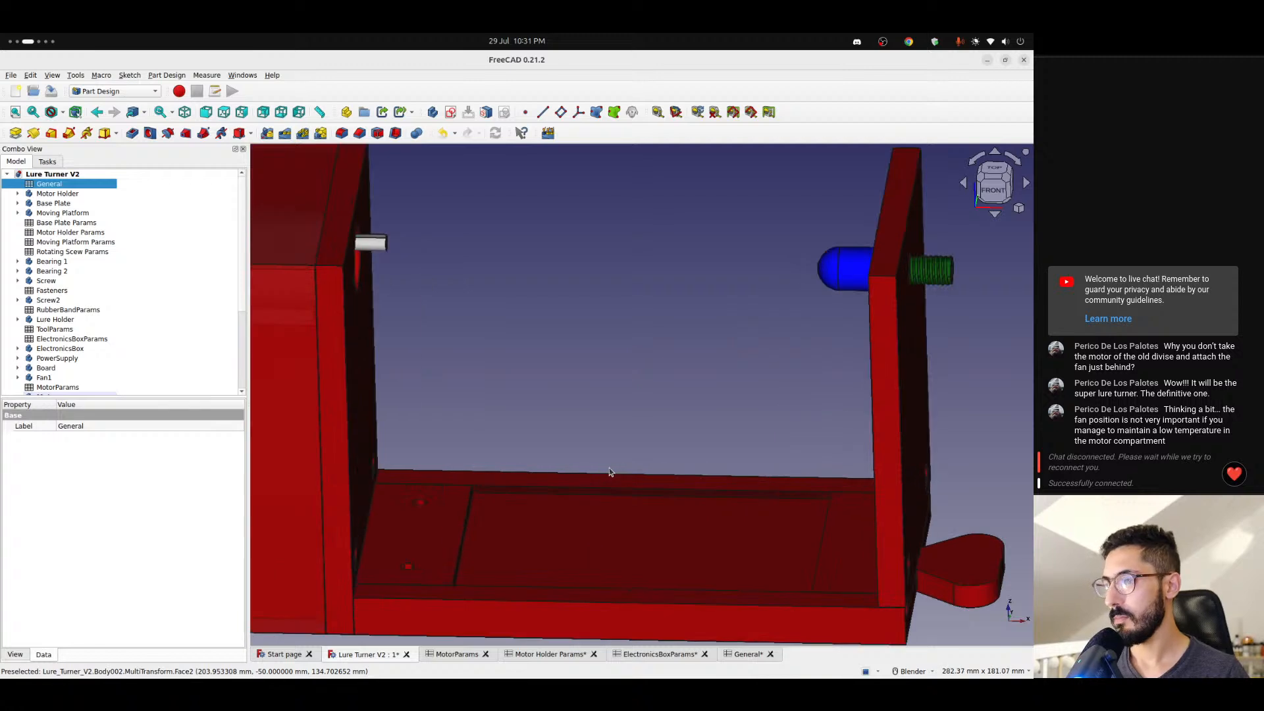
pyautogui.scroll(-1, 609, 471)
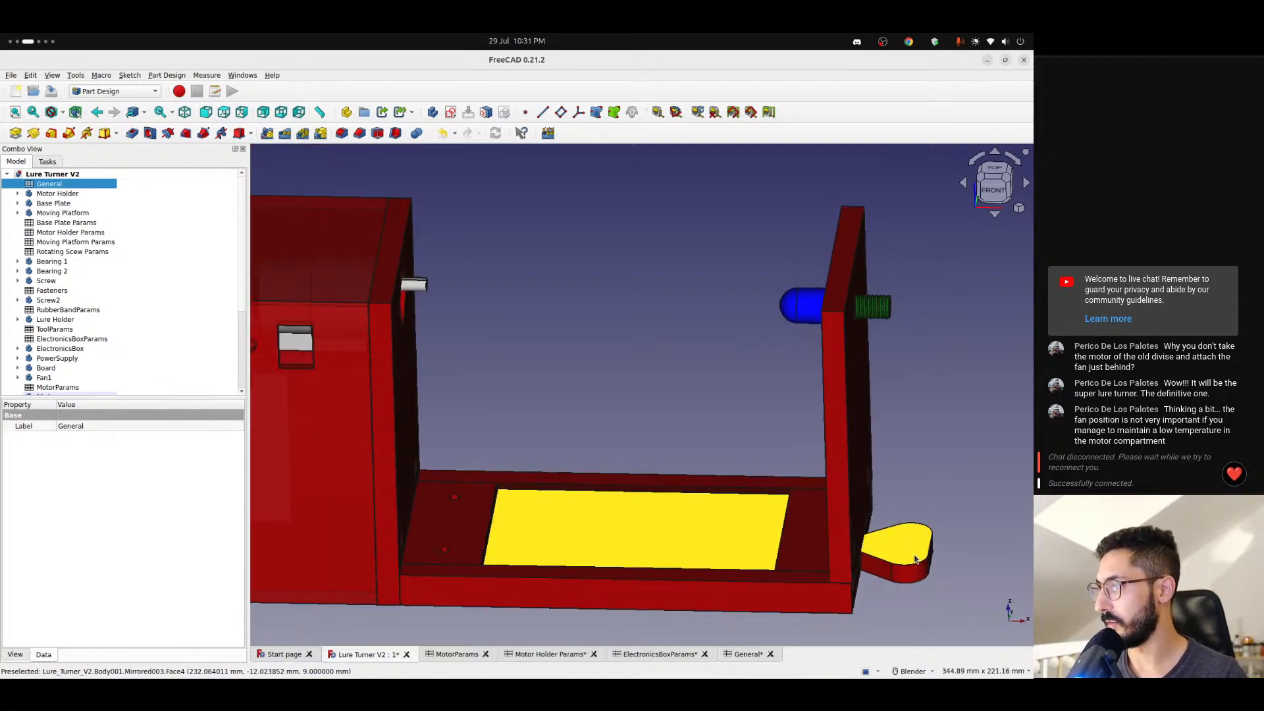
pyautogui.moveTo(914, 559); pyautogui.dragTo(643, 451, button='middle')
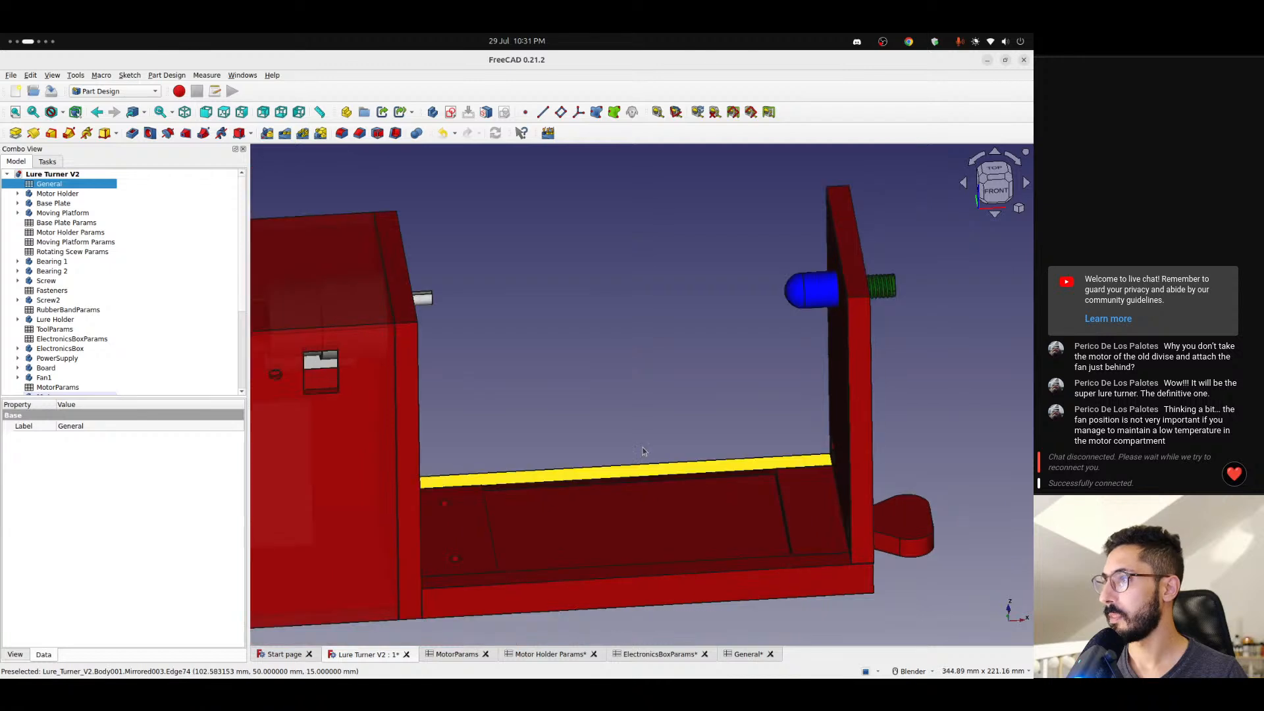
pyautogui.click(815, 290)
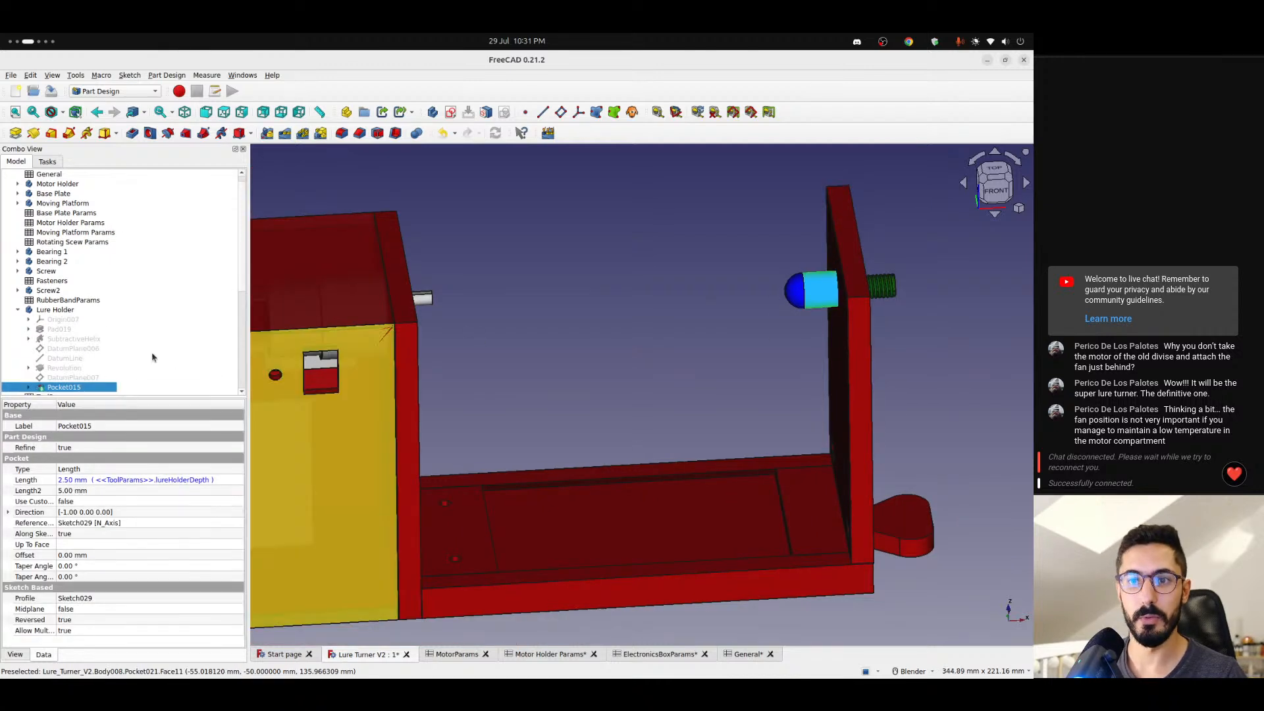
pyautogui.click(58, 310)
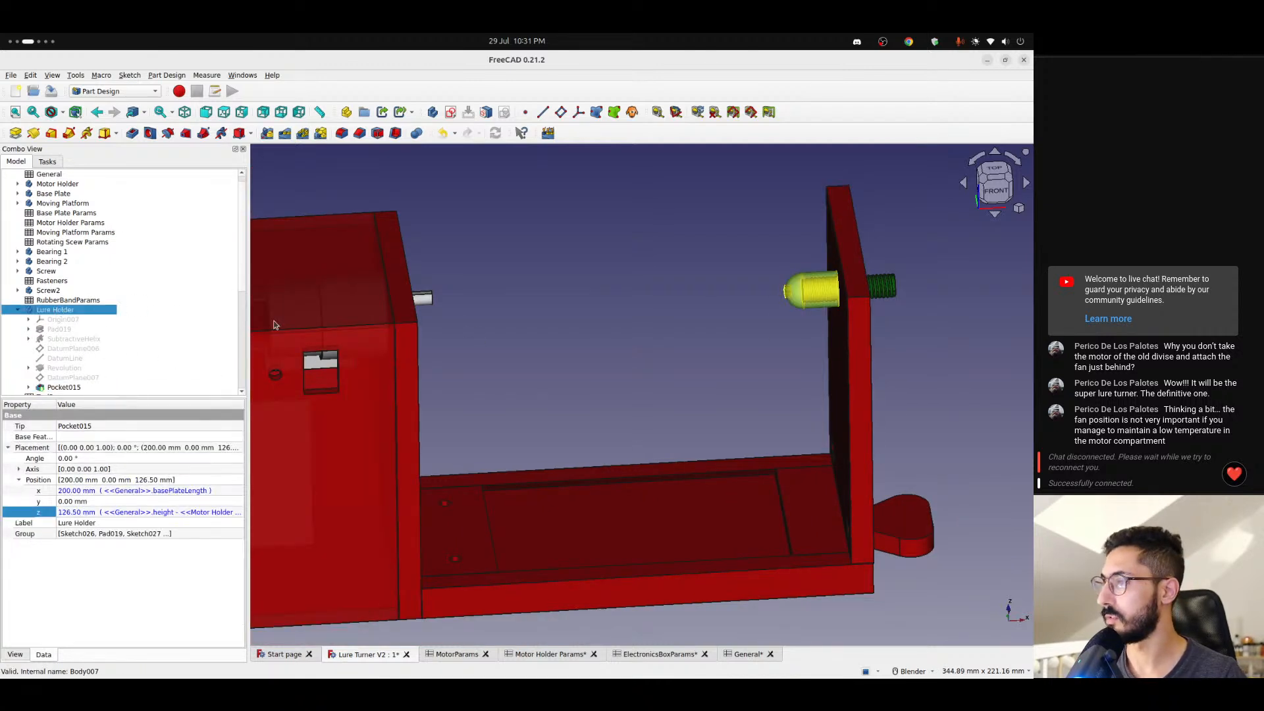
pyautogui.click(513, 316)
pyautogui.scroll(-1, 36, 345)
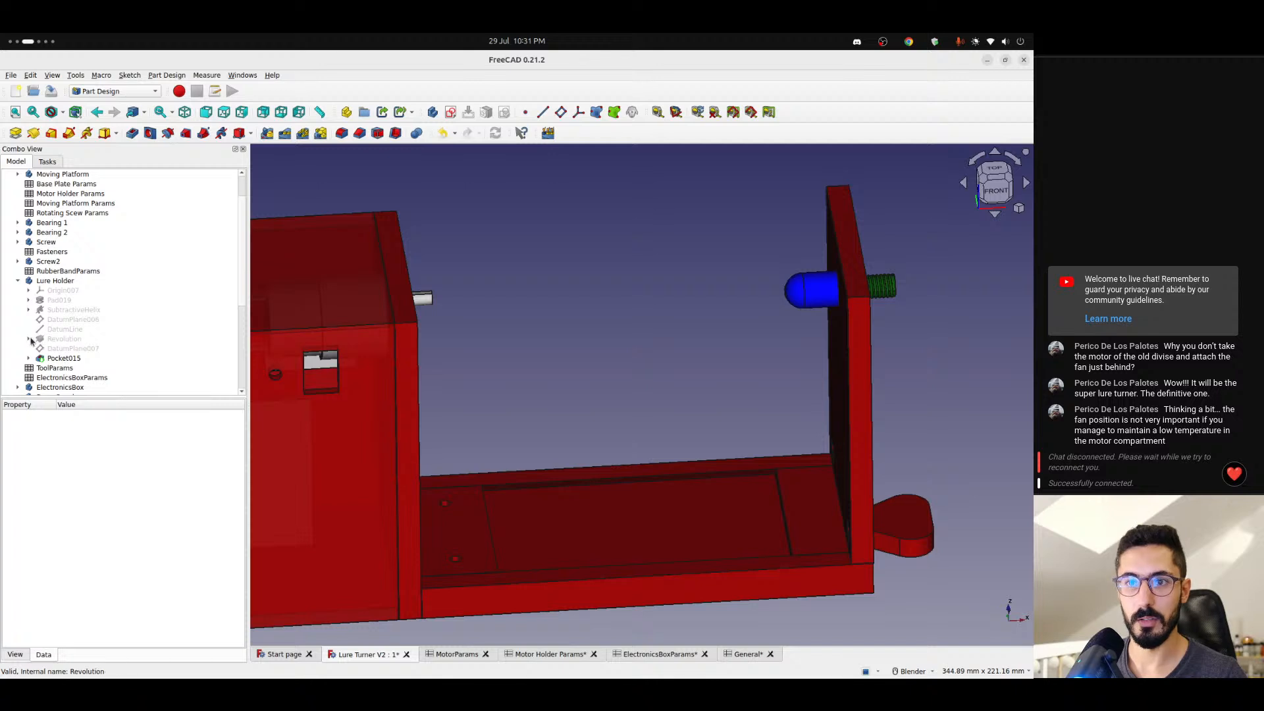
pyautogui.click(54, 311)
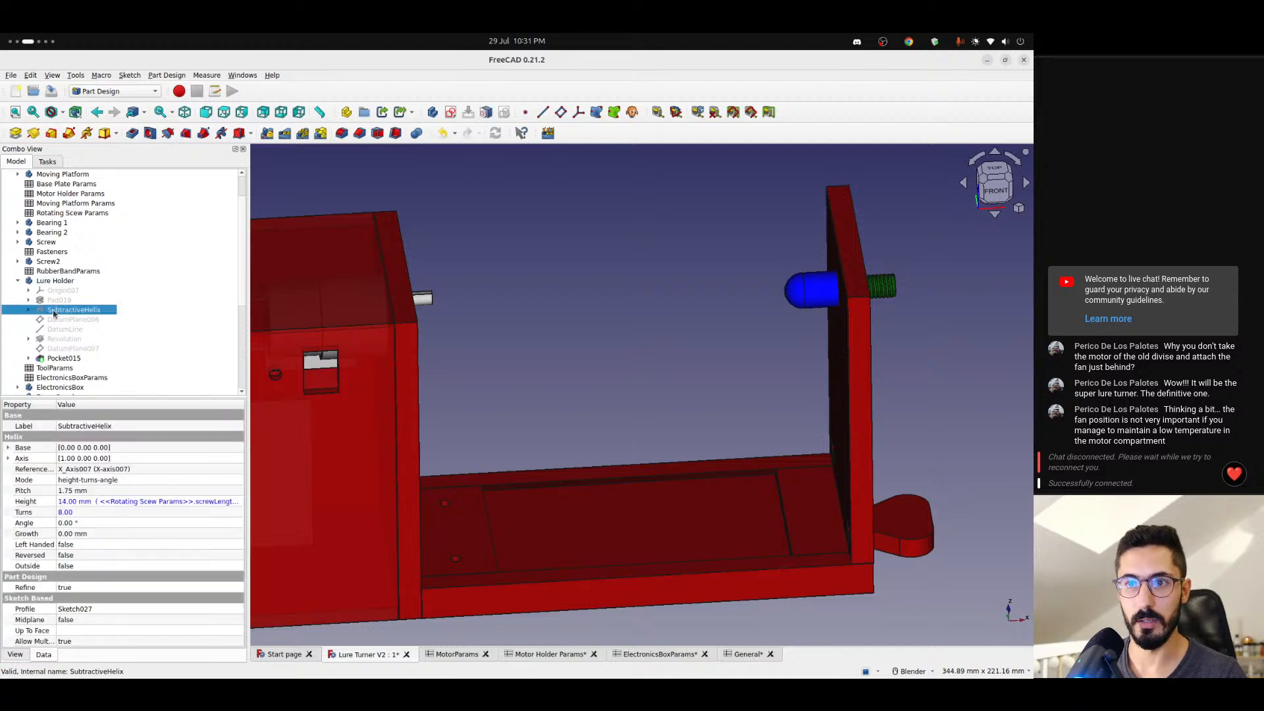
pyautogui.click(28, 310)
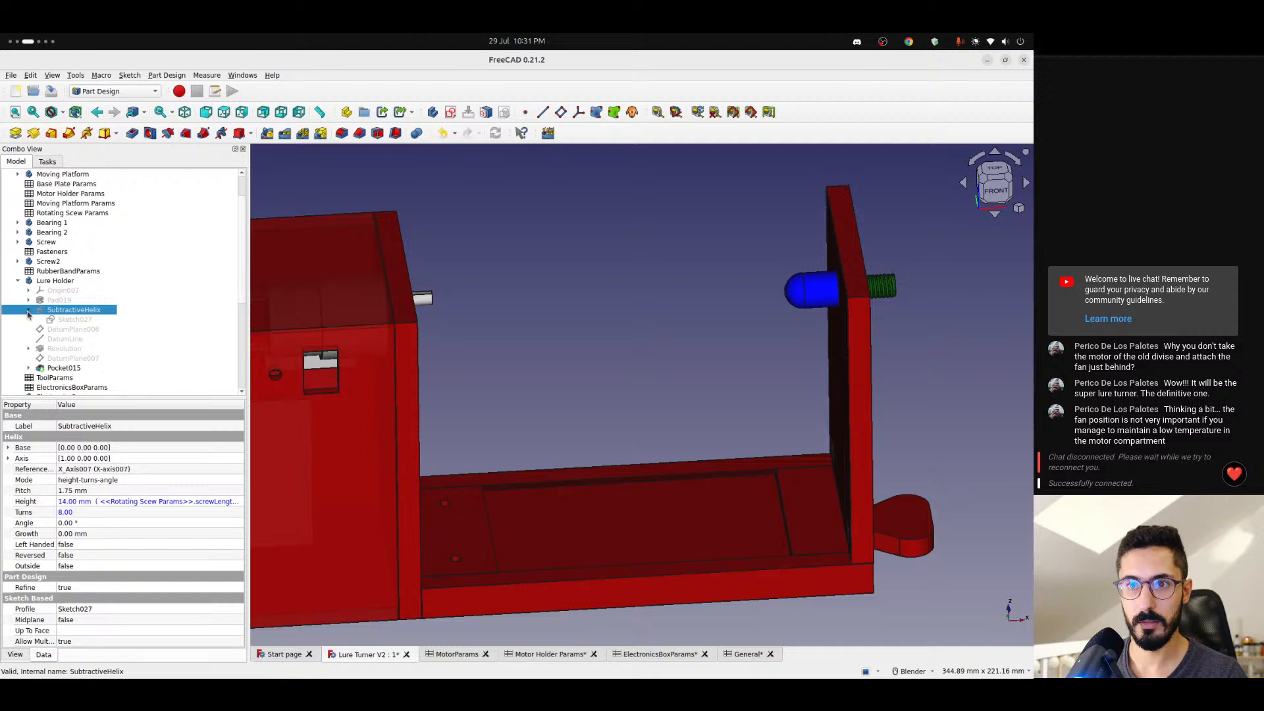
pyautogui.click(28, 312)
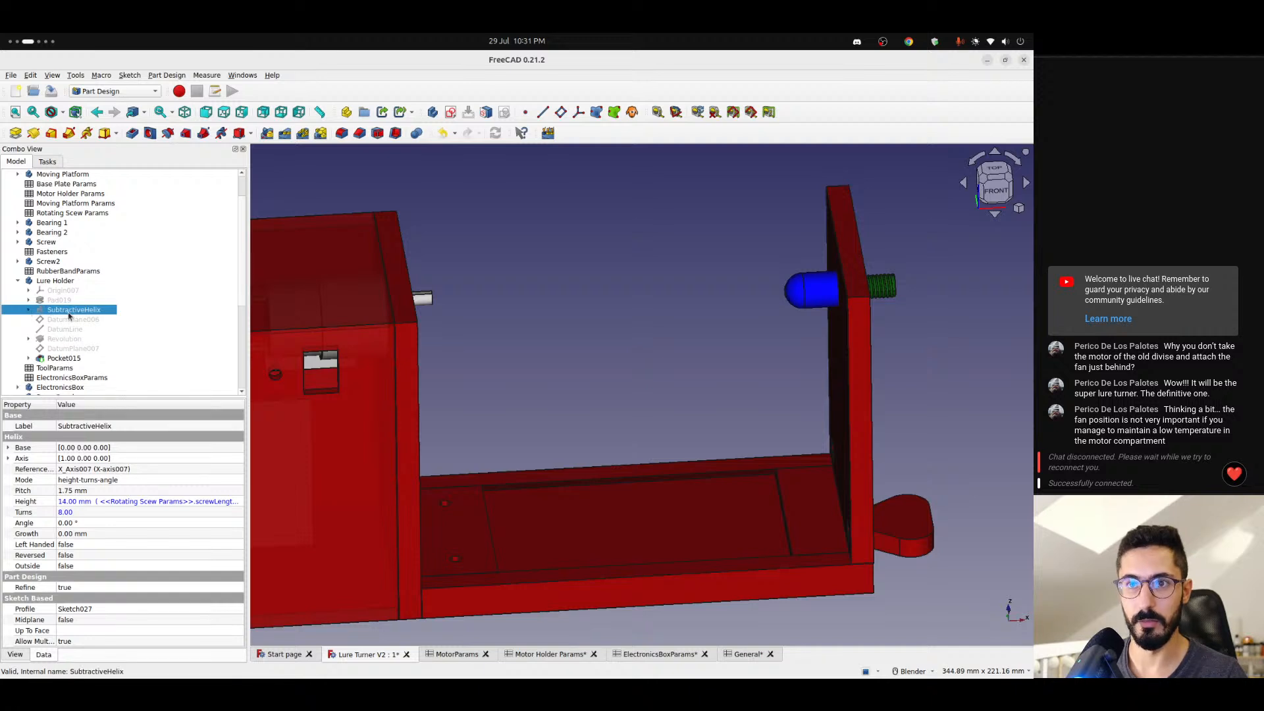
pyautogui.click(57, 281)
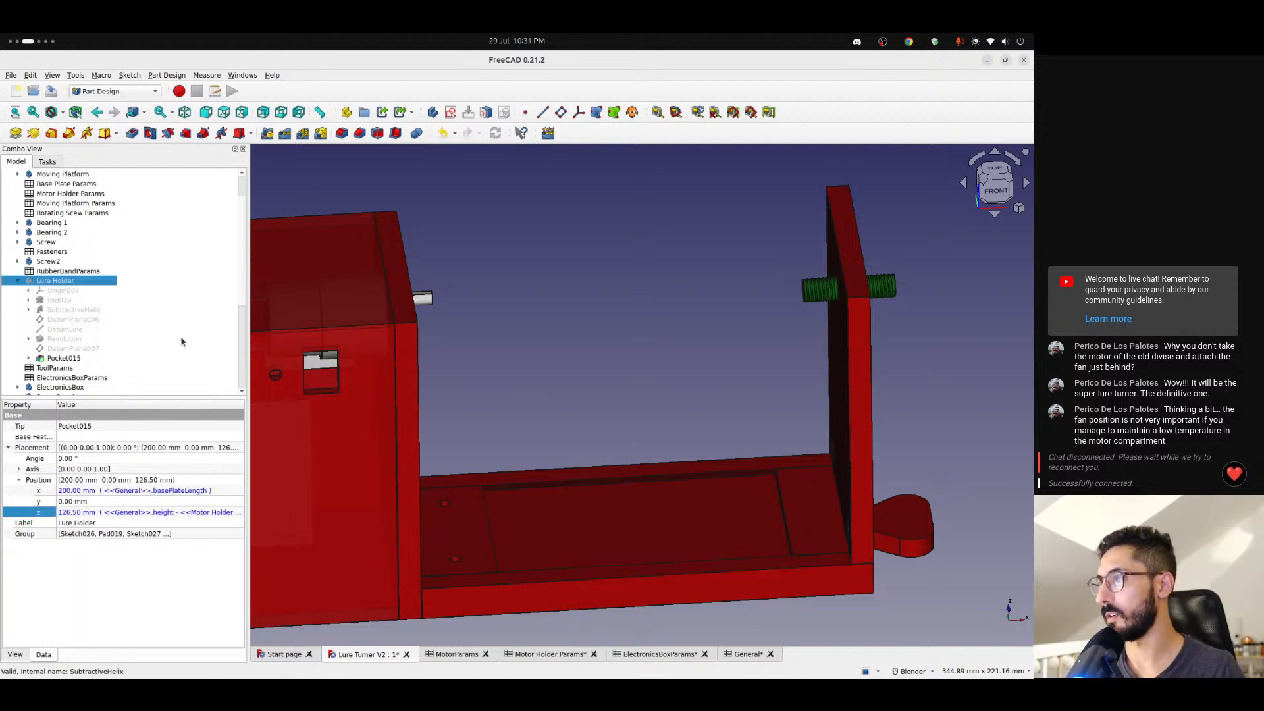
# - Compare the alignment of the motor shaft and the end plate's screw from the front, close up and at an angle
pyautogui.scroll(3, 469, 377)
pyautogui.keyDown('shift'); pyautogui.moveTo(442, 342); pyautogui.dragTo(467, 399, button='middle'); pyautogui.keyUp('shift')
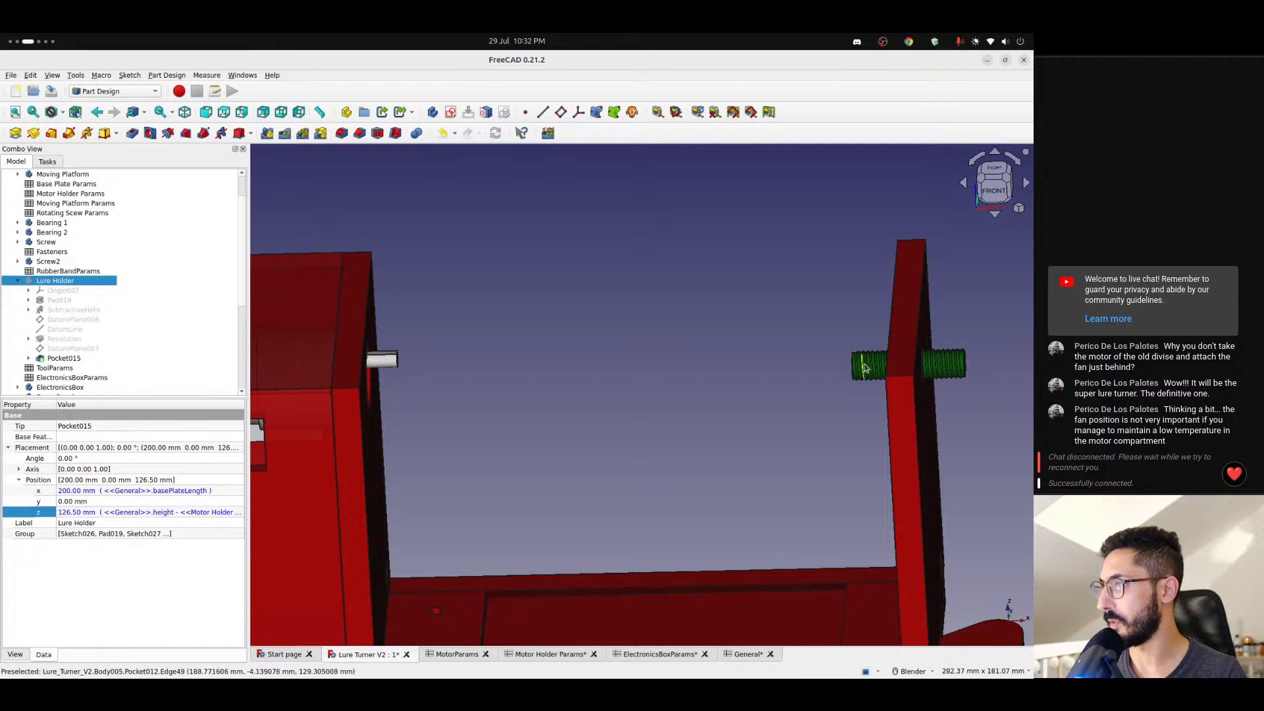
pyautogui.scroll(3, 395, 359)
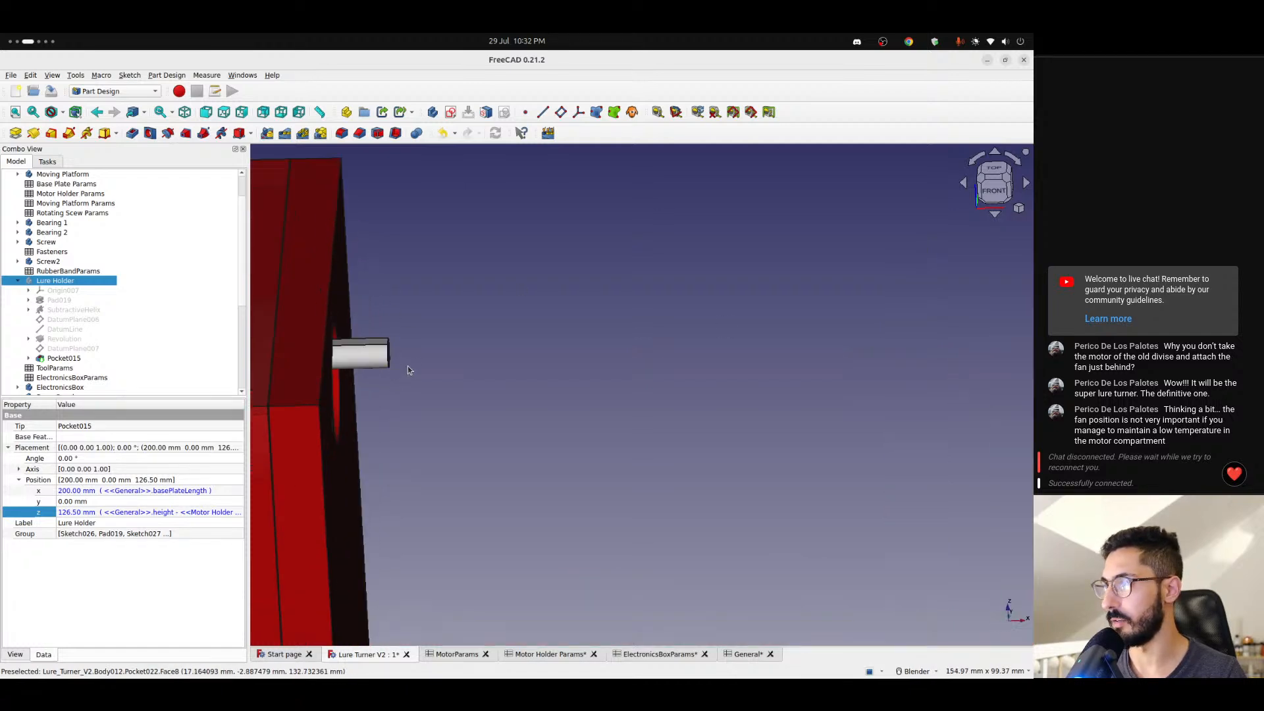
pyautogui.moveTo(410, 367); pyautogui.dragTo(570, 290, button='middle')
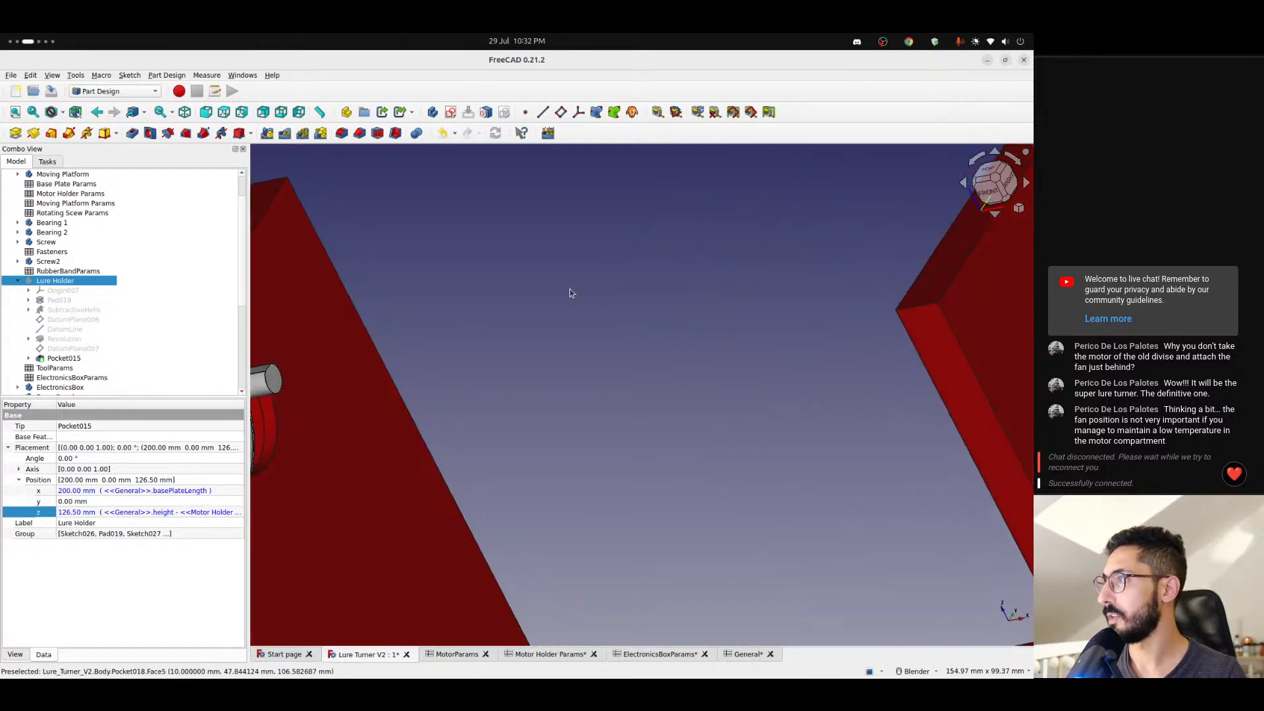
pyautogui.click(992, 194)
pyautogui.scroll(-2, 652, 353)
pyautogui.keyDown('shift'); pyautogui.moveTo(652, 353); pyautogui.dragTo(515, 420, button='middle'); pyautogui.keyUp('shift')
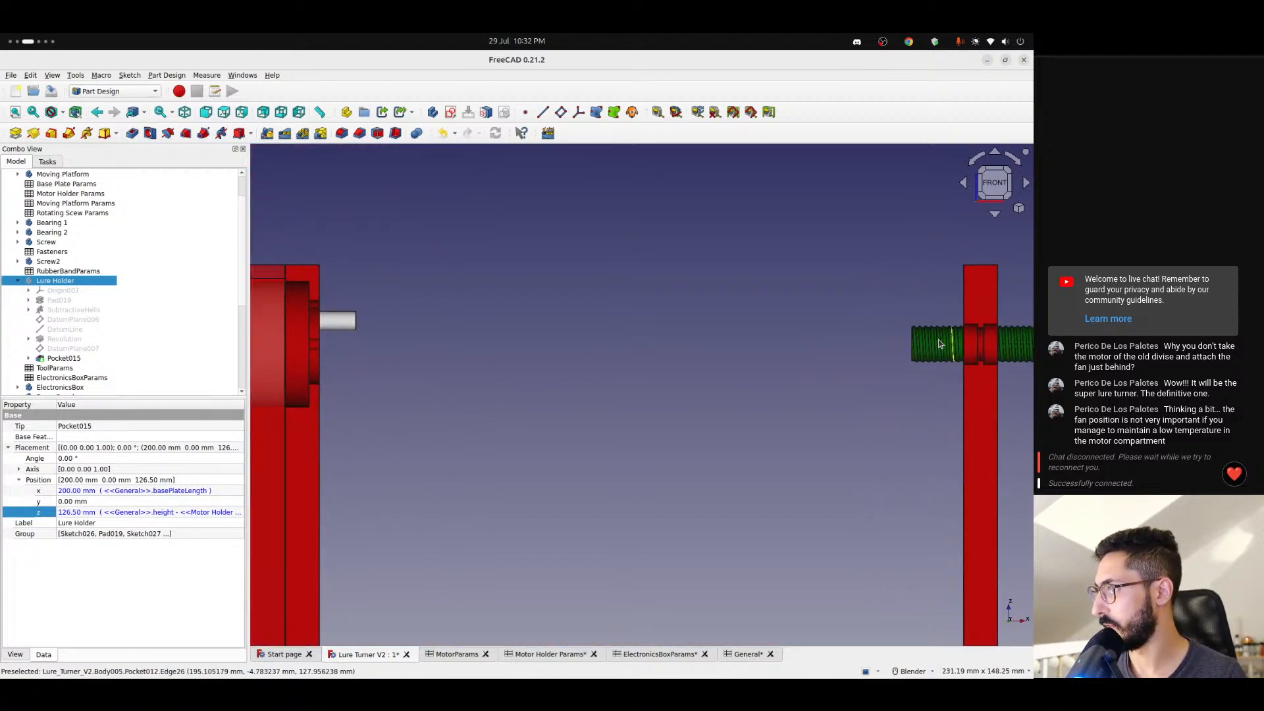
pyautogui.scroll(-3, 951, 342)
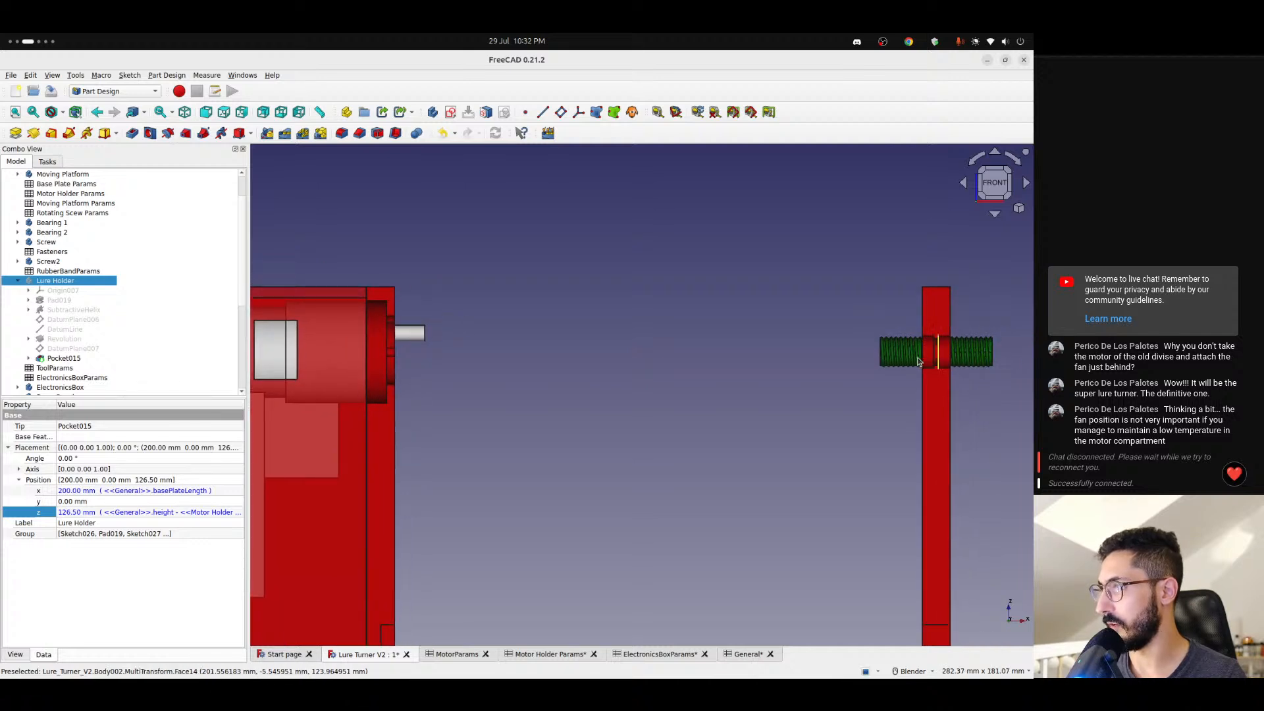
pyautogui.scroll(1, 927, 354)
pyautogui.scroll(-2, 928, 355)
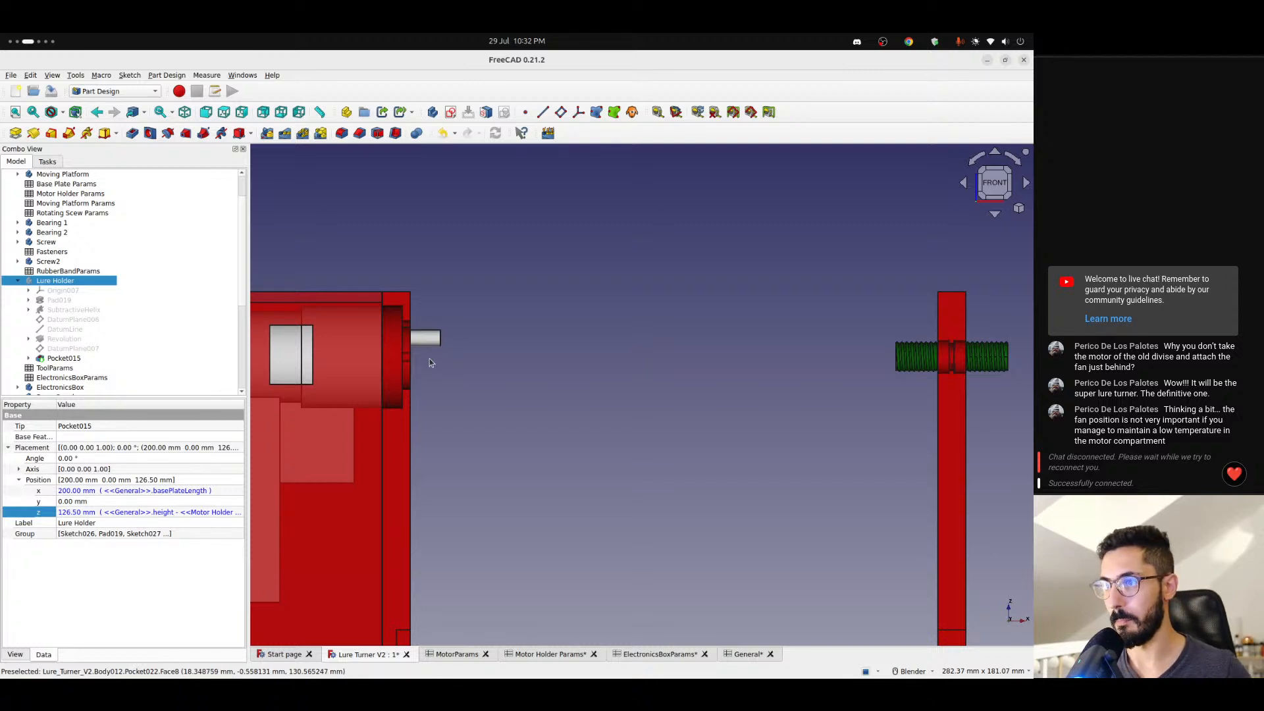
pyautogui.moveTo(428, 344); pyautogui.dragTo(318, 395, button='middle')
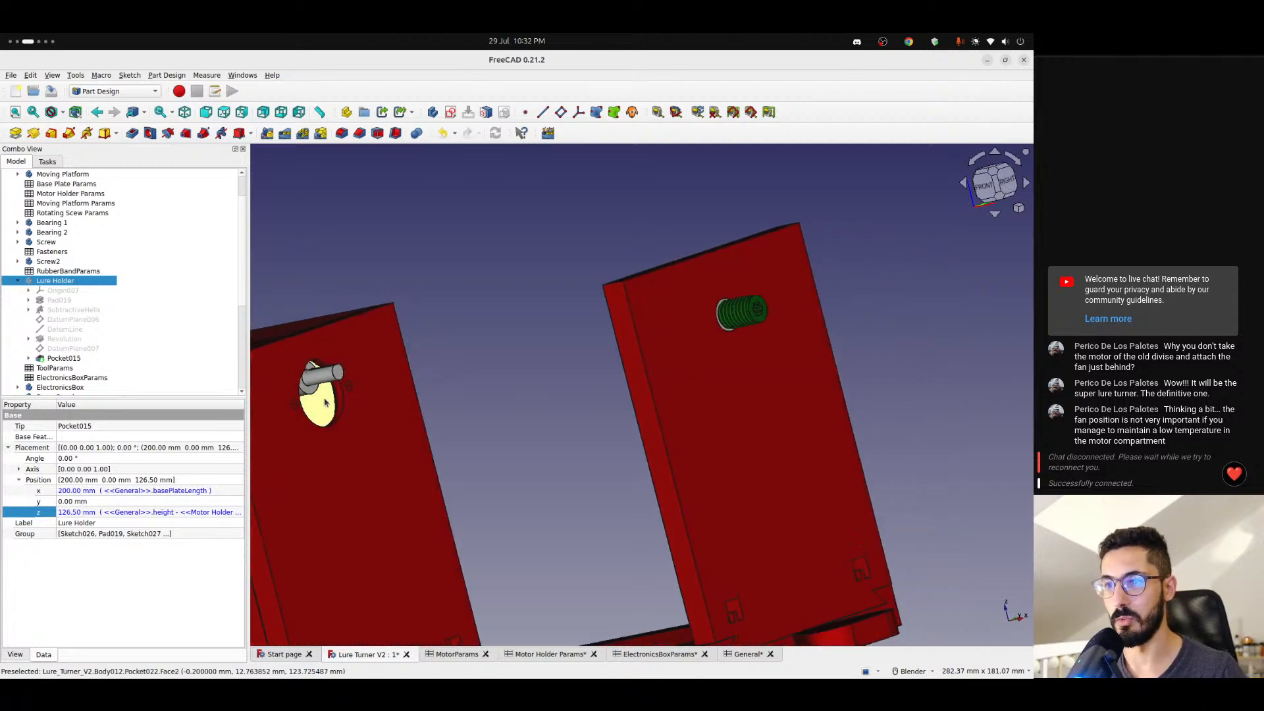
pyautogui.click(978, 188)
# - Switch to the browser and check the shaft's position and dimensions in the gear motor drawing on the AliExpress page
pyautogui.hotkey('alt', 'Tab')
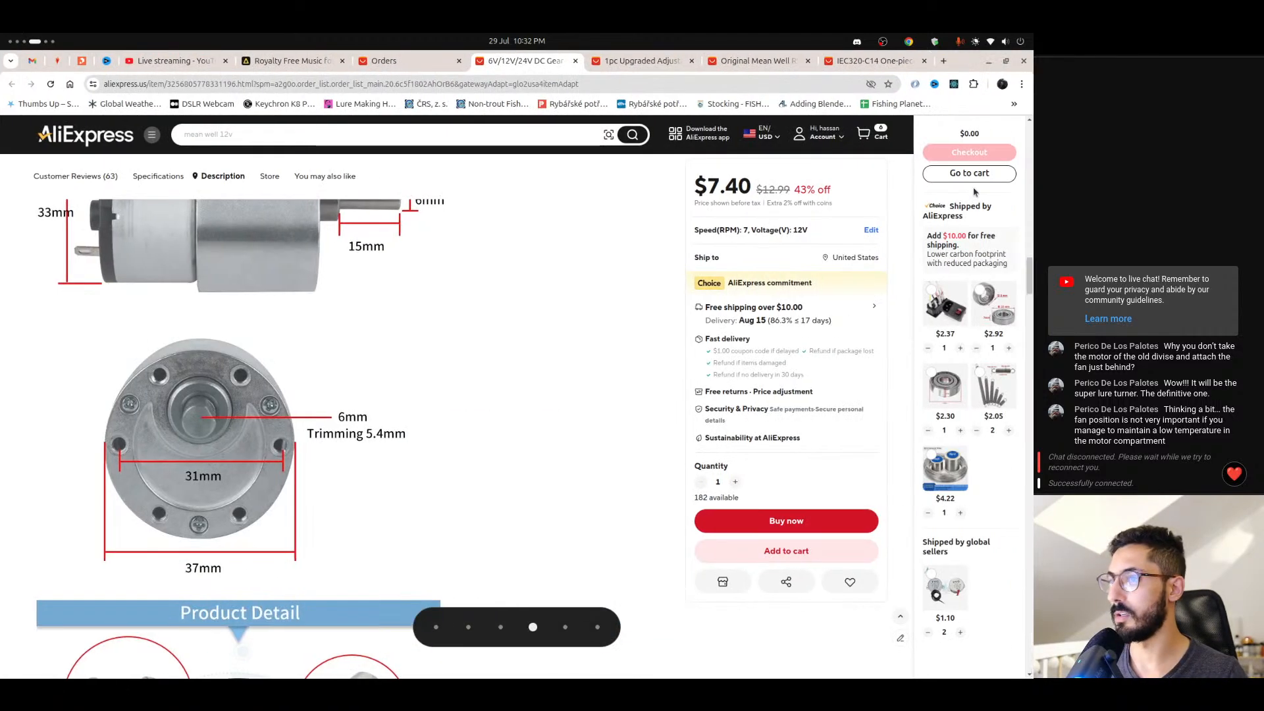
pyautogui.rightClick(363, 426)
pyautogui.press('Escape')
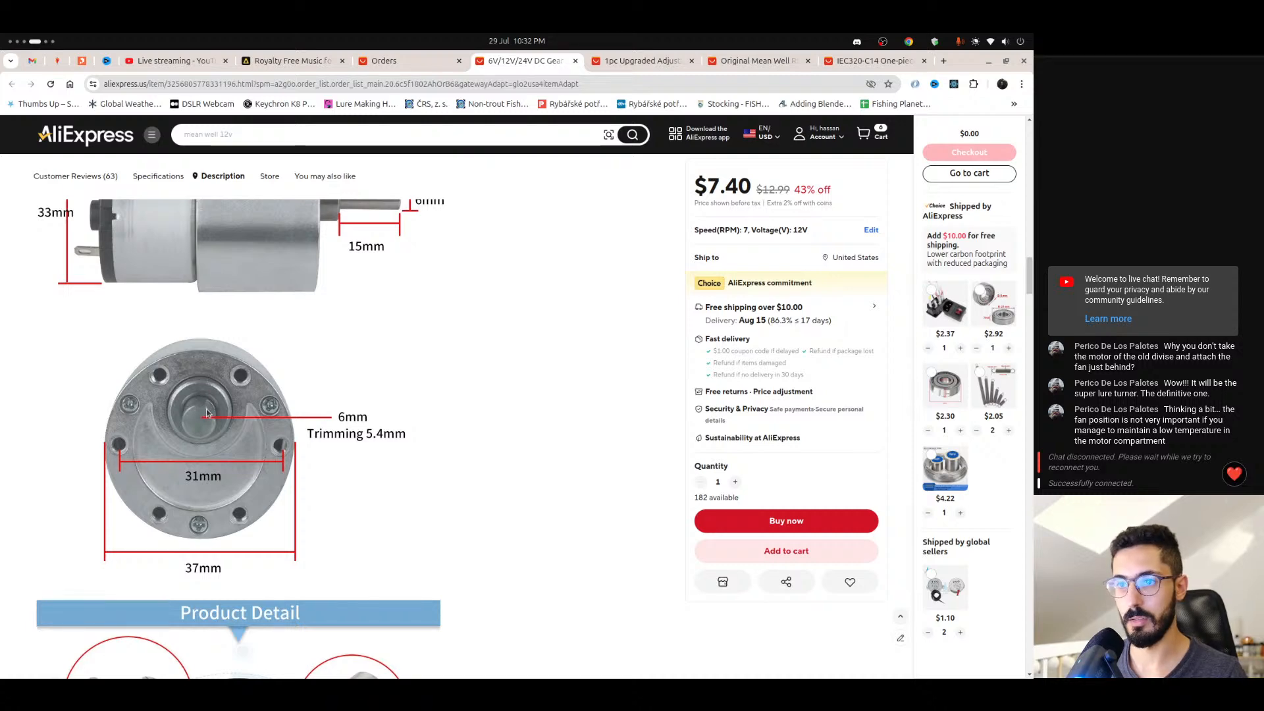
pyautogui.hotkey('alt', 'Tab')
# - Inspect the motor shaft against the end plate's screws from the front and at an angle, including the screws close up
pyautogui.moveTo(471, 334); pyautogui.dragTo(366, 355, button='middle')
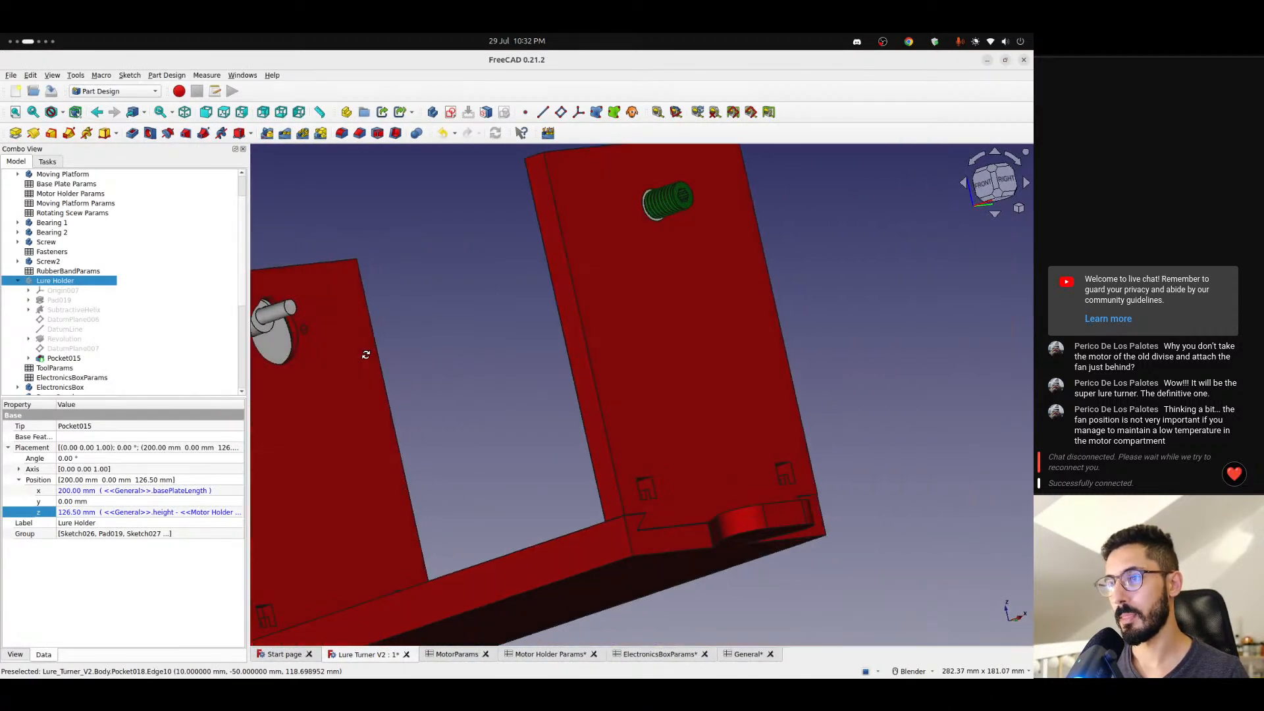
pyautogui.click(983, 185)
pyautogui.keyDown('shift'); pyautogui.moveTo(786, 298); pyautogui.dragTo(646, 328, button='middle'); pyautogui.keyUp('shift')
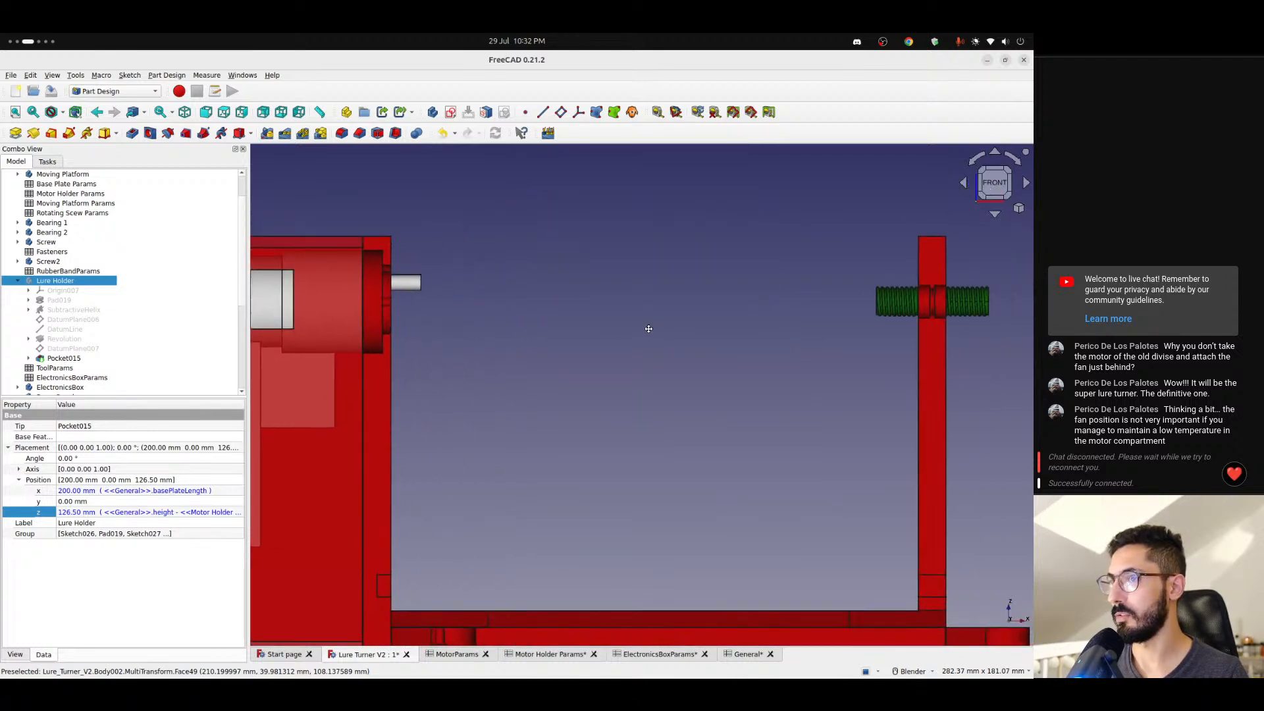
pyautogui.moveTo(530, 354); pyautogui.dragTo(451, 369, button='middle')
pyautogui.scroll(-3, 421, 388)
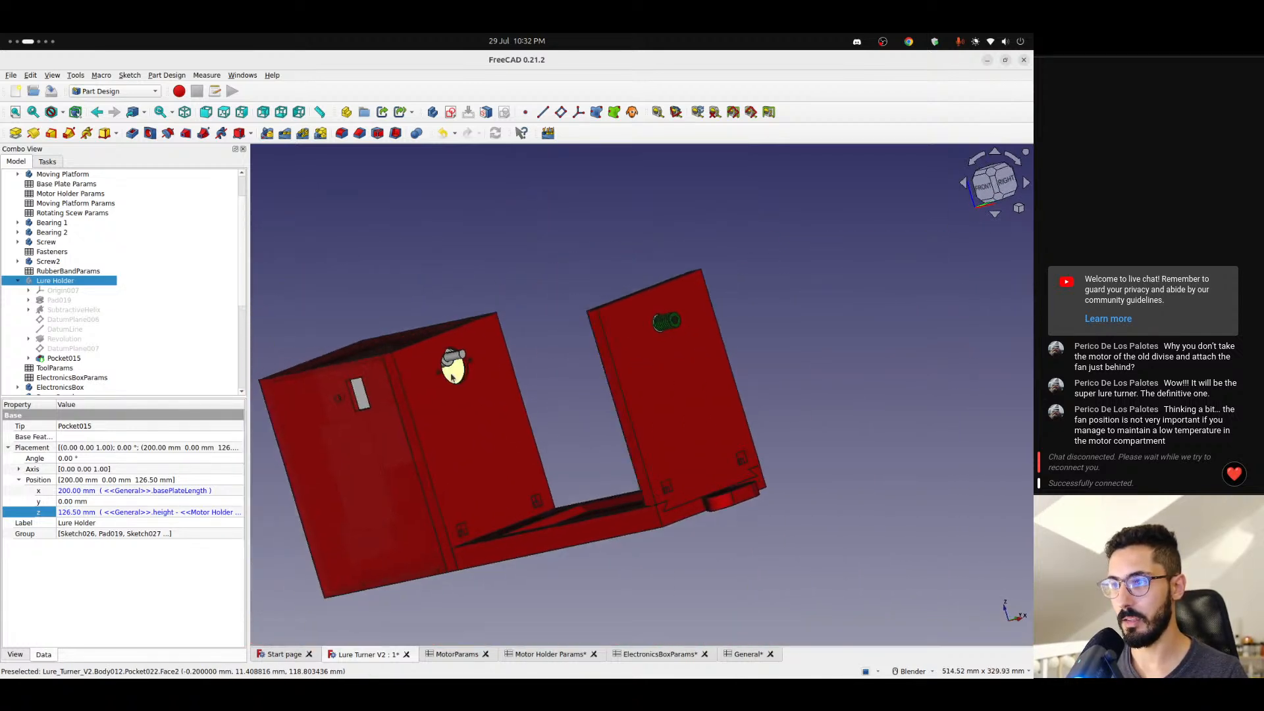
pyautogui.press('1')
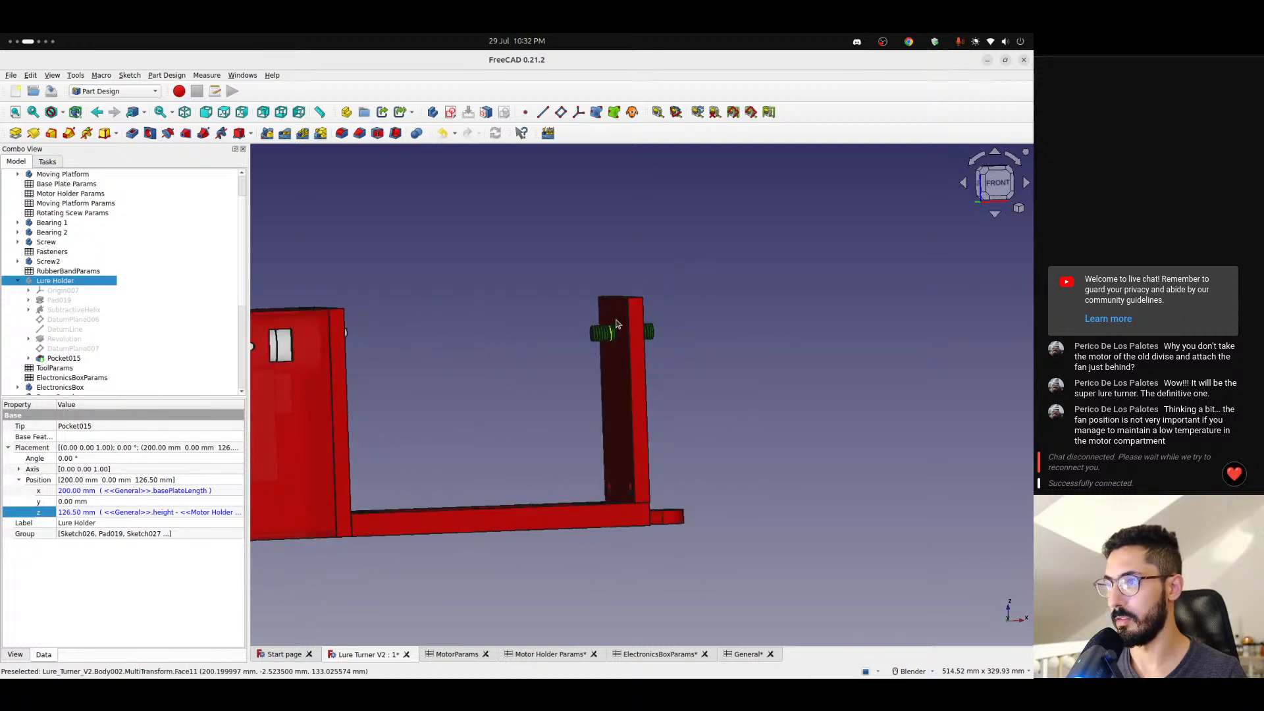
pyautogui.scroll(5, 608, 333)
pyautogui.scroll(2, 609, 330)
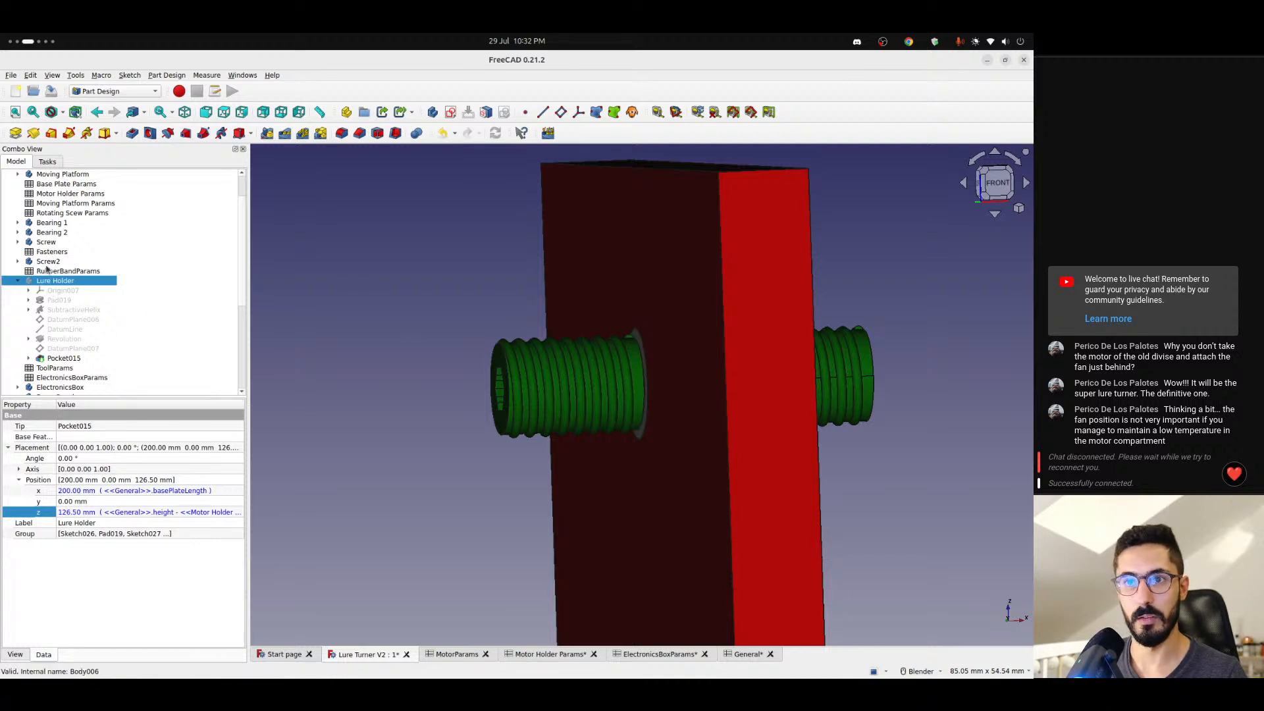
# - Append "+ <<Motor Holder Params>>.motorPinOffset" to the z position formula of the Screw2 body
pyautogui.click(46, 262)
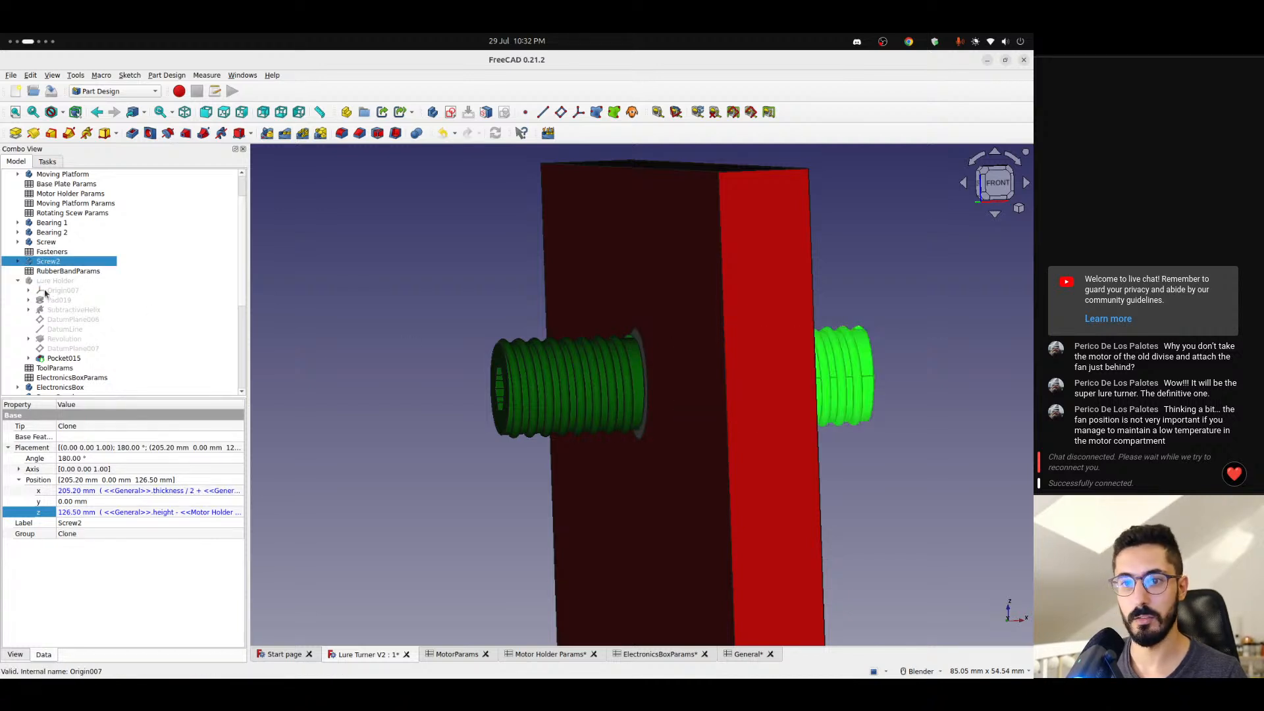
pyautogui.click(114, 516)
pyautogui.click(235, 514)
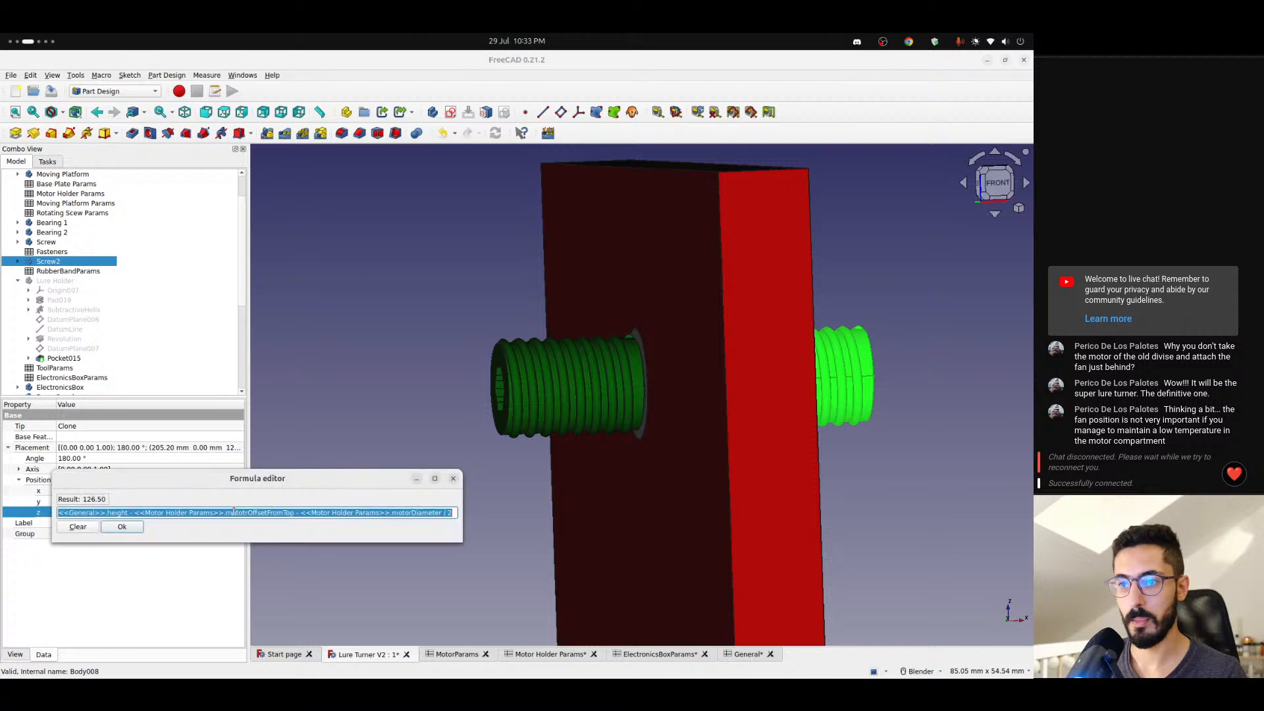
pyautogui.click(453, 514)
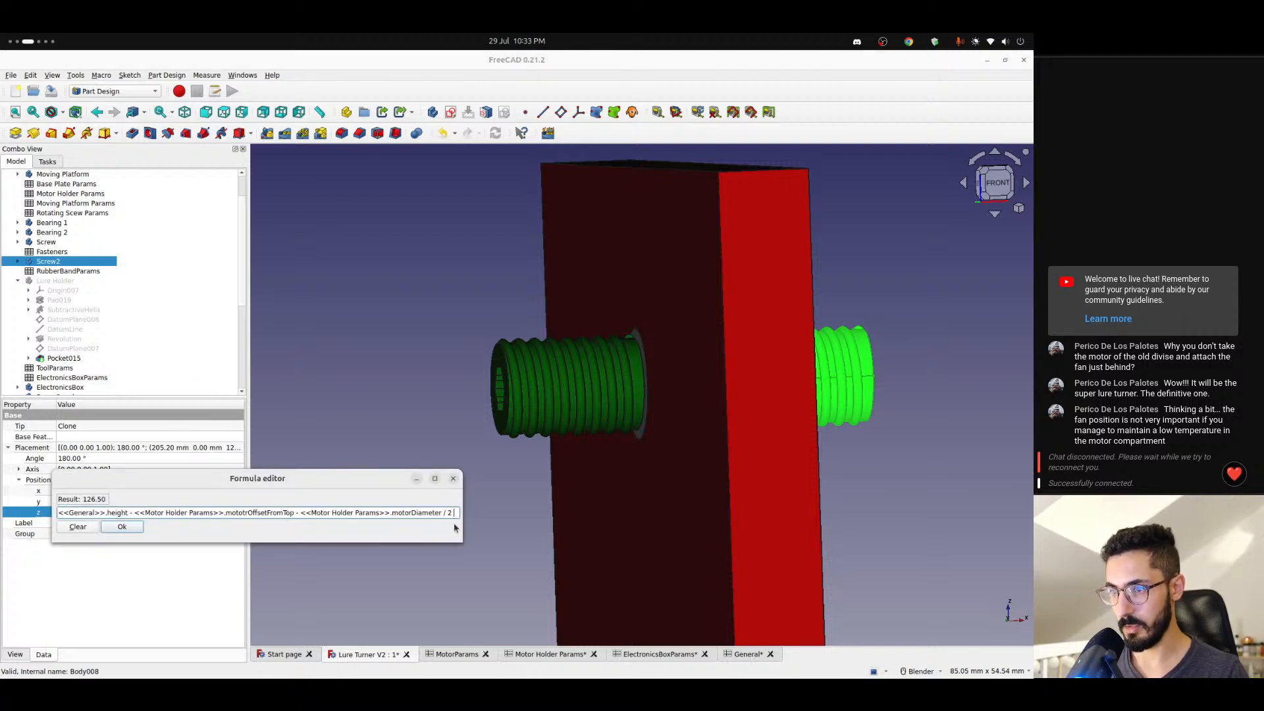
pyautogui.write('+ ')
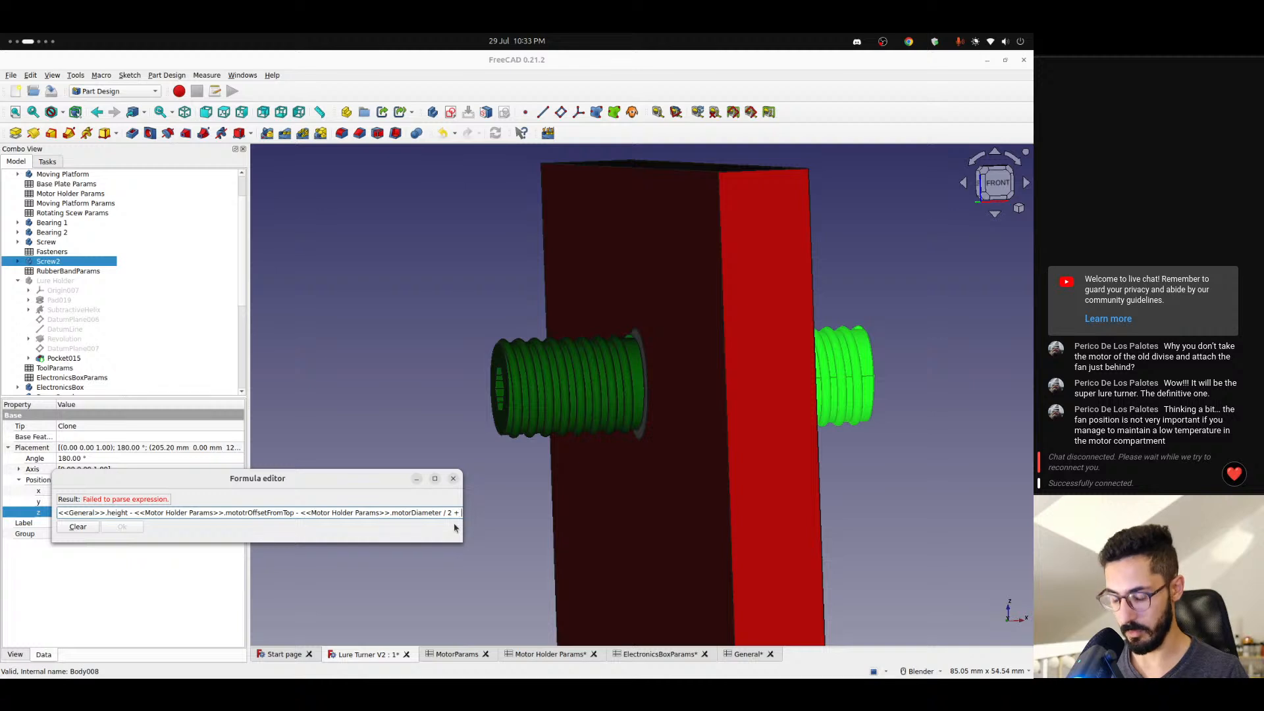
pyautogui.write('<<moto')
pyautogui.press('Down')
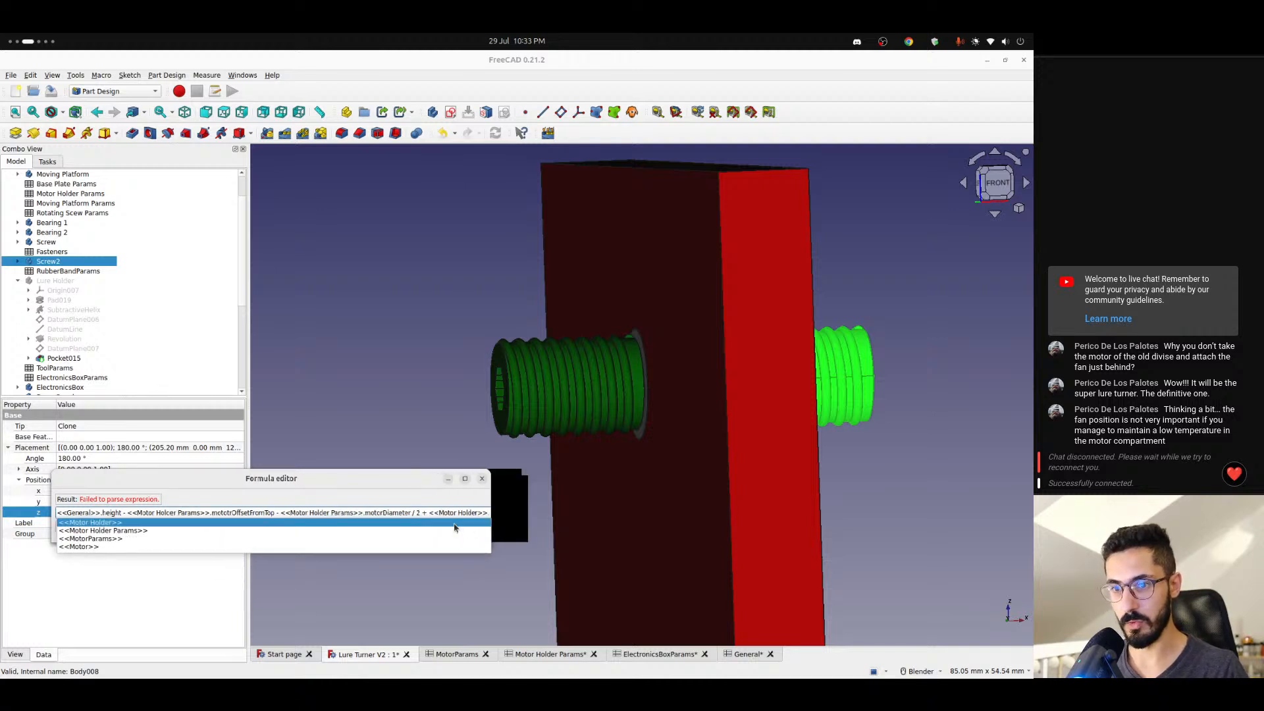
pyautogui.press('Down')
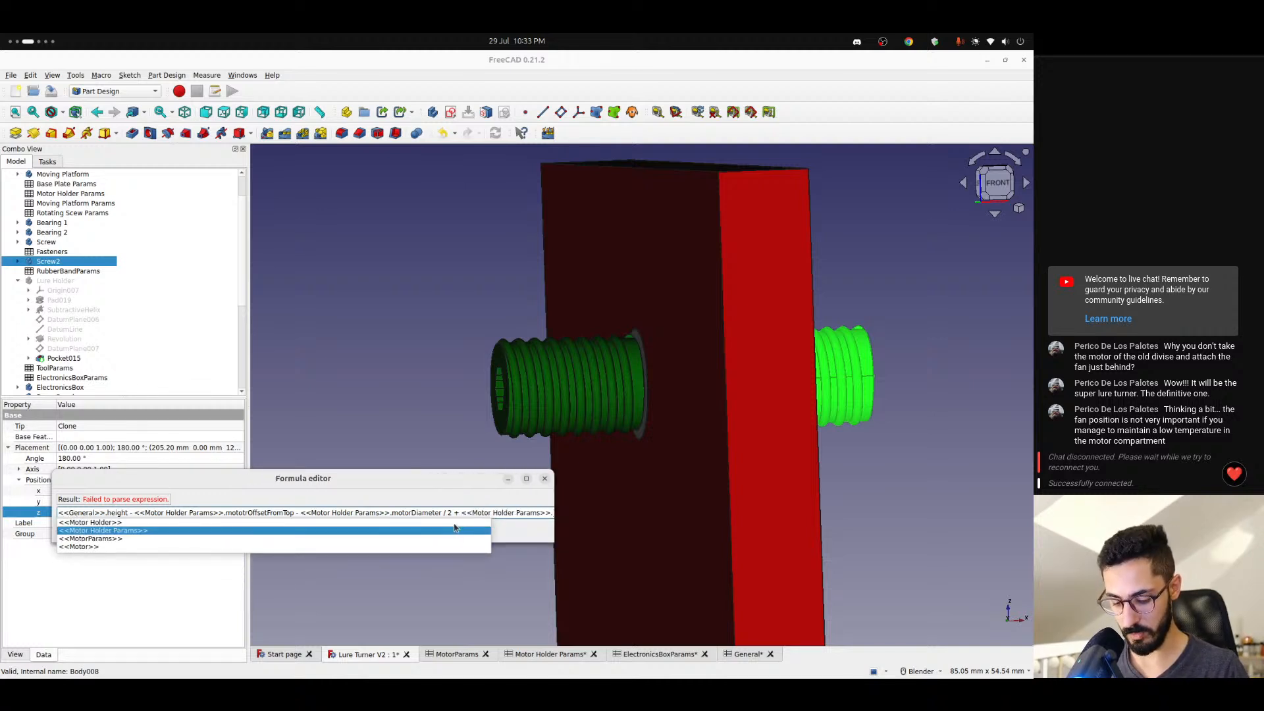
pyautogui.write('off')
pyautogui.press('Down')
pyautogui.press('Down')
pyautogui.press('Down')
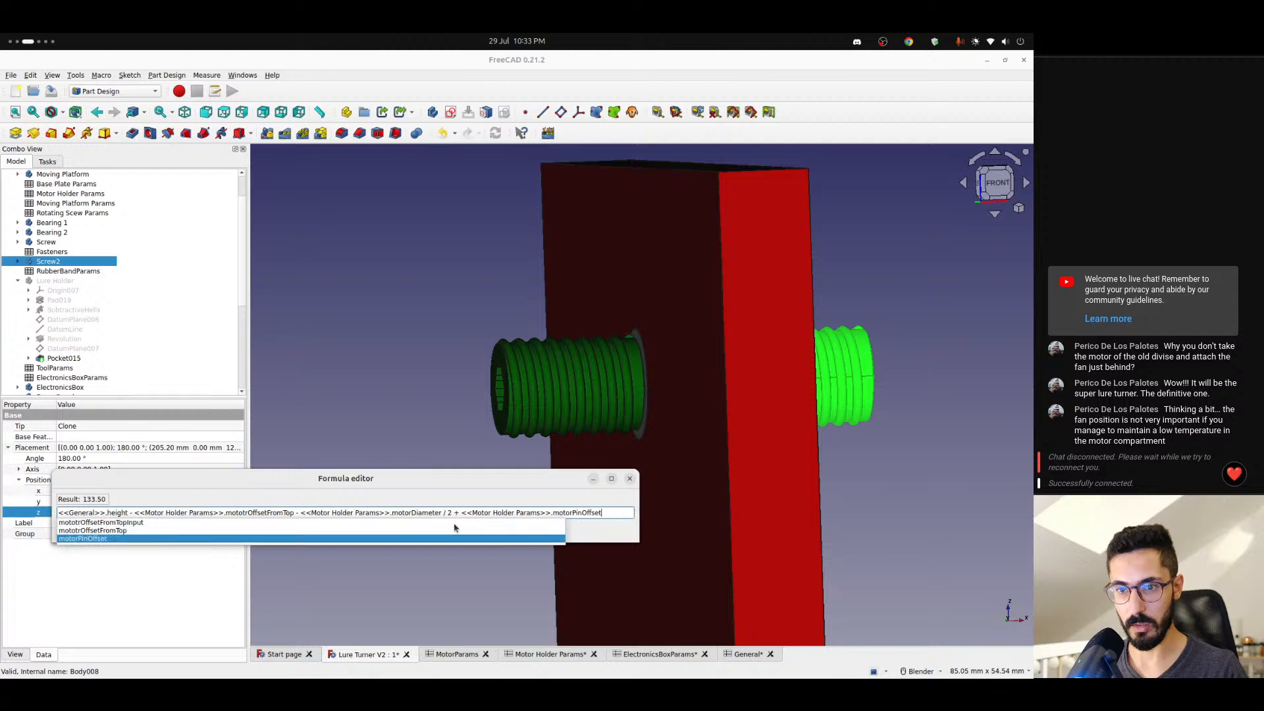
pyautogui.press('Return')
pyautogui.press('Return')
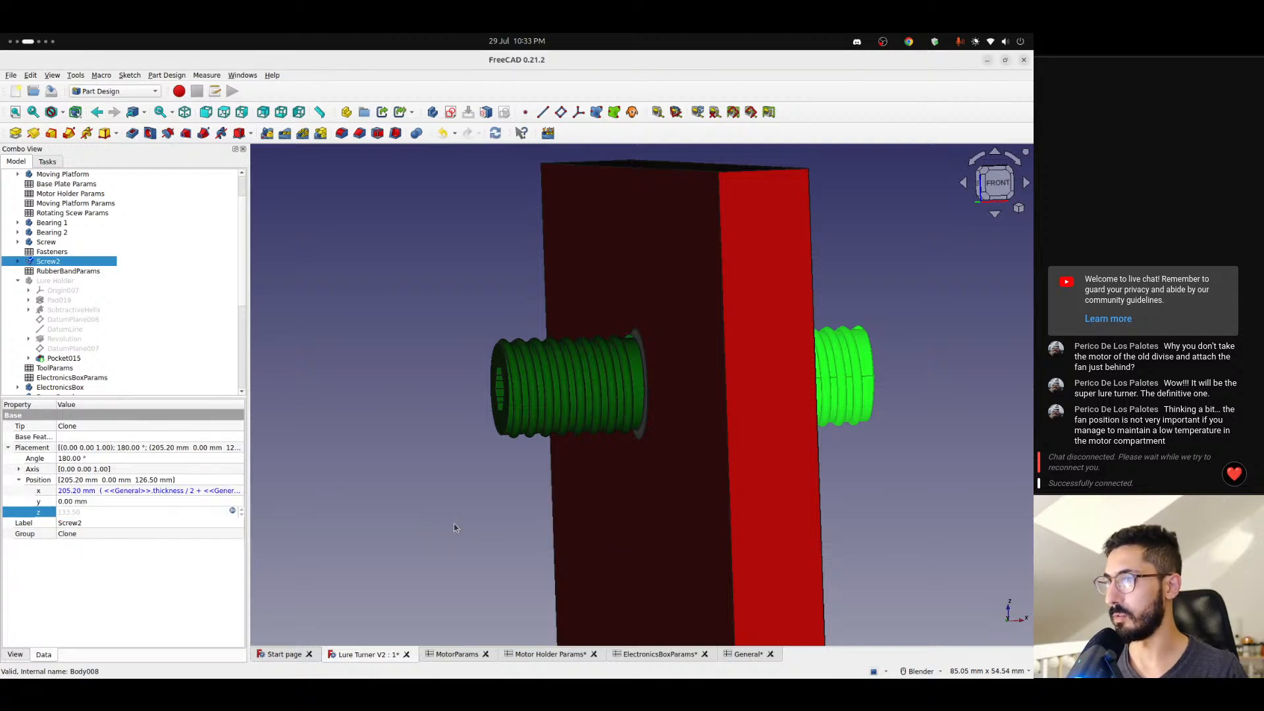
# - Examine the raised Screw2 relative to the bearing hole and the motor shaft from the right side and at an angle
pyautogui.click(488, 425)
pyautogui.moveTo(552, 414); pyautogui.dragTo(442, 396, button='middle')
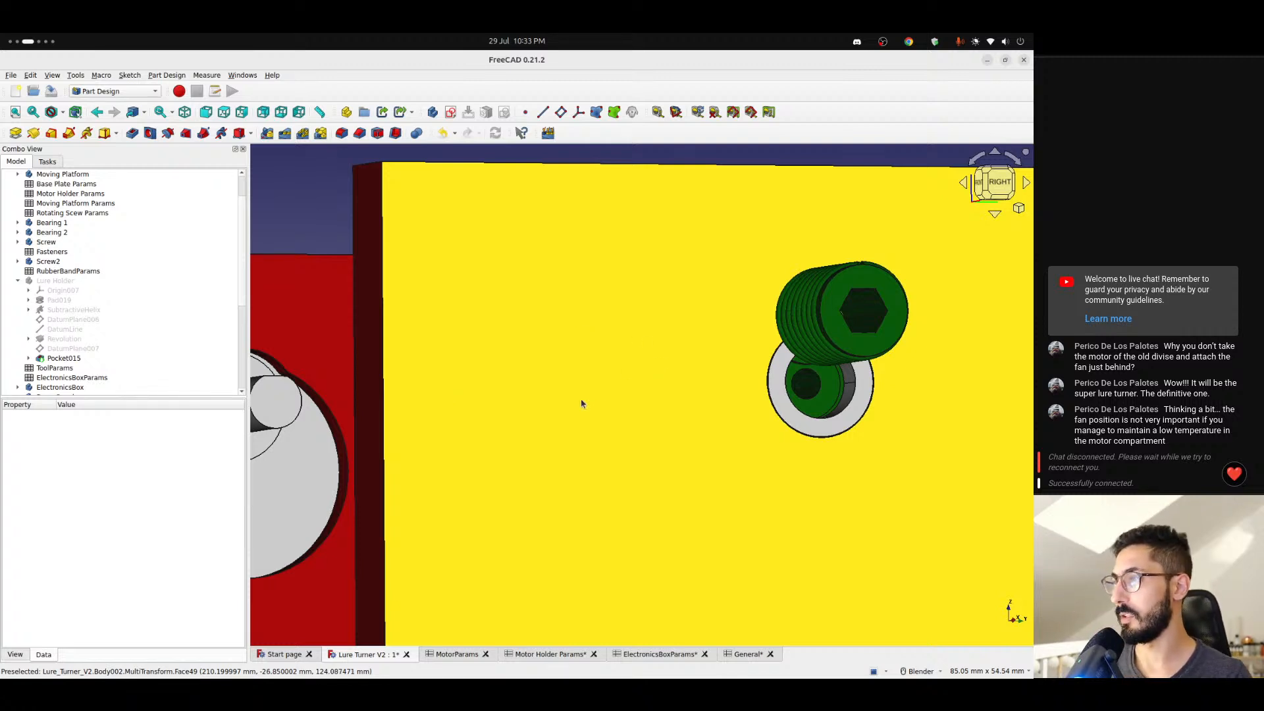
pyautogui.scroll(-5, 507, 446)
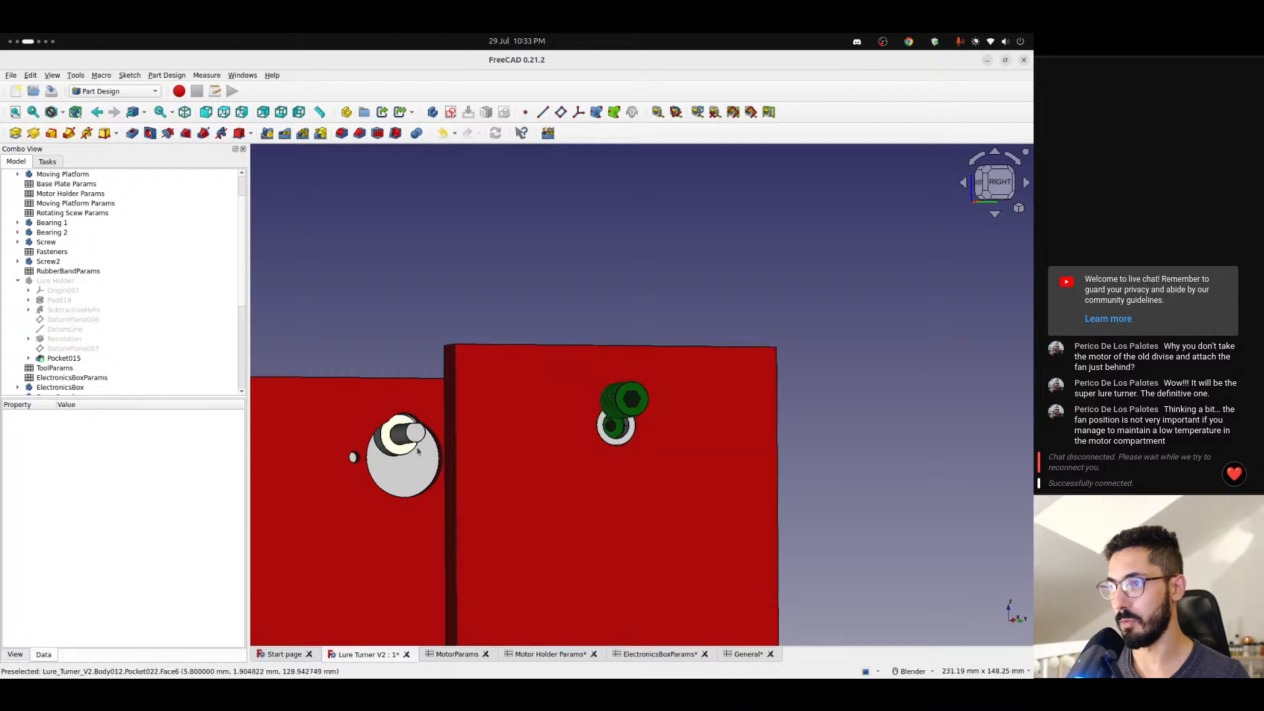
pyautogui.moveTo(611, 399); pyautogui.dragTo(700, 434, button='middle')
pyautogui.keyDown('shift'); pyautogui.moveTo(611, 399); pyautogui.dragTo(865, 461, button='middle'); pyautogui.keyUp('shift')
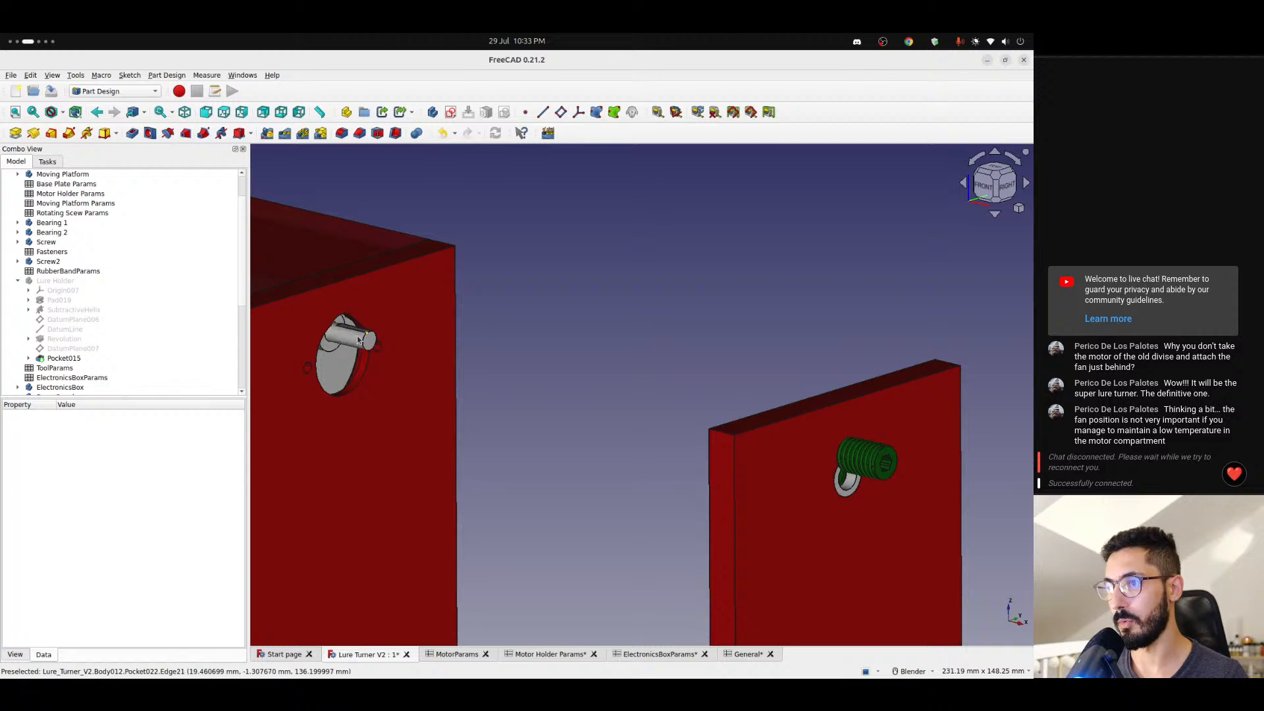
# - Compare the end plate's Screw2 and Screw bodies with the motor shaft's position from several angles
pyautogui.moveTo(513, 437); pyautogui.dragTo(585, 464, button='middle')
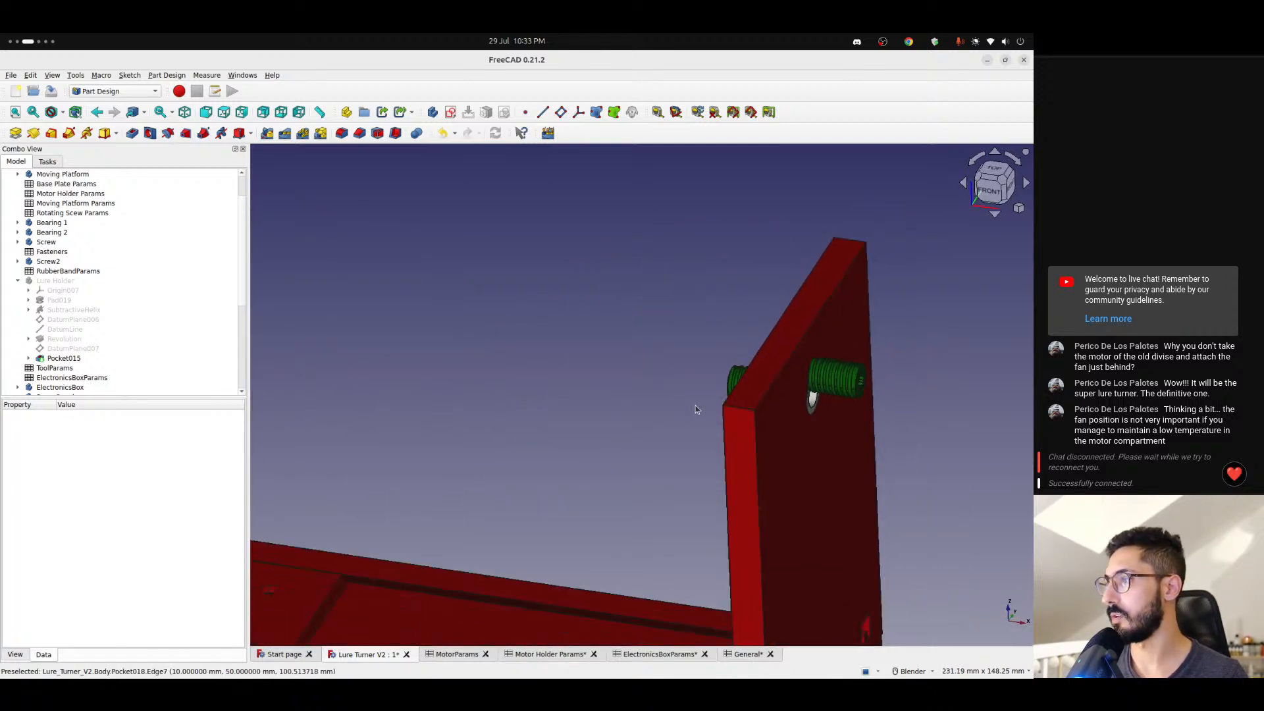
pyautogui.keyDown('shift'); pyautogui.moveTo(698, 411); pyautogui.dragTo(513, 395, button='middle'); pyautogui.keyUp('shift')
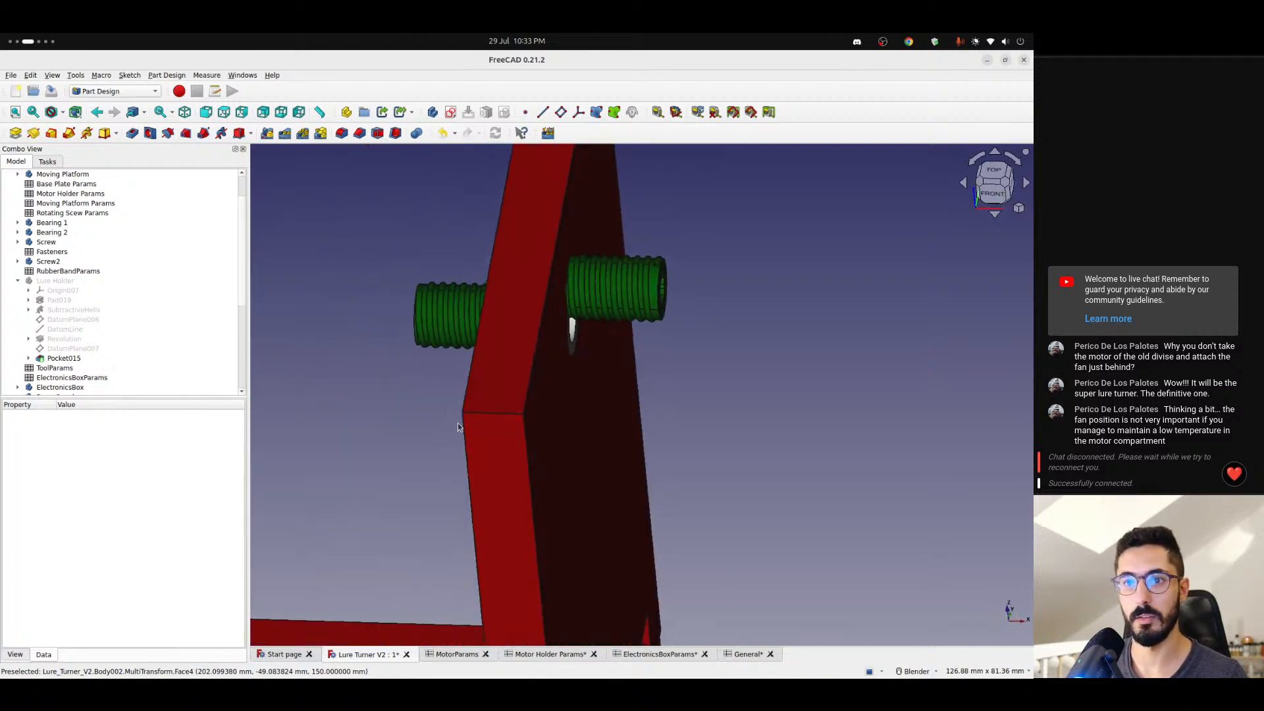
pyautogui.click(51, 262)
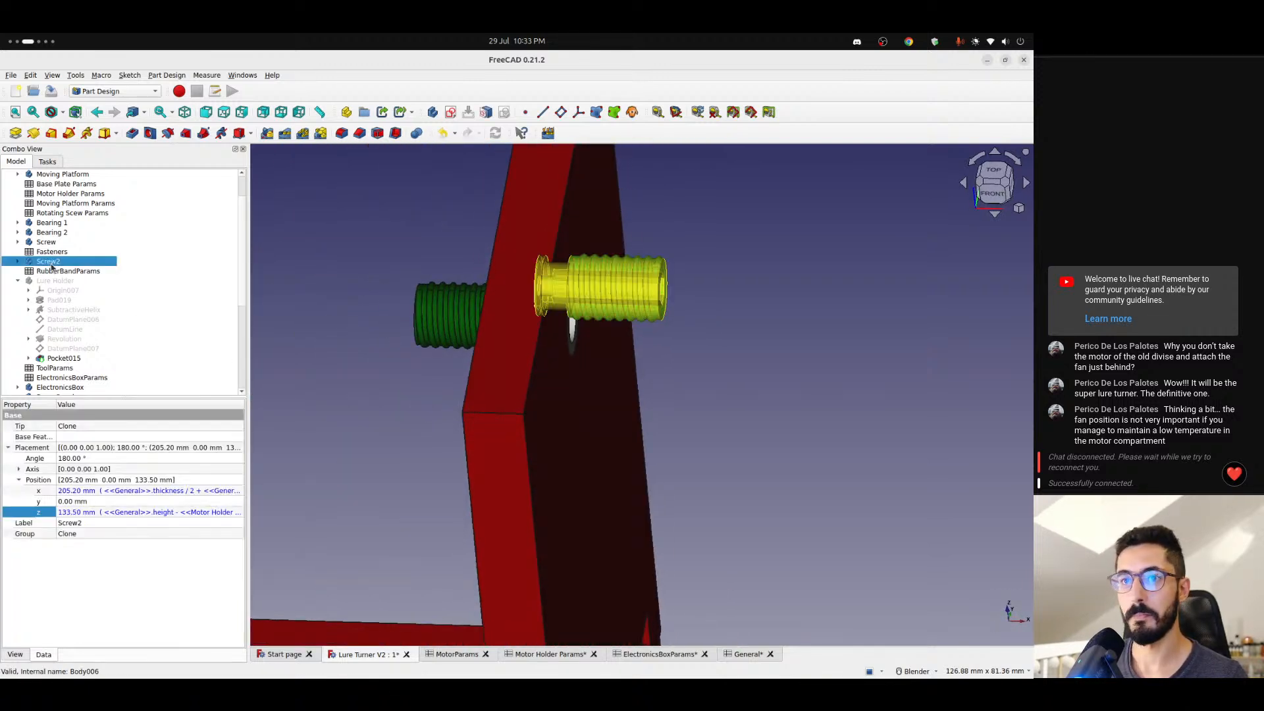
pyautogui.click(48, 242)
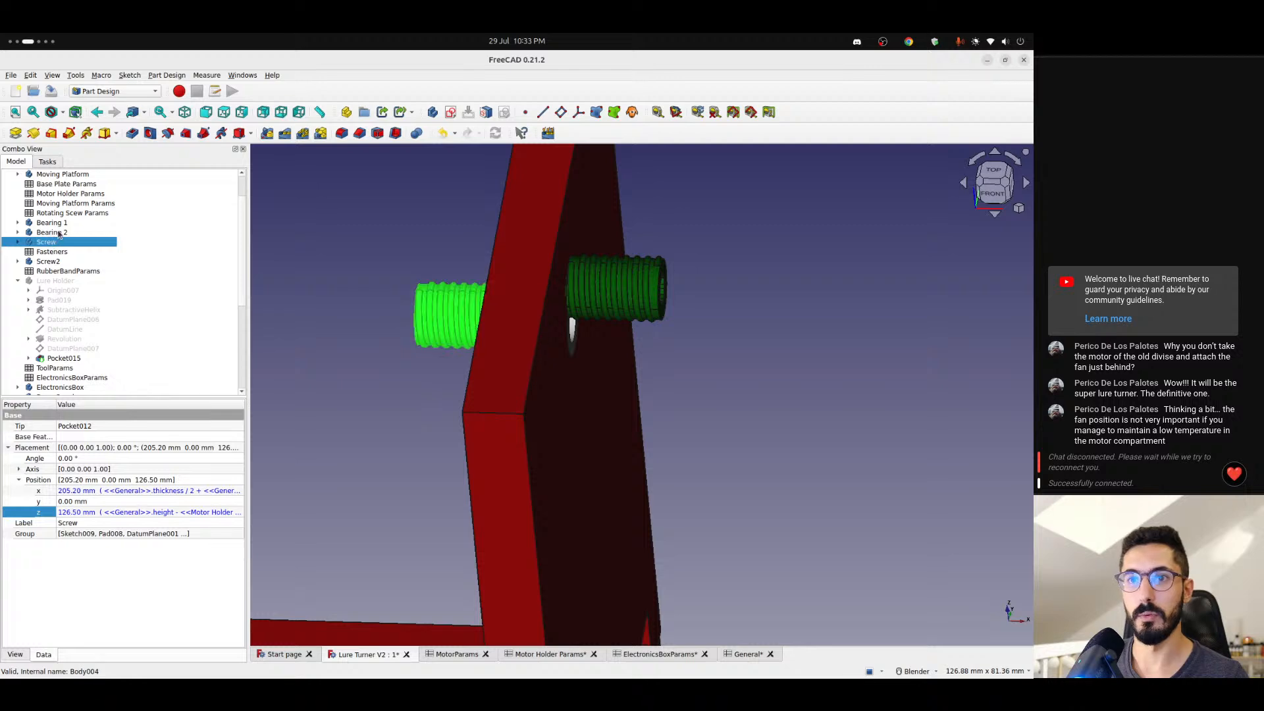
pyautogui.click(434, 368)
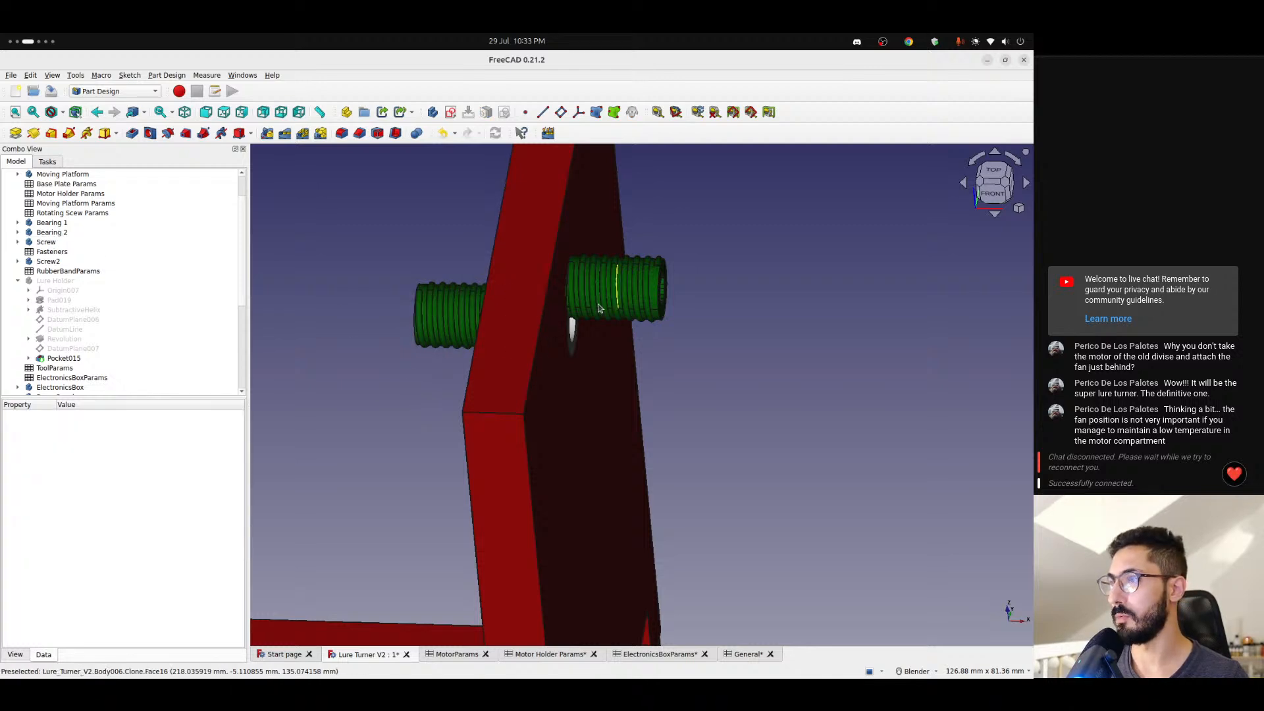
pyautogui.moveTo(434, 369); pyautogui.dragTo(574, 331, button='middle')
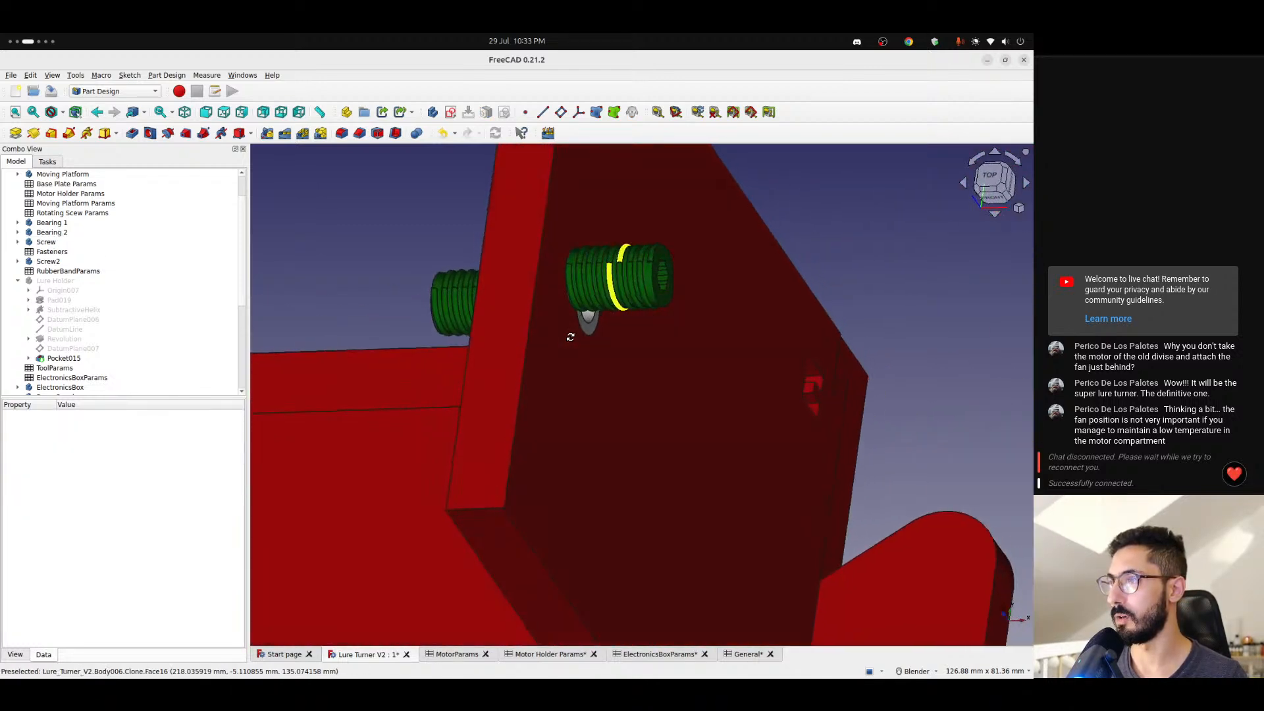
# - Inspect Screw2 close up and compare the heights of the two end plate screws from the front
pyautogui.scroll(4, 648, 262)
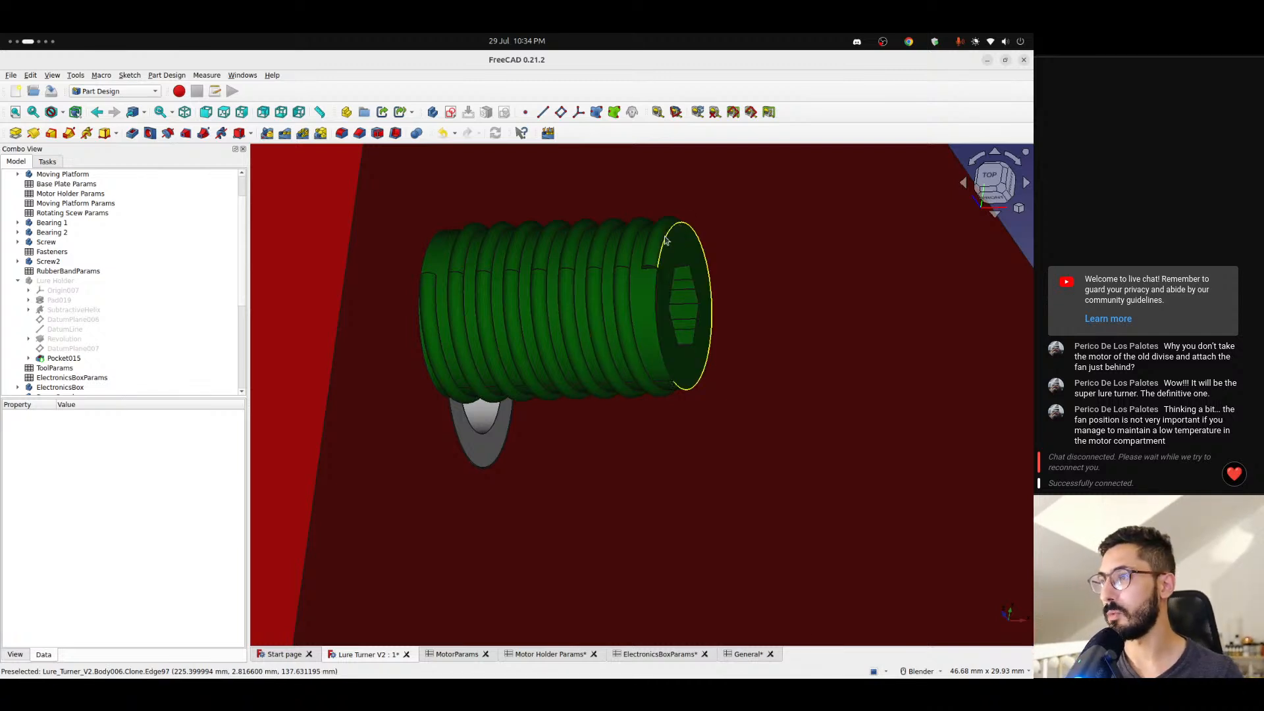
pyautogui.scroll(-3, 651, 257)
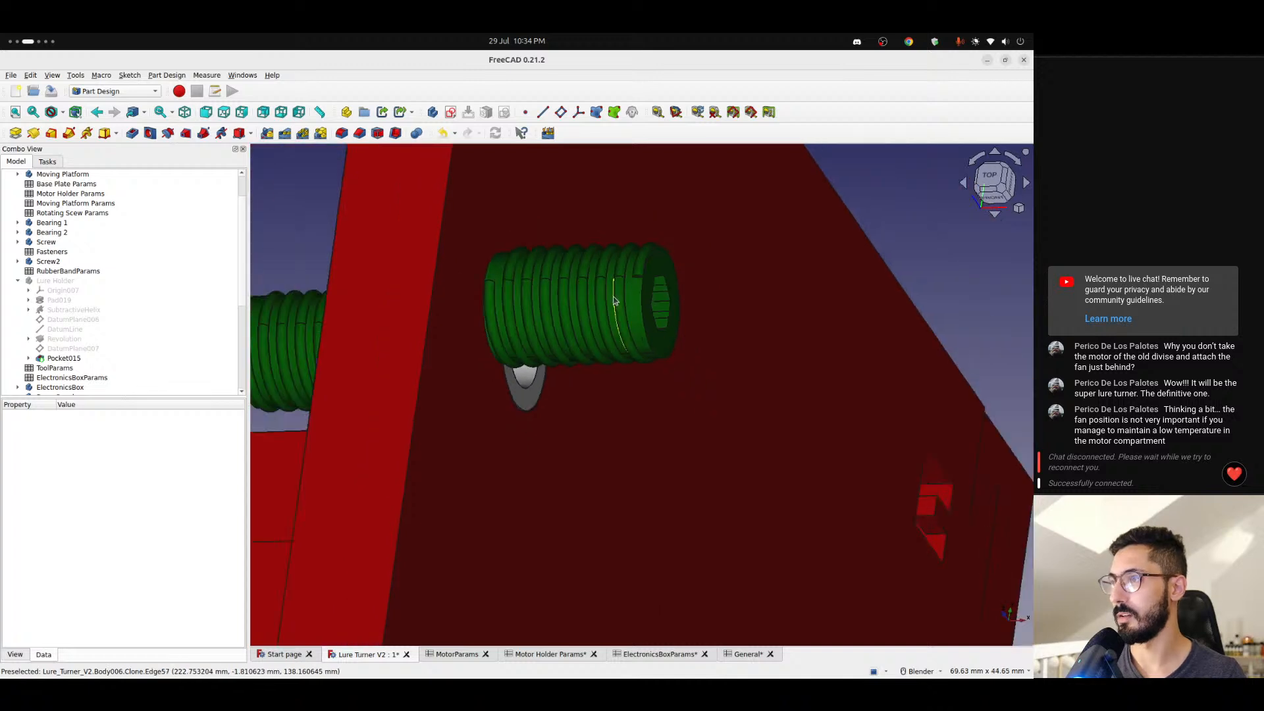
pyautogui.click(998, 199)
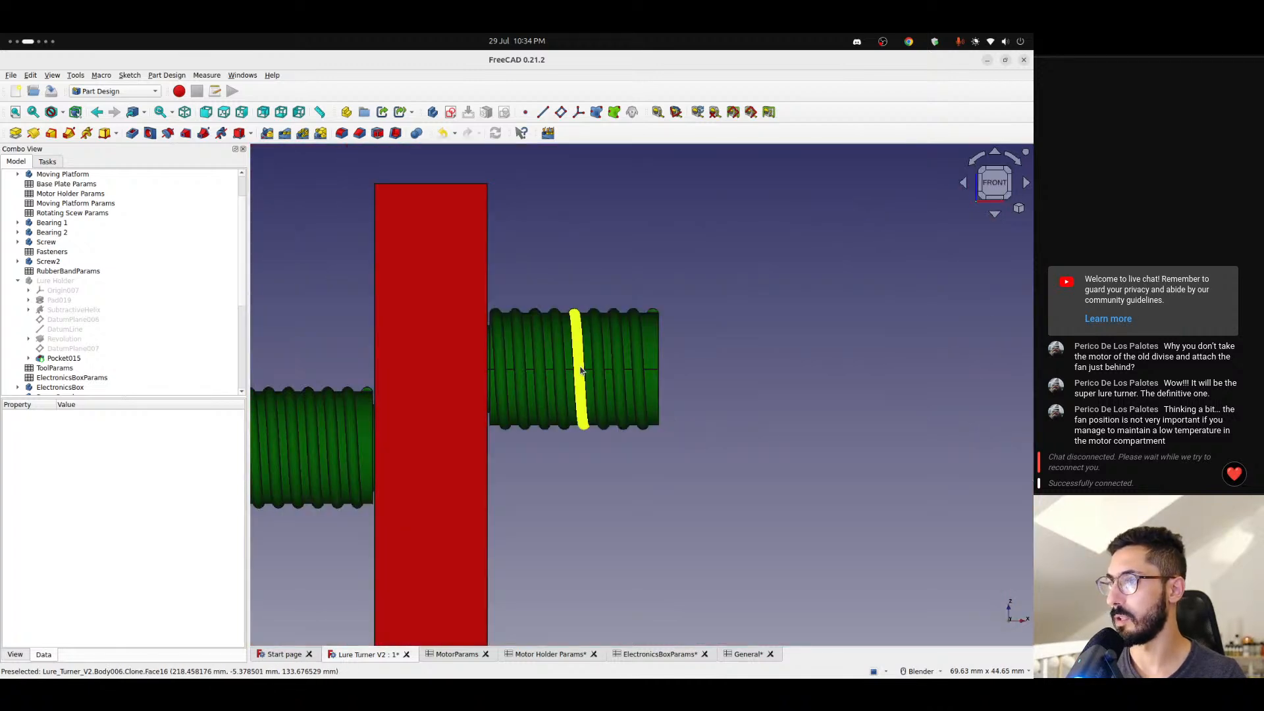
pyautogui.scroll(-2, 578, 362)
pyautogui.keyDown('shift'); pyautogui.moveTo(578, 362); pyautogui.dragTo(692, 353, button='middle'); pyautogui.keyUp('shift')
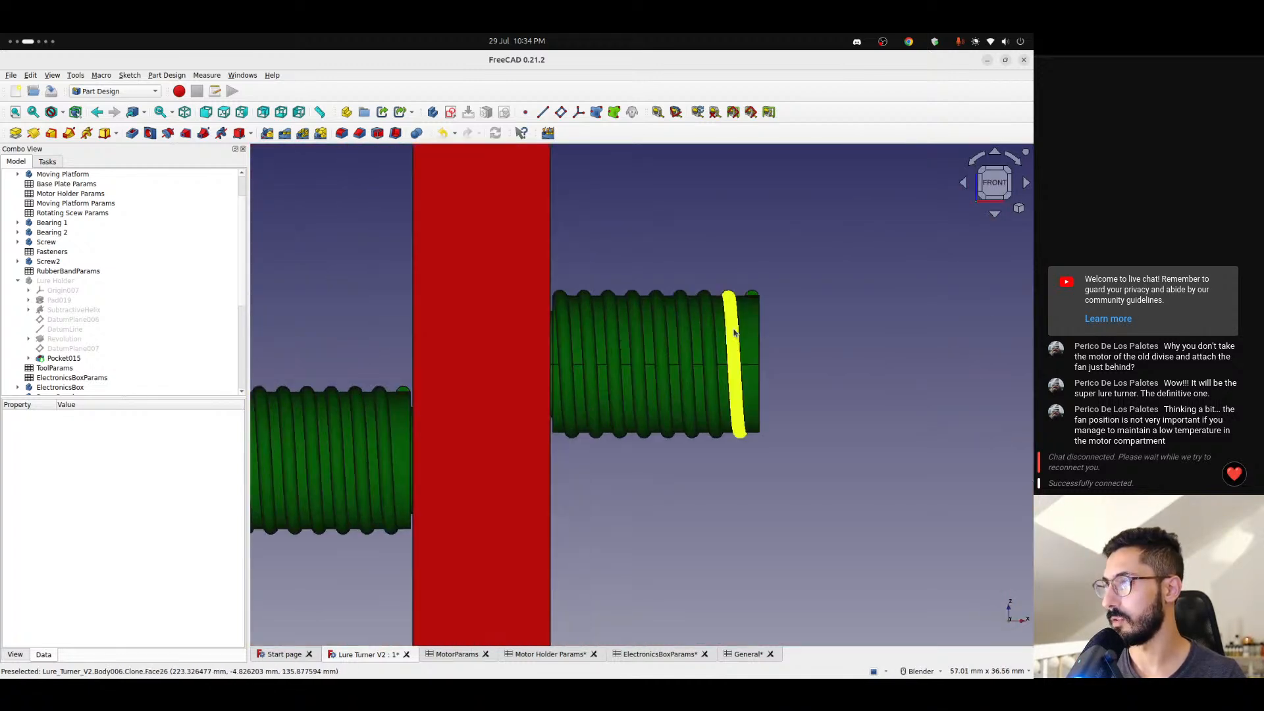
pyautogui.scroll(2, 651, 364)
pyautogui.keyDown('shift'); pyautogui.moveTo(652, 364); pyautogui.dragTo(714, 354, button='middle'); pyautogui.keyUp('shift')
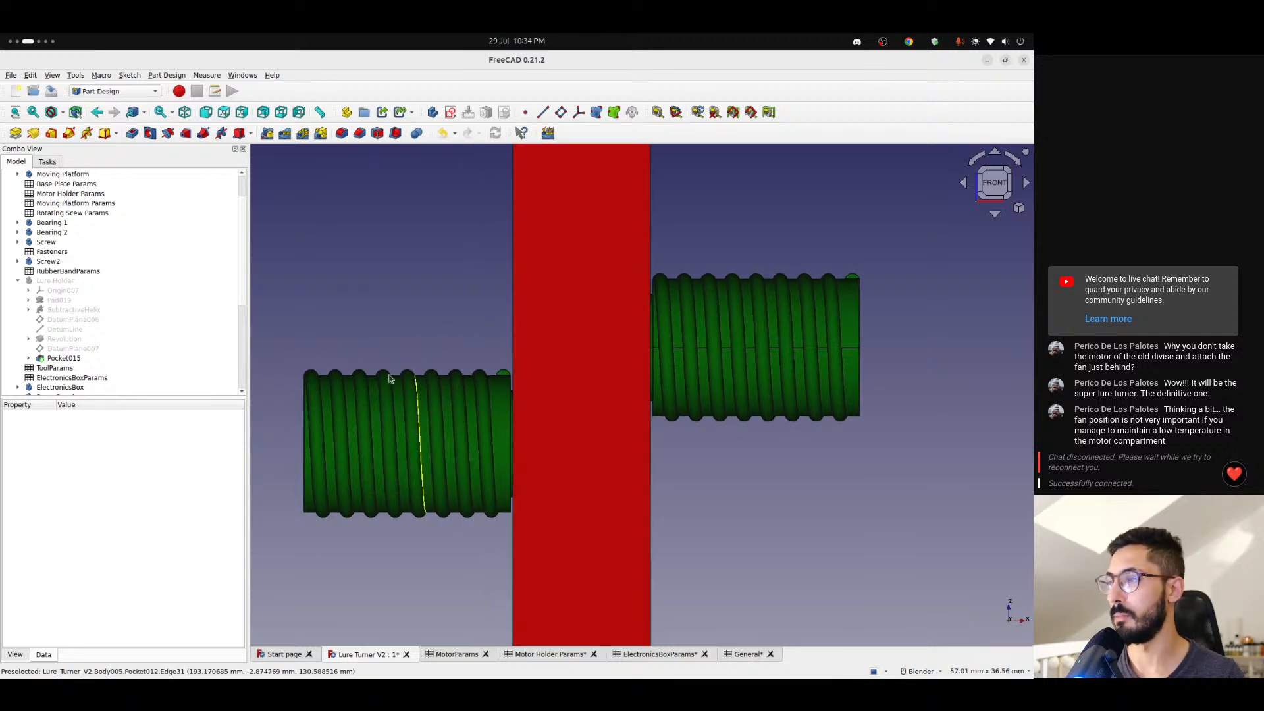
# - Append "+ <<Motor Holder Params>>.motorPinOffset" to the z position formula of the Screw body
pyautogui.click(46, 242)
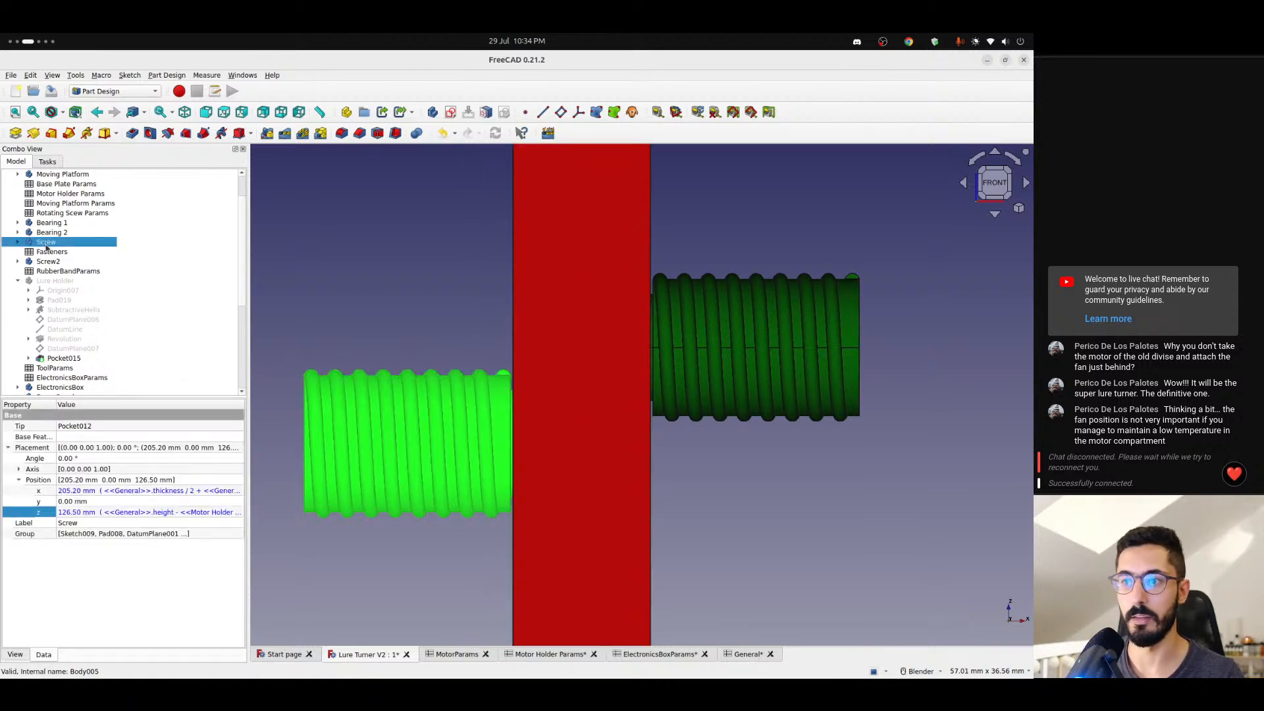
pyautogui.click(175, 517)
pyautogui.click(236, 512)
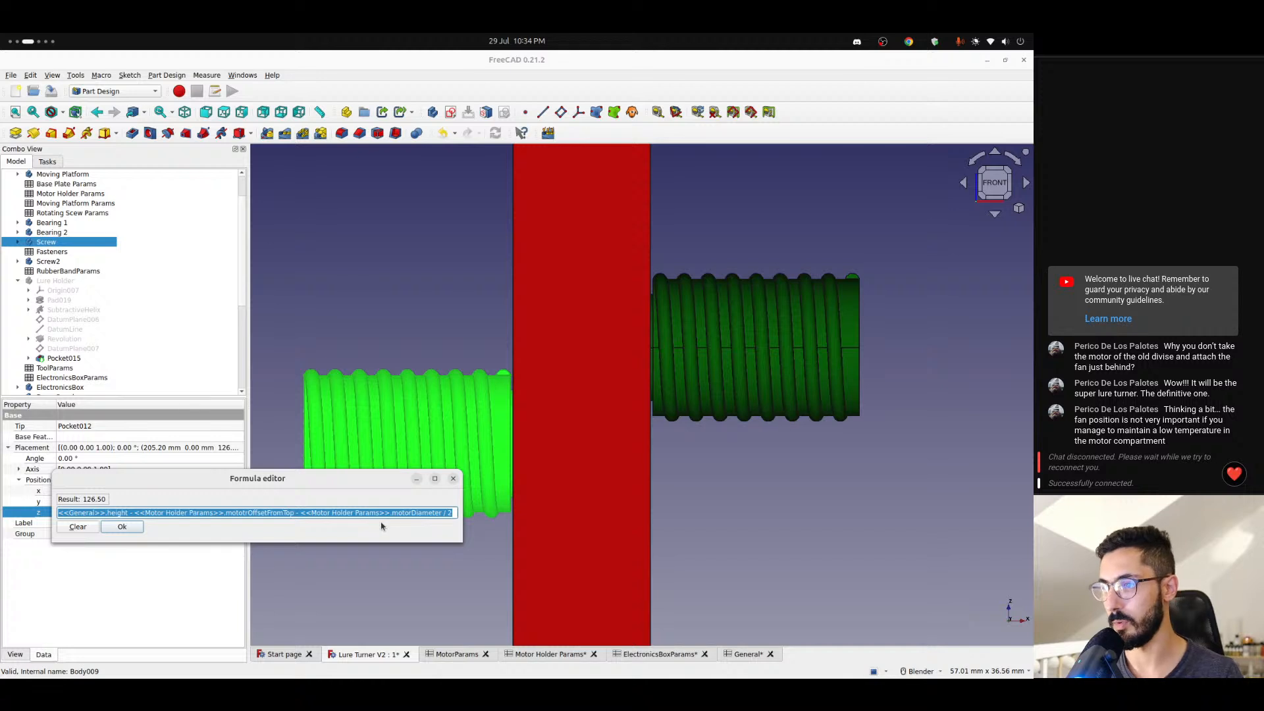
pyautogui.press('End')
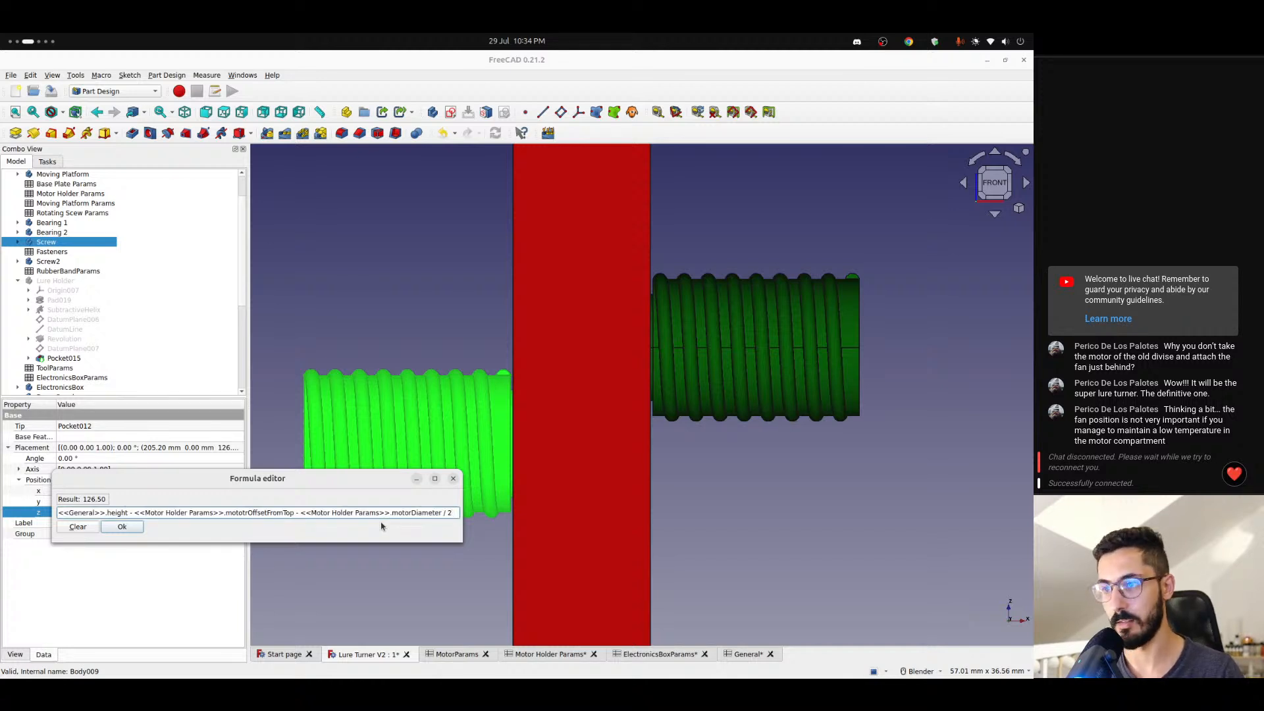
pyautogui.write('+ <<m')
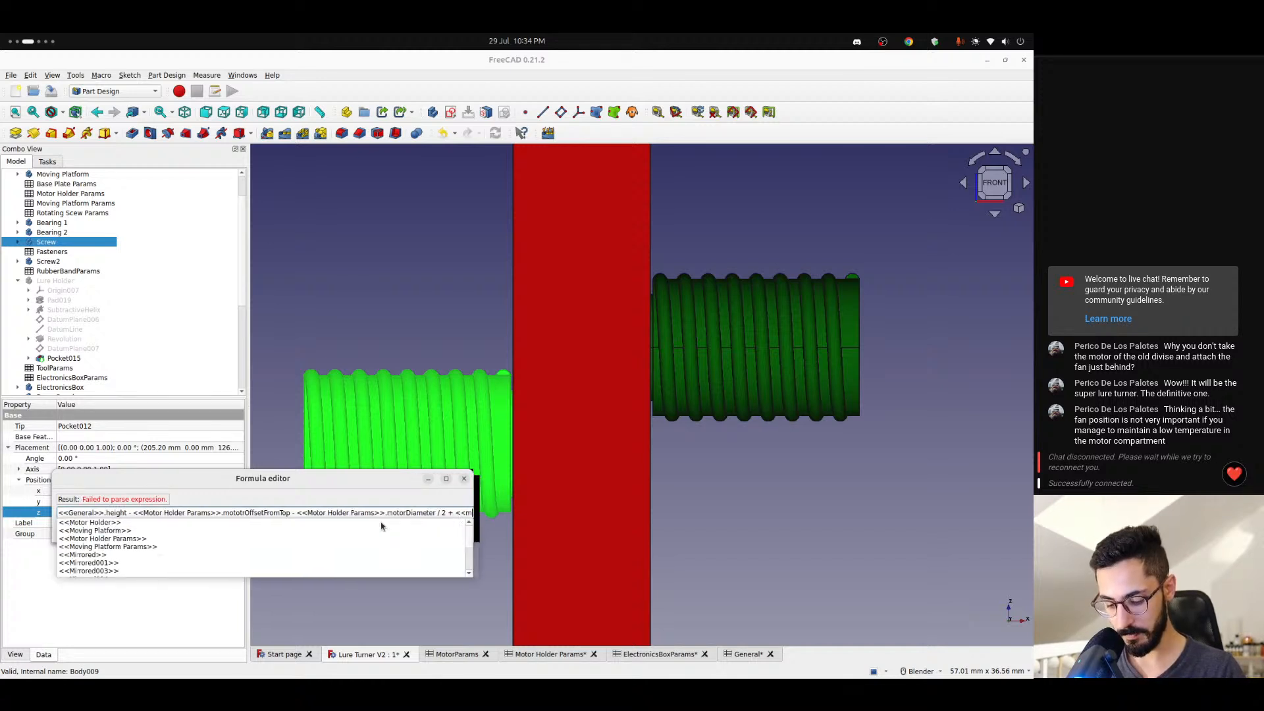
pyautogui.write('otor')
pyautogui.press('Down')
pyautogui.press('Down')
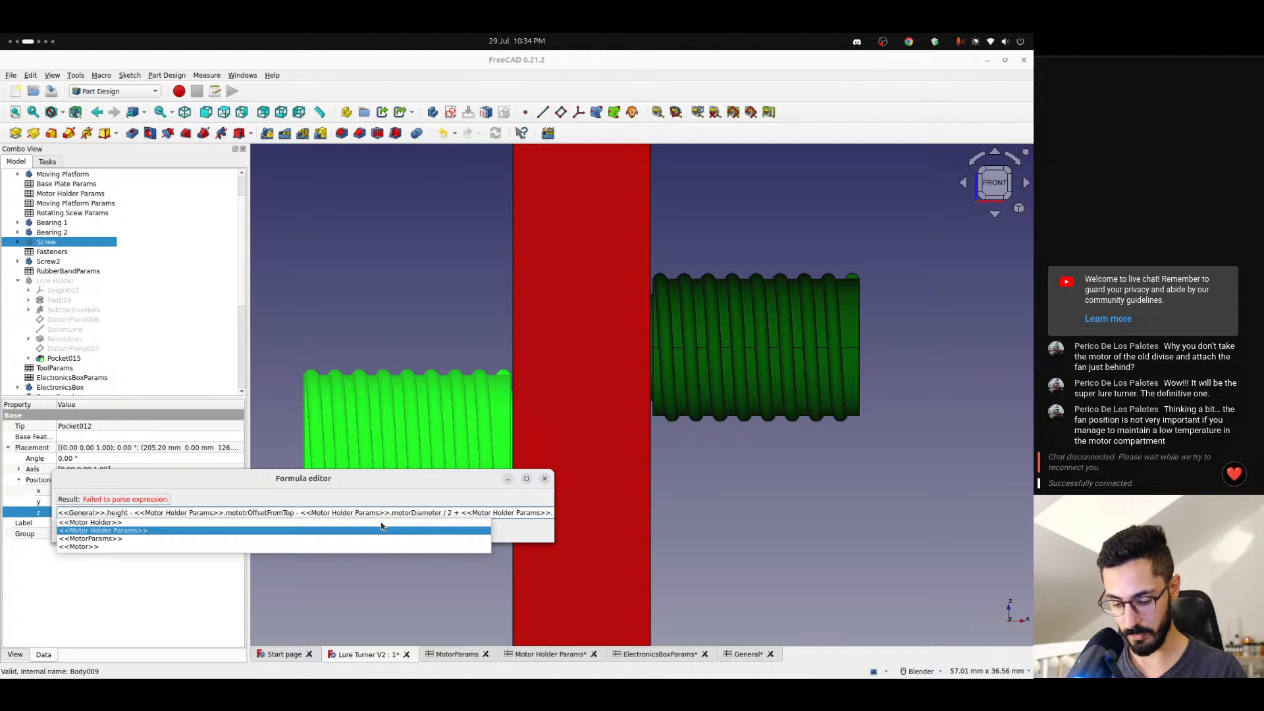
pyautogui.write('of')
pyautogui.press('Down')
pyautogui.press('Down')
pyautogui.press('Down')
pyautogui.press('Return')
pyautogui.press('Return')
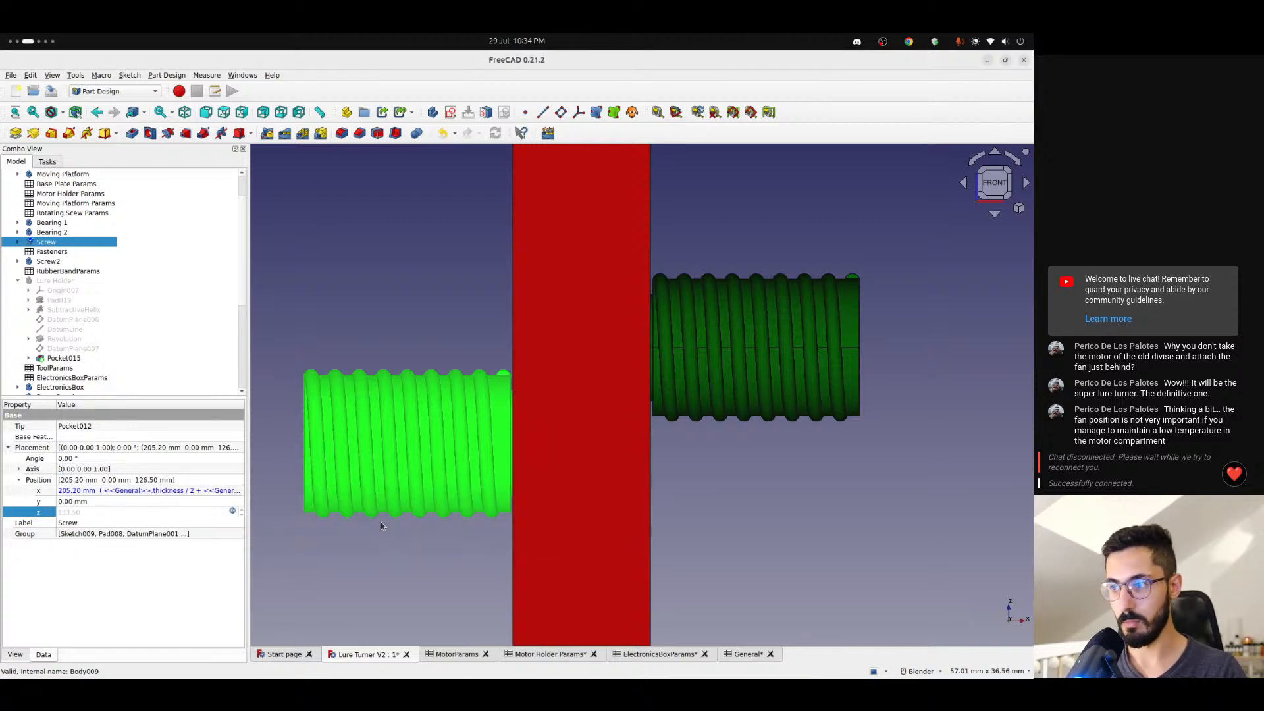
# - Copy the "+ <<Motor Holder Params>>.motorPinOffset" term from the Screw body's z position formula, leaving the formula as it is
pyautogui.click(197, 513)
pyautogui.click(231, 513)
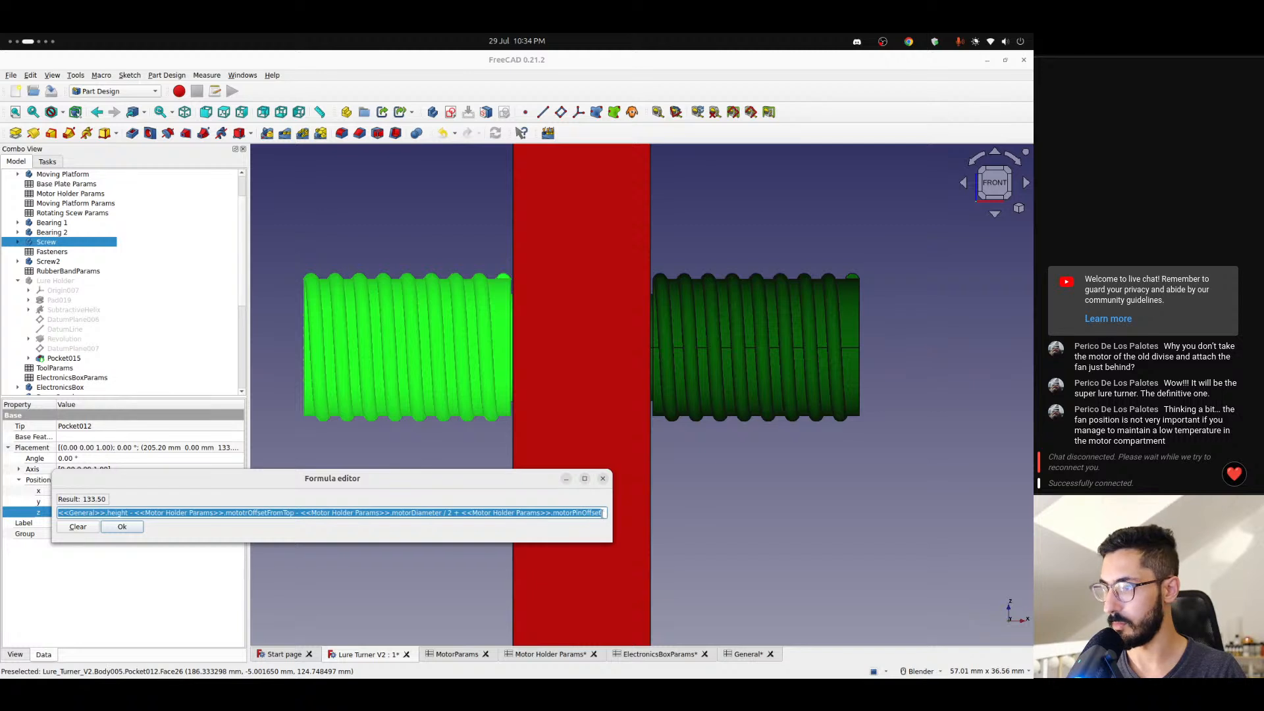
pyautogui.doubleClick(604, 513)
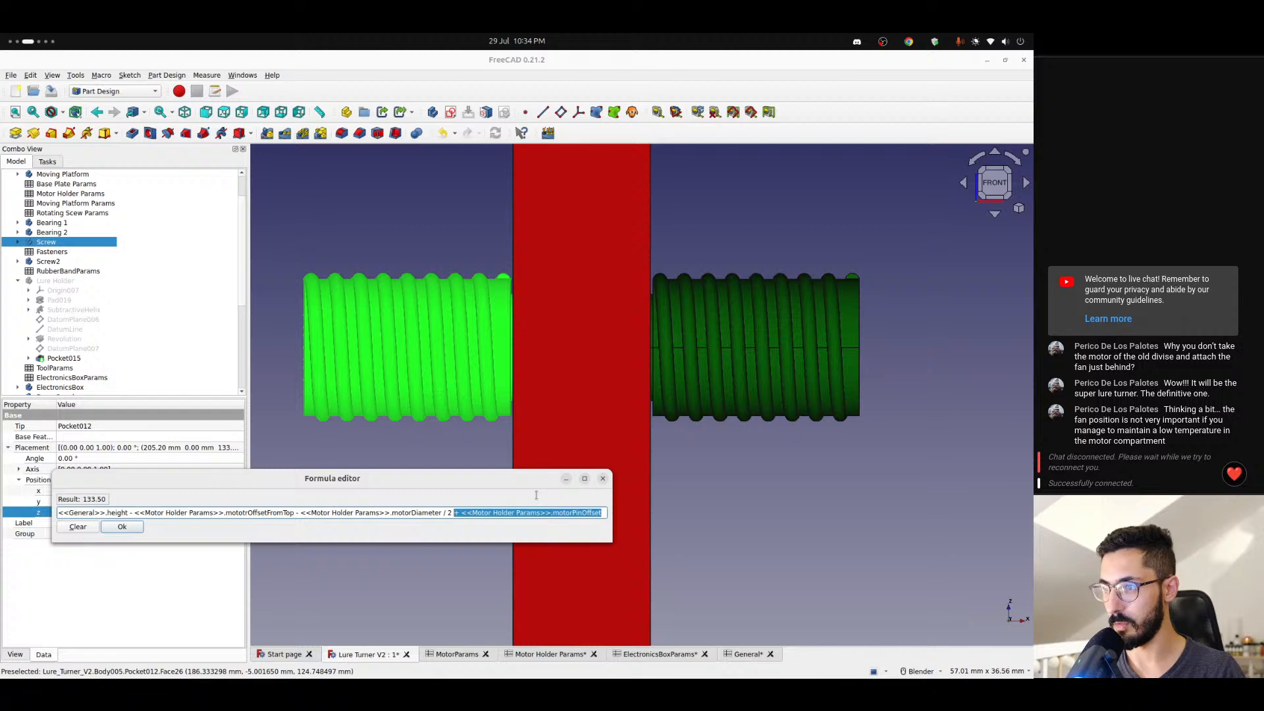
pyautogui.click(602, 480)
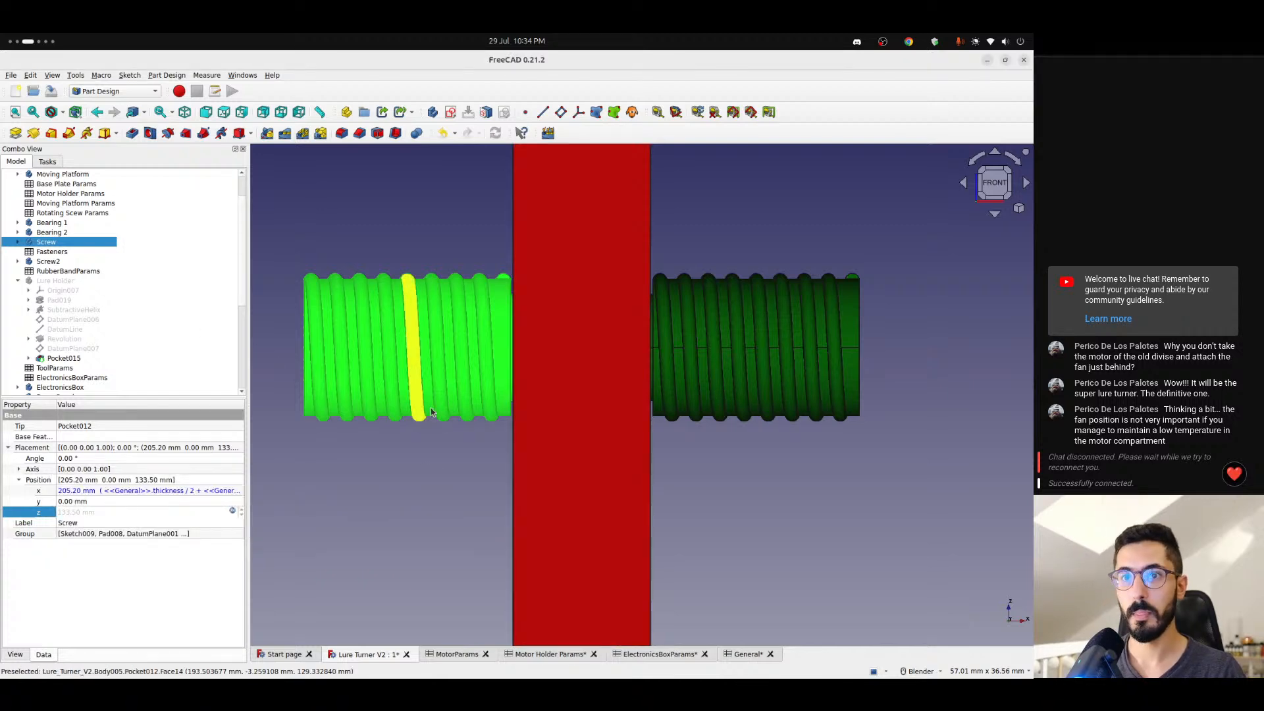
# - Append the copied "+ <<Motor Holder Params>>.motorPinOffset" term to the z position formula of Bearing 2
pyautogui.moveTo(415, 349); pyautogui.dragTo(486, 419, button='middle')
pyautogui.click(491, 430)
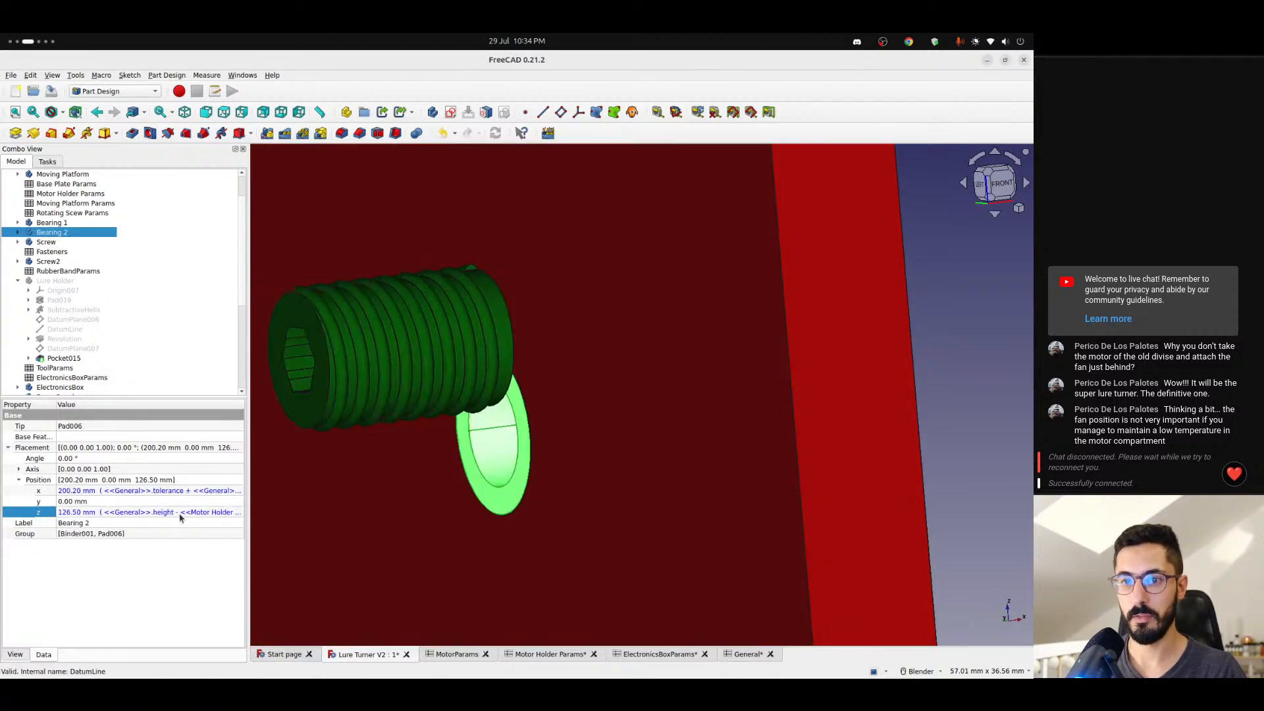
pyautogui.click(214, 513)
pyautogui.click(232, 512)
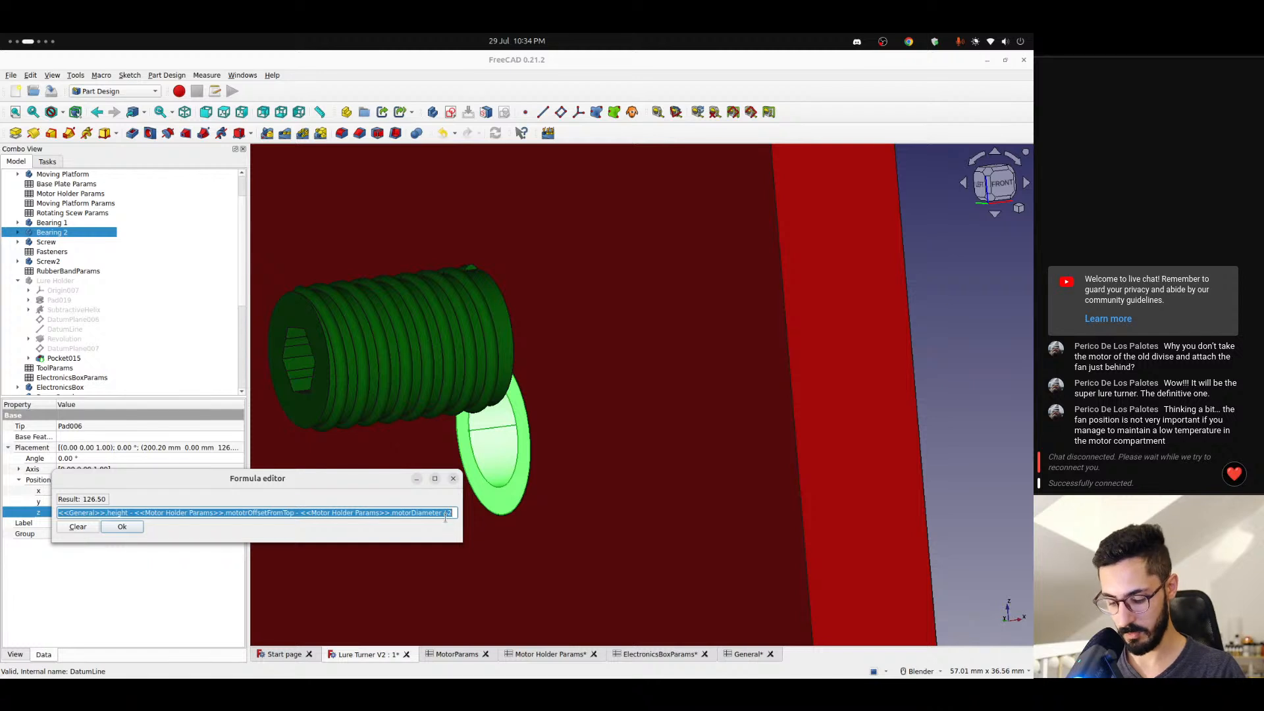
pyautogui.press('End')
pyautogui.write('+ <<Motor Holder Params>>.motorPinOffset')
pyautogui.press('Return')
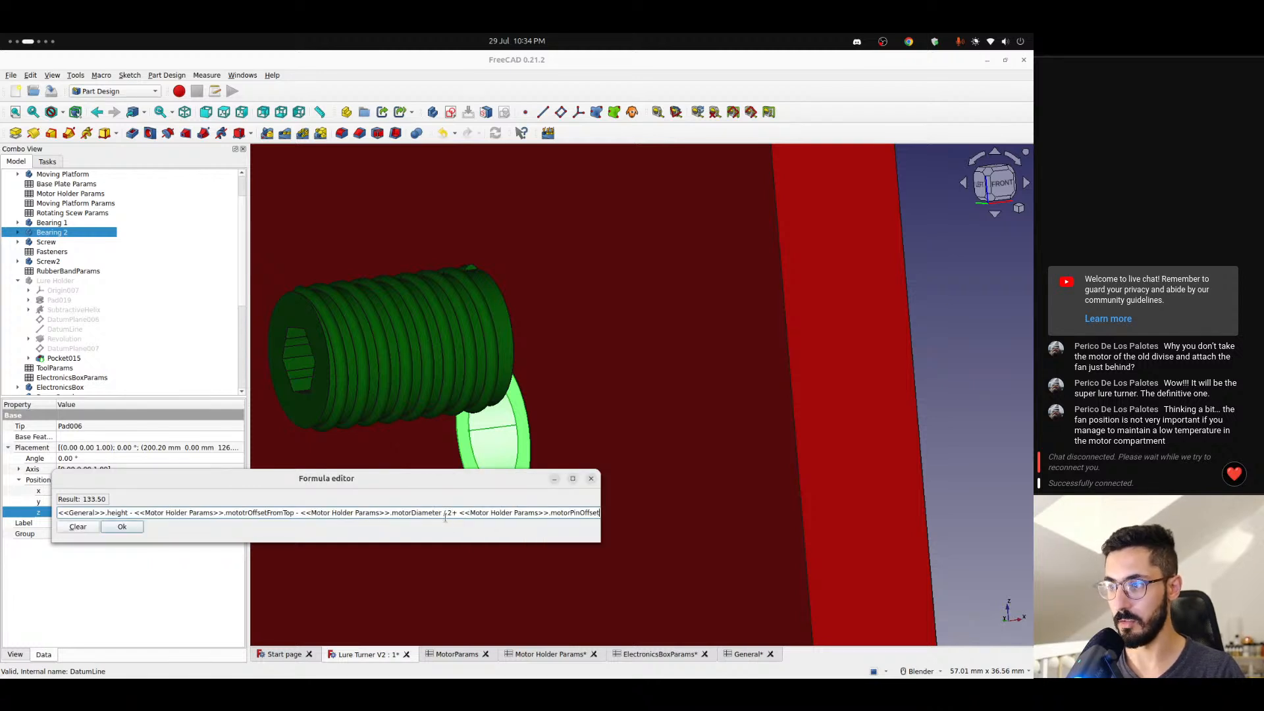
pyautogui.press('Return')
# - Add the copied motorPinOffset term to the end of Bearing 1's z position formula
pyautogui.click(63, 224)
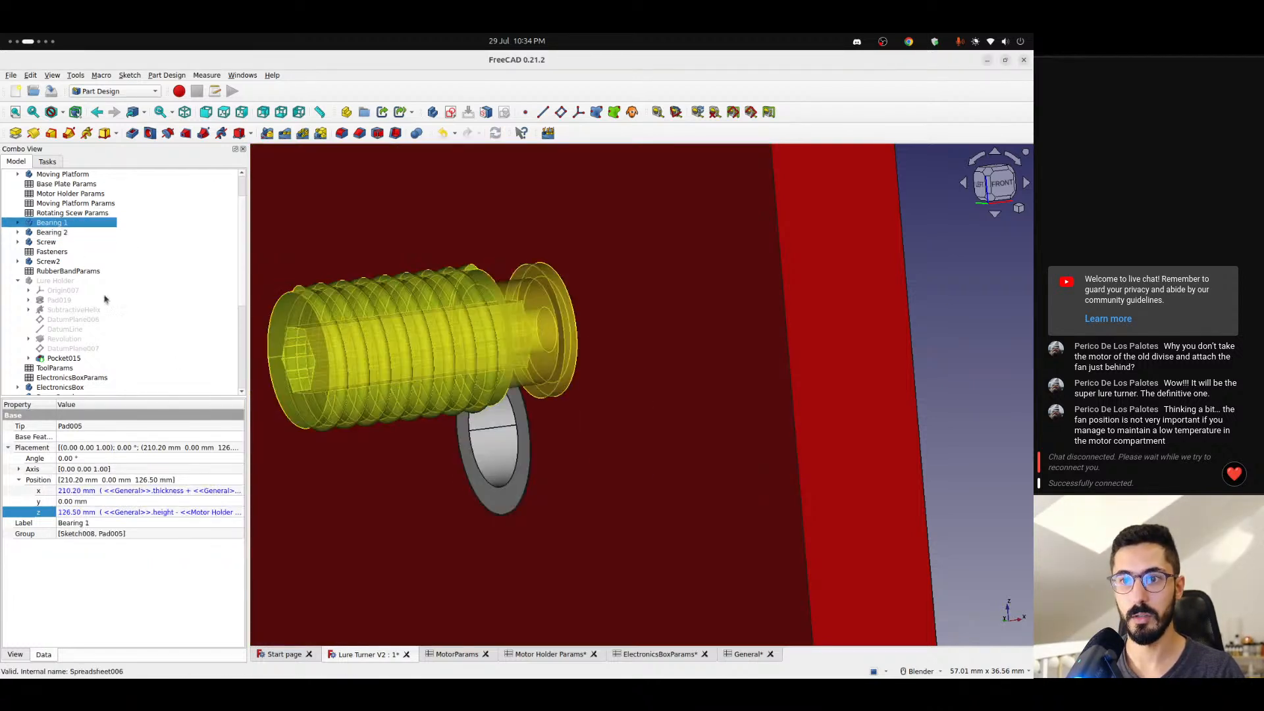
pyautogui.click(204, 514)
pyautogui.click(232, 511)
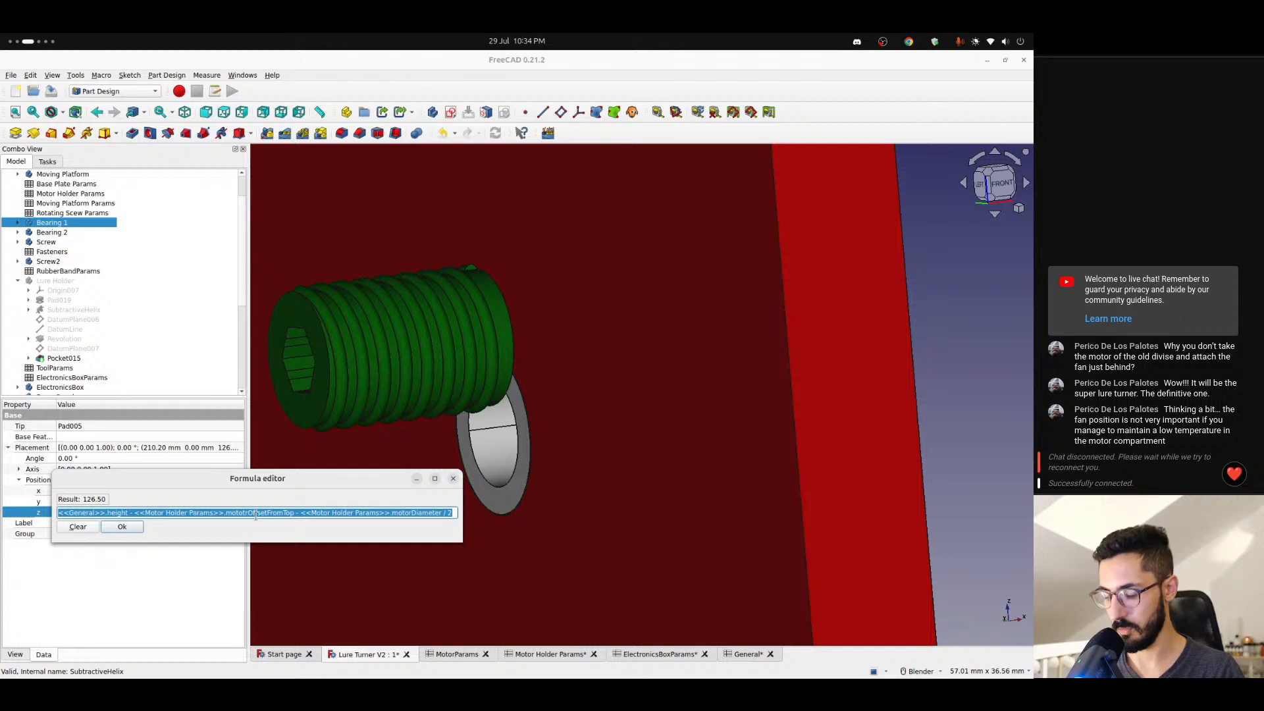
pyautogui.press('End')
pyautogui.write('+ <<Motor Holder Params>>.motorPinOffset')
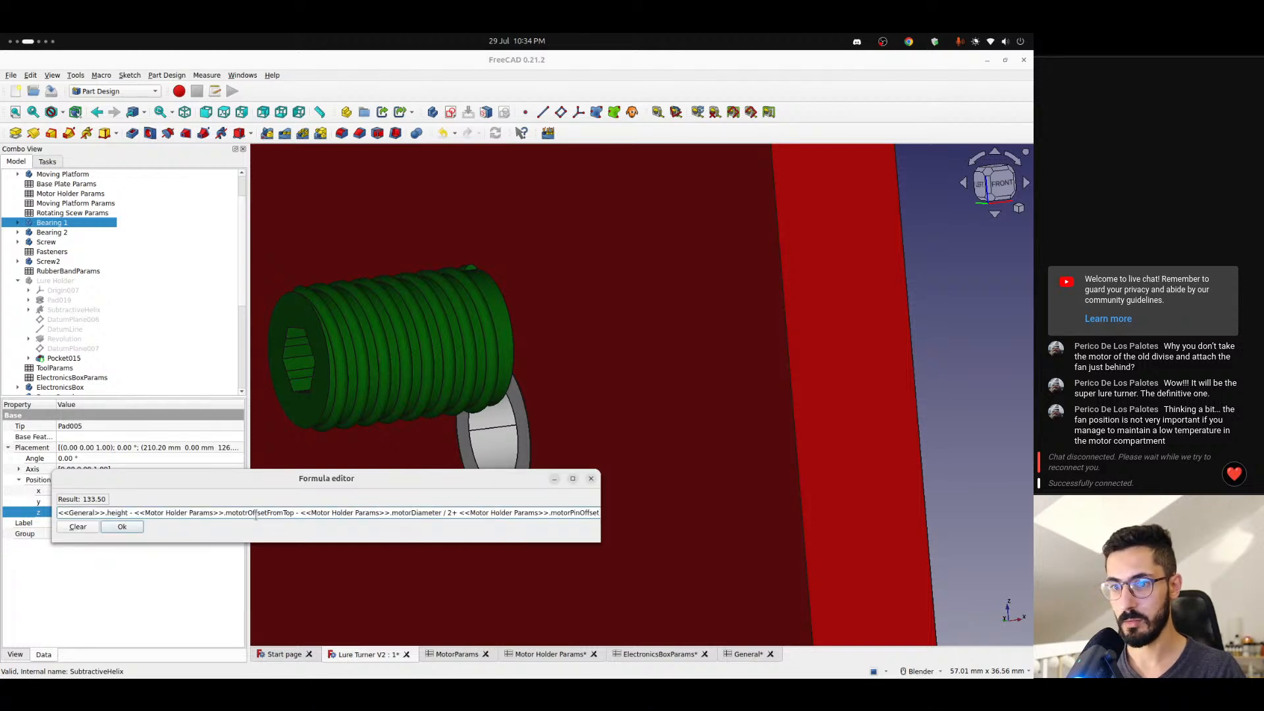
pyautogui.press('Return')
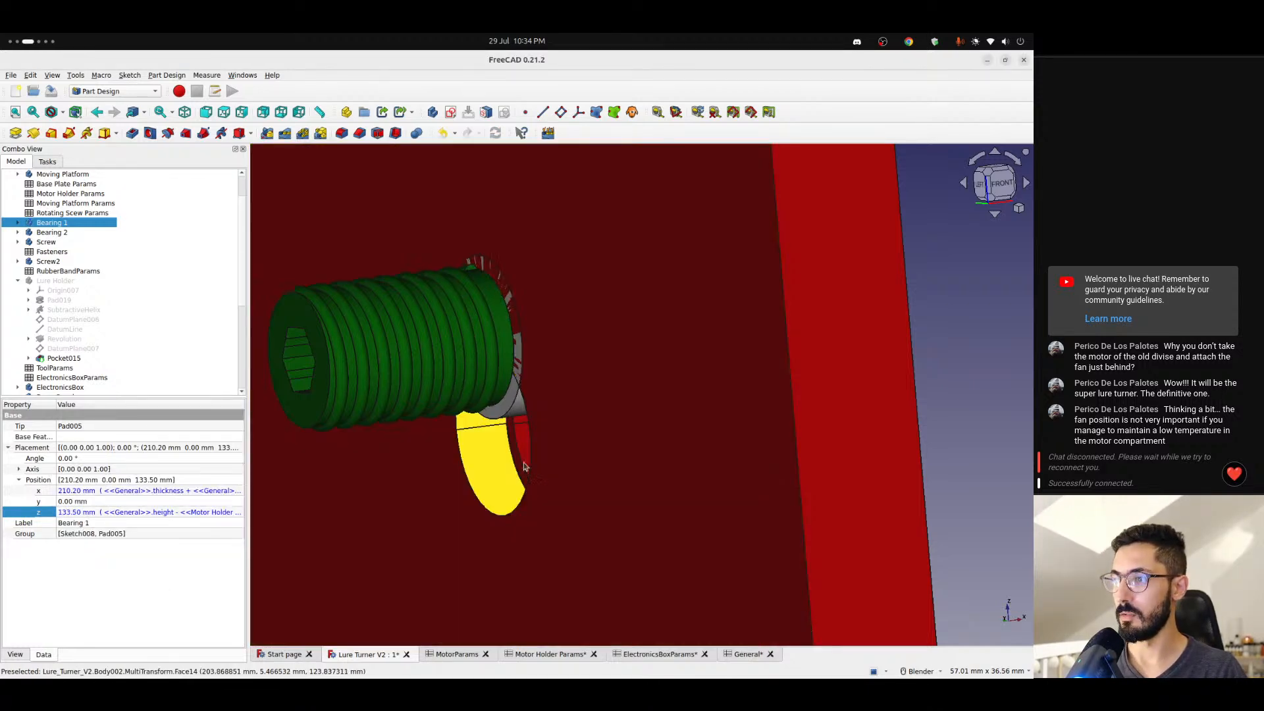
# - Check the bearing hole behind the screw and make the Moving Platform the active body
pyautogui.moveTo(524, 466); pyautogui.dragTo(622, 466, button='middle')
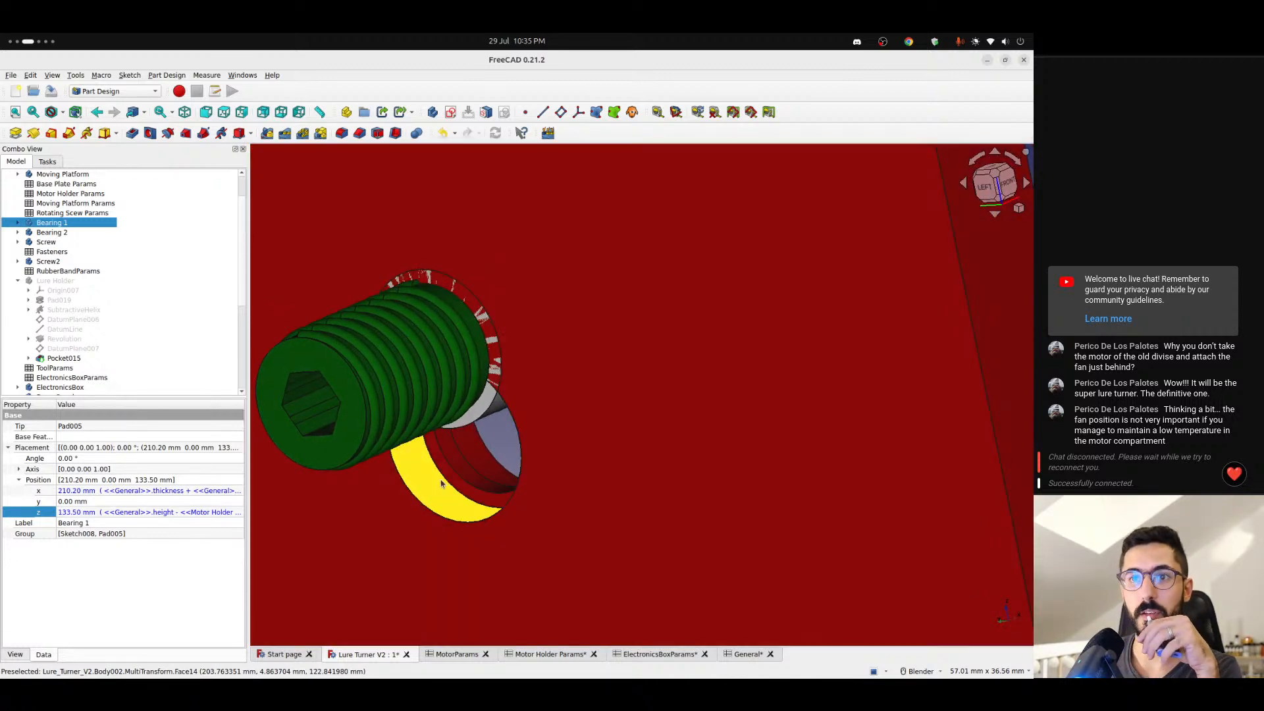
pyautogui.scroll(2, 67, 311)
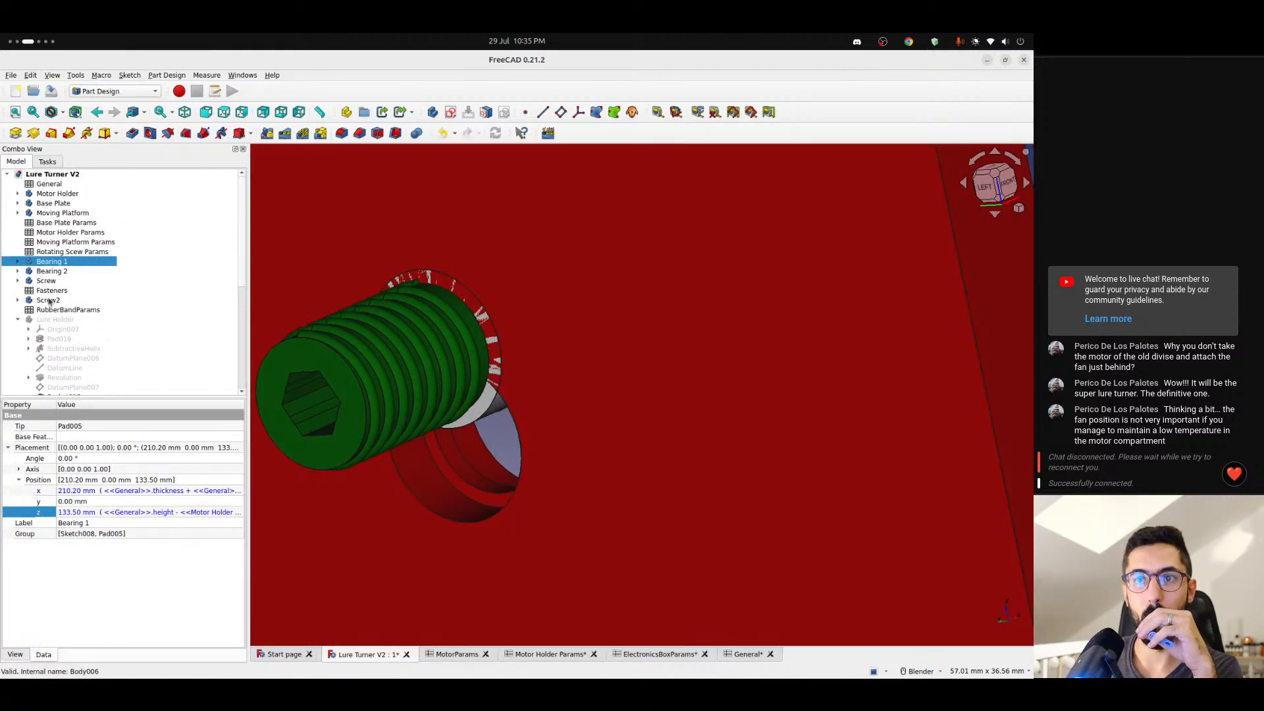
pyautogui.click(52, 214)
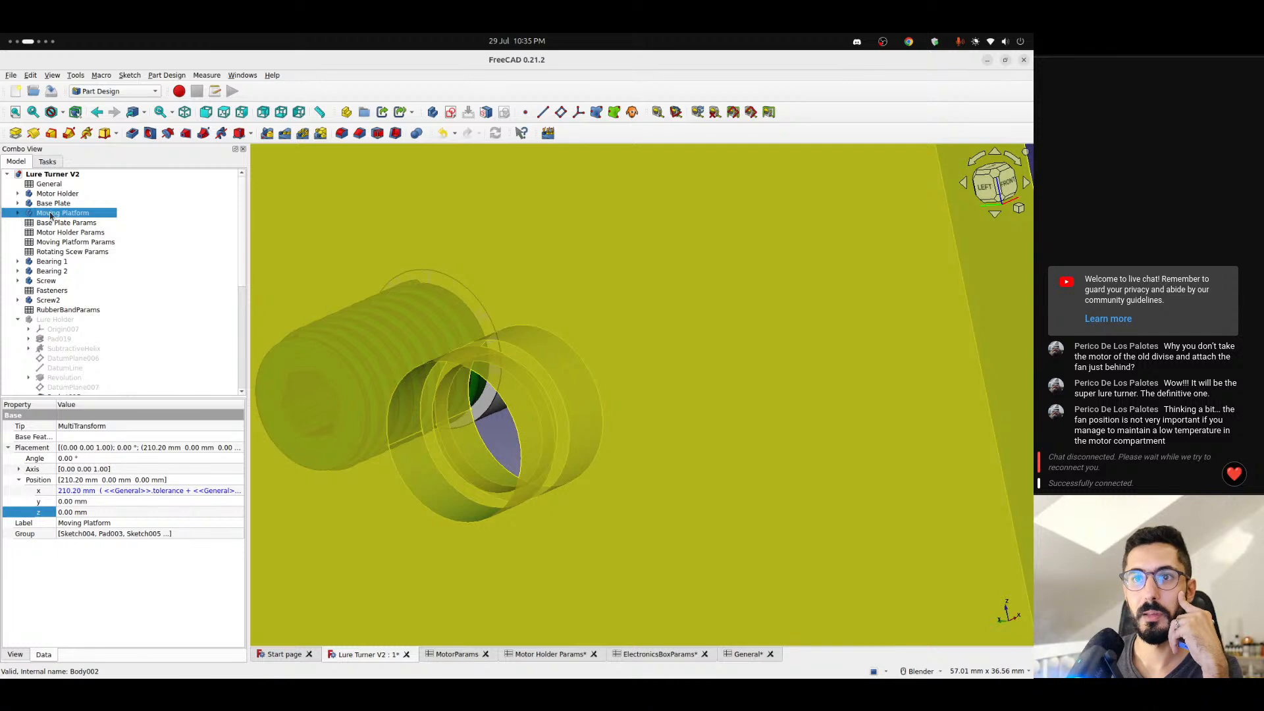
pyautogui.rightClick(52, 213)
pyautogui.click(67, 219)
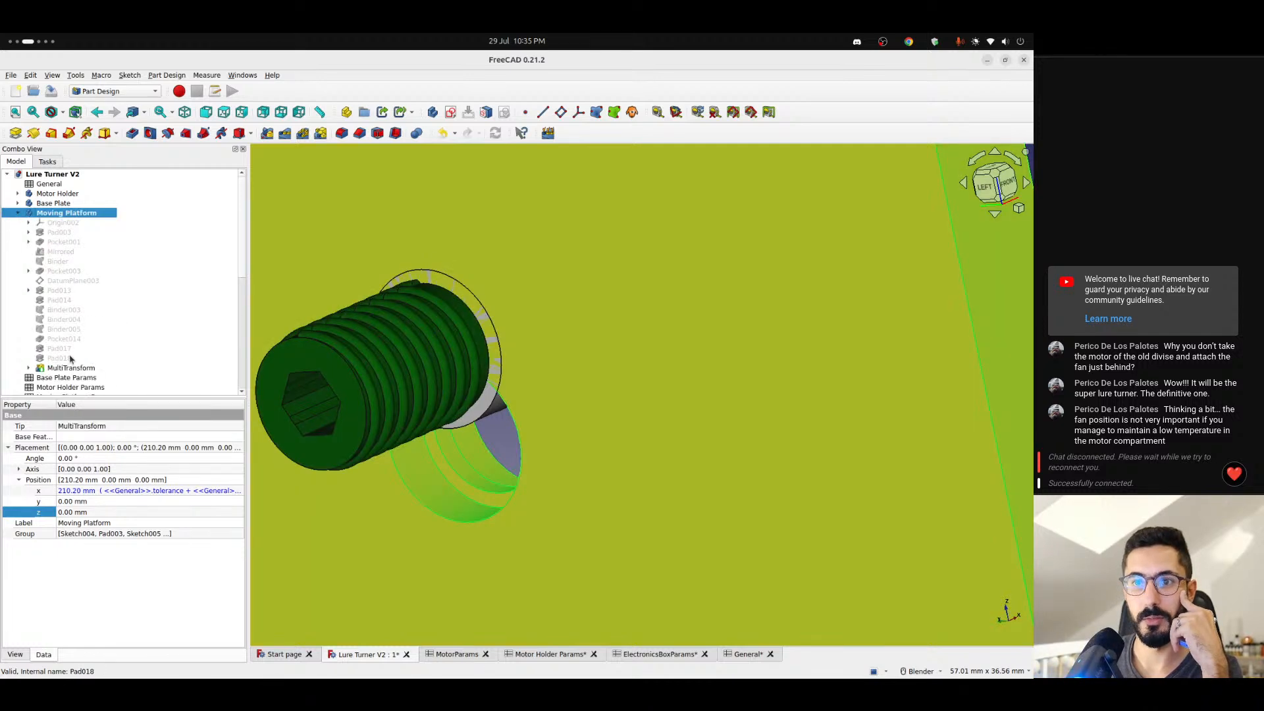
# - Examine the Moving Platform's features to locate the sketch that positions the bearing hole
pyautogui.click(71, 329)
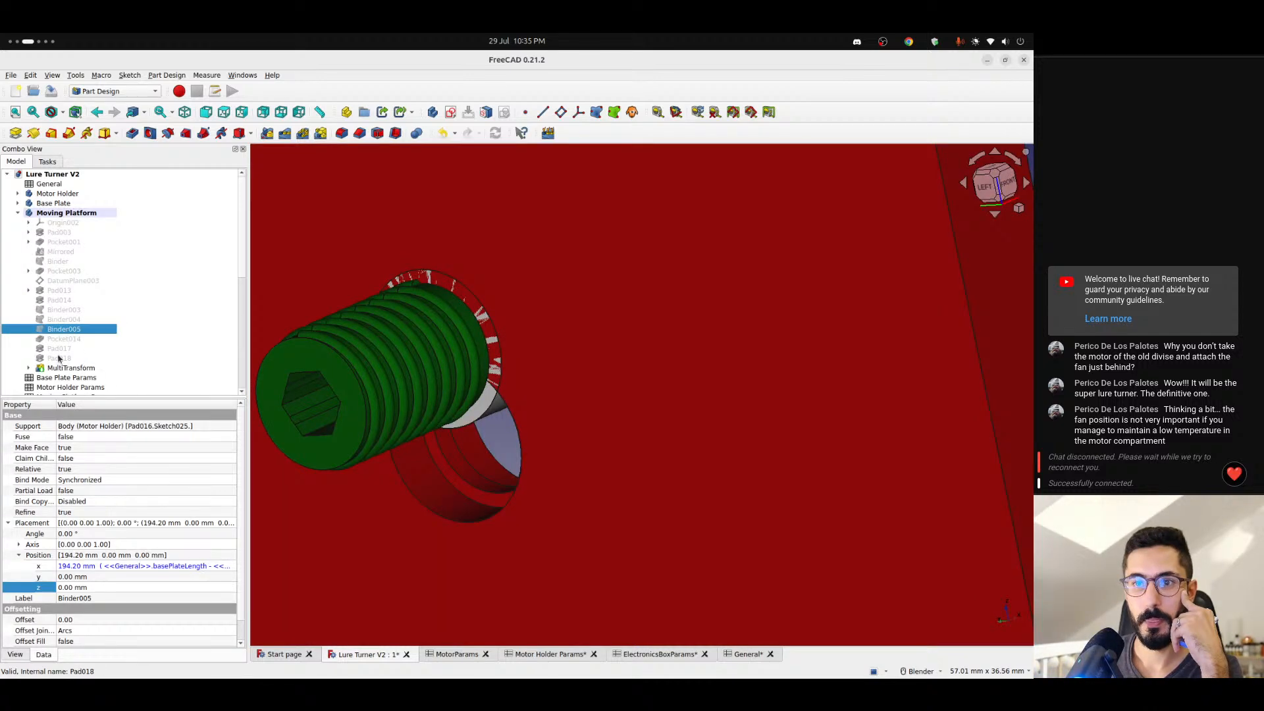
pyautogui.click(71, 320)
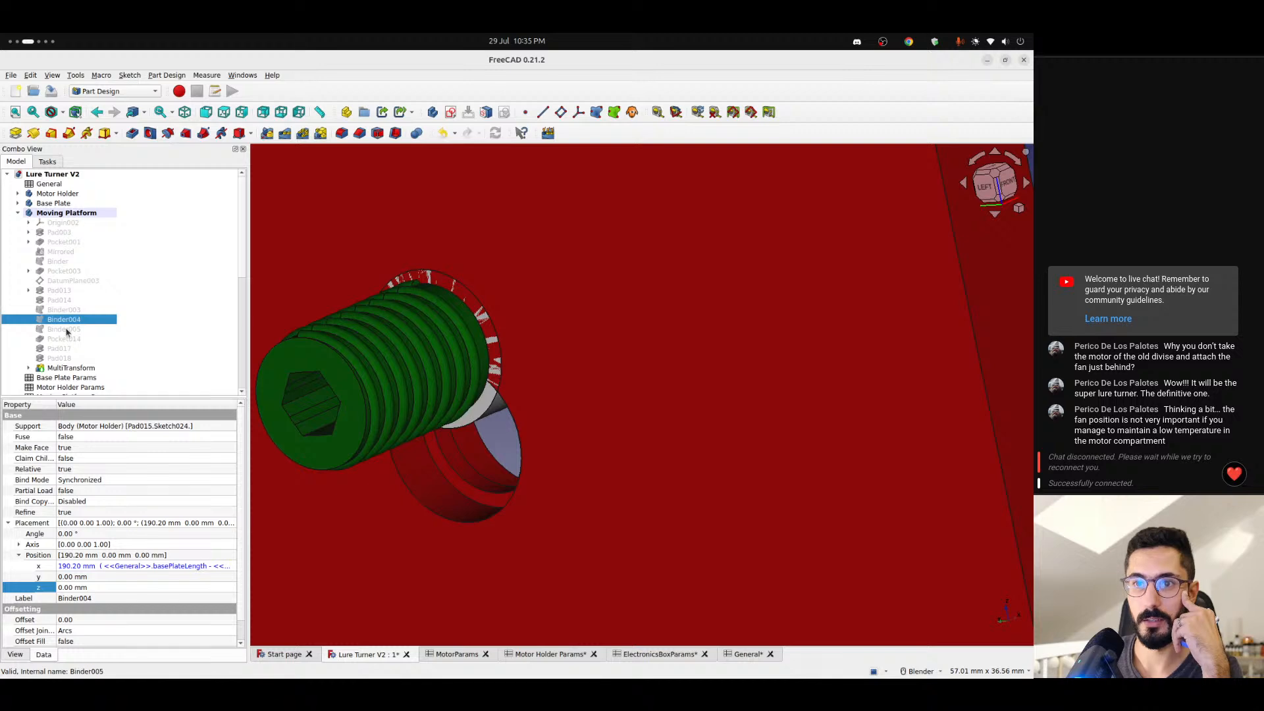
pyautogui.scroll(-8, 402, 437)
pyautogui.keyDown('shift'); pyautogui.moveTo(429, 507); pyautogui.dragTo(402, 431, button='middle'); pyautogui.keyUp('shift')
pyautogui.scroll(7, 432, 326)
pyautogui.click(831, 291)
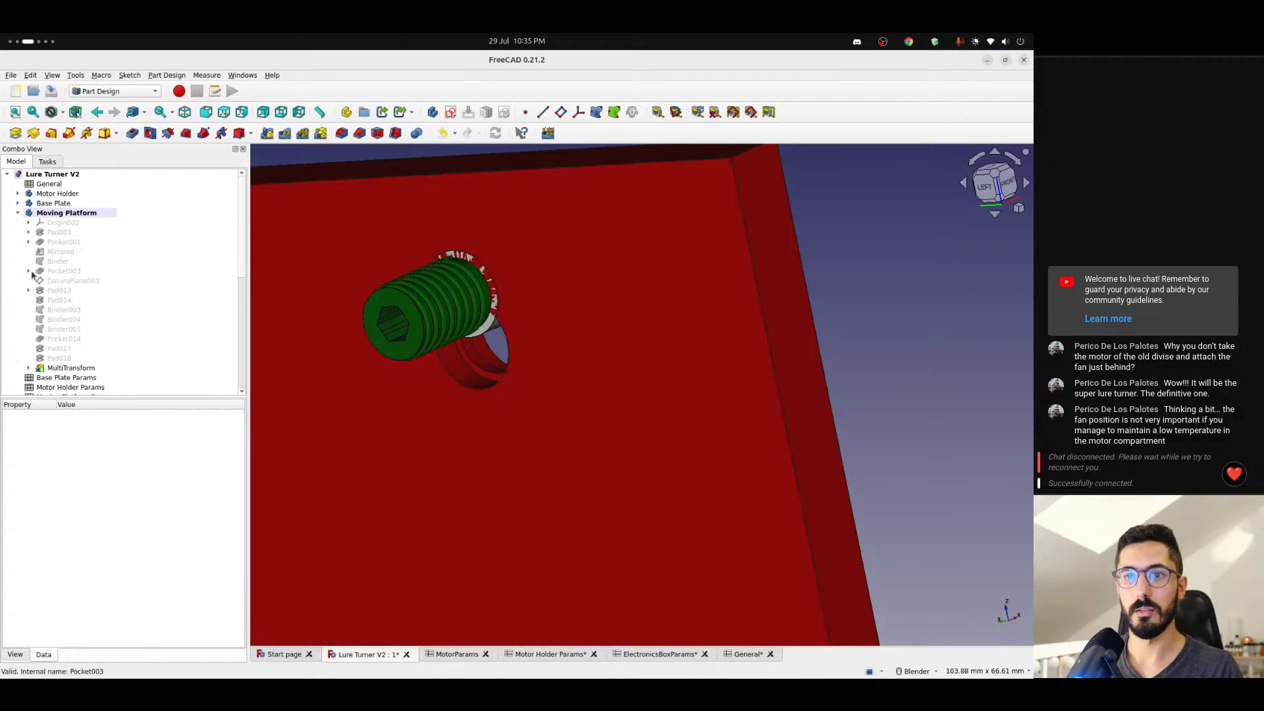
pyautogui.click(29, 271)
pyautogui.click(70, 281)
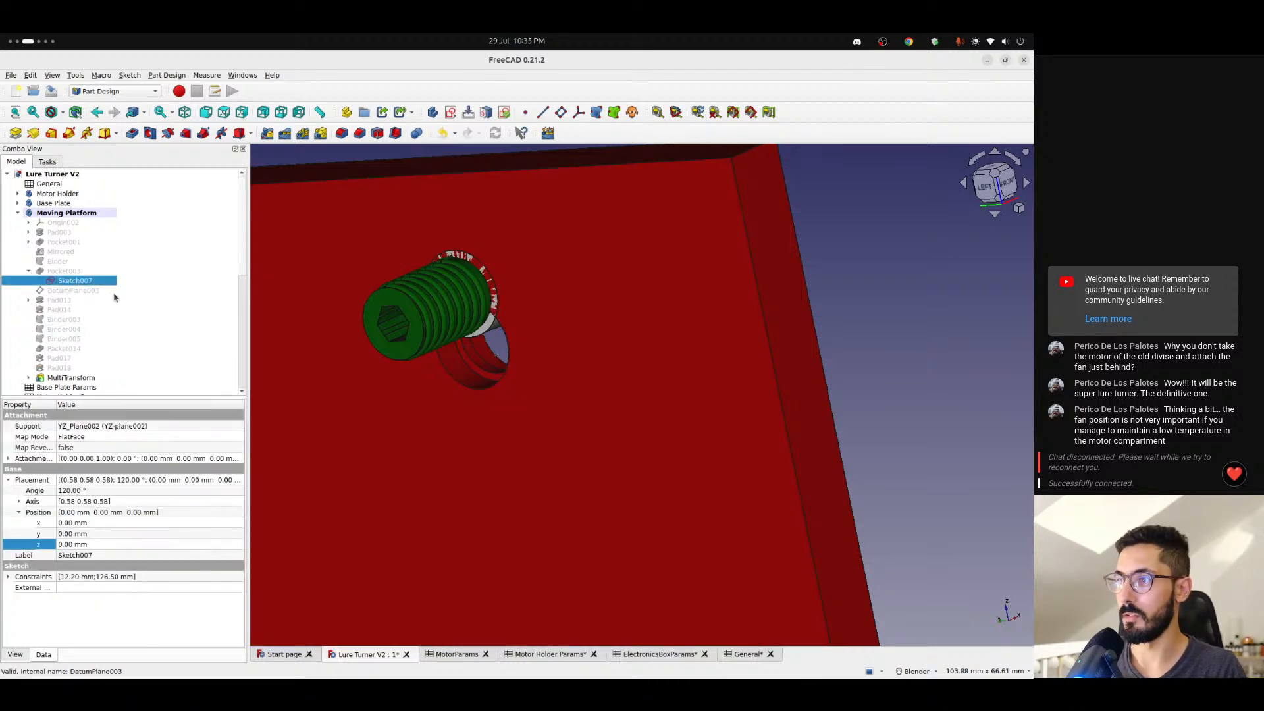
pyautogui.moveTo(375, 359); pyautogui.dragTo(381, 426, button='middle')
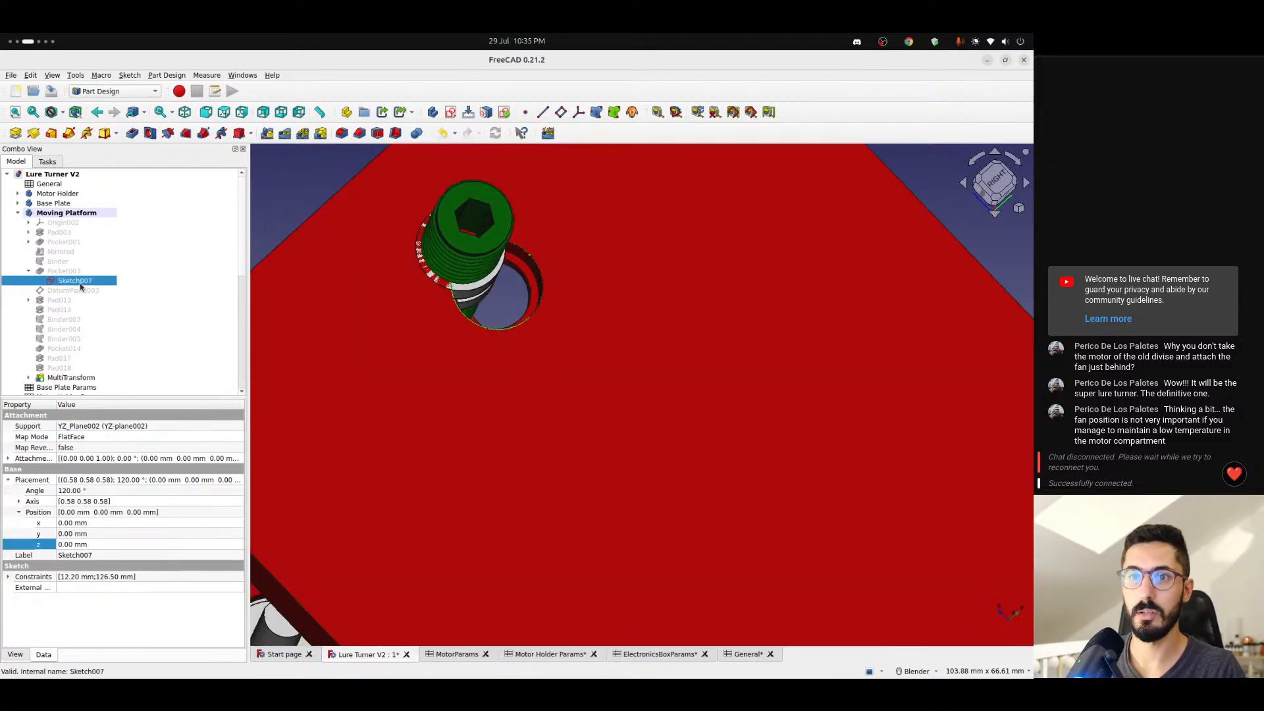
# - In Sketch007 of Pocket003, append the copied "+ <<Motor Holder Params>>.motorPinOffset" term to the circle's vertical distance formula and close the sketch
pyautogui.doubleClick(61, 283)
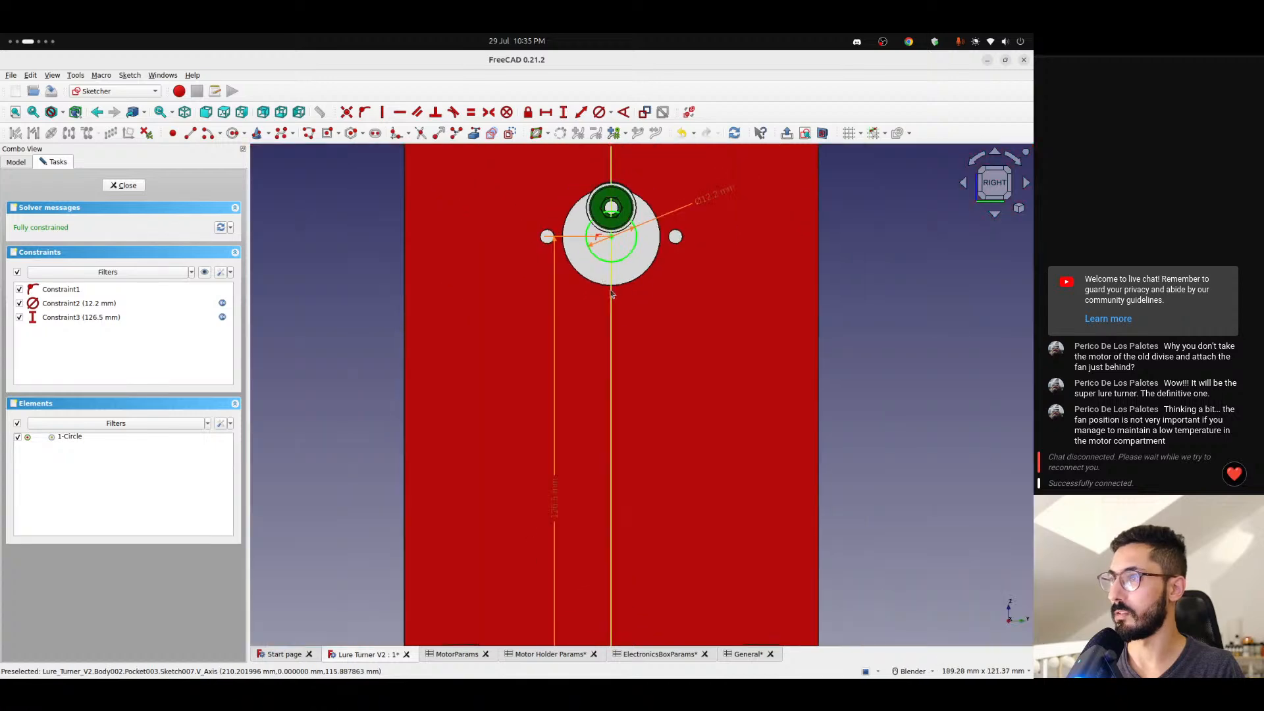
pyautogui.doubleClick(554, 498)
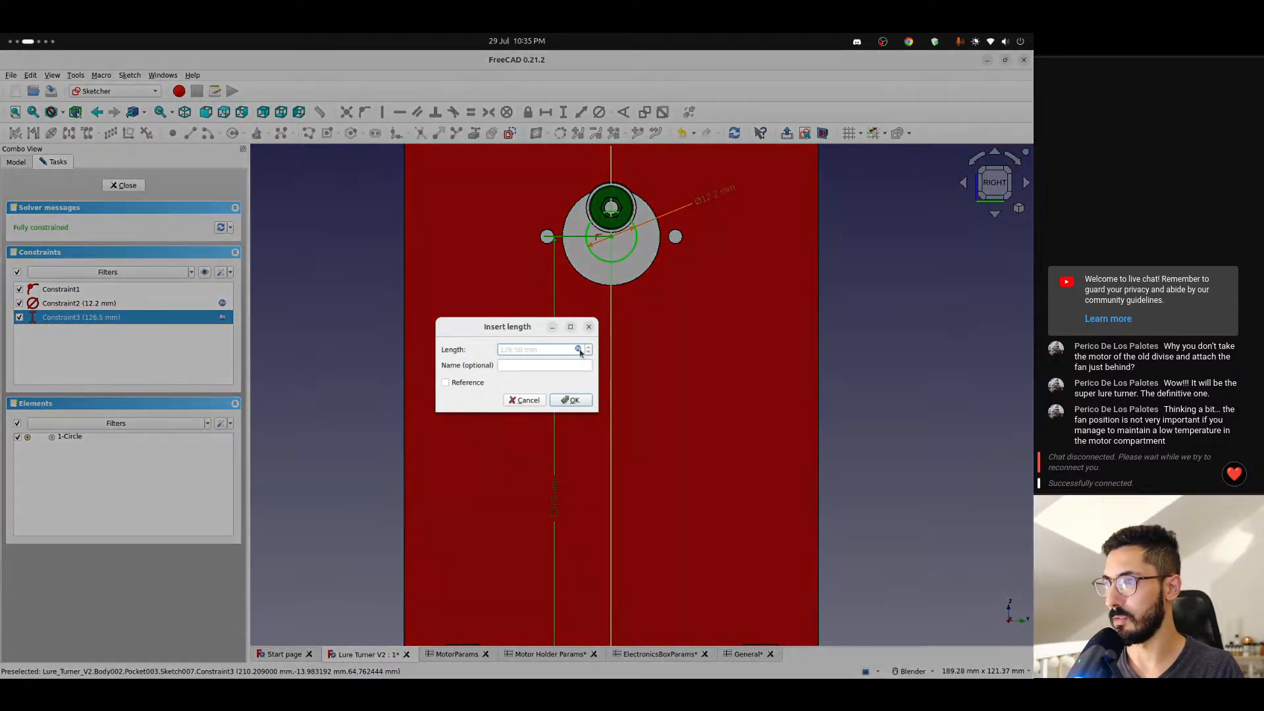
pyautogui.click(585, 350)
pyautogui.press('End')
pyautogui.hotkey('ctrl', 'v')
pyautogui.press('Return')
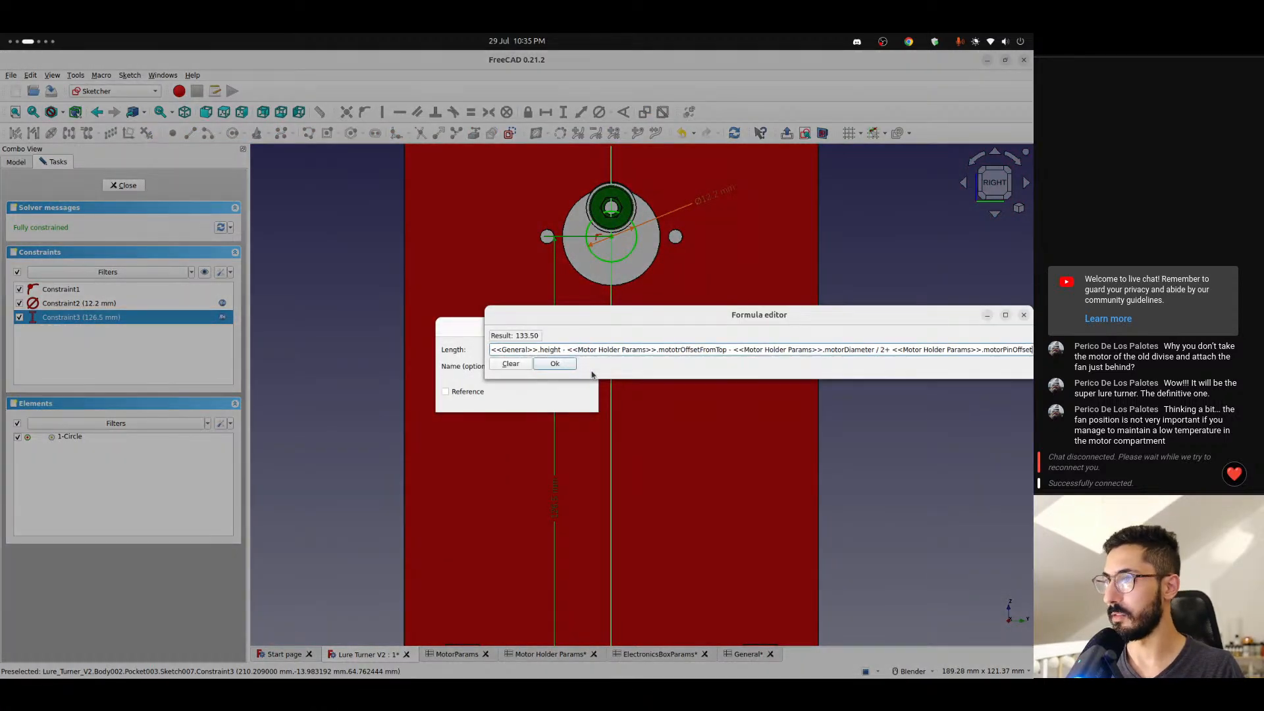
pyautogui.press('Return')
pyautogui.press('Return')
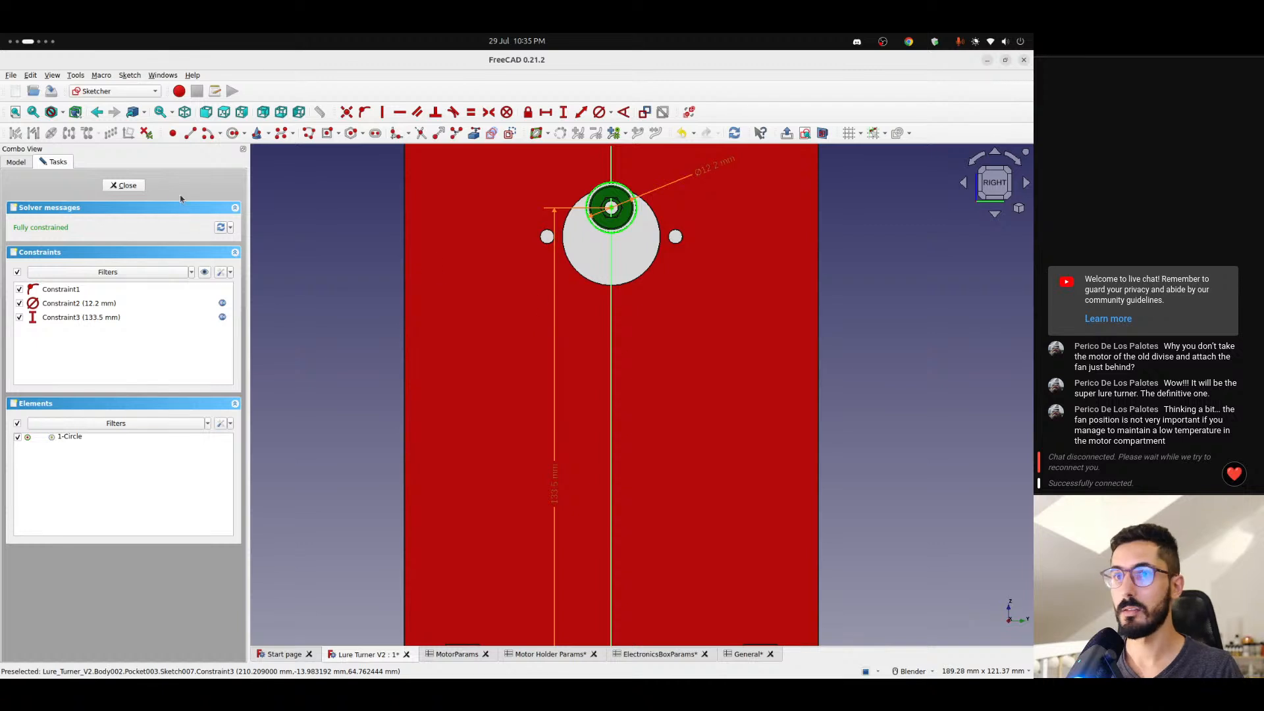
pyautogui.press('Escape')
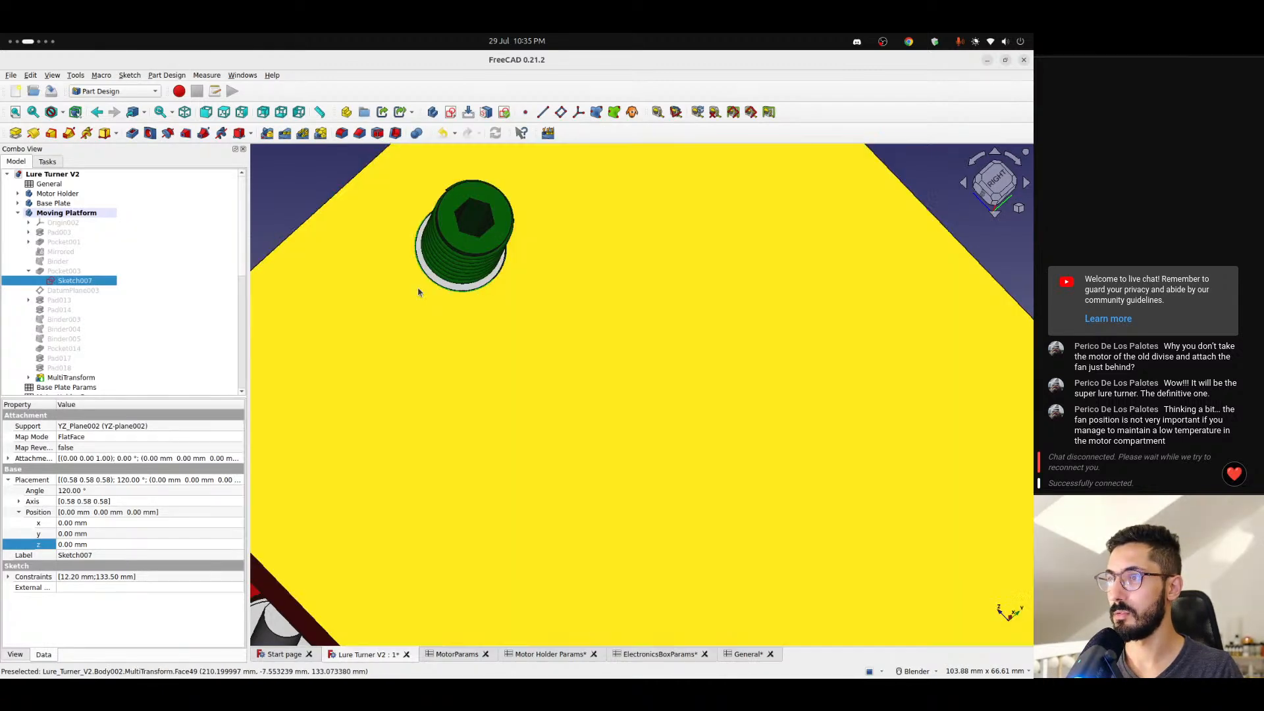
# - Hide Screw2, Screw, Bearing 2, Bearing 1 and Sketch007 to expose the Moving Platform's bearing hole
pyautogui.moveTo(419, 292); pyautogui.dragTo(451, 384, button='middle')
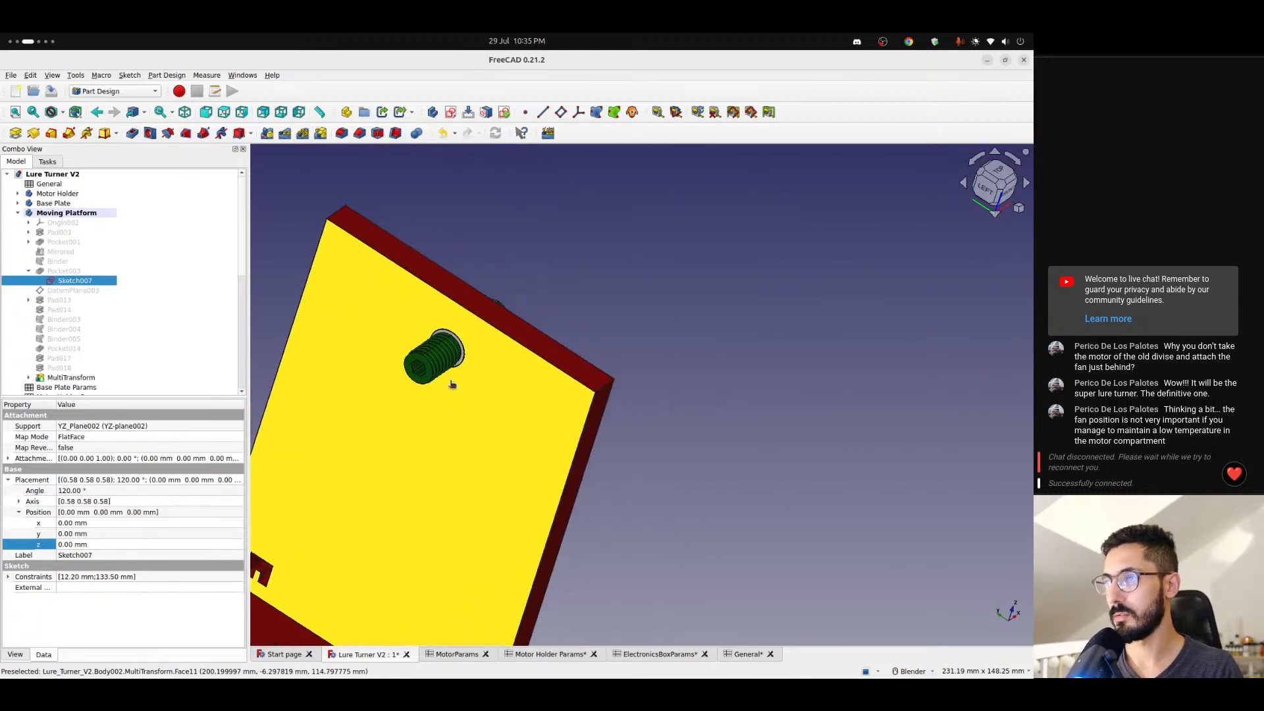
pyautogui.scroll(5, 452, 385)
pyautogui.scroll(-7, 100, 304)
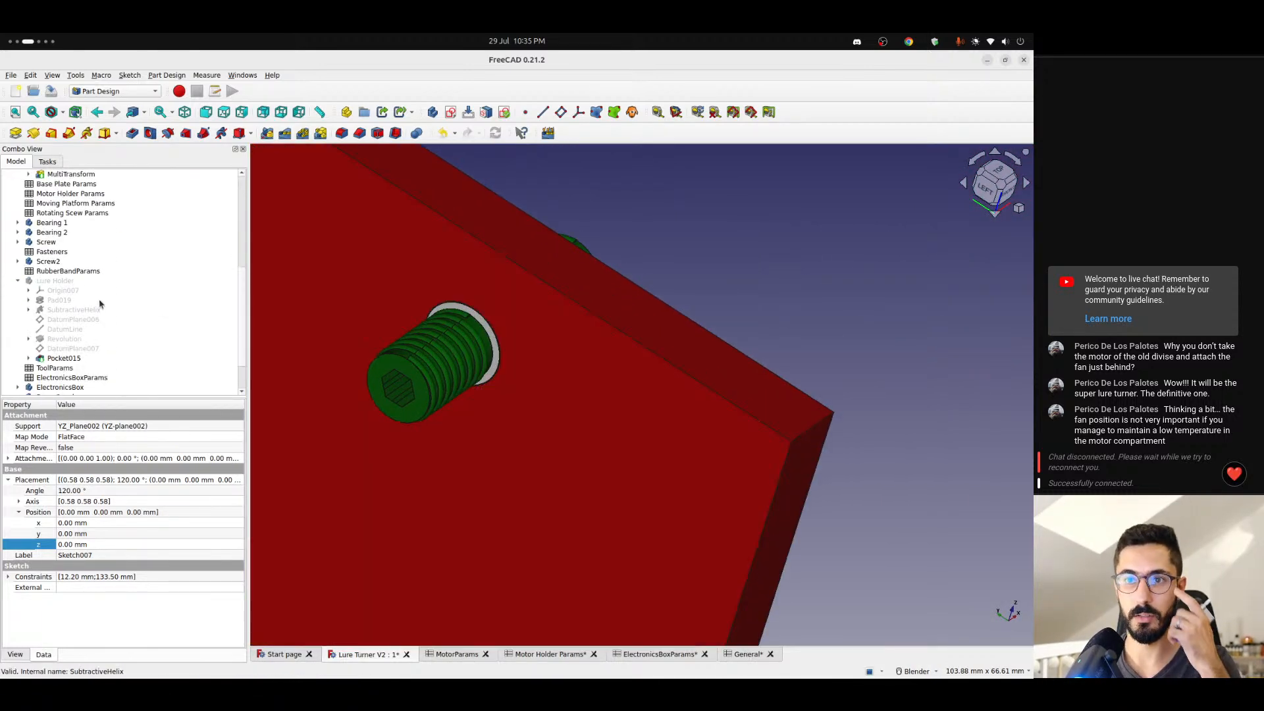
pyautogui.click(49, 262)
pyautogui.press('space')
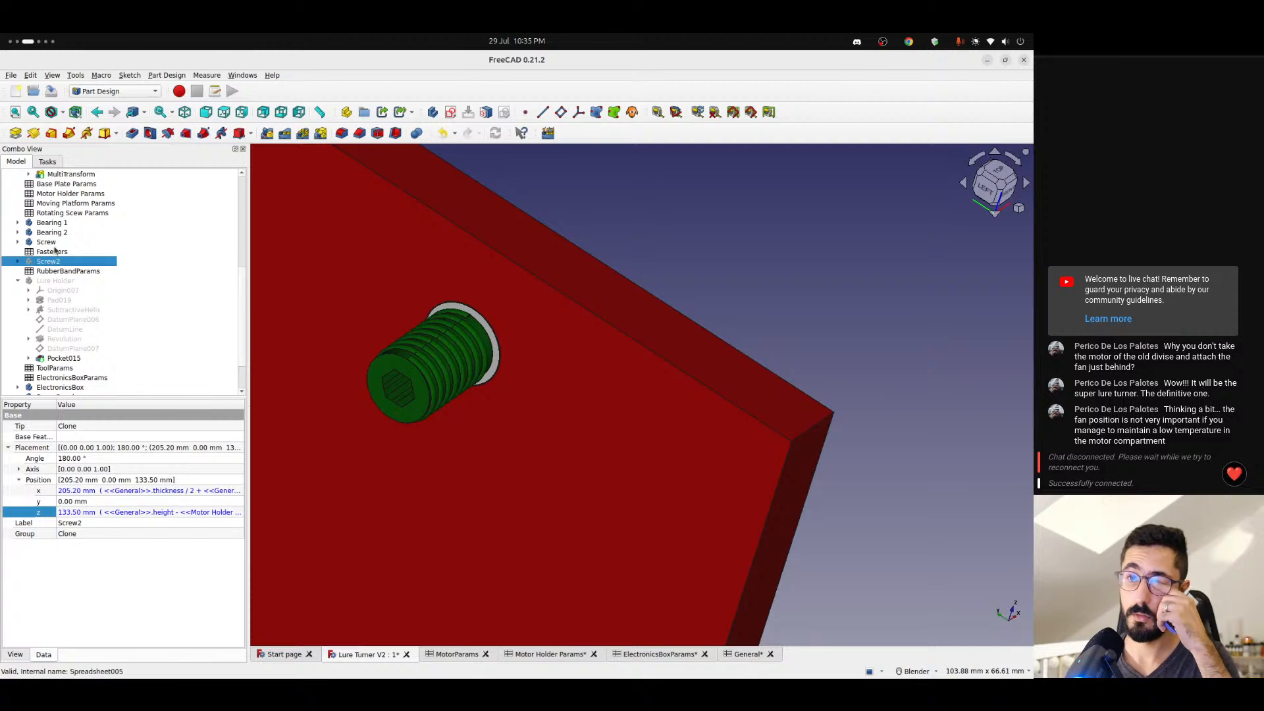
pyautogui.click(56, 243)
pyautogui.press('space')
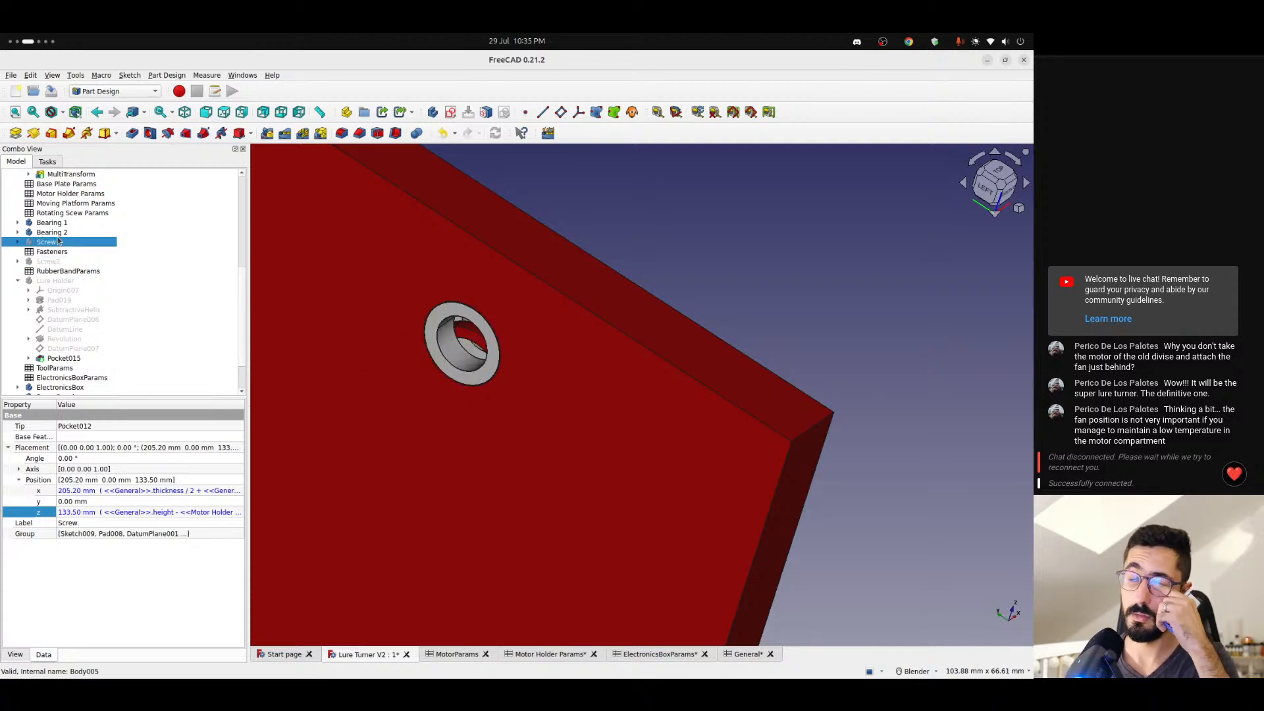
pyautogui.click(53, 231)
pyautogui.press('space')
pyautogui.press('Up')
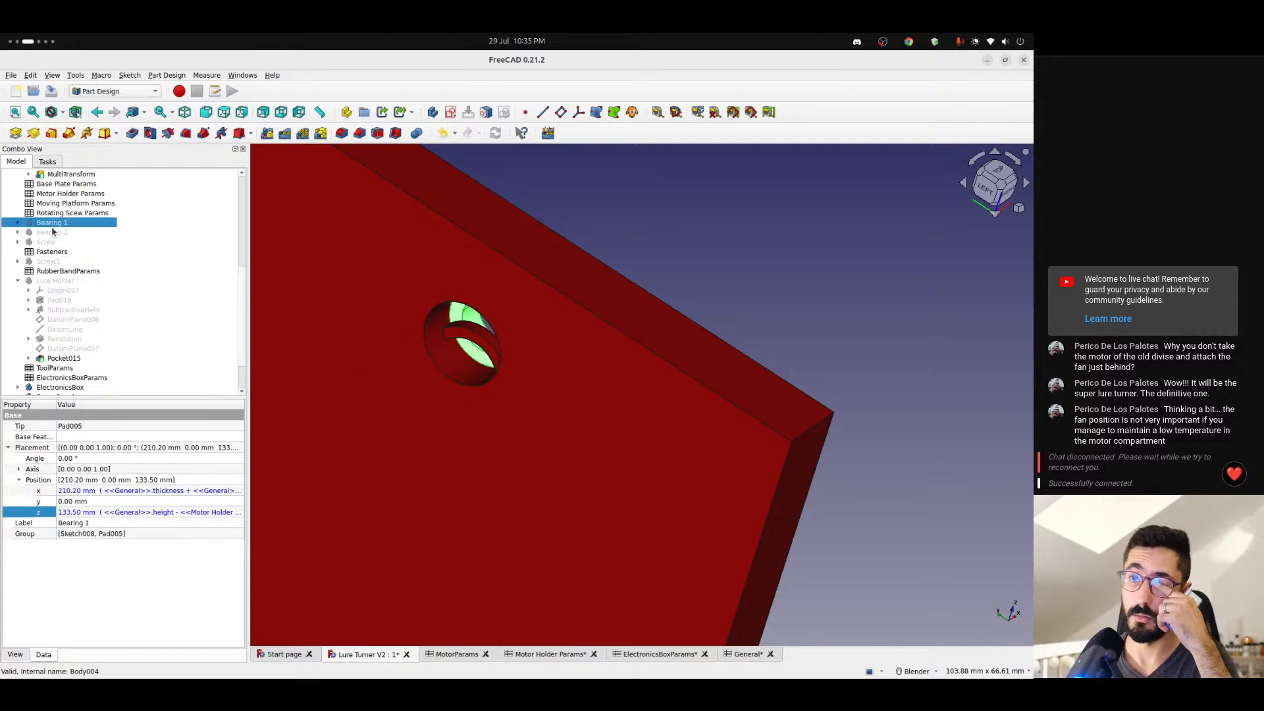
pyautogui.press('space')
pyautogui.scroll(7, 78, 296)
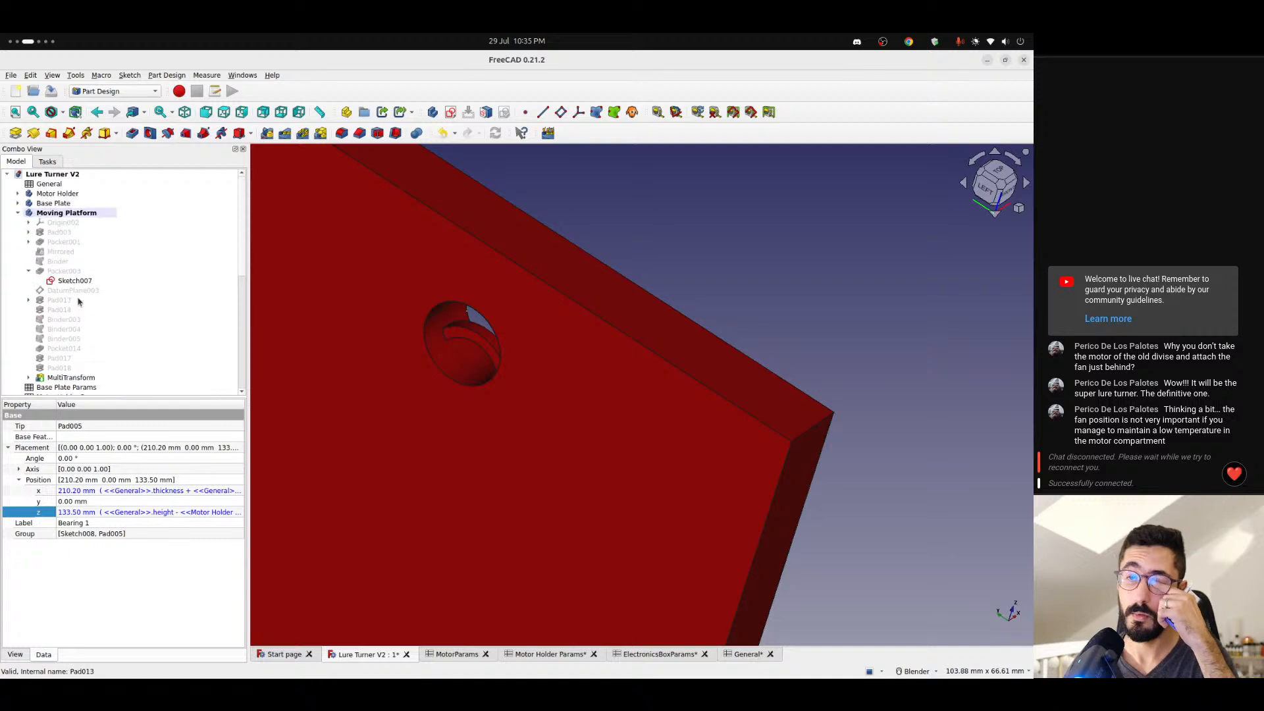
pyautogui.click(61, 281)
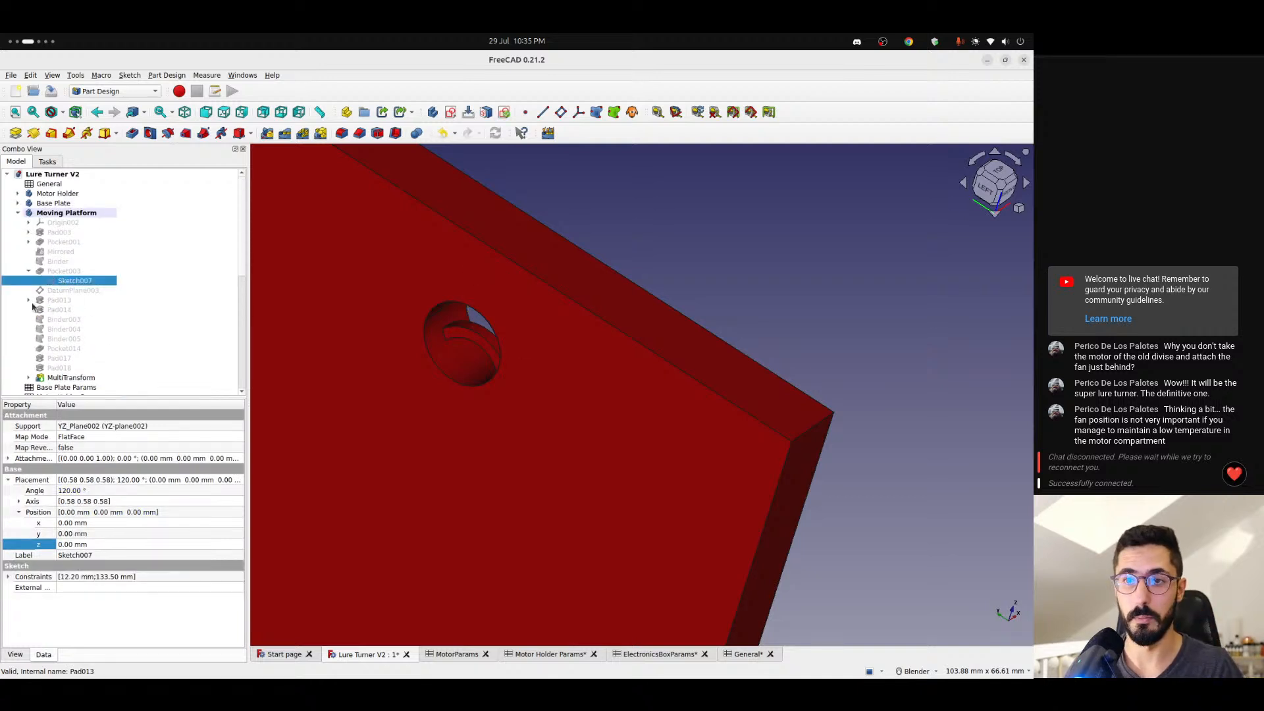
# - In Sketch019 of Pad013, append the copied motorPinOffset term to the formula of the circles' vertical distance constraint
pyautogui.click(29, 300)
pyautogui.click(63, 310)
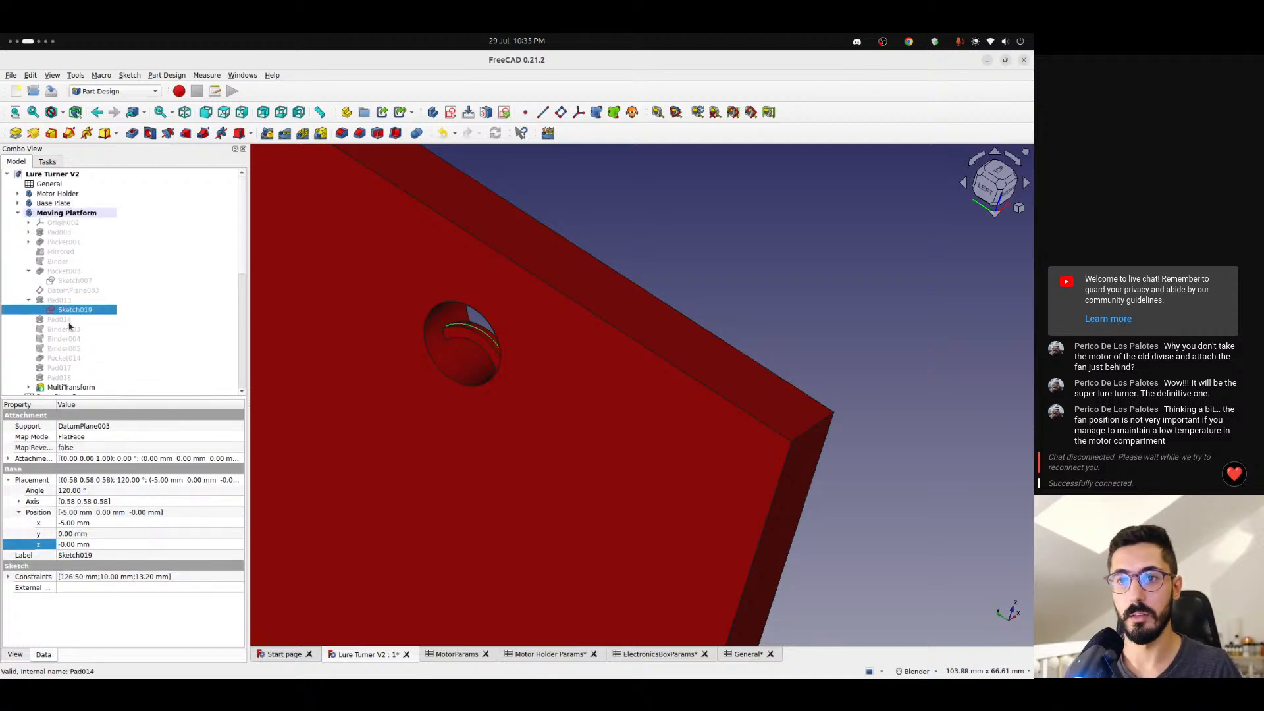
pyautogui.doubleClick(67, 312)
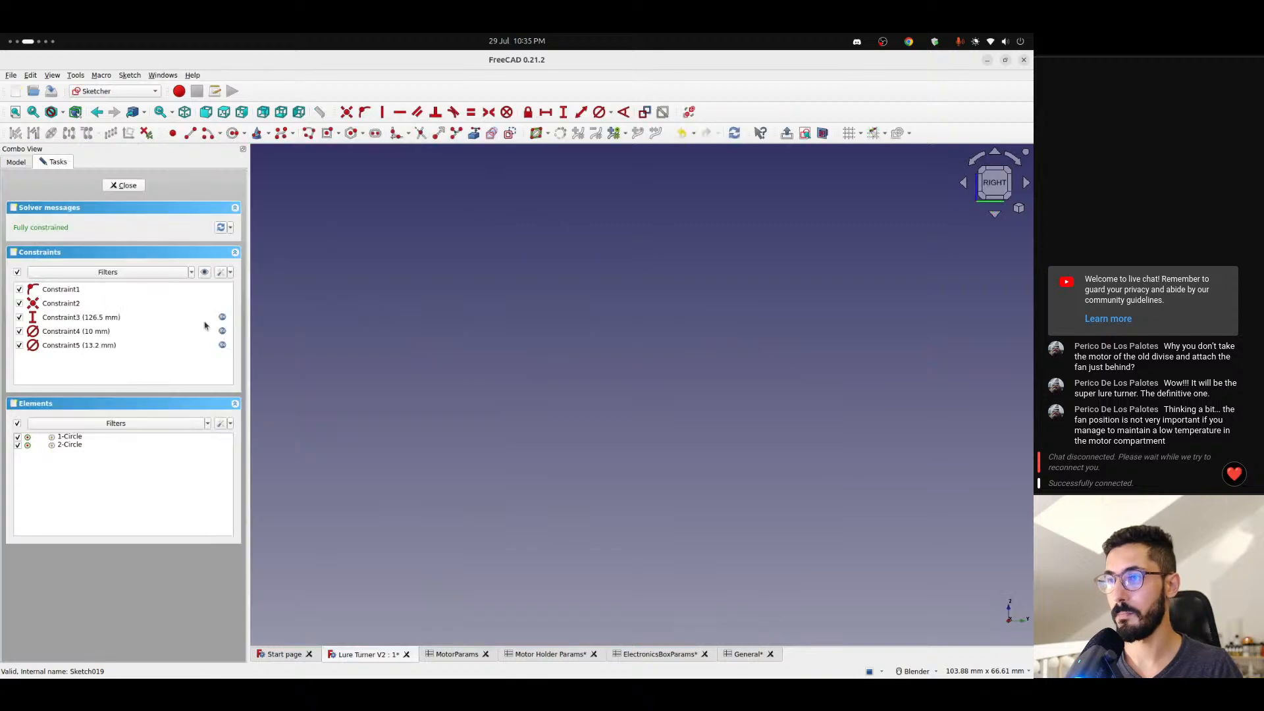
pyautogui.scroll(-5, 428, 356)
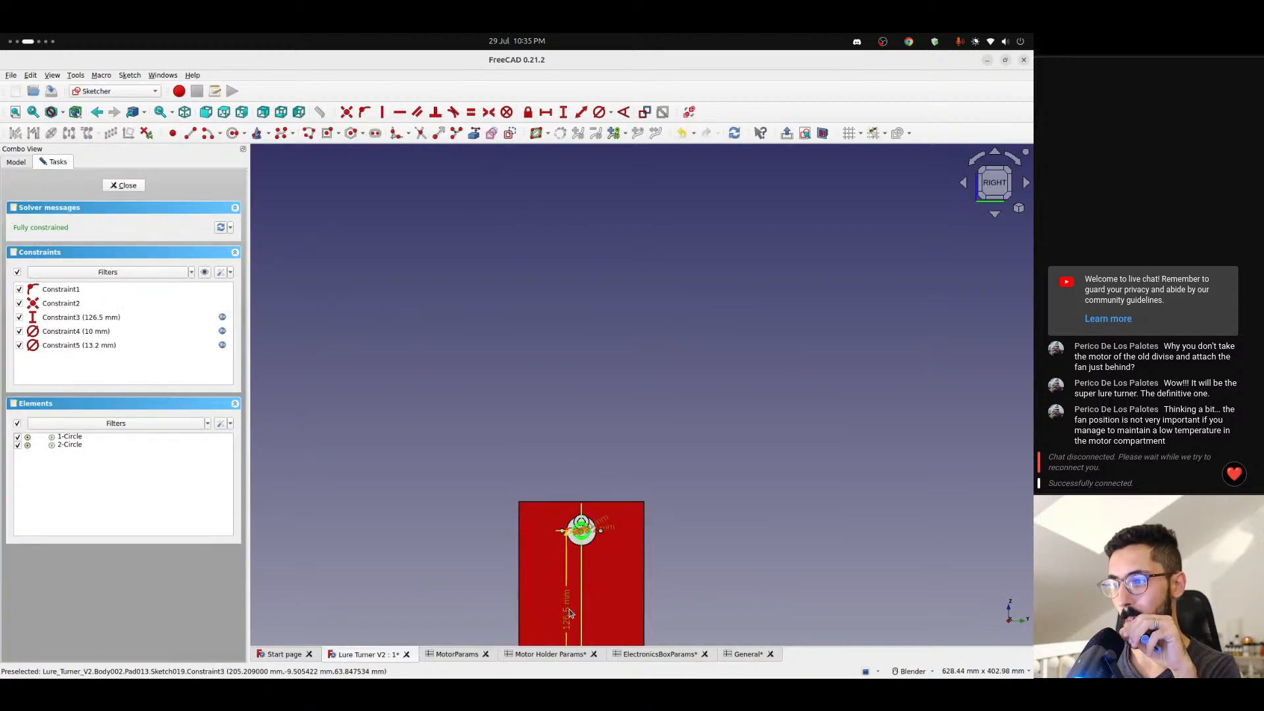
pyautogui.doubleClick(566, 560)
pyautogui.click(579, 349)
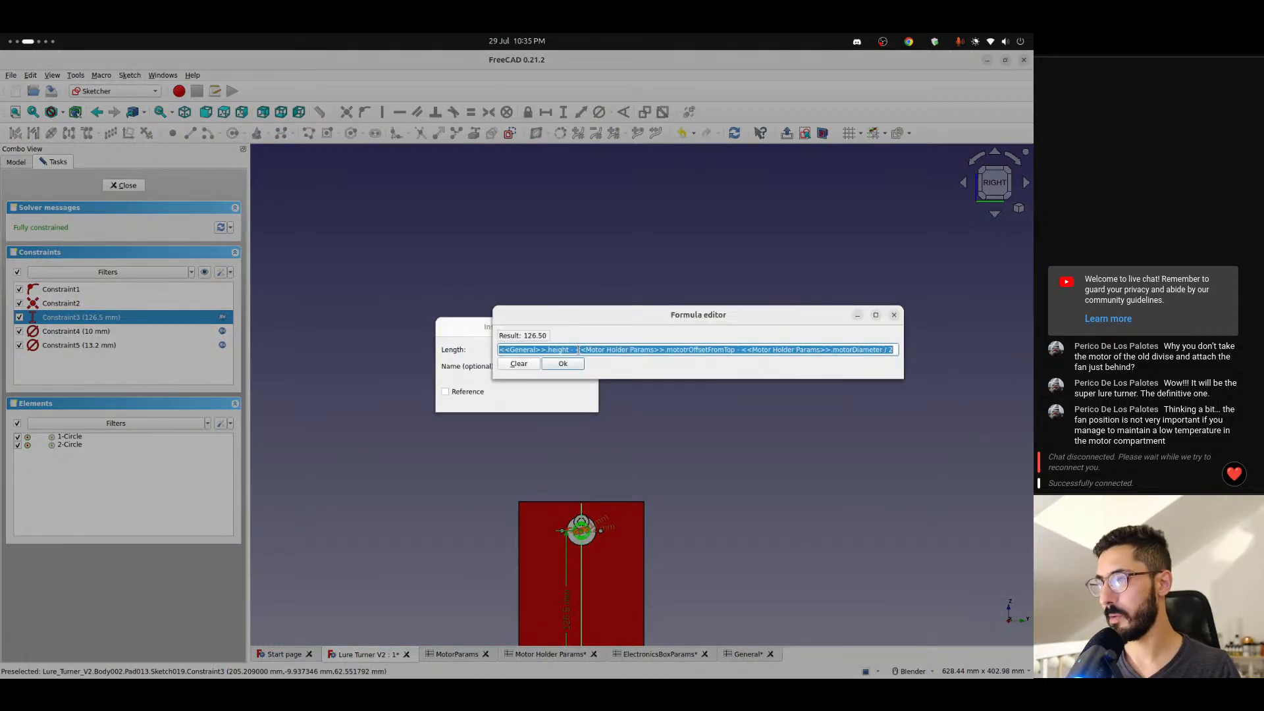
pyautogui.press('End')
pyautogui.hotkey('ctrl', 'v')
pyautogui.press('Return')
pyautogui.press('Return')
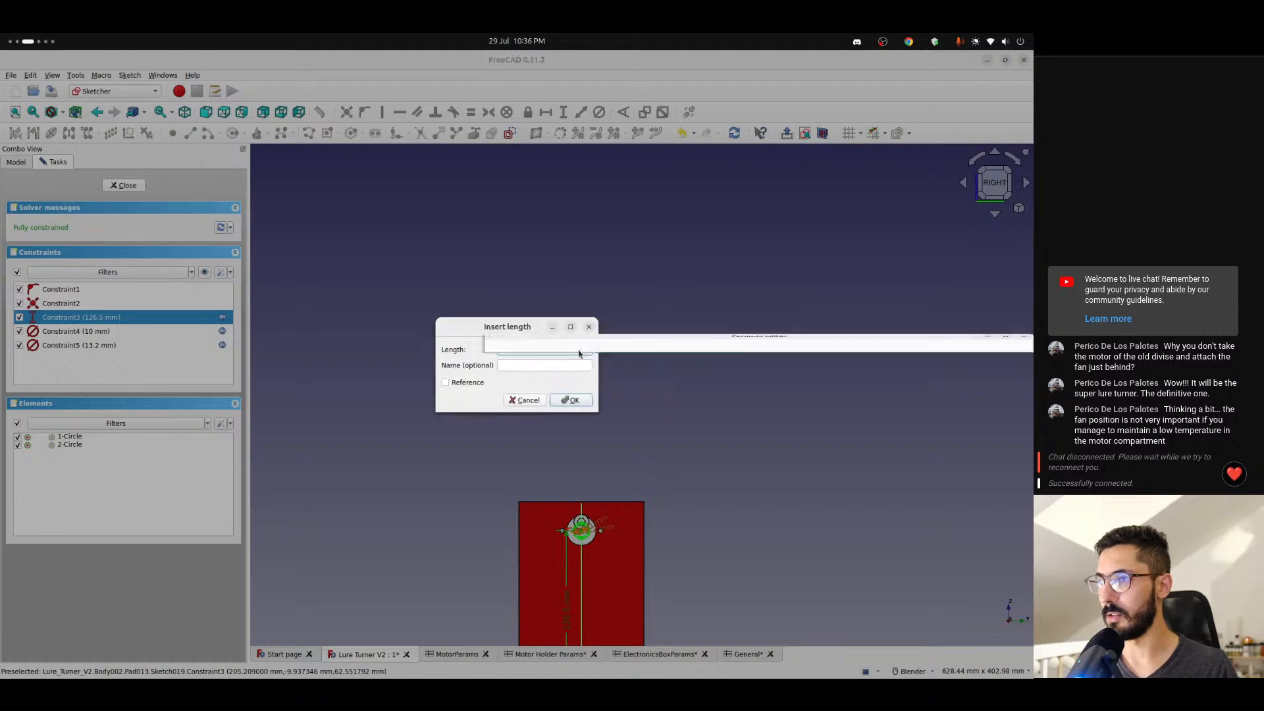
pyautogui.press('Return')
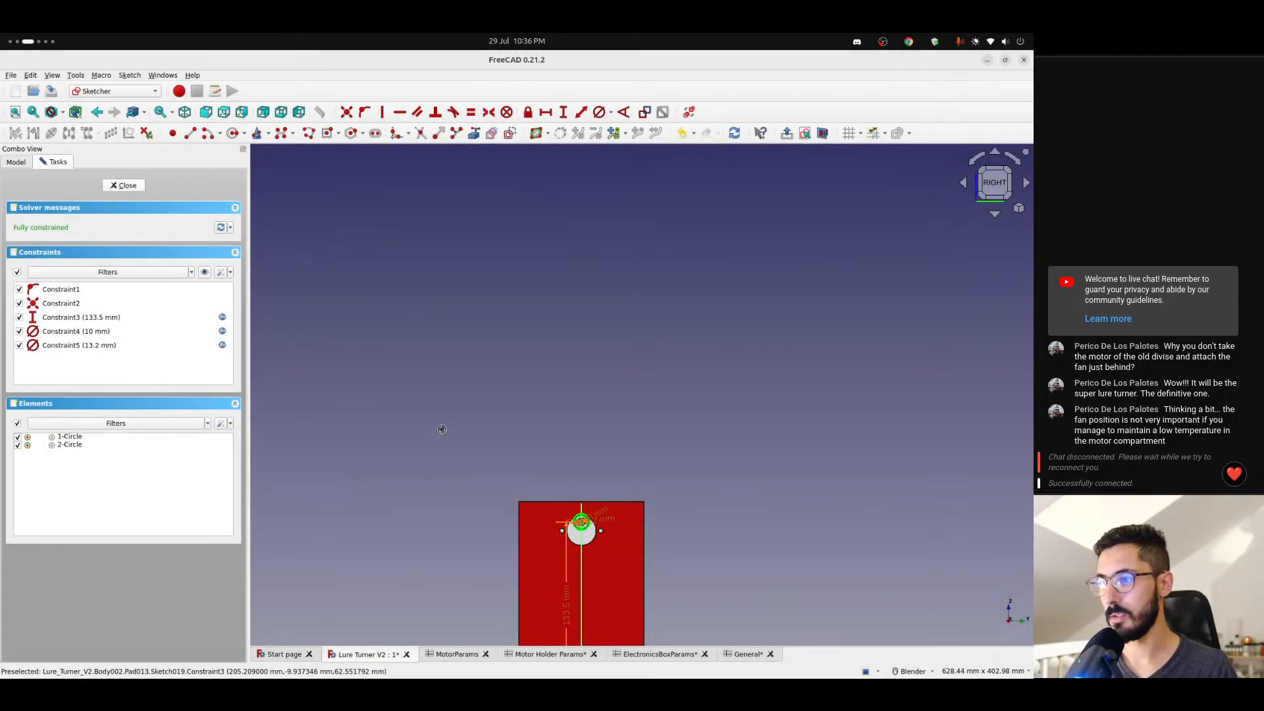
# - Examine the bearing hole up close and display Pad013 and Pad014 in turn to check its shape
pyautogui.scroll(5, 464, 353)
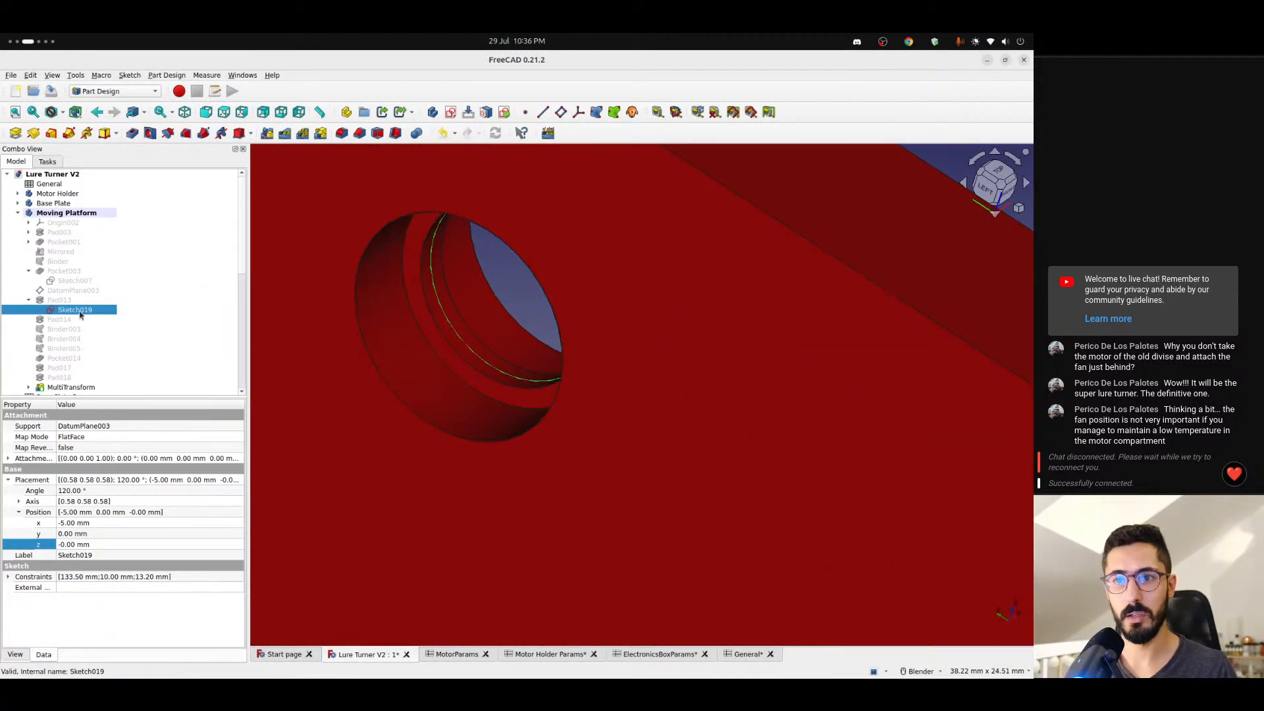
pyautogui.moveTo(452, 403); pyautogui.dragTo(496, 350, button='middle')
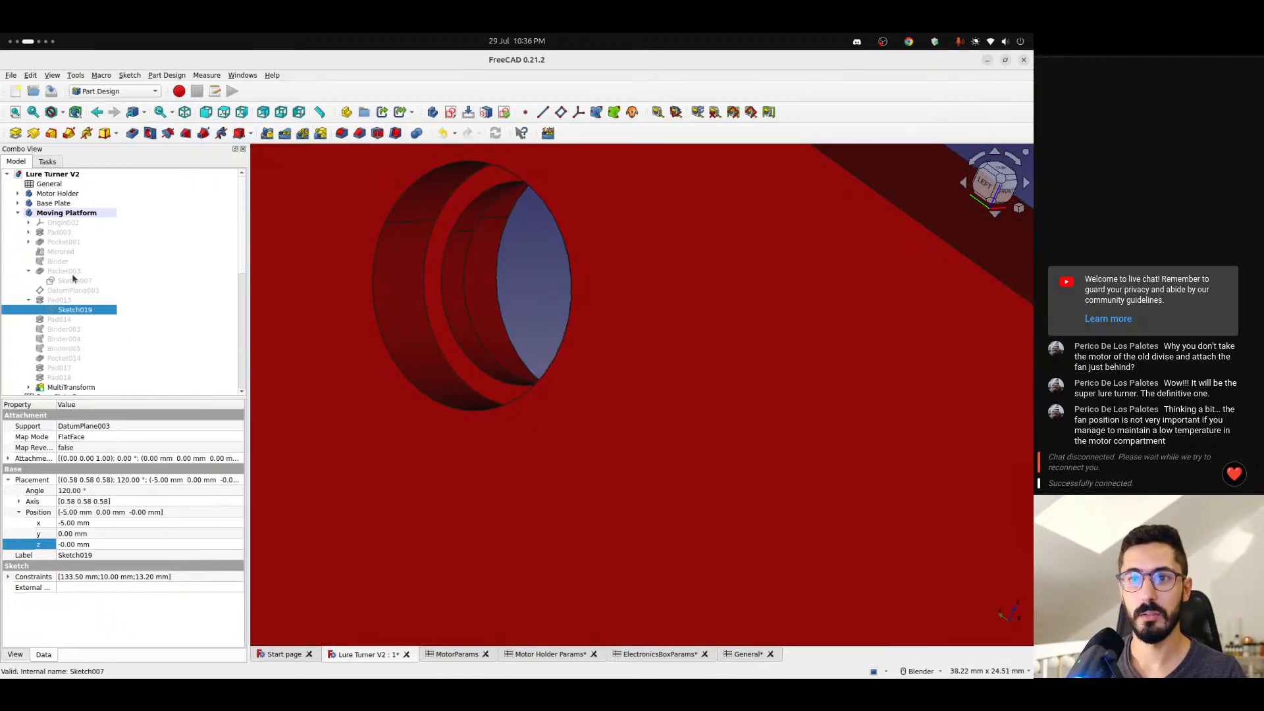
pyautogui.scroll(-2, 74, 270)
pyautogui.scroll(1, 74, 275)
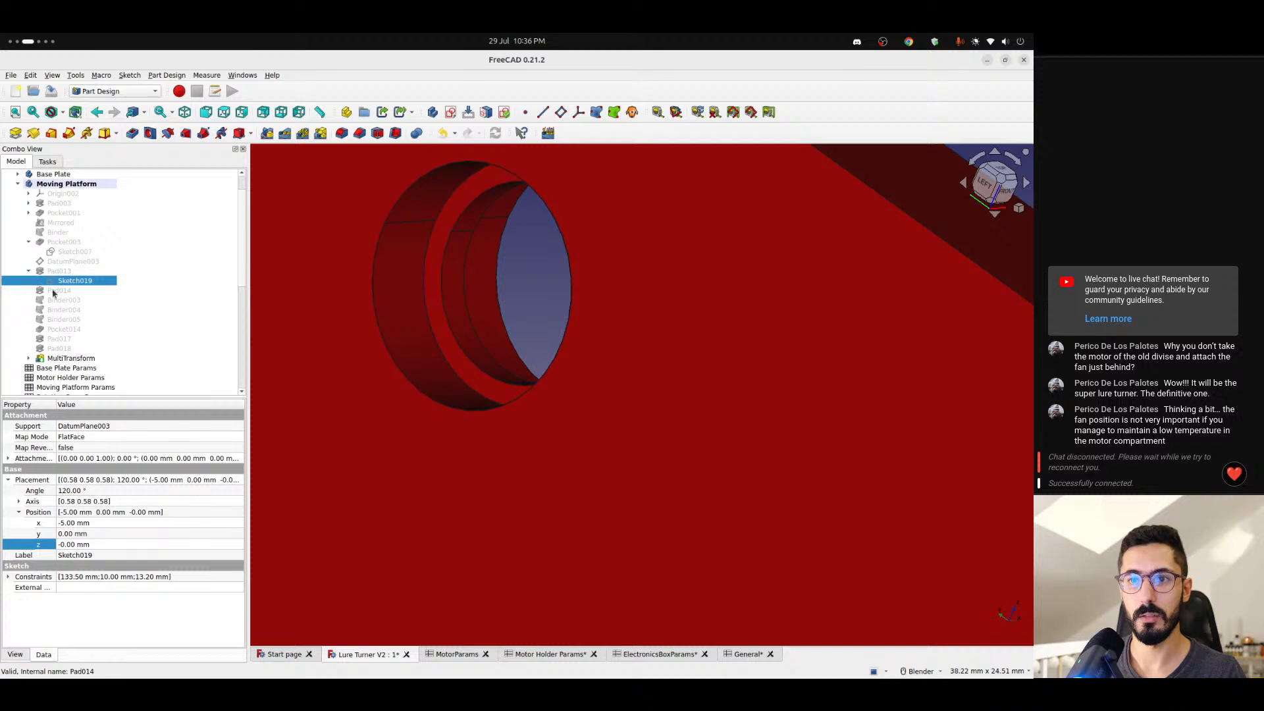
pyautogui.click(54, 292)
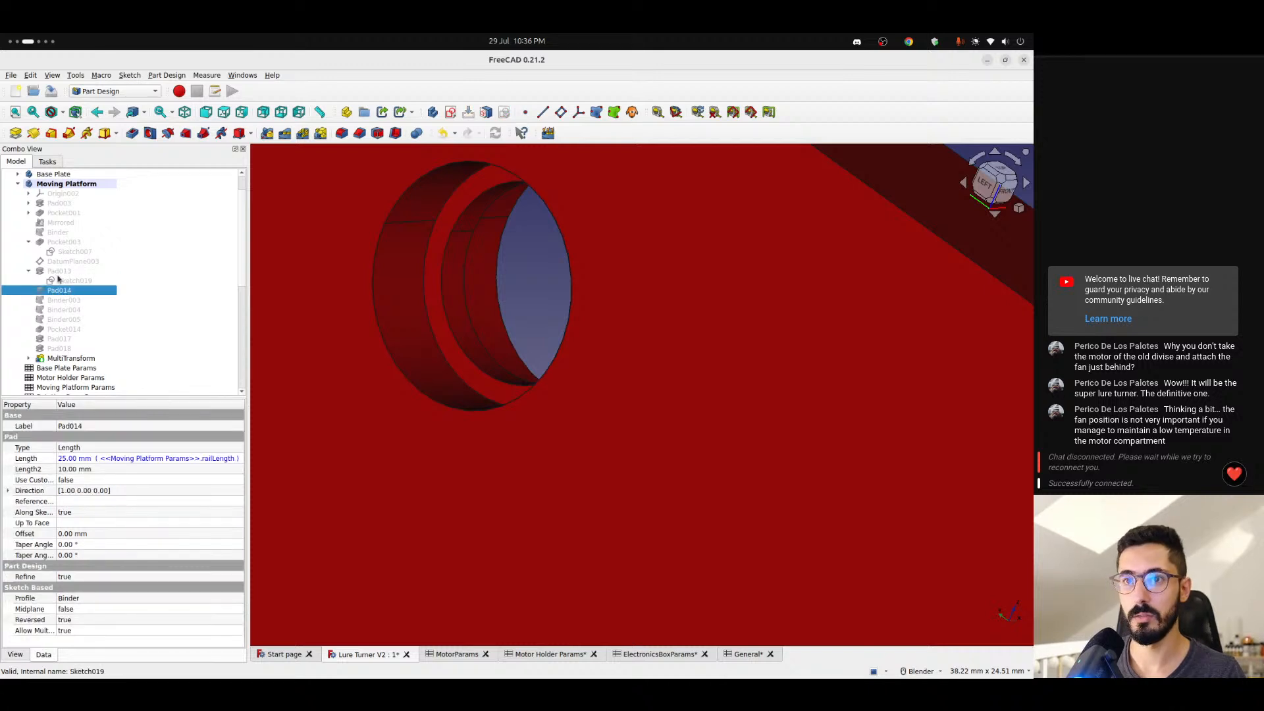
pyautogui.click(59, 271)
pyautogui.press('space')
pyautogui.scroll(-5, 435, 370)
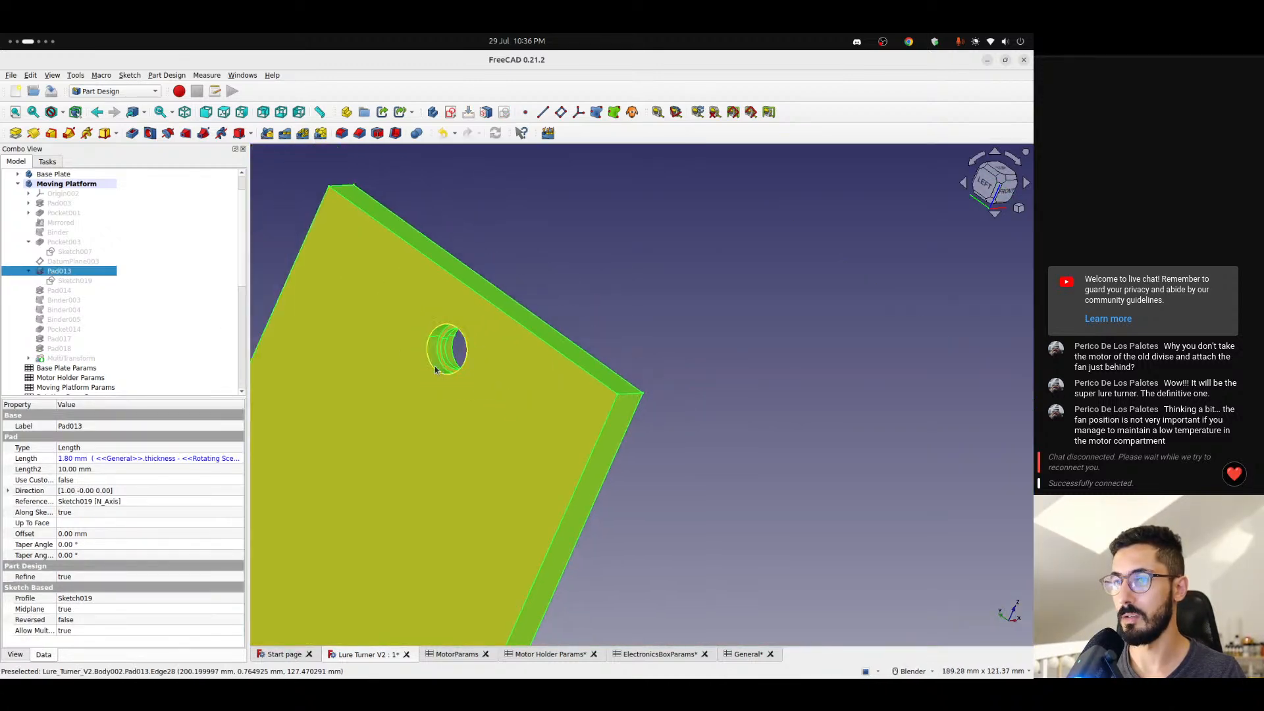
pyautogui.click(66, 291)
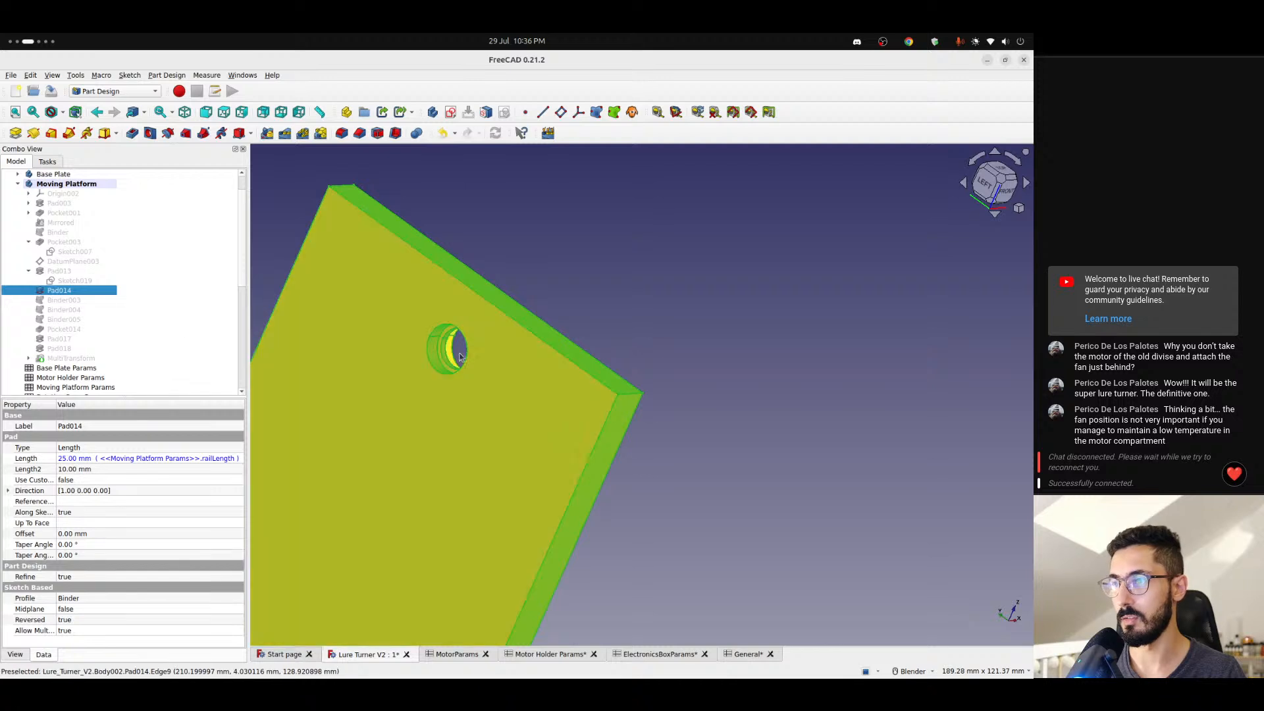
pyautogui.scroll(3, 460, 356)
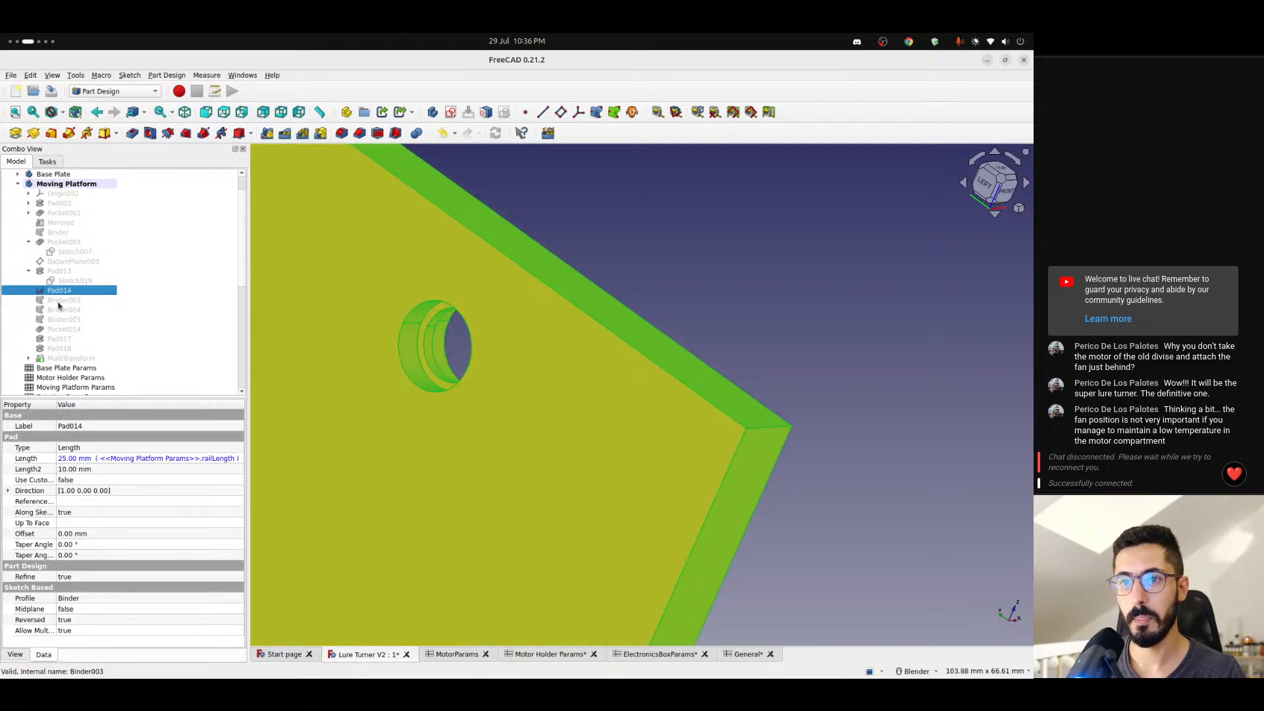
pyautogui.scroll(-4, 424, 417)
pyautogui.keyDown('shift'); pyautogui.moveTo(387, 474); pyautogui.dragTo(474, 376, button='middle'); pyautogui.keyUp('shift')
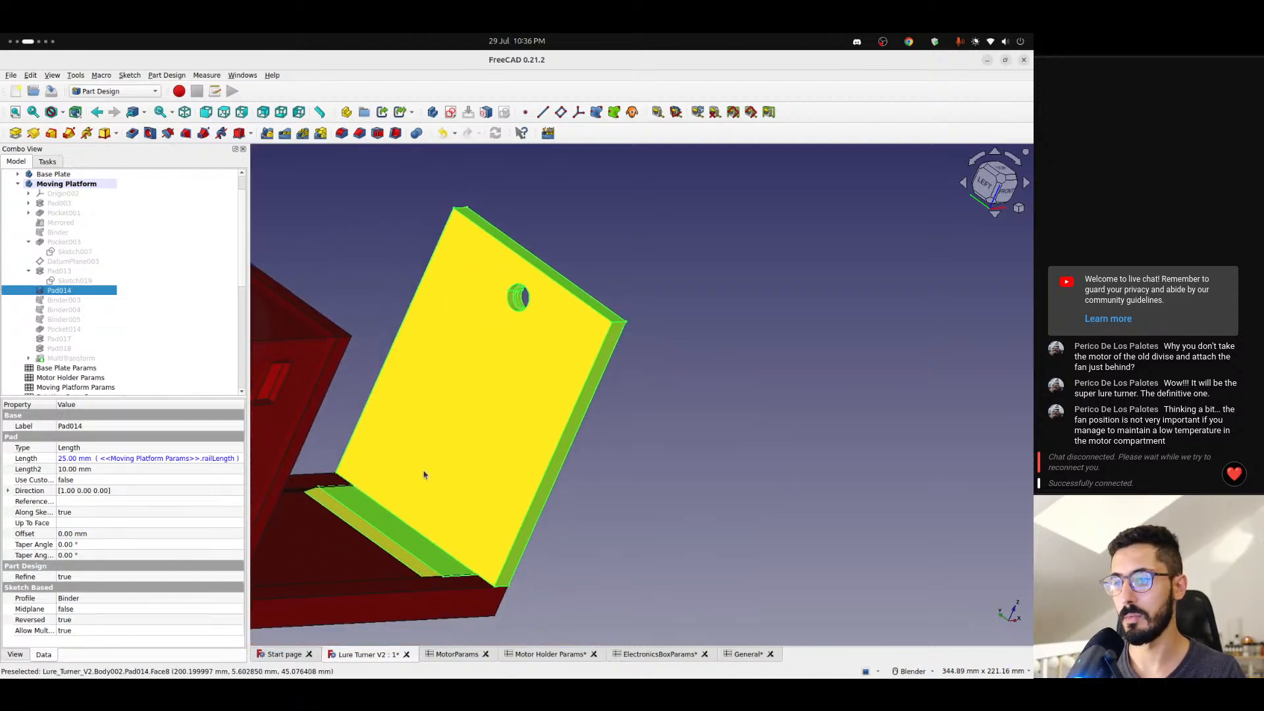
# - Display Pocket014, Pad017 and Pad018 in turn to check them, ending with the Moving Platform's MultiTransform shown
pyautogui.click(66, 329)
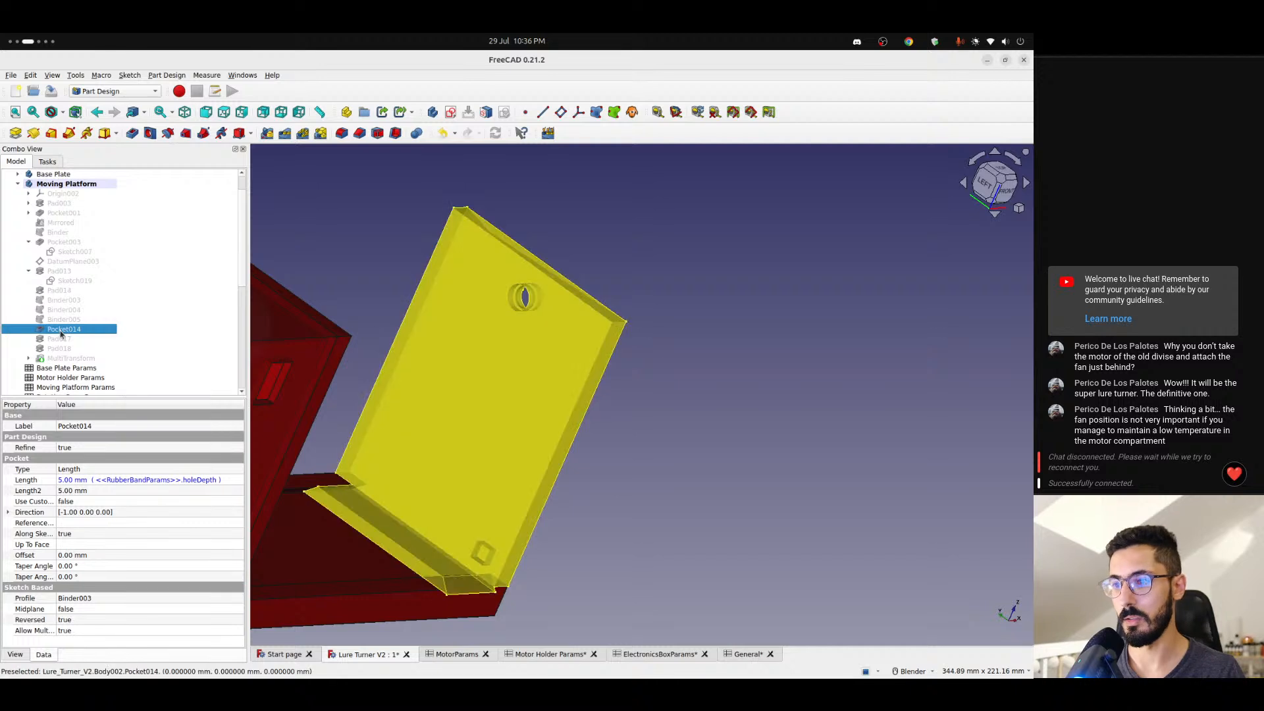
pyautogui.click(53, 342)
pyautogui.press('space')
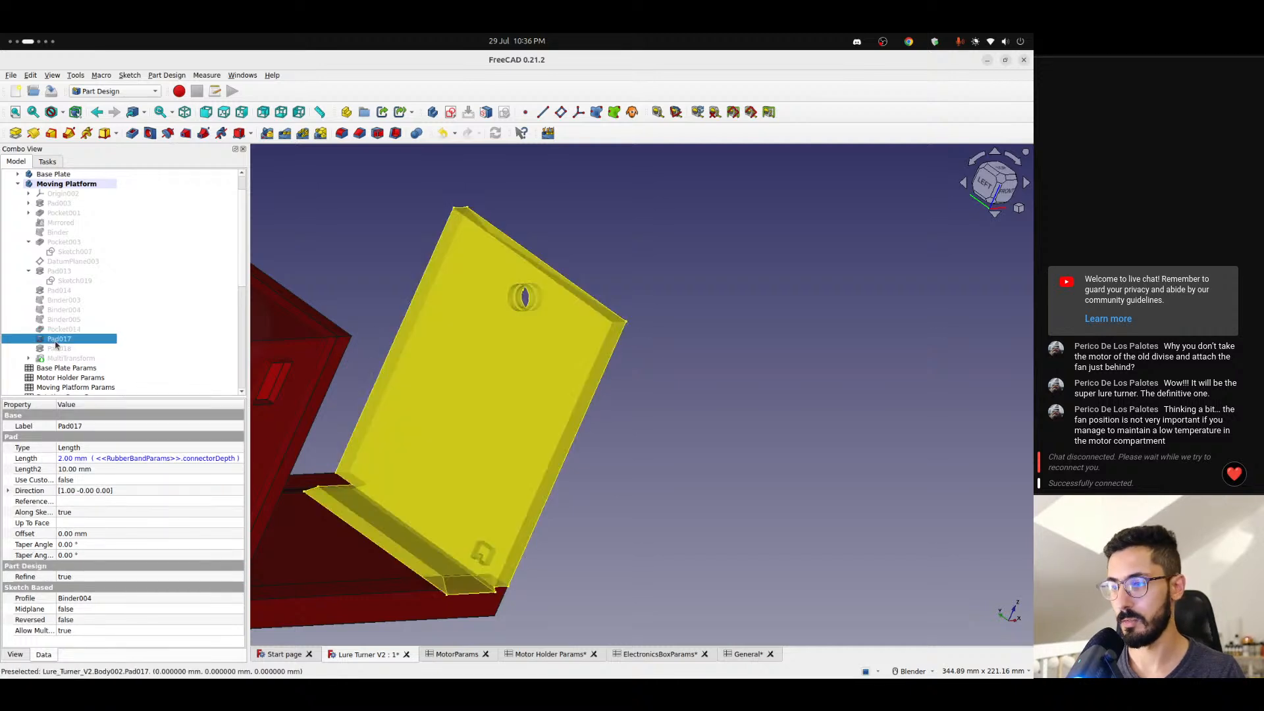
pyautogui.click(59, 350)
pyautogui.click(63, 358)
pyautogui.press('space')
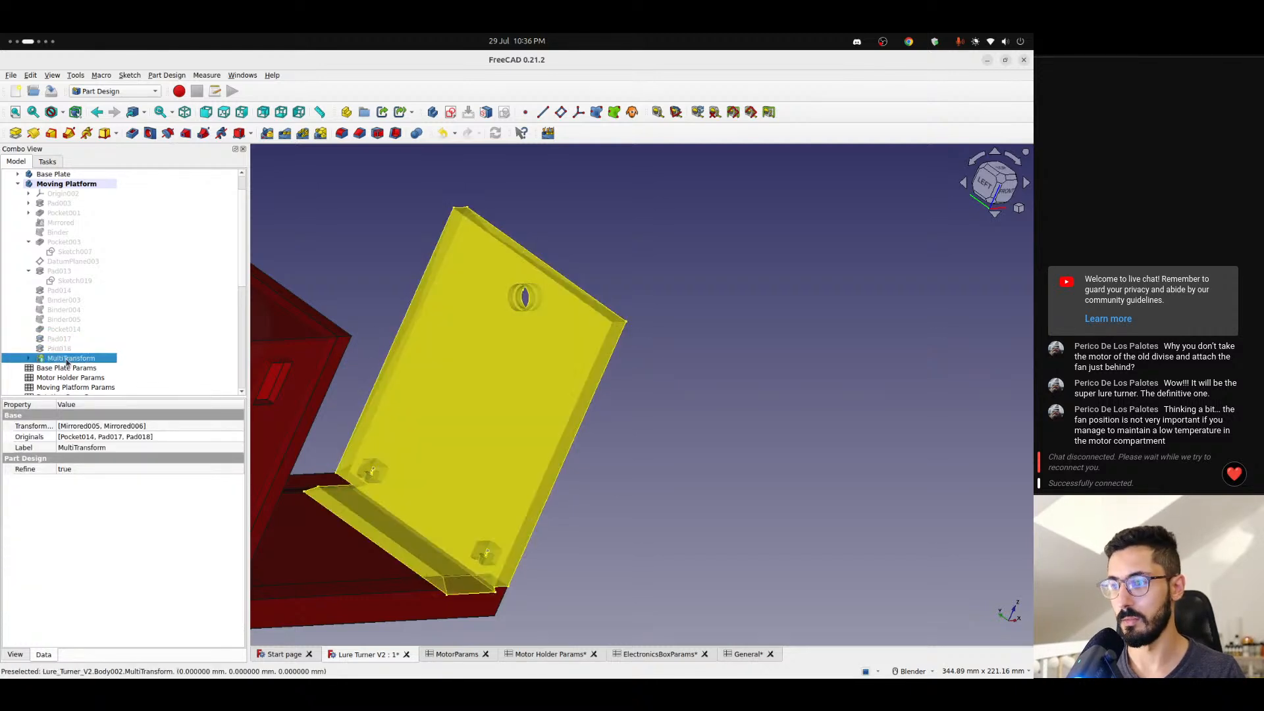
# - Collapse the Moving Platform and show the Lure Holder and Screw2 bodies
pyautogui.click(18, 184)
pyautogui.scroll(-5, 48, 261)
pyautogui.click(46, 232)
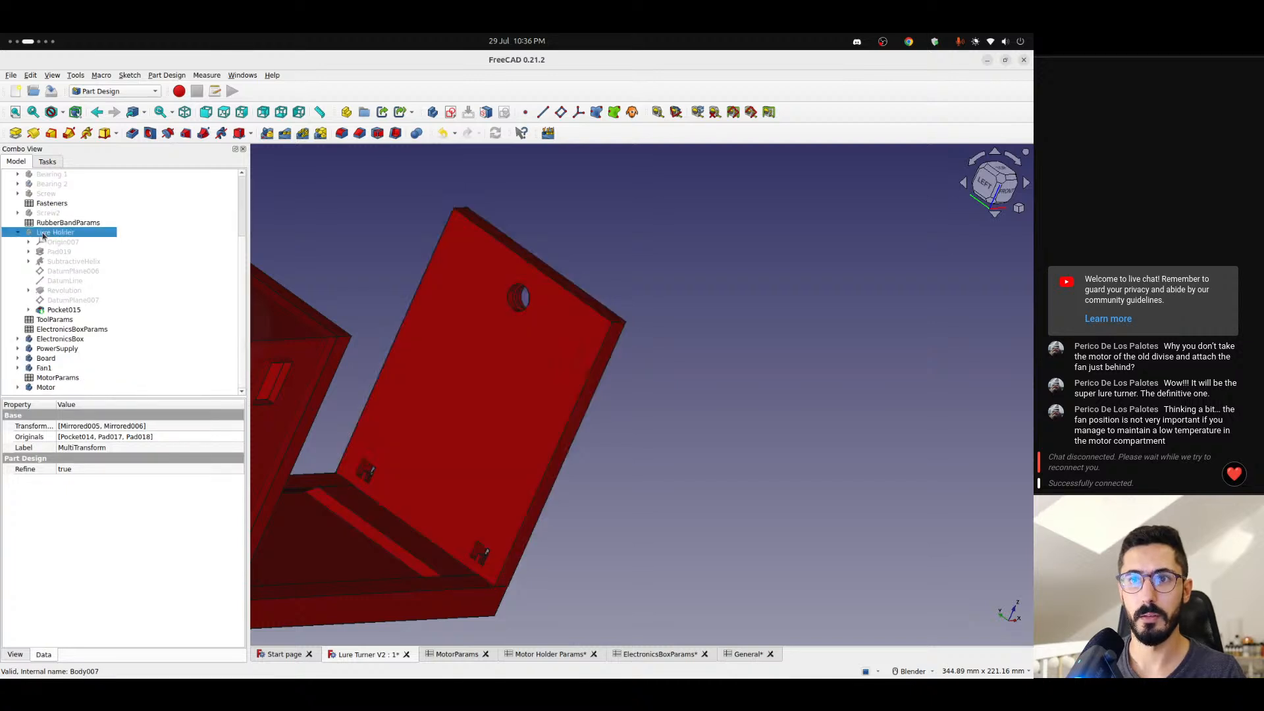
pyautogui.press('space')
pyautogui.click(45, 213)
# - Append + <<Motor Holder Params>>.motorPinOffset to the Lure Holder's z position formula
pyautogui.click(57, 233)
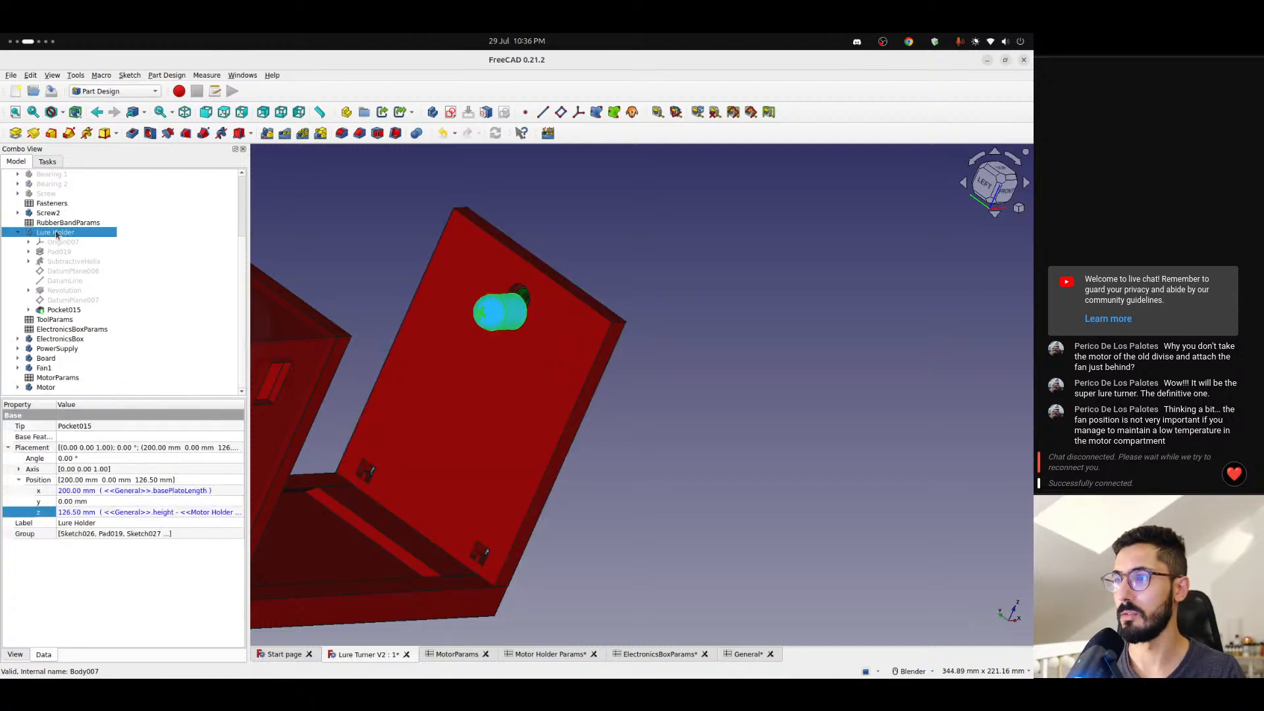
pyautogui.click(178, 512)
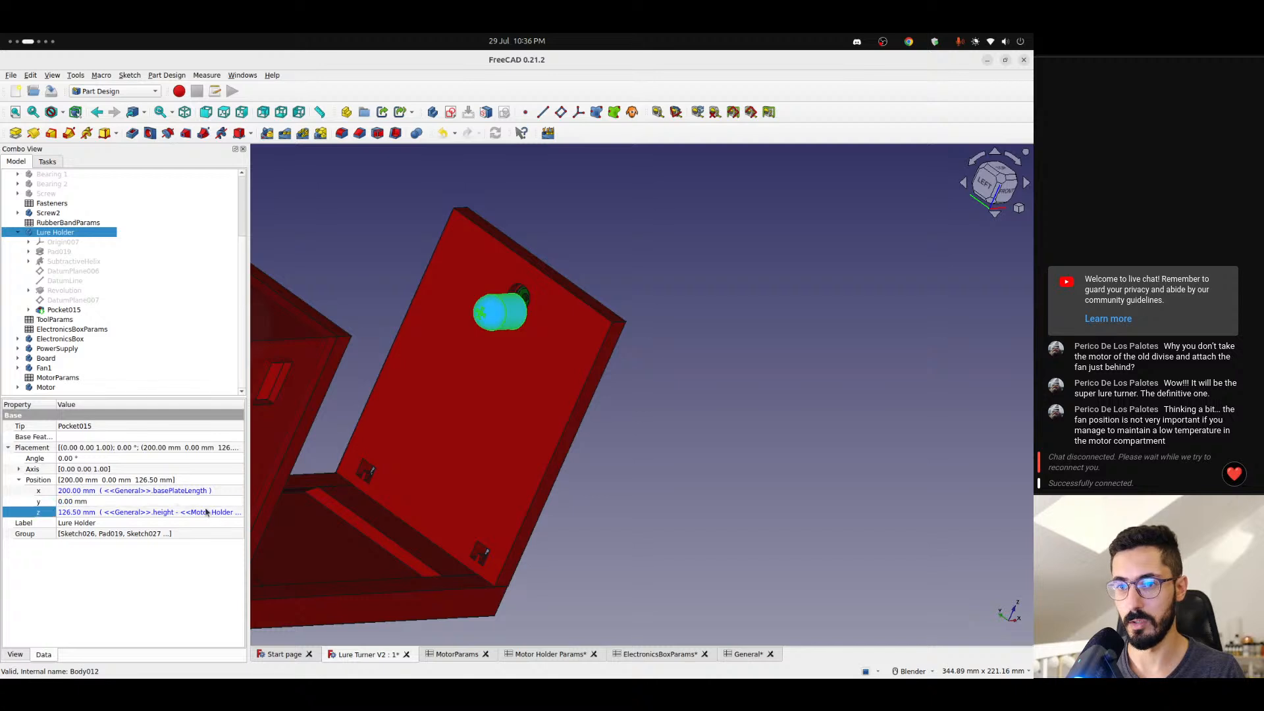
pyautogui.click(235, 512)
pyautogui.hotkey('ctrl', 'v')
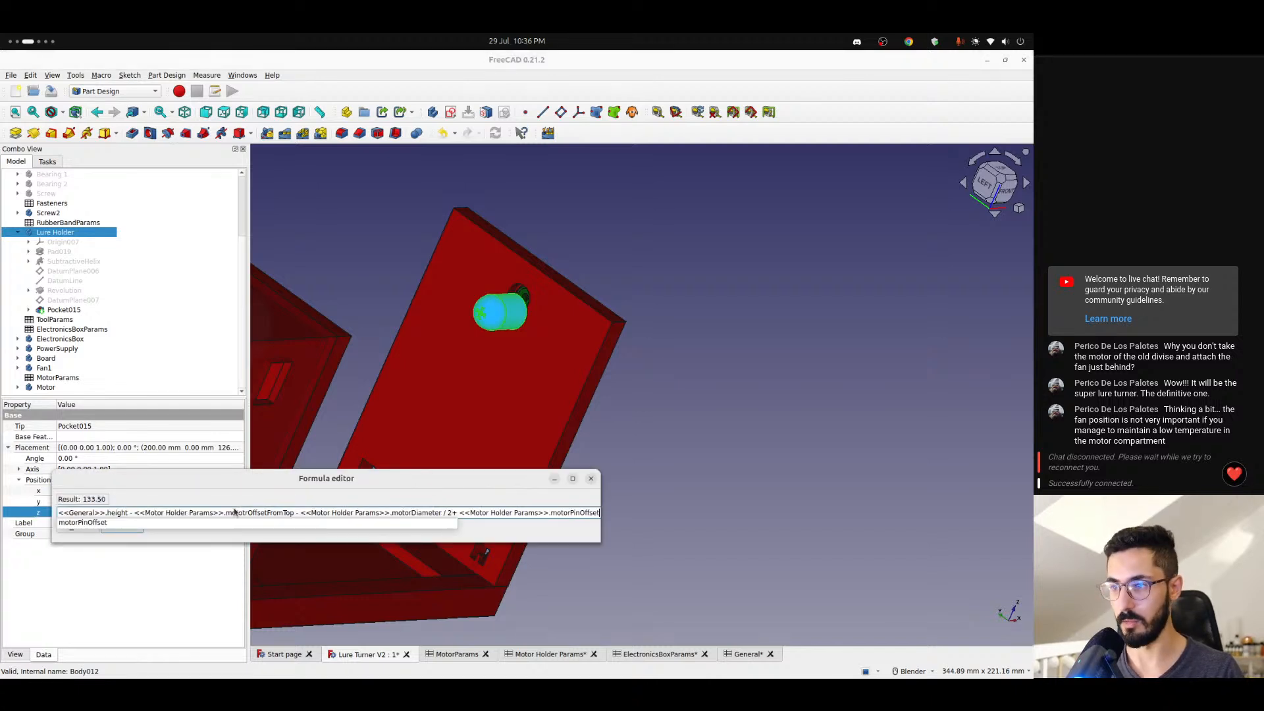
pyautogui.press('Return')
pyautogui.press('Return')
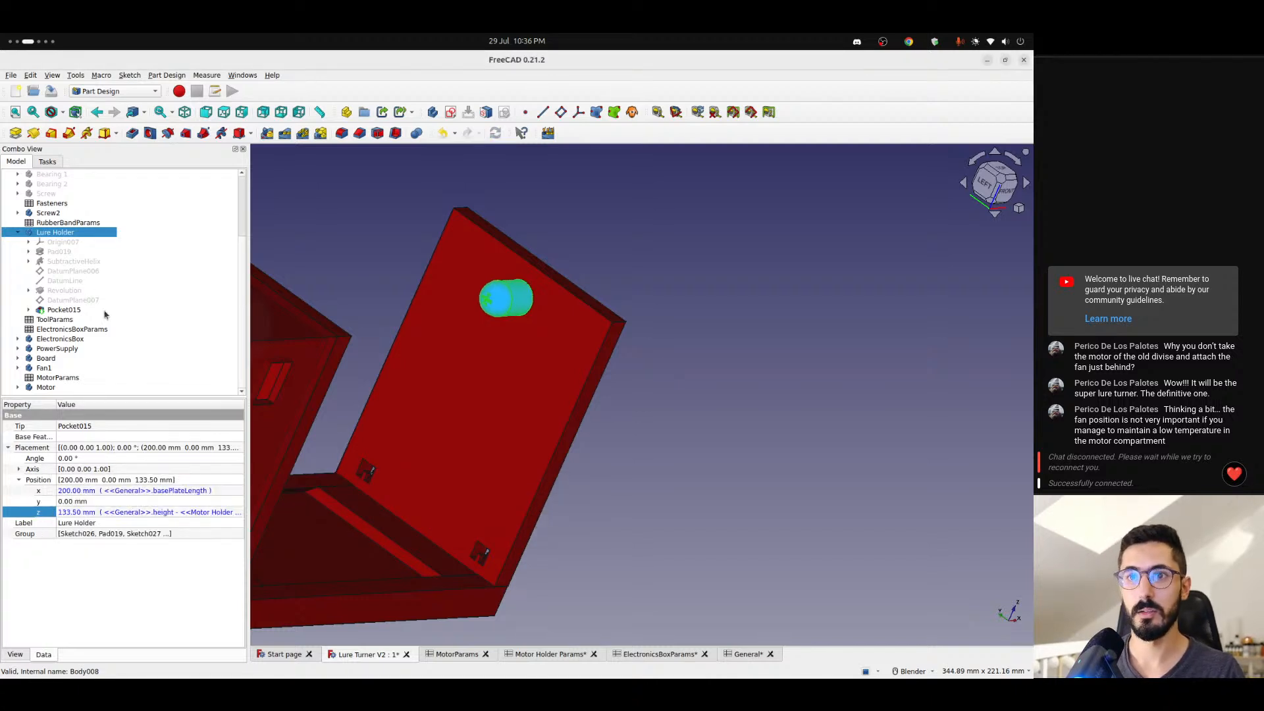
# - Hide the Lure Holder and show Screw, Bearing 2 and Bearing 1
pyautogui.scroll(2, 49, 214)
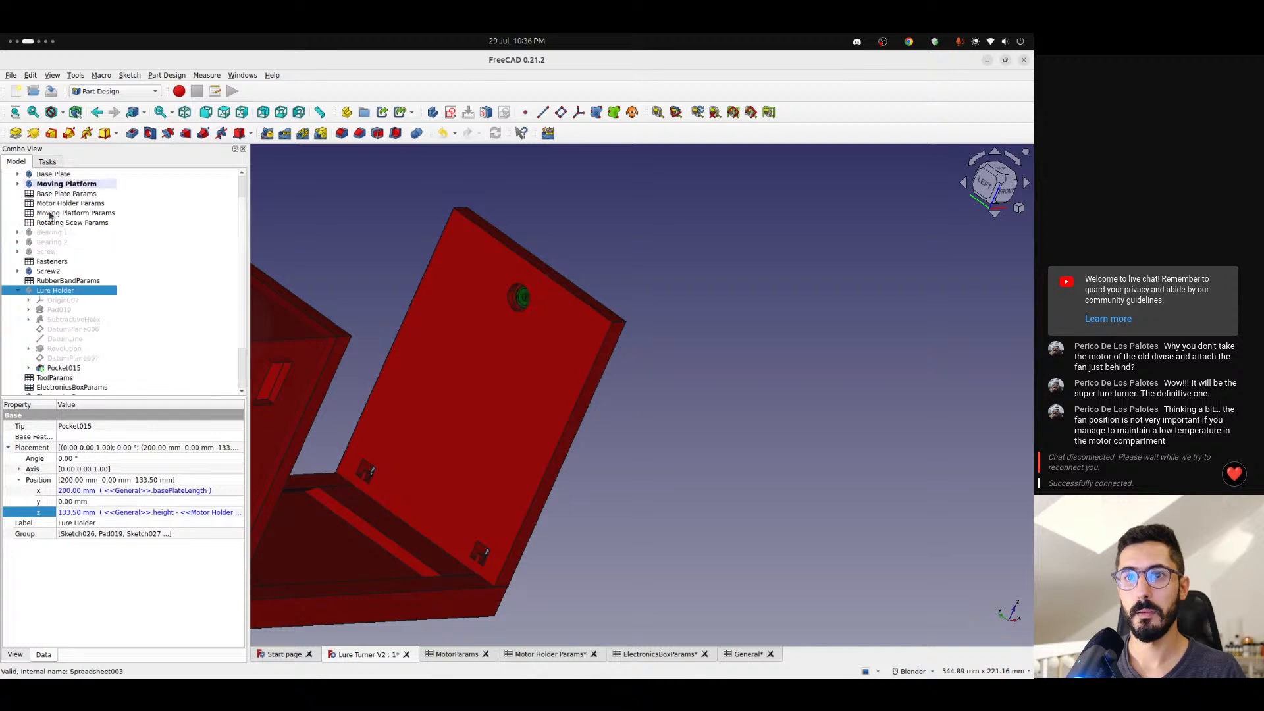
pyautogui.click(46, 251)
pyautogui.click(51, 241)
pyautogui.click(53, 233)
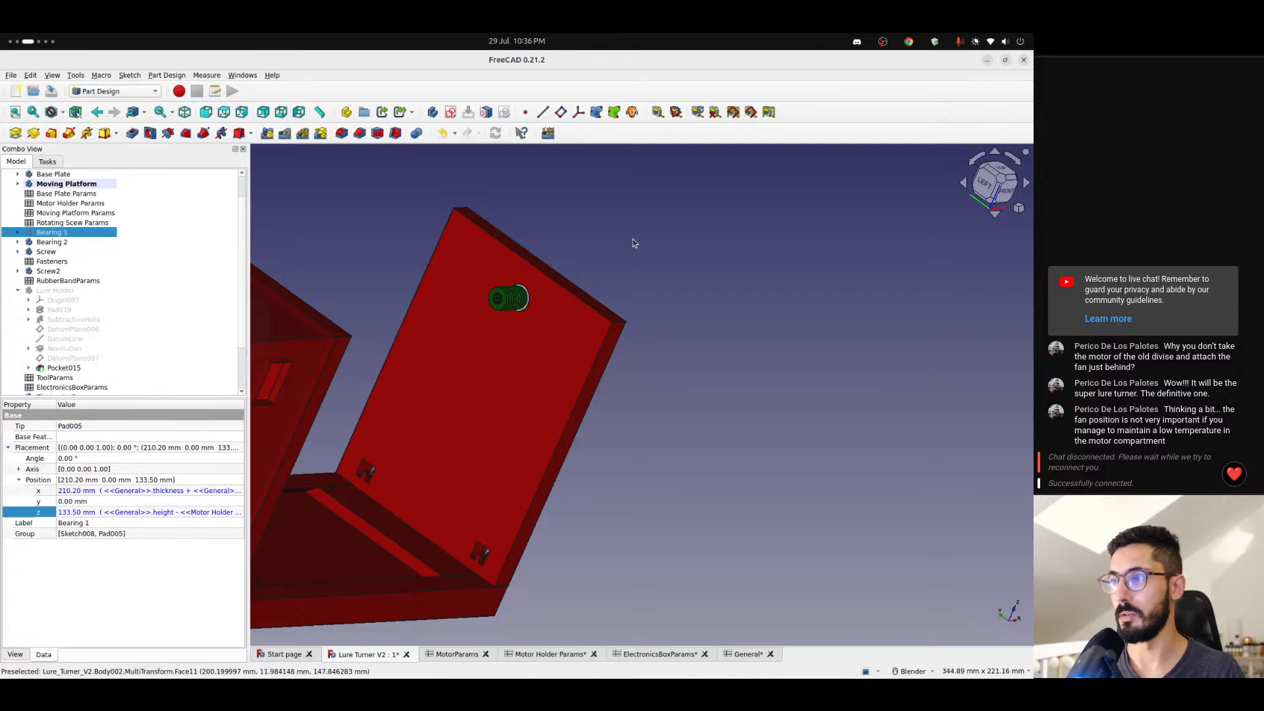
# - Examine how the motor shaft lines up with the end plate's screws and bearings, from the front and from oblique angles
pyautogui.click(580, 281)
pyautogui.scroll(4, 526, 276)
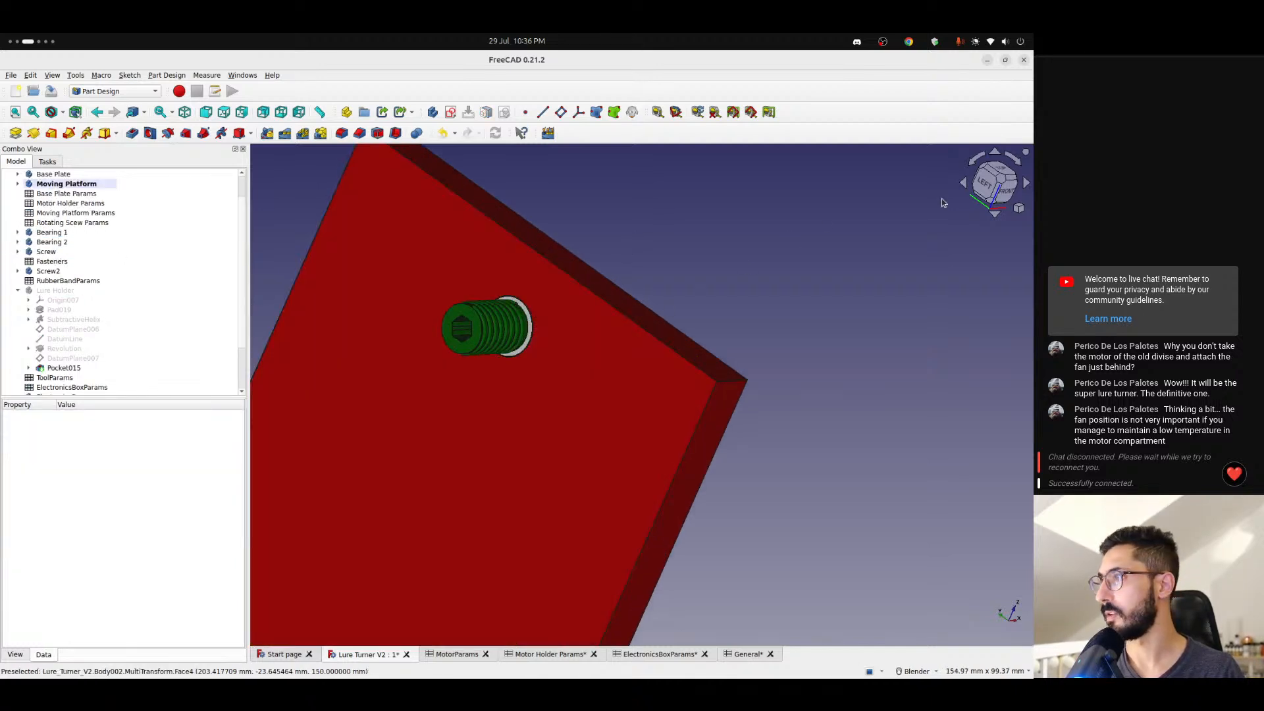
pyautogui.click(1008, 196)
pyautogui.scroll(-2, 482, 390)
pyautogui.keyDown('shift'); pyautogui.moveTo(485, 393); pyautogui.dragTo(532, 384, button='middle'); pyautogui.keyUp('shift')
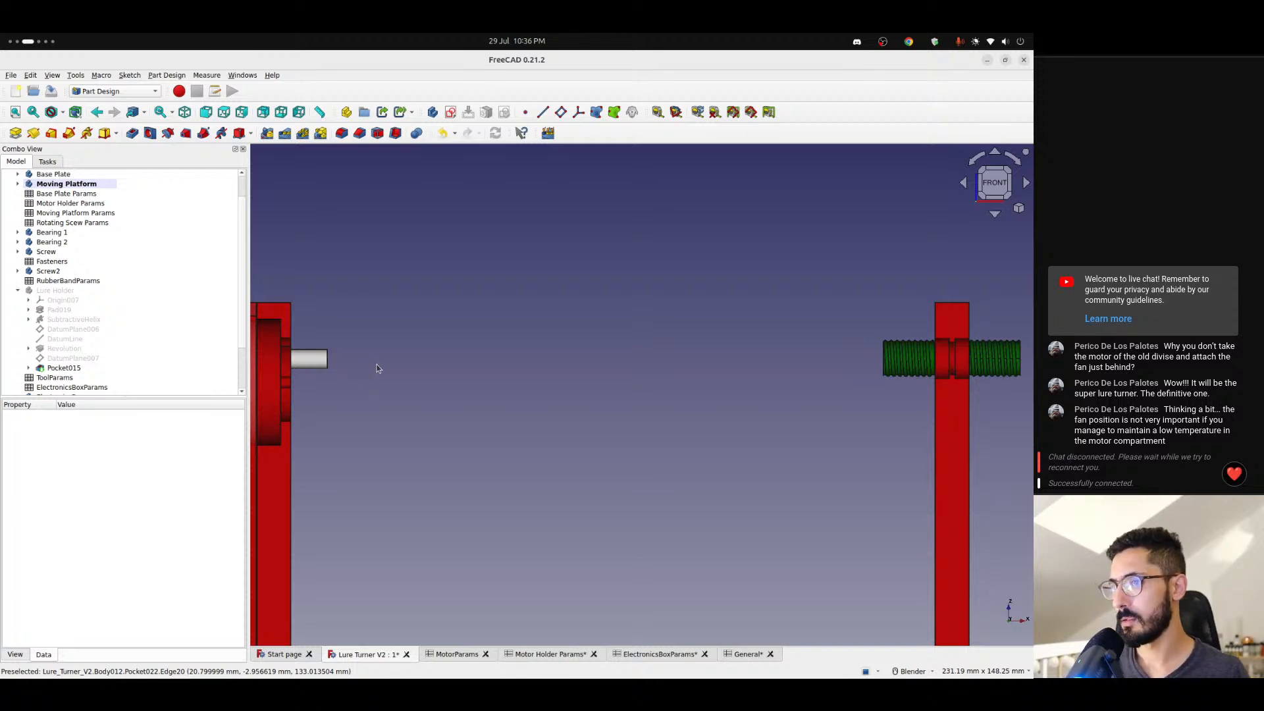
pyautogui.moveTo(378, 368); pyautogui.dragTo(216, 385, button='middle')
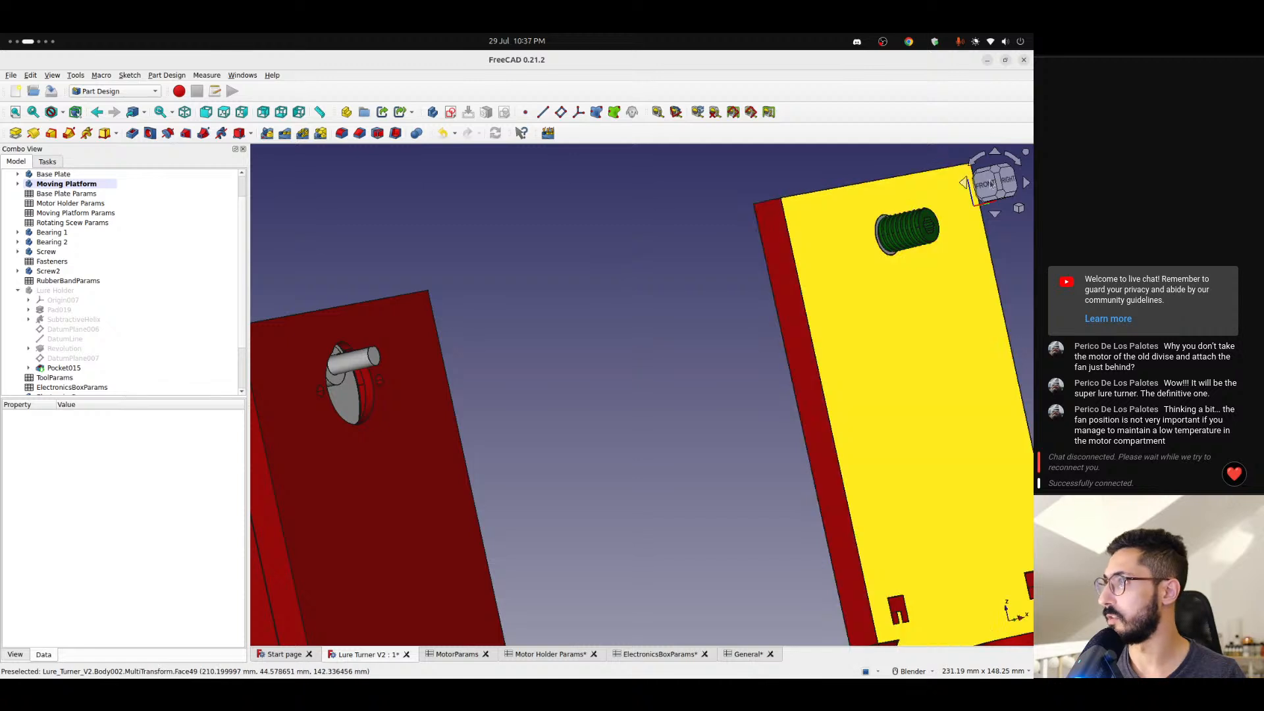
pyautogui.click(989, 186)
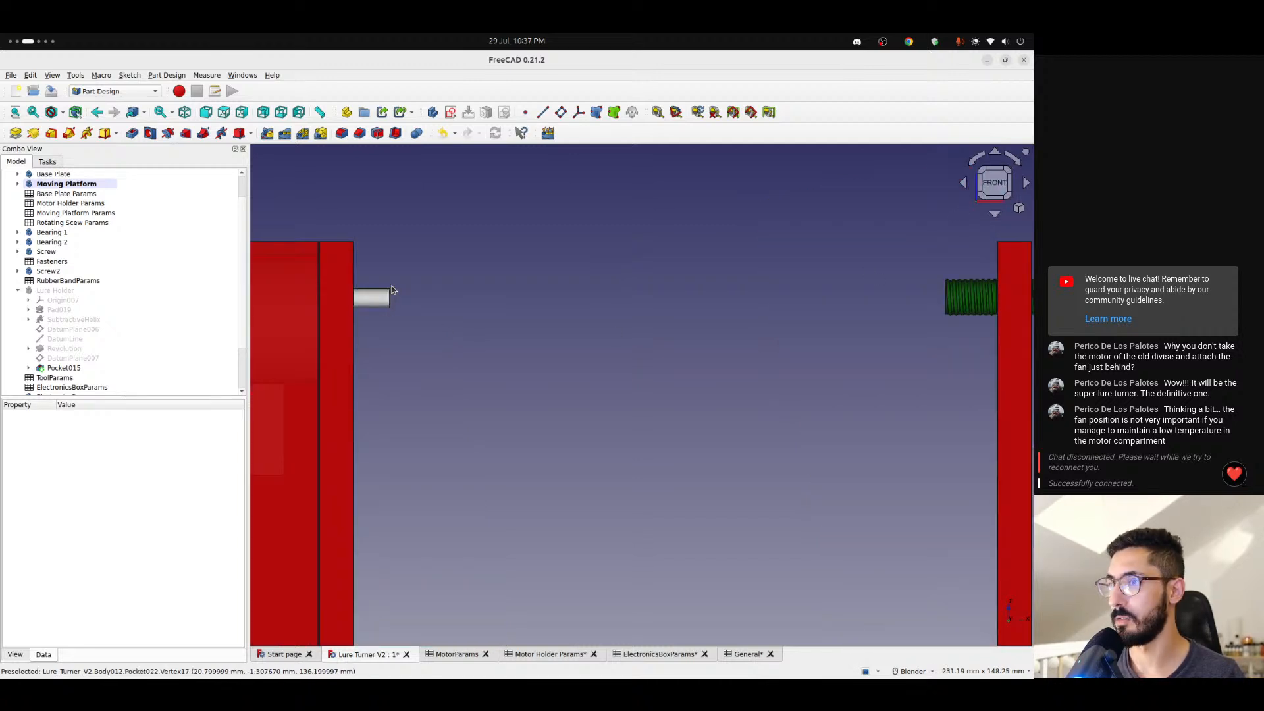
pyautogui.scroll(-2, 677, 313)
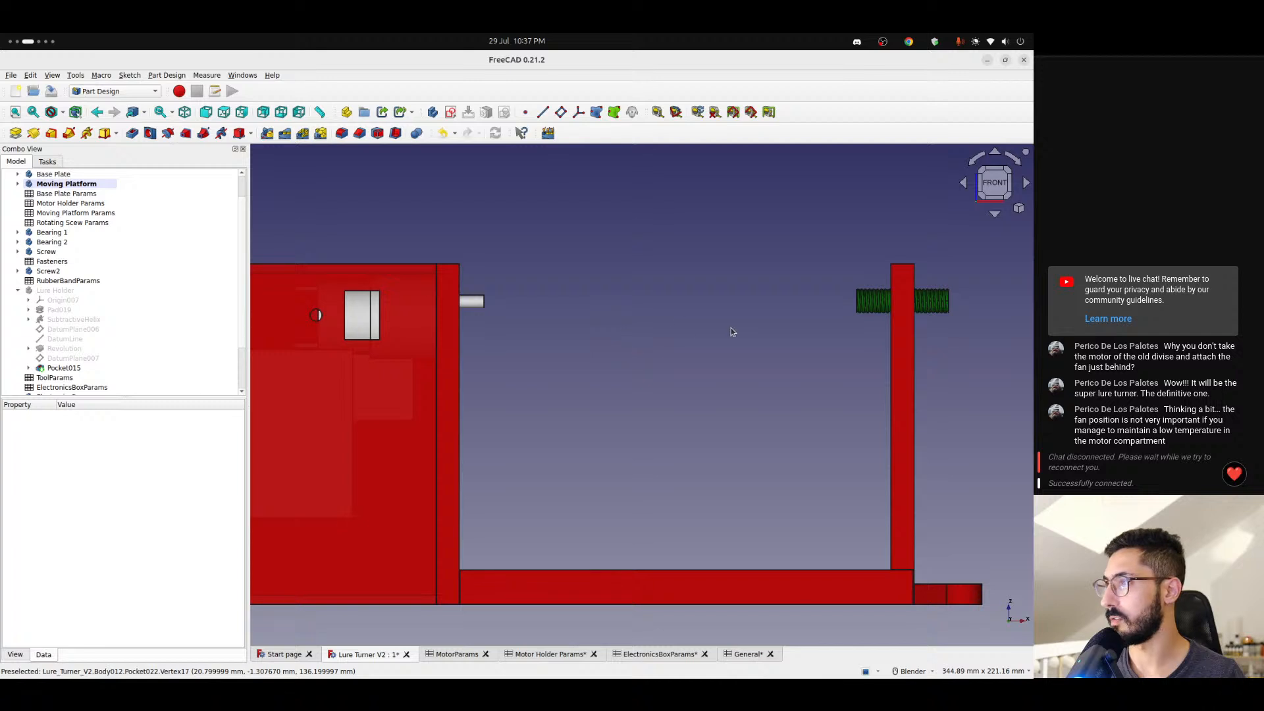
pyautogui.scroll(2, 487, 313)
pyautogui.moveTo(487, 314); pyautogui.dragTo(672, 352, button='middle')
pyautogui.scroll(-5, 443, 356)
pyautogui.scroll(1, 672, 352)
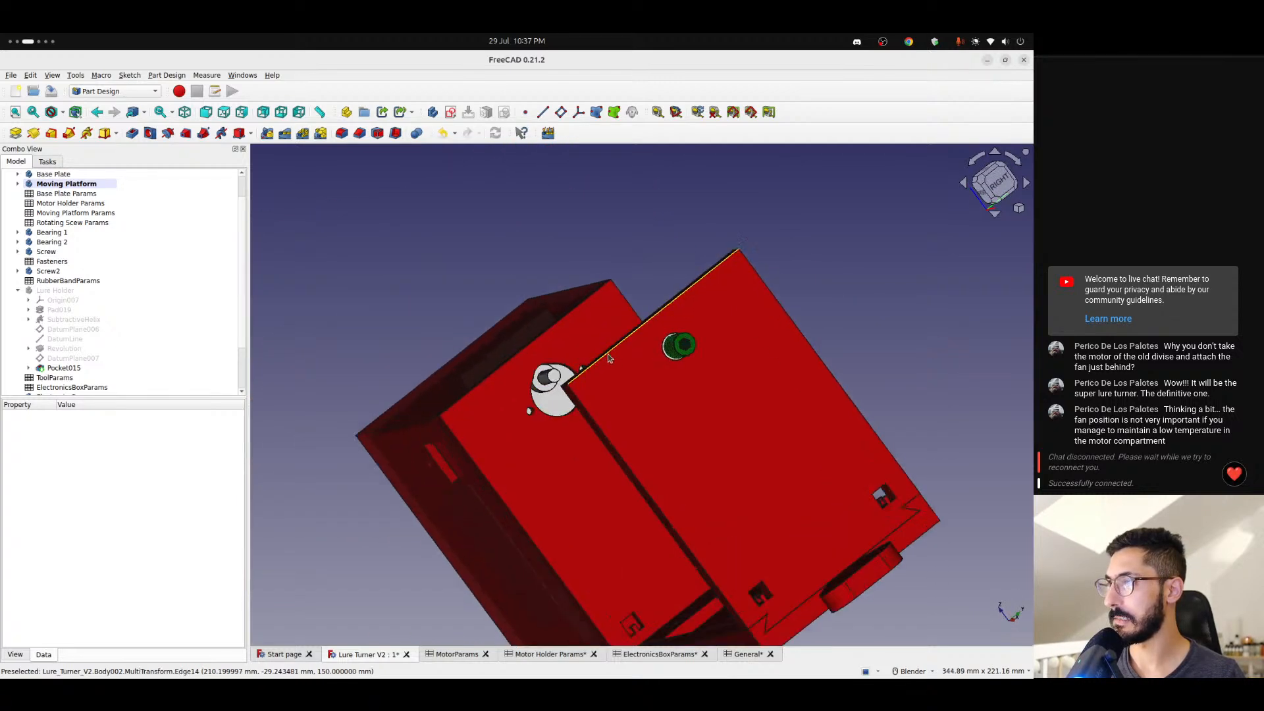
pyautogui.scroll(5, 667, 351)
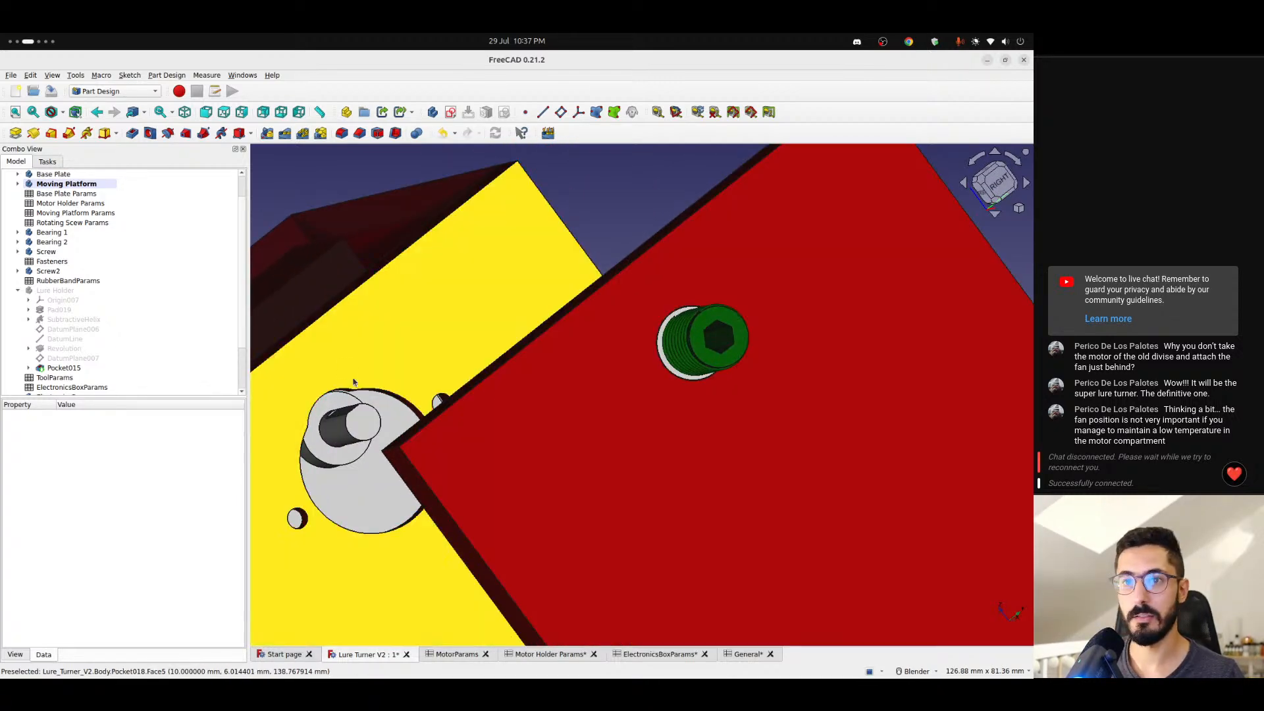
# - Hide Screw and Bearing 2 and inspect the Moving Platform's bearing hole up close
pyautogui.click(52, 272)
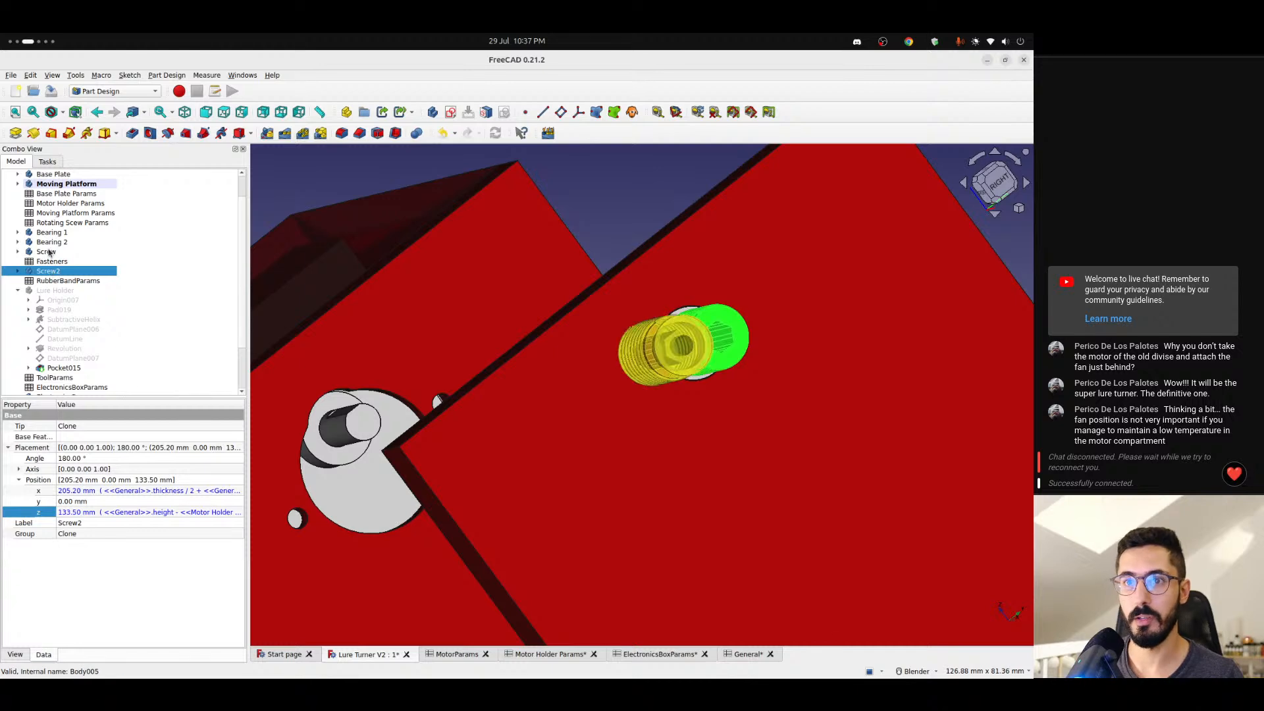
pyautogui.click(48, 253)
pyautogui.click(56, 243)
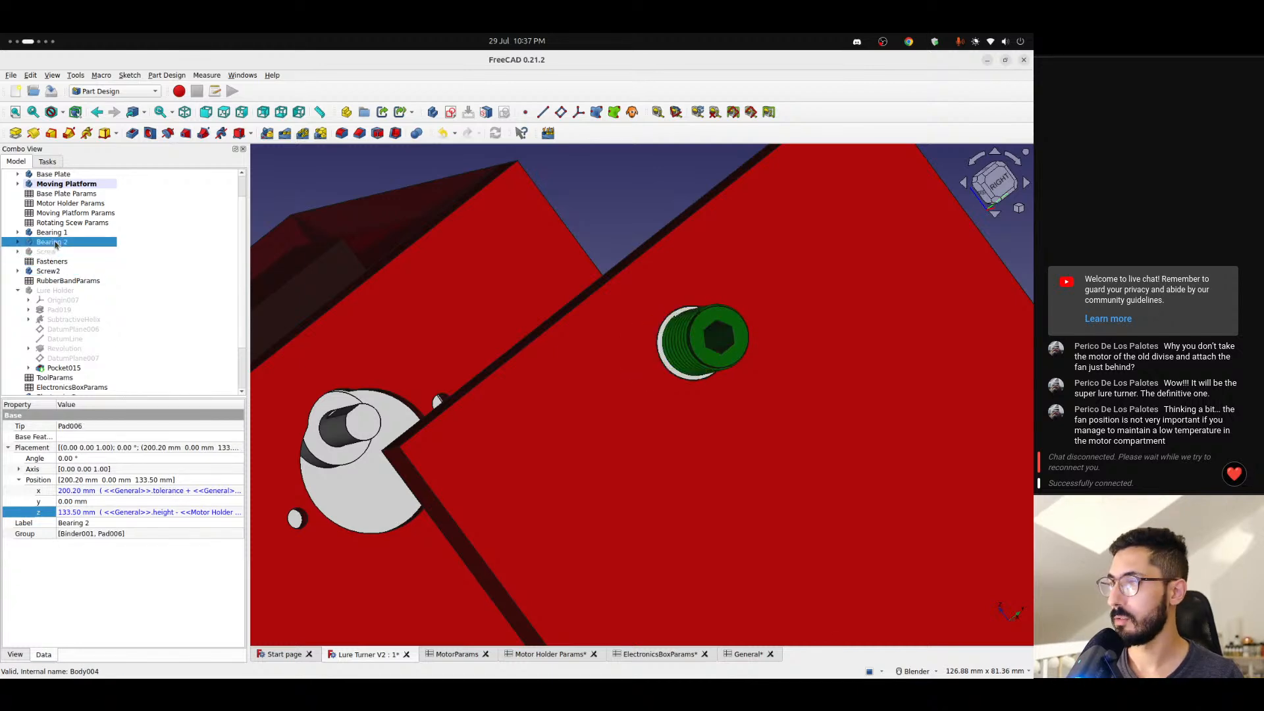
pyautogui.click(61, 233)
pyautogui.moveTo(500, 381); pyautogui.dragTo(1000, 379, button='middle')
pyautogui.moveTo(566, 329); pyautogui.dragTo(675, 423, button='middle')
pyautogui.scroll(2, 595, 263)
pyautogui.scroll(5, 579, 251)
pyautogui.moveTo(544, 248); pyautogui.dragTo(462, 250, button='middle')
pyautogui.scroll(-5, 477, 269)
pyautogui.moveTo(507, 295); pyautogui.dragTo(364, 296, button='middle')
# - Show Bearing 2 briefly to check its fit in the hole, leaving both Bearing 2 and Bearing 1 hidden
pyautogui.click(53, 242)
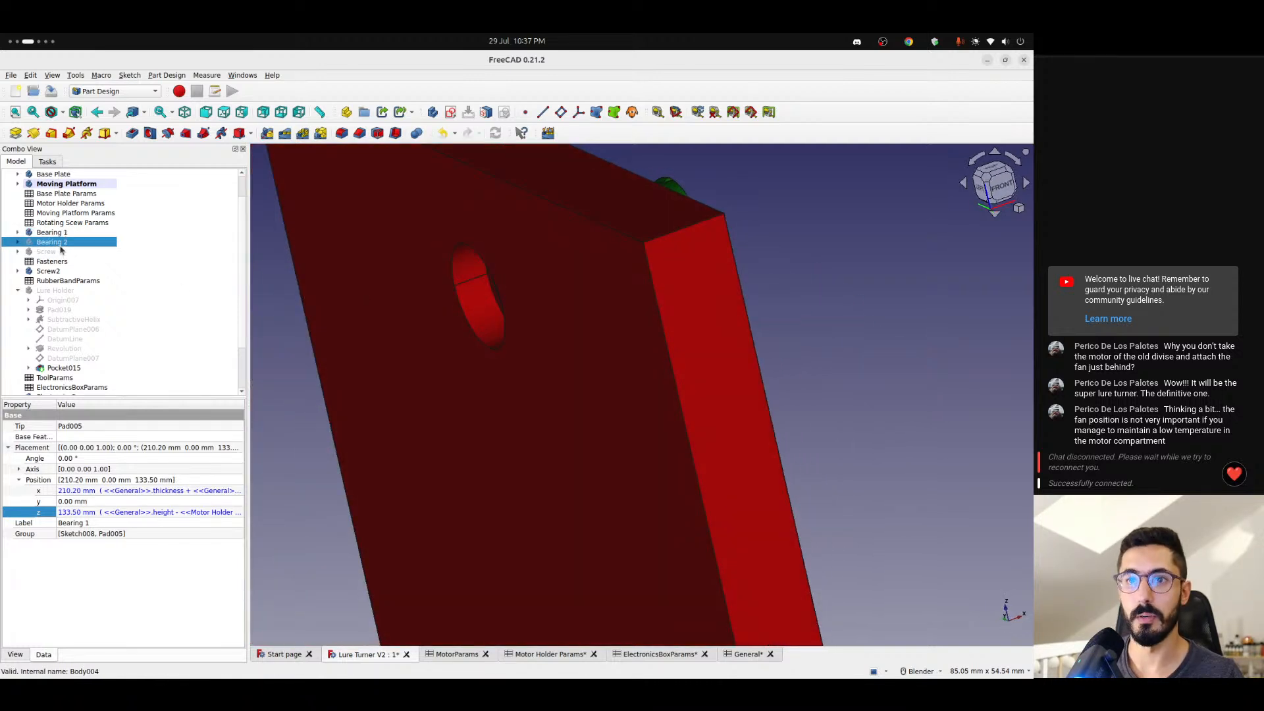
pyautogui.press('space')
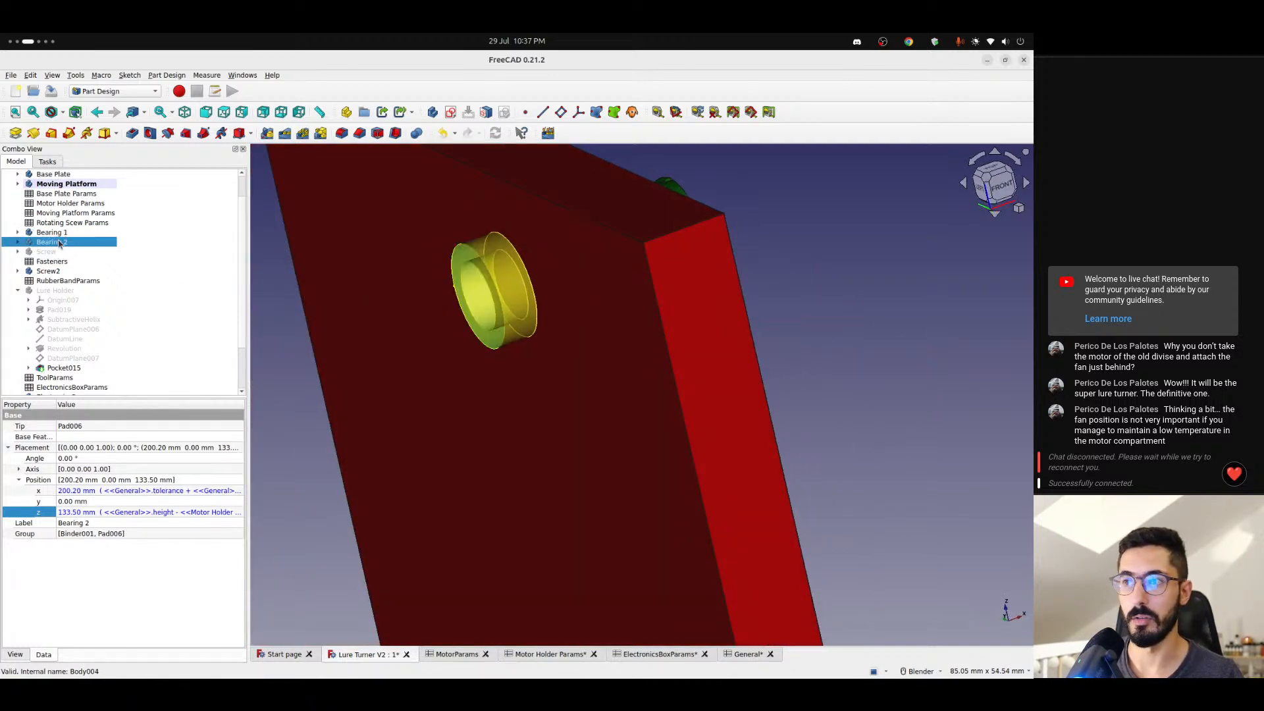
pyautogui.click(53, 233)
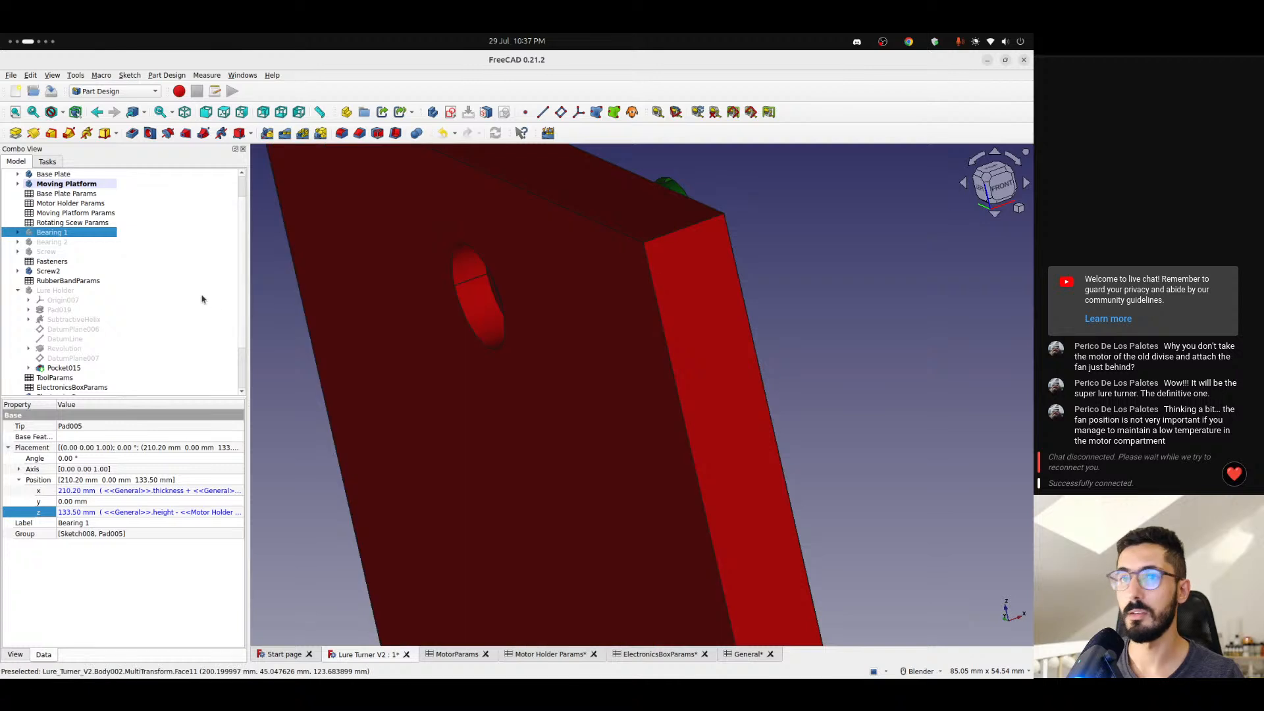
# - Copy the x position formula of Screw2 for reuse on Body013
pyautogui.scroll(-2, 203, 296)
pyautogui.click(48, 213)
pyautogui.press('1')
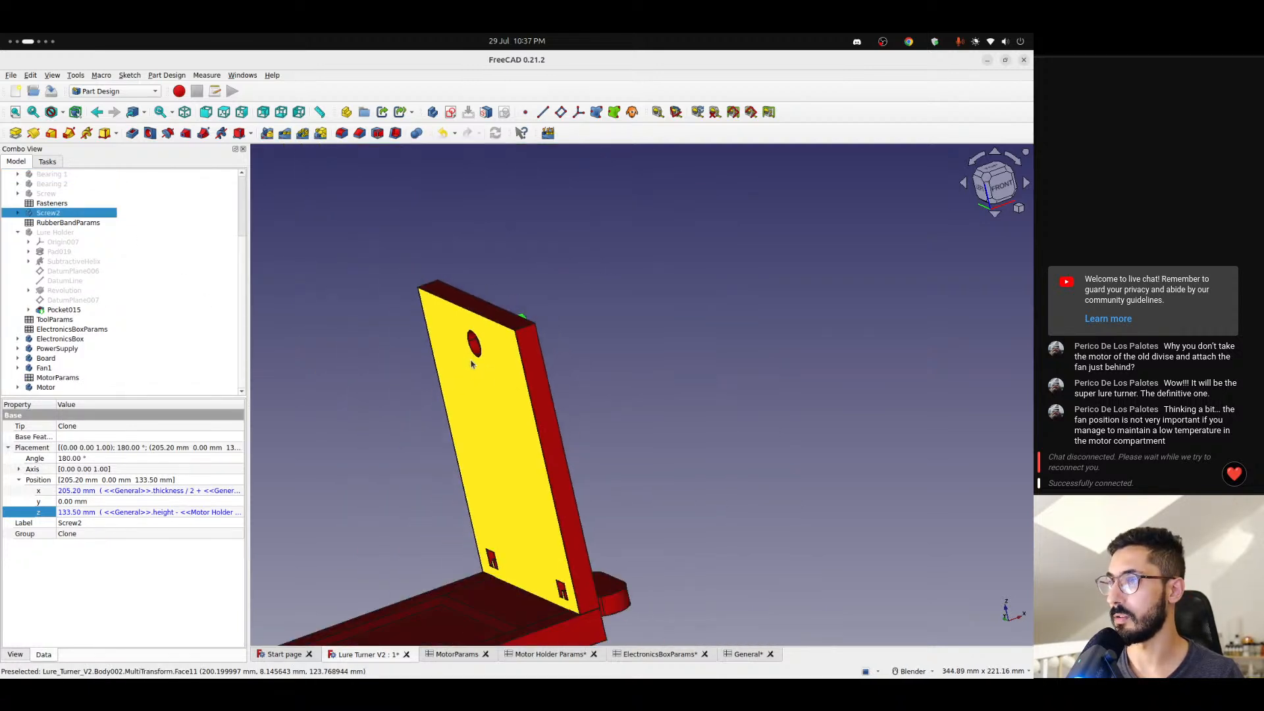
pyautogui.scroll(-5, 492, 373)
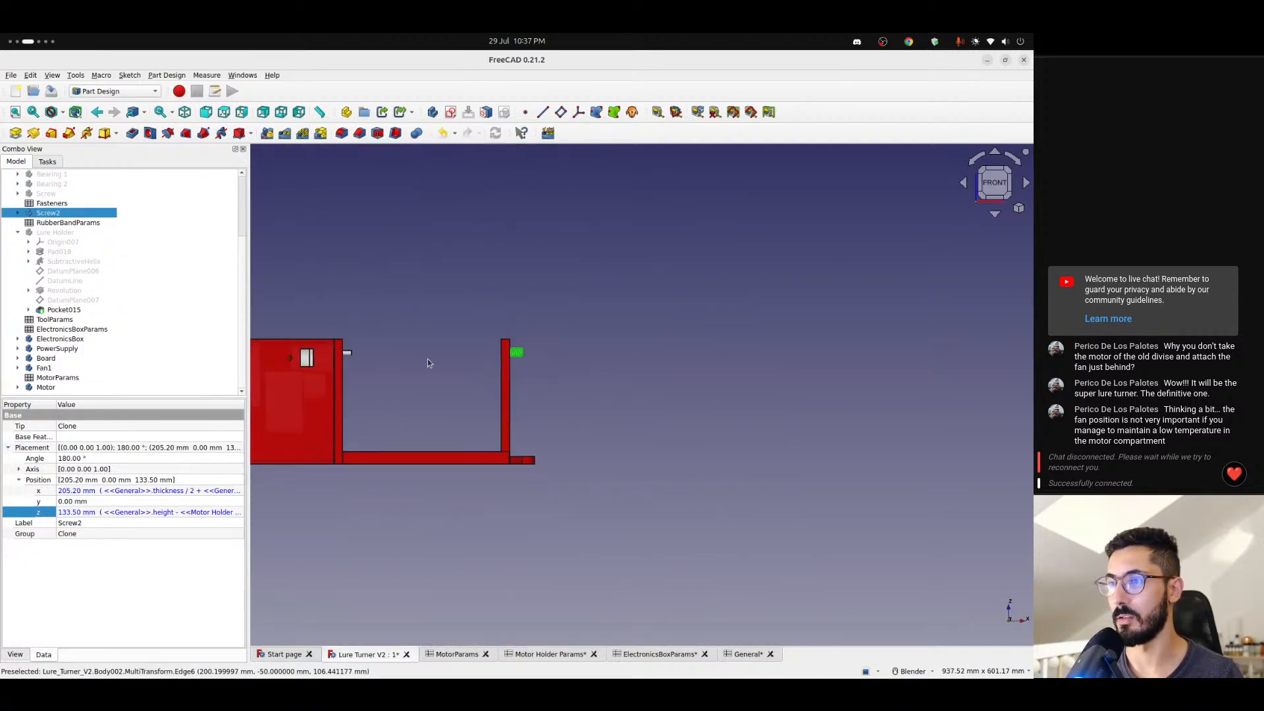
pyautogui.keyDown('shift'); pyautogui.moveTo(428, 359); pyautogui.dragTo(501, 370, button='middle'); pyautogui.keyUp('shift')
pyautogui.scroll(4, 498, 371)
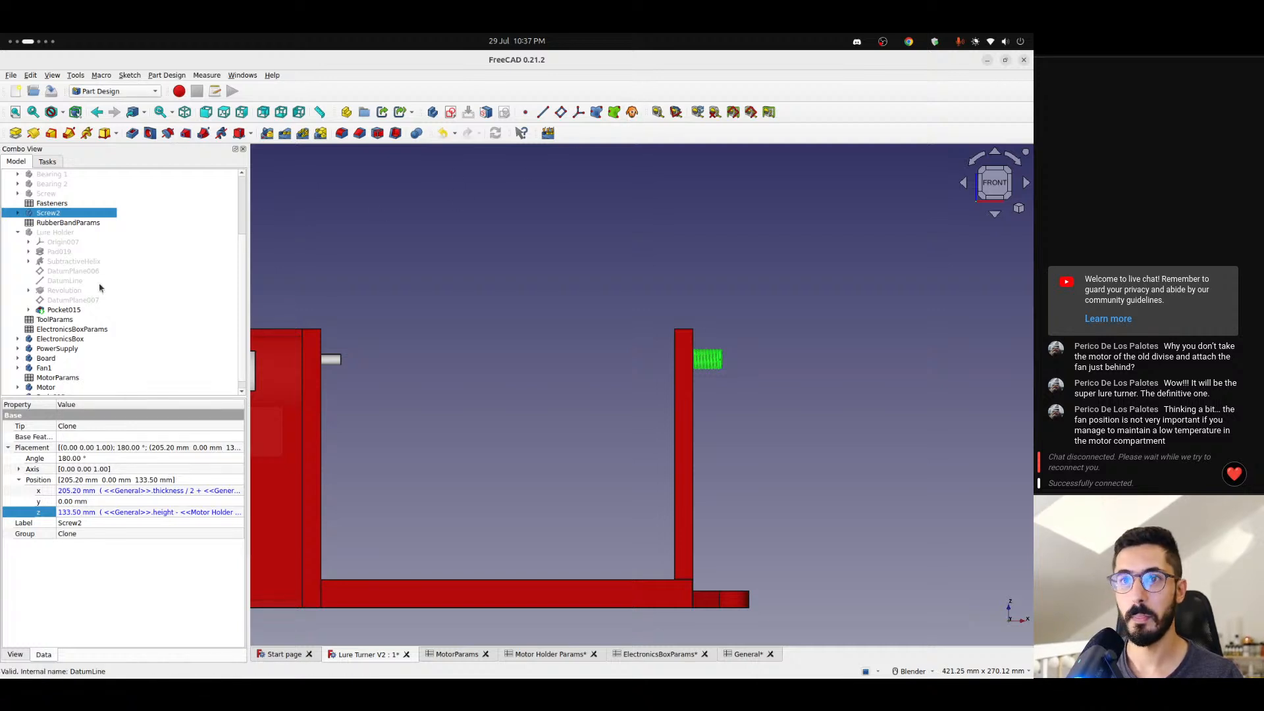
pyautogui.scroll(-1, 81, 301)
pyautogui.click(48, 389)
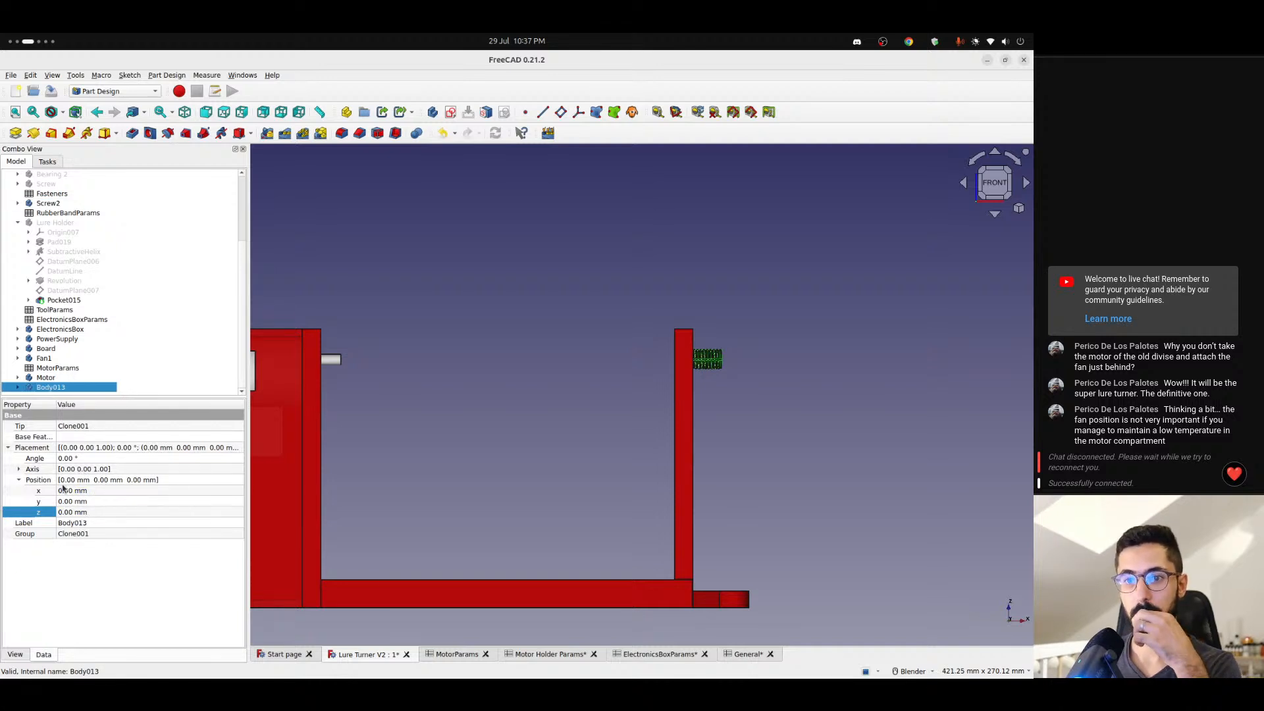
pyautogui.click(48, 204)
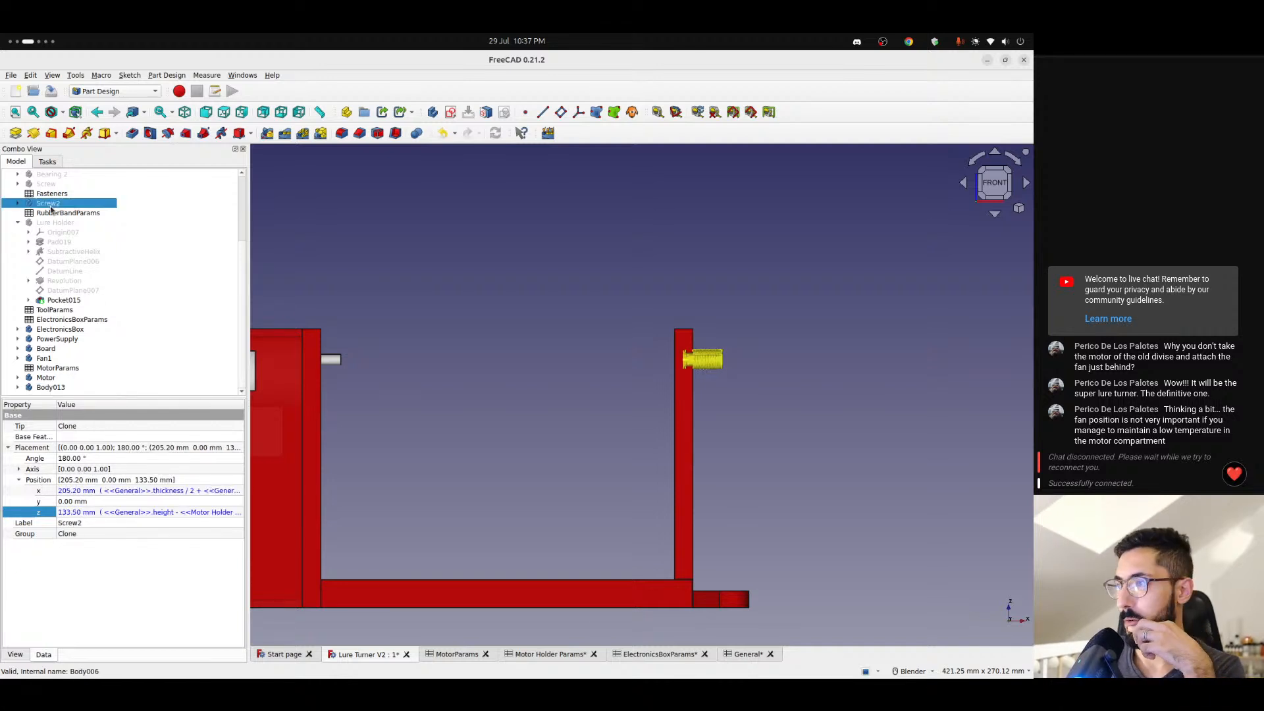
pyautogui.click(103, 495)
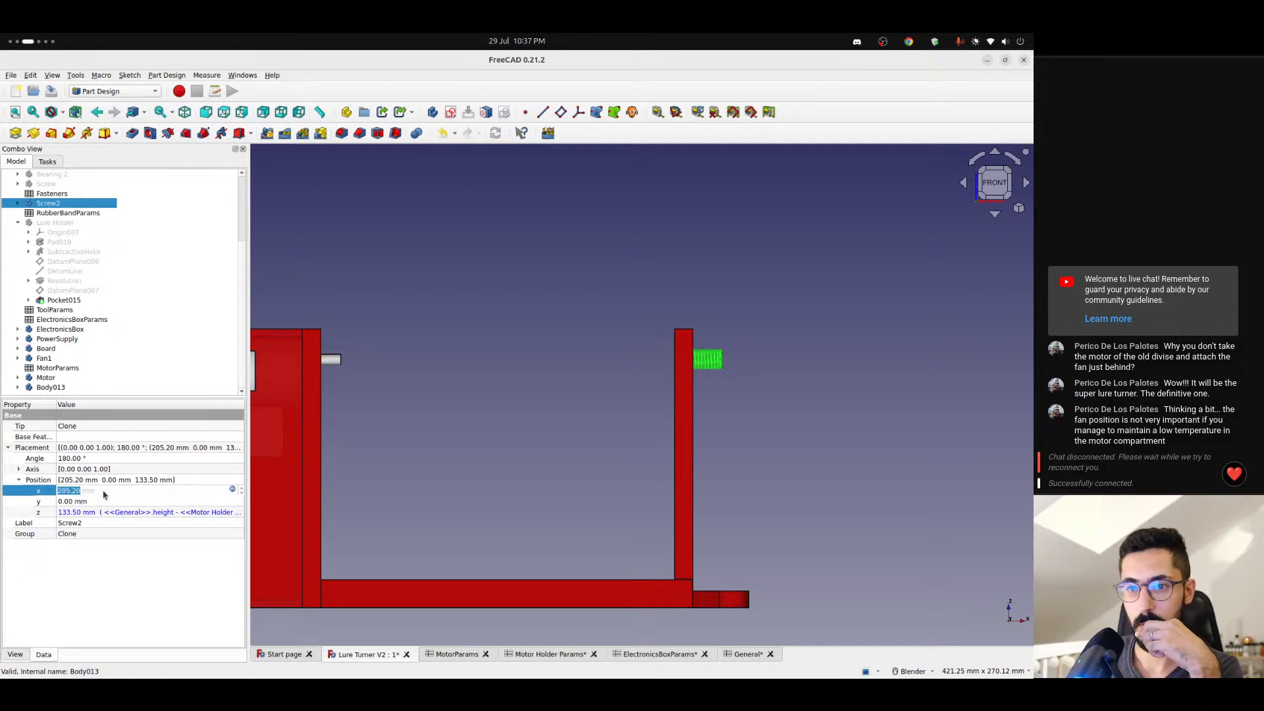
pyautogui.click(233, 489)
pyautogui.hotkey('ctrl', 'c')
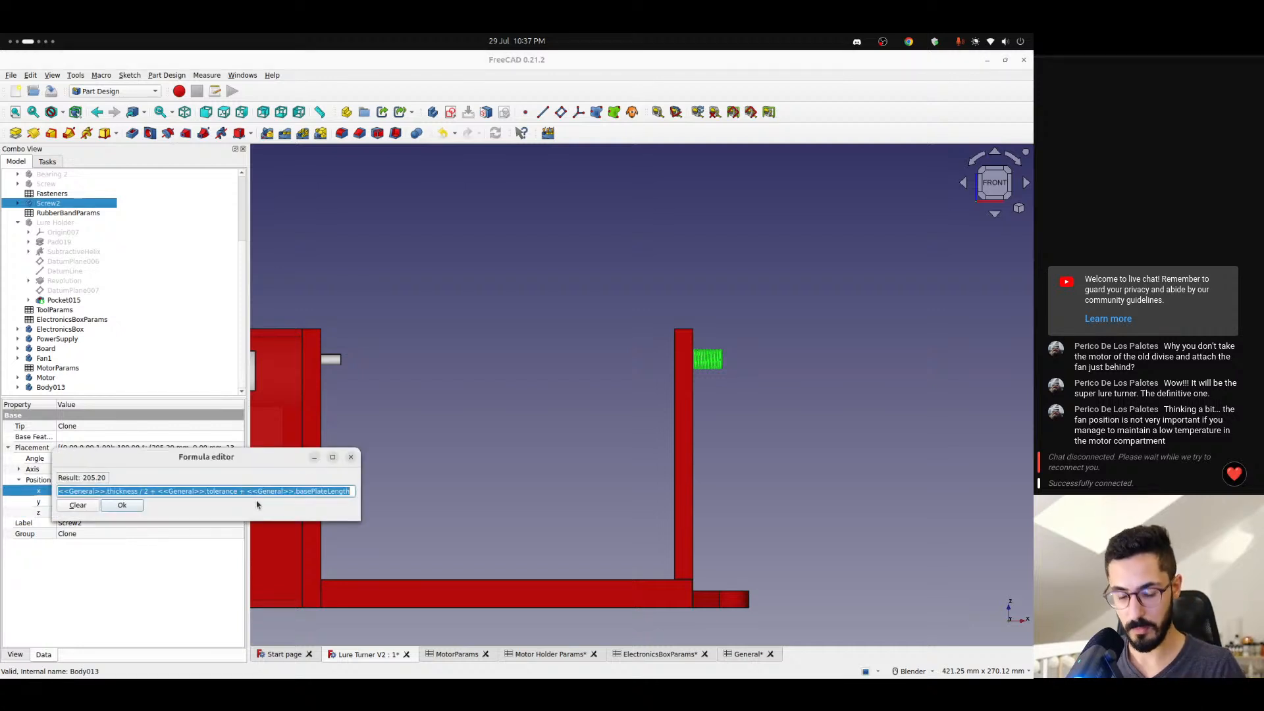
pyautogui.click(122, 506)
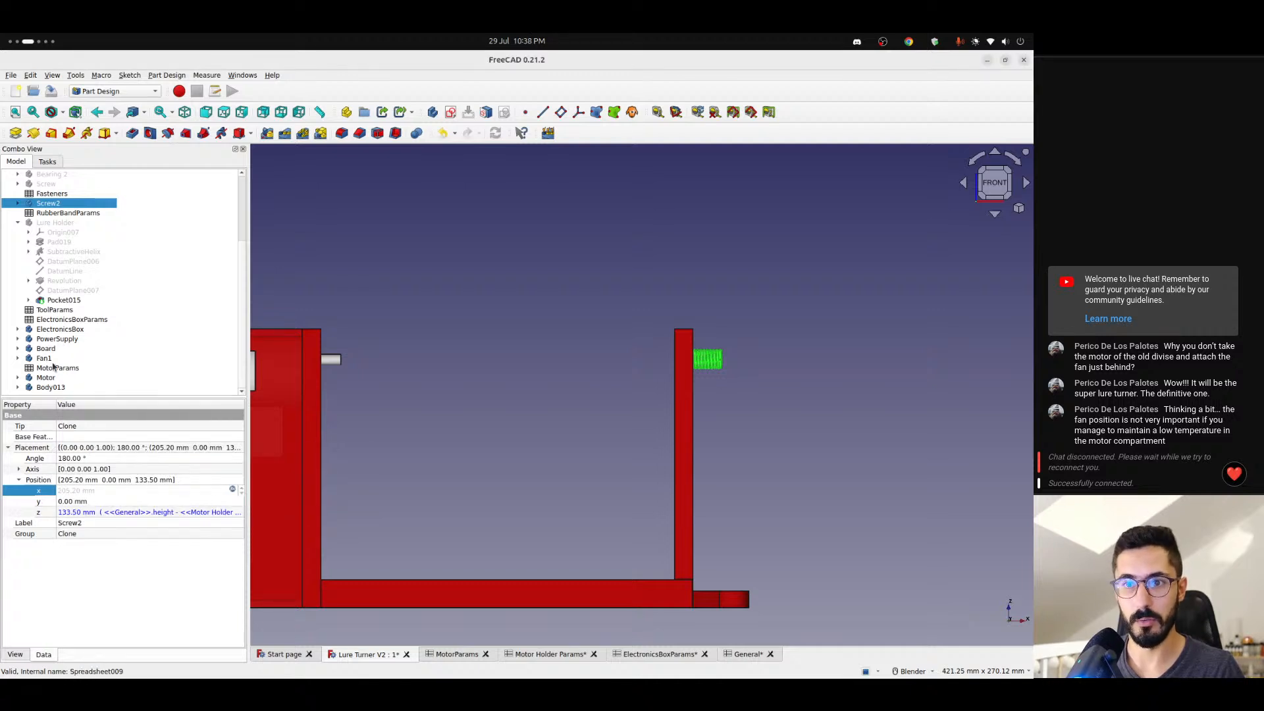
# - Set Body013's x position formula to -(<<General>>.thickness / 2 + <<General>>.tolerance + <<General>>.basePlateLength)
pyautogui.click(58, 389)
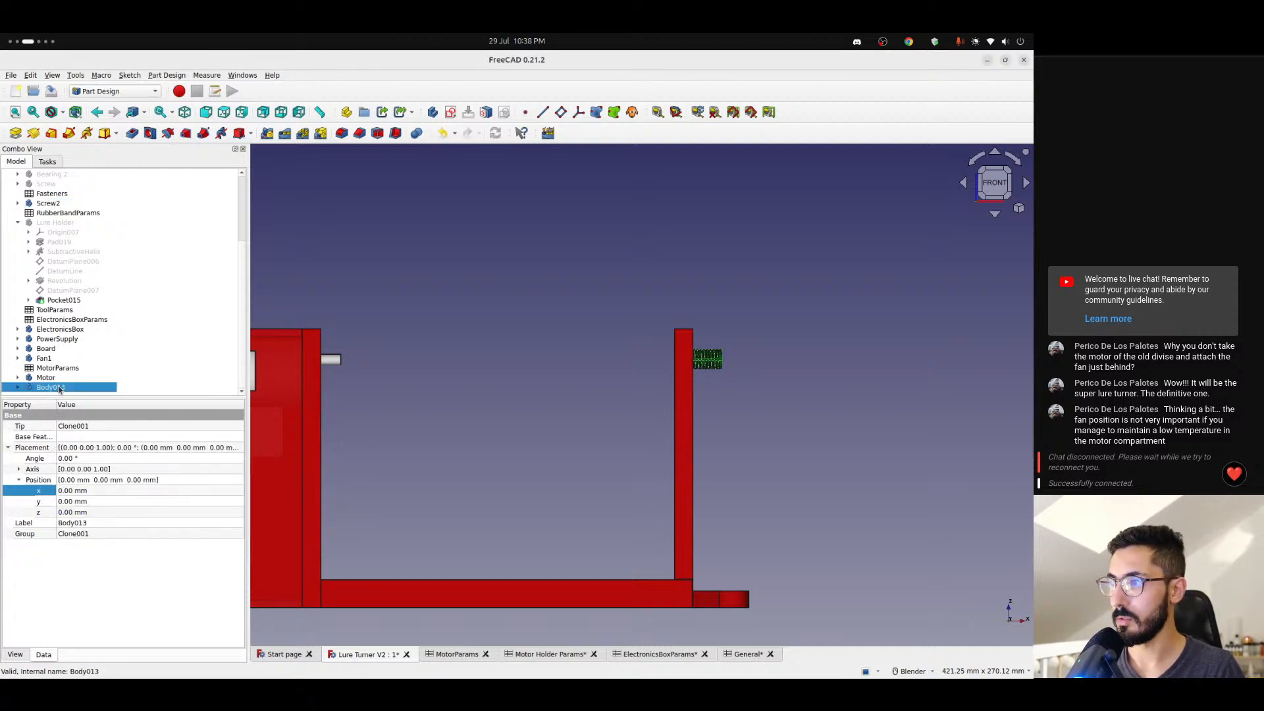
pyautogui.click(87, 491)
pyautogui.click(231, 489)
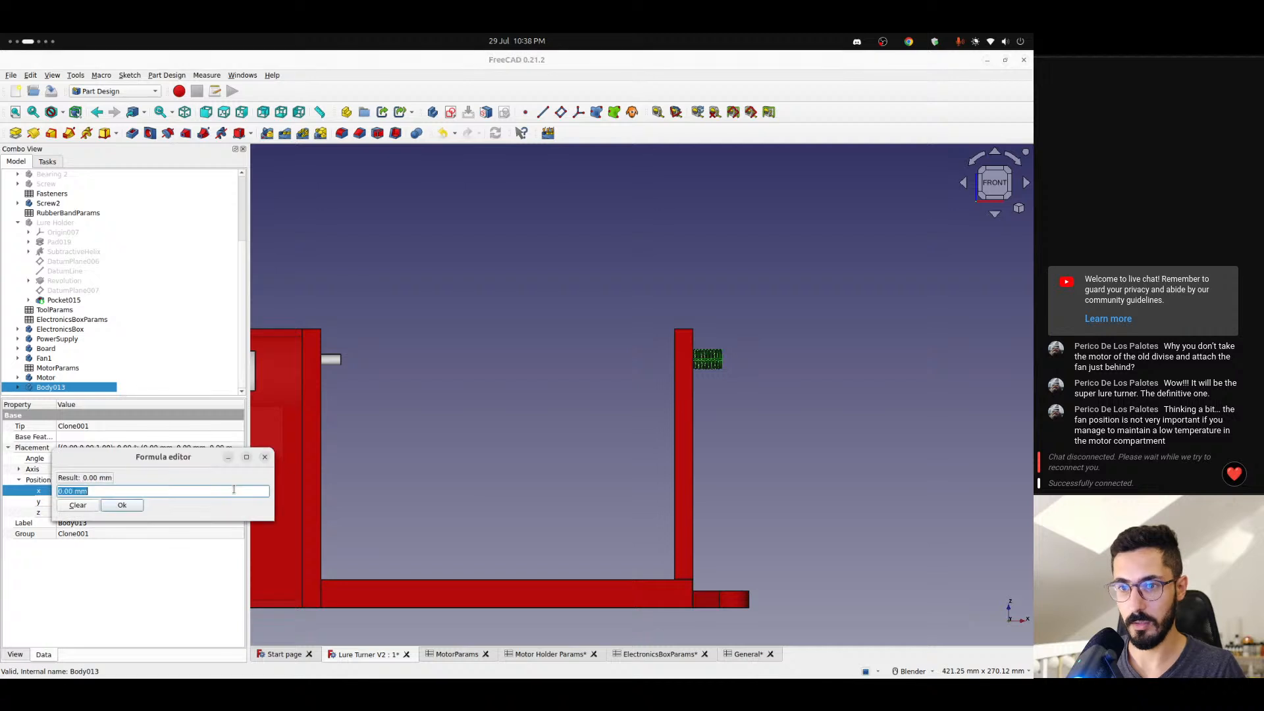
pyautogui.write('-')
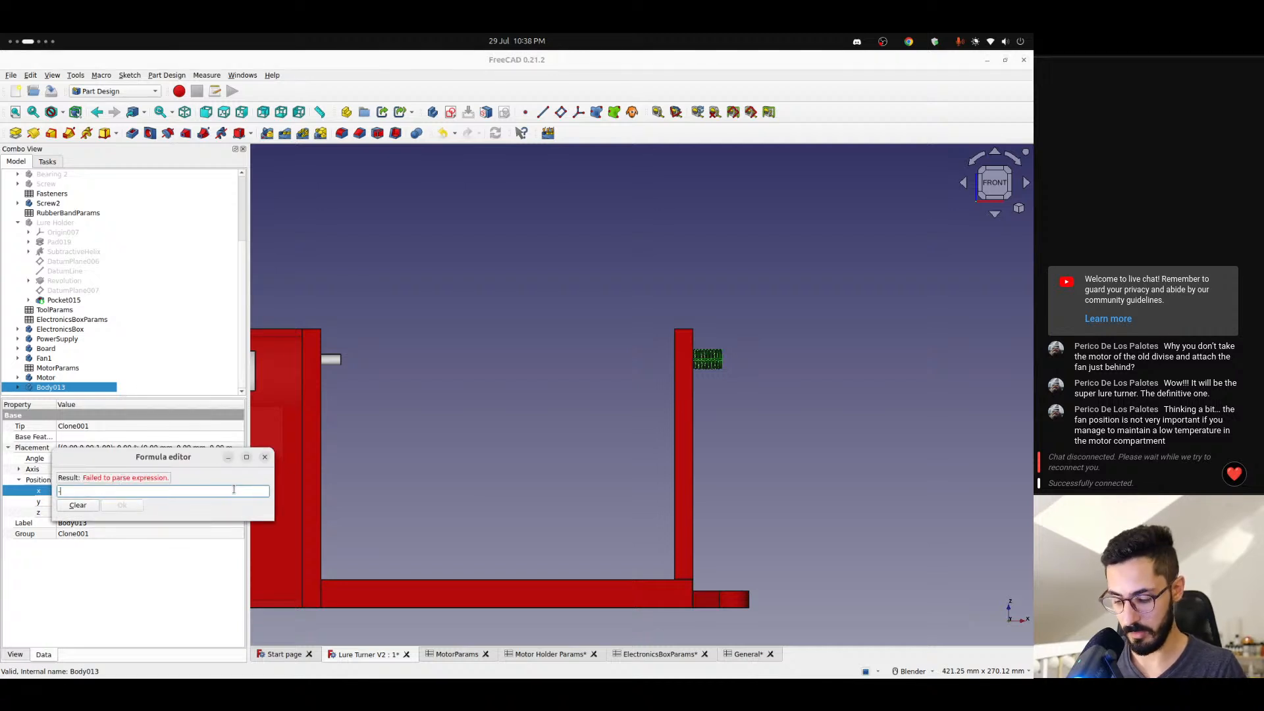
pyautogui.write('(')
pyautogui.hotkey('ctrl', 'v')
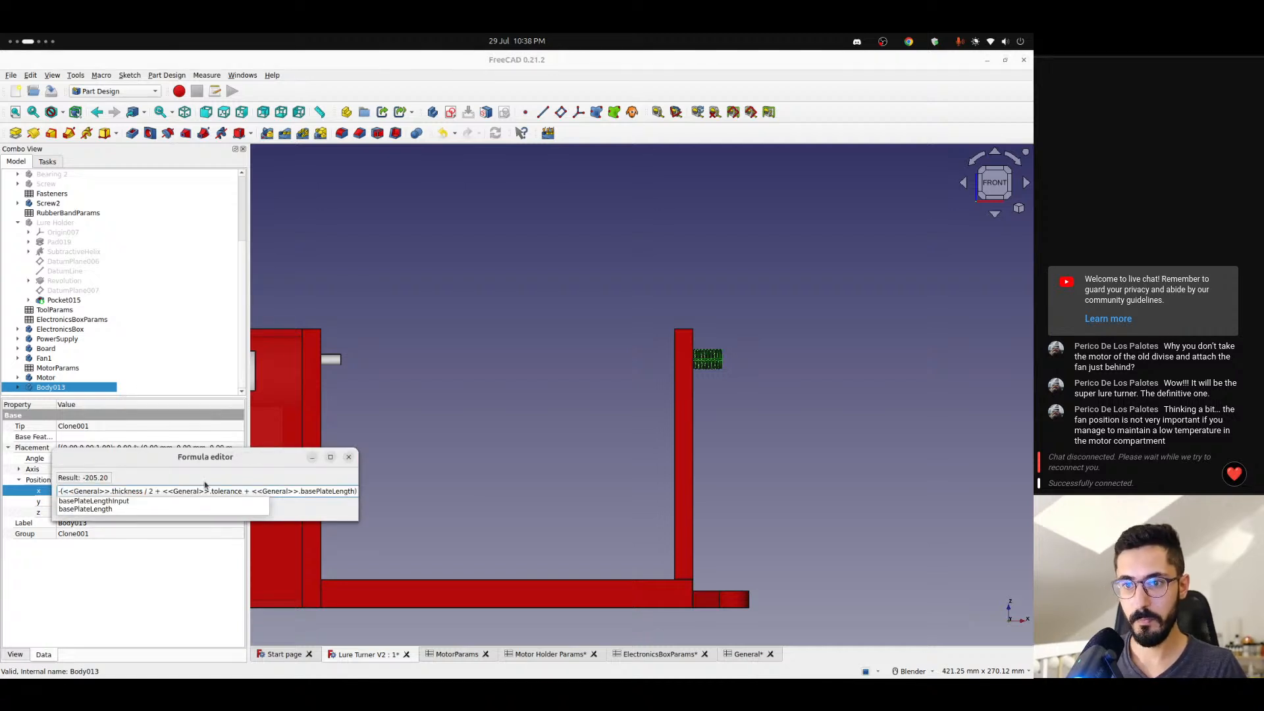
pyautogui.click(166, 477)
pyautogui.click(119, 507)
pyautogui.click(408, 428)
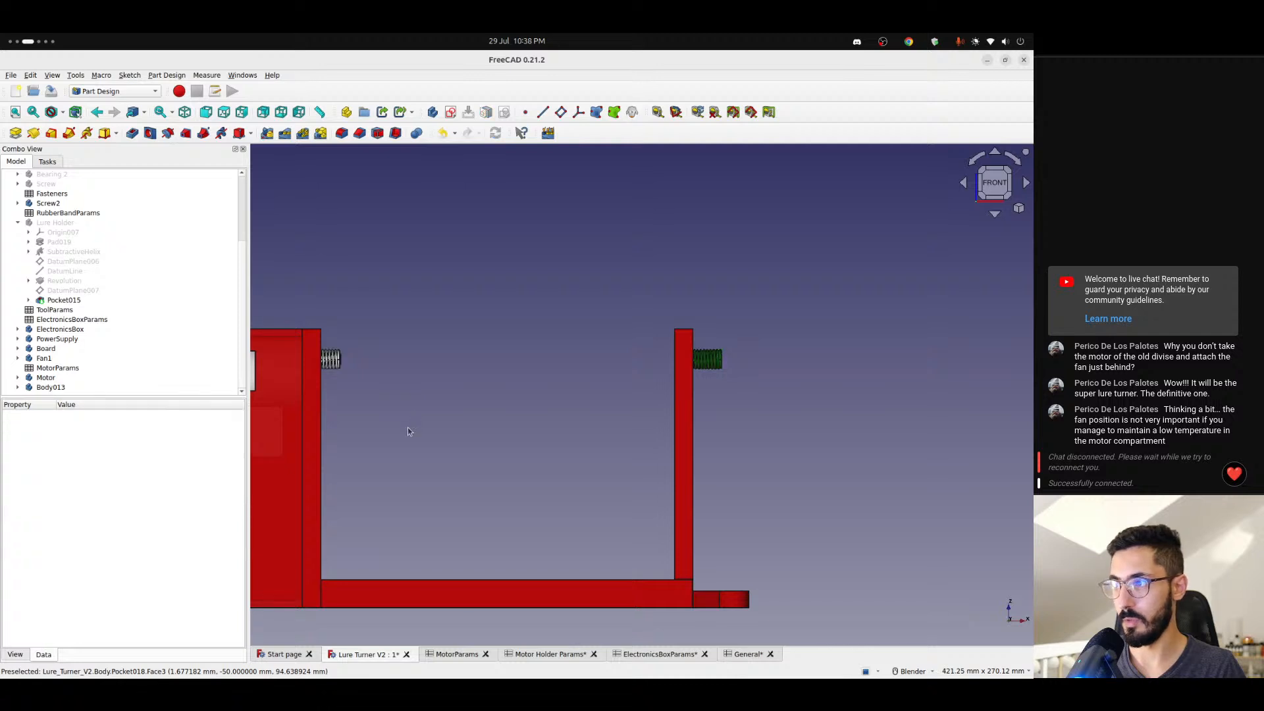
# - Inspect the cloned screw around the motor shaft up close and hide the ElectronicsBox to expose the motor
pyautogui.scroll(8, 329, 358)
pyautogui.keyDown('shift'); pyautogui.moveTo(342, 360); pyautogui.dragTo(607, 374, button='middle'); pyautogui.keyUp('shift')
pyautogui.scroll(-2, 496, 367)
pyautogui.scroll(4, 496, 367)
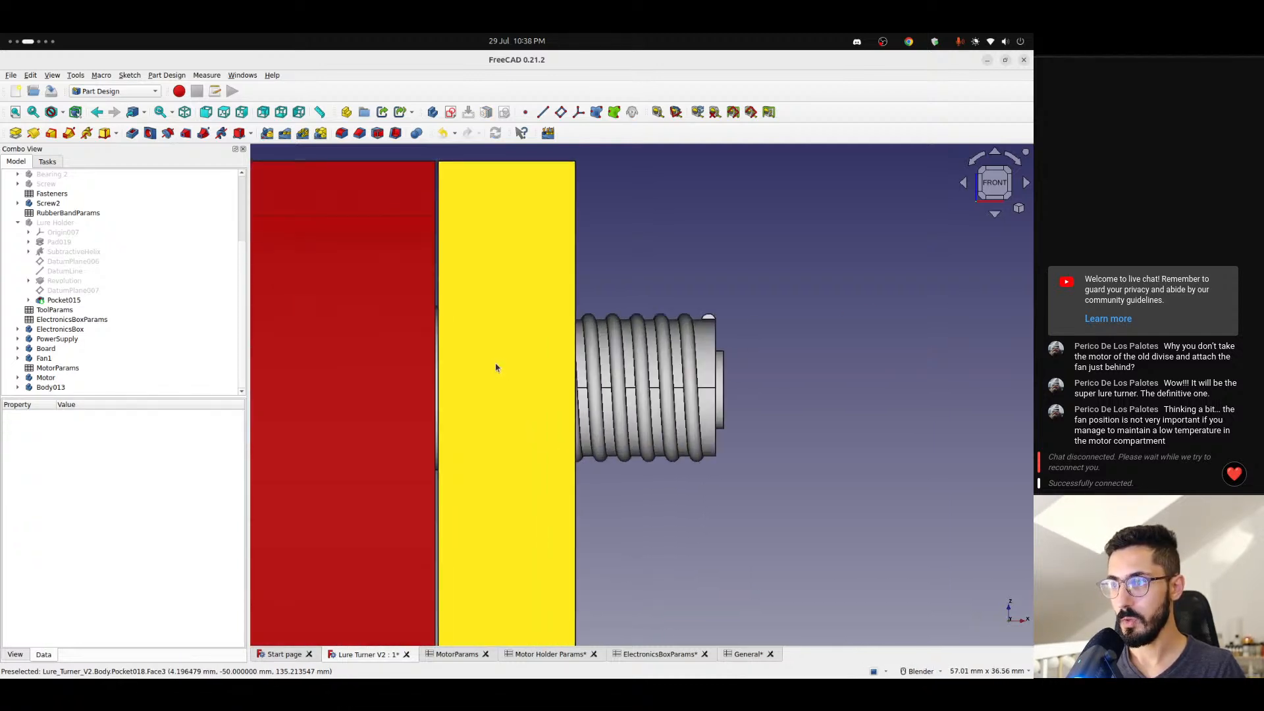
pyautogui.click(383, 381)
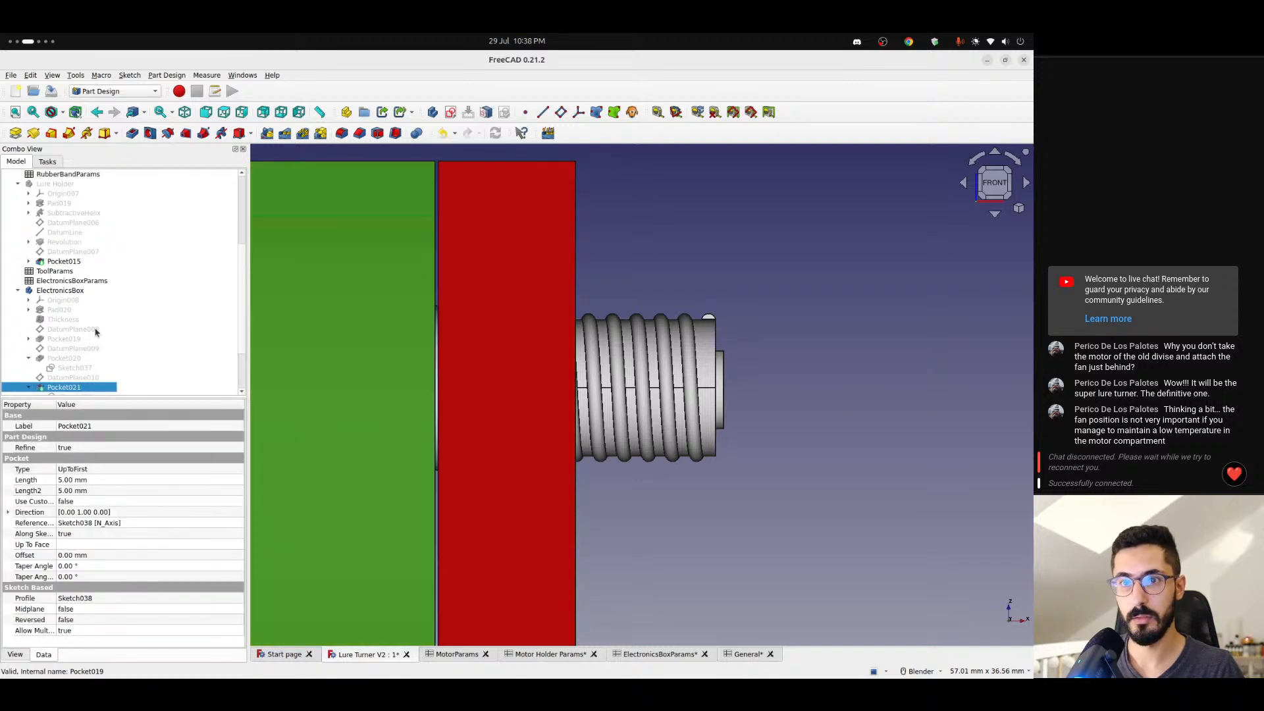
pyautogui.click(61, 291)
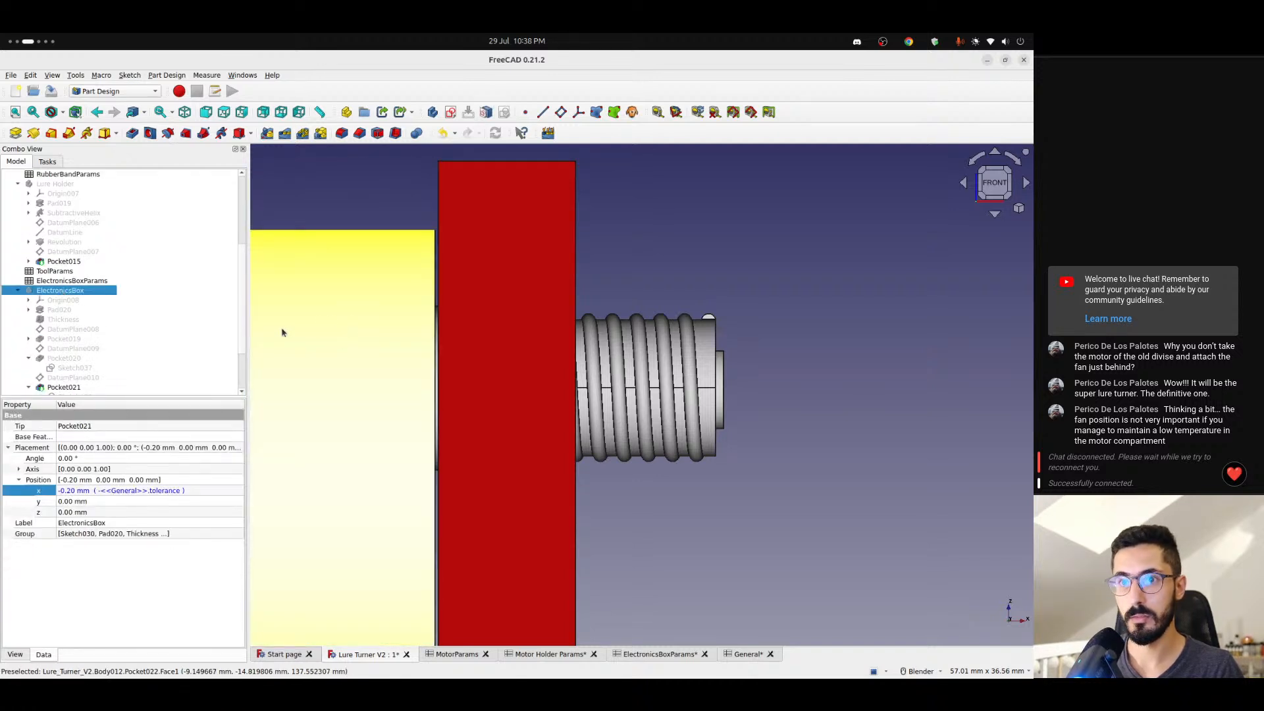
# - Show the ElectronicsBox again and check how the selected Body013 screw sits in the motor-side plate
pyautogui.press('space')
pyautogui.click(757, 329)
pyautogui.scroll(-2, 111, 355)
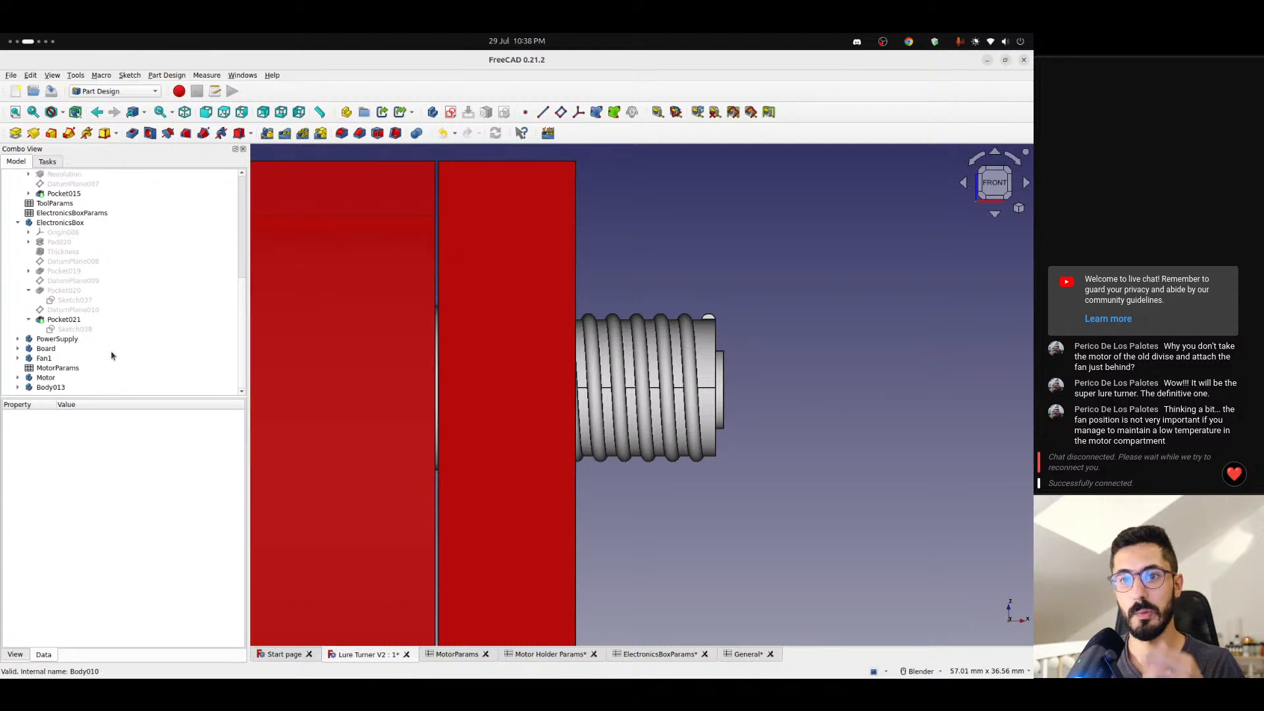
pyautogui.click(52, 388)
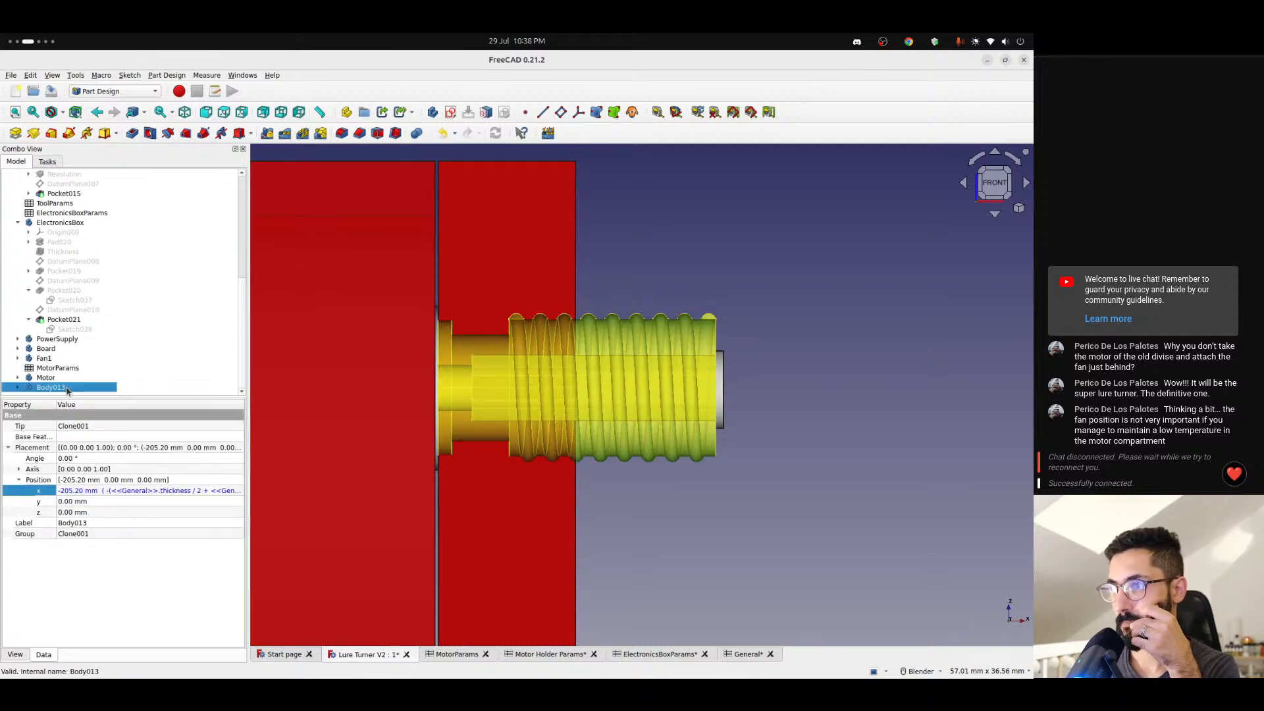
pyautogui.scroll(4, 439, 320)
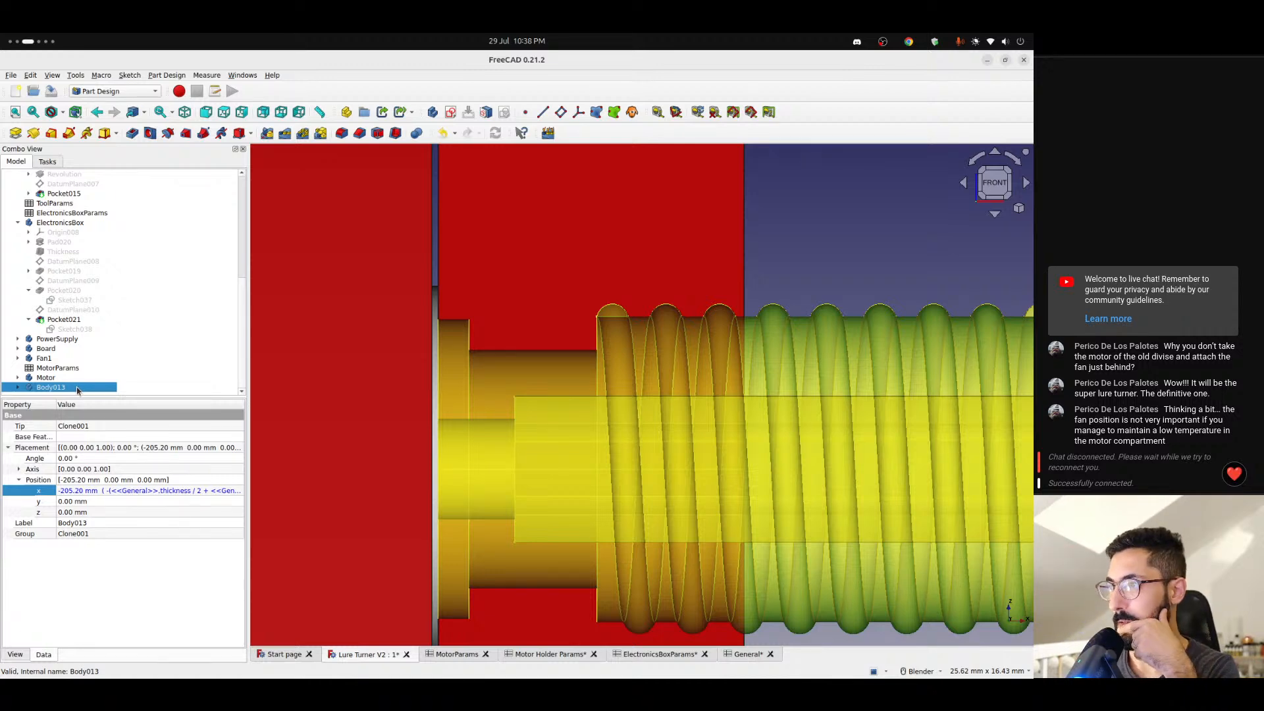
pyautogui.scroll(-5, 559, 339)
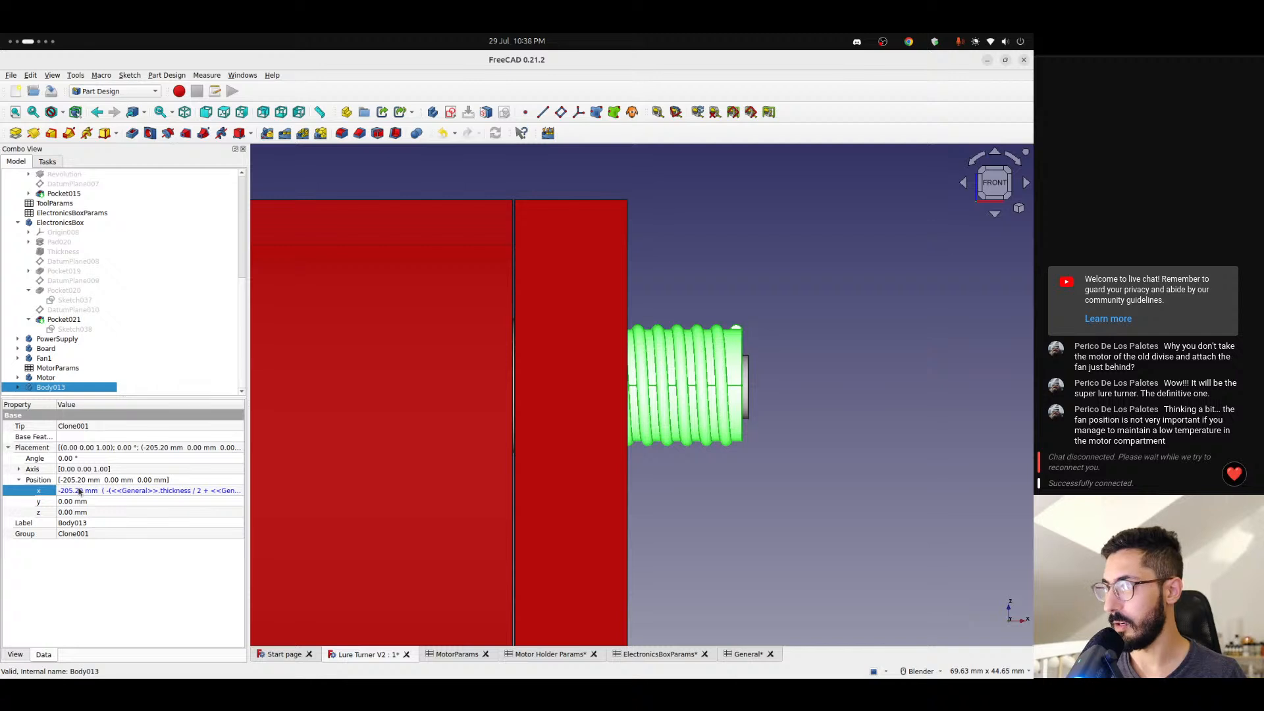
# - Copy the <<General>>.thickness term from Body013's x position formula
pyautogui.click(98, 494)
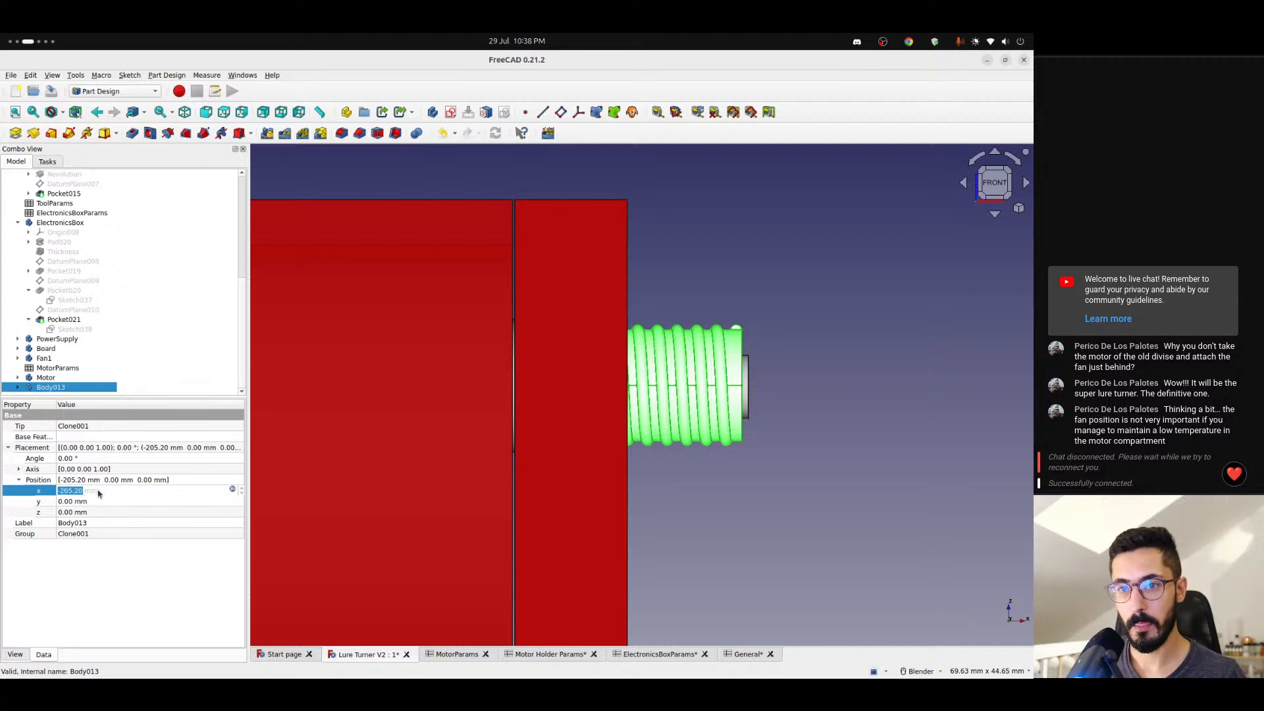
pyautogui.click(233, 490)
pyautogui.click(359, 492)
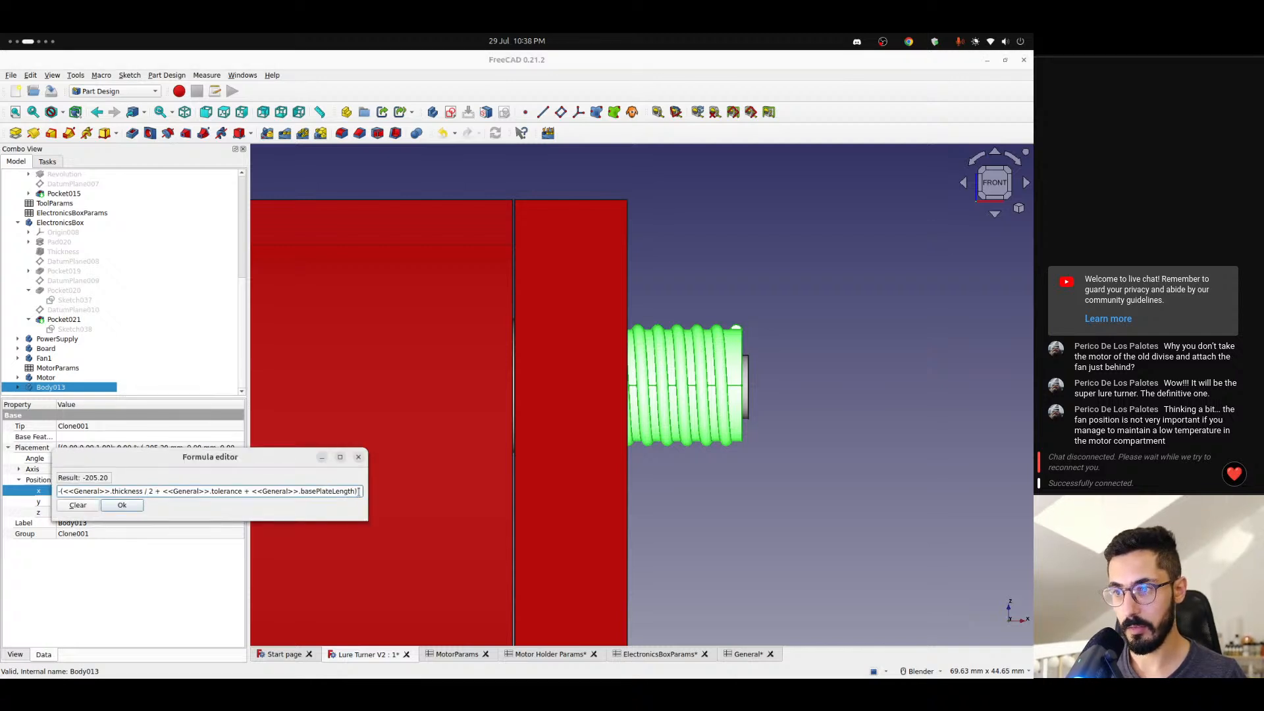
pyautogui.write('+')
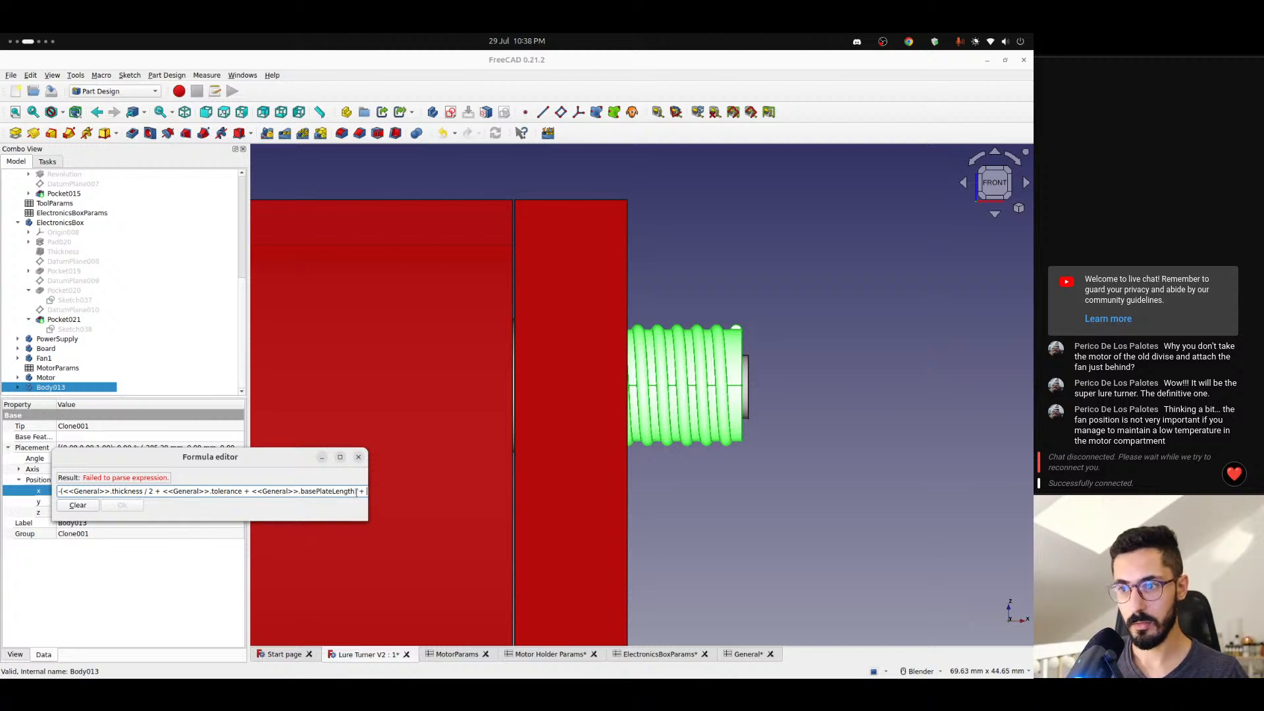
pyautogui.press('BackSpace')
pyautogui.press('BackSpace')
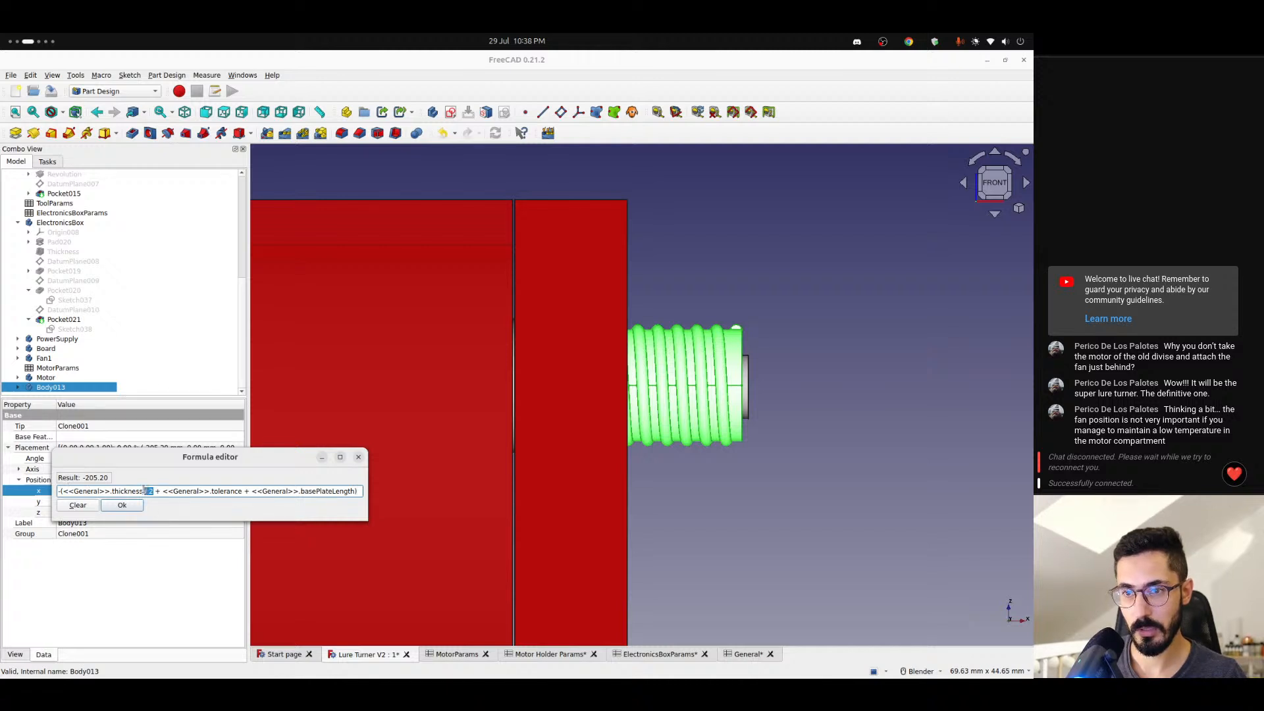
pyautogui.moveTo(144, 490); pyautogui.dragTo(85, 489)
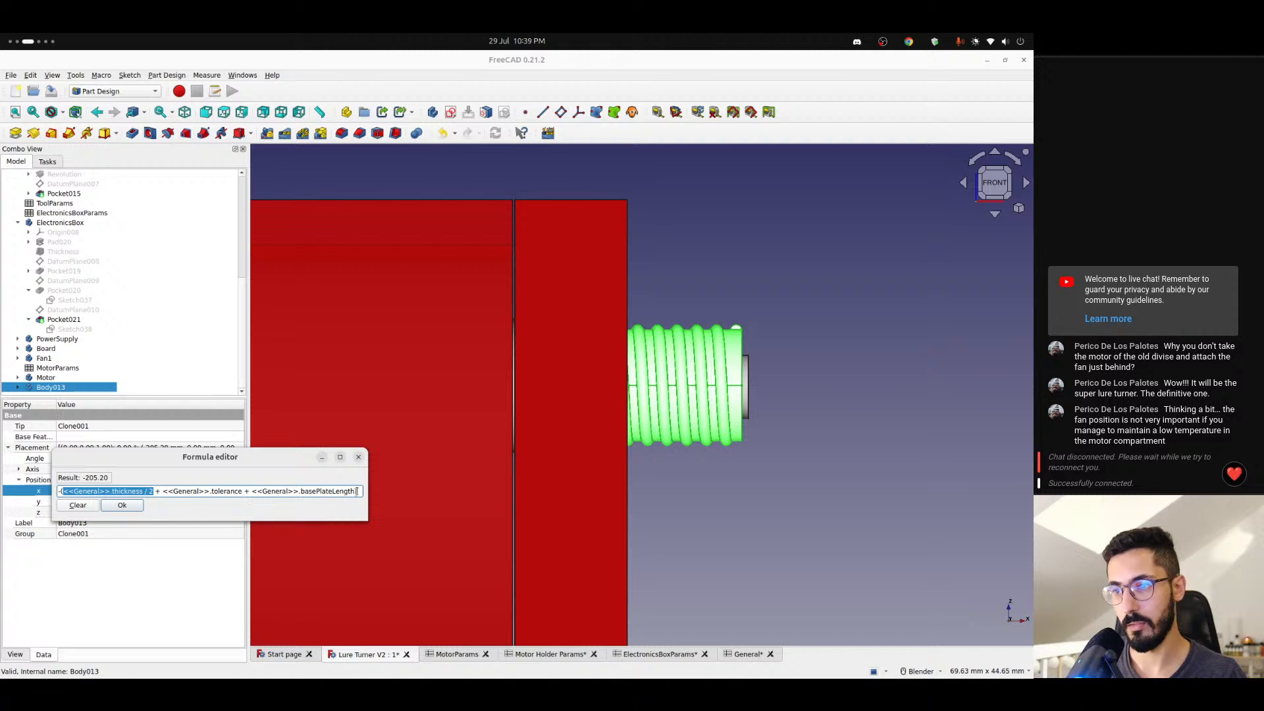
pyautogui.click(330, 492)
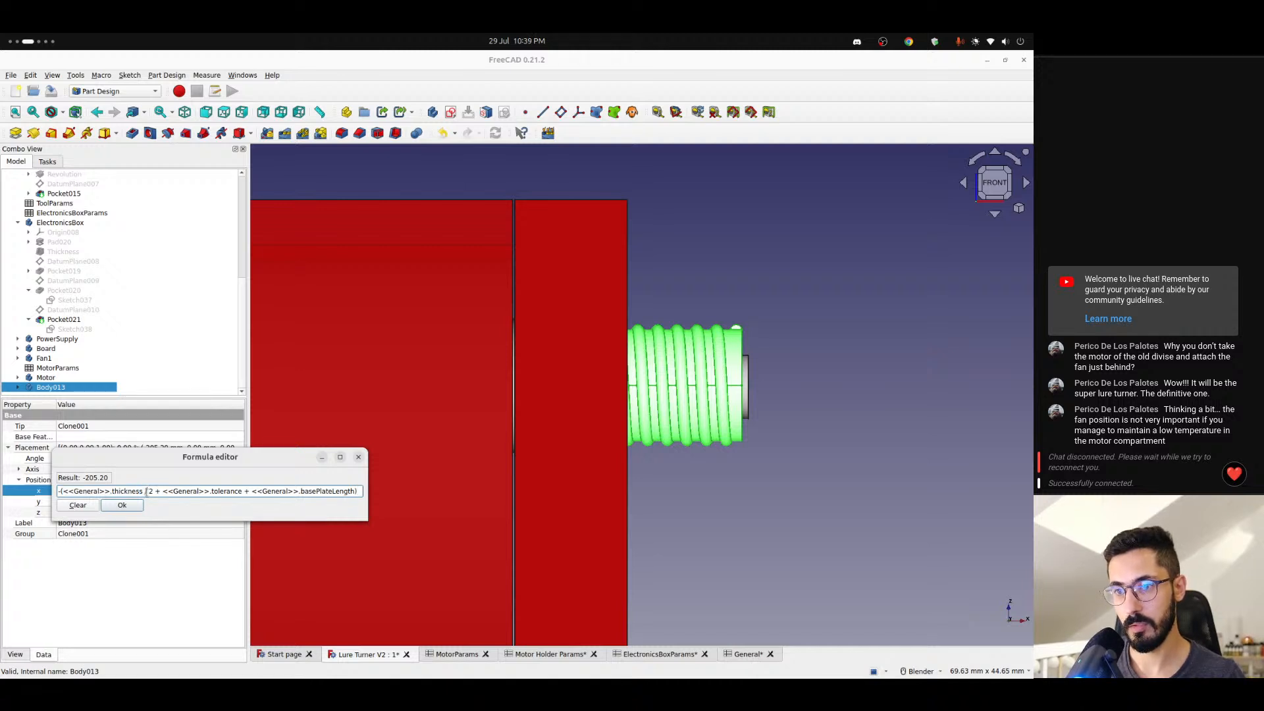
pyautogui.moveTo(141, 491); pyautogui.dragTo(80, 489)
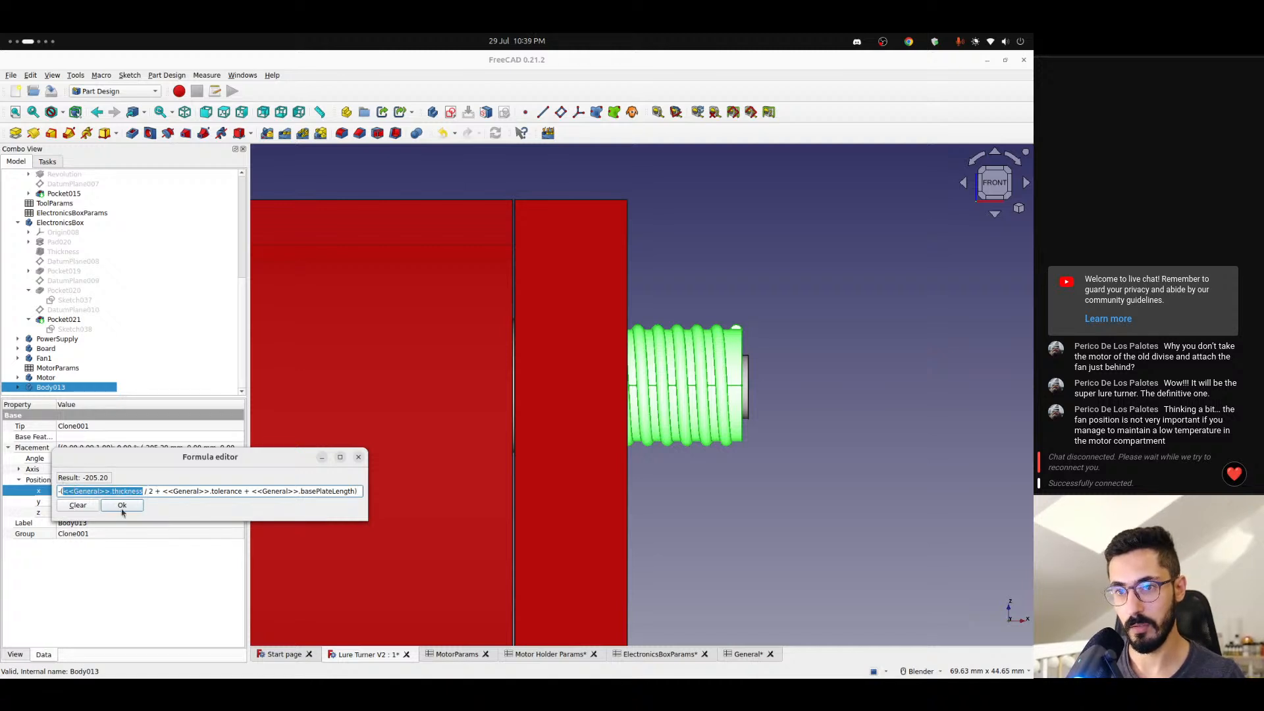
pyautogui.press('BackSpace')
pyautogui.hotkey('ctrl', 'z')
pyautogui.hotkey('ctrl', 'c')
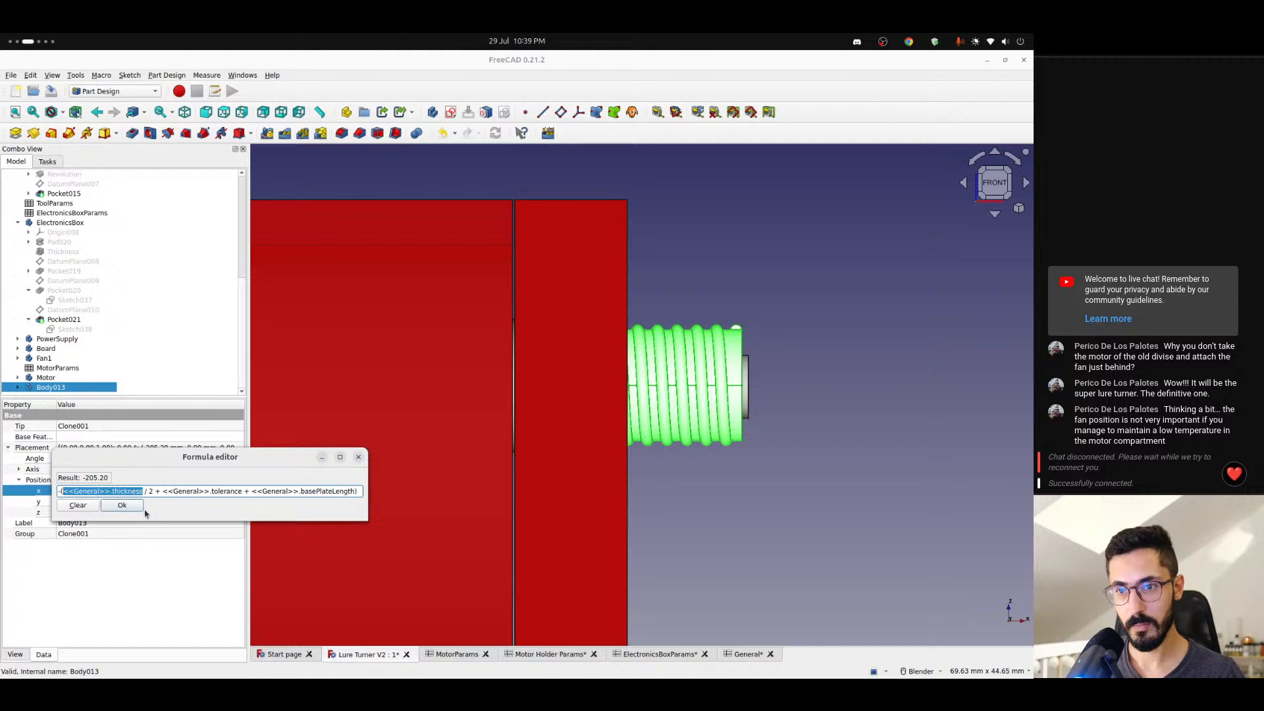
# - Append + <<General>>.thickness to the end of Body013's x position formula and apply it
pyautogui.click(359, 491)
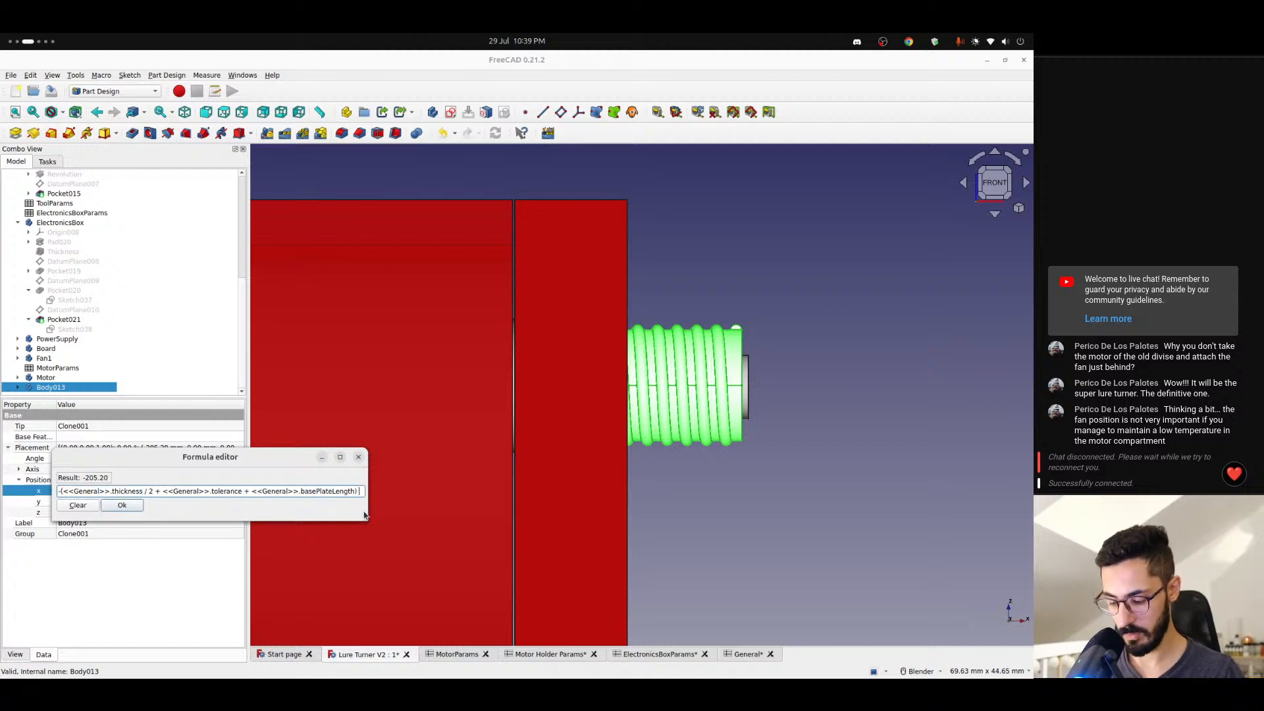
pyautogui.write('+')
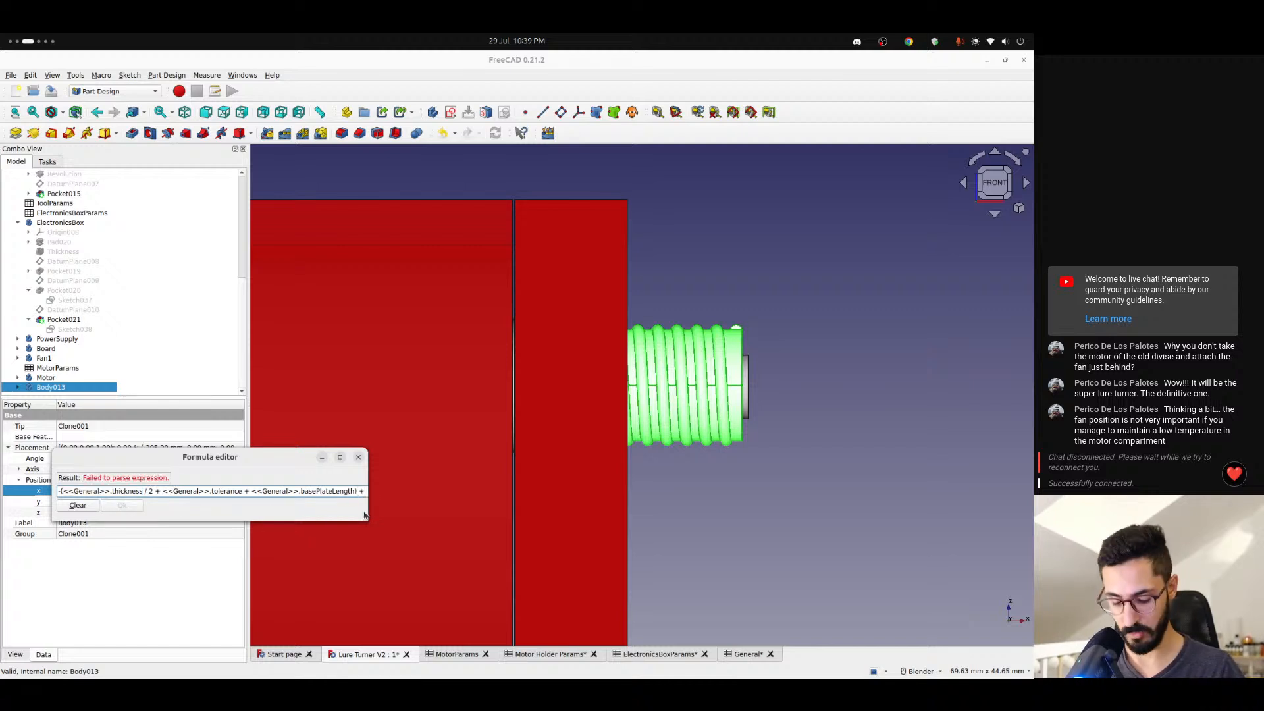
pyautogui.hotkey('ctrl', 'v')
pyautogui.press('Return')
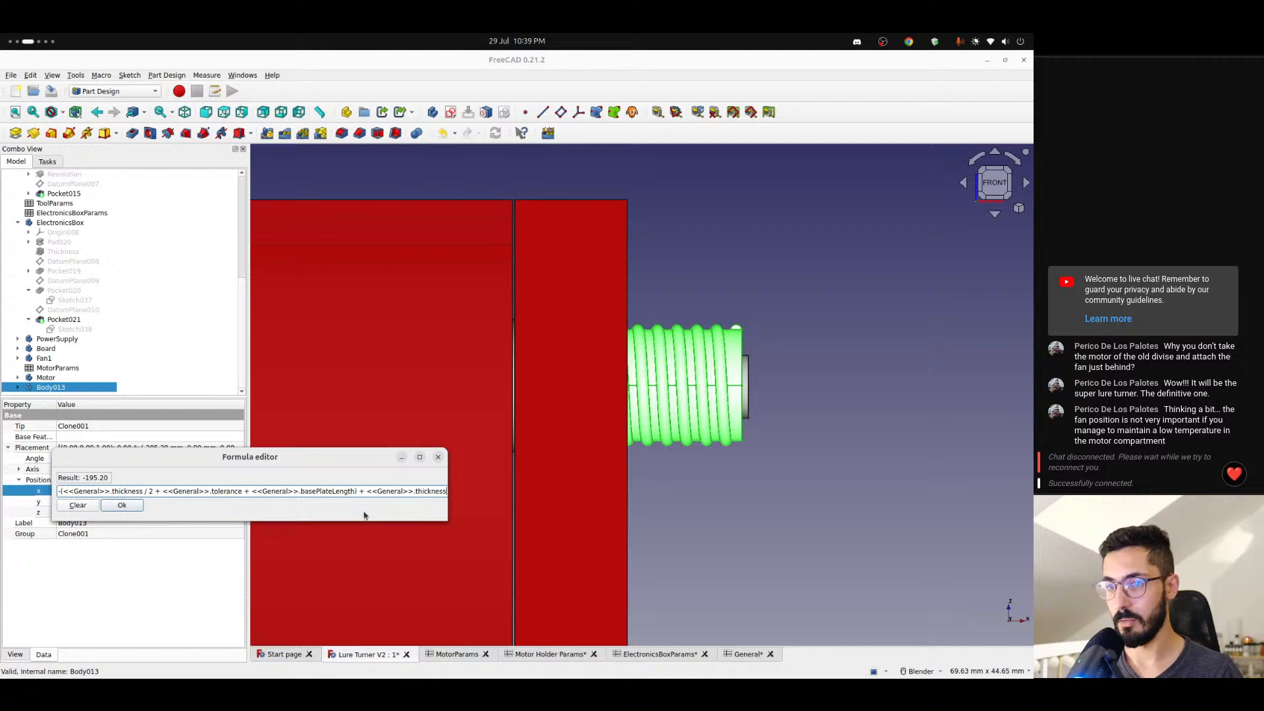
pyautogui.press('Return')
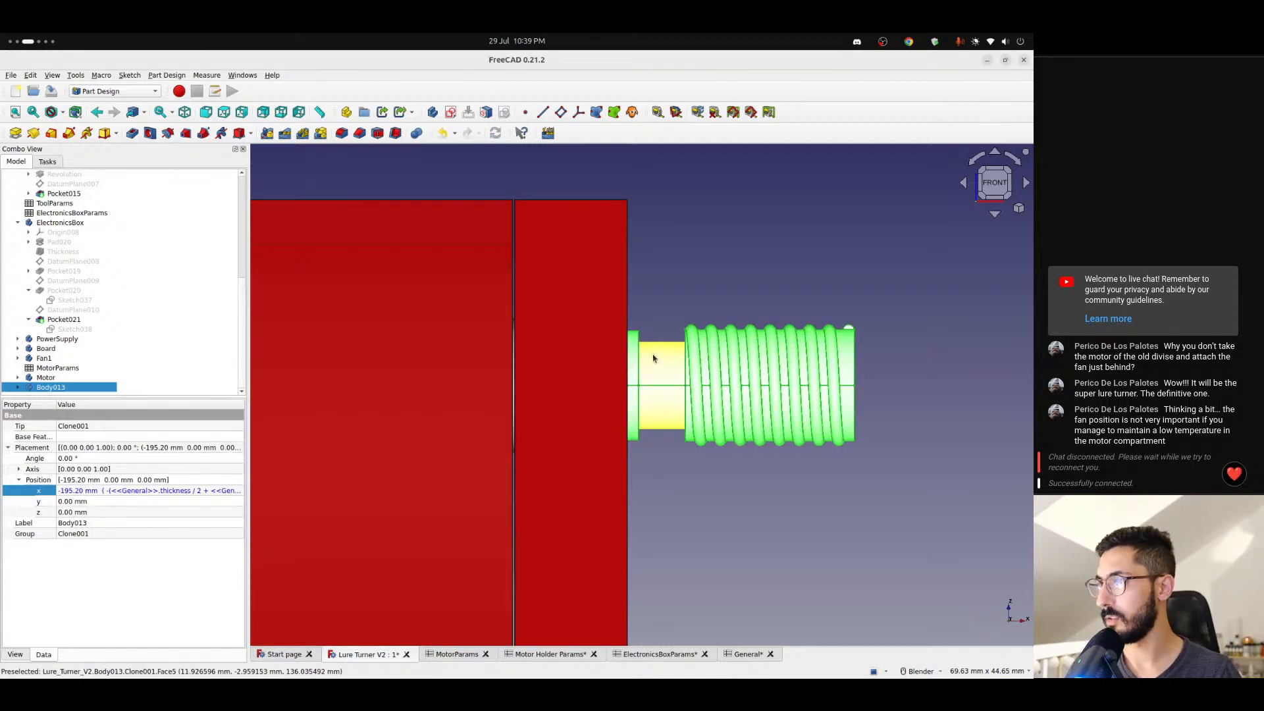
# - Examine Body013's position relative to the motor shaft and plate hole, and compare it with the screw on the opposite plate
pyautogui.scroll(5, 624, 367)
pyautogui.scroll(-5, 632, 342)
pyautogui.moveTo(632, 341); pyautogui.dragTo(531, 361, button='middle')
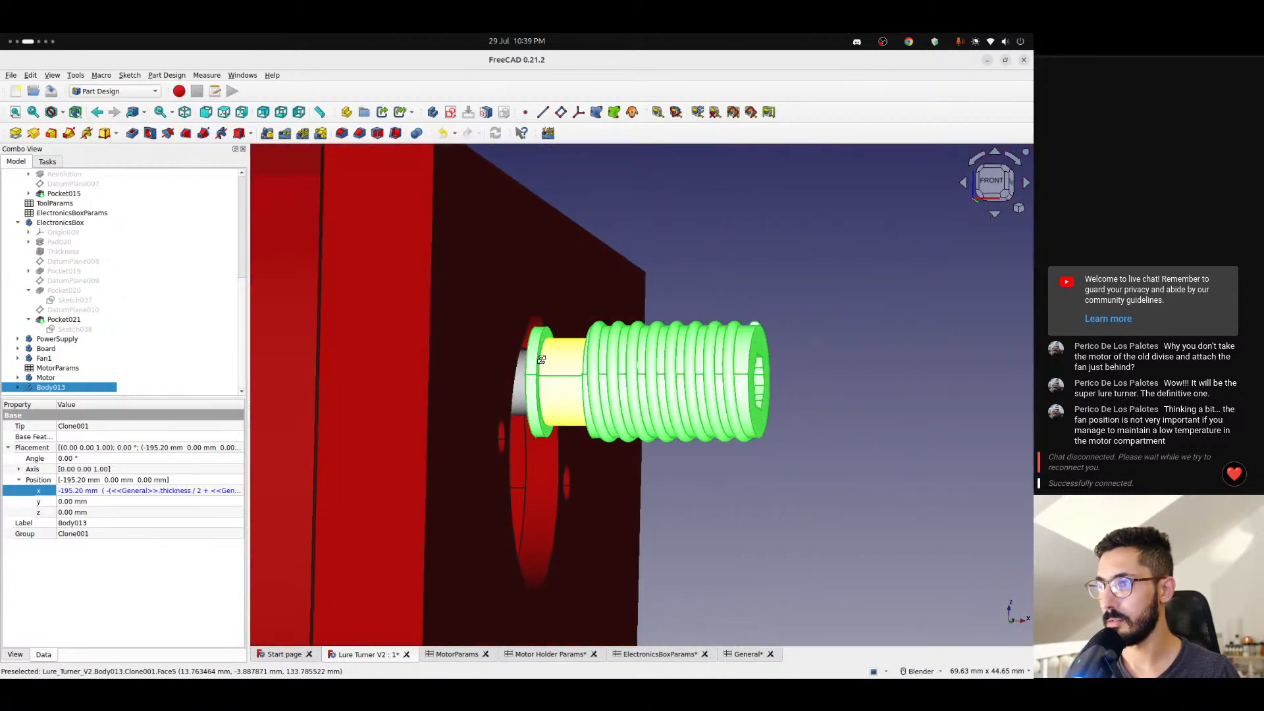
pyautogui.scroll(5, 531, 361)
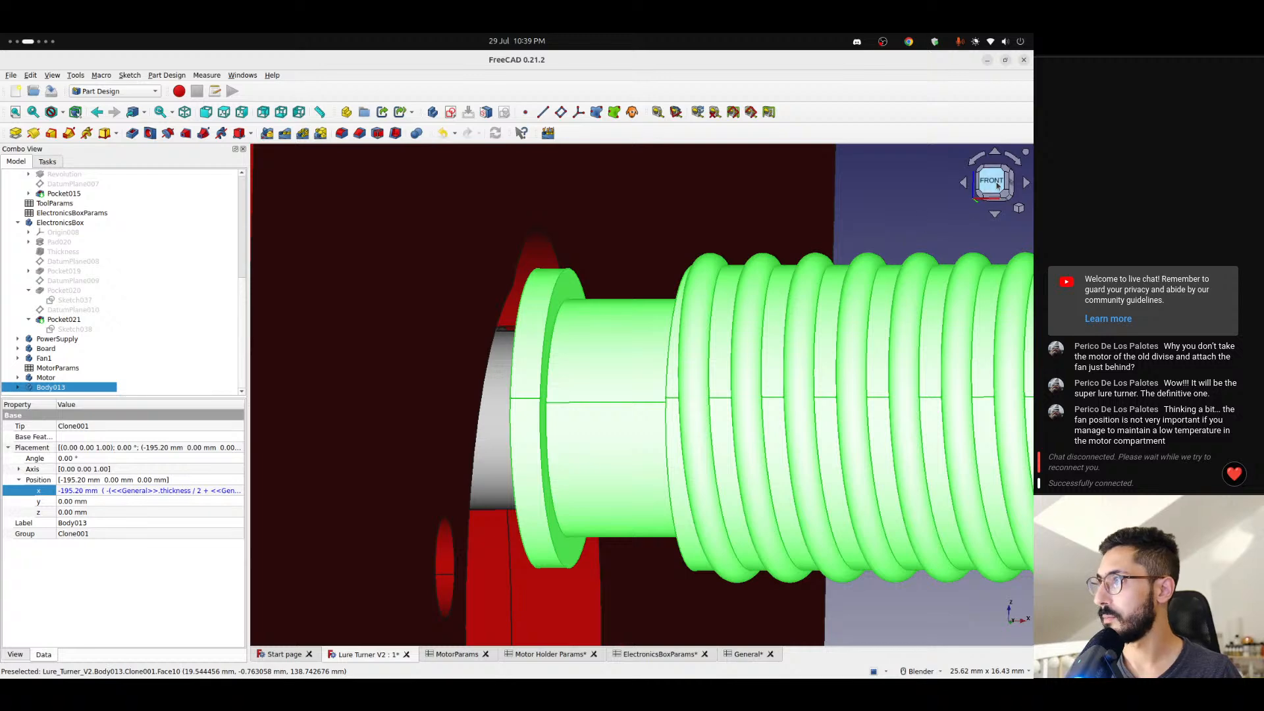
pyautogui.click(997, 186)
pyautogui.moveTo(516, 336); pyautogui.dragTo(612, 358, button='middle')
pyautogui.scroll(2, 613, 357)
pyautogui.scroll(-5, 507, 408)
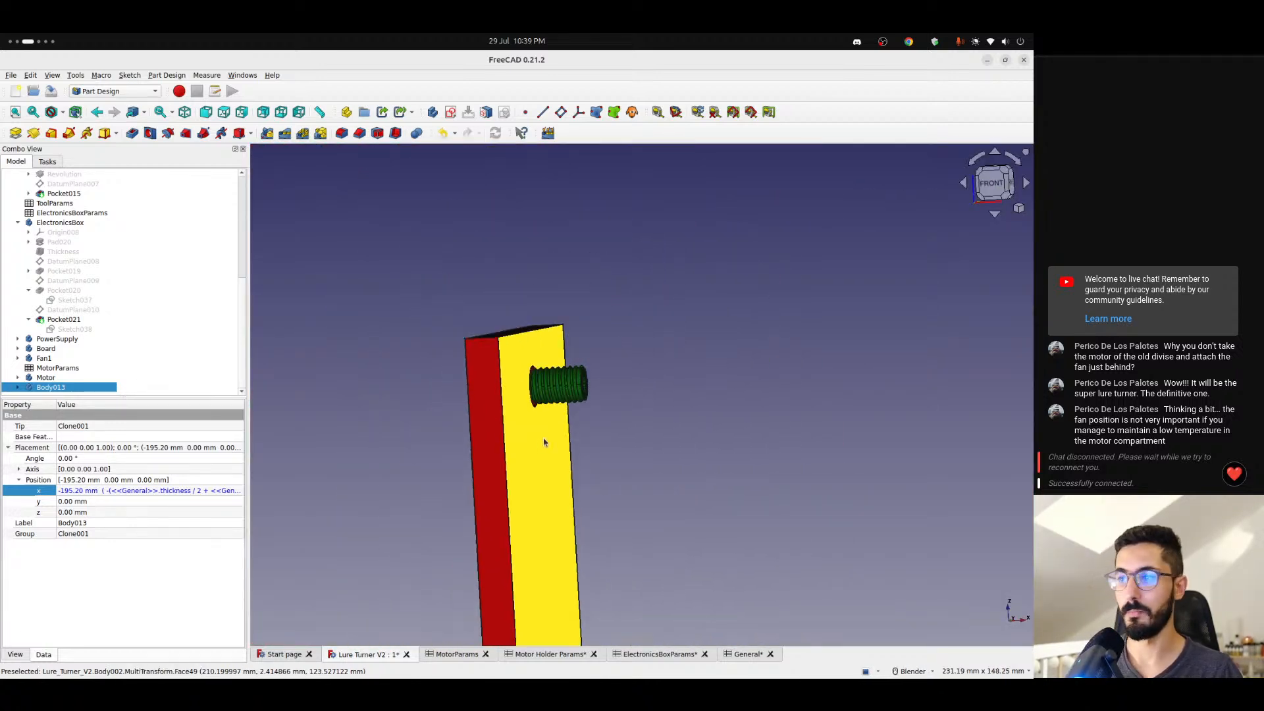
pyautogui.scroll(-10, 533, 477)
pyautogui.scroll(4, 471, 505)
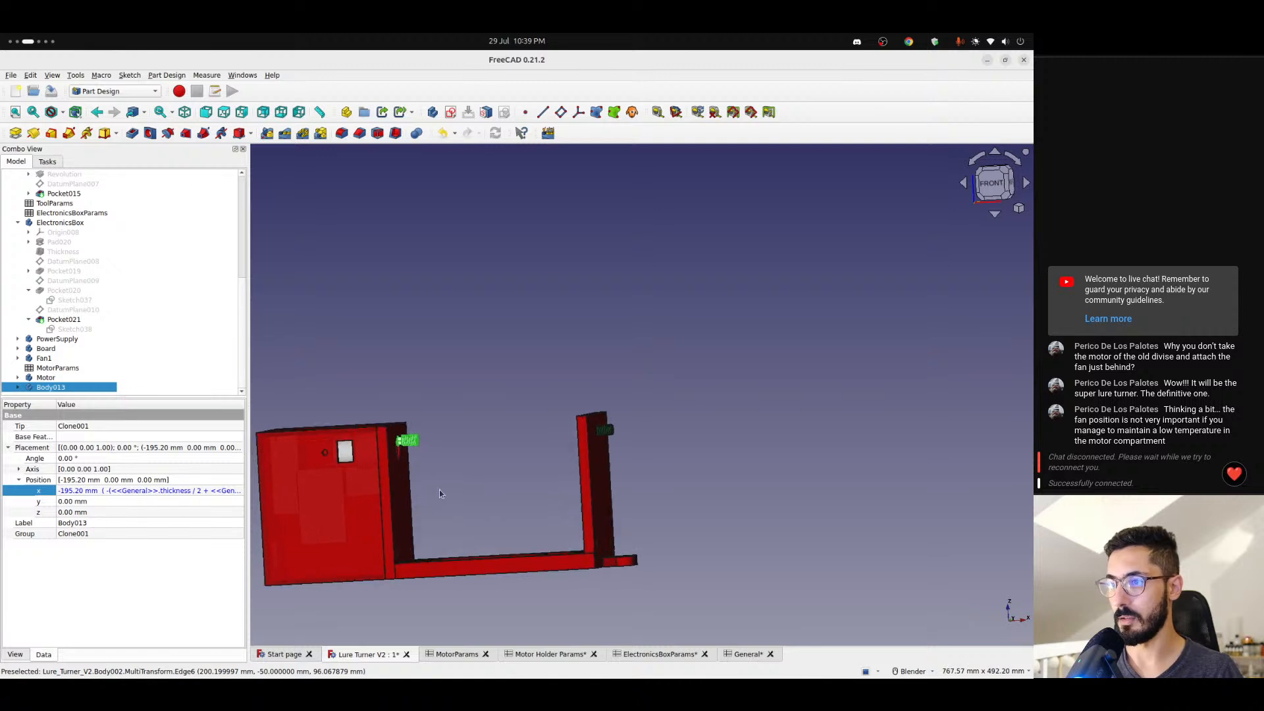
pyautogui.keyDown('shift'); pyautogui.moveTo(440, 488); pyautogui.dragTo(592, 474, button='middle'); pyautogui.keyUp('shift')
pyautogui.scroll(5, 553, 430)
# - Remove the trailing + <<General>>.thickness from Body013's x position formula
pyautogui.click(189, 490)
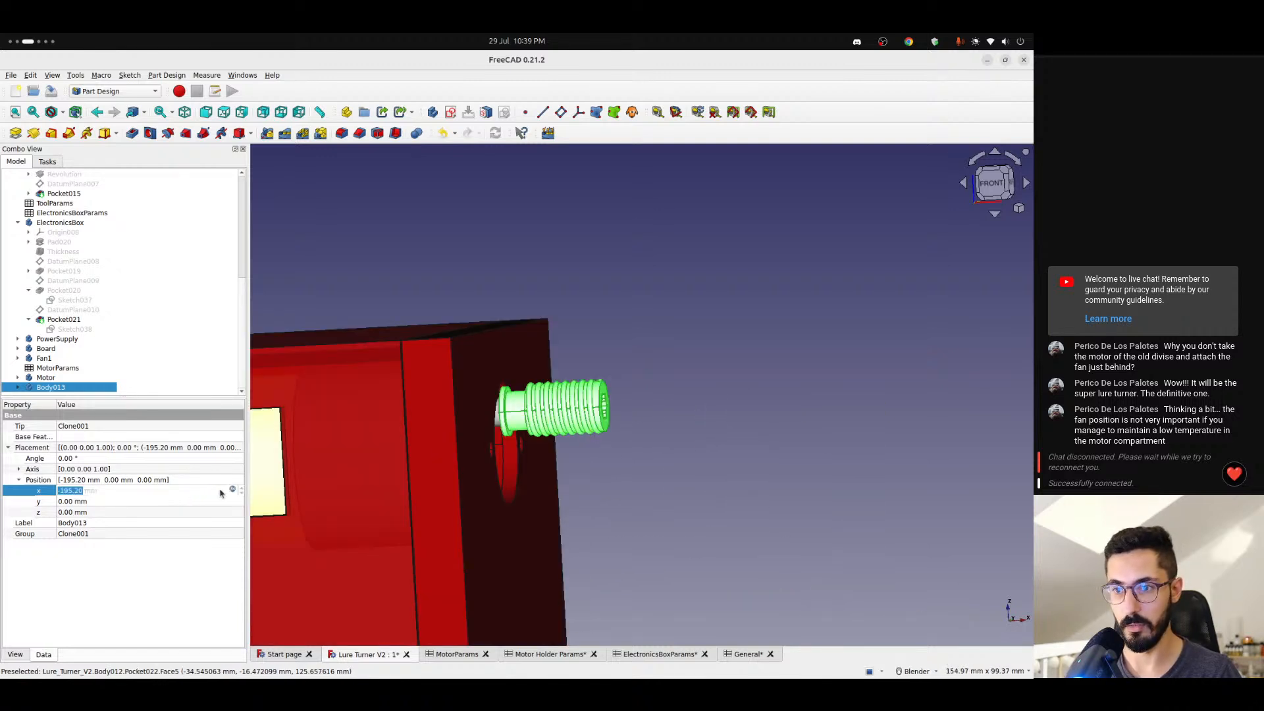
pyautogui.click(230, 488)
pyautogui.press('End')
pyautogui.hotkey('ctrl', 'shift', 'Left')
pyautogui.hotkey('ctrl', 'shift', 'Left')
pyautogui.hotkey('ctrl', 'shift', 'Left')
pyautogui.hotkey('ctrl', 'shift', 'Left')
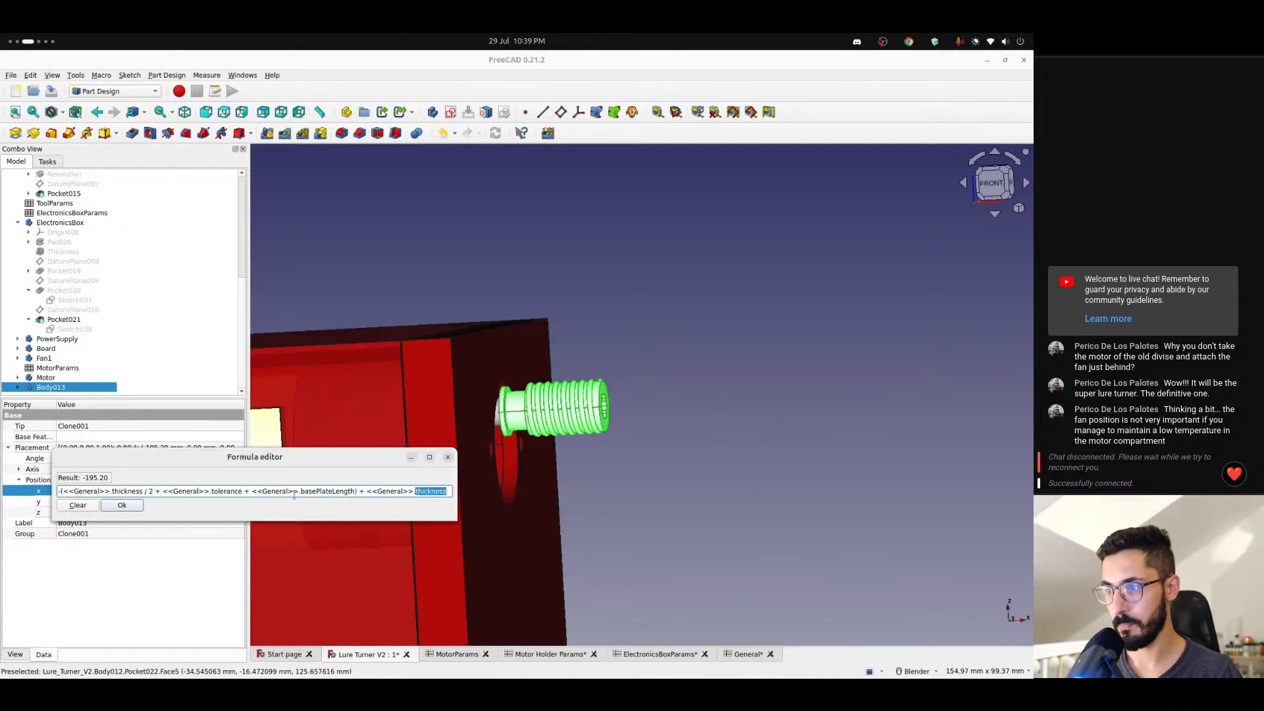
pyautogui.press('BackSpace')
pyautogui.press('BackSpace')
pyautogui.press('BackSpace')
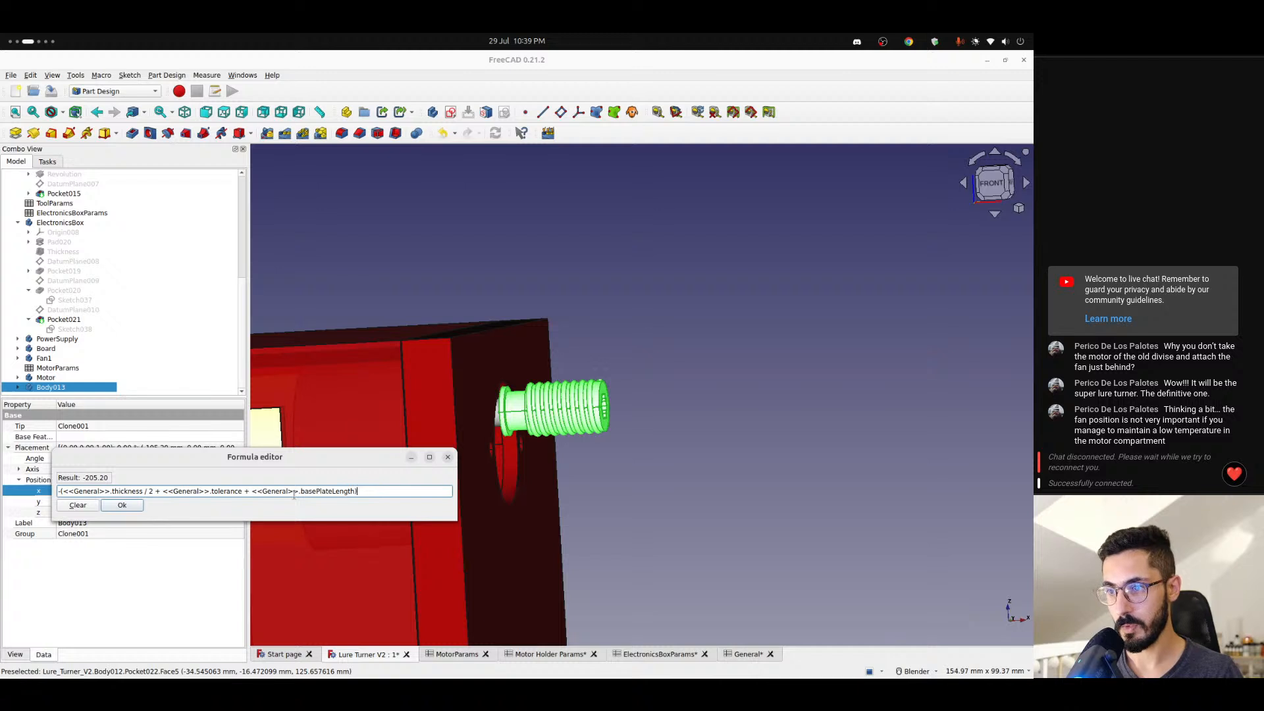
pyautogui.press('Return')
# - Hide the Motor Holder and examine from the front where the screw meets the motor shaft
pyautogui.scroll(4, 73, 357)
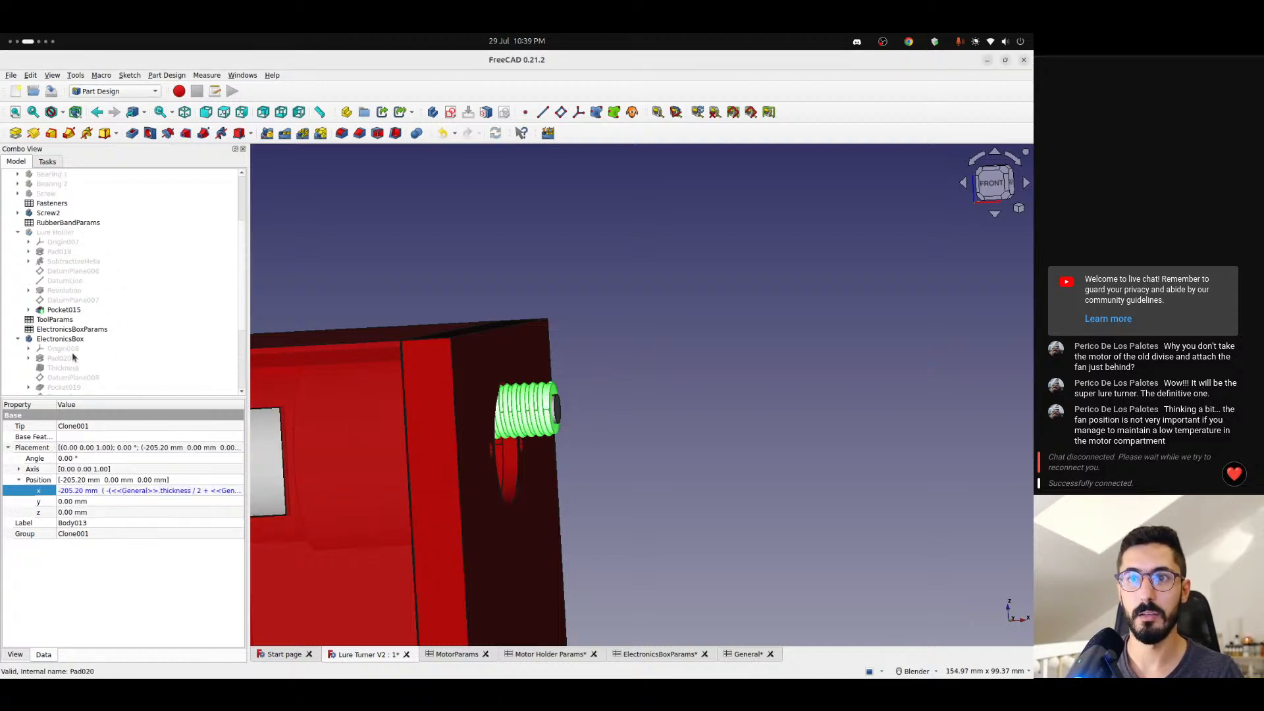
pyautogui.scroll(3, 74, 255)
pyautogui.click(54, 195)
pyautogui.press('space')
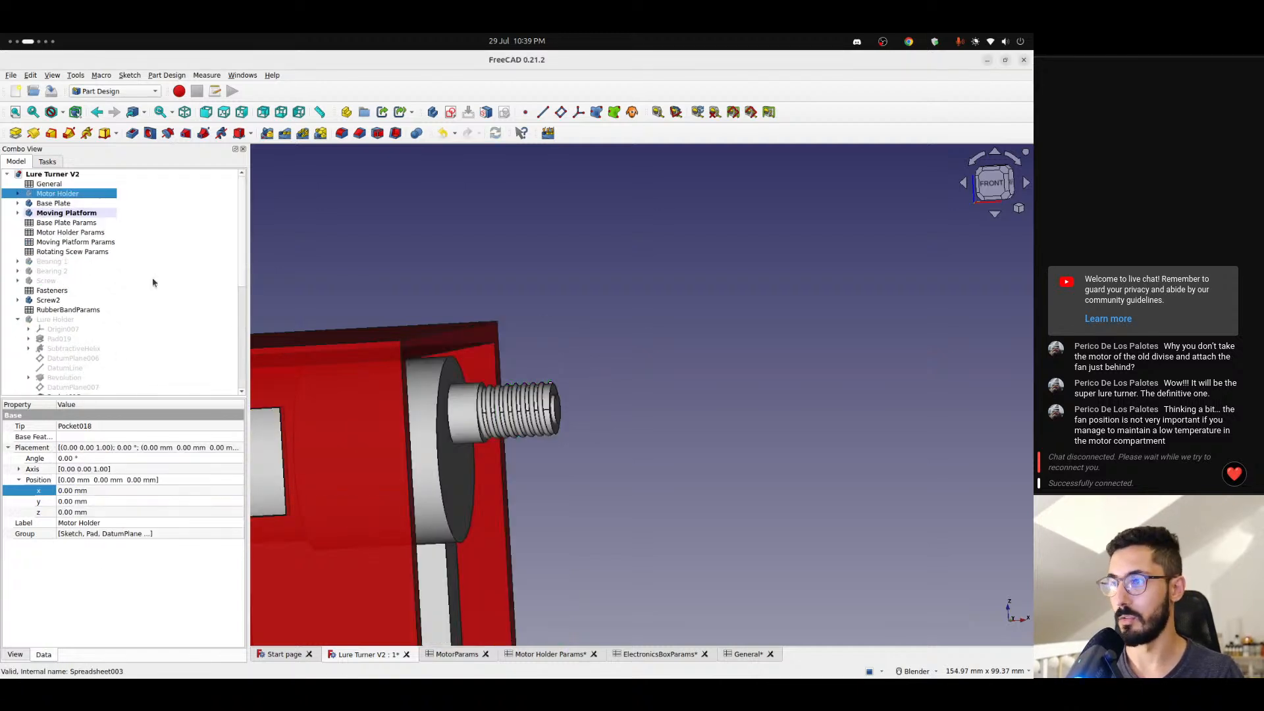
pyautogui.click(582, 444)
pyautogui.scroll(4, 453, 394)
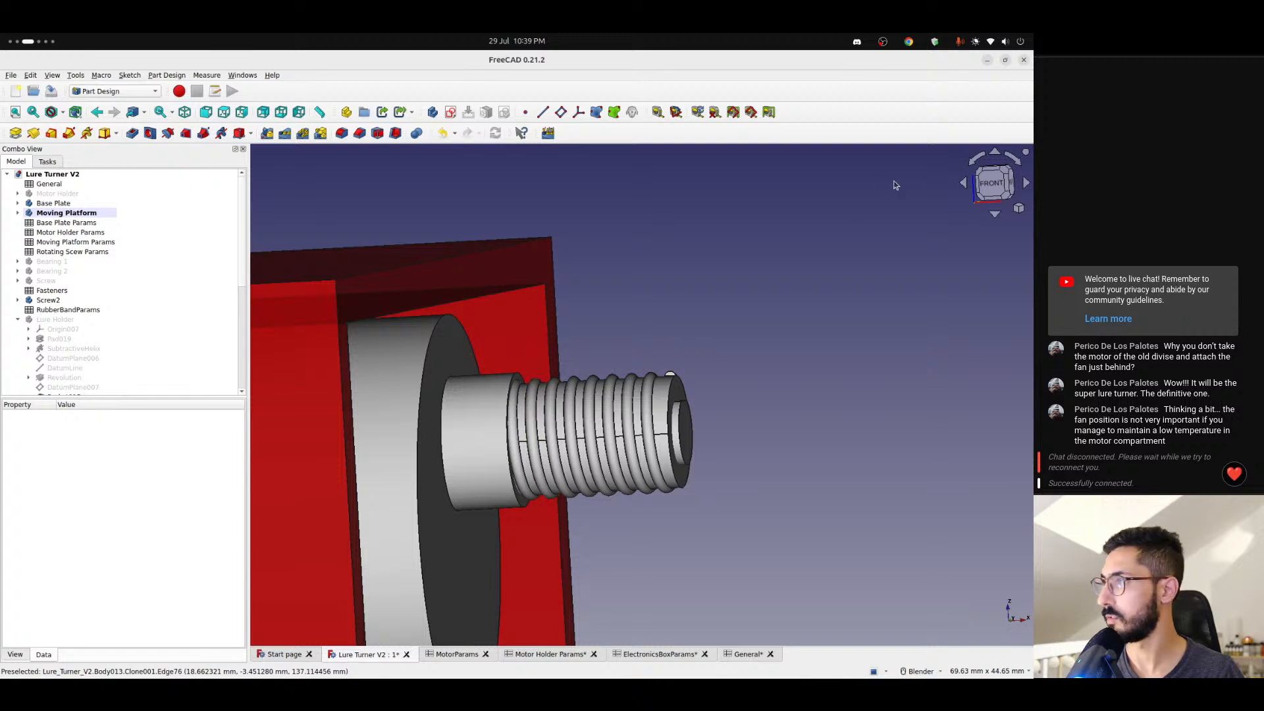
pyautogui.click(978, 191)
pyautogui.scroll(3, 560, 398)
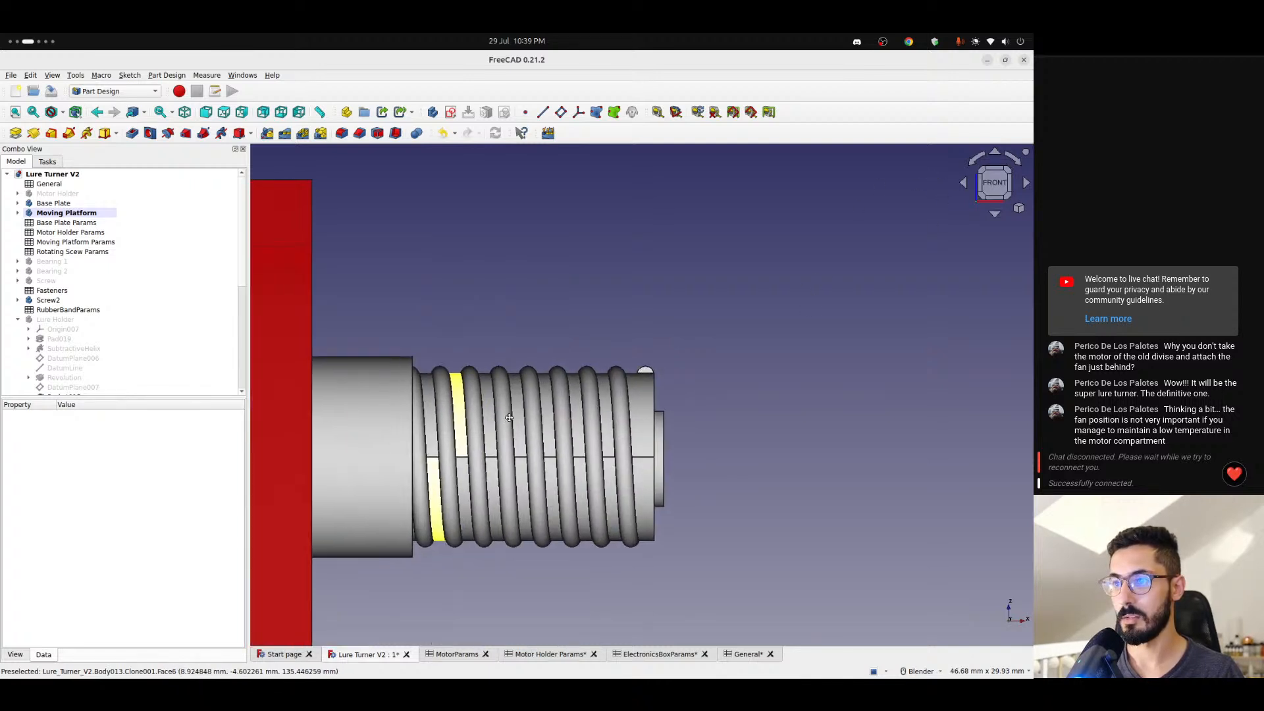
# - Set Body013's x position formula to -(<<General>>.thickness / 2 + <<General>>.tolerance * 2 + <<General>>.basePlateLength)
pyautogui.scroll(-7, 92, 342)
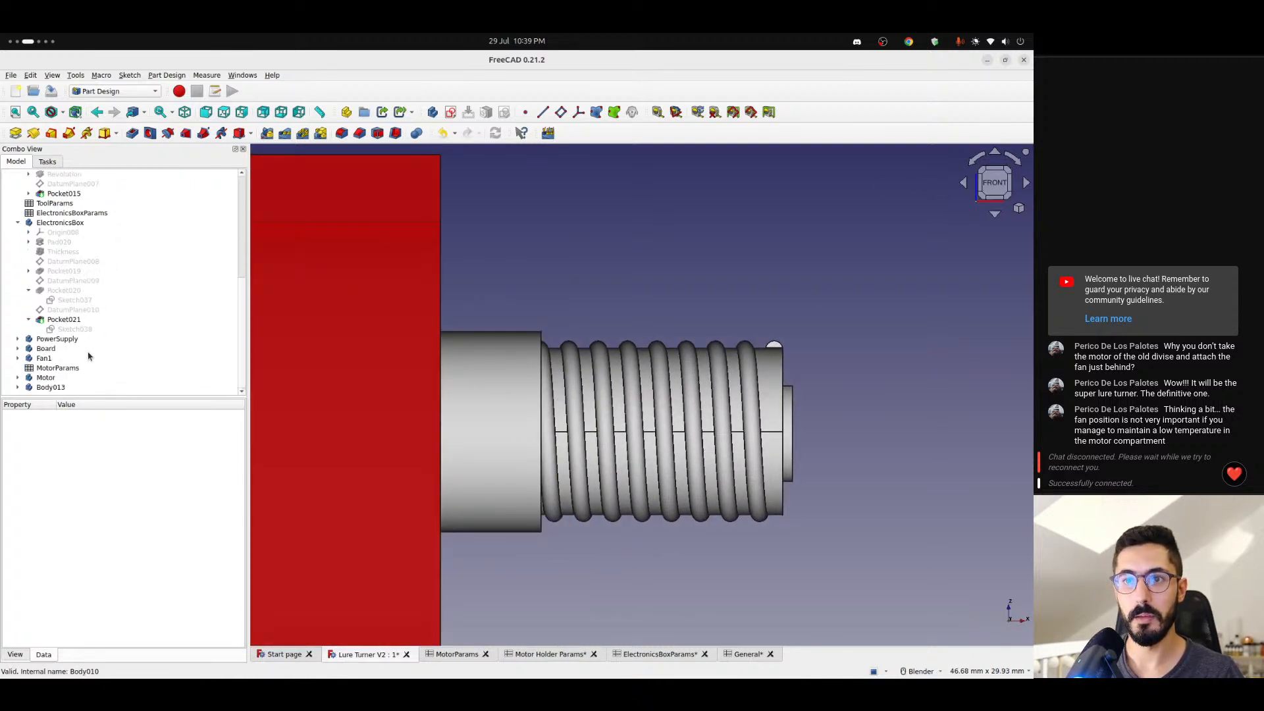
pyautogui.click(54, 390)
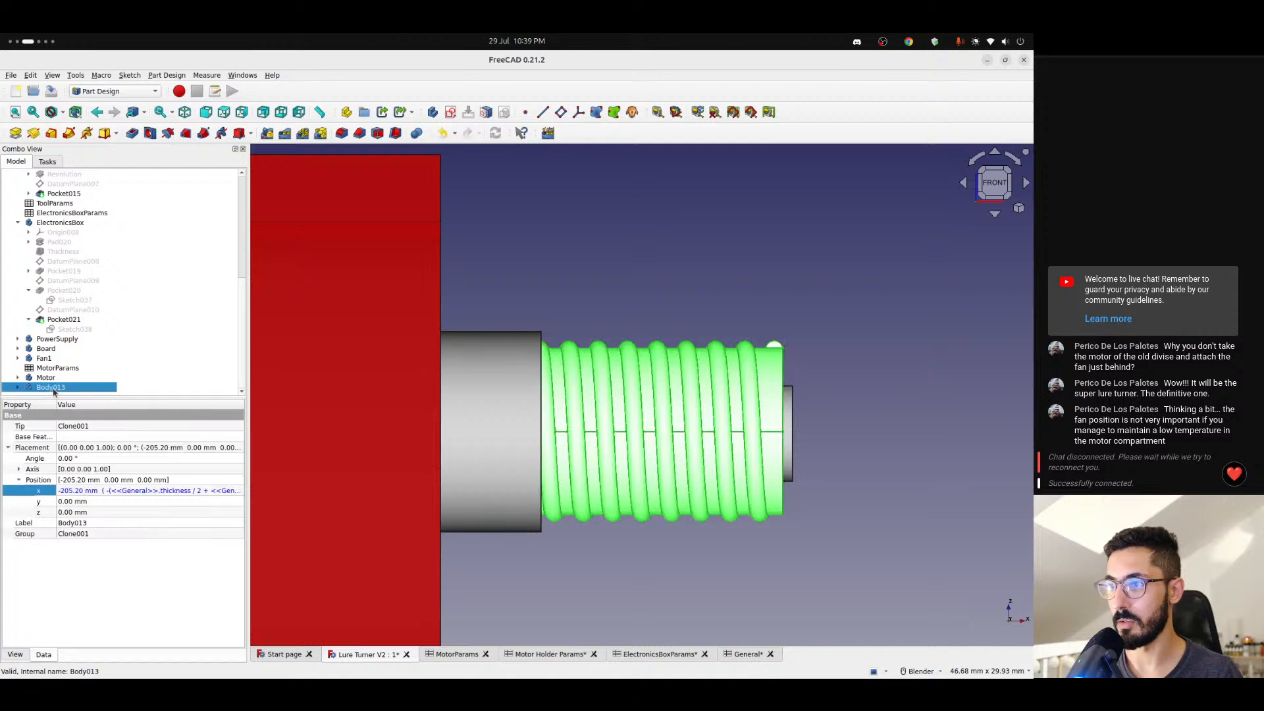
pyautogui.click(159, 482)
pyautogui.click(233, 489)
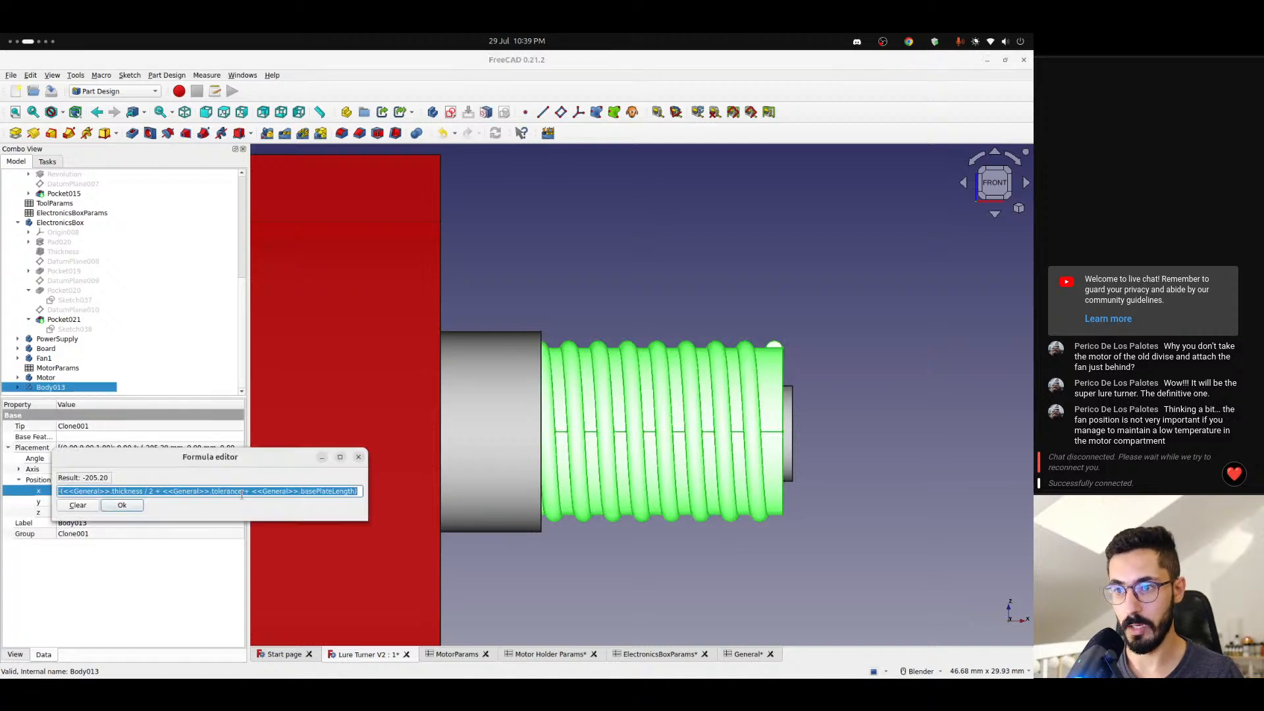
pyautogui.press('End')
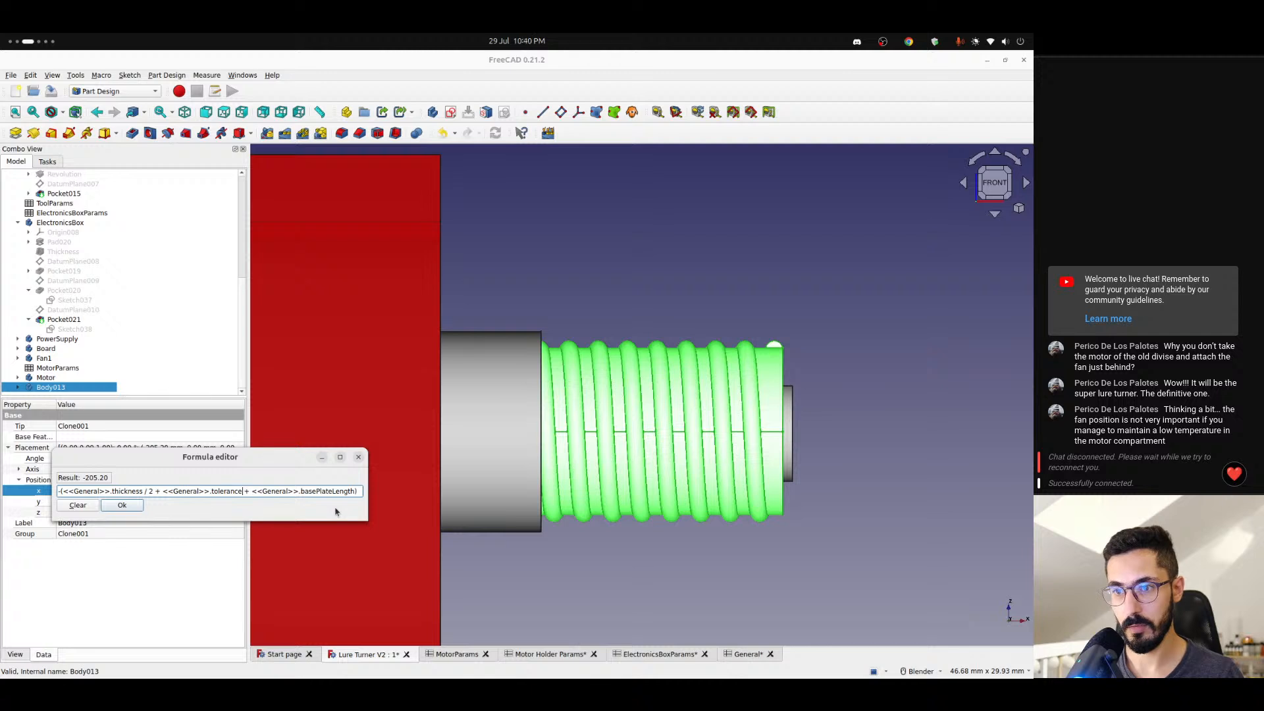
pyautogui.write('* 2')
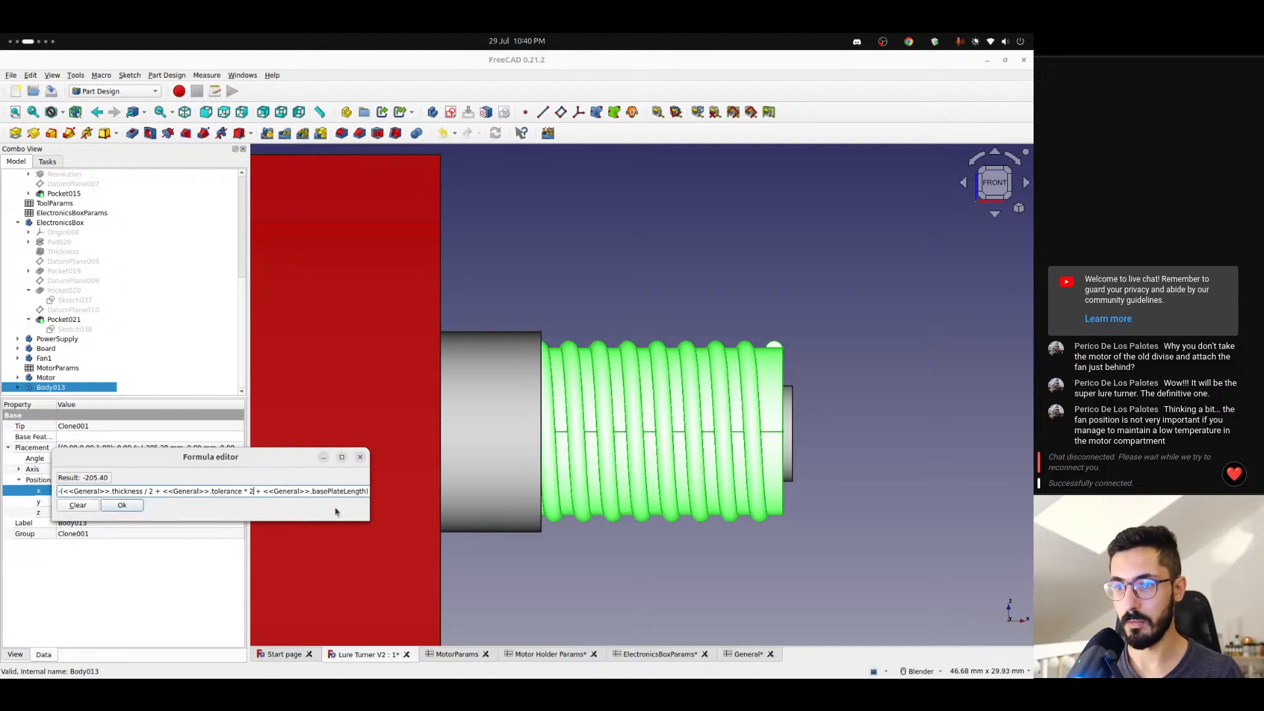
pyautogui.press('Return')
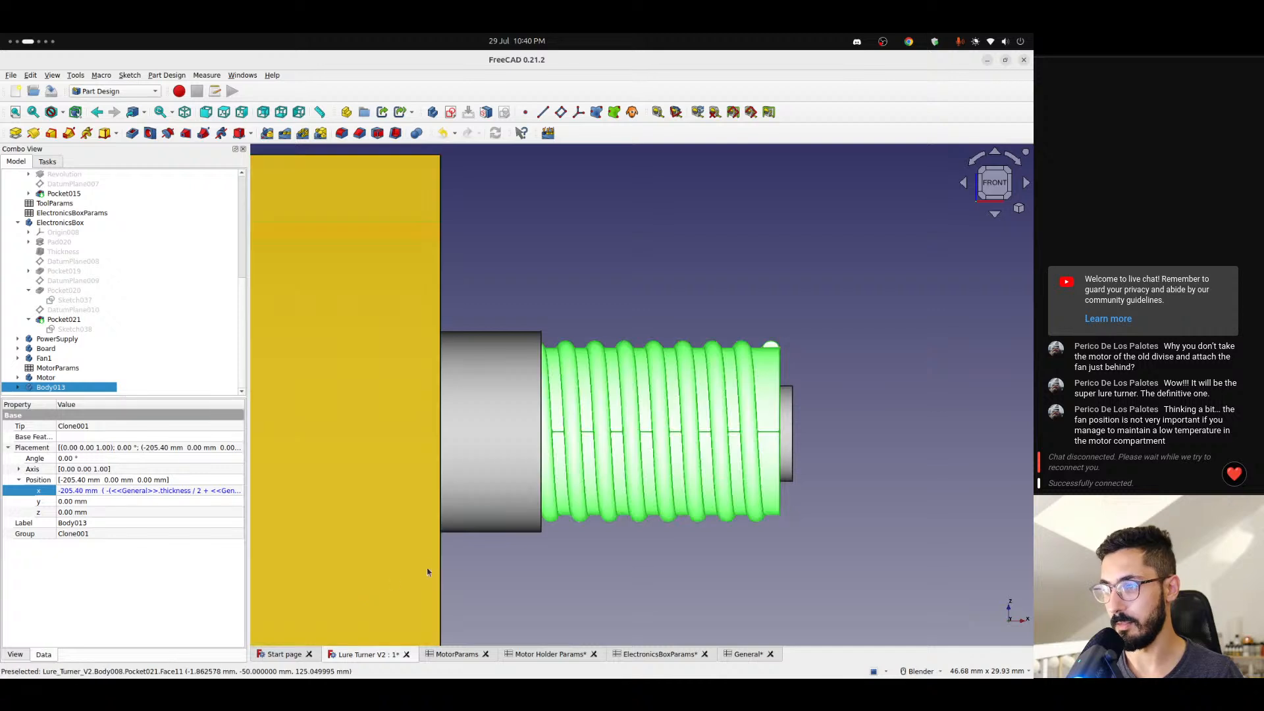
pyautogui.click(440, 565)
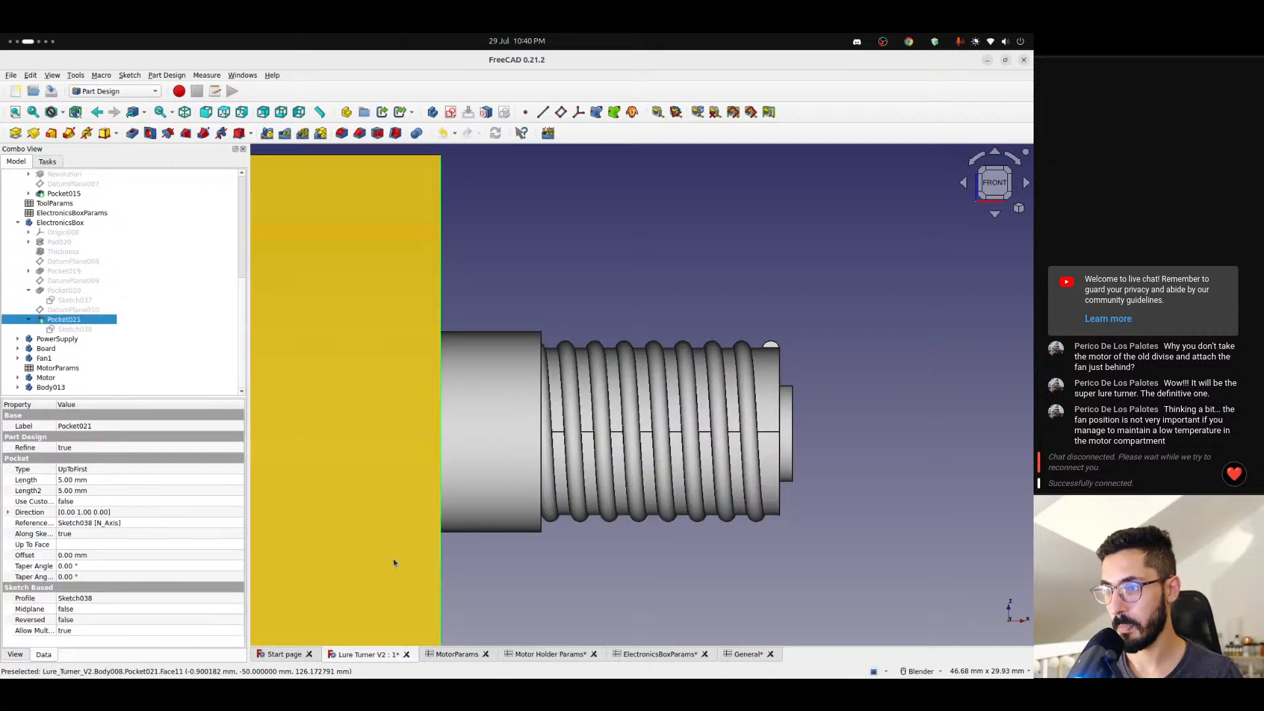
pyautogui.click(63, 390)
pyautogui.click(115, 492)
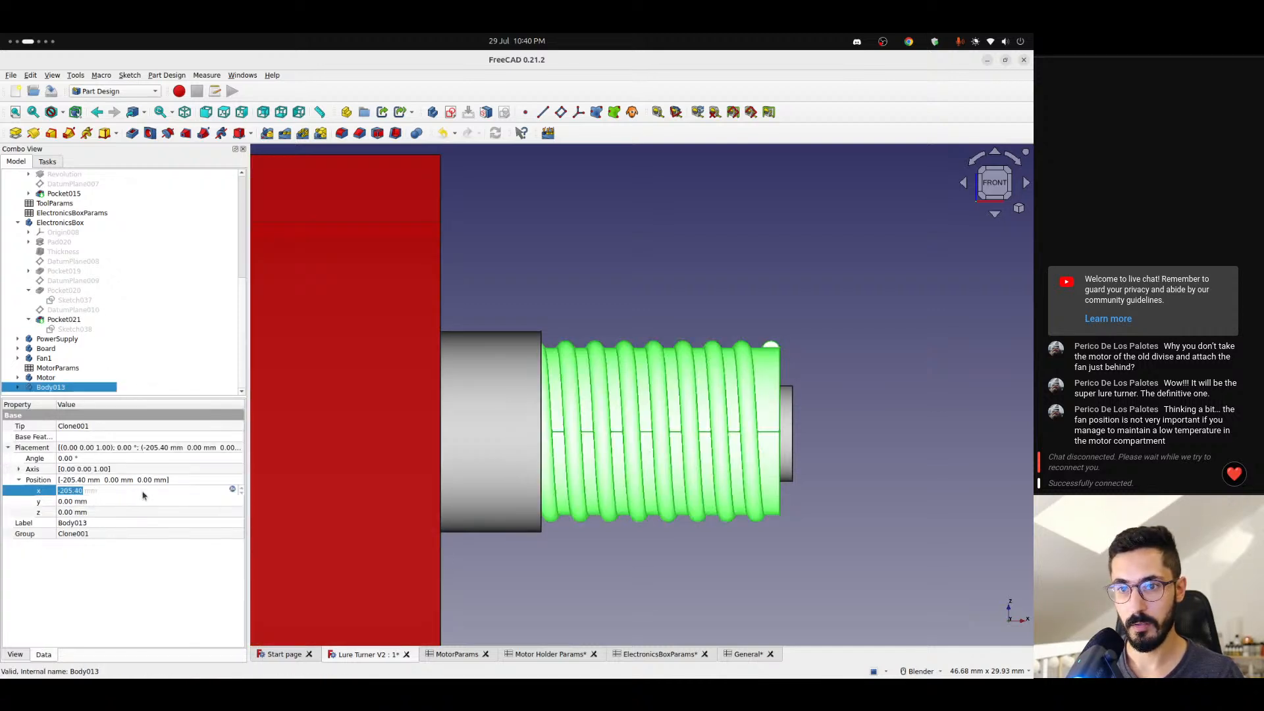
pyautogui.click(236, 491)
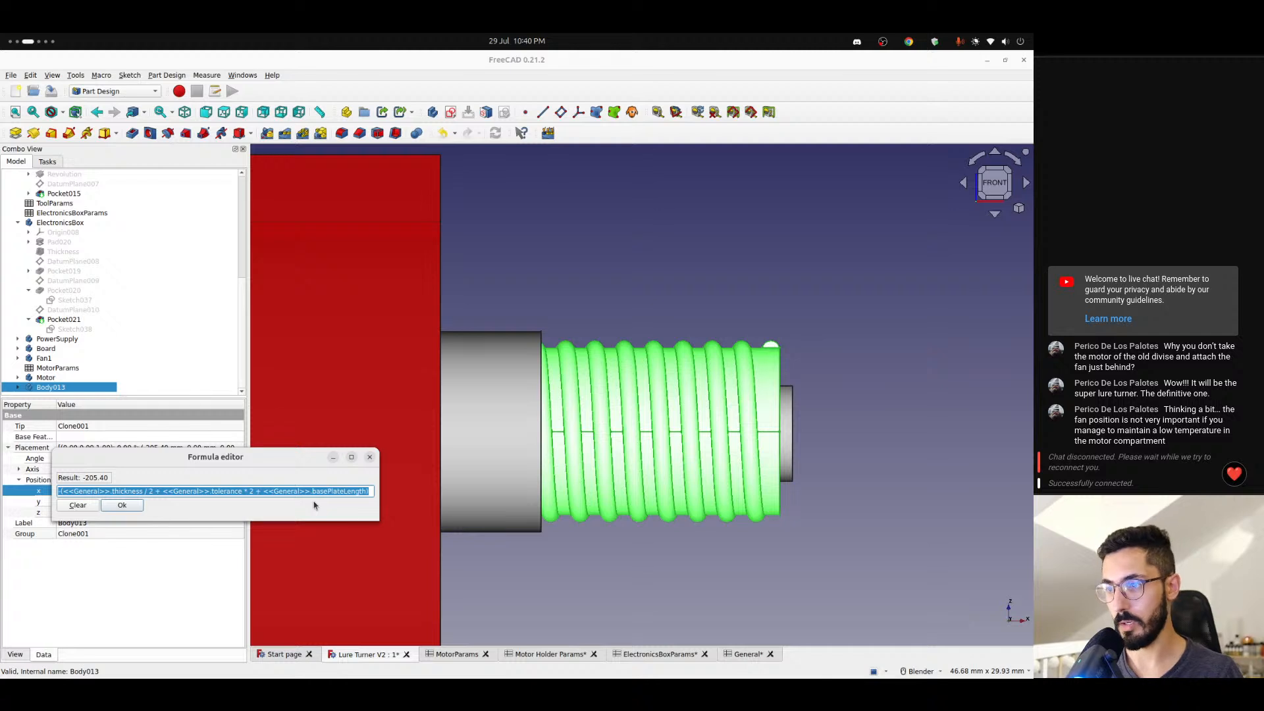
pyautogui.press('End')
pyautogui.write('+')
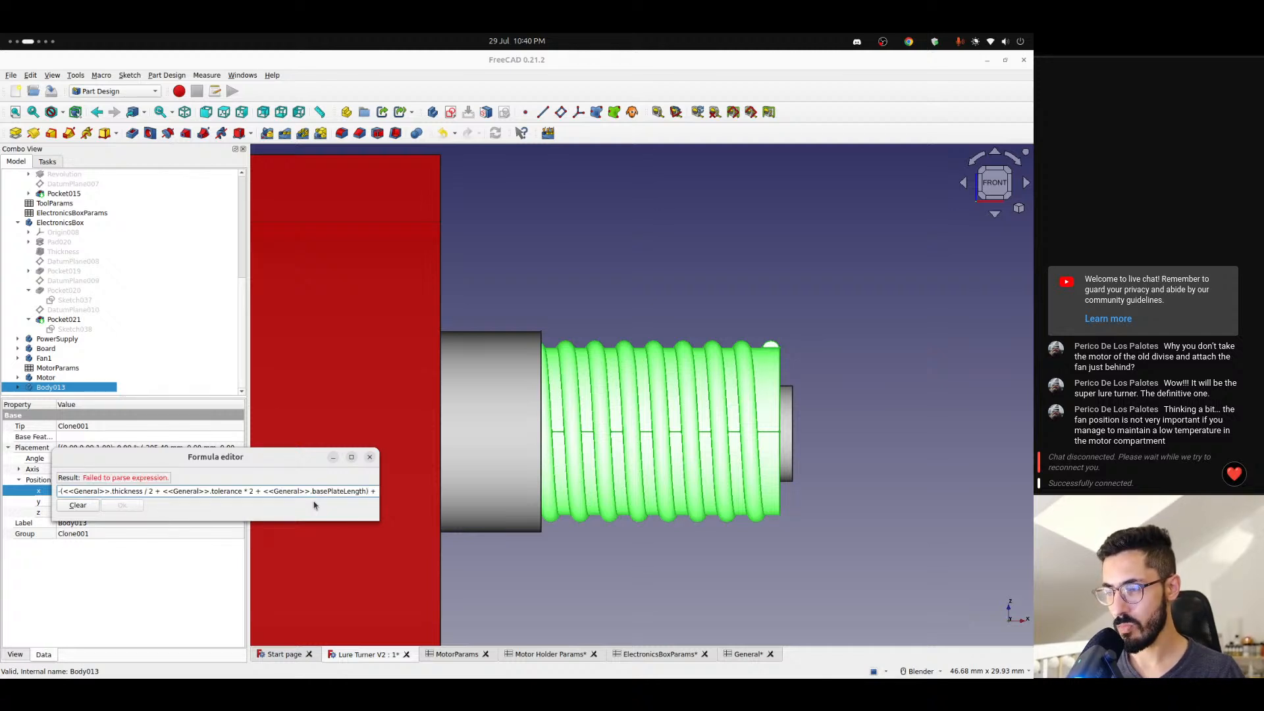
pyautogui.press('BackSpace')
pyautogui.press('BackSpace')
pyautogui.press('Return')
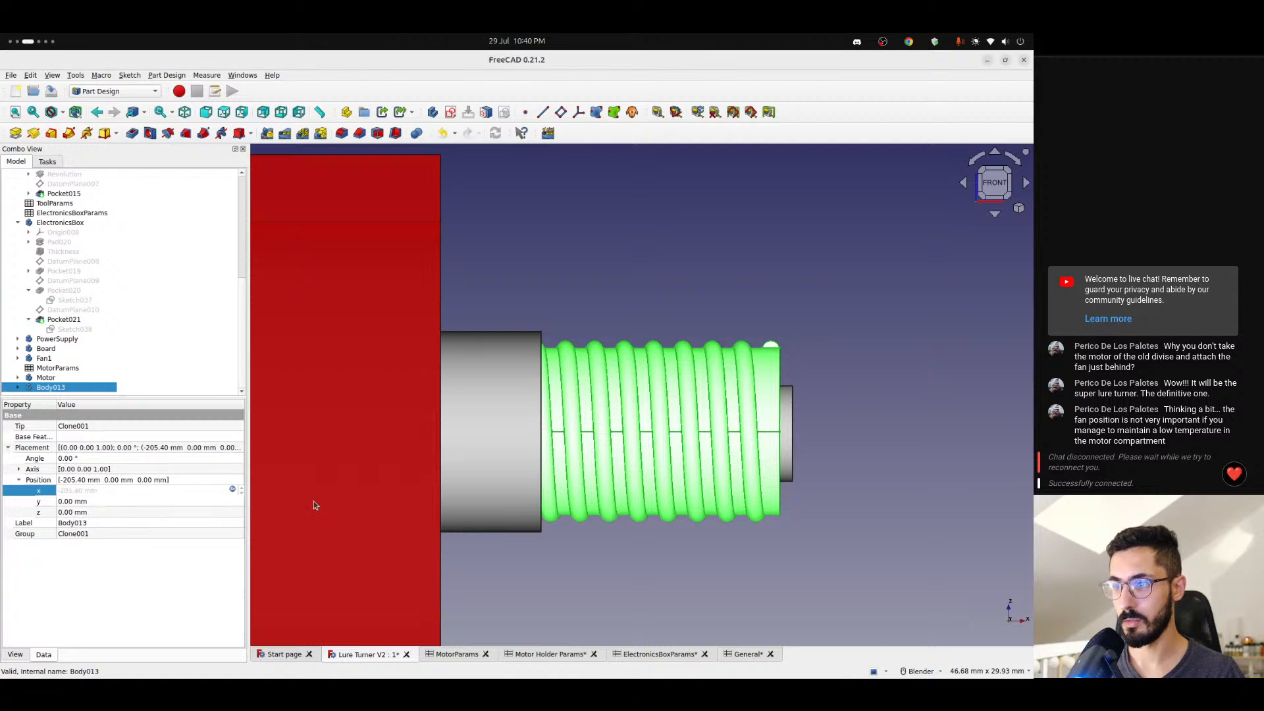
# - Hide the ElectronicsBox and examine where the Body013 screw sits along the motor shaft
pyautogui.scroll(-4, 601, 474)
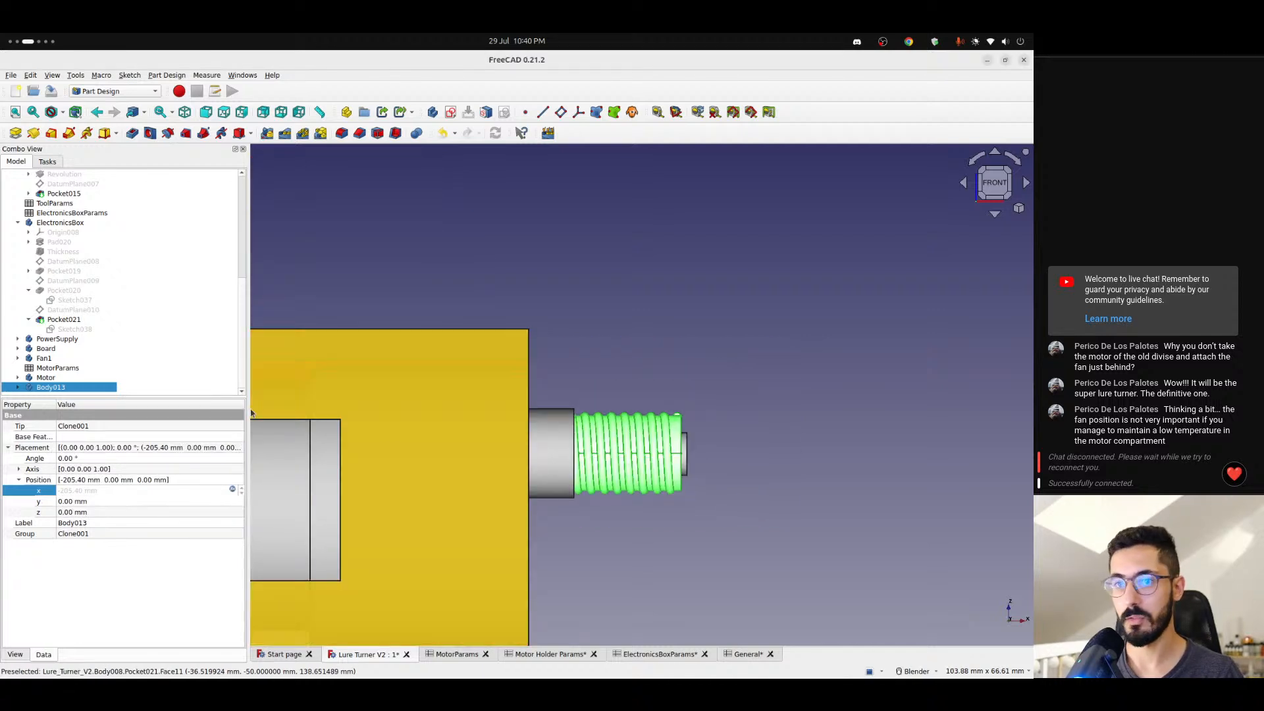
pyautogui.click(62, 224)
pyautogui.press('space')
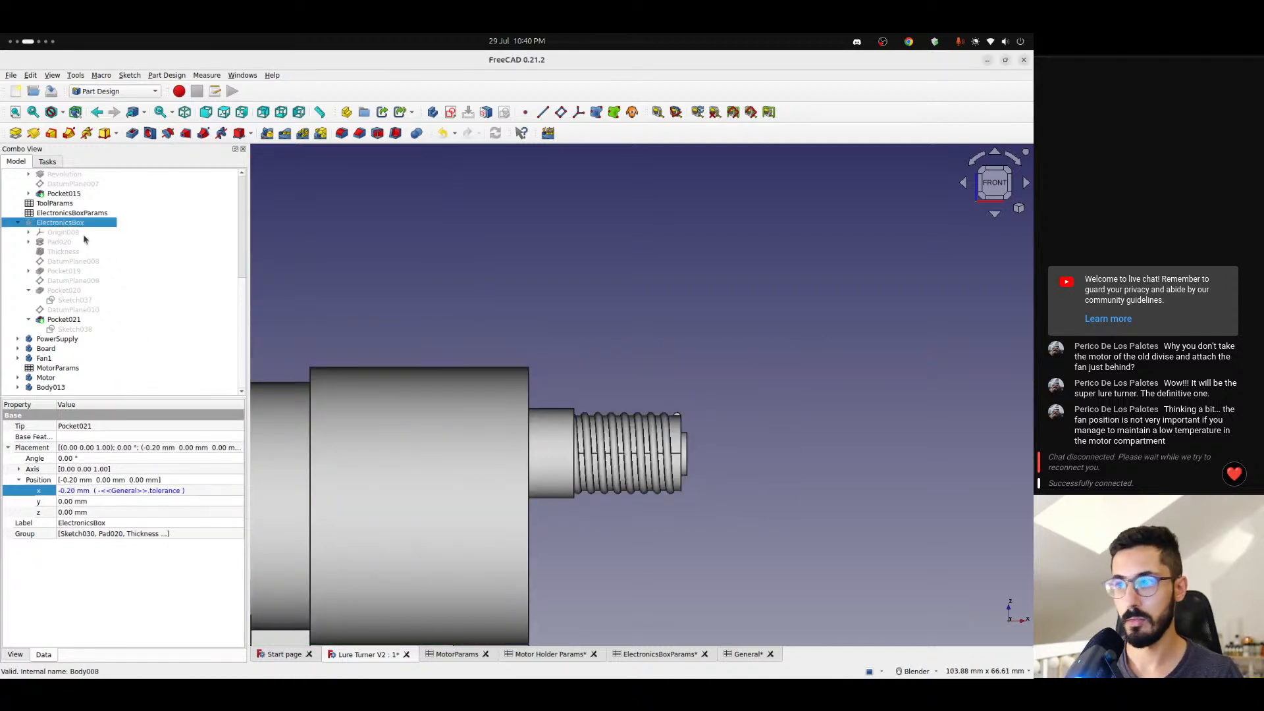
pyautogui.click(552, 311)
pyautogui.scroll(1, 585, 390)
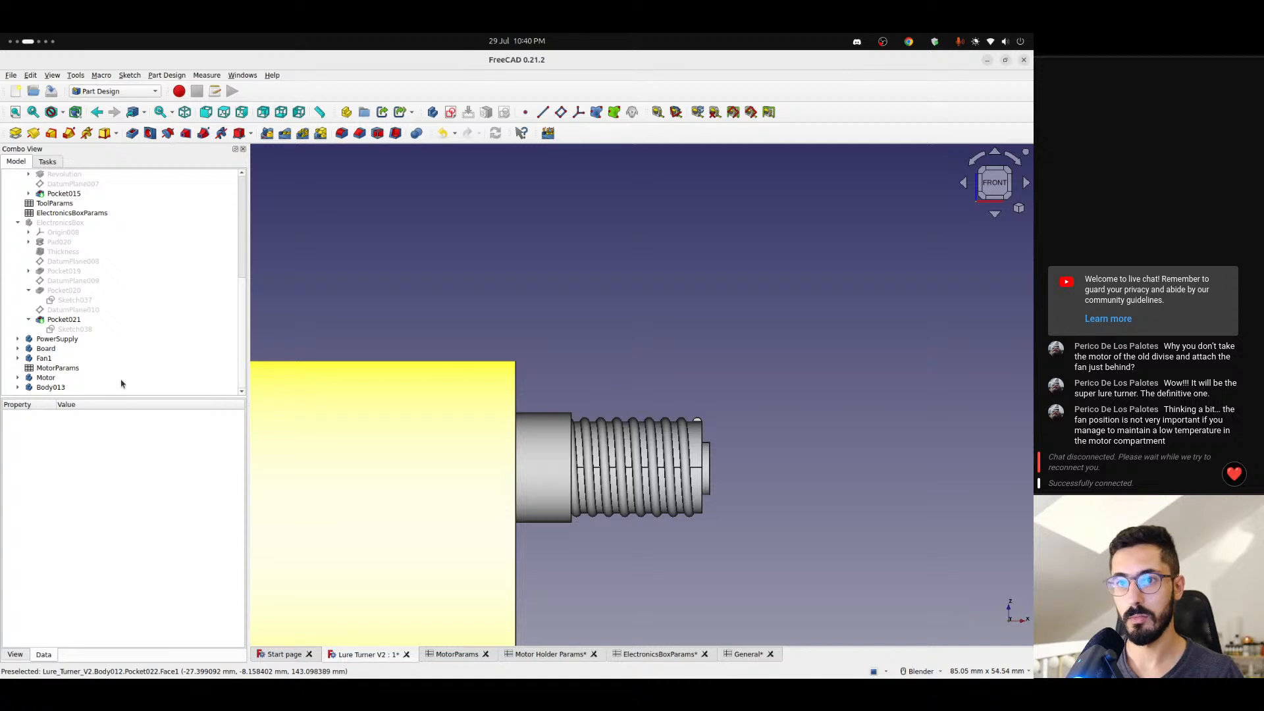
pyautogui.click(48, 388)
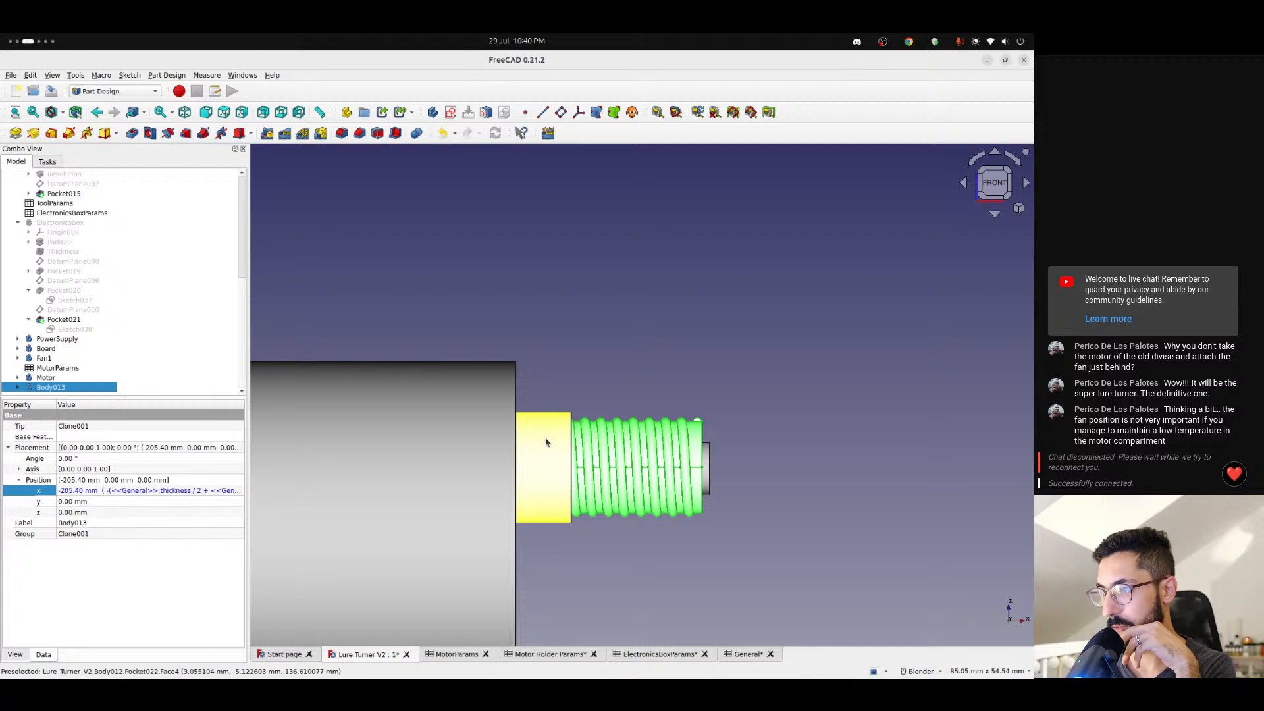
pyautogui.click(546, 439)
pyautogui.click(569, 347)
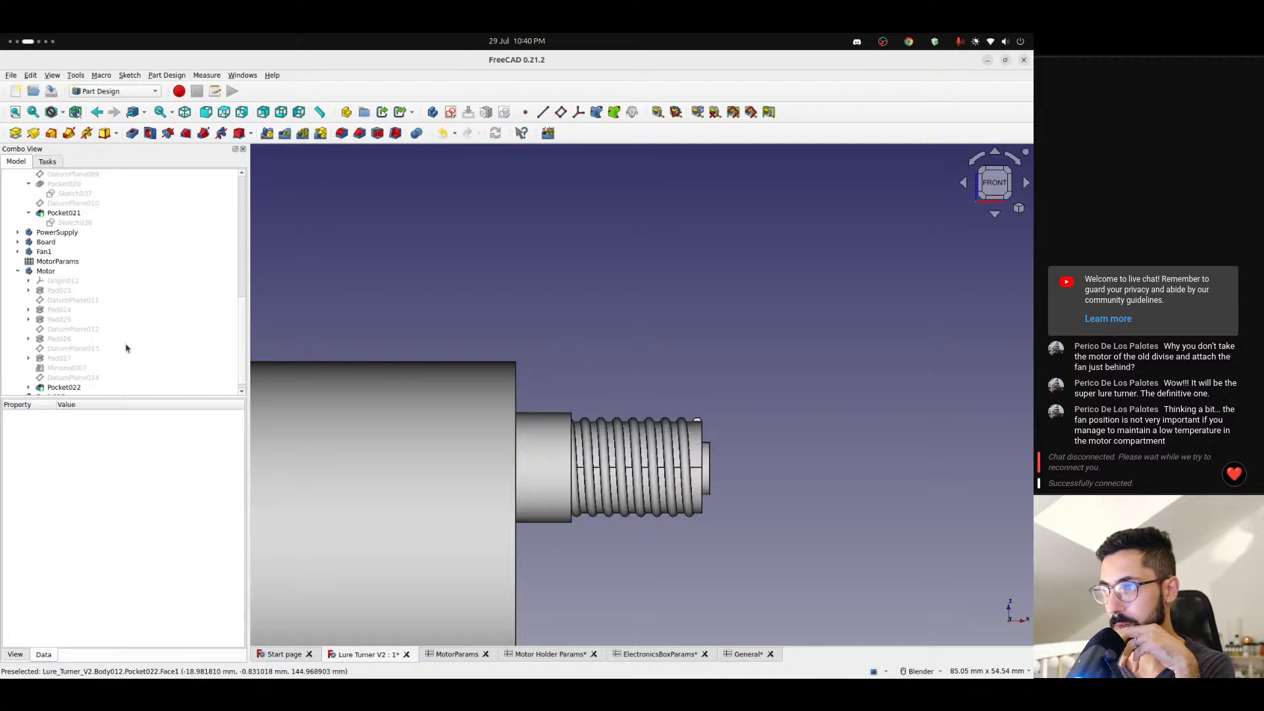
# - Try to append + <<MotorParams>>.pinHolderLength to Body013's x position formula
pyautogui.scroll(-2, 125, 345)
pyautogui.click(73, 379)
pyautogui.click(68, 386)
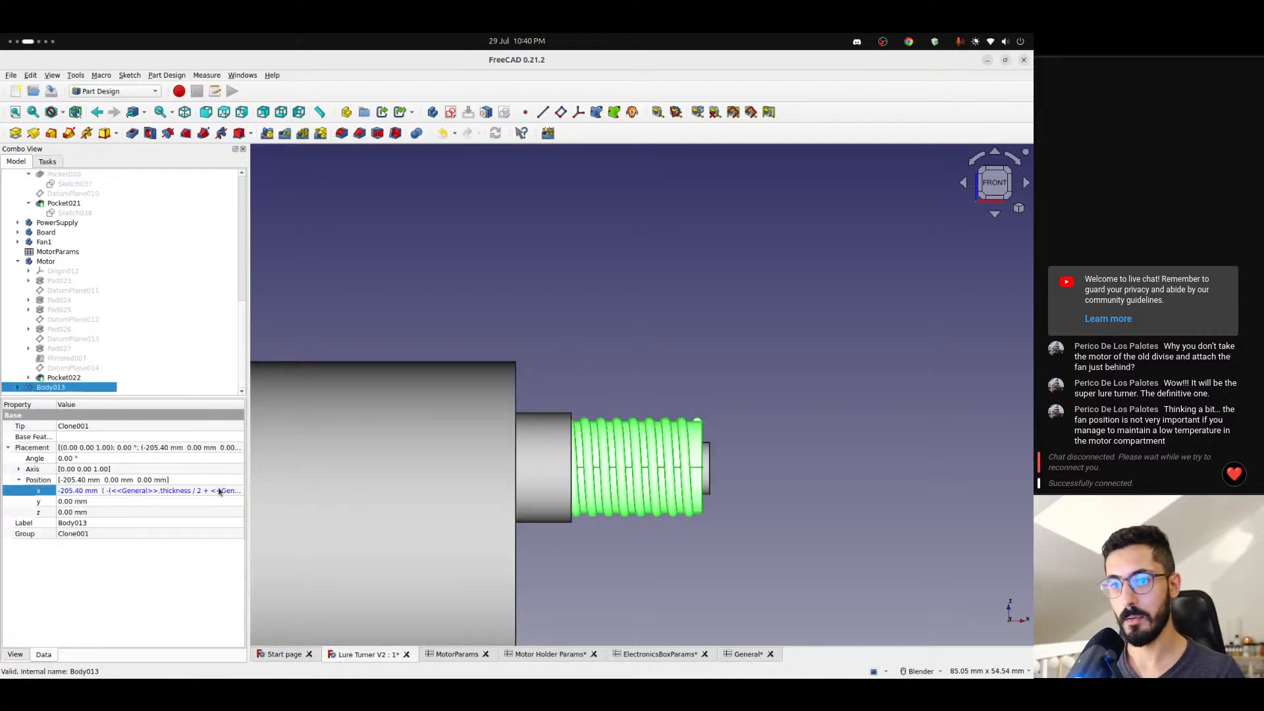
pyautogui.click(220, 492)
pyautogui.click(237, 491)
pyautogui.press('End')
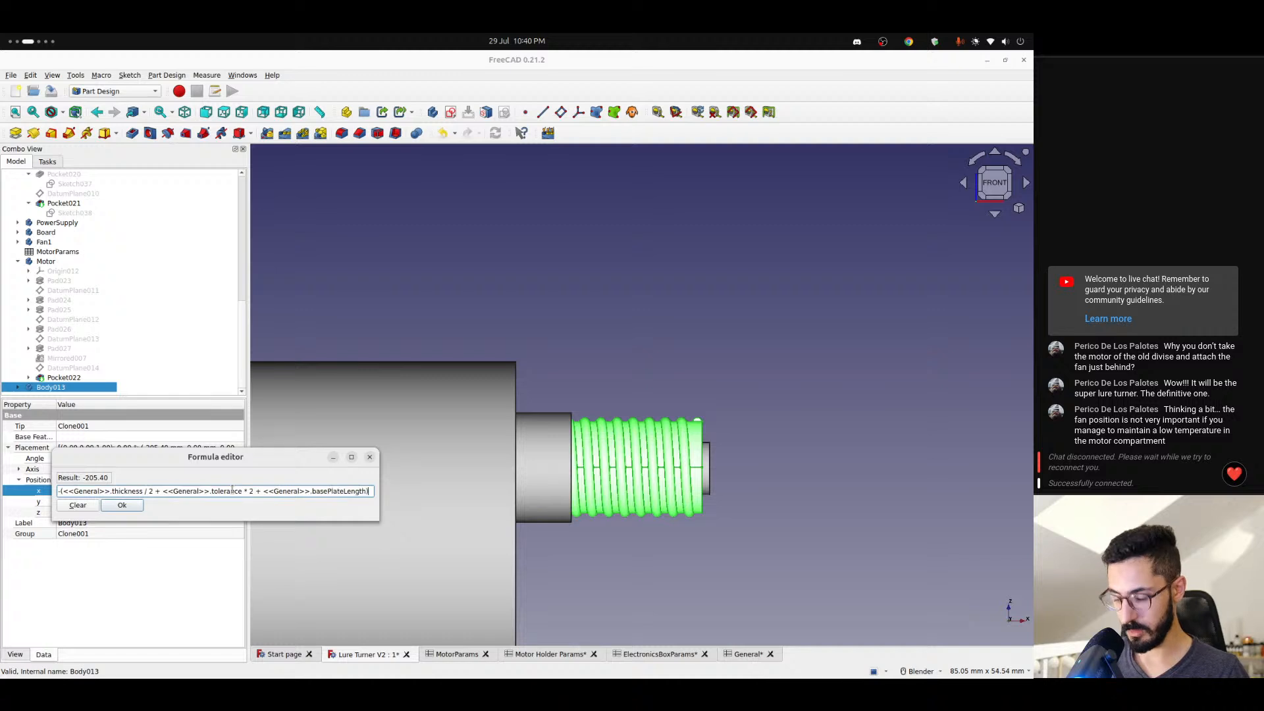
pyautogui.write('+ <<moto')
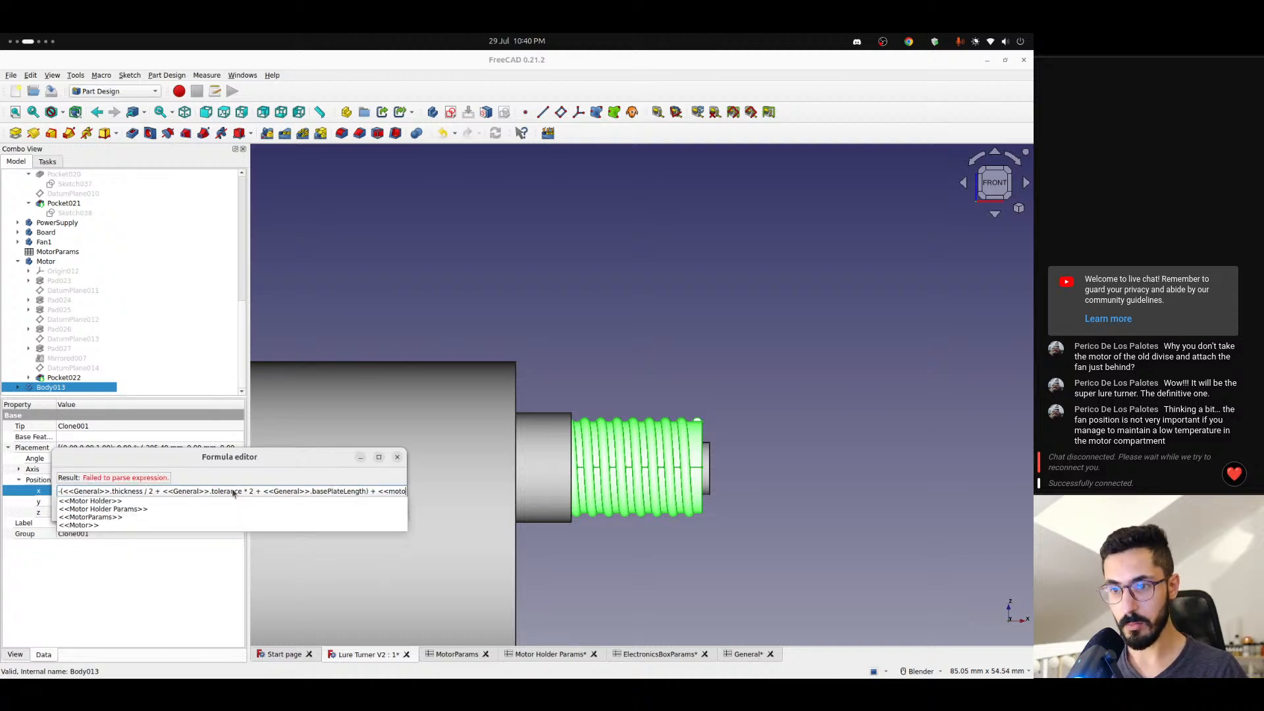
pyautogui.press('Down')
pyautogui.press('Down')
pyautogui.press('Down')
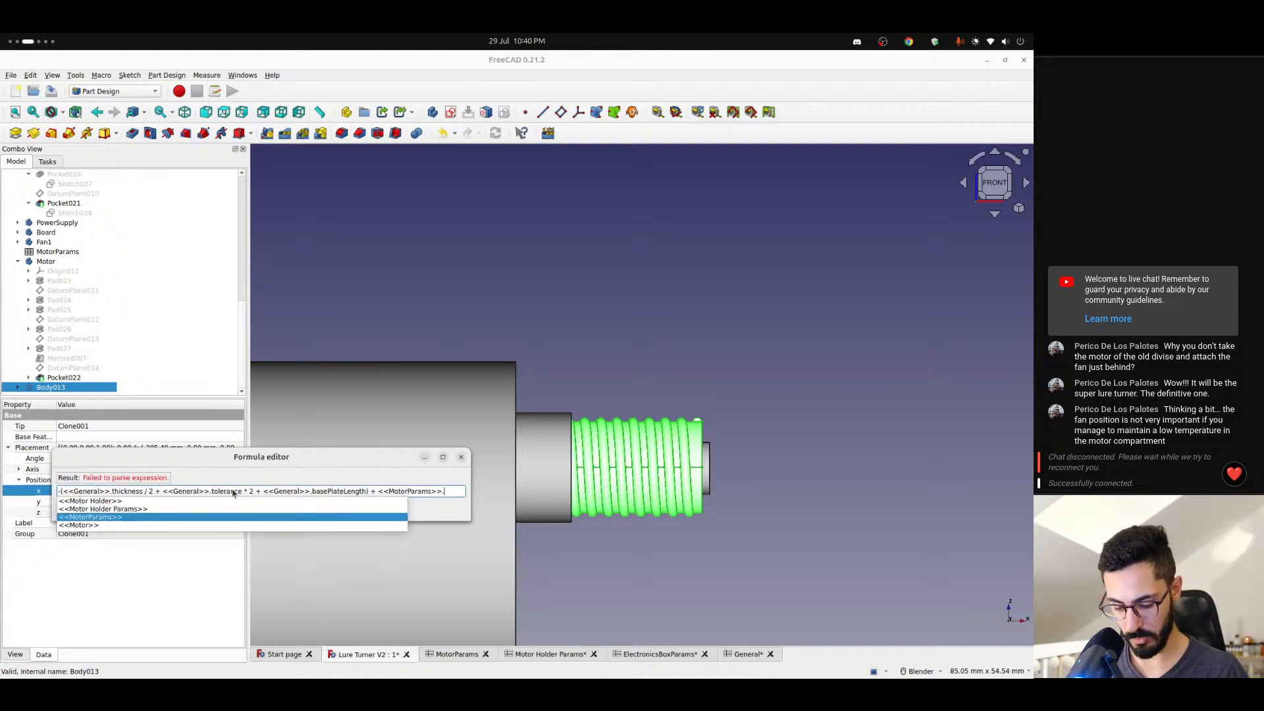
pyautogui.write('pinHolderLength')
pyautogui.press('Down')
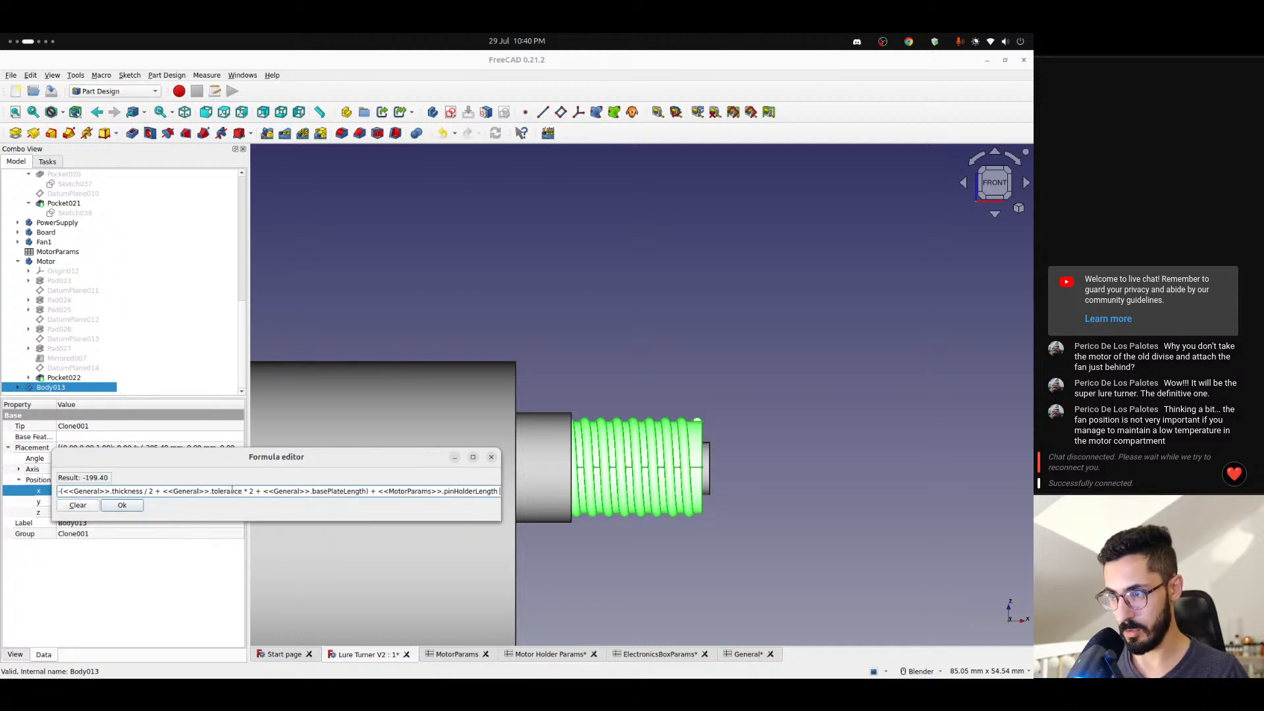
# - Try to extend the x position formula with + <<MotorParams>>.pinLengh and a subtracted <<MotorParams>> term
pyautogui.write('+ <')
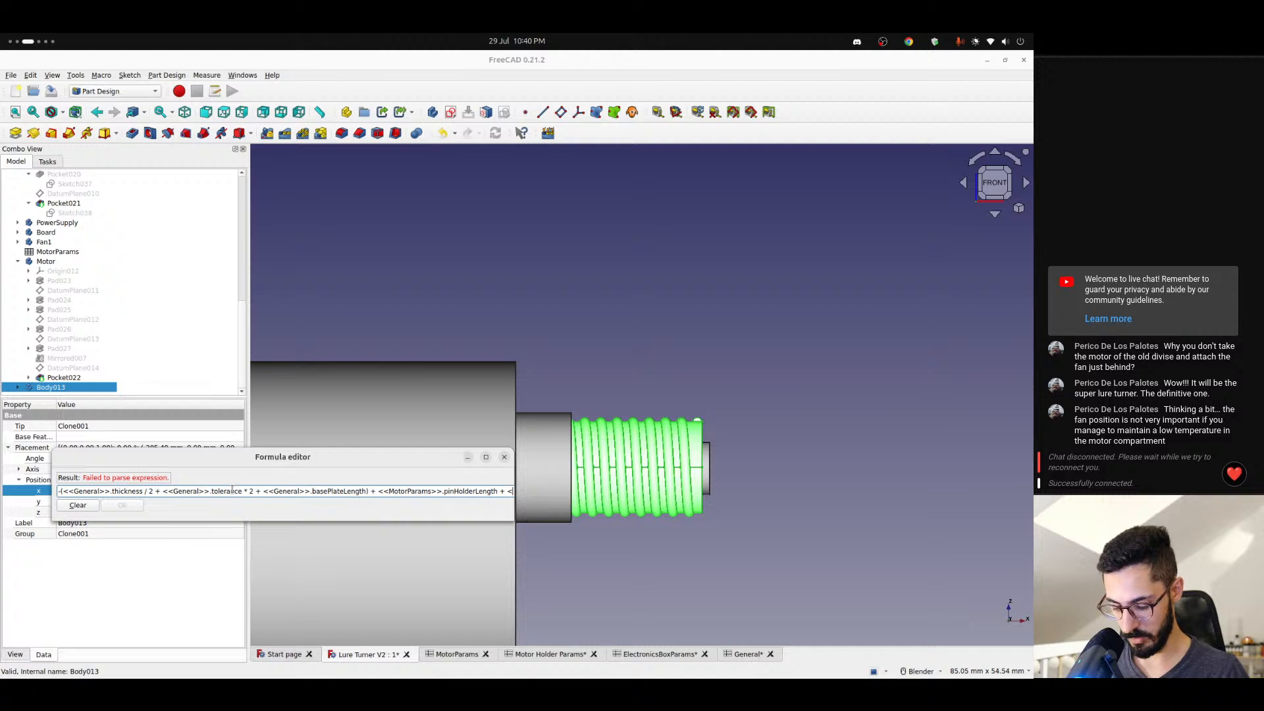
pyautogui.write('<mot')
pyautogui.press('Down')
pyautogui.press('Down')
pyautogui.press('Down')
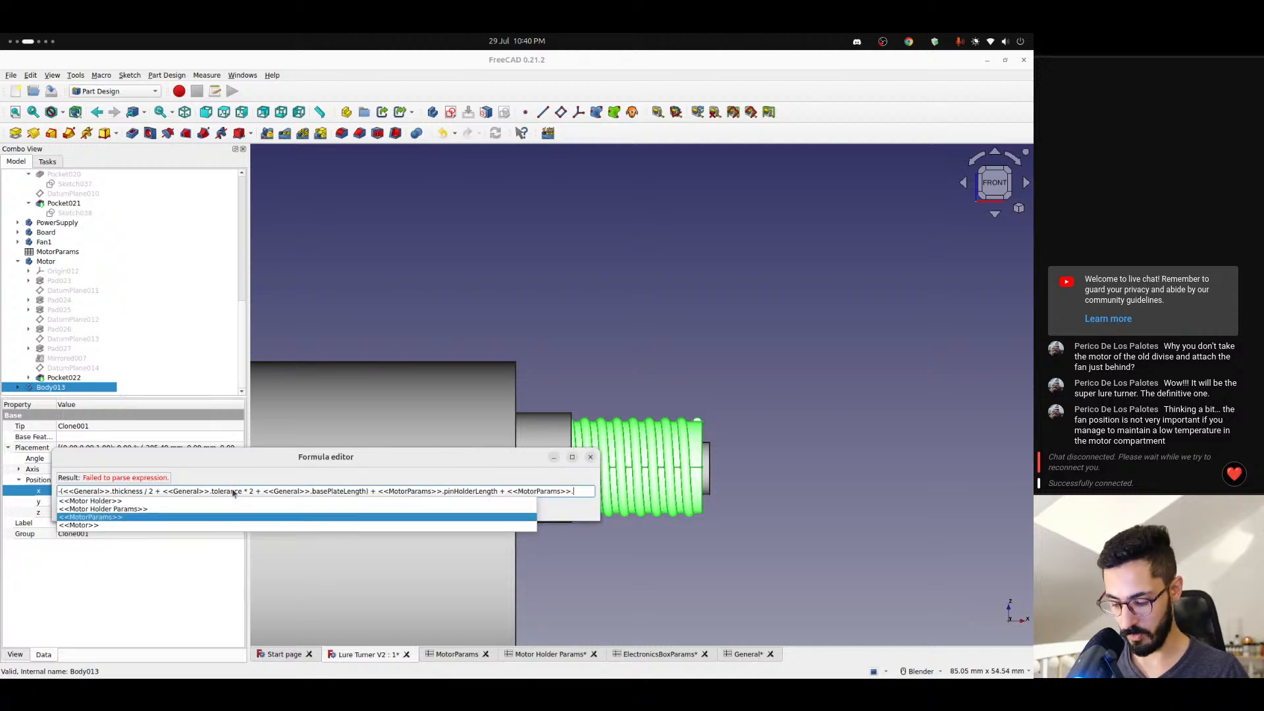
pyautogui.write('pinLength')
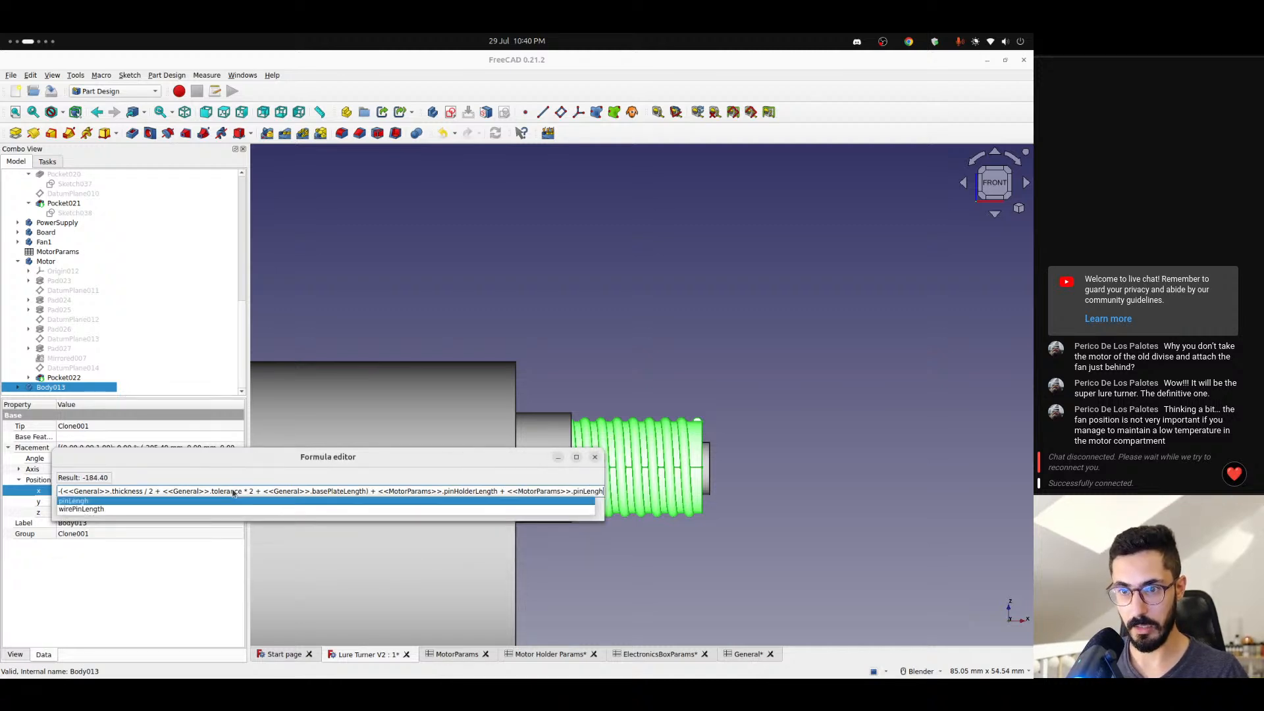
pyautogui.write(' +')
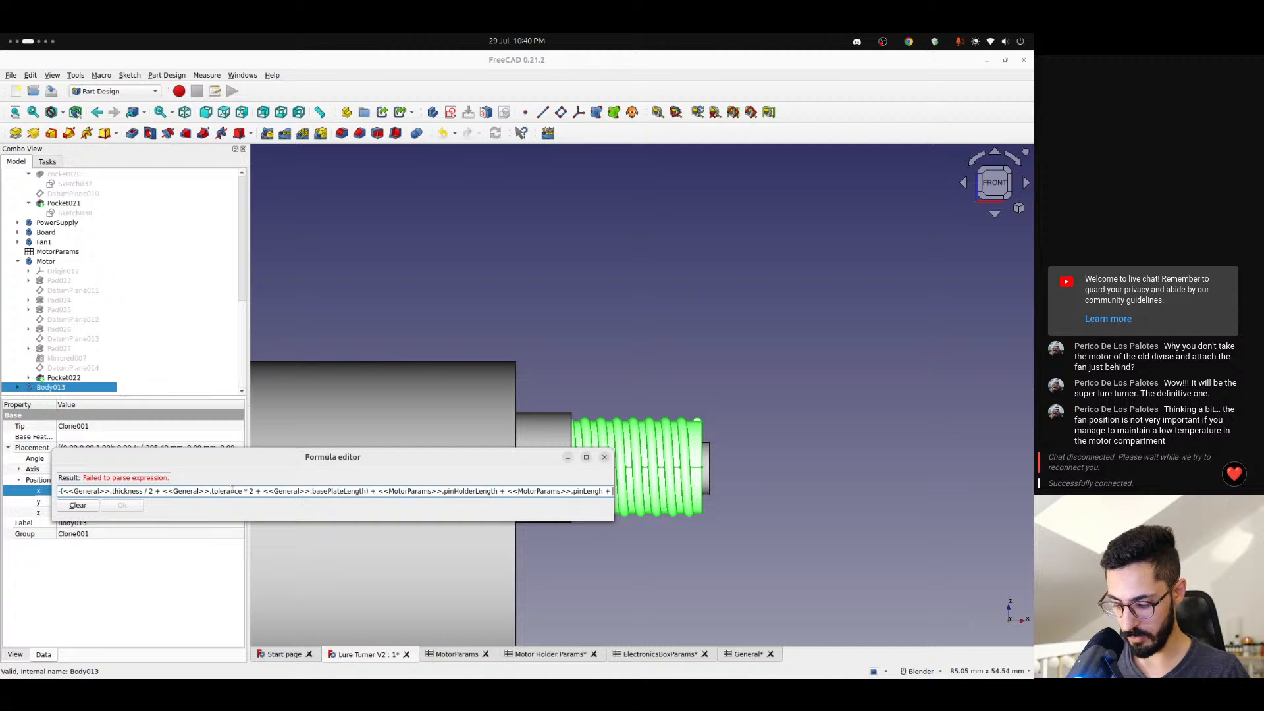
pyautogui.press('BackSpace')
pyautogui.press('BackSpace')
pyautogui.write('- <<mot')
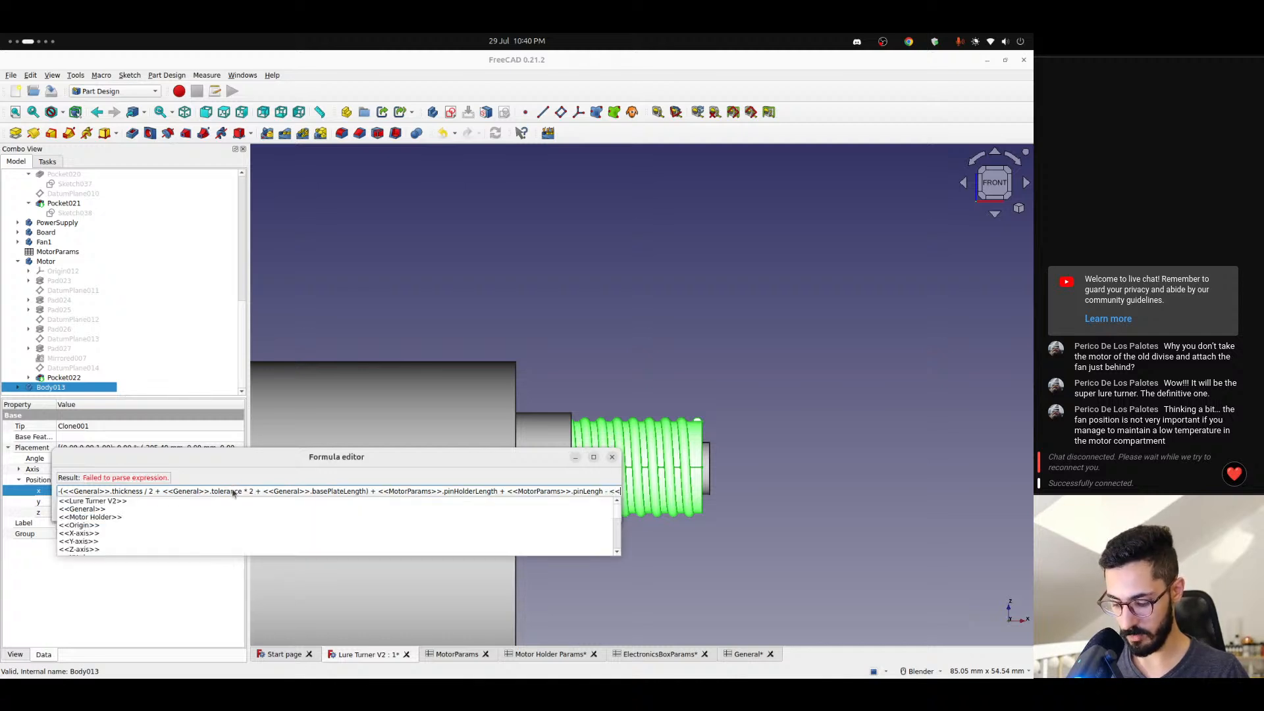
pyautogui.press('Down')
pyautogui.press('Down')
pyautogui.press('Down')
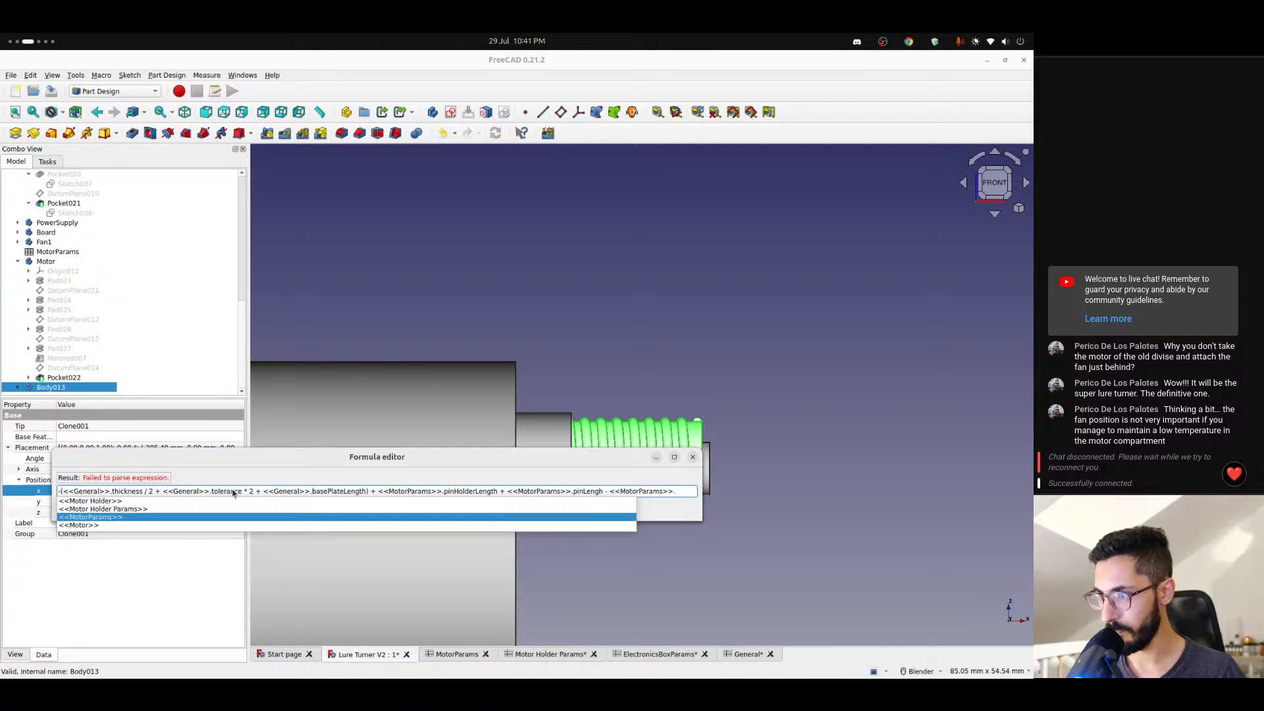
pyautogui.write('pi')
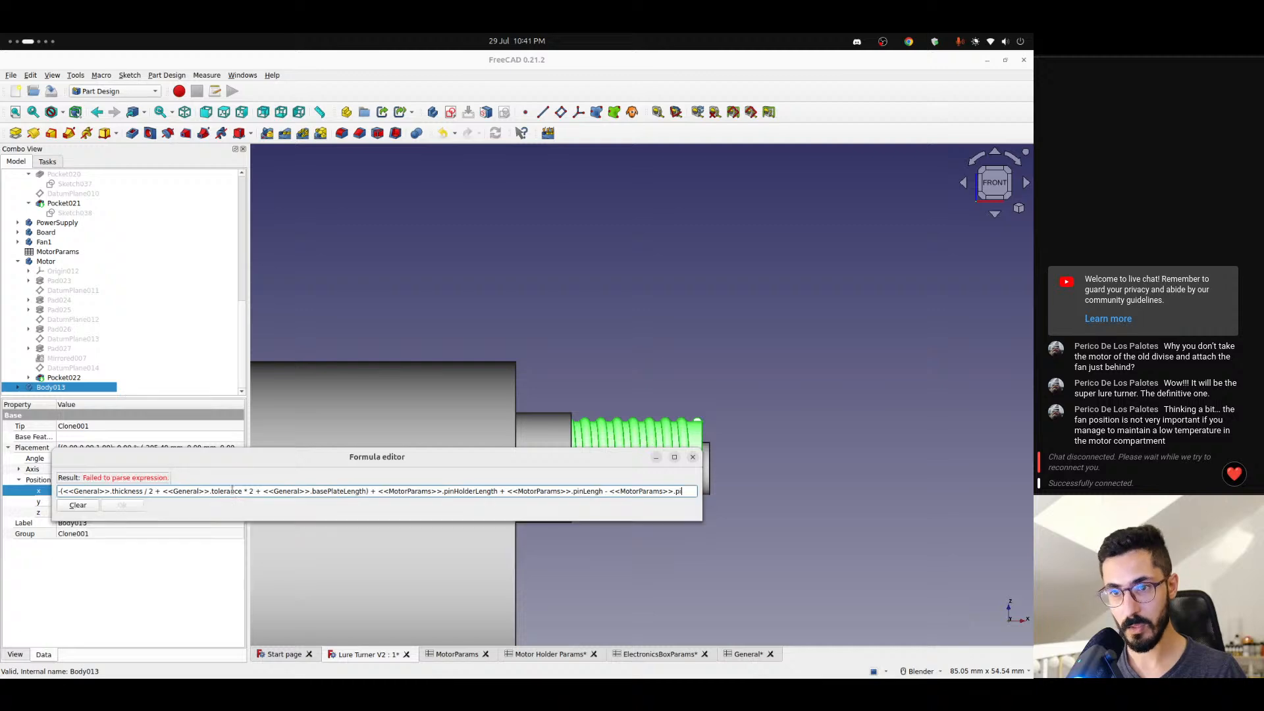
pyautogui.press('BackSpace')
pyautogui.press('BackSpace')
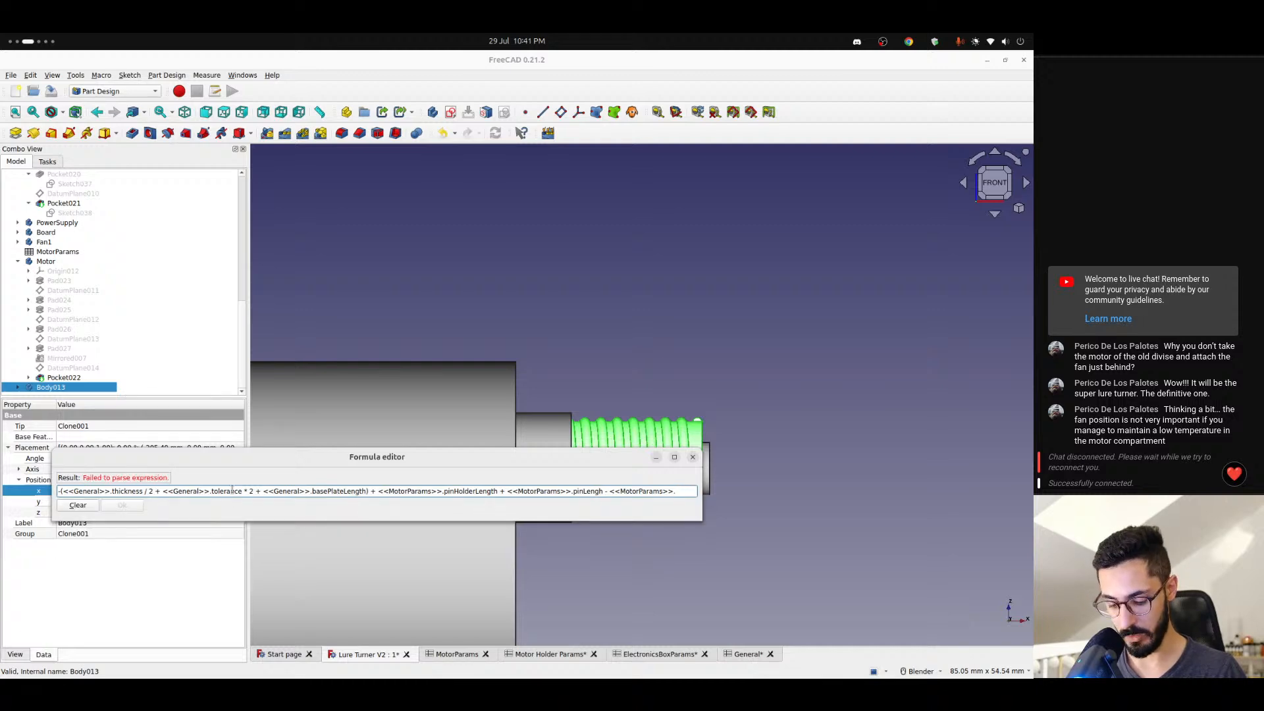
# - Switch to the AliExpress motor listing to check the shaft dimensions in its drawing, and return to FreeCAD
pyautogui.hotkey('ctrl', 'alt', 'Right')
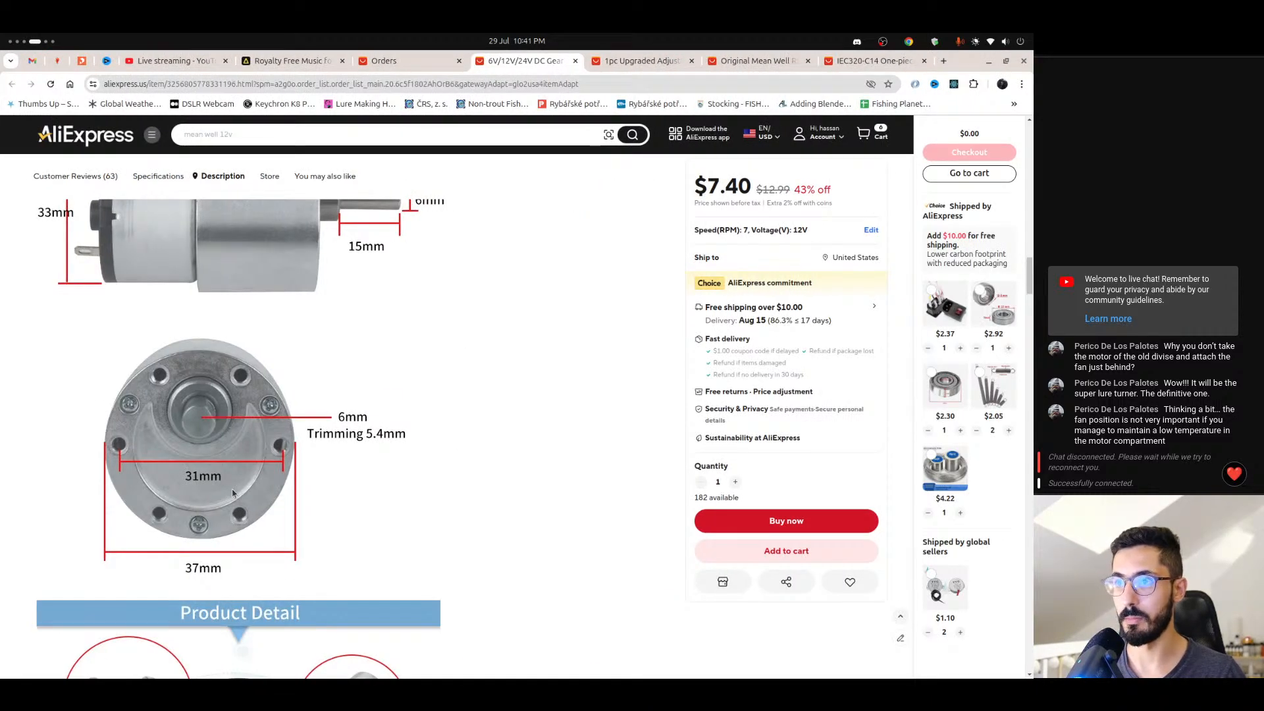
pyautogui.hotkey('ctrl', 'alt', 'Left')
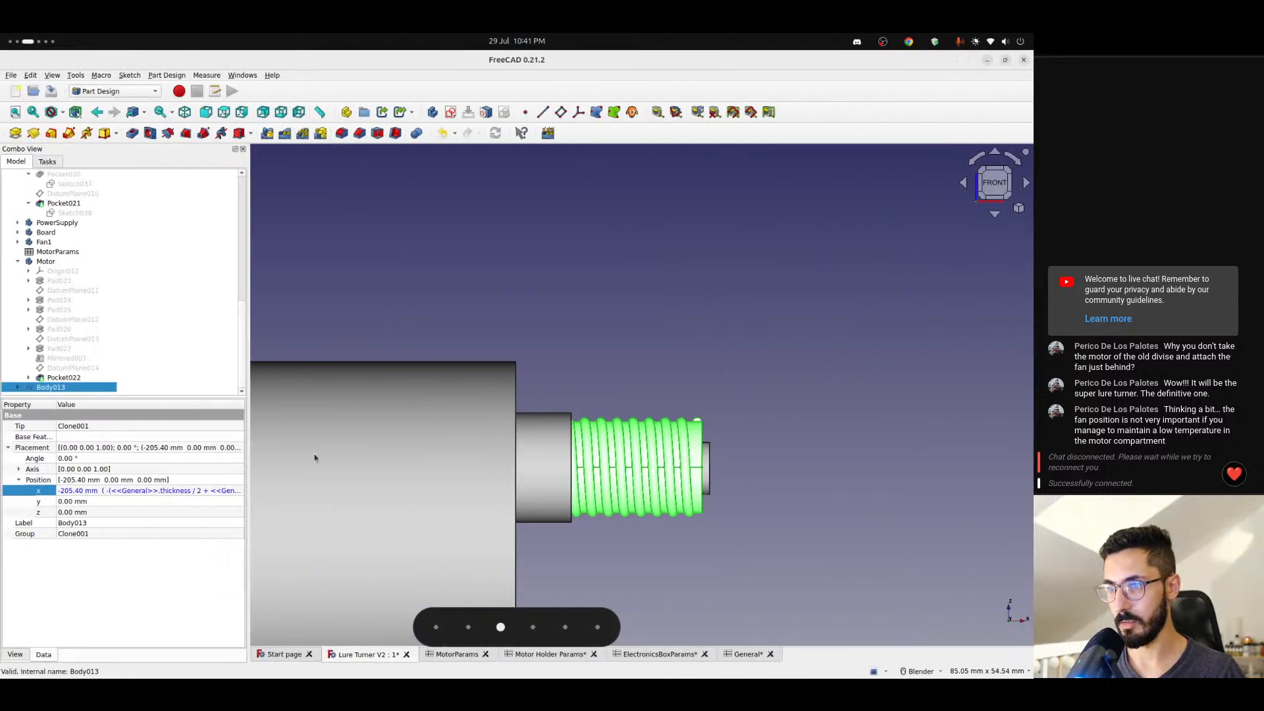
# - Reopen Body013's x position formula and append + <<MotorParams>>.pinHolderLength after the closing parenthesis
pyautogui.click(232, 490)
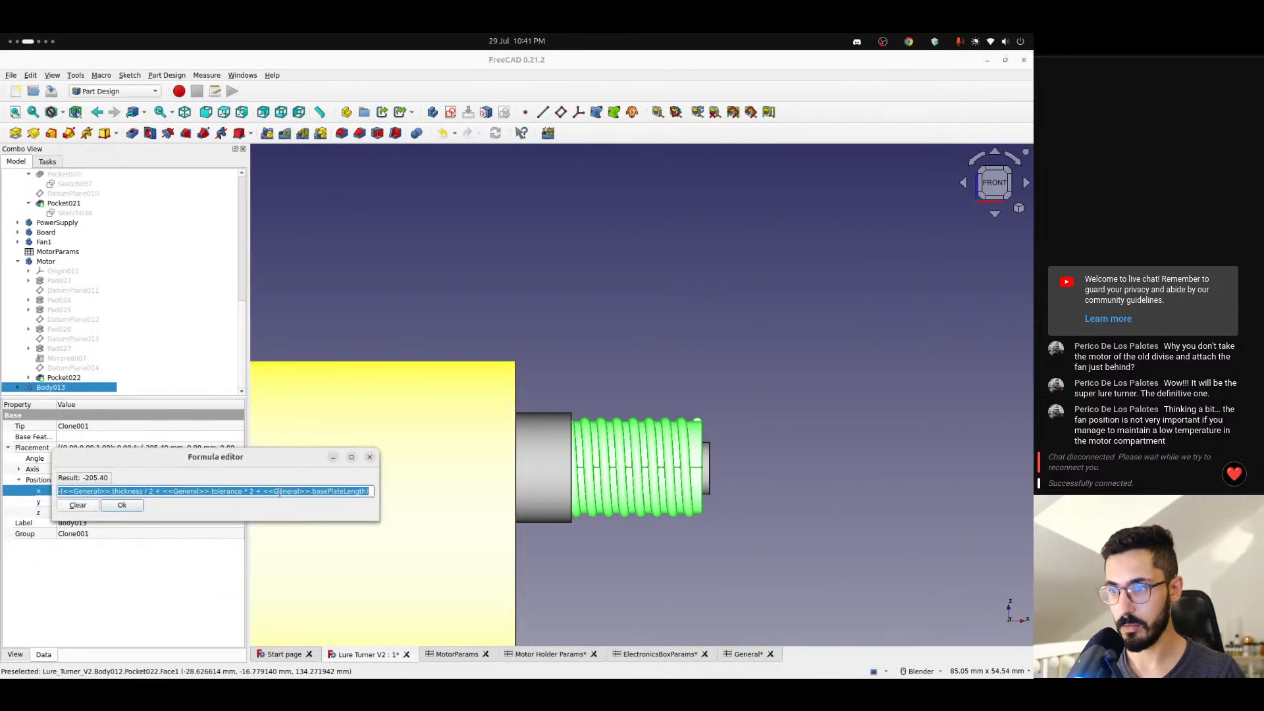
pyautogui.press('End')
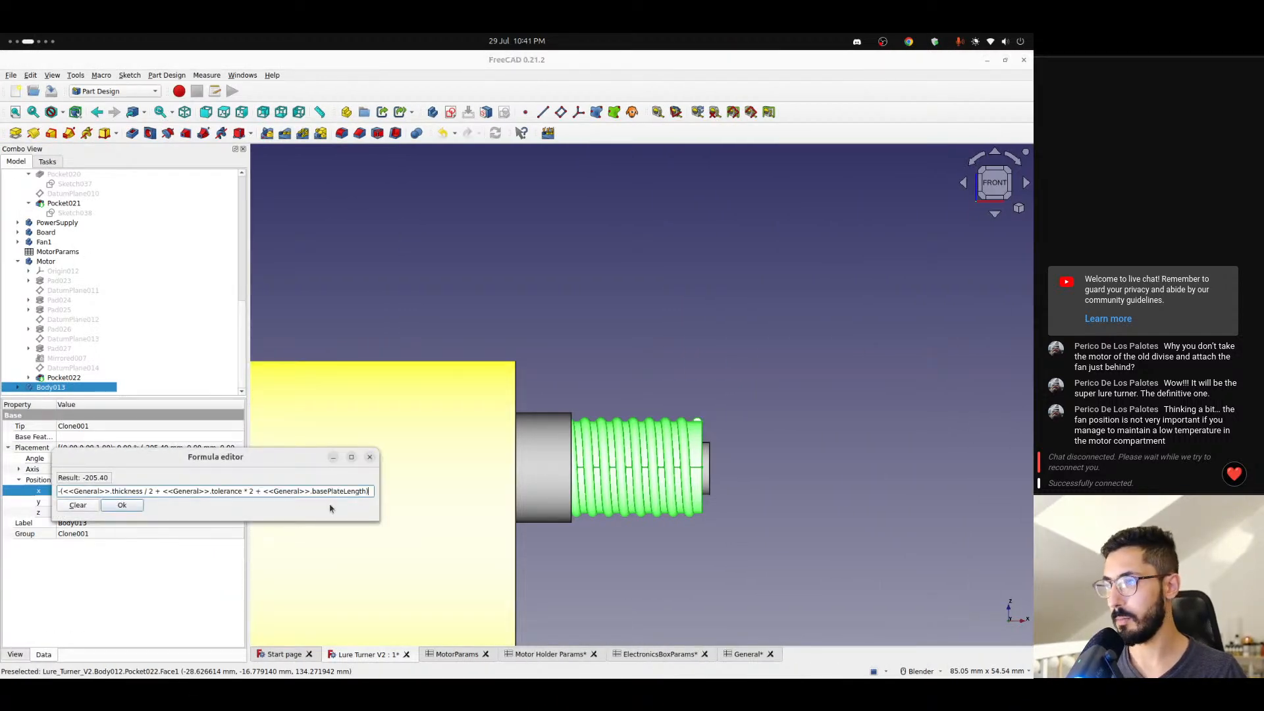
pyautogui.write('+ <<MotorParams>>.')
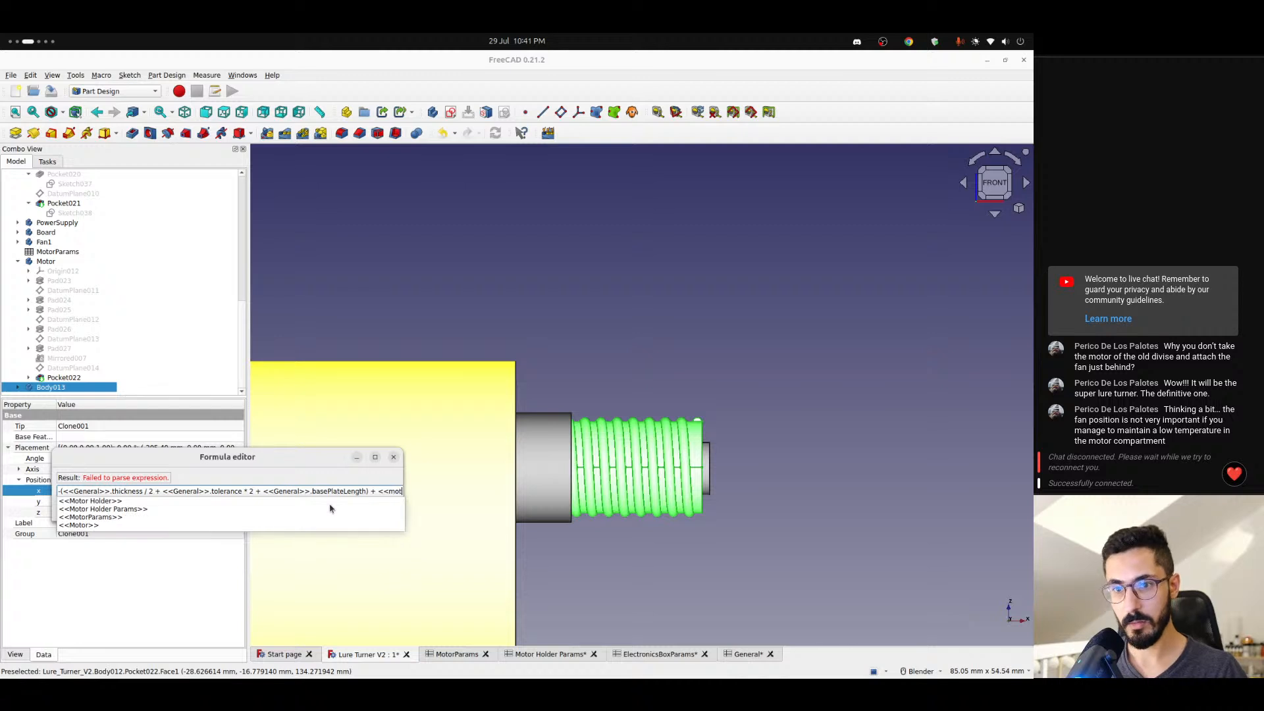
pyautogui.write('pinhol')
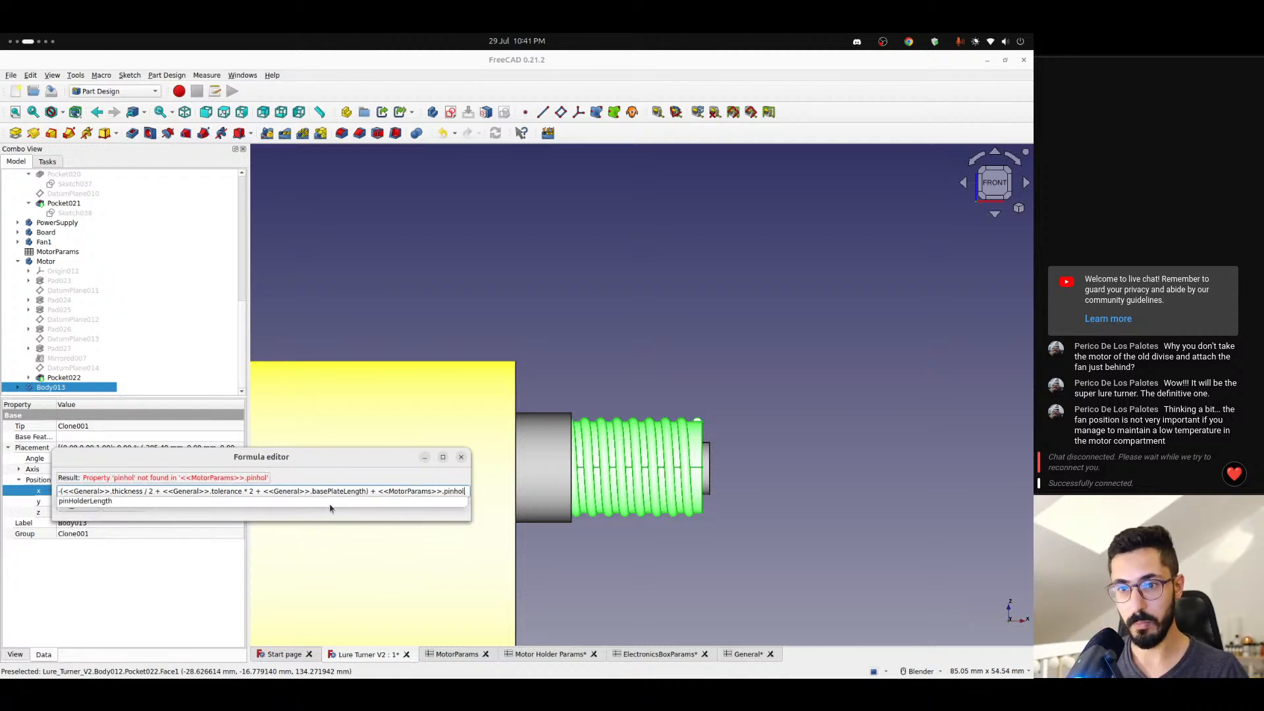
pyautogui.press('Return')
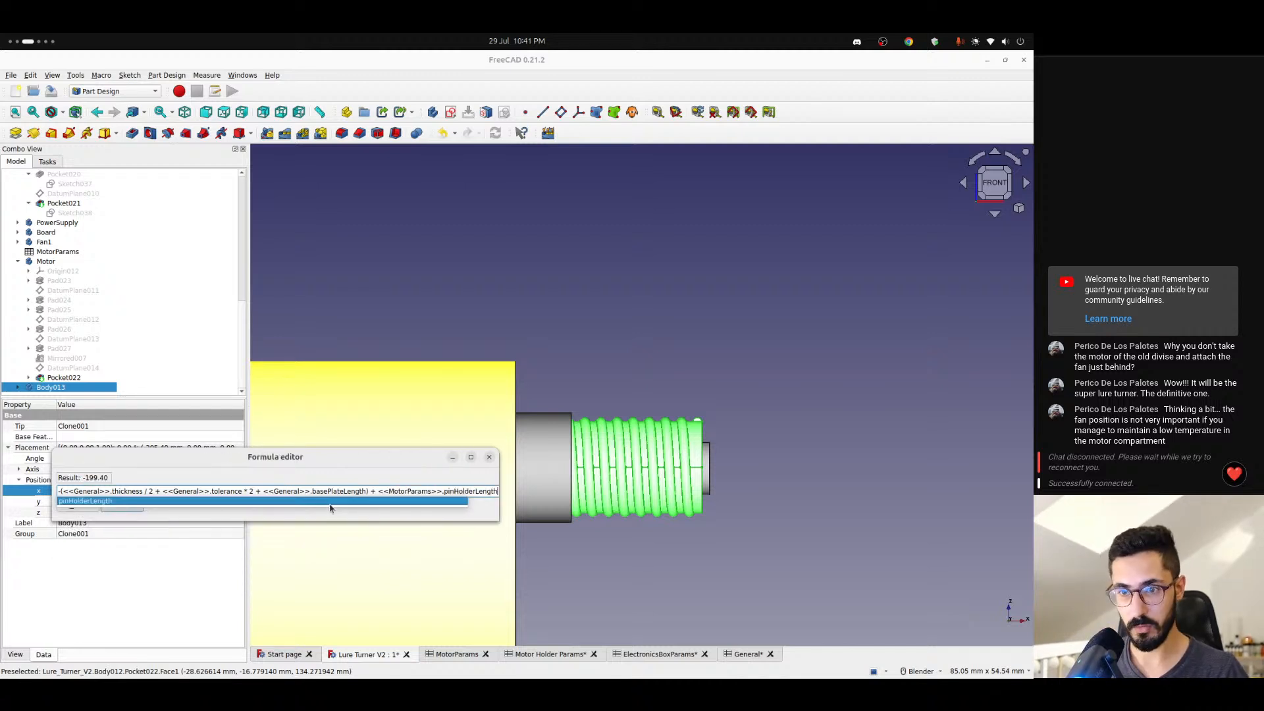
# - Append + <<MotorParams>>.pinLengh to the end of Body013's x position formula
pyautogui.write('+ <<mot')
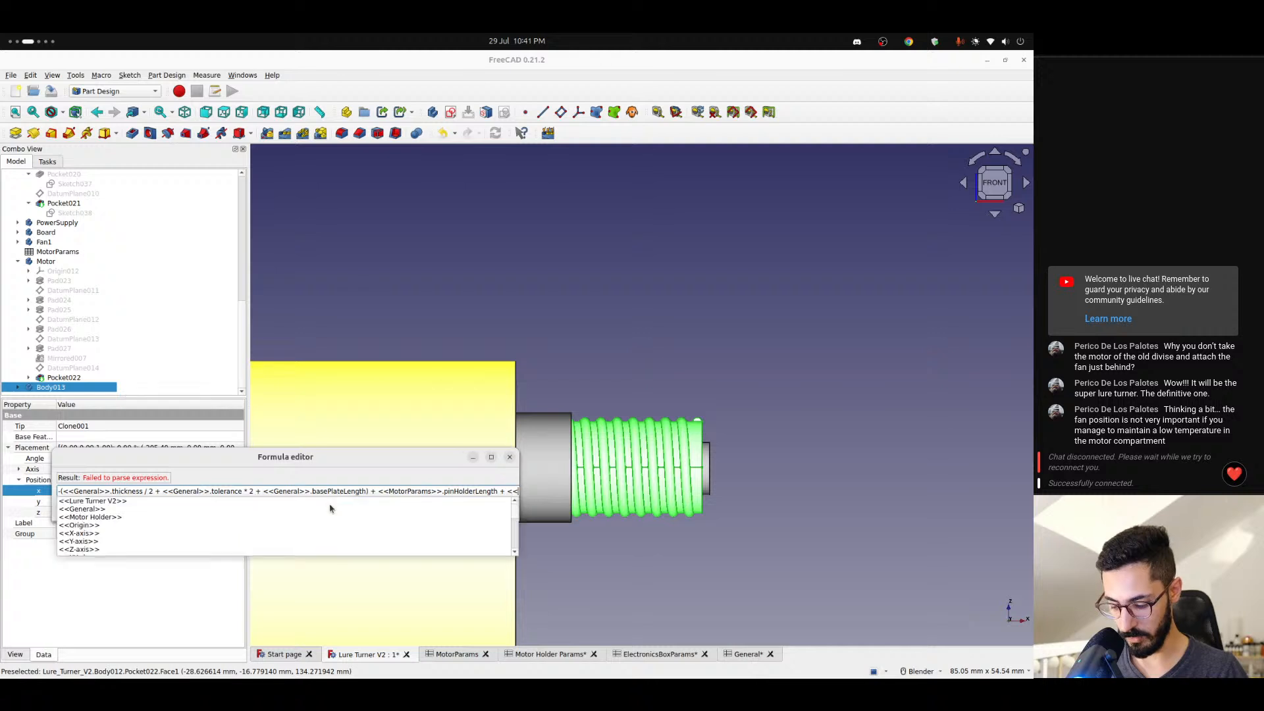
pyautogui.press('Down')
pyautogui.press('Down')
pyautogui.press('Down')
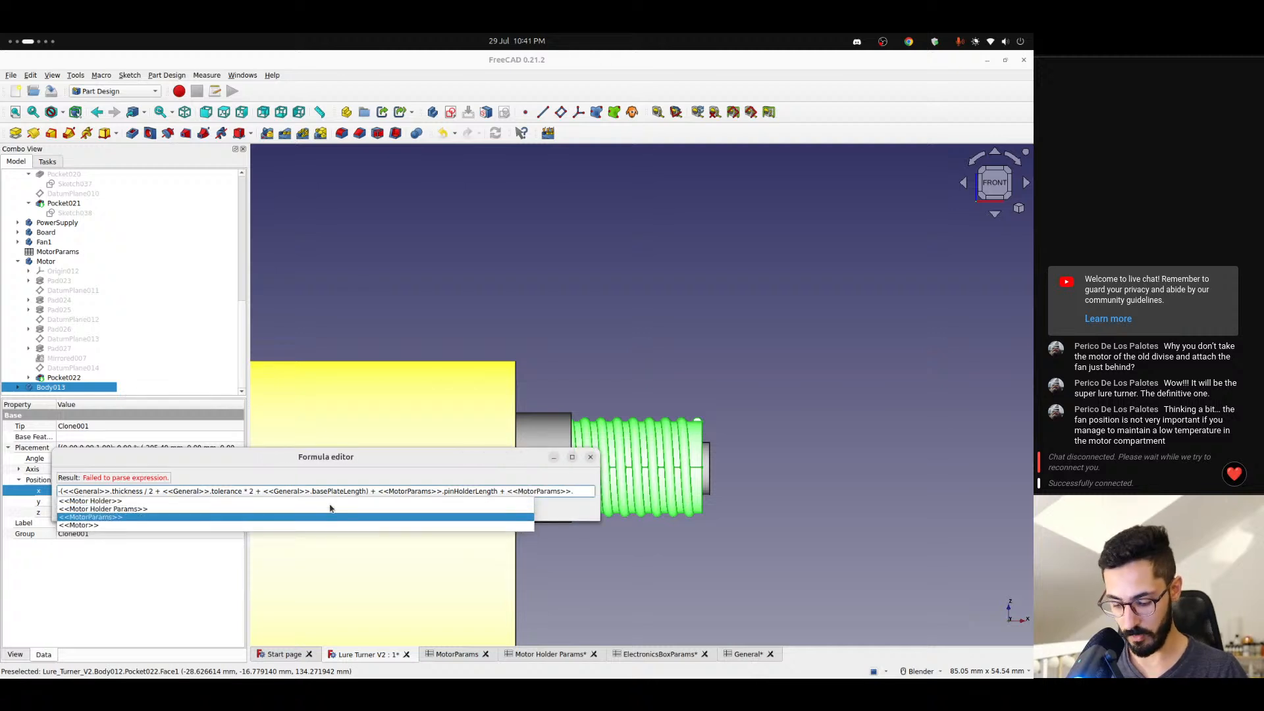
pyautogui.write('pi')
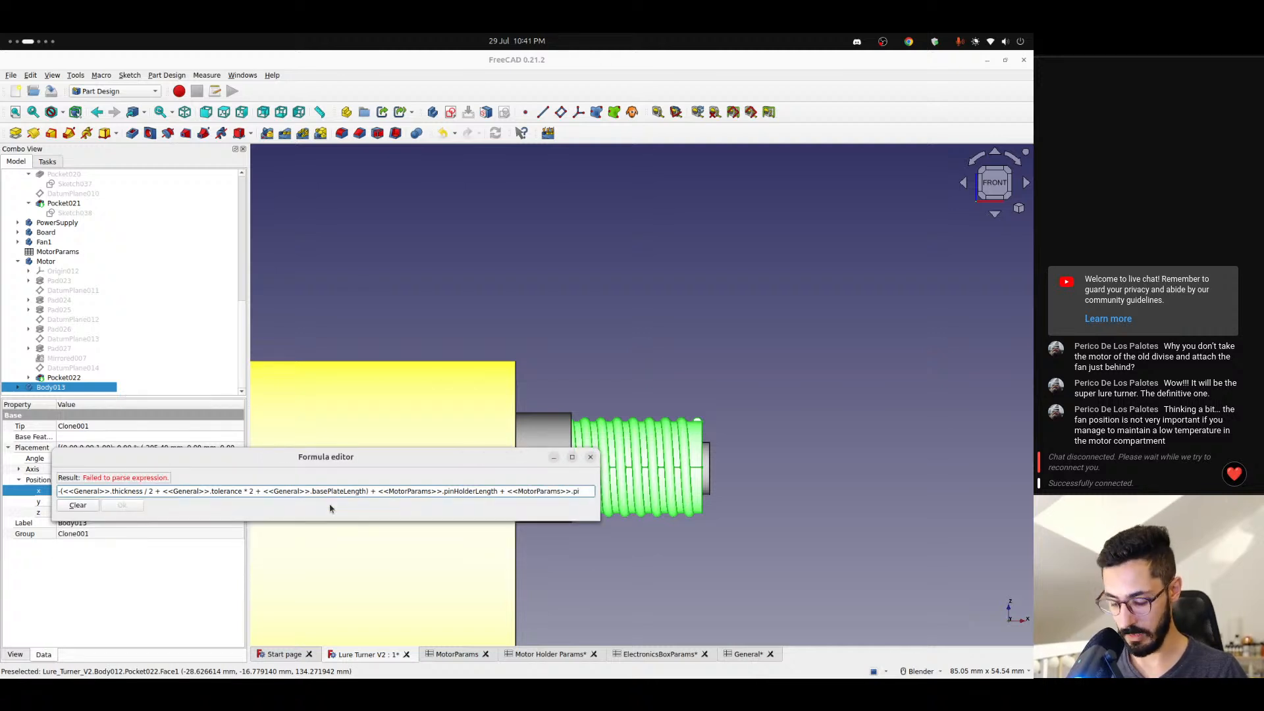
pyautogui.write('nHolde')
pyautogui.press('Down')
pyautogui.press('Down')
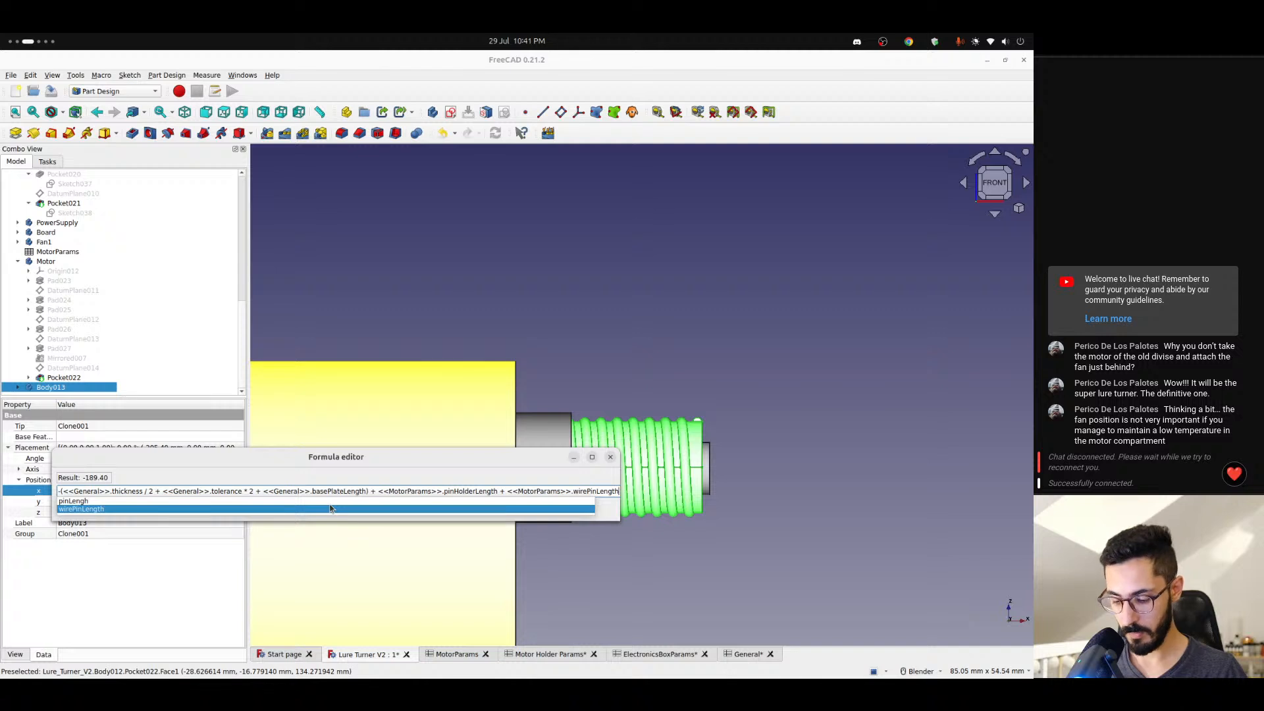
pyautogui.press('Up')
# - Subtract <<MotorParams>>.trimmingLength at the end of Body013's x position formula and accept the formula
pyautogui.write('- <')
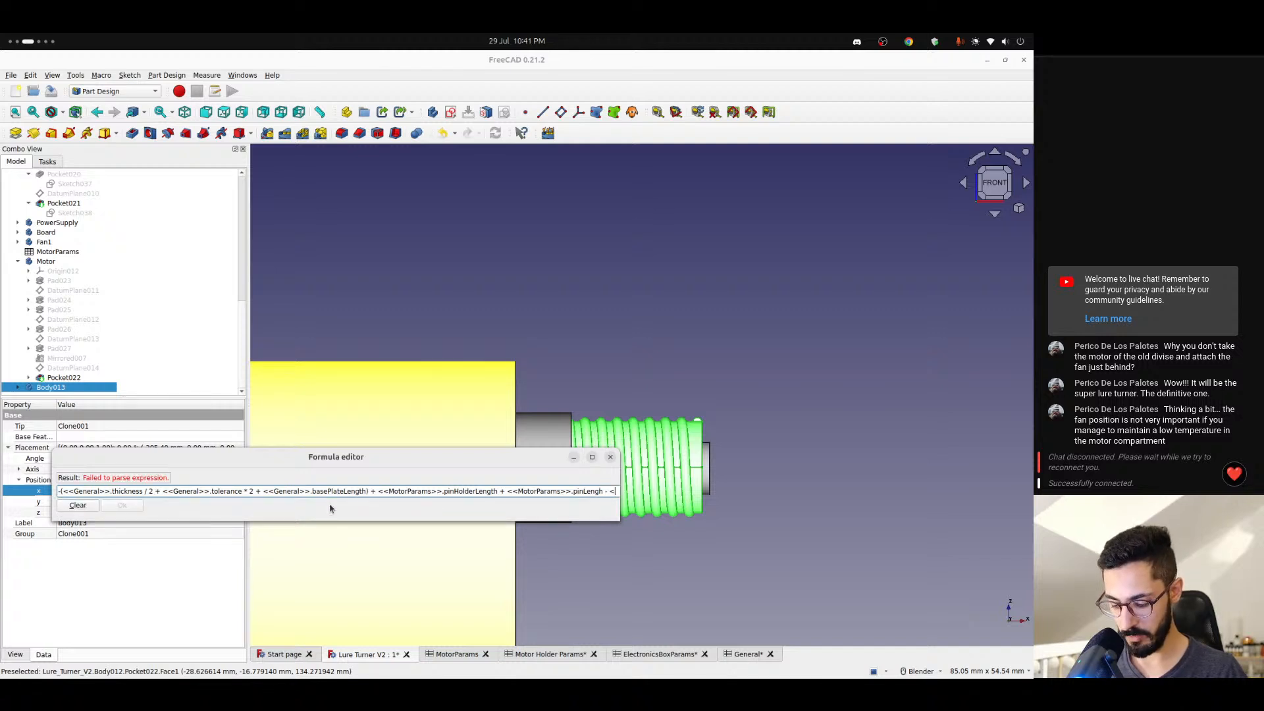
pyautogui.write('<MotorParams>>.t')
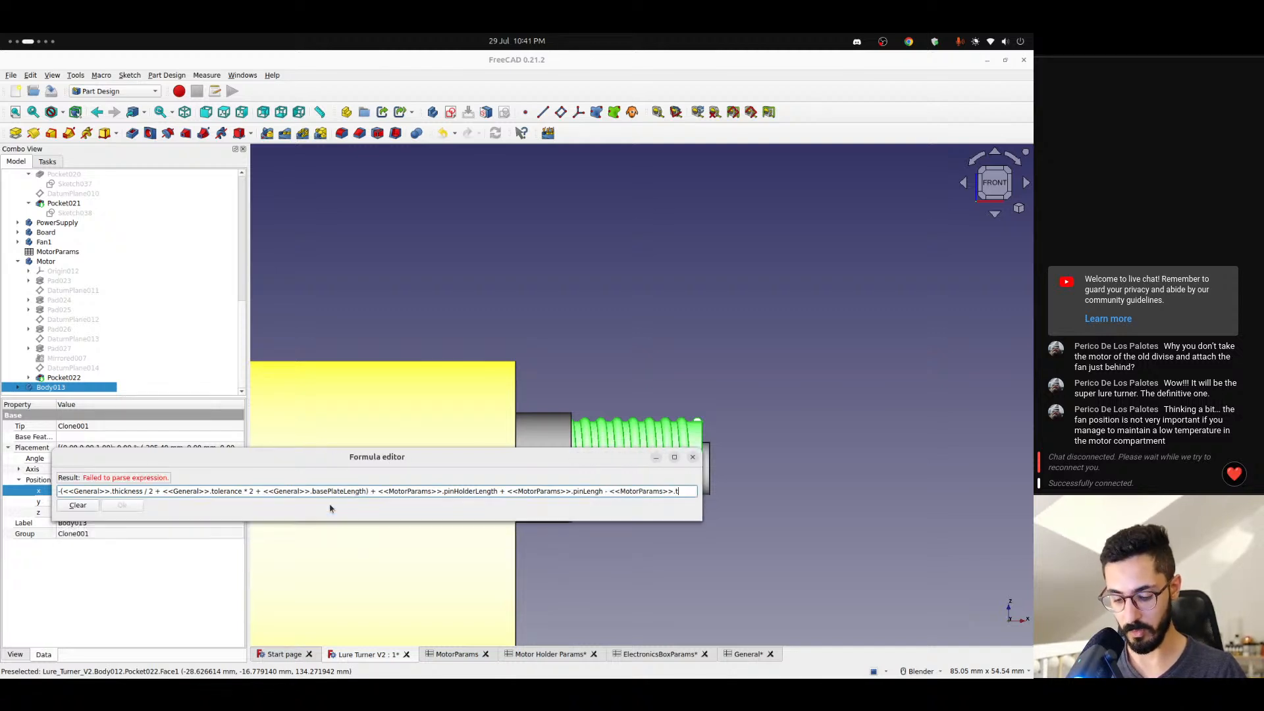
pyautogui.write('ri')
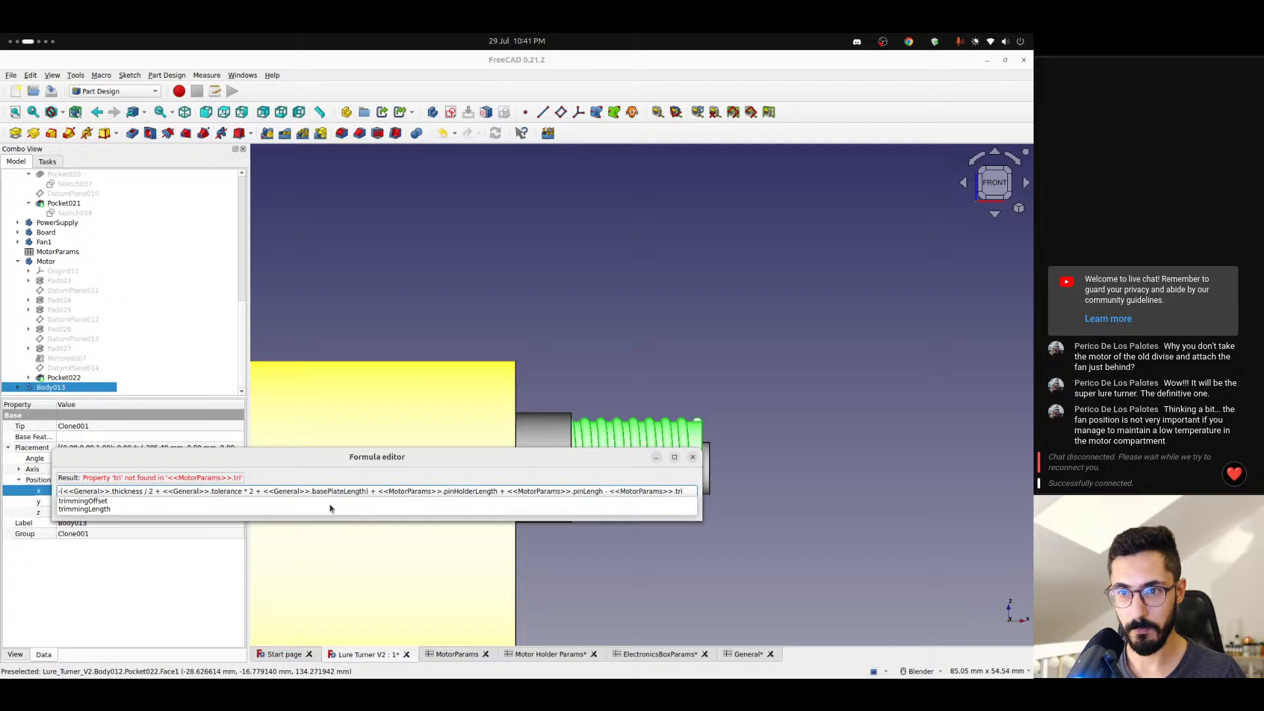
pyautogui.press('Up')
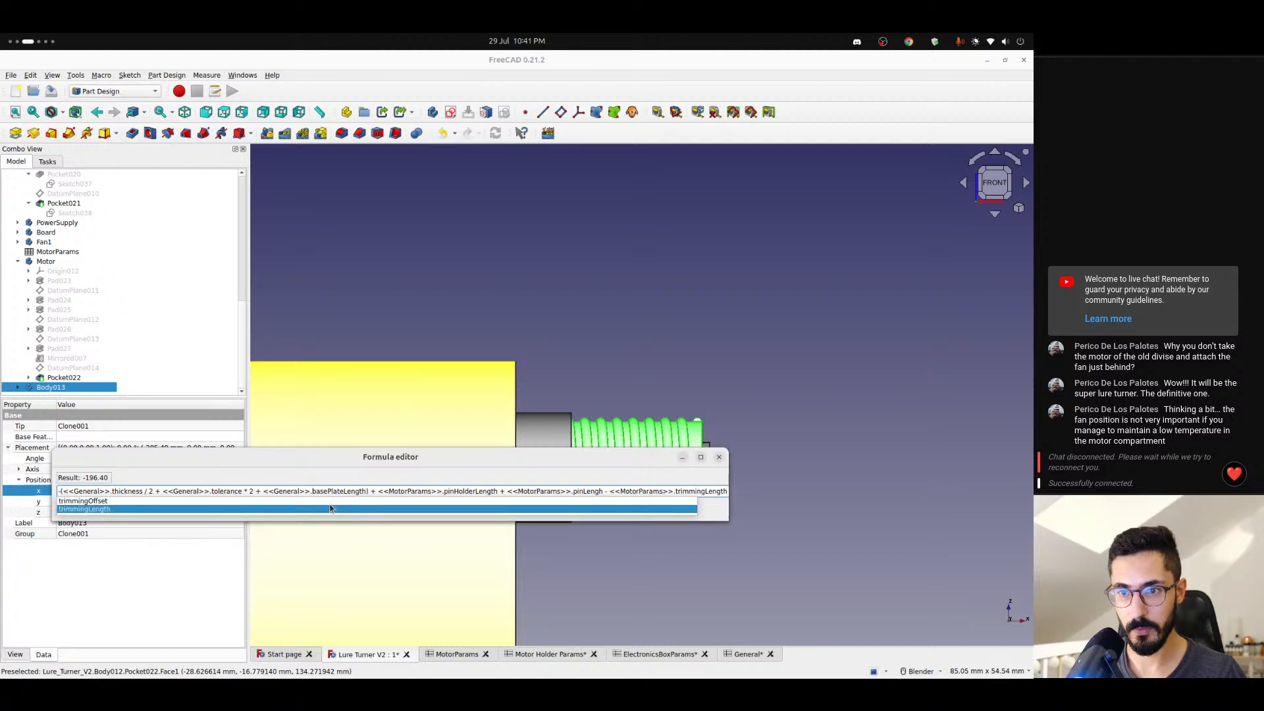
pyautogui.press('Return')
pyautogui.press('Return')
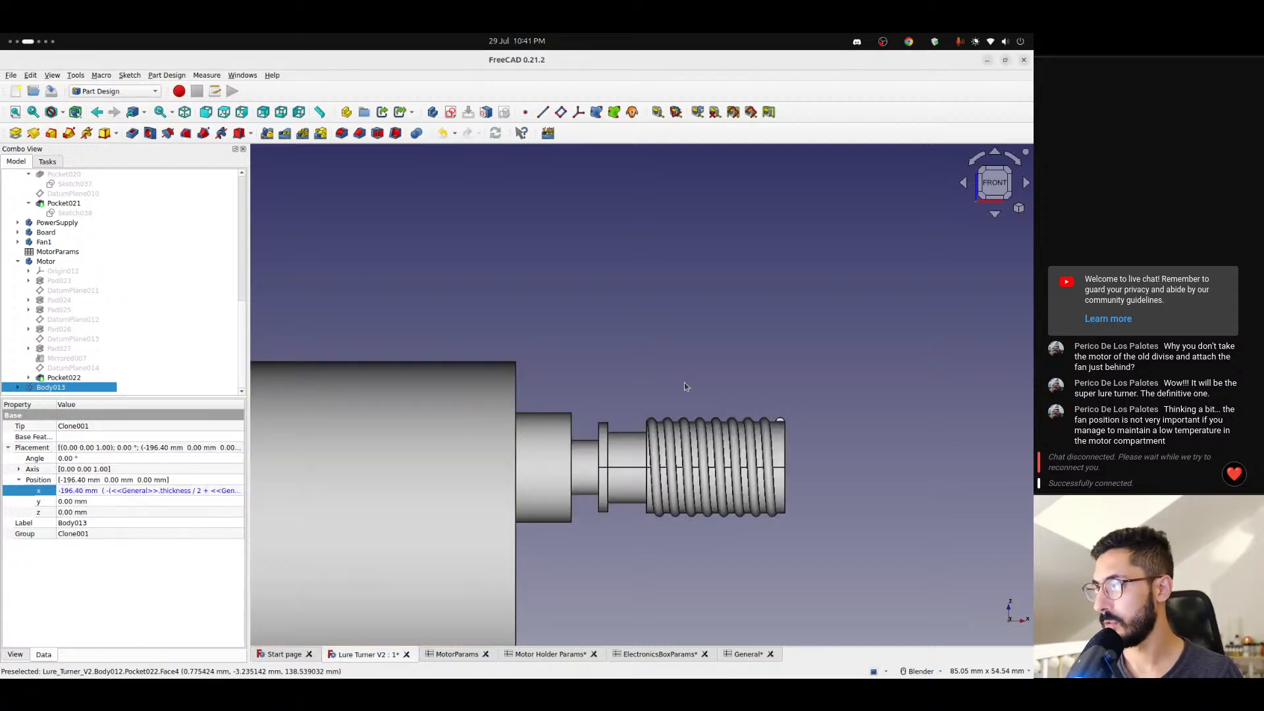
# - Set Body013's transparency to 25 so the motor shaft can be seen inside it
pyautogui.click(685, 386)
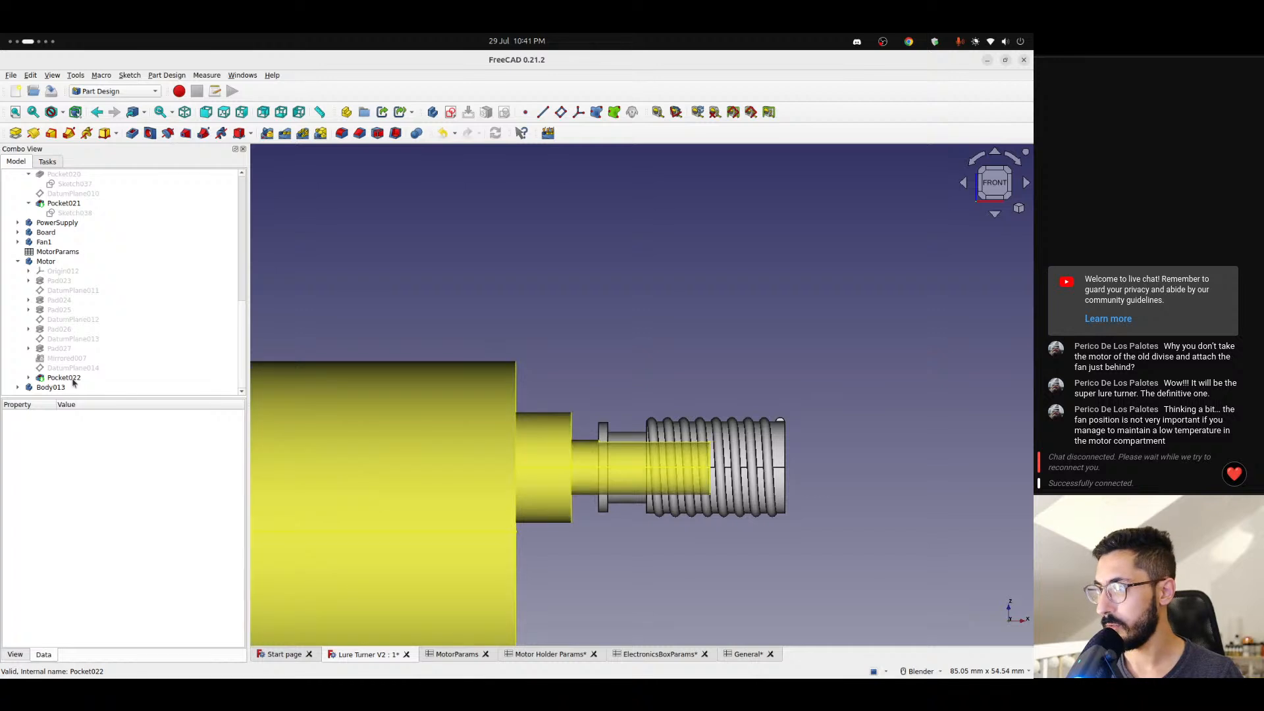
pyautogui.click(56, 387)
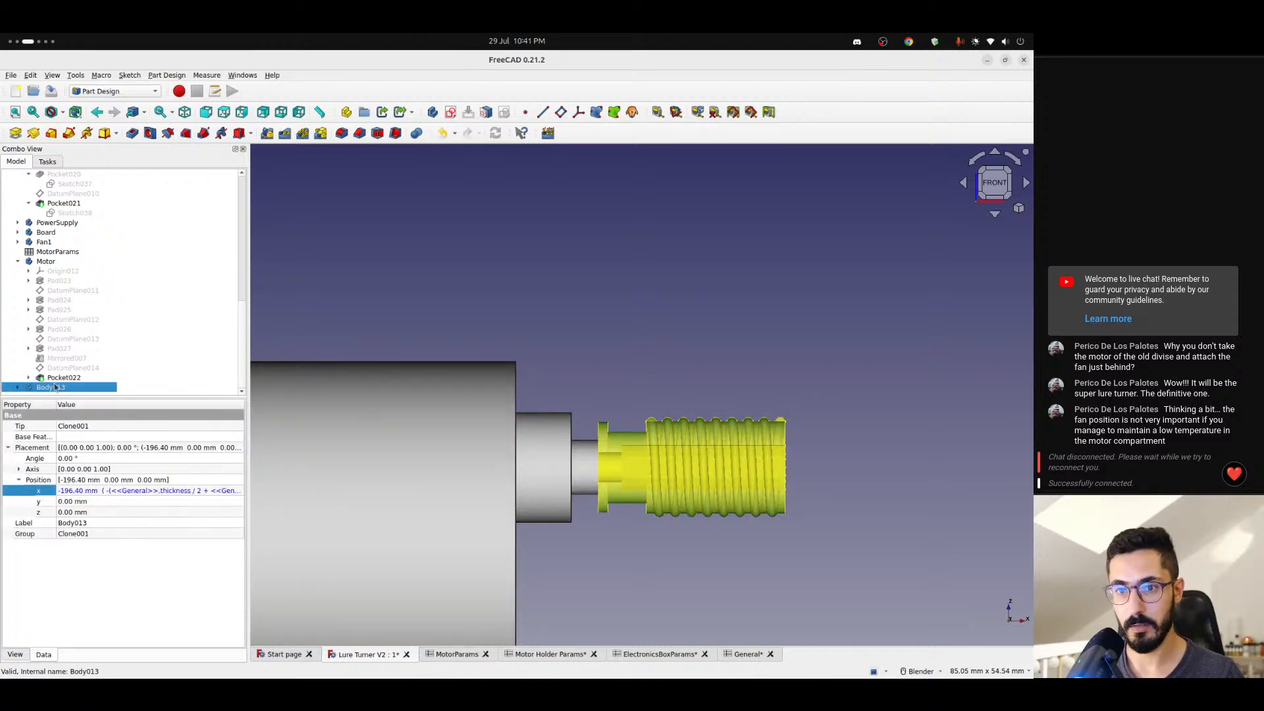
pyautogui.click(15, 654)
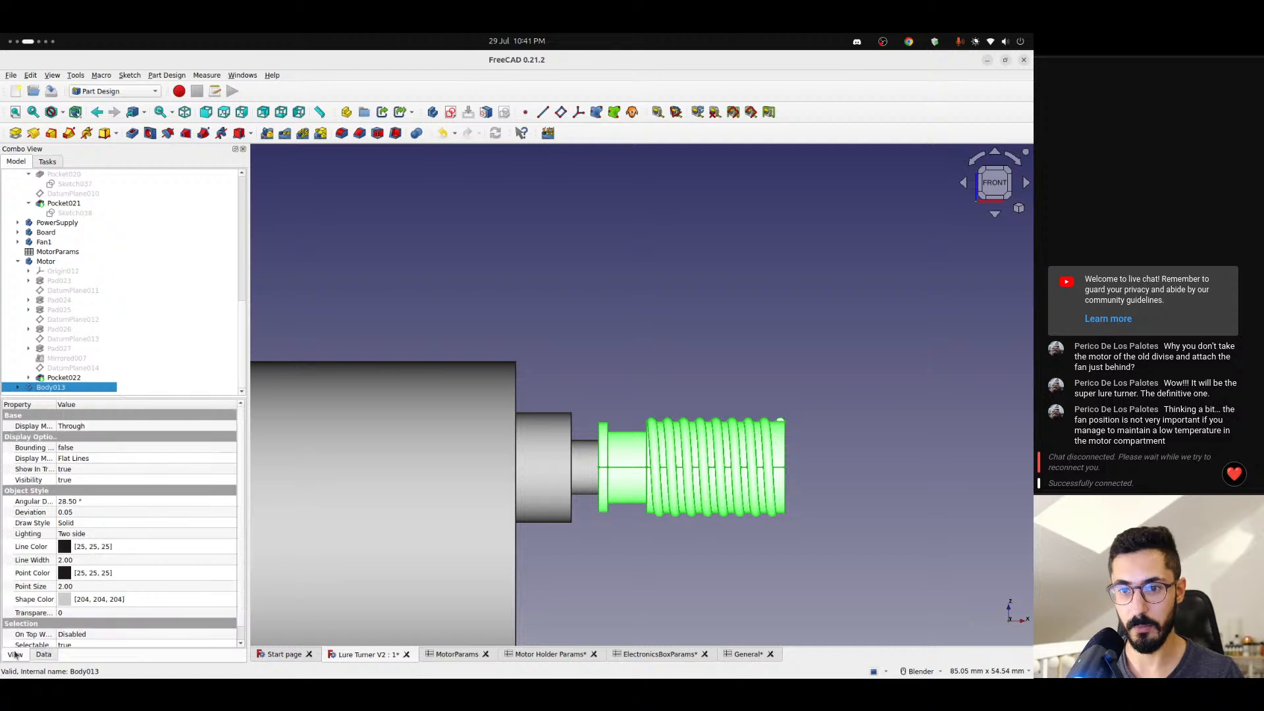
pyautogui.scroll(-1, 78, 608)
pyautogui.click(79, 598)
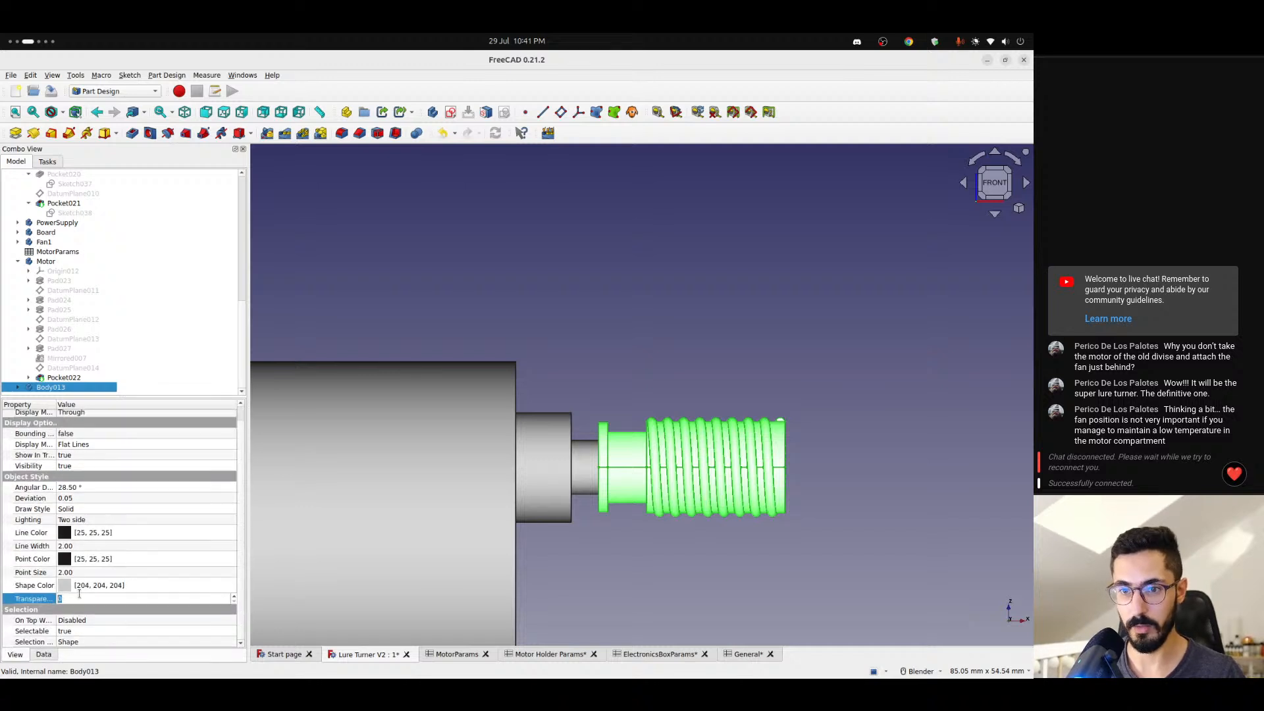
pyautogui.scroll(10, 79, 594)
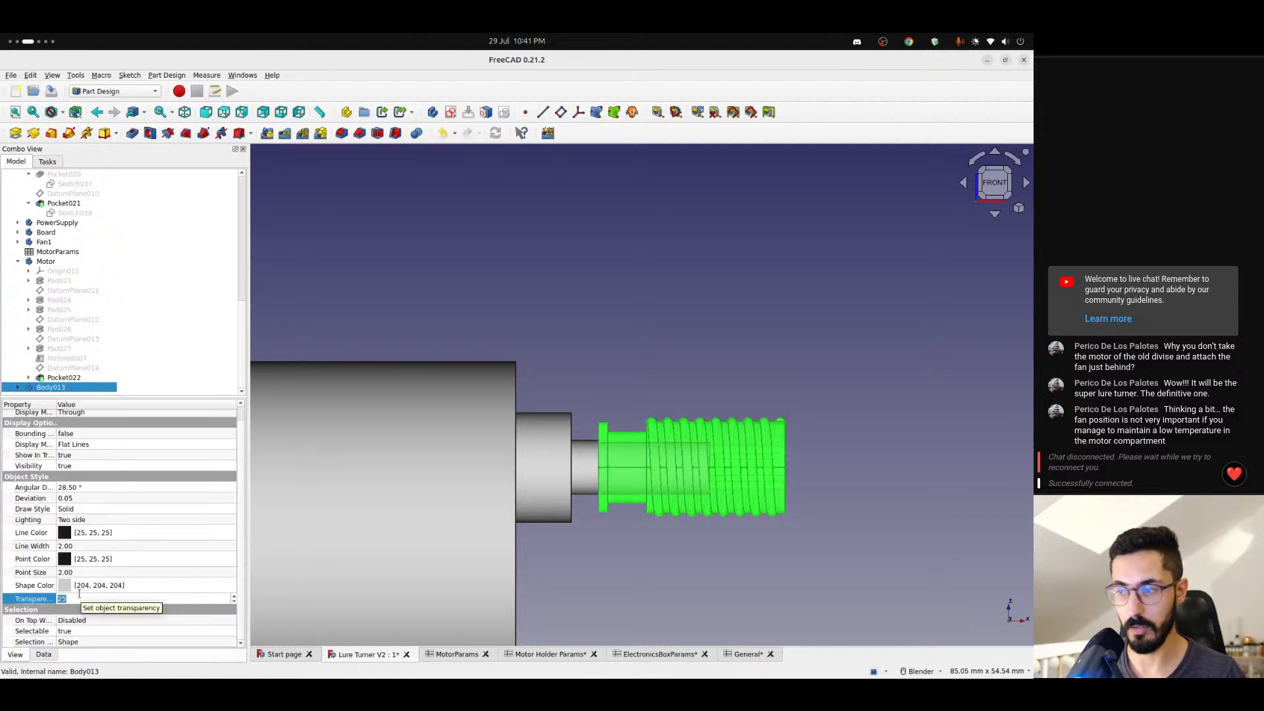
pyautogui.click(552, 383)
pyautogui.scroll(5, 632, 474)
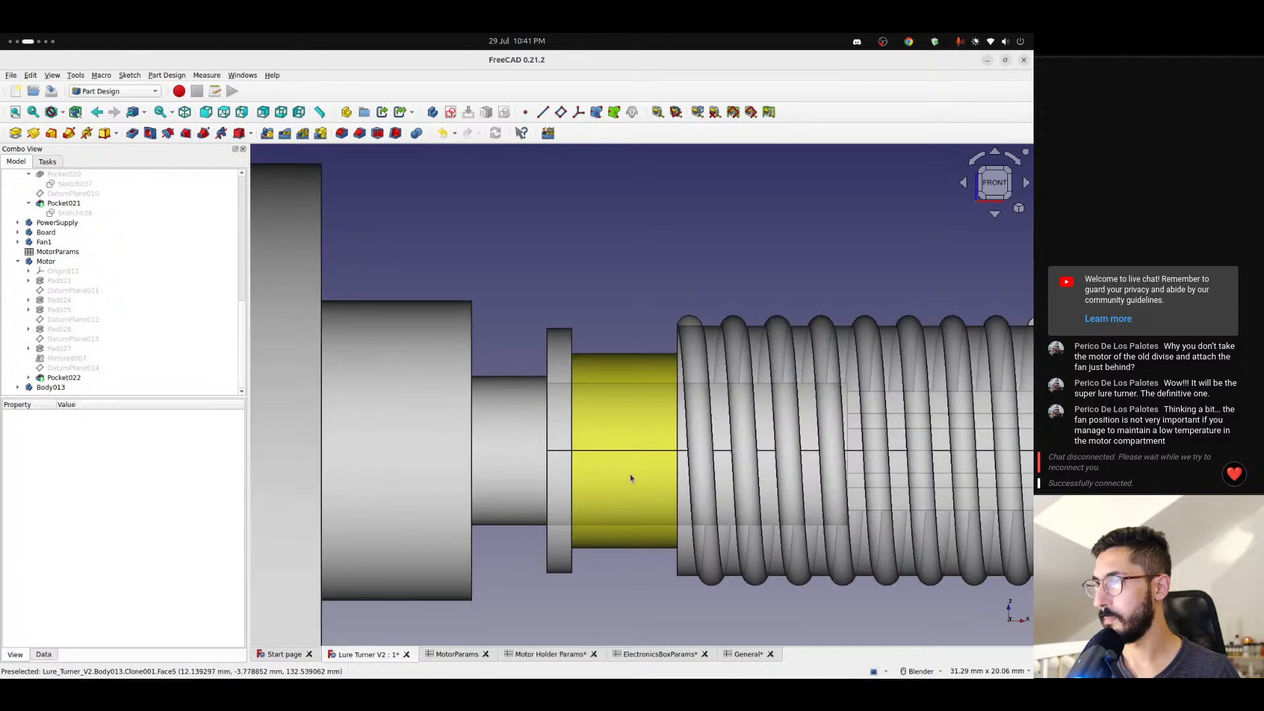
pyautogui.scroll(5, 553, 396)
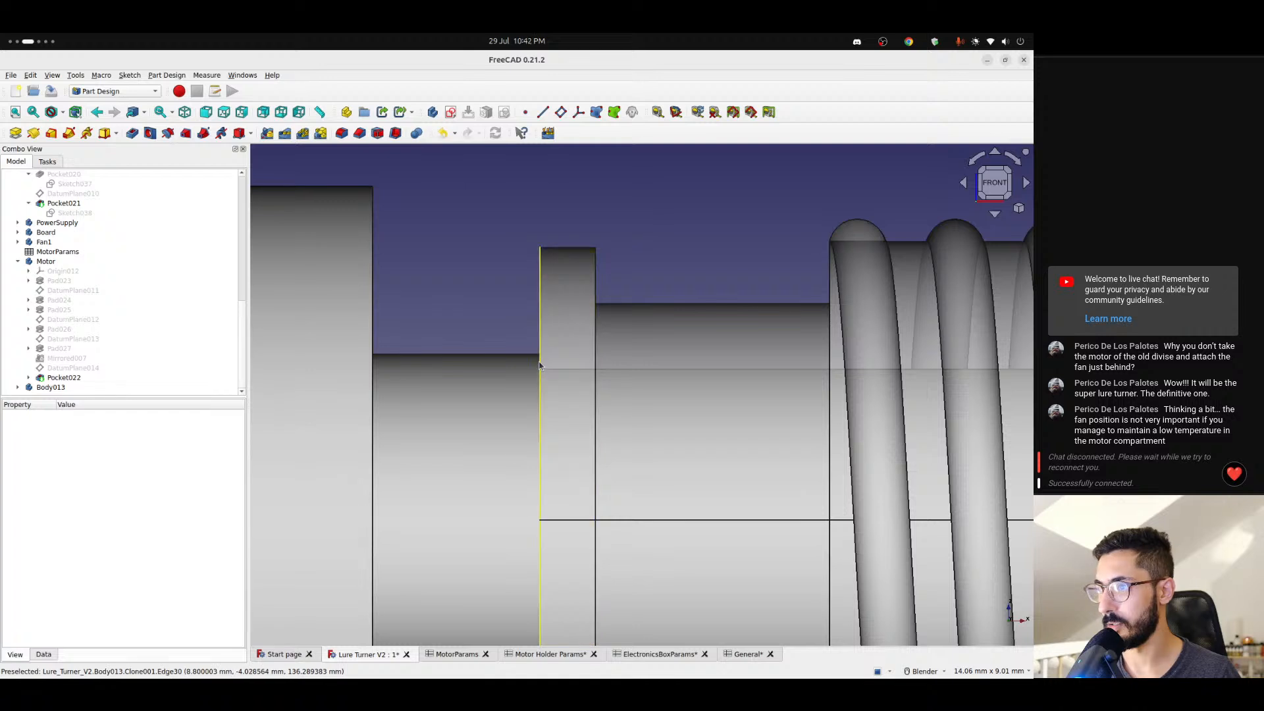
# - Remove the * 2 multiplier after <<General>>.tolerance in Body013's x position formula and accept it
pyautogui.click(54, 388)
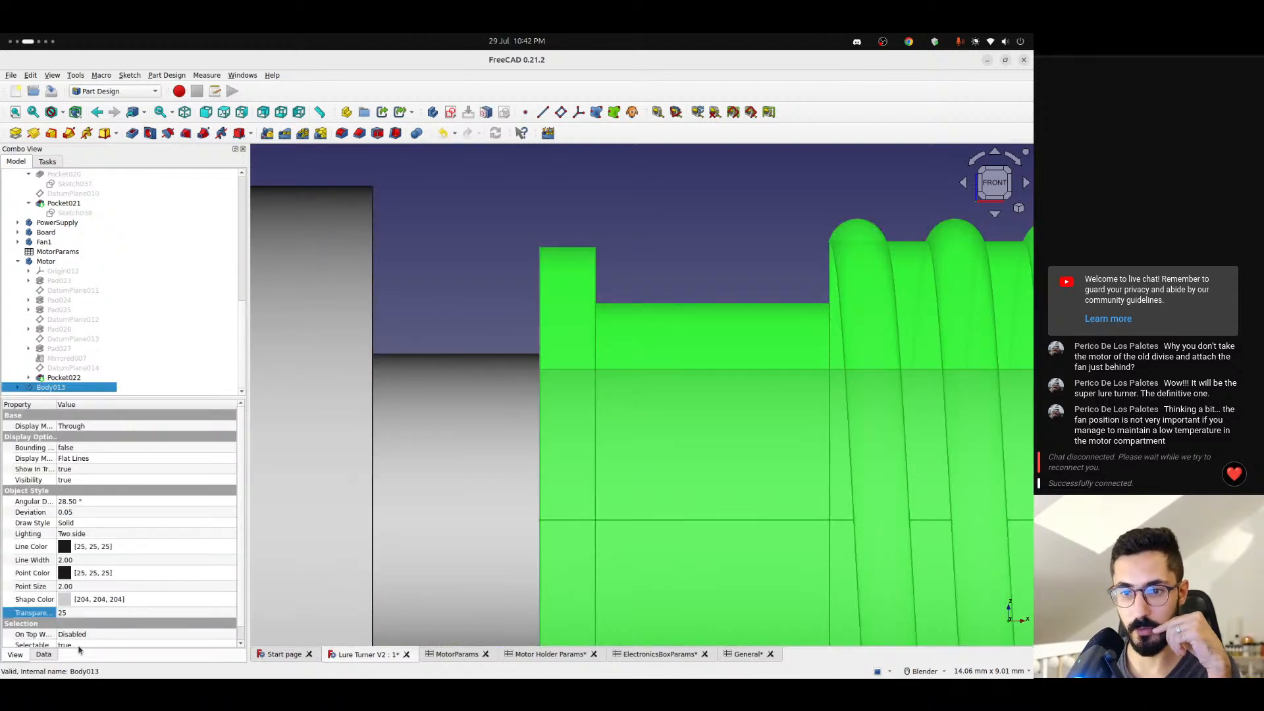
pyautogui.click(43, 656)
pyautogui.click(138, 494)
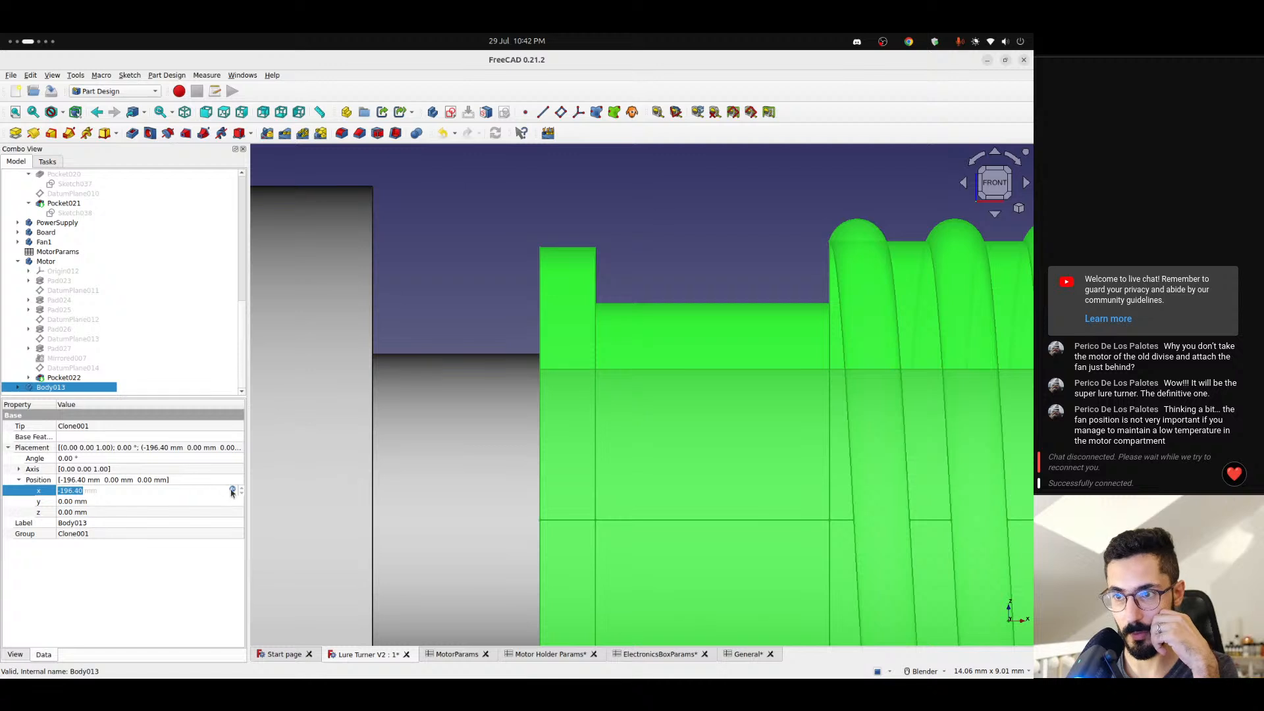
pyautogui.click(233, 493)
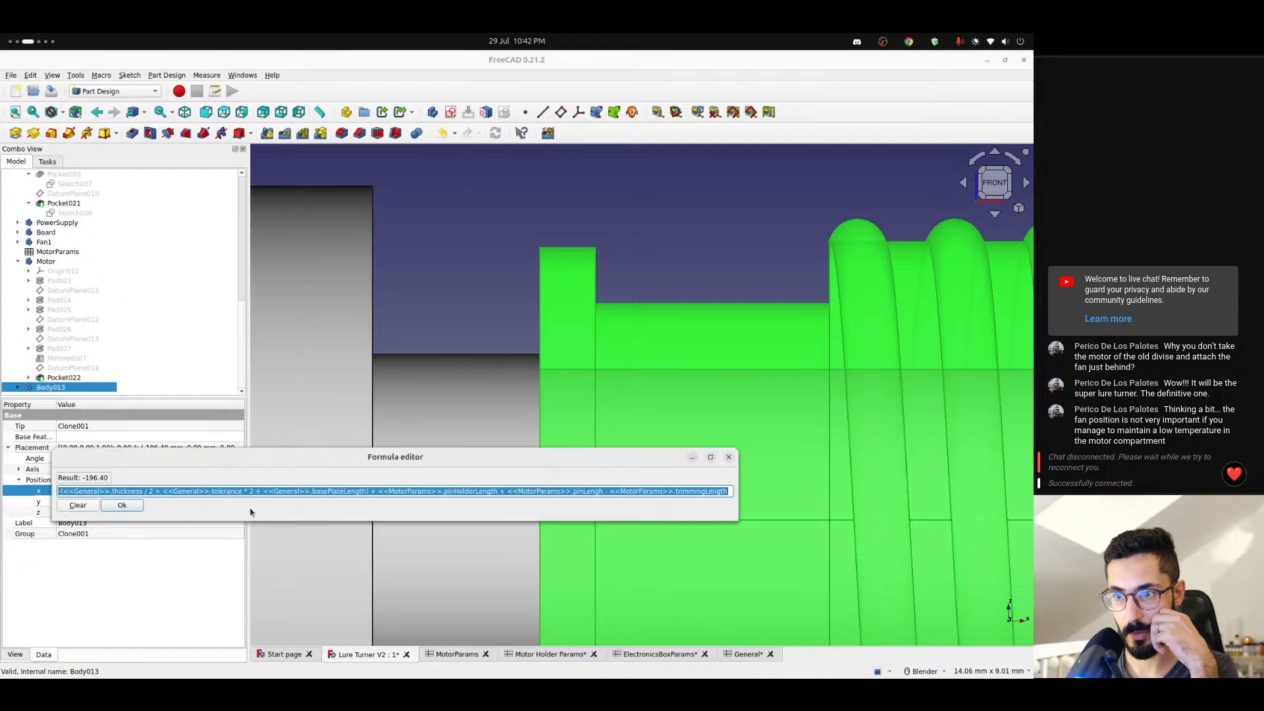
pyautogui.click(541, 491)
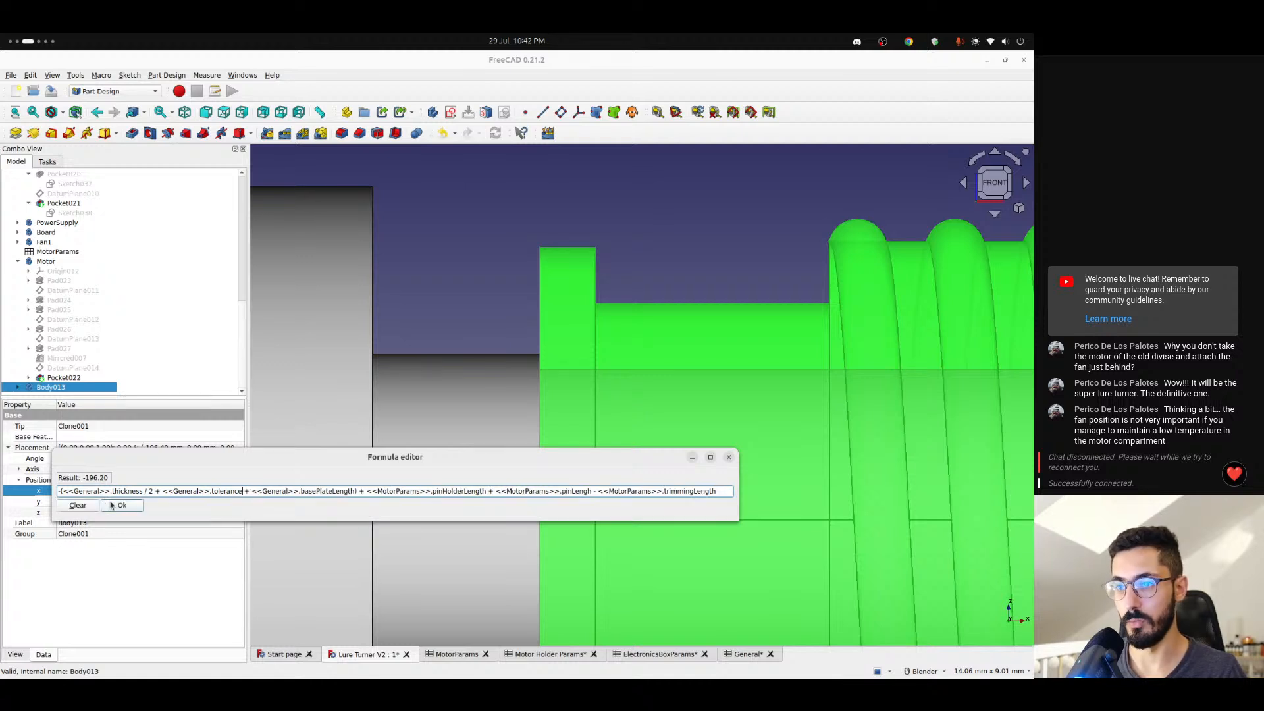
pyautogui.click(119, 505)
pyautogui.click(491, 326)
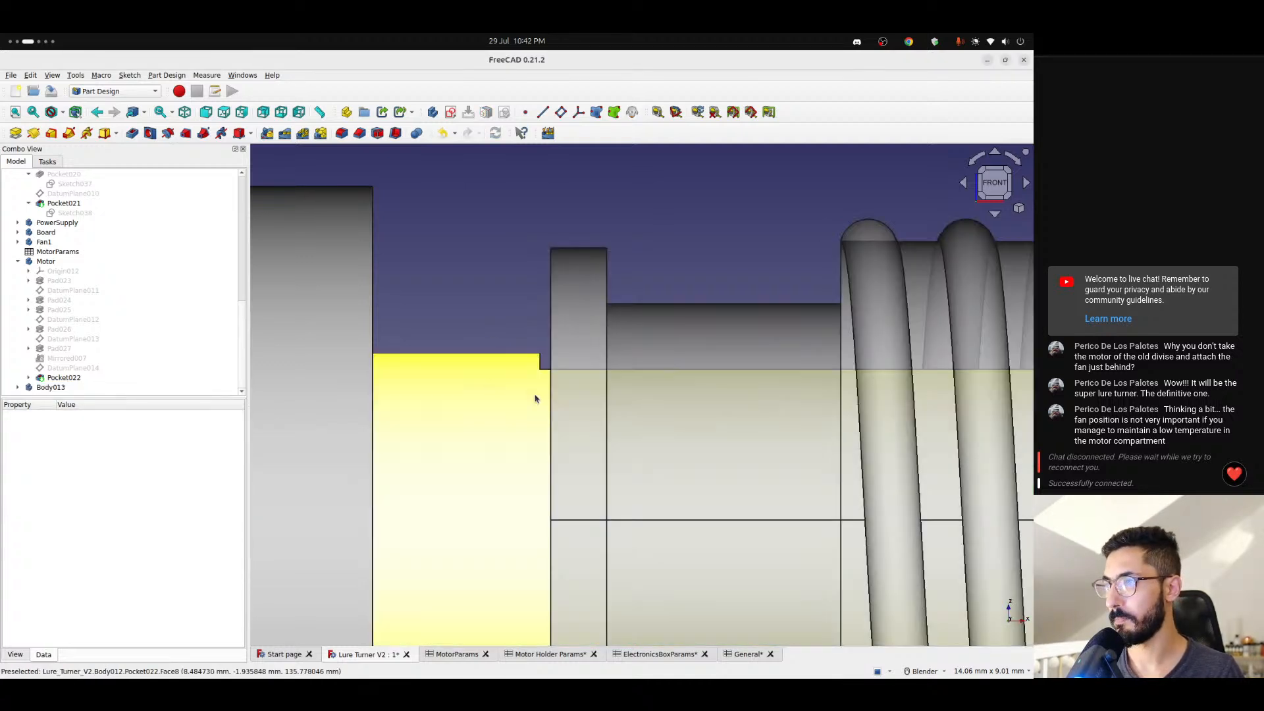
# - Examine how Body013 sits on the motor shaft, checking the flange gap, the hex socket end and the distance to the red holder
pyautogui.scroll(3, 547, 380)
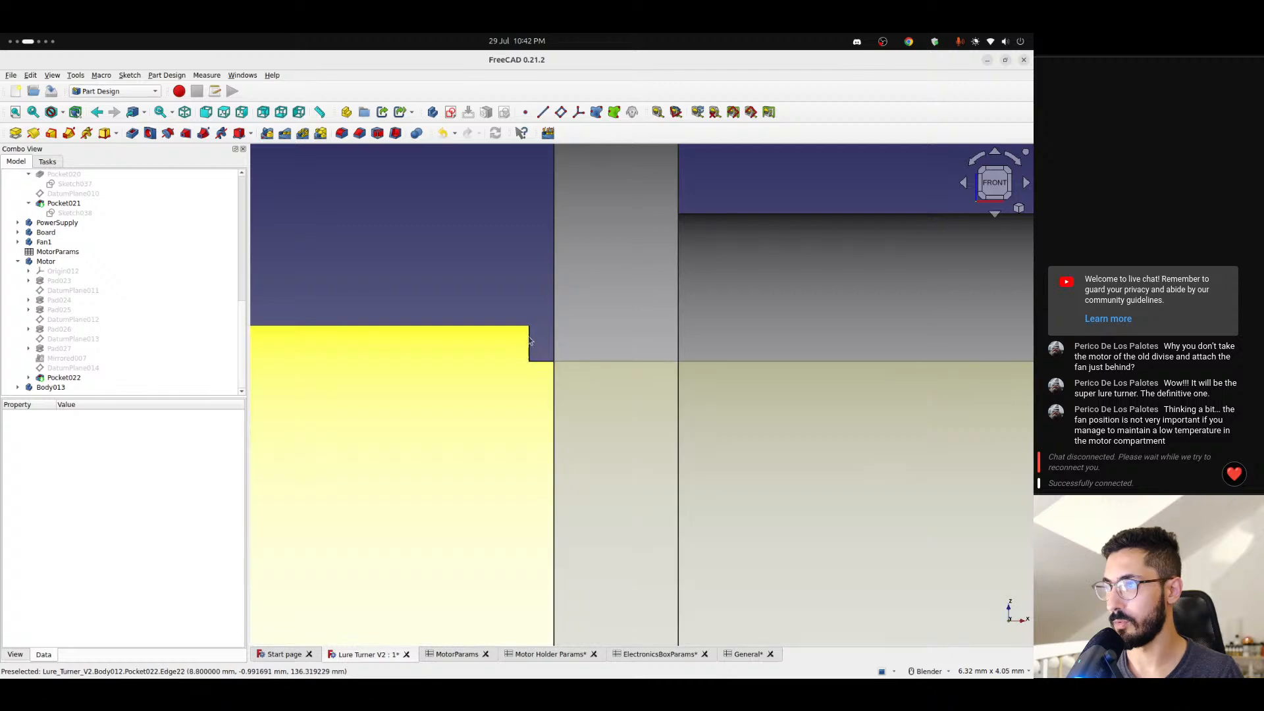
pyautogui.scroll(-5, 536, 358)
pyautogui.scroll(2, 536, 384)
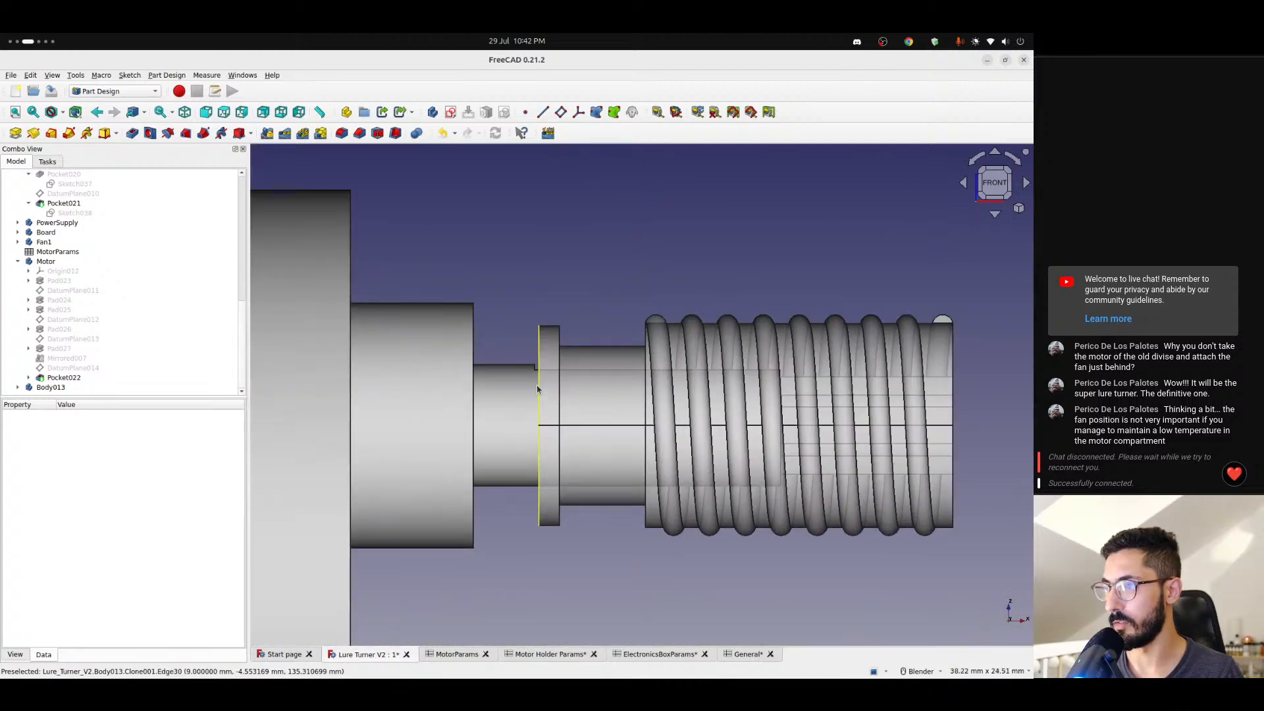
pyautogui.scroll(-3, 537, 385)
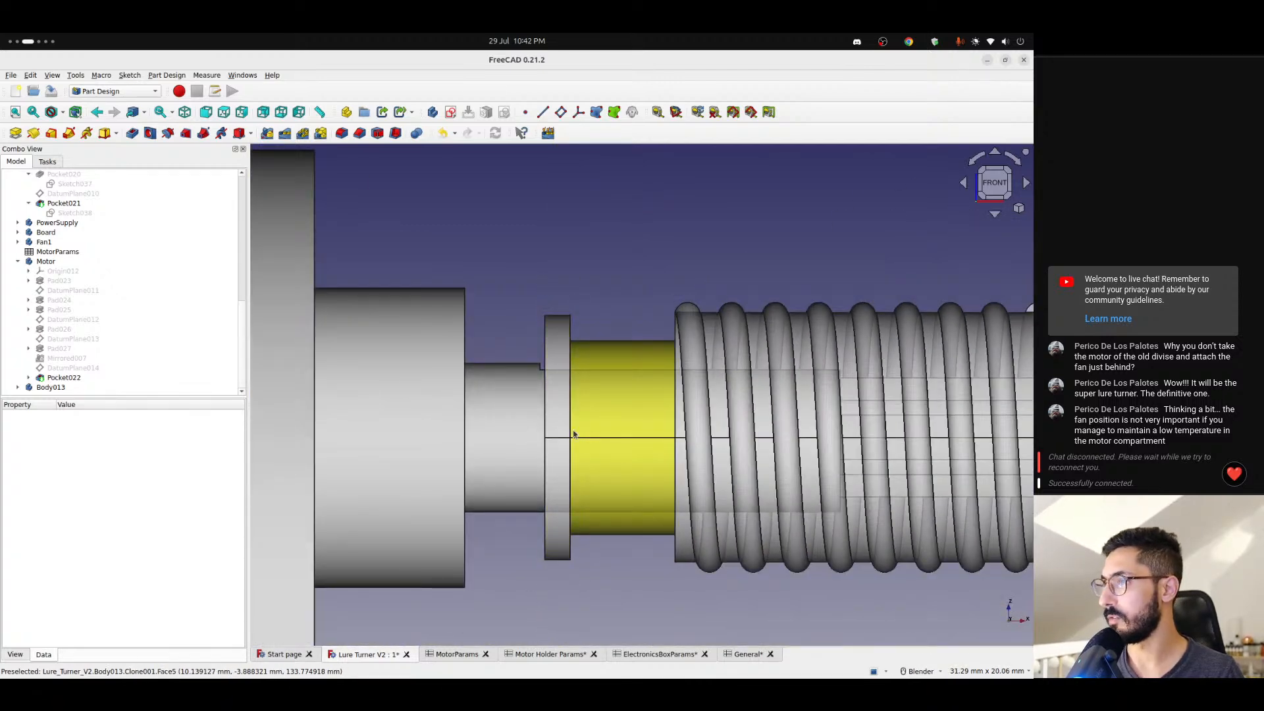
pyautogui.scroll(-4, 879, 413)
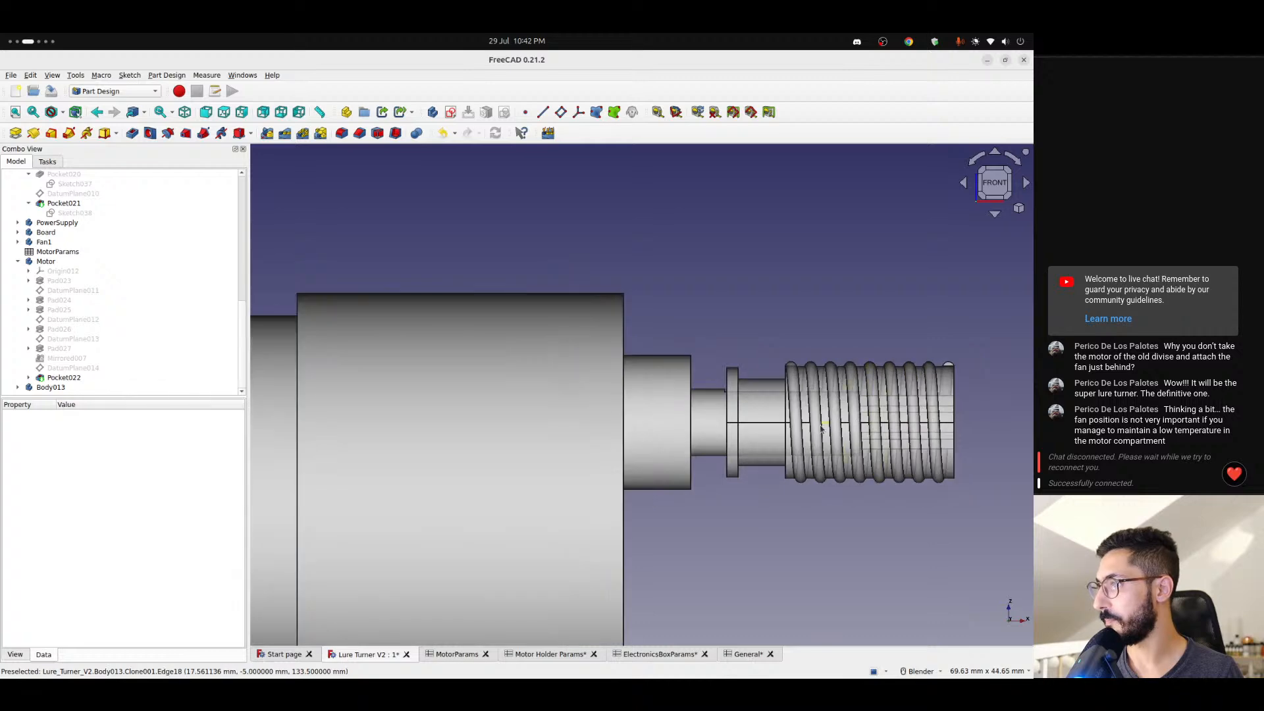
pyautogui.keyDown('shift'); pyautogui.moveTo(823, 425); pyautogui.dragTo(659, 432, button='middle'); pyautogui.keyUp('shift')
pyautogui.moveTo(747, 443); pyautogui.dragTo(776, 440, button='middle')
pyautogui.scroll(1, 803, 425)
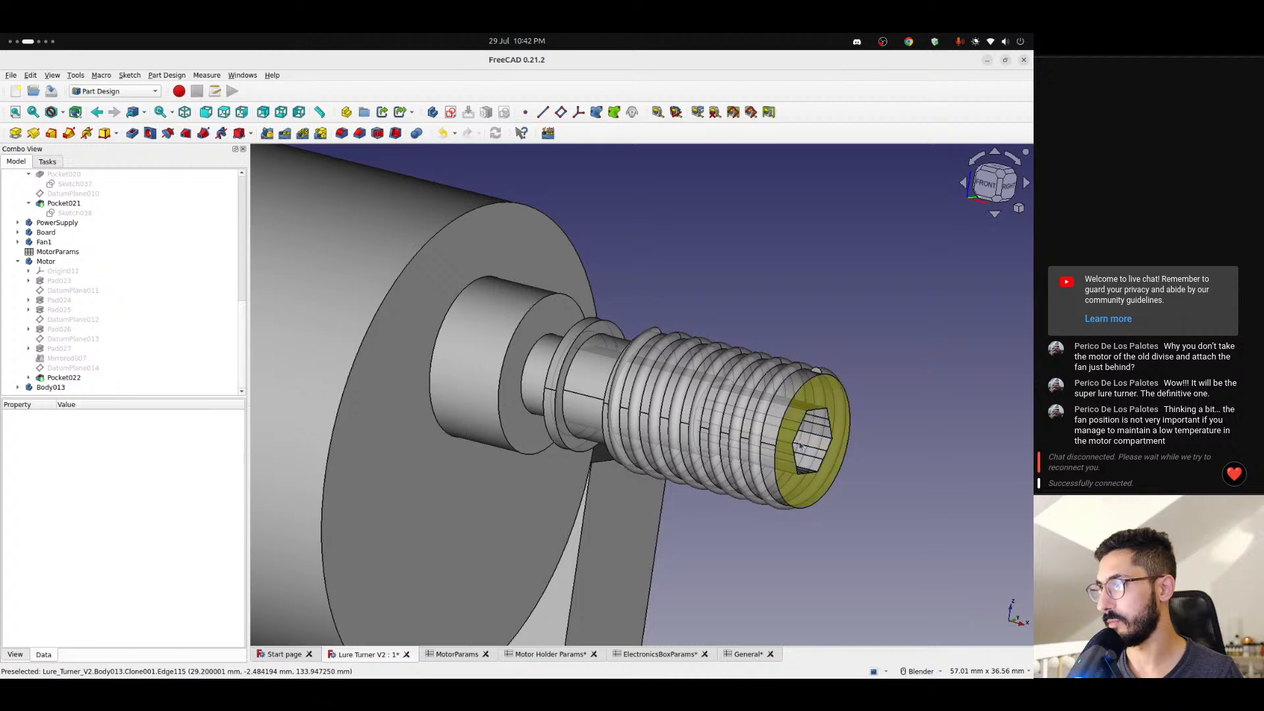
pyautogui.scroll(3, 811, 424)
pyautogui.scroll(-3, 609, 418)
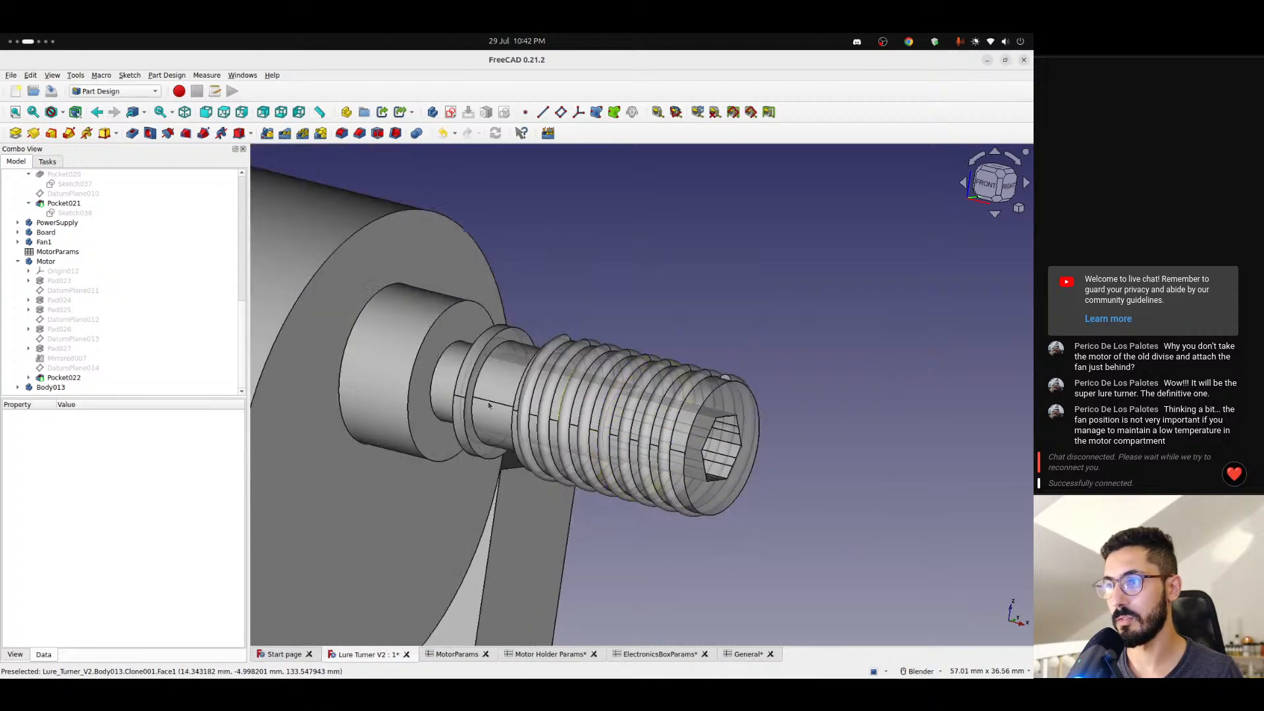
pyautogui.moveTo(495, 406); pyautogui.dragTo(564, 329, button='middle')
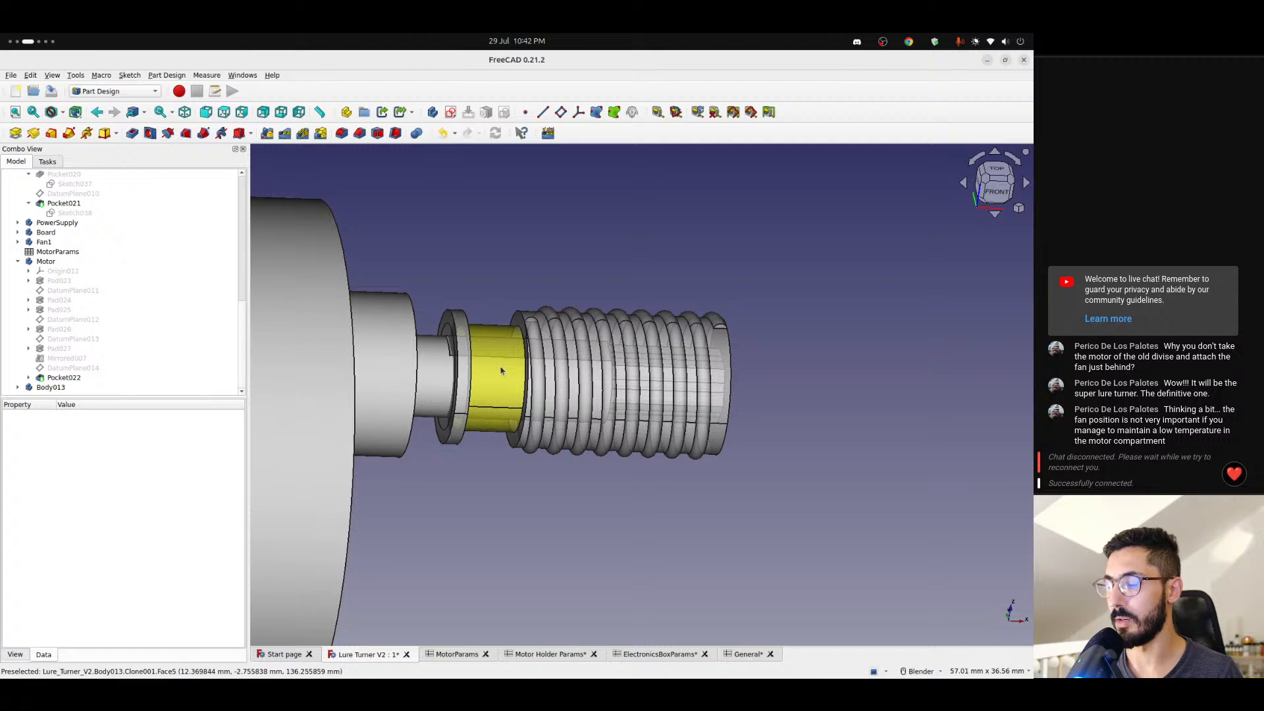
pyautogui.scroll(2, 500, 371)
pyautogui.scroll(-8, 586, 436)
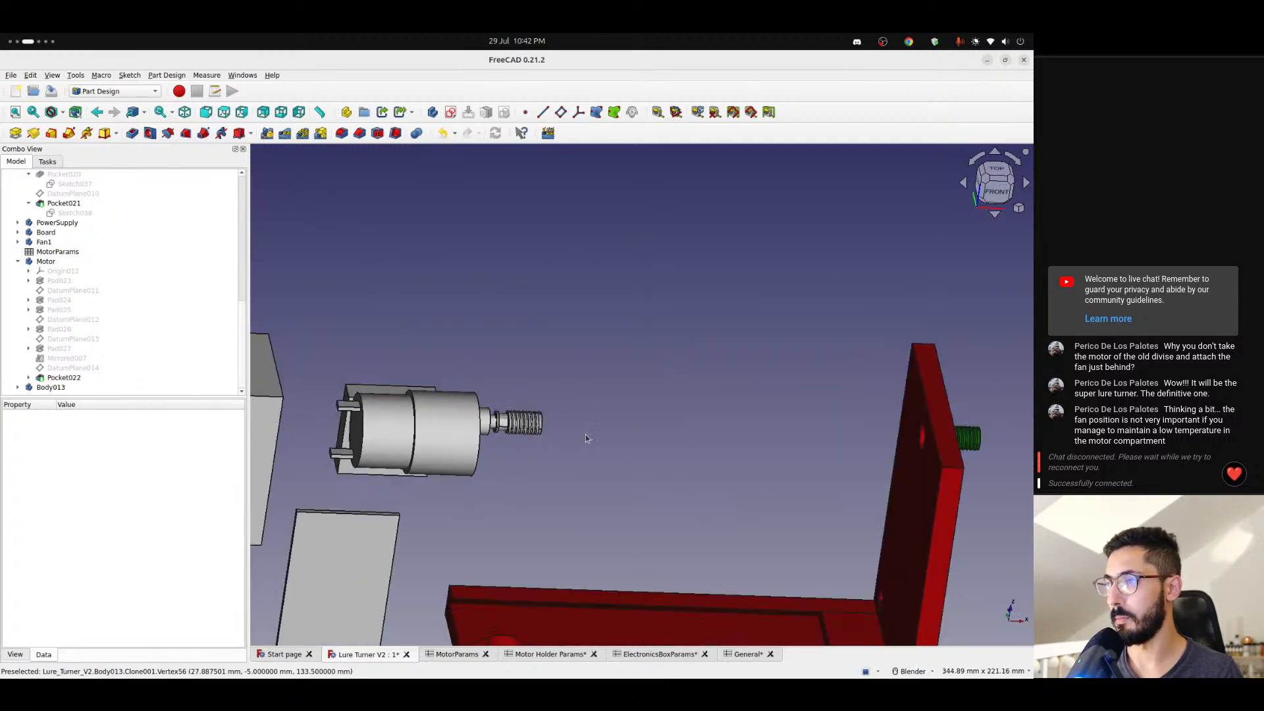
pyautogui.scroll(5, 977, 438)
pyautogui.scroll(-6, 509, 453)
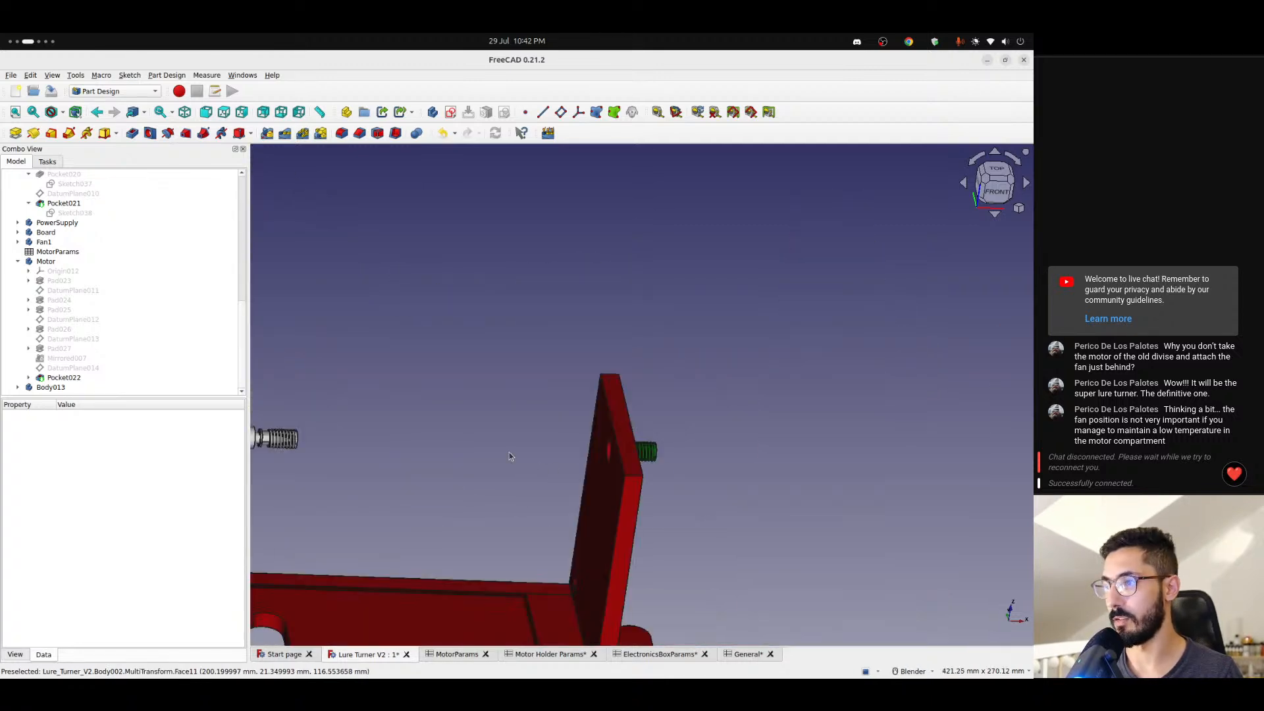
pyautogui.scroll(8, 508, 452)
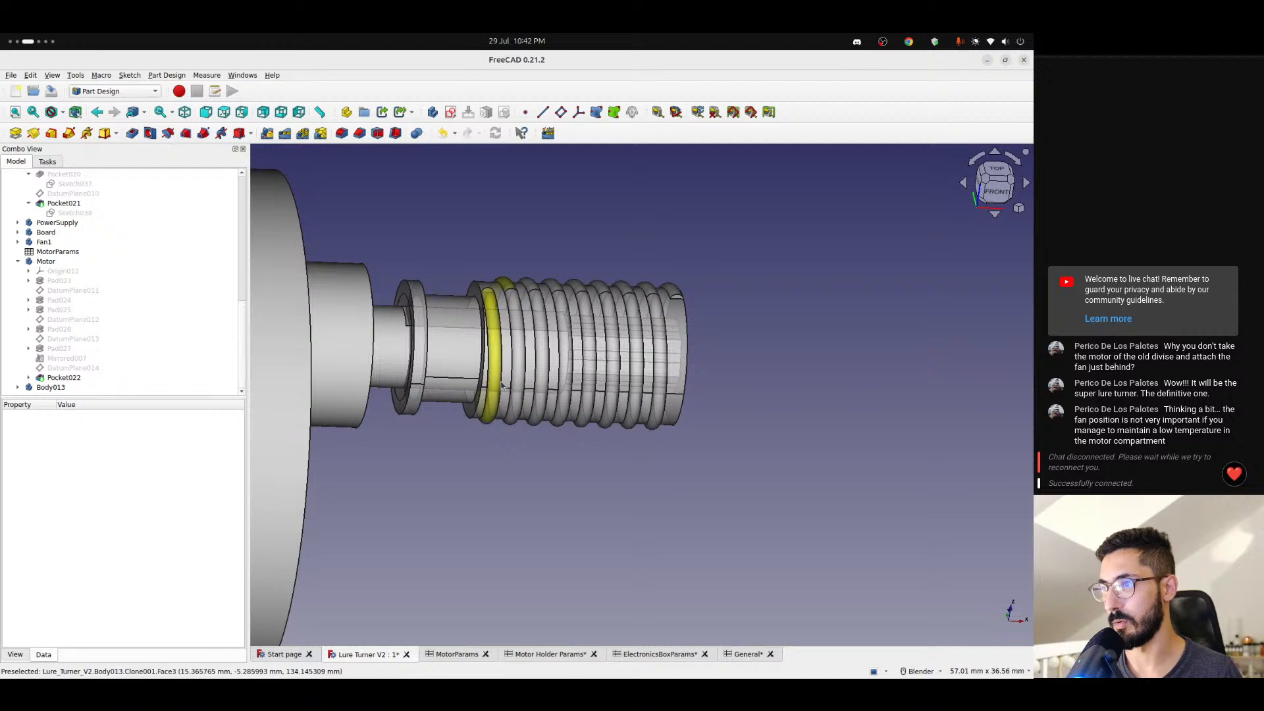
pyautogui.scroll(2, 411, 367)
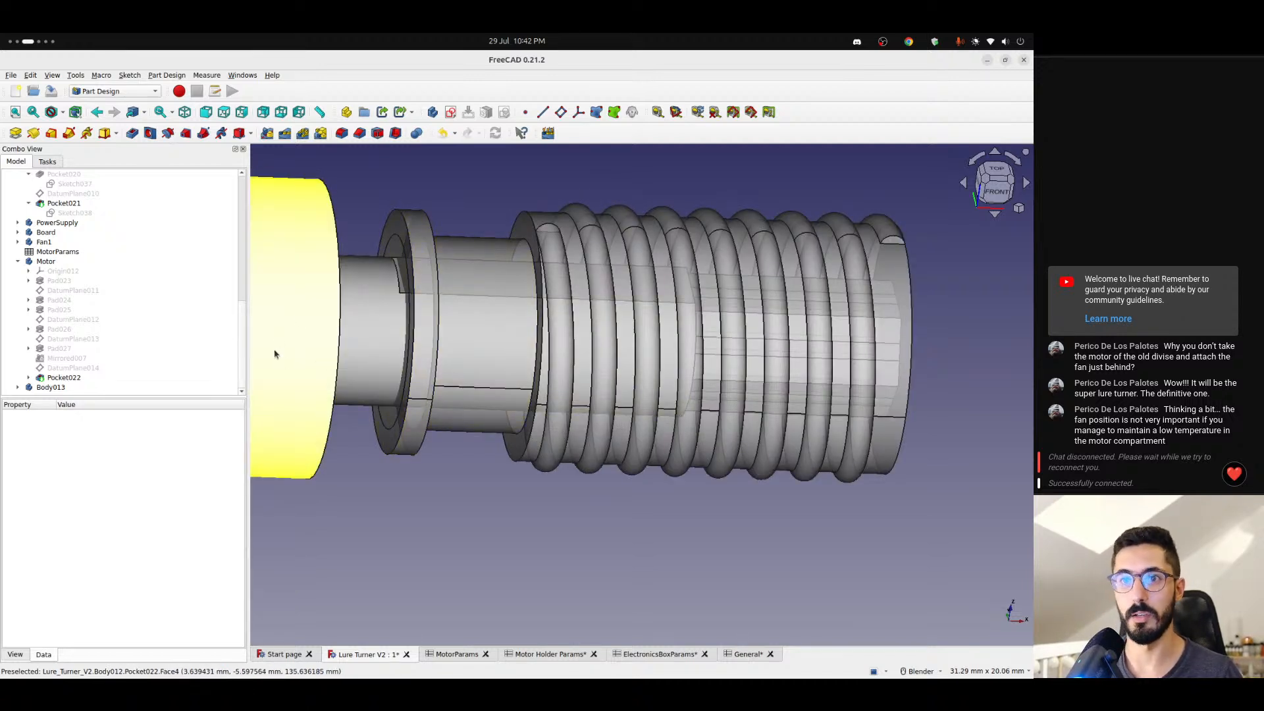
# - Collapse the Motor body in the model tree and hide it, leaving Body013 shown
pyautogui.click(19, 262)
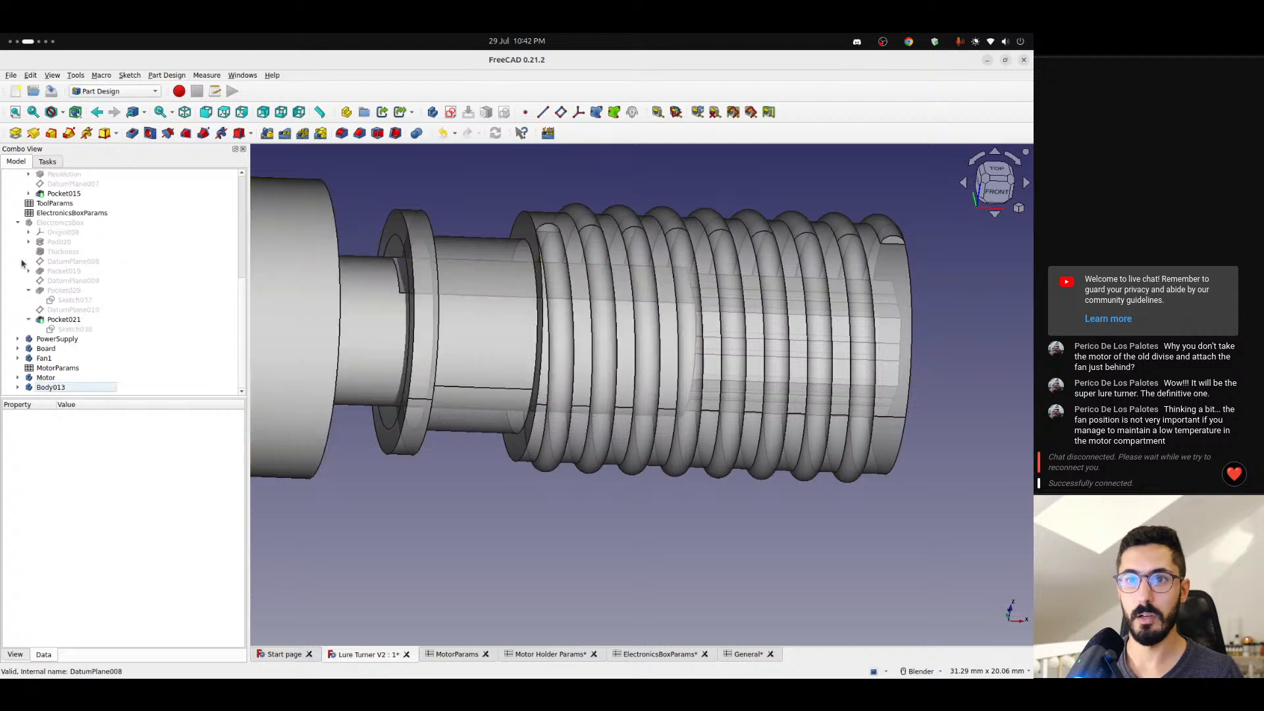
pyautogui.click(52, 378)
pyautogui.scroll(-7, 310, 341)
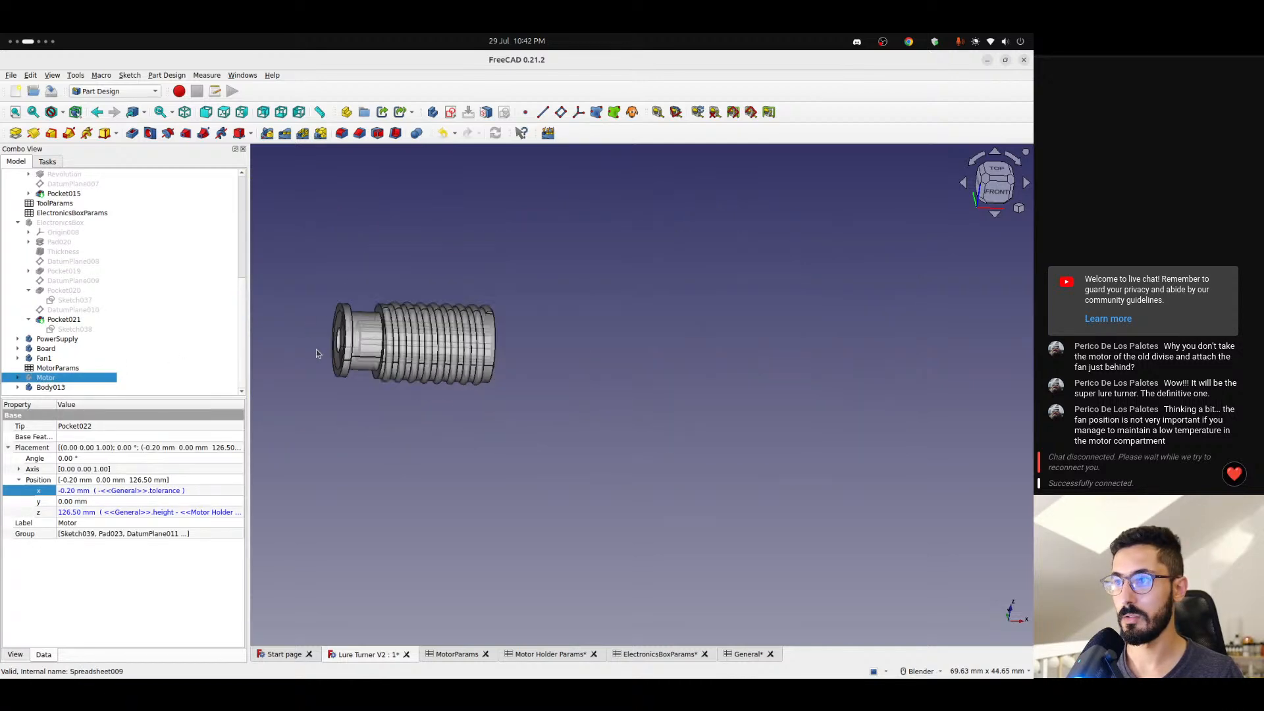
pyautogui.keyDown('shift'); pyautogui.moveTo(312, 341); pyautogui.dragTo(552, 325, button='middle'); pyautogui.keyUp('shift')
pyautogui.scroll(-5, 353, 348)
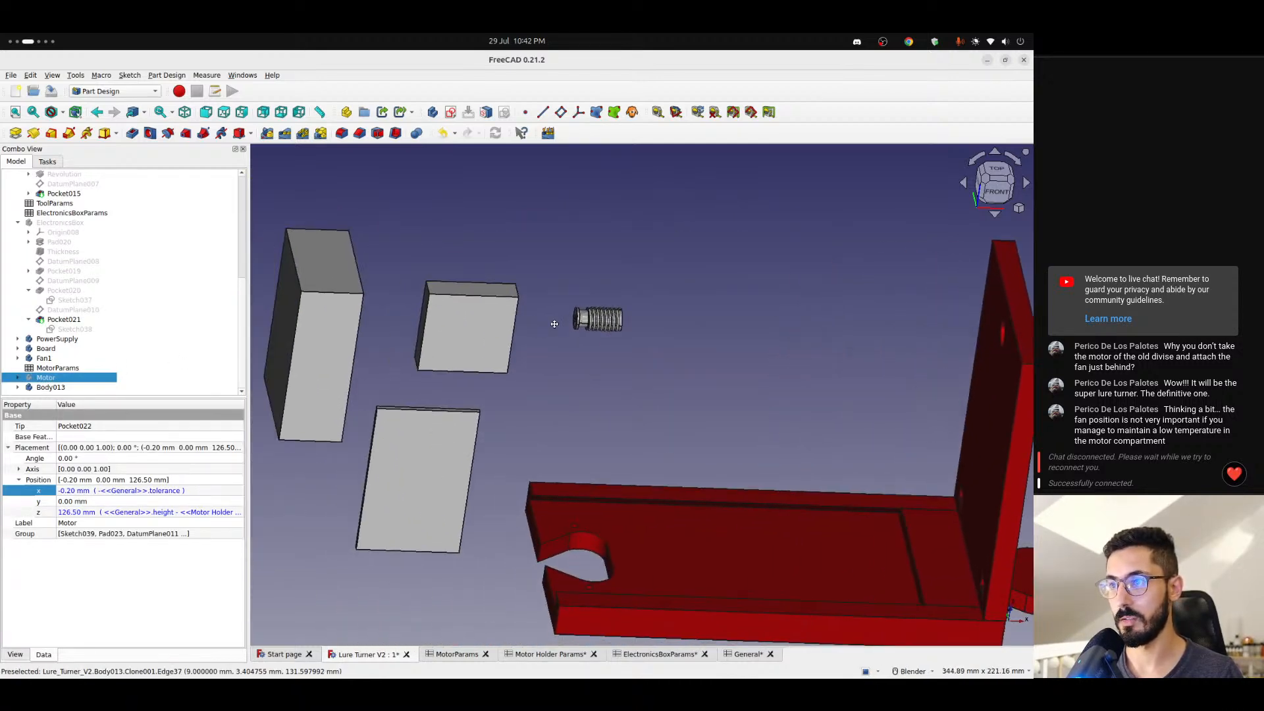
# - Hide the Fan1, Board and PowerSupply bodies
pyautogui.click(51, 358)
pyautogui.press('space')
pyautogui.click(48, 349)
pyautogui.press('space')
pyautogui.click(52, 339)
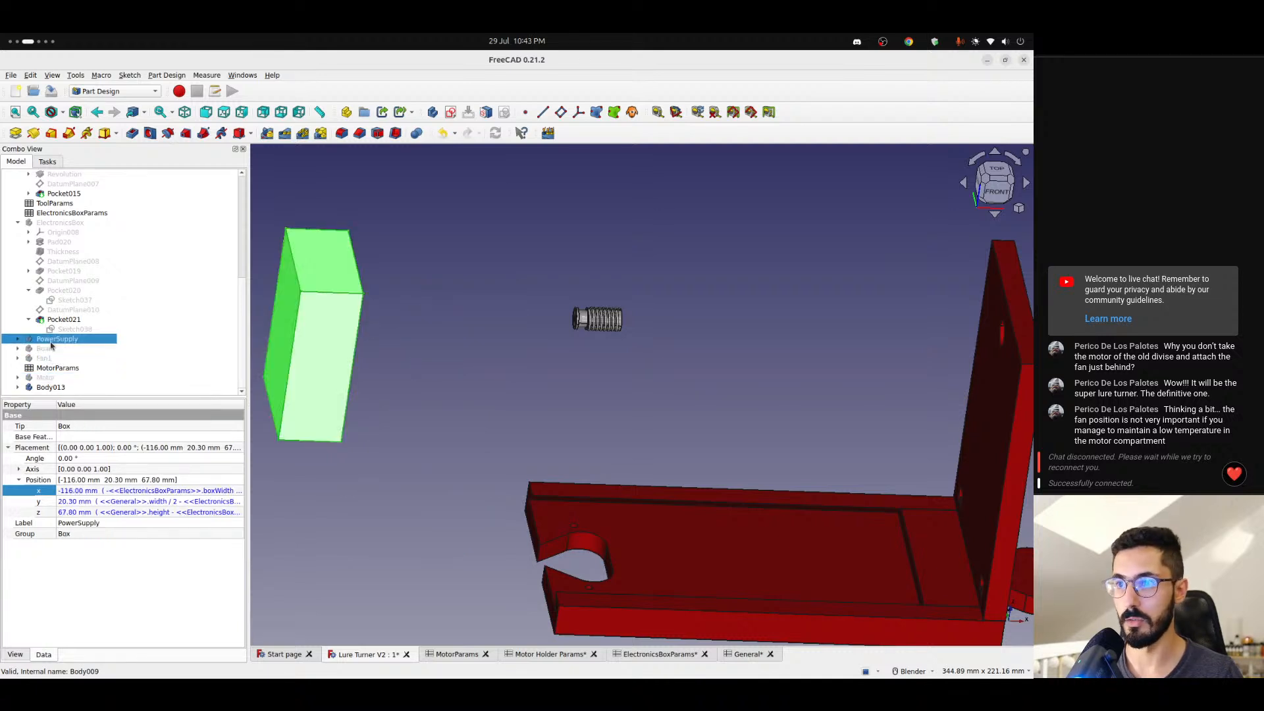
pyautogui.press('space')
# - Hide the Moving Platform, Base Plate and Screw2 so that only Body013 stays shown
pyautogui.scroll(6, 66, 323)
pyautogui.scroll(1, 72, 306)
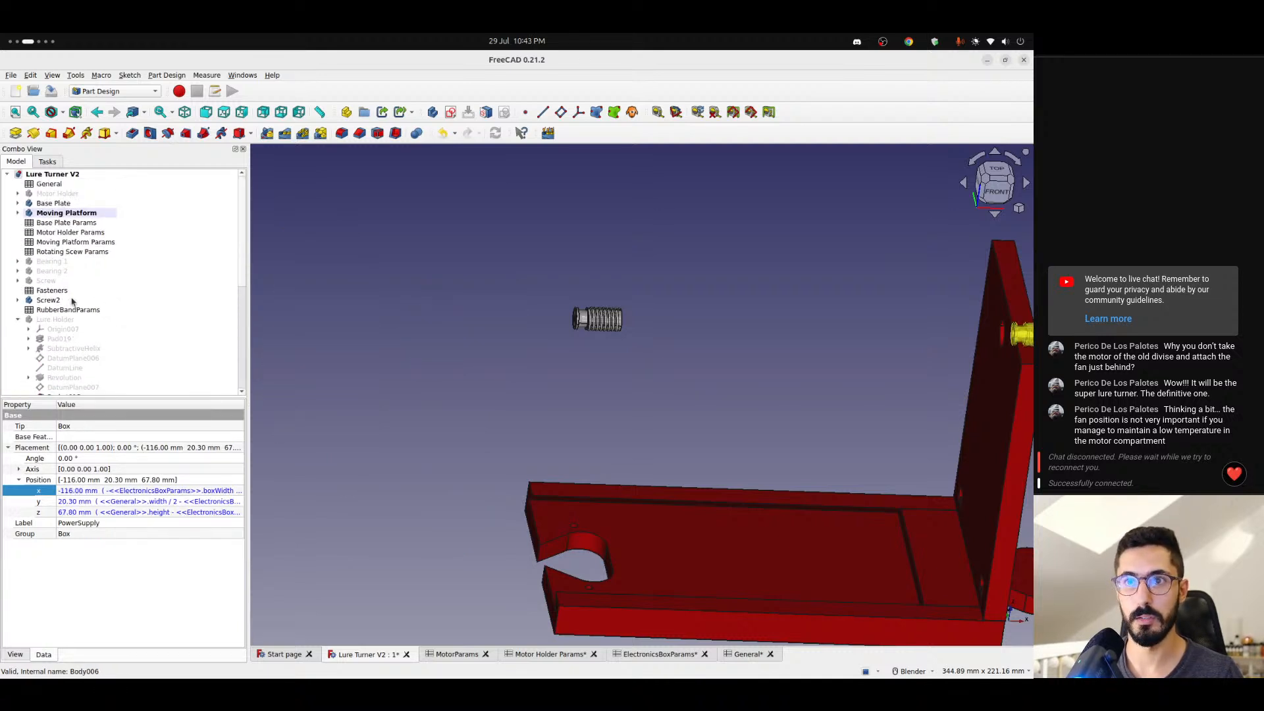
pyautogui.click(54, 213)
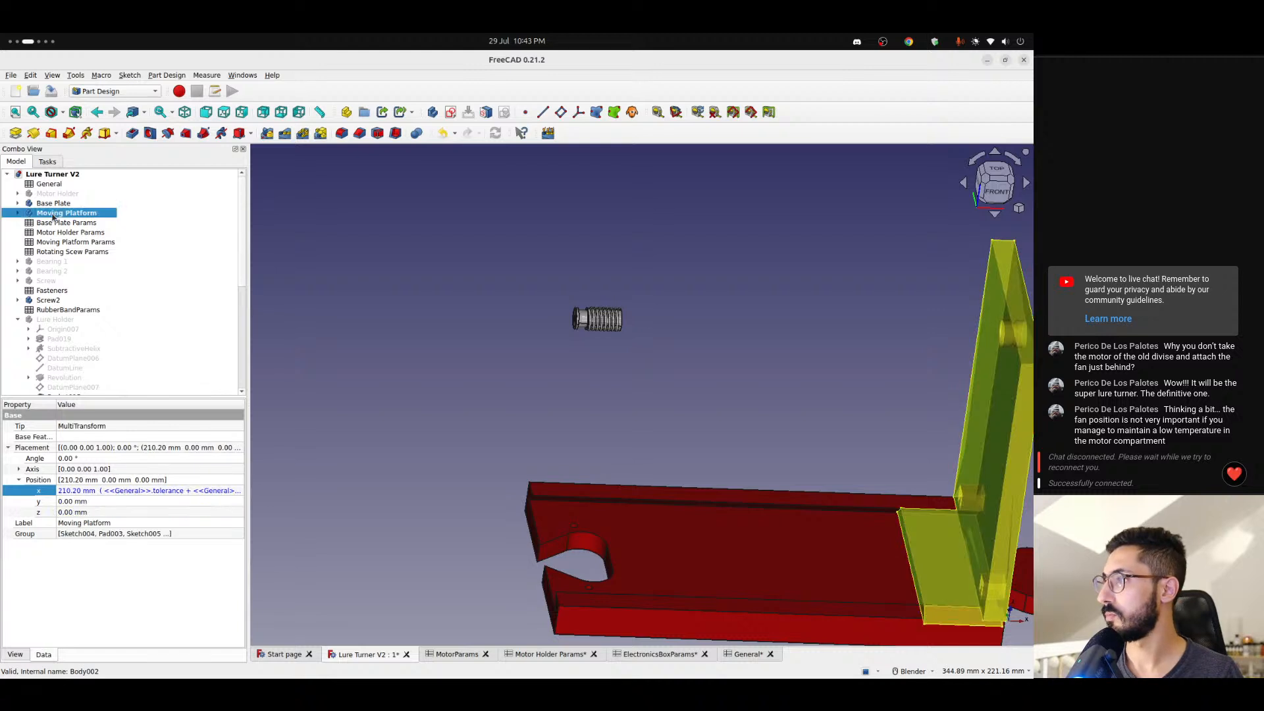
pyautogui.press('space')
pyautogui.click(54, 204)
pyautogui.press('space')
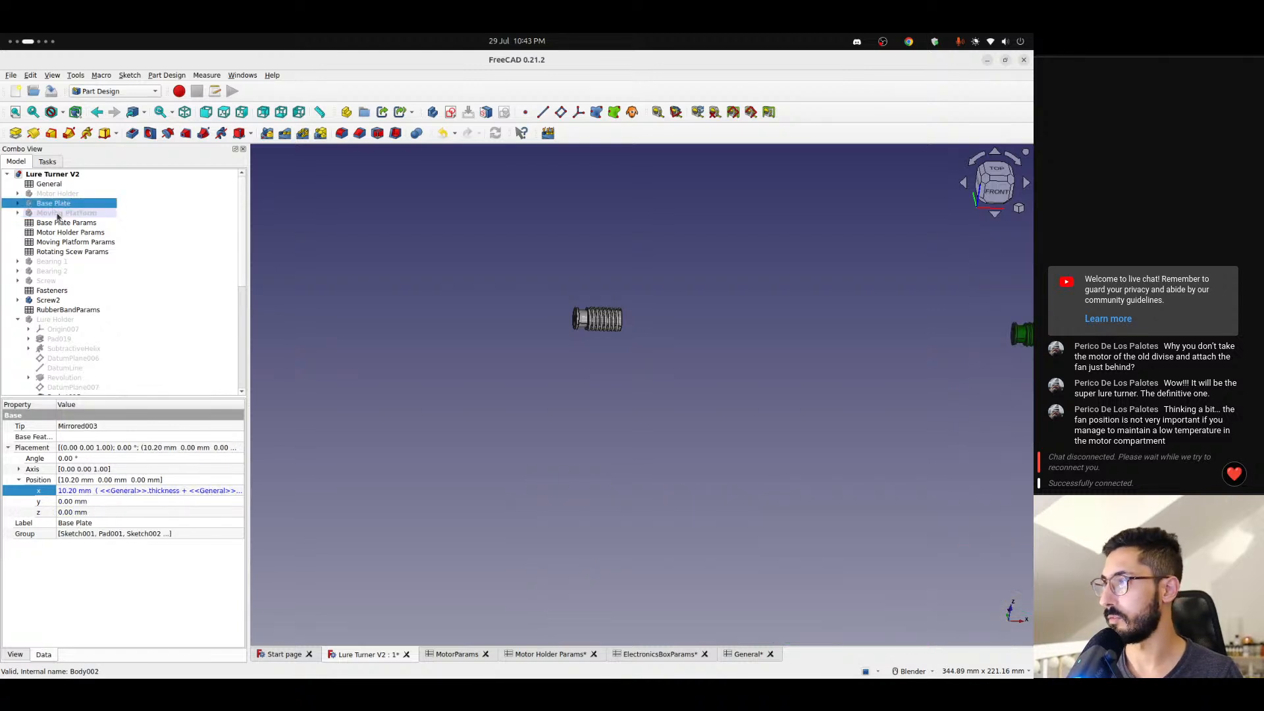
pyautogui.click(48, 301)
pyautogui.press('space')
# - Examine Body013 up close from its flanged end, looking into the socket and the through hole
pyautogui.click(468, 338)
pyautogui.scroll(10, 608, 321)
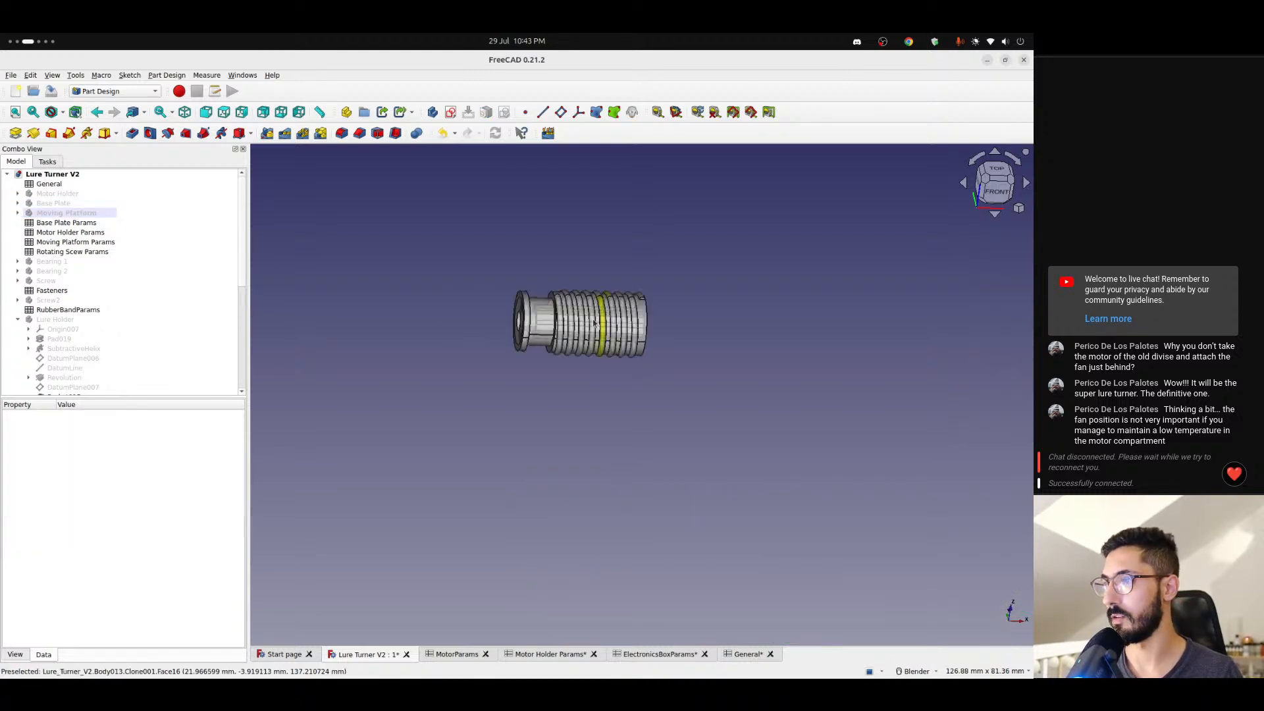
pyautogui.keyDown('shift'); pyautogui.moveTo(513, 326); pyautogui.dragTo(551, 389, button='middle'); pyautogui.keyUp('shift')
pyautogui.scroll(4, 499, 311)
pyautogui.scroll(-3, 552, 394)
pyautogui.moveTo(504, 359); pyautogui.dragTo(481, 361, button='middle')
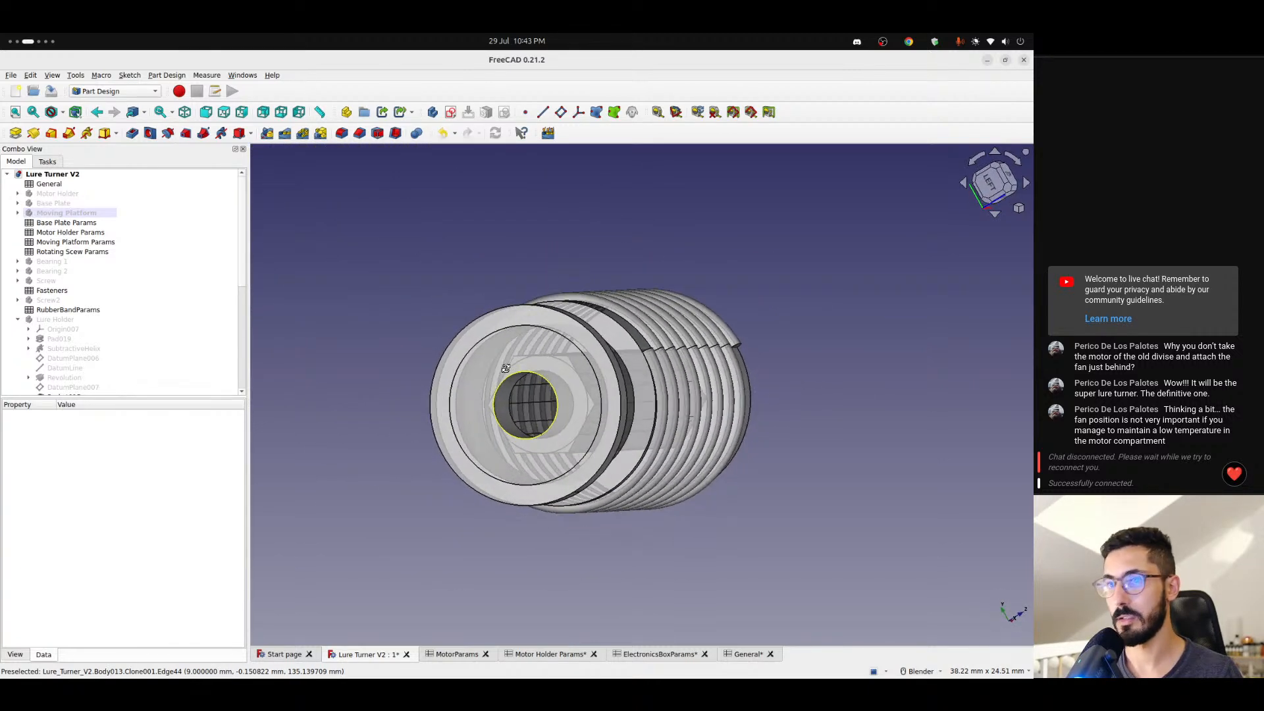
# - Expand Body013 in the model tree and show its origin planes and axes
pyautogui.scroll(-7, 87, 349)
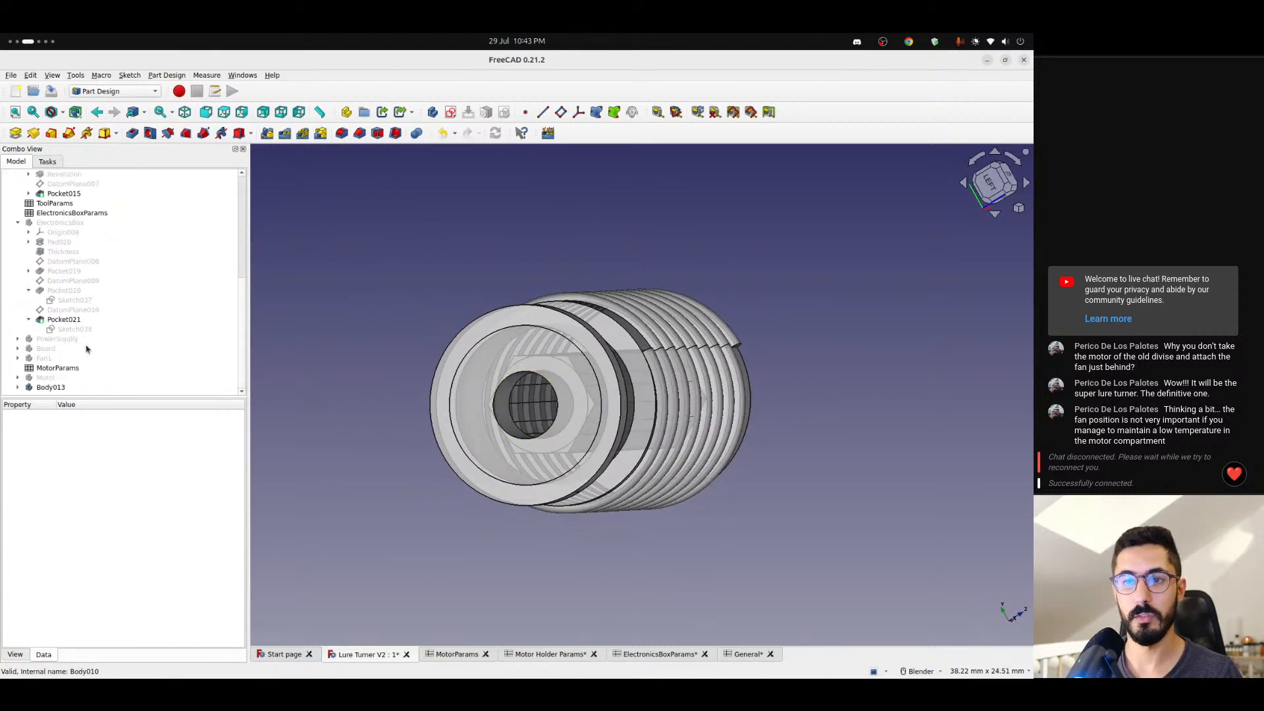
pyautogui.click(18, 388)
pyautogui.click(54, 380)
pyautogui.press('space')
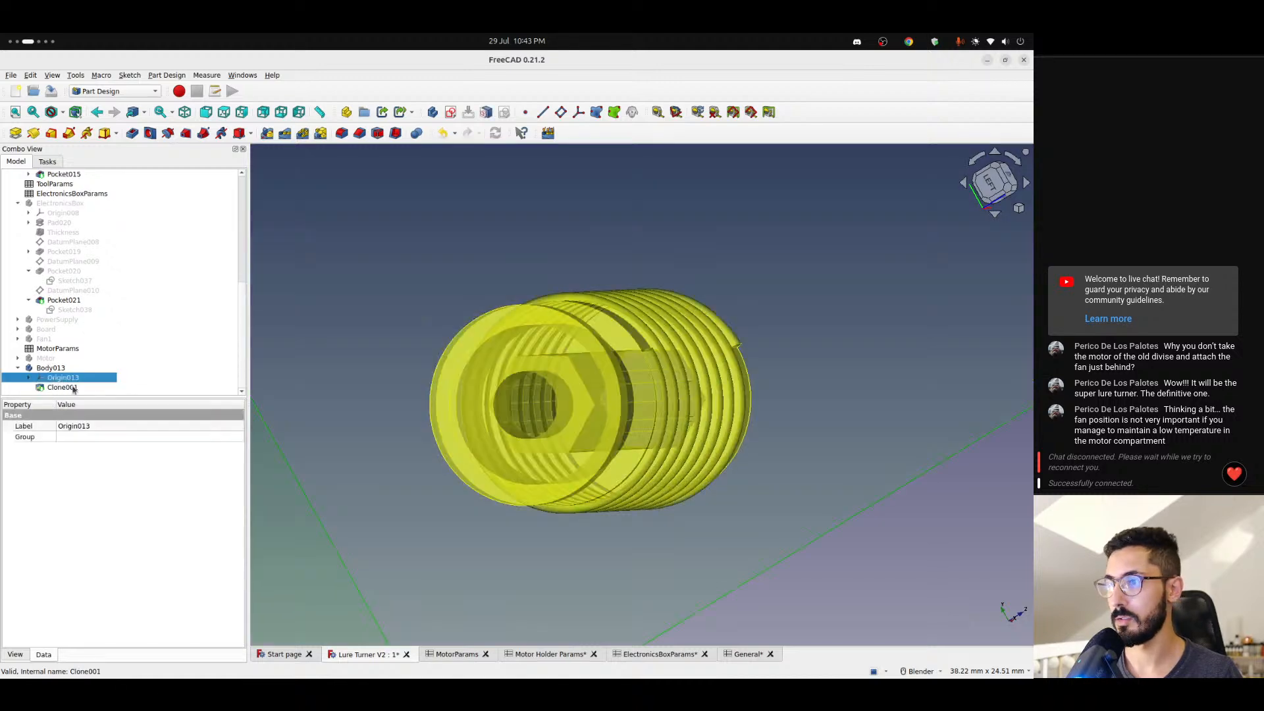
pyautogui.scroll(-8, 482, 460)
# - Examine how far the Body013 screw lies from its own origin planes and axes, from the front and from below
pyautogui.click(634, 509)
pyautogui.moveTo(633, 510); pyautogui.dragTo(480, 412, button='middle')
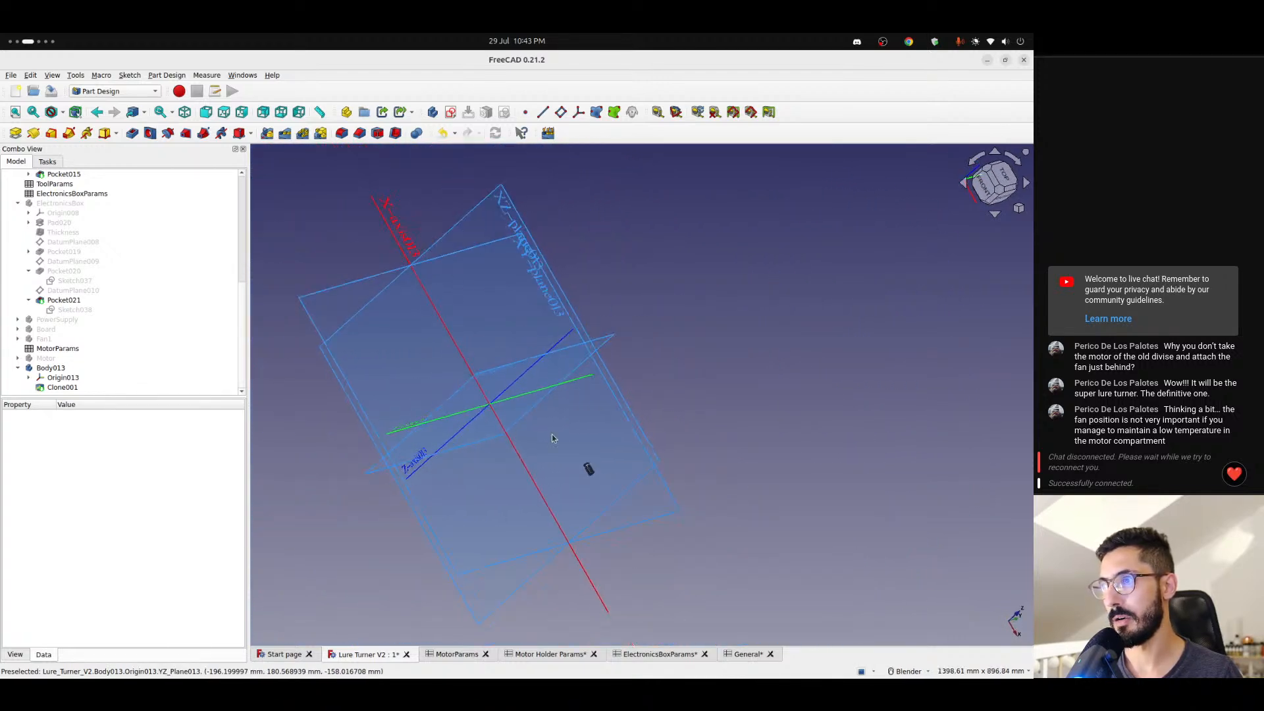
pyautogui.click(983, 186)
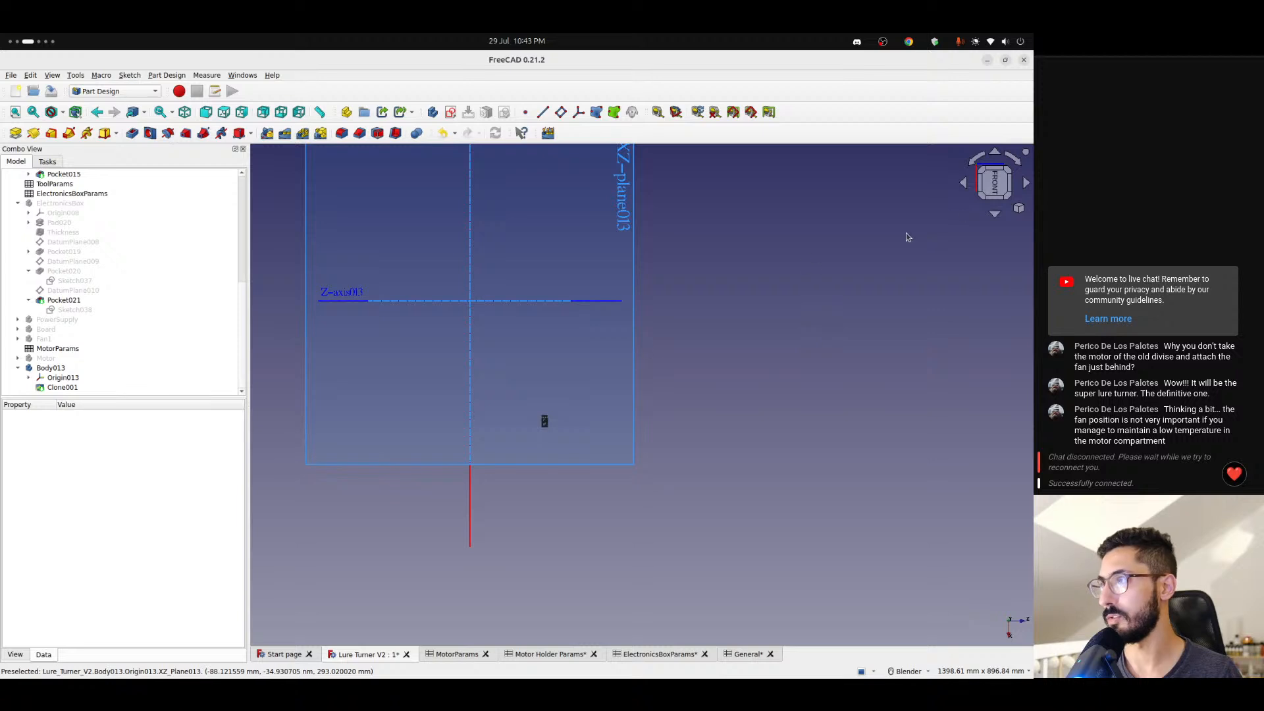
pyautogui.click(977, 163)
pyautogui.click(977, 162)
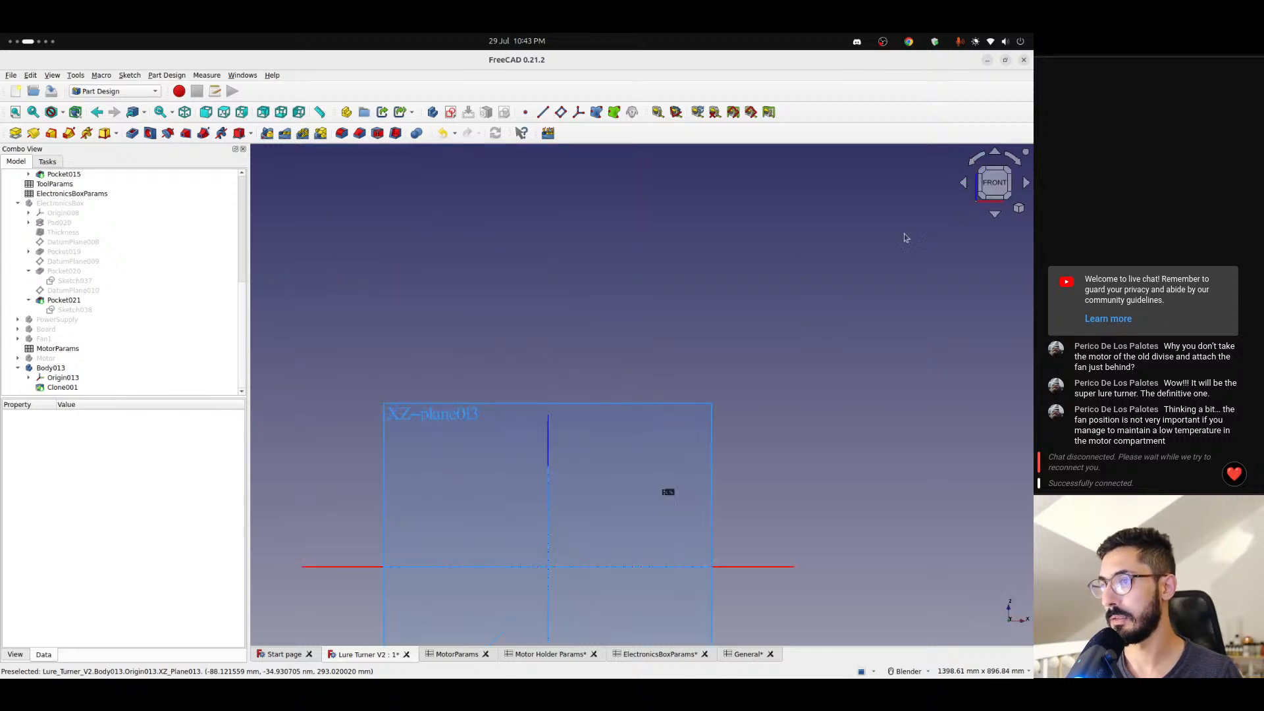
pyautogui.moveTo(662, 460); pyautogui.dragTo(669, 305, button='middle')
pyautogui.scroll(3, 623, 450)
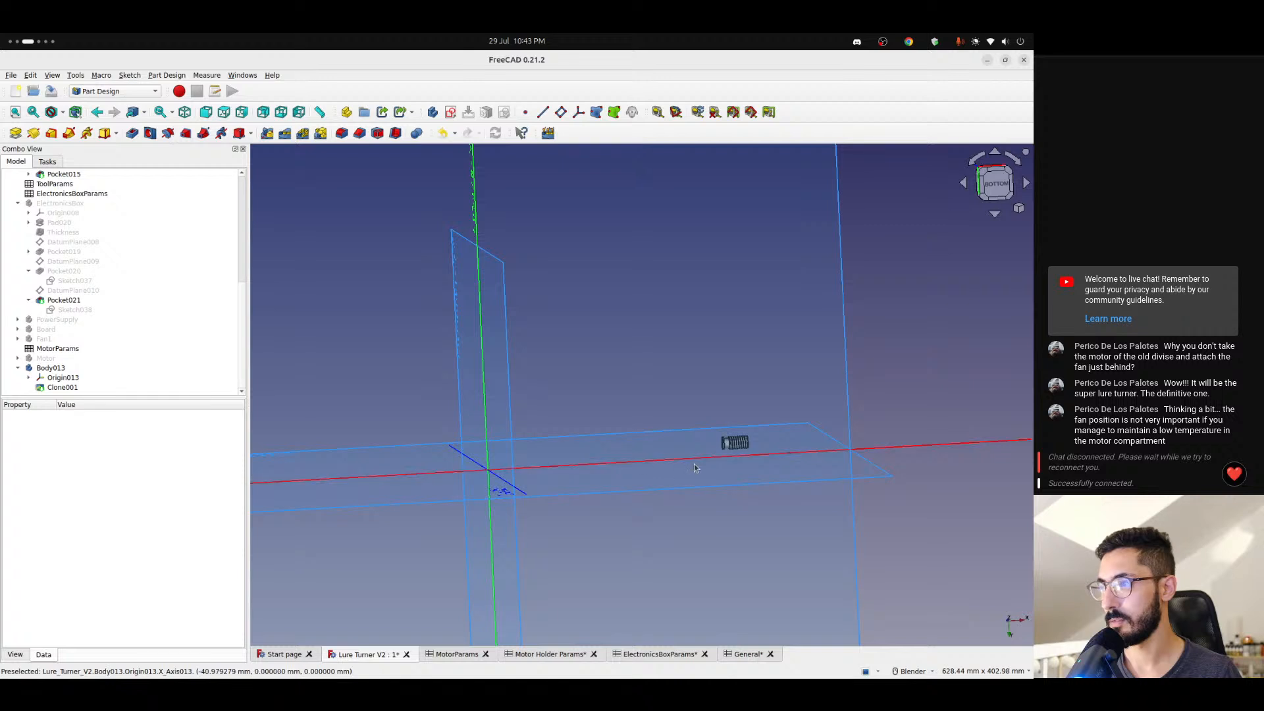
pyautogui.moveTo(620, 443); pyautogui.dragTo(647, 472, button='middle')
pyautogui.scroll(-5, 649, 483)
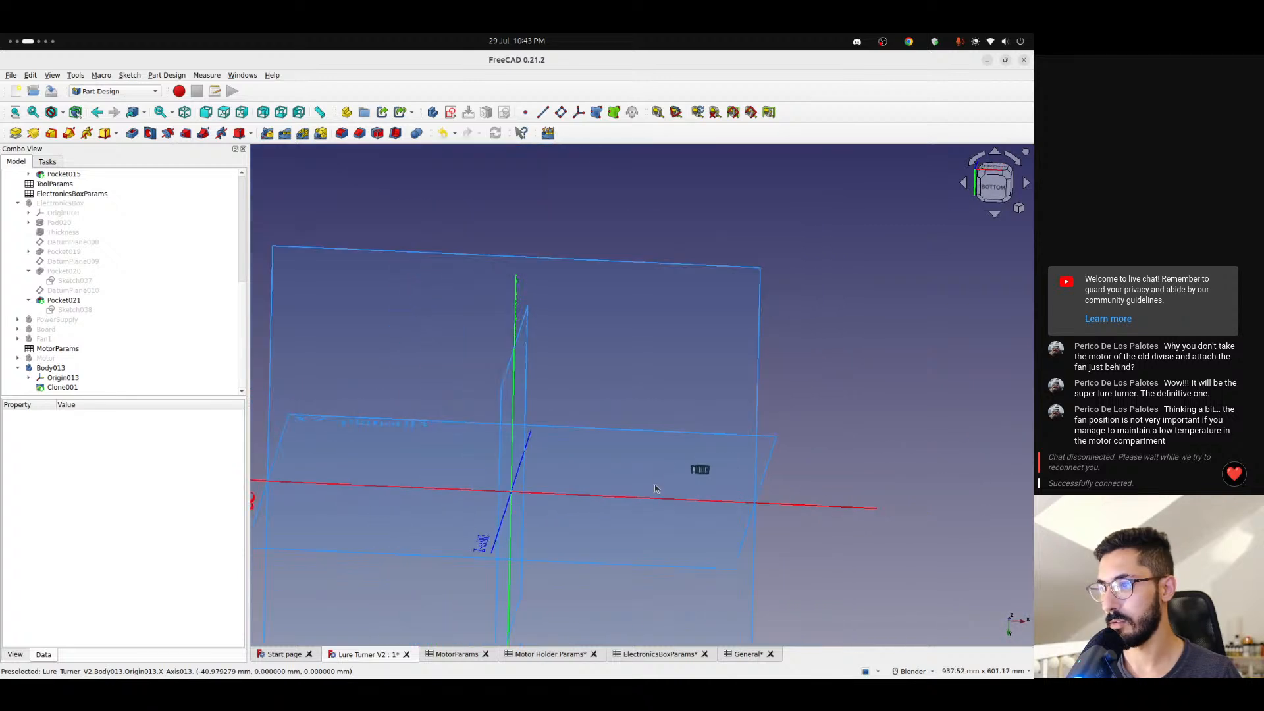
pyautogui.scroll(4, 655, 488)
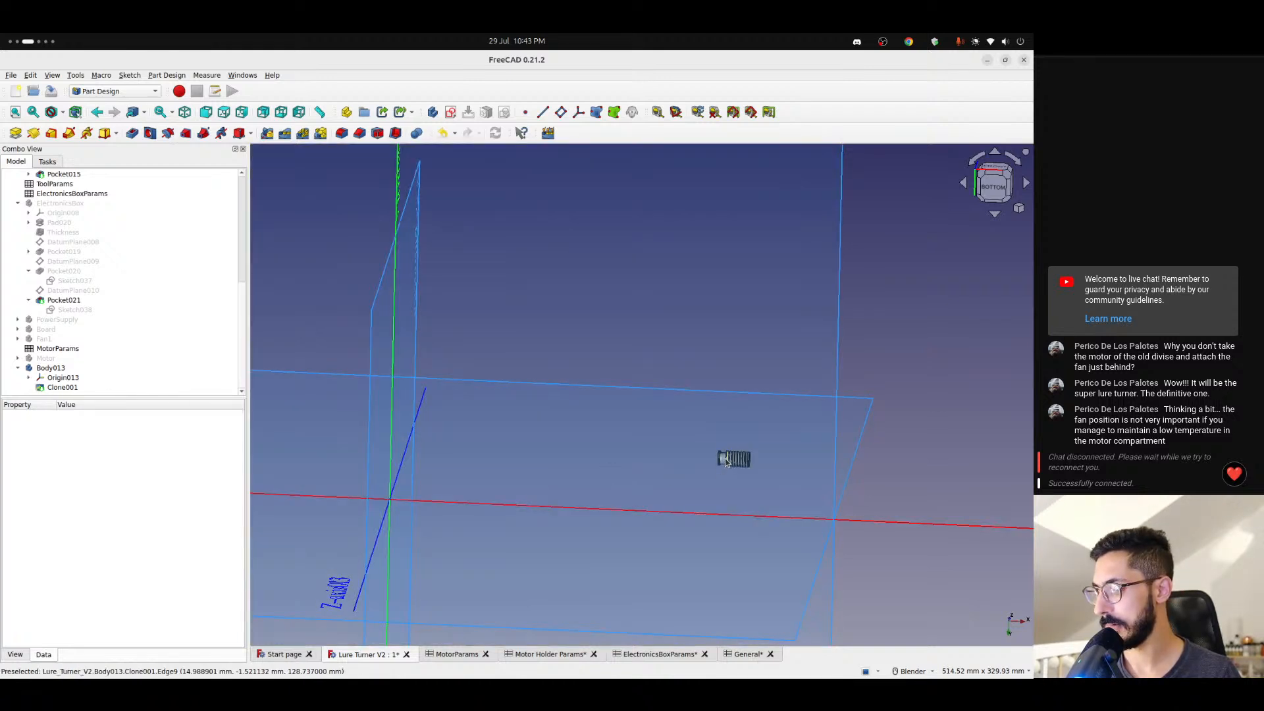
pyautogui.scroll(-4, 727, 462)
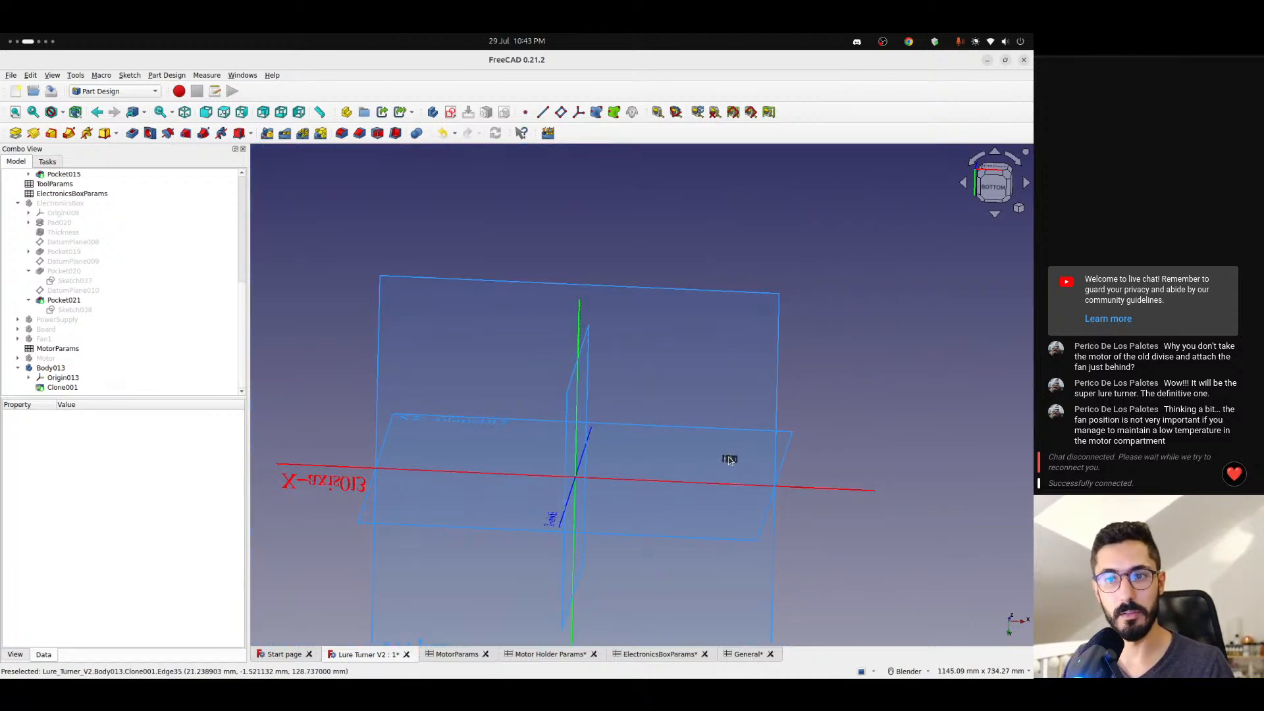
pyautogui.scroll(2, 729, 461)
pyautogui.scroll(1, 730, 461)
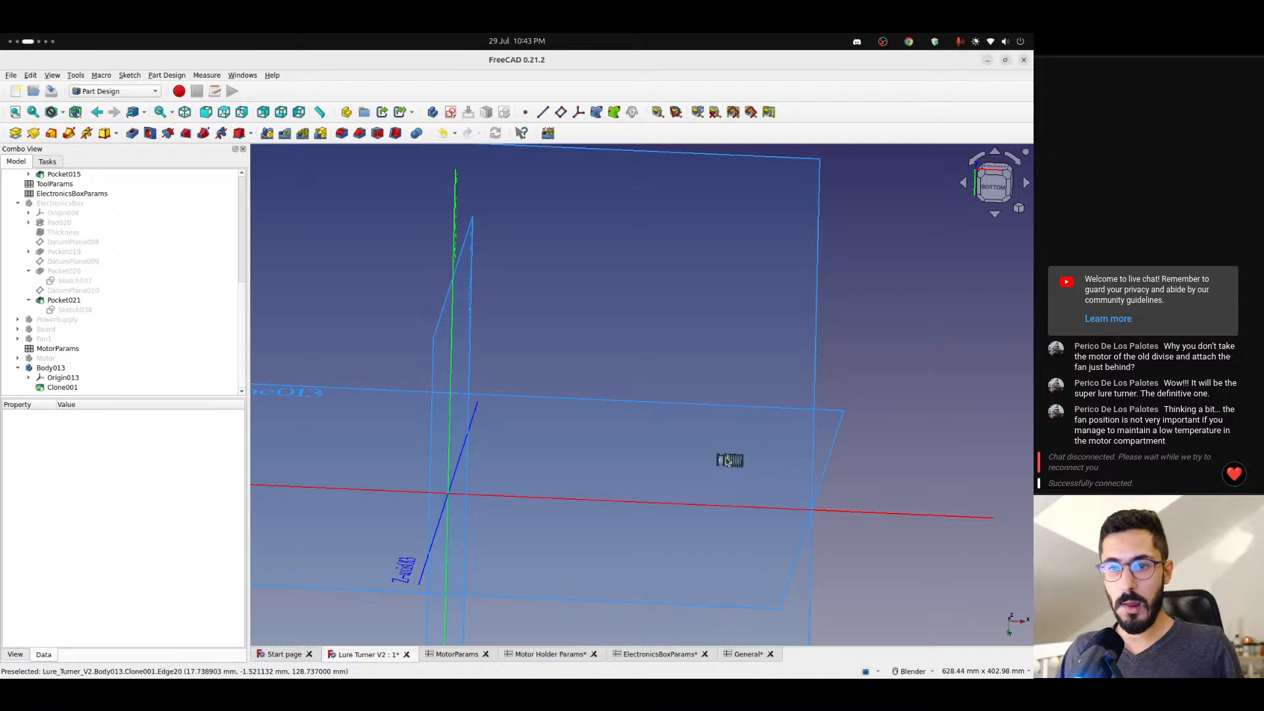
pyautogui.scroll(2, 728, 463)
pyautogui.scroll(2, 727, 465)
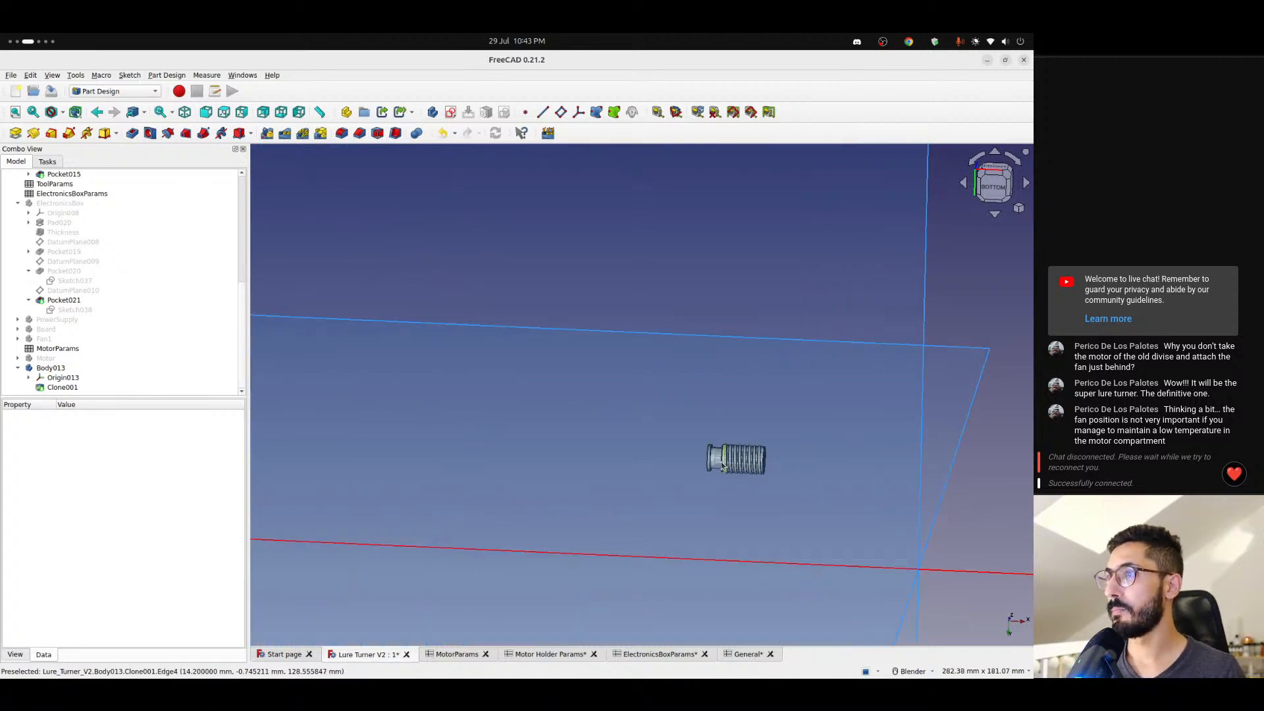
# - Hide Body013's origin planes and axes again
pyautogui.moveTo(719, 466); pyautogui.dragTo(796, 491, button='middle')
pyautogui.click(77, 379)
pyautogui.press('space')
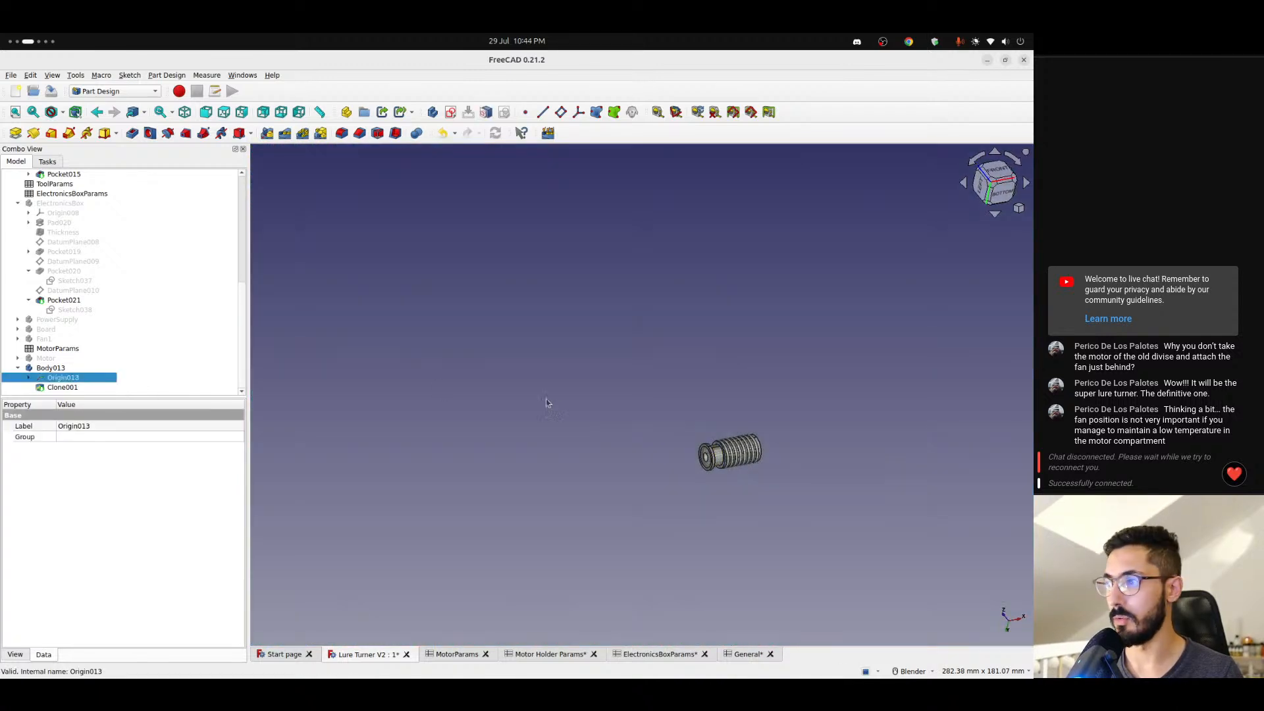
pyautogui.scroll(-3, 547, 399)
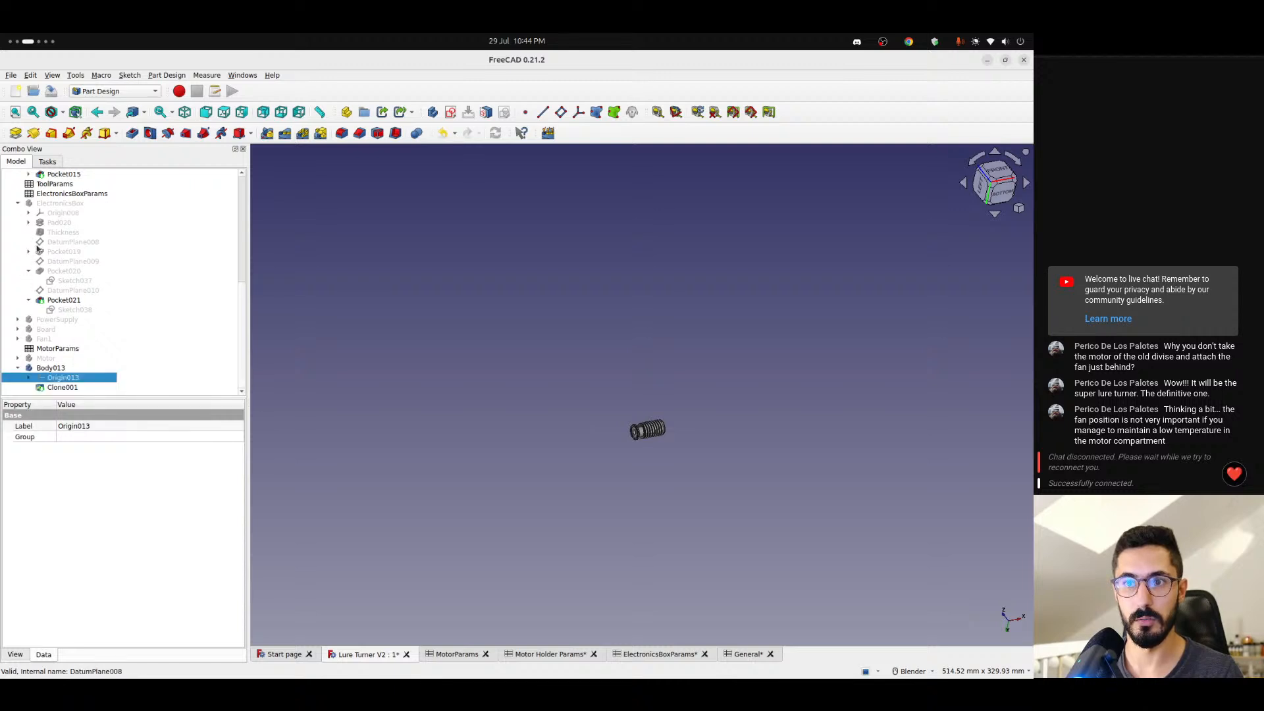
# - Collapse the ElectronicsBox, Lure Holder and Body013 branches in the model tree and show Screw2 again
pyautogui.scroll(7, 39, 290)
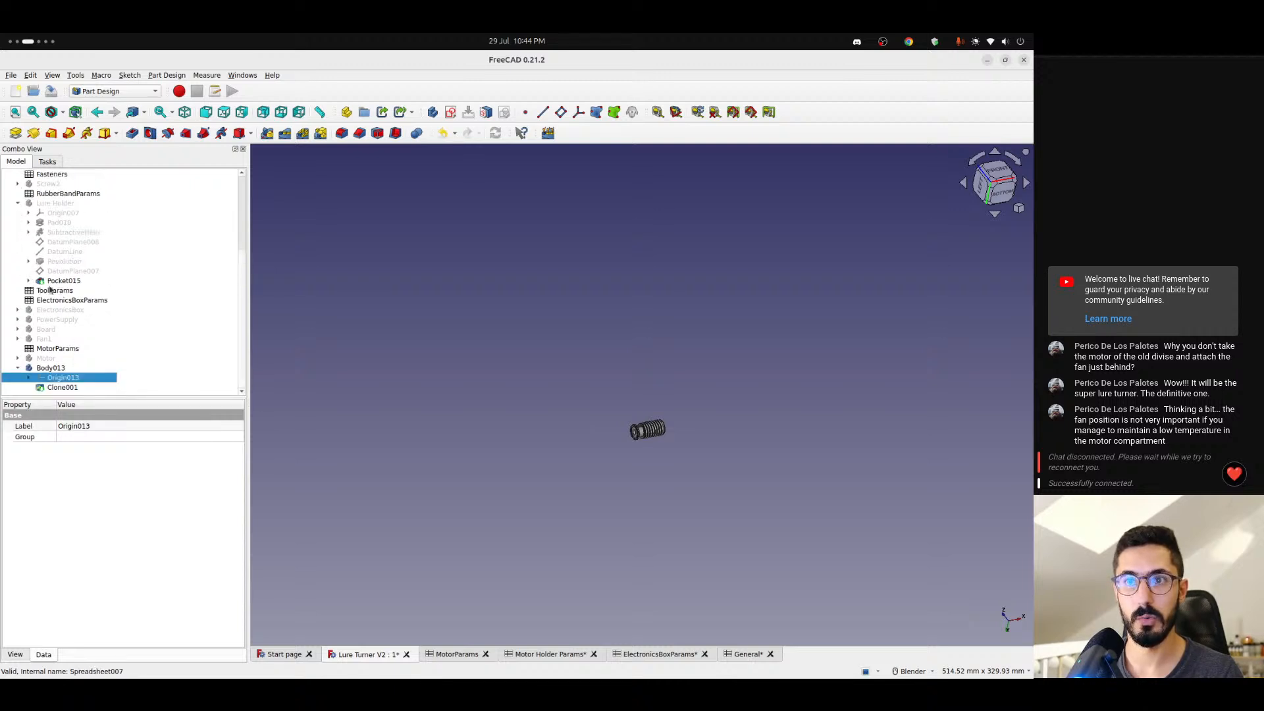
pyautogui.click(18, 291)
pyautogui.click(45, 271)
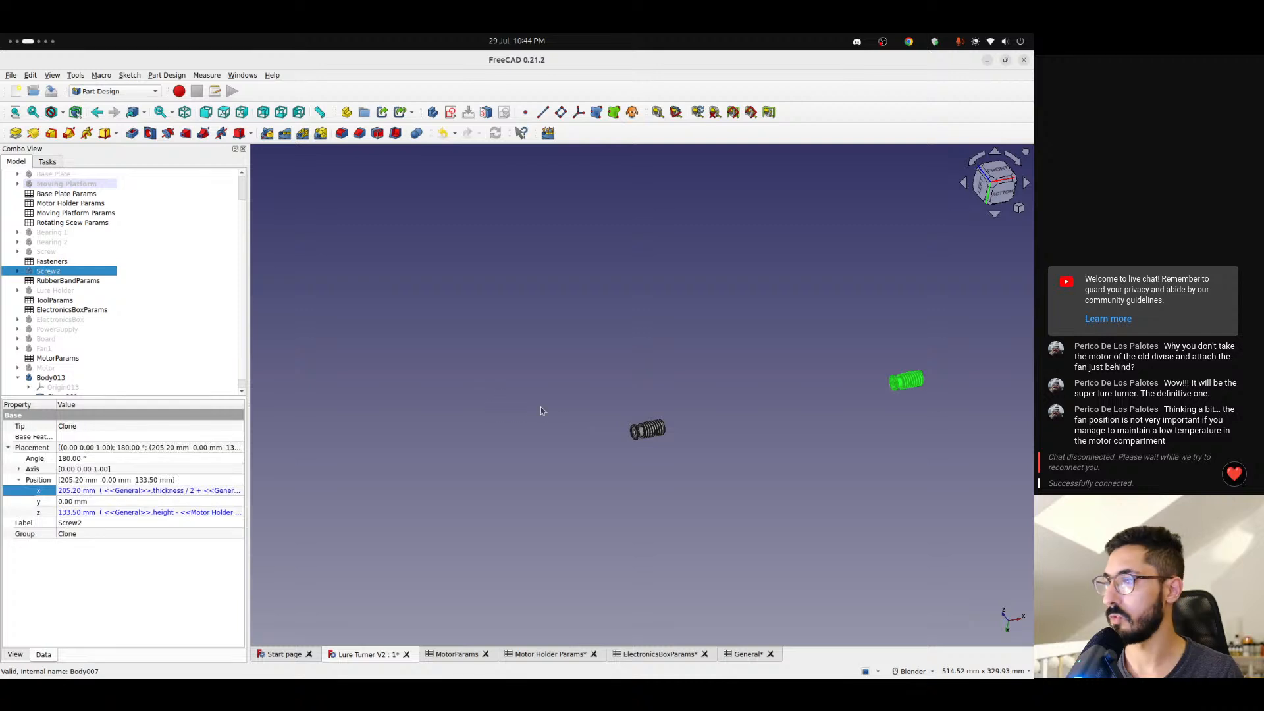
pyautogui.click(709, 408)
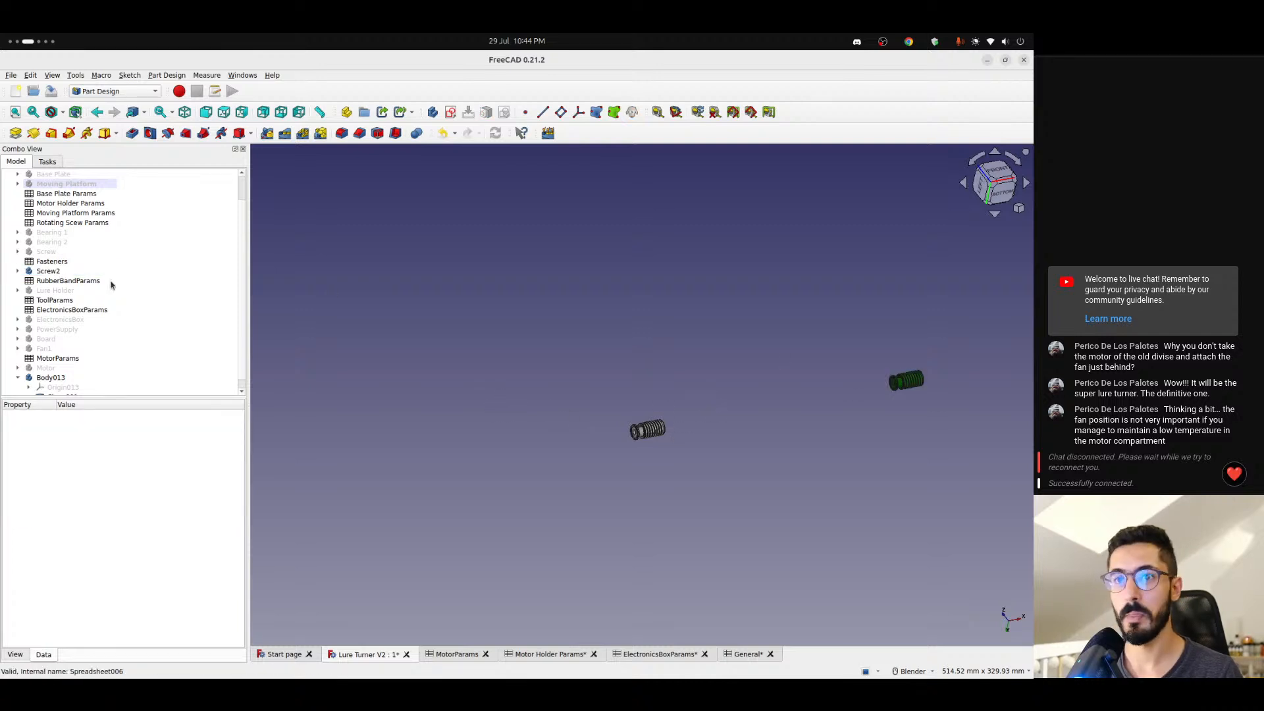
pyautogui.click(53, 273)
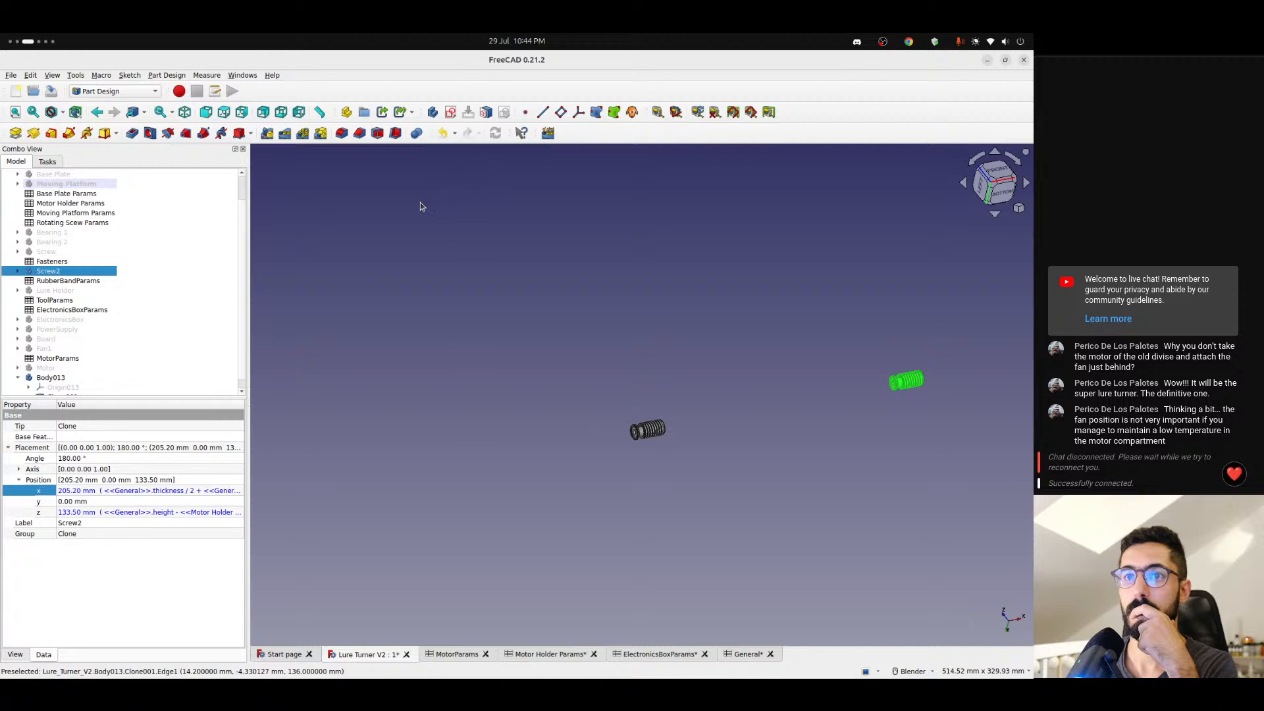
pyautogui.scroll(-1, 99, 337)
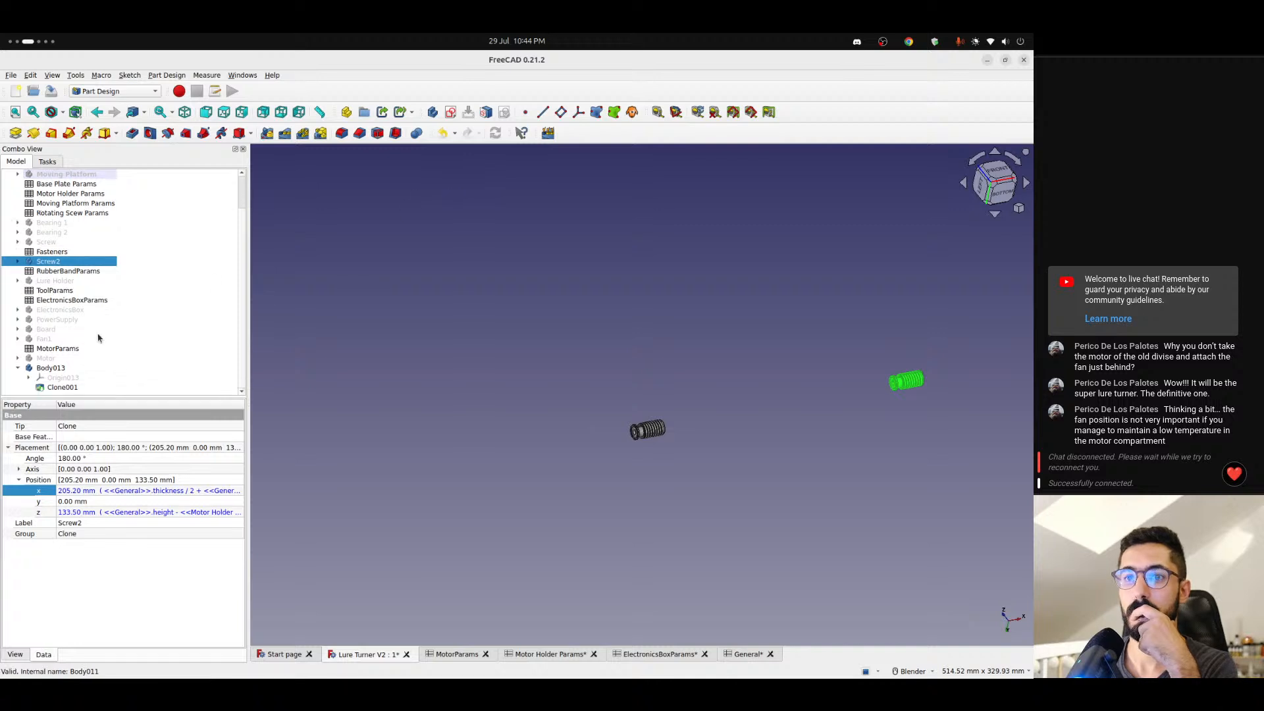
pyautogui.click(18, 367)
# - Create a new empty body with nothing else selected
pyautogui.click(46, 162)
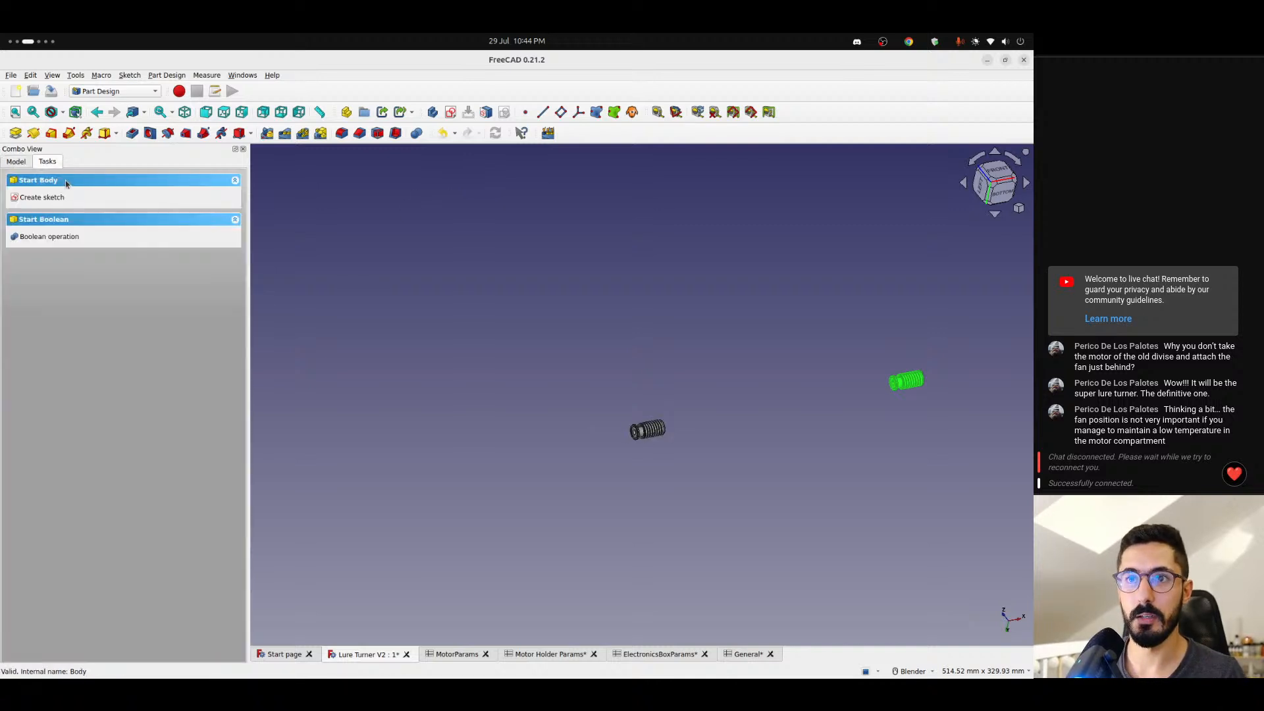
pyautogui.click(16, 161)
pyautogui.click(386, 330)
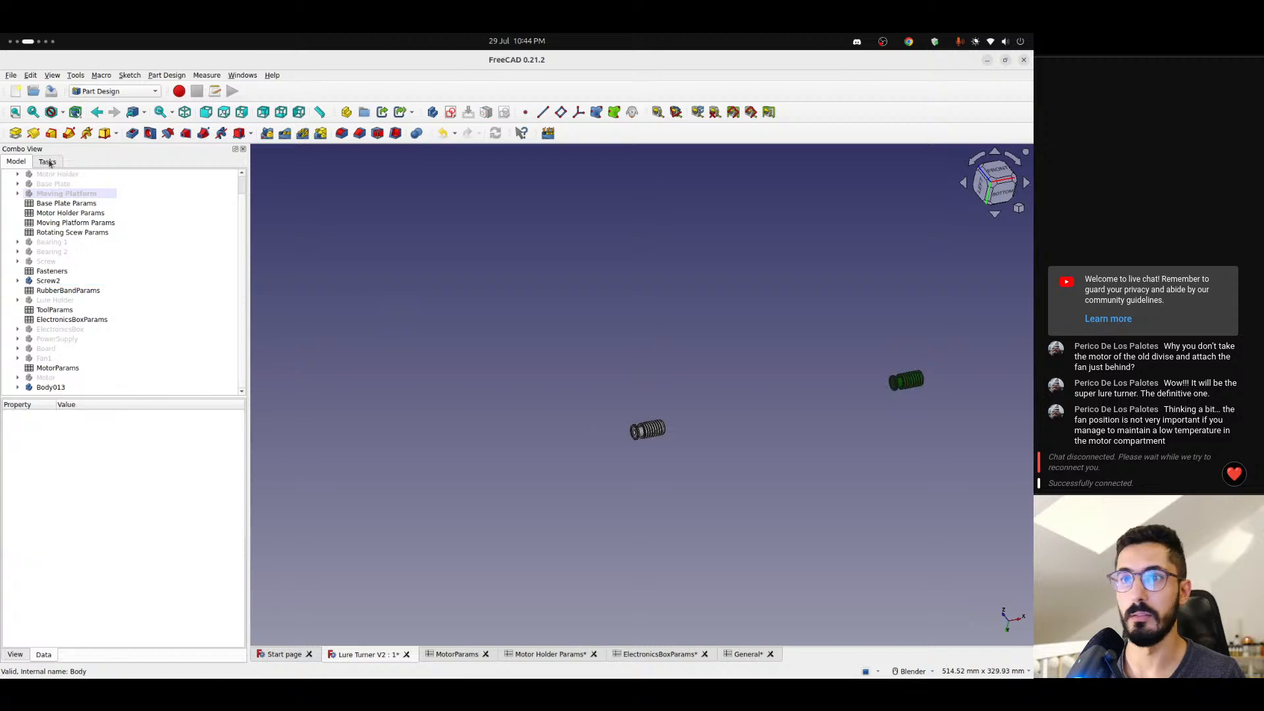
pyautogui.click(47, 161)
pyautogui.click(16, 162)
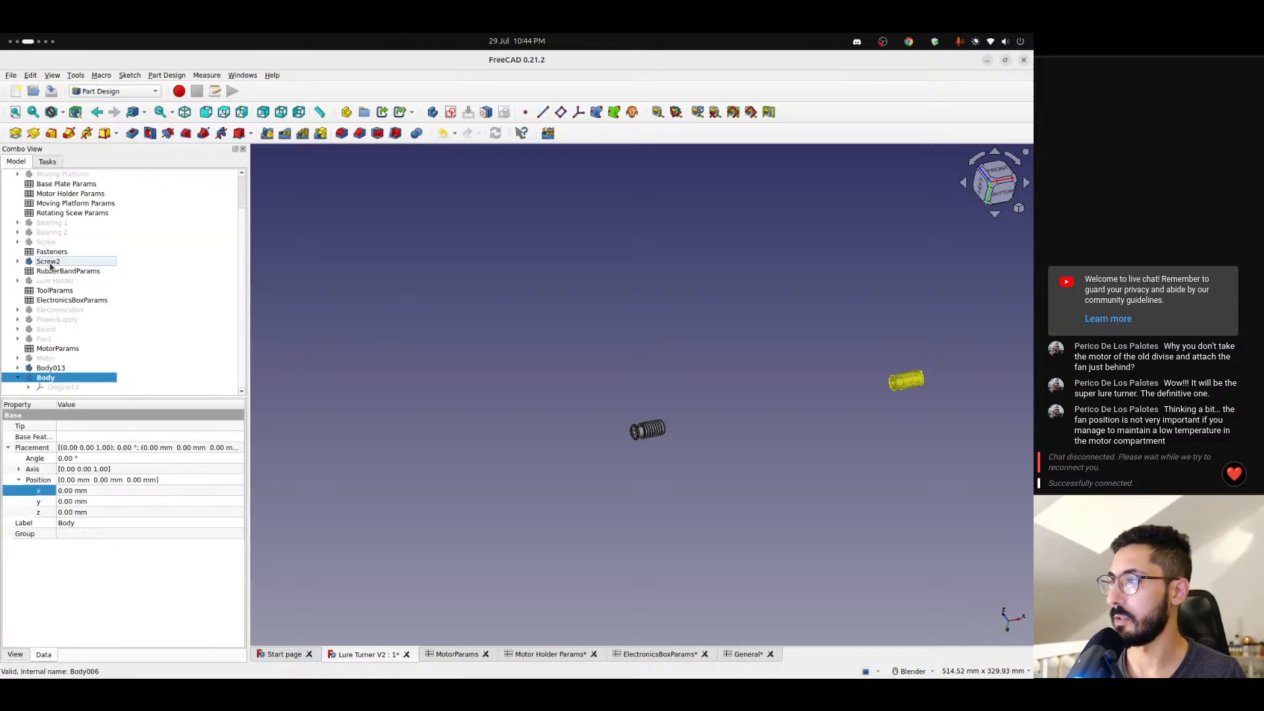
# - Create a shape binder of Screw2 inside the new body
pyautogui.click(48, 262)
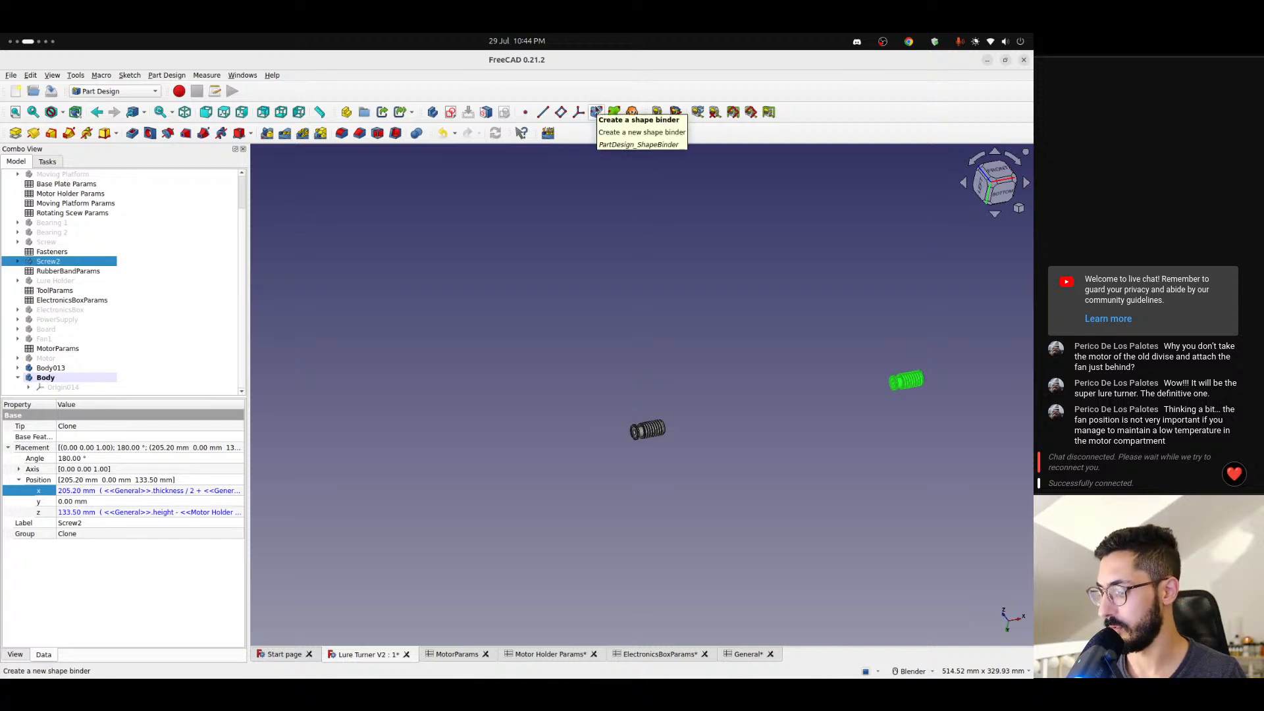
pyautogui.click(596, 112)
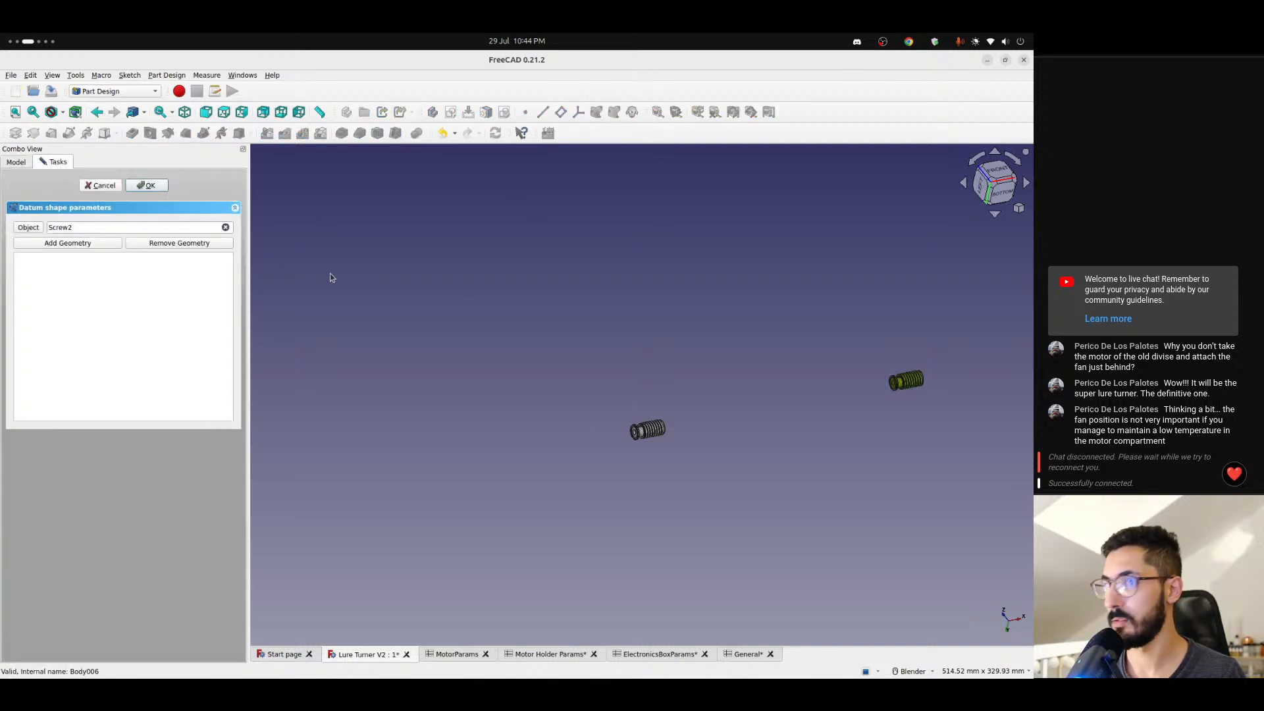
pyautogui.click(151, 189)
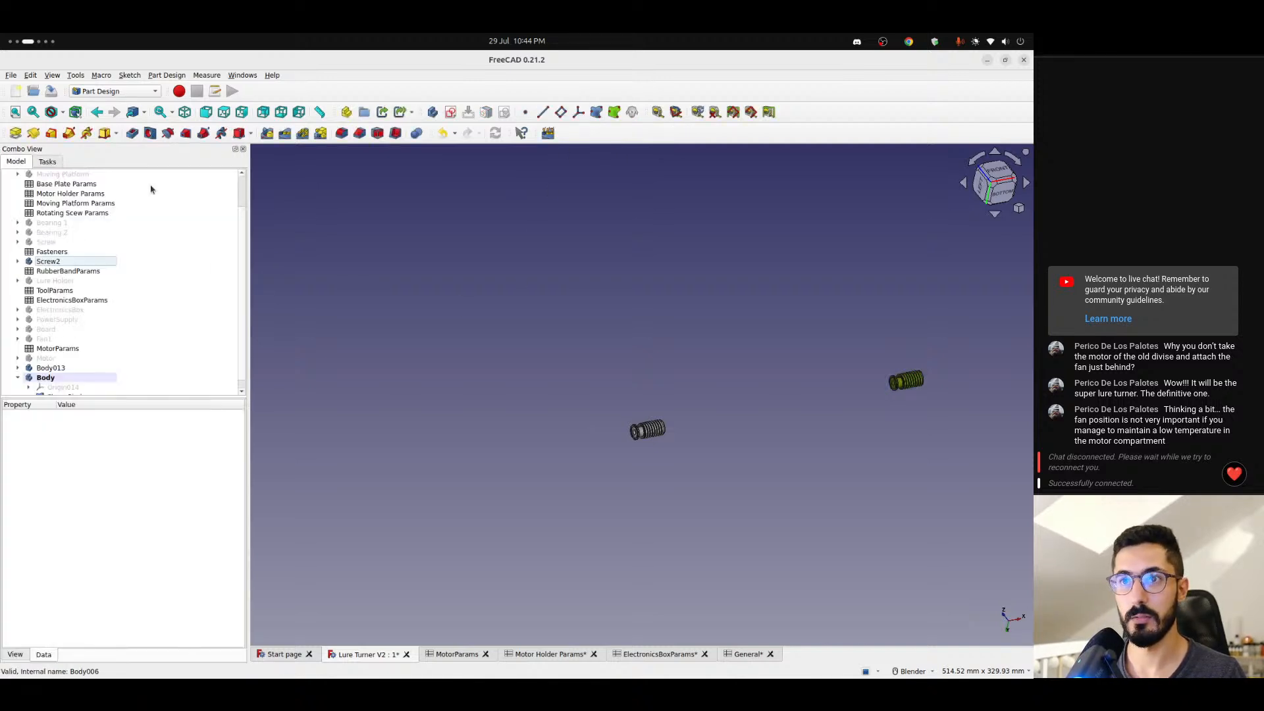
# - Show the new body's origin, check where the two screws lie relative to its planes and axes, and hide it again
pyautogui.click(70, 378)
pyautogui.scroll(-2, 508, 364)
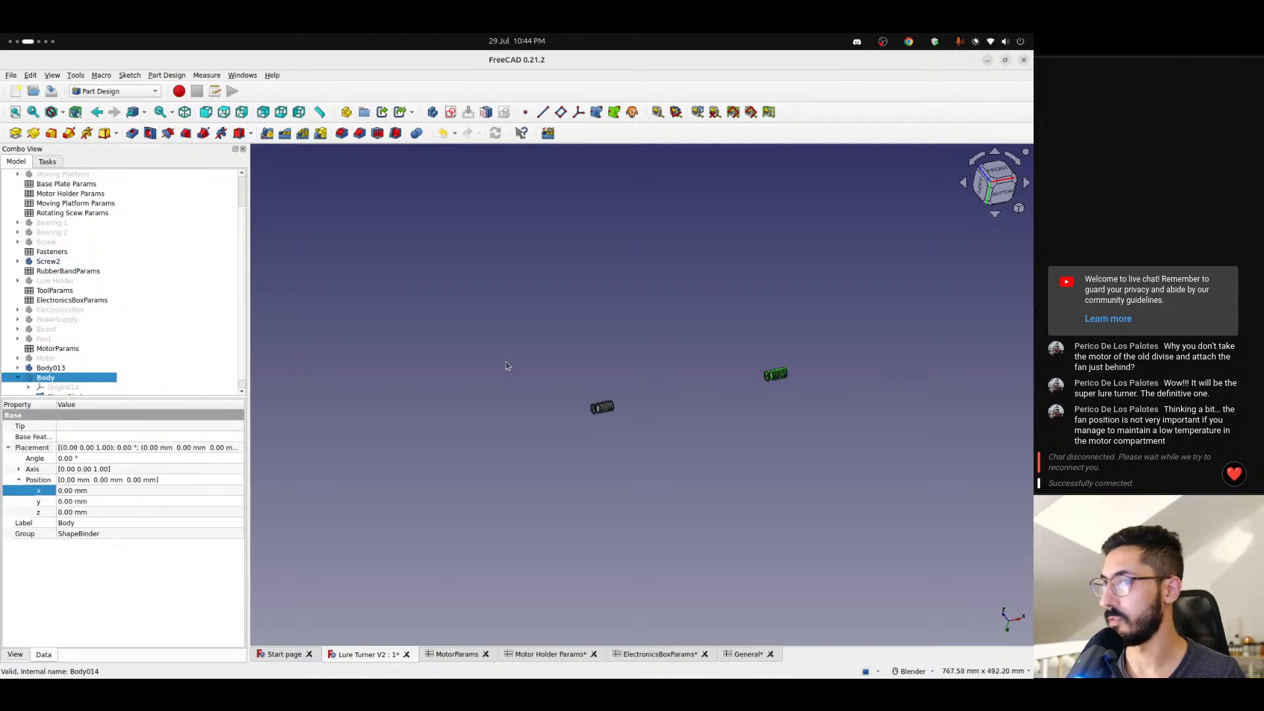
pyautogui.click(59, 391)
pyautogui.press('space')
pyautogui.click(434, 227)
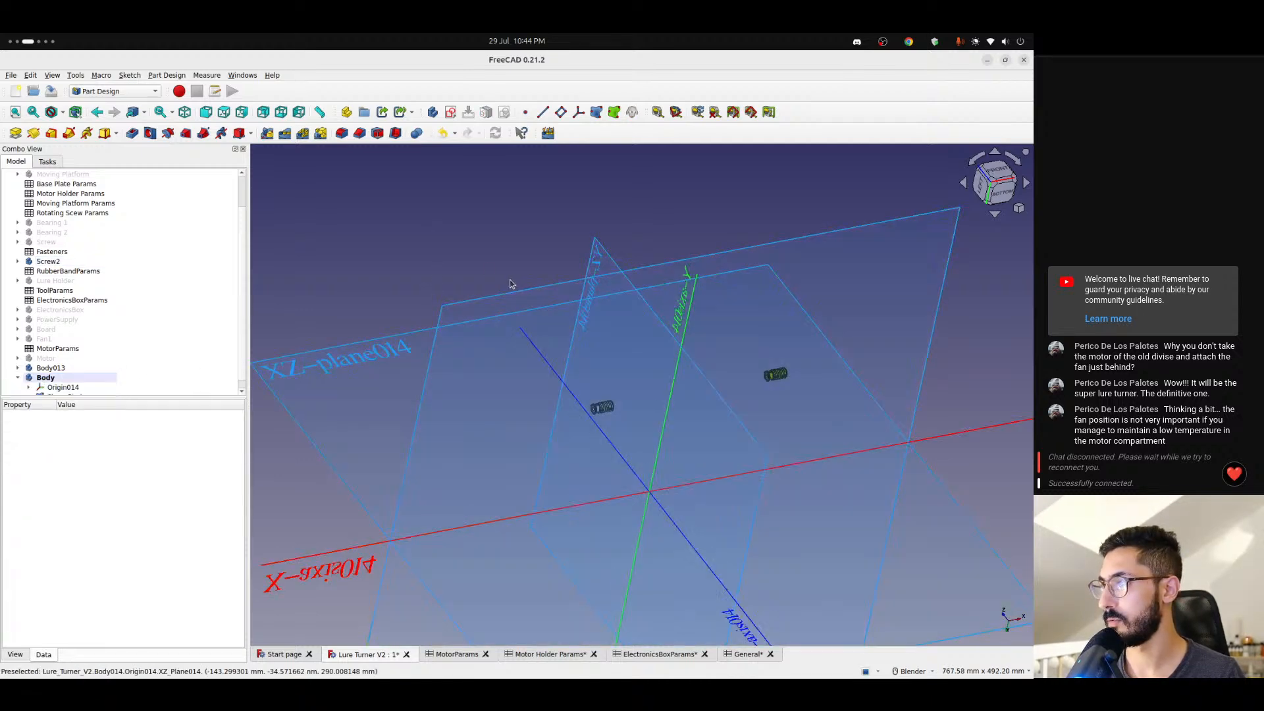
pyautogui.moveTo(511, 283); pyautogui.dragTo(417, 256, button='middle')
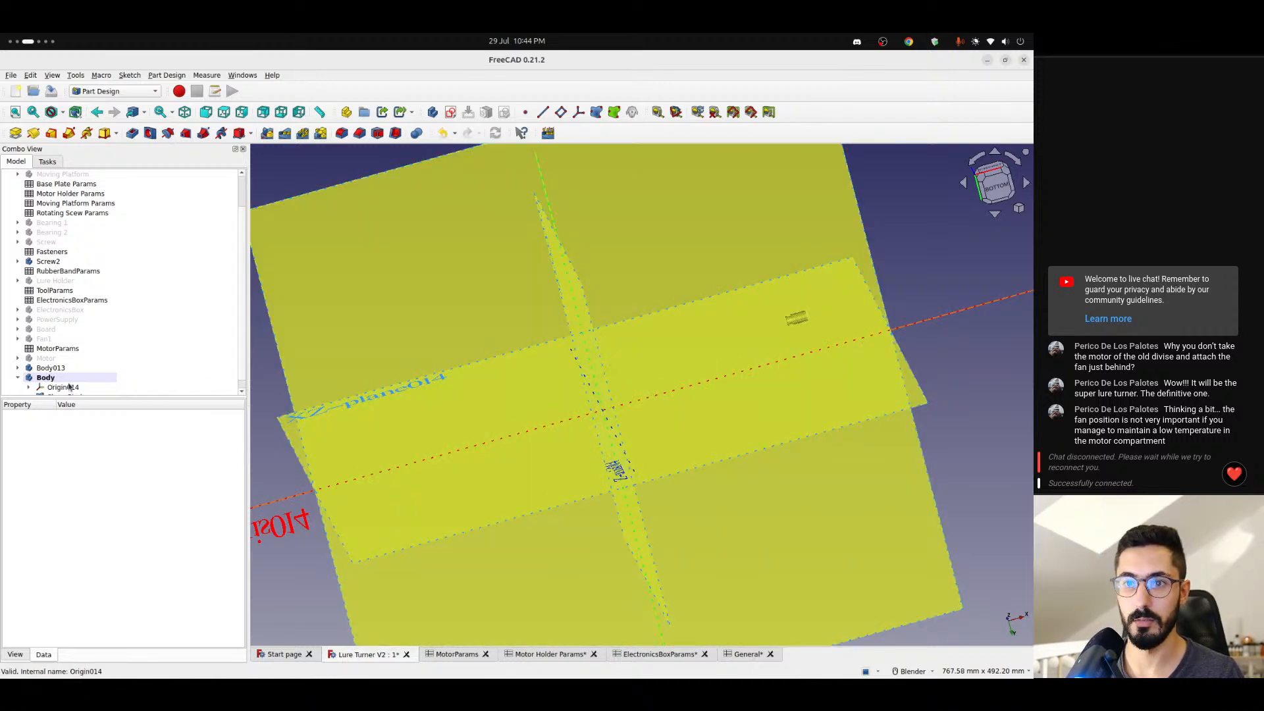
pyautogui.click(68, 387)
# - Delete the new body with its shape binder and select Body013
pyautogui.click(62, 379)
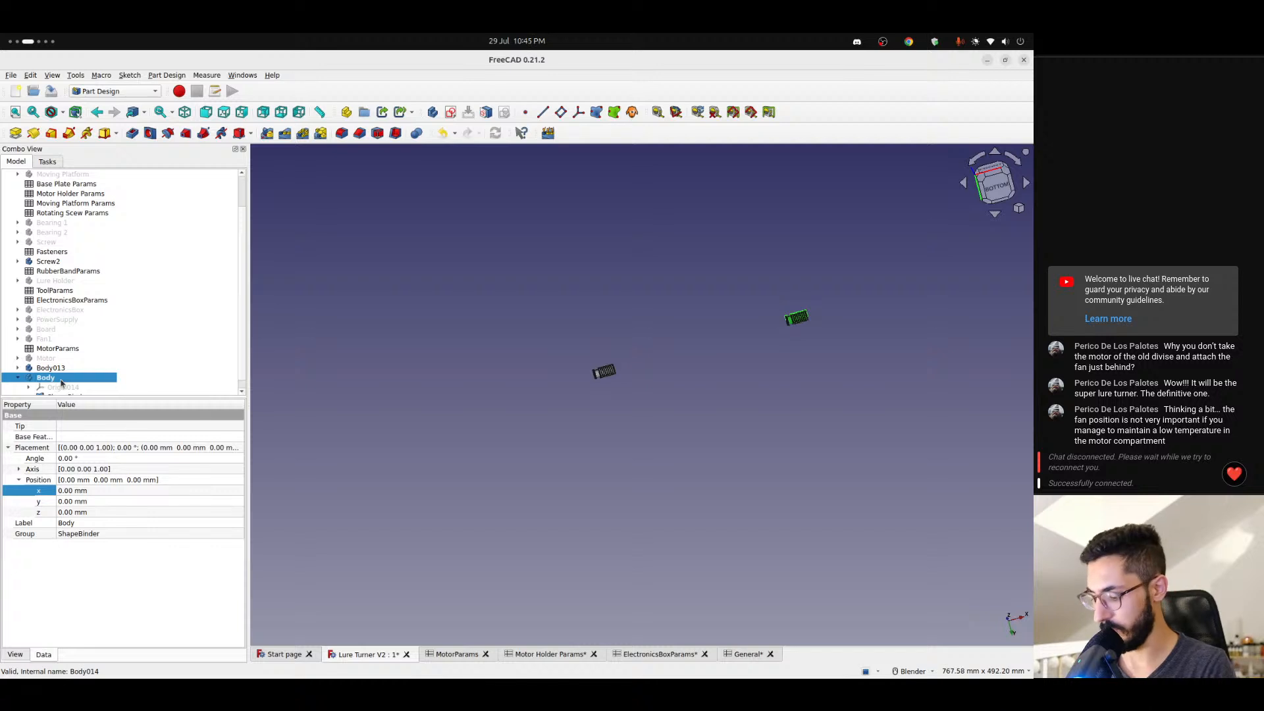
pyautogui.press('Delete')
pyautogui.click(60, 388)
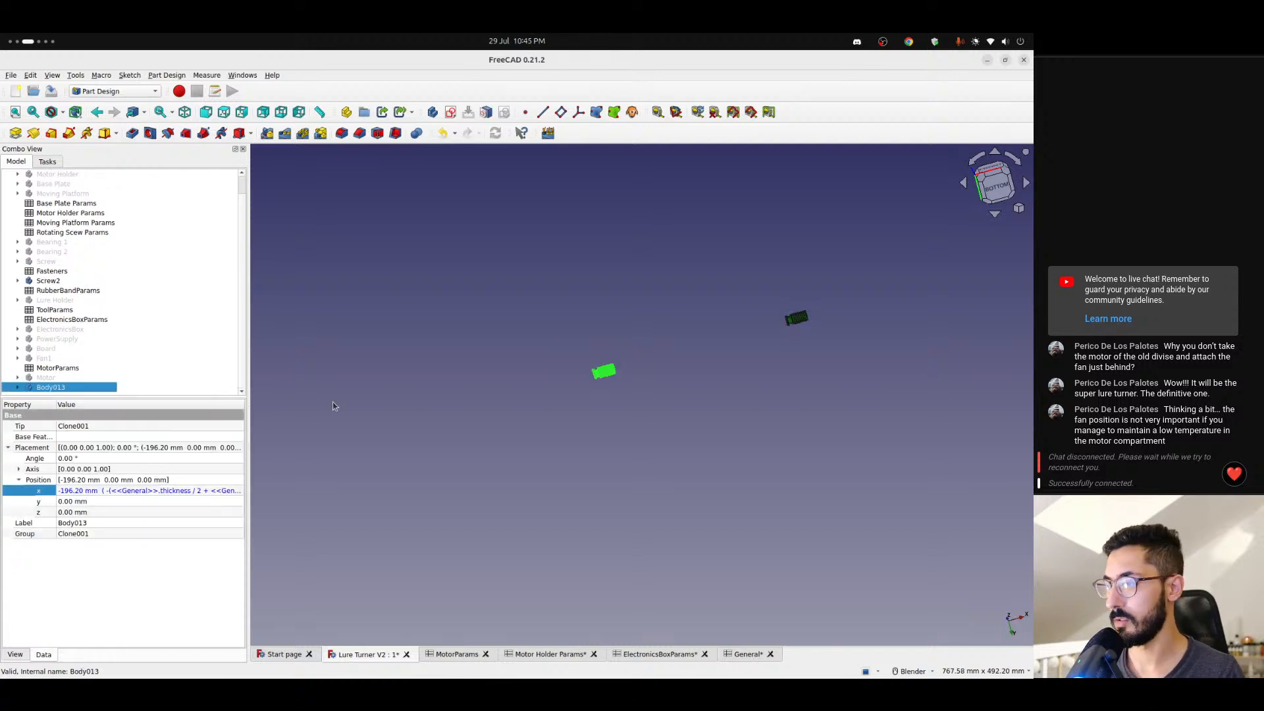
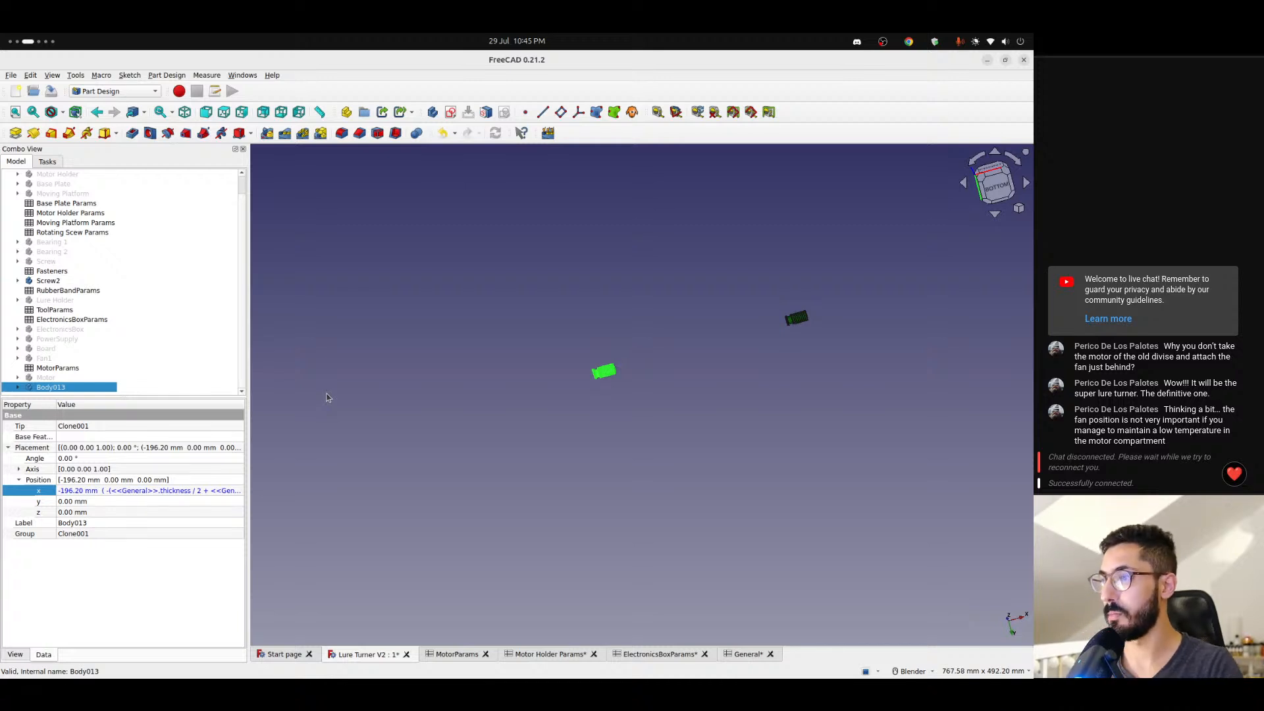
# - Examine the Body013 screw from below and from its threaded end with the hexagonal socket
pyautogui.scroll(3, 607, 398)
pyautogui.click(606, 383)
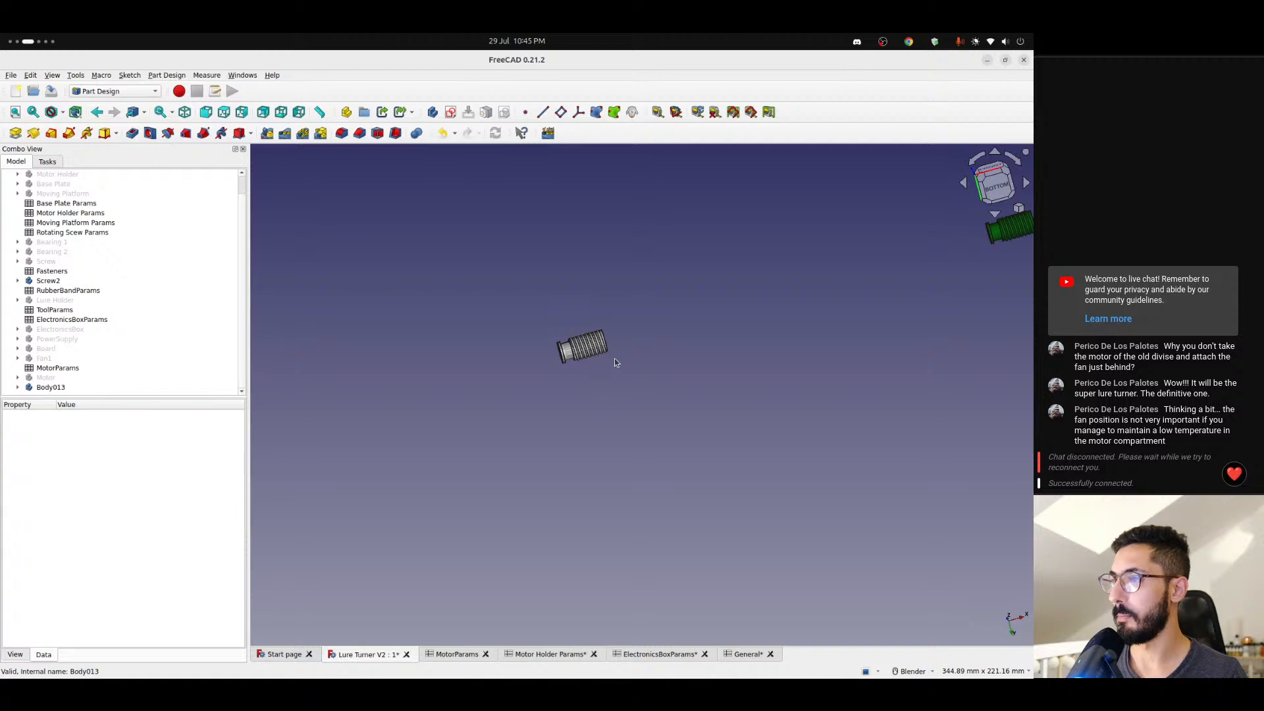
pyautogui.scroll(6, 613, 358)
pyautogui.scroll(-6, 586, 350)
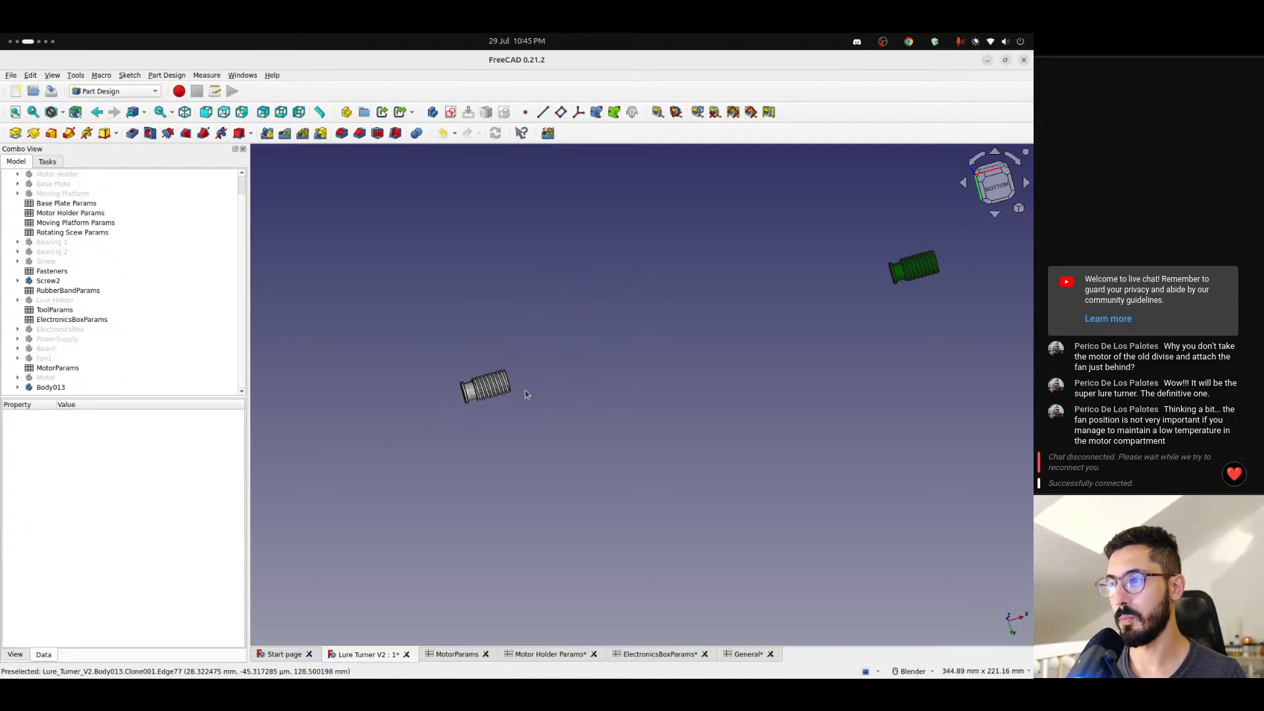
pyautogui.click(998, 178)
pyautogui.scroll(8, 533, 314)
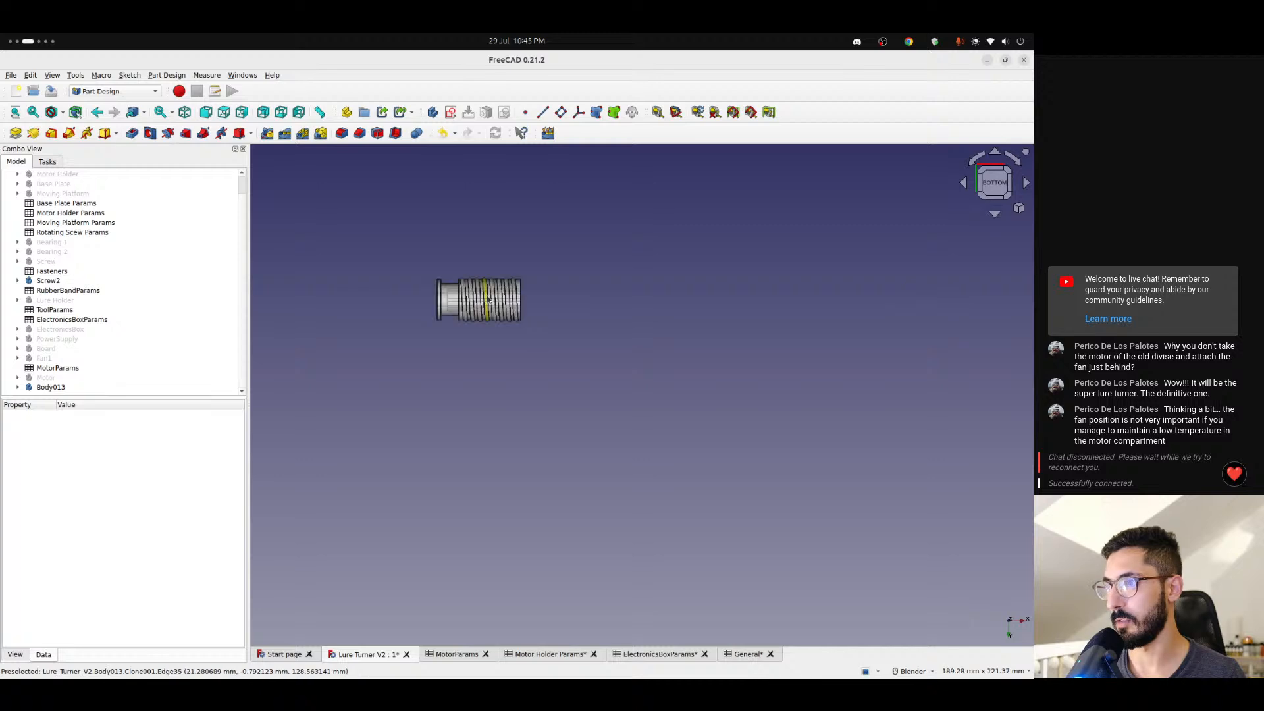
pyautogui.moveTo(487, 307); pyautogui.dragTo(579, 421, button='middle')
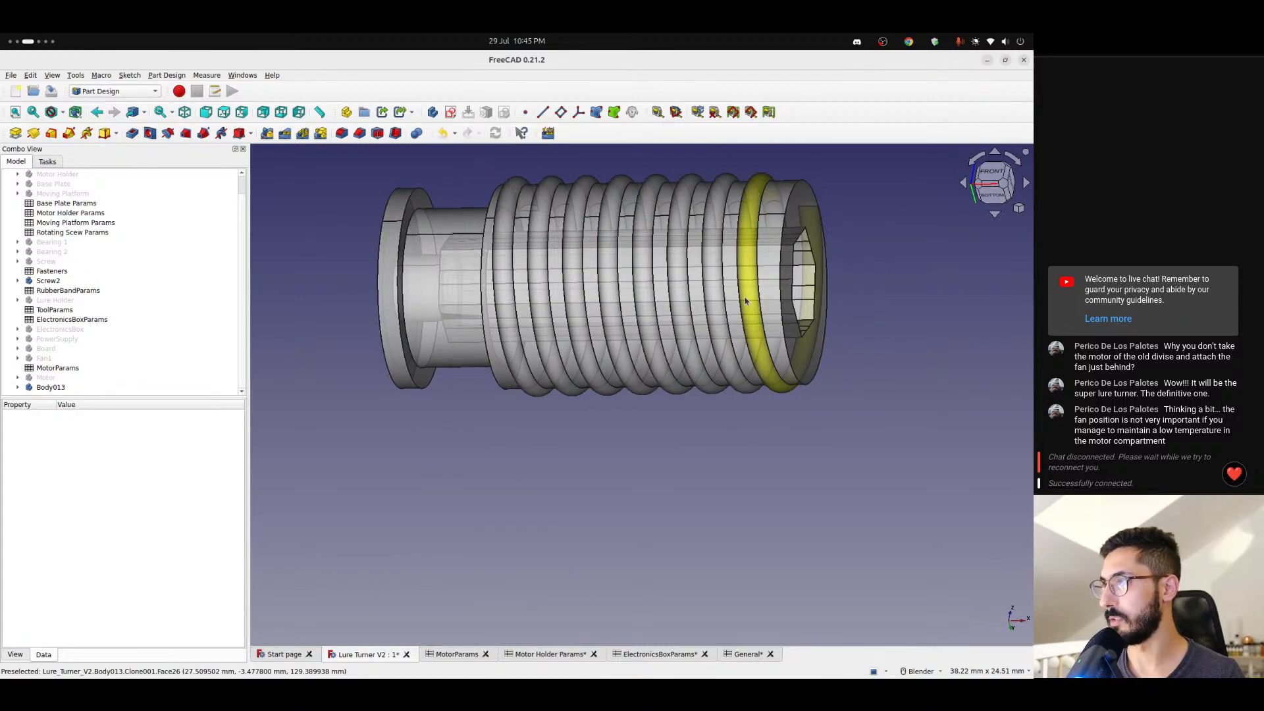
pyautogui.moveTo(457, 307); pyautogui.dragTo(721, 303, button='middle')
pyautogui.scroll(-3, 397, 312)
pyautogui.scroll(4, 557, 384)
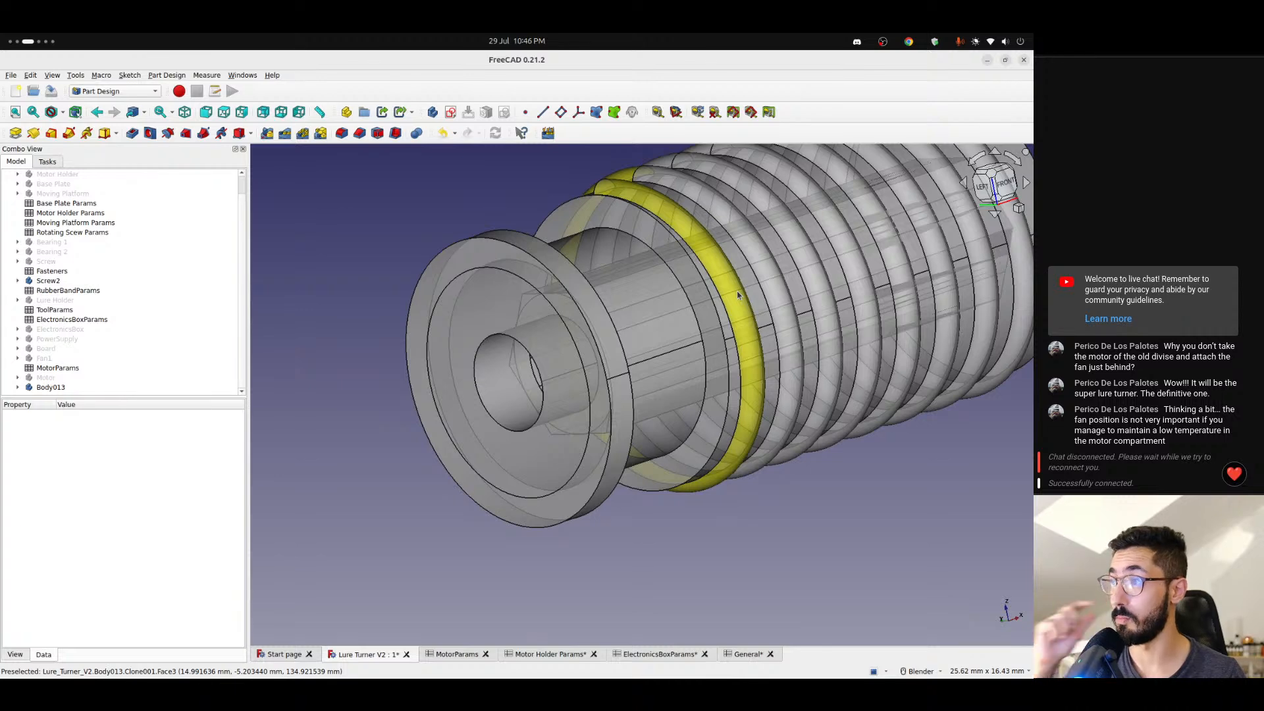
# - Examine the flanged end and central bore of the Body013 screw
pyautogui.scroll(-2, 845, 291)
pyautogui.scroll(-1, 845, 290)
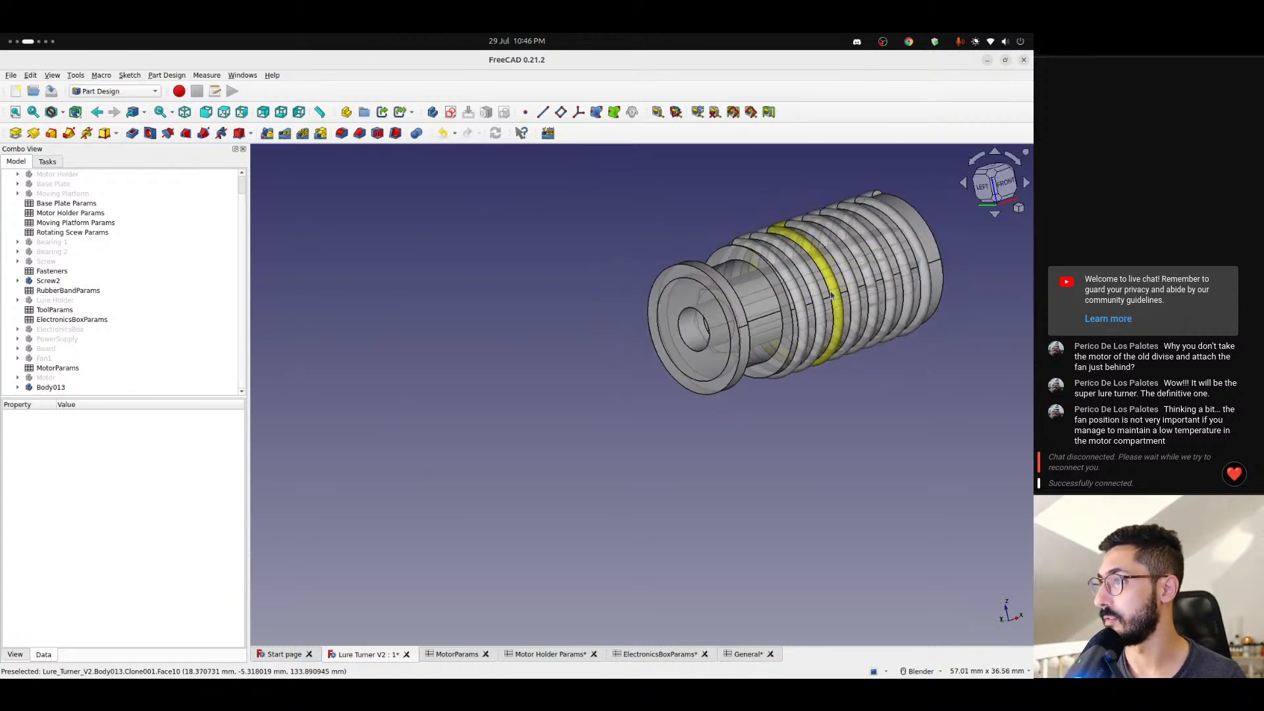
pyautogui.keyDown('shift'); pyautogui.moveTo(843, 292); pyautogui.dragTo(764, 337, button='middle'); pyautogui.keyUp('shift')
pyautogui.scroll(2, 644, 364)
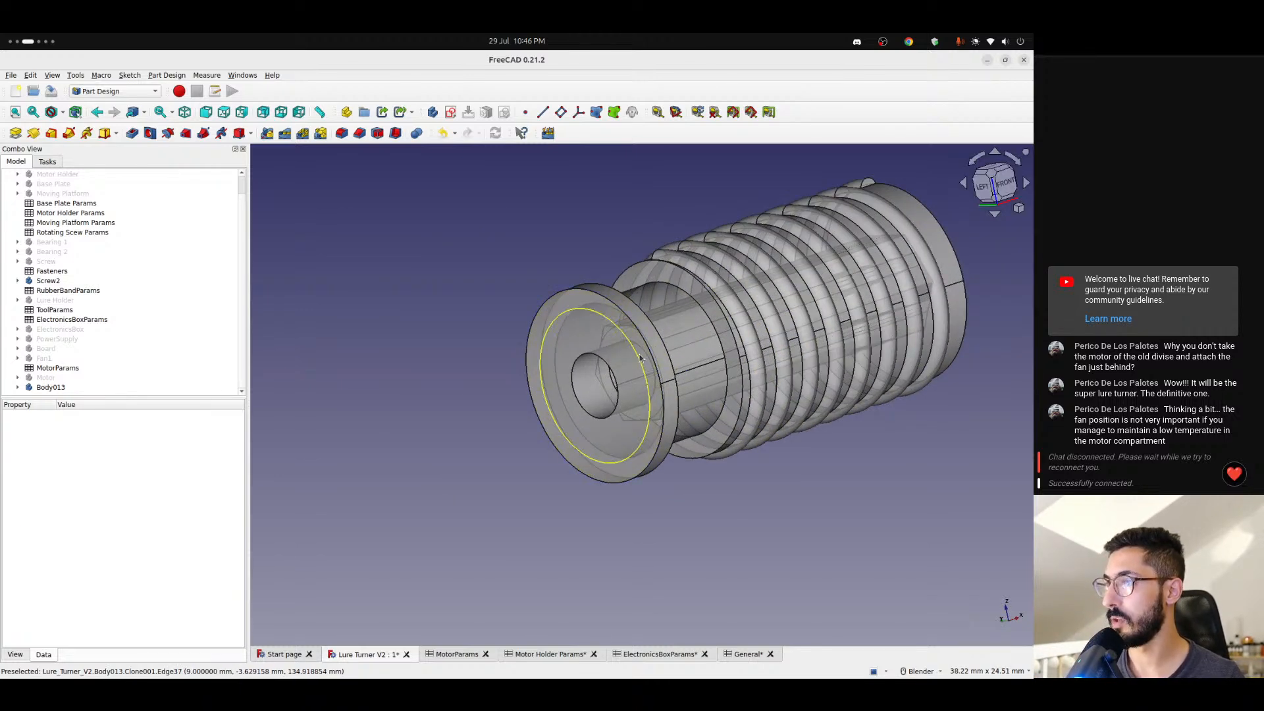
pyautogui.scroll(2, 728, 320)
pyautogui.scroll(-1, 729, 318)
pyautogui.scroll(-2, 771, 310)
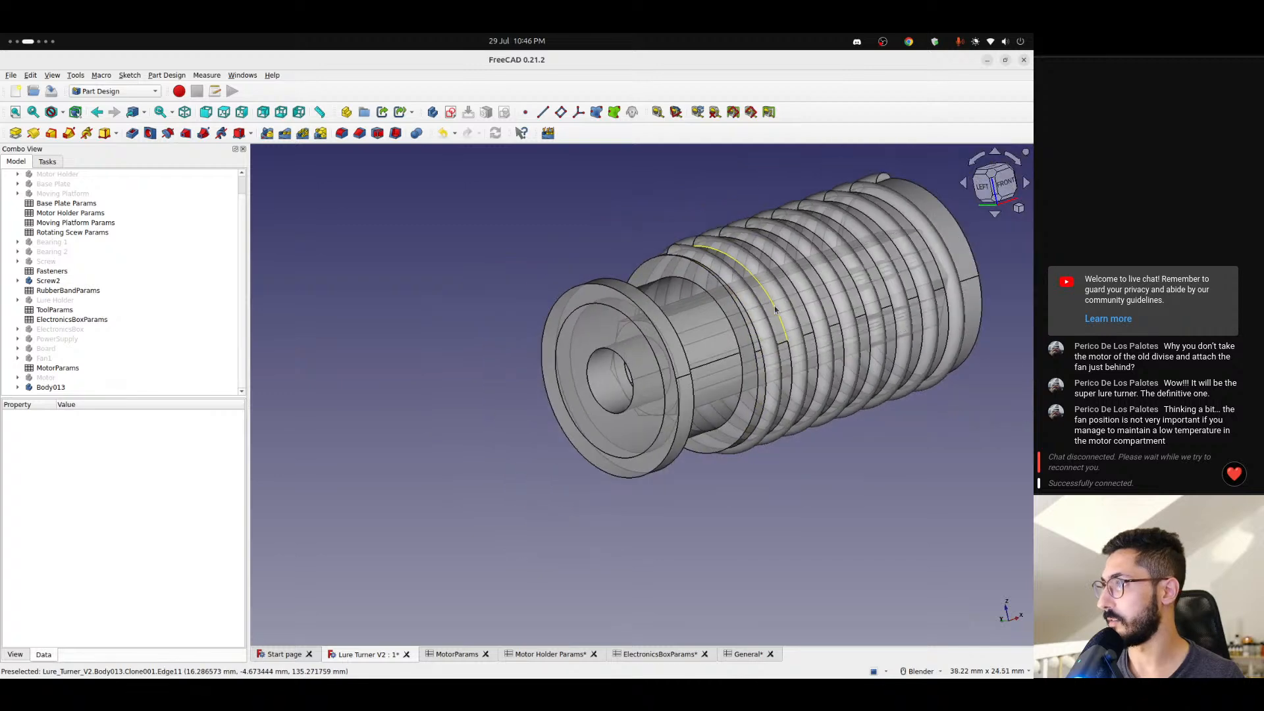
pyautogui.keyDown('shift'); pyautogui.moveTo(775, 309); pyautogui.dragTo(736, 322, button='middle'); pyautogui.keyUp('shift')
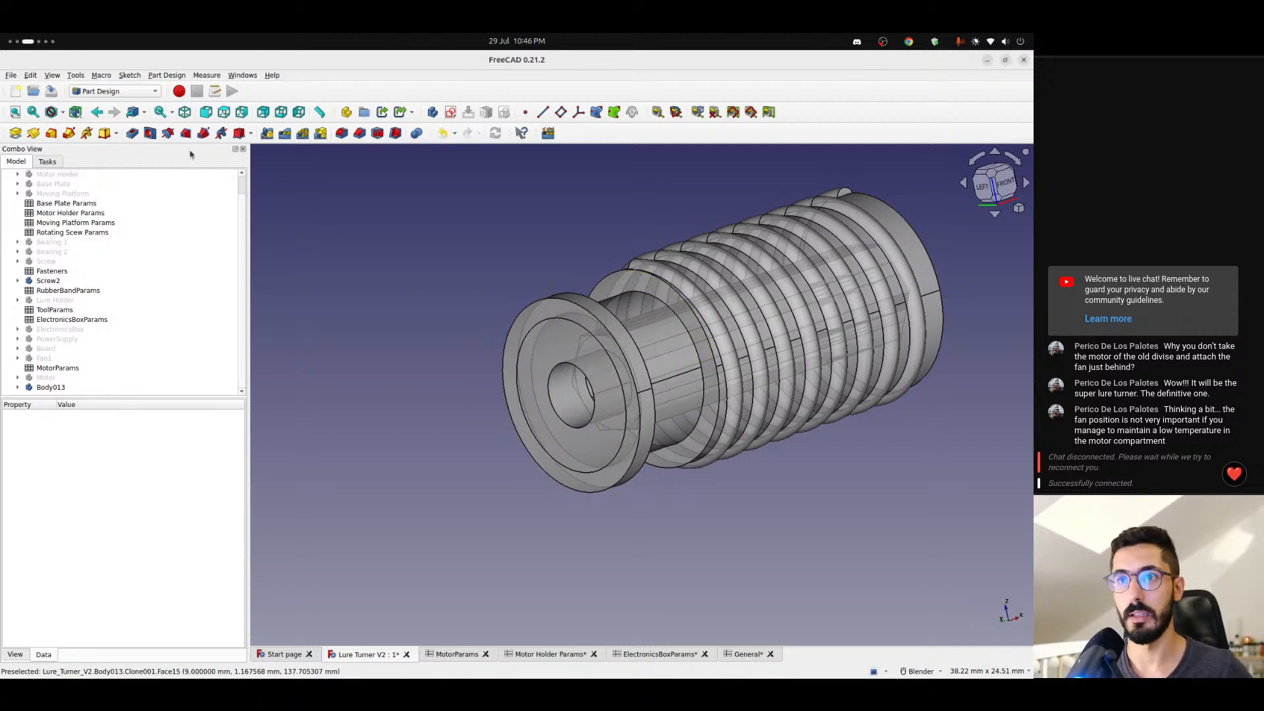
pyautogui.click(124, 92)
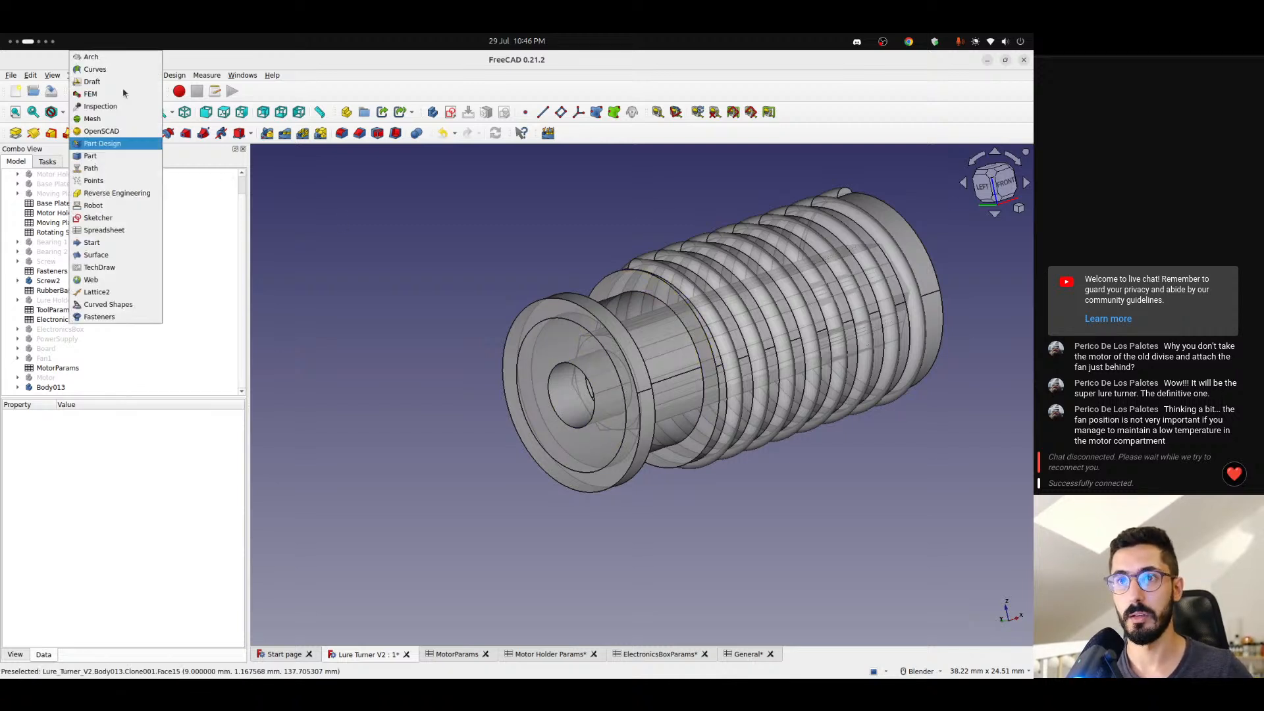
pyautogui.click(115, 144)
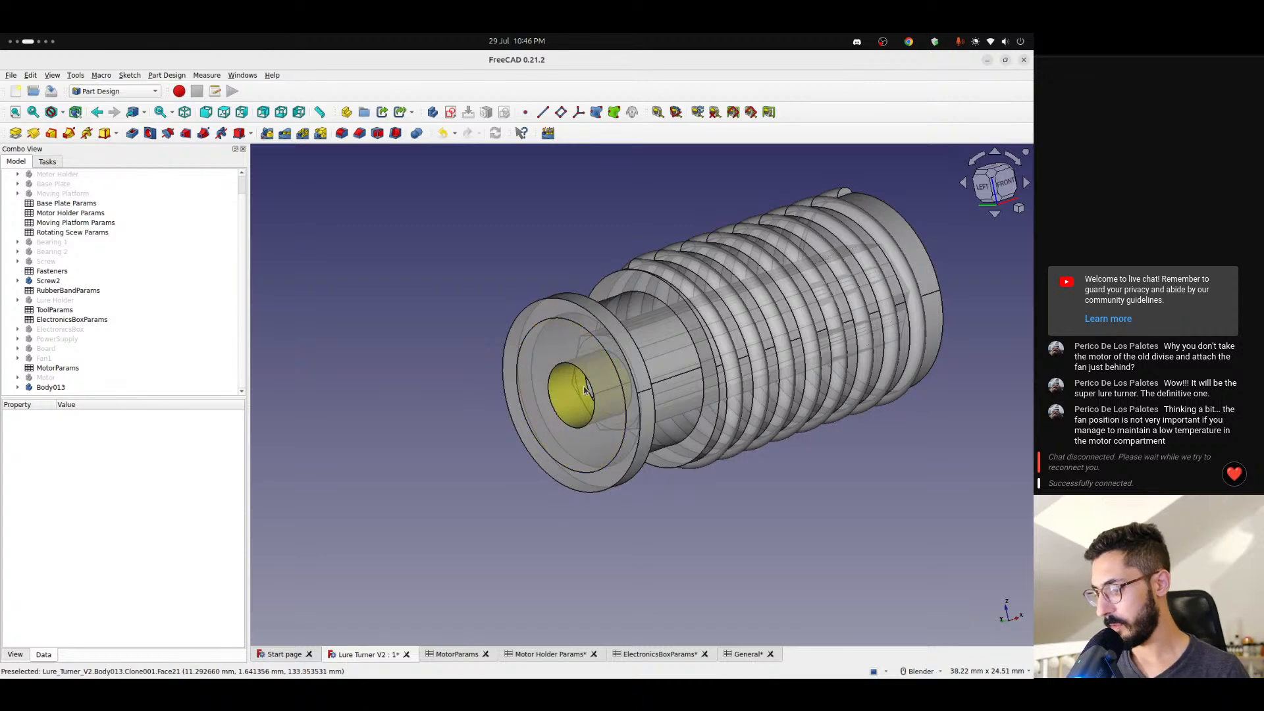
pyautogui.scroll(3, 596, 372)
pyautogui.scroll(-5, 588, 387)
pyautogui.scroll(-2, 588, 387)
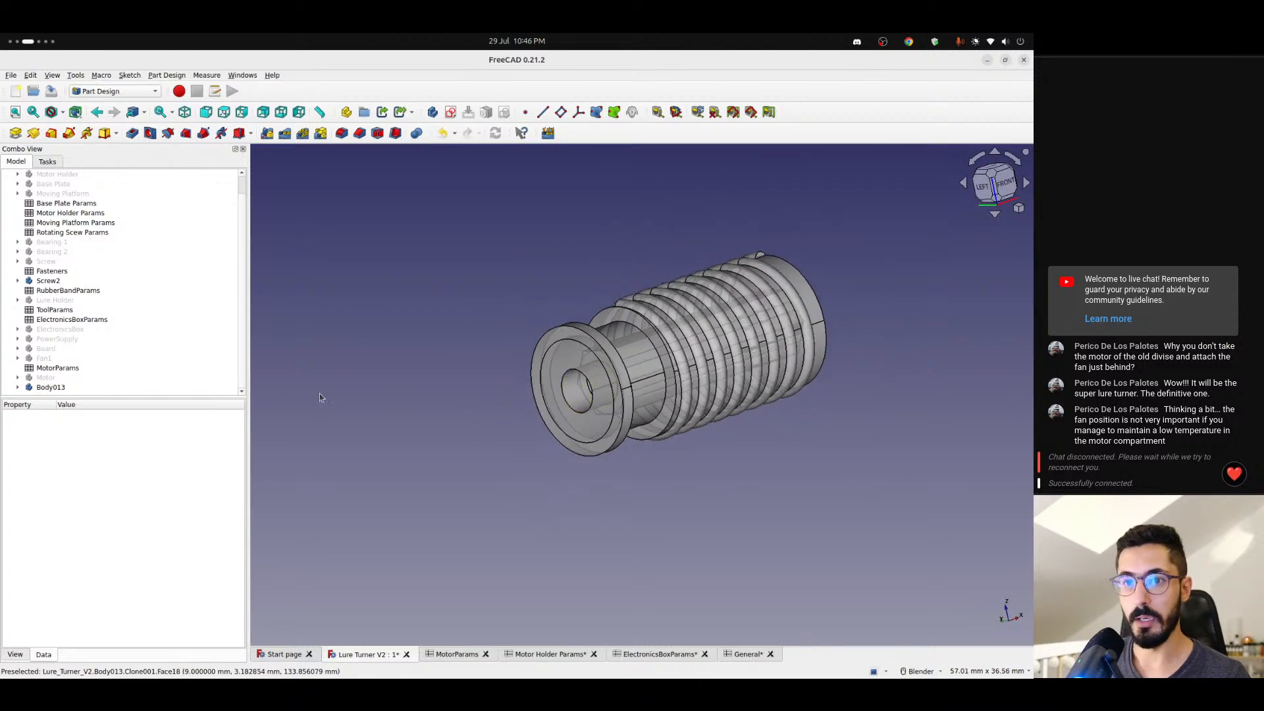
# - Show Body013's origin and check where both screws lie relative to its planes and axes
pyautogui.click(18, 387)
pyautogui.scroll(-1, 57, 388)
pyautogui.click(66, 382)
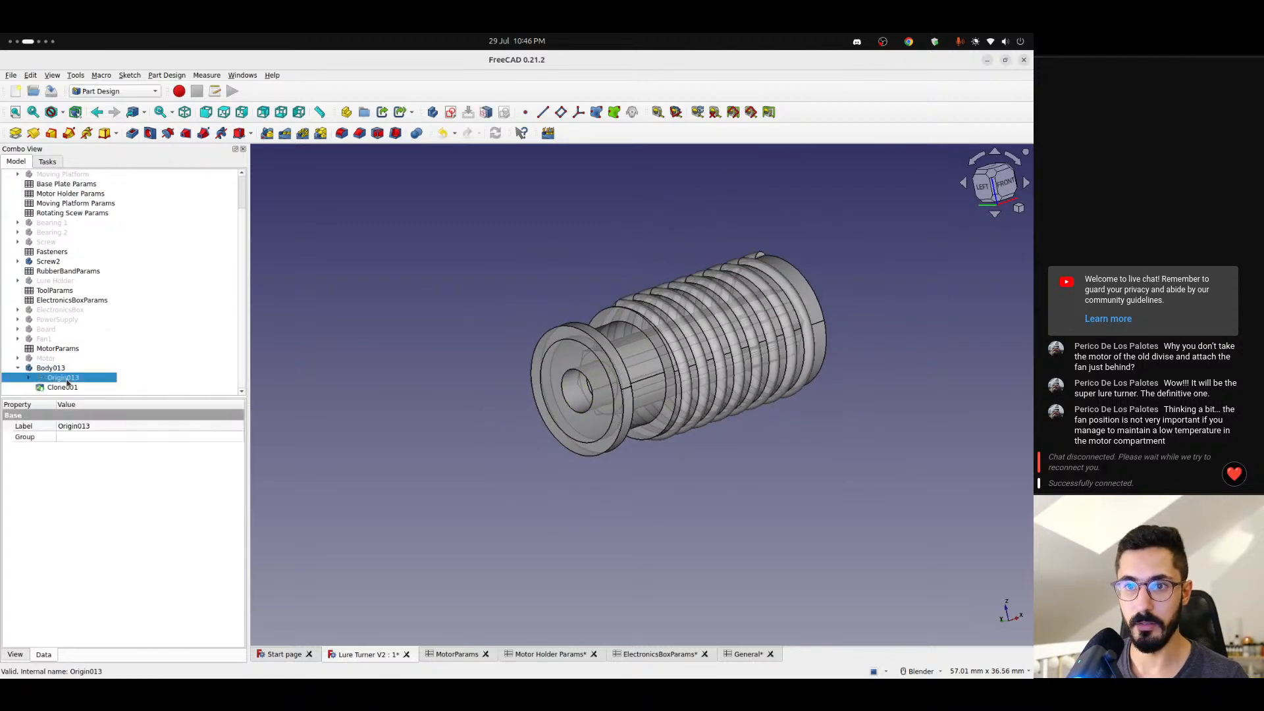
pyautogui.scroll(-6, 515, 385)
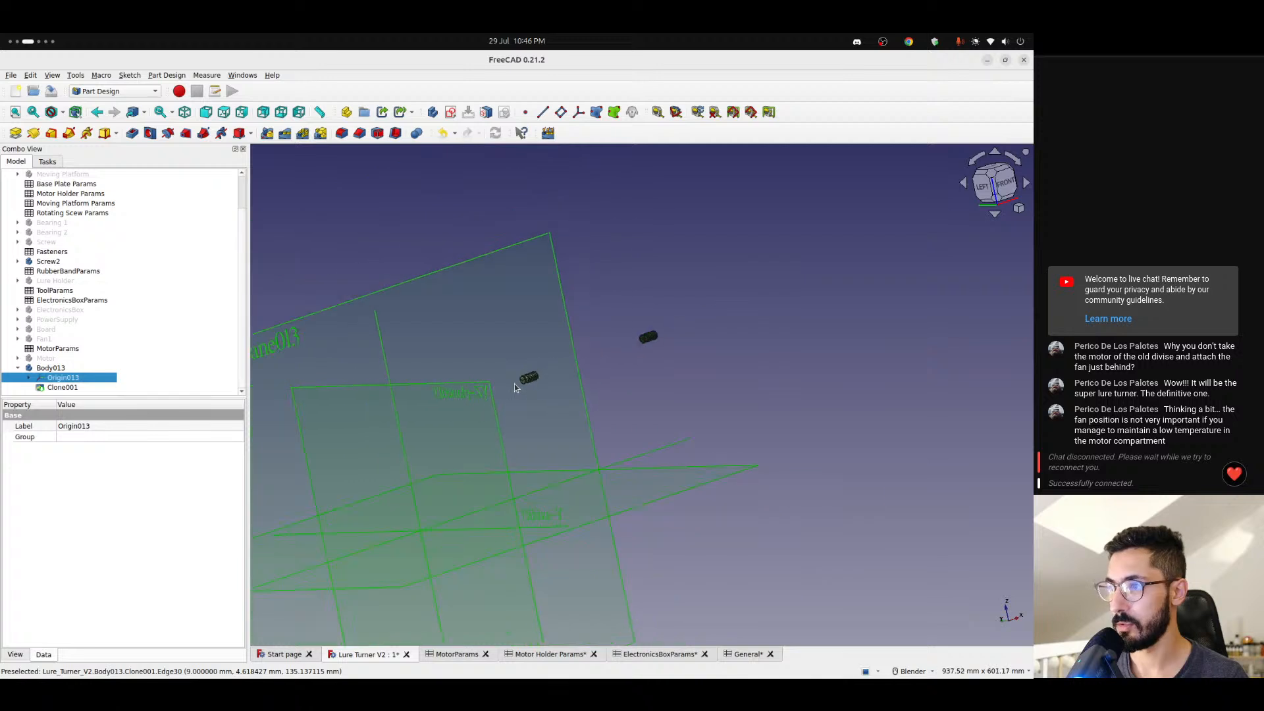
pyautogui.click(602, 378)
pyautogui.moveTo(602, 379); pyautogui.dragTo(564, 454, button='middle')
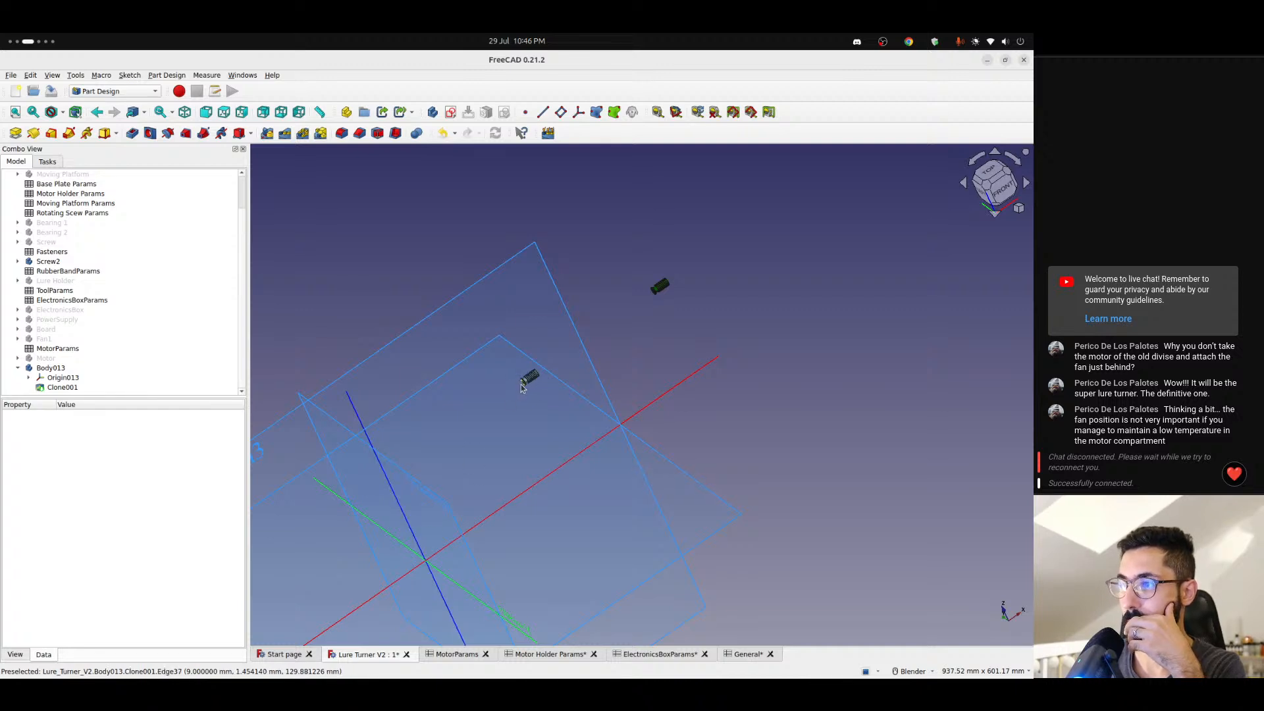
pyautogui.moveTo(521, 387); pyautogui.dragTo(457, 379, button='middle')
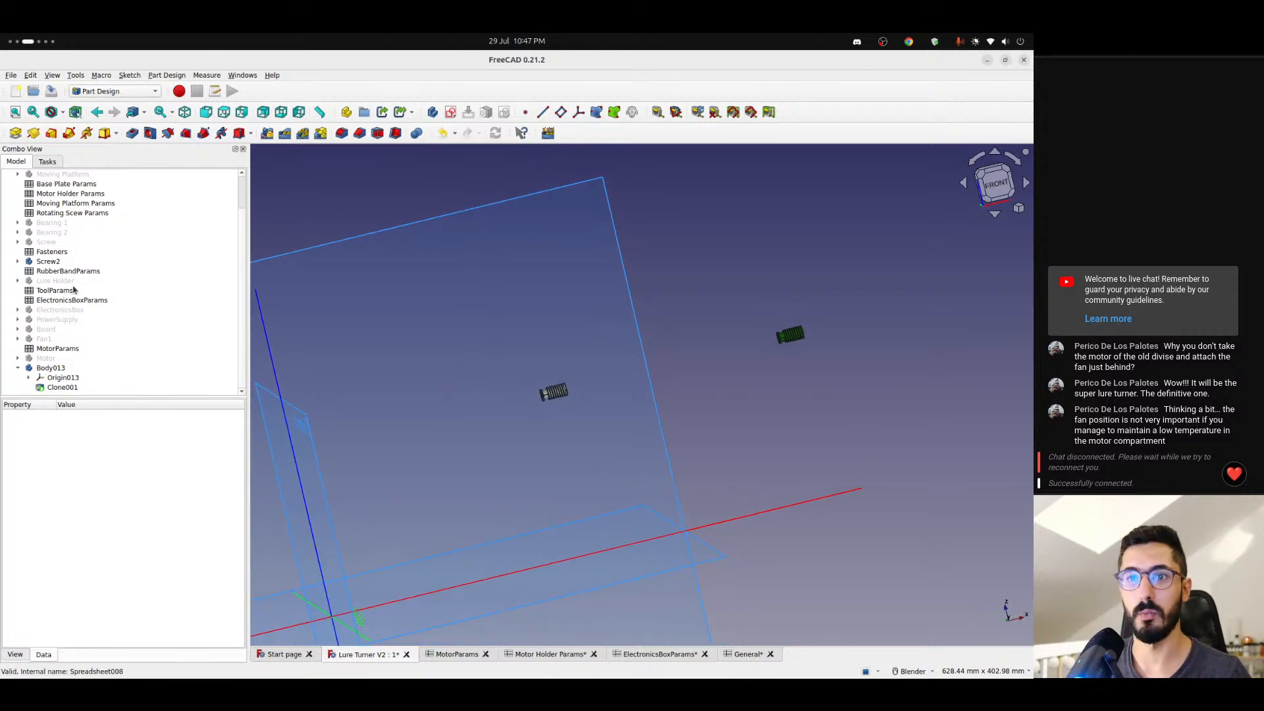
# - Copy the expression that drives the x position of Screw2's placement and clear the selection
pyautogui.click(49, 263)
pyautogui.click(120, 492)
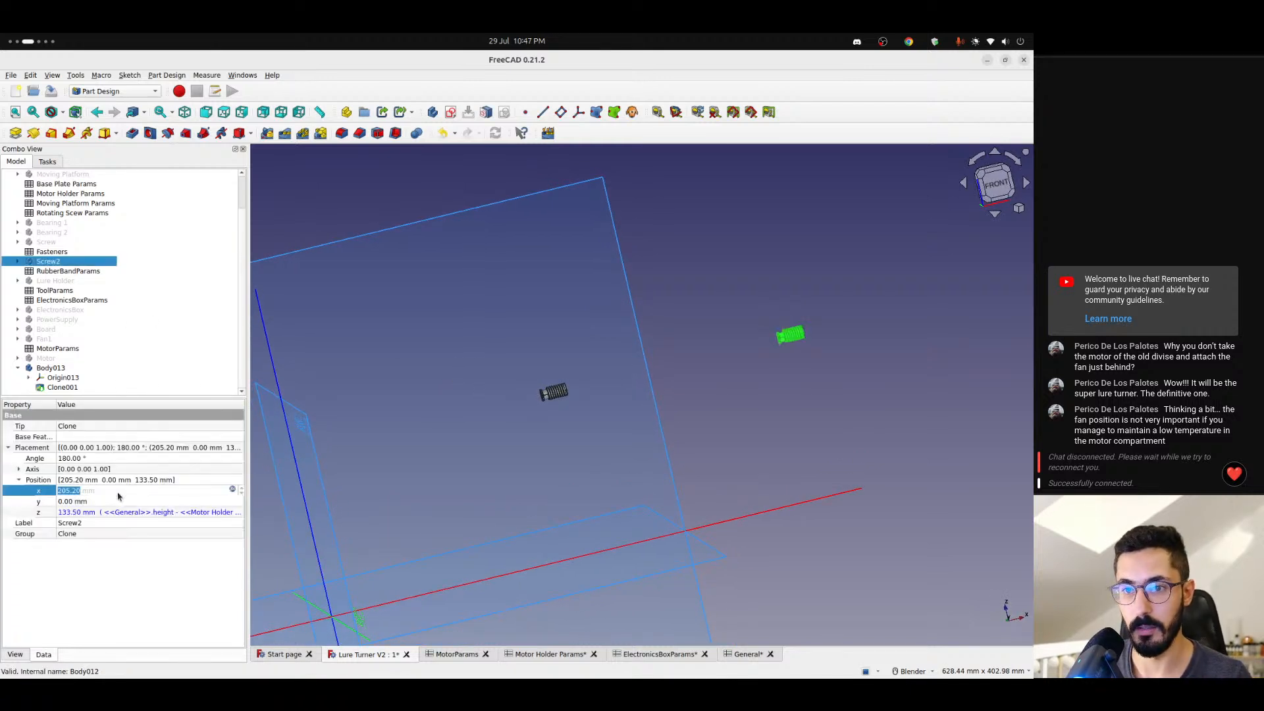
pyautogui.click(232, 490)
pyautogui.hotkey('ctrl', 'c')
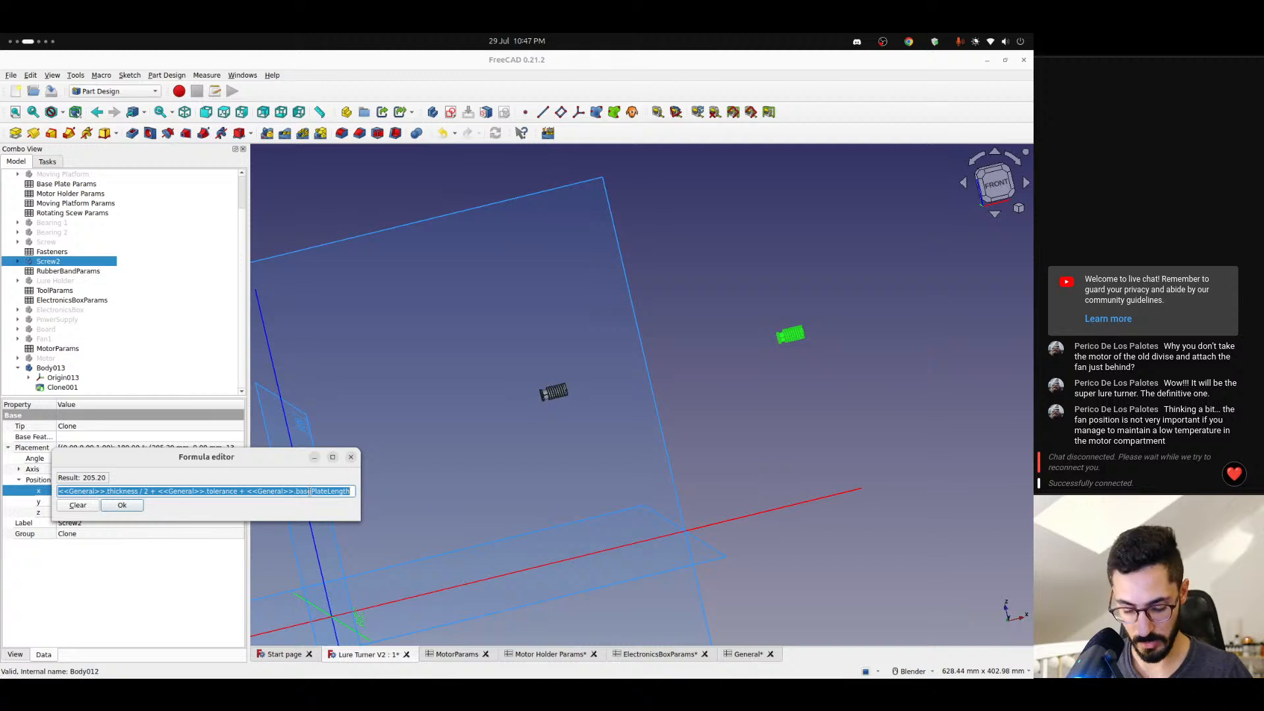
pyautogui.click(121, 505)
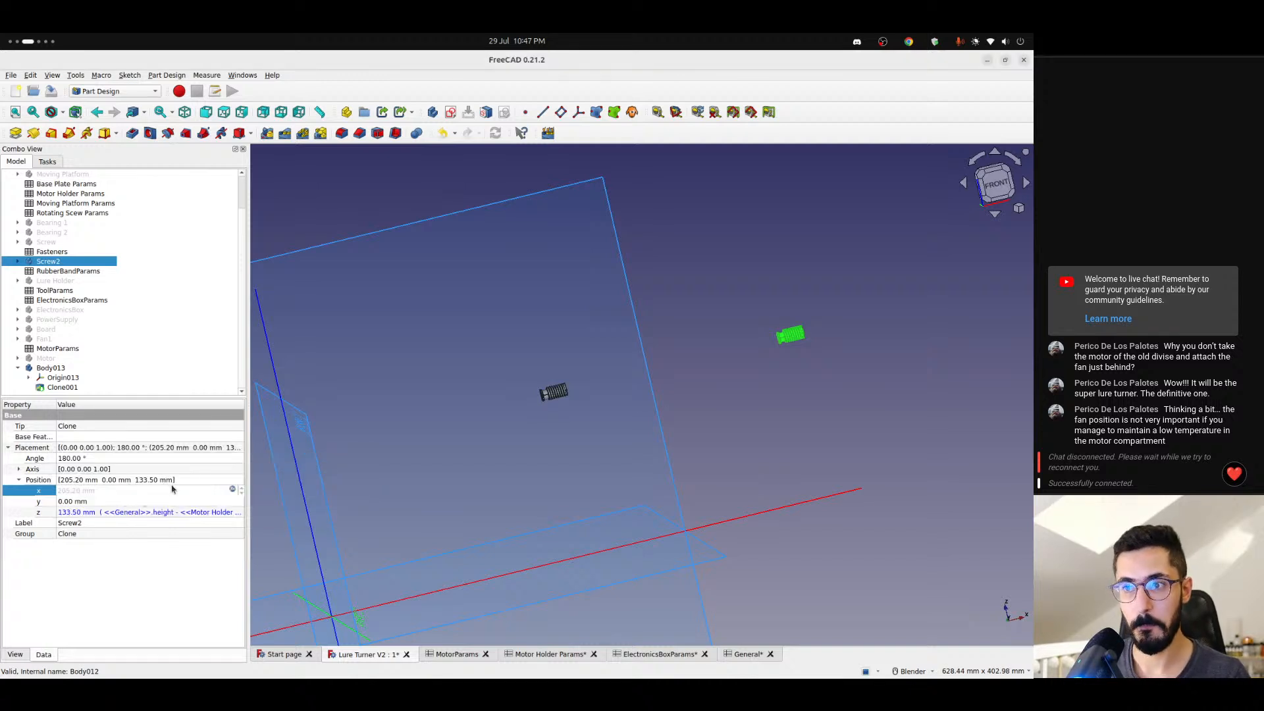
pyautogui.scroll(-2, 369, 451)
pyautogui.click(303, 273)
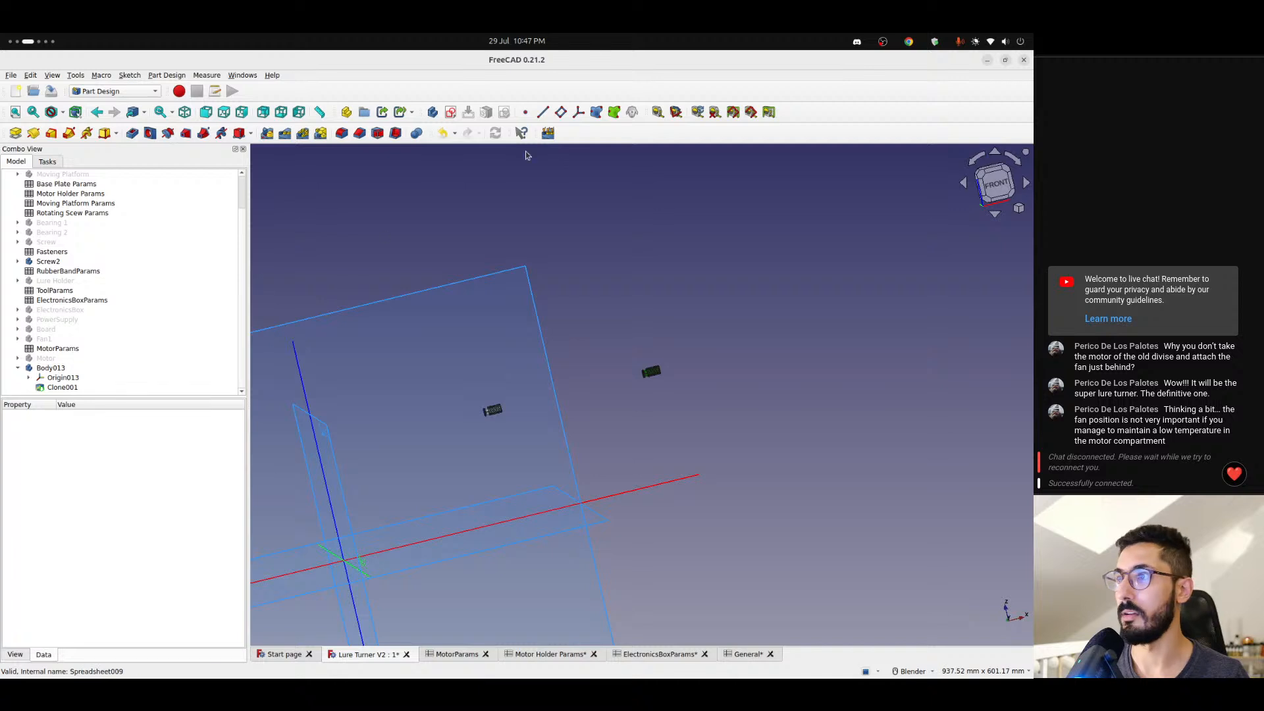
# - Make Body013 the active body and create a datum plane attached to its YZ plane
pyautogui.rightClick(52, 368)
pyautogui.click(69, 376)
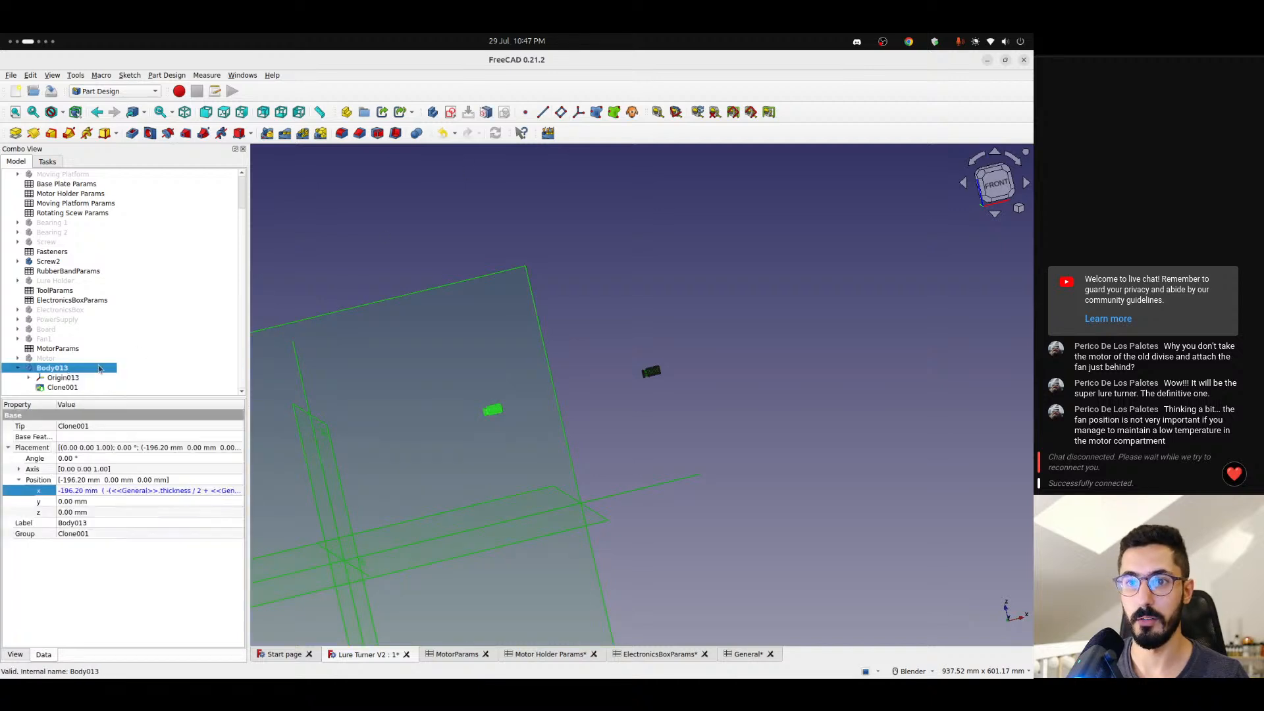
pyautogui.click(560, 113)
pyautogui.scroll(-2, 364, 271)
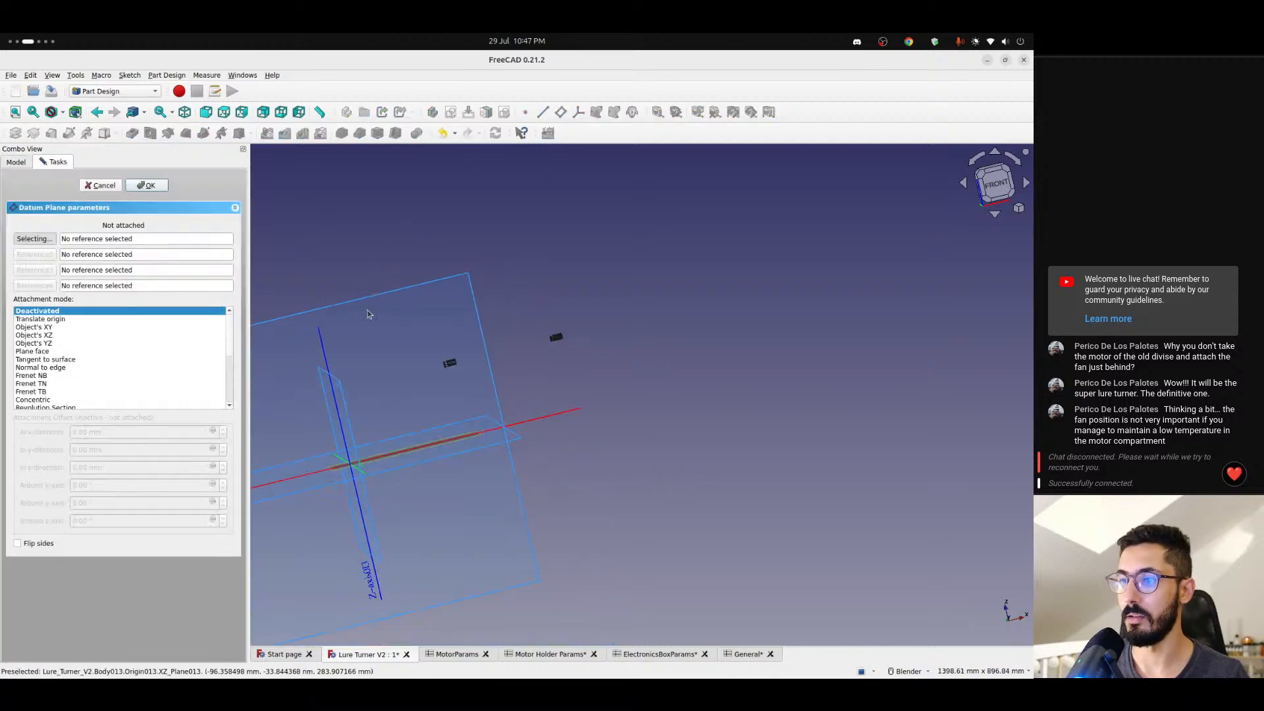
pyautogui.moveTo(369, 313); pyautogui.dragTo(402, 342, button='middle')
pyautogui.click(392, 382)
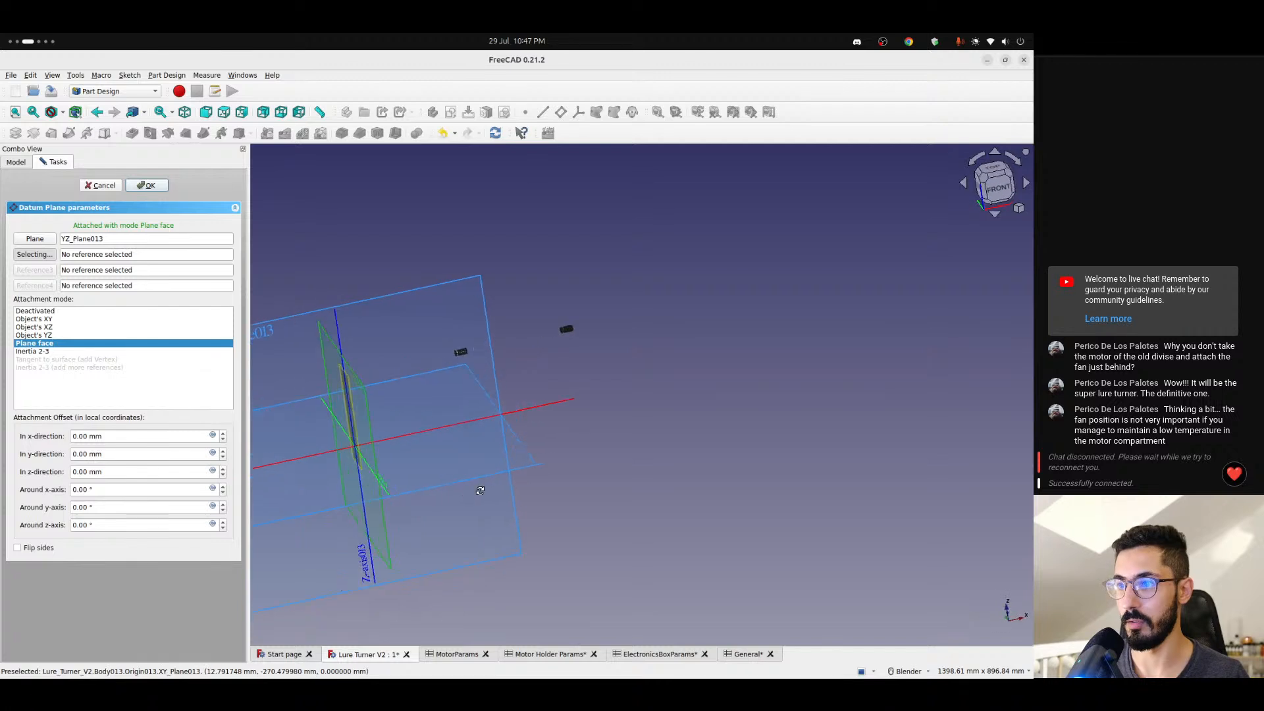
# - Set the datum plane's z offset to <<General>>.thickness / 2 + <<General>>.tolerance + <<General>>.basePlateLength and compare the plane with the screw's flanged end
pyautogui.click(115, 474)
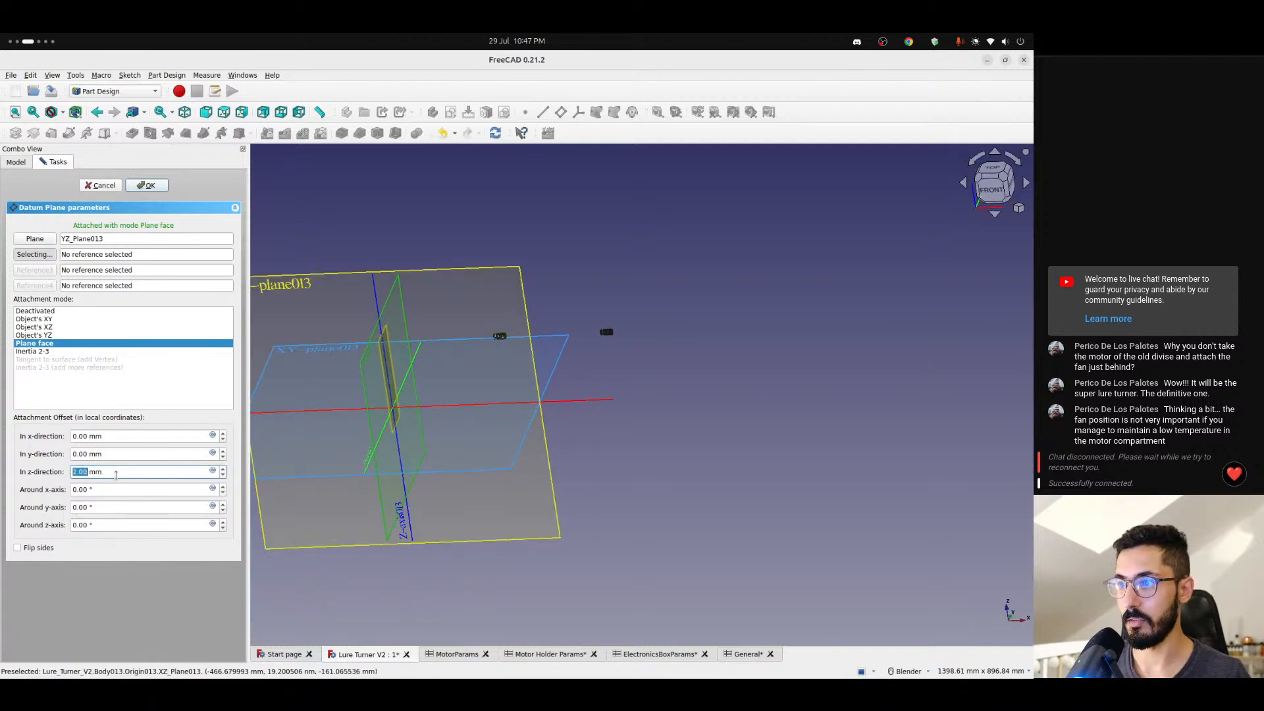
pyautogui.click(212, 472)
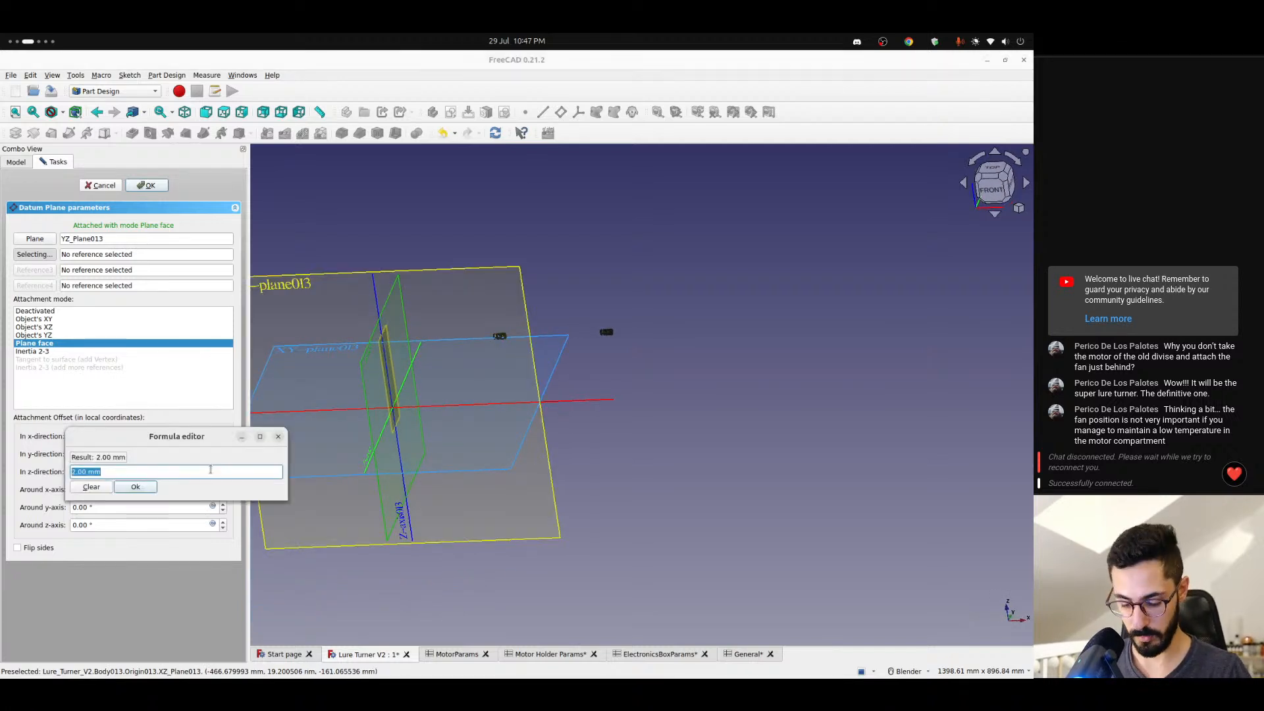
pyautogui.hotkey('ctrl', 'v')
pyautogui.press('Return')
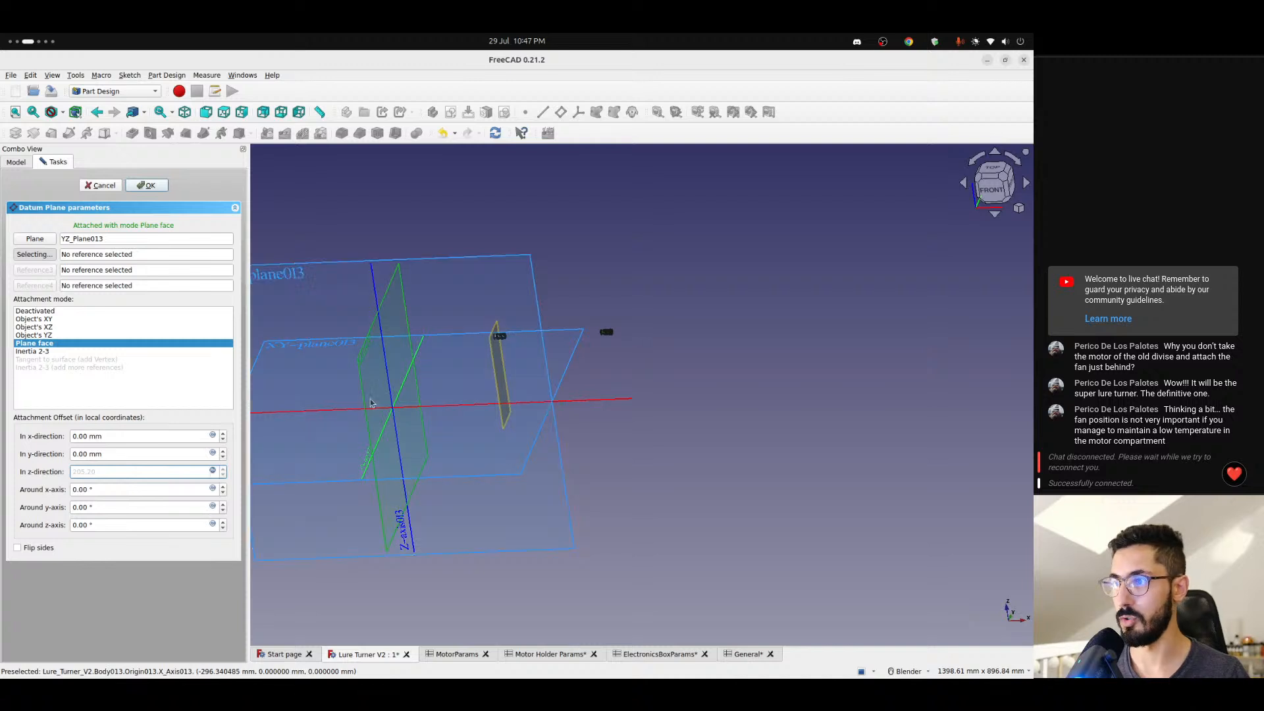
pyautogui.scroll(5, 440, 373)
pyautogui.scroll(3, 440, 372)
pyautogui.press('1')
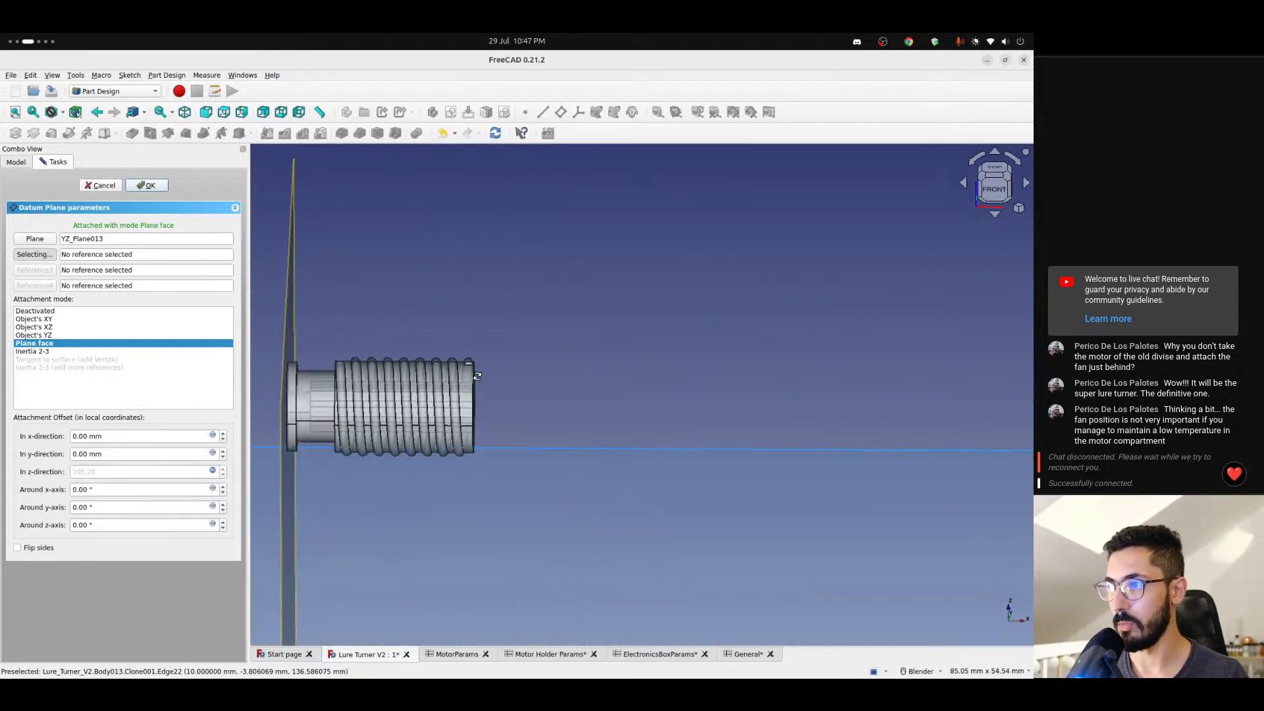
pyautogui.scroll(-2, 312, 396)
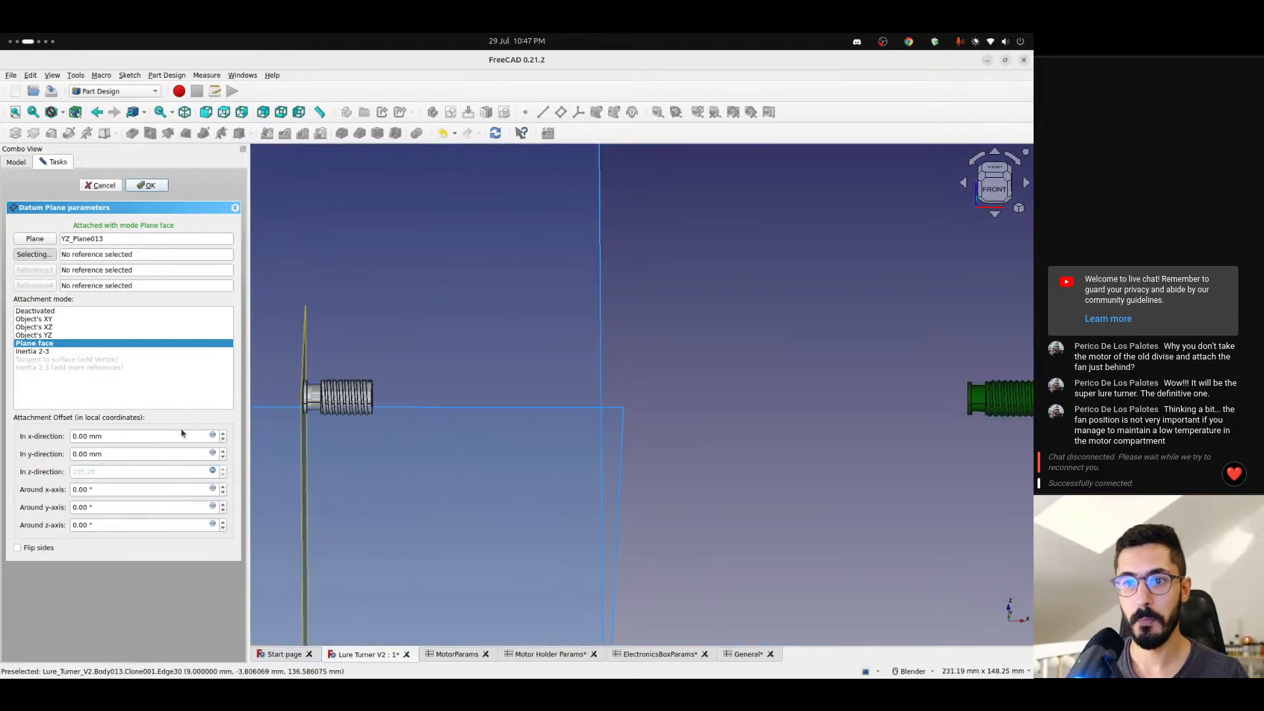
pyautogui.scroll(-5, 375, 419)
# - Try x offsets for the datum plane, including -3 mm, and reset the x-direction to 0
pyautogui.click(124, 452)
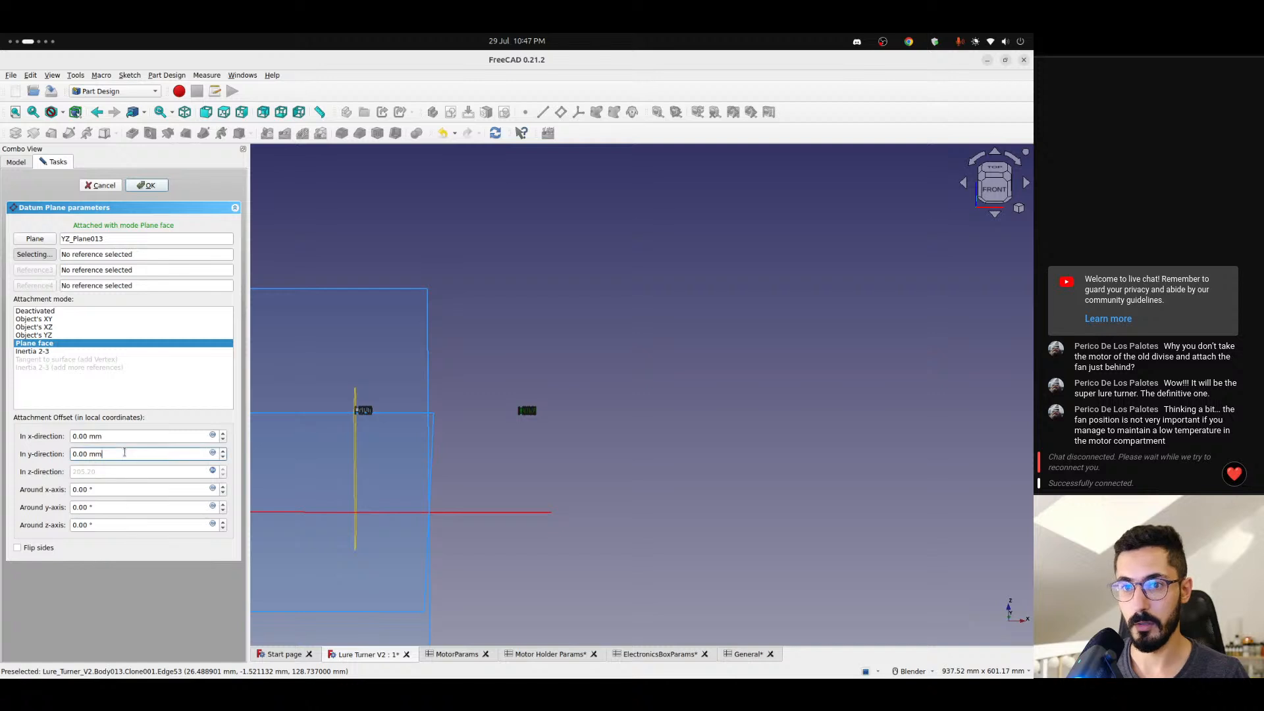
pyautogui.scroll(2, 125, 452)
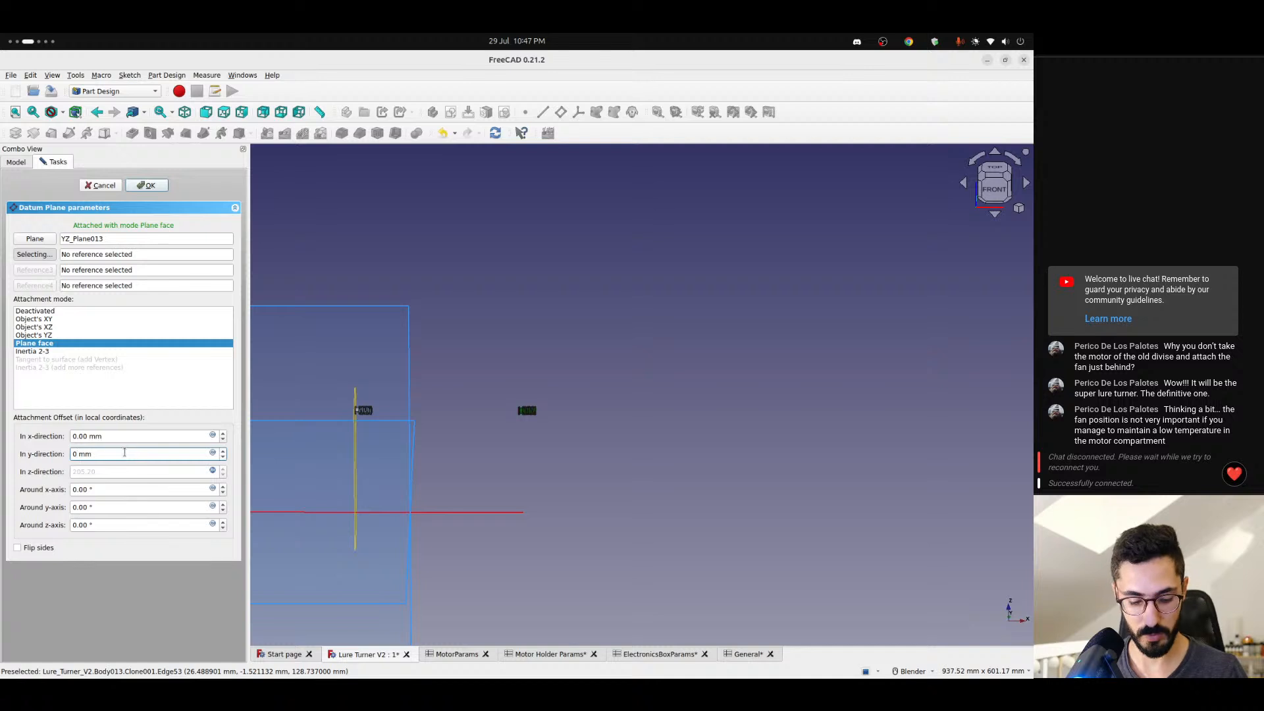
pyautogui.hotkey('shift', 'Tab')
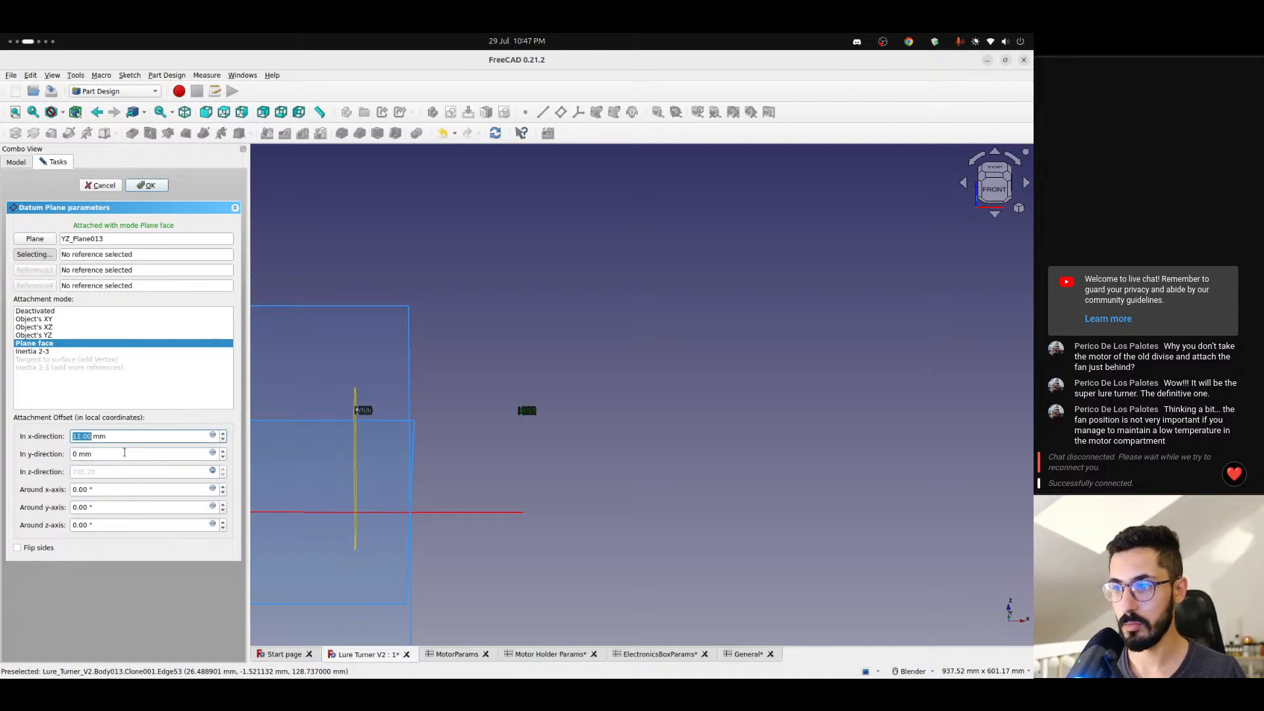
pyautogui.press('Right')
pyautogui.write('0')
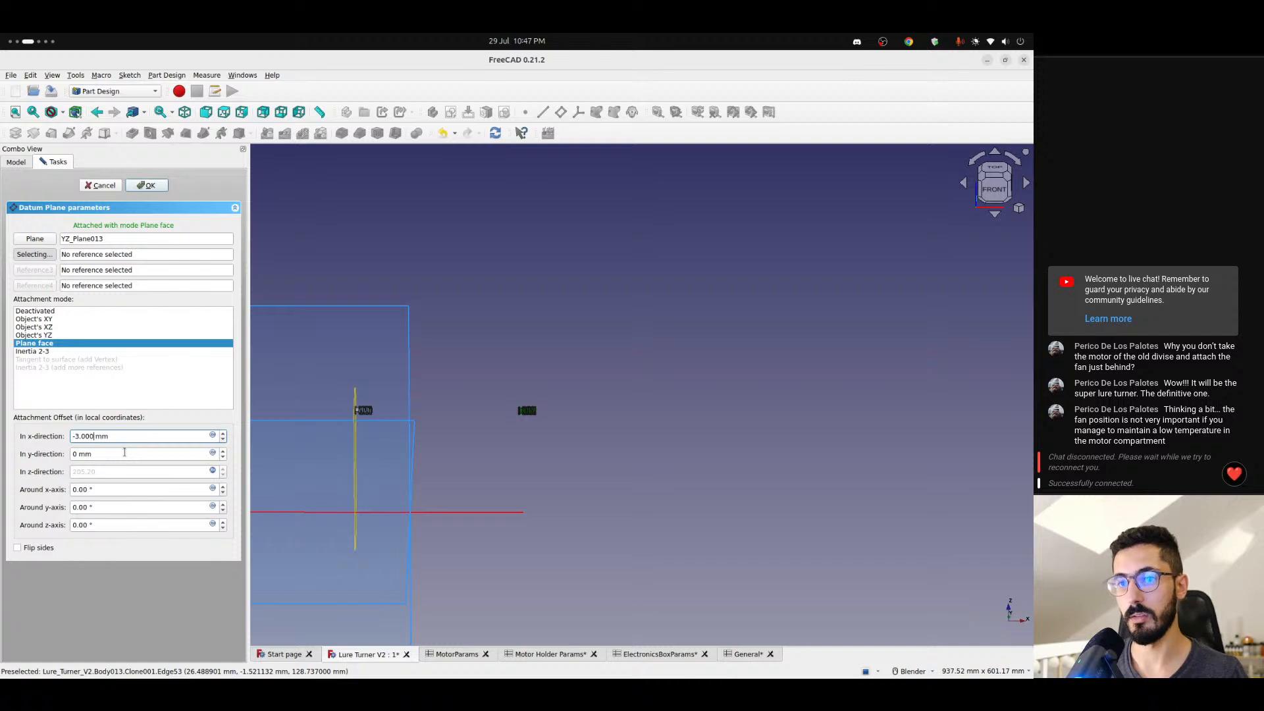
pyautogui.hotkey('ctrl', 'a')
pyautogui.write('0')
pyautogui.click(164, 455)
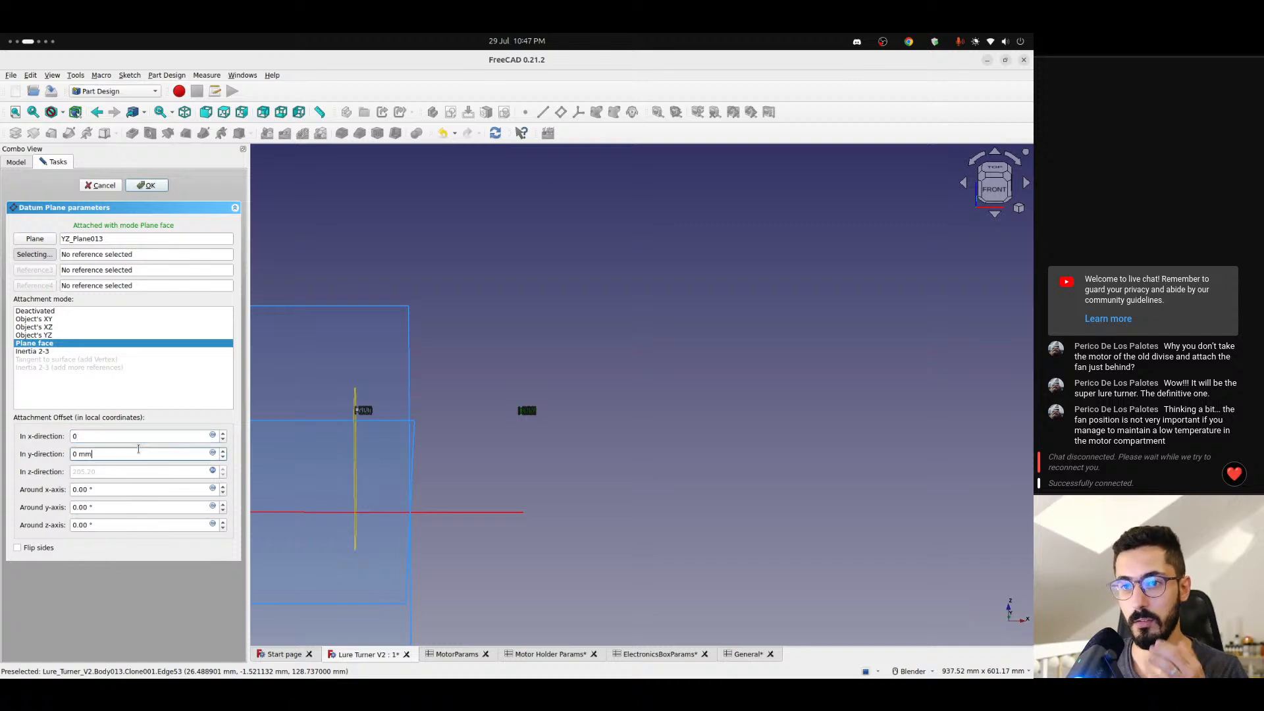
# - Set the datum plane's y offset to 26 mm and accept the plane
pyautogui.moveTo(446, 468); pyautogui.dragTo(287, 465, button='middle')
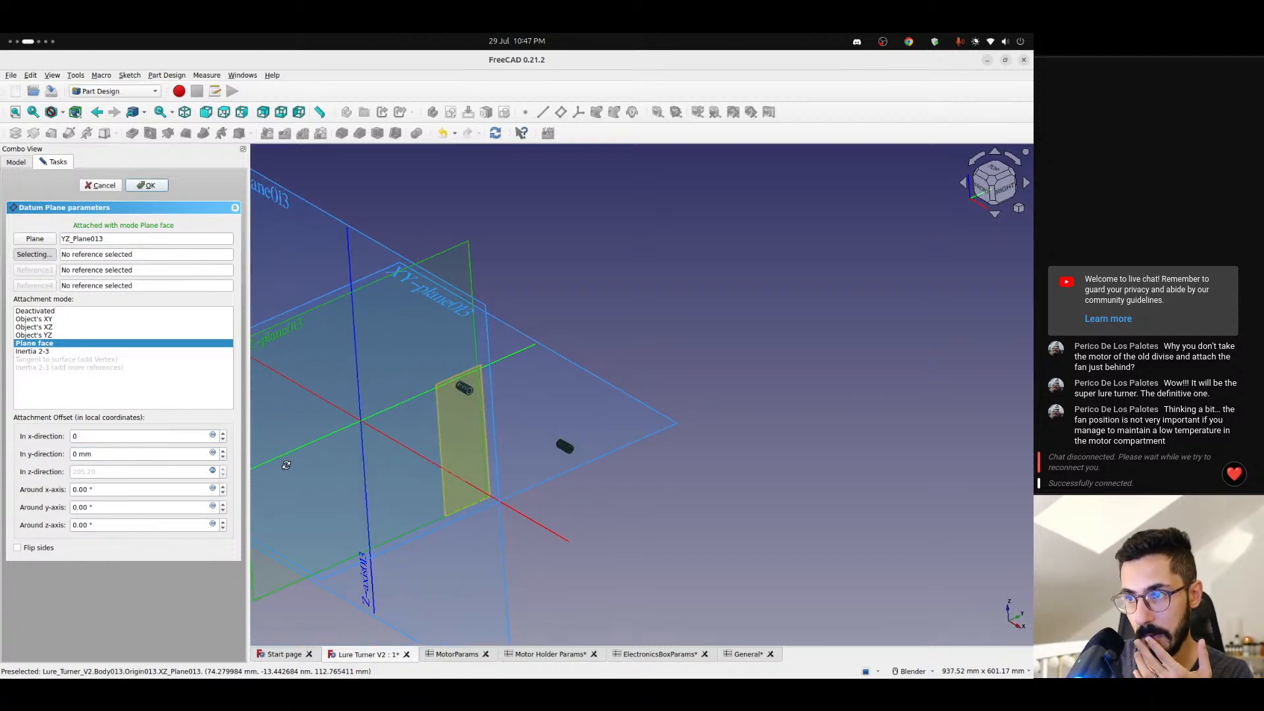
pyautogui.scroll(2, 434, 441)
pyautogui.click(125, 456)
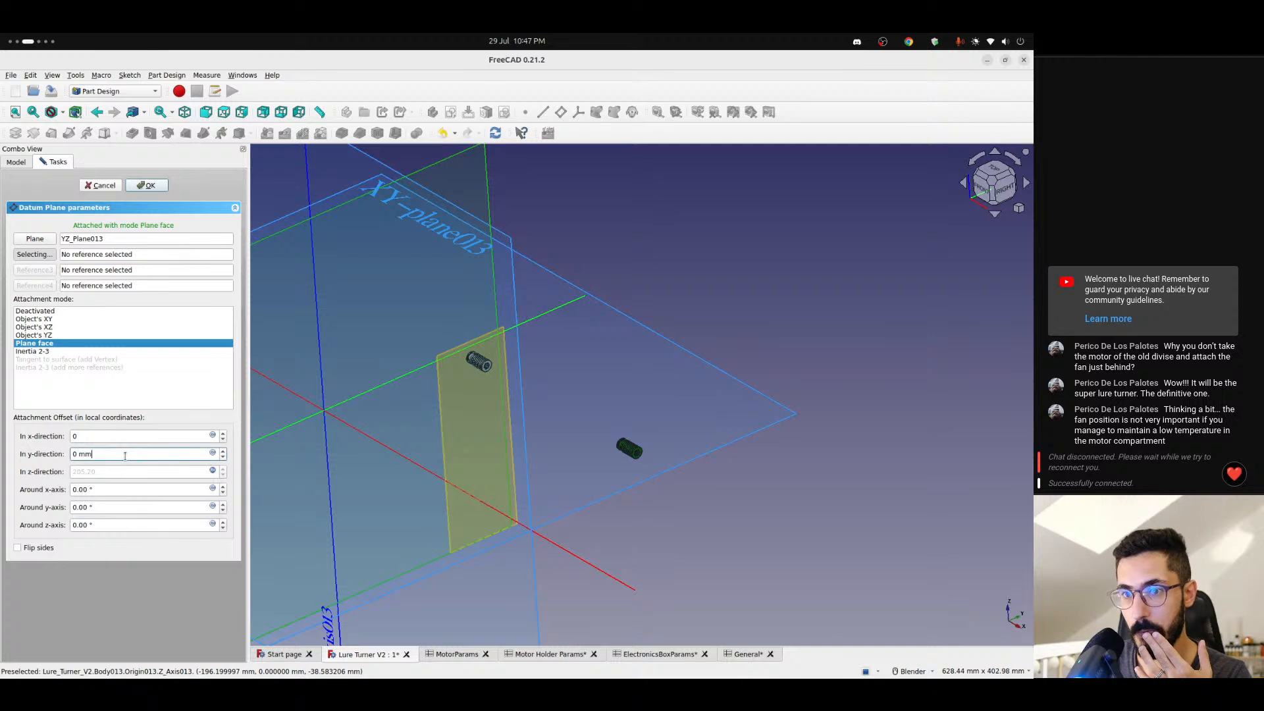
pyautogui.scroll(1, 125, 456)
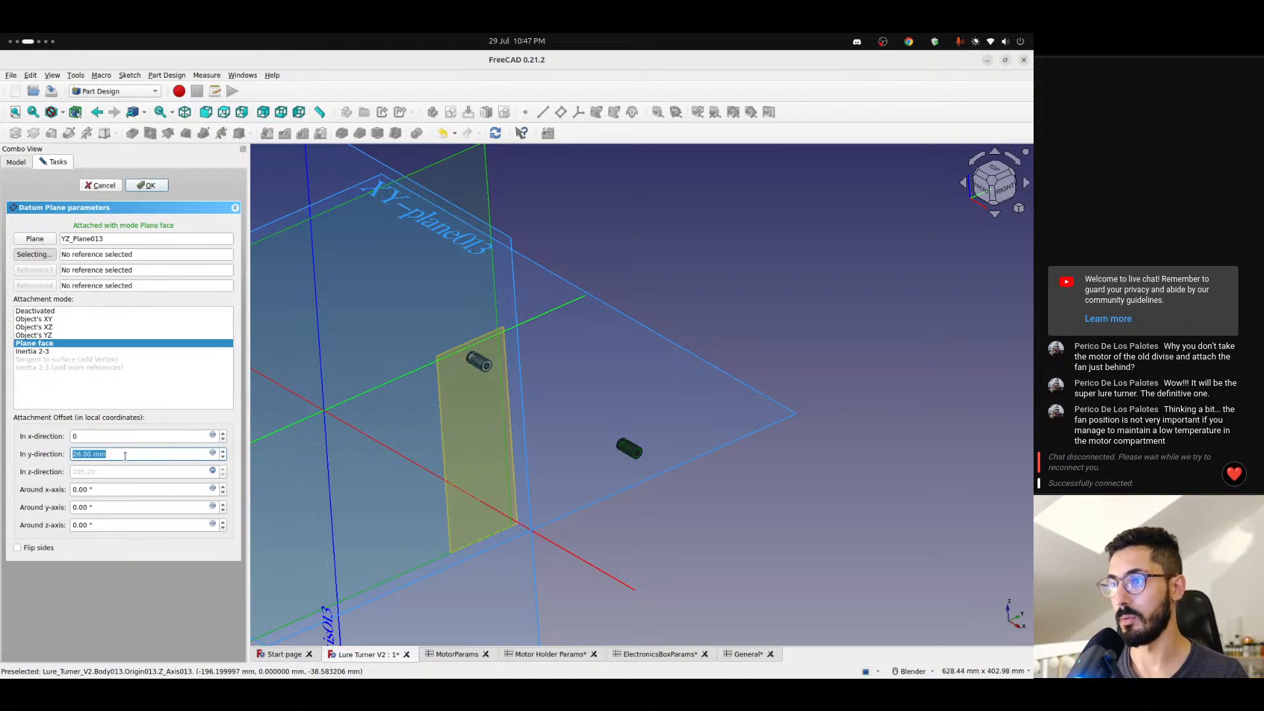
pyautogui.click(130, 610)
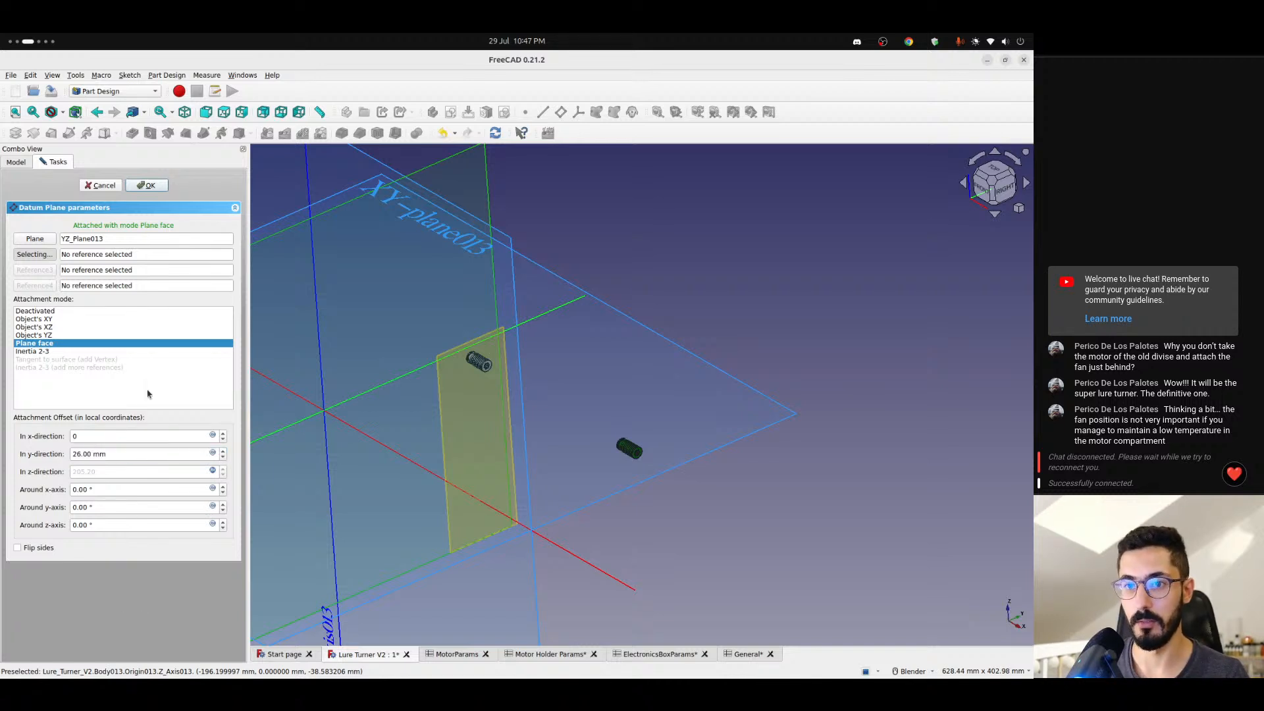
pyautogui.click(155, 188)
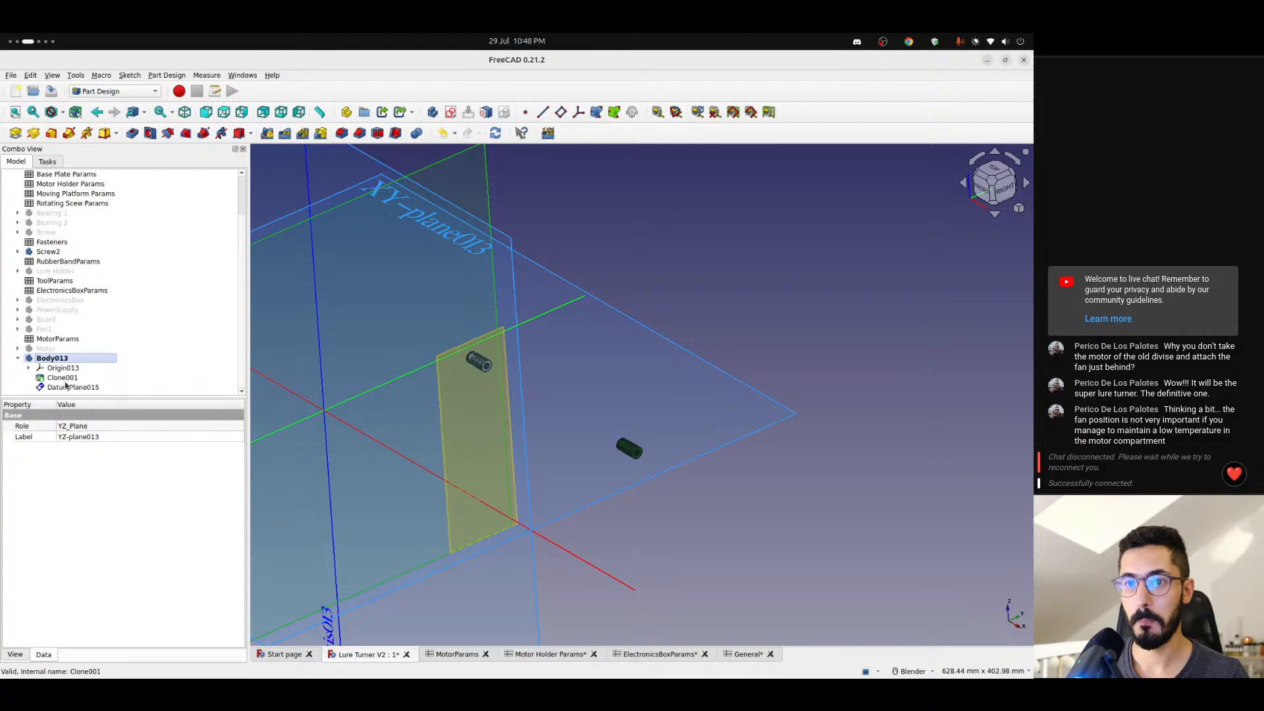
# - Create an empty sketch on DatumPlane015, compare its origin with the screw's centre, and close the sketch
pyautogui.click(67, 388)
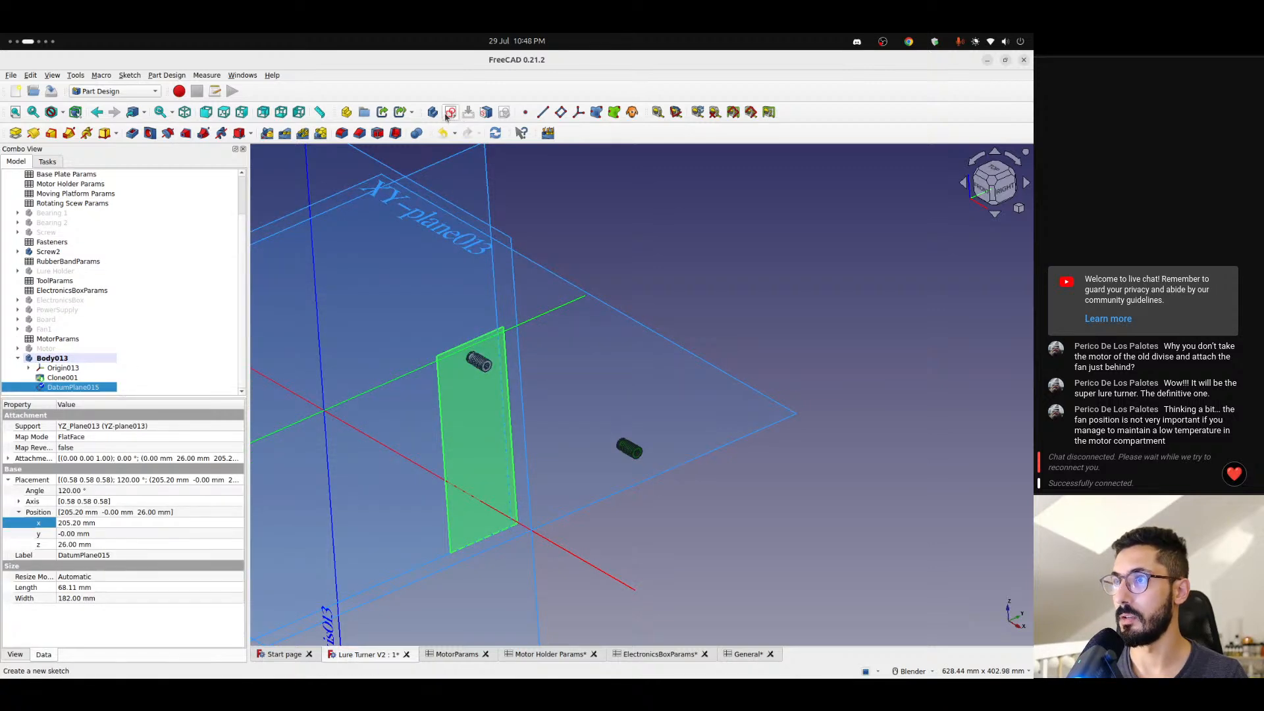
pyautogui.click(451, 112)
pyautogui.scroll(5, 567, 389)
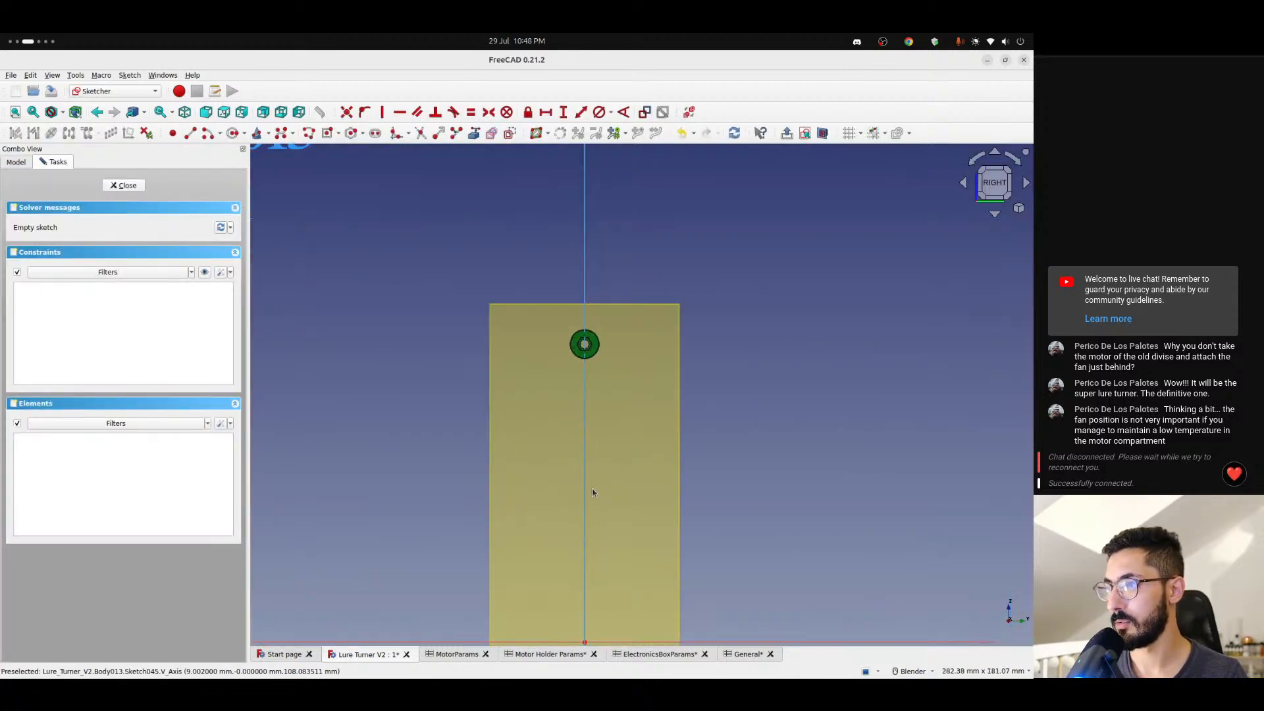
pyautogui.scroll(-5, 454, 487)
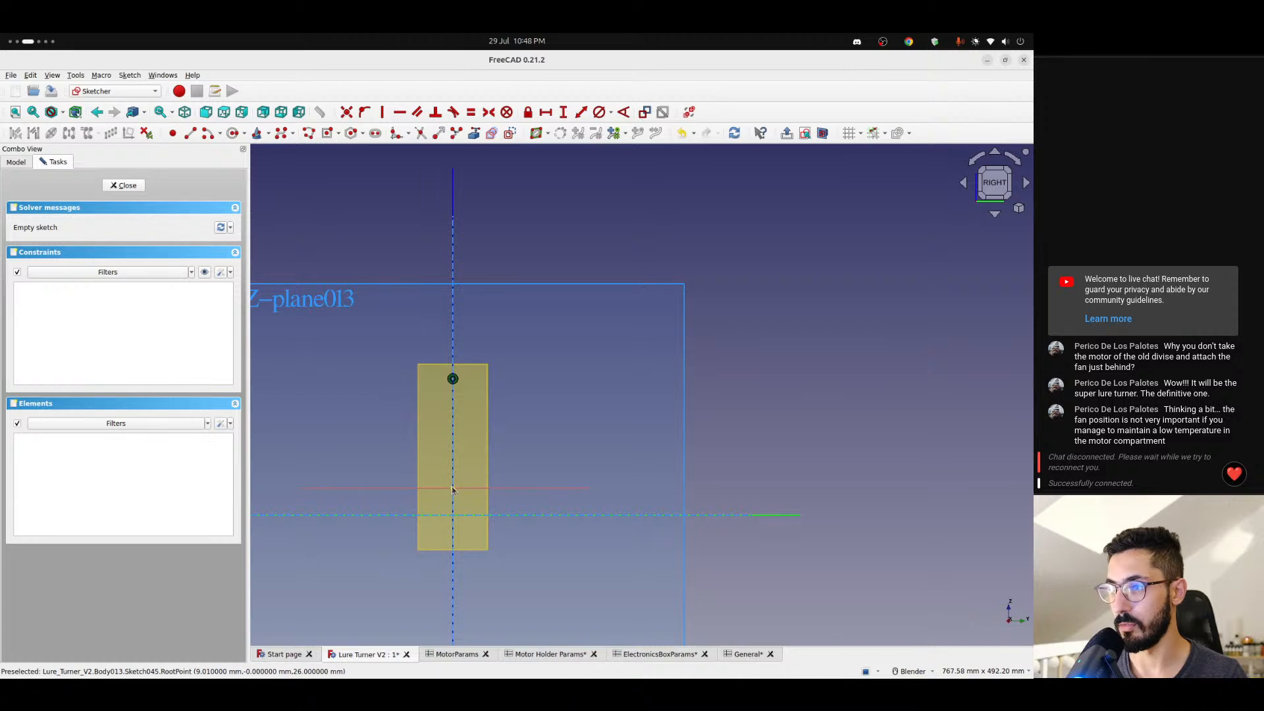
pyautogui.click(127, 185)
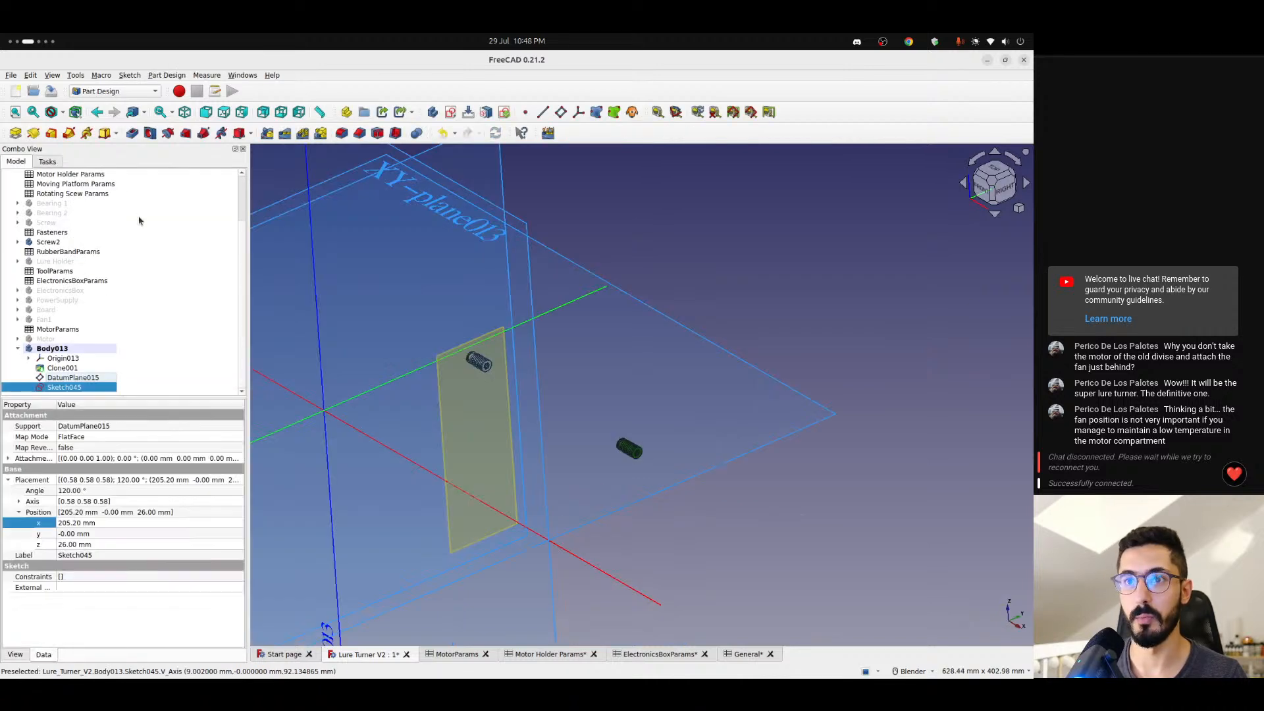
# - Reopen DatumPlane015 and start an expression for its y offset with <<General>>.height
pyautogui.doubleClick(72, 378)
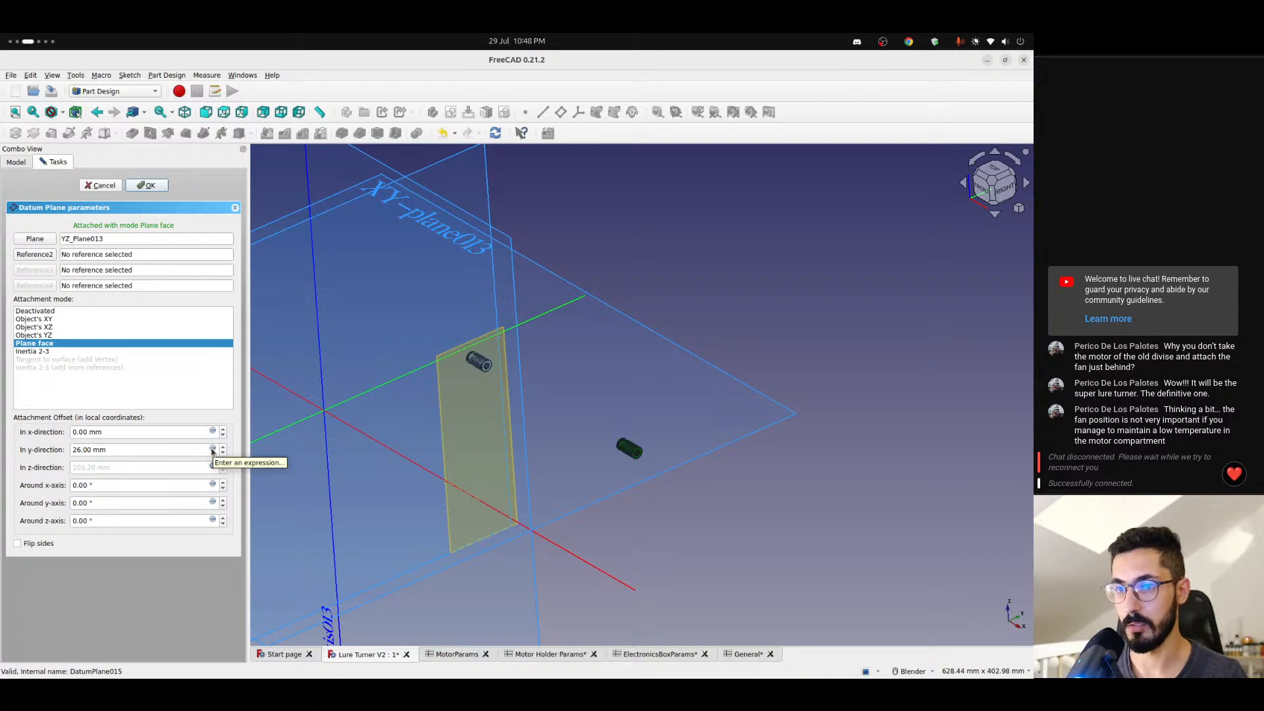
pyautogui.click(212, 450)
pyautogui.write('<<mot')
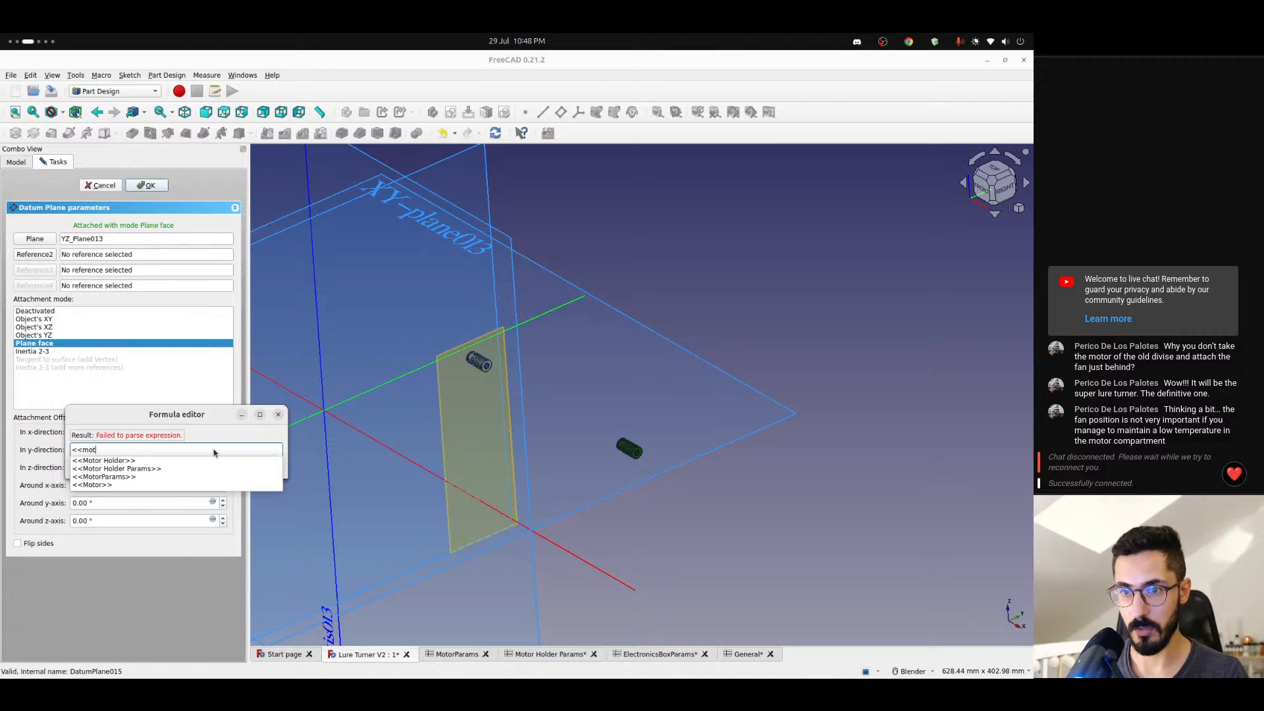
pyautogui.press('BackSpace')
pyautogui.press('BackSpace')
pyautogui.press('BackSpace')
pyautogui.write('Gen')
pyautogui.press('Down')
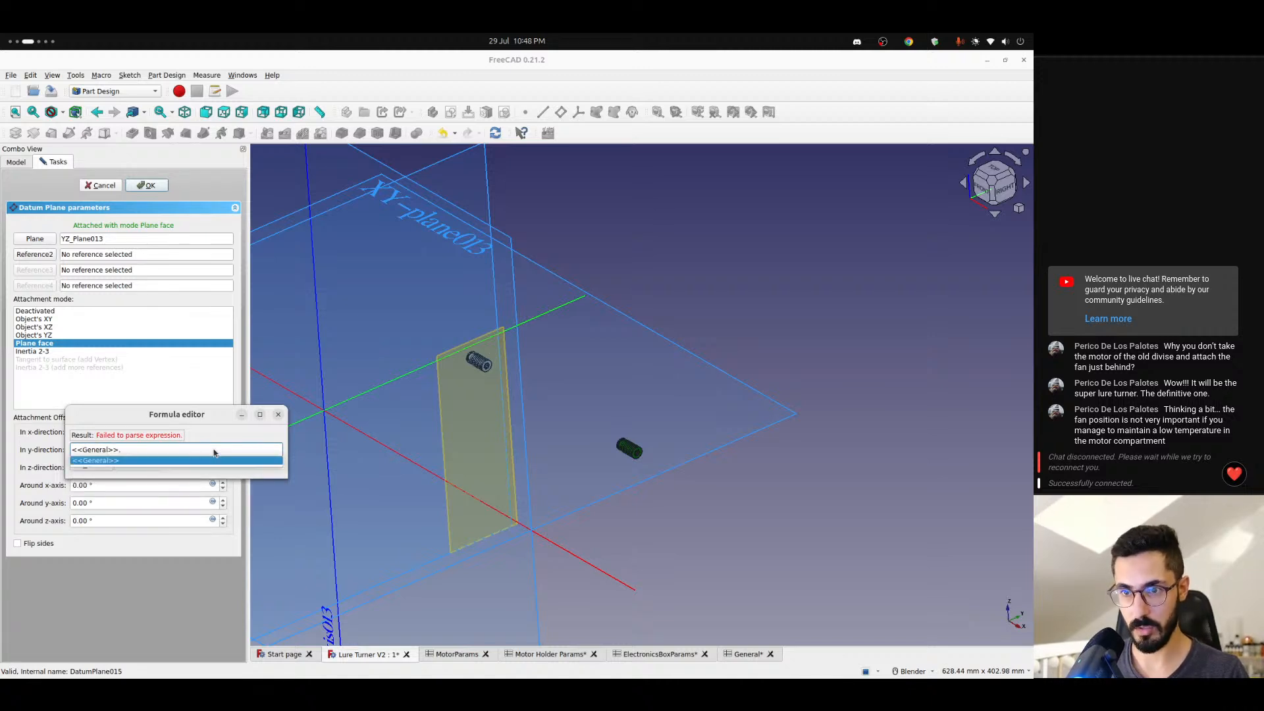
pyautogui.write('height')
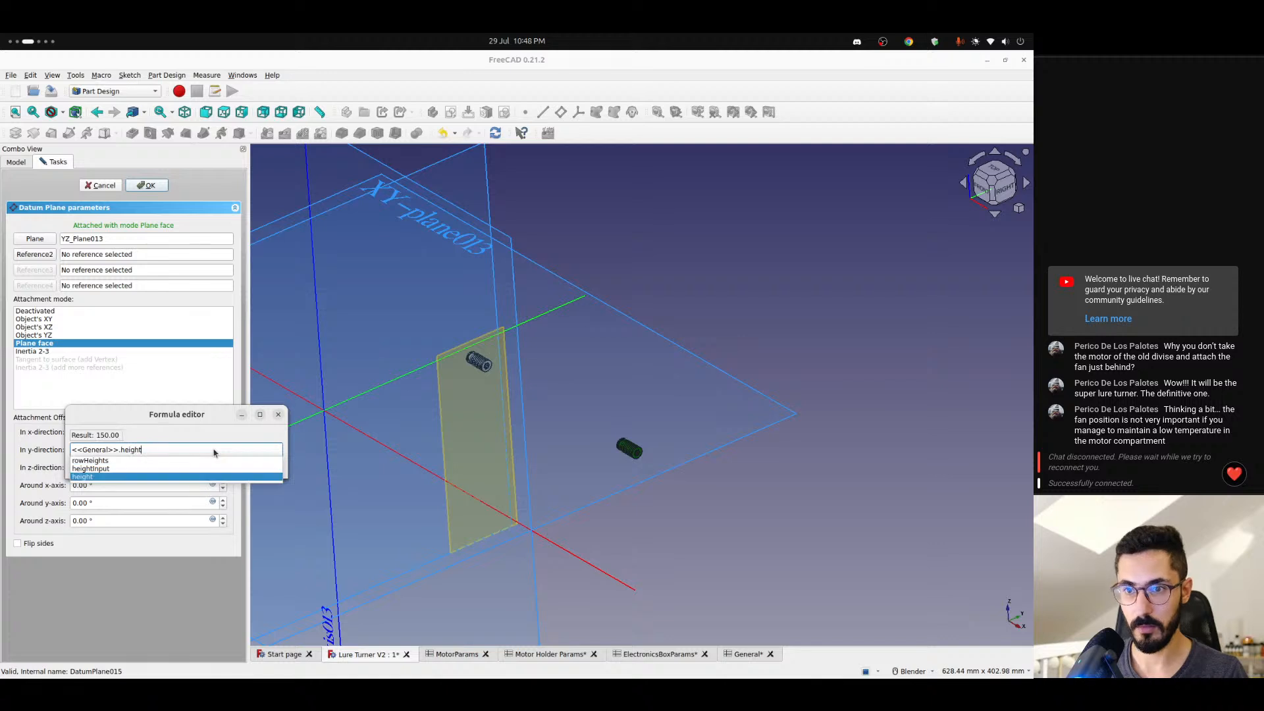
pyautogui.write(' - <<gene')
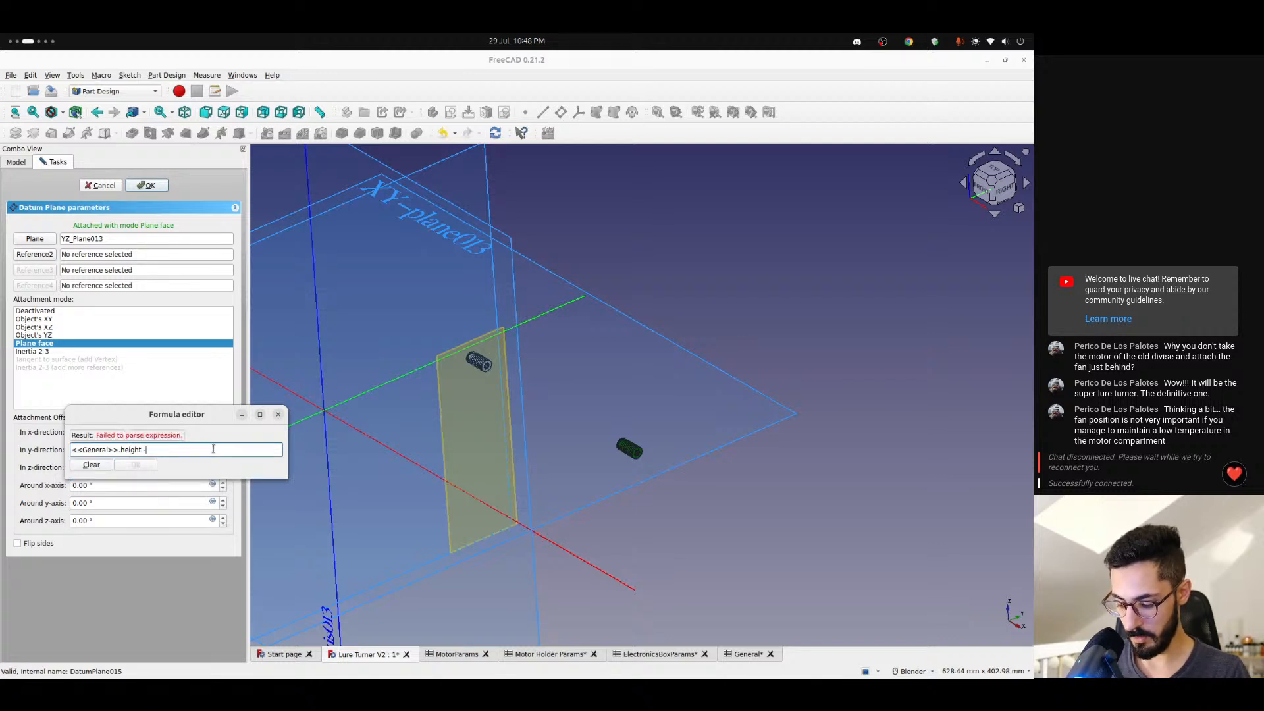
# - Extend the y-offset expression by subtracting <<Motor Holder Params>>.motorDiameter / 2
pyautogui.press('BackSpace')
pyautogui.press('BackSpace')
pyautogui.press('BackSpace')
pyautogui.press('BackSpace')
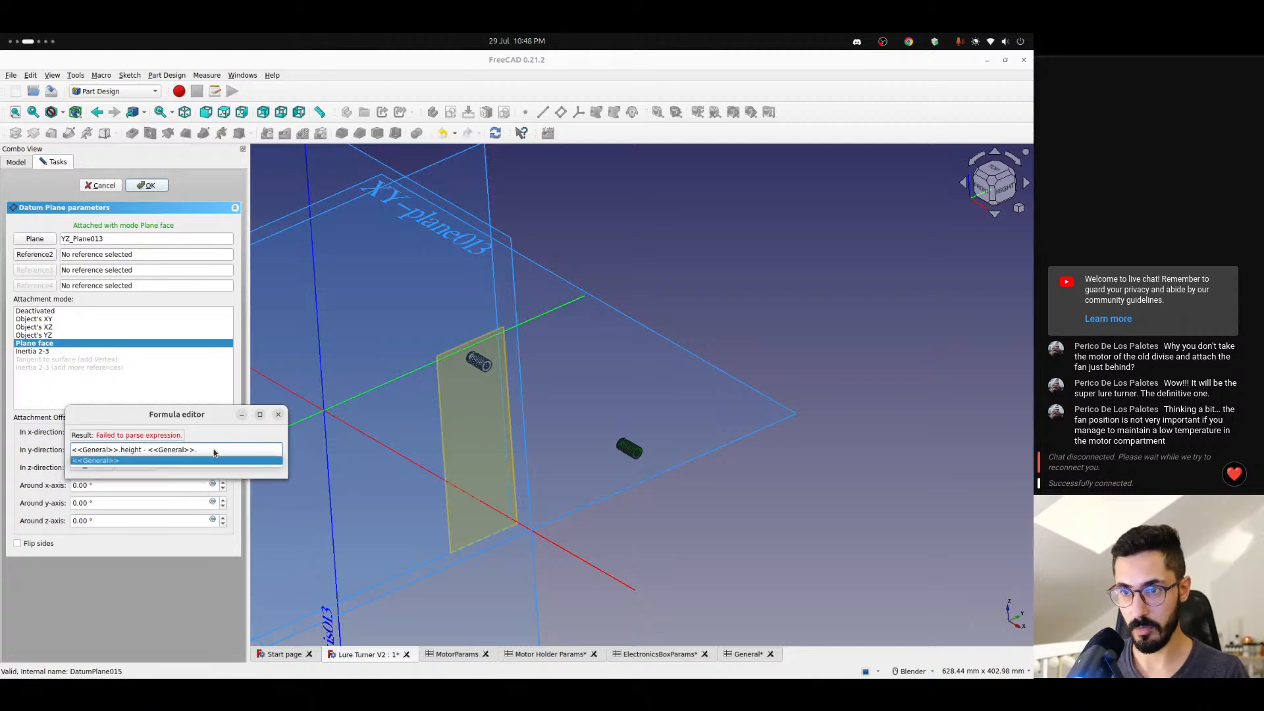
pyautogui.write('mot')
pyautogui.press('Down')
pyautogui.press('Down')
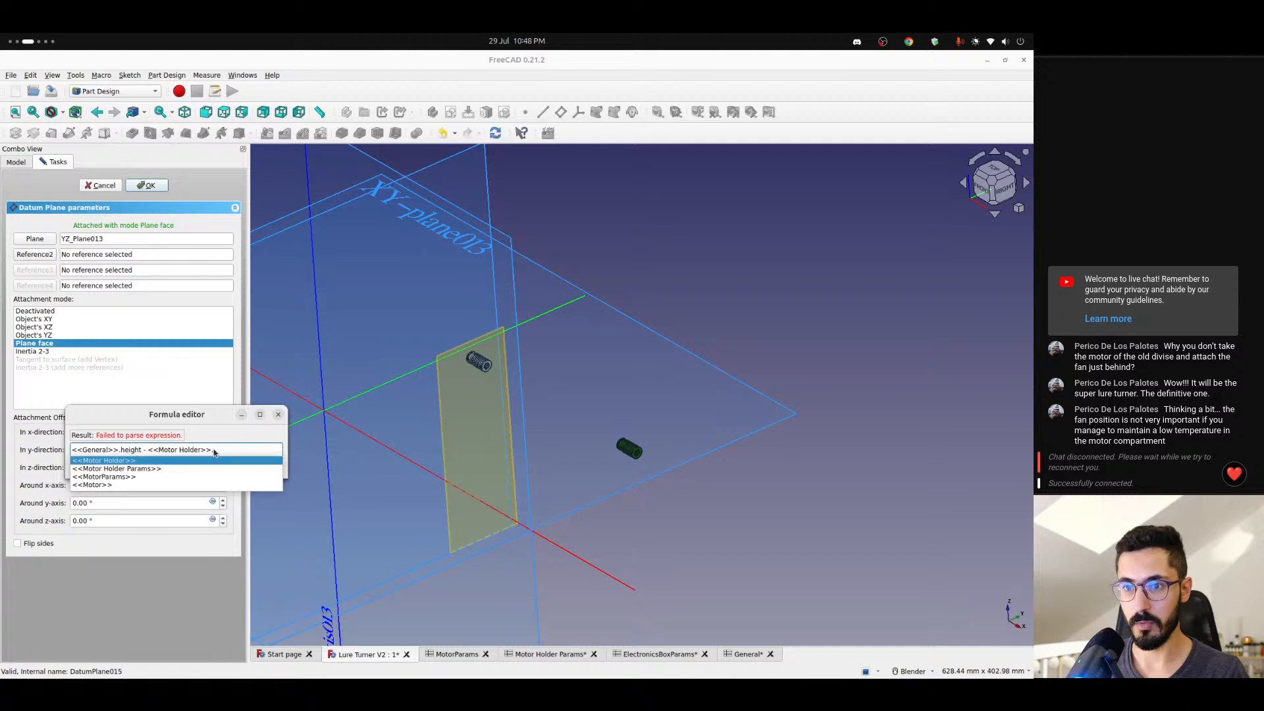
pyautogui.write('moto')
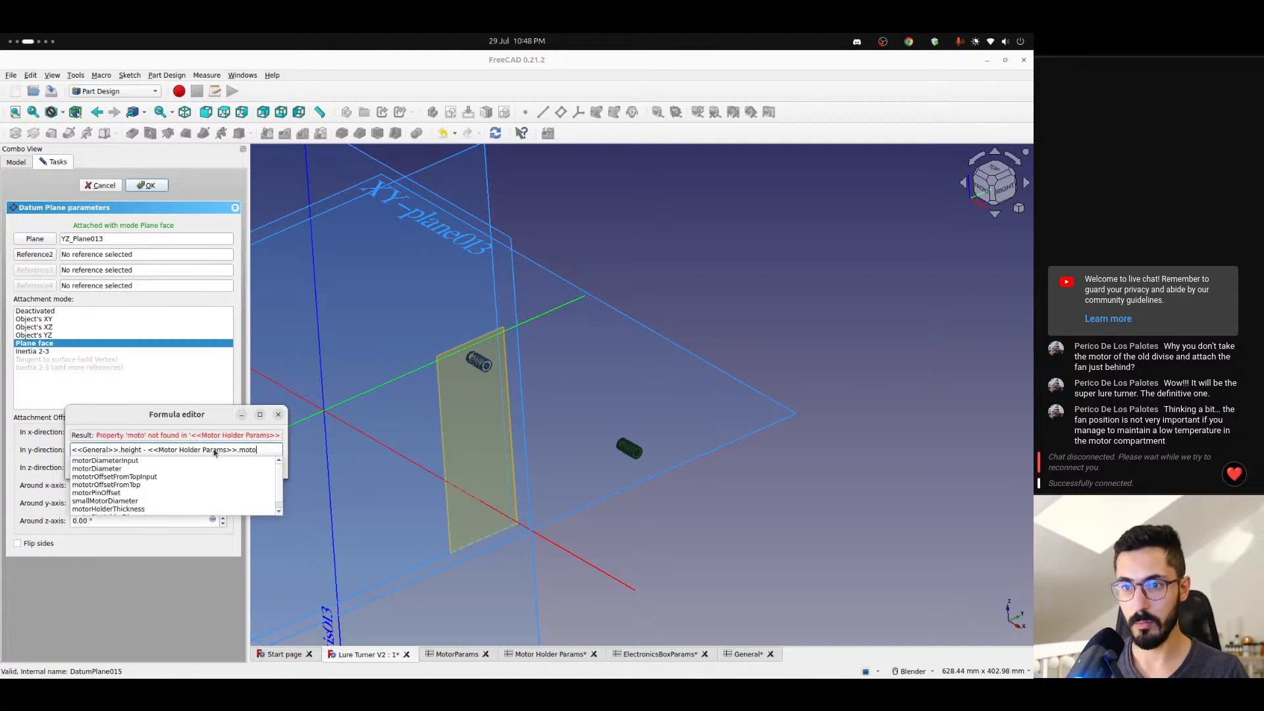
pyautogui.press('Down')
pyautogui.press('Down')
pyautogui.write('/')
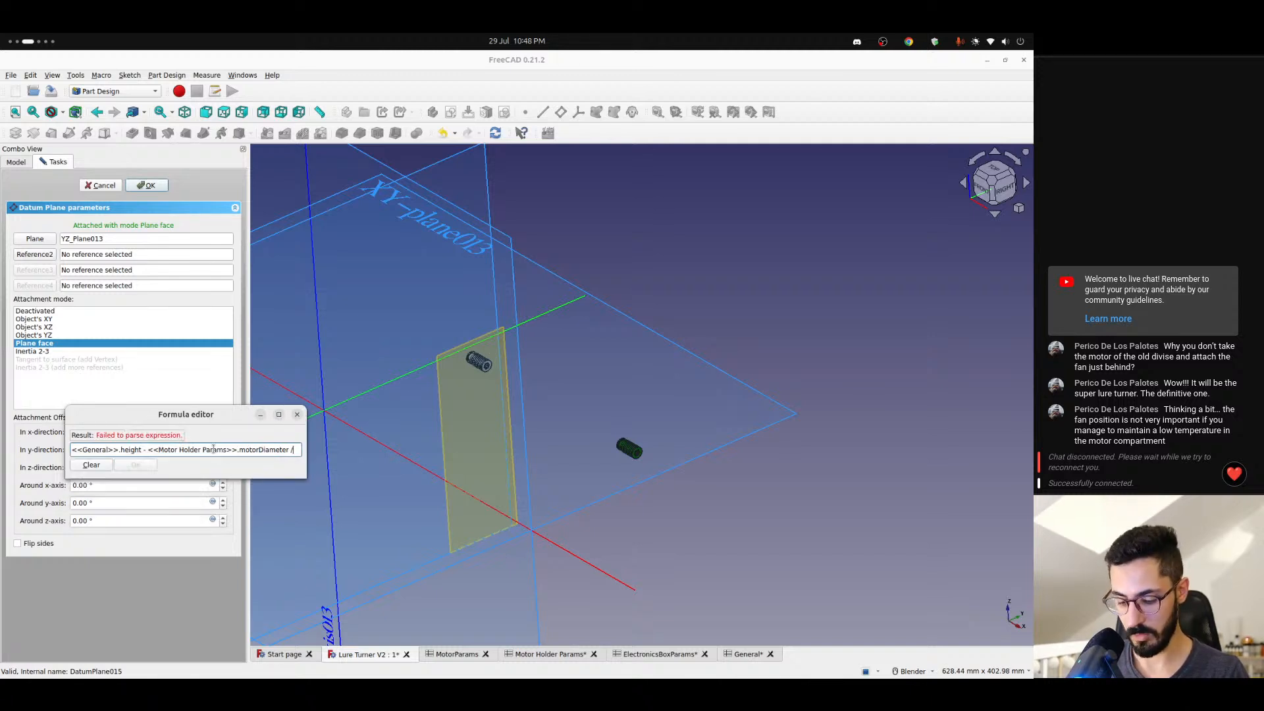
pyautogui.write(' 2 - <<')
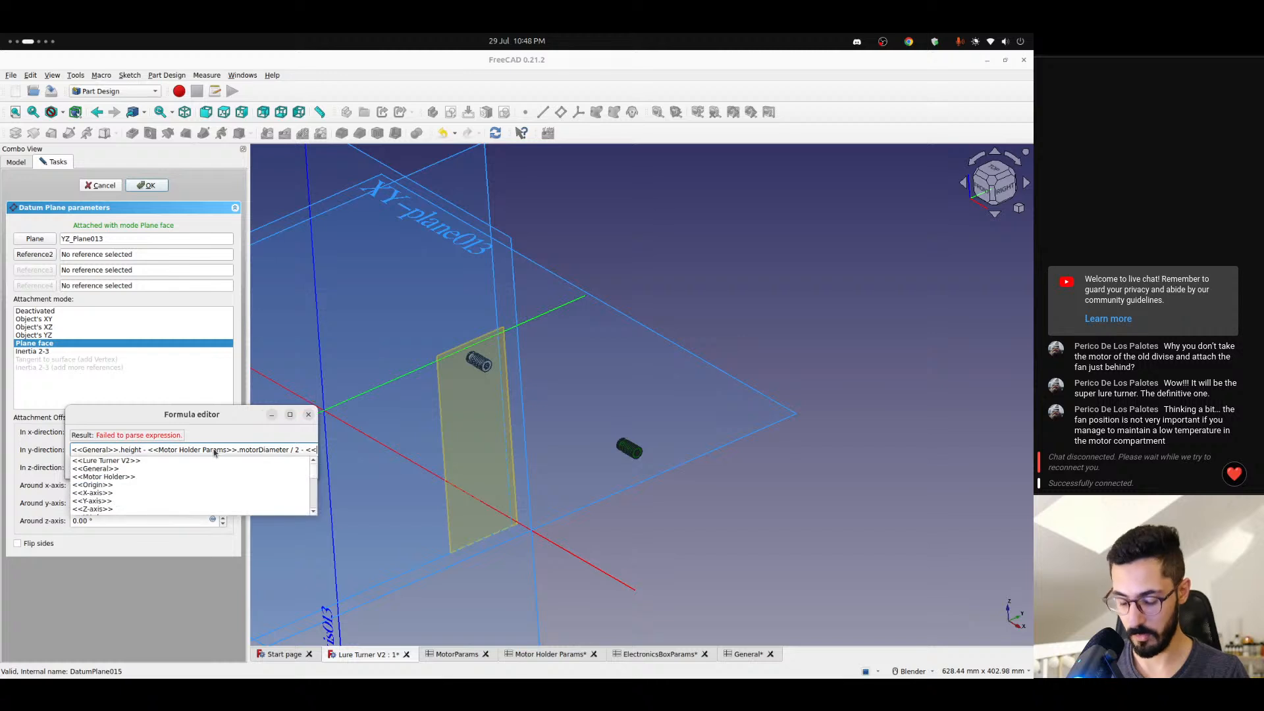
pyautogui.write('gen')
# - Subtract <<Motor Holder Params>>.mototrOffsetFromTop in the y-offset expression as well and apply the formula
pyautogui.press('BackSpace')
pyautogui.press('BackSpace')
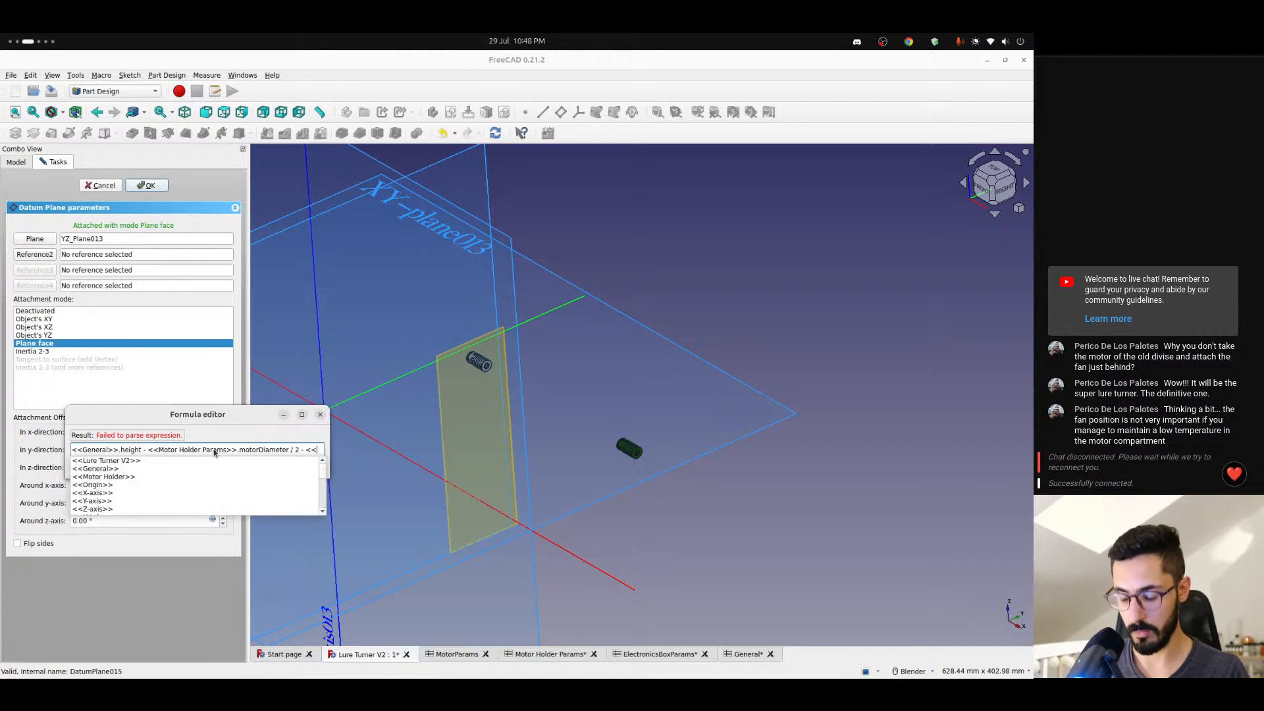
pyautogui.write('mot')
pyautogui.press('Down')
pyautogui.press('Down')
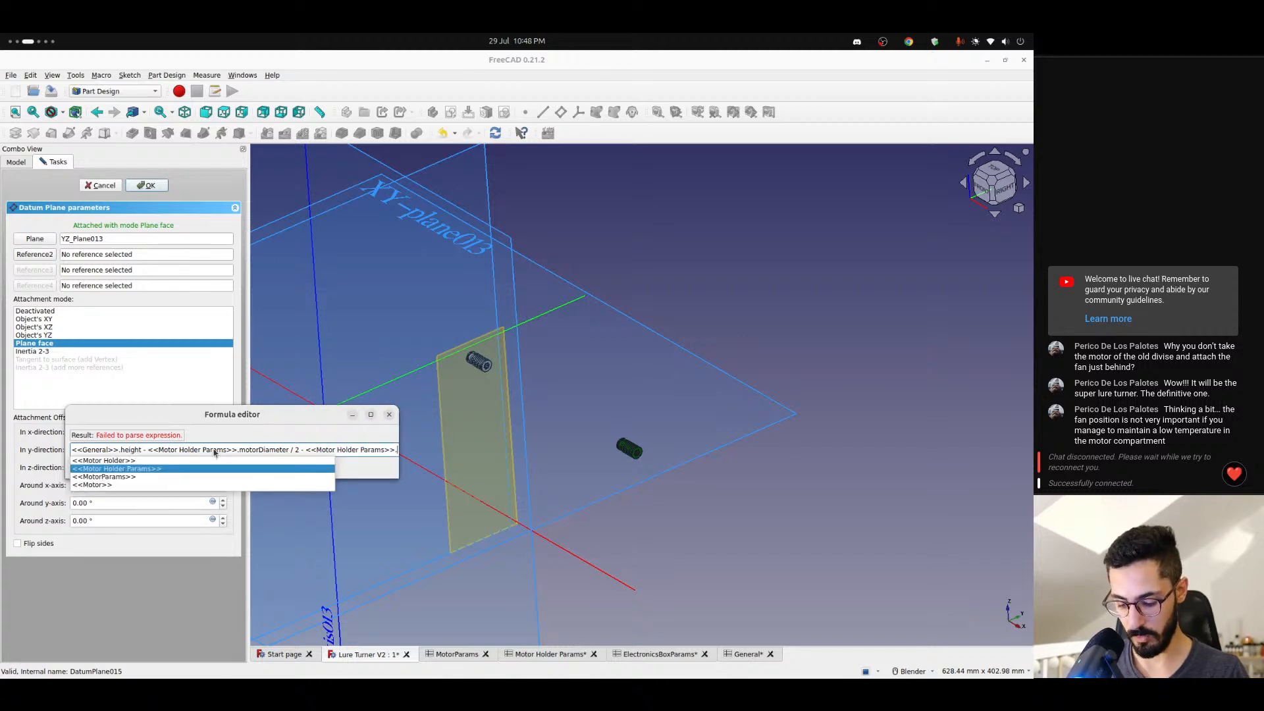
pyautogui.write('off')
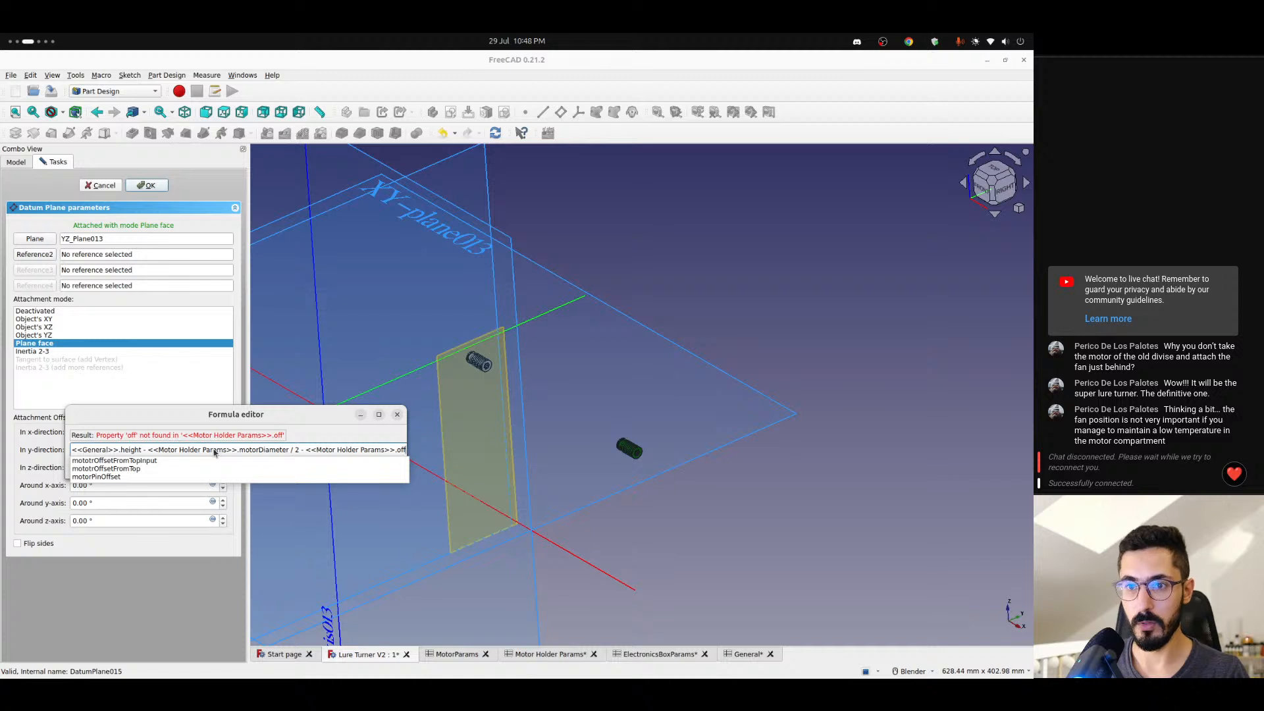
pyautogui.press('Down')
pyautogui.press('Down')
pyautogui.press('Return')
pyautogui.press('Return')
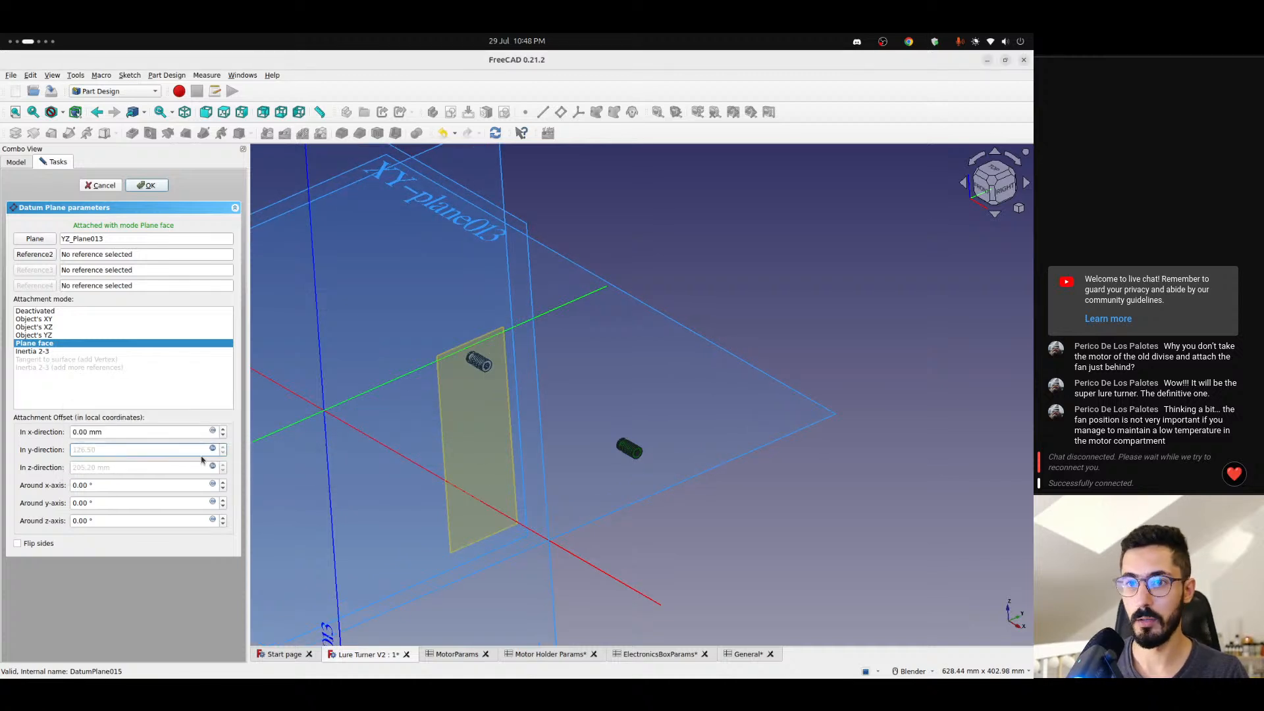
# - Add <<Motor Holder Params>>.motorPinOffset to the end of the y-offset expression and accept the datum plane
pyautogui.click(212, 451)
pyautogui.press('End')
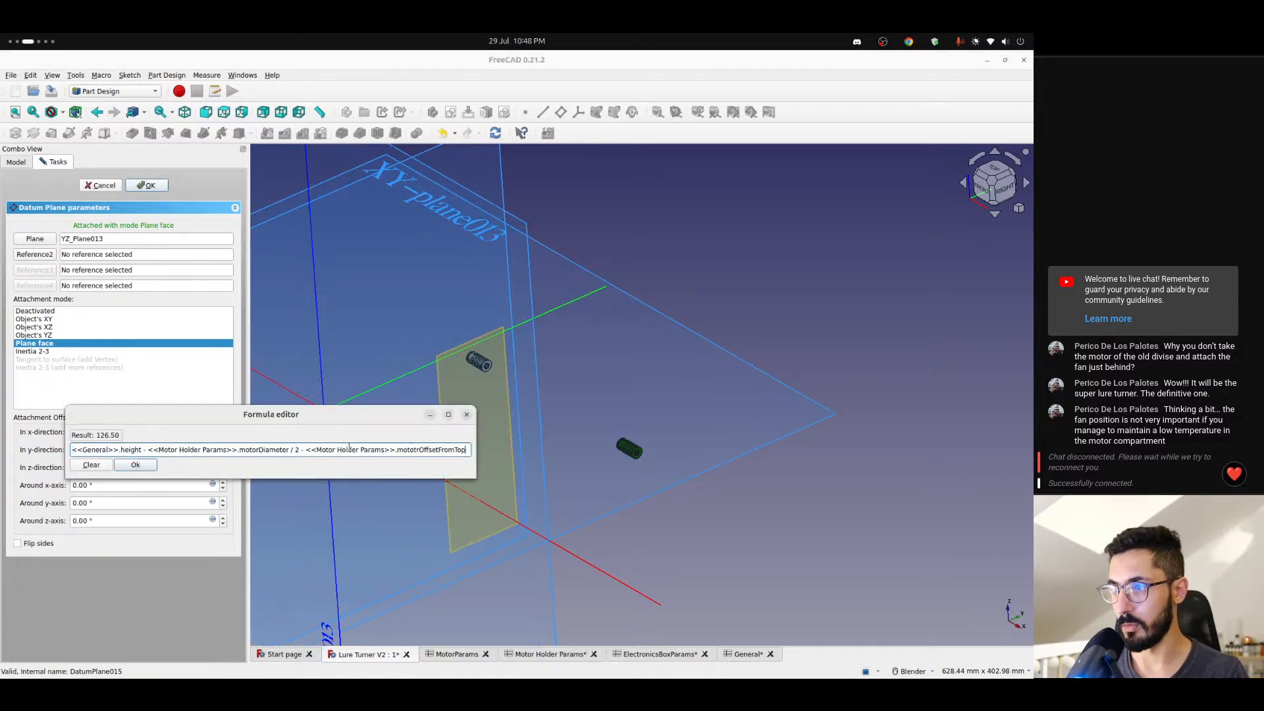
pyautogui.write('+ <<moto')
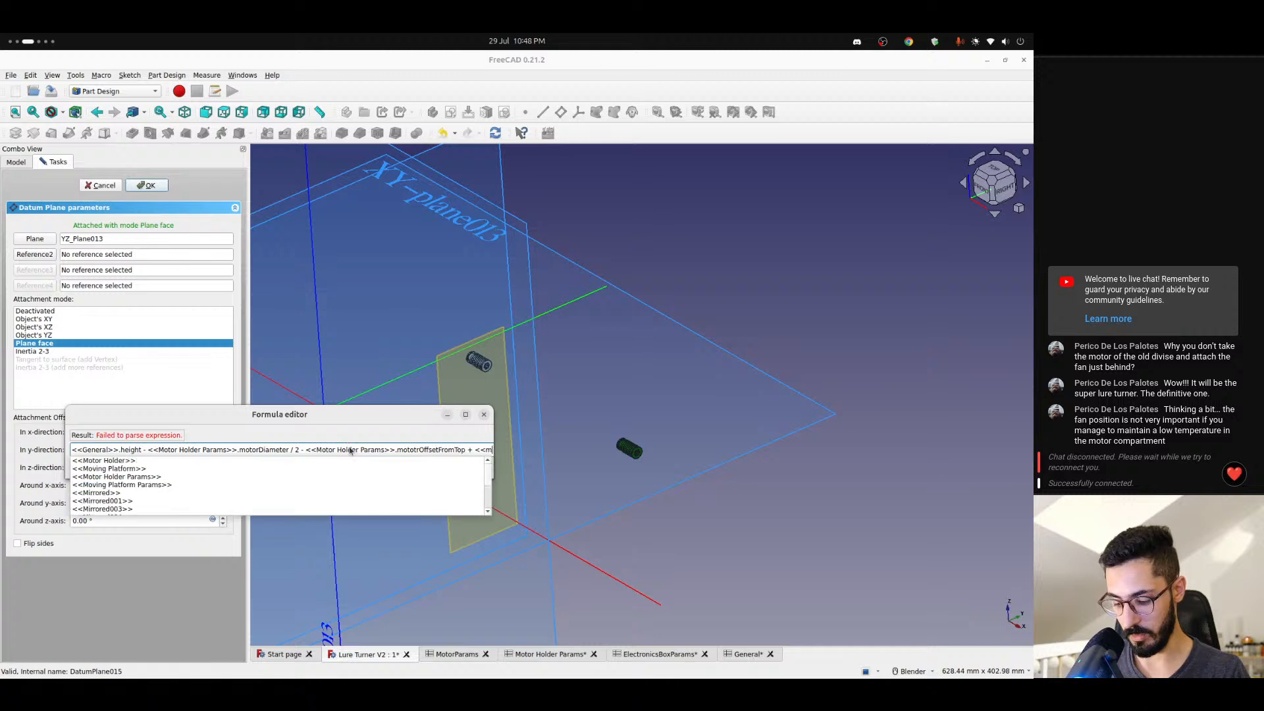
pyautogui.press('Down')
pyautogui.press('Down')
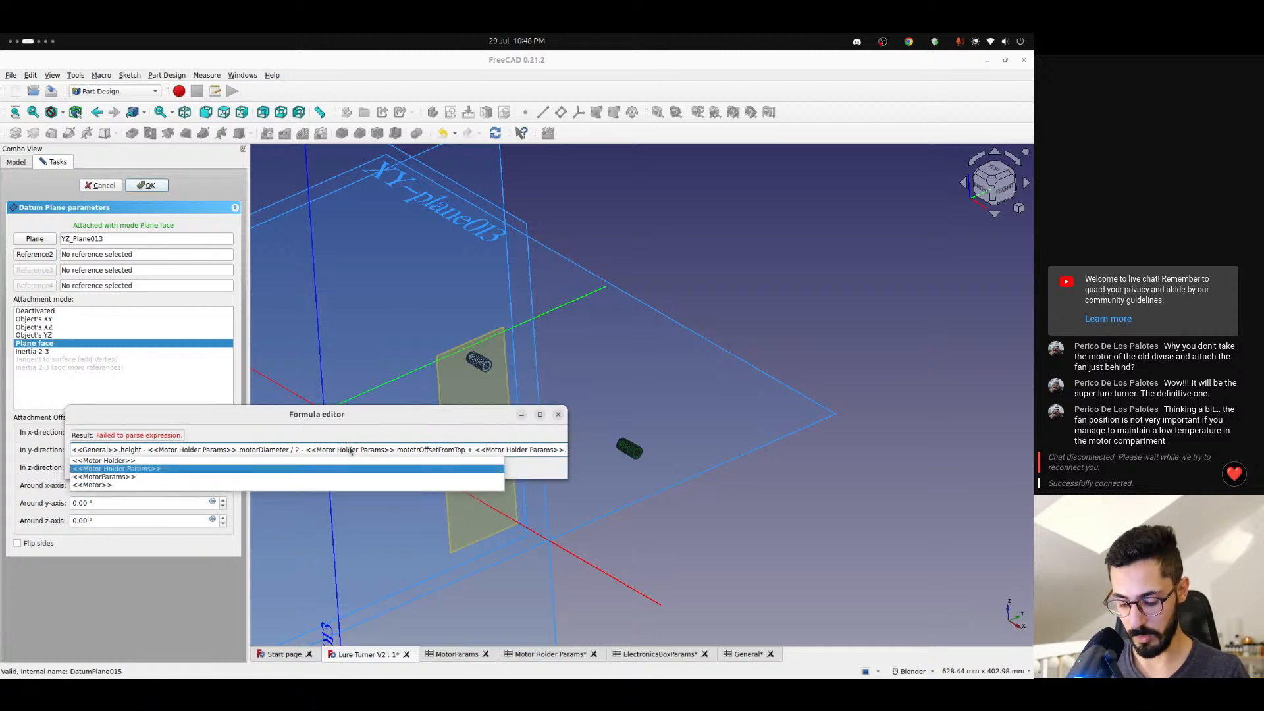
pyautogui.write('pino')
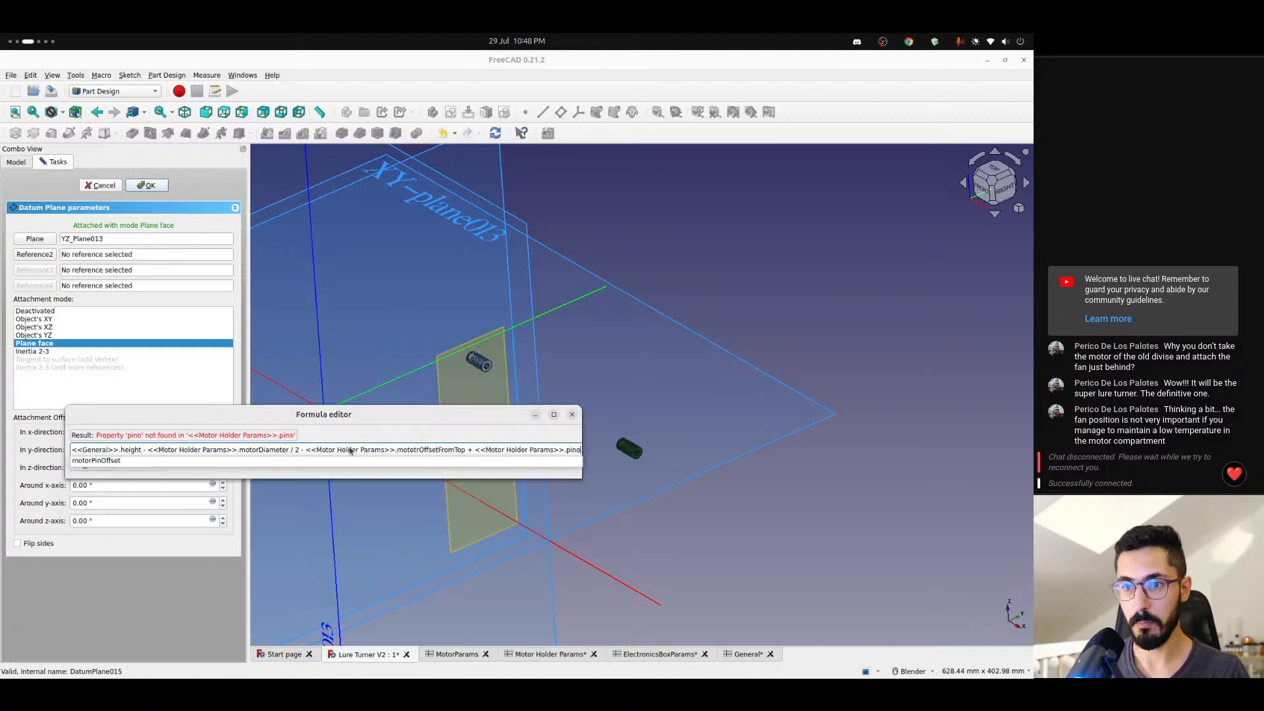
pyautogui.press('Down')
pyautogui.press('Return')
pyautogui.press('Return')
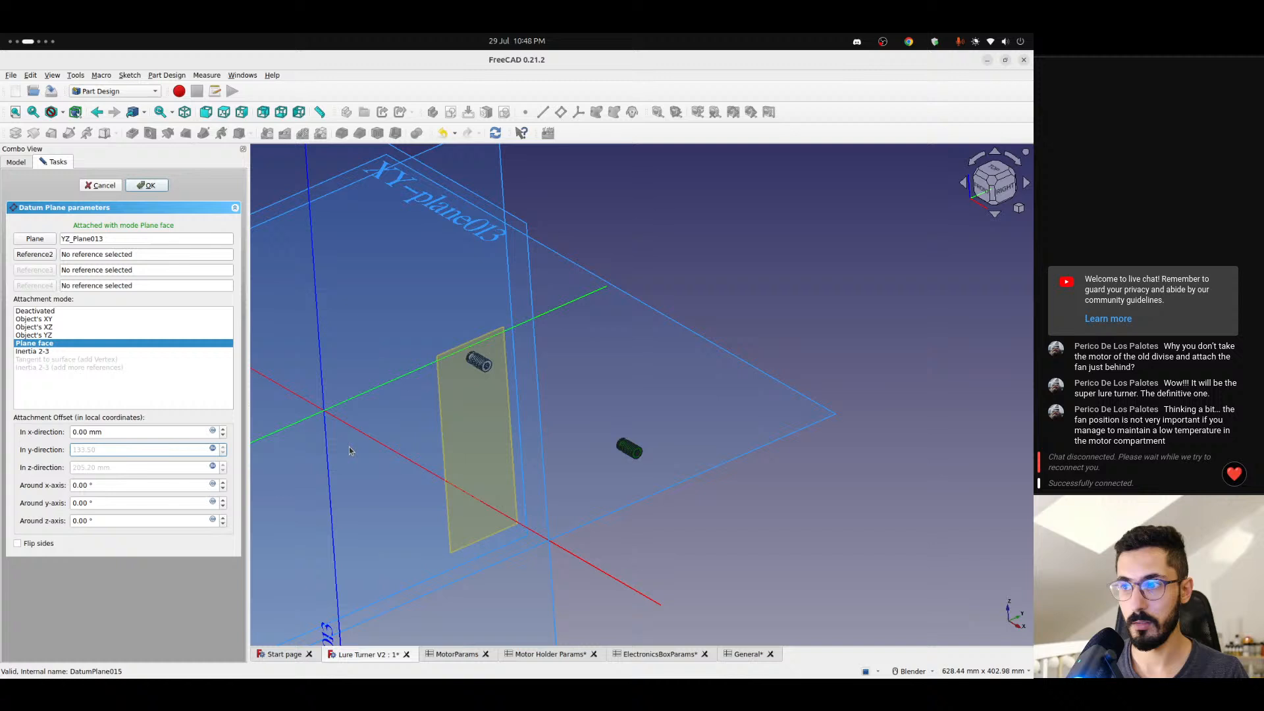
pyautogui.click(150, 187)
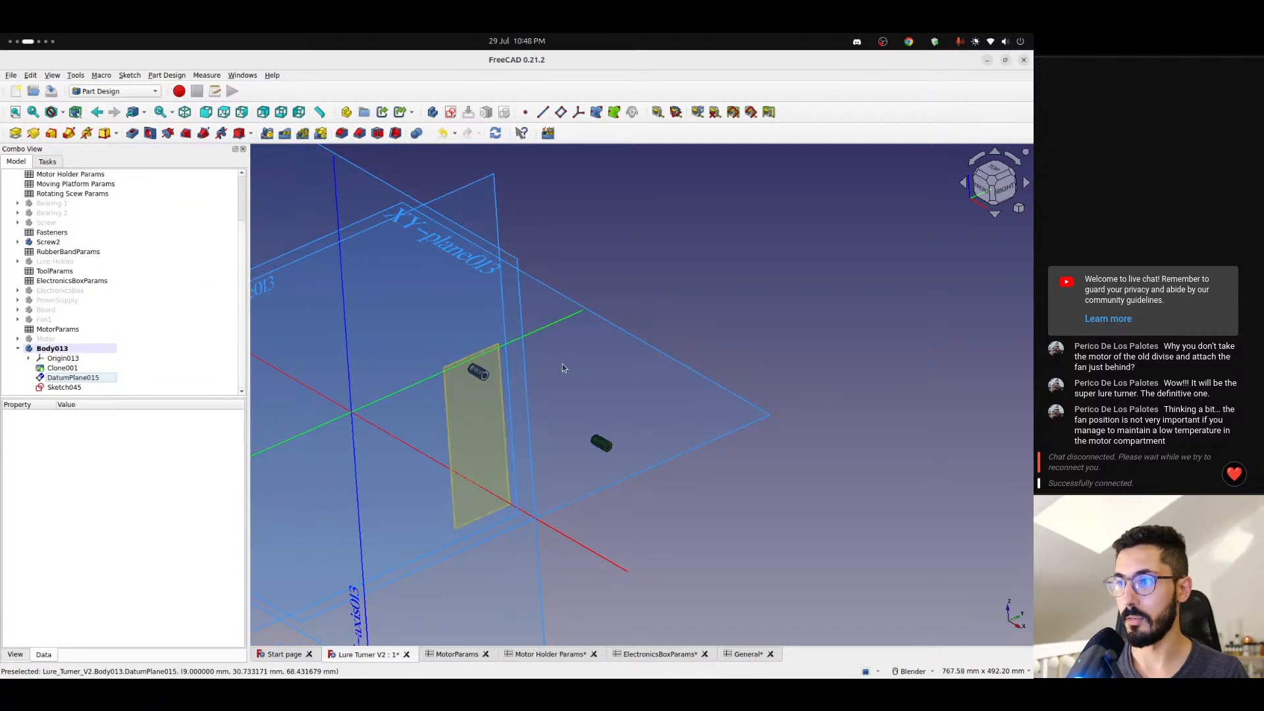
# - Open Sketch045 and examine whether its origin lines up with the centre of the screw's hole
pyautogui.scroll(3, 562, 365)
pyautogui.click(75, 387)
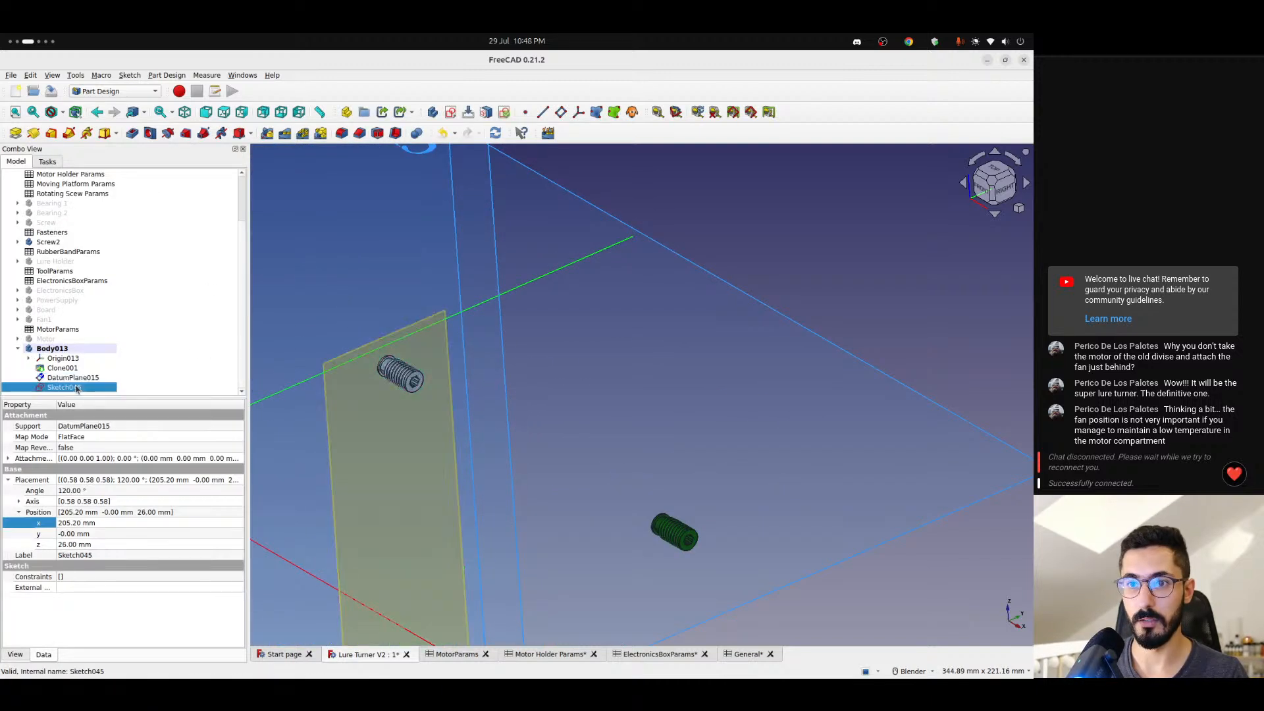
pyautogui.doubleClick(75, 387)
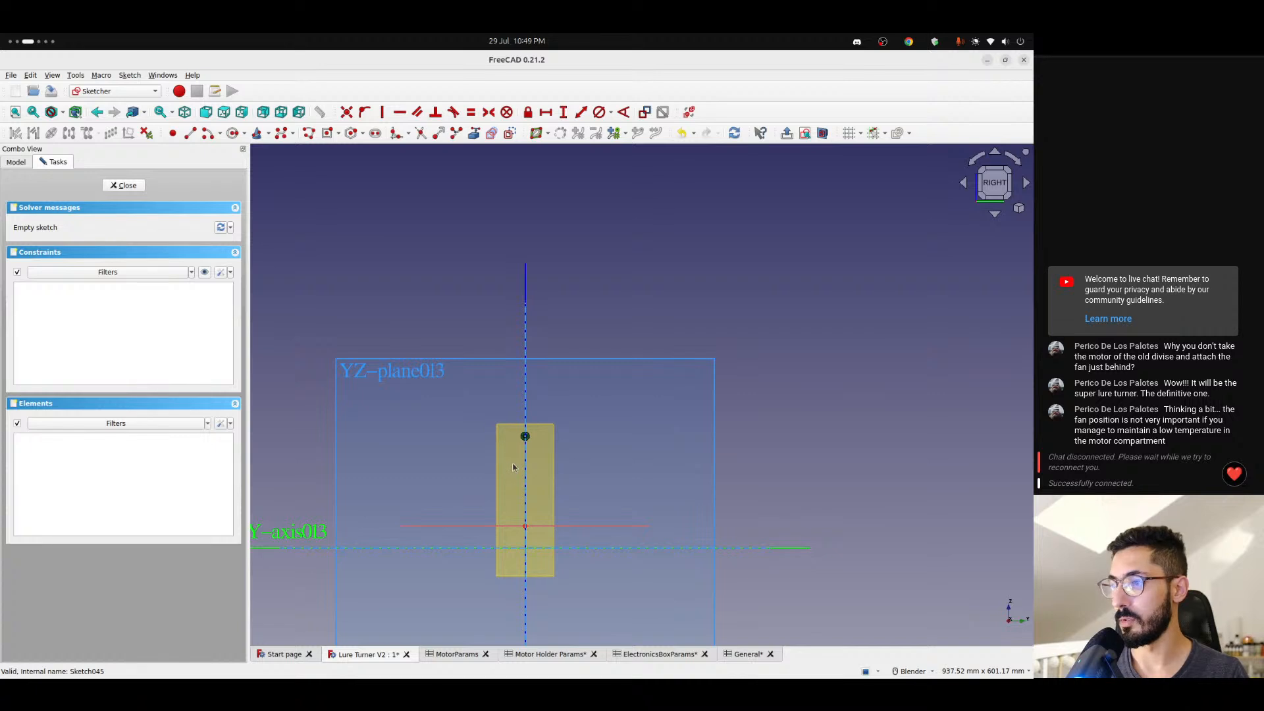
pyautogui.click(124, 185)
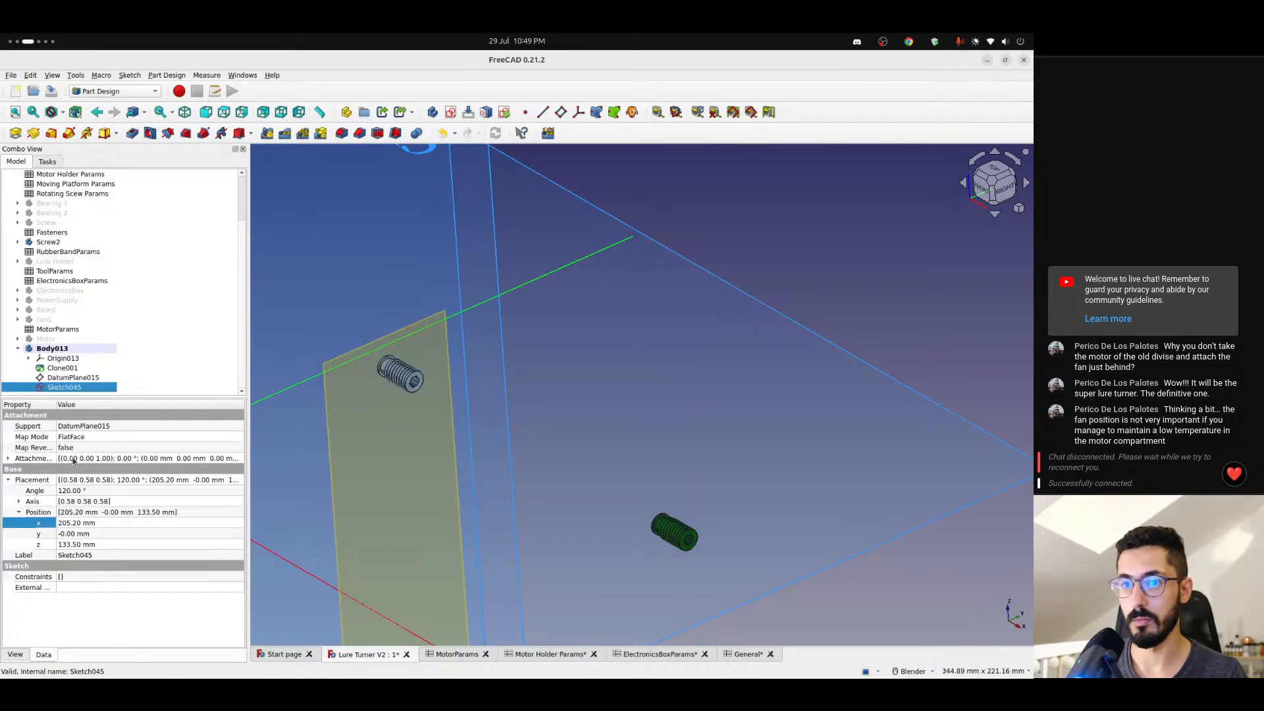
pyautogui.doubleClick(60, 389)
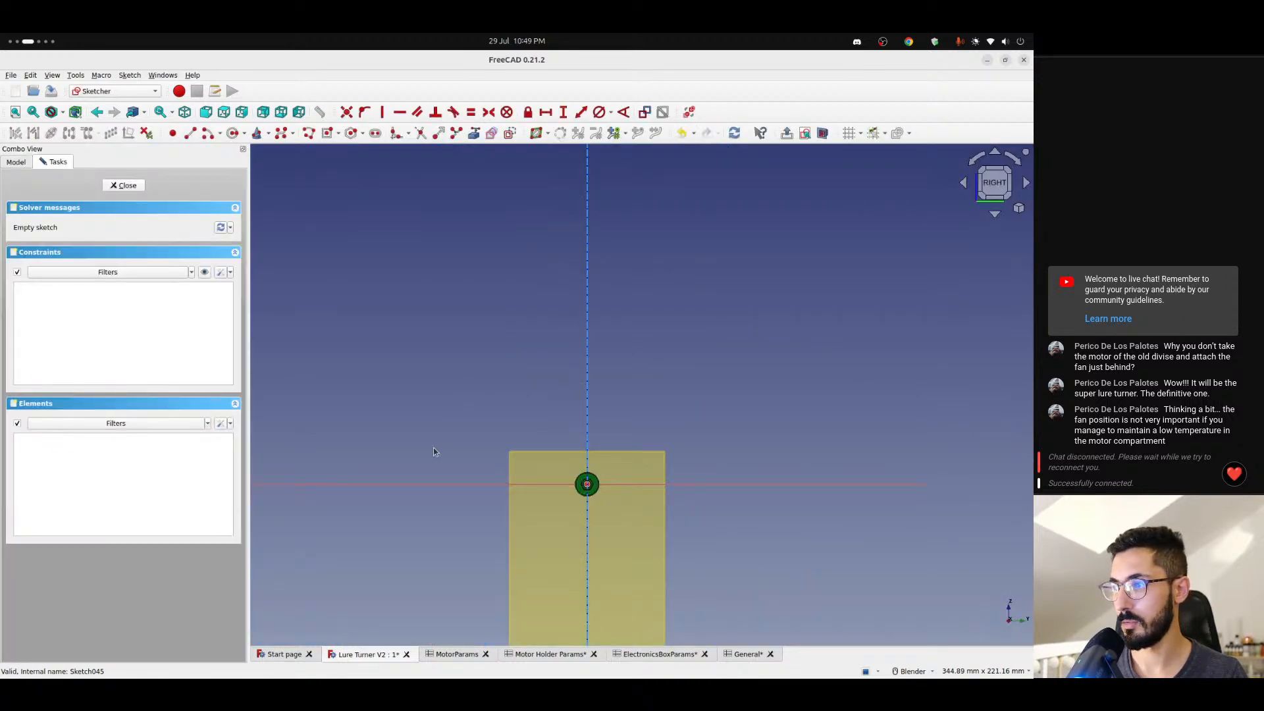
pyautogui.scroll(10, 436, 447)
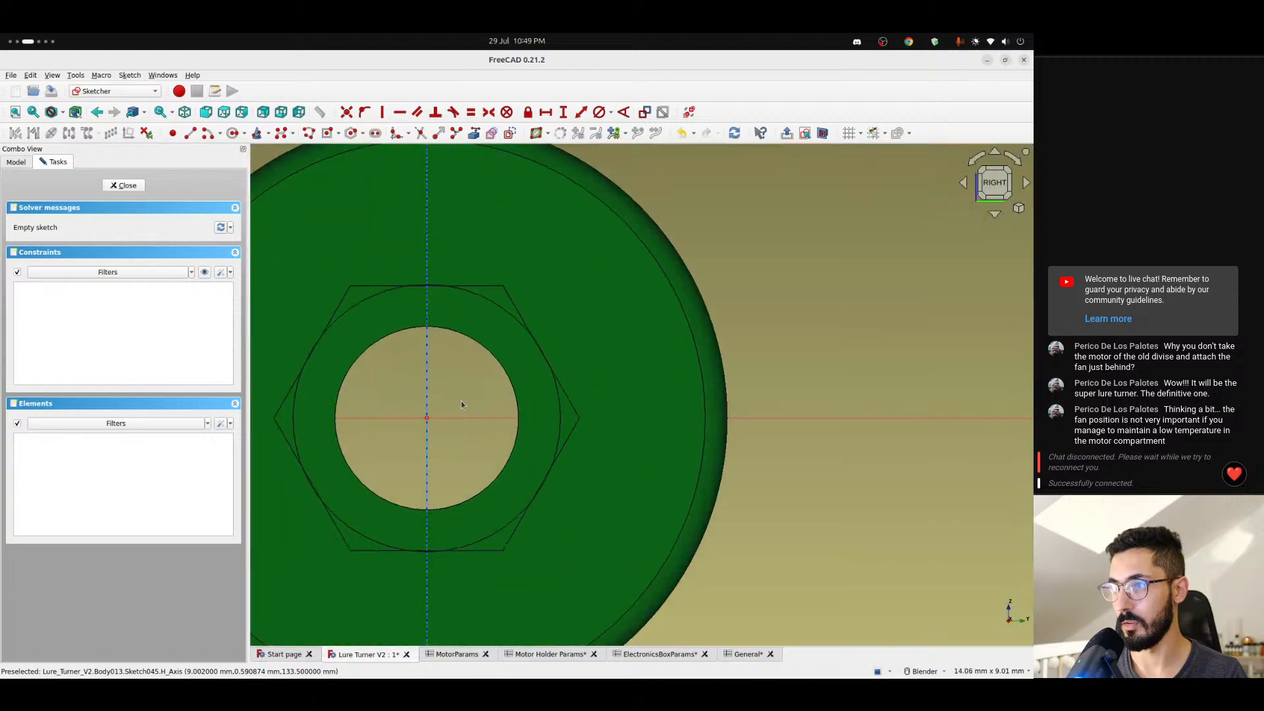
pyautogui.scroll(-5, 428, 415)
pyautogui.moveTo(400, 424)
pyautogui.mouseDown(button='middle')
pyautogui.moveTo(729, 392)
pyautogui.moveTo(387, 411)
pyautogui.mouseUp(button='middle')
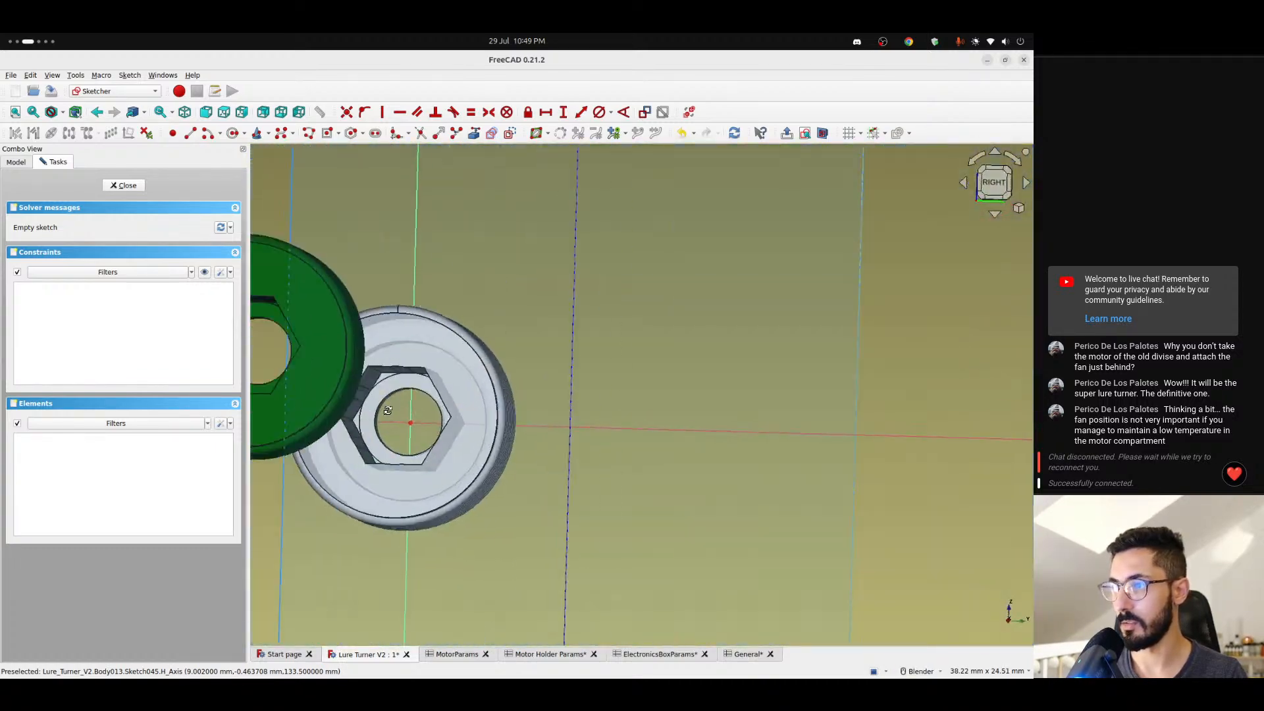
# - Close Sketch045 and hide Body013's Origin013 and DatumPlane015
pyautogui.click(125, 186)
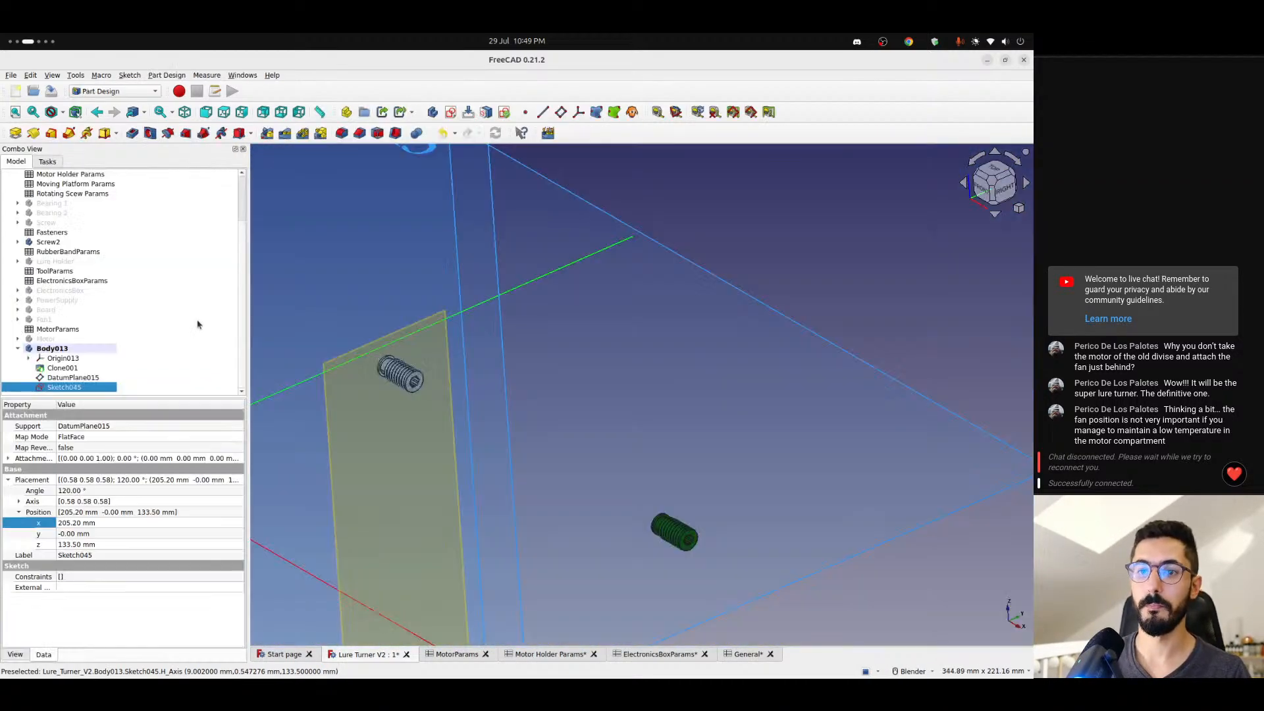
pyautogui.click(84, 378)
pyautogui.click(69, 387)
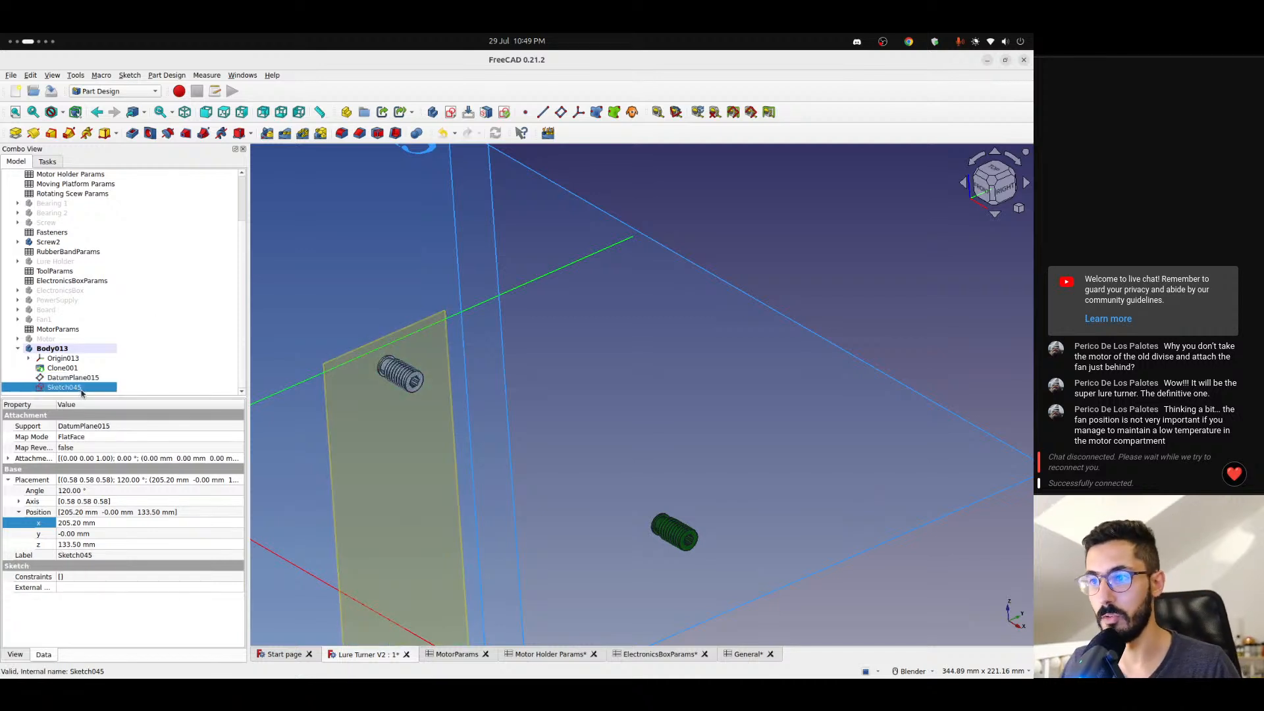
pyautogui.click(63, 359)
pyautogui.press('space')
pyautogui.click(70, 378)
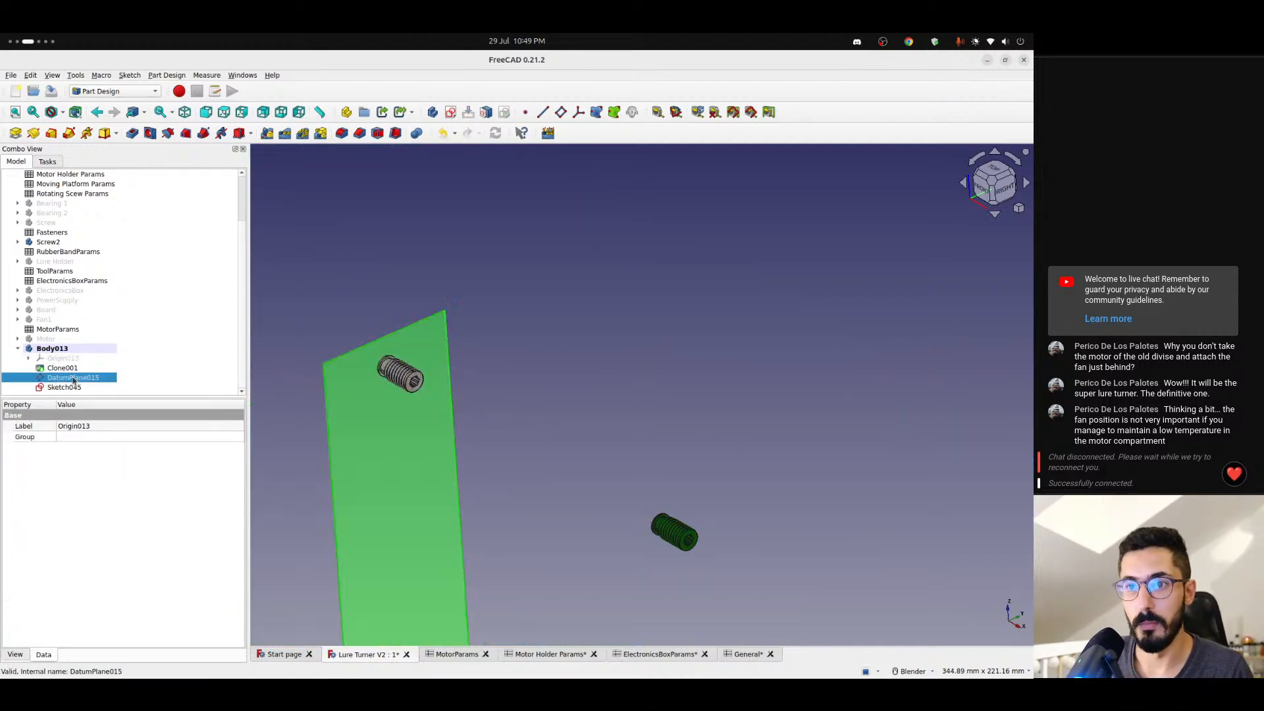
pyautogui.scroll(2, 260, 373)
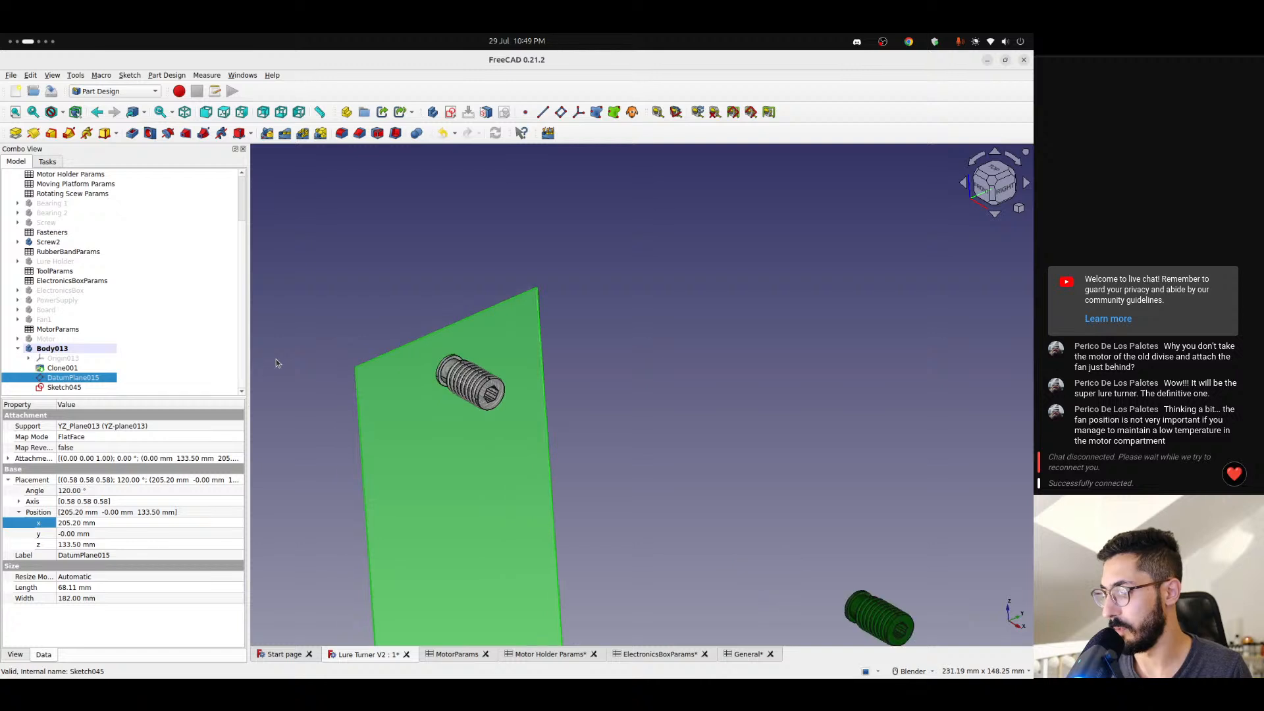
pyautogui.keyDown('shift'); pyautogui.moveTo(392, 377); pyautogui.dragTo(725, 428, button='middle'); pyautogui.keyUp('shift')
pyautogui.press('space')
# - Reopen Sketch045 for editing and hide the Screw2 body
pyautogui.click(80, 388)
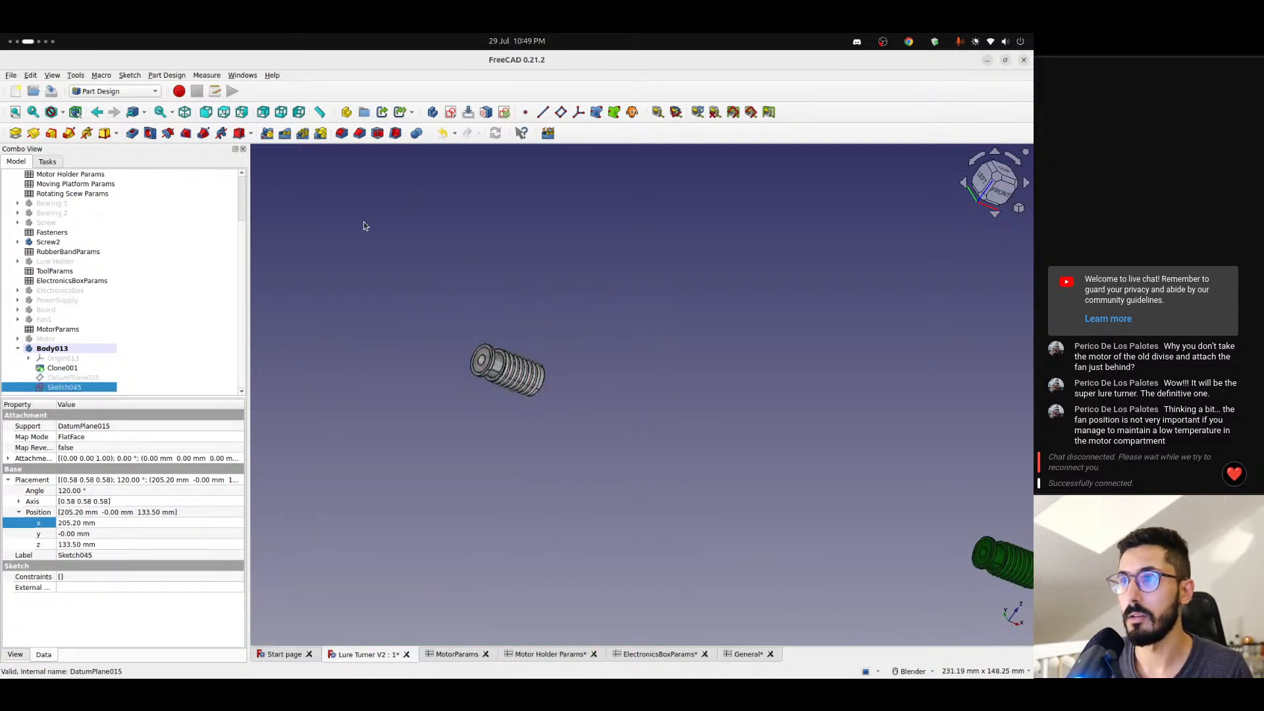
pyautogui.doubleClick(63, 385)
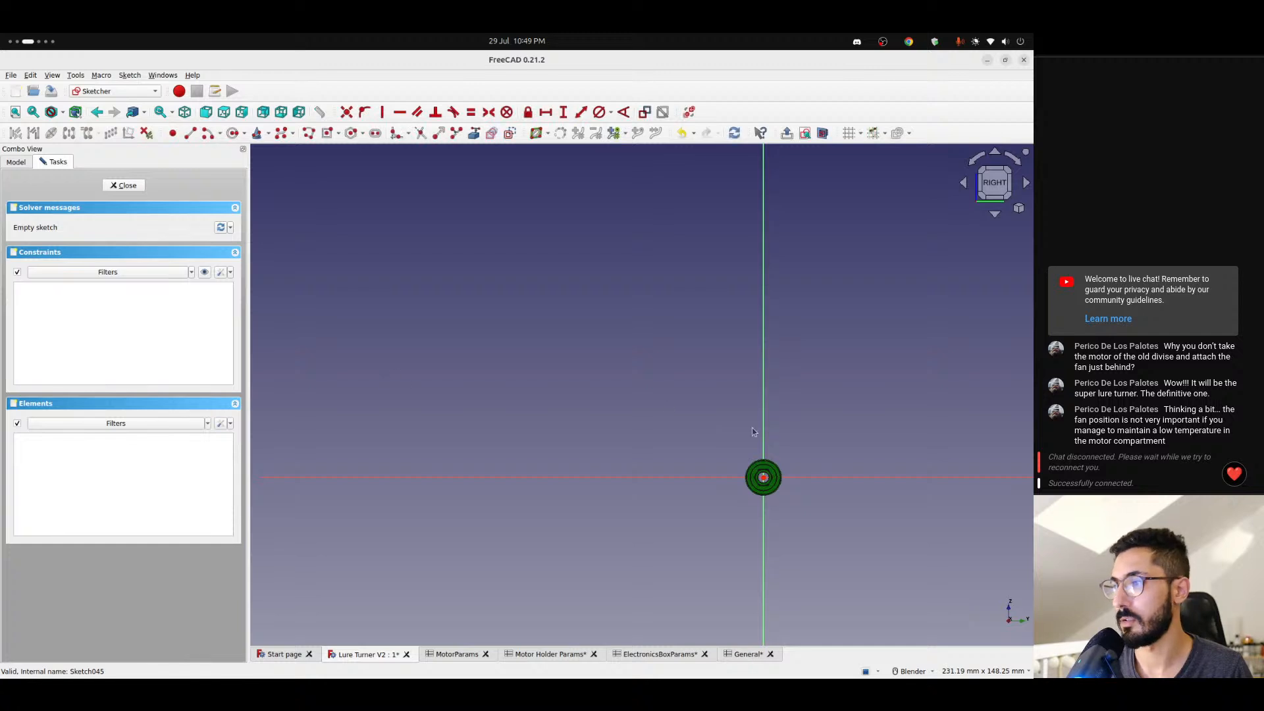
pyautogui.scroll(5, 752, 428)
pyautogui.click(16, 161)
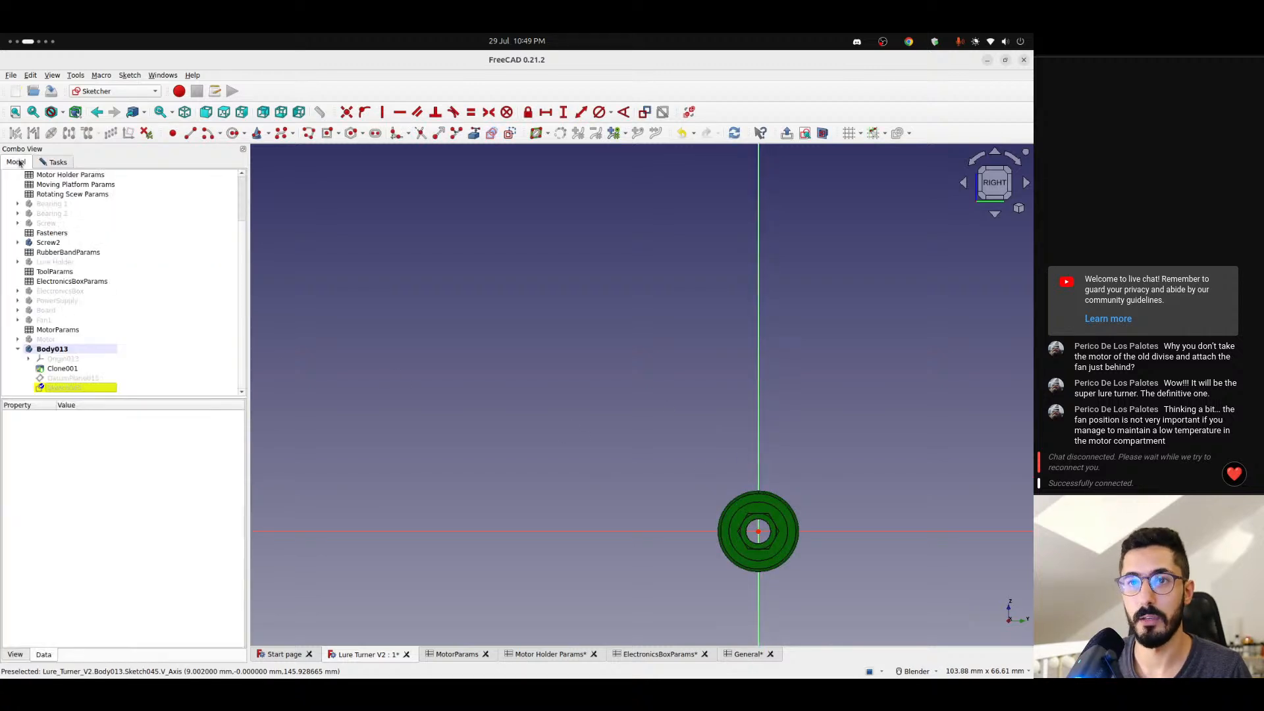
pyautogui.scroll(5, 68, 262)
pyautogui.scroll(-5, 68, 262)
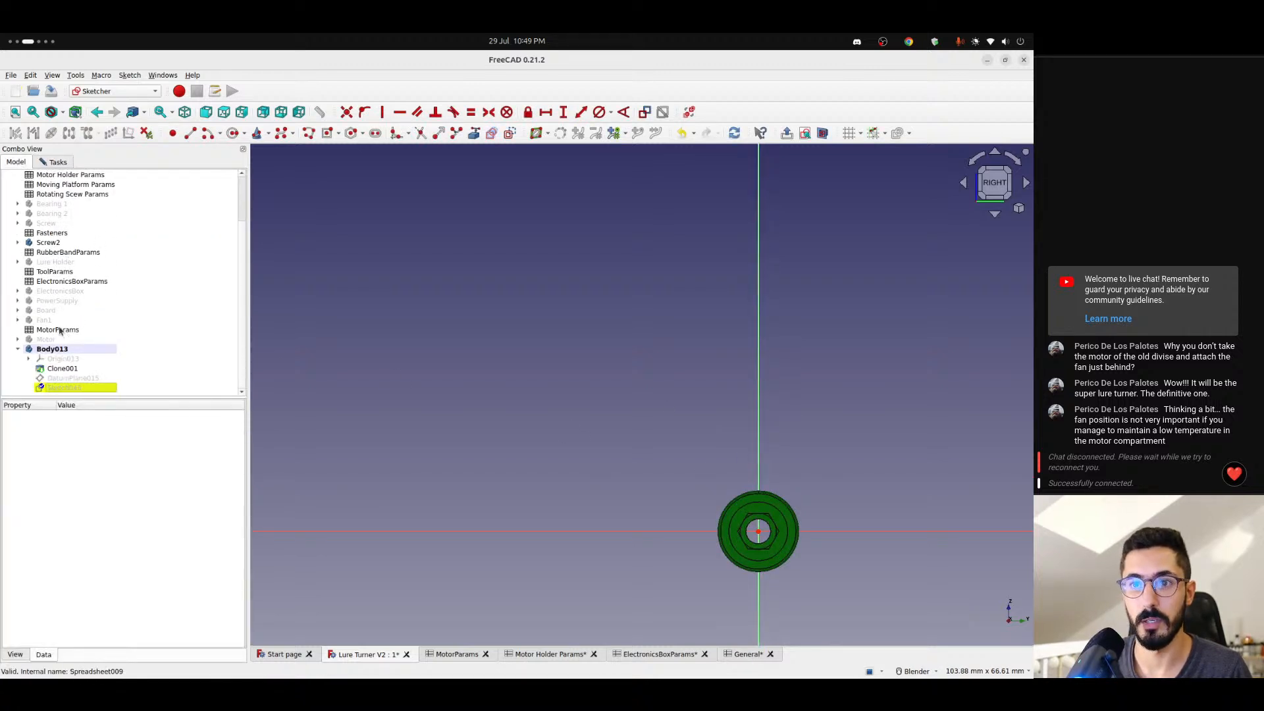
pyautogui.scroll(3, 79, 321)
pyautogui.click(48, 301)
# - Draw a circle of about 3 mm radius centred on the sketch origin, over the screw's hexagonal nut recess
pyautogui.keyDown('shift'); pyautogui.moveTo(566, 461); pyautogui.dragTo(295, 332, button='middle'); pyautogui.keyUp('shift')
pyautogui.scroll(6, 487, 429)
pyautogui.moveTo(418, 419); pyautogui.dragTo(632, 440, button='middle')
pyautogui.scroll(-2, 332, 398)
pyautogui.keyDown('shift'); pyautogui.moveTo(332, 398); pyautogui.dragTo(534, 433, button='middle'); pyautogui.keyUp('shift')
pyautogui.scroll(5, 525, 399)
pyautogui.click(1008, 196)
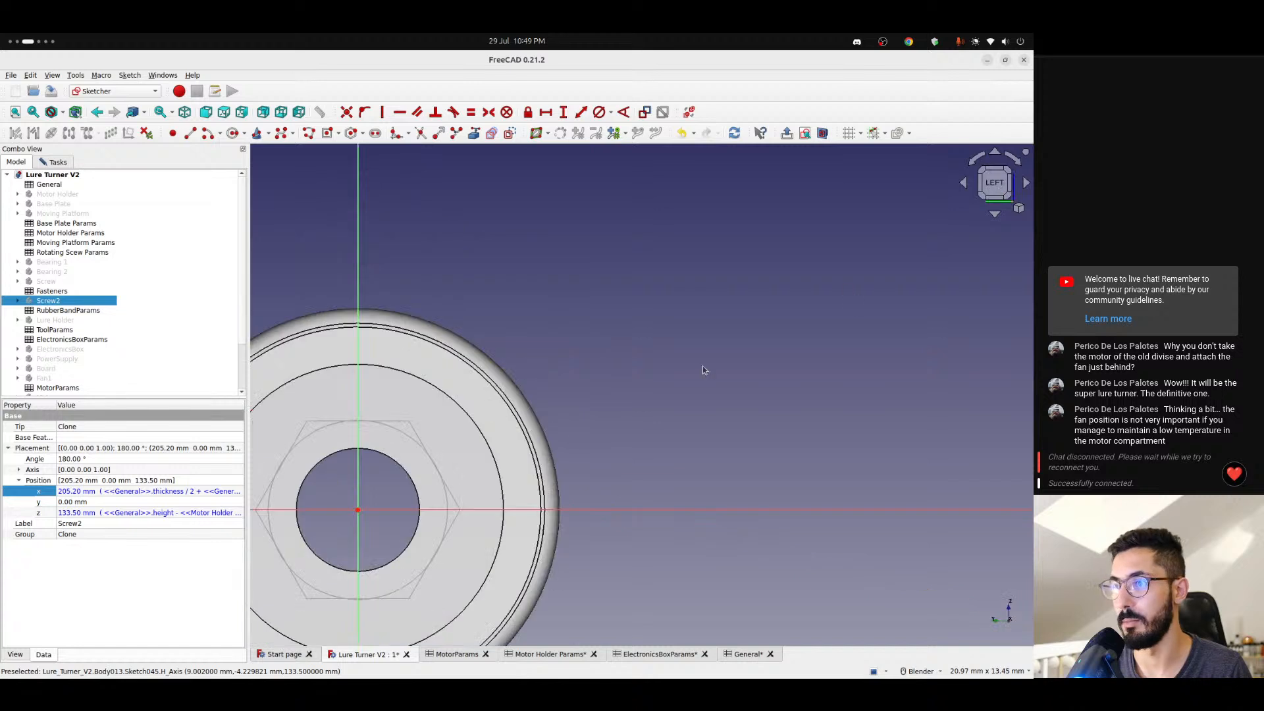
pyautogui.scroll(-3, 474, 435)
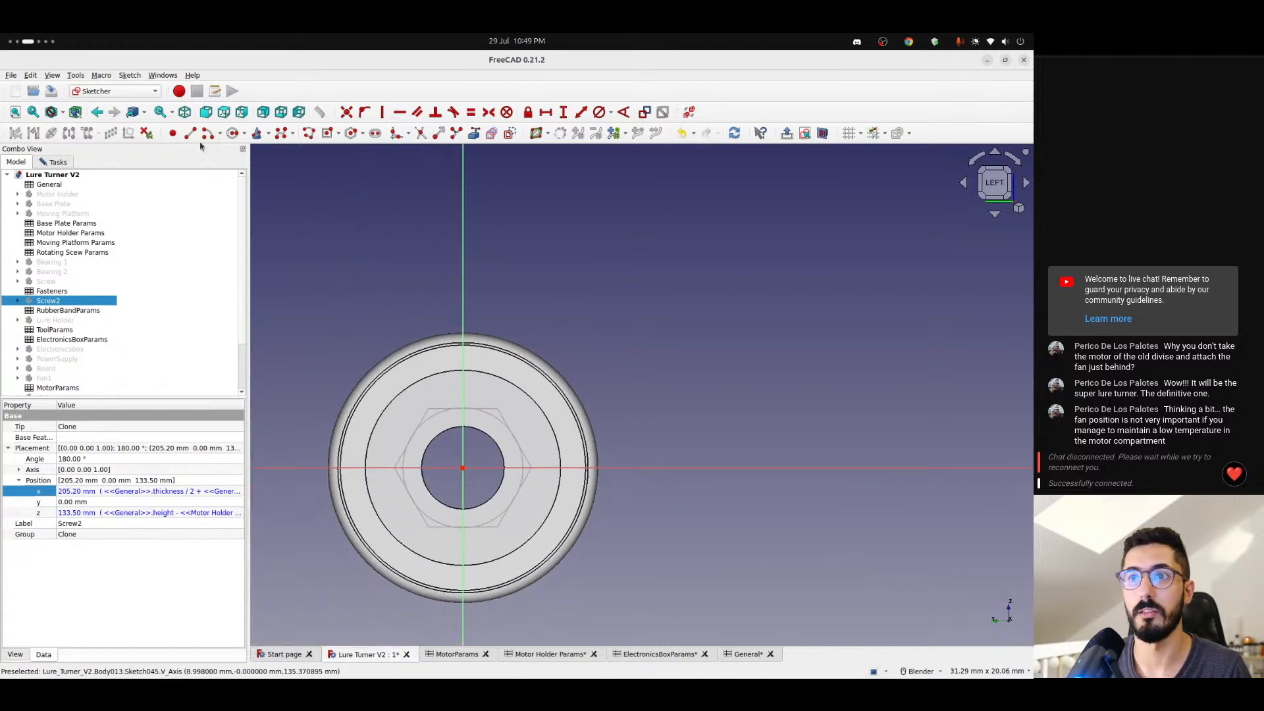
pyautogui.click(231, 134)
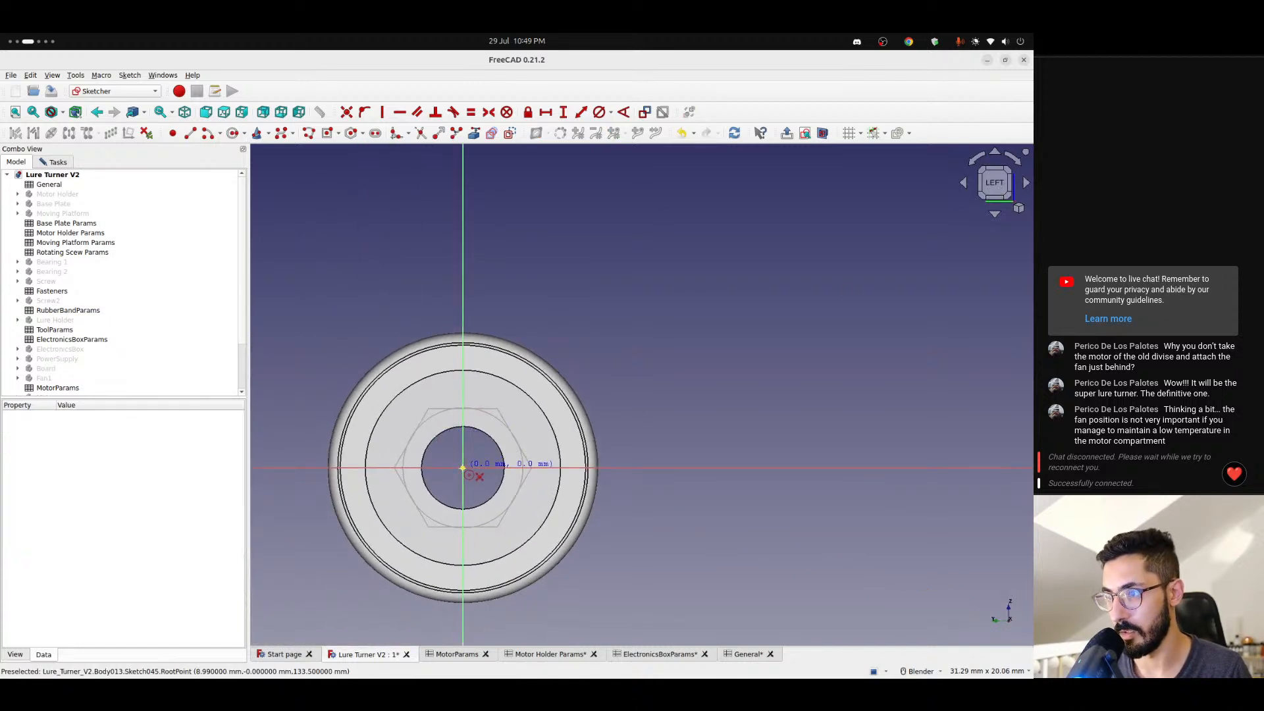
pyautogui.click(464, 469)
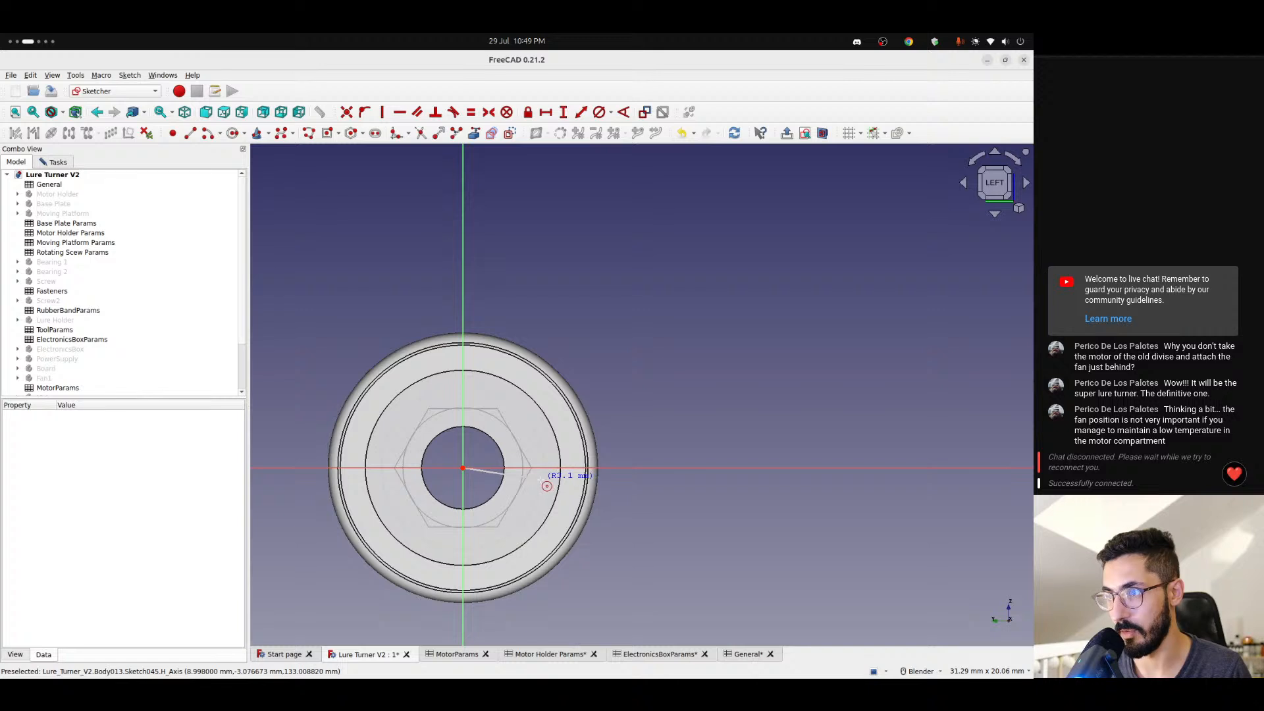
pyautogui.click(543, 486)
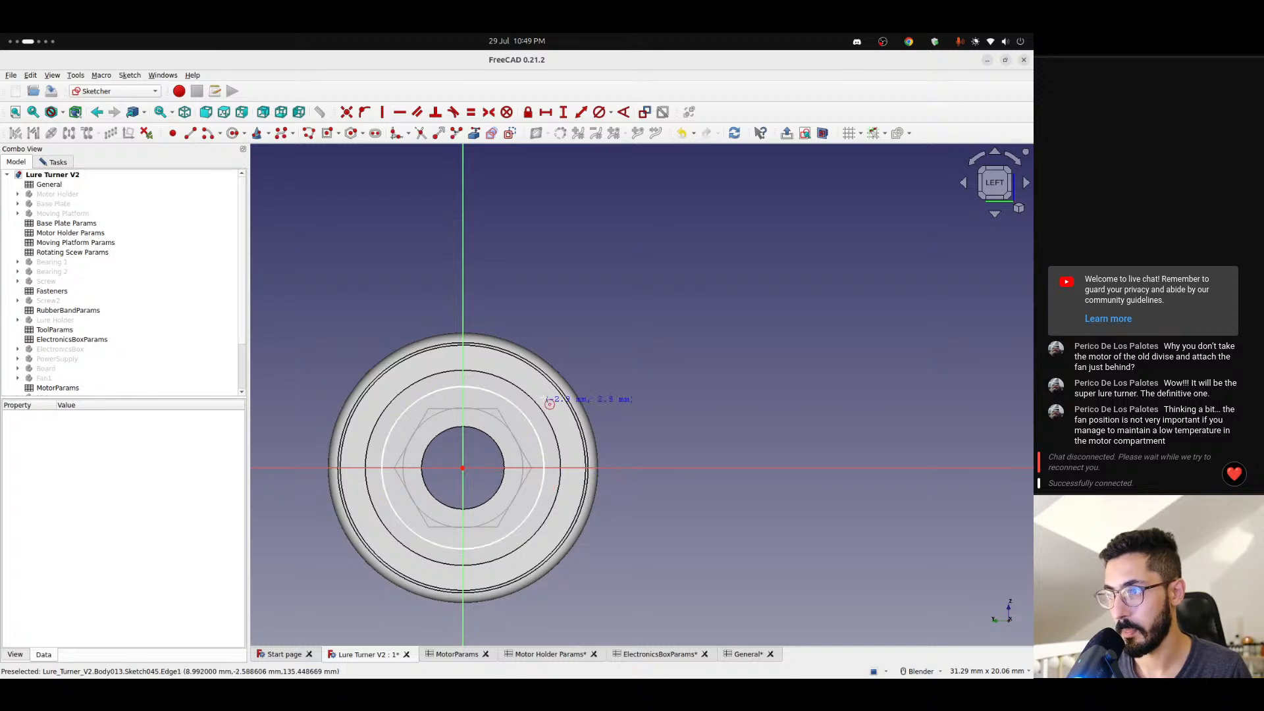
pyautogui.press('Escape')
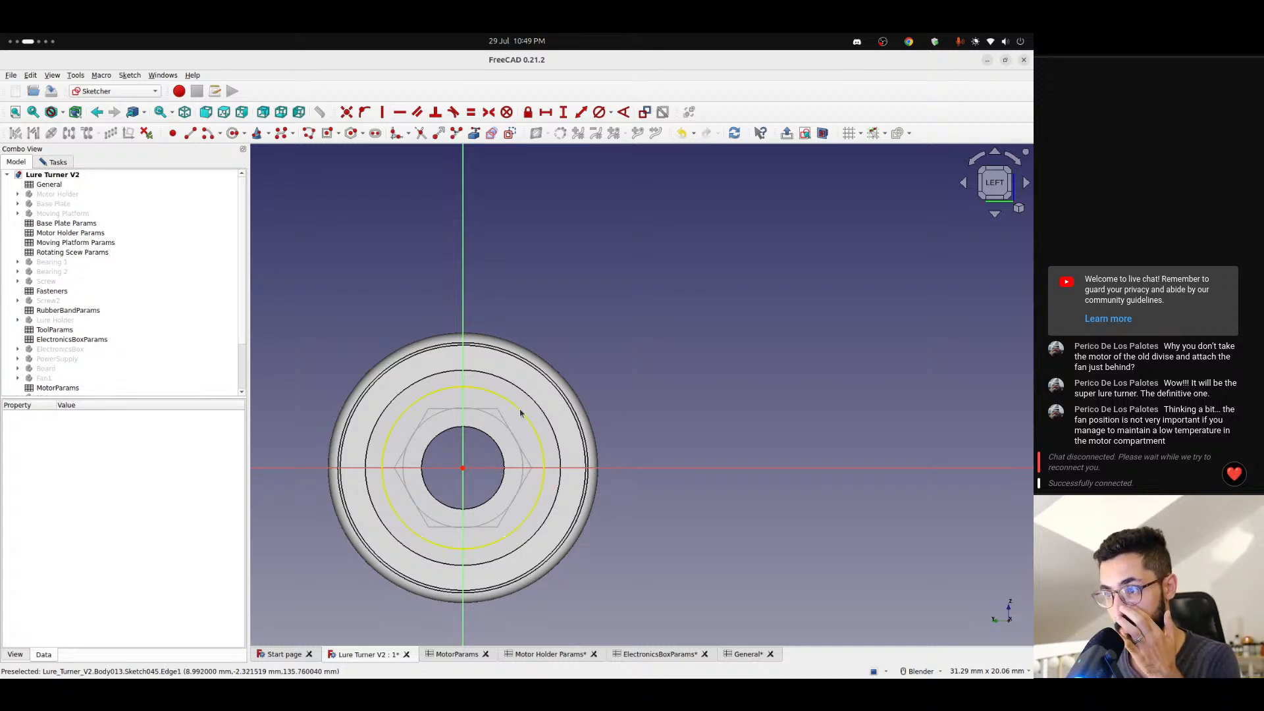
# - Look up the motor holder and fastener dimensions in the Motor Holder Params and Fasteners spreadsheets
pyautogui.click(550, 654)
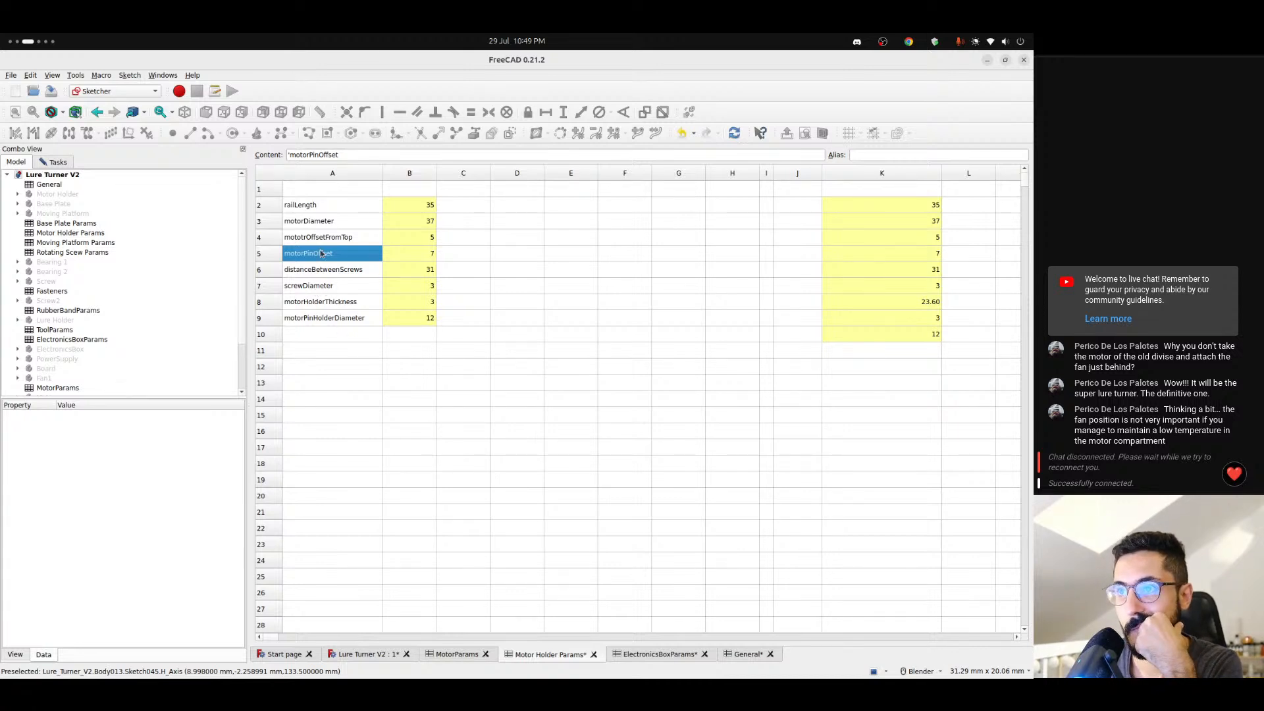
pyautogui.doubleClick(51, 291)
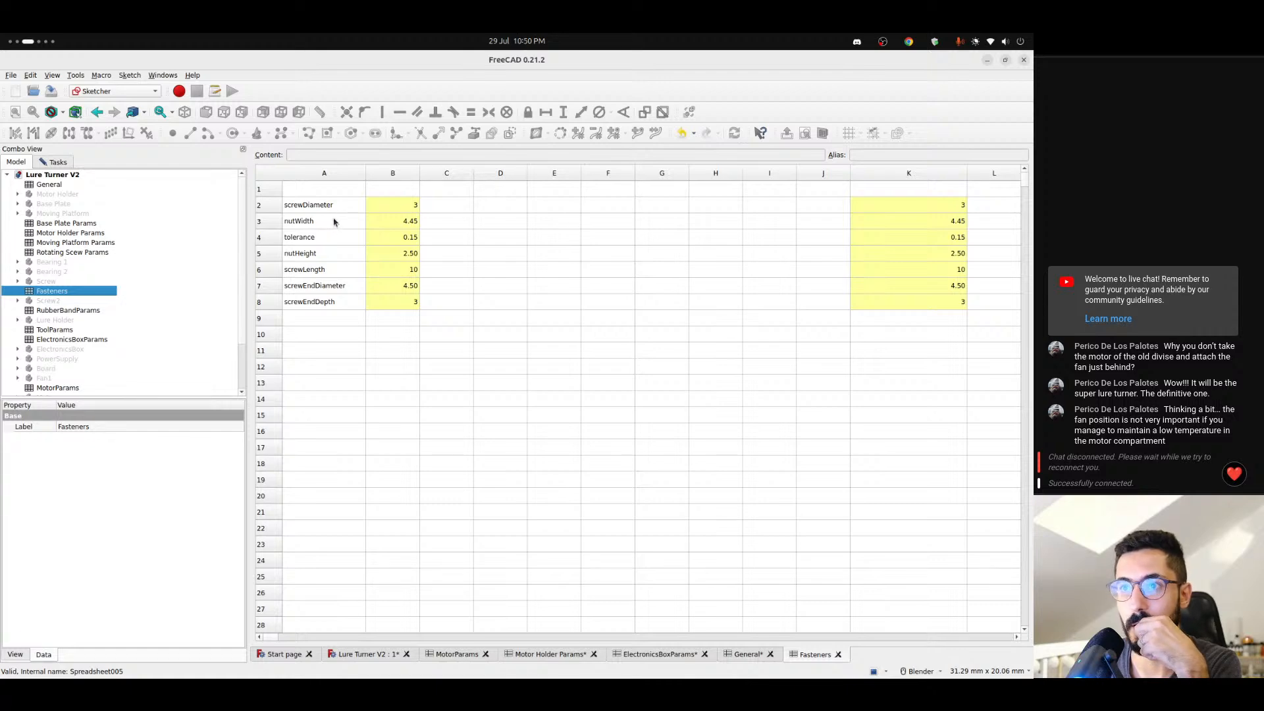
pyautogui.click(383, 652)
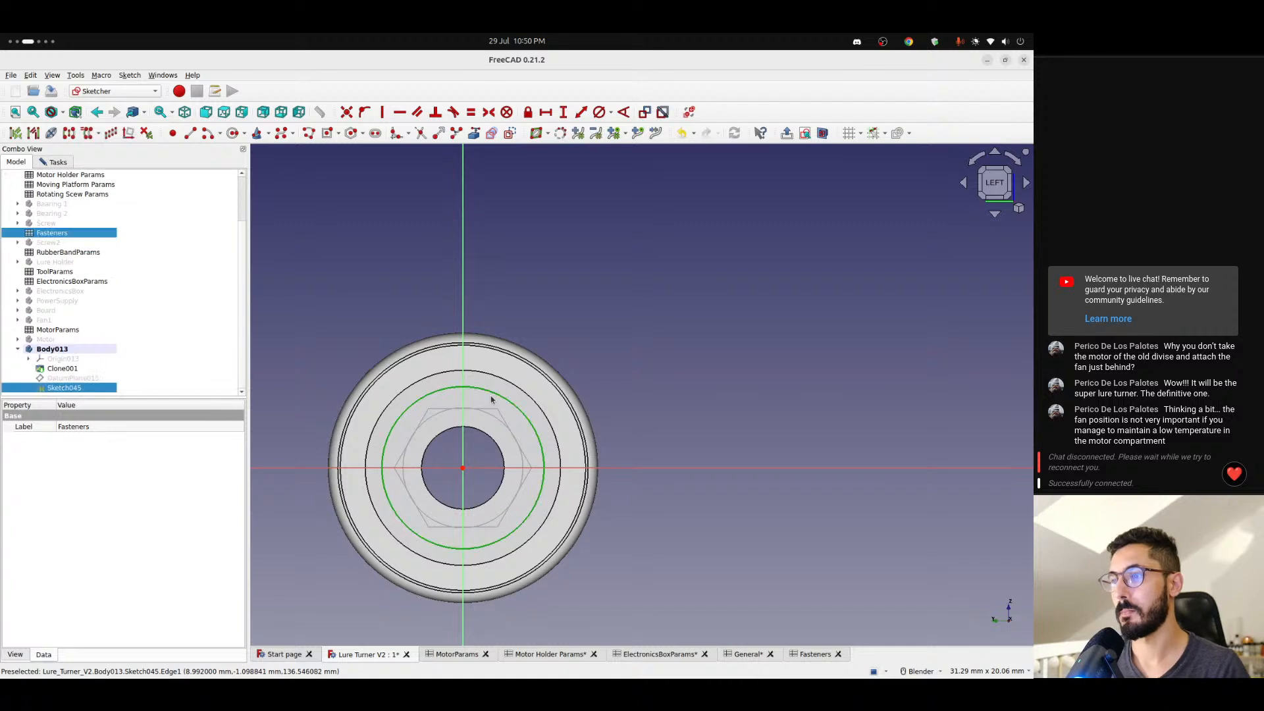
# - Draw a hexagon about 4.7 mm across flats, centred on the sketch origin with a corner on the horizontal axis
pyautogui.click(504, 278)
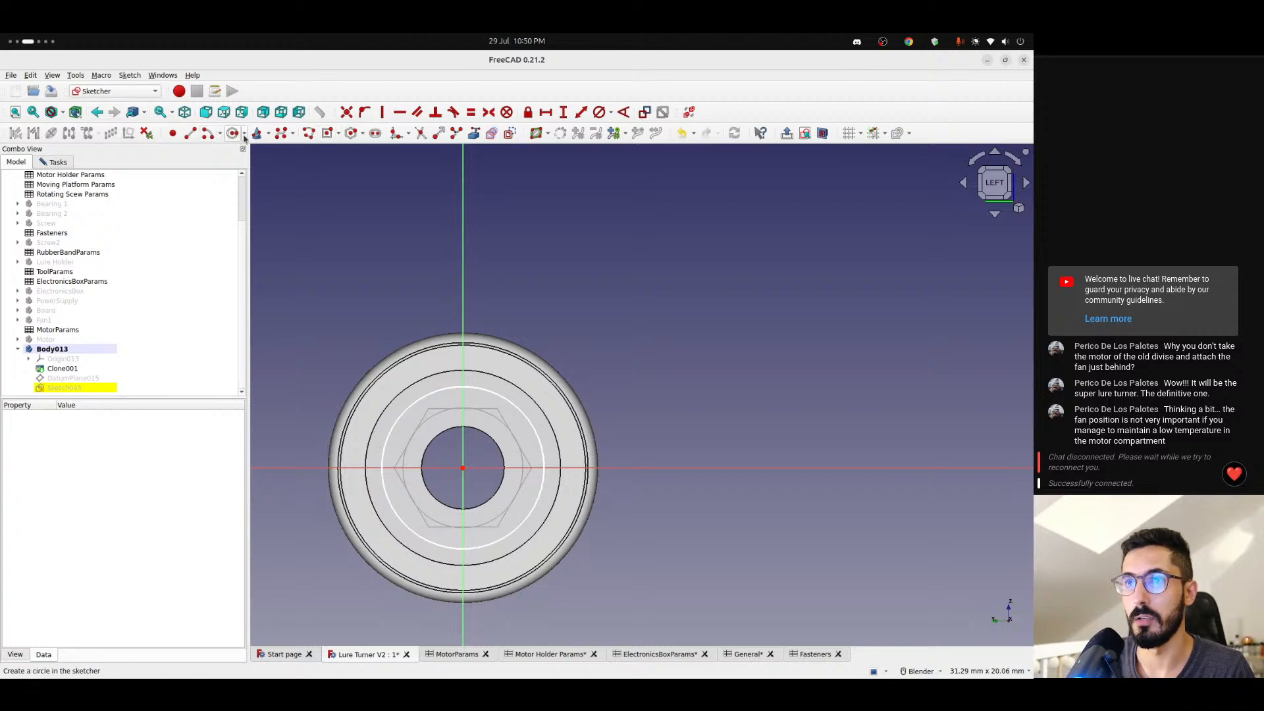
pyautogui.click(362, 134)
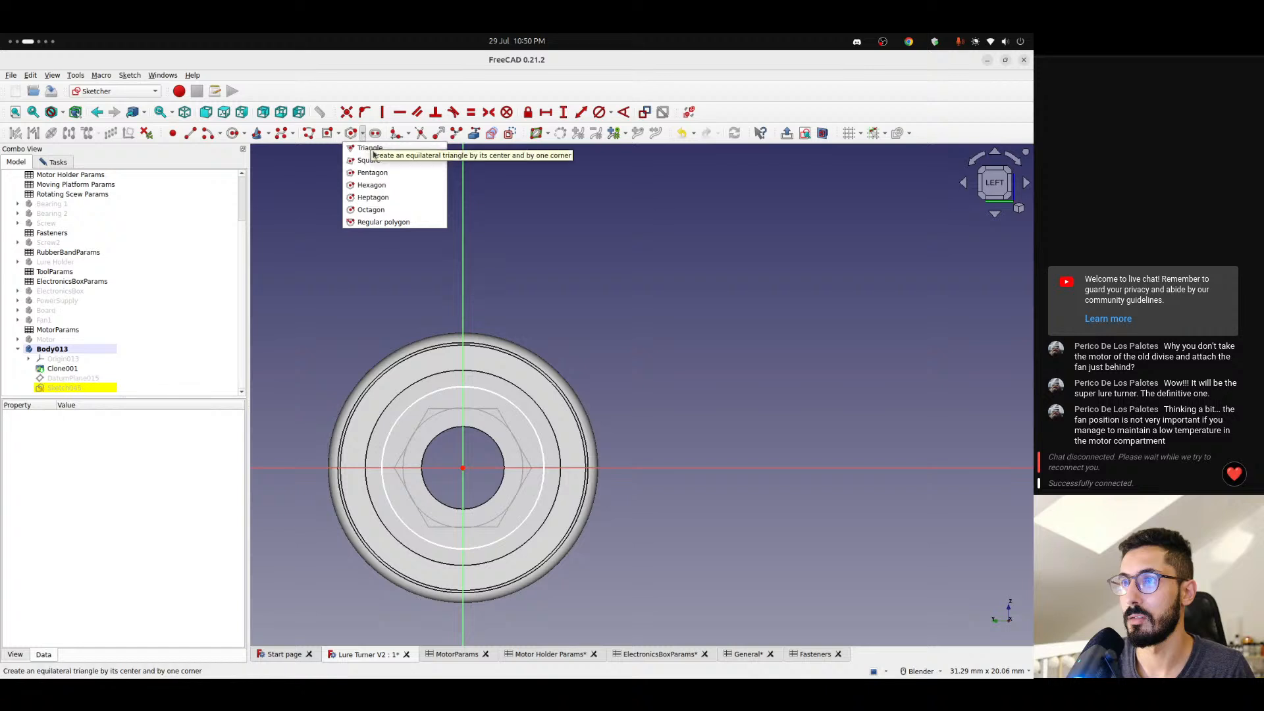
pyautogui.click(372, 185)
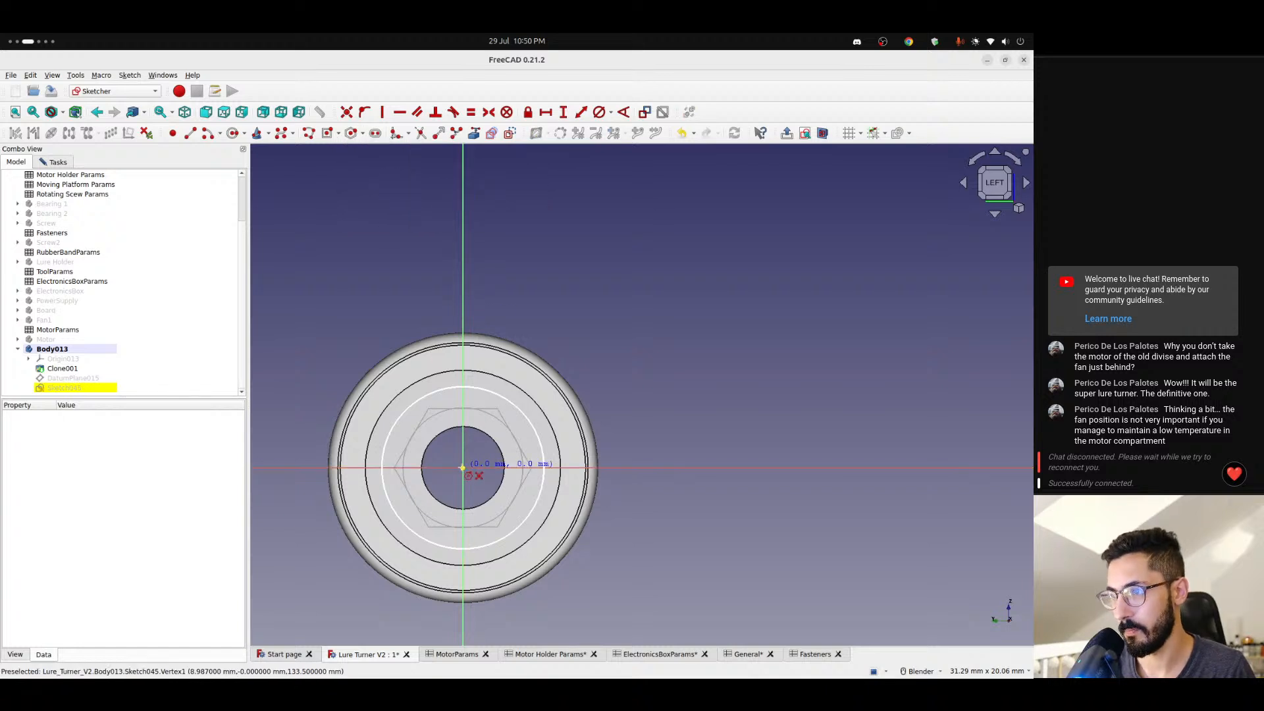
pyautogui.click(462, 468)
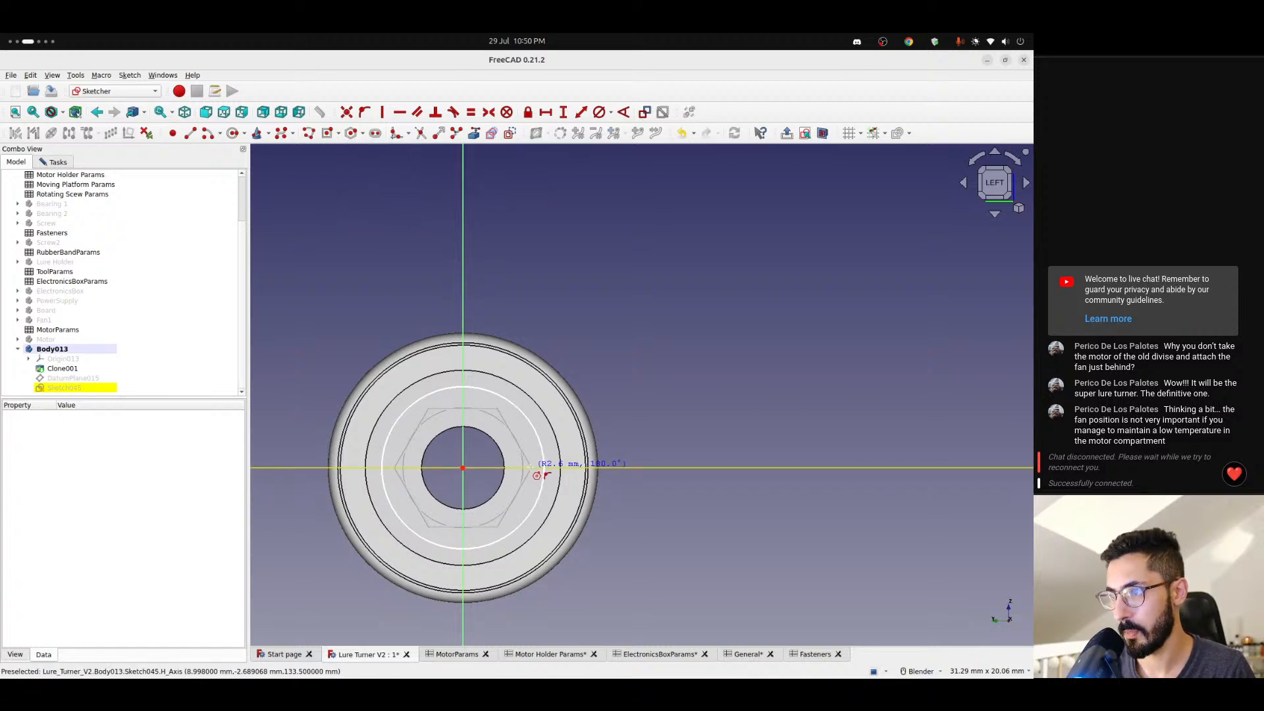
pyautogui.click(530, 468)
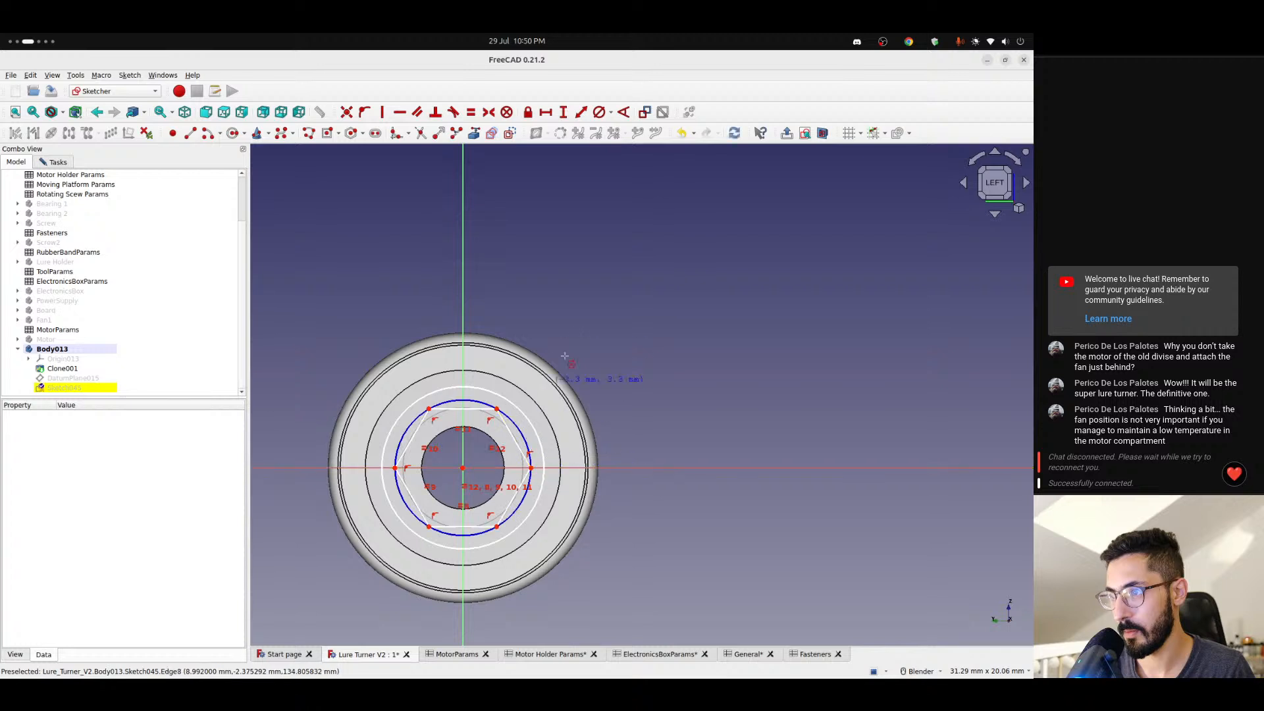
# - Add a vertical distance constraint between the end corners of the hexagon's upper and lower edges
pyautogui.scroll(2, 462, 412)
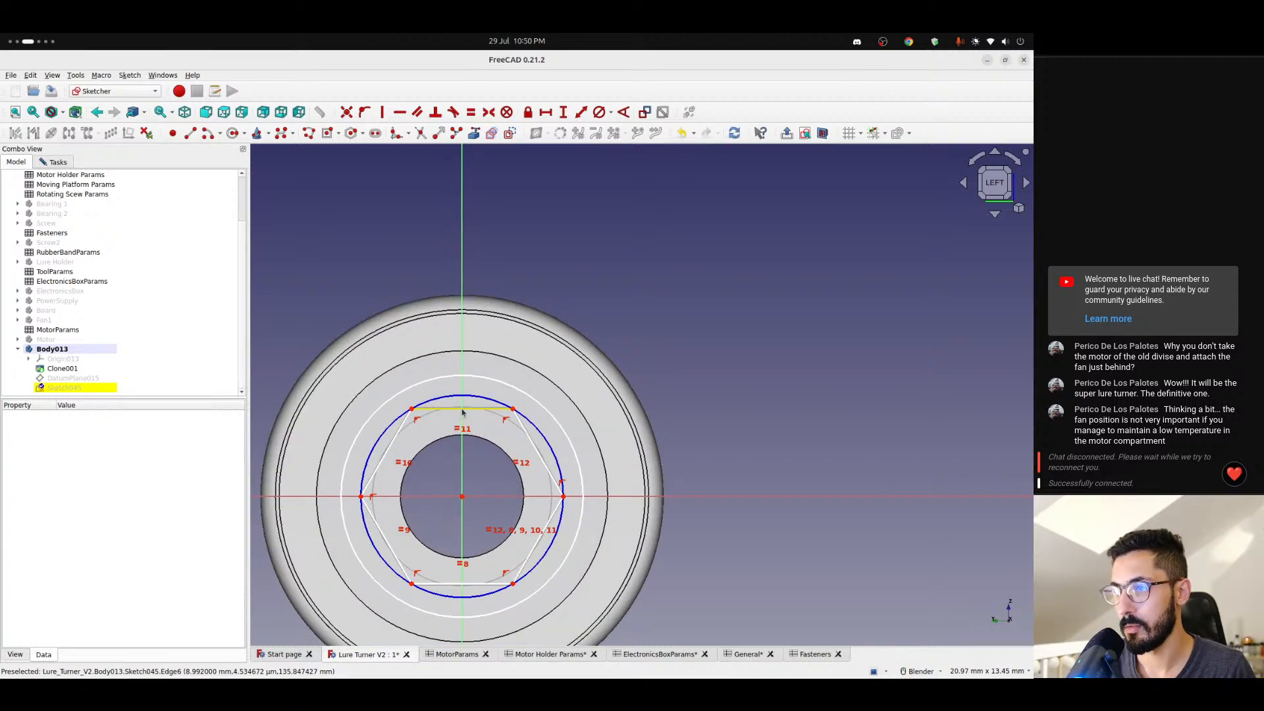
pyautogui.click(463, 410)
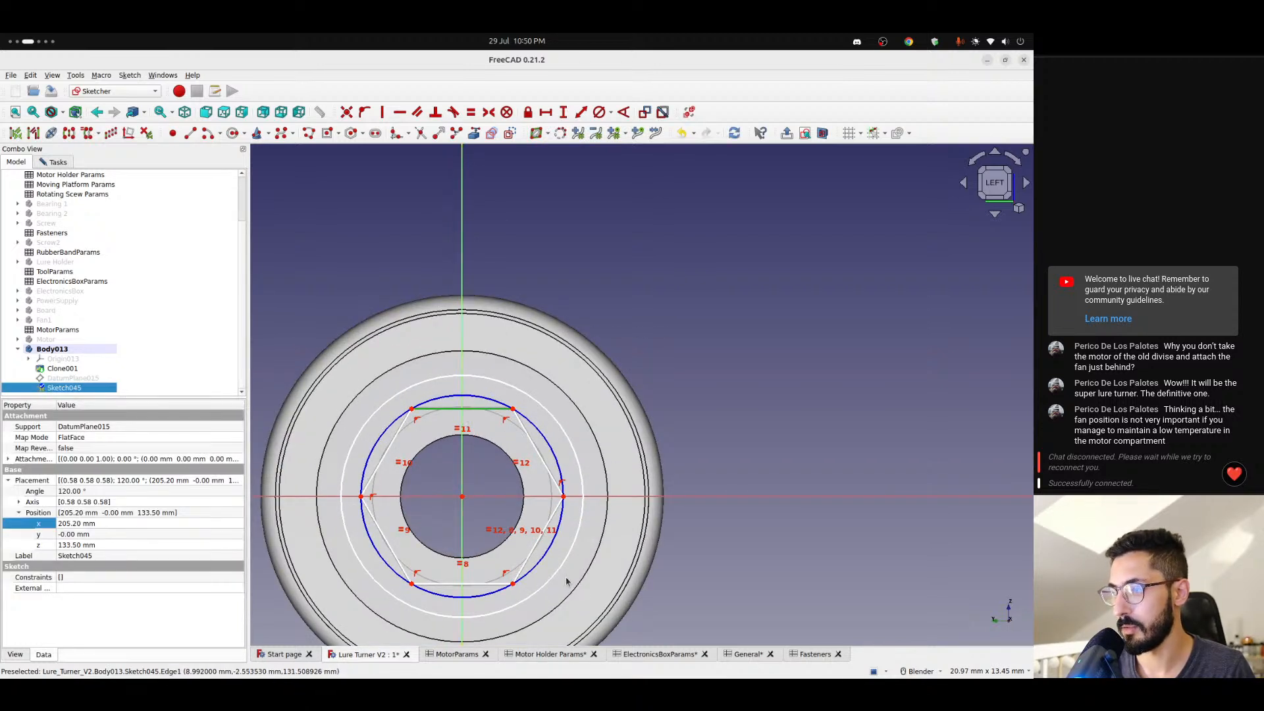
pyautogui.click(462, 415)
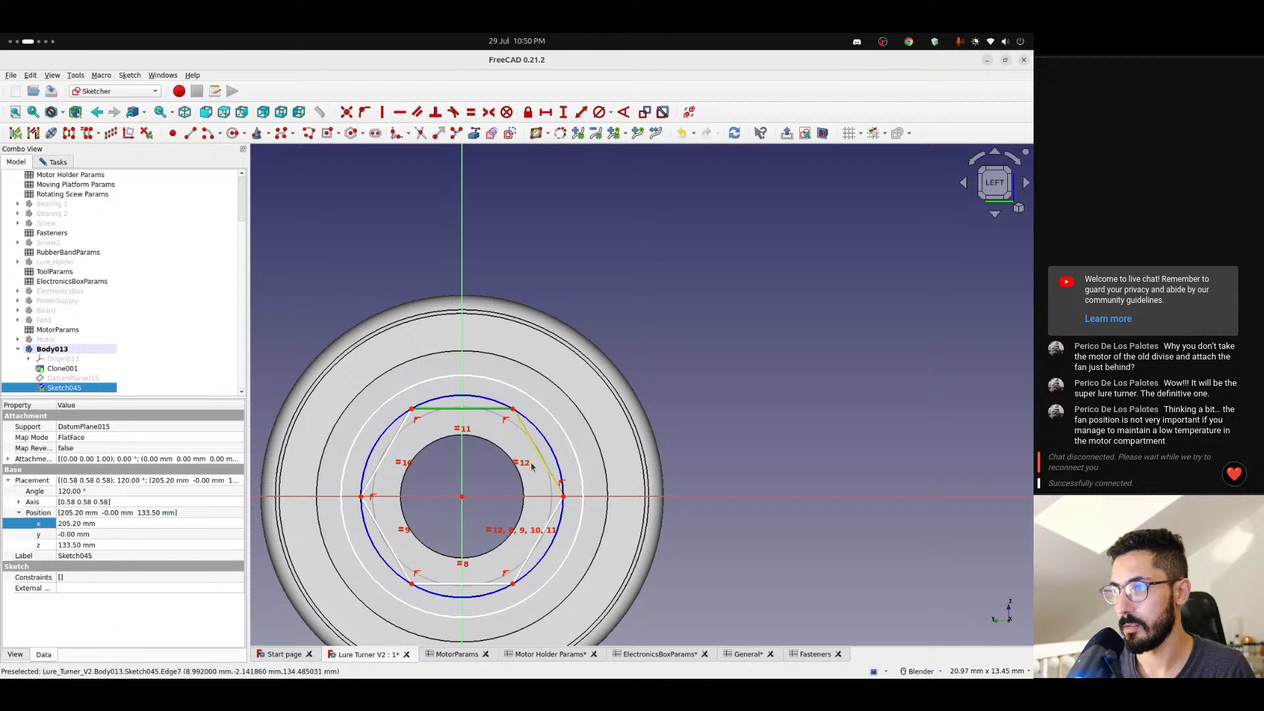
pyautogui.click(651, 358)
pyautogui.click(513, 410)
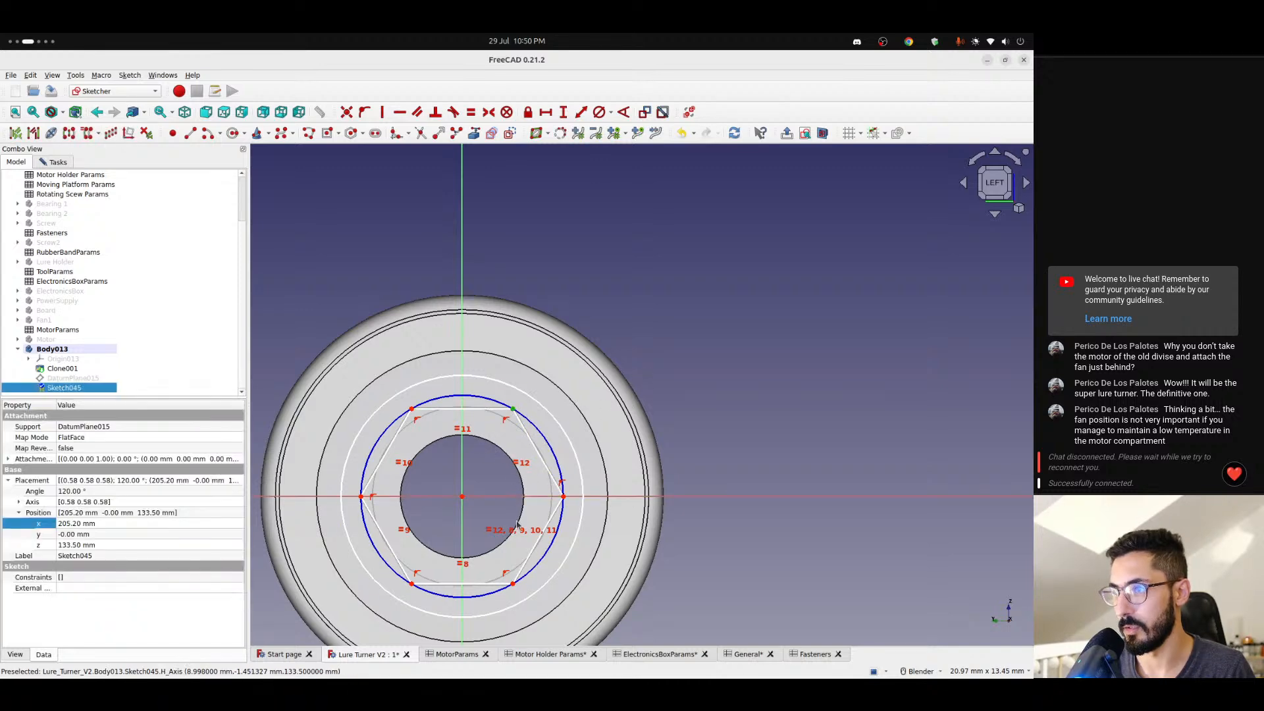
pyautogui.click(513, 583)
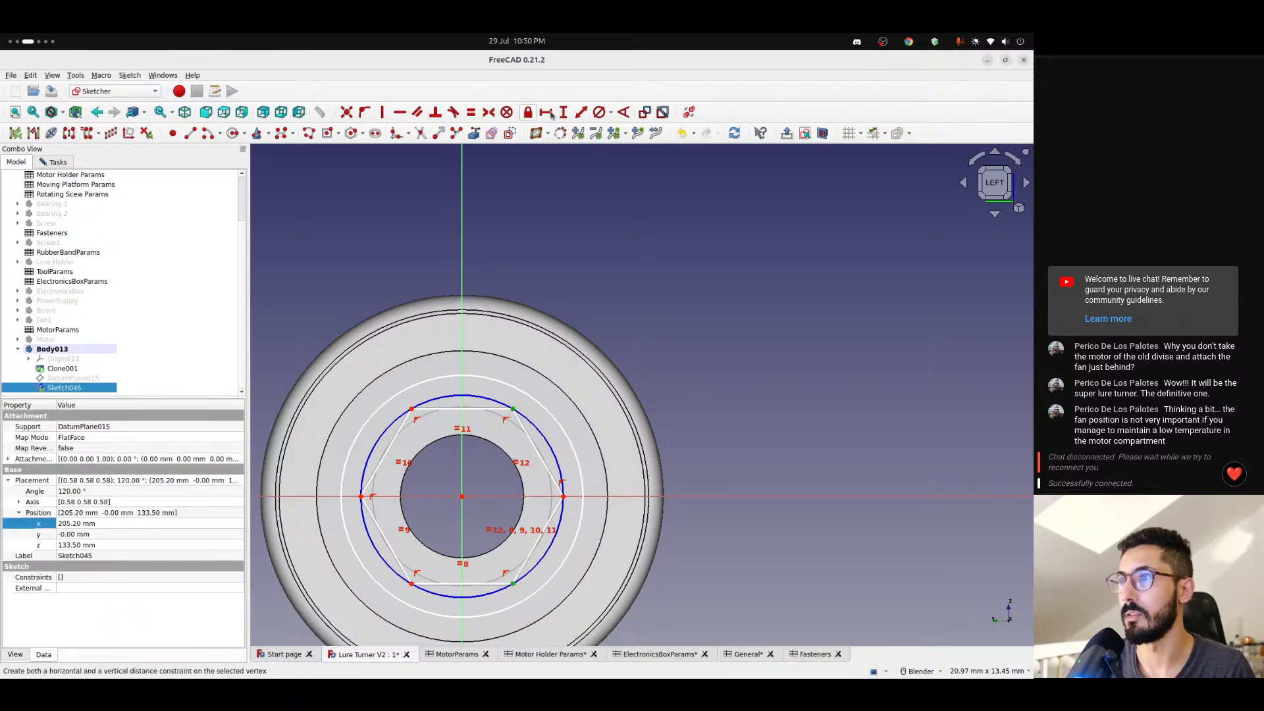
pyautogui.click(563, 112)
# - Drive the hexagon's vertical distance with the expression <<Fasteners>>.nutWidth and accept the constraint
pyautogui.click(578, 349)
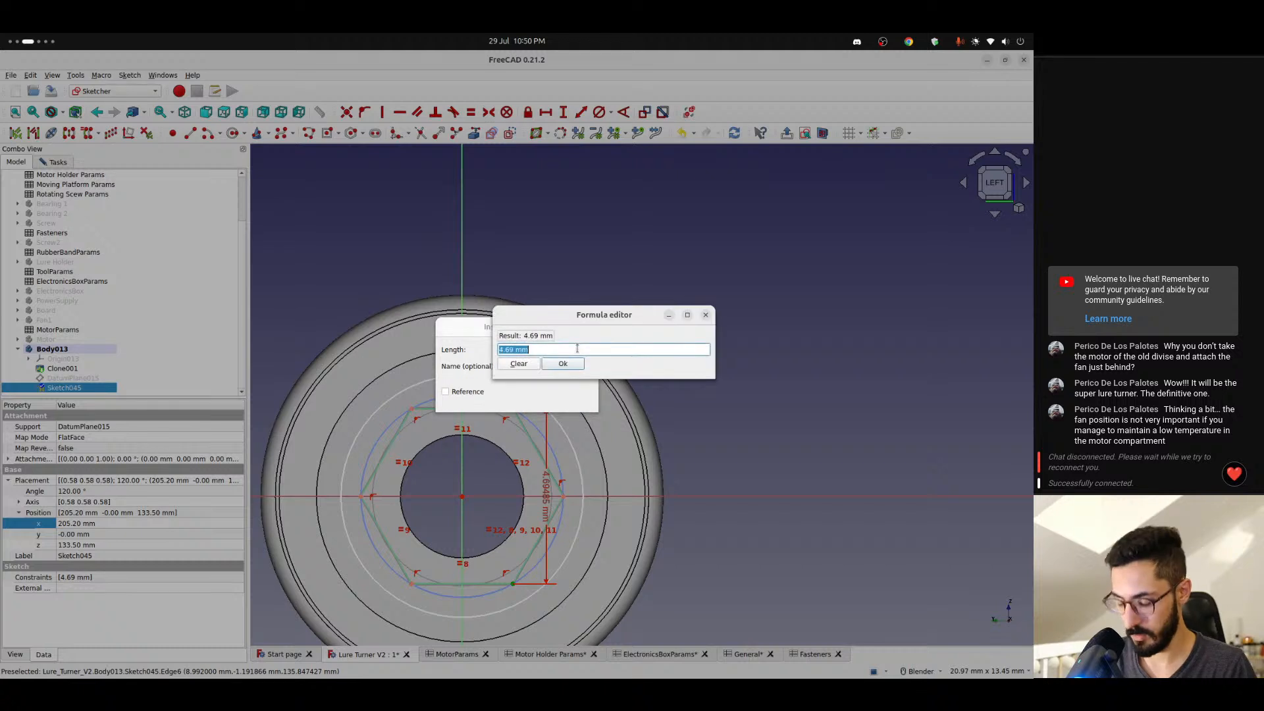
pyautogui.write('<<Fasteners>>.')
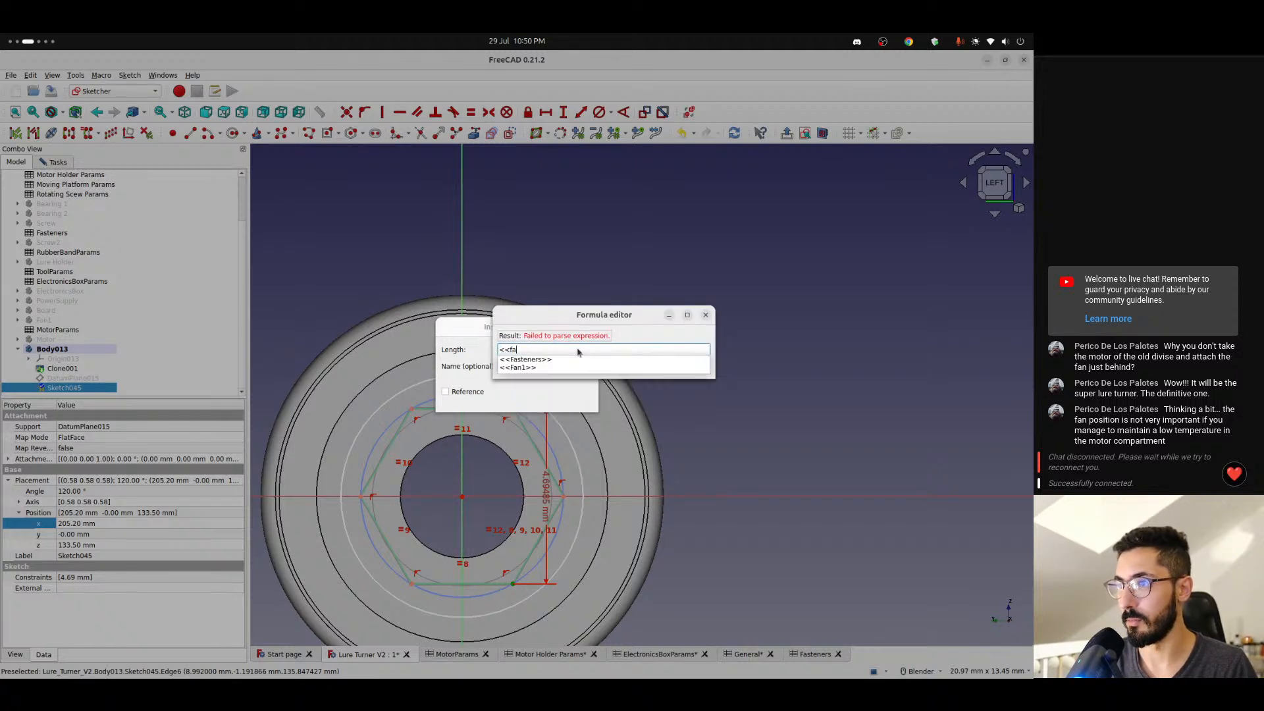
pyautogui.write('nut')
pyautogui.press('Down')
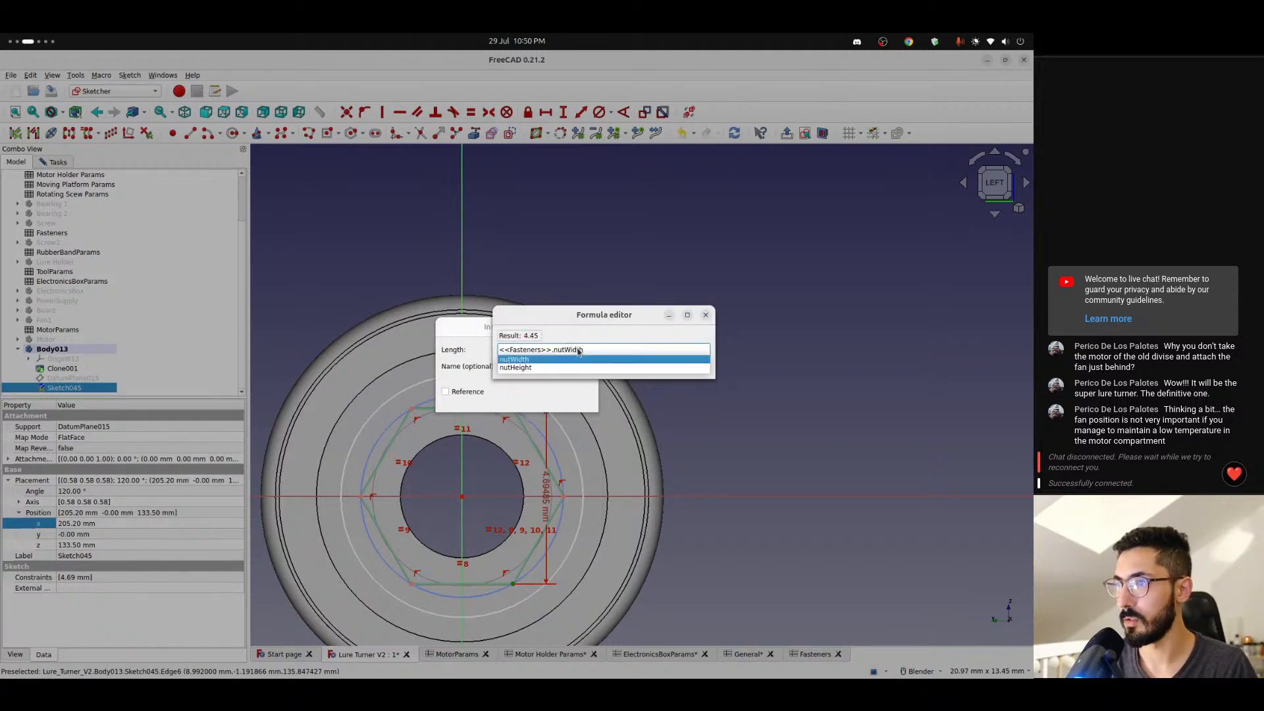
pyautogui.press('Return')
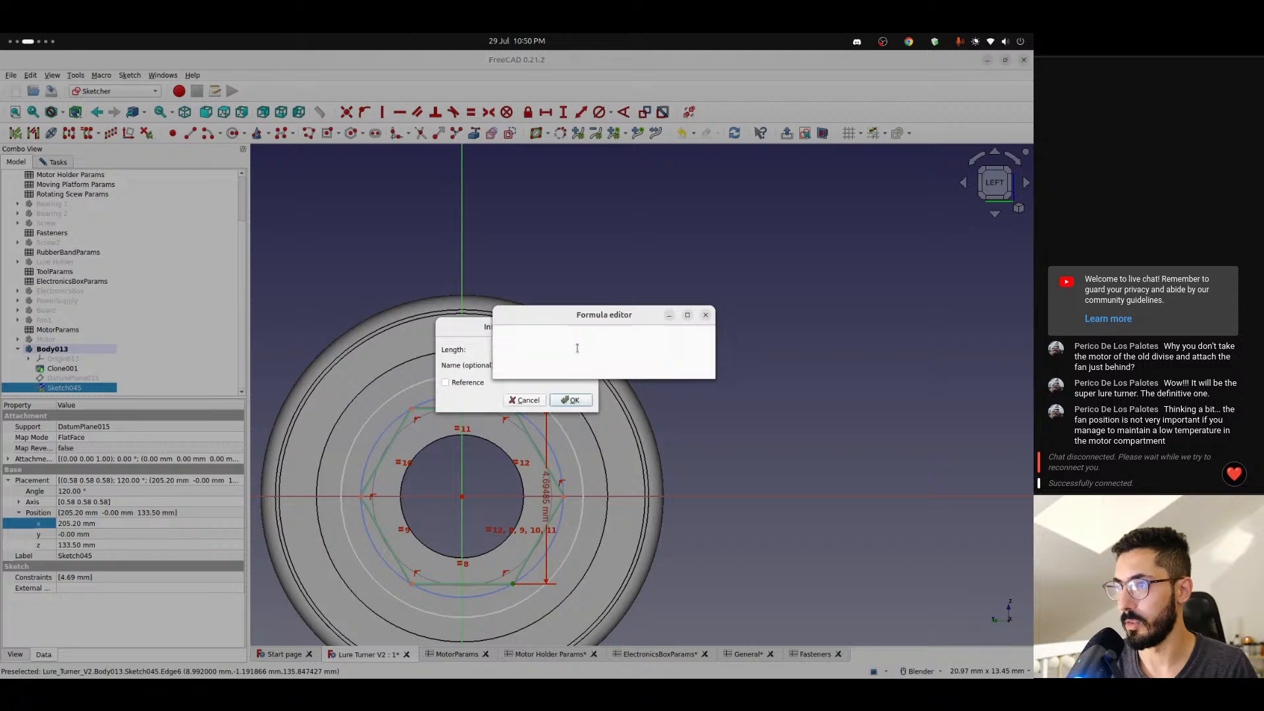
pyautogui.press('Return')
pyautogui.press('Return')
# - Compare the hexagon with the screw's nut recess and look up the screw's dimensions in the Rotating Scew Params spreadsheet
pyautogui.scroll(2, 438, 427)
pyautogui.scroll(-3, 438, 426)
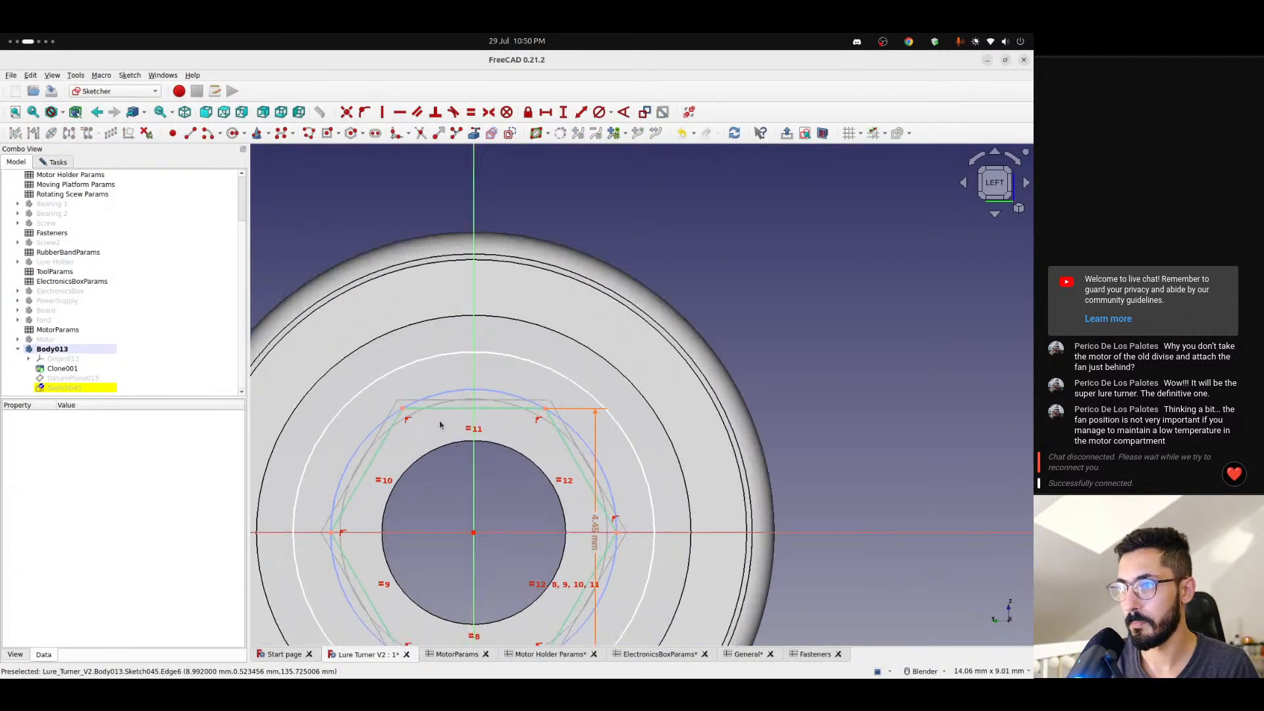
pyautogui.scroll(1, 459, 464)
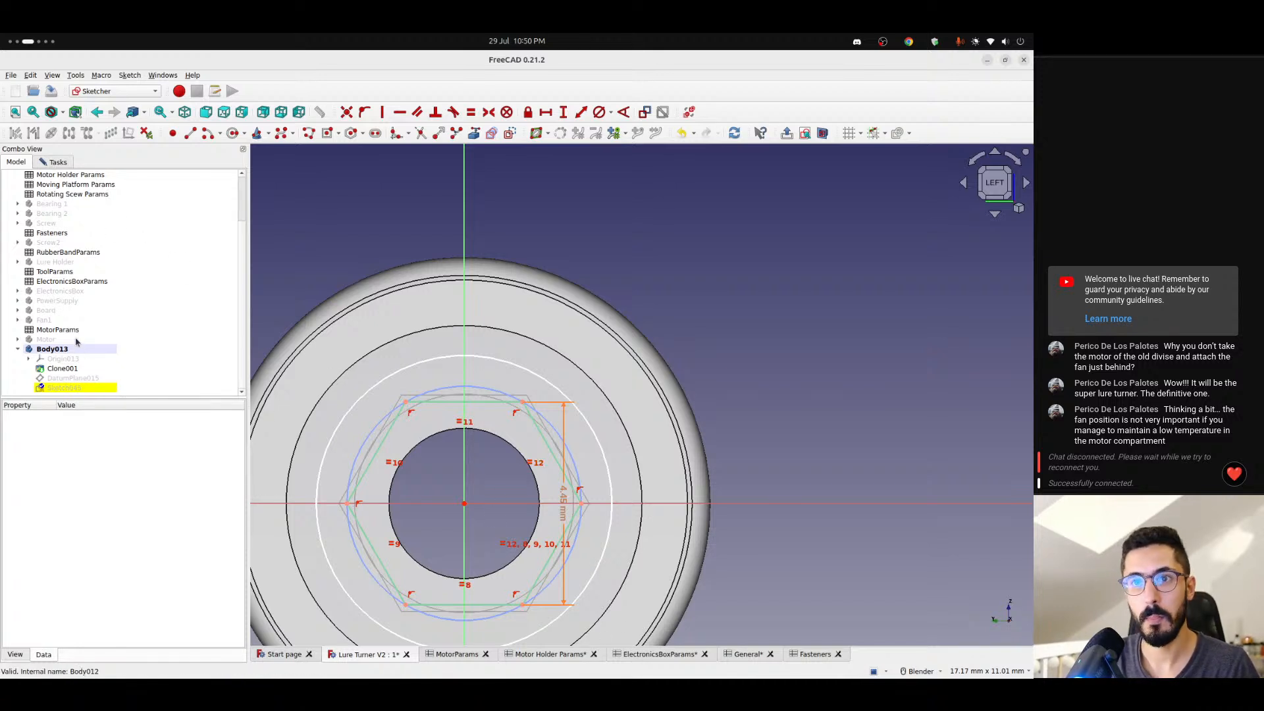
pyautogui.scroll(2, 66, 273)
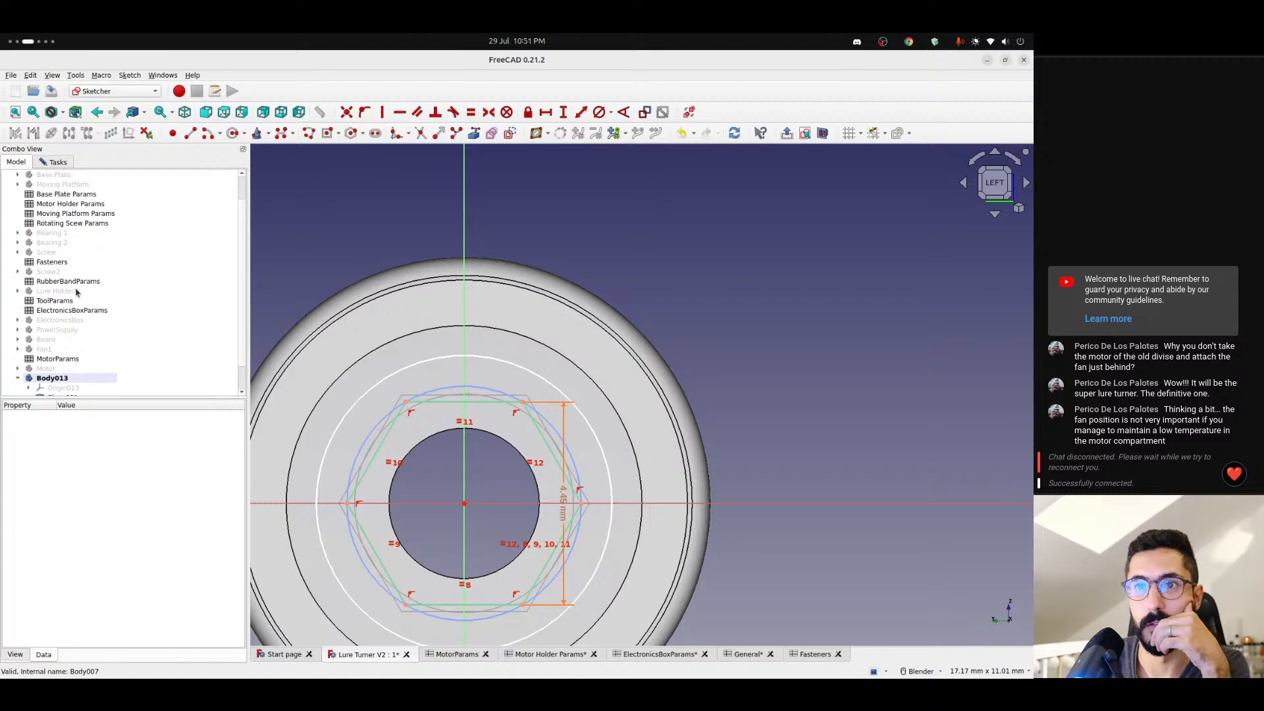
pyautogui.doubleClick(81, 252)
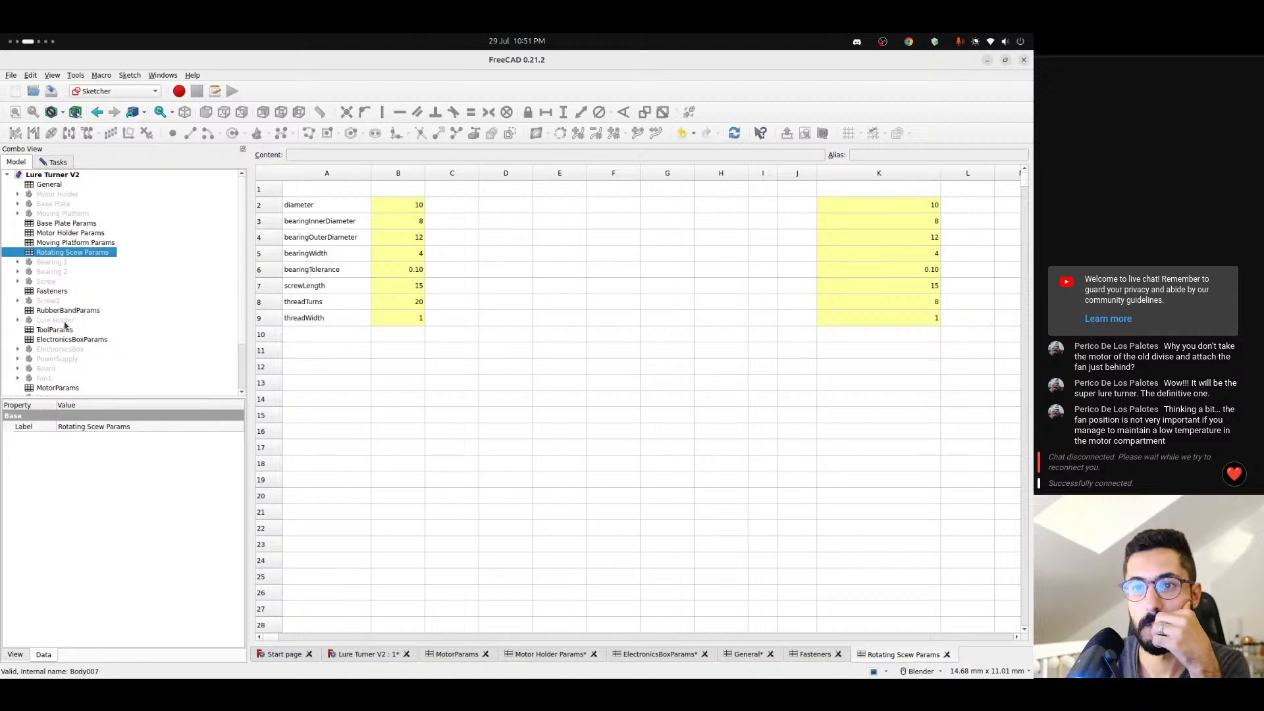
# - Look up the nut width and tolerance parameters in the Fasteners spreadsheet and return to the sketch view
pyautogui.scroll(-2, 70, 333)
pyautogui.scroll(1, 70, 333)
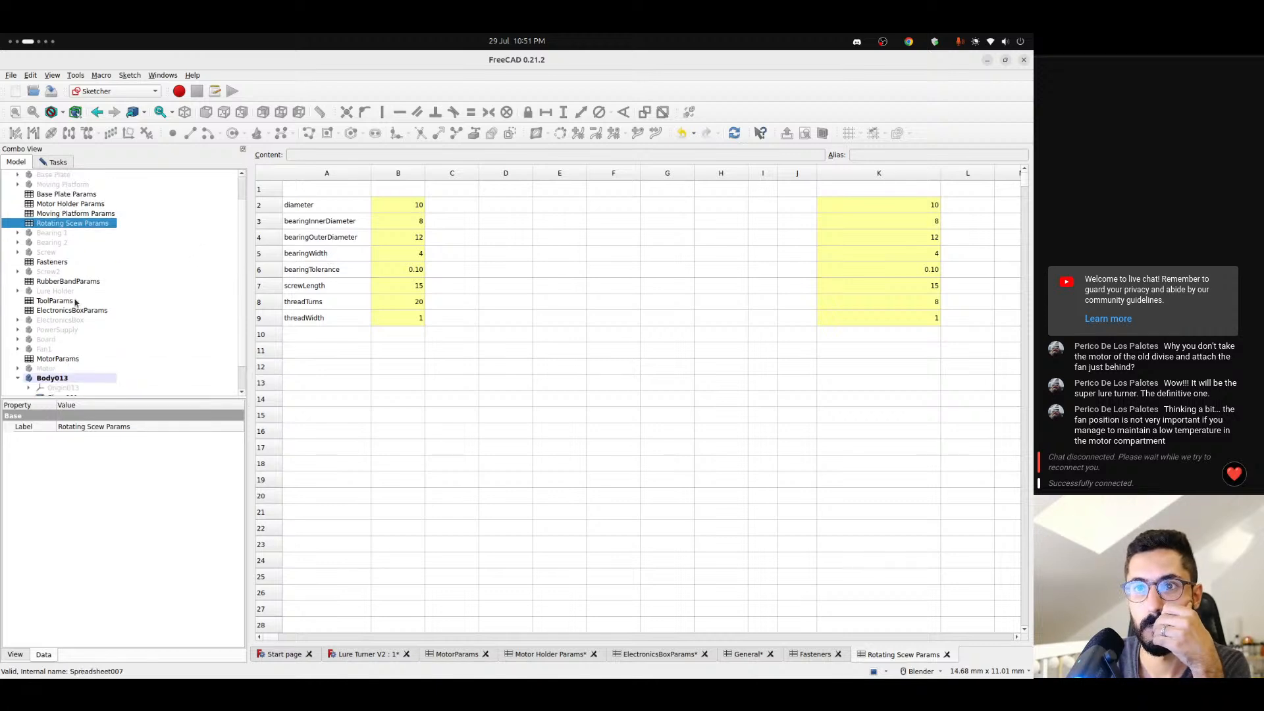
pyautogui.doubleClick(68, 263)
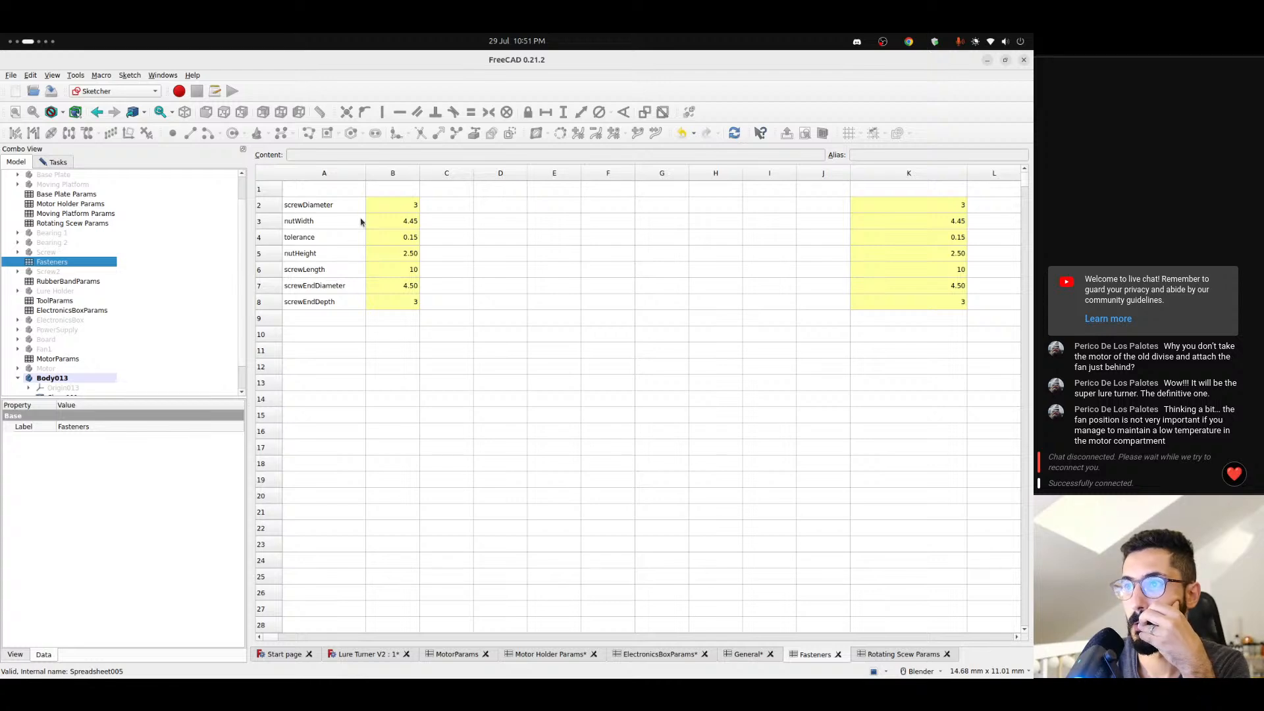
pyautogui.click(378, 654)
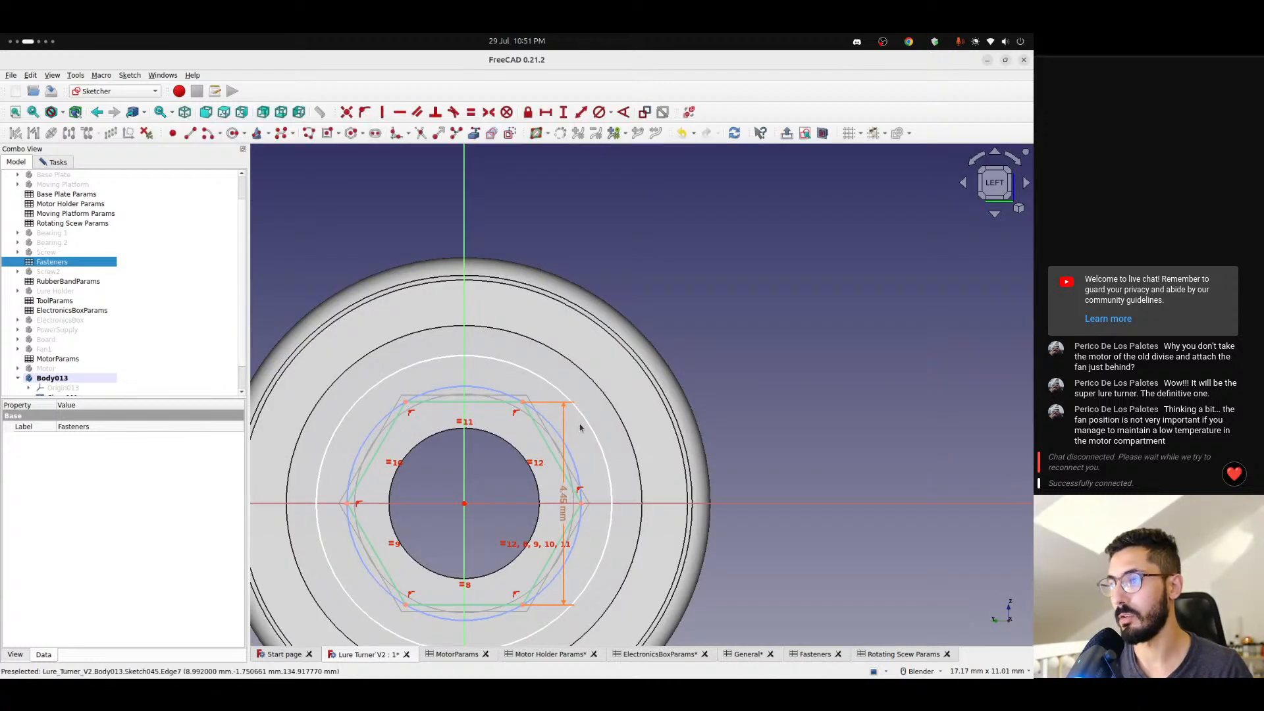
pyautogui.click(565, 509)
pyautogui.doubleClick(564, 510)
pyautogui.click(583, 349)
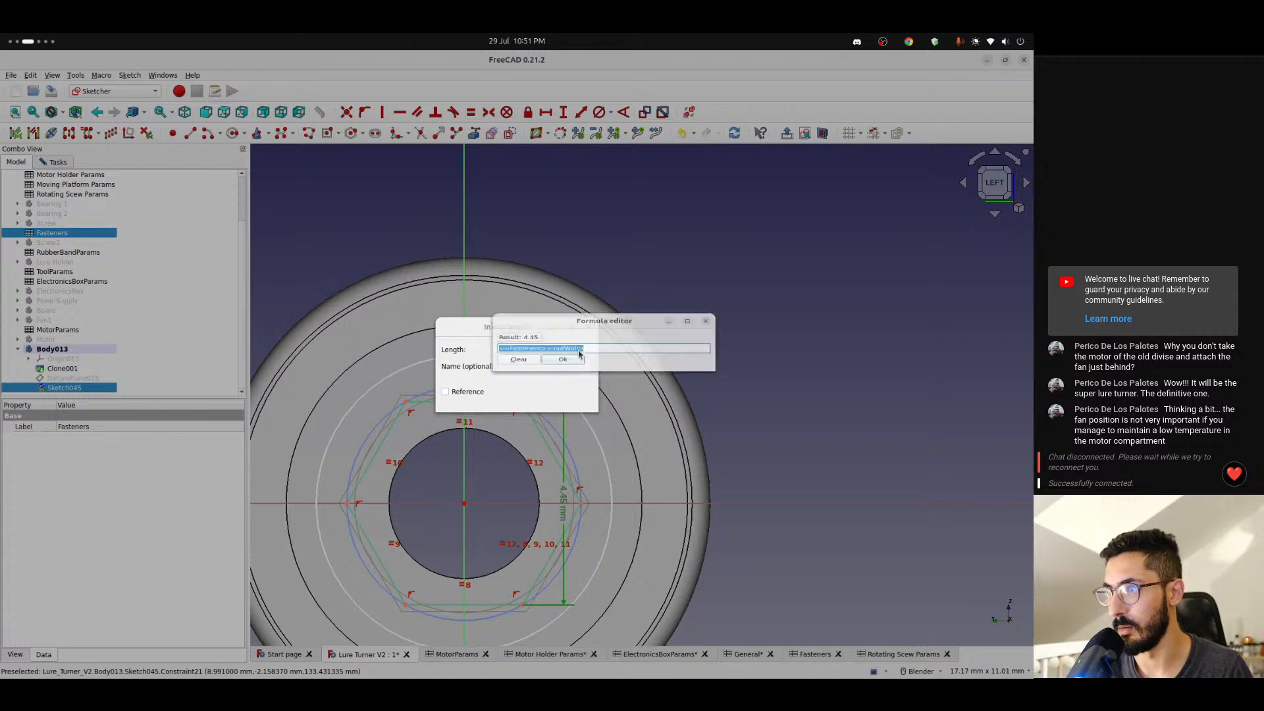
pyautogui.write('<<Fasteners>>.nutWidth')
pyautogui.write('+ ')
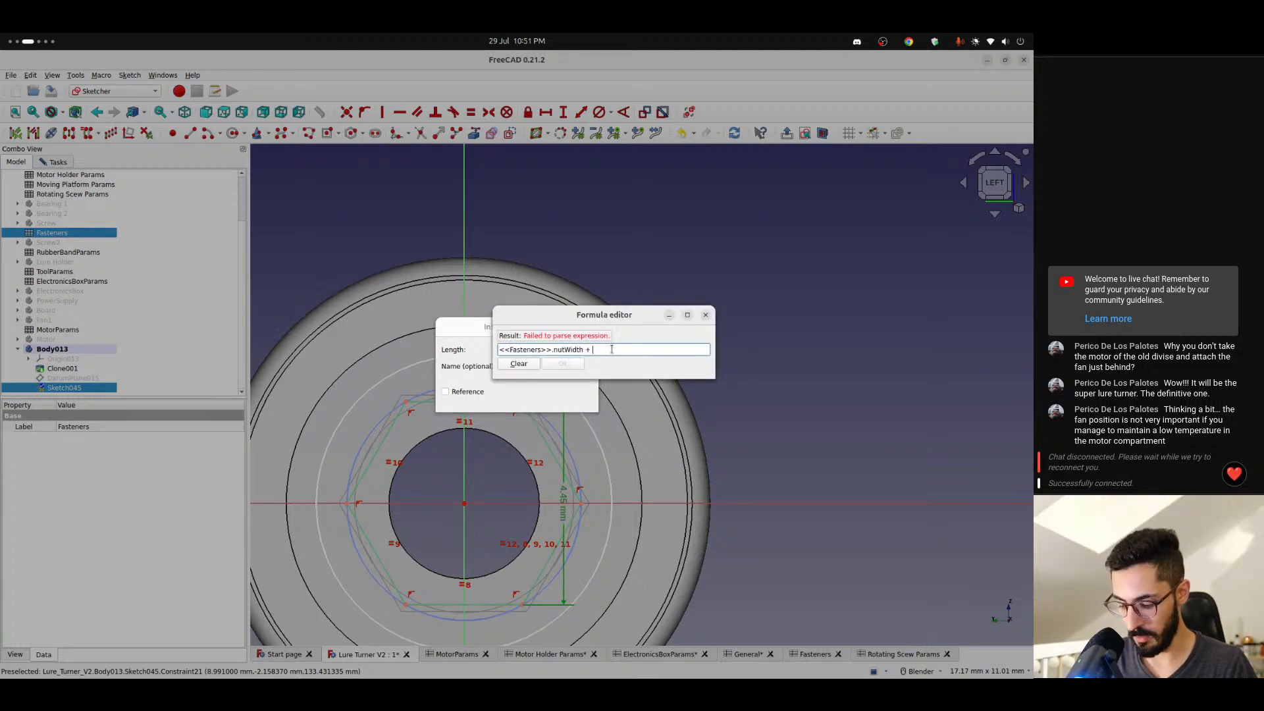
pyautogui.write('<<gen')
pyautogui.press('Down')
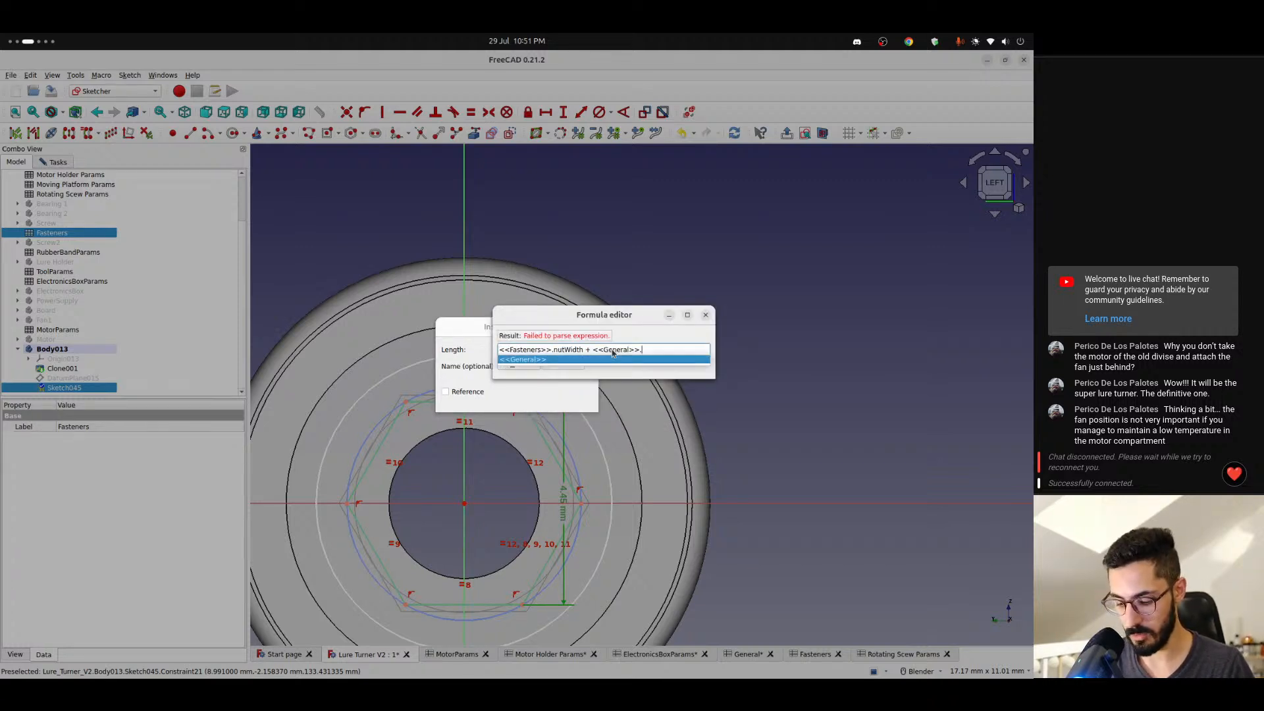
pyautogui.write('t')
pyautogui.press('BackSpace')
pyautogui.press('BackSpace')
pyautogui.press('BackSpace')
pyautogui.press('BackSpace')
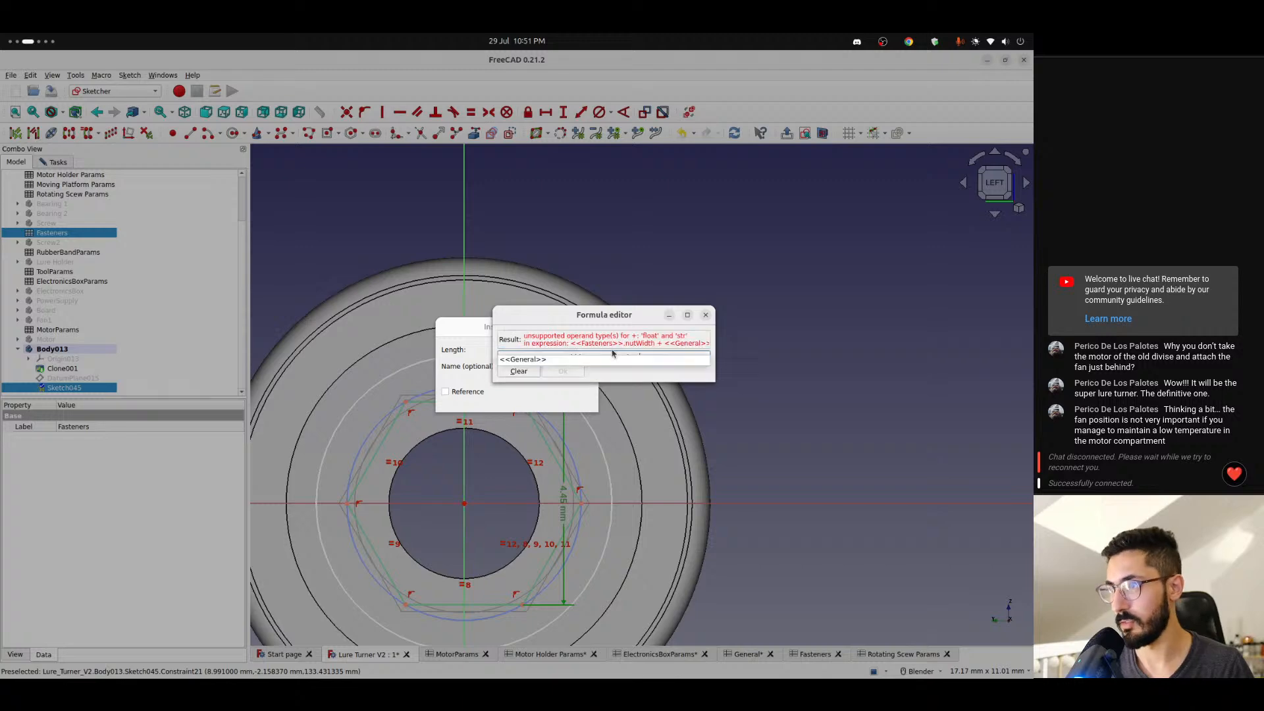
pyautogui.press('Escape')
pyautogui.press('Escape')
pyautogui.press('Escape')
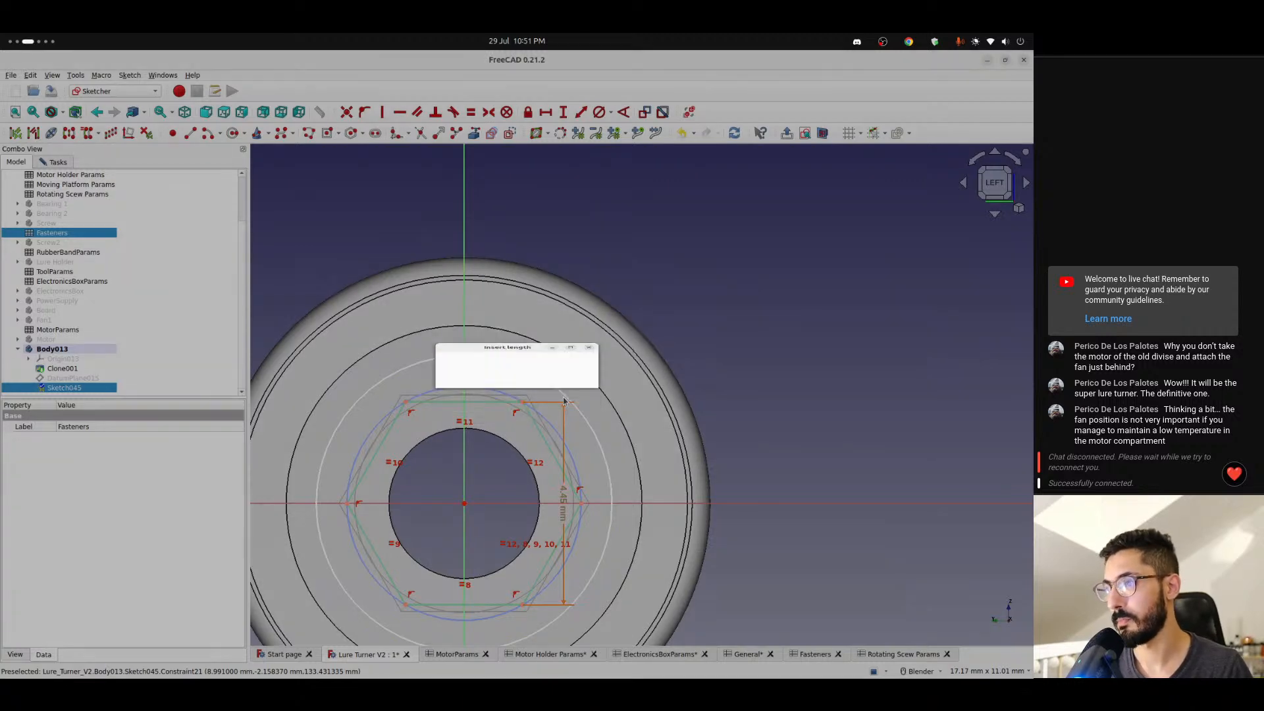
# - Look for a suitable tolerance parameter in the Fasteners and Rotating Scew Params spreadsheets, and return to the hexagon sketch
pyautogui.click(814, 655)
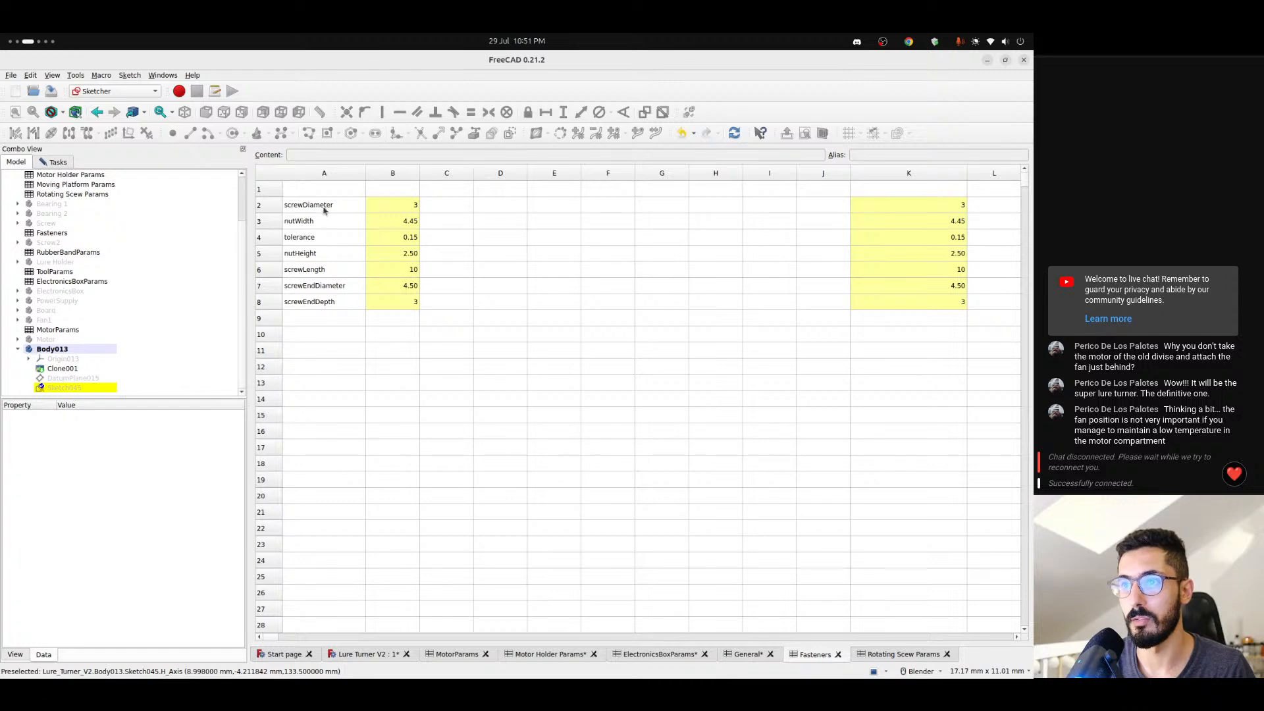
pyautogui.click(902, 658)
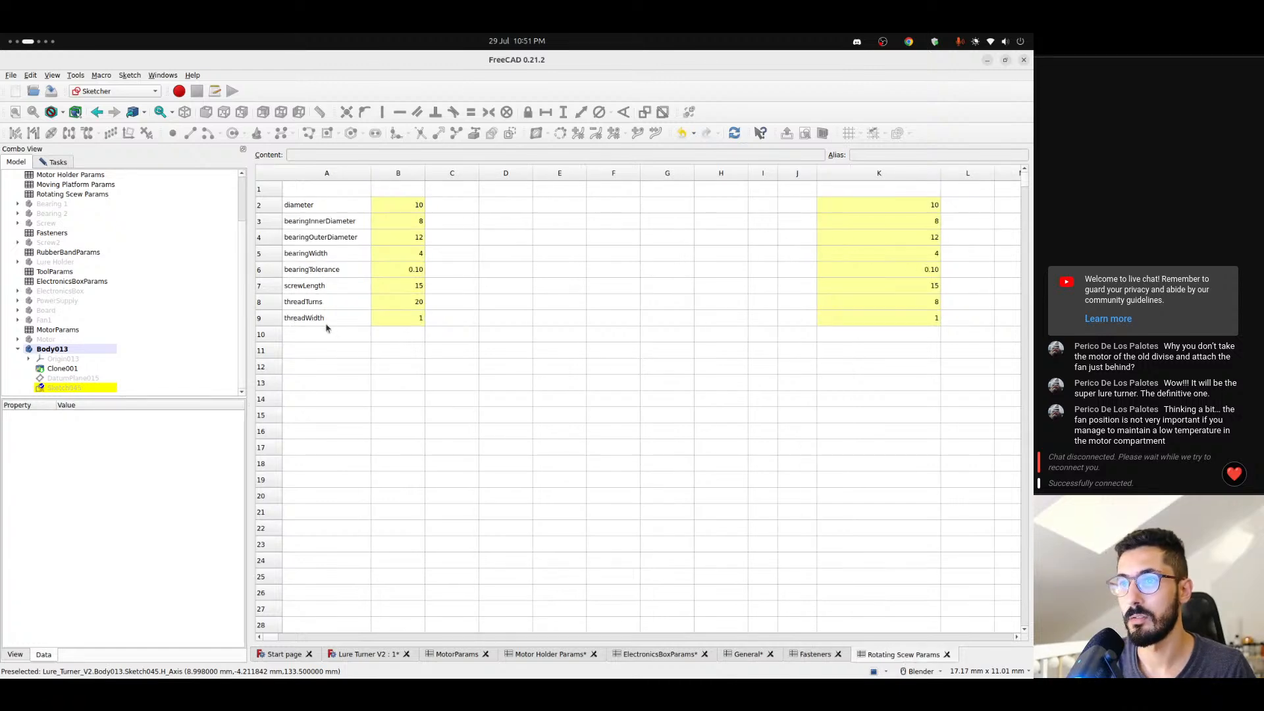
pyautogui.moveTo(324, 319); pyautogui.dragTo(318, 211)
pyautogui.click(395, 431)
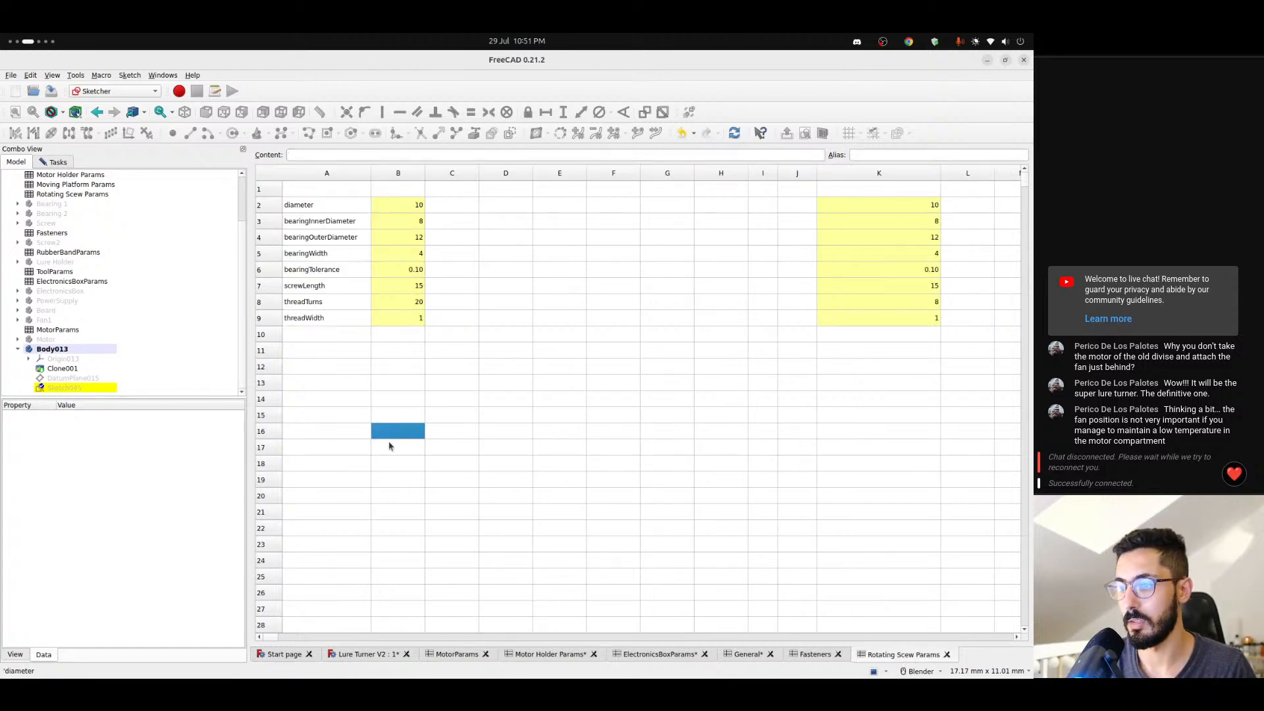
pyautogui.click(364, 655)
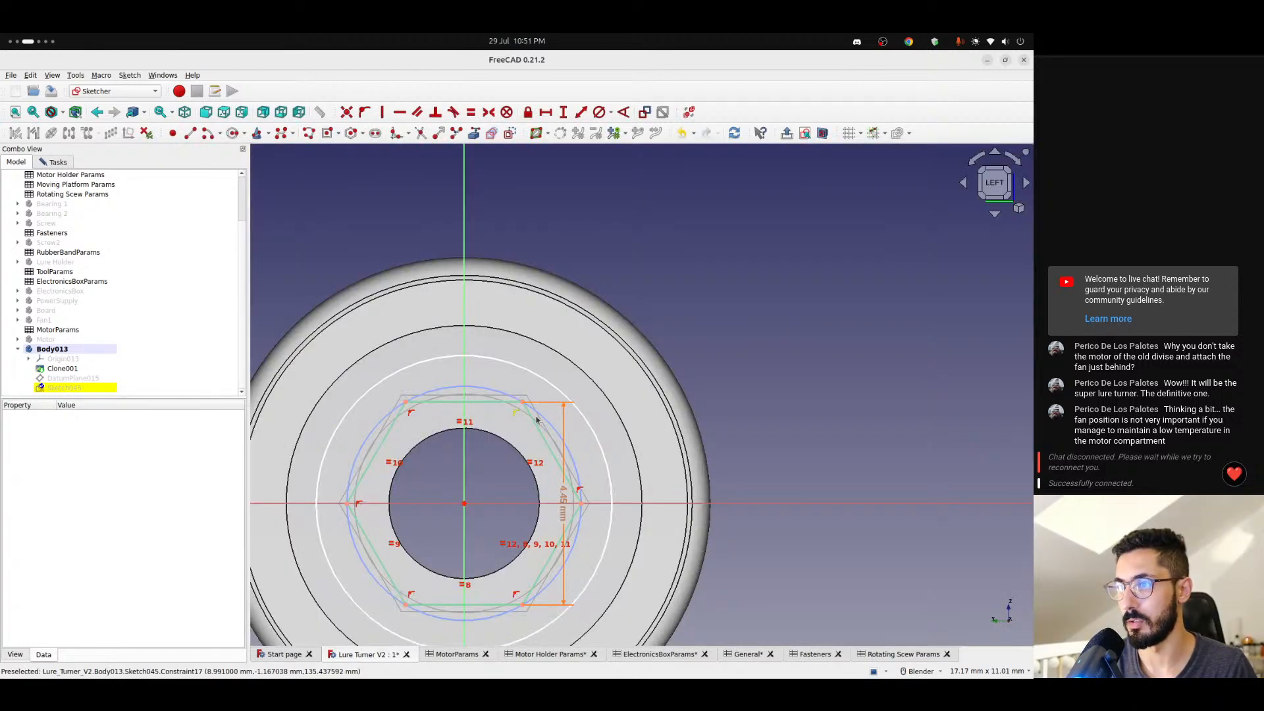
# - Drive the hexagon's vertical distance with the expression <<Fasteners>>.nutWidth + <<General>>.tolerance * 2
pyautogui.doubleClick(564, 501)
pyautogui.click(577, 349)
pyautogui.press('Right')
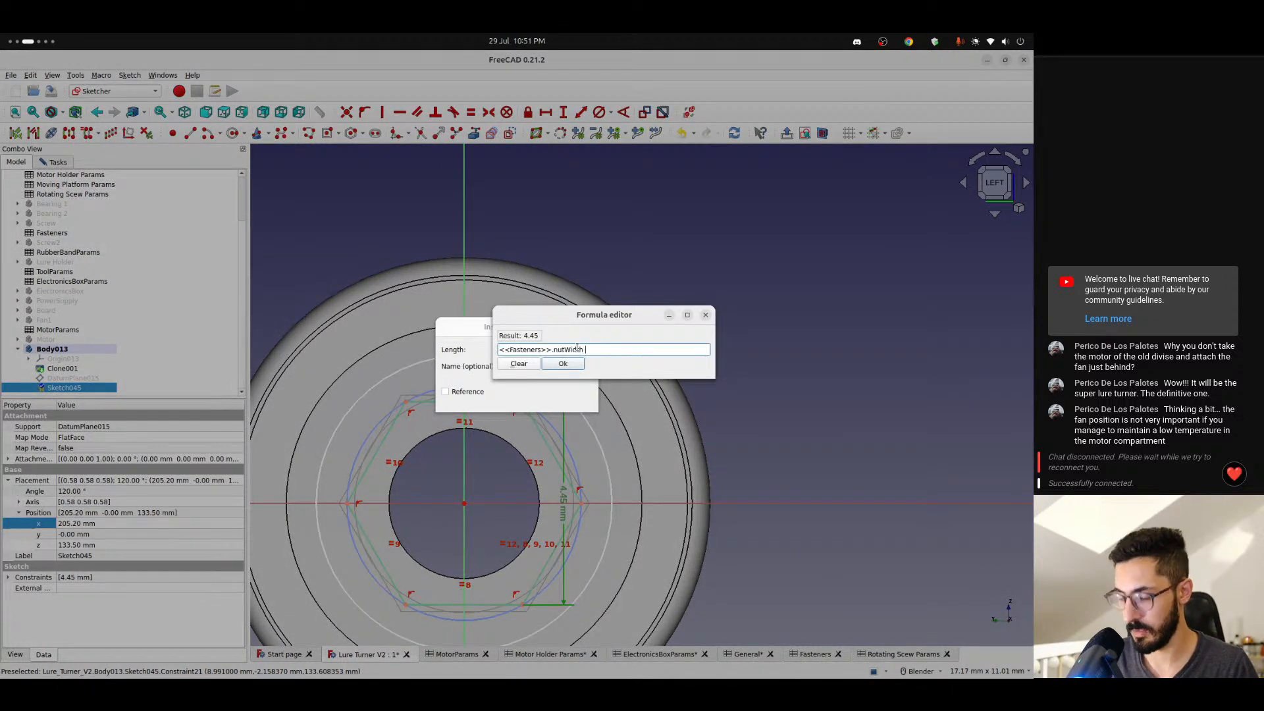
pyautogui.write('+ <<g')
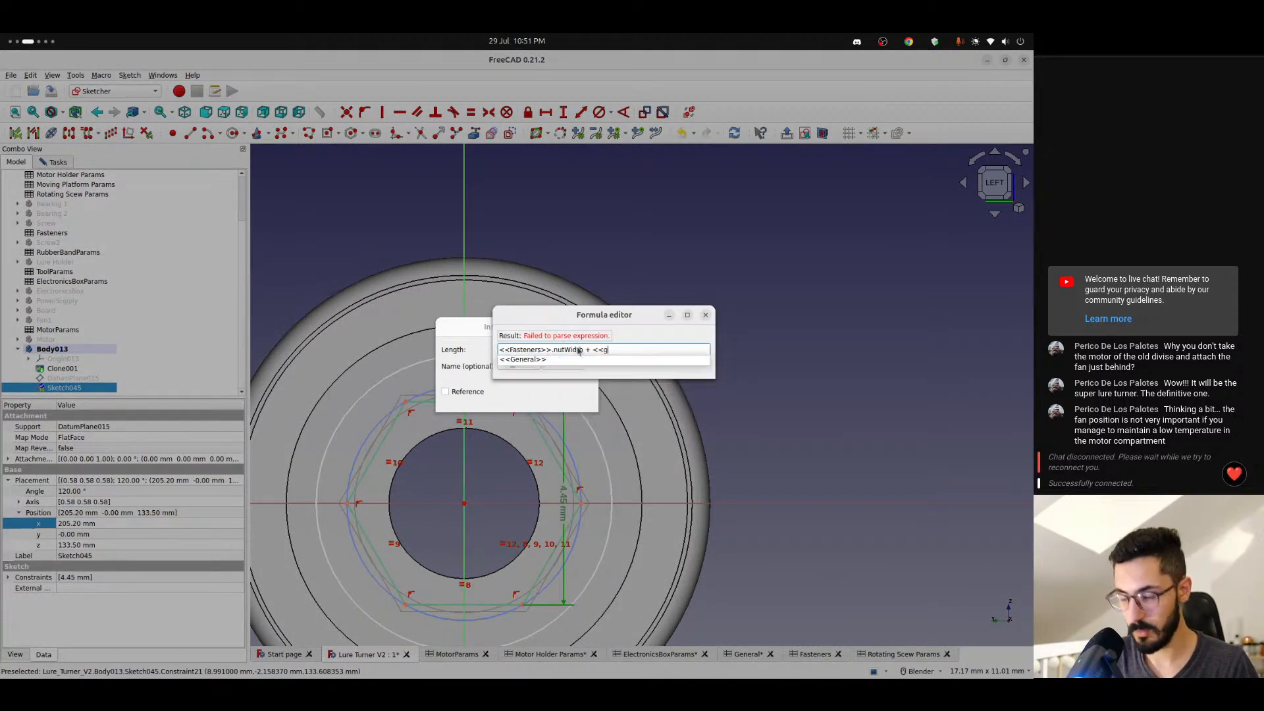
pyautogui.write('eneral>>.')
pyautogui.press('Down')
pyautogui.press('Return')
pyautogui.write('tolerance')
pyautogui.press('Down')
pyautogui.press('Down')
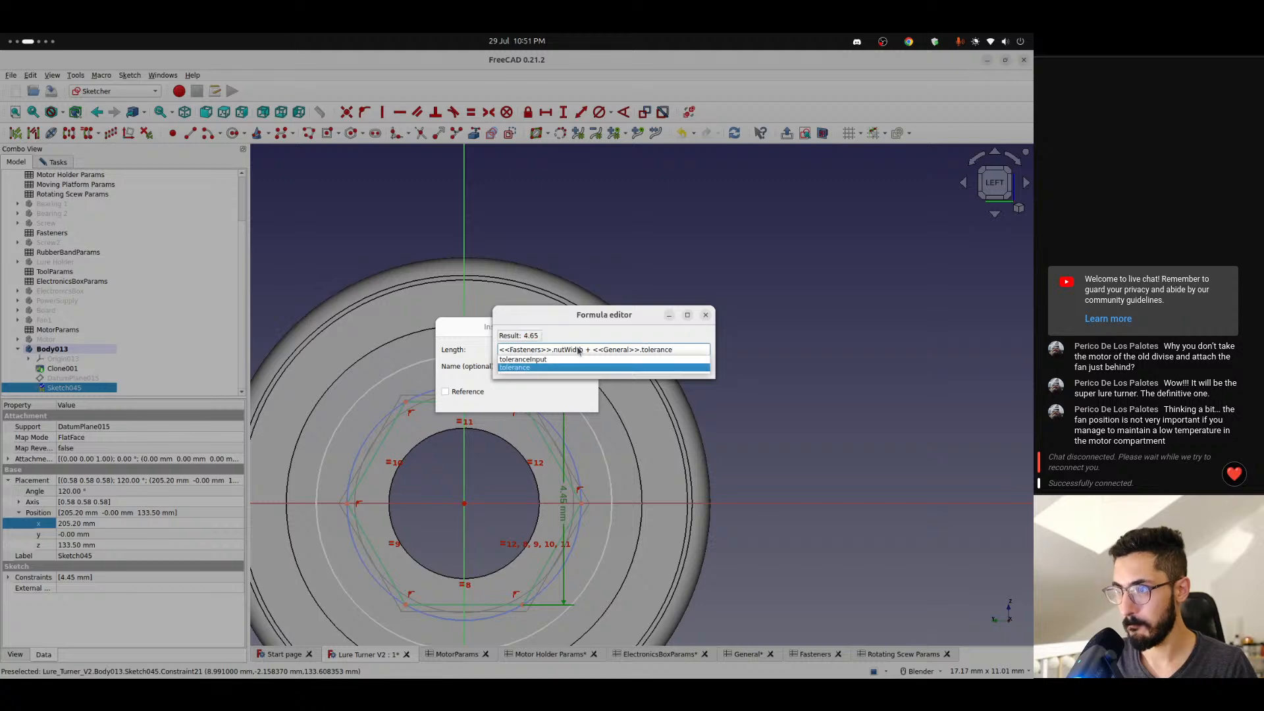
pyautogui.press('Return')
pyautogui.press('Return')
pyautogui.press('Return')
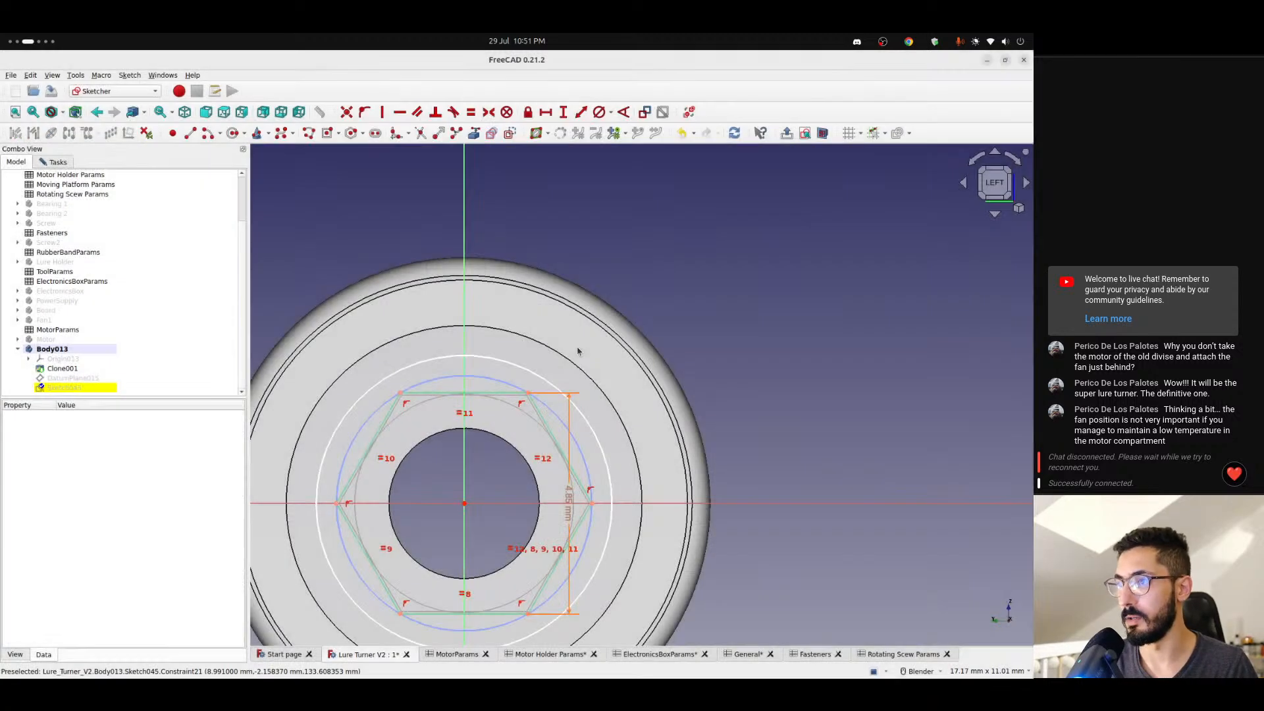
# - Compare the resized hexagon with the existing nut recess outline and close the sketch
pyautogui.scroll(3, 423, 419)
pyautogui.scroll(-3, 426, 398)
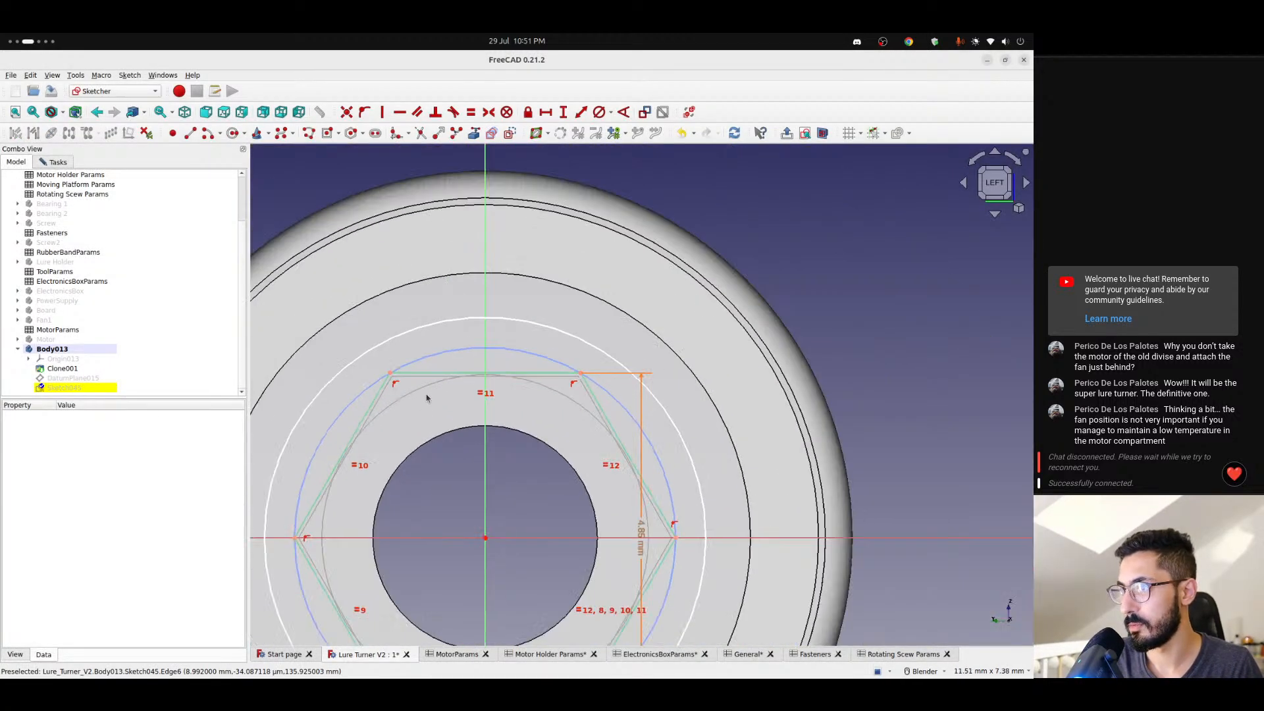
pyautogui.keyDown('shift'); pyautogui.moveTo(464, 468); pyautogui.dragTo(511, 390, button='middle'); pyautogui.keyUp('shift')
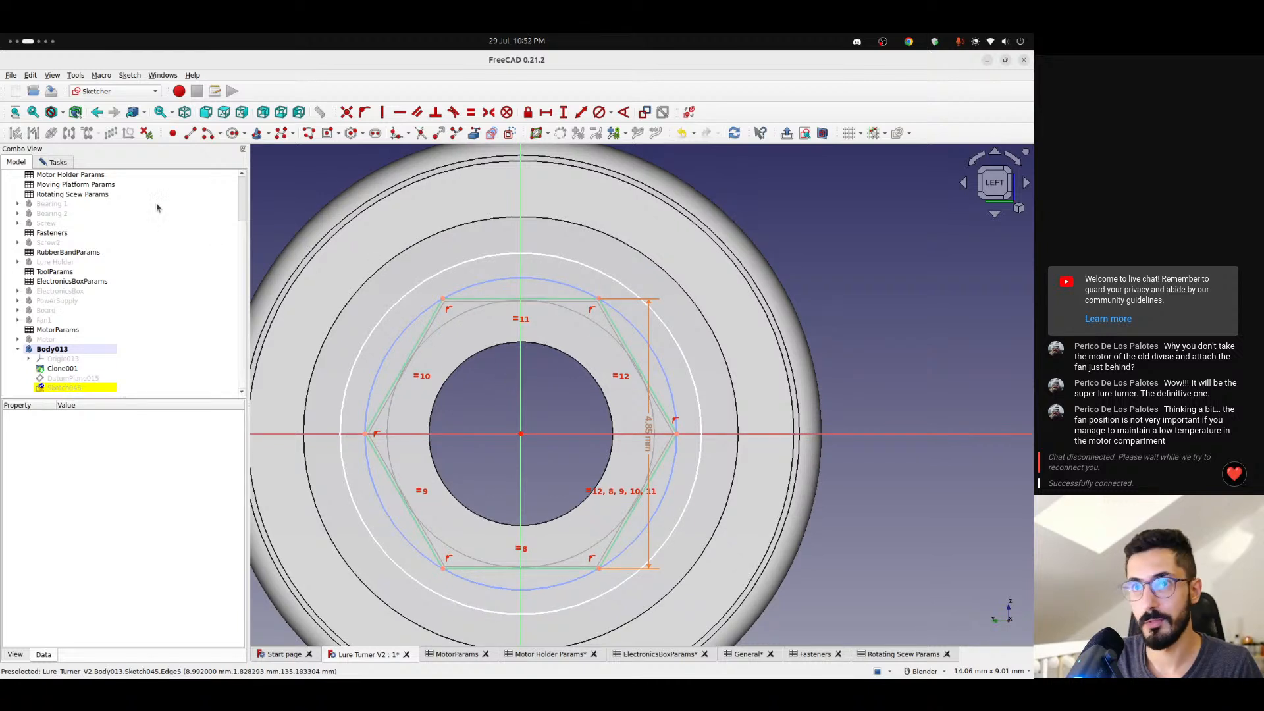
pyautogui.click(64, 163)
pyautogui.click(124, 186)
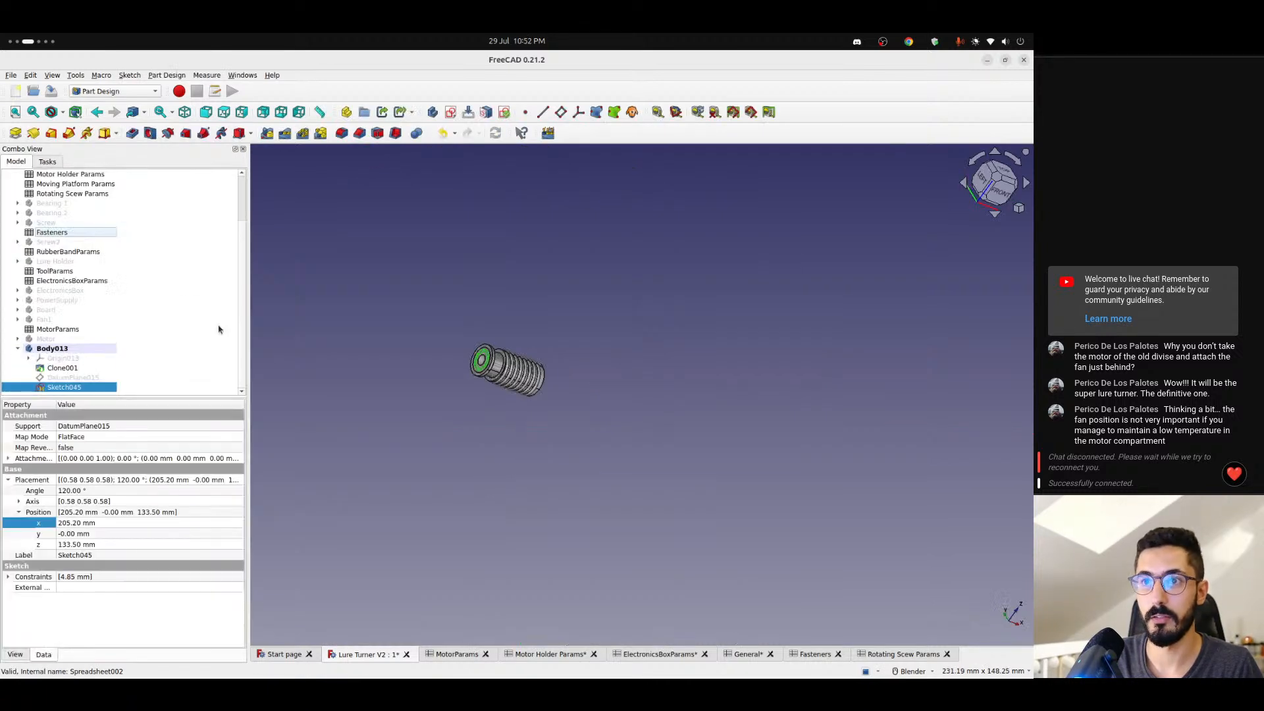
# - Look through the Screw2 and Screw bodies for the nut recess feature, down to Pocket011's sketch
pyautogui.click(53, 243)
pyautogui.click(17, 243)
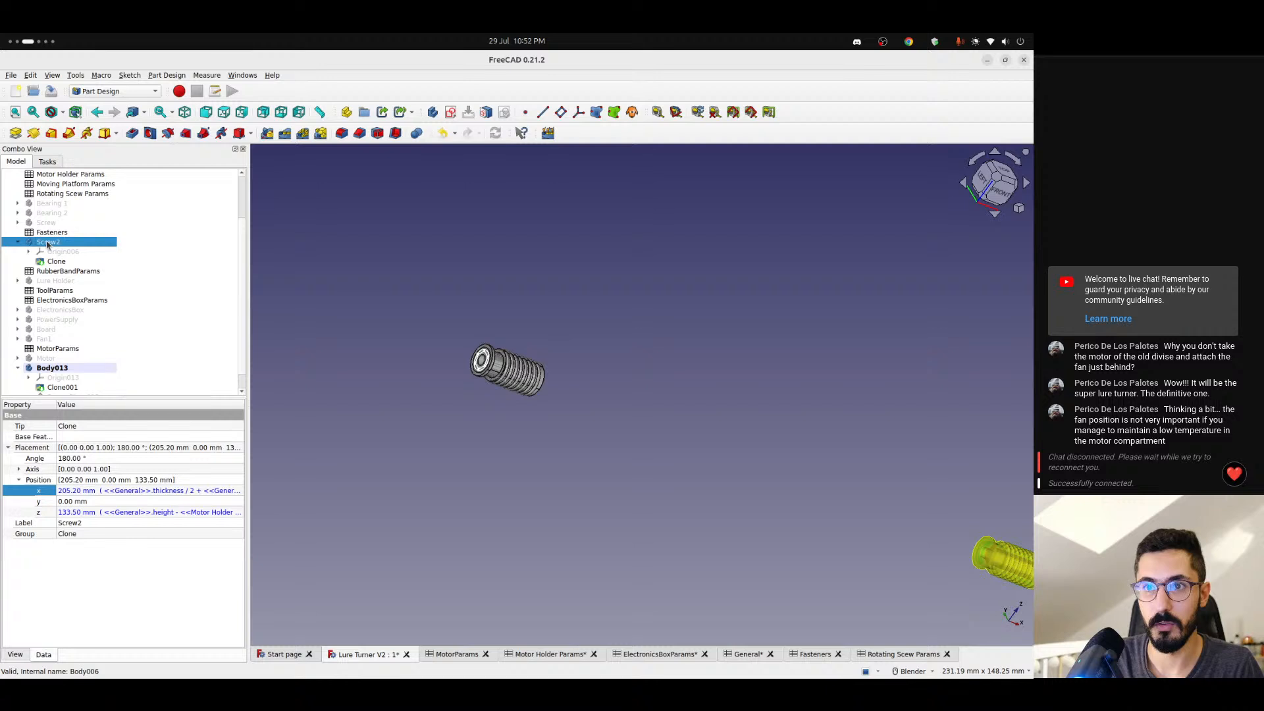
pyautogui.click(18, 243)
pyautogui.click(27, 224)
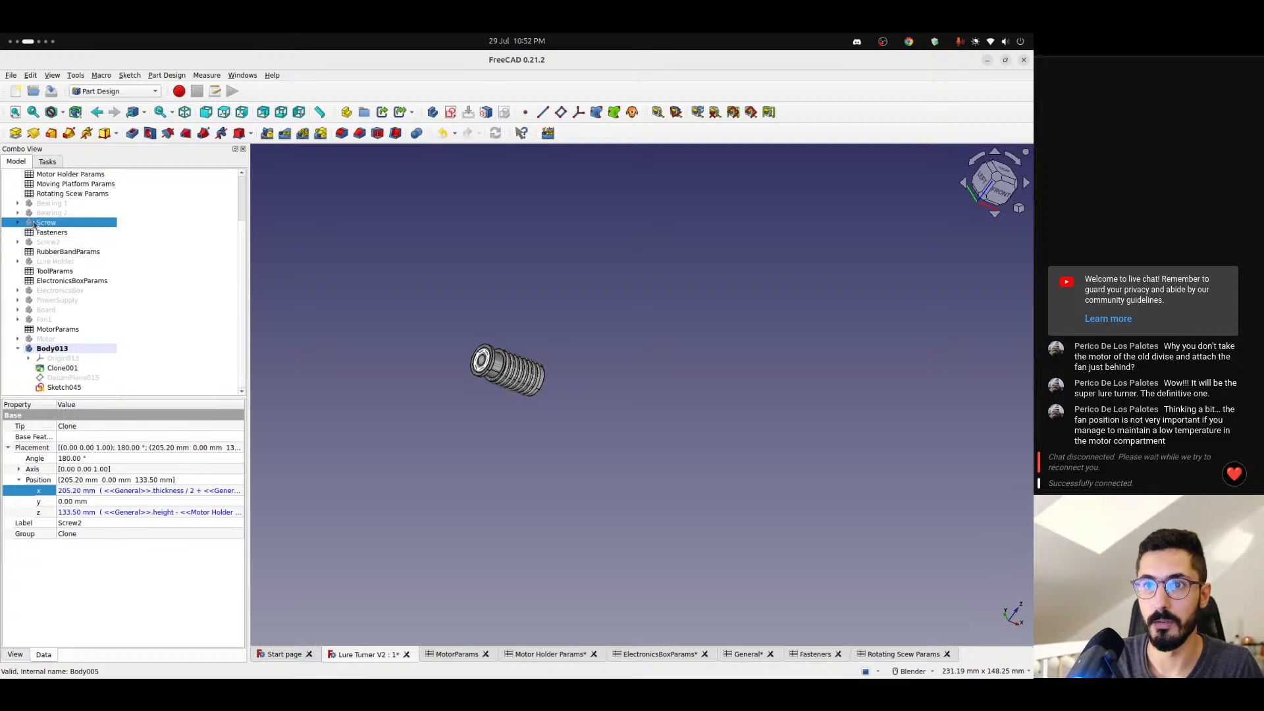
pyautogui.click(18, 223)
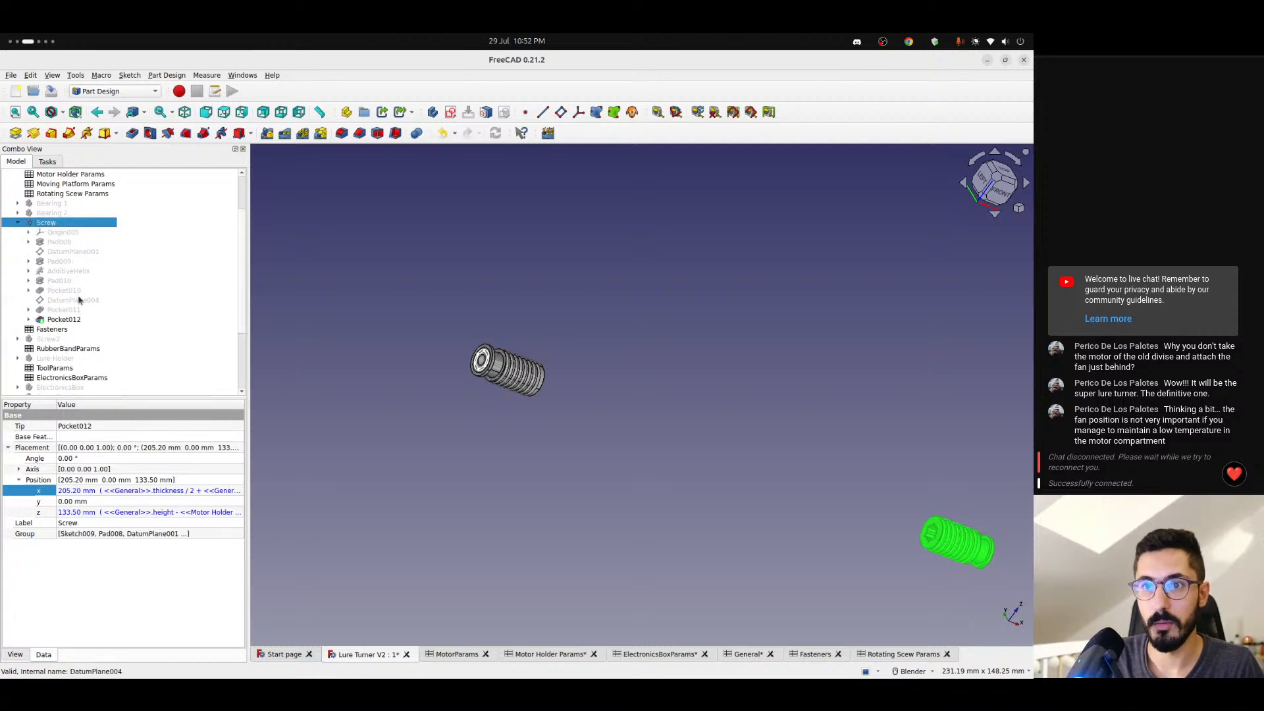
pyautogui.click(28, 311)
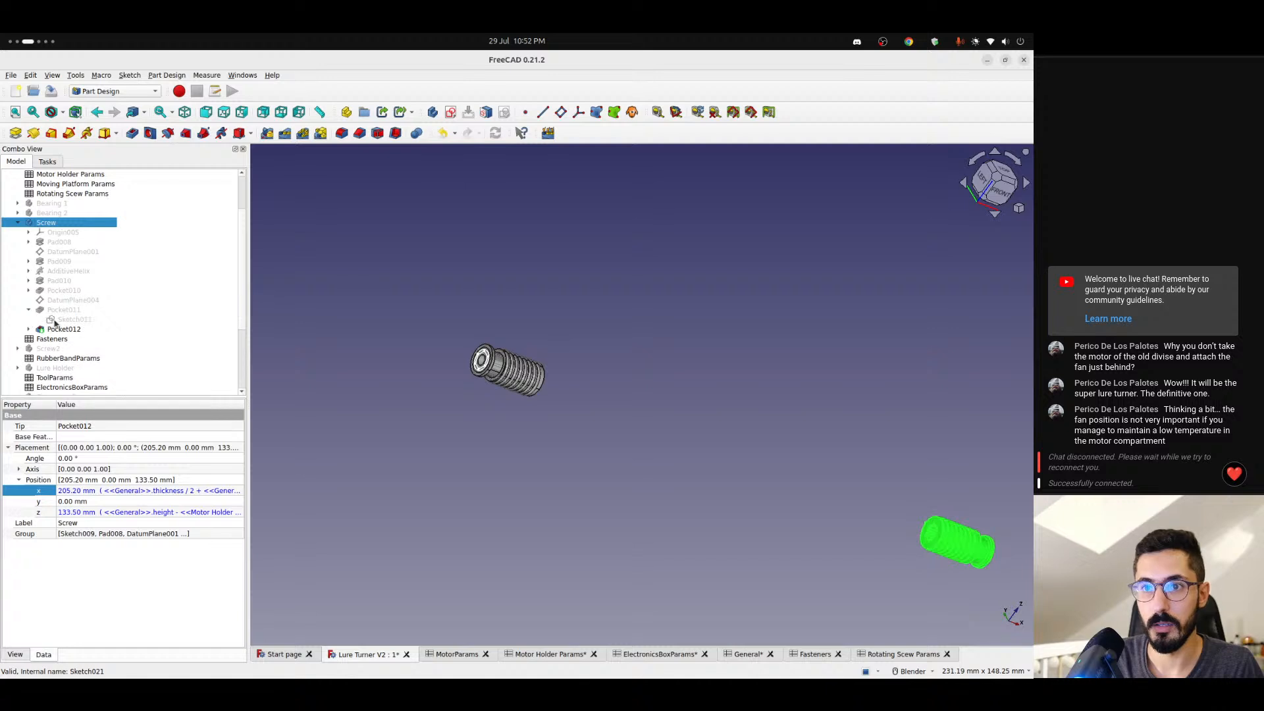
pyautogui.click(55, 320)
# - Compare Pocket011 with Pocket012 at the Screw body's nut recess and open Pocket012's sketch
pyautogui.keyDown('shift'); pyautogui.moveTo(617, 413); pyautogui.dragTo(256, 371, button='middle'); pyautogui.keyUp('shift')
pyautogui.press('6')
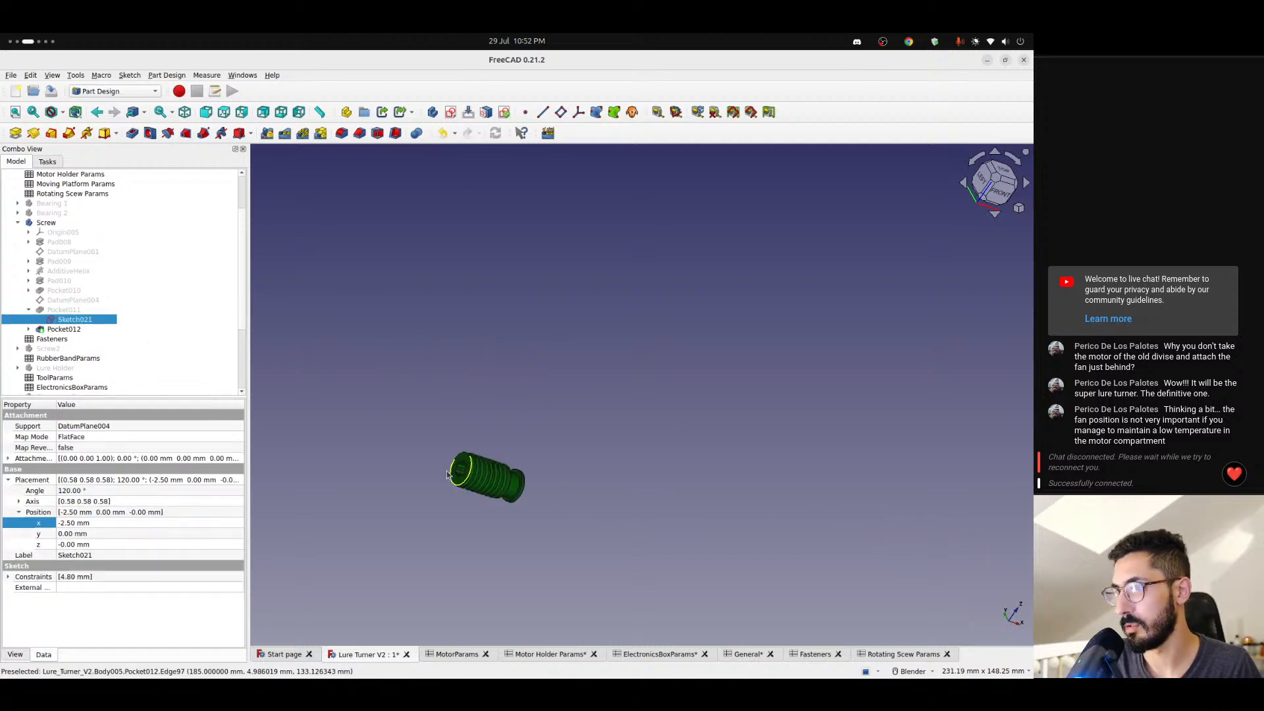
pyautogui.scroll(10, 510, 473)
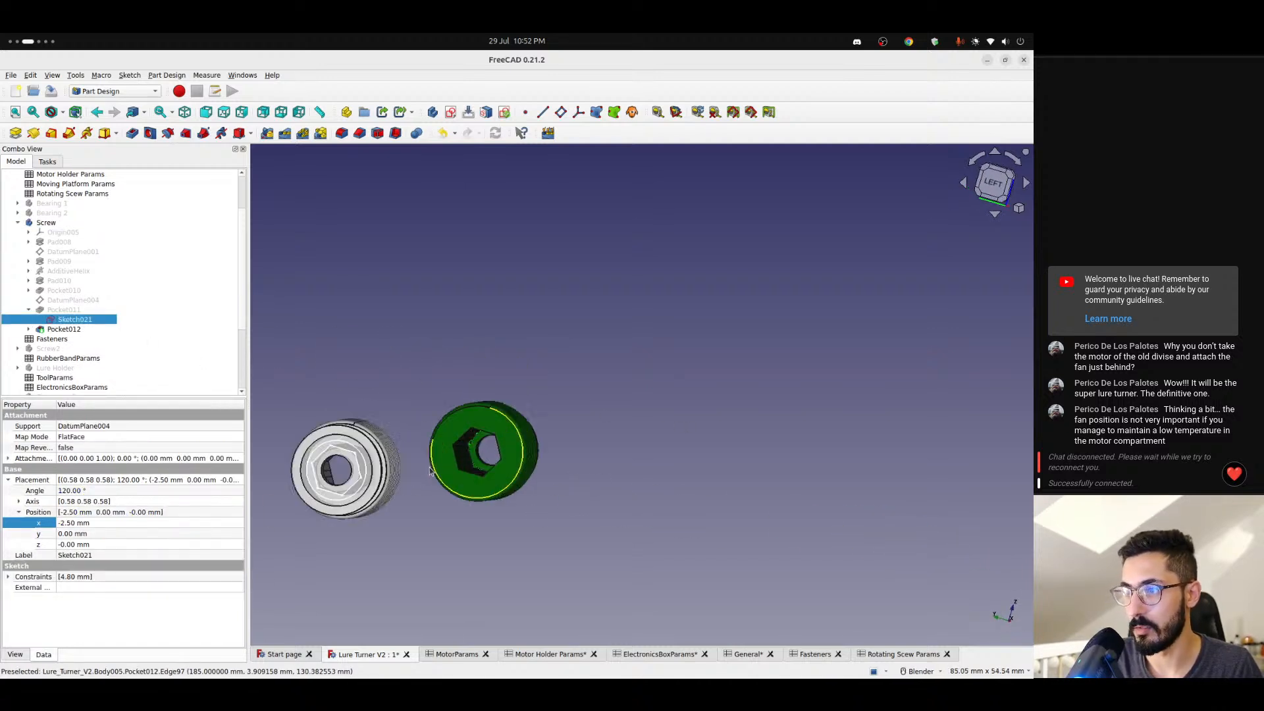
pyautogui.moveTo(456, 461)
pyautogui.mouseDown(button='middle')
pyautogui.moveTo(607, 424)
pyautogui.moveTo(510, 283)
pyautogui.moveTo(375, 372)
pyautogui.mouseUp(button='middle')
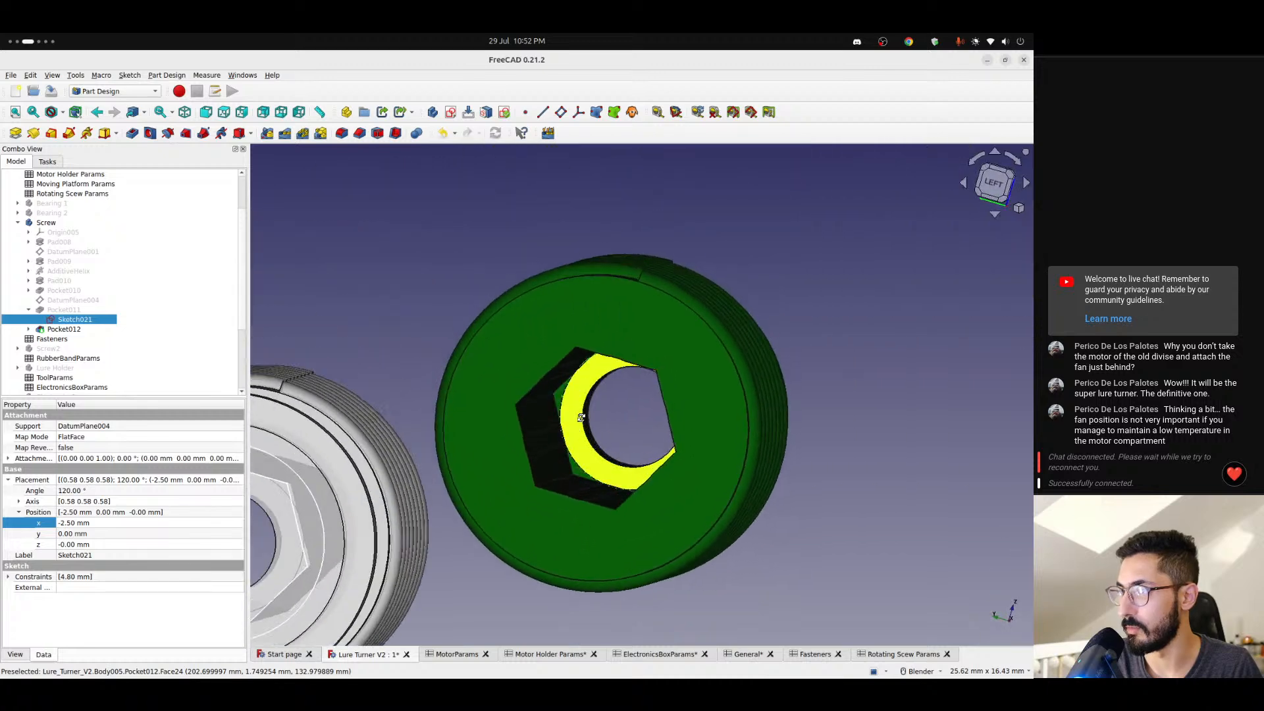
pyautogui.click(62, 311)
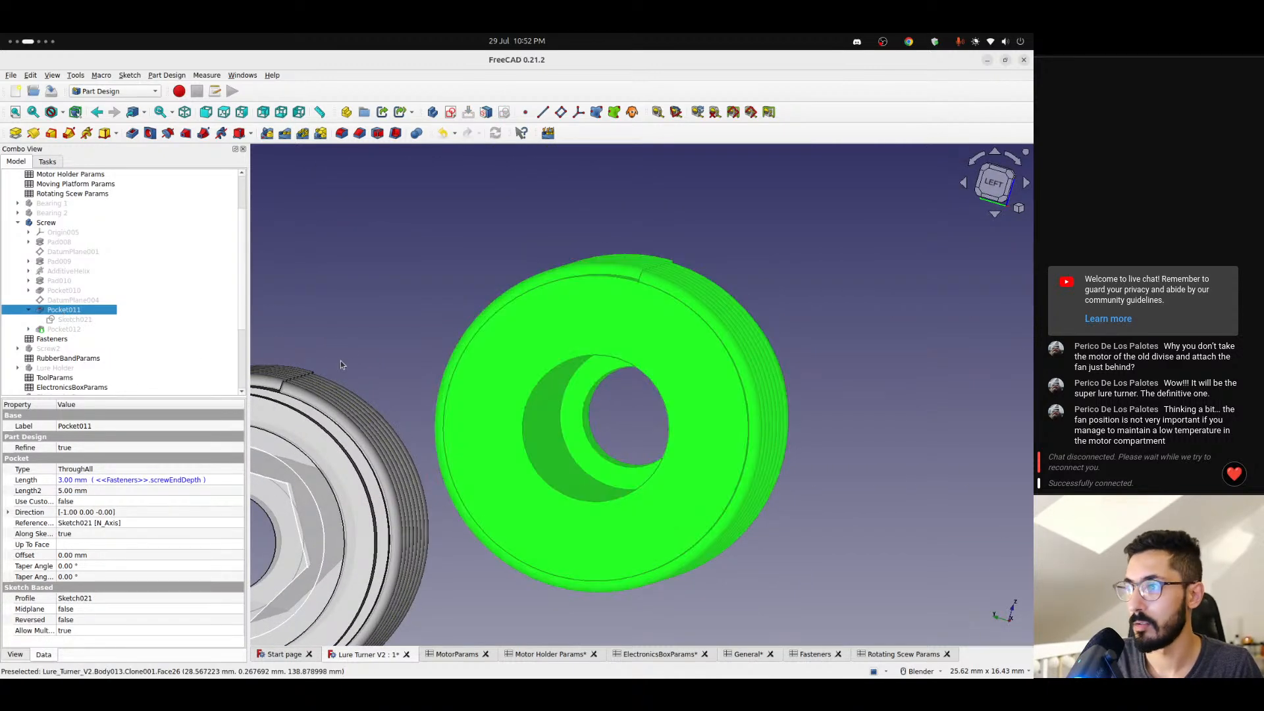
pyautogui.click(60, 329)
pyautogui.press('space')
pyautogui.click(28, 329)
pyautogui.doubleClick(73, 338)
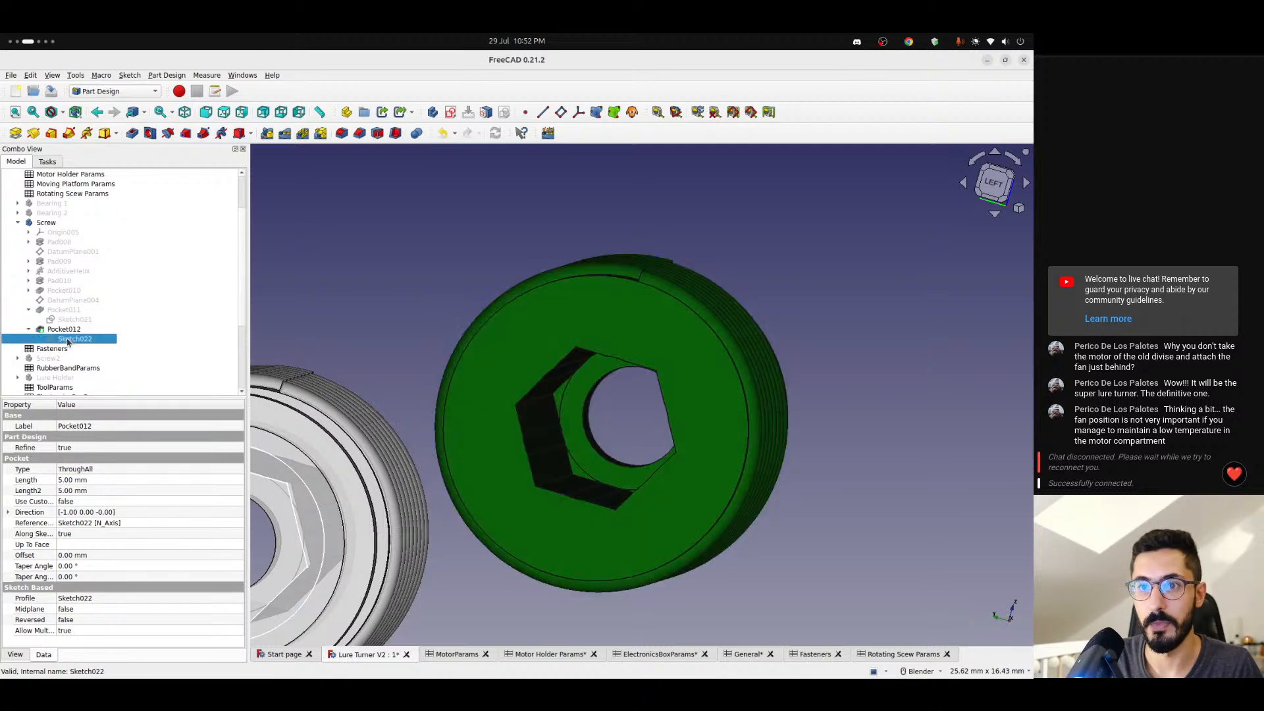
# - Read the expression behind the hexagon's vertical distance in Pocket012's sketch and close that sketch
pyautogui.moveTo(670, 421); pyautogui.dragTo(808, 399)
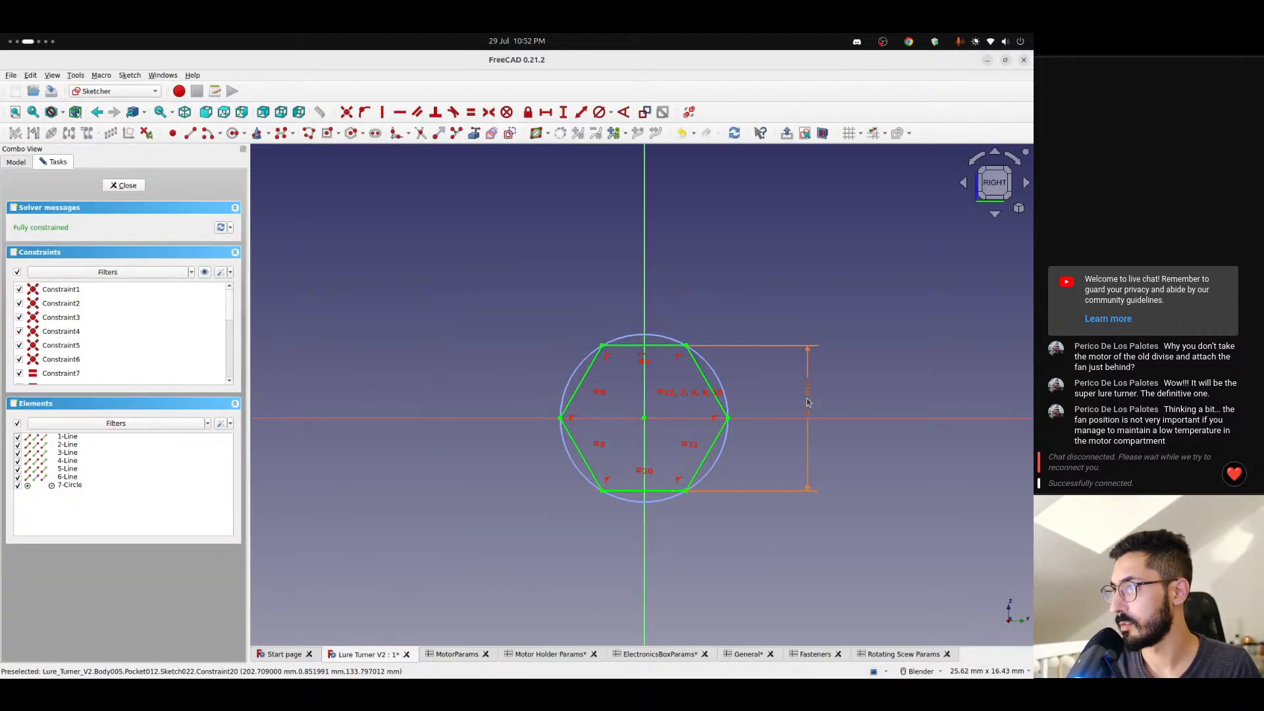
pyautogui.doubleClick(809, 399)
pyautogui.click(580, 349)
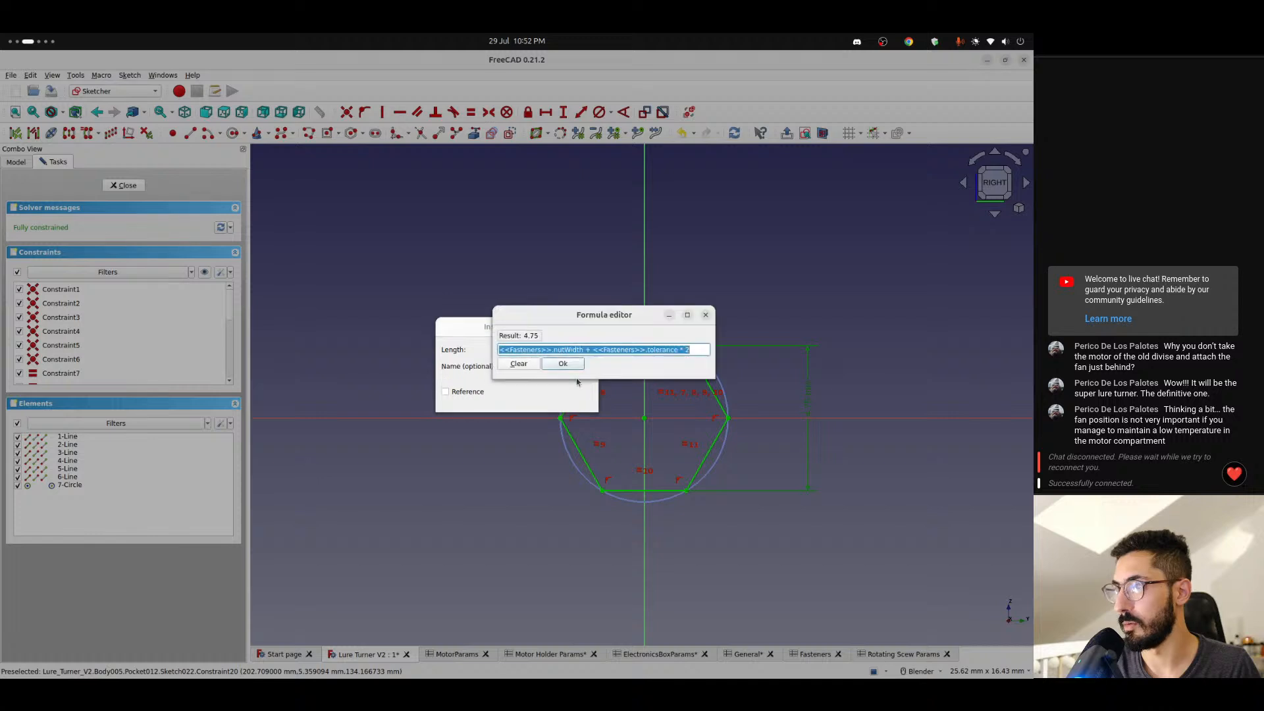
pyautogui.doubleClick(567, 350)
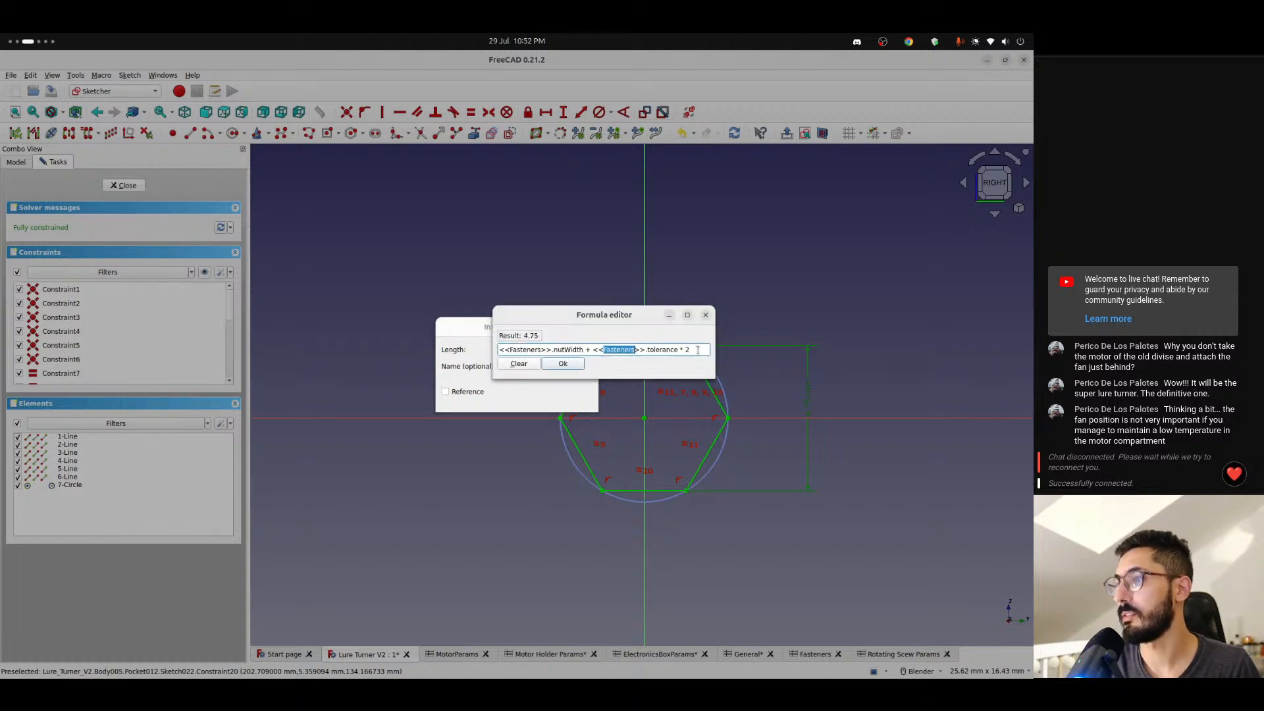
pyautogui.press('Return')
pyautogui.press('Return')
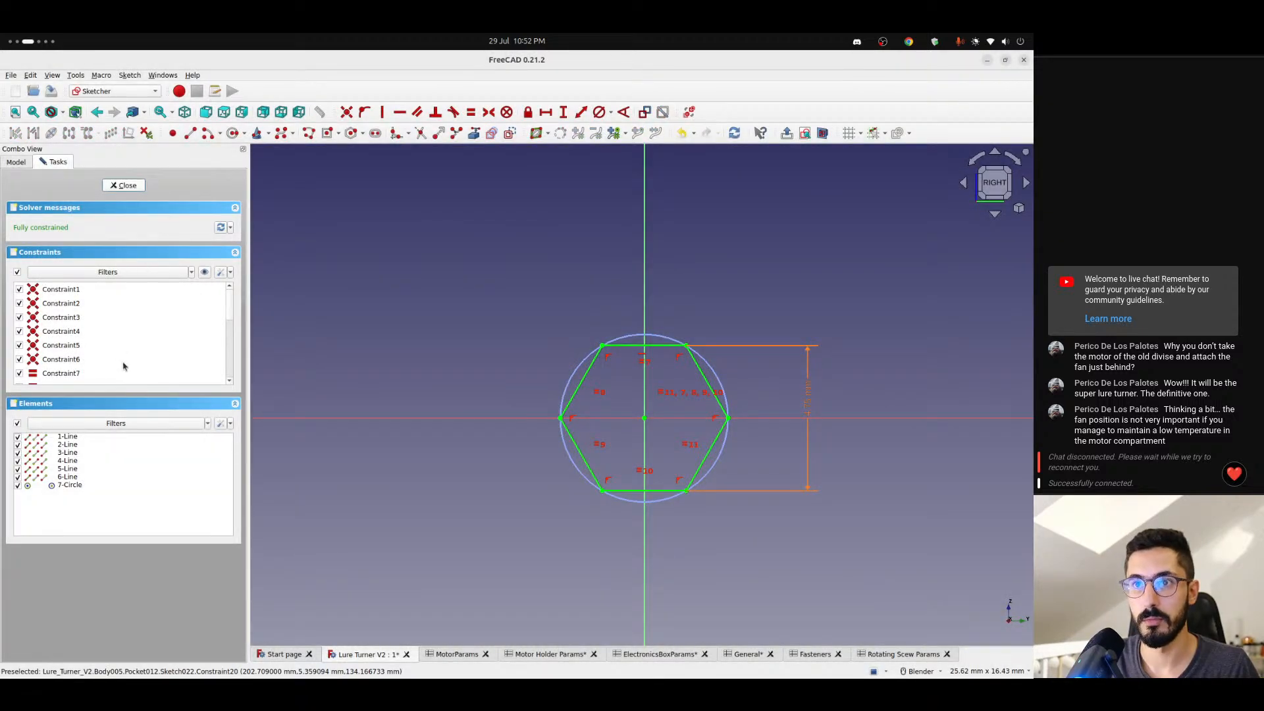
pyautogui.press('Escape')
# - Reopen Body013's hexagon sketch in section view and set the hexagon's vertical distance to <<Fasteners>>.nutWidth + <<Fasteners>>.tolerance * 2
pyautogui.doubleClick(67, 388)
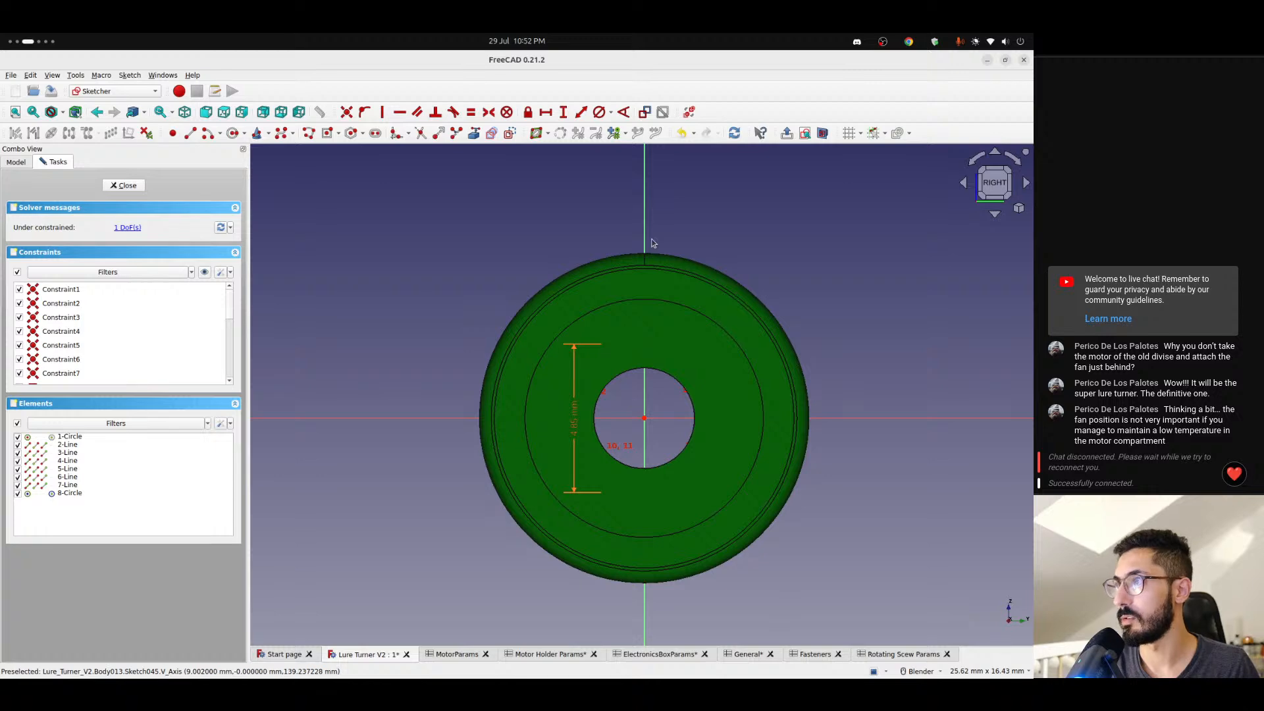
pyautogui.click(822, 134)
pyautogui.doubleClick(578, 404)
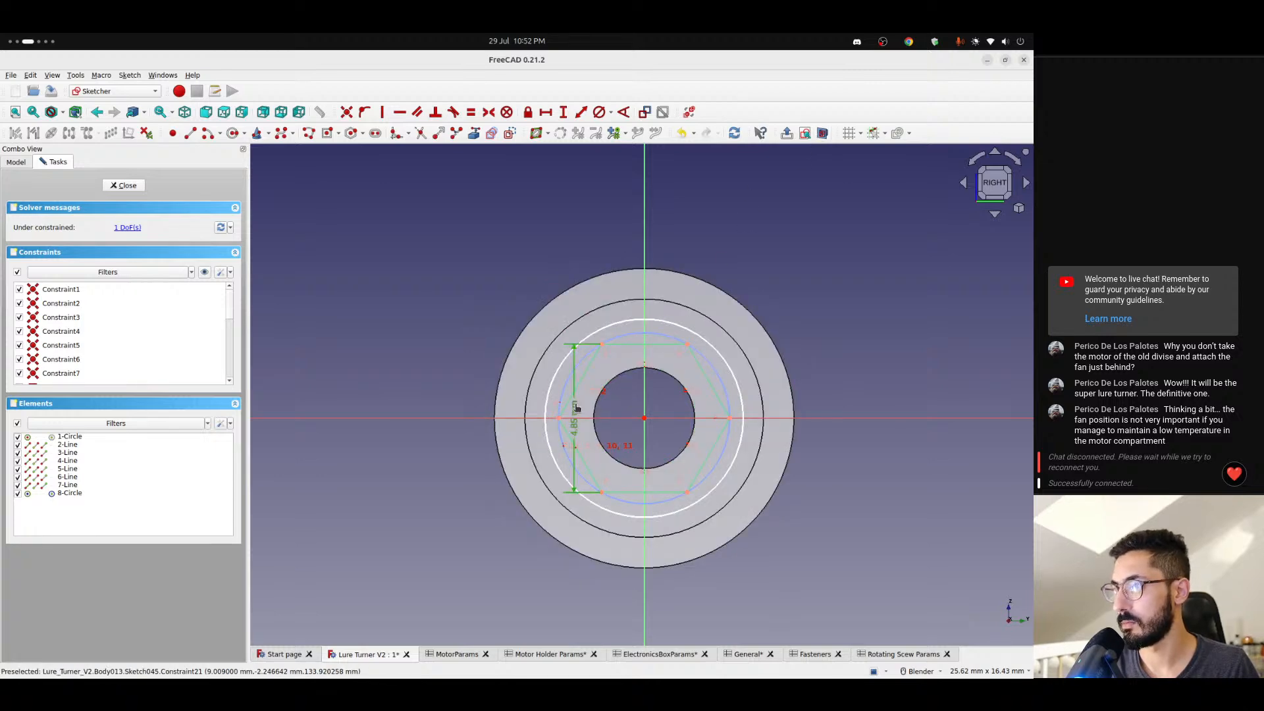
pyautogui.click(588, 349)
pyautogui.moveTo(604, 349); pyautogui.dragTo(624, 349)
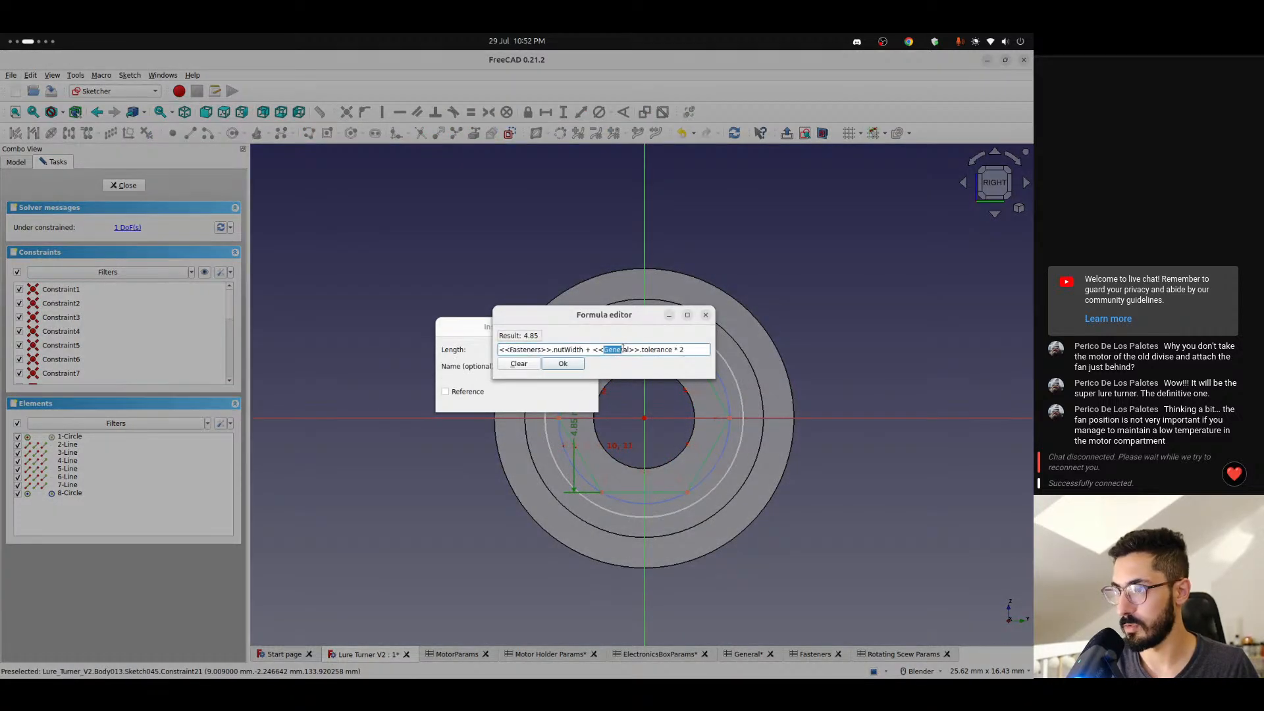
pyautogui.write('Faste')
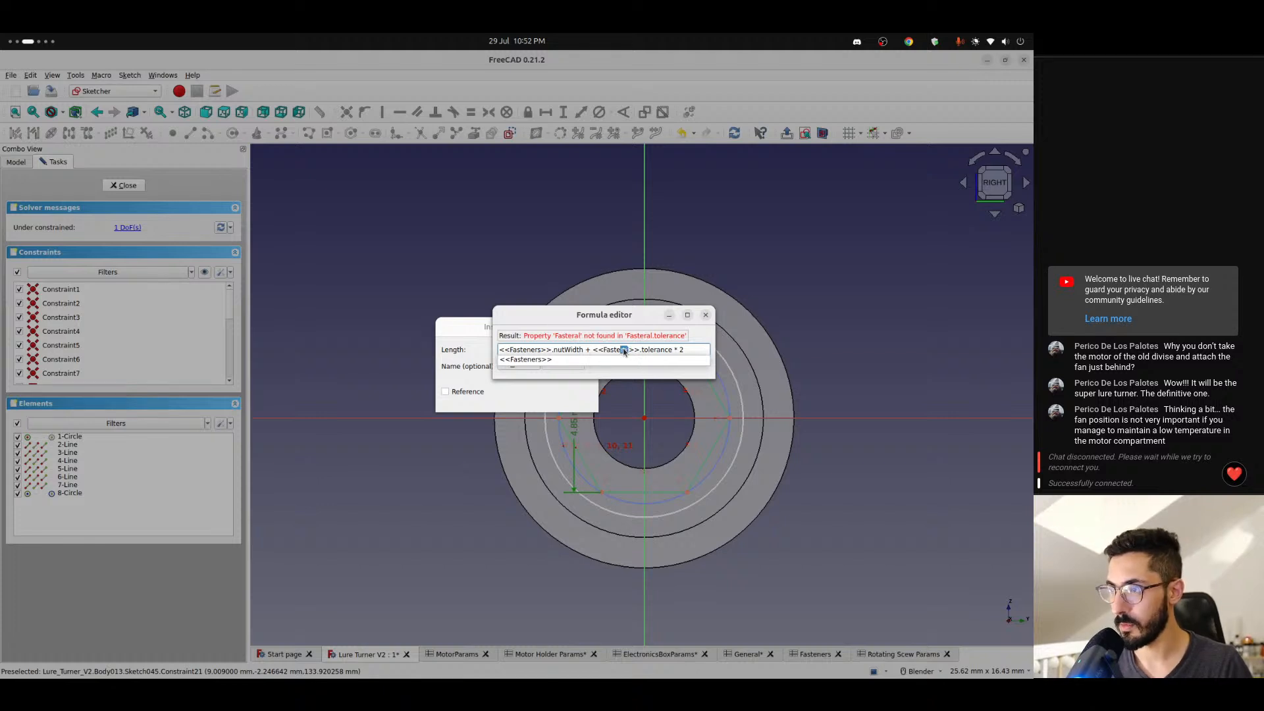
pyautogui.write('ners')
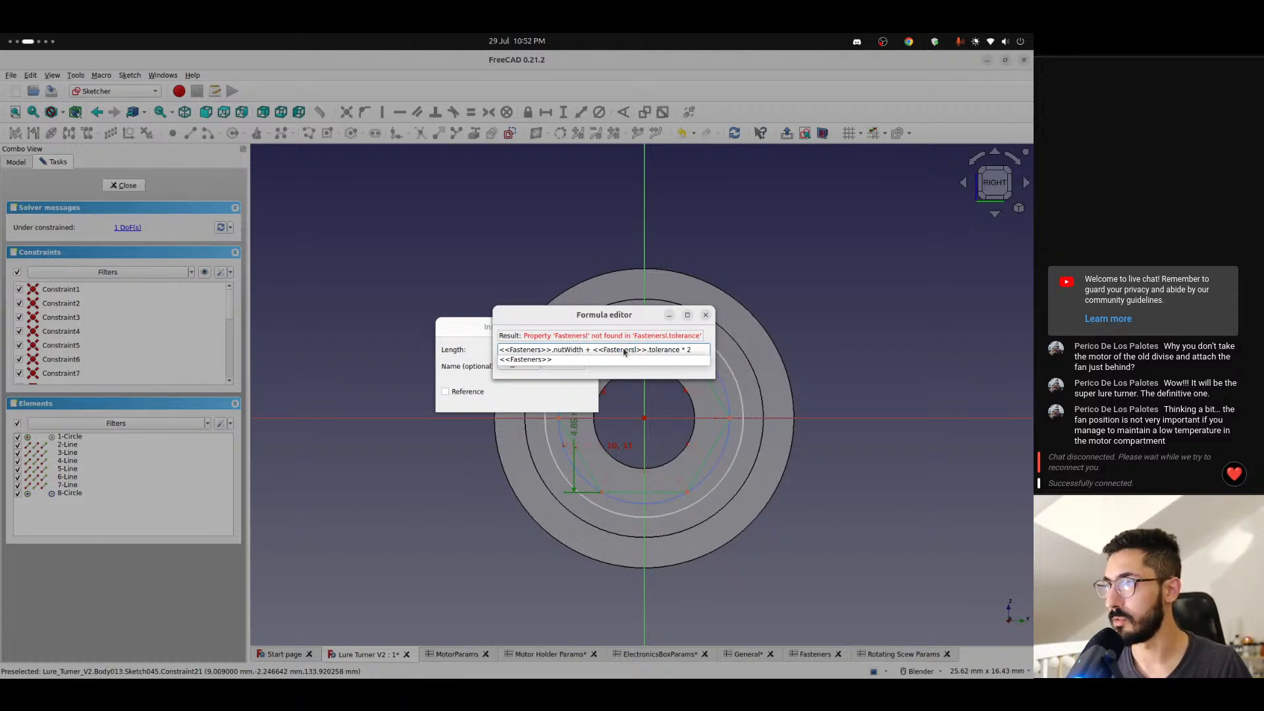
pyautogui.press('Delete')
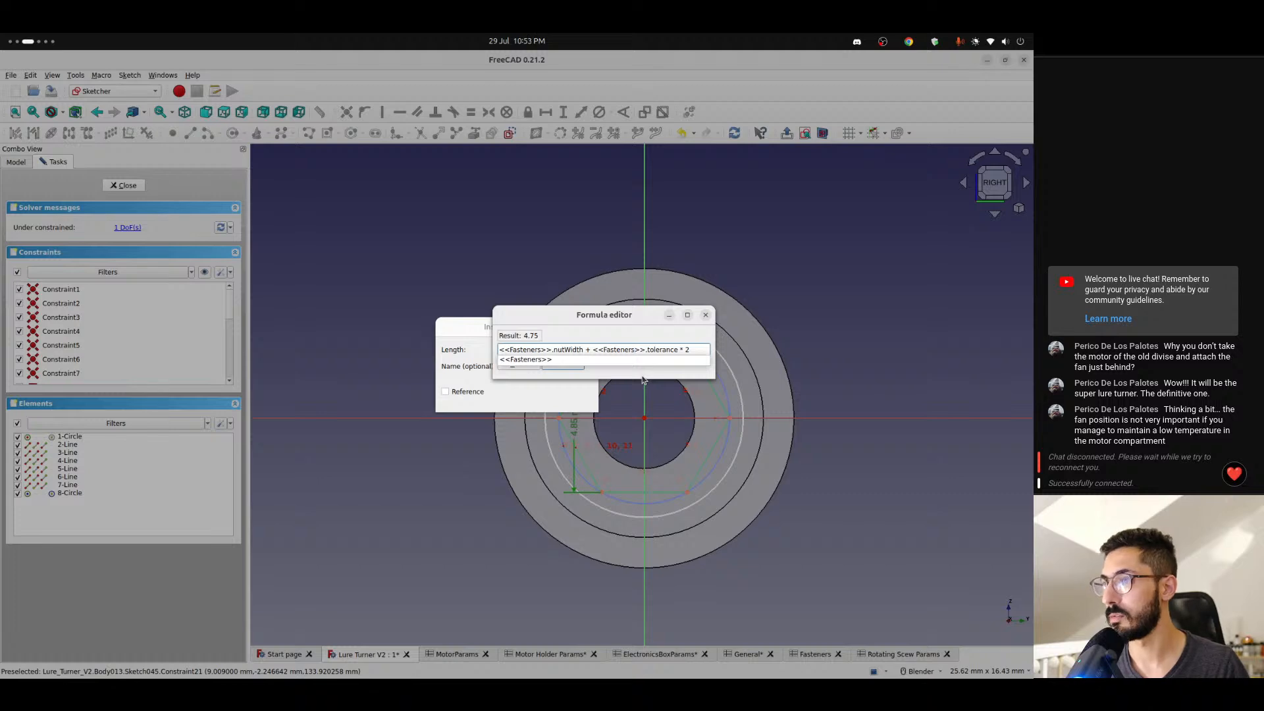
pyautogui.press('Escape')
pyautogui.press('Return')
pyautogui.press('Return')
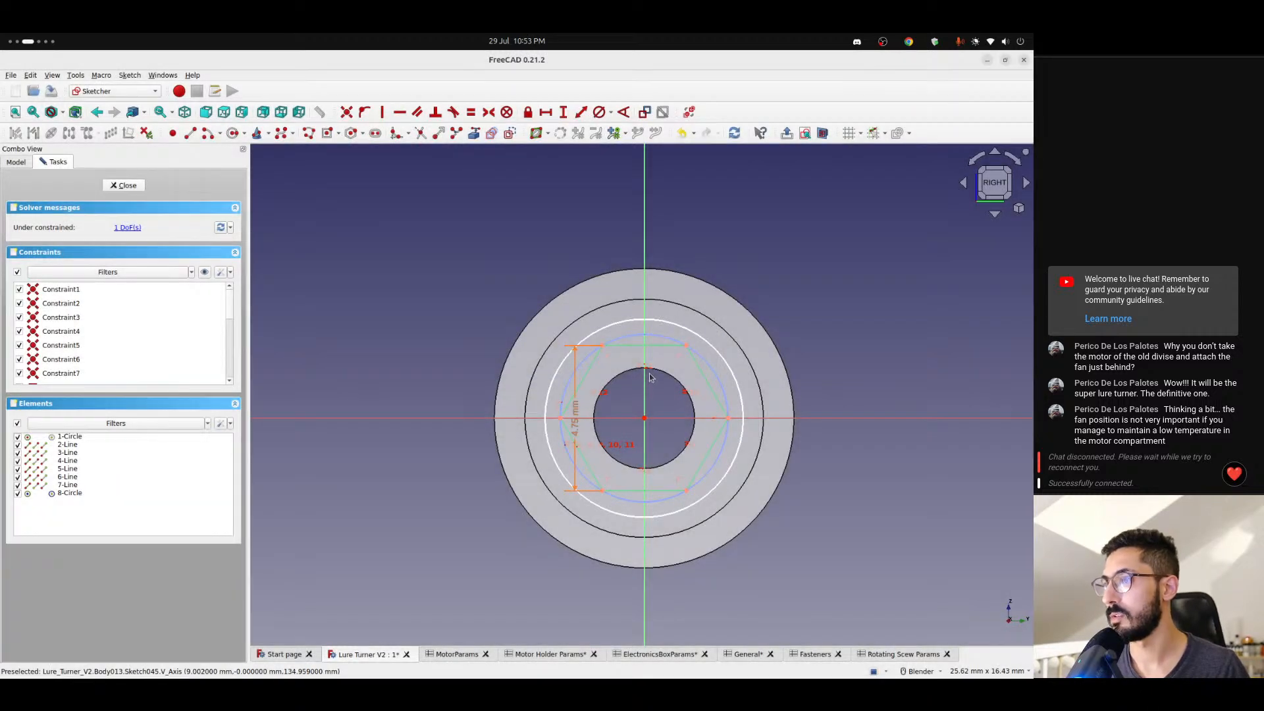
# - Delete the circle outside the hexagon and constrain the hexagon's centre coincident with the sketch origin
pyautogui.scroll(2, 650, 377)
pyautogui.click(616, 298)
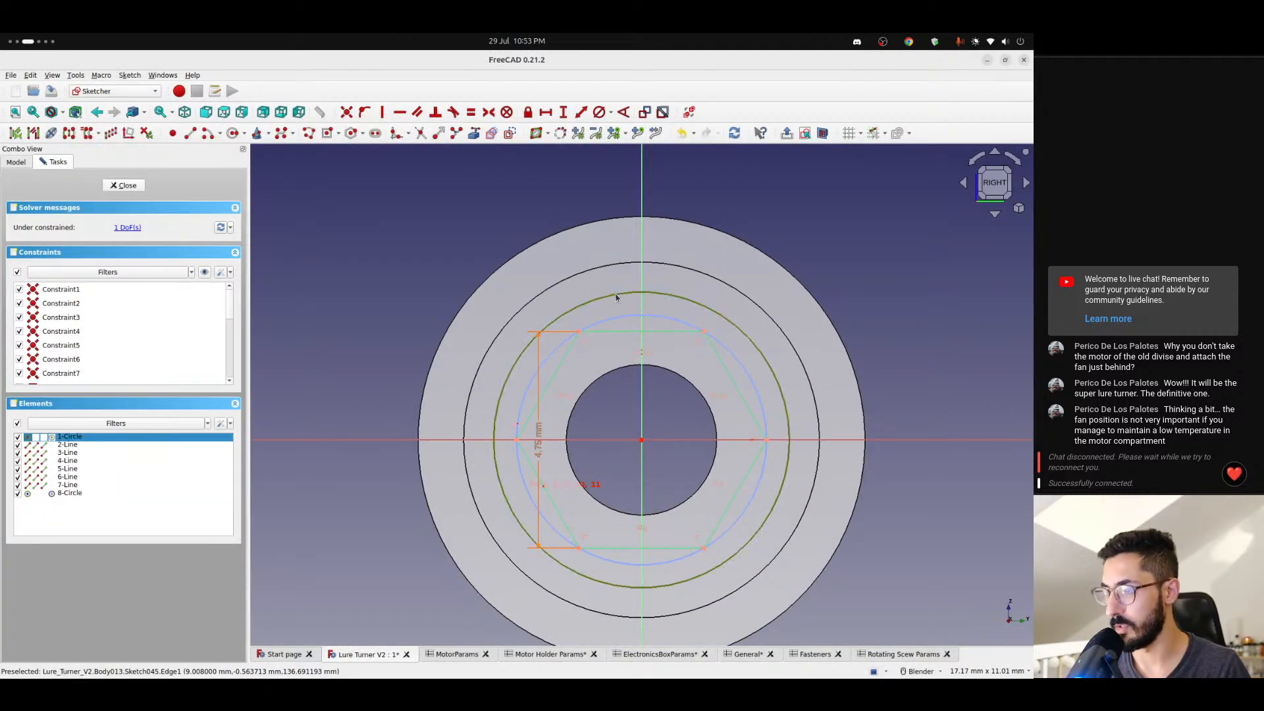
pyautogui.press('Delete')
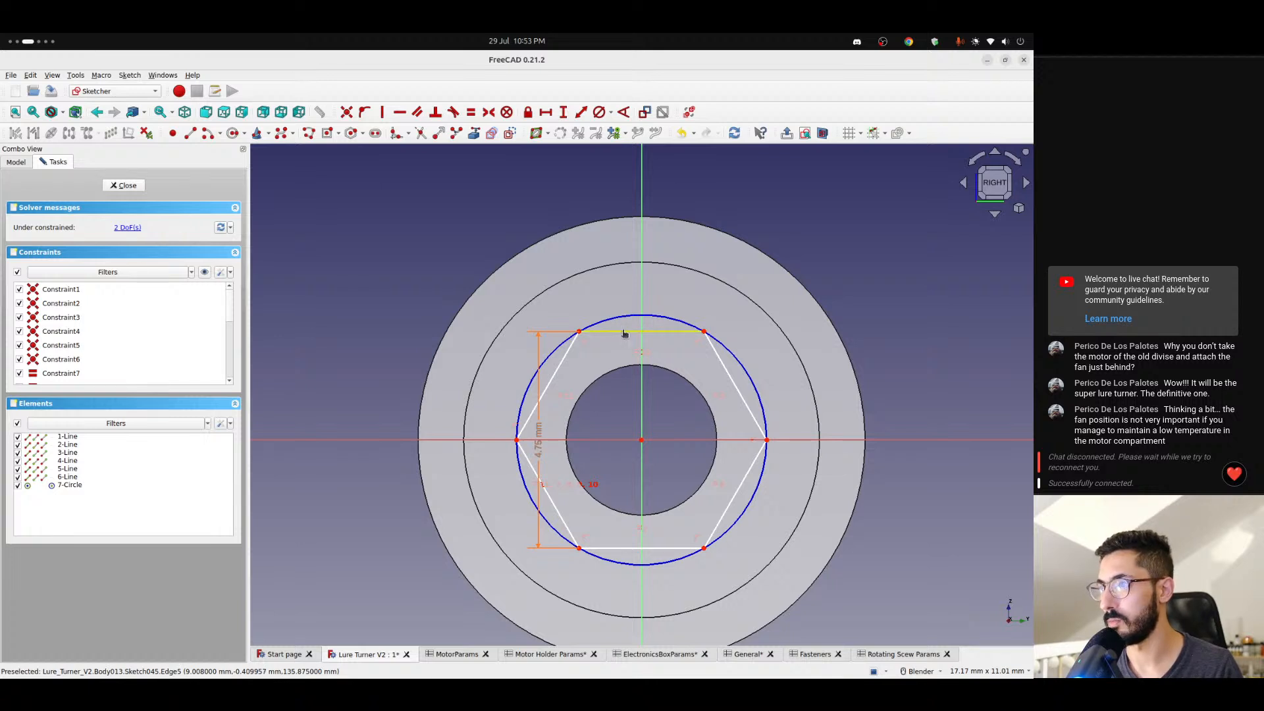
pyautogui.moveTo(624, 334); pyautogui.dragTo(626, 309)
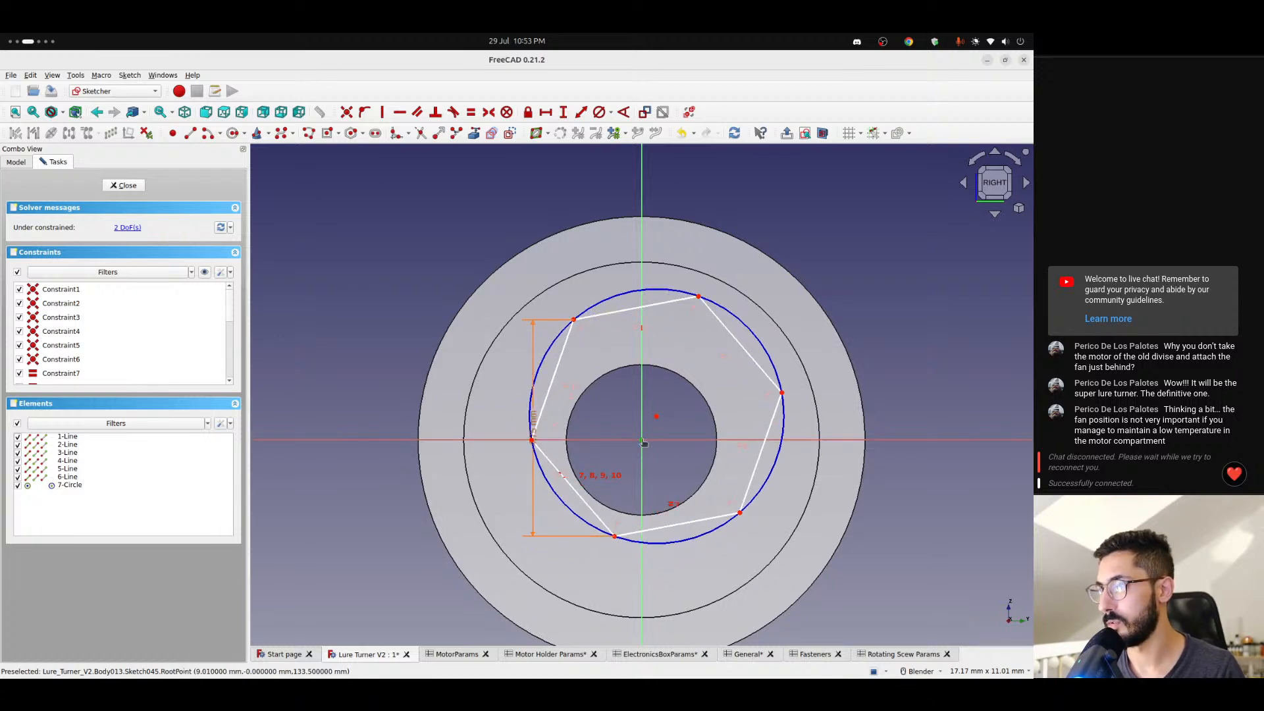
pyautogui.click(656, 416)
pyautogui.click(346, 111)
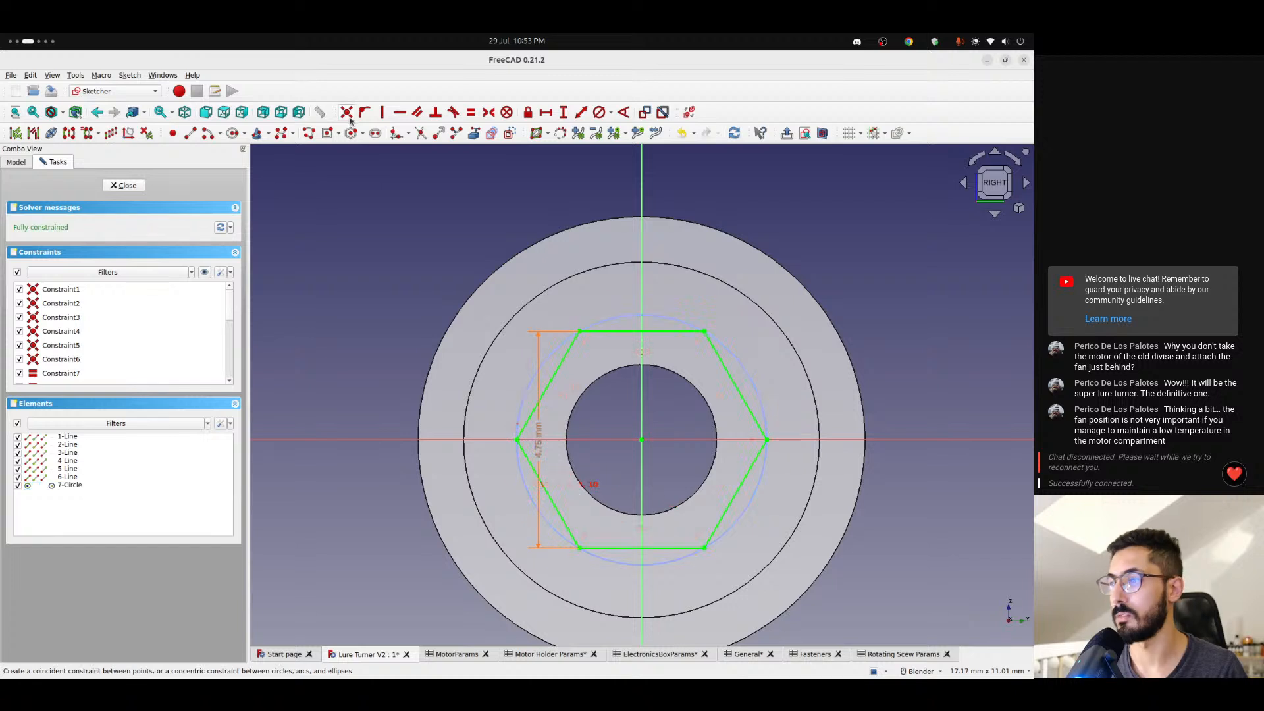
# - Turn the hexagon's six sides into construction geometry, make its circumscribed circle normal geometry, and close the sketch
pyautogui.click(617, 334)
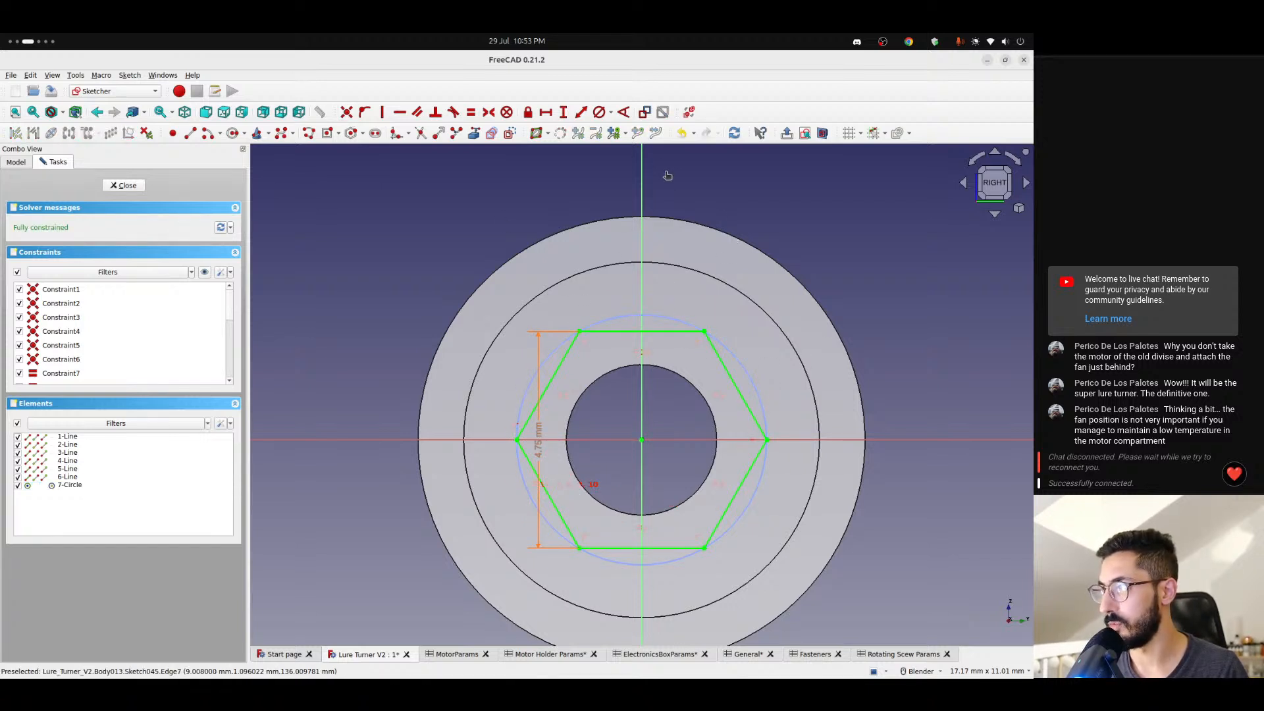
pyautogui.click(723, 372)
pyautogui.click(725, 371)
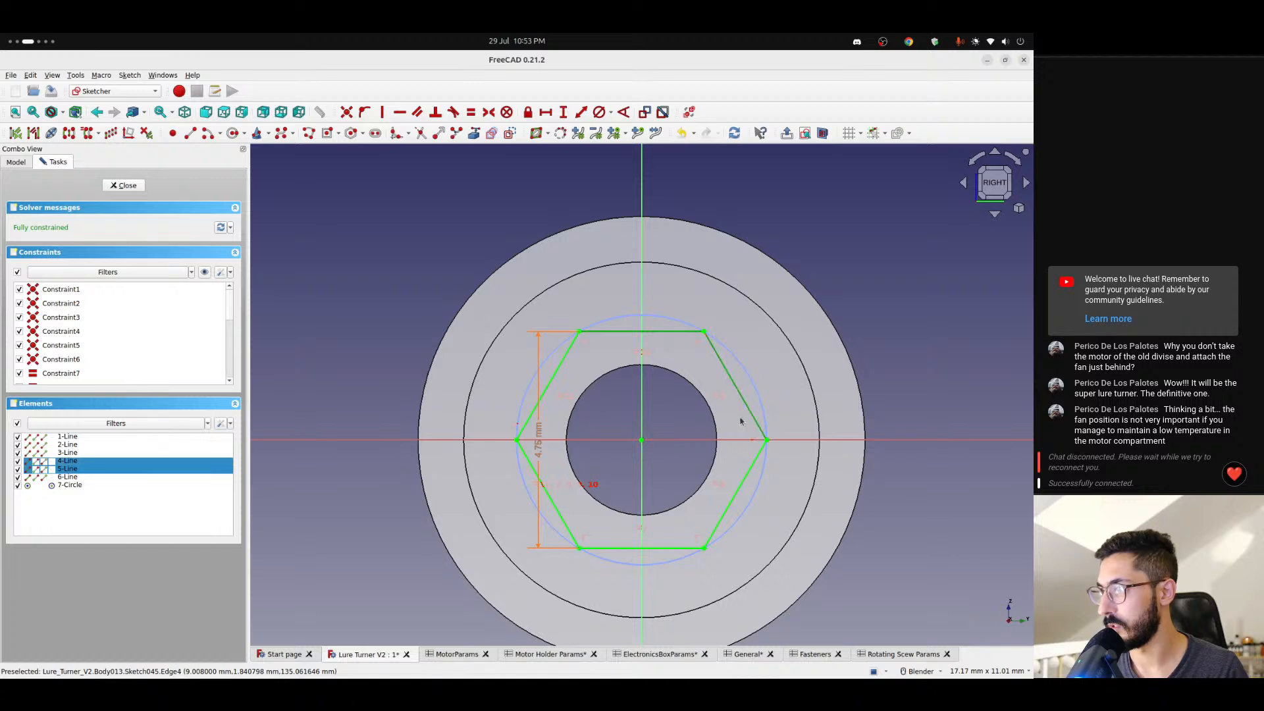
pyautogui.click(745, 471)
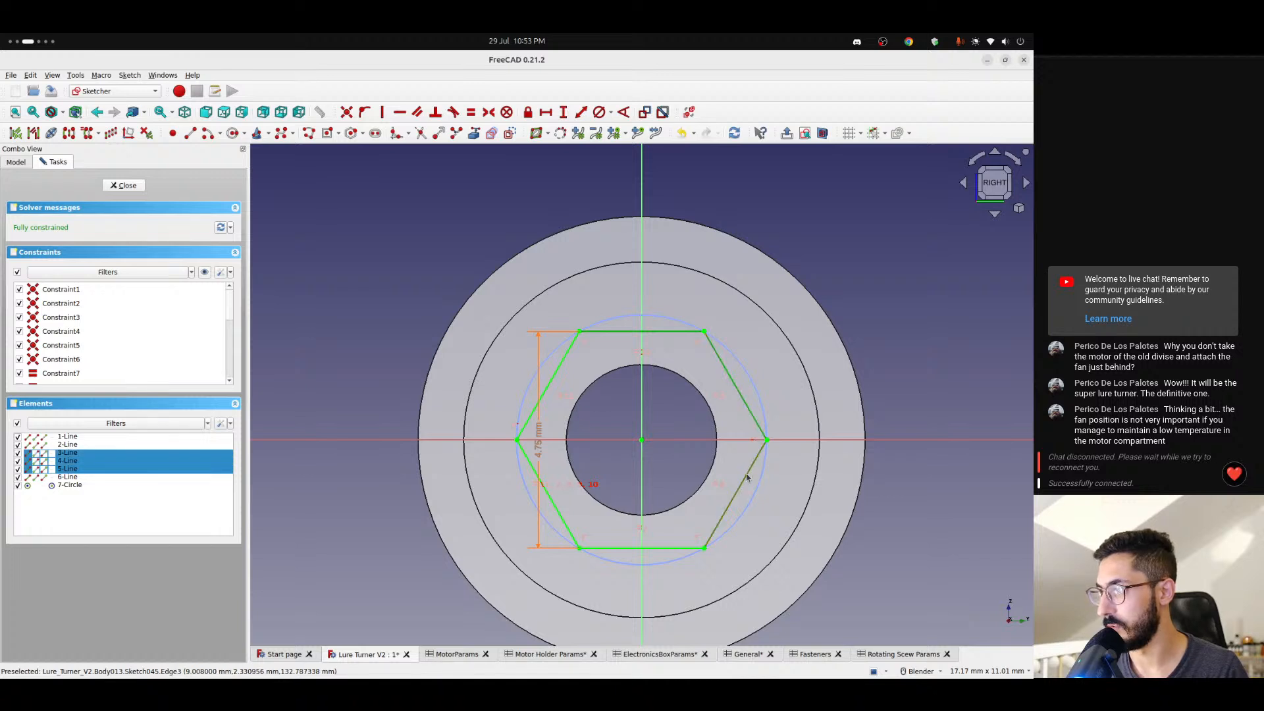
pyautogui.click(616, 547)
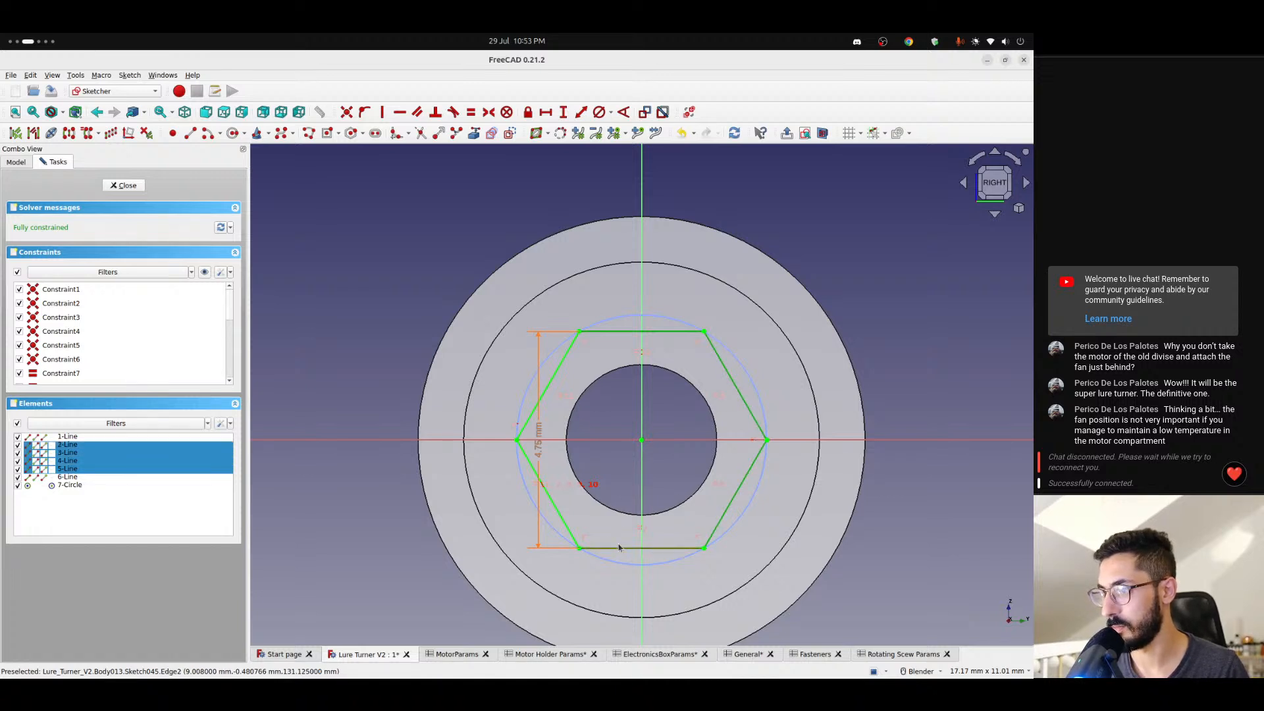
pyautogui.click(552, 501)
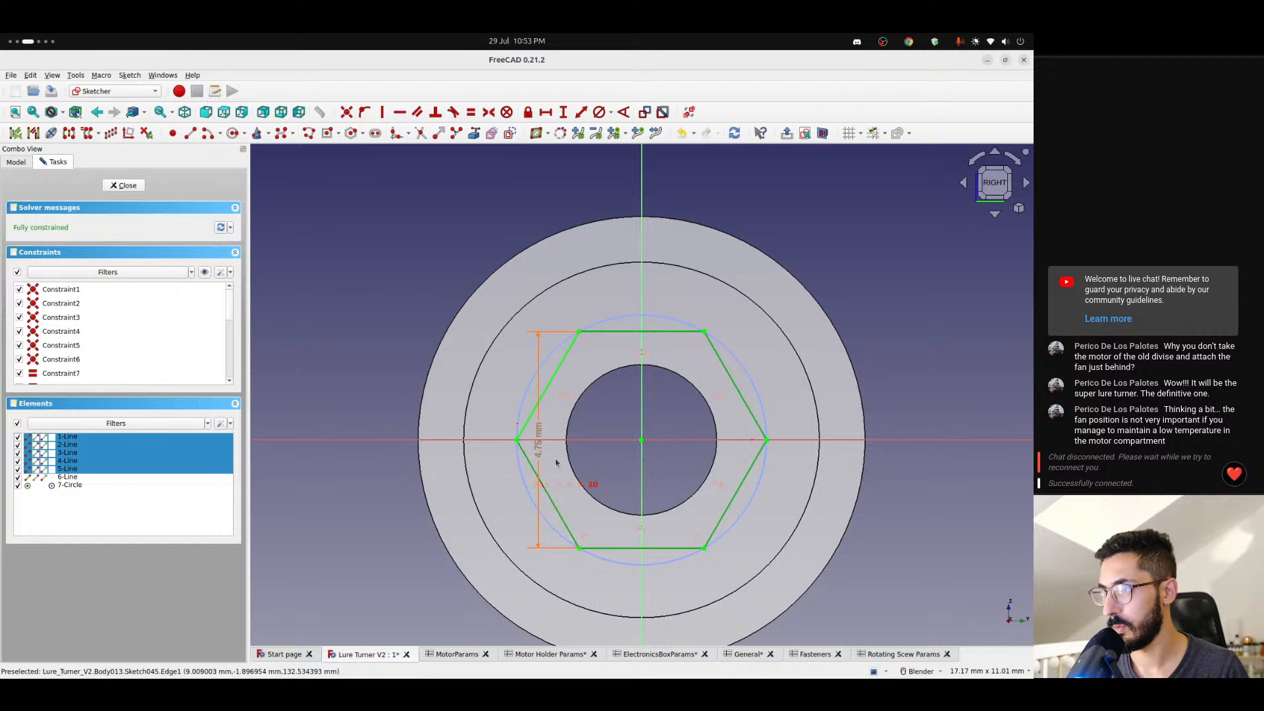
pyautogui.click(555, 375)
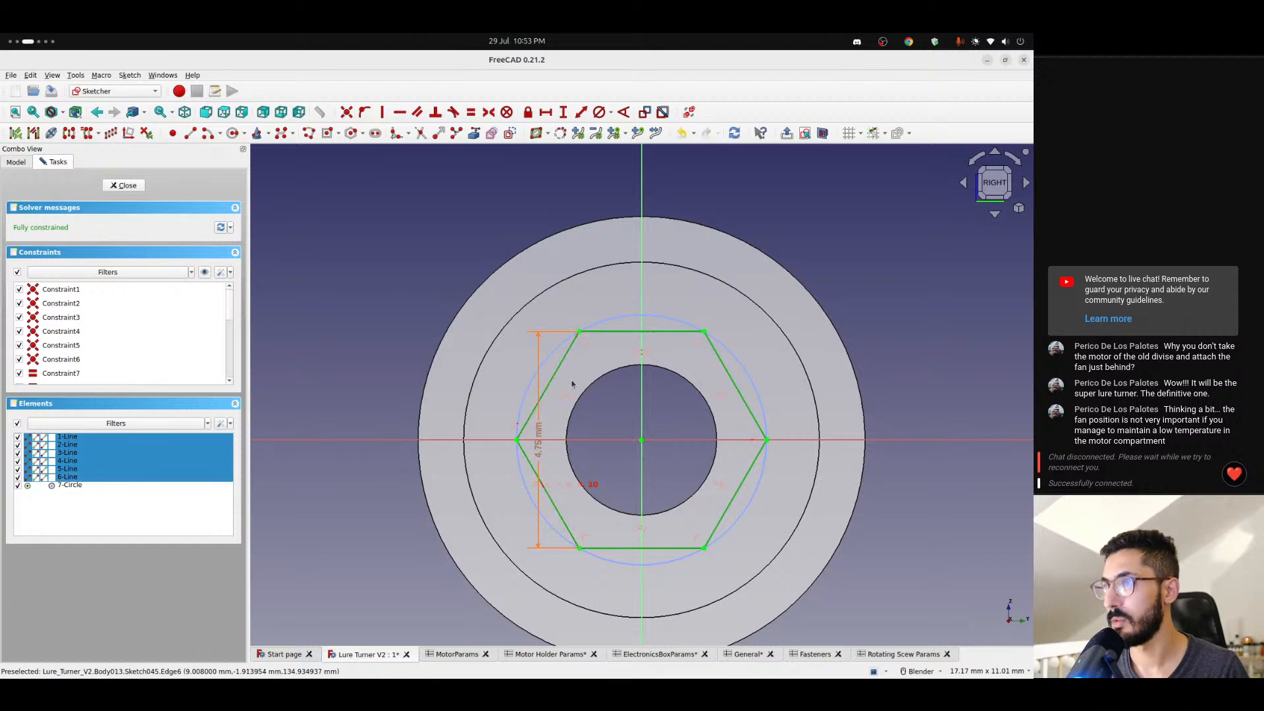
pyautogui.click(510, 133)
pyautogui.click(553, 351)
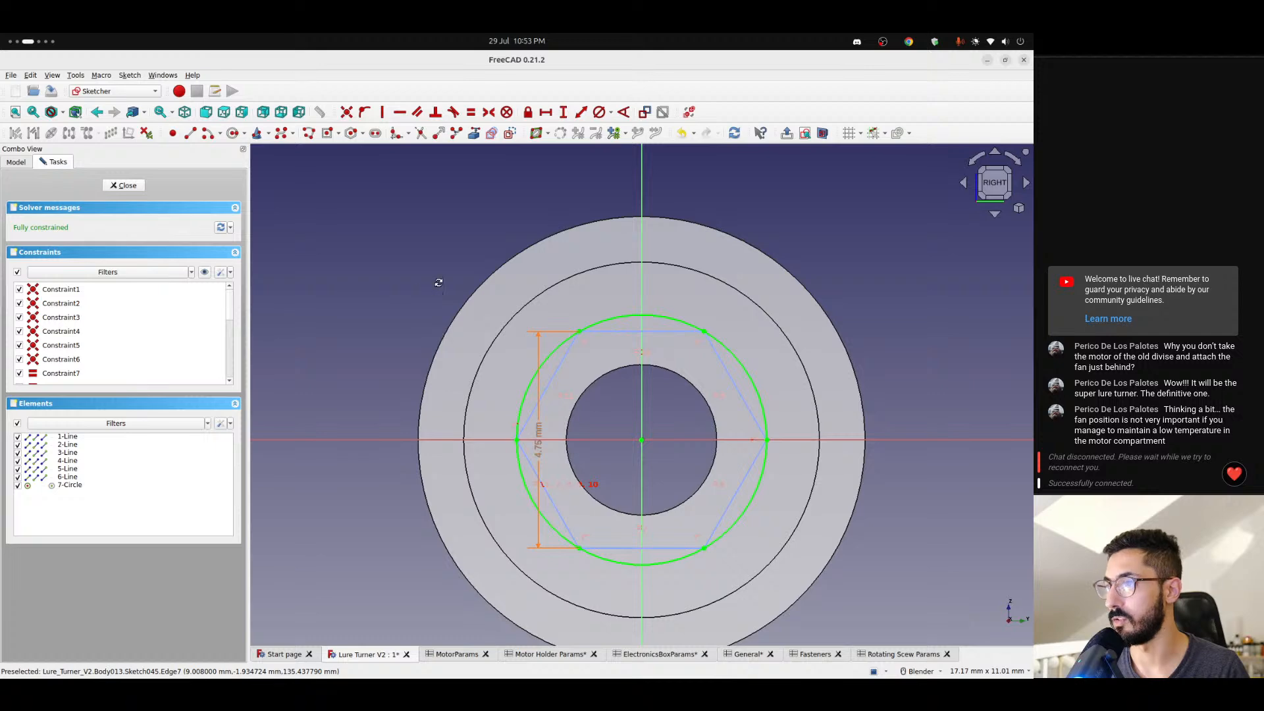
pyautogui.click(124, 185)
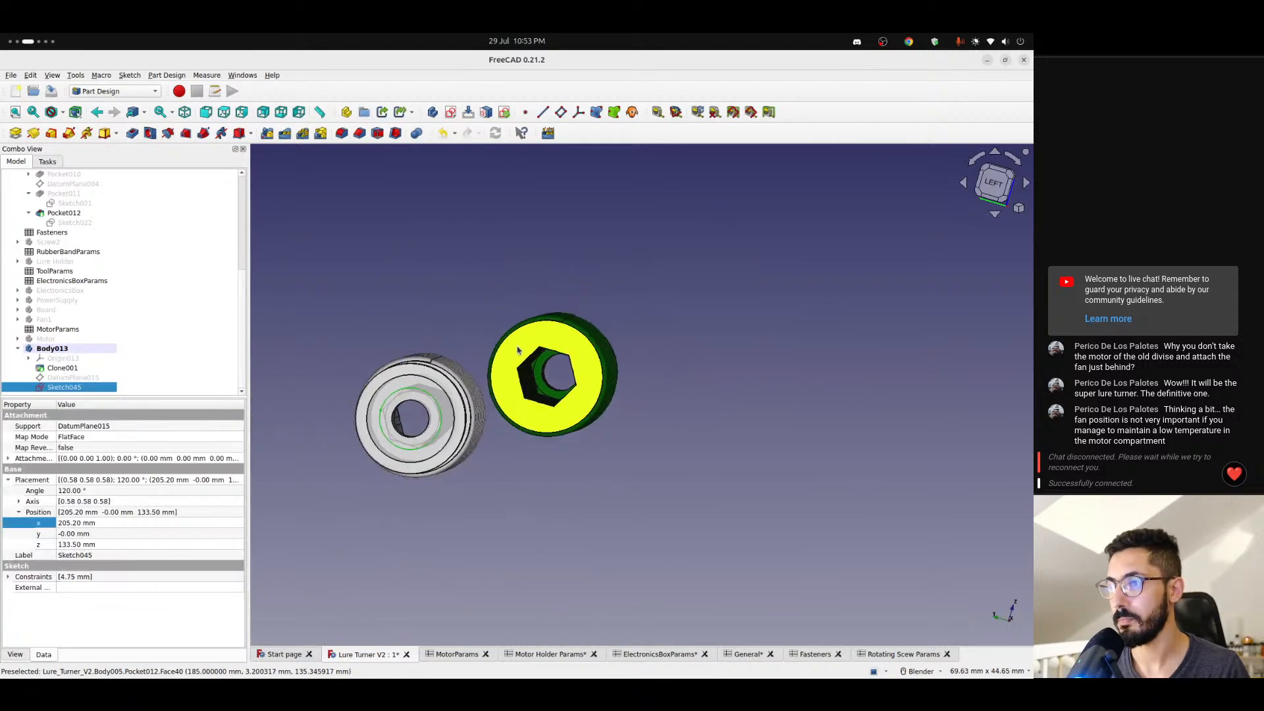
# - Start a Pad from Body013's circle sketch and check its preview from both ends of the screw
pyautogui.moveTo(517, 350); pyautogui.dragTo(310, 454, button='middle')
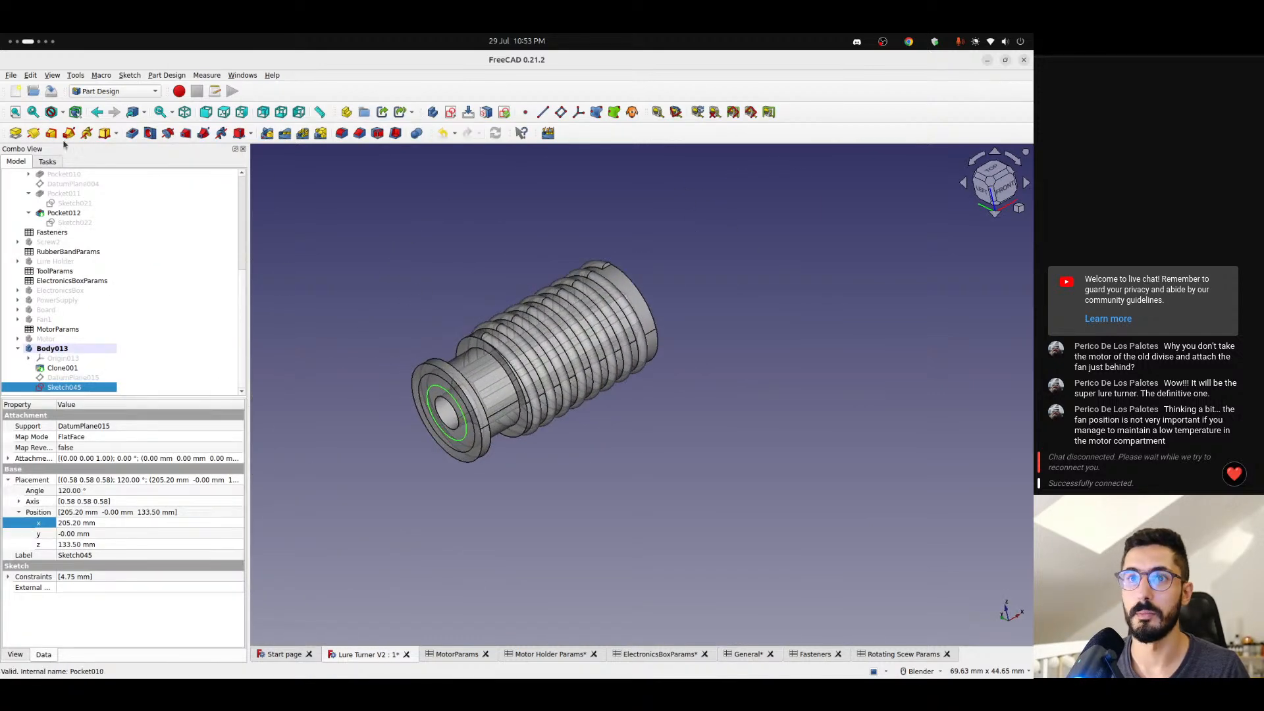
pyautogui.click(15, 133)
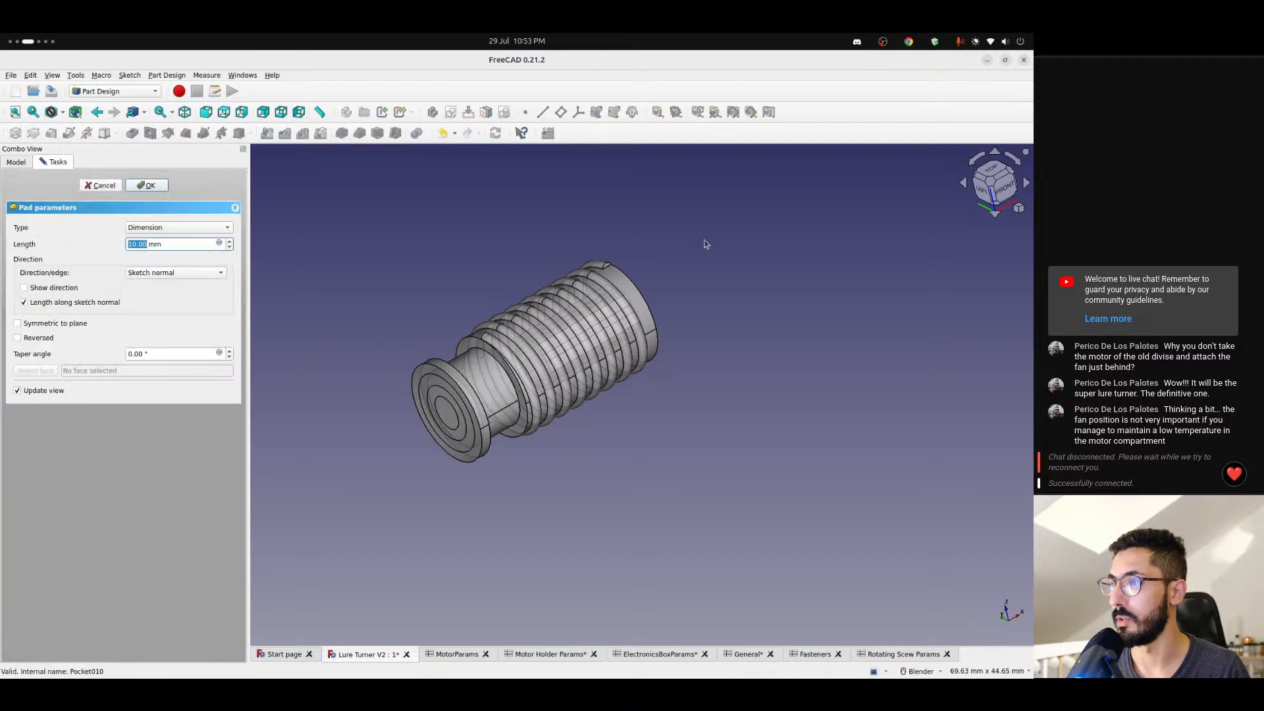
pyautogui.moveTo(461, 408); pyautogui.dragTo(521, 396, button='middle')
pyautogui.scroll(3, 597, 341)
pyautogui.scroll(-2, 596, 341)
pyautogui.moveTo(609, 319); pyautogui.dragTo(612, 375, button='middle')
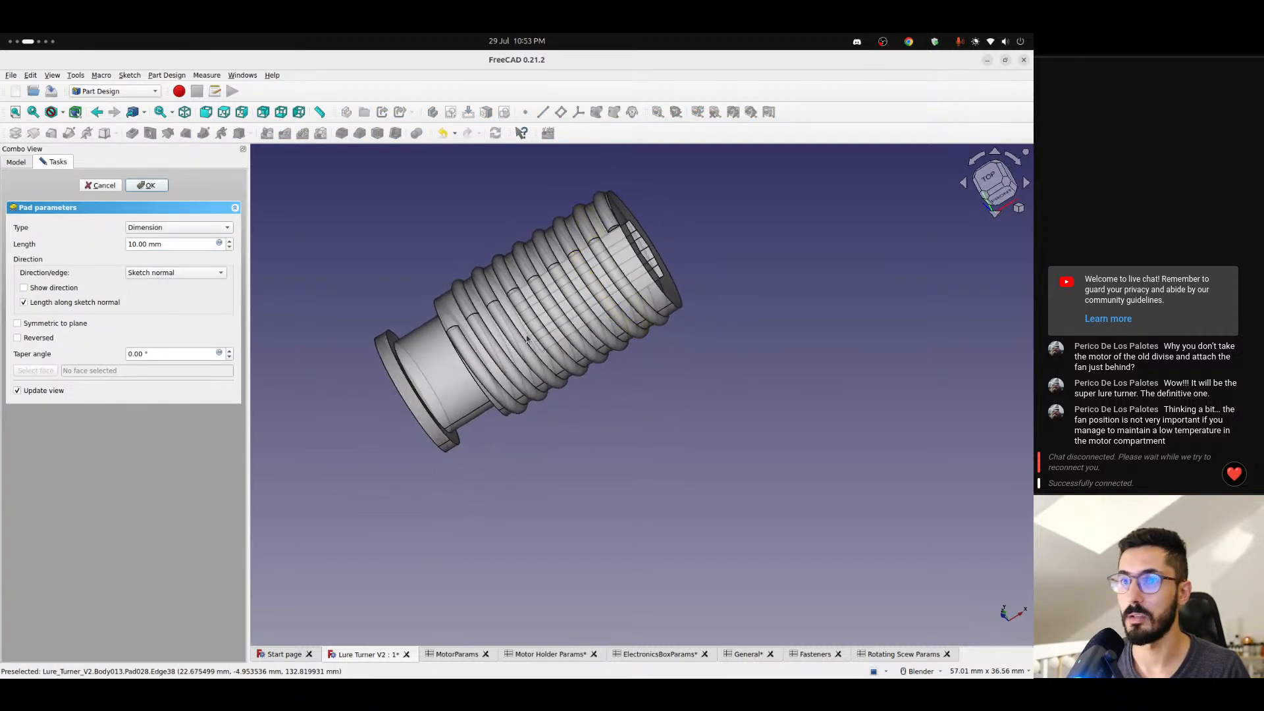
# - Link the pad's length to the screw length in <<Rotating Scew Params>>, check the far end, and confirm the pad
pyautogui.click(220, 243)
pyautogui.write('<<scre')
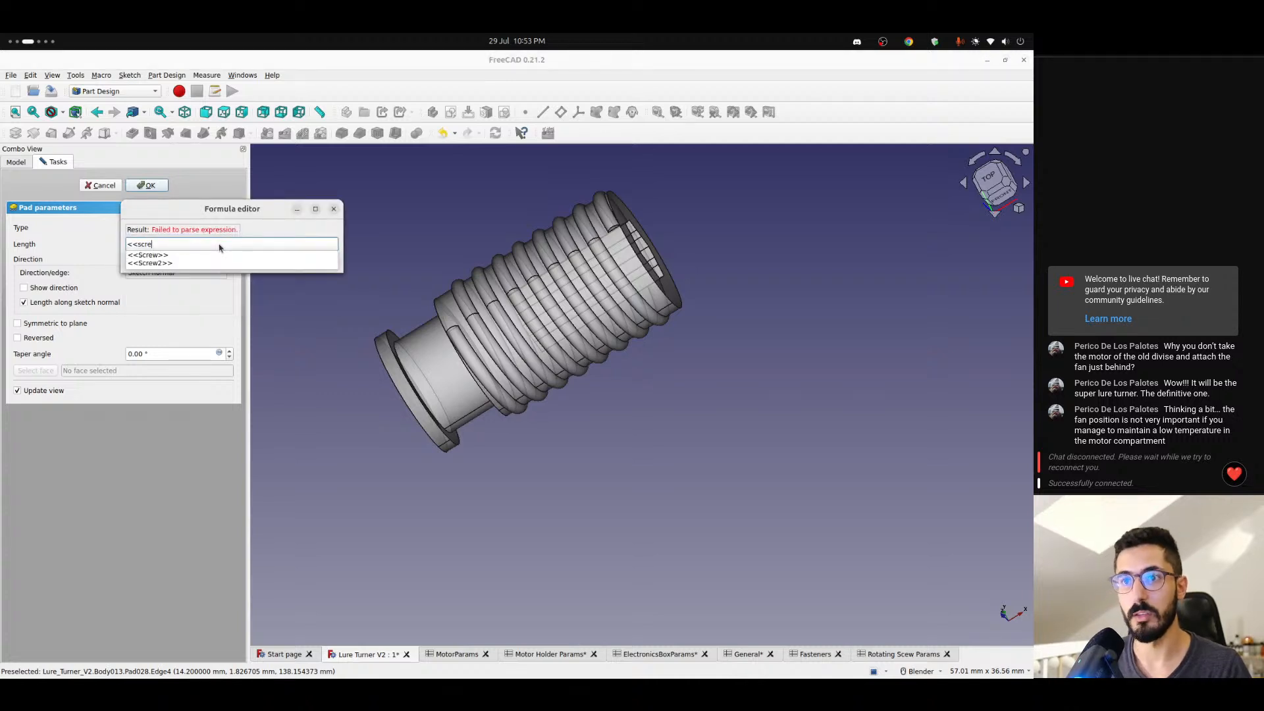
pyautogui.press('BackSpace')
pyautogui.press('BackSpace')
pyautogui.press('BackSpace')
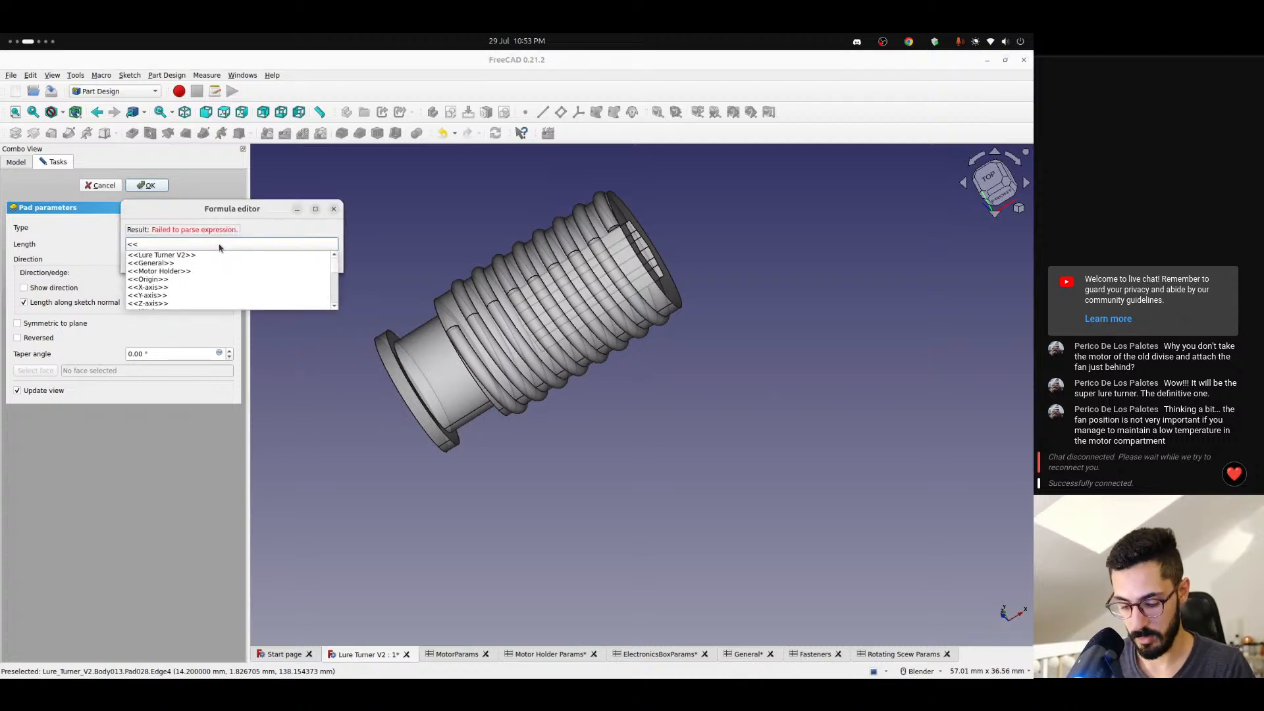
pyautogui.write('rot')
pyautogui.press('Down')
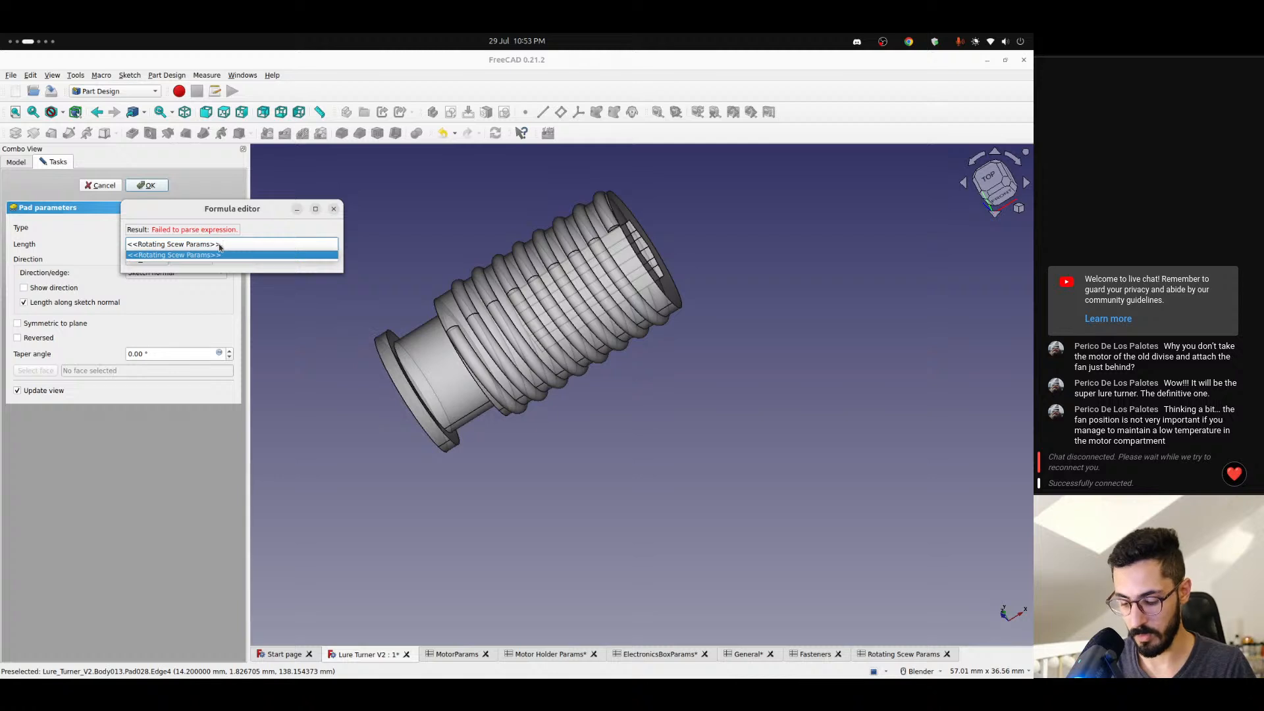
pyautogui.write('.le')
pyautogui.press('Down')
pyautogui.press('Down')
pyautogui.press('Down')
pyautogui.press('Down')
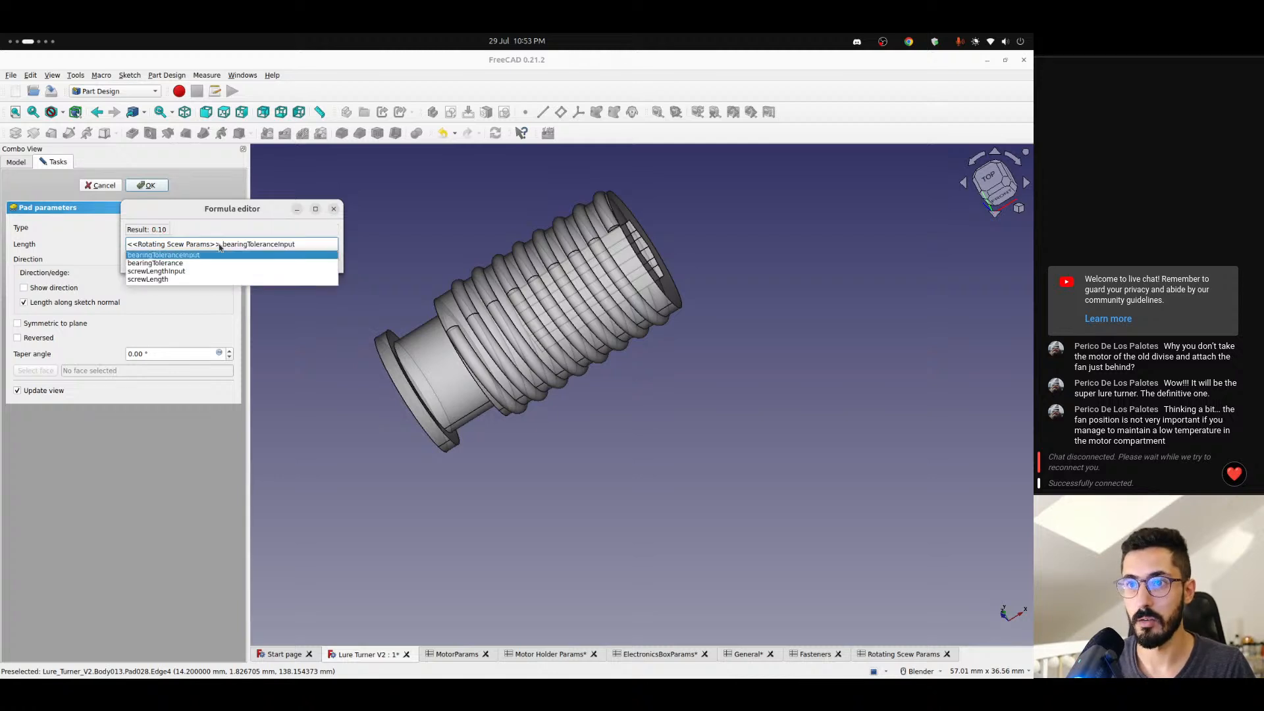
pyautogui.press('Return')
pyautogui.press('Return')
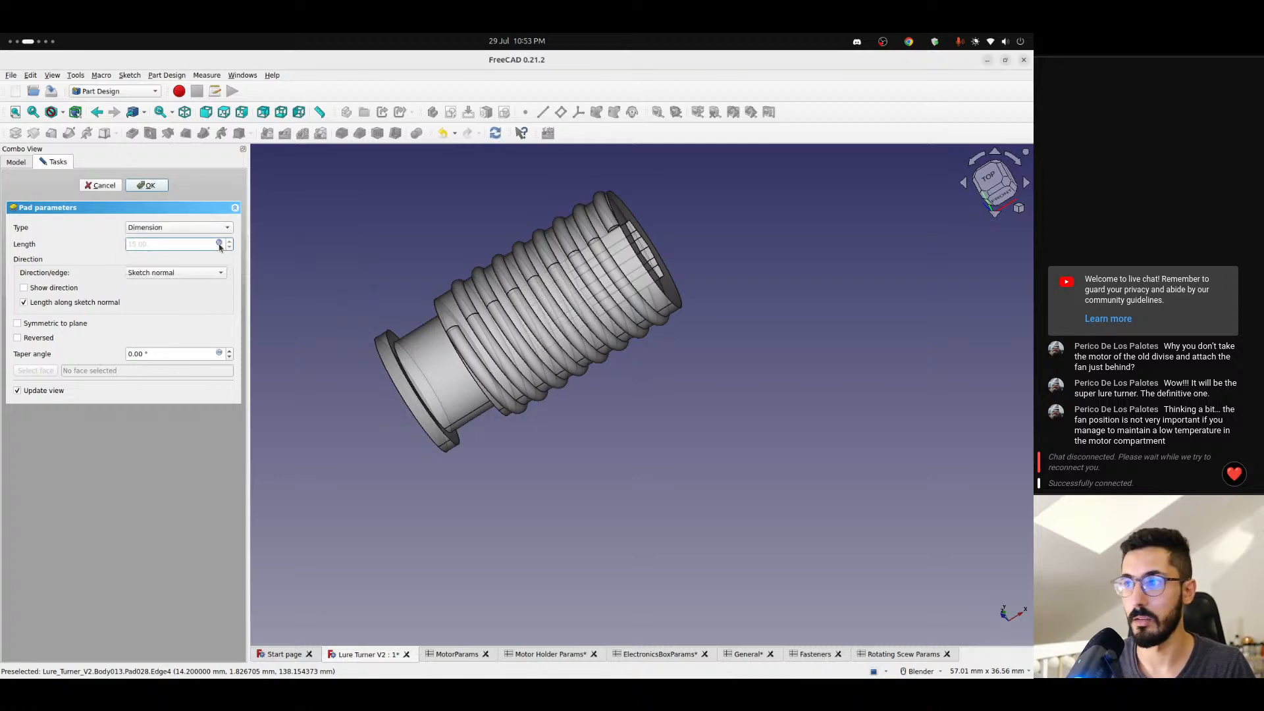
pyautogui.moveTo(579, 244); pyautogui.dragTo(581, 352, button='middle')
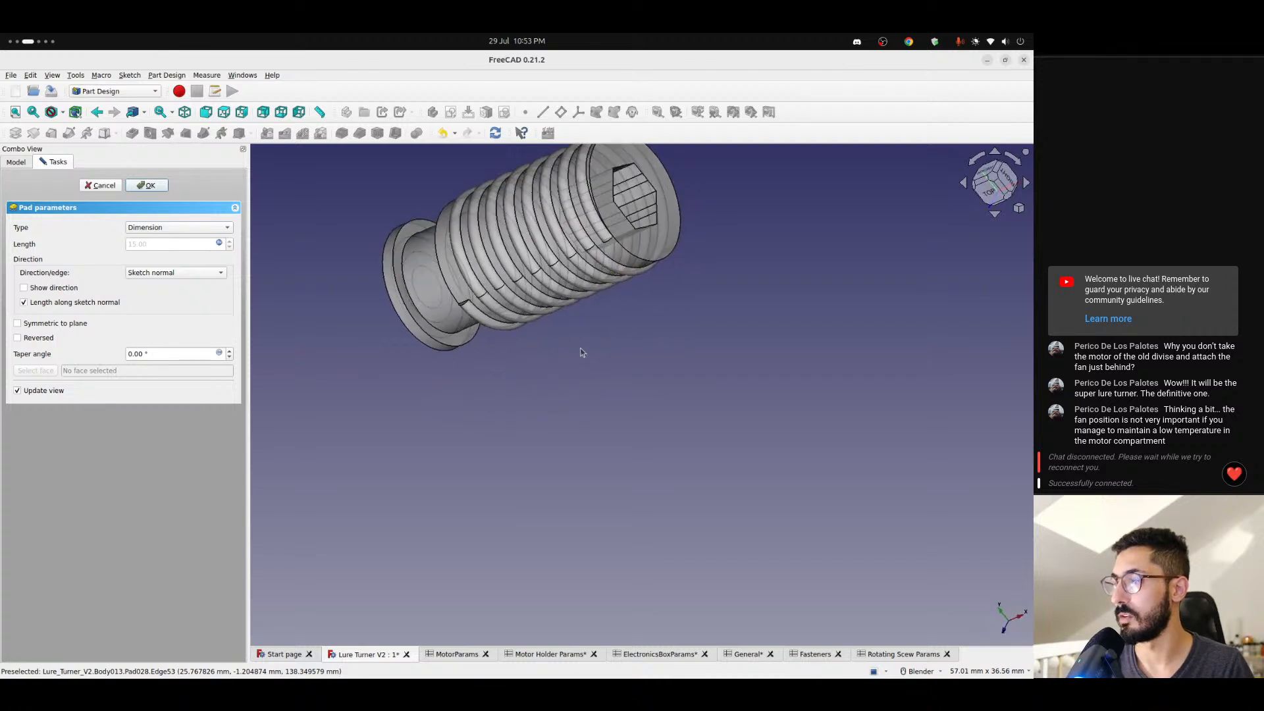
pyautogui.click(149, 186)
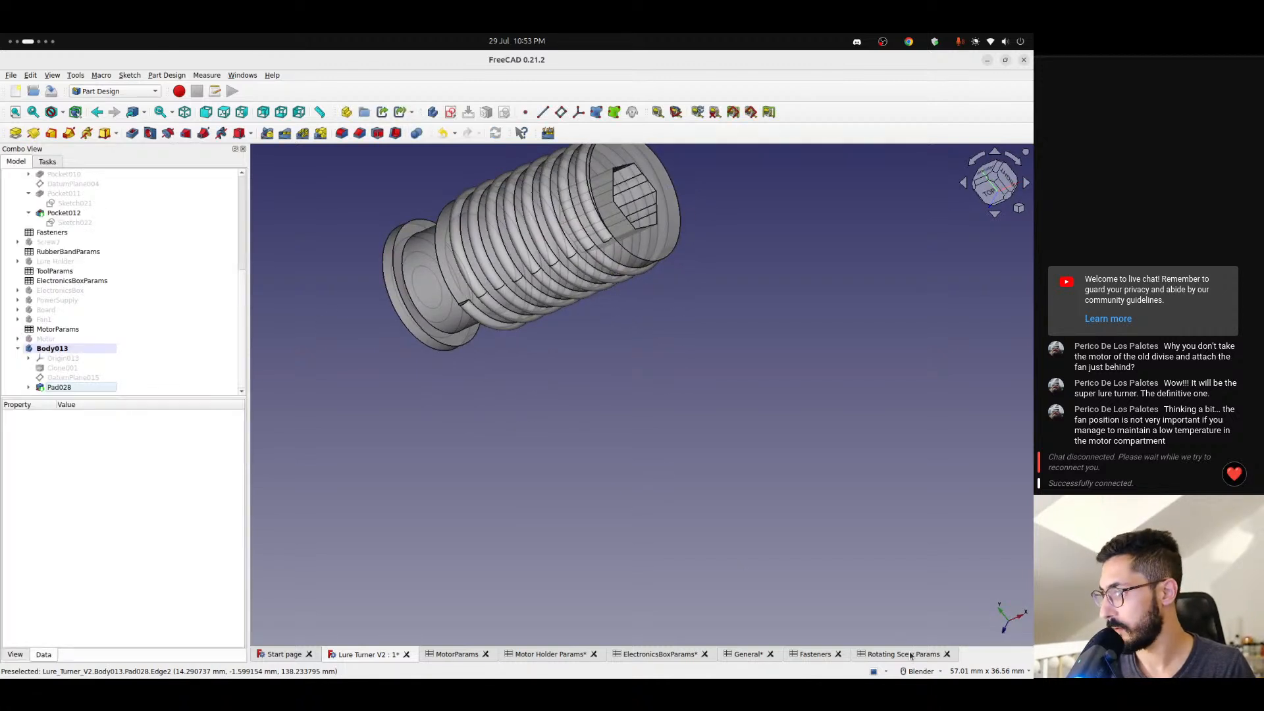
# - Examine the parameters in the Rotating Scew Params spreadsheet, from diameter down to screwLength, for what defines the screw's length
pyautogui.click(910, 655)
pyautogui.click(311, 207)
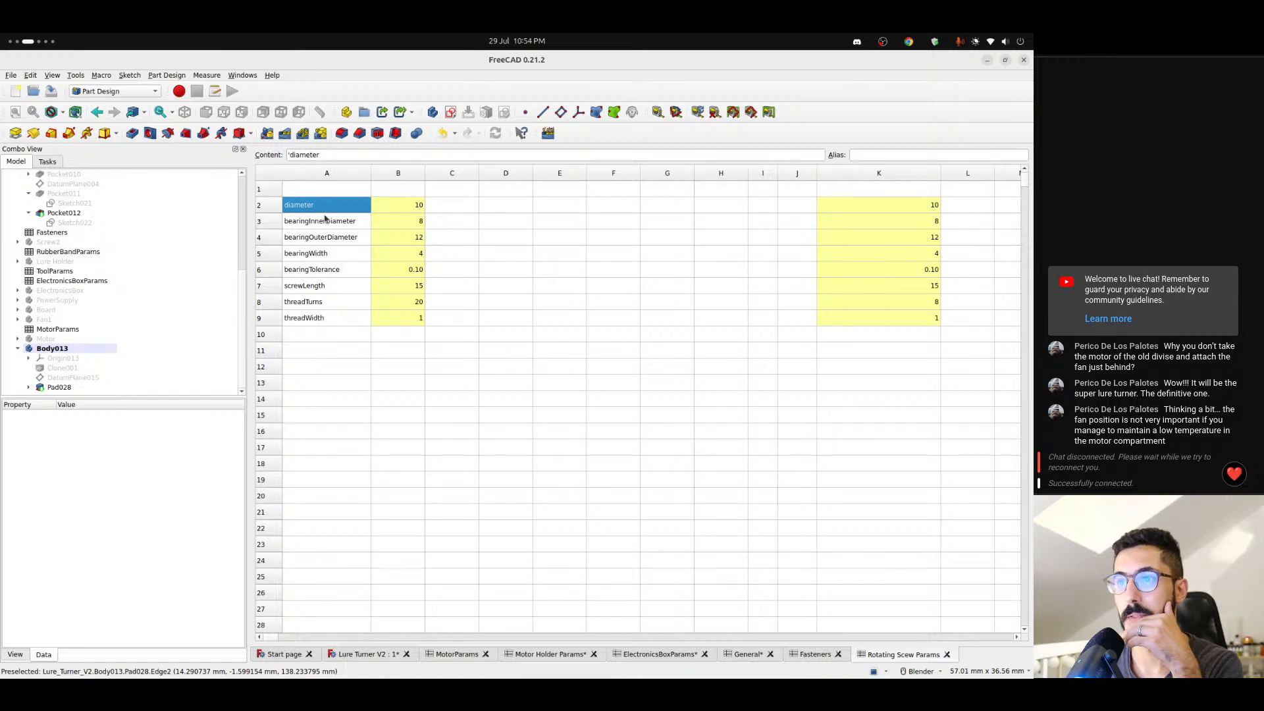
pyautogui.click(329, 254)
pyautogui.click(343, 276)
pyautogui.click(343, 291)
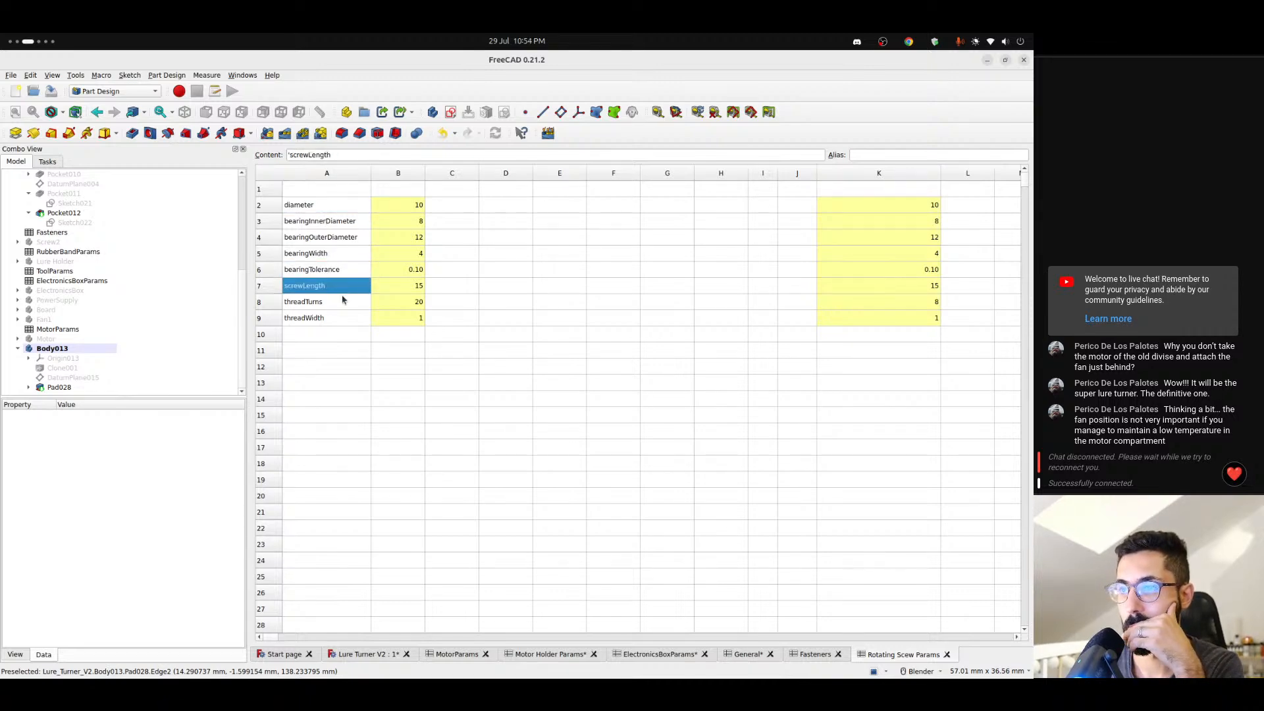
pyautogui.scroll(5, 111, 362)
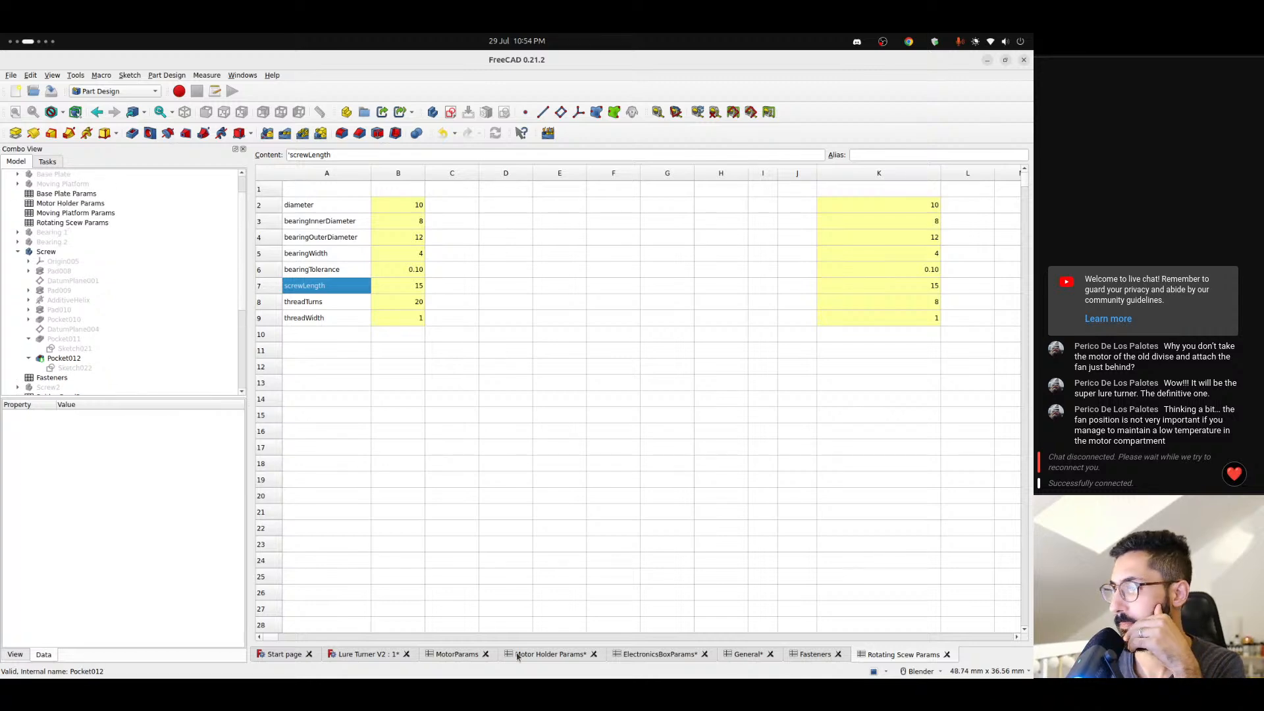
# - Return to the Lure Turner V2 model and examine the length expression of Pad008 in the Screw body
pyautogui.click(387, 656)
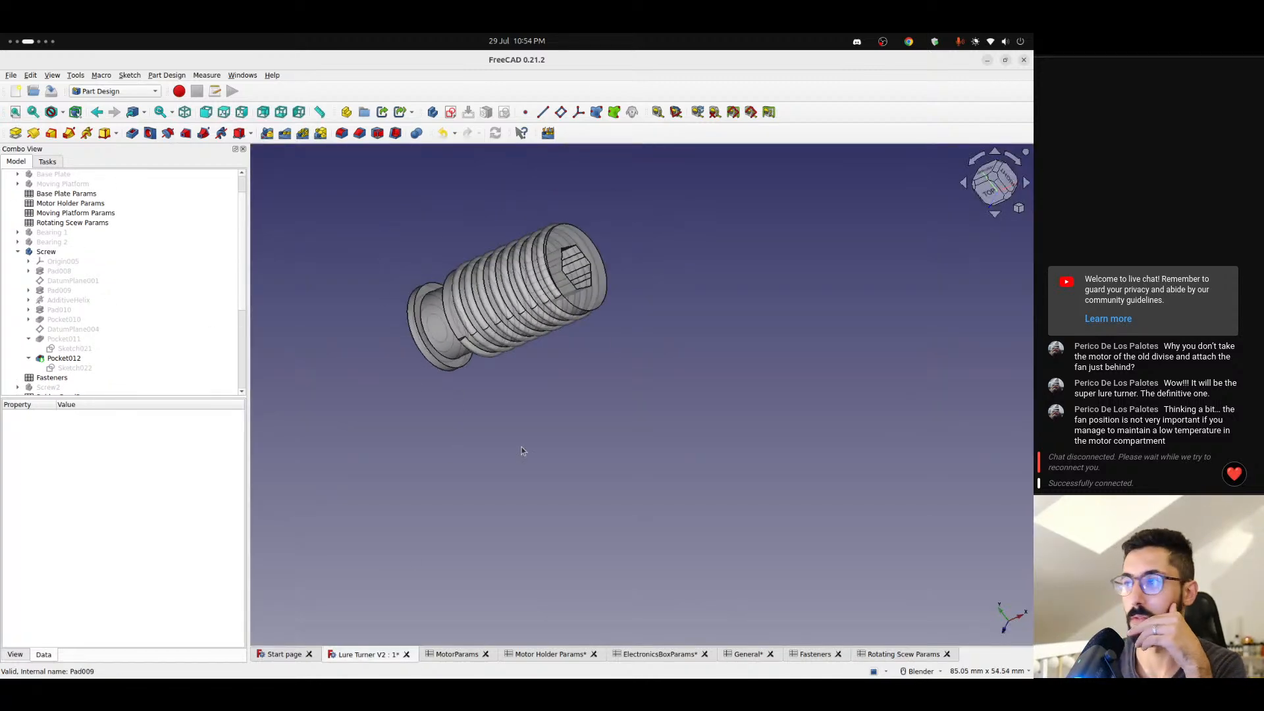
pyautogui.scroll(-5, 504, 448)
pyautogui.keyDown('shift'); pyautogui.moveTo(661, 331); pyautogui.dragTo(566, 370, button='middle'); pyautogui.keyUp('shift')
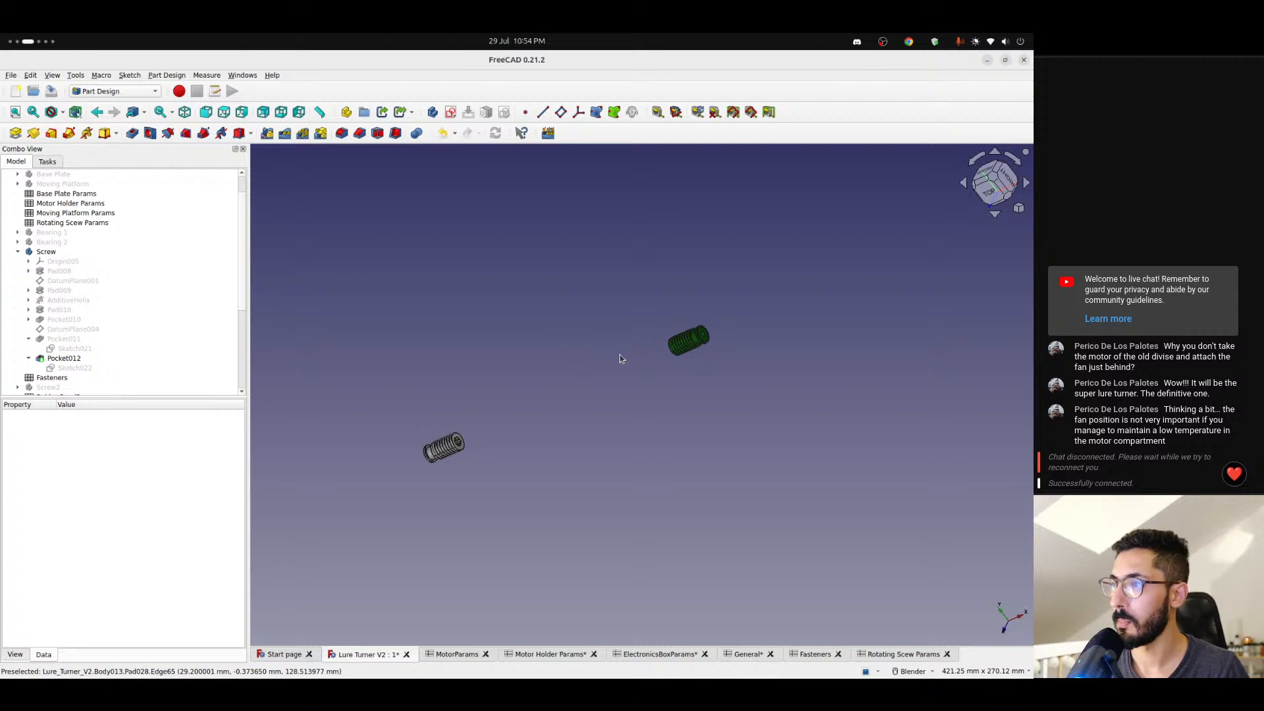
pyautogui.click(55, 271)
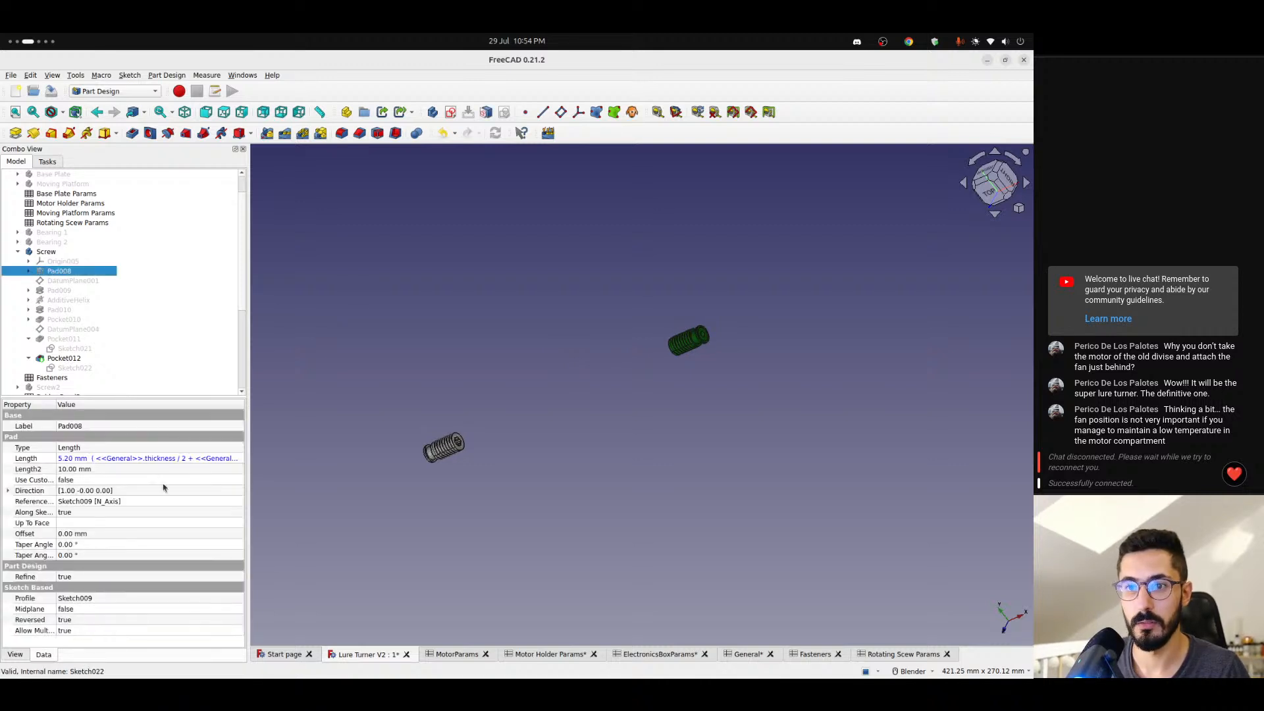
# - Read the full length formula of the Screw body's Pad008 and display the body only up to that feature
pyautogui.click(186, 461)
pyautogui.click(232, 457)
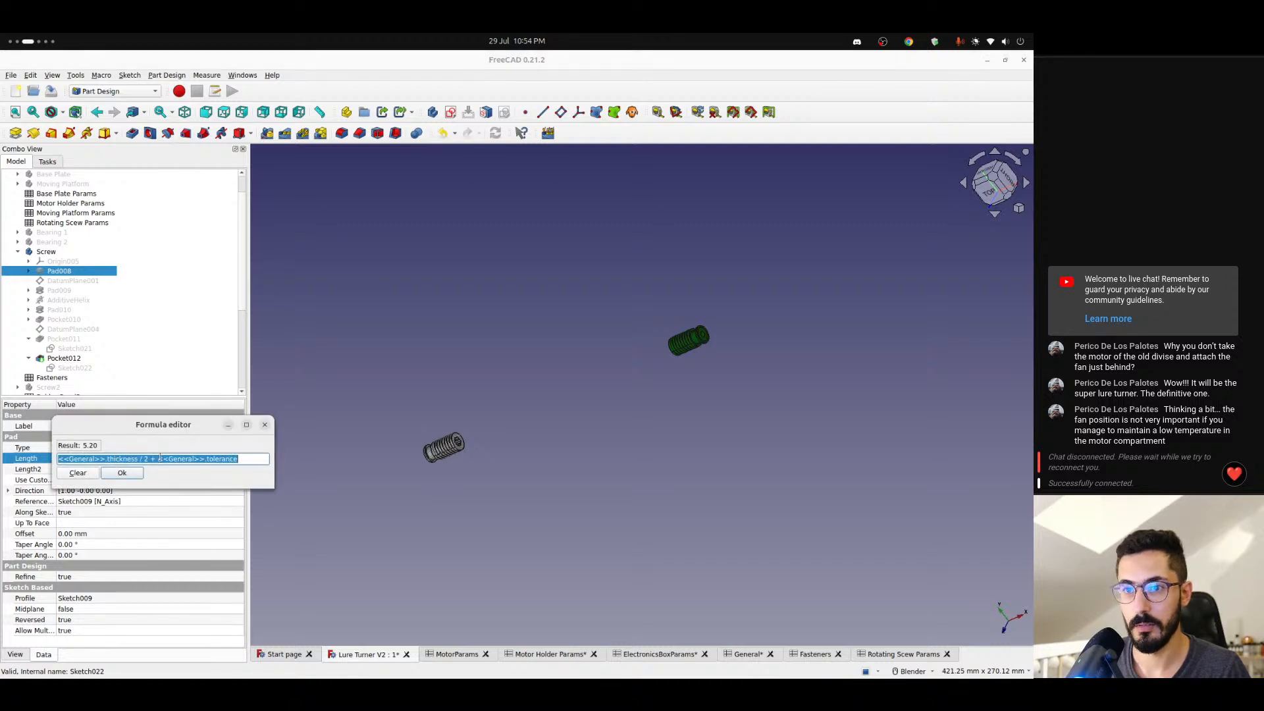
pyautogui.click(265, 425)
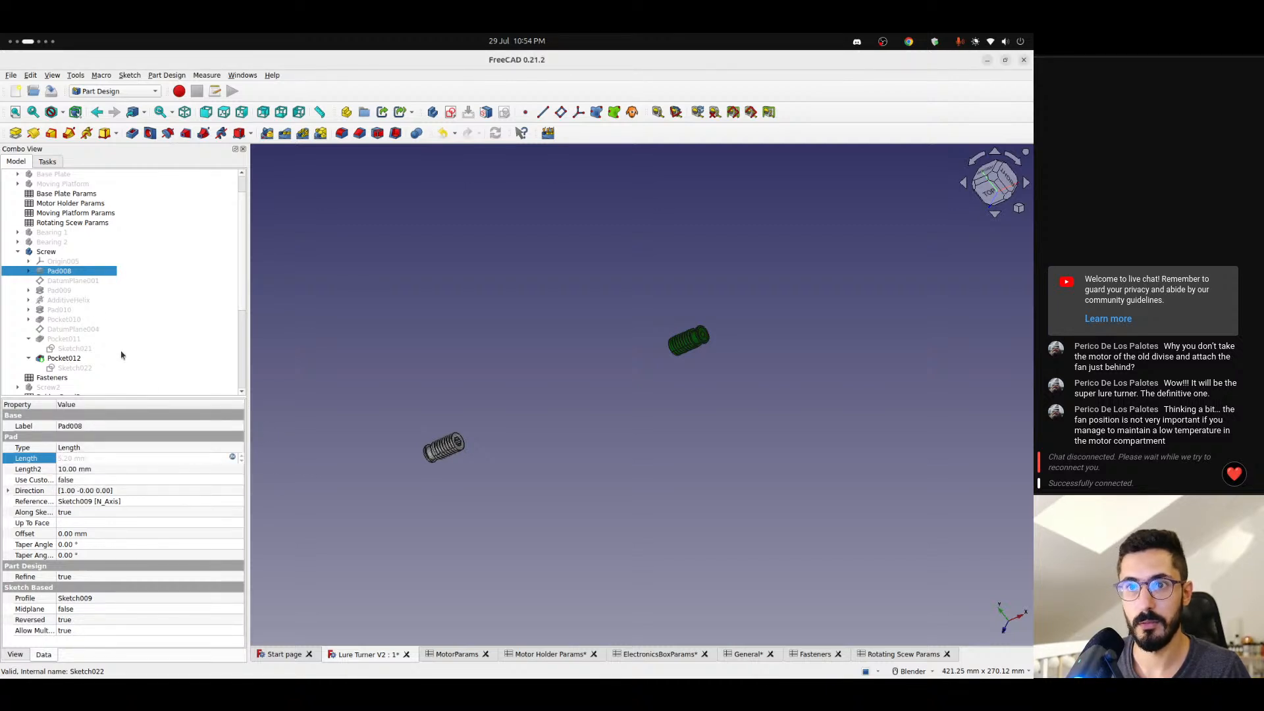
pyautogui.press('space')
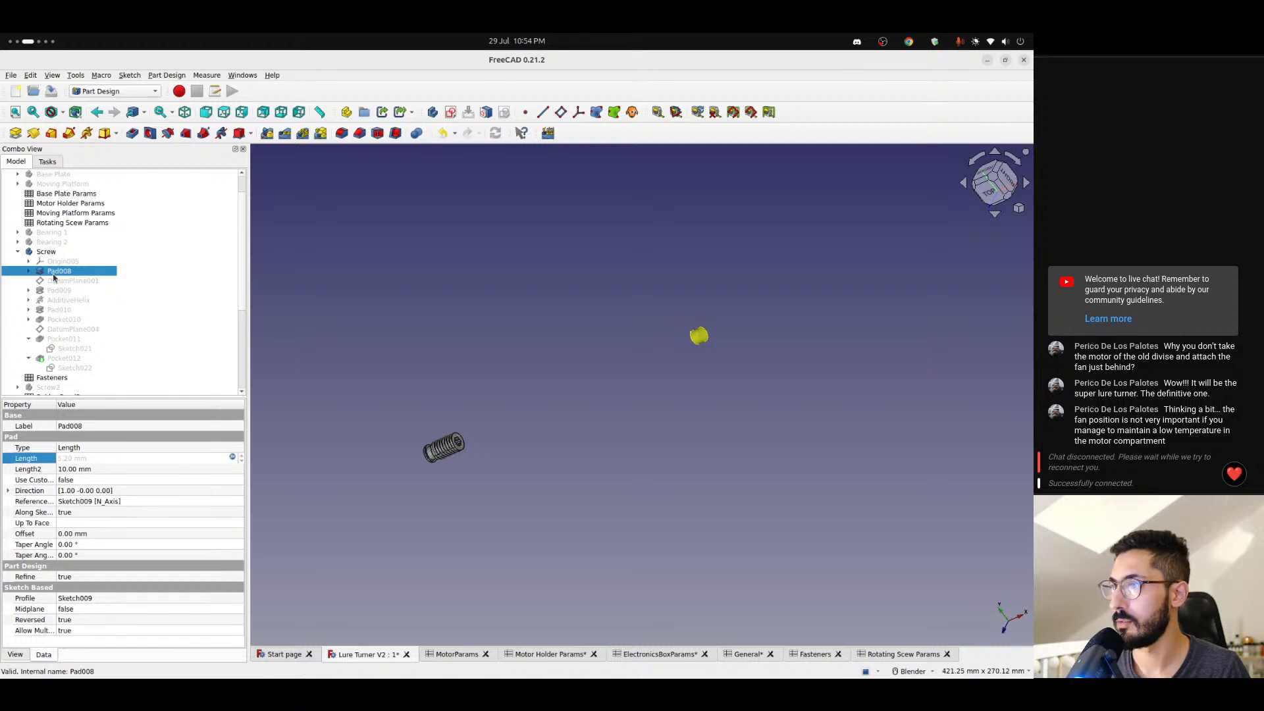
pyautogui.click(544, 316)
pyautogui.scroll(4, 690, 349)
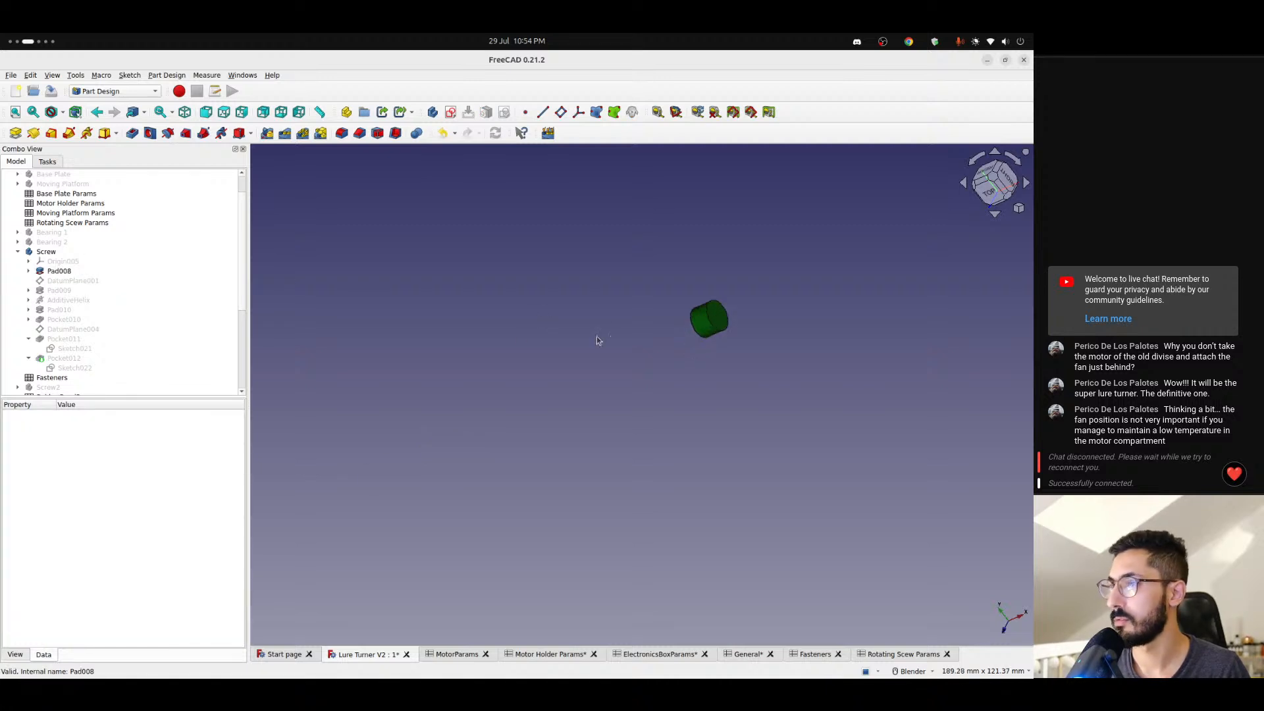
# - Display the Screw body up to Pad009 and read that pad's full length formula
pyautogui.click(66, 291)
pyautogui.press('space')
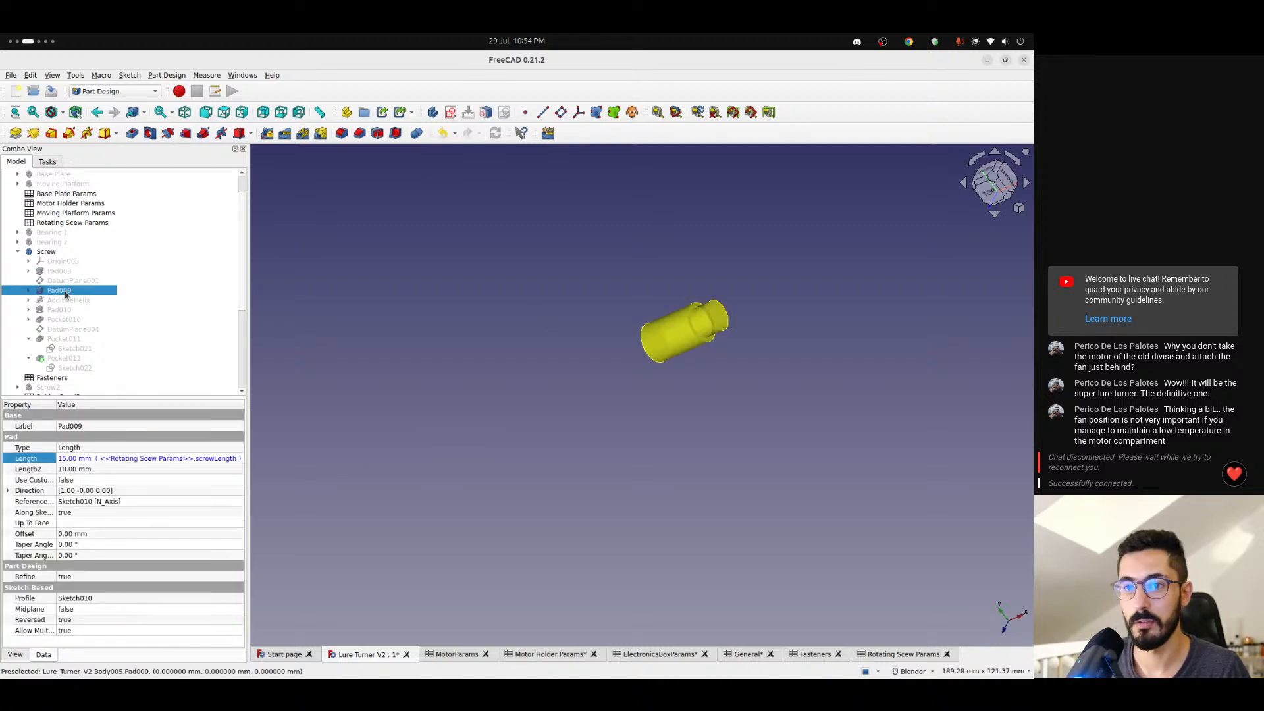
pyautogui.click(219, 459)
pyautogui.click(232, 458)
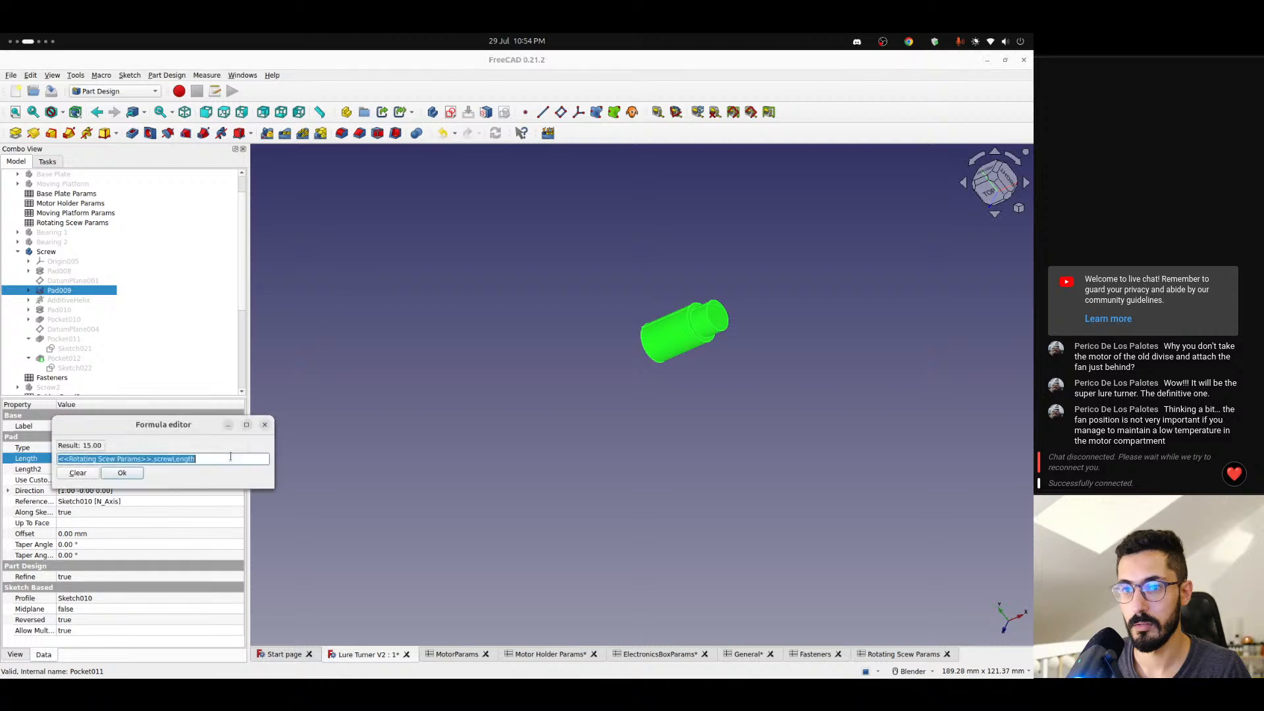
pyautogui.click(265, 424)
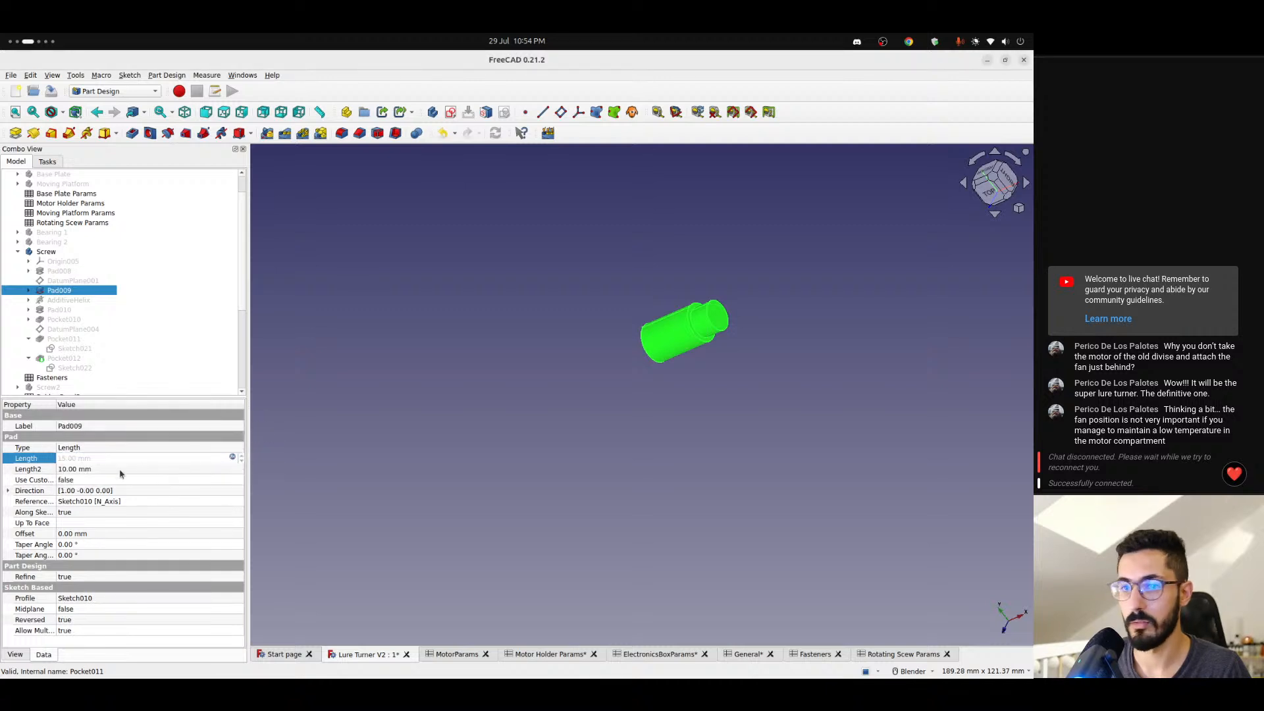
# - Display the Screw body up to Pad010, inspect the end flange up close, and read that pad's full length formula
pyautogui.click(64, 312)
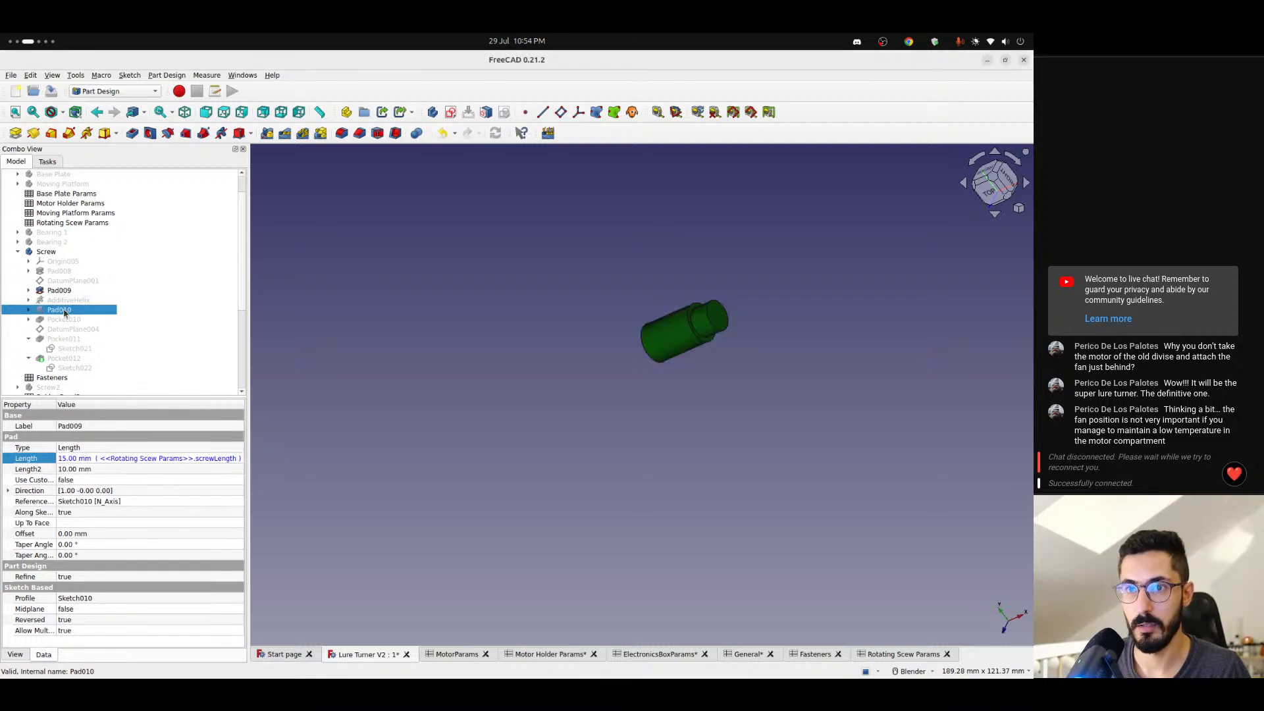
pyautogui.click(377, 327)
pyautogui.moveTo(626, 297); pyautogui.dragTo(683, 294, button='middle')
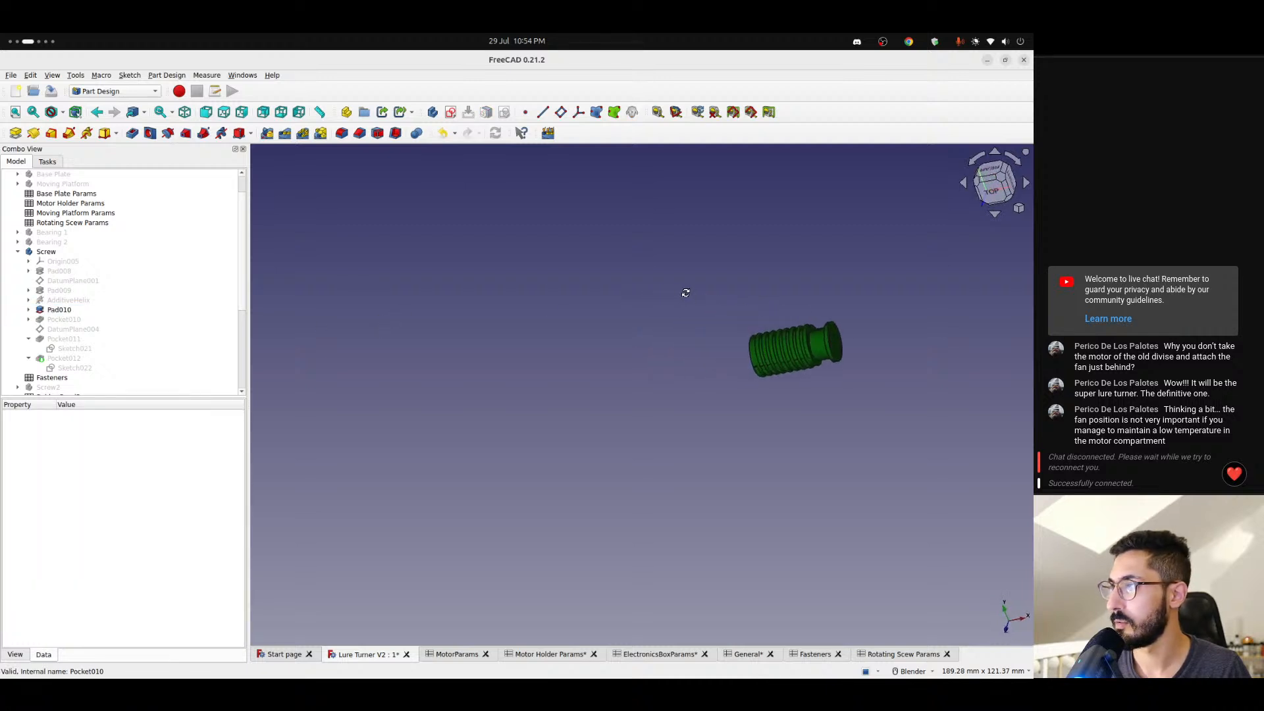
pyautogui.scroll(5, 807, 359)
pyautogui.keyDown('shift'); pyautogui.moveTo(772, 362); pyautogui.dragTo(638, 397, button='middle'); pyautogui.keyUp('shift')
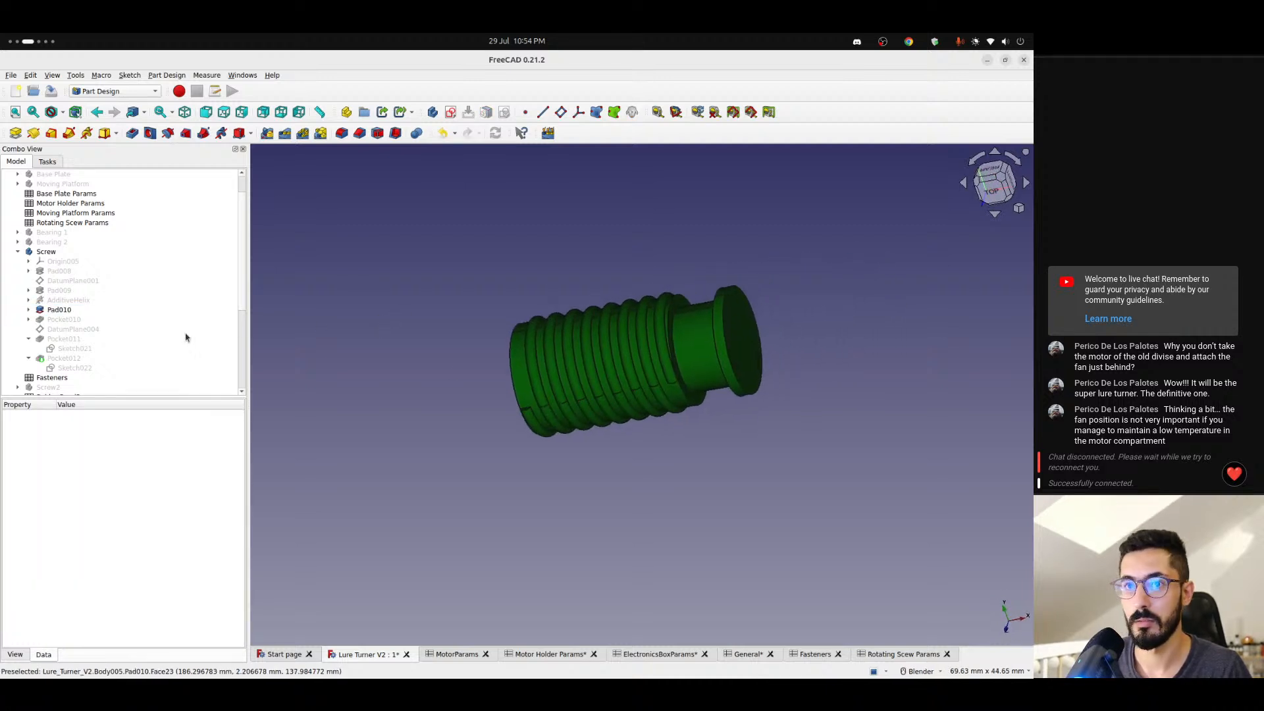
pyautogui.click(60, 310)
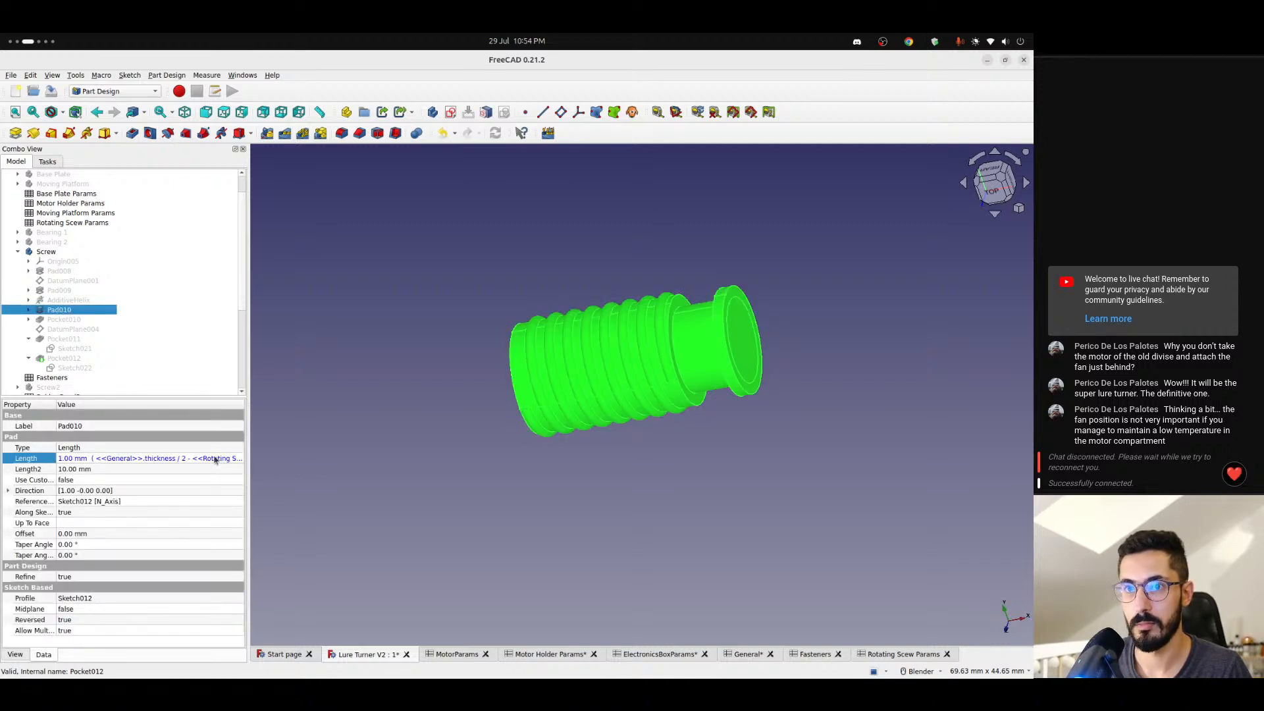
pyautogui.click(215, 459)
pyautogui.click(237, 458)
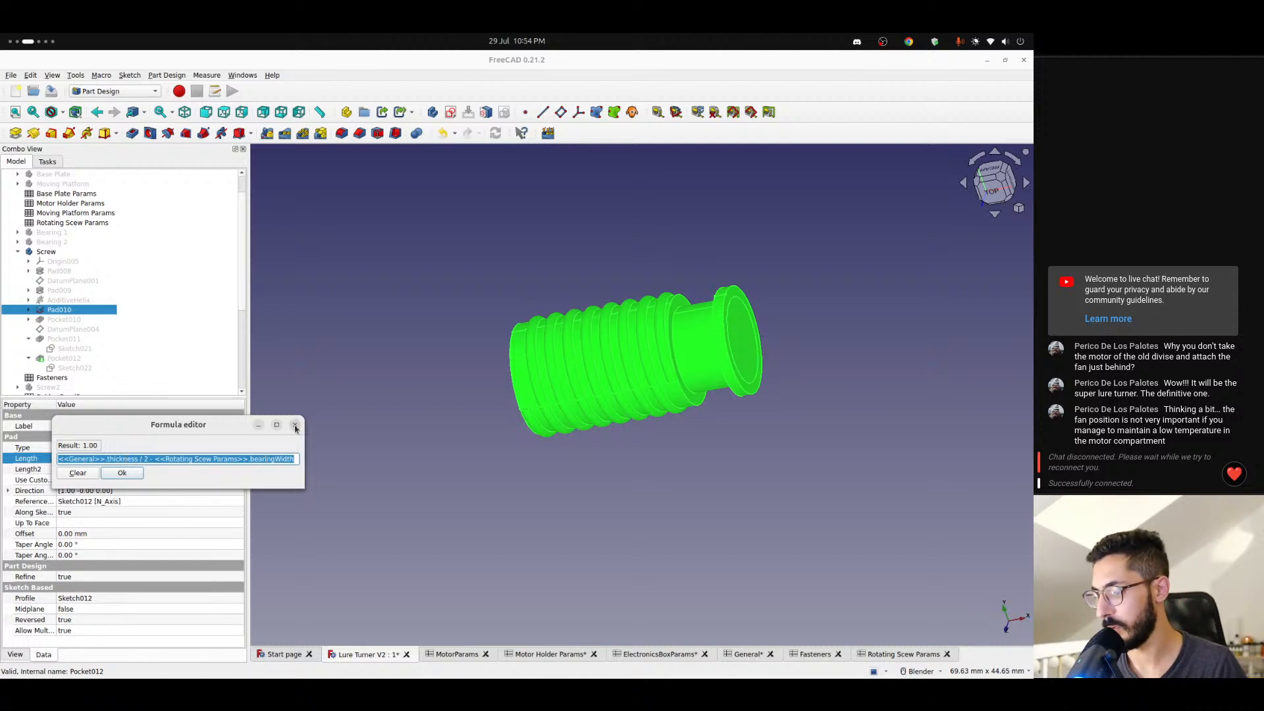
pyautogui.click(294, 425)
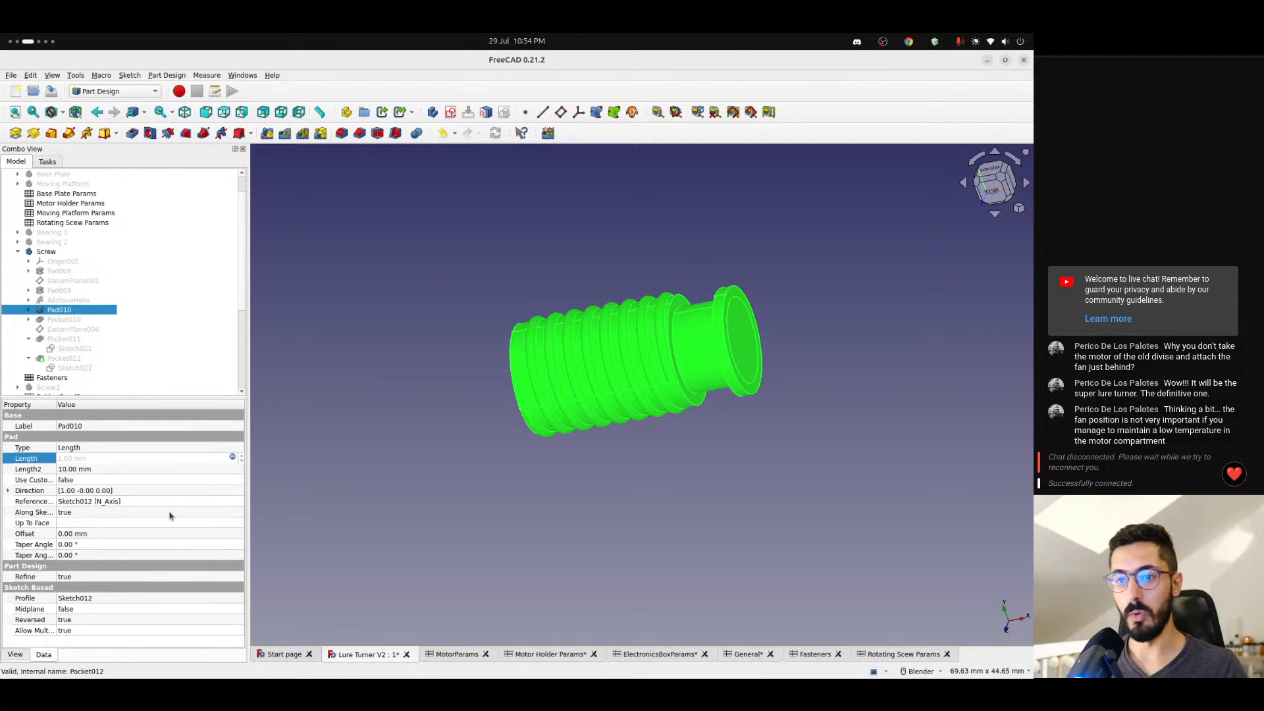
# - Compare both screws side by side and display the Screw body up to its final feature, Pocket012, again
pyautogui.click(404, 449)
pyautogui.scroll(-6, 405, 450)
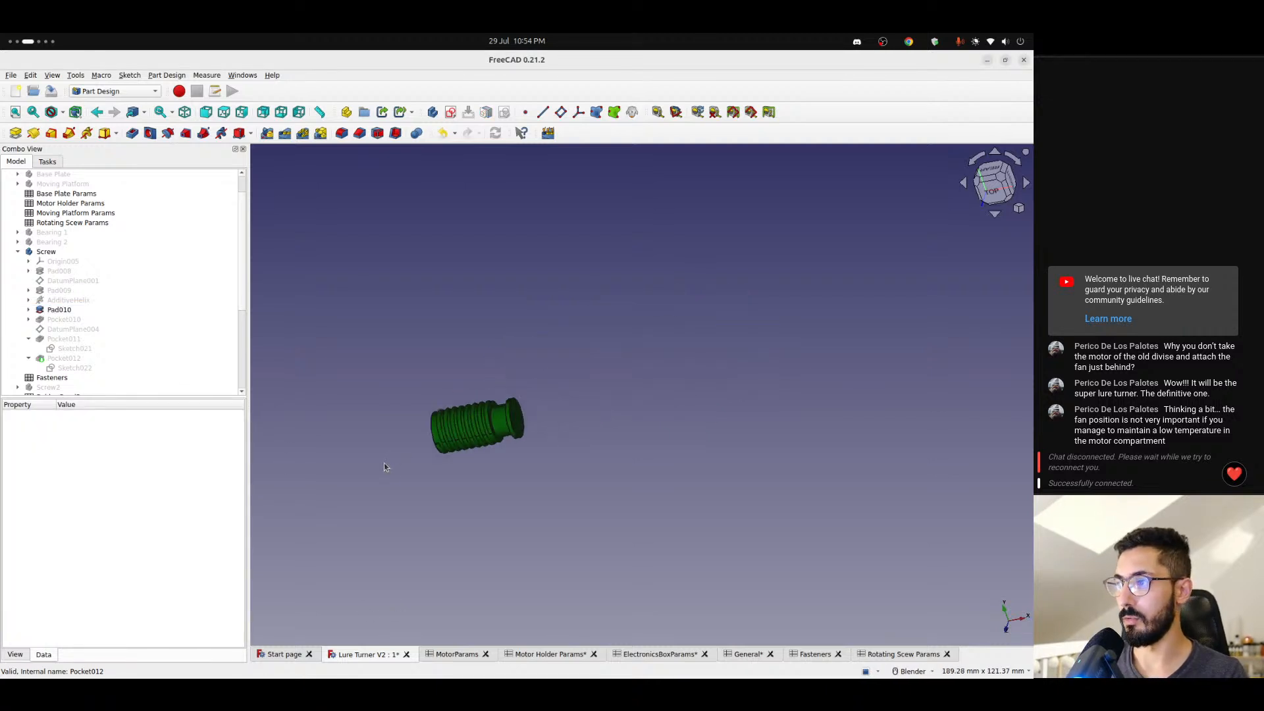
pyautogui.keyDown('shift'); pyautogui.moveTo(449, 421); pyautogui.dragTo(922, 317, button='middle'); pyautogui.keyUp('shift')
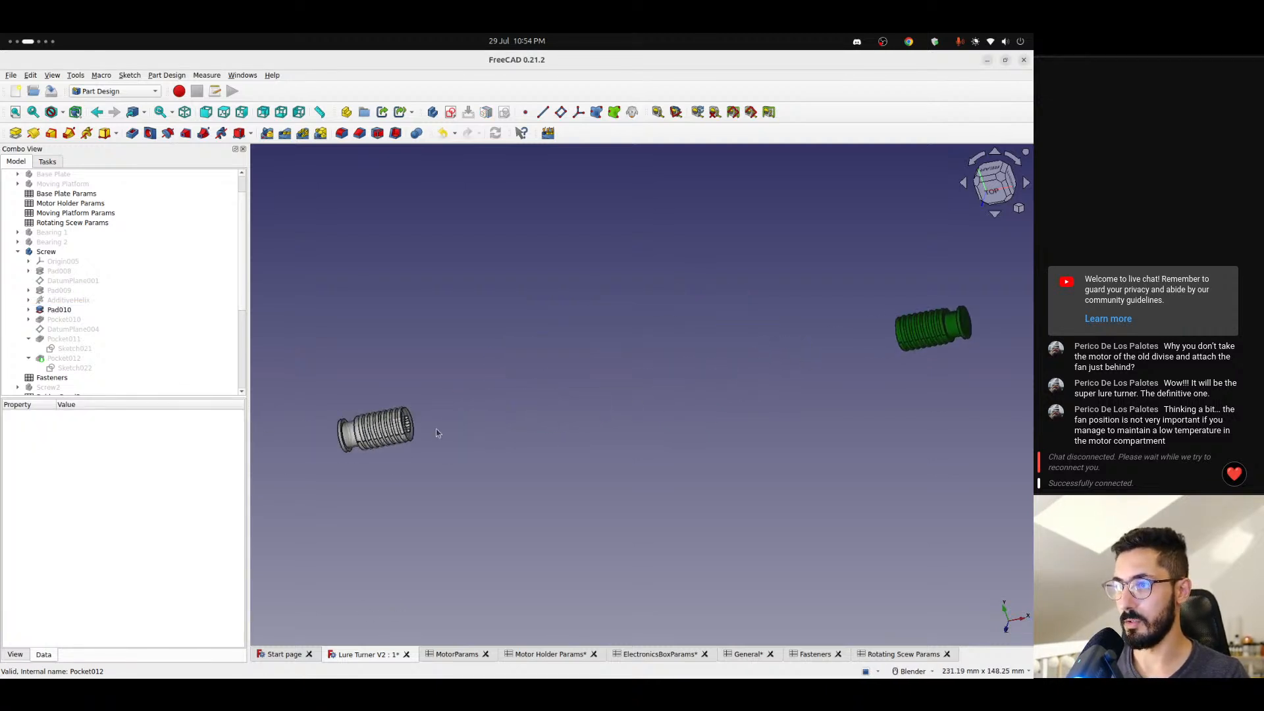
pyautogui.click(66, 359)
pyautogui.press('space')
pyautogui.scroll(1, 335, 460)
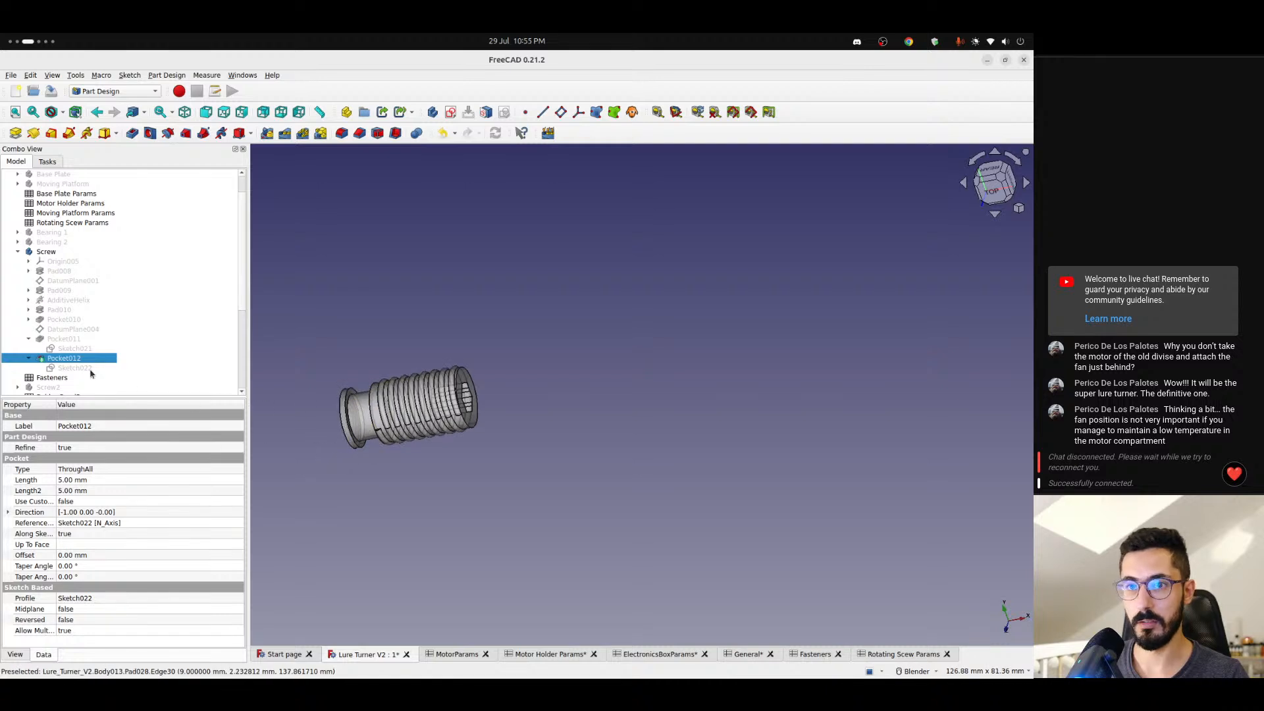
# - Try to extend Body013's Pad028 with the To last type, first in the normal direction and again reversed
pyautogui.scroll(-5, 85, 370)
pyautogui.doubleClick(58, 388)
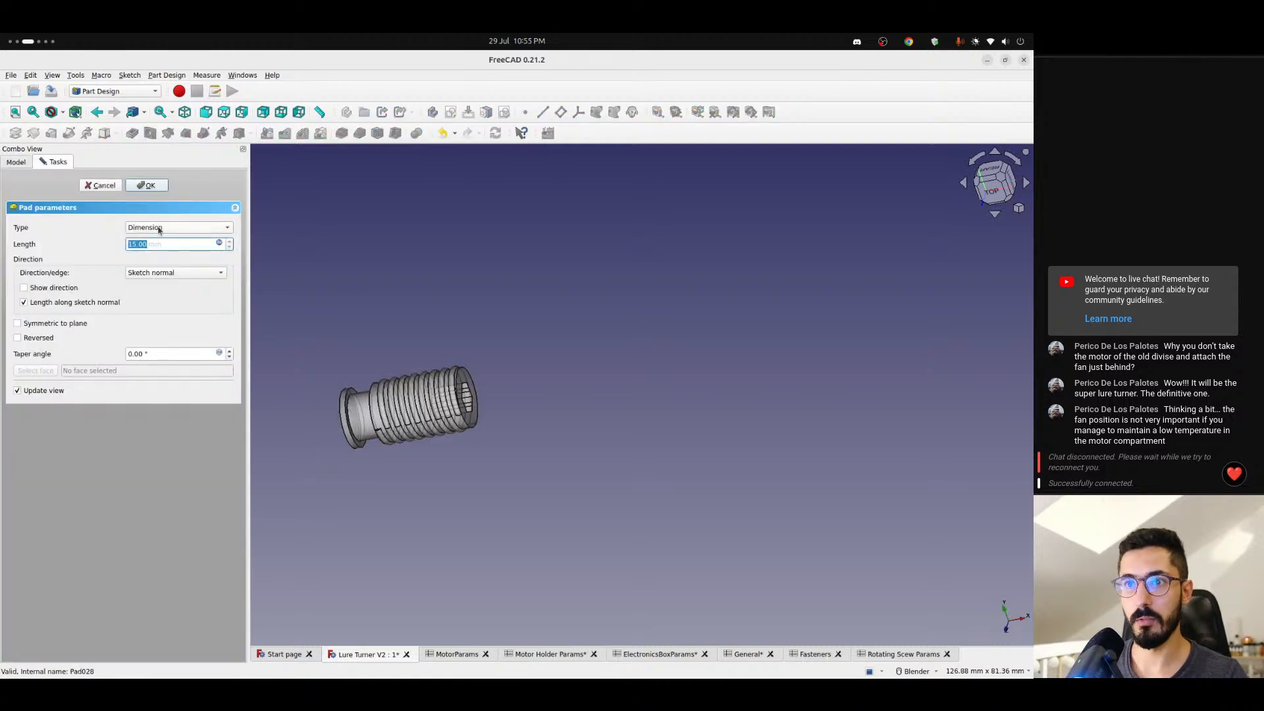
pyautogui.click(158, 230)
pyautogui.click(156, 240)
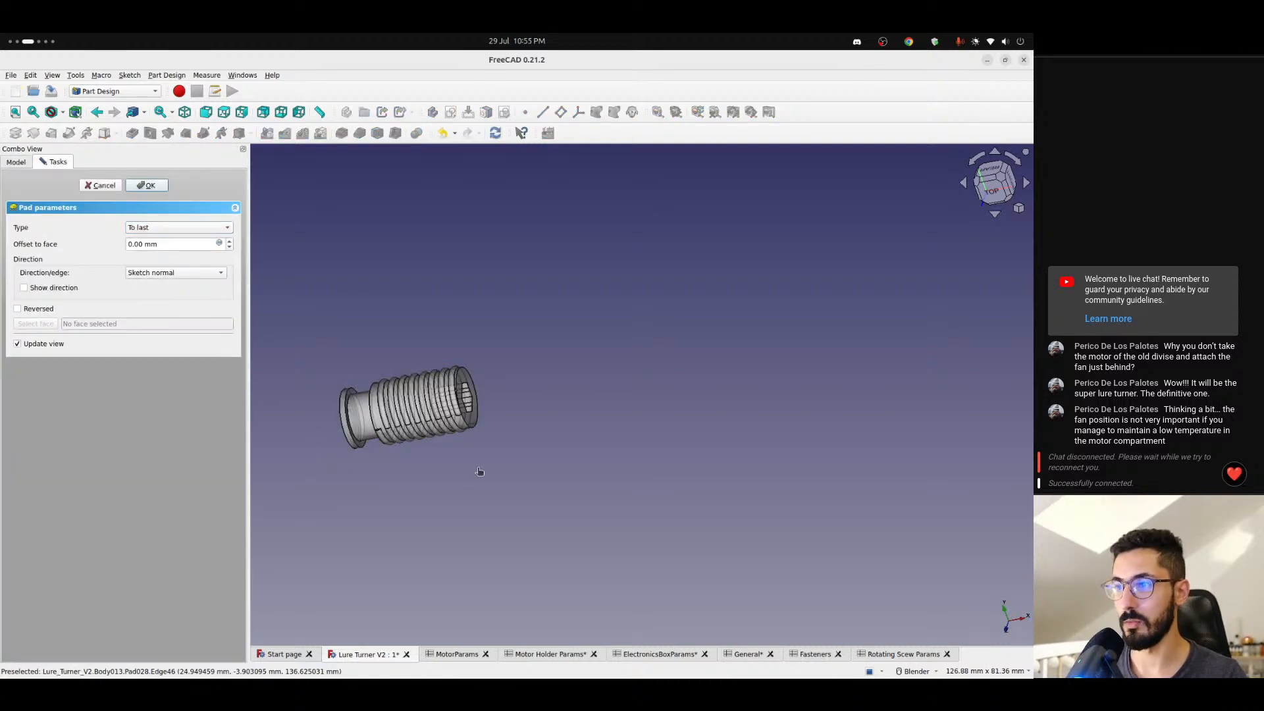
pyautogui.click(148, 186)
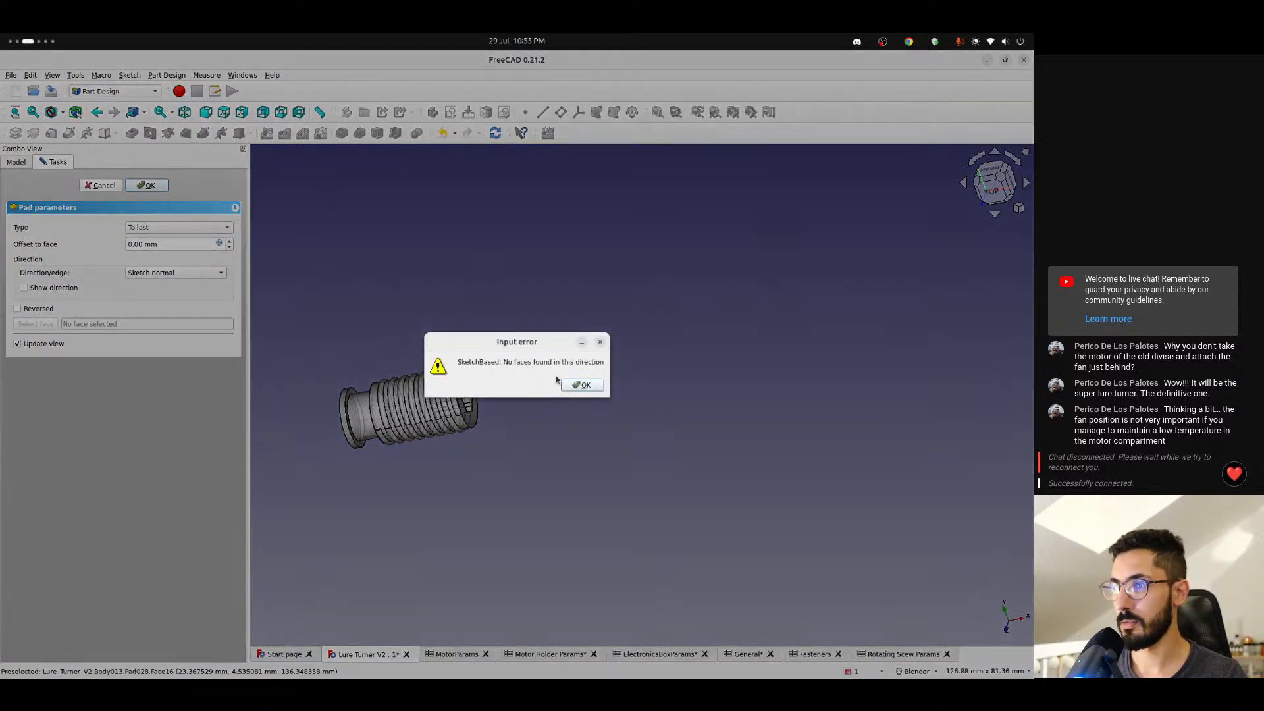
pyautogui.click(577, 386)
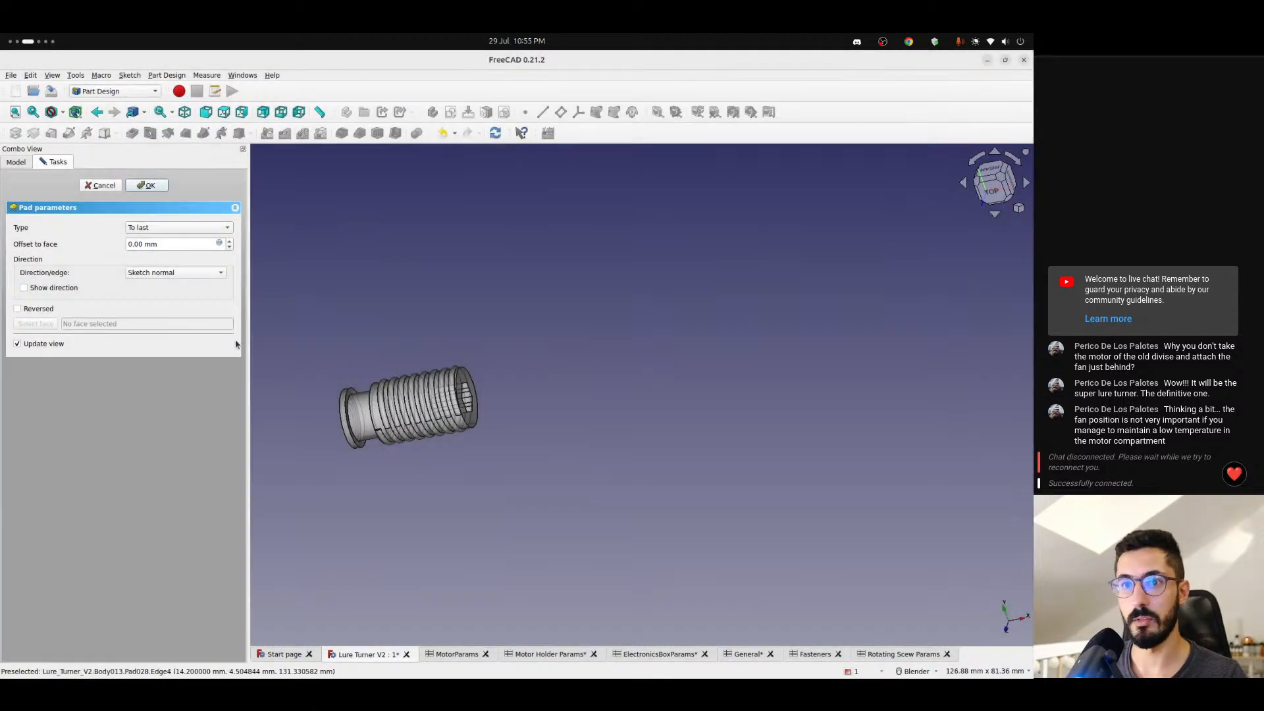
pyautogui.click(19, 309)
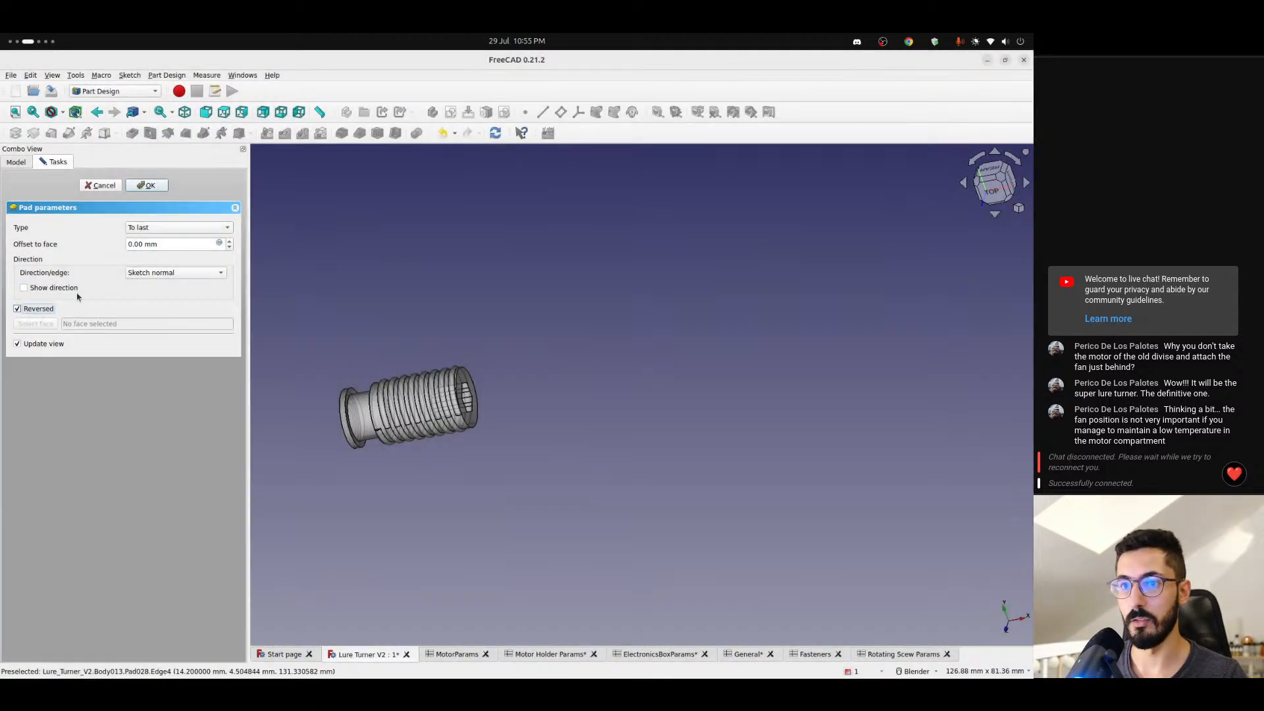
pyautogui.click(148, 186)
pyautogui.click(578, 386)
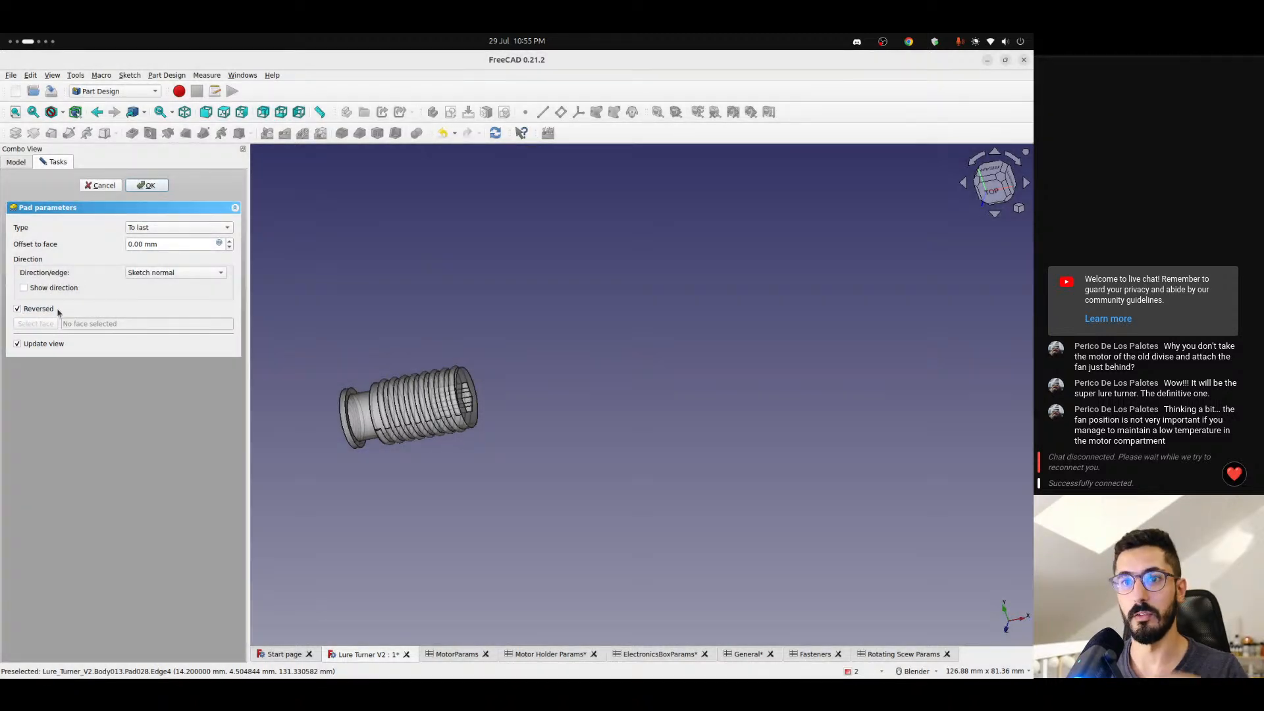
# - Turn off the reversed direction and try padding Pad028 up to the threaded end face of Clone001, checking the preview there
pyautogui.click(28, 311)
pyautogui.click(162, 229)
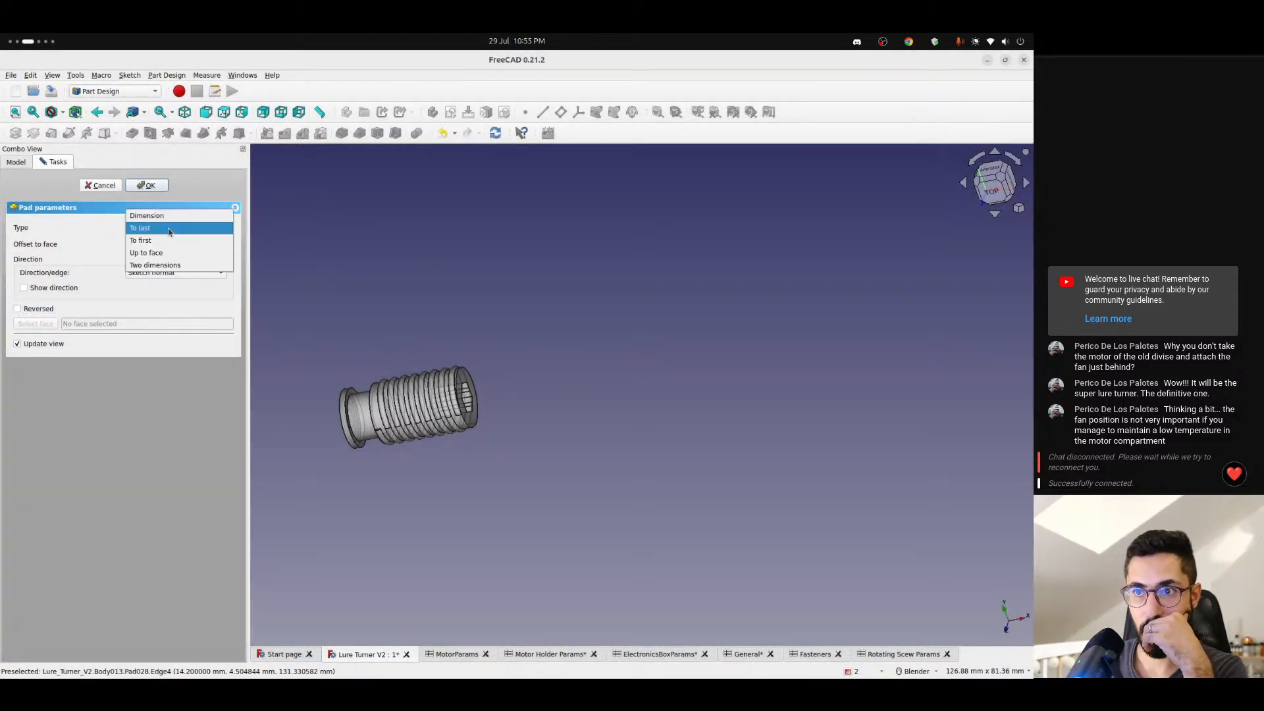
pyautogui.click(190, 255)
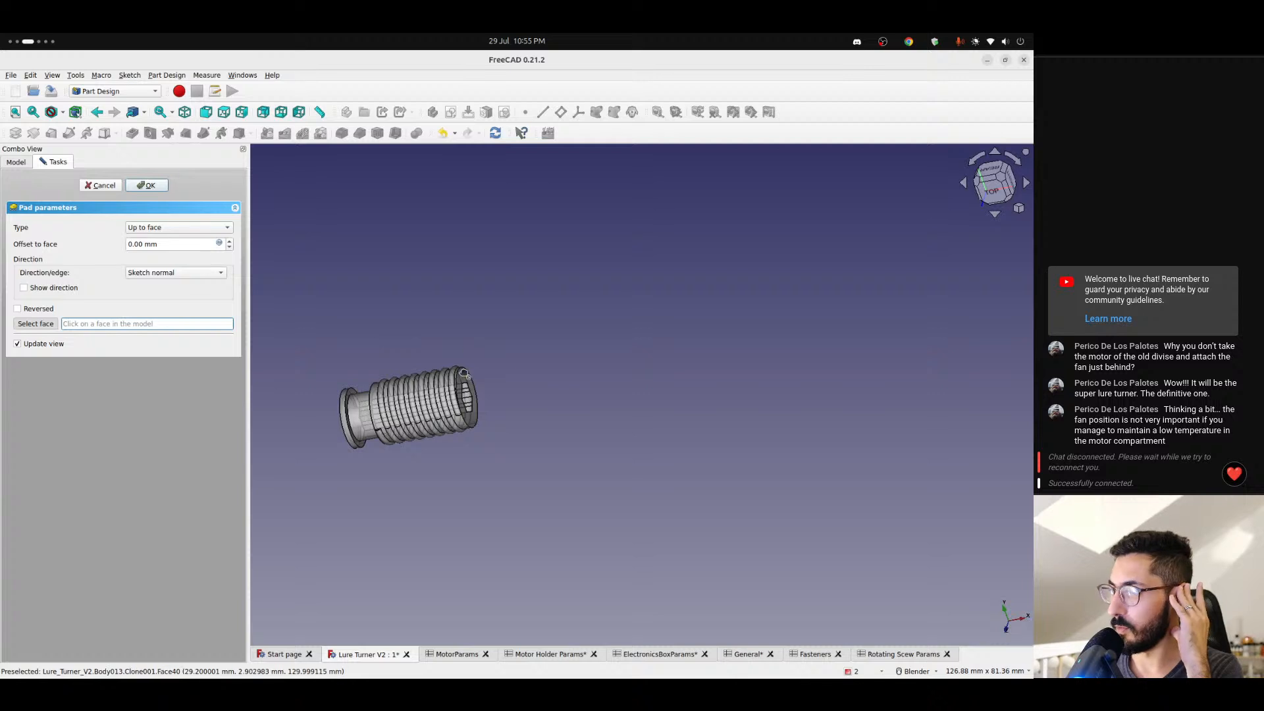
pyautogui.click(465, 377)
pyautogui.scroll(4, 496, 421)
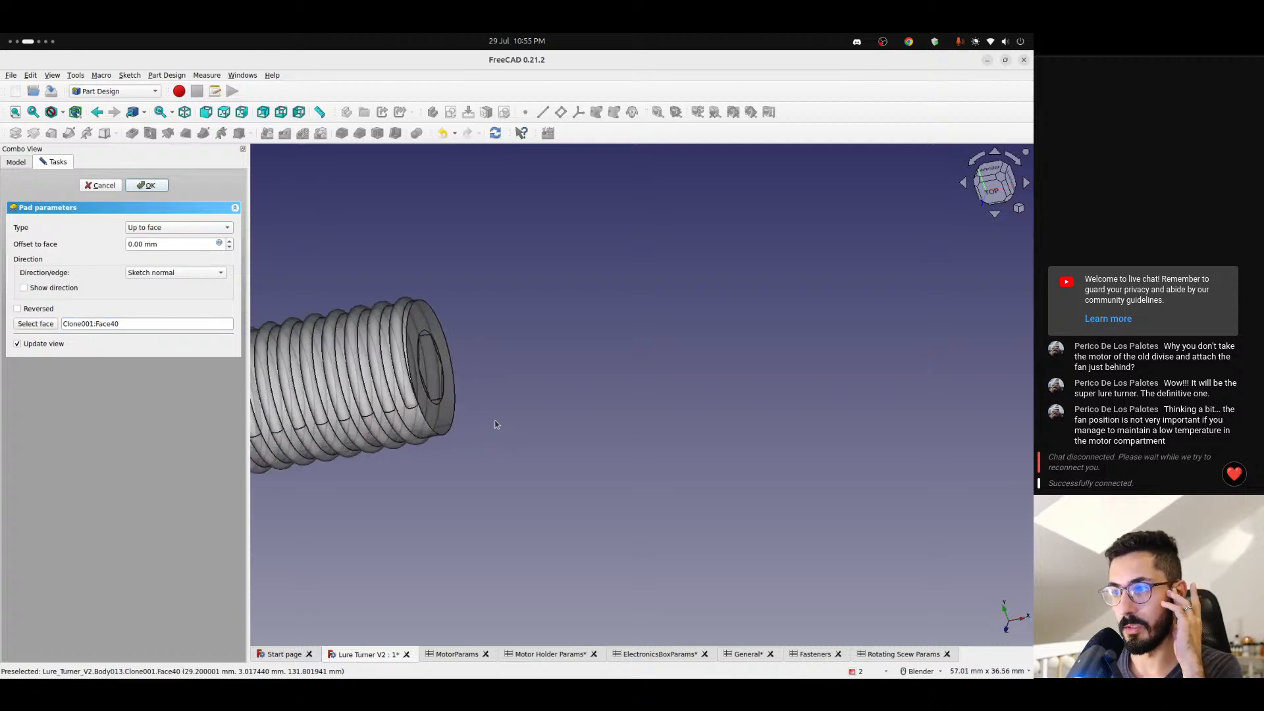
pyautogui.moveTo(495, 420); pyautogui.dragTo(388, 441, button='middle')
pyautogui.scroll(-1, 367, 445)
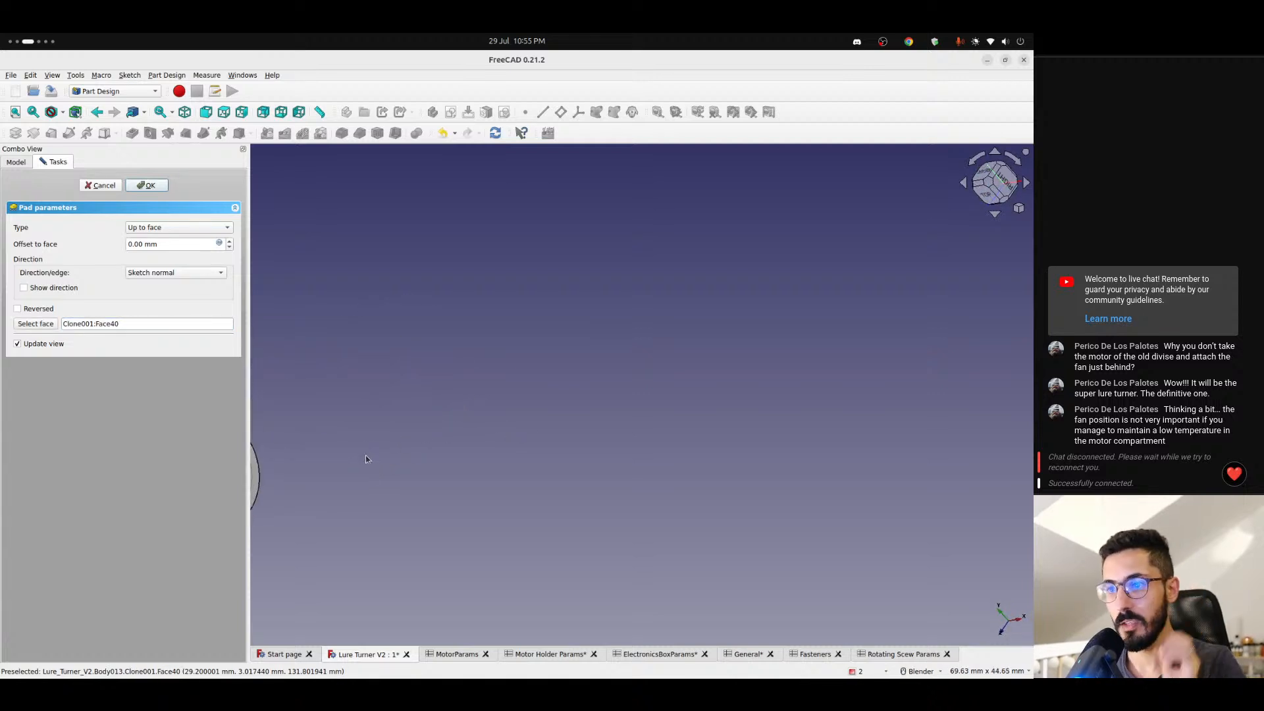
pyautogui.keyDown('shift'); pyautogui.moveTo(336, 472); pyautogui.dragTo(655, 429, button='middle'); pyautogui.keyUp('shift')
pyautogui.scroll(5, 521, 405)
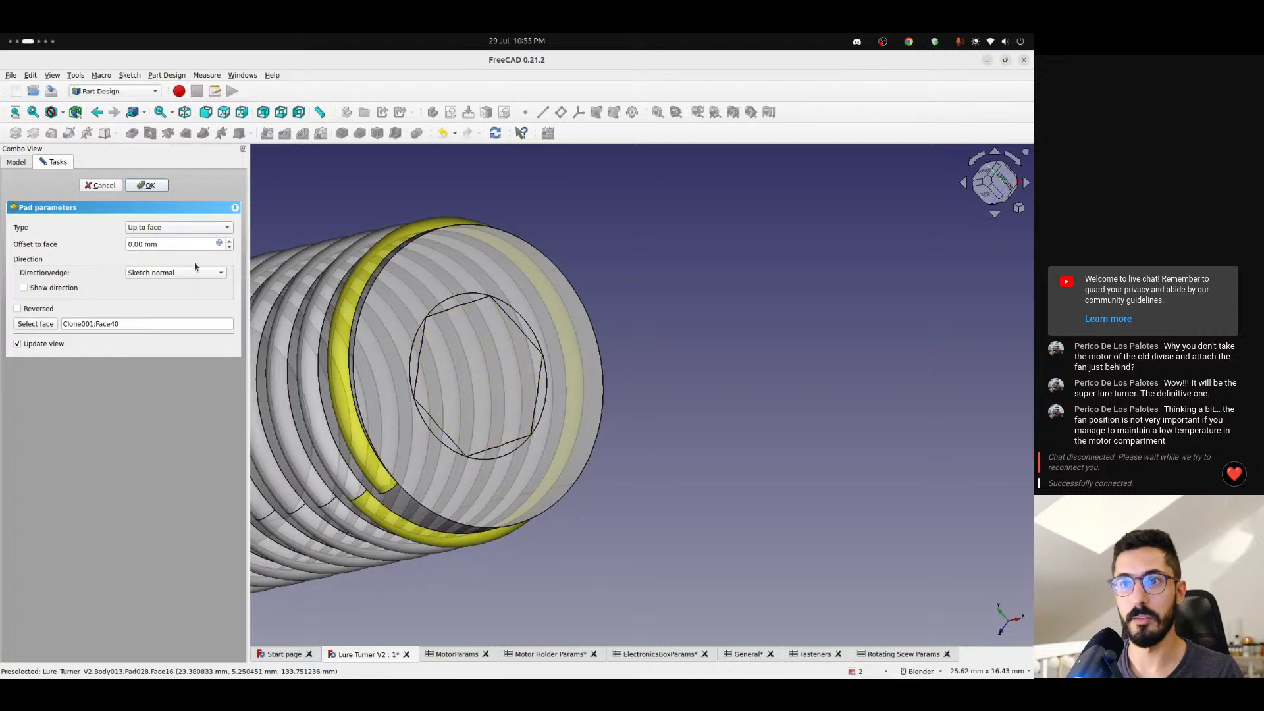
# - Return Pad028's type to Dimension, check the pad from several sides of the screw, and leave the pad editor without confirming
pyautogui.click(174, 227)
pyautogui.click(159, 192)
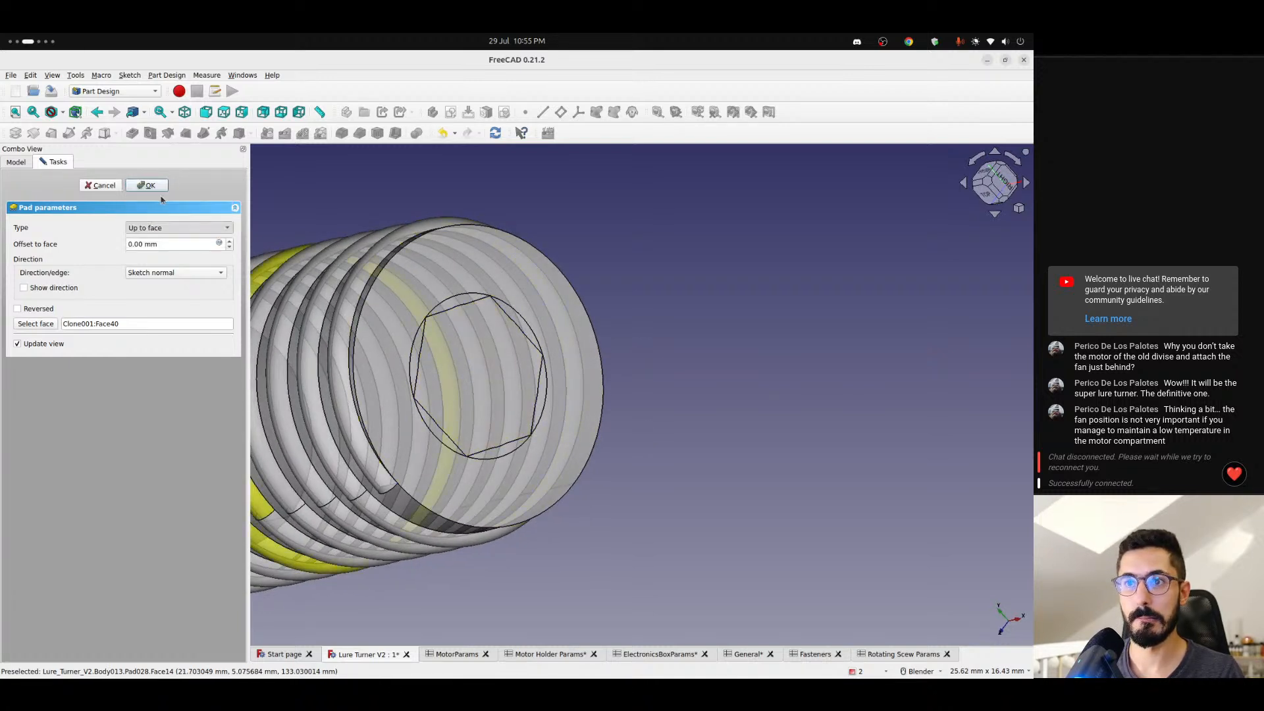
pyautogui.scroll(-4, 416, 343)
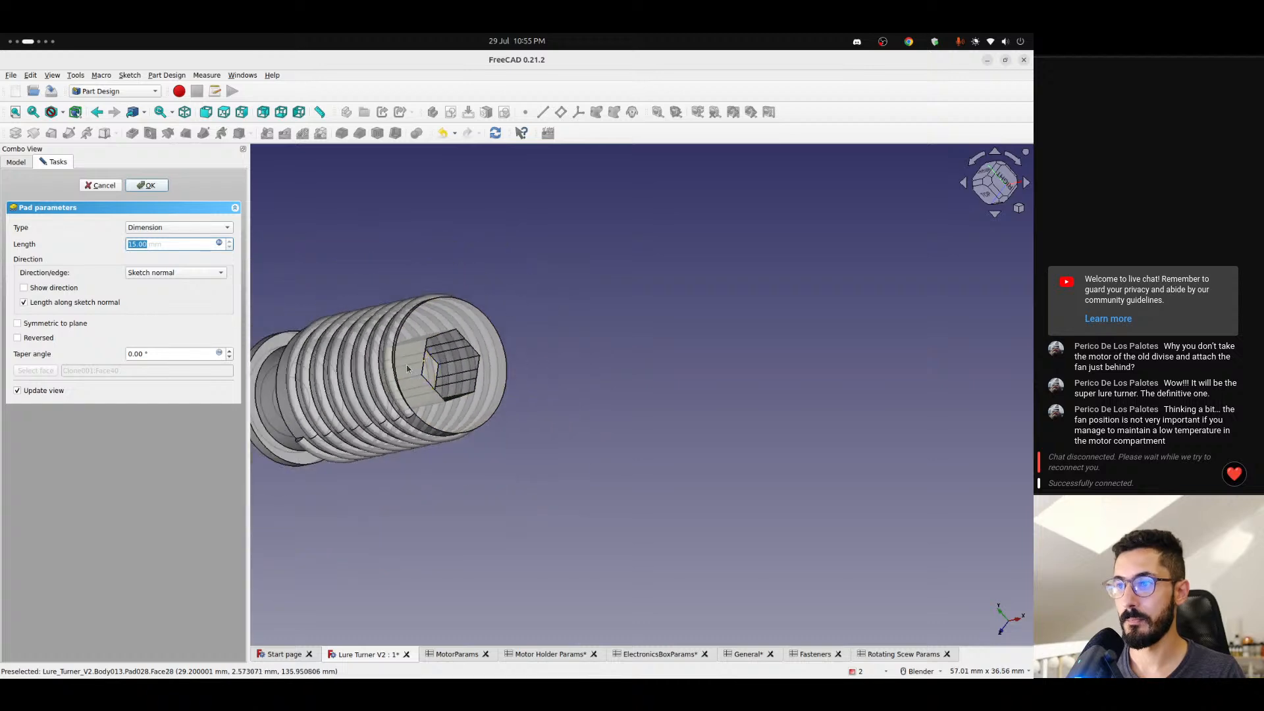
pyautogui.moveTo(415, 355); pyautogui.dragTo(549, 384, button='middle')
pyautogui.scroll(-4, 349, 367)
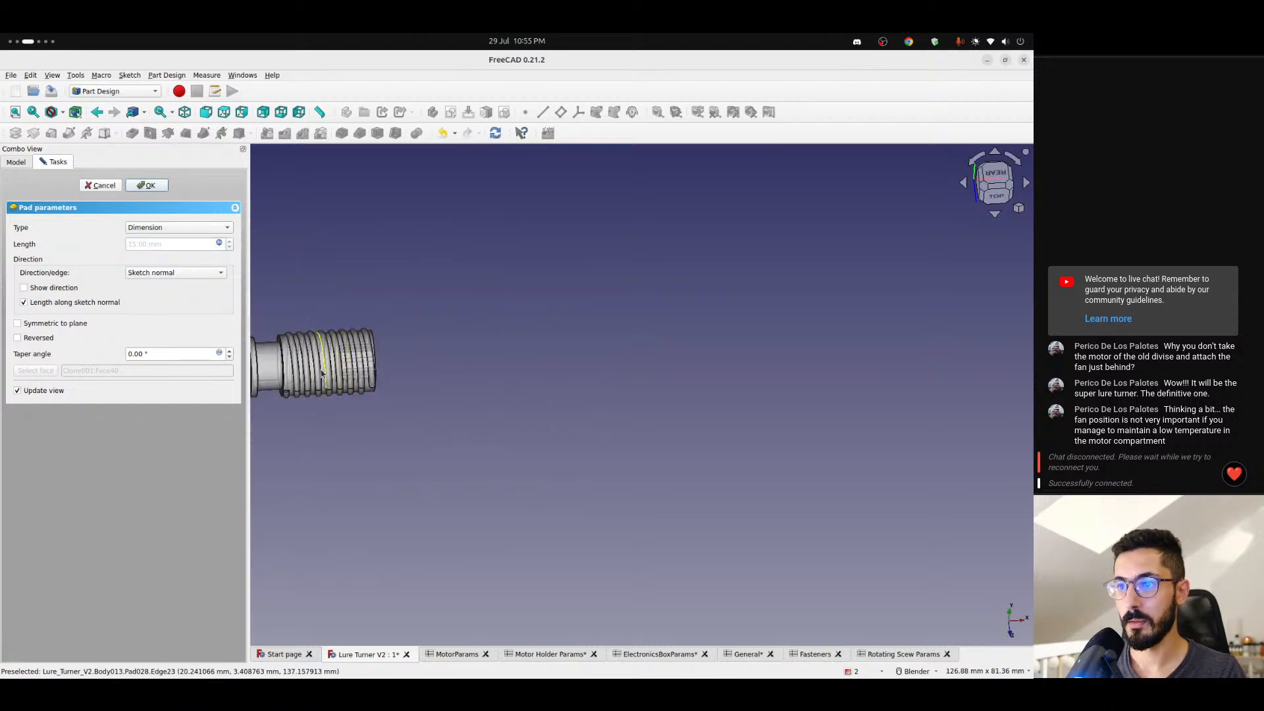
pyautogui.keyDown('shift'); pyautogui.moveTo(340, 365); pyautogui.dragTo(492, 399, button='middle'); pyautogui.keyUp('shift')
pyautogui.scroll(6, 505, 369)
pyautogui.scroll(-5, 492, 399)
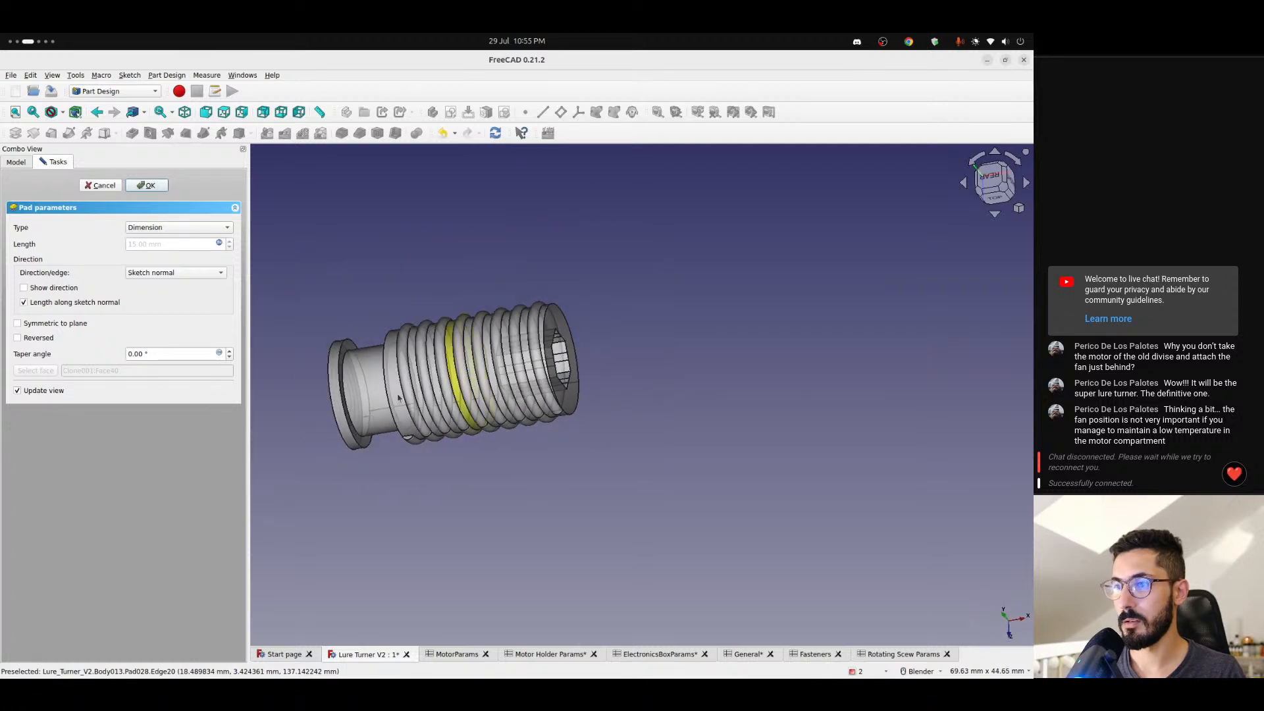
pyautogui.press('Escape')
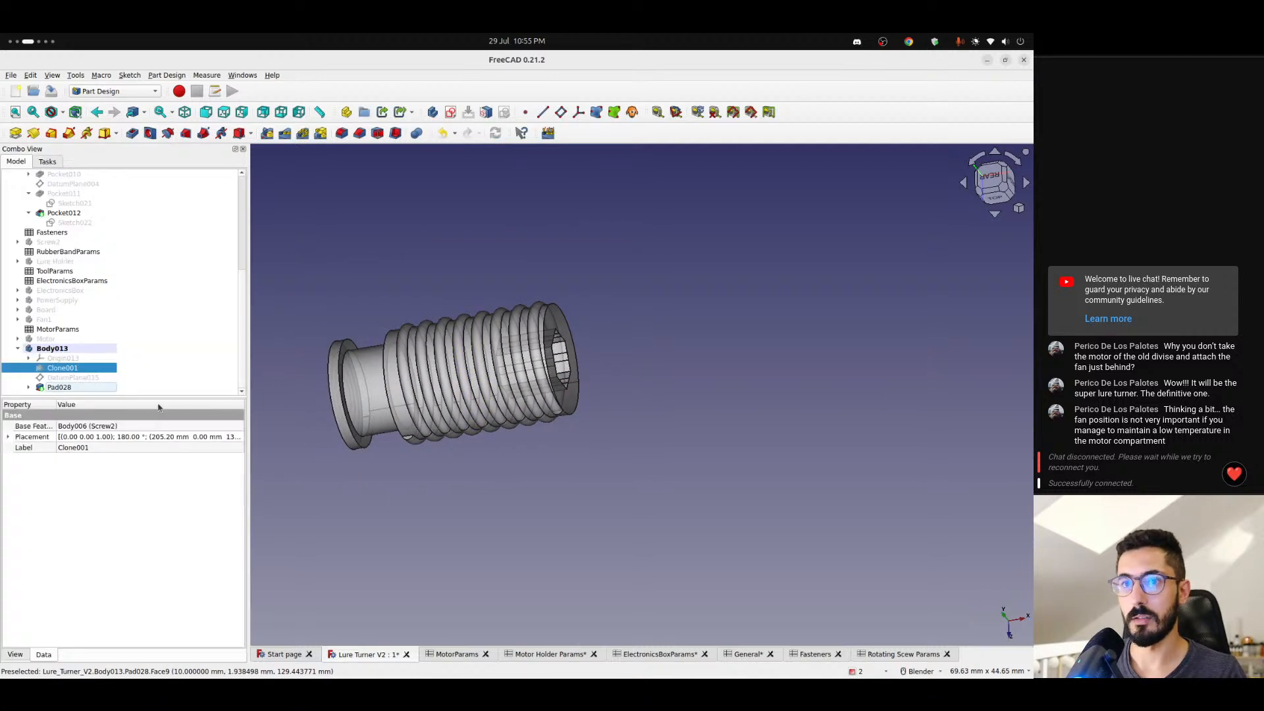
# - Copy the length formula of Pad008 in the Screw body
pyautogui.scroll(6, 110, 337)
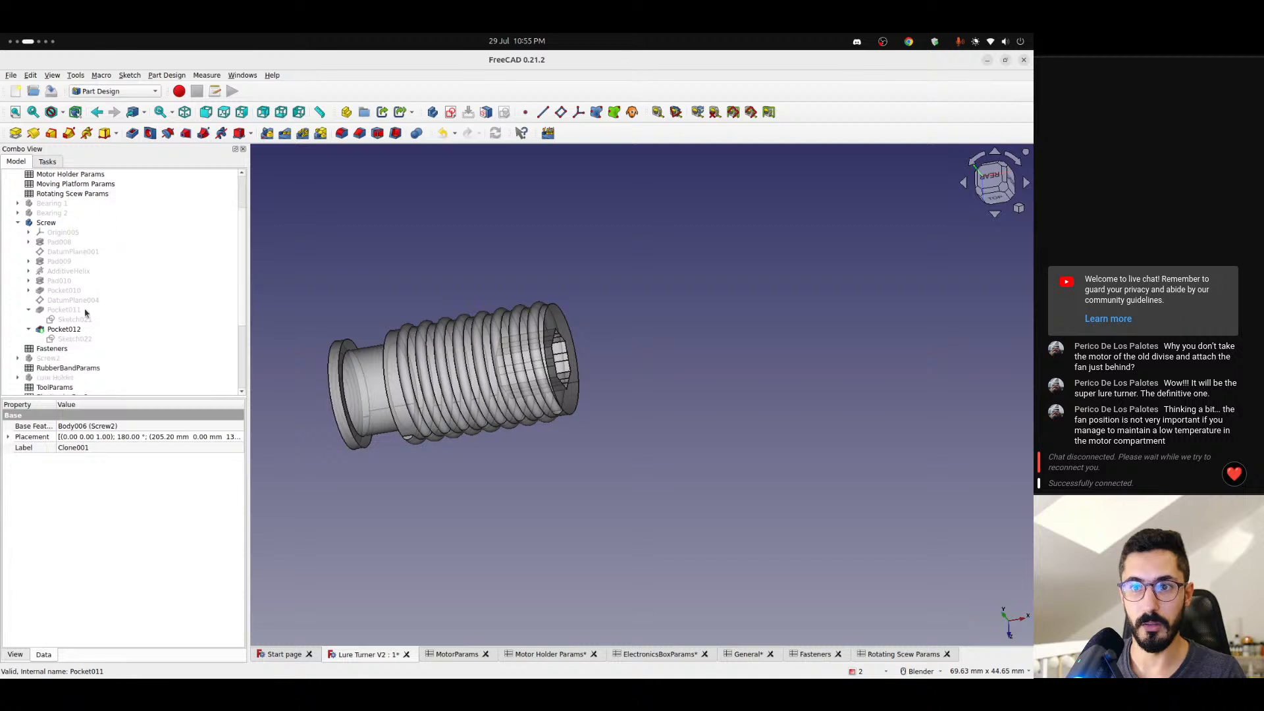
pyautogui.scroll(-2, 85, 309)
pyautogui.click(59, 241)
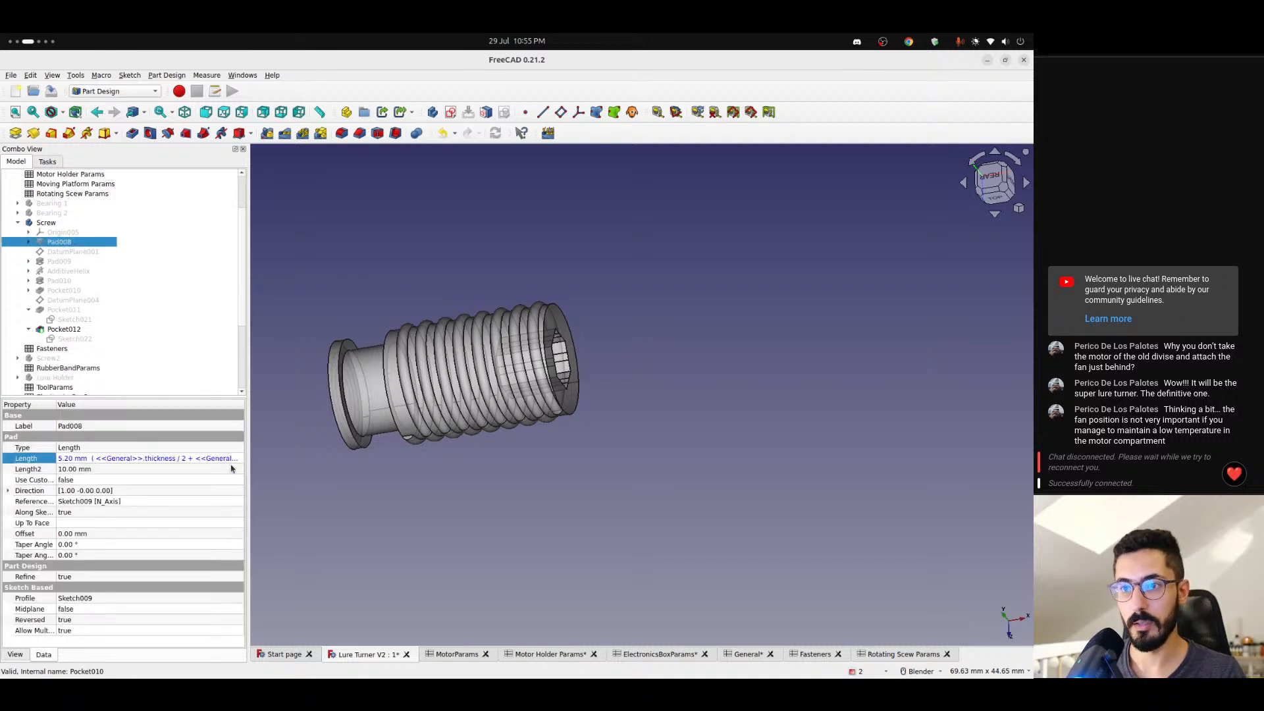
pyautogui.click(193, 461)
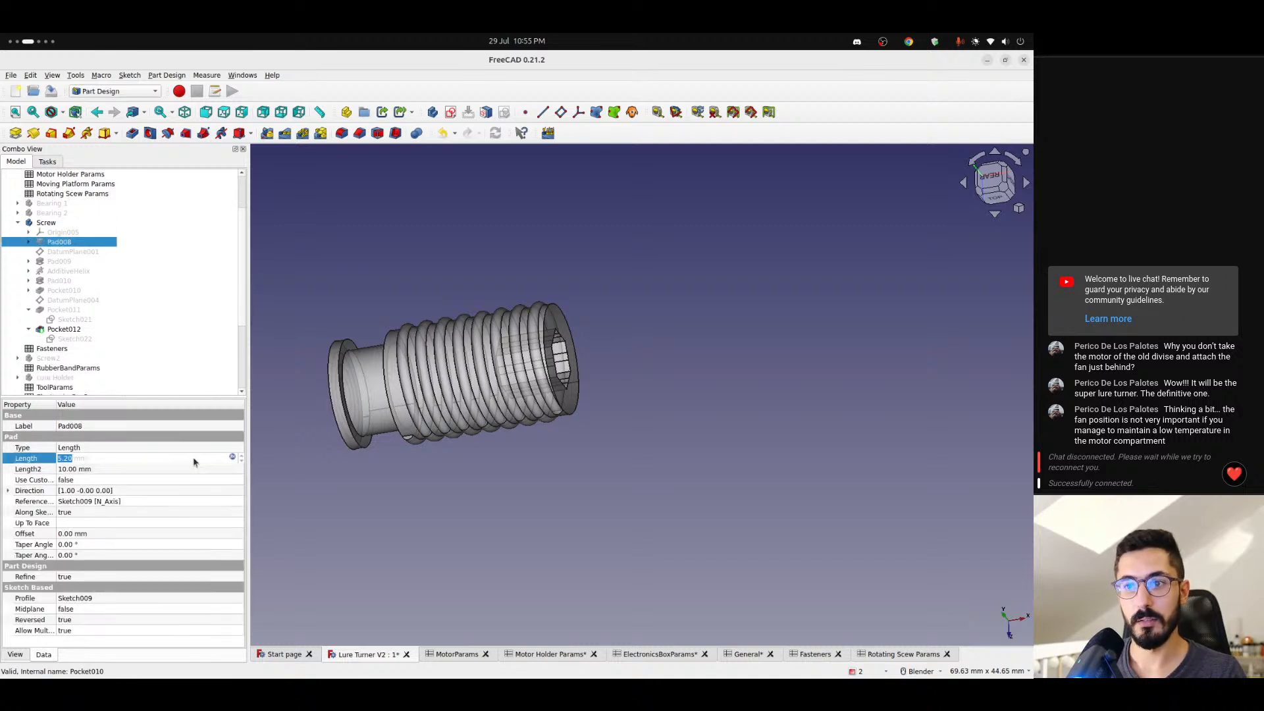
pyautogui.click(232, 456)
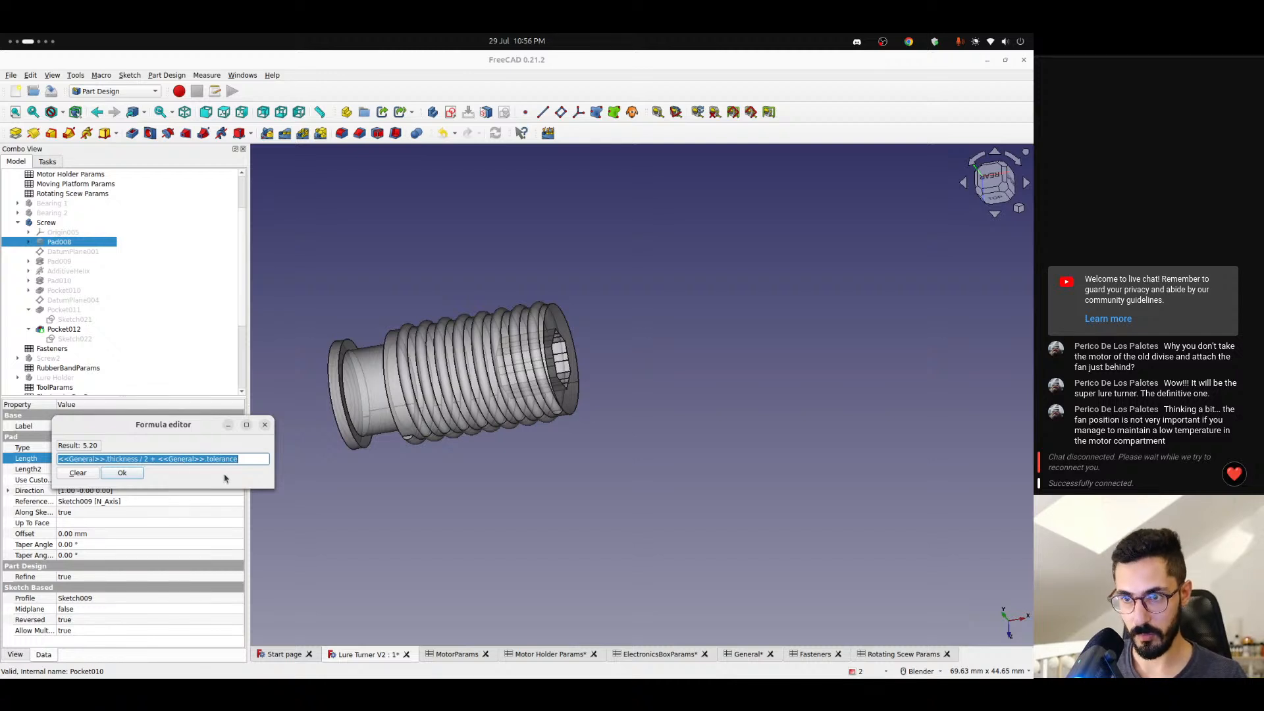
pyautogui.click(121, 473)
# - Set the length of Body013's Pad028 to the copied formula <<General>>.thickness / 2 + <<General>>.tolerance
pyautogui.scroll(-4, 100, 334)
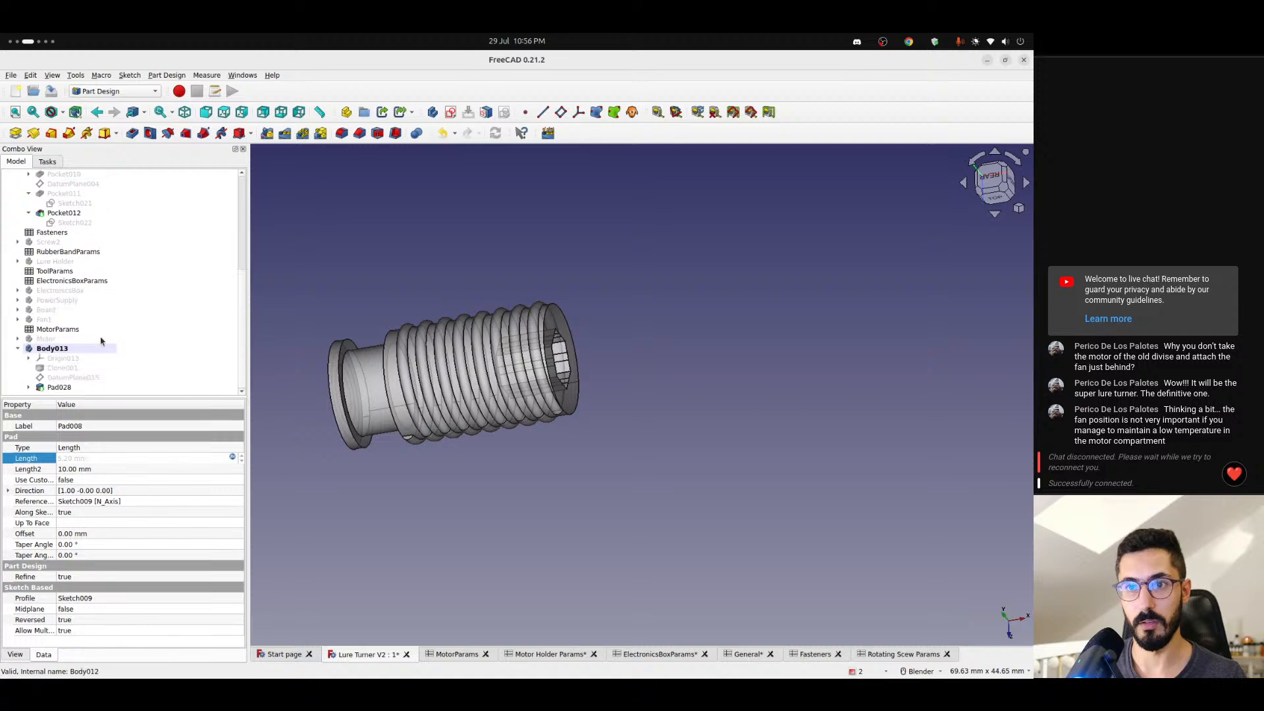
pyautogui.click(64, 387)
pyautogui.click(170, 460)
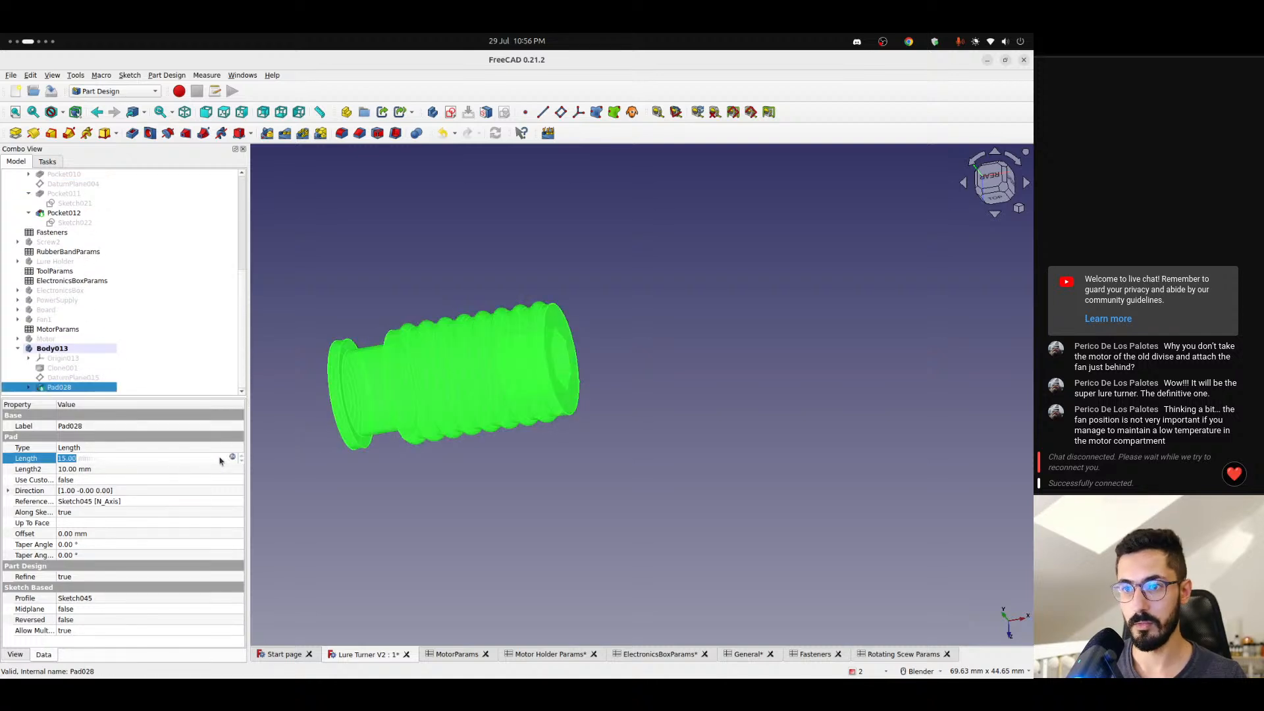
pyautogui.click(227, 459)
pyautogui.hotkey('ctrl', 'v')
pyautogui.click(183, 437)
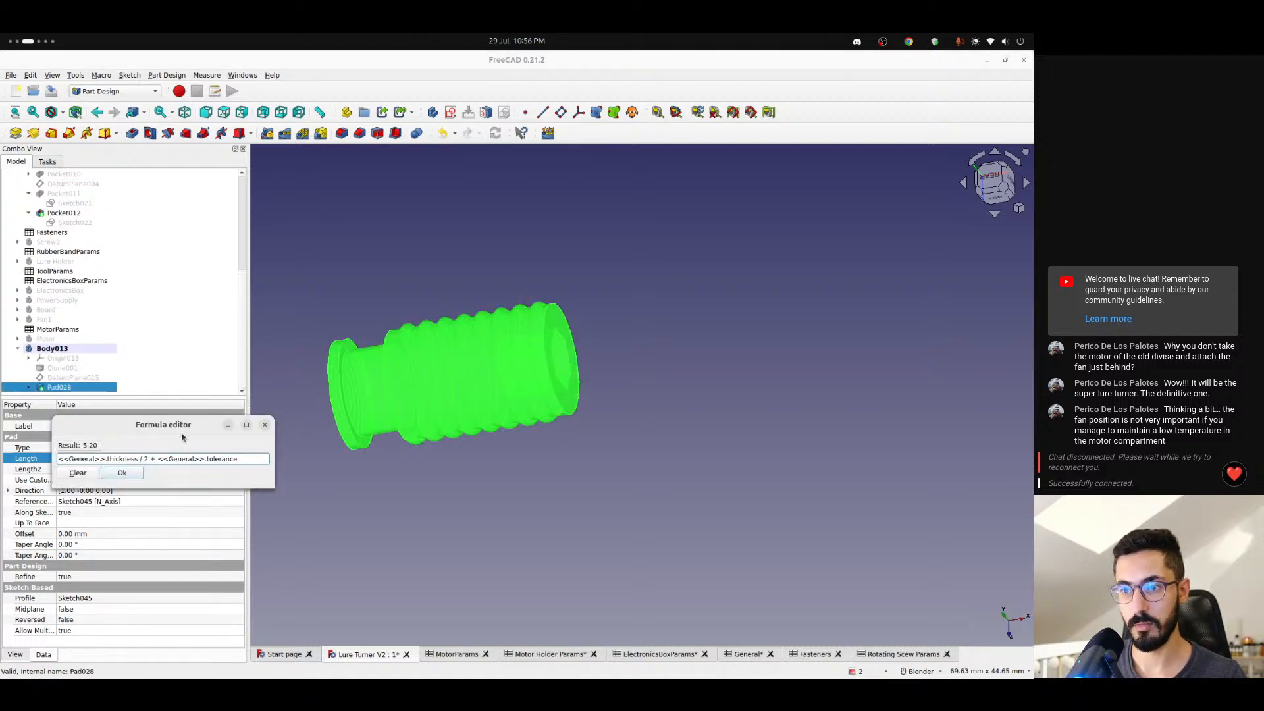
pyautogui.click(125, 473)
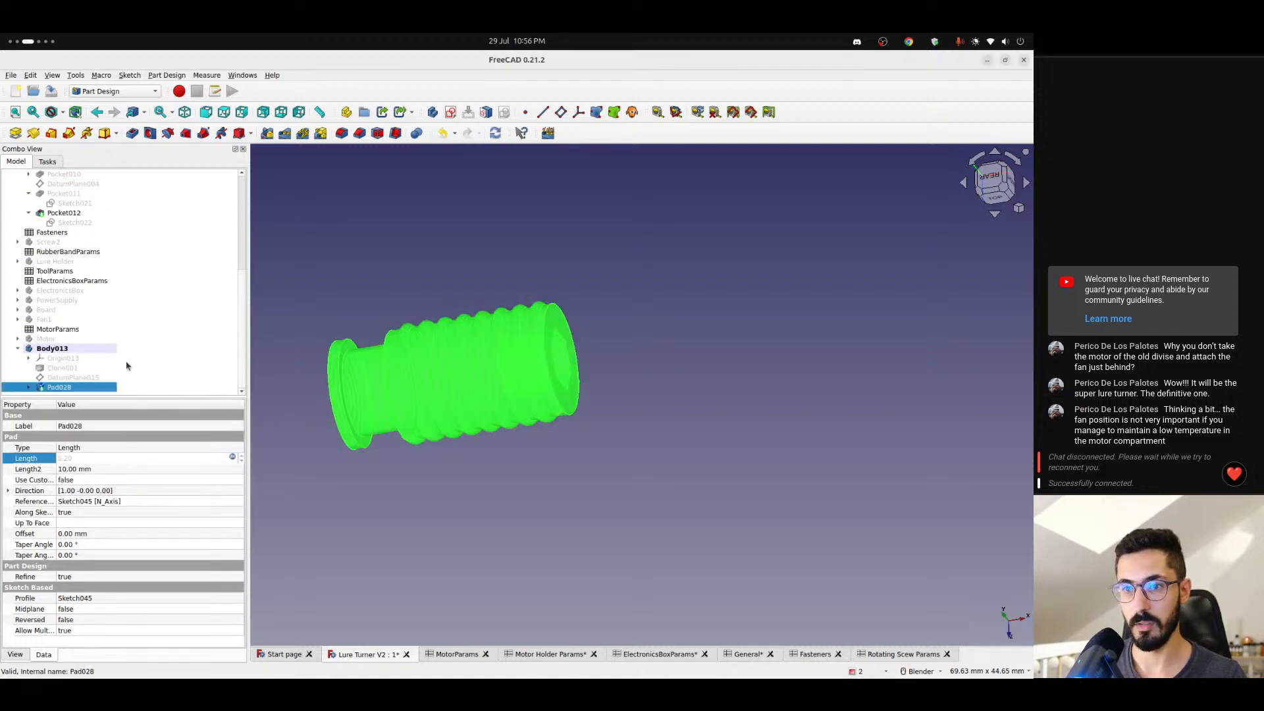
# - Add <<Rotating Scew Params>>.screwLength to the end of Pad028's length formula
pyautogui.click(232, 458)
pyautogui.click(252, 459)
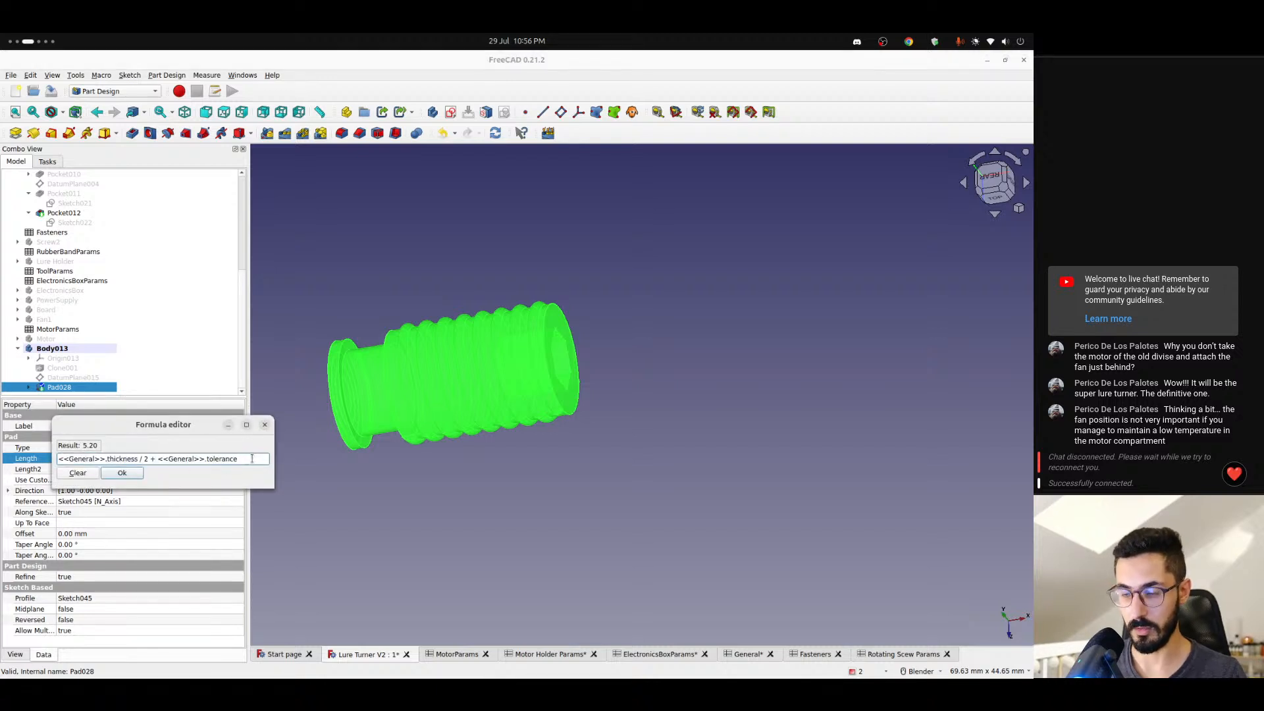
pyautogui.write('+ <<Rotating Scew Params>>')
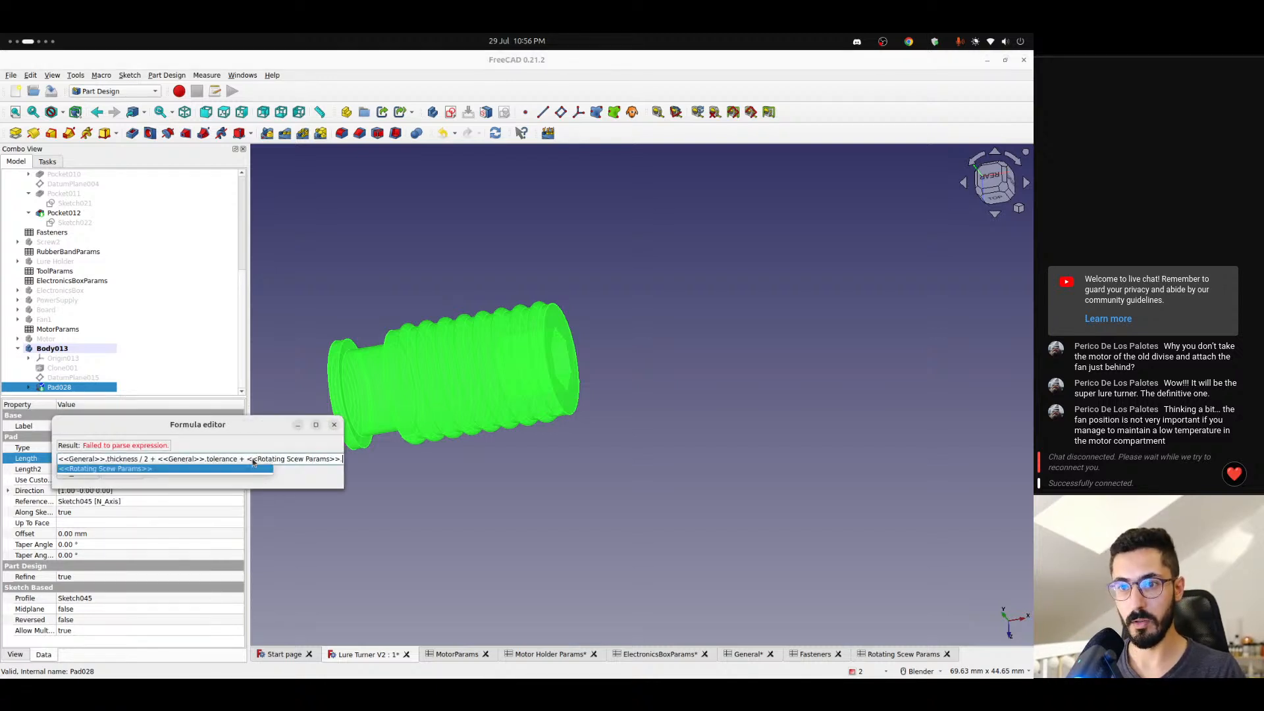
pyautogui.write('.connectorHeight')
pyautogui.press('Down')
pyautogui.press('Down')
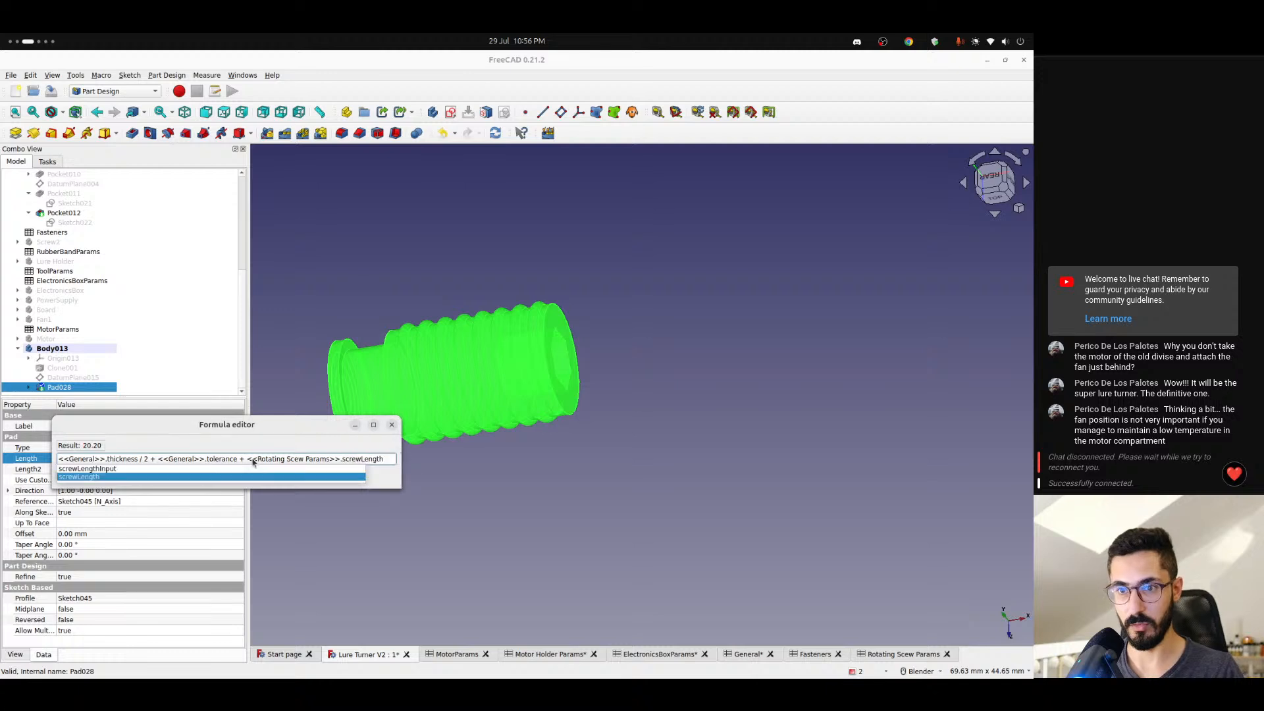
pyautogui.press('Return')
pyautogui.press('Return')
pyautogui.click(299, 491)
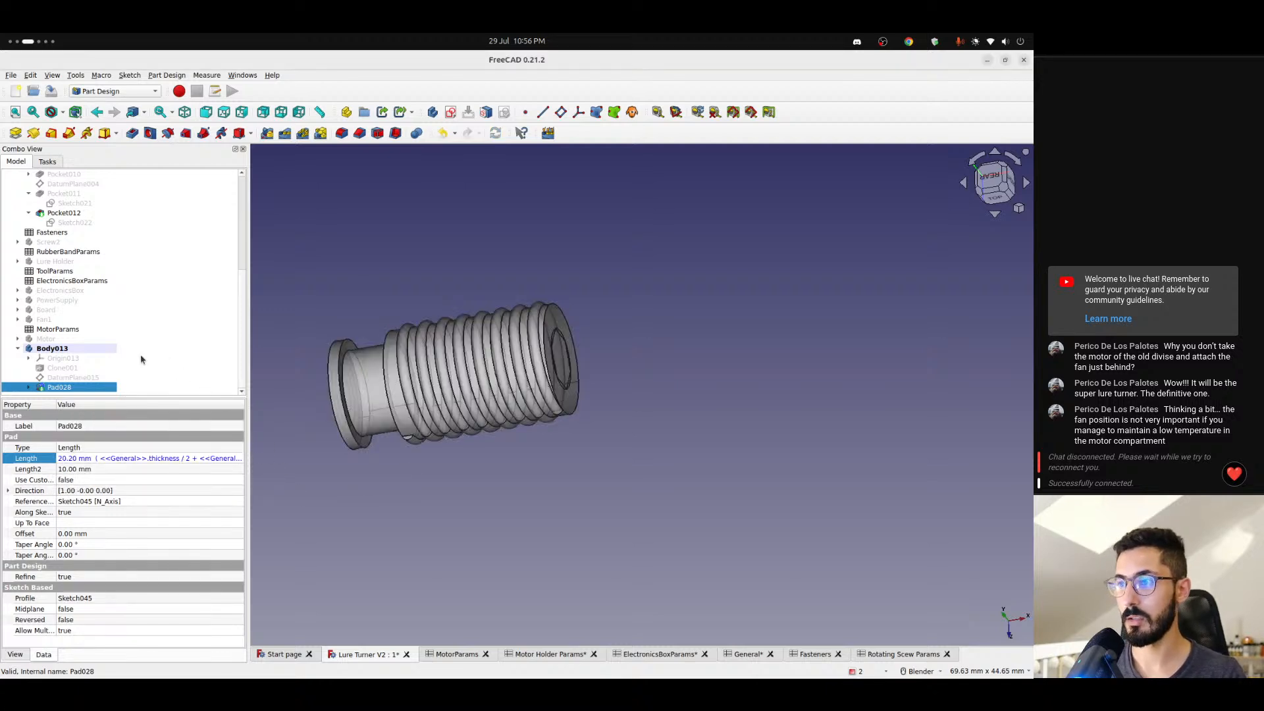
# - Check the length formula of Pad009 in the Screw body and leave it as it is
pyautogui.scroll(6, 121, 333)
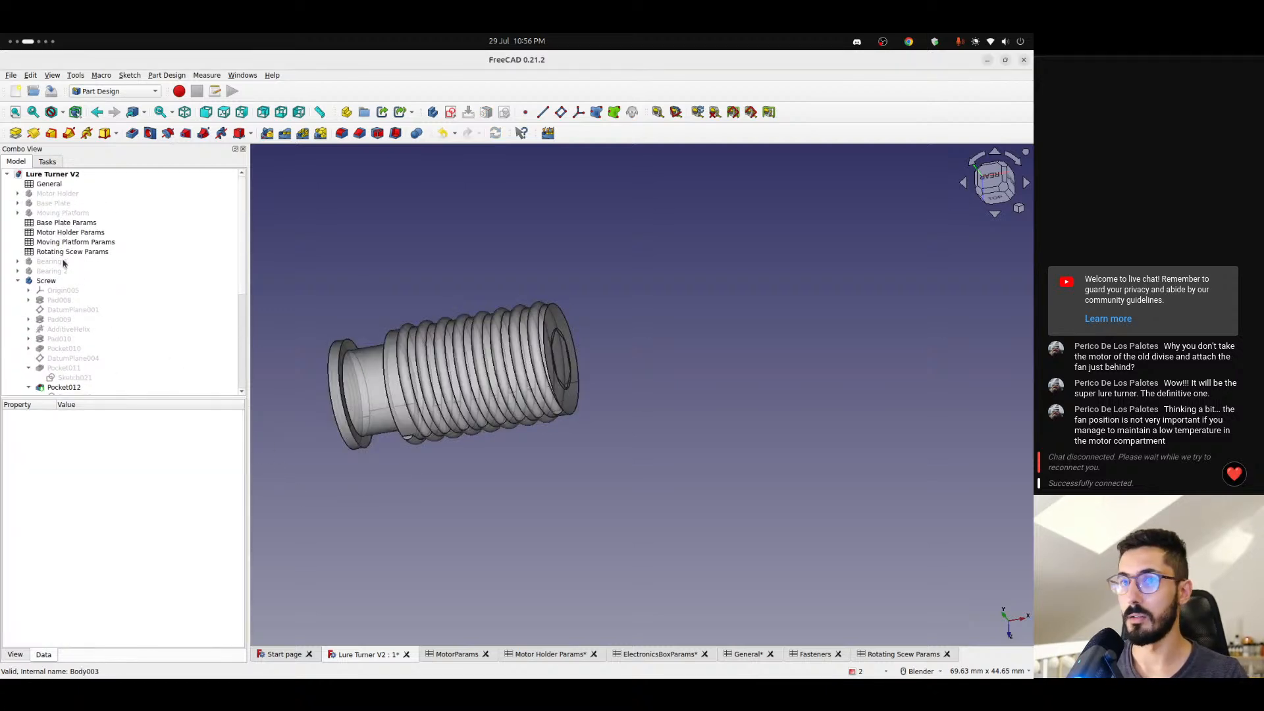
pyautogui.scroll(-1, 61, 283)
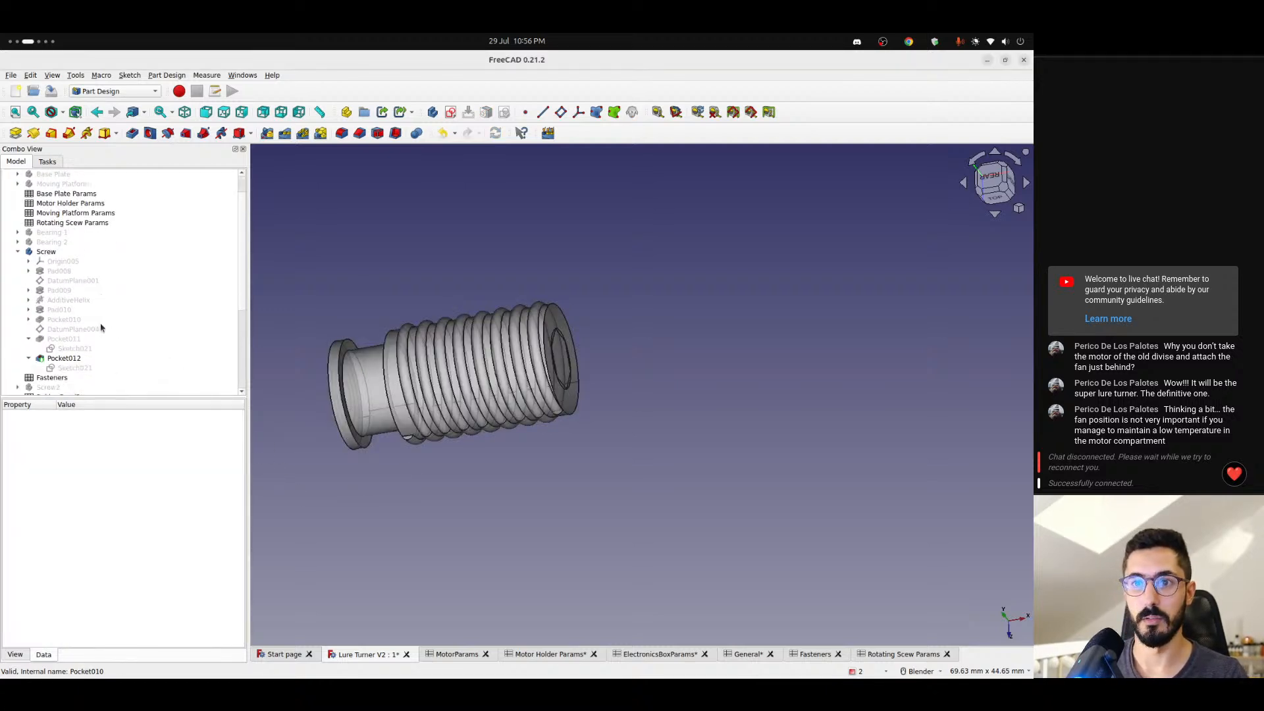
pyautogui.click(58, 271)
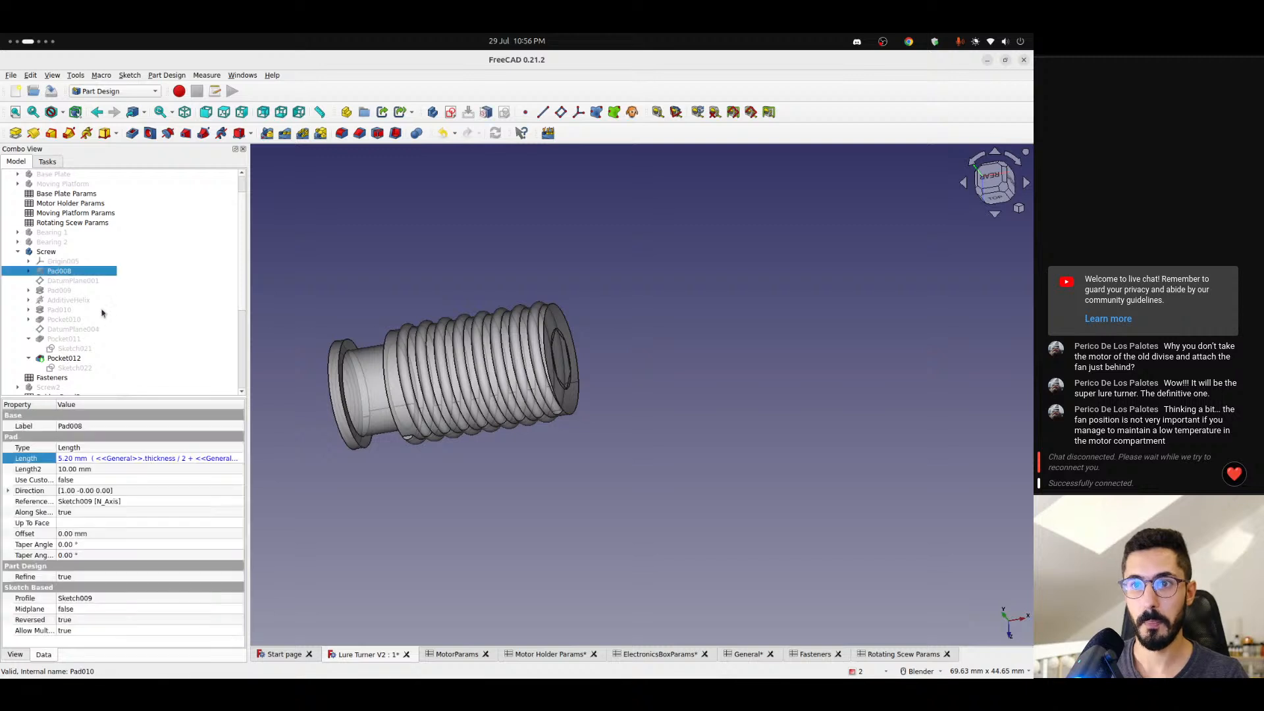
pyautogui.click(61, 291)
pyautogui.click(209, 464)
pyautogui.click(235, 464)
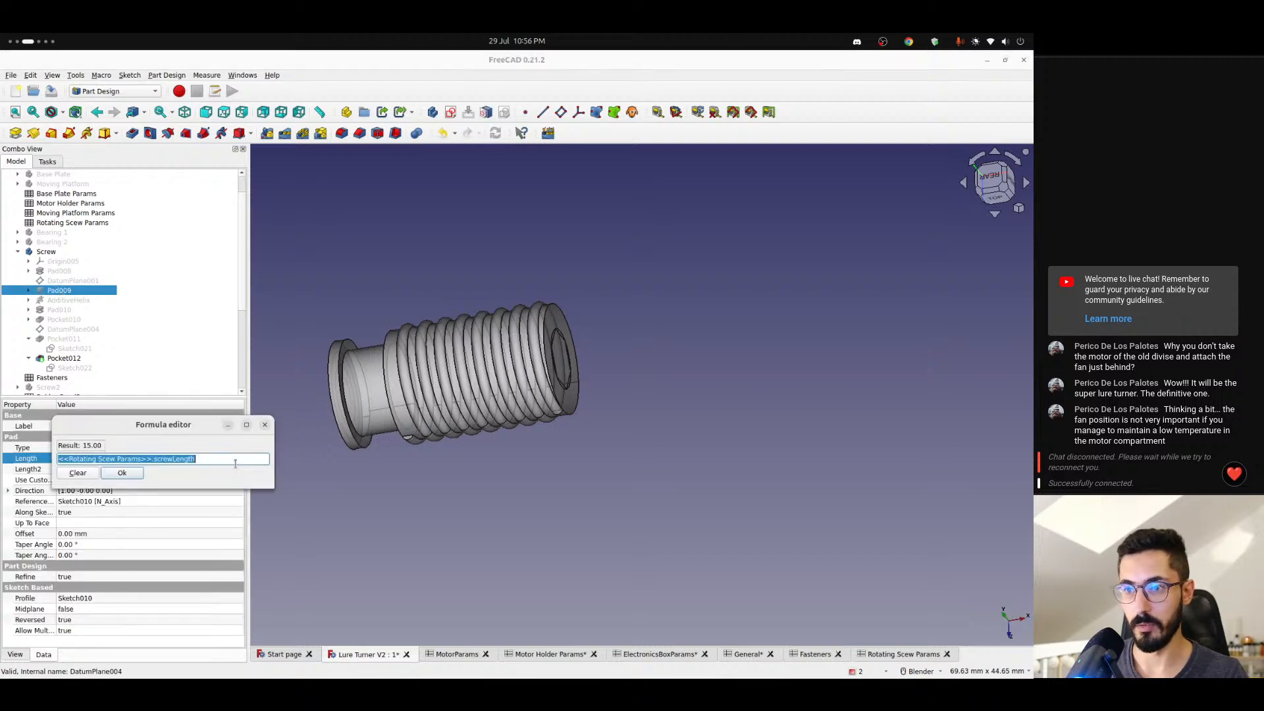
pyautogui.click(264, 424)
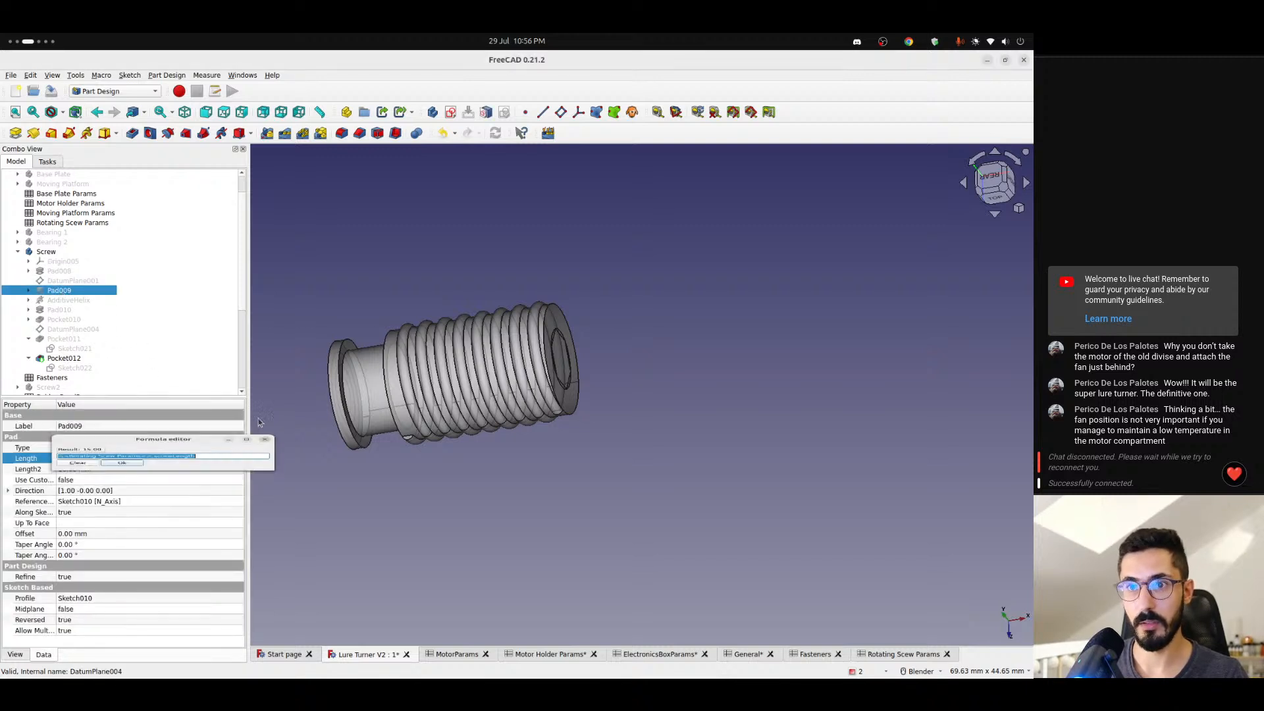
# - Copy the length formula of Pad010 in the Screw body
pyautogui.click(67, 310)
pyautogui.click(195, 461)
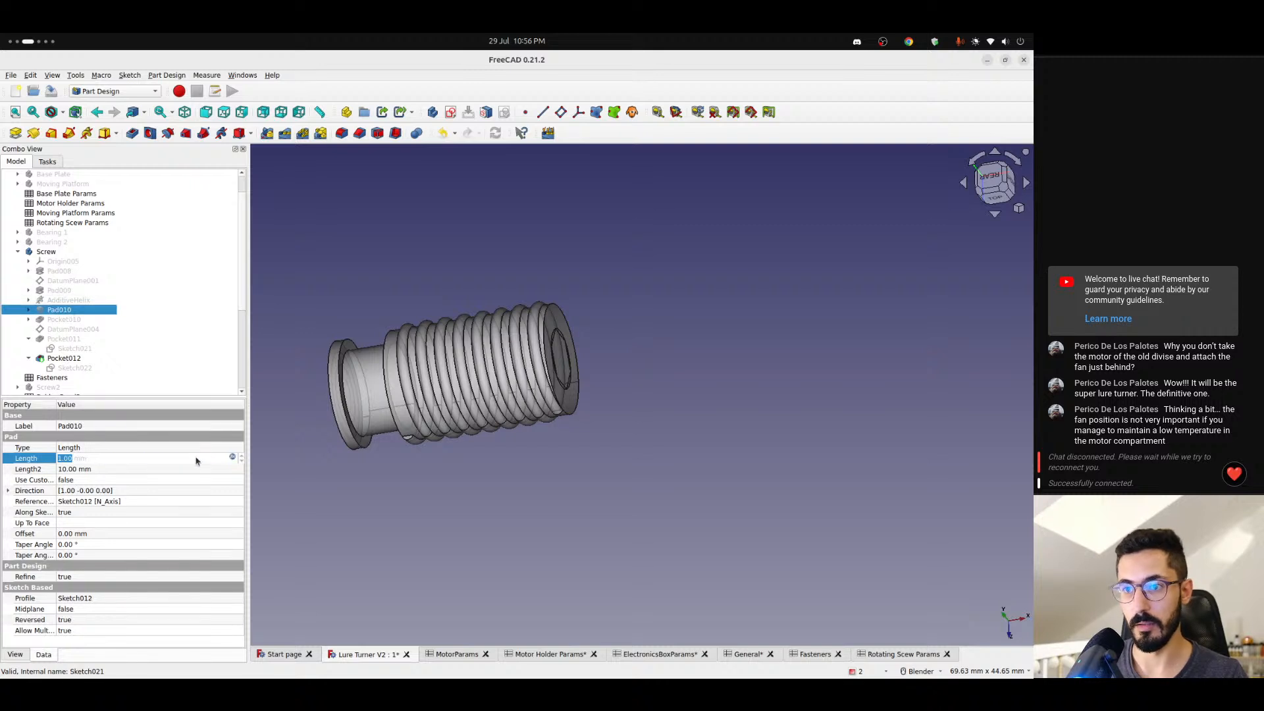
pyautogui.click(233, 458)
pyautogui.click(122, 472)
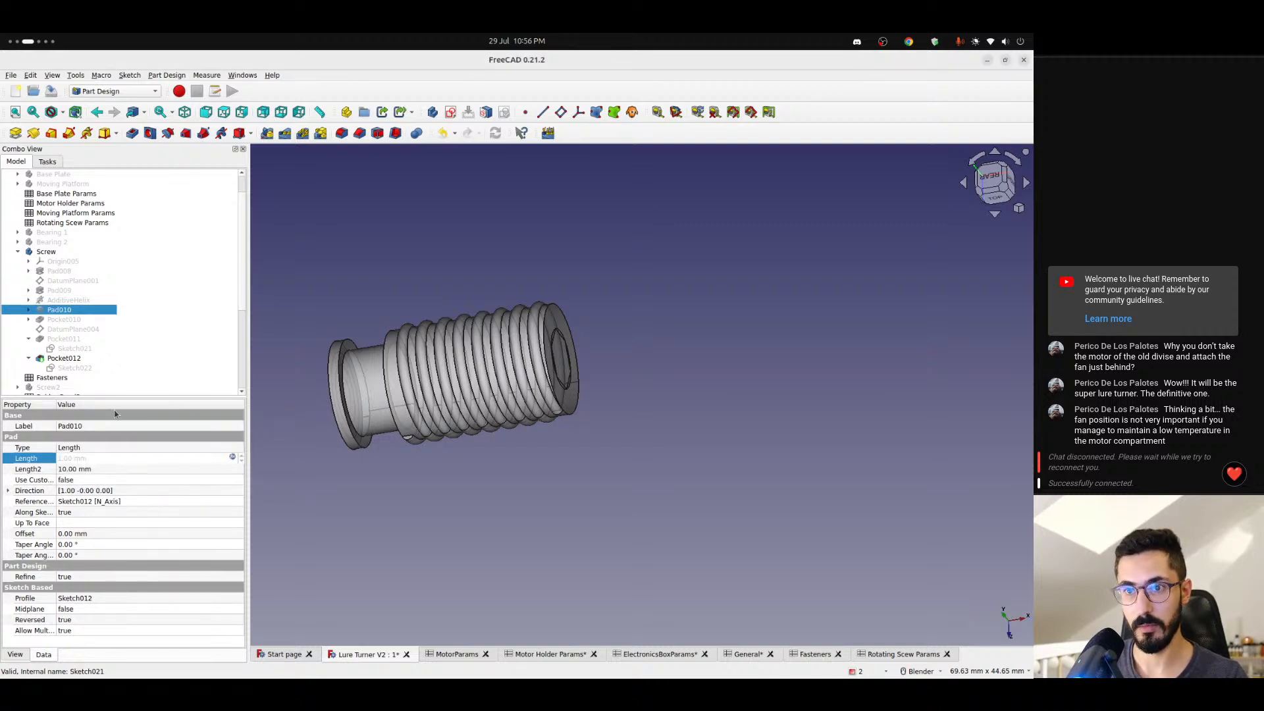
# - Try extending Pad028's length formula with + <<General>>.thickness / 2 - <<Rotating Scew Params>>.bearingWidth
pyautogui.scroll(-5, 76, 361)
pyautogui.click(185, 459)
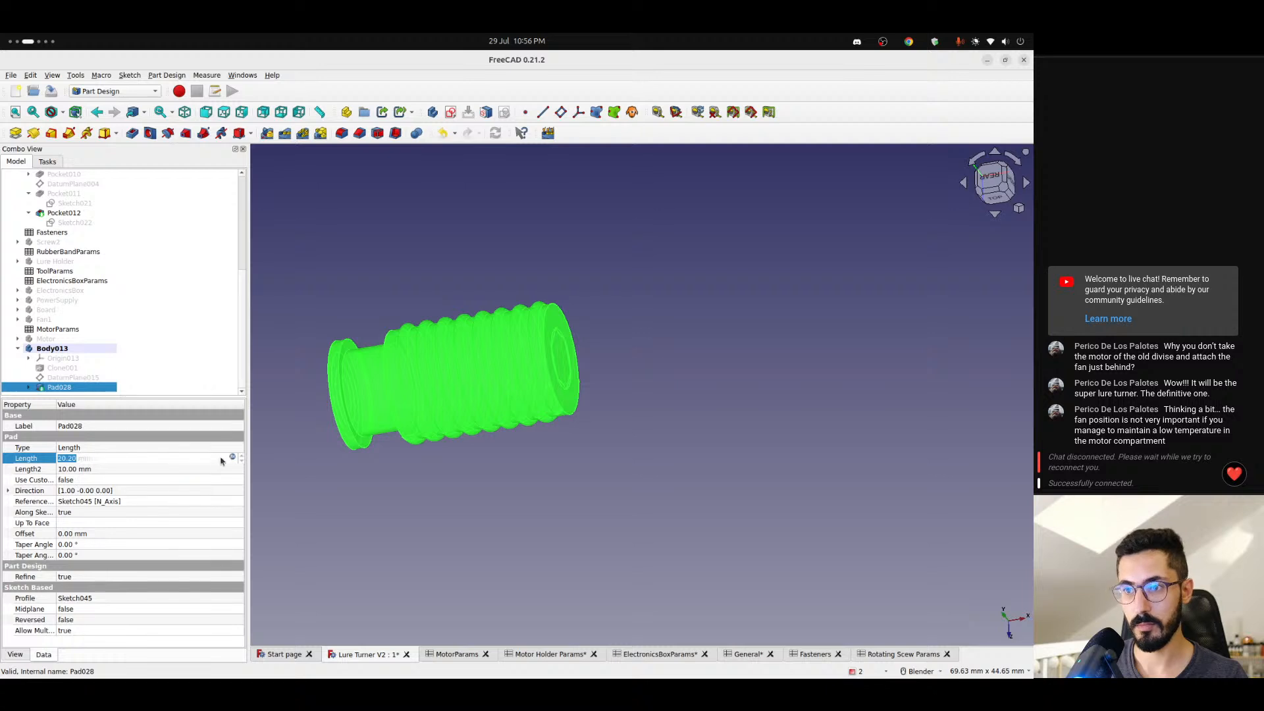
pyautogui.click(234, 459)
pyautogui.press('End')
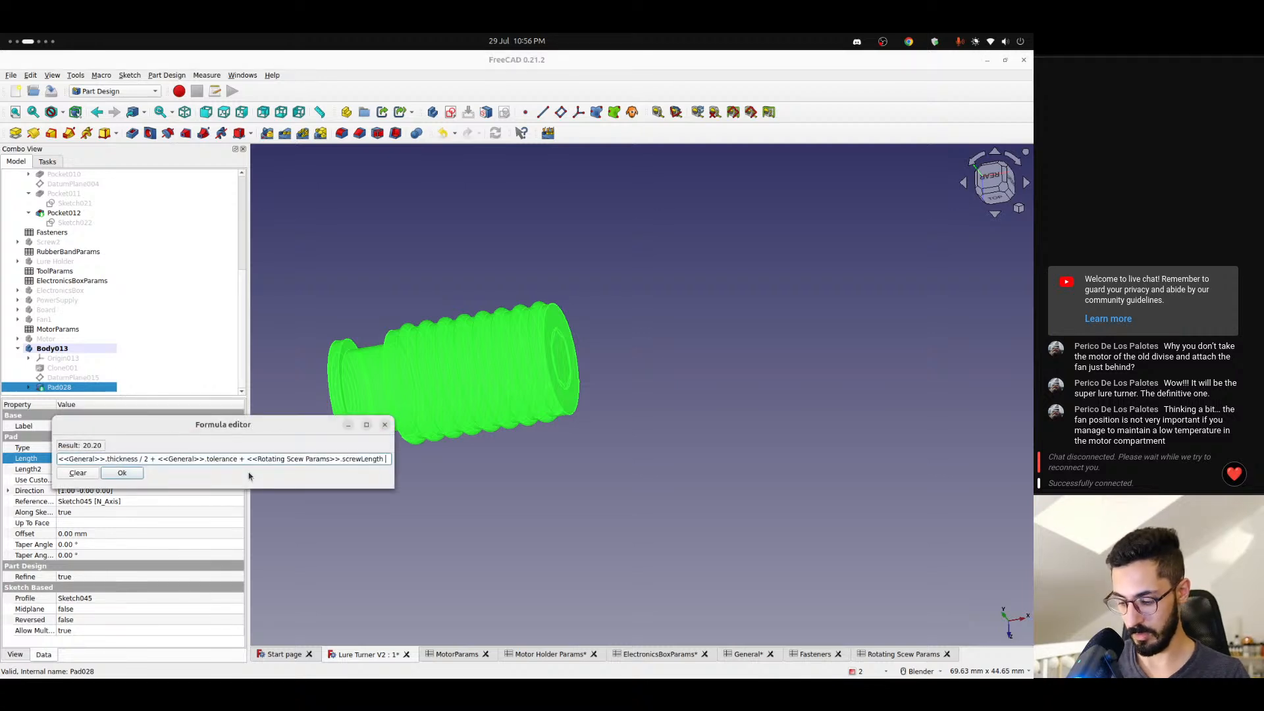
pyautogui.write('+ <<General>>.thickness / 2 - <<Rotating Scew Params>>.bearingWidth')
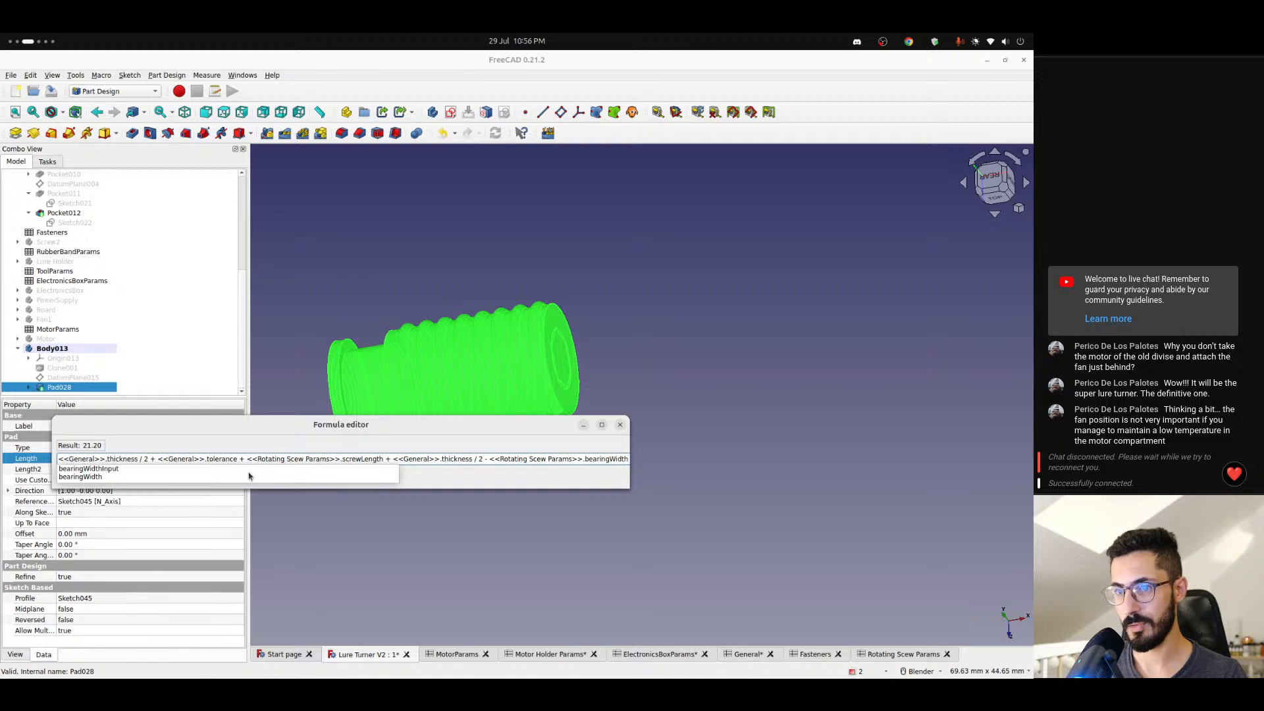
pyautogui.press('Escape')
pyautogui.press('Return')
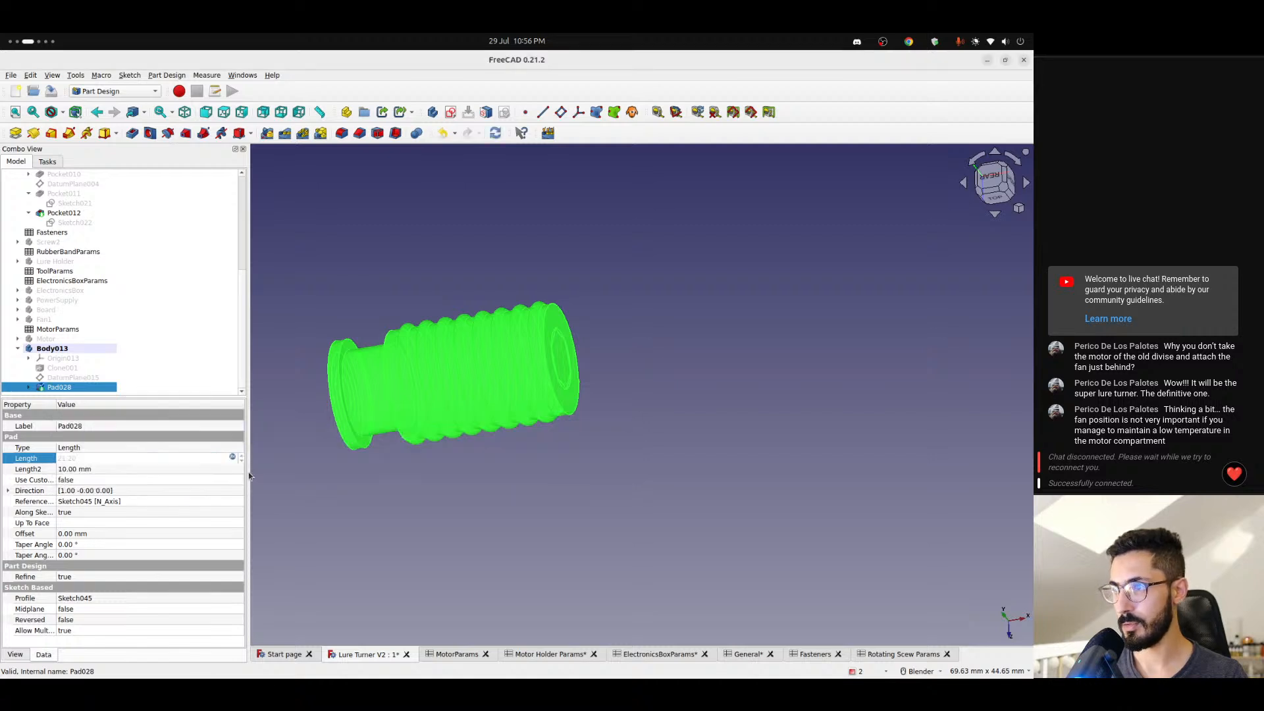
pyautogui.click(324, 522)
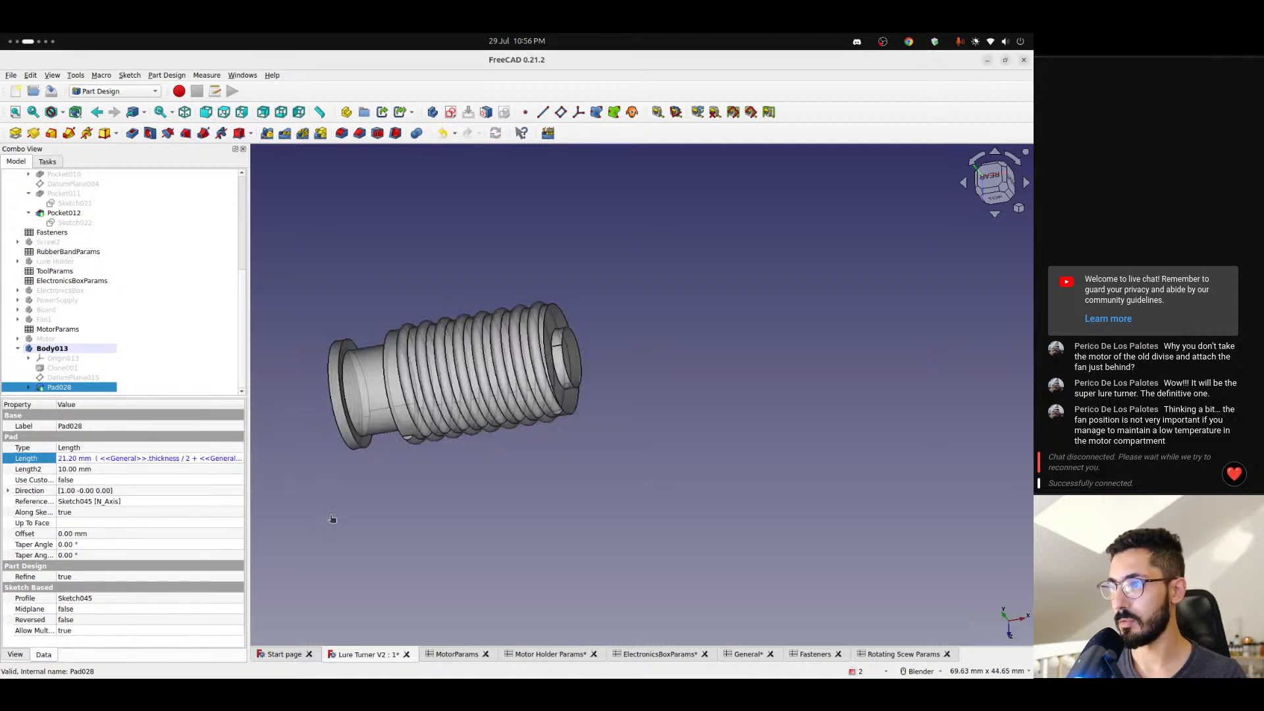
# - Remove everything after <<Rotating Scew Params>>.screwLength from Pad028's length formula
pyautogui.click(59, 388)
pyautogui.click(159, 459)
pyautogui.click(232, 457)
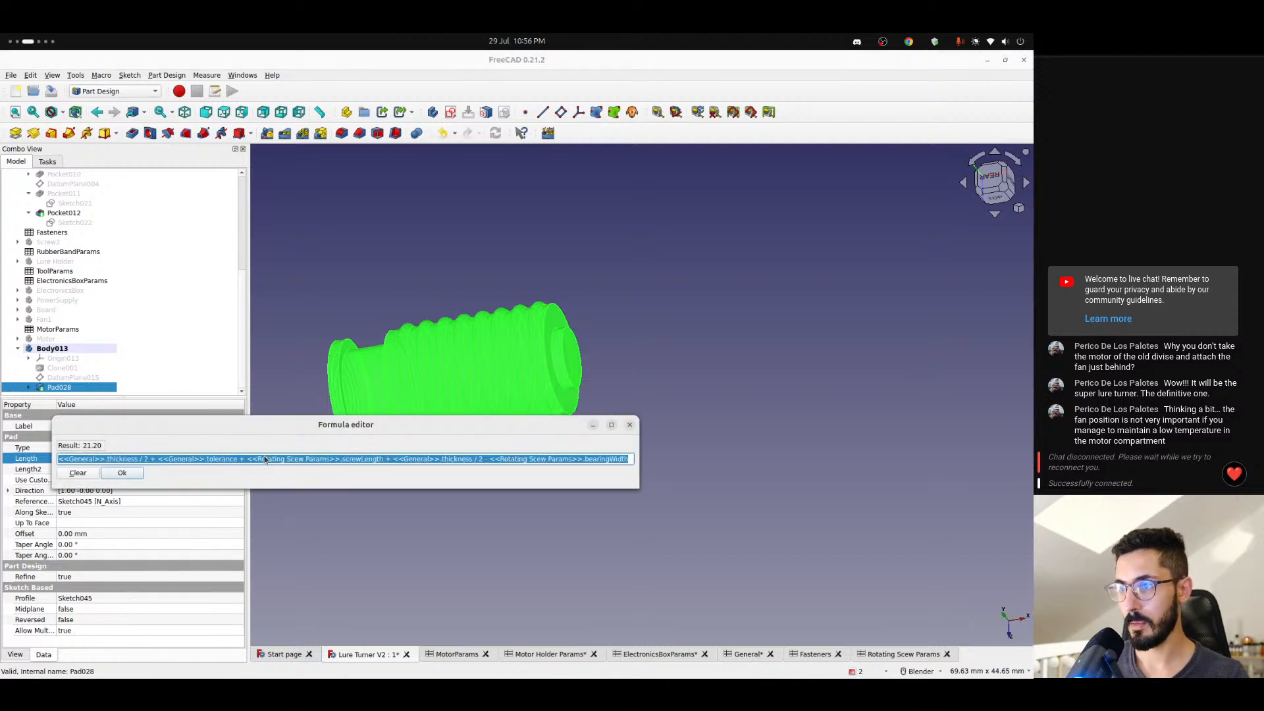
pyautogui.click(374, 457)
pyautogui.moveTo(385, 459); pyautogui.dragTo(646, 454)
pyautogui.press('BackSpace')
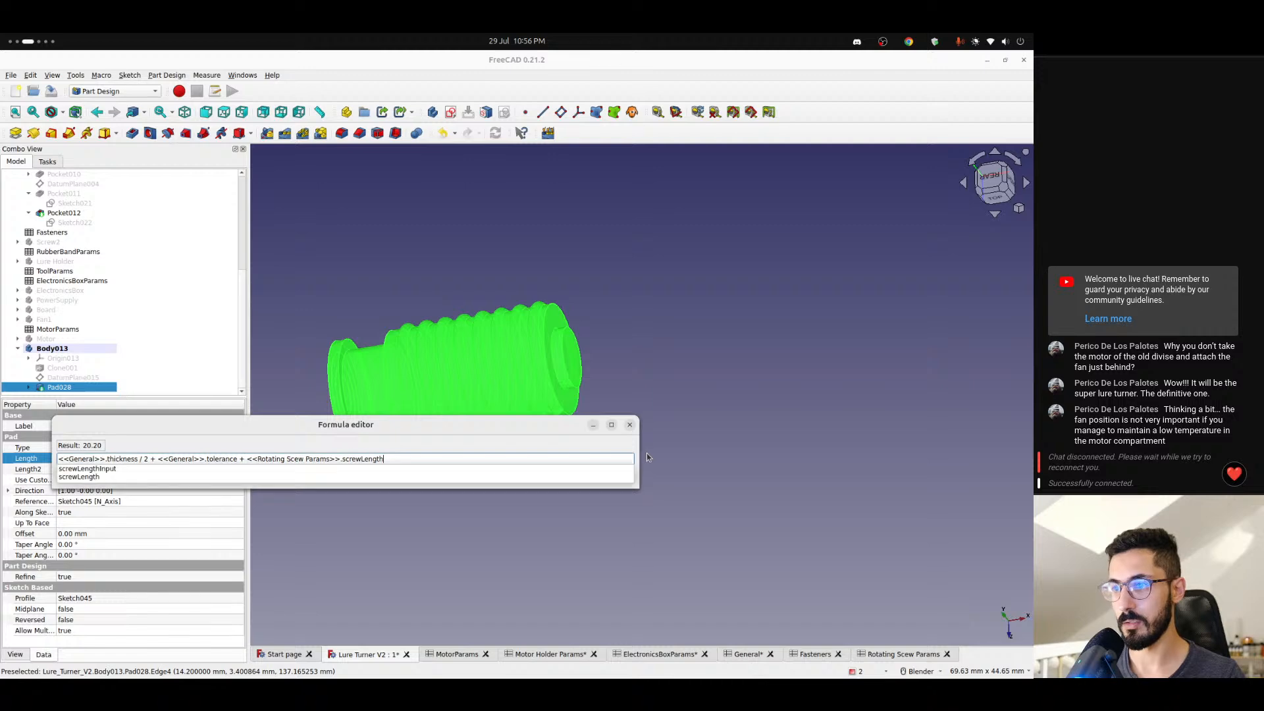
pyautogui.press('Return')
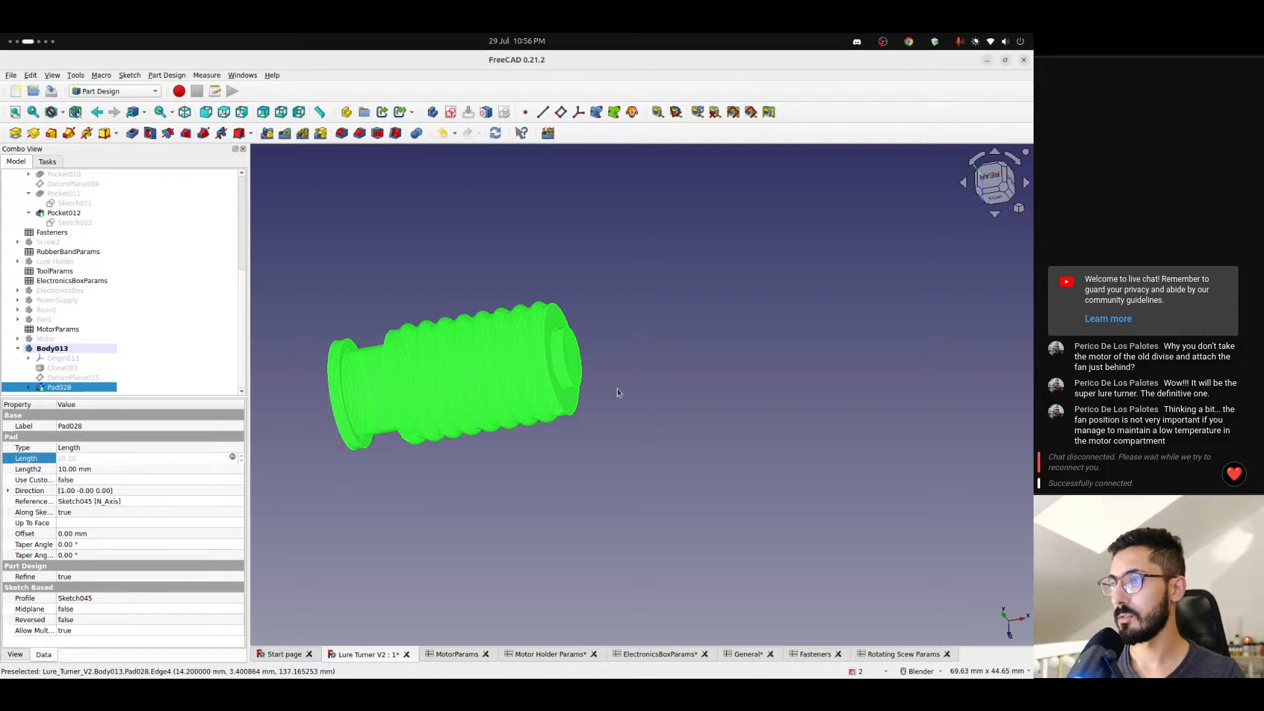
pyautogui.click(618, 393)
# - Set Body013's transparency to 0
pyautogui.scroll(6, 618, 393)
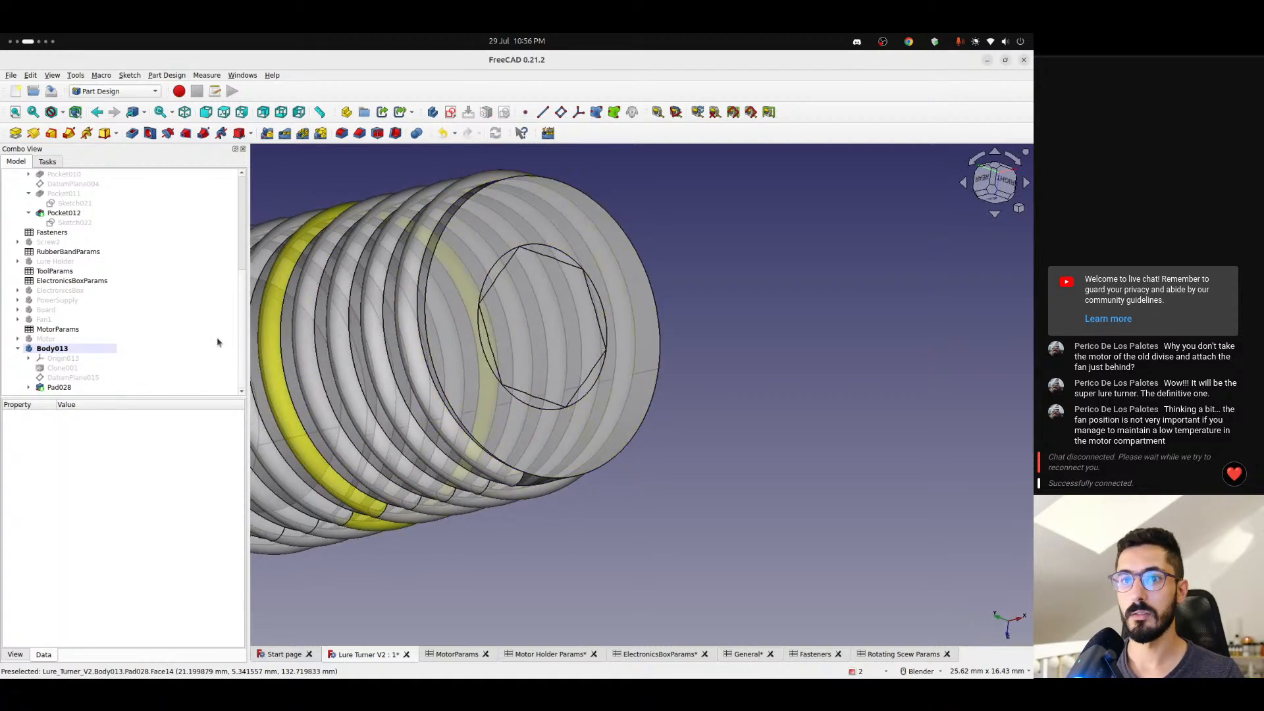
pyautogui.click(53, 349)
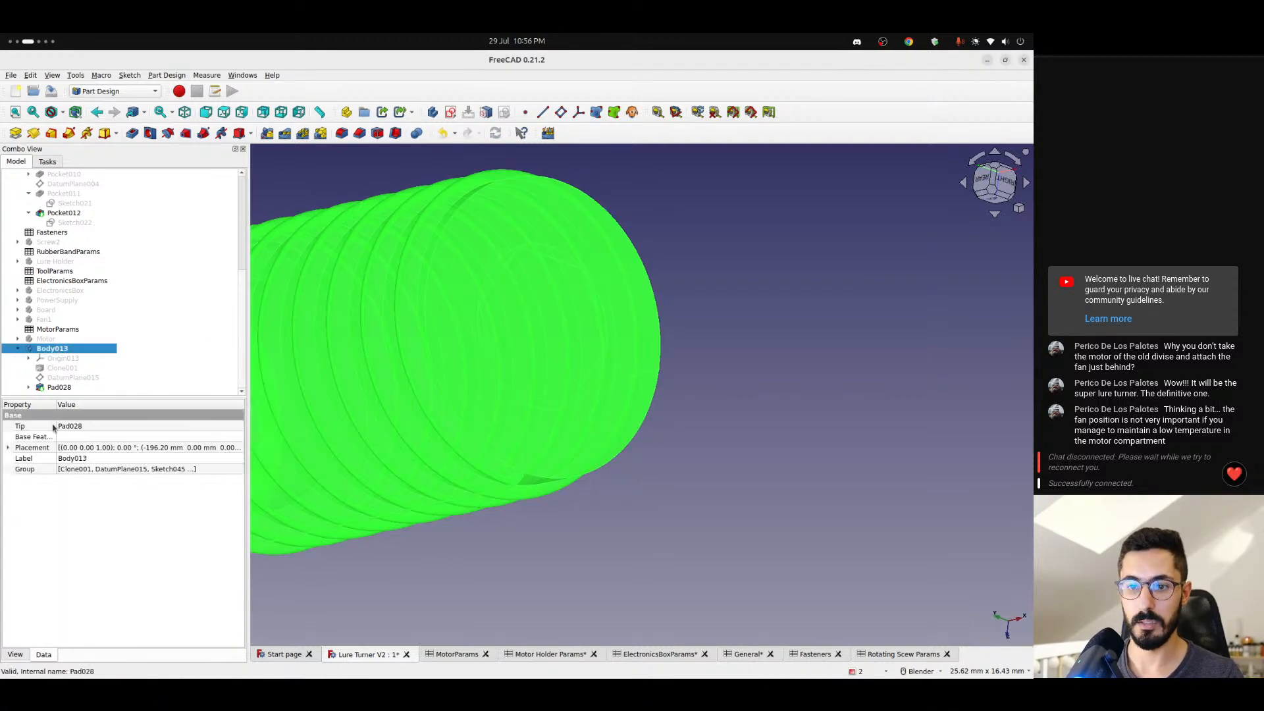
pyautogui.click(15, 654)
pyautogui.doubleClick(66, 613)
pyautogui.write('0')
pyautogui.press('Return')
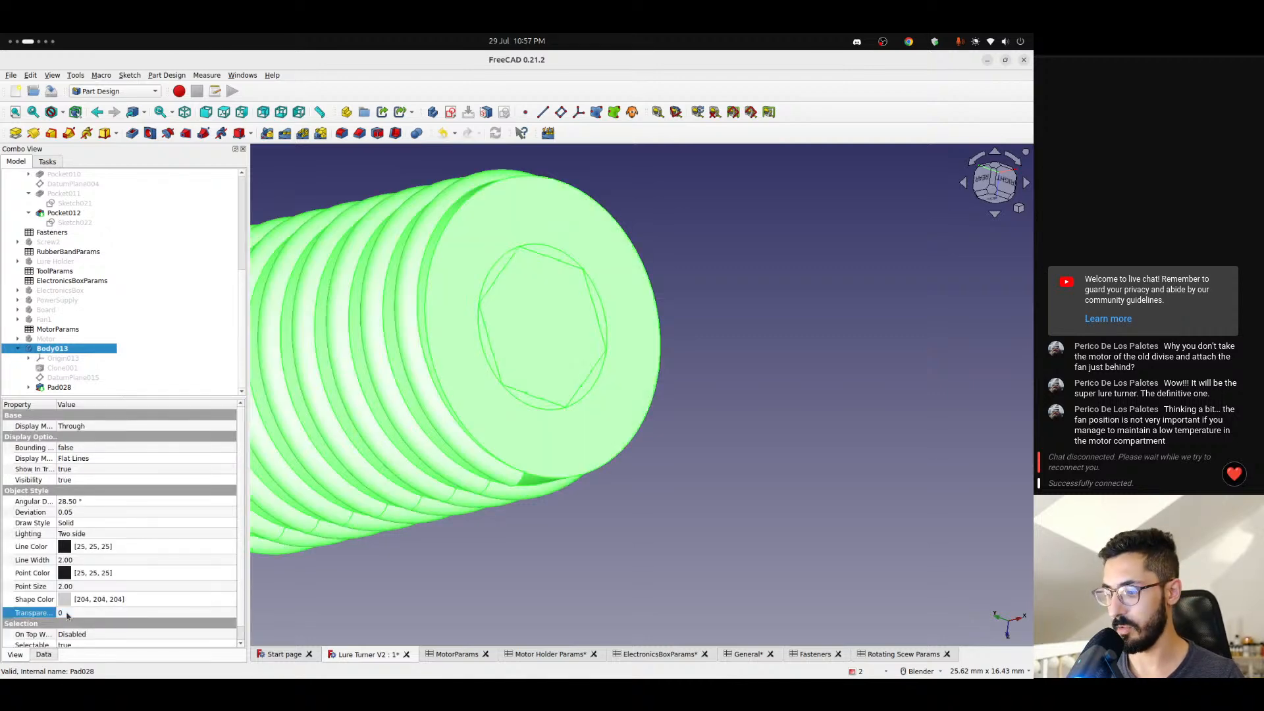
pyautogui.click(683, 346)
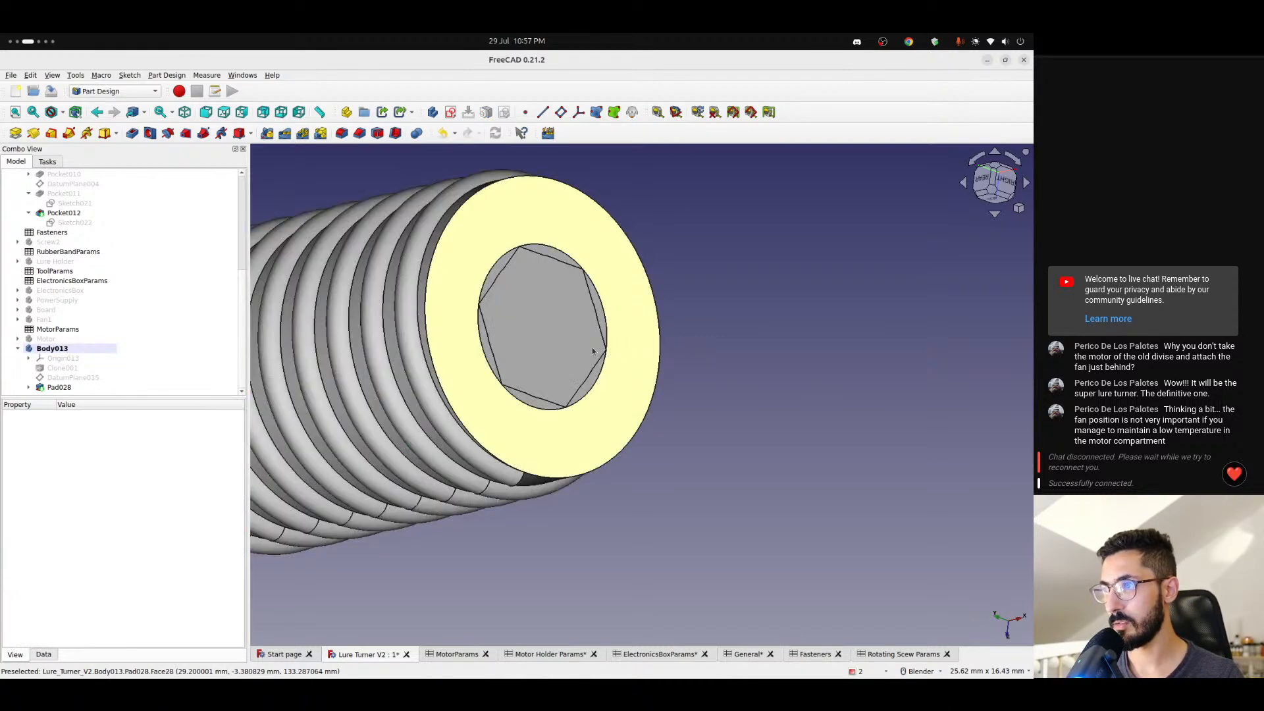
# - Examine the circular pad and hexagon outline on the screw's threaded end face from several angles
pyautogui.moveTo(591, 346); pyautogui.dragTo(477, 354, button='middle')
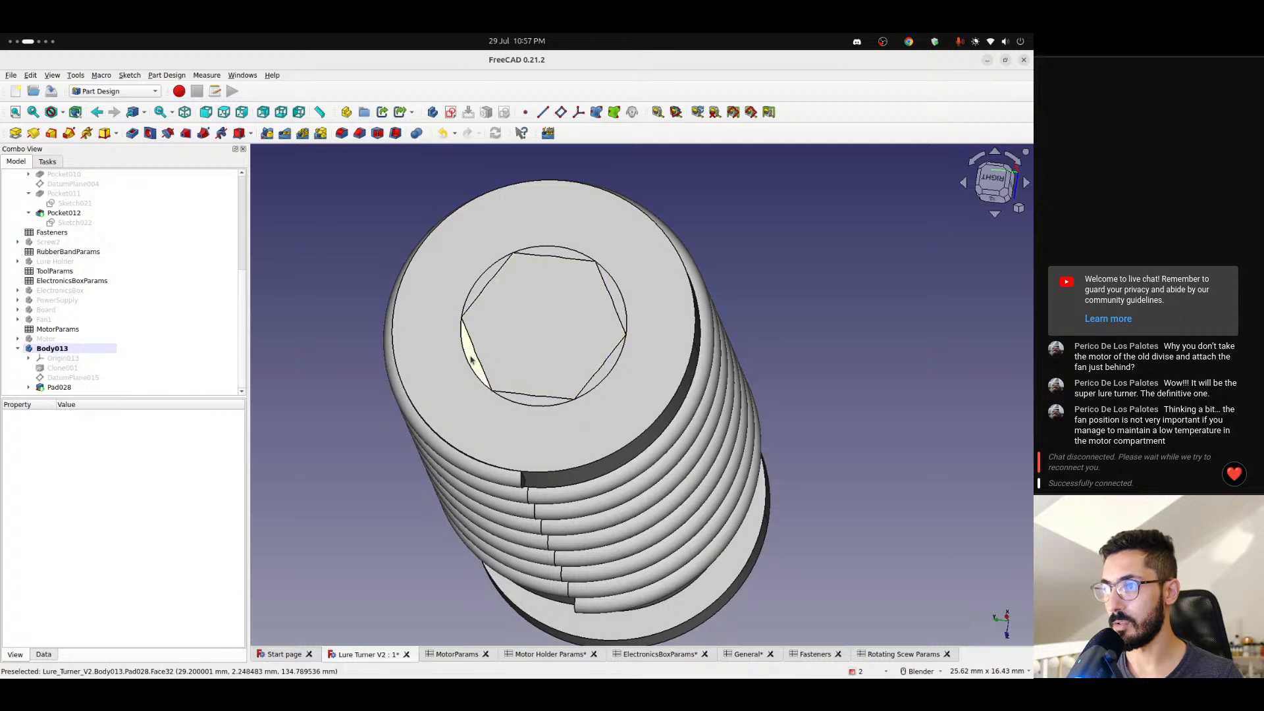
pyautogui.click(531, 399)
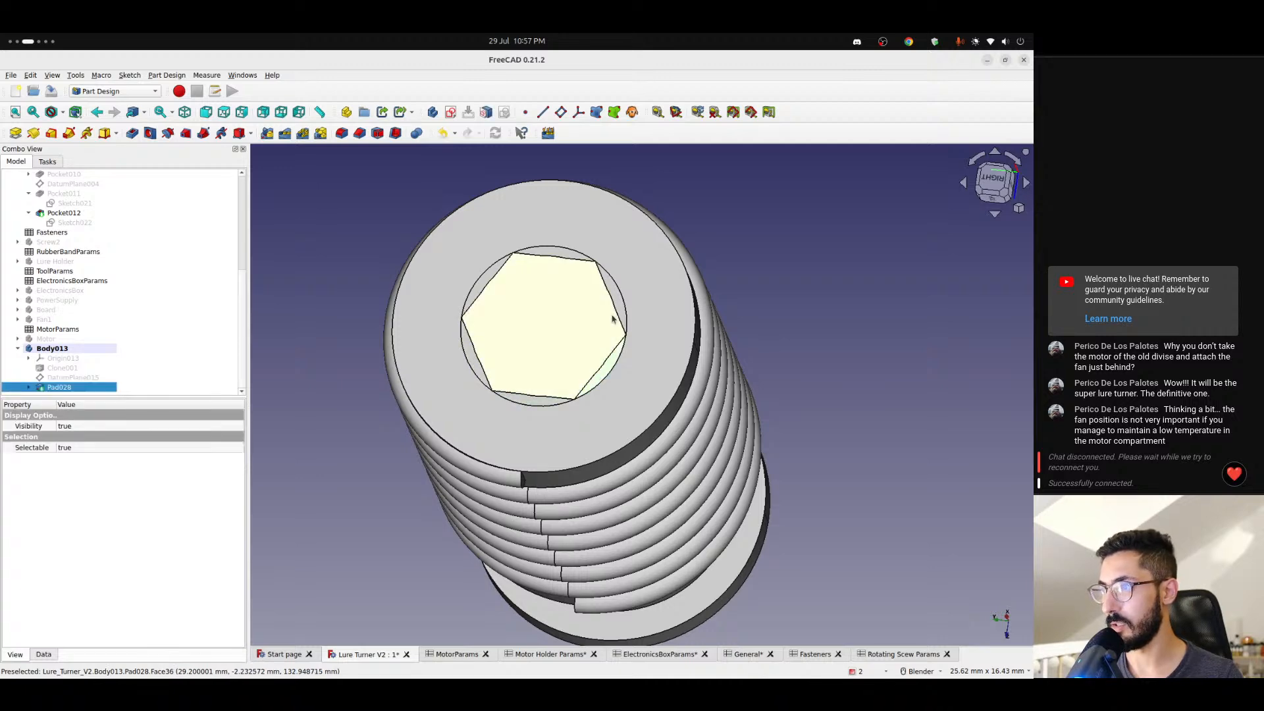
pyautogui.click(763, 270)
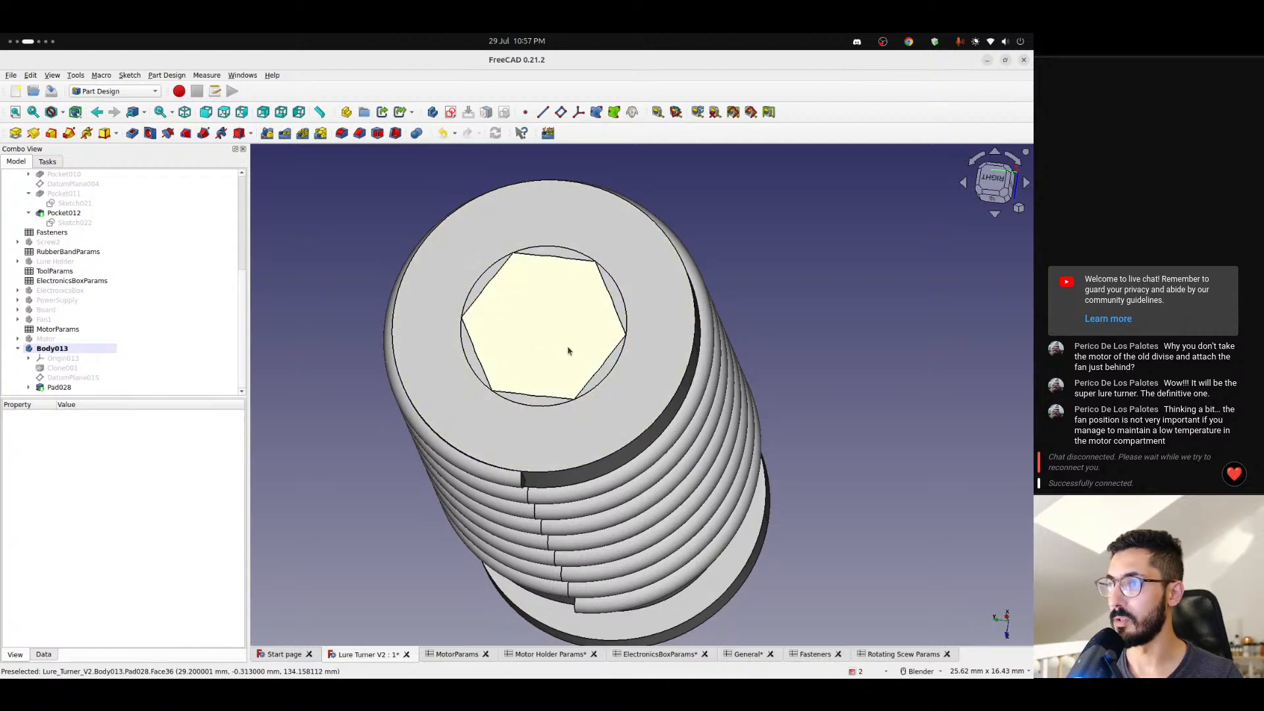
pyautogui.moveTo(520, 349); pyautogui.dragTo(656, 366, button='middle')
pyautogui.scroll(-5, 524, 362)
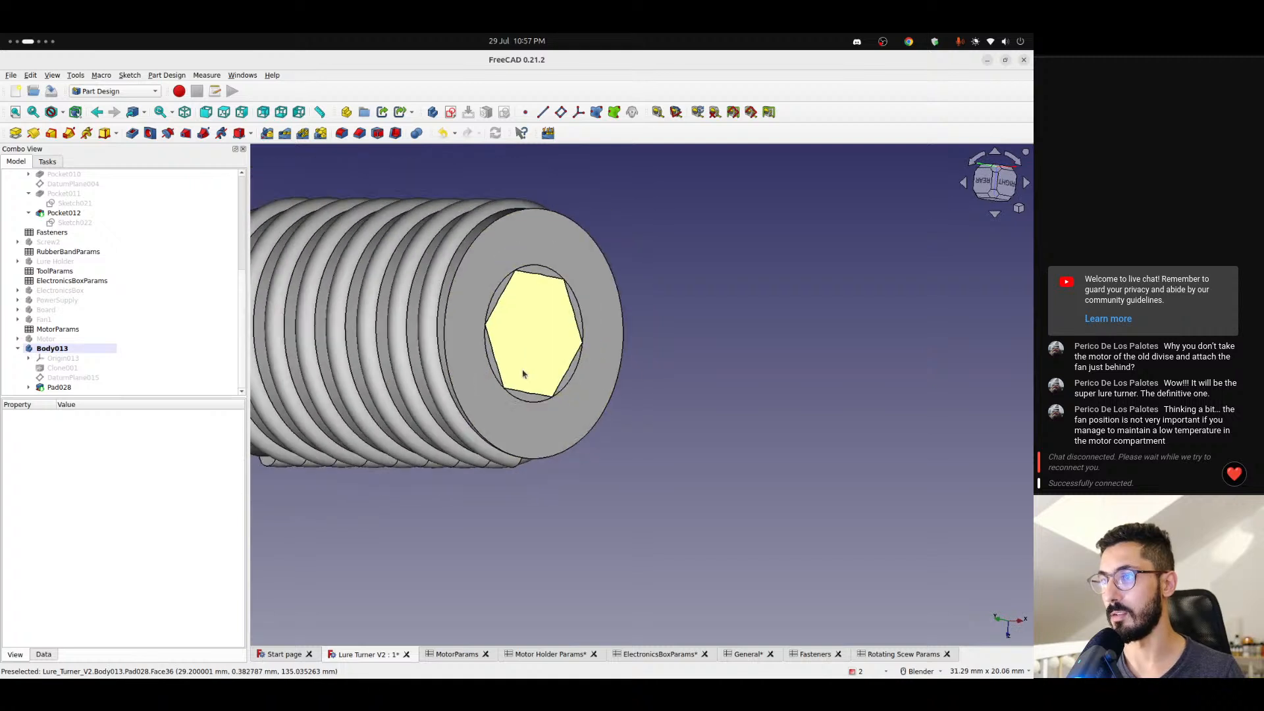
# - Inspect Pad028's data properties, including its Refine setting
pyautogui.scroll(5, 523, 357)
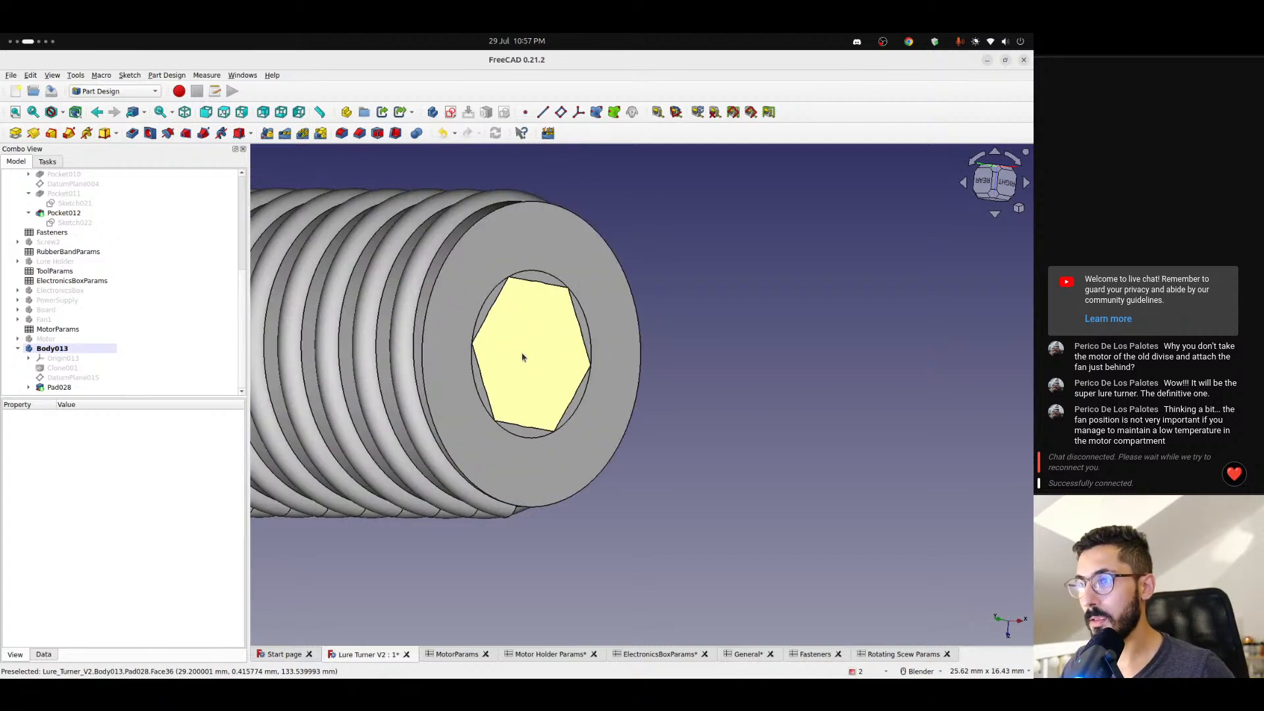
pyautogui.click(60, 388)
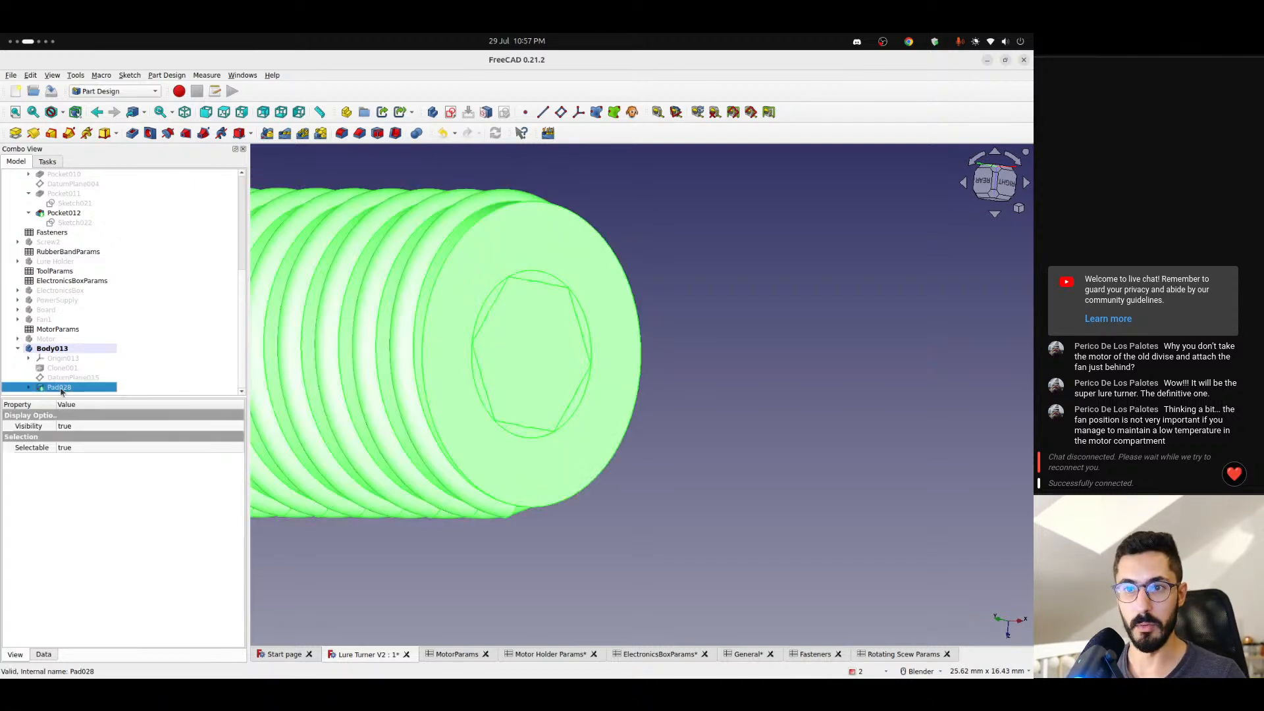
pyautogui.click(43, 654)
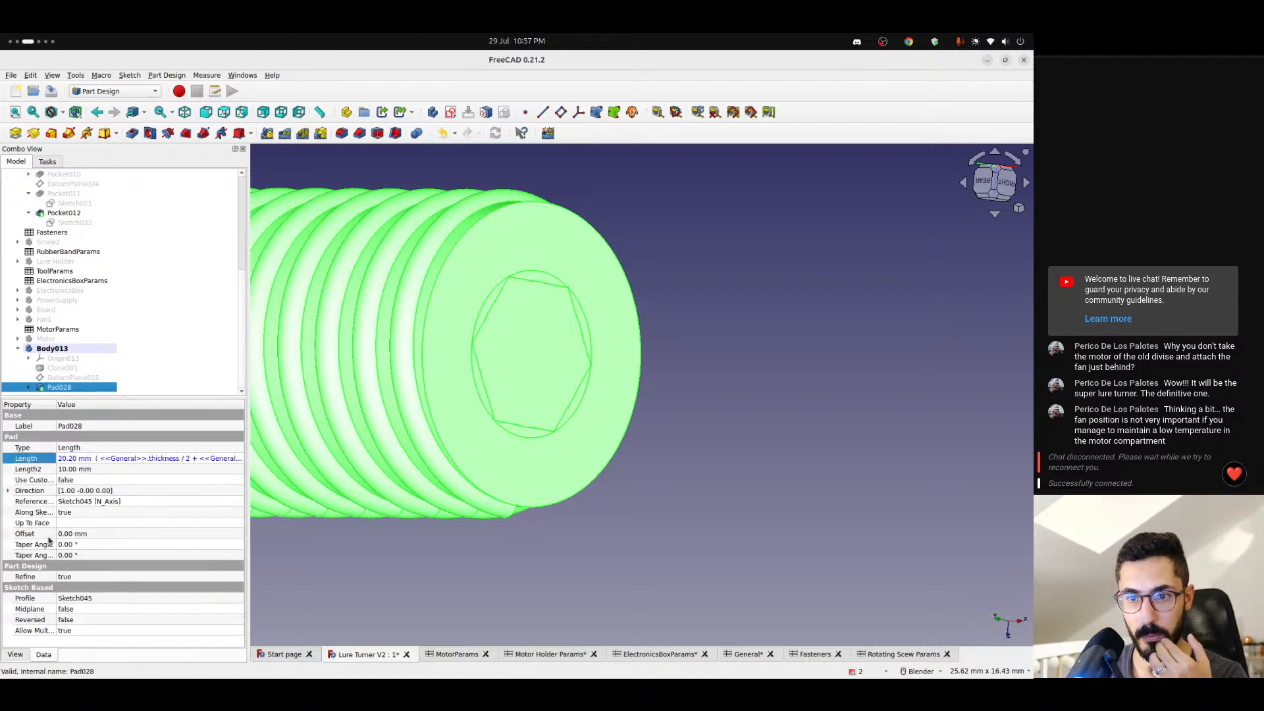
pyautogui.click(28, 578)
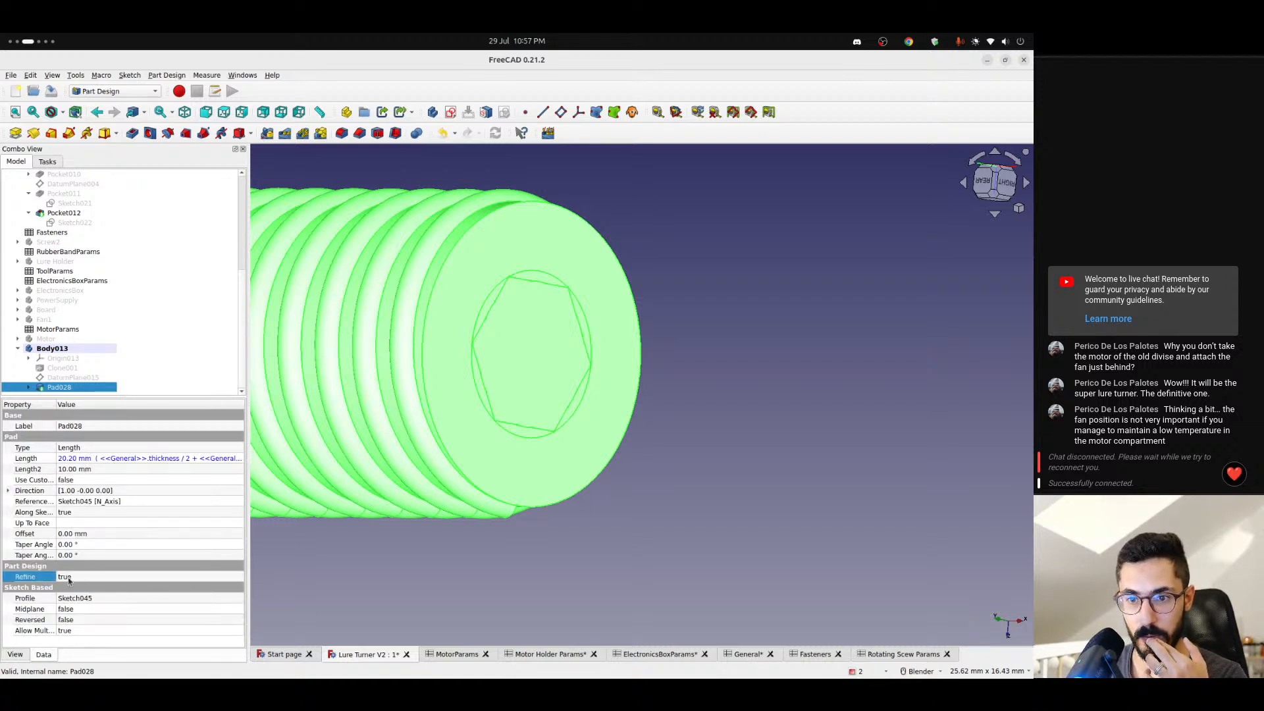
pyautogui.click(81, 578)
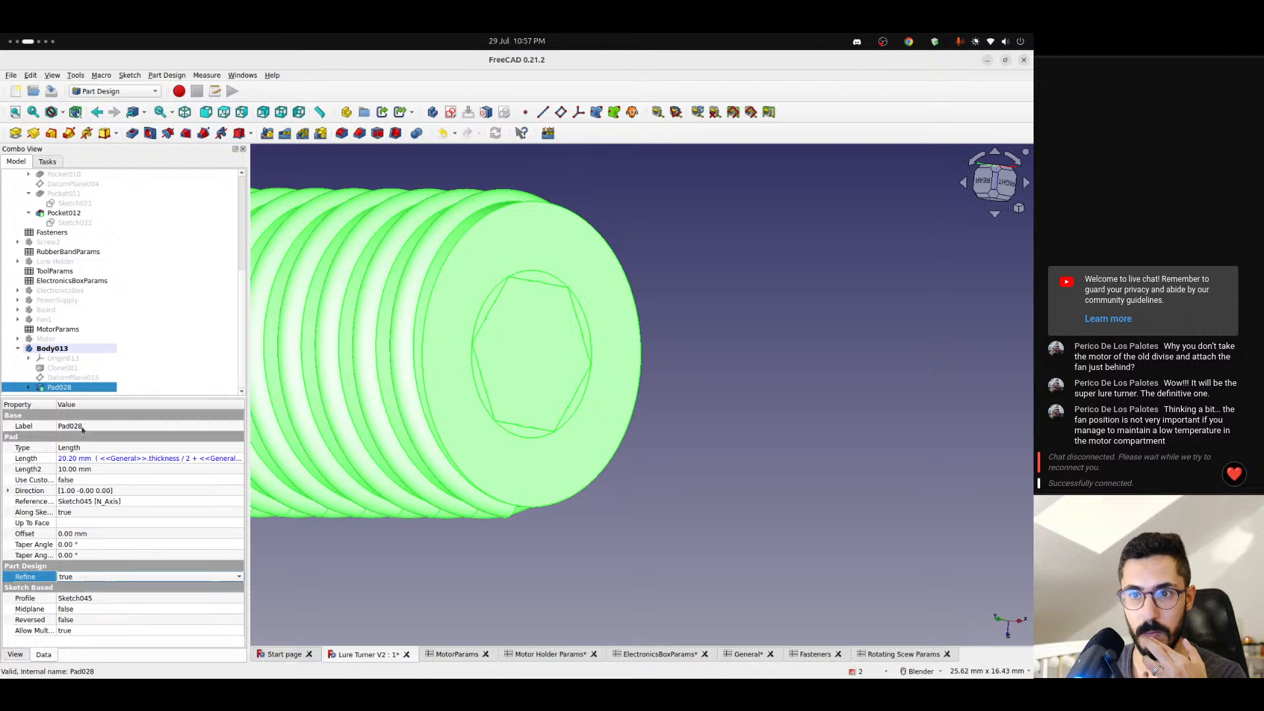
pyautogui.click(670, 298)
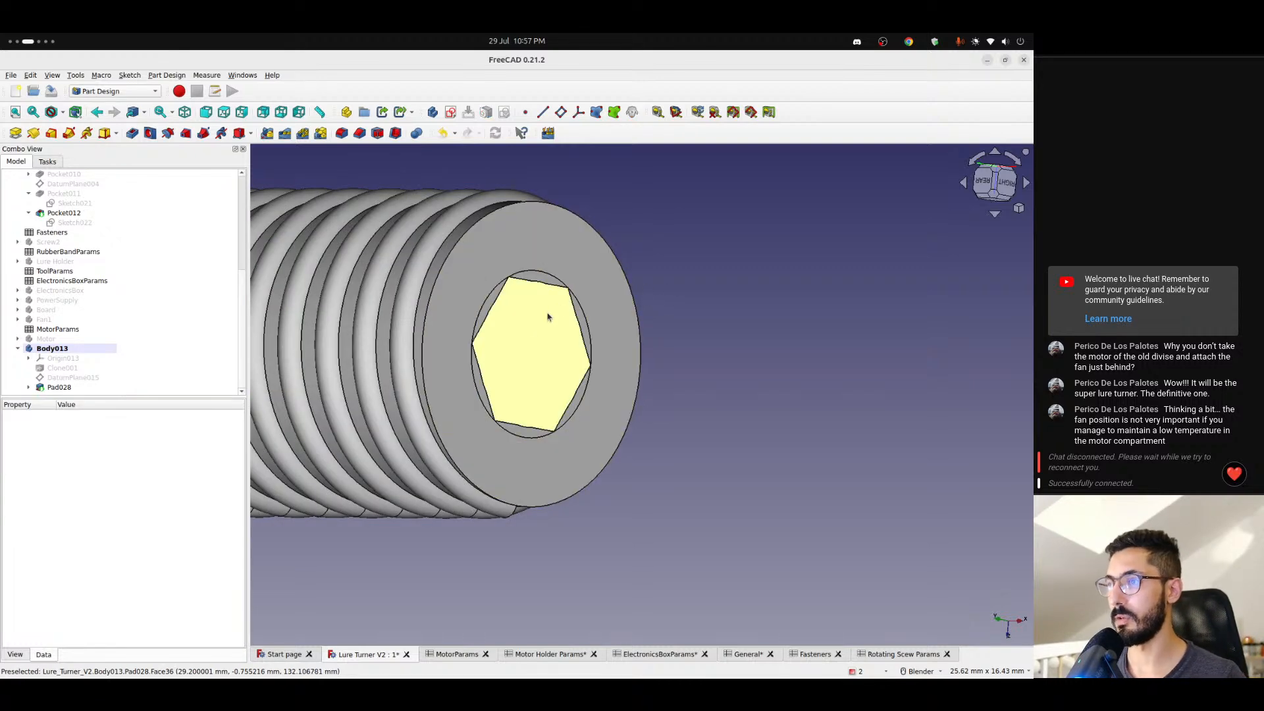
# - Examine the face divisions on Body013's threaded end and the concentric circles on its flanged end from several angles
pyautogui.click(529, 246)
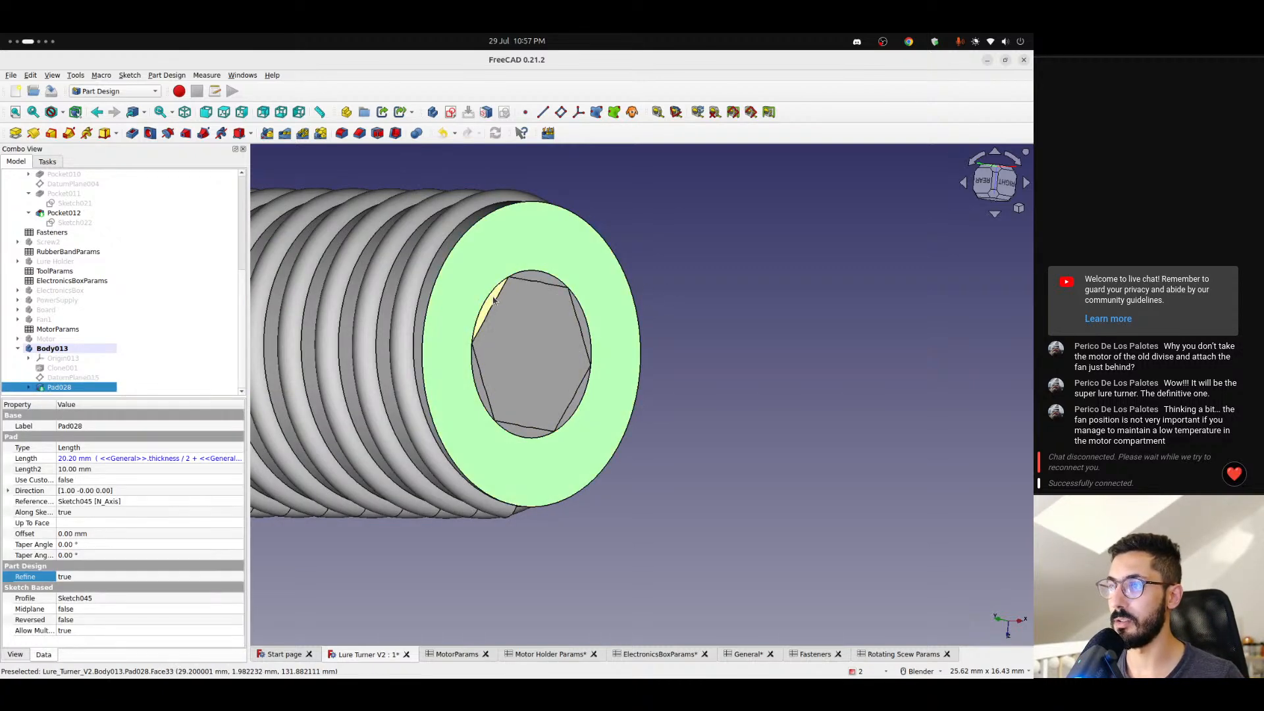
pyautogui.click(552, 321)
pyautogui.click(648, 346)
pyautogui.scroll(-6, 593, 359)
pyautogui.moveTo(575, 357); pyautogui.dragTo(685, 376, button='middle')
pyautogui.scroll(3, 480, 339)
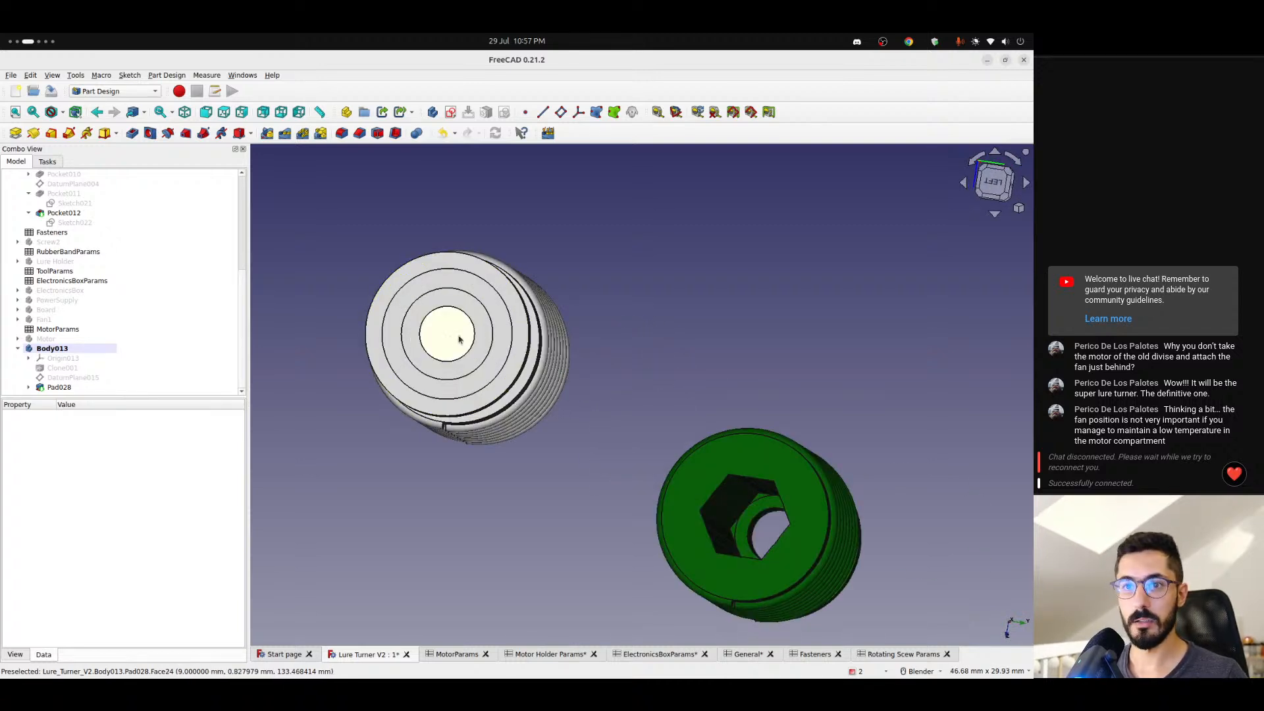
pyautogui.scroll(1, 455, 341)
pyautogui.moveTo(503, 353); pyautogui.dragTo(341, 366, button='middle')
pyautogui.scroll(-3, 464, 366)
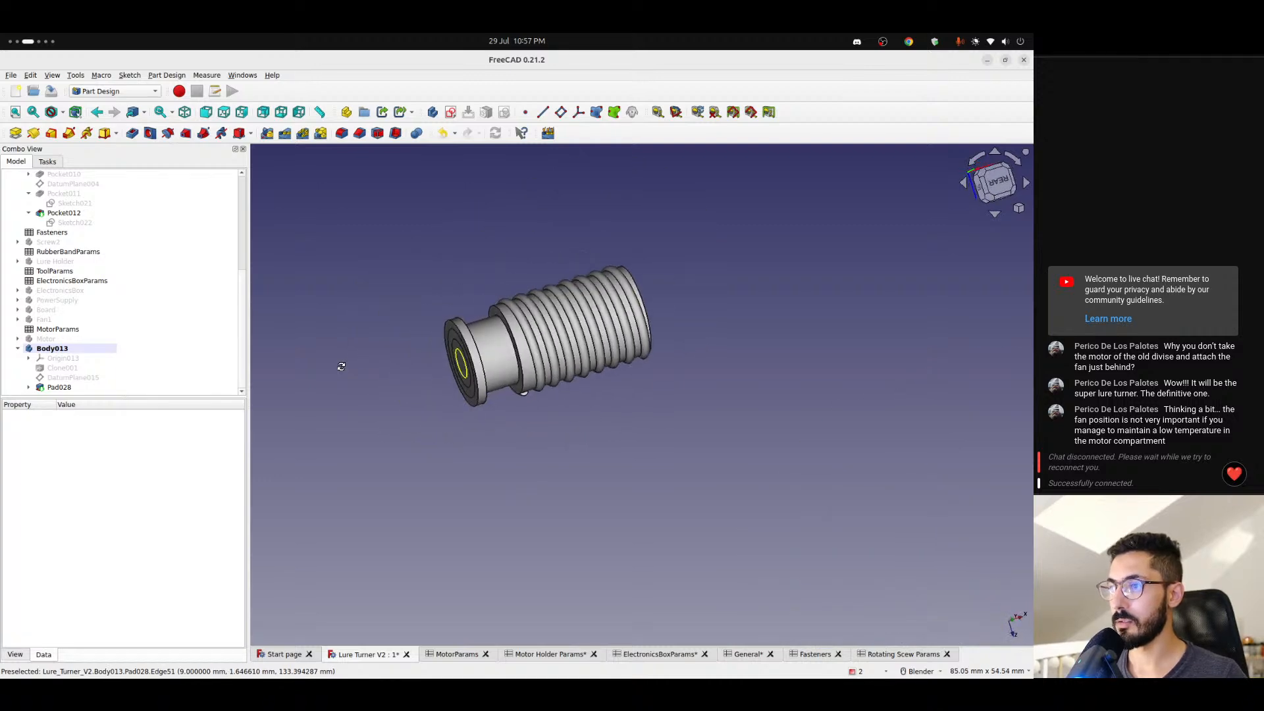
pyautogui.scroll(1, 430, 356)
pyautogui.scroll(1, 498, 349)
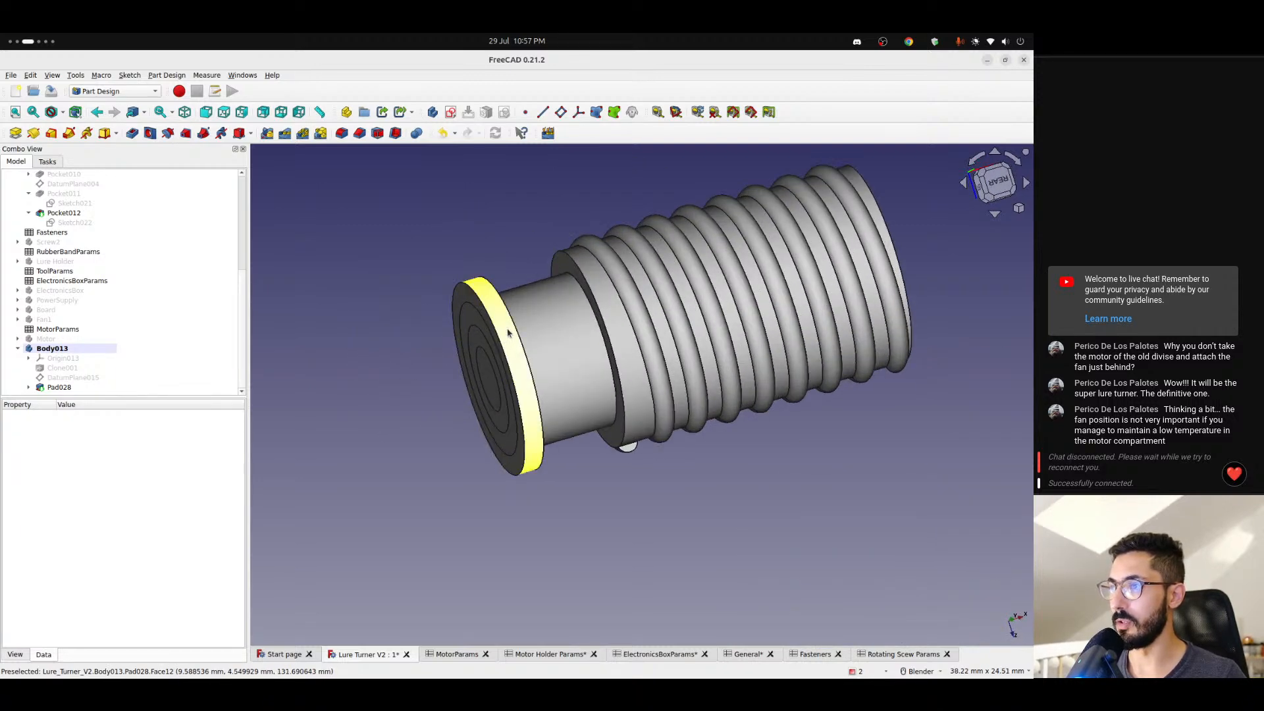
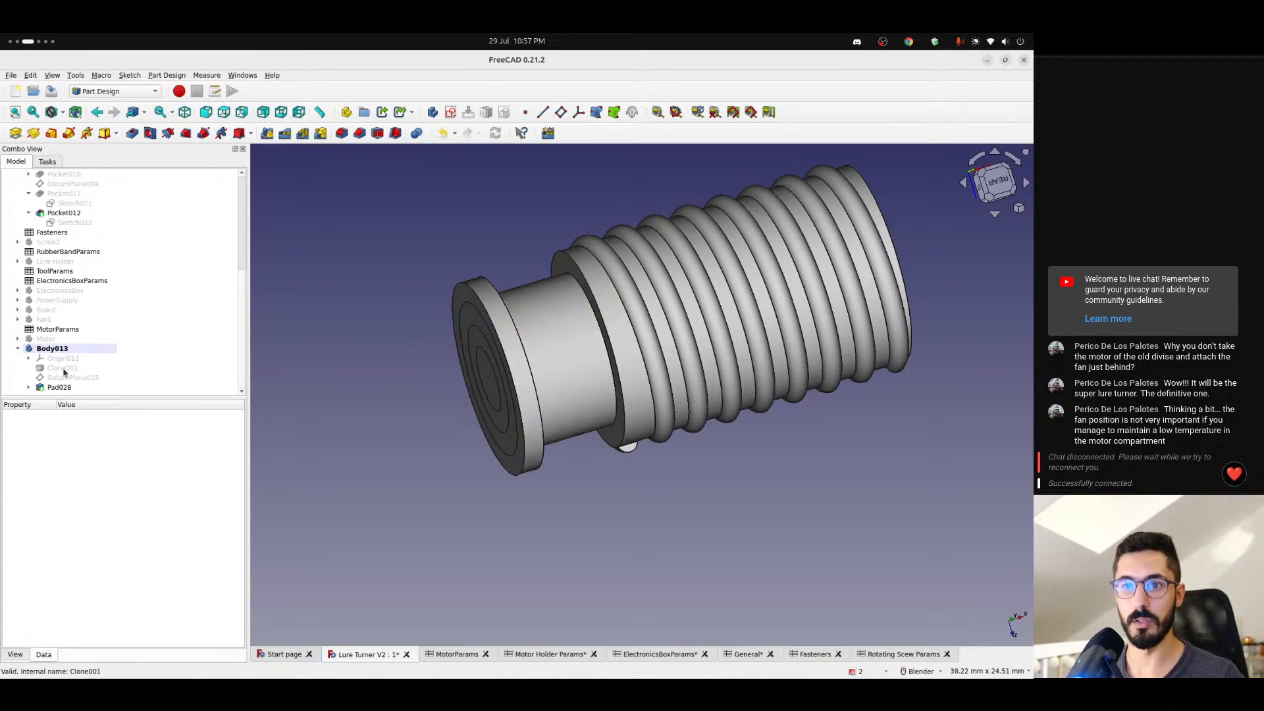
# - Inspect DatumPlane015's properties and review the length formula of Pad028 without changing it
pyautogui.click(65, 376)
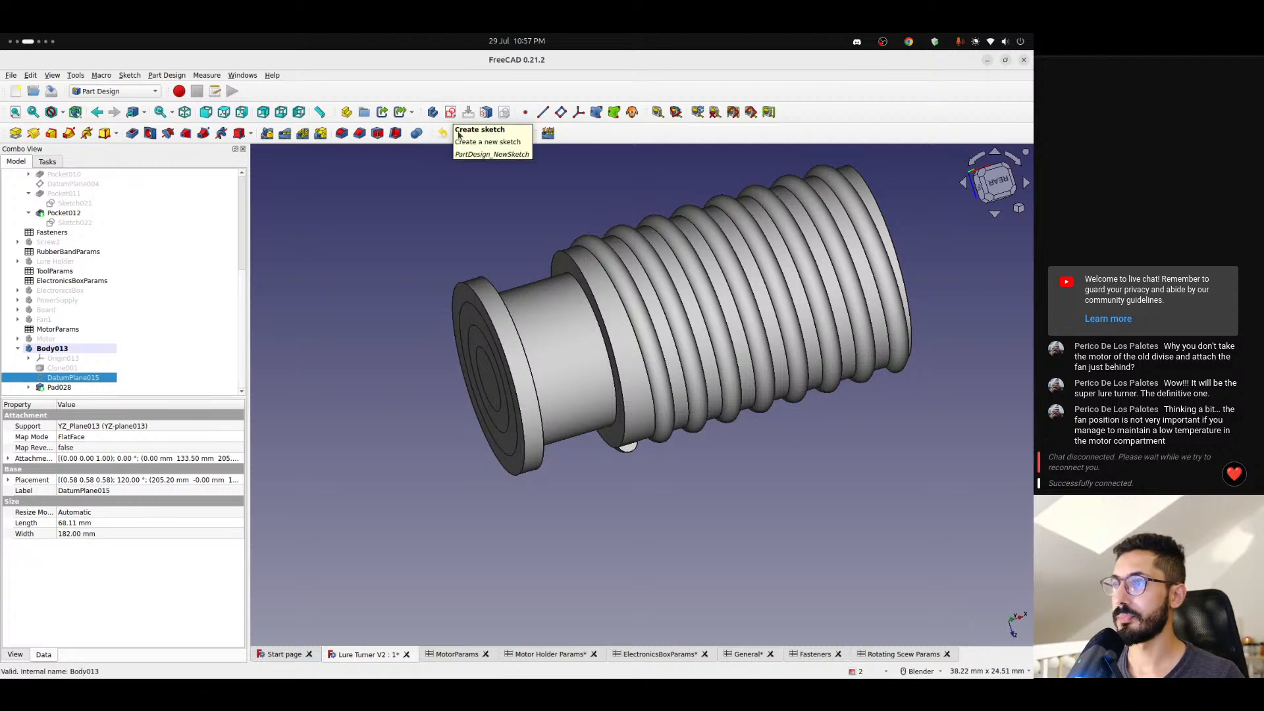
pyautogui.moveTo(518, 302)
pyautogui.mouseDown(button='middle')
pyautogui.moveTo(425, 281)
pyautogui.moveTo(487, 305)
pyautogui.mouseUp(button='middle')
pyautogui.scroll(3, 484, 305)
pyautogui.click(141, 389)
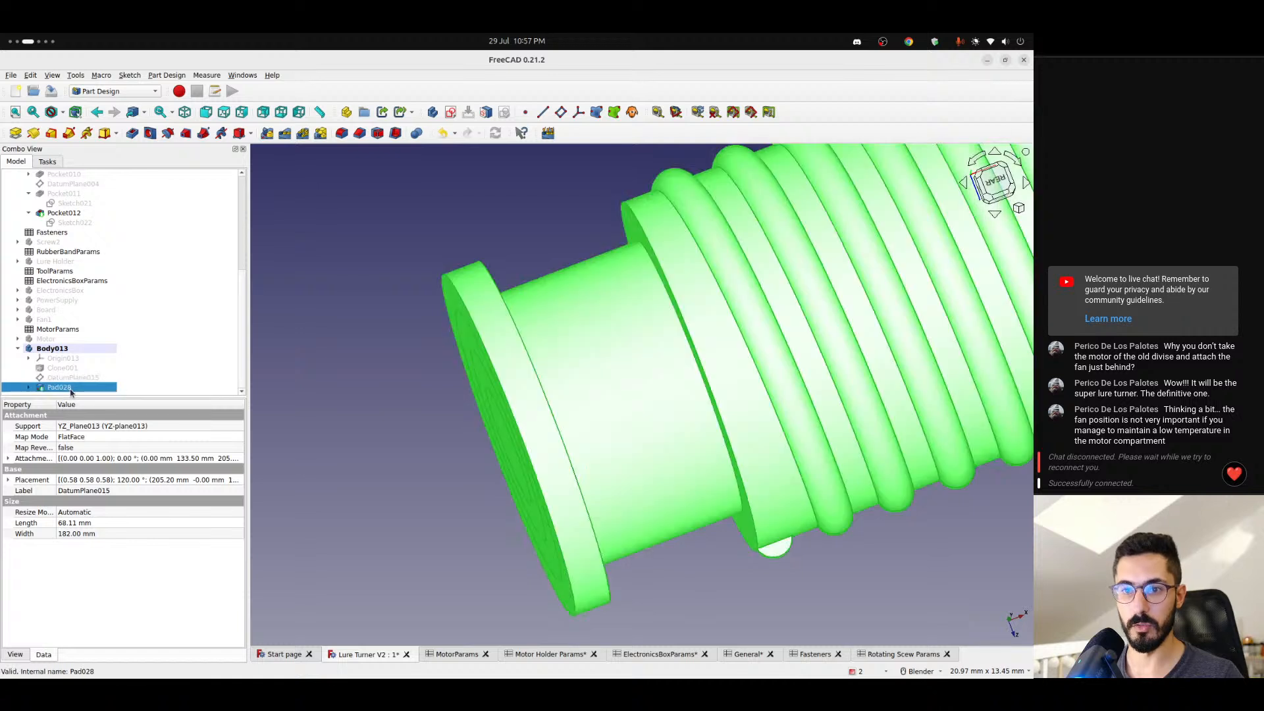
pyautogui.click(197, 459)
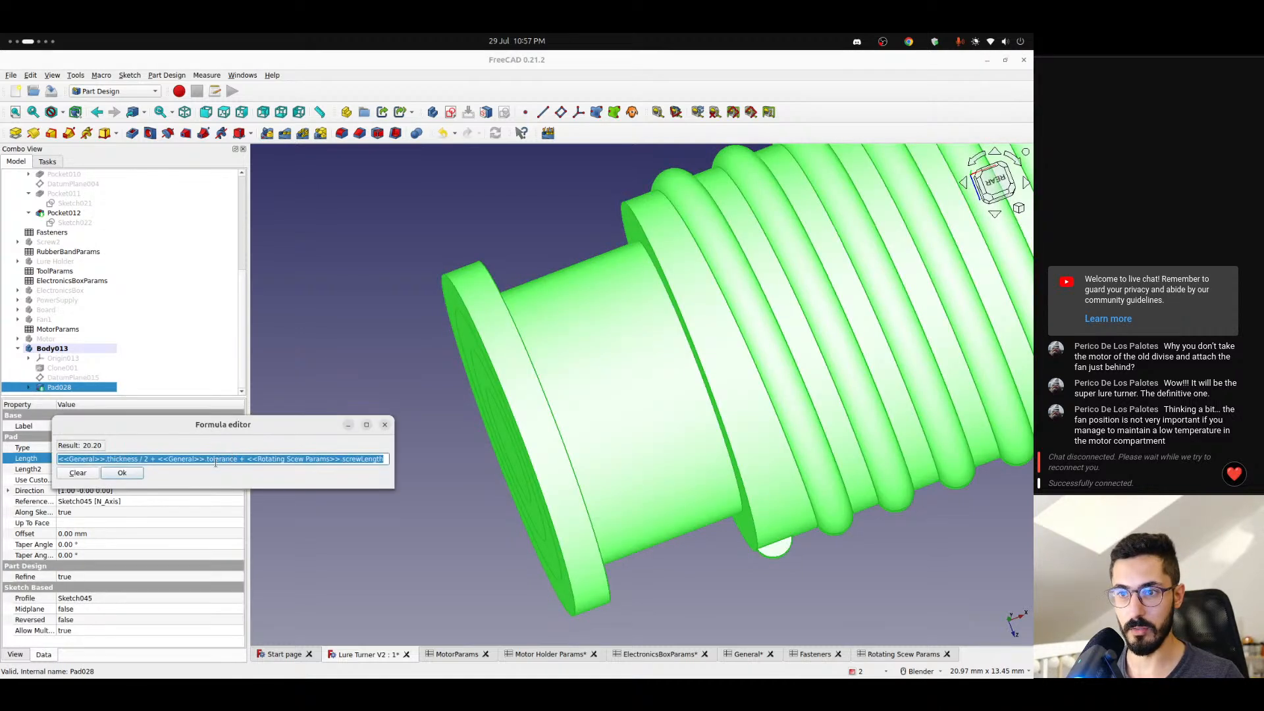
pyautogui.click(205, 459)
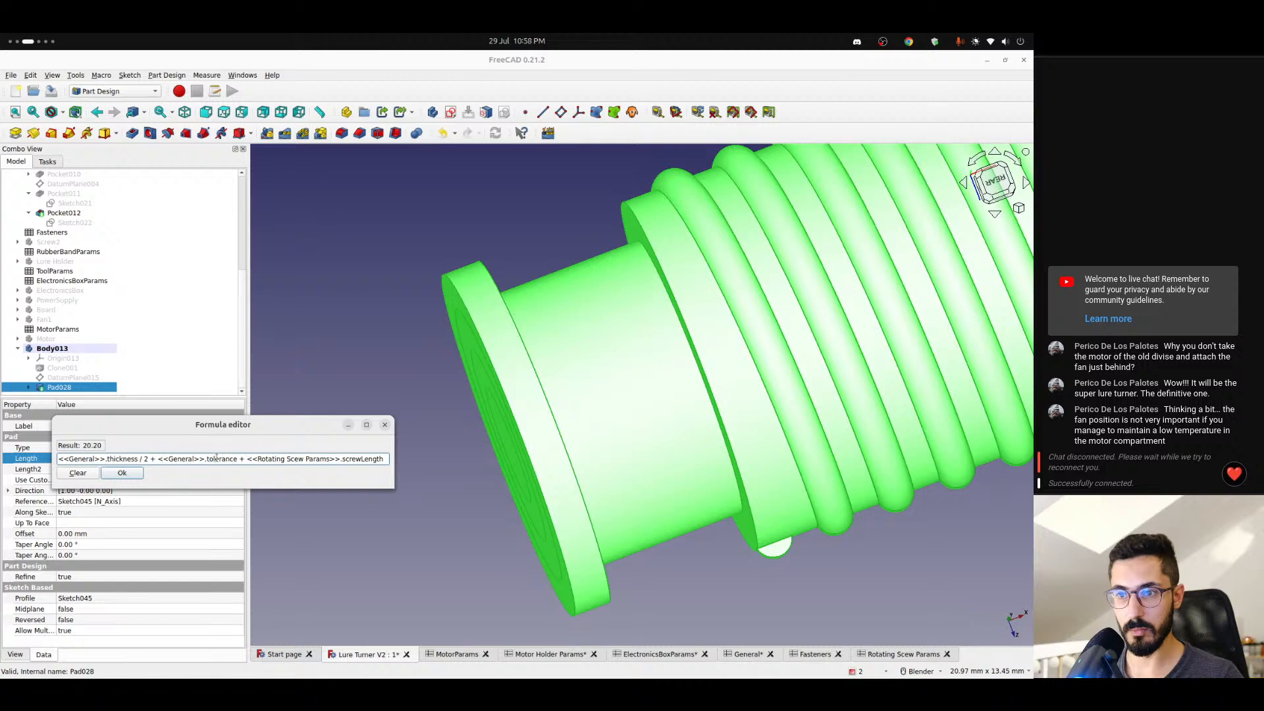
pyautogui.click(385, 425)
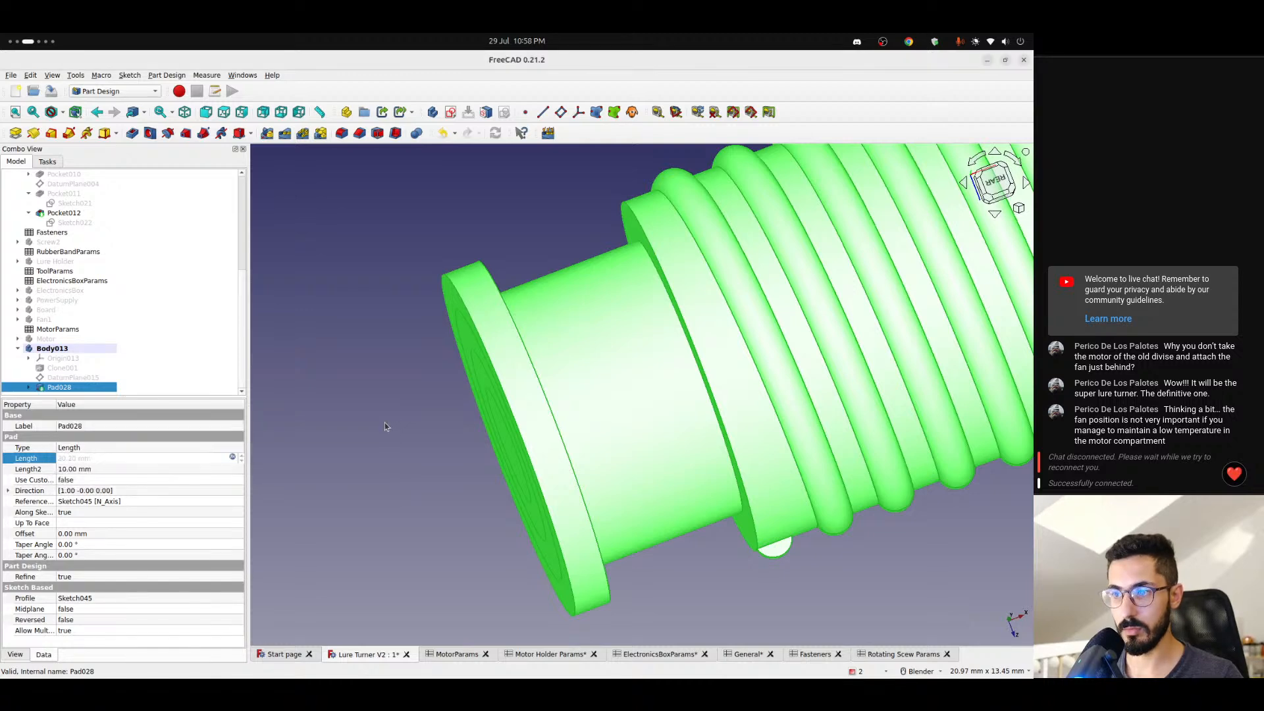
pyautogui.click(382, 425)
pyautogui.scroll(-1, 446, 334)
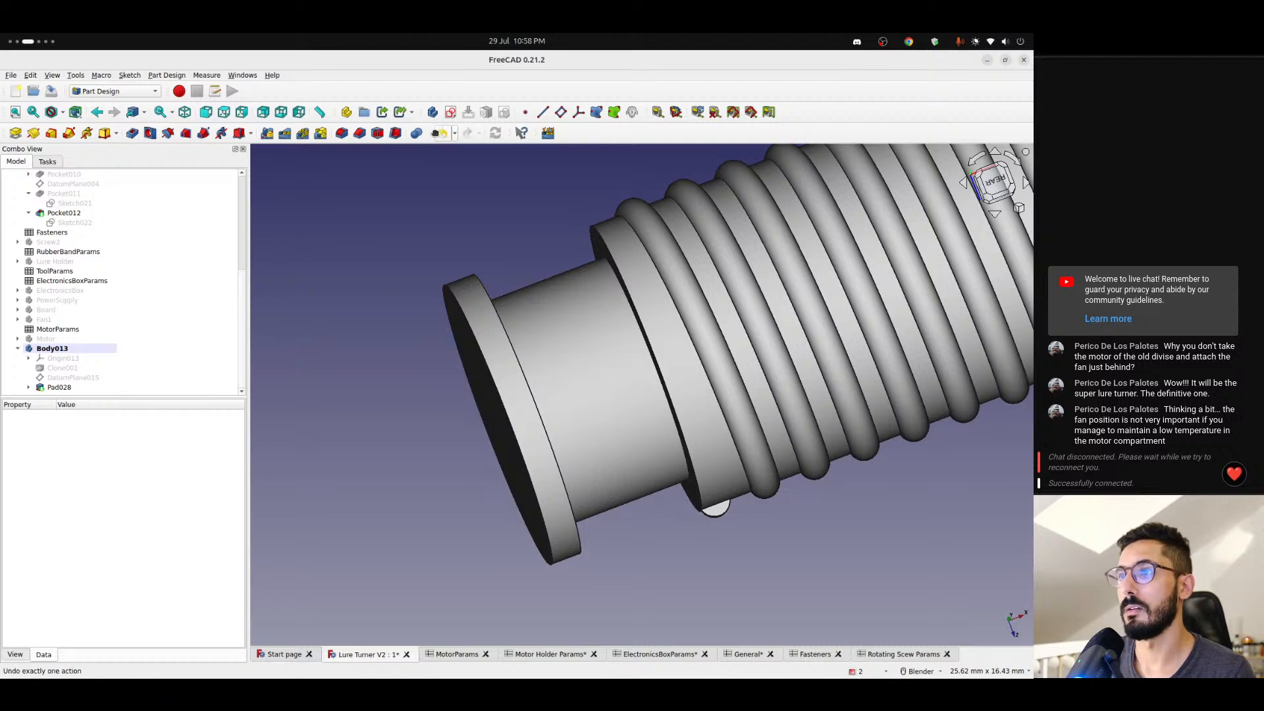
# - Create a sketch on DatumPlane015 with section view on, and draw an origin-centred circle about 10.43 mm in diameter
pyautogui.click(73, 377)
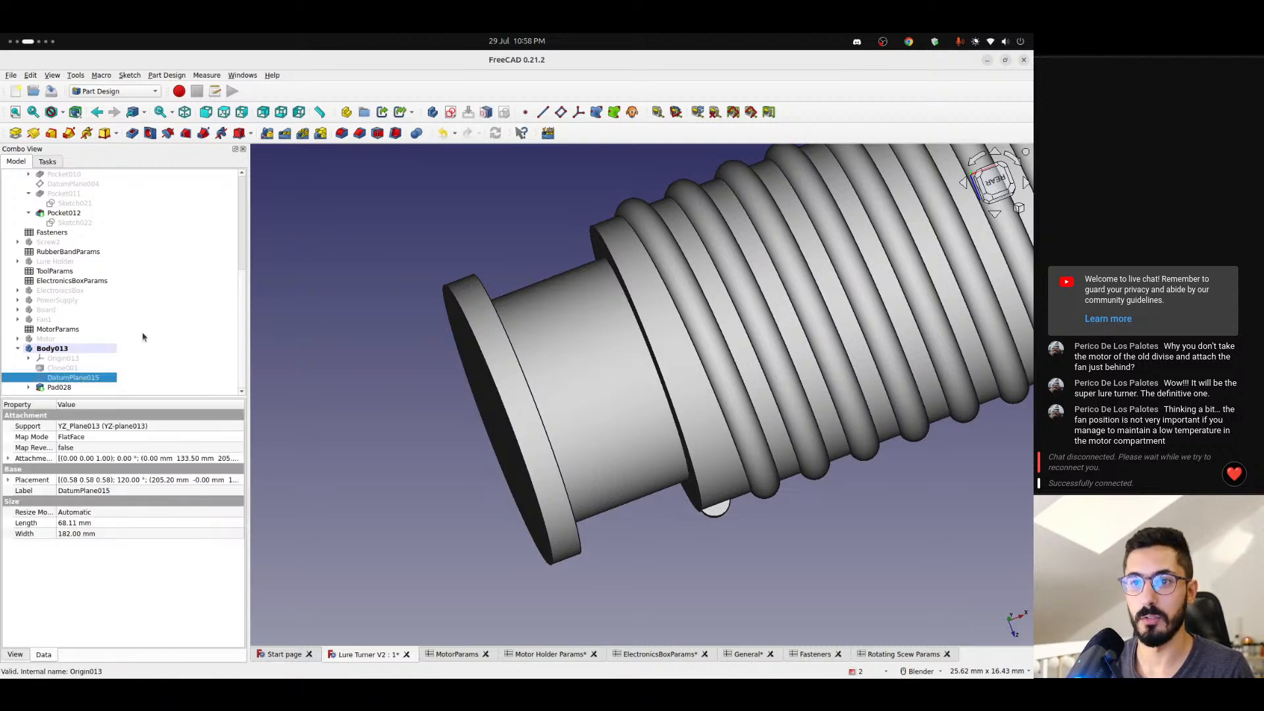
pyautogui.click(451, 113)
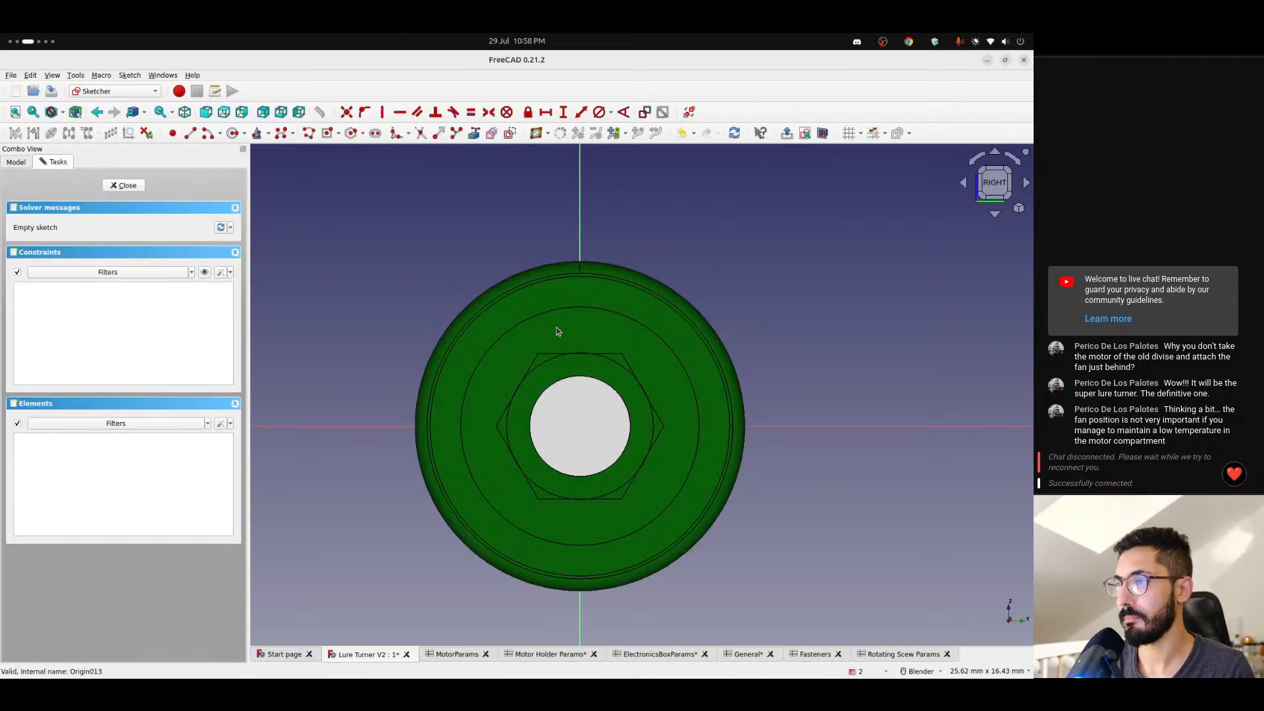
pyautogui.click(822, 134)
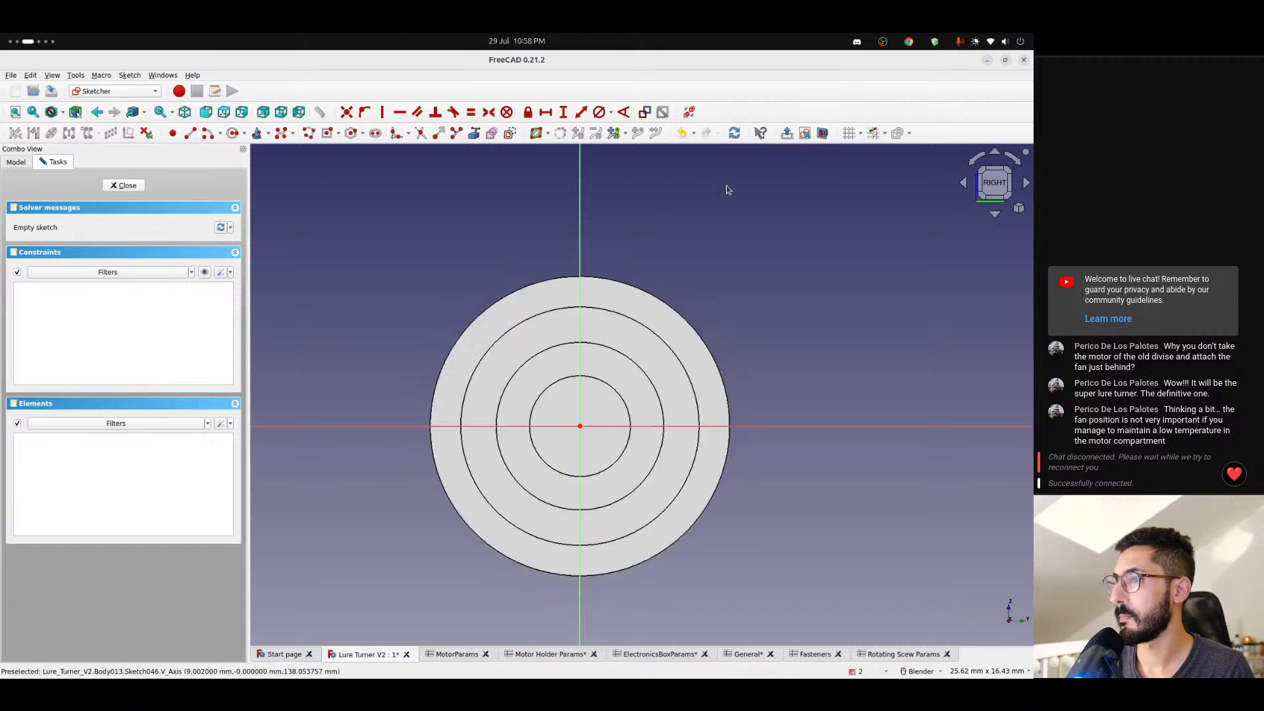
pyautogui.press('g')
pyautogui.press('c')
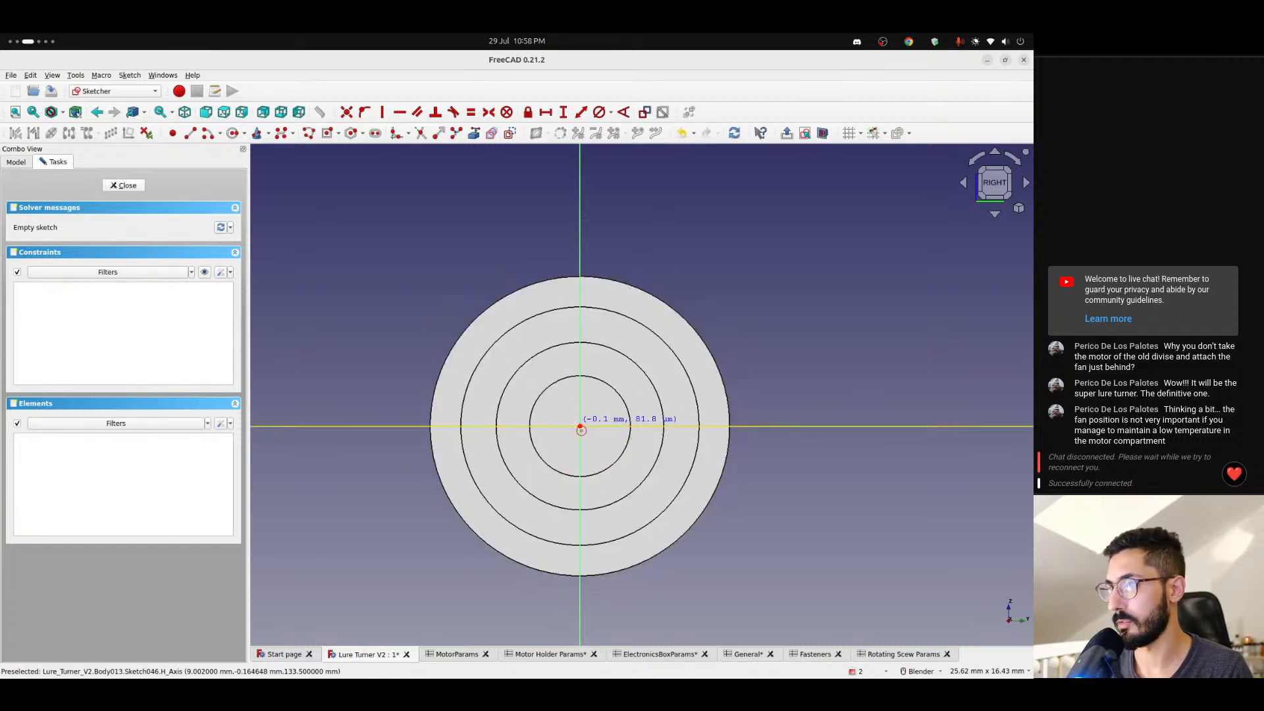
pyautogui.click(580, 426)
pyautogui.click(724, 361)
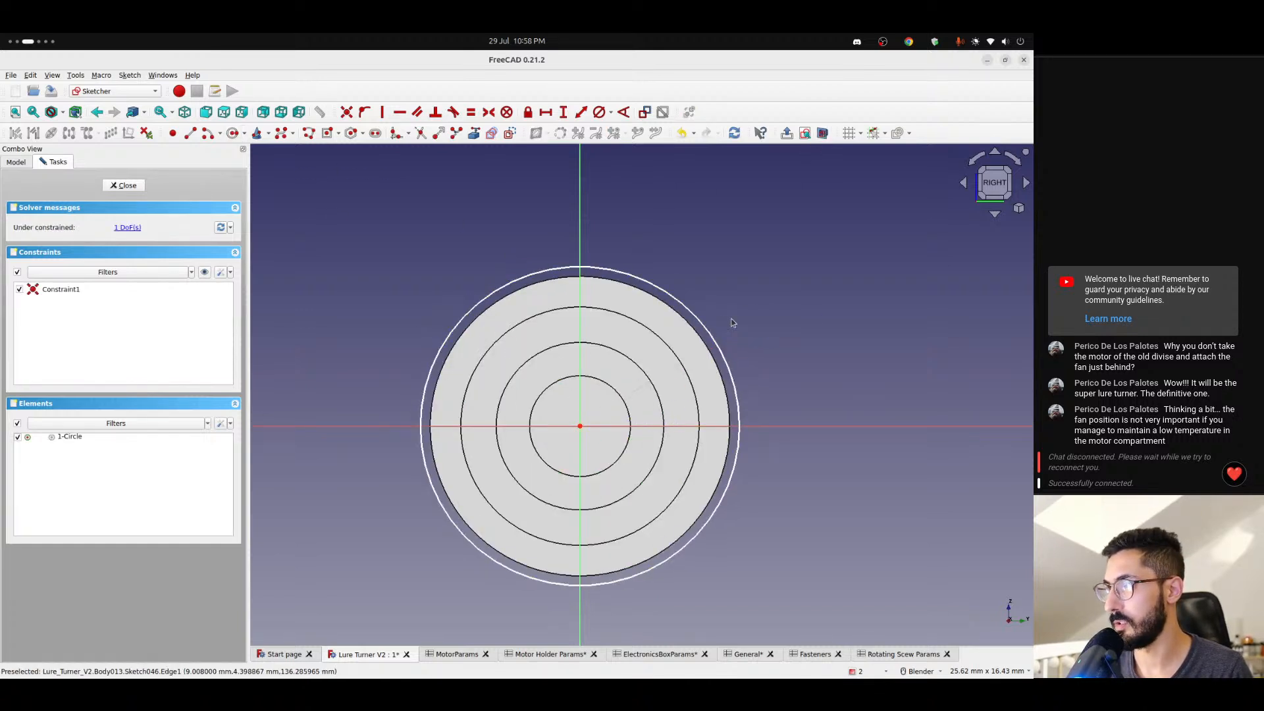
# - Constrain the circle's diameter with the formula <<Rotating Scew Params>>.diameter
pyautogui.click(704, 323)
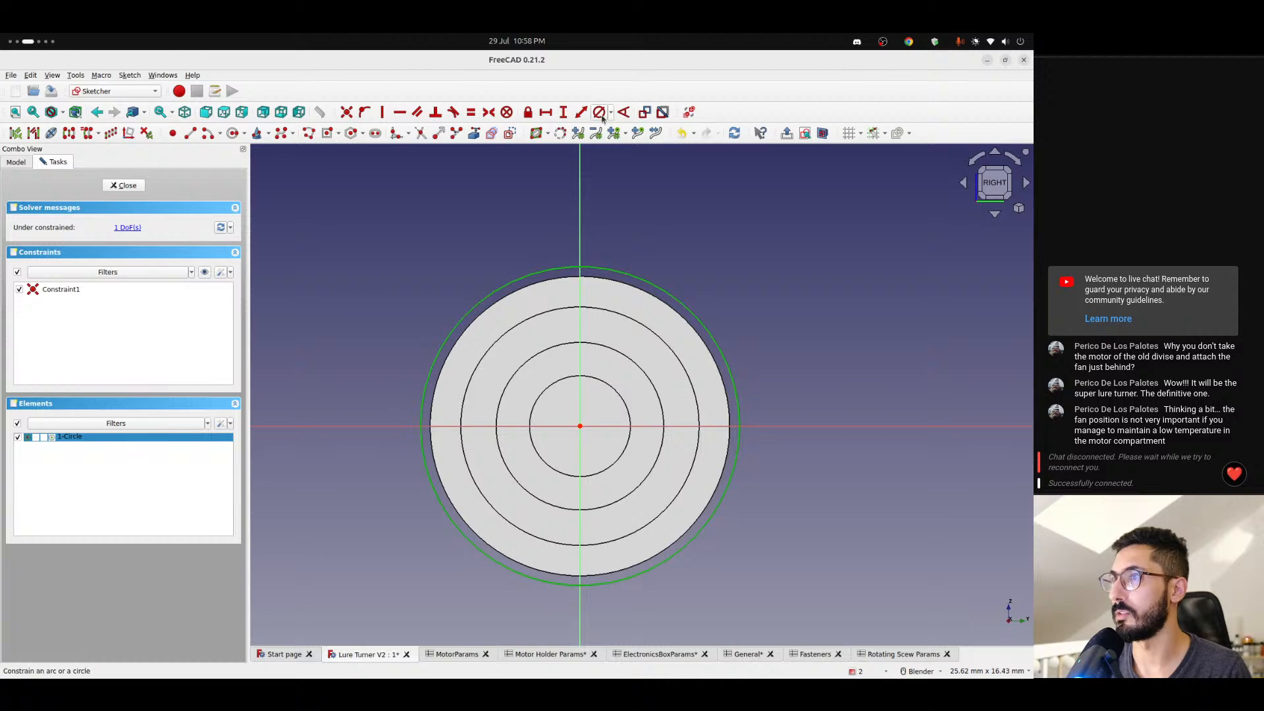
pyautogui.click(599, 112)
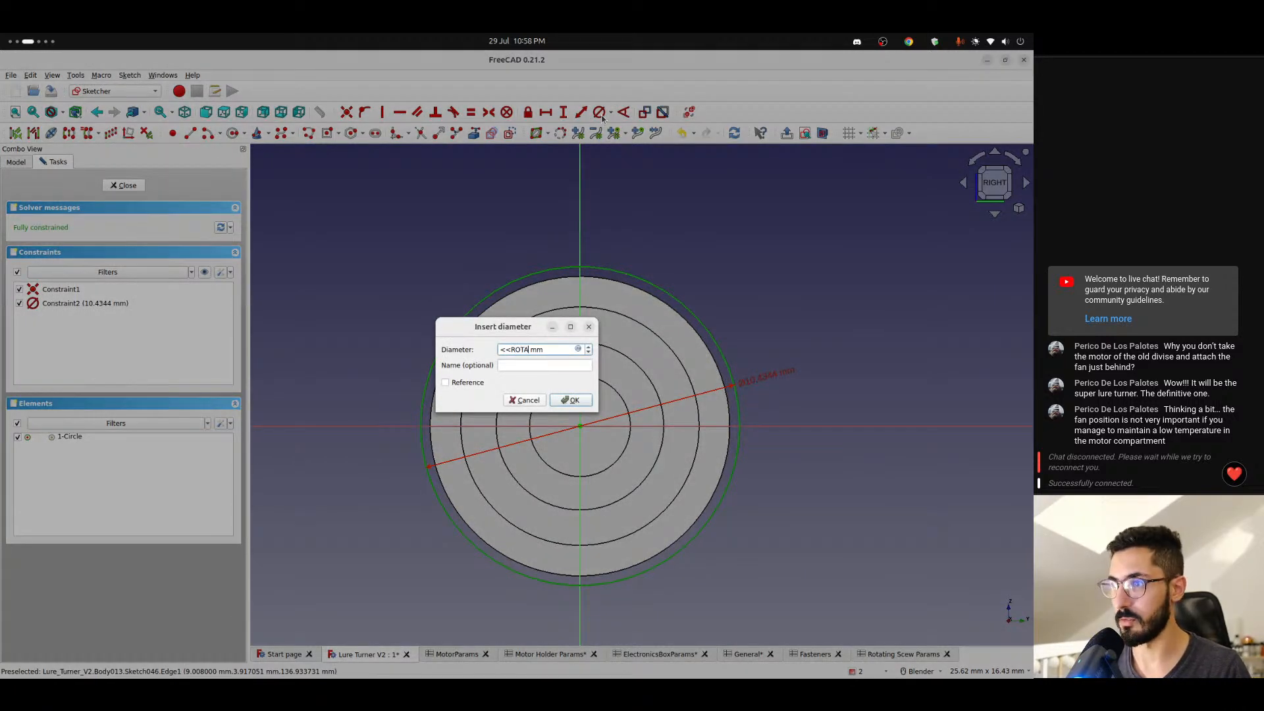
pyautogui.write('<<ROTA')
pyautogui.click(577, 349)
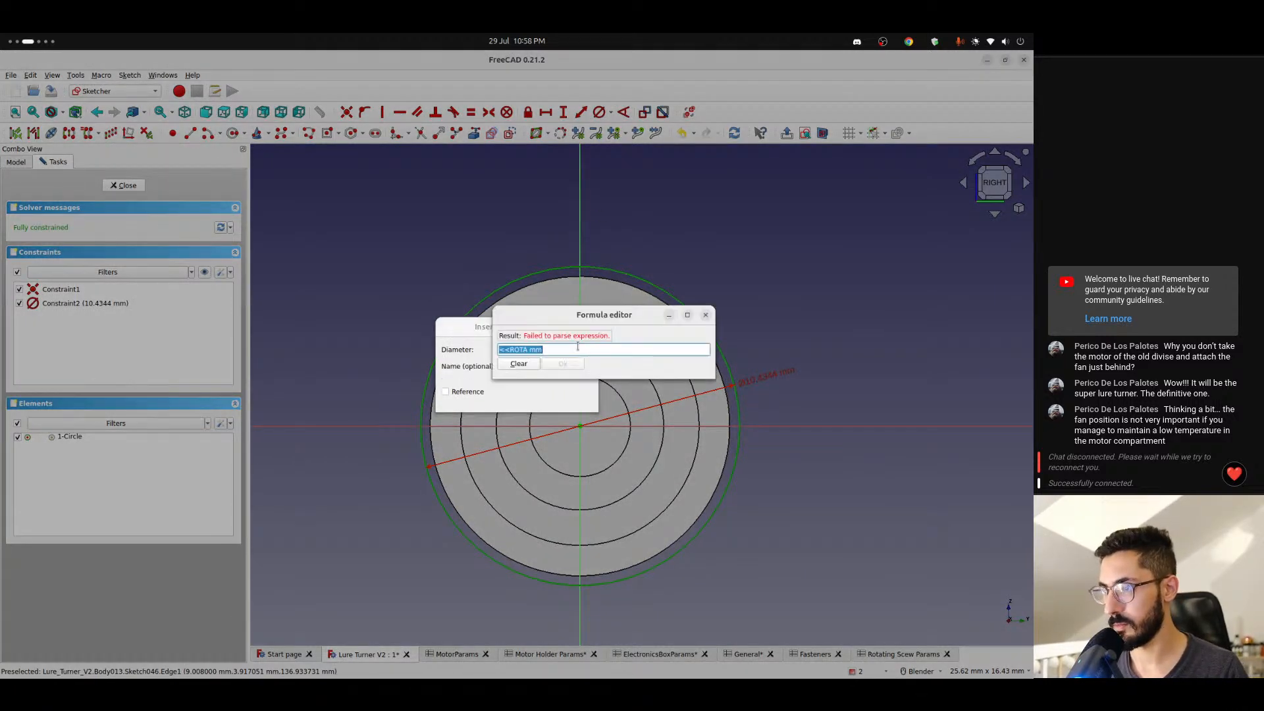
pyautogui.write('<<rota')
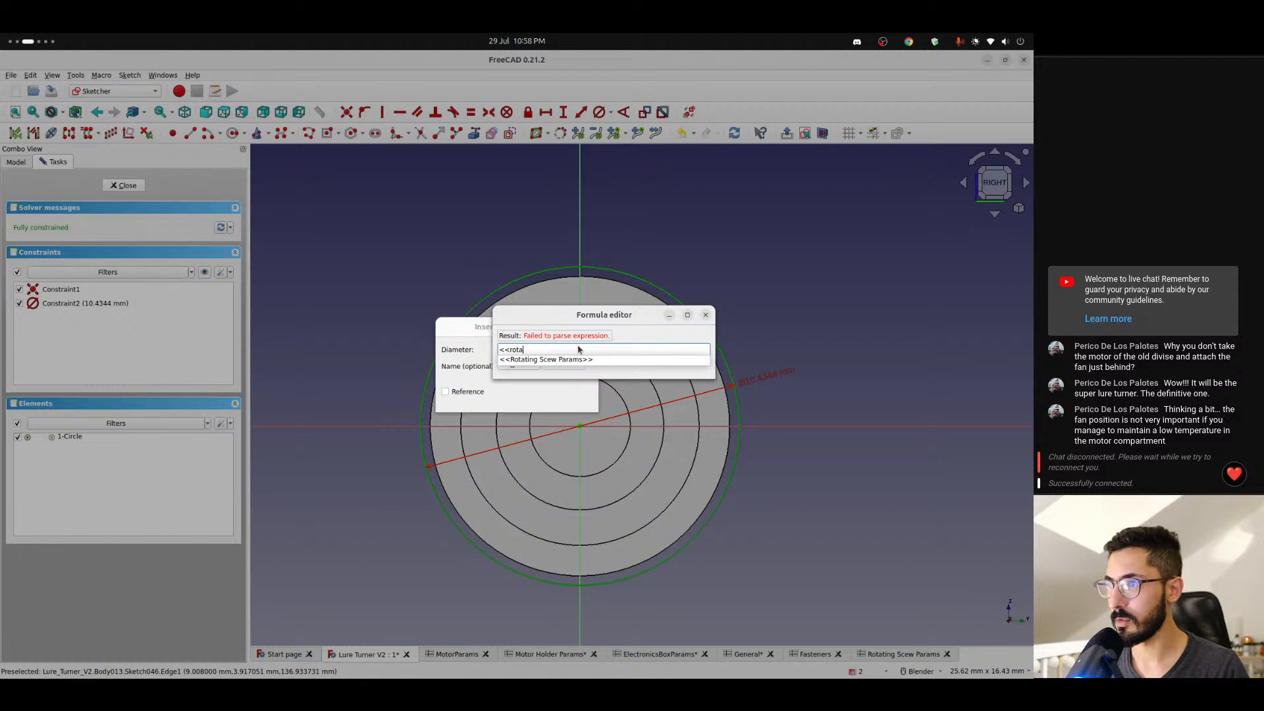
pyautogui.press('Down')
pyautogui.press('Return')
pyautogui.write('.screw')
pyautogui.press('Down')
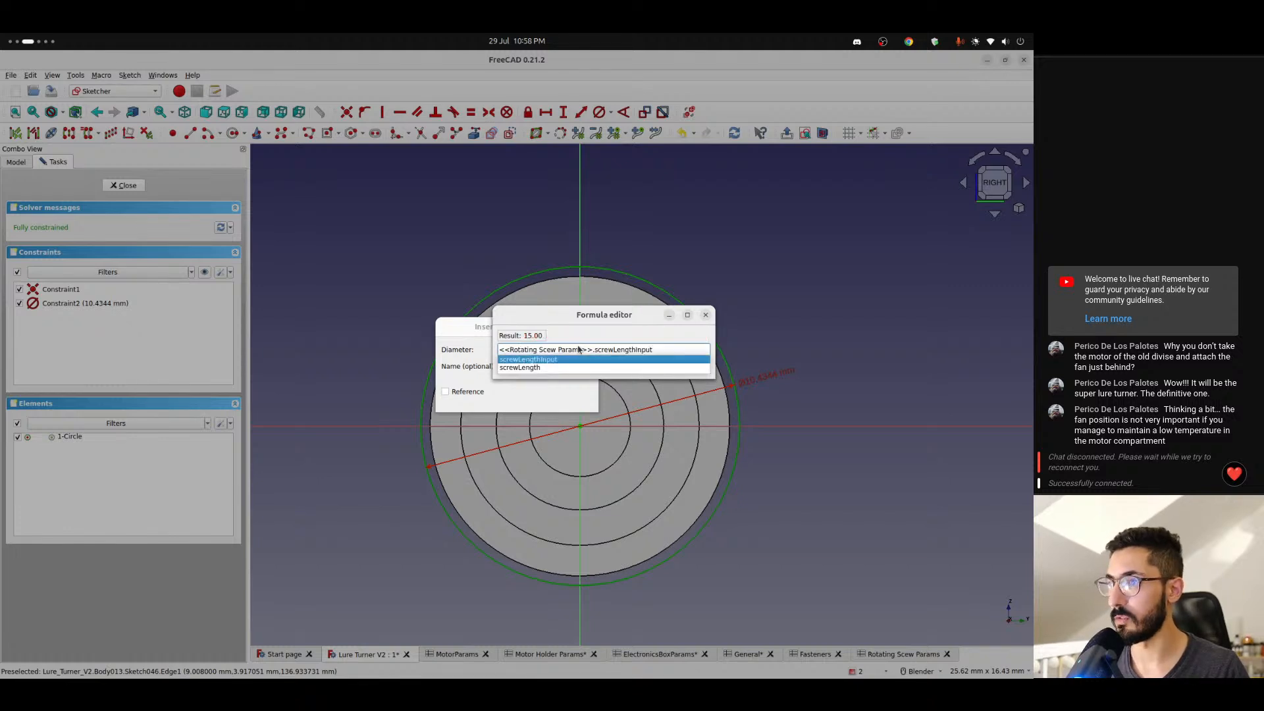
pyautogui.press('BackSpace')
pyautogui.press('BackSpace')
pyautogui.press('BackSpace')
pyautogui.press('BackSpace')
pyautogui.press('BackSpace')
pyautogui.press('BackSpace')
pyautogui.press('BackSpace')
pyautogui.press('BackSpace')
pyautogui.press('BackSpace')
pyautogui.press('BackSpace')
pyautogui.press('BackSpace')
pyautogui.press('BackSpace')
pyautogui.press('BackSpace')
pyautogui.press('BackSpace')
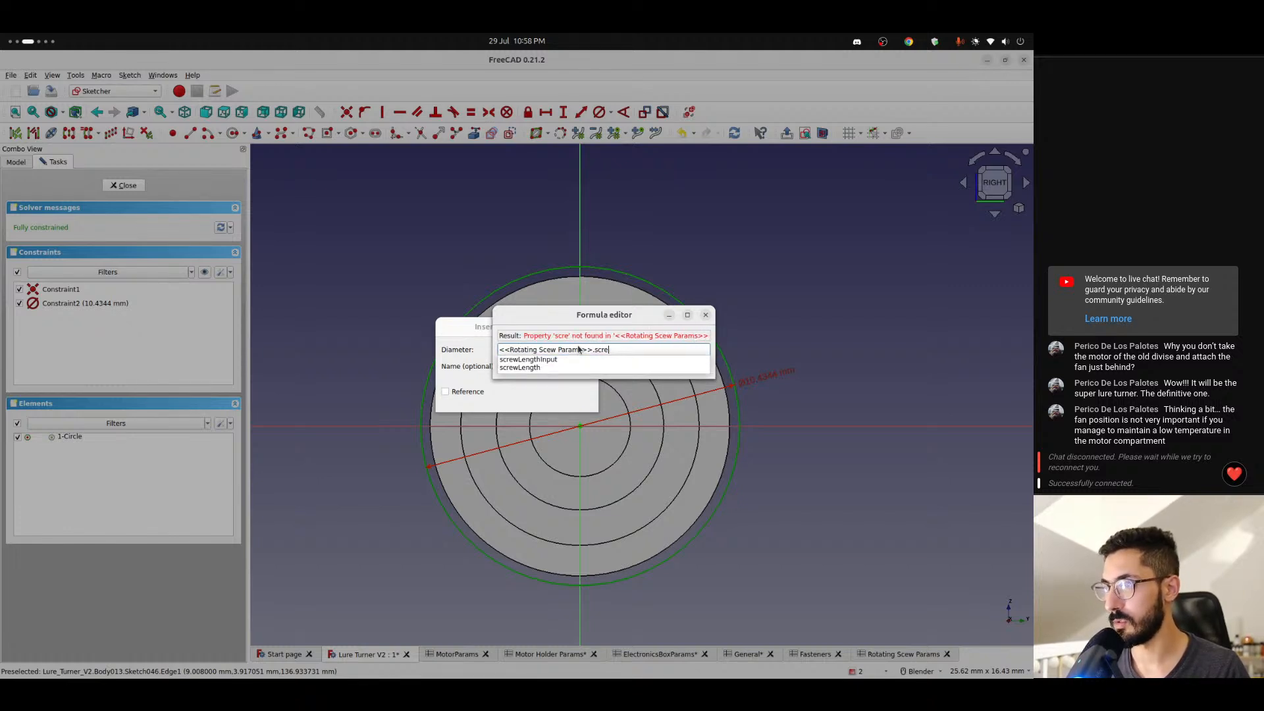
pyautogui.press('BackSpace')
pyautogui.press('BackSpace')
pyautogui.write('diam')
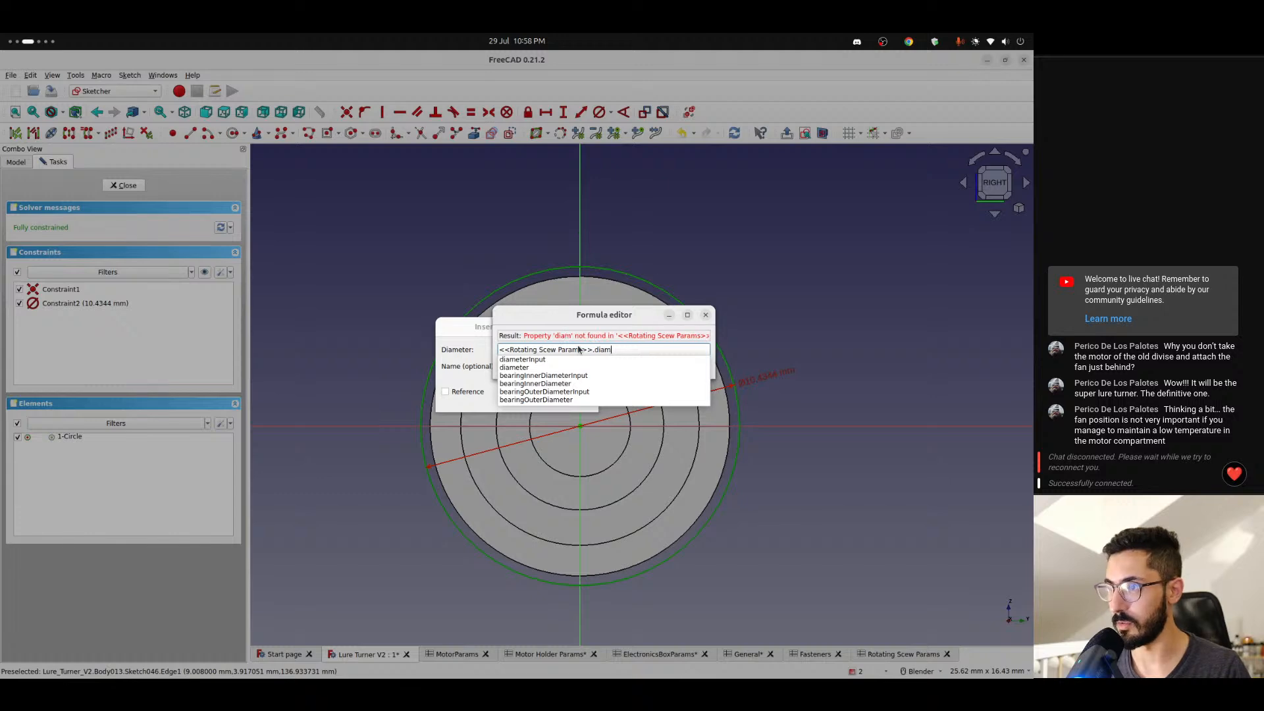
pyautogui.press('Down')
pyautogui.press('Down')
pyautogui.press('Return')
pyautogui.press('Return')
pyautogui.press('Return')
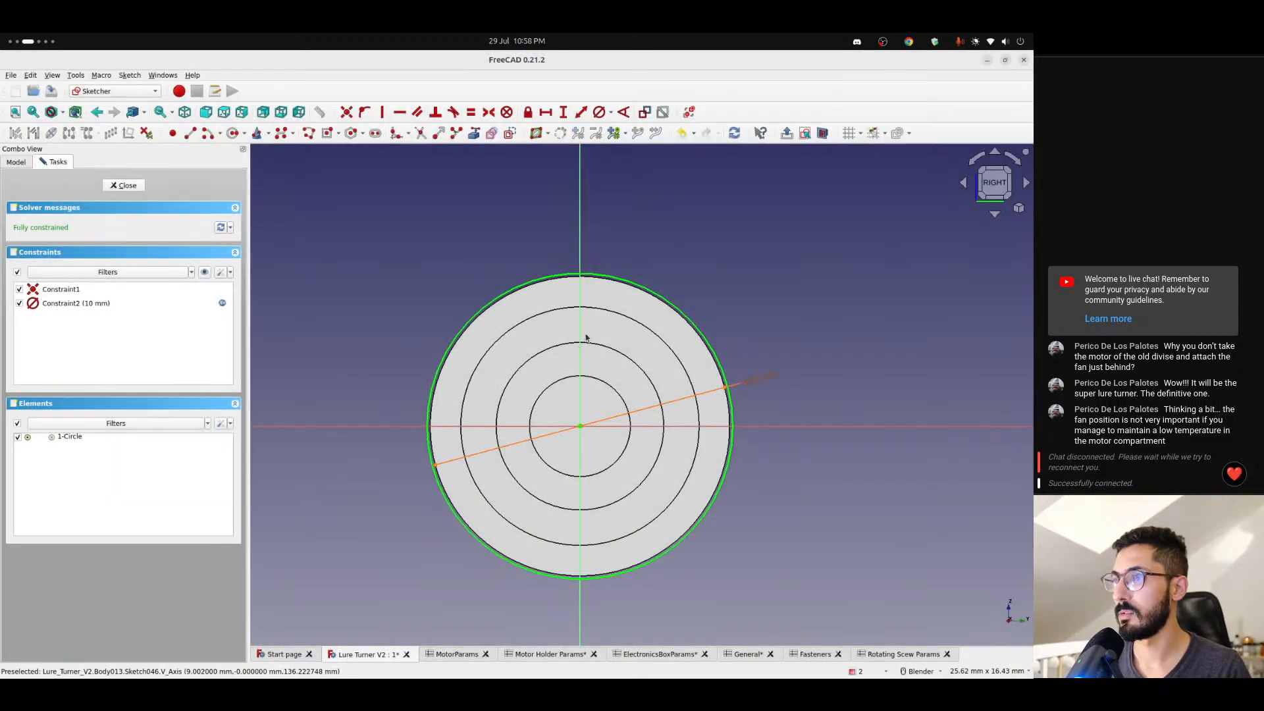
# - Examine how the sketched circle sits against the flange edge and the threaded section from the other side
pyautogui.scroll(2, 524, 308)
pyautogui.scroll(1, 524, 304)
pyautogui.scroll(-2, 522, 327)
pyautogui.moveTo(522, 327)
pyautogui.mouseDown(button='middle')
pyautogui.moveTo(626, 350)
pyautogui.moveTo(911, 353)
pyautogui.moveTo(897, 417)
pyautogui.moveTo(861, 485)
pyautogui.moveTo(750, 451)
pyautogui.moveTo(582, 443)
pyautogui.moveTo(593, 443)
pyautogui.mouseUp(button='middle')
pyautogui.click(988, 186)
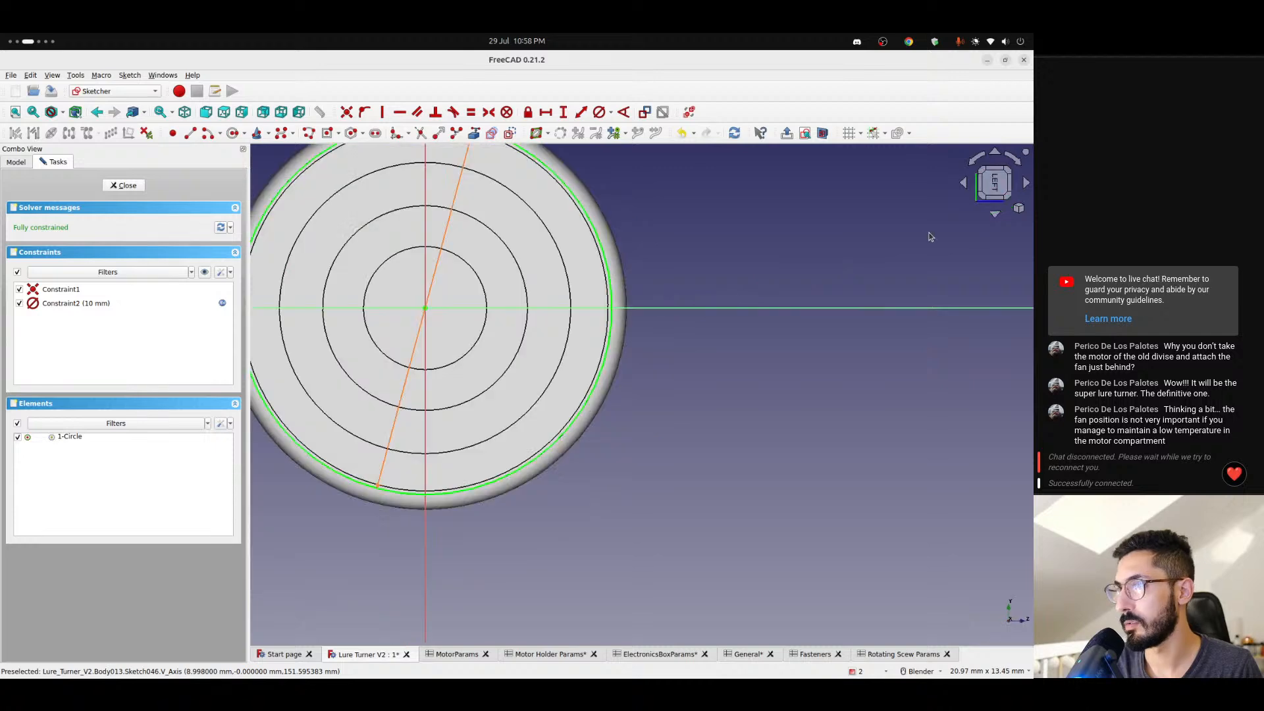
pyautogui.scroll(5, 649, 313)
pyautogui.moveTo(602, 328); pyautogui.dragTo(567, 327, button='middle')
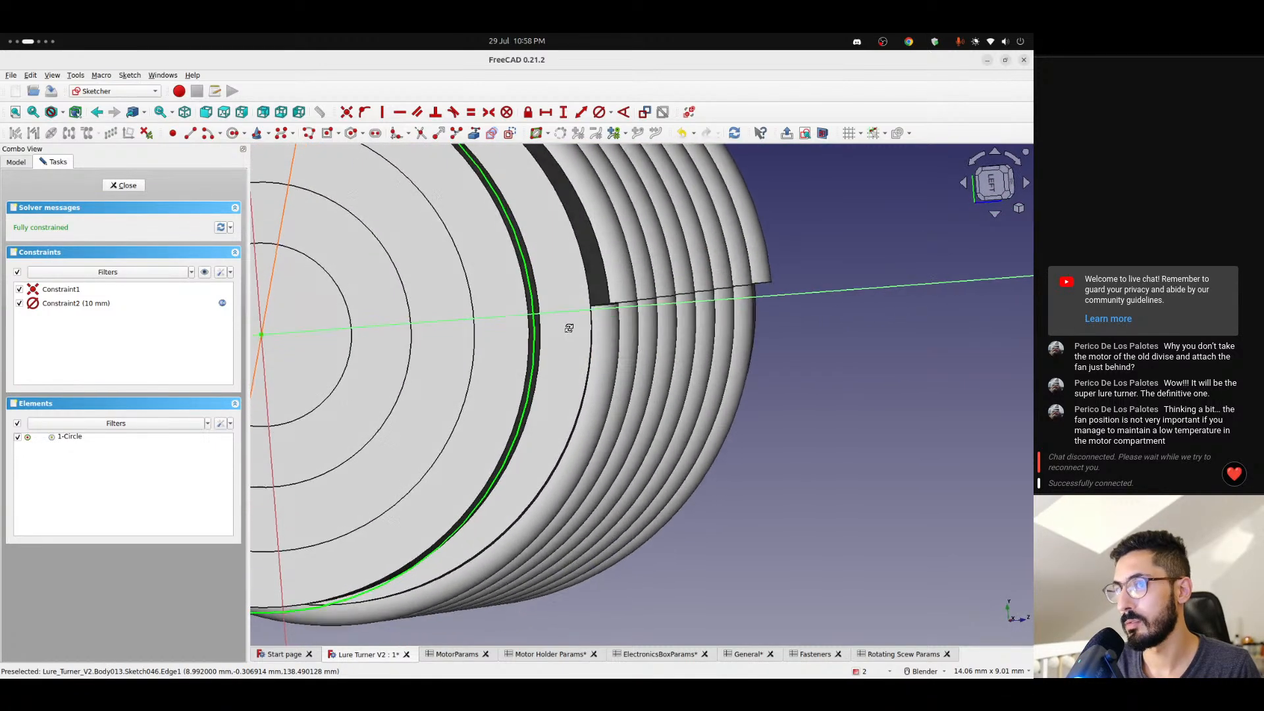
pyautogui.scroll(-4, 290, 274)
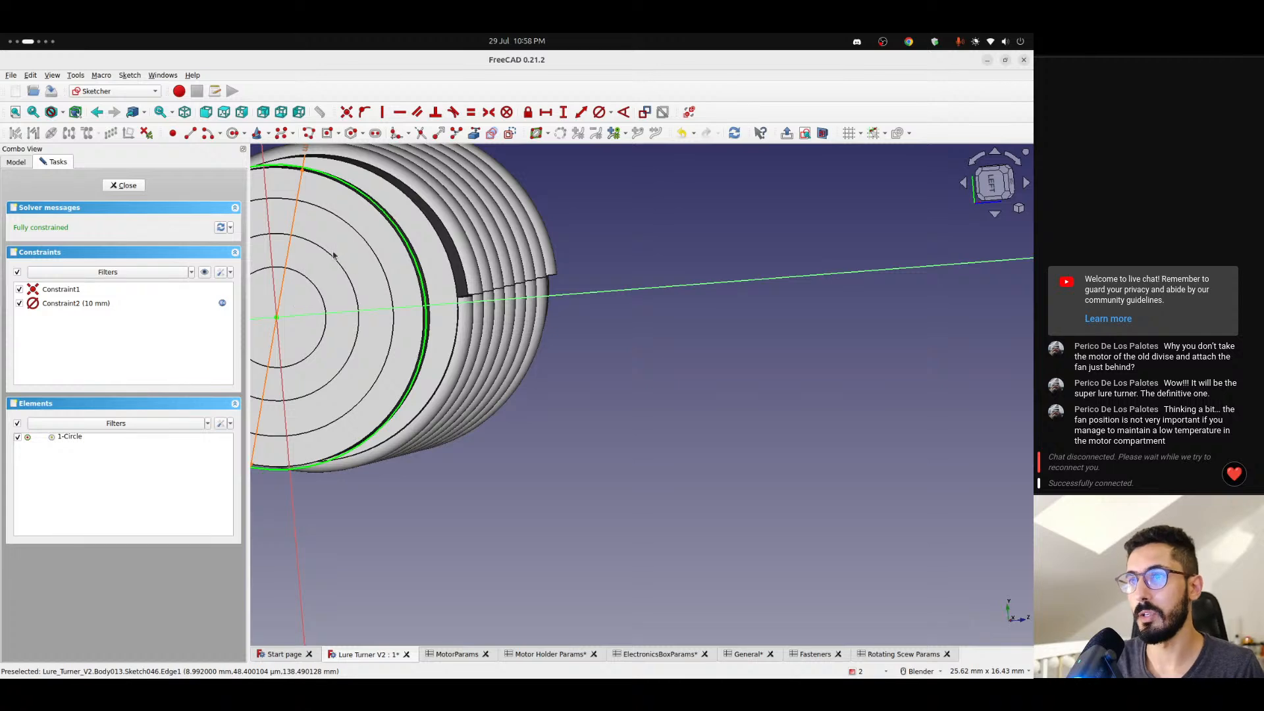
# - Change the circle's diameter formula to <<Rotating Scew Params>>.diameter - <<General>>.tolerance * 2
pyautogui.keyDown('shift'); pyautogui.moveTo(333, 255); pyautogui.dragTo(427, 344, button='middle'); pyautogui.keyUp('shift')
pyautogui.doubleClick(401, 229)
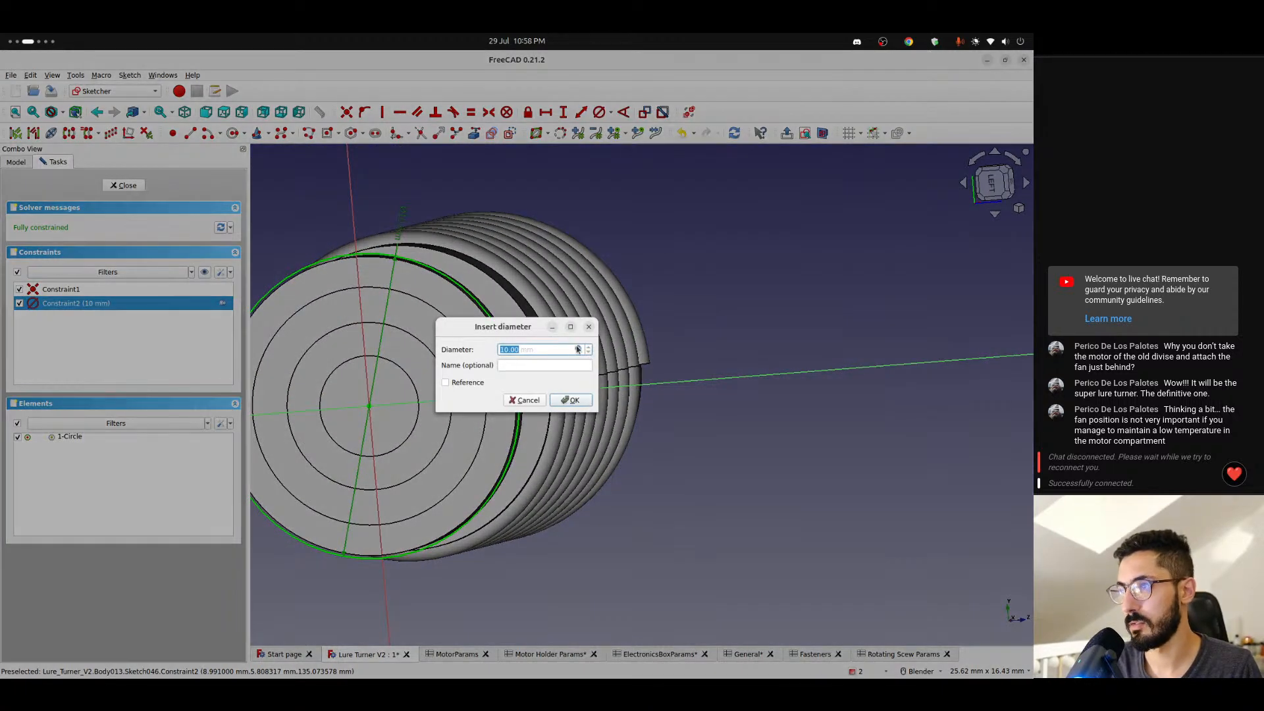
pyautogui.click(578, 349)
pyautogui.press('Right')
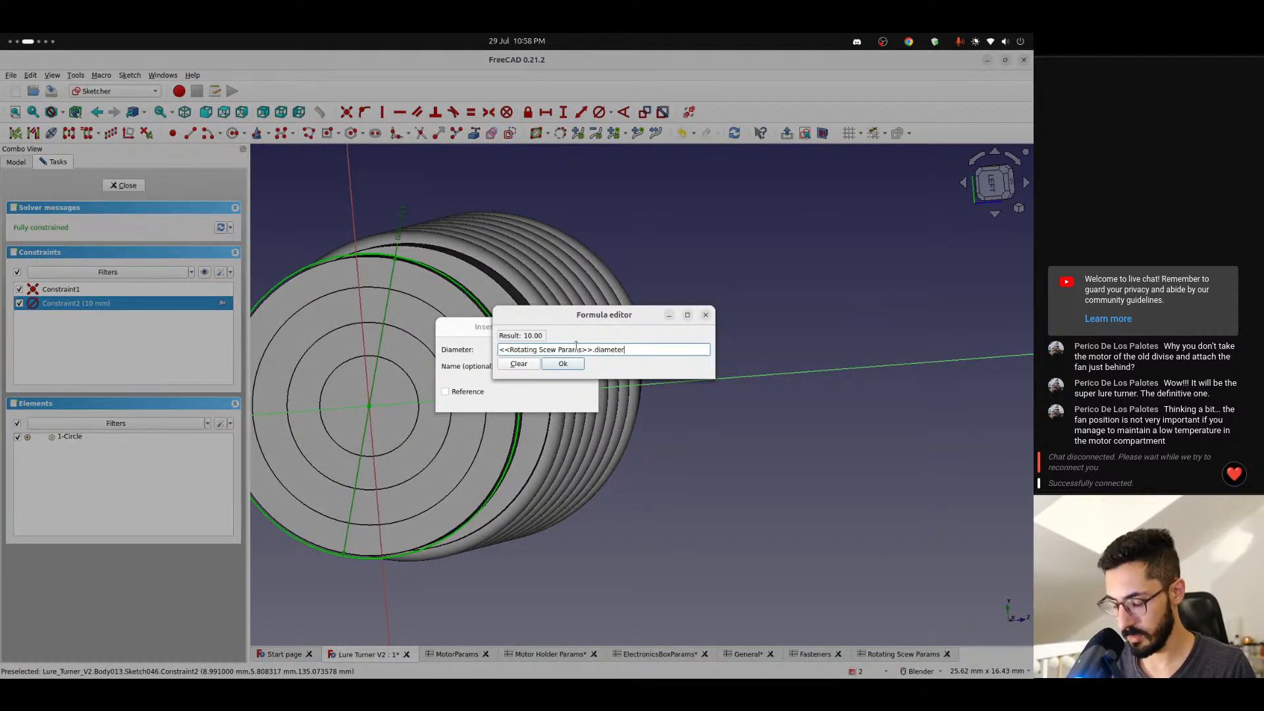
pyautogui.write('-')
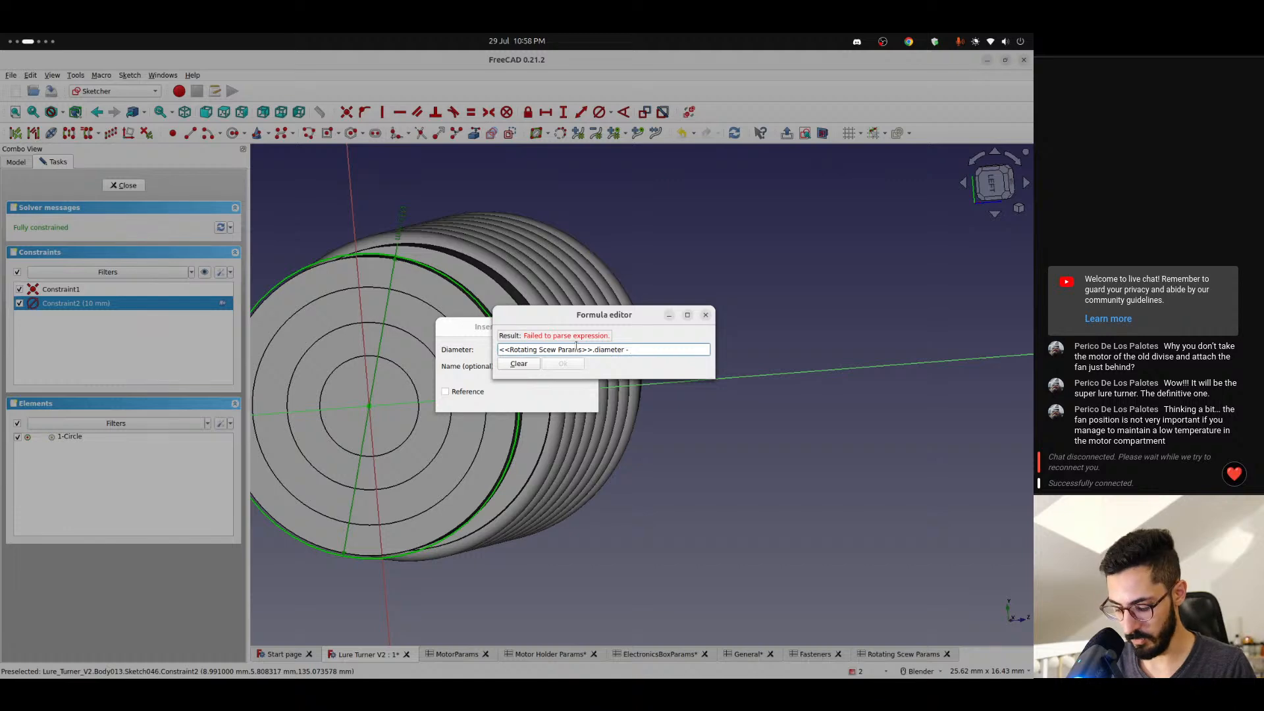
pyautogui.write(' <<general>>.tolerance *')
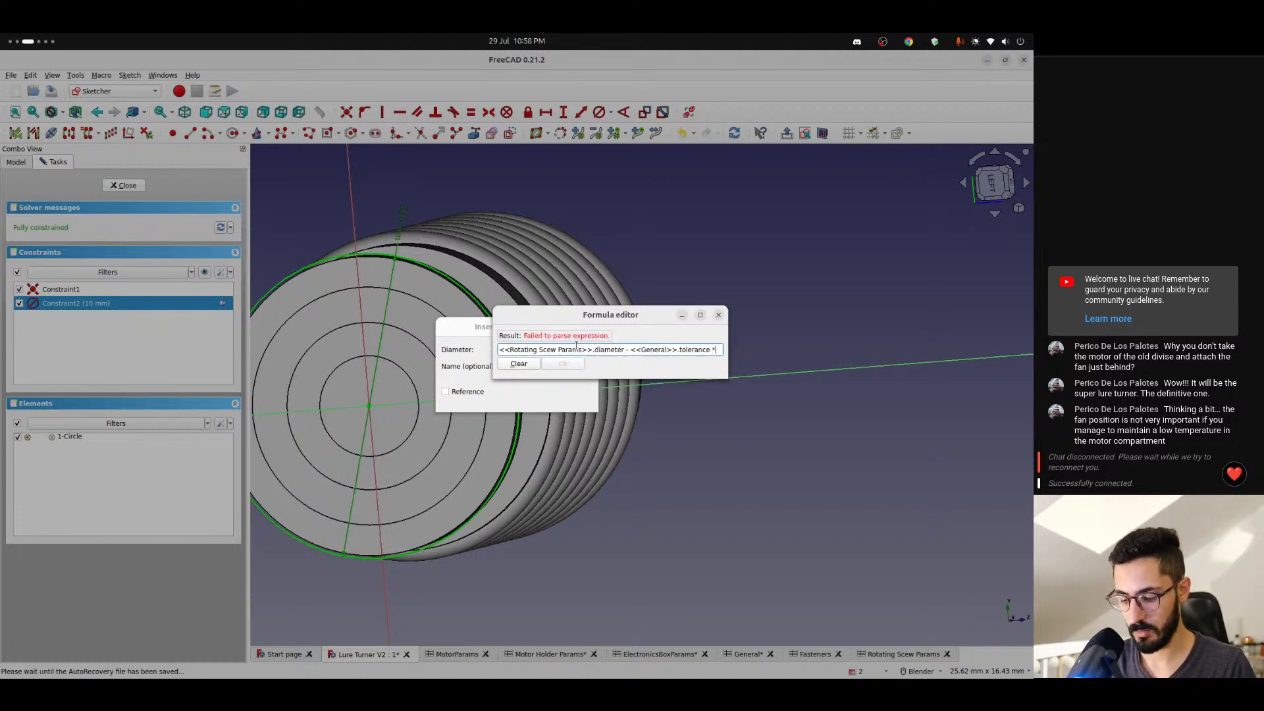
pyautogui.press('Return')
pyautogui.press('Return')
pyautogui.scroll(3, 499, 344)
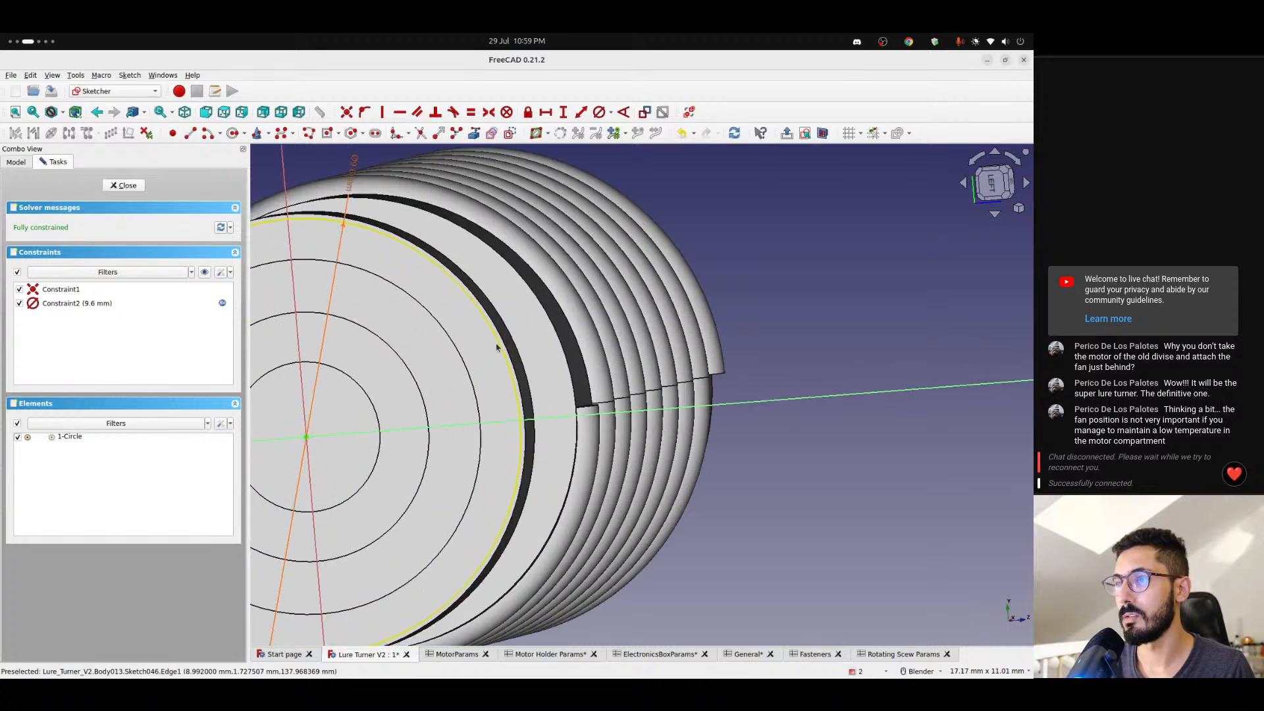
# - Look up the bearingTolerance parameter in the Rotating Scew Params spreadsheet, and close the circle sketch
pyautogui.click(900, 654)
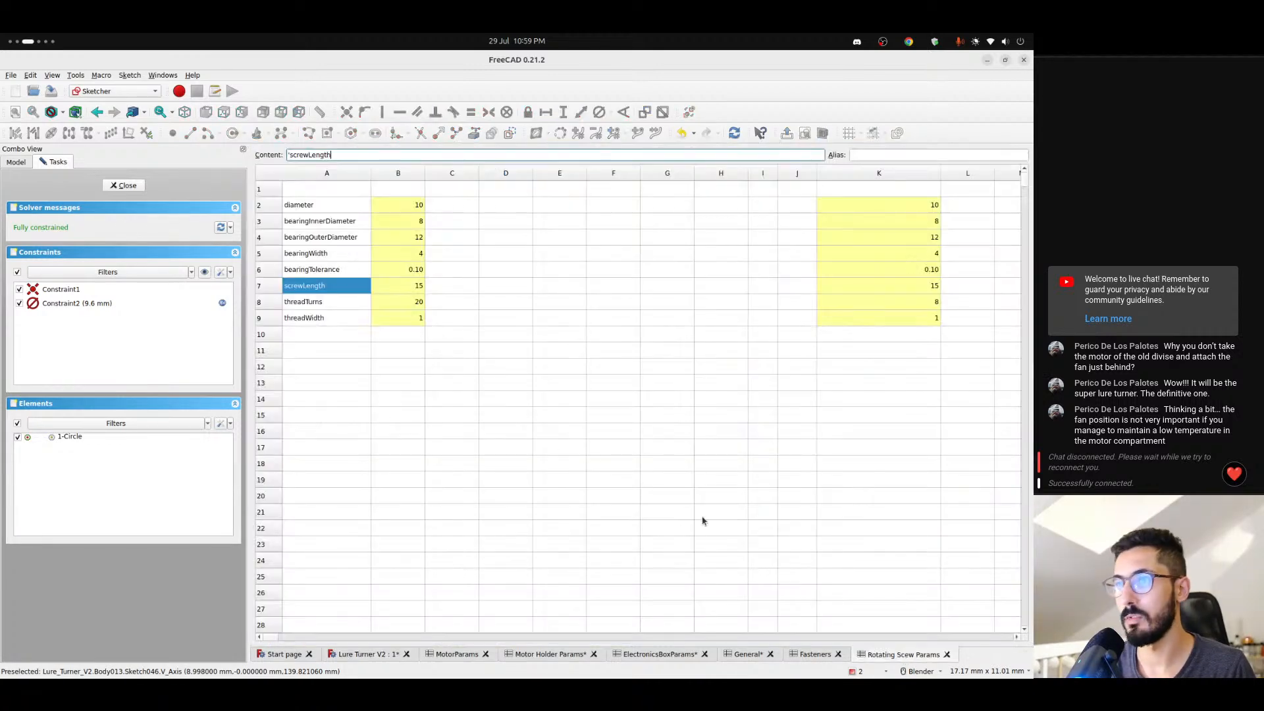
pyautogui.click(322, 276)
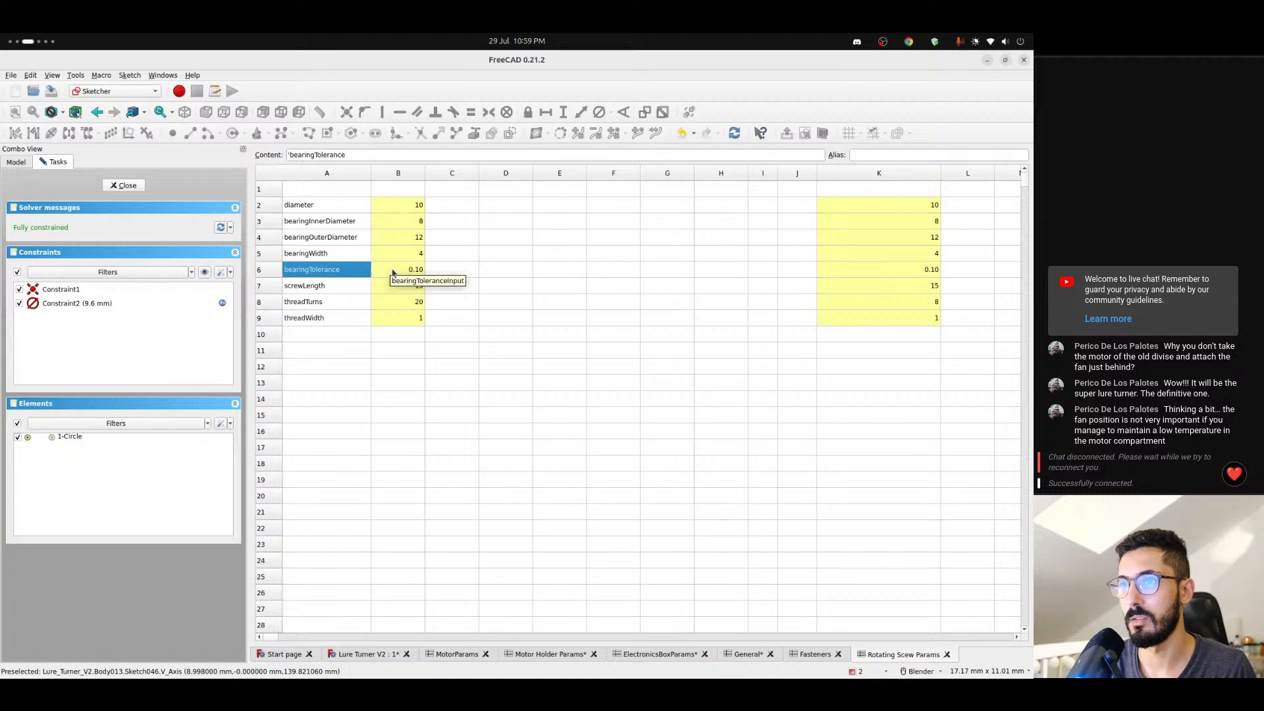
pyautogui.moveTo(393, 273); pyautogui.dragTo(360, 272)
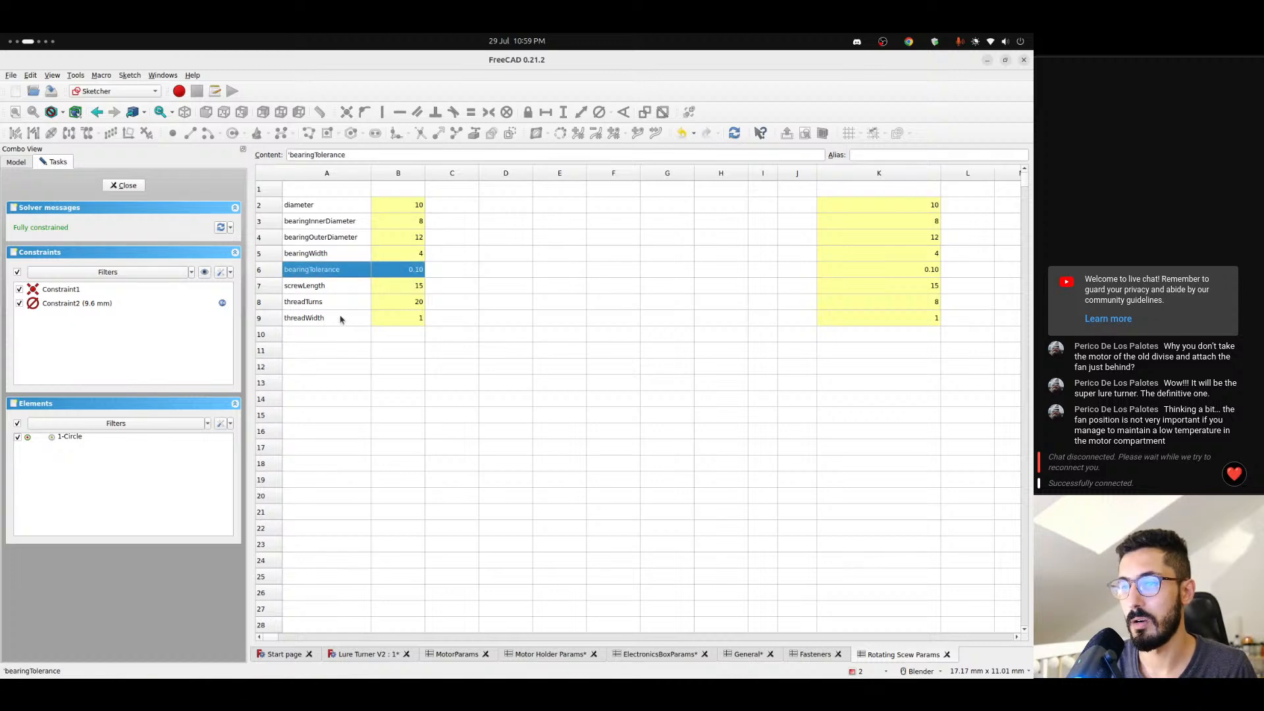
pyautogui.click(124, 186)
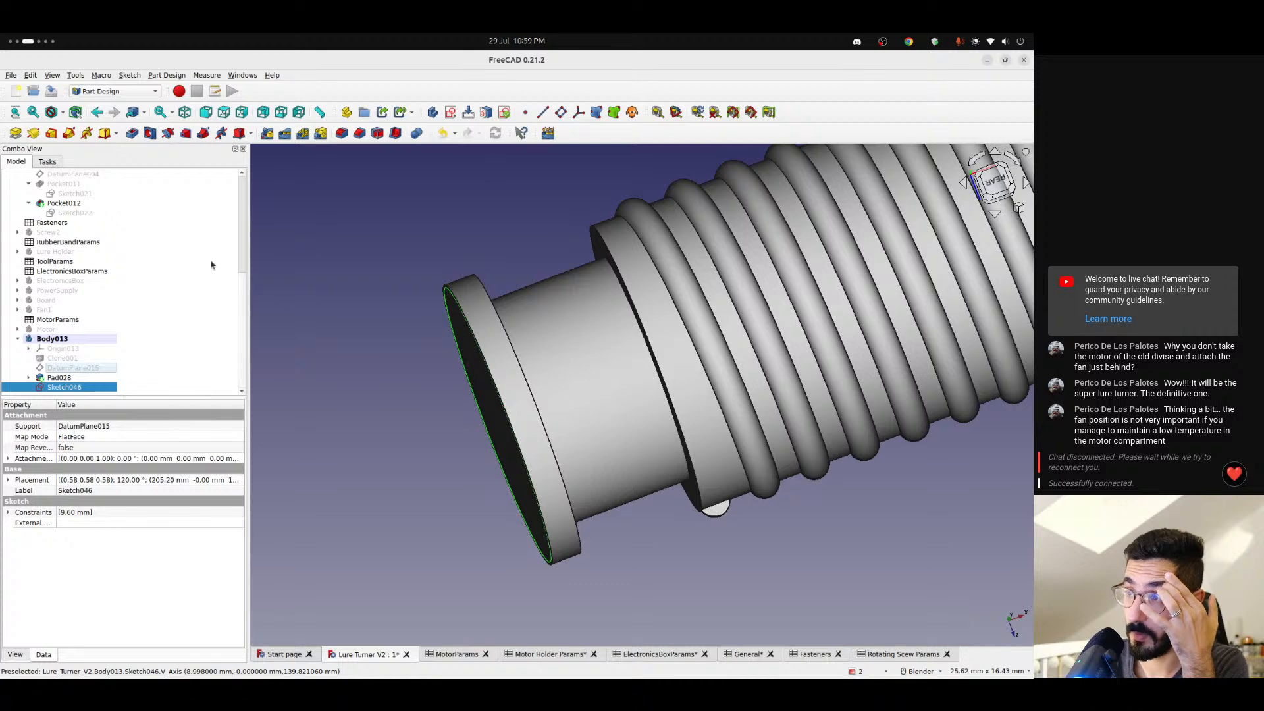
pyautogui.moveTo(397, 340); pyautogui.dragTo(308, 364, button='middle')
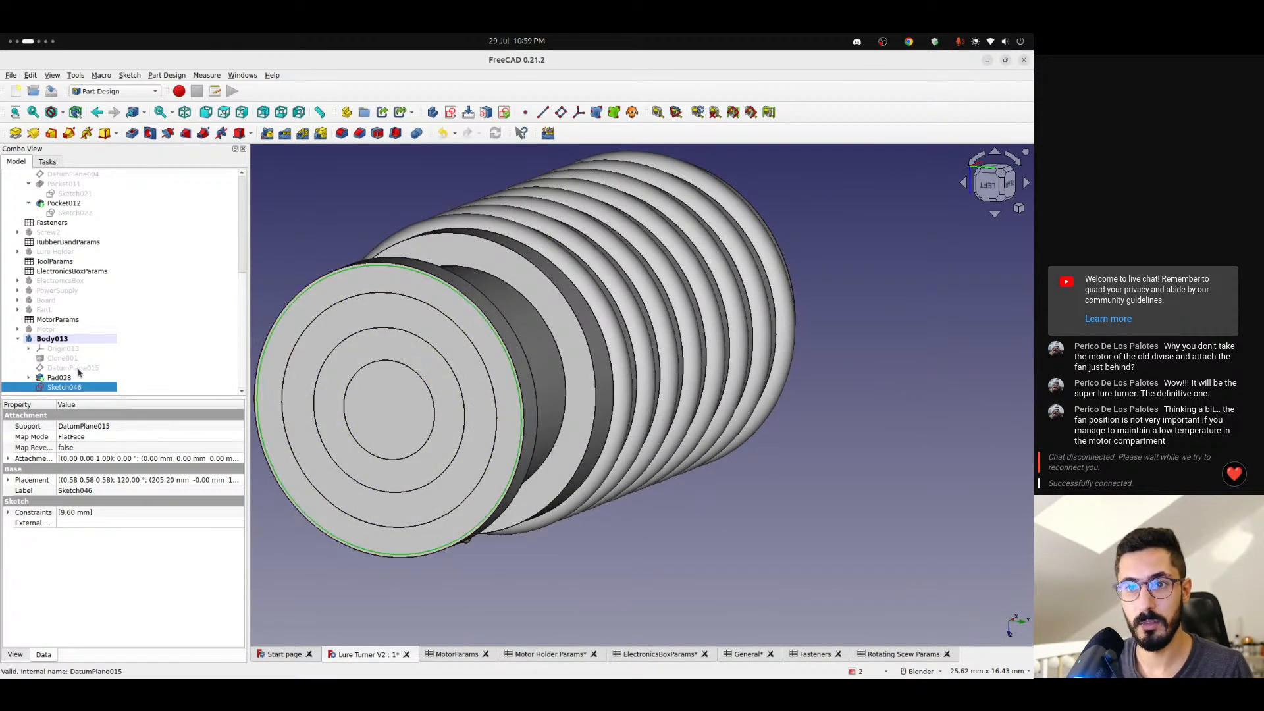
# - Reduce the diameter formula of the circle in Sketch046 to <<Rotating Scew Params>>.diameter and close the sketch
pyautogui.doubleClick(79, 389)
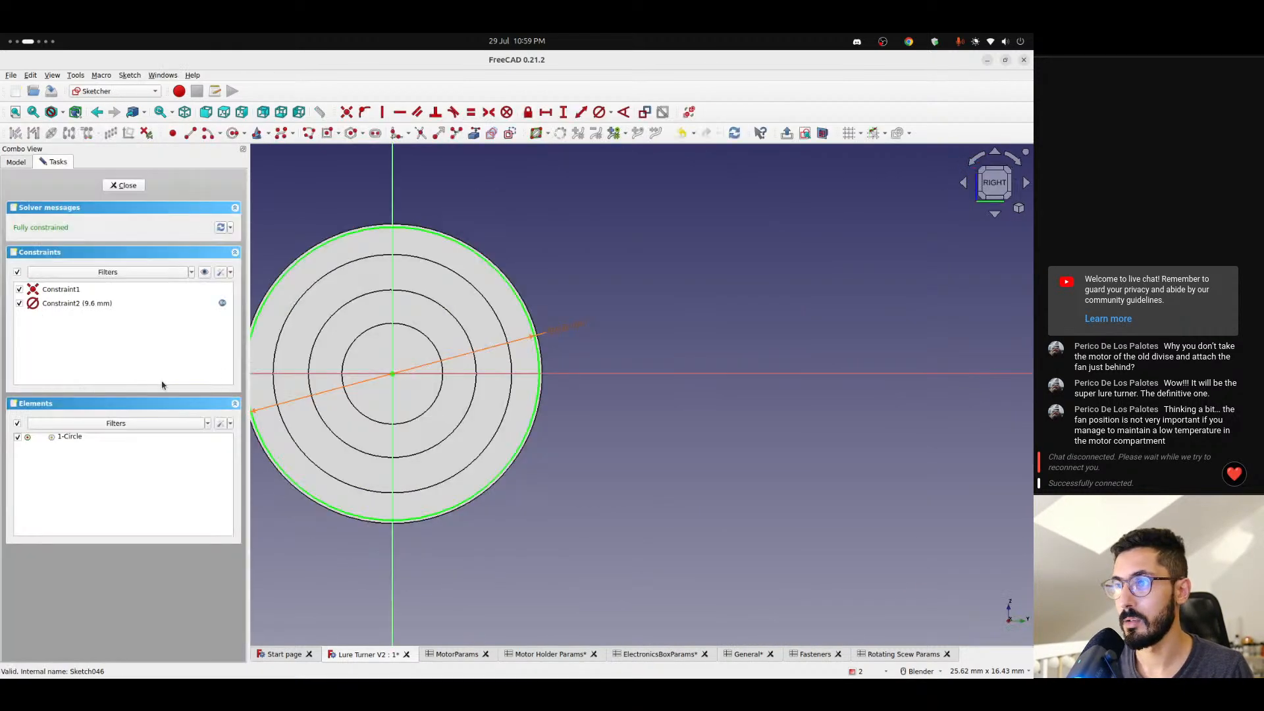
pyautogui.doubleClick(558, 334)
pyautogui.click(578, 349)
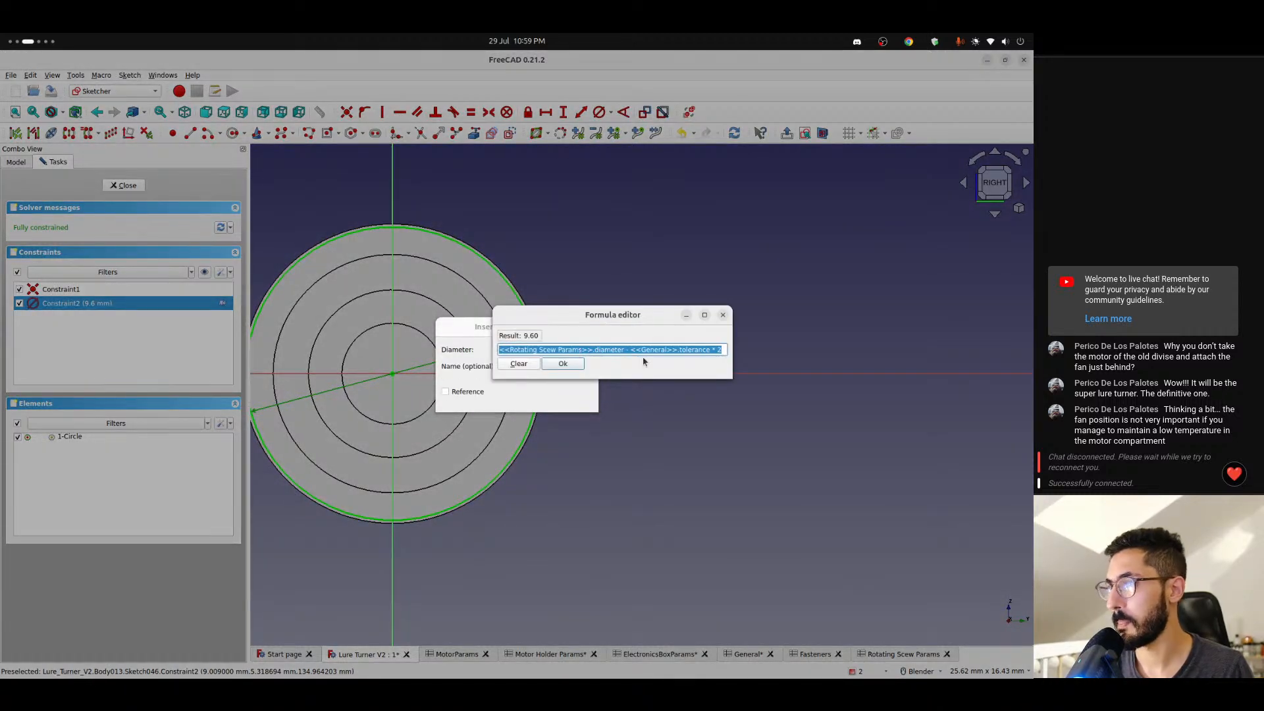
pyautogui.press('End')
pyautogui.hotkey('shift', 'Left')
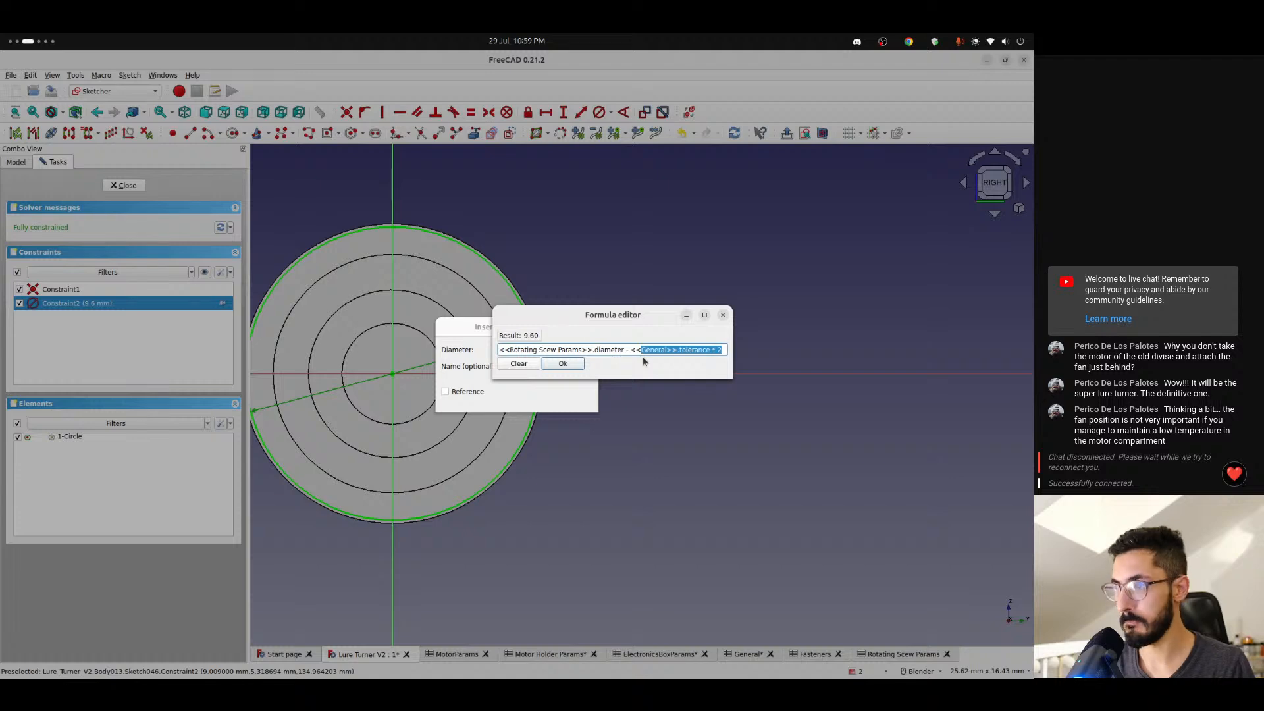
pyautogui.press('BackSpace')
pyautogui.press('BackSpace')
pyautogui.press('BackSpace')
pyautogui.press('BackSpace')
pyautogui.press('BackSpace')
pyautogui.press('BackSpace')
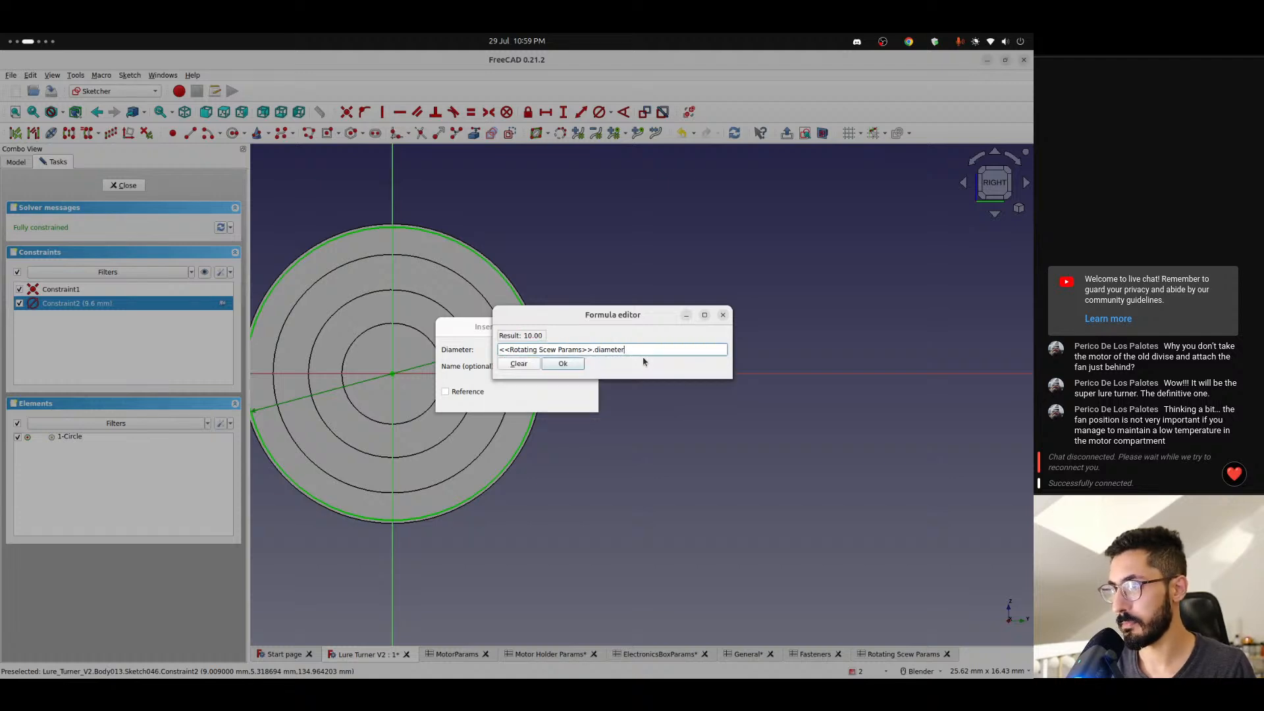
pyautogui.press('Return')
pyautogui.press('Return')
pyautogui.scroll(4, 526, 365)
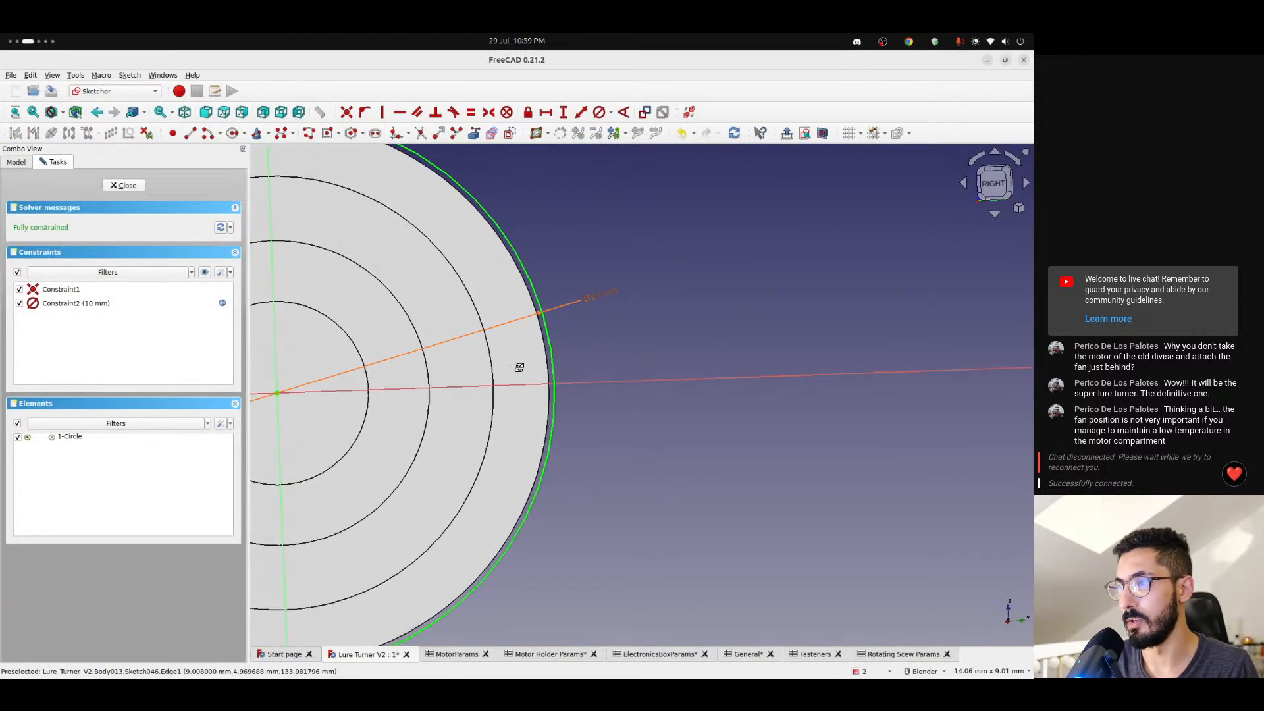
pyautogui.moveTo(519, 368); pyautogui.dragTo(453, 429, button='middle')
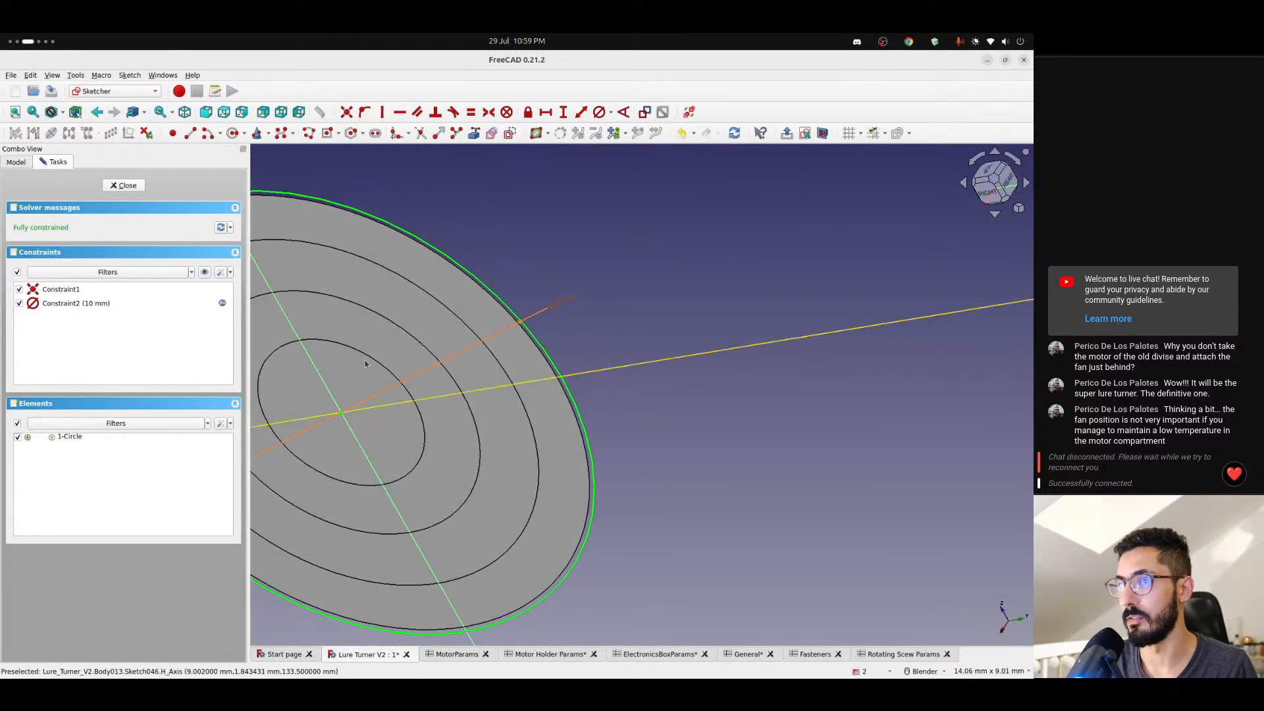
pyautogui.click(131, 188)
# - Copy the term - <<Rotating Scew Params>>.bearingTolerance * 2 from the circle diameter formula in Pad008's sketch, leaving that sketch as it is
pyautogui.scroll(2, 120, 317)
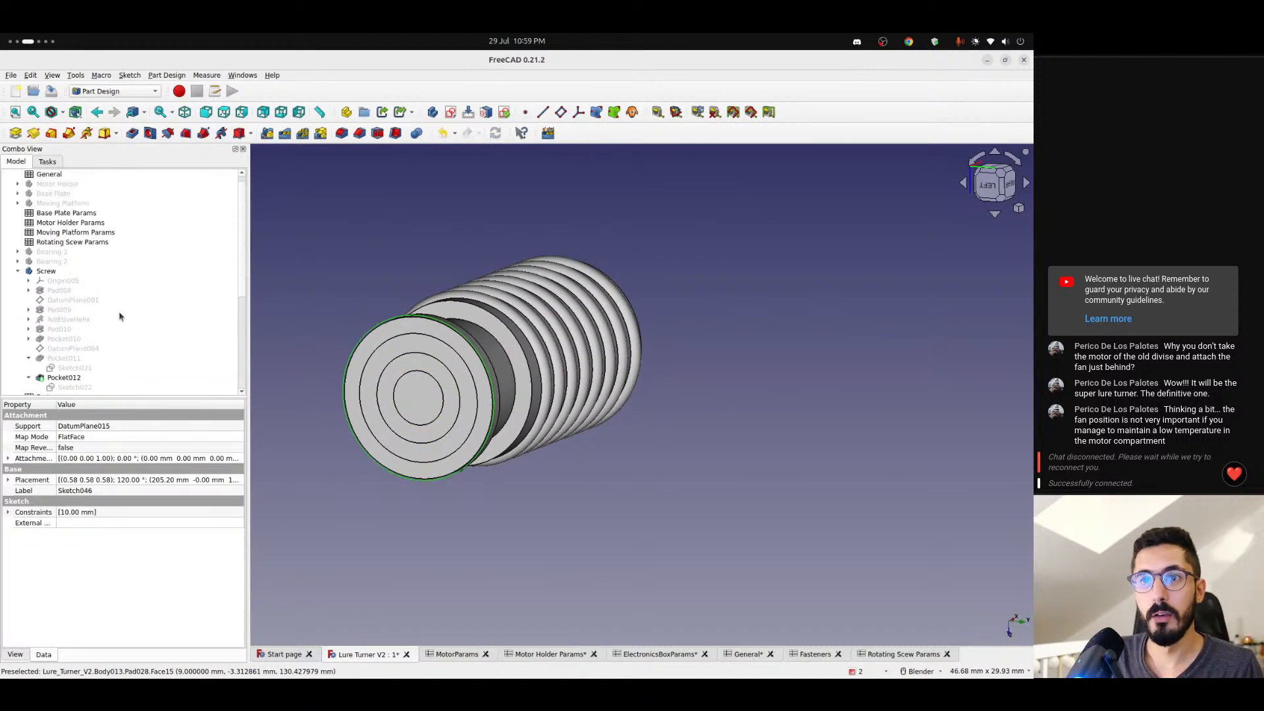
pyautogui.click(65, 290)
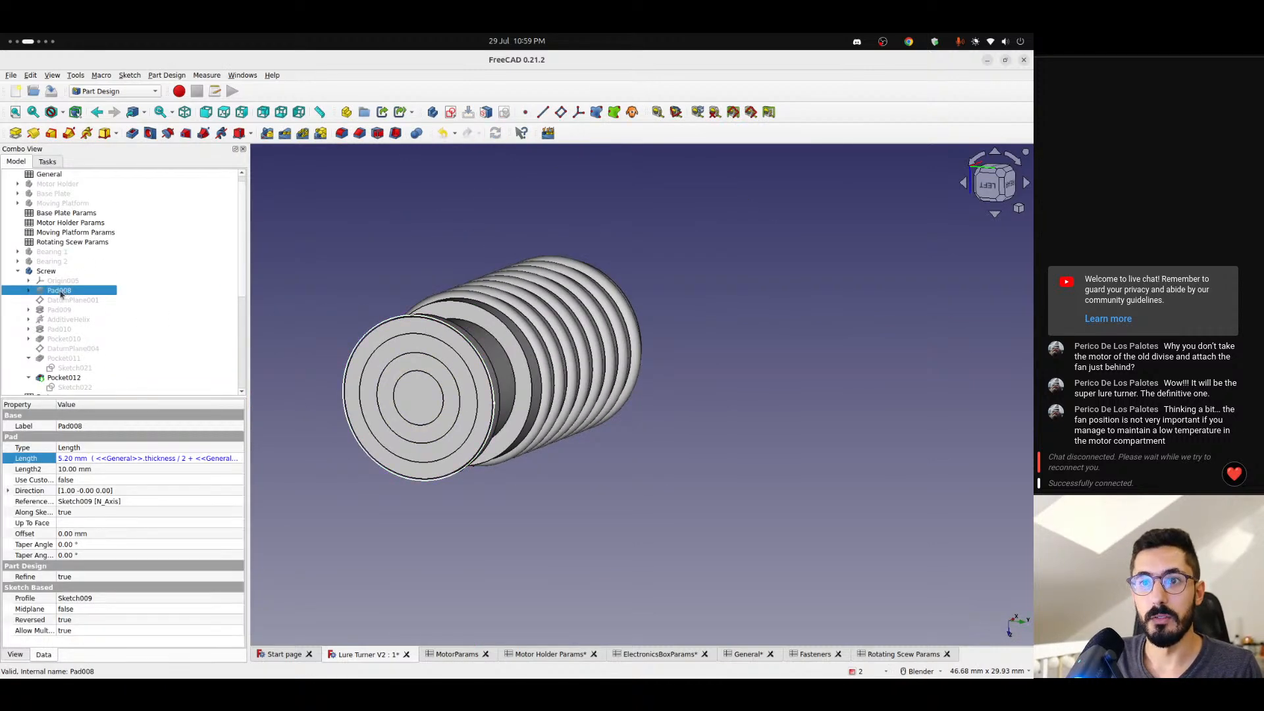
pyautogui.click(29, 291)
pyautogui.doubleClick(65, 301)
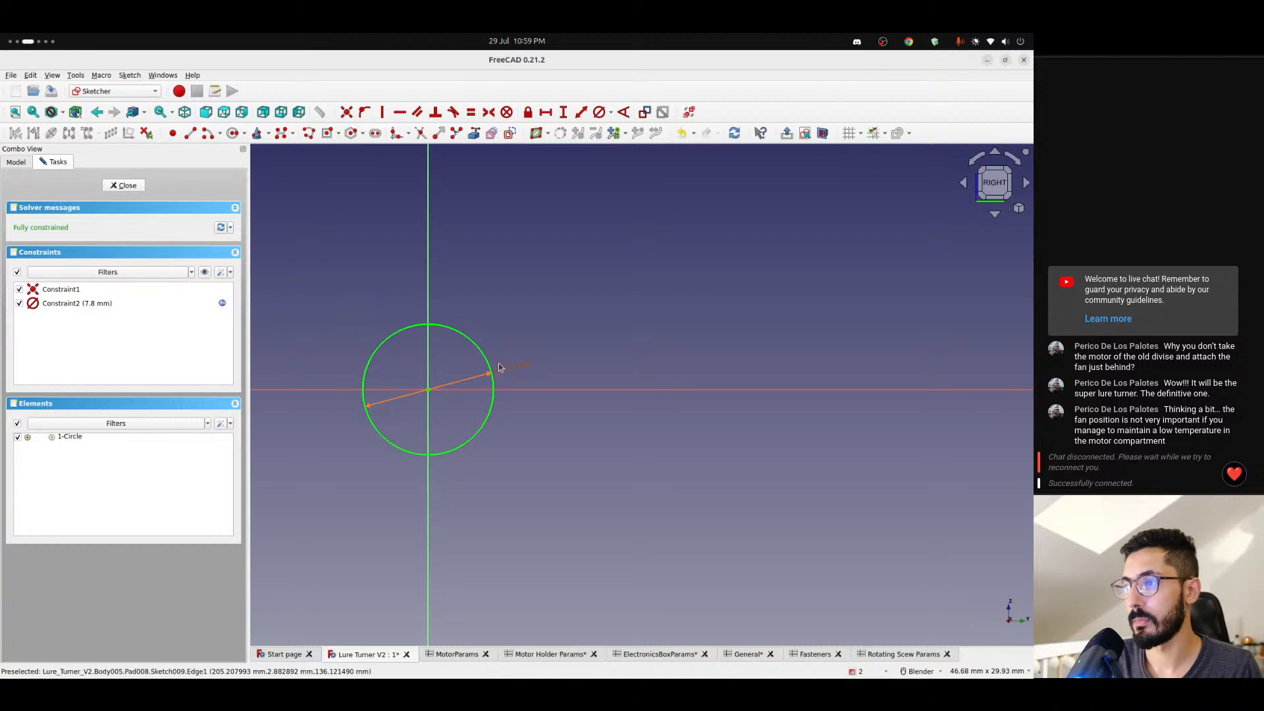
pyautogui.doubleClick(499, 368)
pyautogui.click(585, 355)
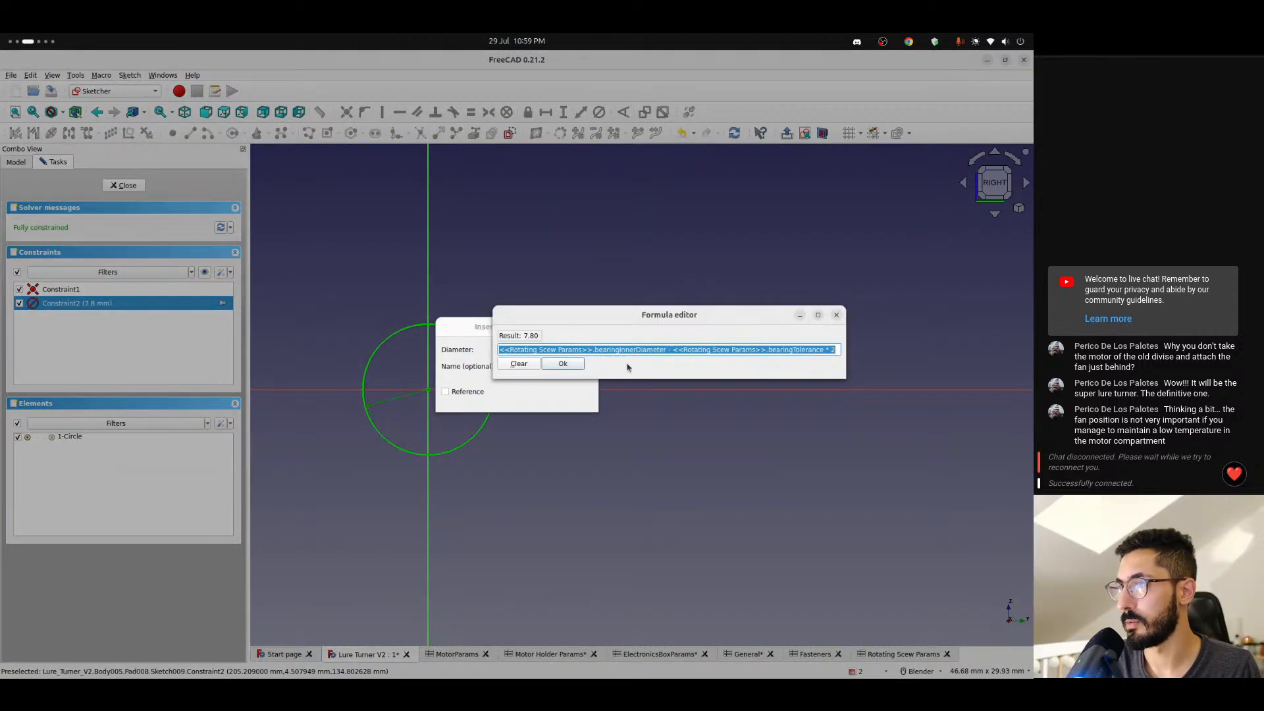
pyautogui.click(685, 350)
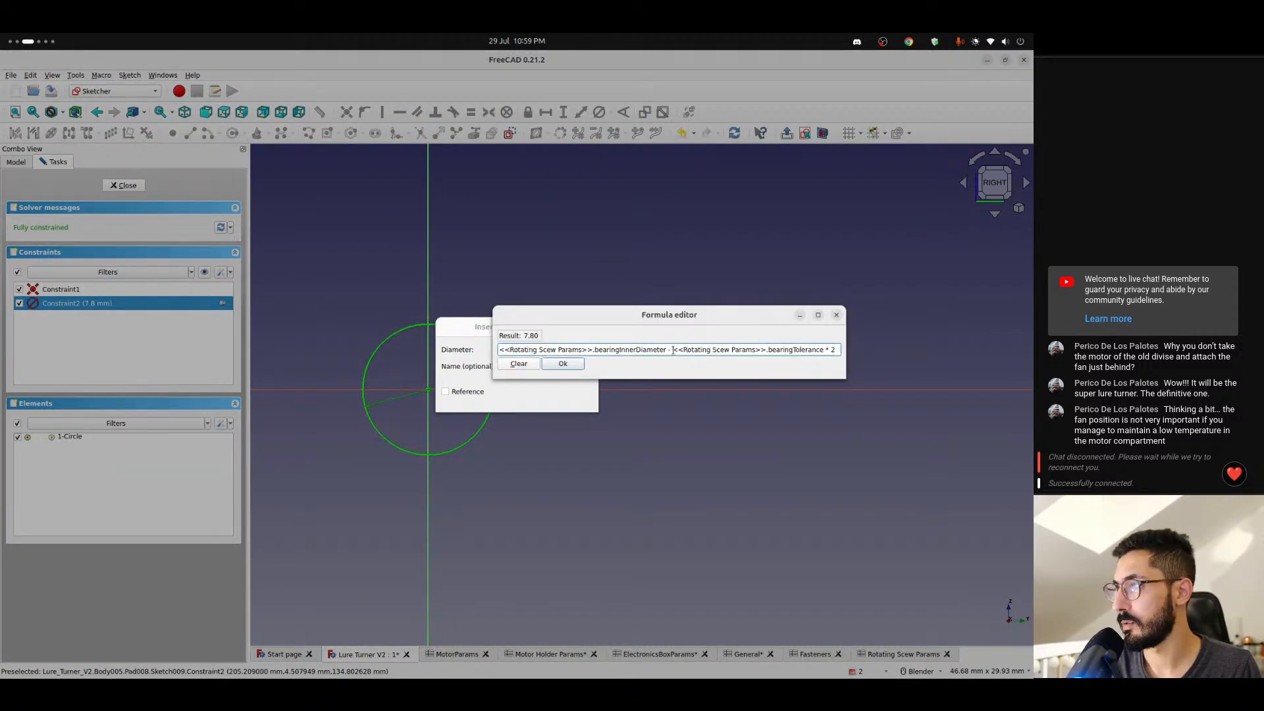
pyautogui.moveTo(668, 350); pyautogui.dragTo(843, 349)
pyautogui.hotkey('ctrl', 'c')
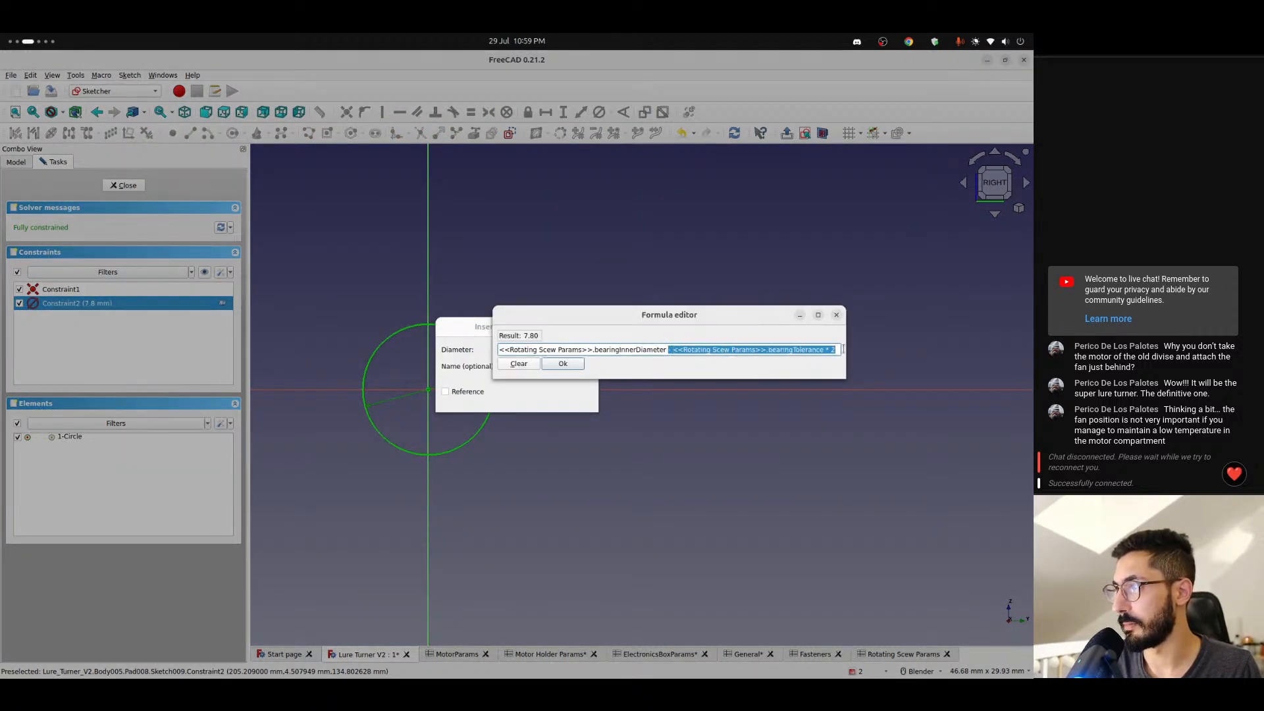
pyautogui.click(581, 366)
pyautogui.click(568, 400)
pyautogui.click(128, 190)
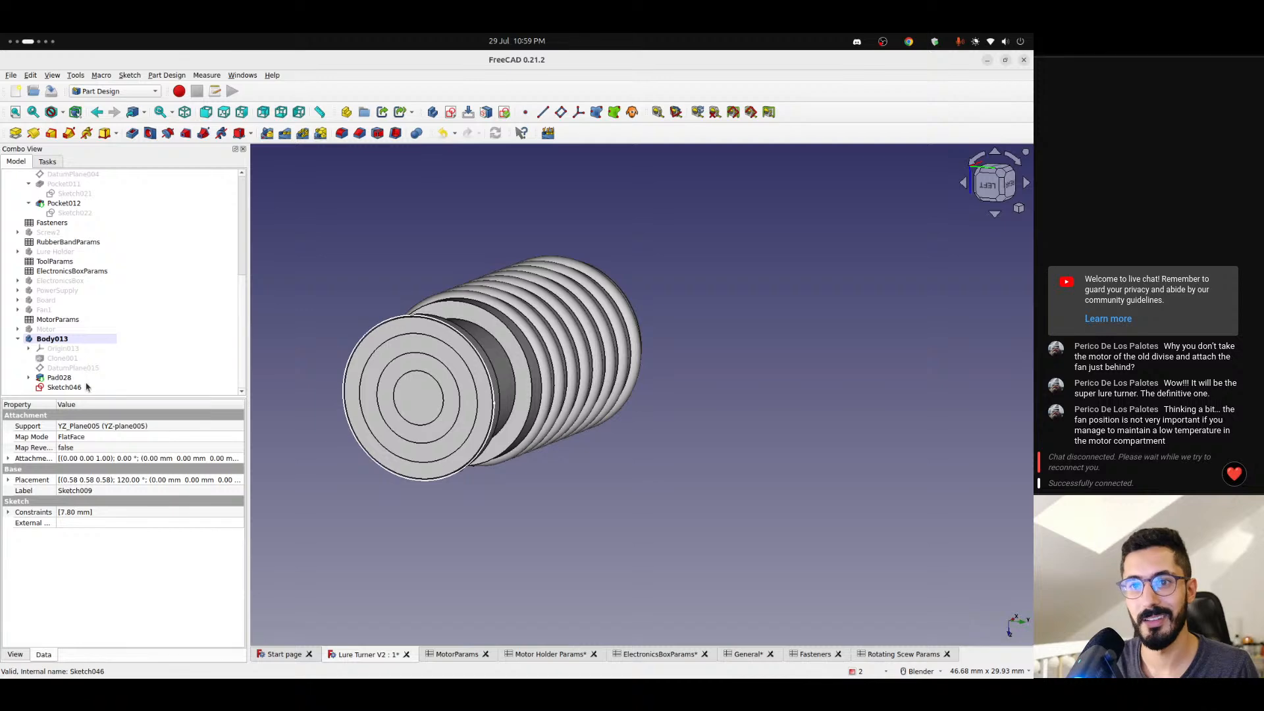
# - Append - <<Rotating Scew Params>>.bearingTolerance * 2 to the circle's diameter formula in Sketch046 and close the sketch
pyautogui.click(73, 387)
pyautogui.doubleClick(73, 388)
pyautogui.doubleClick(523, 368)
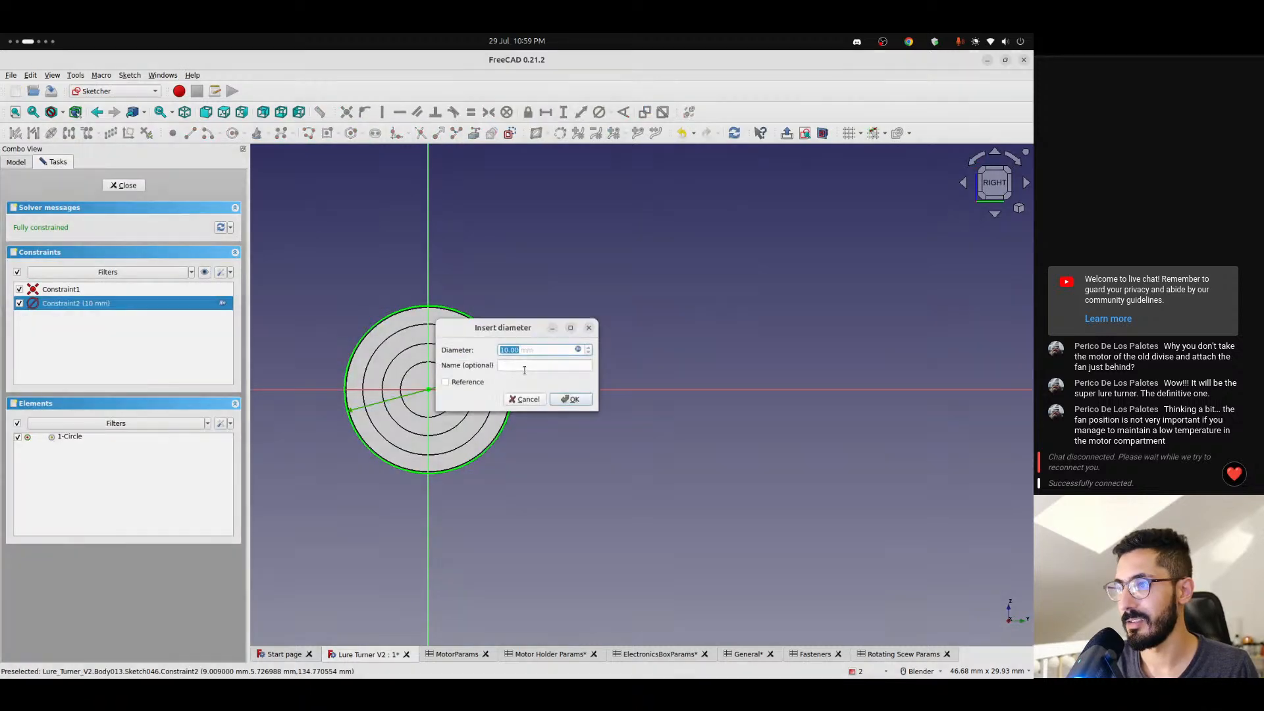
pyautogui.click(578, 349)
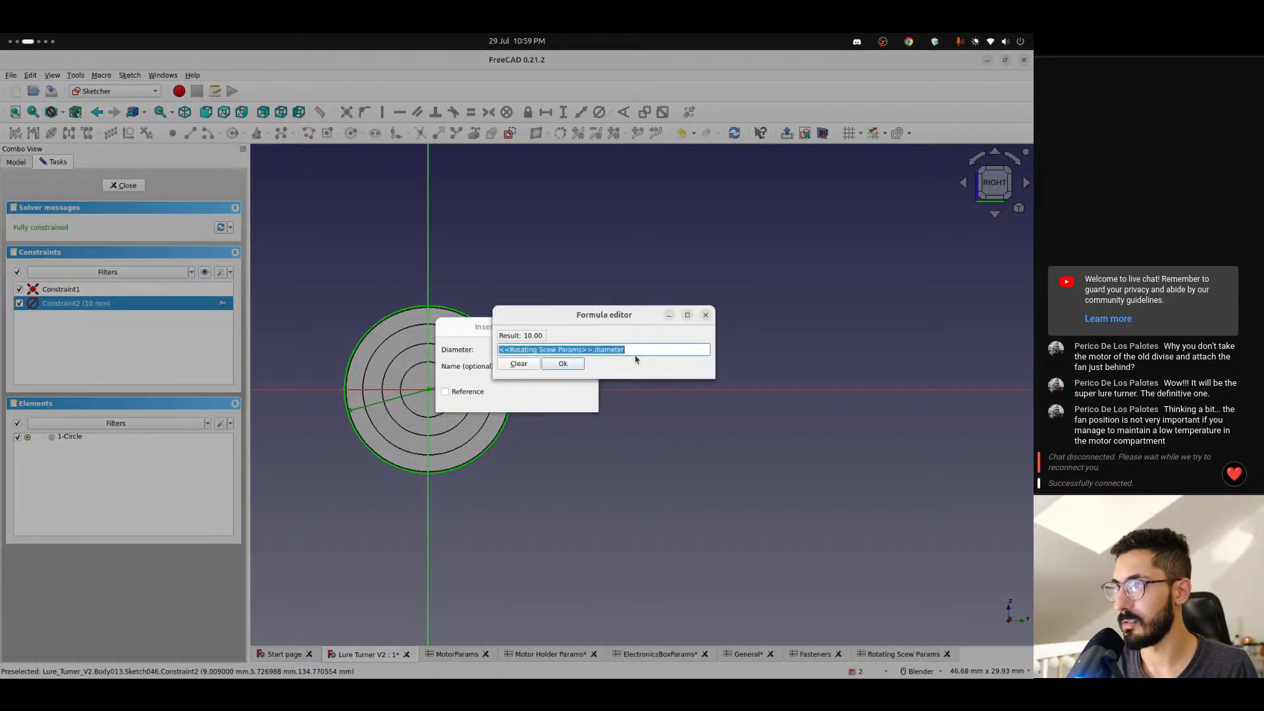
pyautogui.click(638, 350)
pyautogui.hotkey('ctrl', 'v')
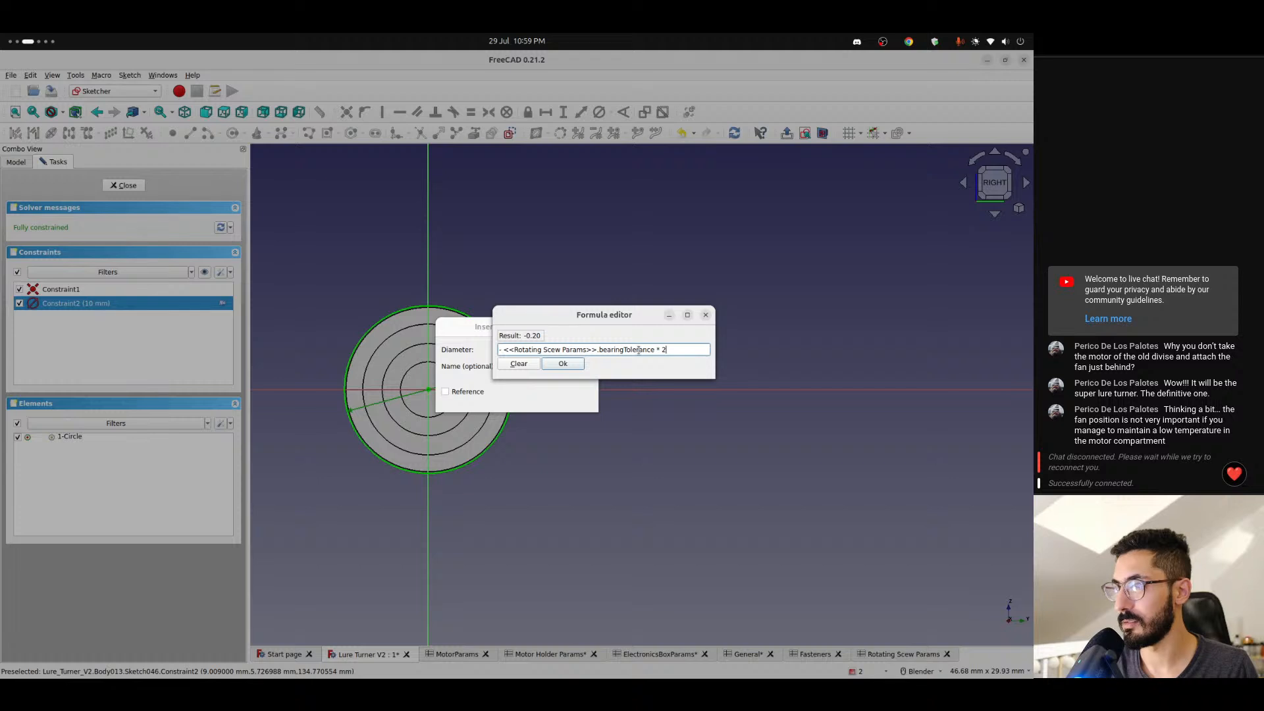
pyautogui.hotkey('ctrl', 'z')
pyautogui.doubleClick(637, 351)
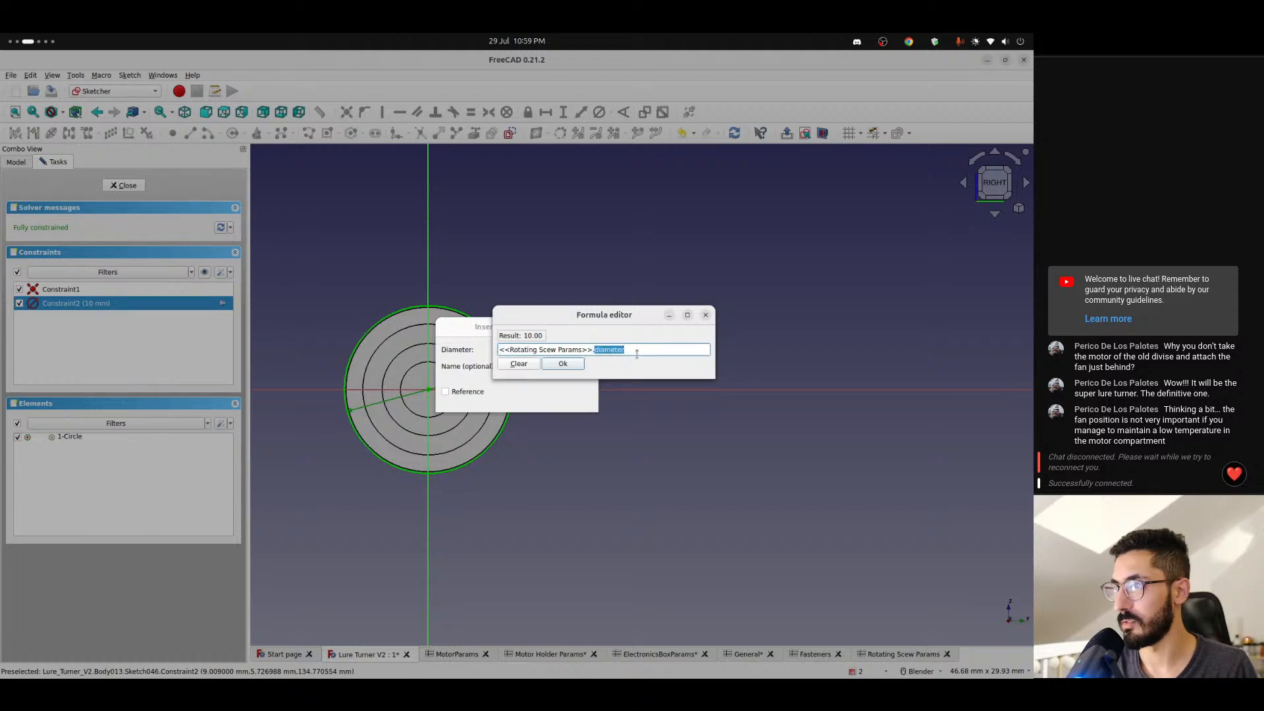
pyautogui.hotkey('ctrl', 'v')
pyautogui.click(574, 365)
pyautogui.click(570, 398)
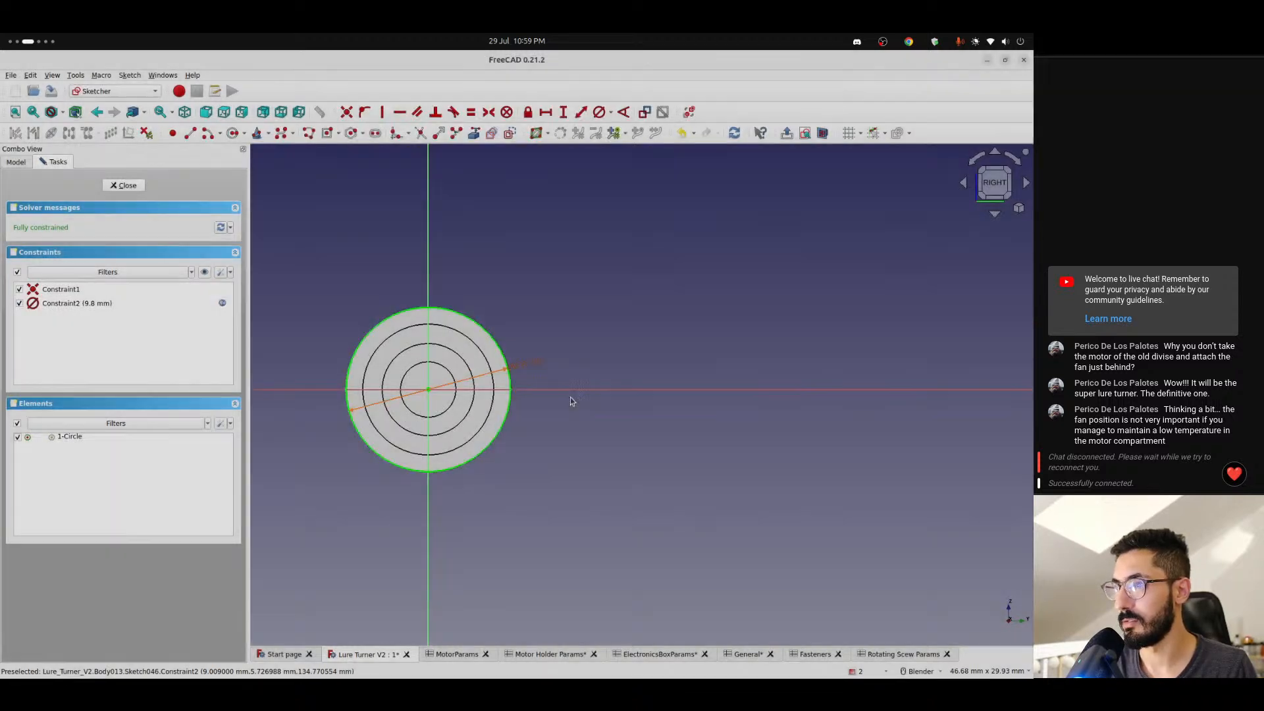
pyautogui.scroll(3, 507, 359)
pyautogui.scroll(-2, 507, 359)
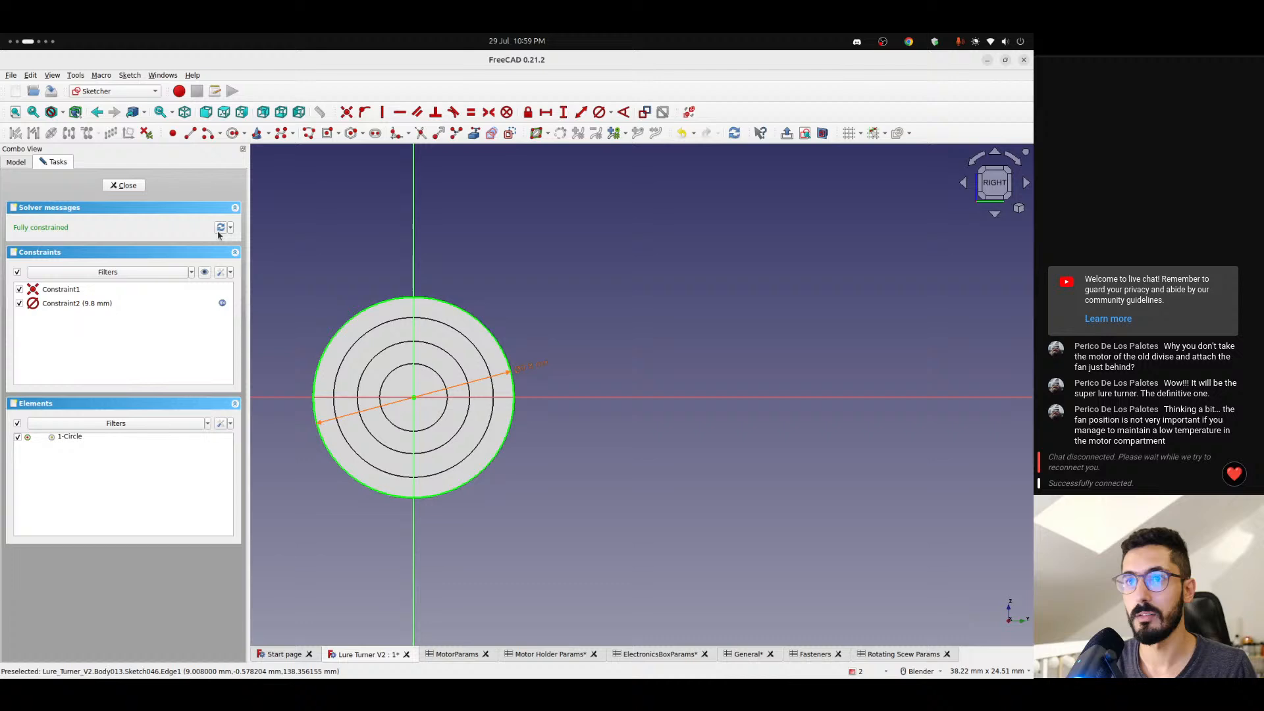
pyautogui.click(123, 185)
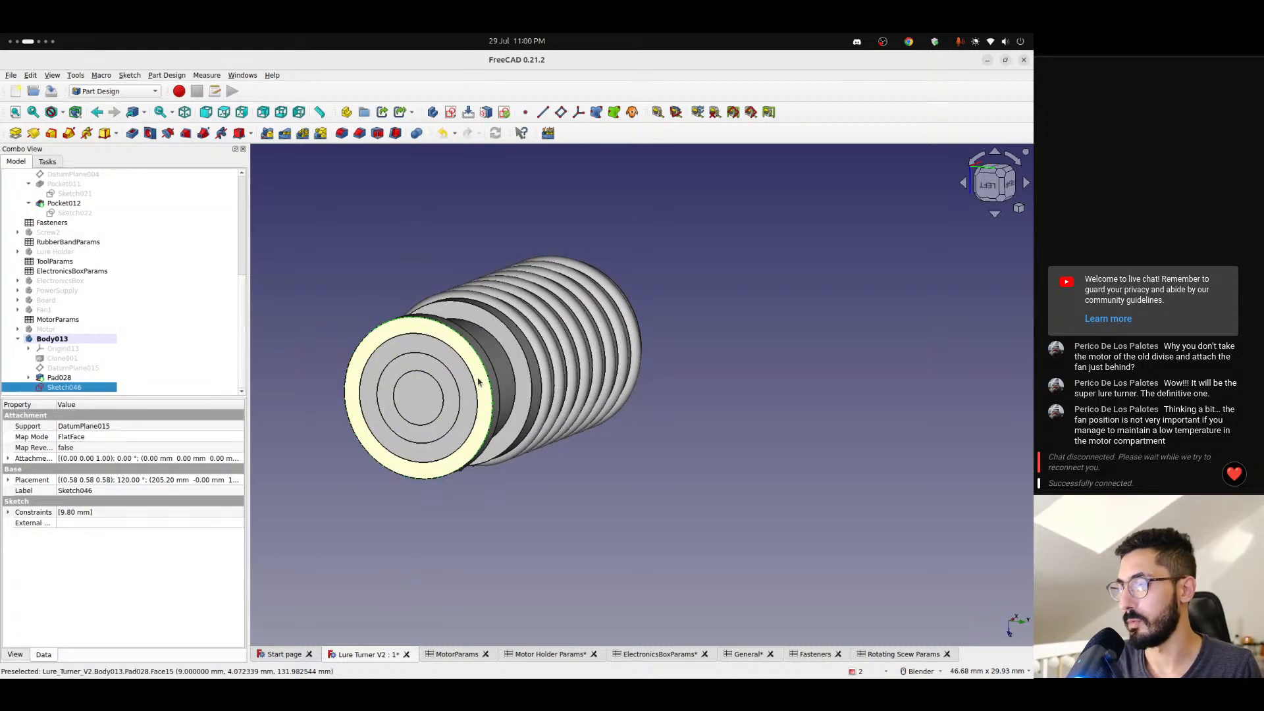
# - Inspect the sketched circle on the screw's flanged end and check the length property of Pad028
pyautogui.moveTo(478, 382); pyautogui.dragTo(394, 397, button='middle')
pyautogui.scroll(7, 480, 380)
pyautogui.scroll(-2, 481, 380)
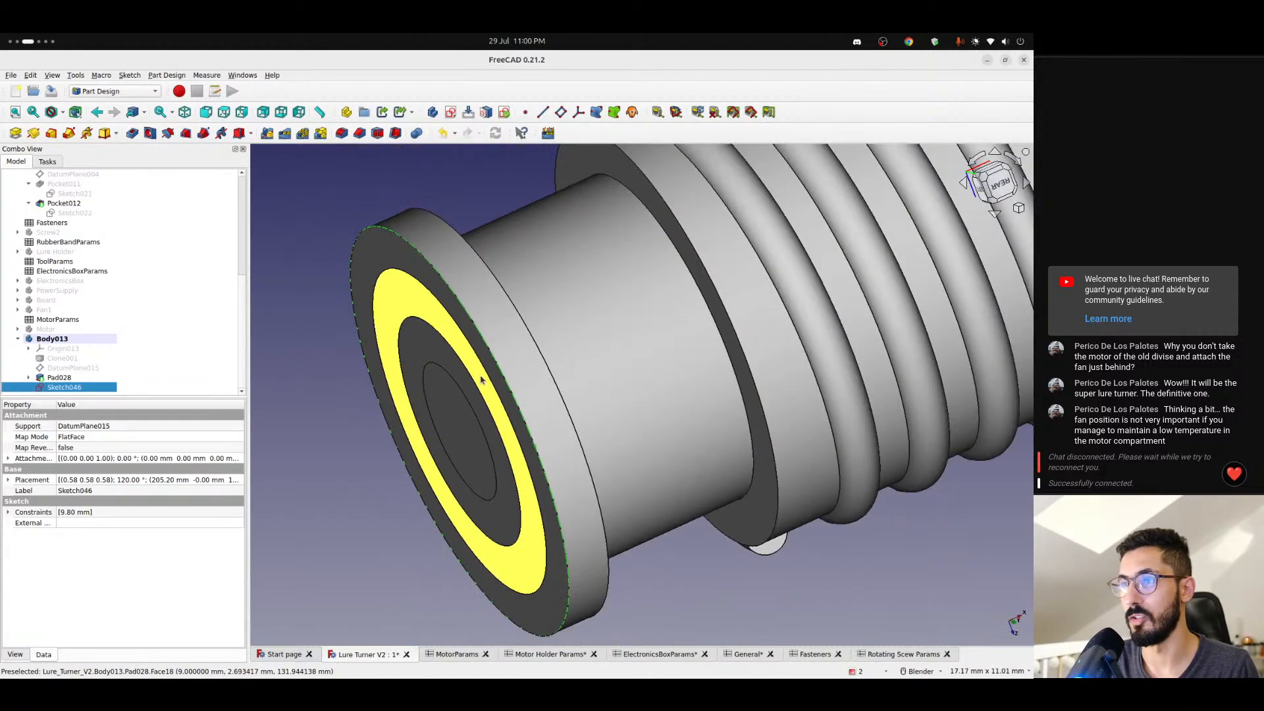
pyautogui.scroll(-5, 480, 380)
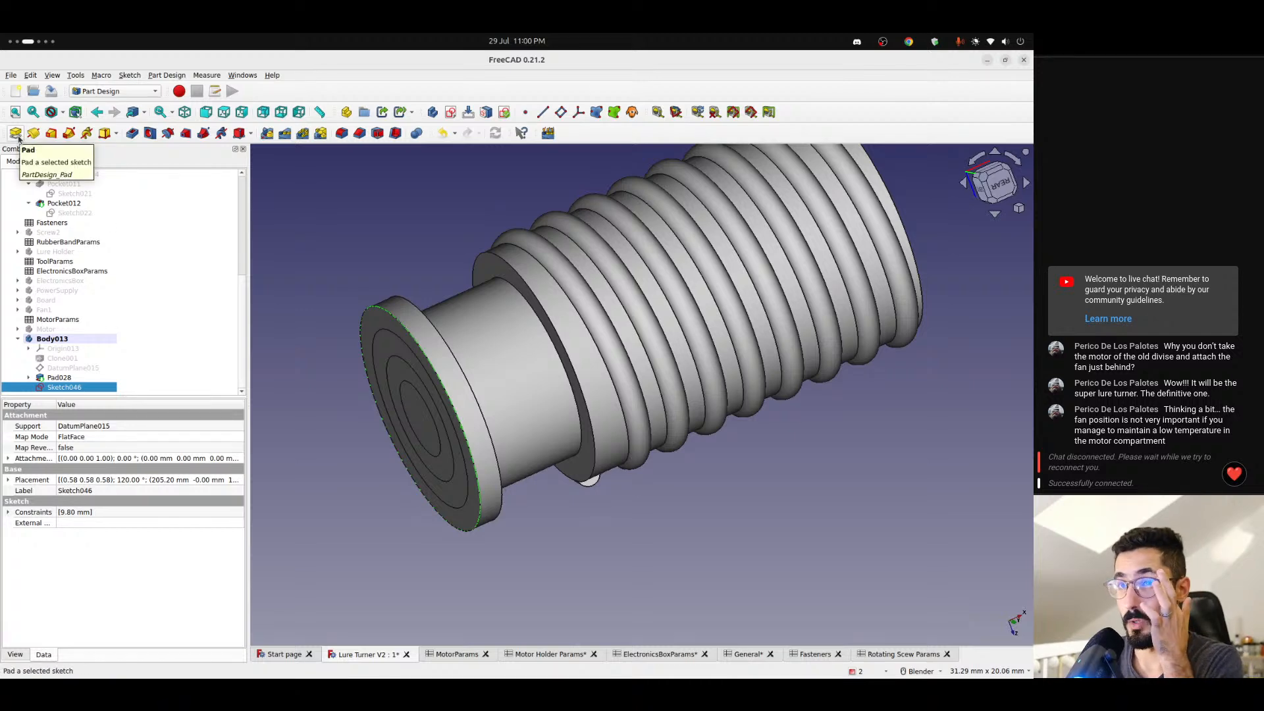
pyautogui.click(76, 377)
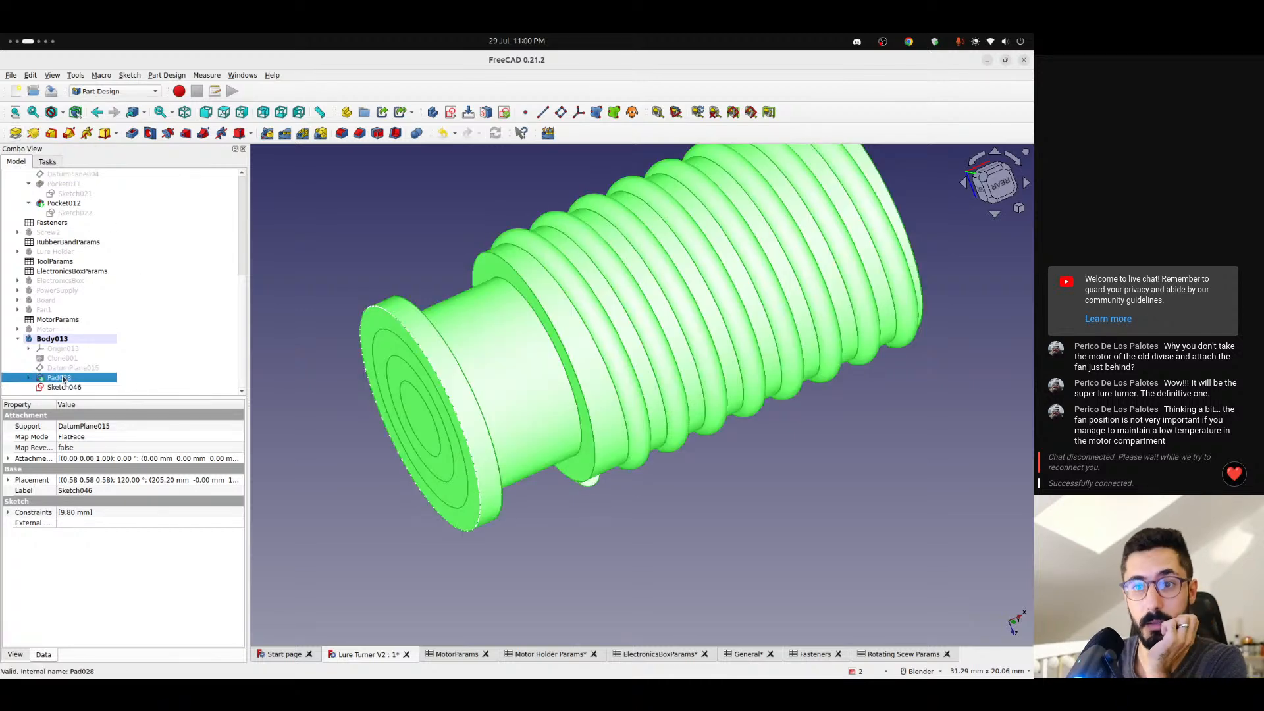
# - Show Pad008 of the Screw body on its own and look up its full length formula
pyautogui.scroll(7, 73, 337)
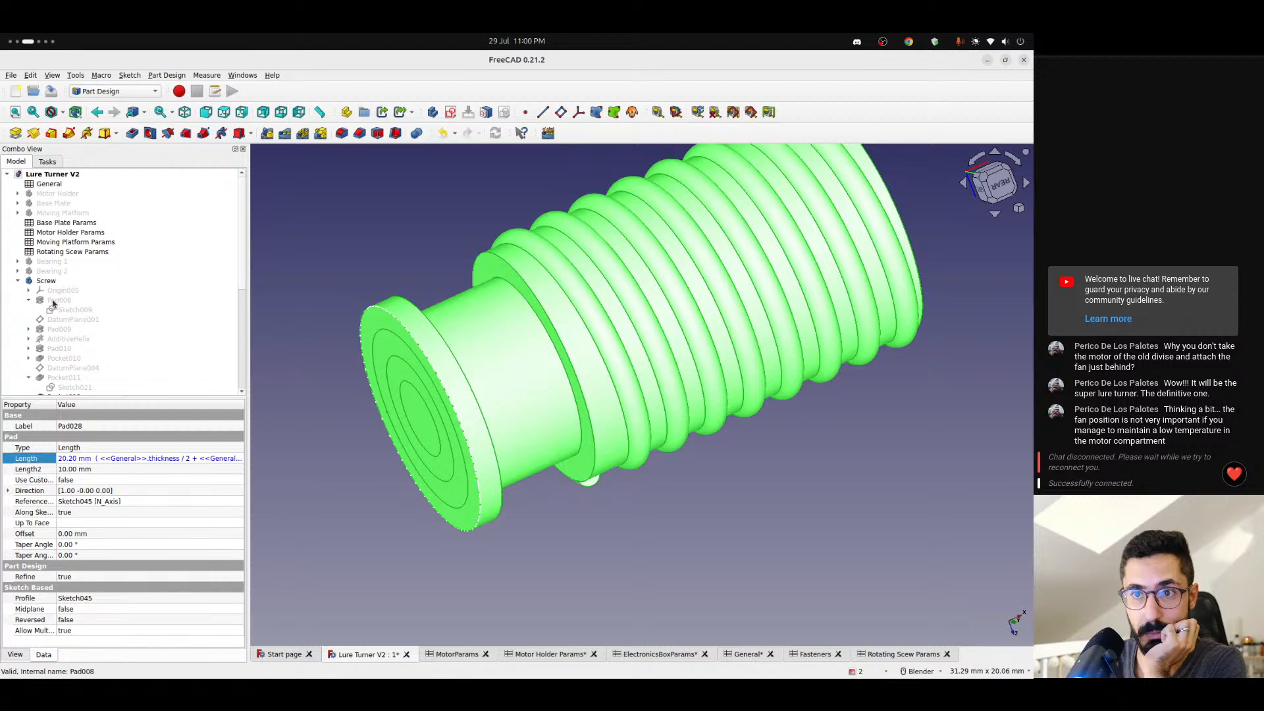
pyautogui.click(58, 300)
pyautogui.scroll(-10, 296, 328)
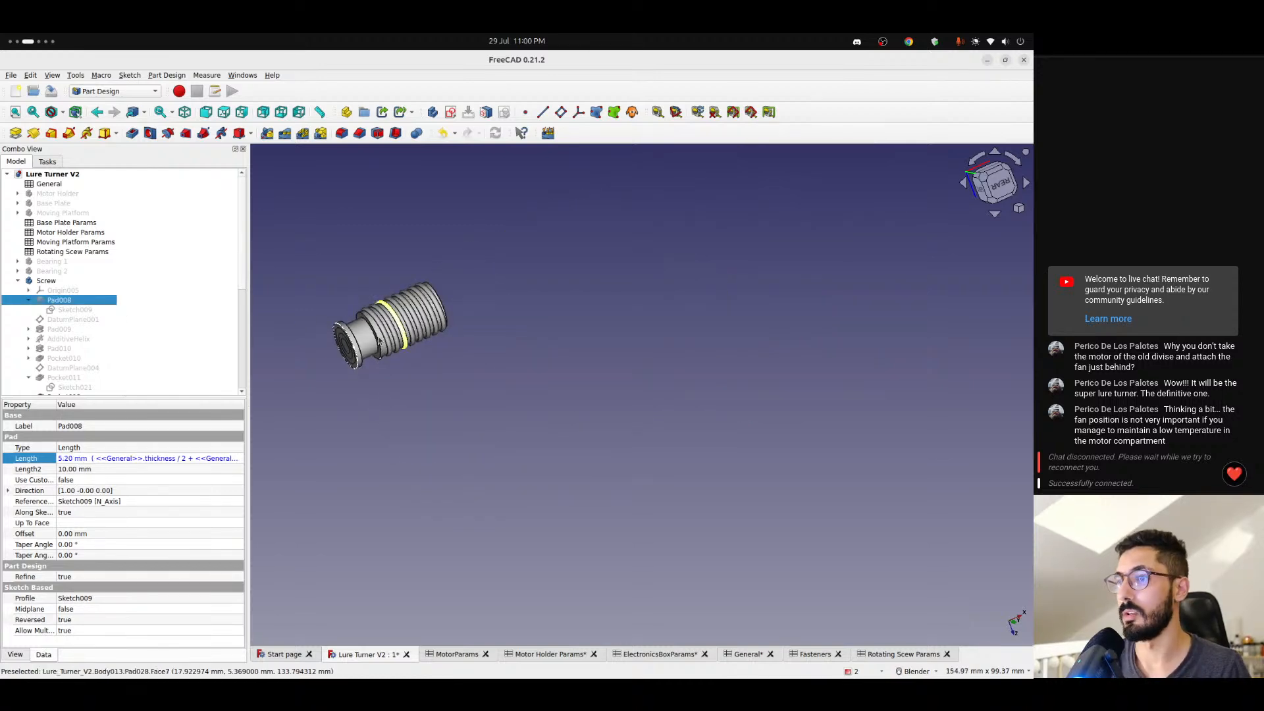
pyautogui.scroll(8, 377, 391)
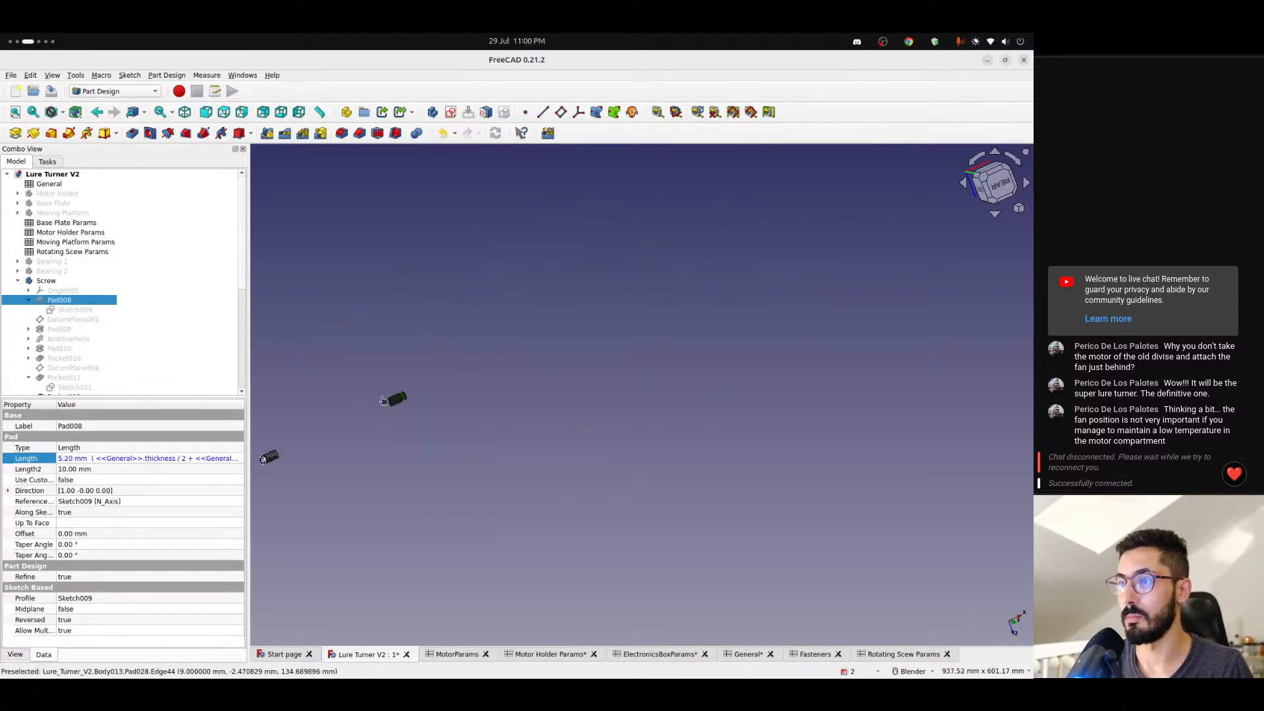
pyautogui.press('space')
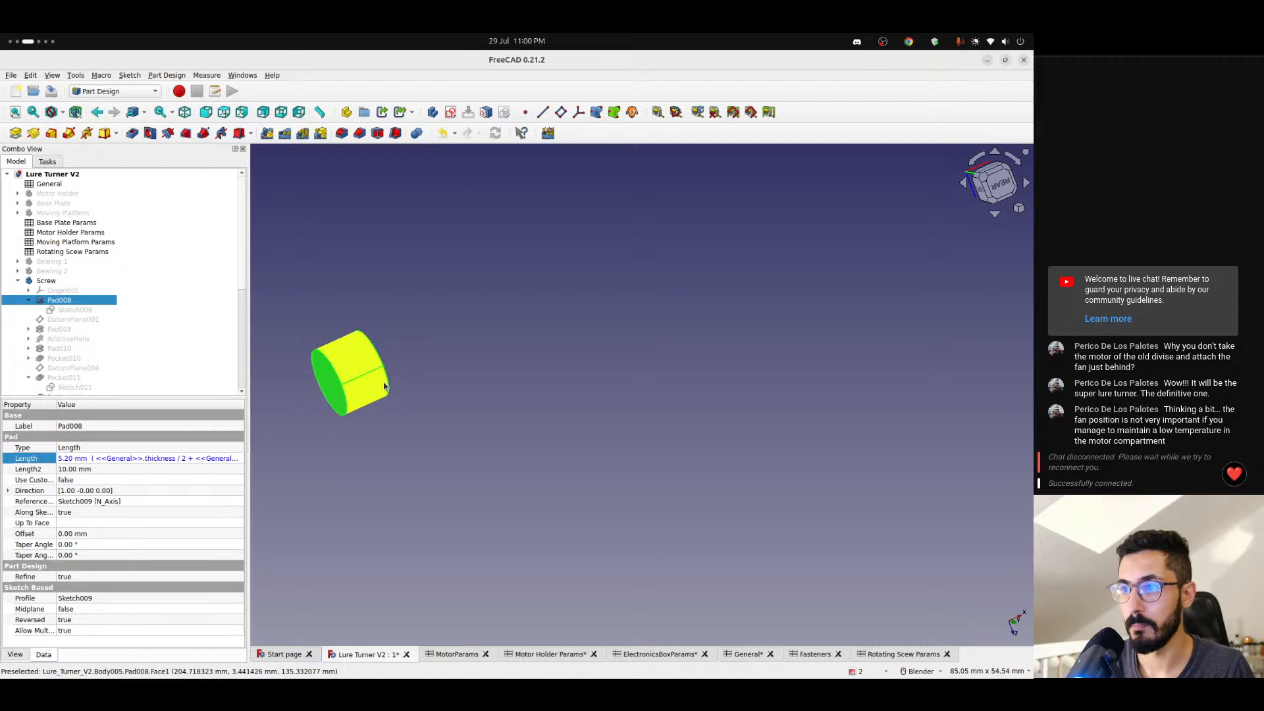
pyautogui.click(187, 461)
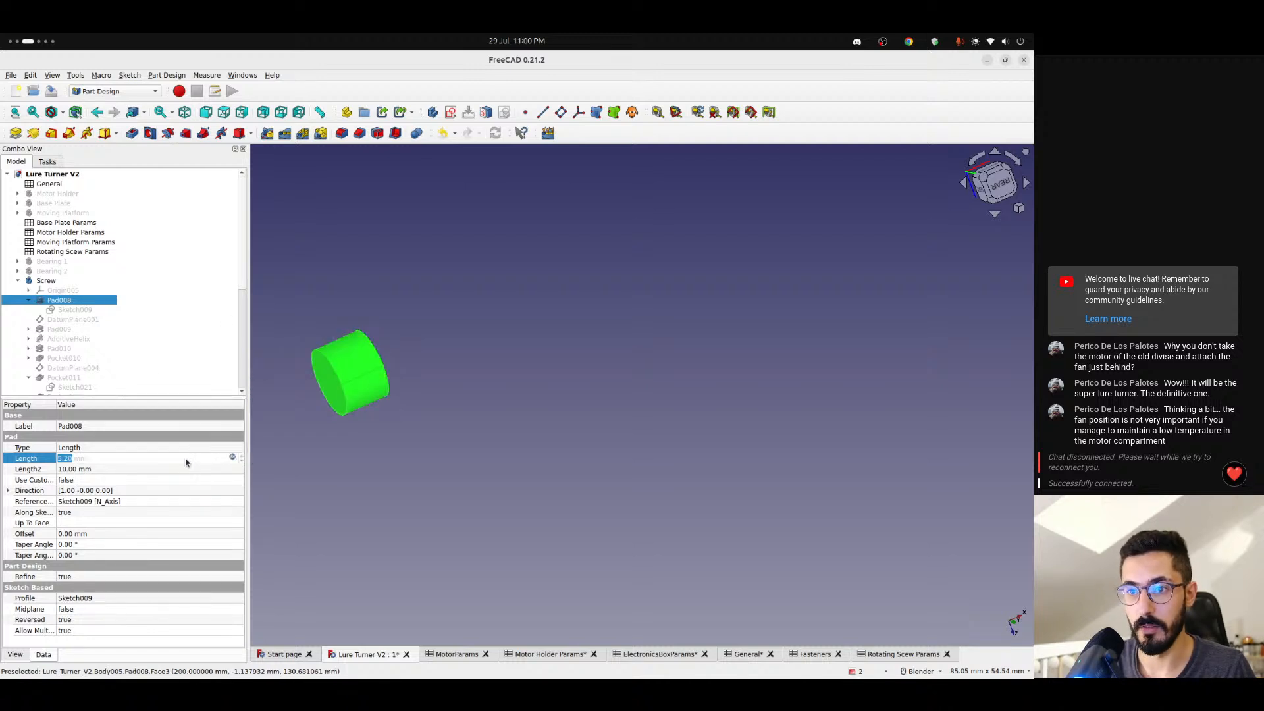
pyautogui.click(232, 458)
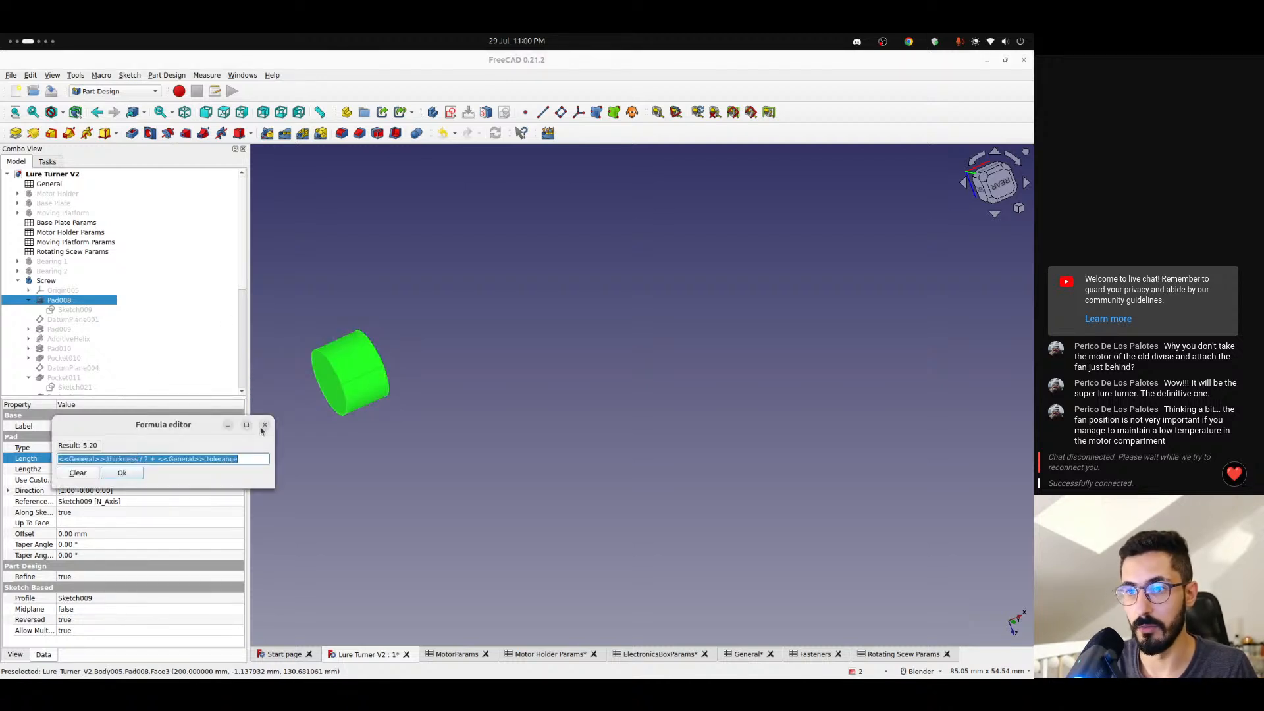
pyautogui.click(264, 425)
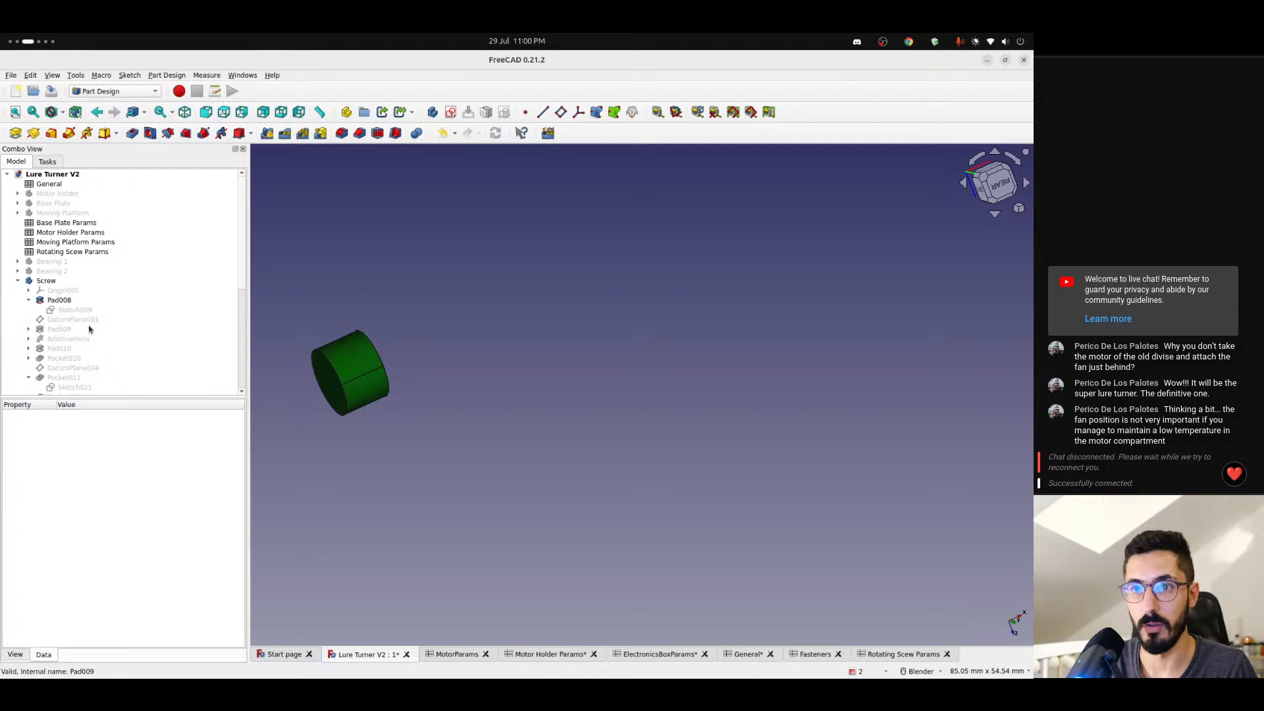
# - Display Pad009 and Pad008 of the Screw body in turn to compare the shaft sections they form
pyautogui.click(58, 330)
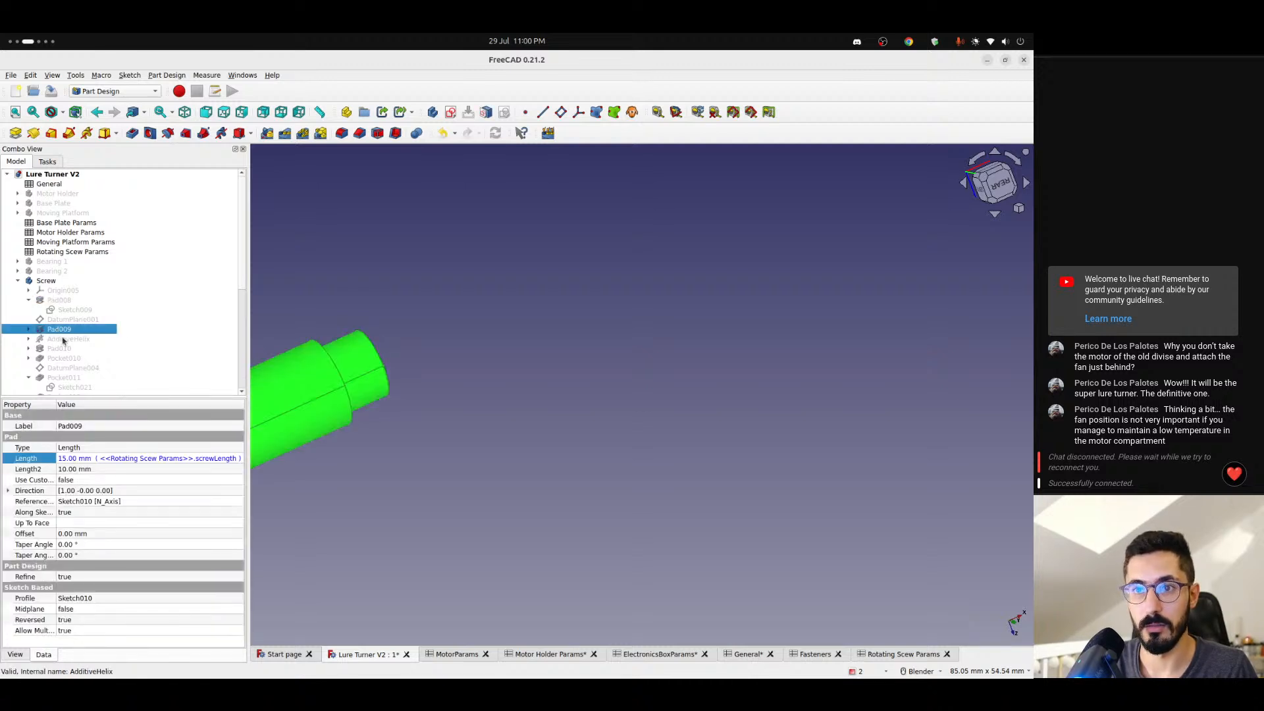
pyautogui.press('space')
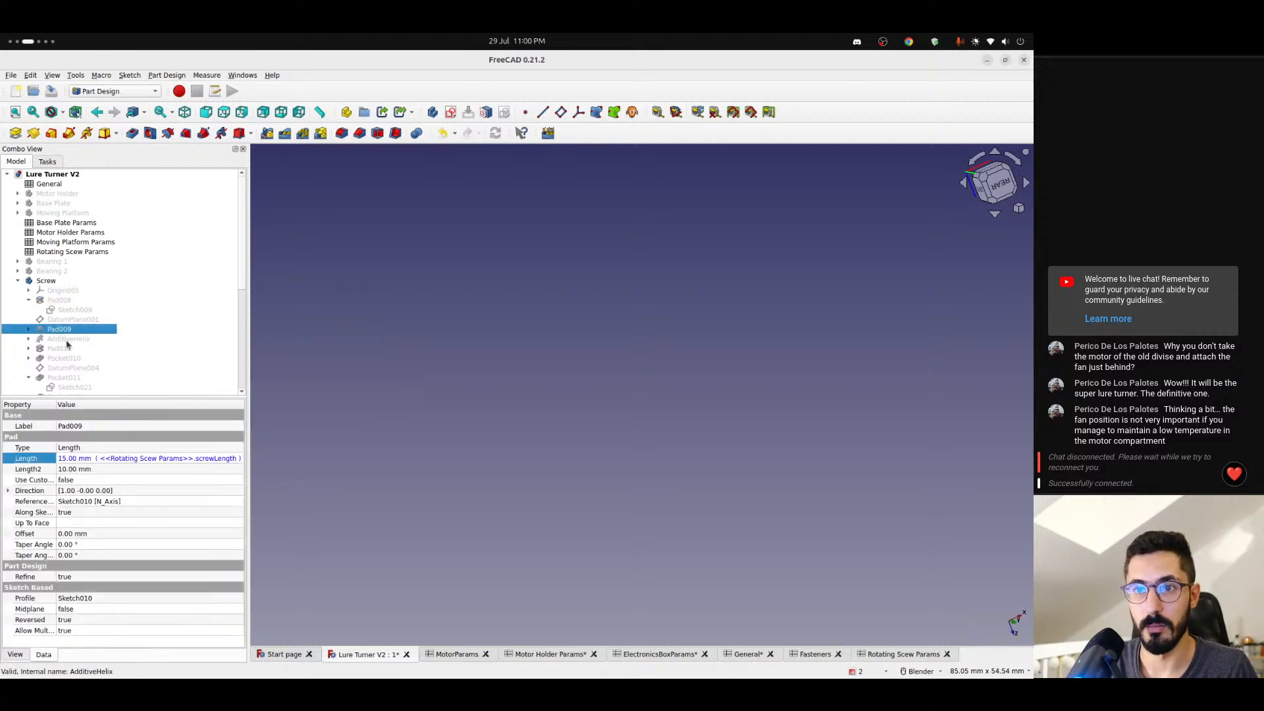
pyautogui.click(59, 300)
pyautogui.press('space')
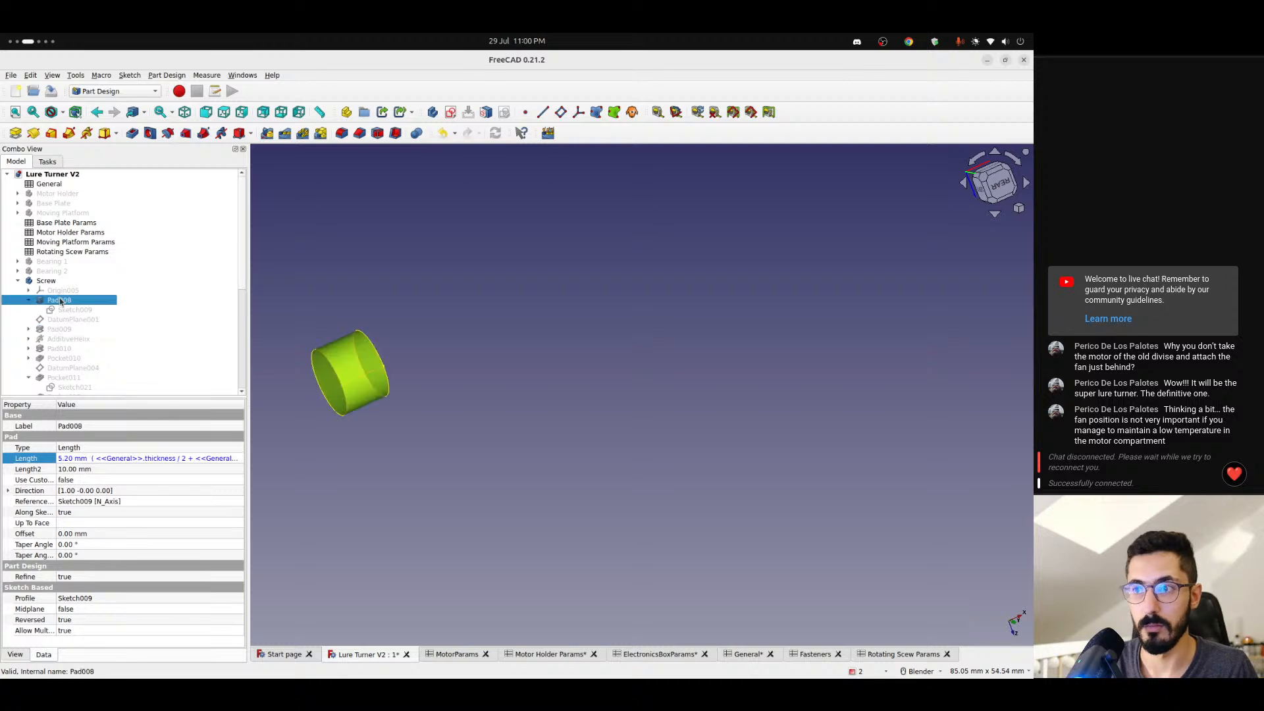
# - Show Pad010 of the Screw body with its sketch expanded and look up its full length formula
pyautogui.click(58, 350)
pyautogui.press('space')
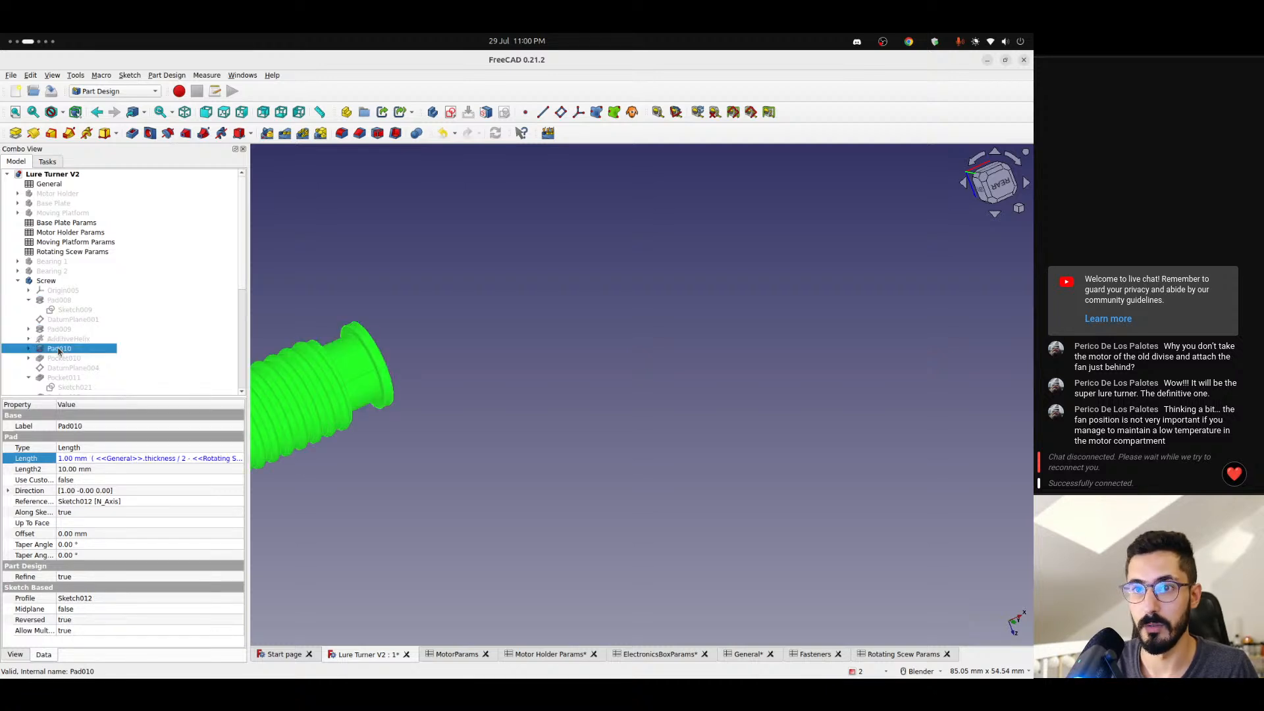
pyautogui.click(28, 348)
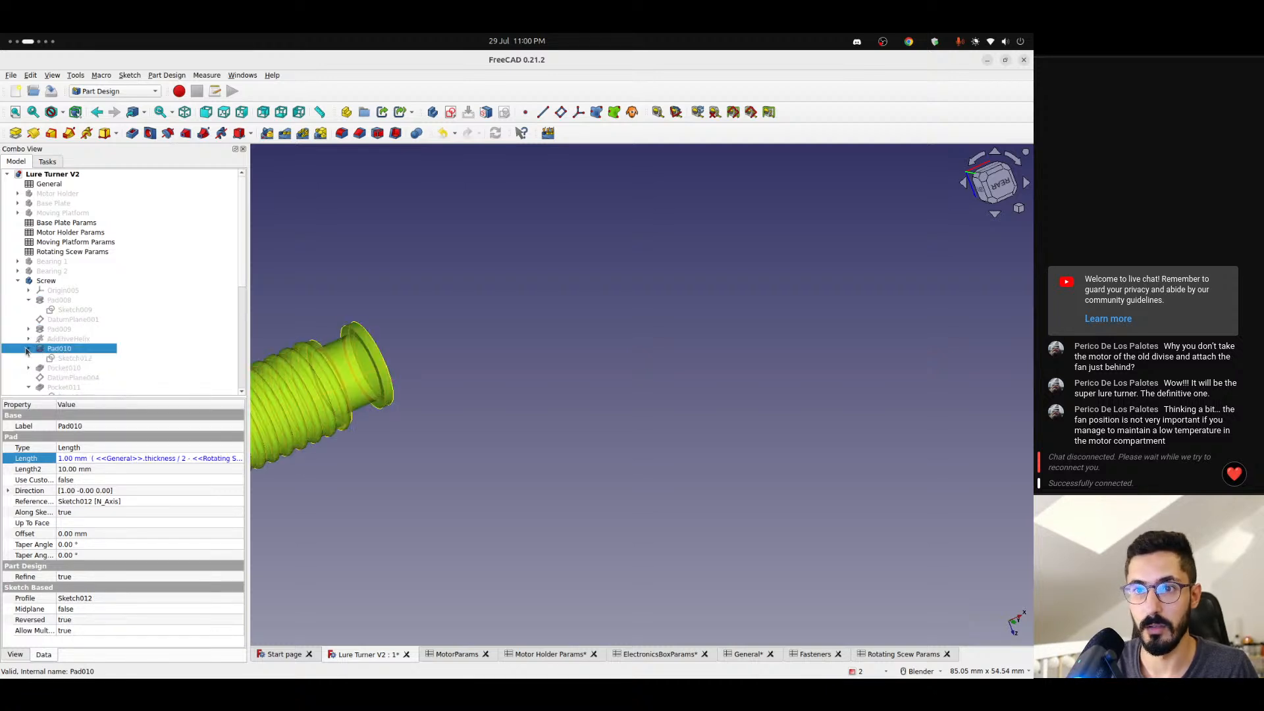
pyautogui.click(174, 461)
pyautogui.click(232, 459)
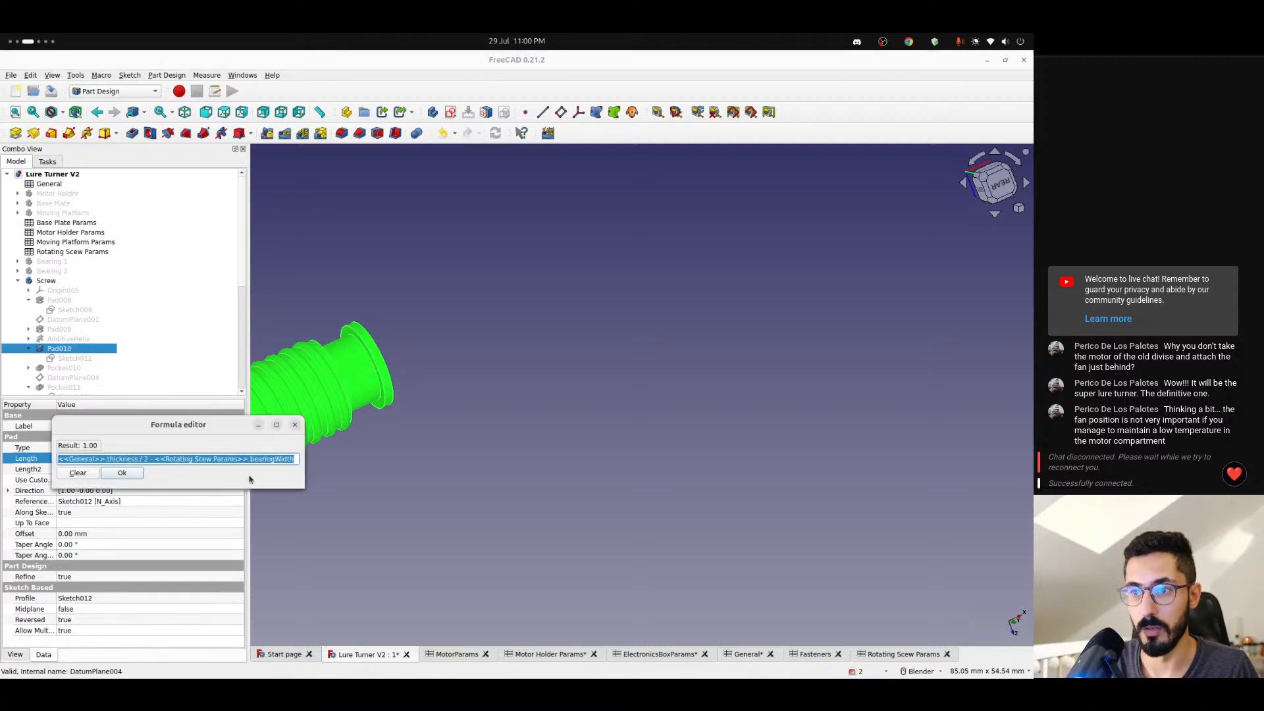
pyautogui.click(127, 473)
pyautogui.scroll(-4, 66, 374)
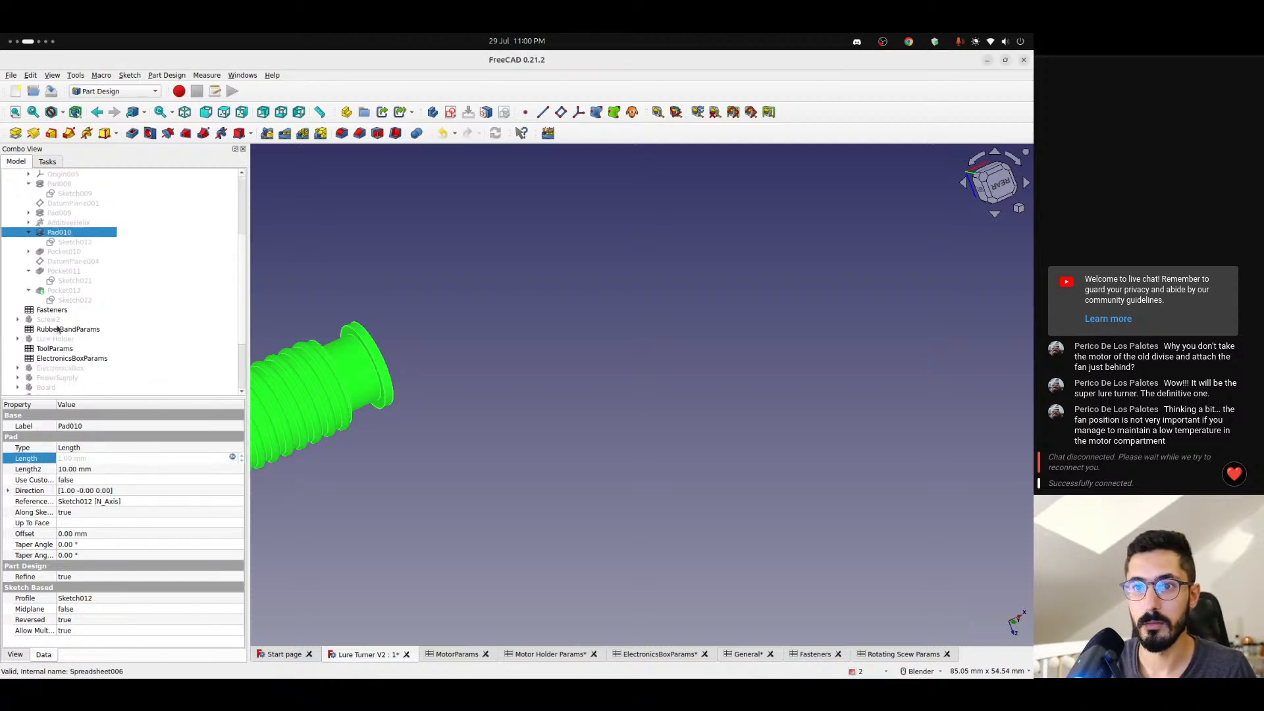
# - Make Pocket012 the displayed feature of the Screw body again
pyautogui.click(62, 291)
pyautogui.press('space')
pyautogui.scroll(-3, 80, 349)
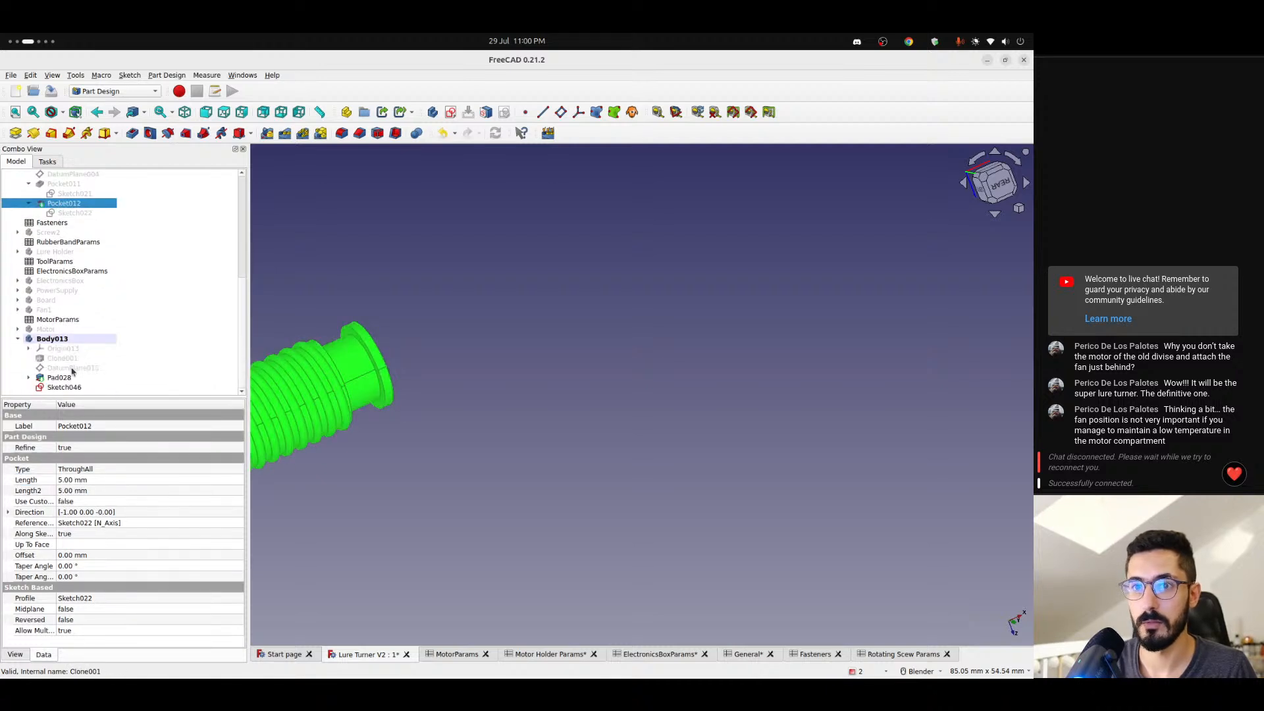
# - Pad Sketch046 with the length formula <<General>>.thickness / 2 + <<General>>.tolerance + <<General>>.thickness / 2 - <<Rotating Scew Params>>.bearingWidth
pyautogui.click(66, 388)
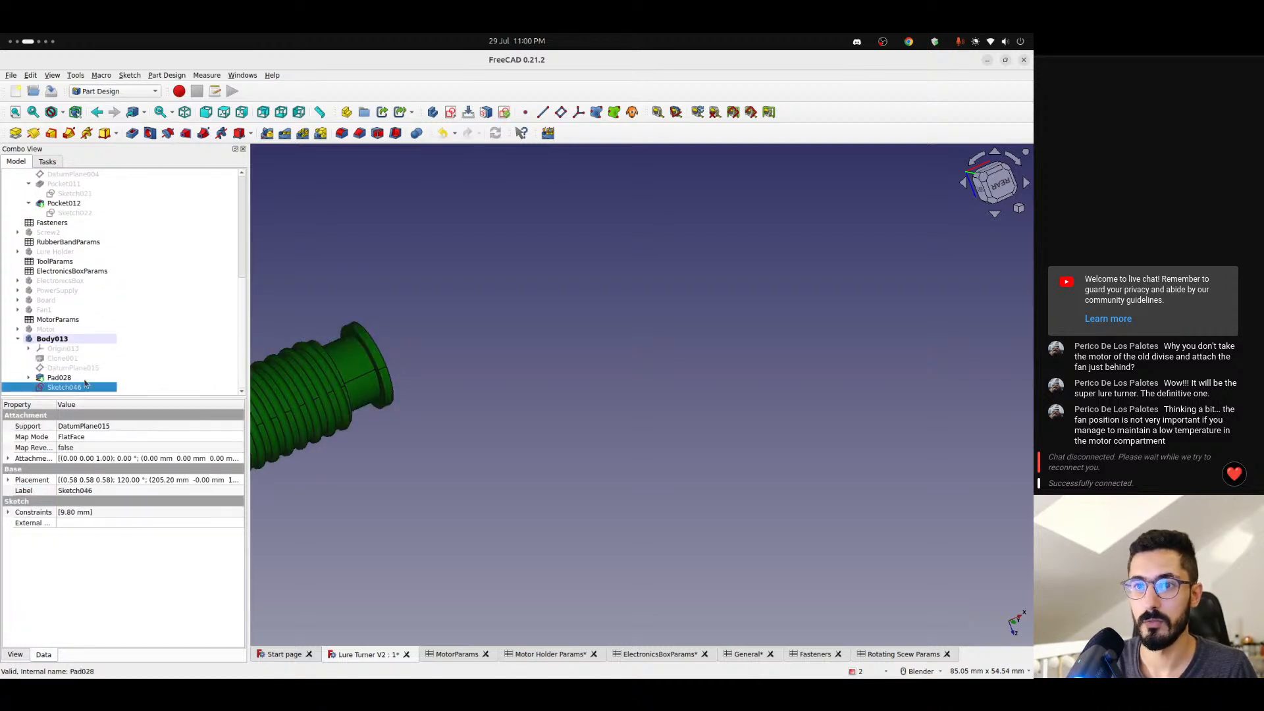
pyautogui.scroll(-6, 303, 421)
pyautogui.keyDown('shift'); pyautogui.moveTo(296, 424); pyautogui.dragTo(496, 412, button='middle'); pyautogui.keyUp('shift')
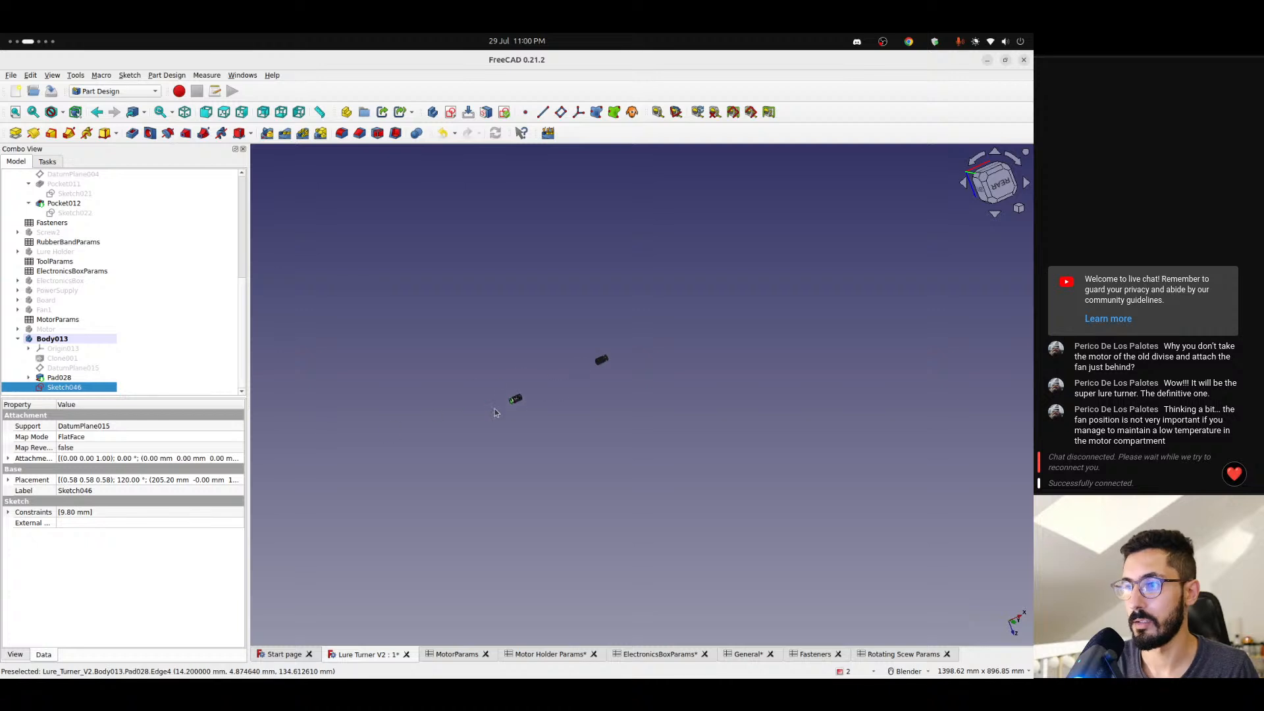
pyautogui.scroll(6, 496, 413)
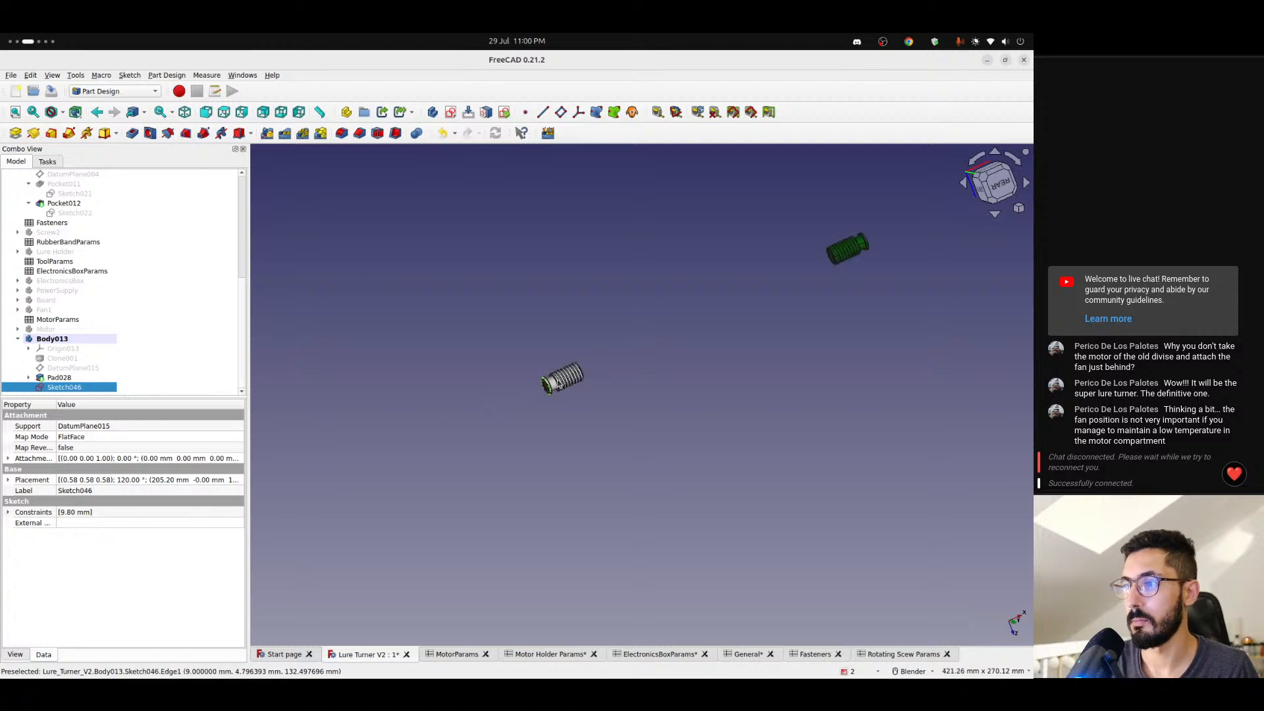
pyautogui.click(16, 132)
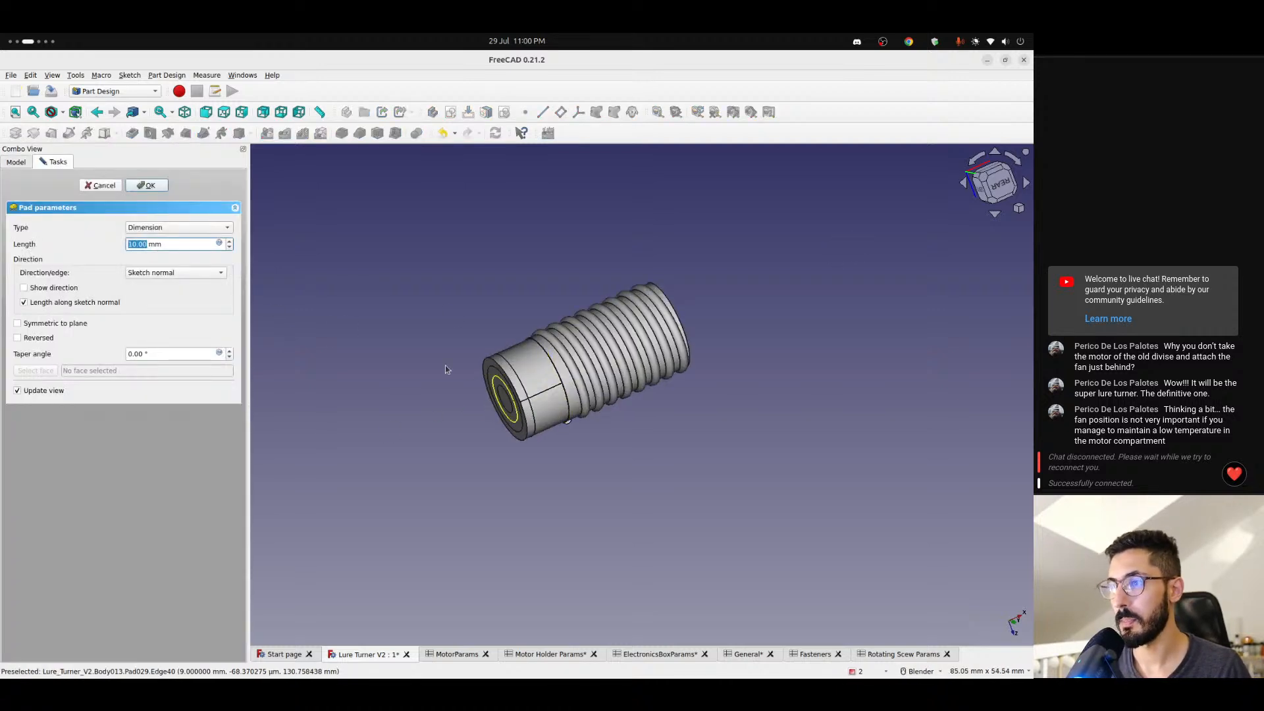
pyautogui.click(219, 244)
pyautogui.write('<')
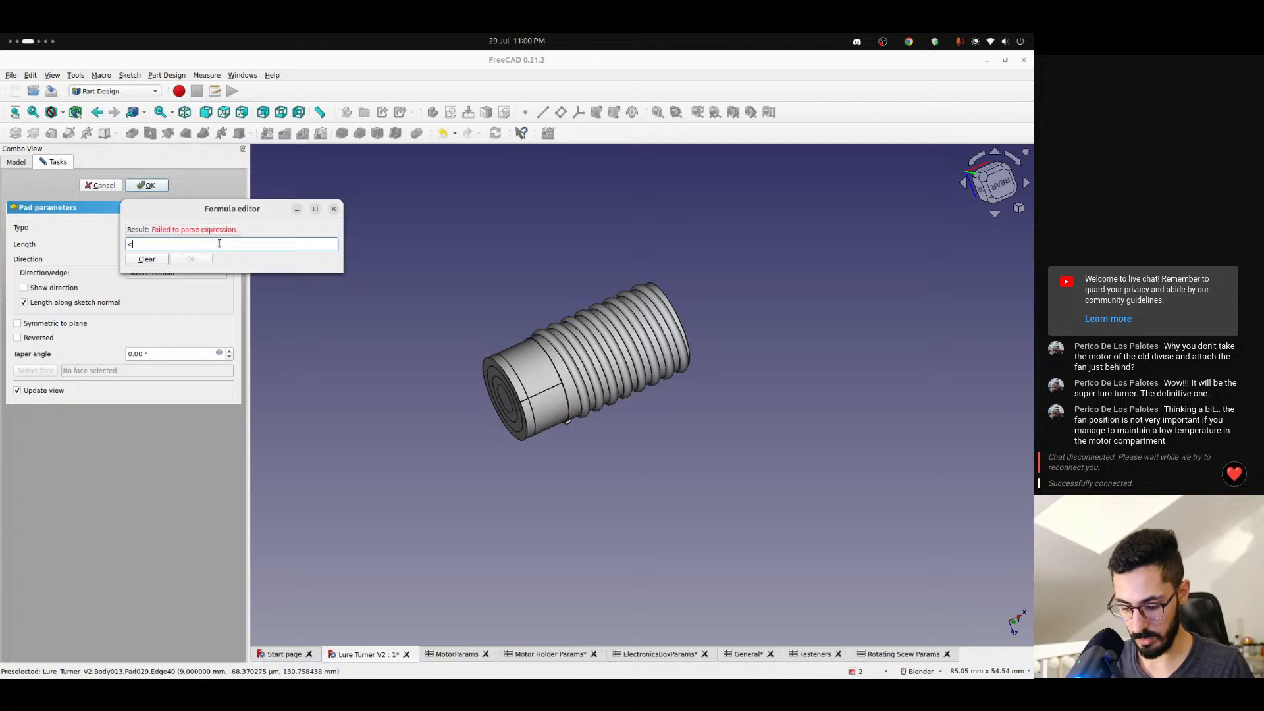
pyautogui.write('<General>>.tole')
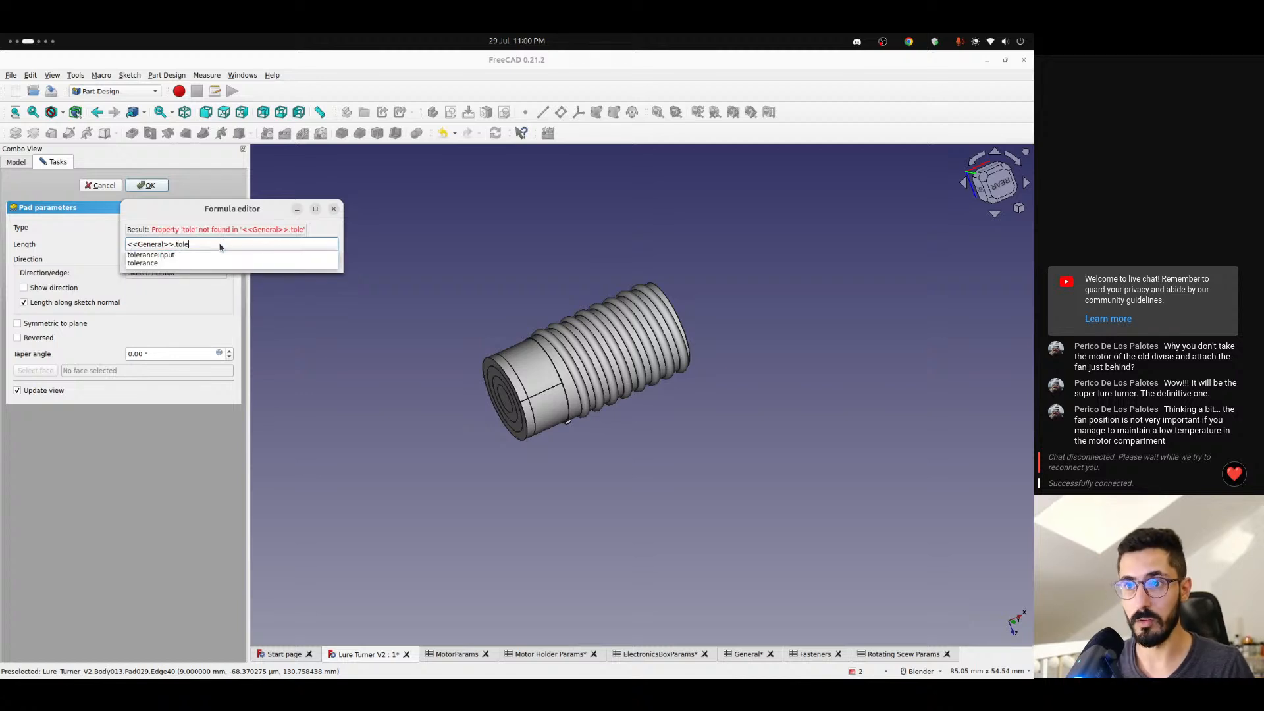
pyautogui.press('BackSpace')
pyautogui.press('BackSpace')
pyautogui.press('BackSpace')
pyautogui.write('hi')
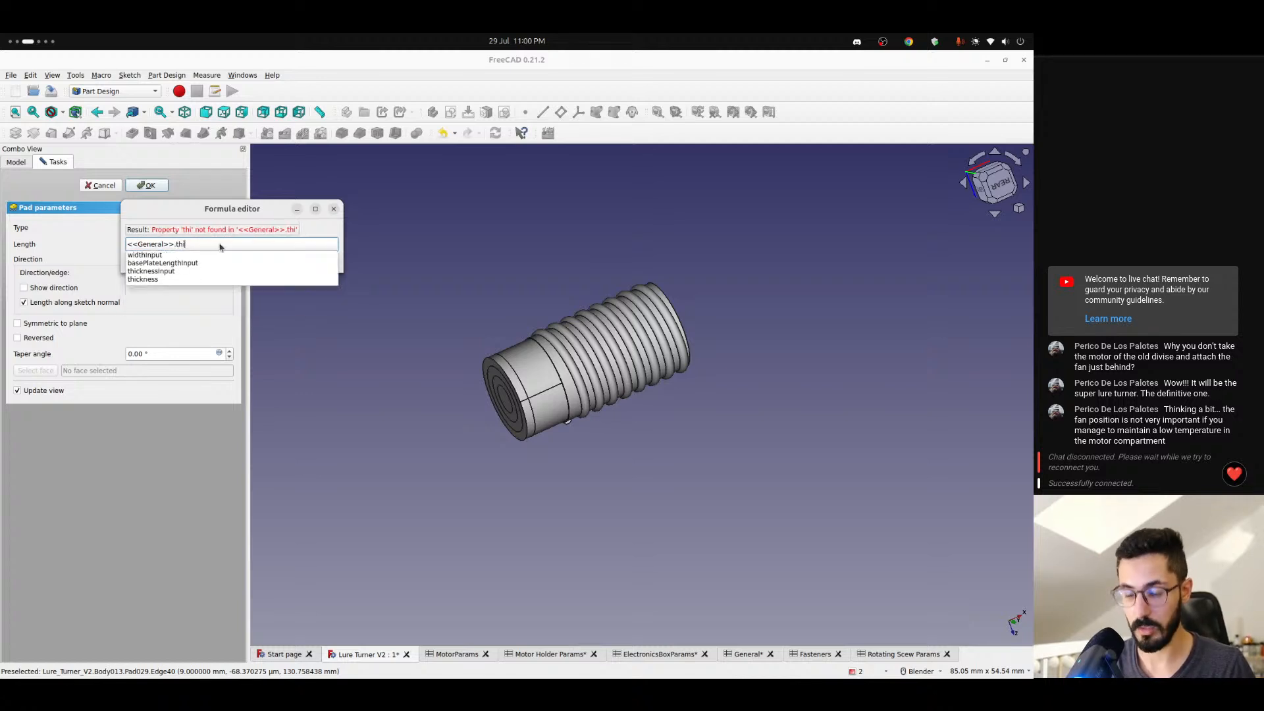
pyautogui.write('ckness / 2')
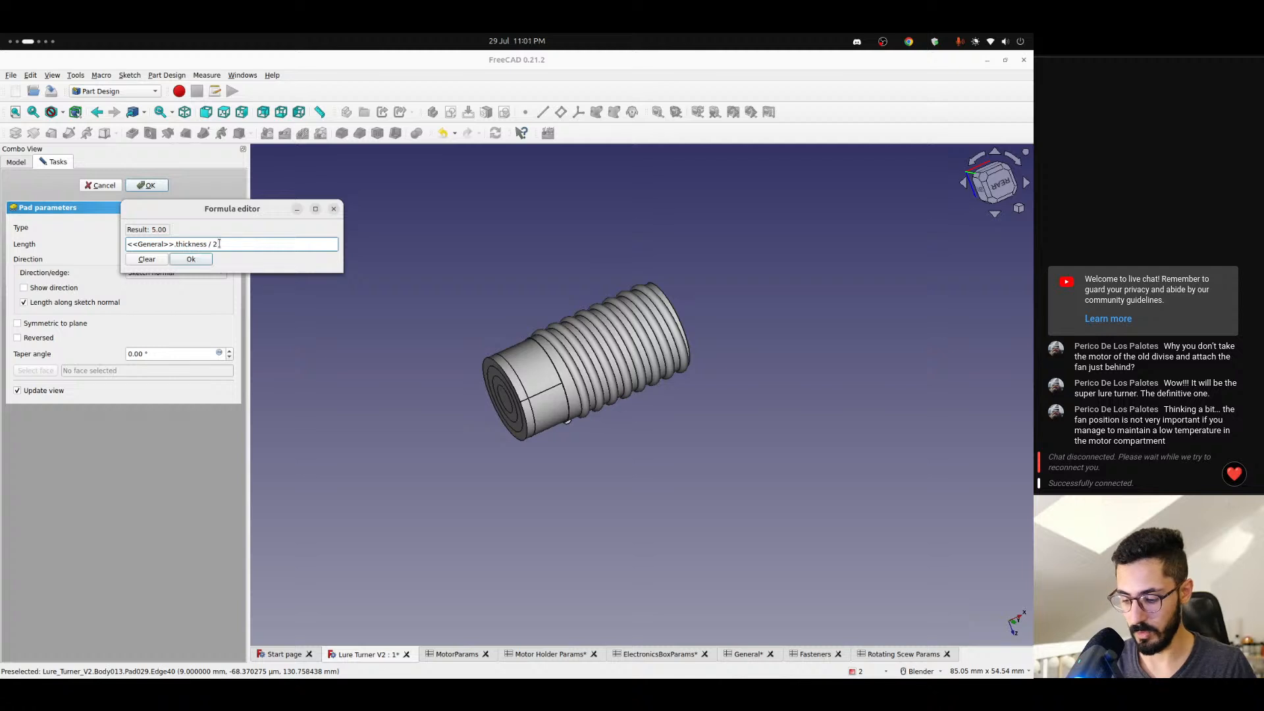
pyautogui.write(' + <<General>>.tole')
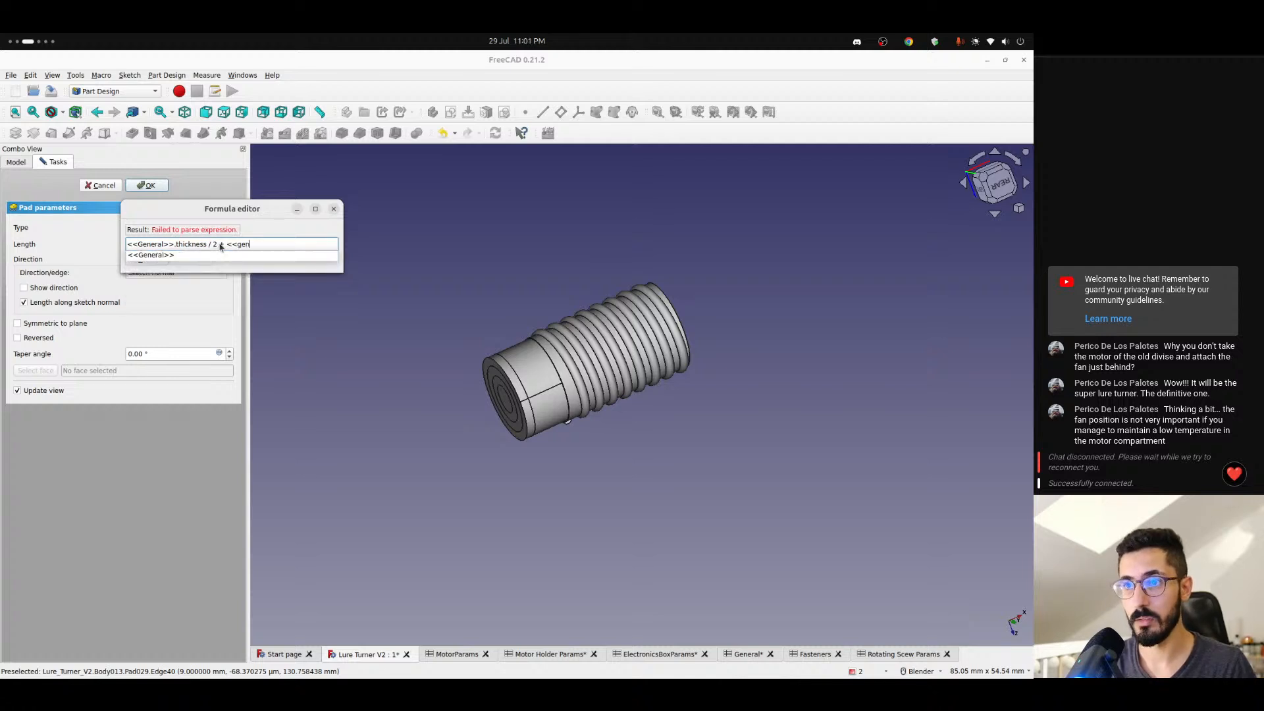
pyautogui.write('rance +')
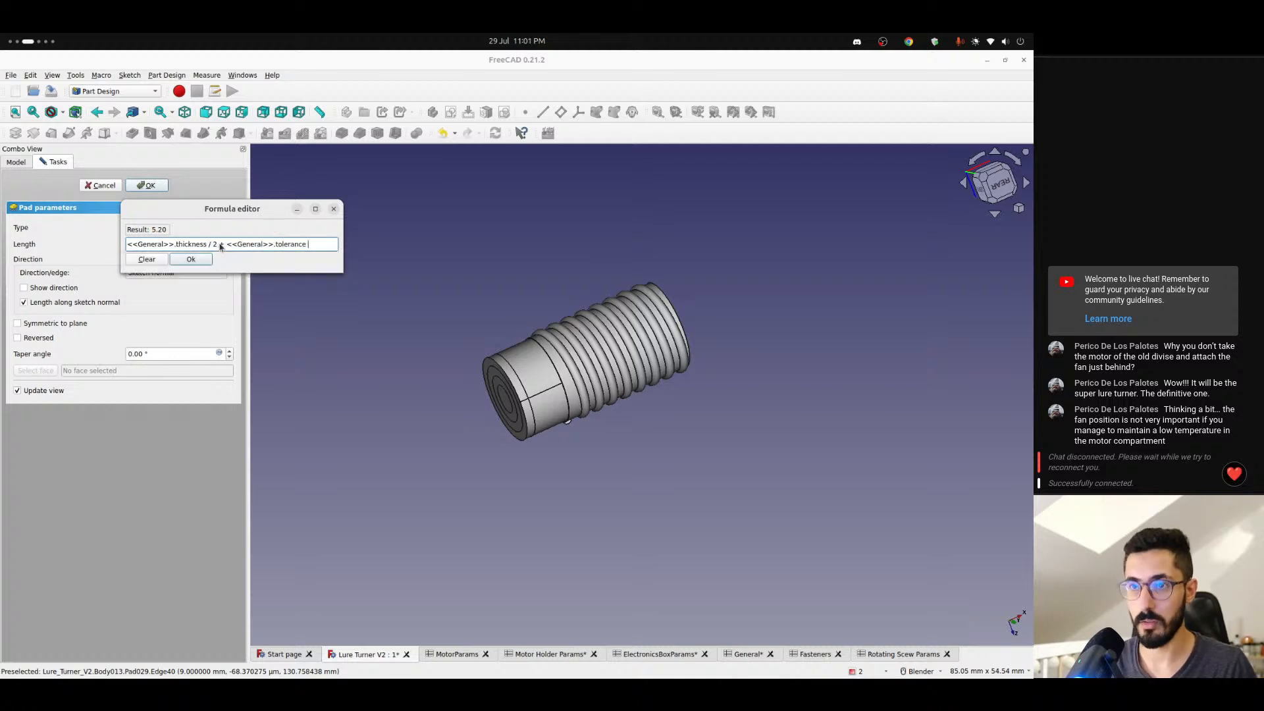
pyautogui.write('<<General>>.thickness / 2 - <<Rotating Scew Params>>.bearingWidth')
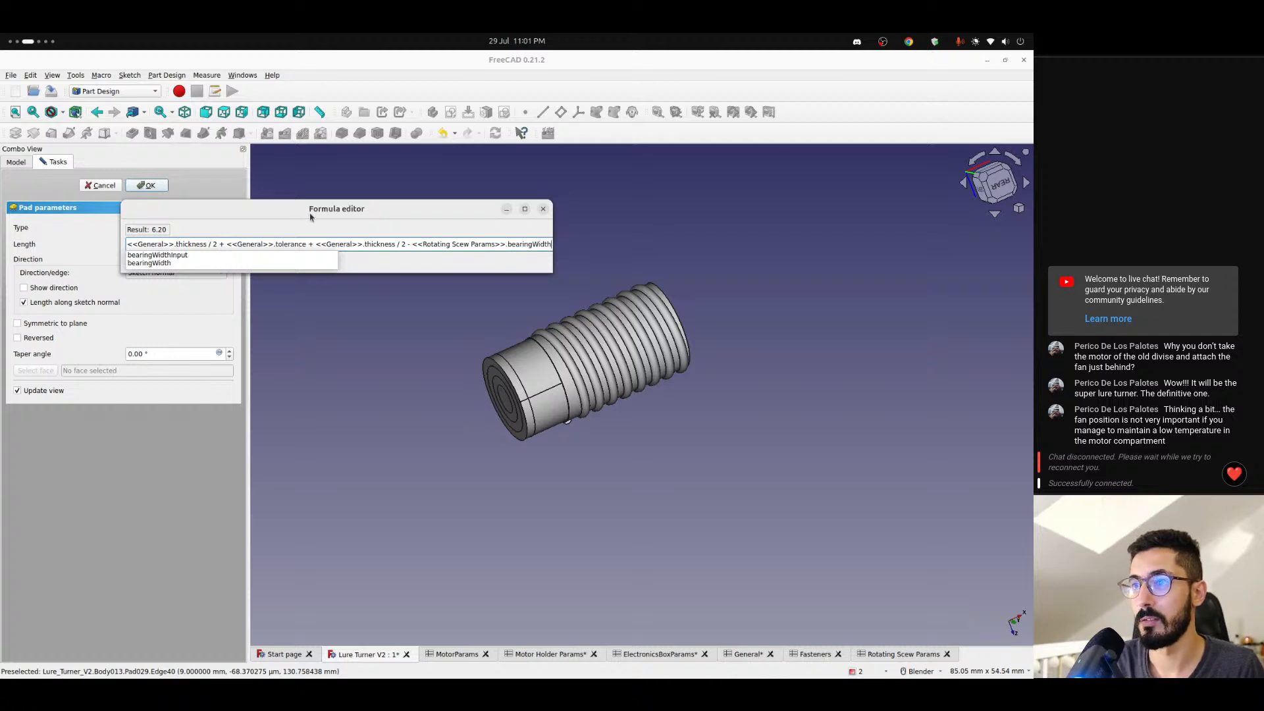
pyautogui.press('Escape')
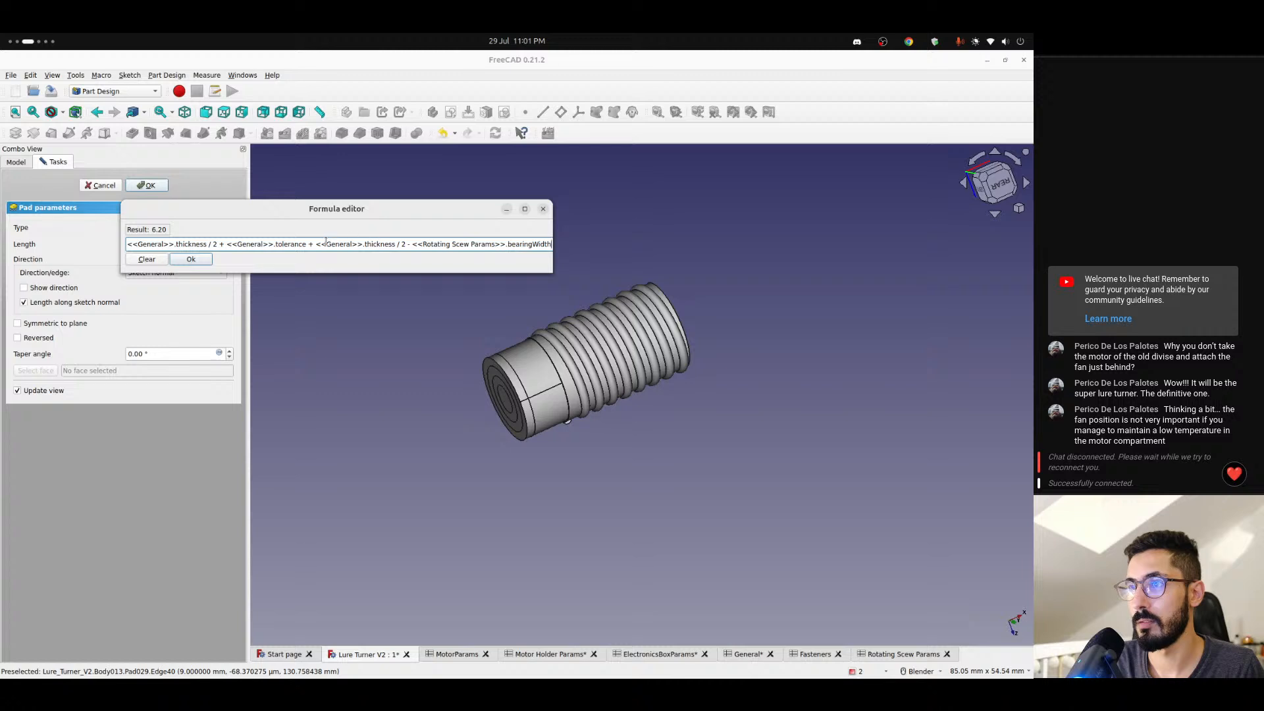
# - Simplify the pad's length formula to <<General>>.thickness + <<General>>.tolerance - <<Rotating Scew Params>>.bearingWidth and finish the pad
pyautogui.moveTo(328, 243); pyautogui.dragTo(457, 245)
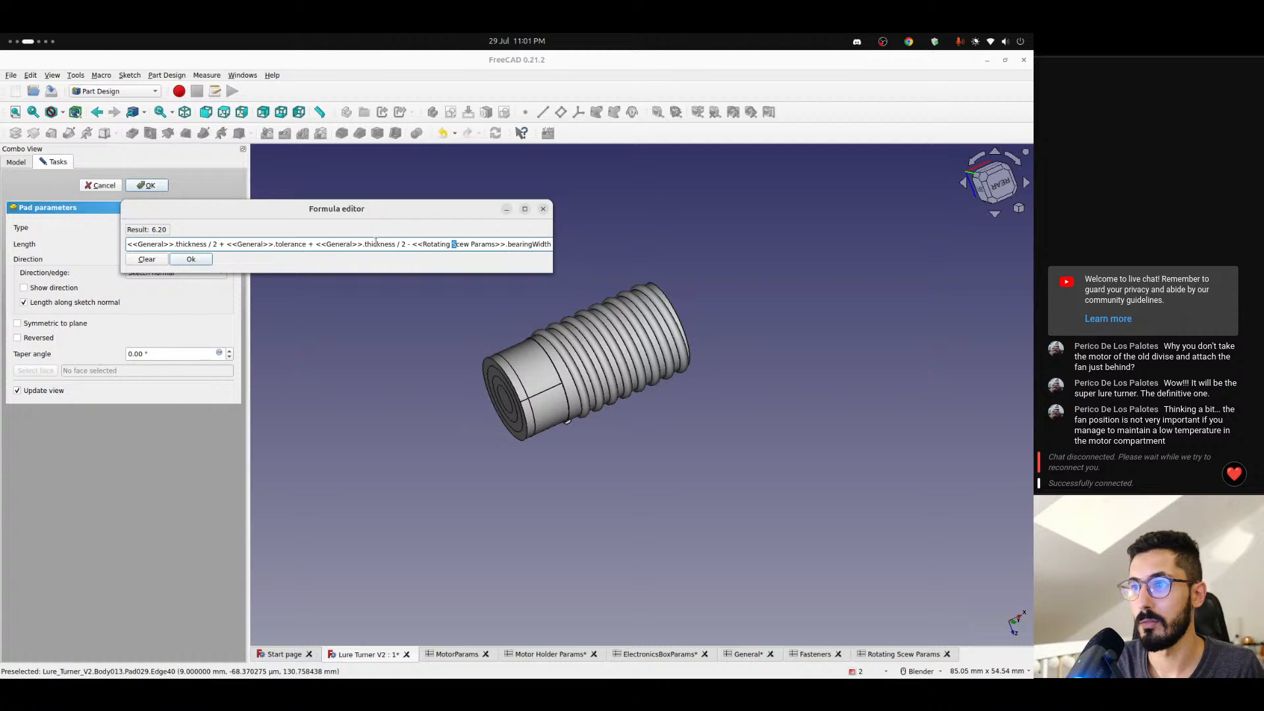
pyautogui.moveTo(406, 243); pyautogui.dragTo(310, 243)
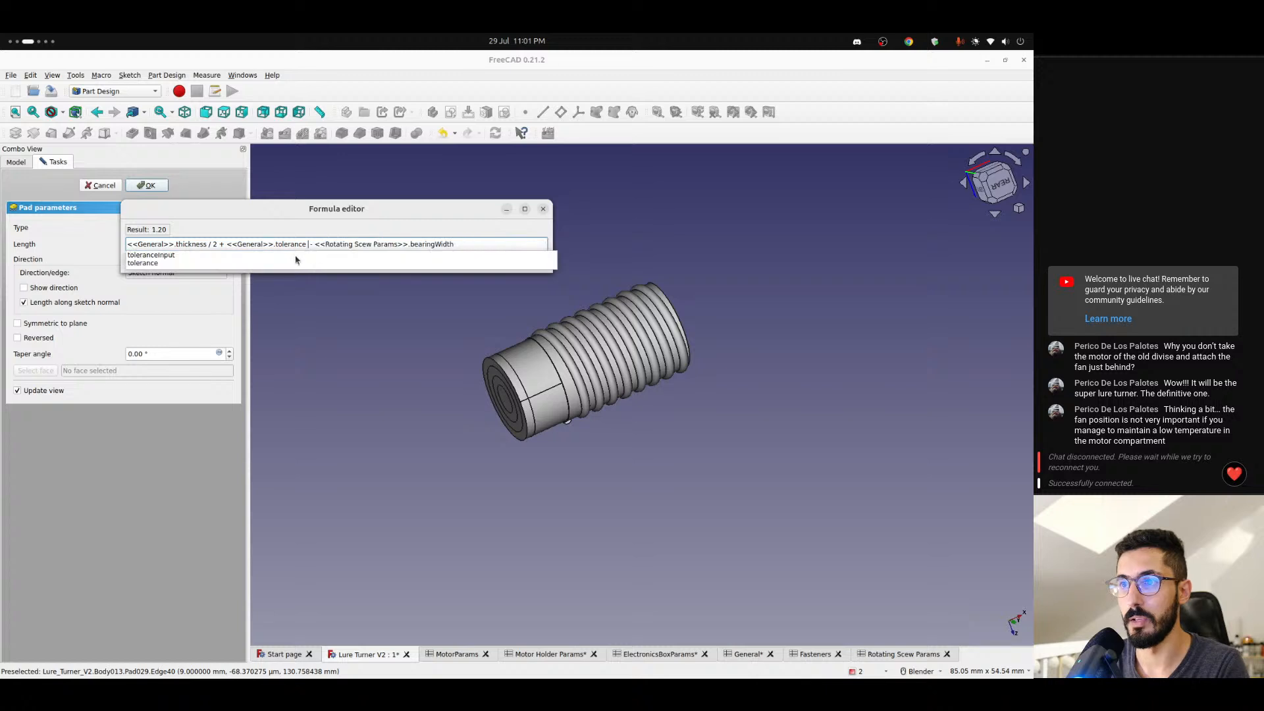
pyautogui.press('BackSpace')
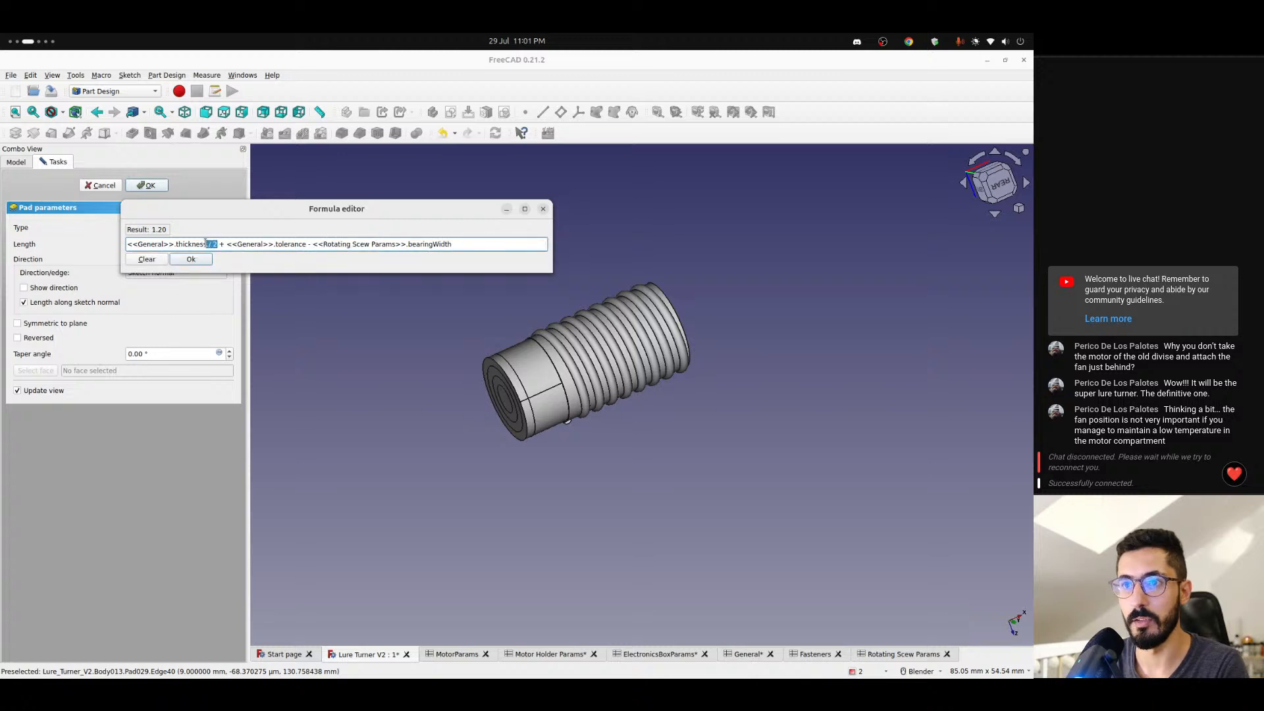
pyautogui.press('BackSpace')
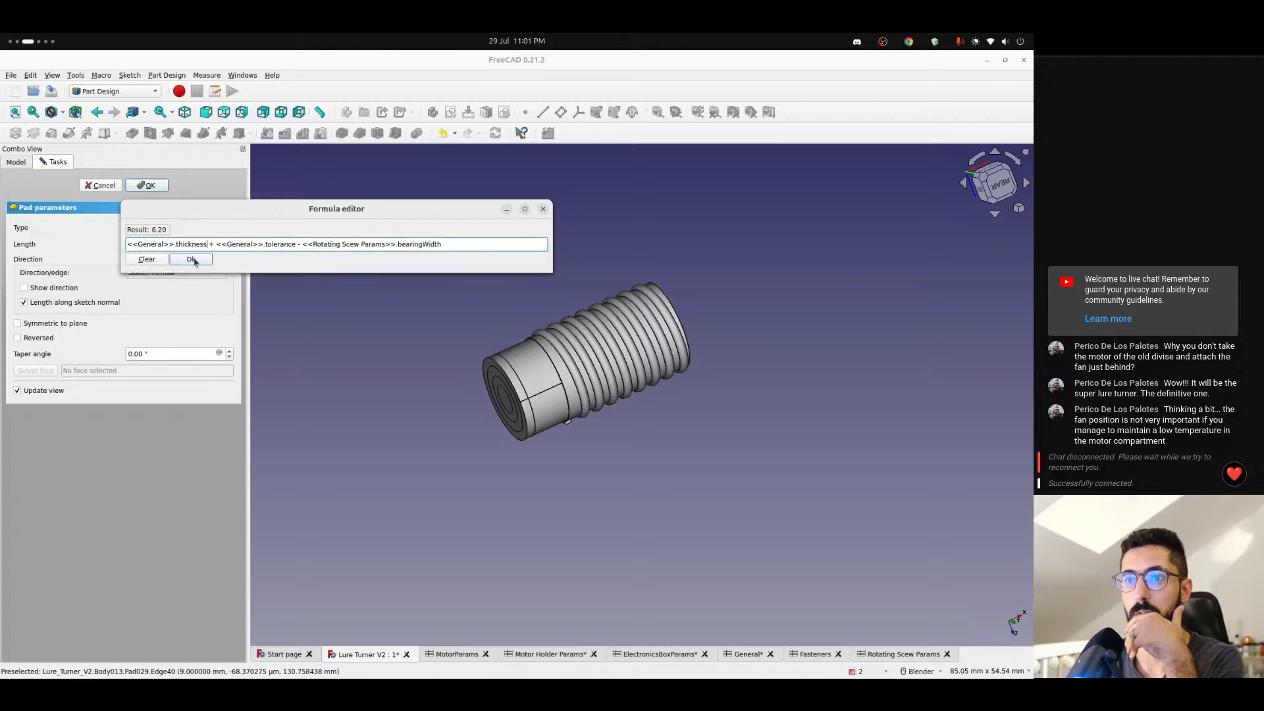
pyautogui.click(195, 263)
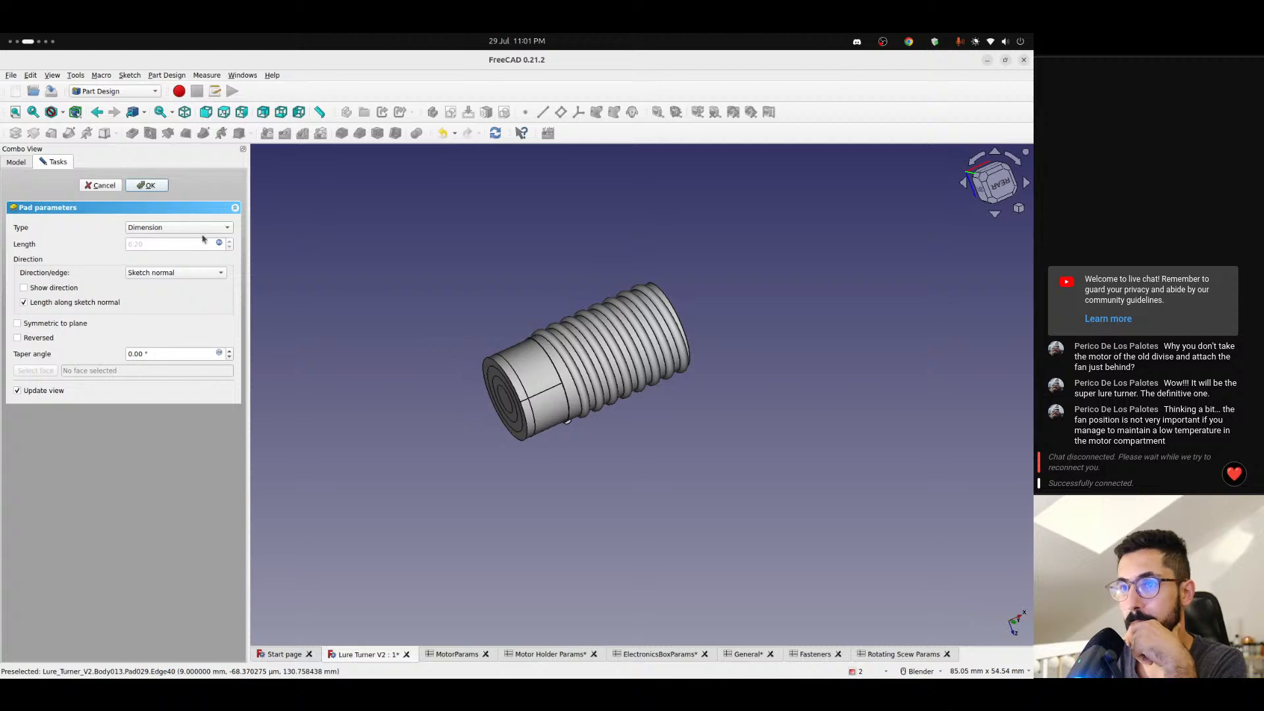
pyautogui.click(151, 185)
# - Examine the new pad on Body013's screw up close, especially the narrow step where the smooth shaft meets the threaded section
pyautogui.scroll(5, 453, 350)
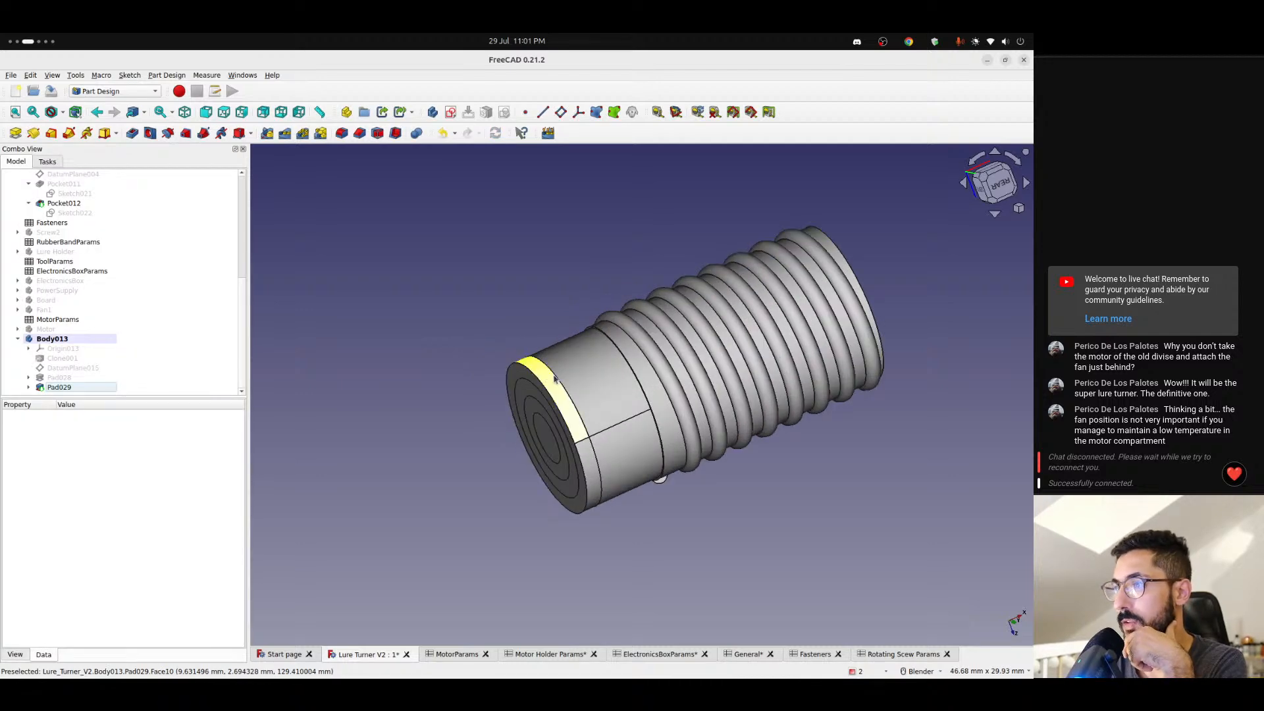
pyautogui.moveTo(456, 352); pyautogui.dragTo(611, 309, button='middle')
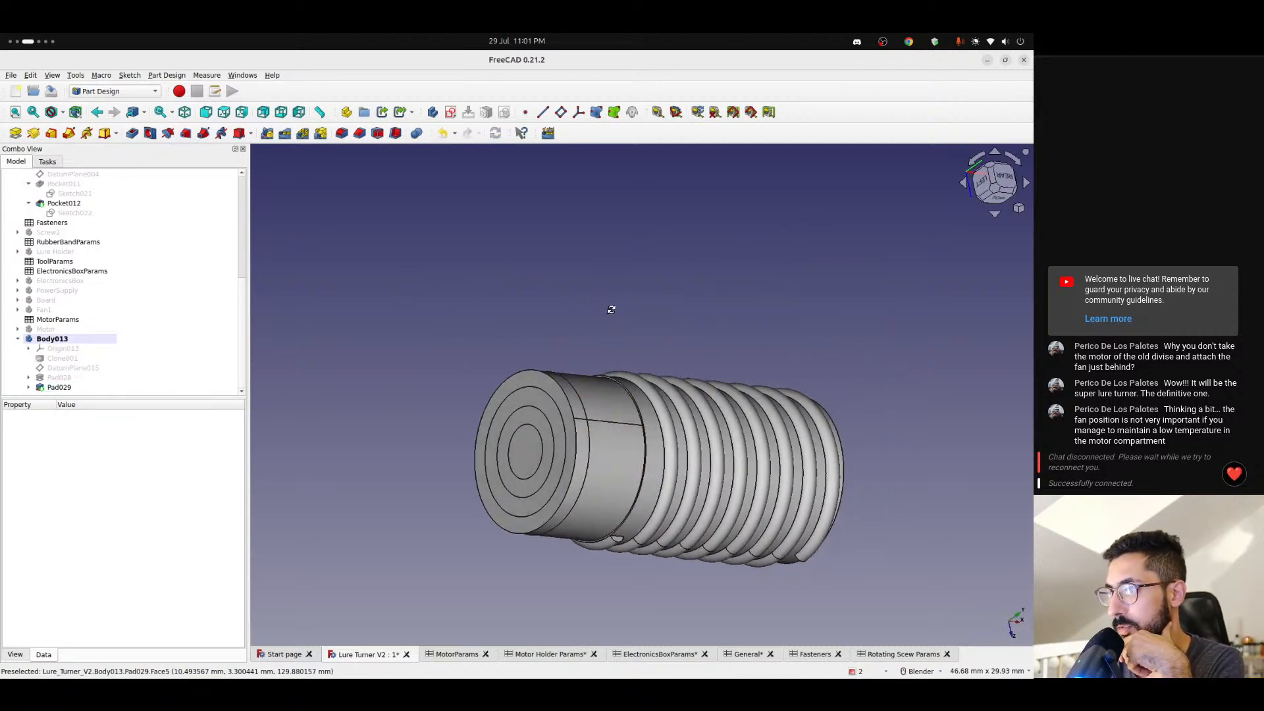
pyautogui.scroll(2, 595, 342)
pyautogui.scroll(2, 589, 421)
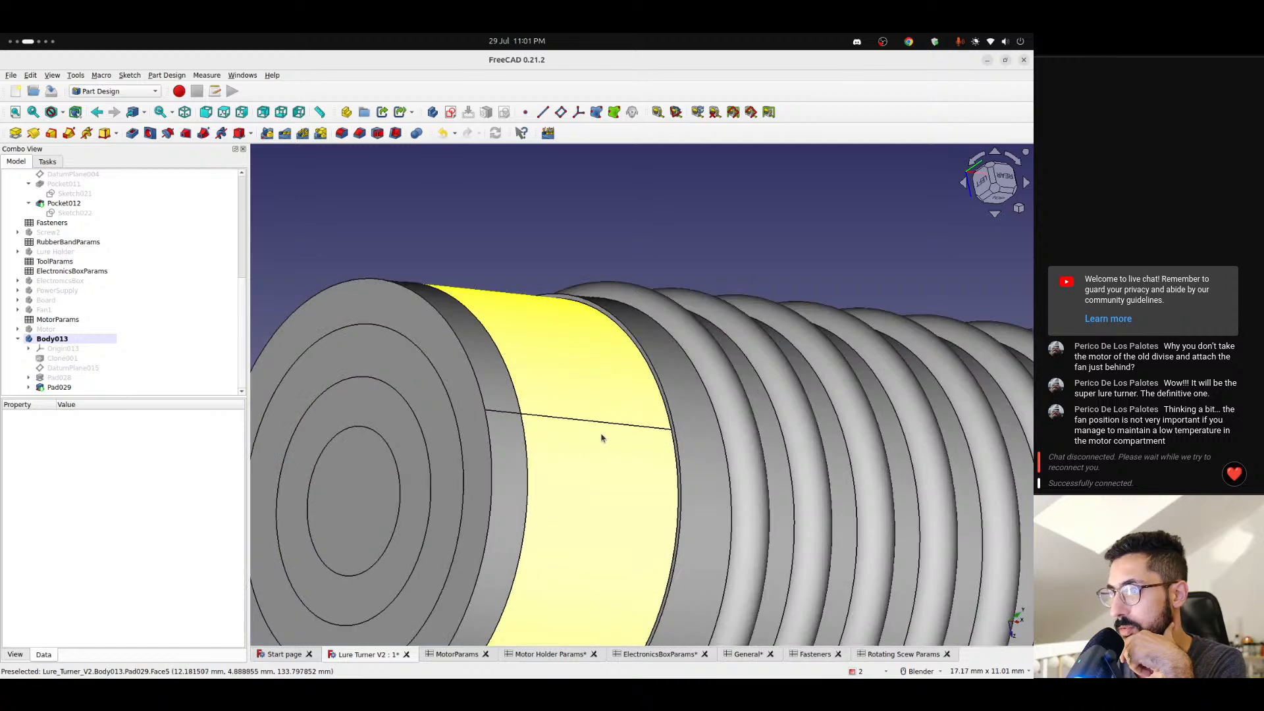
pyautogui.moveTo(596, 428); pyautogui.dragTo(655, 418, button='middle')
pyautogui.scroll(3, 655, 465)
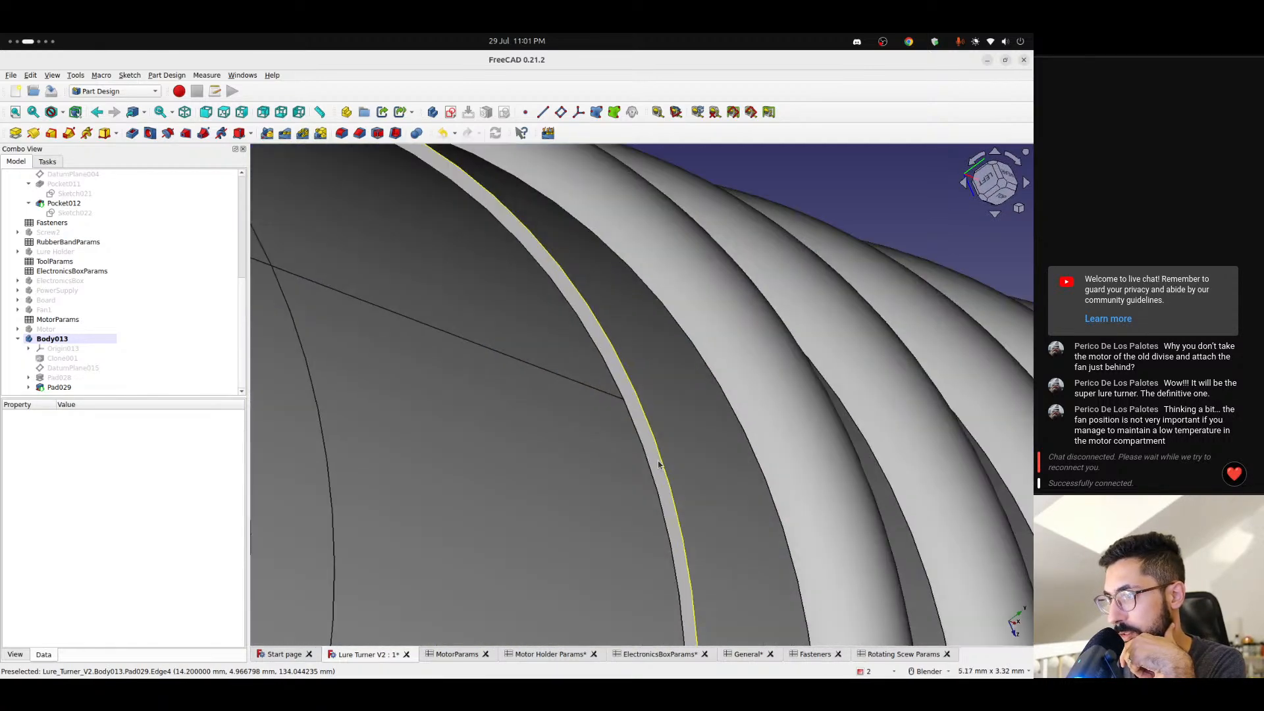
pyautogui.moveTo(655, 465)
pyautogui.mouseDown(button='middle')
pyautogui.moveTo(725, 459)
pyautogui.moveTo(534, 454)
pyautogui.moveTo(454, 381)
pyautogui.moveTo(535, 443)
pyautogui.moveTo(661, 460)
pyautogui.mouseUp(button='middle')
pyautogui.scroll(2, 656, 460)
pyautogui.scroll(-5, 655, 464)
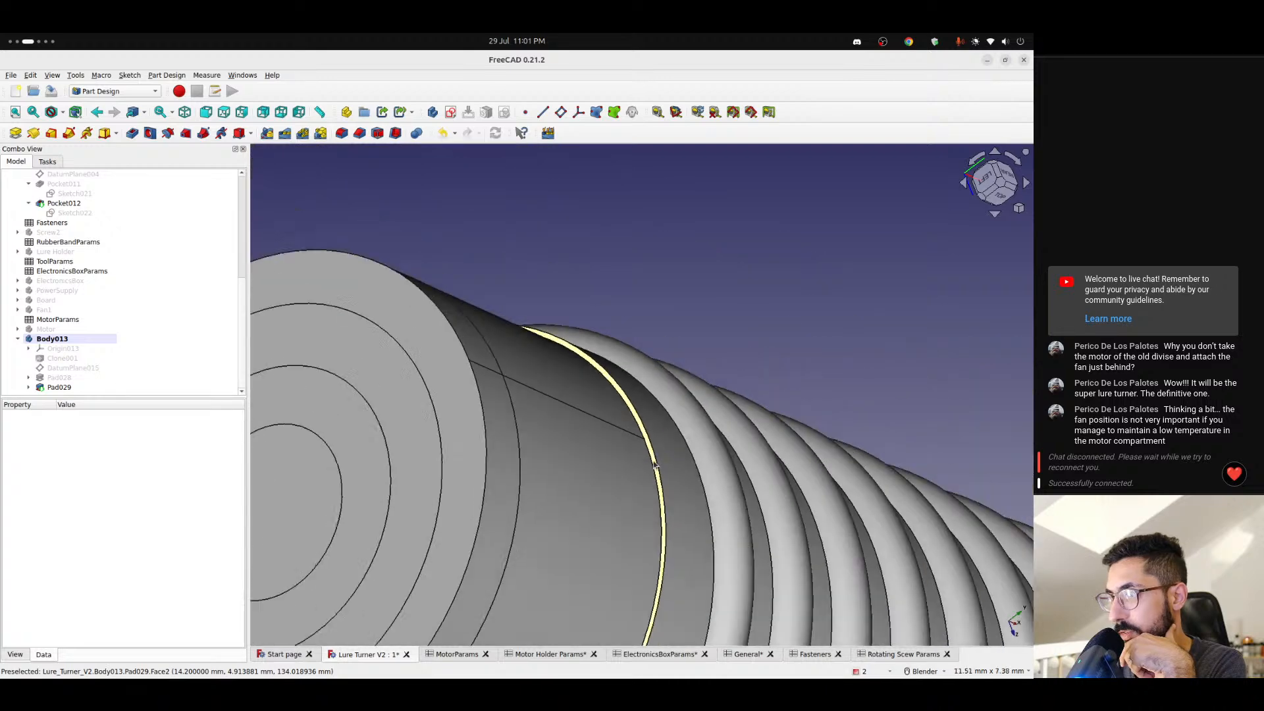
pyautogui.scroll(-3, 652, 470)
pyautogui.moveTo(652, 471); pyautogui.dragTo(627, 490, button='middle')
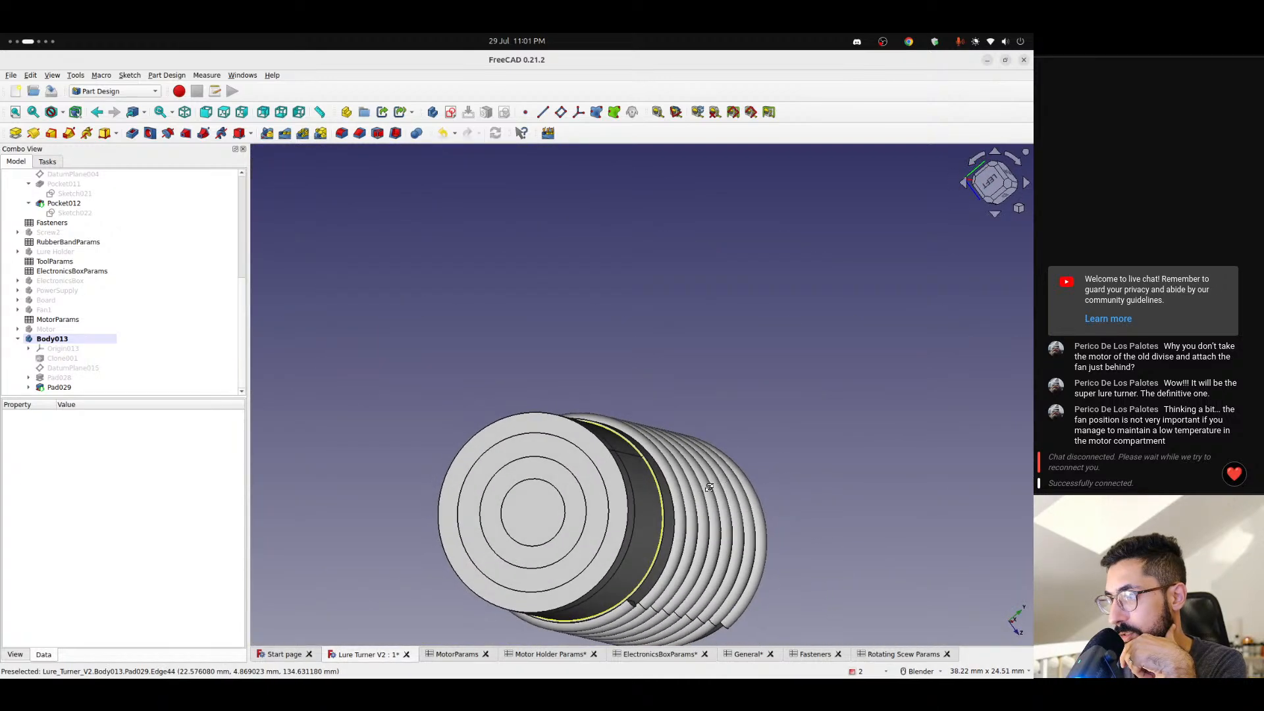
pyautogui.scroll(3, 629, 492)
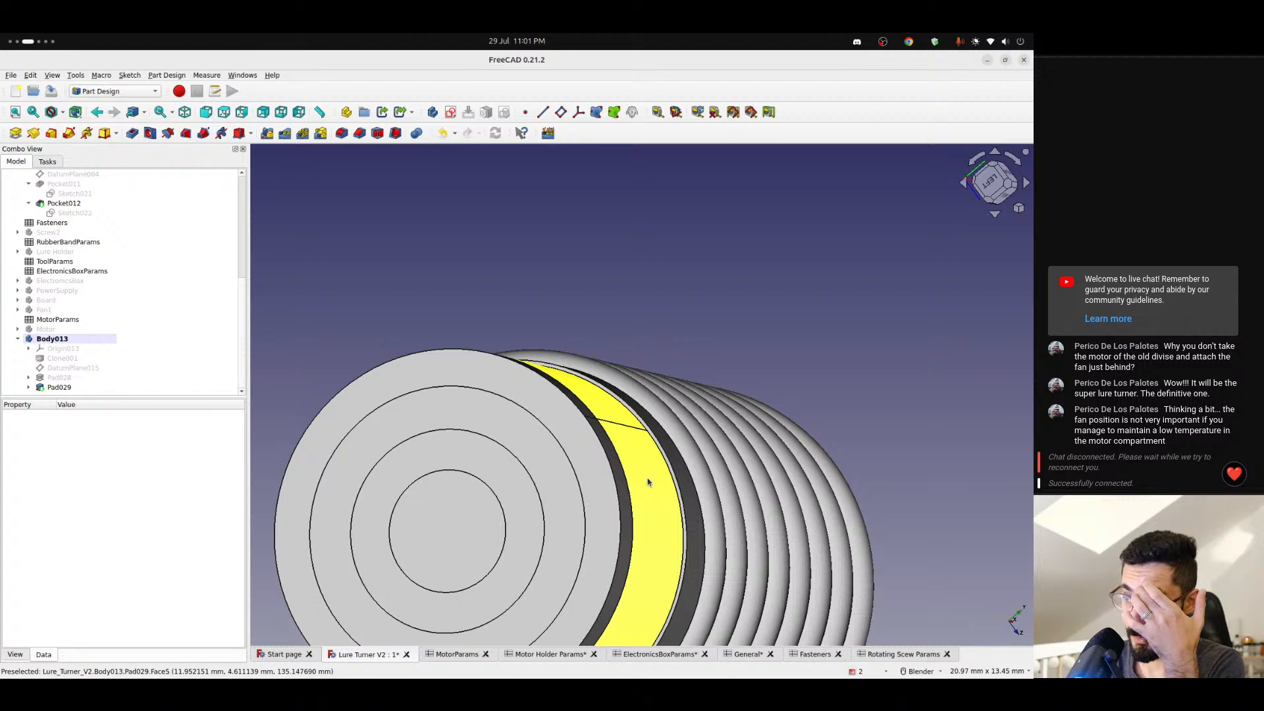
pyautogui.scroll(-2, 650, 487)
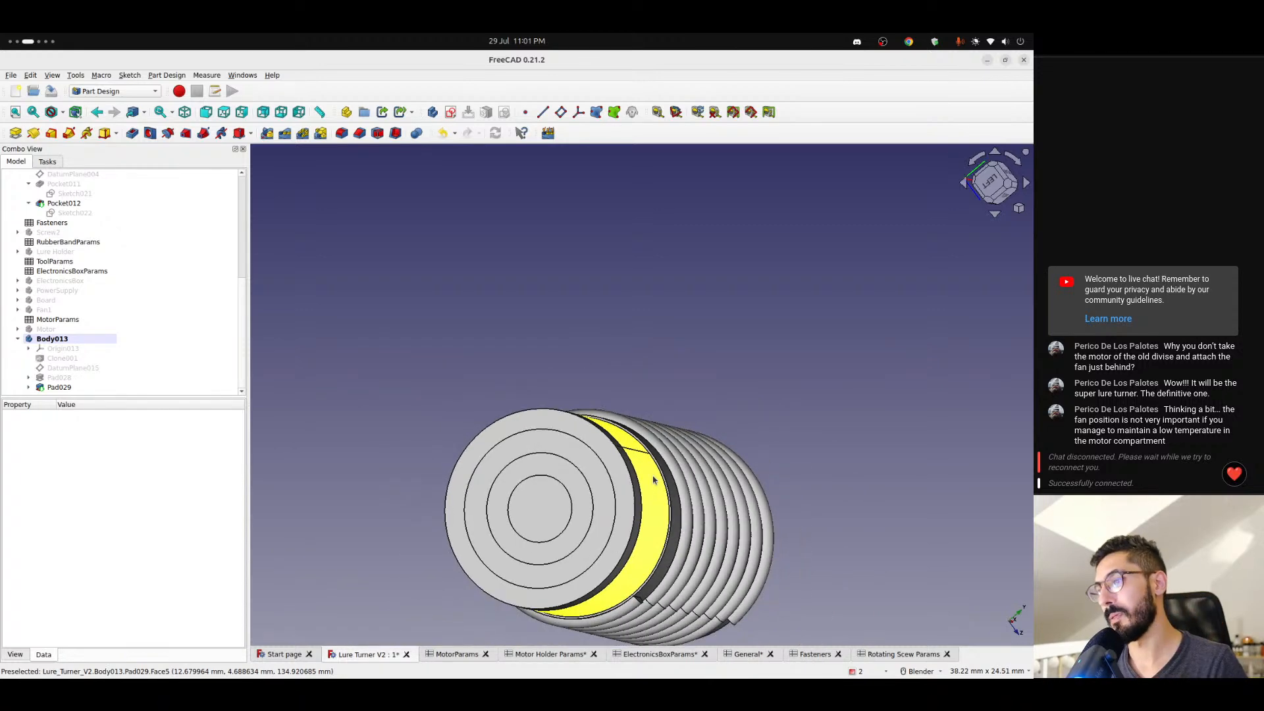
pyautogui.scroll(1, 653, 479)
# - Try the diameter formula <<Rotating Scew Params>>.diameter - <<General>>.tolerance * 2 for the circle in Pad029's Sketch046, and finish the sketch
pyautogui.click(66, 387)
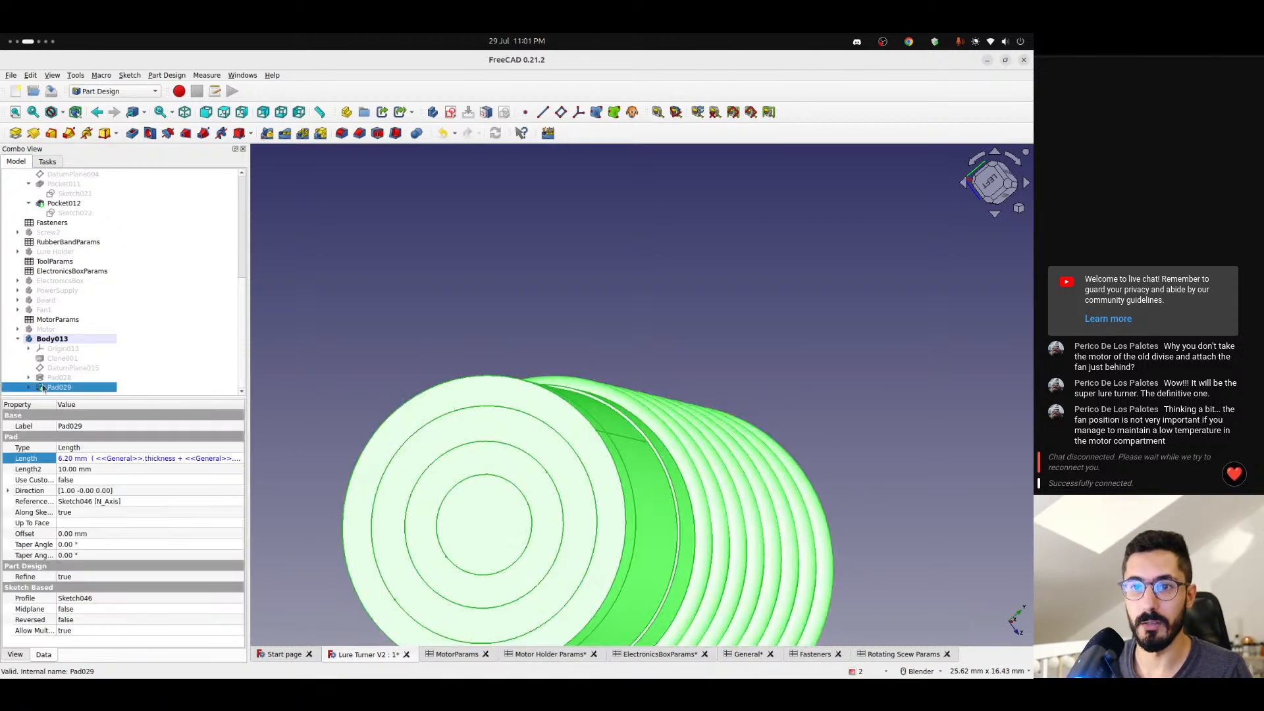
pyautogui.click(81, 388)
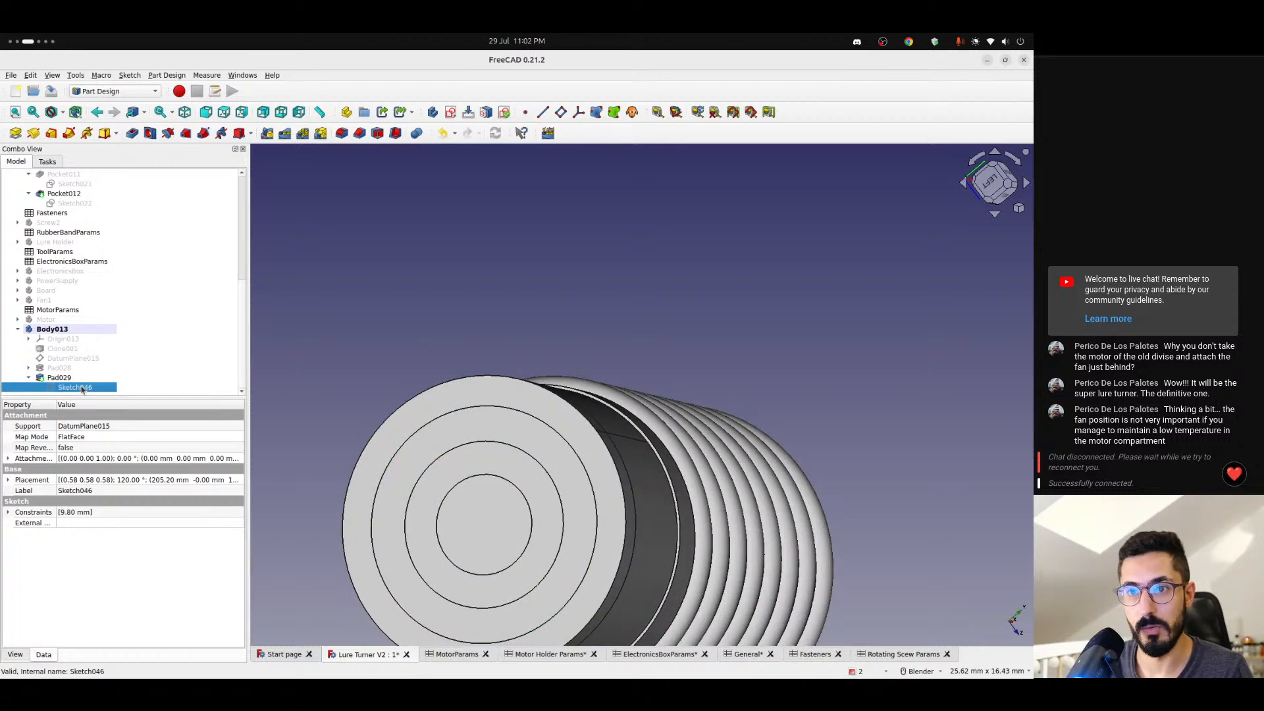
pyautogui.doubleClick(82, 388)
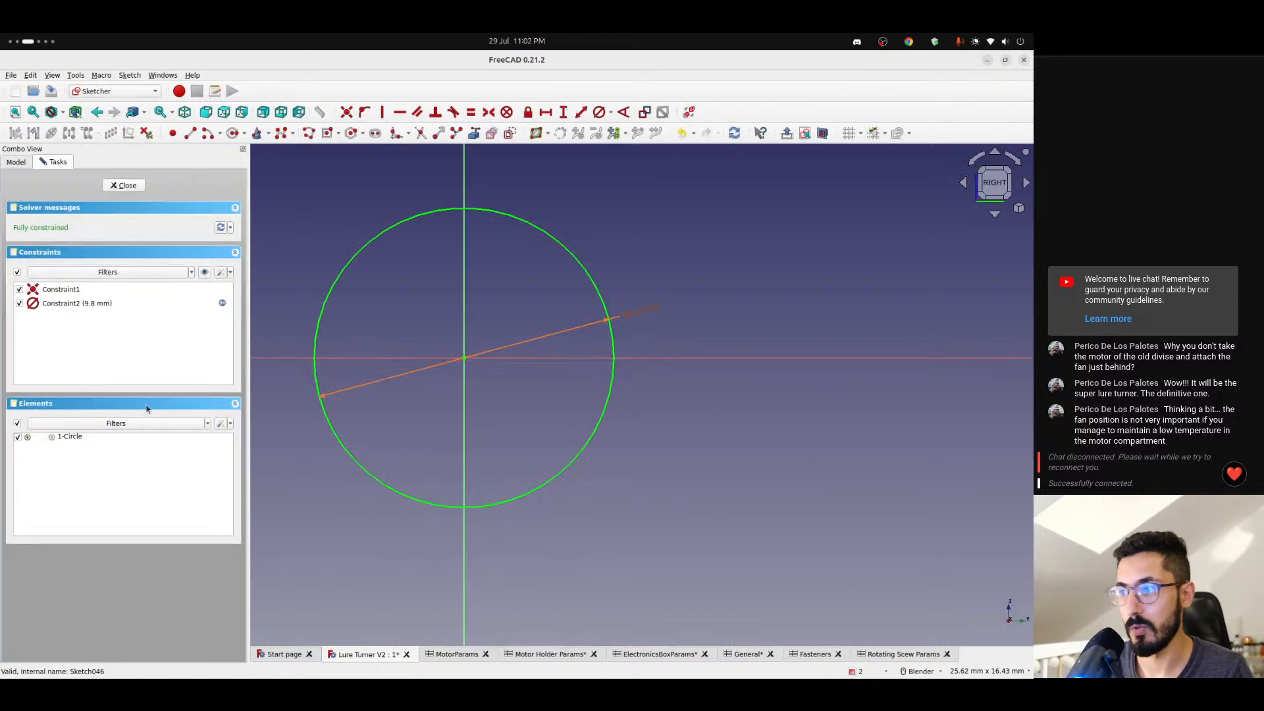
pyautogui.doubleClick(629, 319)
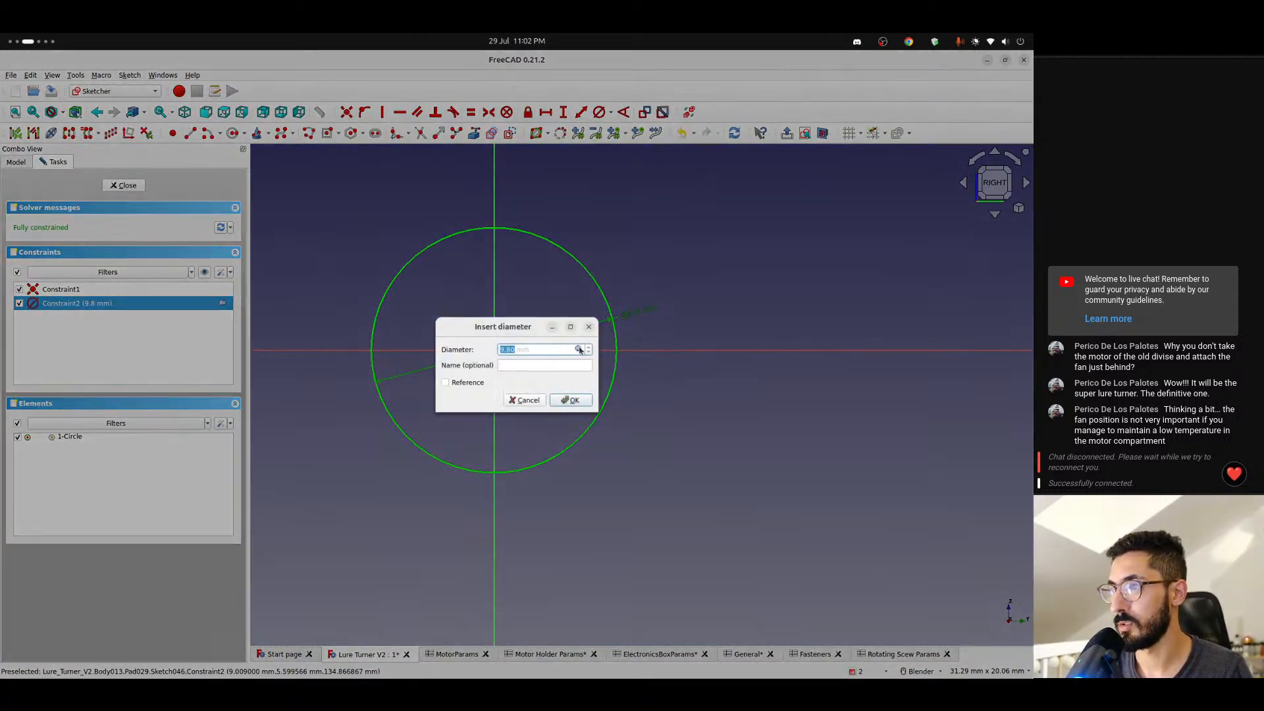
pyautogui.click(579, 350)
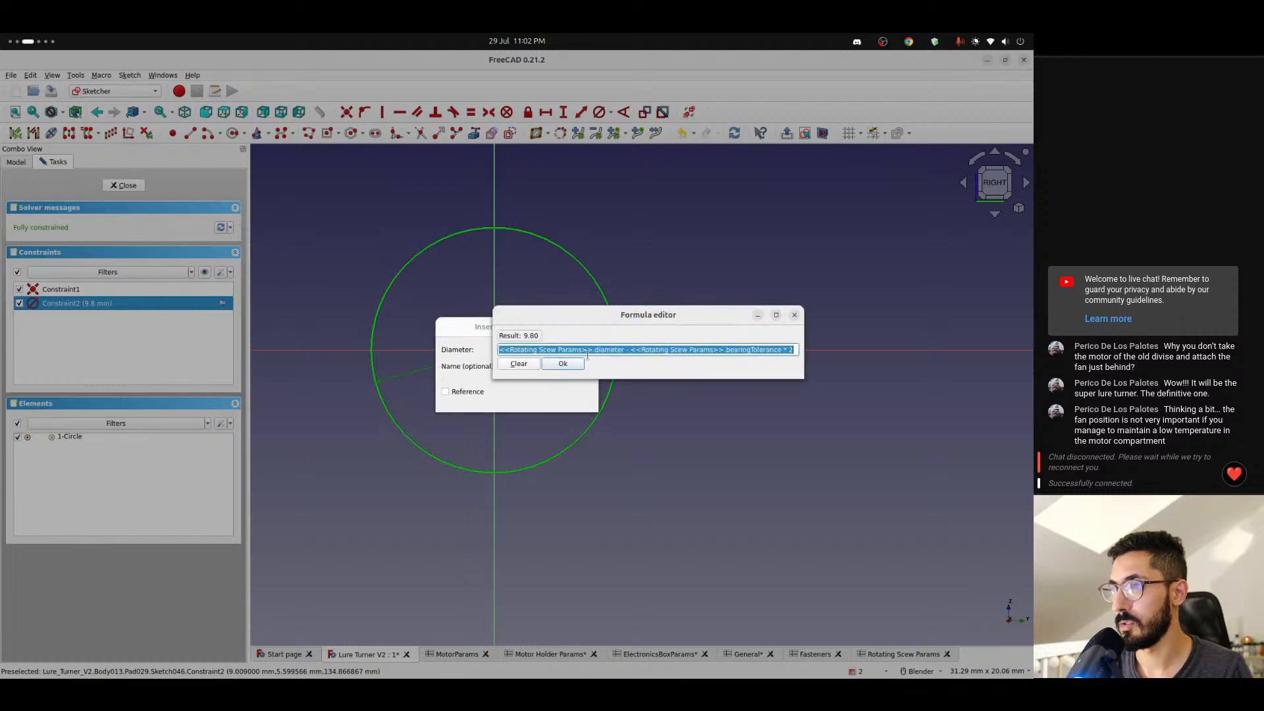
pyautogui.doubleClick(746, 350)
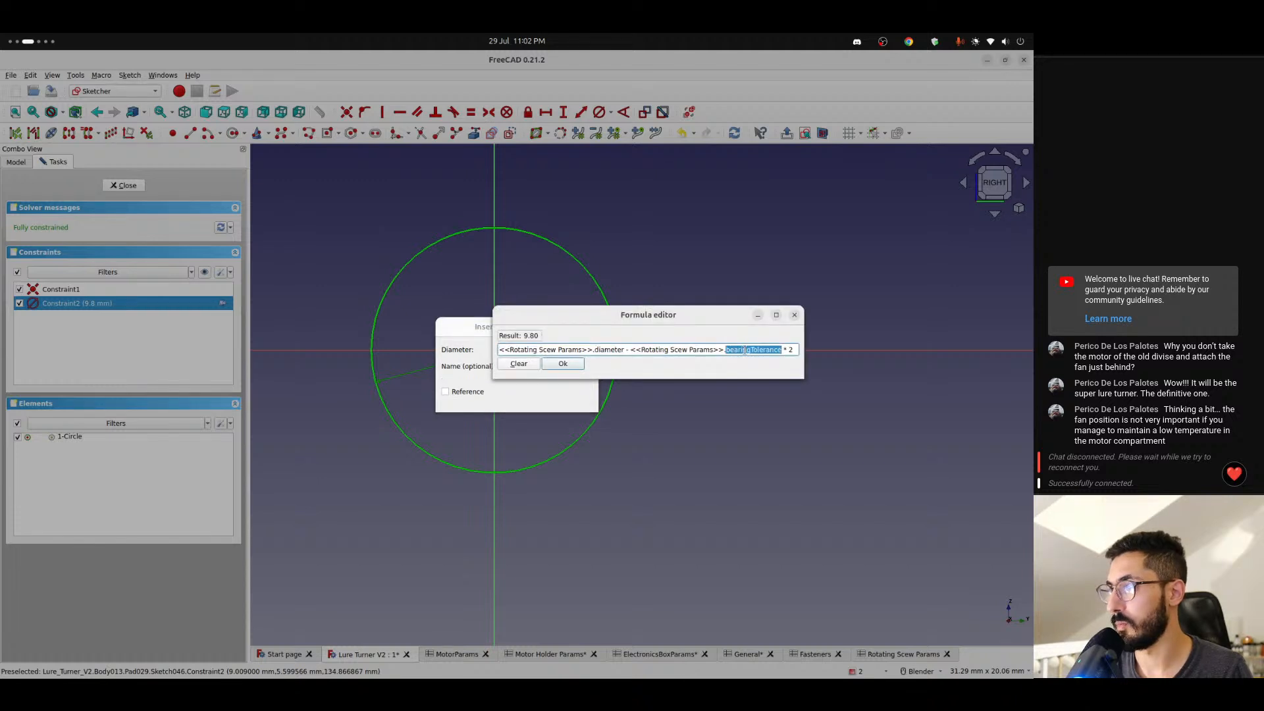
pyautogui.click(695, 347)
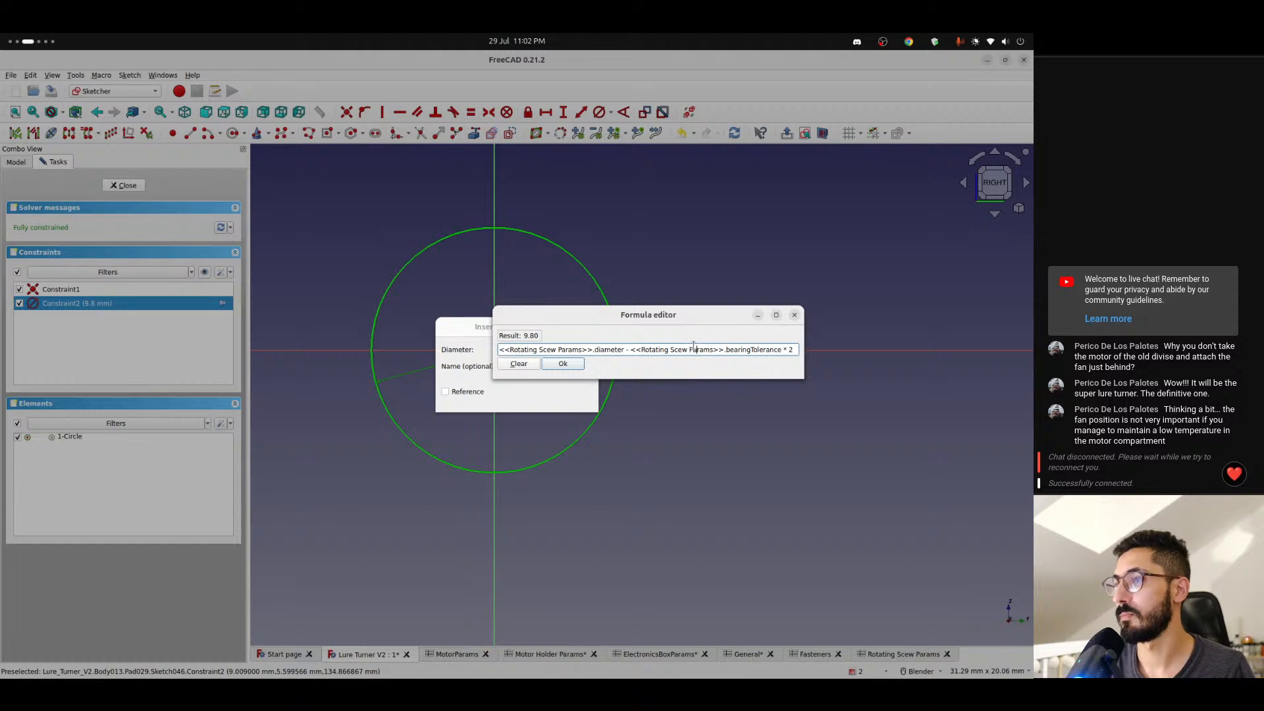
pyautogui.hotkey('ctrl', 'shift', 'Left')
pyautogui.hotkey('ctrl', 'shift', 'Left')
pyautogui.hotkey('ctrl', 'shift', 'Left')
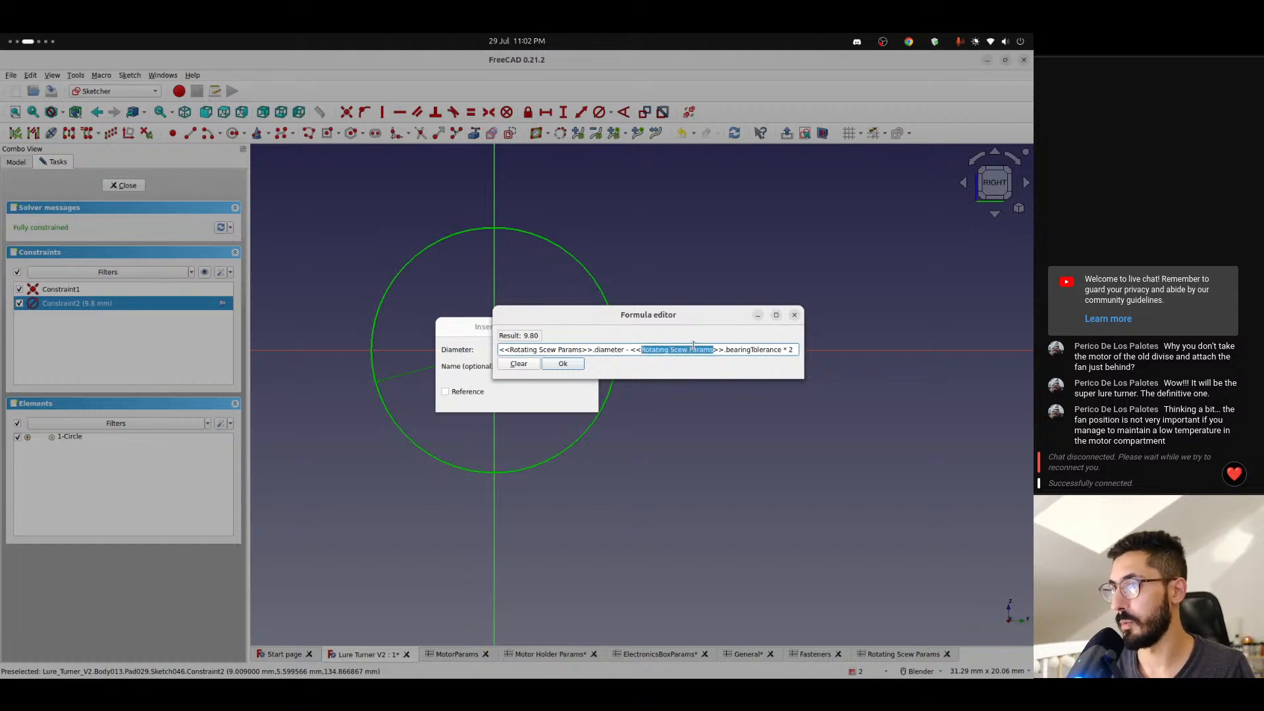
pyautogui.write('General')
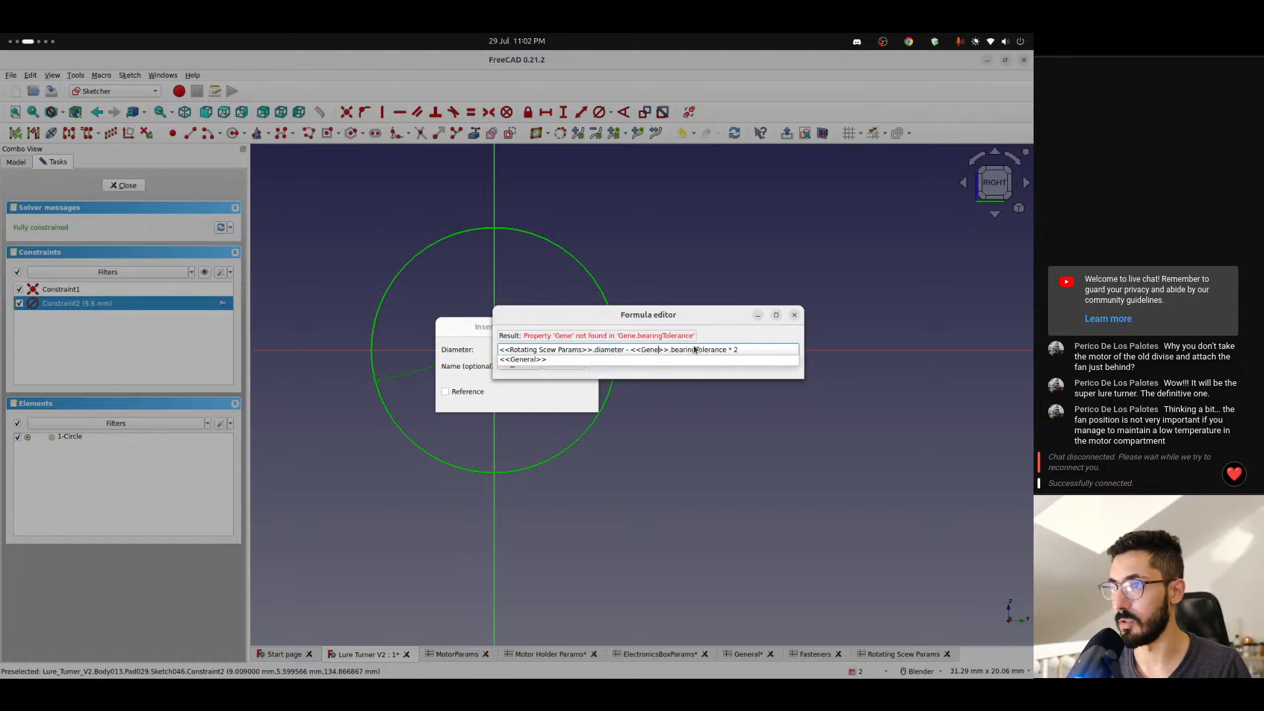
pyautogui.doubleClick(693, 348)
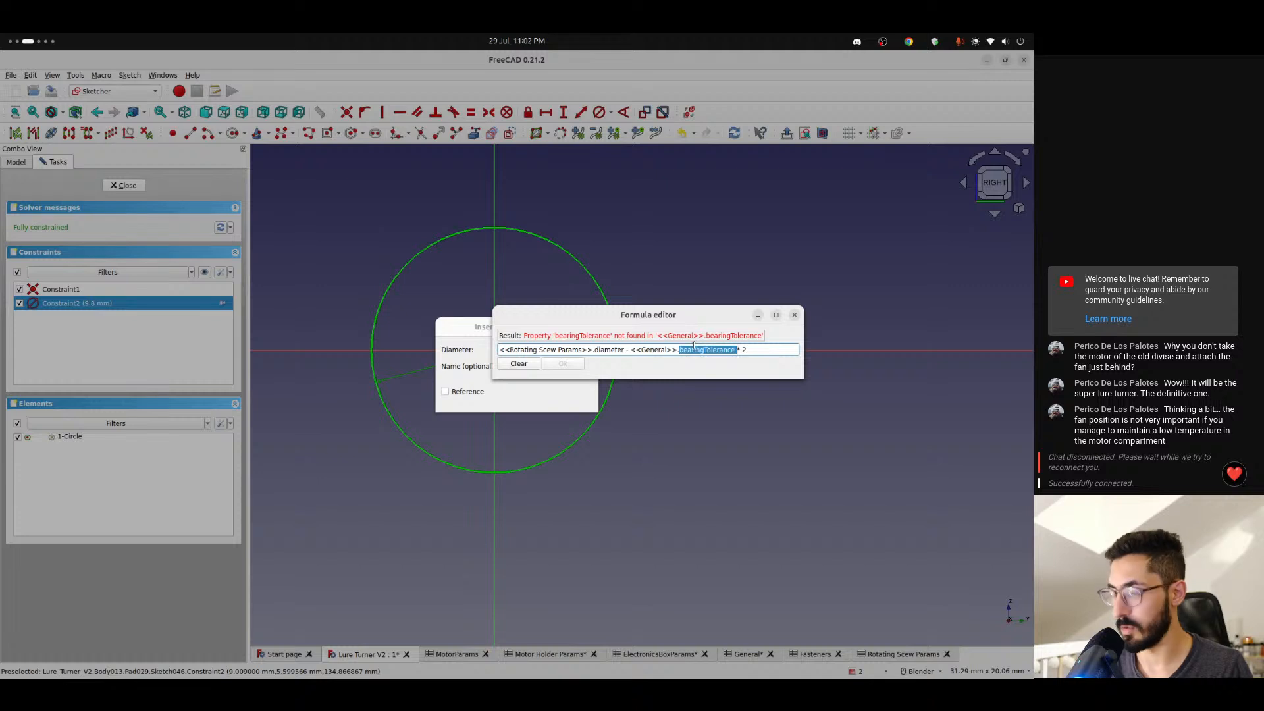
pyautogui.write('tolerance')
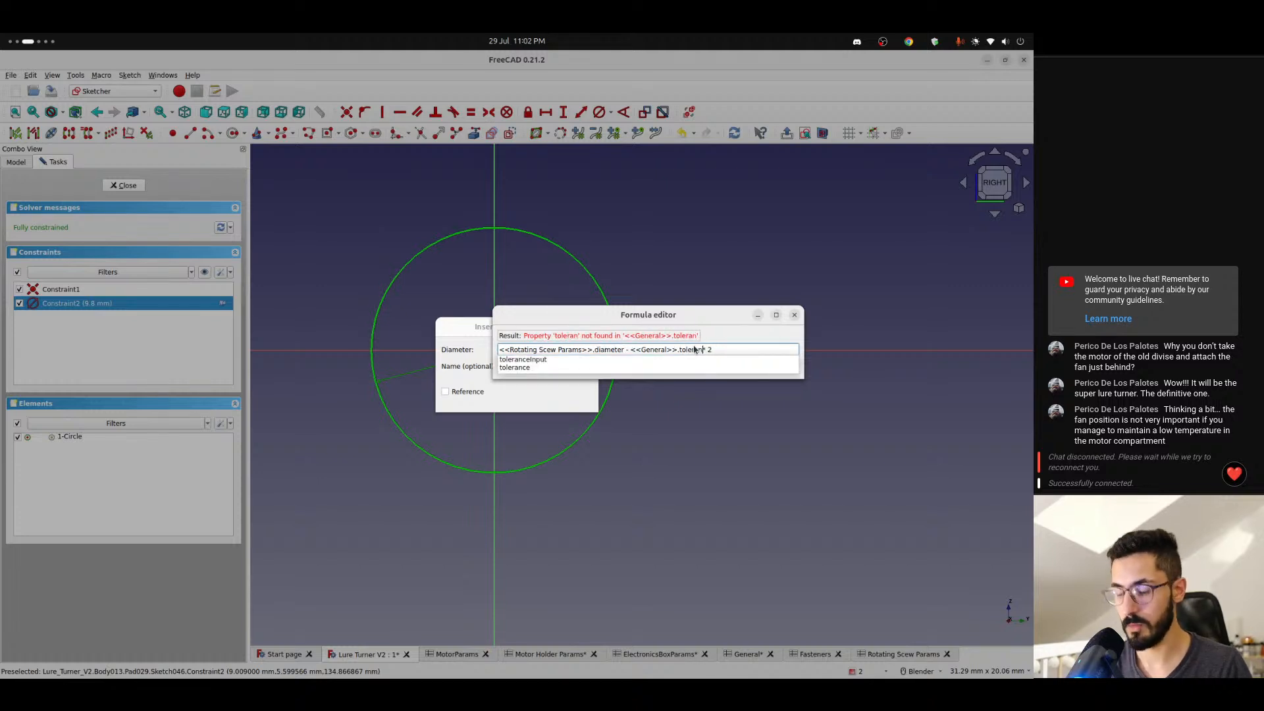
pyautogui.press('Down')
pyautogui.press('Return')
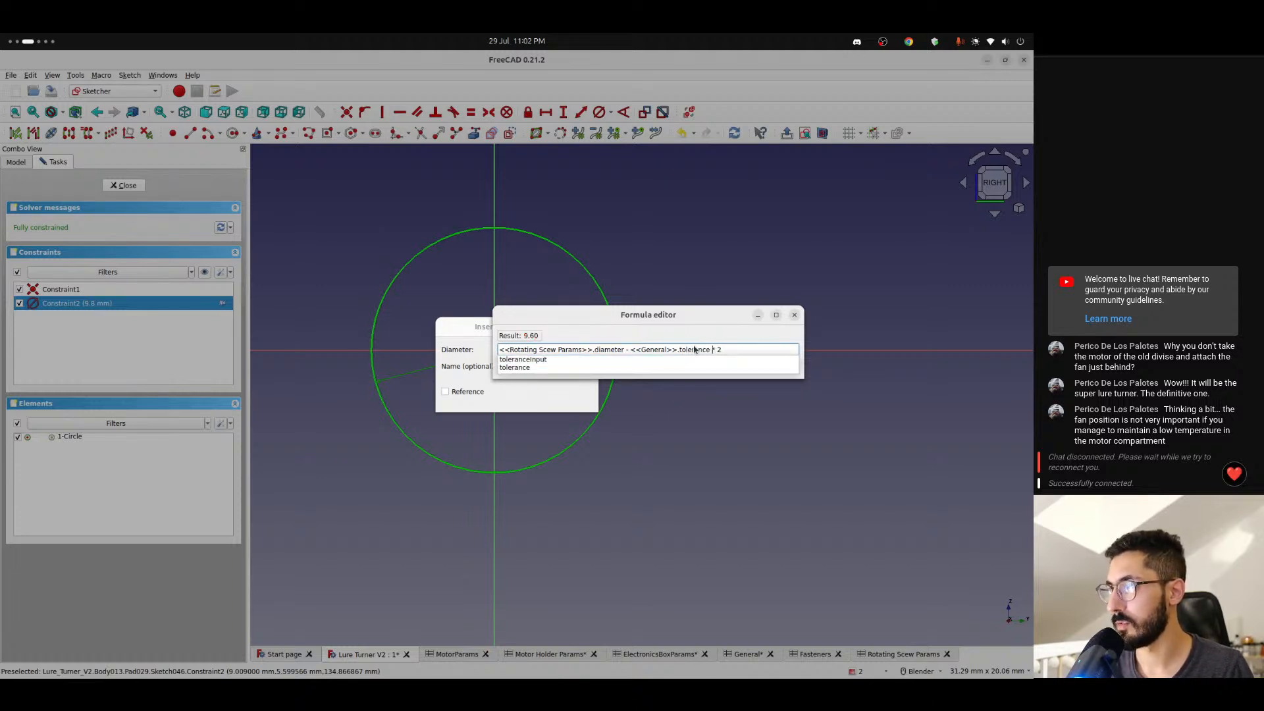
pyautogui.press('Return')
pyautogui.click(588, 399)
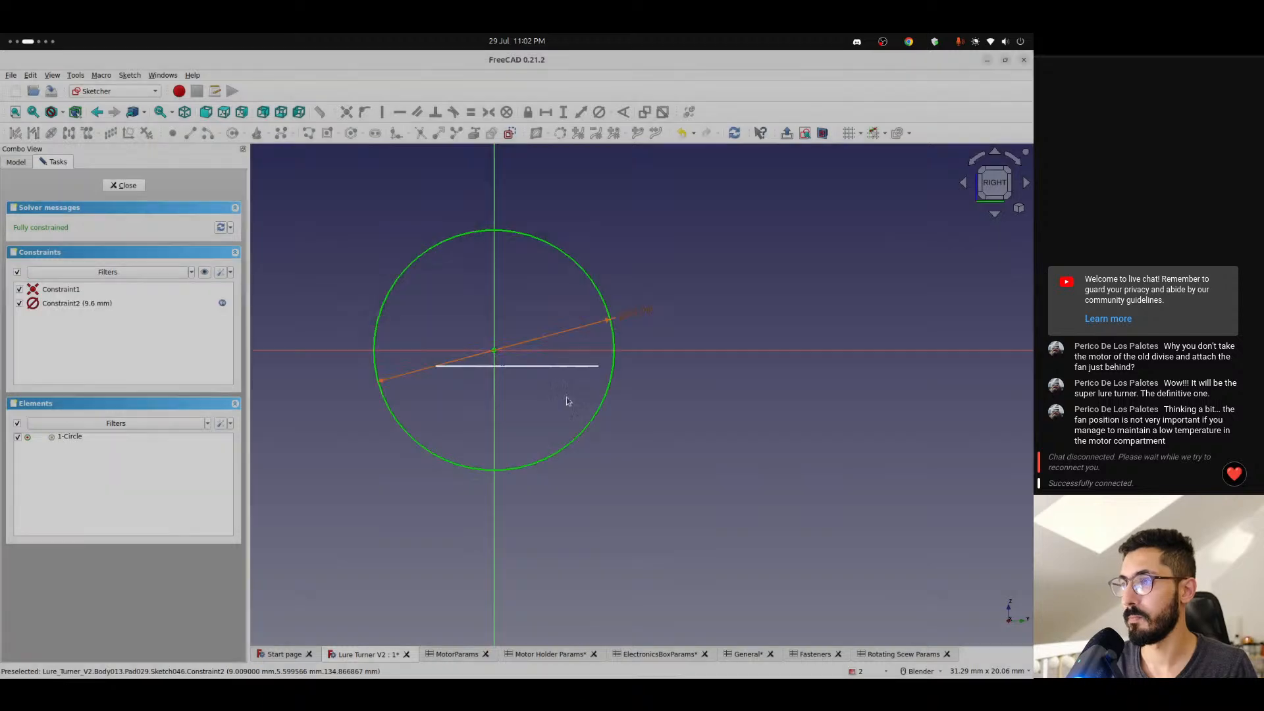
pyautogui.click(136, 188)
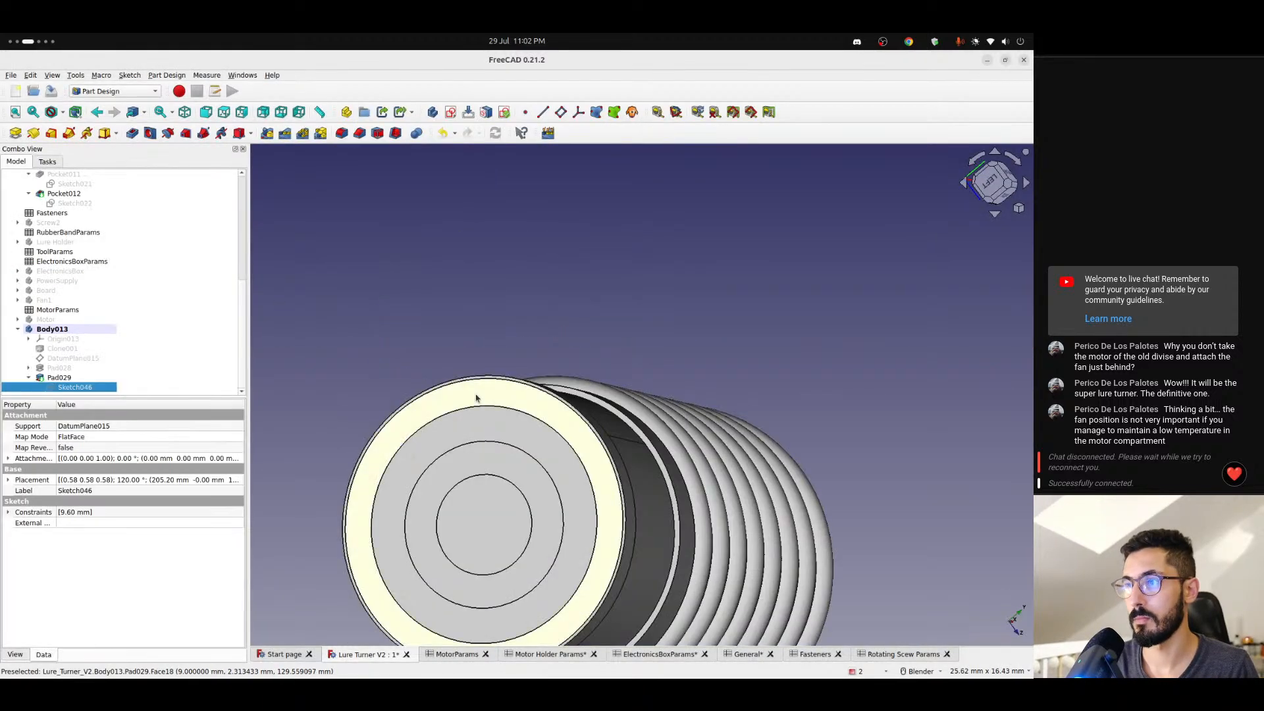
# - Reopen Sketch046 to review the circle's diameter formula, undo the last formula change and close the sketch
pyautogui.scroll(-2, 519, 431)
pyautogui.moveTo(520, 432)
pyautogui.mouseDown(button='middle')
pyautogui.moveTo(525, 474)
pyautogui.moveTo(484, 505)
pyautogui.moveTo(804, 384)
pyautogui.moveTo(841, 281)
pyautogui.moveTo(766, 338)
pyautogui.moveTo(573, 421)
pyautogui.moveTo(545, 457)
pyautogui.mouseUp(button='middle')
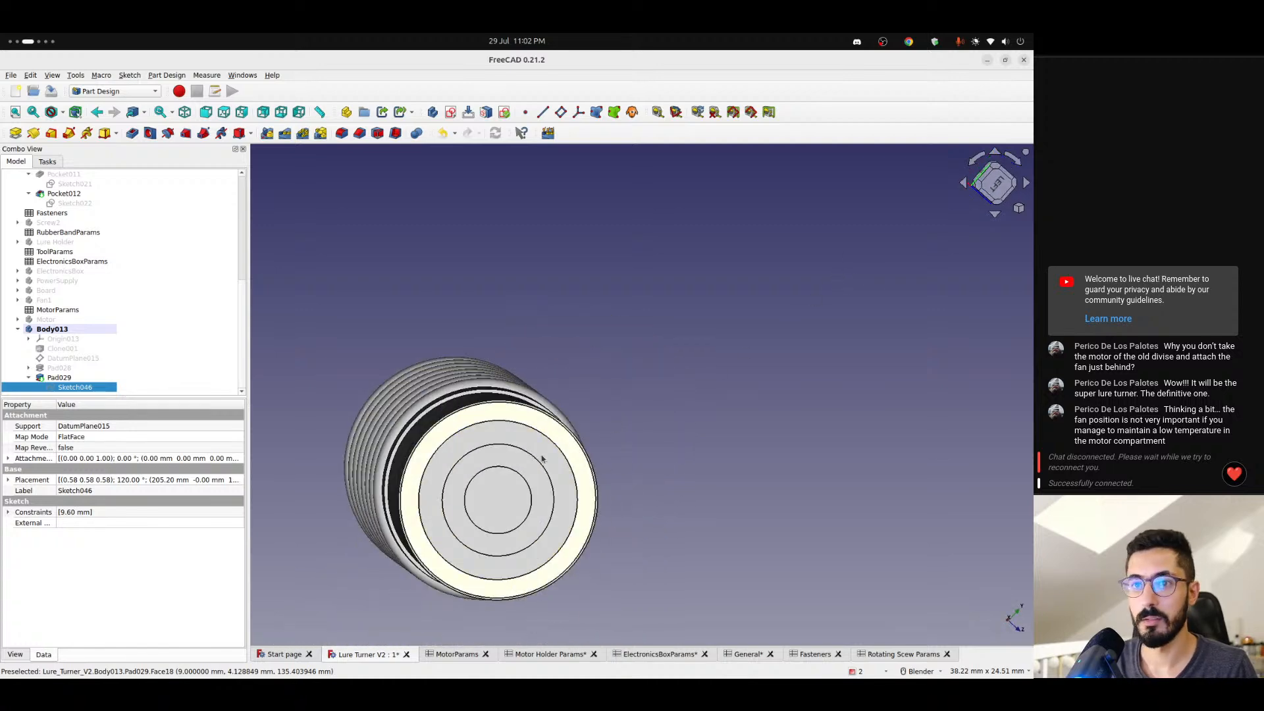
pyautogui.doubleClick(68, 387)
pyautogui.doubleClick(556, 377)
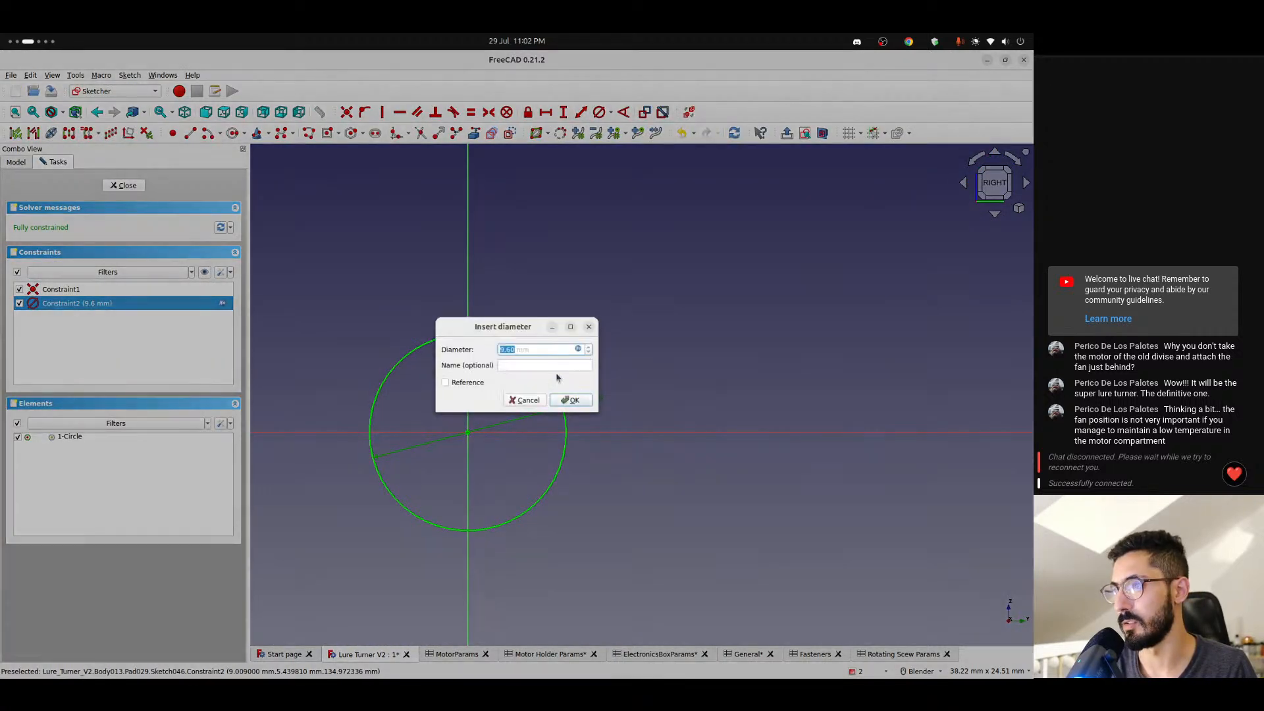
pyautogui.click(578, 349)
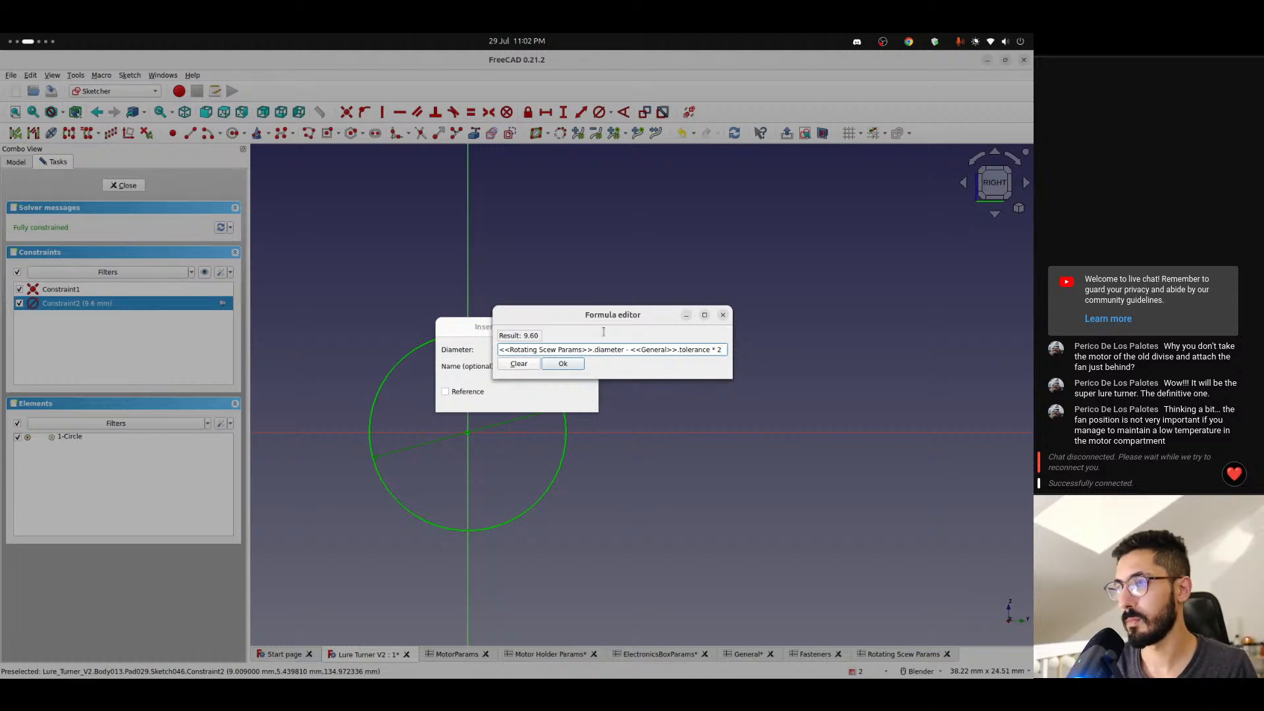
pyautogui.click(723, 315)
pyautogui.press('Return')
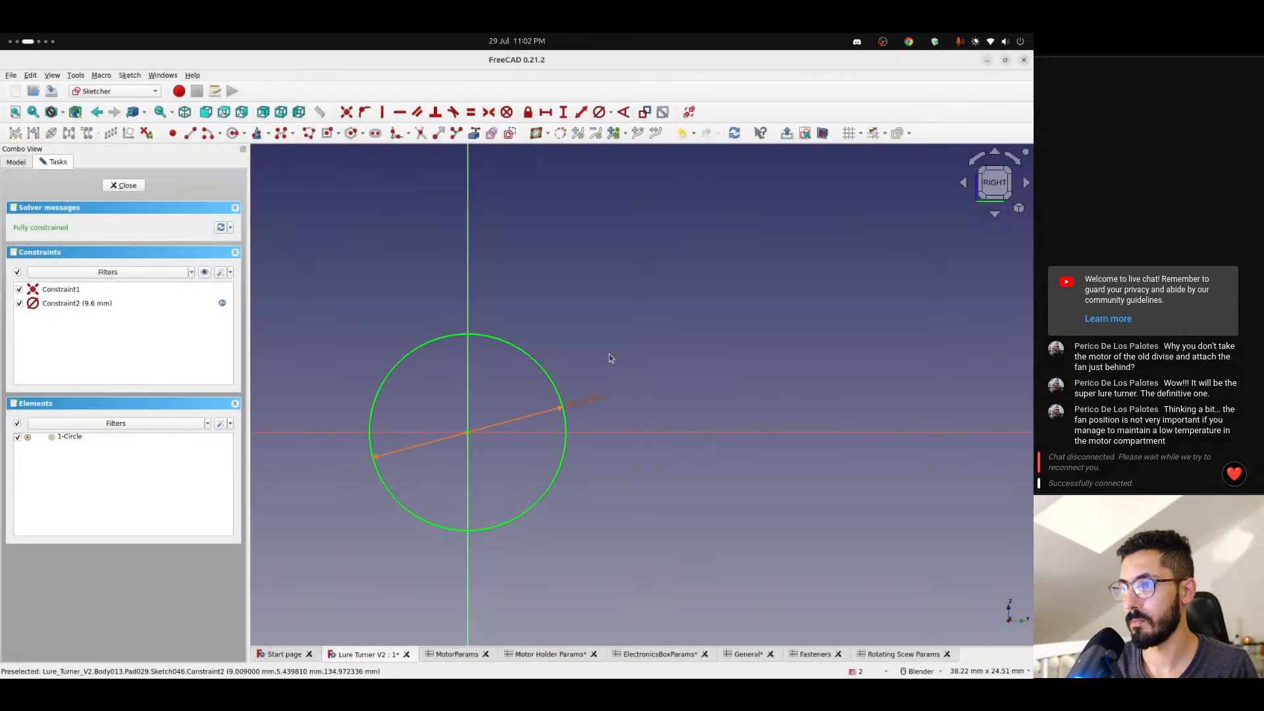
pyautogui.click(125, 185)
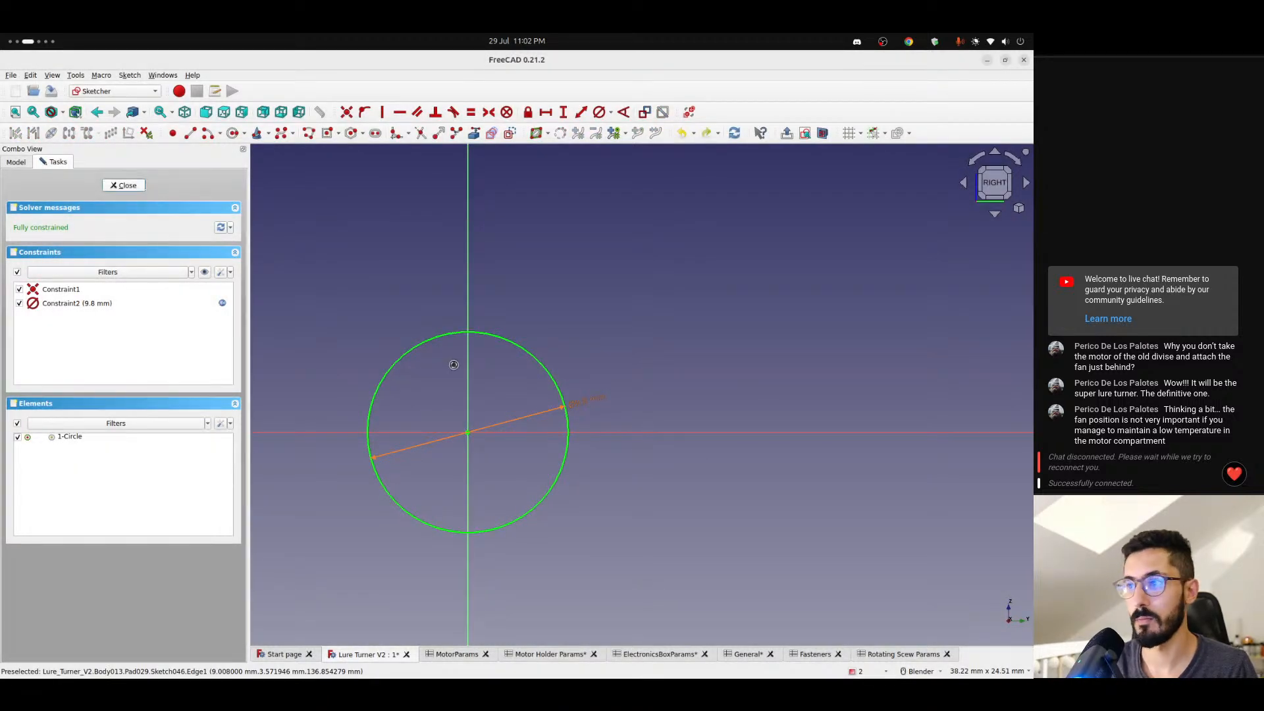
# - Create a new sketch on DatumPlane015 in Body013 and show the model cut at the sketch plane
pyautogui.scroll(3, 516, 423)
pyautogui.scroll(-3, 516, 437)
pyautogui.moveTo(516, 437); pyautogui.dragTo(457, 445, button='middle')
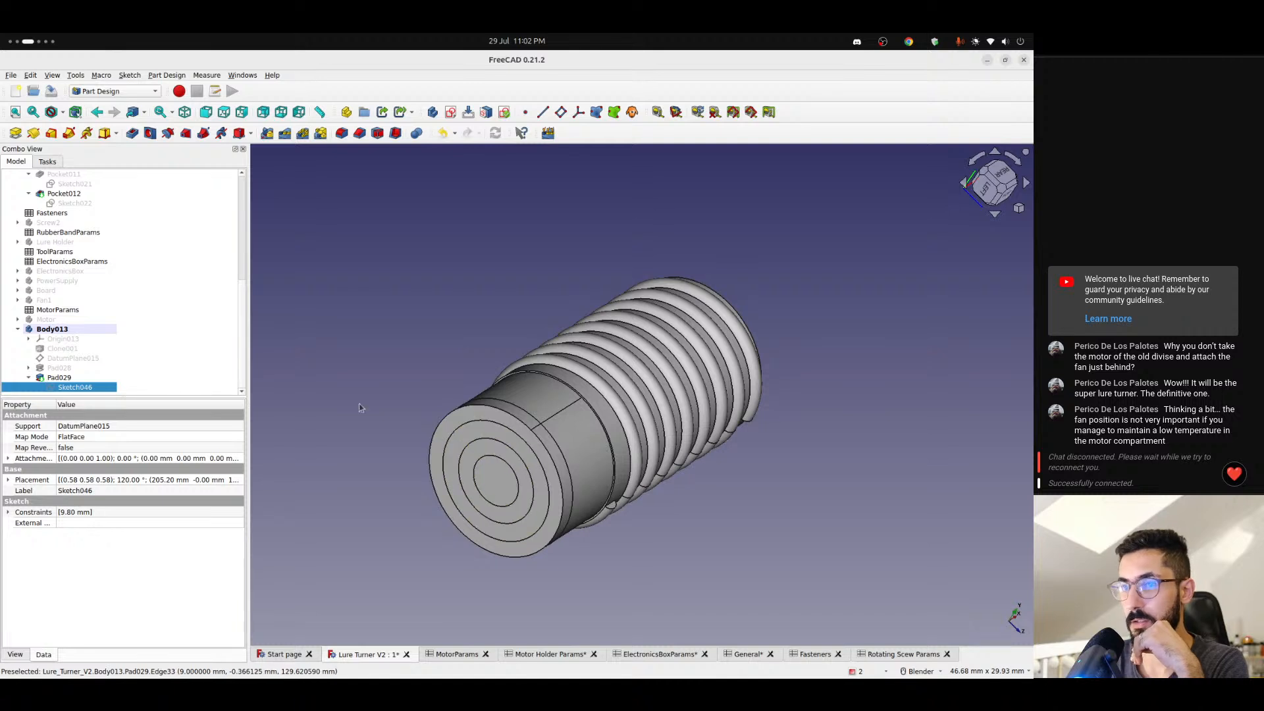
pyautogui.click(64, 359)
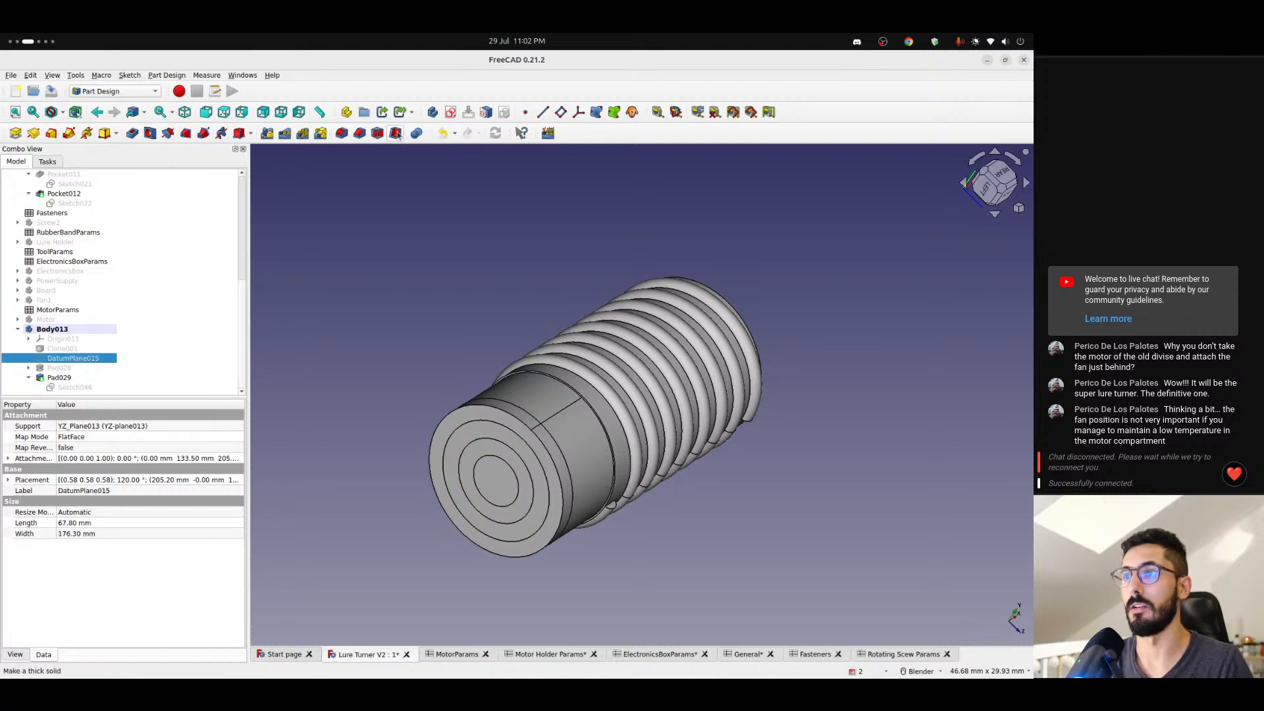
pyautogui.click(451, 115)
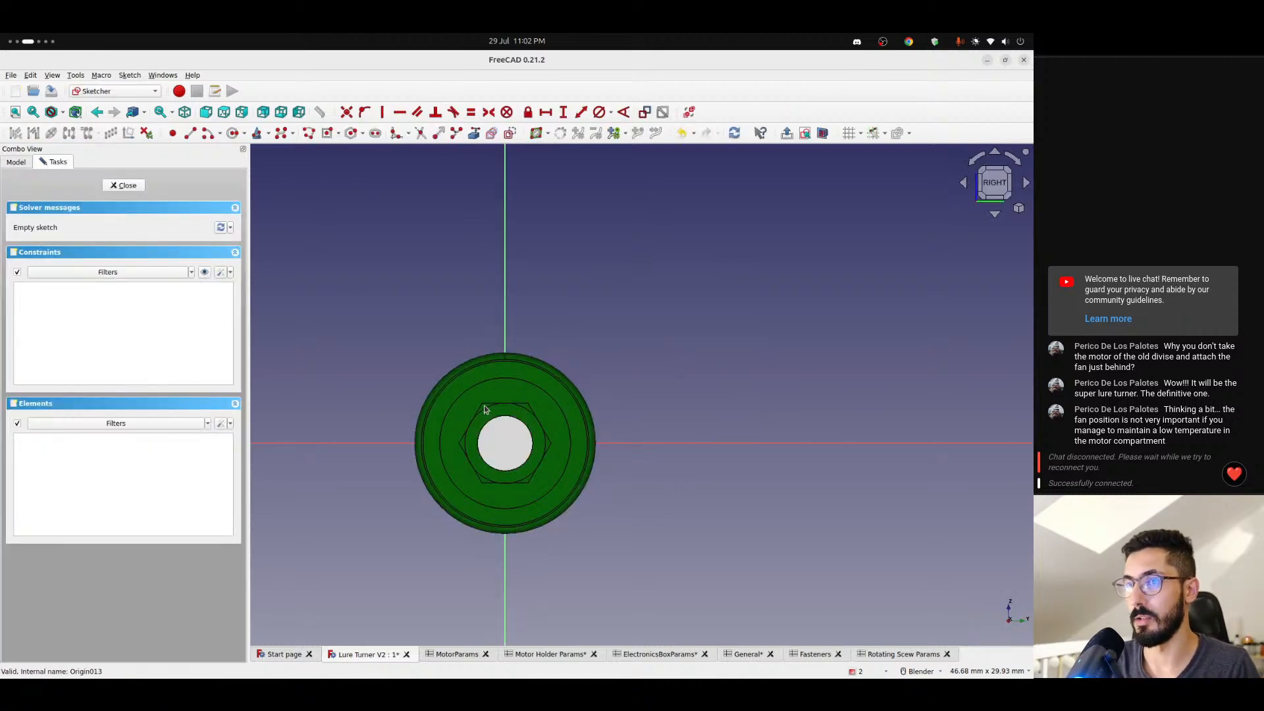
pyautogui.scroll(3, 484, 408)
pyautogui.click(822, 133)
pyautogui.scroll(3, 510, 426)
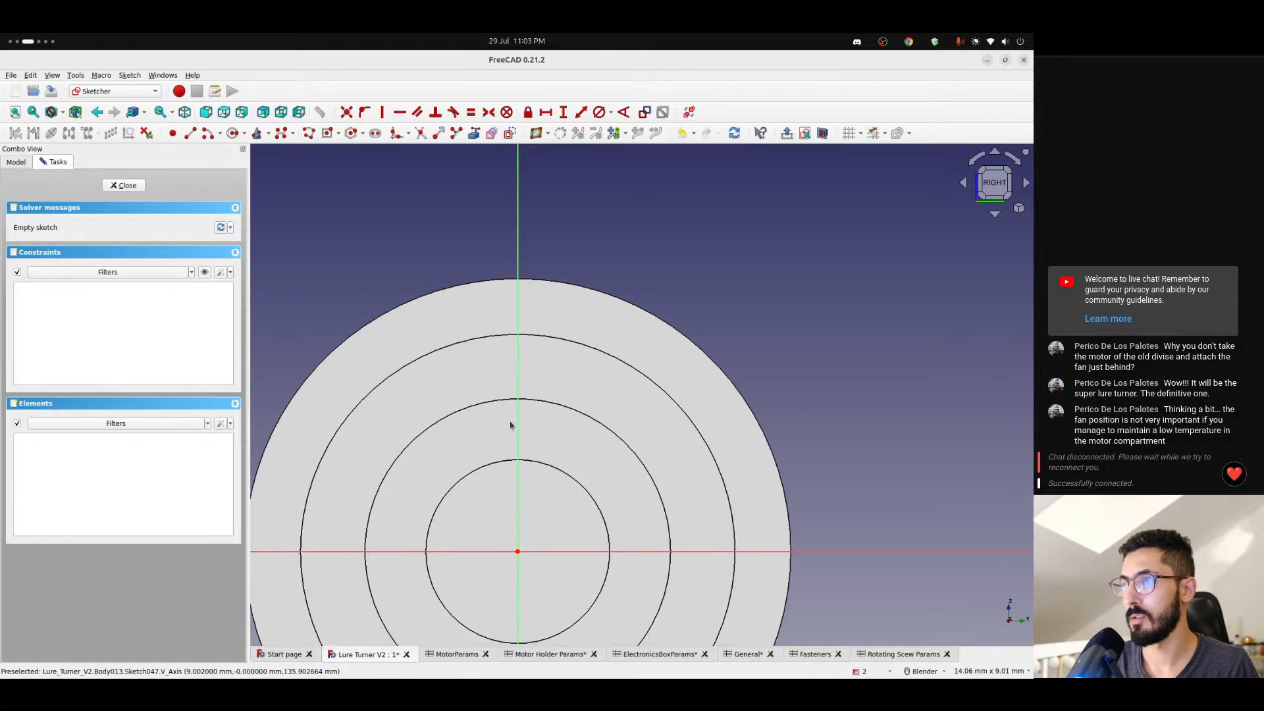
pyautogui.keyDown('shift'); pyautogui.moveTo(510, 422); pyautogui.dragTo(477, 273, button='middle'); pyautogui.keyUp('shift')
# - Draw a circle about 2.9 mm in diameter centred on the sketch origin
pyautogui.click(233, 134)
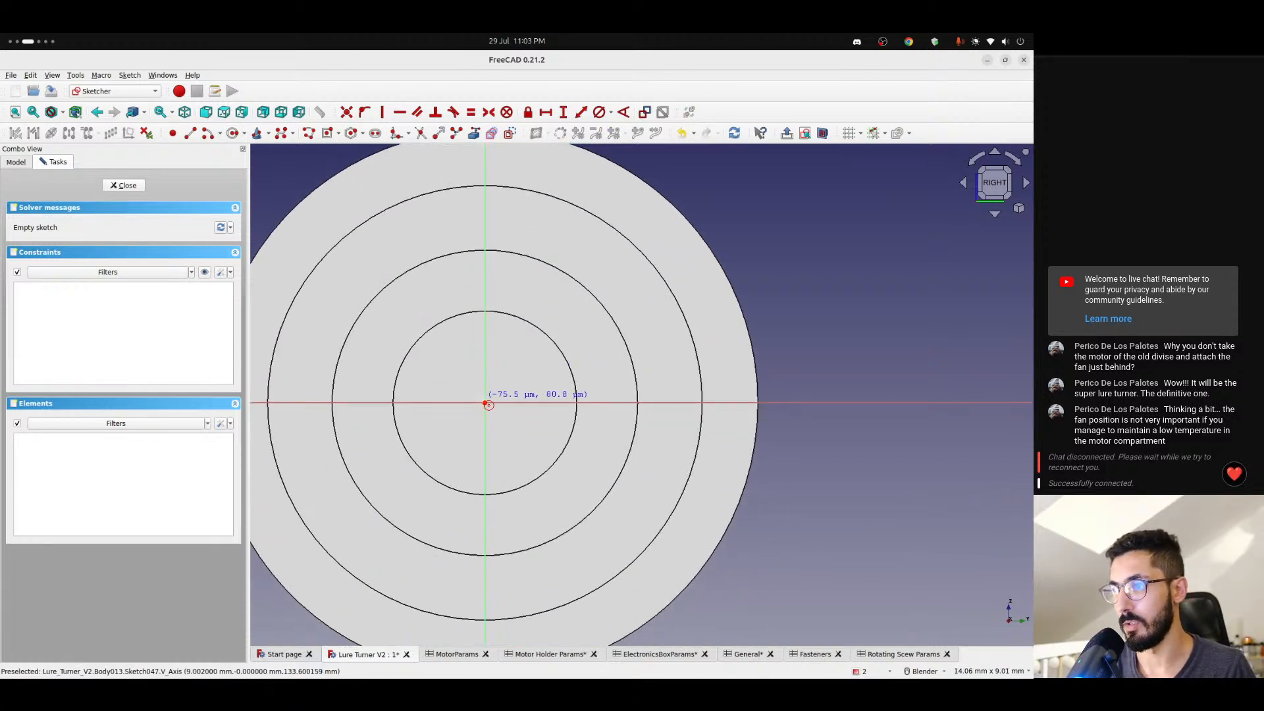
pyautogui.click(487, 404)
pyautogui.click(549, 353)
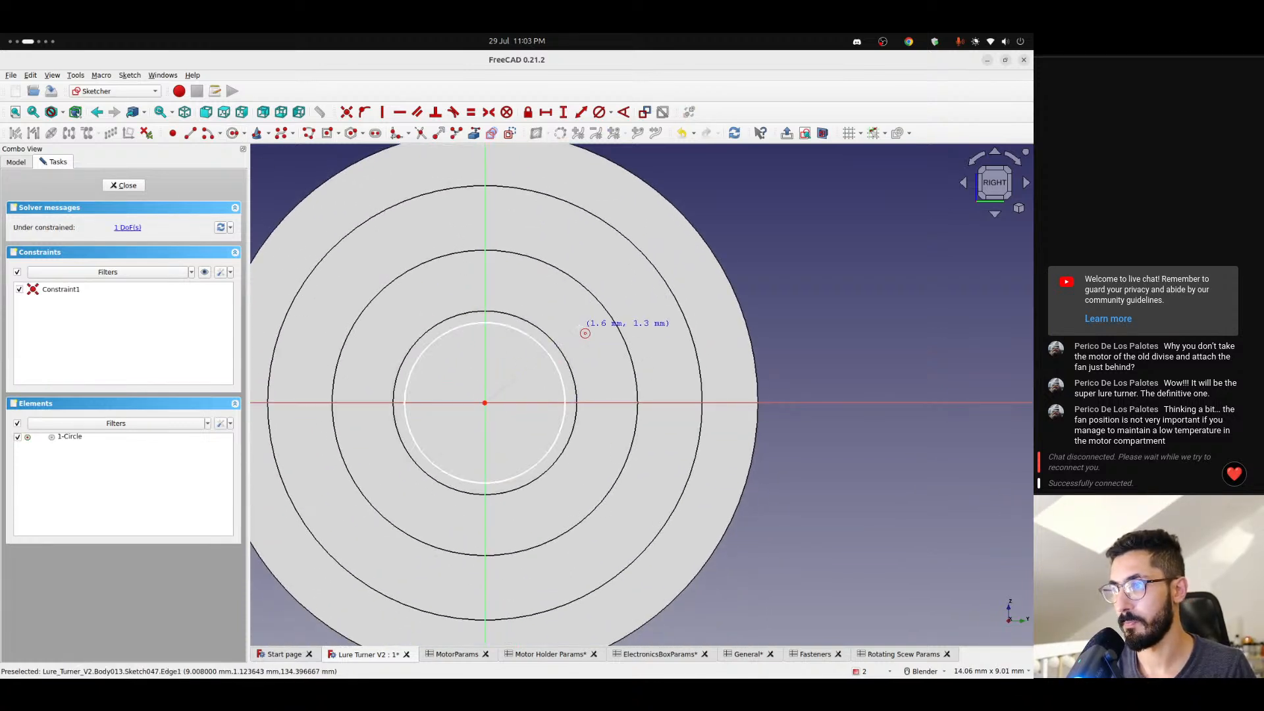
pyautogui.press('Escape')
# - Constrain the circle's diameter with the formula <<MotorParams>>.pinDimater + <<General>>.tolerance * 2
pyautogui.click(544, 353)
pyautogui.click(600, 112)
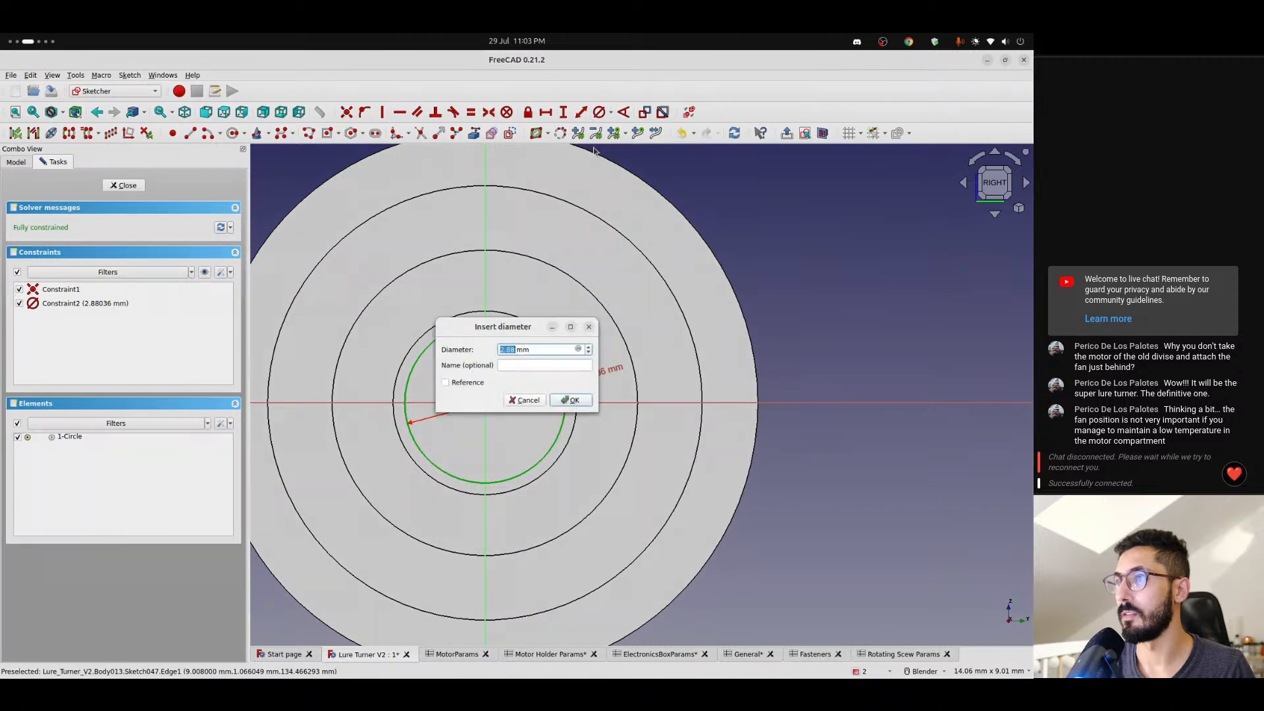
pyautogui.click(579, 350)
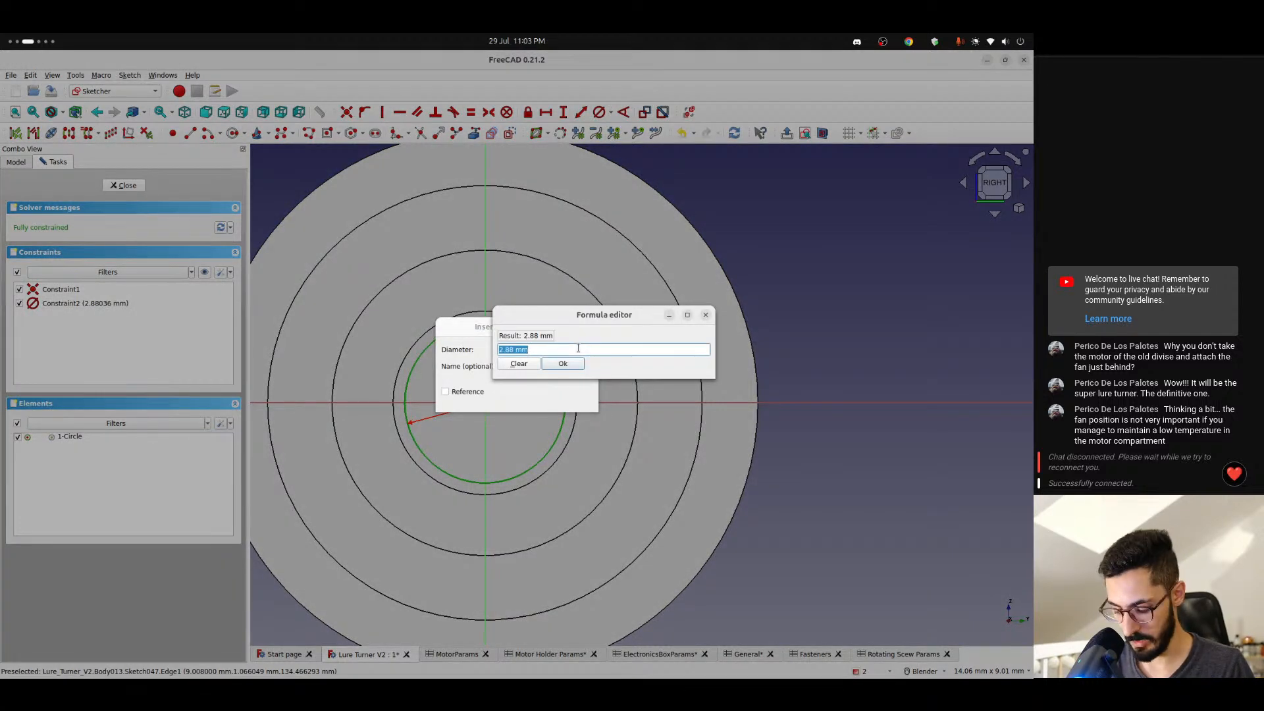
pyautogui.write('<<mot')
pyautogui.press('Down')
pyautogui.press('Down')
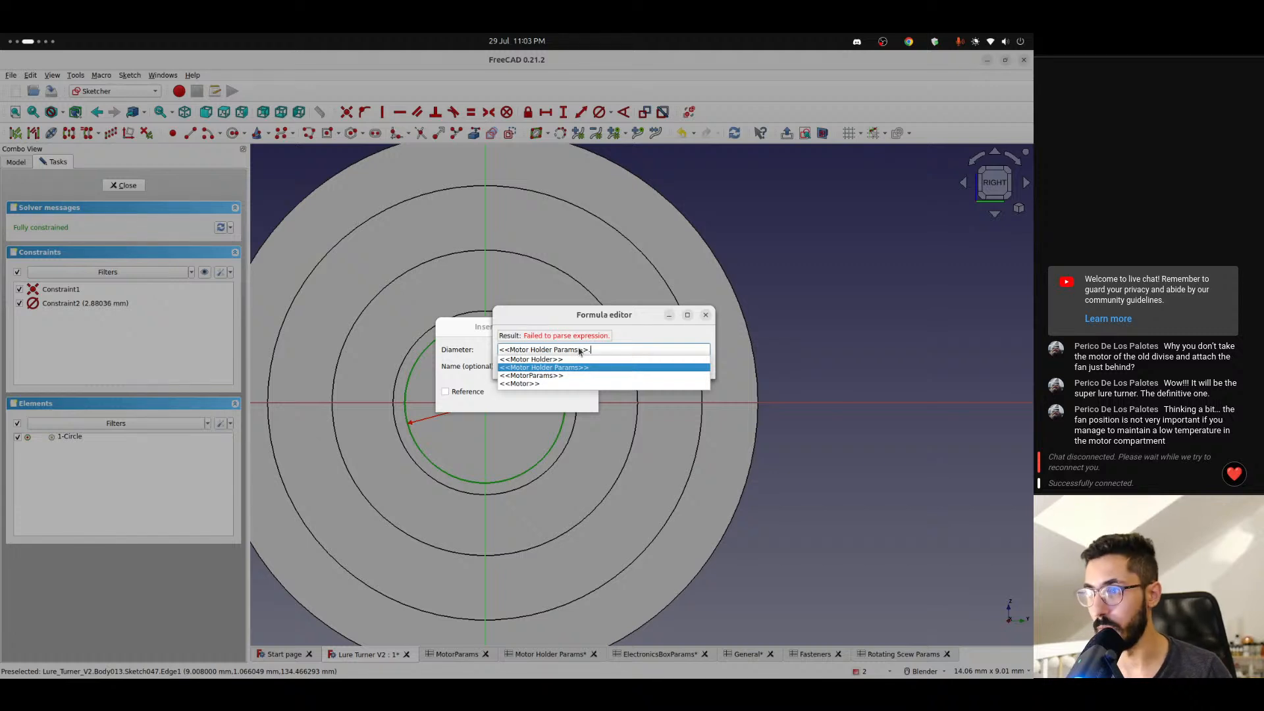
pyautogui.press('Down')
pyautogui.write('nd')
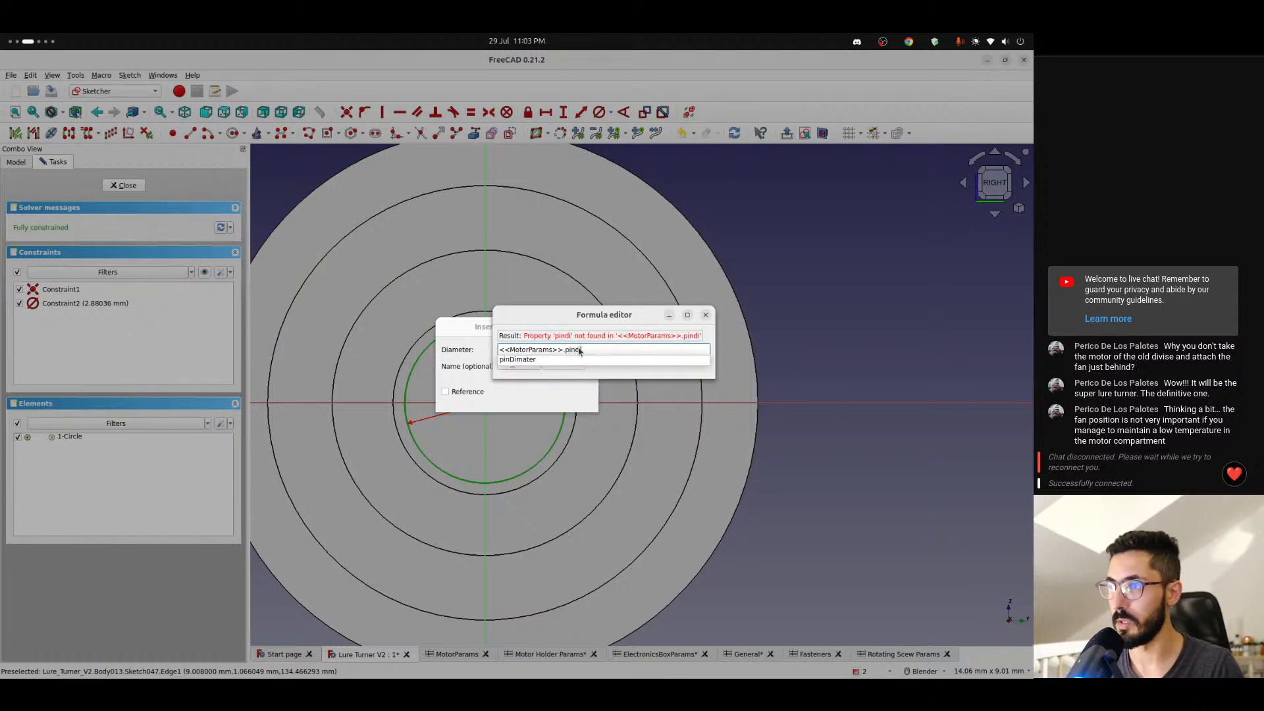
pyautogui.press('Down')
pyautogui.press('Return')
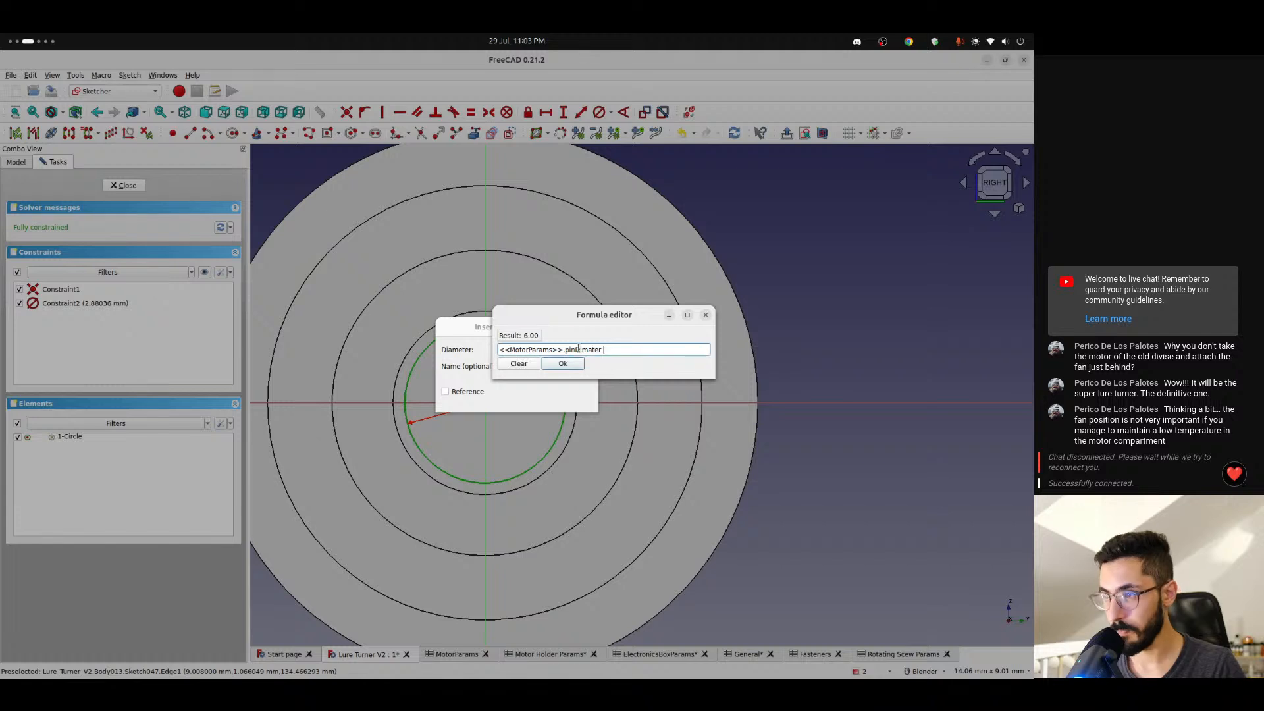
pyautogui.write('+ <<')
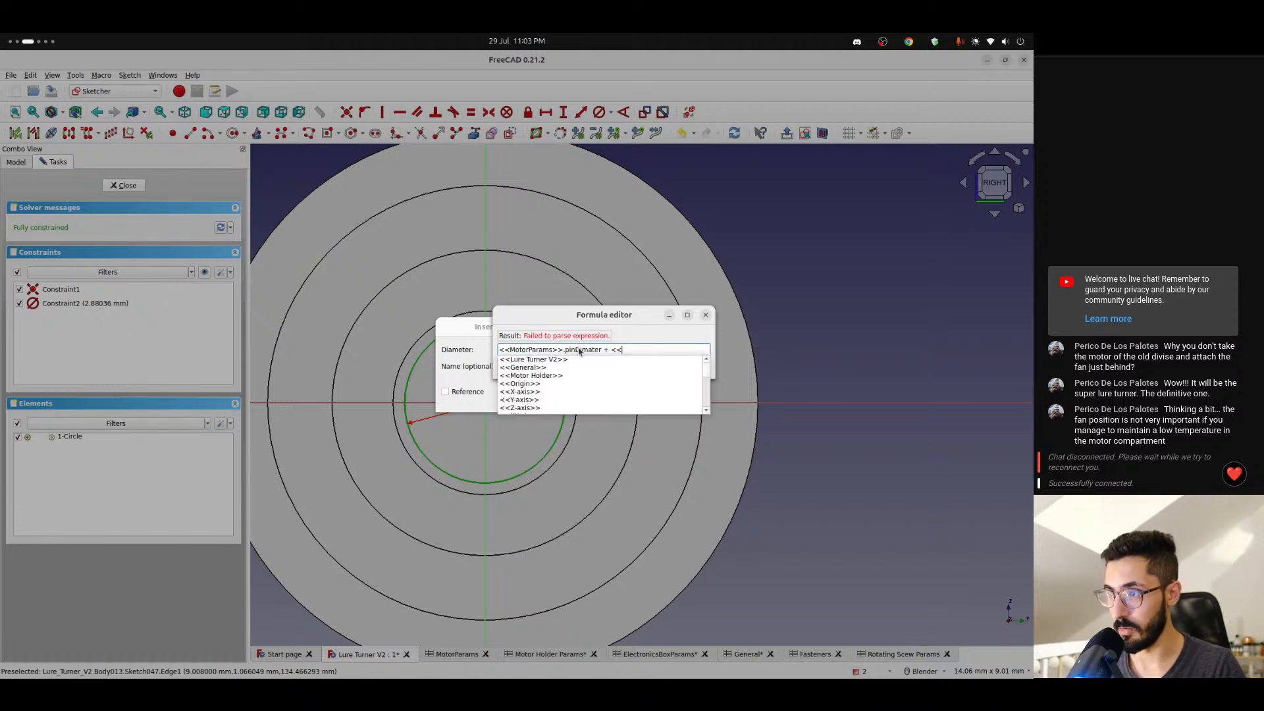
pyautogui.write('gen')
pyautogui.press('Down')
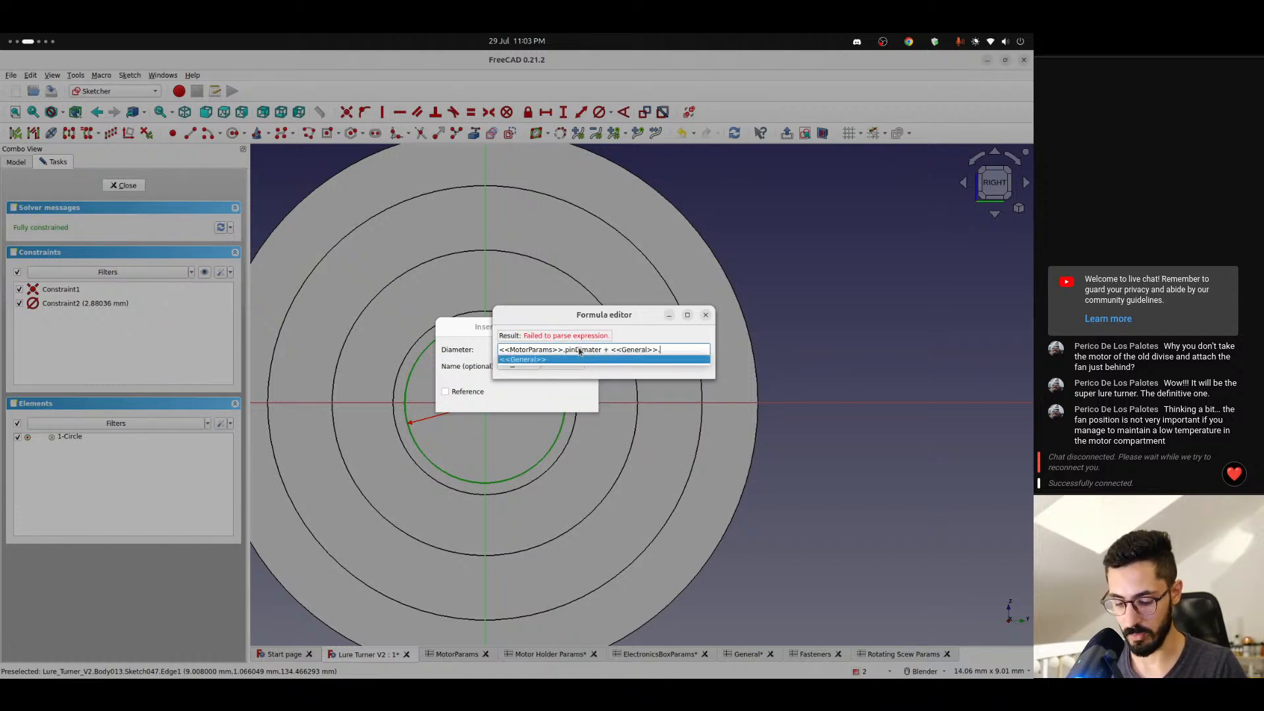
pyautogui.write('tolerance')
pyautogui.press('Return')
pyautogui.write('* ')
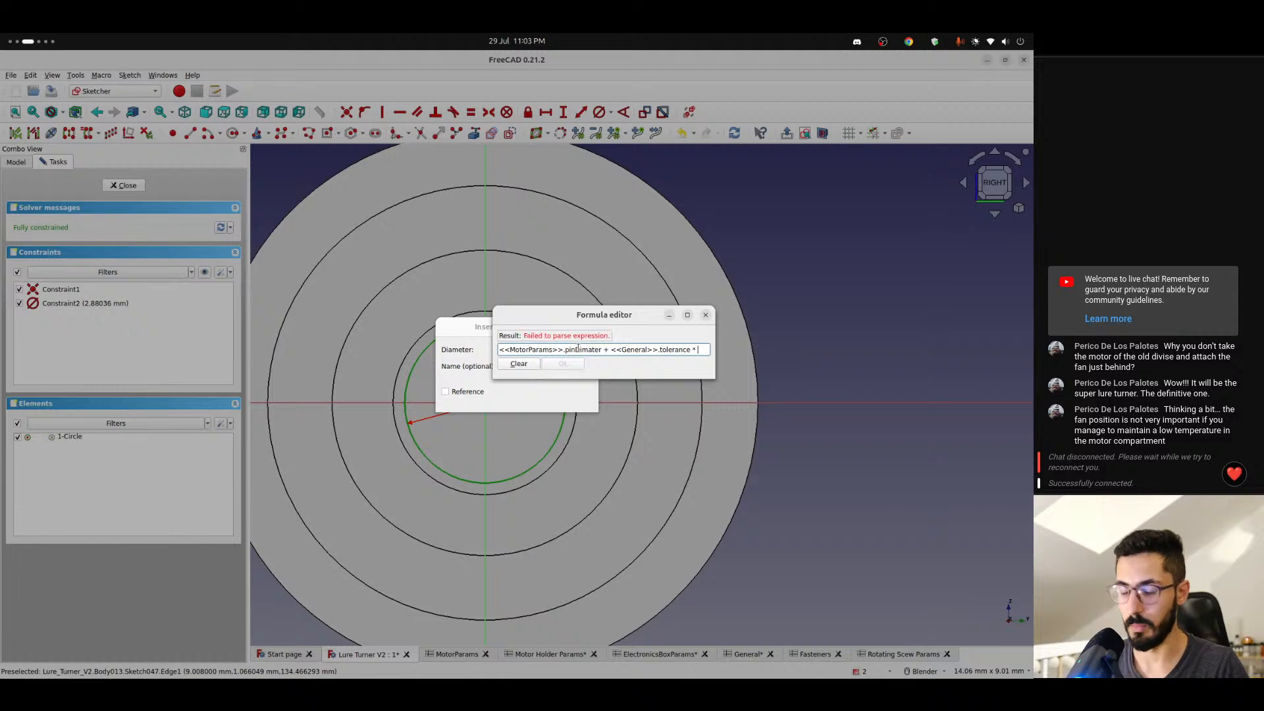
pyautogui.write('2')
pyautogui.press('Return')
pyautogui.press('Return')
pyautogui.scroll(-2, 498, 392)
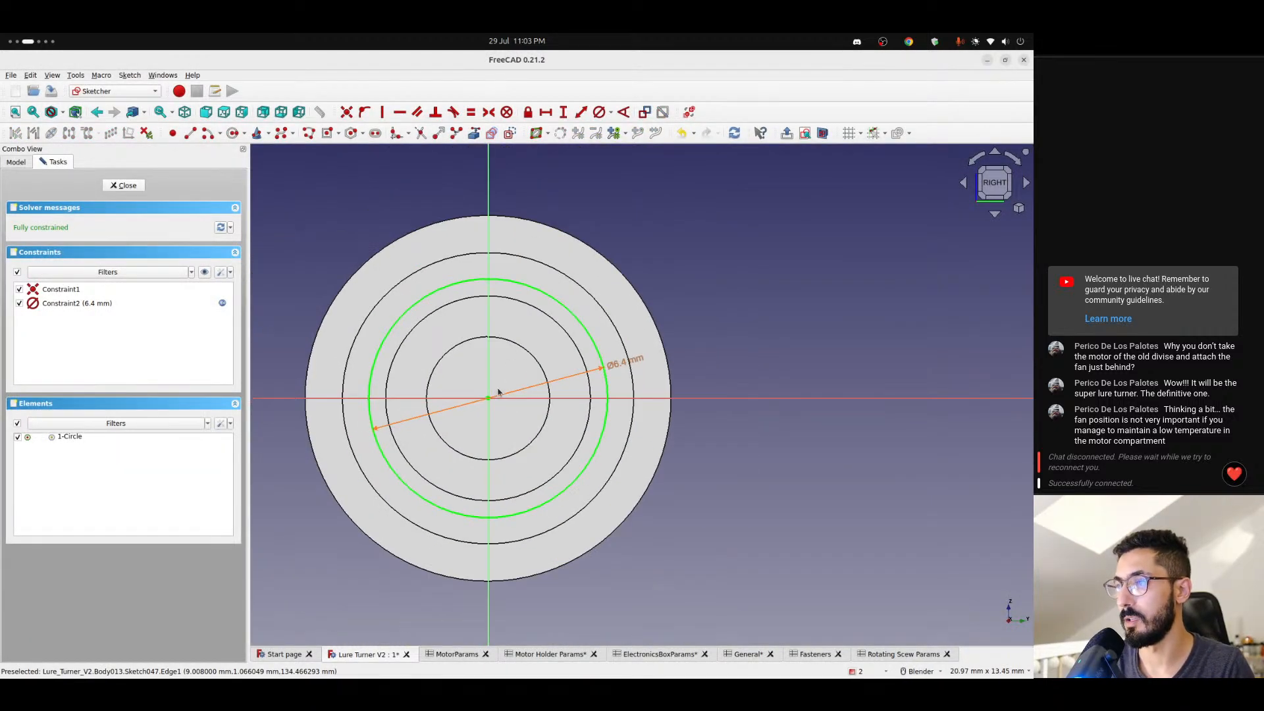
pyautogui.scroll(-2, 500, 396)
pyautogui.moveTo(500, 395)
pyautogui.mouseDown(button='middle')
pyautogui.moveTo(582, 416)
pyautogui.moveTo(644, 410)
pyautogui.moveTo(474, 414)
pyautogui.mouseUp(button='middle')
pyautogui.scroll(3, 472, 410)
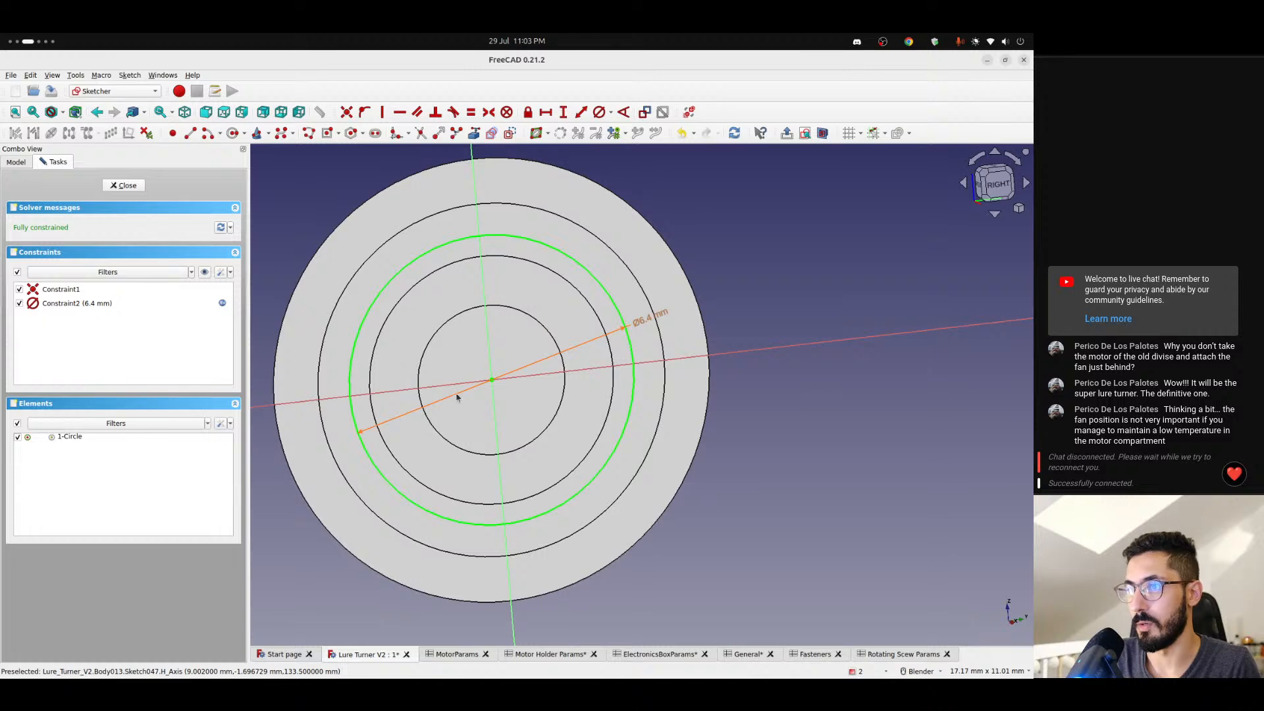
pyautogui.click(995, 183)
pyautogui.scroll(2, 593, 319)
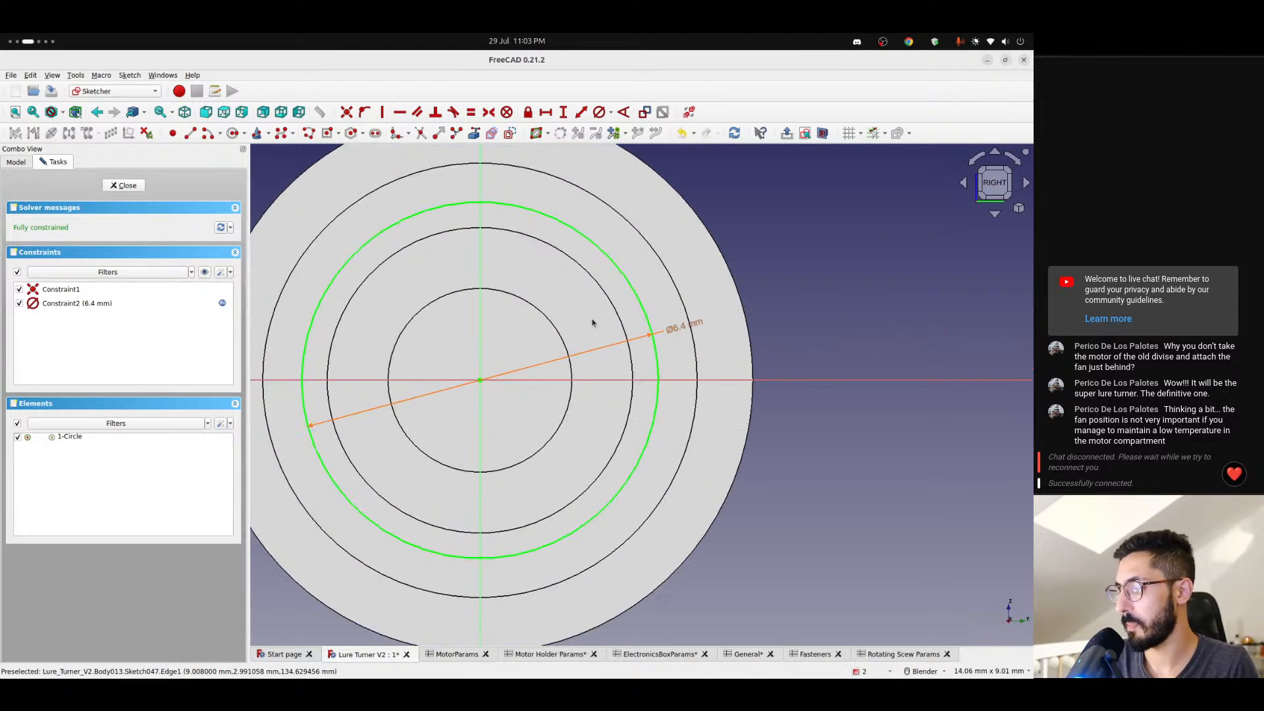
# - Draw a horizontal line across the upper part of the 6.4 mm circle, both ends on it, about 2.34 mm above the origin
pyautogui.scroll(-1, 580, 324)
pyautogui.keyDown('shift'); pyautogui.moveTo(551, 317); pyautogui.dragTo(529, 372, button='middle'); pyautogui.keyUp('shift')
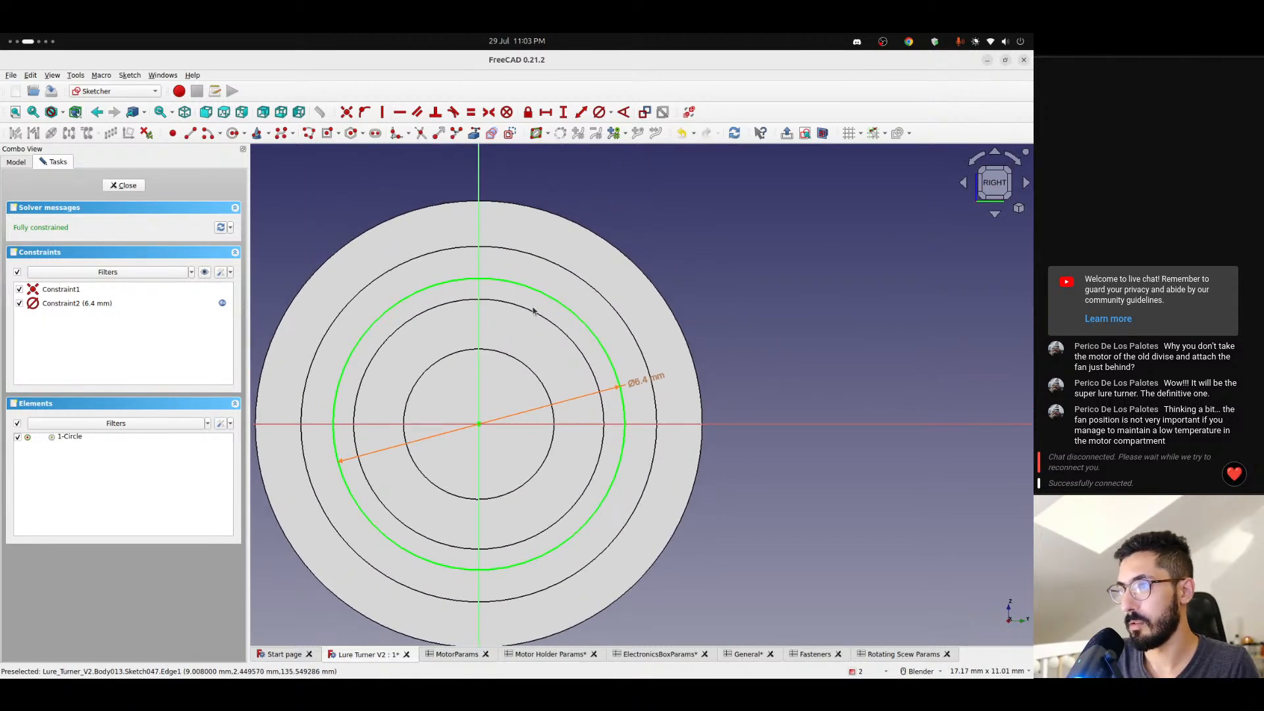
pyautogui.click(189, 139)
pyautogui.click(398, 323)
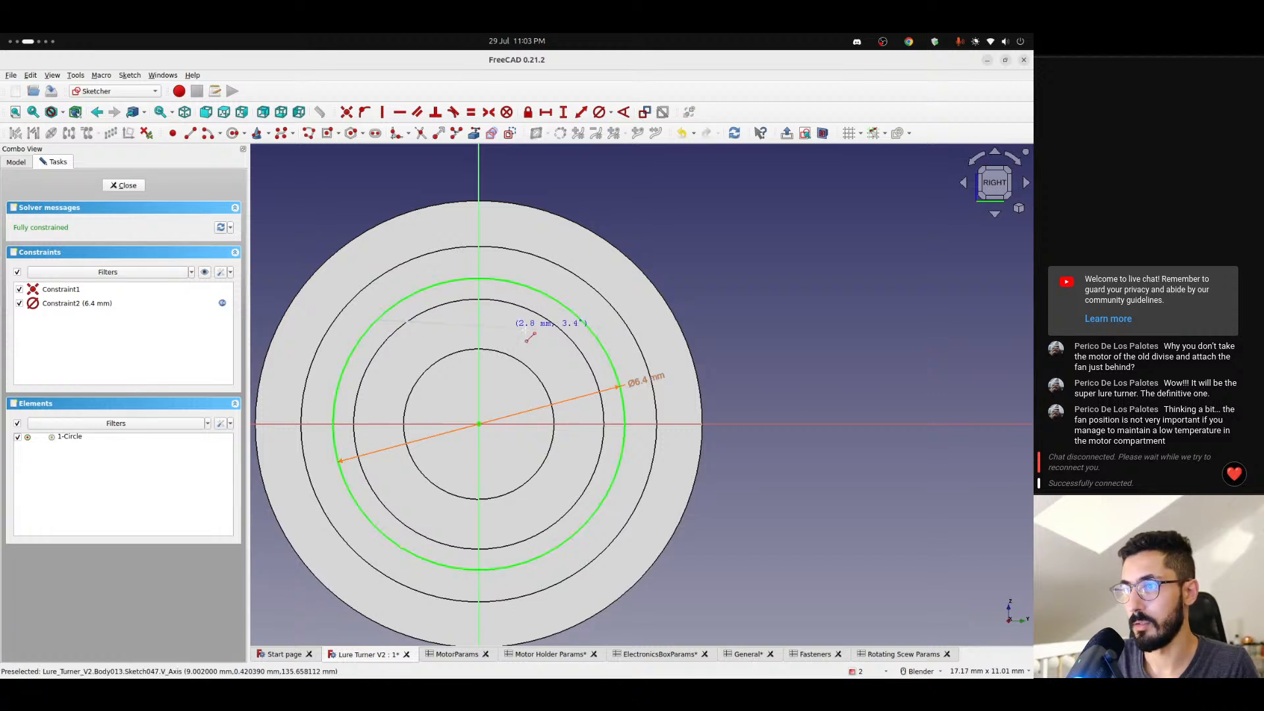
pyautogui.click(580, 320)
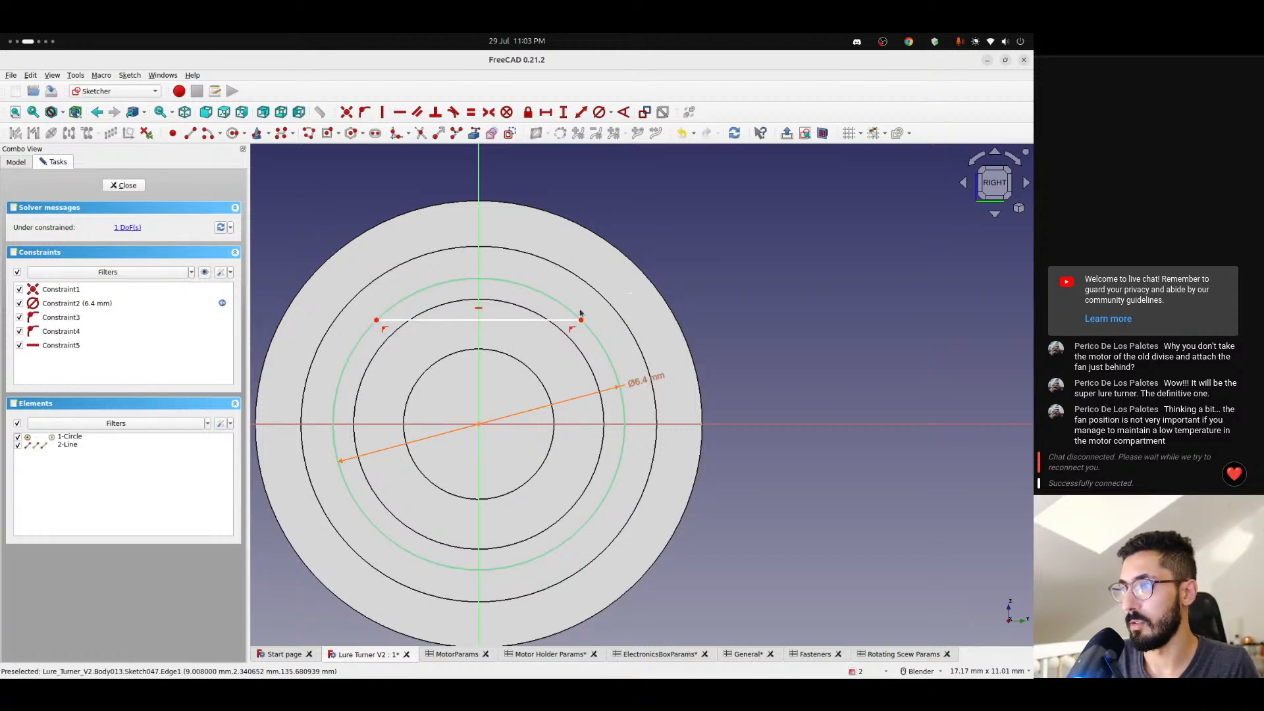
pyautogui.moveTo(460, 321)
pyautogui.mouseDown()
pyautogui.moveTo(456, 369)
pyautogui.moveTo(462, 318)
pyautogui.mouseUp()
# - Add a vertical distance constraint between the horizontal line's left endpoint and the sketch origin, and open its formula for editing
pyautogui.click(380, 318)
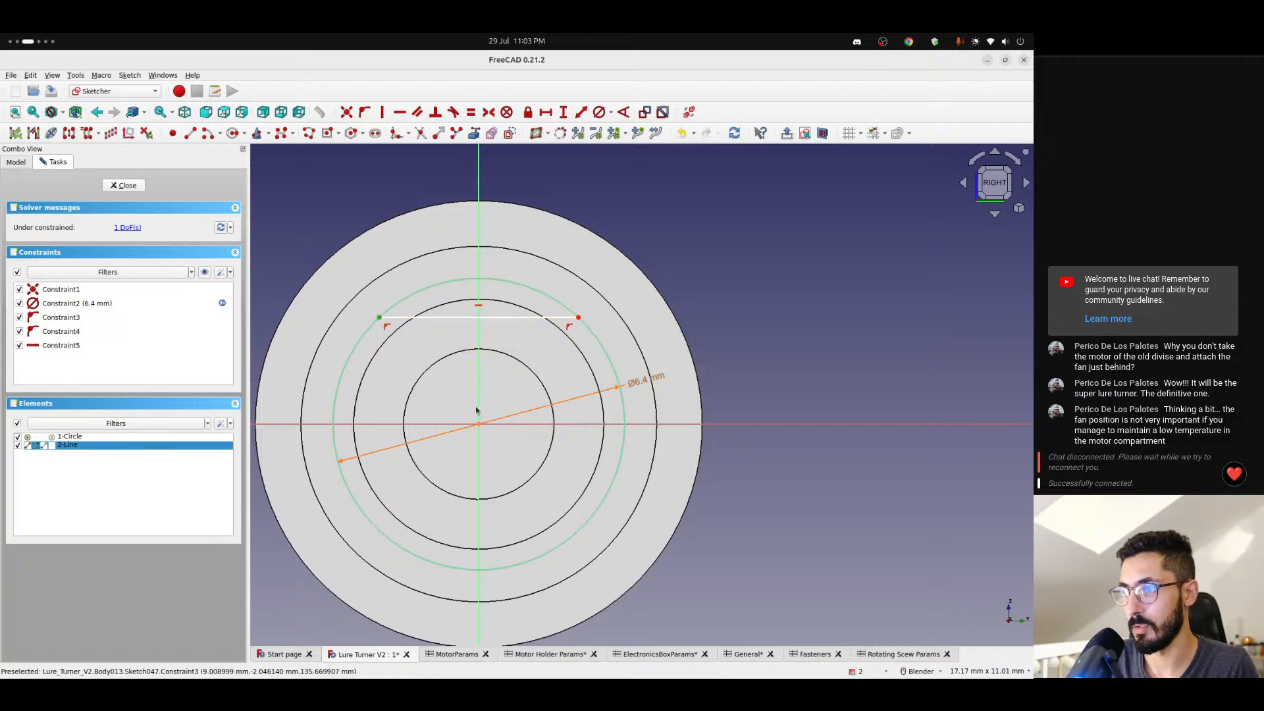
pyautogui.click(479, 427)
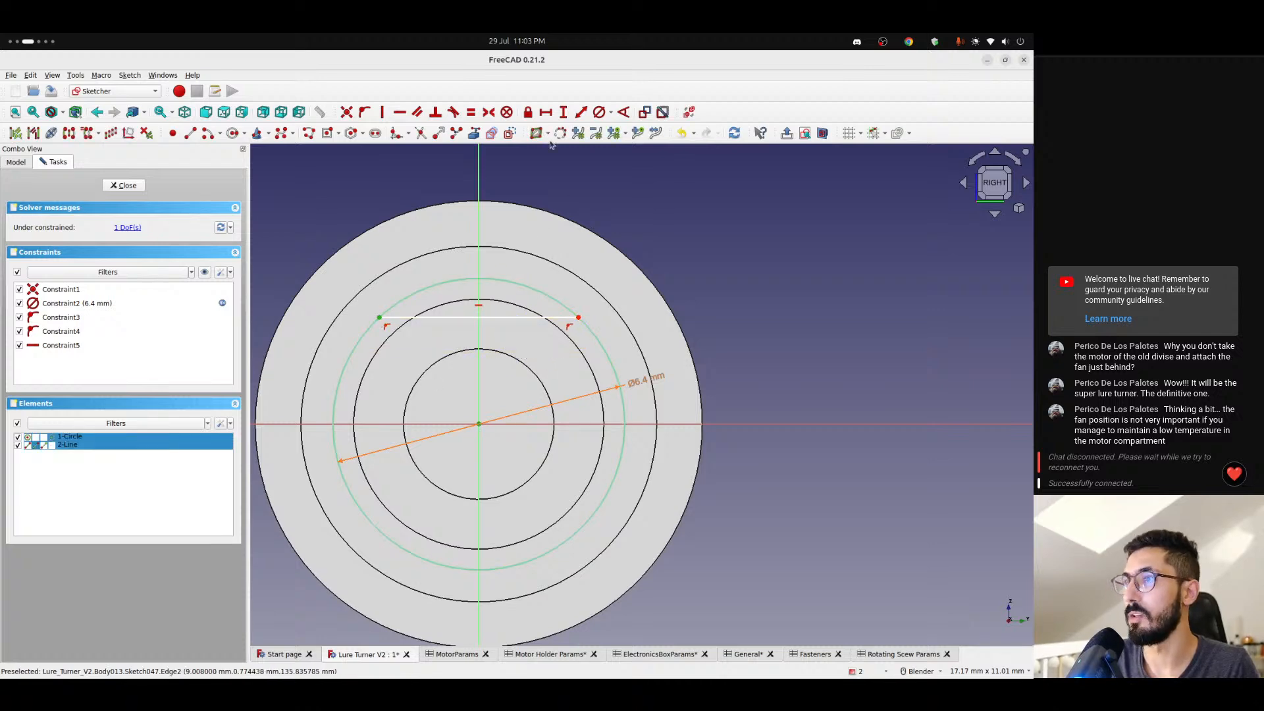
pyautogui.click(563, 112)
pyautogui.click(578, 350)
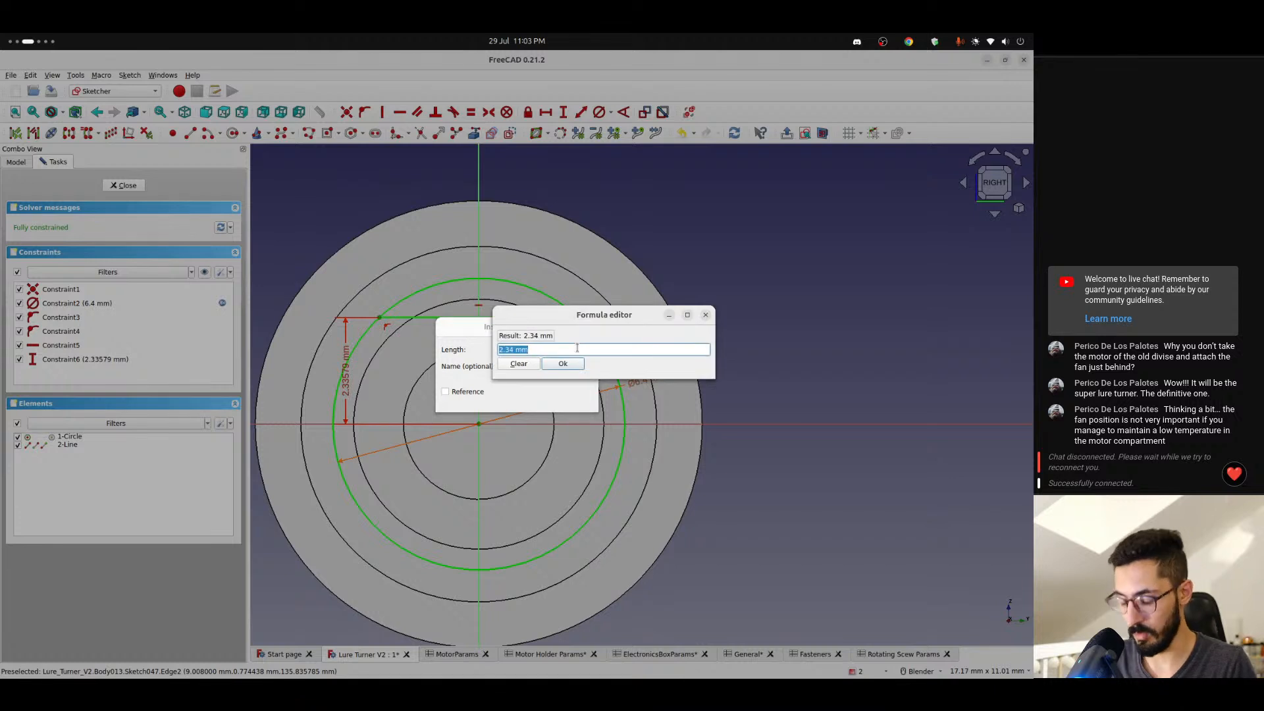
# - Begin the vertical distance formula with a reference to the <<MotorParams>> spreadsheet
pyautogui.write('<<')
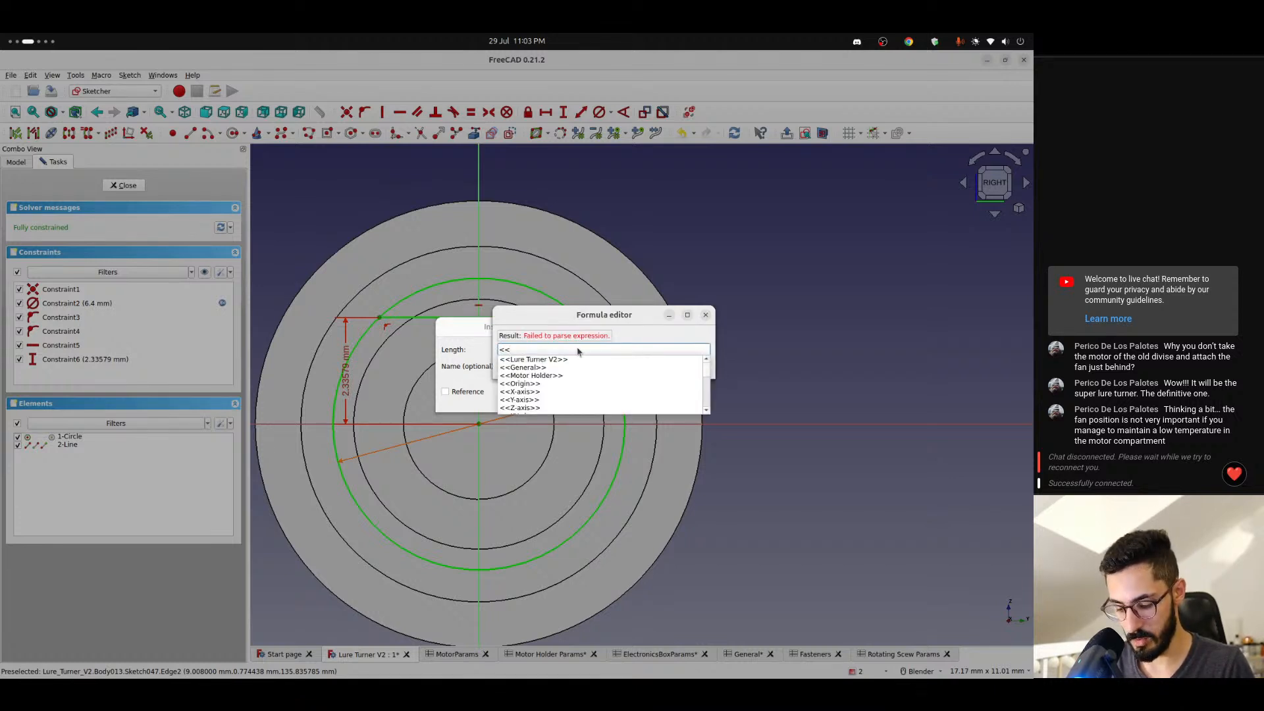
pyautogui.write('mot')
pyautogui.press('Down')
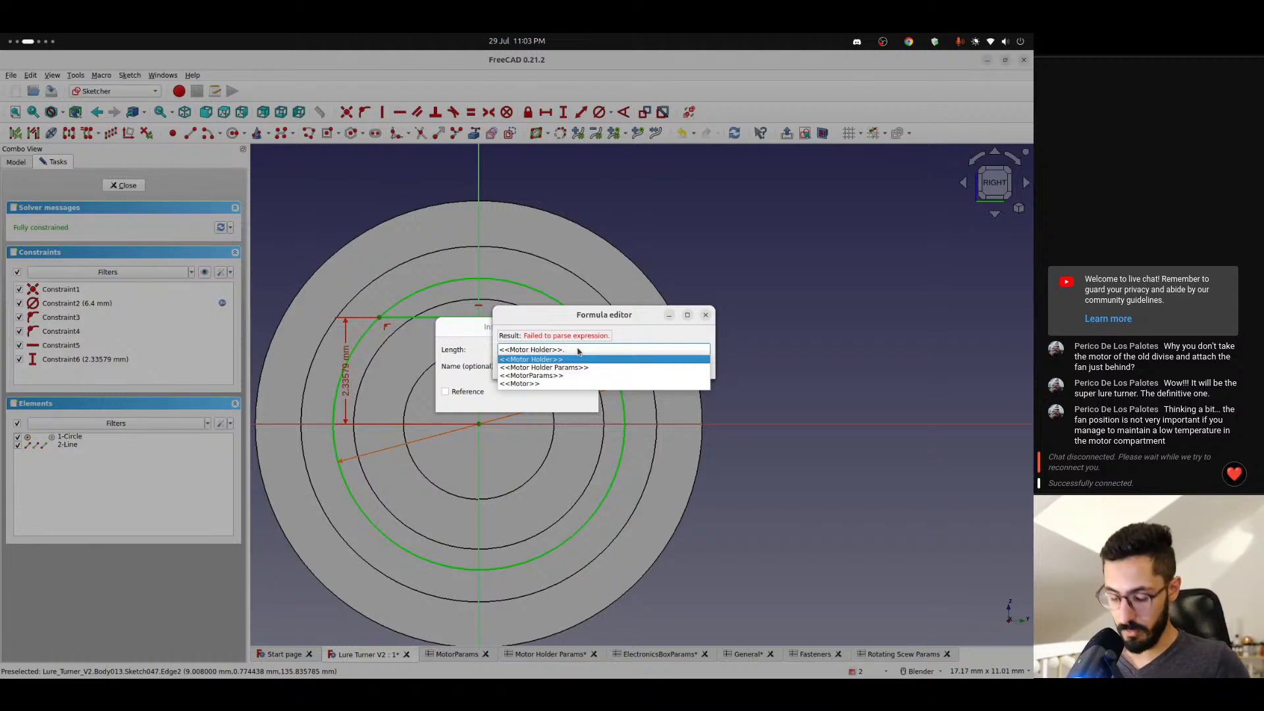
pyautogui.press('Return')
pyautogui.write('di')
pyautogui.press('BackSpace')
pyautogui.press('BackSpace')
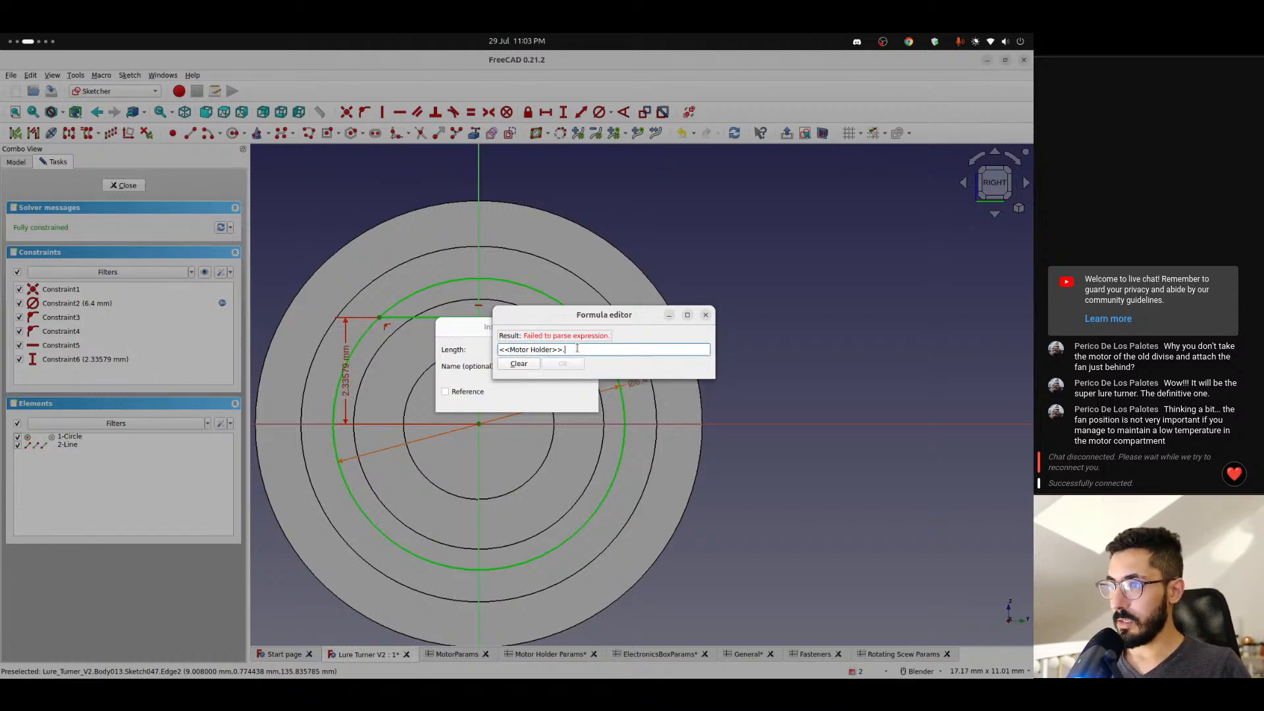
pyautogui.press('BackSpace')
pyautogui.press('BackSpace')
pyautogui.press('BackSpace')
pyautogui.write('p')
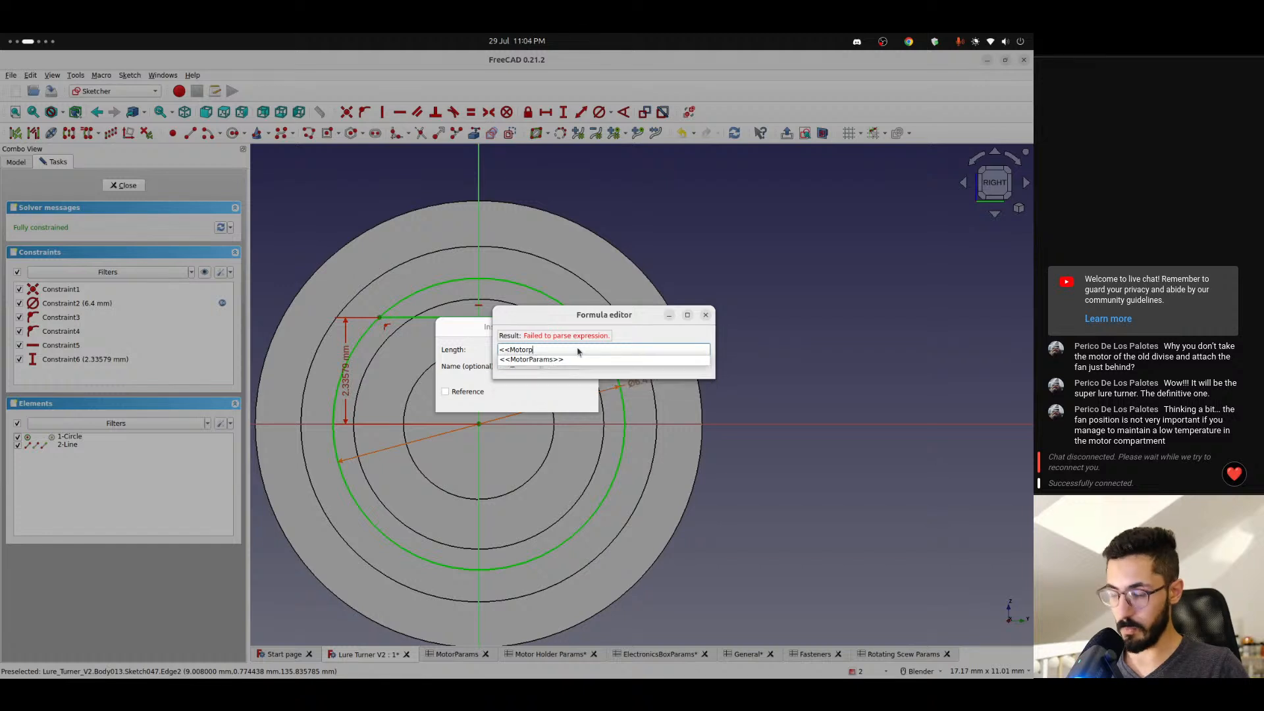
pyautogui.press('Down')
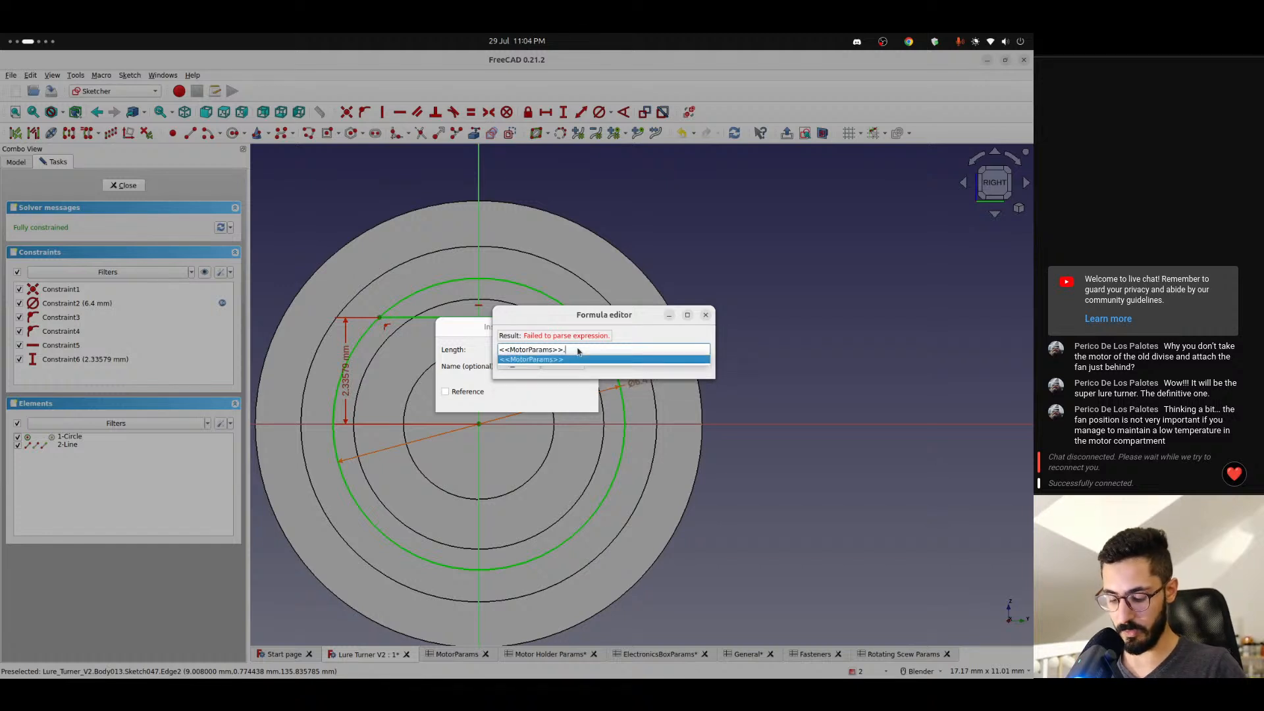
pyautogui.write('pin')
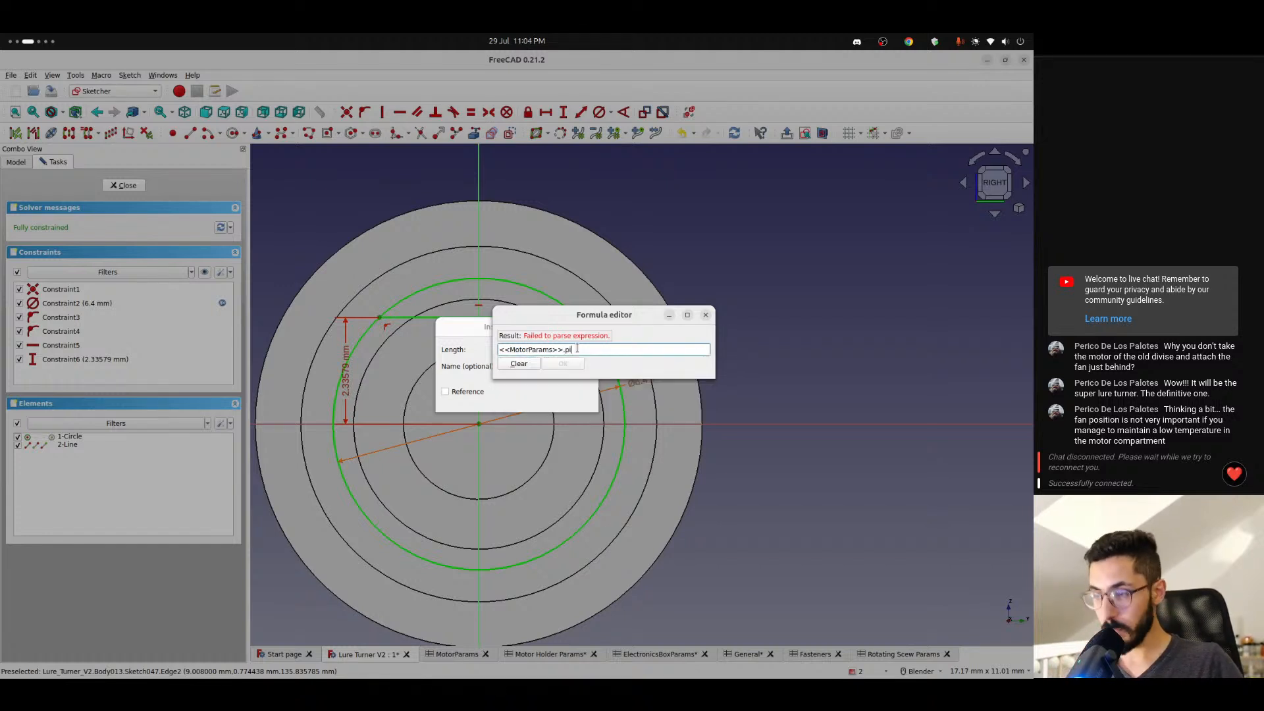
pyautogui.press('Down')
pyautogui.press('Down')
pyautogui.press('Down')
pyautogui.write('/ 2 -')
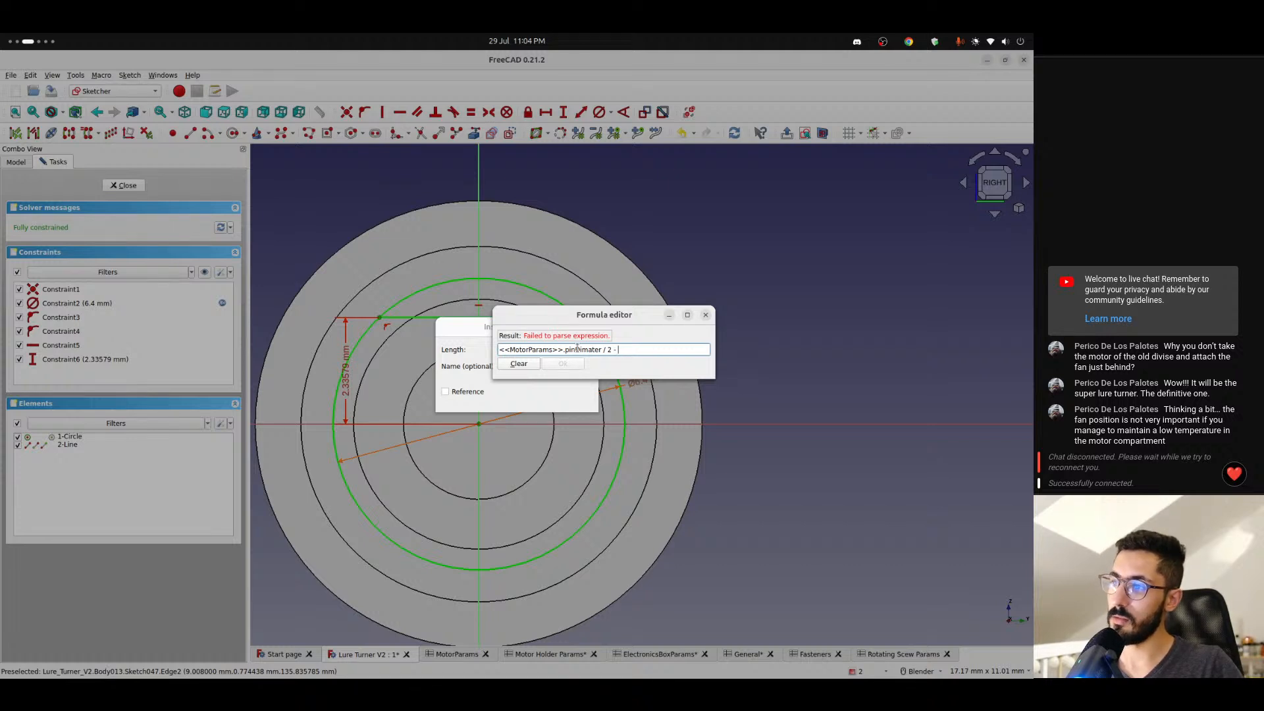
# - Make the vertical distance formula read <<MotorParams>>.trimmingOffset / 2
pyautogui.hotkey('ctrl', 'shift', 'Left')
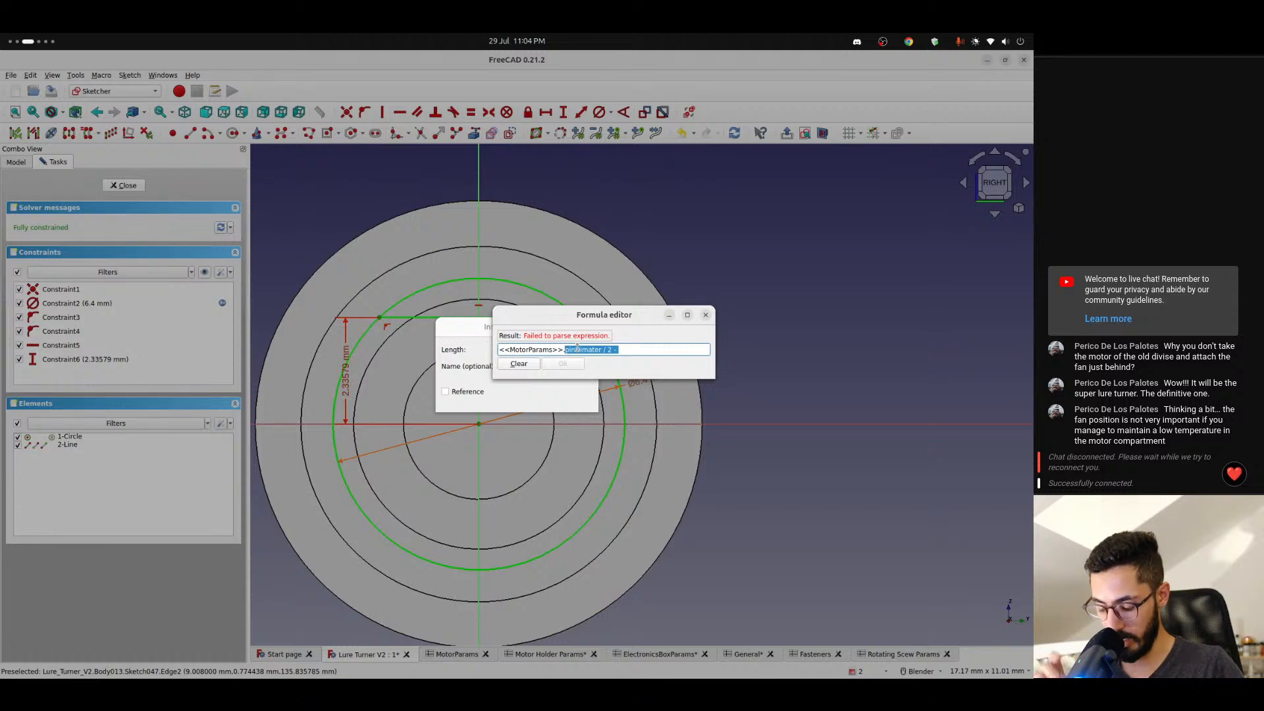
pyautogui.write('tr')
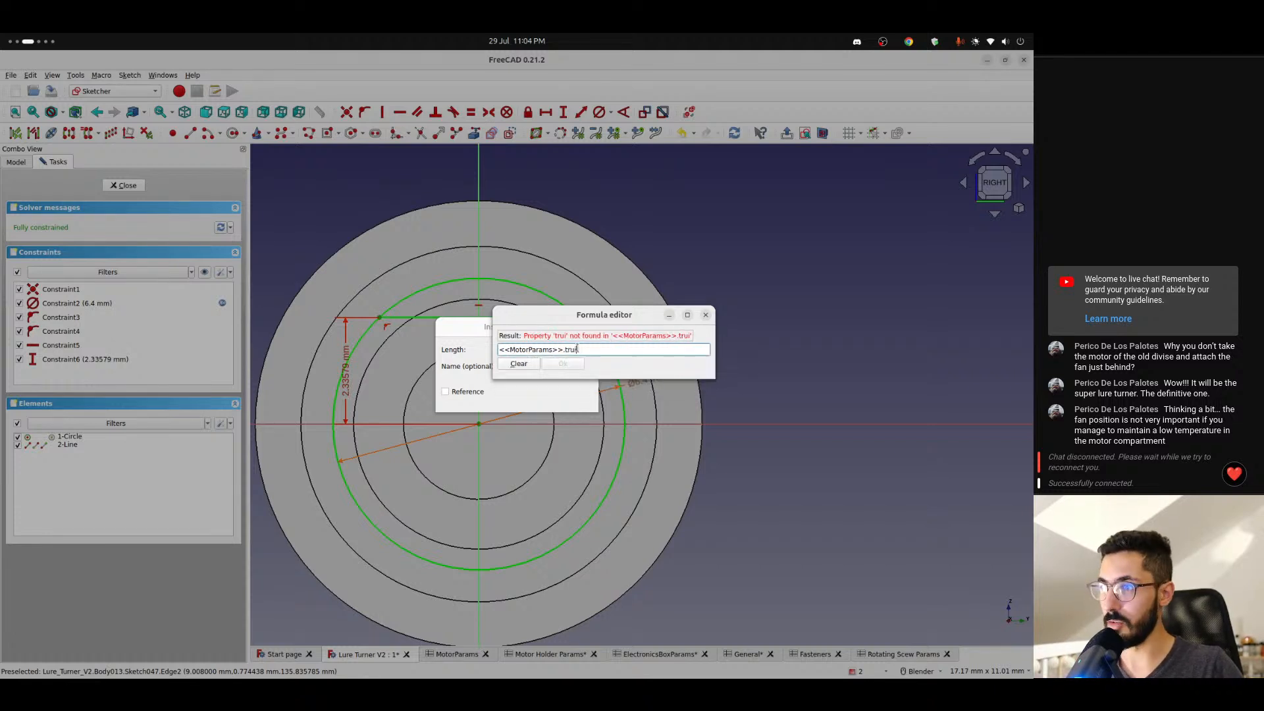
pyautogui.write('i')
pyautogui.press('Down')
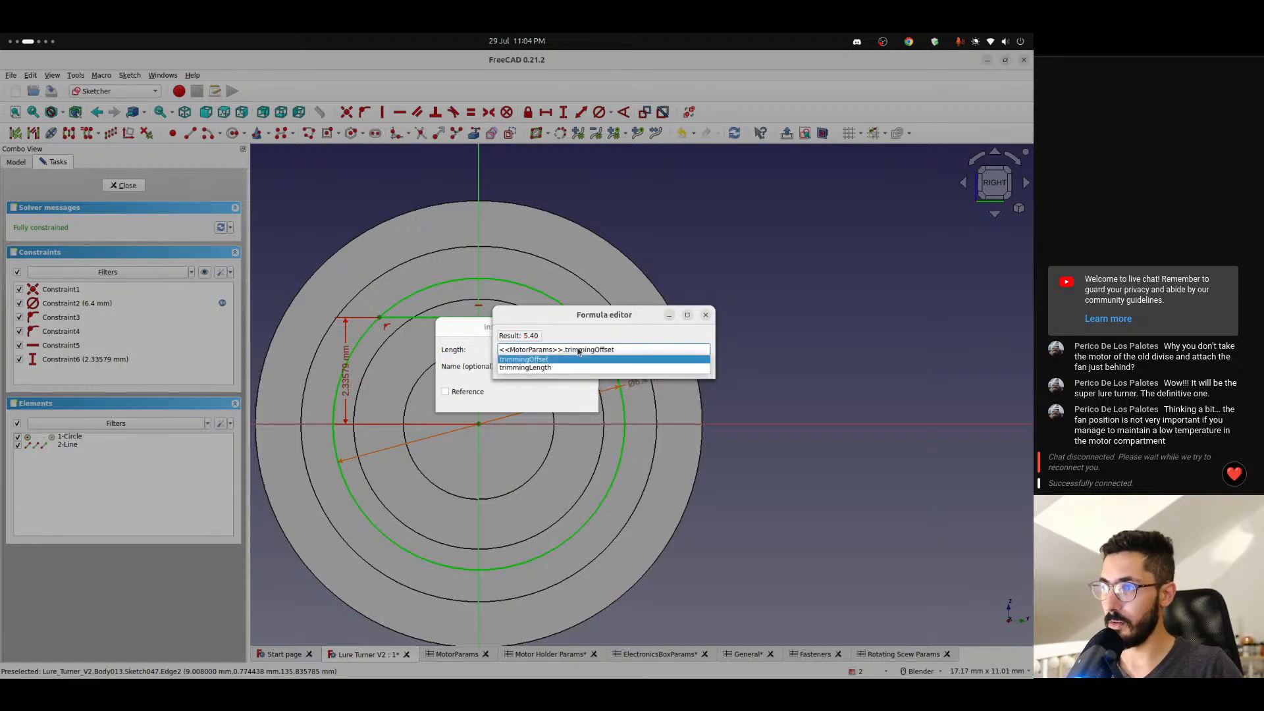
pyautogui.press('Return')
pyautogui.write('/2')
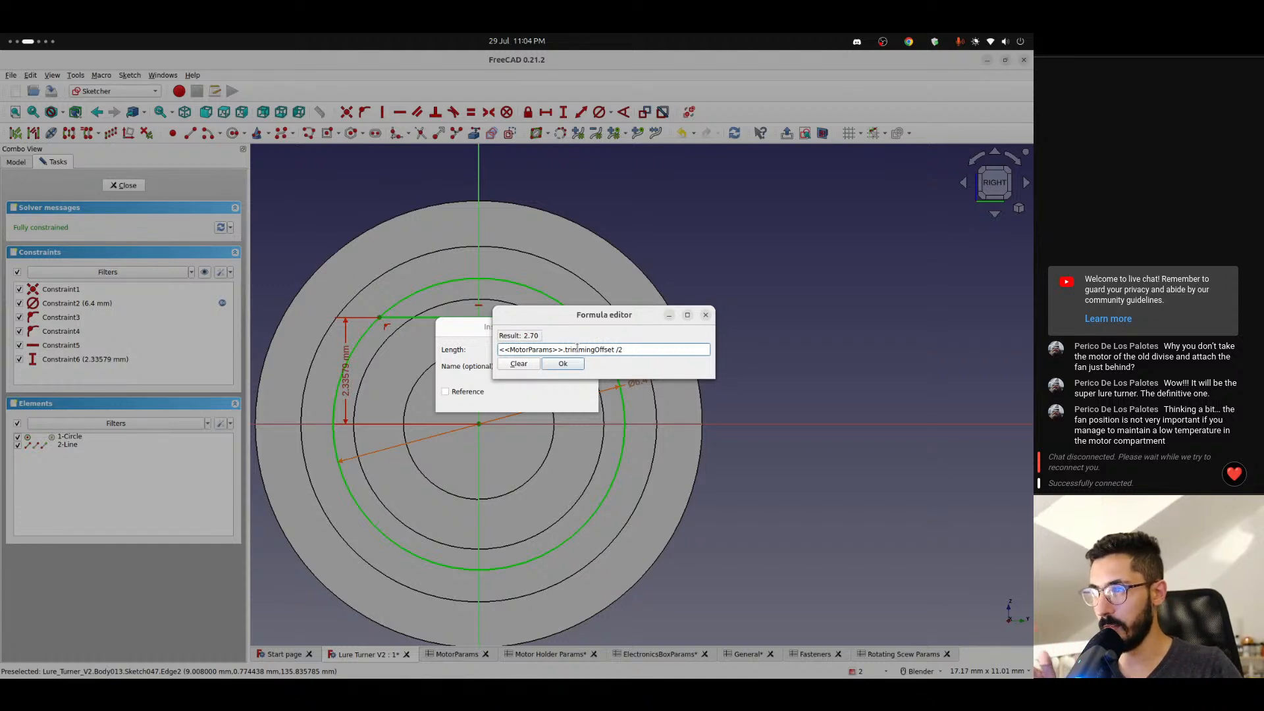
pyautogui.write(' + <<g')
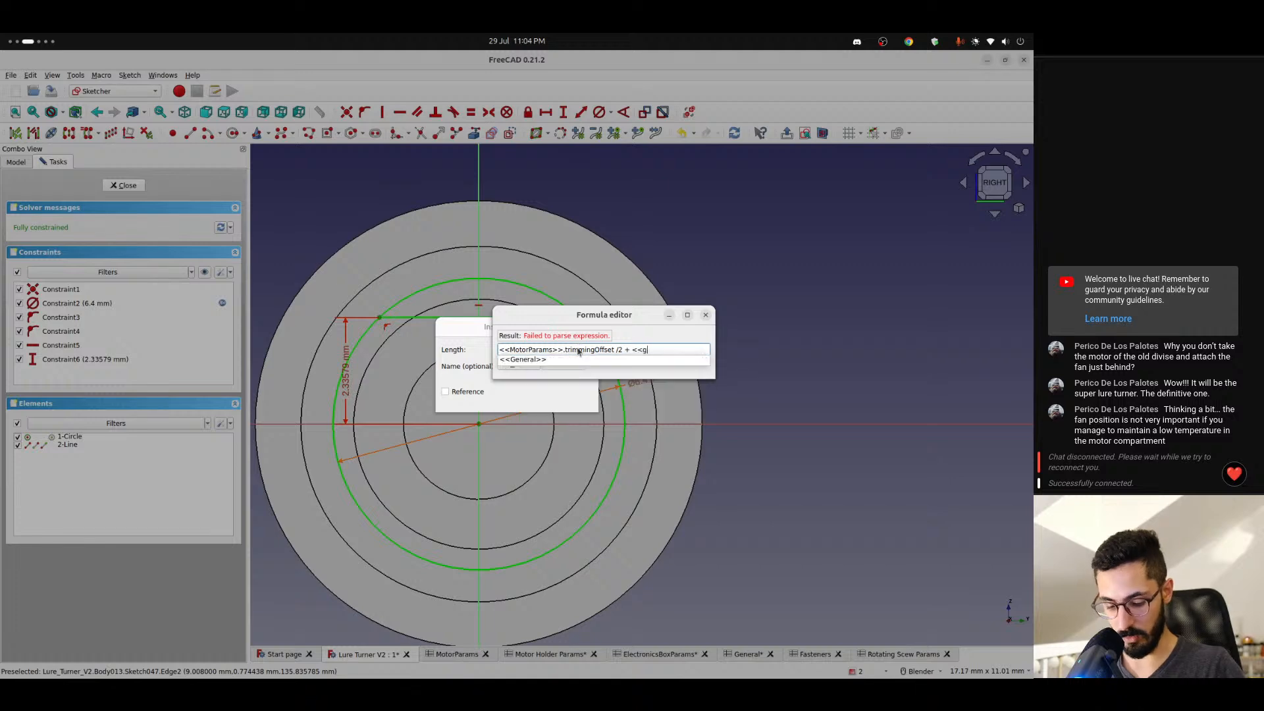
pyautogui.write('en')
# - Add <<General>>.tolerance to the vertical distance formula and apply the constraint
pyautogui.press('Down')
pyautogui.press('Return')
pyautogui.write('.tolerance')
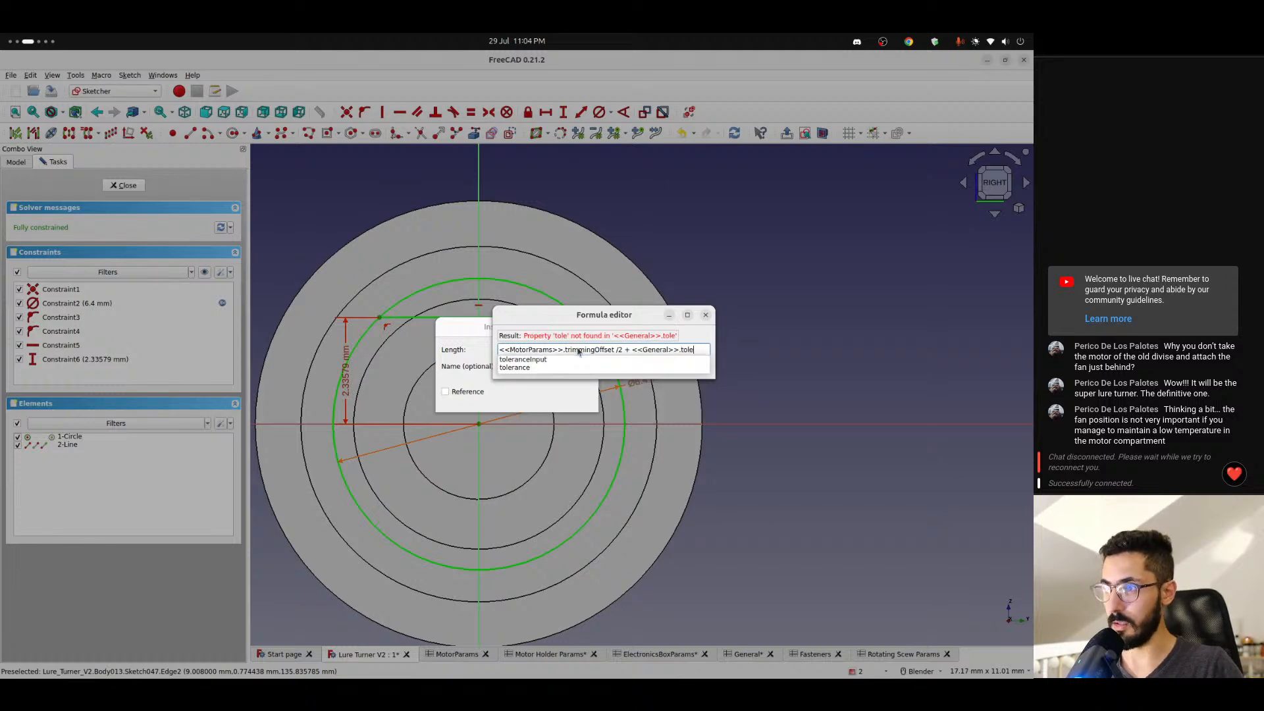
pyautogui.press('Down')
pyautogui.press('Return')
pyautogui.press('Return')
pyautogui.press('Return')
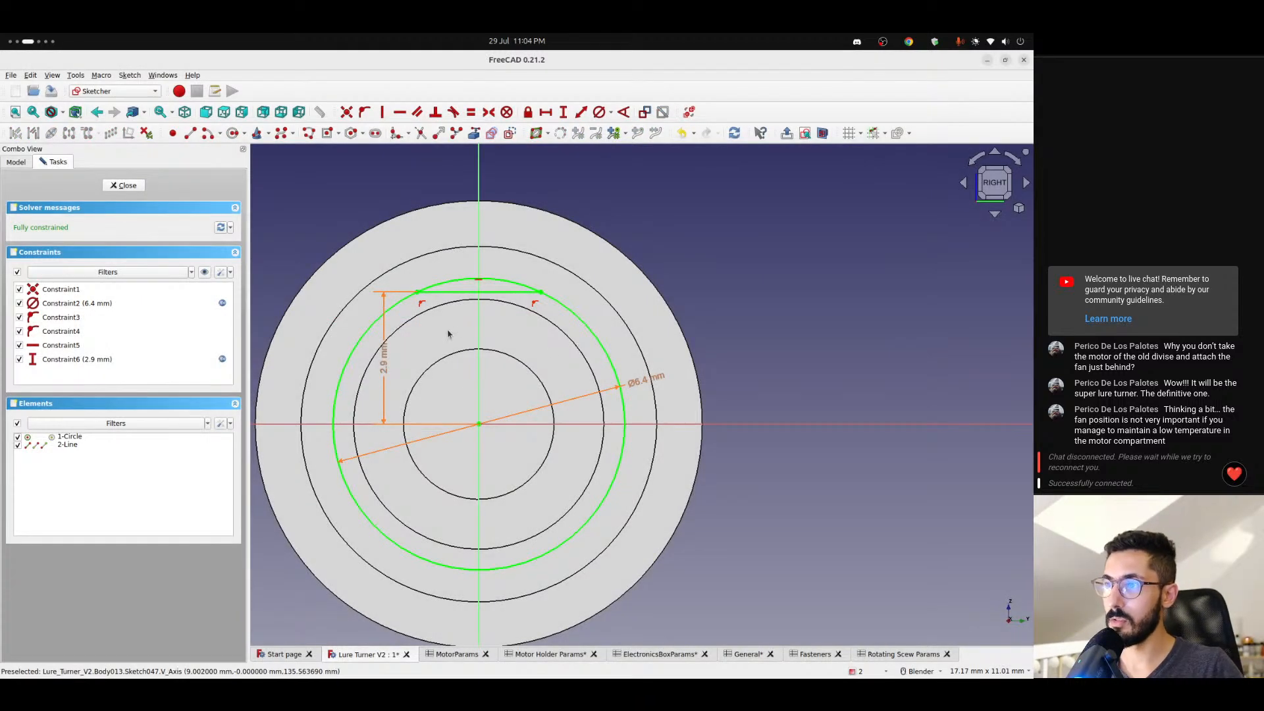
# - Close and reopen Sketch047, trim the circle's arc above the horizontal line, and close the sketch
pyautogui.click(124, 186)
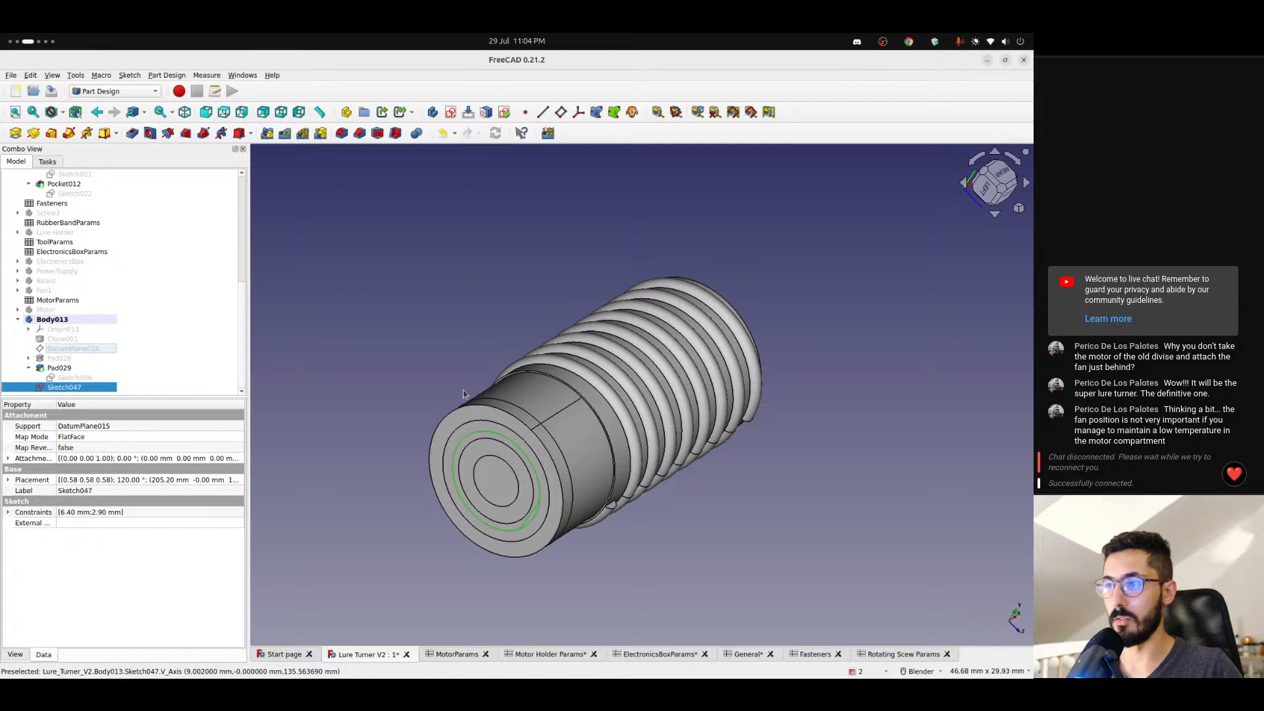
pyautogui.doubleClick(73, 390)
pyautogui.scroll(5, 470, 380)
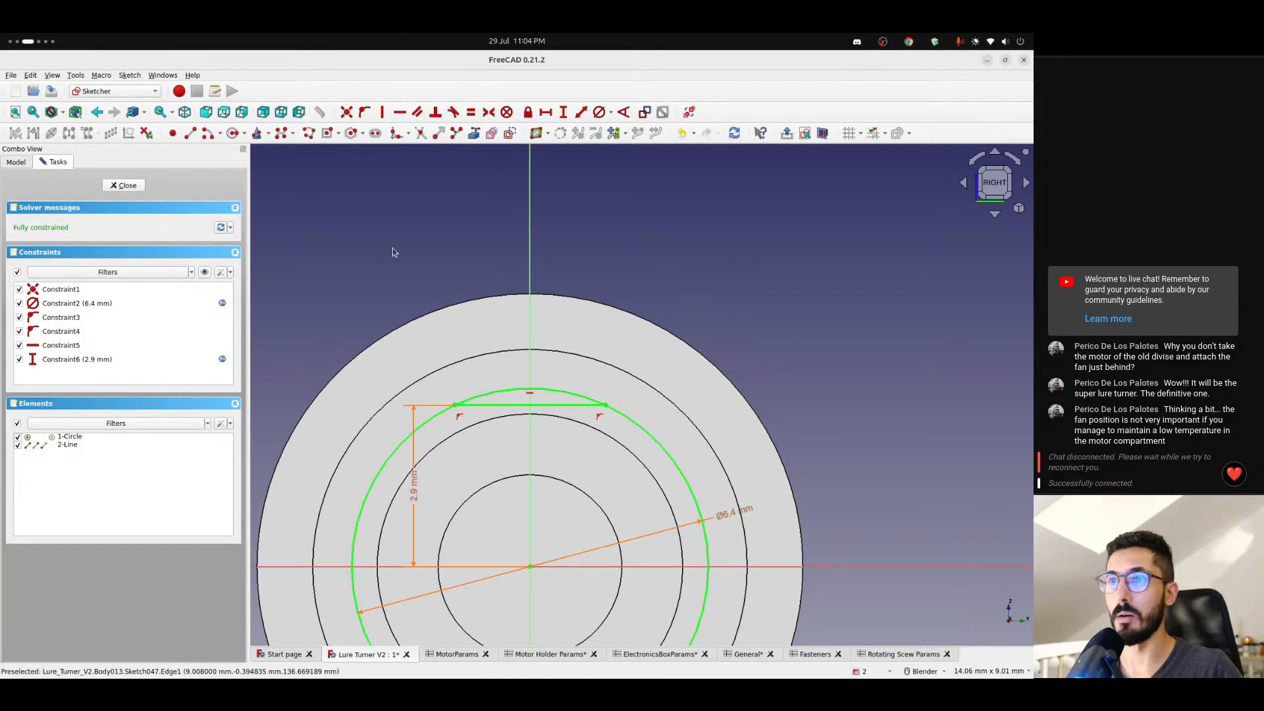
pyautogui.click(522, 392)
pyautogui.click(136, 189)
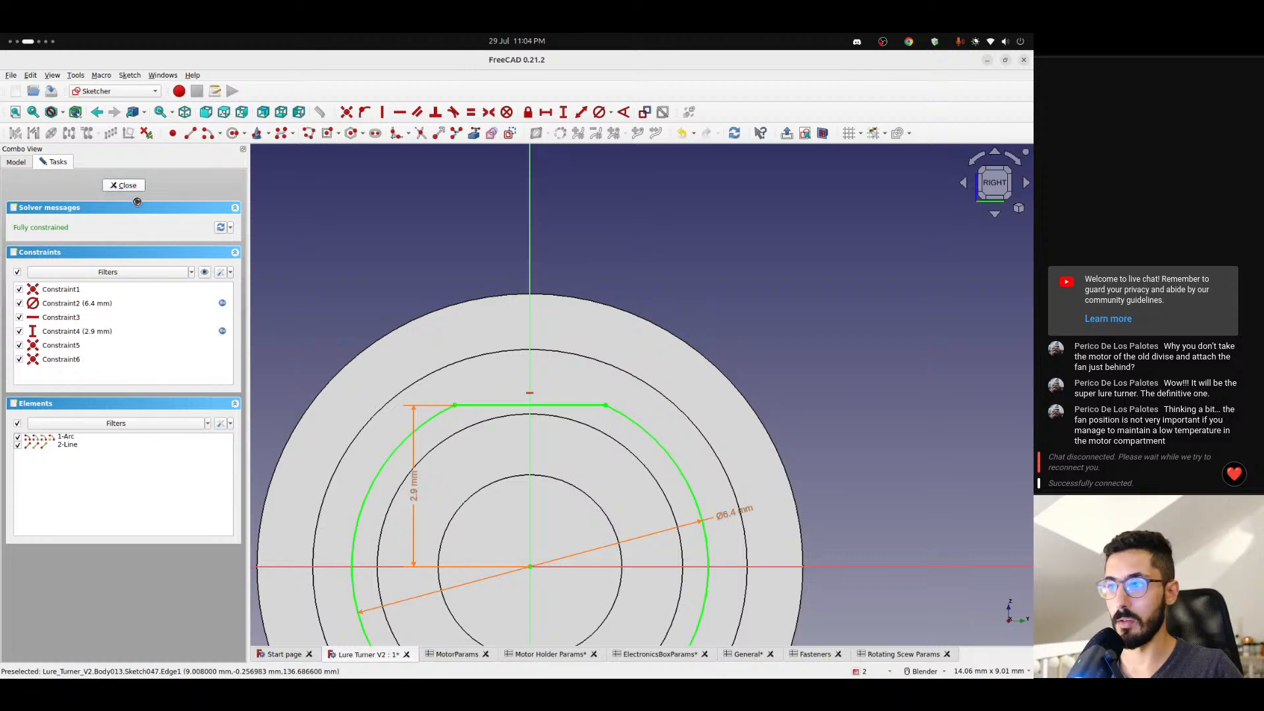
# - Create a Pocket from Sketch047 with its direction reversed so it cuts into the screw's end
pyautogui.moveTo(501, 446)
pyautogui.mouseDown(button='middle')
pyautogui.moveTo(560, 421)
pyautogui.moveTo(547, 469)
pyautogui.mouseUp(button='middle')
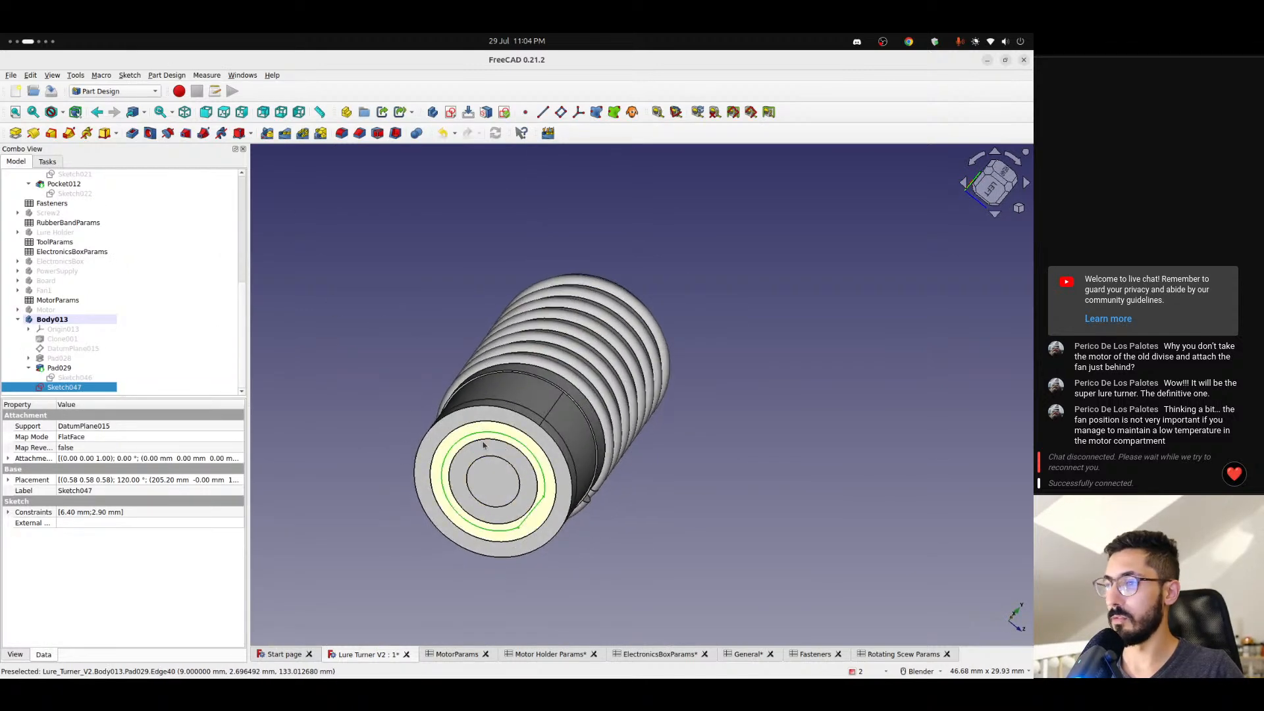
pyautogui.click(134, 133)
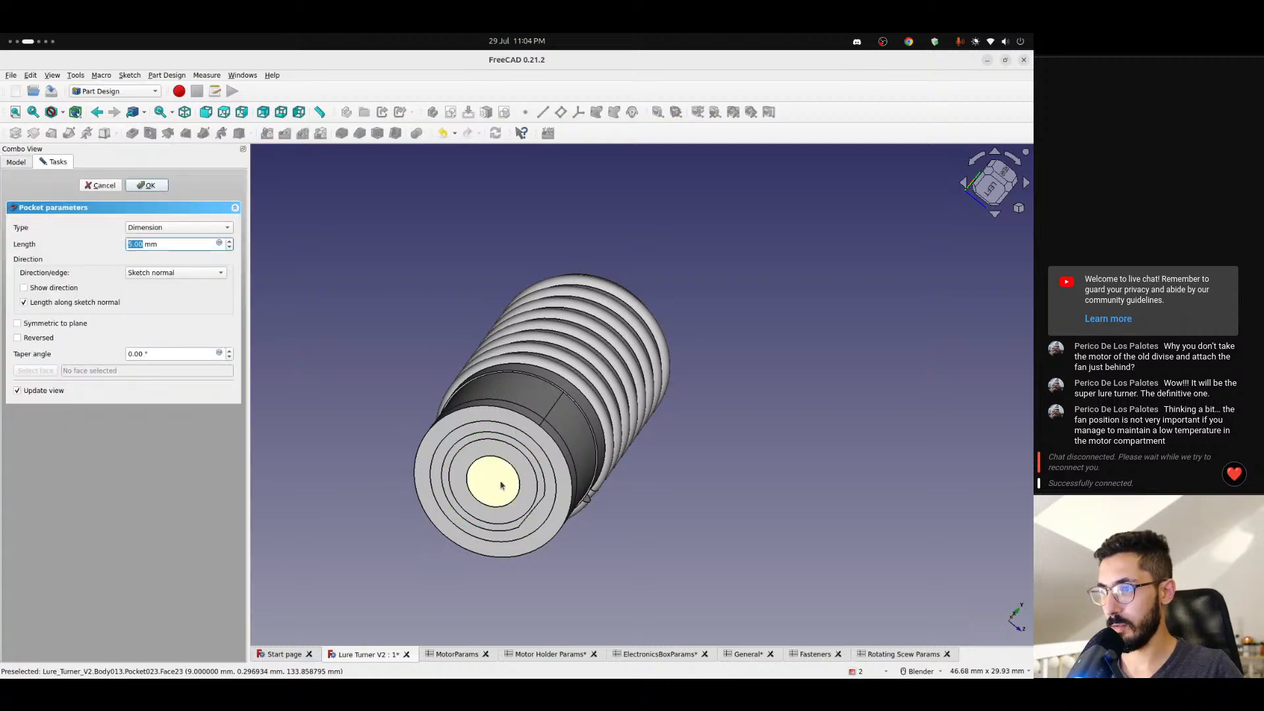
pyautogui.scroll(3, 500, 485)
pyautogui.scroll(3, 536, 451)
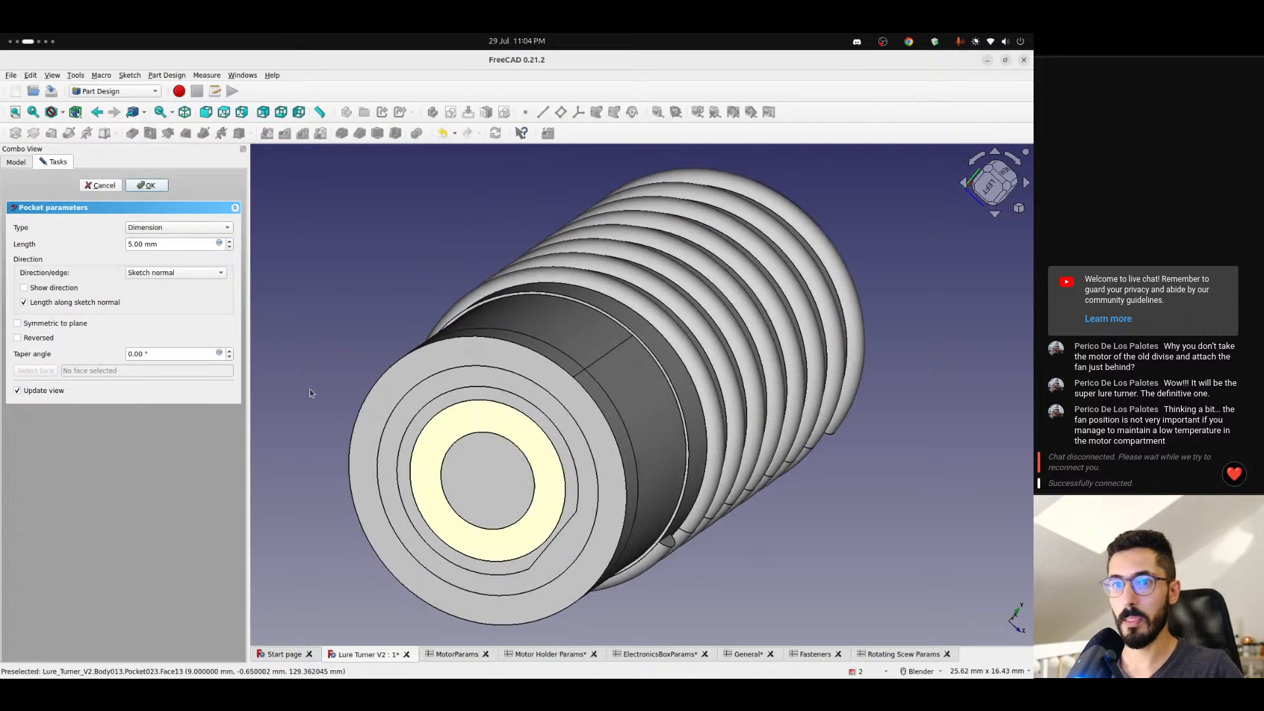
pyautogui.click(41, 338)
pyautogui.scroll(-3, 342, 389)
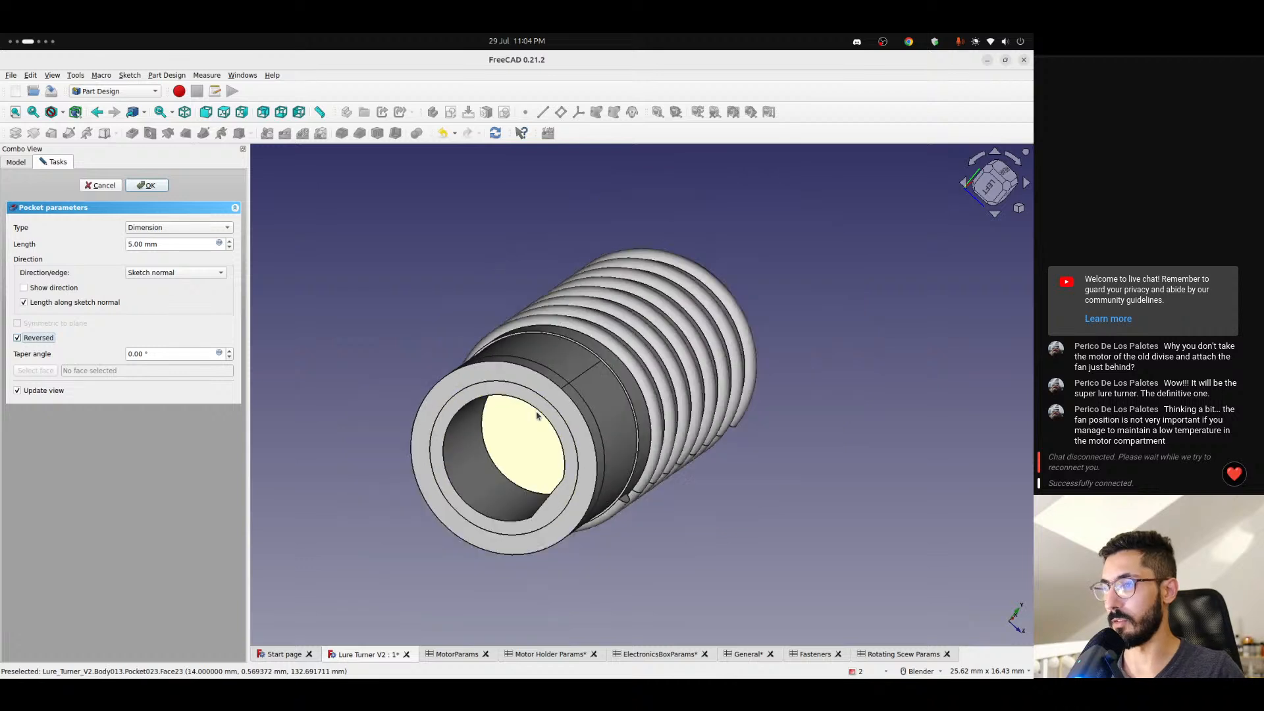
pyautogui.scroll(1, 382, 368)
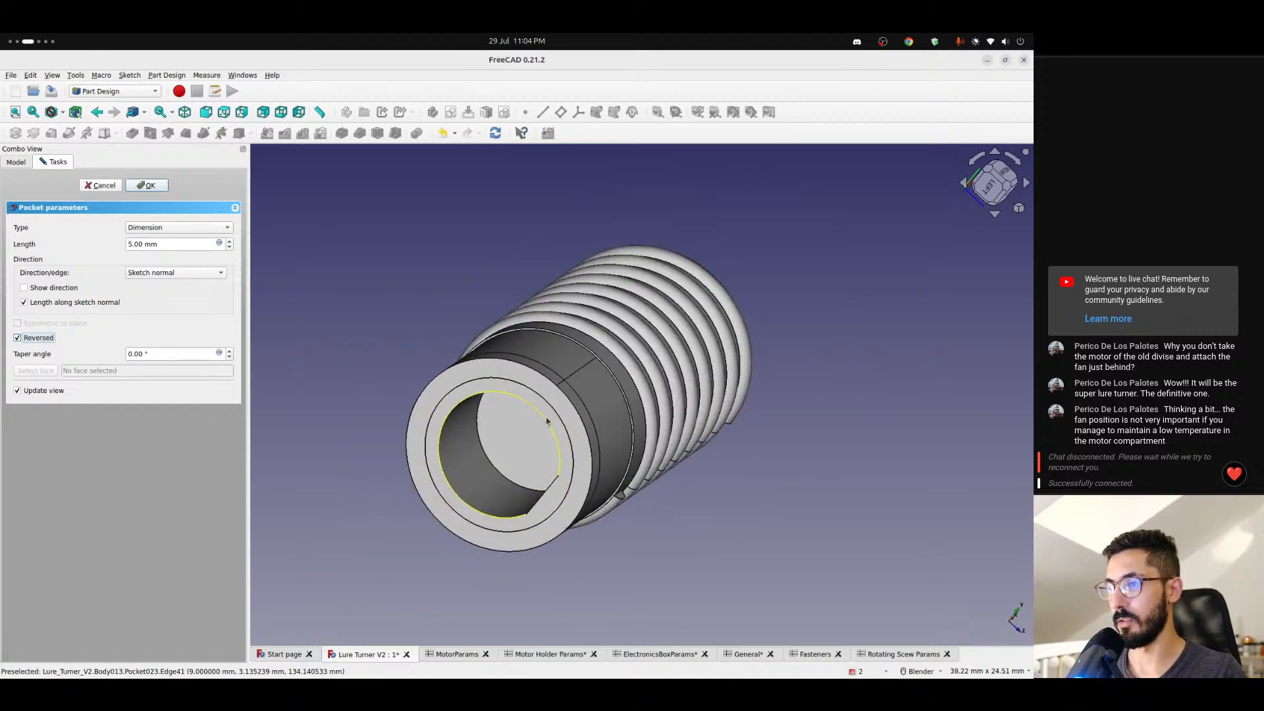
# - Start a formula for the pocket's length with <<MotorParams>>.pinLengh
pyautogui.click(219, 244)
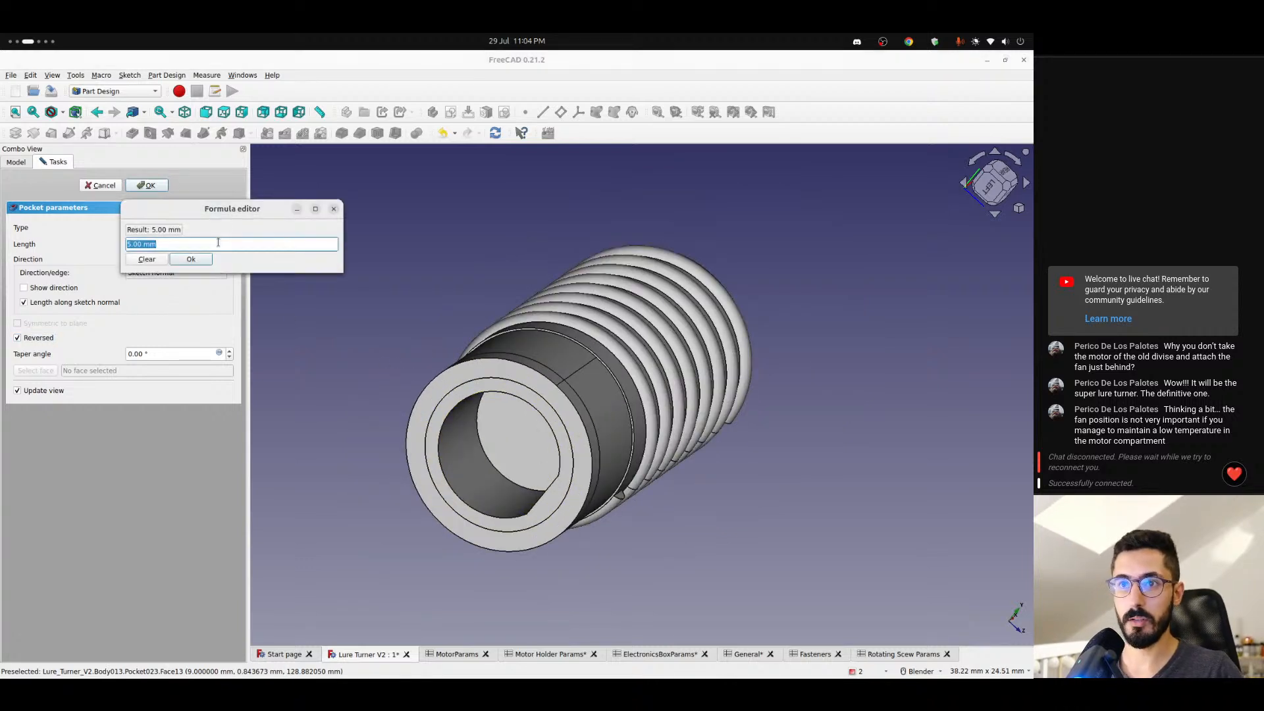
pyautogui.write('<<')
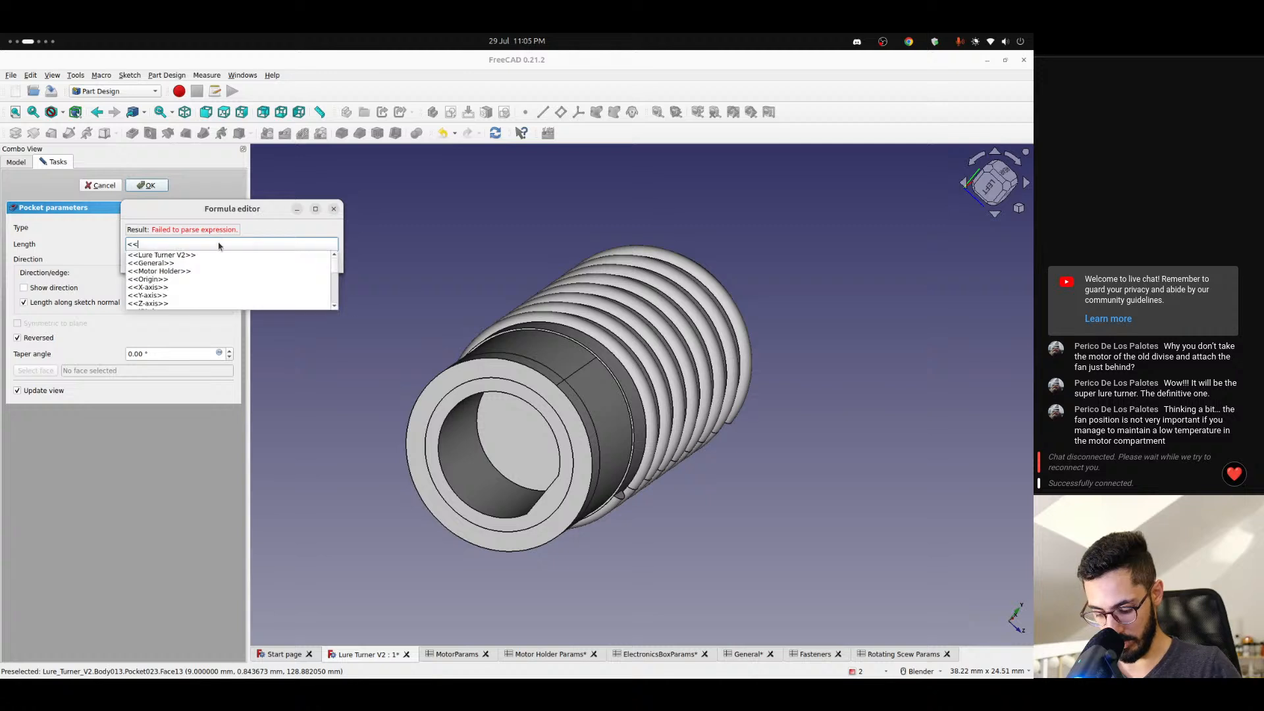
pyautogui.write('moto')
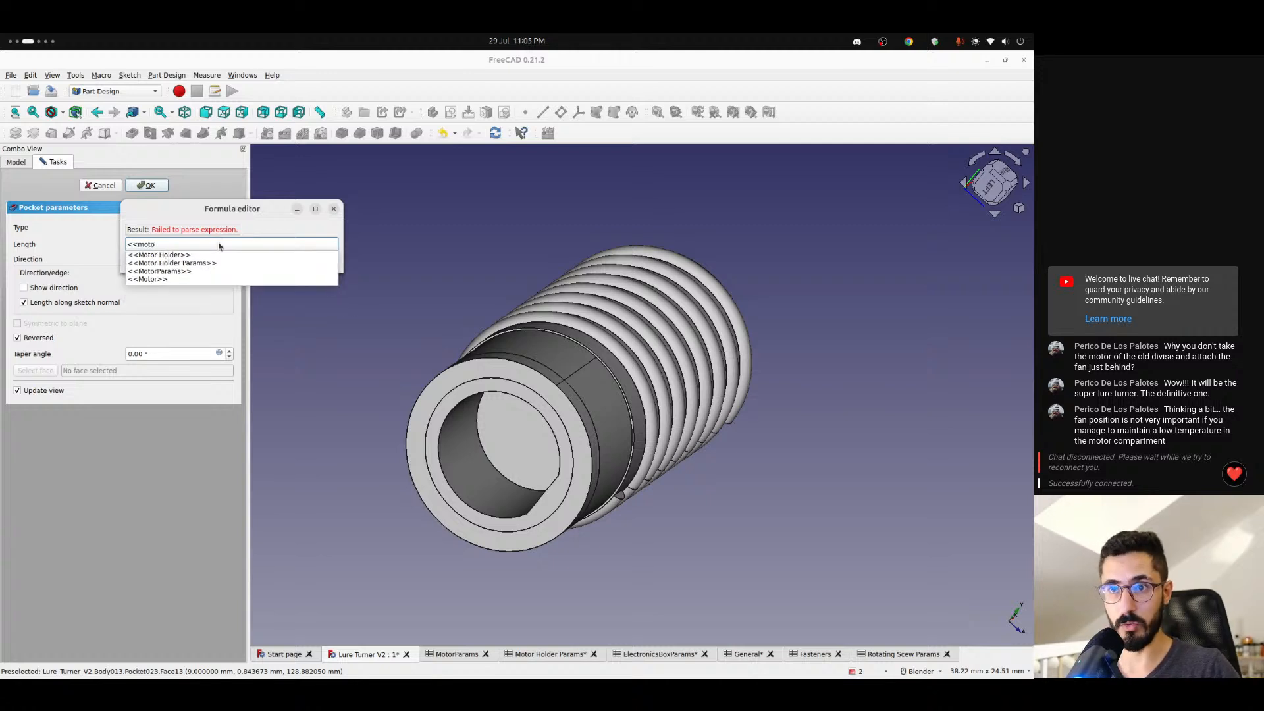
pyautogui.press('Down')
pyautogui.press('Down')
pyautogui.press('Down')
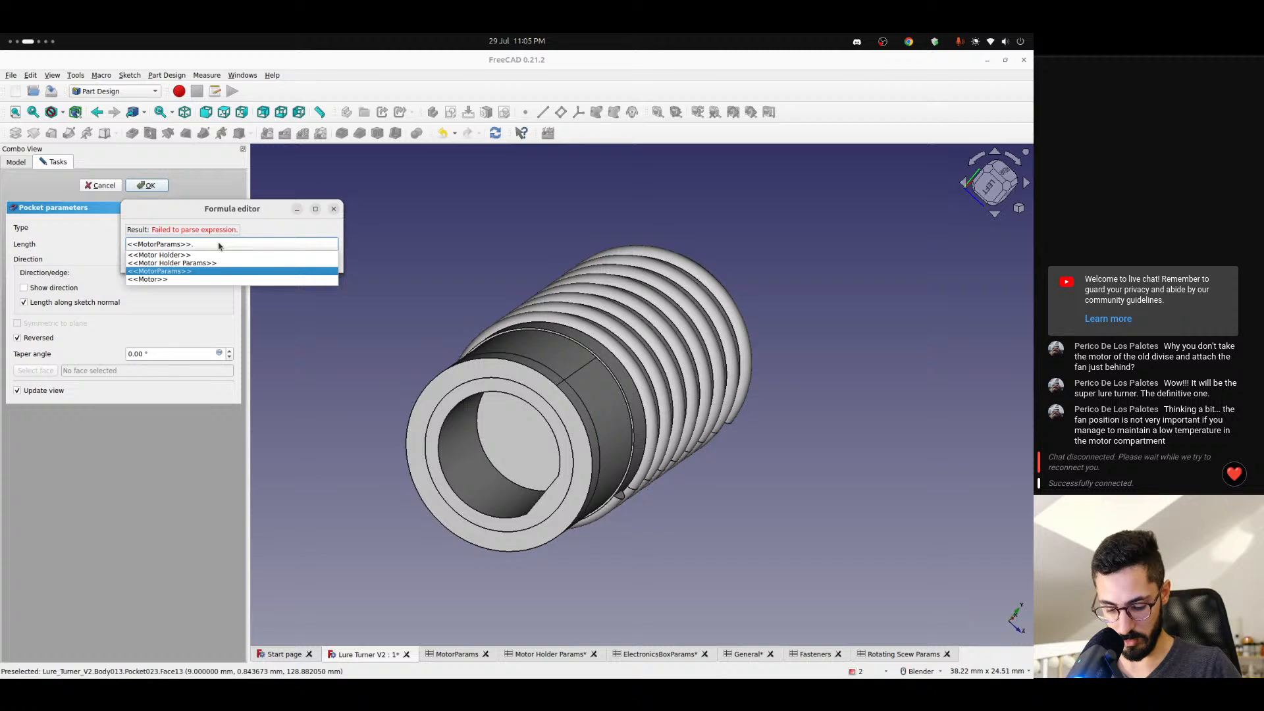
pyautogui.write('pin')
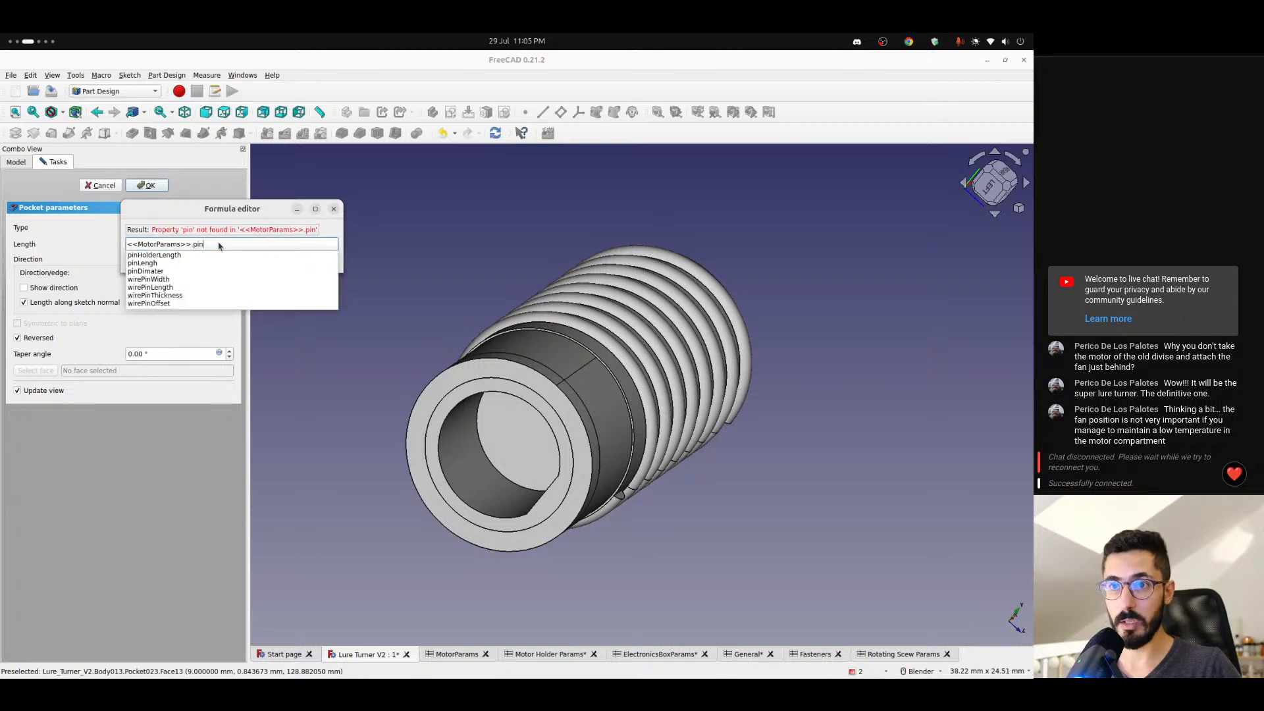
pyautogui.press('Down')
pyautogui.press('Down')
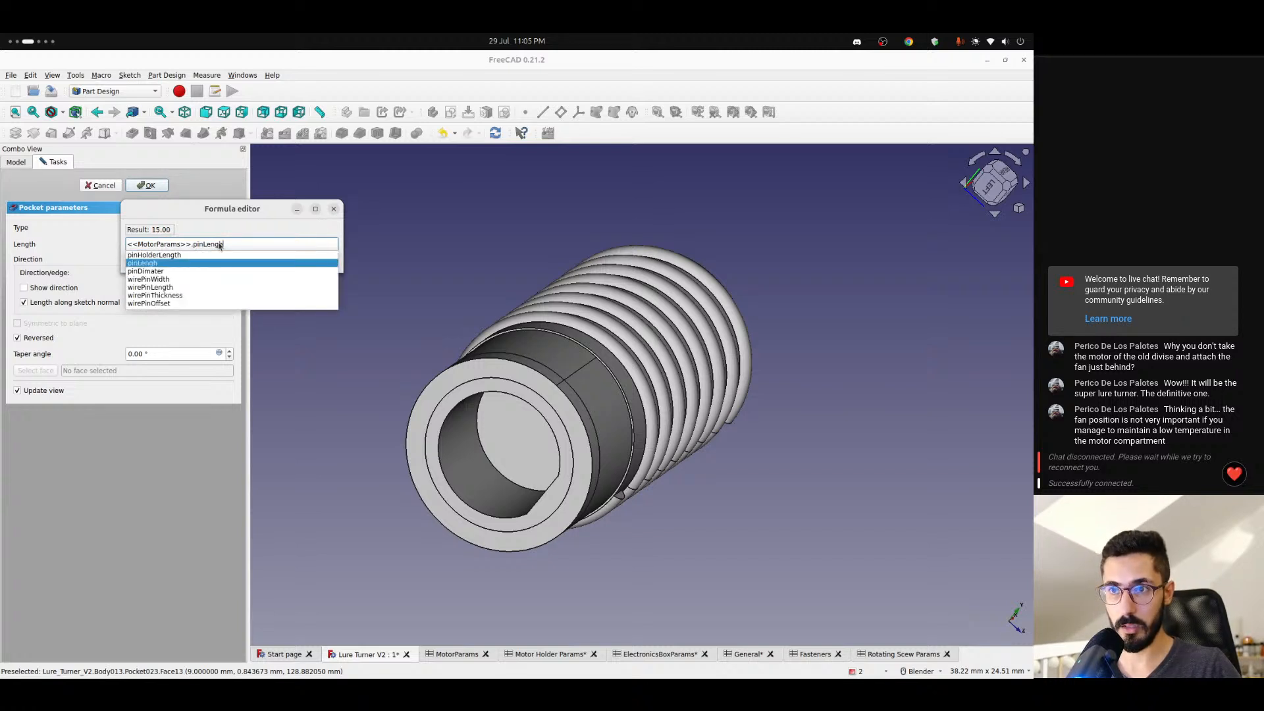
# - Subtract <<MotorParams>>.trimmingLength in the pocket length formula and apply the pocket
pyautogui.write('- <<mot')
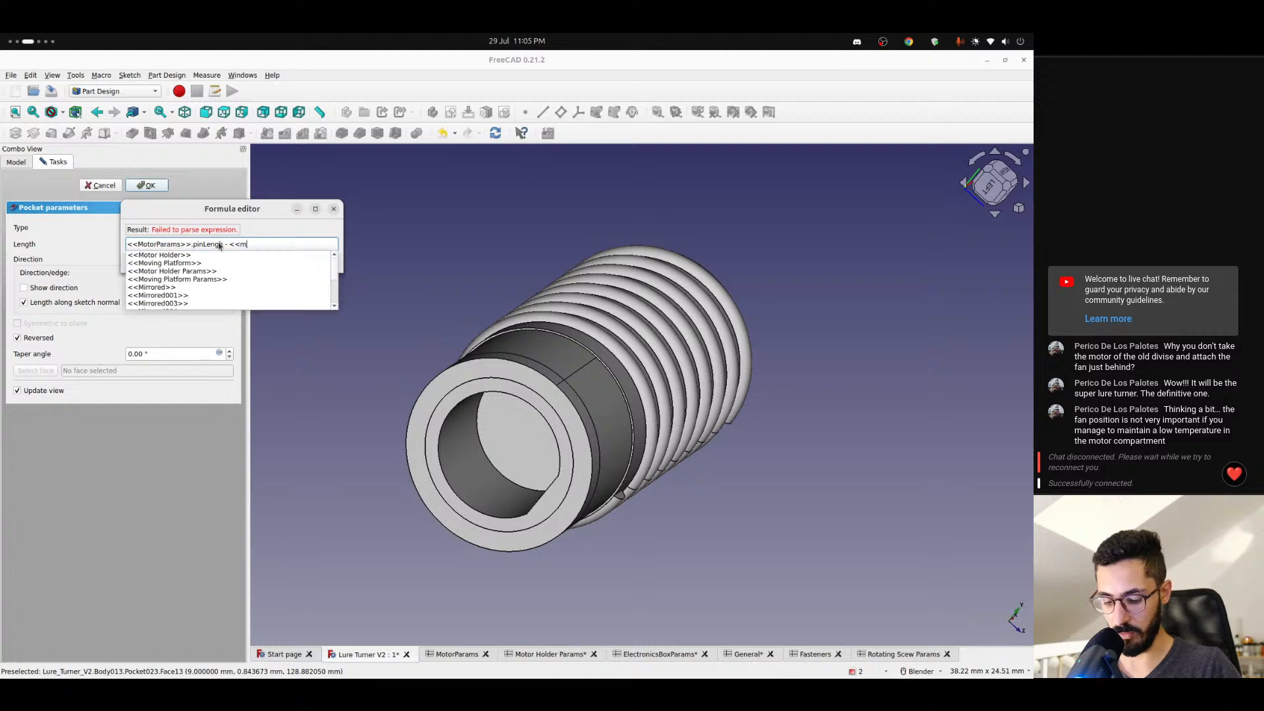
pyautogui.press('Down')
pyautogui.press('Down')
pyautogui.press('Down')
pyautogui.press('Return')
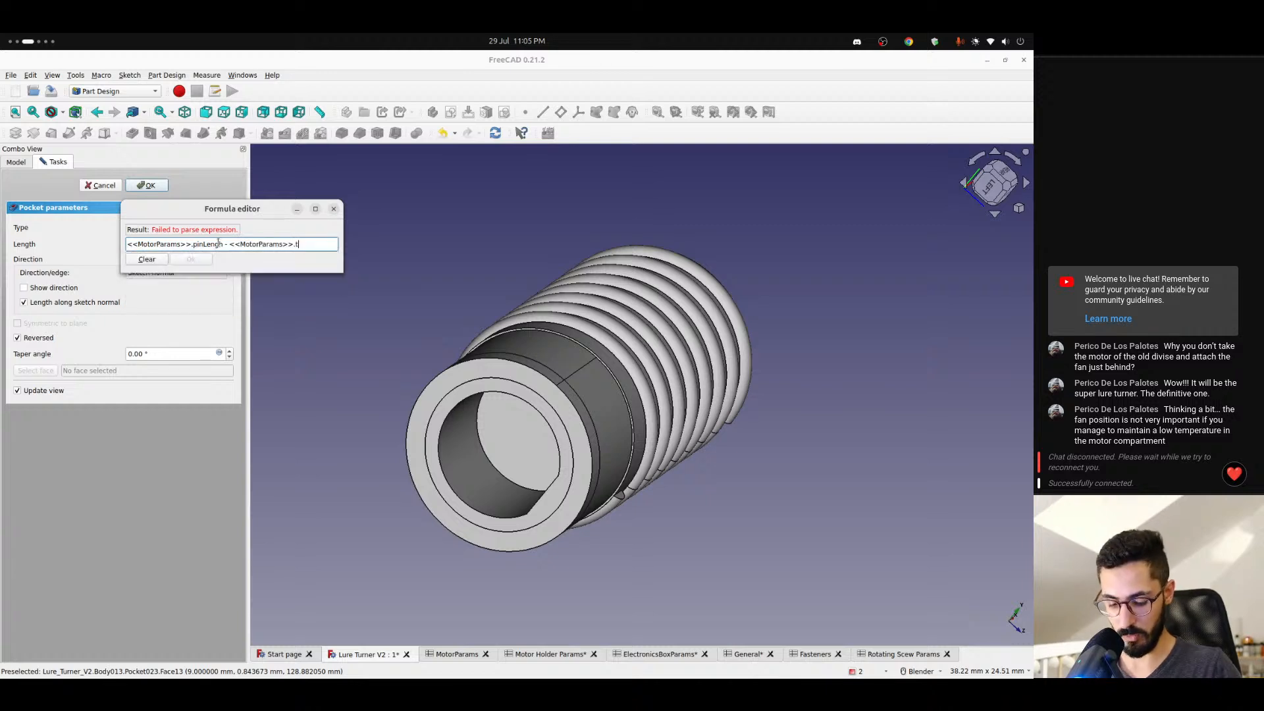
pyautogui.write('tri')
pyautogui.press('Down')
pyautogui.press('Down')
pyautogui.press('Return')
pyautogui.press('Return')
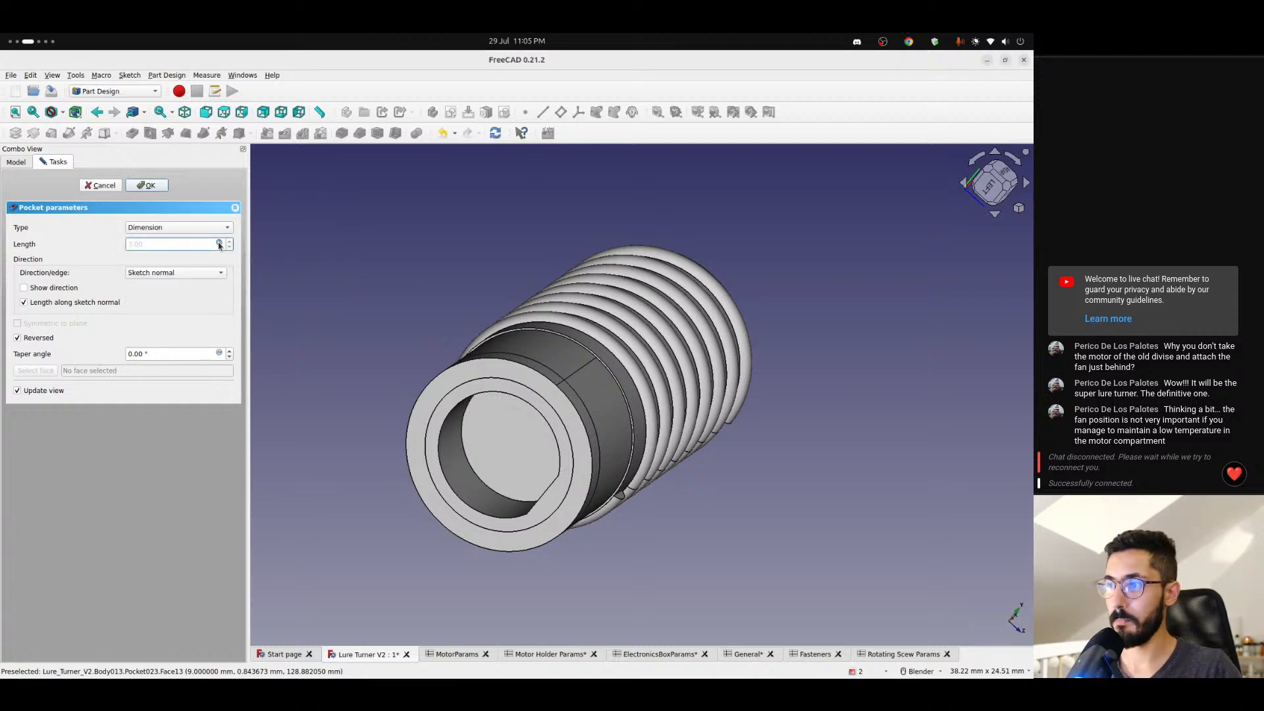
pyautogui.click(146, 185)
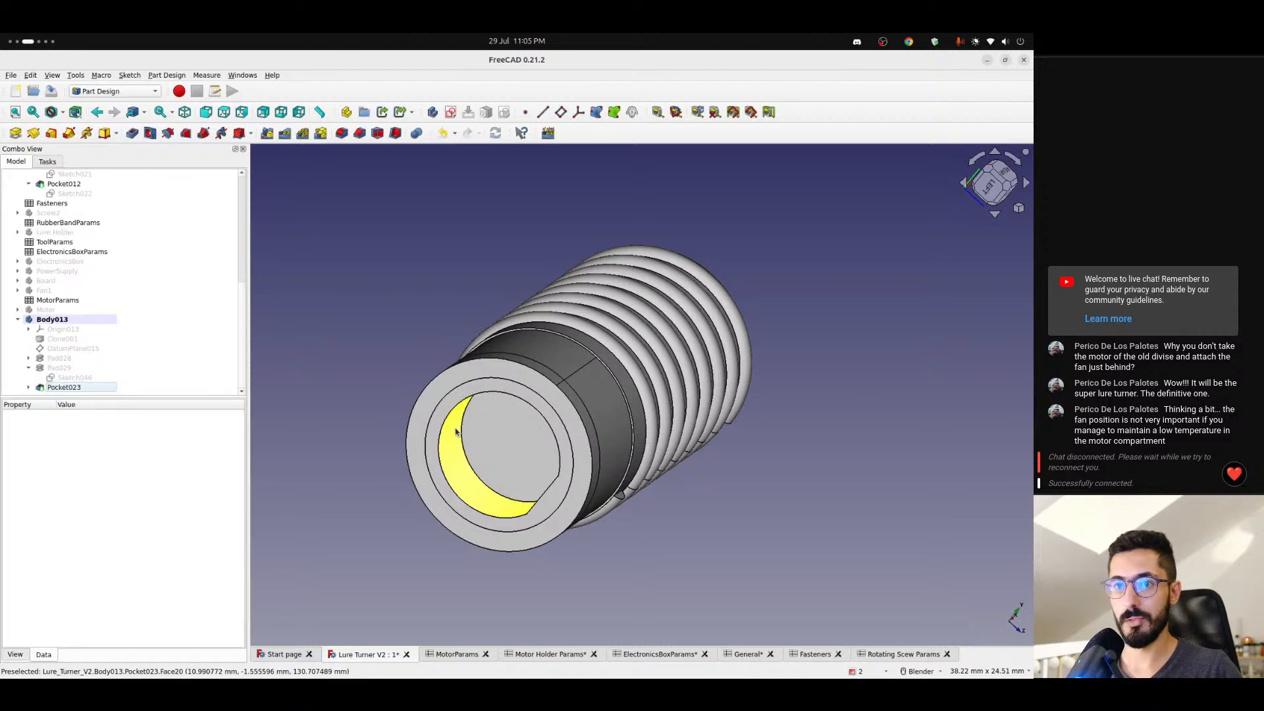
# - Reopen Pocket023's length formula and remove the pinLengh term, leaving only <<MotorParams>>.trimmingLength
pyautogui.click(85, 388)
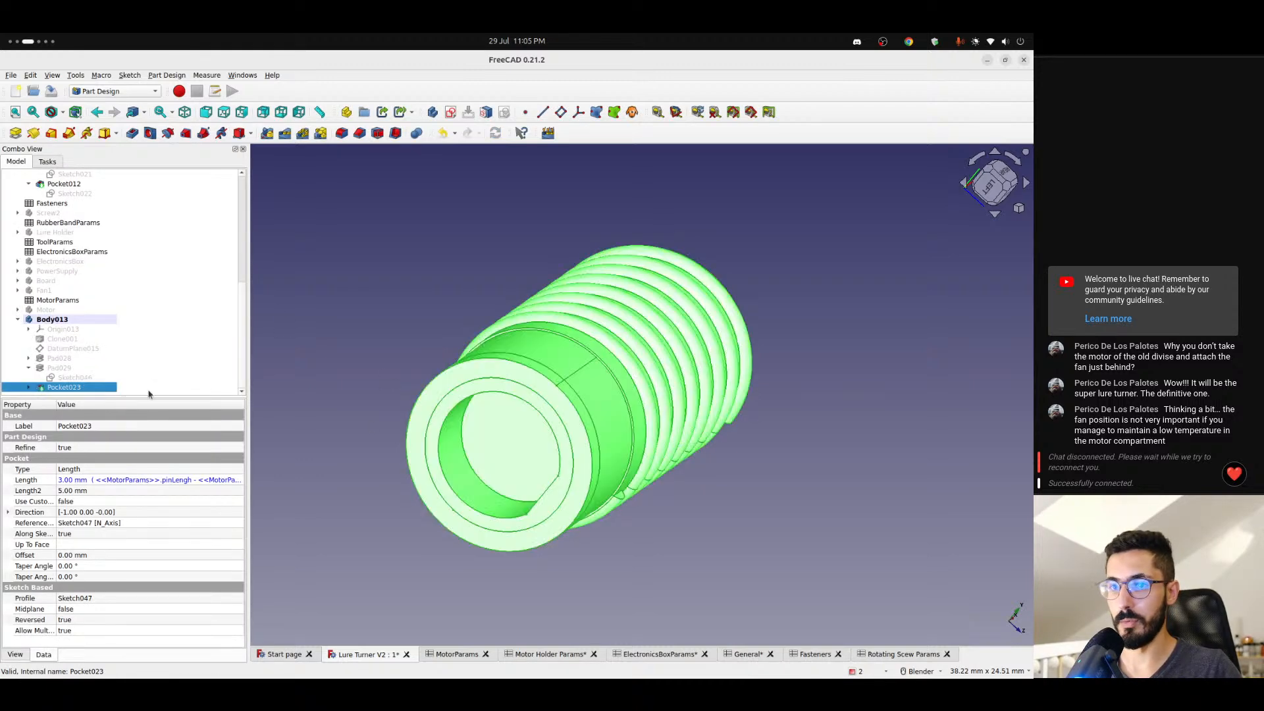
pyautogui.click(153, 371)
pyautogui.click(75, 388)
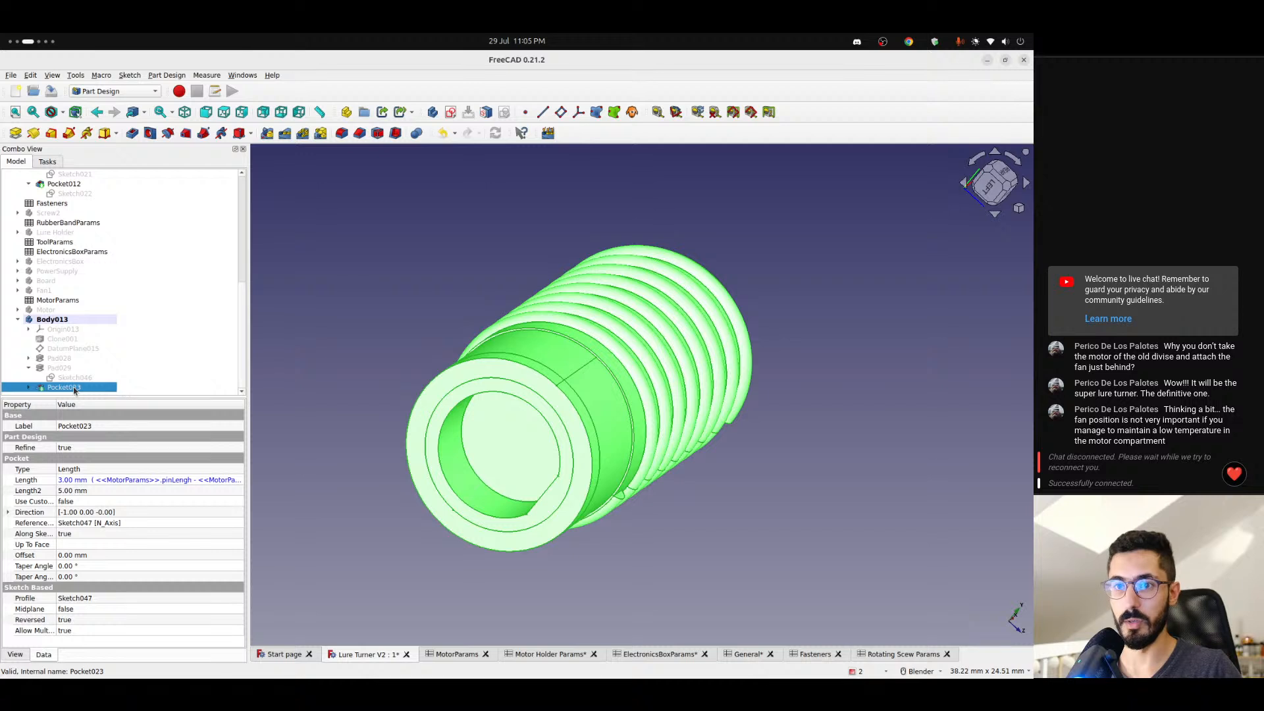
pyautogui.doubleClick(74, 388)
pyautogui.click(219, 244)
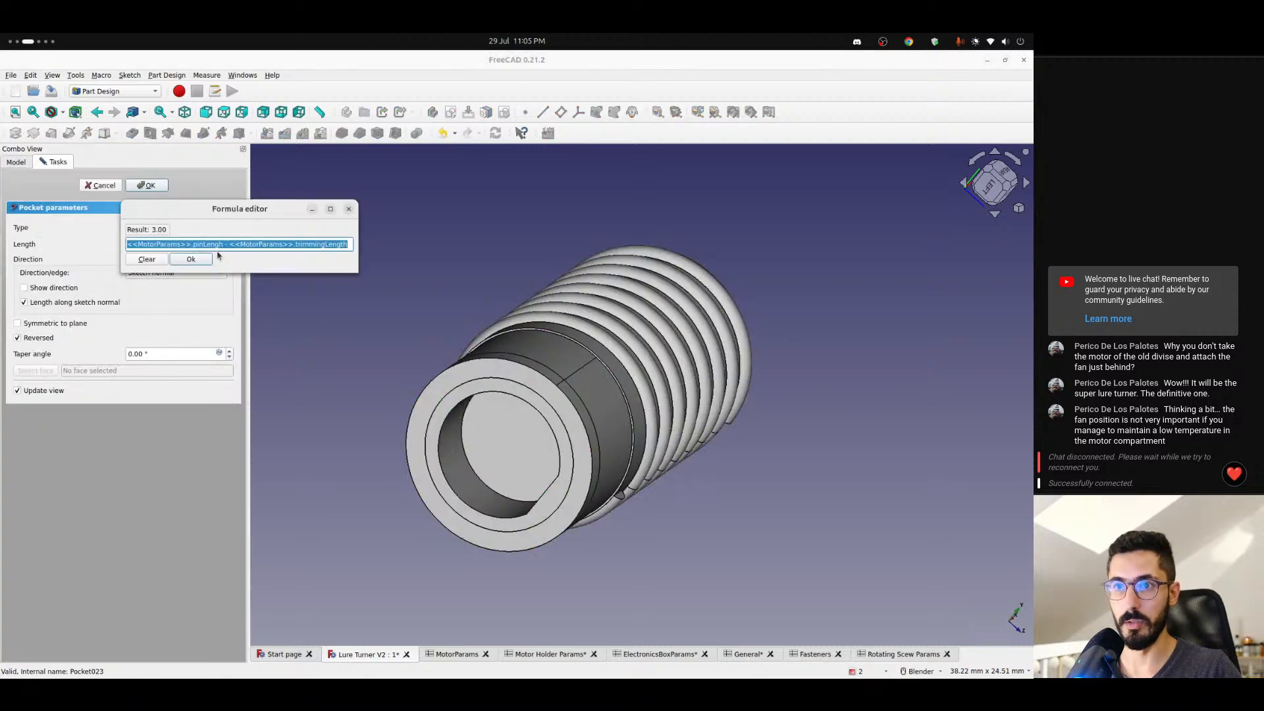
pyautogui.click(270, 244)
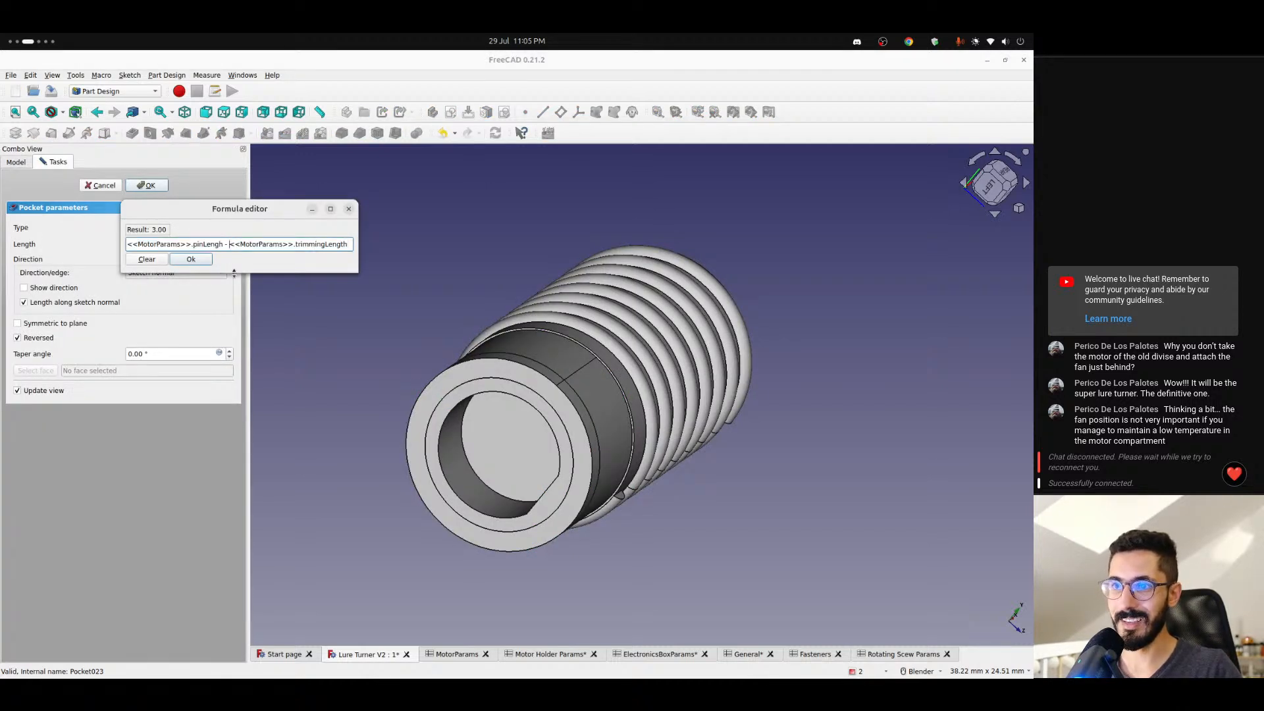
pyautogui.hotkey('shift', 'Left')
pyautogui.hotkey('shift', 'Left')
pyautogui.hotkey('shift', 'Left')
pyautogui.hotkey('shift', 'Left')
pyautogui.hotkey('shift', 'Left')
pyautogui.hotkey('shift', 'Left')
pyautogui.hotkey('shift', 'Left')
pyautogui.hotkey('shift', 'Left')
pyautogui.hotkey('shift', 'Left')
pyautogui.hotkey('shift', 'Left')
pyautogui.hotkey('shift', 'Left')
pyautogui.hotkey('shift', 'Left')
pyautogui.hotkey('shift', 'Left')
pyautogui.hotkey('shift', 'Left')
pyautogui.hotkey('shift', 'Left')
pyautogui.hotkey('shift', 'Left')
pyautogui.hotkey('shift', 'Left')
pyautogui.hotkey('shift', 'Left')
pyautogui.hotkey('shift', 'Left')
pyautogui.hotkey('shift', 'Left')
pyautogui.press('BackSpace')
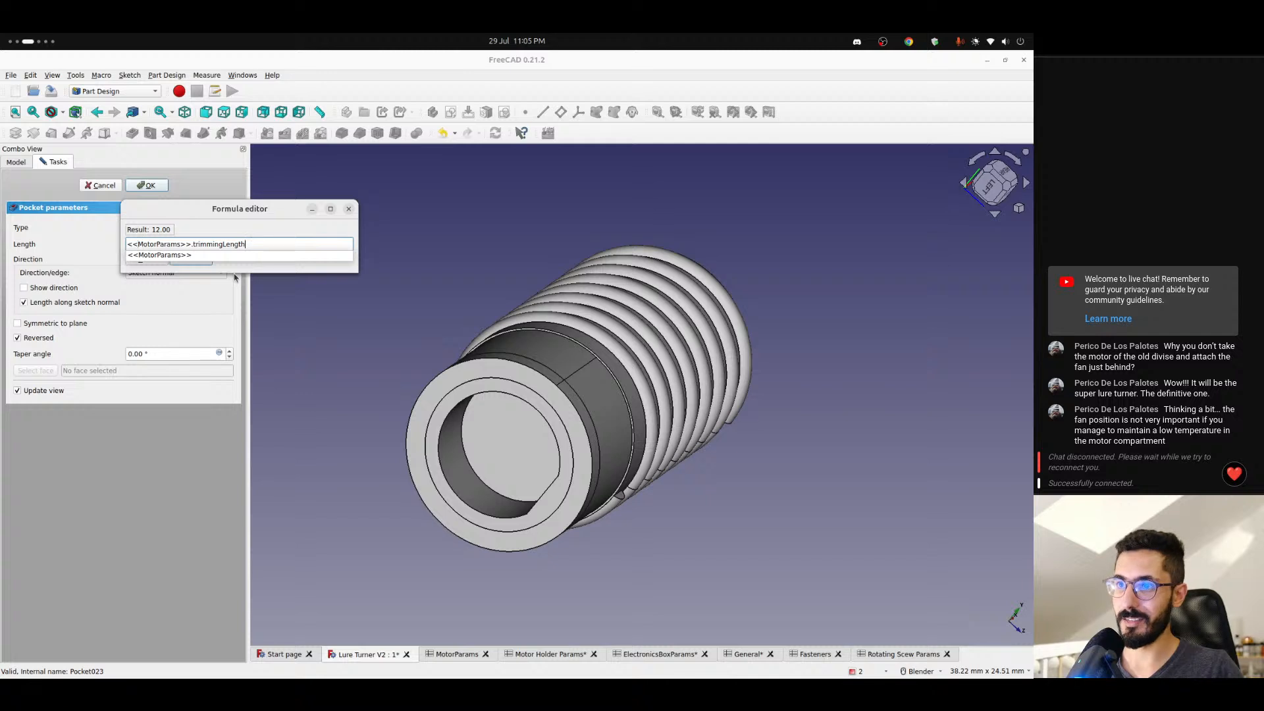
# - Add <<General>>.tolerance to the pocket length formula and apply the pocket
pyautogui.write('+ <<General>>.')
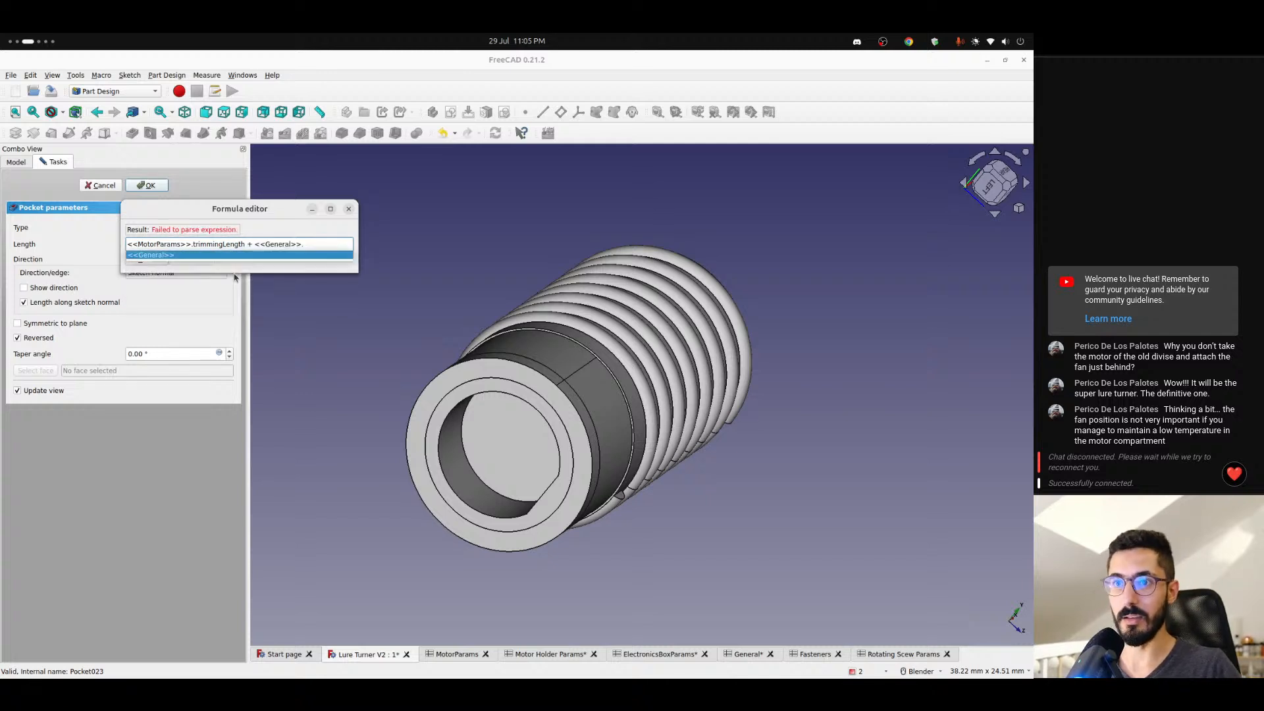
pyautogui.press('Return')
pyautogui.write('tolerance')
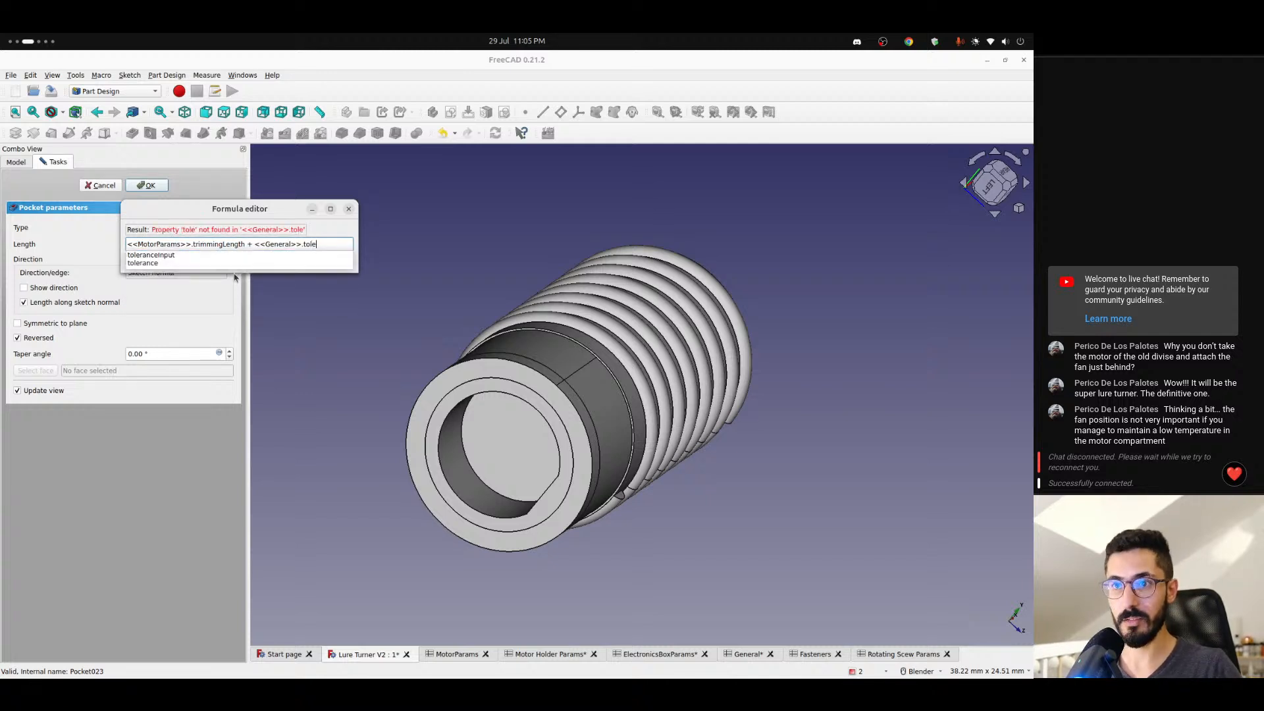
pyautogui.press('Down')
pyautogui.press('Return')
pyautogui.press('Return')
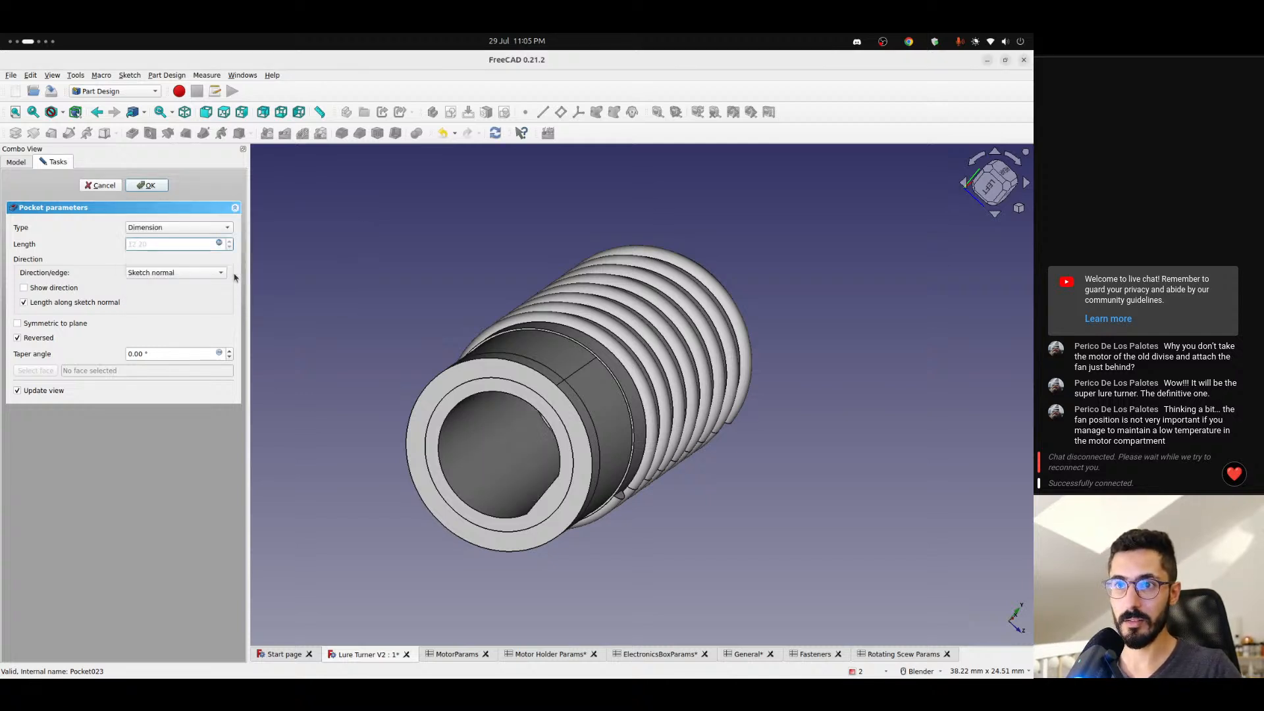
pyautogui.click(147, 185)
# - Make the Motor body visible together with the screw
pyautogui.moveTo(463, 410); pyautogui.dragTo(500, 423, button='middle')
pyautogui.scroll(-5, 421, 416)
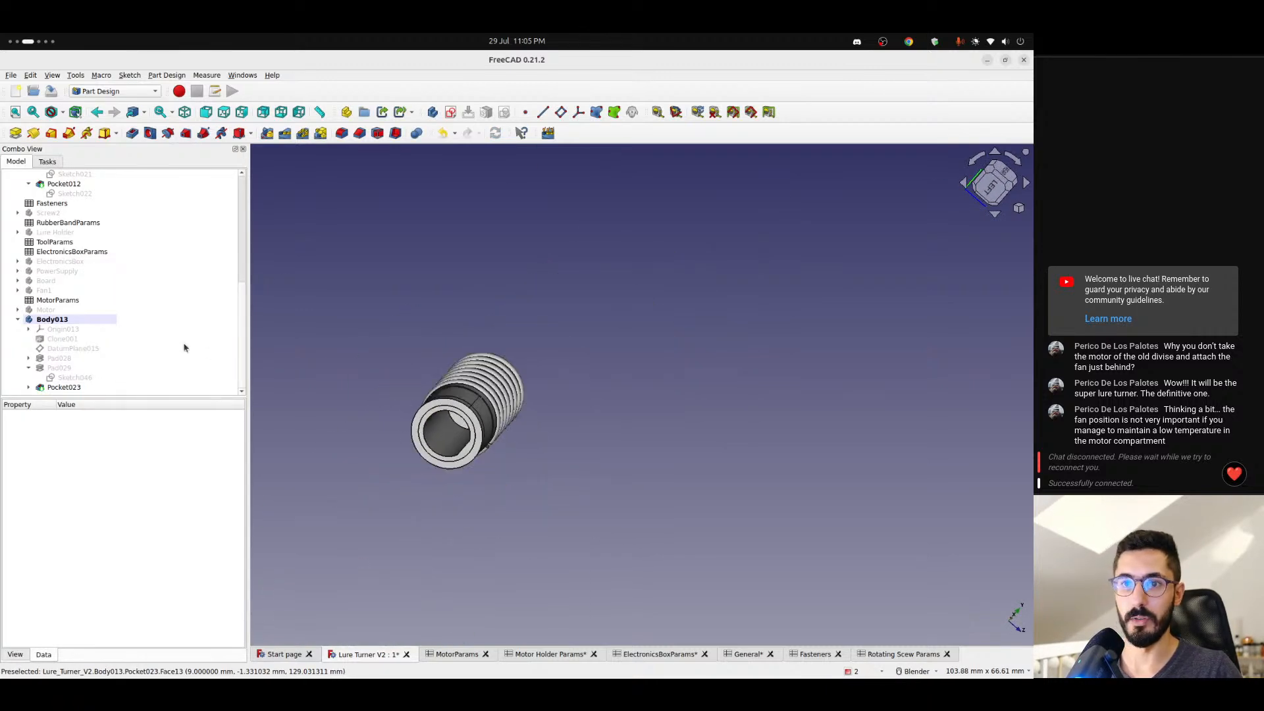
pyautogui.click(44, 309)
pyautogui.press('space')
pyautogui.click(594, 451)
# - Make Body013 partly transparent so the motor pin inside can be checked from the rear
pyautogui.moveTo(517, 432); pyautogui.dragTo(284, 524, button='middle')
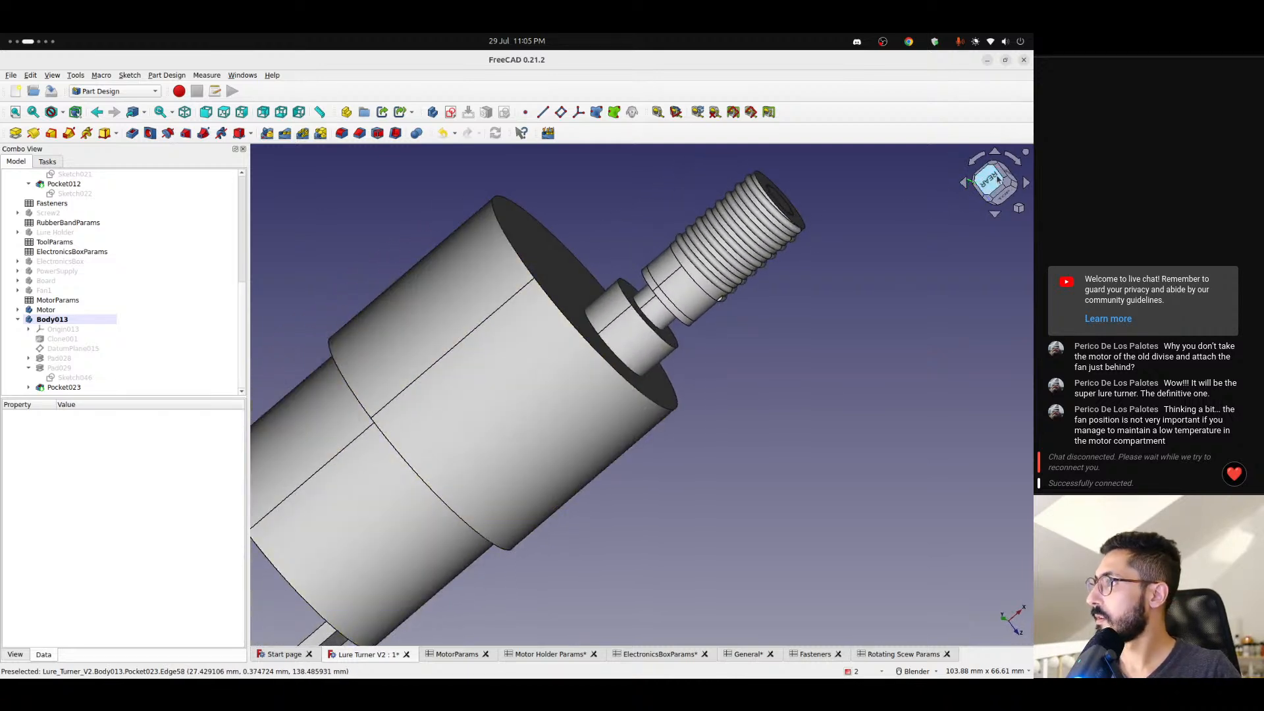
pyautogui.click(979, 172)
pyautogui.click(977, 164)
pyautogui.click(977, 164)
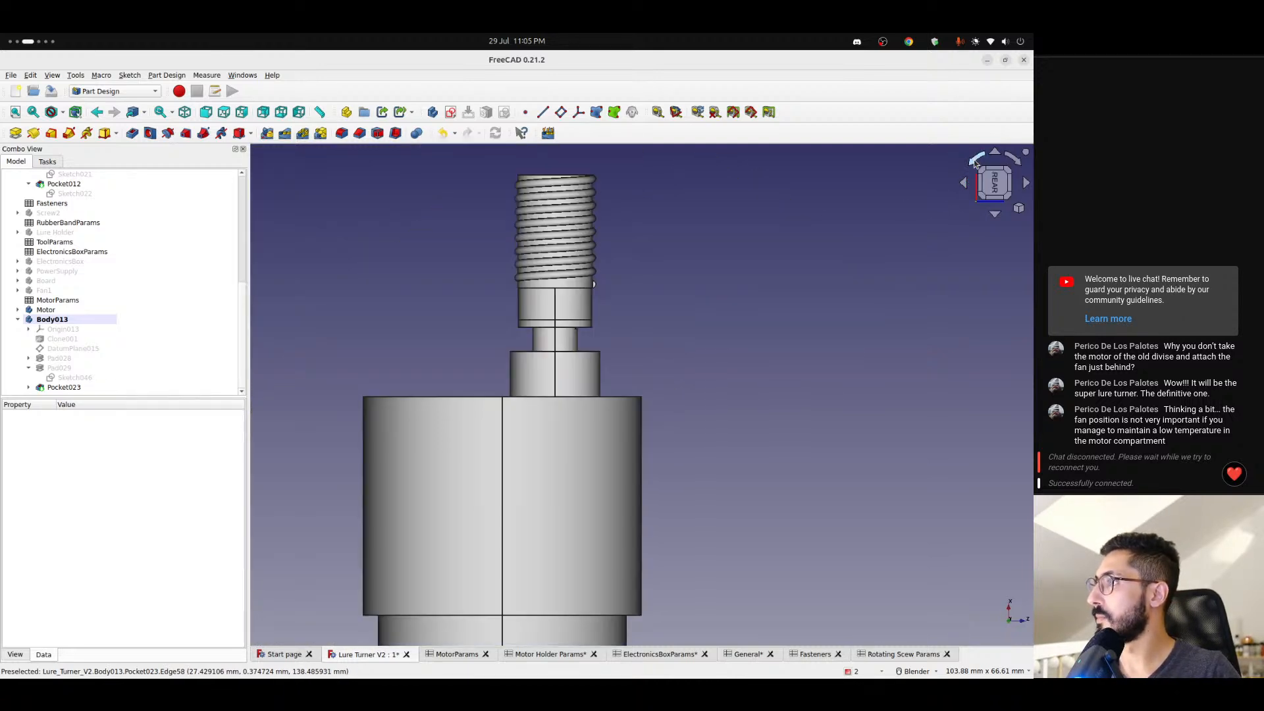
pyautogui.click(976, 164)
pyautogui.click(977, 164)
pyautogui.scroll(2, 534, 441)
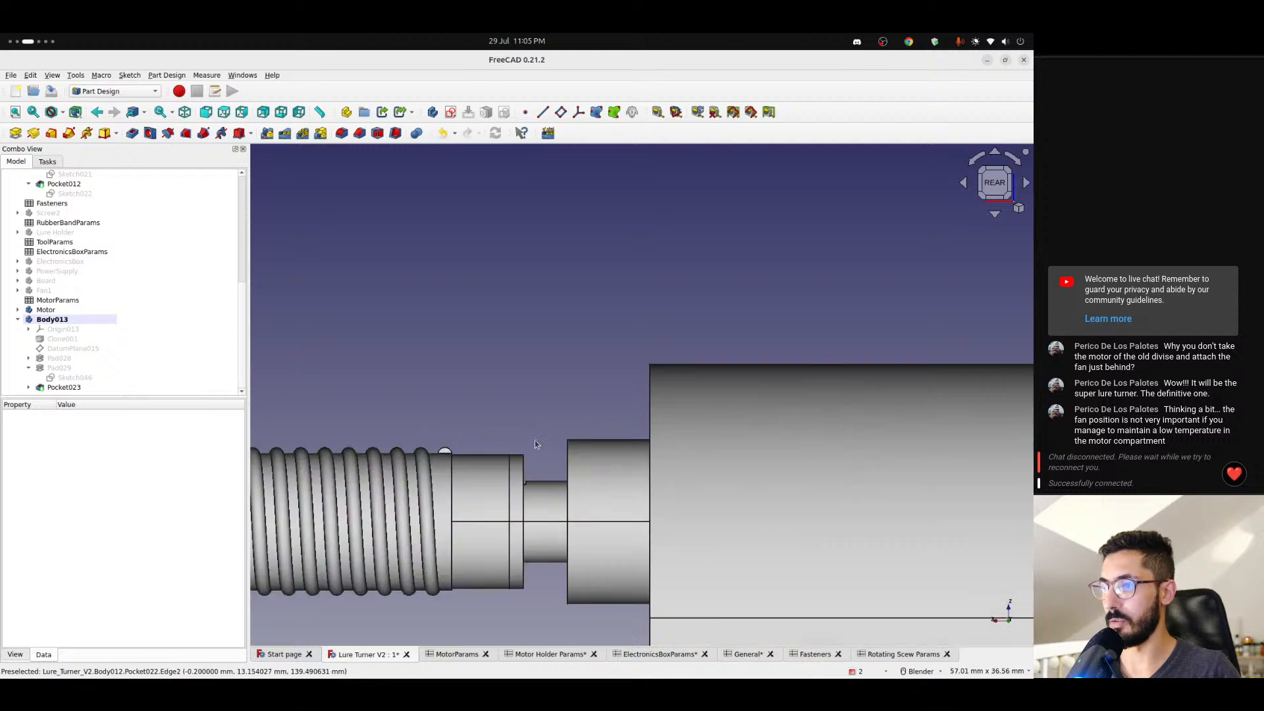
pyautogui.scroll(3, 431, 277)
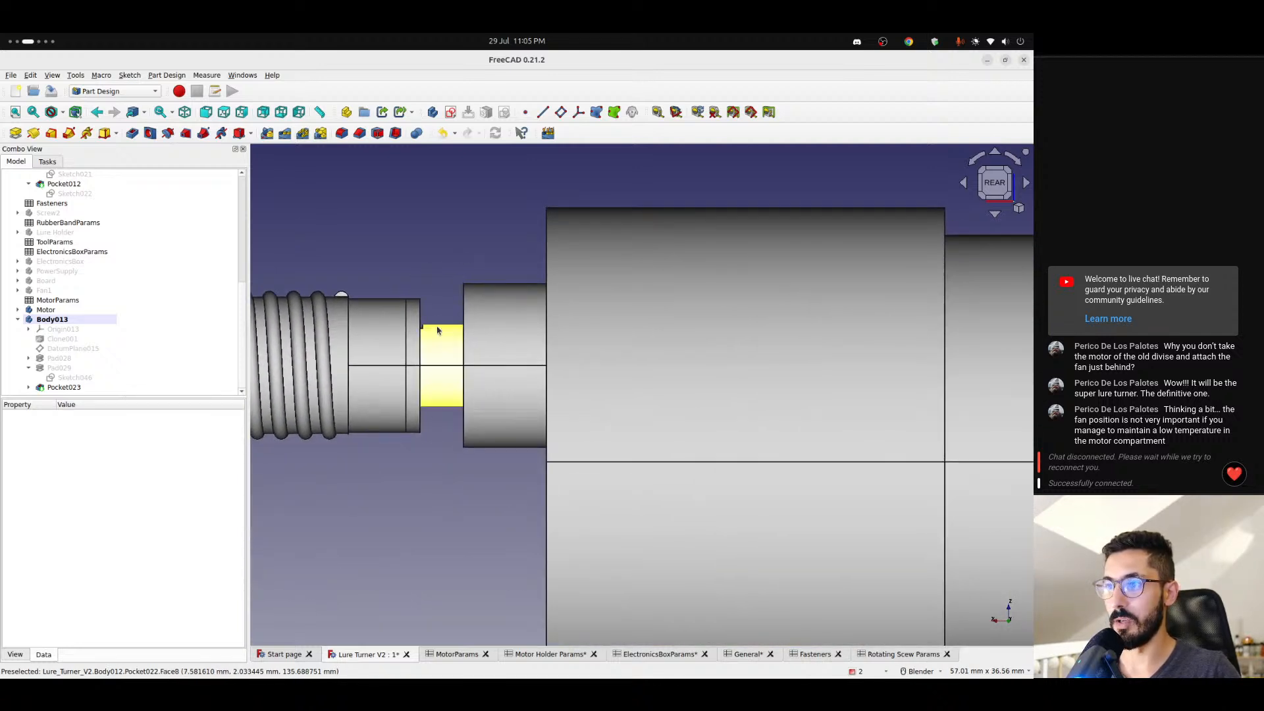
pyautogui.keyDown('shift'); pyautogui.moveTo(445, 329); pyautogui.dragTo(524, 307, button='middle'); pyautogui.keyUp('shift')
pyautogui.click(56, 321)
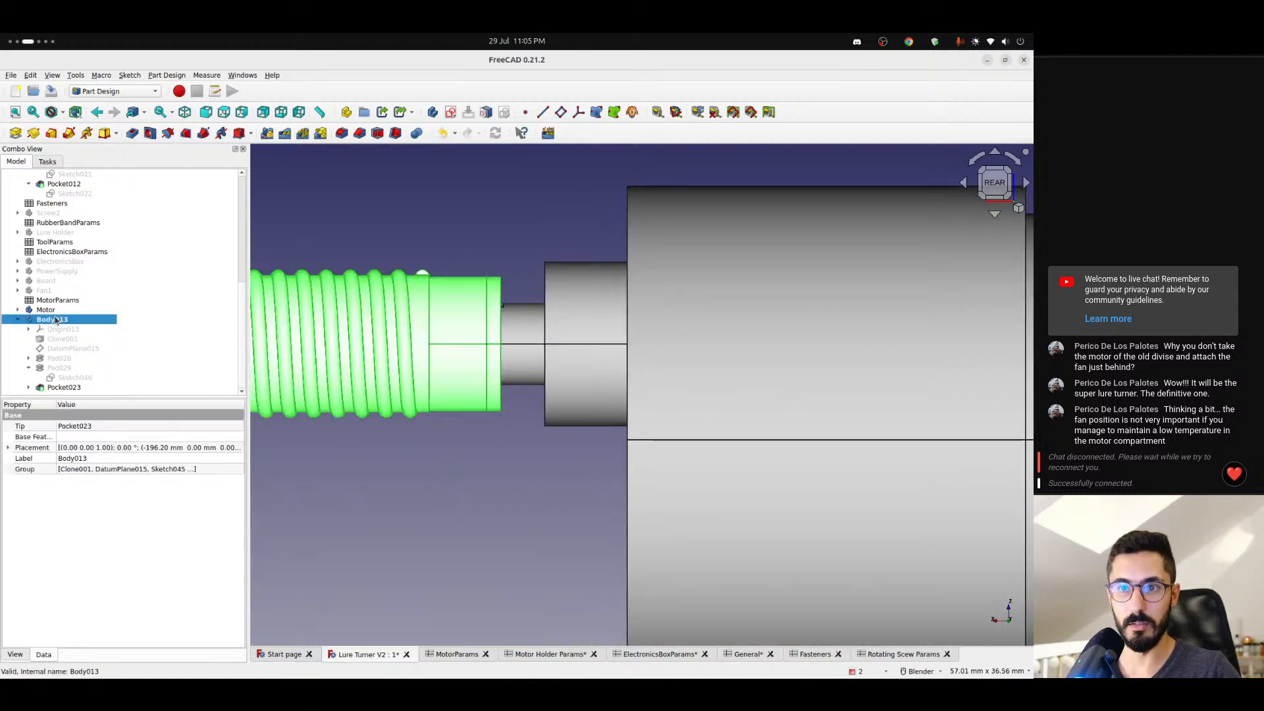
pyautogui.click(14, 655)
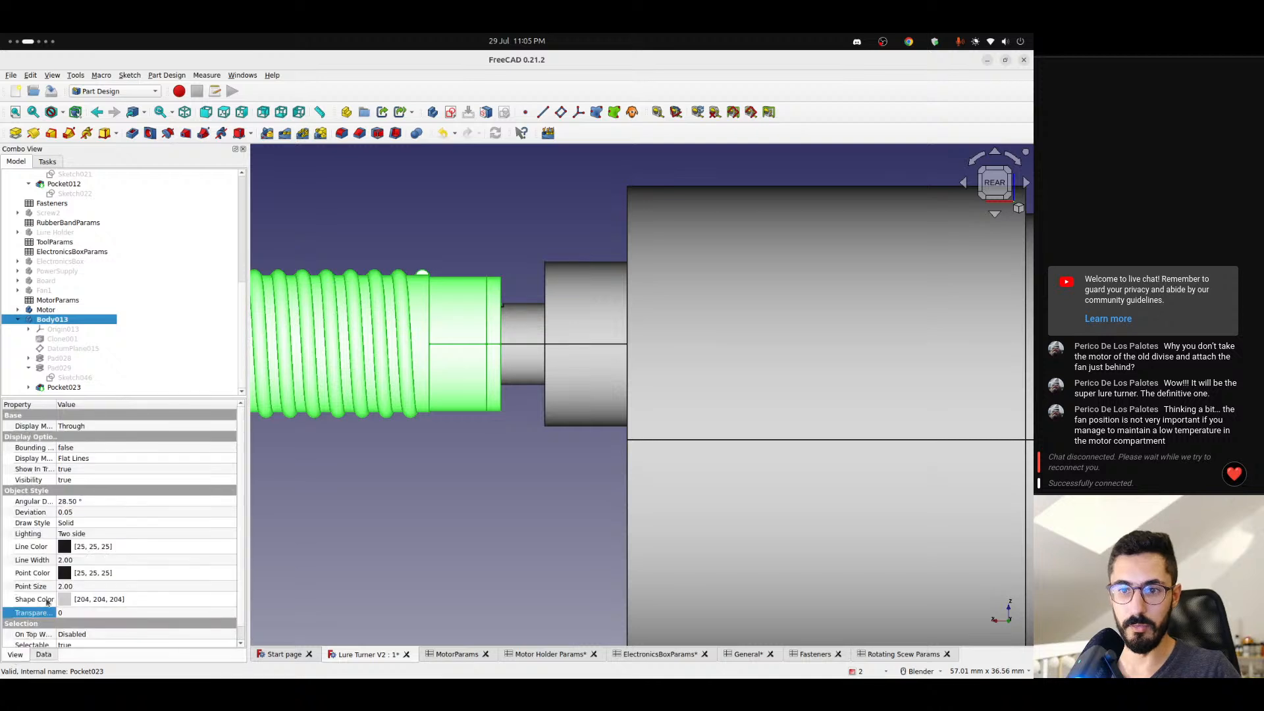
pyautogui.click(68, 611)
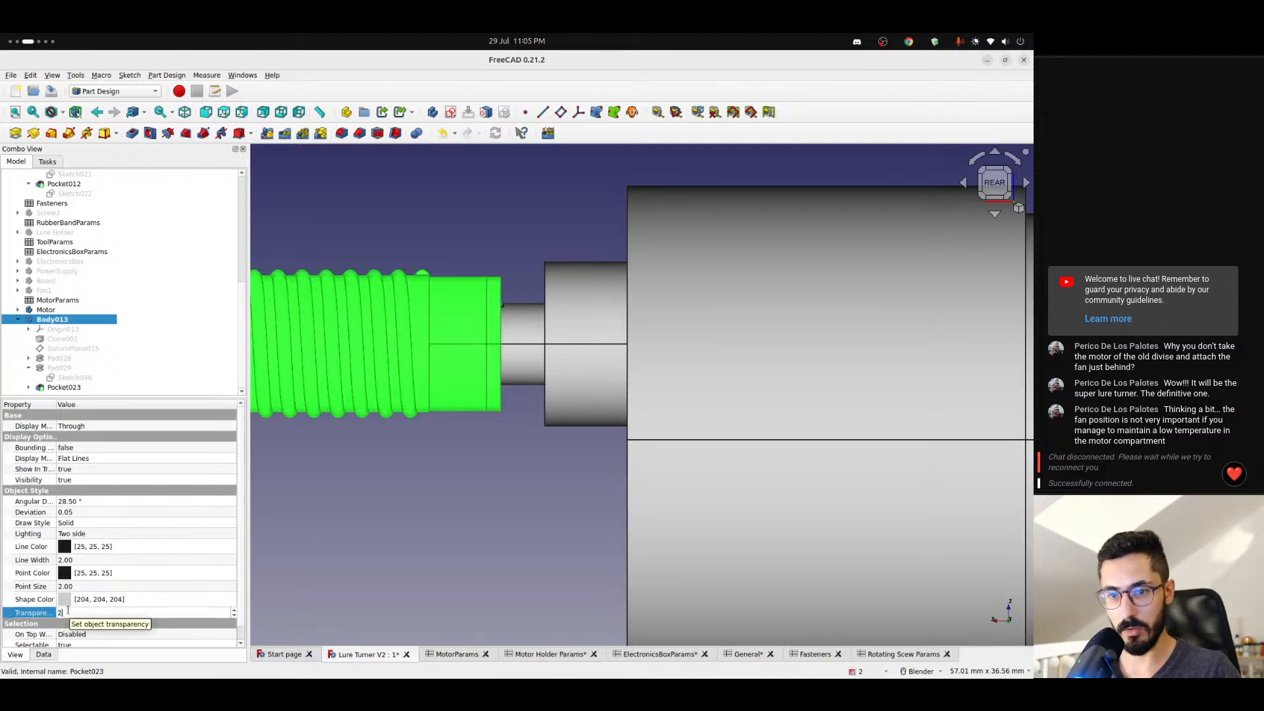
pyautogui.click(325, 494)
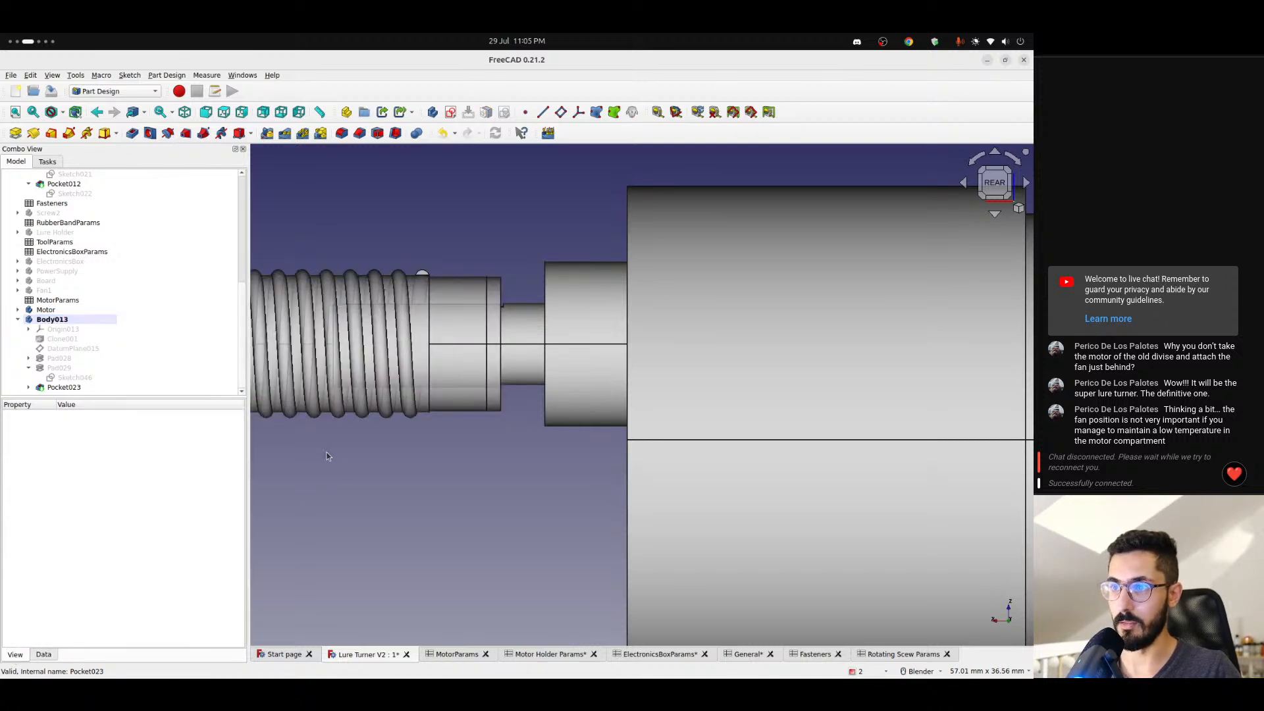
# - Examine the hole's depth and clearance around the motor pin through the transparent screw in rear view
pyautogui.keyDown('shift'); pyautogui.moveTo(348, 461); pyautogui.dragTo(529, 470, button='middle'); pyautogui.keyUp('shift')
pyautogui.scroll(2, 565, 348)
pyautogui.scroll(1, 567, 346)
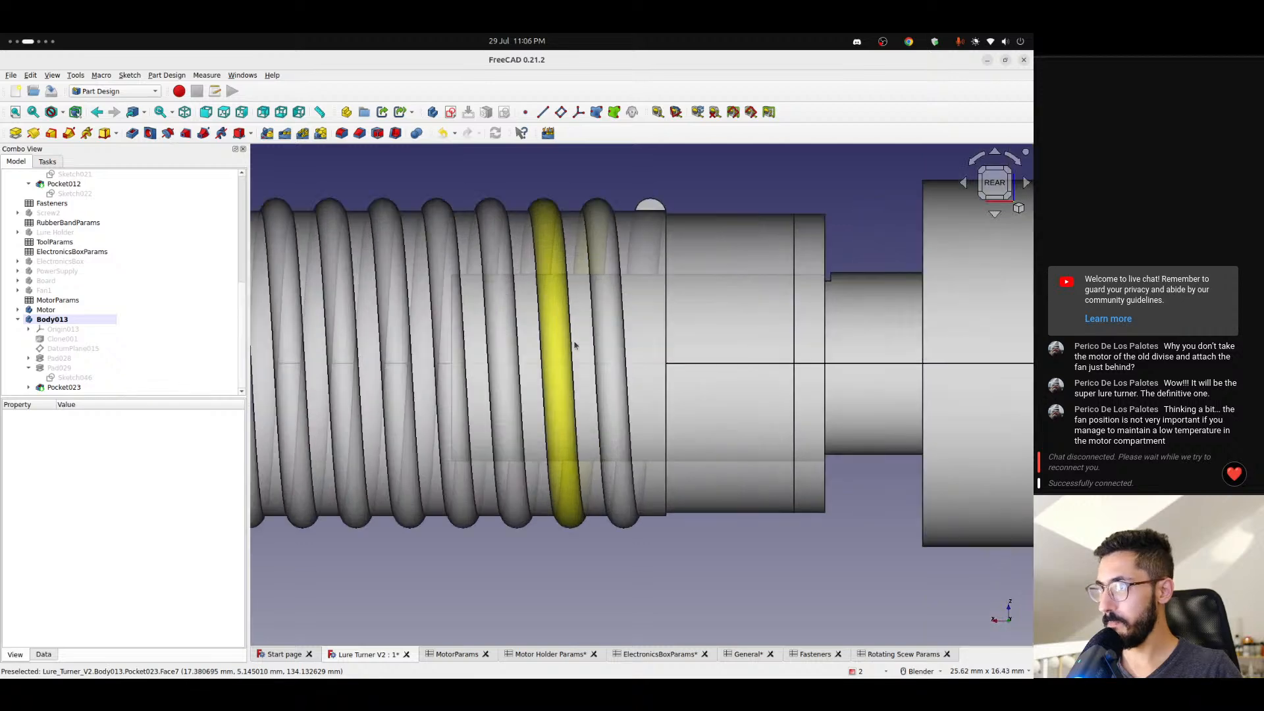
pyautogui.scroll(4, 598, 282)
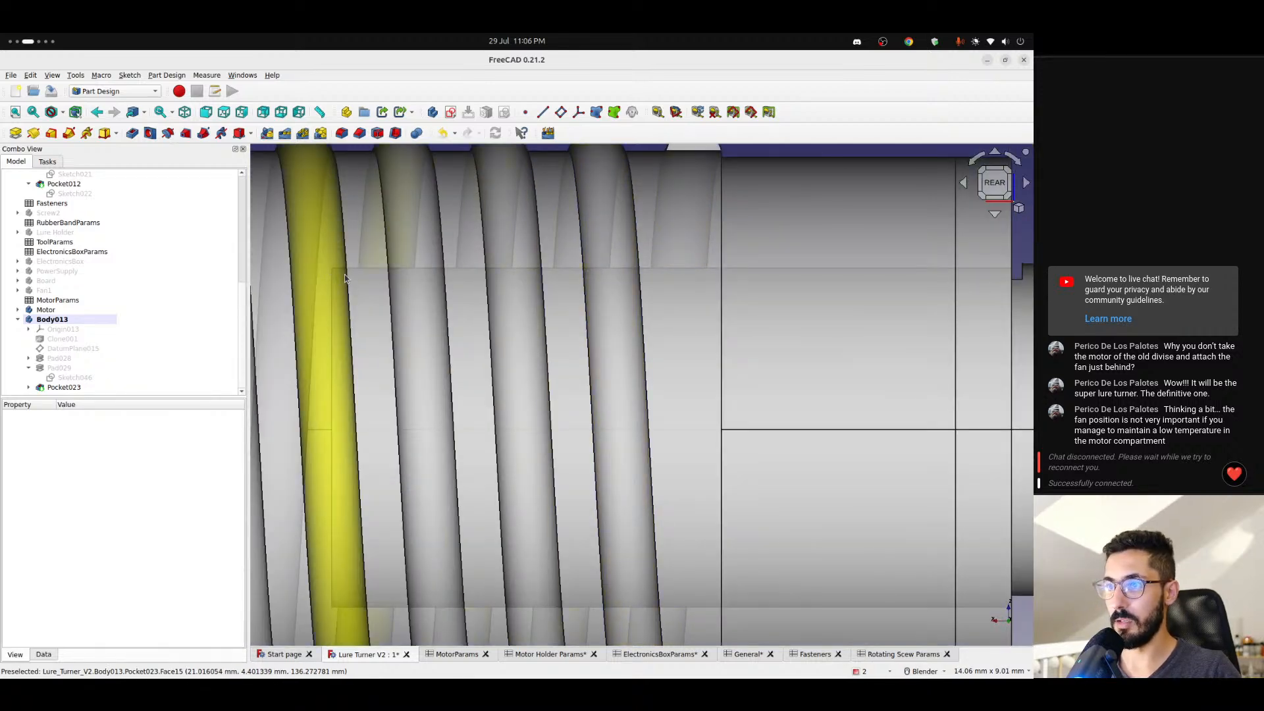
pyautogui.scroll(2, 606, 304)
pyautogui.scroll(4, 606, 305)
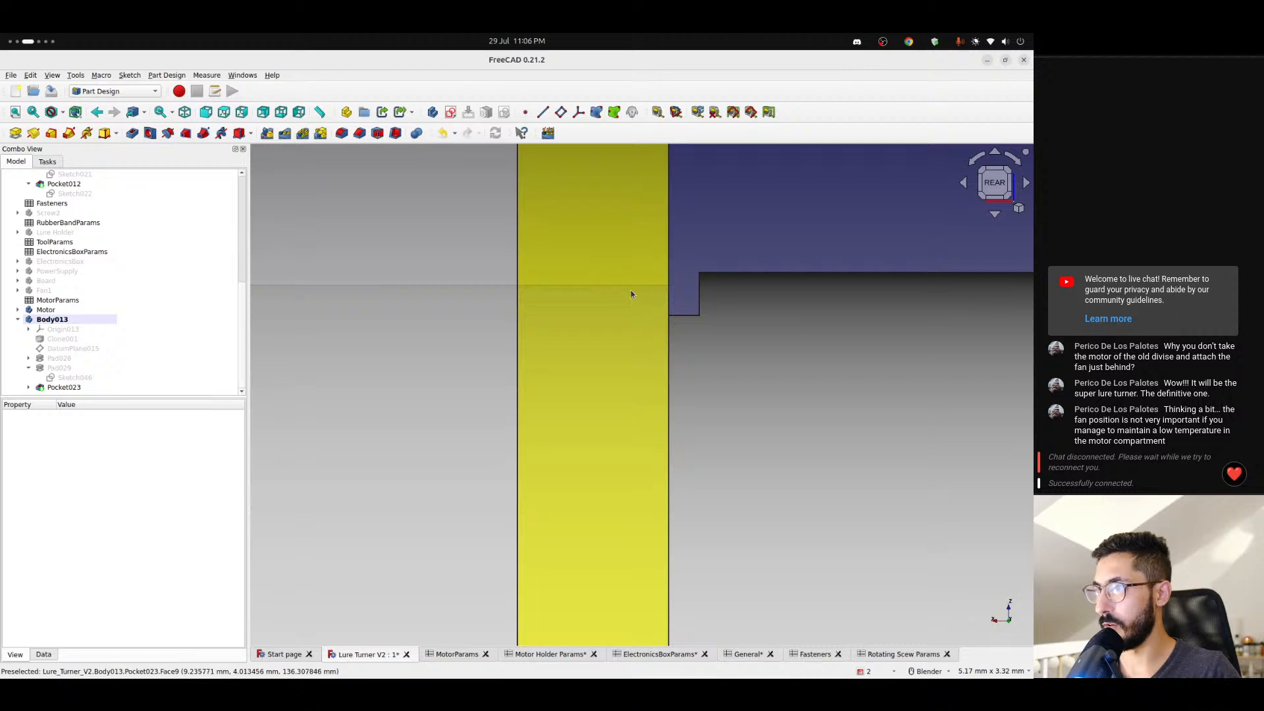
pyautogui.scroll(-6, 632, 318)
# - Examine how the screw's D-shaped hole fits over the motor pin and its trimmed flat from oblique angles
pyautogui.keyDown('shift'); pyautogui.moveTo(540, 324); pyautogui.dragTo(803, 288, button='middle'); pyautogui.keyUp('shift')
pyautogui.moveTo(445, 291); pyautogui.dragTo(528, 307, button='middle')
pyautogui.scroll(-5, 484, 319)
pyautogui.scroll(2, 528, 307)
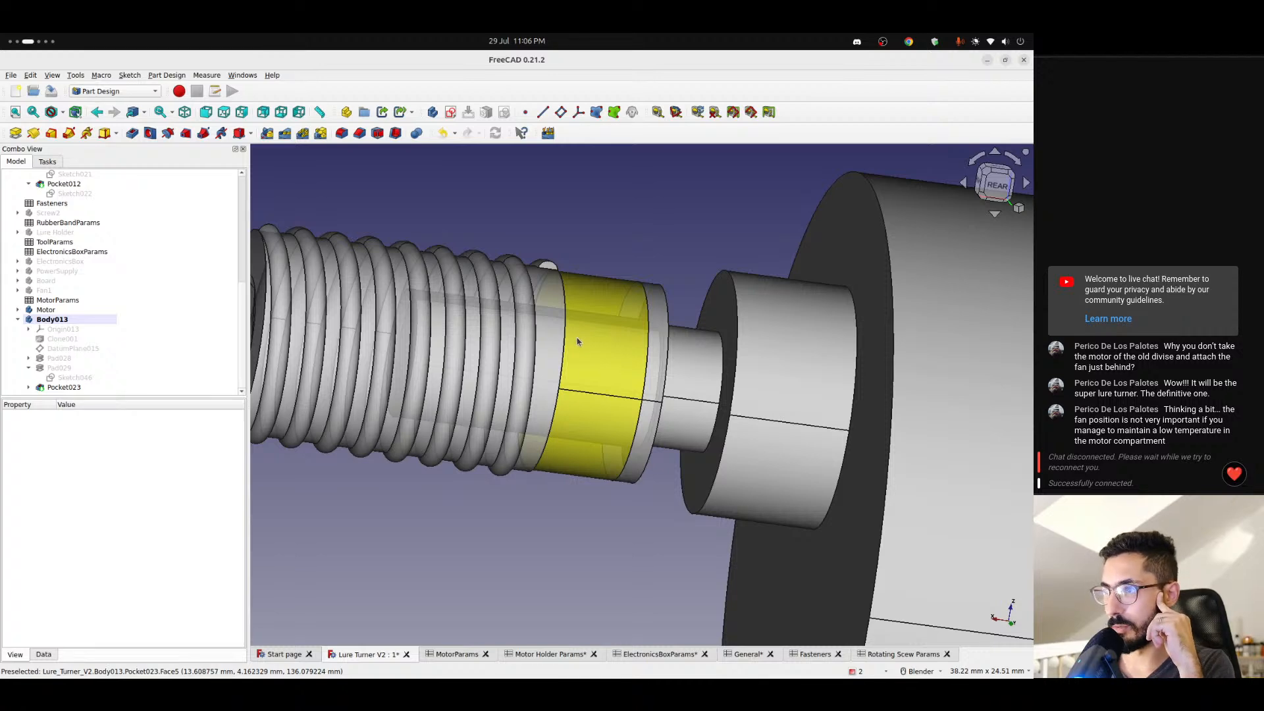
pyautogui.moveTo(581, 319); pyautogui.dragTo(625, 335, button='middle')
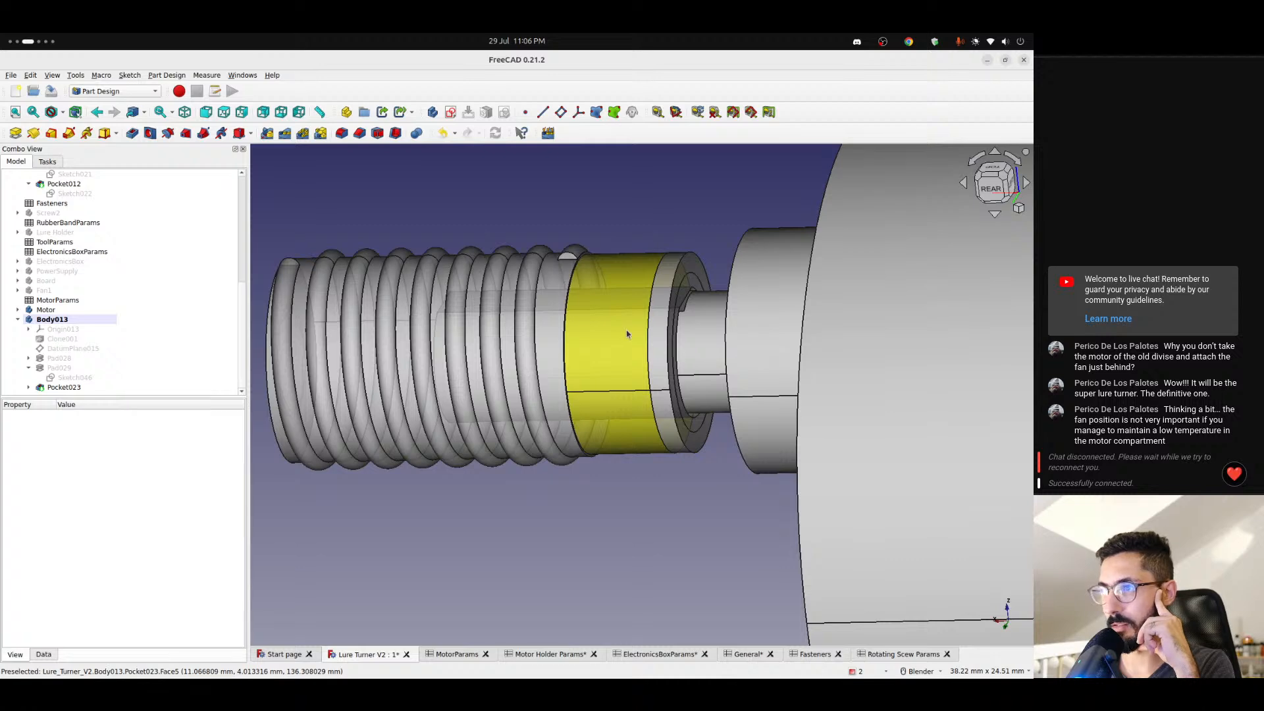
pyautogui.scroll(-5, 629, 329)
pyautogui.scroll(5, 639, 328)
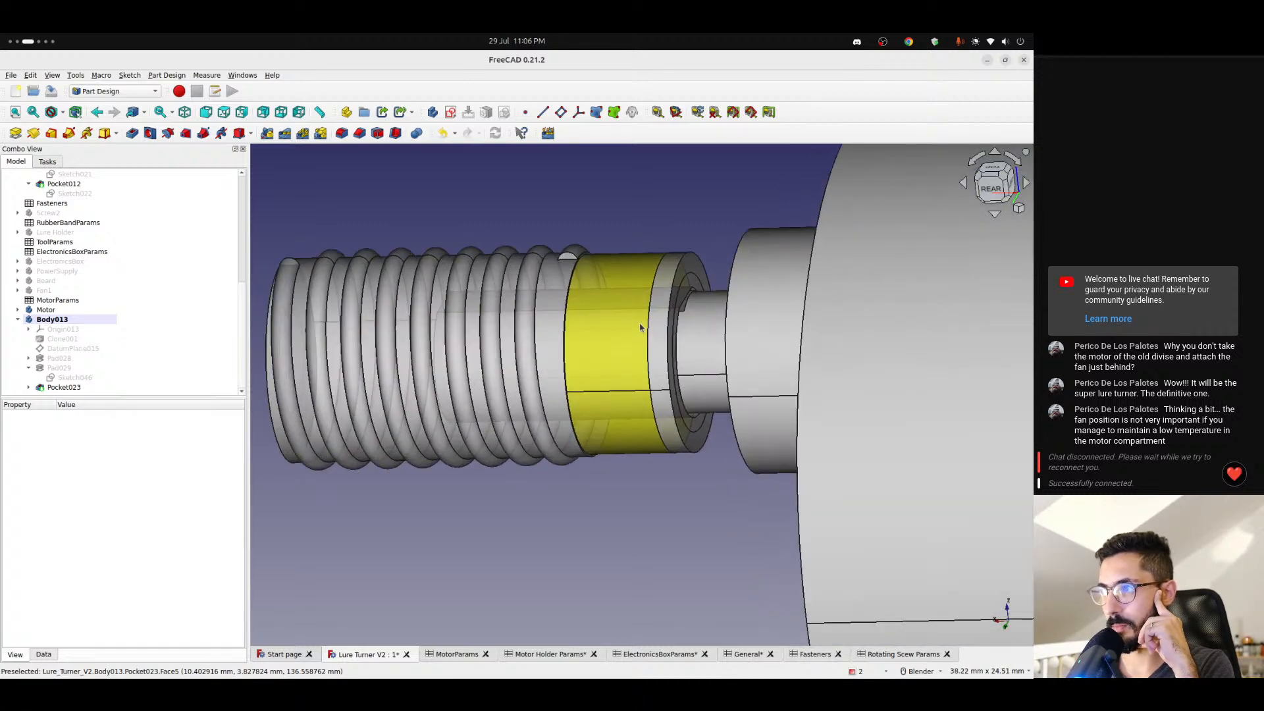
pyautogui.scroll(1, 639, 323)
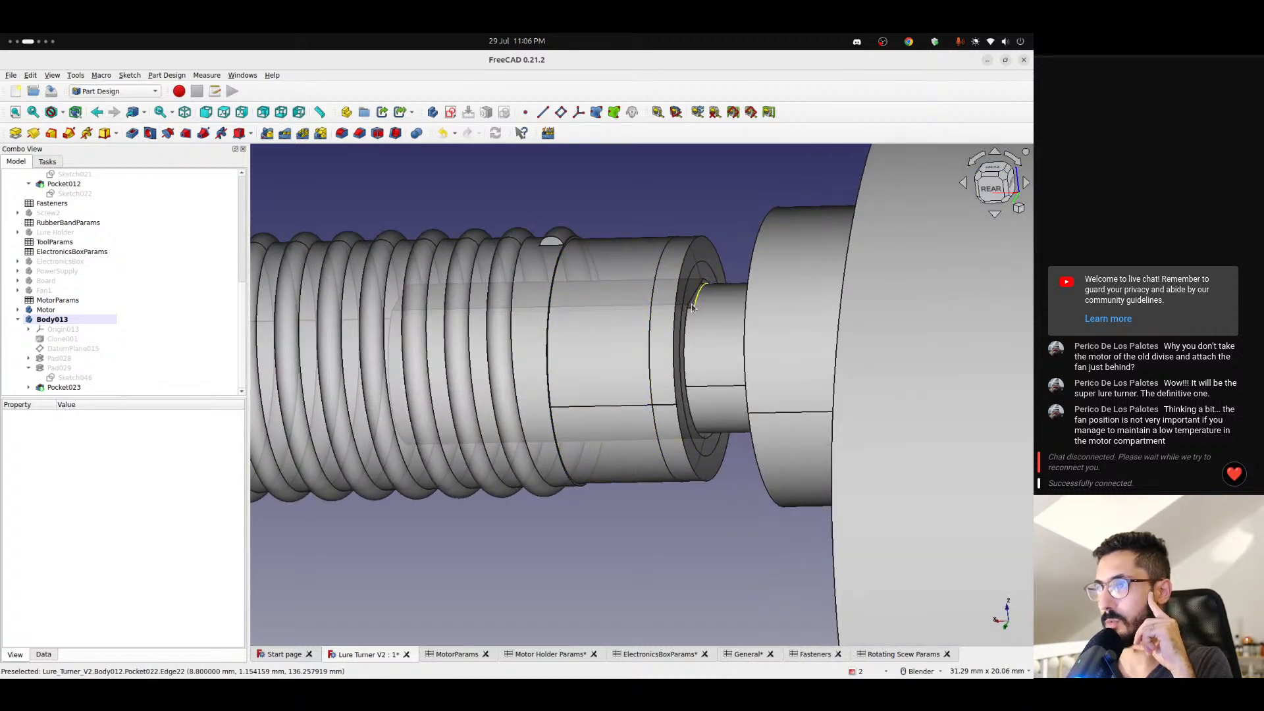
pyautogui.scroll(-1, 555, 295)
pyautogui.scroll(-2, 574, 304)
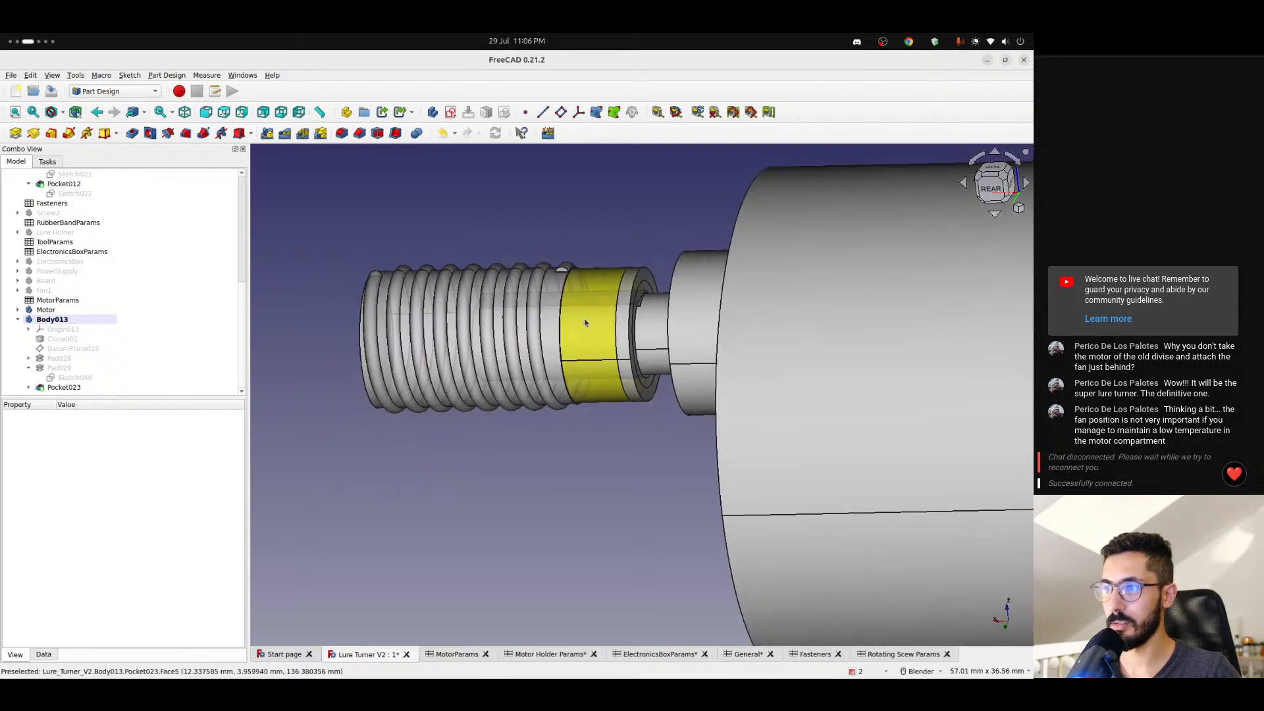
# - Make the Screw2 body visible together with the motor and the screw on its pin
pyautogui.moveTo(585, 323)
pyautogui.mouseDown(button='middle')
pyautogui.moveTo(644, 359)
pyautogui.moveTo(513, 431)
pyautogui.moveTo(603, 409)
pyautogui.moveTo(574, 341)
pyautogui.mouseUp(button='middle')
pyautogui.scroll(-2, 574, 341)
pyautogui.moveTo(584, 343)
pyautogui.mouseDown(button='middle')
pyautogui.moveTo(748, 381)
pyautogui.moveTo(685, 418)
pyautogui.moveTo(551, 414)
pyautogui.moveTo(516, 468)
pyautogui.moveTo(445, 298)
pyautogui.moveTo(550, 309)
pyautogui.moveTo(587, 328)
pyautogui.mouseUp(button='middle')
pyautogui.scroll(-3, 453, 333)
pyautogui.click(46, 234)
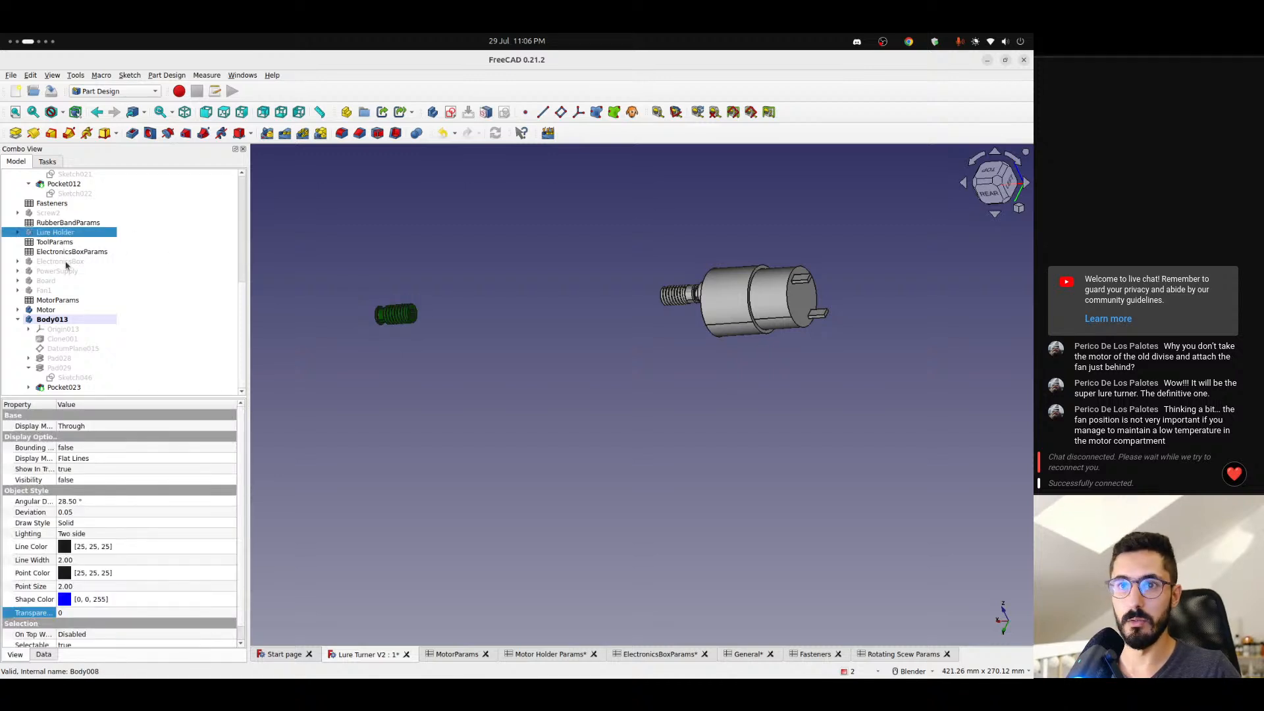
pyautogui.click(52, 214)
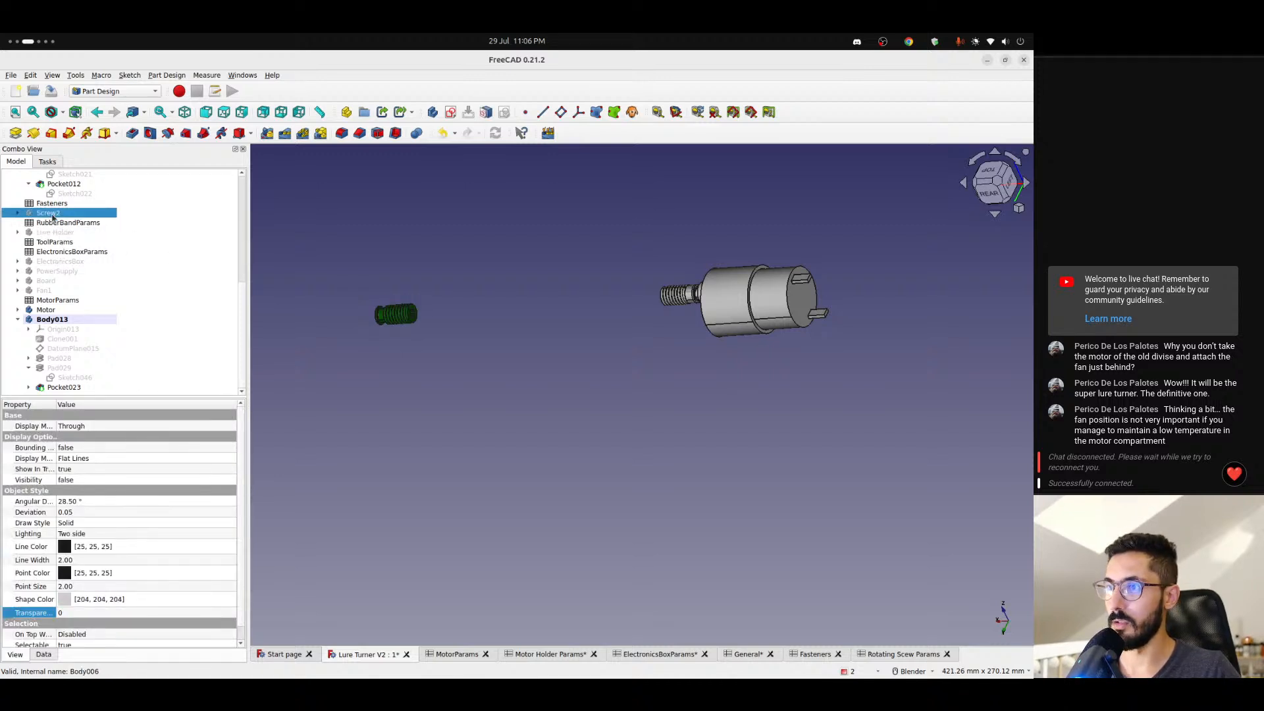
pyautogui.press('space')
# - Rename Body013 as Screw3 and collapse its feature list in the model tree
pyautogui.click(51, 320)
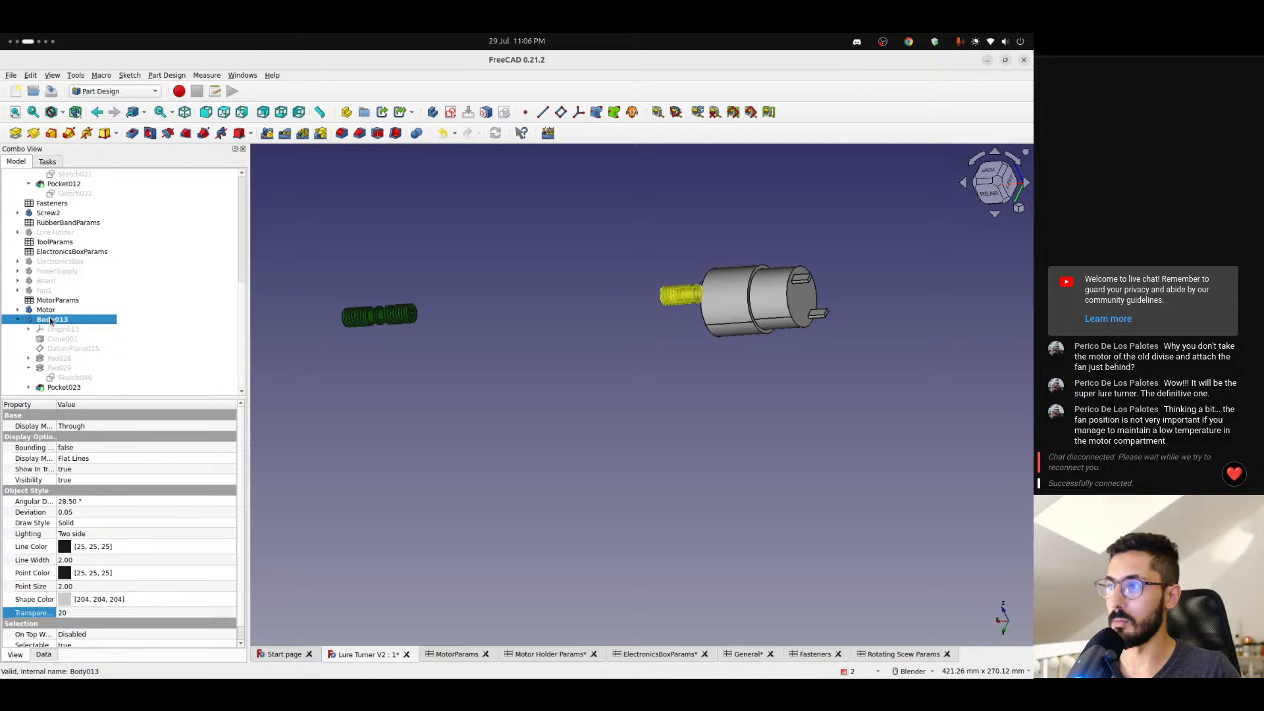
pyautogui.rightClick(51, 320)
pyautogui.click(112, 509)
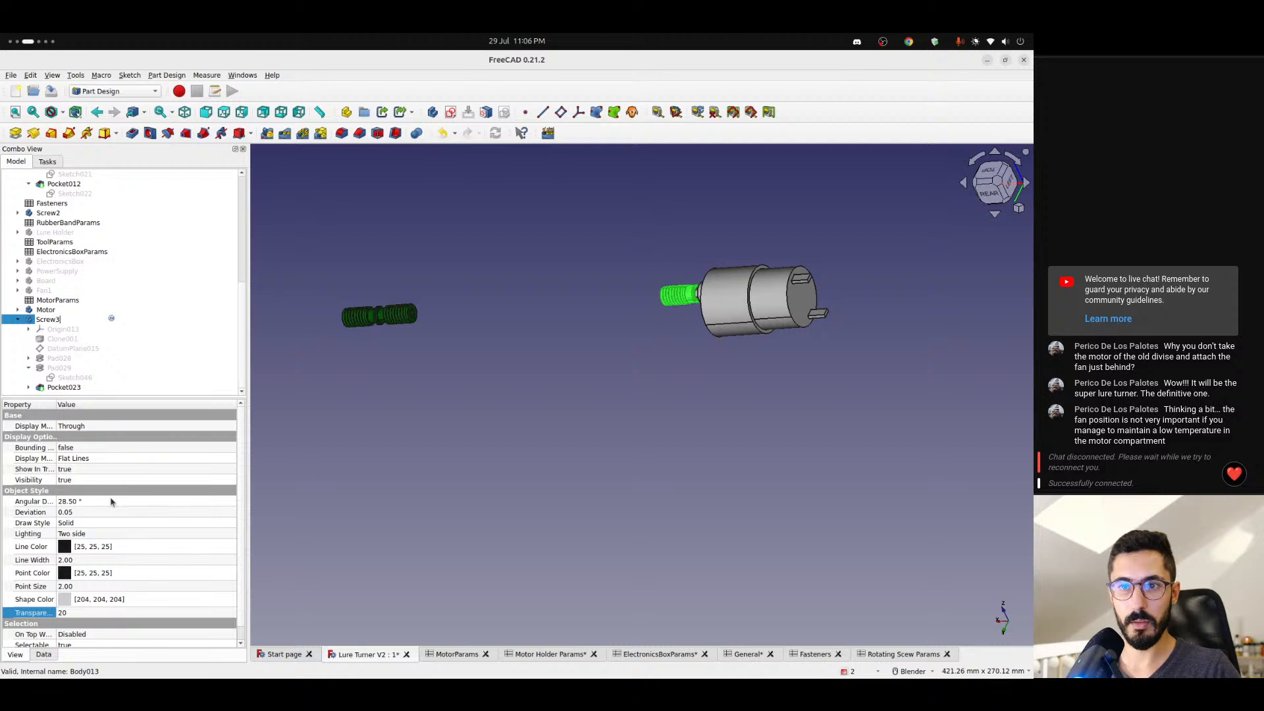
pyautogui.press('Return')
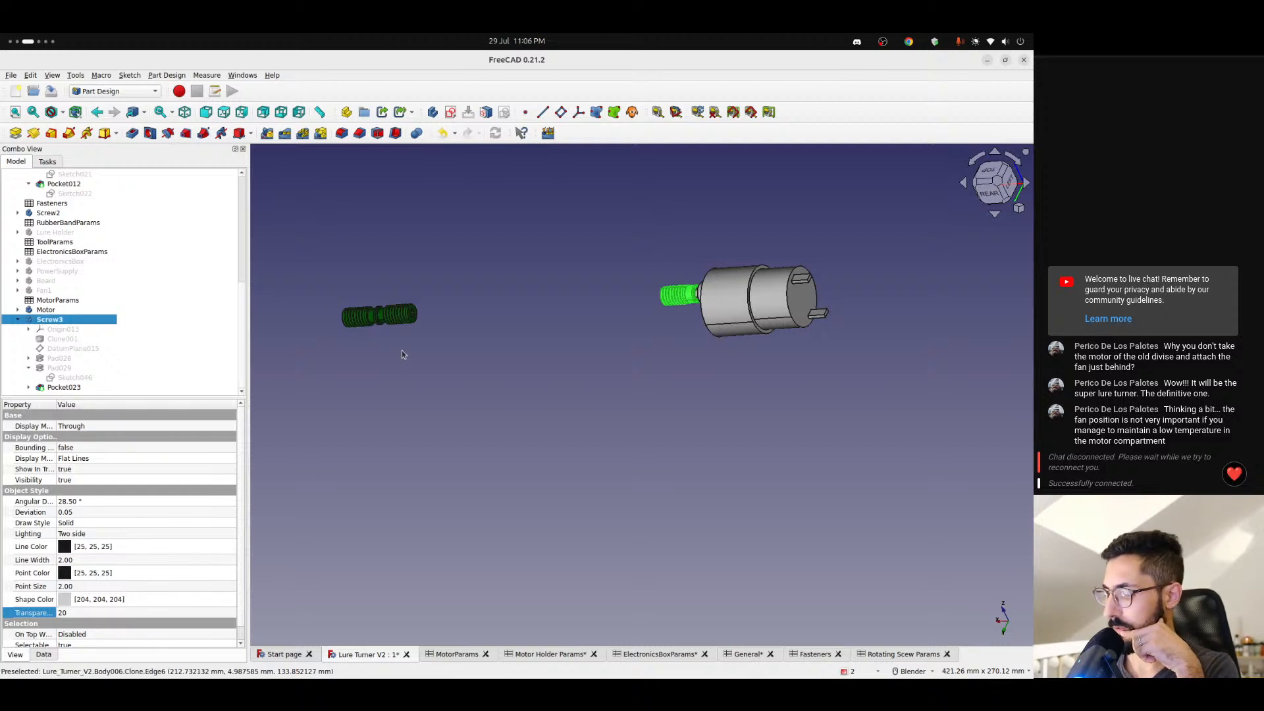
pyautogui.click(17, 320)
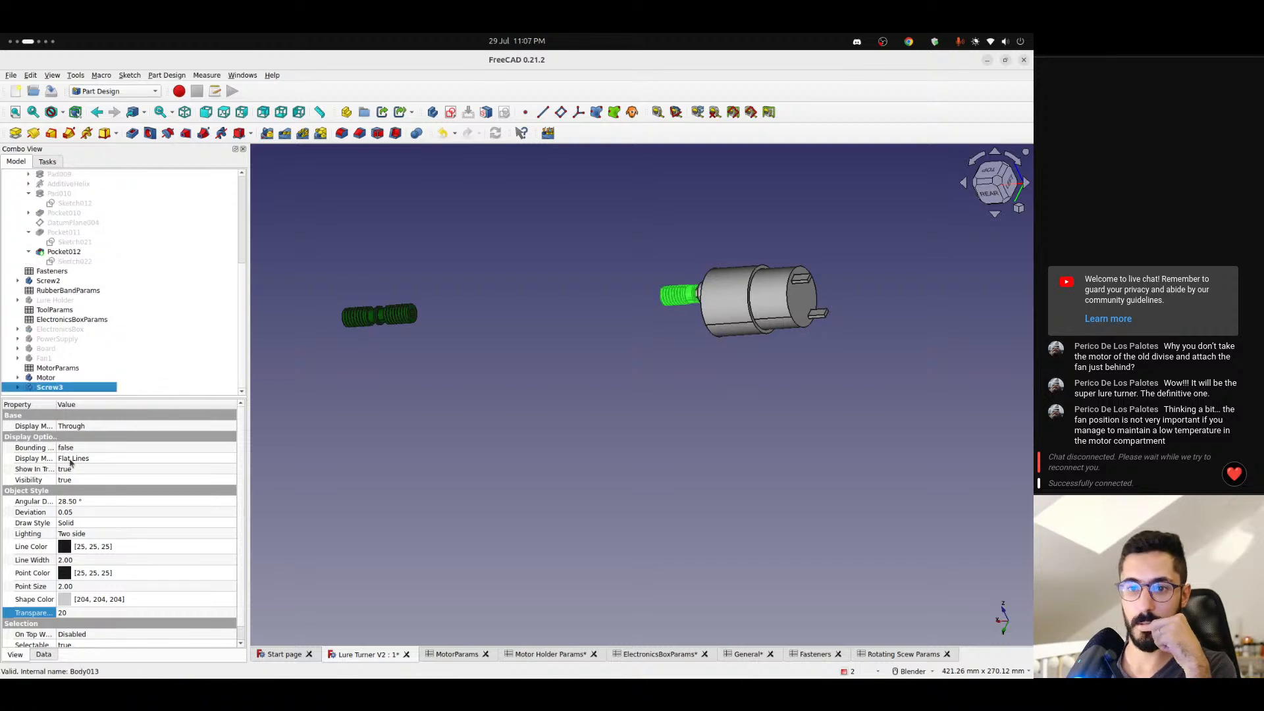
# - Set the shape colour of Screw3 to dark green (#005500) and deselect it
pyautogui.click(73, 599)
pyautogui.click(88, 599)
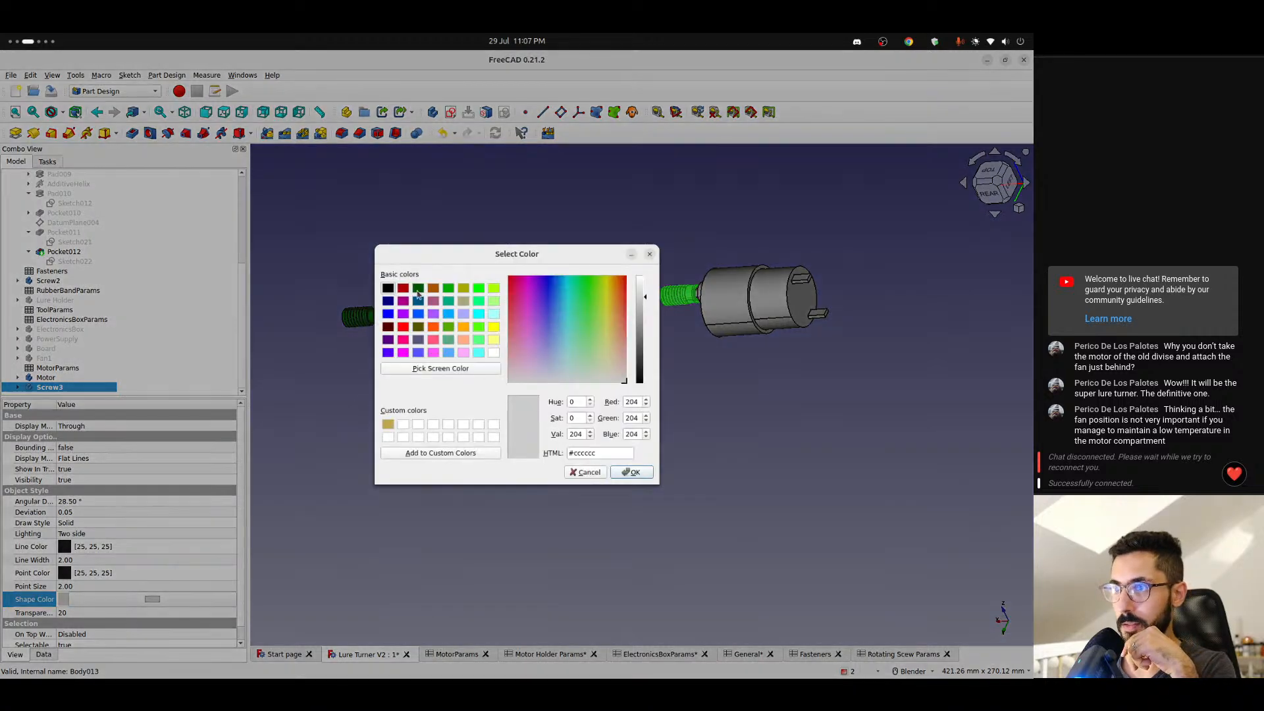
pyautogui.click(418, 290)
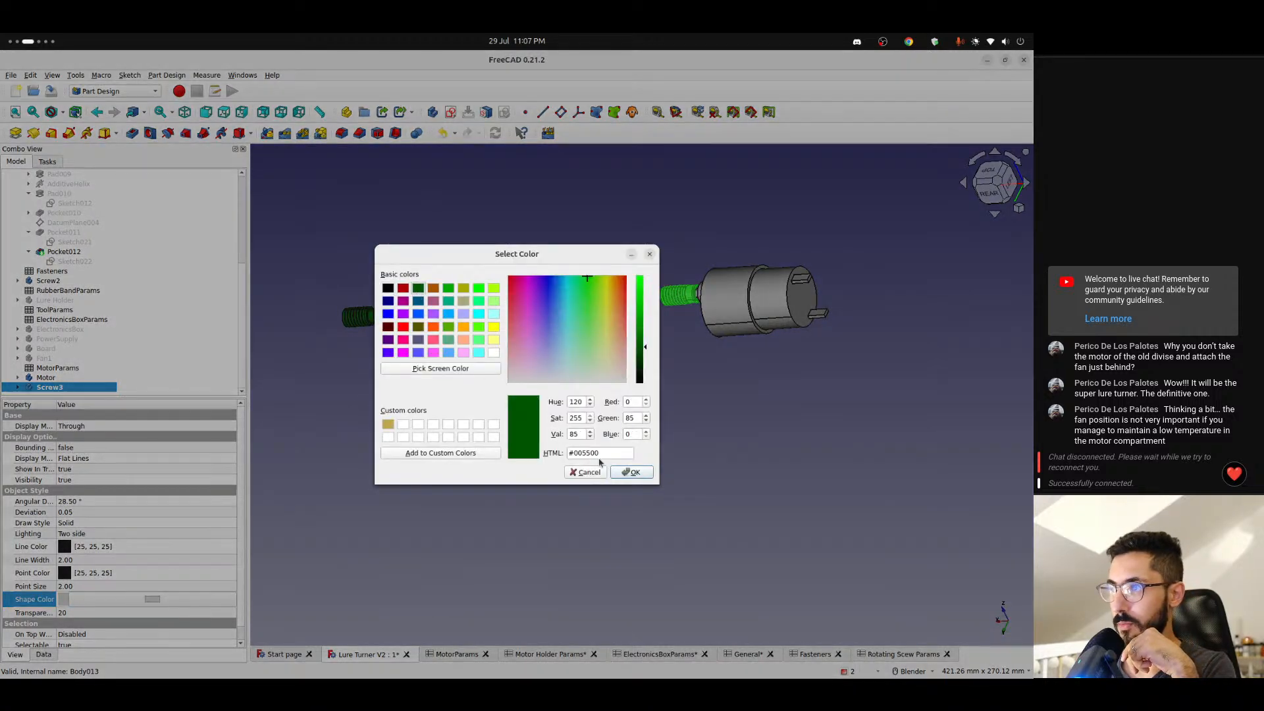
pyautogui.click(631, 473)
pyautogui.click(550, 401)
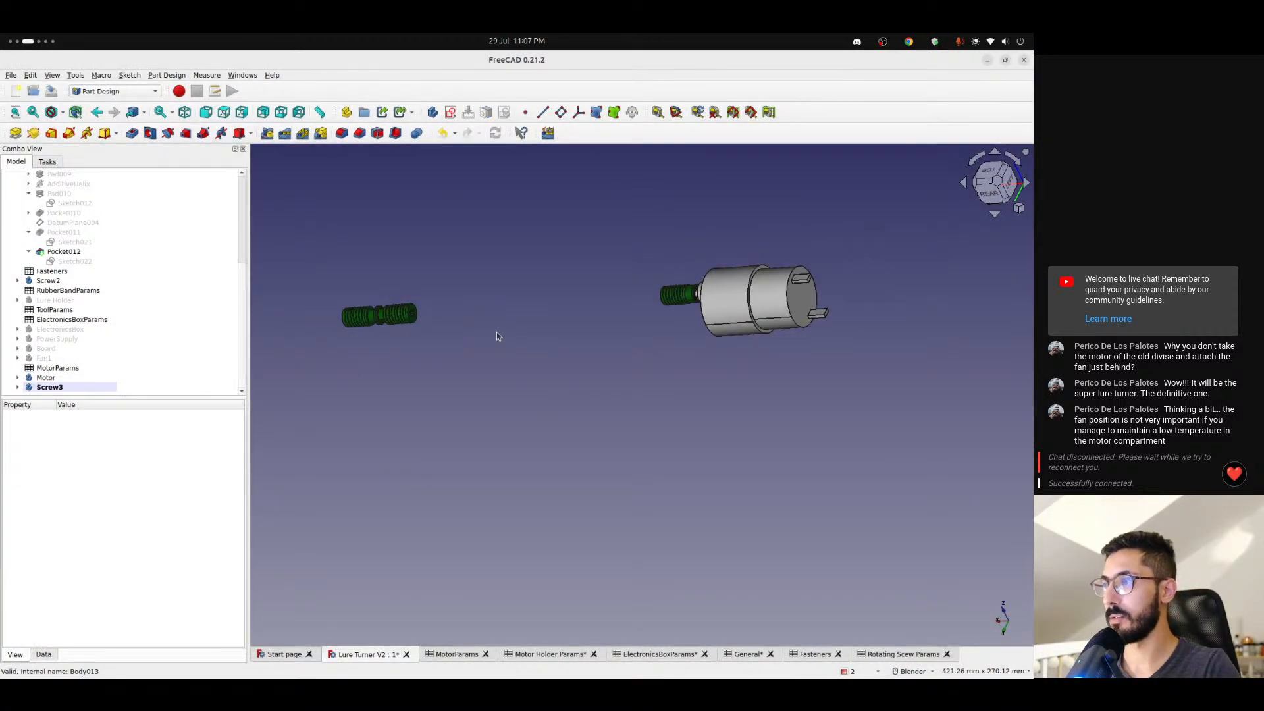
# - Make the Fan1, Board, PowerSupply and ElectronicsBox bodies visible around the motor
pyautogui.moveTo(497, 332); pyautogui.dragTo(743, 334, button='middle')
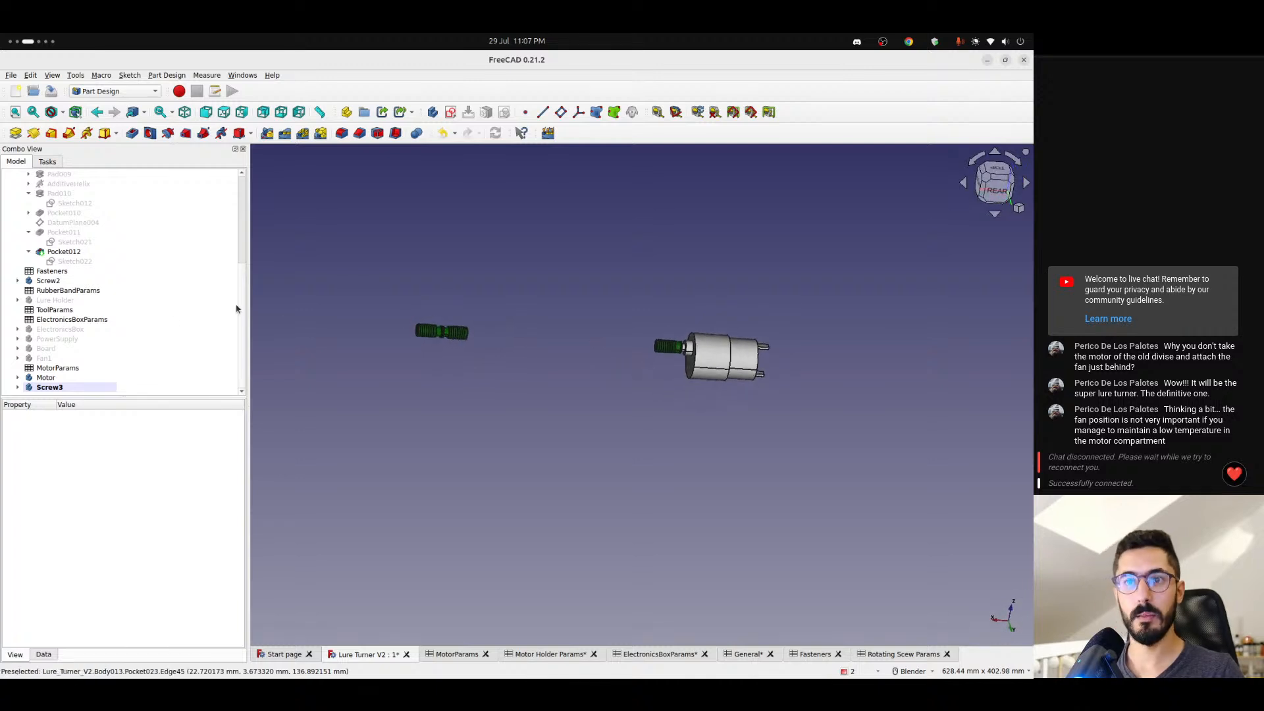
pyautogui.click(46, 358)
pyautogui.press('space')
pyautogui.click(47, 349)
pyautogui.press('space')
pyautogui.click(49, 339)
pyautogui.press('space')
pyautogui.click(49, 330)
pyautogui.press('space')
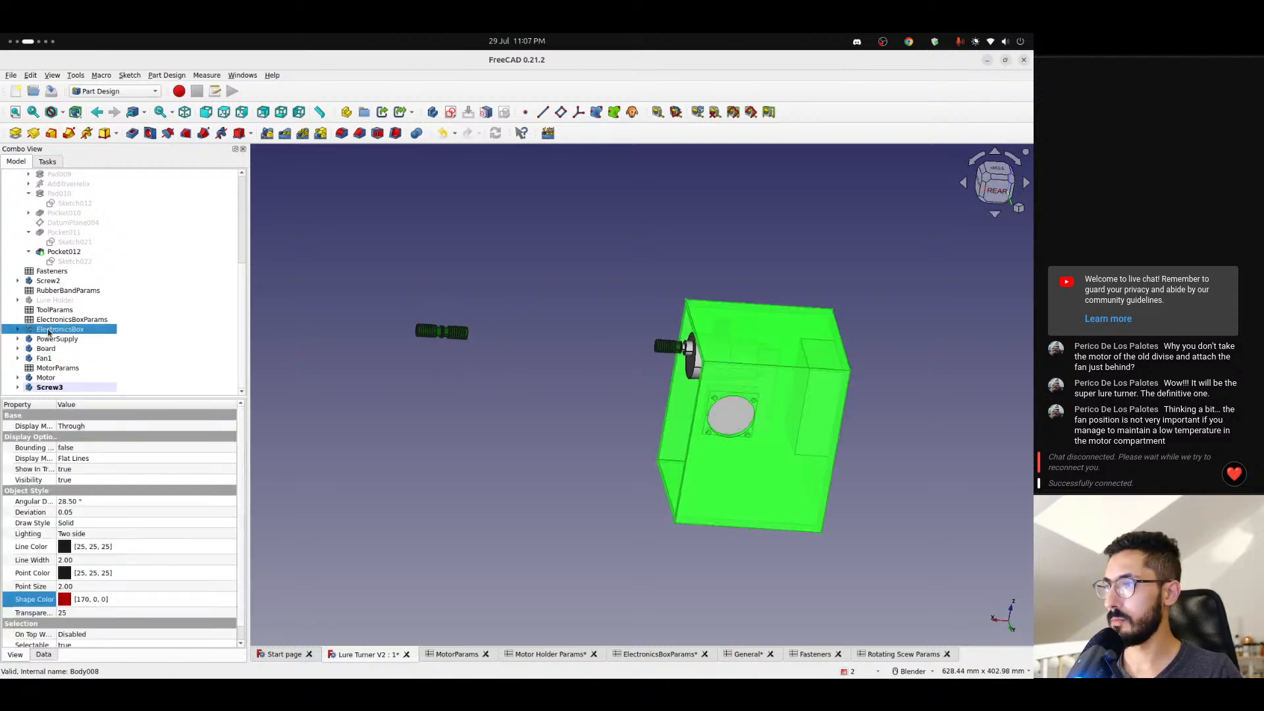
pyautogui.scroll(1, 76, 341)
pyautogui.click(54, 330)
pyautogui.press('space')
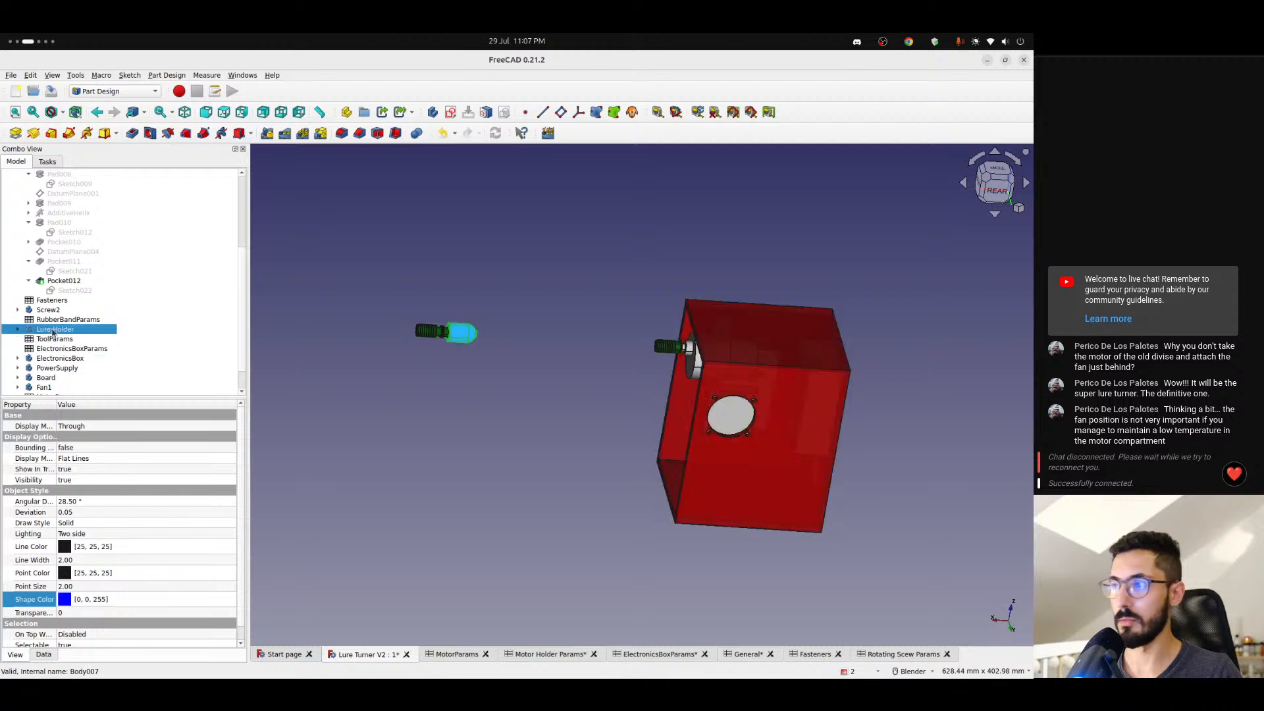
# - Collapse the Screw body in the model tree and make Bearing 2 and Bearing 1 visible
pyautogui.scroll(1, 52, 322)
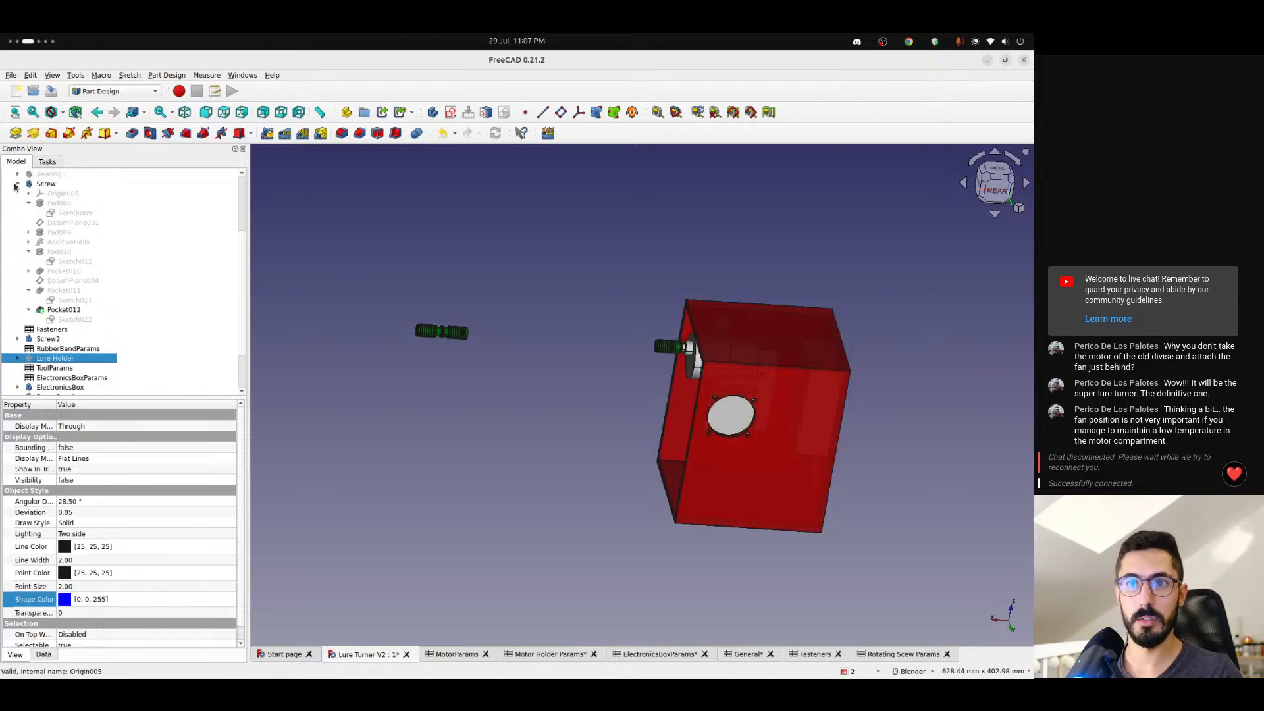
pyautogui.click(15, 185)
pyautogui.click(46, 253)
pyautogui.press('space')
pyautogui.click(46, 245)
pyautogui.press('space')
pyautogui.scroll(1, 47, 260)
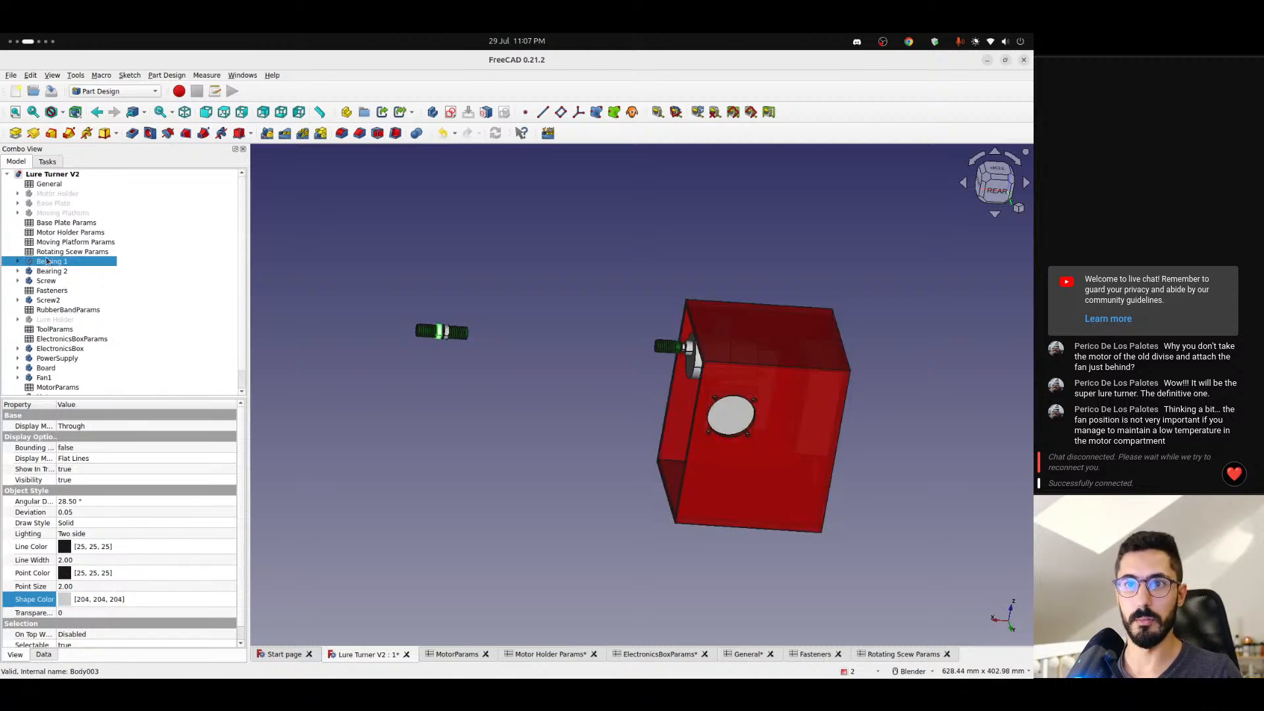
# - Make the Moving Platform, Base Plate and Motor Holder bodies visible to complete the assembly
pyautogui.click(53, 212)
pyautogui.press('space')
pyautogui.click(53, 203)
pyautogui.press('space')
pyautogui.click(56, 193)
pyautogui.press('space')
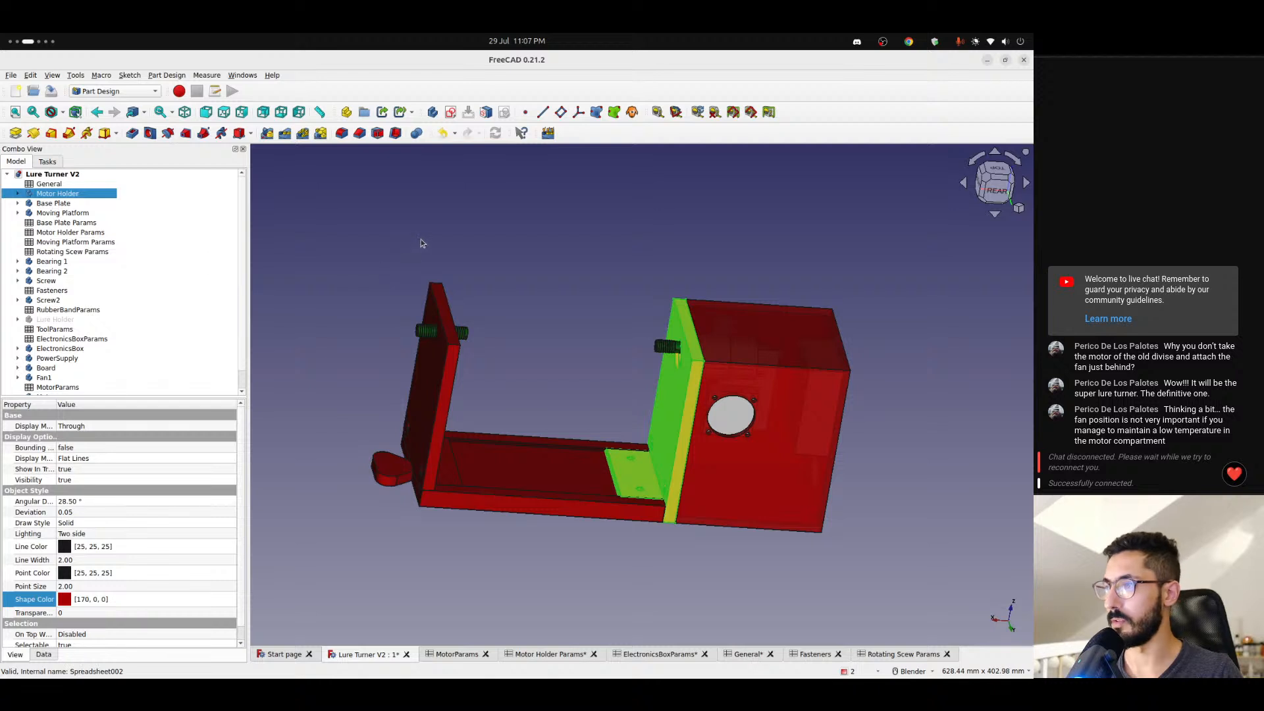
# - Examine the full lure turner assembly from both sides, including the screws, the motor holder and the moving platform
pyautogui.click(421, 239)
pyautogui.scroll(3, 610, 347)
pyautogui.scroll(-4, 537, 360)
pyautogui.keyDown('shift'); pyautogui.moveTo(526, 382); pyautogui.dragTo(707, 440, button='middle'); pyautogui.keyUp('shift')
pyautogui.scroll(-2, 464, 387)
pyautogui.keyDown('shift'); pyautogui.moveTo(382, 380); pyautogui.dragTo(499, 399, button='middle'); pyautogui.keyUp('shift')
pyautogui.scroll(4, 499, 399)
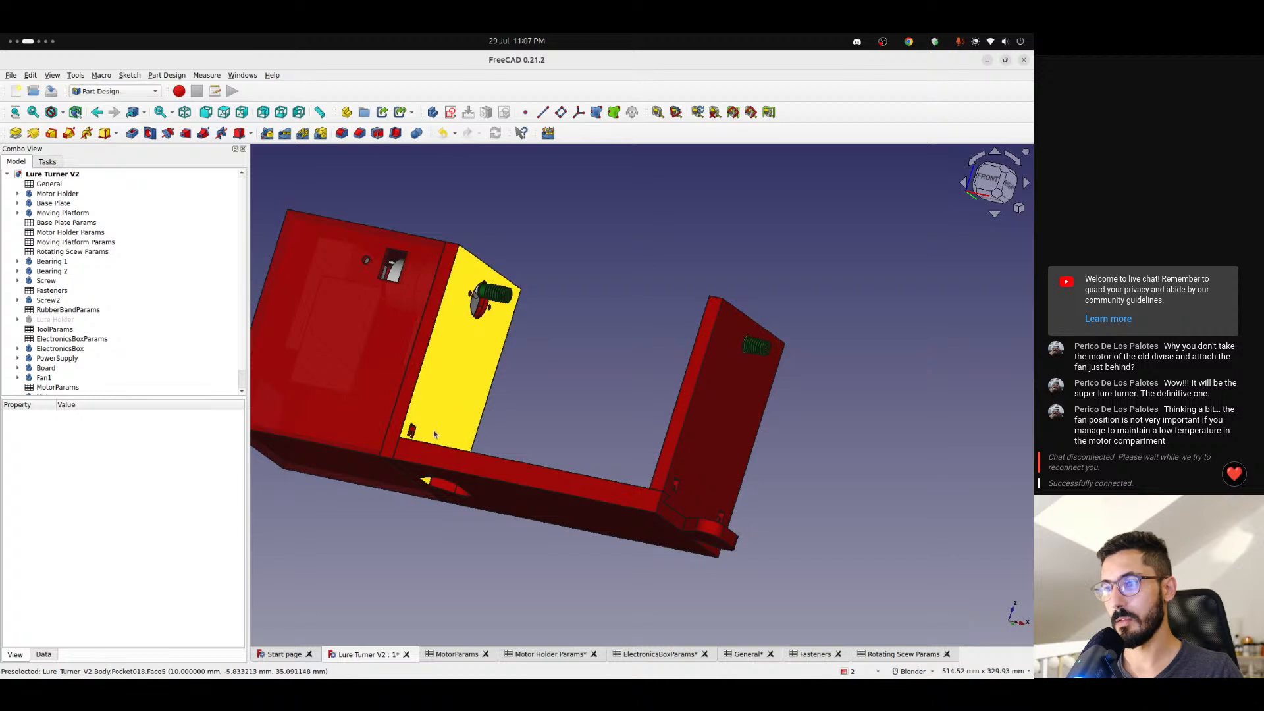
pyautogui.press('0')
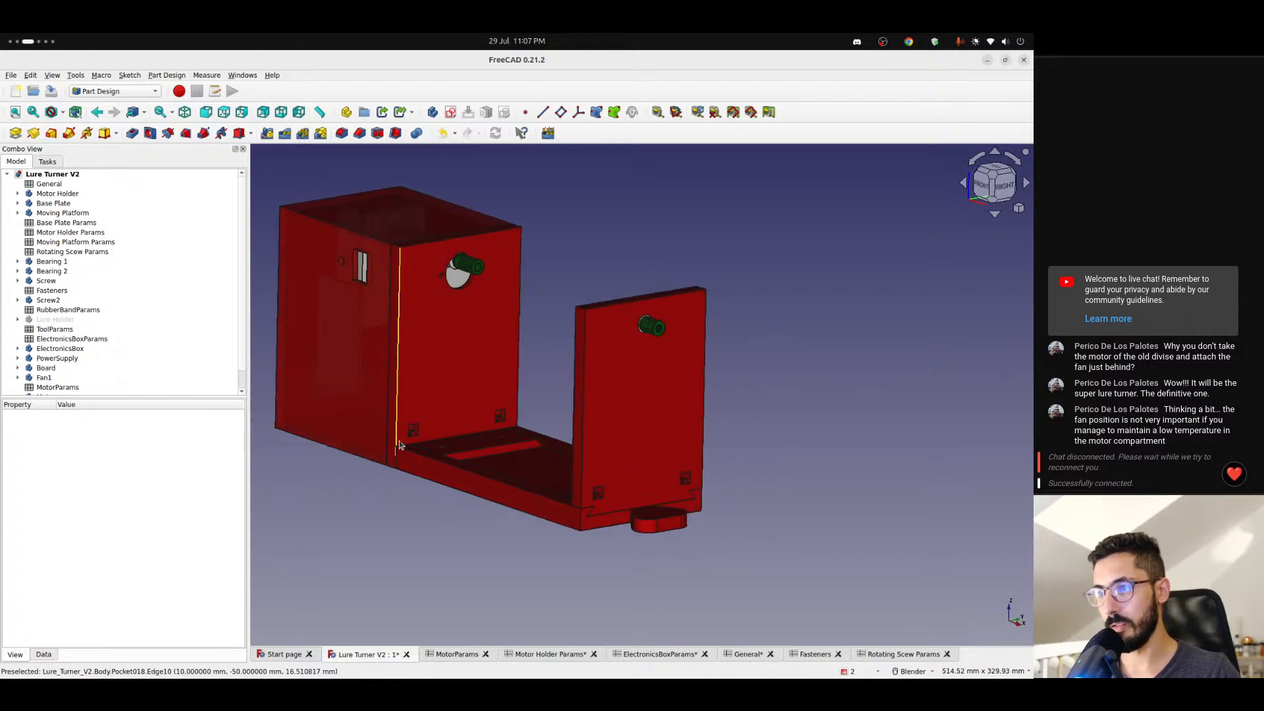
pyautogui.scroll(5, 402, 441)
pyautogui.scroll(-3, 421, 435)
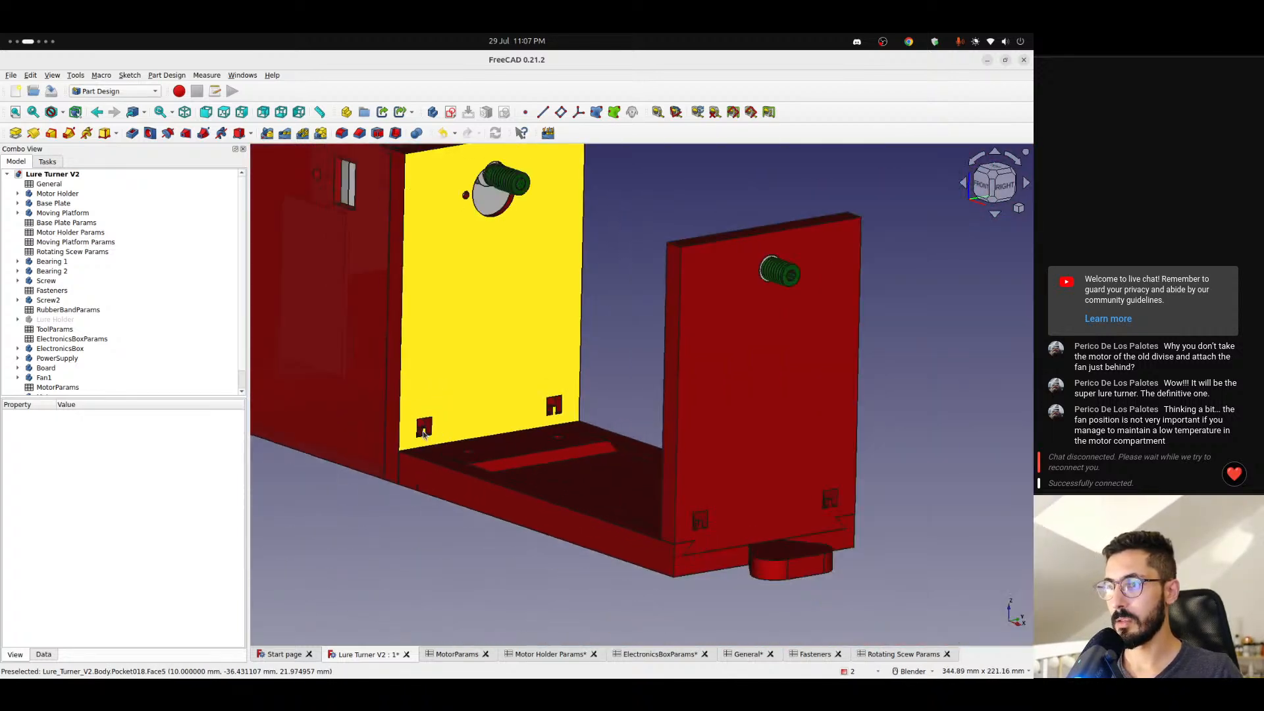
pyautogui.moveTo(424, 435); pyautogui.dragTo(472, 444, button='middle')
# - Switch to the browser and look through the AliExpress orders for the ordered springs
pyautogui.hotkey('ctrl', 'alt', 'Left')
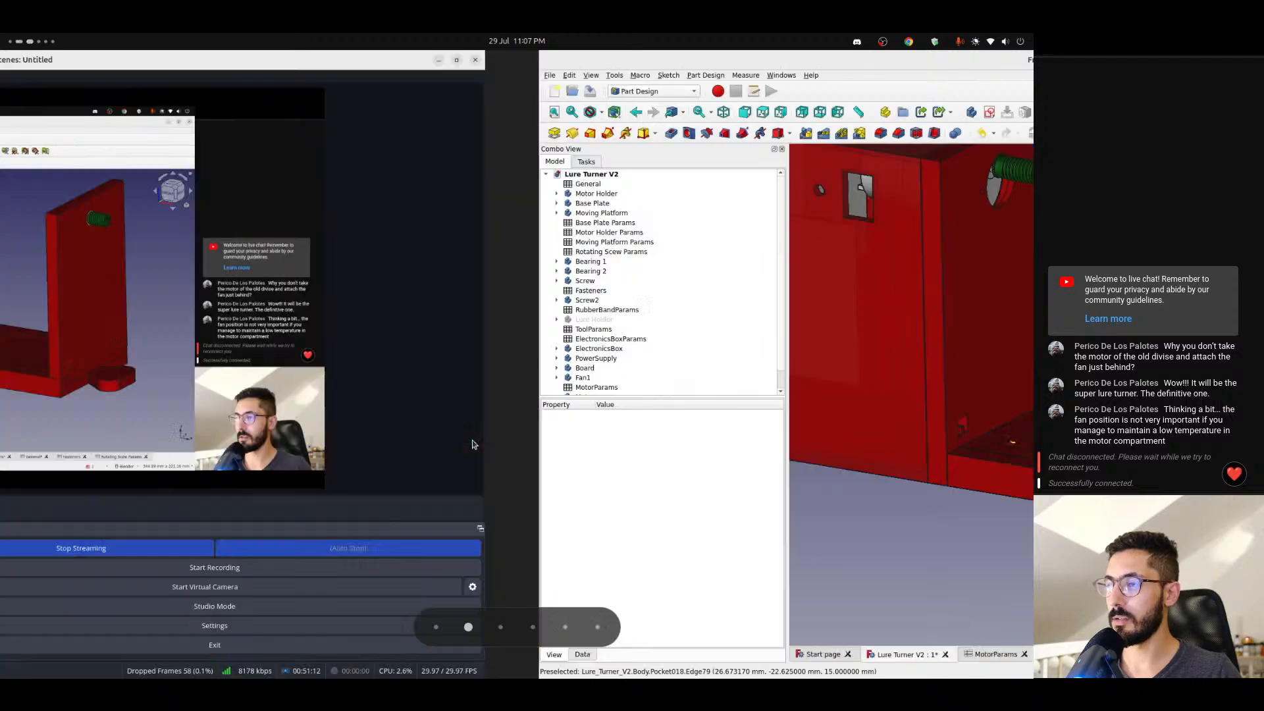
pyautogui.hotkey('ctrl', 'alt', 'Right')
pyautogui.hotkey('ctrl', 'alt', 'Right')
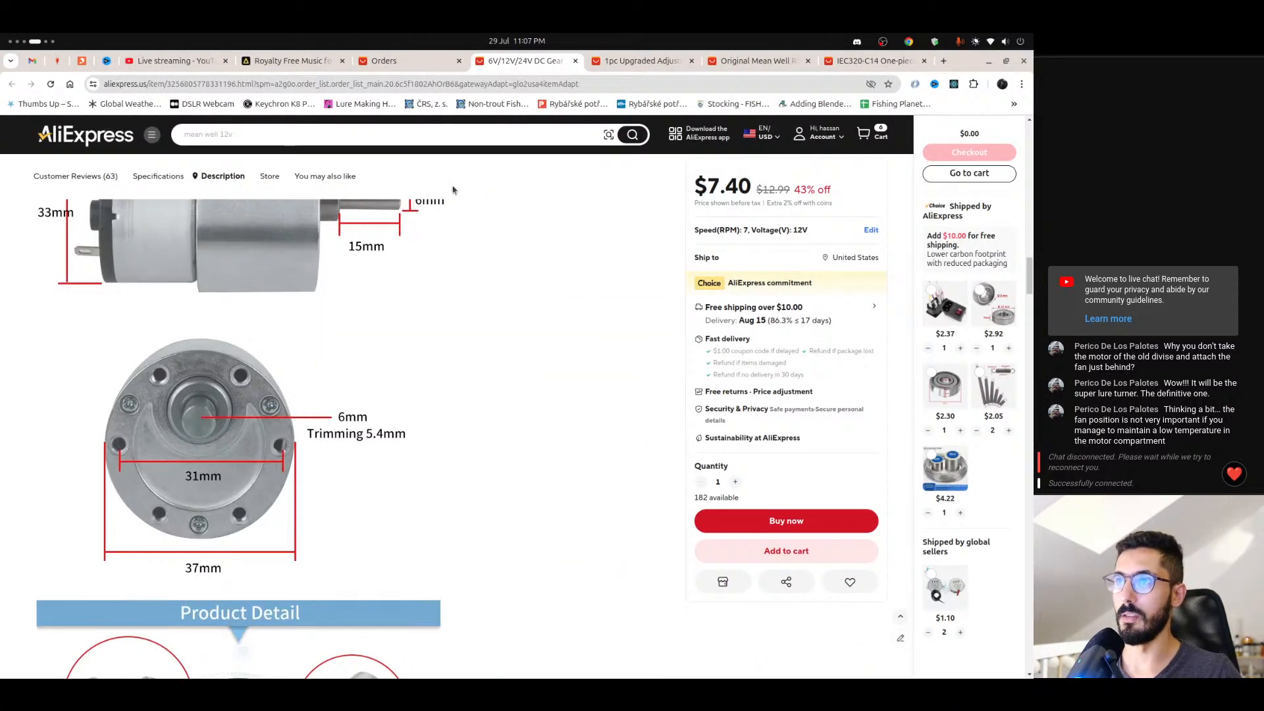
pyautogui.click(402, 60)
pyautogui.scroll(-8, 395, 369)
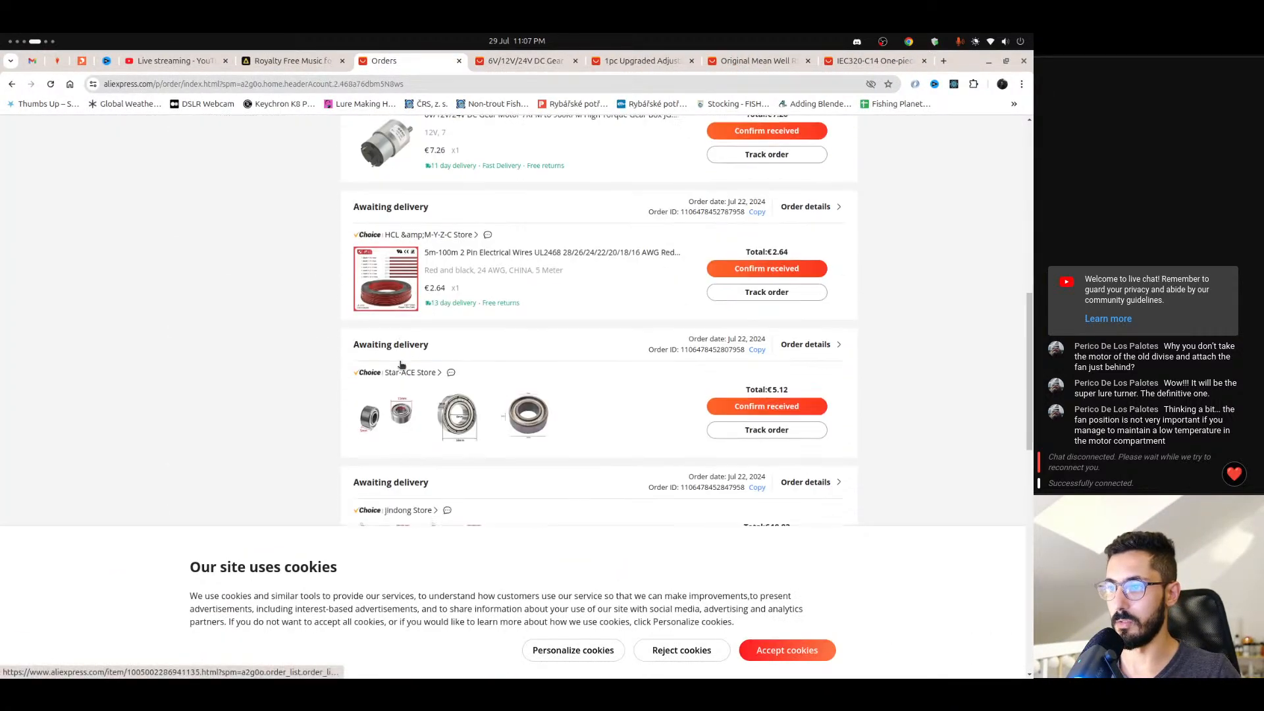
pyautogui.scroll(-5, 401, 364)
pyautogui.scroll(2, 395, 368)
# - Open the ordered hook tension spring's product page in a separate tab and read its title
pyautogui.rightClick(390, 377)
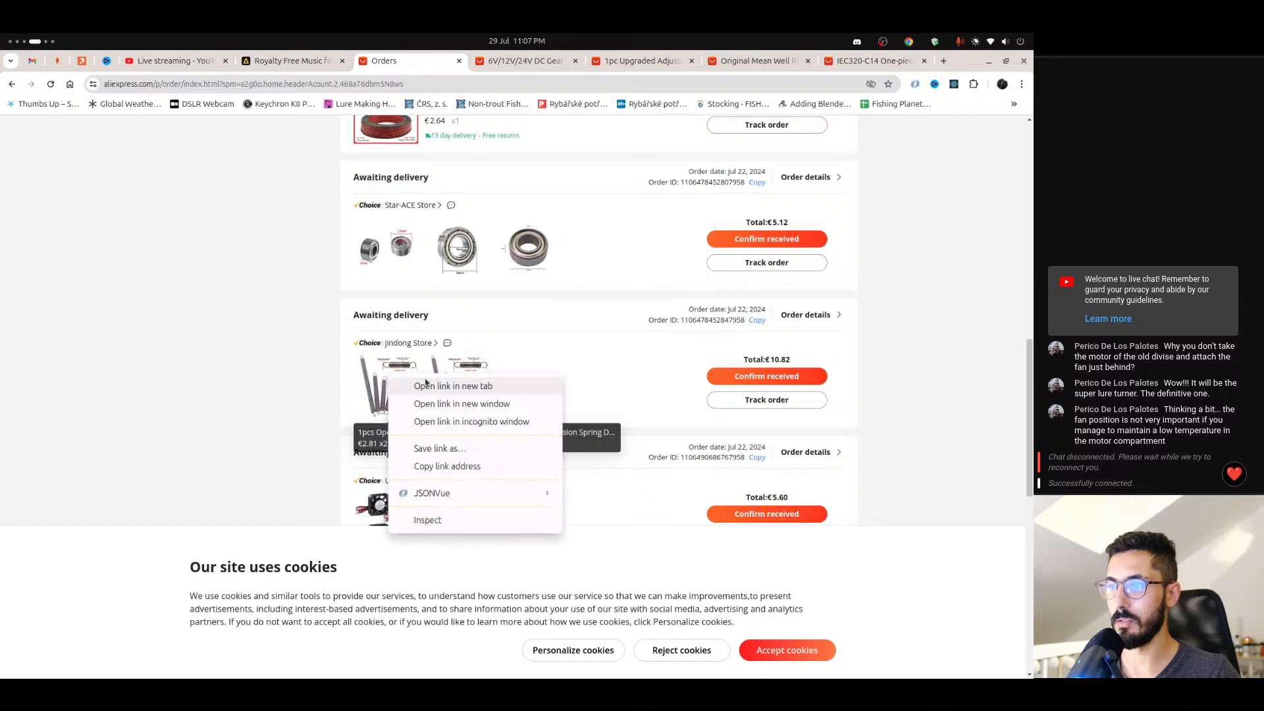
pyautogui.click(426, 386)
pyautogui.click(479, 63)
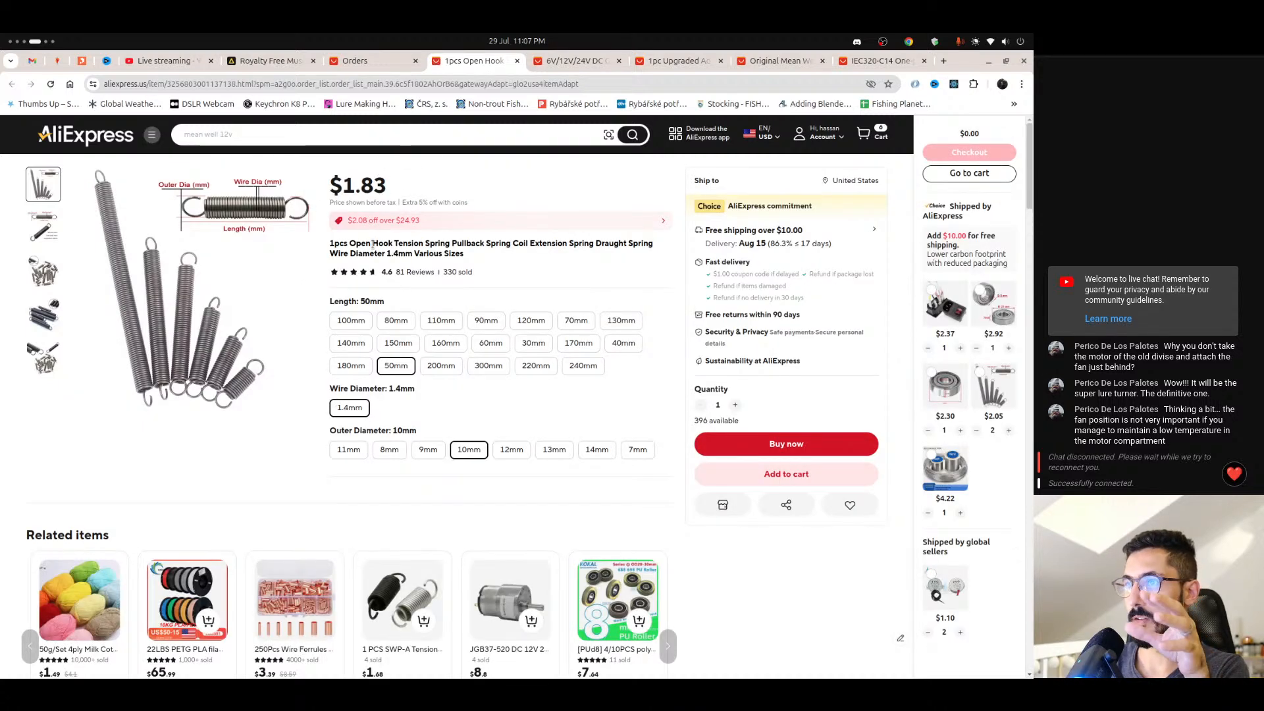
pyautogui.click(455, 241)
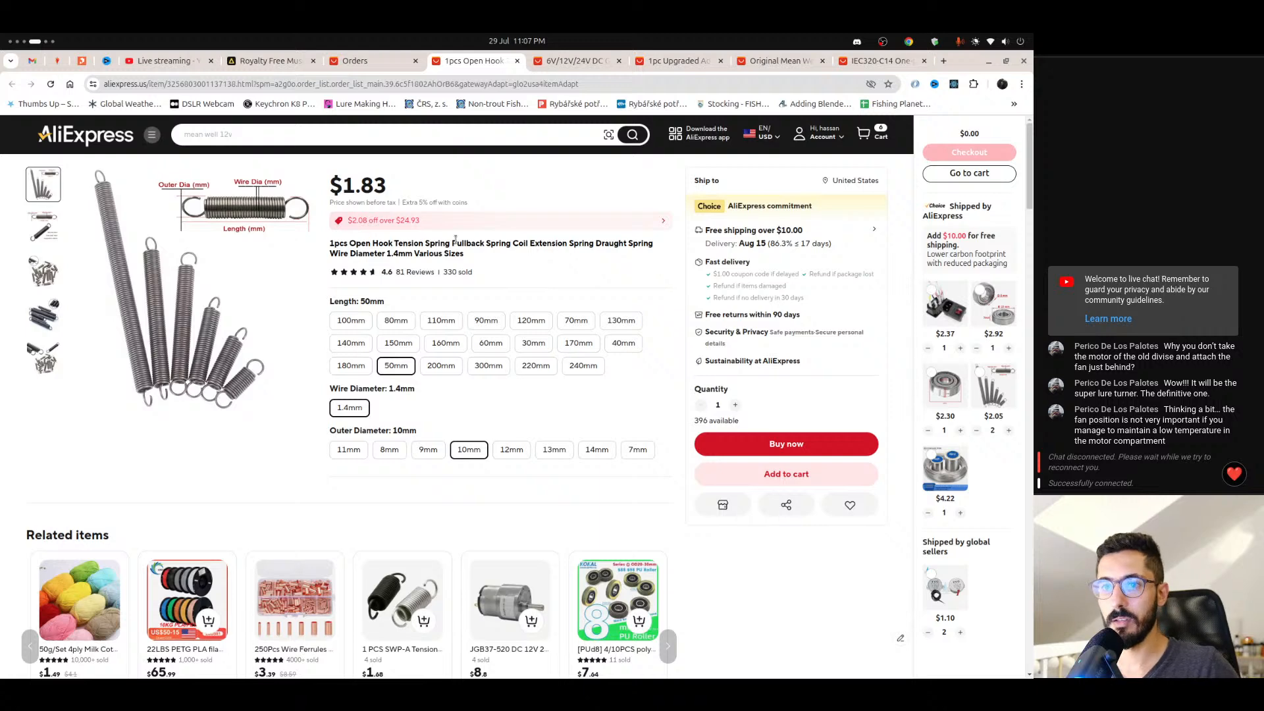
# - Switch back to FreeCAD and examine the space between the motor holder and the moving platform from the front
pyautogui.hotkey('alt', 'Tab')
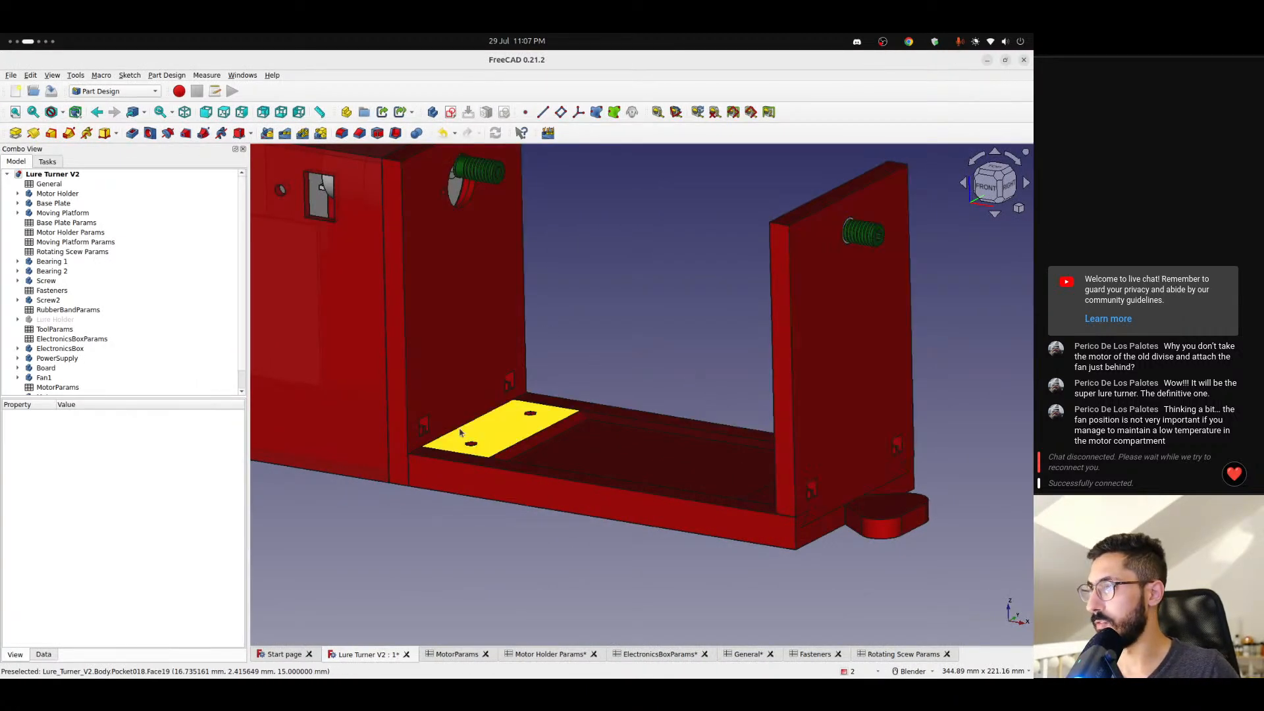
pyautogui.moveTo(534, 389); pyautogui.dragTo(628, 313, button='middle')
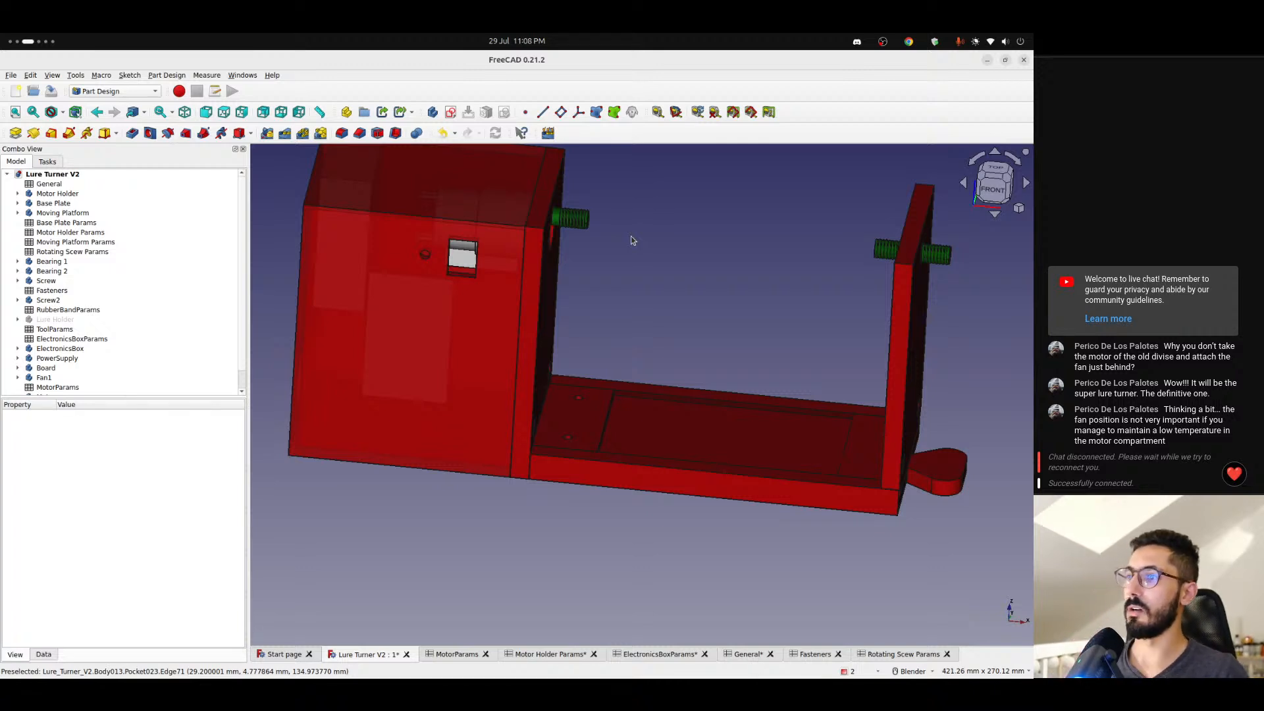
pyautogui.scroll(-3, 633, 243)
pyautogui.keyDown('shift'); pyautogui.moveTo(601, 296); pyautogui.dragTo(532, 389, button='middle'); pyautogui.keyUp('shift')
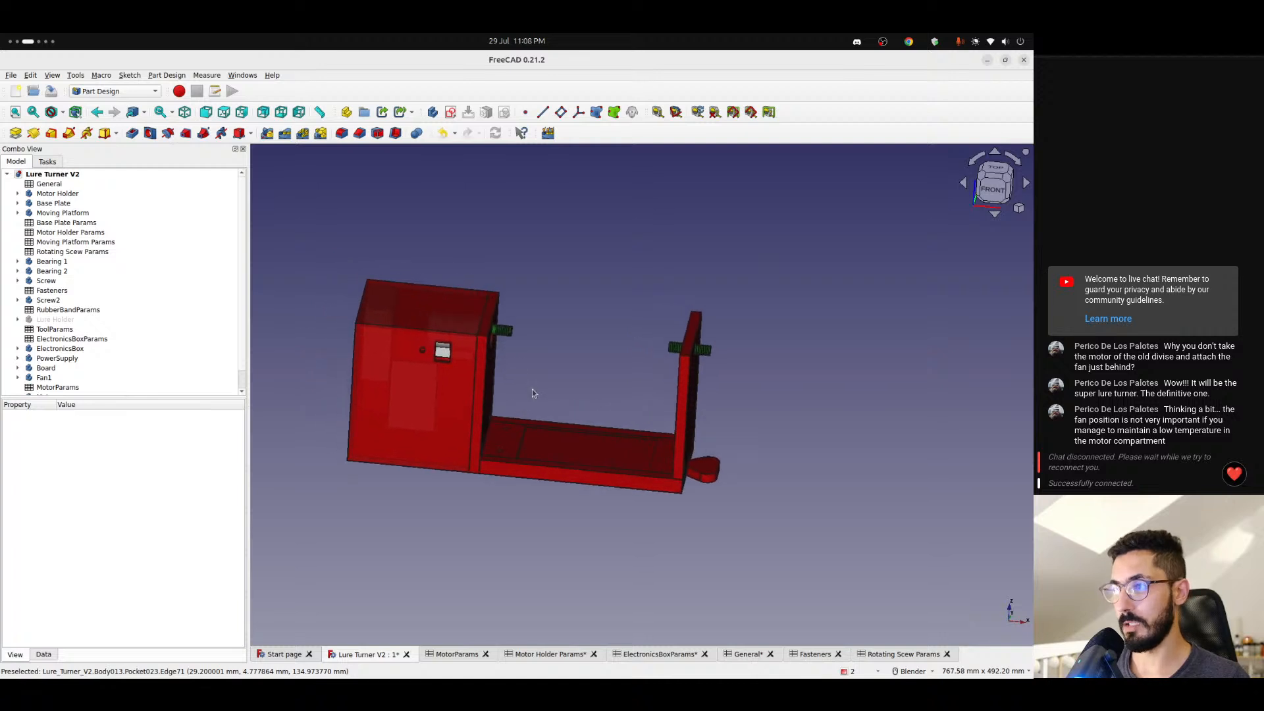
pyautogui.scroll(3, 533, 388)
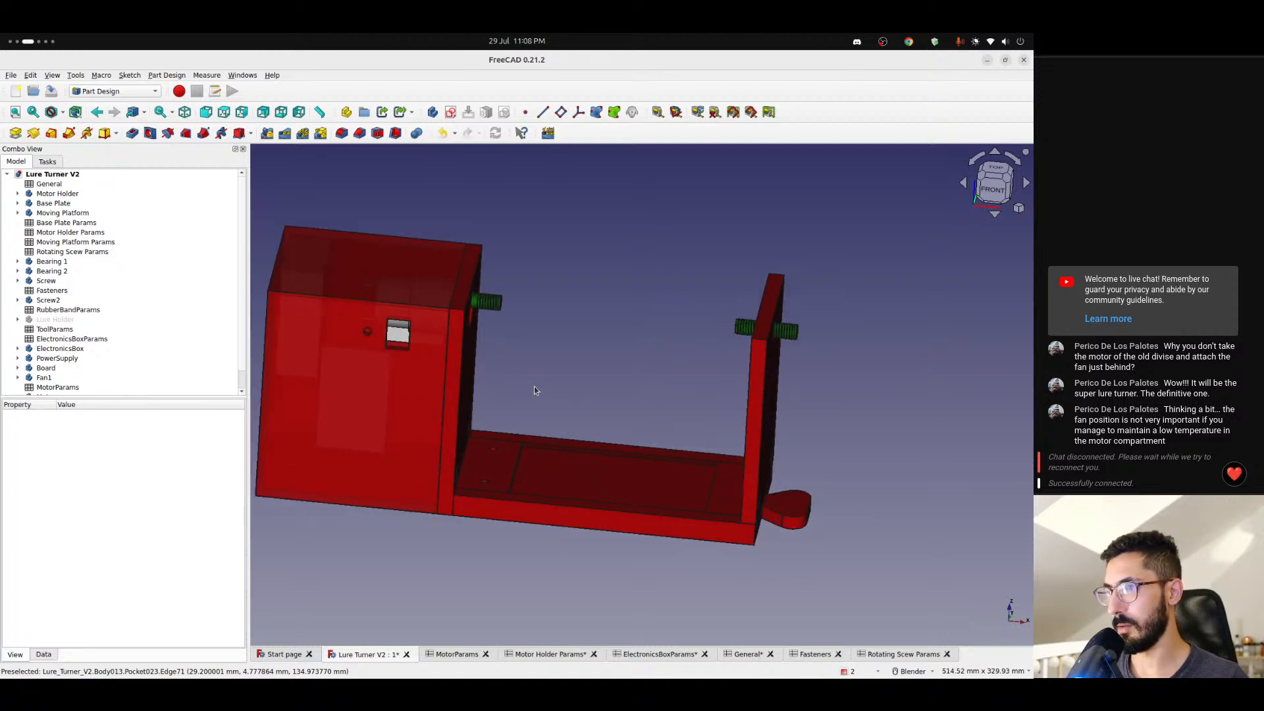
pyautogui.keyDown('shift'); pyautogui.moveTo(544, 386); pyautogui.dragTo(599, 370, button='middle'); pyautogui.keyUp('shift')
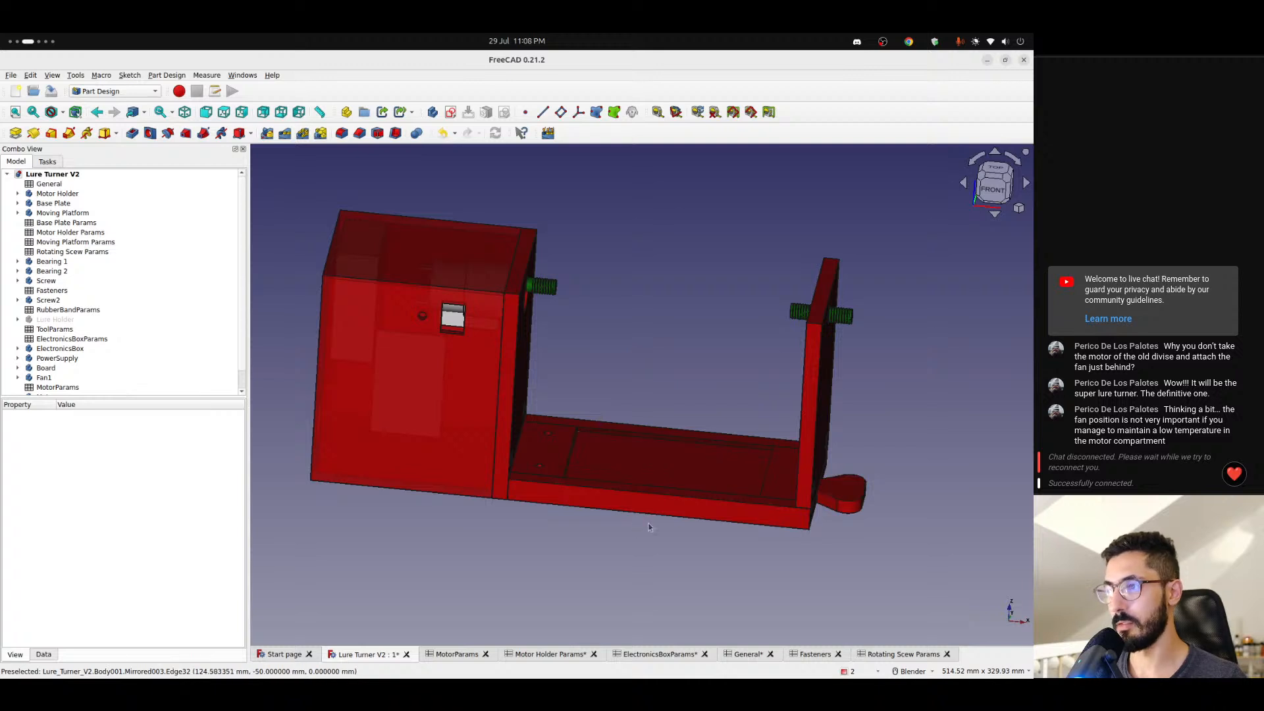
# - Examine the rounded tab projecting from the base plate's end beside the moving platform
pyautogui.moveTo(848, 512); pyautogui.dragTo(857, 457, button='middle')
pyautogui.press('1')
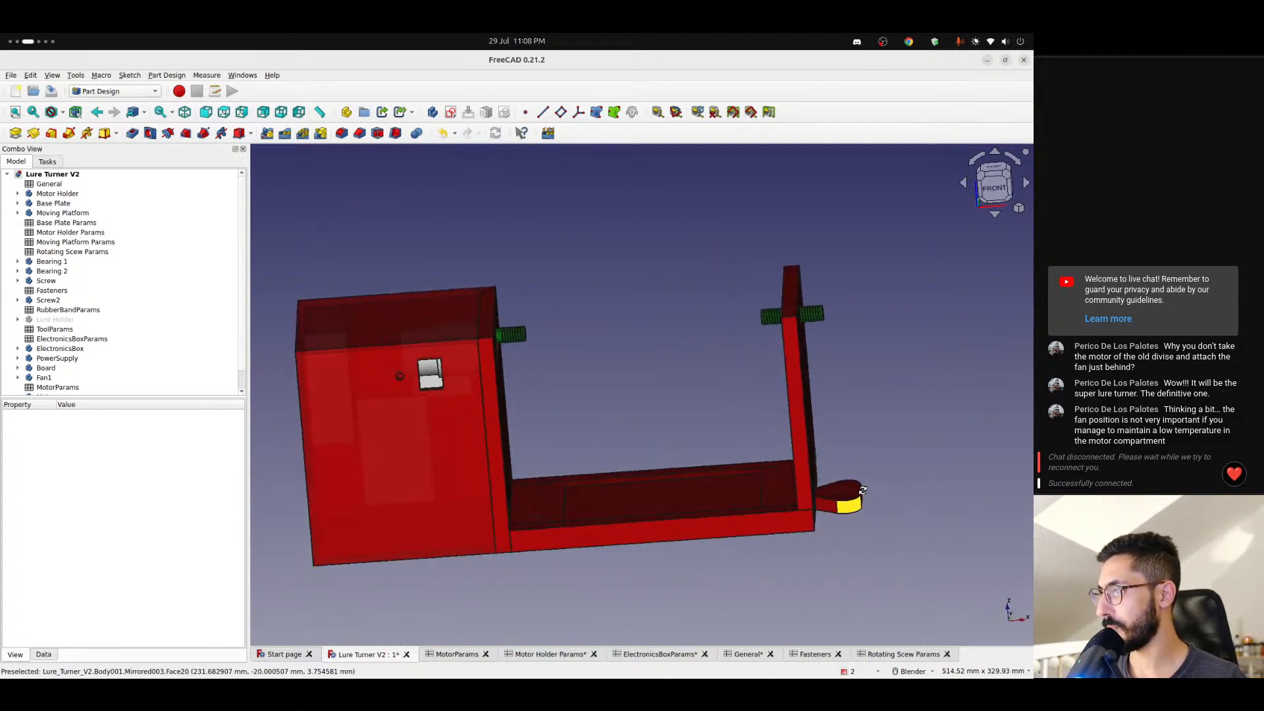
pyautogui.moveTo(626, 534); pyautogui.dragTo(795, 518, button='middle')
pyautogui.scroll(4, 828, 493)
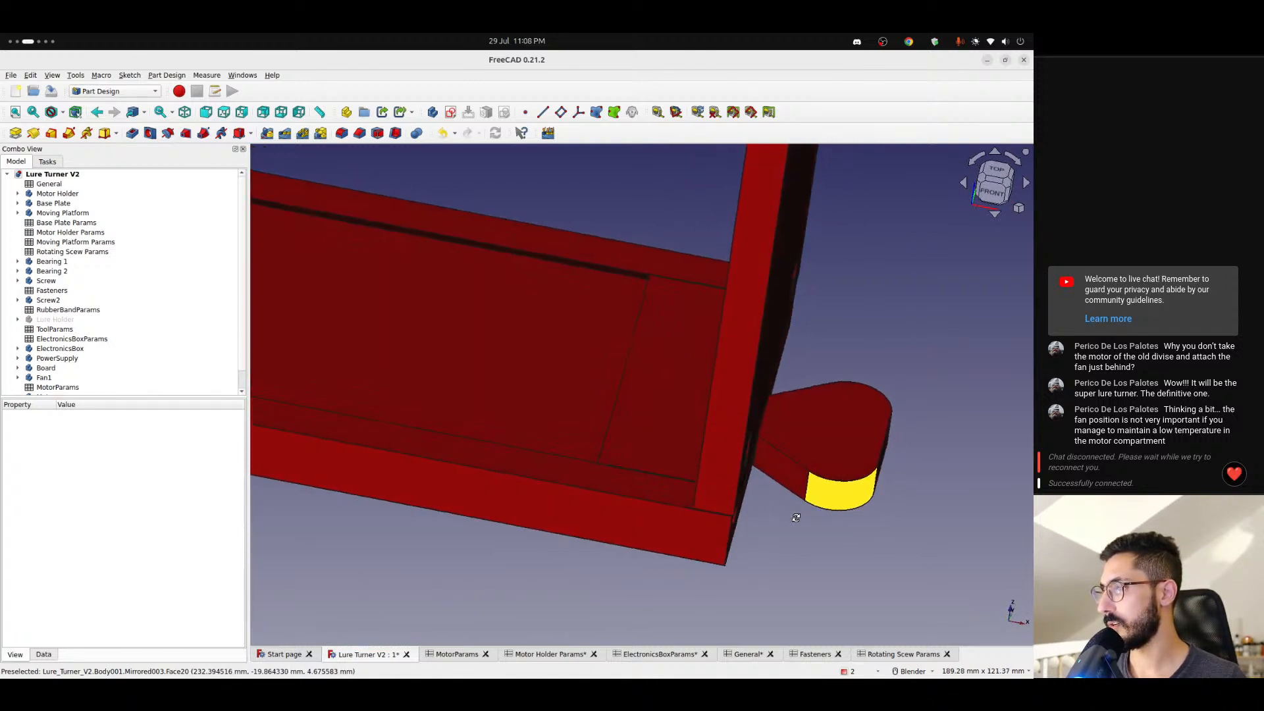
pyautogui.scroll(-2, 796, 517)
pyautogui.scroll(-3, 795, 517)
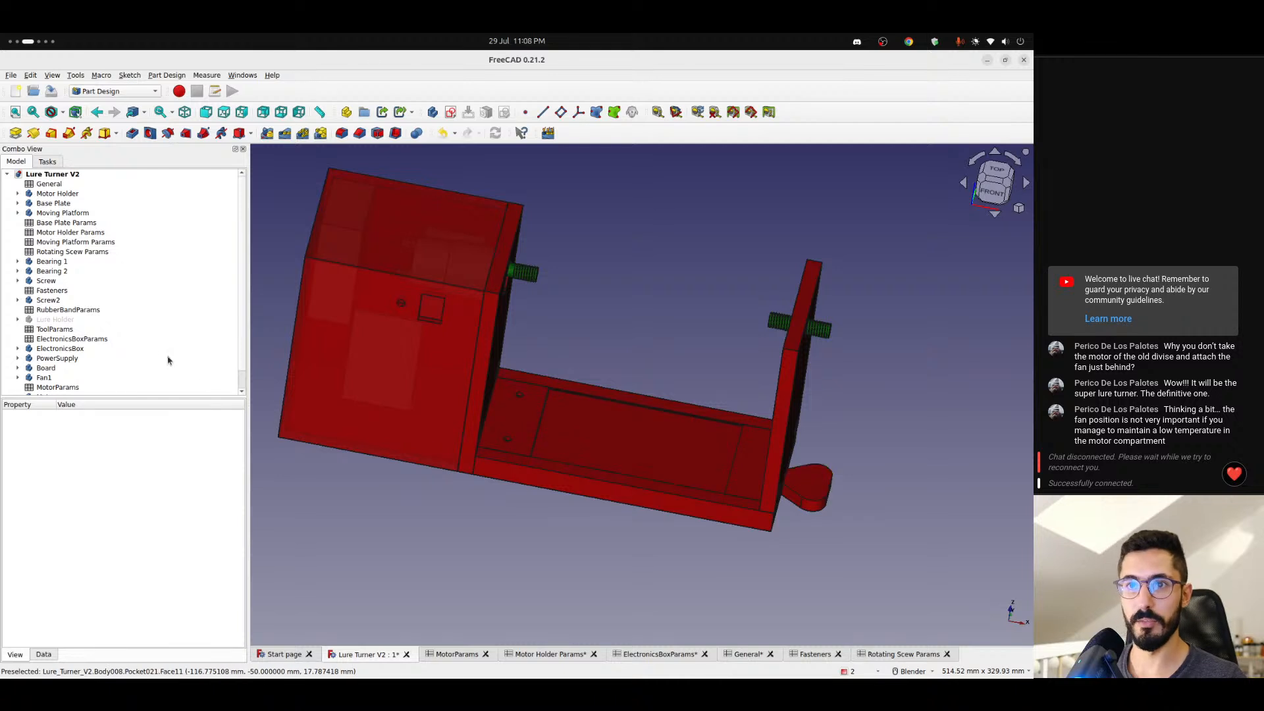
# - Expand the Base Plate's features, hide Mirrored003 and show the body at its Pocket009 stage
pyautogui.click(18, 214)
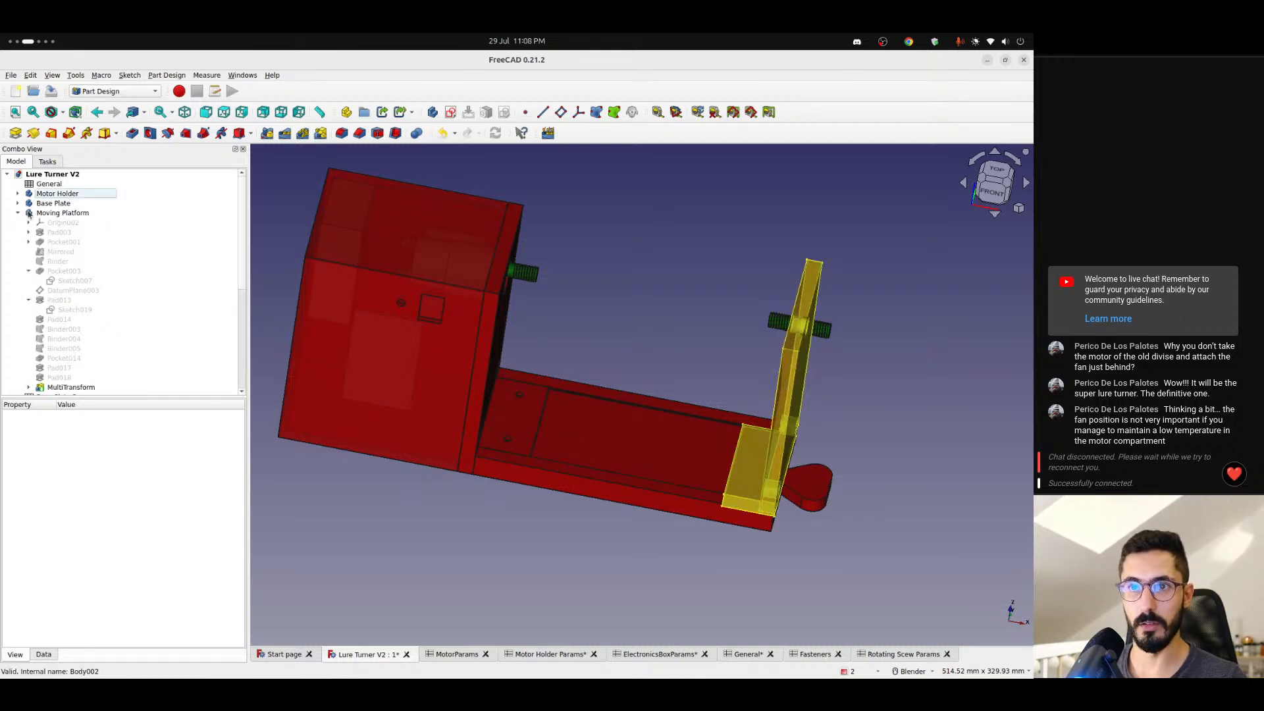
pyautogui.click(18, 203)
pyautogui.click(64, 301)
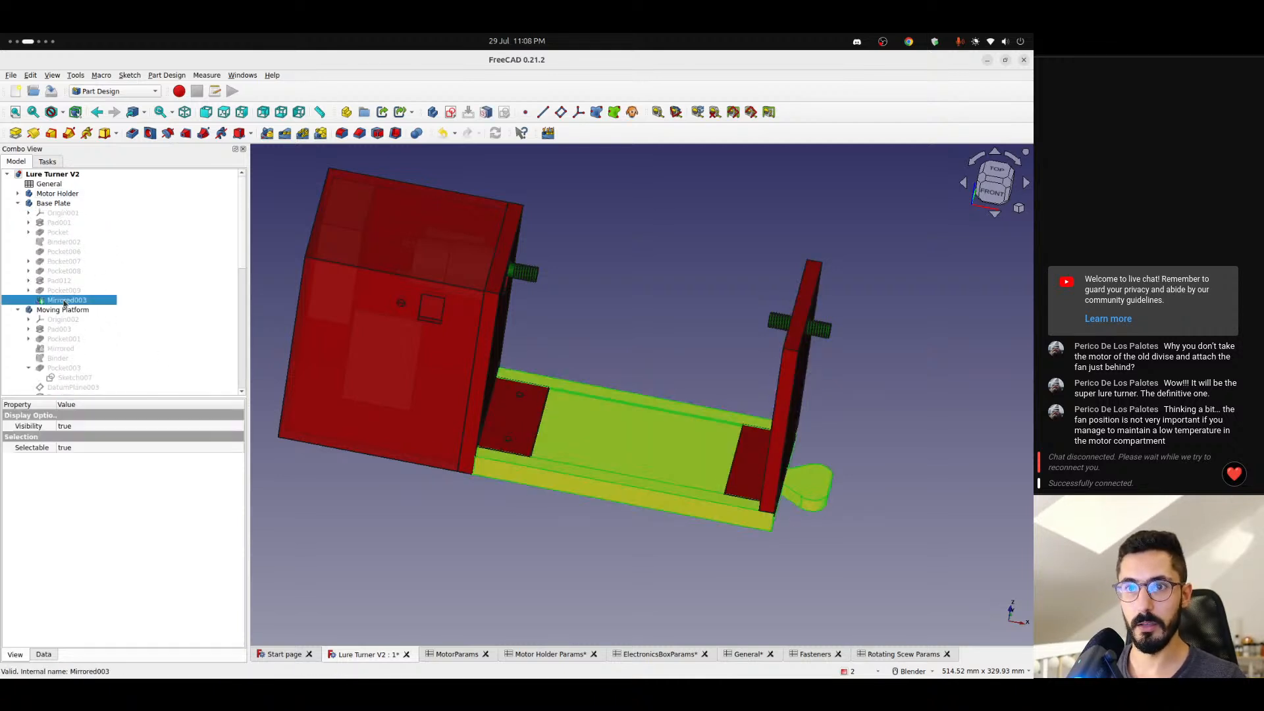
pyautogui.press('space')
pyautogui.click(64, 293)
pyautogui.press('space')
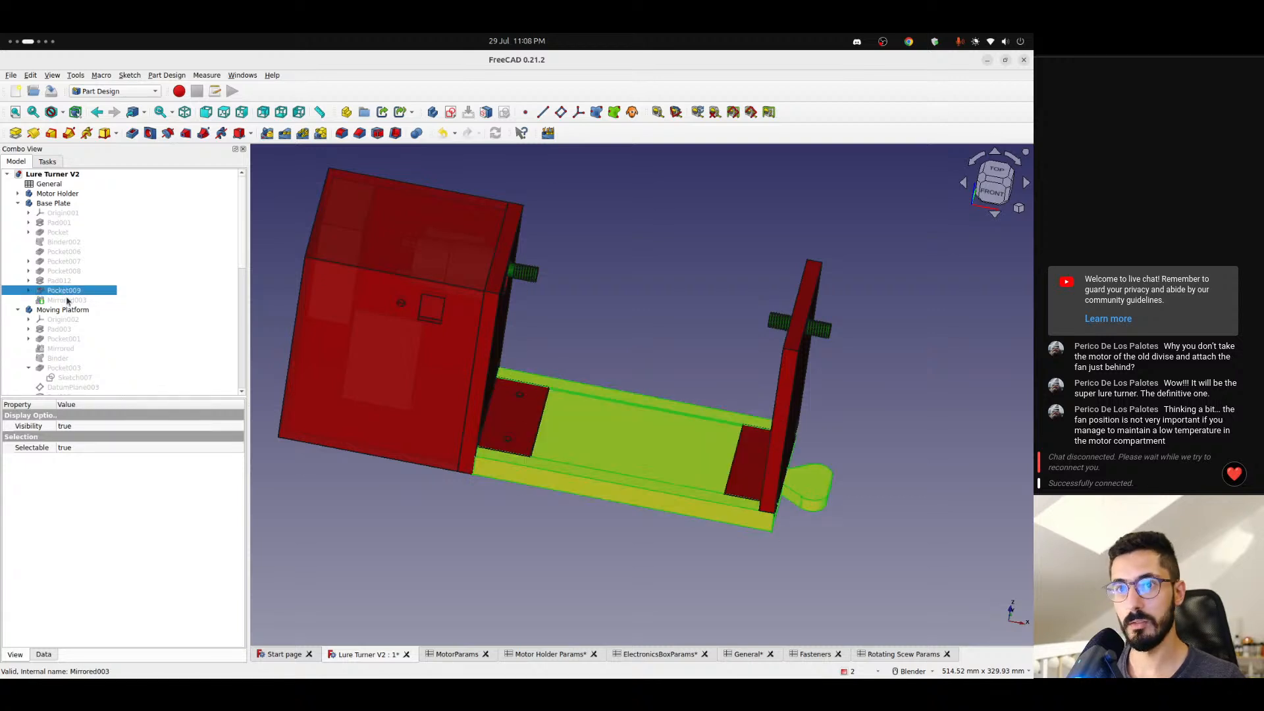
# - Show the Base Plate at its Mirrored003 stage again and hide the Motor Holder body
pyautogui.click(74, 300)
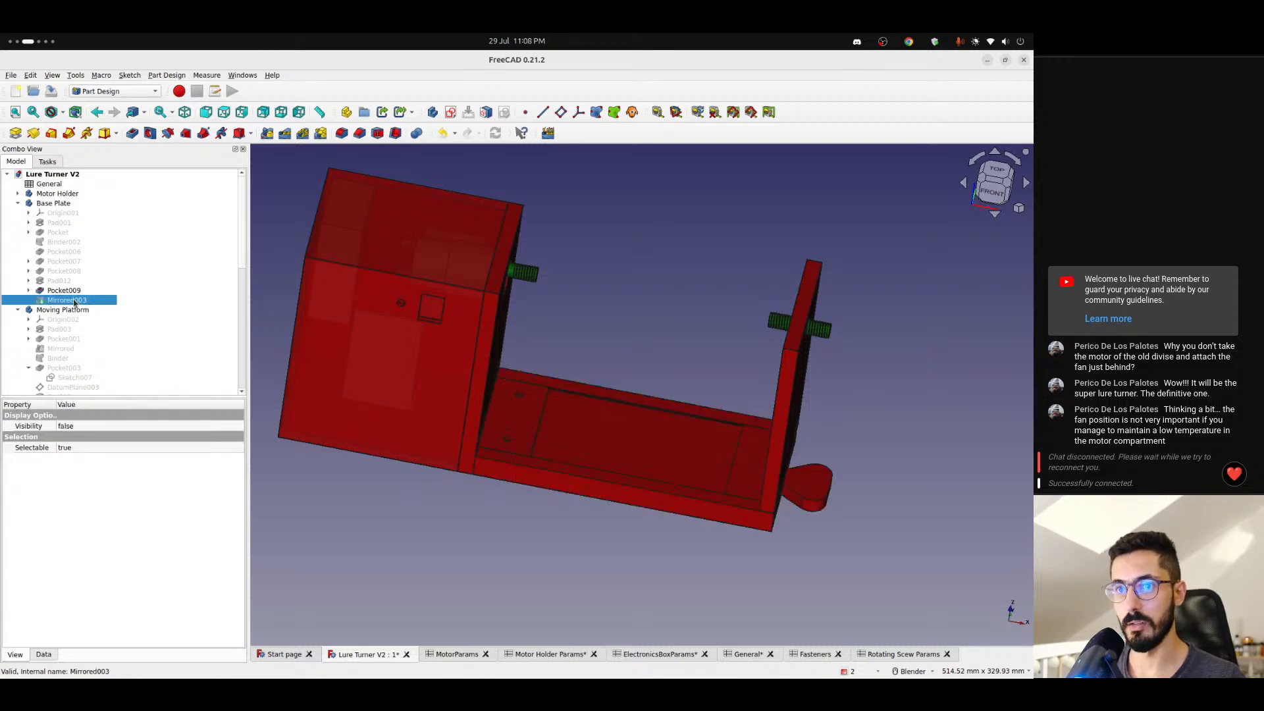
pyautogui.press('space')
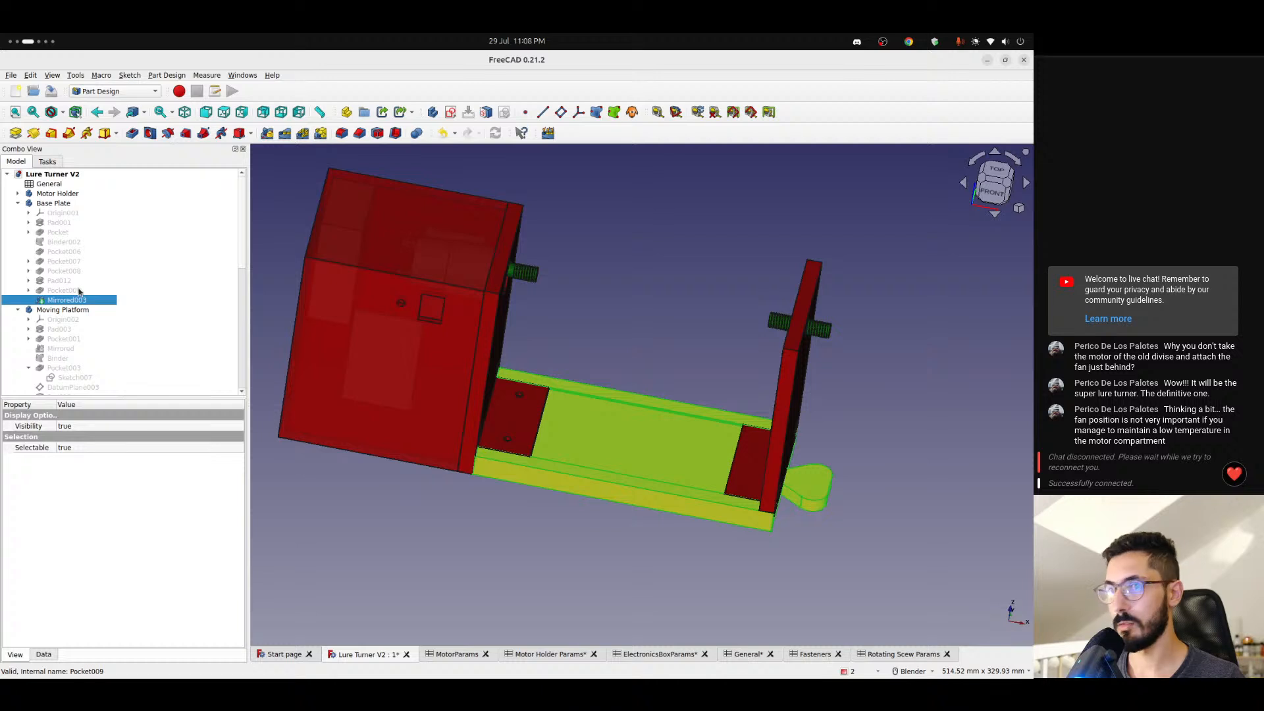
pyautogui.click(50, 194)
pyautogui.press('space')
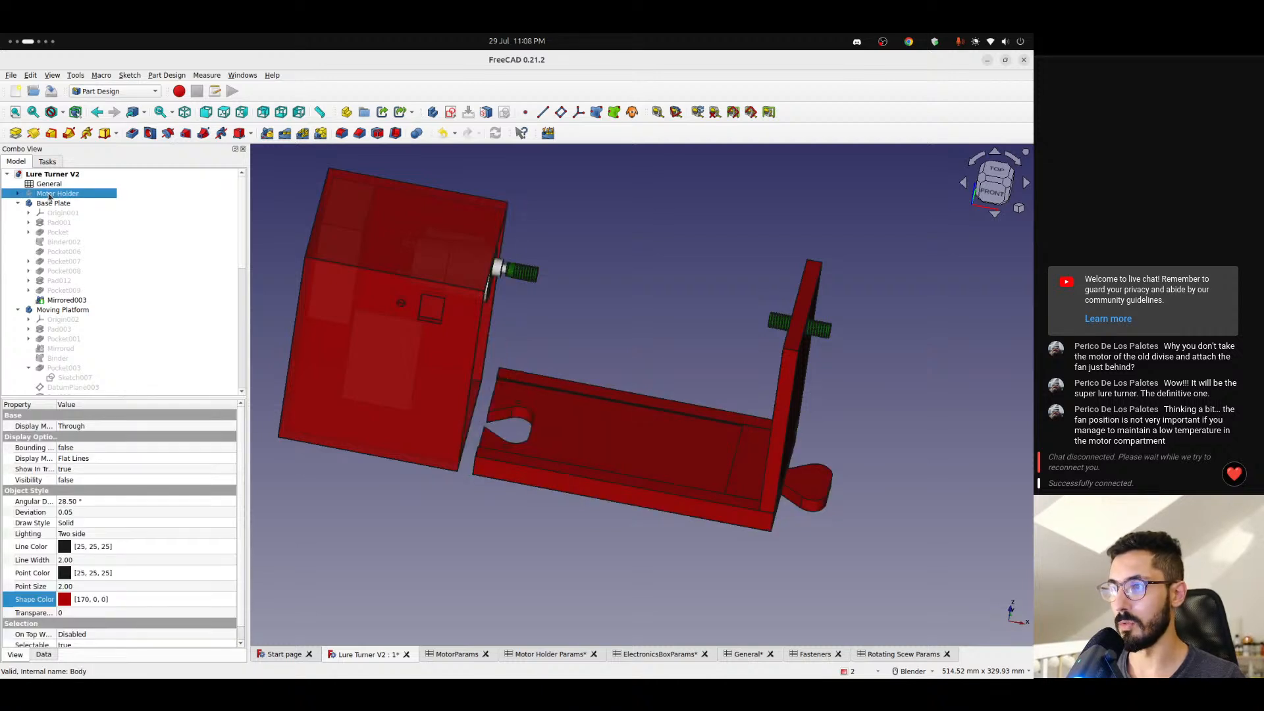
# - Compare the Base Plate's Pocket009 and Mirrored003 stages by switching their visibility back and forth, ending on Mirrored003
pyautogui.click(56, 292)
pyautogui.press('space')
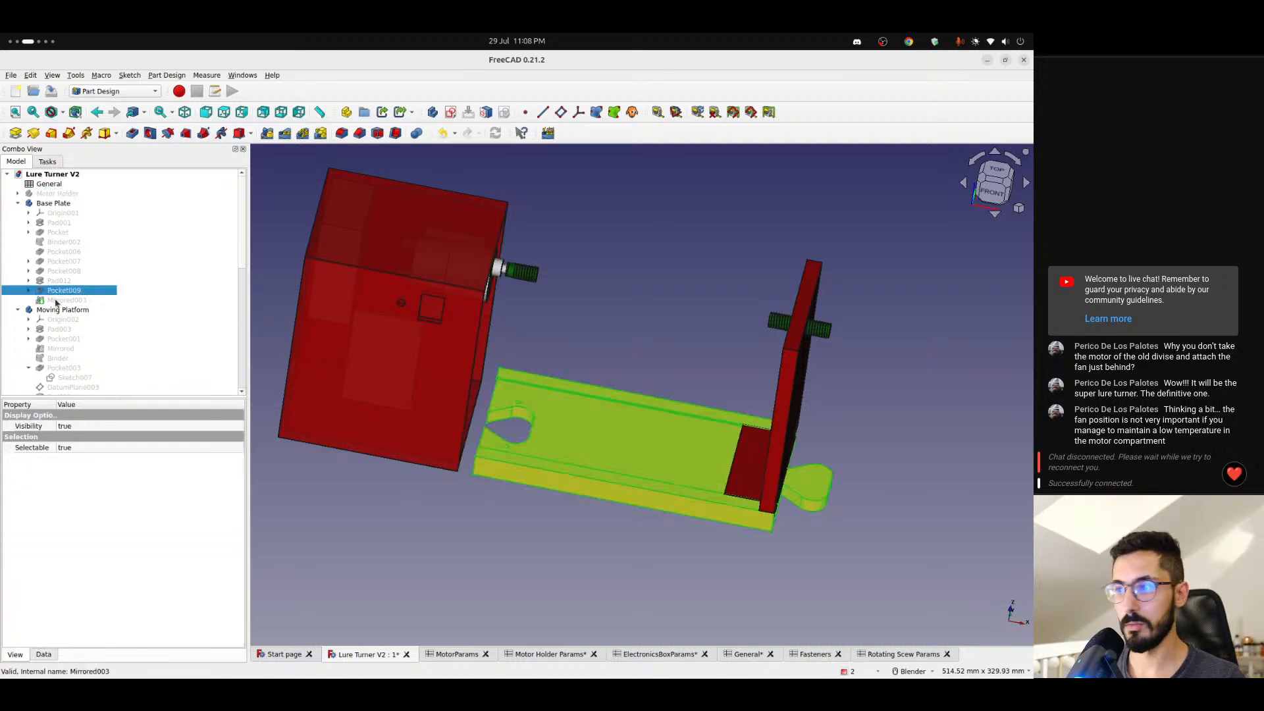
pyautogui.click(59, 302)
pyautogui.press('space')
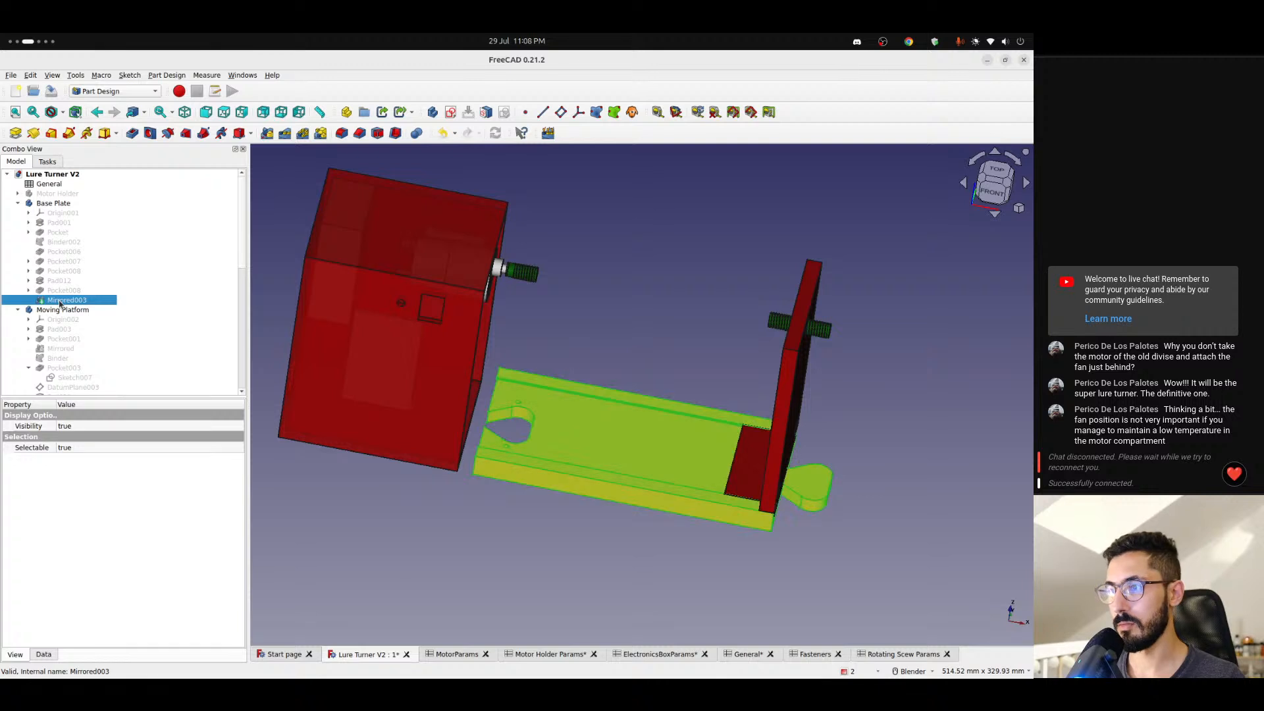
pyautogui.click(78, 290)
pyautogui.press('space')
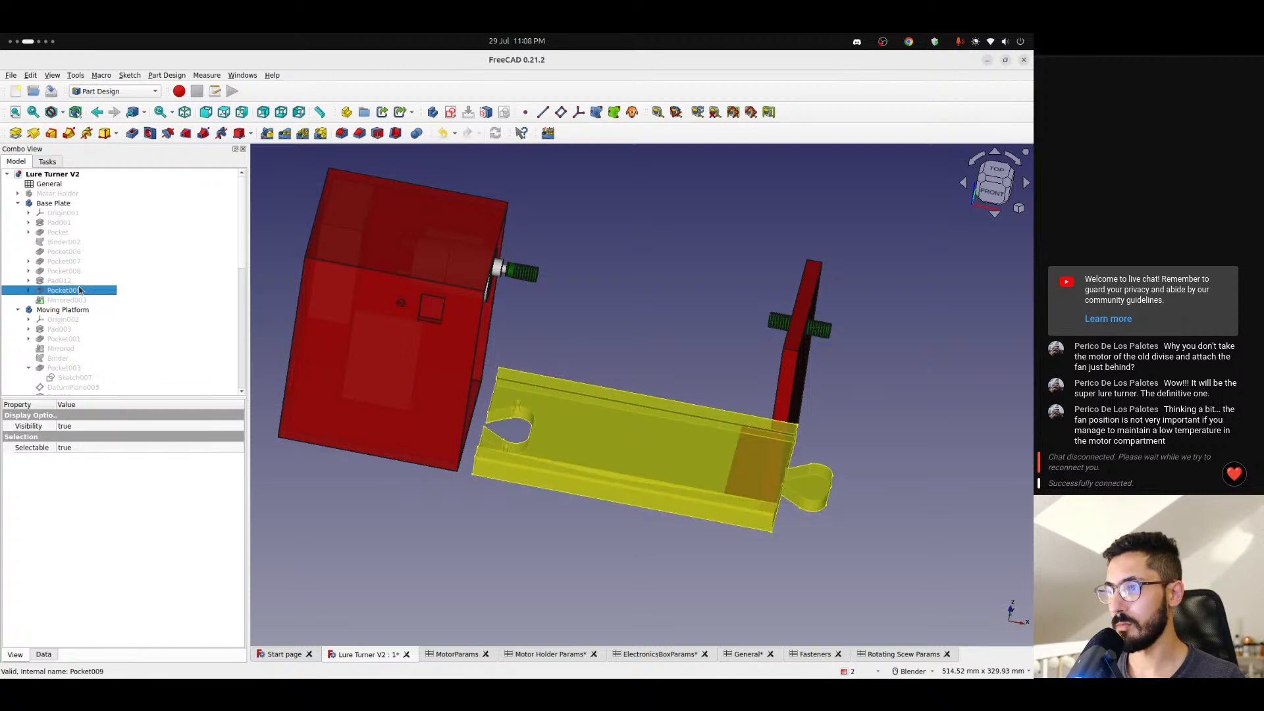
pyautogui.click(68, 302)
pyautogui.press('space')
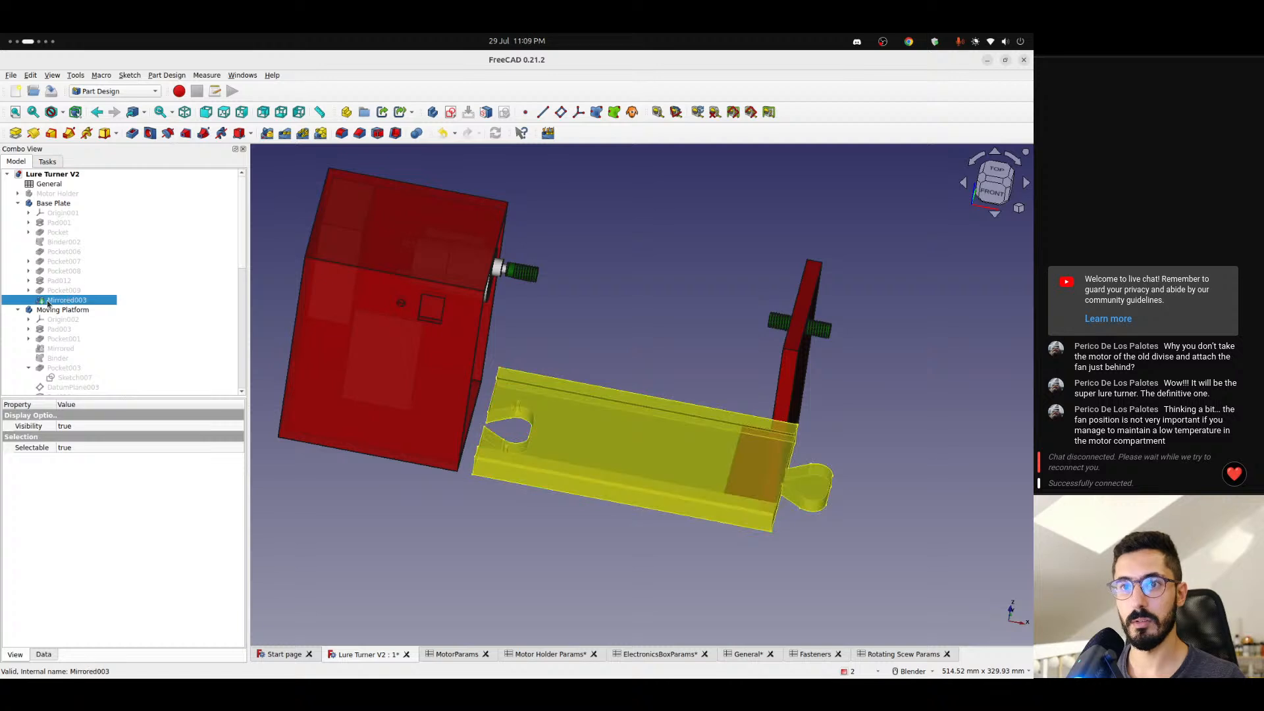
# - Show Sketch018 of Pocket009 and examine its lines beside the base plate's rounded tab from below
pyautogui.click(47, 292)
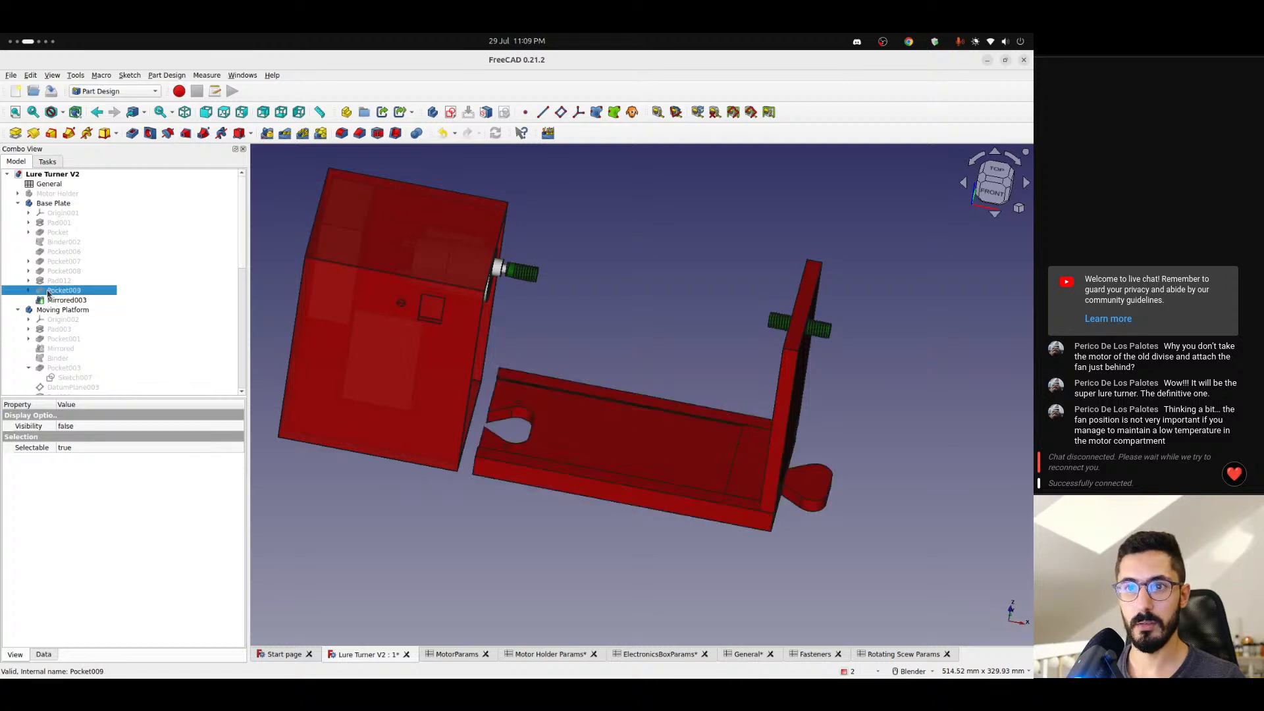
pyautogui.click(30, 291)
pyautogui.click(53, 300)
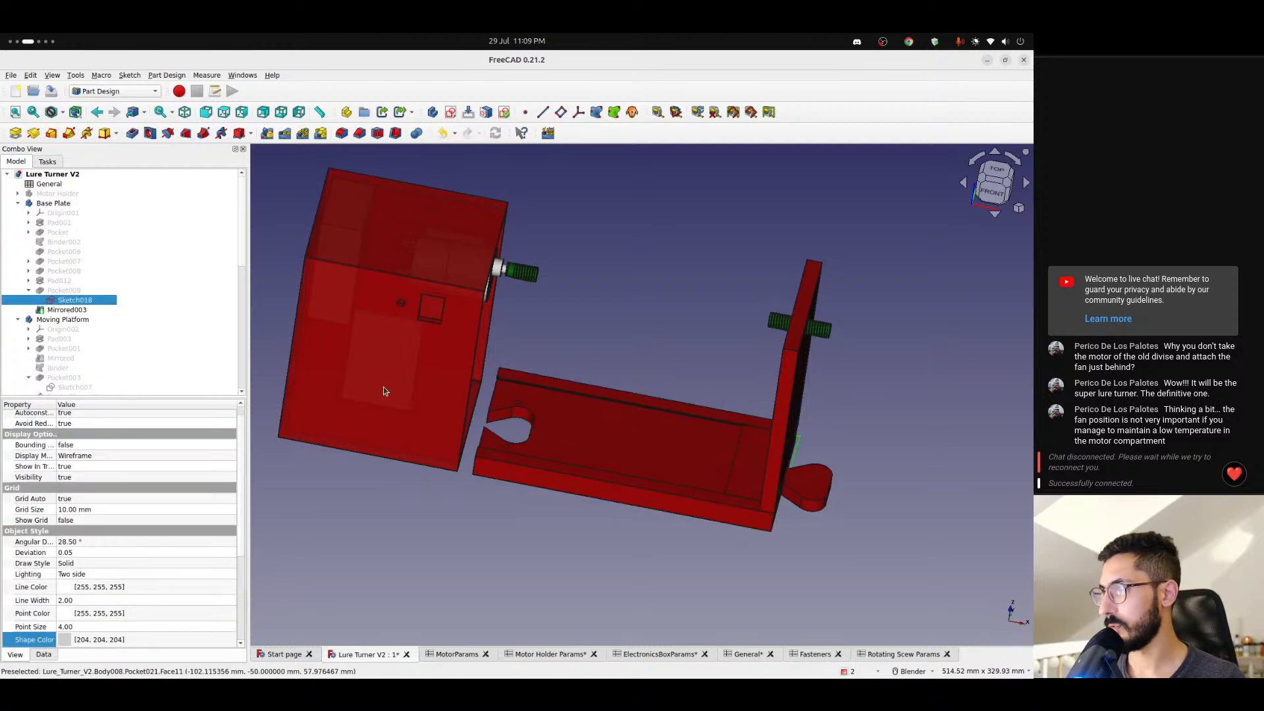
pyautogui.moveTo(580, 420); pyautogui.dragTo(652, 420, button='middle')
pyautogui.scroll(7, 792, 472)
pyautogui.moveTo(791, 477); pyautogui.dragTo(643, 302, button='middle')
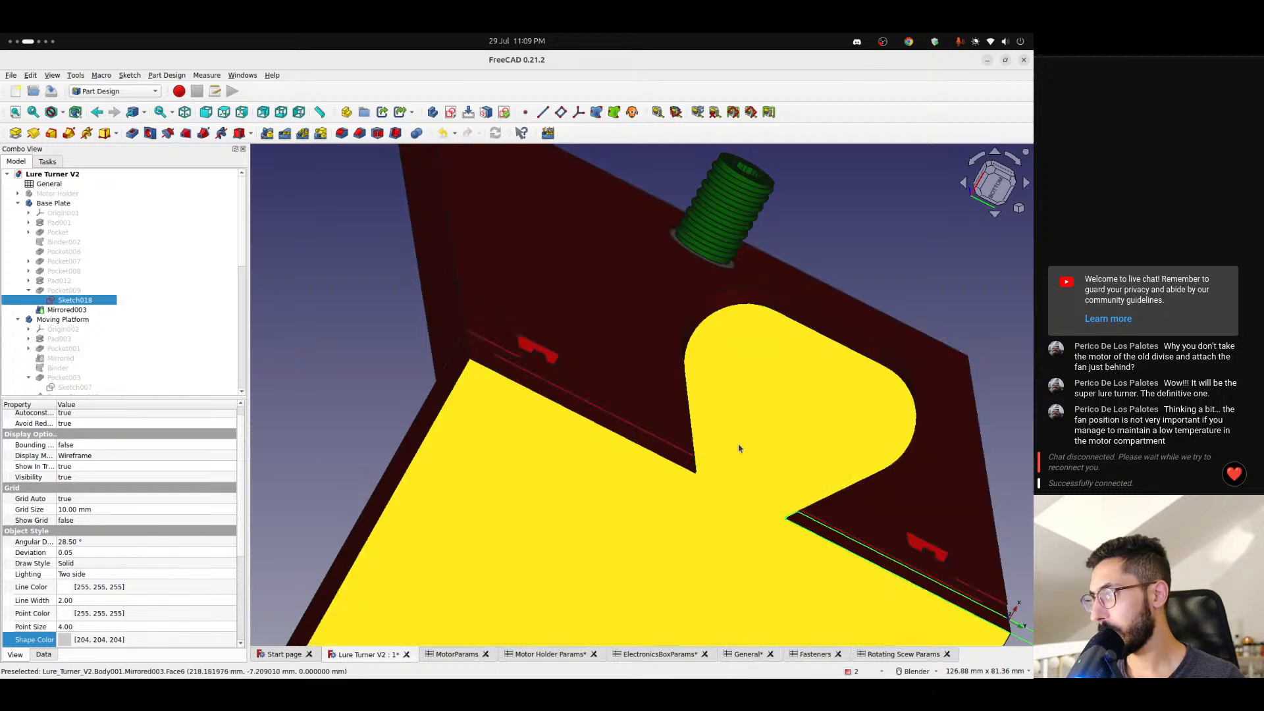
pyautogui.scroll(3, 759, 490)
pyautogui.scroll(-3, 765, 488)
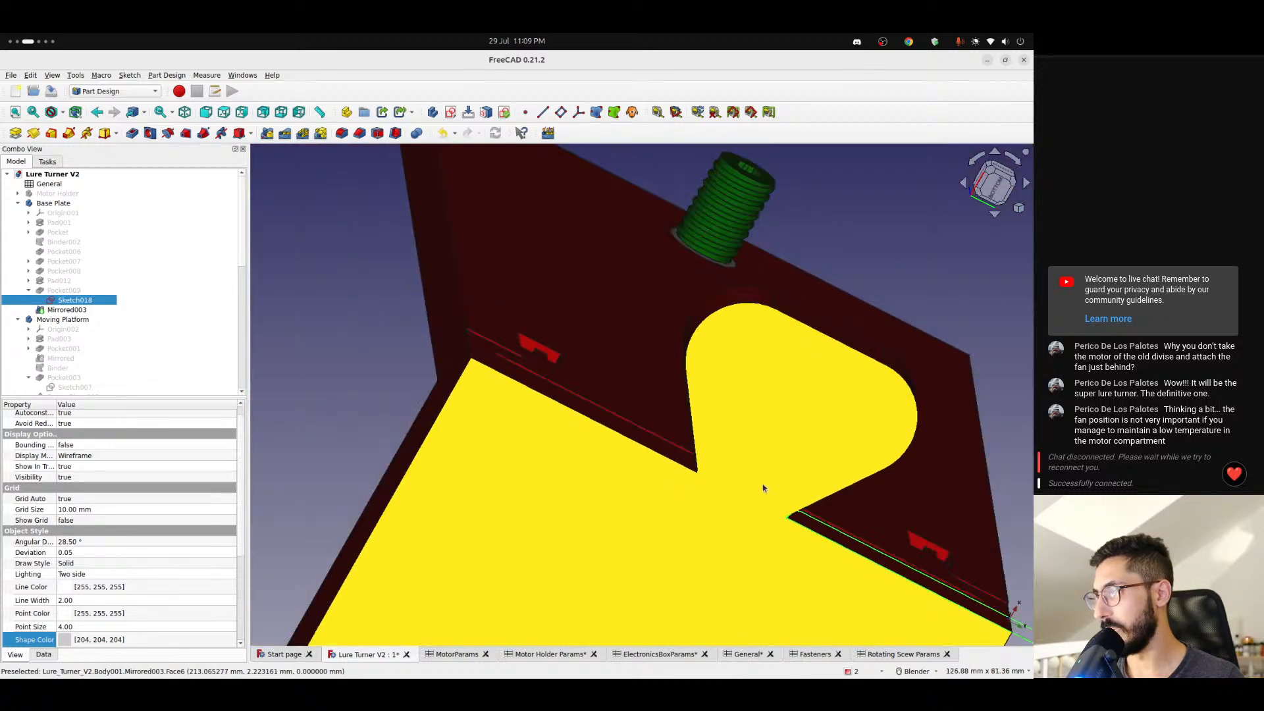
# - Expand Pad012 and show the Base Plate at that stage to inspect the rounded end tab
pyautogui.click(29, 291)
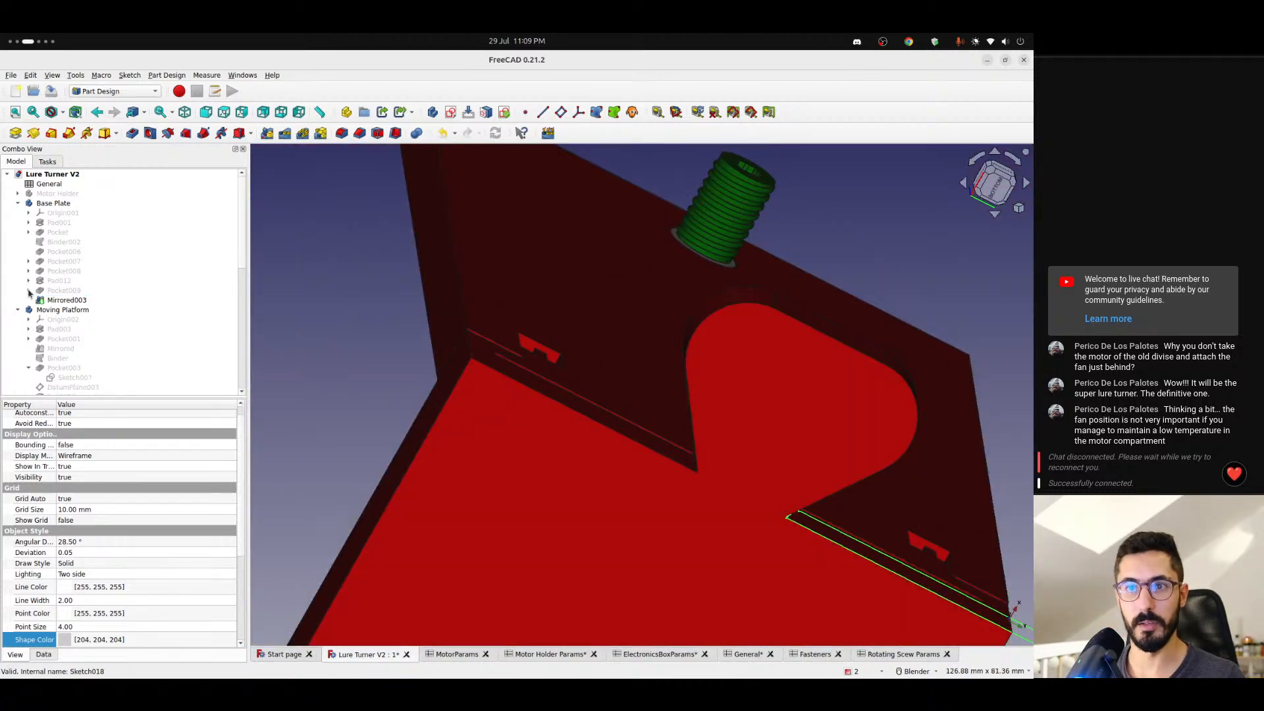
pyautogui.click(28, 281)
pyautogui.click(49, 281)
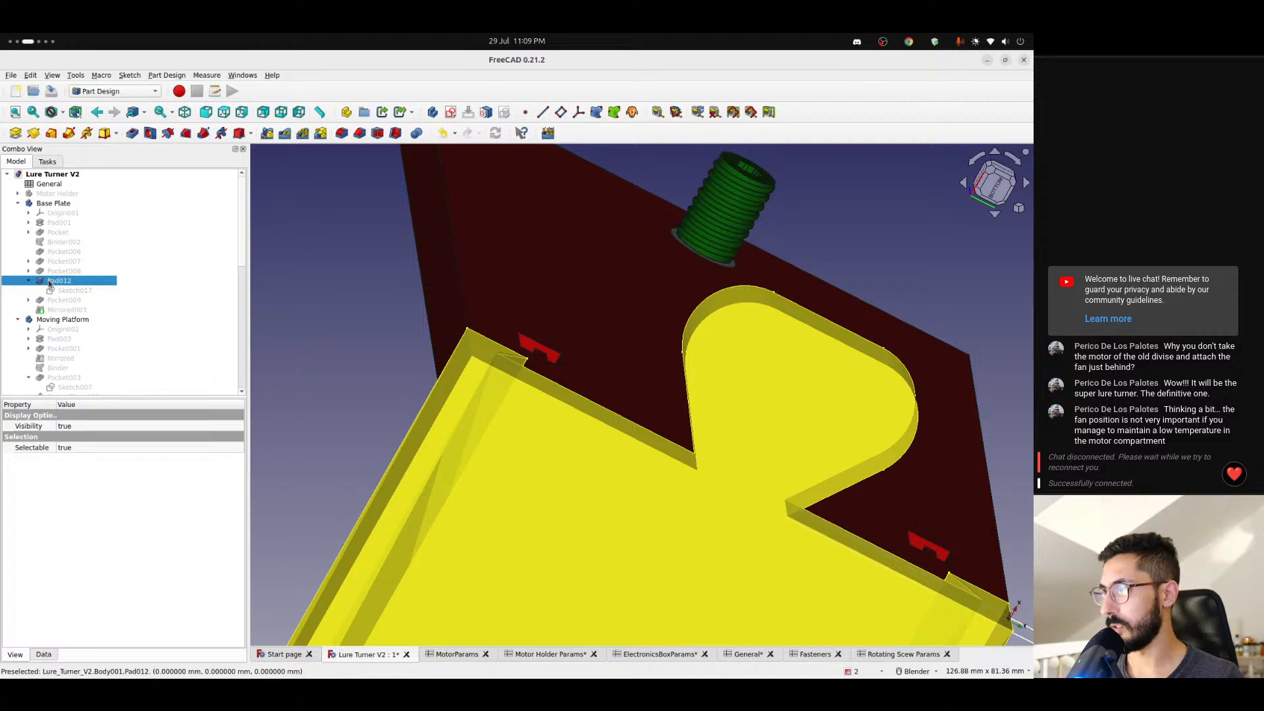
pyautogui.scroll(-7, 318, 417)
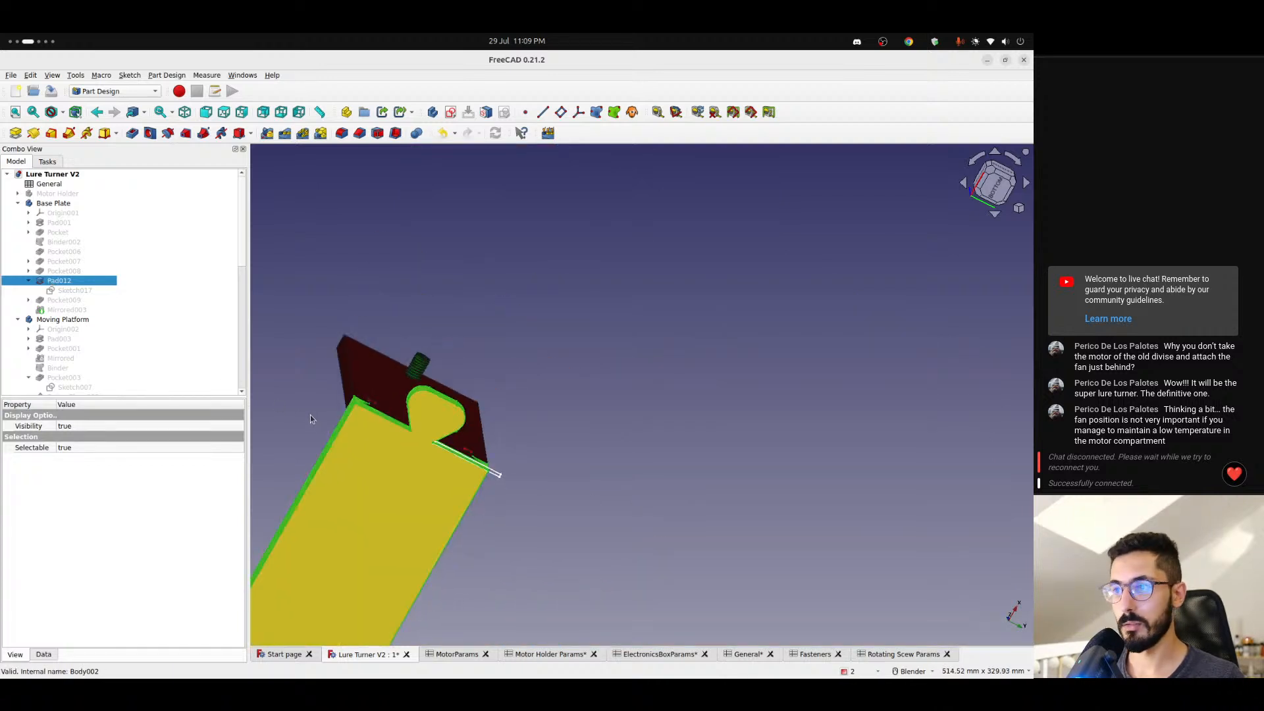
pyautogui.moveTo(311, 416); pyautogui.dragTo(577, 307, button='middle')
# - Step the Base Plate back to its Pocket008 and Pocket007 stages and inspect the end facing the motor holder
pyautogui.click(55, 272)
pyautogui.press('space')
pyautogui.scroll(-3, 320, 401)
pyautogui.scroll(7, 486, 401)
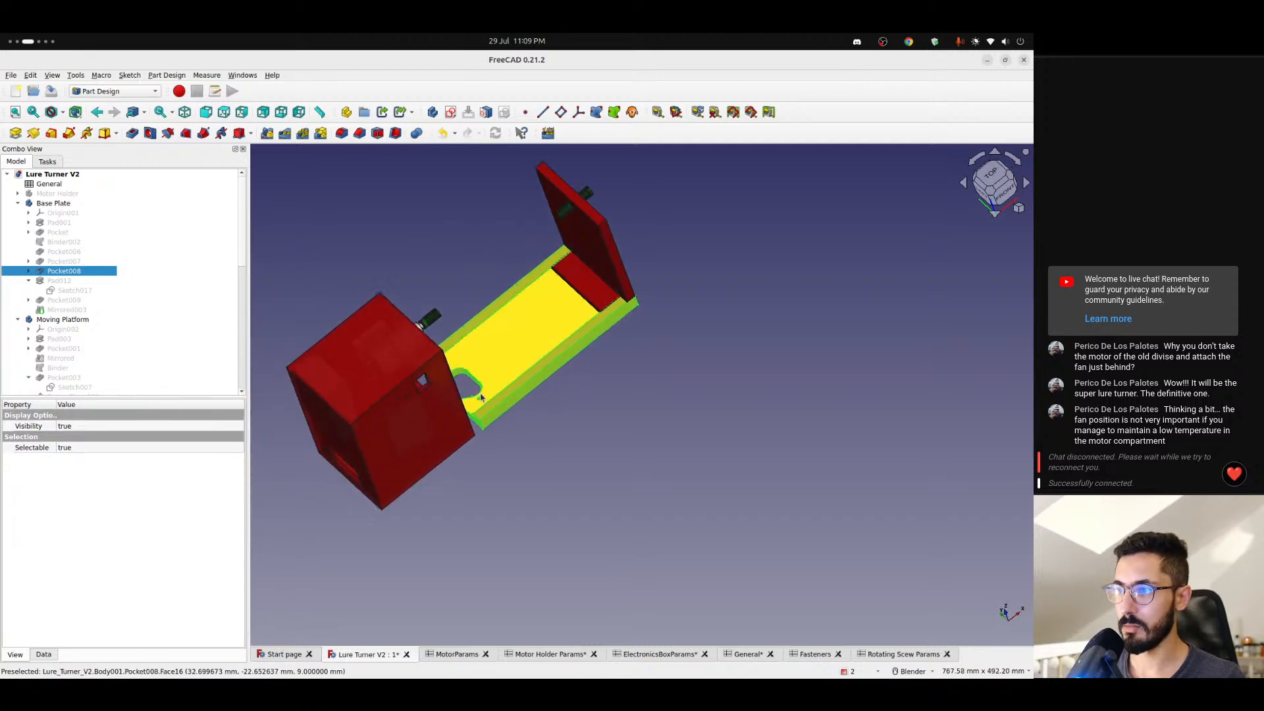
pyautogui.click(63, 262)
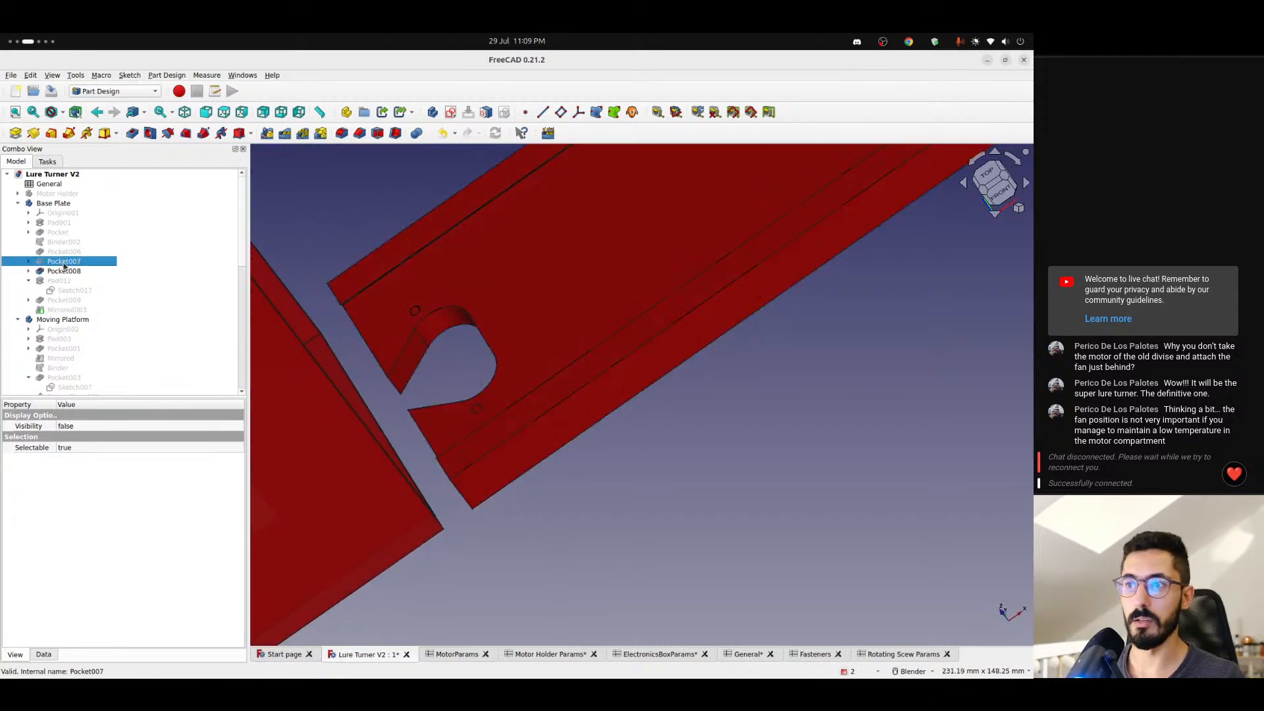
pyautogui.press('space')
pyautogui.click(325, 219)
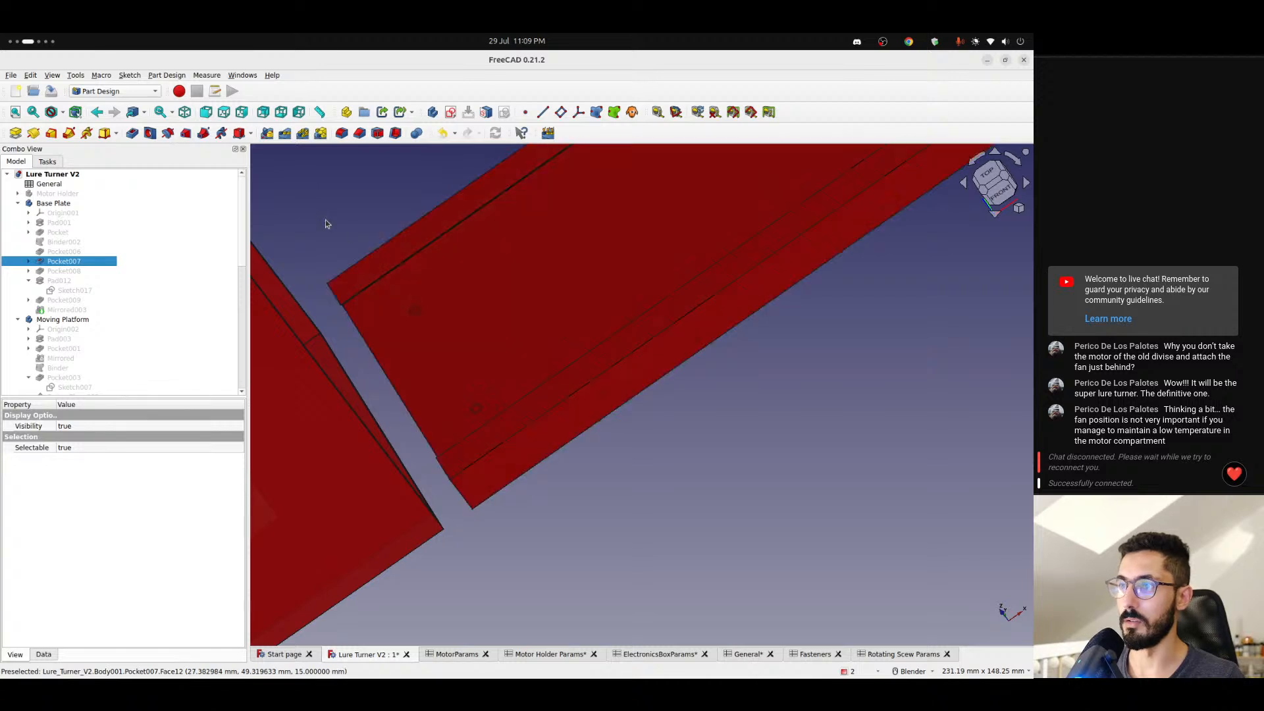
pyautogui.scroll(-4, 378, 299)
pyautogui.moveTo(378, 302); pyautogui.dragTo(421, 303, button='middle')
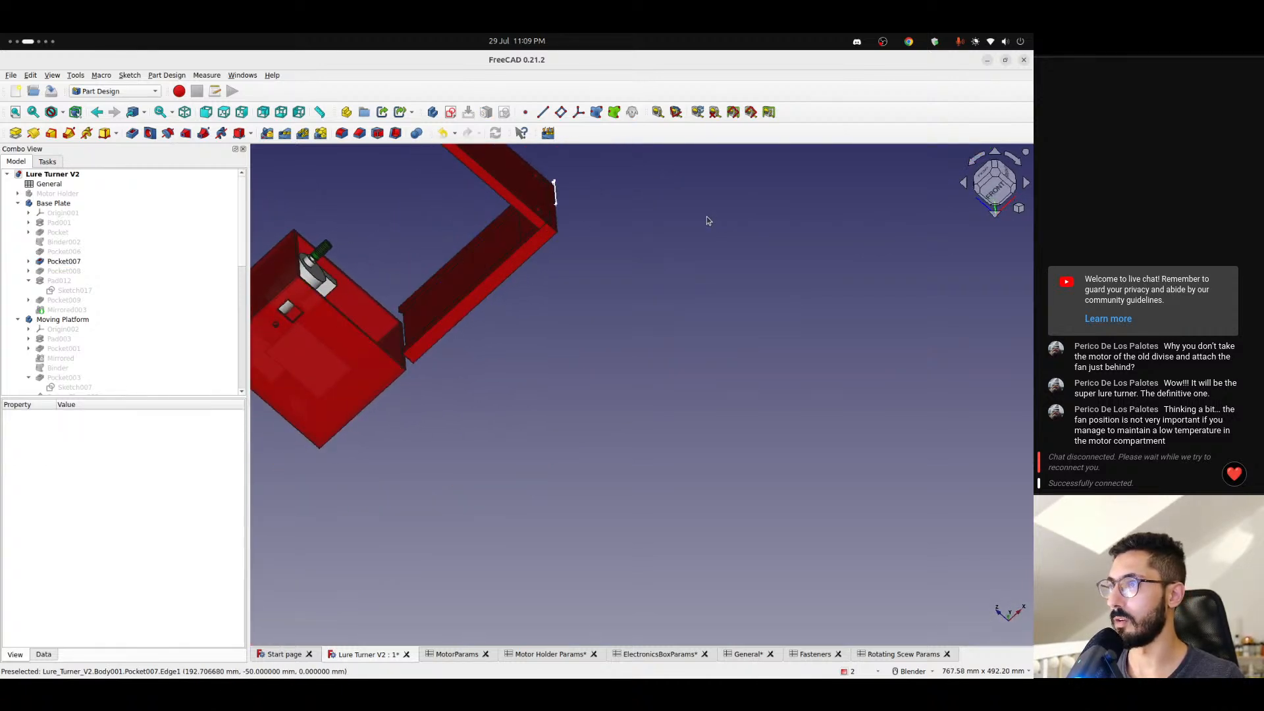
# - Expand Pocket009 in the Base Plate and hide its Sketch018
pyautogui.click(56, 292)
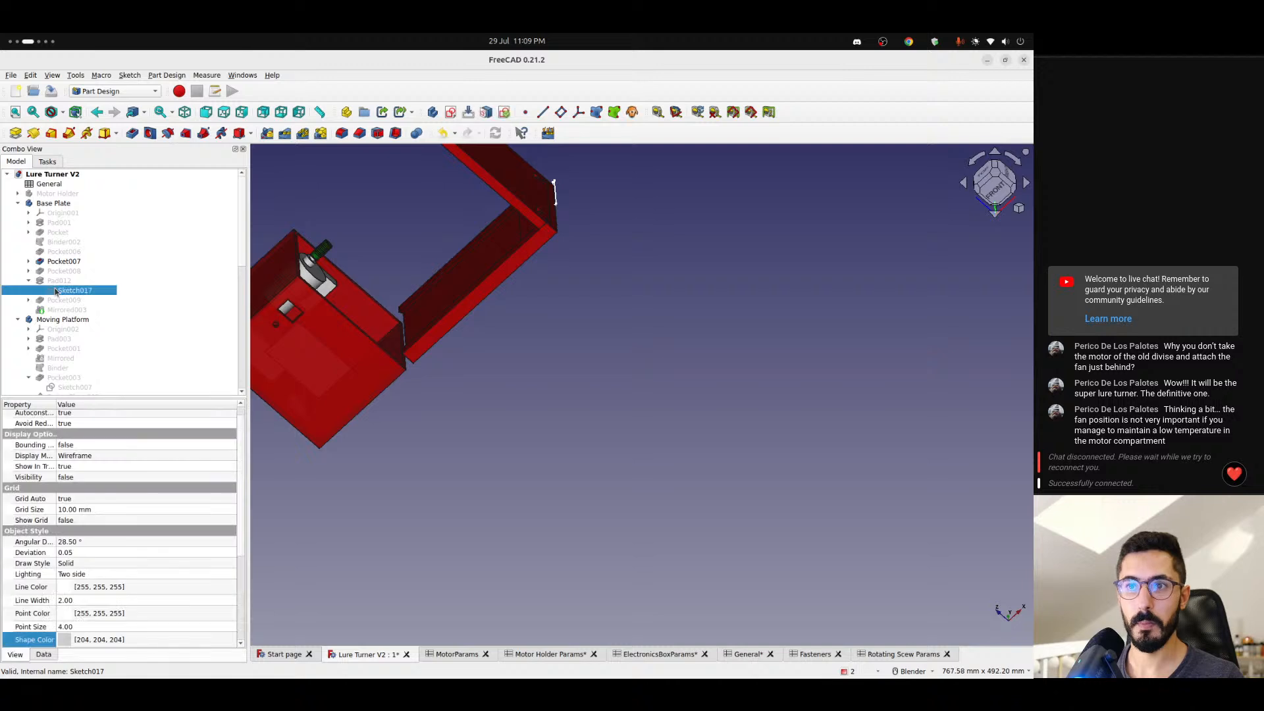
pyautogui.click(28, 301)
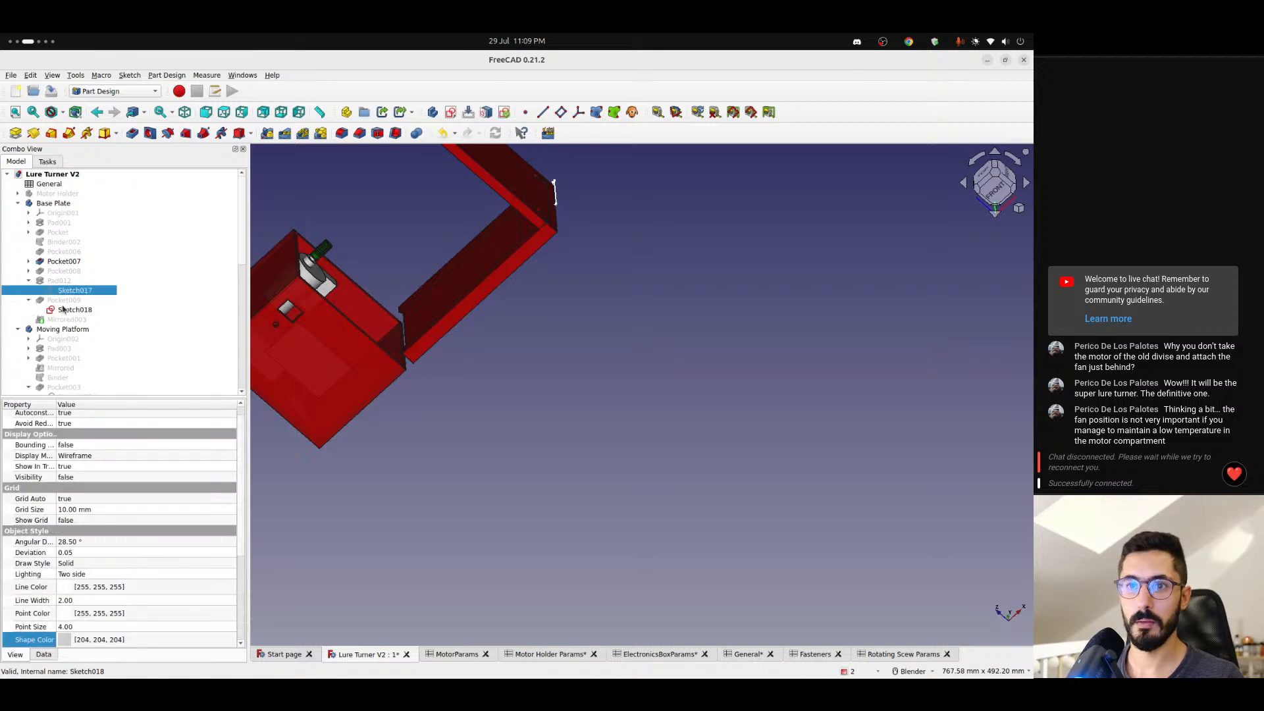
pyautogui.click(64, 310)
pyautogui.click(581, 216)
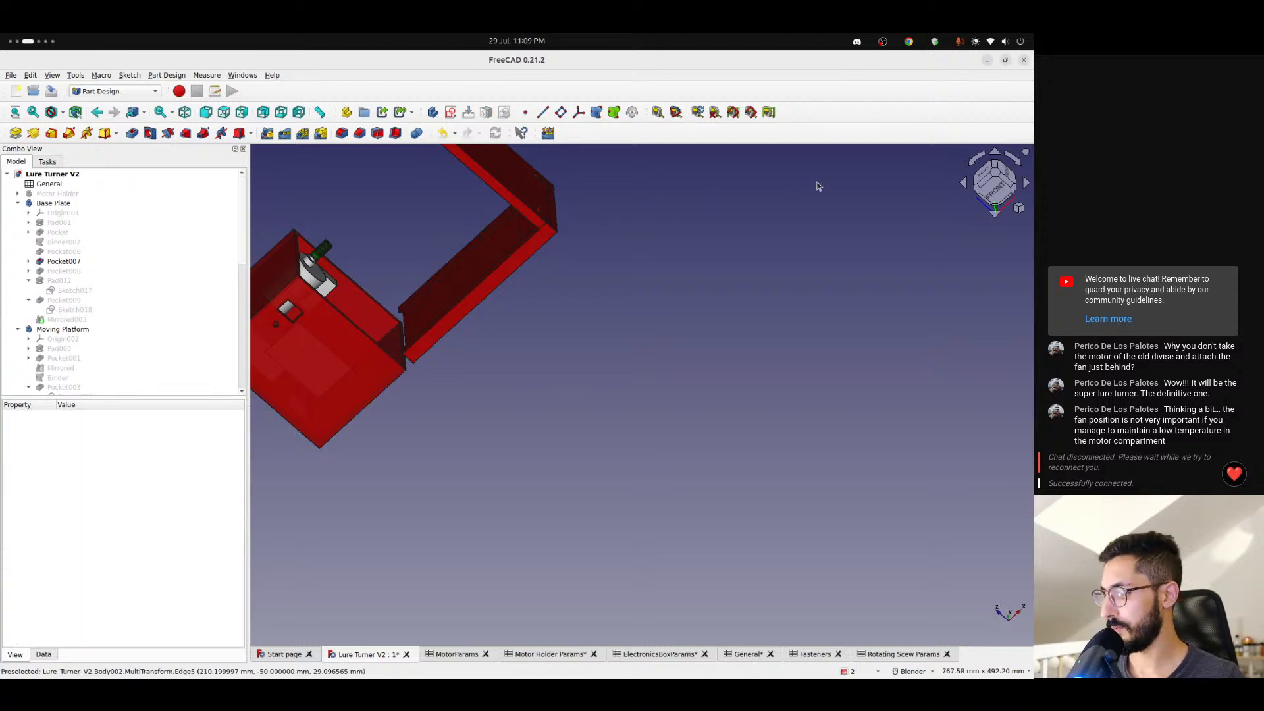
# - Inspect the assembly from the front at the Pocket007 stage, then restore the Base Plate to its Mirrored003 stage
pyautogui.click(997, 199)
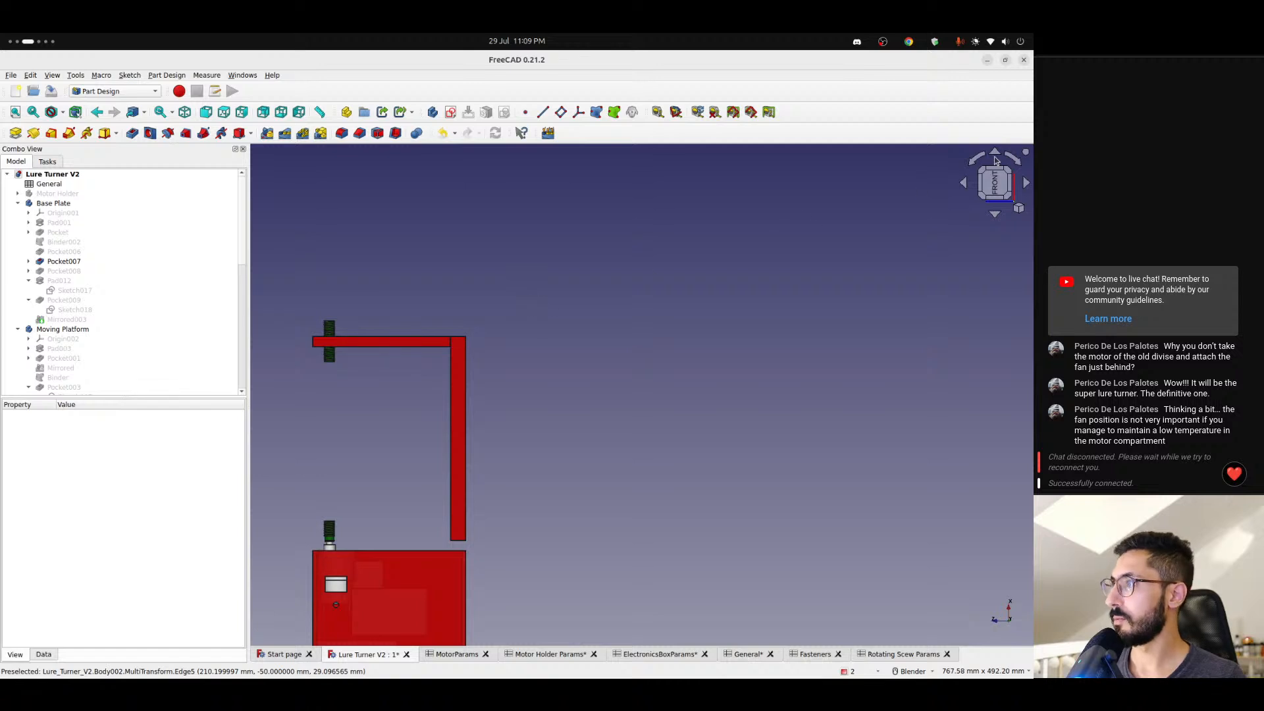
pyautogui.click(1014, 161)
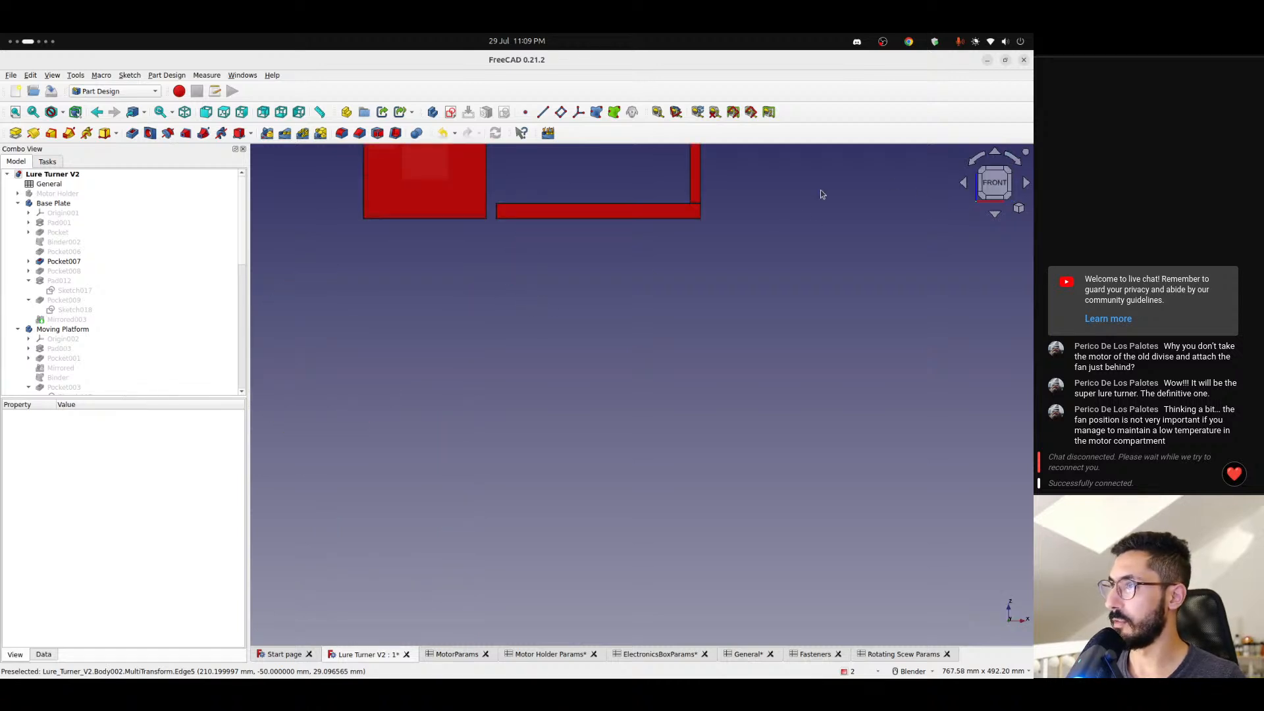
pyautogui.moveTo(821, 194); pyautogui.dragTo(580, 345, button='middle')
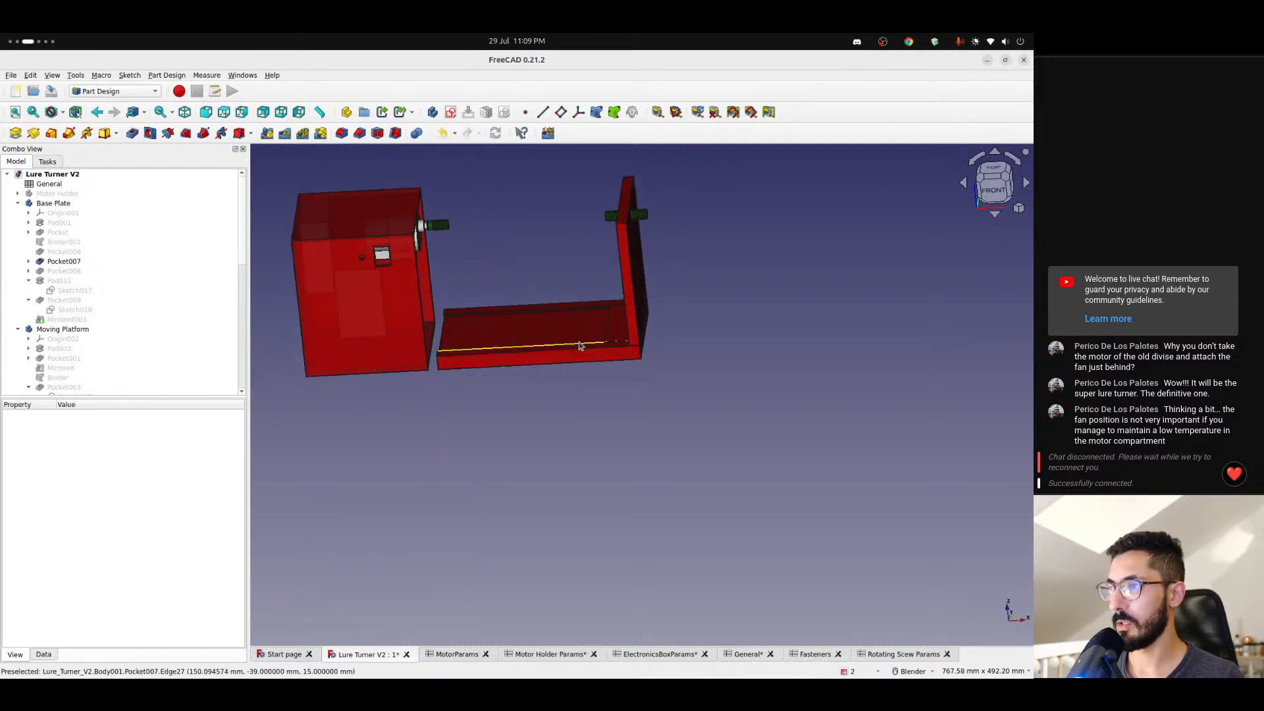
pyautogui.scroll(5, 573, 352)
pyautogui.scroll(-4, 526, 362)
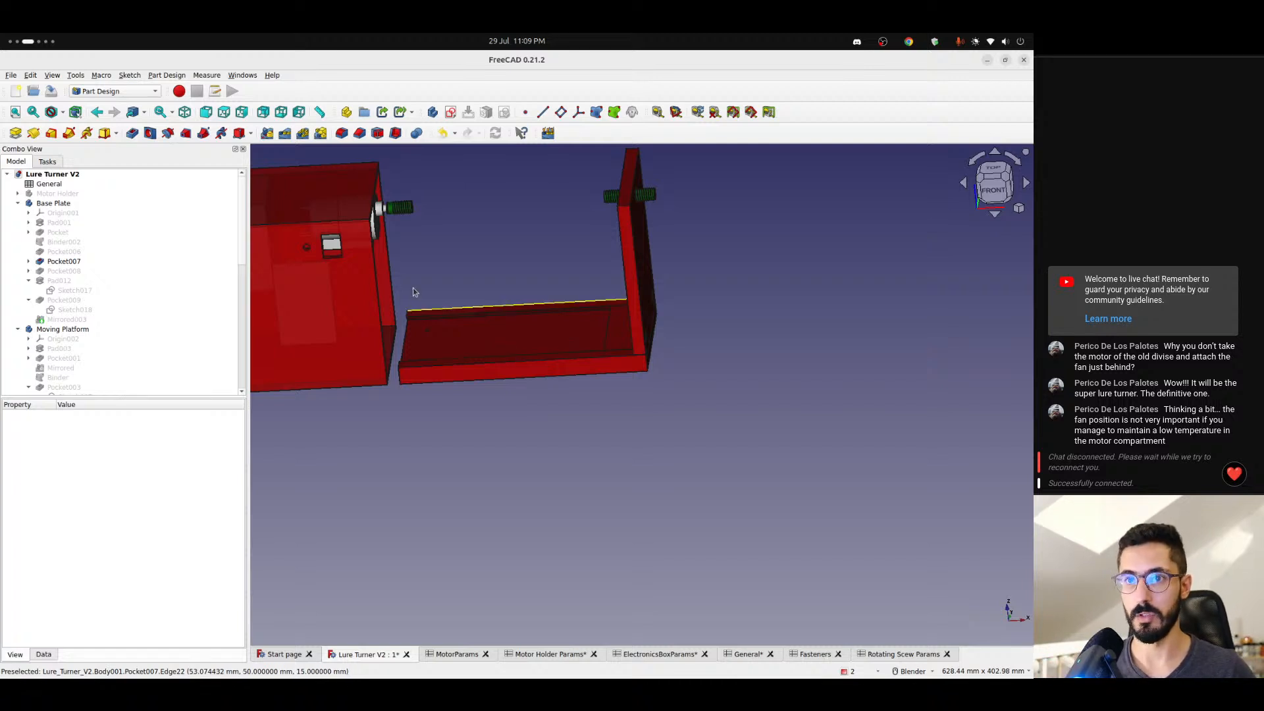
pyautogui.click(64, 321)
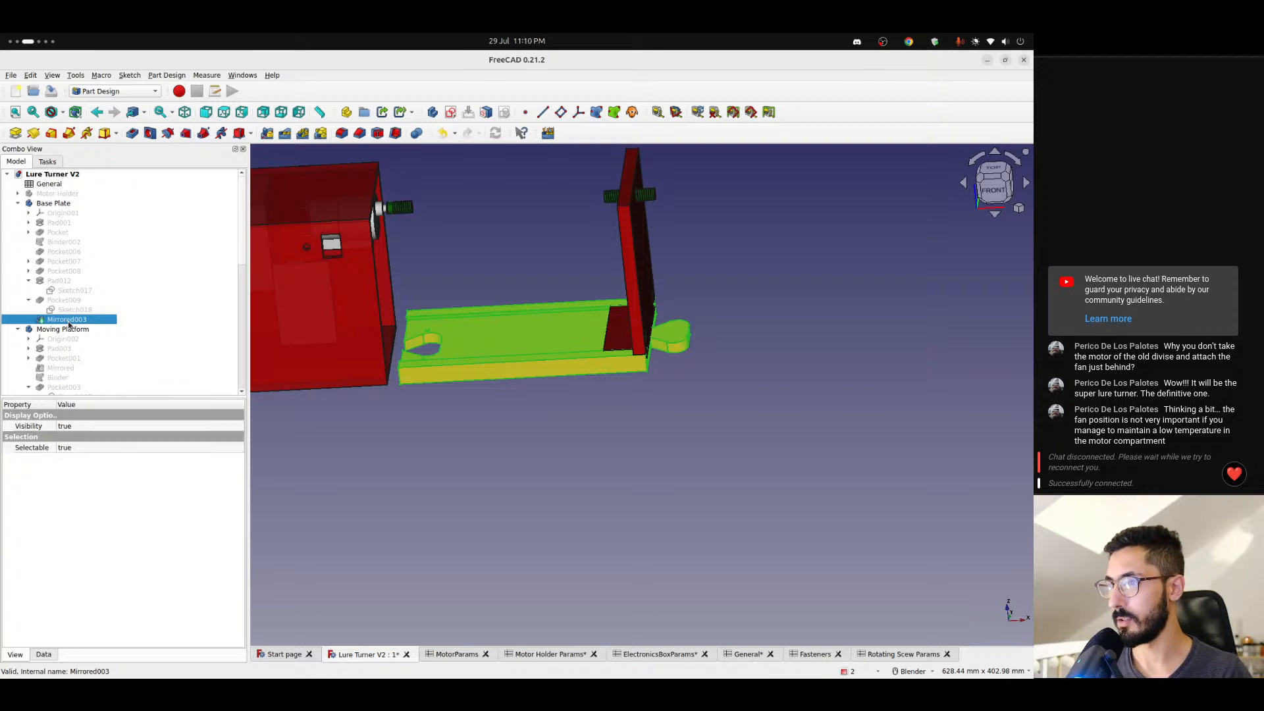
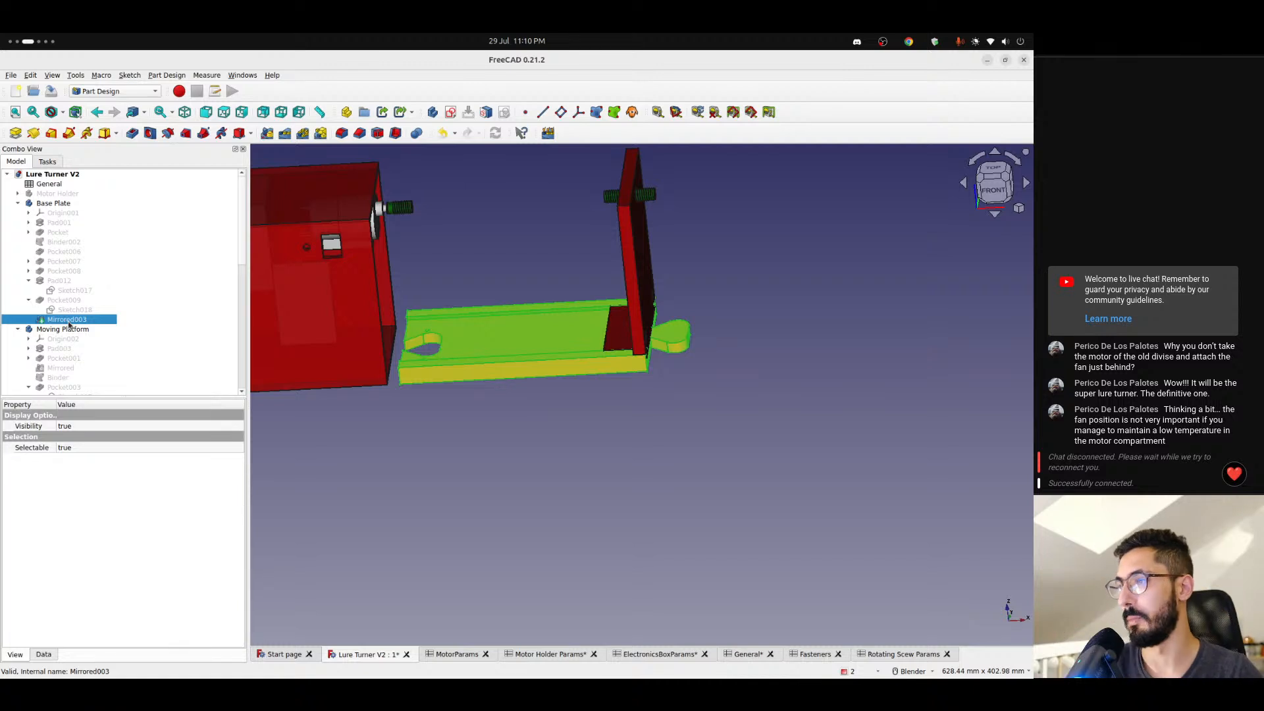
# - Examine the base plate's connector tongue and the teardrop-shaped connector cutout with its small holes at the opposite end
pyautogui.click(686, 366)
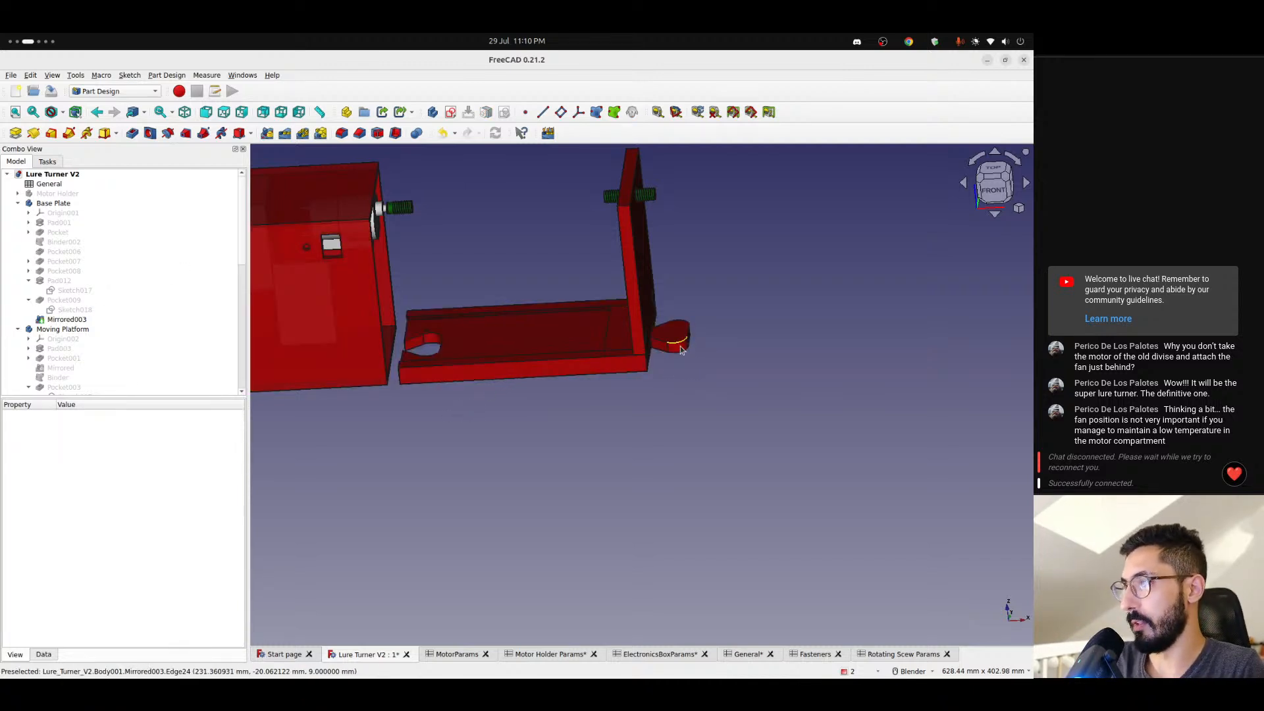
pyautogui.scroll(3, 681, 350)
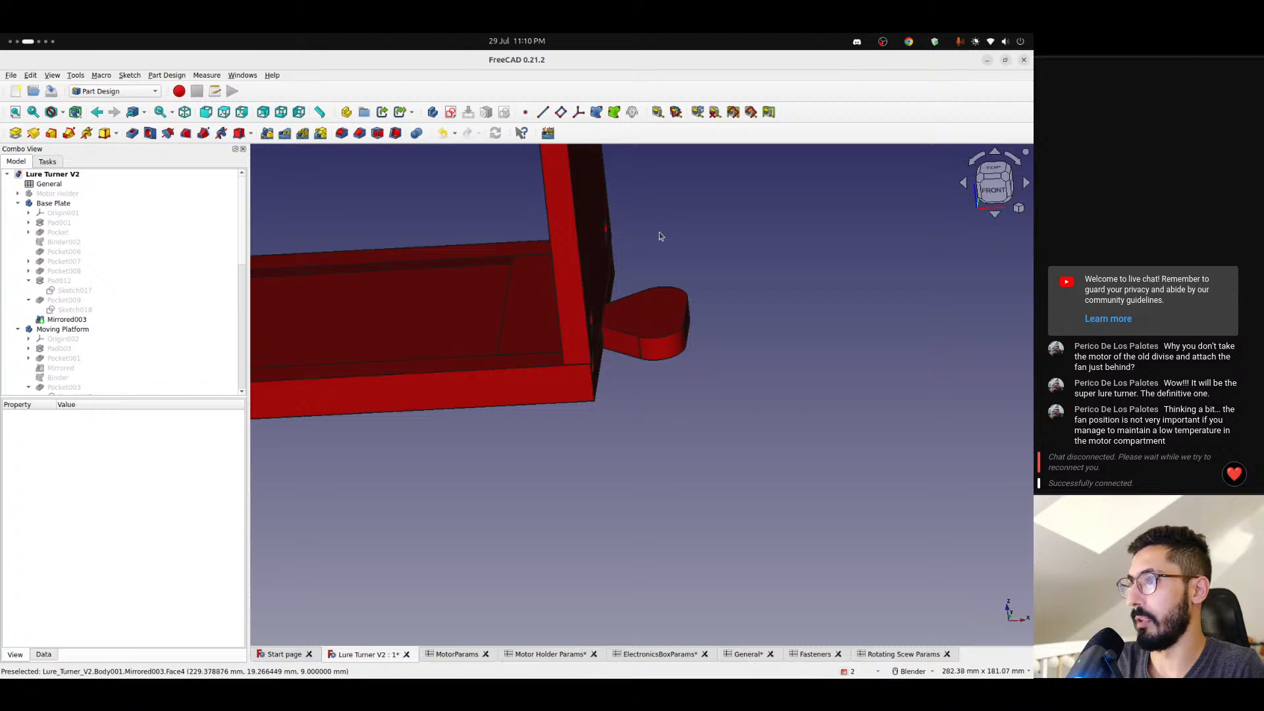
pyautogui.scroll(-2, 648, 449)
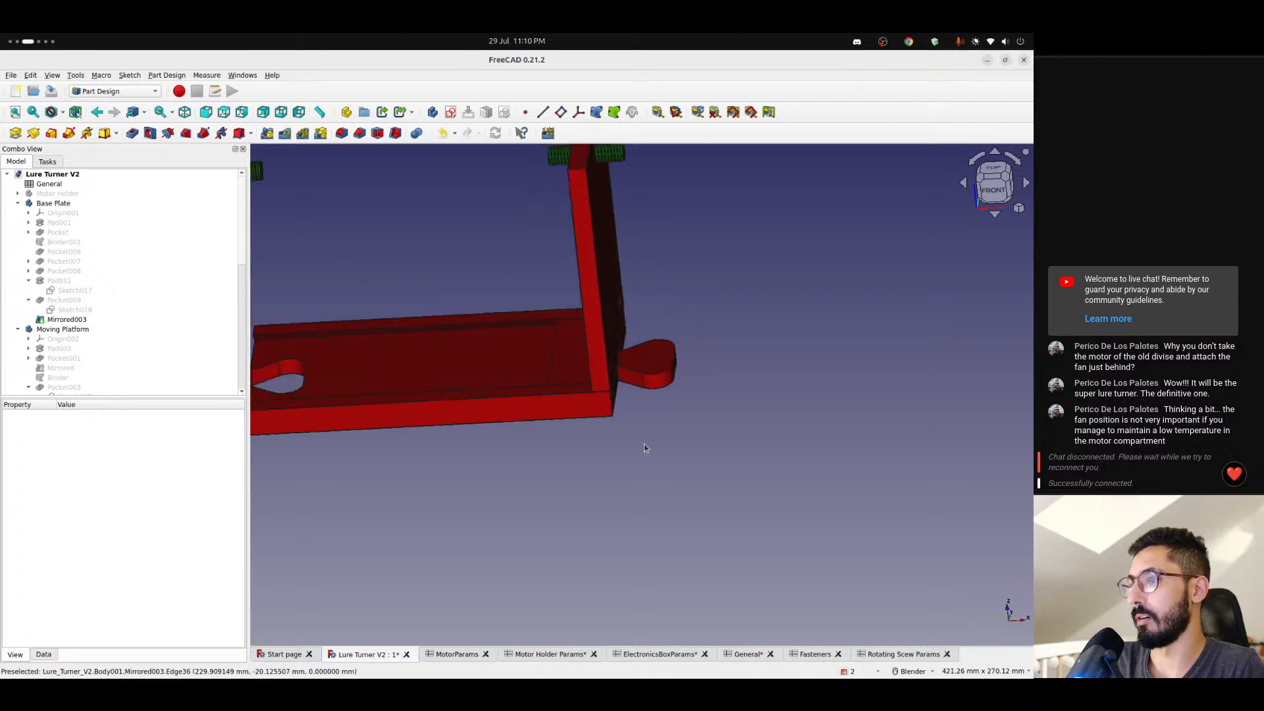
pyautogui.keyDown('shift'); pyautogui.moveTo(407, 472); pyautogui.dragTo(563, 448, button='middle'); pyautogui.keyUp('shift')
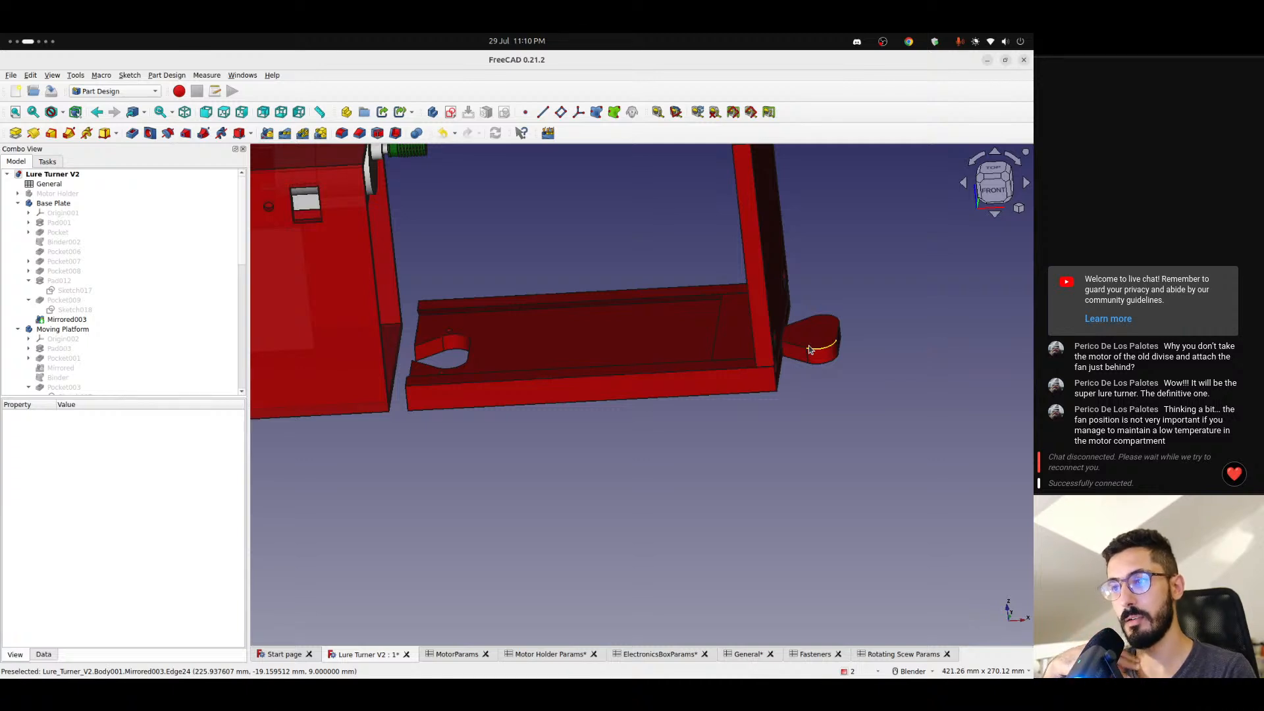
pyautogui.click(536, 361)
pyautogui.scroll(4, 441, 339)
pyautogui.scroll(3, 441, 339)
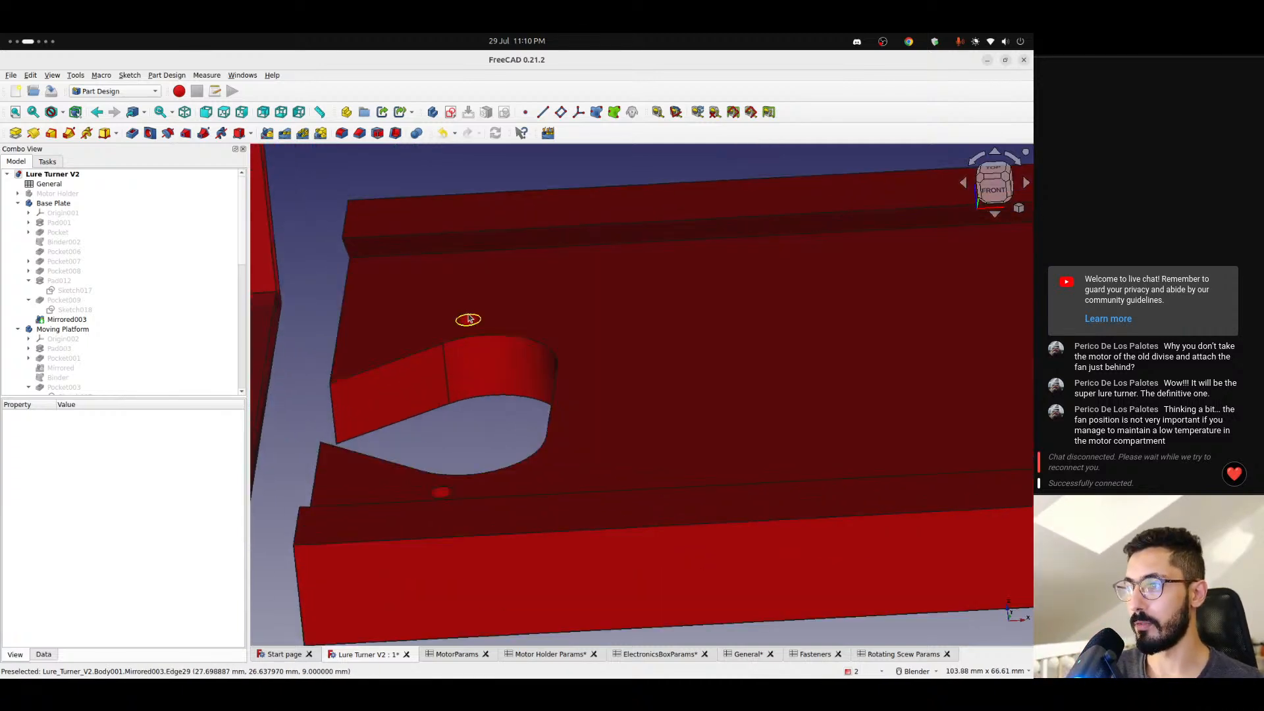
pyautogui.moveTo(468, 321); pyautogui.dragTo(503, 424, button='middle')
pyautogui.scroll(-2, 501, 369)
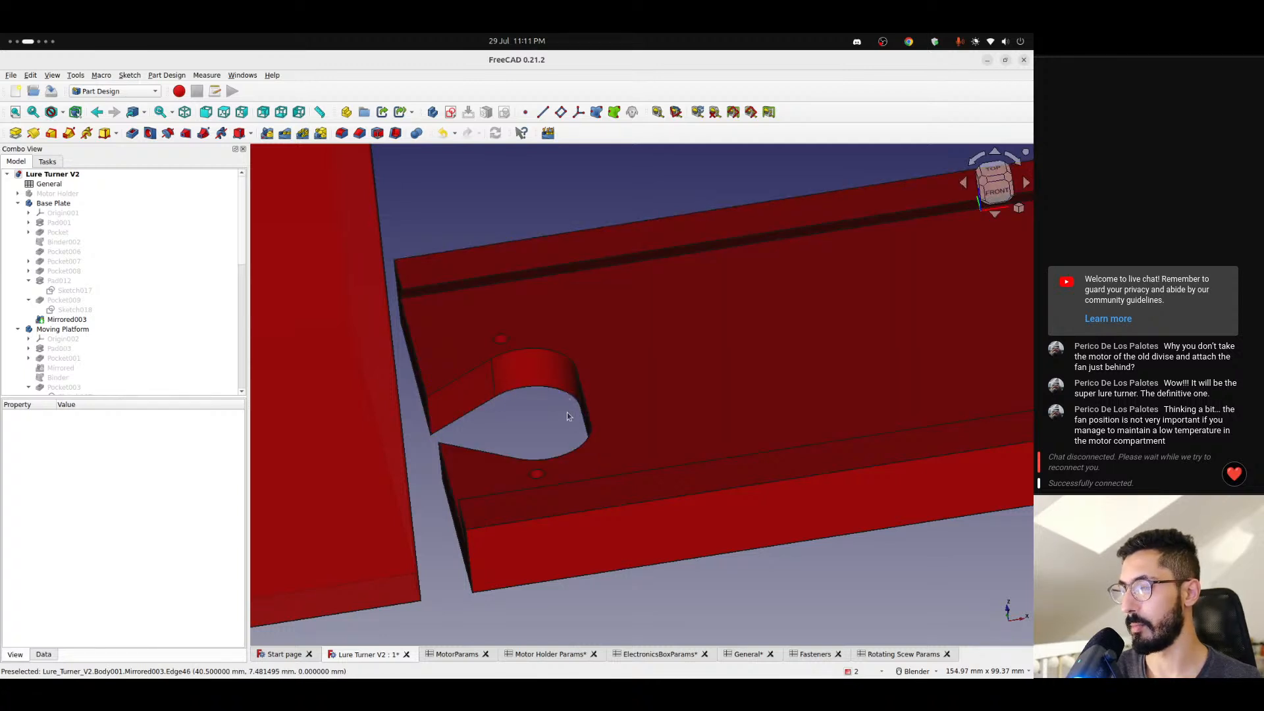
pyautogui.scroll(2, 570, 416)
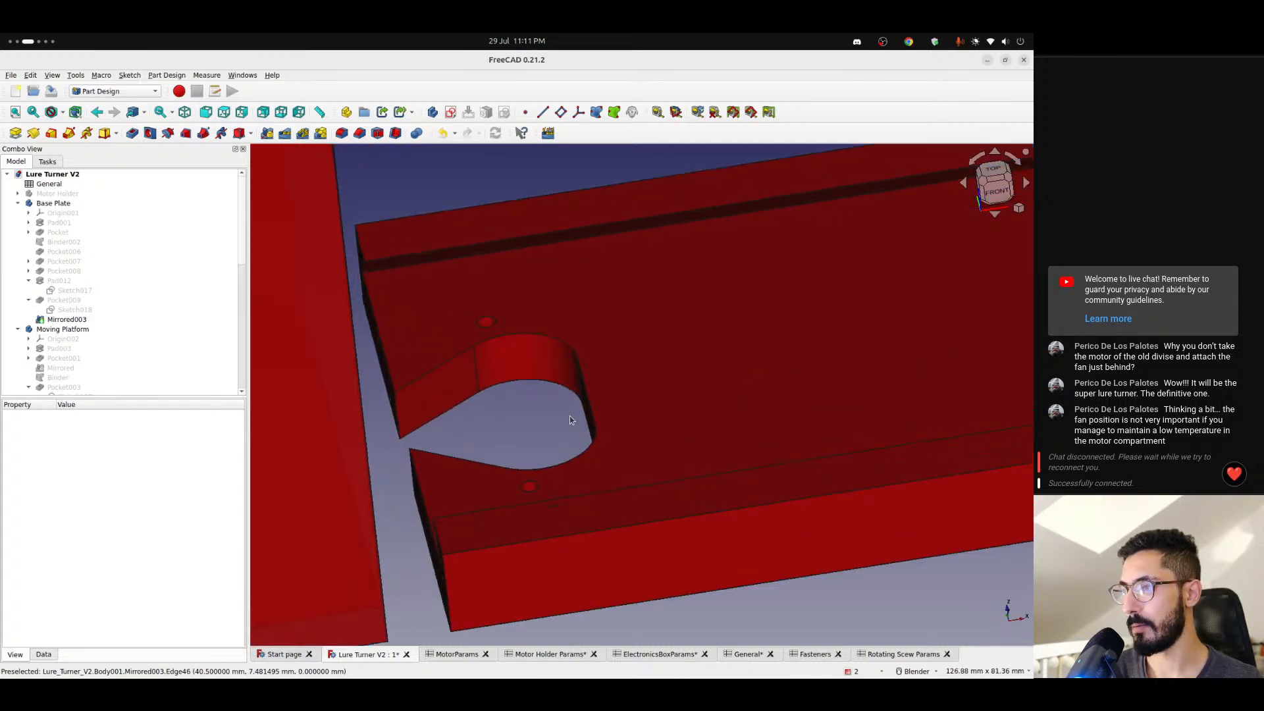
pyautogui.scroll(-10, 570, 419)
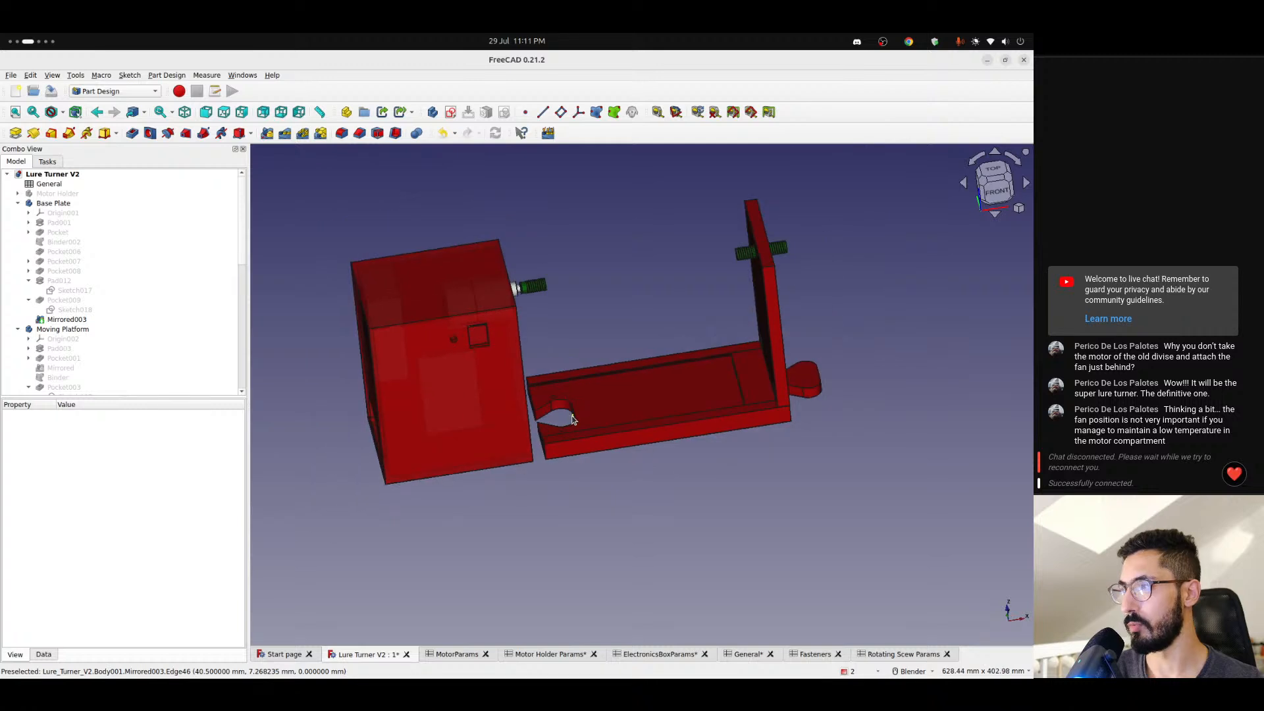
pyautogui.scroll(3, 583, 421)
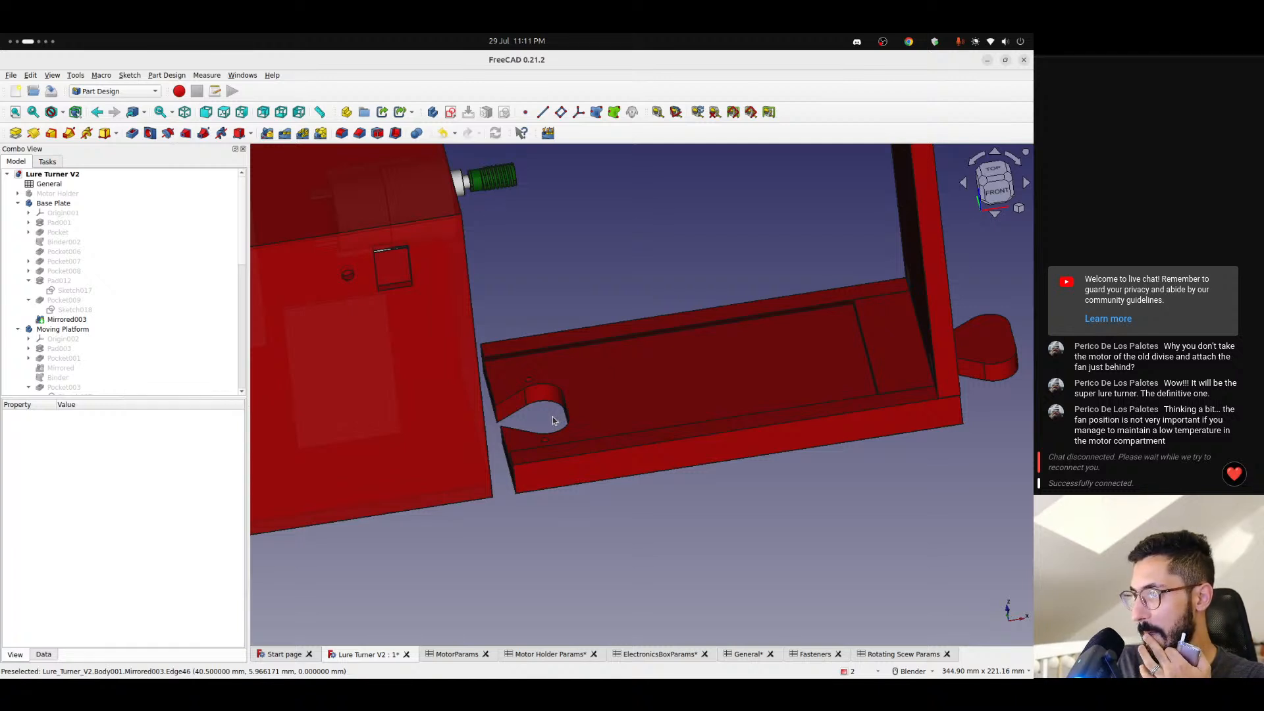
pyautogui.scroll(-2, 553, 420)
pyautogui.scroll(3, 553, 416)
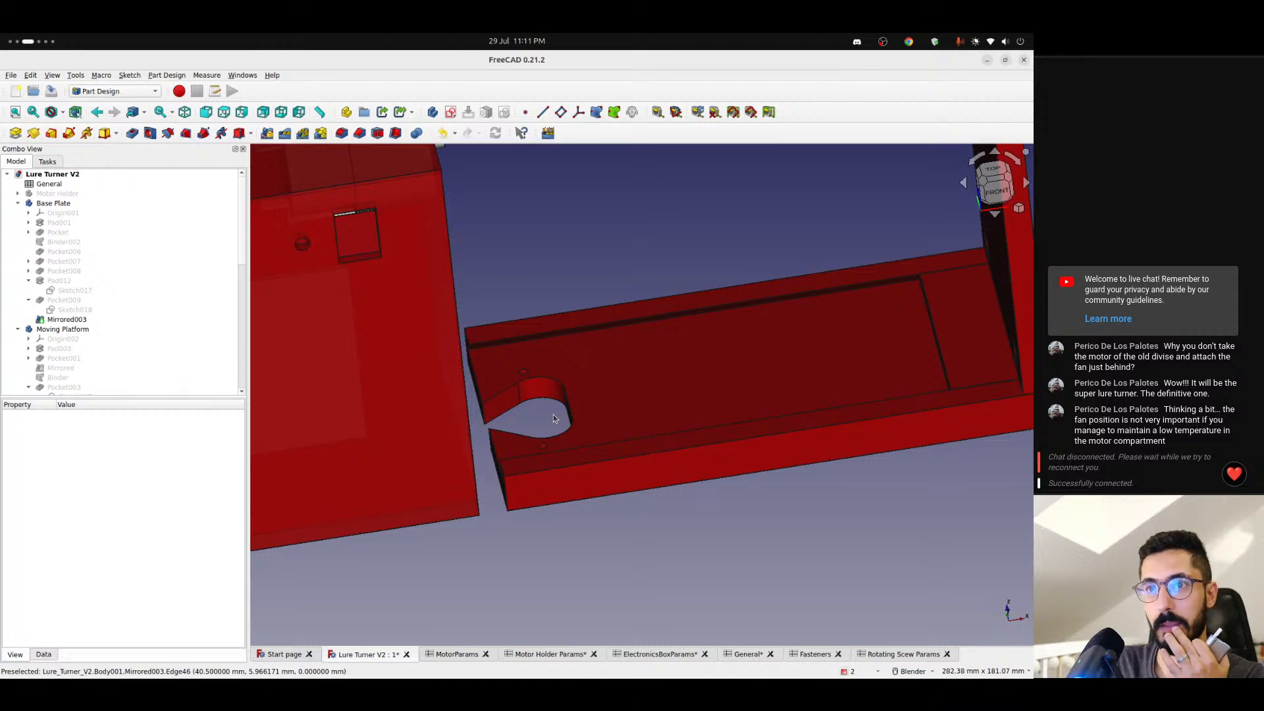
pyautogui.scroll(4, 507, 409)
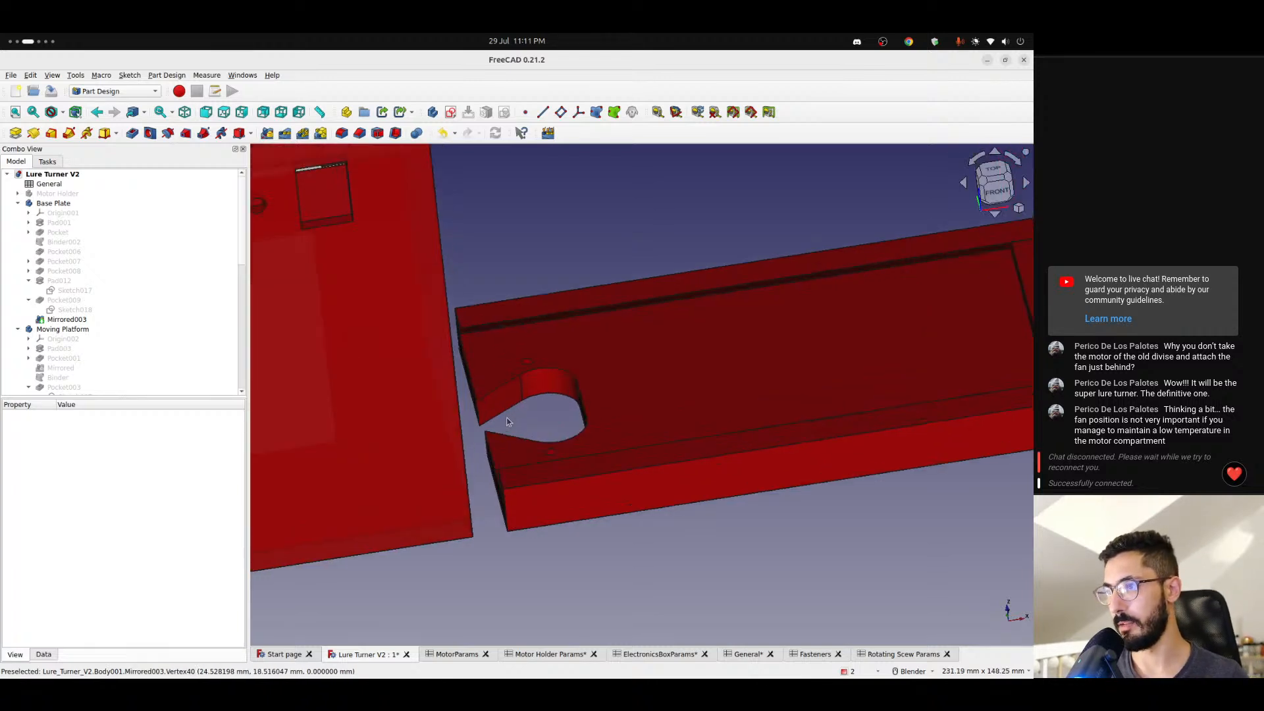
pyautogui.moveTo(516, 417); pyautogui.dragTo(492, 459, button='middle')
pyautogui.scroll(-2, 523, 449)
pyautogui.scroll(2, 524, 448)
pyautogui.scroll(-2, 492, 459)
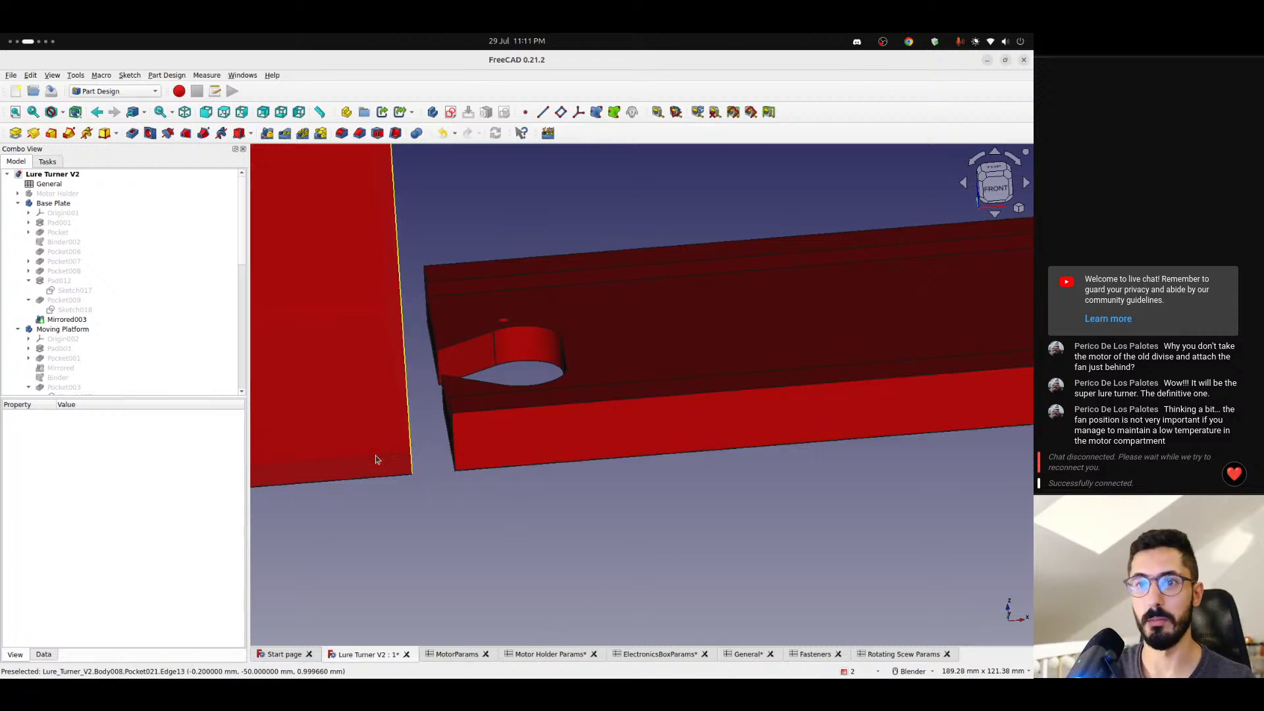
# - Collapse the Base Plate and Moving Platform bodies in the tree and open the Base Plate Params spreadsheet at its Connectors section
pyautogui.click(17, 203)
pyautogui.click(17, 213)
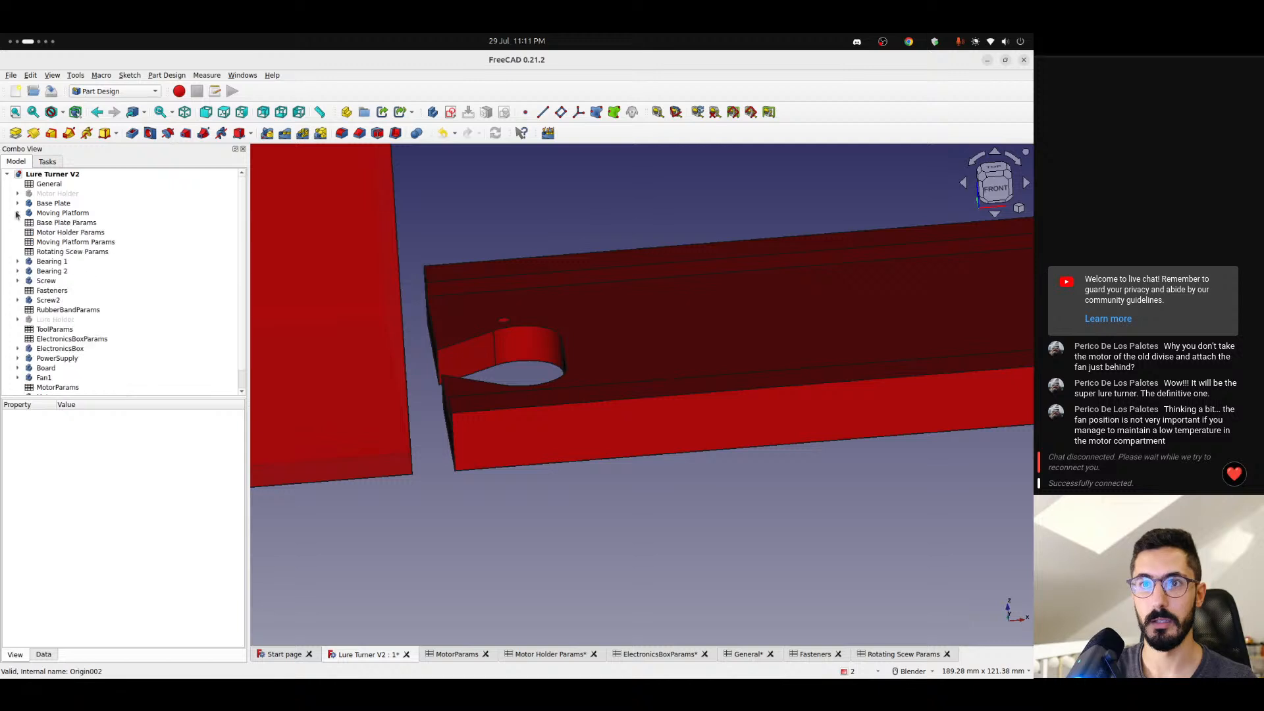
pyautogui.doubleClick(60, 223)
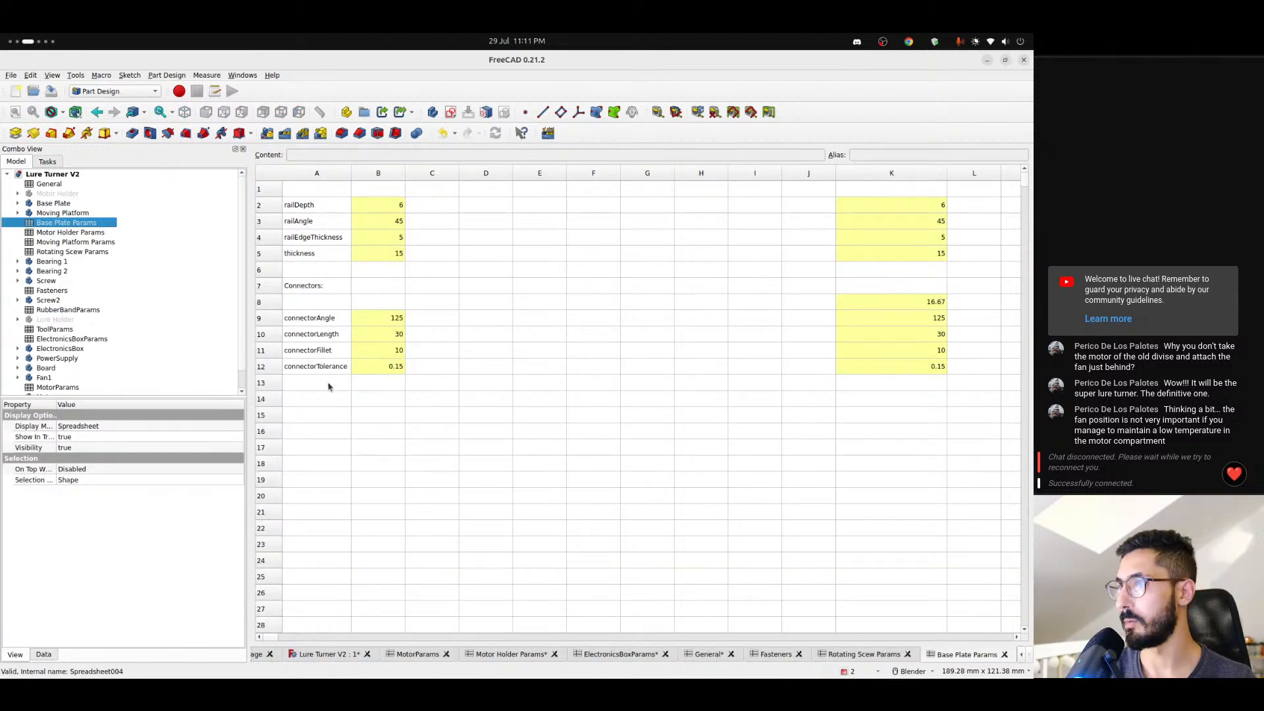
pyautogui.click(307, 286)
pyautogui.click(322, 320)
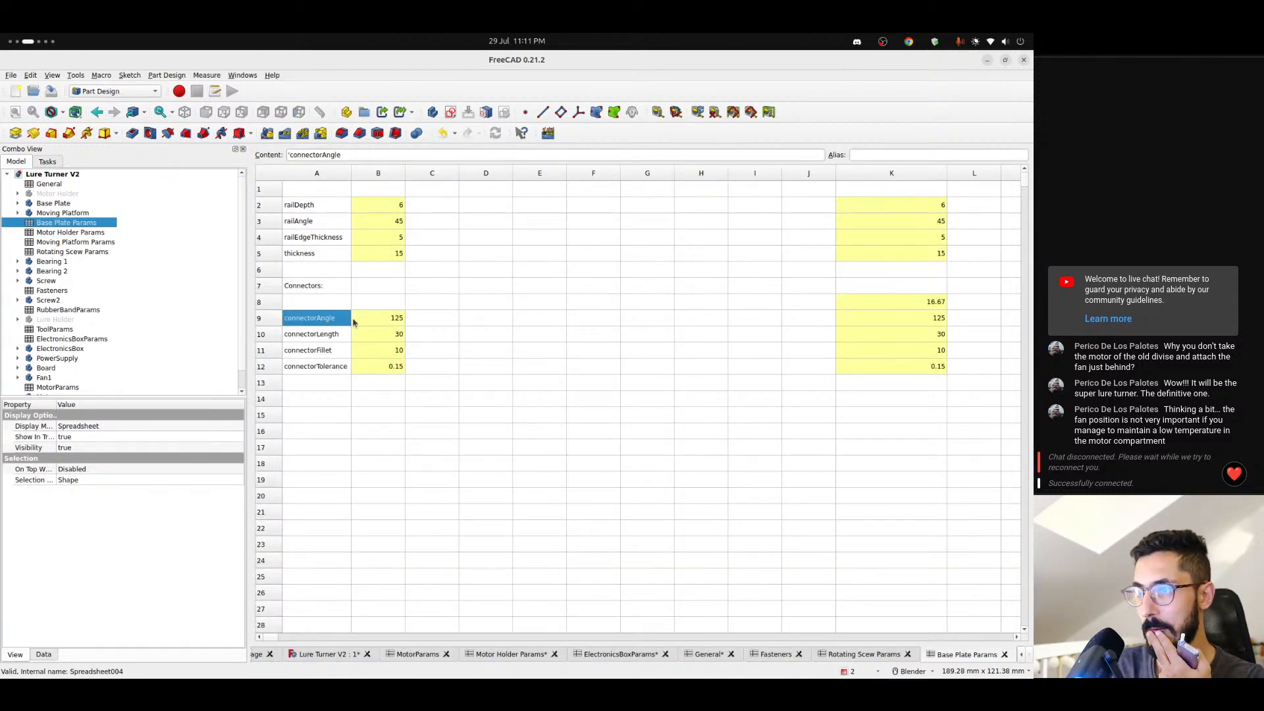
# - Add a pinSize parameter with the value 4 in row 14, below the connector parameters
pyautogui.click(316, 399)
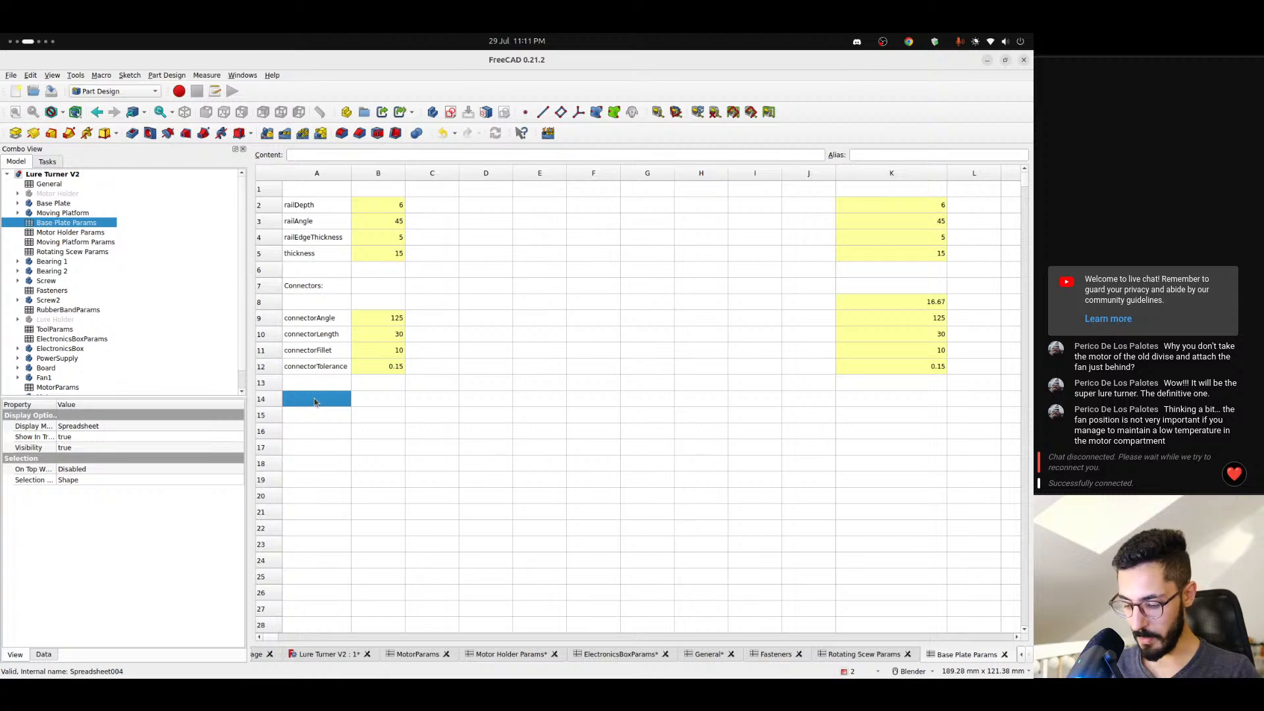
pyautogui.write('pinSiz')
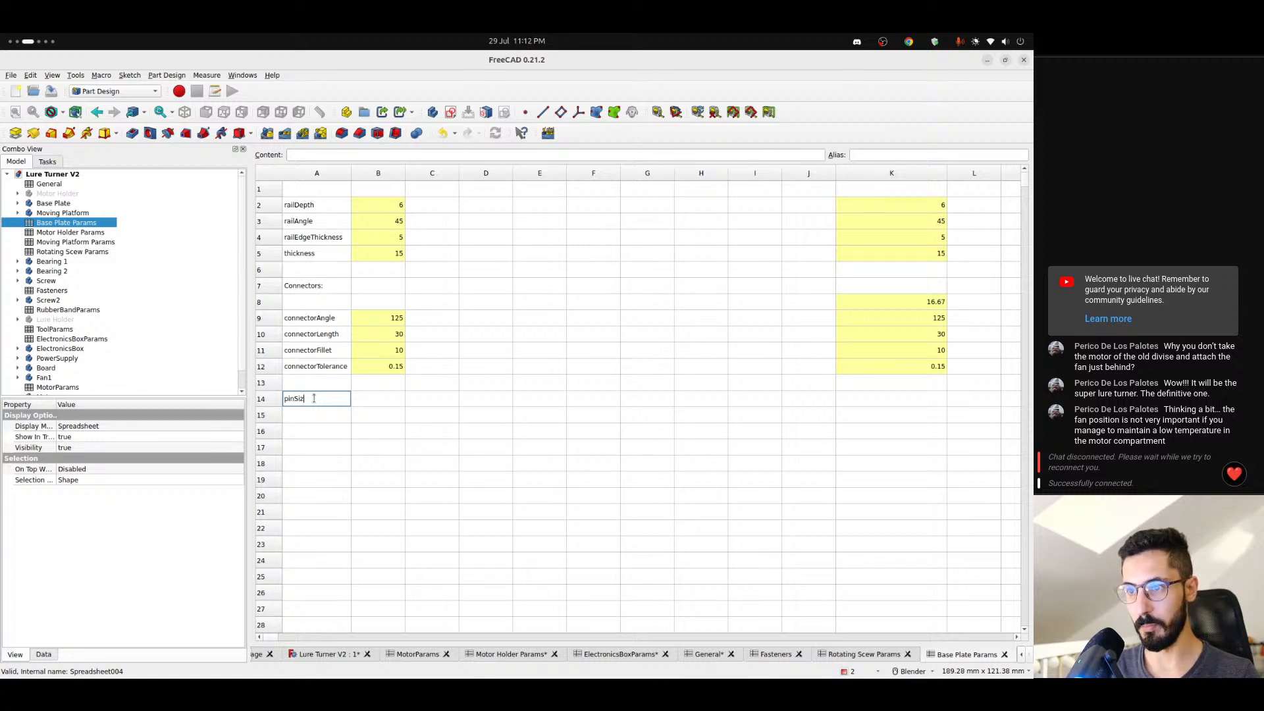
pyautogui.write('e')
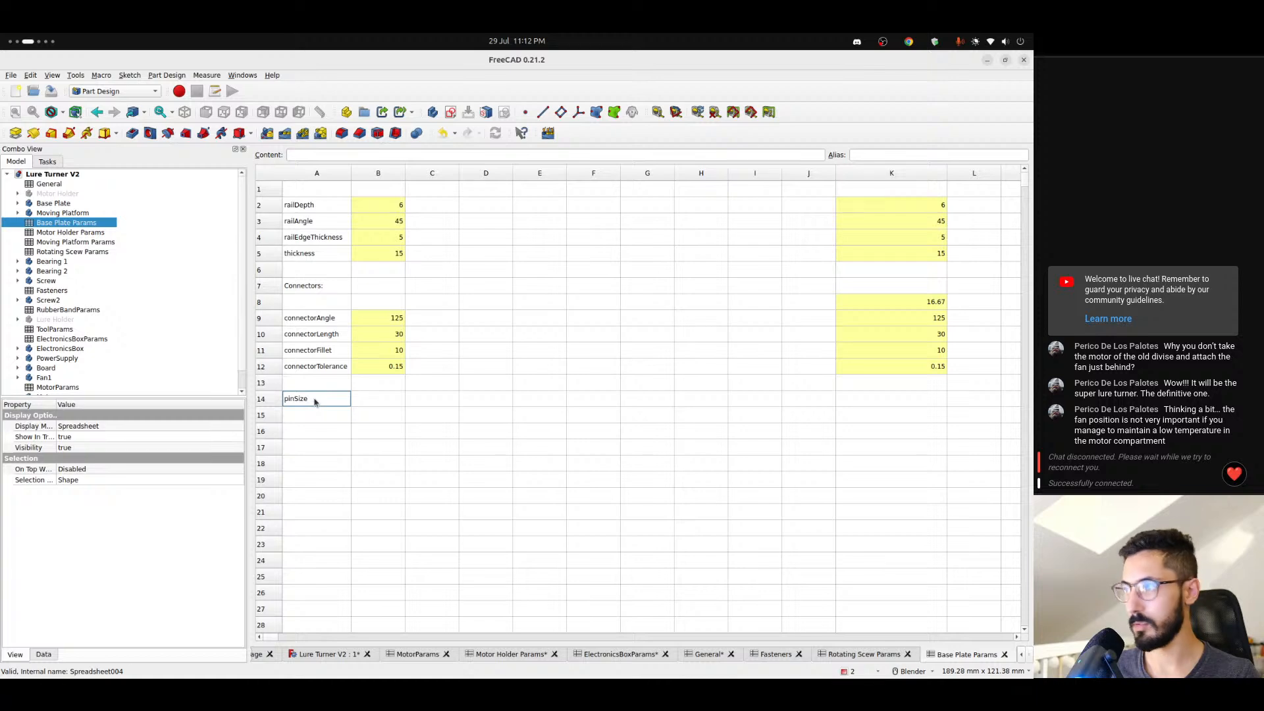
pyautogui.press('Return')
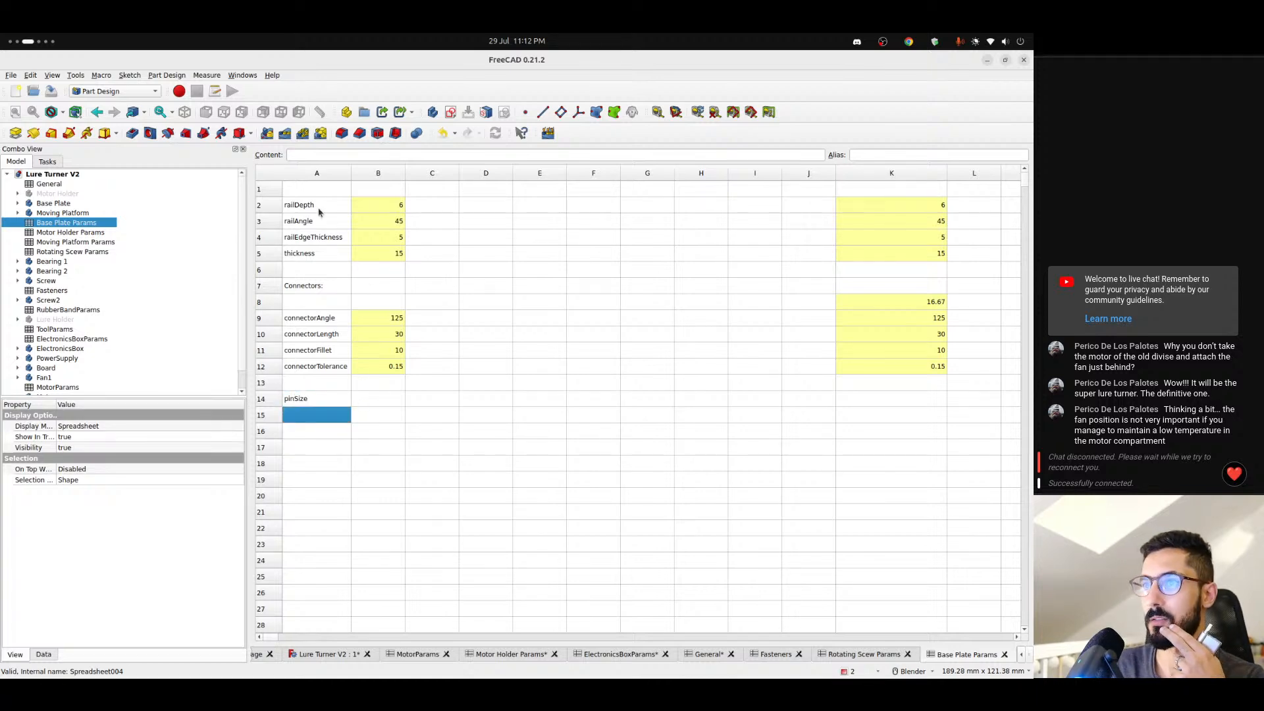
pyautogui.moveTo(318, 211); pyautogui.dragTo(329, 247)
pyautogui.click(362, 398)
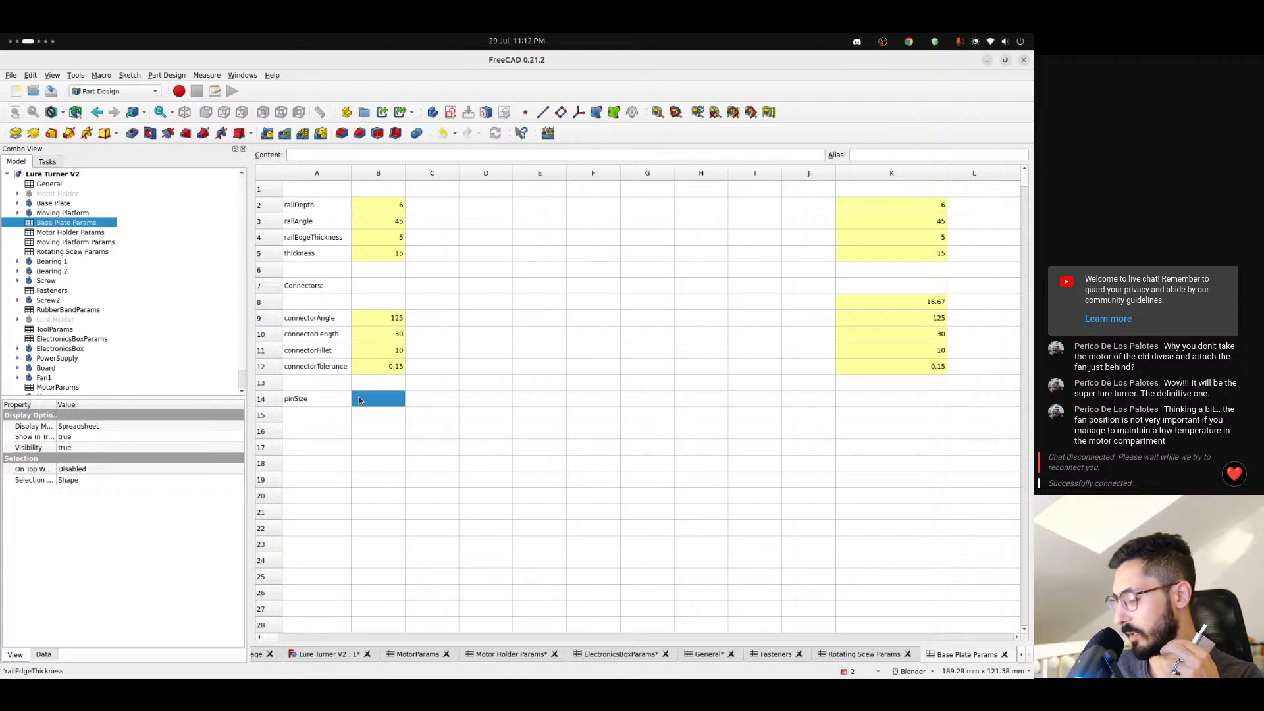
pyautogui.write('4')
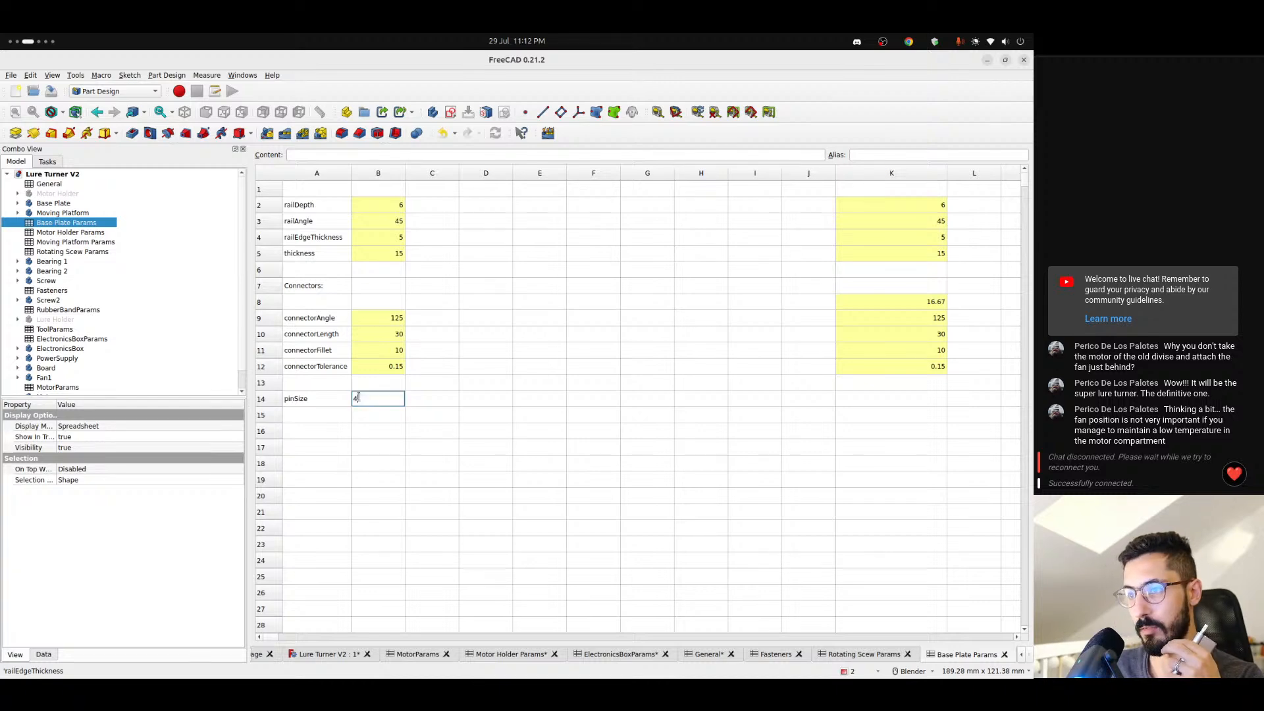
pyautogui.press('Return')
pyautogui.click(323, 417)
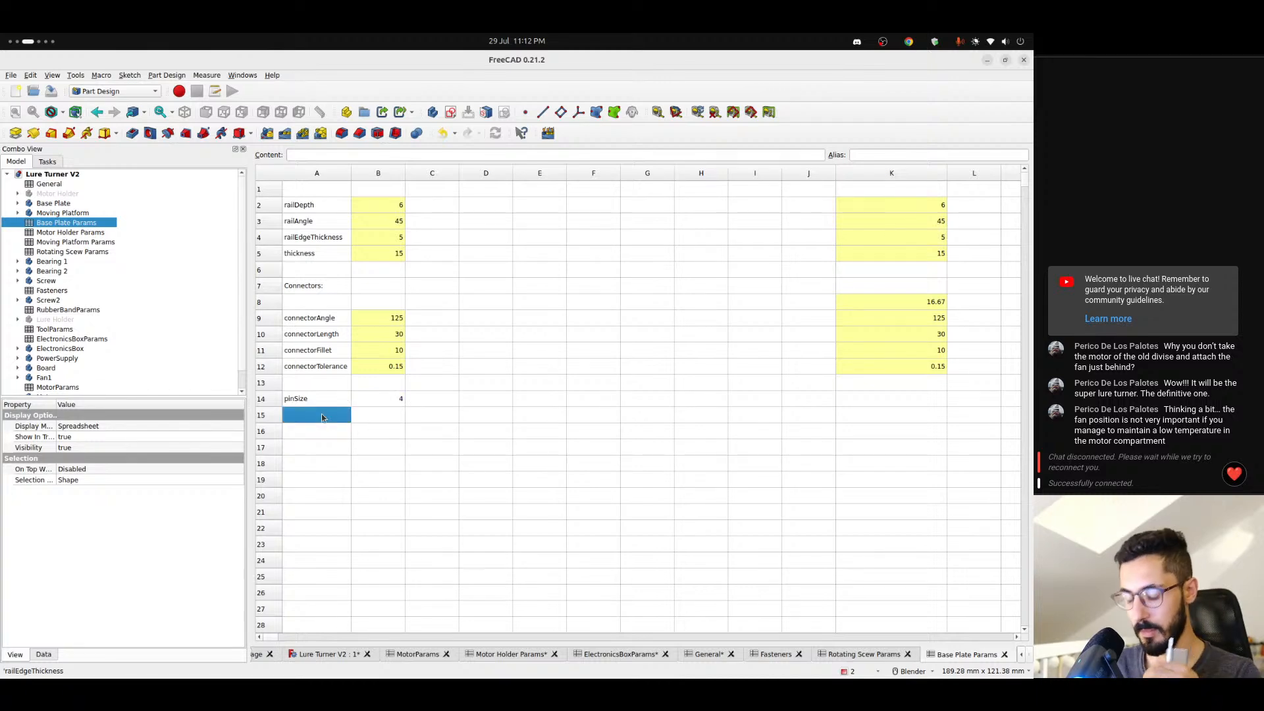
pyautogui.write('pi')
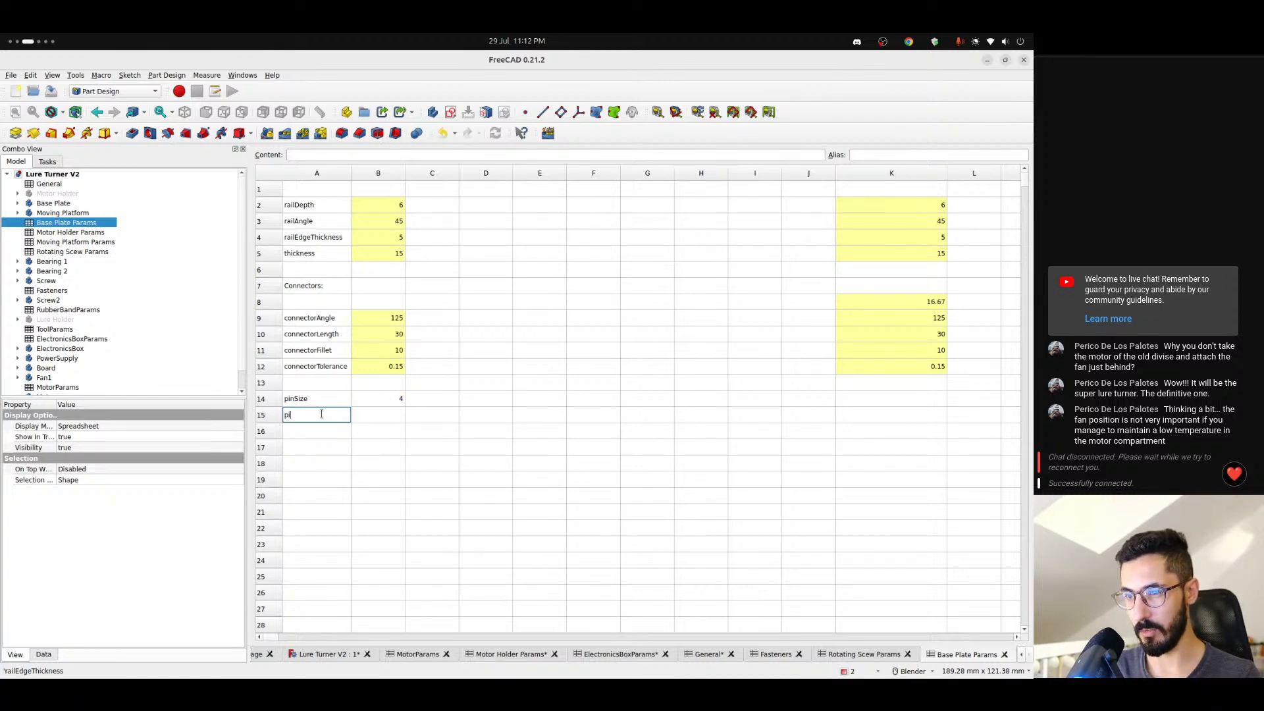
pyautogui.write('nTolerance')
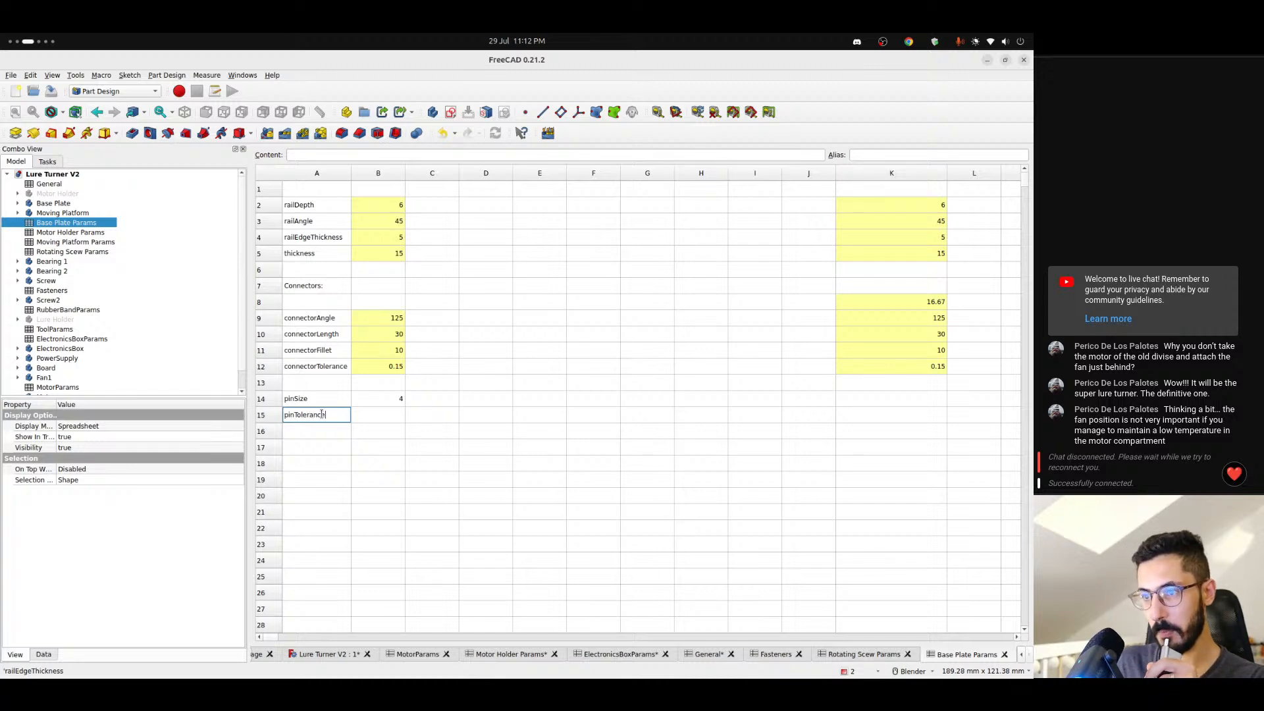
pyautogui.press('BackSpace')
pyautogui.press('BackSpace')
pyautogui.press('BackSpace')
pyautogui.press('BackSpace')
pyautogui.press('BackSpace')
pyautogui.press('BackSpace')
pyautogui.press('BackSpace')
pyautogui.press('BackSpace')
pyautogui.press('BackSpace')
pyautogui.press('BackSpace')
pyautogui.press('BackSpace')
pyautogui.press('BackSpace')
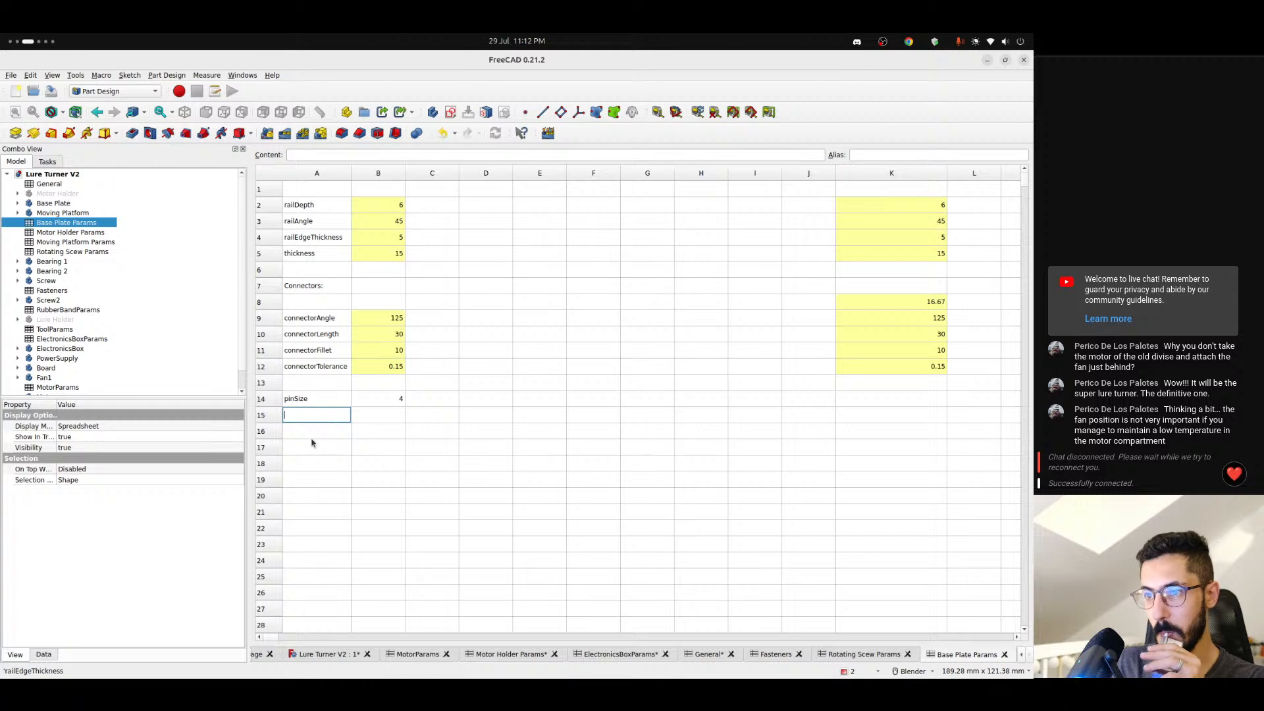
pyautogui.click(311, 430)
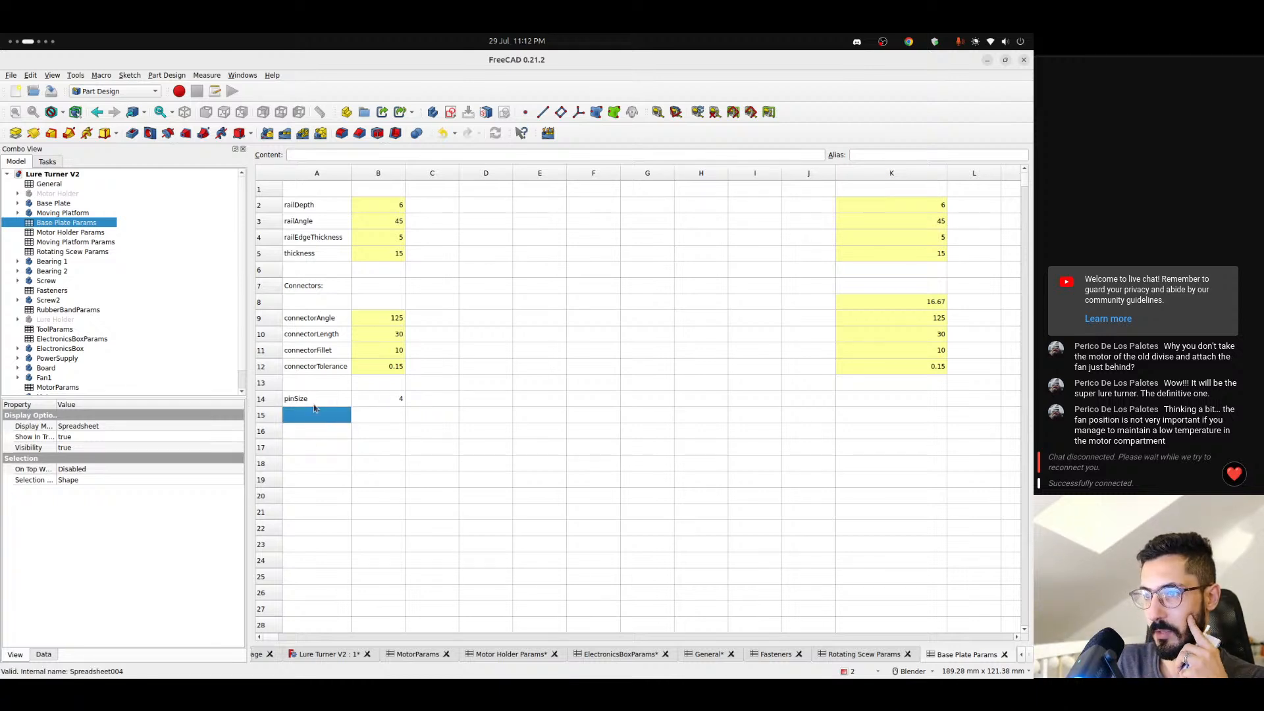
pyautogui.click(309, 401)
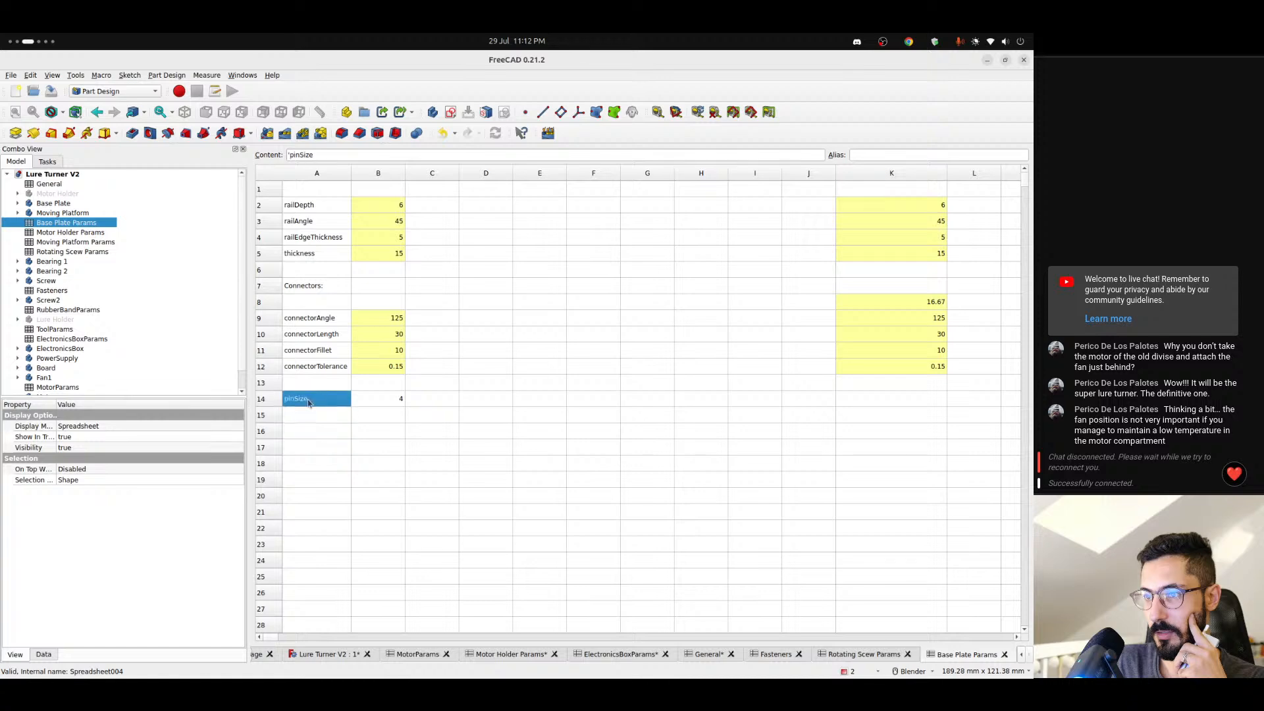
pyautogui.click(359, 399)
pyautogui.press('BackSpace')
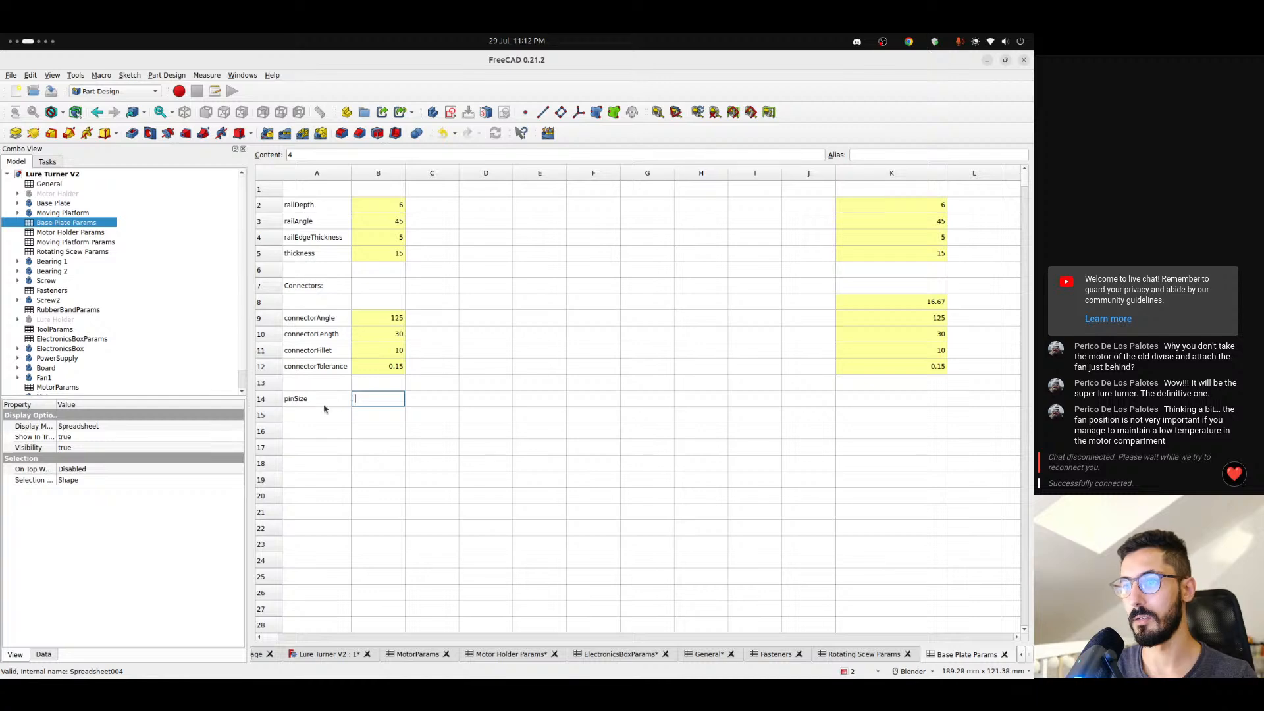
pyautogui.press('Up')
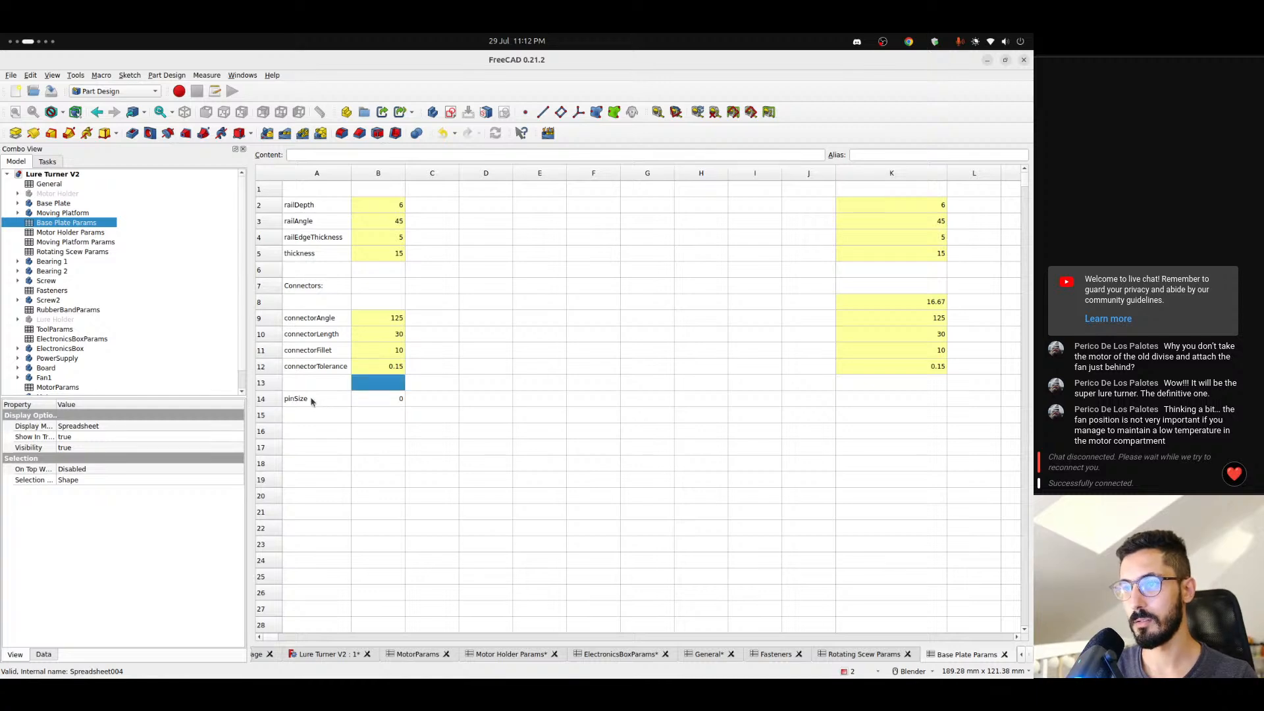
# - Assign the alias pinSize to cell B14, copying the name from its label in A14
pyautogui.doubleClick(300, 155)
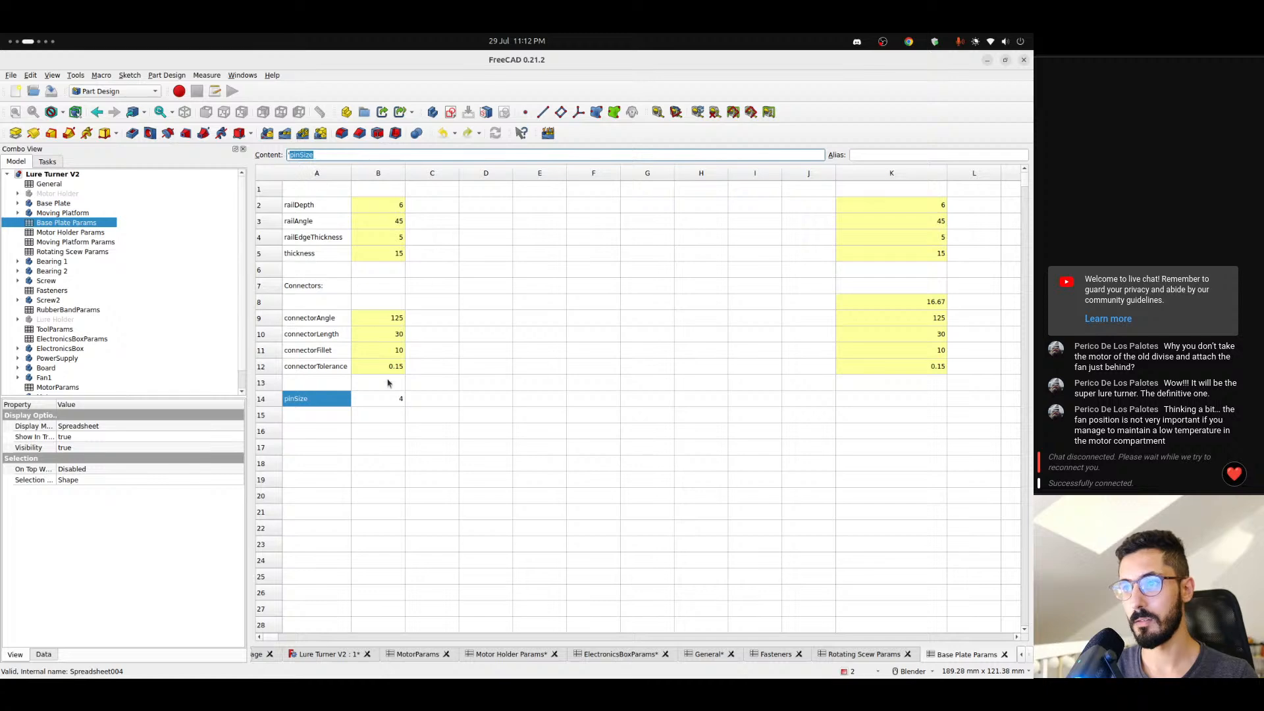
pyautogui.hotkey('ctrl', 'c')
pyautogui.click(391, 399)
pyautogui.click(856, 156)
pyautogui.hotkey('ctrl', 'v')
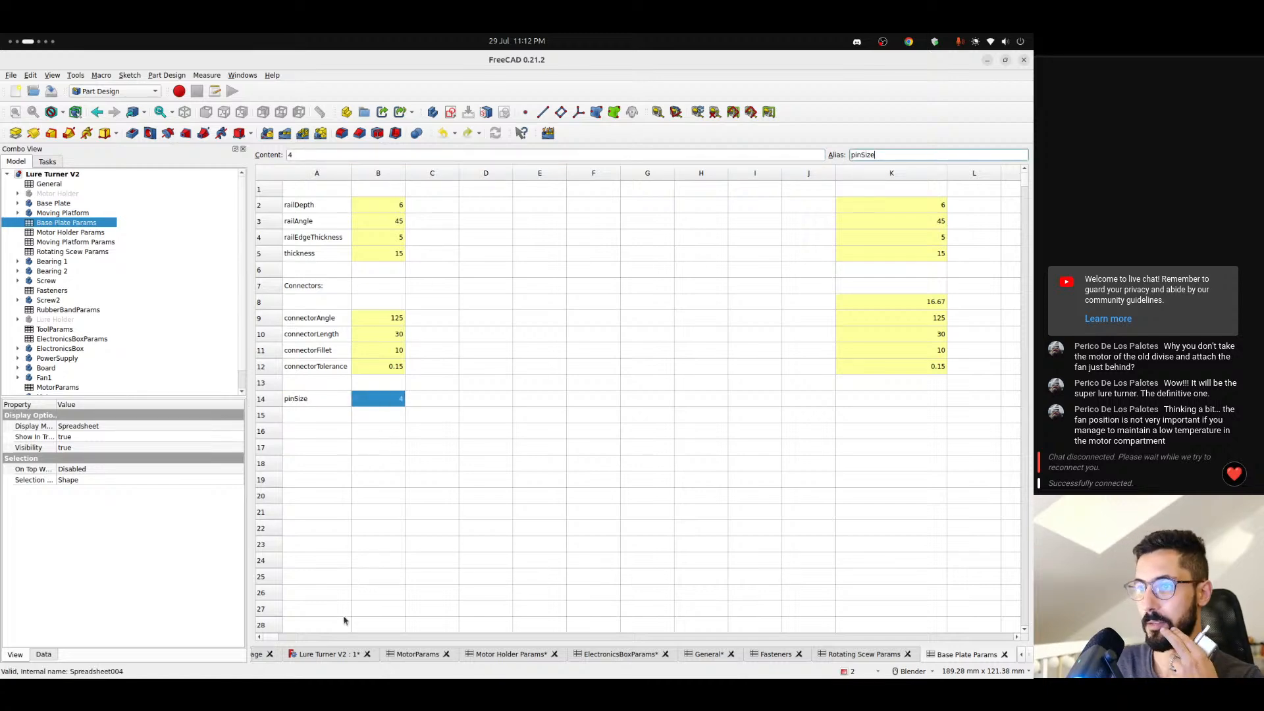
pyautogui.press('Return')
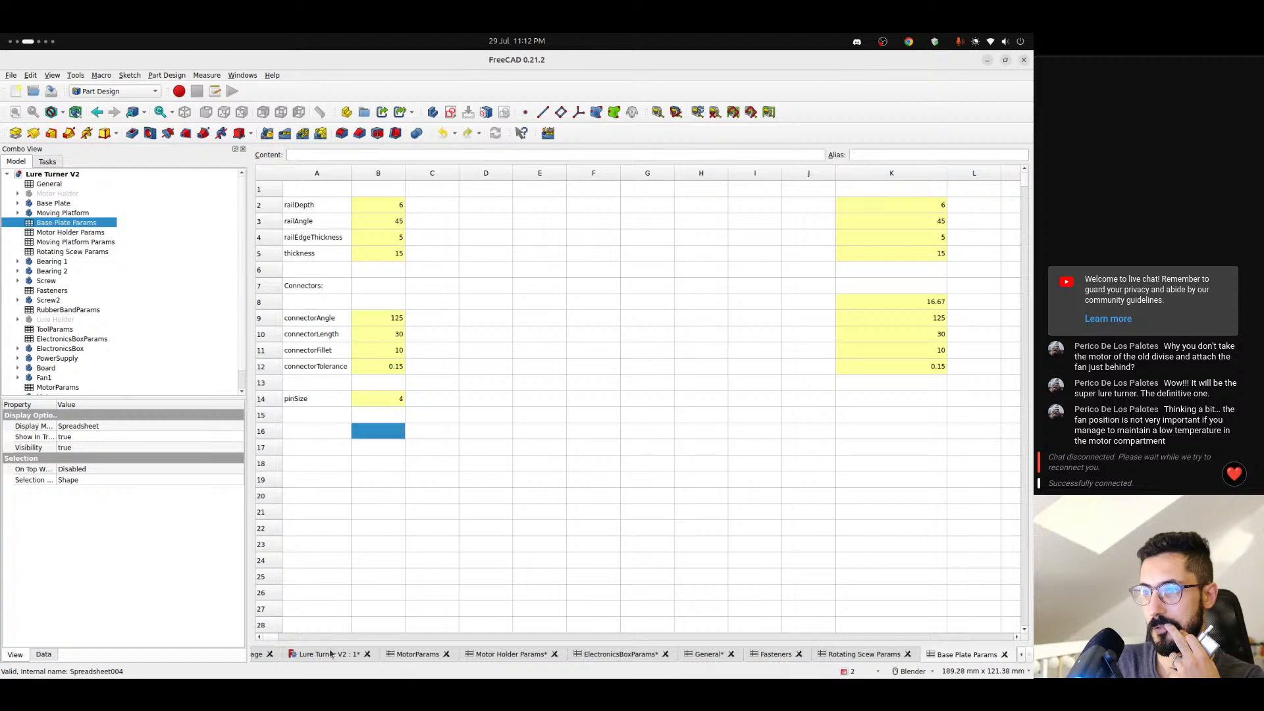
# - Check the connector cutout in the model, and add a pinOffset parameter with the value 4 in row 15 of Base Plate Params
pyautogui.click(331, 654)
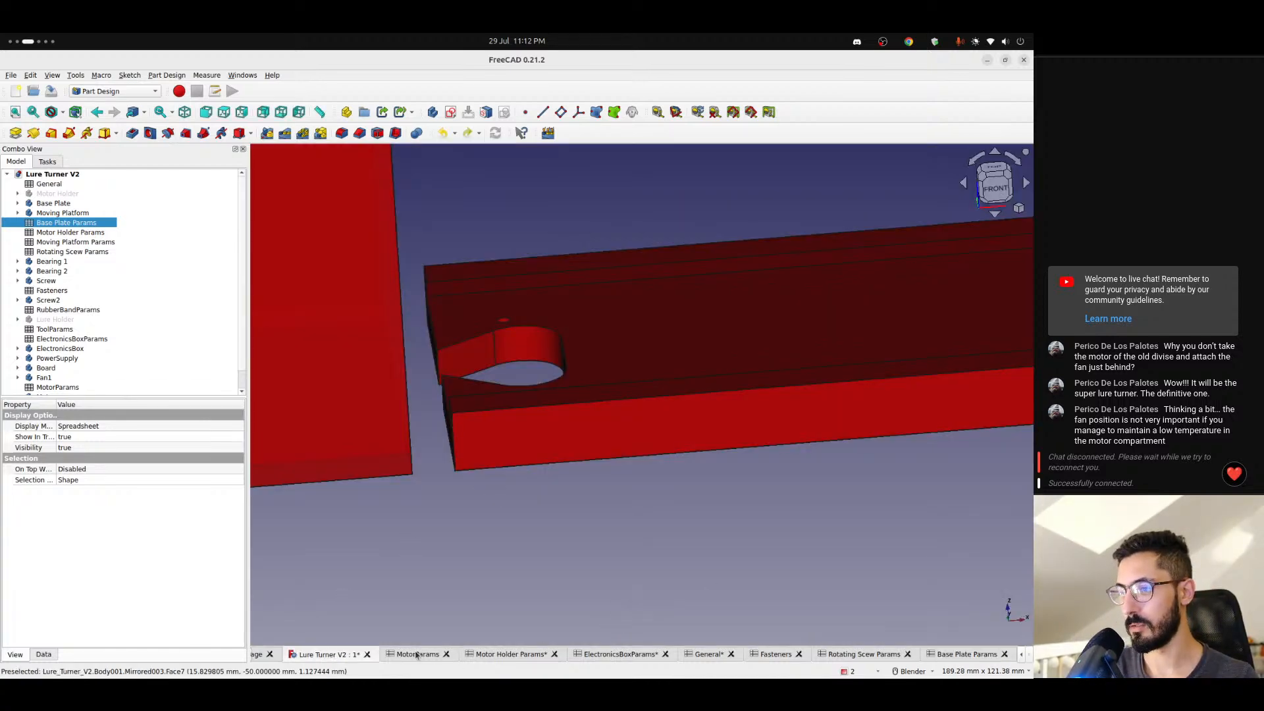
pyautogui.click(967, 655)
pyautogui.click(318, 411)
pyautogui.write('pi')
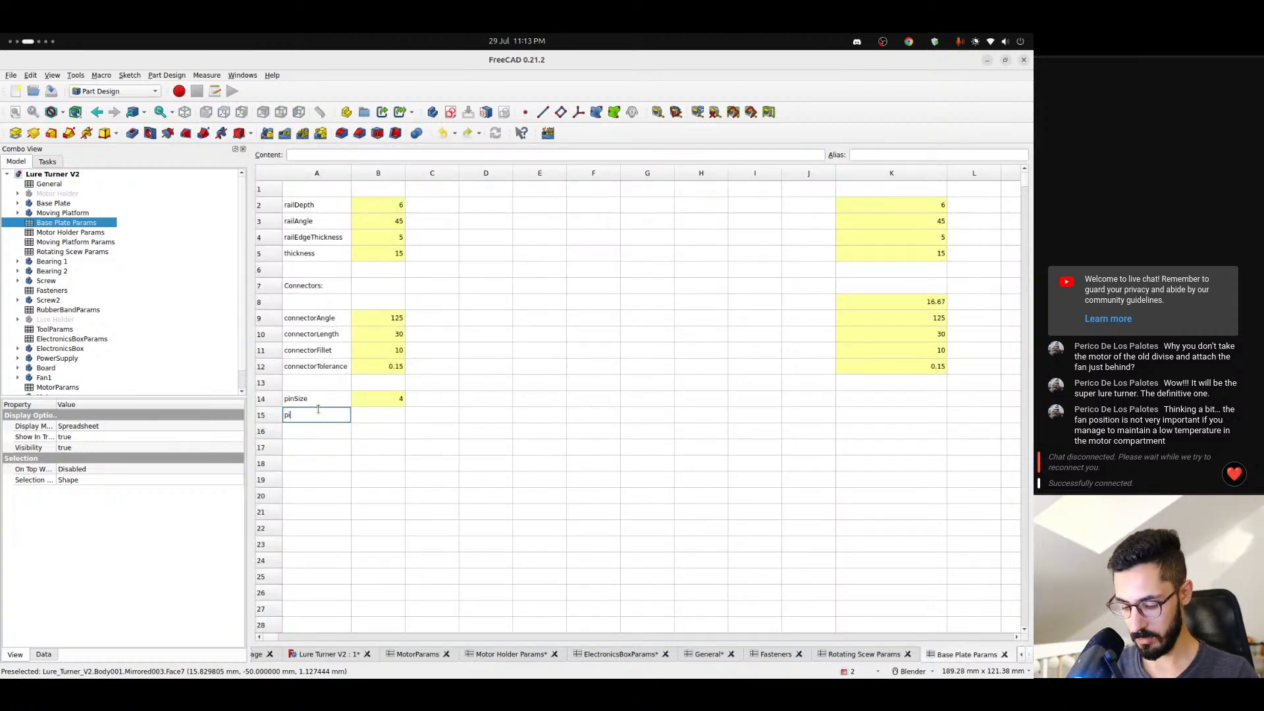
pyautogui.write('nOffset')
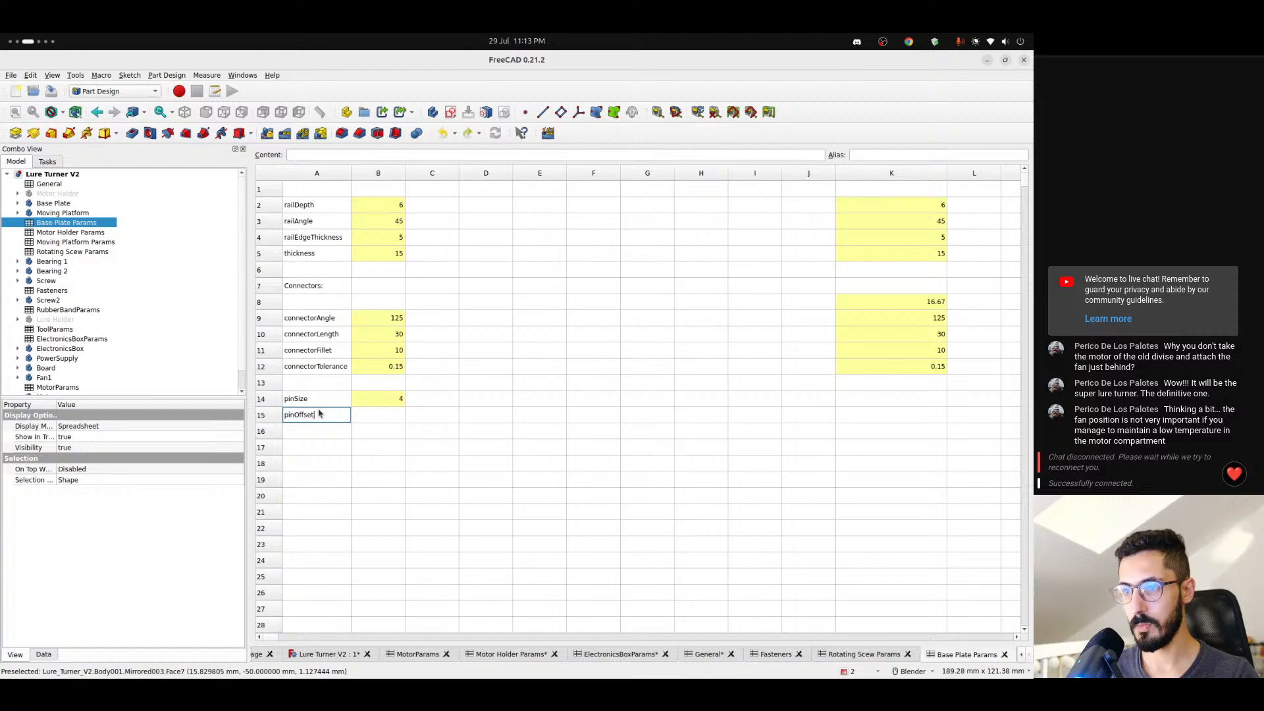
pyautogui.press('Tab')
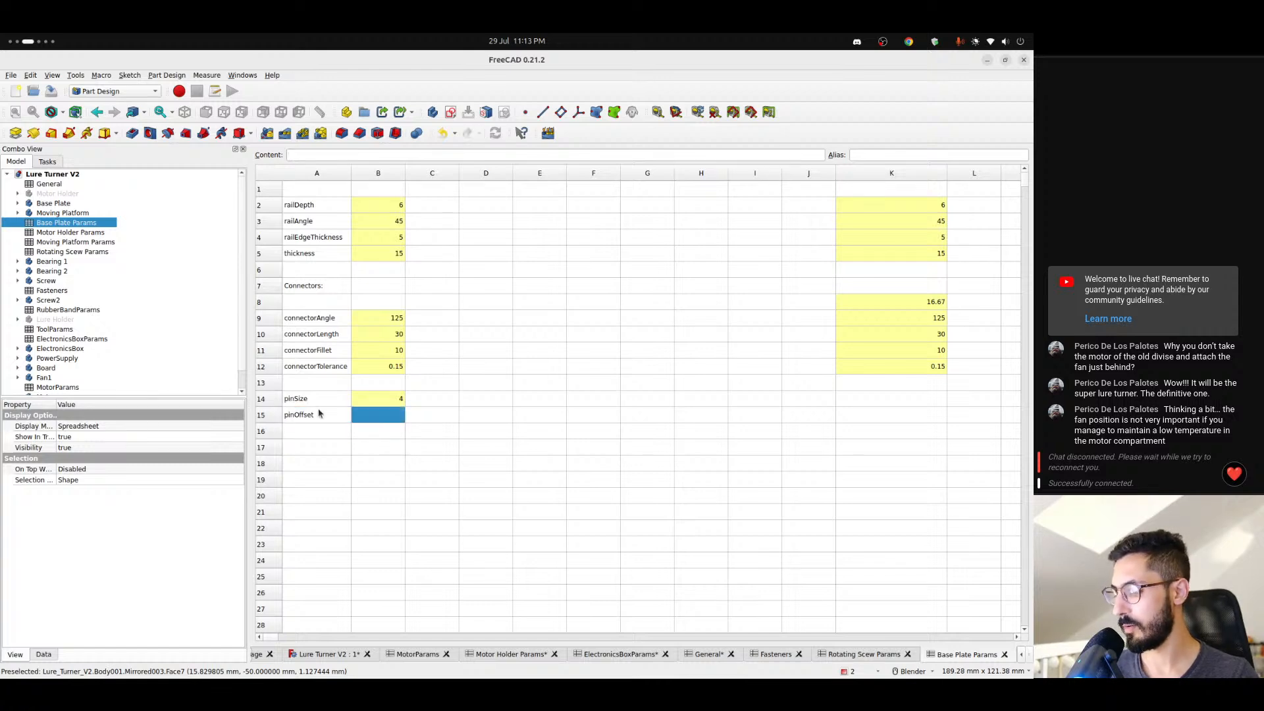
pyautogui.write('4')
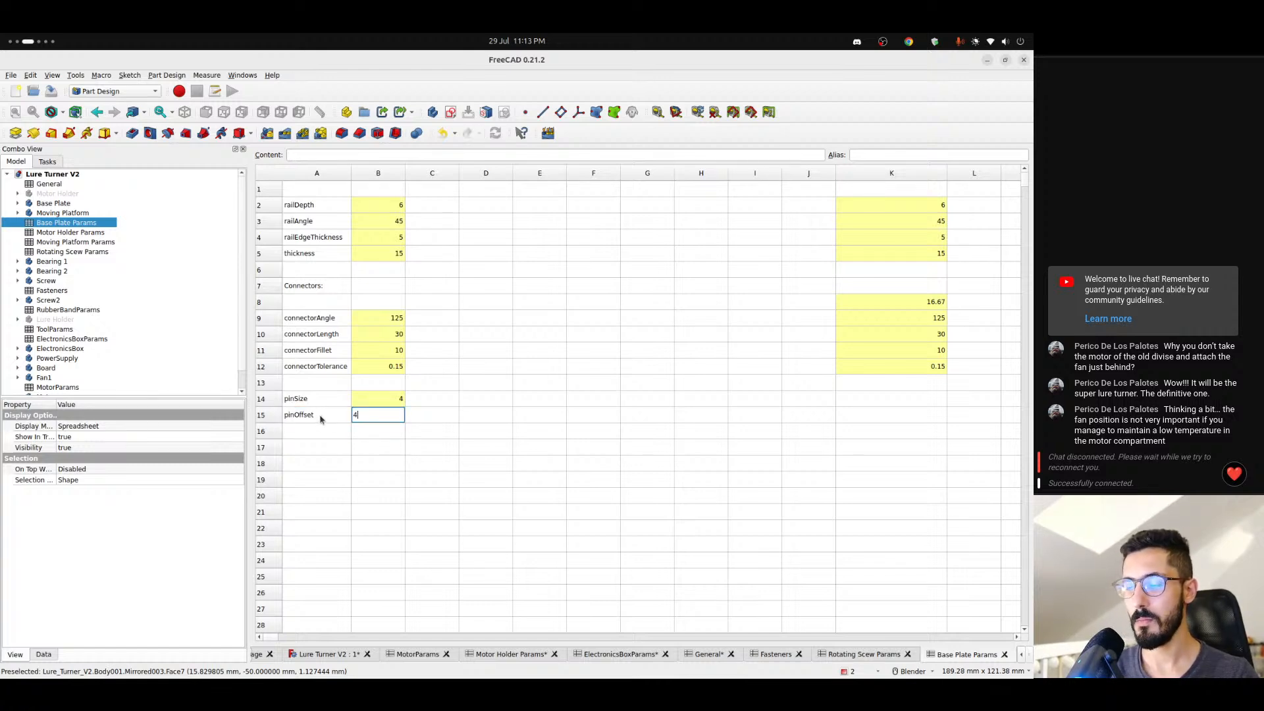
# - Assign the alias pinOffset to cell B15, copying the name from its label in A15
pyautogui.click(315, 417)
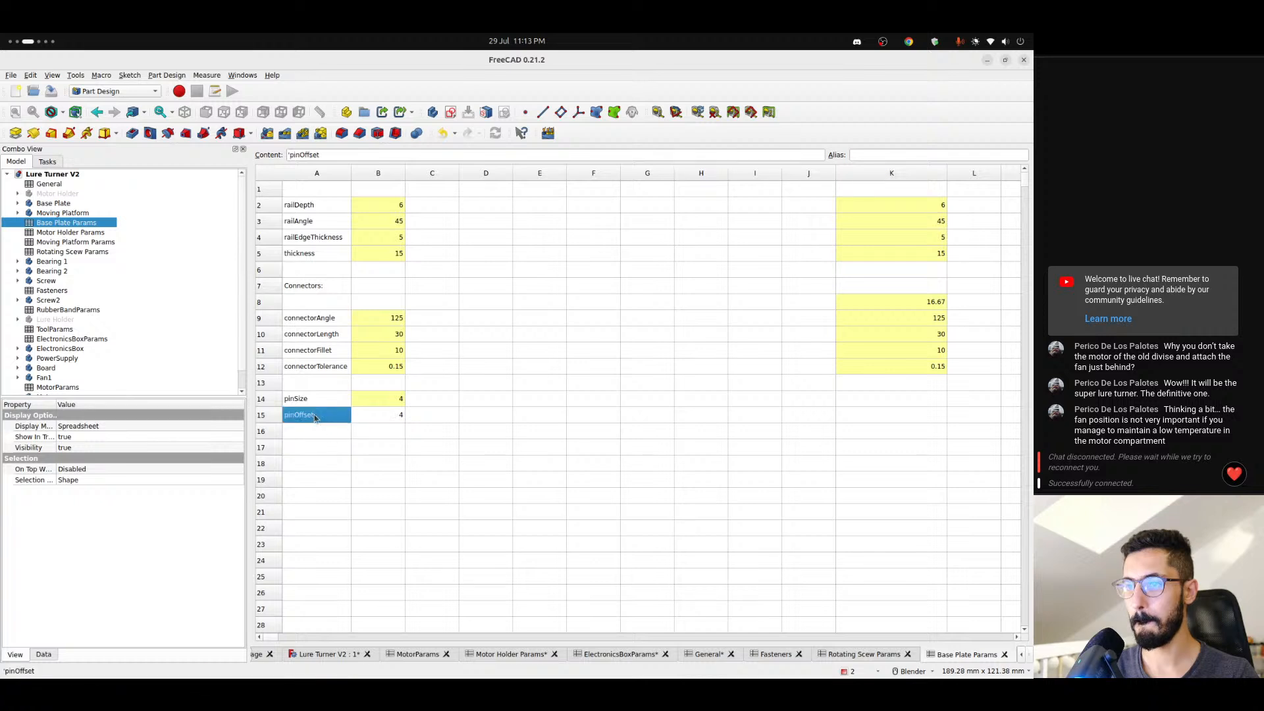
pyautogui.click(309, 154)
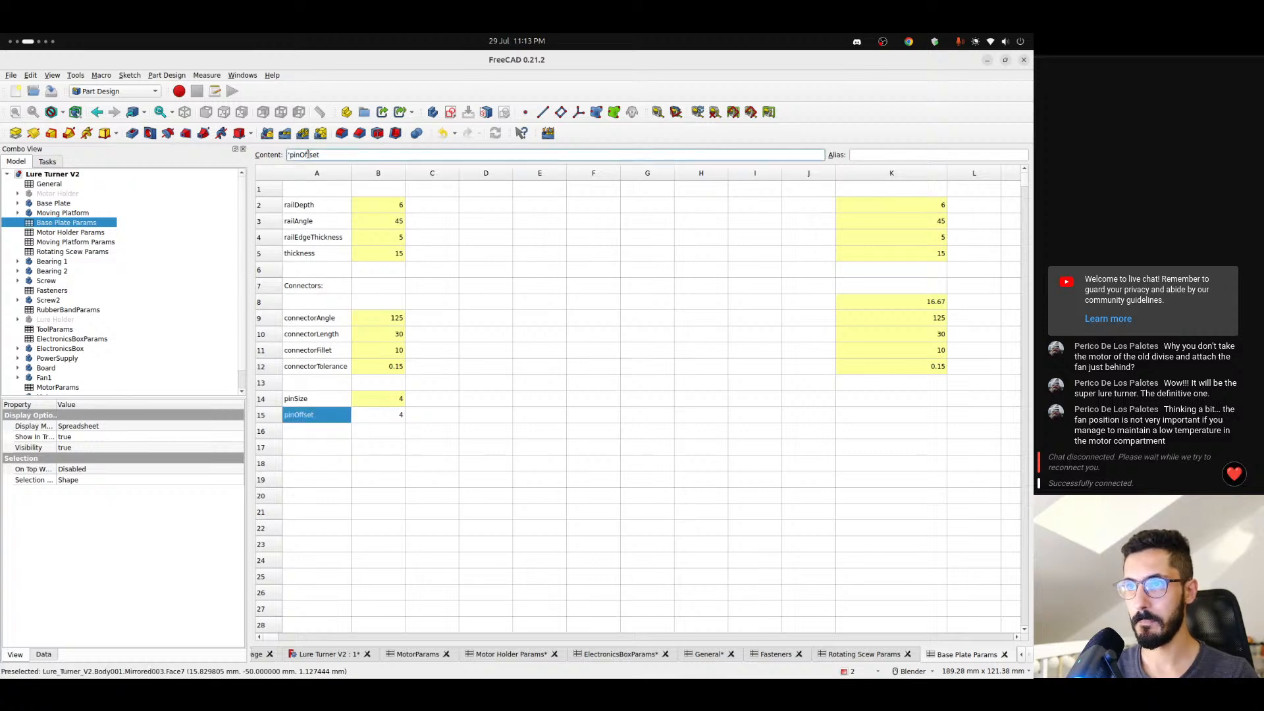
pyautogui.tripleClick(308, 154)
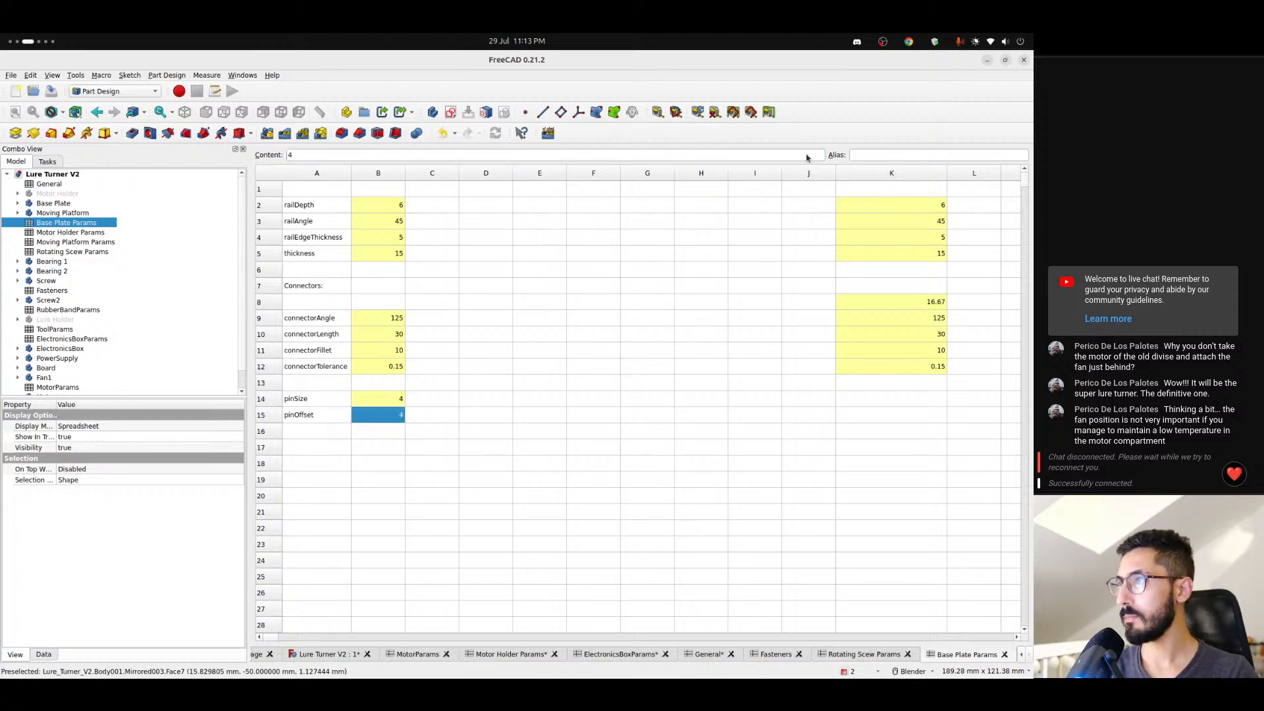
pyautogui.click(862, 157)
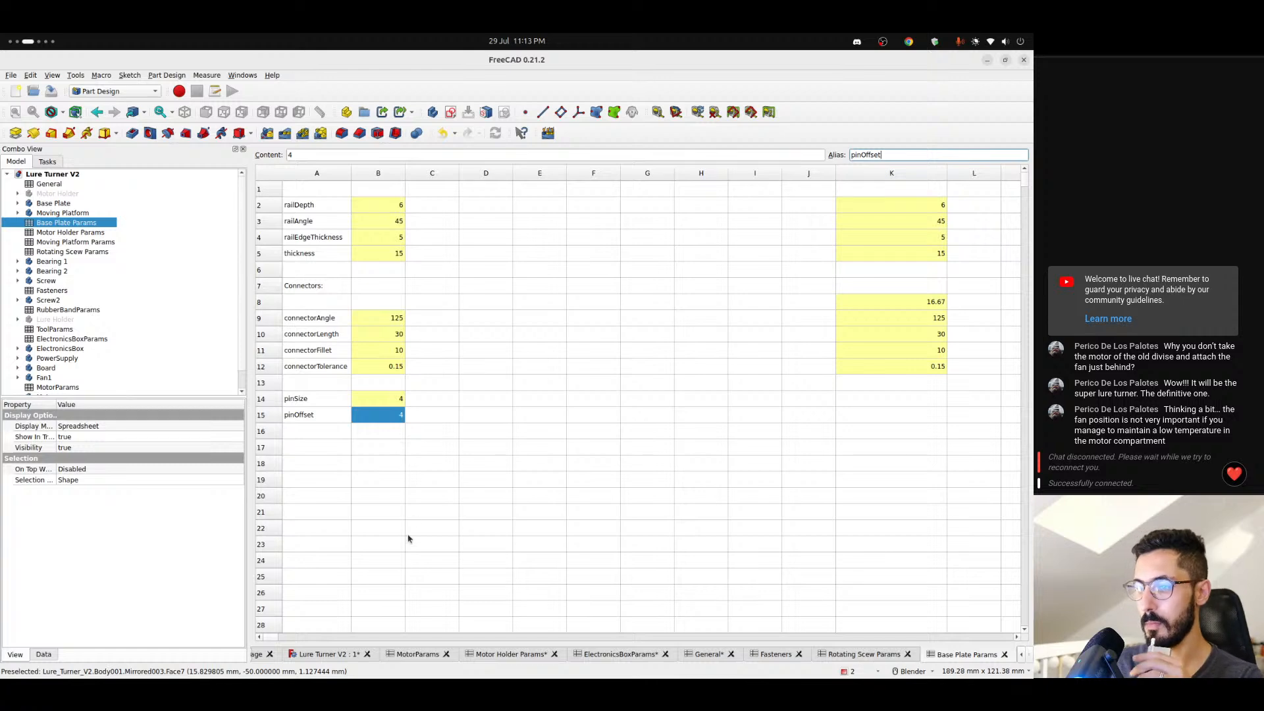
# - Return to the Lure Turner V2 model and make the Base Plate the active body
pyautogui.click(328, 654)
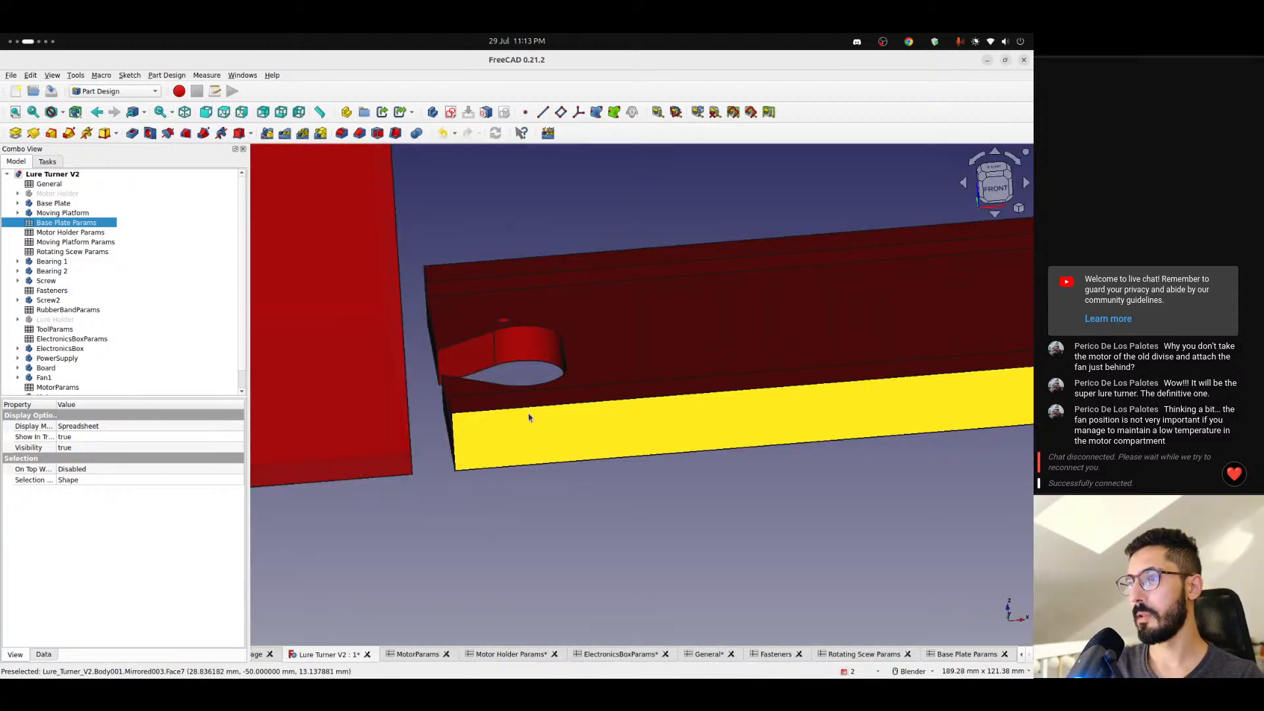
pyautogui.click(45, 204)
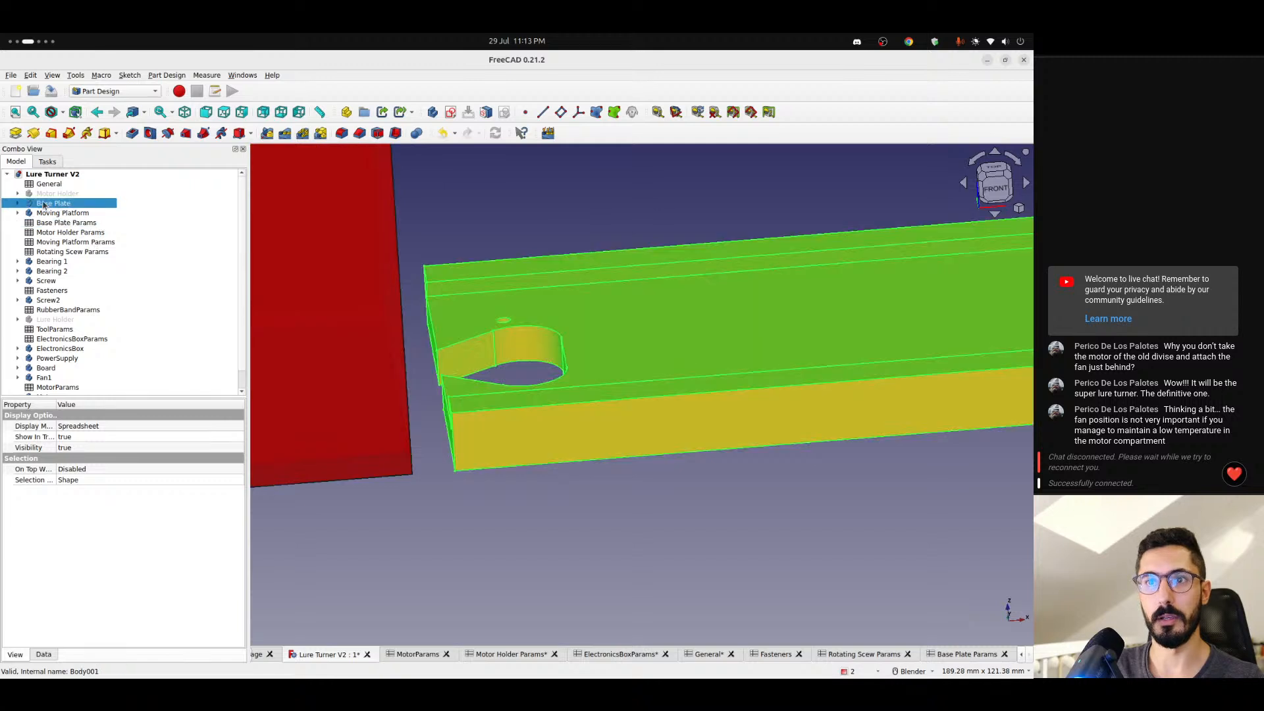
pyautogui.rightClick(44, 203)
pyautogui.click(72, 210)
pyautogui.click(458, 237)
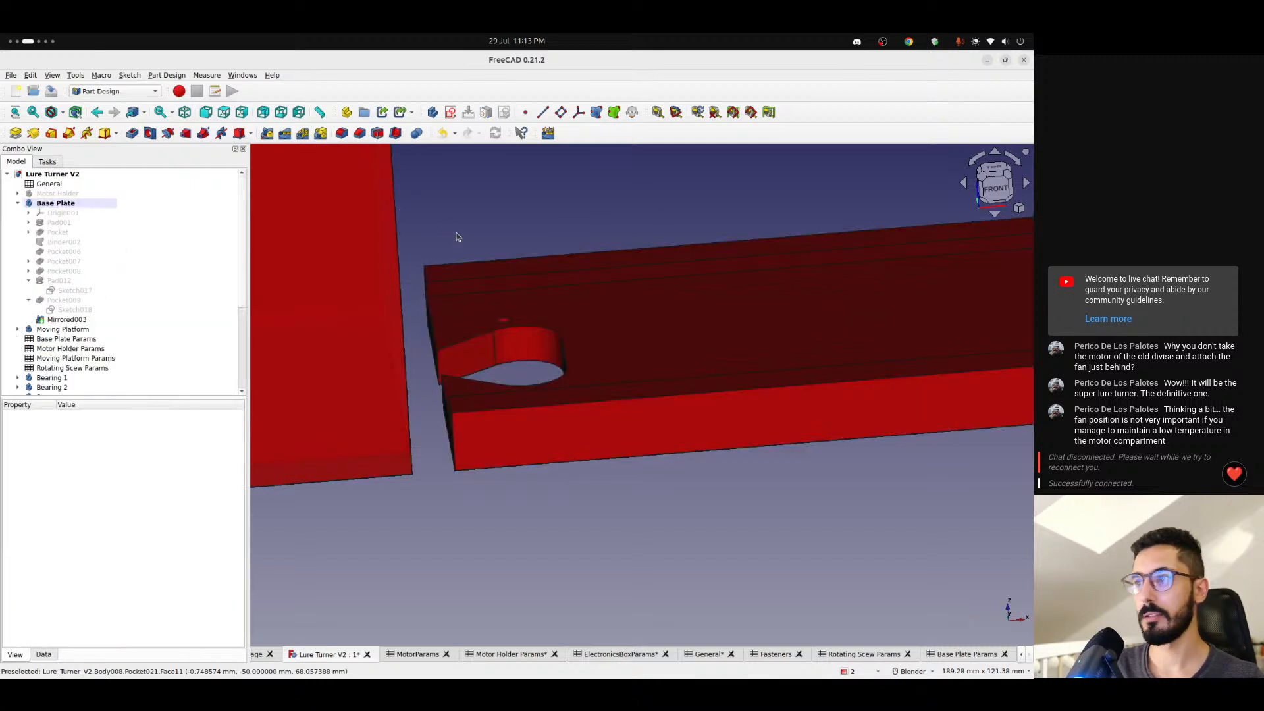
# - Create a new sketch on the Base Plate's XZ plane and show the model in section view
pyautogui.click(995, 188)
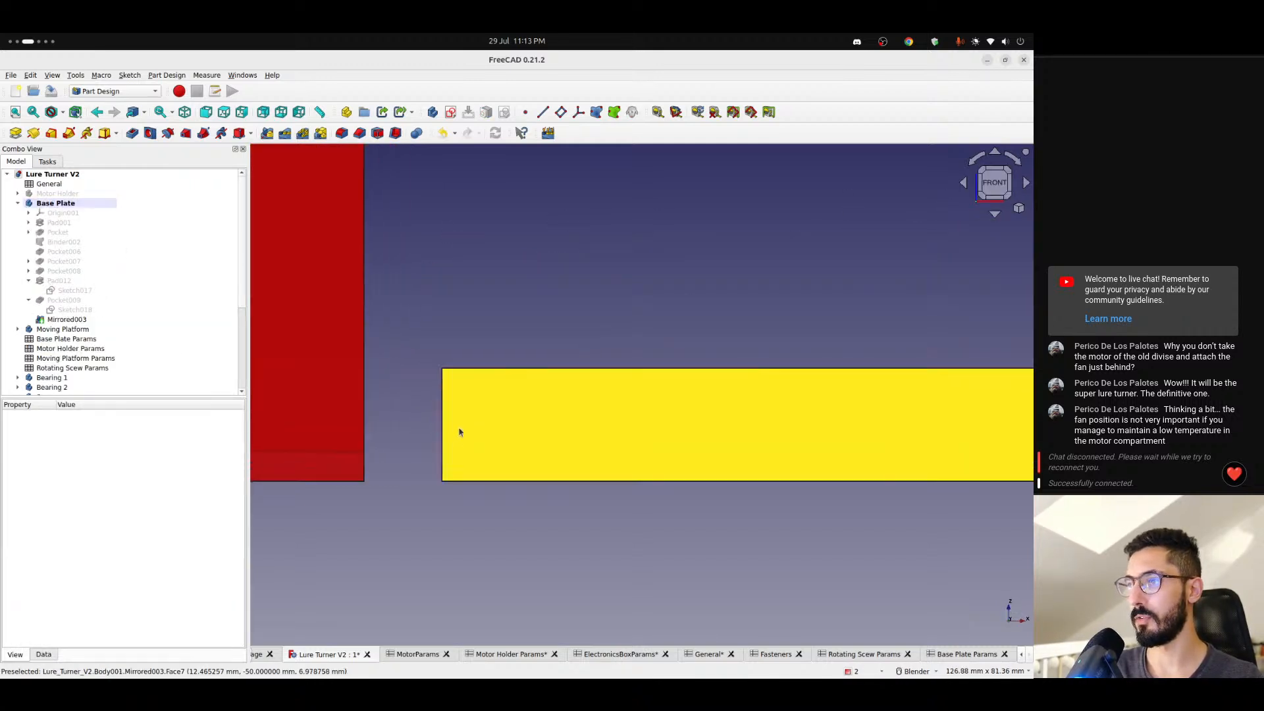
pyautogui.scroll(-8, 460, 430)
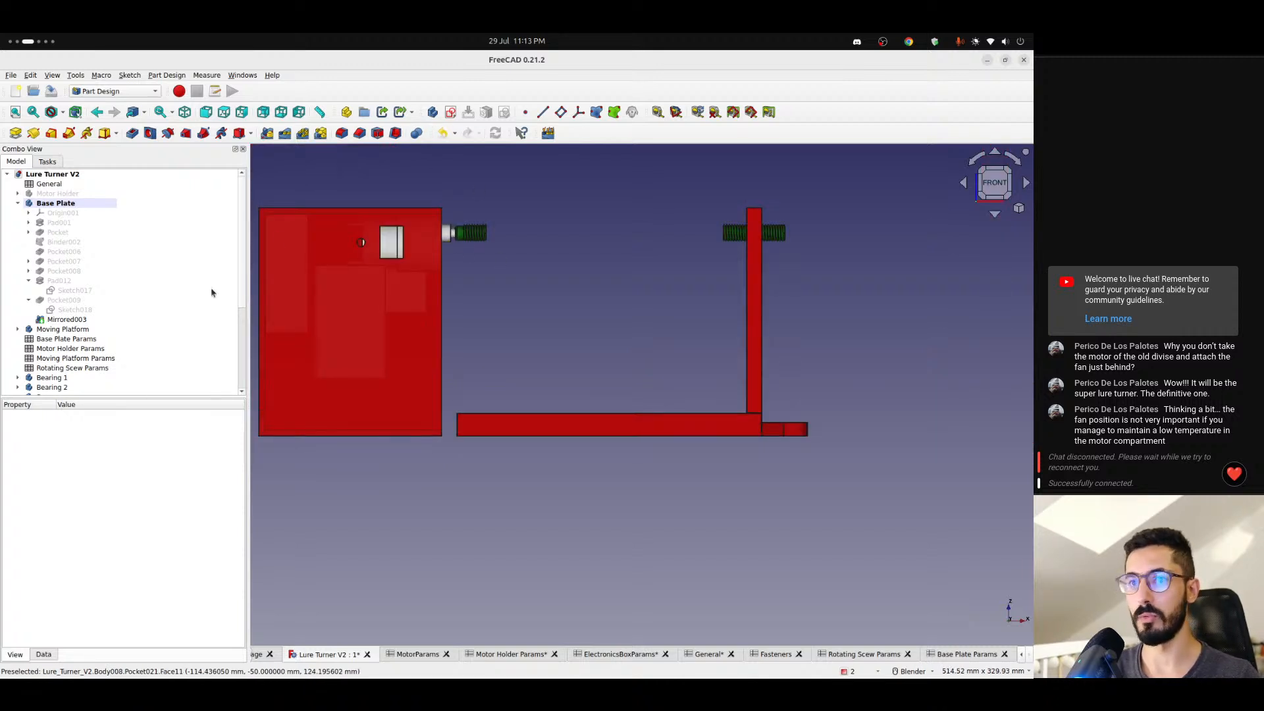
pyautogui.click(451, 112)
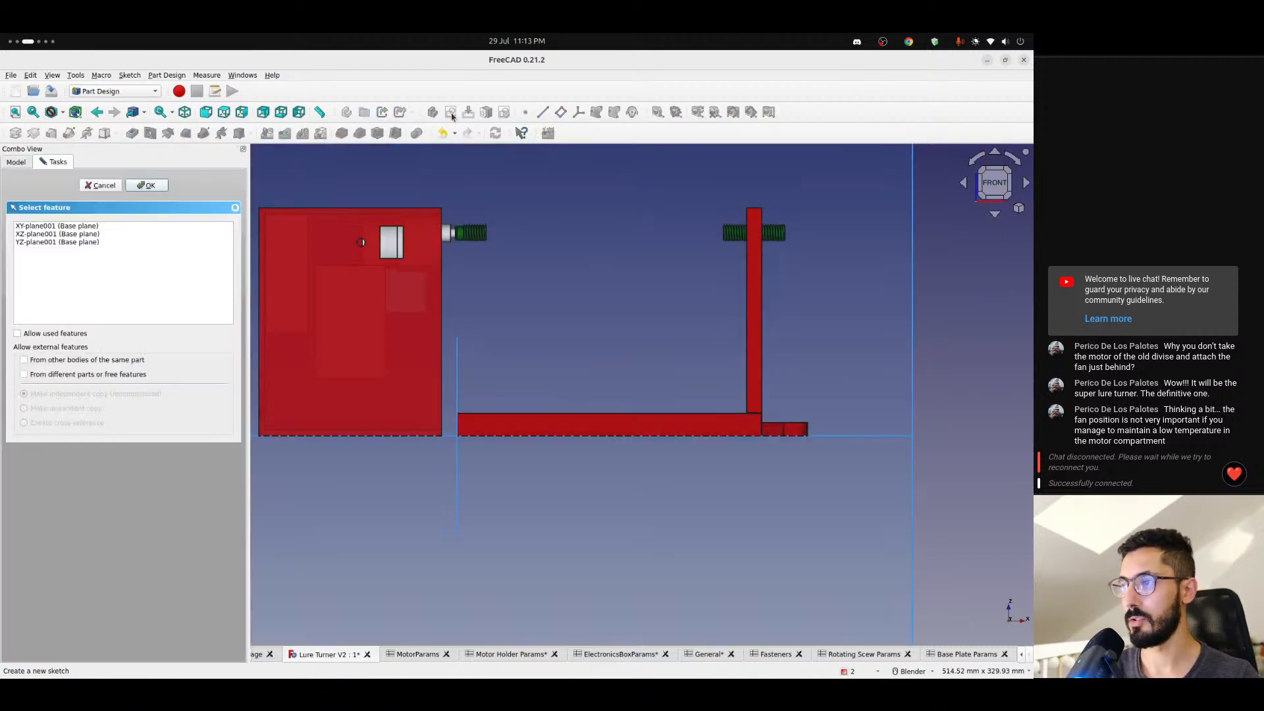
pyautogui.click(506, 355)
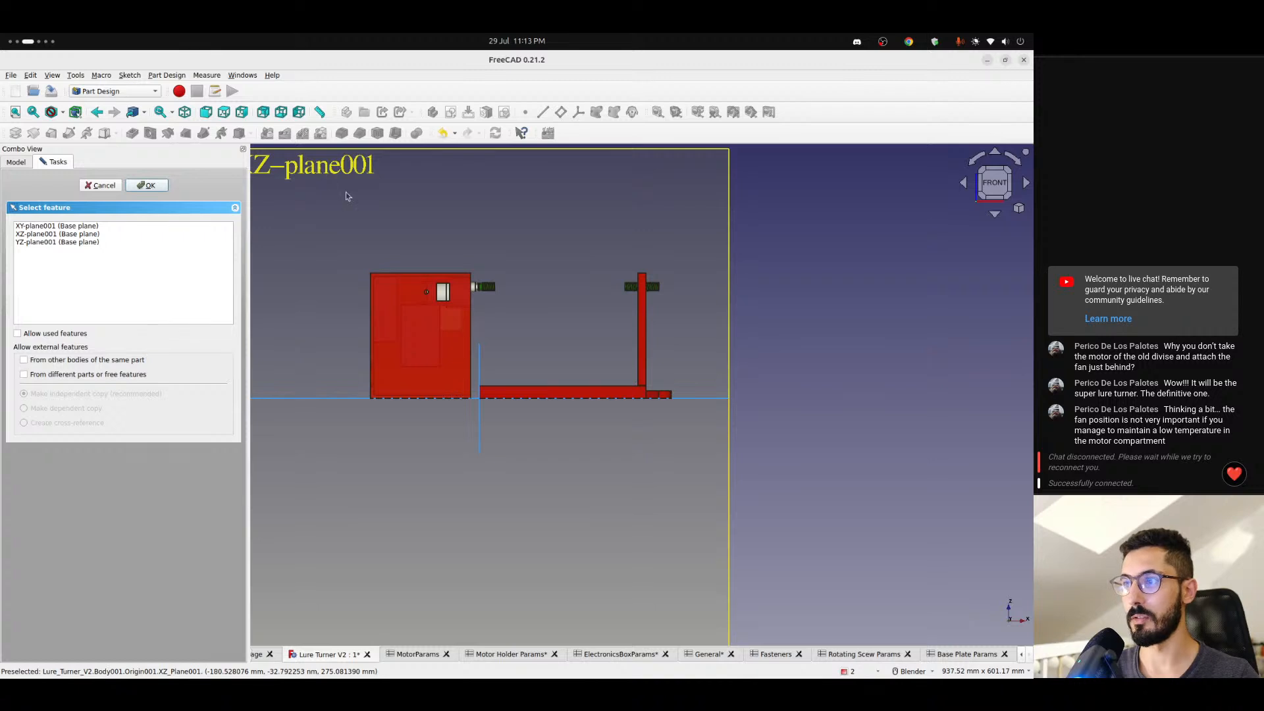
pyautogui.scroll(3, 509, 387)
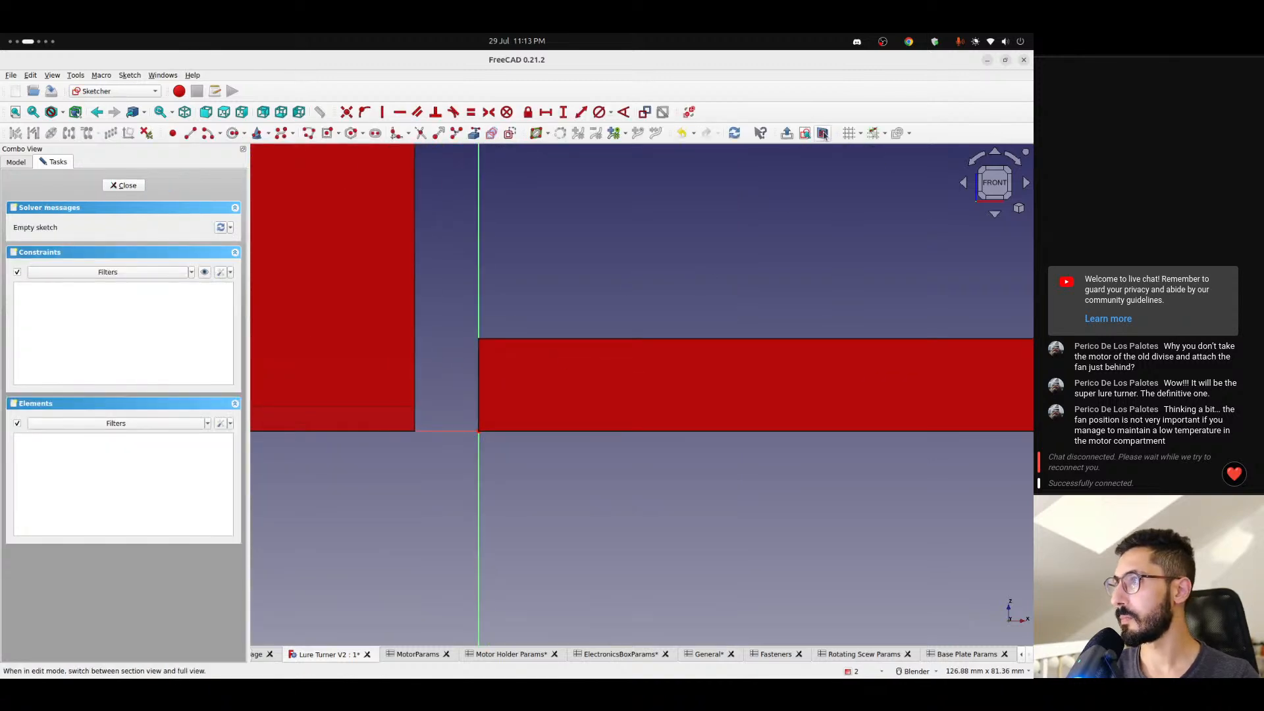
pyautogui.keyDown('shift'); pyautogui.moveTo(482, 414); pyautogui.dragTo(403, 378, button='middle'); pyautogui.keyUp('shift')
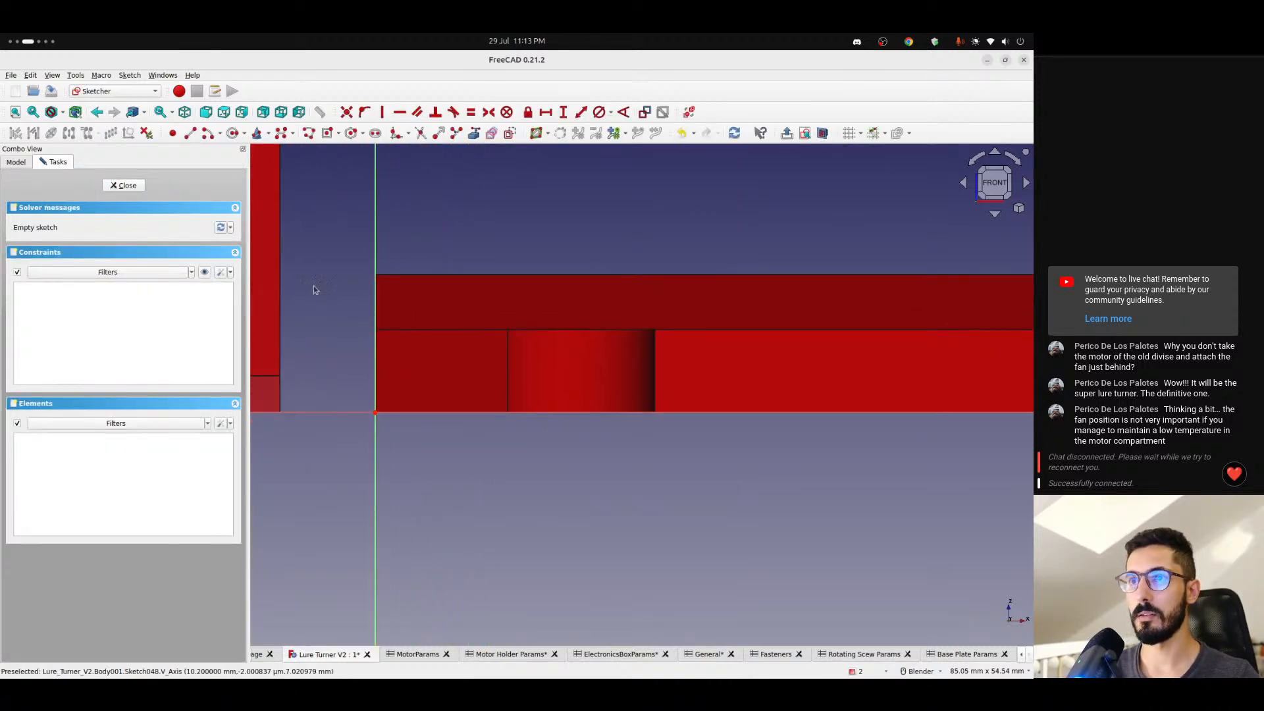
# - Sketch a small centered rectangle between the plate's end and the connector cutout, about 2.5 mm from the vertical axis
pyautogui.click(327, 134)
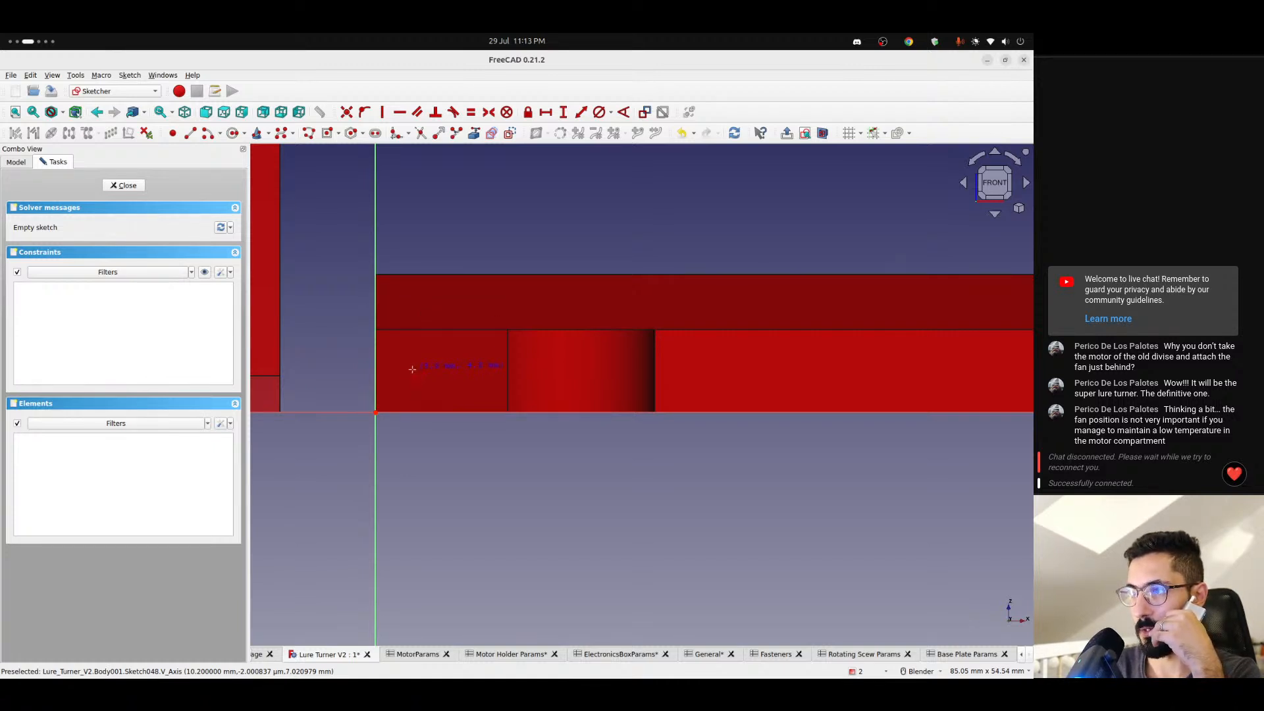
pyautogui.click(435, 387)
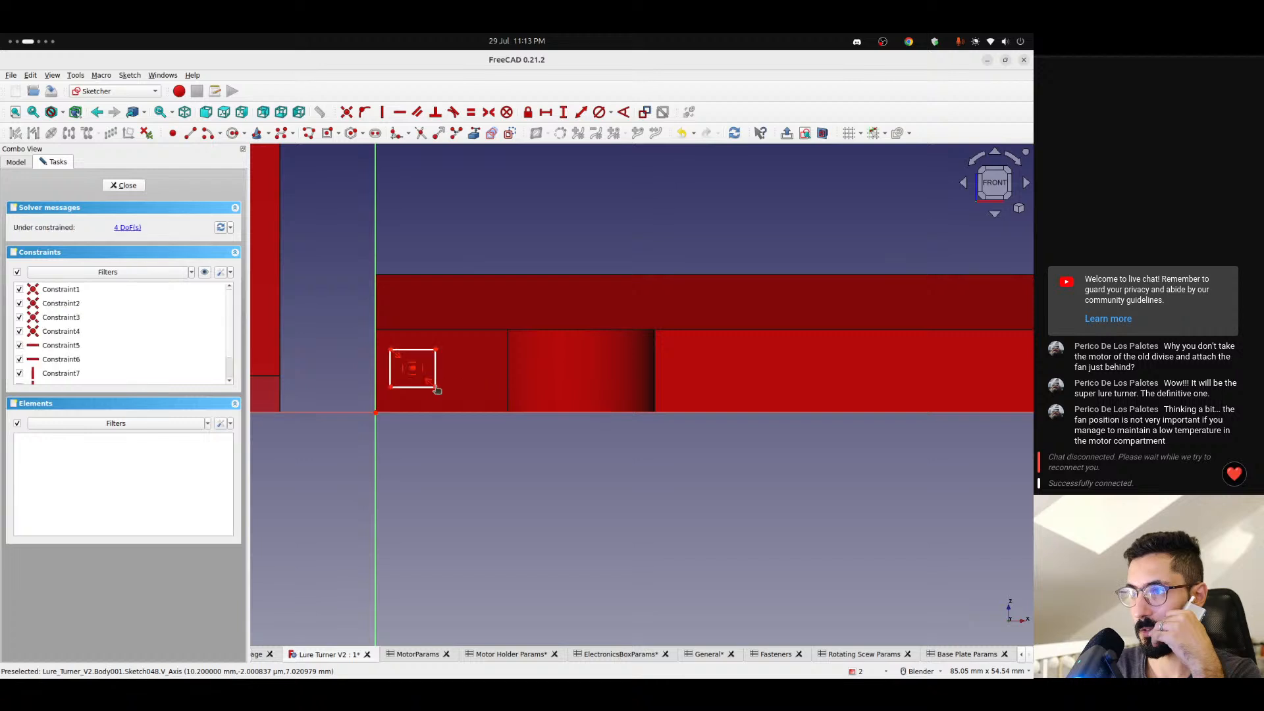
pyautogui.moveTo(413, 368); pyautogui.dragTo(422, 372)
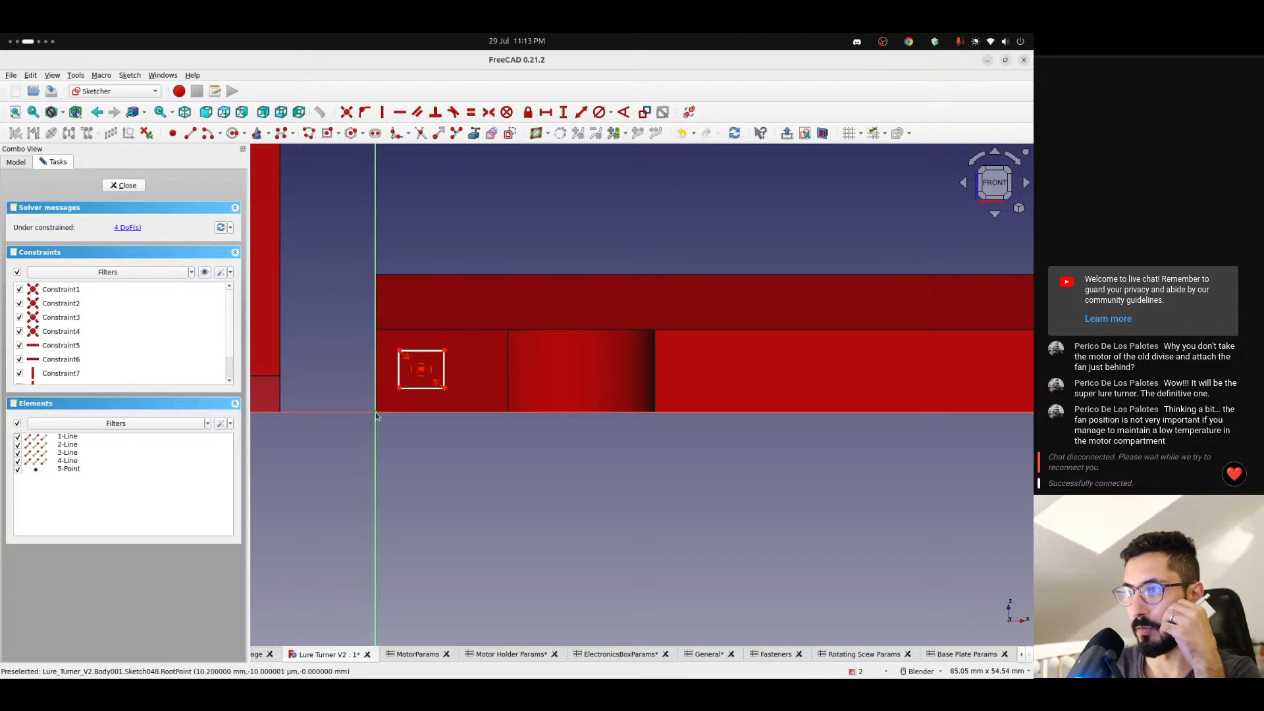
# - Constrain the rectangle's horizontal distance from the vertical axis to <<Base Plate Params>>.pinOffset and place the dimension below the plate
pyautogui.click(399, 390)
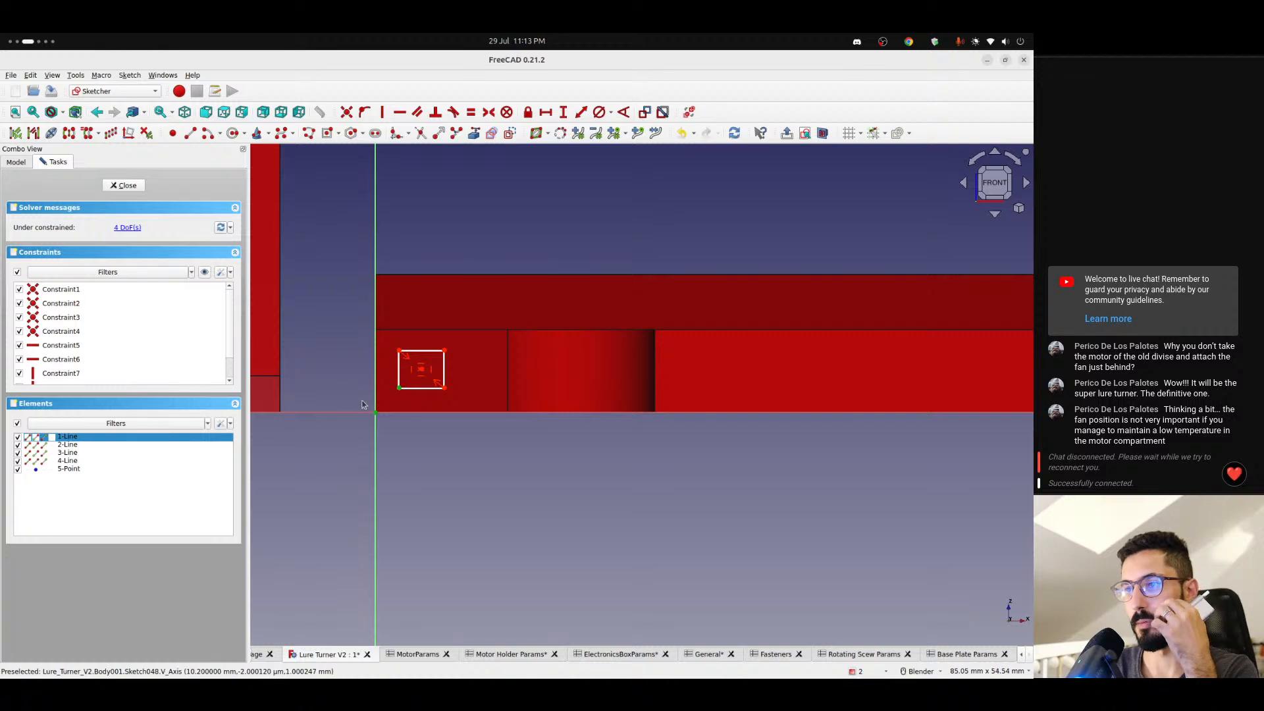
pyautogui.click(545, 112)
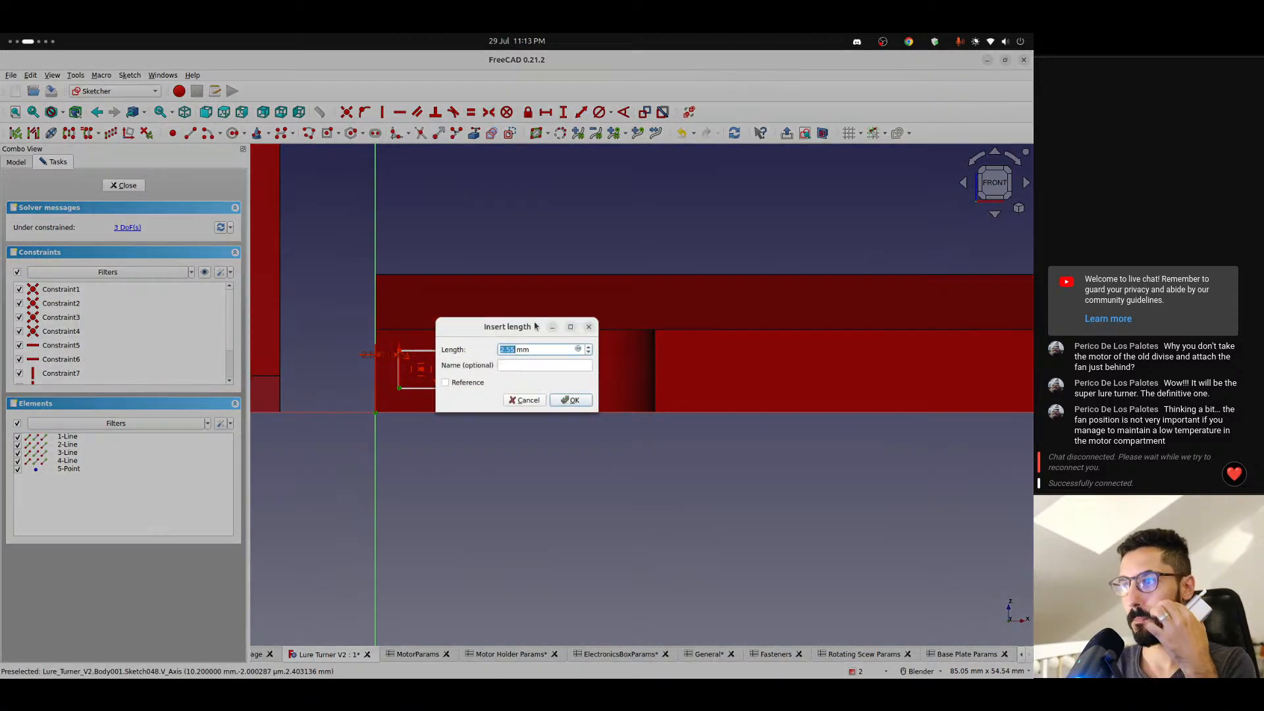
pyautogui.write('=<')
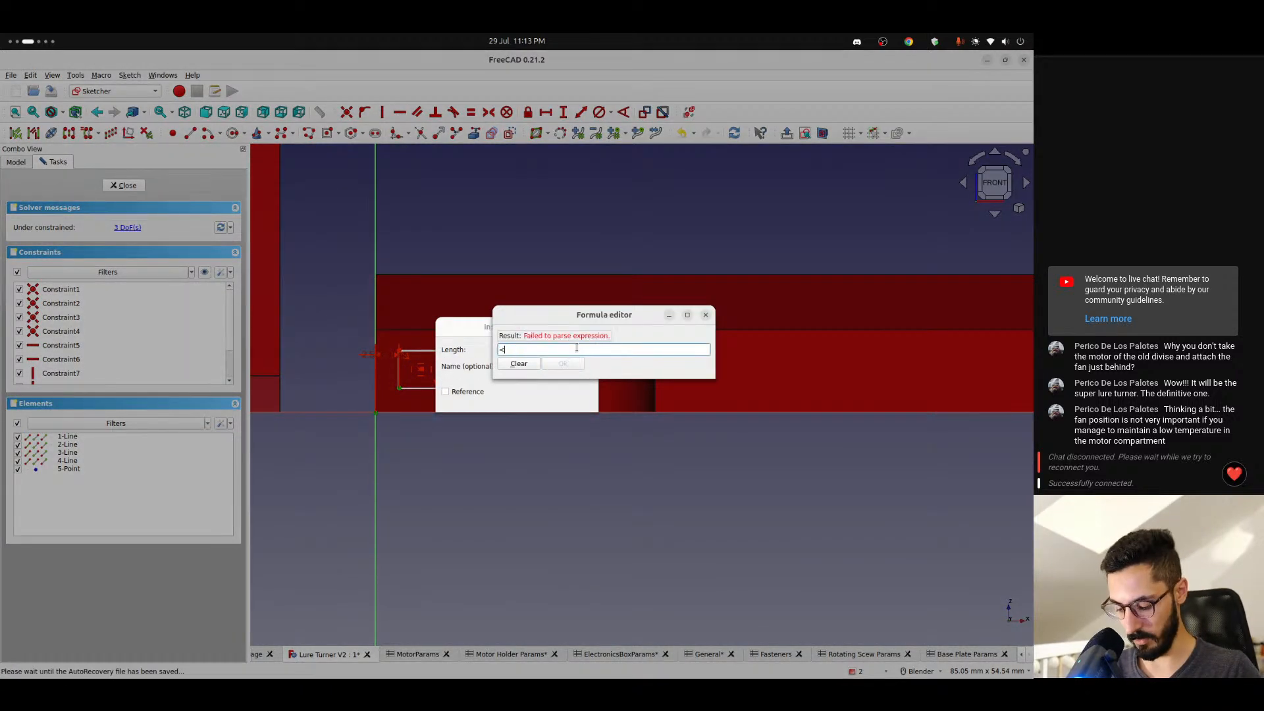
pyautogui.write('<base Plate Params>>')
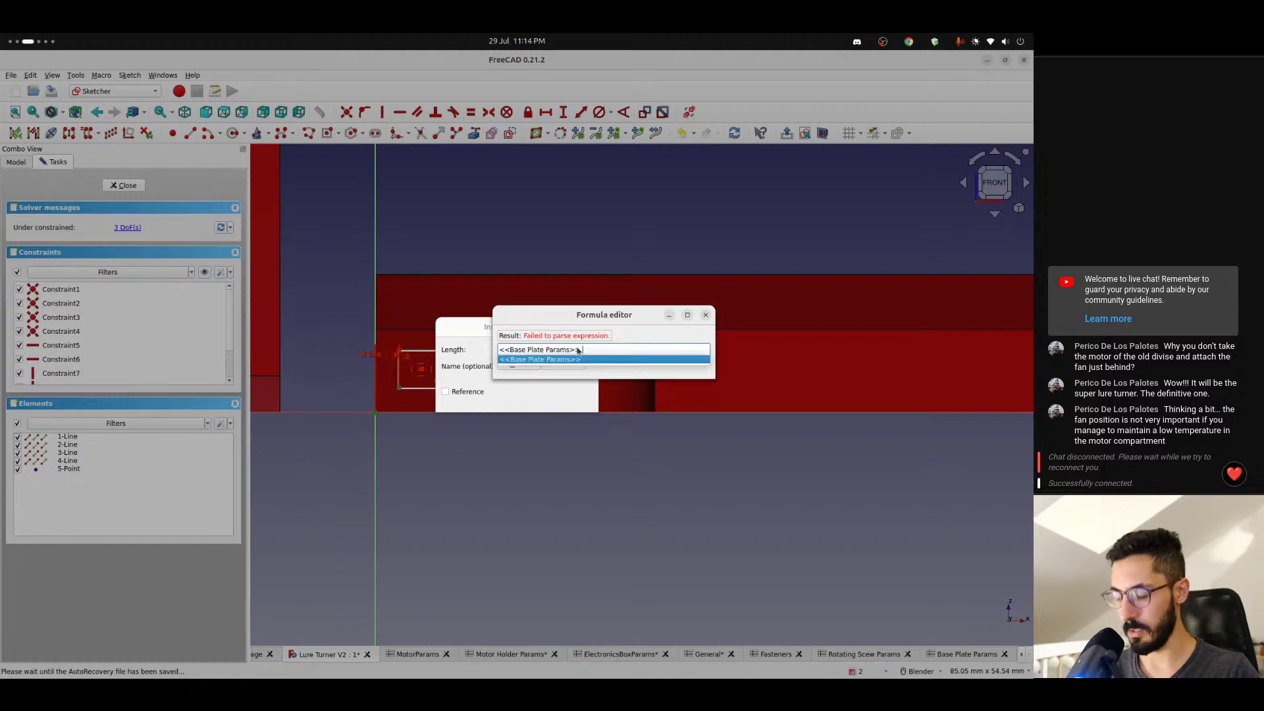
pyautogui.press('Return')
pyautogui.write('pino')
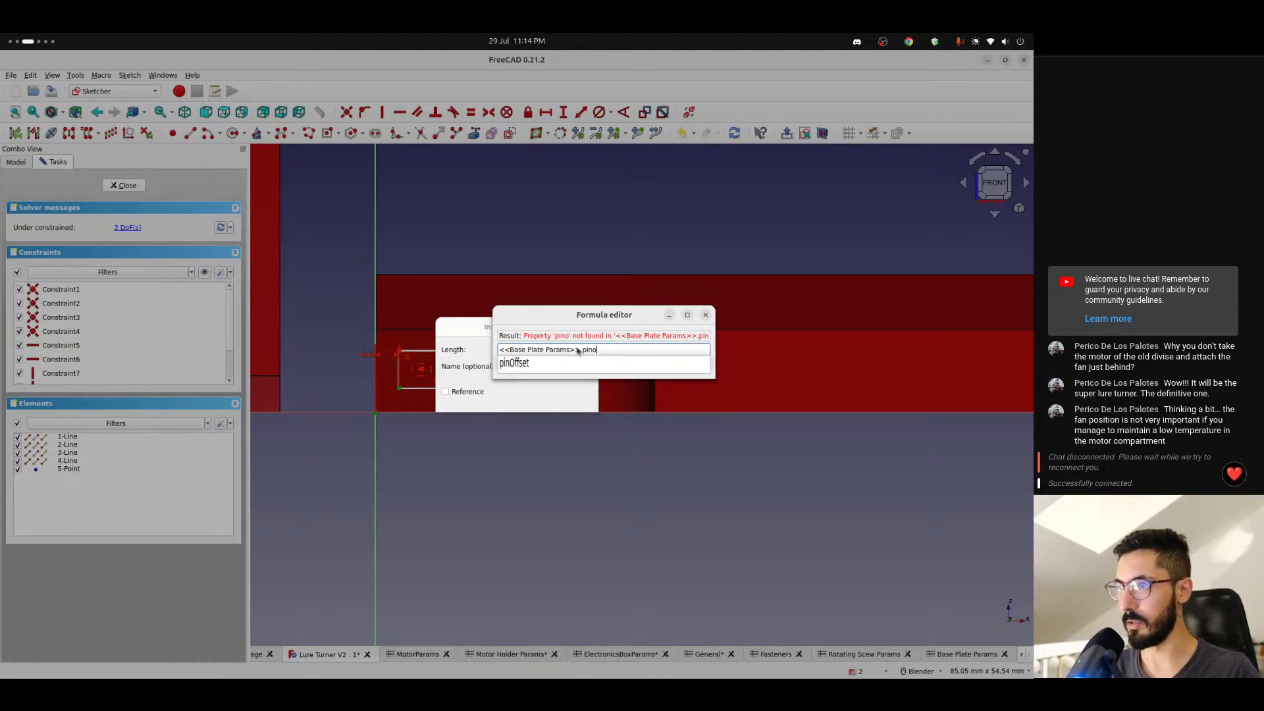
pyautogui.press('Down')
pyautogui.press('Return')
pyautogui.press('Return')
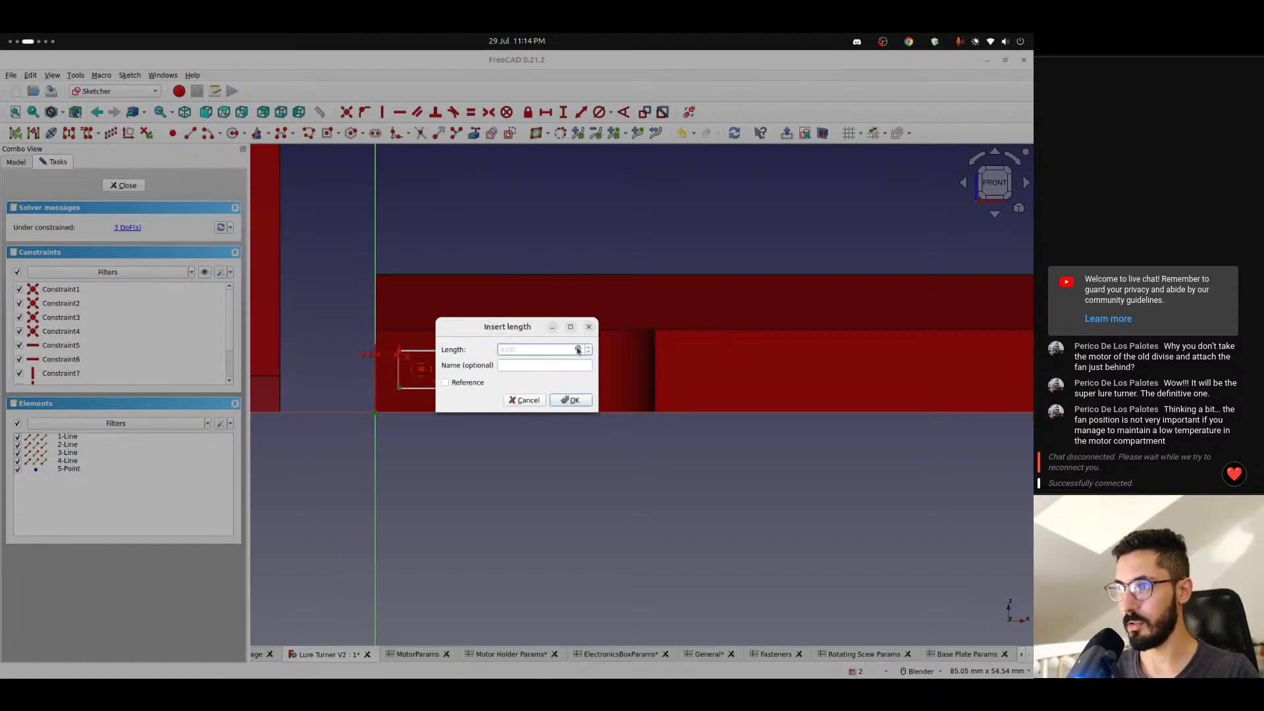
pyautogui.click(581, 401)
pyautogui.scroll(4, 403, 349)
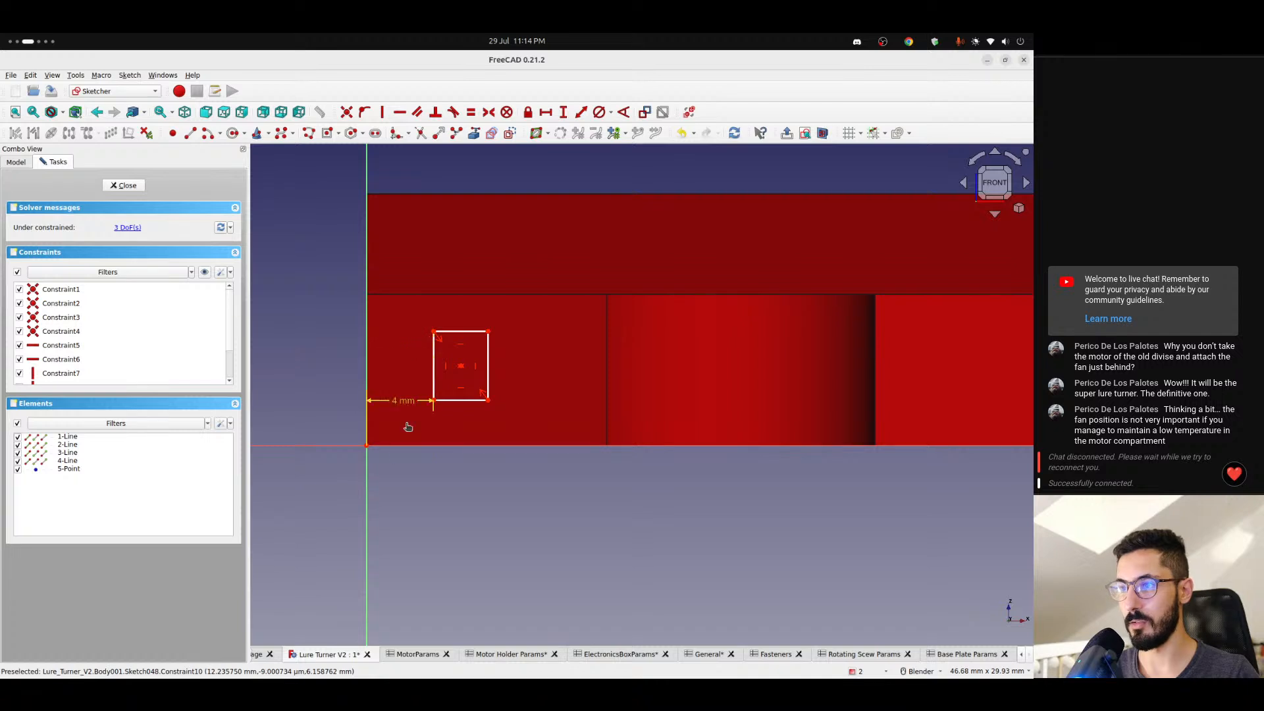
pyautogui.moveTo(408, 427); pyautogui.dragTo(405, 493)
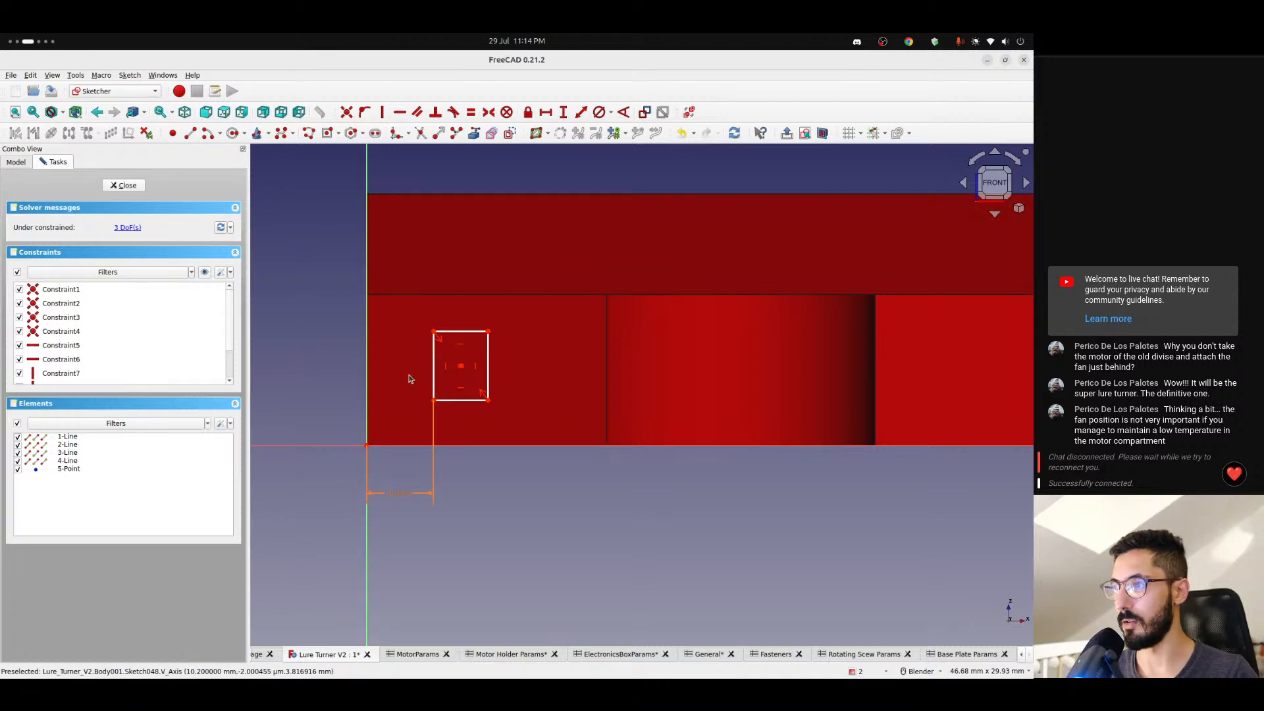
# - Make the rectangle's upper and right sides equal in length so it forms a square
pyautogui.click(474, 332)
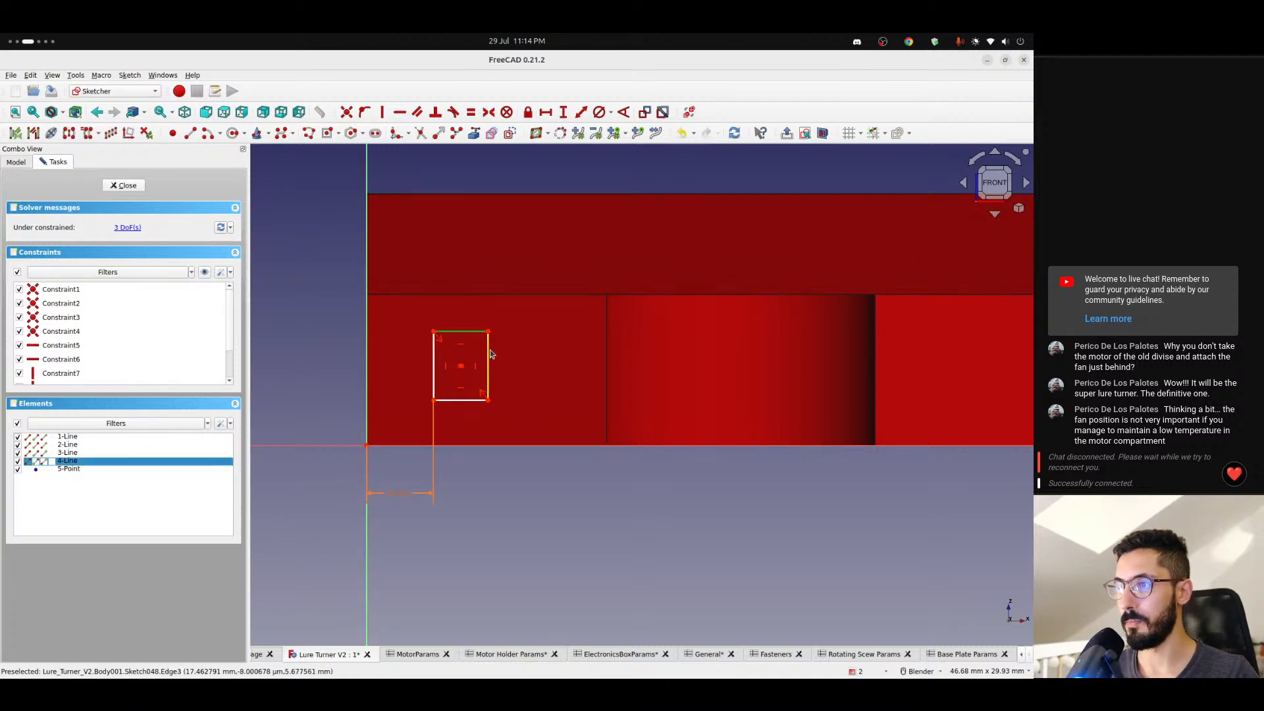
pyautogui.click(490, 354)
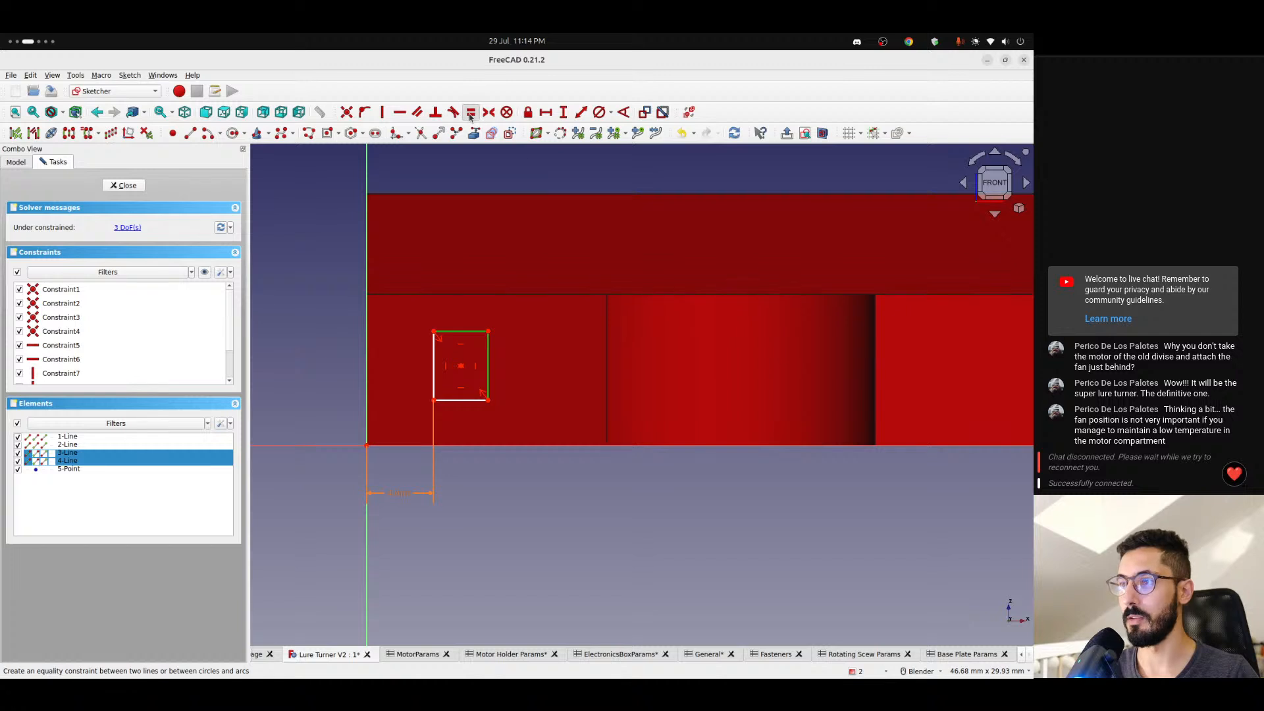
pyautogui.click(471, 113)
# - Constrain the vertical length of the square's right side to <<Base Plate Params>>.pinSize and place the dimension just outside the square
pyautogui.click(494, 362)
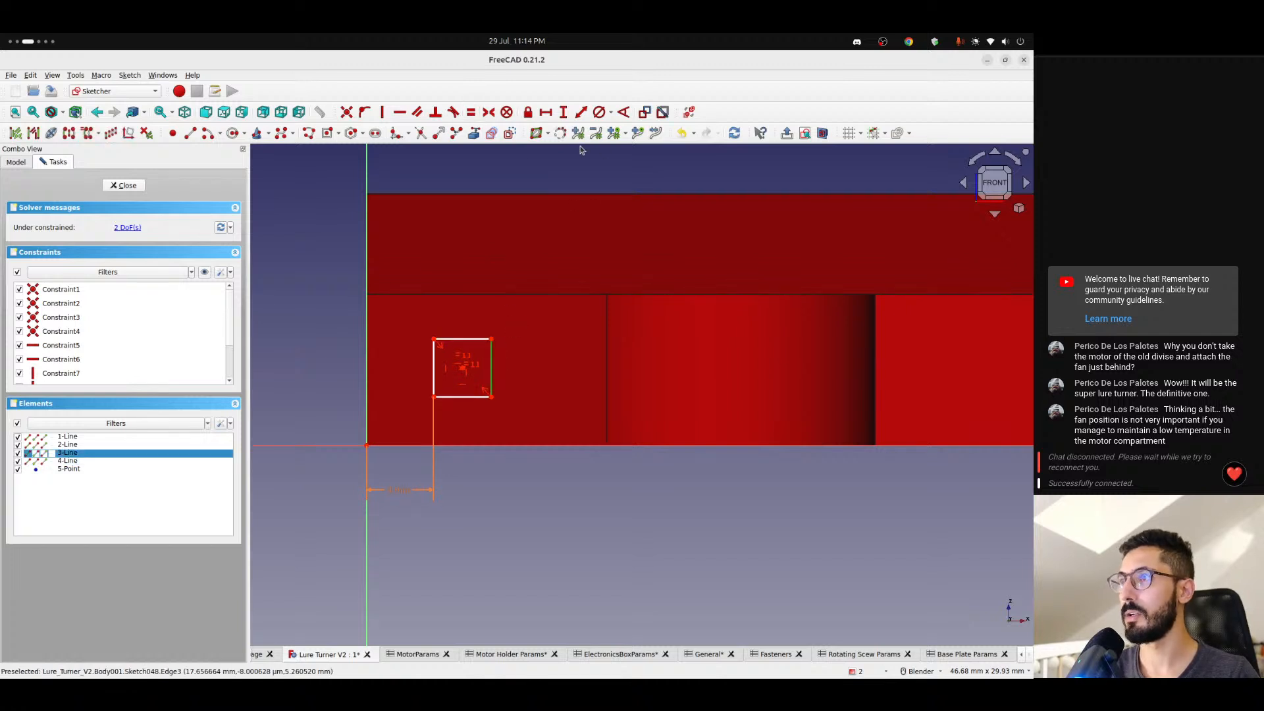
pyautogui.click(563, 112)
pyautogui.write('=')
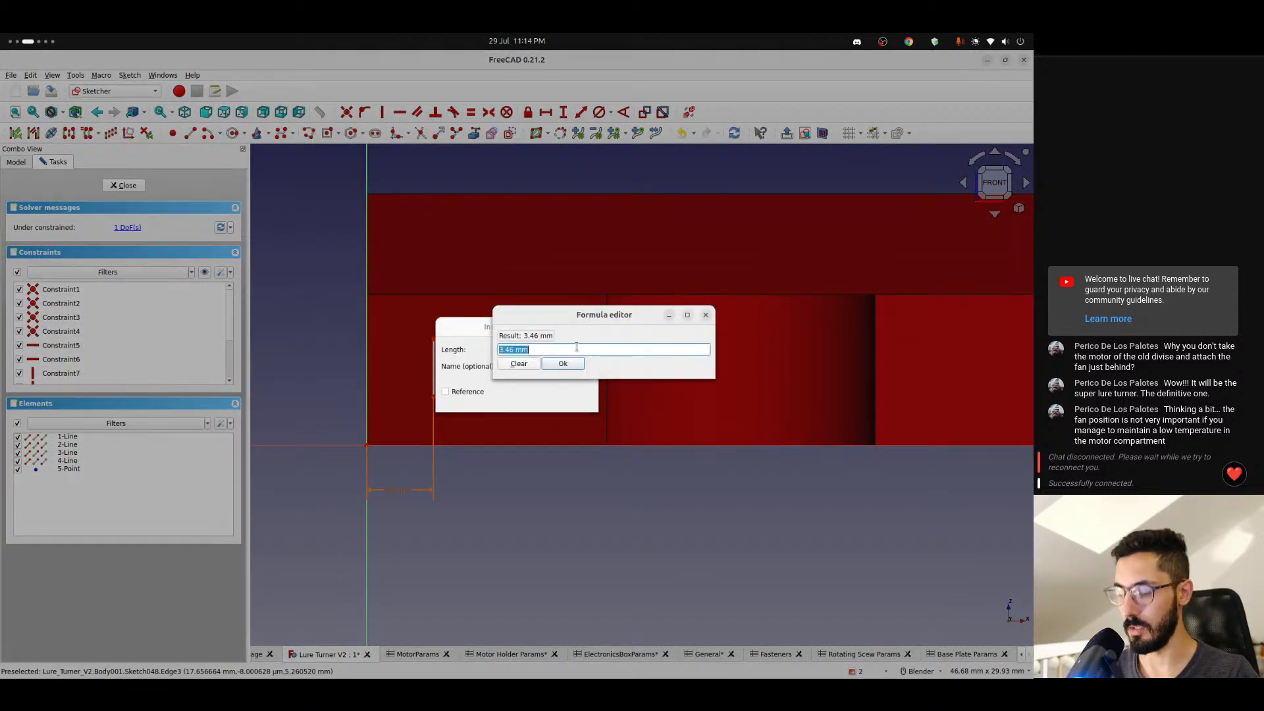
pyautogui.write('<<Base Plate Params>>.')
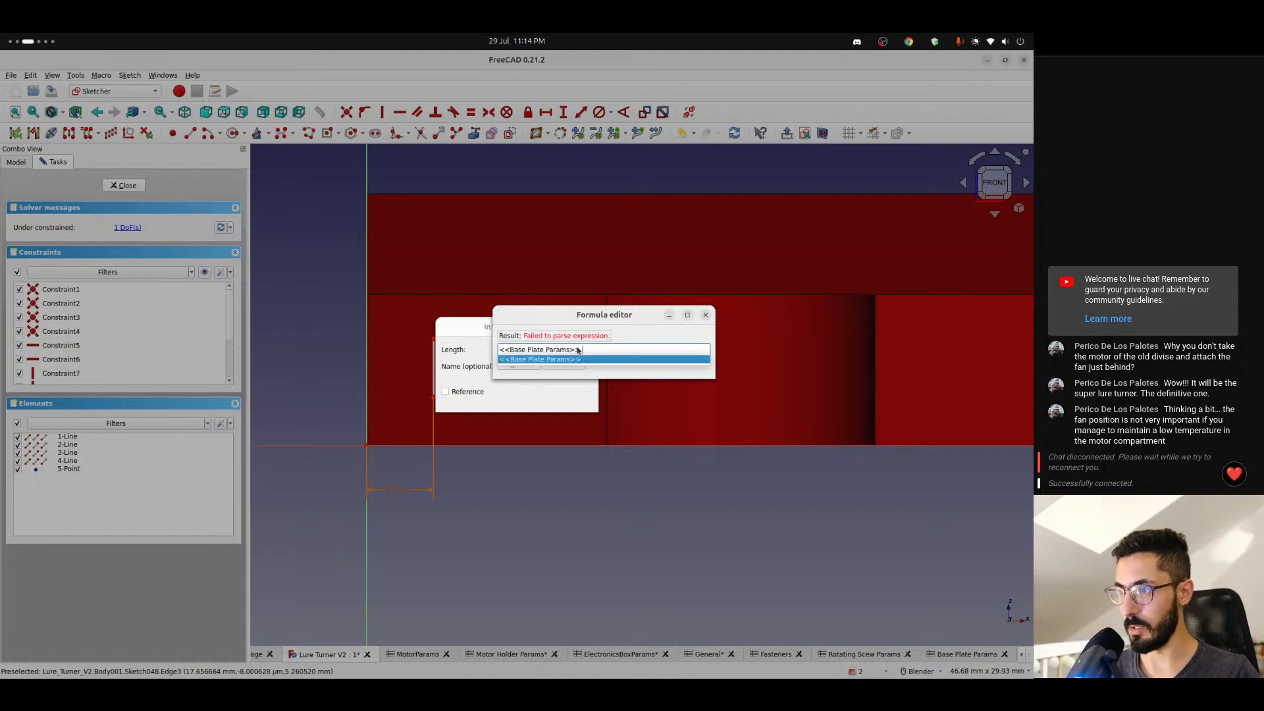
pyautogui.write('.pinSize')
pyautogui.press('Down')
pyautogui.press('Return')
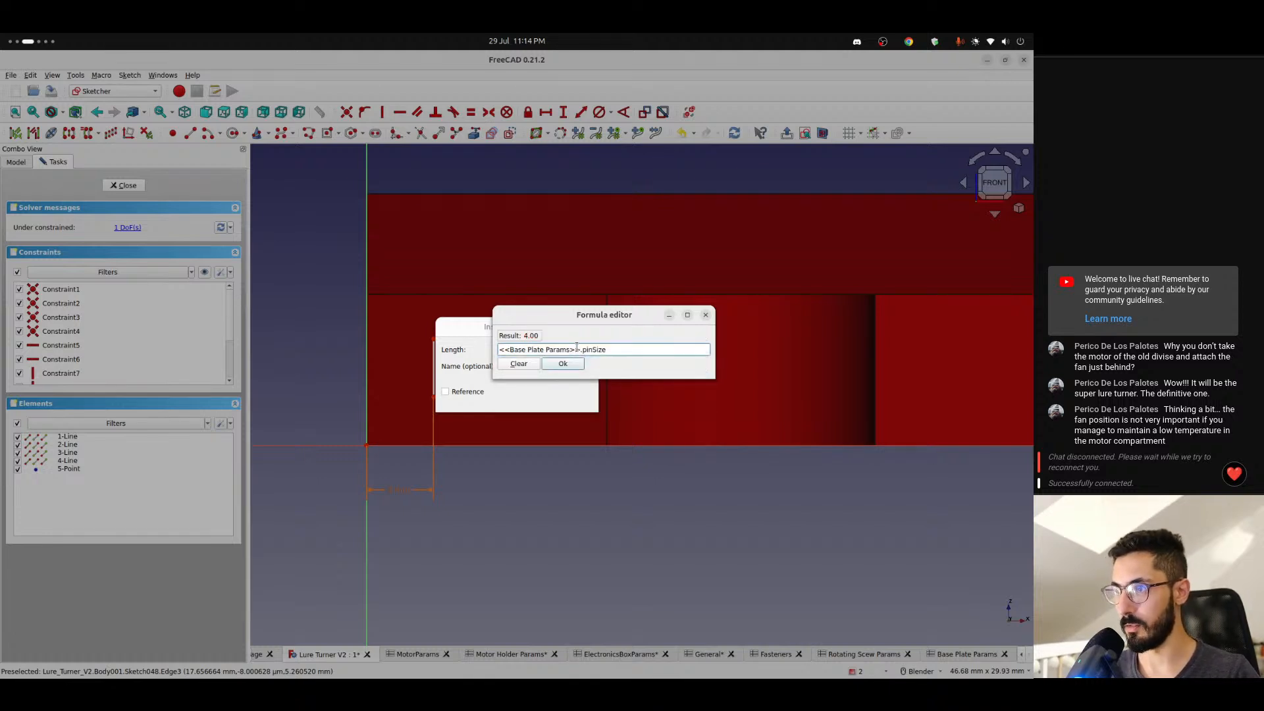
pyautogui.press('Return')
pyautogui.press('Return')
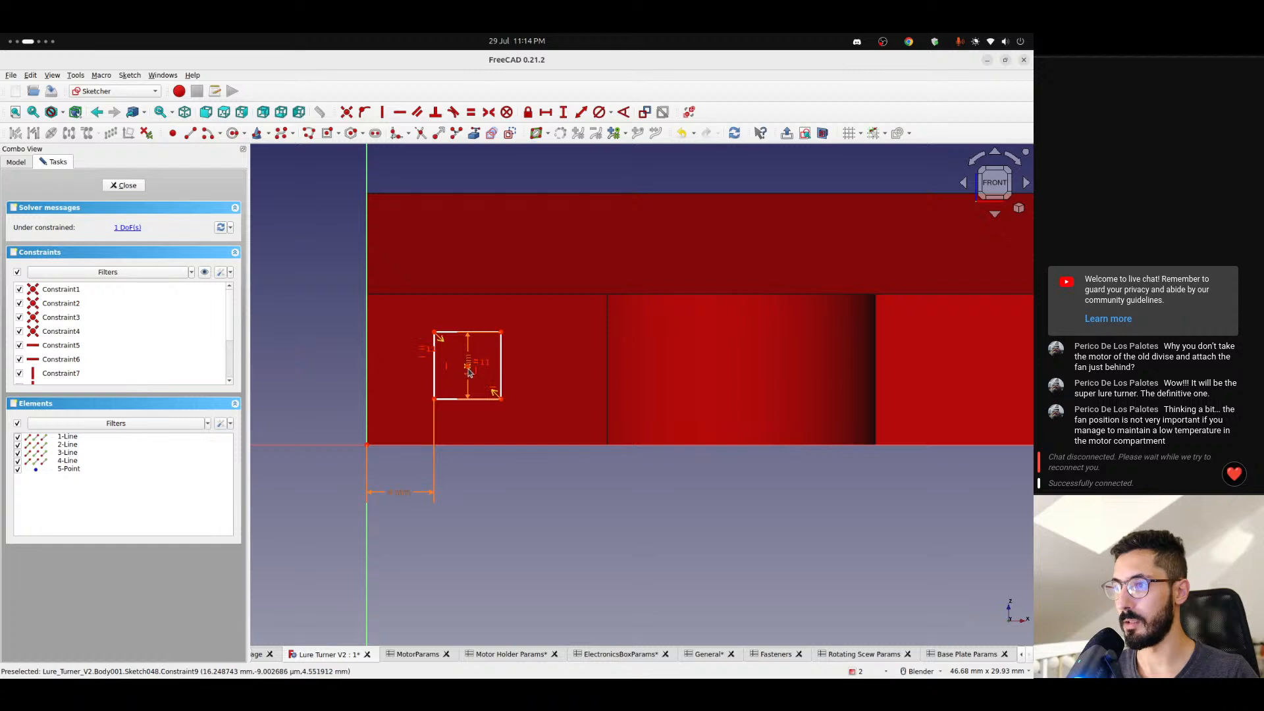
pyautogui.moveTo(469, 380); pyautogui.dragTo(540, 304)
pyautogui.moveTo(436, 400)
pyautogui.mouseDown()
pyautogui.moveTo(435, 369)
pyautogui.moveTo(437, 425)
pyautogui.moveTo(435, 369)
pyautogui.moveTo(428, 407)
pyautogui.mouseUp()
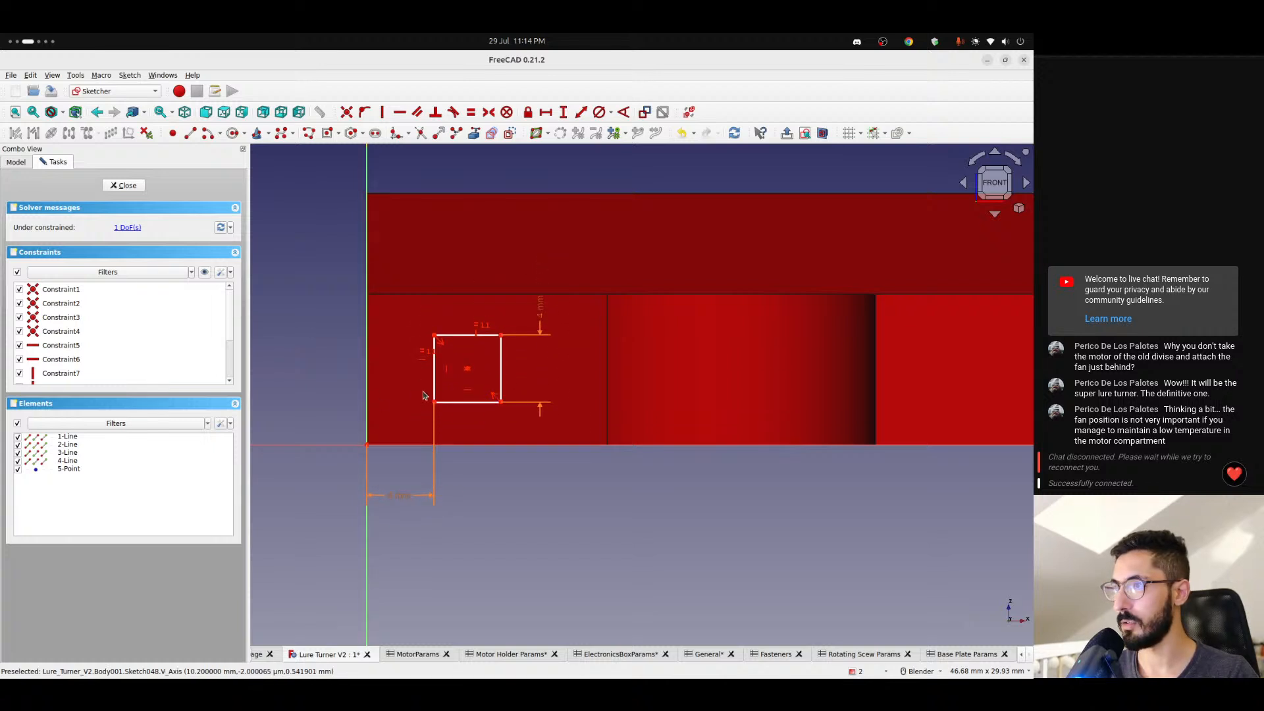
# - Inspect the square's placement on the plate and the railDepth and thickness entries in the Base Plate Params spreadsheet
pyautogui.scroll(-3, 457, 380)
pyautogui.moveTo(458, 383)
pyautogui.mouseDown(button='middle')
pyautogui.moveTo(531, 375)
pyautogui.moveTo(497, 374)
pyautogui.moveTo(487, 401)
pyautogui.mouseUp(button='middle')
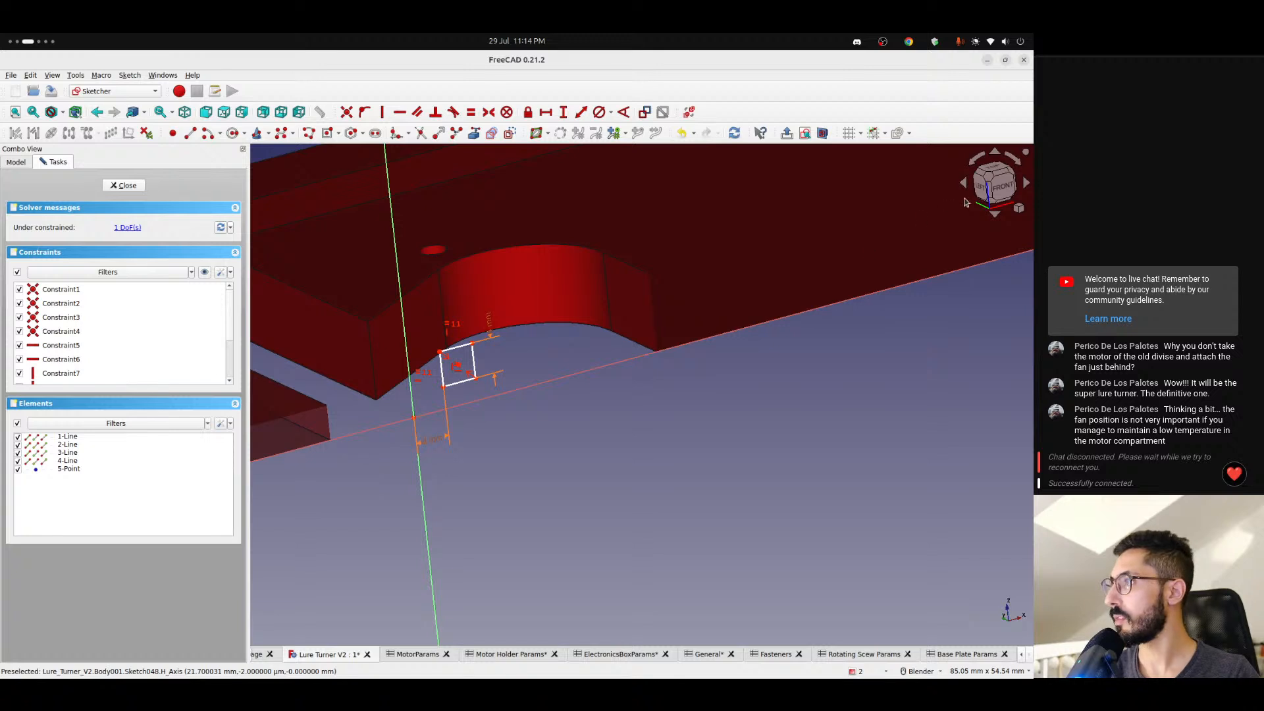
pyautogui.click(1001, 187)
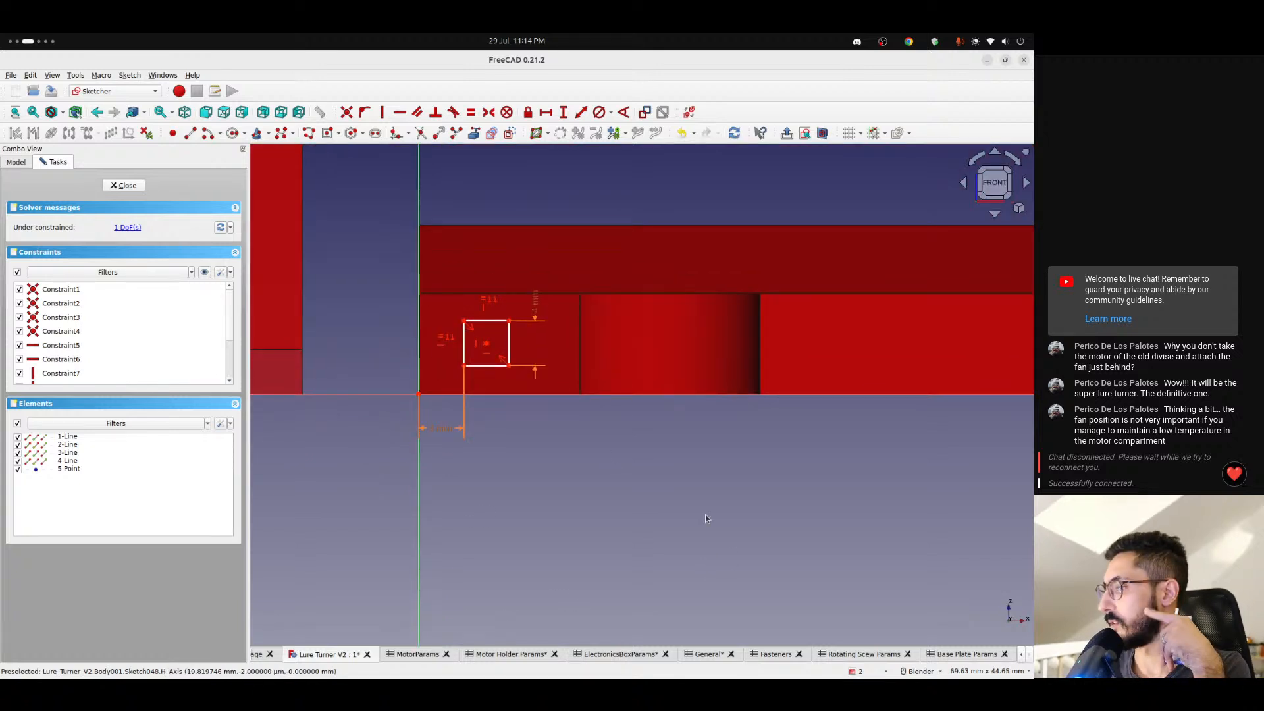
pyautogui.click(942, 655)
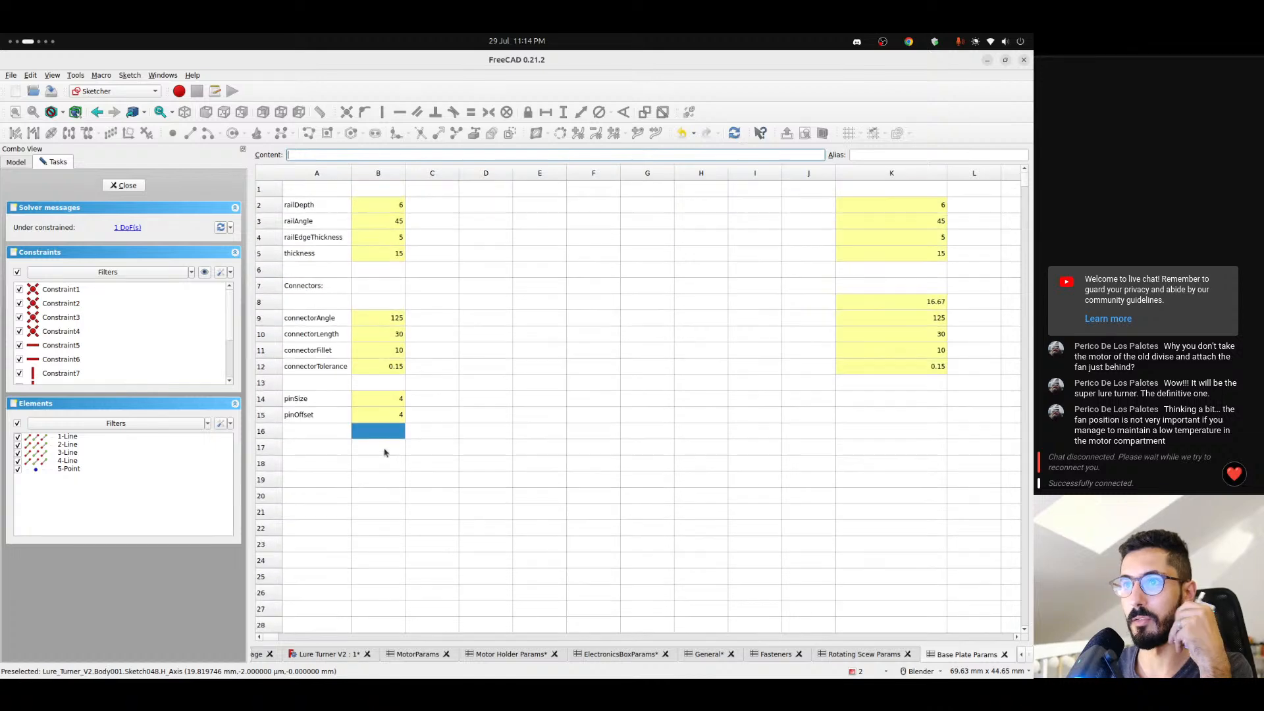
pyautogui.click(316, 206)
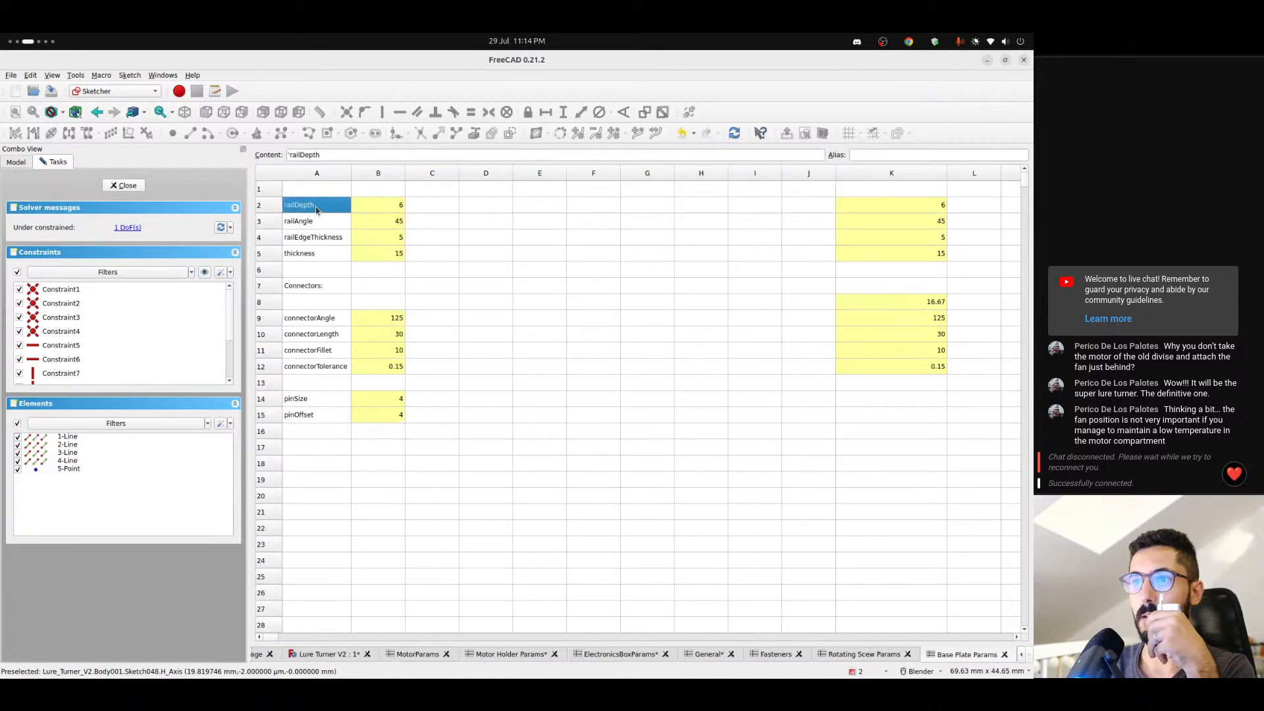
pyautogui.click(332, 252)
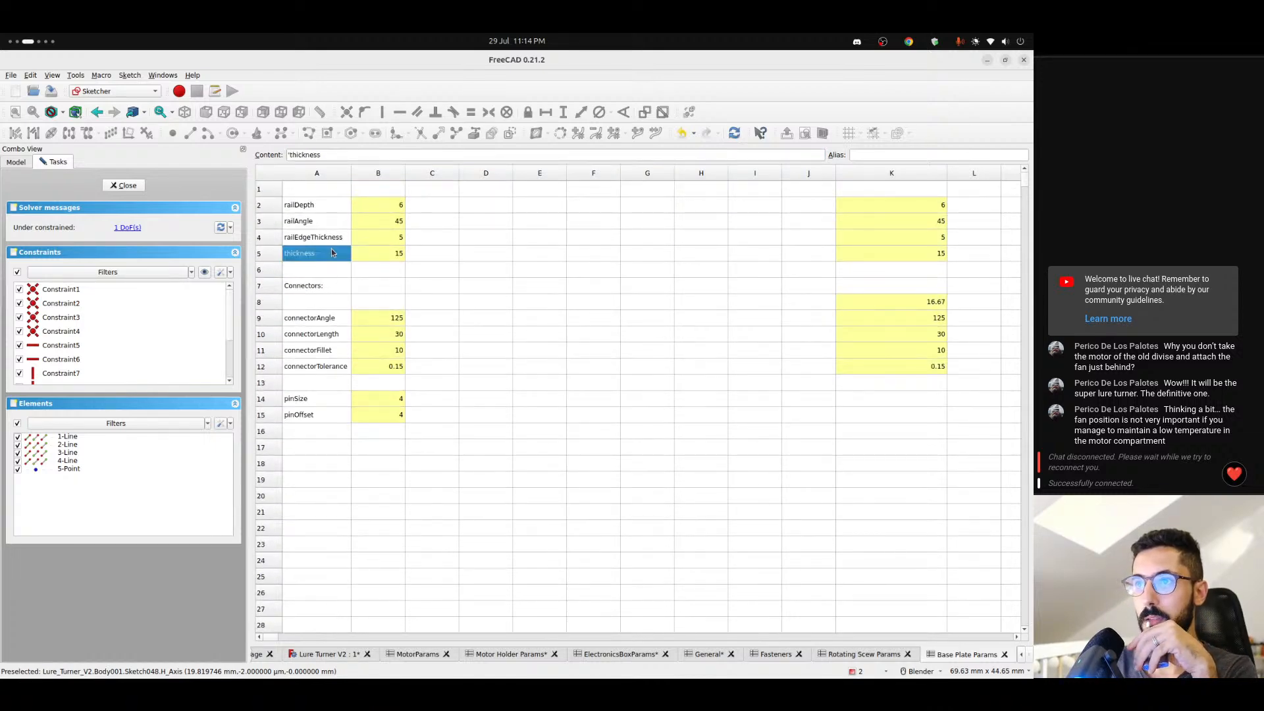
pyautogui.click(382, 256)
pyautogui.click(385, 207)
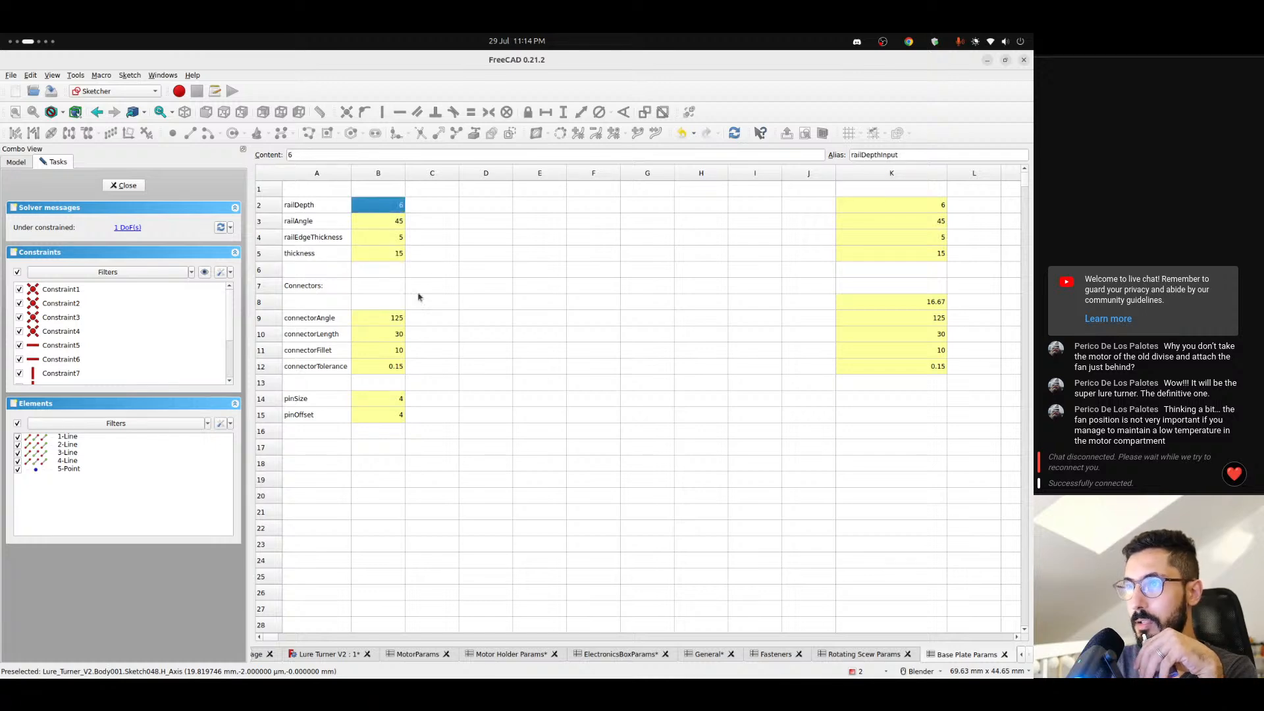
pyautogui.click(343, 655)
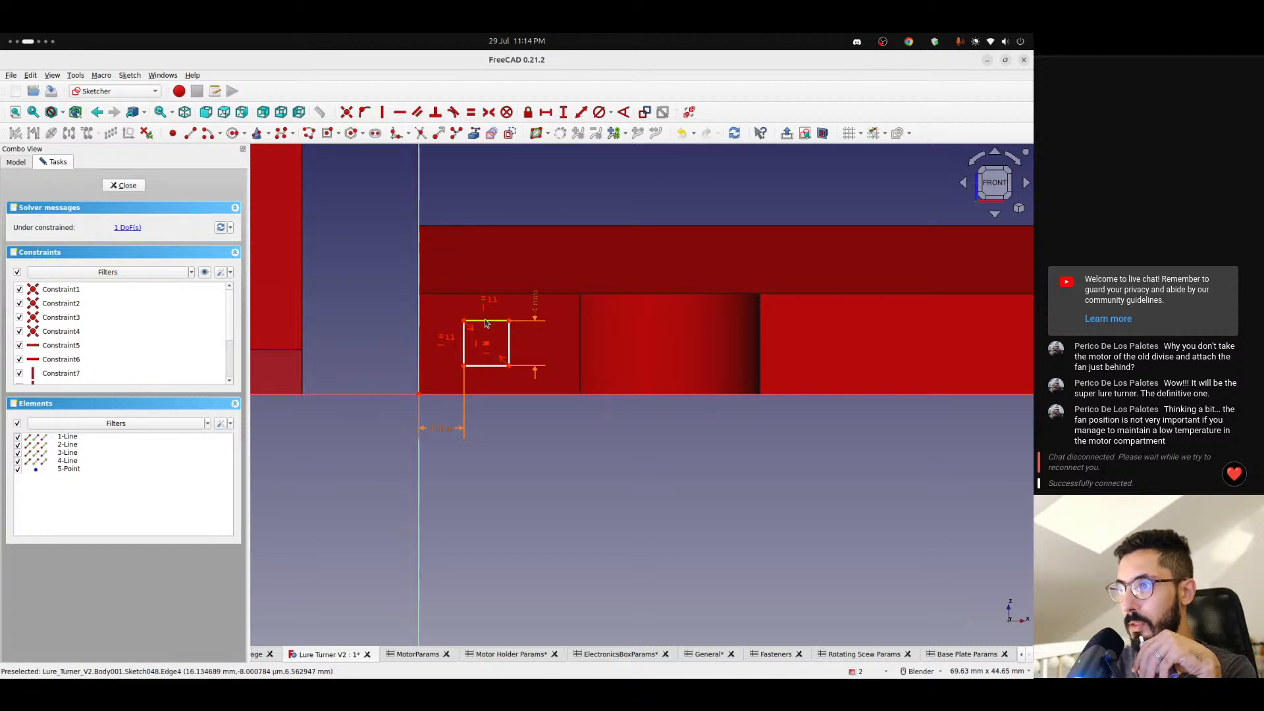
# - Constrain the square's lower-left corner vertically from the origin to (<<Base Plate Params>>.thickness - <<Base Plate Params>>.railDepth) / 2
pyautogui.moveTo(484, 321); pyautogui.dragTo(487, 323)
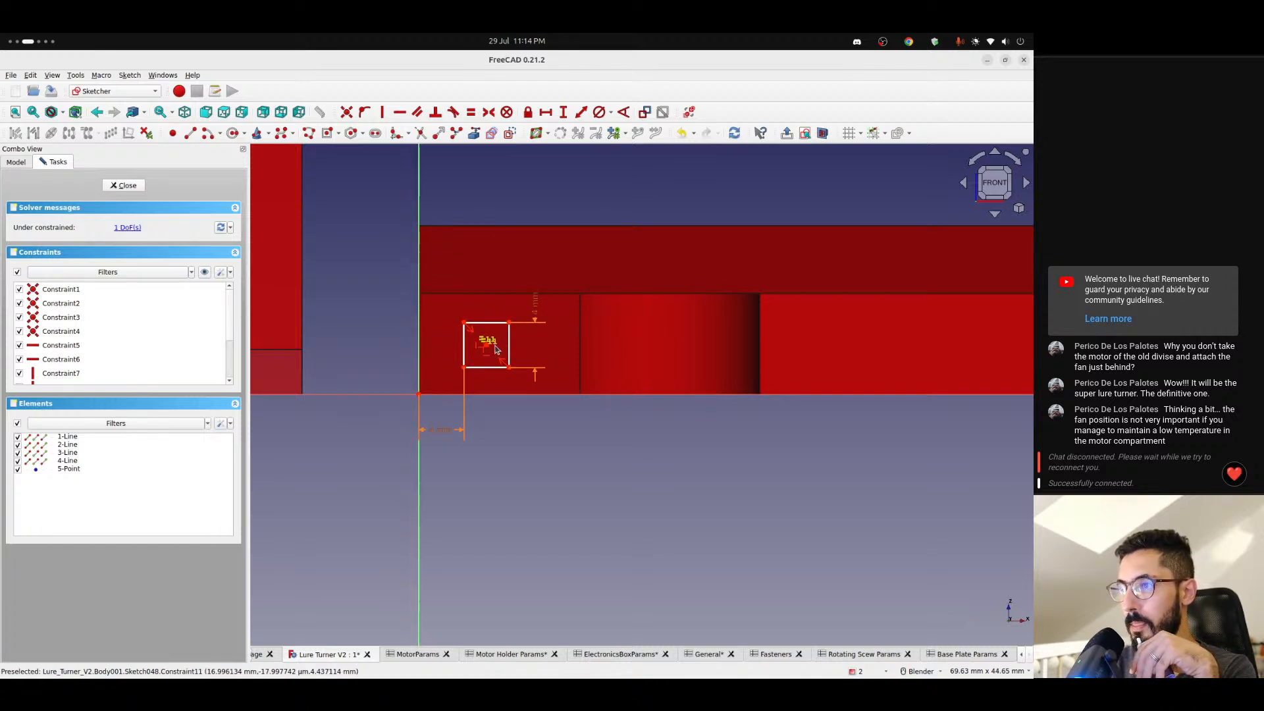
pyautogui.click(465, 372)
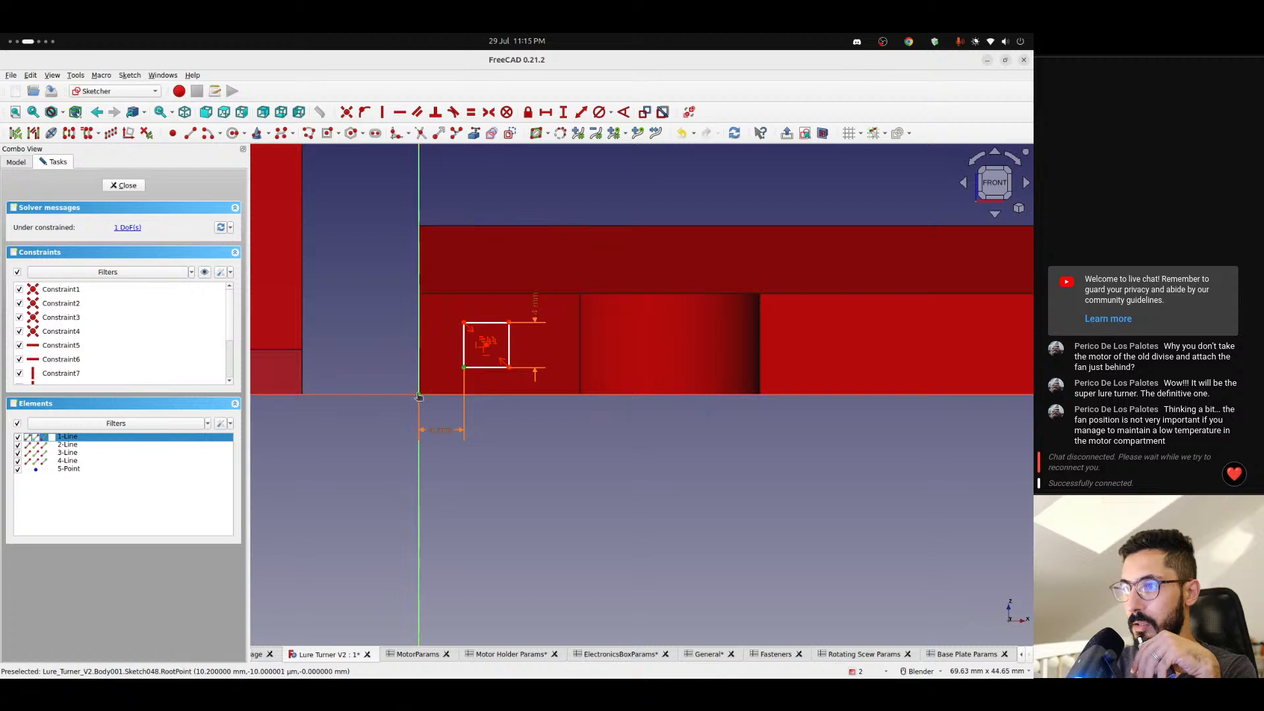
pyautogui.click(563, 112)
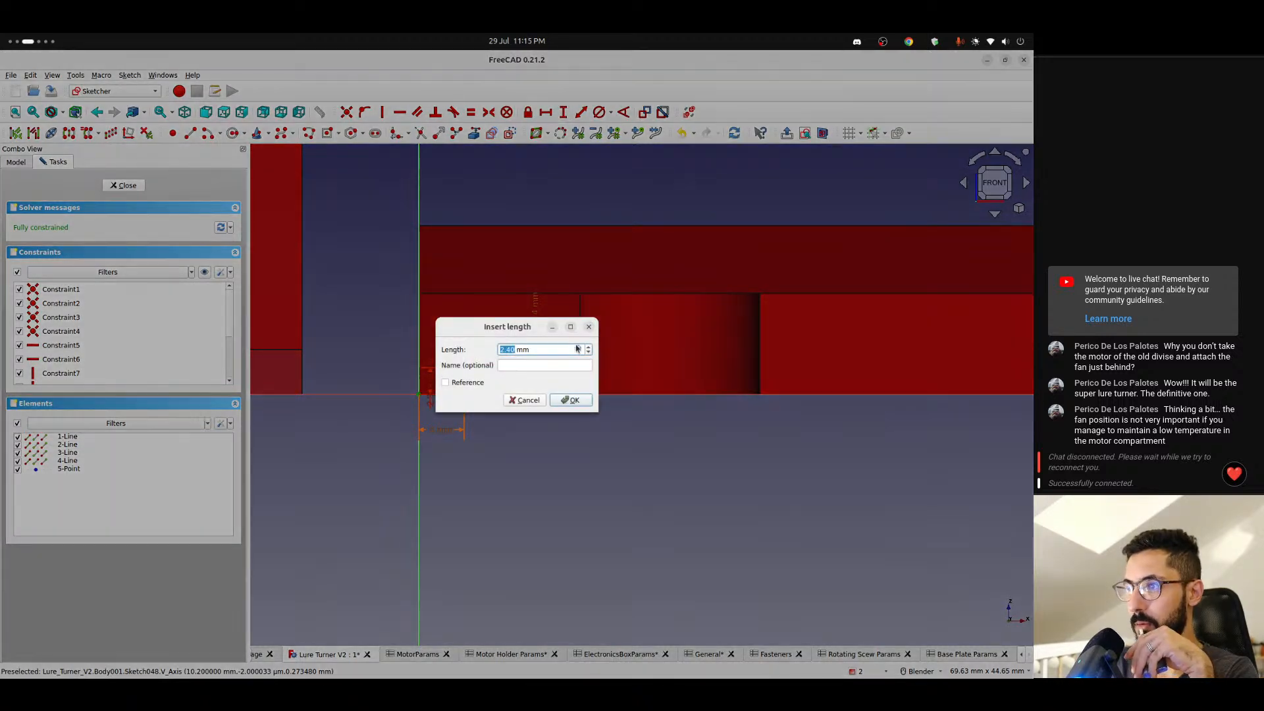
pyautogui.click(579, 348)
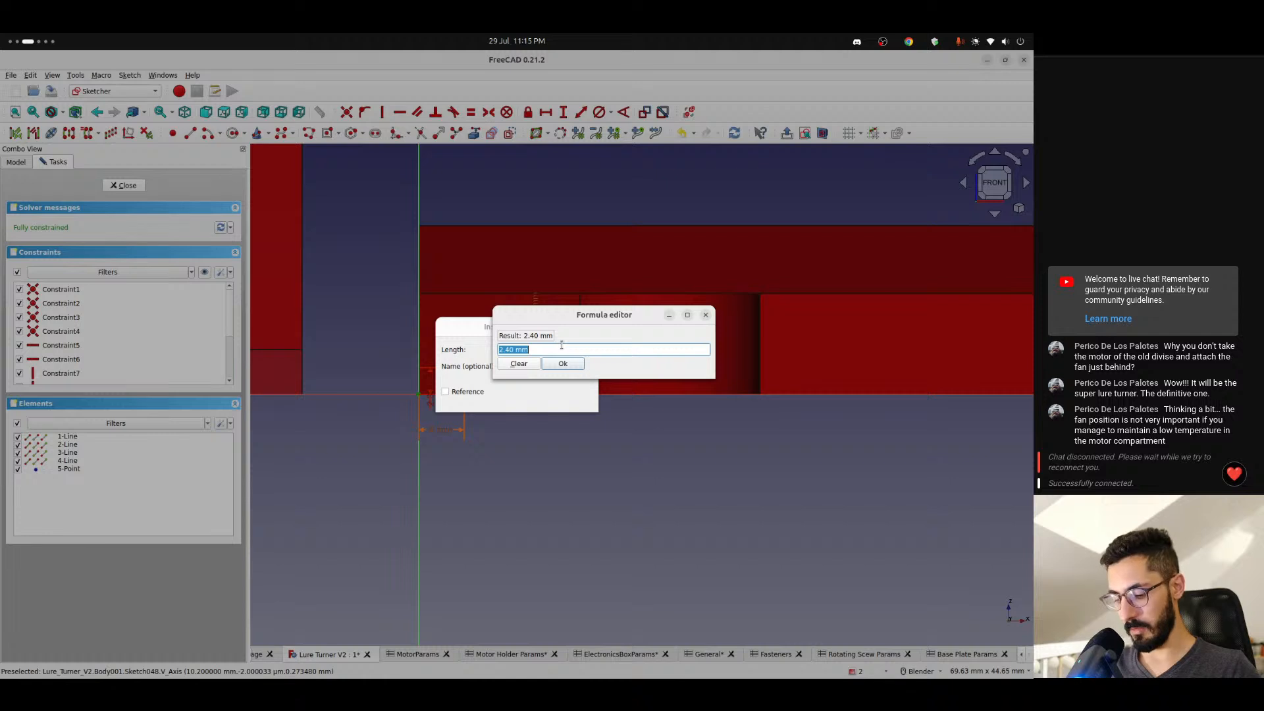
pyautogui.write('(<')
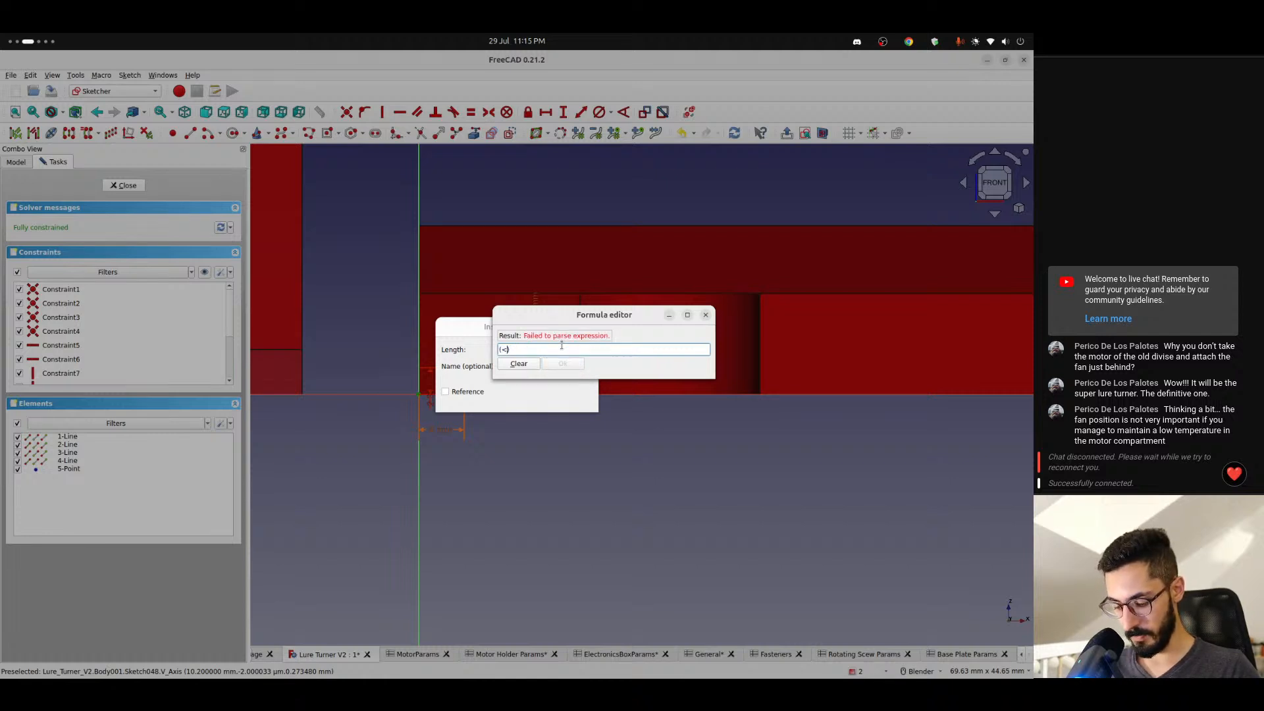
pyautogui.write('<Base Plate Params>>.')
pyautogui.press('Down')
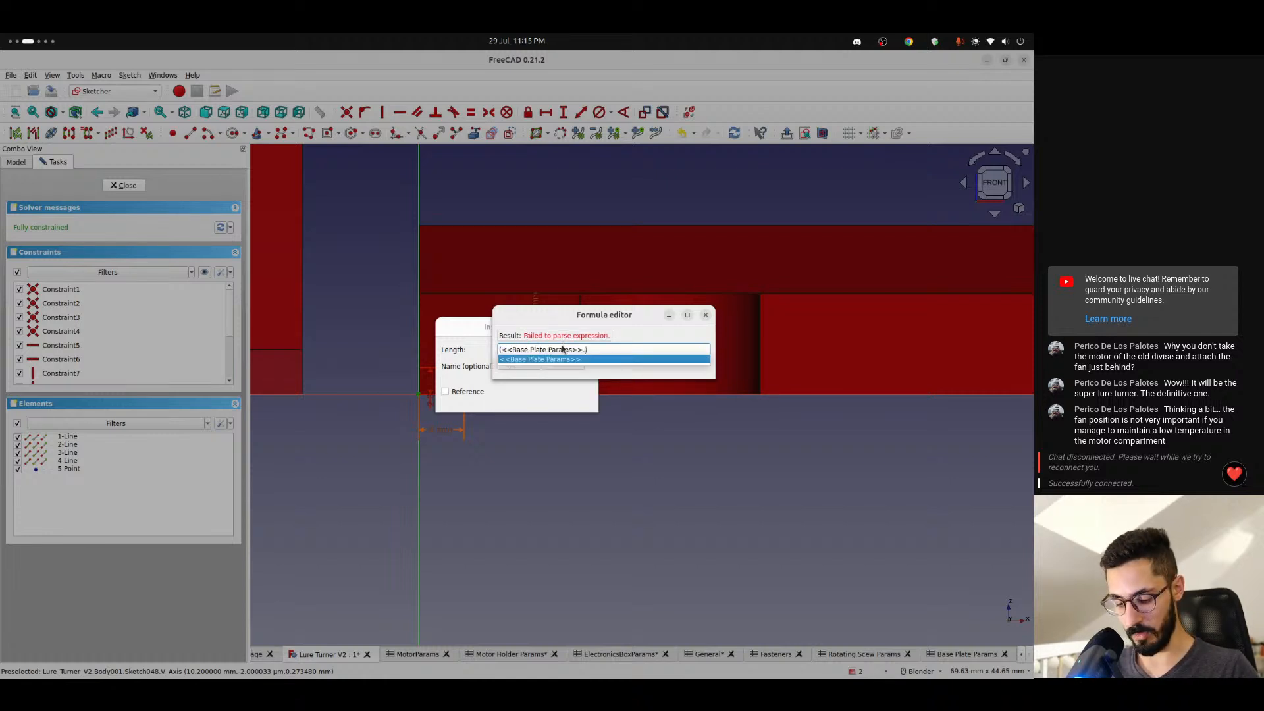
pyautogui.write('thickness')
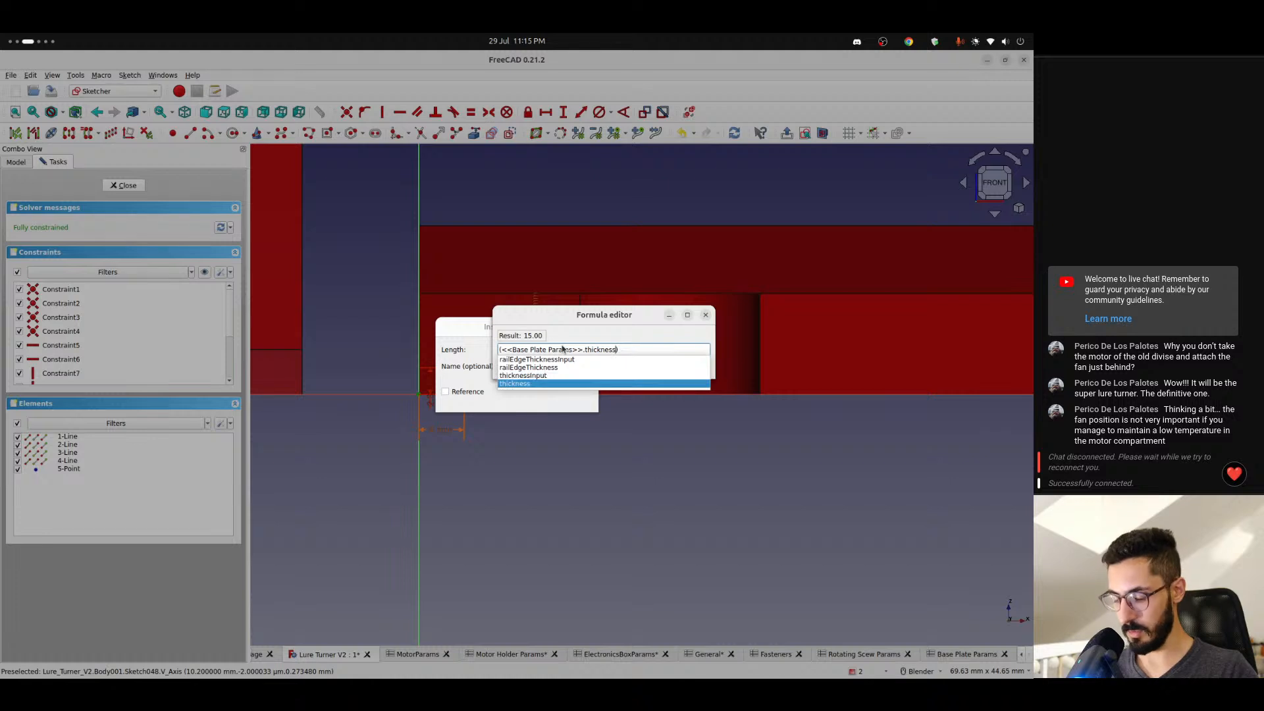
pyautogui.write(' - <<Base Plate Params>>.')
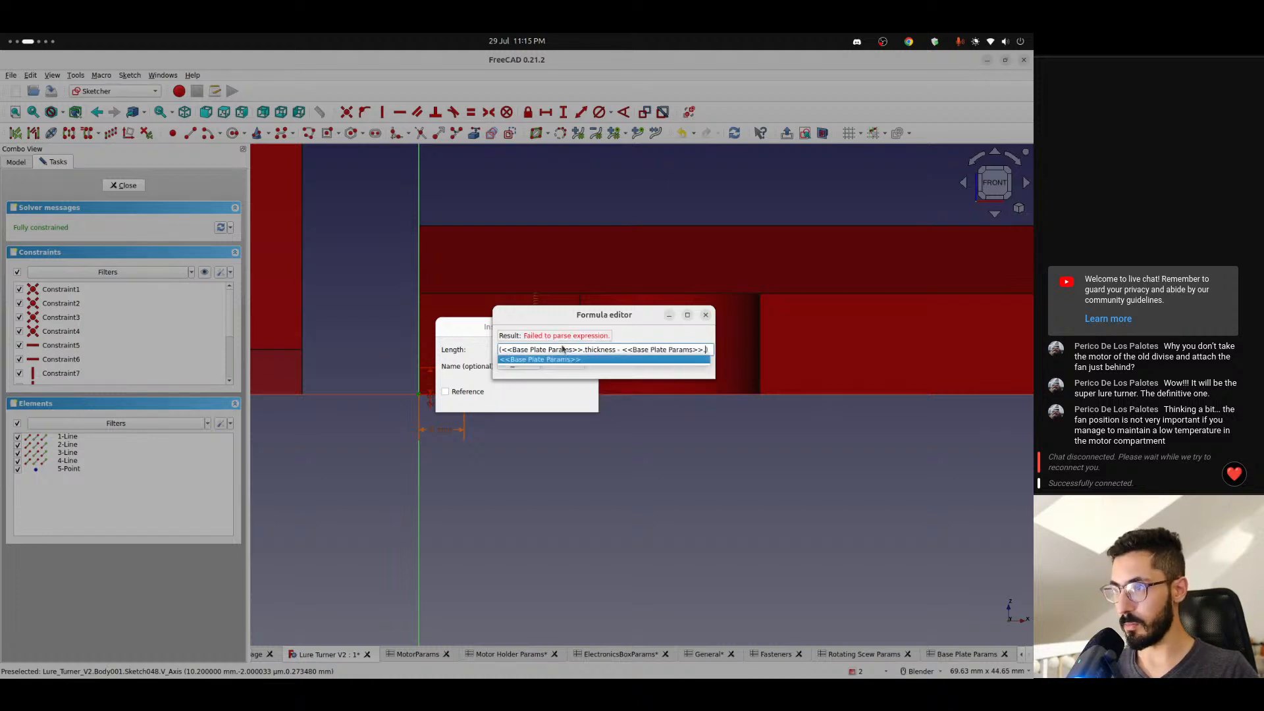
pyautogui.write('rai')
pyautogui.press('Down')
pyautogui.press('Down')
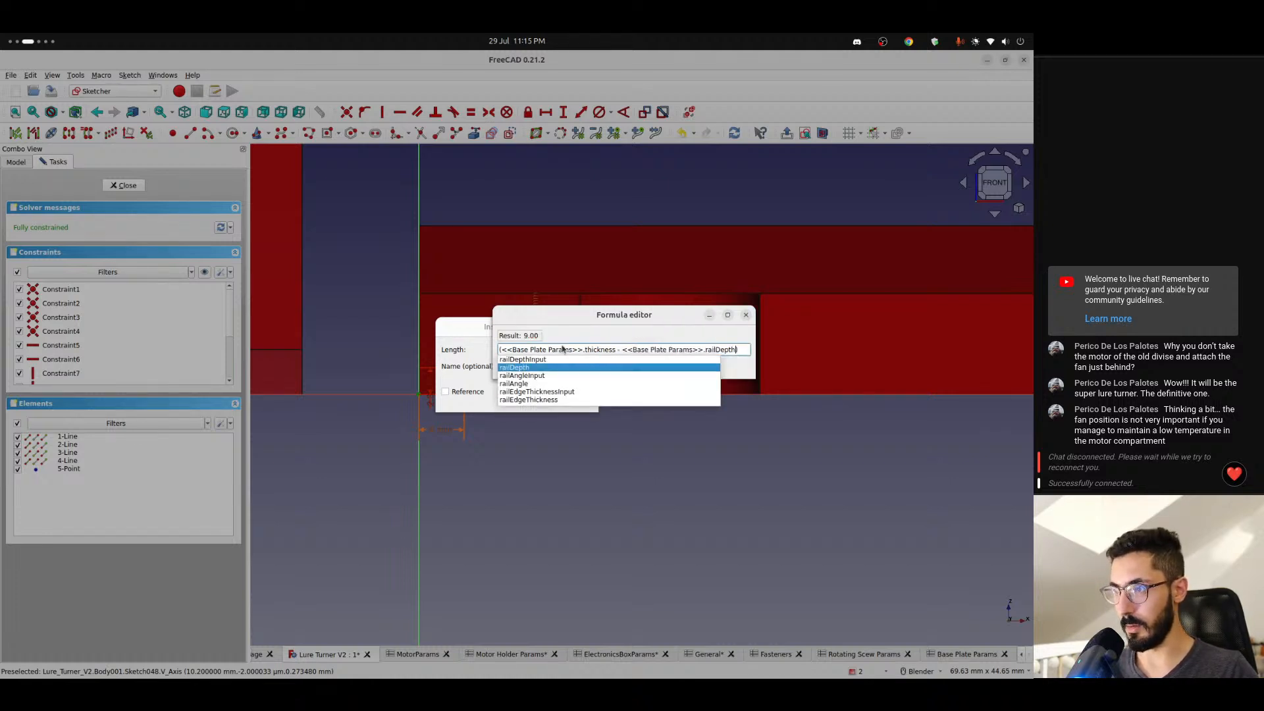
pyautogui.press('Return')
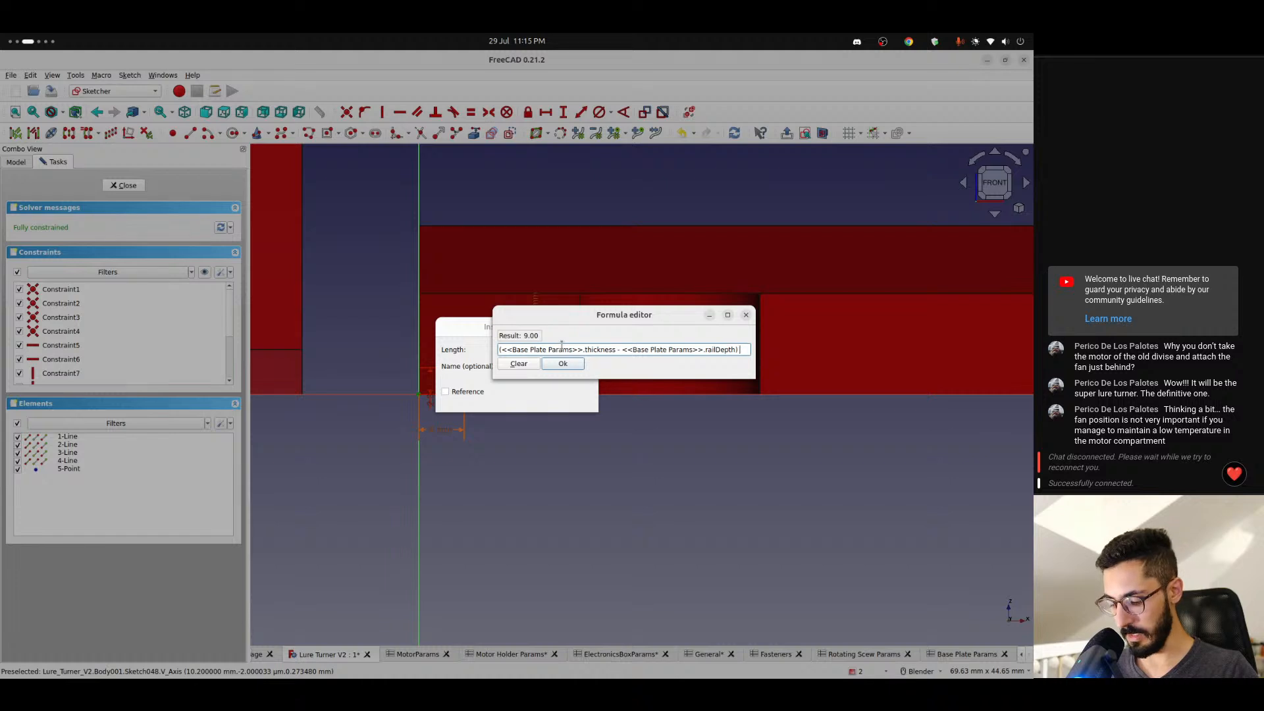
pyautogui.press('Return')
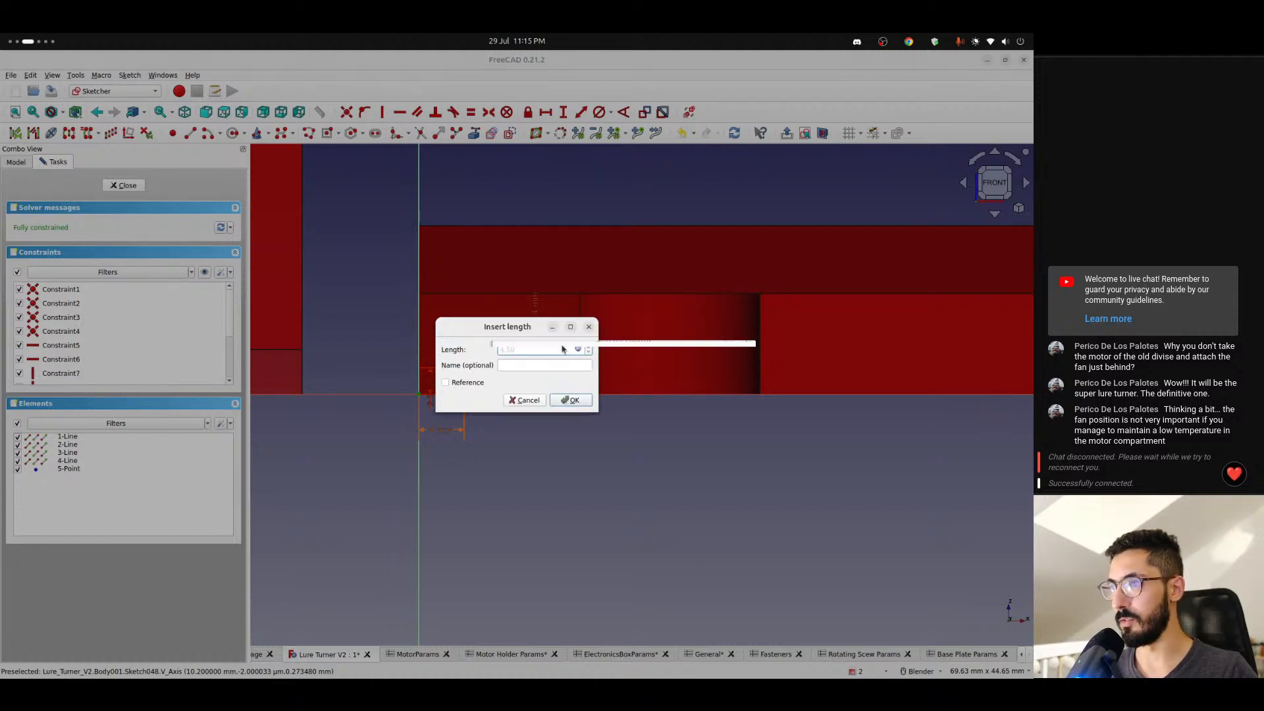
pyautogui.press('Return')
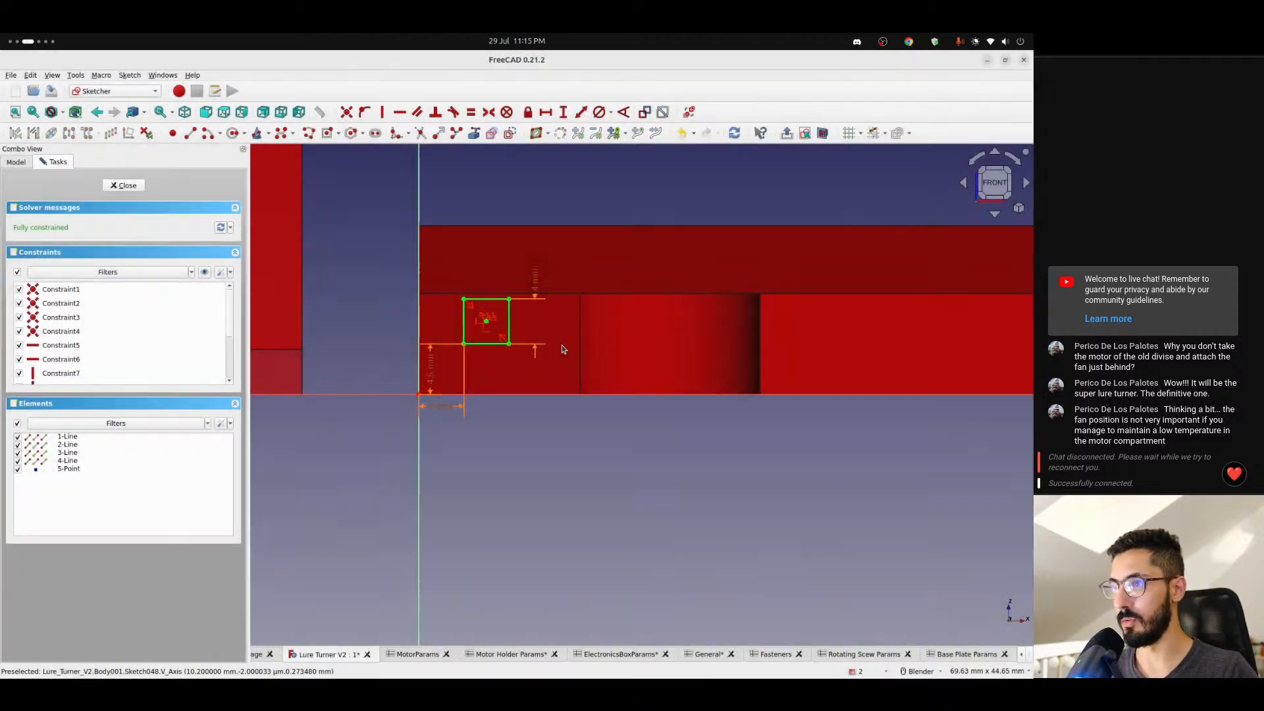
# - Copy the formula from the corner's vertical distance constraint and delete that constraint
pyautogui.doubleClick(430, 367)
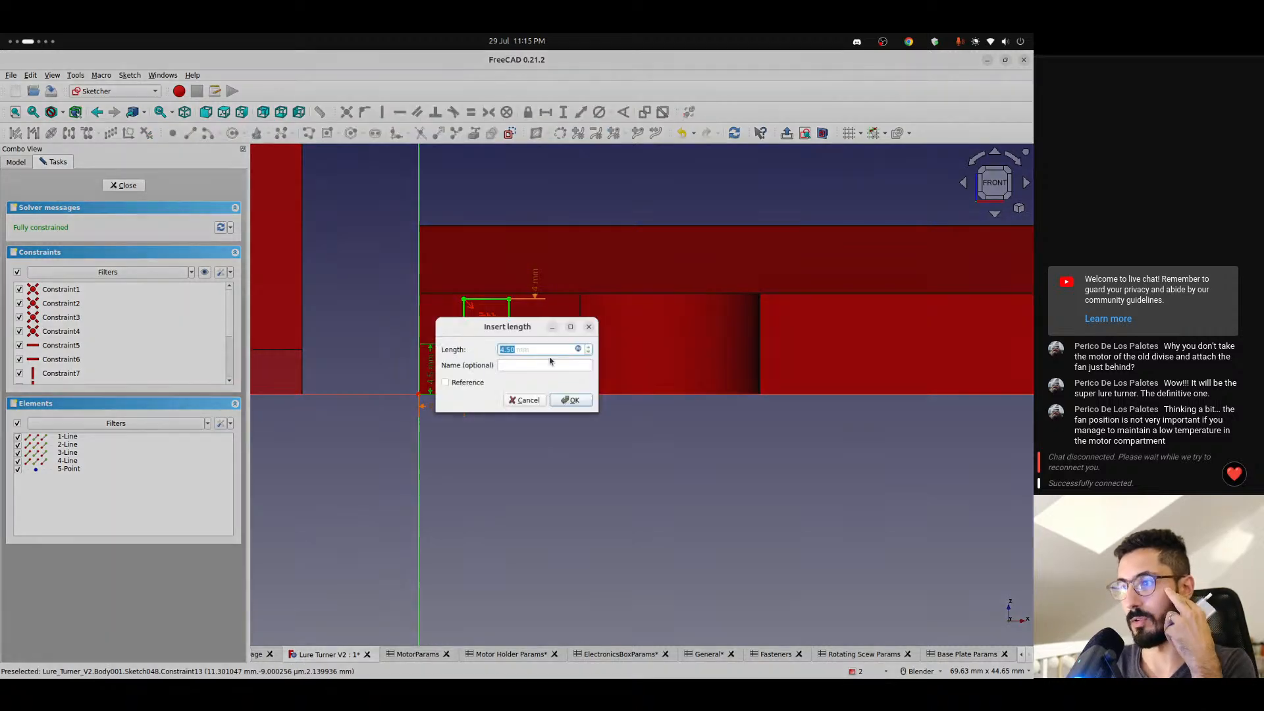
pyautogui.click(577, 350)
pyautogui.hotkey('ctrl', 'c')
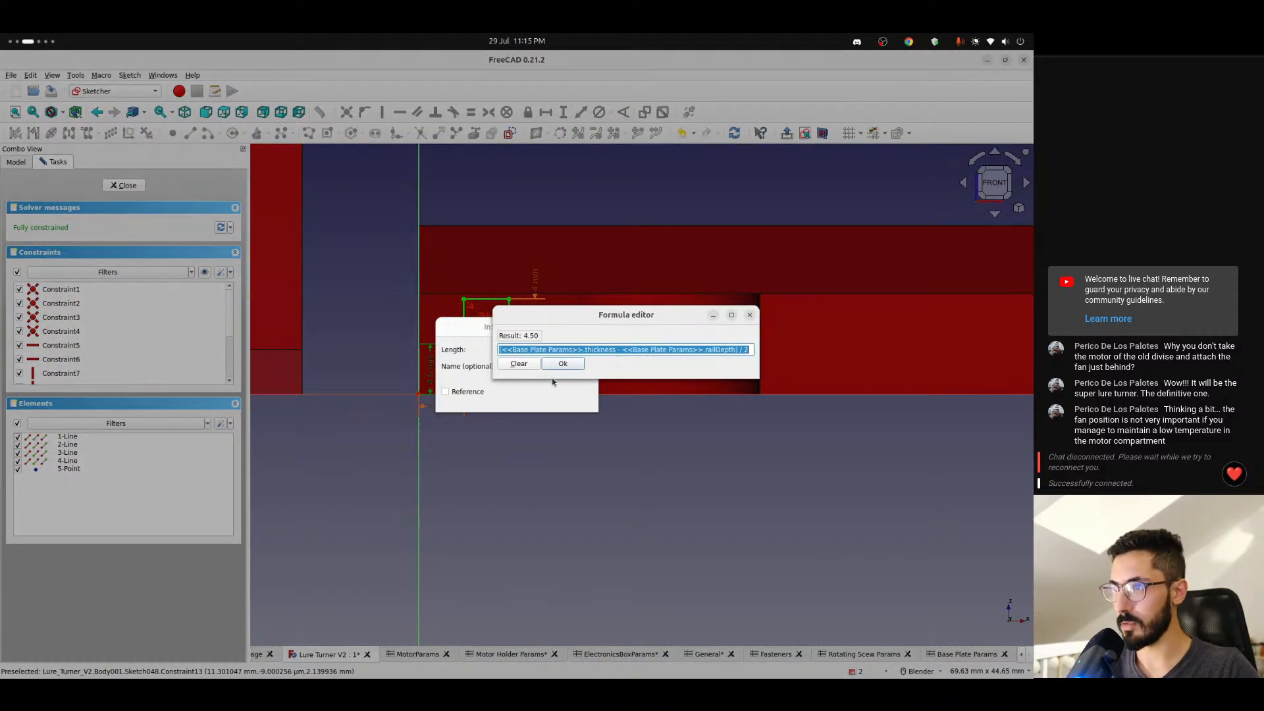
pyautogui.click(561, 364)
pyautogui.click(570, 399)
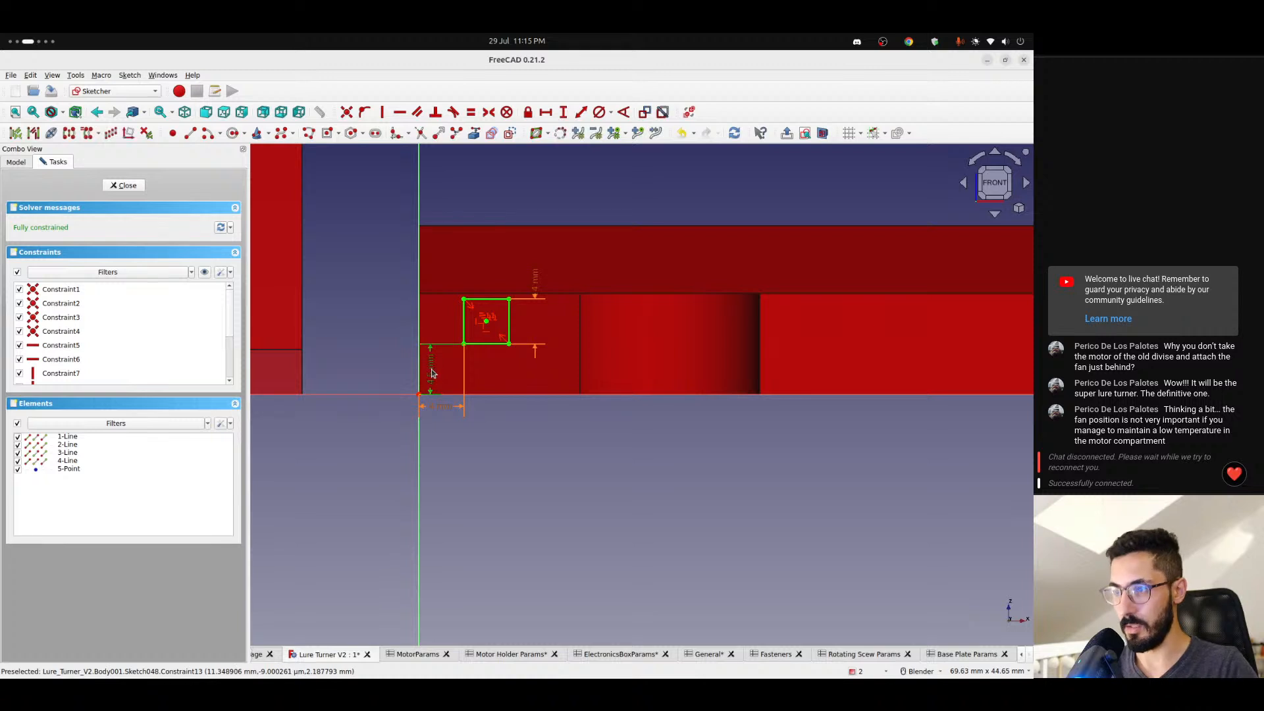
pyautogui.press('Delete')
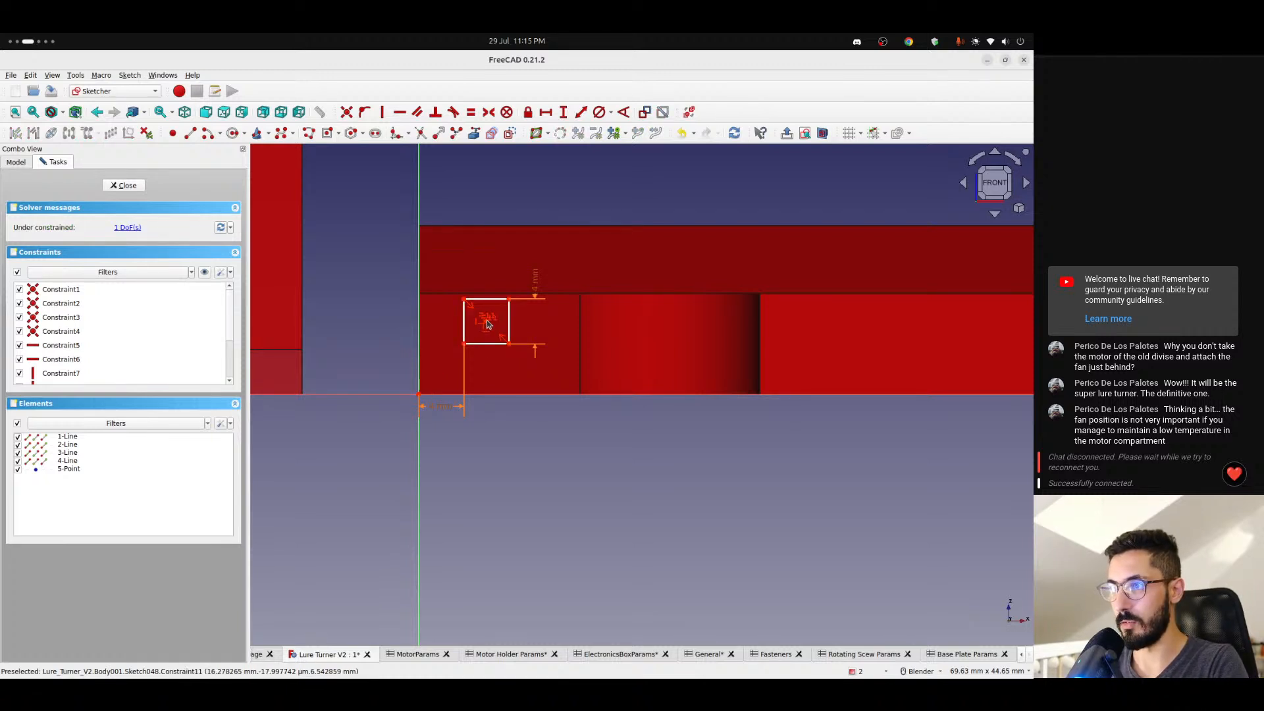
# - Constrain the square's center point vertically from the origin with the copied formula (<<Base Plate Params>>.thickness - <<Base Plate Params>>.railDepth) / 2
pyautogui.scroll(3, 488, 320)
pyautogui.click(485, 322)
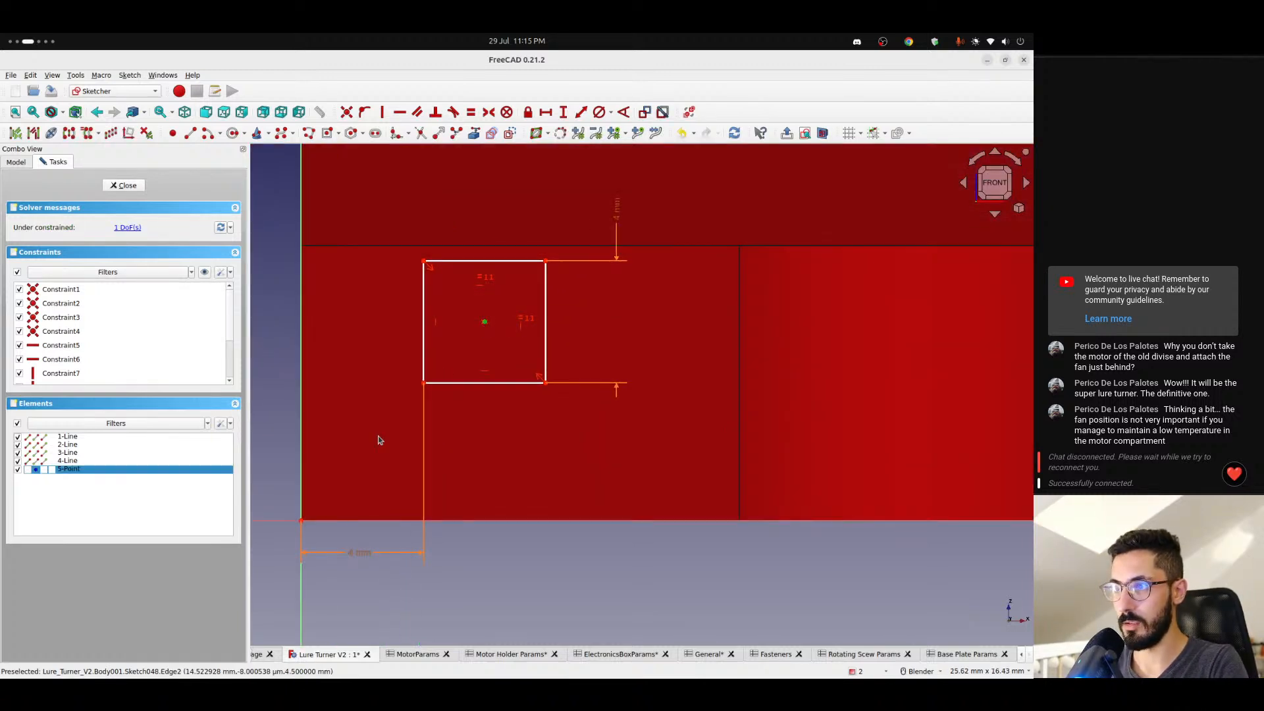
pyautogui.click(301, 519)
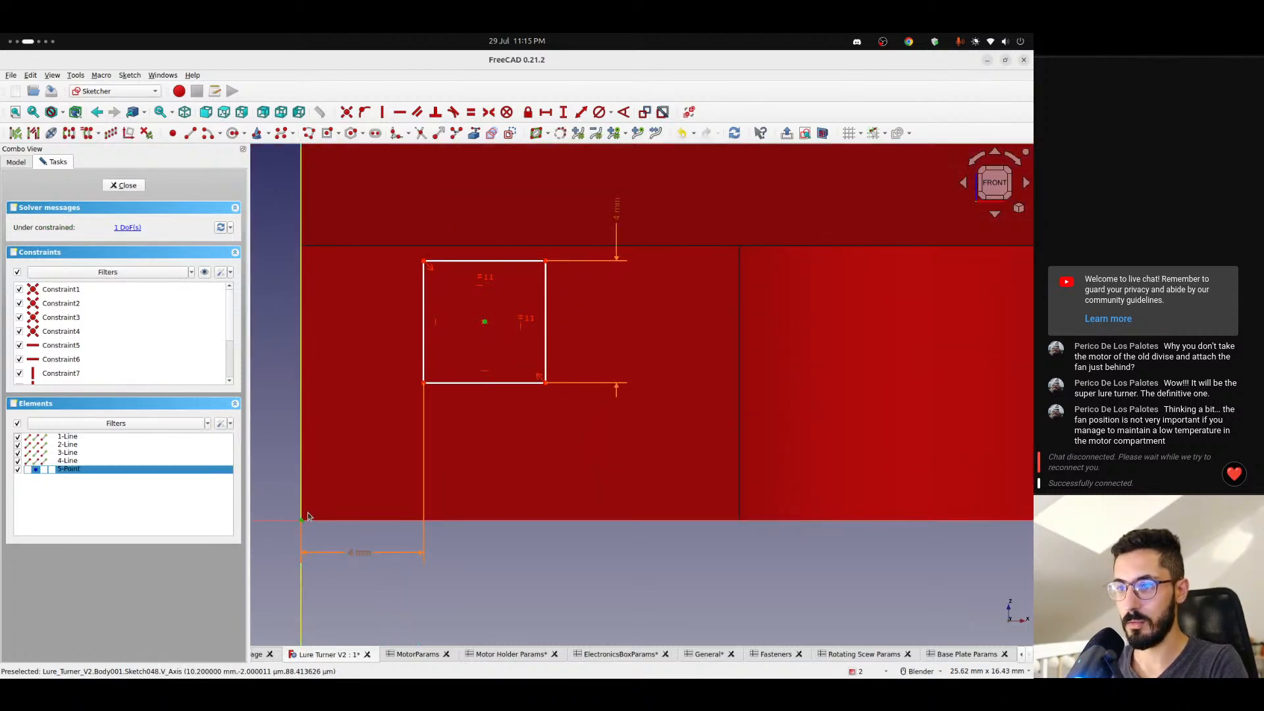
pyautogui.click(564, 112)
pyautogui.write('=')
pyautogui.hotkey('ctrl', 'v')
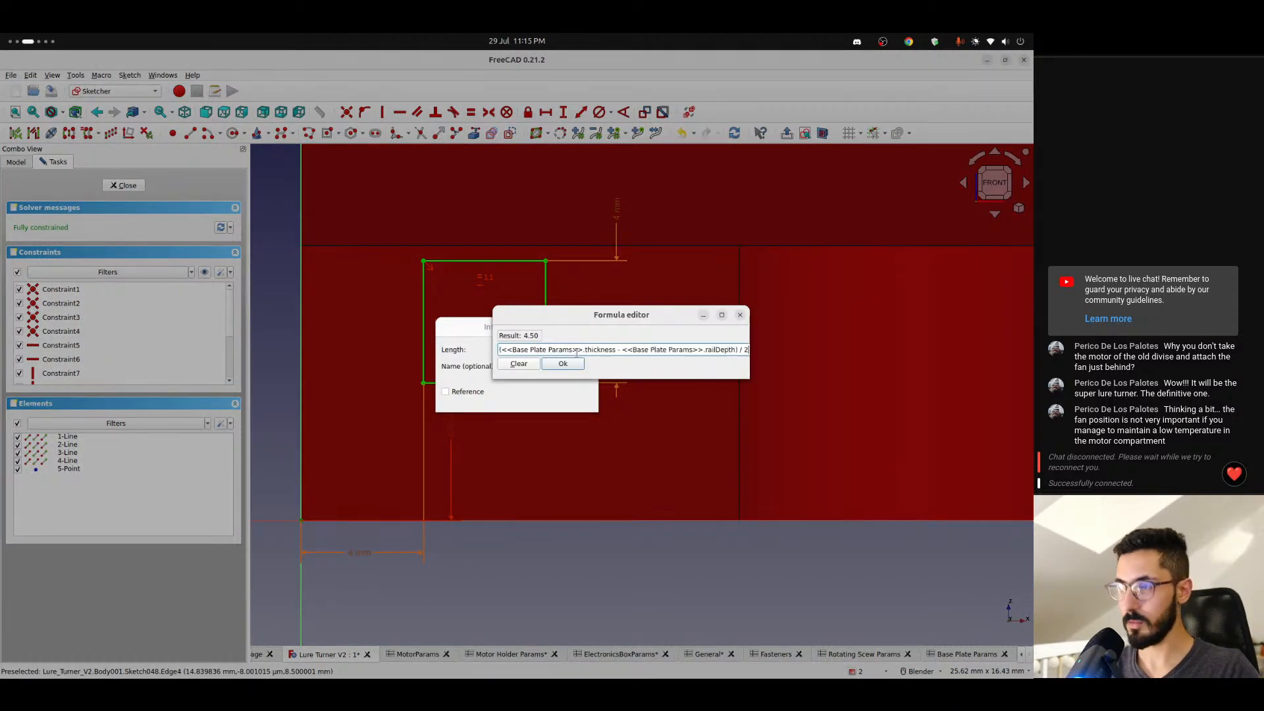
pyautogui.click(563, 363)
pyautogui.click(567, 400)
pyautogui.scroll(-5, 464, 420)
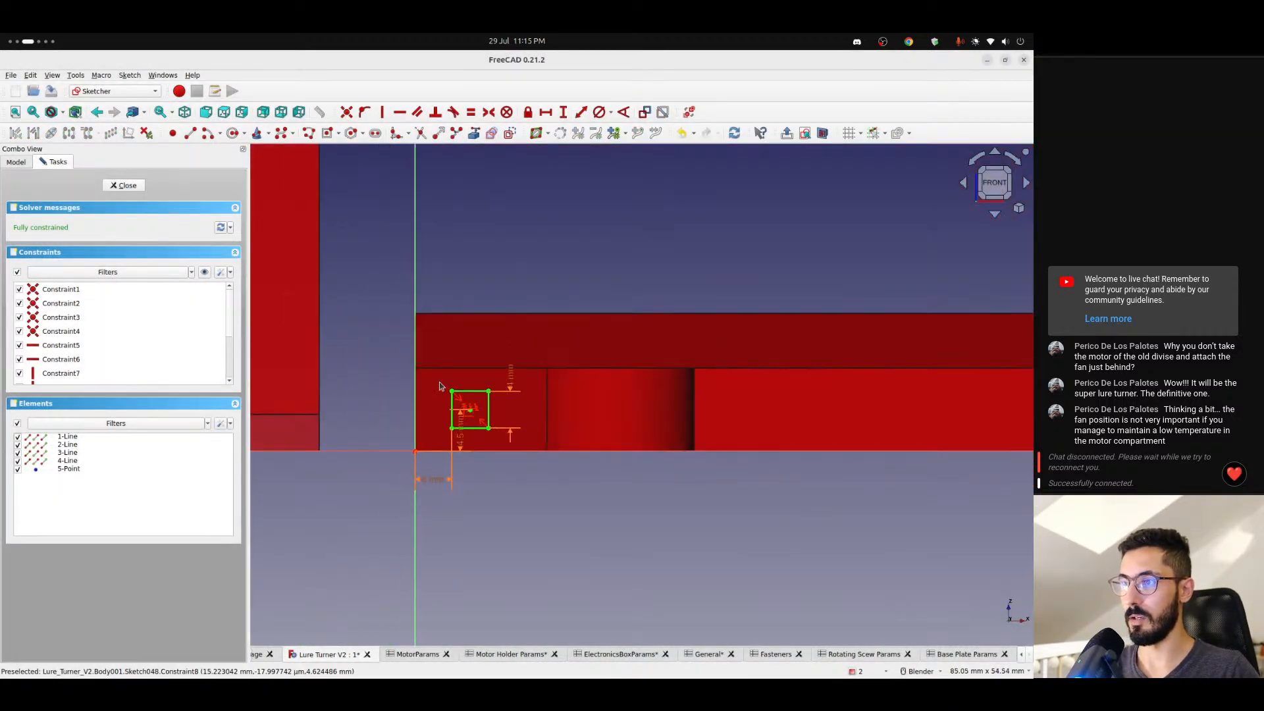
# - Close the square's sketch and cut it as a Through all pocket, symmetric to the sketch plane, across the base plate
pyautogui.click(124, 186)
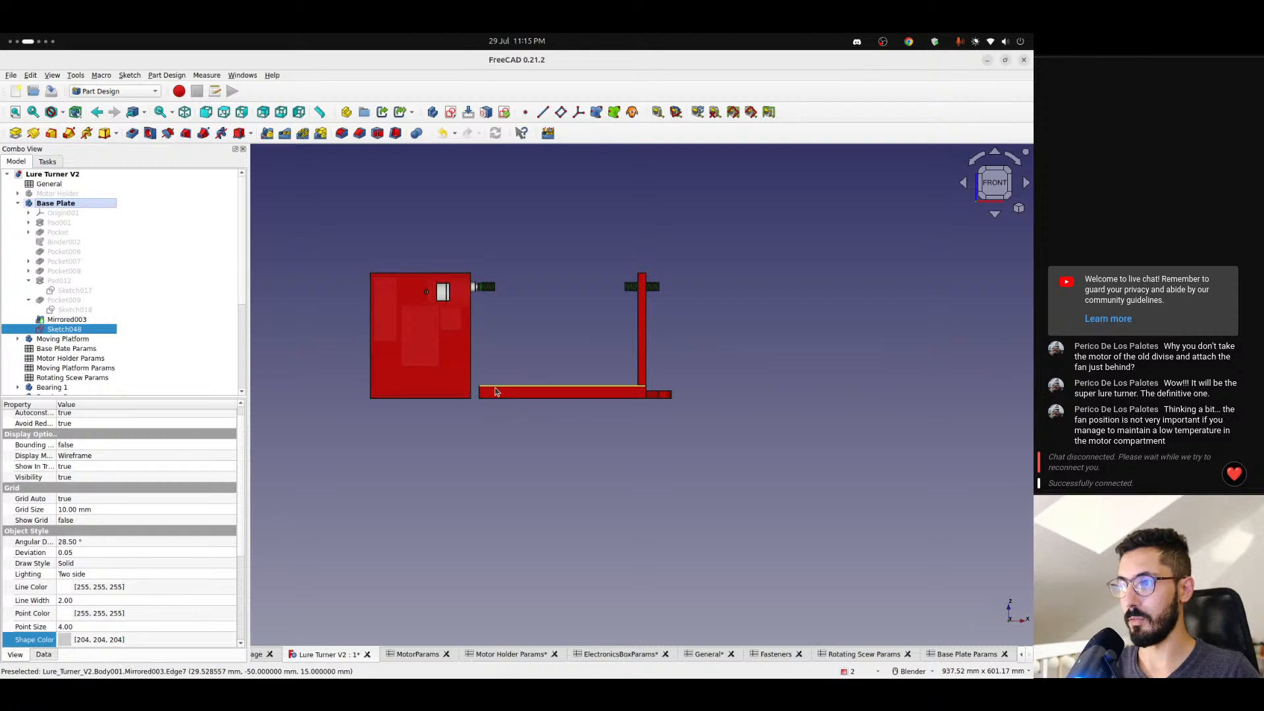
pyautogui.scroll(5, 463, 398)
pyautogui.moveTo(463, 398); pyautogui.dragTo(369, 316, button='middle')
pyautogui.click(133, 133)
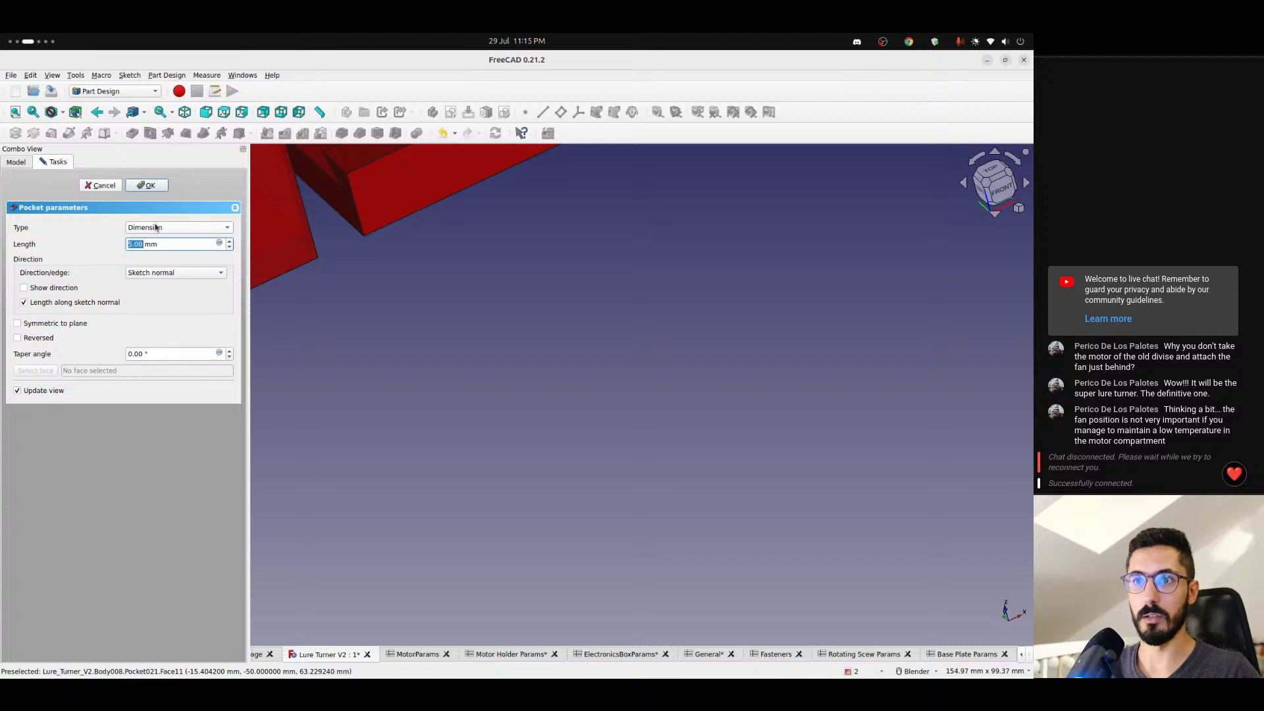
pyautogui.click(156, 227)
pyautogui.click(159, 240)
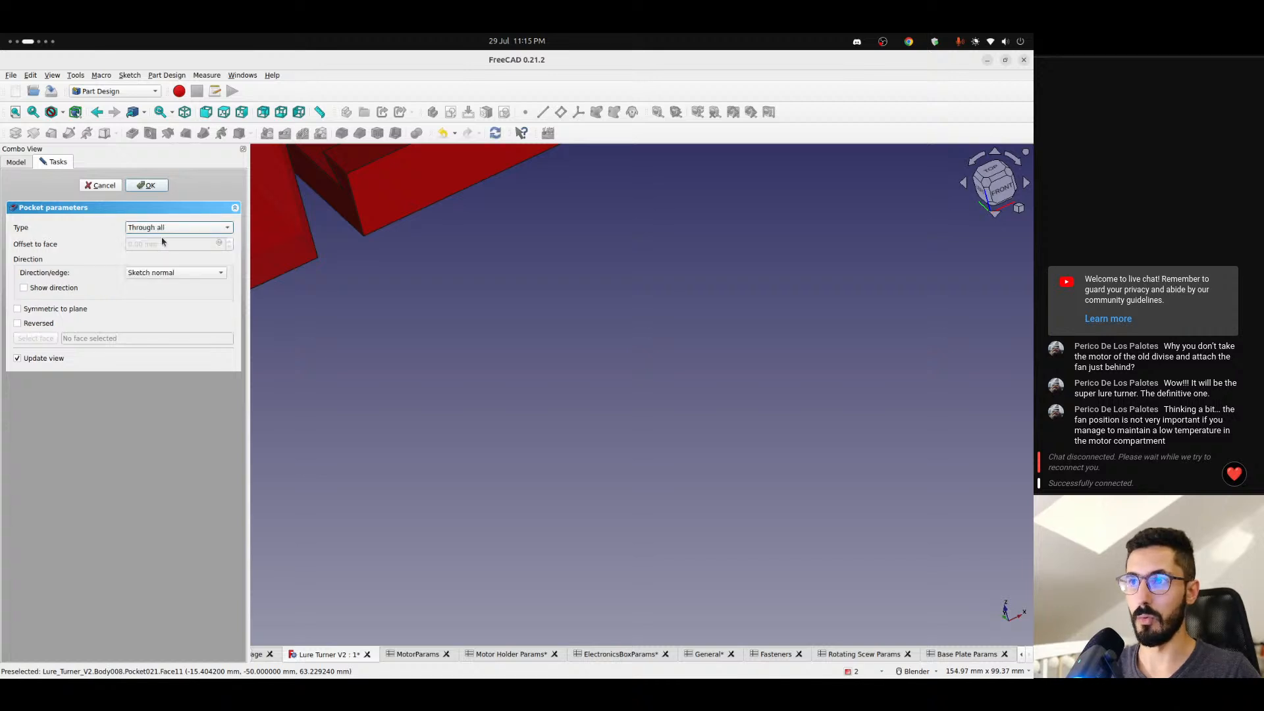
pyautogui.click(48, 308)
pyautogui.scroll(-6, 331, 172)
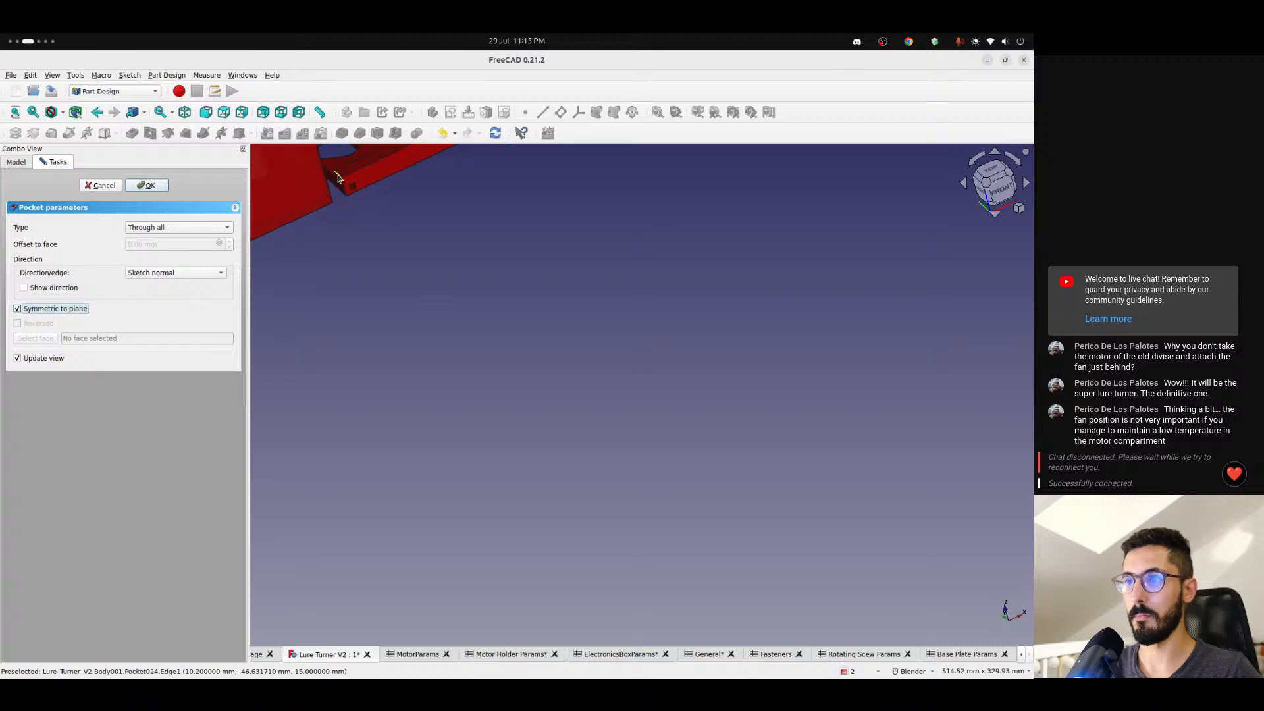
pyautogui.keyDown('shift'); pyautogui.moveTo(331, 172); pyautogui.dragTo(313, 376, button='middle'); pyautogui.keyUp('shift')
pyautogui.scroll(6, 310, 368)
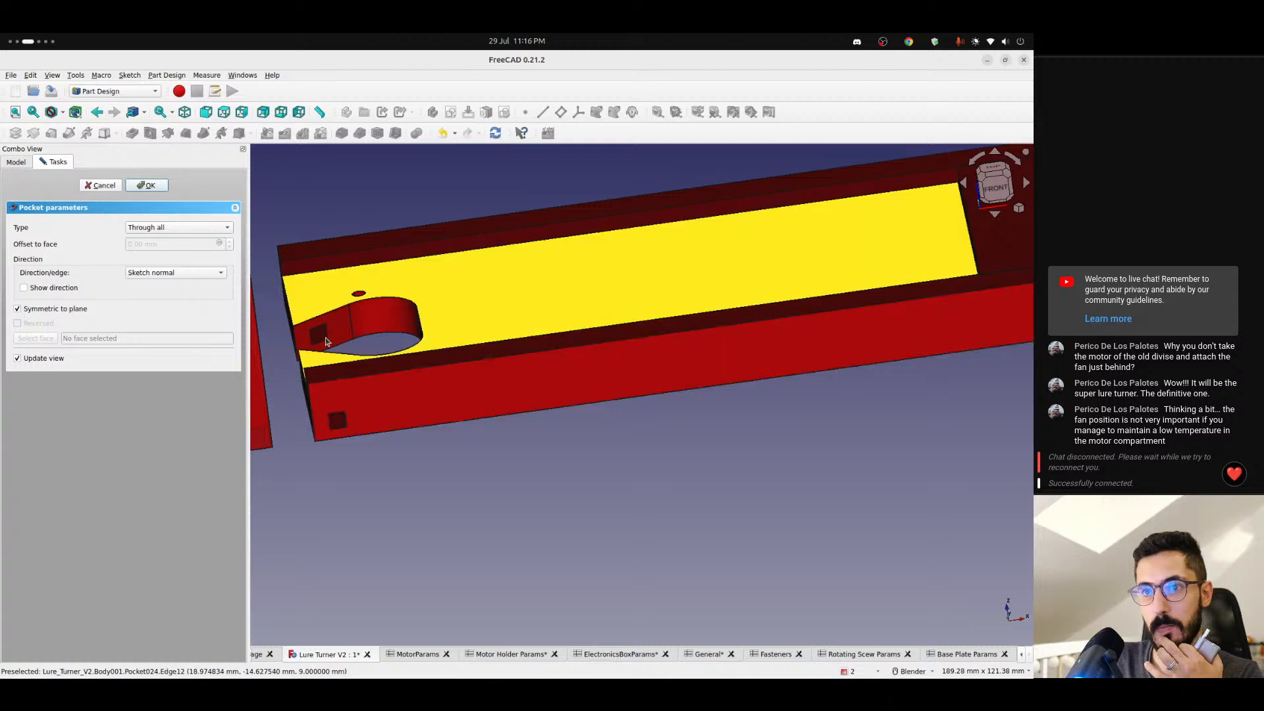
pyautogui.click(149, 186)
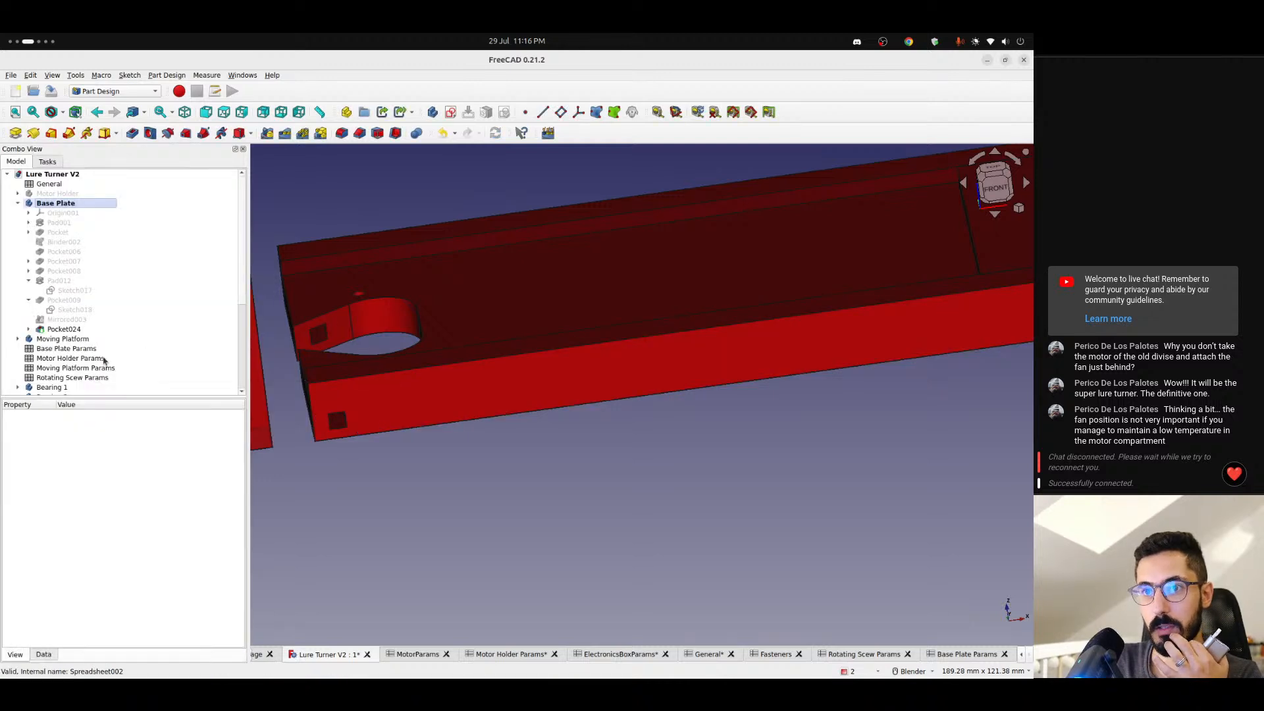
# - Reopen the pocket's sketch and set the square's side length to <<Base Plate Params>>.pinSize + <<General>>.tolerance
pyautogui.scroll(-5, 90, 361)
pyautogui.scroll(5, 90, 361)
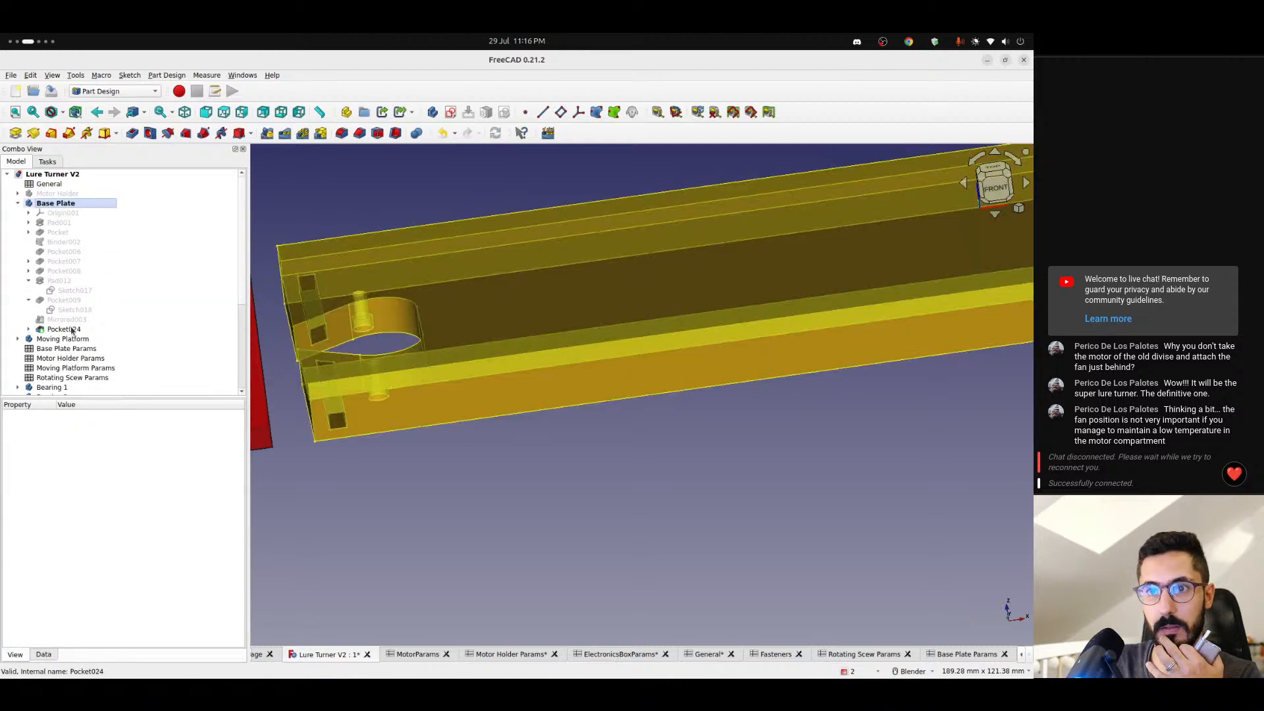
pyautogui.click(28, 329)
pyautogui.doubleClick(73, 338)
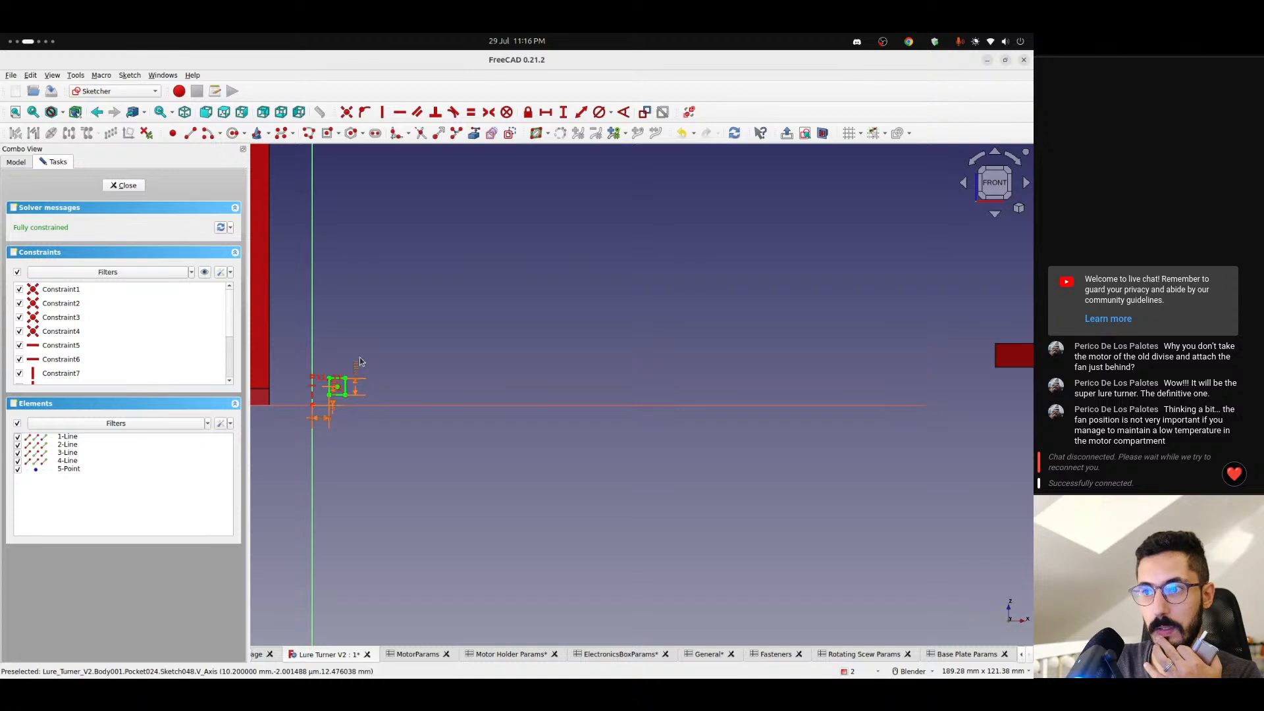
pyautogui.doubleClick(351, 382)
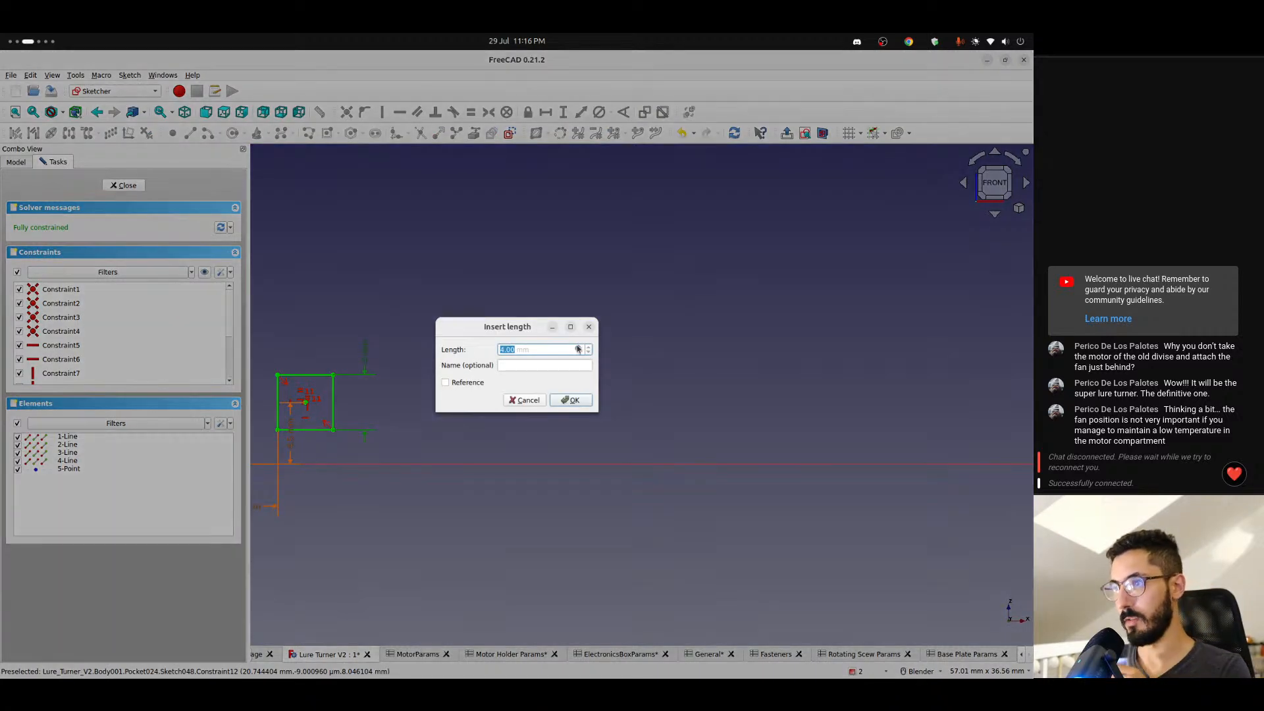
pyautogui.click(581, 350)
pyautogui.click(615, 353)
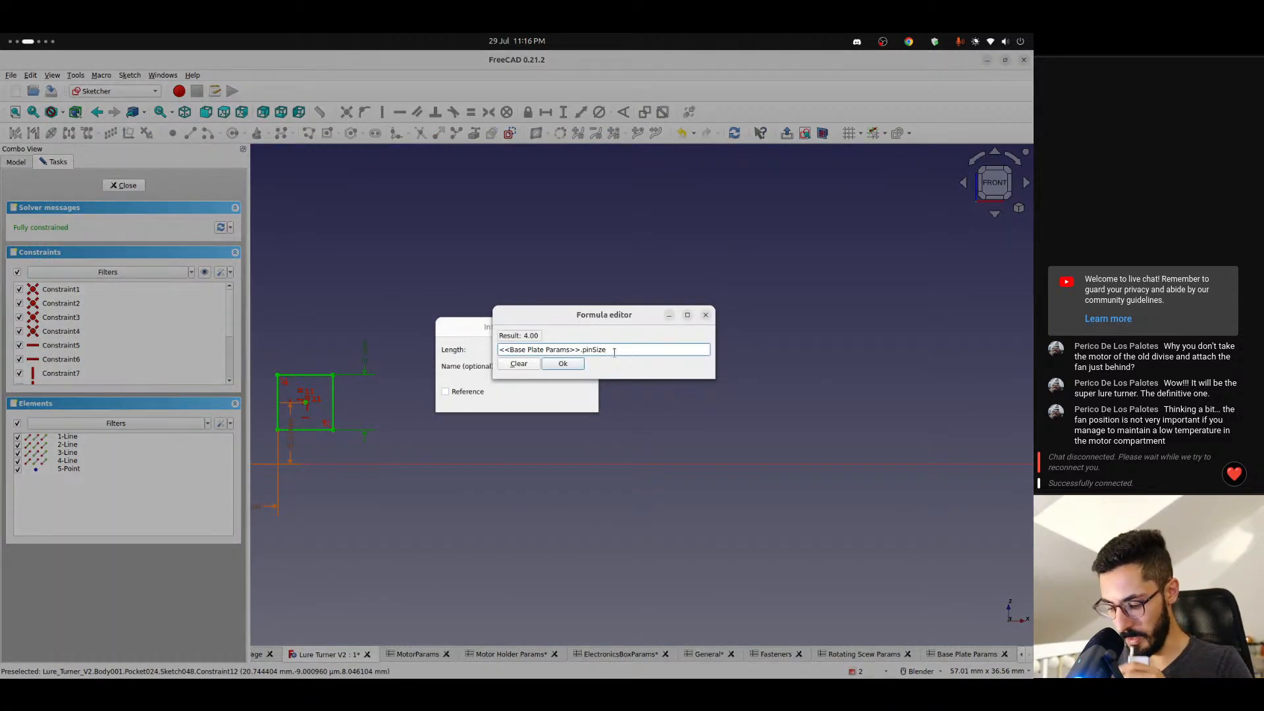
pyautogui.write('+ <<')
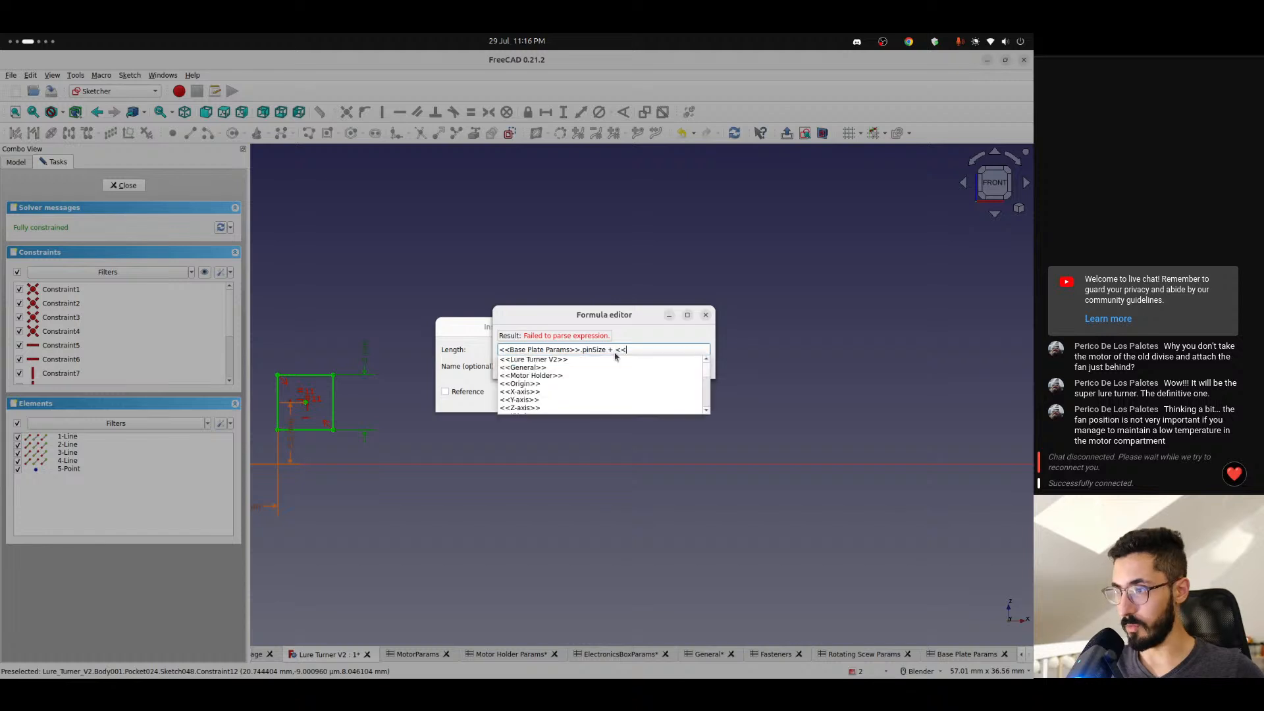
pyautogui.write('gen')
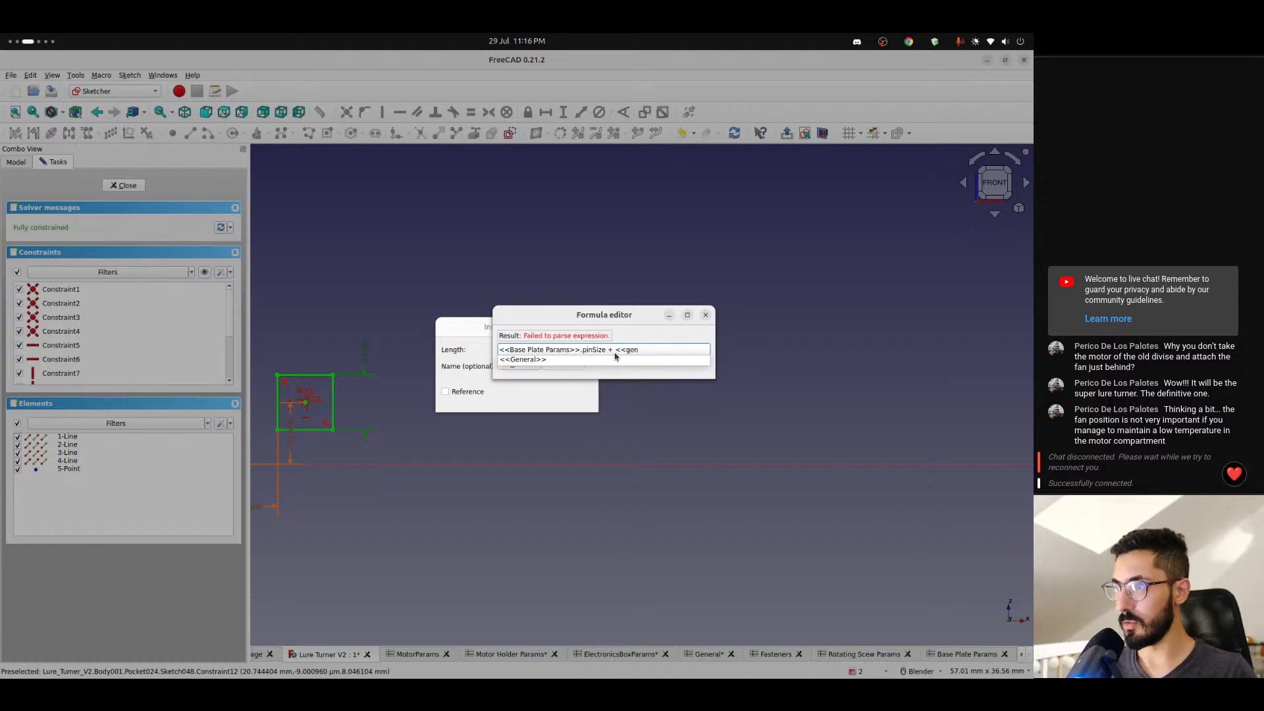
pyautogui.press('Return')
pyautogui.write('tolerance')
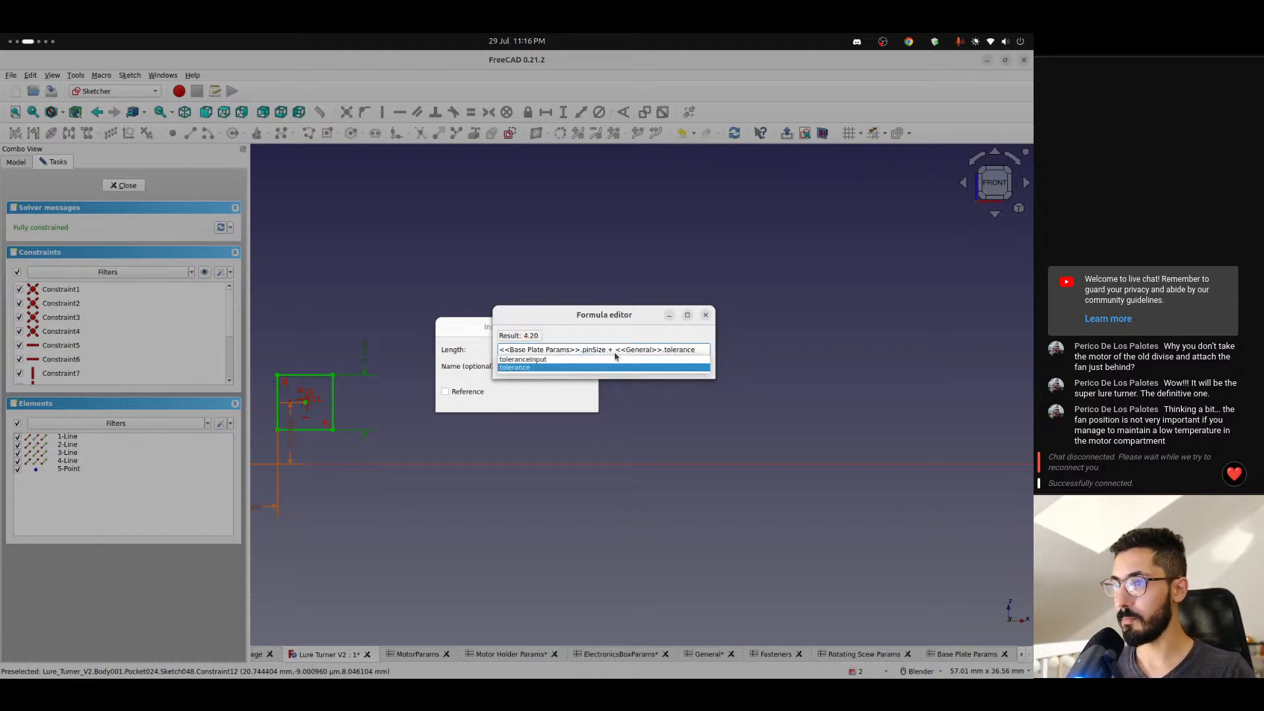
pyautogui.press('Return')
pyautogui.press('Return')
pyautogui.press('Return')
pyautogui.scroll(2, 360, 385)
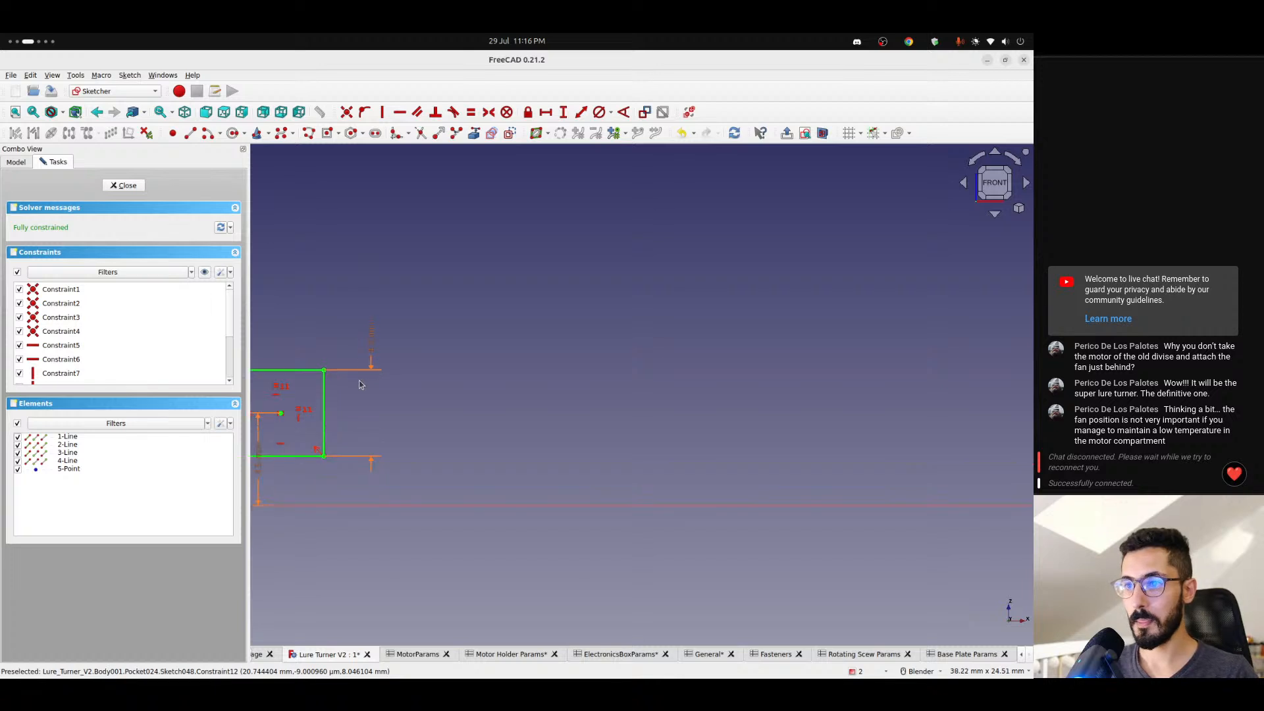
pyautogui.keyDown('shift'); pyautogui.moveTo(360, 384); pyautogui.dragTo(508, 359, button='middle'); pyautogui.keyUp('shift')
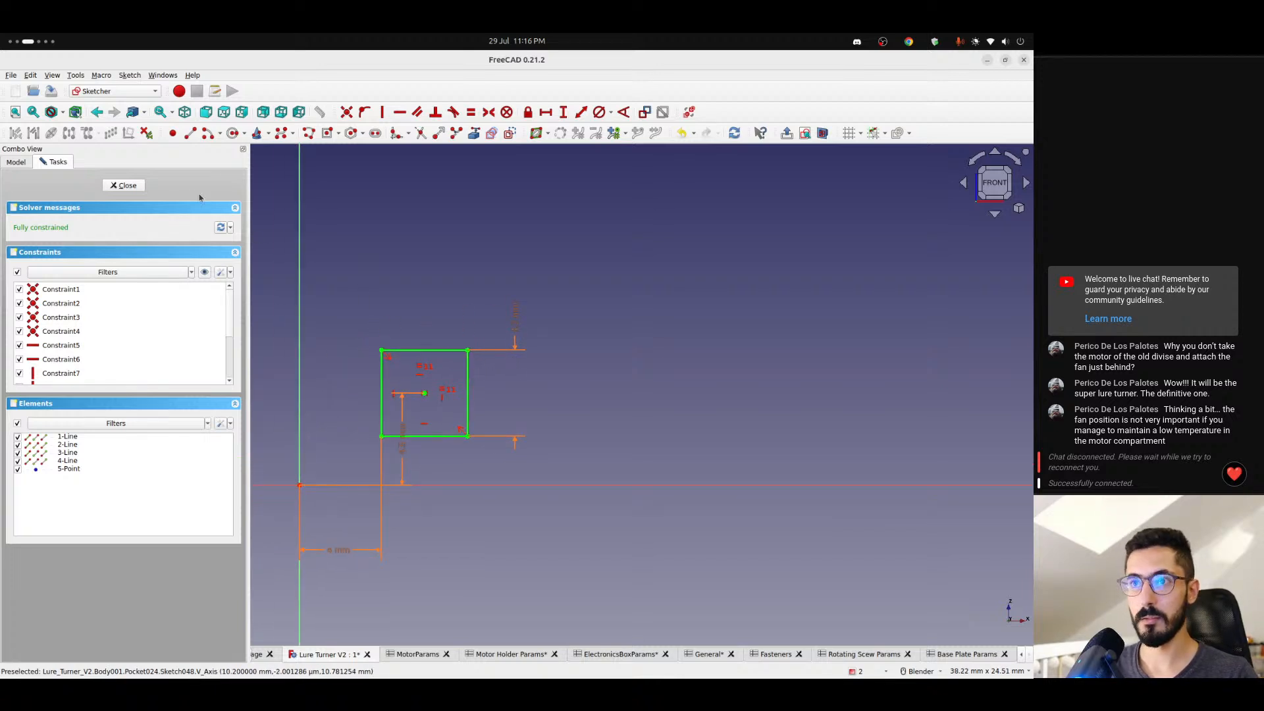
pyautogui.click(135, 189)
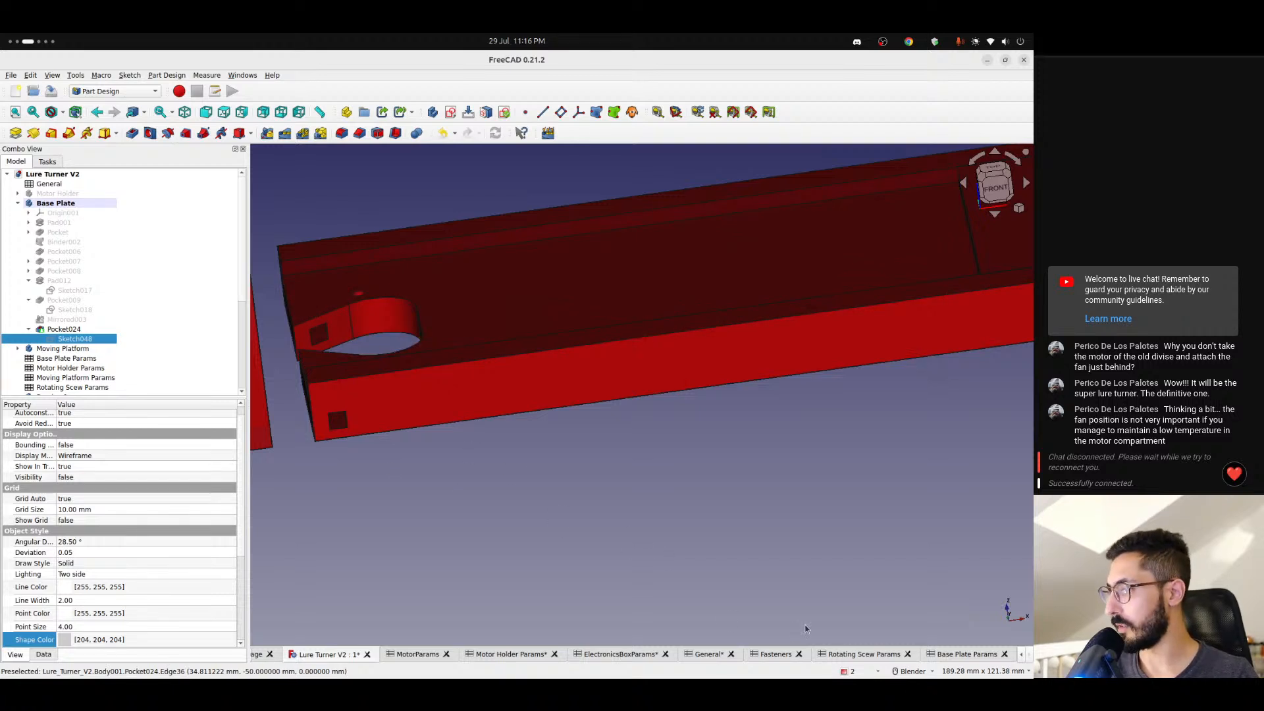
# - Set pinSize to 3 in the Base Plate Params spreadsheet and return to the 3D model
pyautogui.click(967, 654)
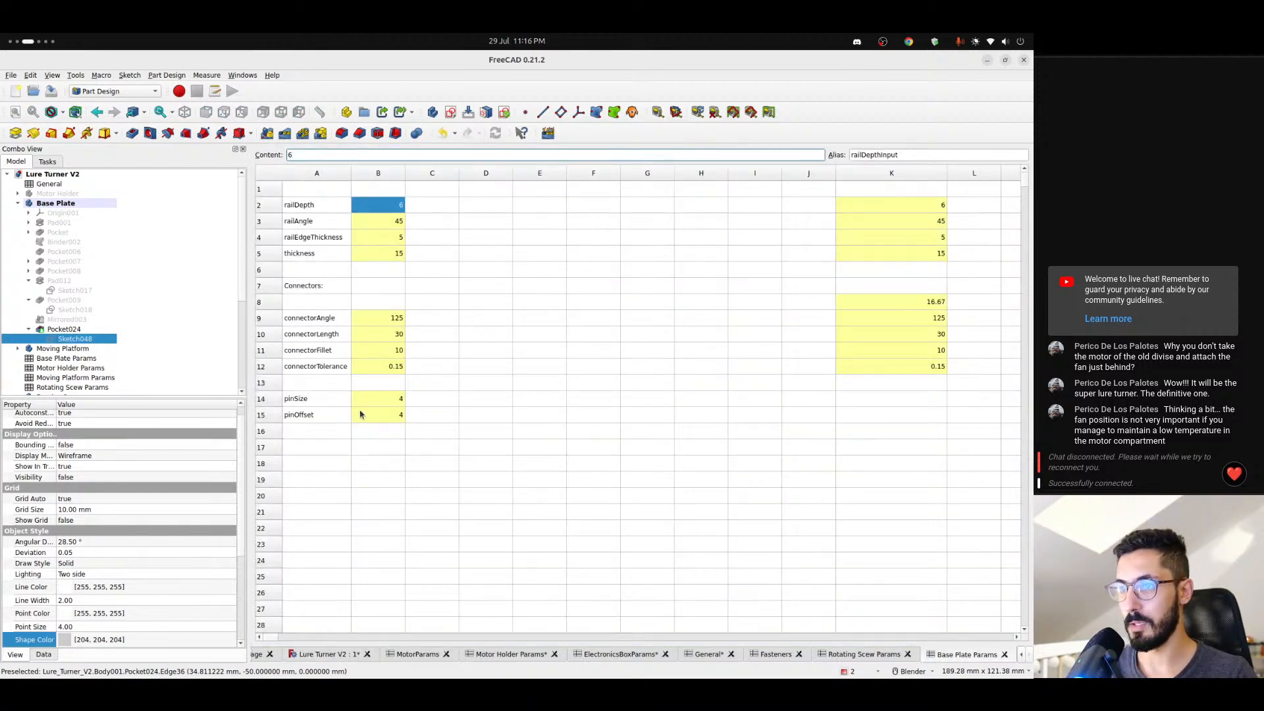
pyautogui.click(381, 401)
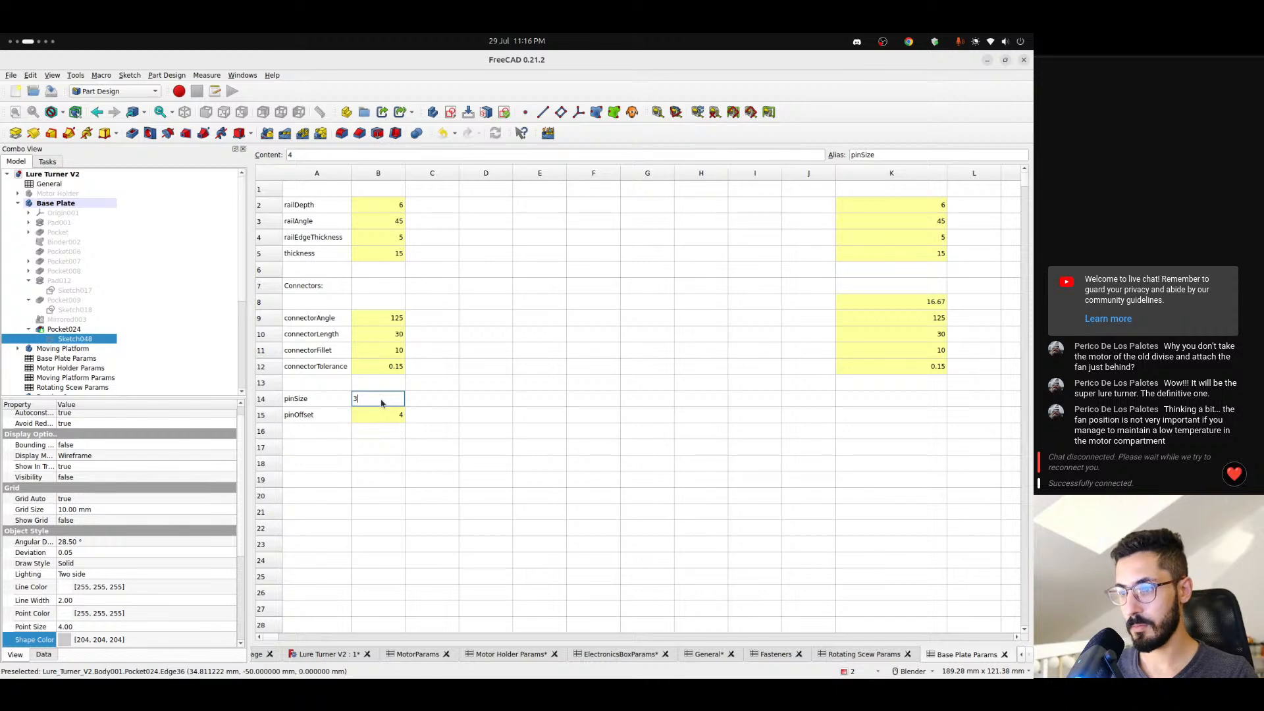
pyautogui.click(326, 654)
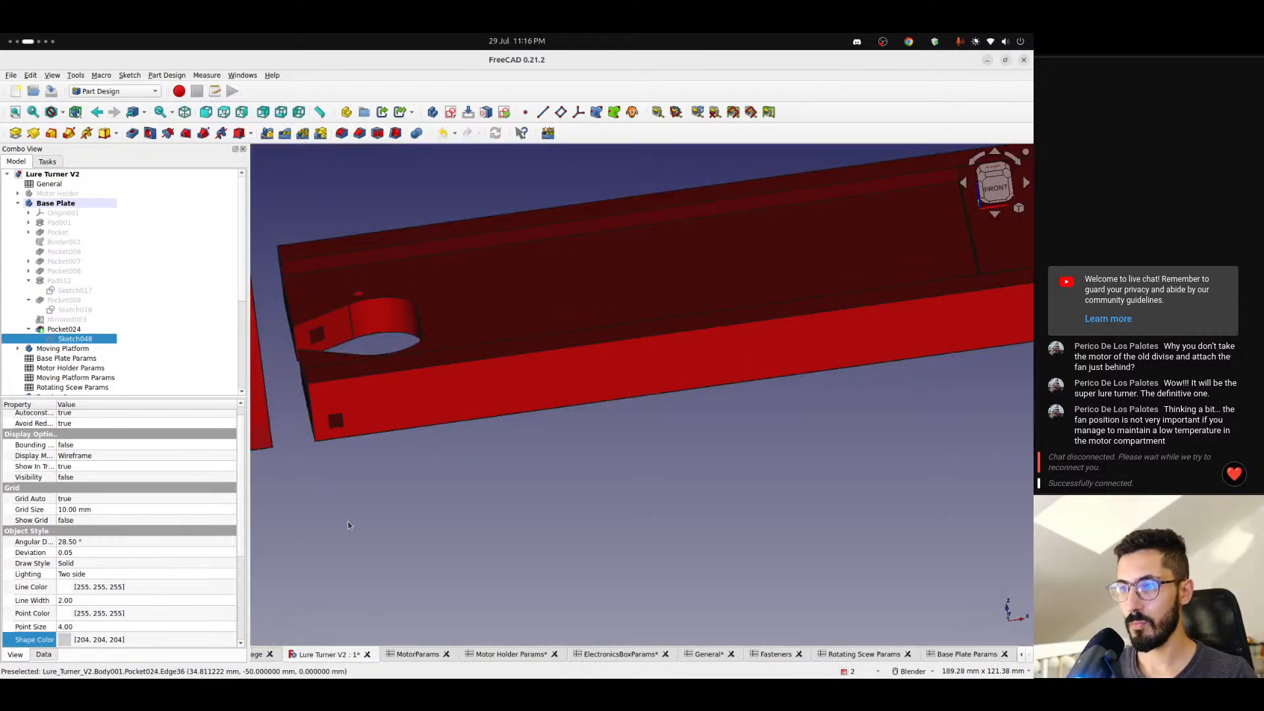
# - Examine the resized pin hole and the connector tab at the opposite end of the base plate
pyautogui.scroll(-2, 330, 421)
pyautogui.scroll(4, 329, 421)
pyautogui.scroll(-3, 329, 421)
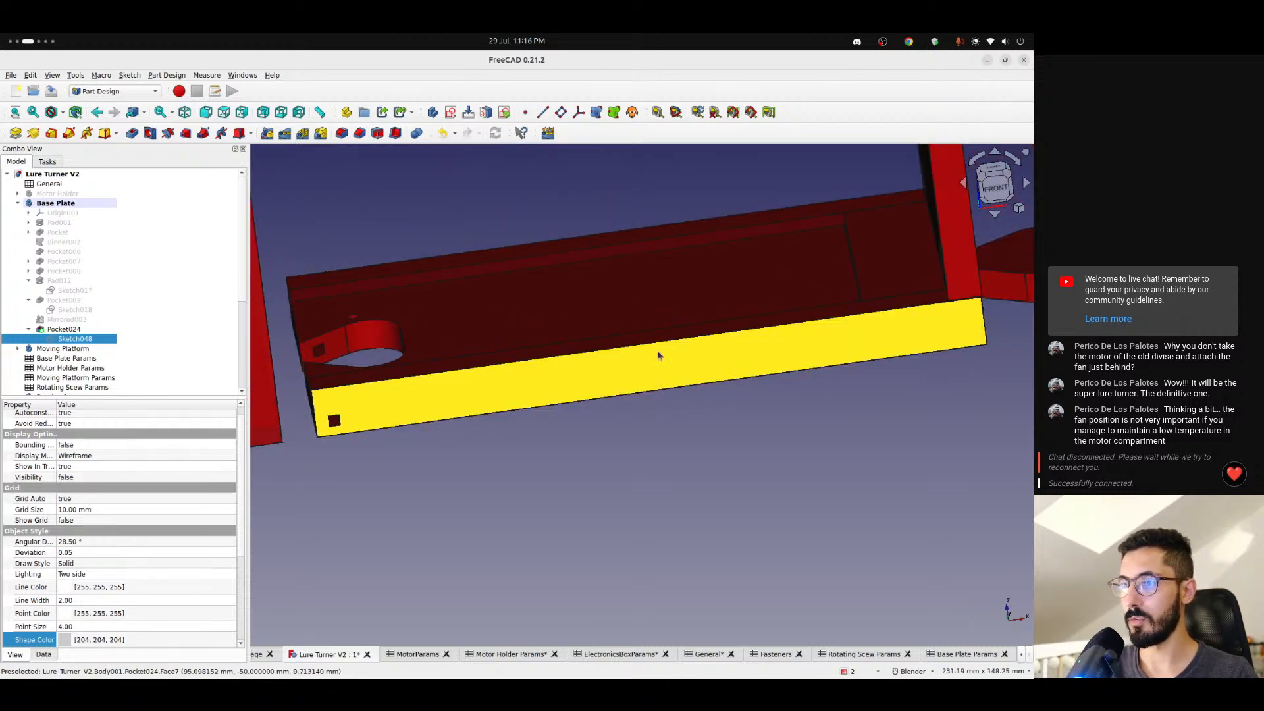
pyautogui.scroll(5, 658, 356)
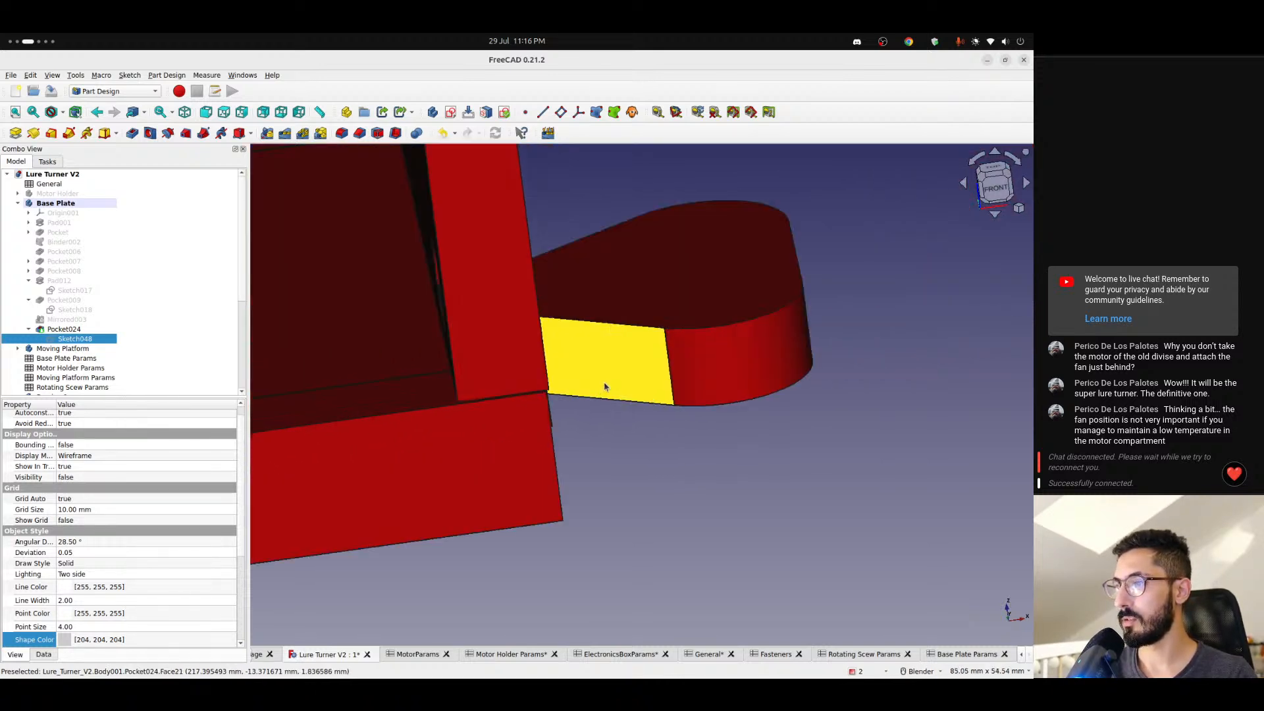
pyautogui.moveTo(605, 386); pyautogui.dragTo(564, 385, button='middle')
pyautogui.scroll(5, 602, 420)
pyautogui.scroll(-6, 602, 420)
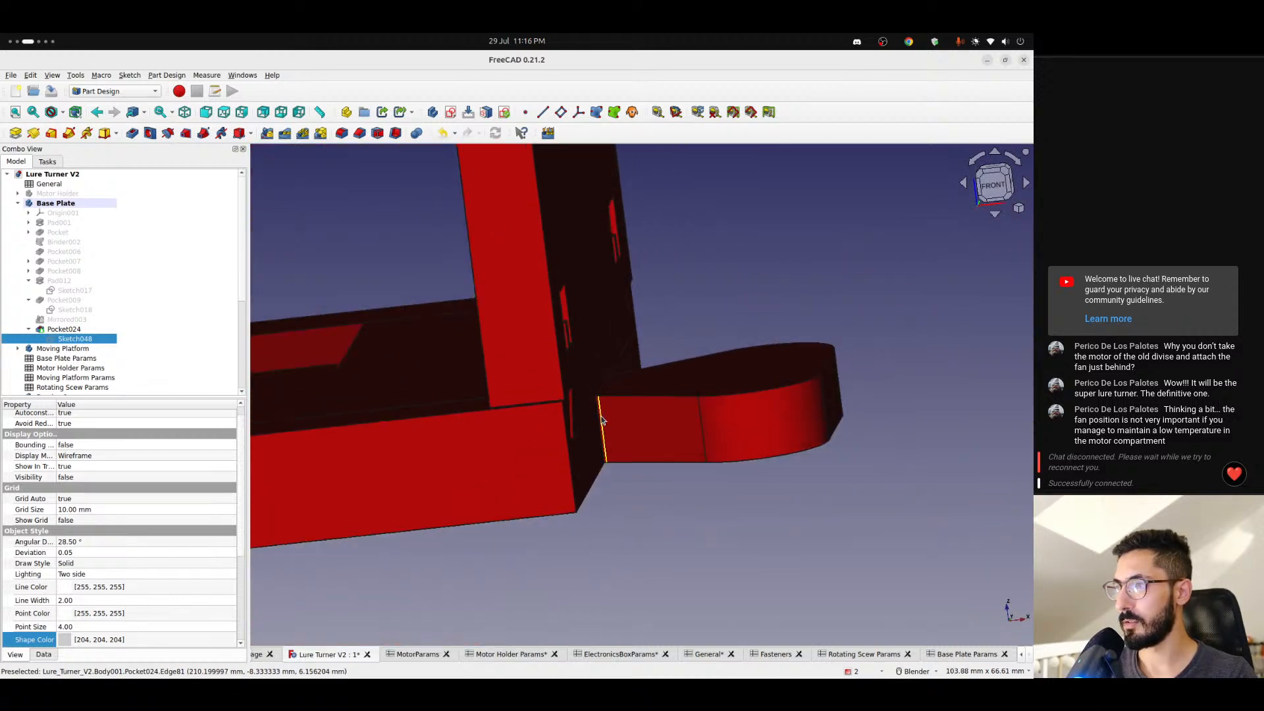
pyautogui.scroll(-5, 602, 420)
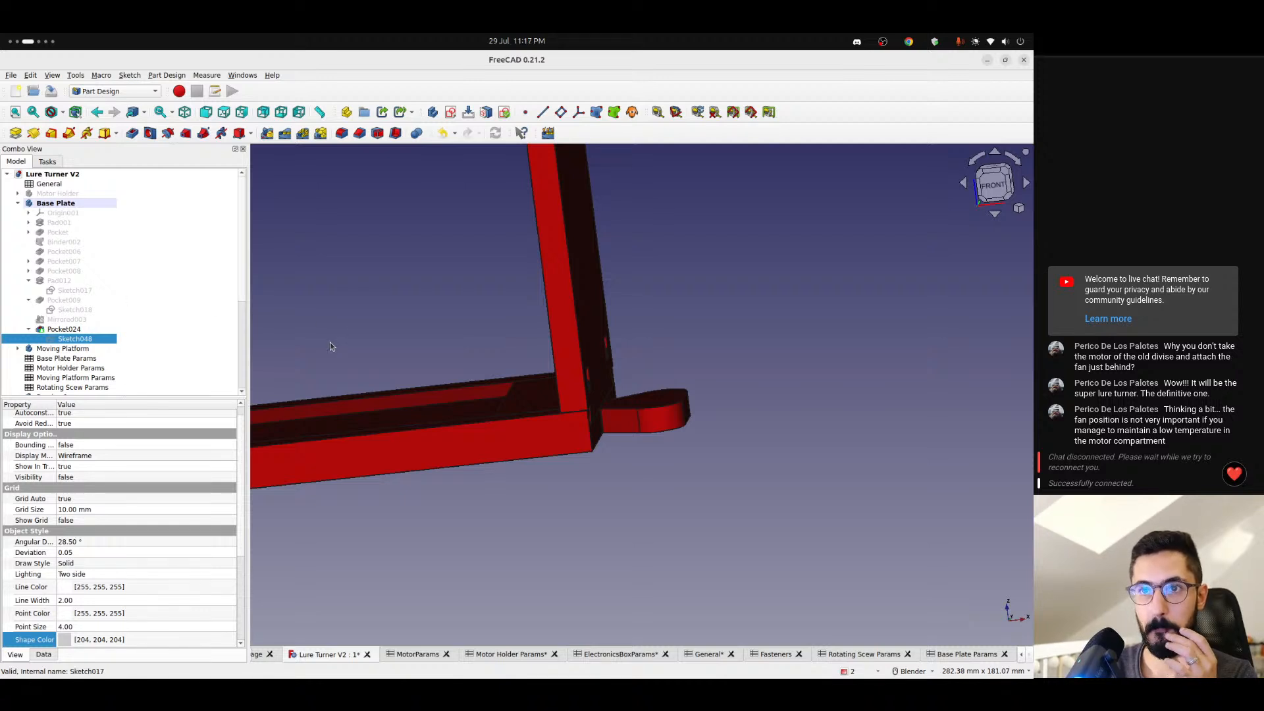
pyautogui.scroll(-4, 330, 347)
pyautogui.scroll(-2, 328, 342)
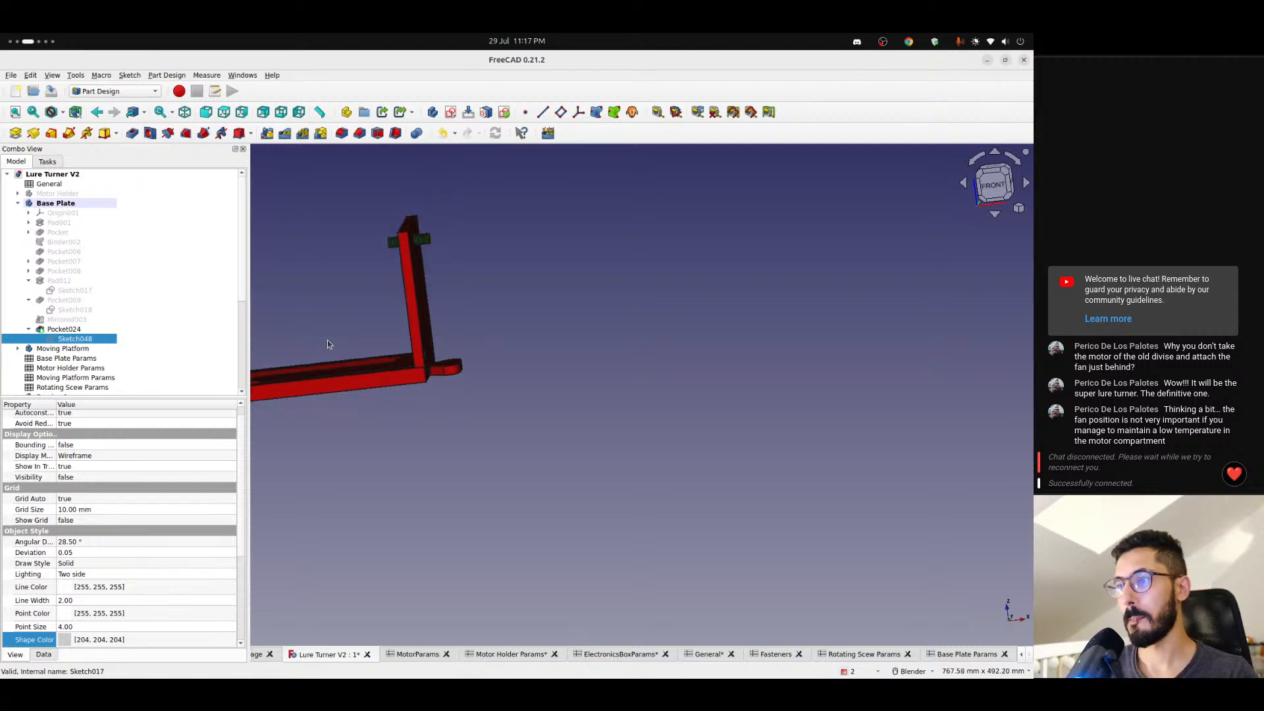
pyautogui.keyDown('shift'); pyautogui.moveTo(319, 341); pyautogui.dragTo(517, 316, button='middle'); pyautogui.keyUp('shift')
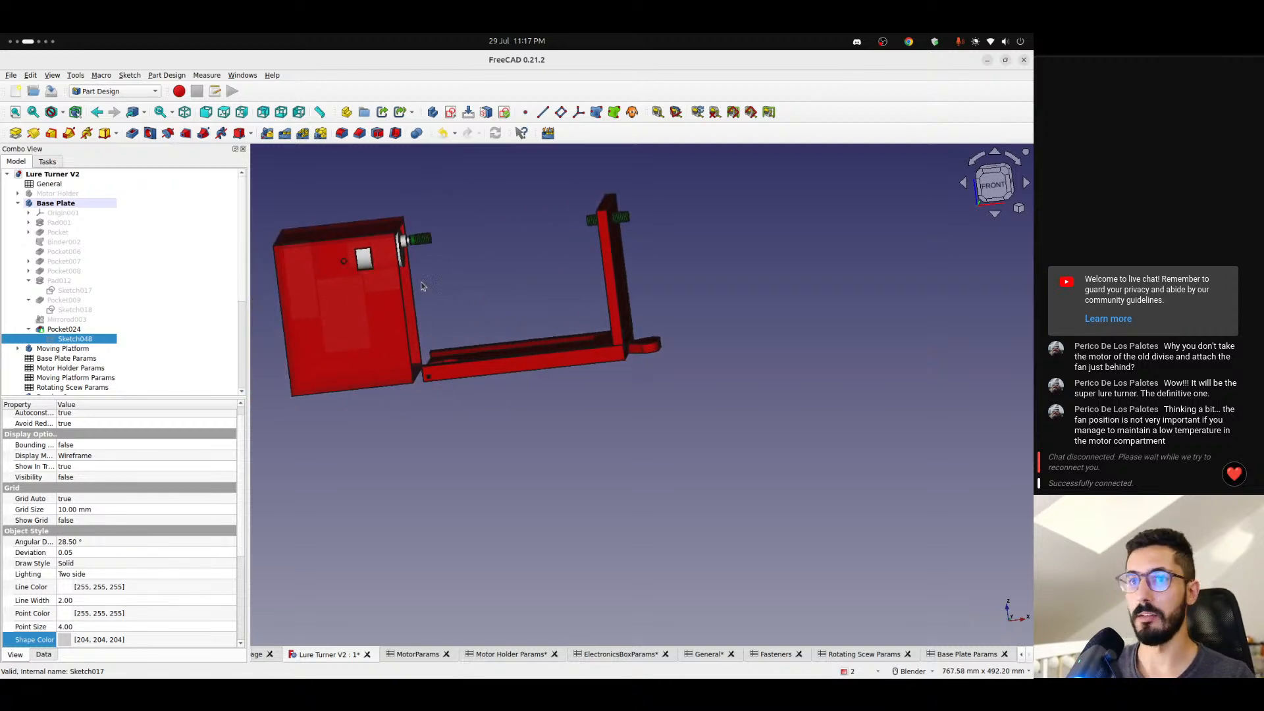
# - Show the Base Plate body's origin planes and axes
pyautogui.click(70, 214)
pyautogui.press('space')
pyautogui.moveTo(556, 266); pyautogui.dragTo(507, 280, button='middle')
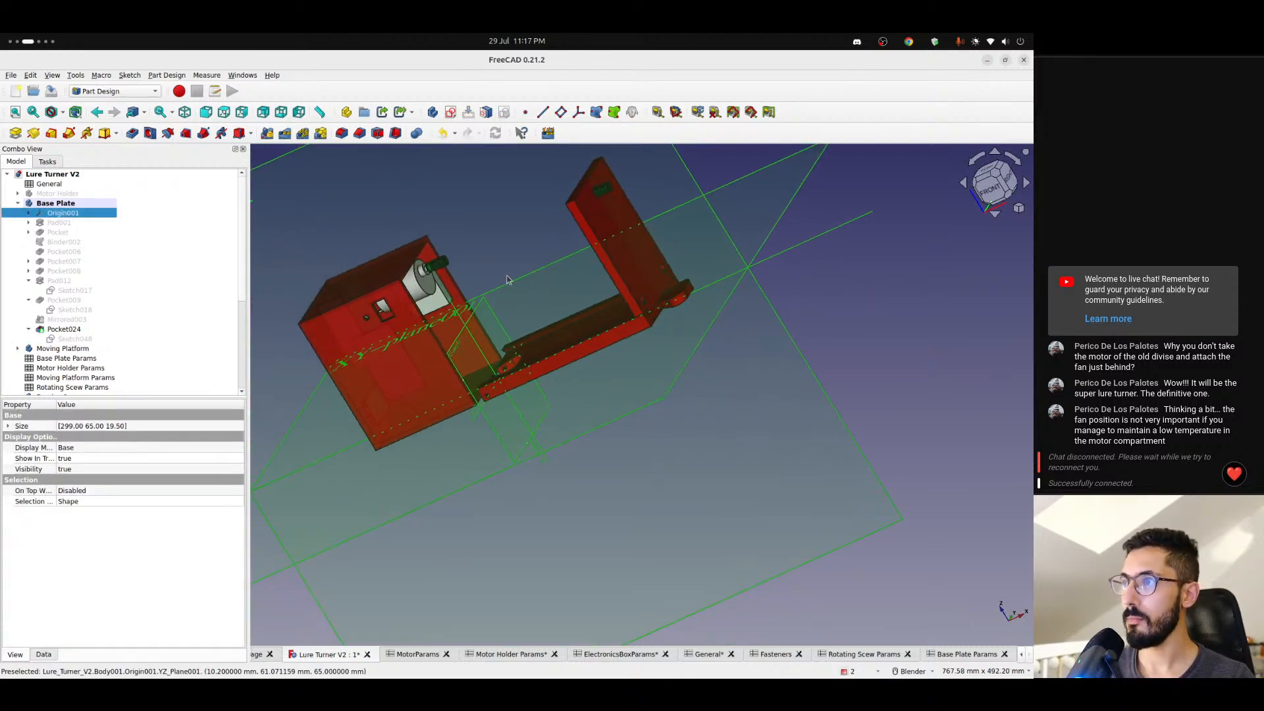
pyautogui.click(560, 111)
pyautogui.press('Return')
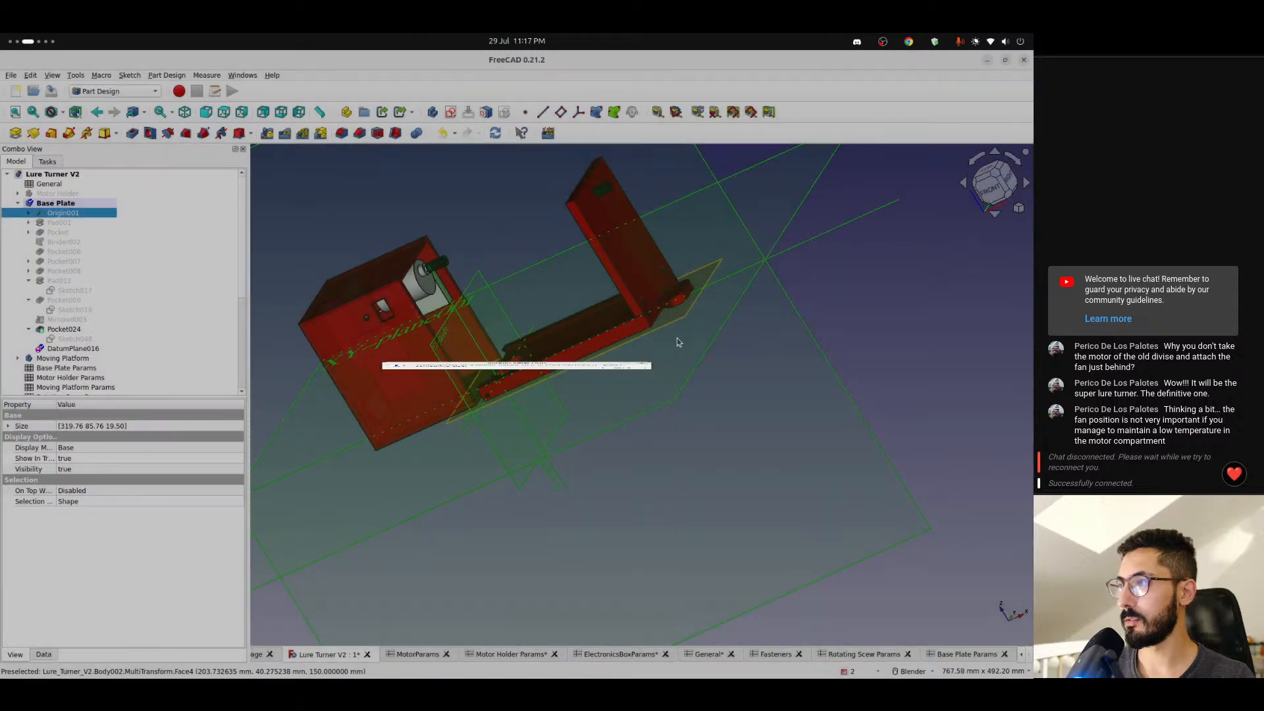
pyautogui.click(101, 186)
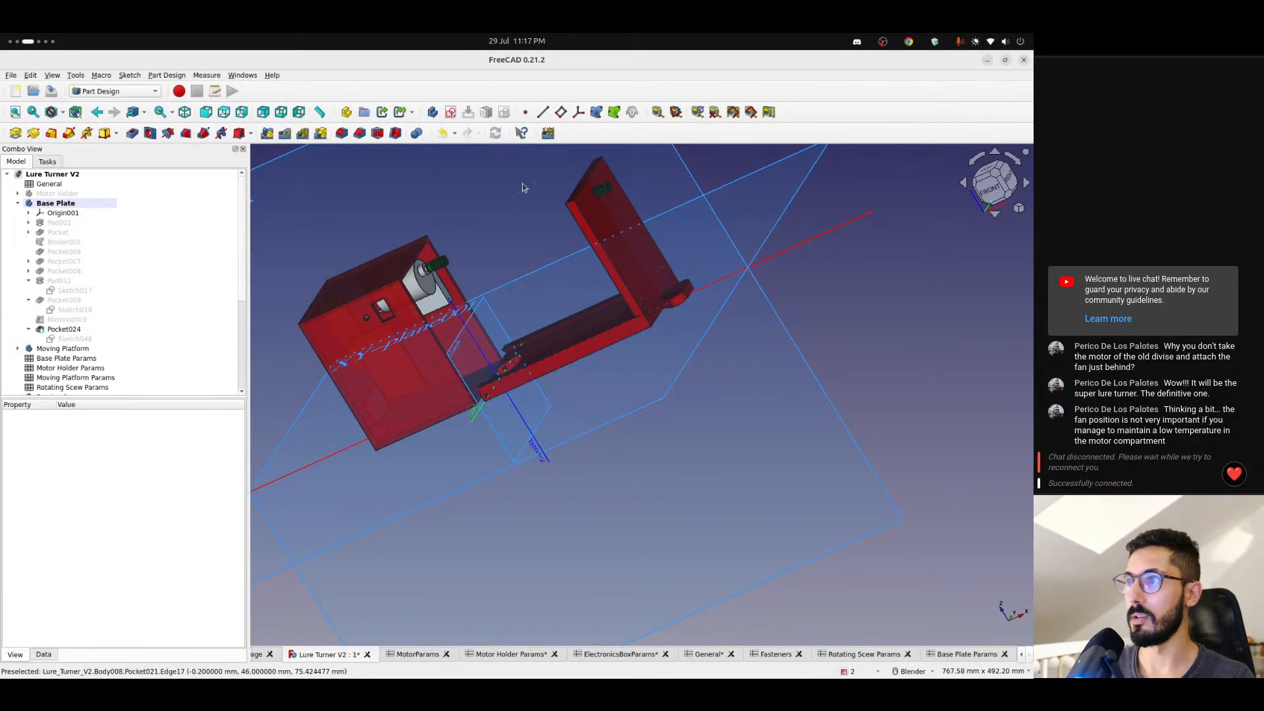
# - Create a datum plane attached to the Base Plate's YZ plane in Plane face mode
pyautogui.click(560, 112)
pyautogui.click(453, 343)
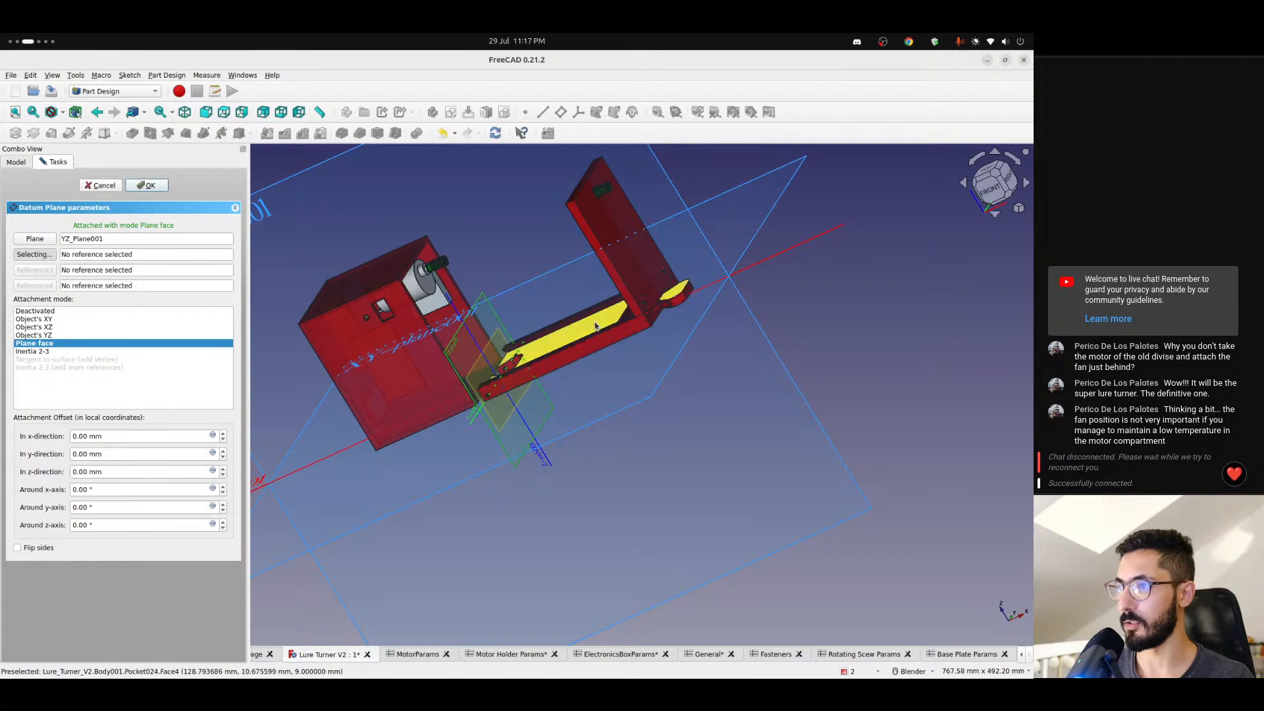
pyautogui.scroll(3, 596, 326)
# - Drive the datum plane's z-direction attachment offset with the expression <<General>>.basePlateLength
pyautogui.click(213, 471)
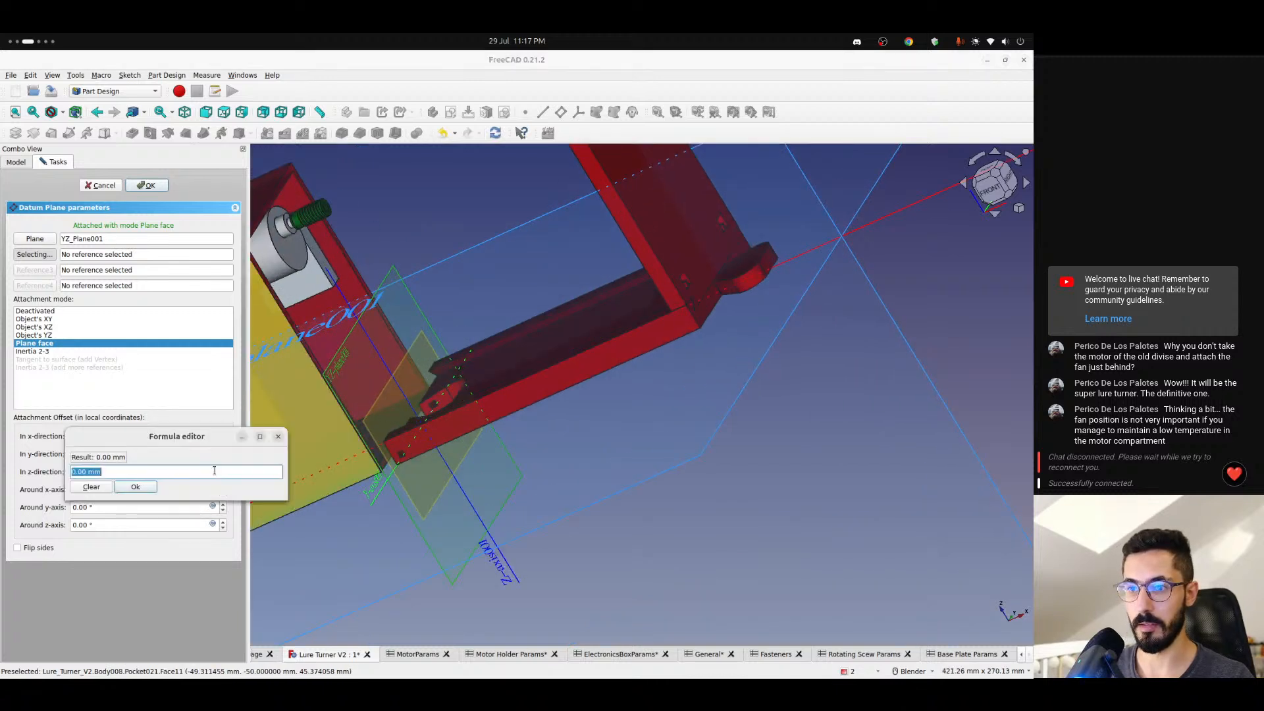
pyautogui.write('<<')
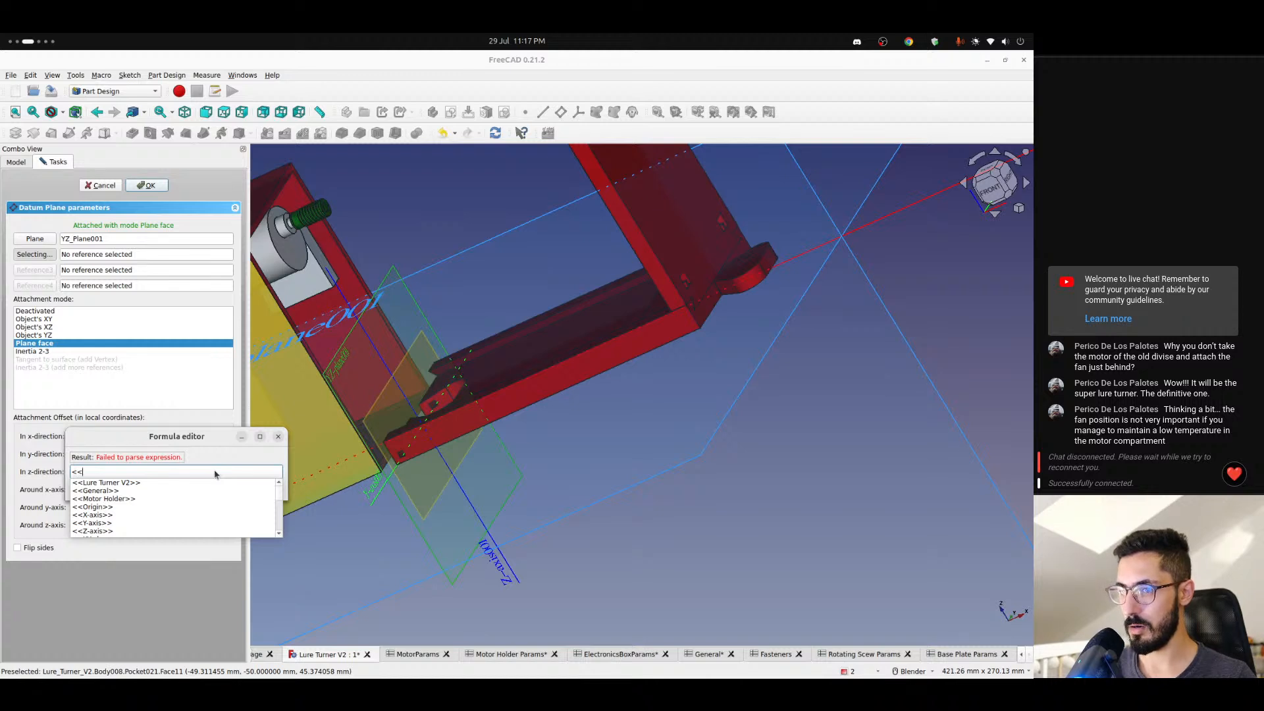
pyautogui.write('B')
pyautogui.press('Down')
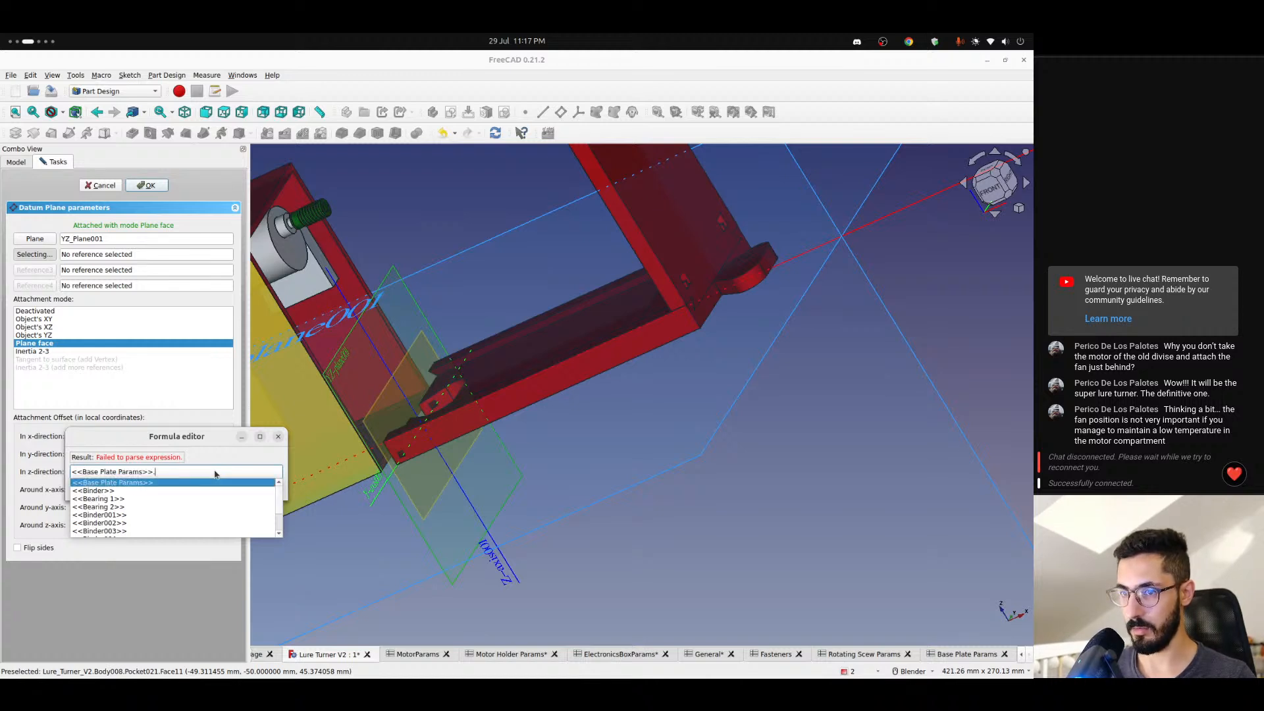
pyautogui.write('len')
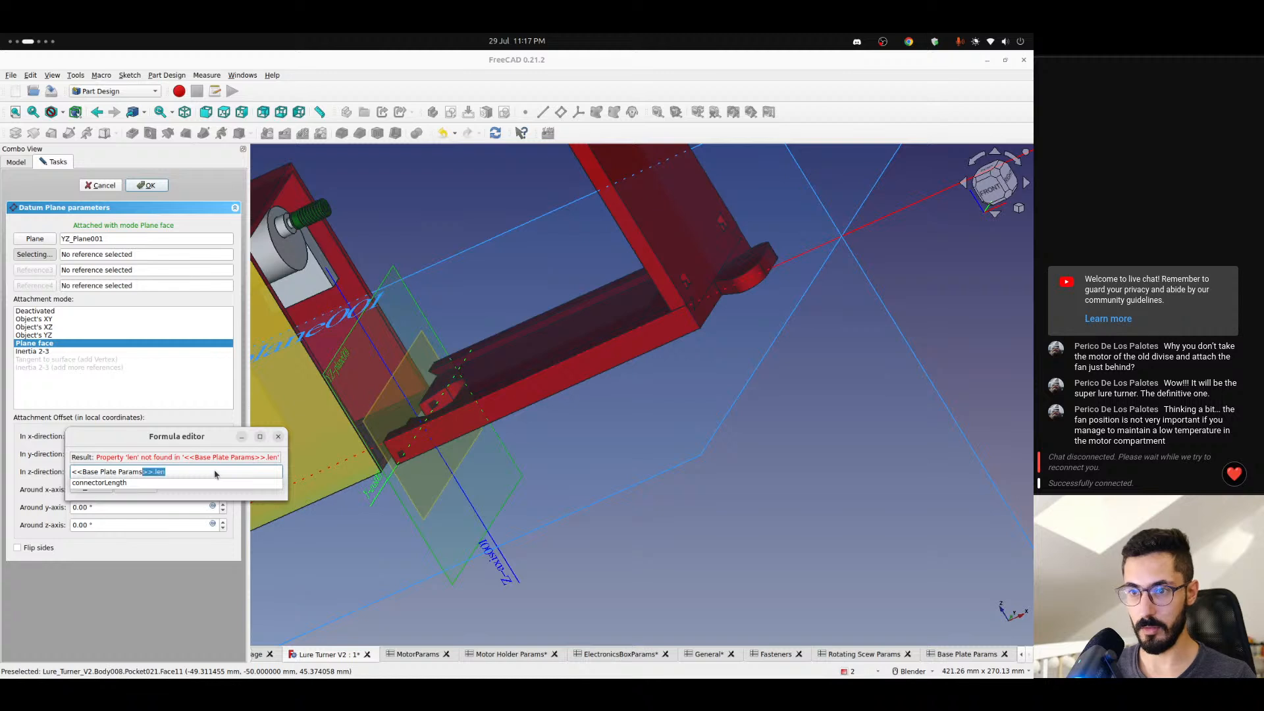
pyautogui.write('Gen')
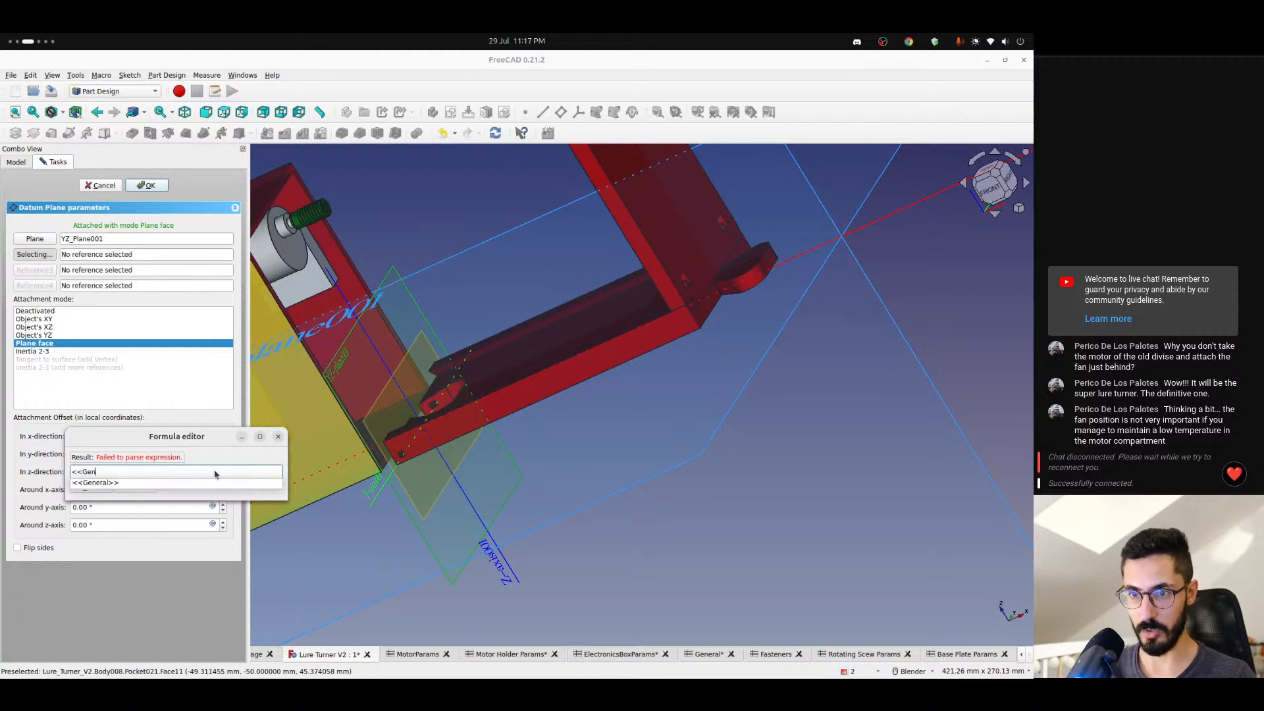
pyautogui.press('Down')
pyautogui.write('bas')
pyautogui.press('Down')
pyautogui.press('Down')
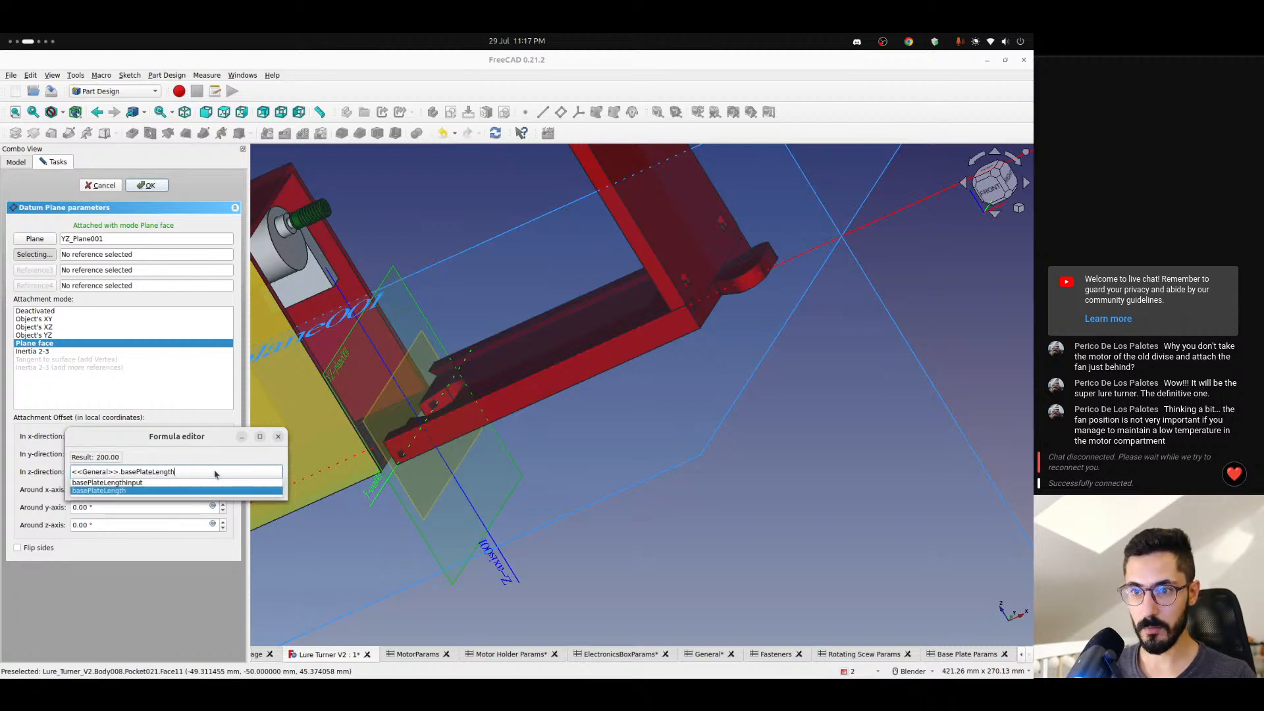
pyautogui.press('Return')
pyautogui.press('Return')
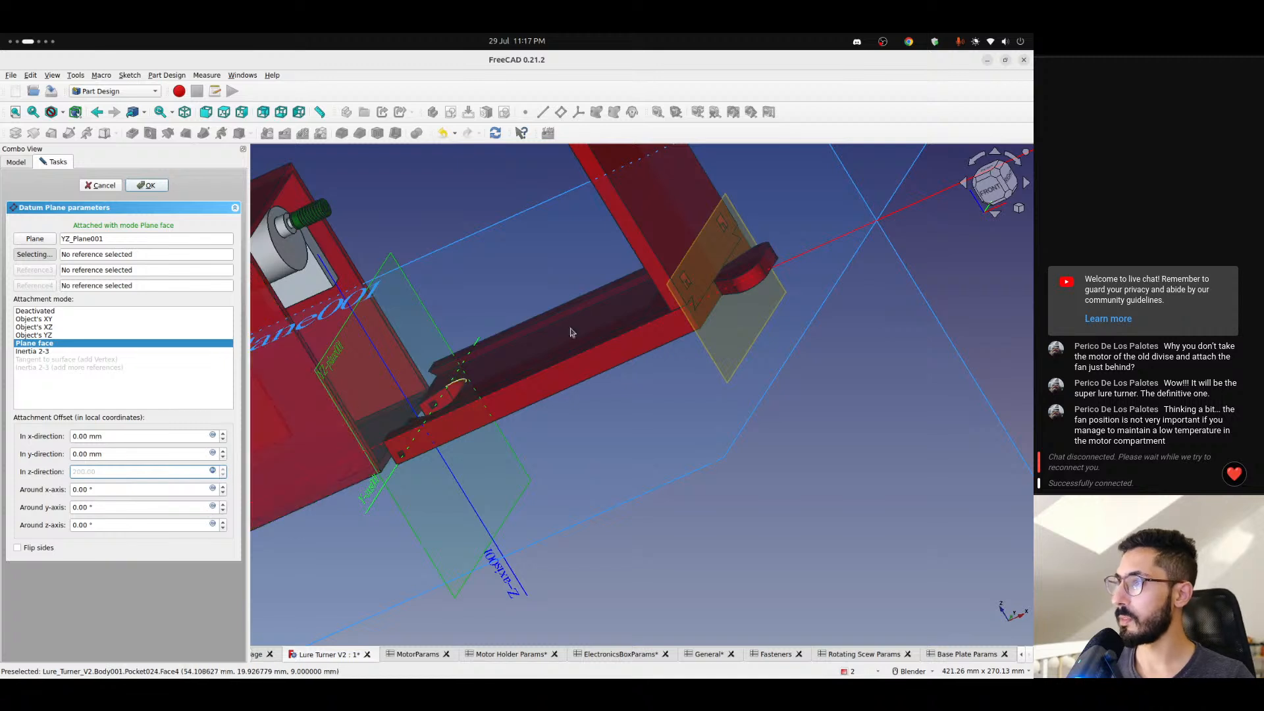
# - Accept the datum plane and compare its position with the base plate's end face in front view
pyautogui.click(973, 192)
pyautogui.scroll(10, 749, 343)
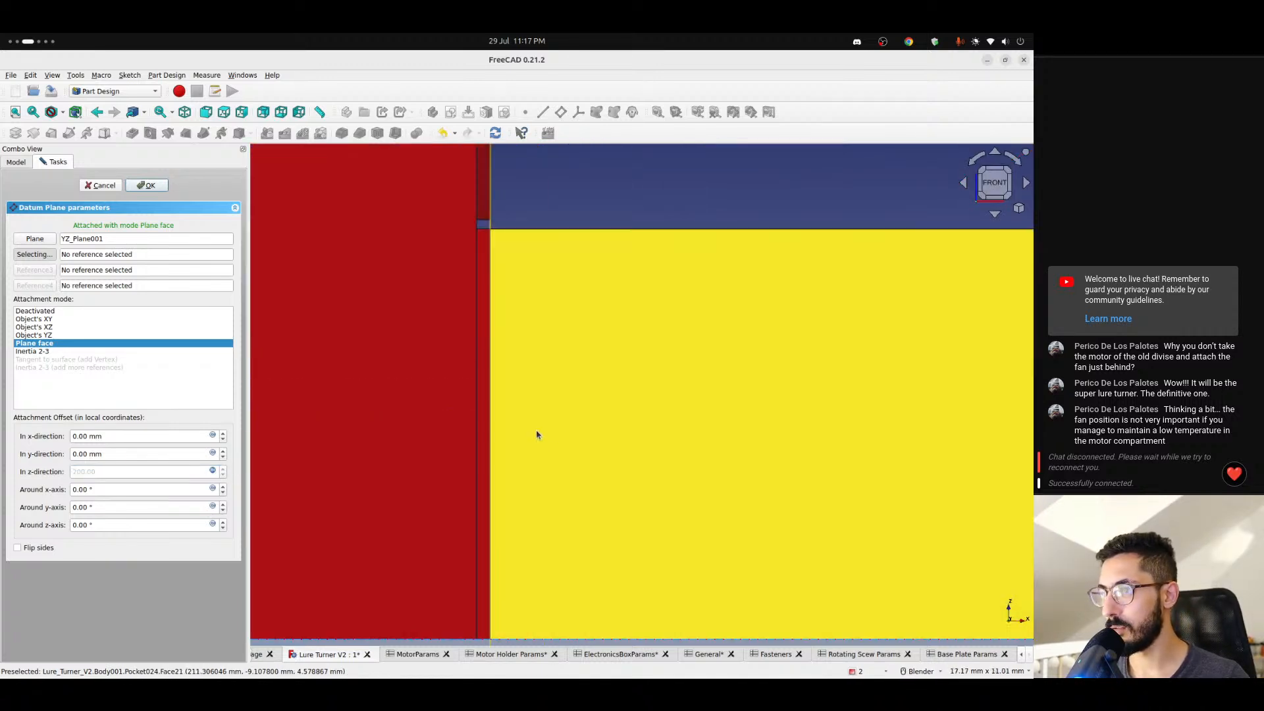
pyautogui.moveTo(536, 382)
pyautogui.mouseDown(button='middle')
pyautogui.moveTo(519, 389)
pyautogui.moveTo(534, 377)
pyautogui.mouseUp(button='middle')
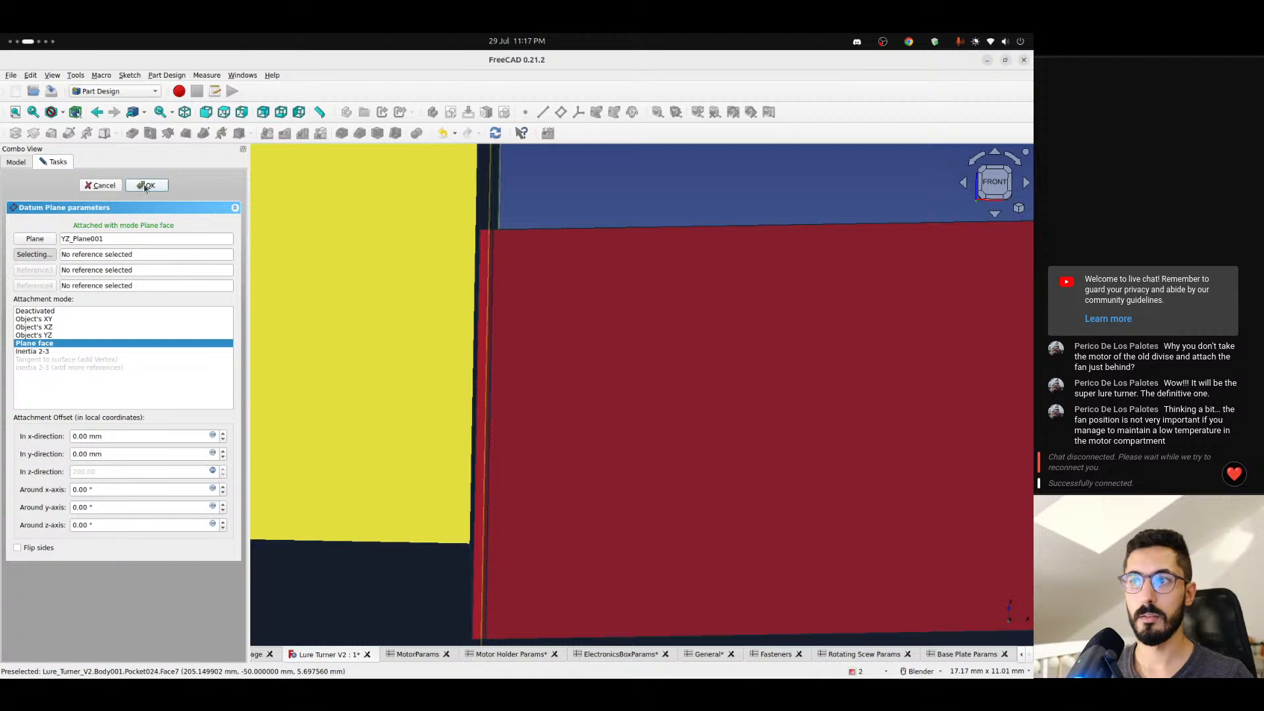
pyautogui.click(146, 186)
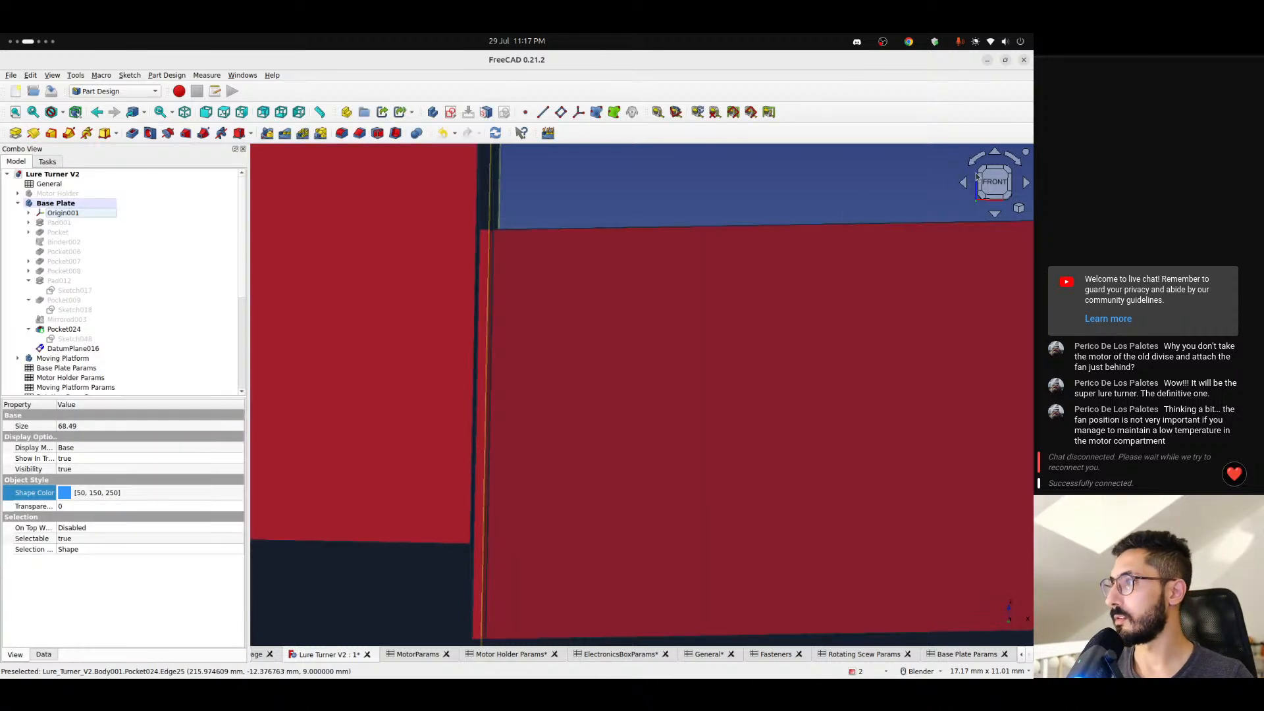
pyautogui.click(978, 178)
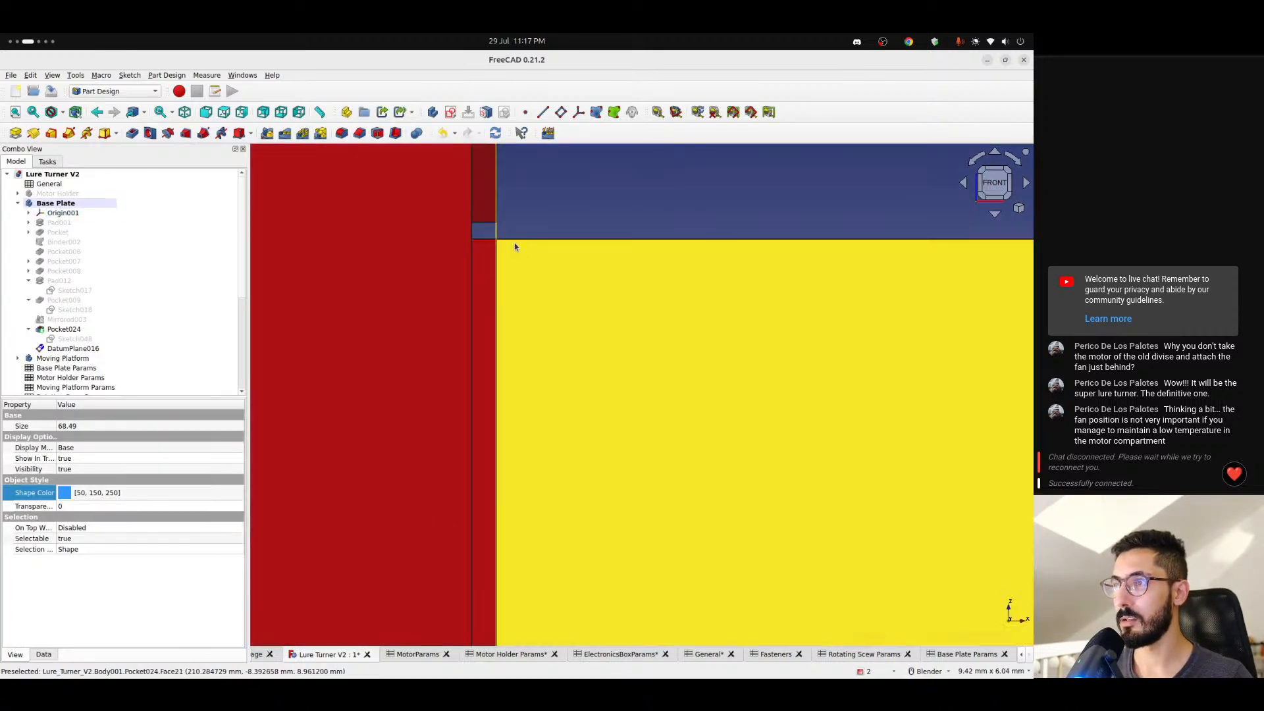
pyautogui.moveTo(515, 247); pyautogui.dragTo(500, 270, button='middle')
# - Delete the new datum plane from the Base Plate body and hide the body's origin
pyautogui.click(76, 356)
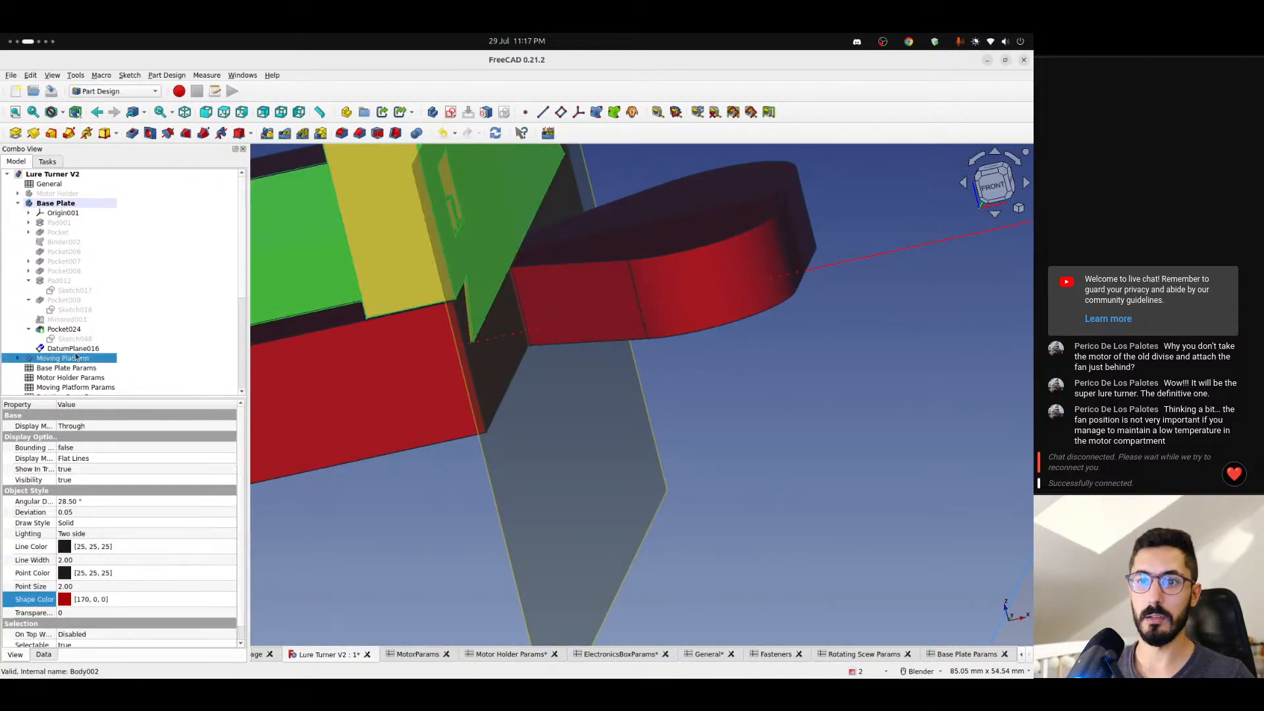
pyautogui.click(74, 349)
pyautogui.press('space')
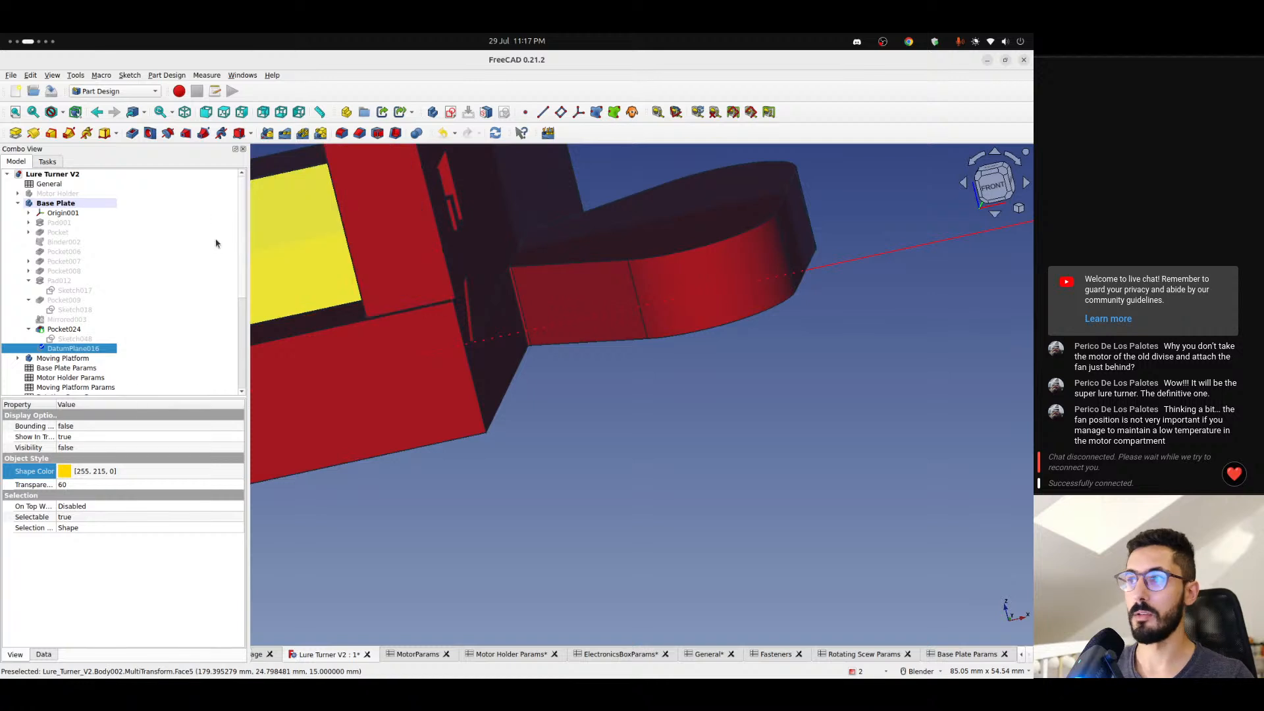
pyautogui.press('space')
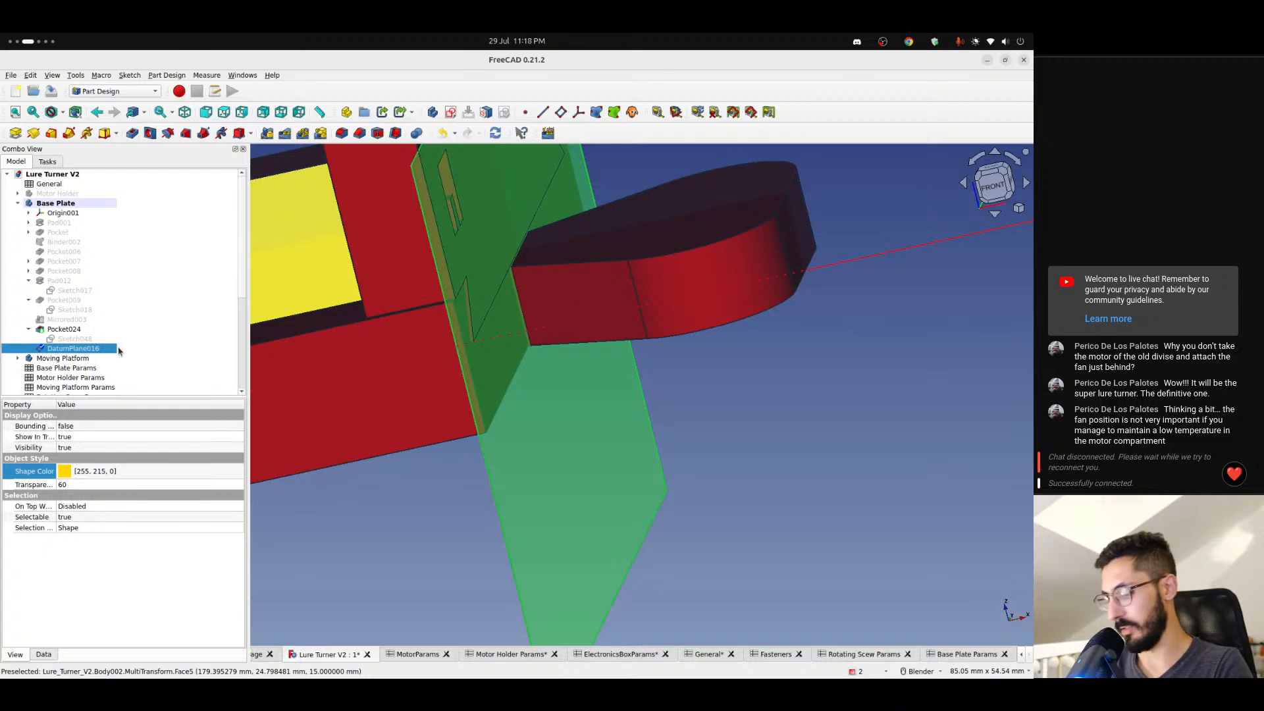
pyautogui.press('Delete')
pyautogui.scroll(-8, 319, 337)
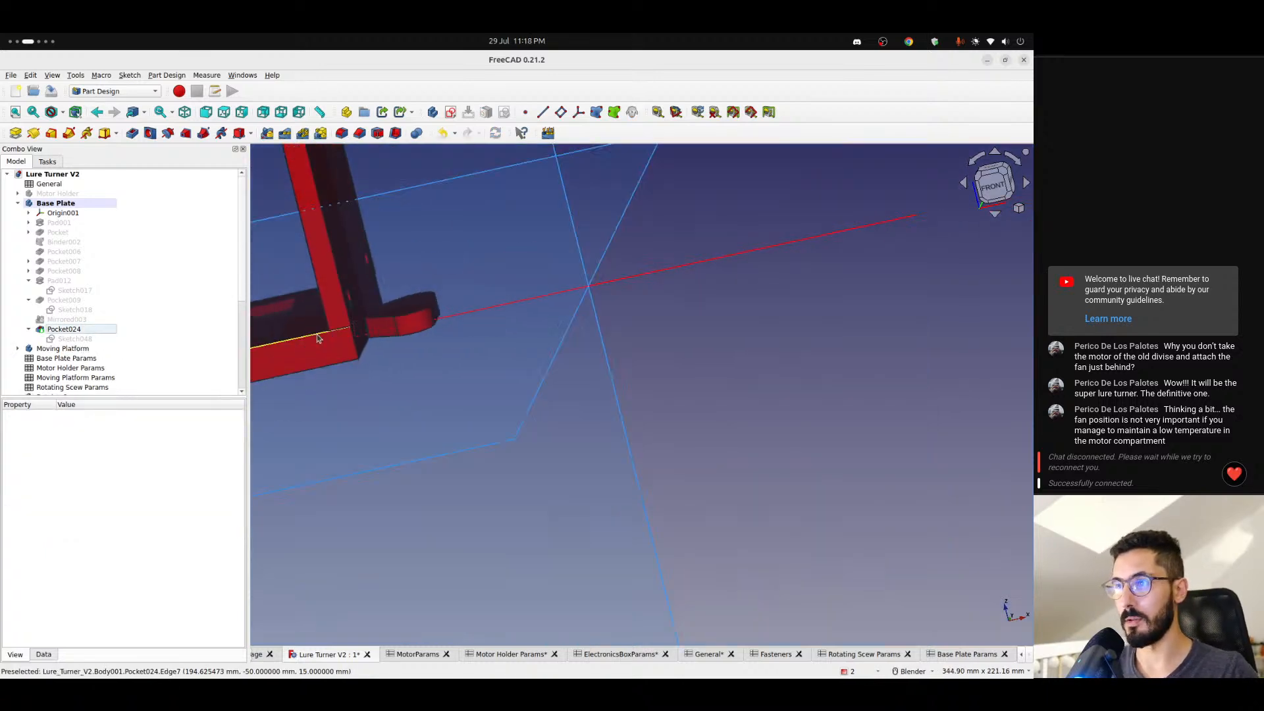
pyautogui.keyDown('shift'); pyautogui.moveTo(345, 341); pyautogui.dragTo(661, 296, button='middle'); pyautogui.keyUp('shift')
pyautogui.click(63, 213)
pyautogui.press('space')
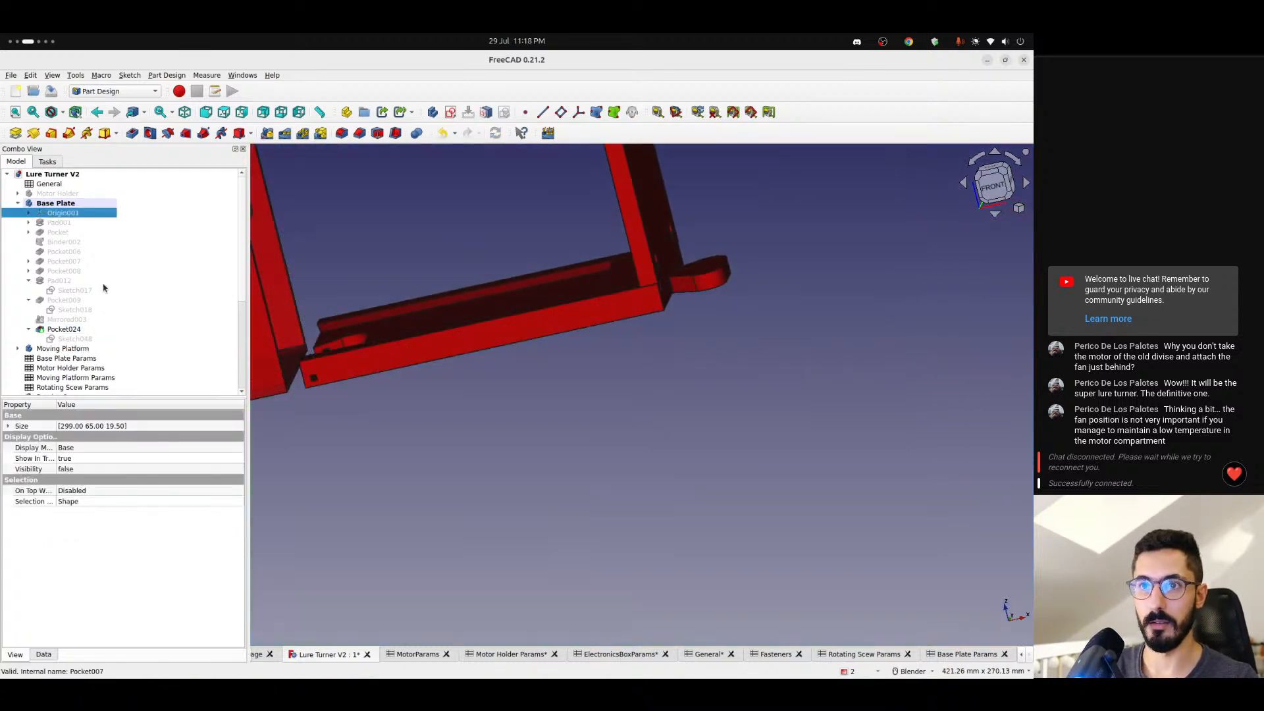
# - Open the pin hole pocket's sketch, examine its position relative to the far end of the base plate, and close it
pyautogui.click(75, 338)
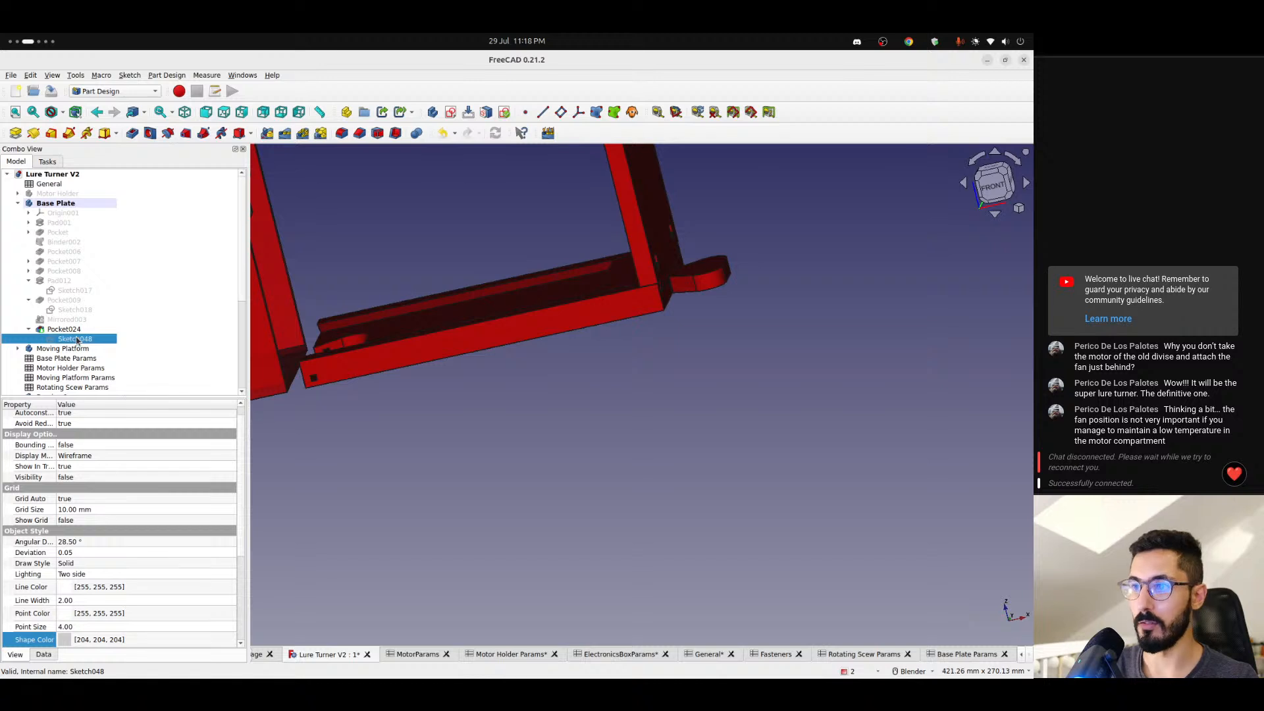
pyautogui.doubleClick(85, 340)
pyautogui.scroll(4, 395, 306)
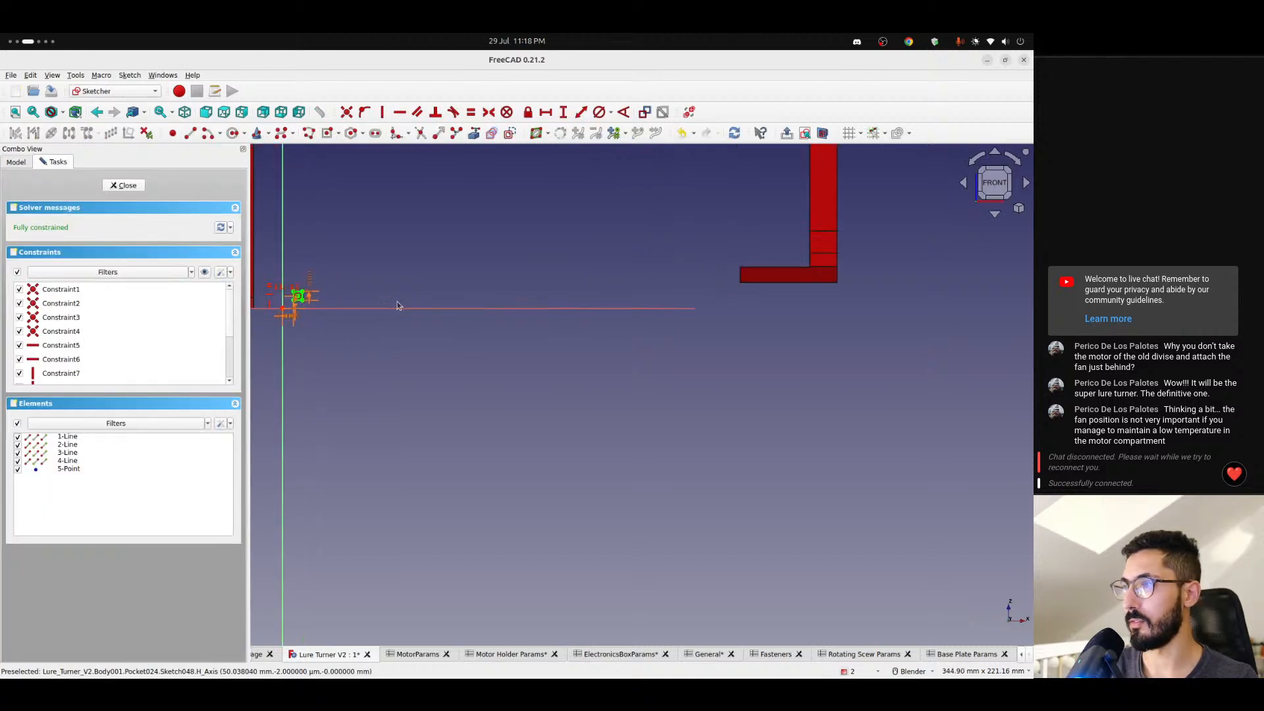
pyautogui.scroll(-2, 395, 305)
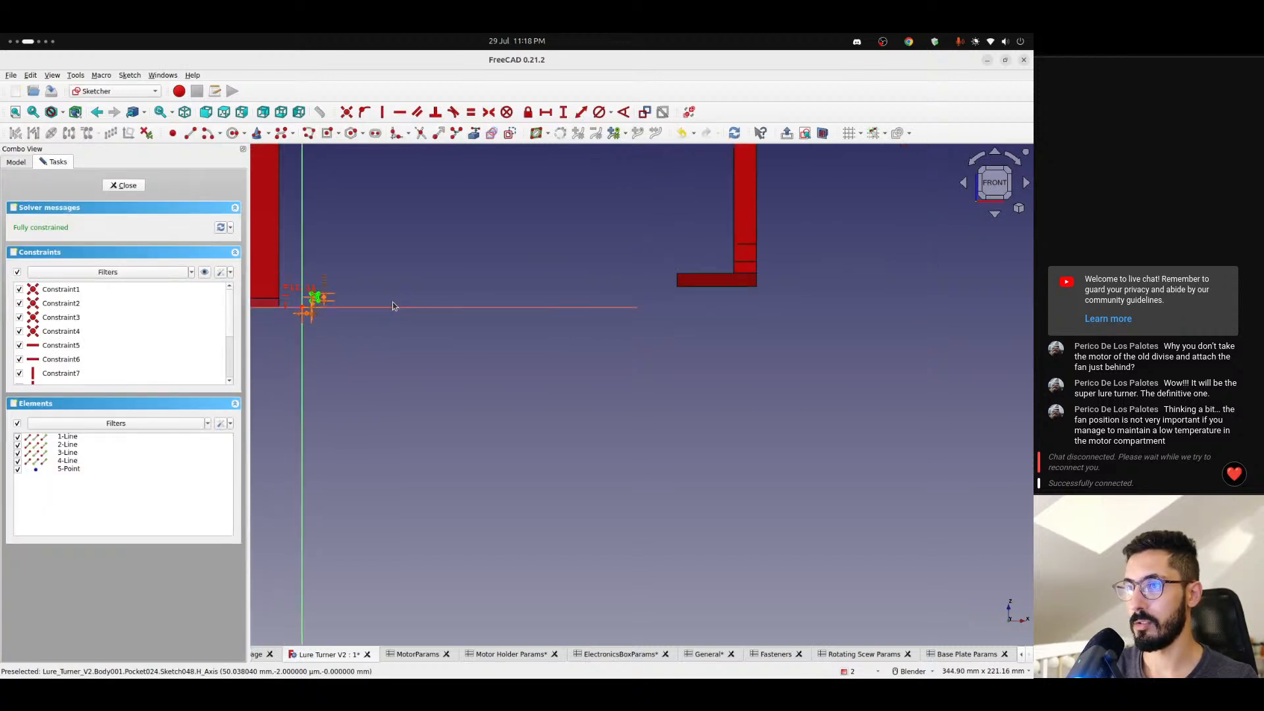
pyautogui.scroll(3, 394, 306)
pyautogui.keyDown('shift'); pyautogui.moveTo(393, 306); pyautogui.dragTo(272, 320, button='middle'); pyautogui.keyUp('shift')
pyautogui.scroll(-3, 526, 319)
pyautogui.keyDown('shift'); pyautogui.moveTo(518, 318); pyautogui.dragTo(418, 329, button='middle'); pyautogui.keyUp('shift')
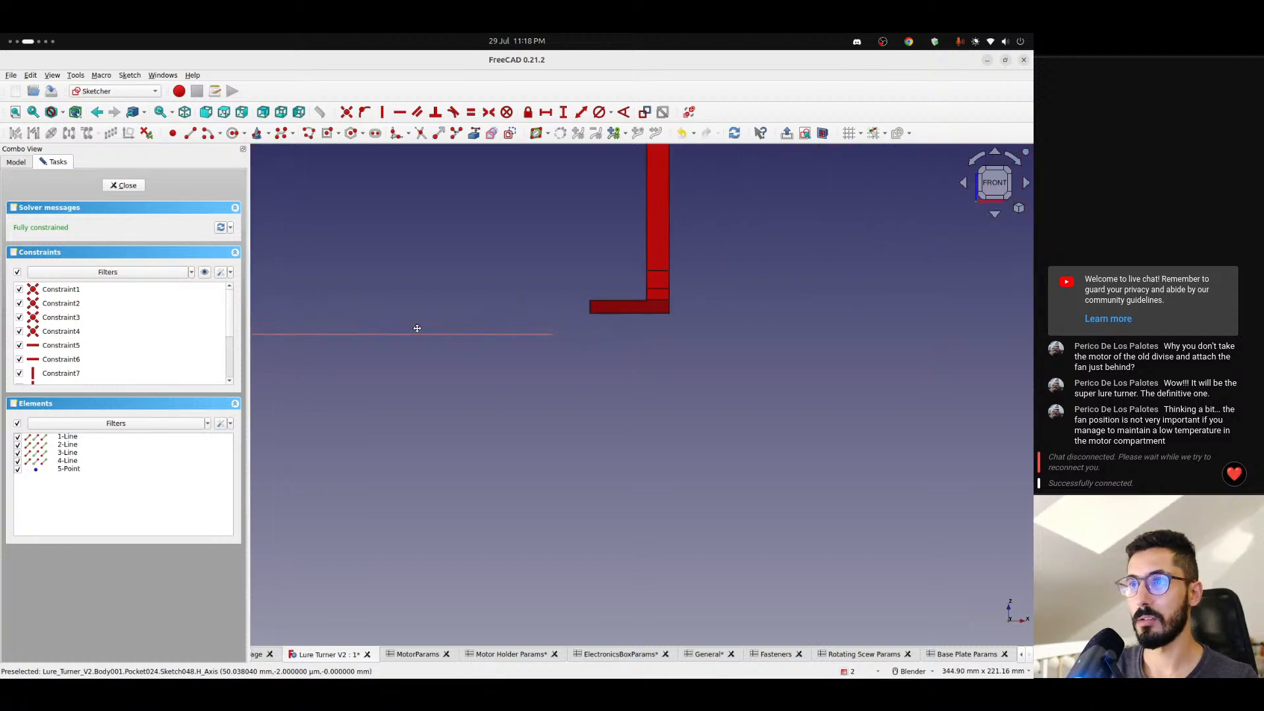
pyautogui.keyDown('shift'); pyautogui.moveTo(594, 309); pyautogui.dragTo(531, 322, button='middle'); pyautogui.keyUp('shift')
pyautogui.scroll(-2, 625, 342)
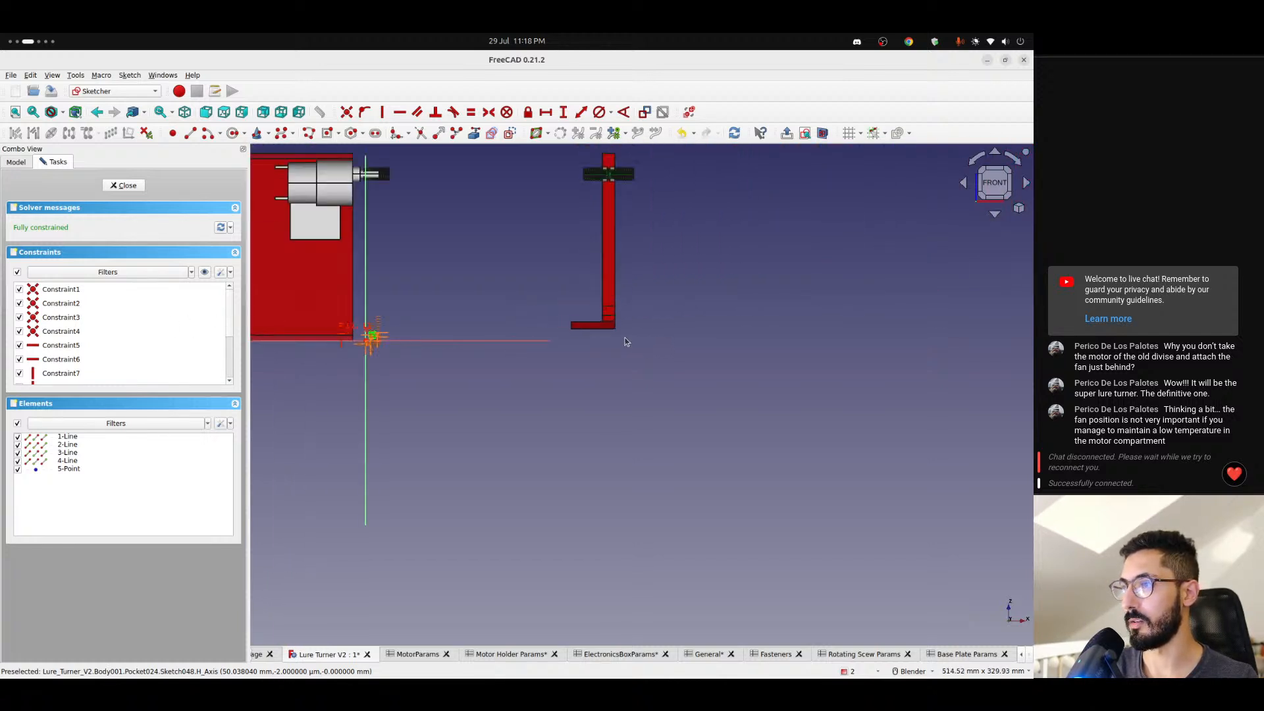
pyautogui.click(127, 185)
# - Switch to the Lattice2 workbench and create a Linear Array in the Base Plate body
pyautogui.scroll(3, 326, 342)
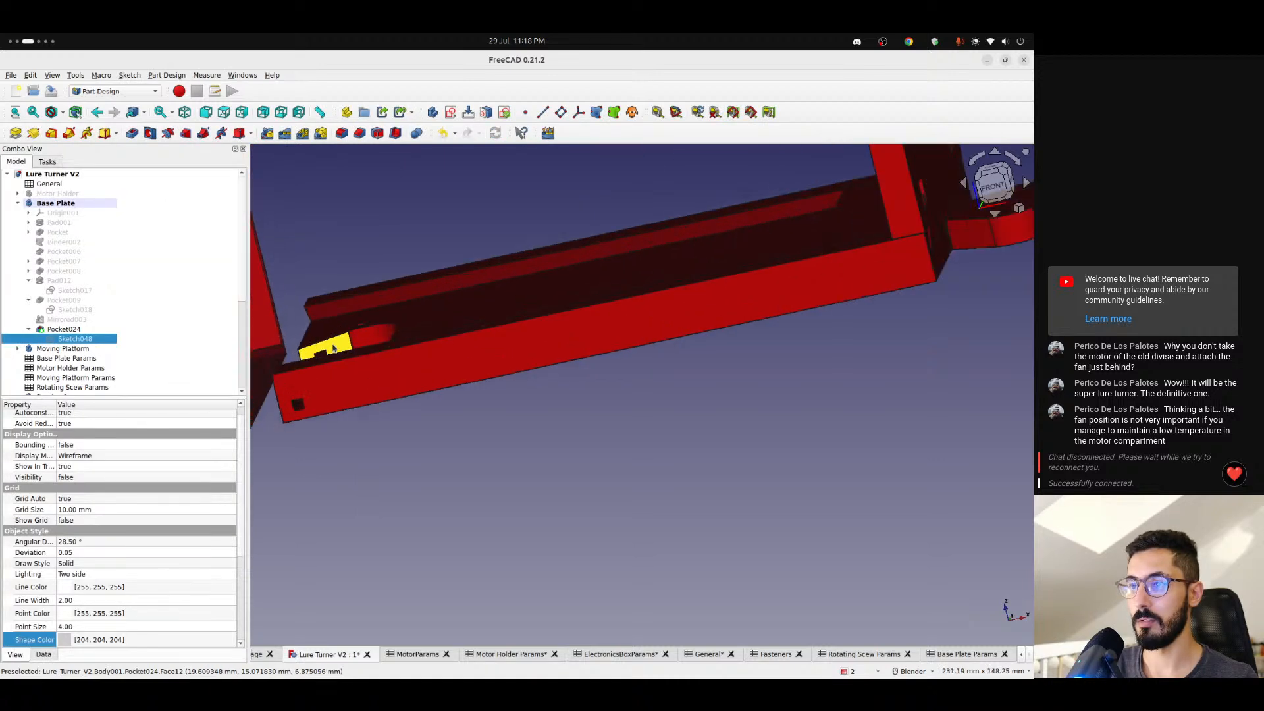
pyautogui.scroll(-3, 347, 337)
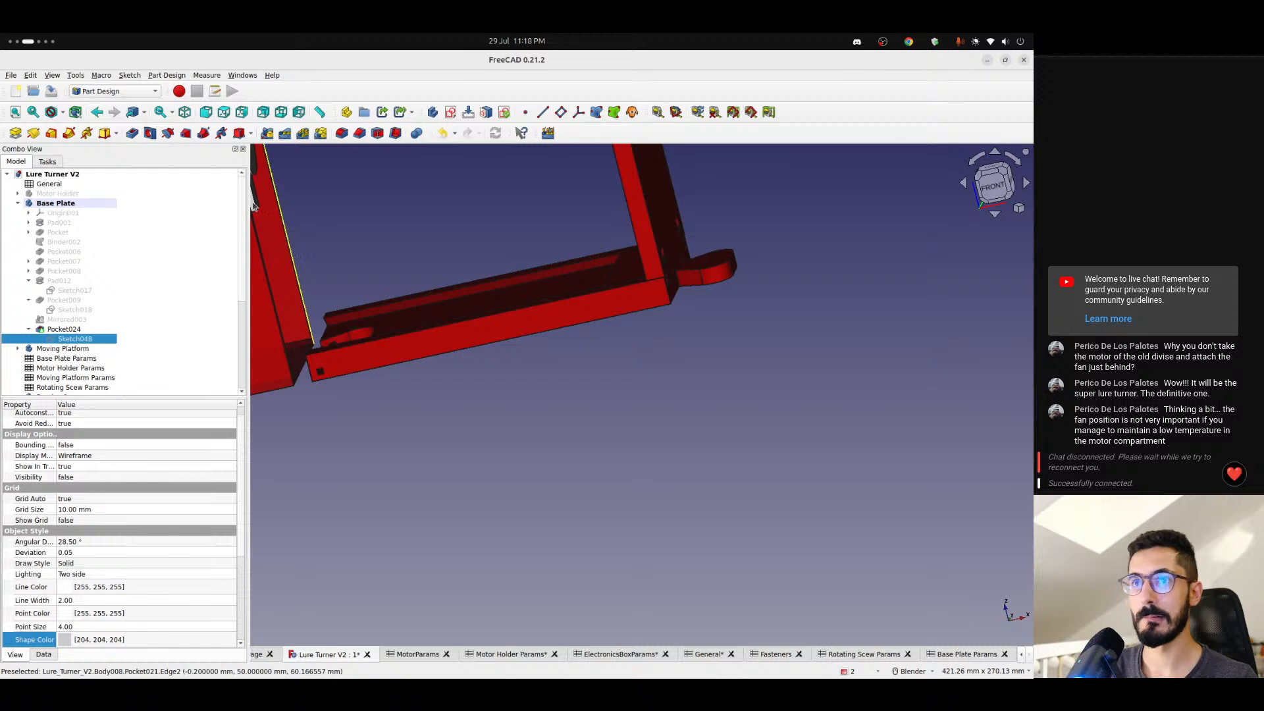
pyautogui.click(102, 97)
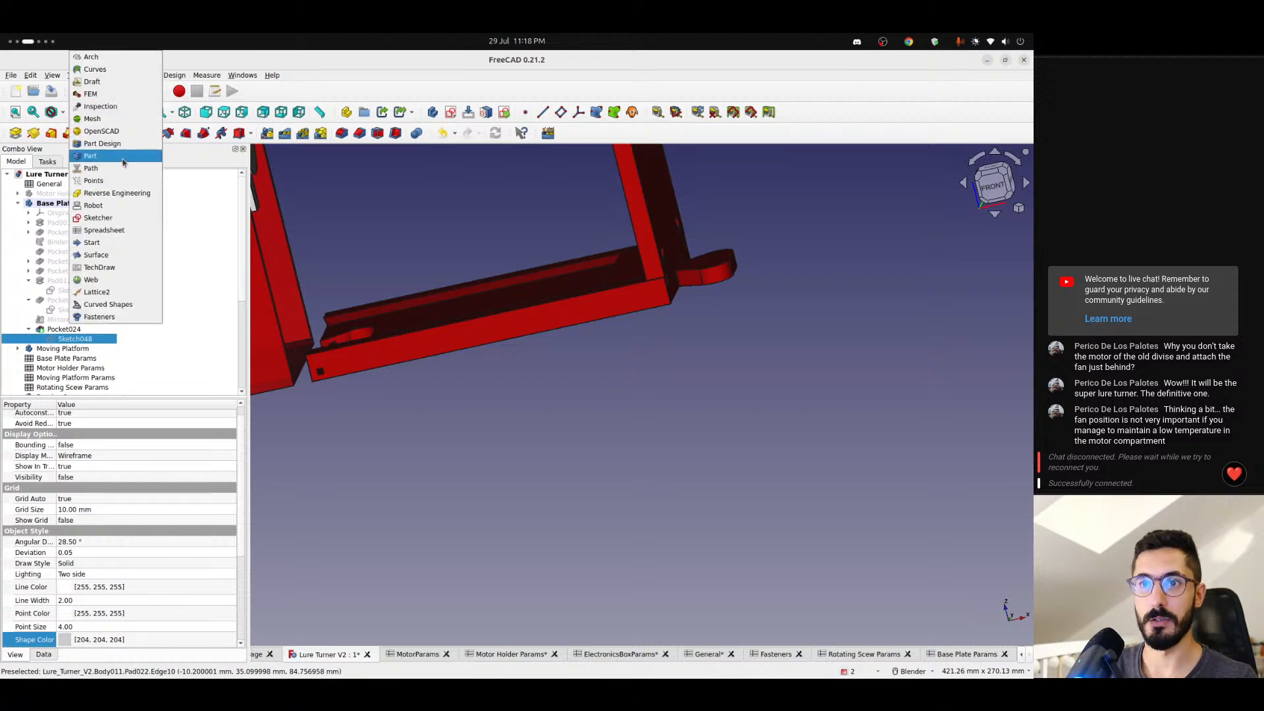
pyautogui.click(105, 289)
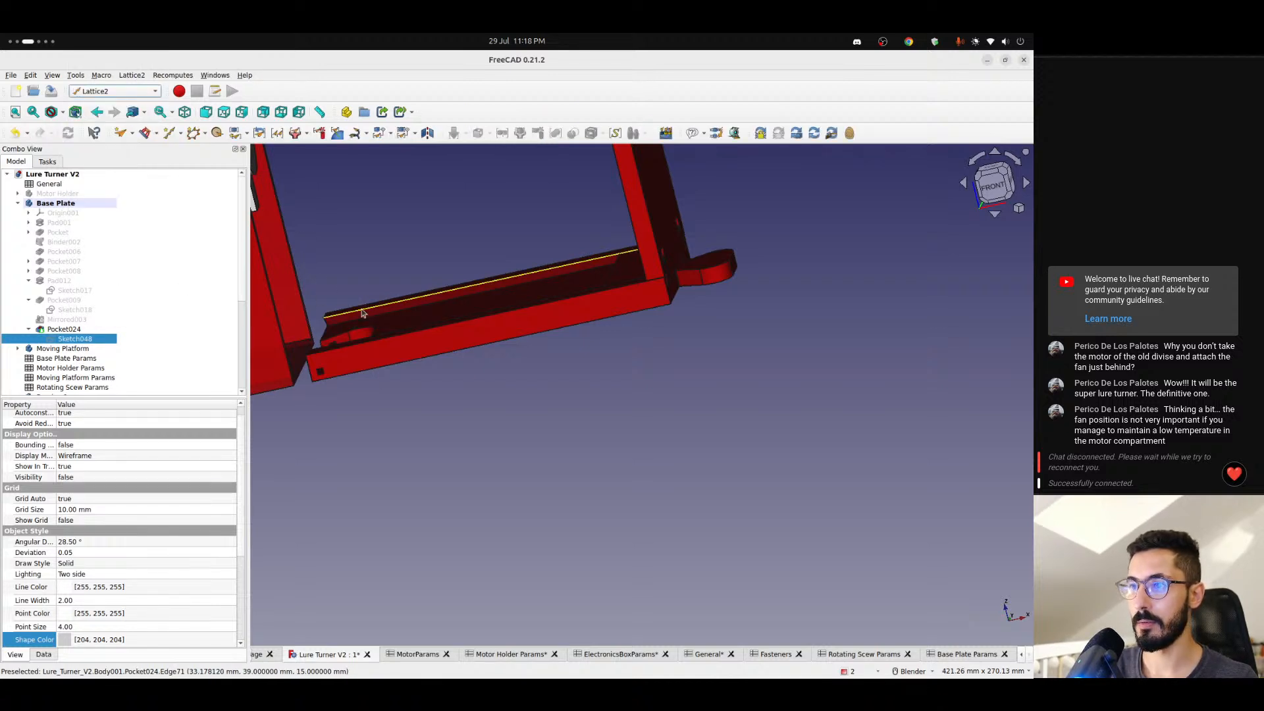
pyautogui.scroll(2, 359, 319)
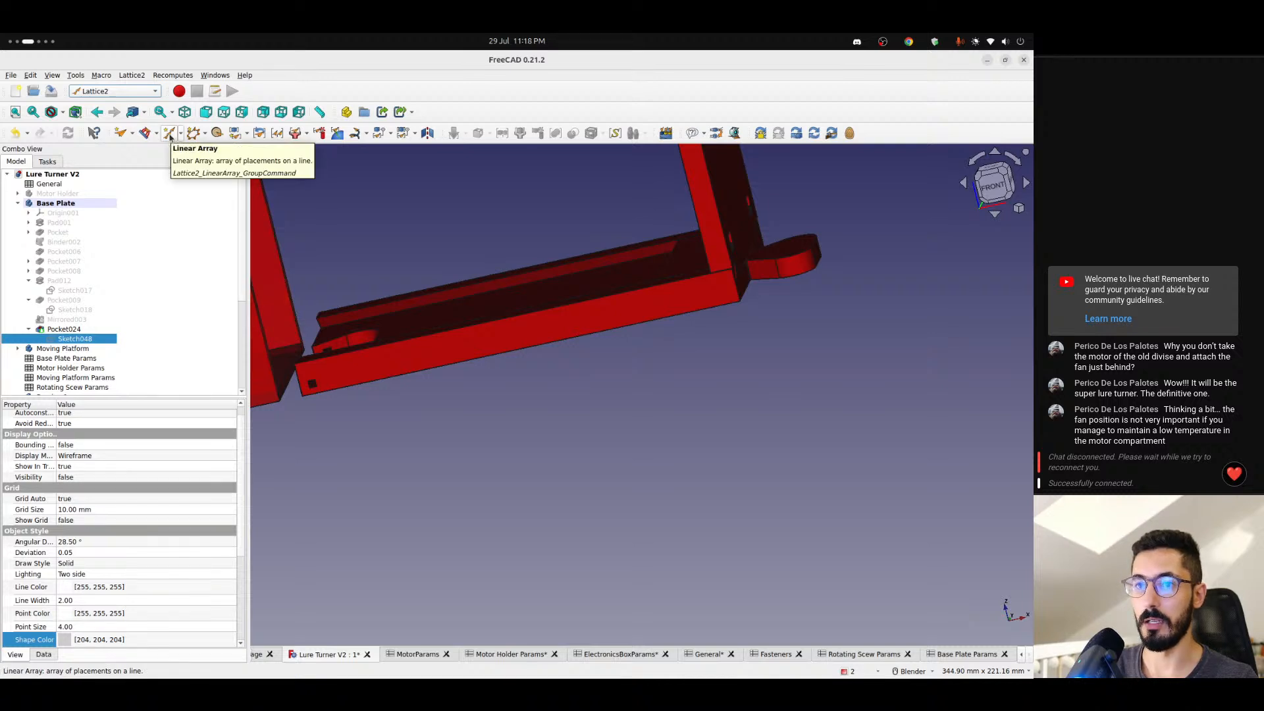
pyautogui.click(170, 134)
pyautogui.click(592, 312)
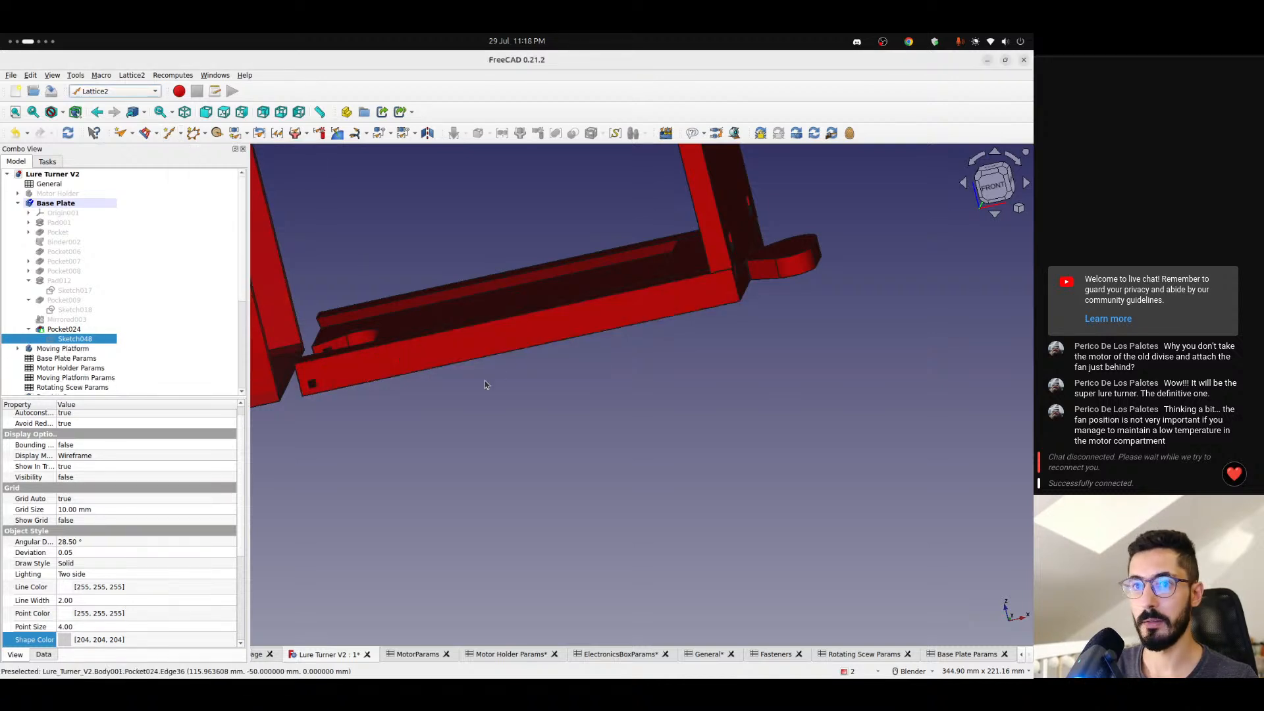
pyautogui.click(465, 430)
pyautogui.click(170, 134)
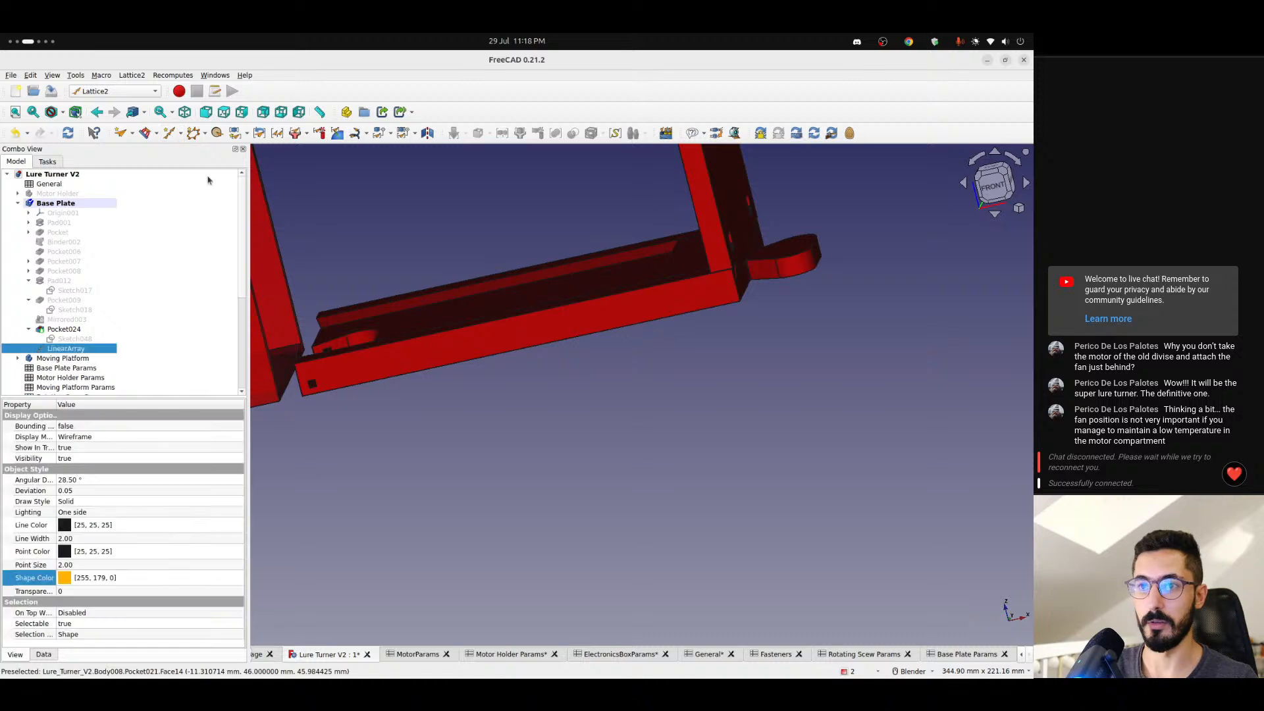
# - Examine the linear array's placement markers around the base plate's connector cutout from above
pyautogui.scroll(-4, 361, 352)
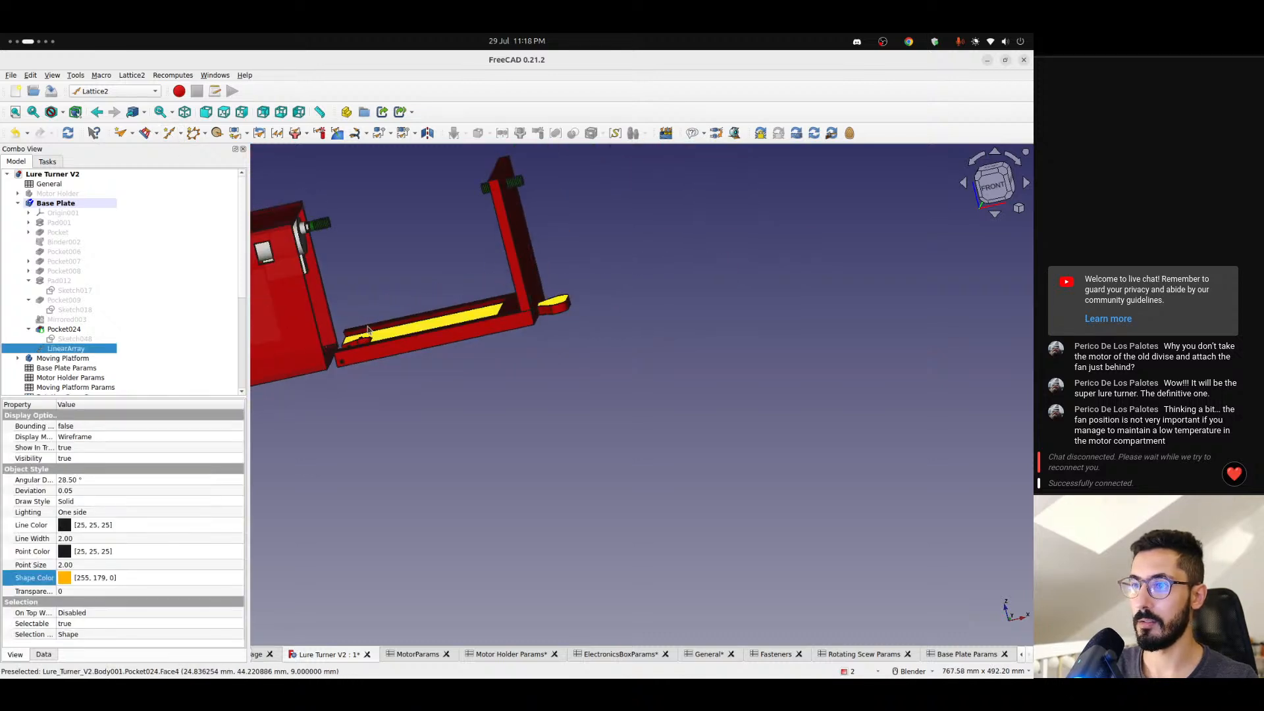
pyautogui.moveTo(366, 332); pyautogui.dragTo(411, 401, button='middle')
pyautogui.scroll(4, 408, 399)
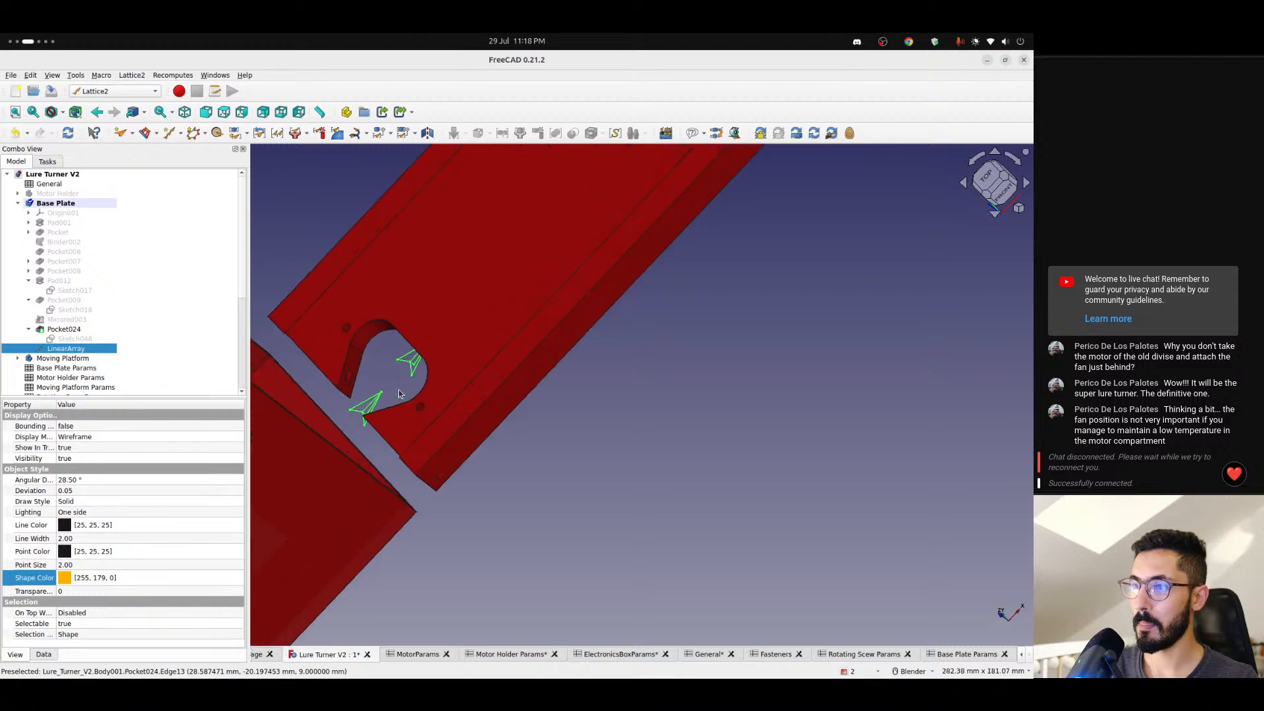
pyautogui.scroll(4, 392, 398)
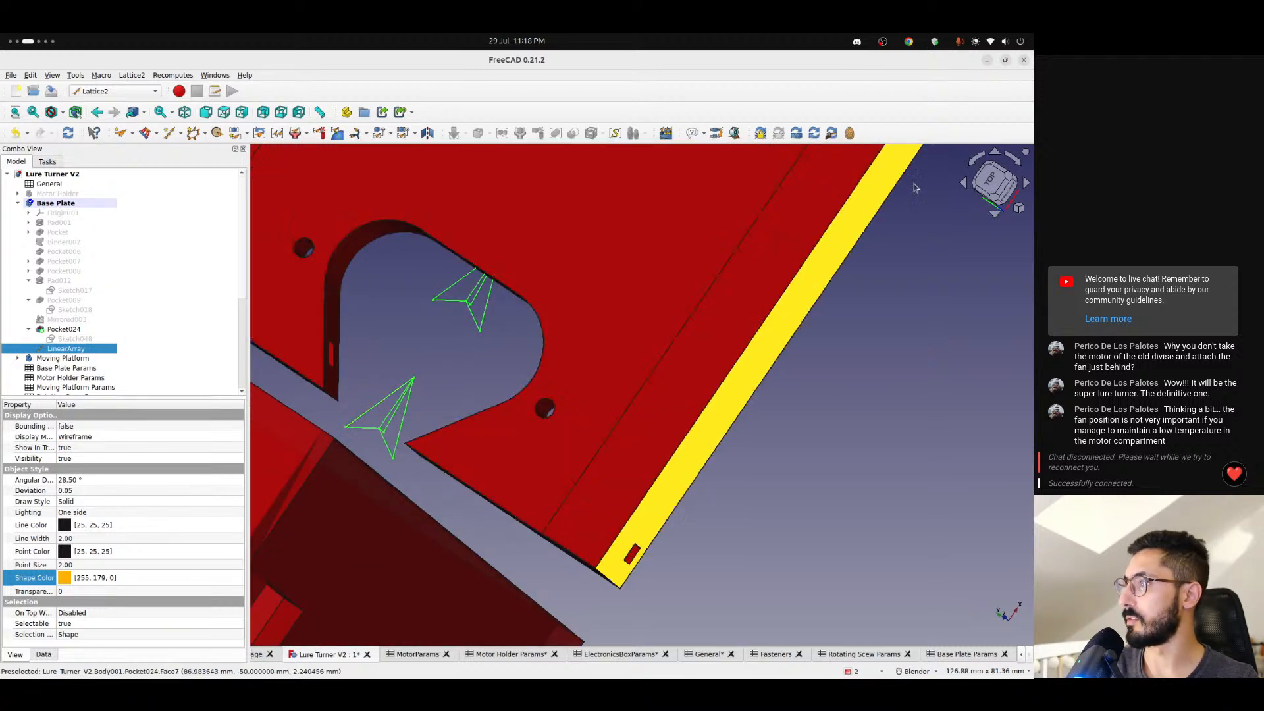
pyautogui.click(990, 185)
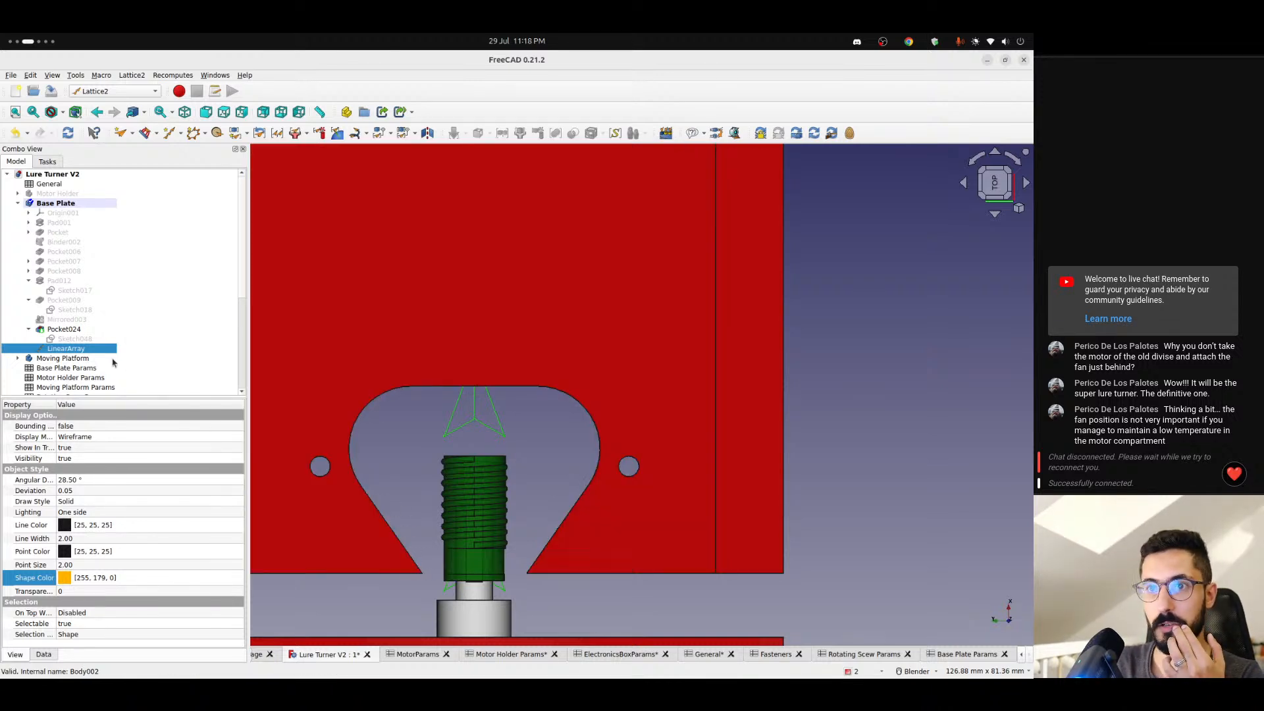
# - Hide the Moving Platform, Bearing 1, Bearing 2, Screw and Screw2 bodies
pyautogui.scroll(-4, 77, 359)
pyautogui.scroll(-2, 79, 349)
pyautogui.click(59, 194)
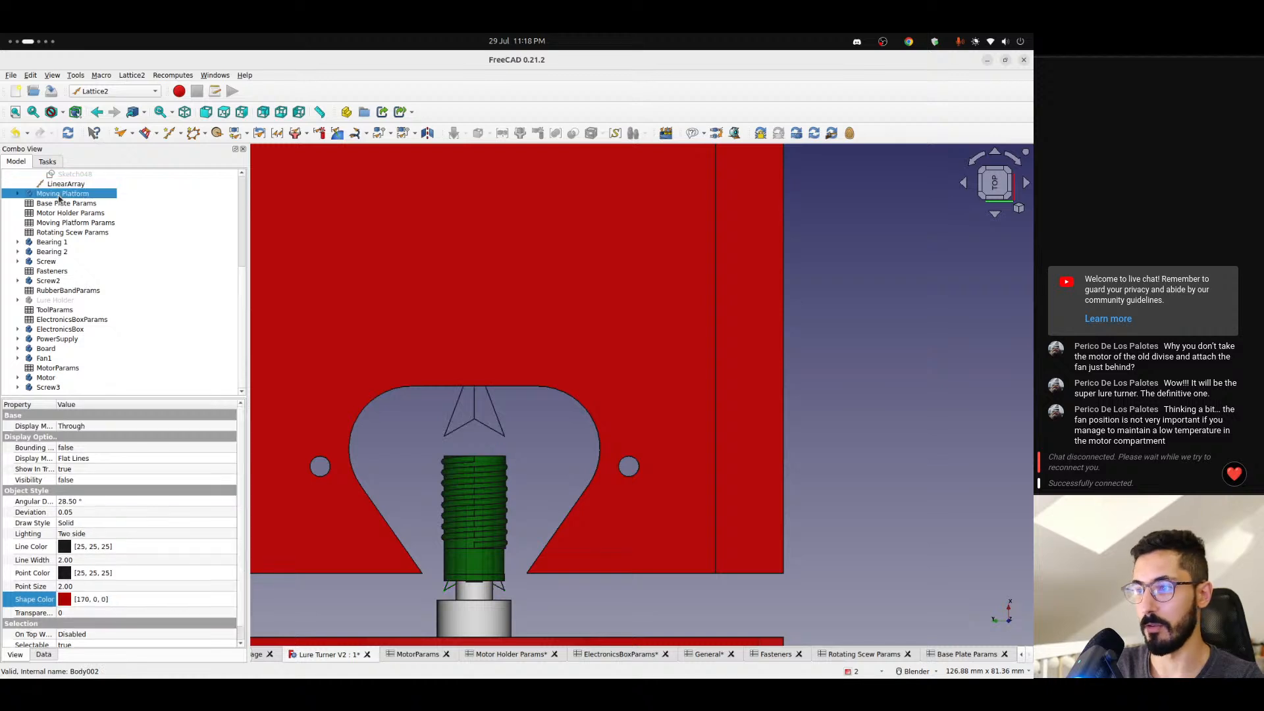
pyautogui.click(63, 243)
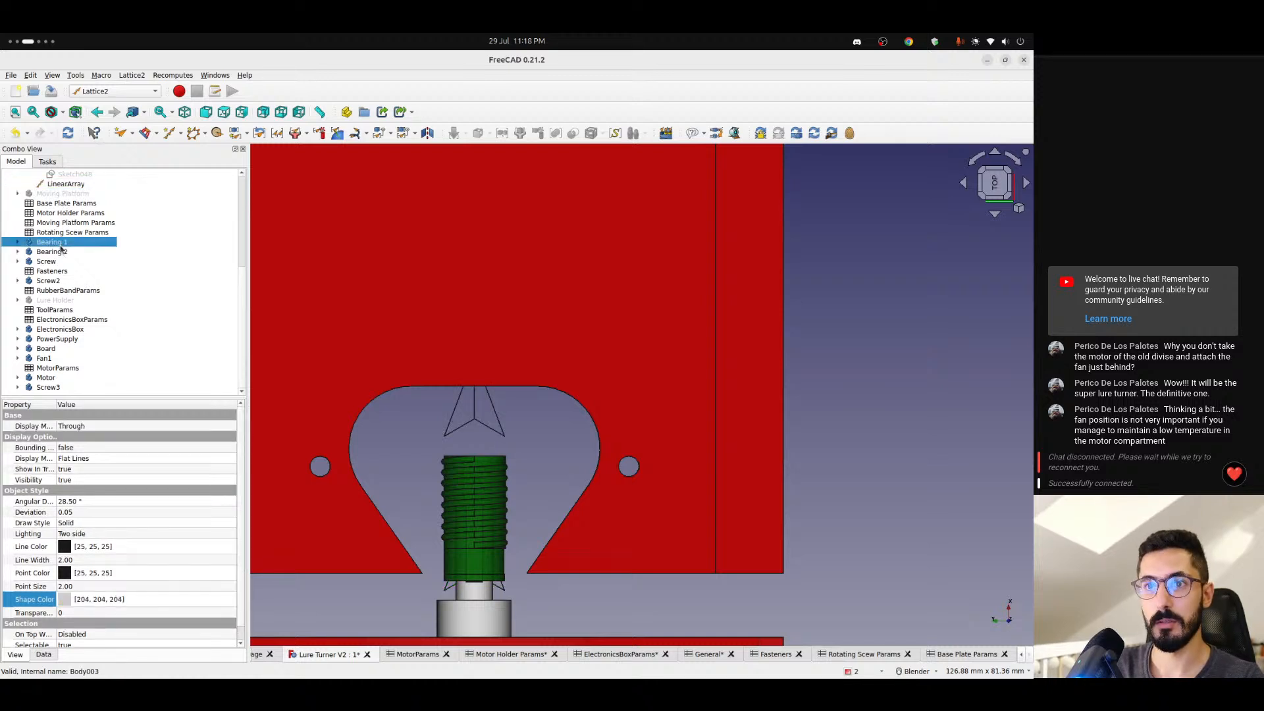
pyautogui.press('space')
pyautogui.click(60, 253)
pyautogui.press('space')
pyautogui.click(59, 261)
pyautogui.press('space')
pyautogui.click(62, 280)
pyautogui.press('space')
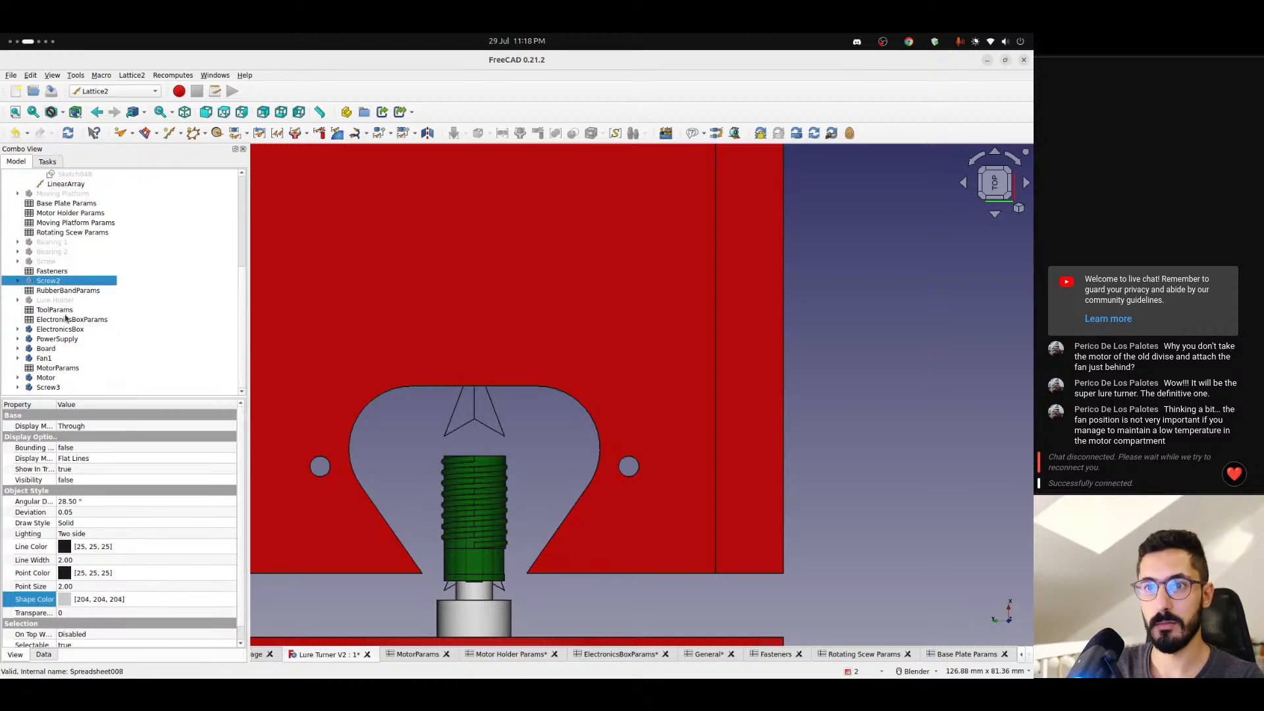
# - Hide the ElectronicsBox, PowerSupply, Board, Fan1, Motor and Screw3 bodies
pyautogui.click(60, 329)
pyautogui.press('space')
pyautogui.click(60, 339)
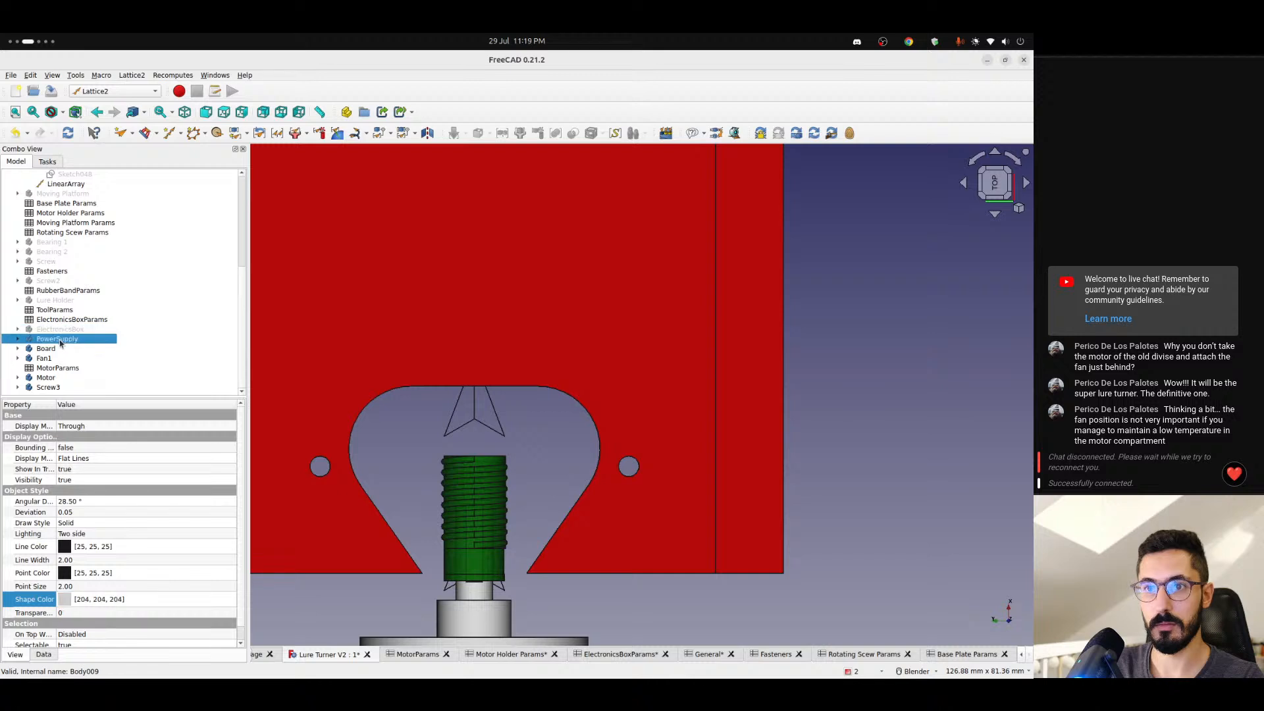
pyautogui.click(57, 351)
pyautogui.press('space')
pyautogui.click(51, 357)
pyautogui.press('space')
pyautogui.click(50, 378)
pyautogui.press('space')
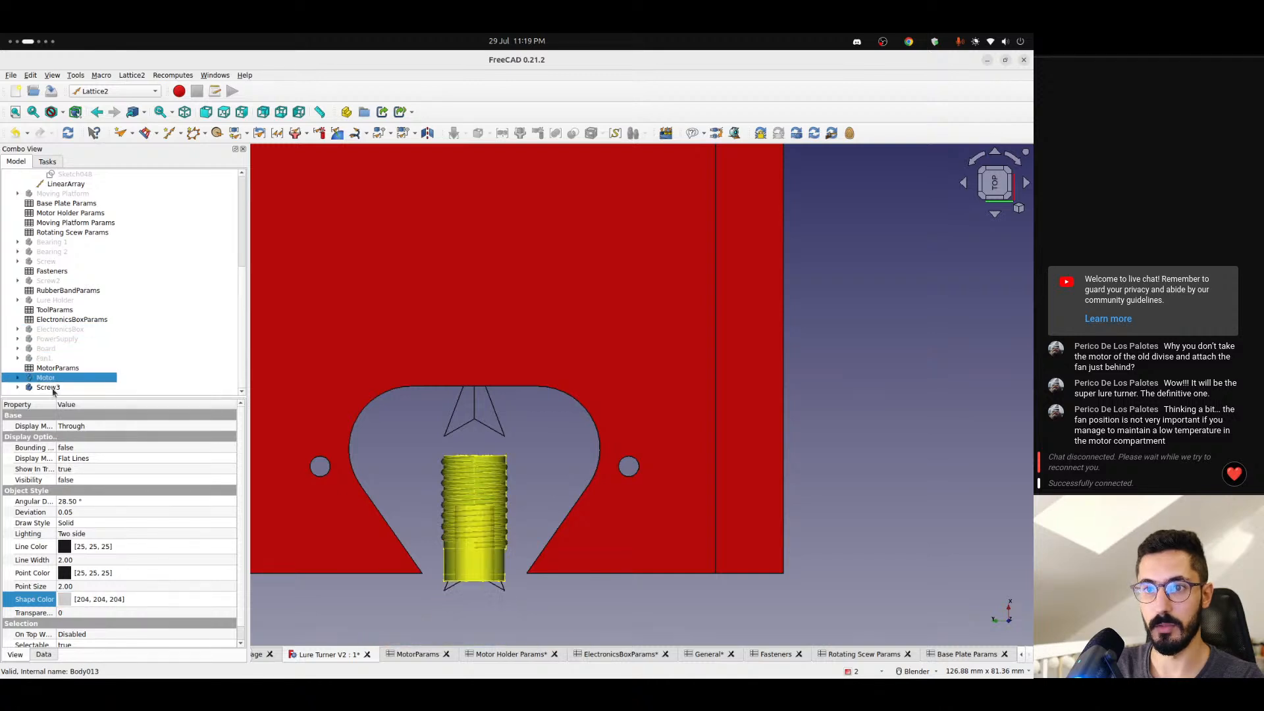
pyautogui.click(52, 386)
pyautogui.press('space')
pyautogui.scroll(6, 61, 341)
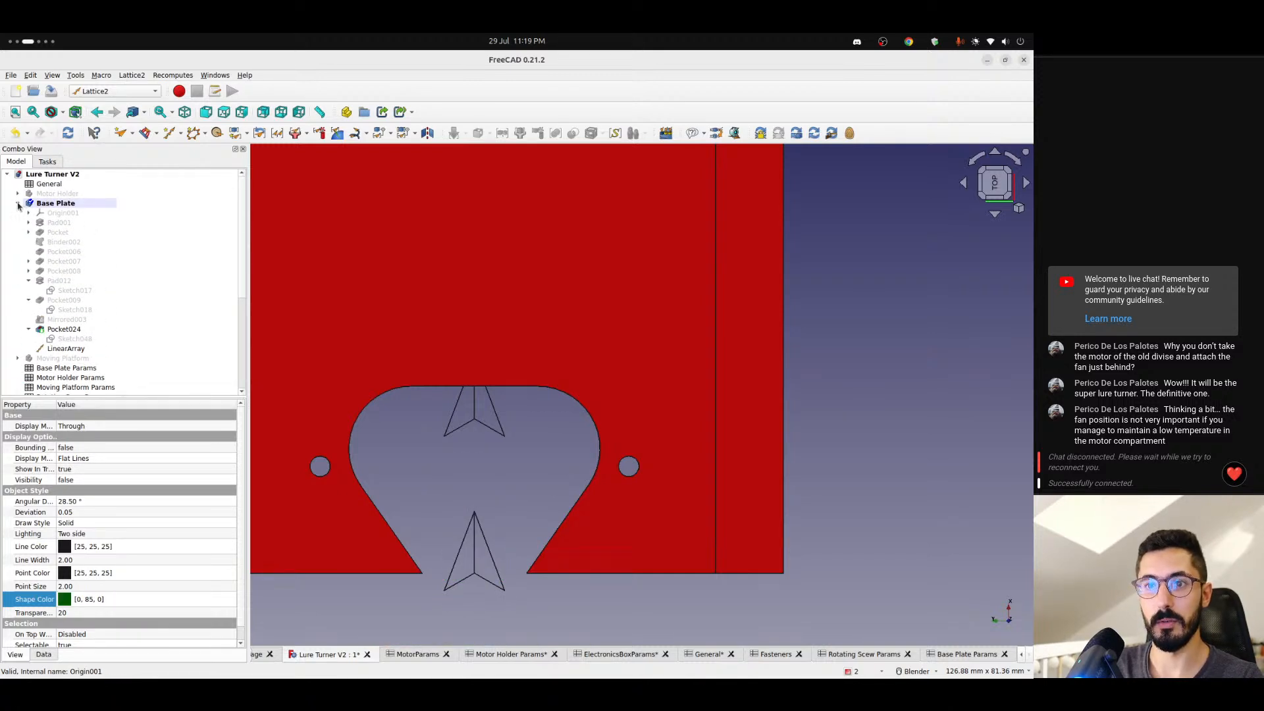
# - Set the linear array's placement x position to the expression <<Base Plate Params>>.pinOffset
pyautogui.click(65, 348)
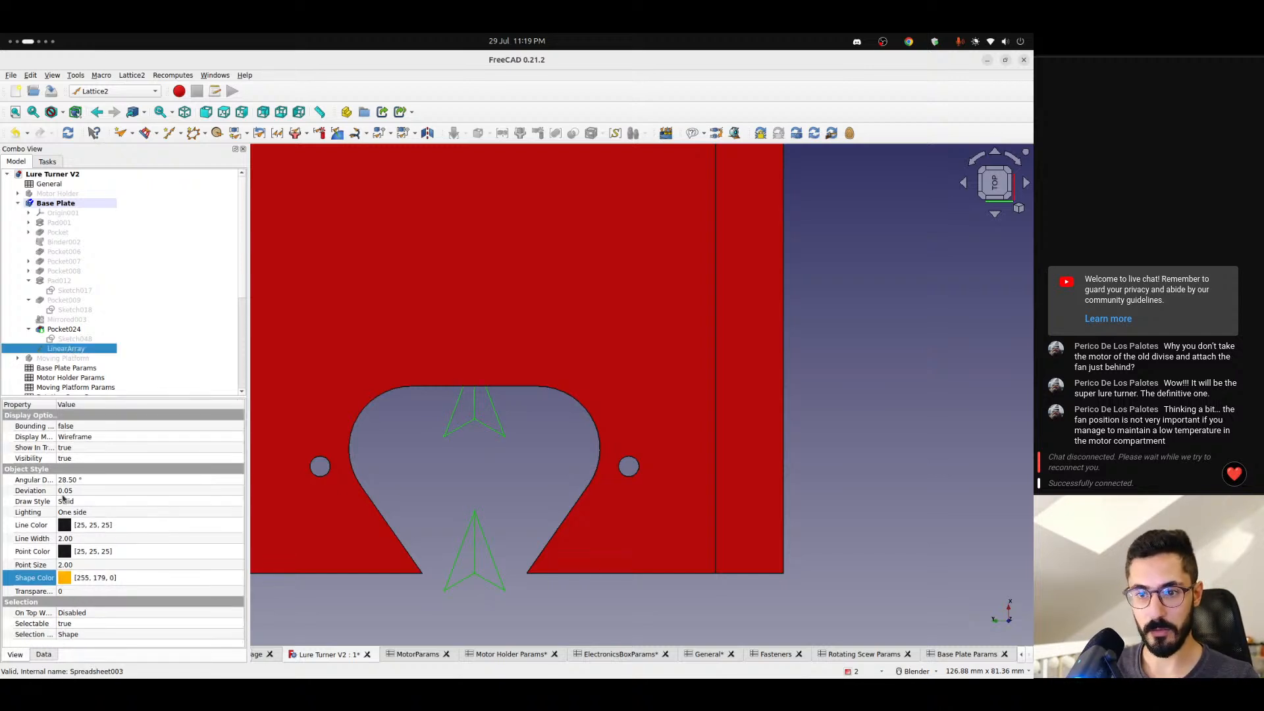
pyautogui.click(42, 654)
pyautogui.click(8, 459)
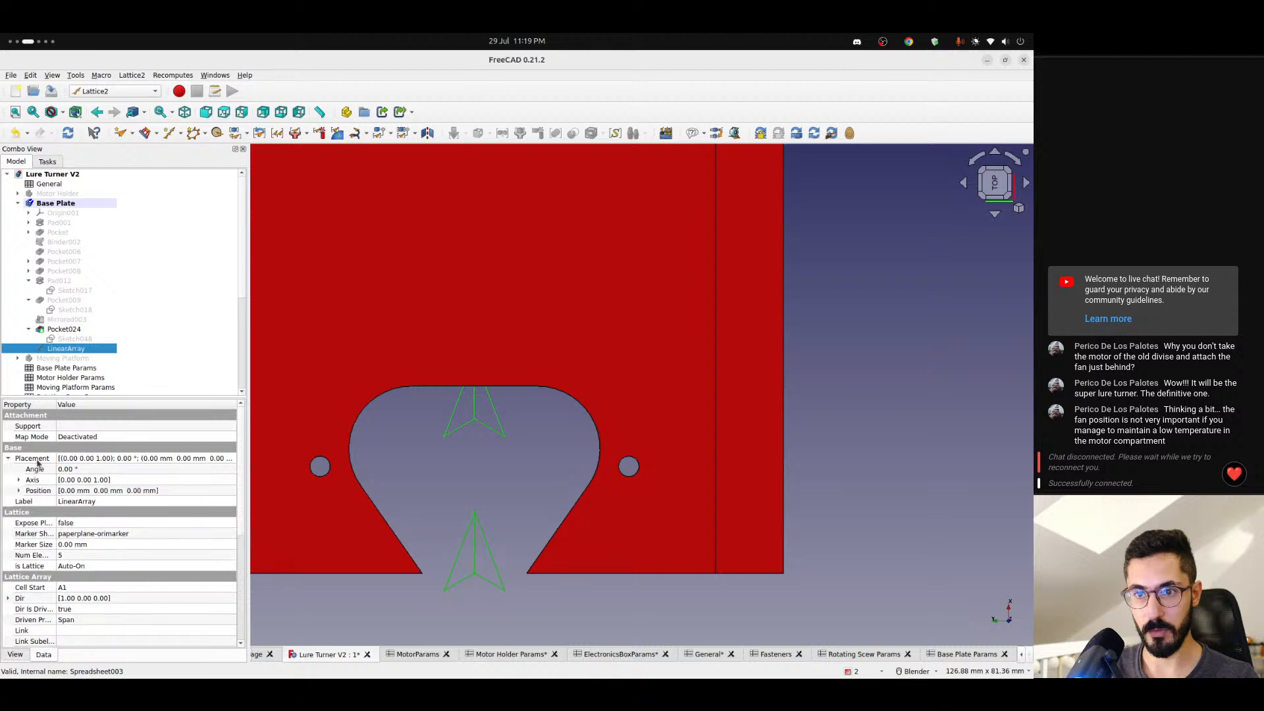
pyautogui.click(18, 491)
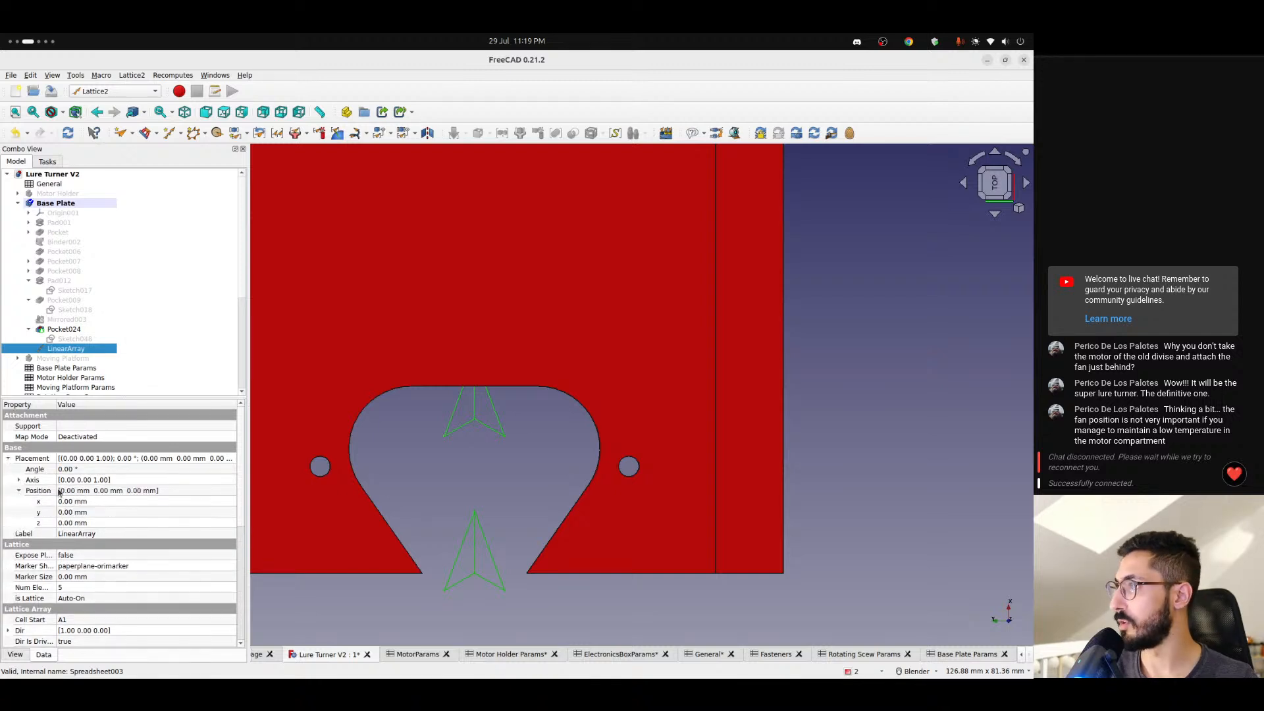
pyautogui.click(77, 501)
pyautogui.scroll(4, 77, 500)
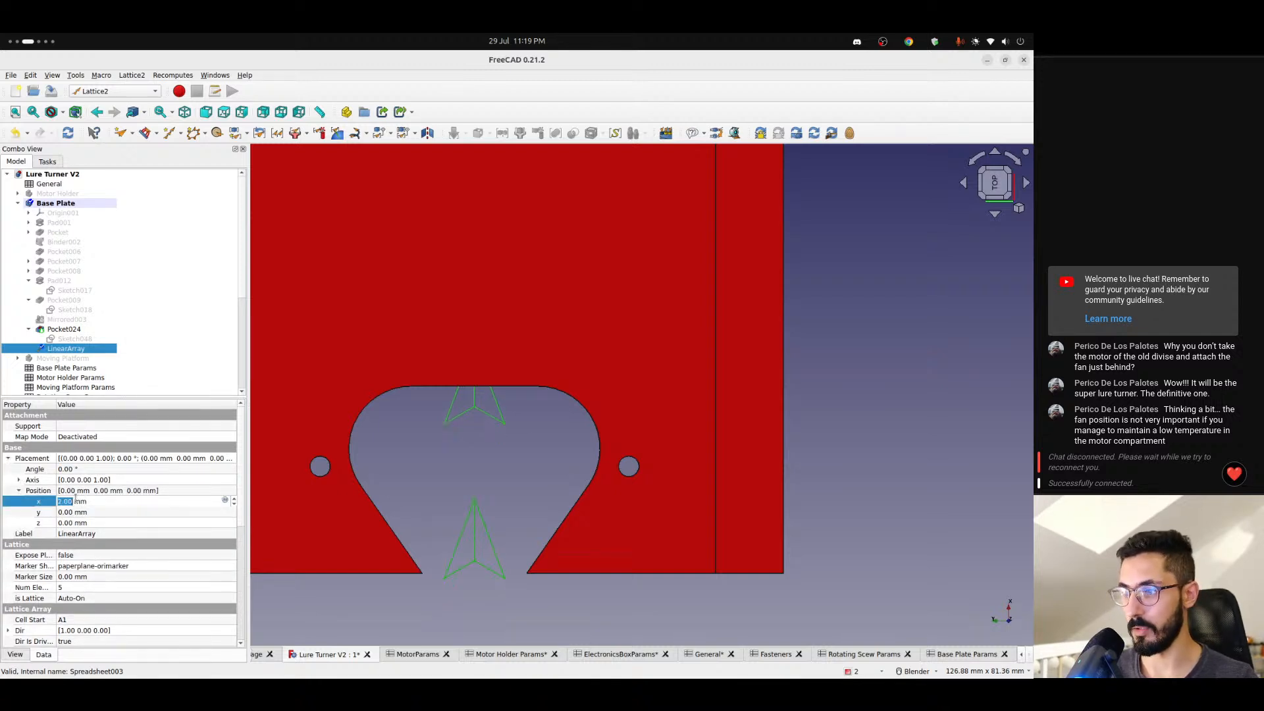
pyautogui.click(225, 502)
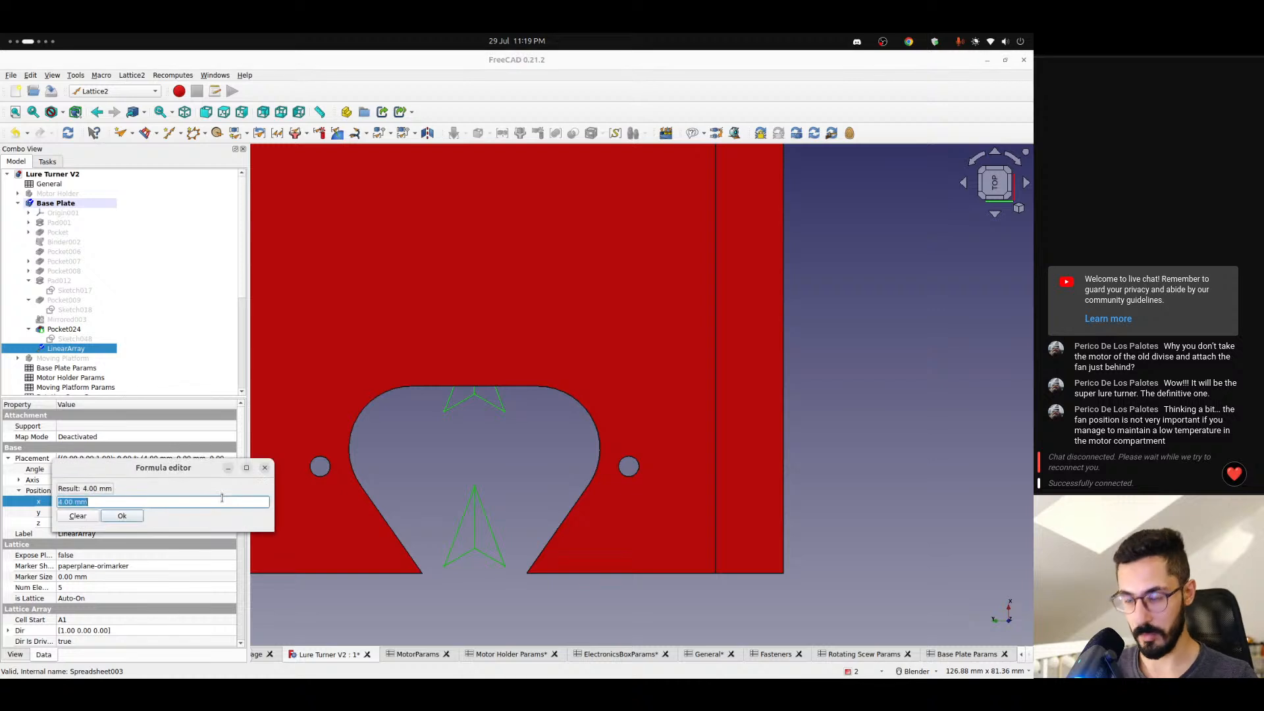
pyautogui.write('<<Base Plate Params>>.')
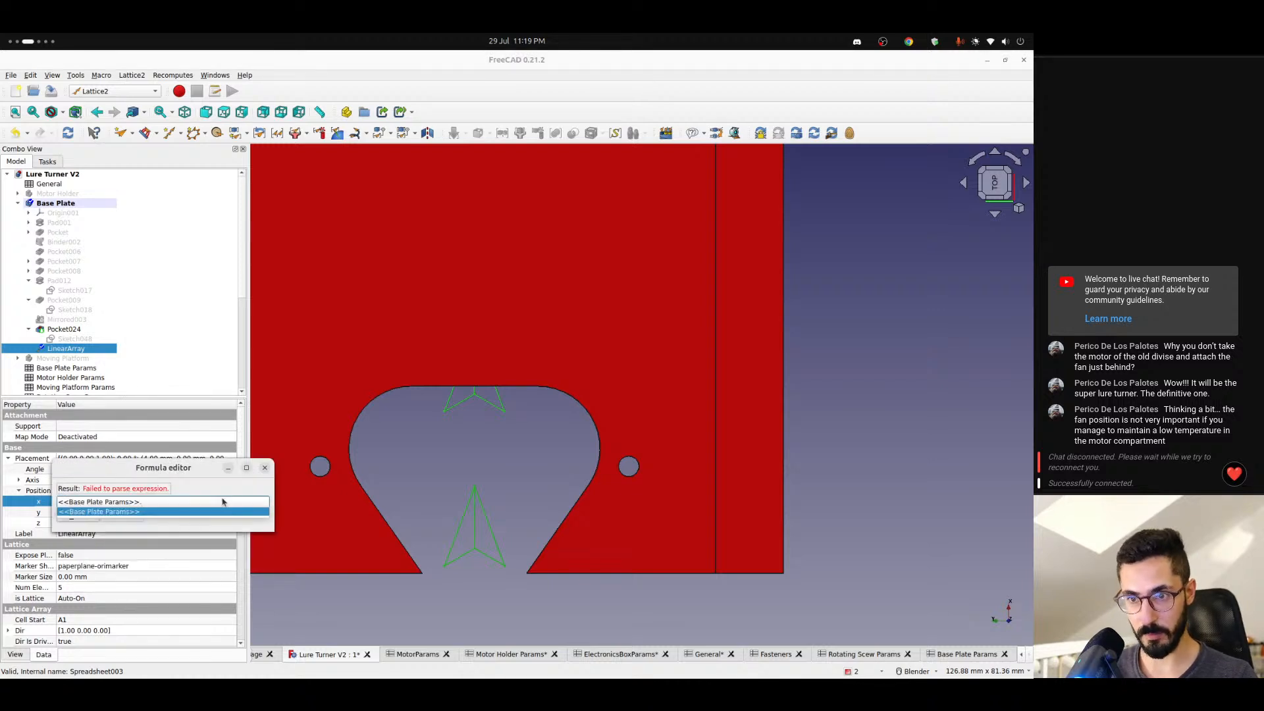
pyautogui.write('pin')
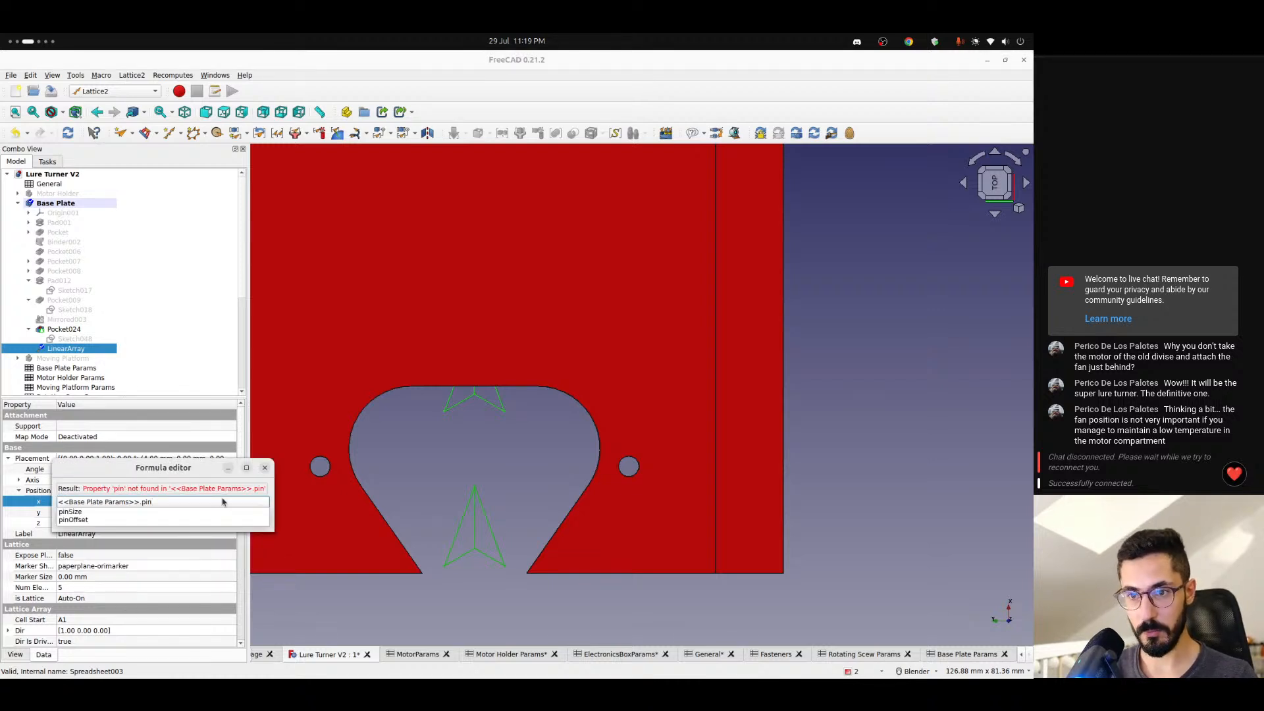
pyautogui.press('Down')
pyautogui.press('Down')
pyautogui.press('Return')
pyautogui.press('Return')
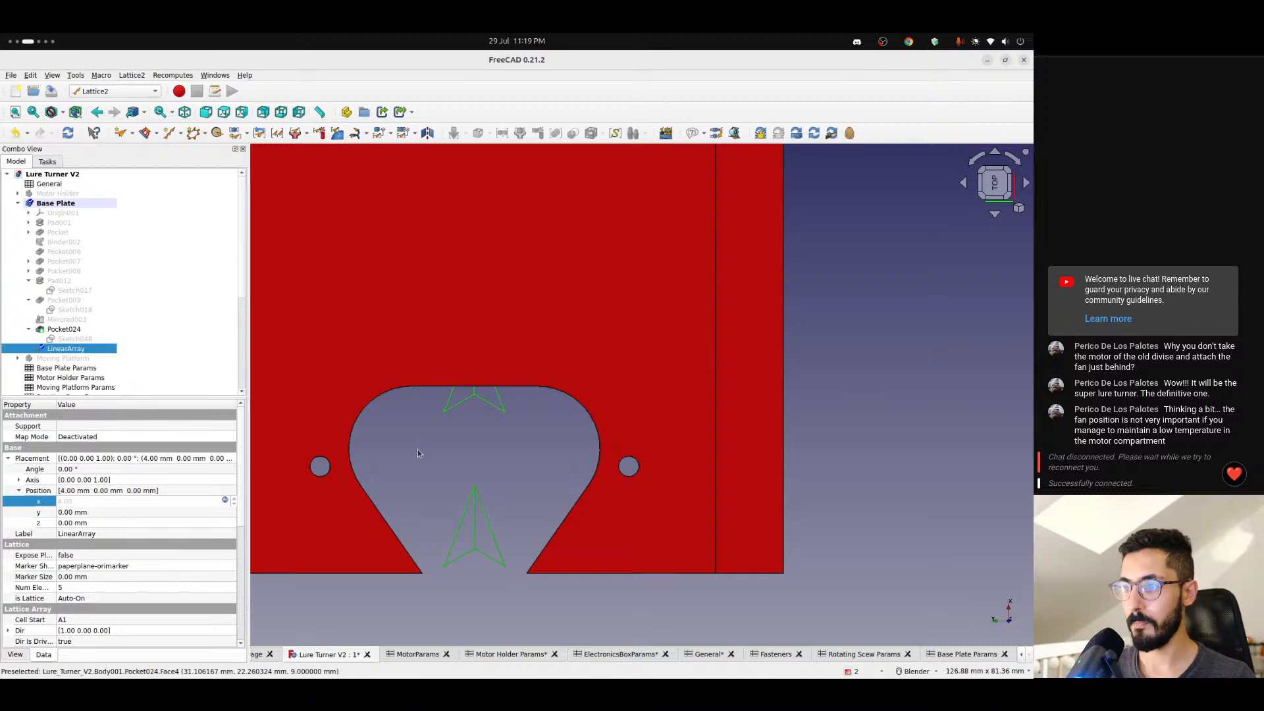
pyautogui.click(448, 452)
pyautogui.moveTo(448, 451); pyautogui.dragTo(344, 459, button='middle')
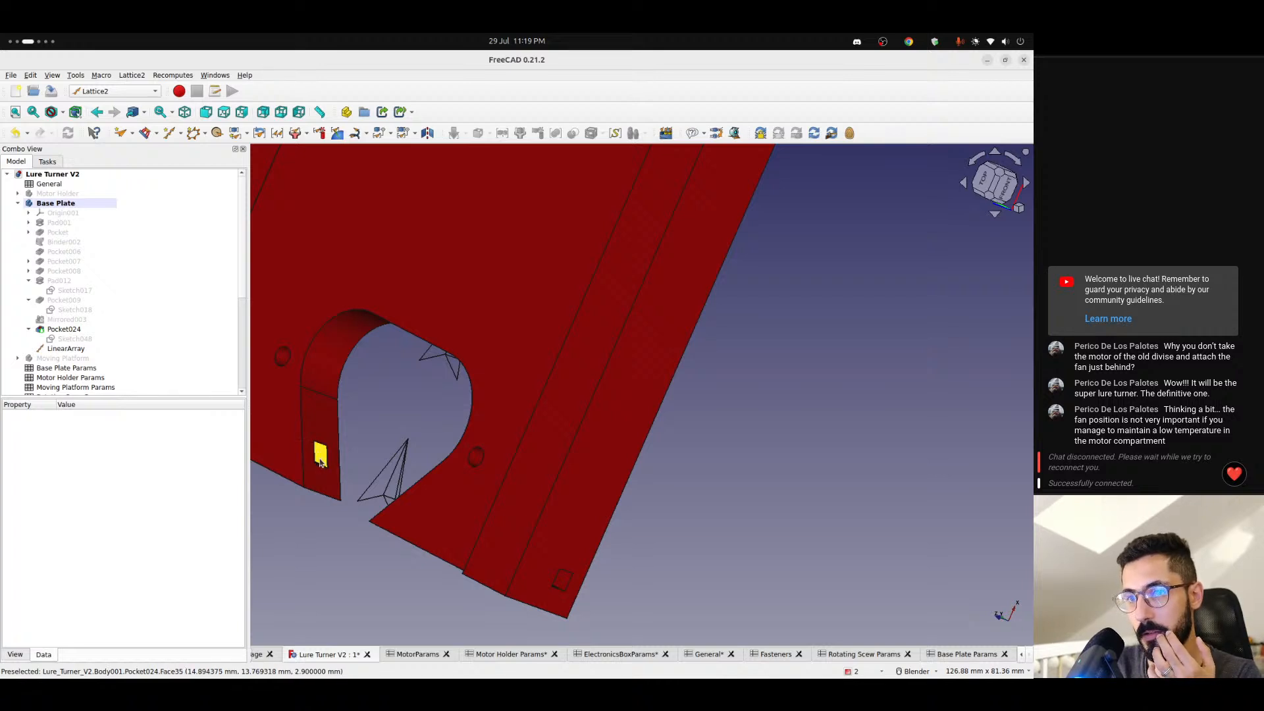
pyautogui.click(118, 351)
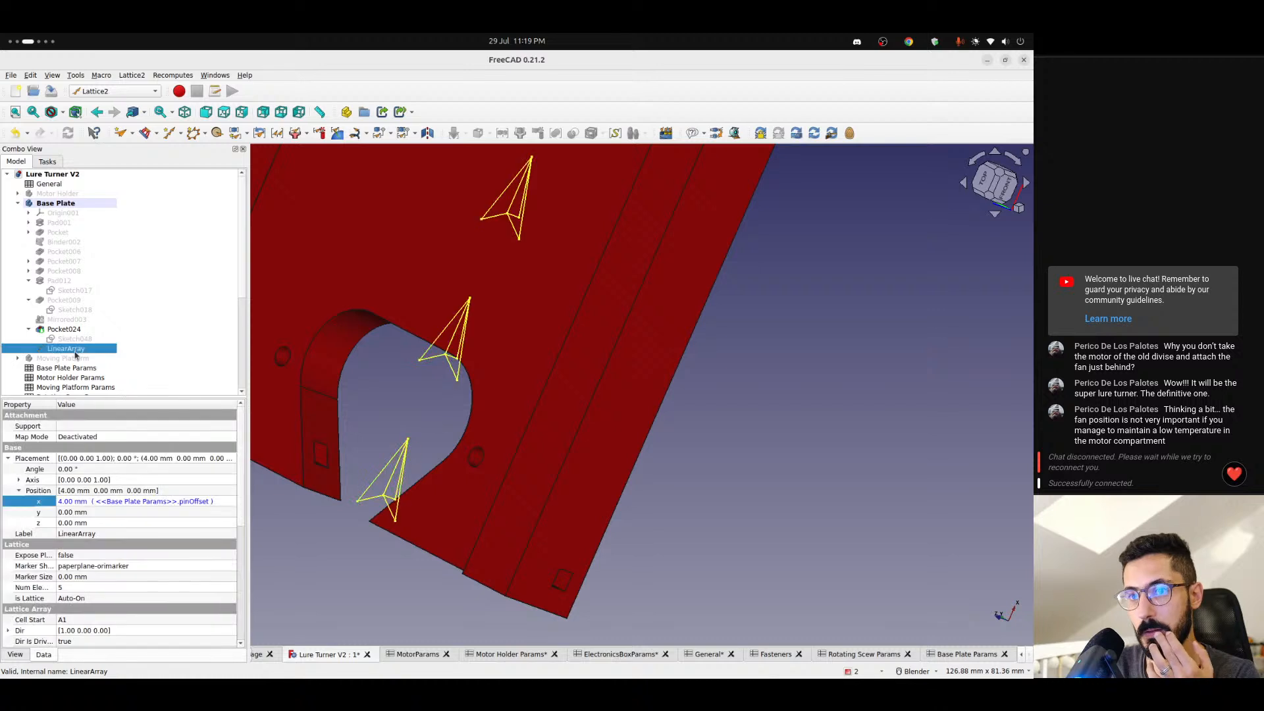
pyautogui.click(149, 504)
pyautogui.click(223, 502)
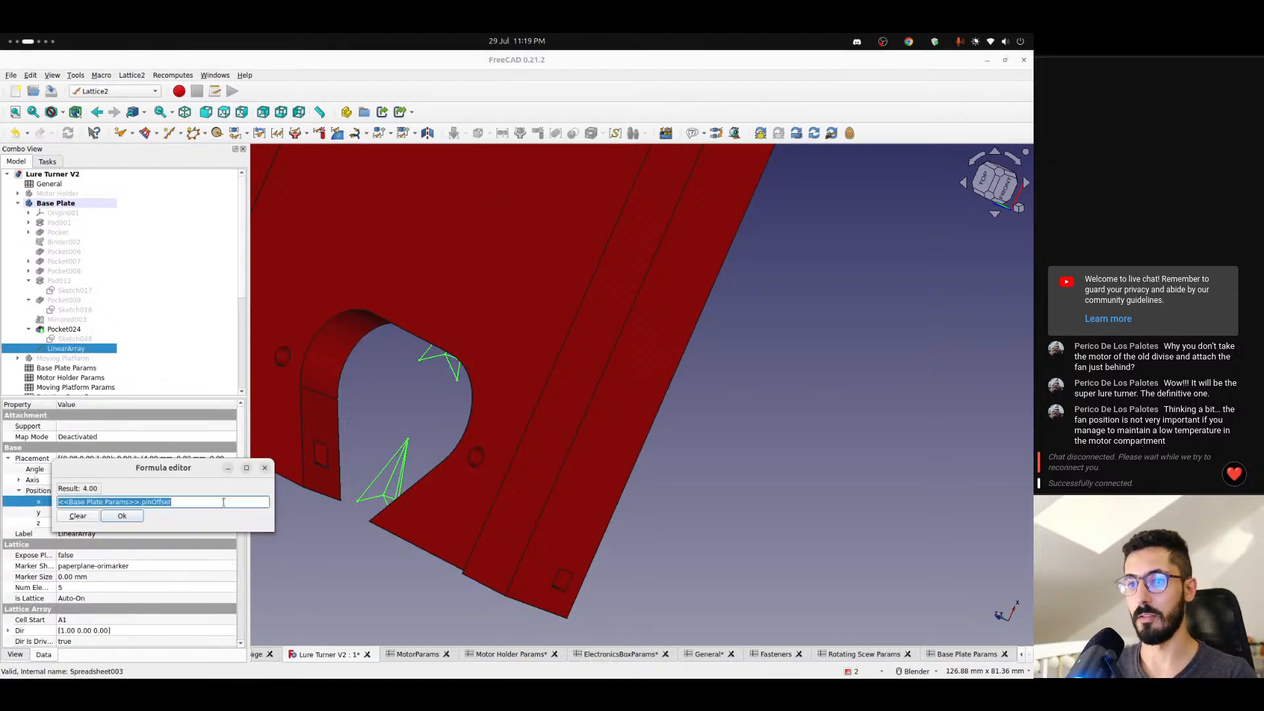
pyautogui.write('+ <<')
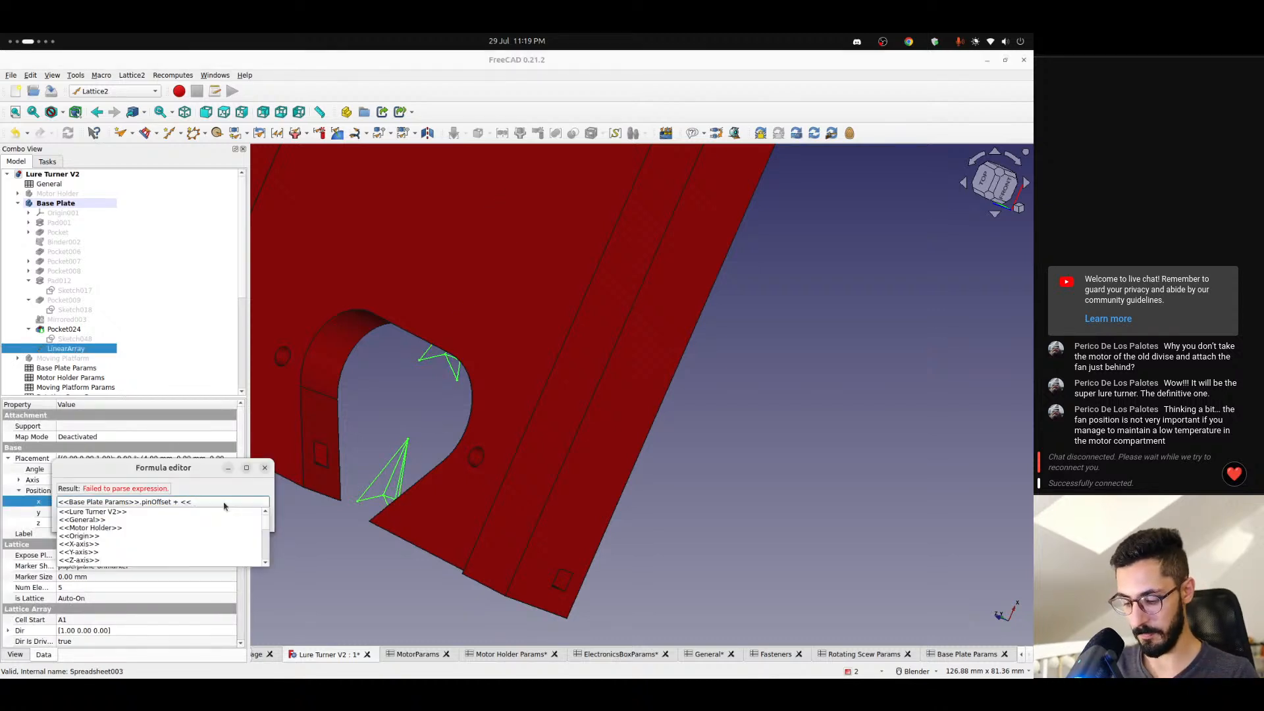
pyautogui.write('bas')
pyautogui.press('Down')
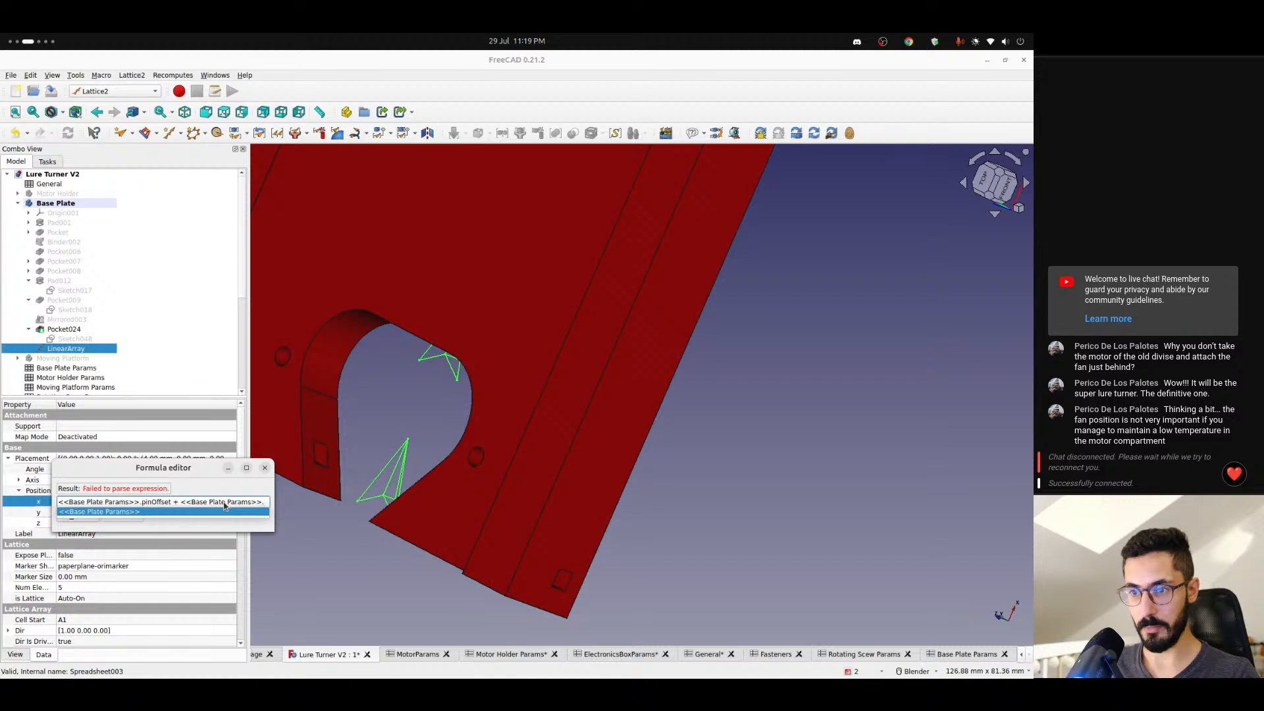
pyautogui.hotkey('ctrl', 'shift', 'Left')
pyautogui.hotkey('ctrl', 'shift', 'Left')
pyautogui.hotkey('ctrl', 'shift', 'Left')
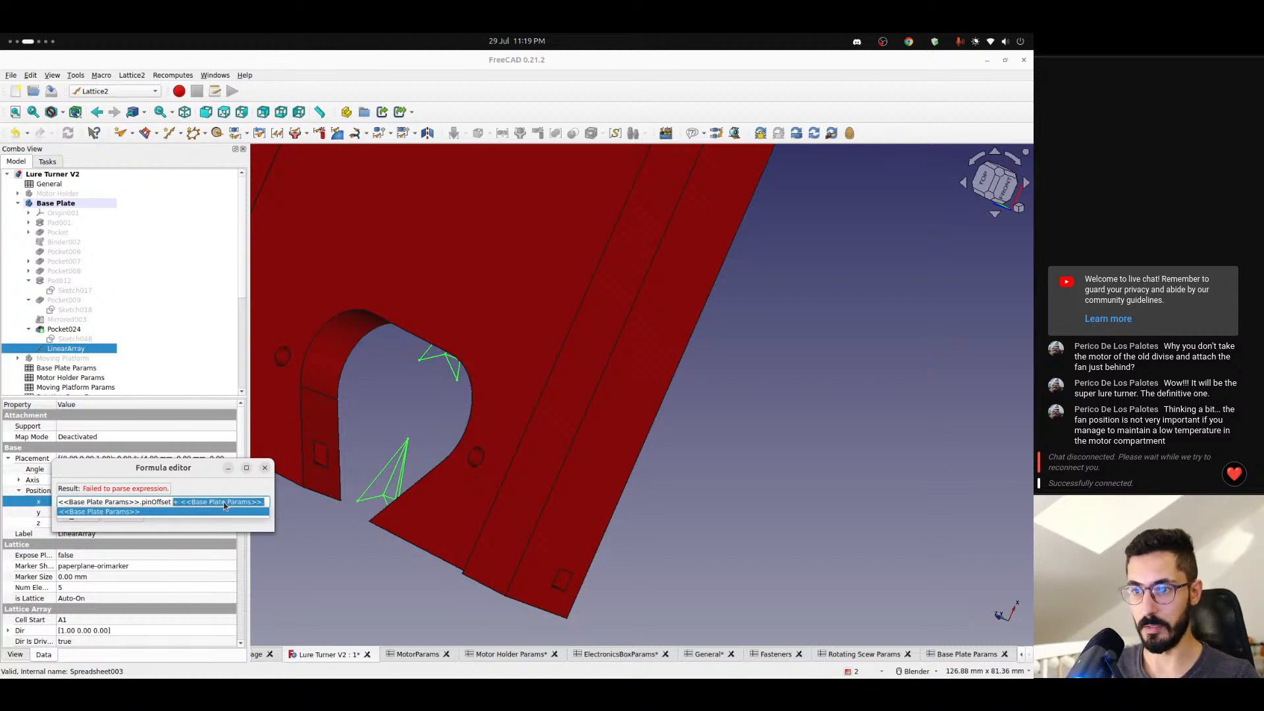
pyautogui.press('BackSpace')
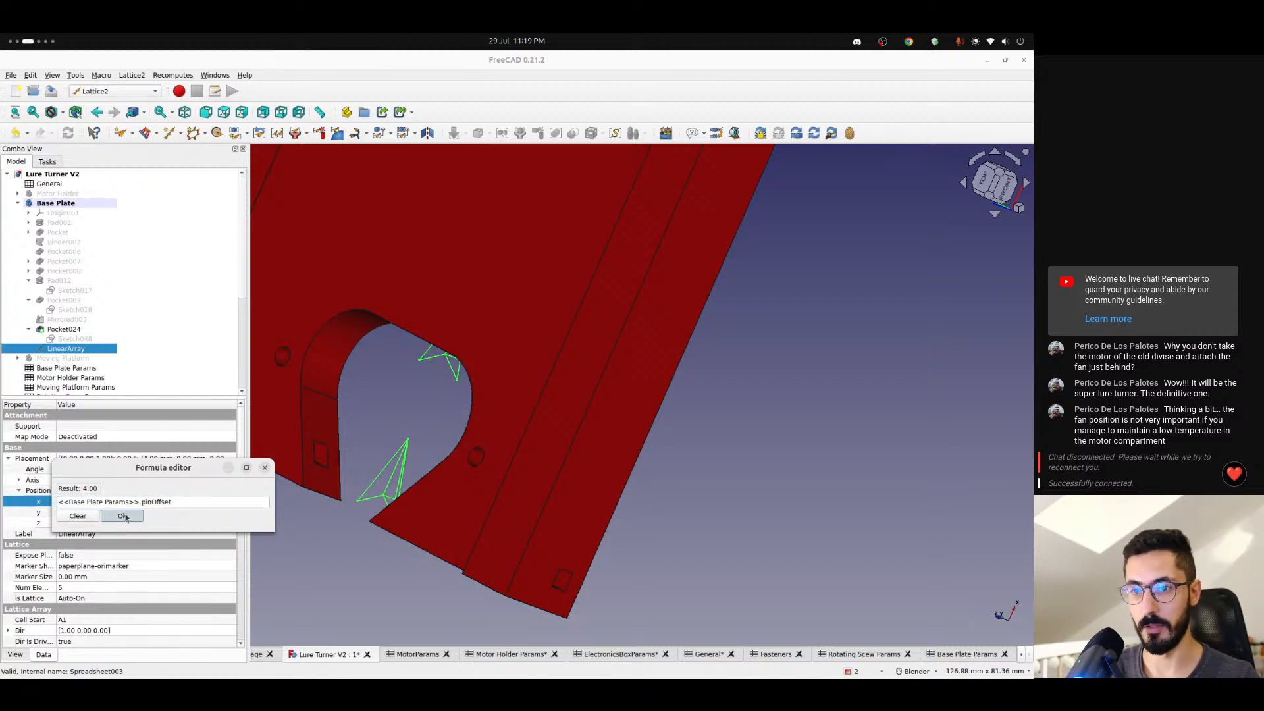
pyautogui.click(123, 515)
# - Set the linear array's series generator to StepN and its count to 2
pyautogui.moveTo(326, 441); pyautogui.dragTo(362, 424, button='middle')
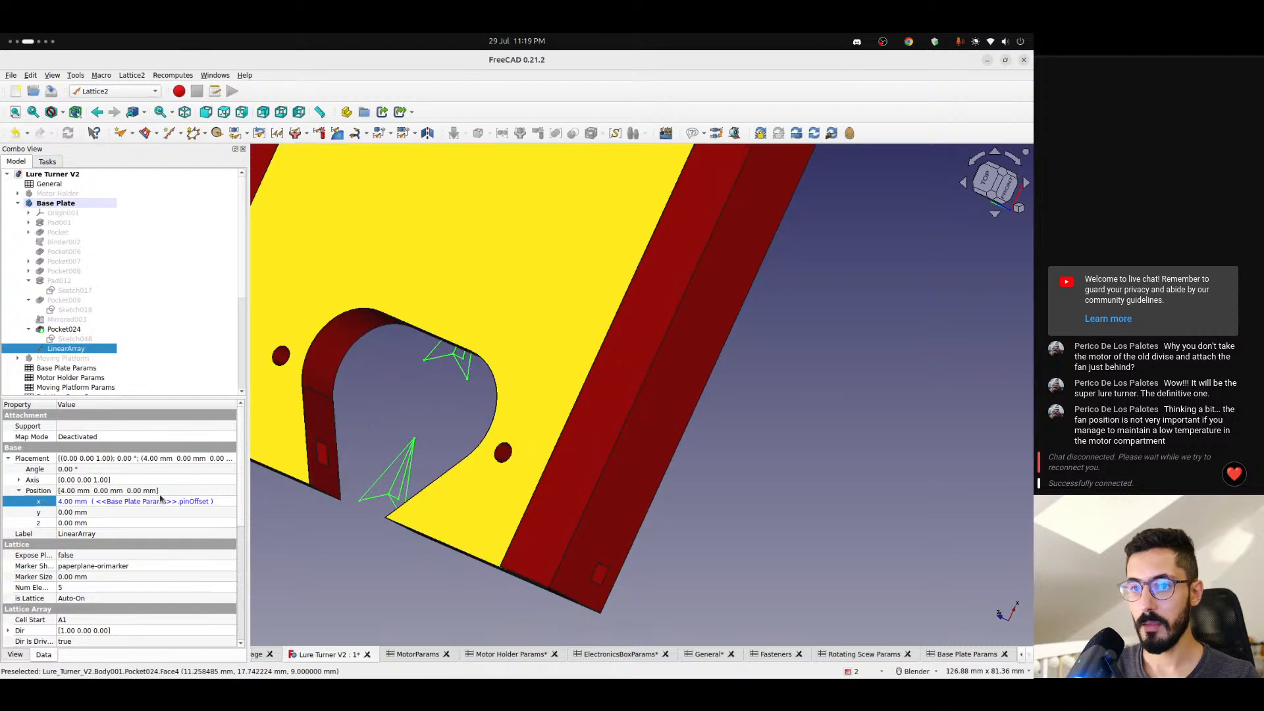
pyautogui.scroll(-7, 79, 507)
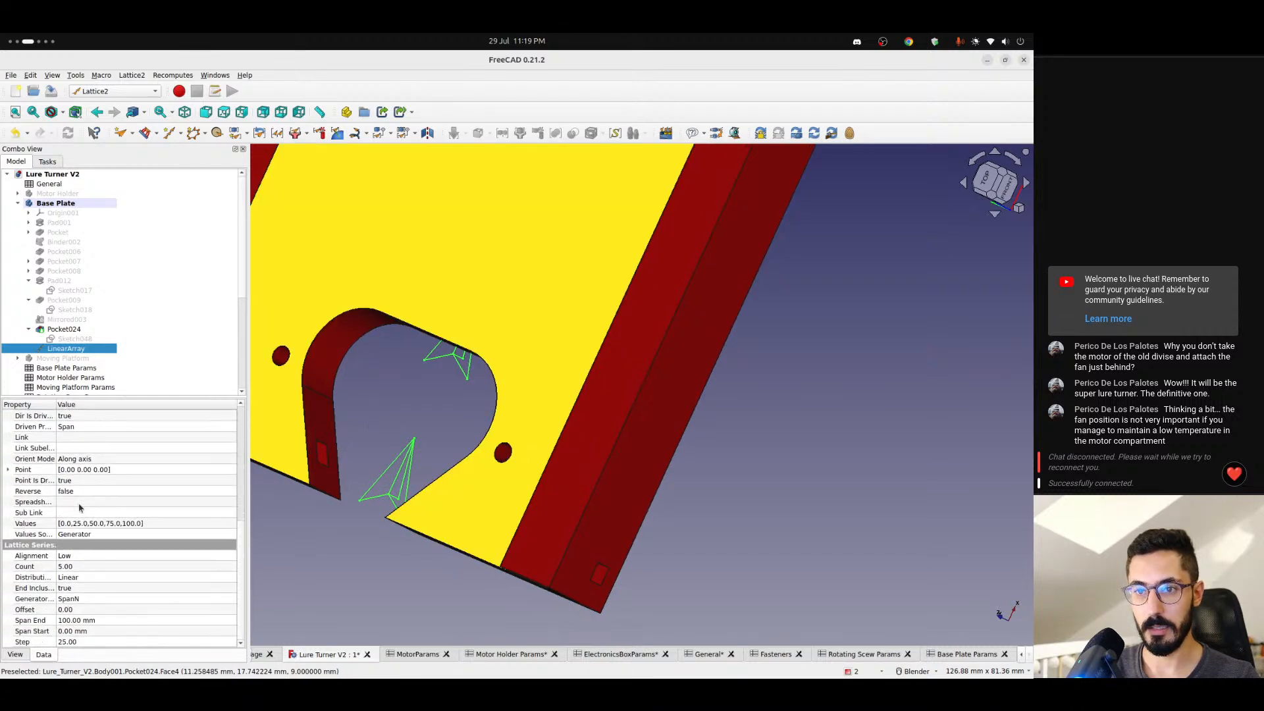
pyautogui.click(93, 601)
pyautogui.click(93, 601)
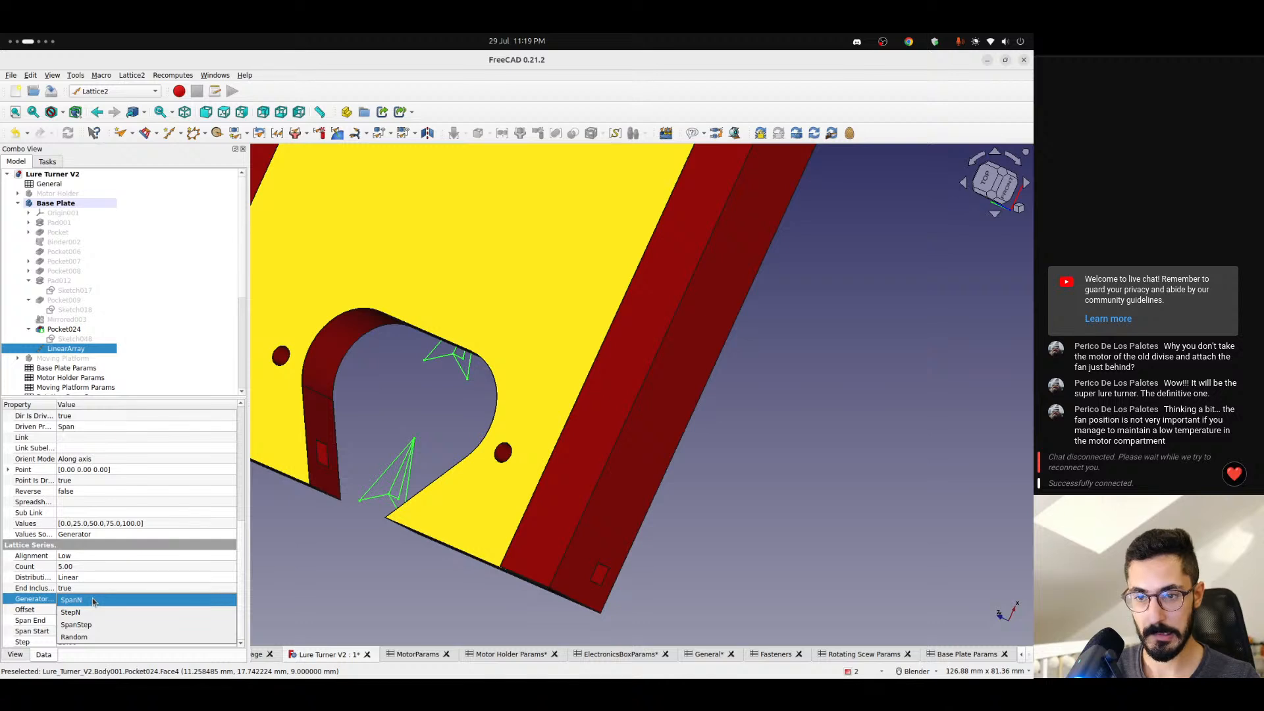
pyautogui.click(97, 613)
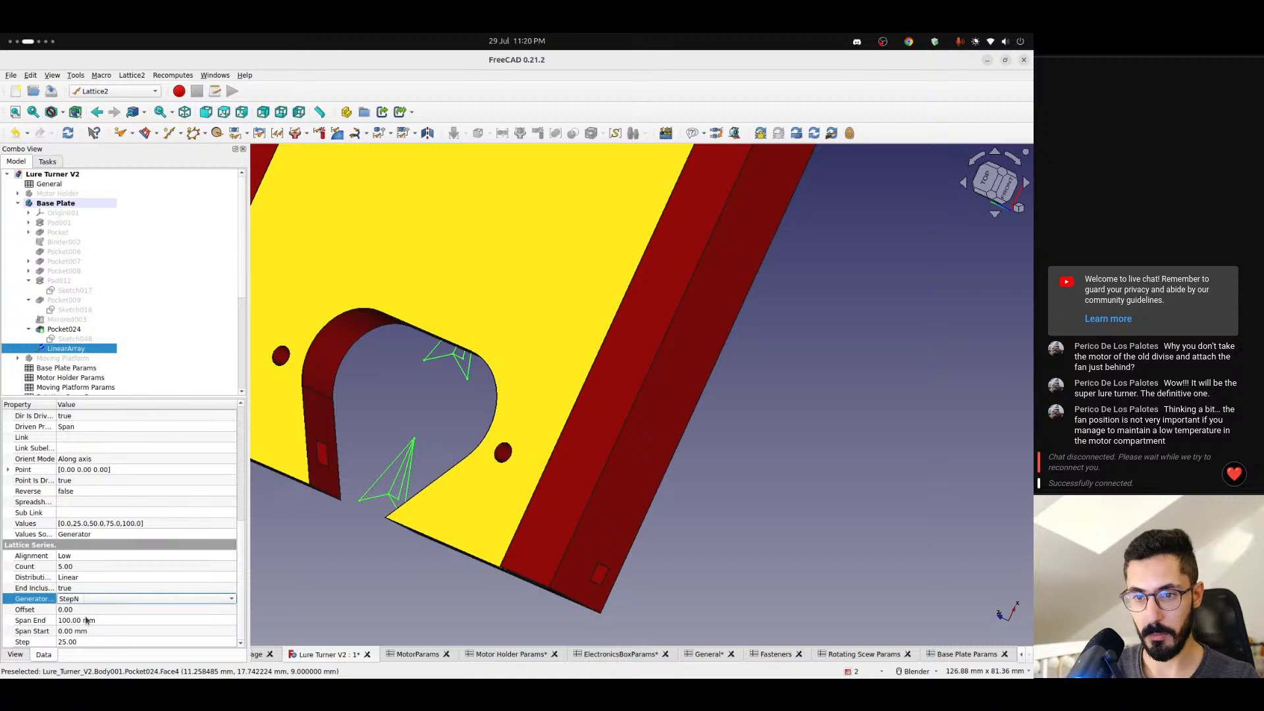
pyautogui.click(74, 568)
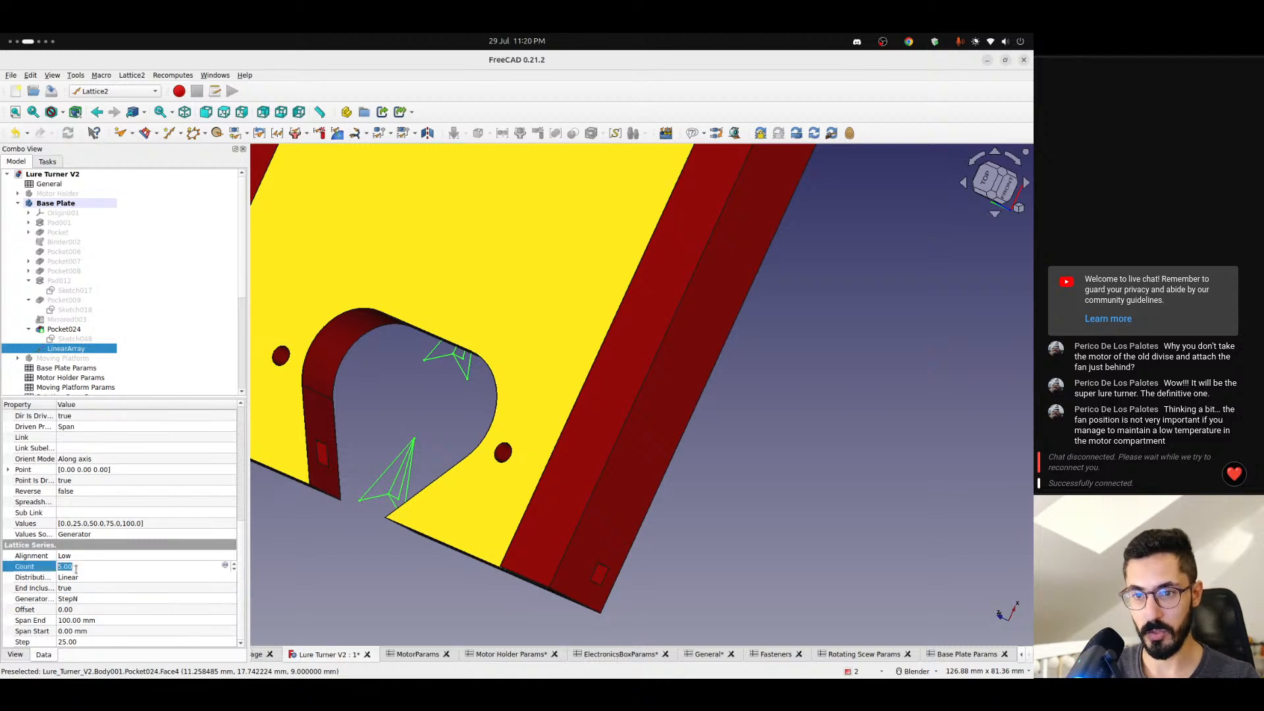
# - Set the linear array's step to the expression <<General>>.basePlateLength
pyautogui.click(88, 642)
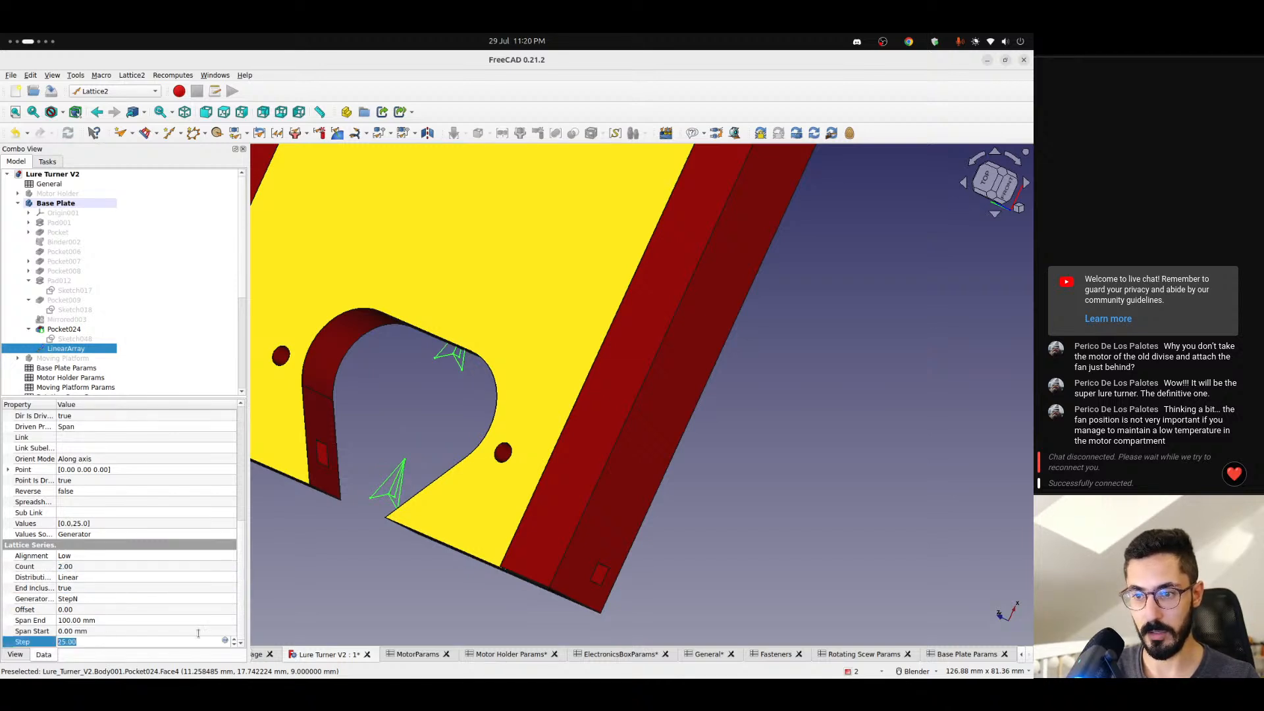
pyautogui.click(224, 638)
pyautogui.write('<<')
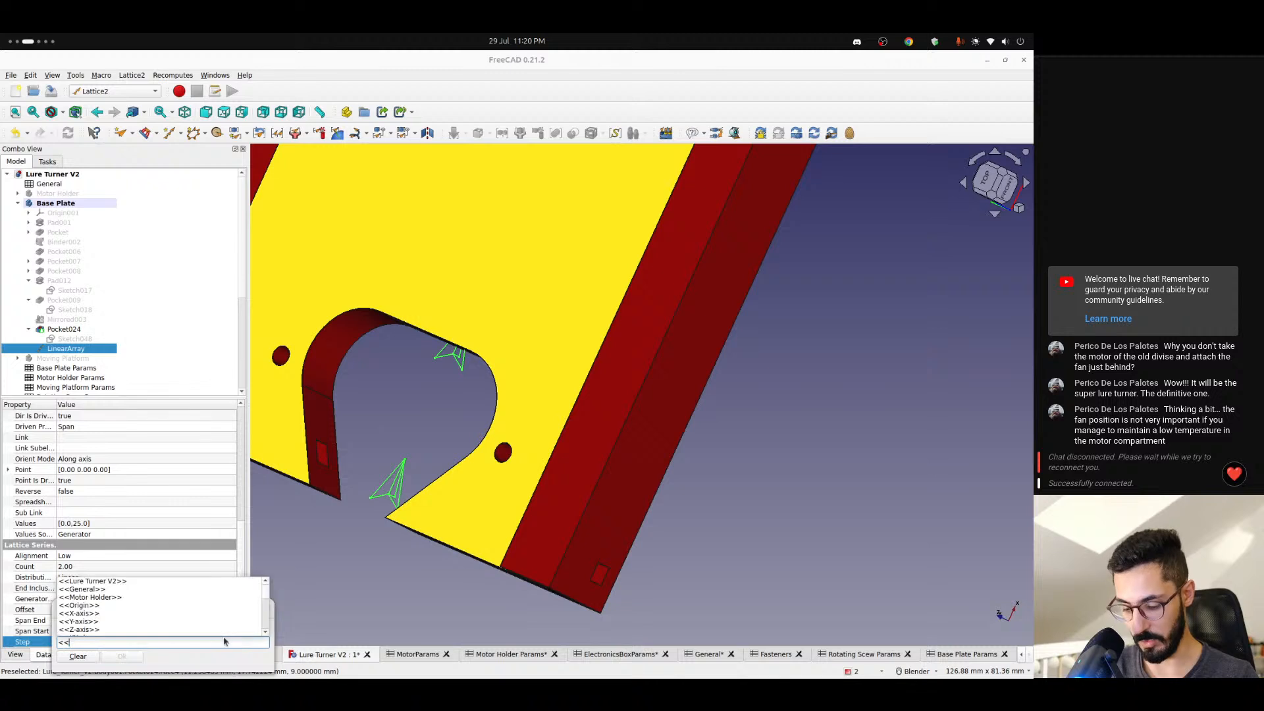
pyautogui.write('General>>.basePlateLen')
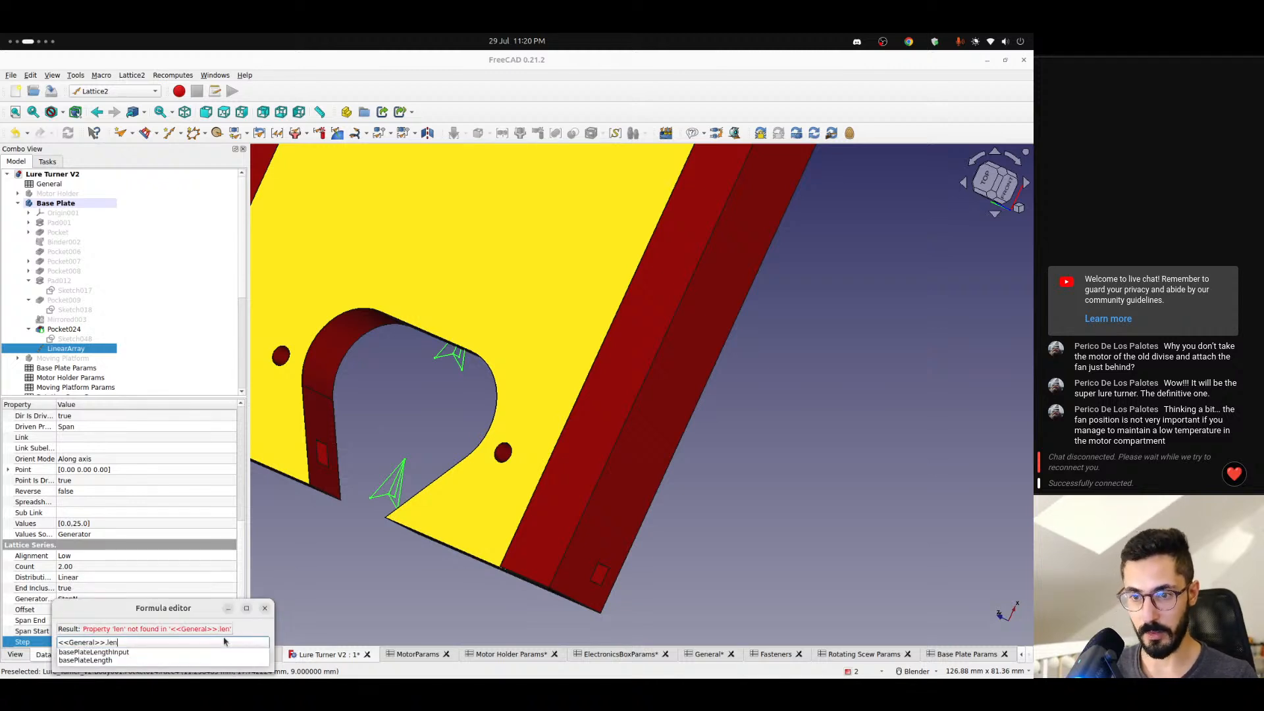
pyautogui.press('Down')
pyautogui.press('Down')
pyautogui.hotkey('ctrl', 'shift', 'Left')
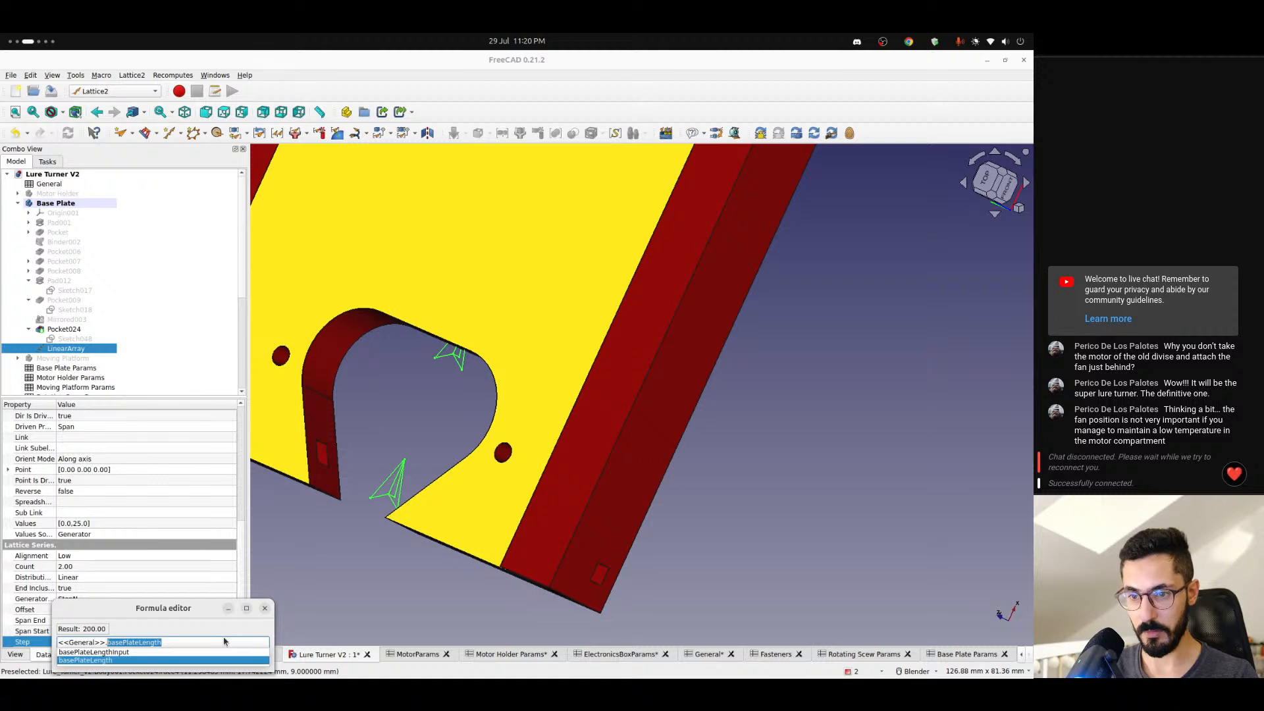
pyautogui.write('len')
pyautogui.press('Down')
pyautogui.press('Down')
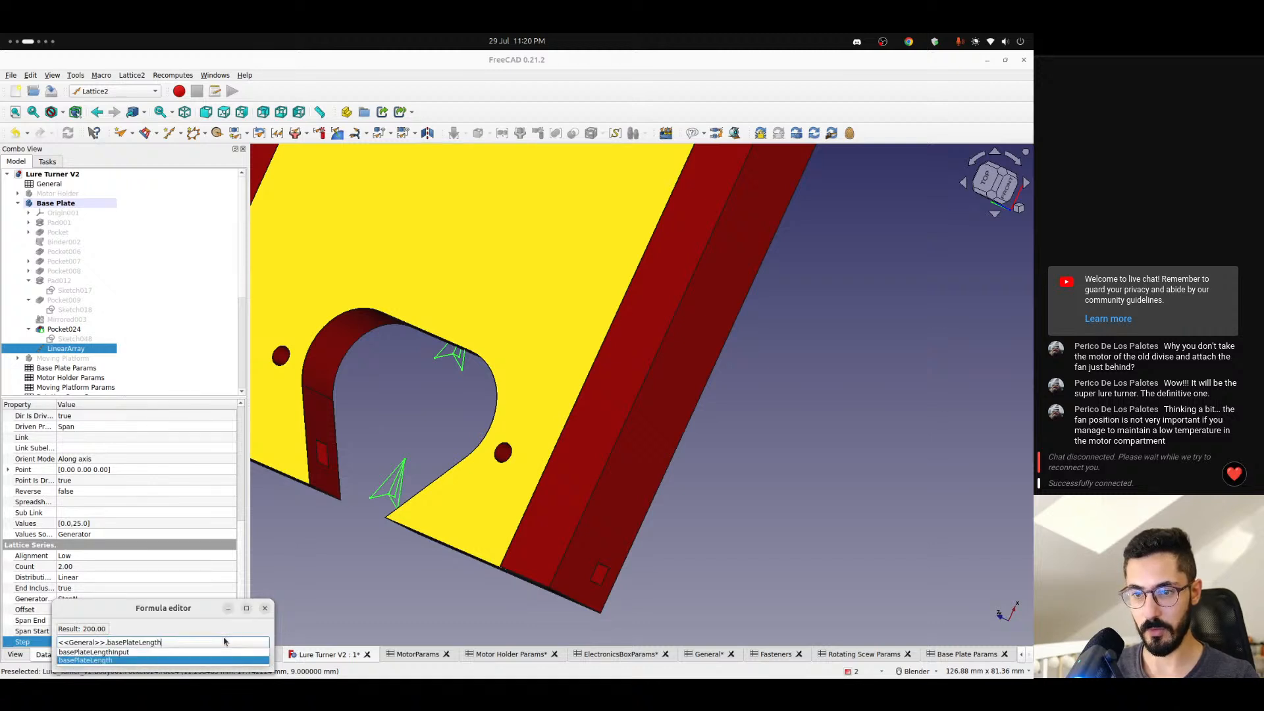
pyautogui.press('Return')
pyautogui.press('Return')
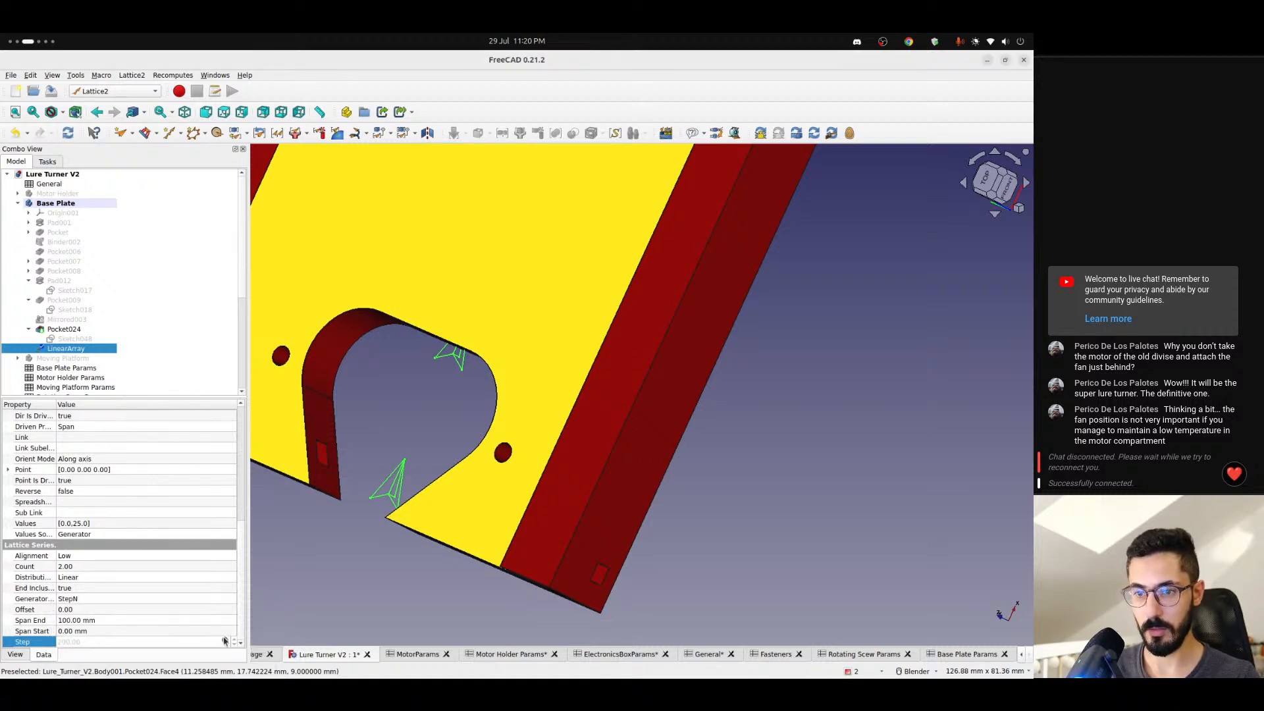
# - Replicate the Pocket024 pin hole at both linear array placements with the Lattice2 PartDesign pattern
pyautogui.click(347, 562)
pyautogui.scroll(-5, 347, 562)
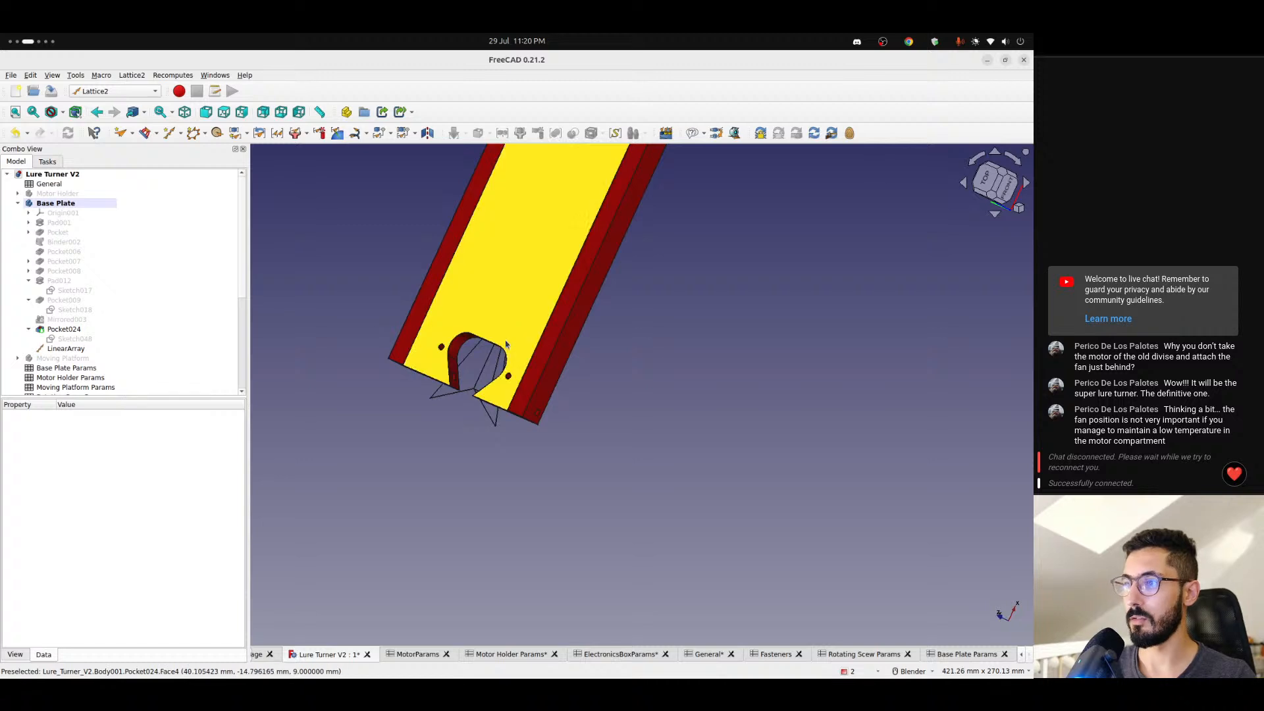
pyautogui.click(1002, 188)
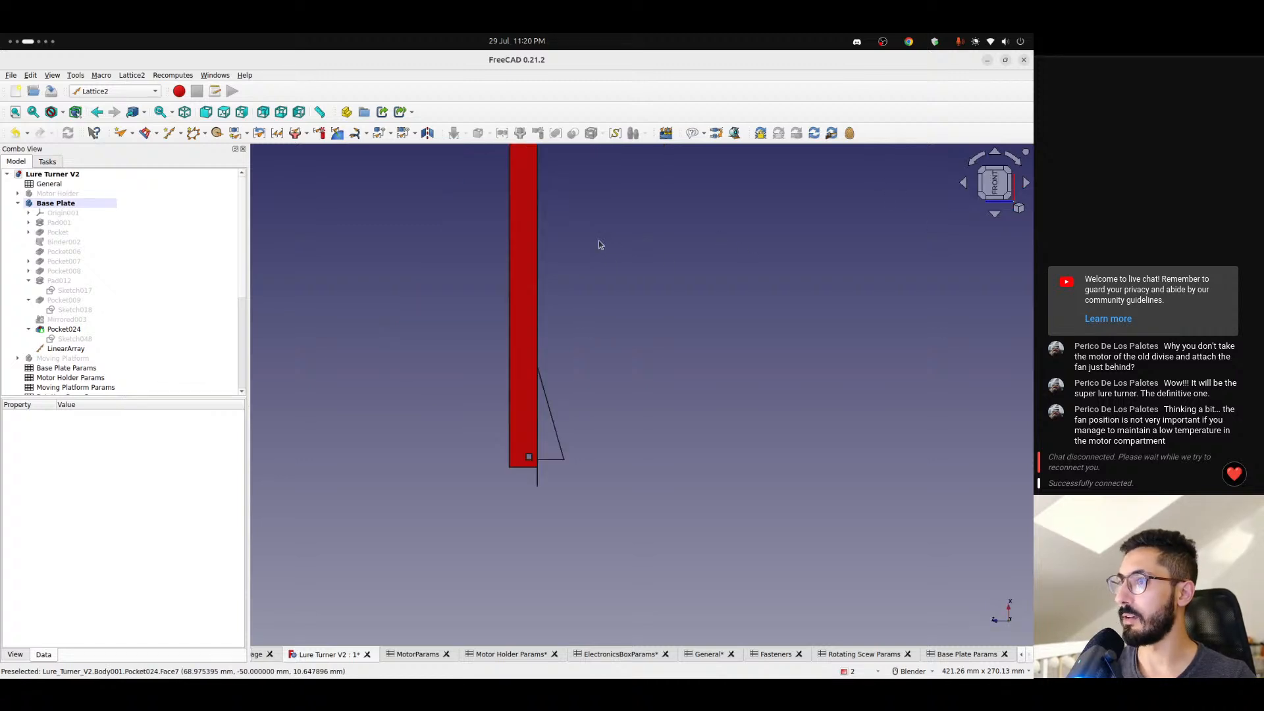
pyautogui.scroll(8, 539, 444)
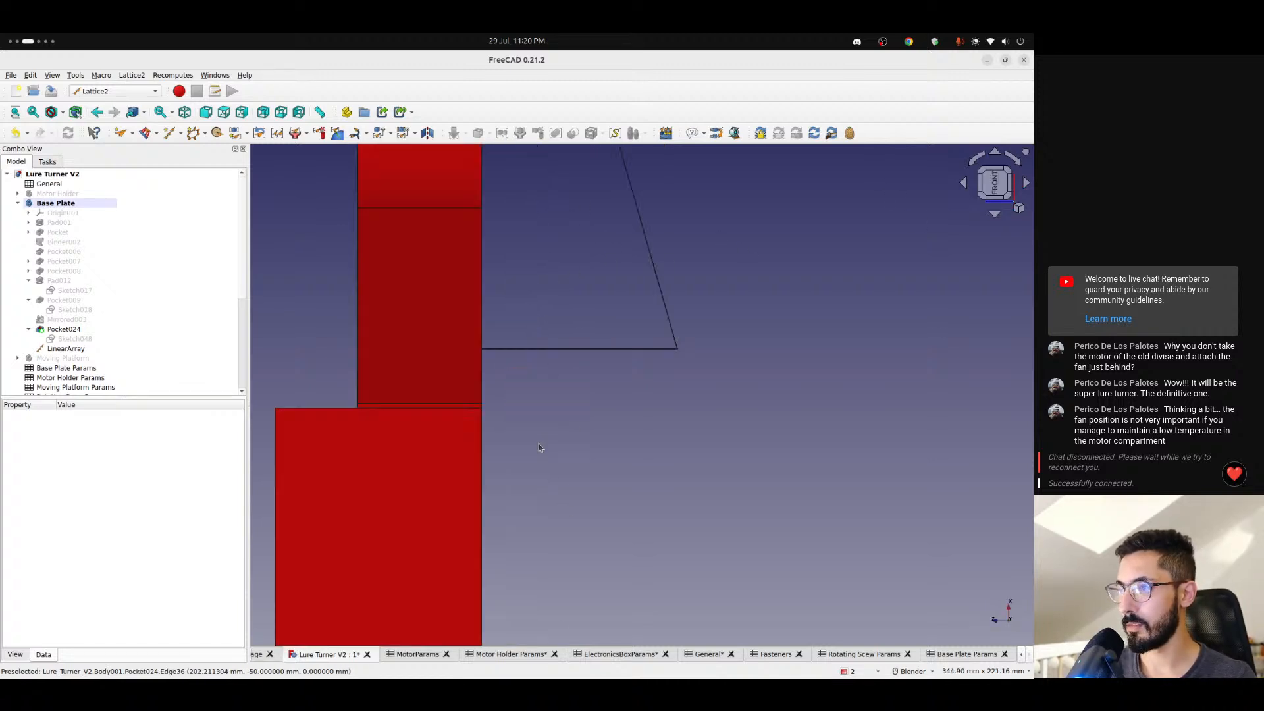
pyautogui.scroll(-3, 474, 388)
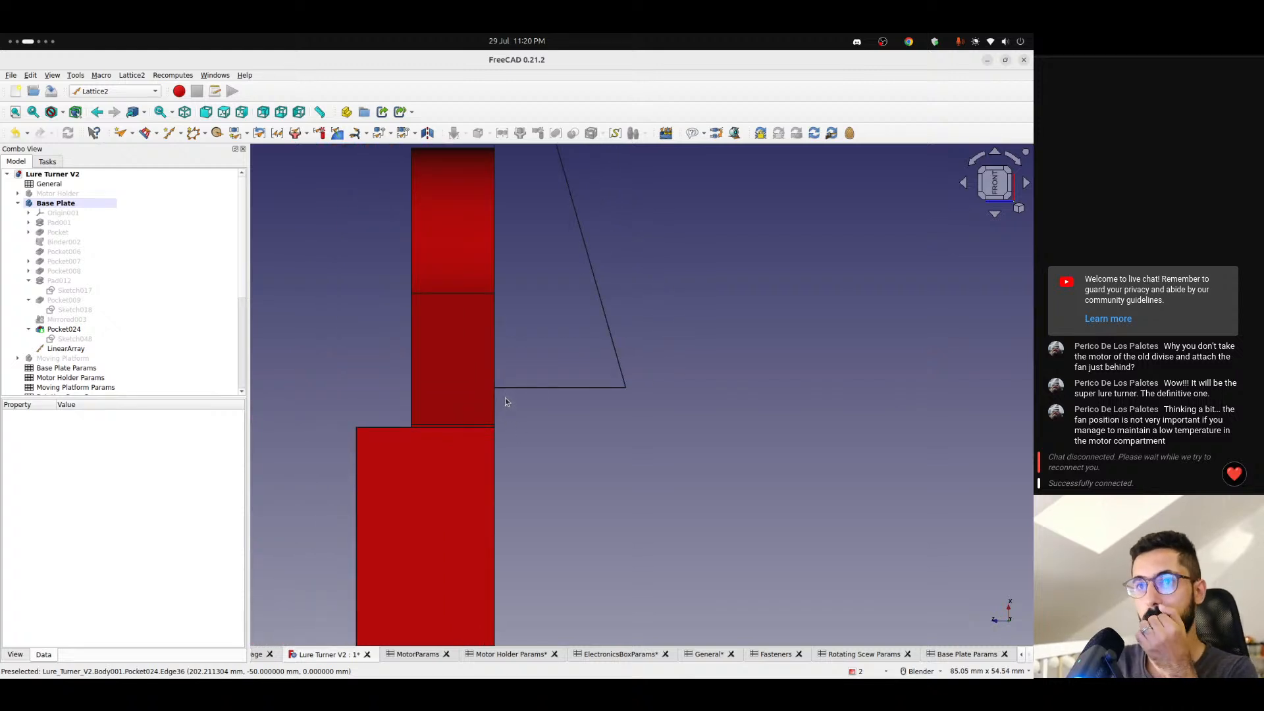
pyautogui.moveTo(297, 402); pyautogui.dragTo(601, 371, button='middle')
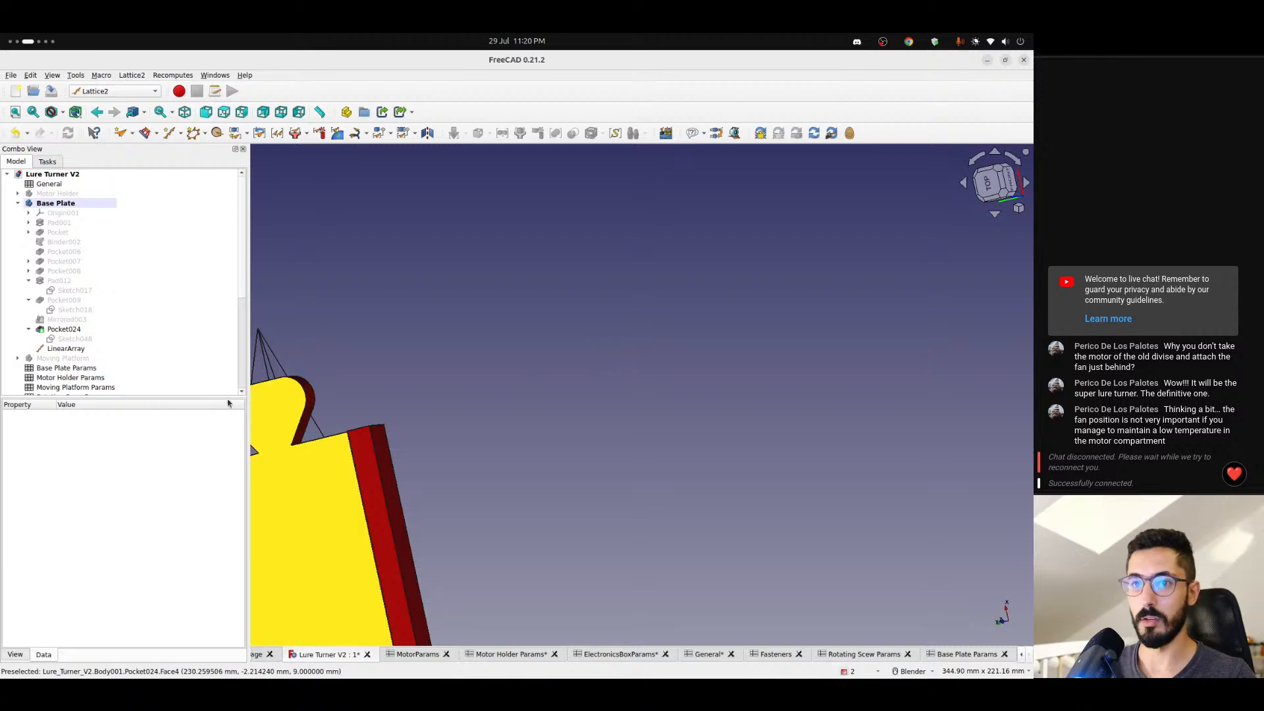
pyautogui.click(66, 348)
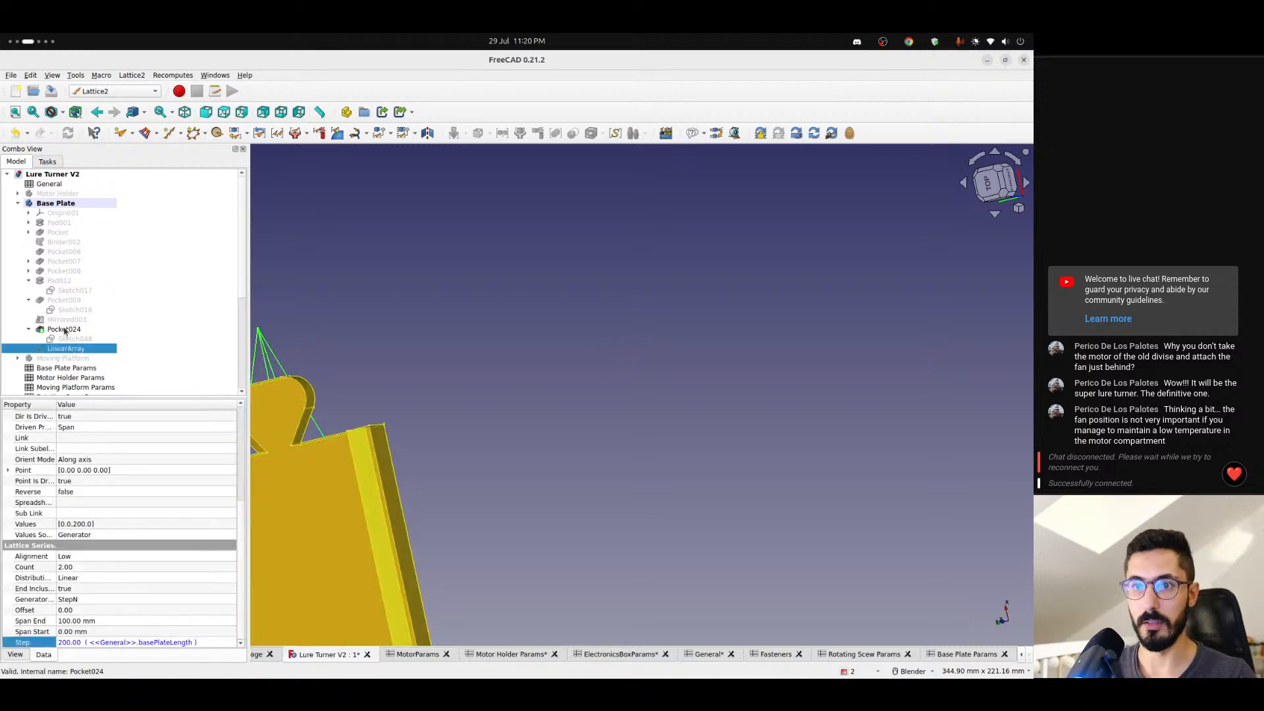
pyautogui.keyDown('shift'); pyautogui.click(64, 329); pyautogui.keyUp('shift')
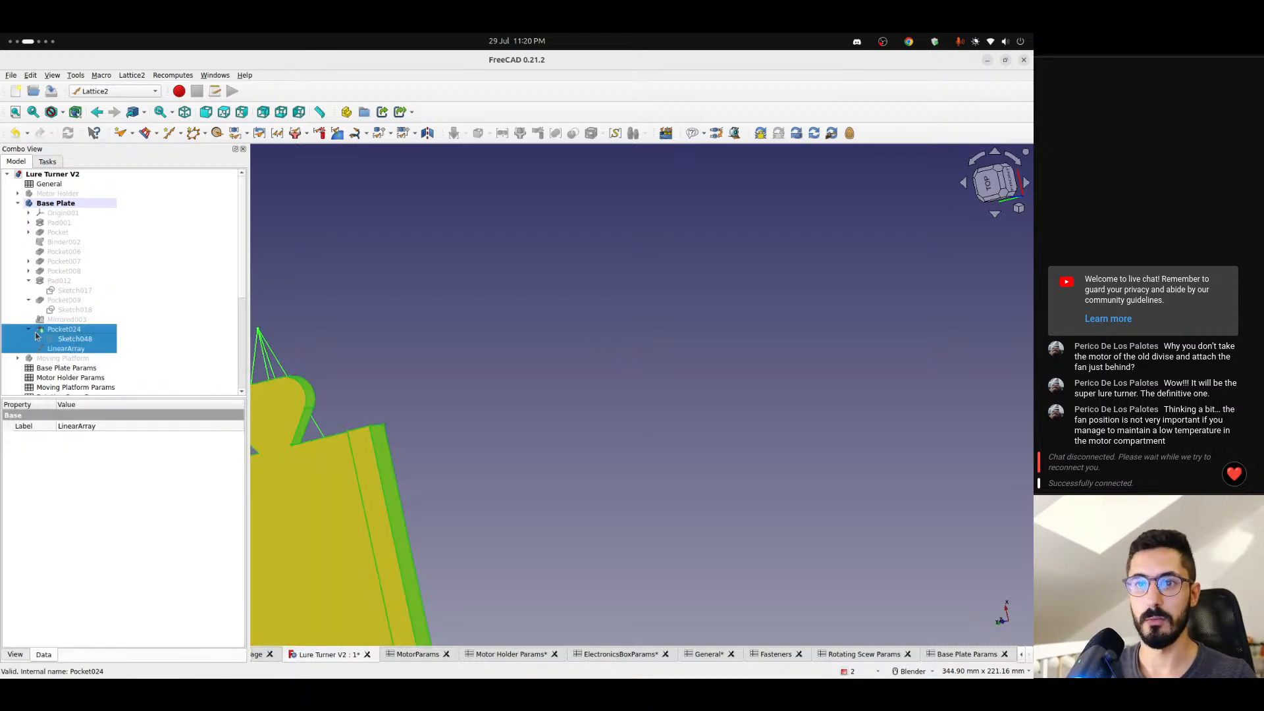
pyautogui.click(318, 305)
pyautogui.click(71, 351)
pyautogui.keyDown('ctrl'); pyautogui.click(63, 331); pyautogui.keyUp('ctrl')
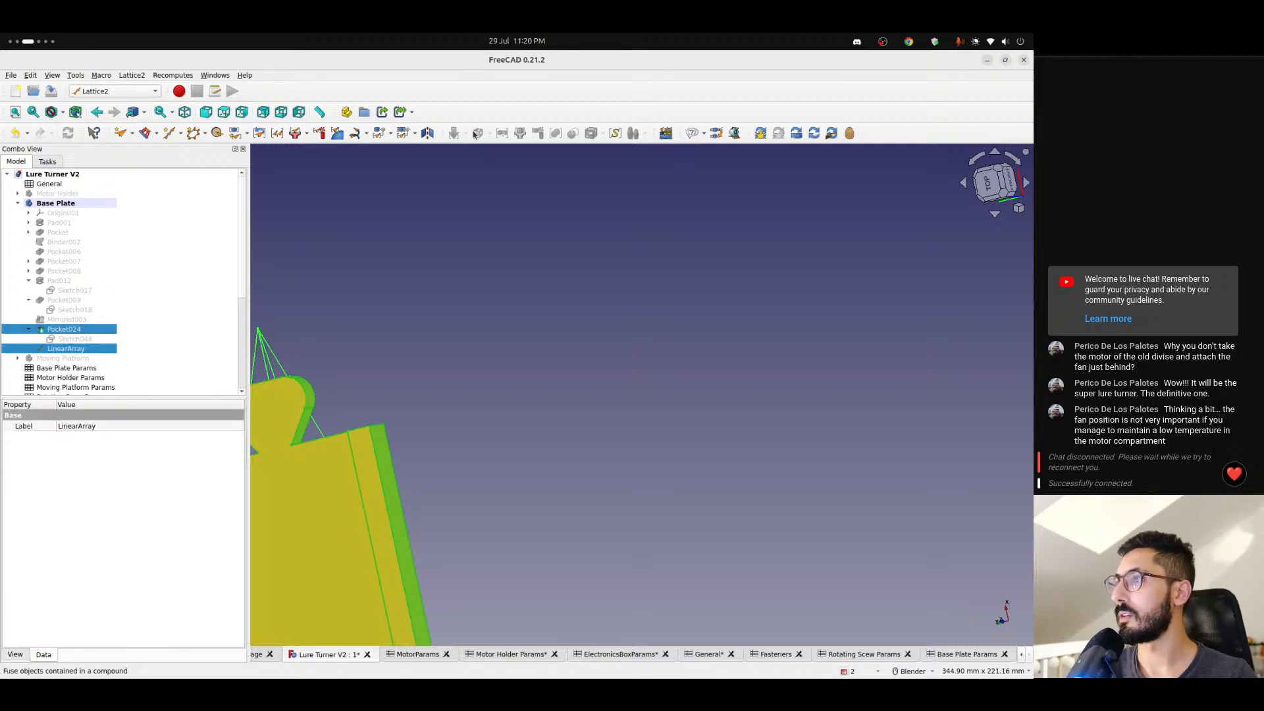
pyautogui.click(666, 132)
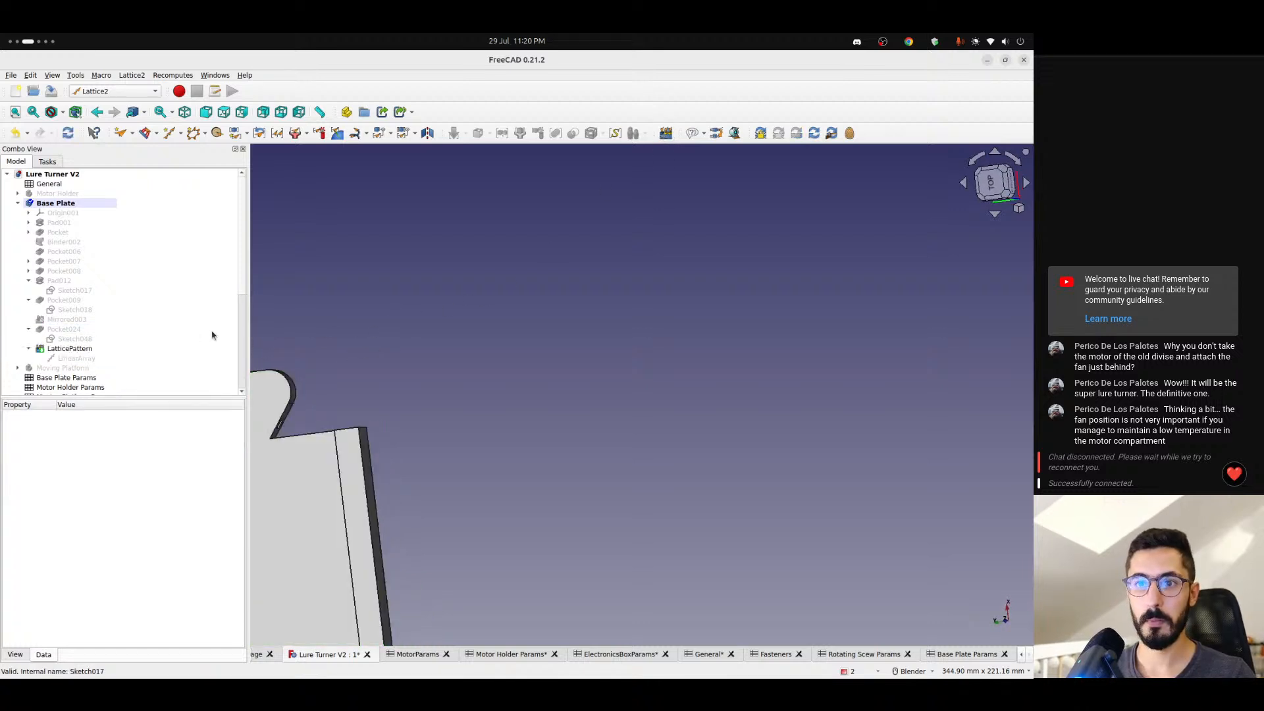
pyautogui.click(29, 349)
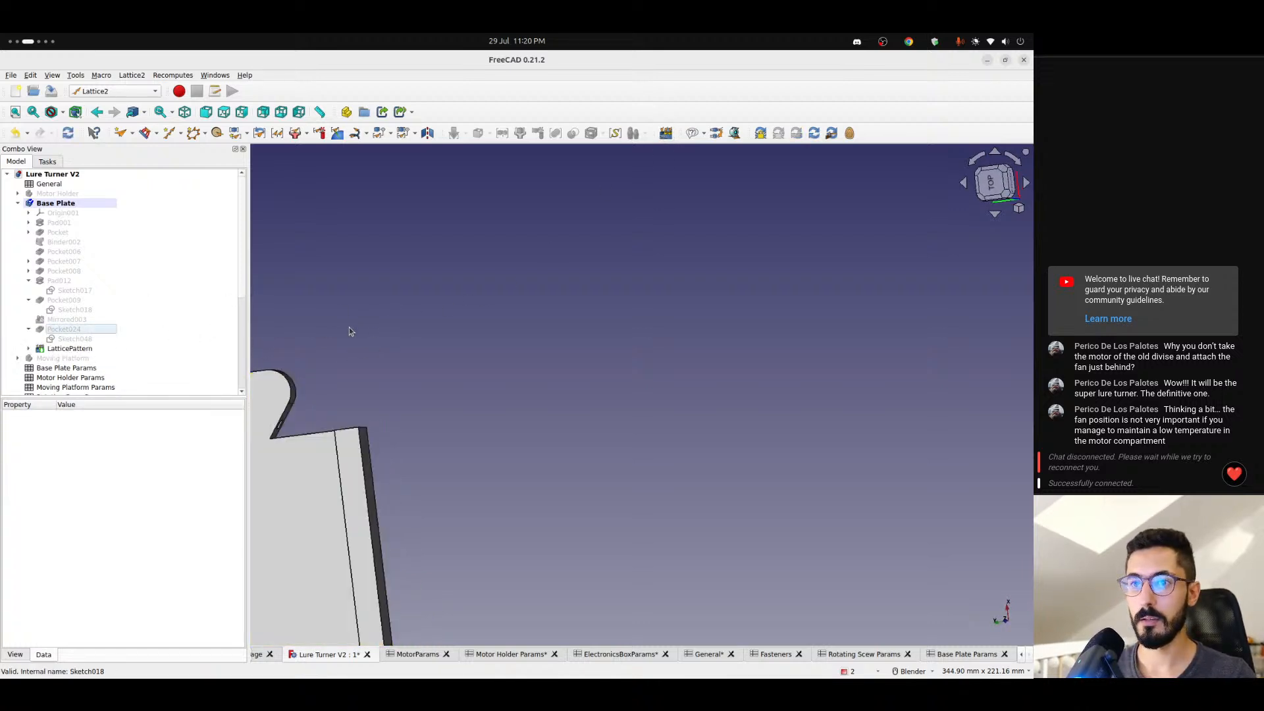
# - Examine the patterned pin hole through the base plate's protruding connector from the front and at an angle
pyautogui.scroll(-5, 359, 332)
pyautogui.moveTo(544, 345); pyautogui.dragTo(361, 413, button='middle')
pyautogui.scroll(6, 632, 344)
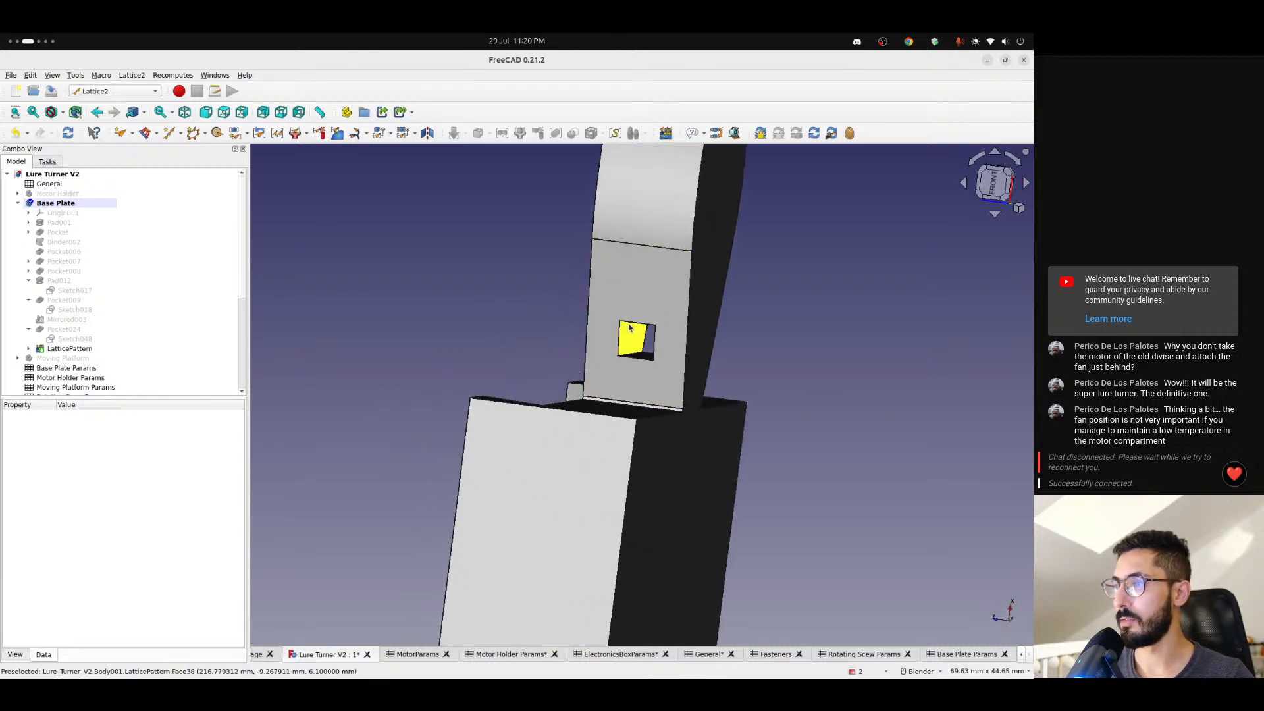
pyautogui.click(996, 185)
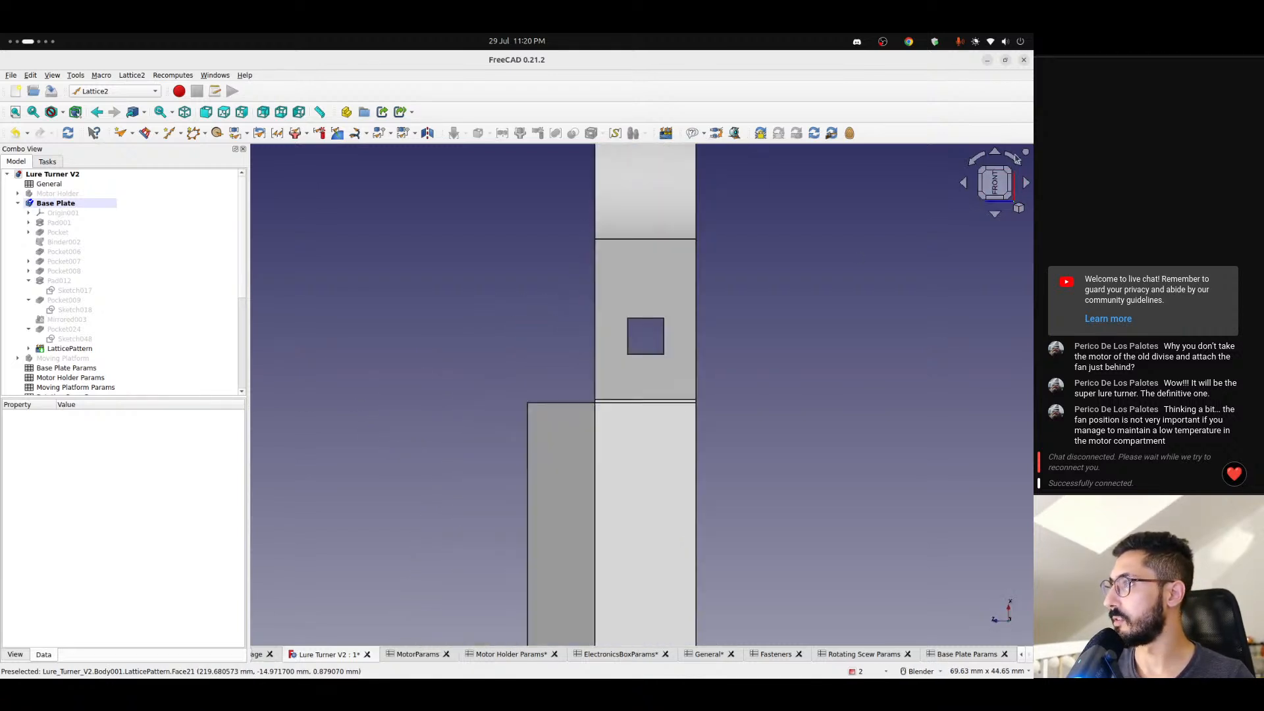
pyautogui.click(1017, 161)
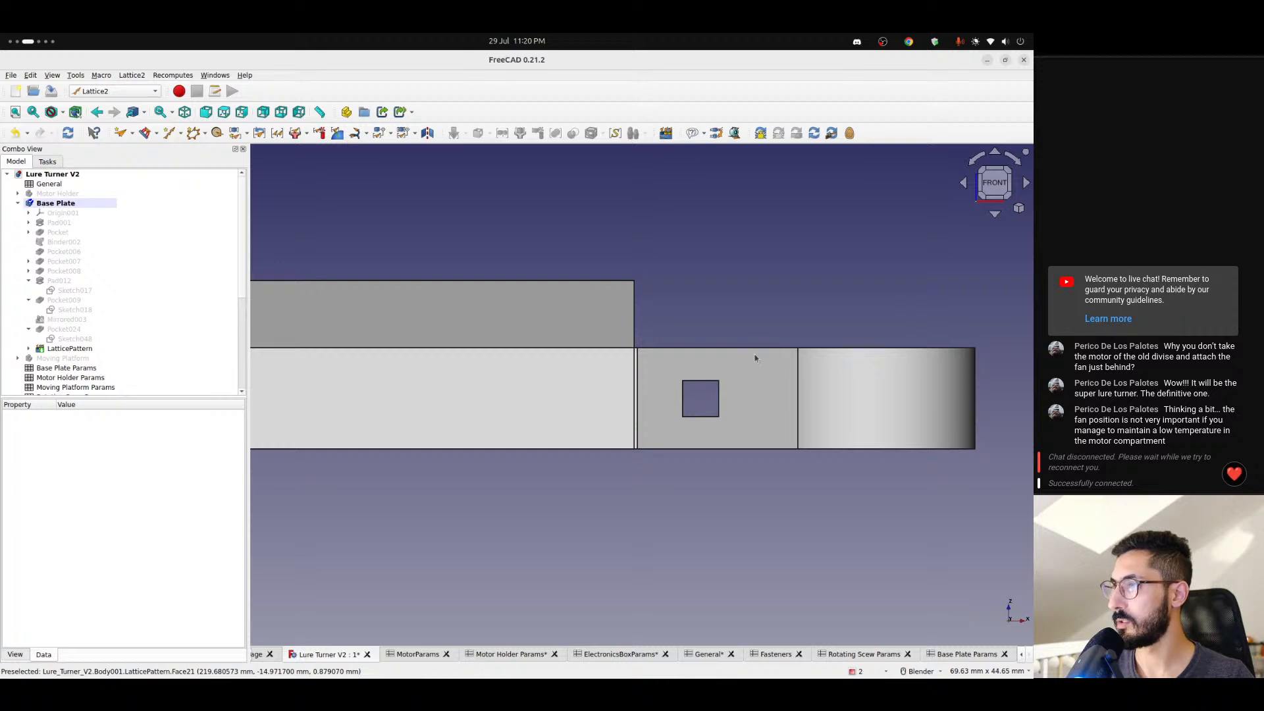
pyautogui.scroll(-3, 685, 415)
pyautogui.scroll(7, 685, 415)
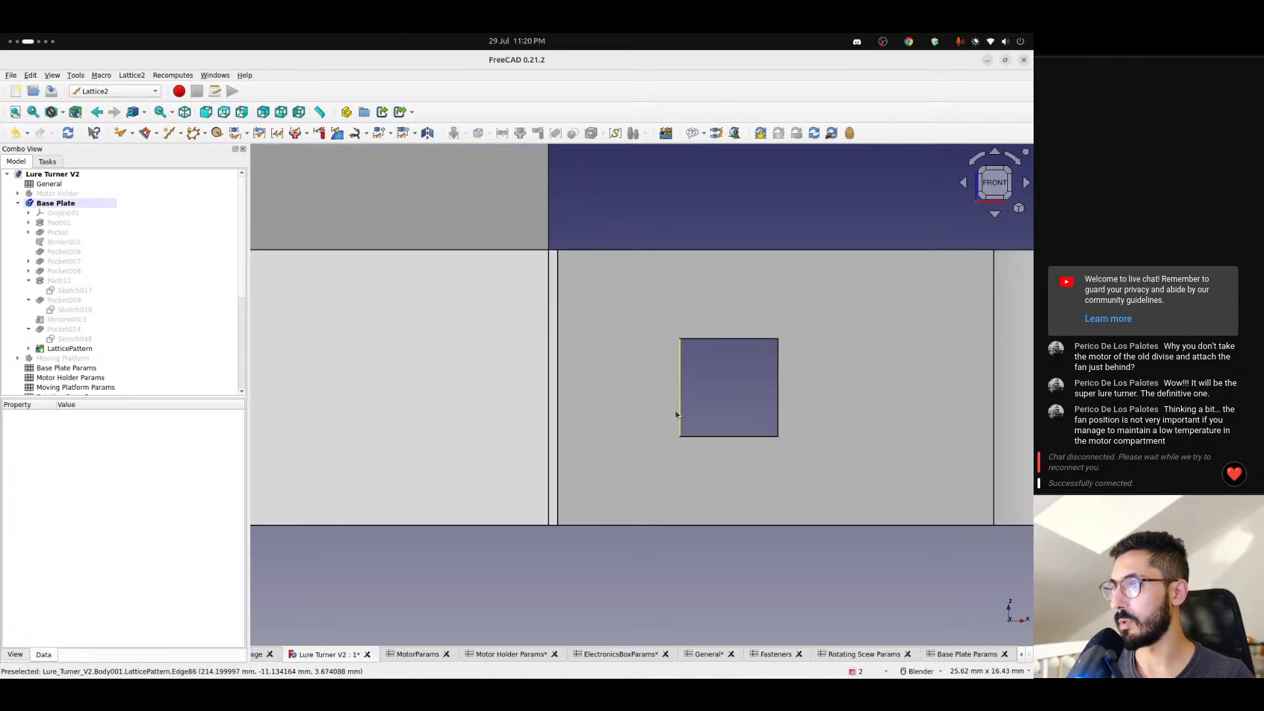
pyautogui.moveTo(676, 415); pyautogui.dragTo(592, 432, button='middle')
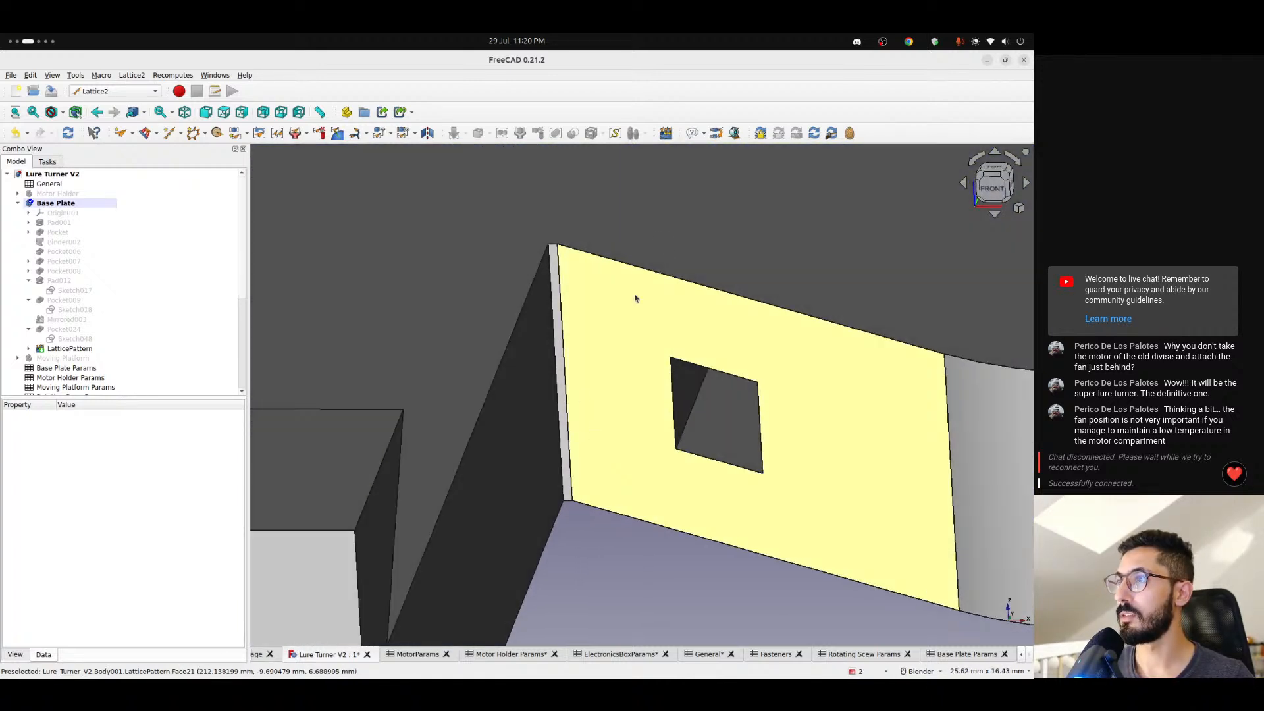
# - Measure from the protruding connector's vertical base edge to the pin hole's near edge and compare the distance with pinOffset in Base Plate Params
pyautogui.click(136, 93)
pyautogui.click(108, 142)
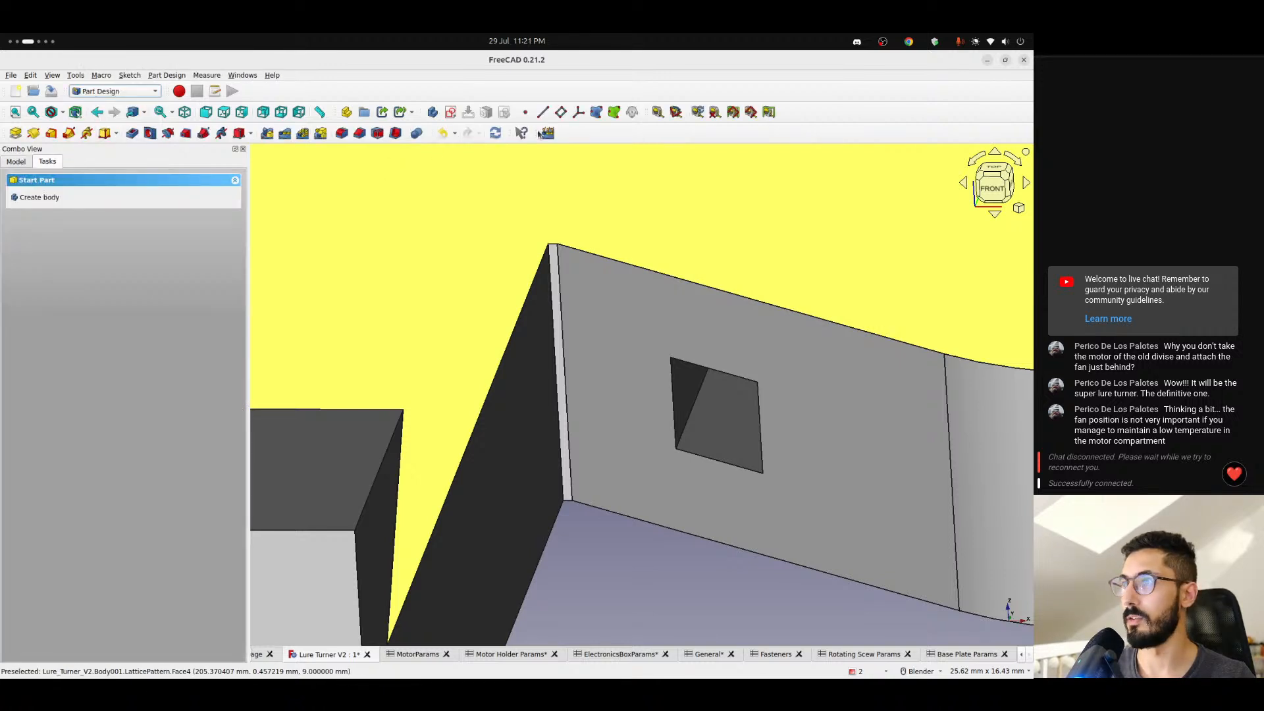
pyautogui.click(657, 111)
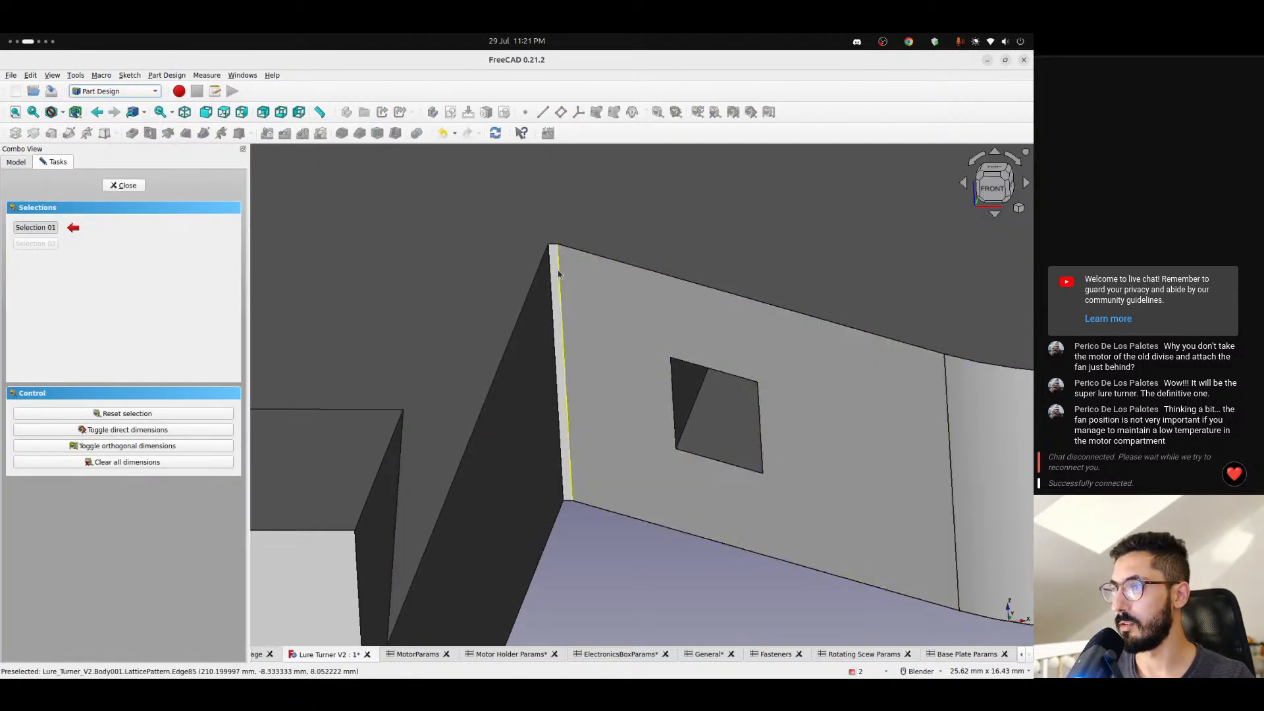
pyautogui.click(558, 273)
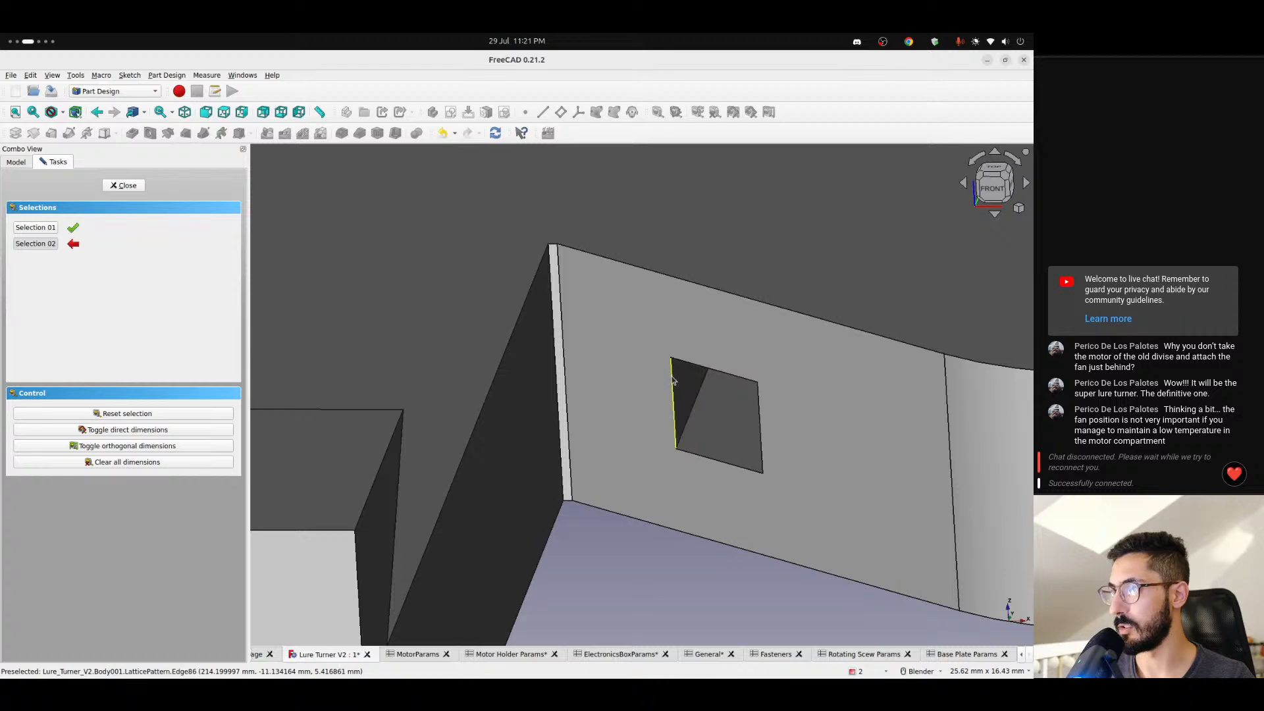
pyautogui.click(665, 356)
pyautogui.moveTo(632, 388); pyautogui.dragTo(603, 235, button='middle')
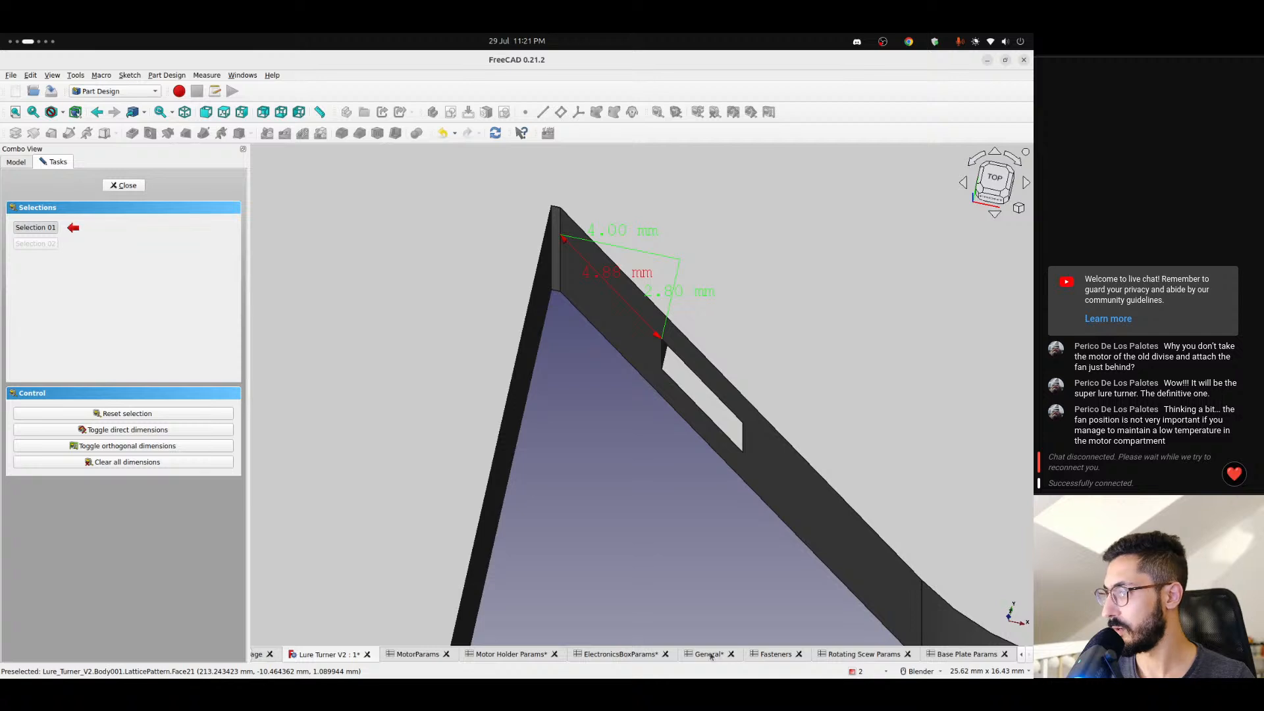
pyautogui.click(965, 653)
pyautogui.click(335, 430)
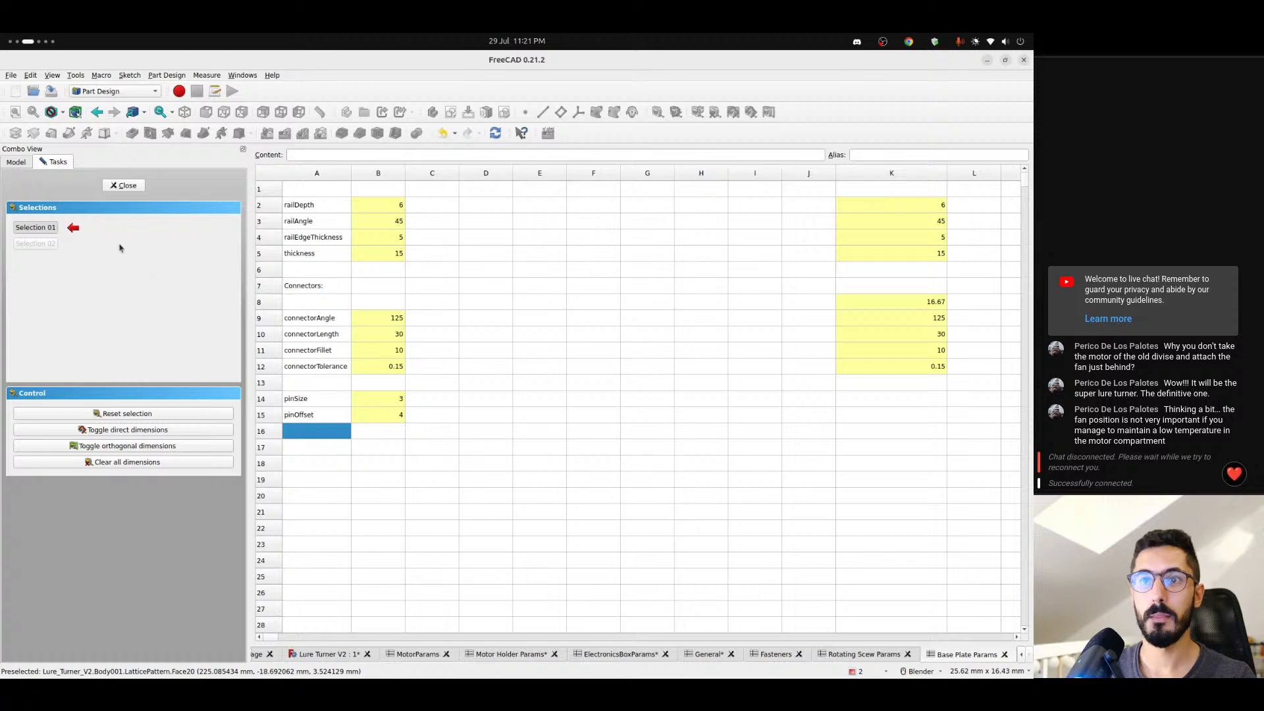
# - Close the measurement and clear all dimensions from the Lure Turner V2 model
pyautogui.click(118, 185)
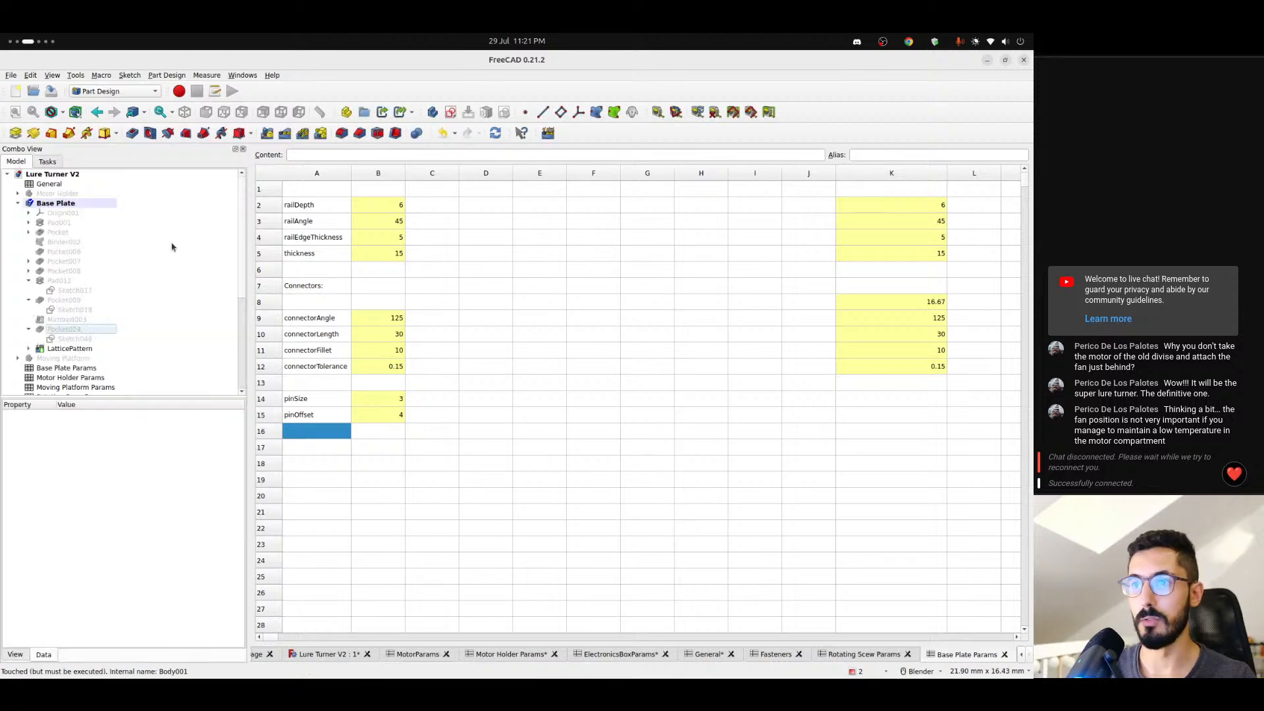
pyautogui.click(56, 203)
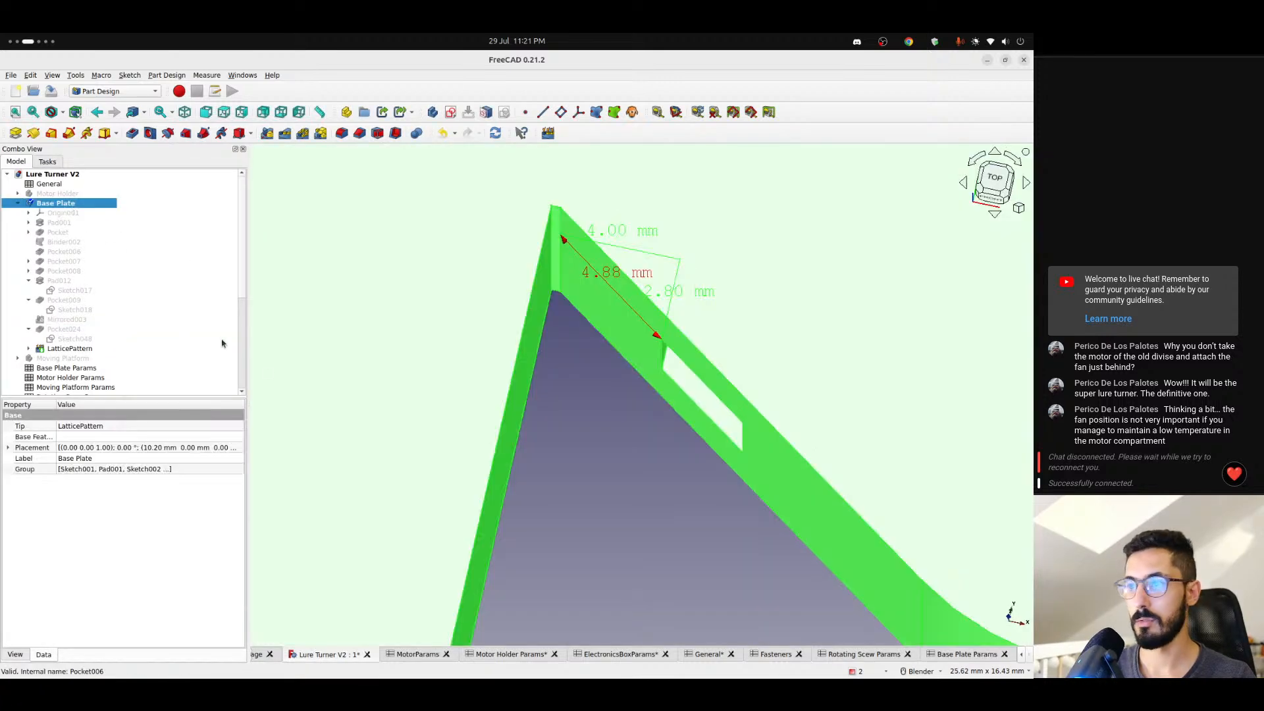
pyautogui.click(713, 113)
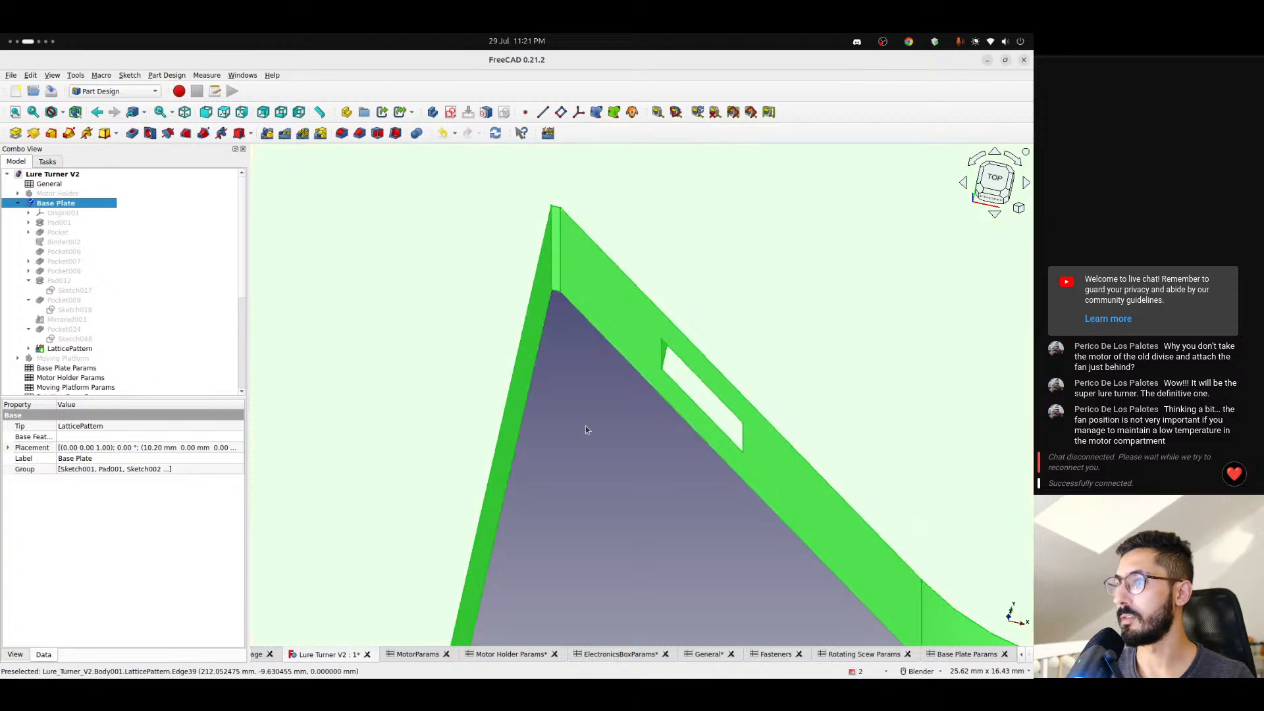
pyautogui.click(562, 434)
# - Check the shape color in the view properties of the Base Plate body and its lattice pattern
pyautogui.scroll(-2, 561, 436)
pyautogui.scroll(-13, 561, 436)
pyautogui.keyDown('shift'); pyautogui.moveTo(412, 395); pyautogui.dragTo(540, 382, button='middle'); pyautogui.keyUp('shift')
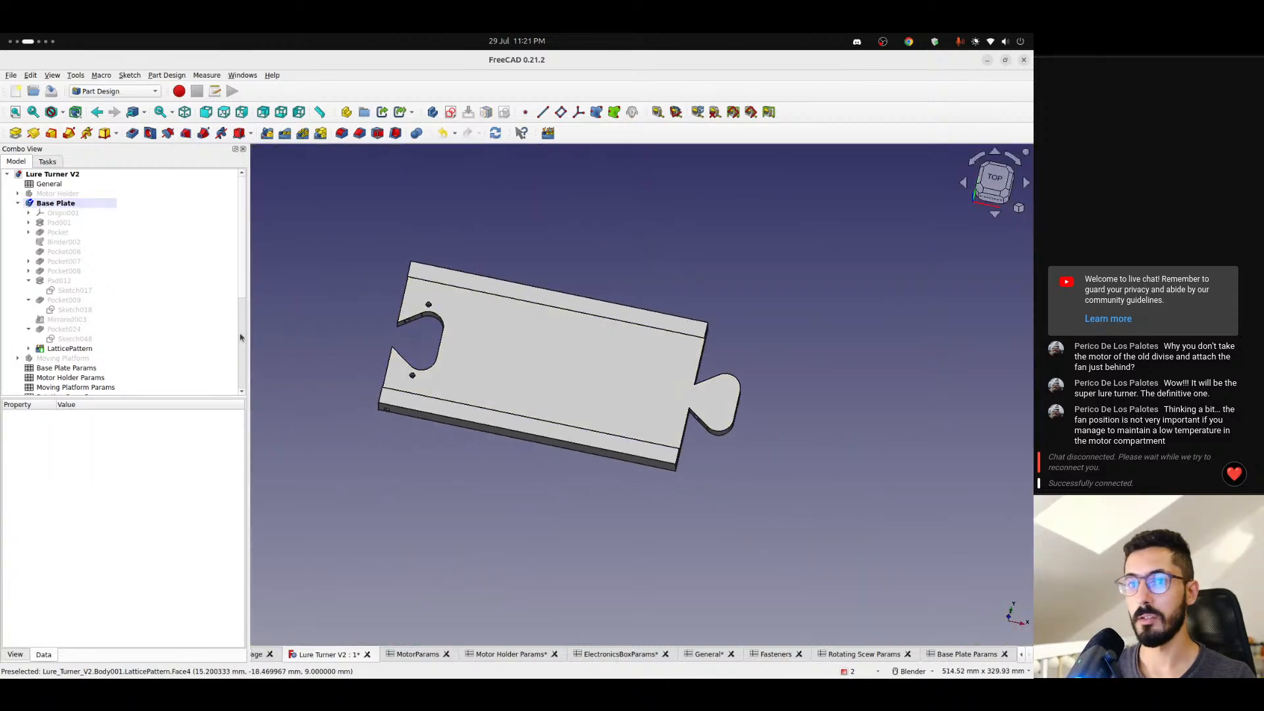
pyautogui.click(72, 202)
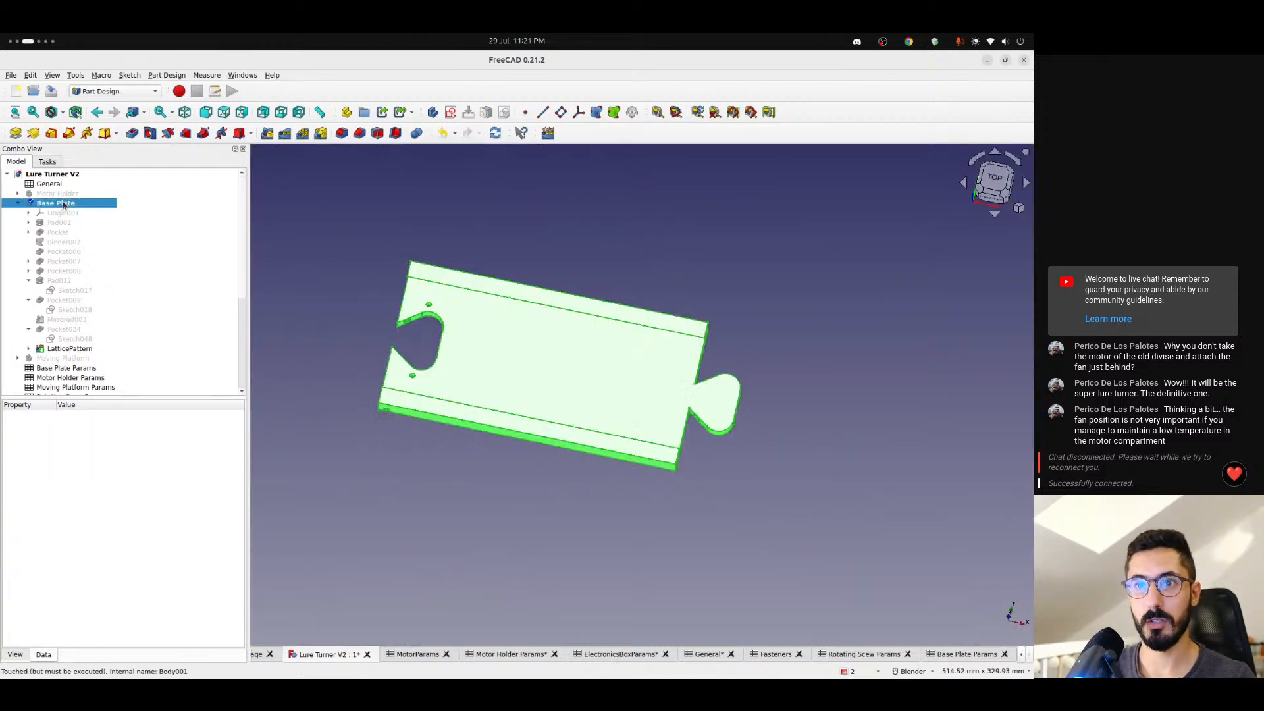
pyautogui.click(10, 653)
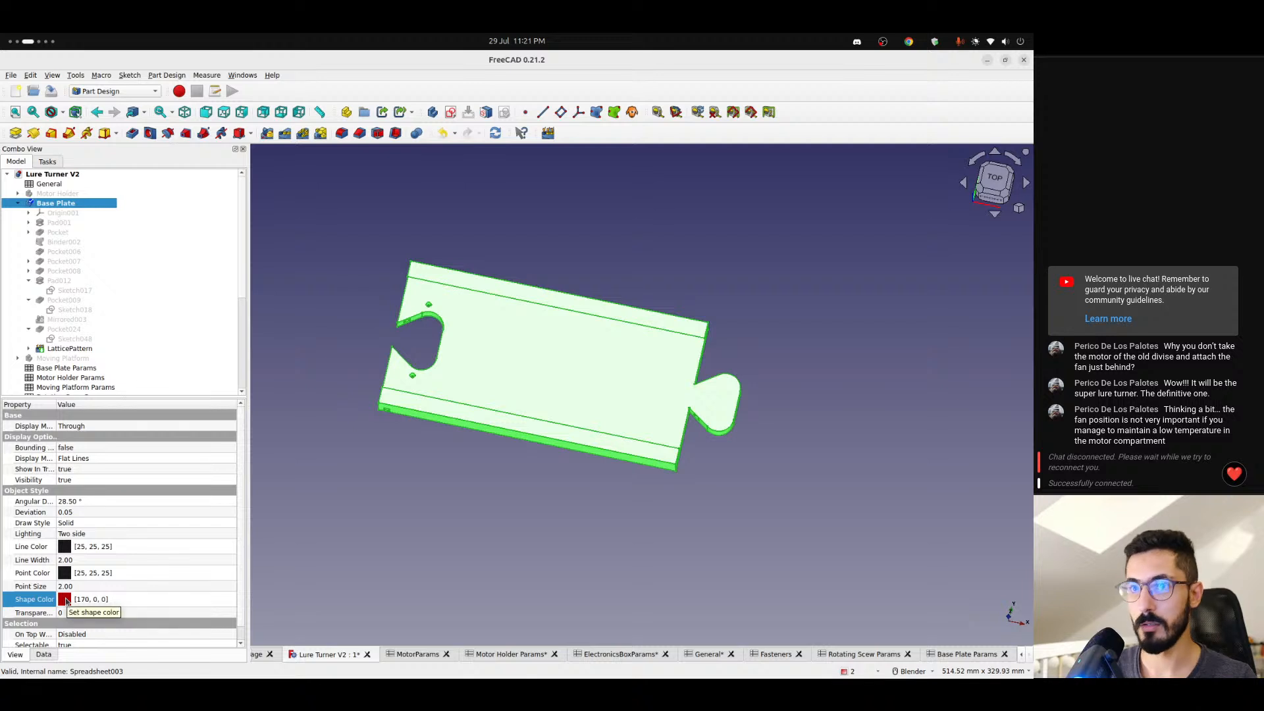
pyautogui.click(69, 348)
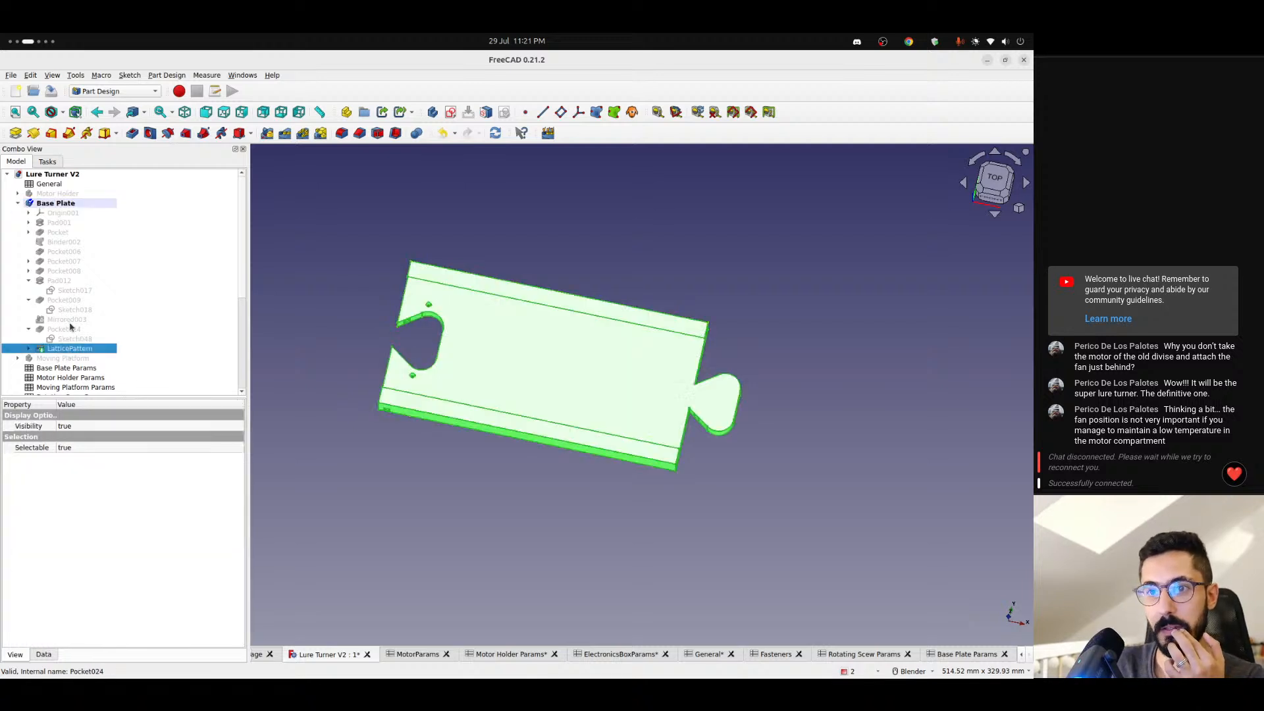
pyautogui.click(64, 205)
pyautogui.click(322, 318)
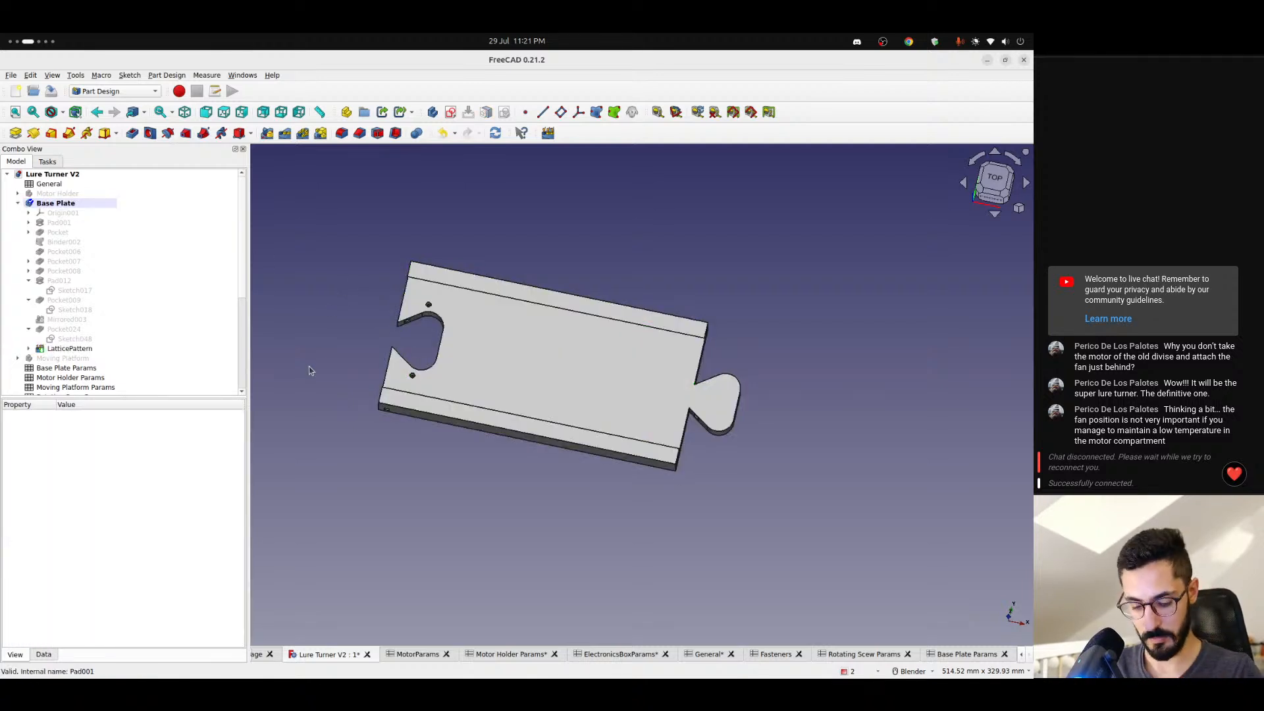
# - Show the Motor Holder body on the base plate
pyautogui.moveTo(313, 361); pyautogui.dragTo(349, 309, button='middle')
pyautogui.press('Up')
pyautogui.press('space')
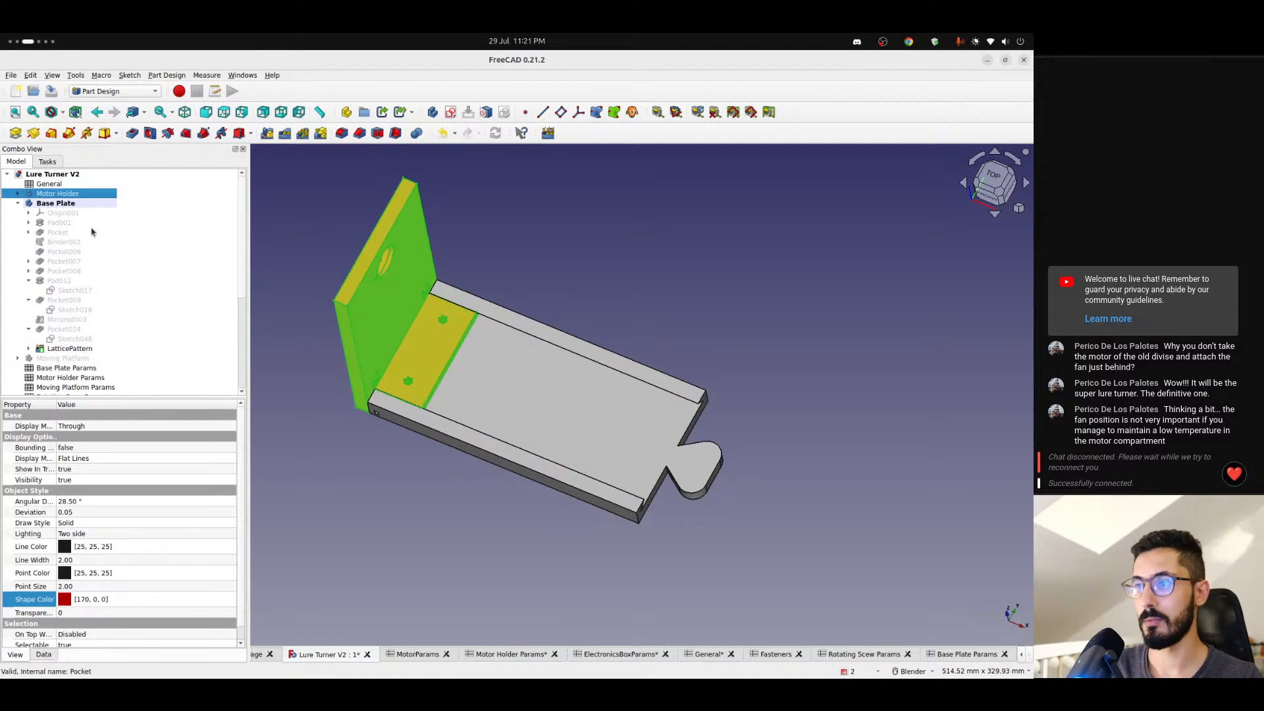
pyautogui.click(266, 337)
pyautogui.scroll(-3, 293, 362)
pyautogui.moveTo(293, 362); pyautogui.dragTo(220, 330, button='middle')
# - Collapse the Base Plate body and show Moving Platform, Bearing 1, Bearing 2, Screw, Screw2 and Lure Holder
pyautogui.click(18, 203)
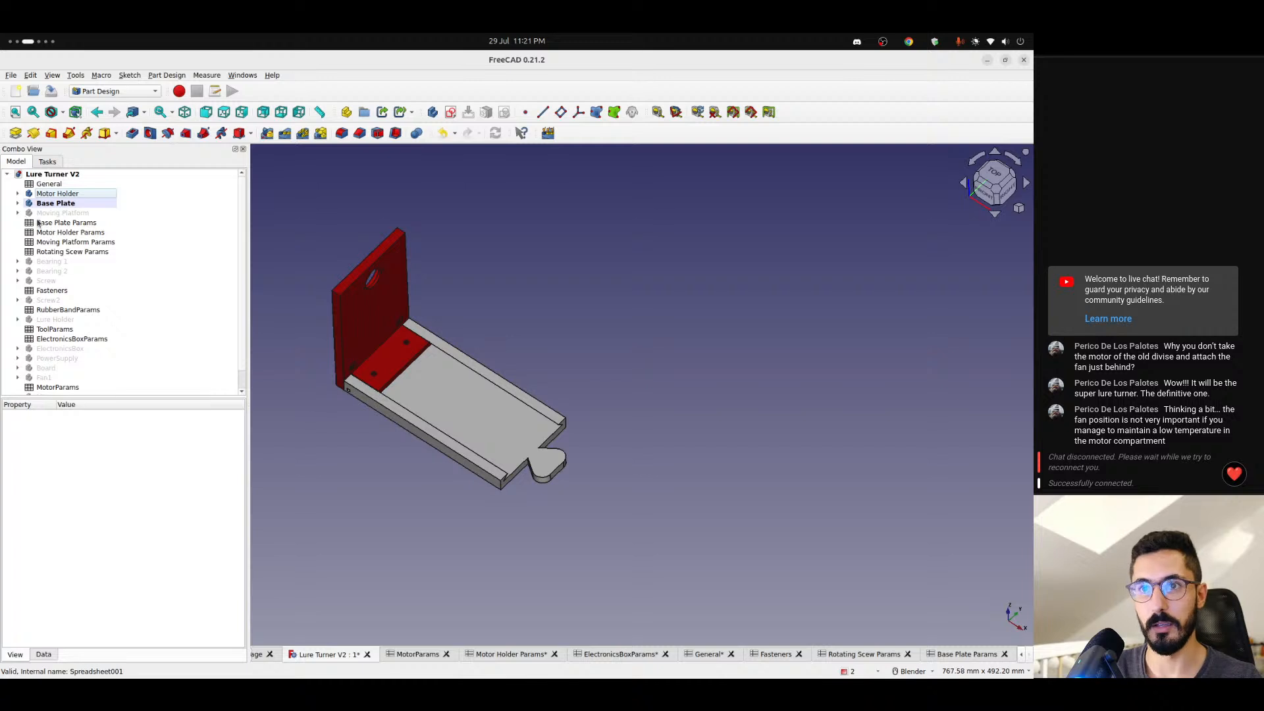
pyautogui.click(40, 215)
pyautogui.press('space')
pyautogui.click(50, 262)
pyautogui.press('space')
pyautogui.click(49, 271)
pyautogui.press('space')
pyautogui.click(50, 281)
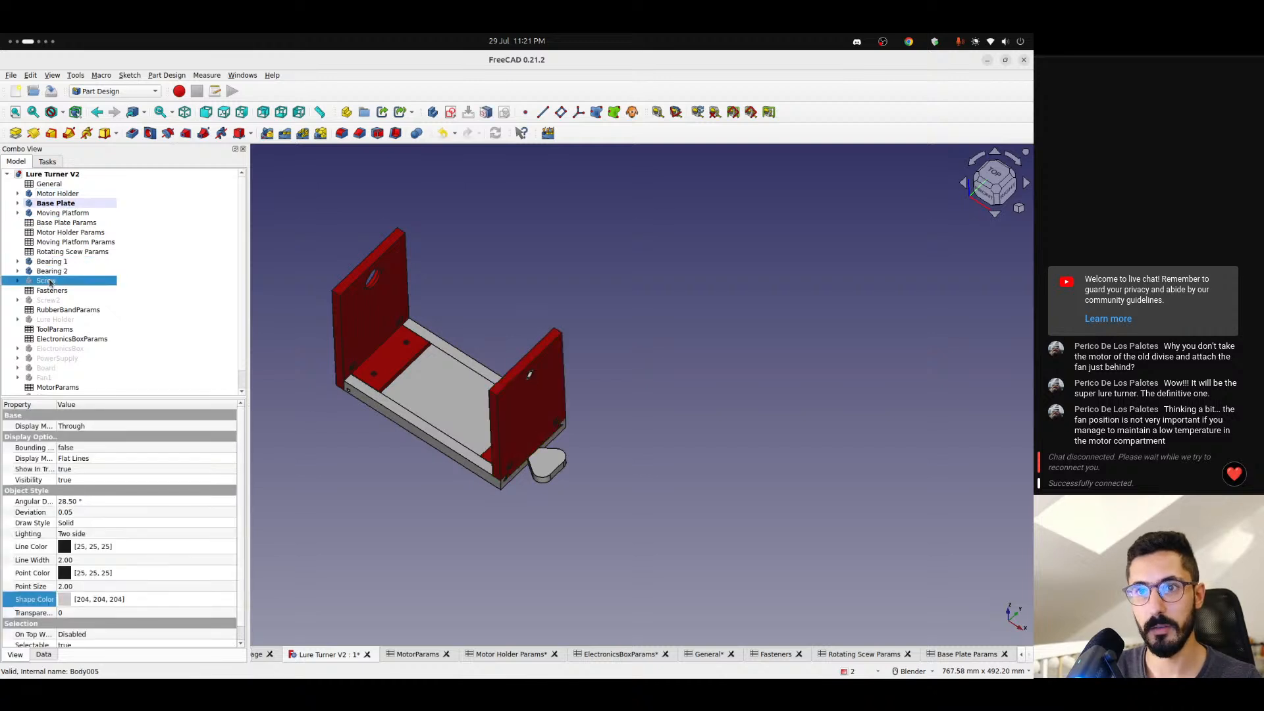
pyautogui.press('space')
pyautogui.click(48, 300)
pyautogui.press('space')
pyautogui.click(54, 319)
pyautogui.press('space')
# - Show the ElectronicsBox, PowerSupply, Board, Fan1, Motor and Screw3 bodies
pyautogui.click(57, 349)
pyautogui.press('space')
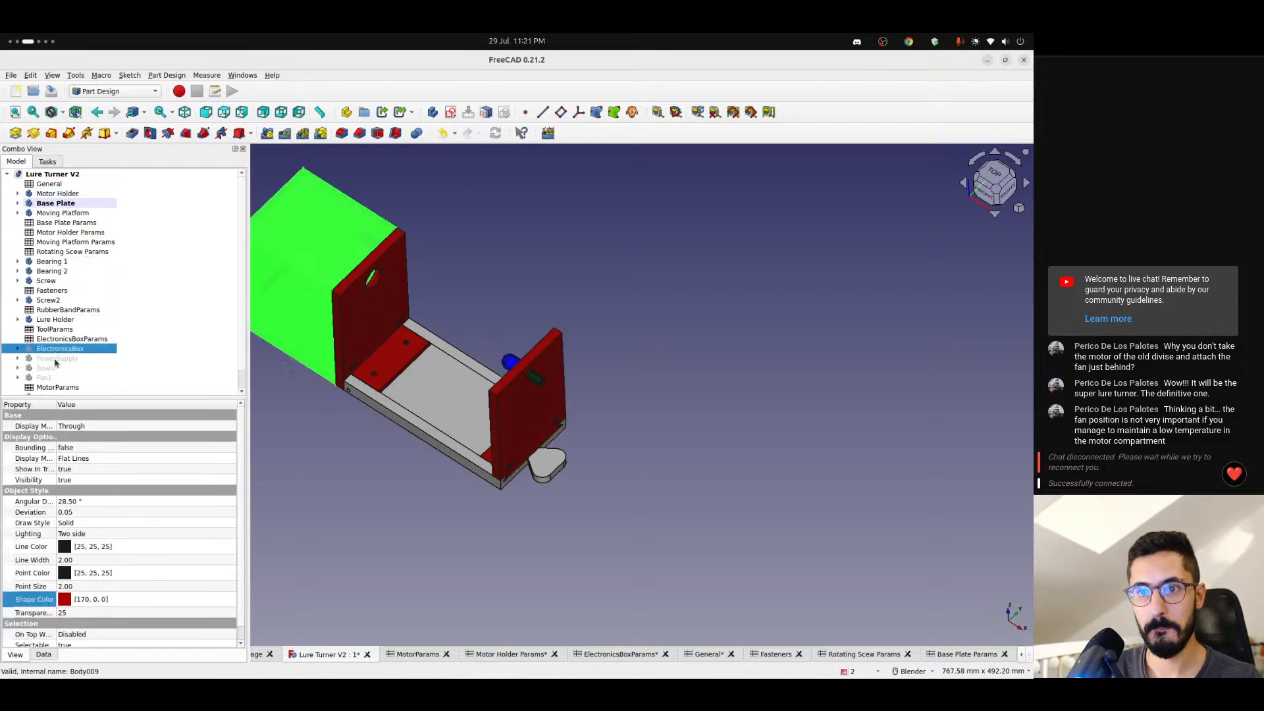
pyautogui.click(55, 361)
pyautogui.press('space')
pyautogui.click(53, 370)
pyautogui.press('space')
pyautogui.click(51, 378)
pyautogui.press('space')
pyautogui.scroll(-1, 40, 359)
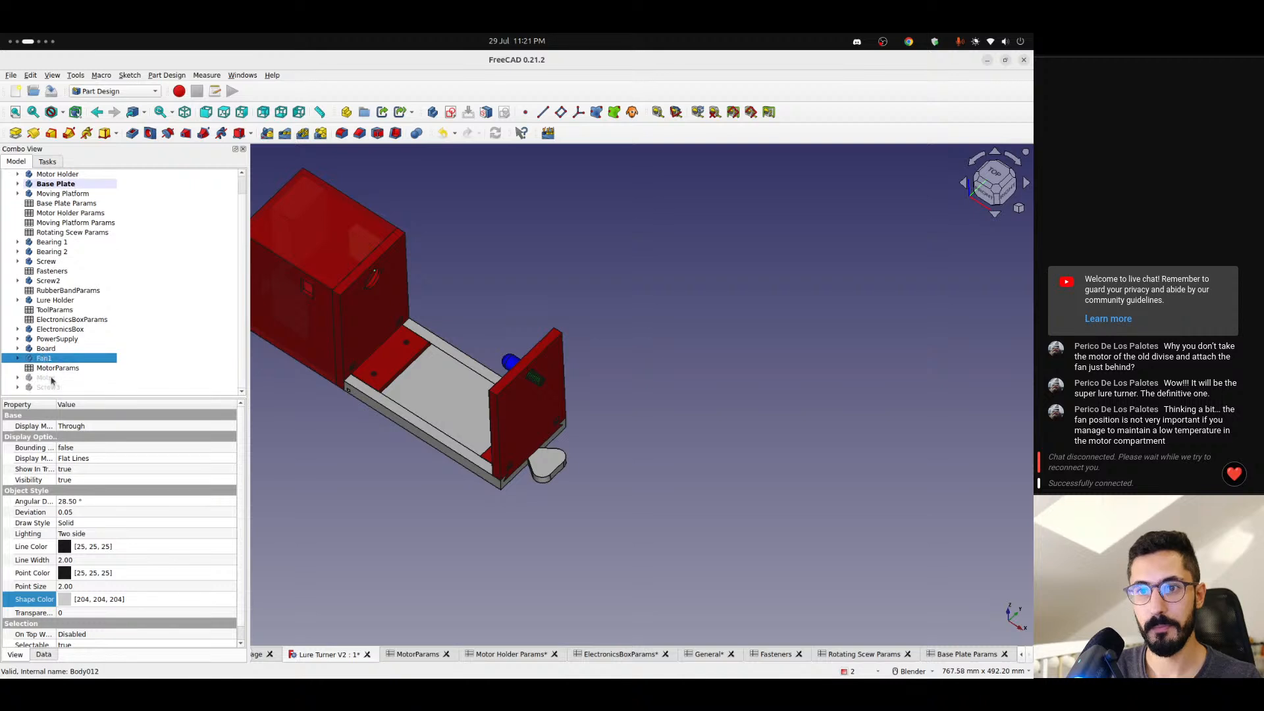
pyautogui.click(51, 378)
pyautogui.press('space')
pyautogui.click(48, 387)
pyautogui.press('space')
pyautogui.click(314, 413)
pyautogui.scroll(-2, 310, 399)
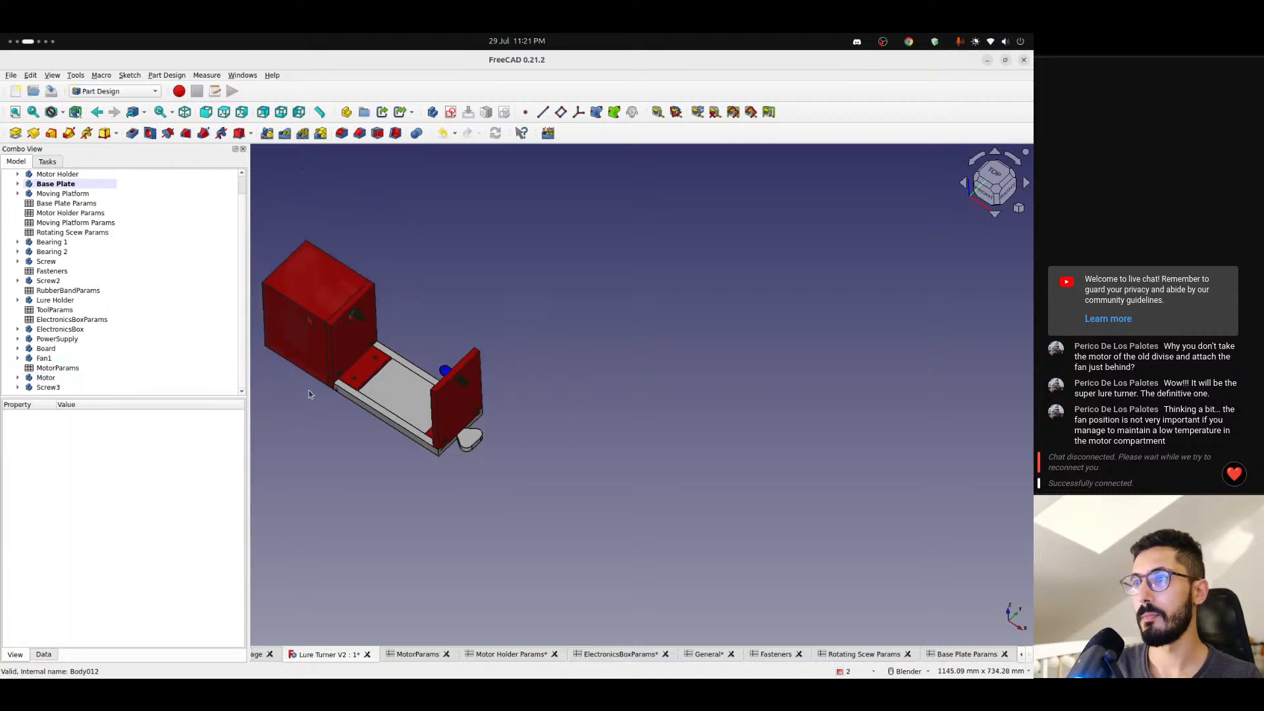
pyautogui.press('2')
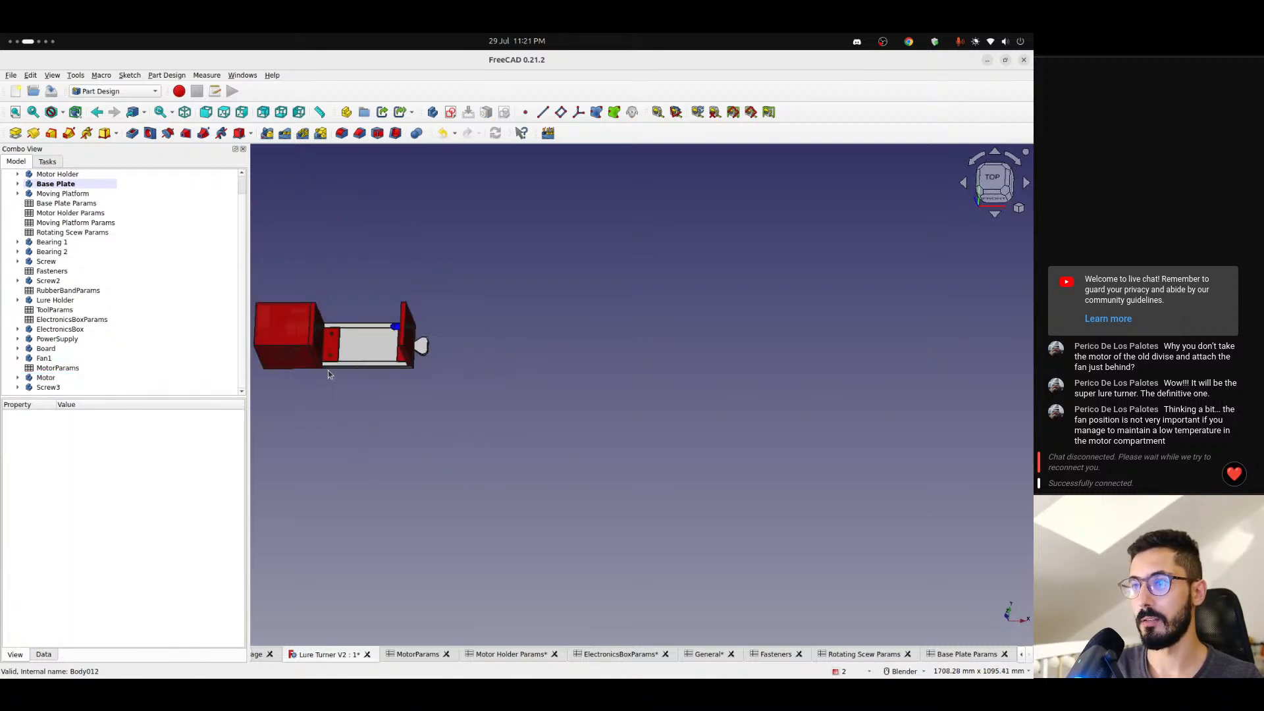
# - Create a new empty body in the Lure Turner V2 document alongside the existing assembly parts
pyautogui.scroll(-1, 328, 370)
pyautogui.keyDown('shift'); pyautogui.moveTo(321, 366); pyautogui.dragTo(494, 397, button='middle'); pyautogui.keyUp('shift')
pyautogui.scroll(4, 494, 397)
pyautogui.moveTo(574, 413); pyautogui.dragTo(532, 342, button='middle')
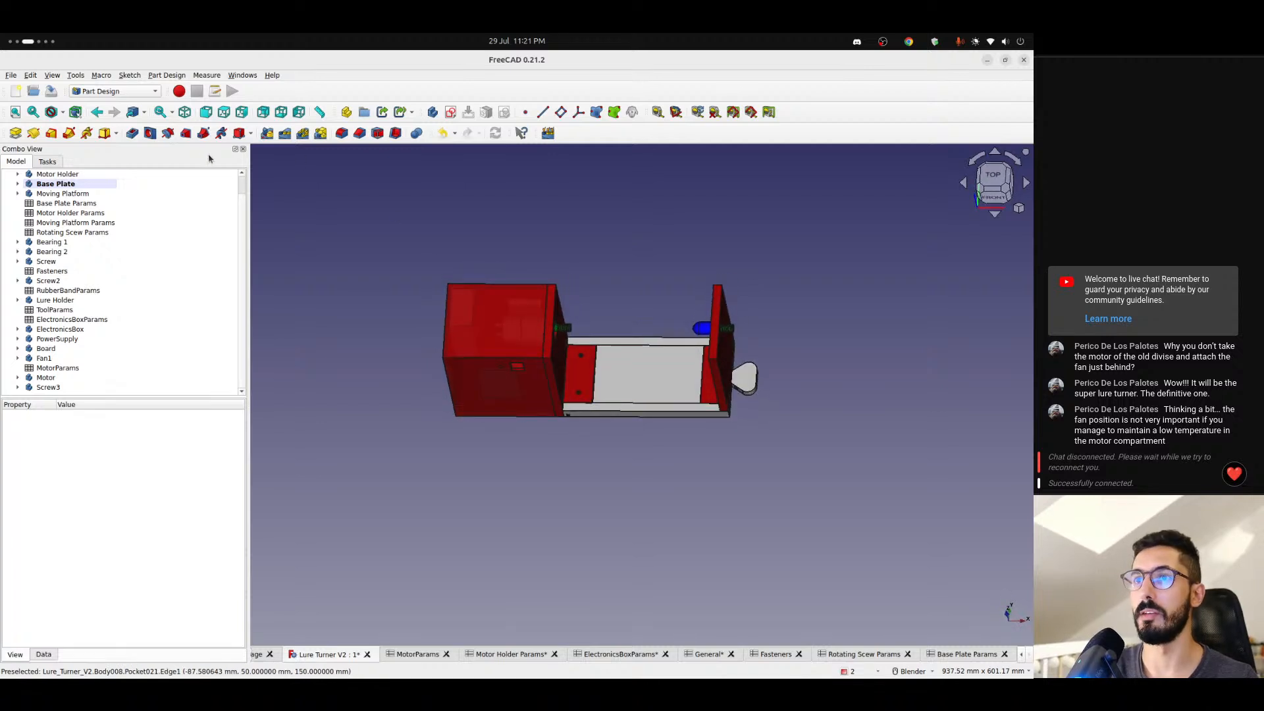
pyautogui.click(46, 162)
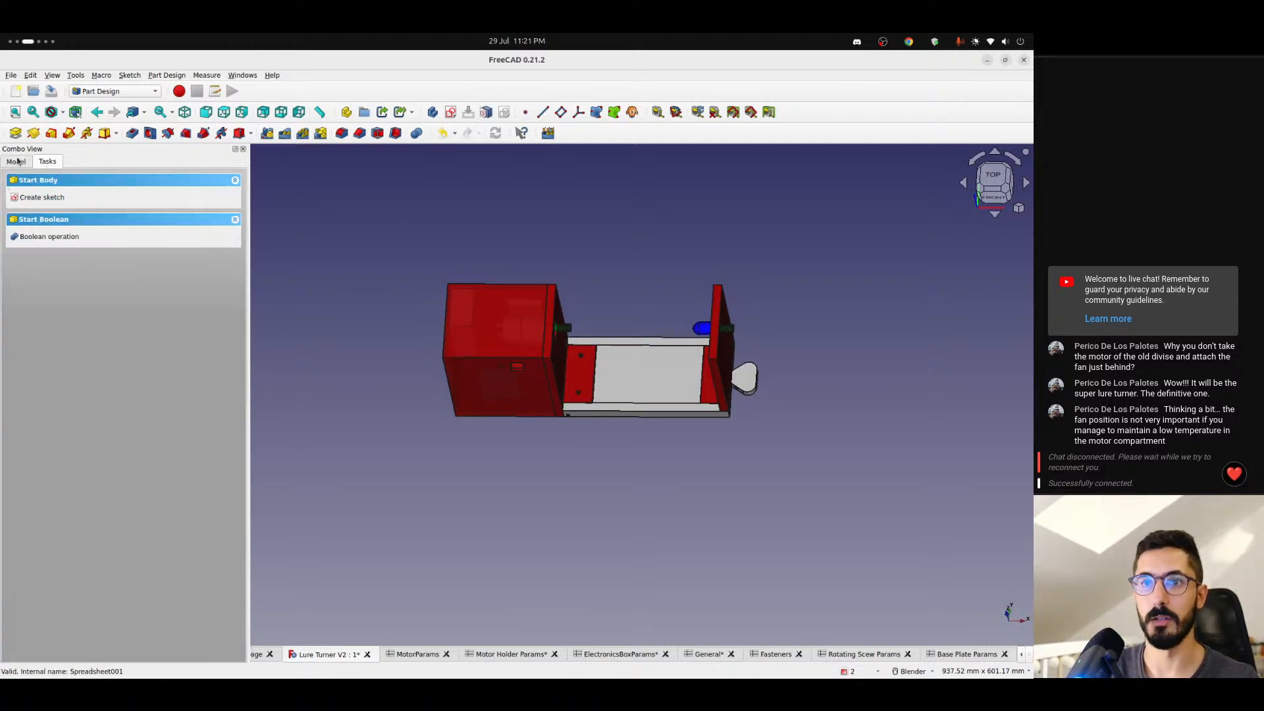
pyautogui.click(17, 163)
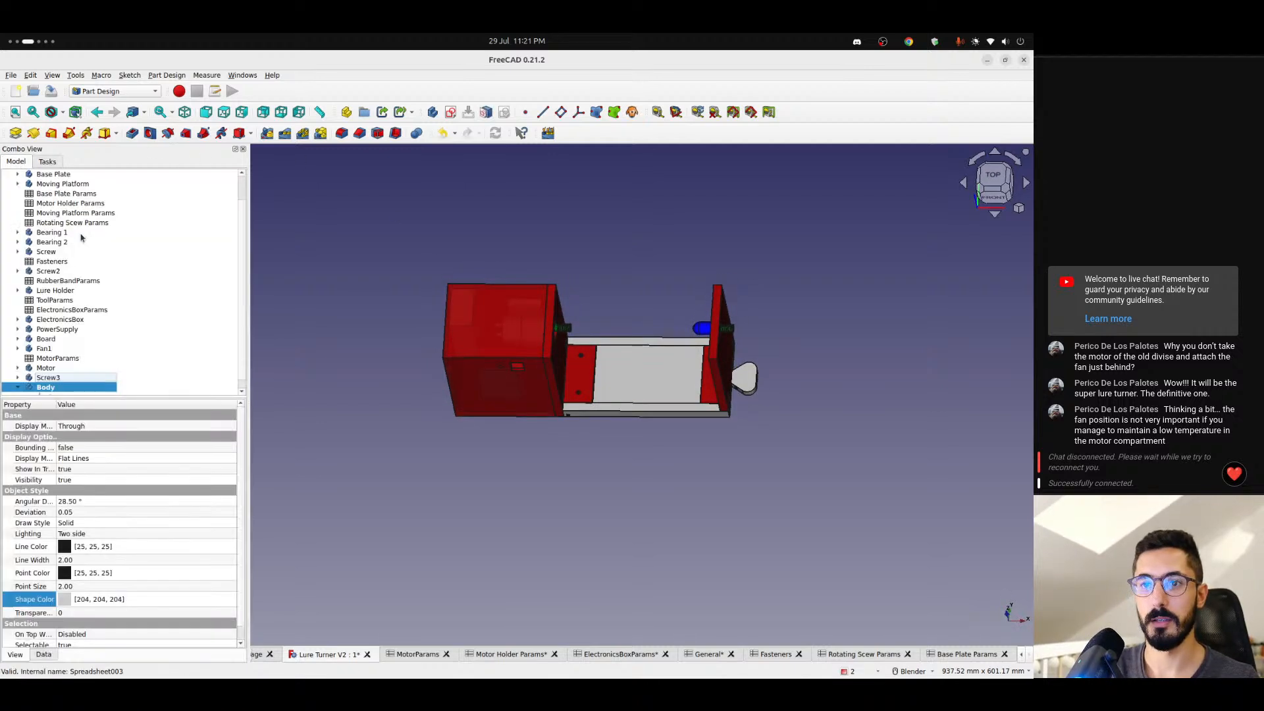
pyautogui.click(51, 393)
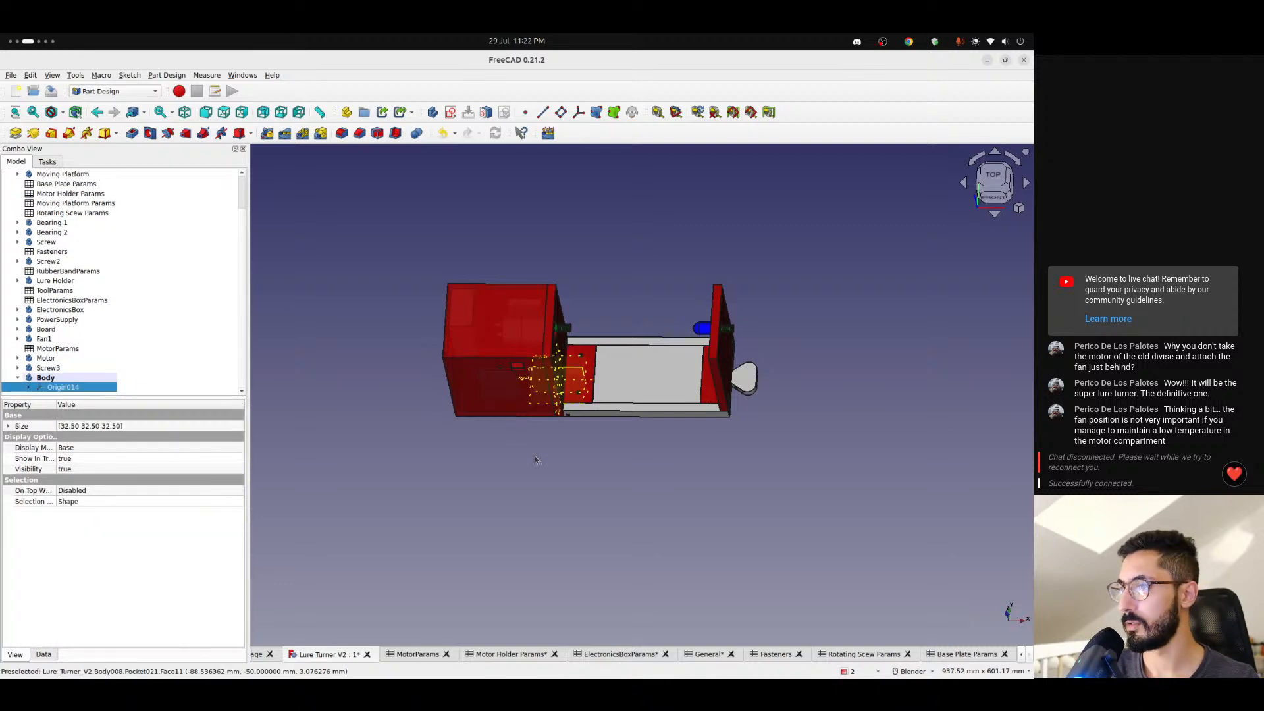
# - Expand the new body's placement position and shift the body along Y to -34 mm
pyautogui.click(554, 440)
pyautogui.scroll(6, 556, 387)
pyautogui.moveTo(593, 382); pyautogui.dragTo(560, 343, button='middle')
pyautogui.scroll(-2, 606, 424)
pyautogui.press('2')
pyautogui.scroll(-4, 632, 409)
pyautogui.scroll(3, 554, 363)
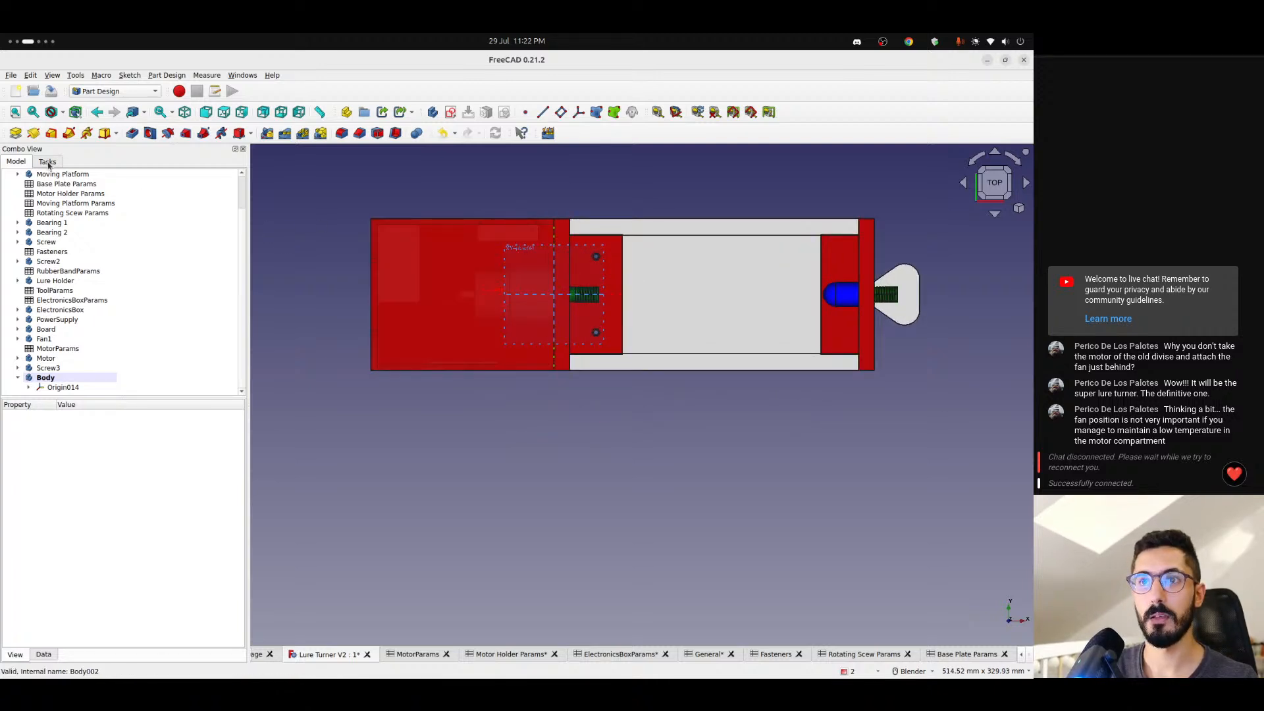
pyautogui.click(47, 377)
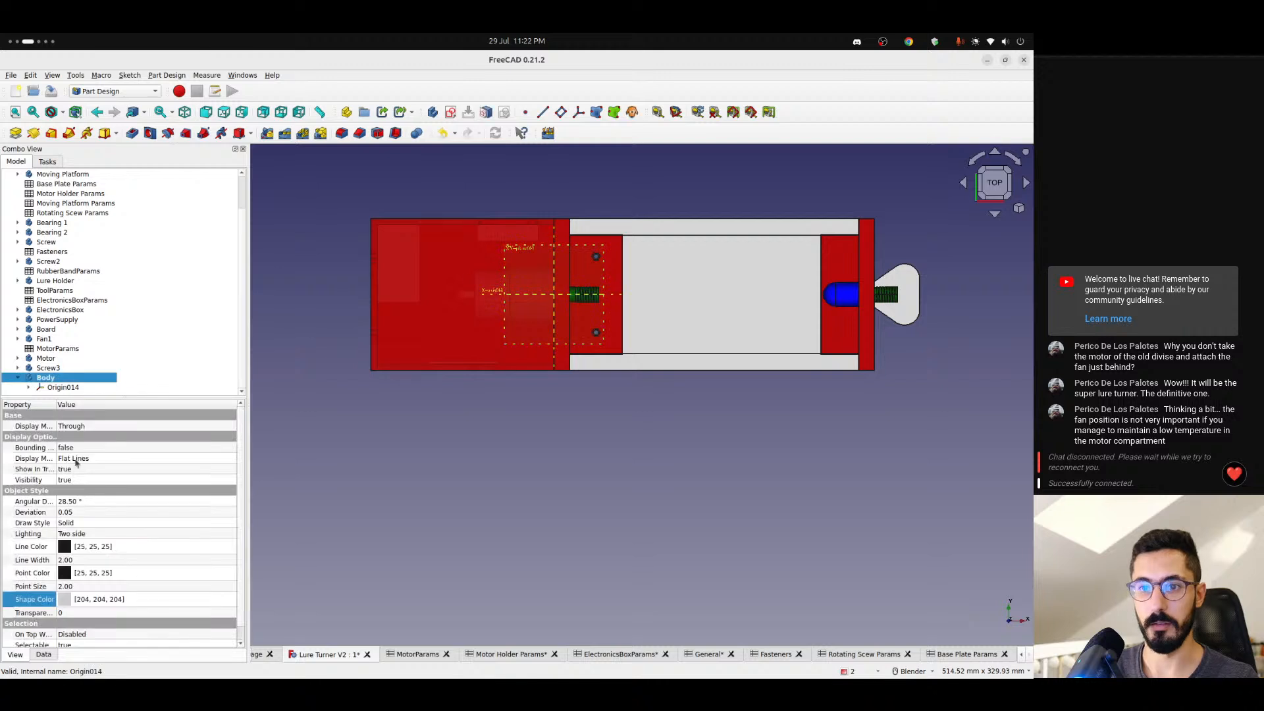
pyautogui.click(45, 655)
pyautogui.click(9, 448)
pyautogui.click(18, 469)
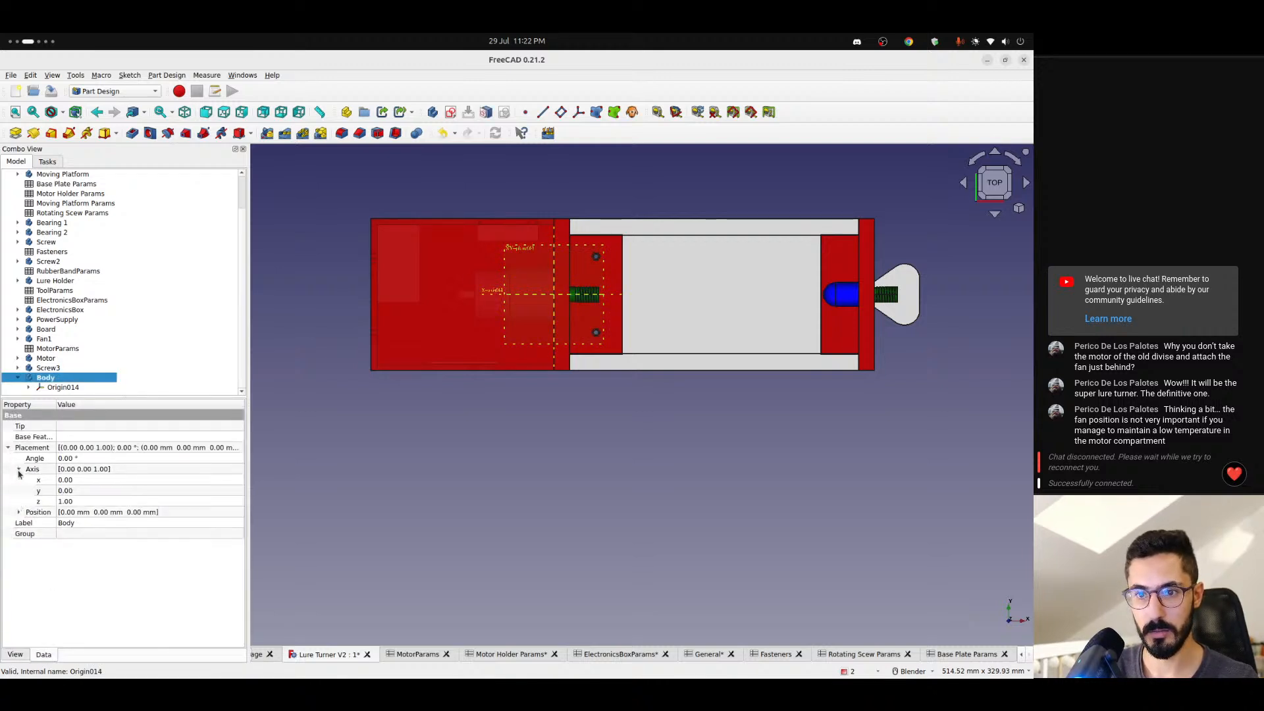
pyautogui.click(19, 469)
pyautogui.click(19, 480)
pyautogui.click(92, 502)
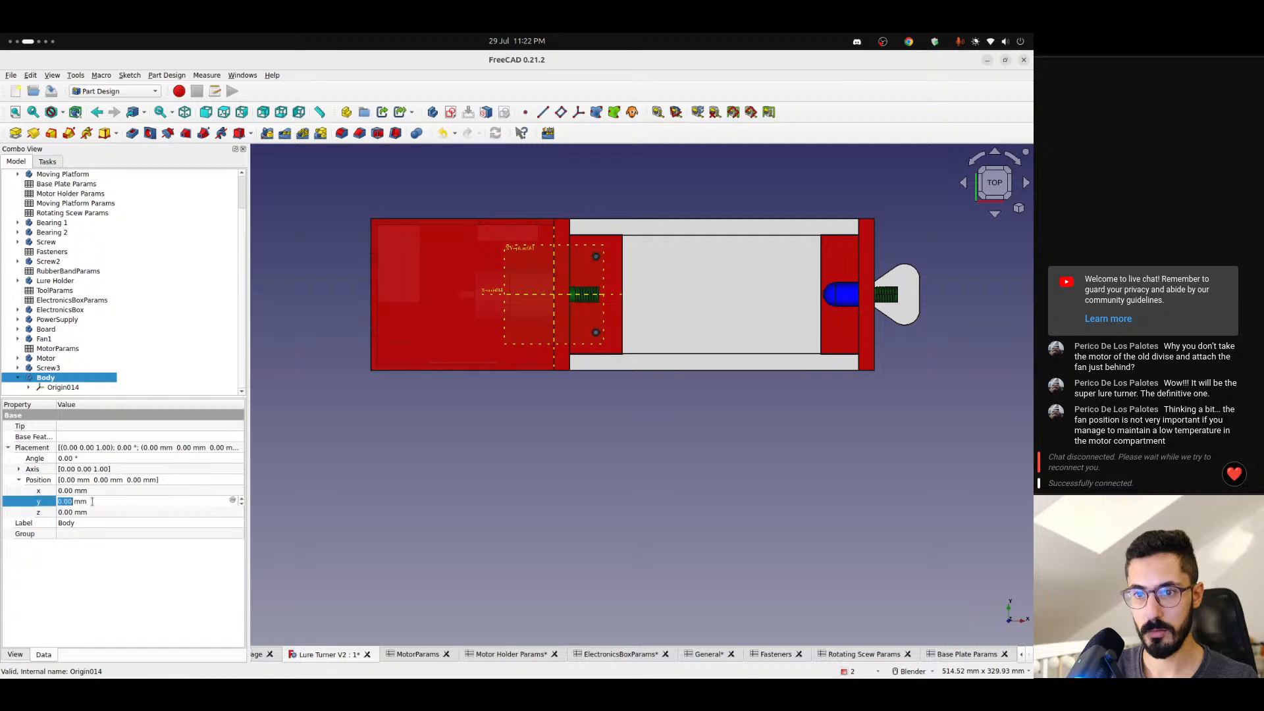
pyautogui.scroll(-20, 92, 502)
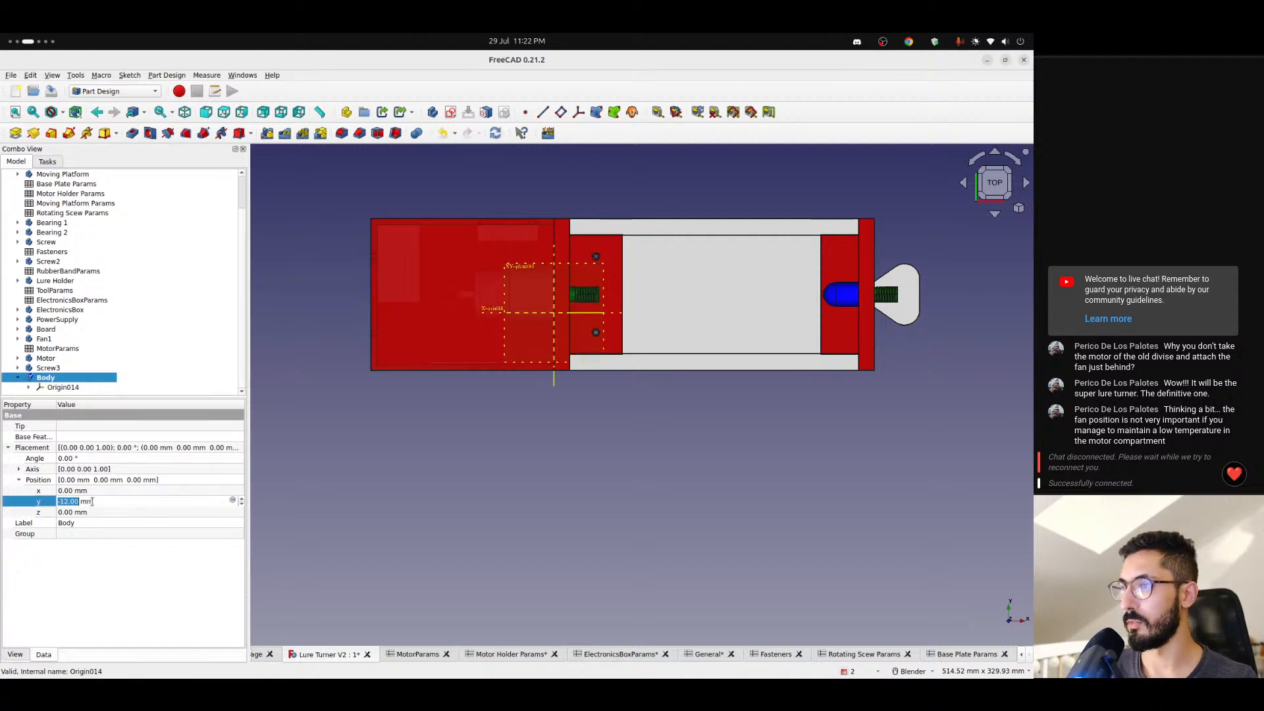
pyautogui.scroll(-7, 92, 501)
# - Set the new body's Y position to the expression -<<General>>.width / 2 + 20
pyautogui.click(233, 500)
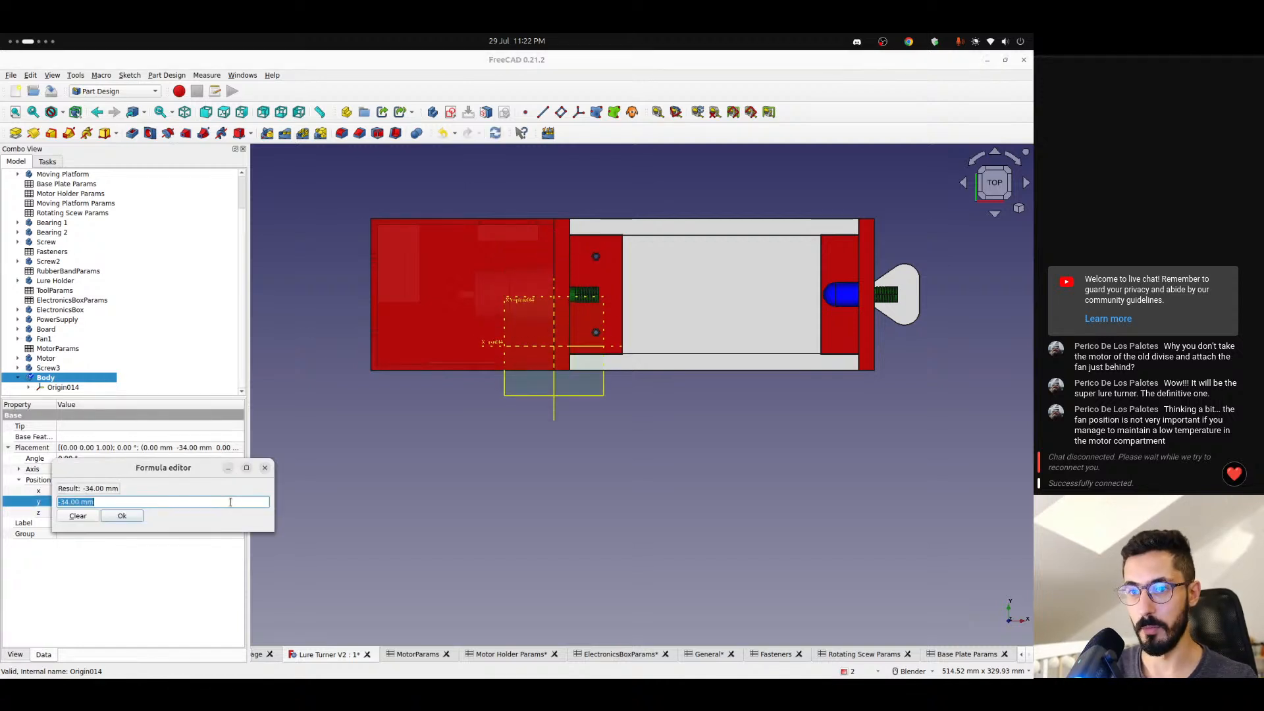
pyautogui.write('-<<ge')
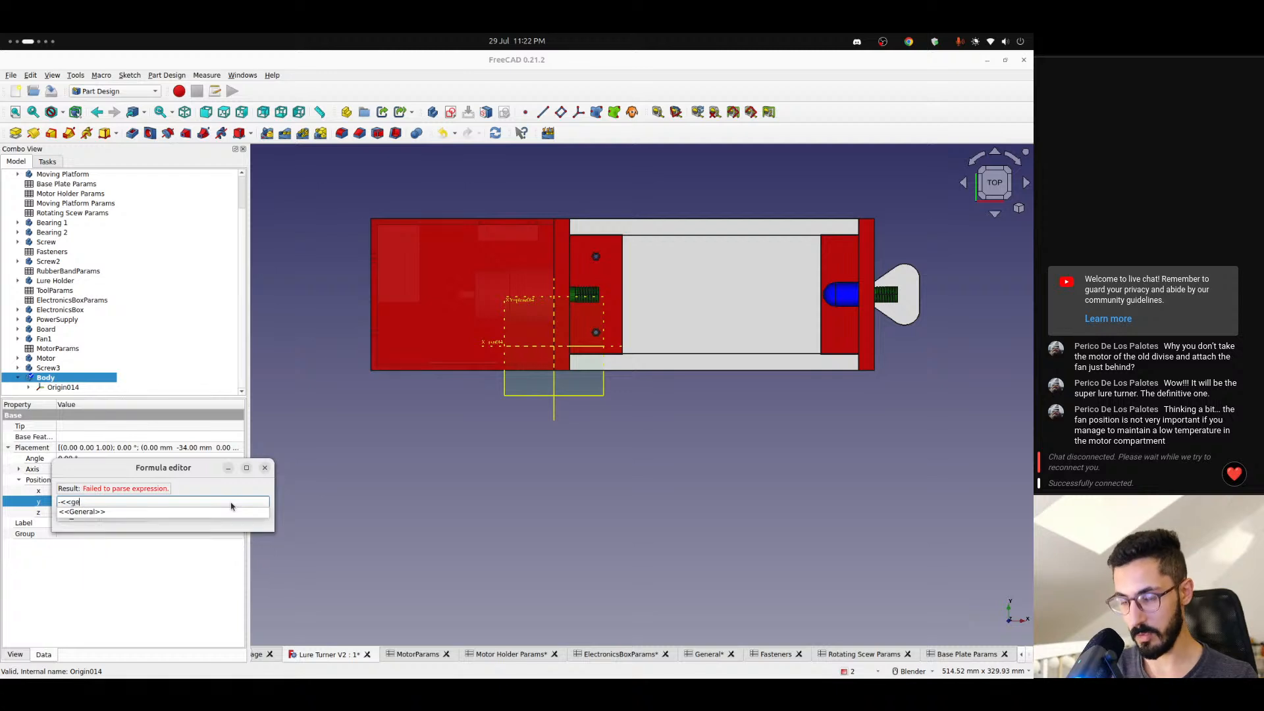
pyautogui.write('n')
pyautogui.press('Return')
pyautogui.write('width')
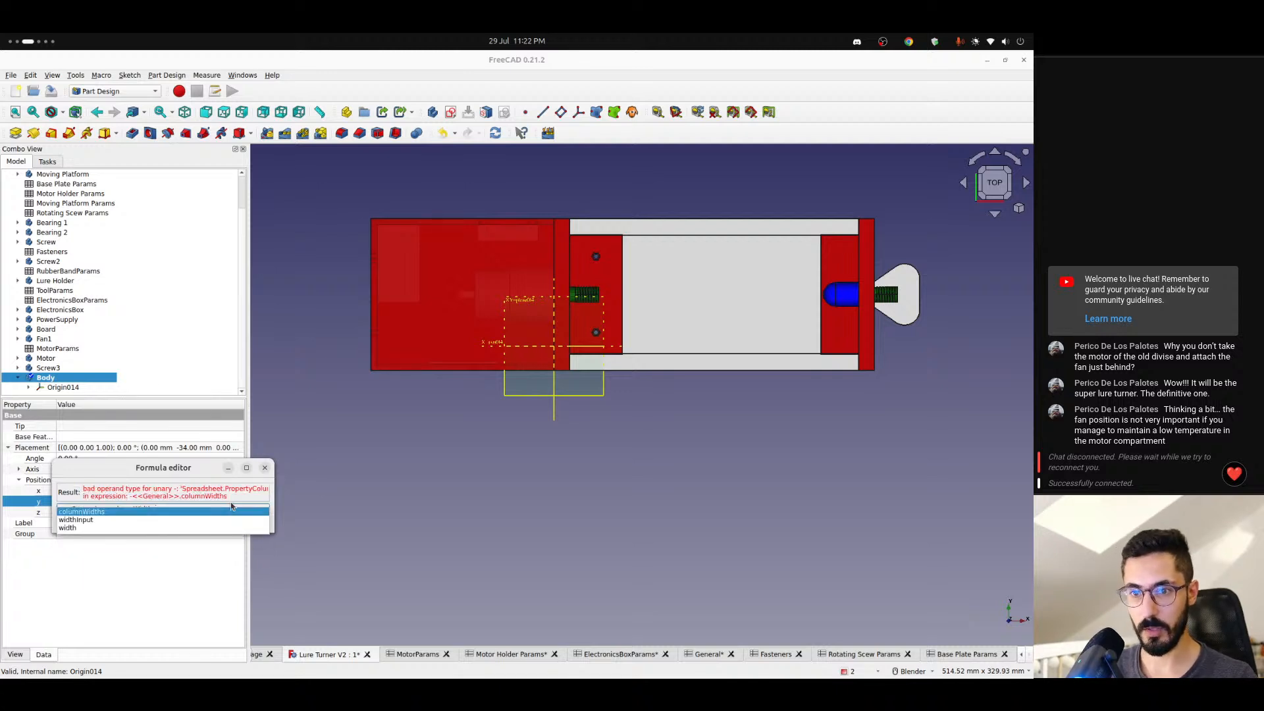
pyautogui.write(' / 2')
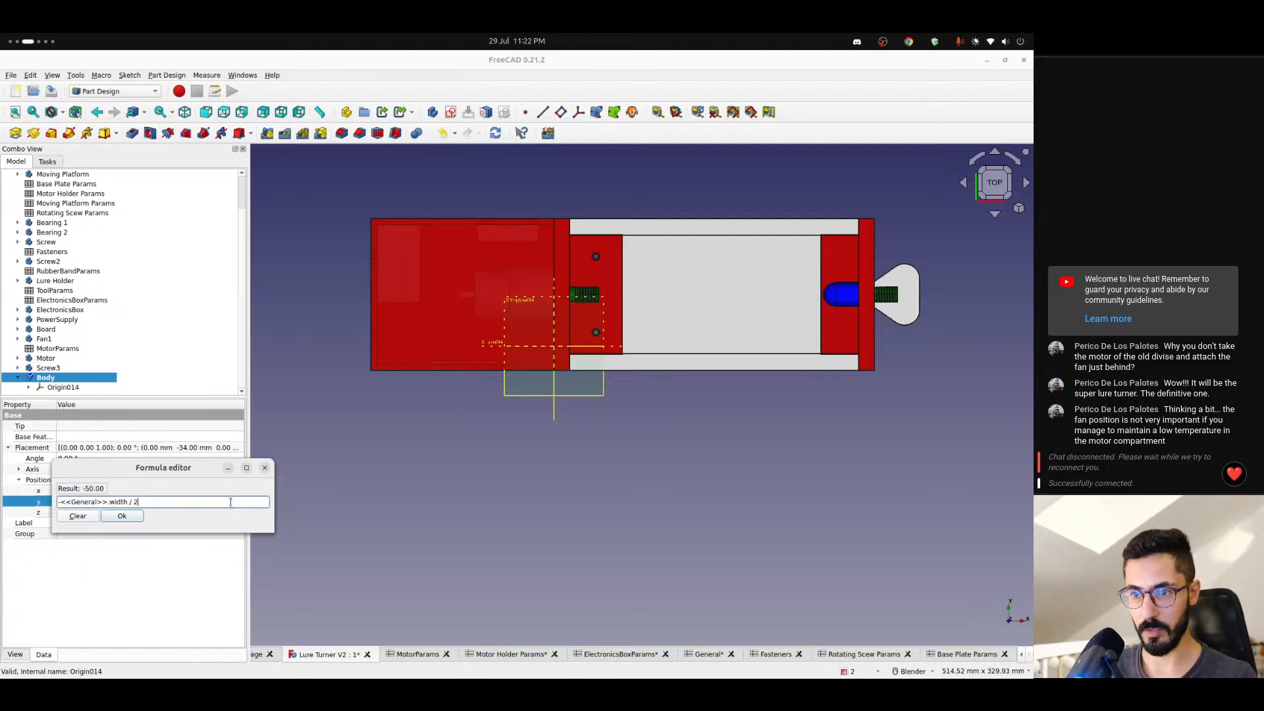
pyautogui.write(' +')
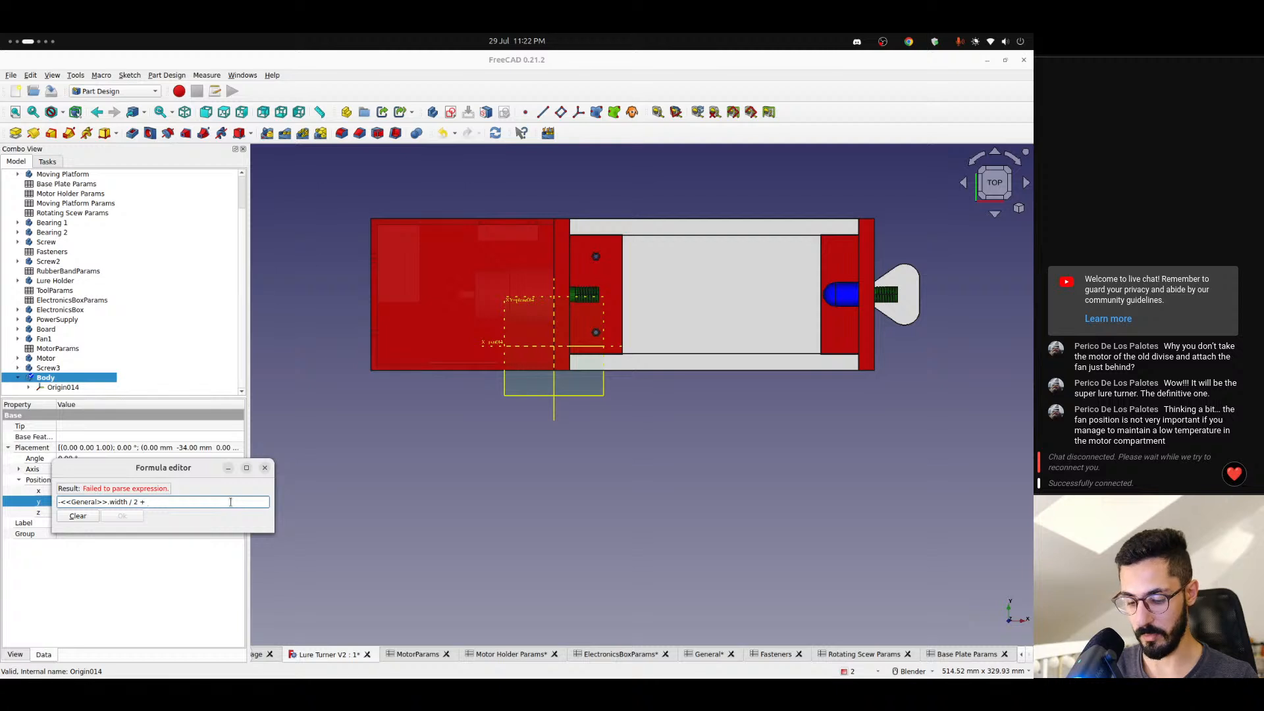
pyautogui.press('BackSpace')
pyautogui.press('BackSpace')
pyautogui.press('Return')
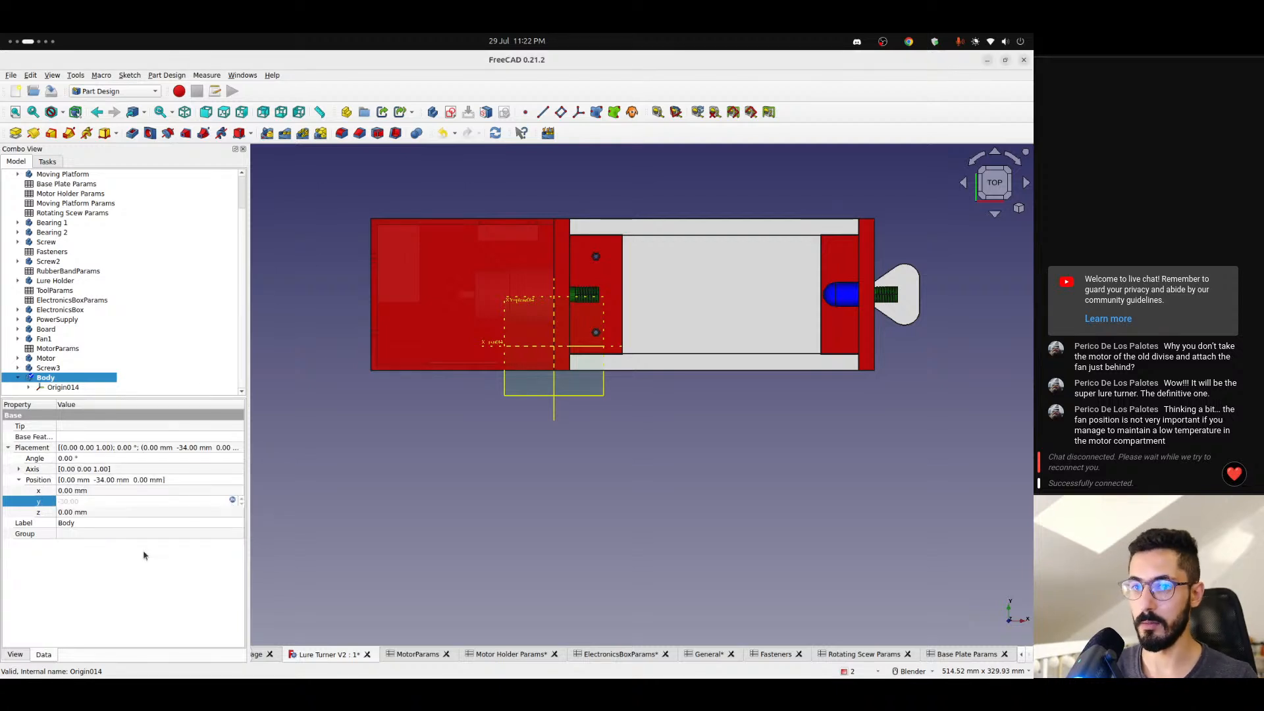
pyautogui.click(132, 577)
pyautogui.click(182, 392)
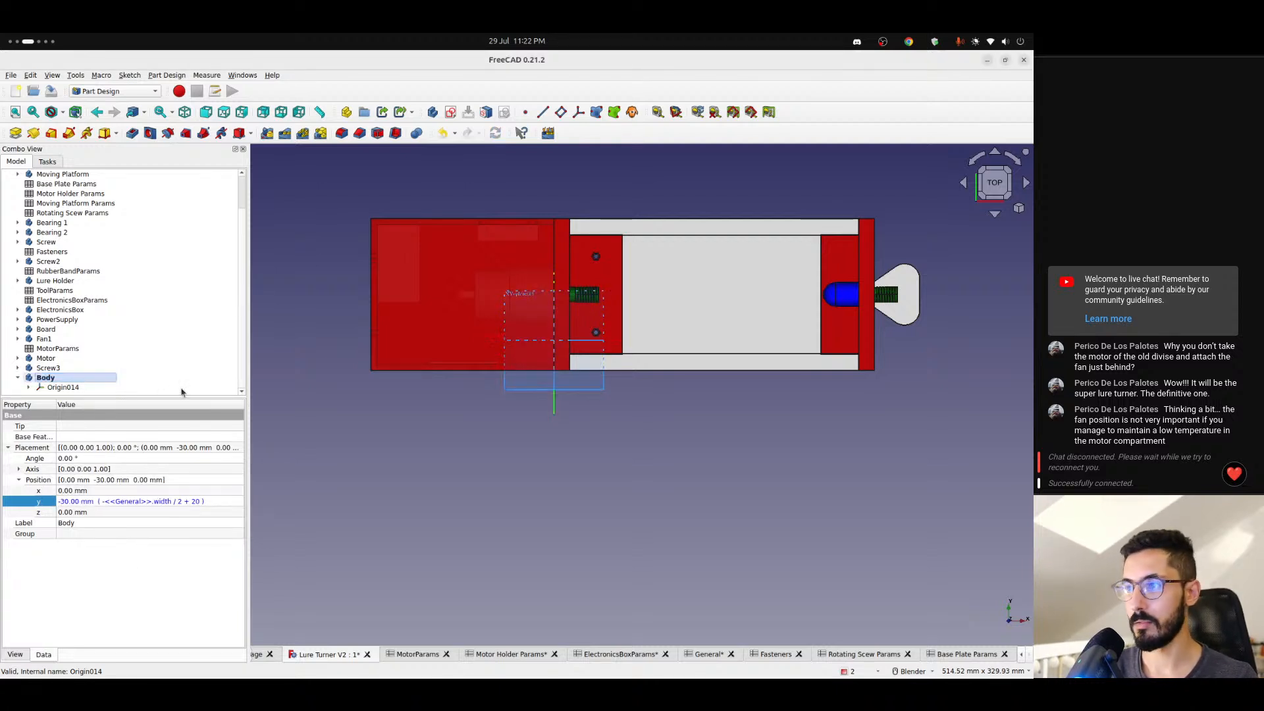
# - Re-enter the General spreadsheet's width reference in the new body's Y position expression
pyautogui.click(53, 380)
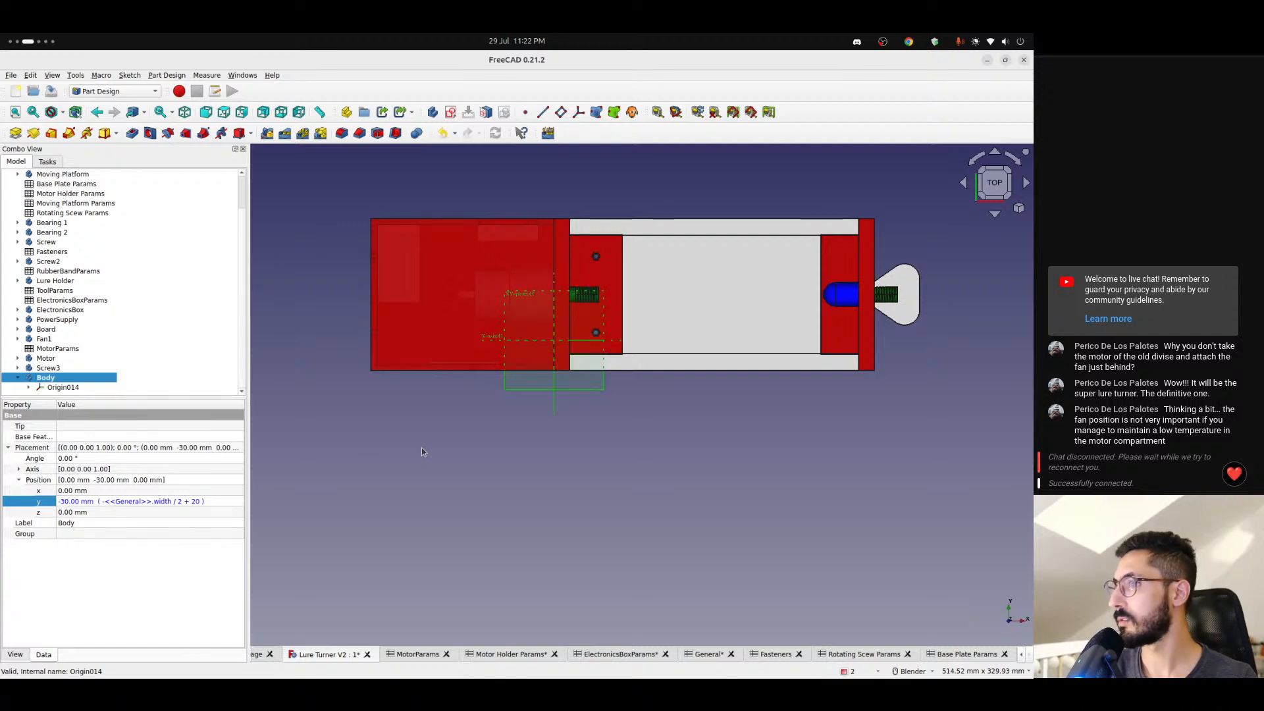
pyautogui.moveTo(422, 451)
pyautogui.mouseDown(button='middle')
pyautogui.moveTo(414, 345)
pyautogui.moveTo(413, 448)
pyautogui.mouseUp(button='middle')
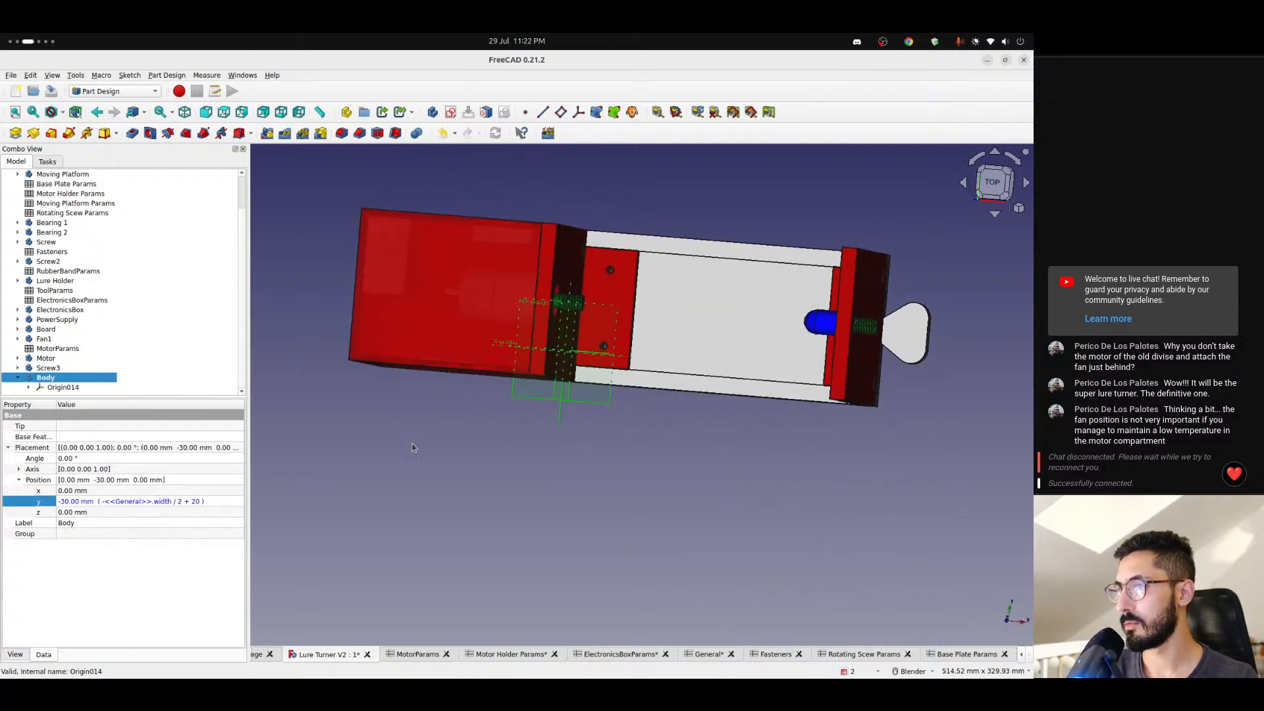
pyautogui.click(202, 503)
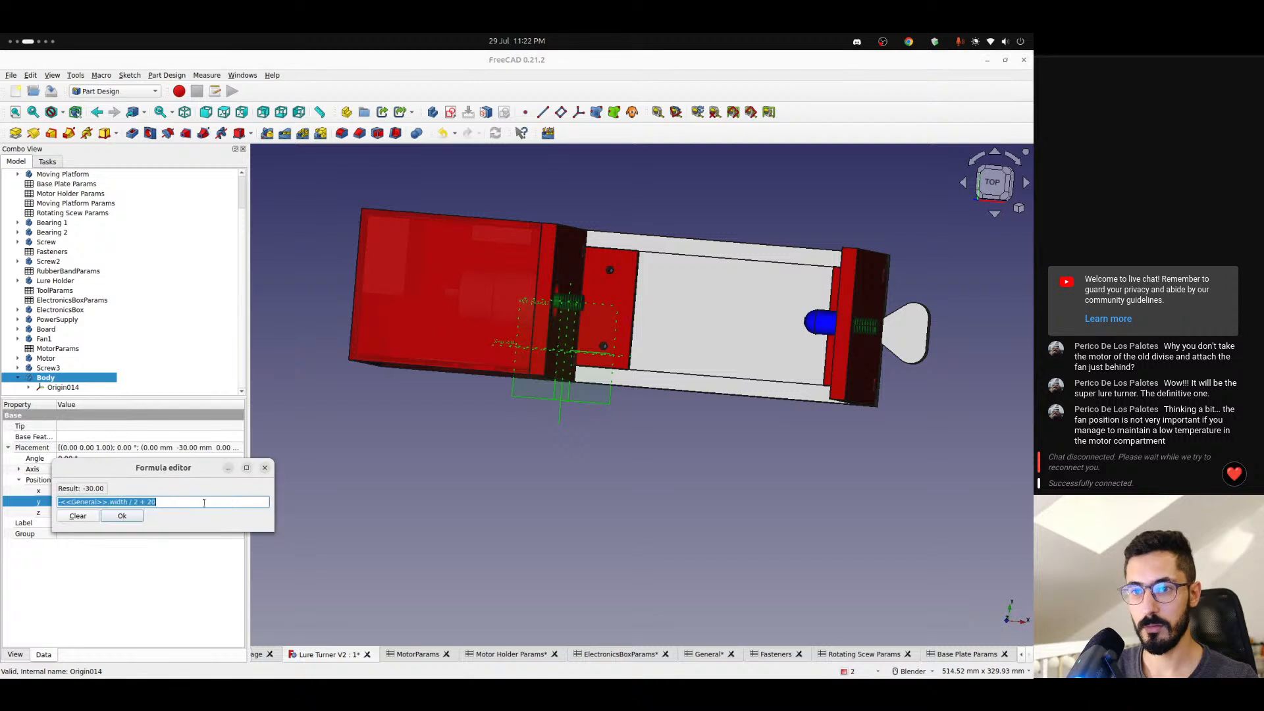
pyautogui.doubleClick(118, 503)
pyautogui.write('wid')
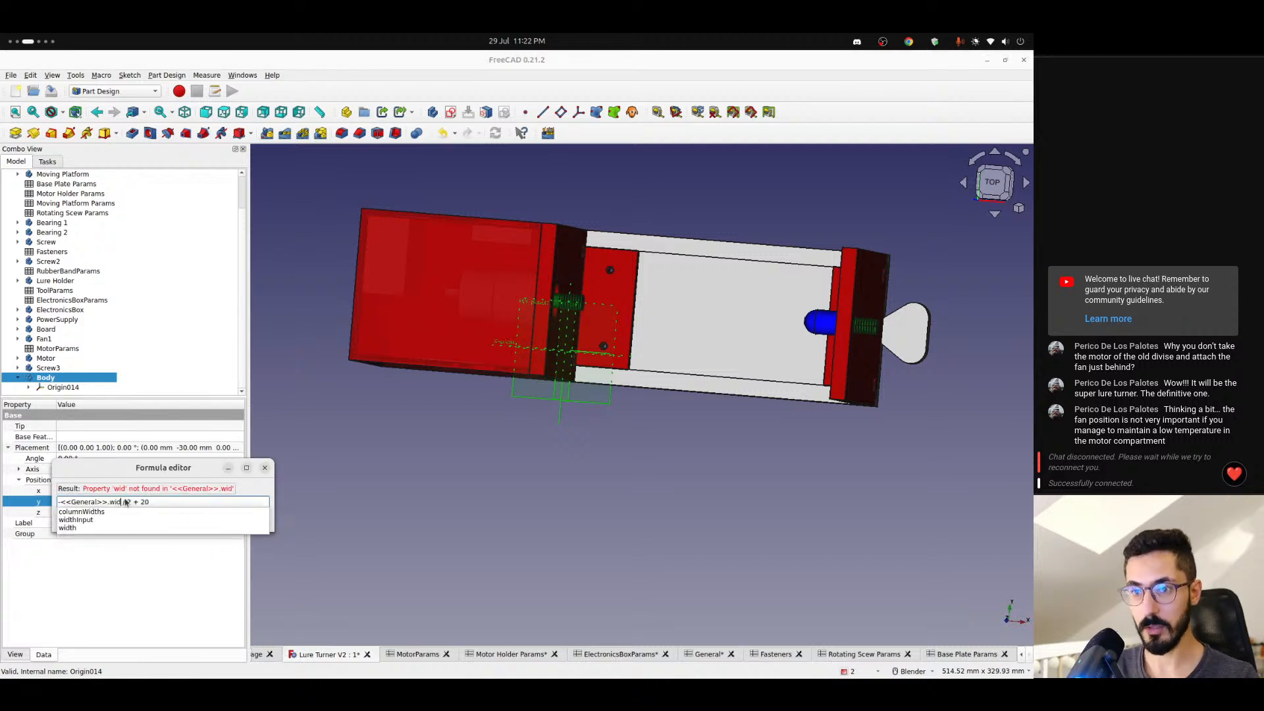
pyautogui.press('Down')
pyautogui.press('Down')
pyautogui.press('Down')
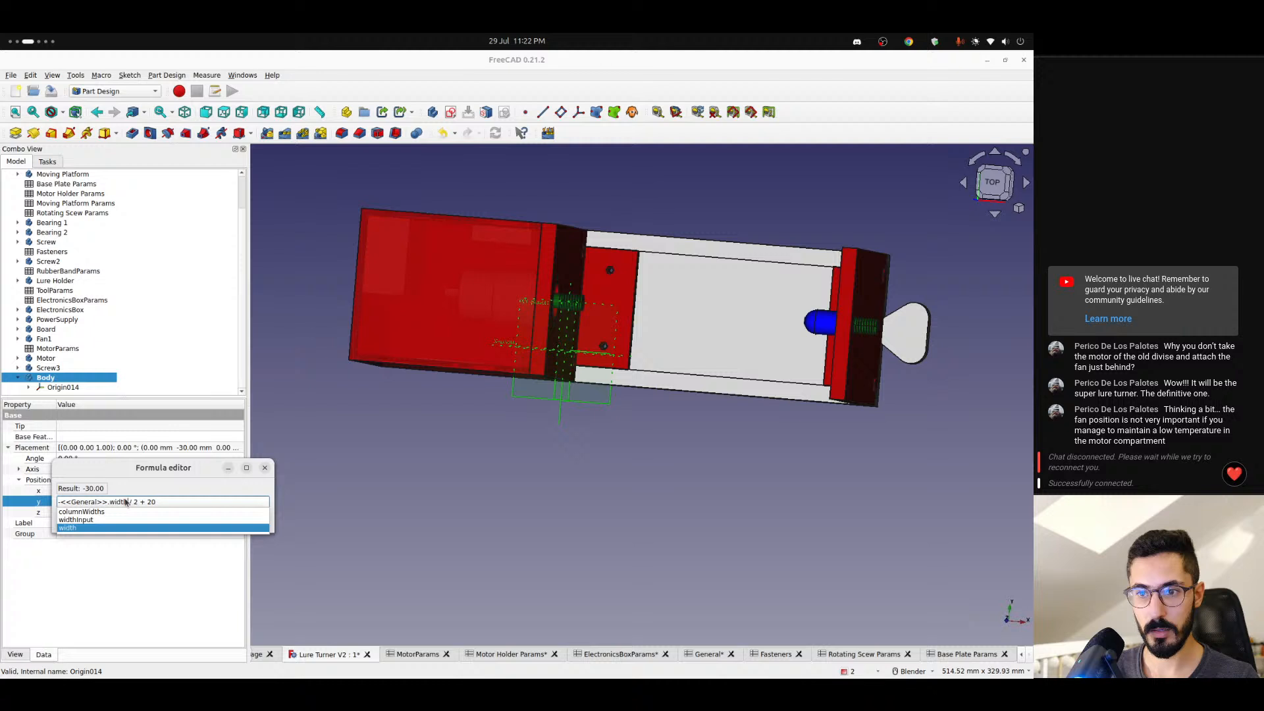
pyautogui.press('Return')
pyautogui.press('Return')
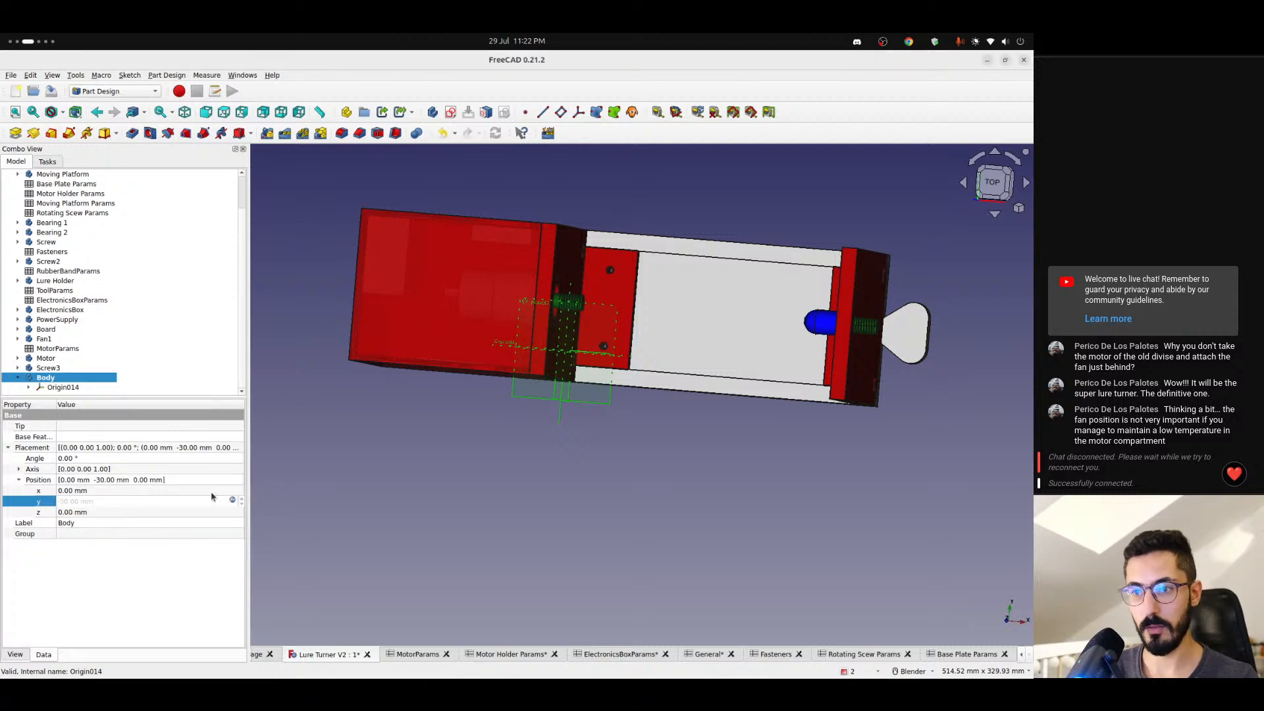
# - Change the new body's Y position expression to -<<General>>.width / 2 - 20 and view the model from above
pyautogui.click(234, 501)
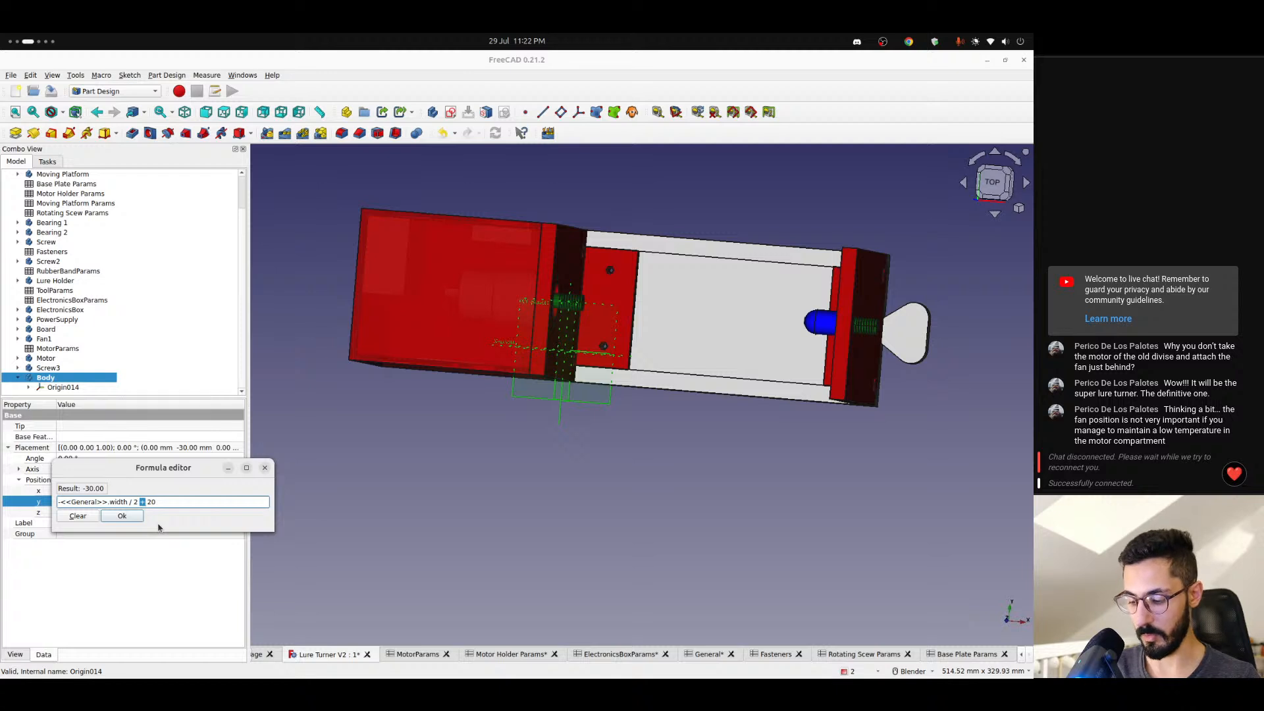
pyautogui.press('Return')
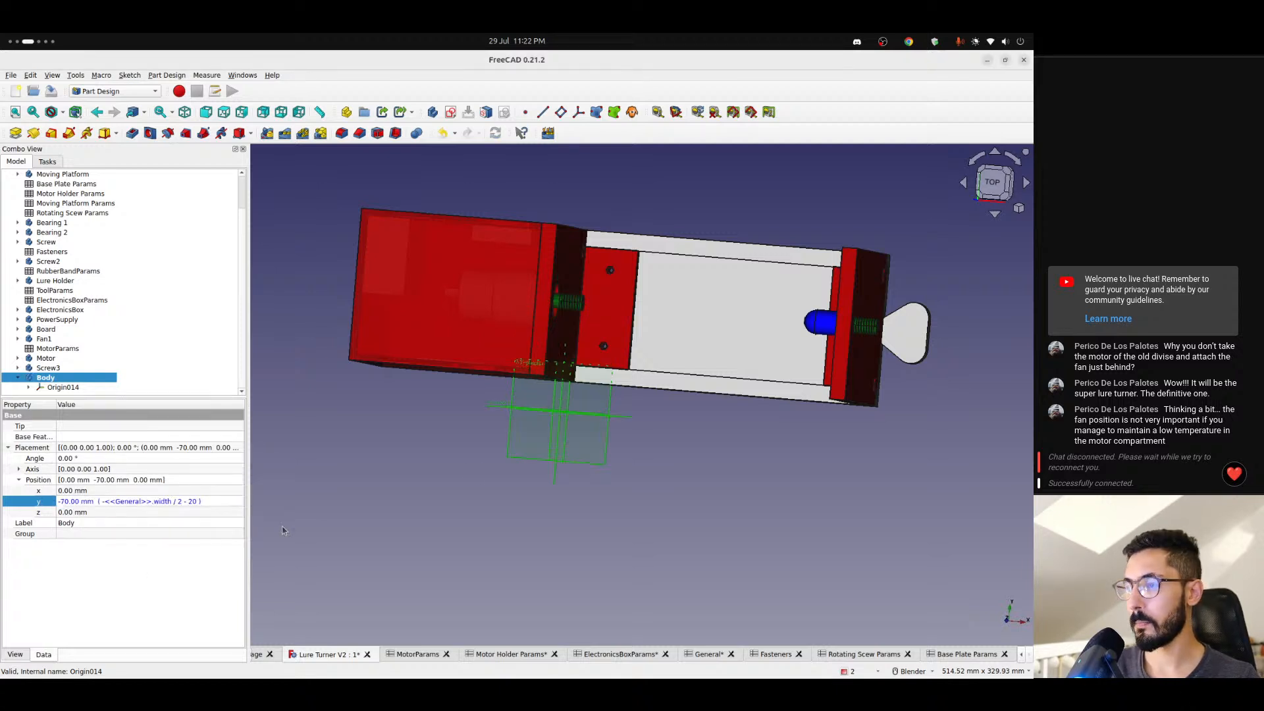
pyautogui.click(992, 185)
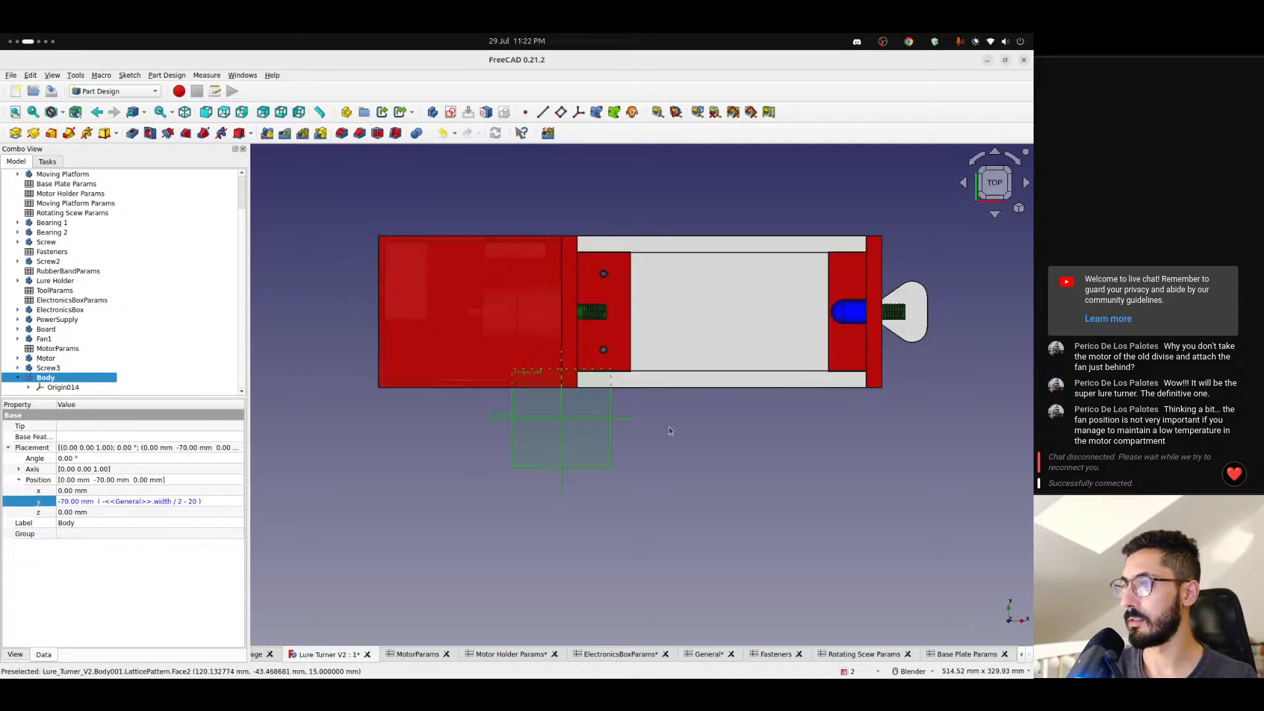
# - Show the new body's origin planes and start a sketch on its YZ plane
pyautogui.click(93, 389)
pyautogui.press('space')
pyautogui.moveTo(316, 461); pyautogui.dragTo(435, 369, button='middle')
pyautogui.click(451, 112)
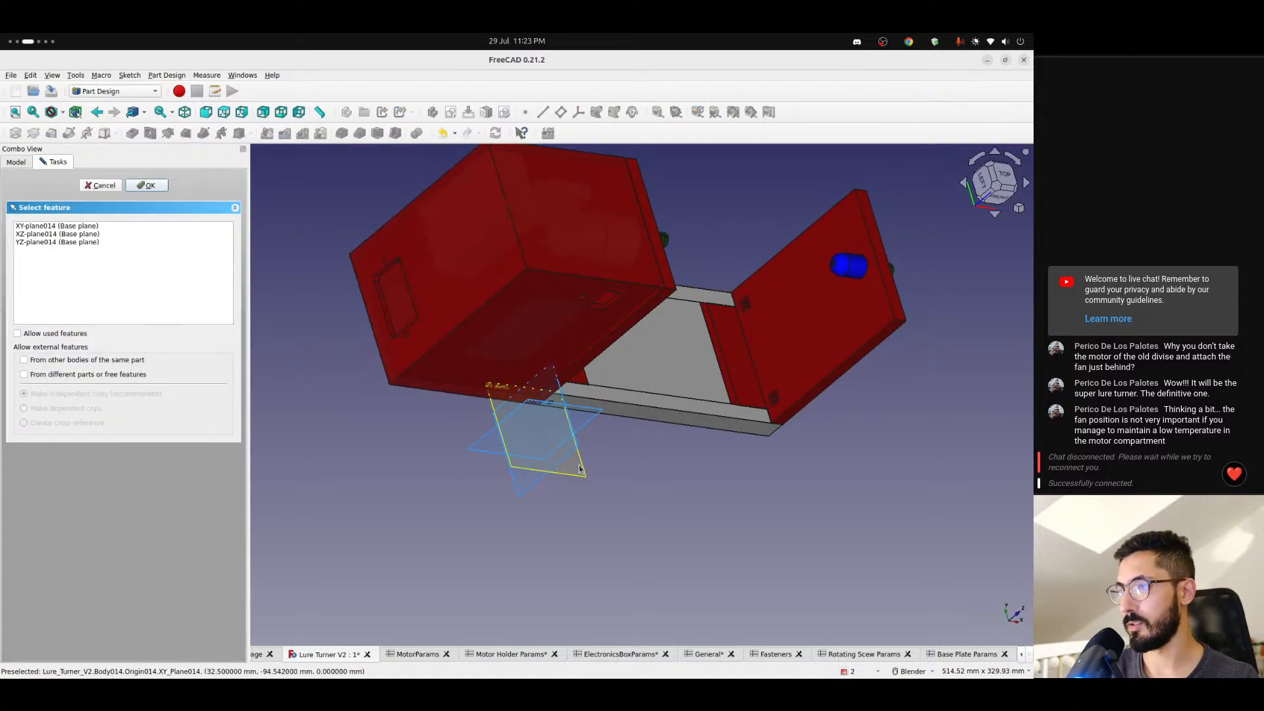
pyautogui.moveTo(659, 461); pyautogui.dragTo(749, 450, button='middle')
pyautogui.click(554, 466)
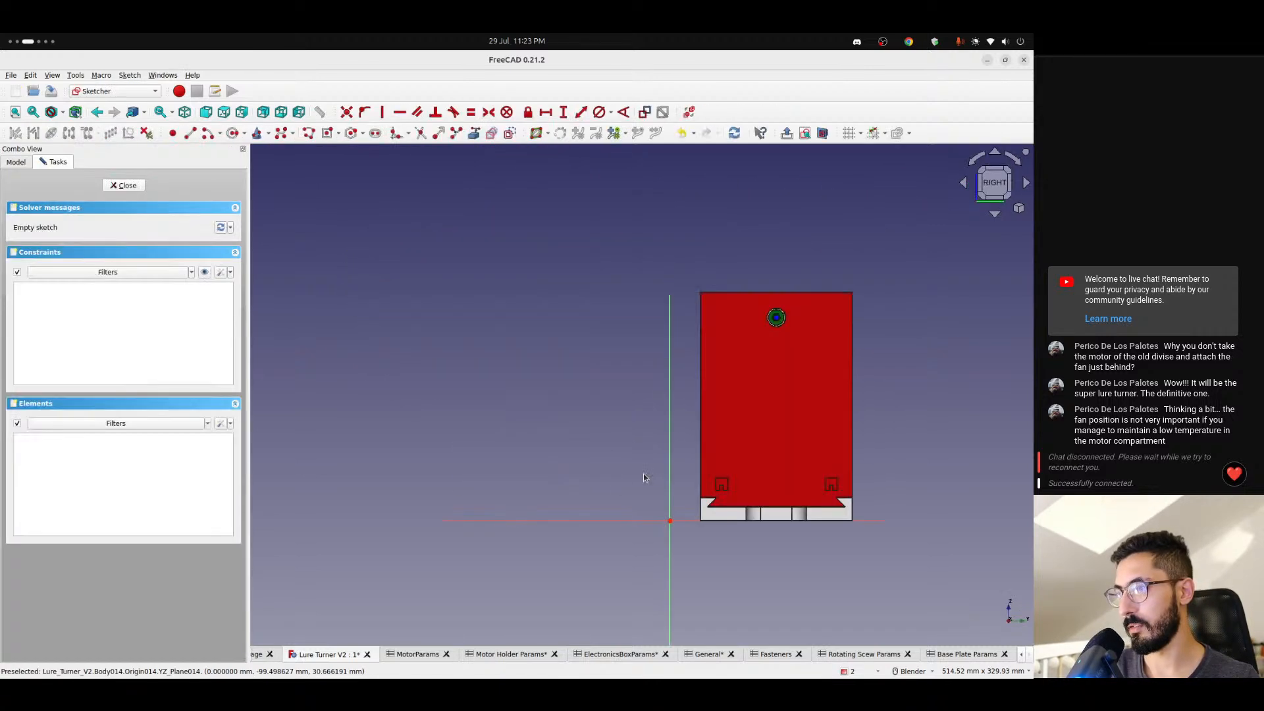
# - Sketch a rectangle about 5 mm on each side, with its base on the horizontal axis and straddling the vertical axis
pyautogui.scroll(5, 682, 522)
pyautogui.scroll(4, 682, 524)
pyautogui.keyDown('shift'); pyautogui.moveTo(634, 511); pyautogui.dragTo(565, 465, button='middle'); pyautogui.keyUp('shift')
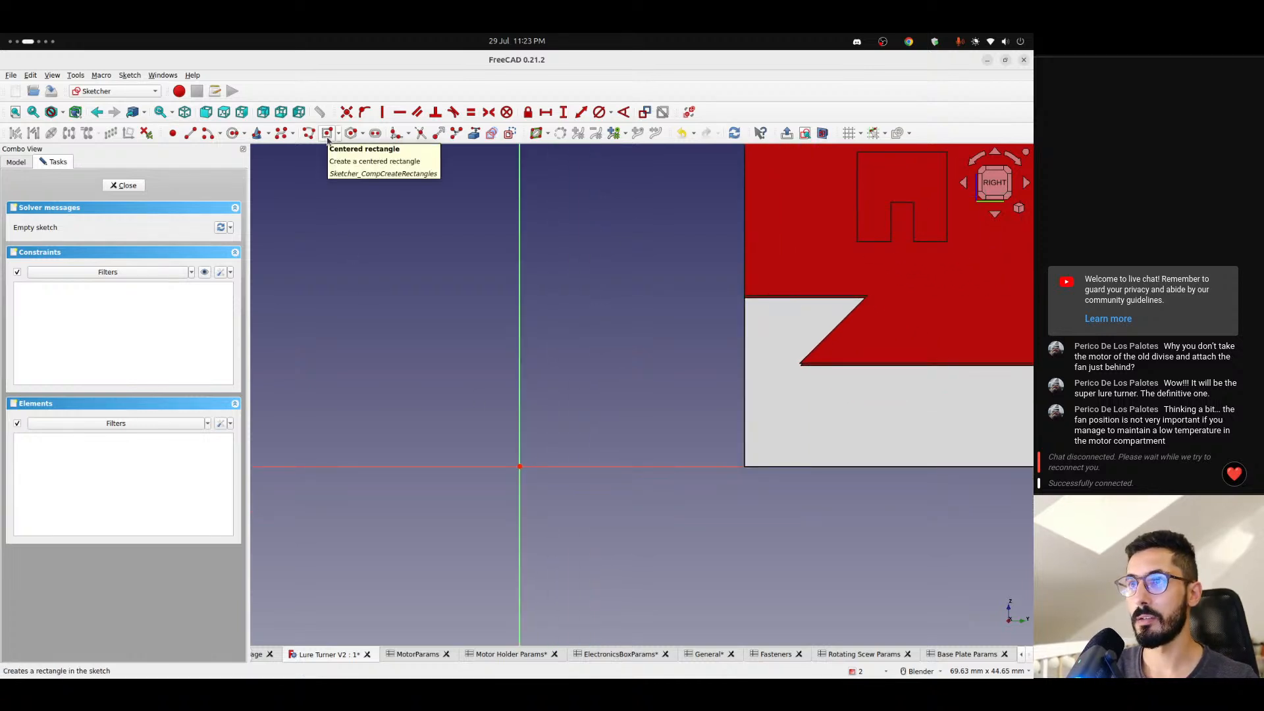
pyautogui.click(338, 134)
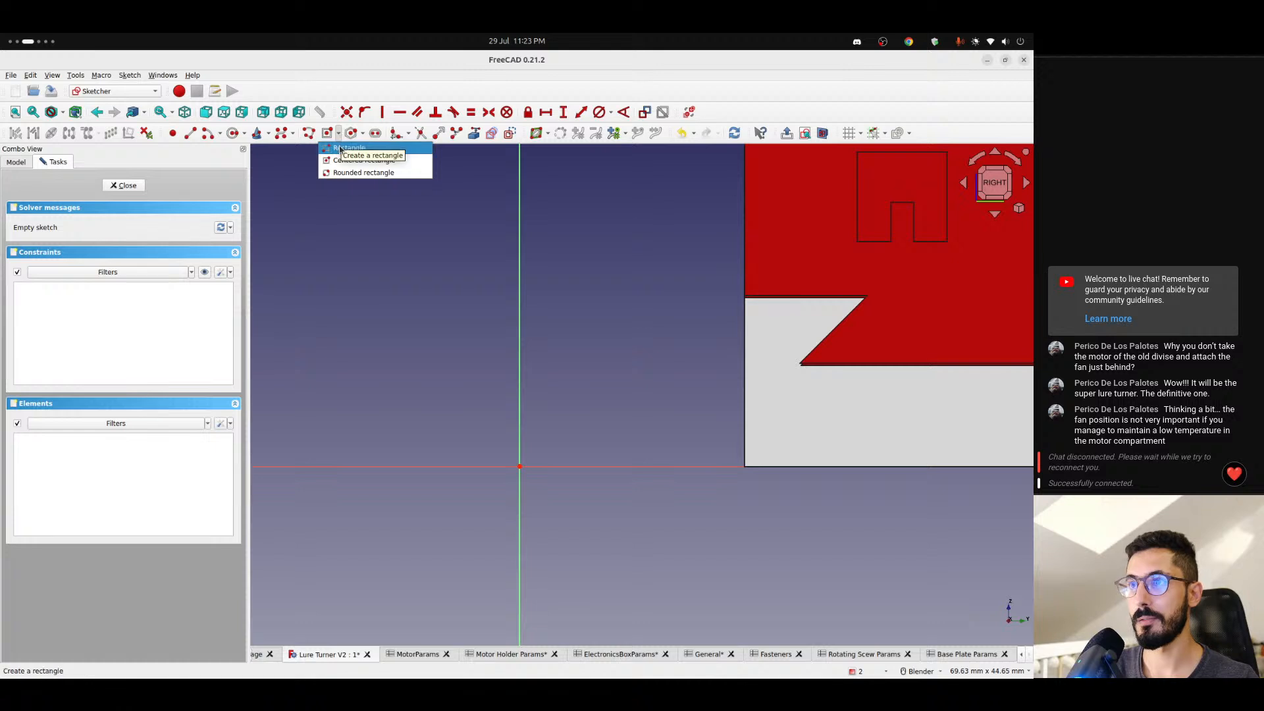
pyautogui.click(341, 148)
pyautogui.click(489, 467)
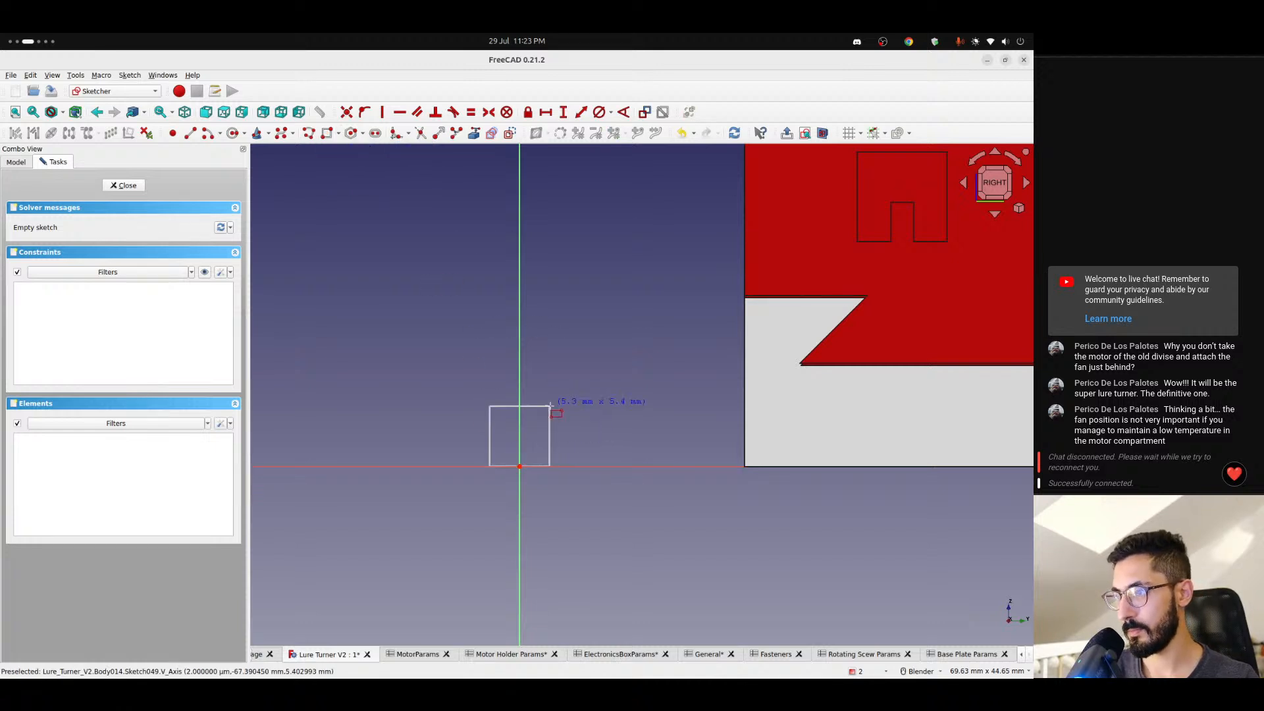
pyautogui.click(552, 414)
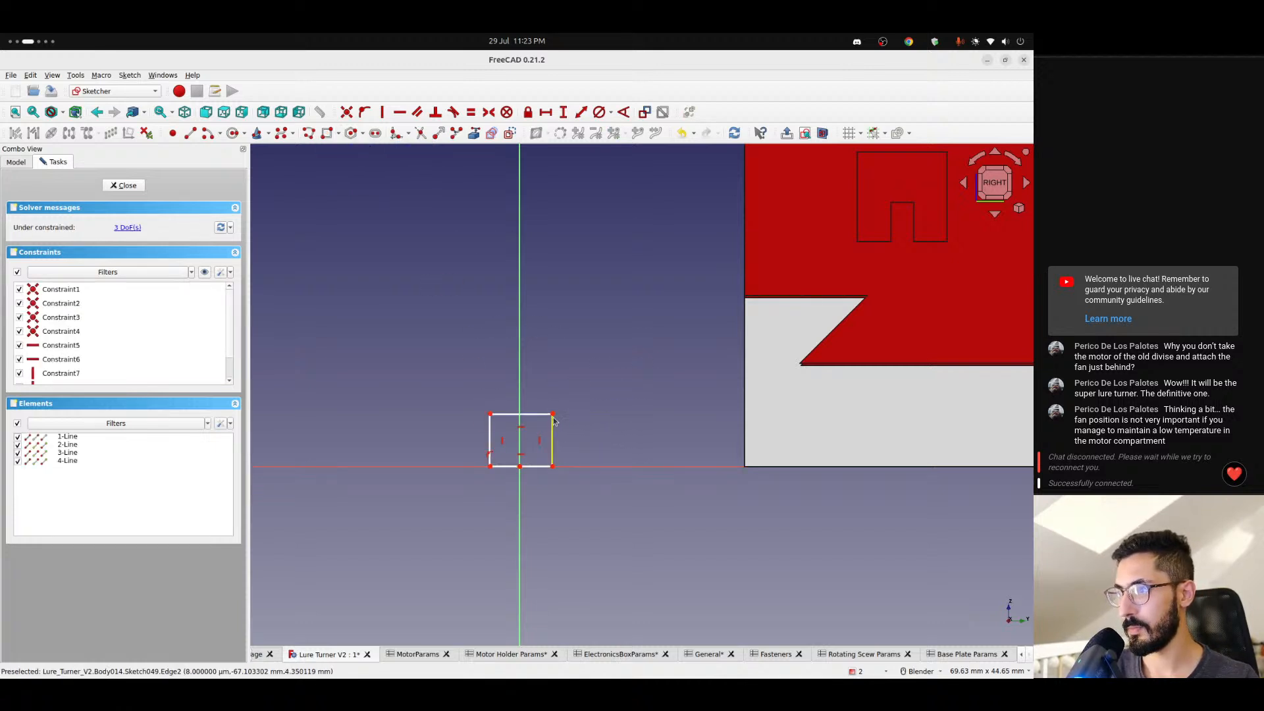
# - Constrain the rectangle's two lower corners symmetrically about the sketch's vertical axis
pyautogui.click(553, 467)
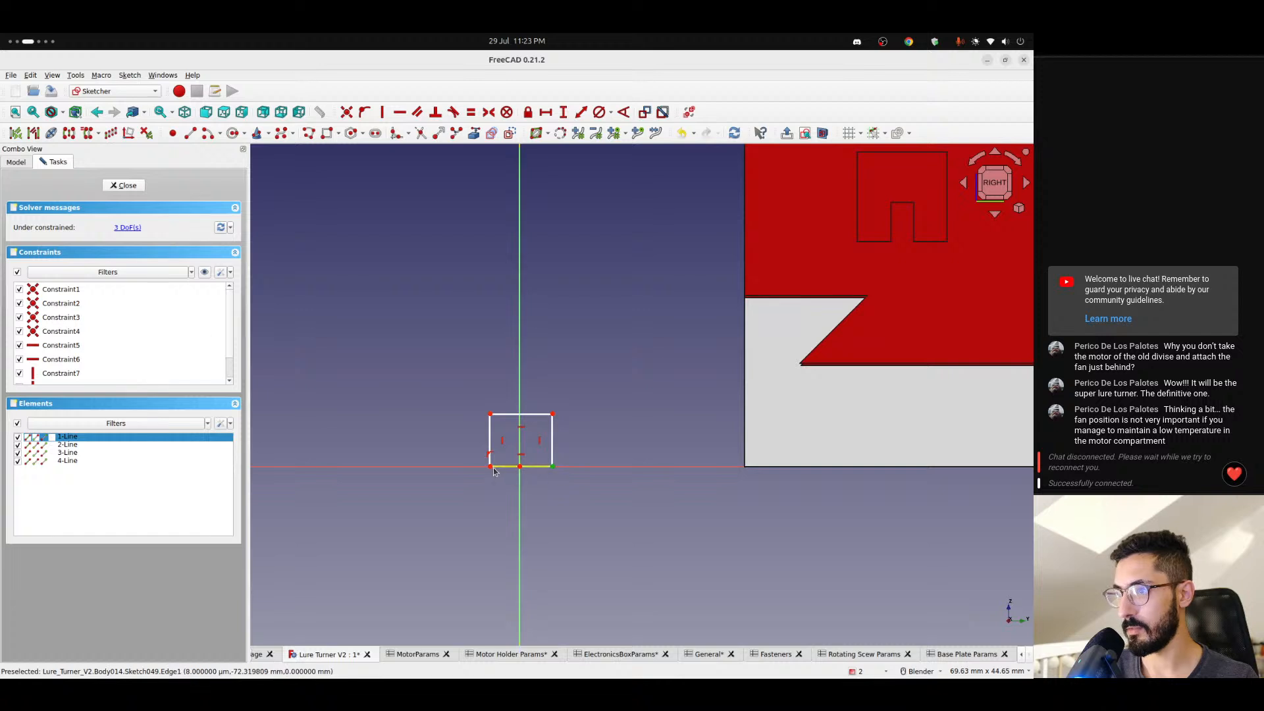
pyautogui.click(491, 467)
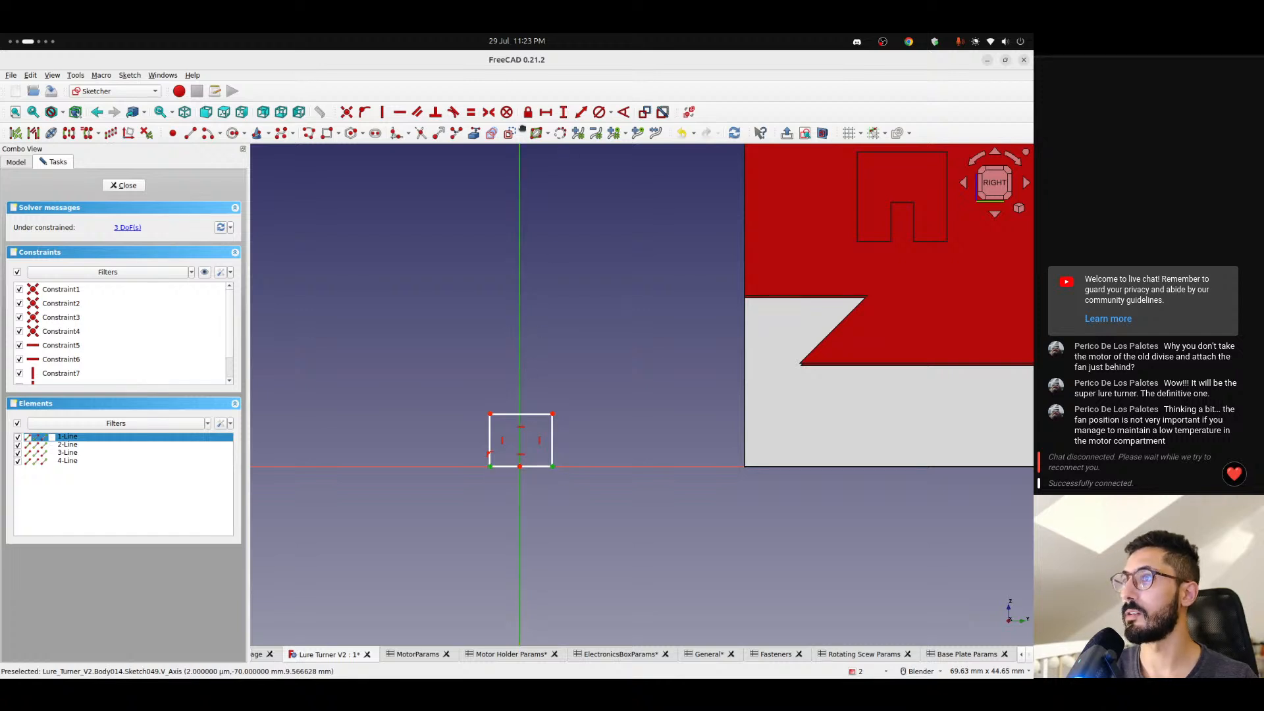
pyautogui.click(489, 112)
# - Constrain the rectangle's upper and adjacent vertical edges to equal length
pyautogui.click(527, 414)
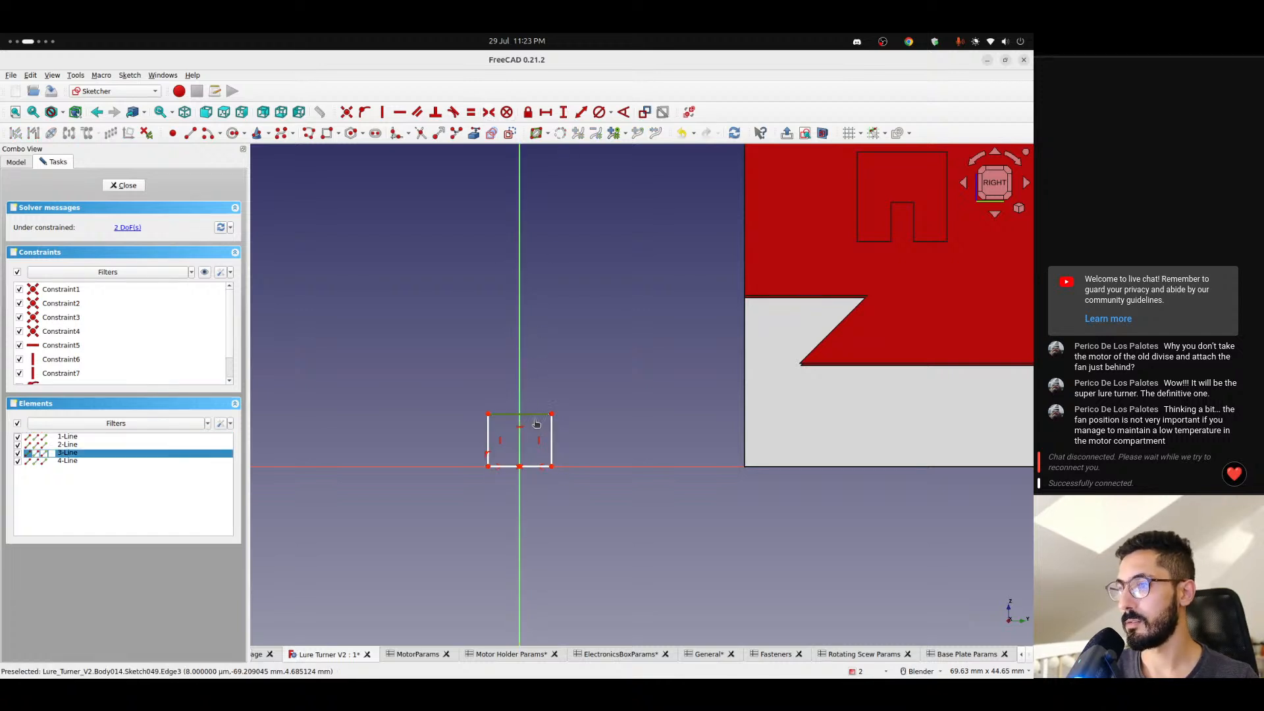
pyautogui.click(551, 440)
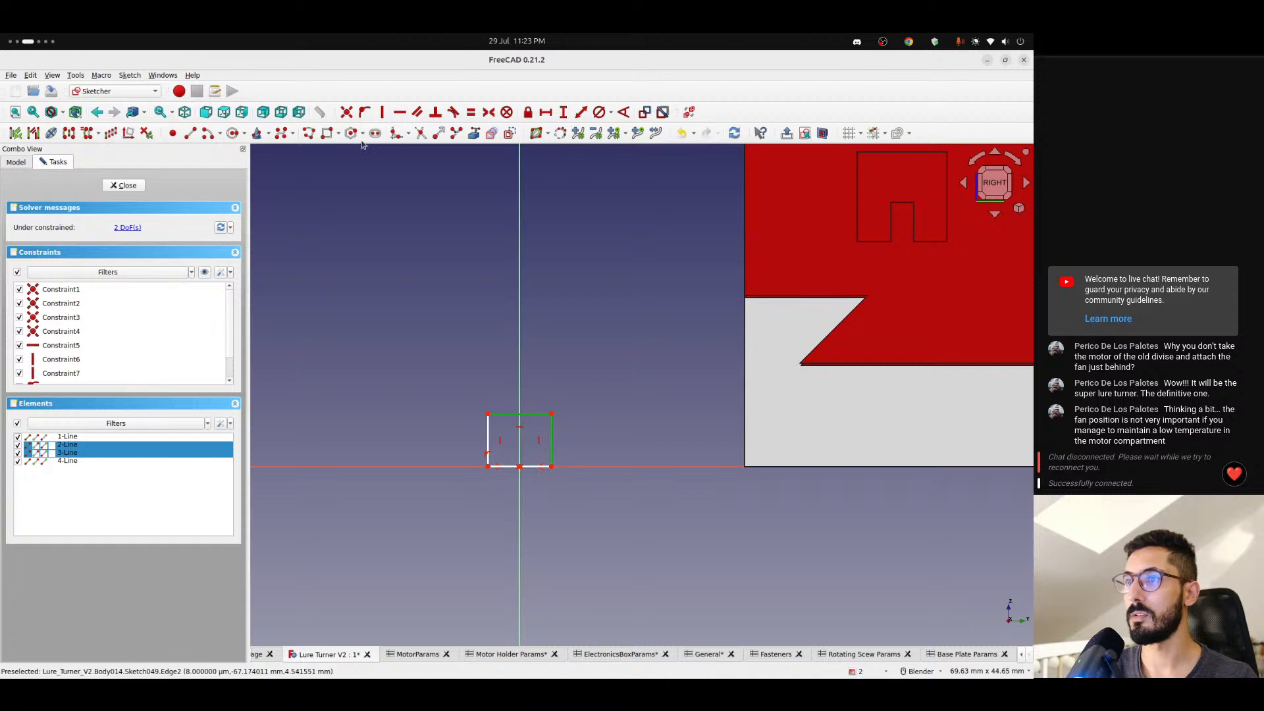
pyautogui.click(471, 114)
# - Dimension the rectangle's upper edge horizontally with the expression <<Base Plate Params>>.pinSize and close the sketch
pyautogui.click(536, 414)
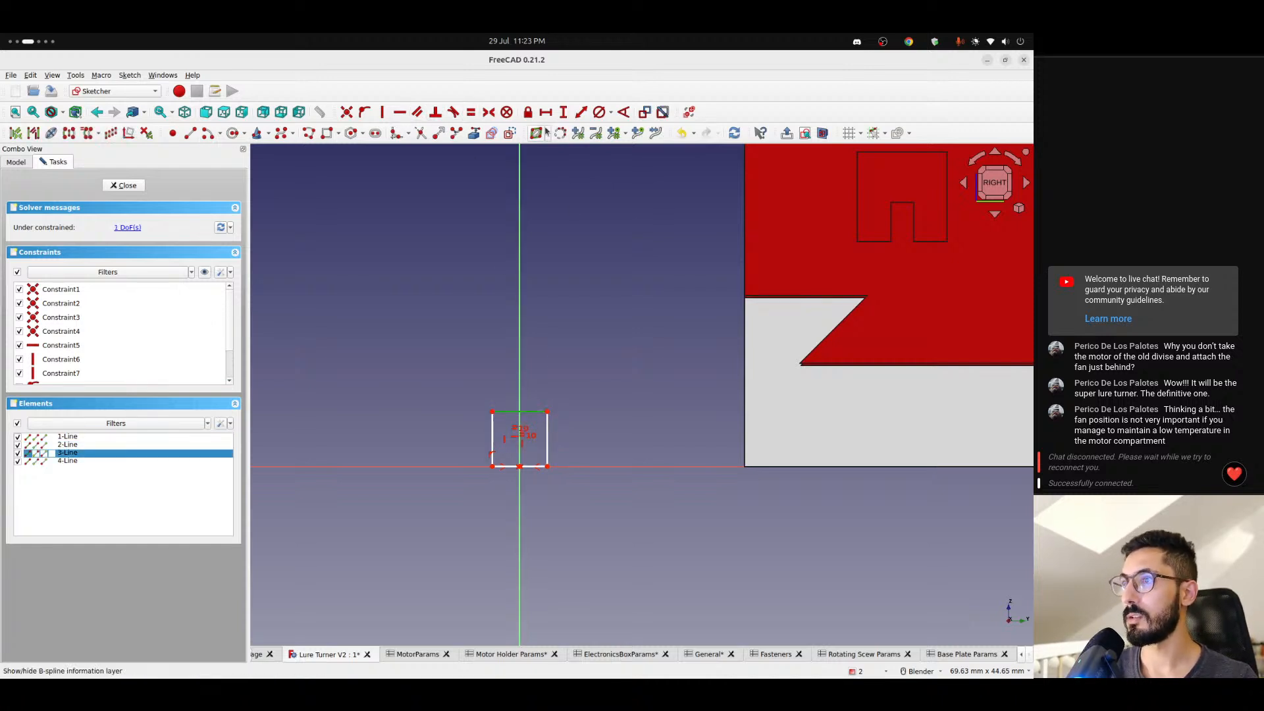
pyautogui.click(546, 113)
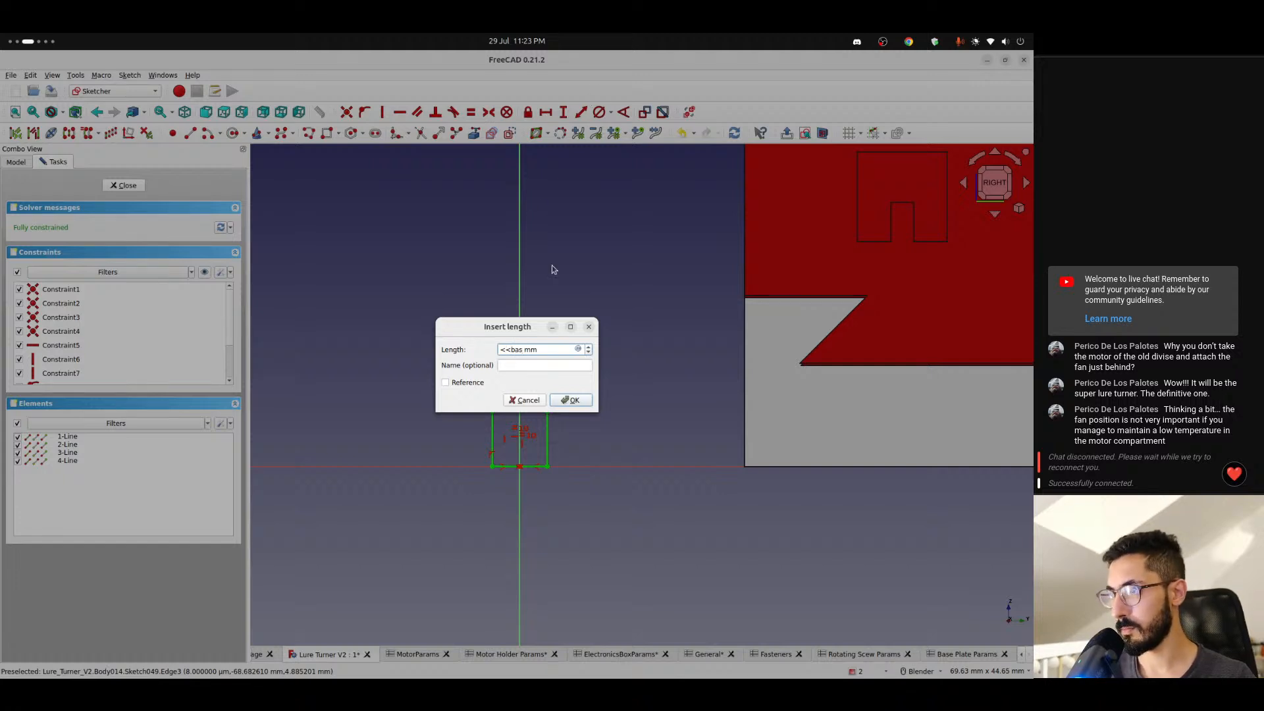
pyautogui.click(579, 351)
pyautogui.write('<<bas')
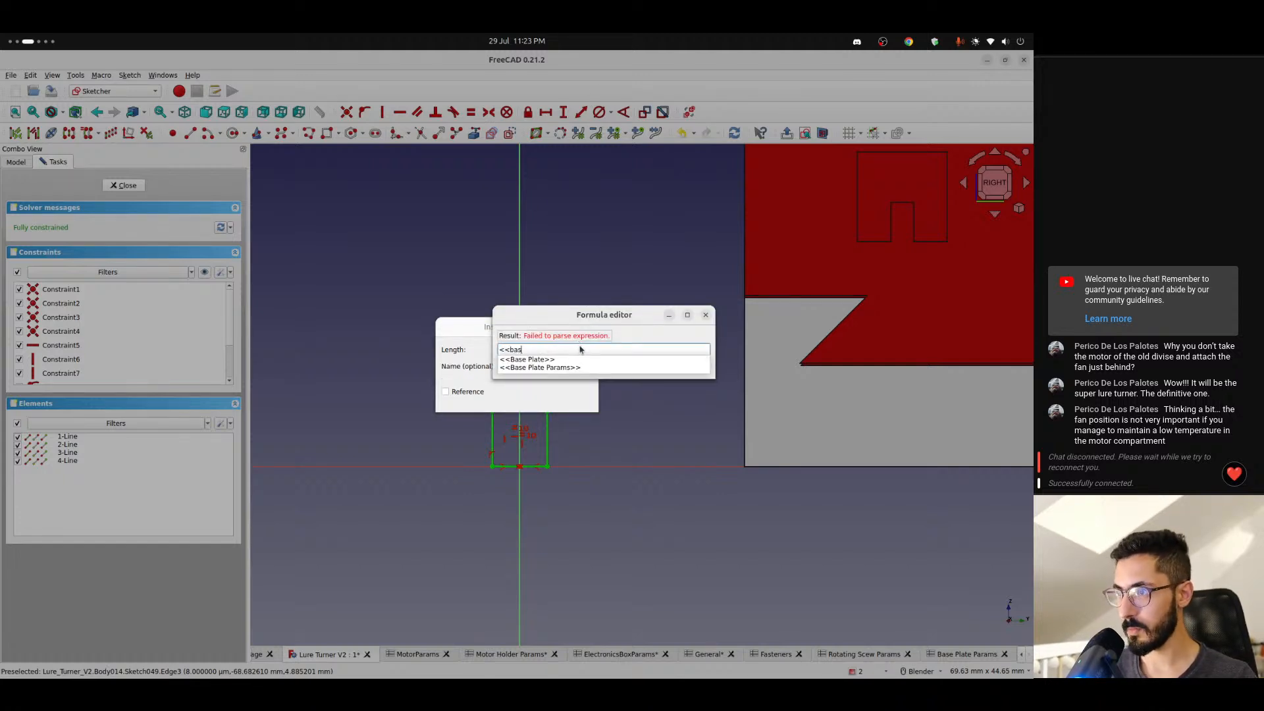
pyautogui.press('Down')
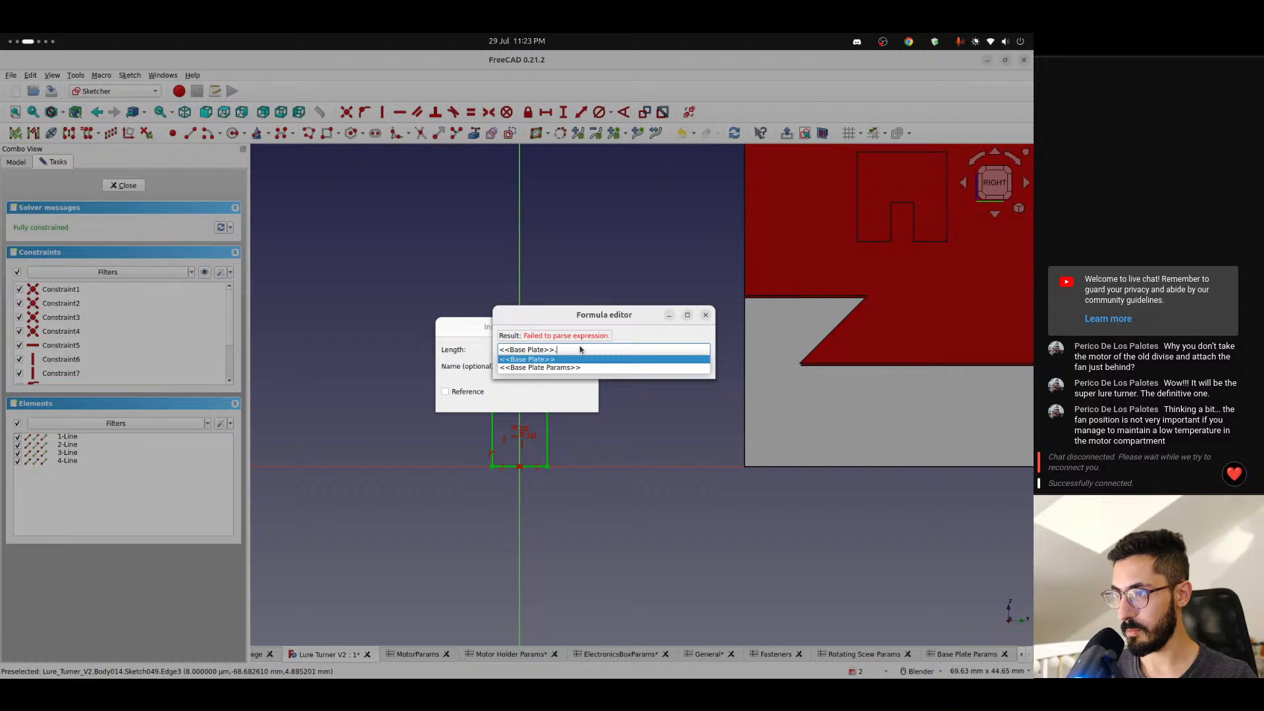
pyautogui.press('Down')
pyautogui.press('Return')
pyautogui.write('pinSize')
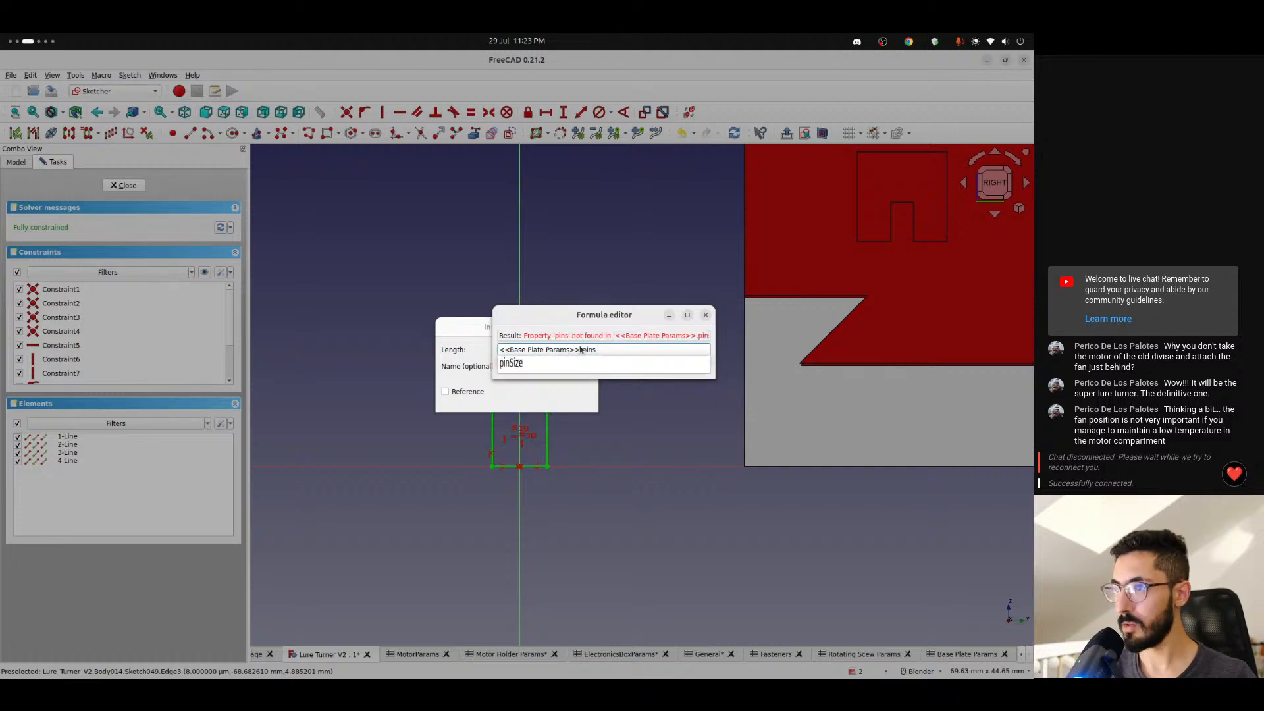
pyautogui.press('Return')
pyautogui.press('Return')
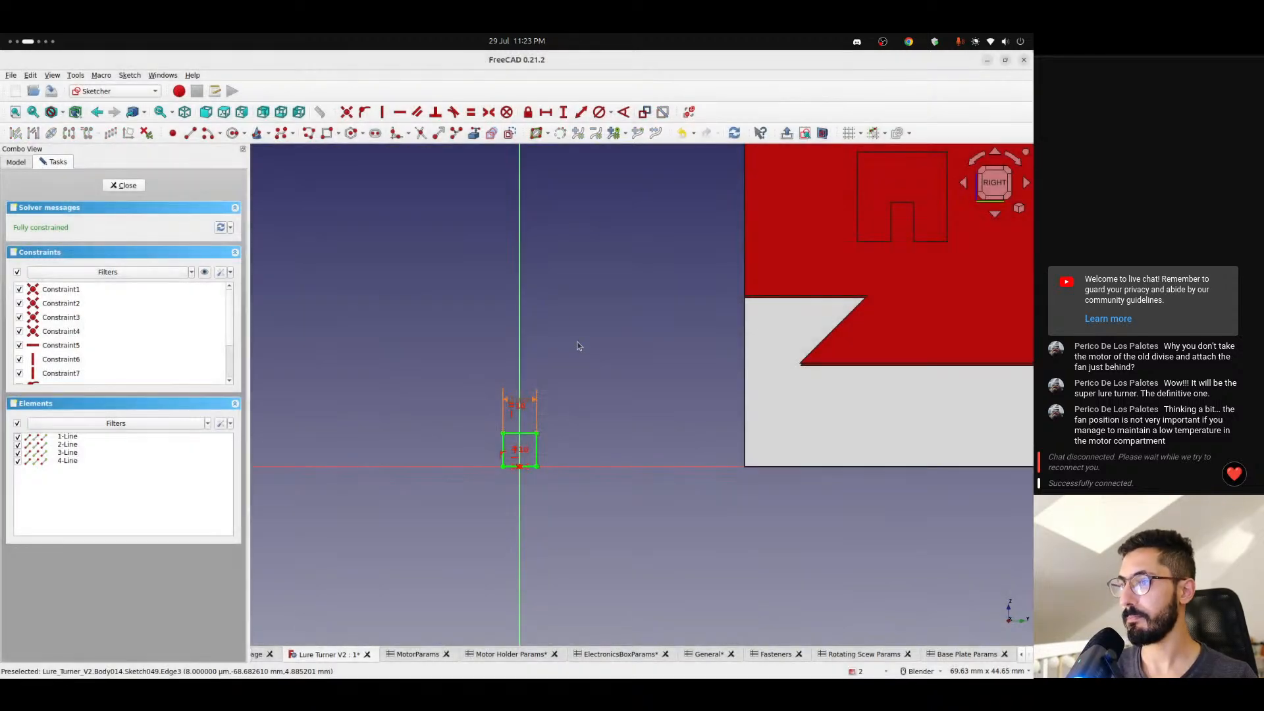
pyautogui.click(135, 186)
# - Pad the square pin sketch with its length driven by the expression <<General>>.width
pyautogui.moveTo(494, 469)
pyautogui.mouseDown(button='middle')
pyautogui.moveTo(524, 476)
pyautogui.moveTo(431, 484)
pyautogui.mouseUp(button='middle')
pyautogui.click(15, 134)
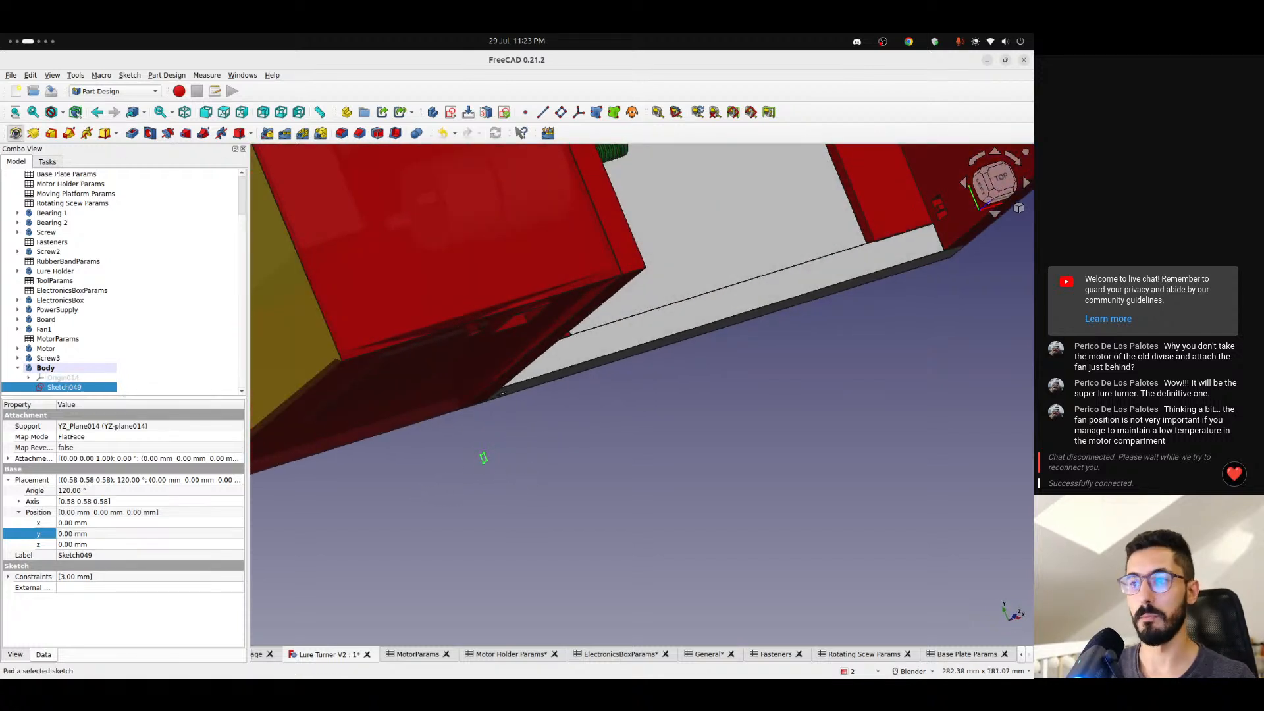
pyautogui.click(220, 243)
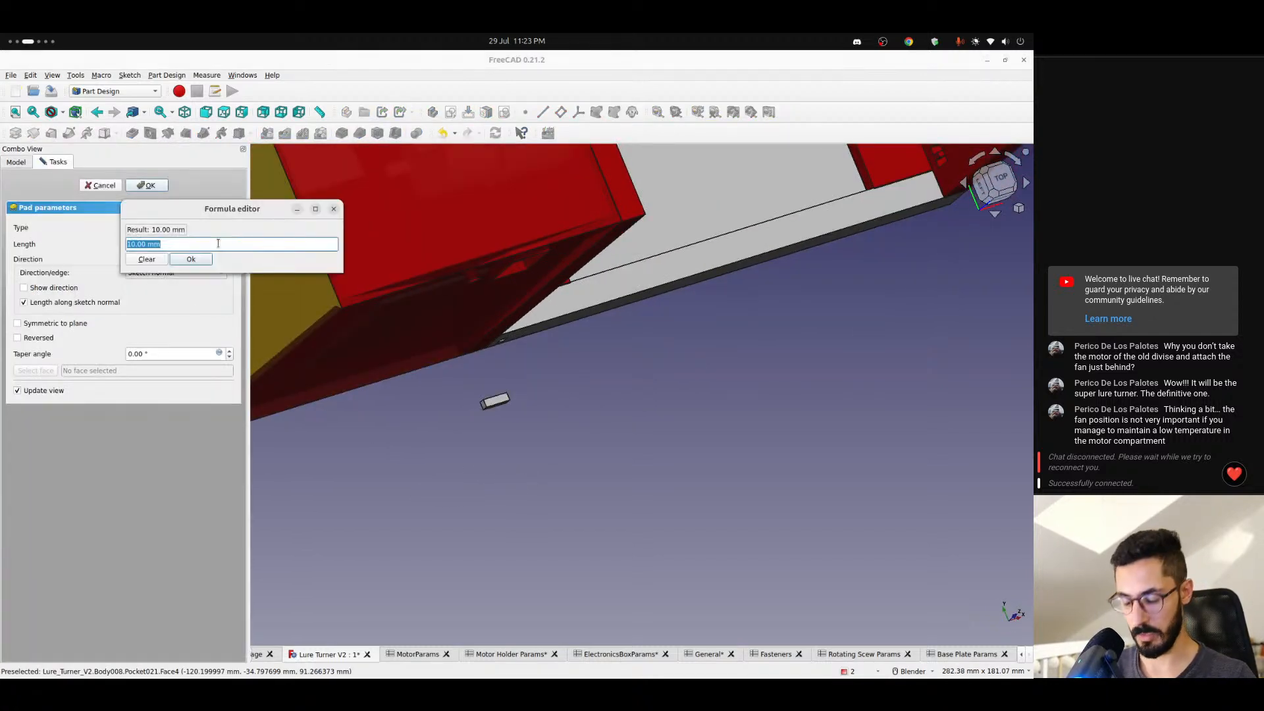
pyautogui.write('<<General>>.')
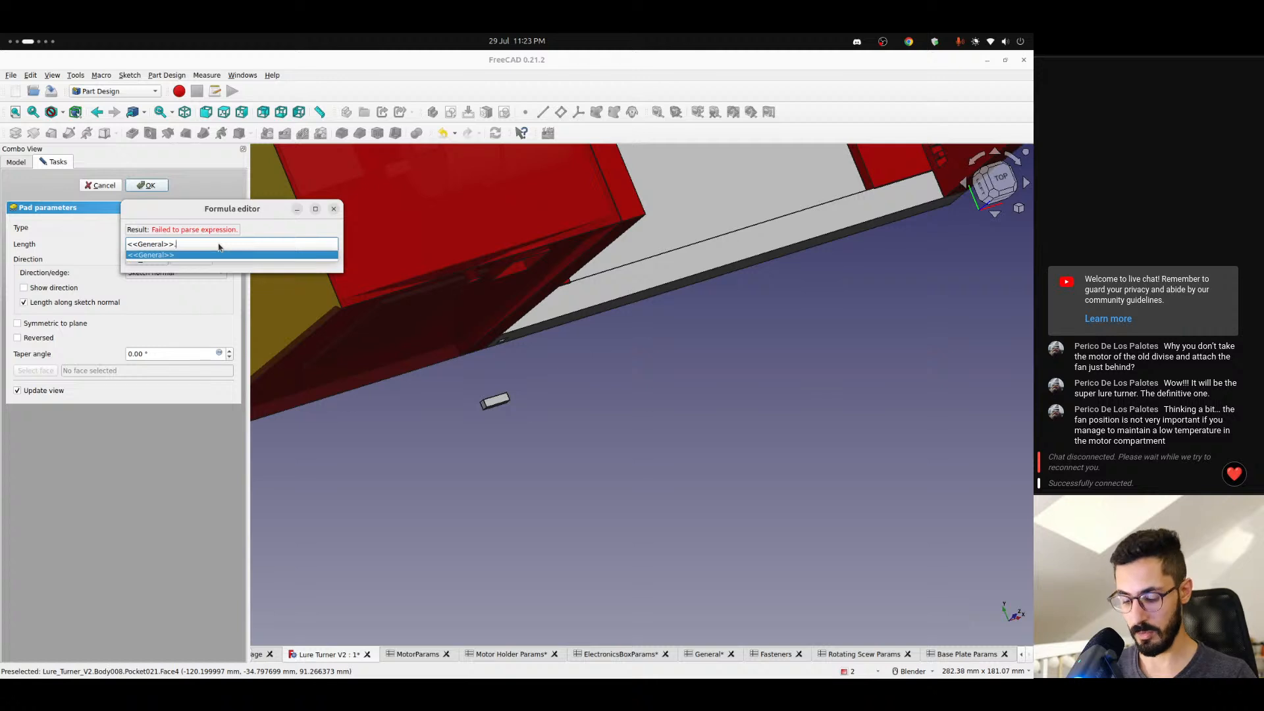
pyautogui.write('width')
pyautogui.press('Down')
pyautogui.press('Down')
pyautogui.press('Down')
pyautogui.press('Return')
pyautogui.press('Return')
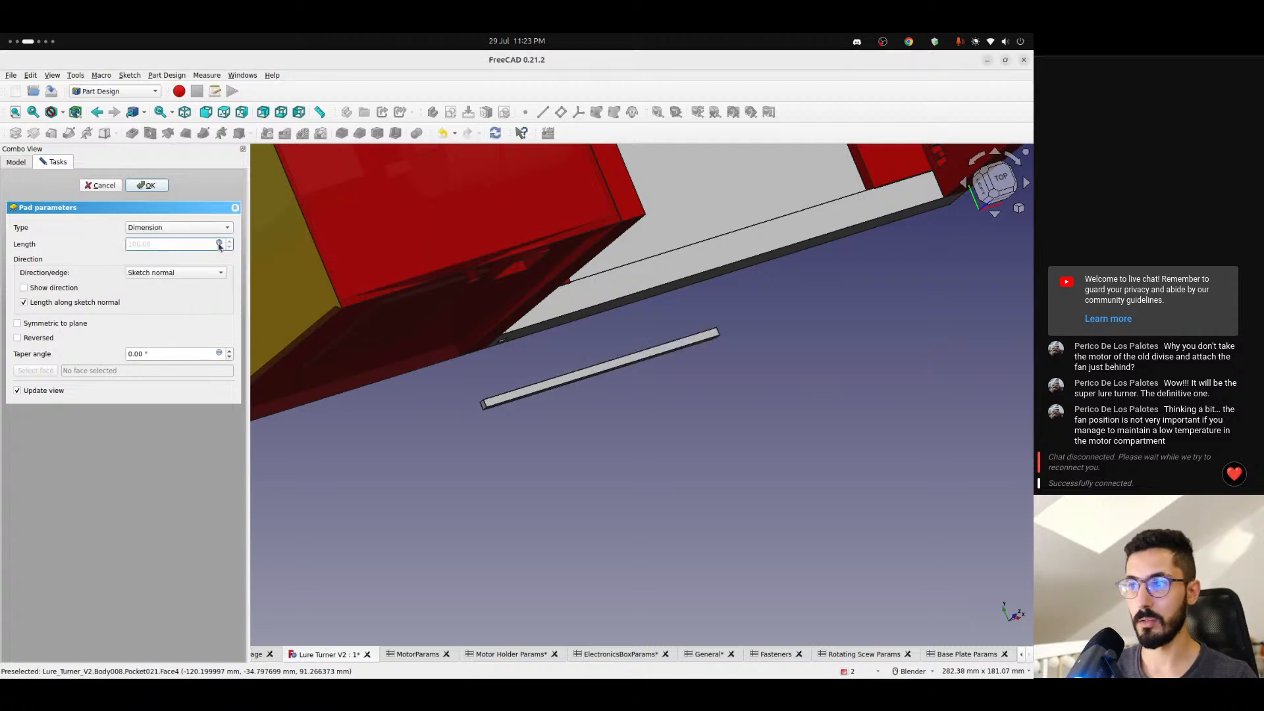
pyautogui.click(151, 185)
# - Examine the padded pin beside the base plate, comparing it with the pin holes in the plate's side and rounded end tab
pyautogui.scroll(-5, 573, 395)
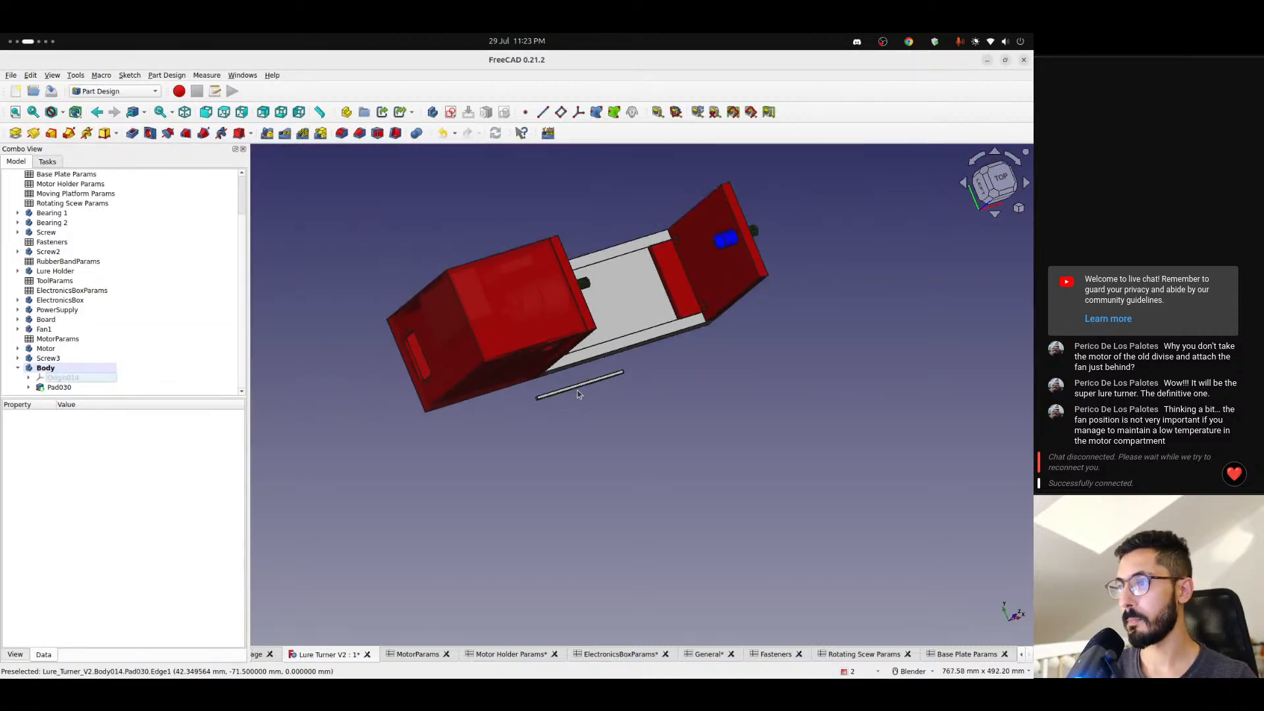
pyautogui.moveTo(577, 395); pyautogui.dragTo(372, 368, button='middle')
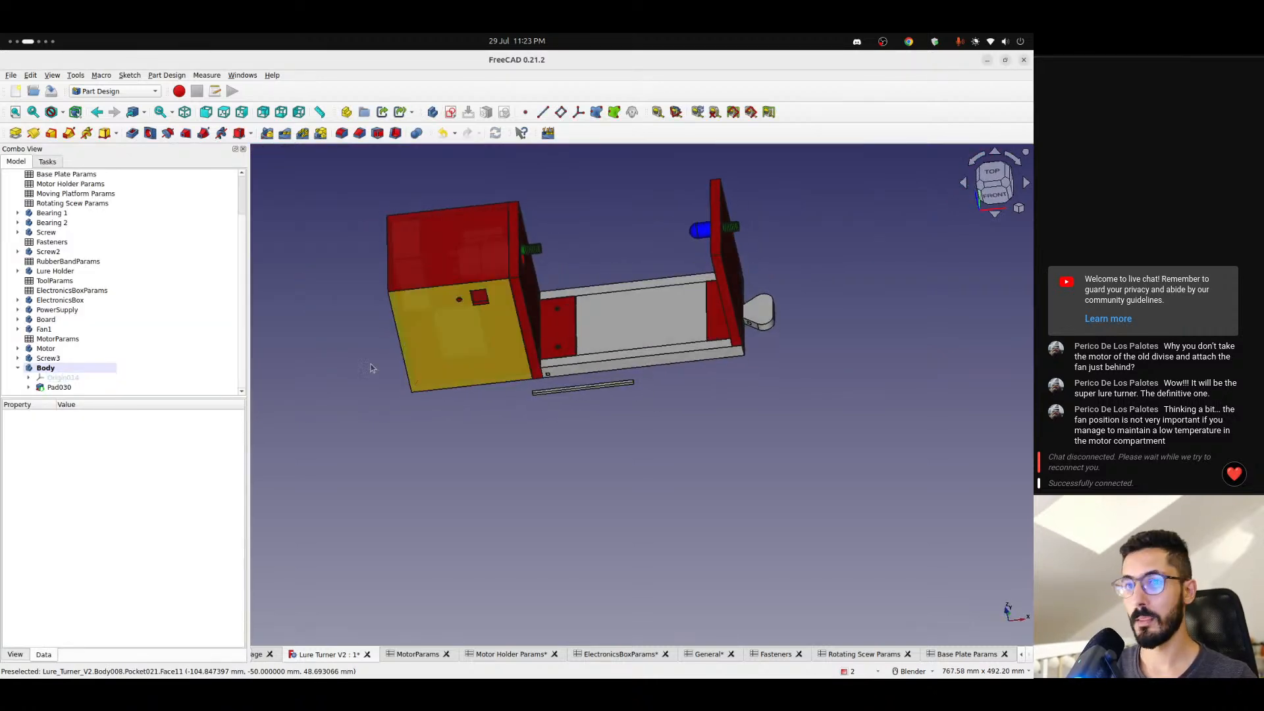
pyautogui.click(18, 369)
pyautogui.scroll(2, 549, 379)
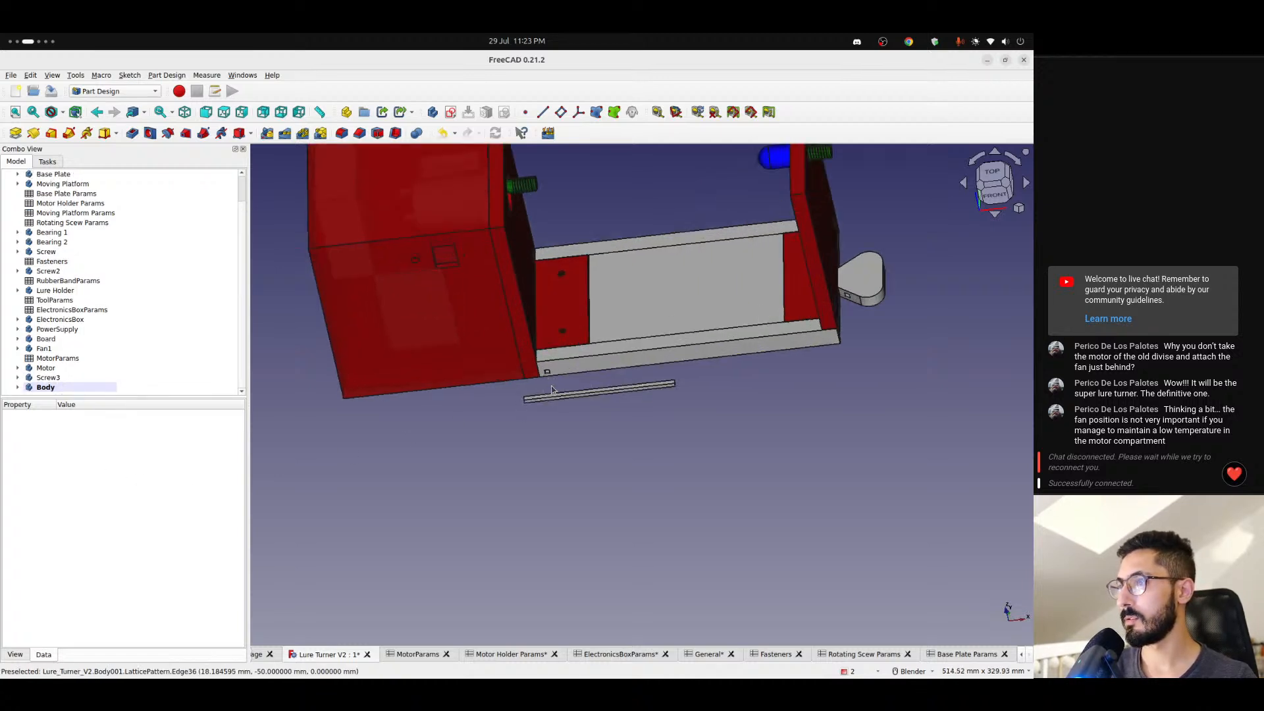
pyautogui.scroll(-3, 591, 408)
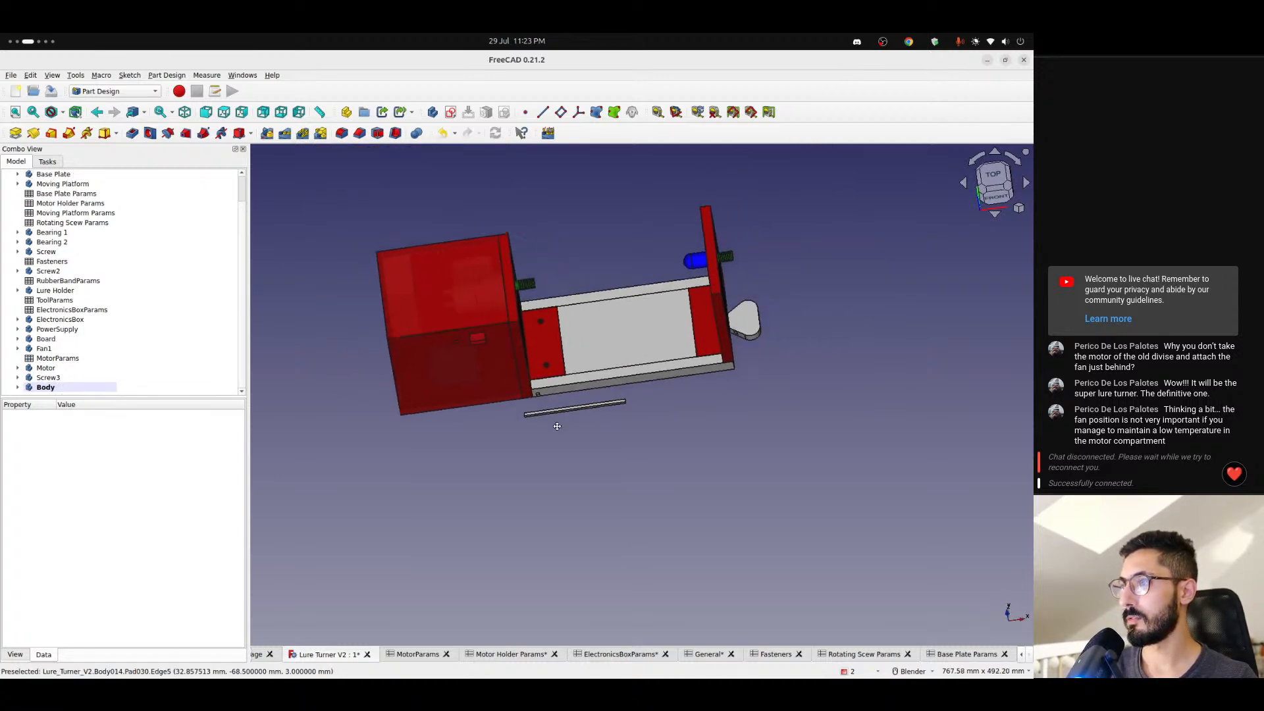
pyautogui.scroll(5, 703, 344)
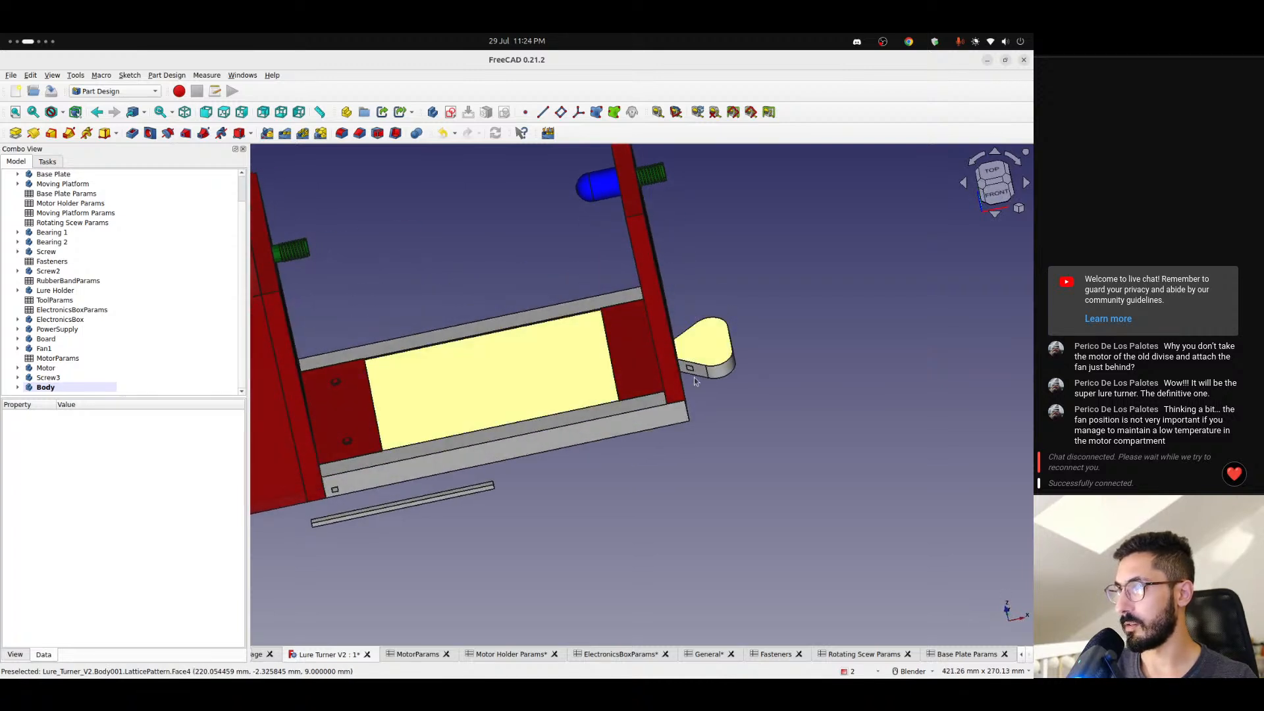
pyautogui.scroll(2, 717, 336)
pyautogui.moveTo(717, 333); pyautogui.dragTo(699, 392, button='middle')
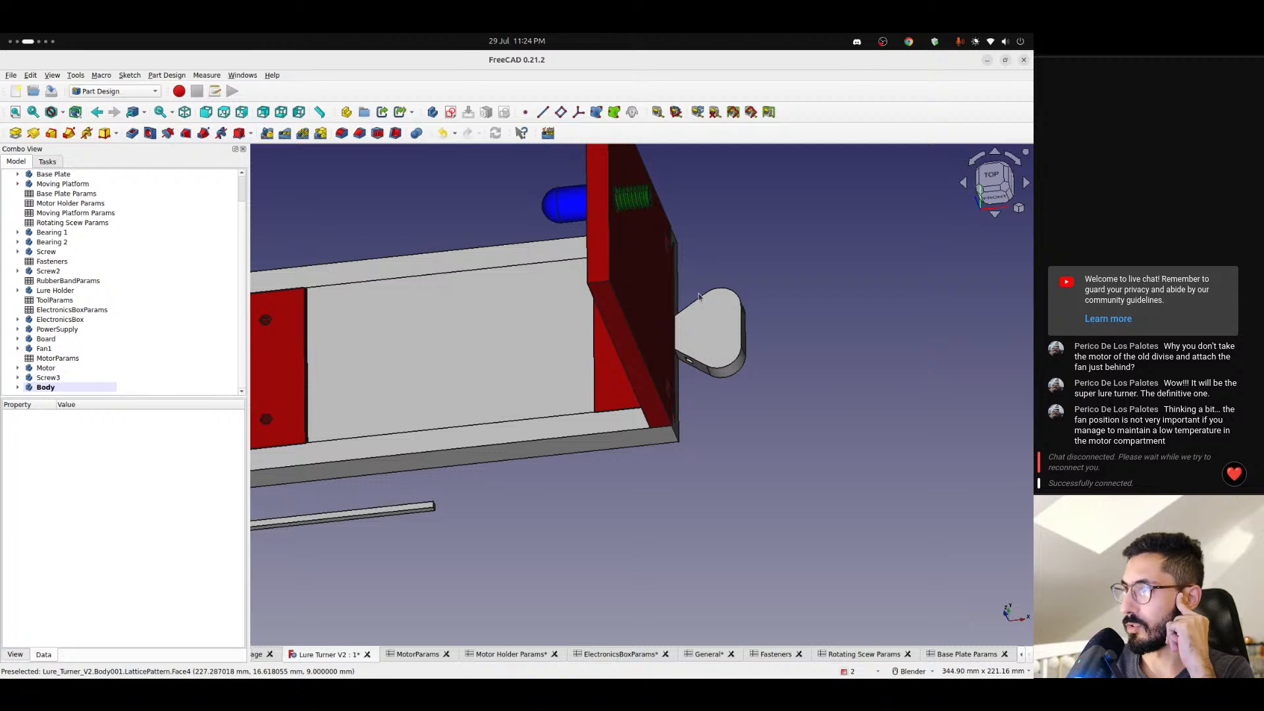
pyautogui.scroll(-4, 386, 506)
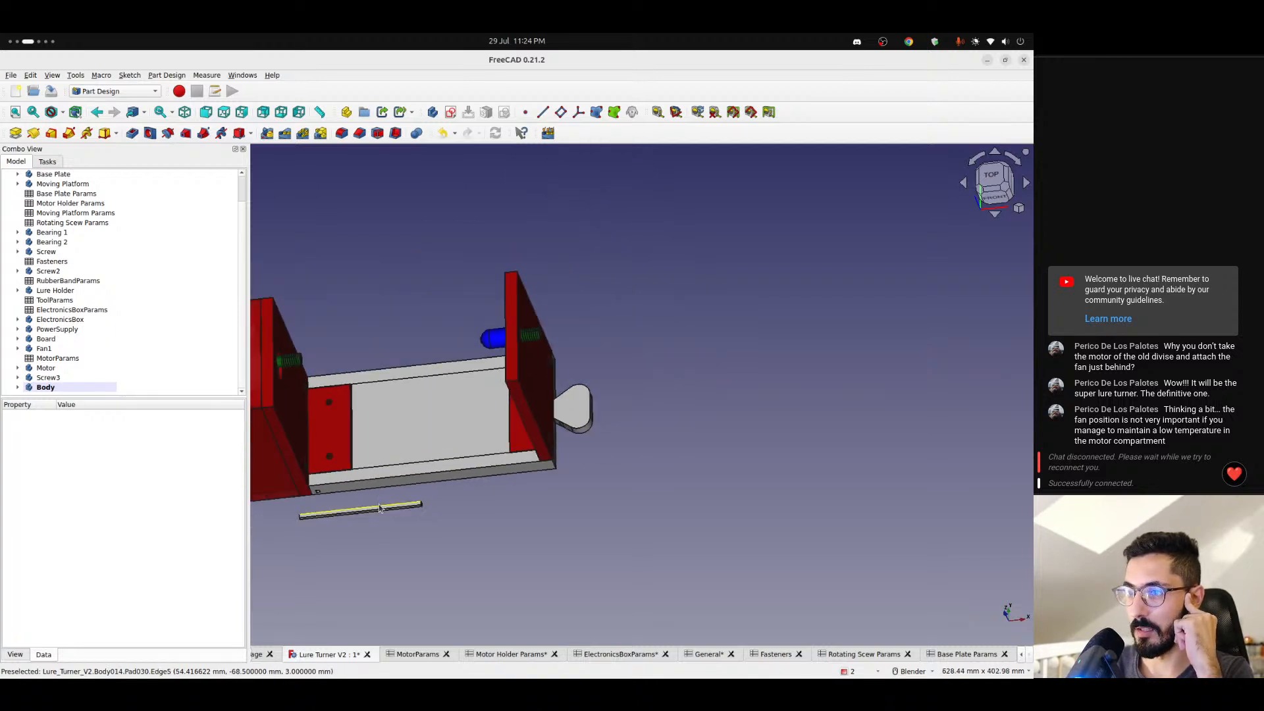
pyautogui.scroll(3, 569, 468)
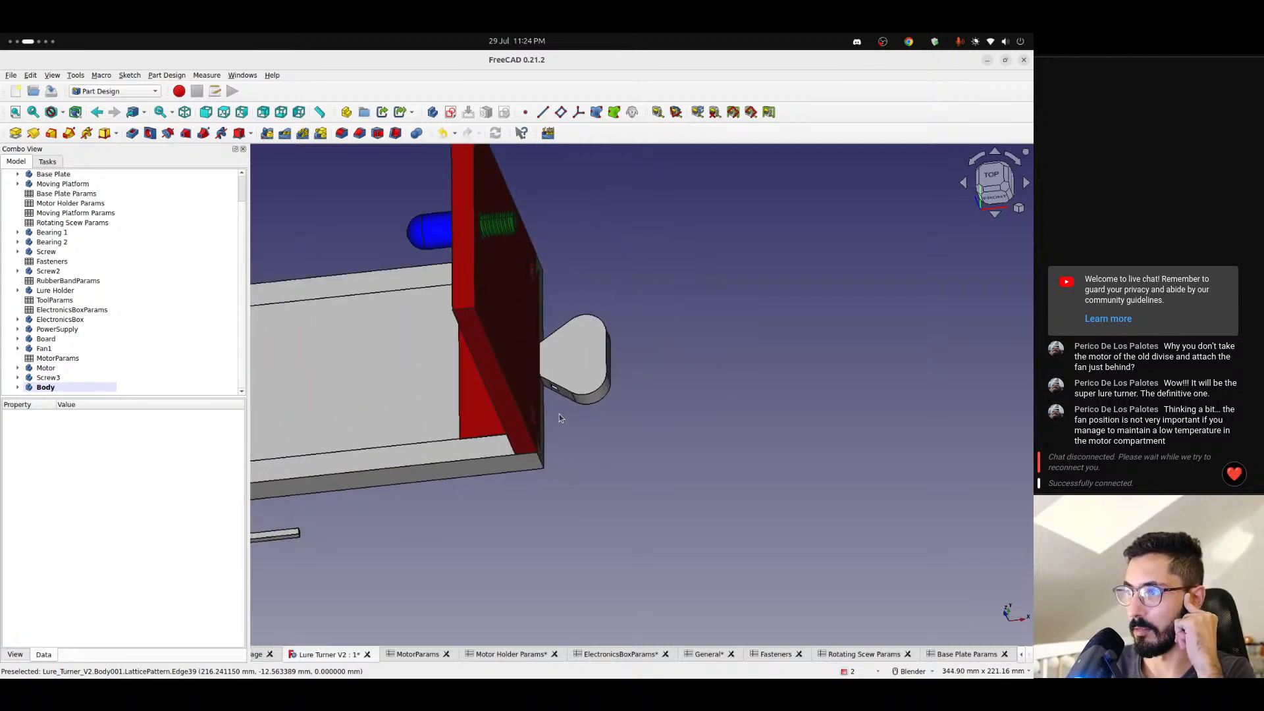
pyautogui.scroll(-3, 562, 416)
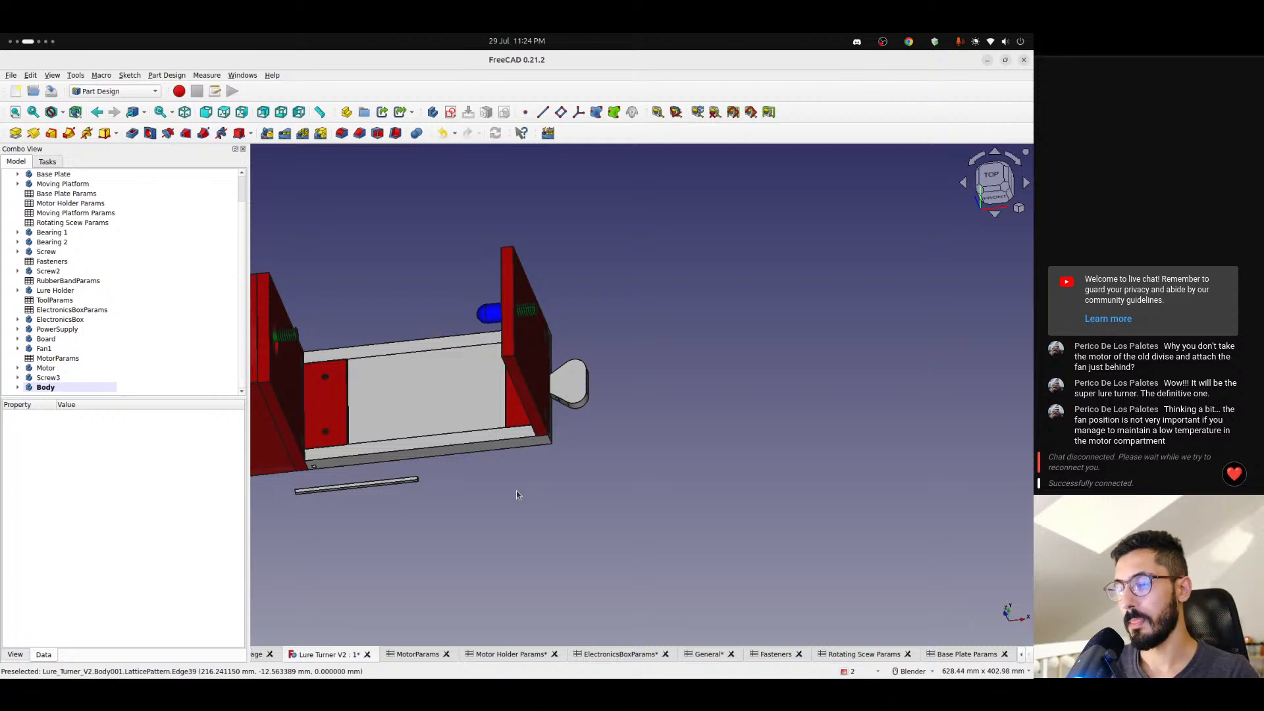
pyautogui.moveTo(483, 488); pyautogui.dragTo(525, 437, button='middle')
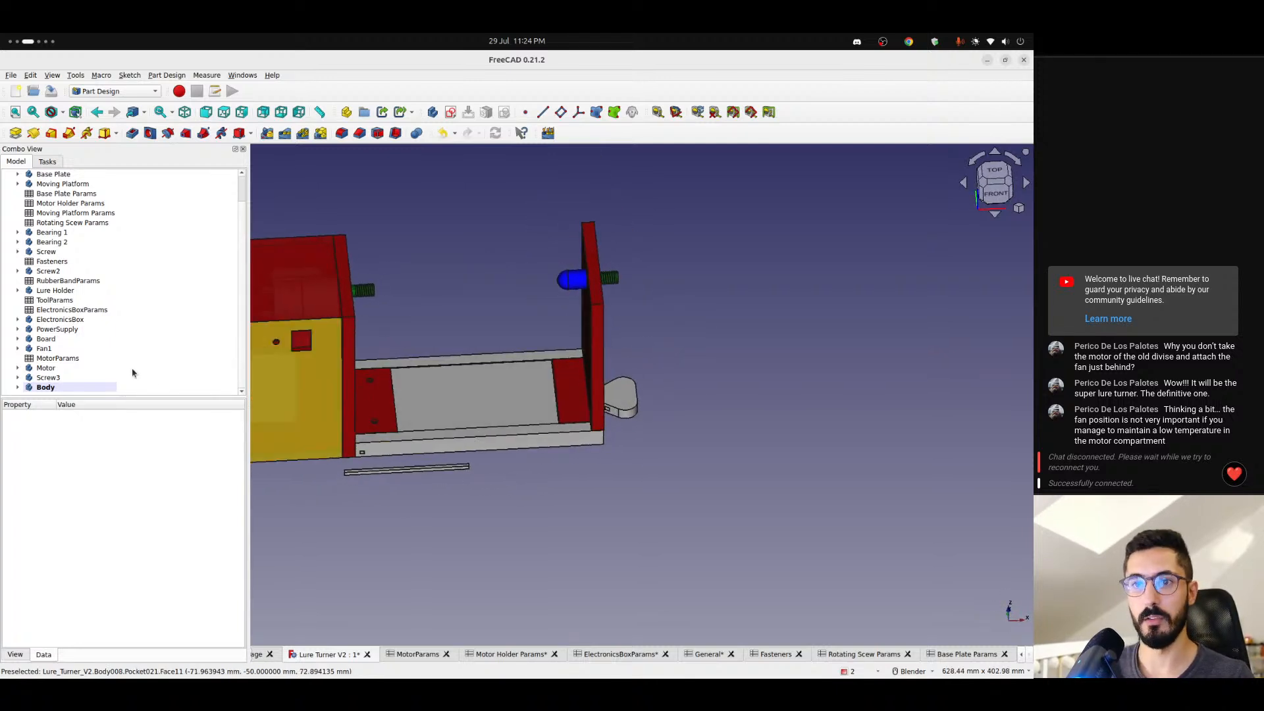
# - Hide the Lure Holder body and inspect the pin beside the base plate's side hole
pyautogui.click(63, 320)
pyautogui.click(48, 291)
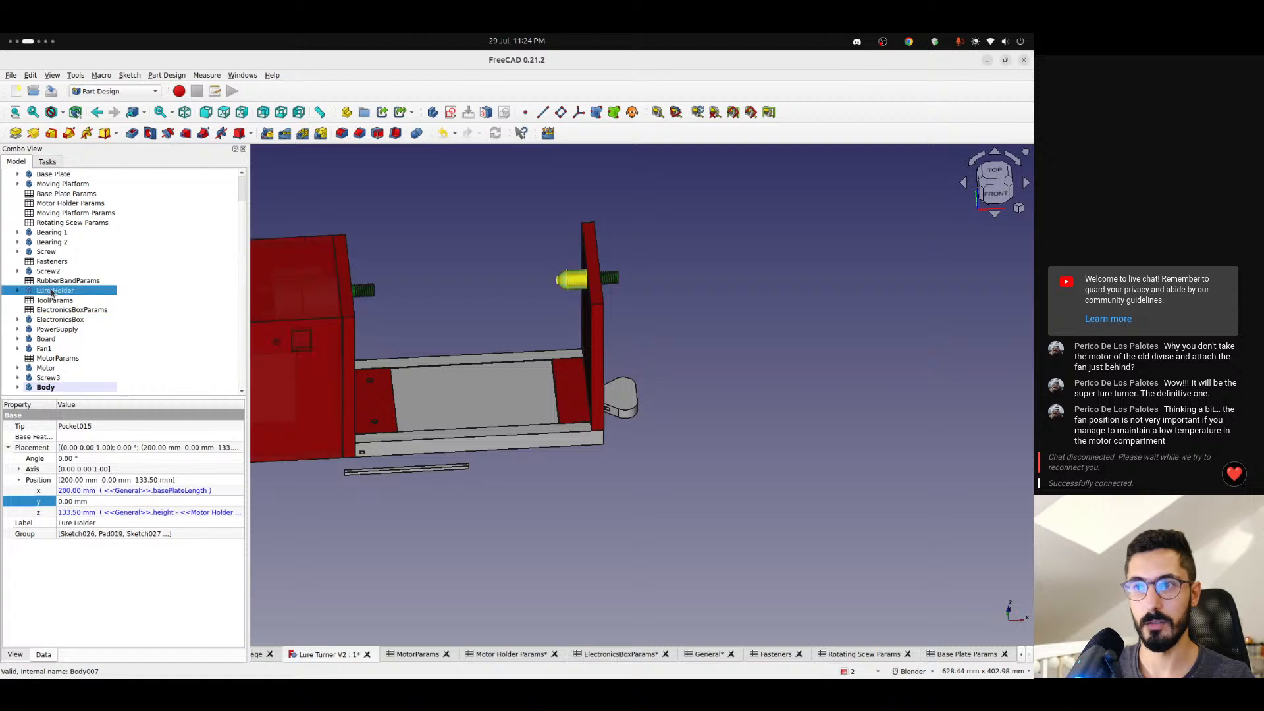
pyautogui.press('space')
pyautogui.click(441, 497)
pyautogui.moveTo(422, 468); pyautogui.dragTo(366, 455, button='middle')
pyautogui.scroll(6, 367, 455)
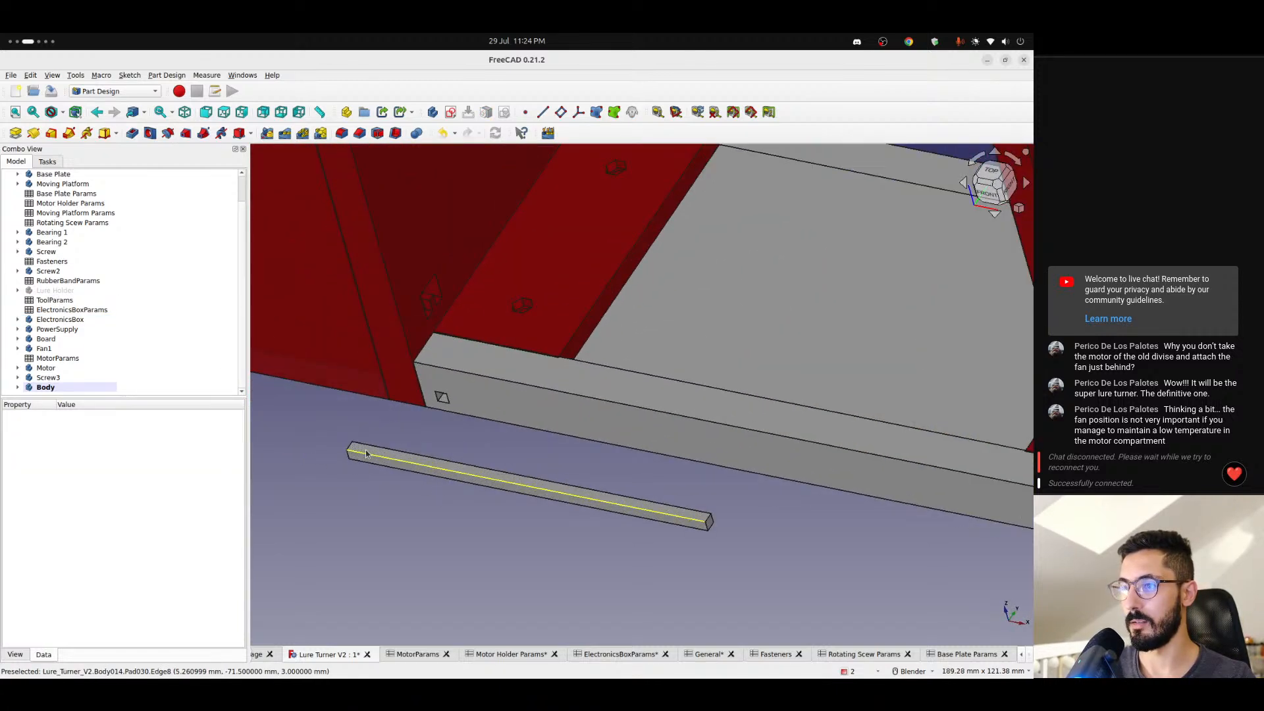
pyautogui.scroll(-6, 367, 454)
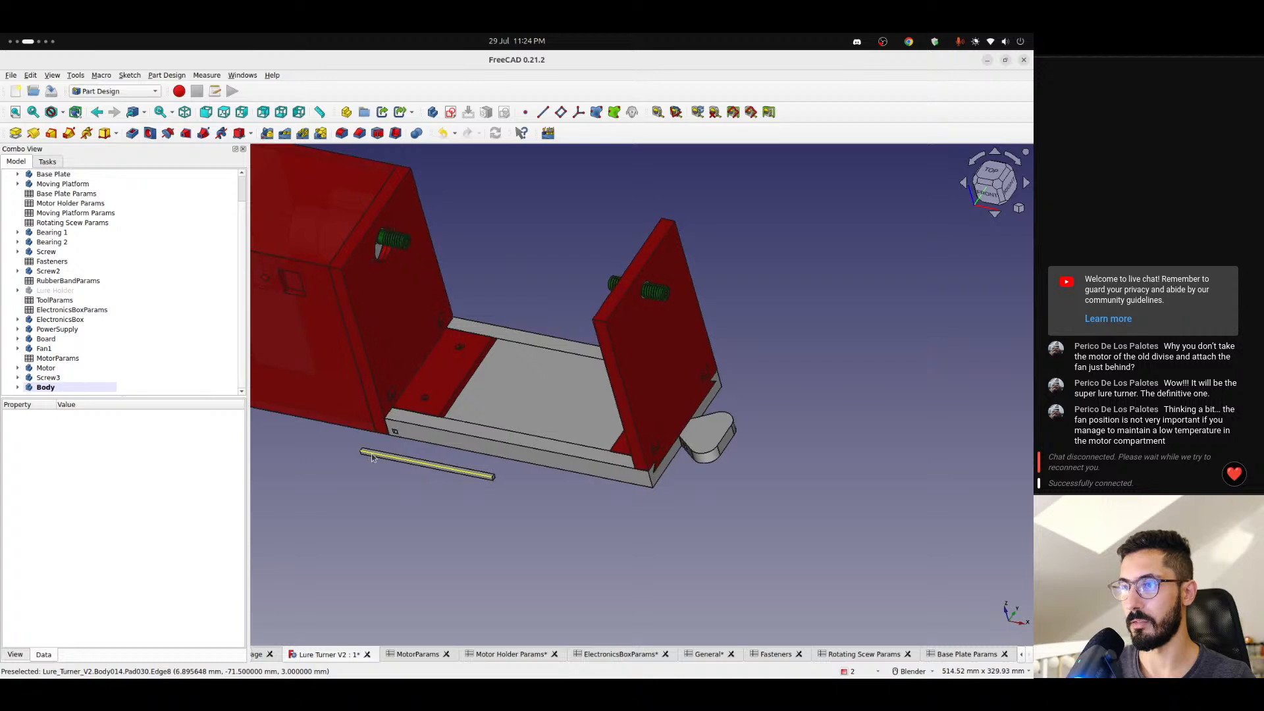
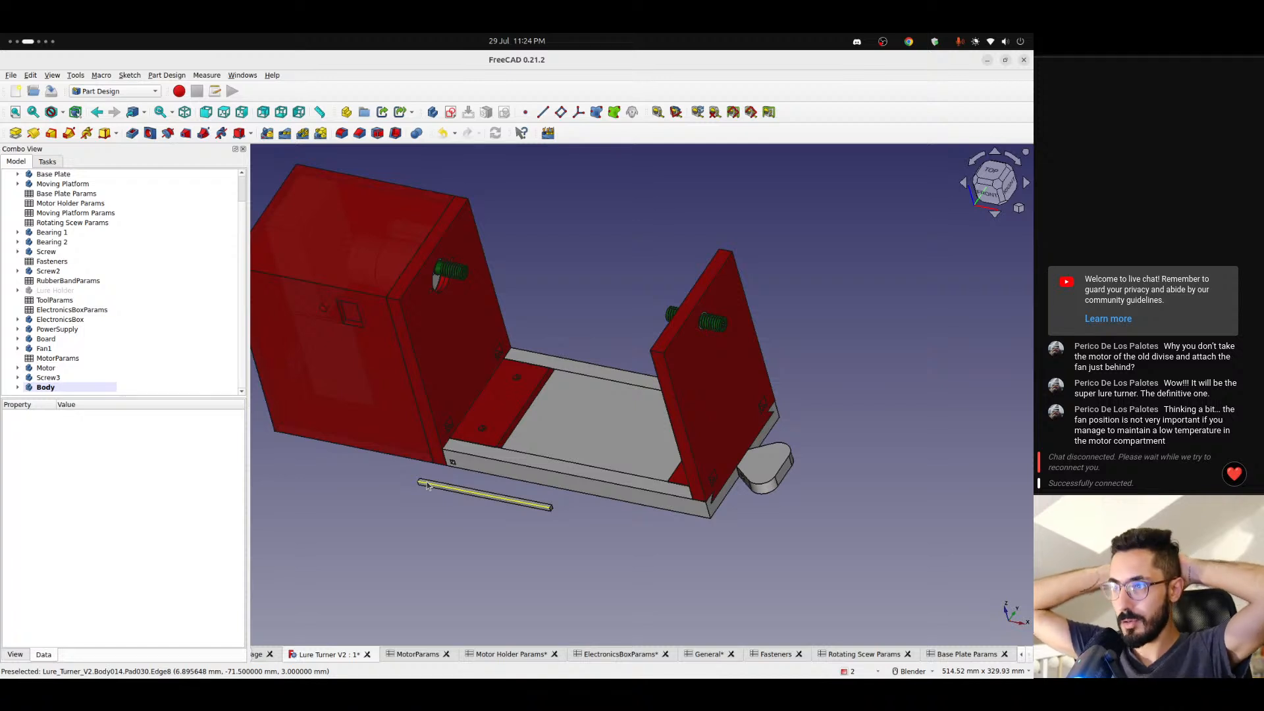
# - Examine the pin beside the base plate and the green screw protruding from the motor holder wall
pyautogui.scroll(-1, 483, 473)
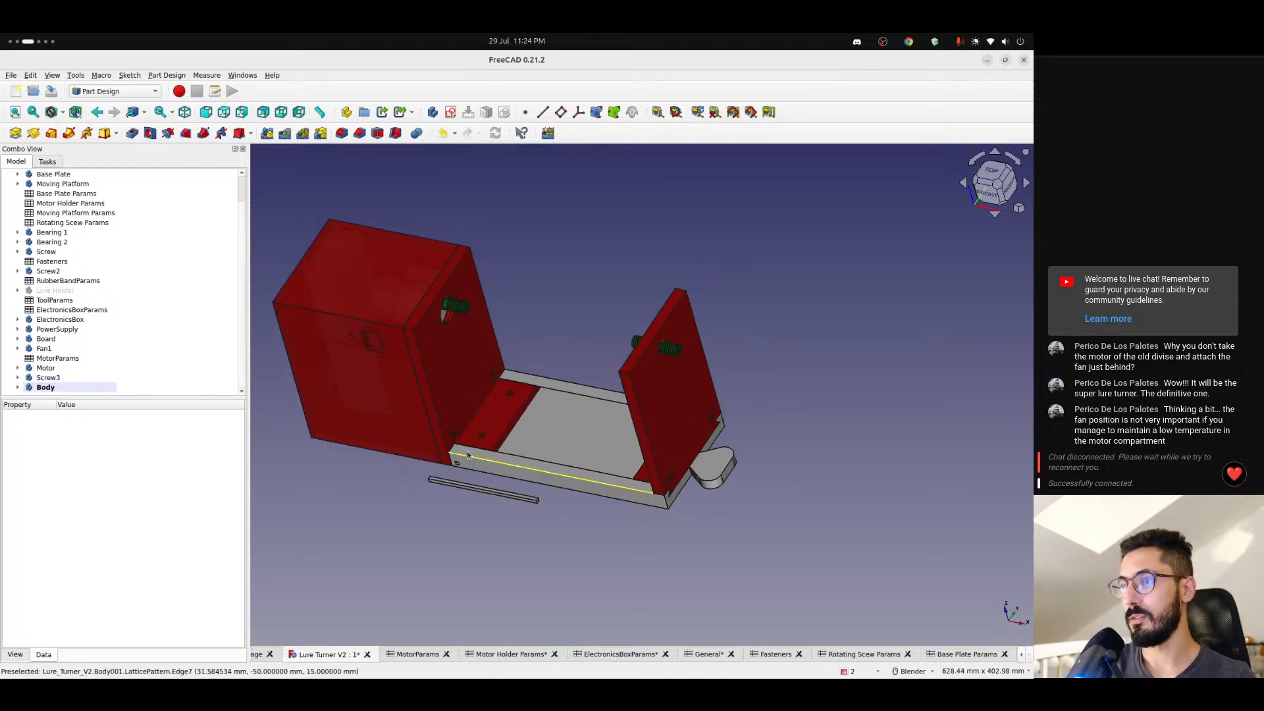
pyautogui.moveTo(467, 454); pyautogui.dragTo(392, 321, button='middle')
pyautogui.scroll(6, 480, 364)
pyautogui.scroll(-3, 463, 342)
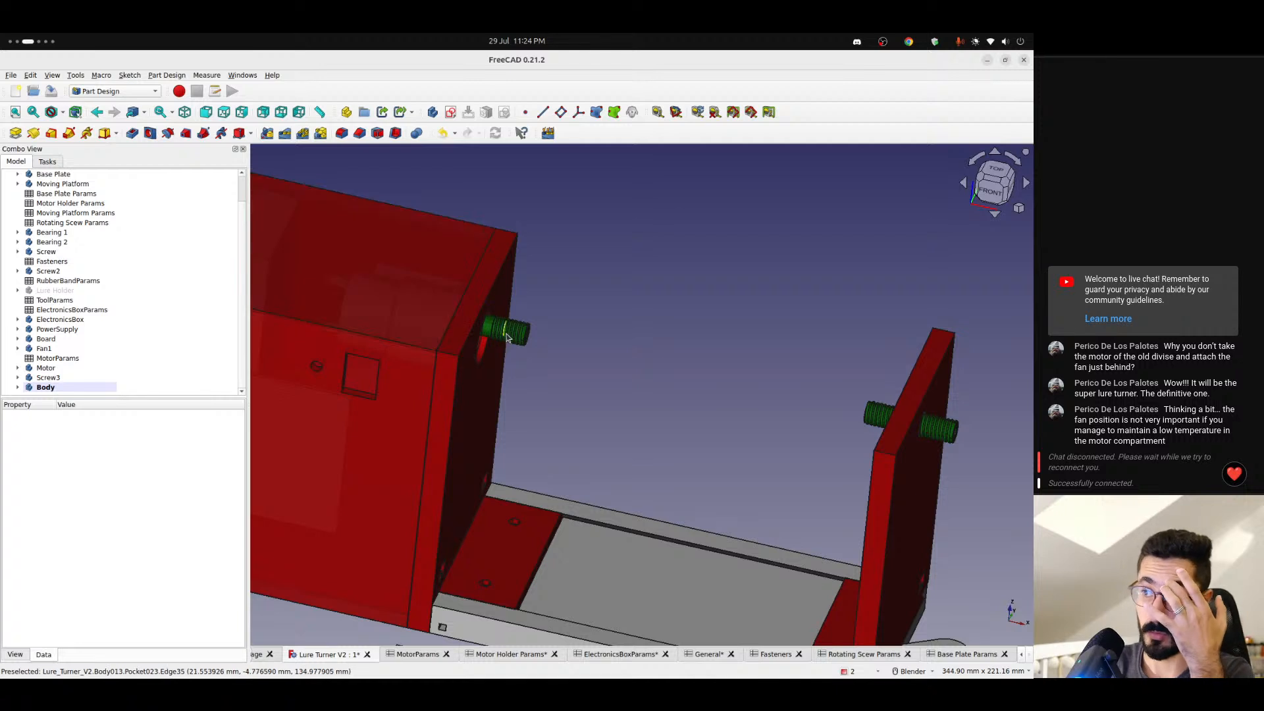
pyautogui.scroll(-2, 526, 415)
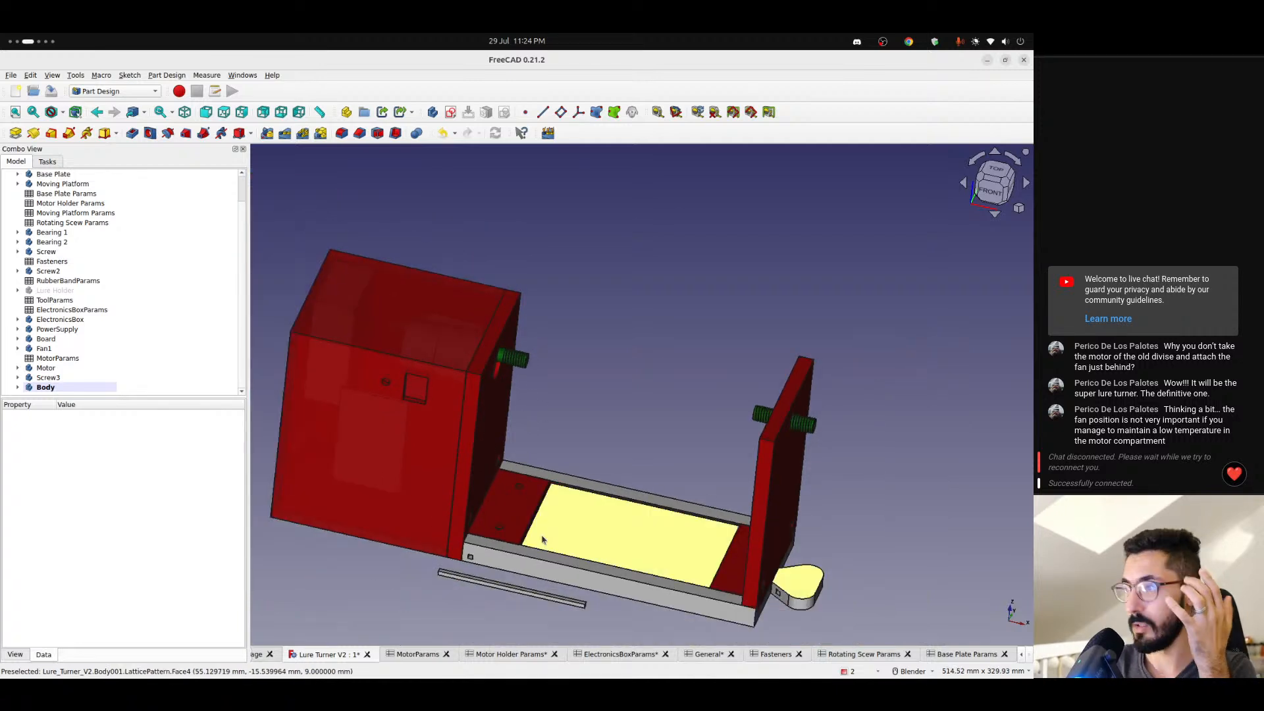
pyautogui.scroll(3, 523, 587)
pyautogui.scroll(1, 523, 596)
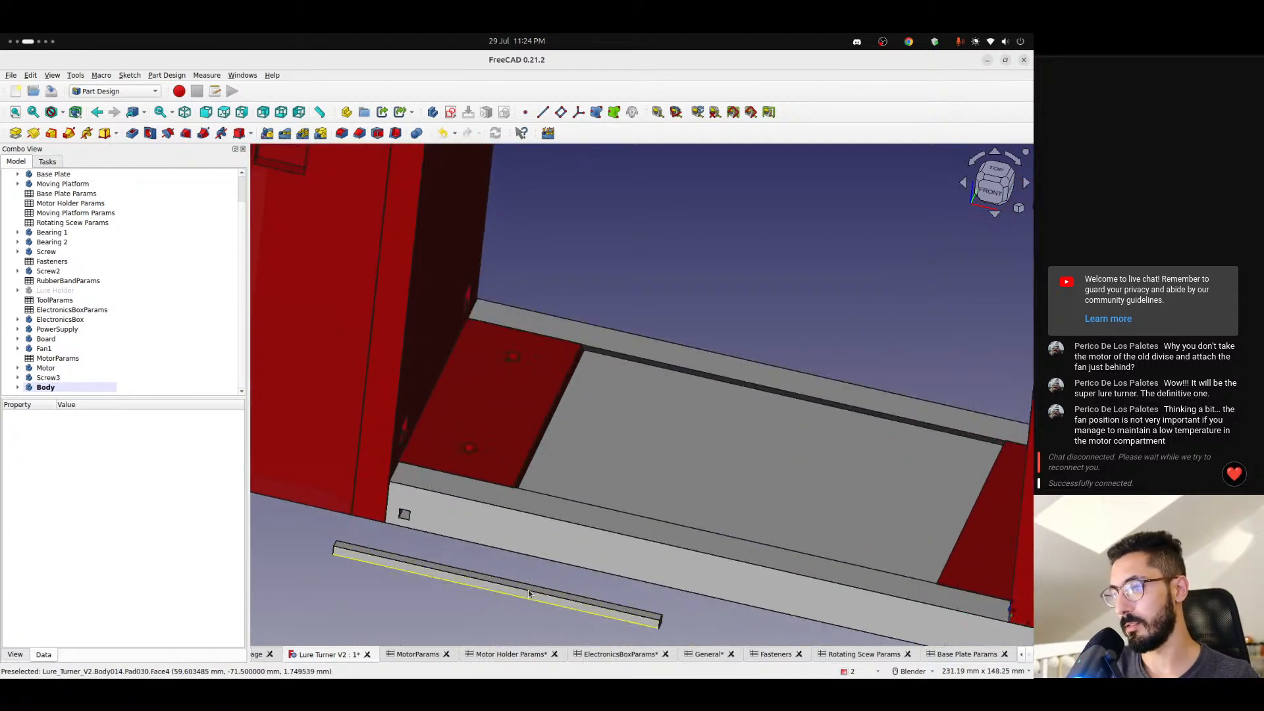
pyautogui.scroll(-5, 542, 594)
pyautogui.scroll(2, 543, 595)
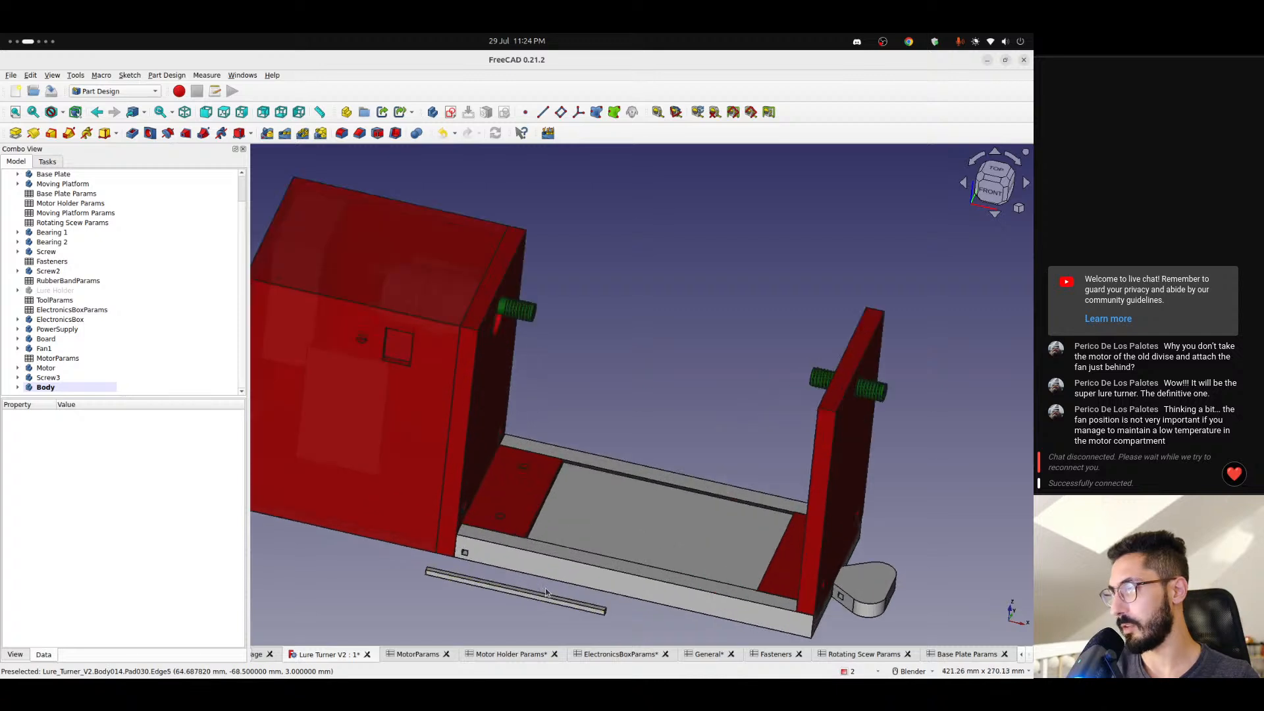
pyautogui.scroll(3, 514, 322)
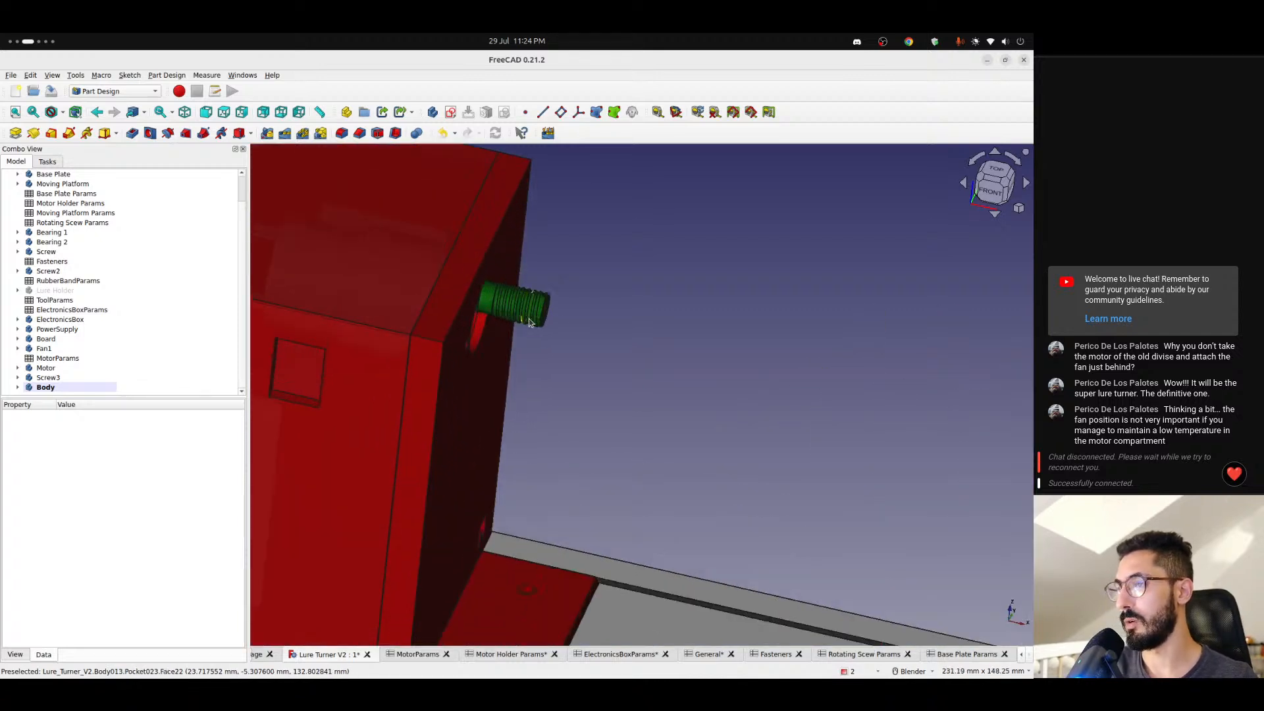
pyautogui.moveTo(514, 323)
pyautogui.mouseDown(button='middle')
pyautogui.moveTo(500, 328)
pyautogui.moveTo(512, 309)
pyautogui.mouseUp(button='middle')
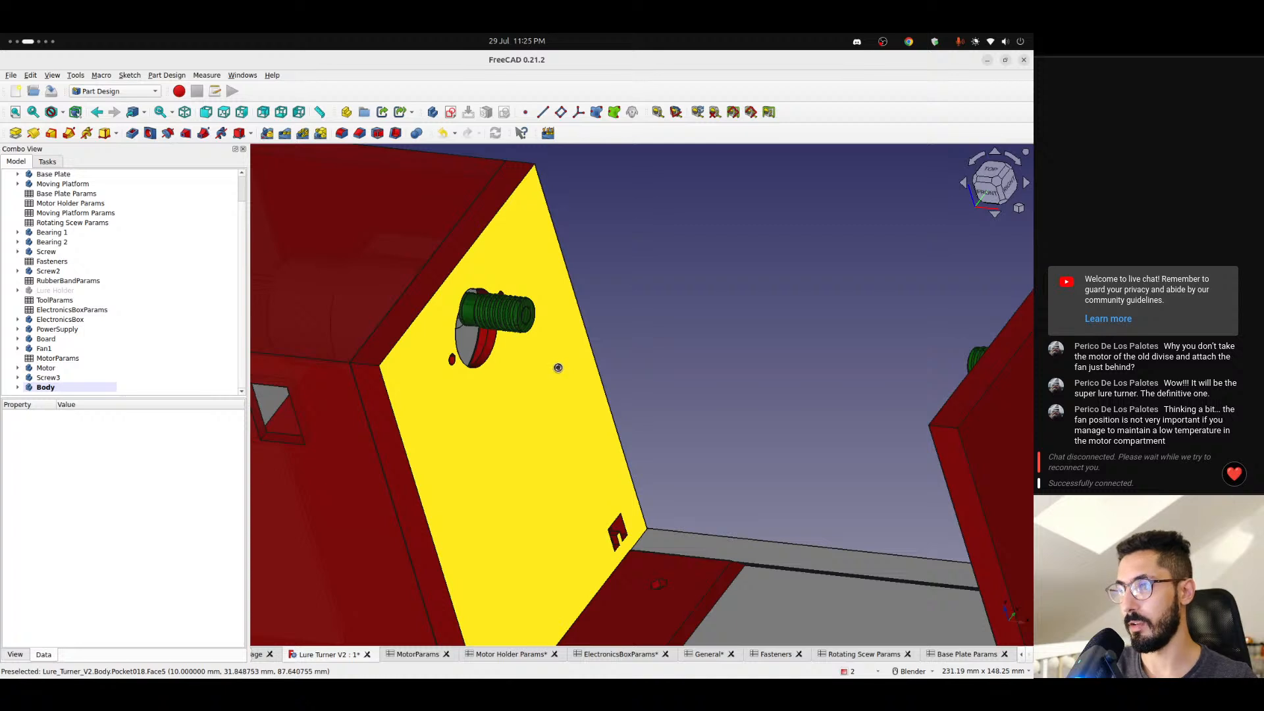
# - Save the Lure Turner V2 document and close all the open parameter spreadsheets
pyautogui.hotkey('ctrl', 's')
pyautogui.middleClick(461, 656)
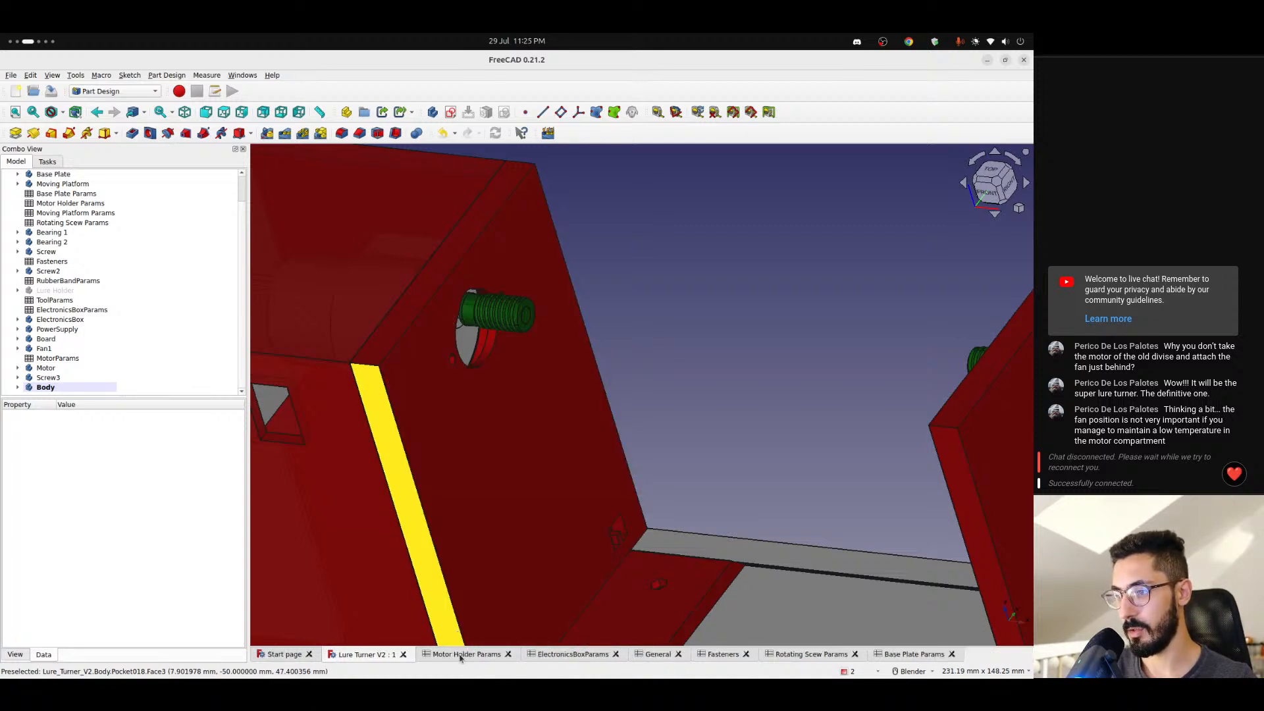
pyautogui.middleClick(461, 657)
pyautogui.middleClick(460, 657)
pyautogui.middleClick(460, 657)
pyautogui.middleClick(460, 657)
pyautogui.middleClick(460, 656)
pyautogui.middleClick(460, 656)
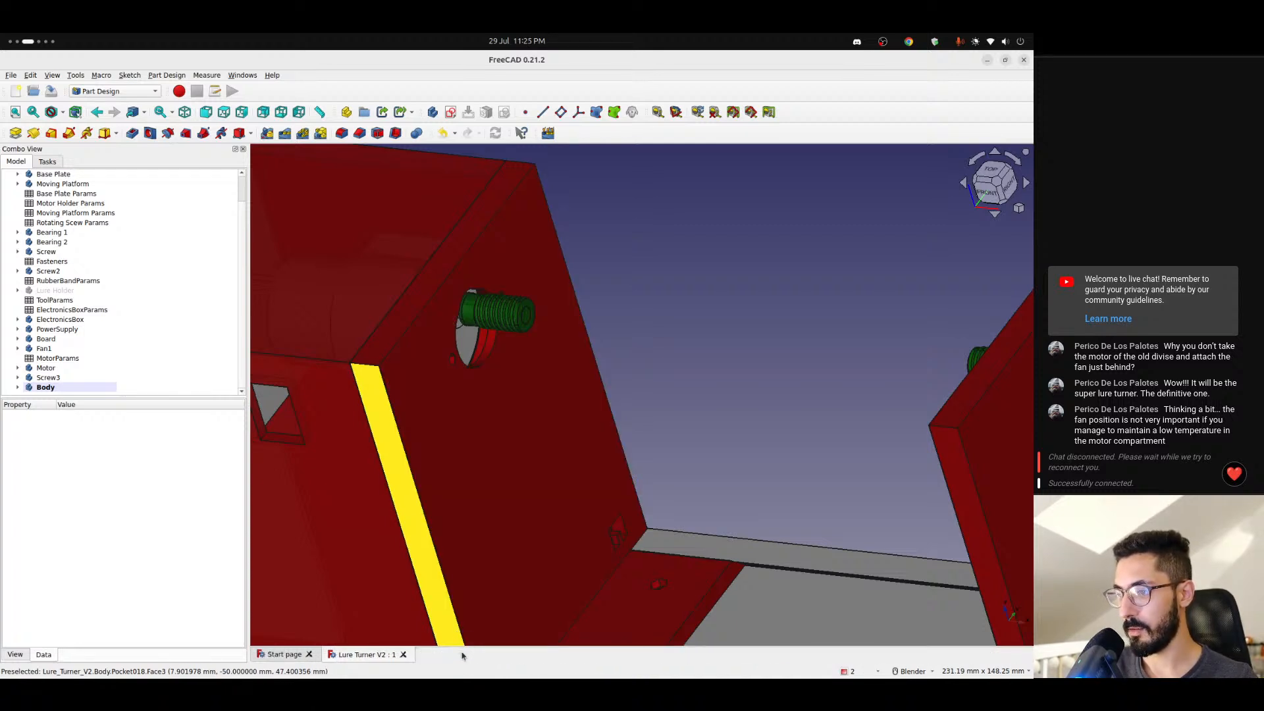
# - Set screwLength to 25 in the Rotating Scew Params spreadsheet and inspect the motor holder's screw in the model
pyautogui.scroll(1, 80, 297)
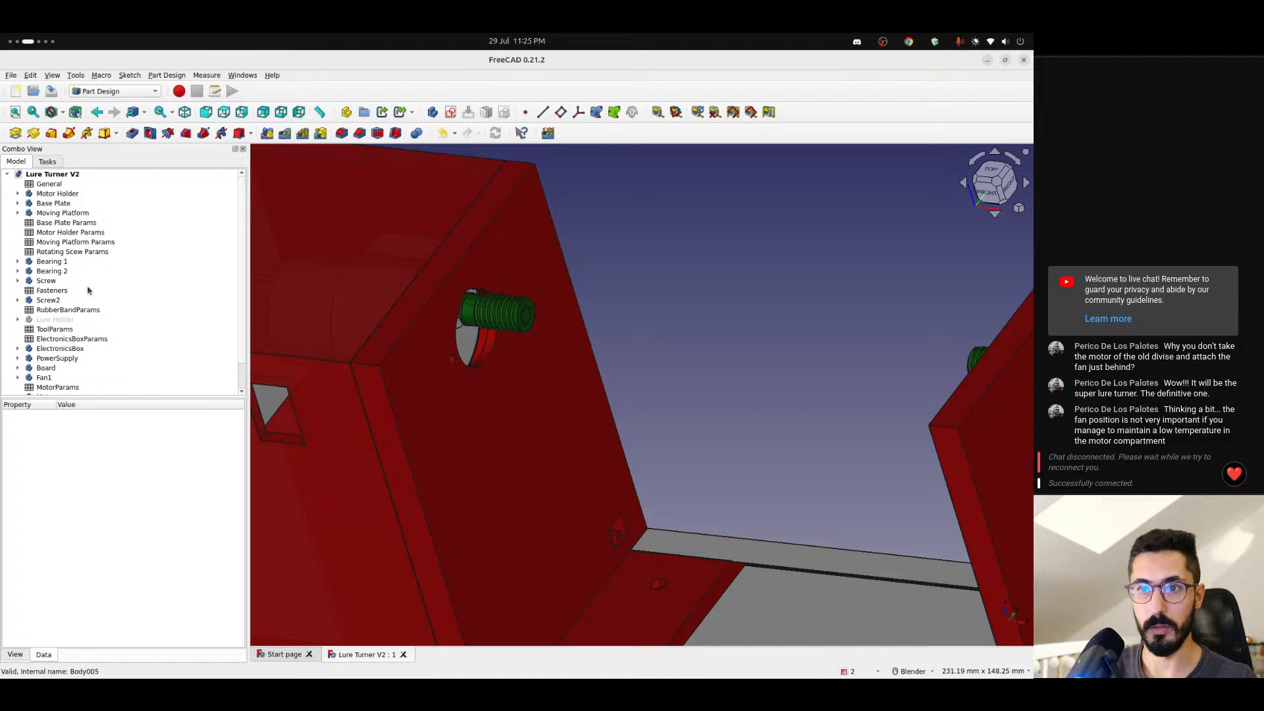
pyautogui.doubleClick(71, 253)
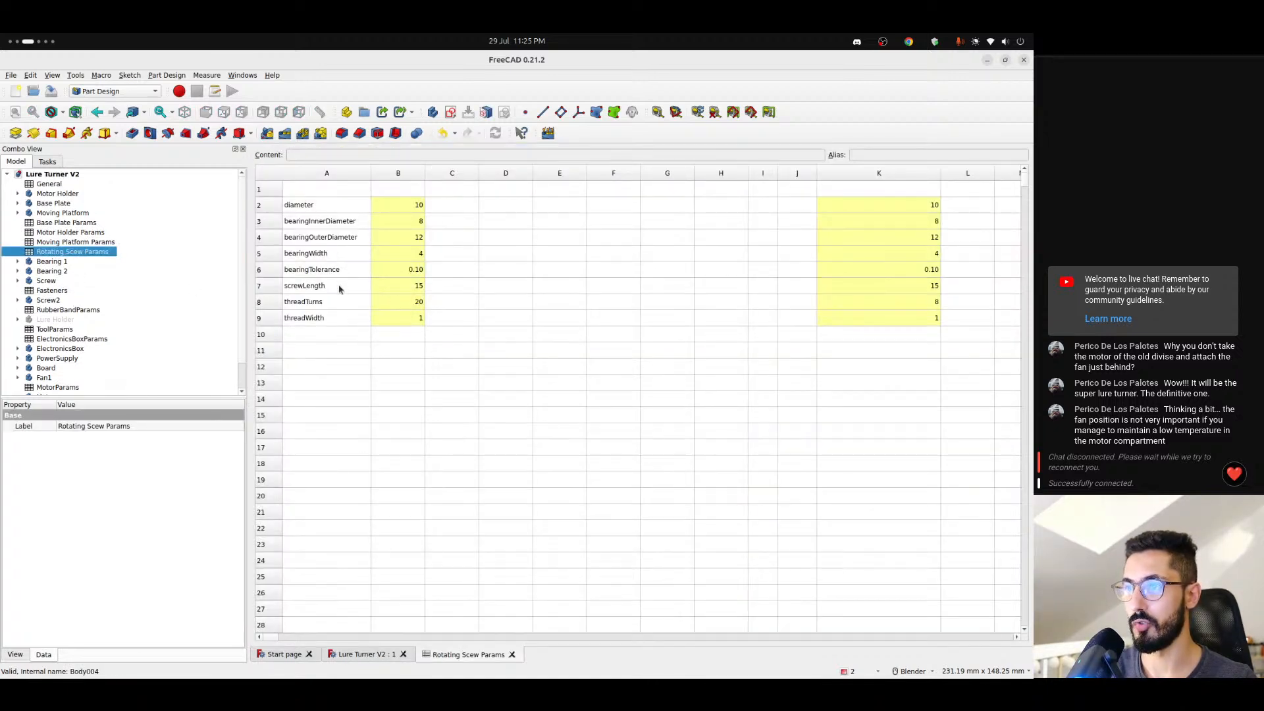
pyautogui.click(402, 288)
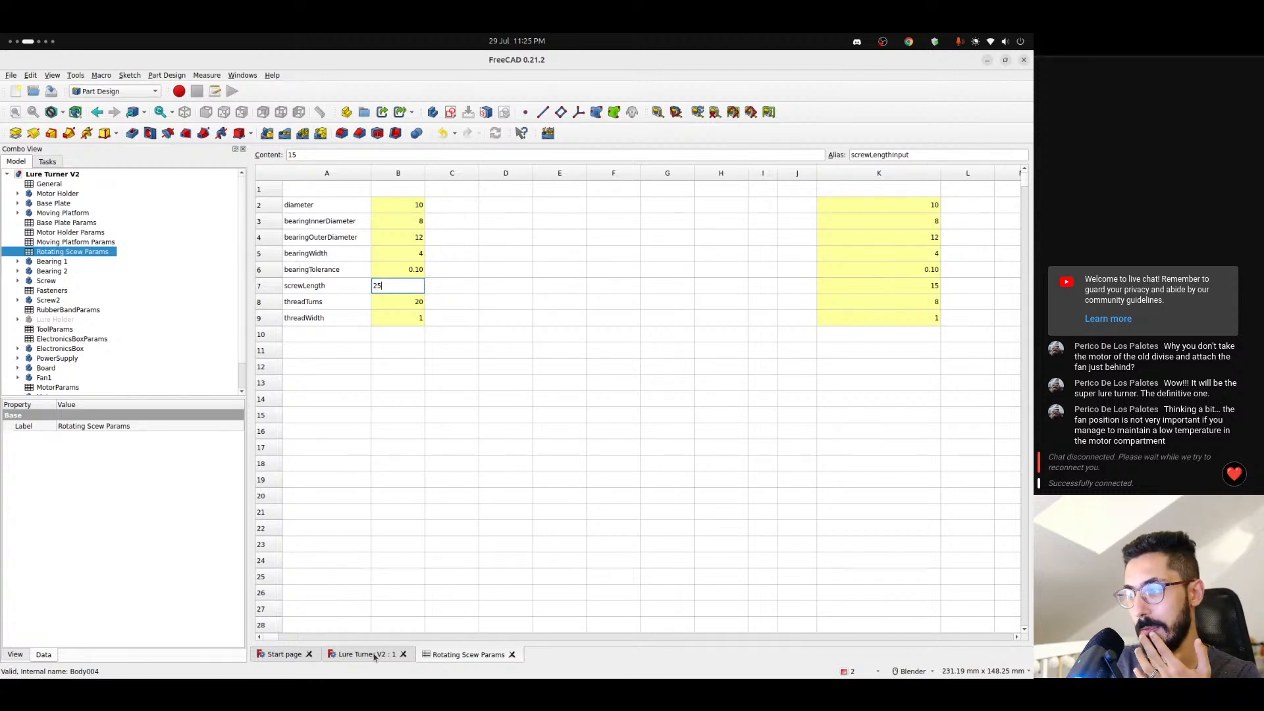
pyautogui.press('Return')
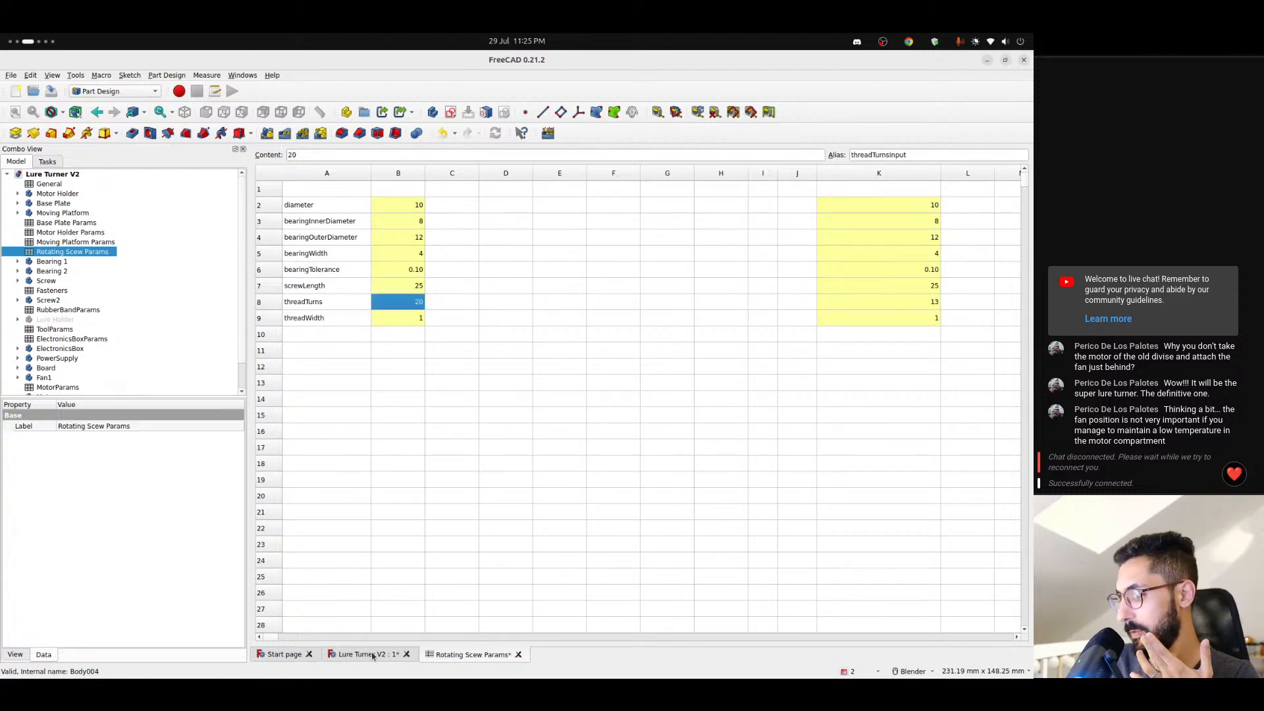
pyautogui.click(371, 658)
pyautogui.scroll(-3, 584, 405)
pyautogui.moveTo(583, 406); pyautogui.dragTo(696, 435, button='middle')
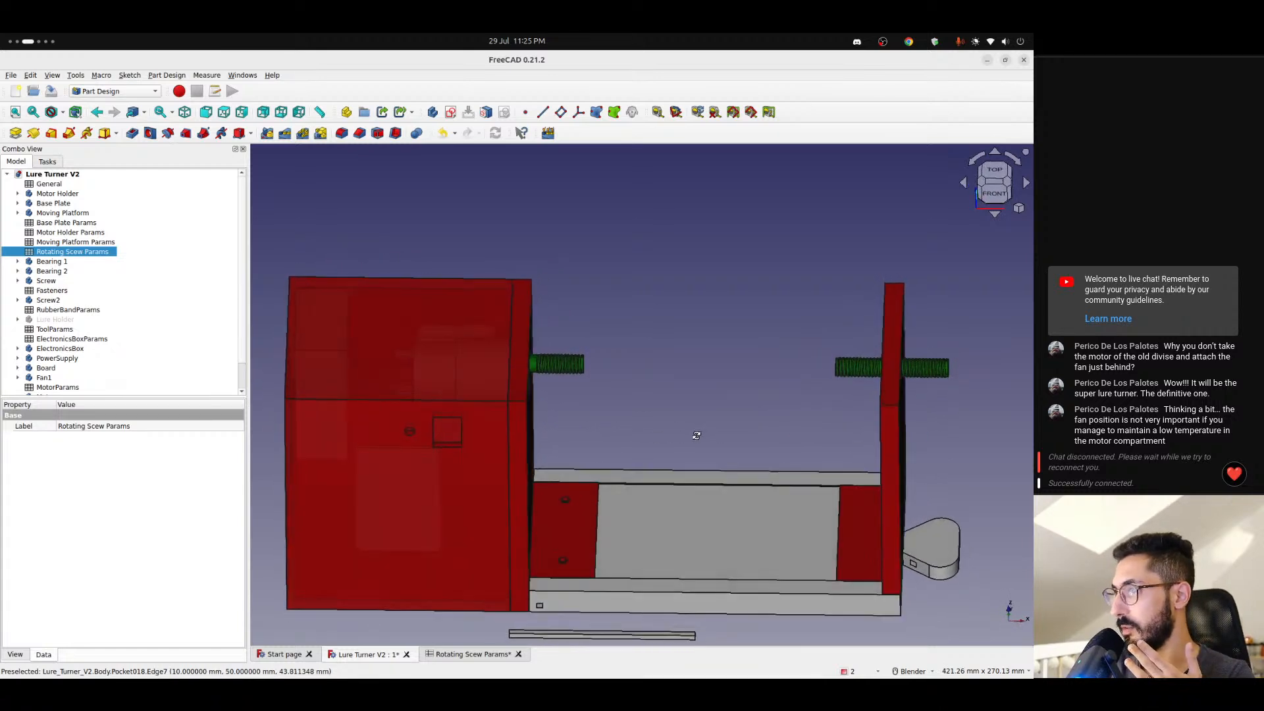
pyautogui.moveTo(781, 348); pyautogui.dragTo(579, 399, button='middle')
pyautogui.scroll(5, 546, 377)
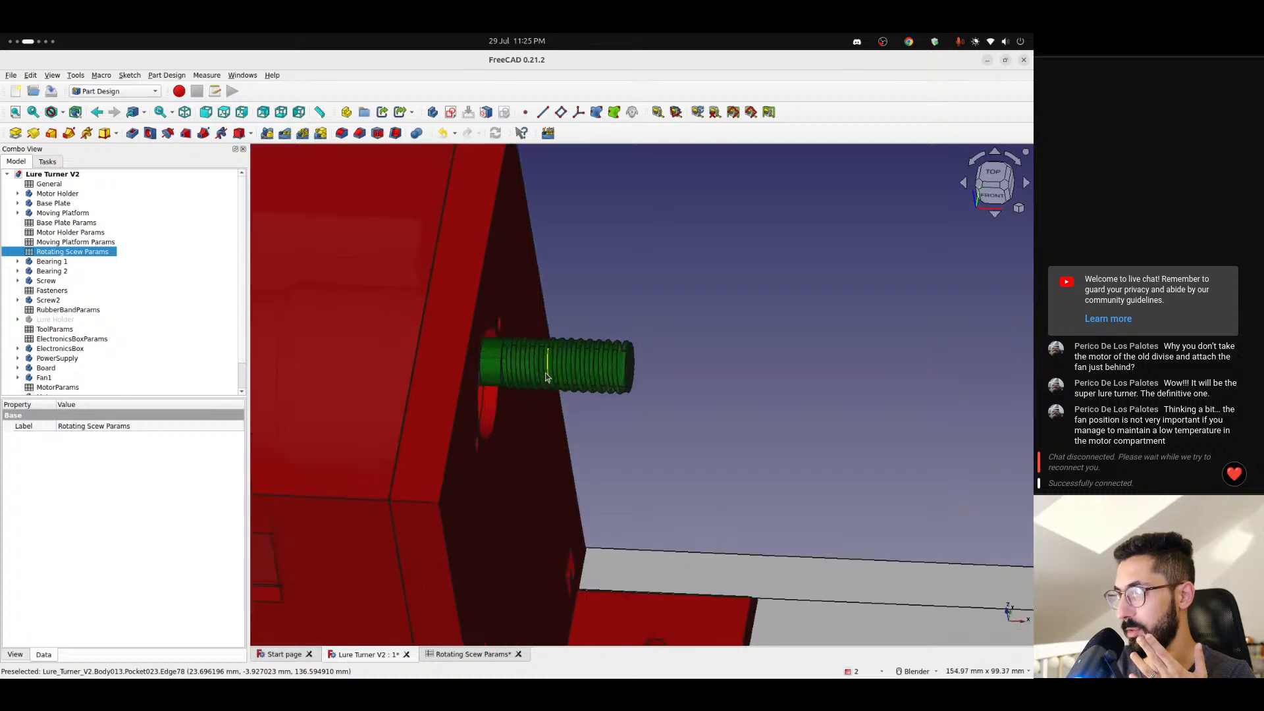
pyautogui.scroll(1, 545, 377)
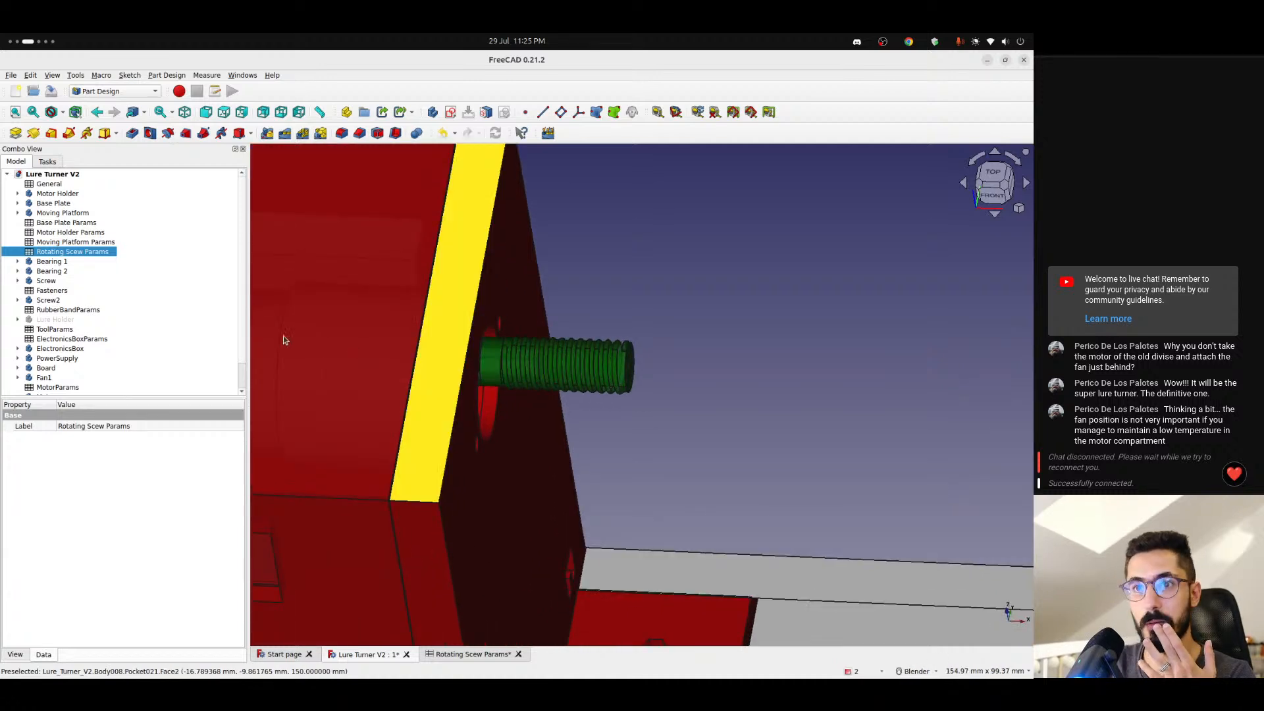
# - Set the transparency of the Screw3 body to 0
pyautogui.scroll(-1, 100, 360)
pyautogui.click(46, 388)
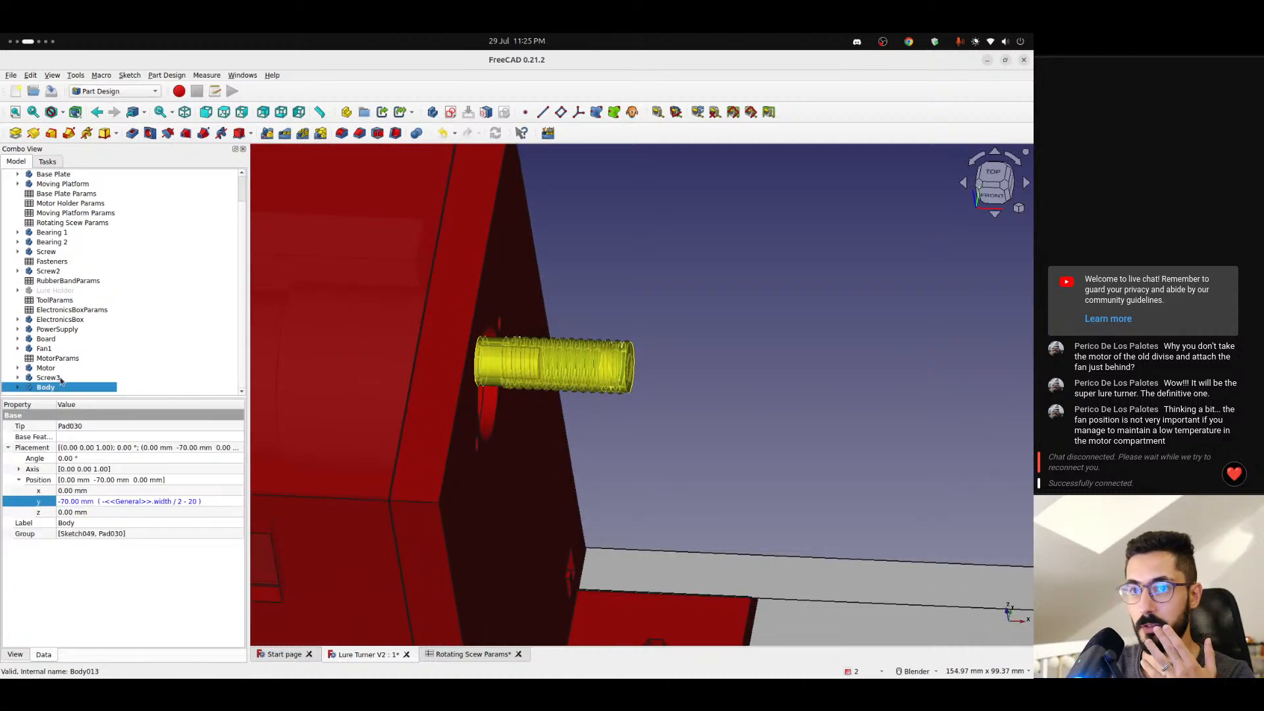
pyautogui.click(66, 380)
pyautogui.click(25, 654)
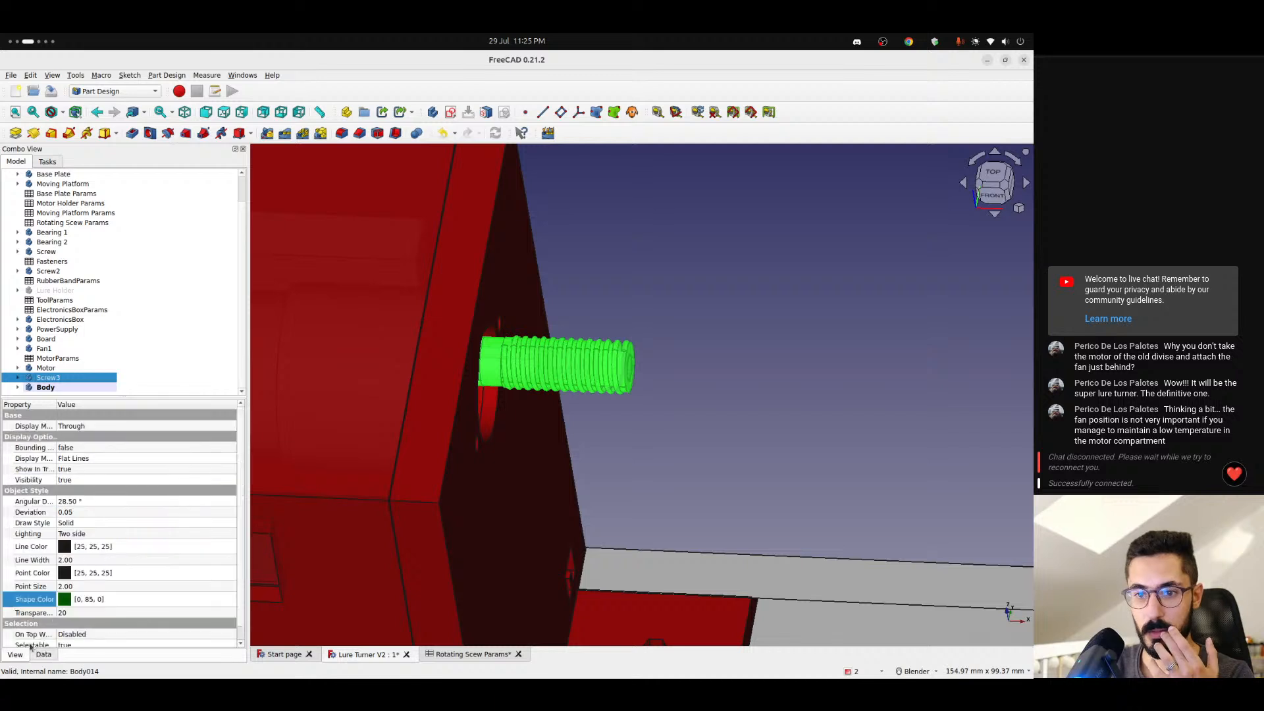
pyautogui.click(75, 614)
pyautogui.write('0')
pyautogui.press('Return')
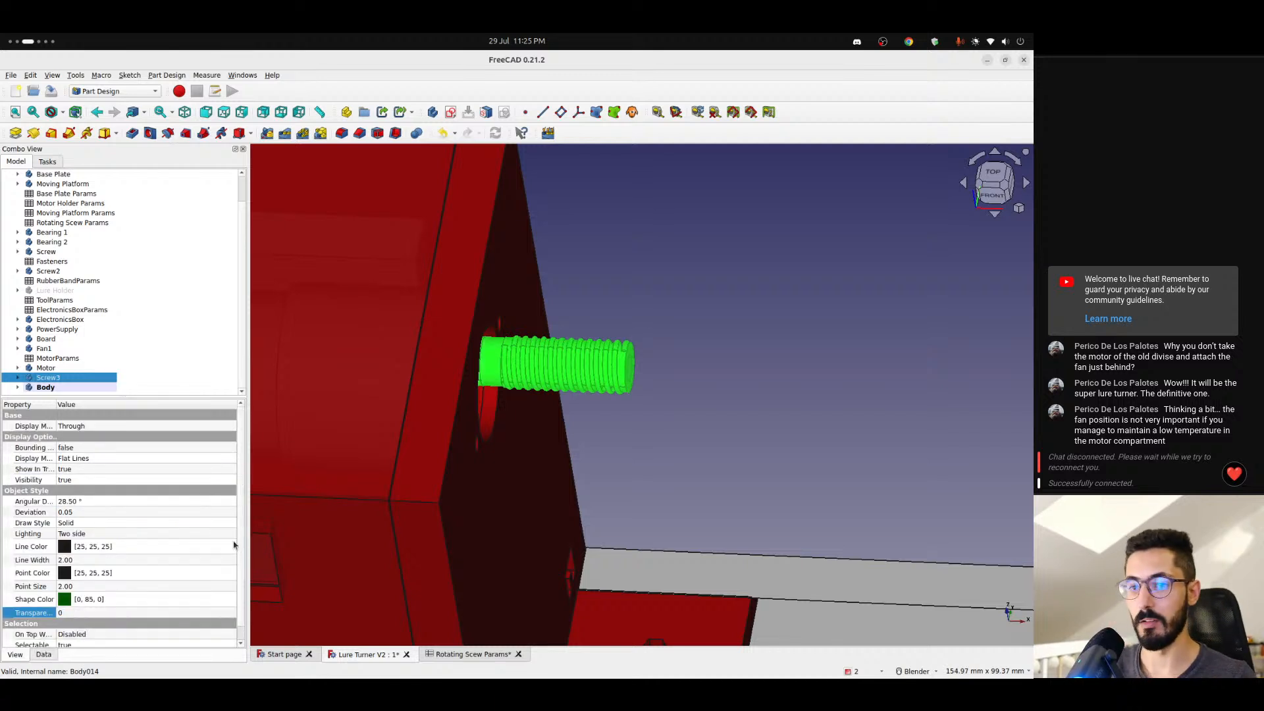
pyautogui.click(634, 426)
# - Inspect the socket end of the moving platform's screw up close and undo the screwLength change
pyautogui.scroll(-5, 635, 428)
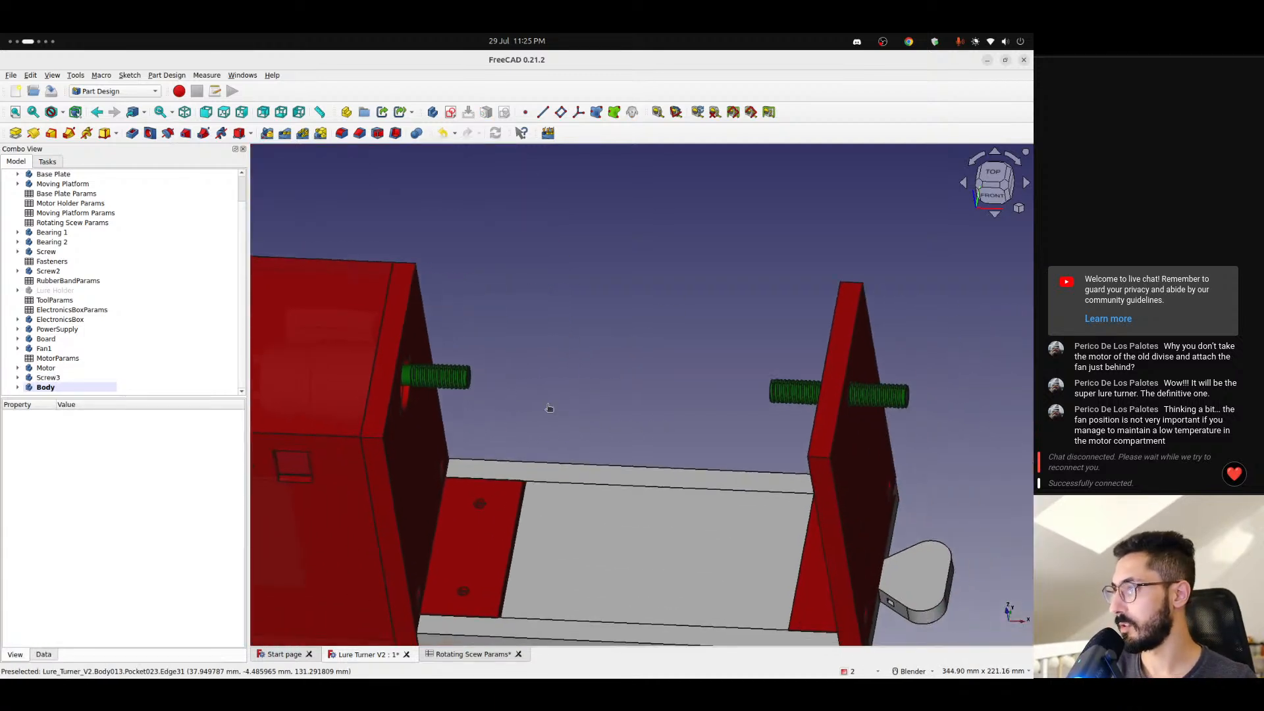
pyautogui.moveTo(550, 408); pyautogui.dragTo(772, 362, button='middle')
pyautogui.scroll(6, 740, 413)
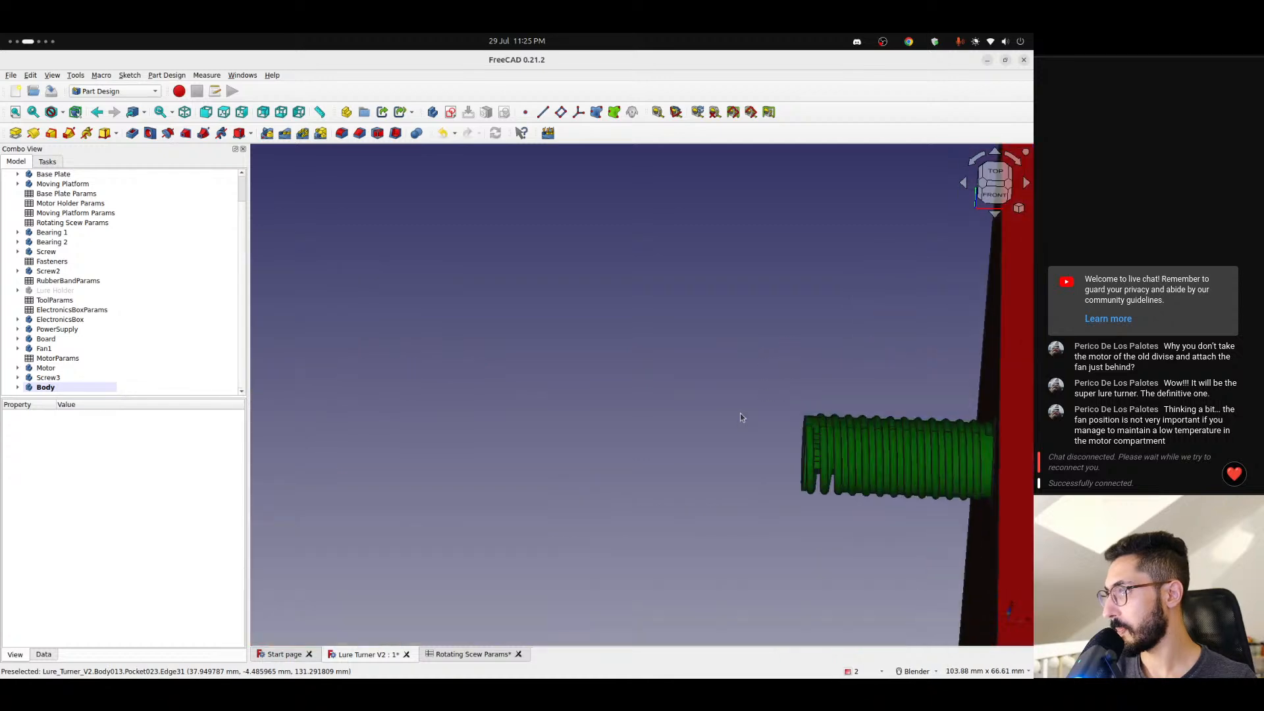
pyautogui.keyDown('shift'); pyautogui.moveTo(740, 413); pyautogui.dragTo(468, 378, button='middle'); pyautogui.keyUp('shift')
pyautogui.scroll(8, 552, 424)
pyautogui.moveTo(537, 429); pyautogui.dragTo(626, 413, button='middle')
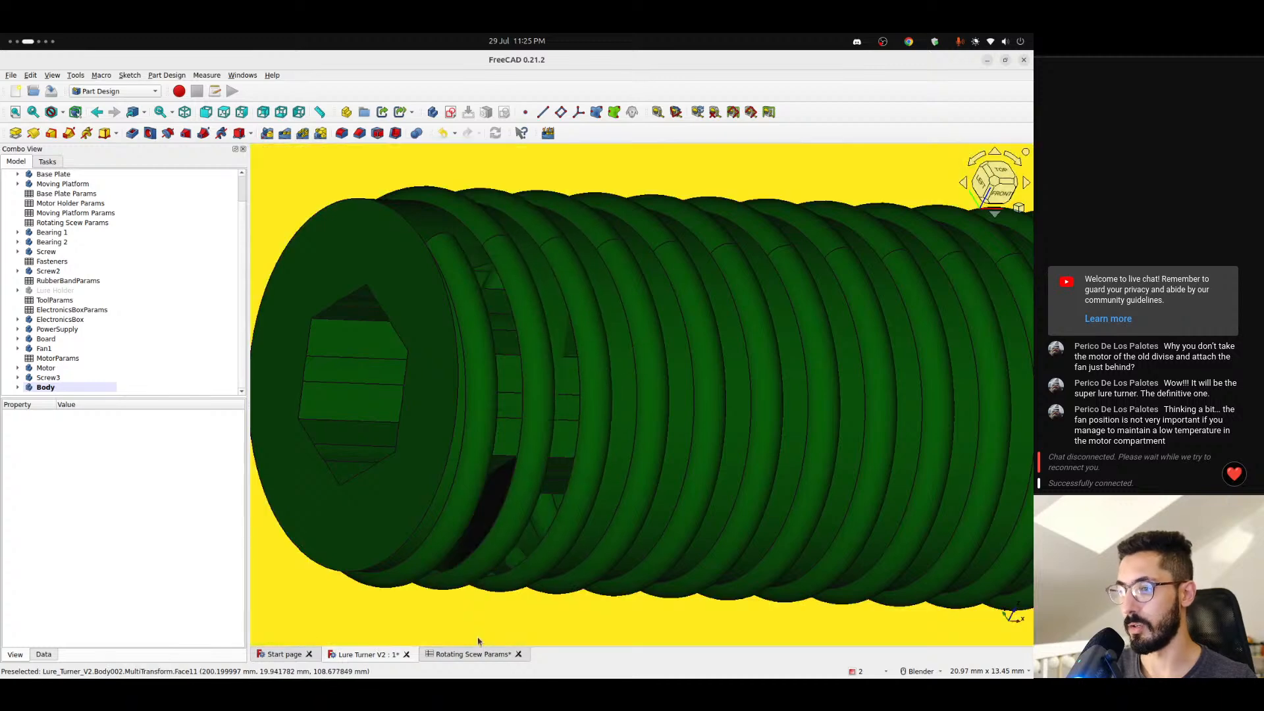
pyautogui.click(473, 654)
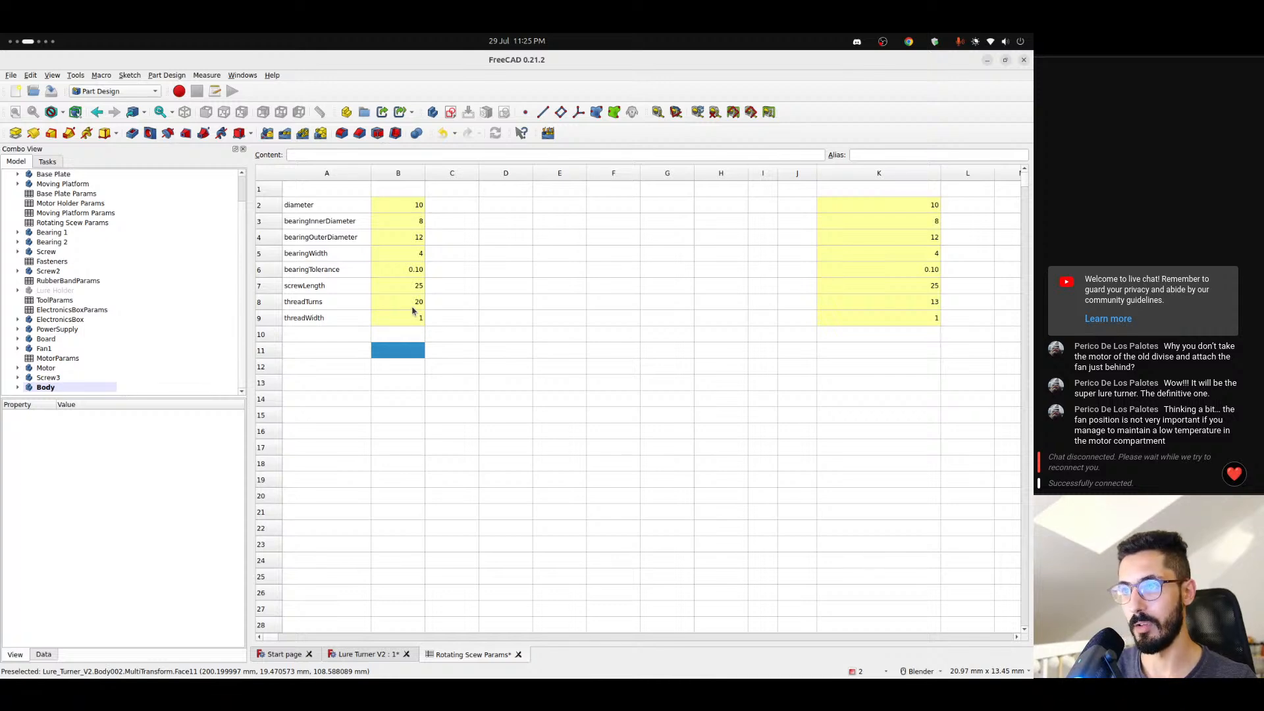
pyautogui.hotkey('ctrl', 'z')
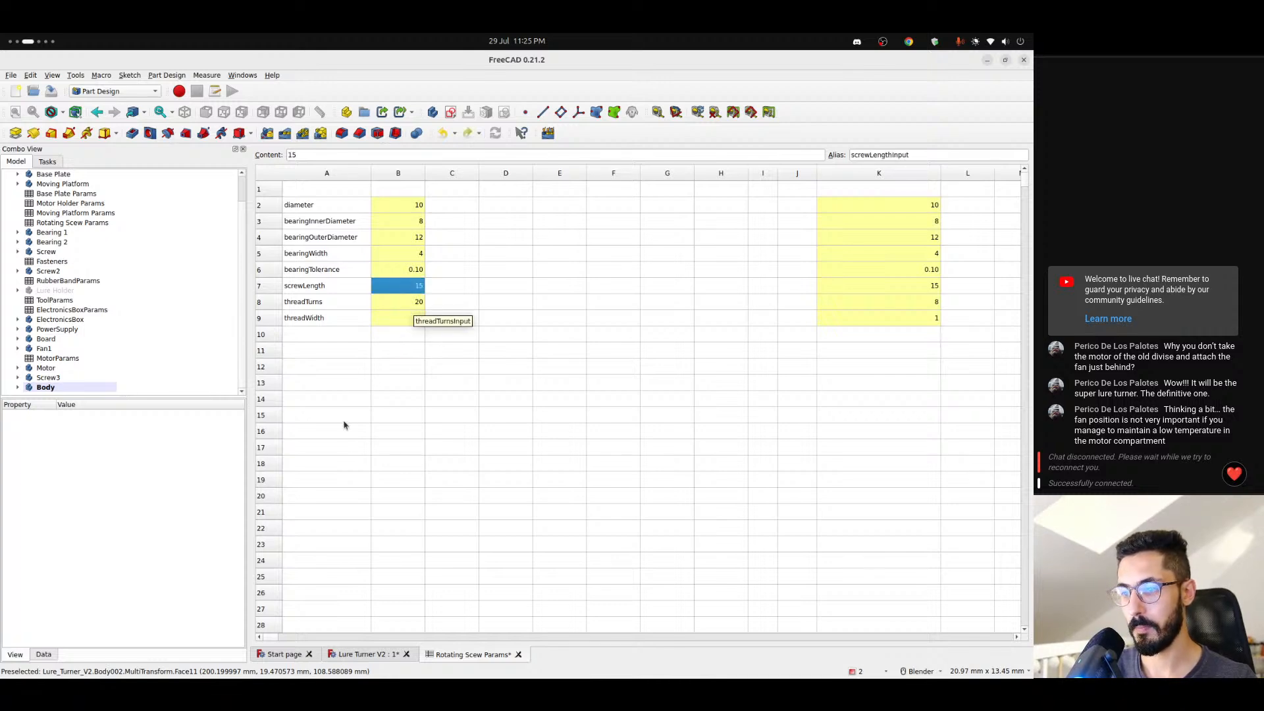
# - Examine the threaded screws on the moving platform and the motor holder in the model
pyautogui.click(377, 655)
pyautogui.scroll(-5, 474, 424)
pyautogui.moveTo(547, 405); pyautogui.dragTo(519, 414, button='middle')
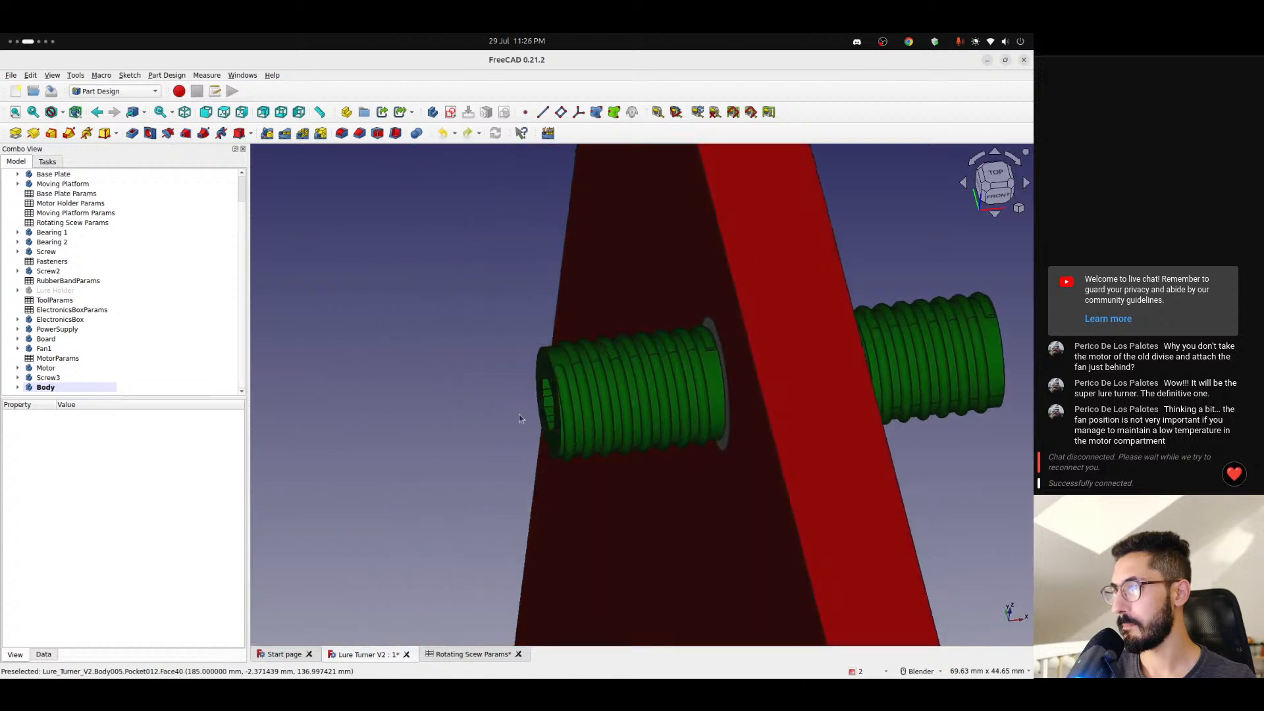
pyautogui.scroll(-3, 539, 412)
pyautogui.scroll(3, 565, 395)
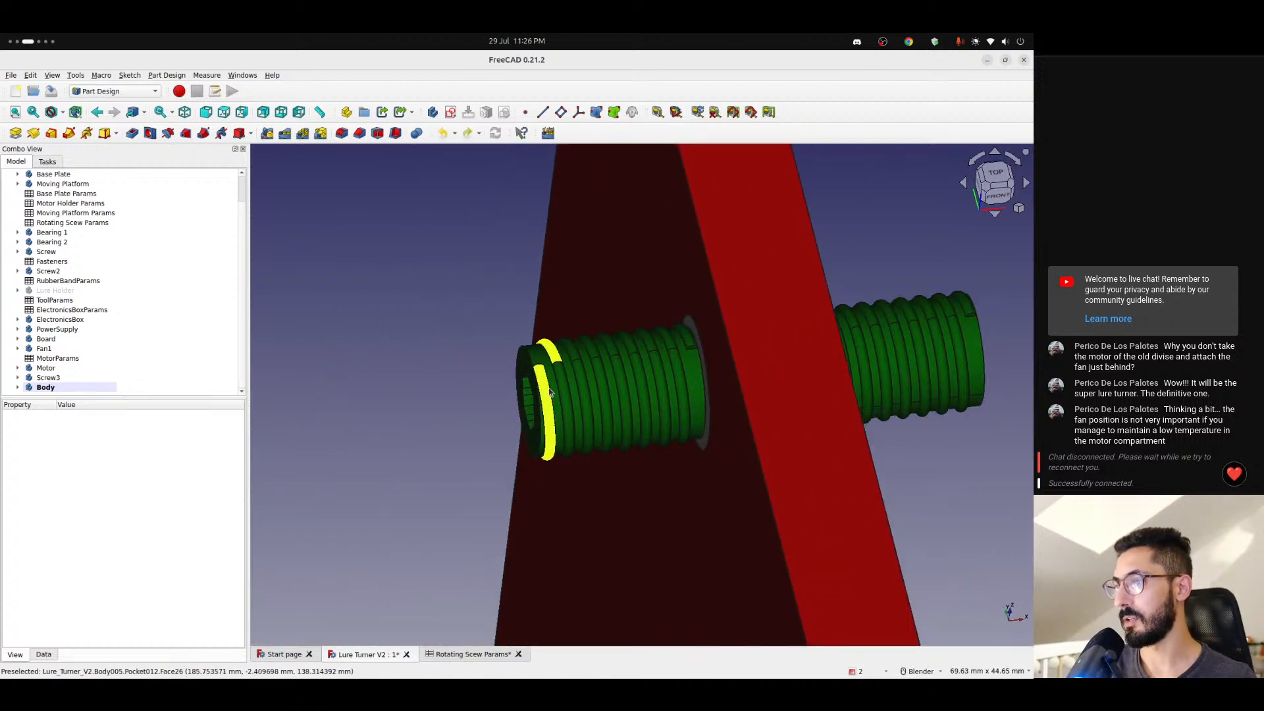
pyautogui.scroll(-4, 609, 411)
pyautogui.scroll(-5, 610, 414)
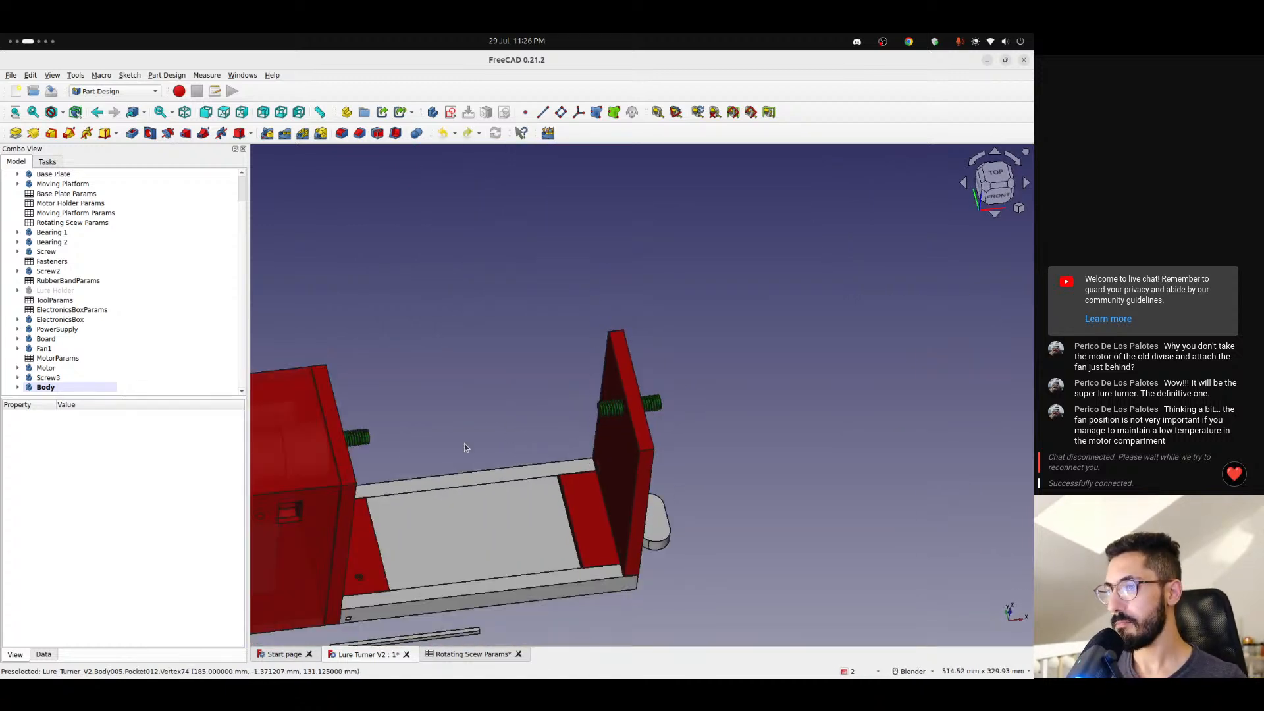
pyautogui.moveTo(465, 444); pyautogui.dragTo(527, 447, button='middle')
pyautogui.scroll(6, 526, 424)
pyautogui.scroll(-3, 527, 424)
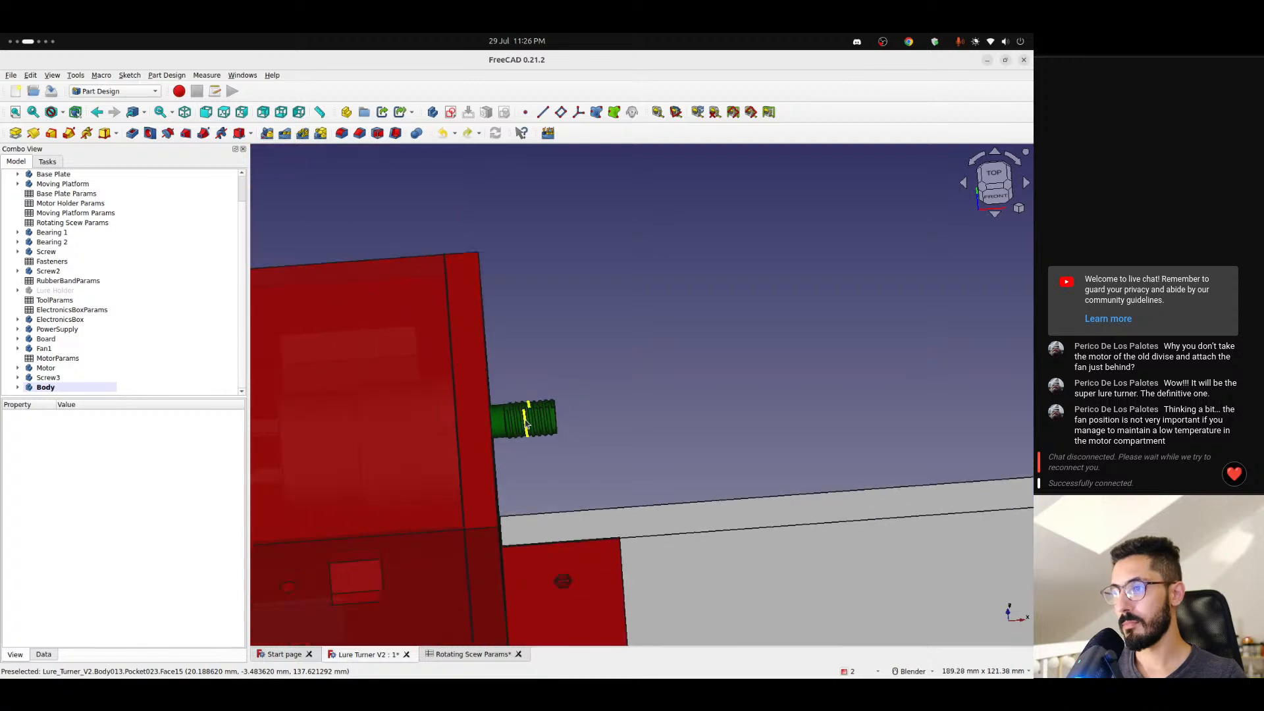
# - Rename the new pin body to identify it as the base plate pin
pyautogui.click(61, 387)
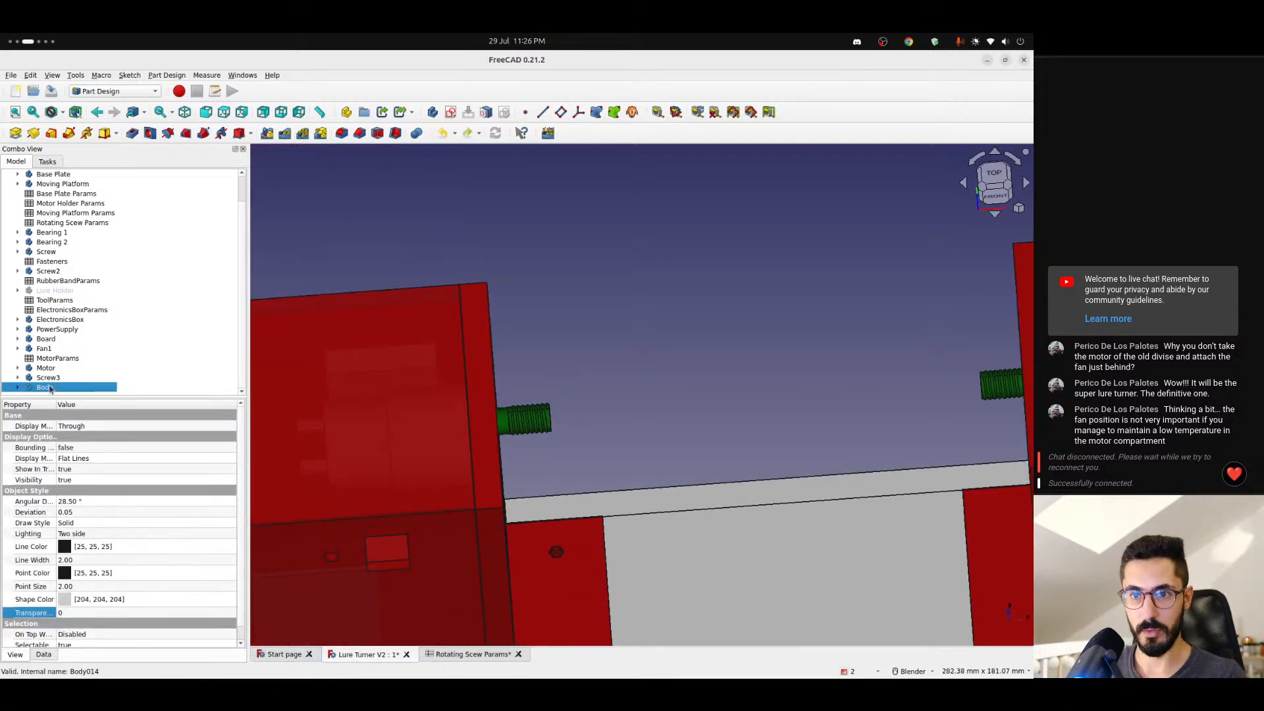
pyautogui.rightClick(49, 389)
pyautogui.click(86, 576)
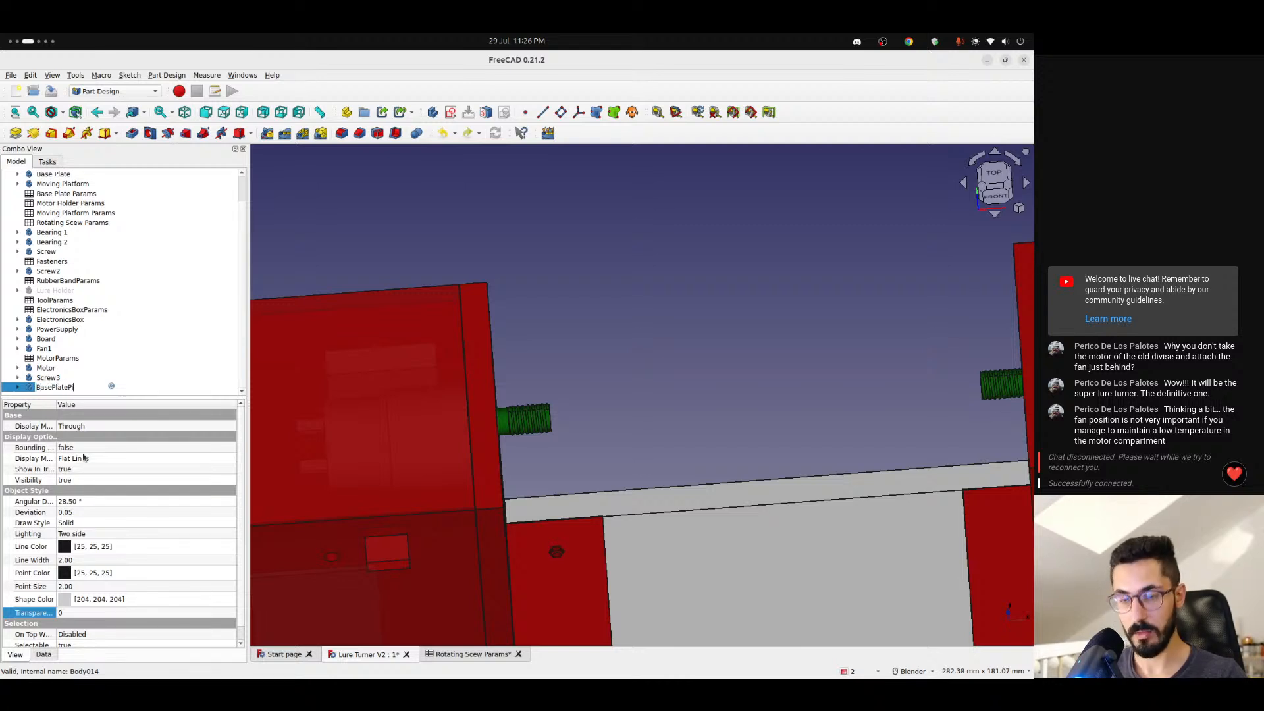
pyautogui.click(481, 356)
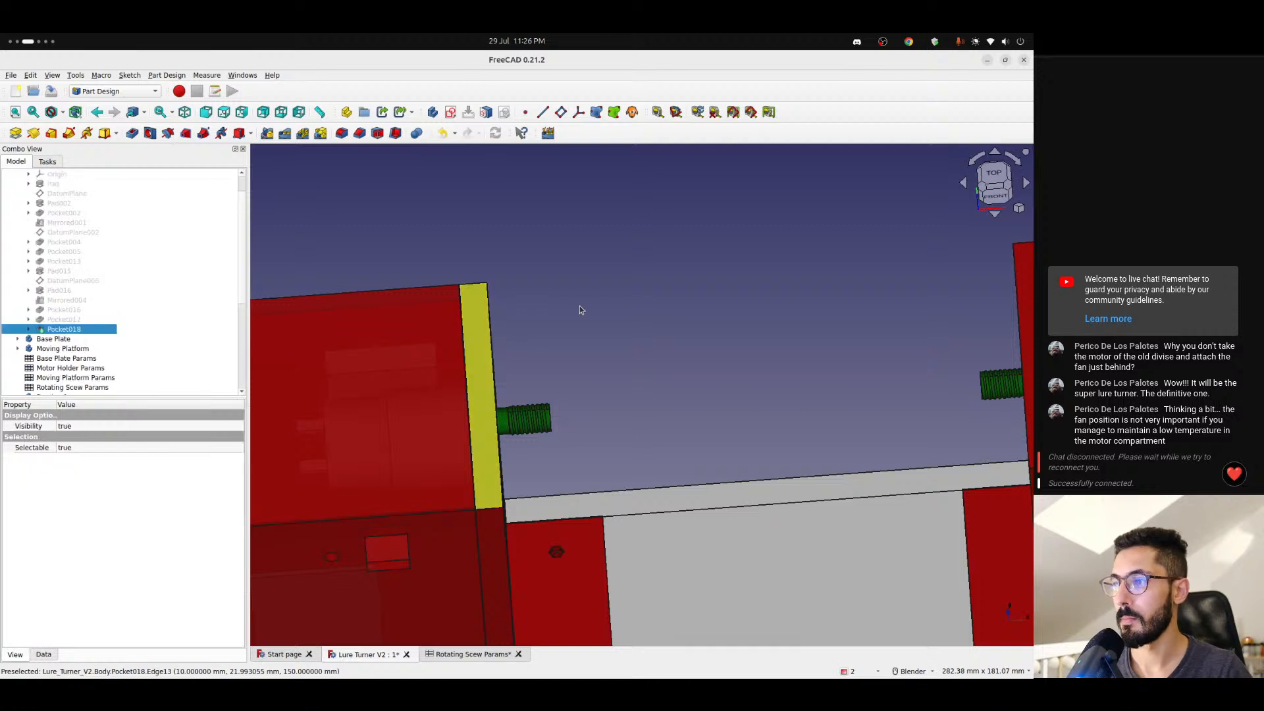
pyautogui.click(579, 306)
# - Examine the pin against the base plate's side hole, and review the whole lure turner assembly
pyautogui.scroll(-3, 548, 365)
pyautogui.keyDown('shift'); pyautogui.moveTo(560, 448); pyautogui.dragTo(497, 309, button='middle'); pyautogui.keyUp('shift')
pyautogui.scroll(4, 515, 454)
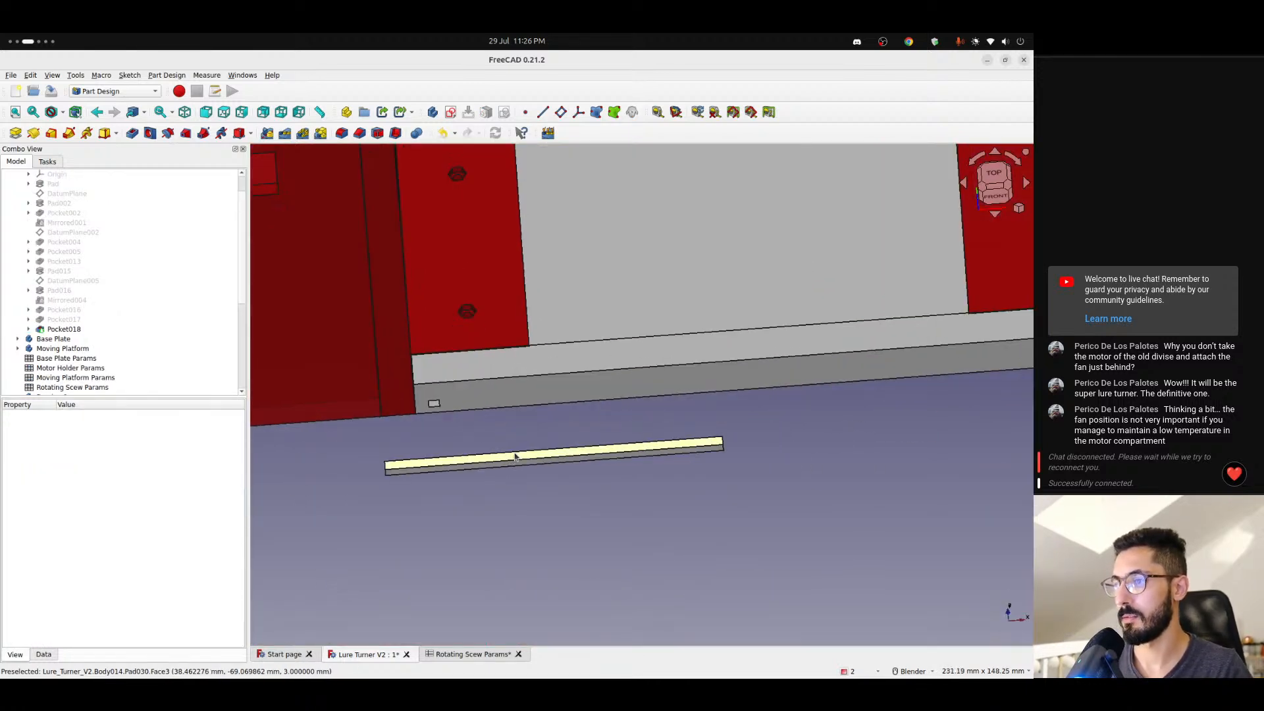
pyautogui.scroll(-4, 515, 454)
pyautogui.moveTo(540, 383); pyautogui.dragTo(607, 428, button='middle')
pyautogui.scroll(-2, 499, 426)
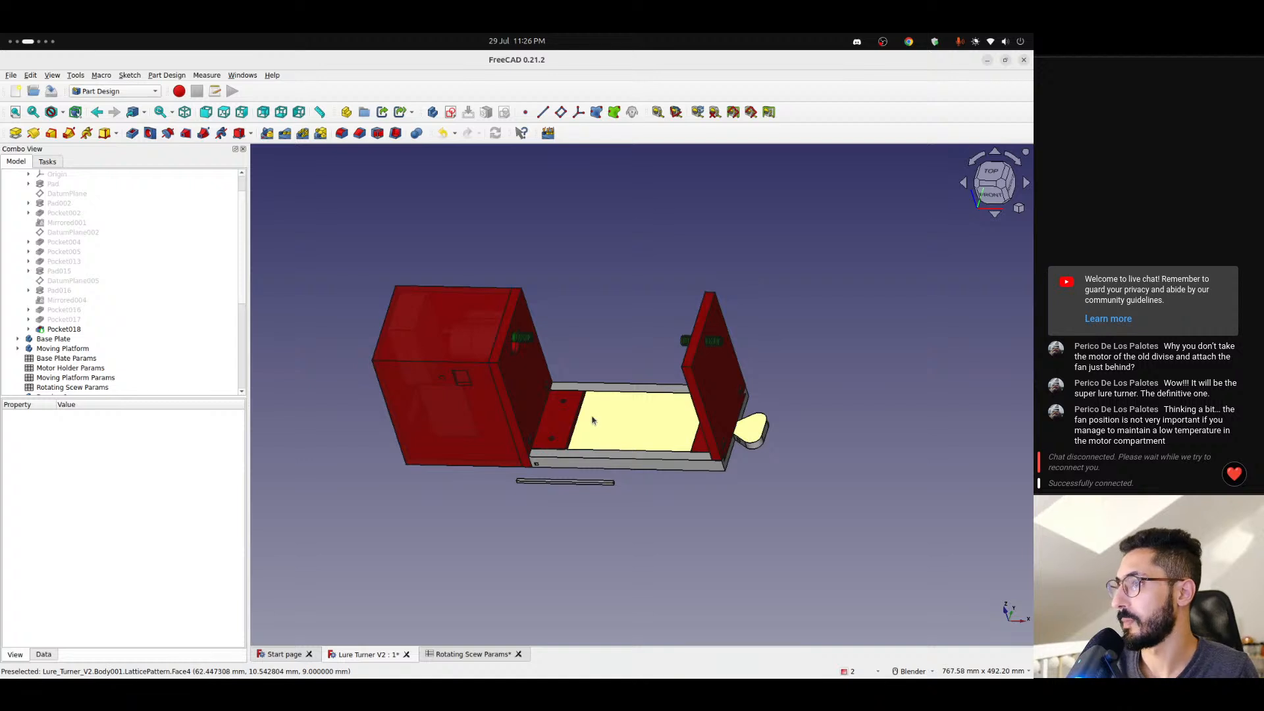
pyautogui.scroll(2, 593, 420)
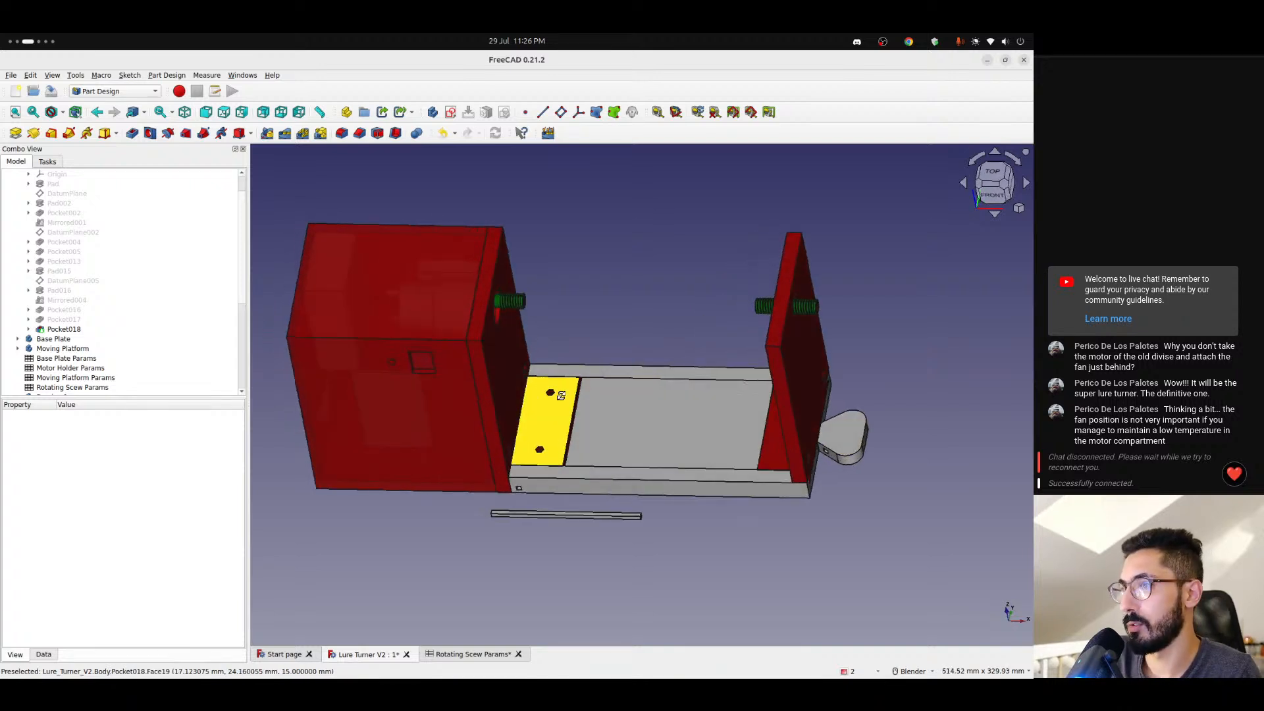
pyautogui.moveTo(561, 396); pyautogui.dragTo(569, 399, button='middle')
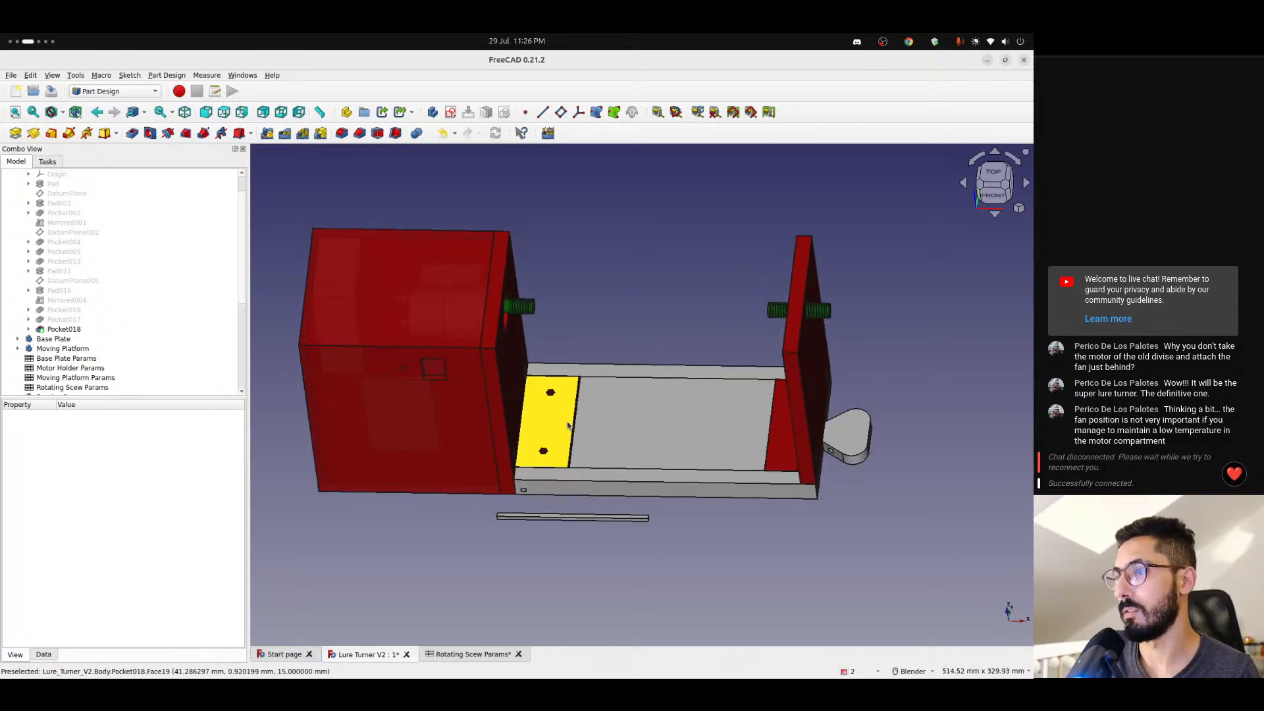
# - Check the August 2024 dates in the system calendar, including Monday 12 August, and close it
pyautogui.moveTo(568, 425); pyautogui.dragTo(564, 386, button='middle')
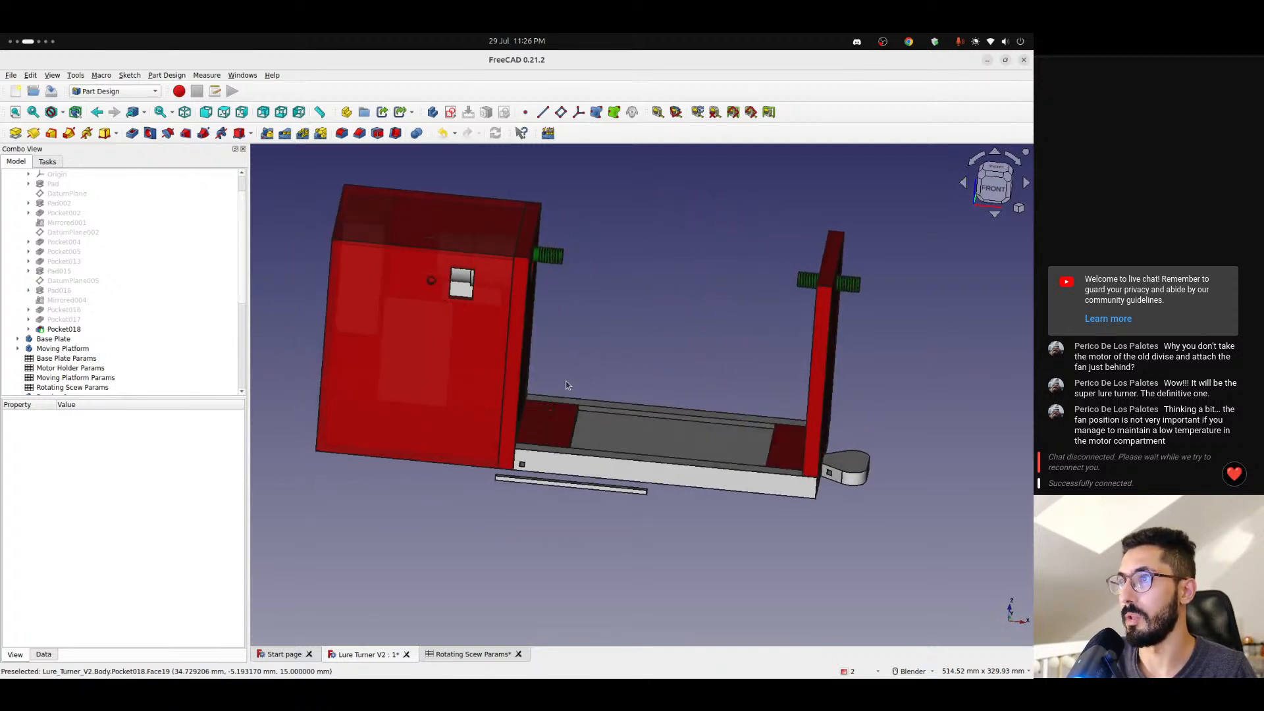
pyautogui.click(512, 42)
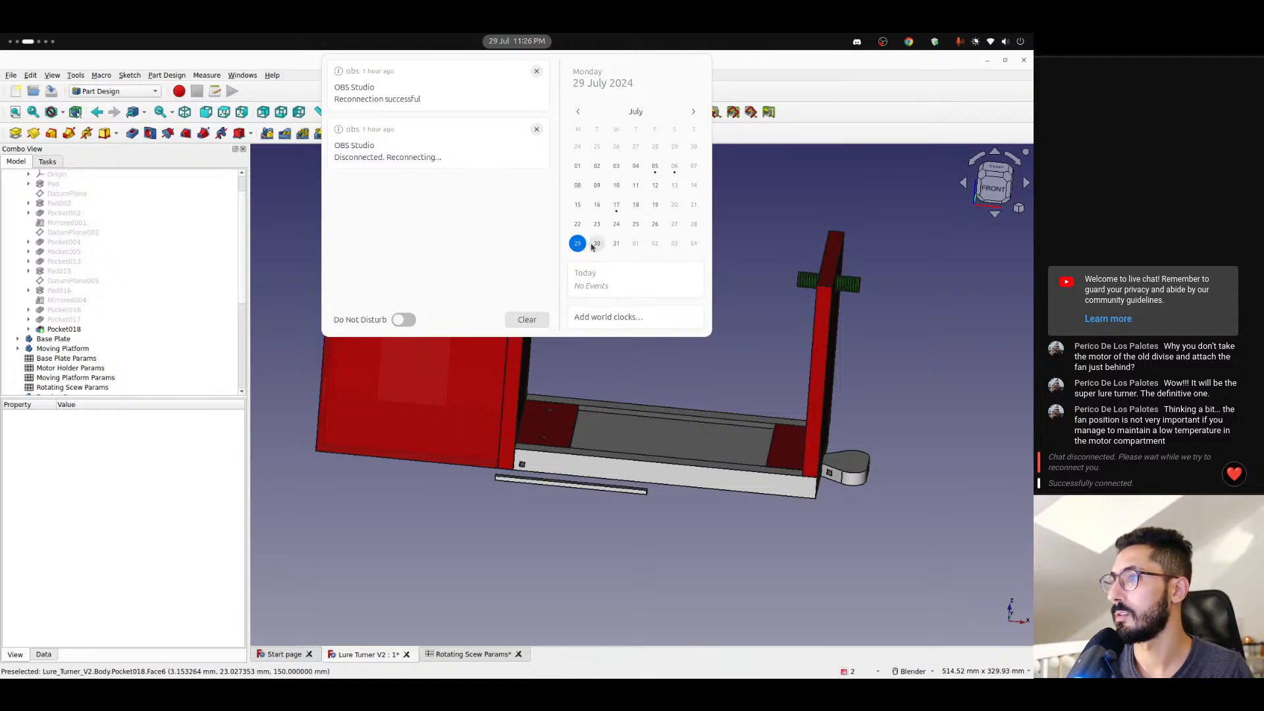
pyautogui.click(694, 112)
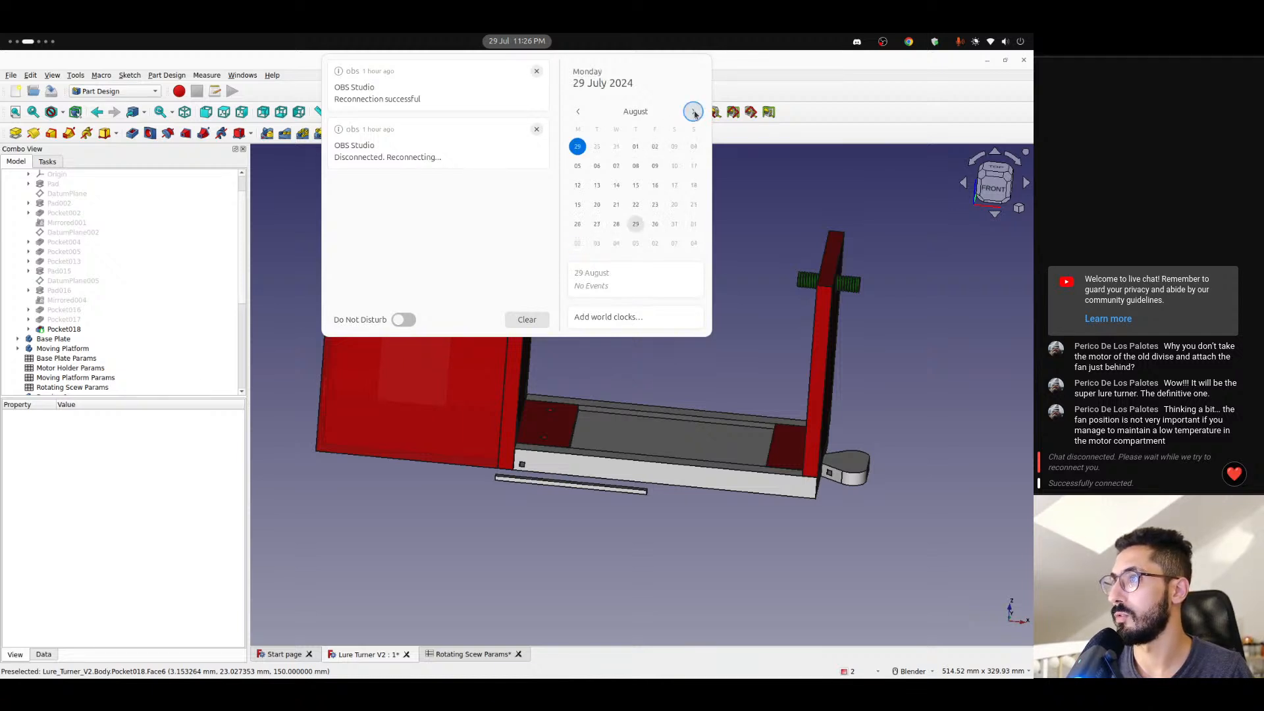
pyautogui.click(578, 187)
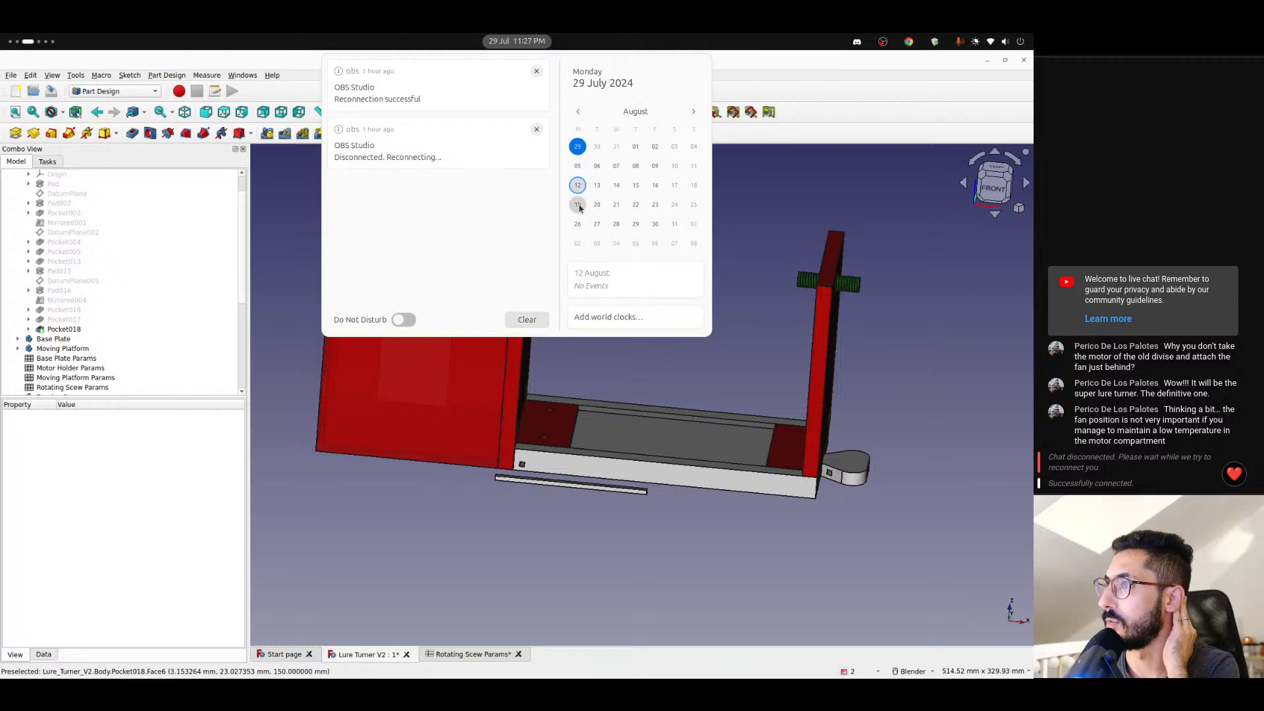
pyautogui.click(577, 147)
pyautogui.click(529, 43)
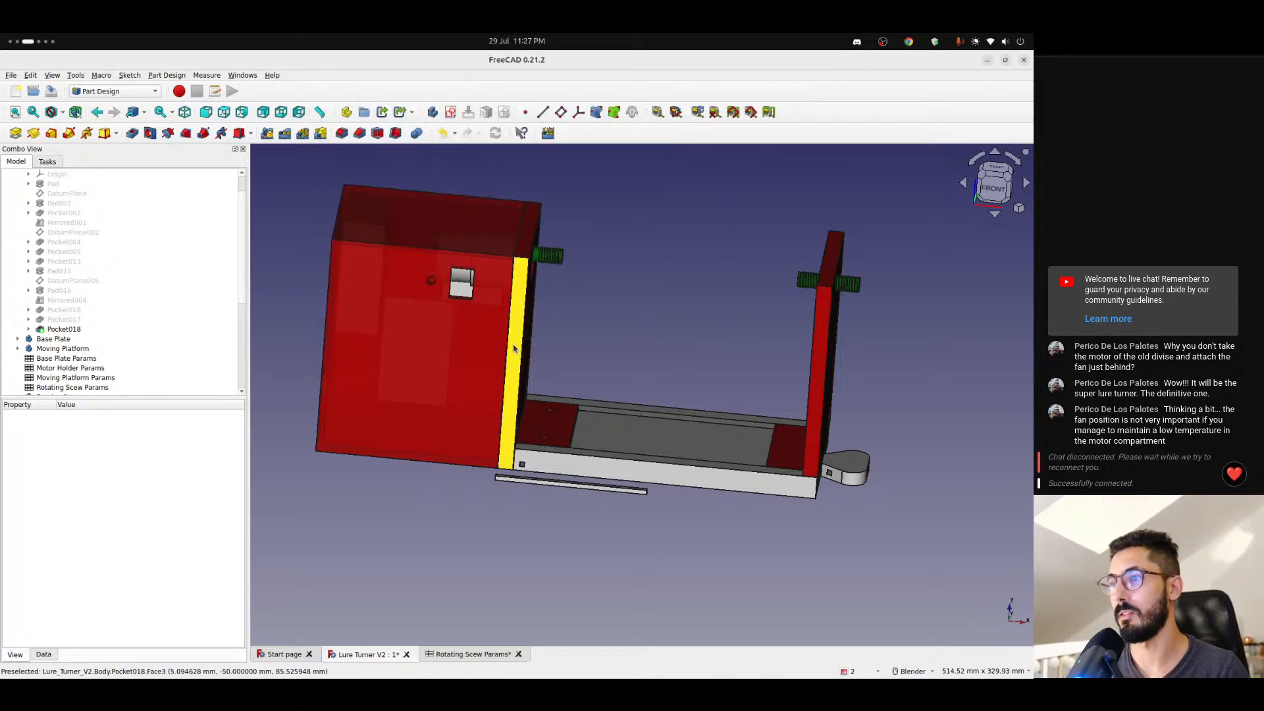
# - Review the whole lure turner assembly from an angled front view and save the document
pyautogui.scroll(4, 516, 343)
pyautogui.scroll(-4, 516, 343)
pyautogui.moveTo(516, 343); pyautogui.dragTo(665, 312, button='middle')
pyautogui.scroll(5, 559, 390)
pyautogui.scroll(-4, 661, 337)
pyautogui.scroll(-2, 676, 330)
# - Switch to Discord to look at the Lure Logic server's freecad channel, and return to the FreeCAD model
pyautogui.hotkey('ctrl', 'alt', 'Right')
pyautogui.hotkey('ctrl', 'alt', 'Right')
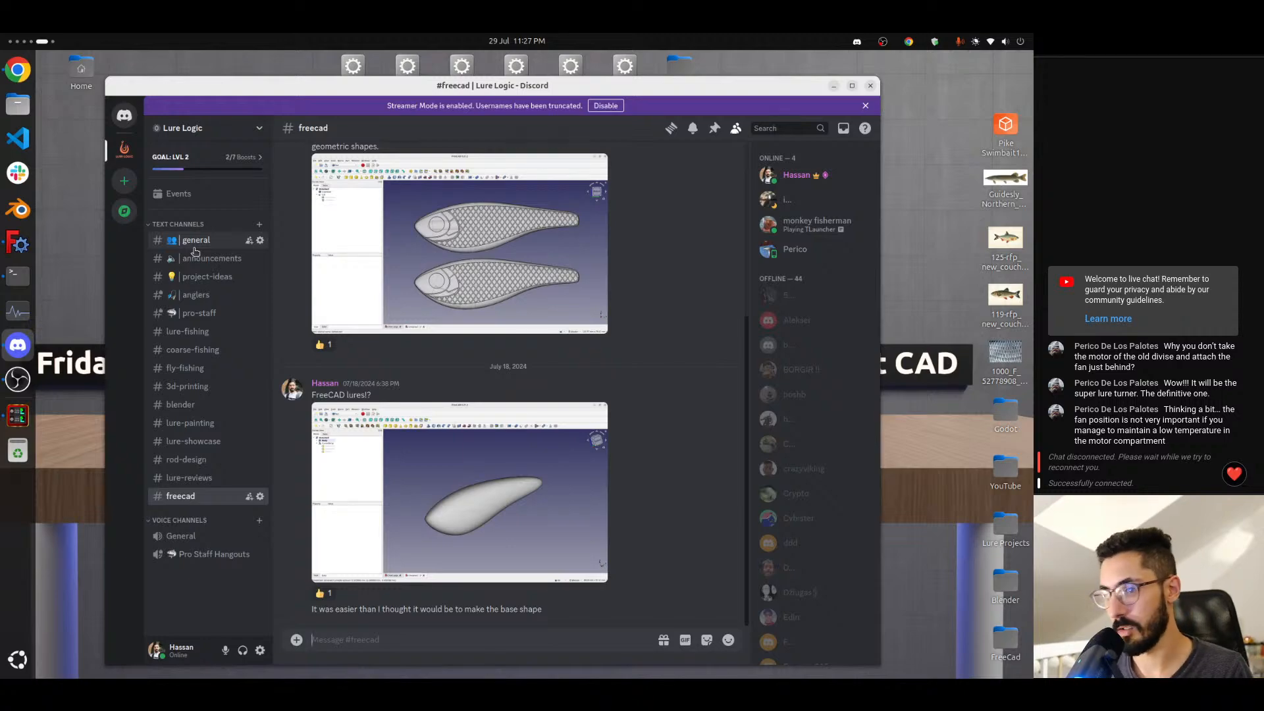
pyautogui.hotkey('ctrl', 'alt', 'Left')
pyautogui.hotkey('ctrl', 'alt', 'Left')
pyautogui.hotkey('ctrl', 'alt', 'Left')
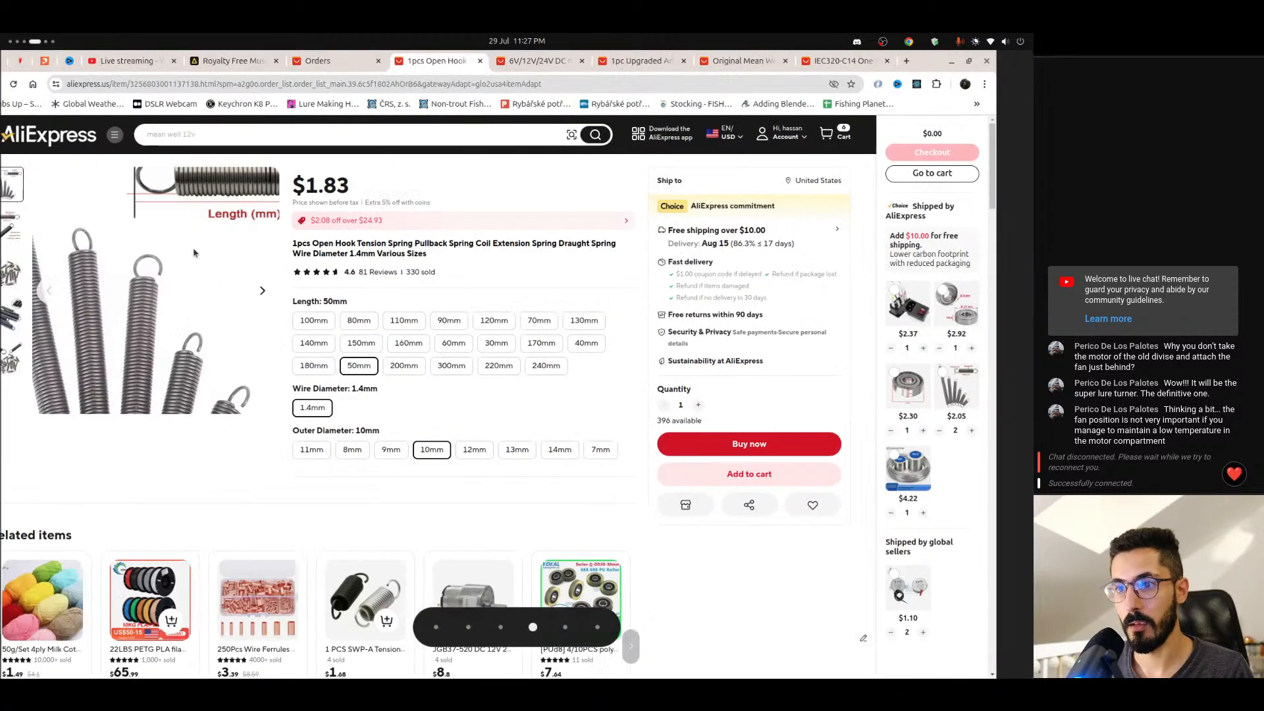
pyautogui.hotkey('ctrl', 'alt', 'Right')
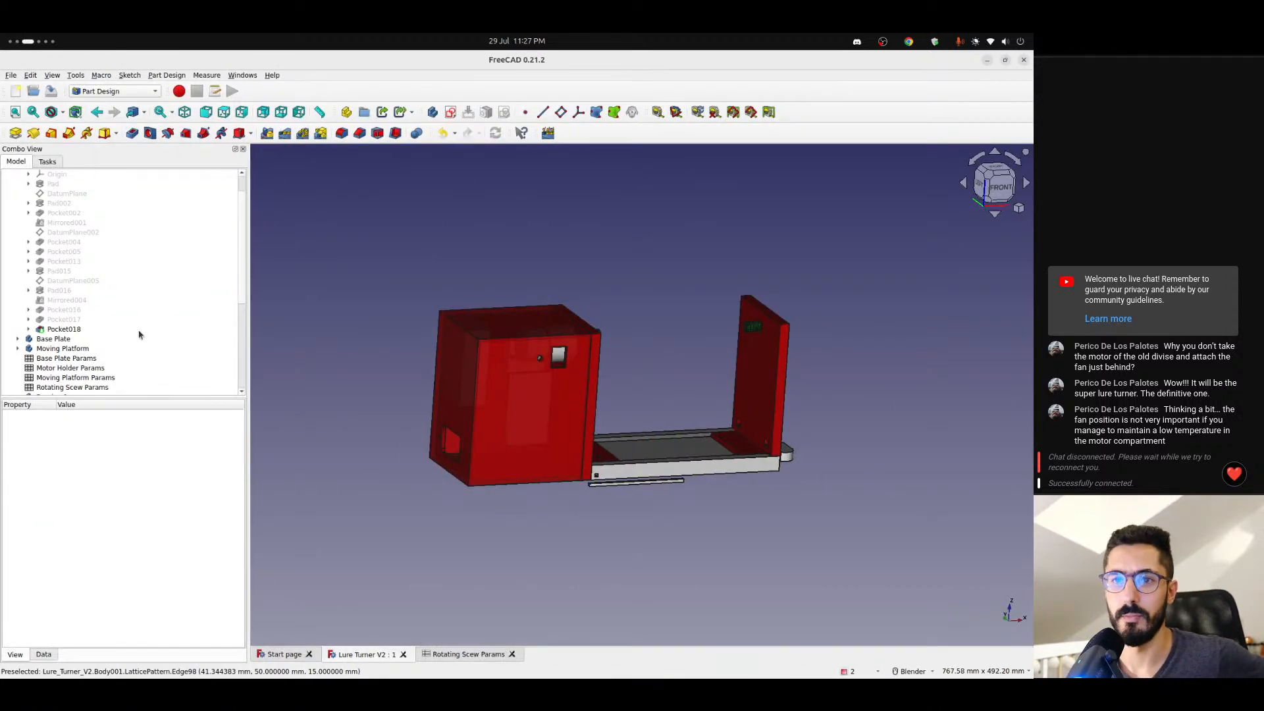
# - Collapse the Motor Holder body in the model tree and review the list of parts alongside the assembly
pyautogui.scroll(1, 140, 335)
pyautogui.click(18, 194)
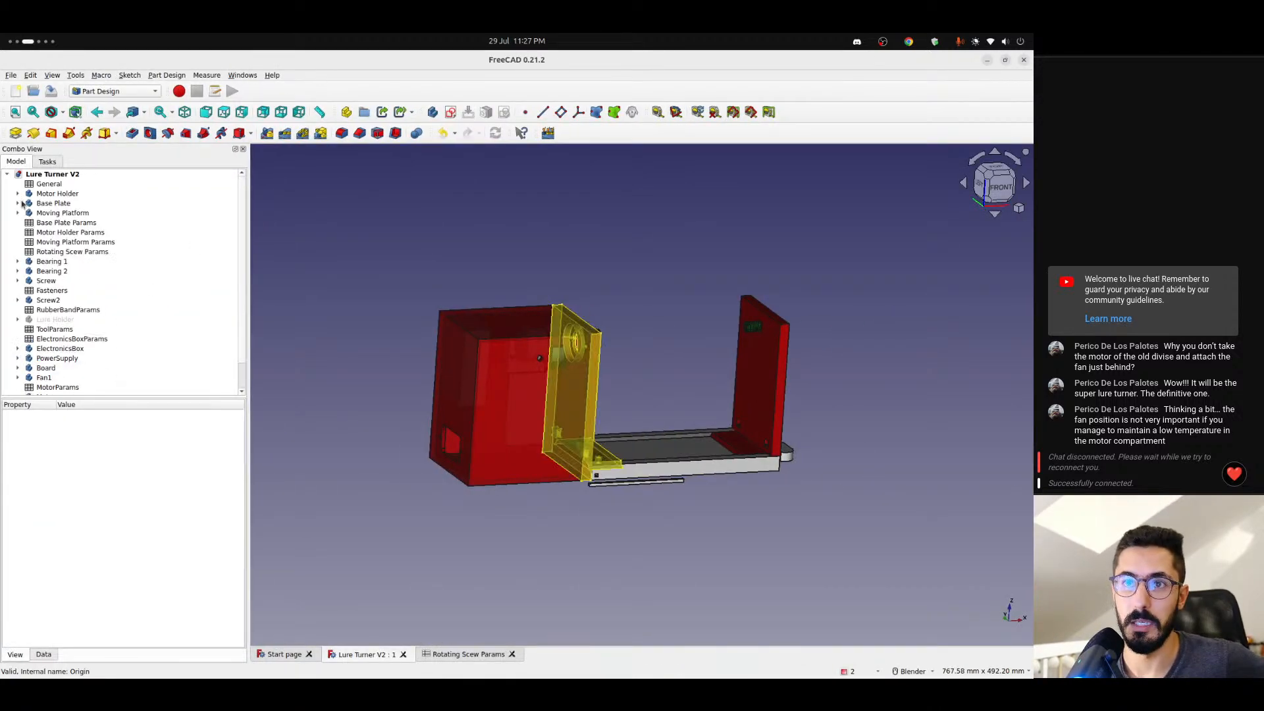
pyautogui.scroll(-1, 164, 350)
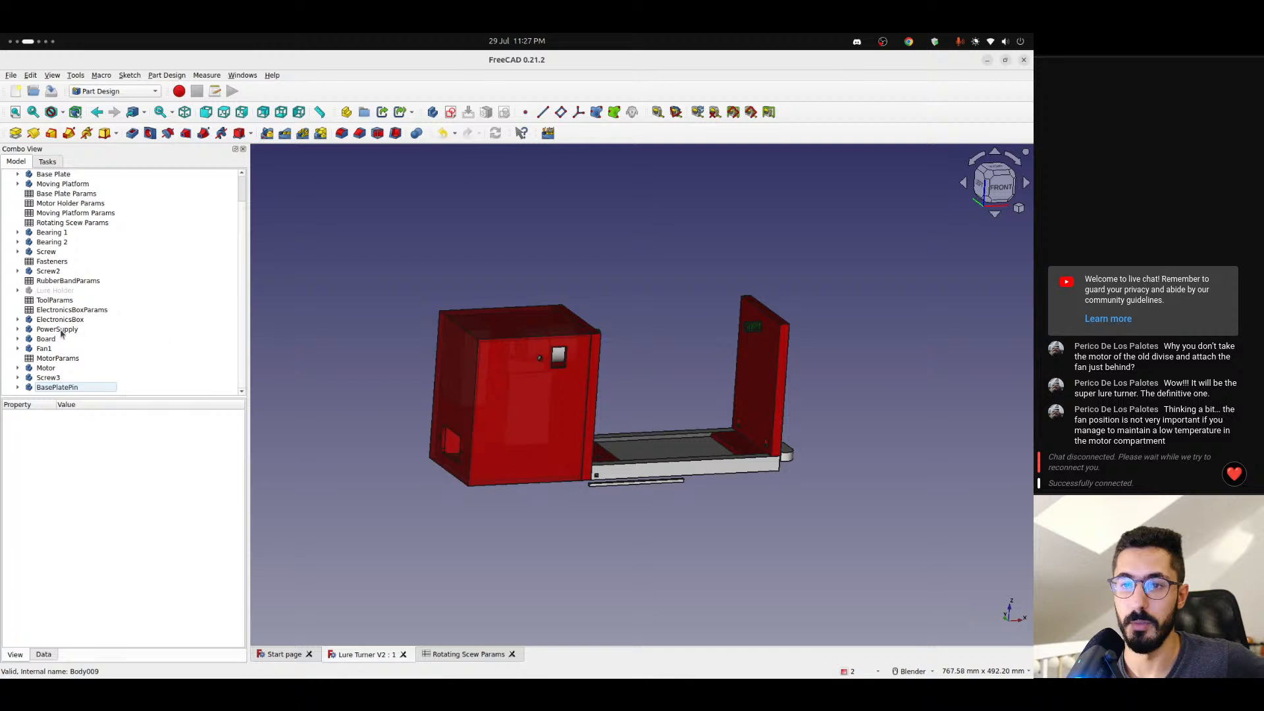
pyautogui.scroll(1, 64, 333)
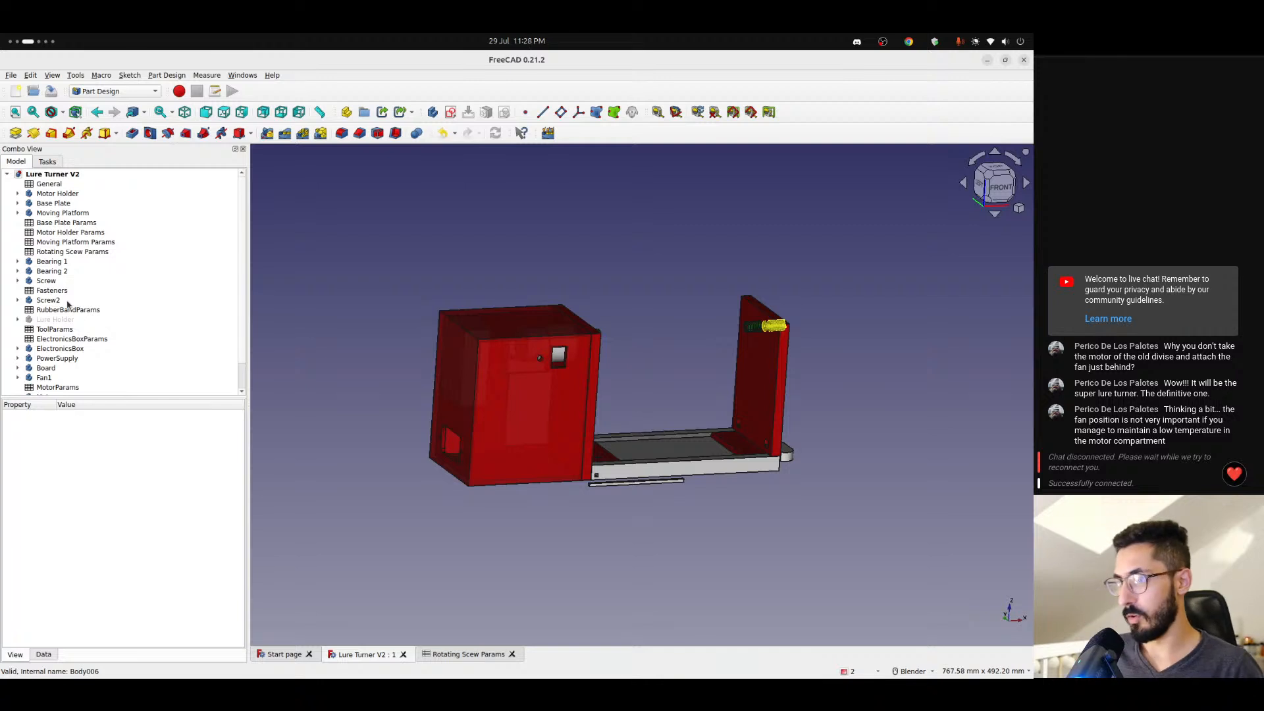
pyautogui.scroll(3, 551, 393)
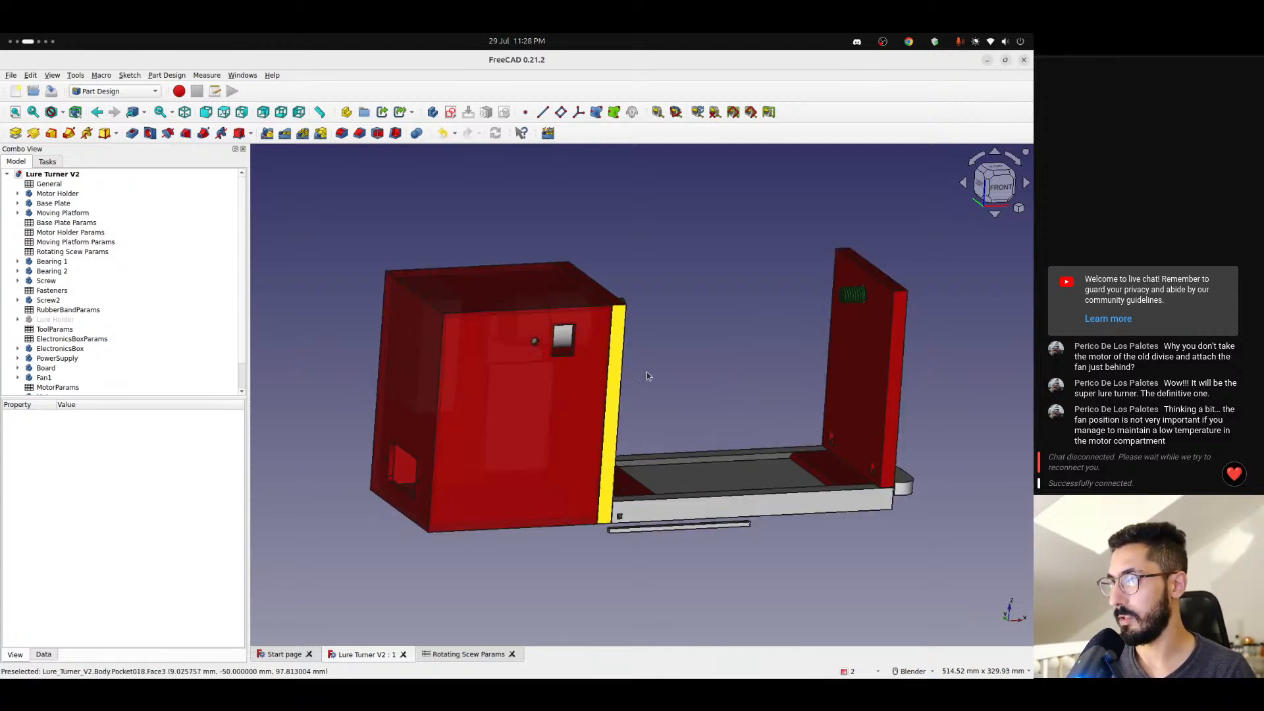
pyautogui.moveTo(663, 362); pyautogui.dragTo(621, 390, button='middle')
# - Switch to OBS Studio to bring up the streaming controls
pyautogui.hotkey('ctrl', 'alt', 'Right')
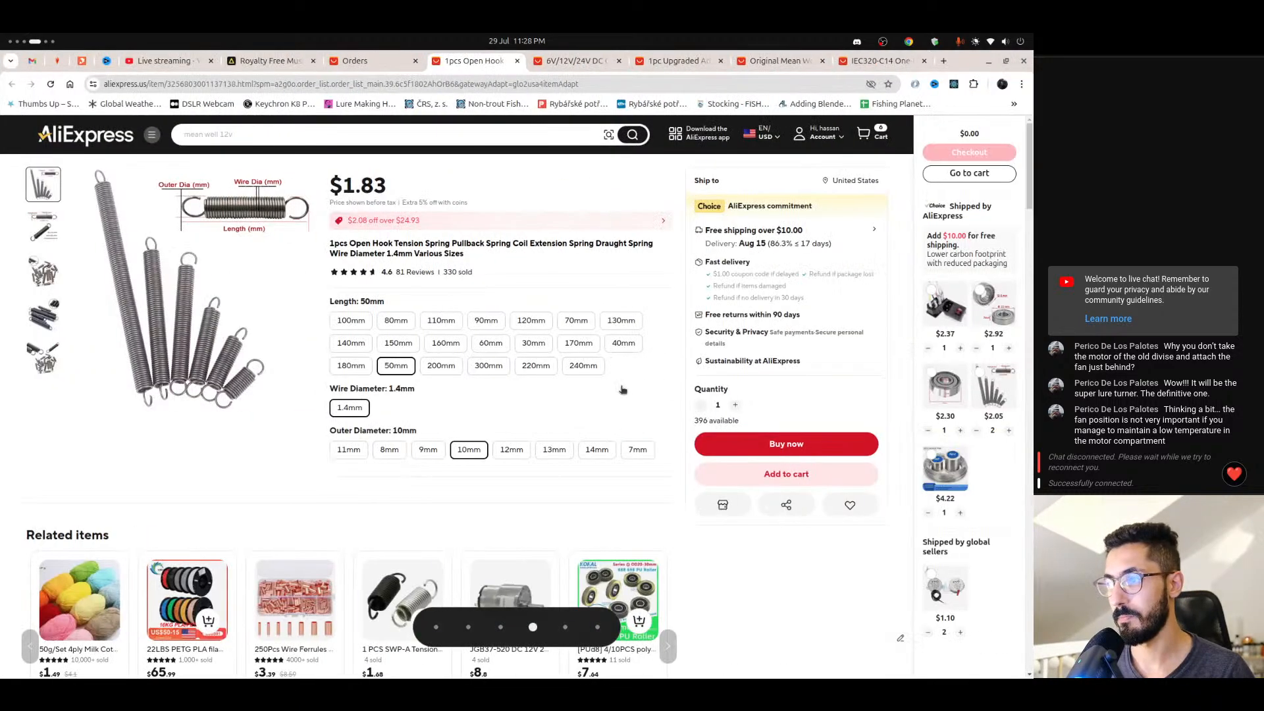
pyautogui.hotkey('ctrl', 'alt', 'Left')
pyautogui.hotkey('ctrl', 'alt', 'Left')
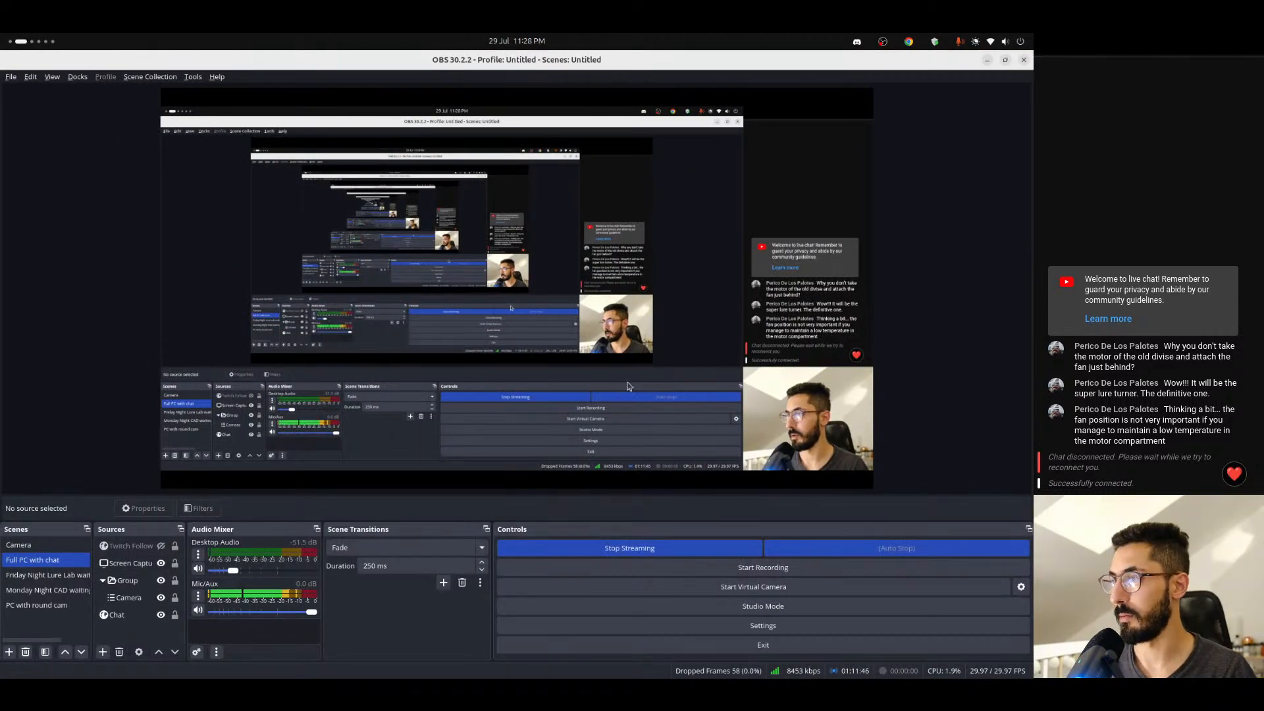